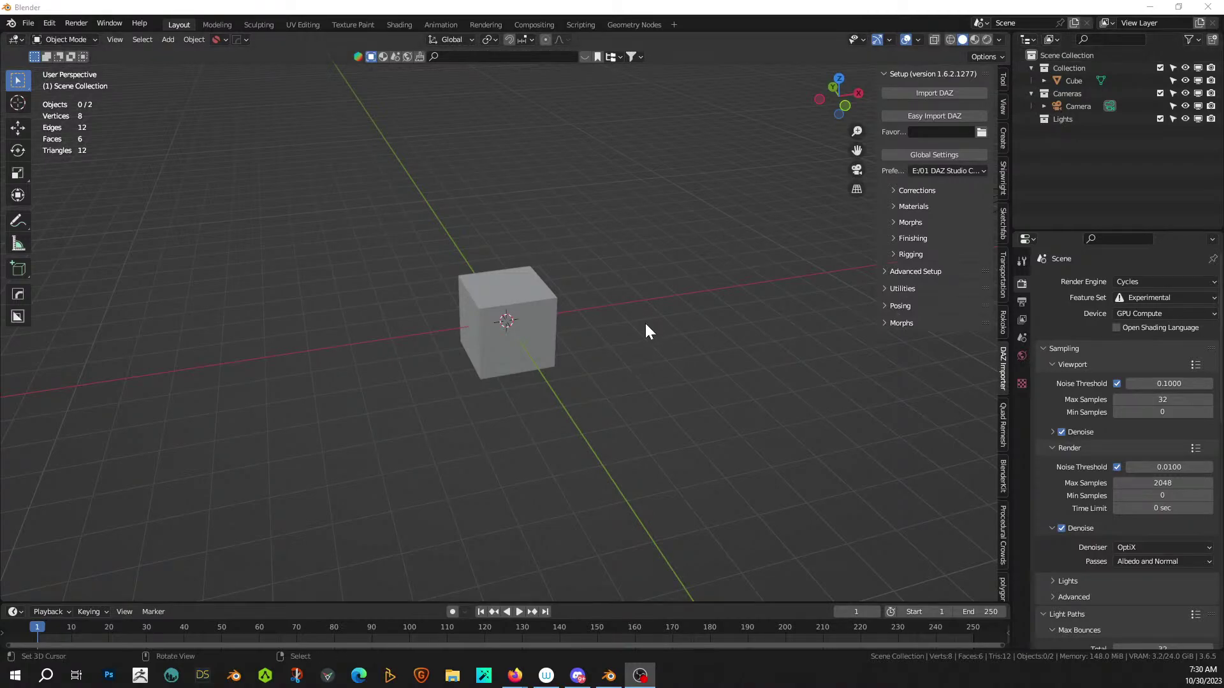
pyautogui.moveTo(647, 330); pyautogui.dragTo(710, 322, button='middle')
pyautogui.scroll(3, 601, 347)
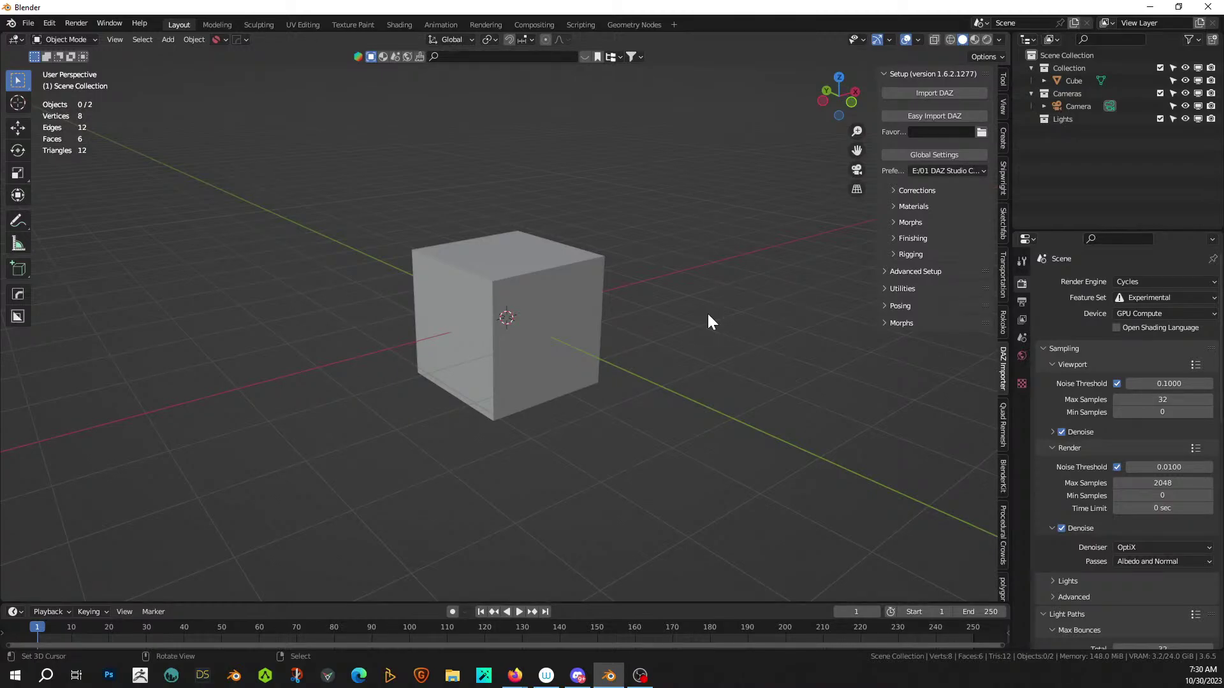
pyautogui.moveTo(685, 373); pyautogui.dragTo(696, 423, button='middle')
pyautogui.scroll(-2, 696, 423)
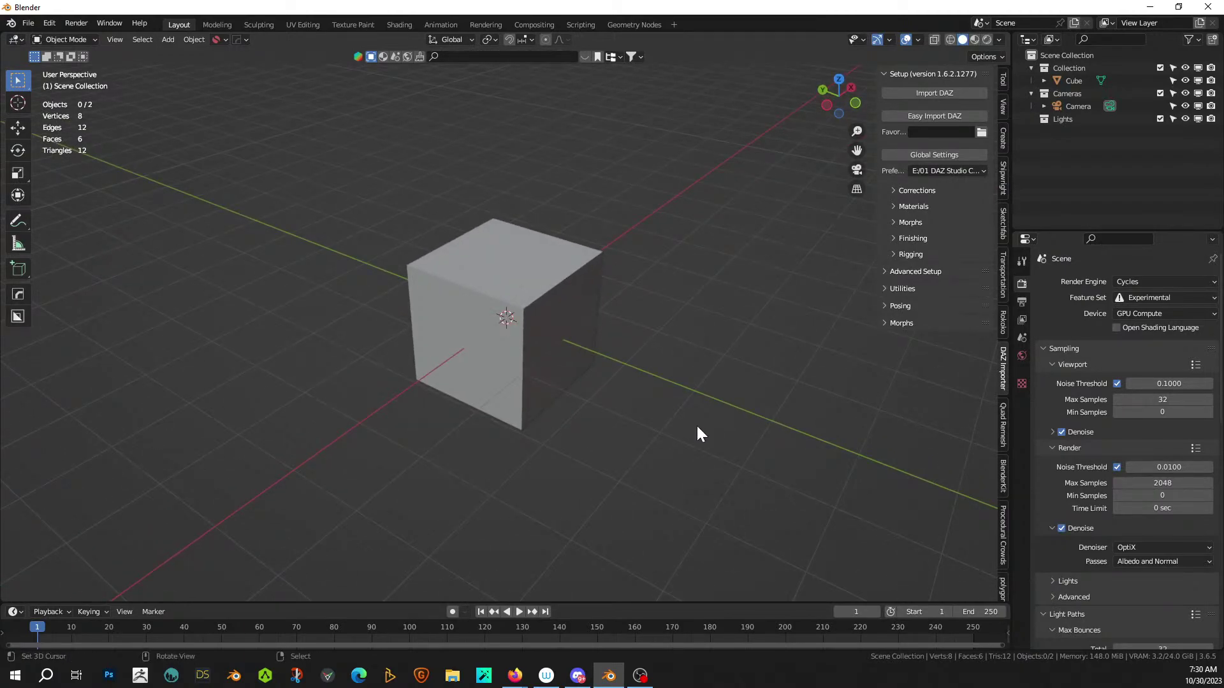
pyautogui.moveTo(704, 319); pyautogui.dragTo(593, 330, button='middle')
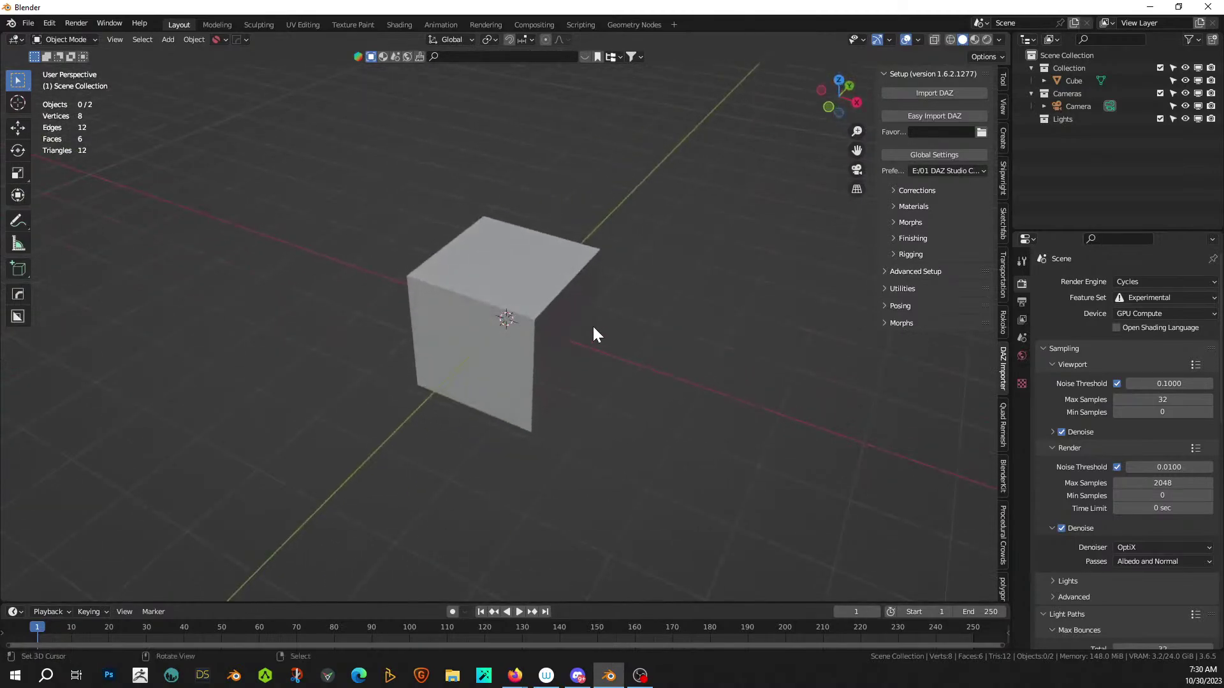
pyautogui.scroll(1, 593, 330)
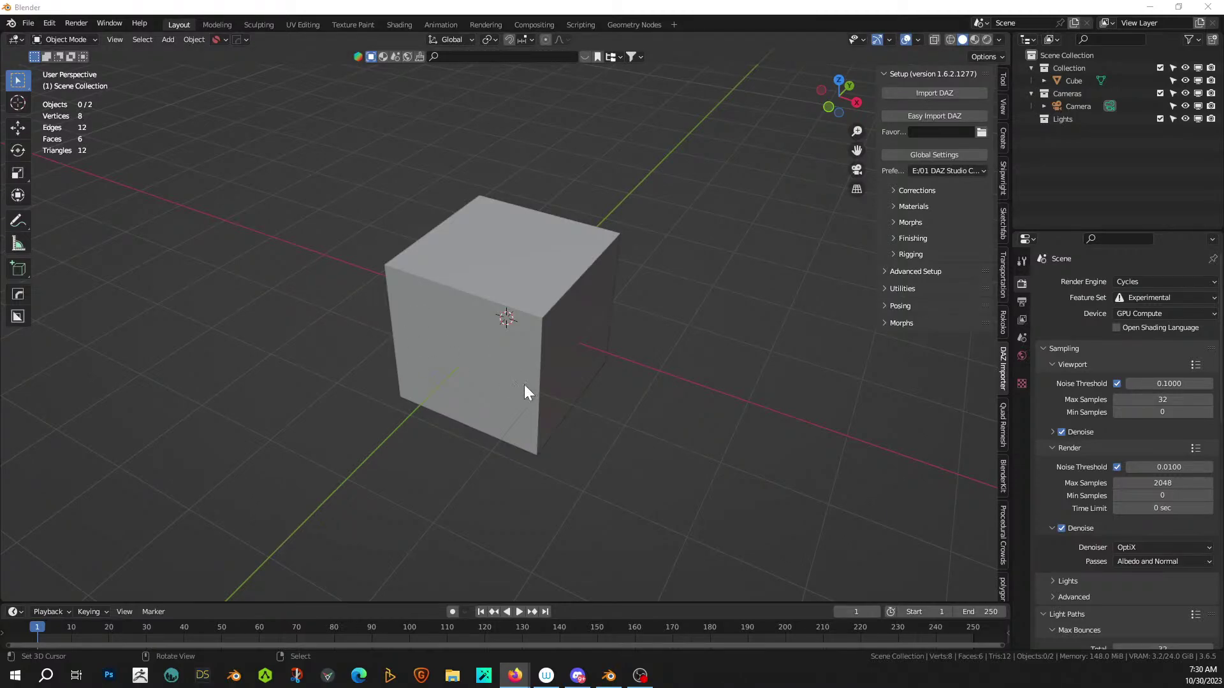
pyautogui.moveTo(524, 384); pyautogui.dragTo(634, 392, button='middle')
pyautogui.scroll(-4, 575, 411)
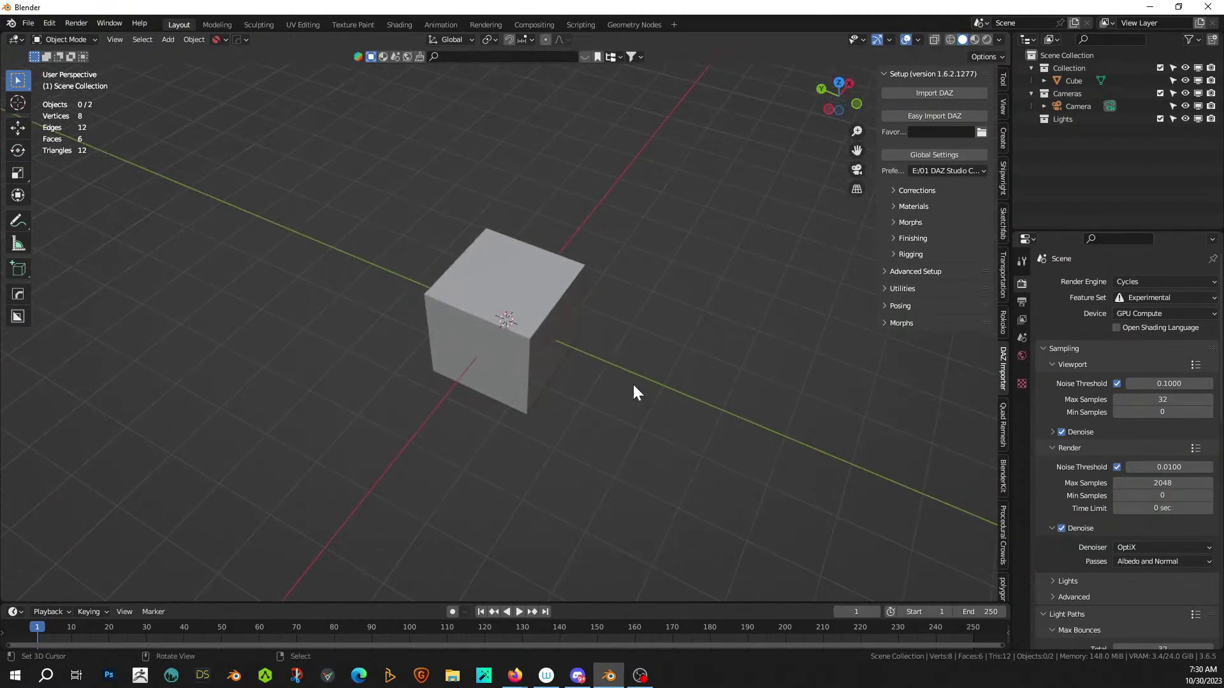
pyautogui.scroll(-2, 633, 391)
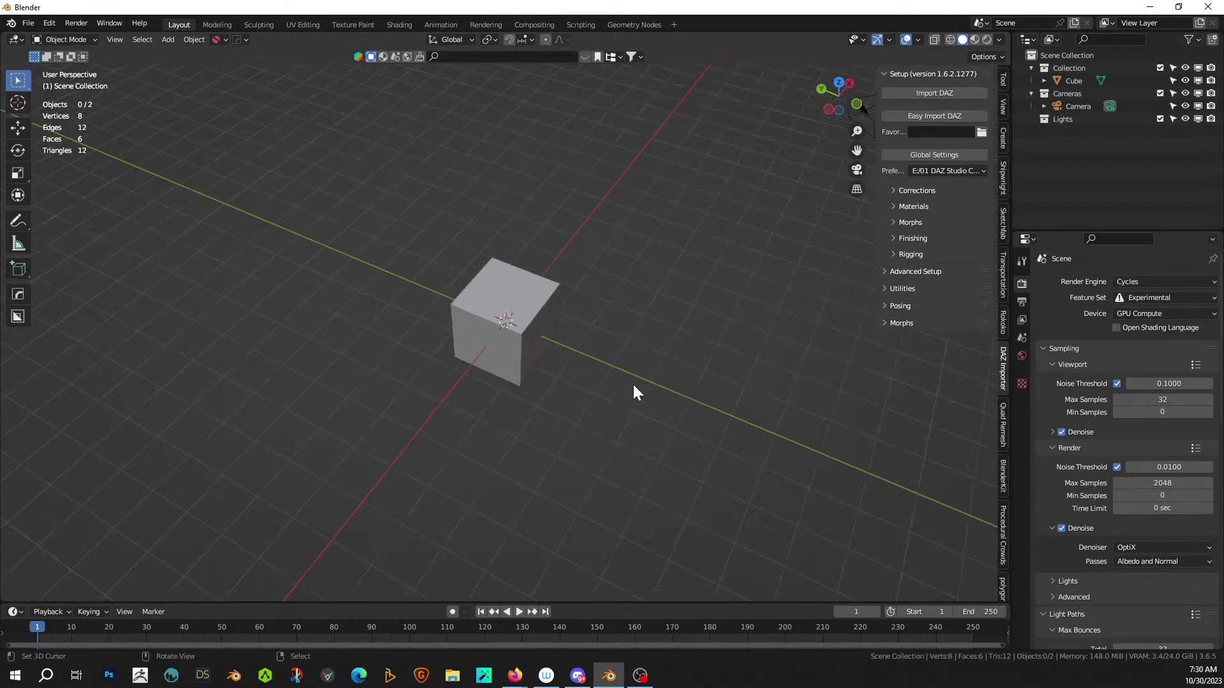
# - Delete the default cube from the scene
pyautogui.moveTo(633, 391); pyautogui.dragTo(469, 347, button='middle')
pyautogui.click(477, 285)
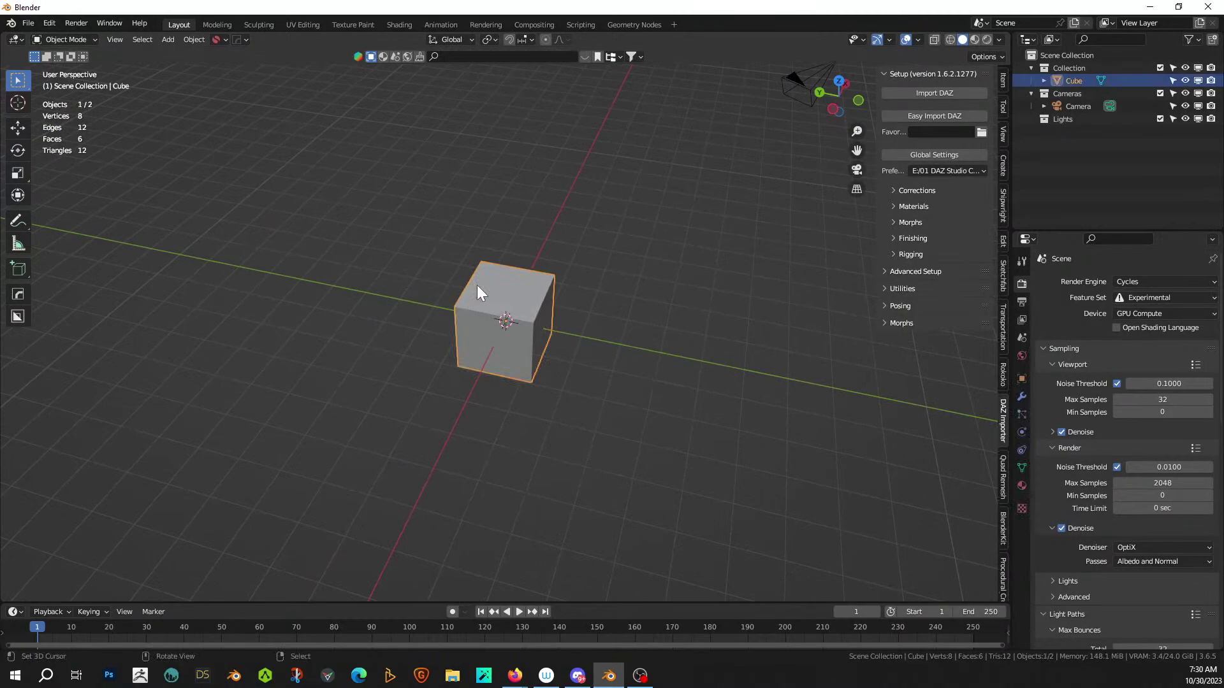
pyautogui.press('Delete')
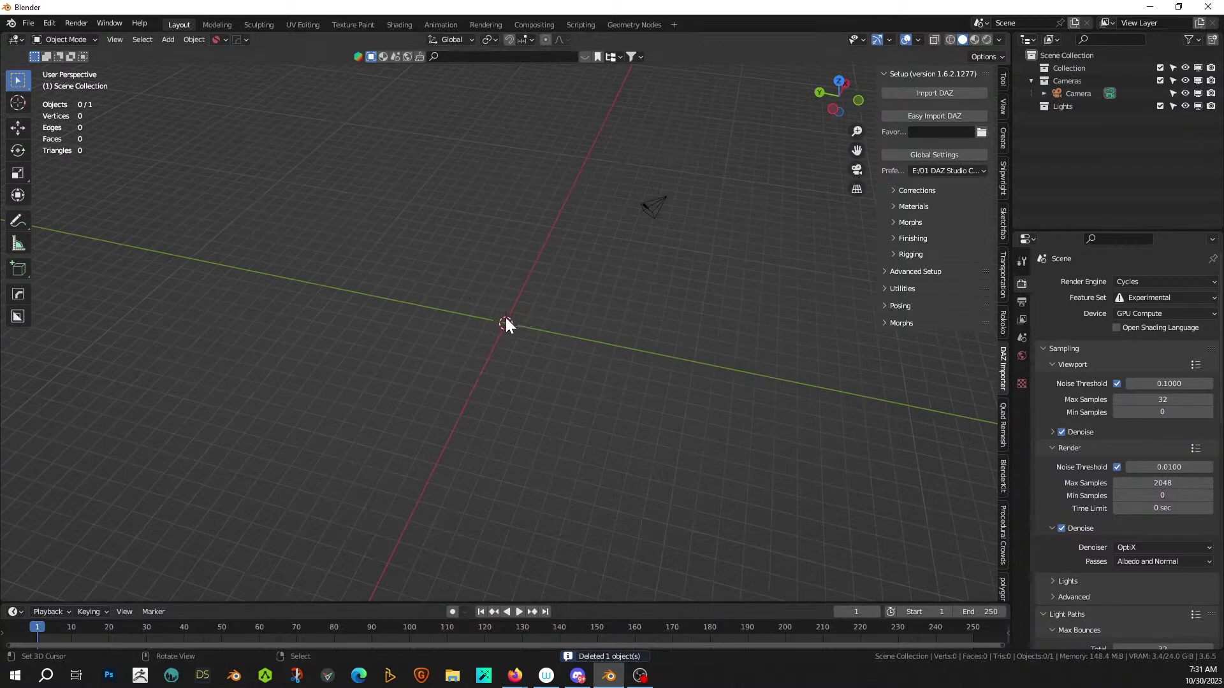
# - Add a mesh plane at the world origin and scale it uniformly by 1.5
pyautogui.moveTo(564, 347); pyautogui.dragTo(660, 369, button='middle')
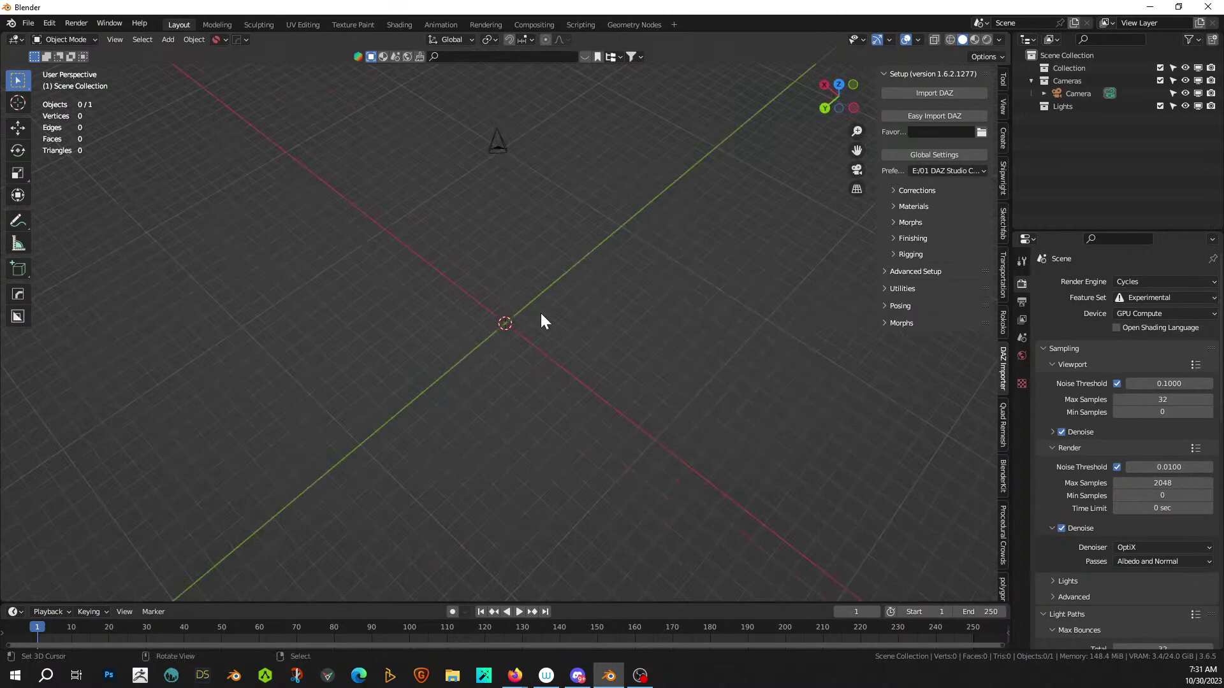
pyautogui.moveTo(593, 351); pyautogui.dragTo(552, 350, button='middle')
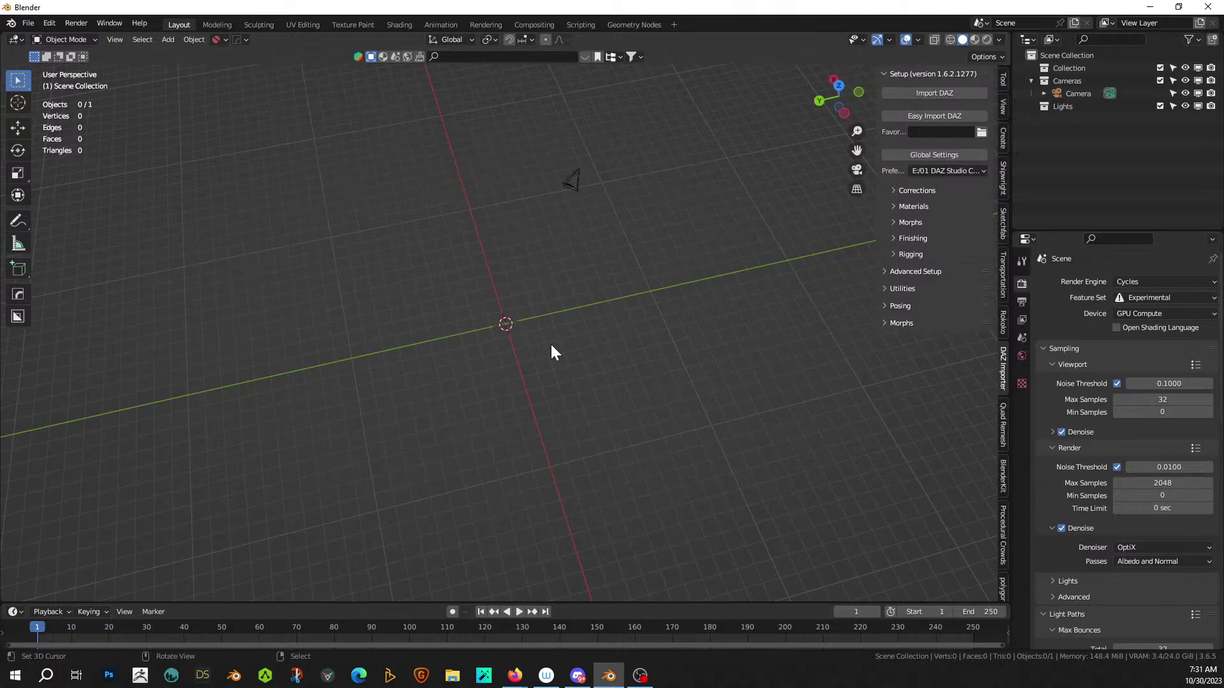
pyautogui.hotkey('shift', 'a')
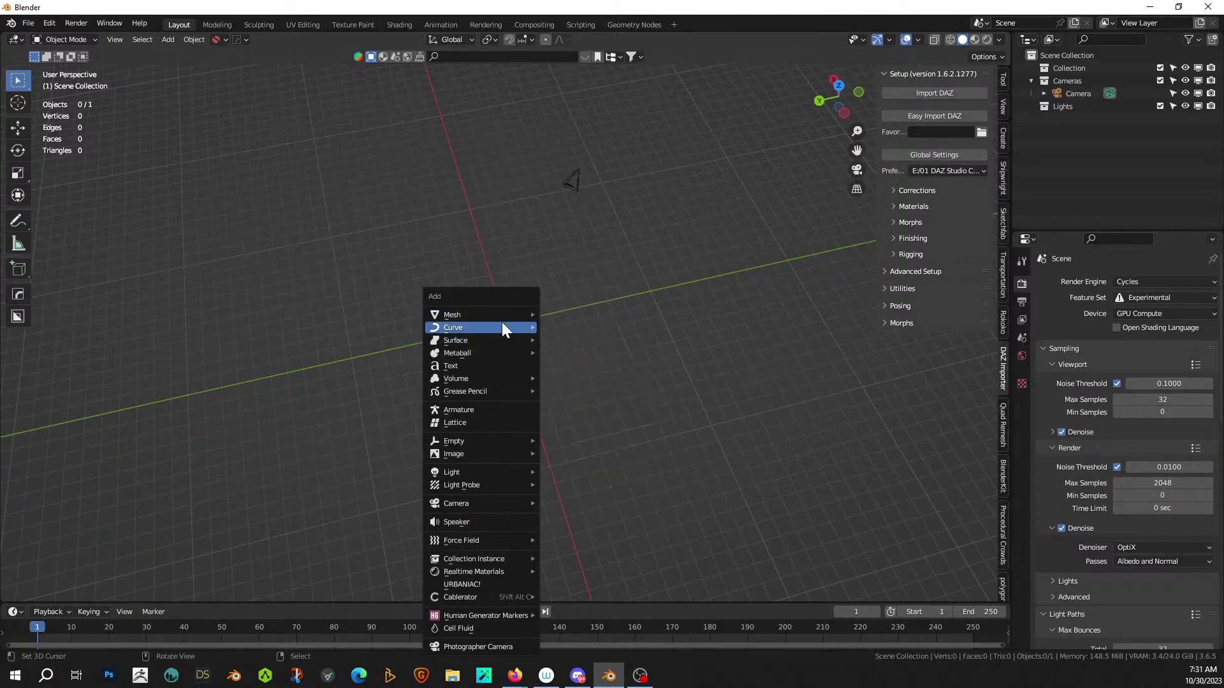
pyautogui.moveTo(504, 315)
pyautogui.click(601, 334)
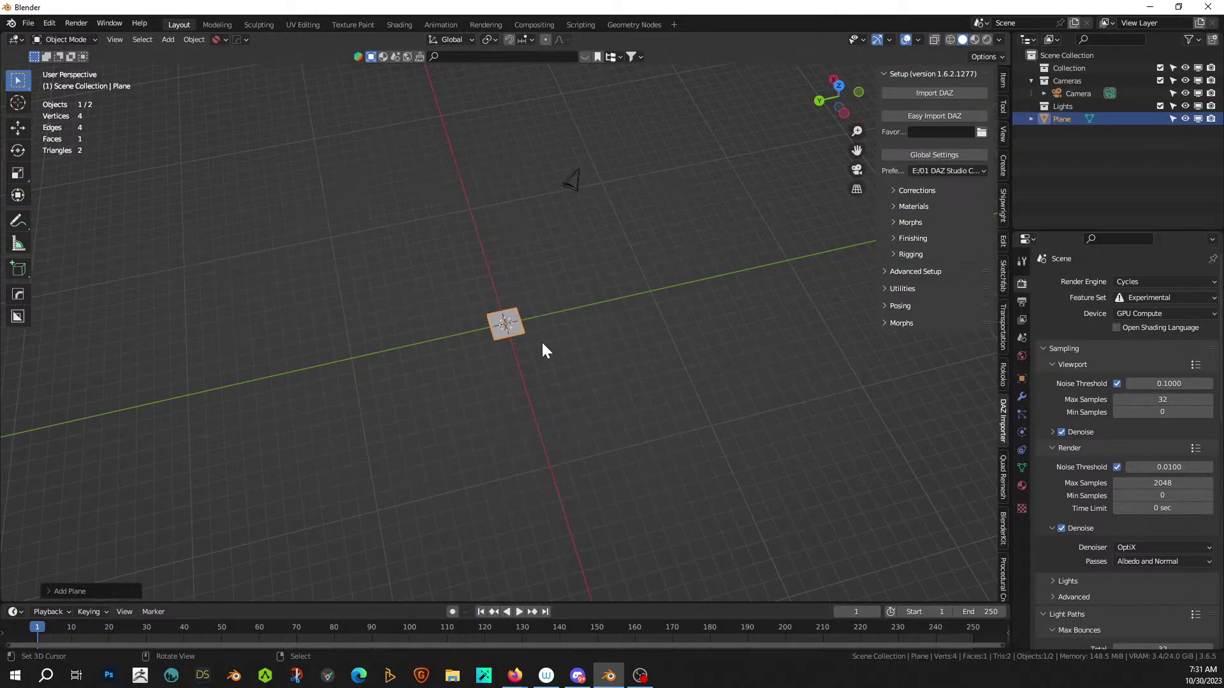
pyautogui.scroll(4, 515, 326)
pyautogui.moveTo(515, 326); pyautogui.dragTo(491, 328, button='middle')
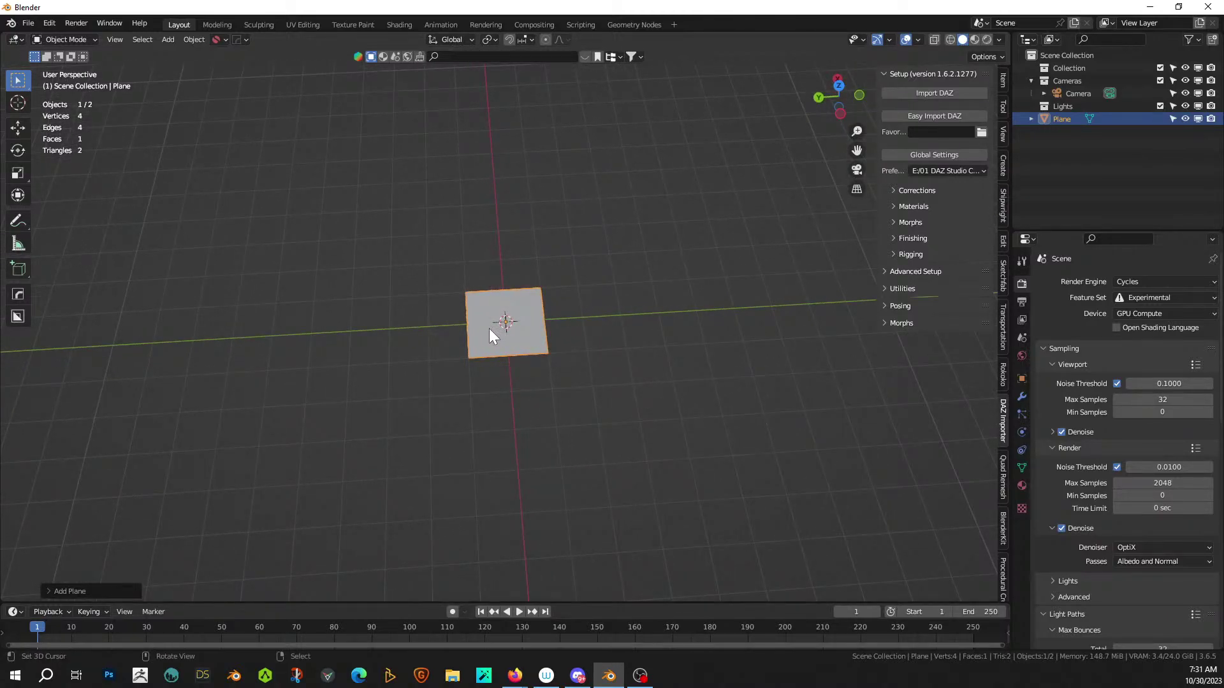
pyautogui.write('s1.5')
pyautogui.press('Return')
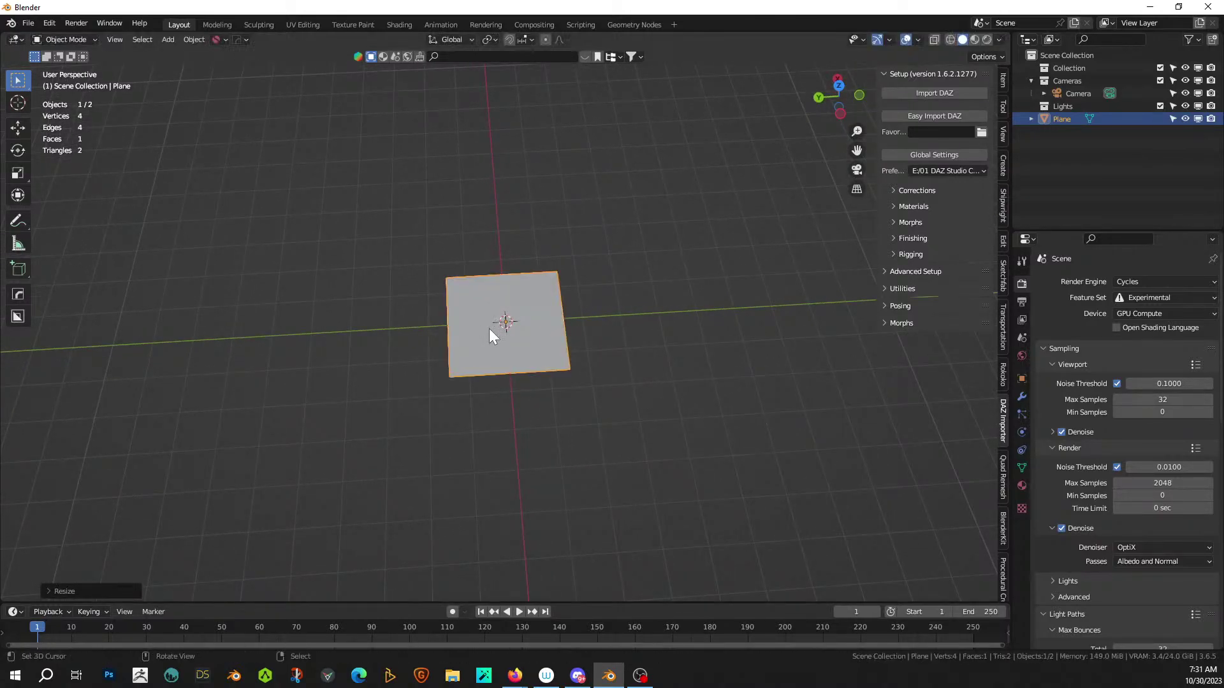
# - Scale the plane by a factor of 5 along the global X axis
pyautogui.moveTo(500, 342); pyautogui.dragTo(849, 321, button='middle')
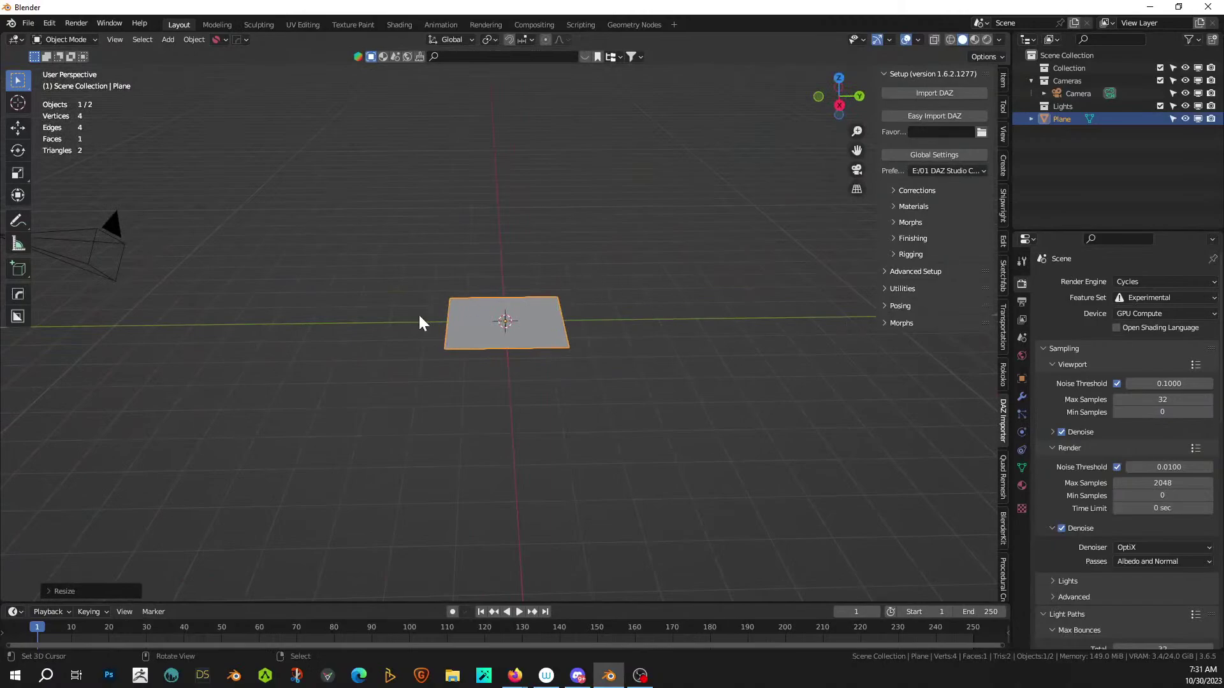
pyautogui.moveTo(646, 372); pyautogui.dragTo(517, 387, button='middle')
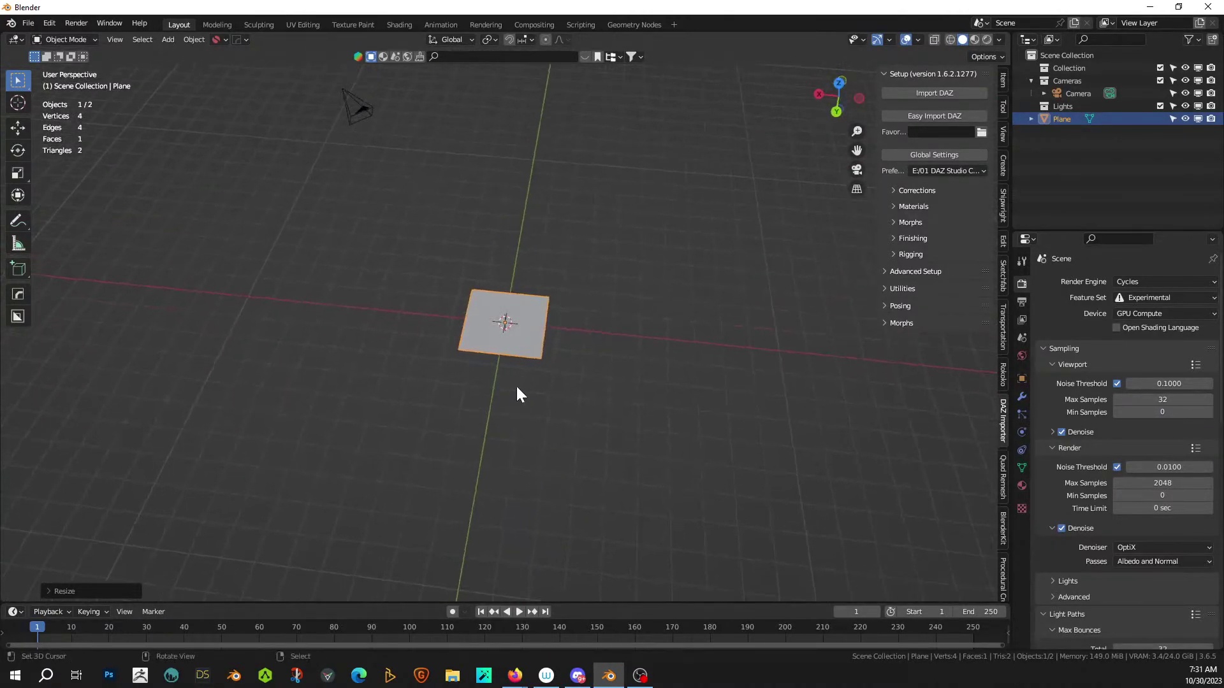
pyautogui.press('s')
pyautogui.press('x')
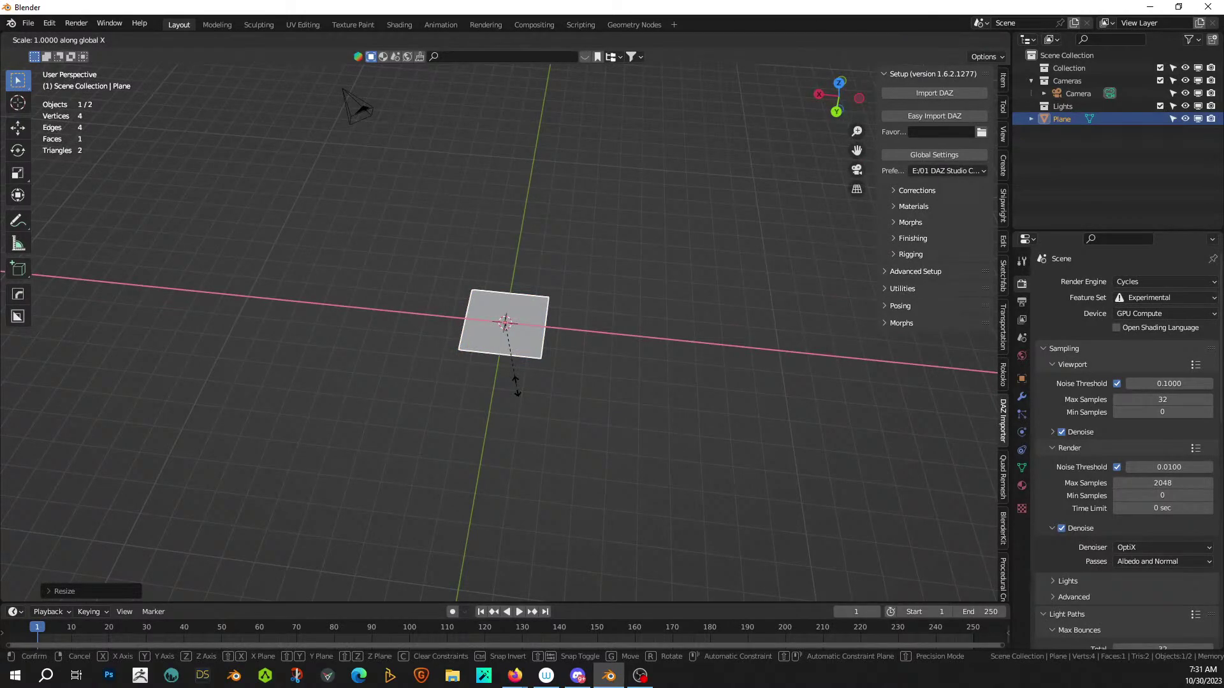
pyautogui.write('5')
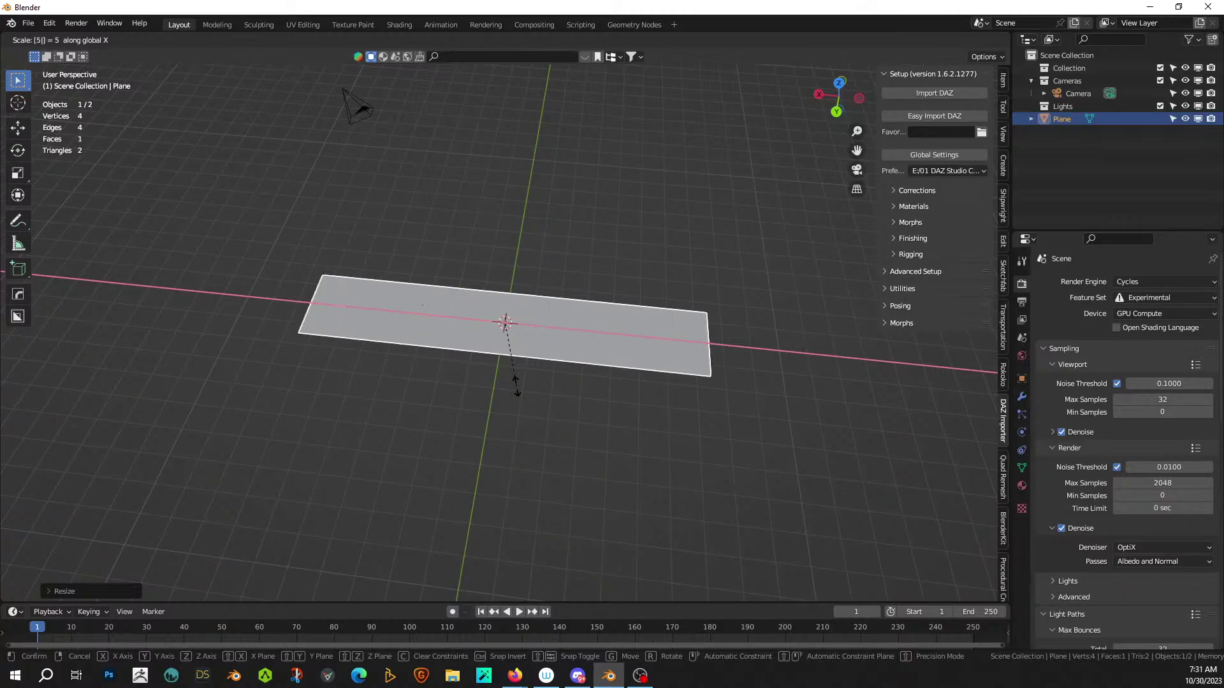
pyautogui.press('Return')
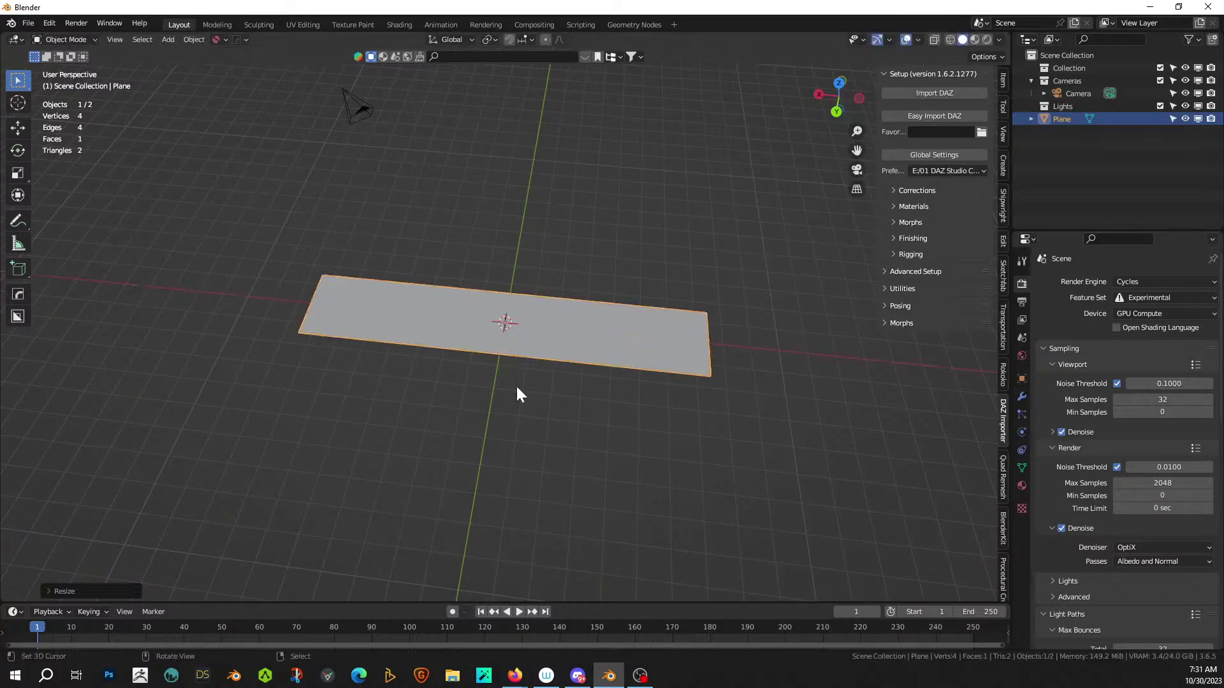
# - Change the X scale factor of the plane's last resize operation to 8
pyautogui.click(56, 591)
pyautogui.click(131, 520)
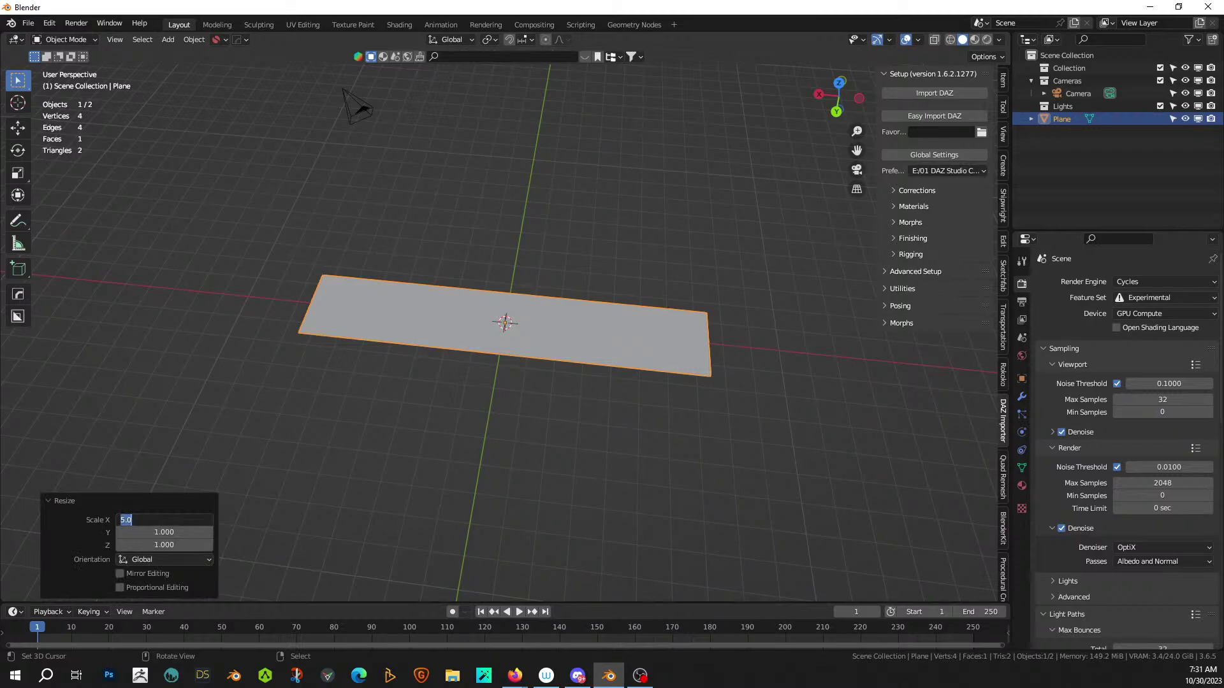
pyautogui.write('8')
pyautogui.press('Return')
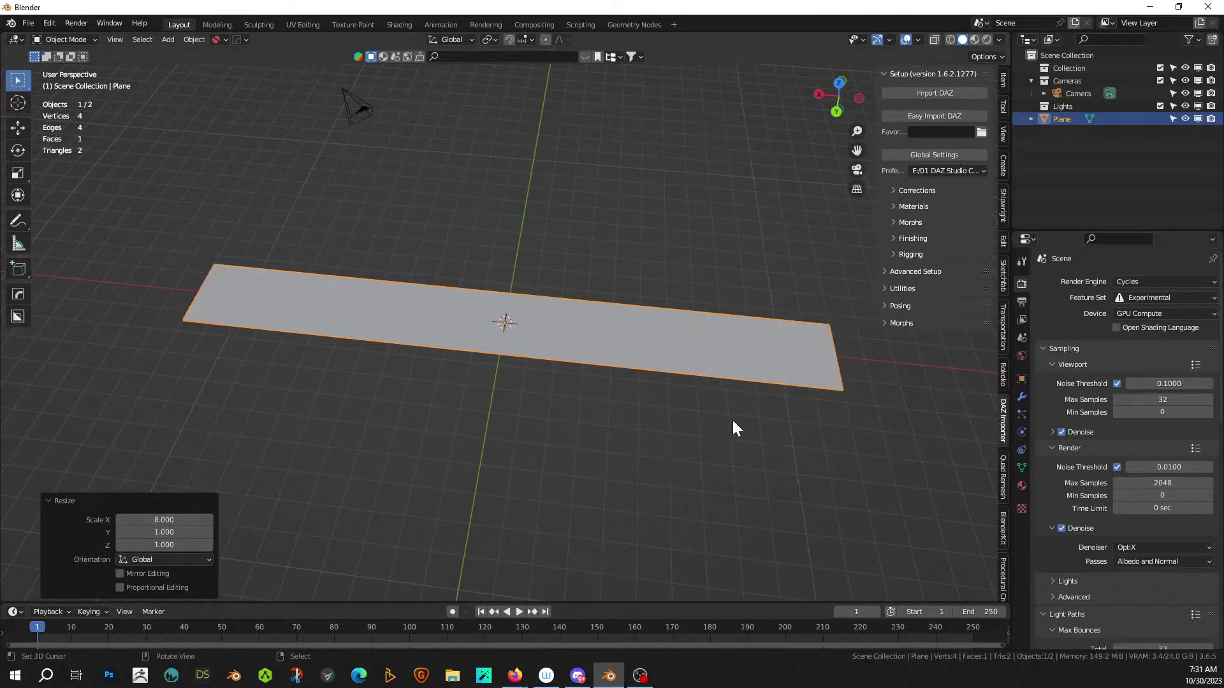
# - Set the plane's X dimension to 25 m and apply its rotation and scale
pyautogui.moveTo(656, 437); pyautogui.dragTo(659, 448, button='middle')
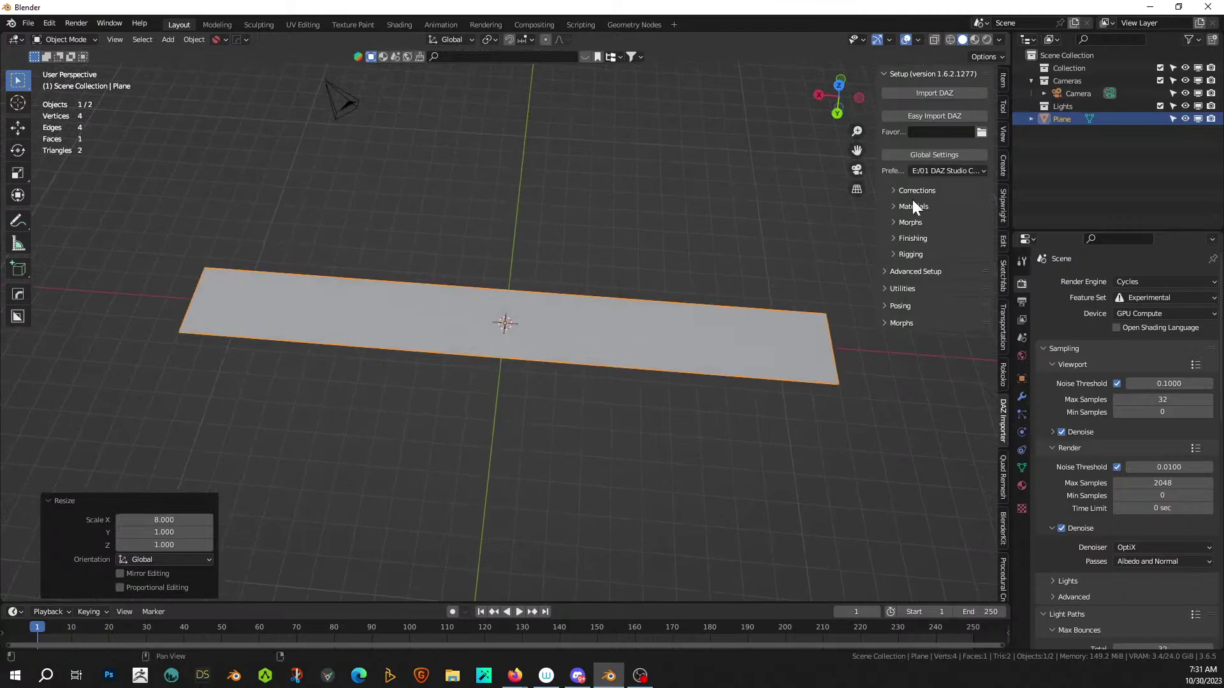
pyautogui.click(1001, 80)
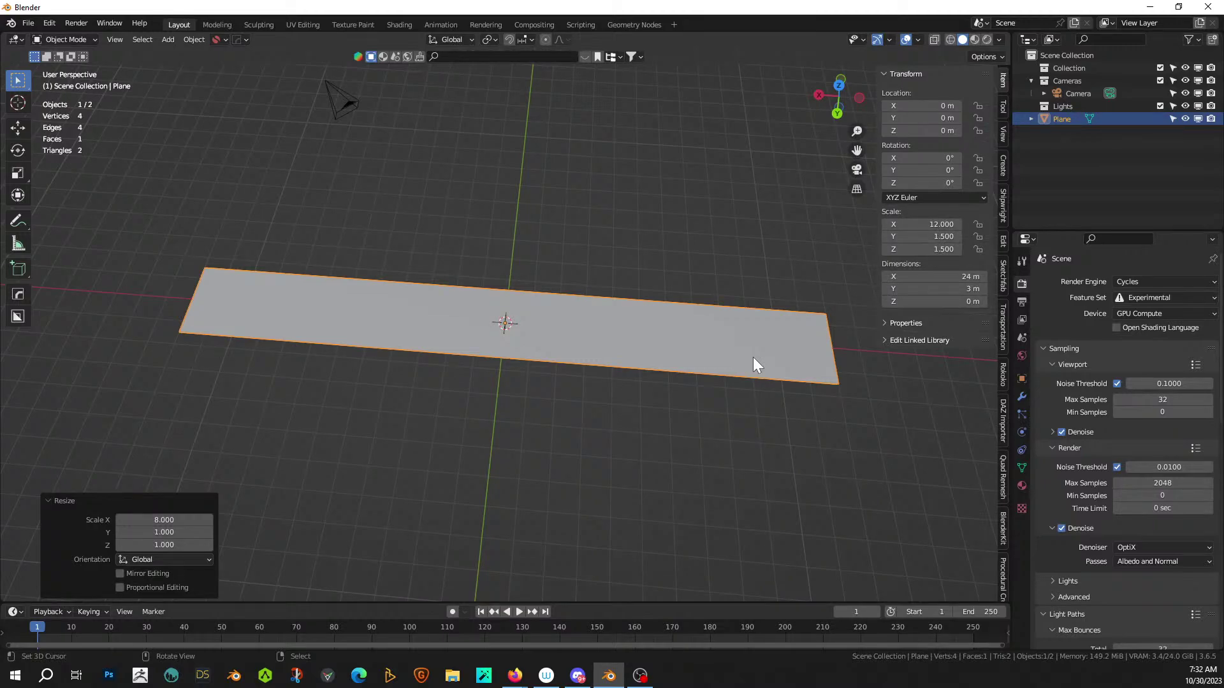
pyautogui.moveTo(675, 395); pyautogui.dragTo(682, 432, button='middle')
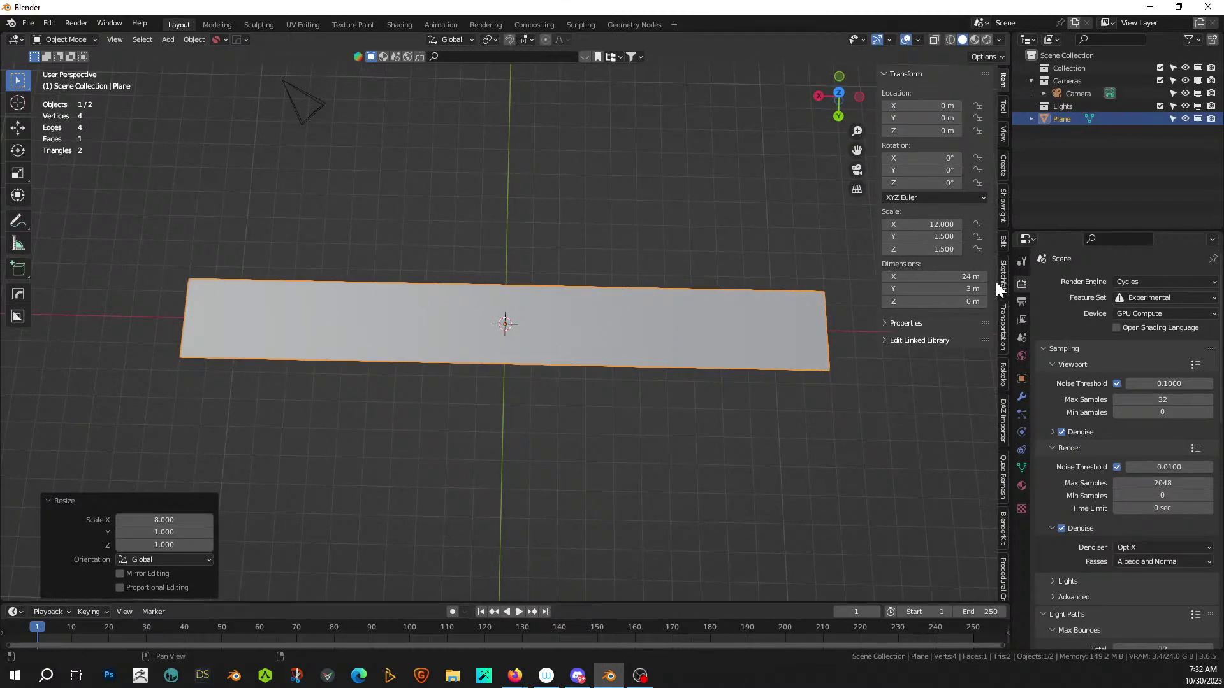
pyautogui.click(930, 276)
pyautogui.write('25')
pyautogui.press('Return')
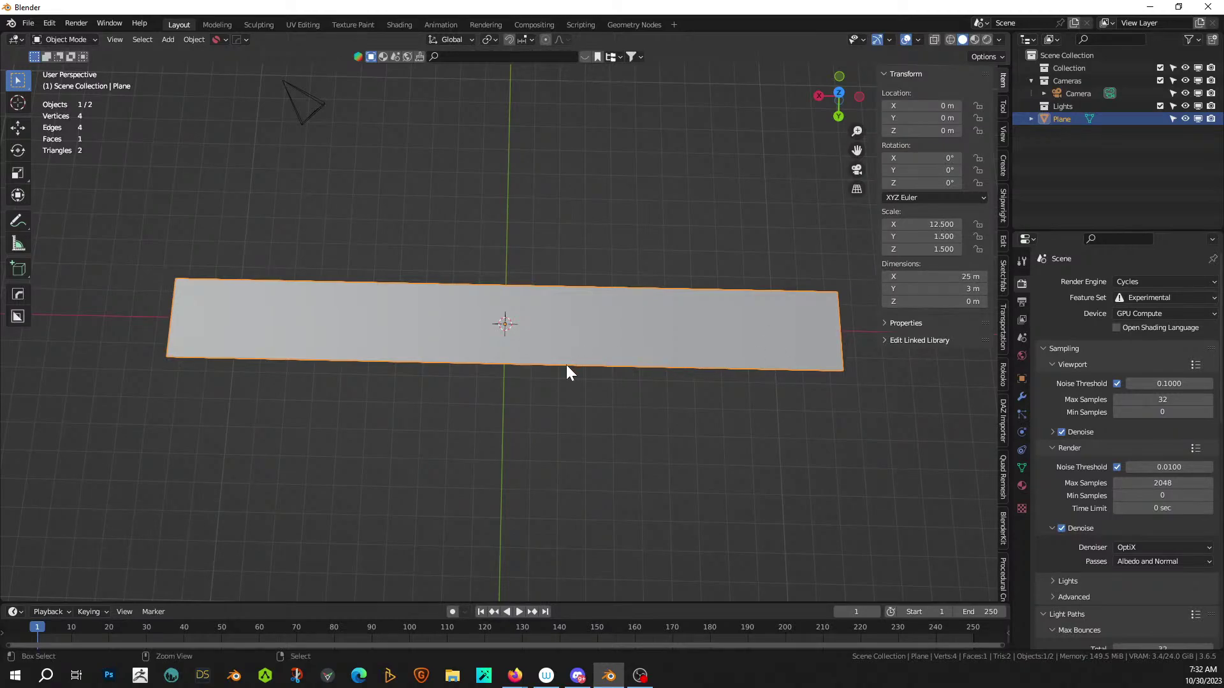
pyautogui.hotkey('ctrl', 'a')
pyautogui.click(524, 418)
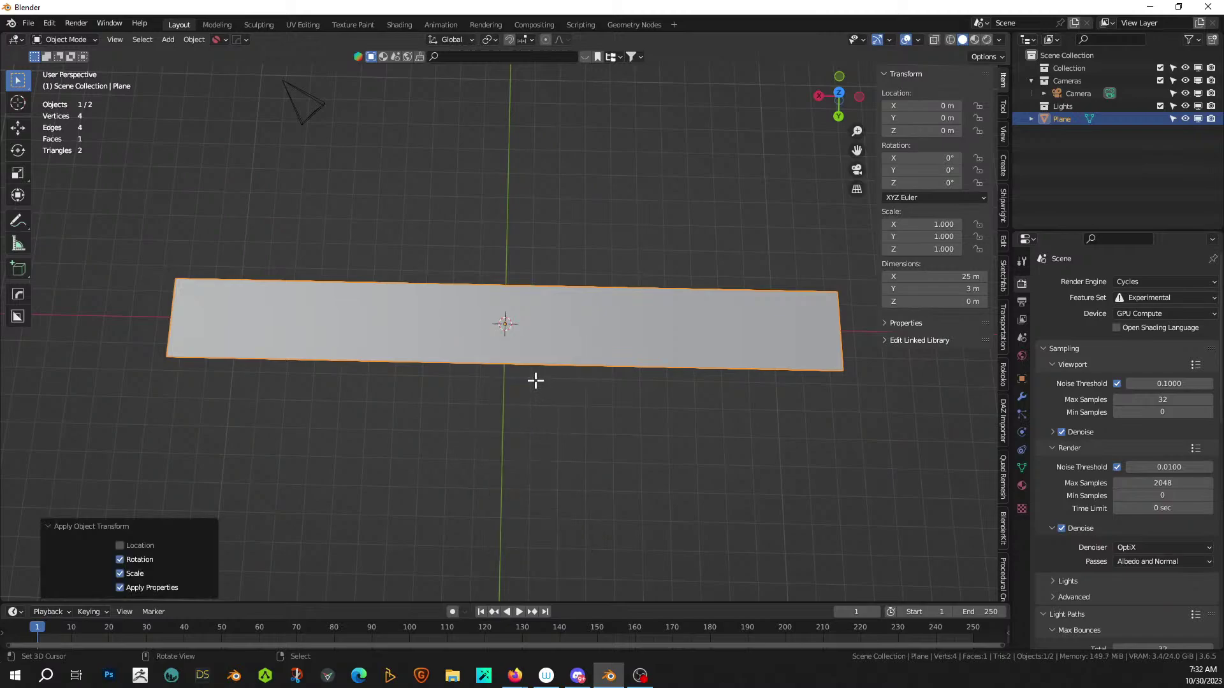
# - In Edit Mode, add four evenly spaced, unslid loop cuts across the length of the plane
pyautogui.press('Tab')
pyautogui.press('2')
pyautogui.click(537, 363)
pyautogui.hotkey('ctrl', 'r')
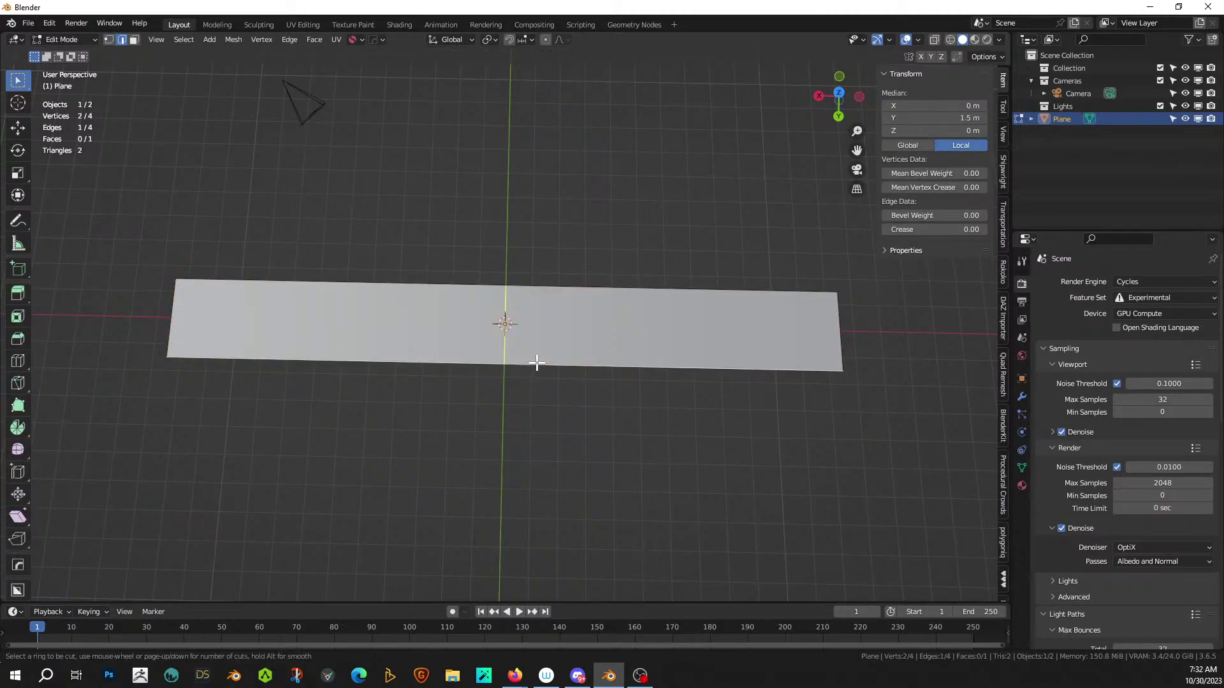
pyautogui.scroll(2, 537, 363)
pyautogui.scroll(1, 537, 363)
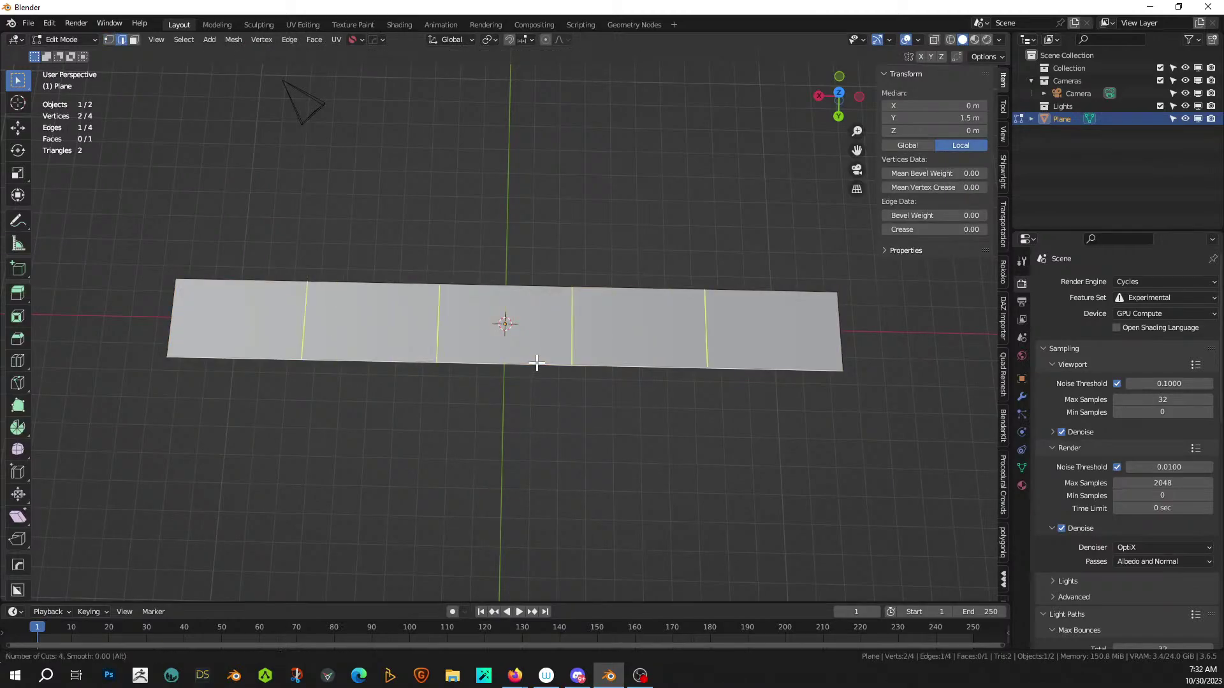
pyautogui.click(537, 363)
pyautogui.rightClick(536, 363)
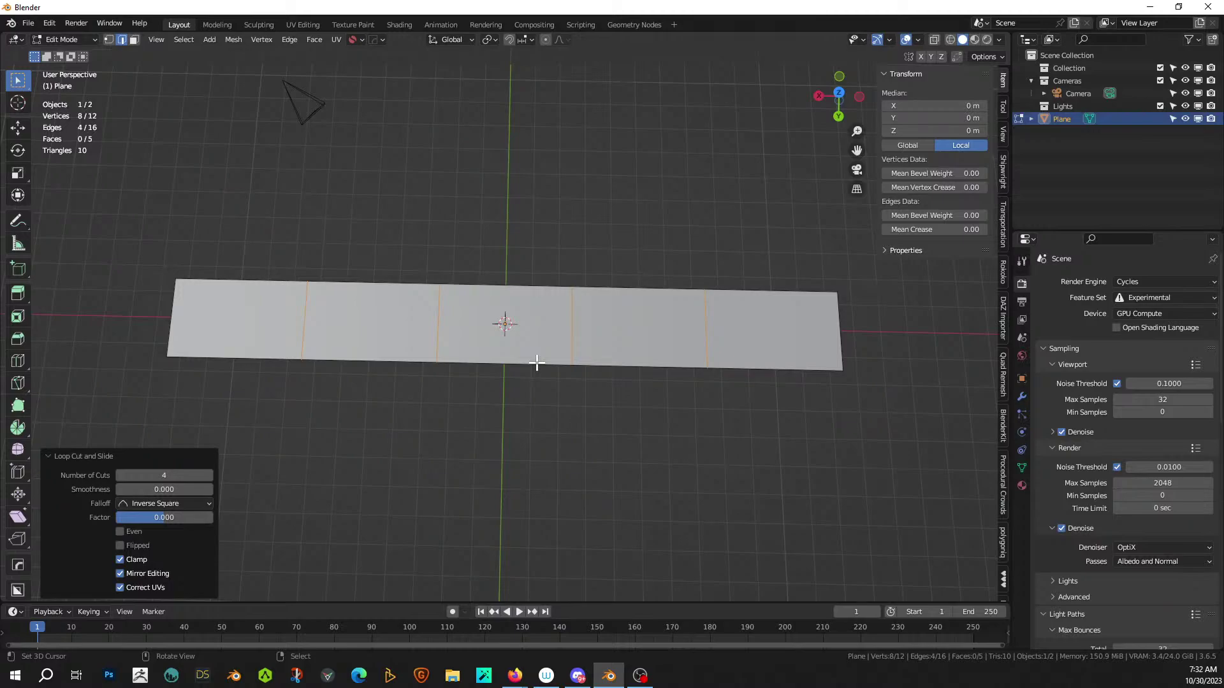
# - Extrude the short end edge on the plane's positive X side by 3 m along X in top view
pyautogui.moveTo(659, 440); pyautogui.dragTo(699, 506, button='middle')
pyautogui.moveTo(465, 399); pyautogui.dragTo(574, 281, button='middle')
pyautogui.click(552, 279)
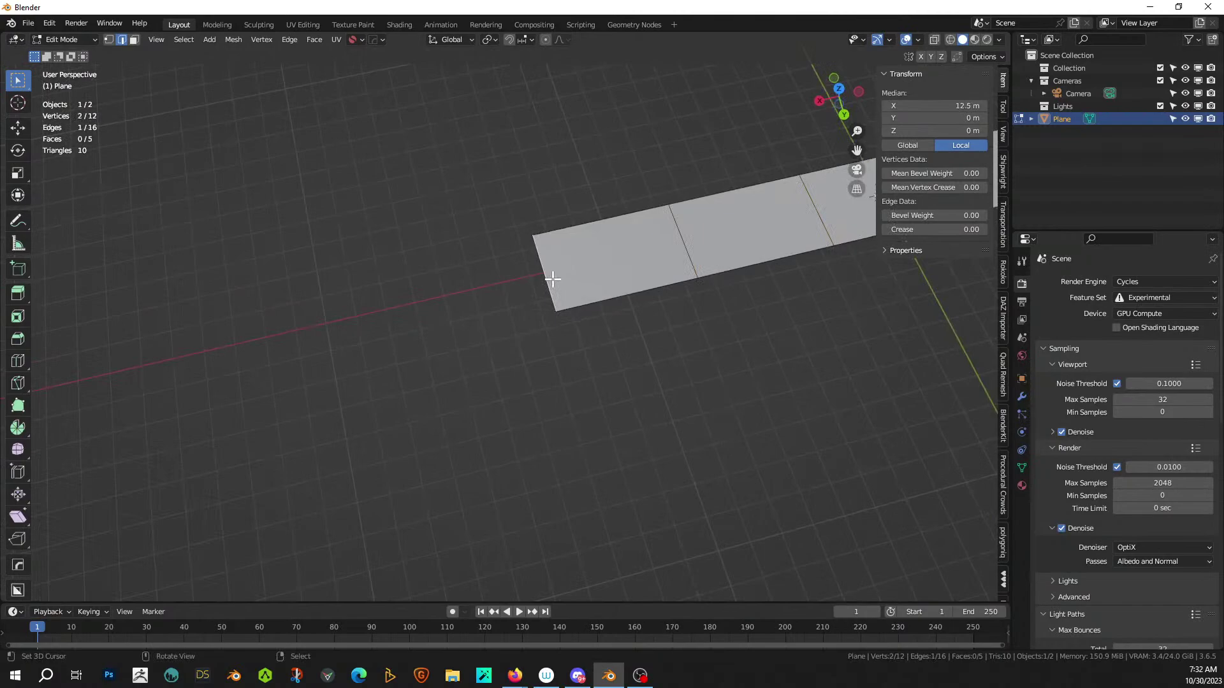
pyautogui.press('KP_7')
pyautogui.press('e')
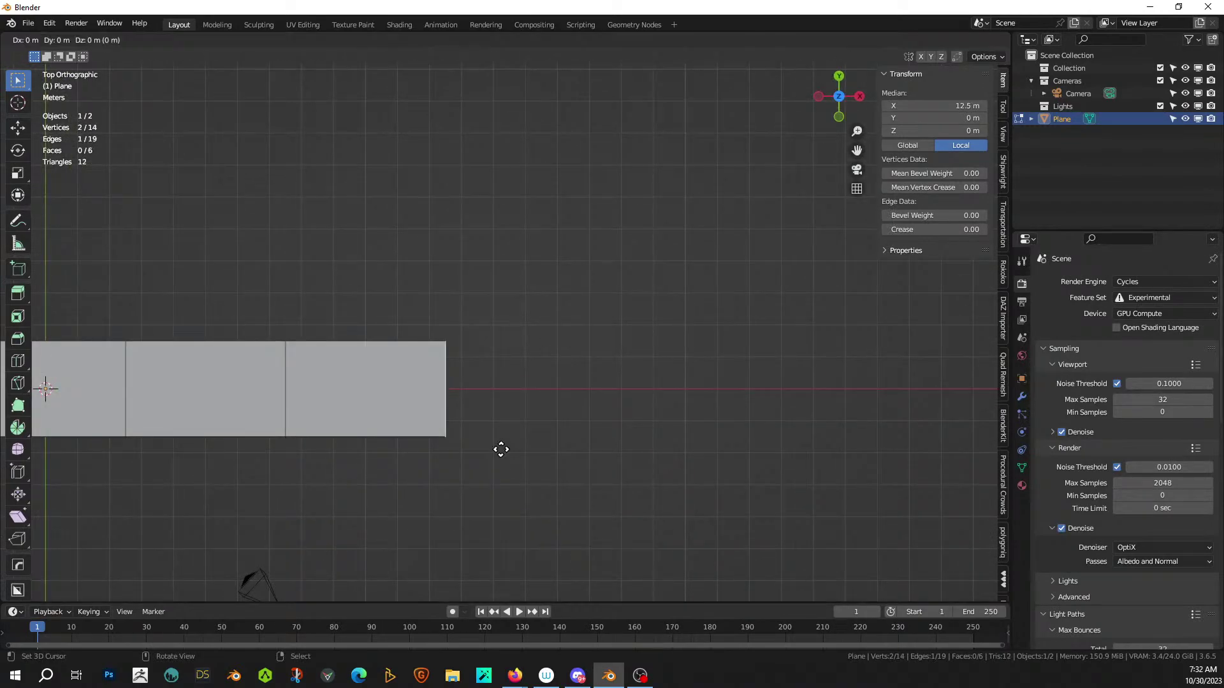
pyautogui.press('3')
pyautogui.press('Return')
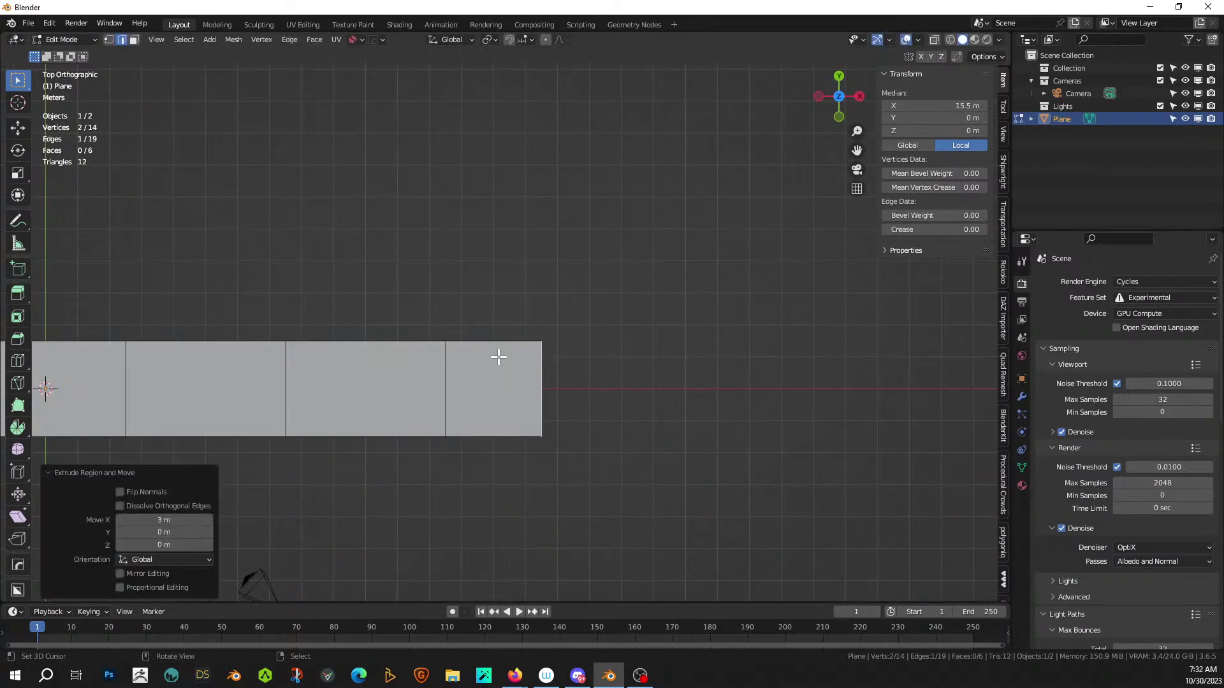
pyautogui.click(494, 341)
pyautogui.press('e')
pyautogui.press('5')
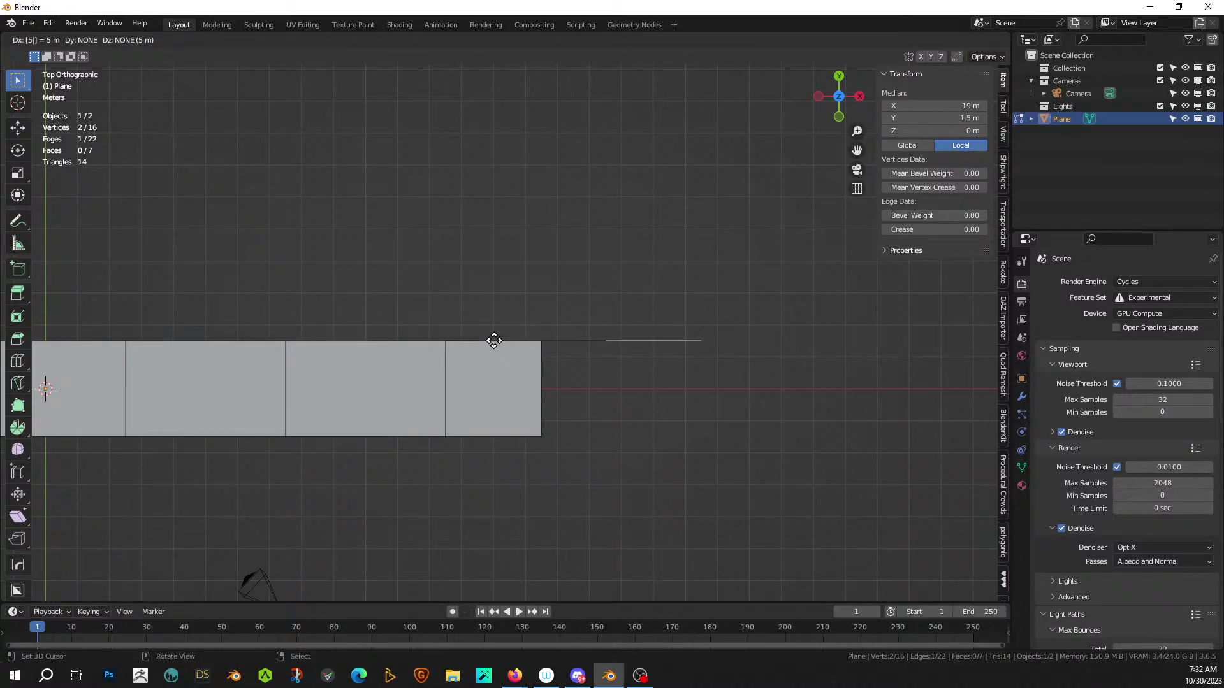
pyautogui.press('Escape')
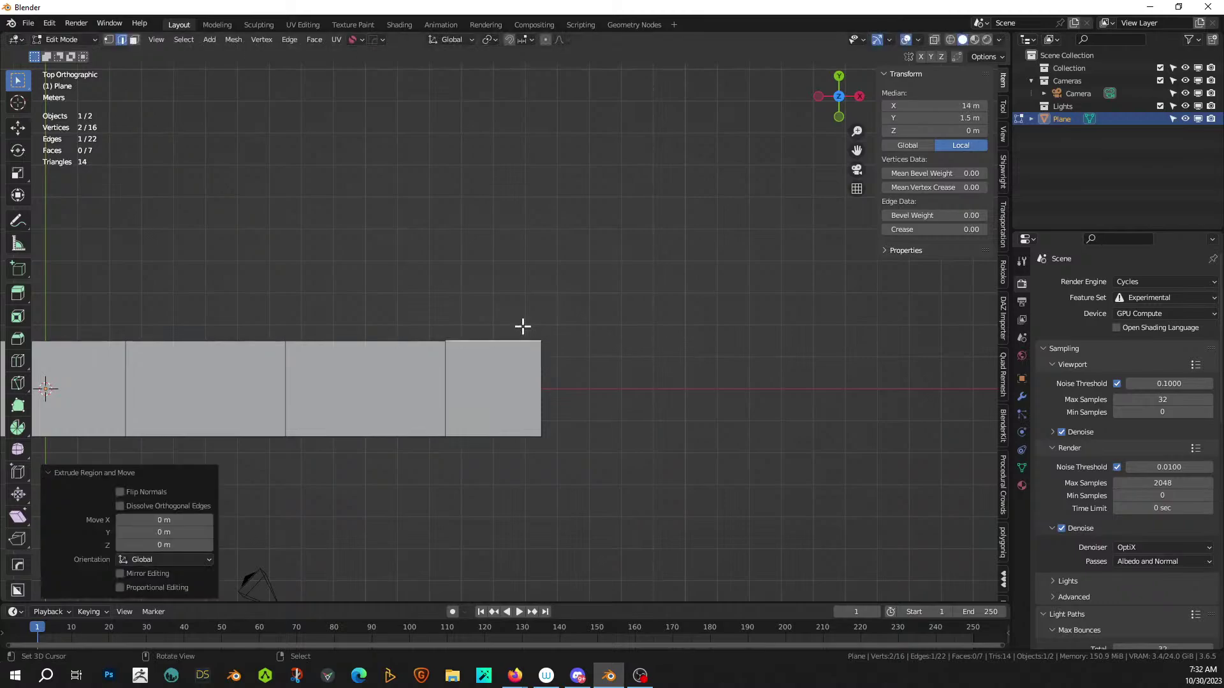
# - Extrude the positive Y edge of the new 3 m end section and move it 5 m along Y
pyautogui.press('e')
pyautogui.press('Escape')
pyautogui.press('g')
pyautogui.press('y')
pyautogui.press('5')
pyautogui.press('Return')
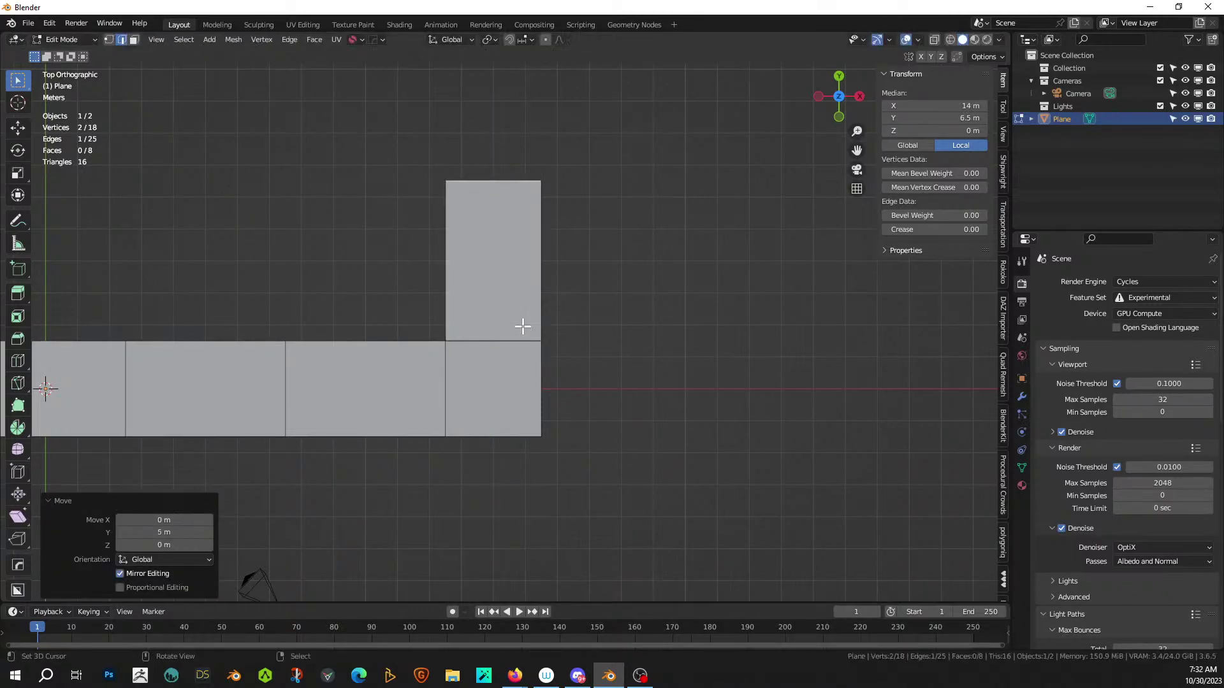
# - Extrude the negative Y edge of the 3 m end section and move it -5 m along Y
pyautogui.click(508, 439)
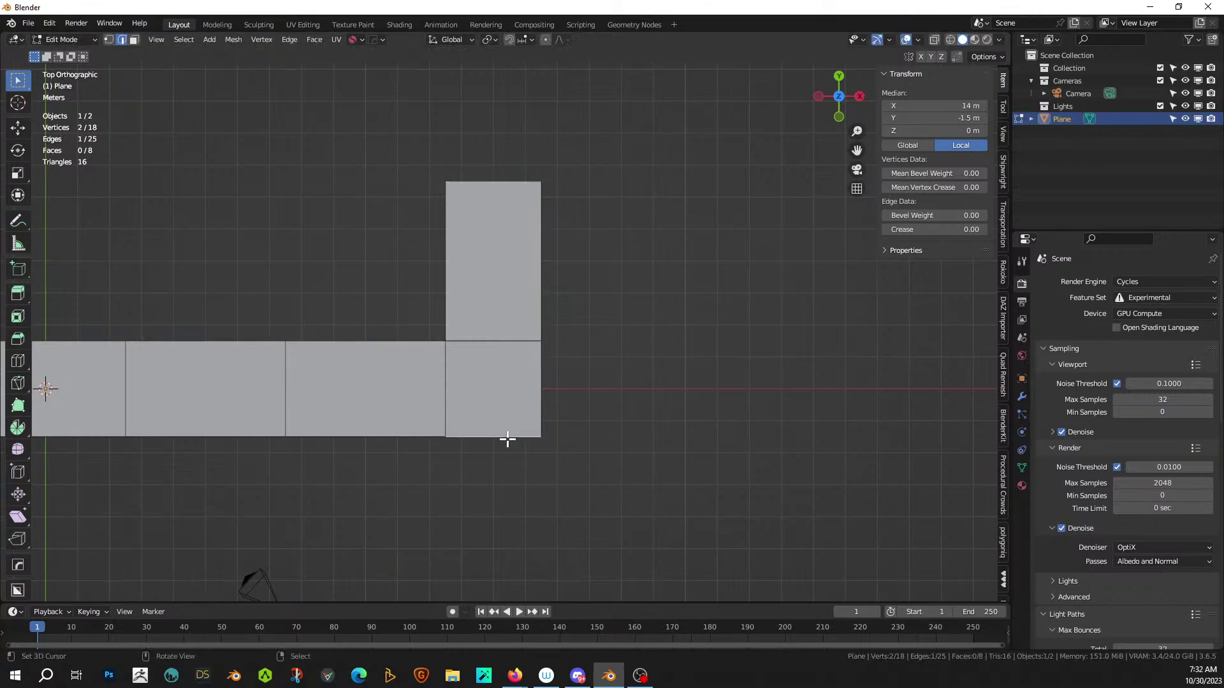
pyautogui.press('e')
pyautogui.press('Escape')
pyautogui.write('gy')
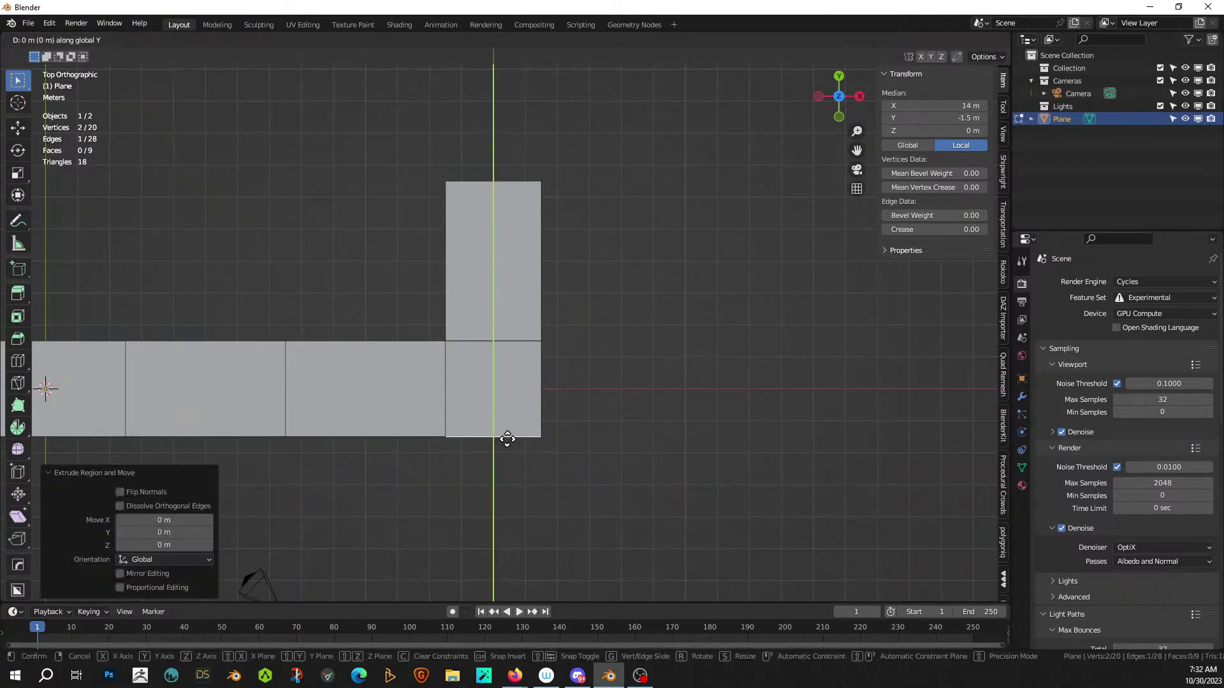
pyautogui.write('-5')
pyautogui.press('Return')
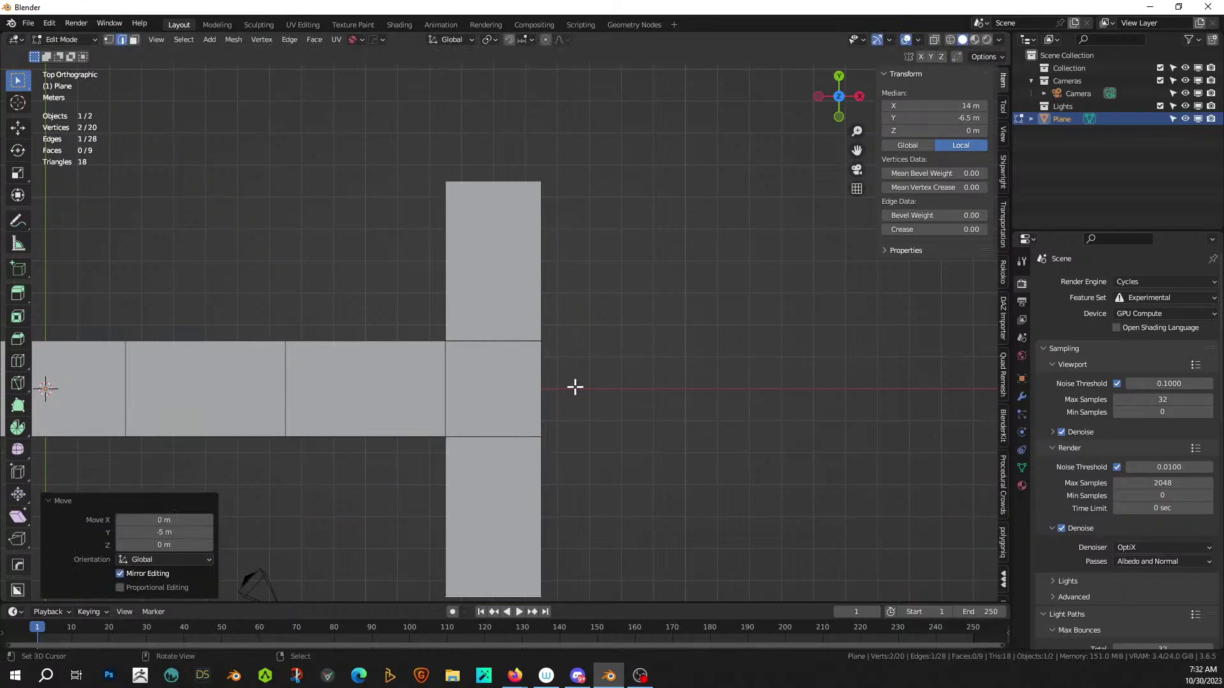
# - On the section at the negative X end, extrude the positive Y edge by 5 m and the negative Y edge by -5 m along Y
pyautogui.moveTo(574, 385); pyautogui.dragTo(462, 385, button='middle')
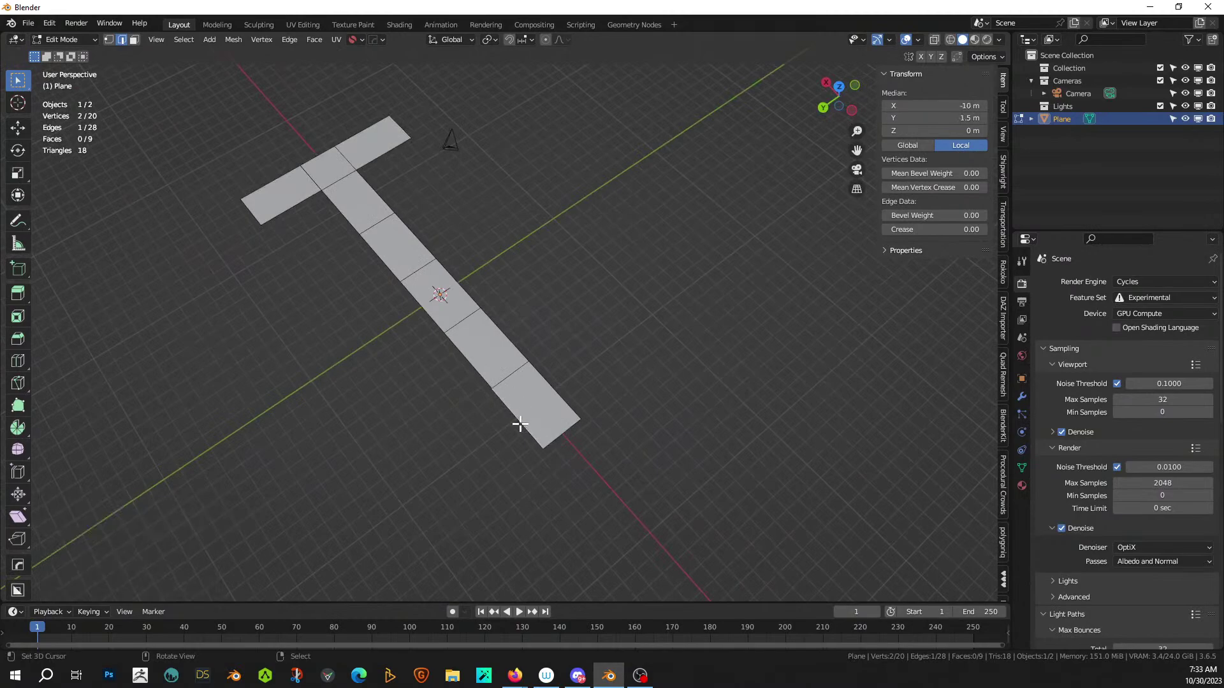
pyautogui.write('ey5')
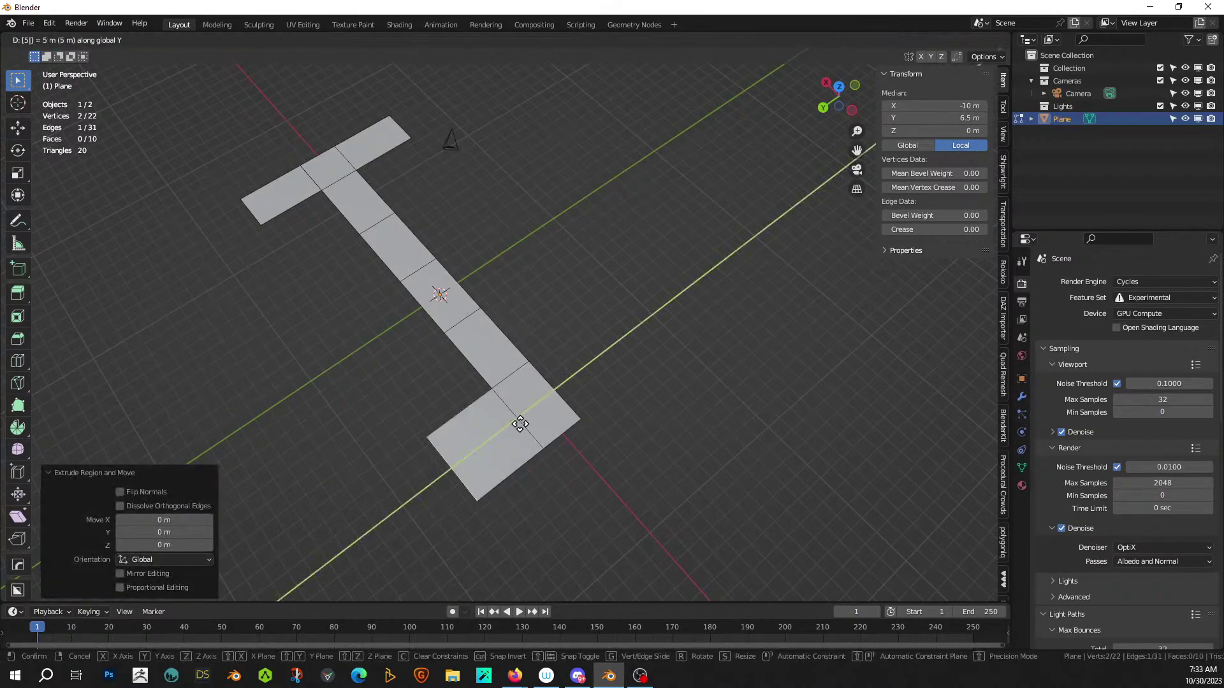
pyautogui.press('Return')
pyautogui.click(553, 386)
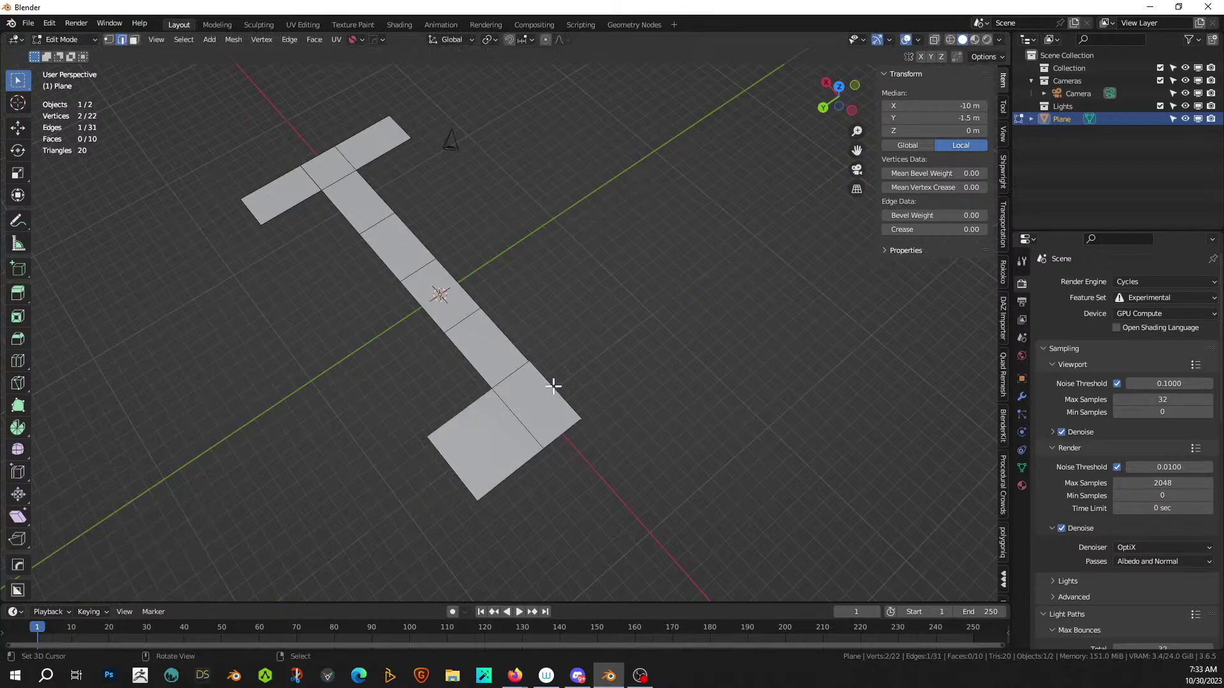
pyautogui.write('ey')
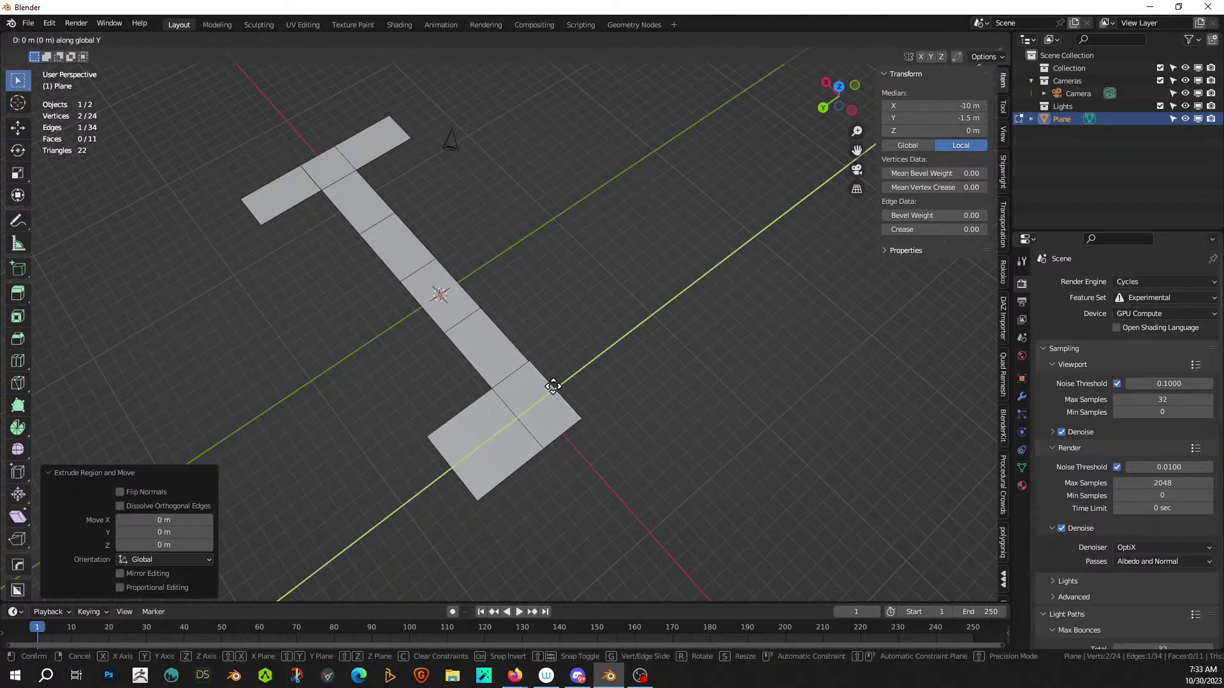
pyautogui.write('-5')
pyautogui.press('Return')
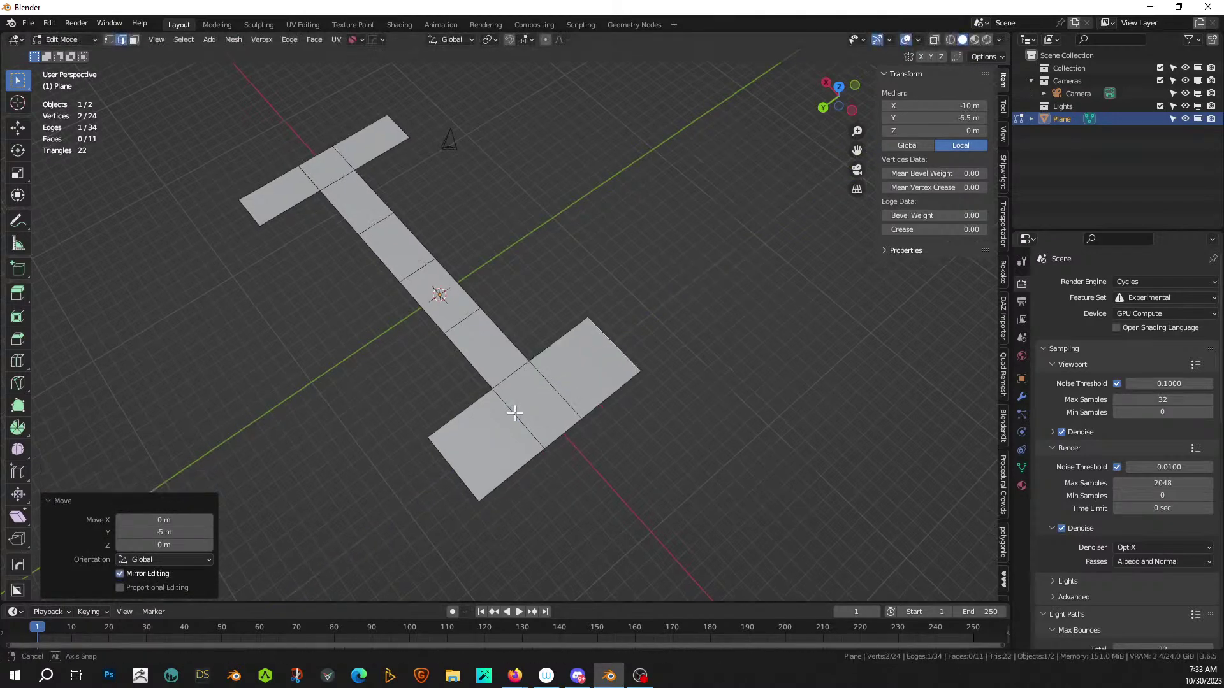
# - Fill the gaps between the facing branches on the positive and negative Y sides of the strip with one face each
pyautogui.moveTo(515, 413); pyautogui.dragTo(602, 380, button='middle')
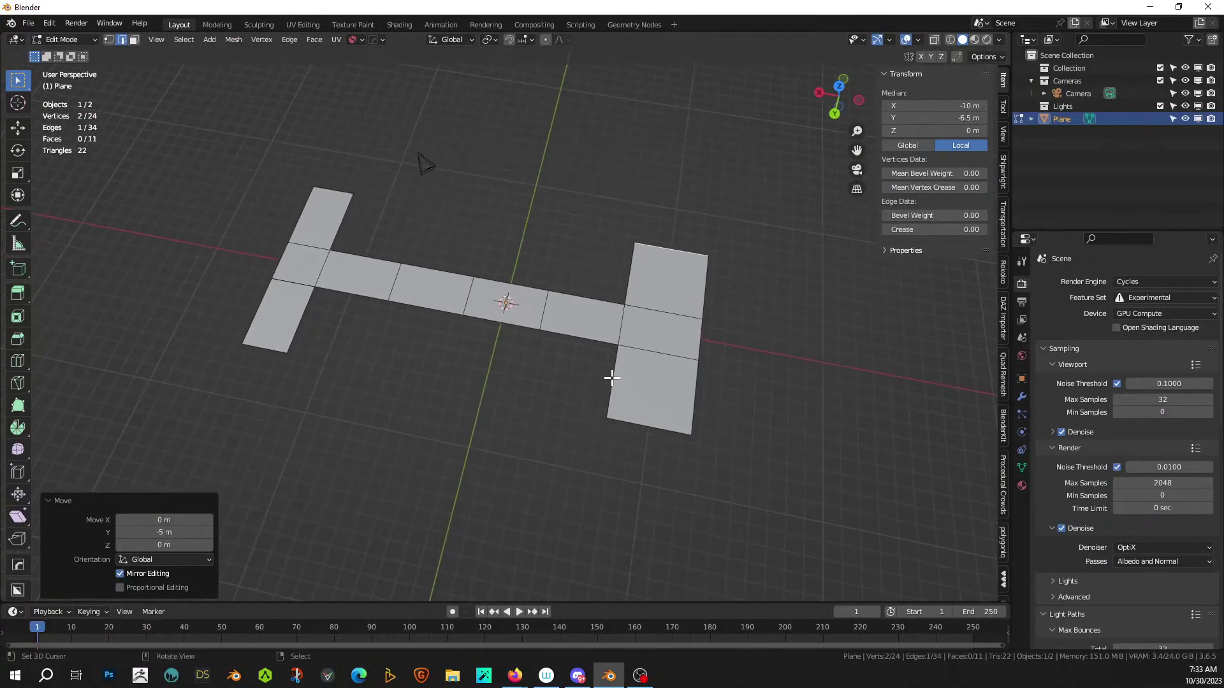
pyautogui.keyDown('shift'); pyautogui.click(296, 315); pyautogui.keyUp('shift')
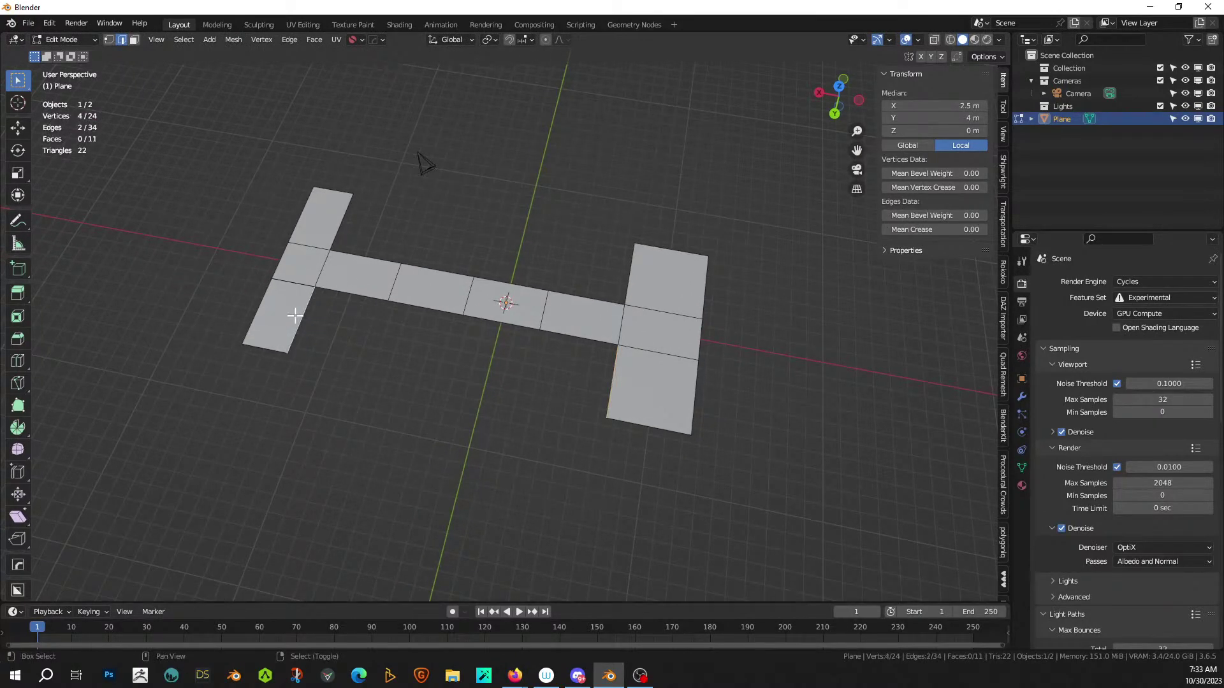
pyautogui.press('f')
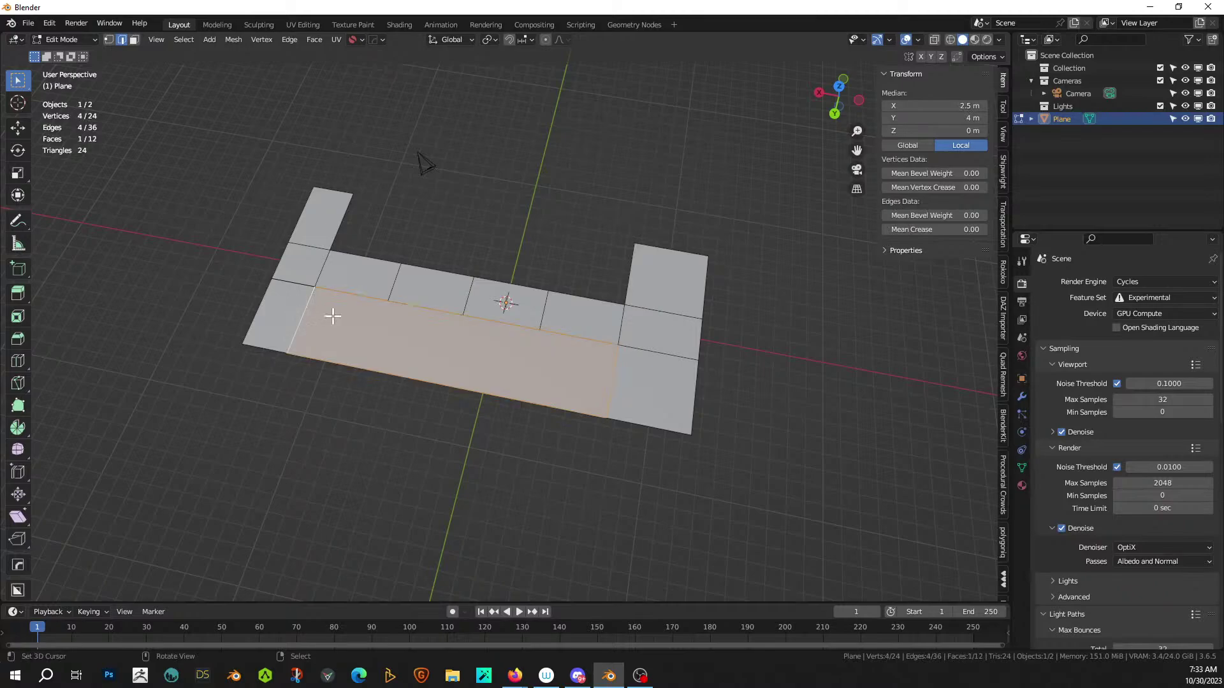
pyautogui.click(633, 275)
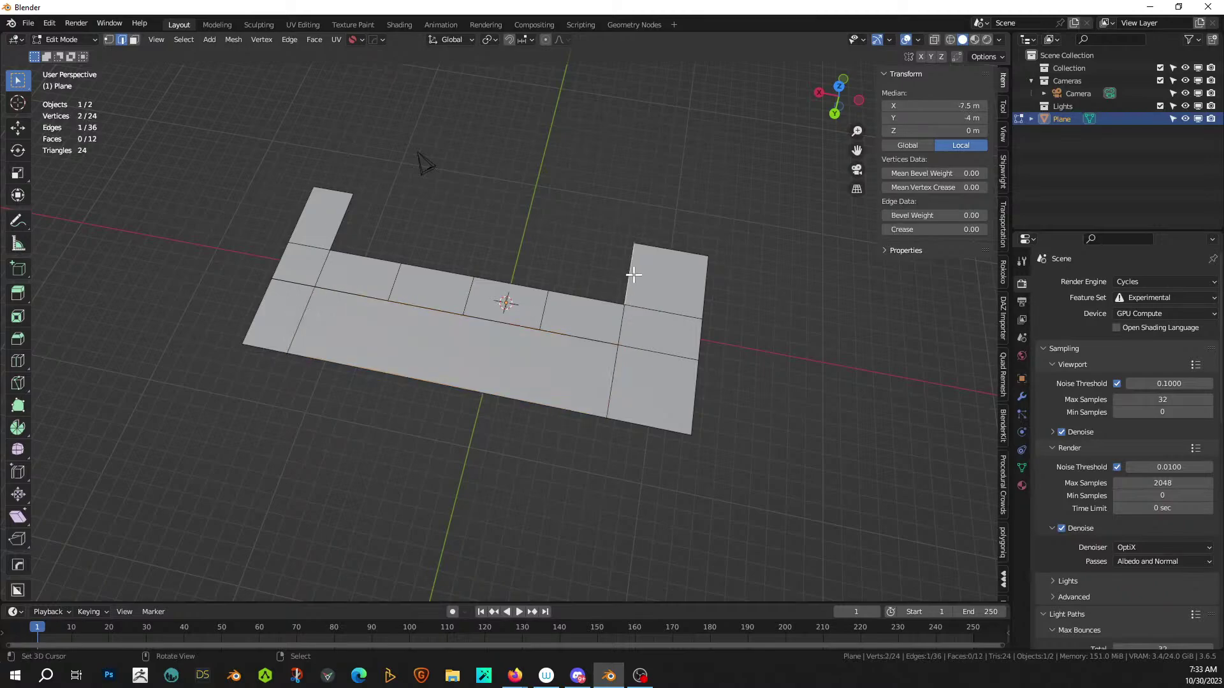
pyautogui.keyDown('shift'); pyautogui.click(343, 212); pyautogui.keyUp('shift')
pyautogui.press('f')
pyautogui.moveTo(374, 249); pyautogui.dragTo(441, 254, button='middle')
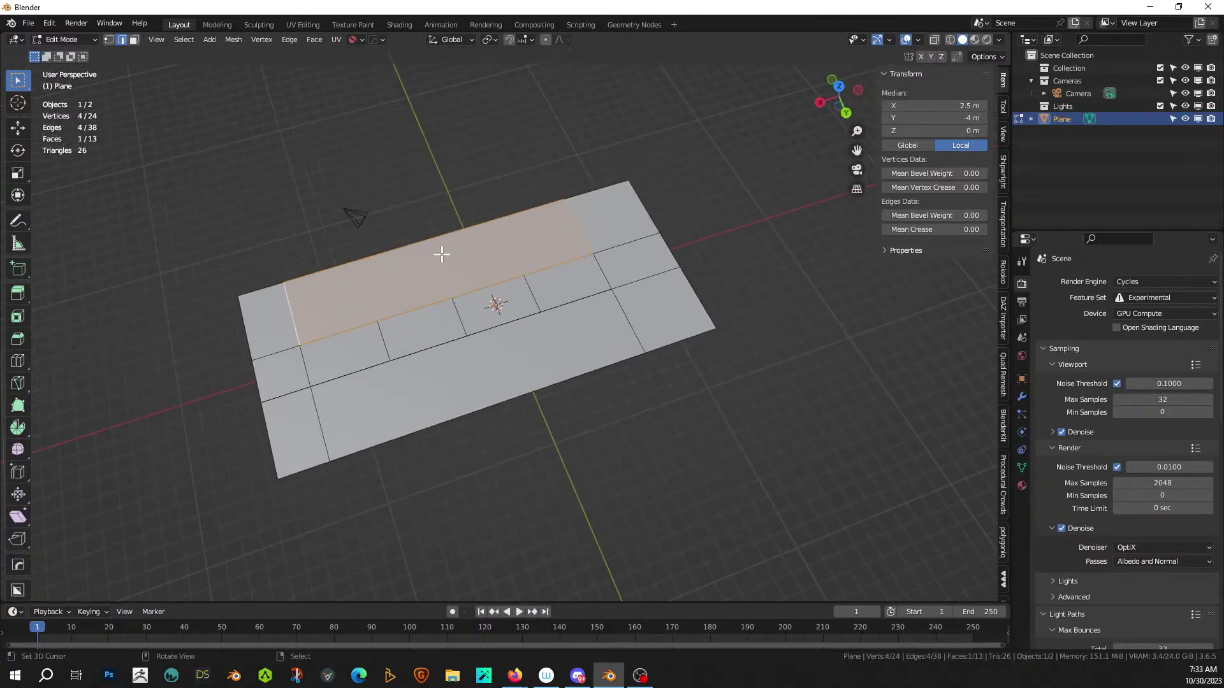
pyautogui.press('KP_7')
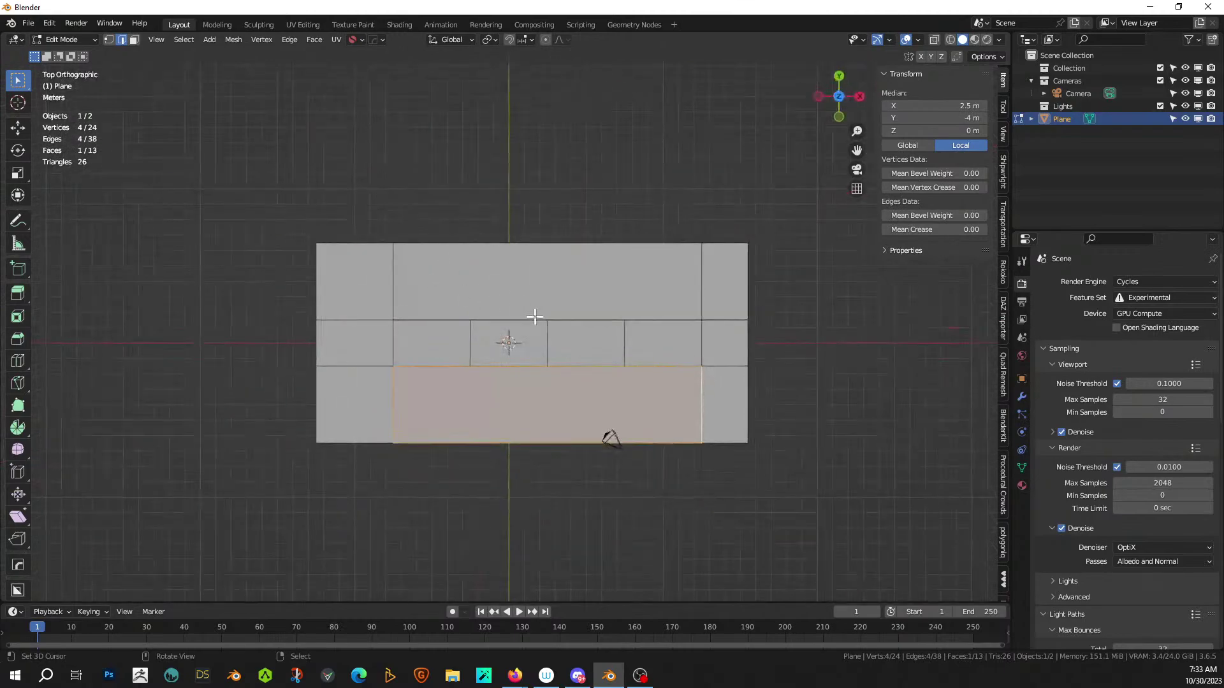
pyautogui.click(625, 246)
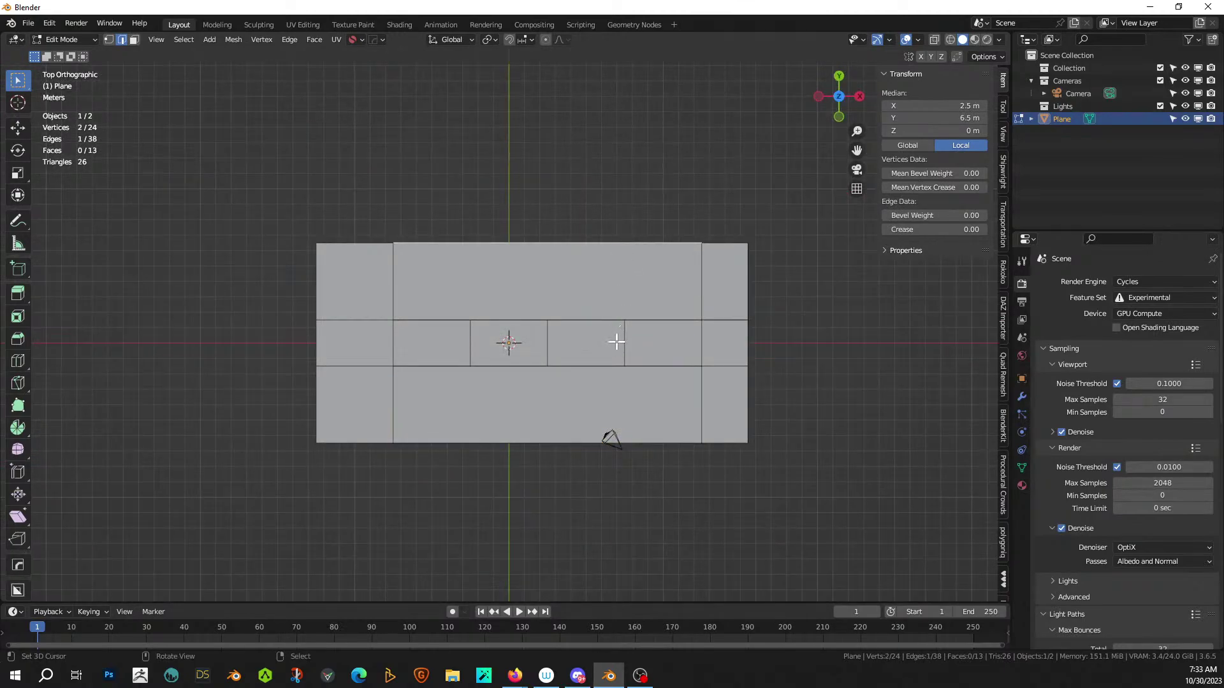
pyautogui.press('k')
pyautogui.press('y')
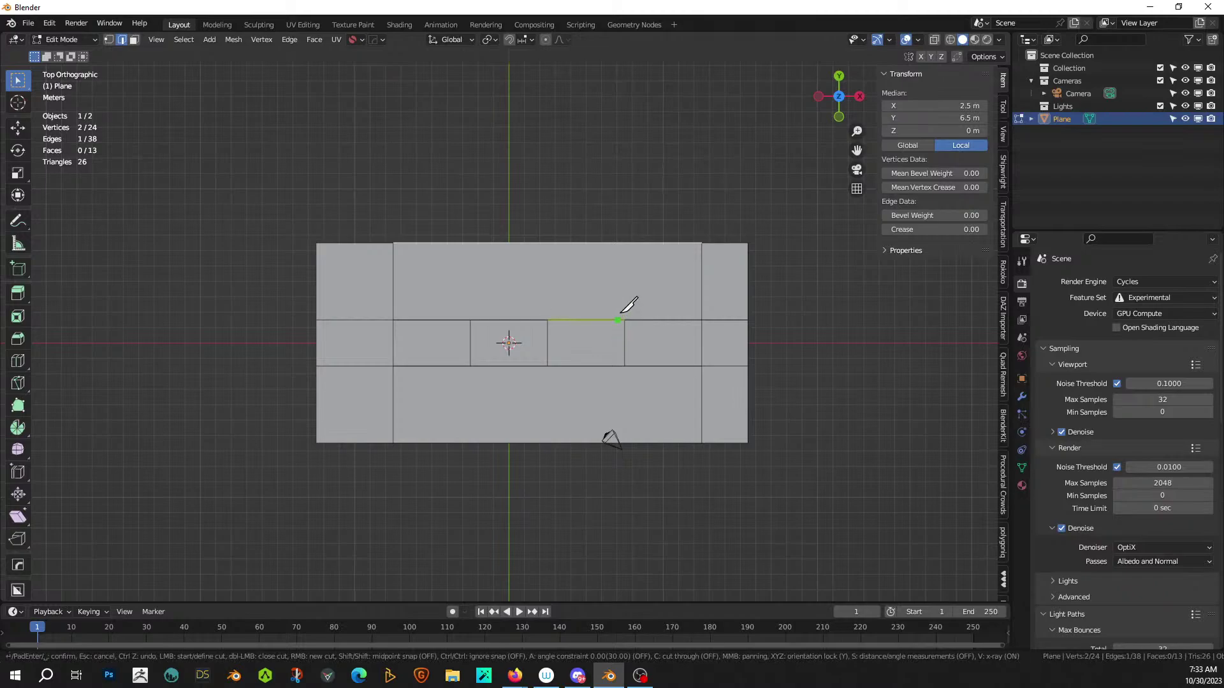
pyautogui.click(624, 320)
pyautogui.press('Return')
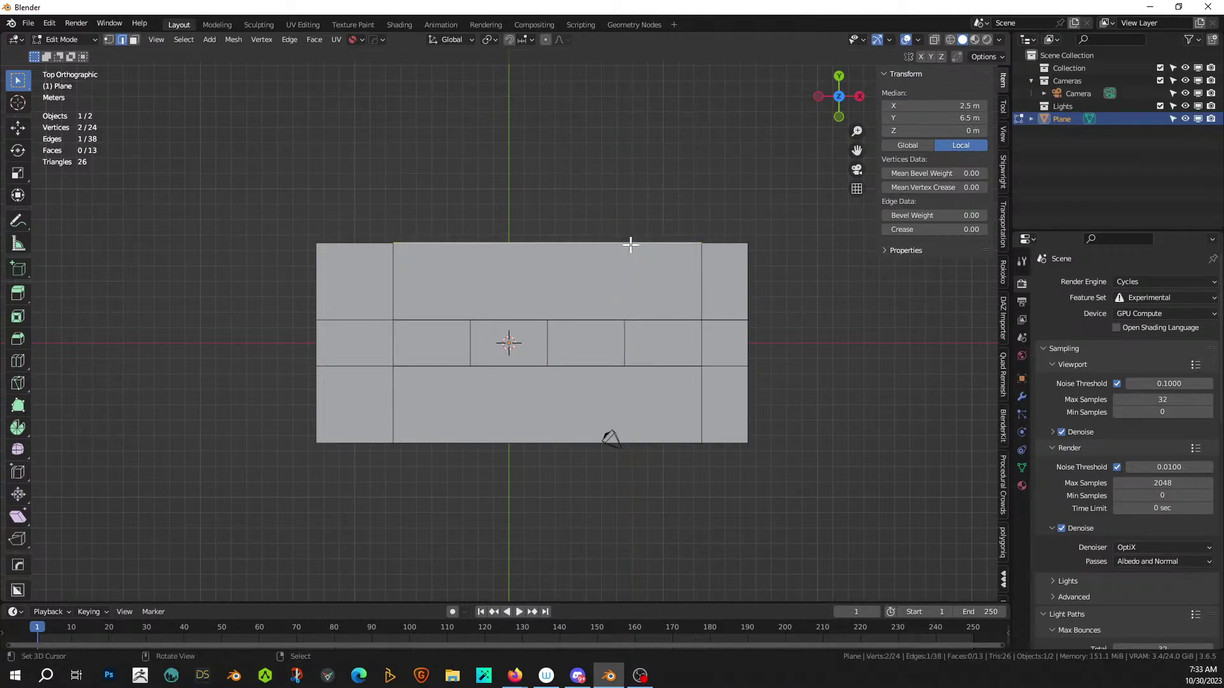
# - Knife-cut the long positive Y face straight along Y, from the strip division nearest the positive X end to the outer edge
pyautogui.scroll(2, 619, 326)
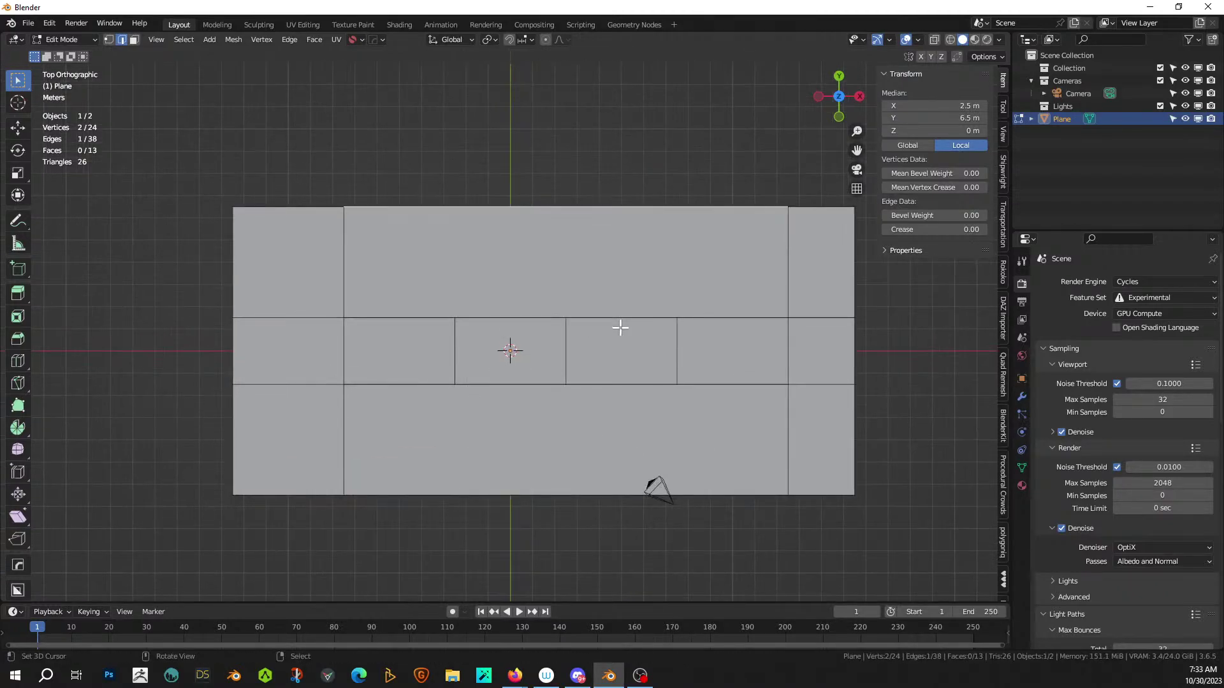
pyautogui.press('k')
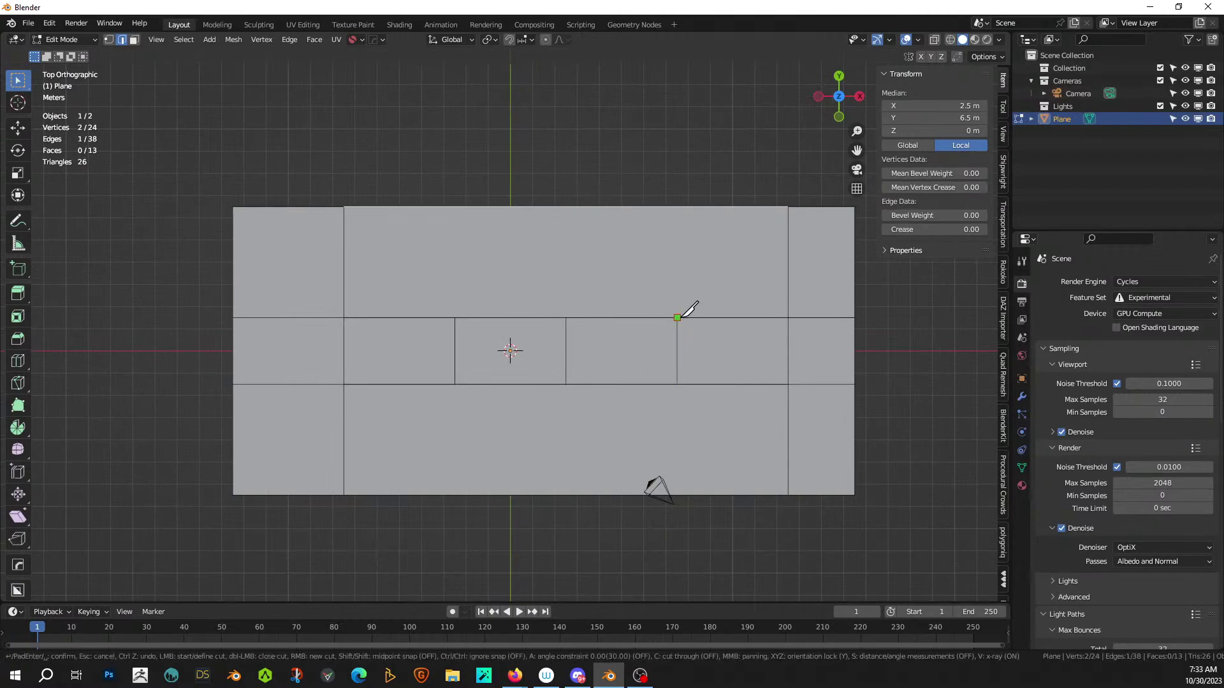
pyautogui.click(678, 318)
pyautogui.rightClick(681, 207)
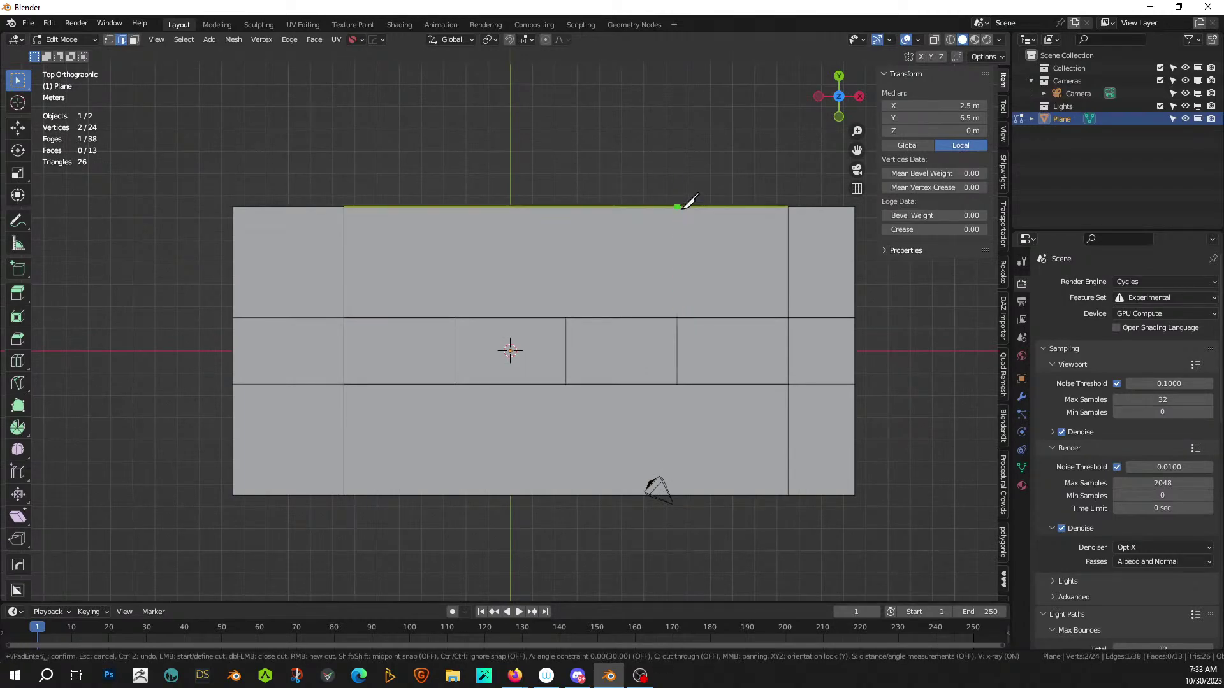
pyautogui.press('c')
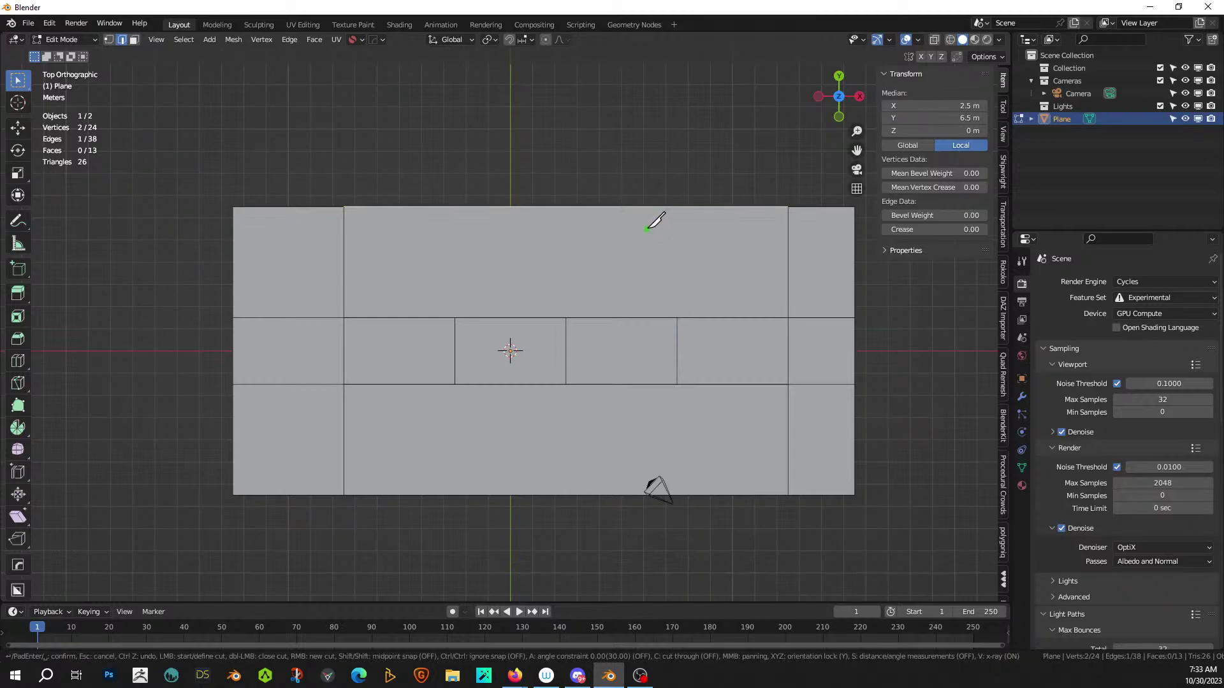
pyautogui.press('y')
pyautogui.click(677, 318)
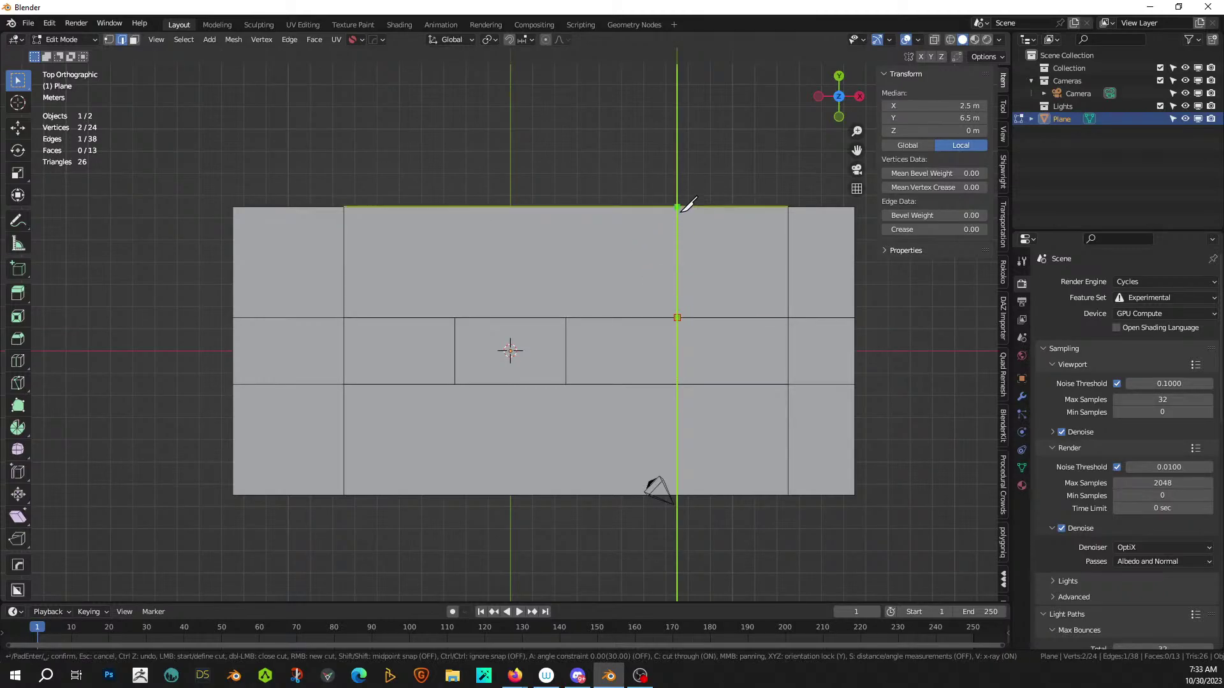
pyautogui.click(682, 206)
pyautogui.press('Return')
pyautogui.moveTo(685, 283); pyautogui.dragTo(581, 259, button='middle')
# - Make two more straight knife cuts along Y across that face, from the remaining two inner strip divisions to the outer edge
pyautogui.press('KP_7')
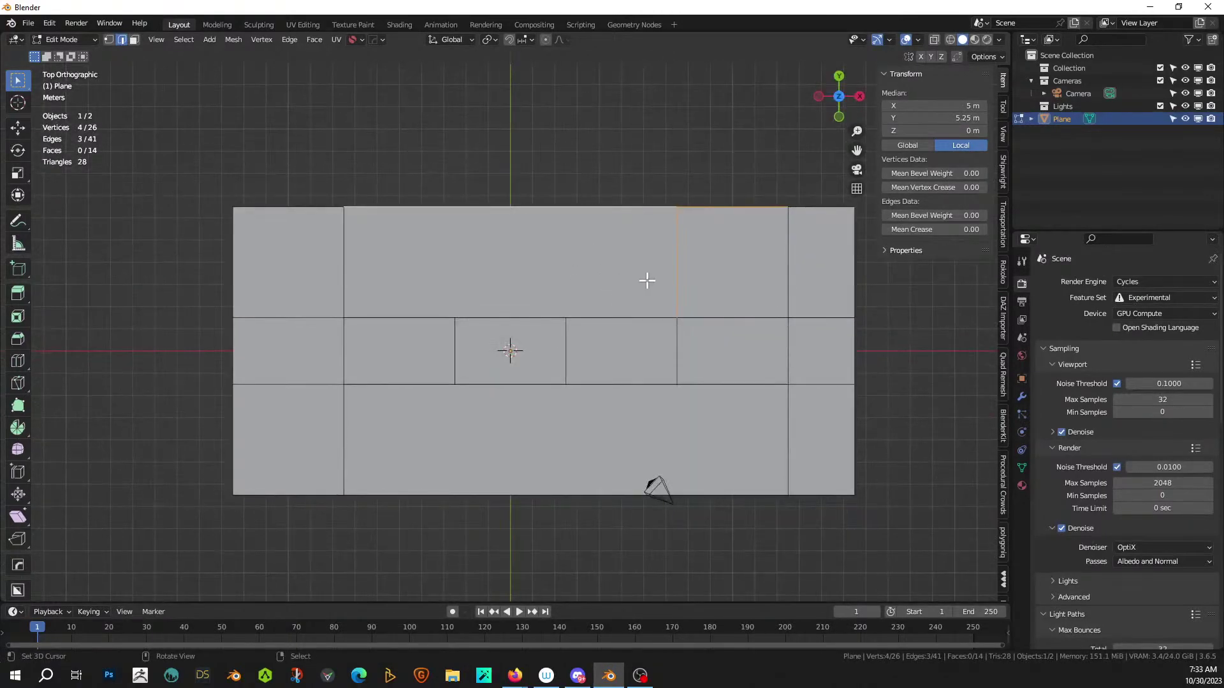
pyautogui.press('k')
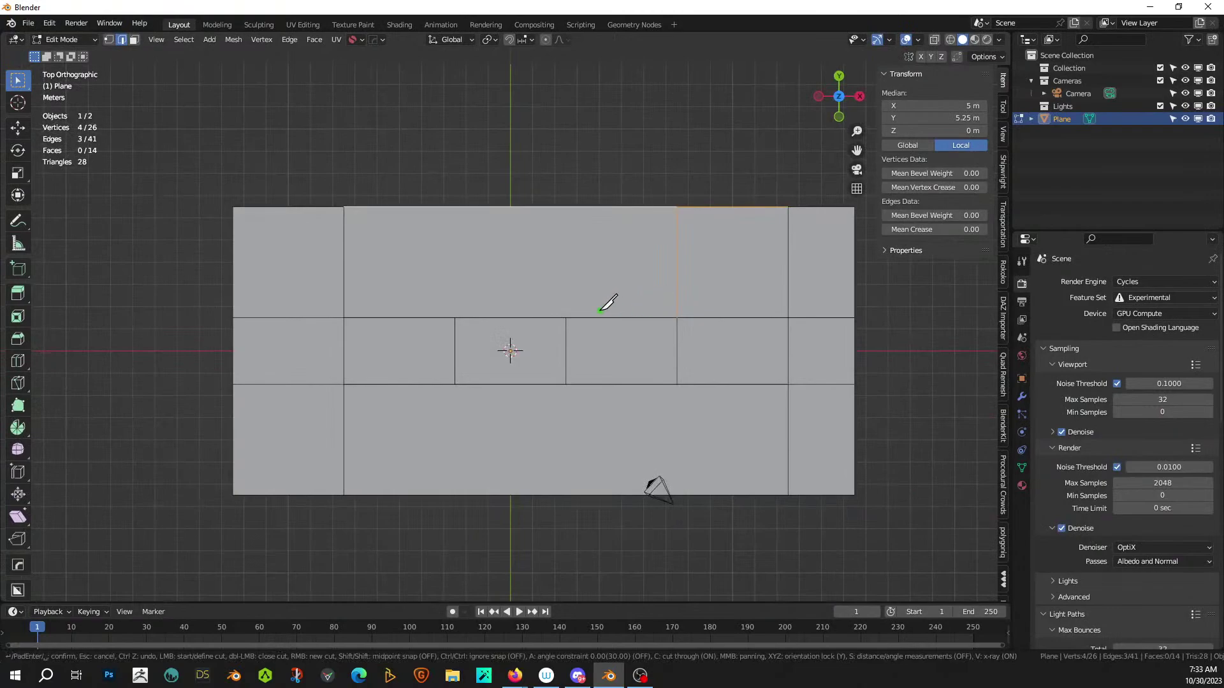
pyautogui.click(566, 316)
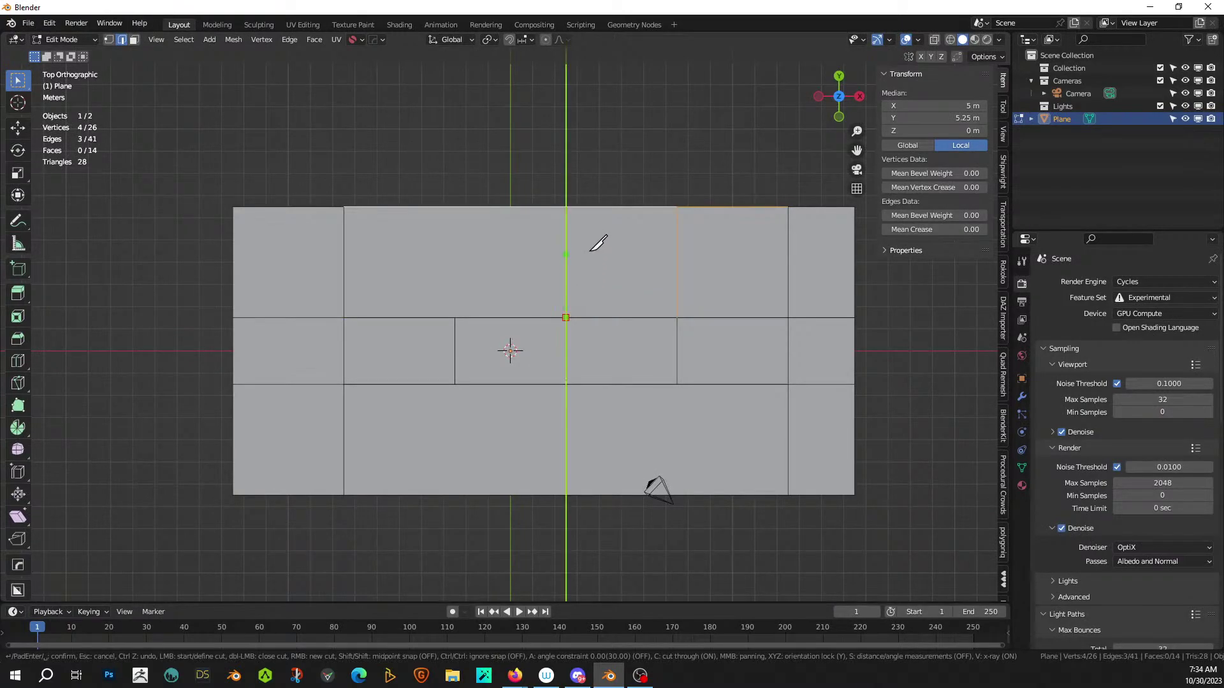
pyautogui.click(588, 208)
pyautogui.press('Return')
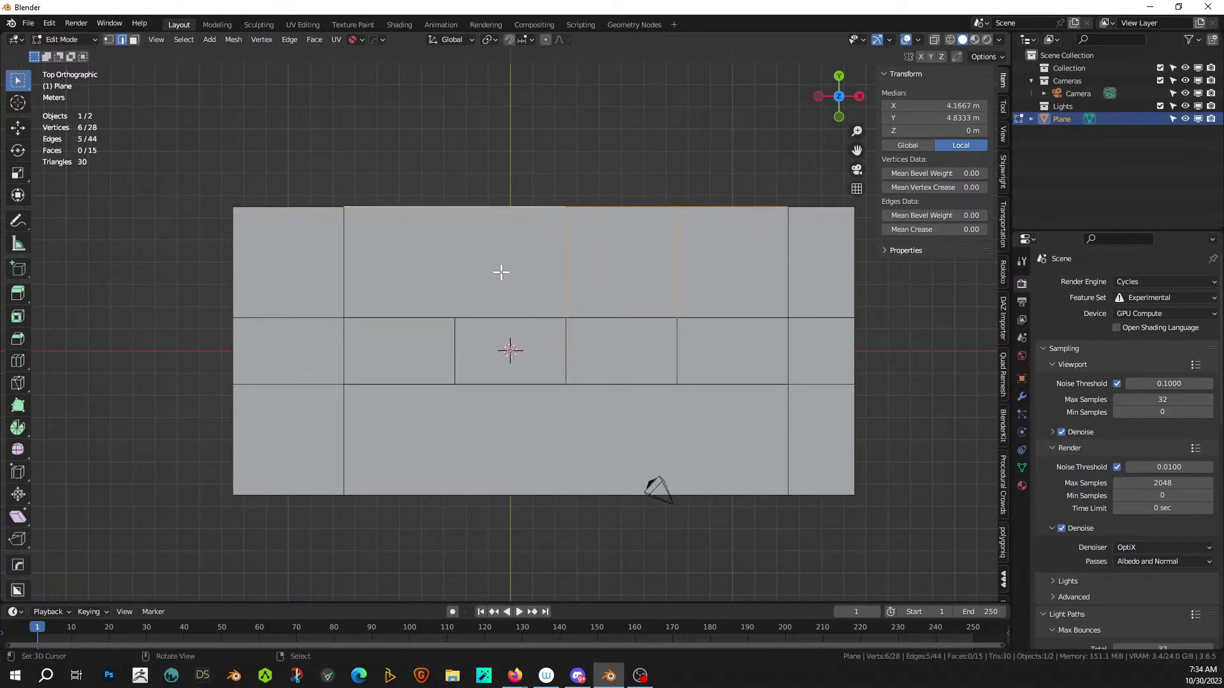
pyautogui.press('k')
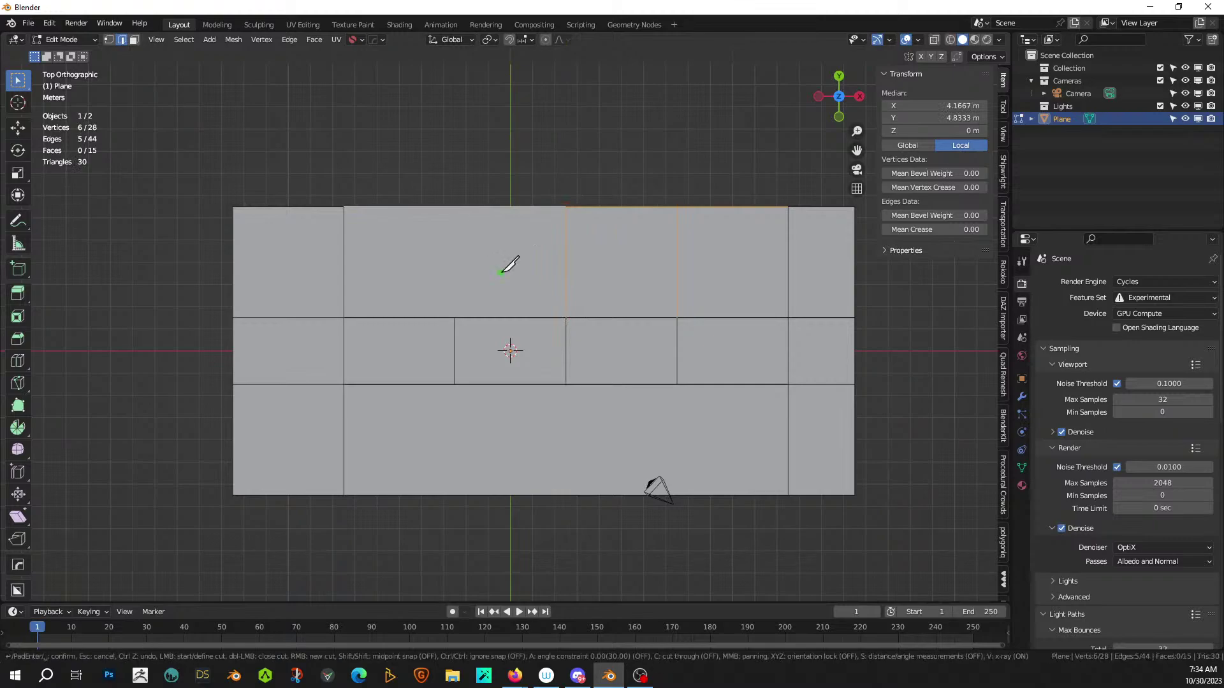
pyautogui.click(456, 317)
pyautogui.click(466, 209)
pyautogui.press('Return')
# - In Object Mode, mirror the subdivided positive Y half onto the negative Y side with a mirror modifier
pyautogui.moveTo(564, 250); pyautogui.dragTo(625, 247, button='middle')
pyautogui.press('Tab')
pyautogui.moveTo(479, 326); pyautogui.dragTo(587, 276, button='middle')
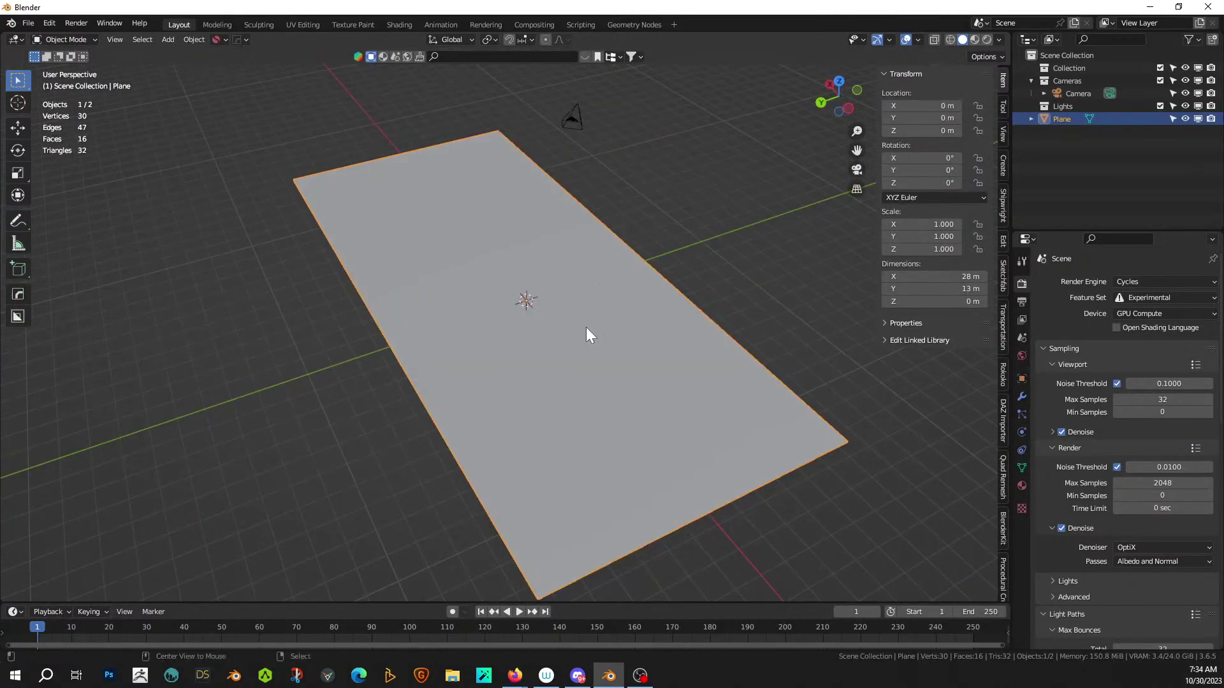
pyautogui.hotkey('alt', 'x')
pyautogui.click(450, 324)
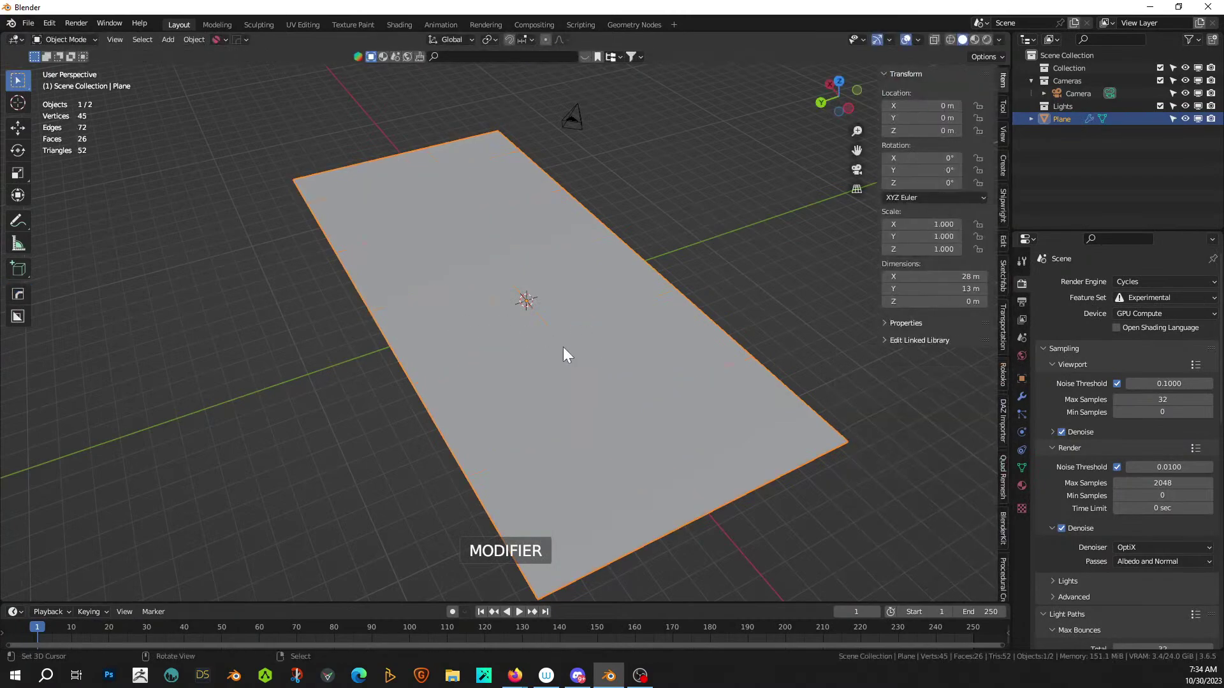
# - Flatten the plane by scaling it to 0 along Z
pyautogui.press('s')
pyautogui.press('z')
pyautogui.press('0')
pyautogui.press('Return')
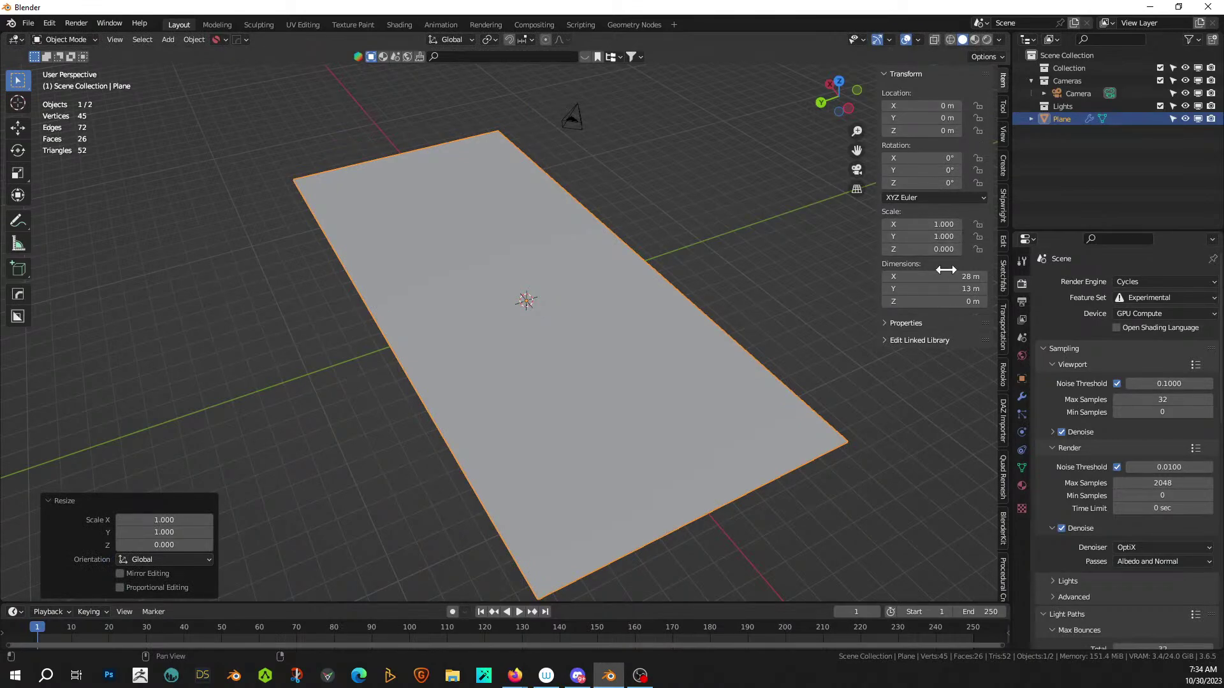
# - Apply the plane's mirror modifier
pyautogui.moveTo(691, 326); pyautogui.dragTo(721, 296, button='middle')
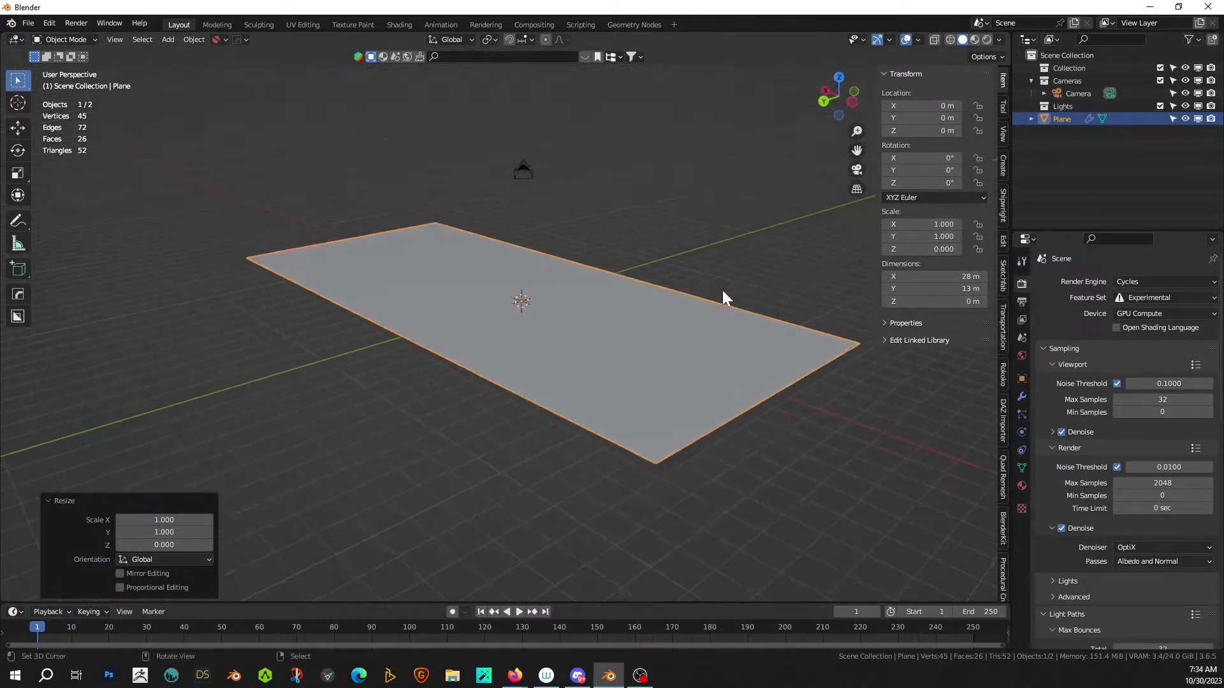
pyautogui.press('Tab')
pyautogui.press('Tab')
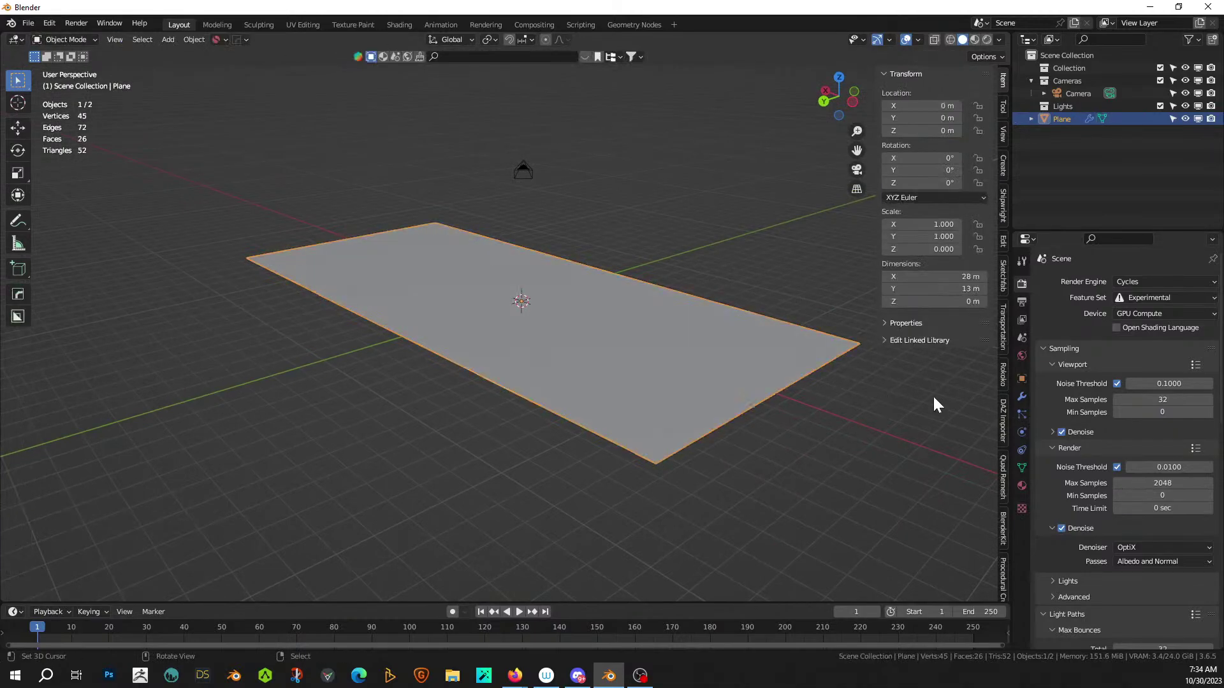
pyautogui.click(1022, 397)
pyautogui.hotkey('ctrl', 'a')
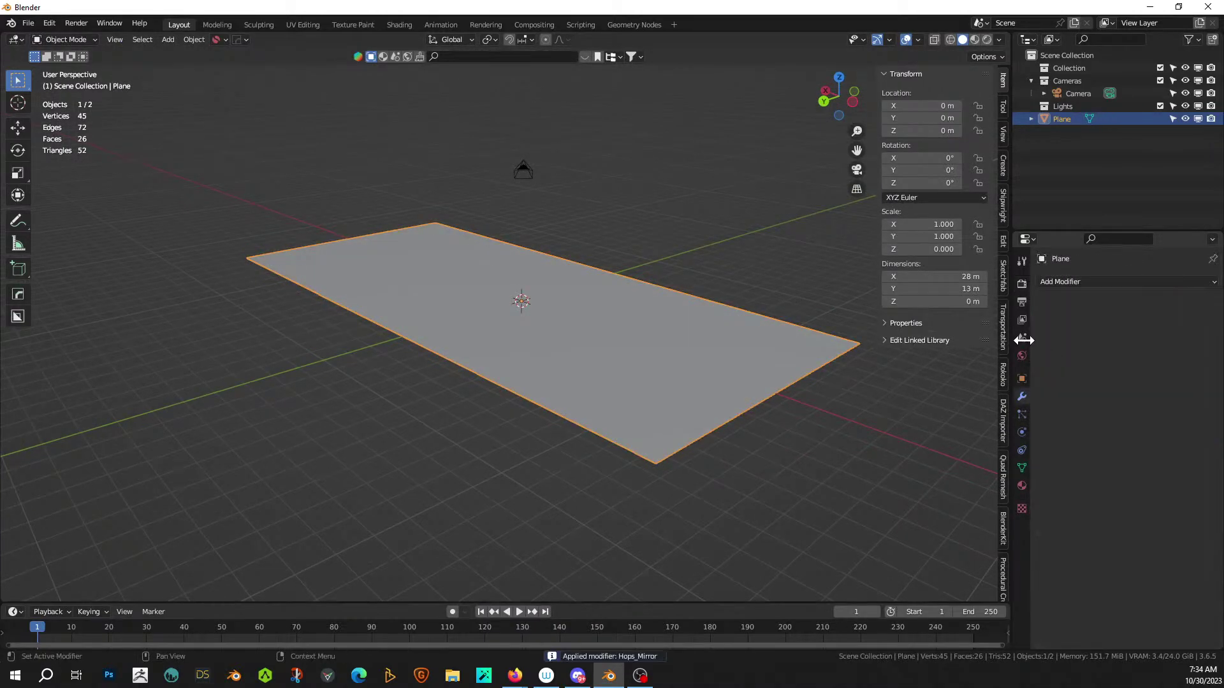
# - Select the mesh's center edge line along X in Edit Mode and bevel it with a width of 1.33 m
pyautogui.press('Tab')
pyautogui.moveTo(669, 328); pyautogui.dragTo(642, 360, button='middle')
pyautogui.hotkey('alt', 'a')
pyautogui.moveTo(776, 250); pyautogui.dragTo(696, 331, button='middle')
pyautogui.click(565, 456)
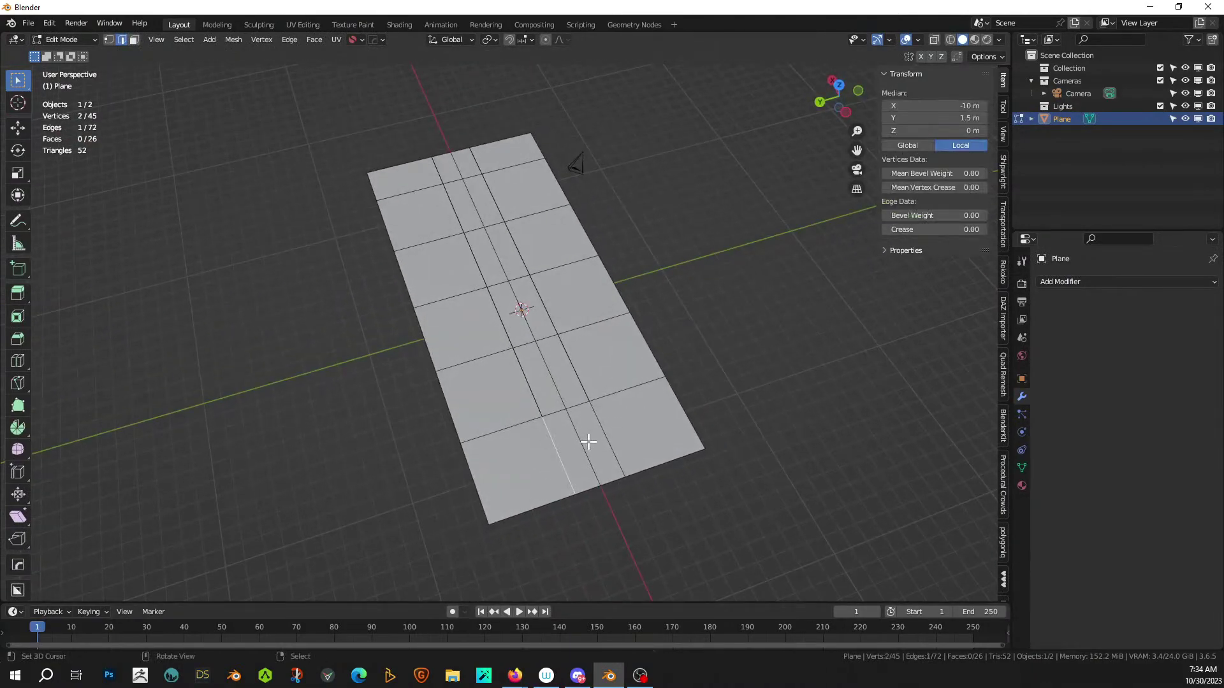
pyautogui.moveTo(593, 436); pyautogui.dragTo(642, 396, button='middle')
pyautogui.scroll(2, 642, 395)
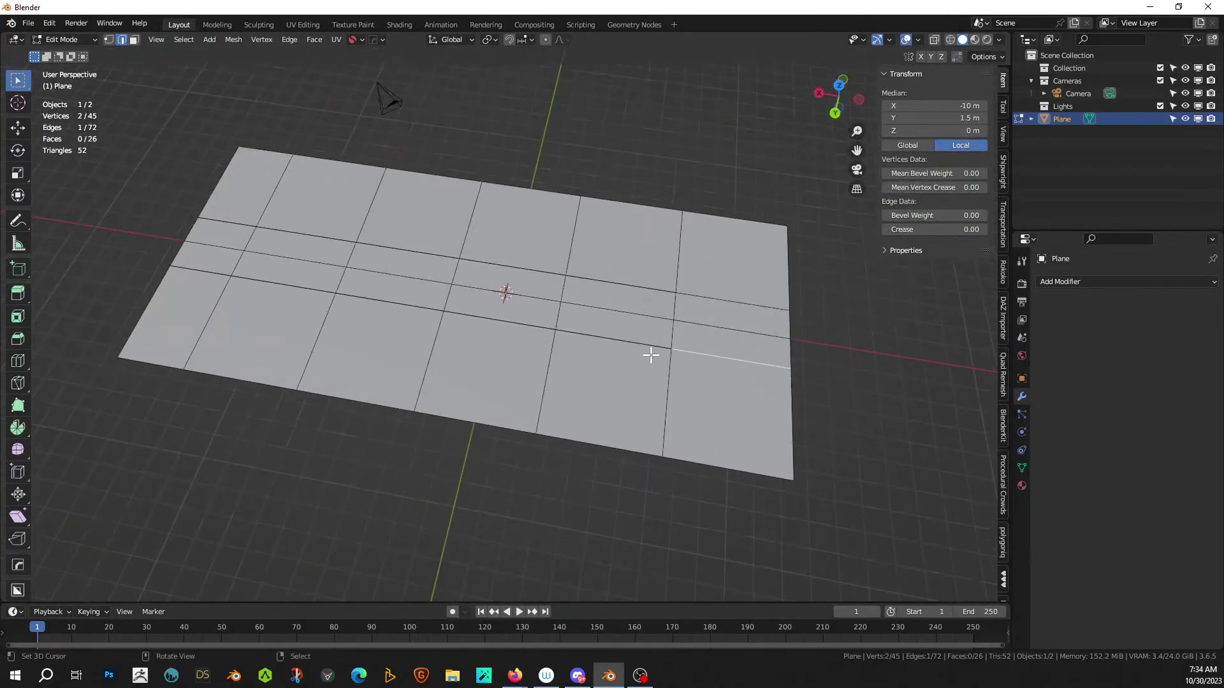
pyautogui.rightClick(704, 330)
pyautogui.keyDown('ctrl'); pyautogui.click(231, 248); pyautogui.keyUp('ctrl')
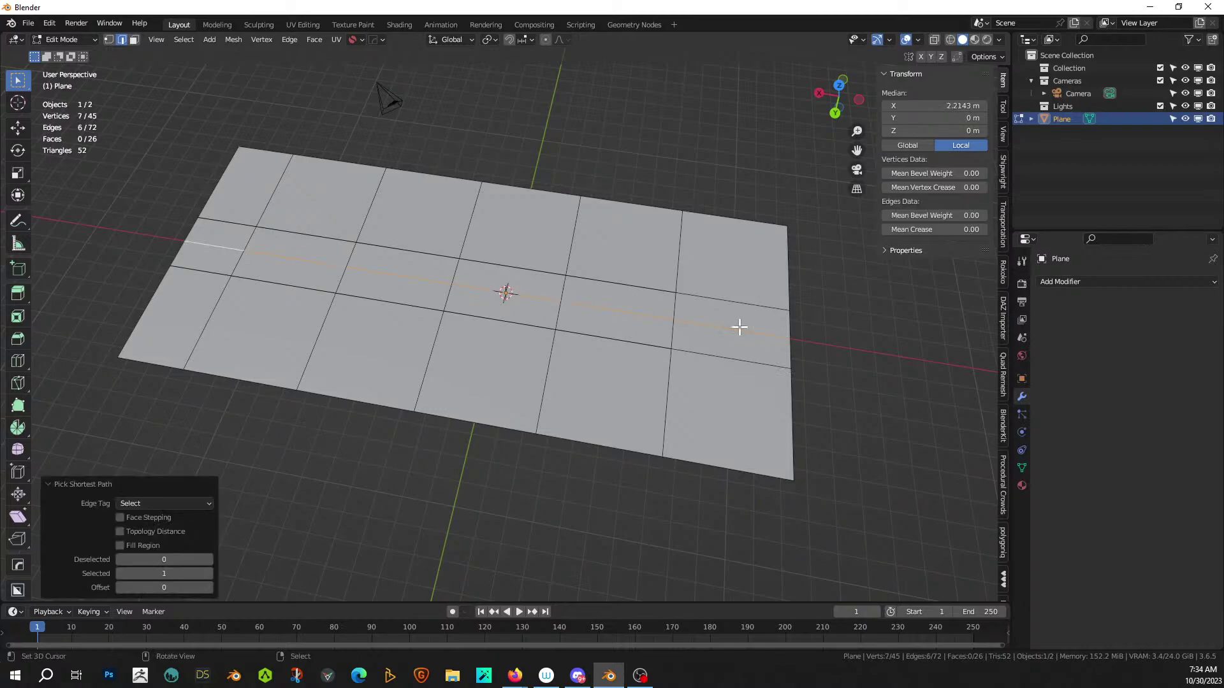
pyautogui.hotkey('ctrl', 'b')
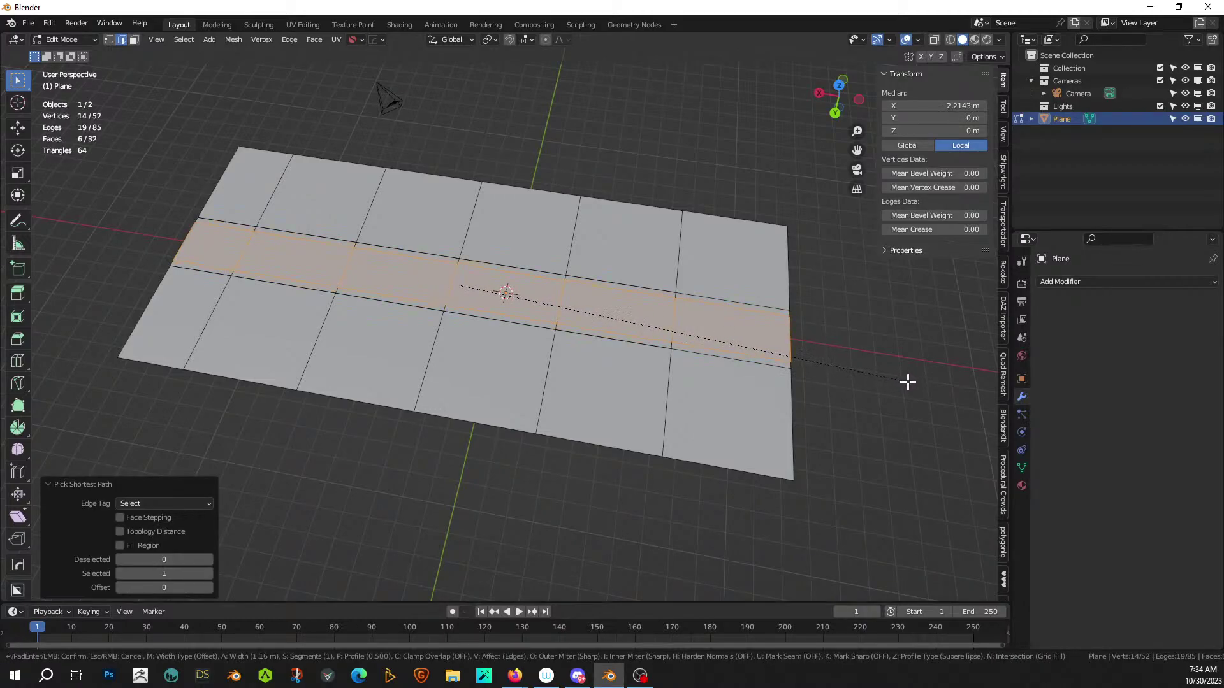
pyautogui.click(910, 380)
# - Try to lower the beveled center strip along Z, with the Move command and with the Transform gizmo
pyautogui.moveTo(909, 380); pyautogui.dragTo(762, 295, button='middle')
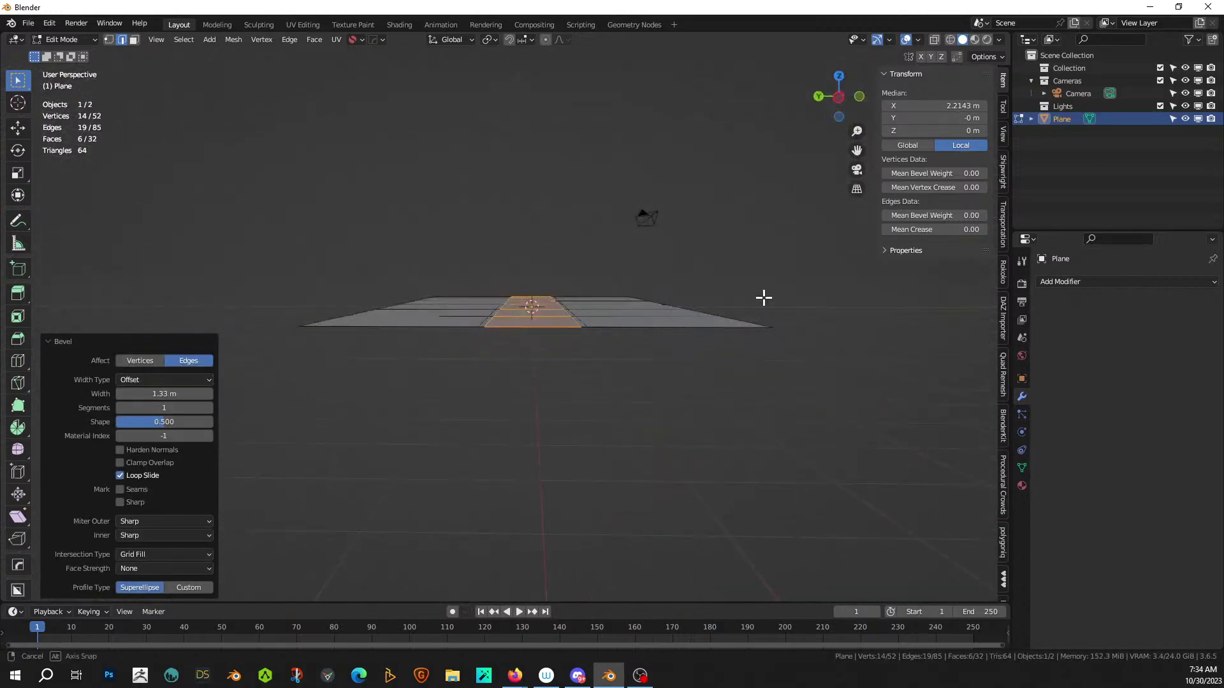
pyautogui.press('g')
pyautogui.press('z')
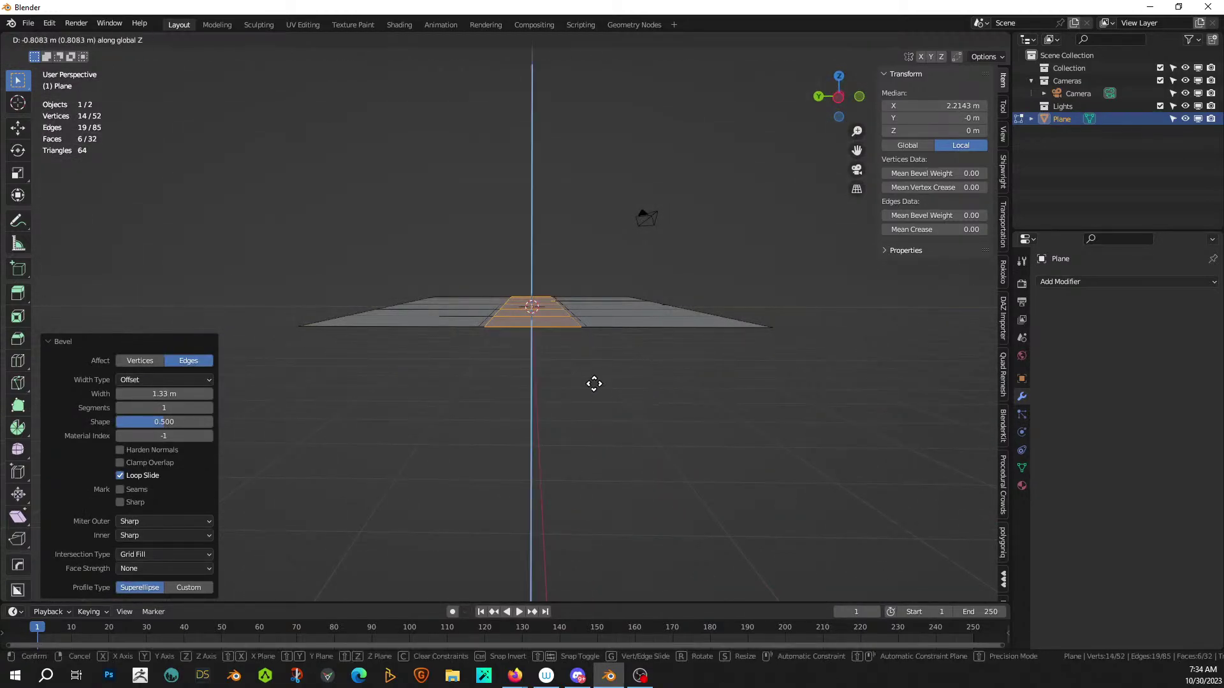
pyautogui.click(585, 372)
pyautogui.press('g')
pyautogui.press('z')
pyautogui.press('Escape')
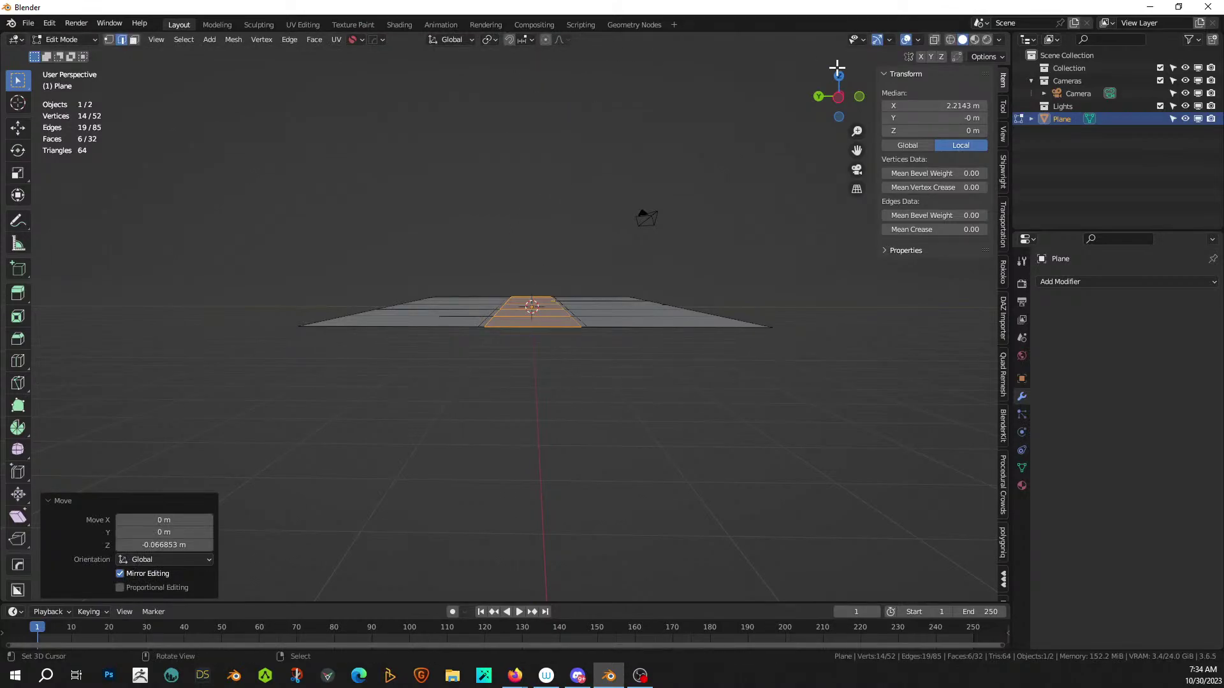
pyautogui.click(18, 196)
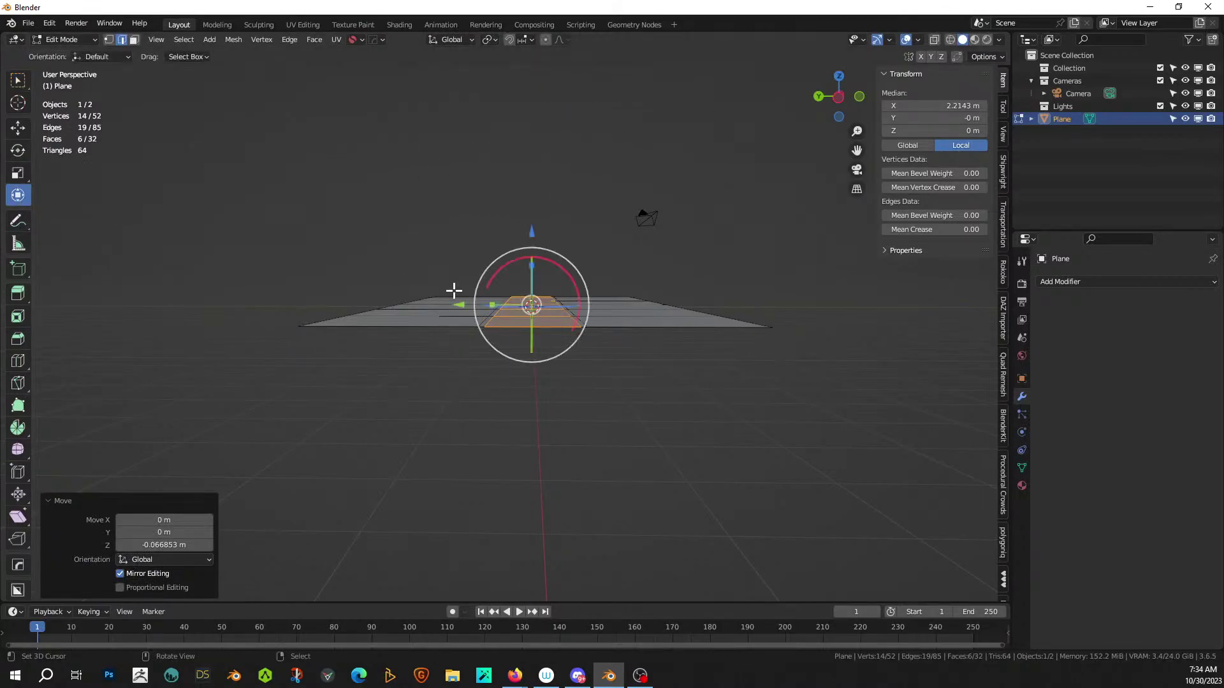
pyautogui.moveTo(531, 229); pyautogui.dragTo(530, 238)
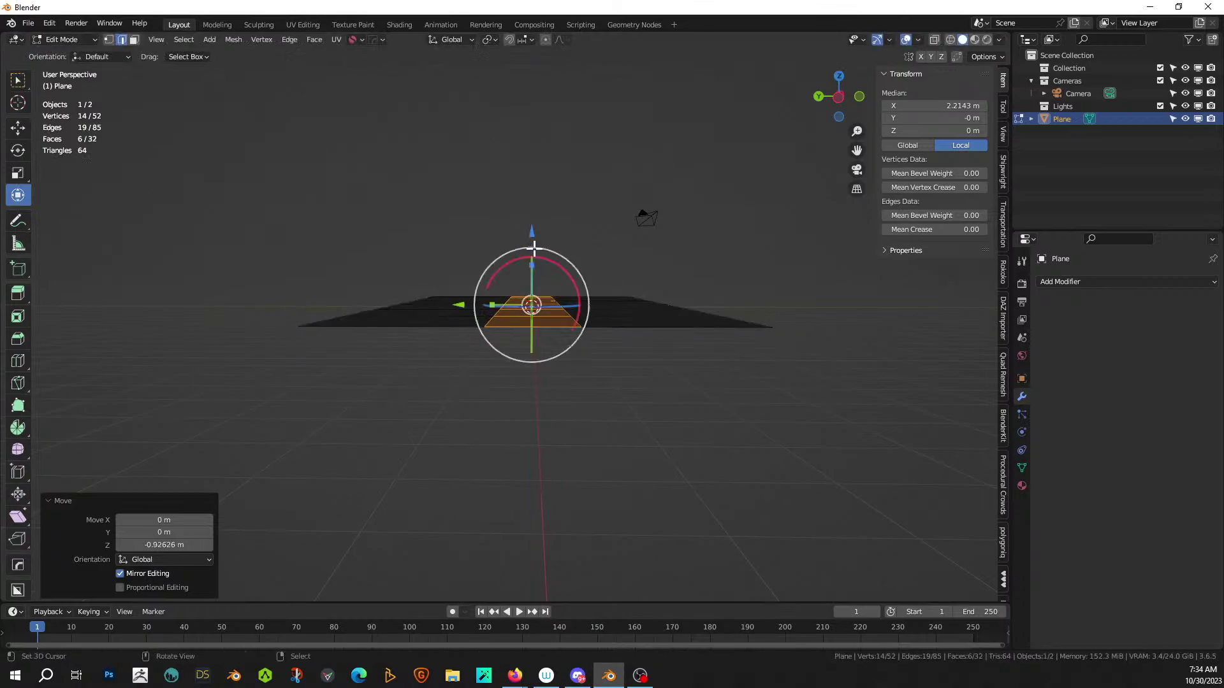
# - Bevel the center edge line along X with a width of 1.09 m and select one of the new strip's edges
pyautogui.moveTo(587, 307); pyautogui.dragTo(656, 478, button='middle')
pyautogui.press('Tab')
pyautogui.scroll(-3, 651, 469)
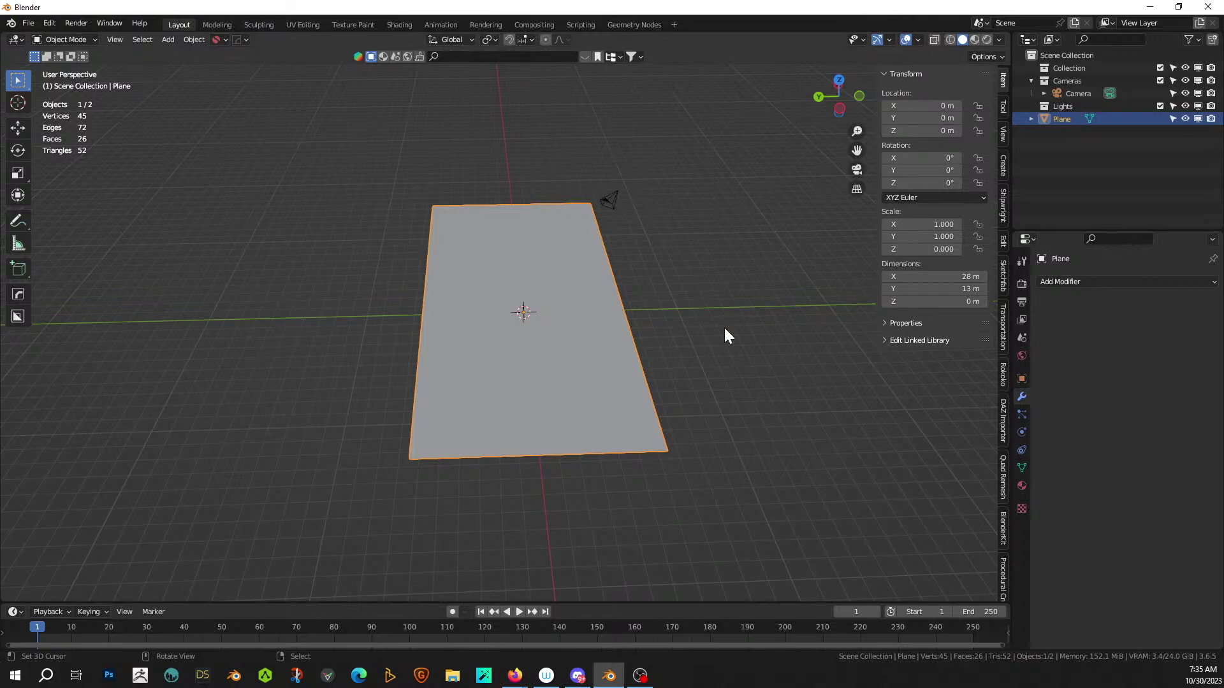
pyautogui.moveTo(724, 328); pyautogui.dragTo(709, 338, button='middle')
pyautogui.press('Tab')
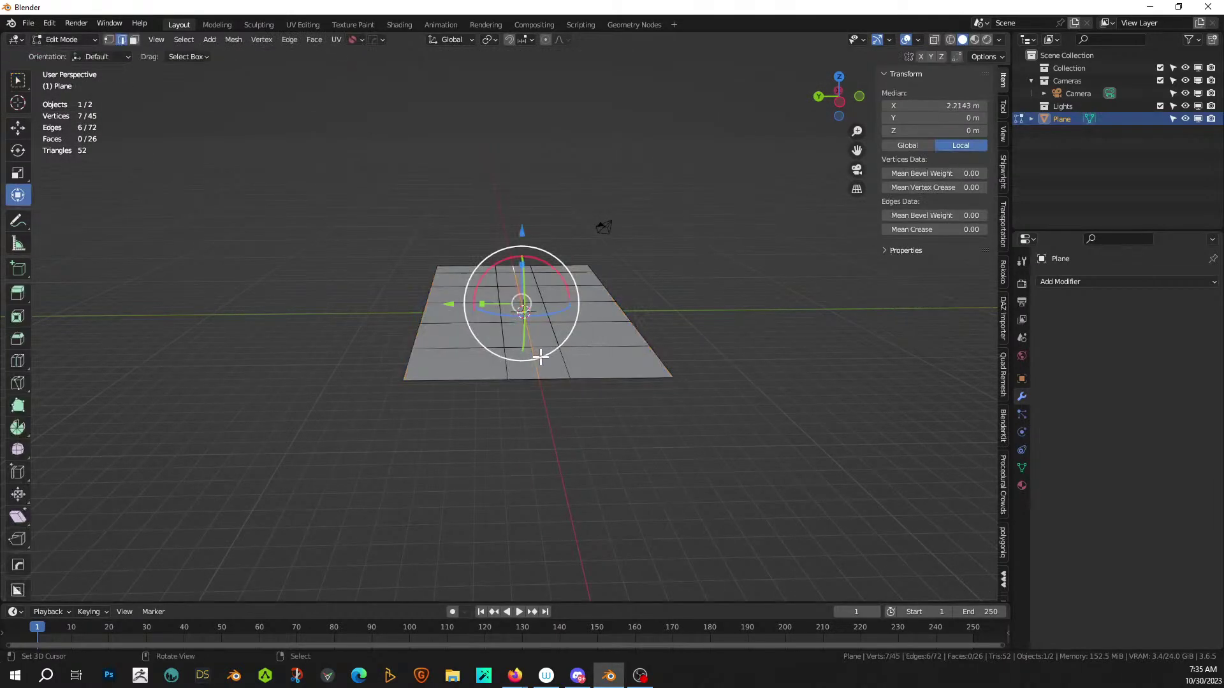
pyautogui.moveTo(599, 388); pyautogui.dragTo(615, 443, button='middle')
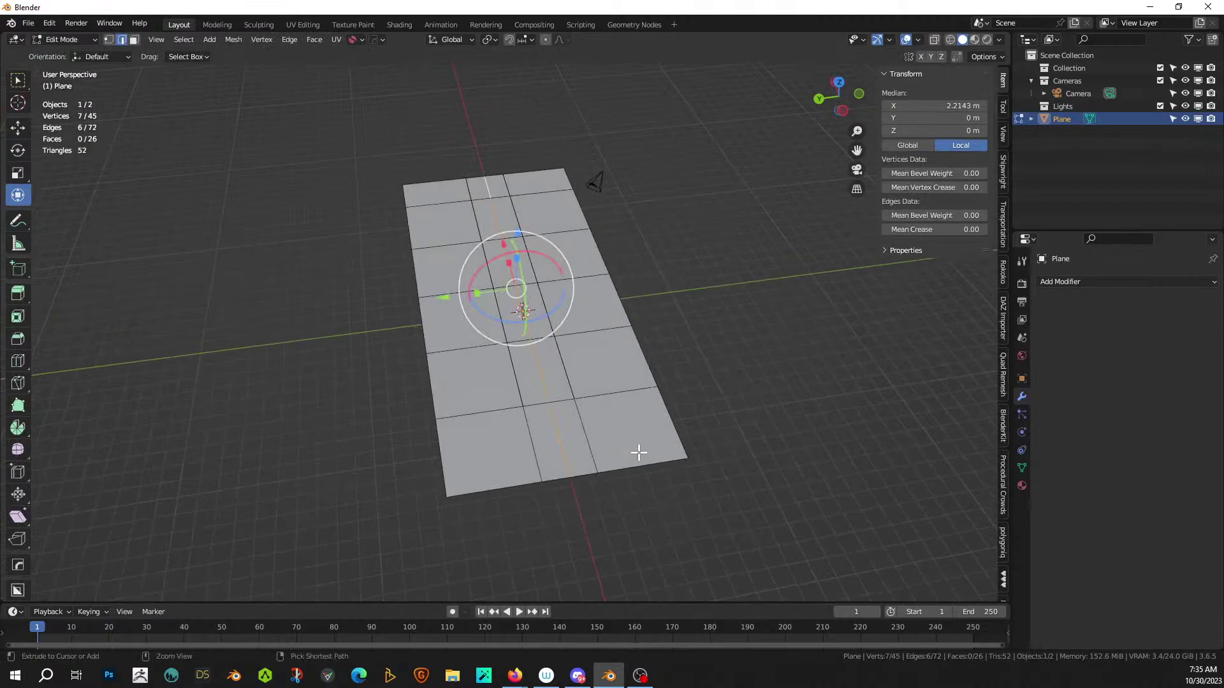
pyautogui.hotkey('ctrl', 'b')
pyautogui.click(659, 457)
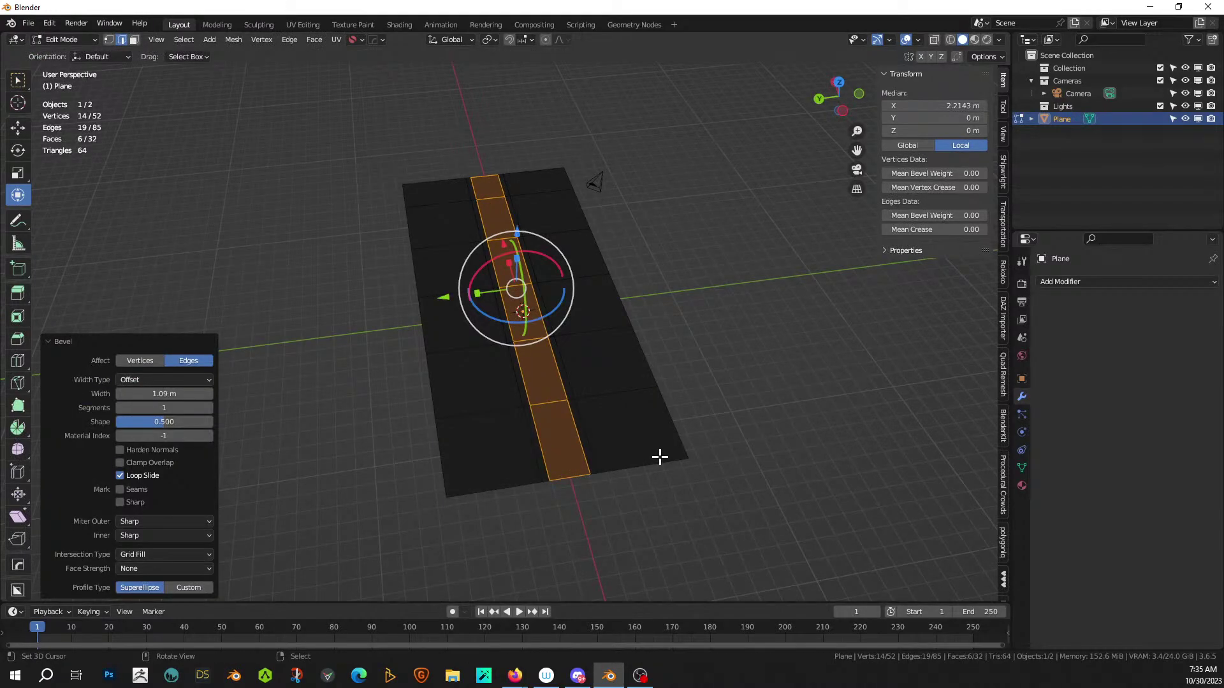
pyautogui.click(706, 445)
pyautogui.scroll(2, 695, 433)
pyautogui.click(599, 436)
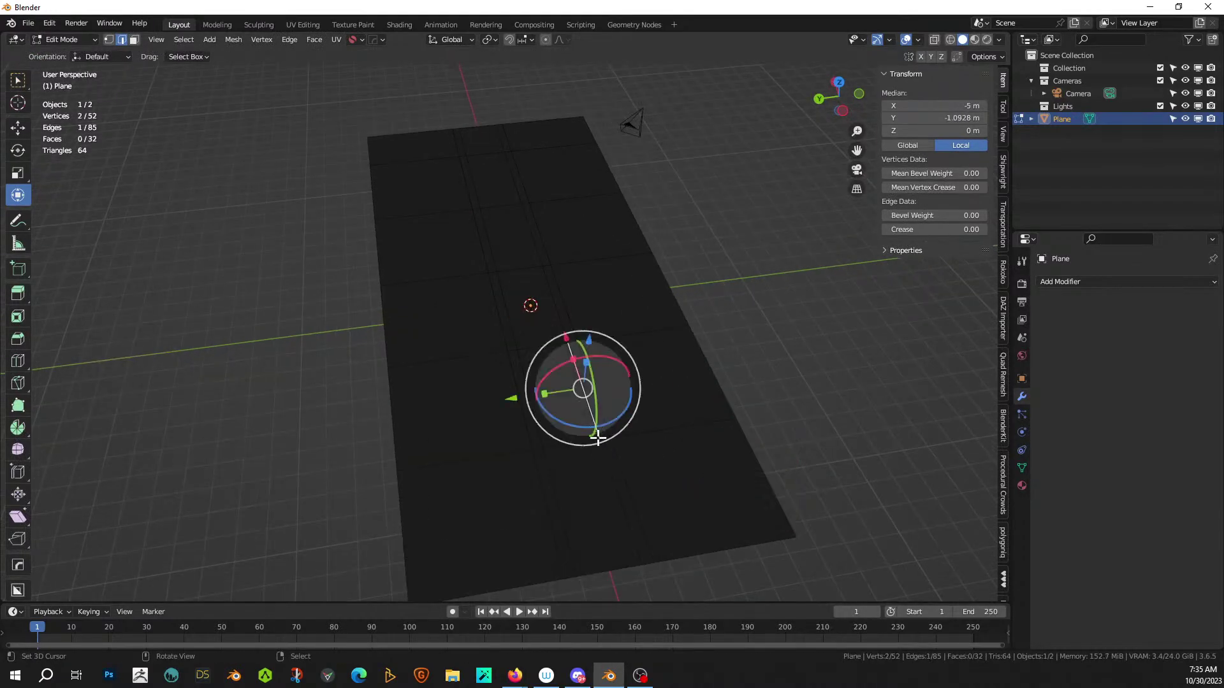
# - Undo the edge selection and the 1.09 m bevel of the center line
pyautogui.hotkey('ctrl', 'z')
pyautogui.hotkey('ctrl', 'z')
pyautogui.hotkey('ctrl', 'z')
pyautogui.hotkey('ctrl', 'z')
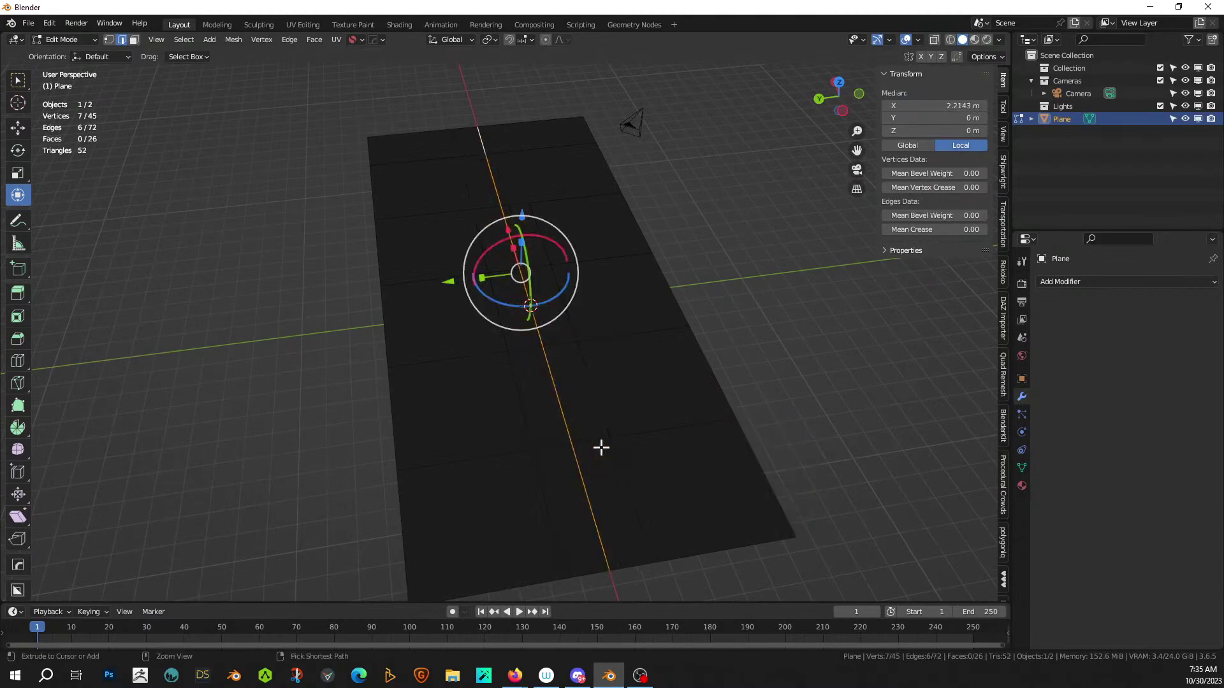
# - Select the plane's whole mesh and merge its vertices by distance
pyautogui.moveTo(602, 448)
pyautogui.mouseDown(button='middle')
pyautogui.moveTo(656, 378)
pyautogui.moveTo(613, 438)
pyautogui.mouseUp(button='middle')
pyautogui.press('Tab')
pyautogui.press('a')
pyautogui.press('m')
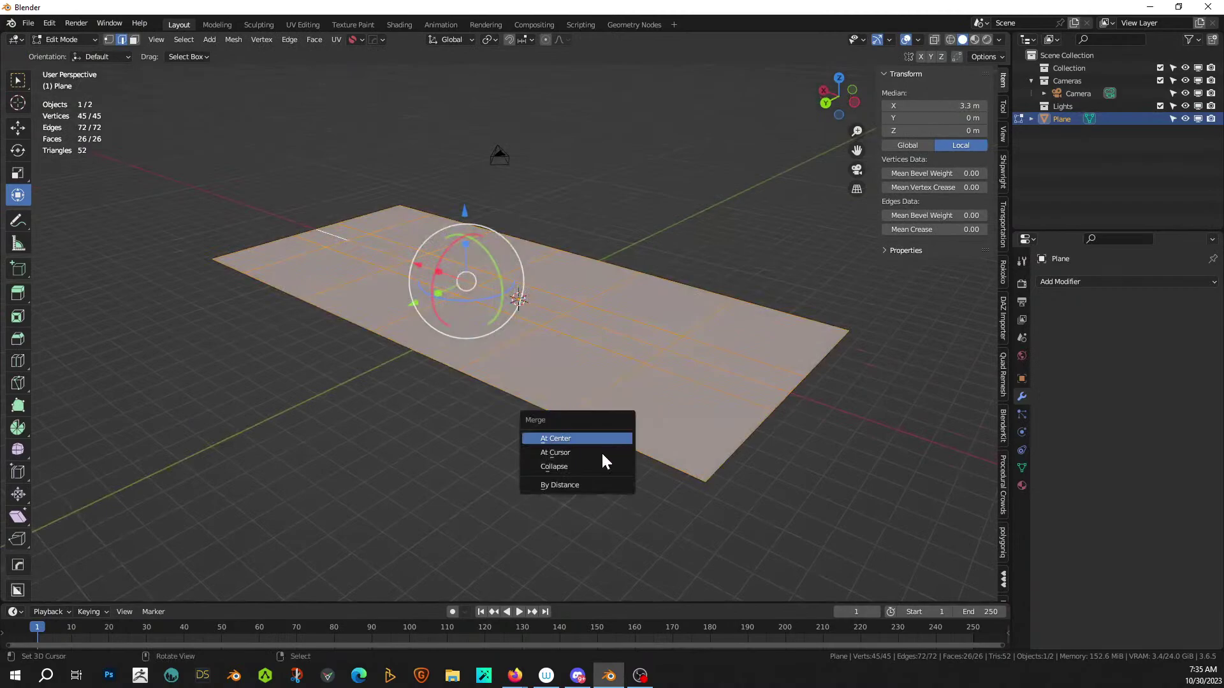
pyautogui.click(588, 488)
# - Select all twelve faces of the central strip, on both sides of the center line
pyautogui.moveTo(590, 489); pyautogui.dragTo(619, 473, button='middle')
pyautogui.press('3')
pyautogui.click(582, 485)
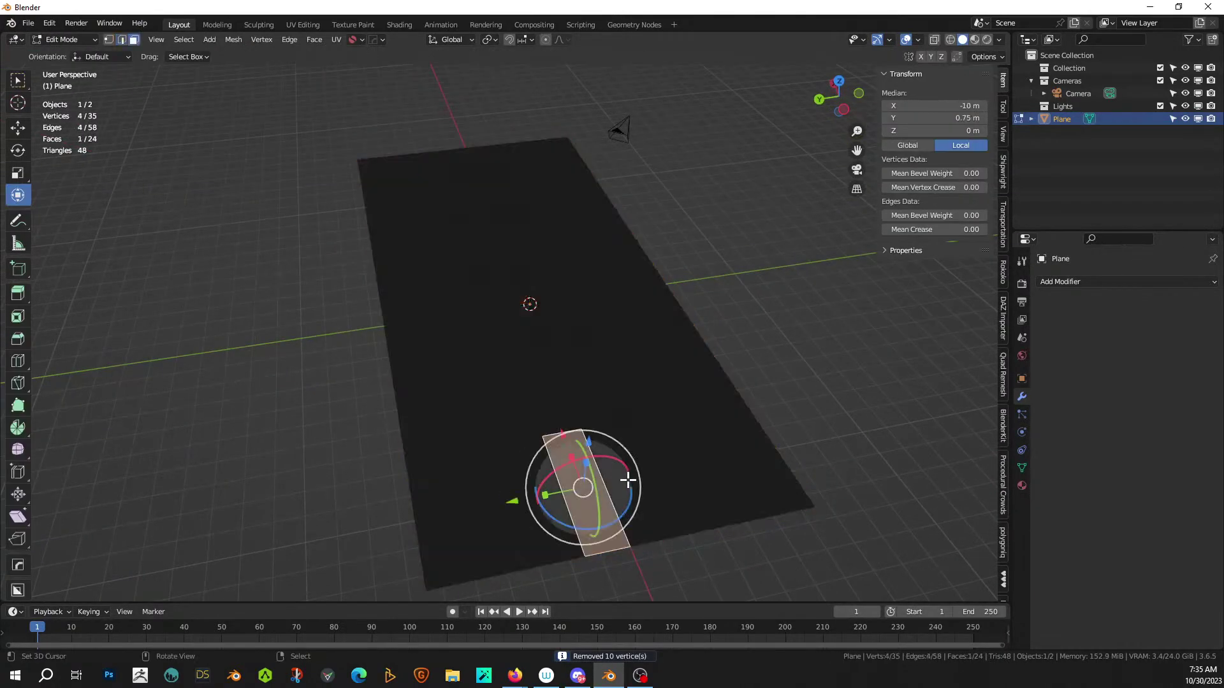
pyautogui.keyDown('ctrl'); pyautogui.click(638, 485); pyautogui.keyUp('ctrl')
pyautogui.keyDown('ctrl'); pyautogui.click(466, 165); pyautogui.keyUp('ctrl')
pyautogui.keyDown('ctrl'); pyautogui.click(484, 167); pyautogui.keyUp('ctrl')
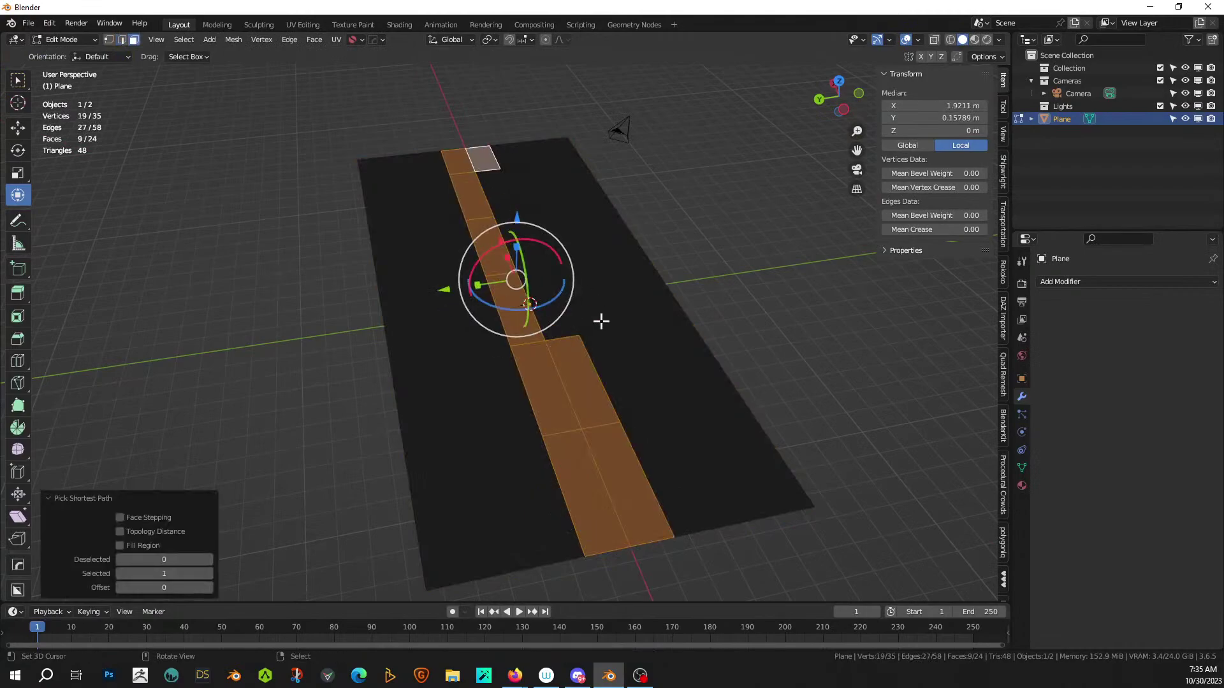
pyautogui.moveTo(595, 319); pyautogui.dragTo(554, 299, button='middle')
pyautogui.keyDown('shift'); pyautogui.click(563, 322); pyautogui.keyUp('shift')
pyautogui.keyDown('shift'); pyautogui.rightClick(517, 242); pyautogui.keyUp('shift')
pyautogui.keyDown('shift'); pyautogui.rightClick(503, 207); pyautogui.keyUp('shift')
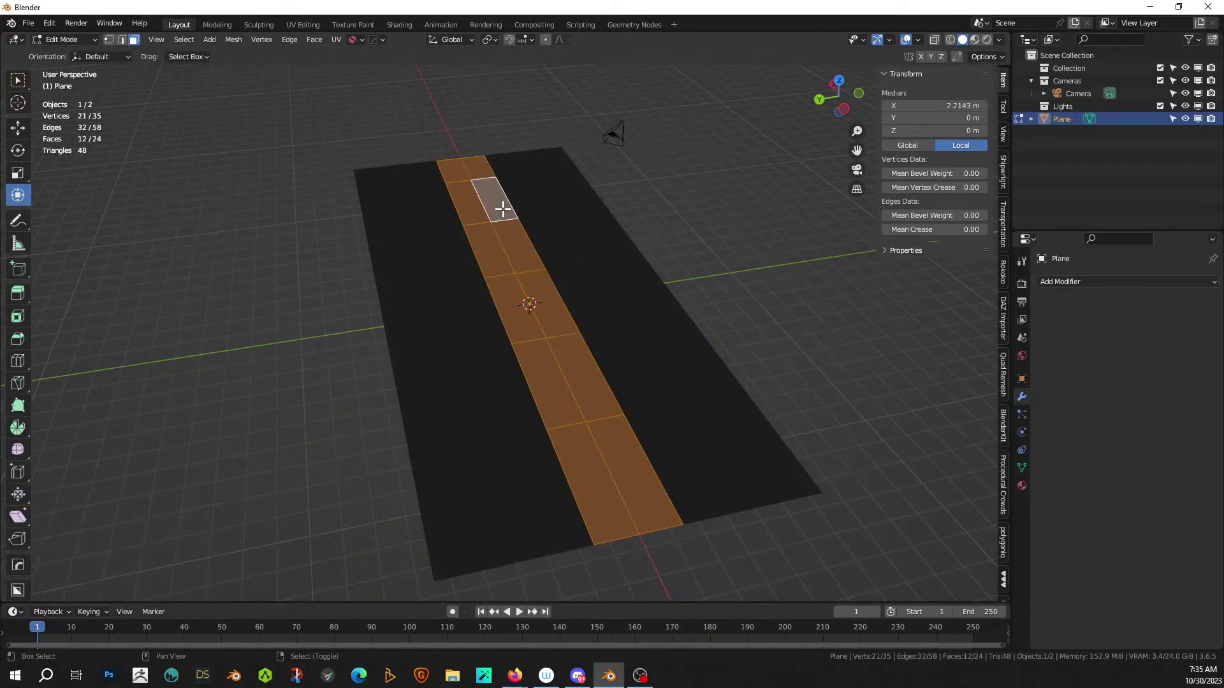
# - Try to lower the selected central strip faces along Z
pyautogui.press('g')
pyautogui.press('z')
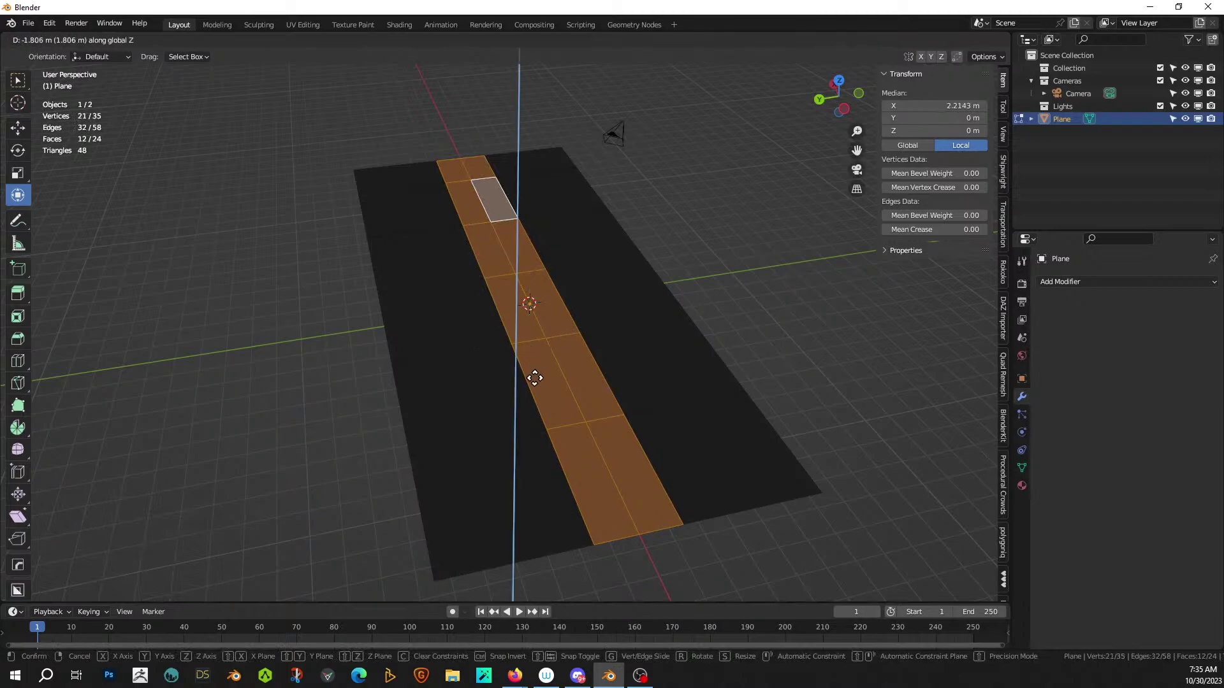
pyautogui.press('Escape')
# - Return to Object Mode and start a Wavefront OBJ export, browsing to the "000 2023 Paintings" folder
pyautogui.moveTo(534, 376); pyautogui.dragTo(594, 370, button='middle')
pyautogui.press('Tab')
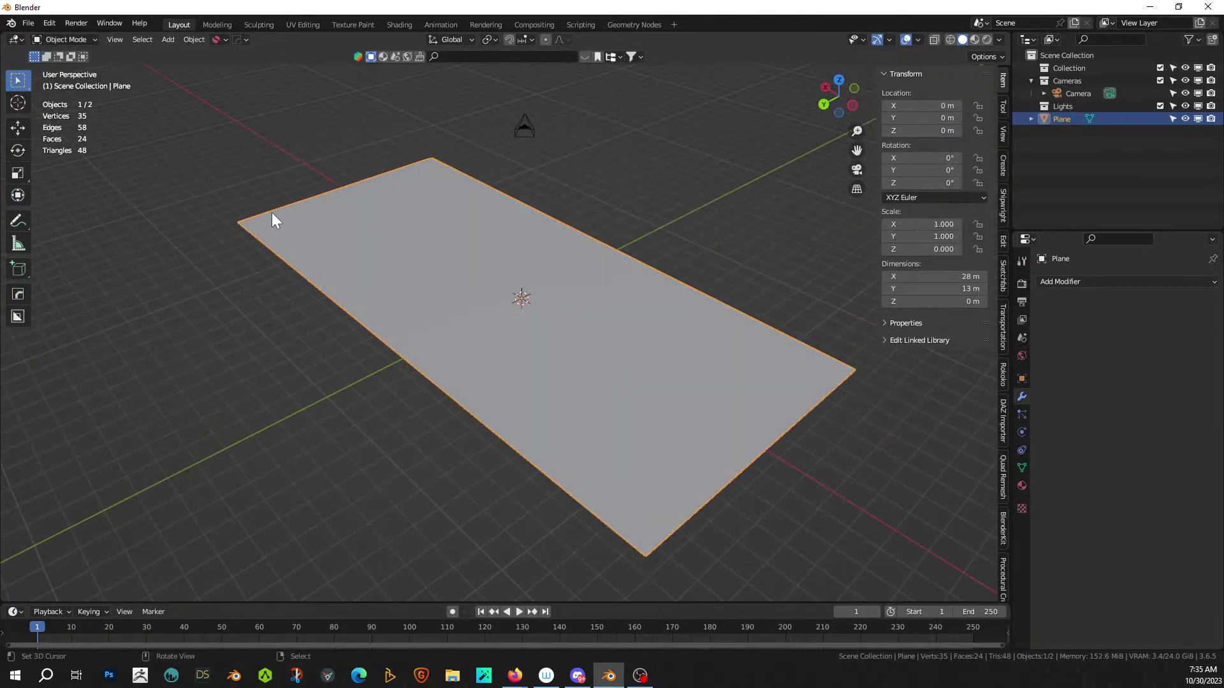
pyautogui.click(50, 24)
pyautogui.moveTo(87, 71)
pyautogui.click(28, 23)
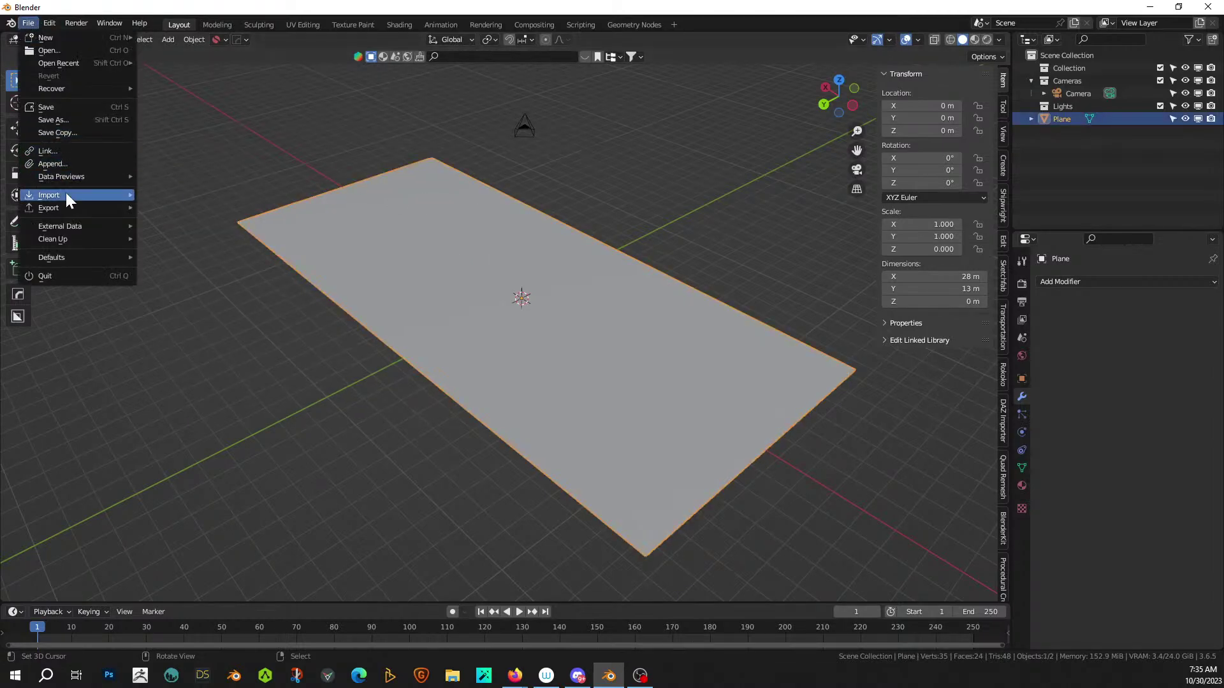
pyautogui.moveTo(67, 208)
pyautogui.click(221, 273)
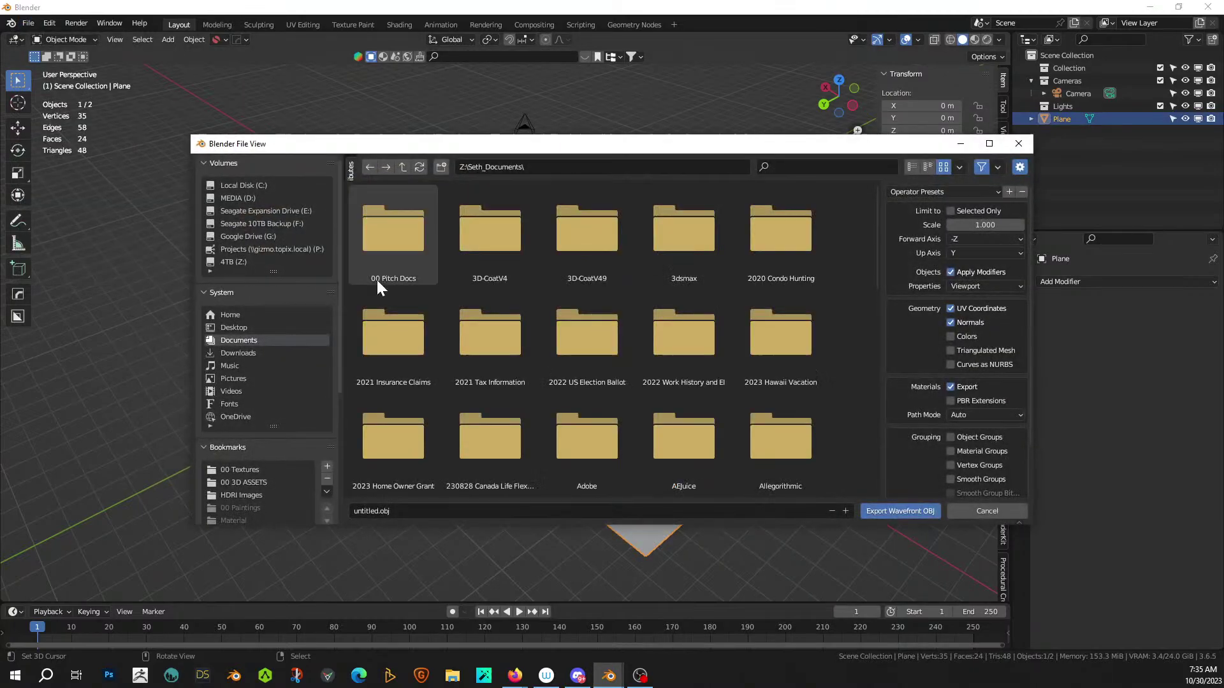
pyautogui.scroll(-4, 265, 482)
pyautogui.click(265, 485)
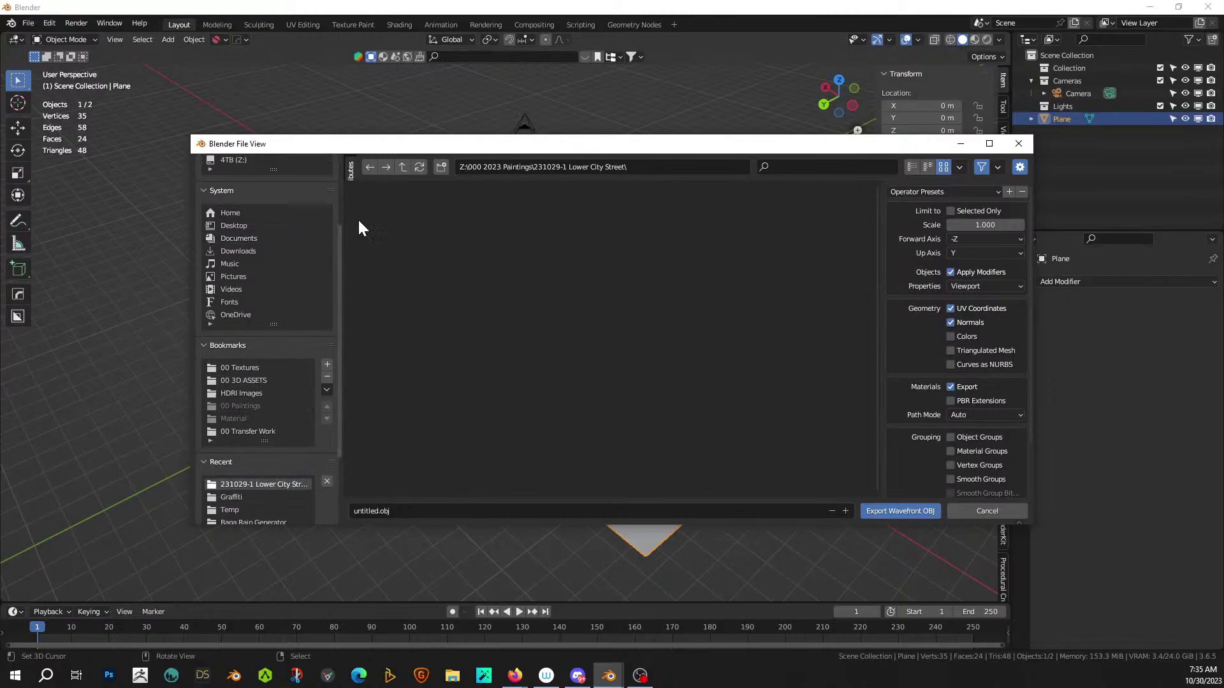
pyautogui.click(402, 166)
# - Create a new folder named "231030-1 Lower City Canal" in the export location
pyautogui.click(440, 167)
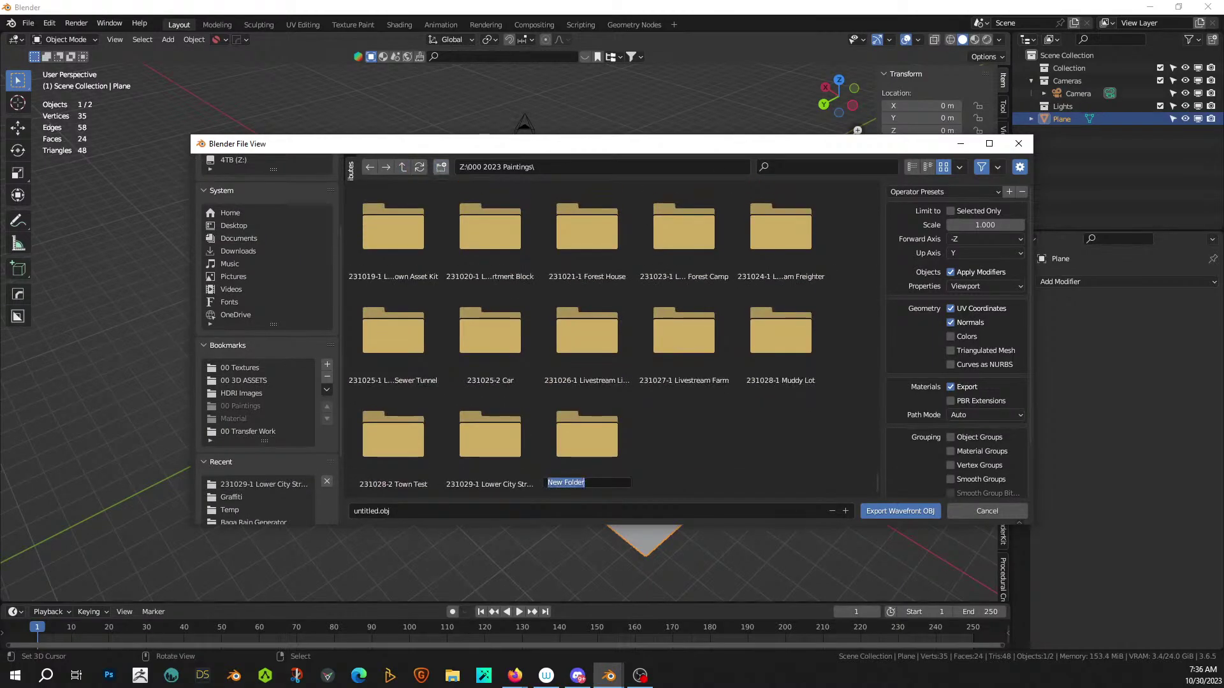
pyautogui.write('231030-1 Lower City Canal')
pyautogui.press('Return')
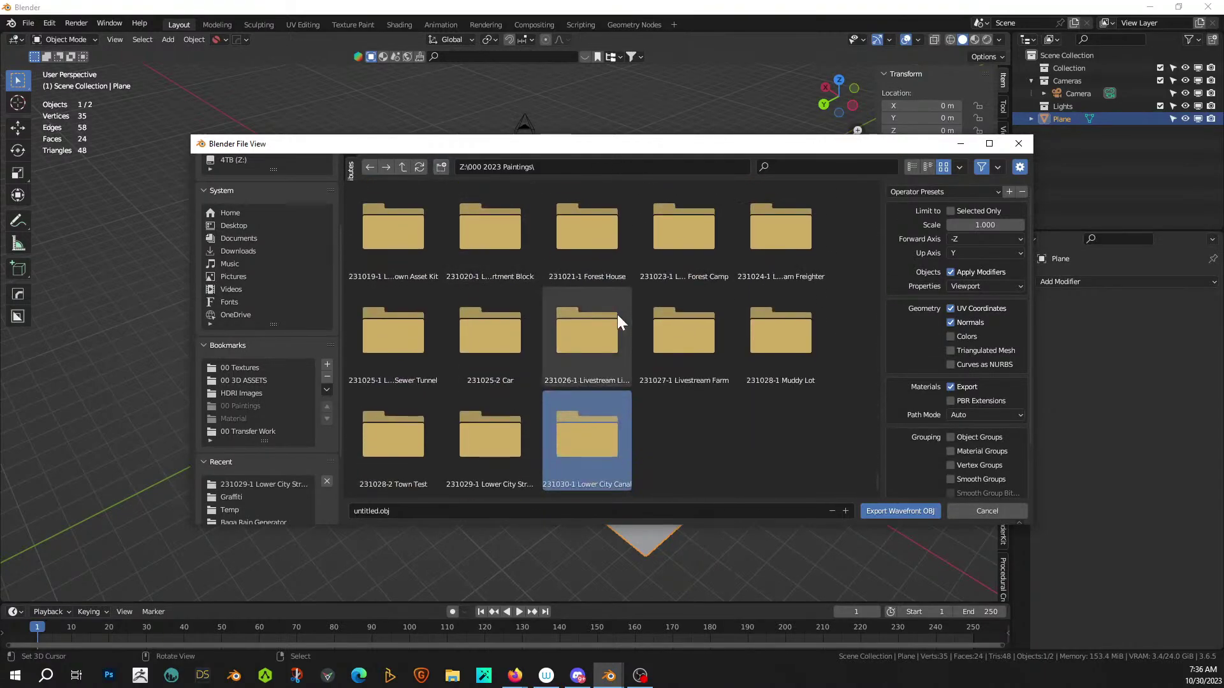
# - Rename the new folder "231030-1 Livestream Lower City Canal" and export the plane into it as untitled.obj
pyautogui.doubleClick(592, 483)
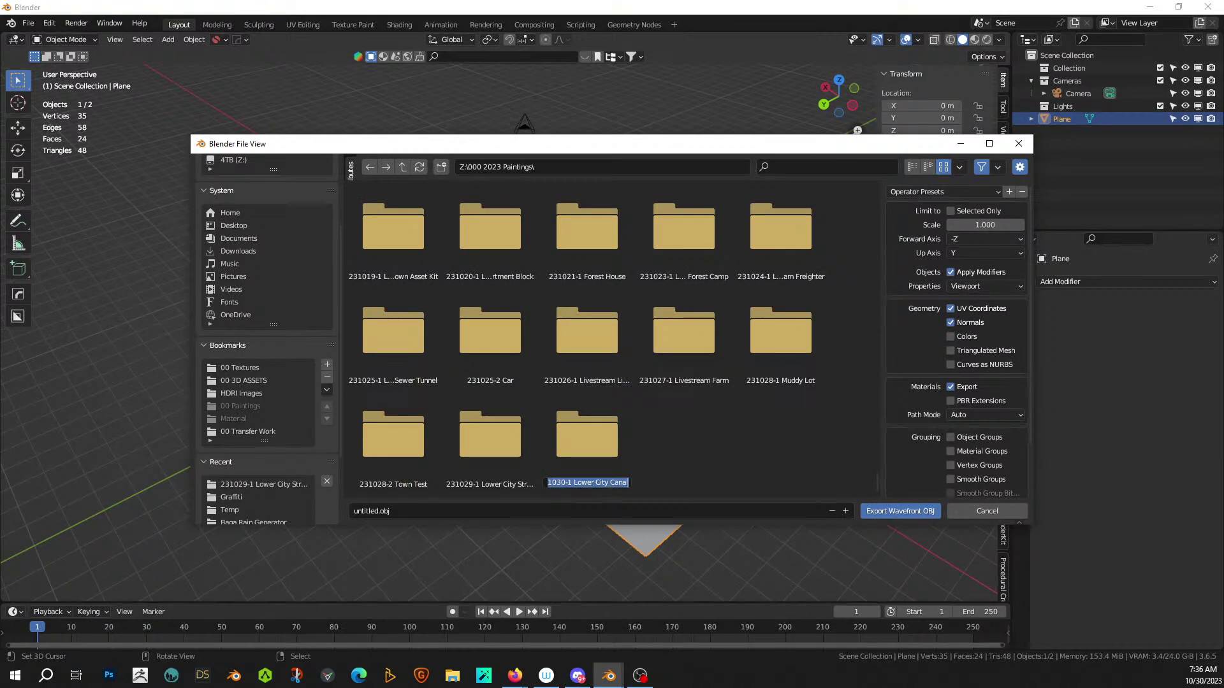
pyautogui.click(574, 482)
pyautogui.write('Livestream L')
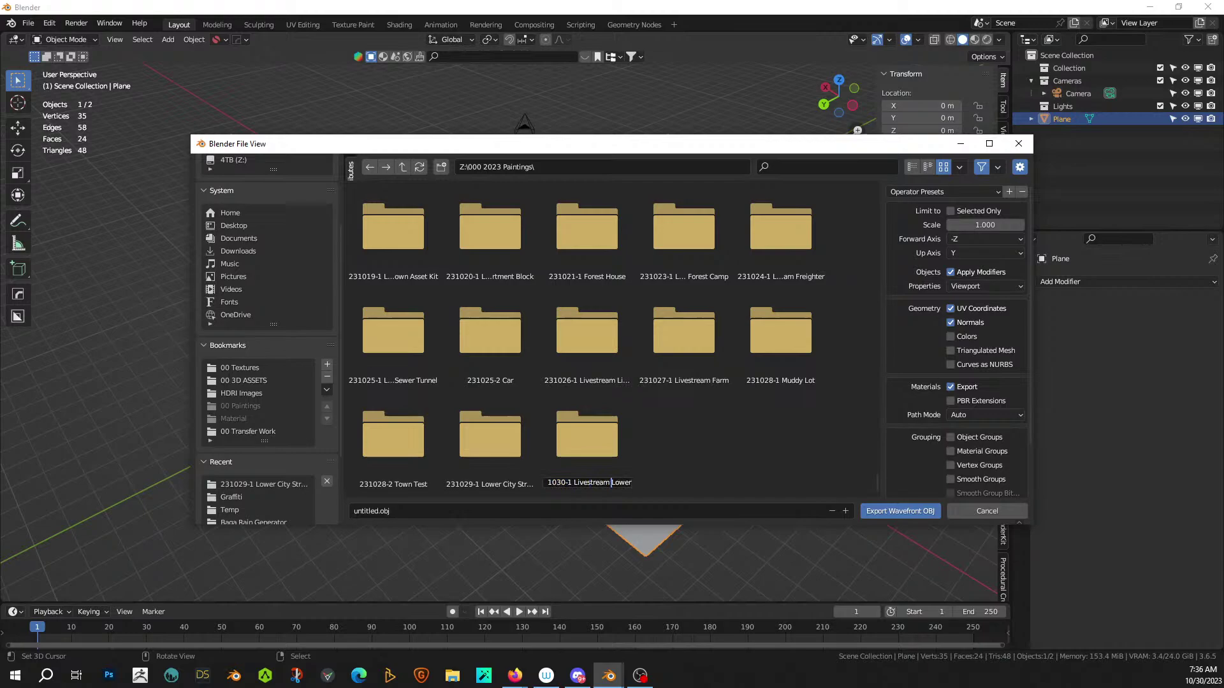
pyautogui.press('Return')
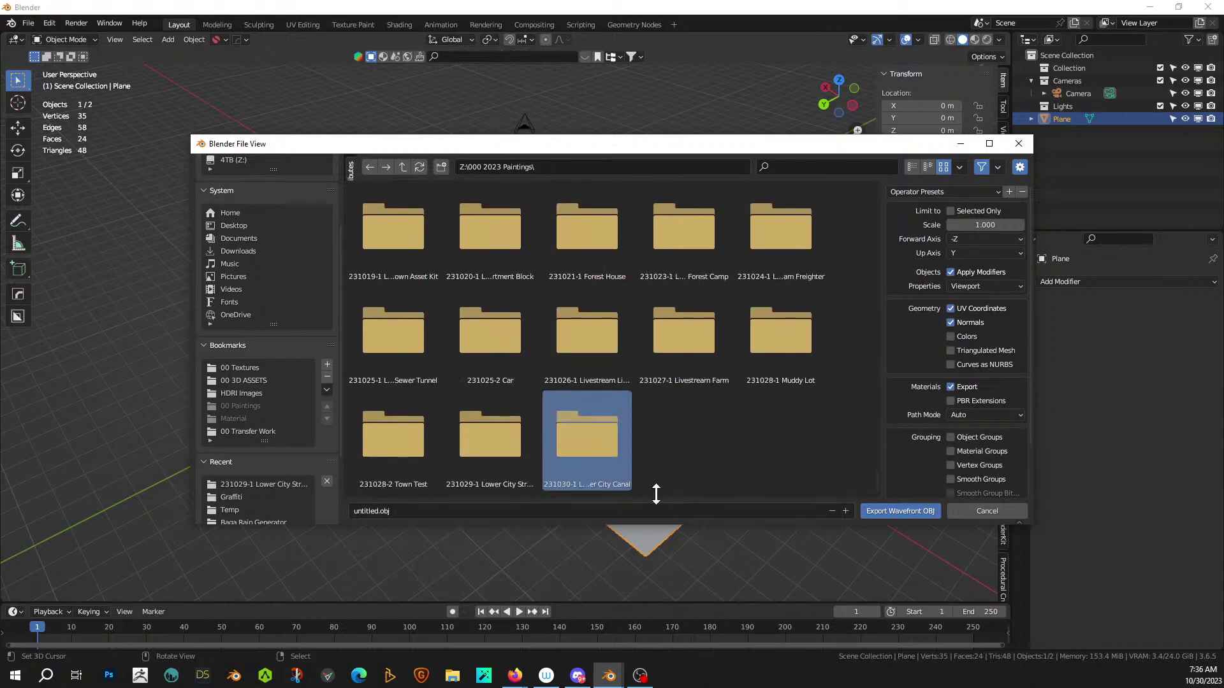
pyautogui.doubleClick(590, 433)
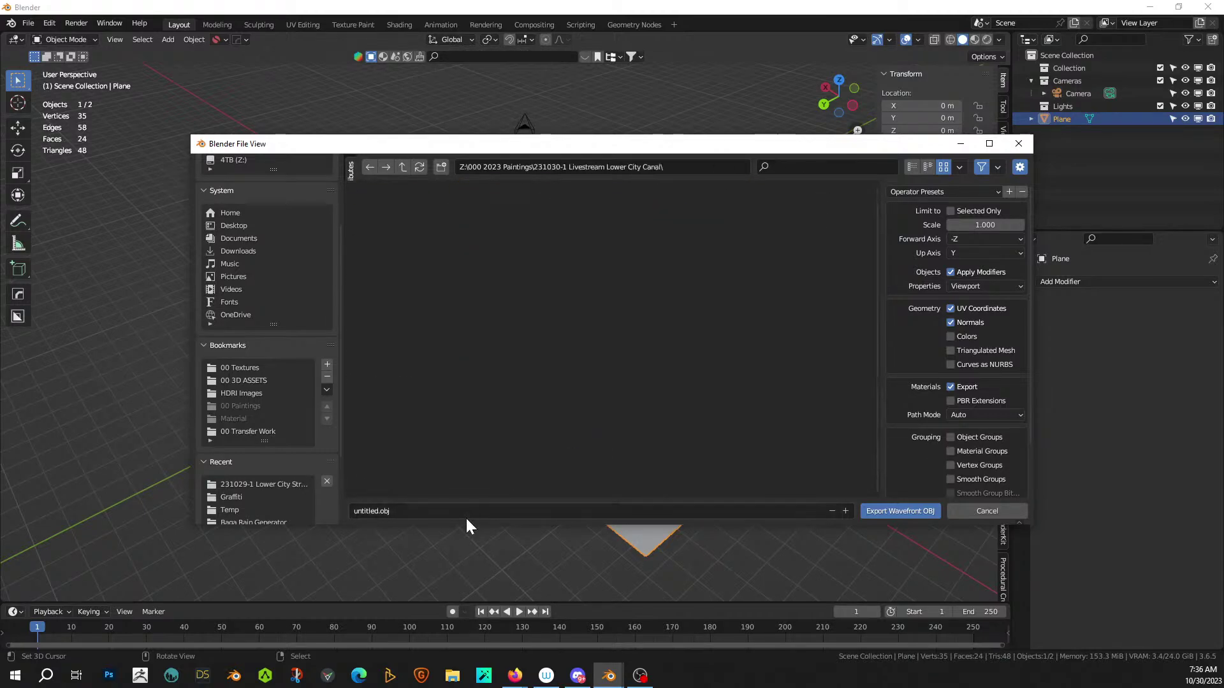
pyautogui.click(903, 514)
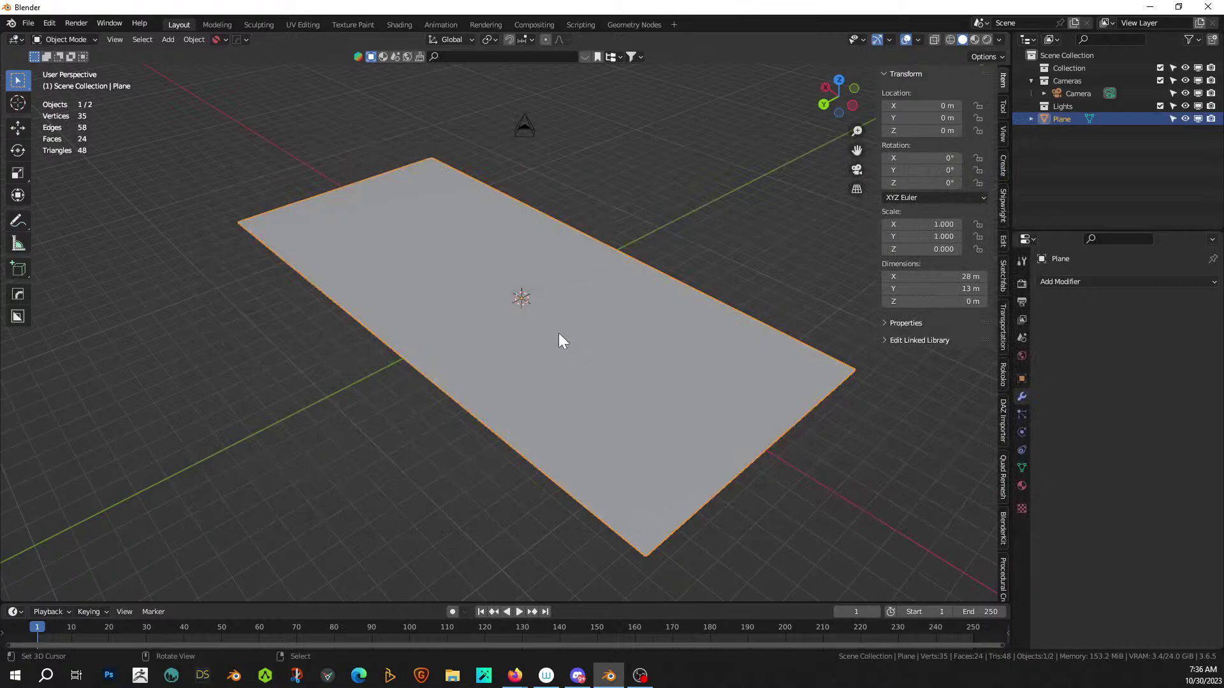
# - Delete the plane from the scene and import untitled.obj from the "231030-1 Livestream Lower City Canal" folder as Wavefront OBJ
pyautogui.press('Delete')
pyautogui.click(28, 23)
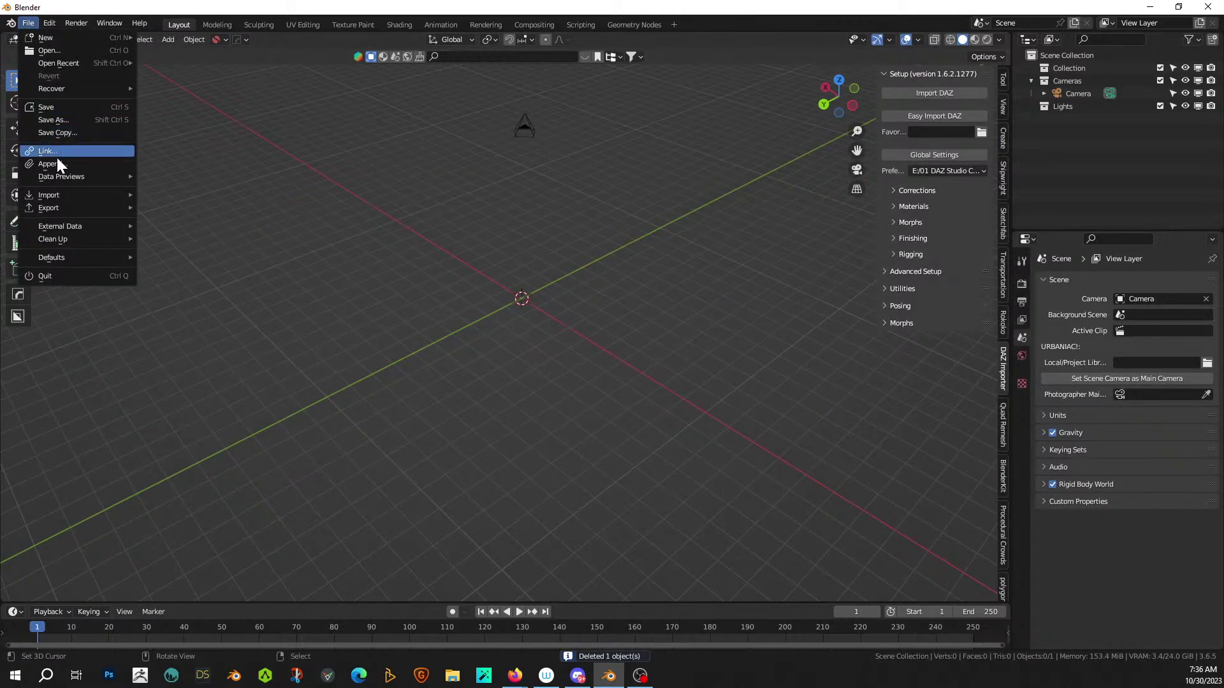
pyautogui.moveTo(72, 195)
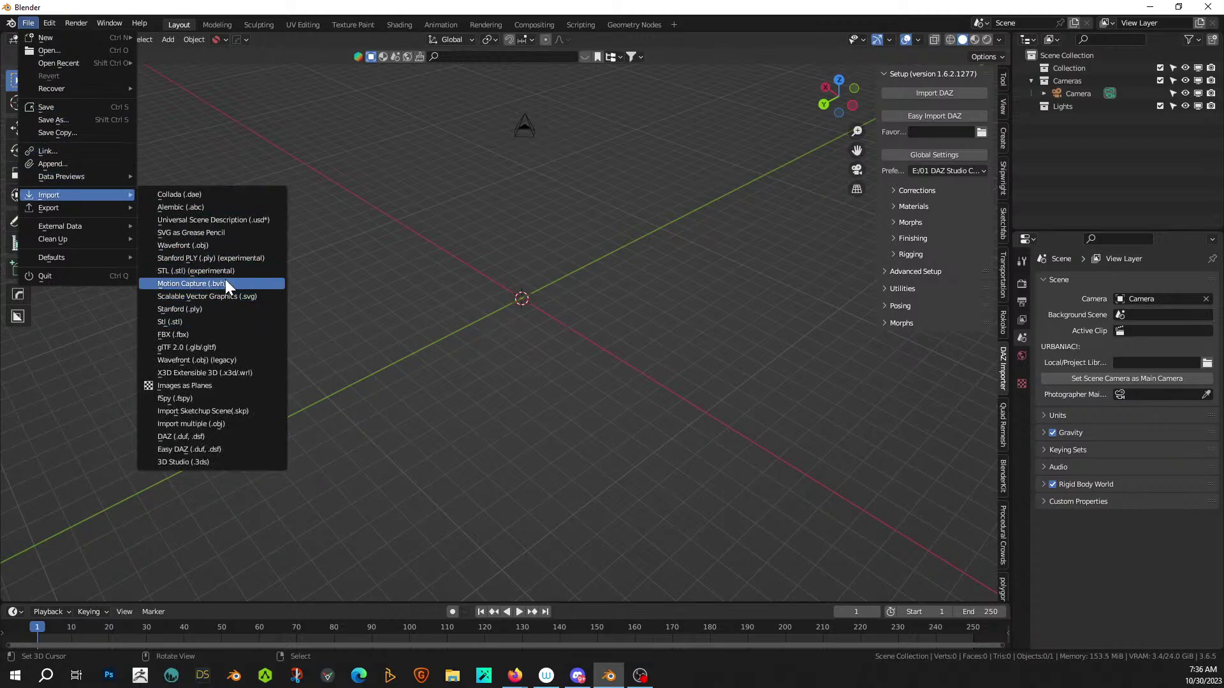
pyautogui.click(228, 243)
pyautogui.scroll(-3, 290, 462)
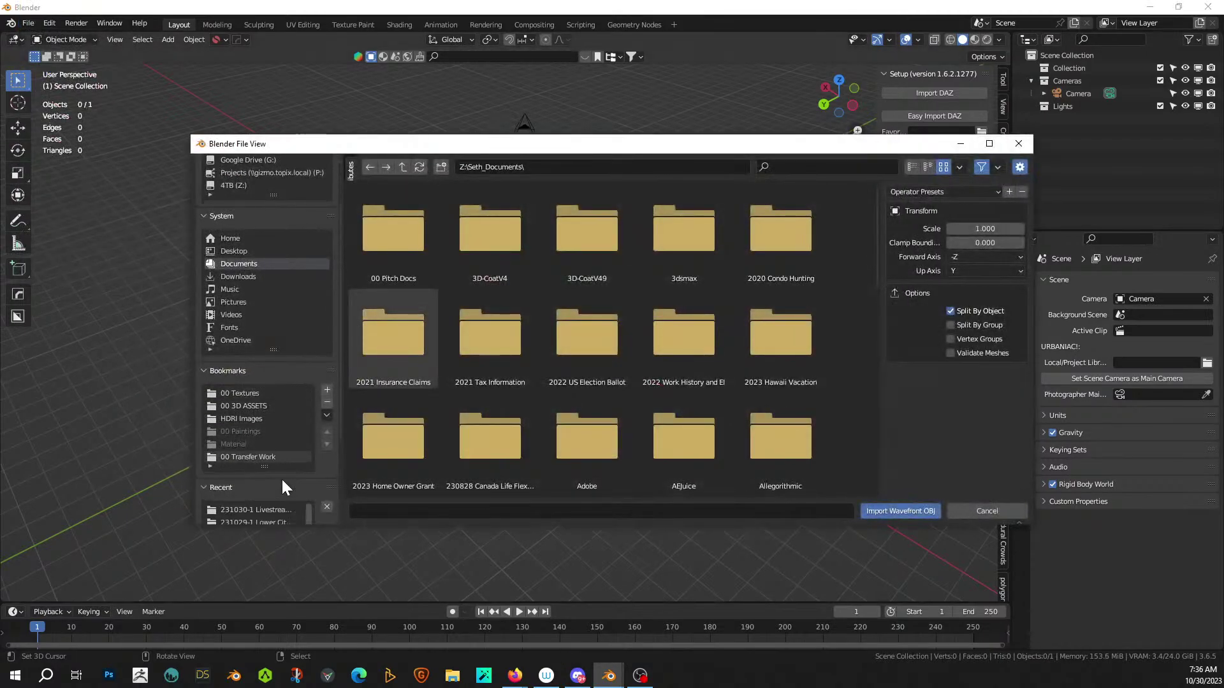
pyautogui.click(276, 510)
pyautogui.doubleClick(482, 237)
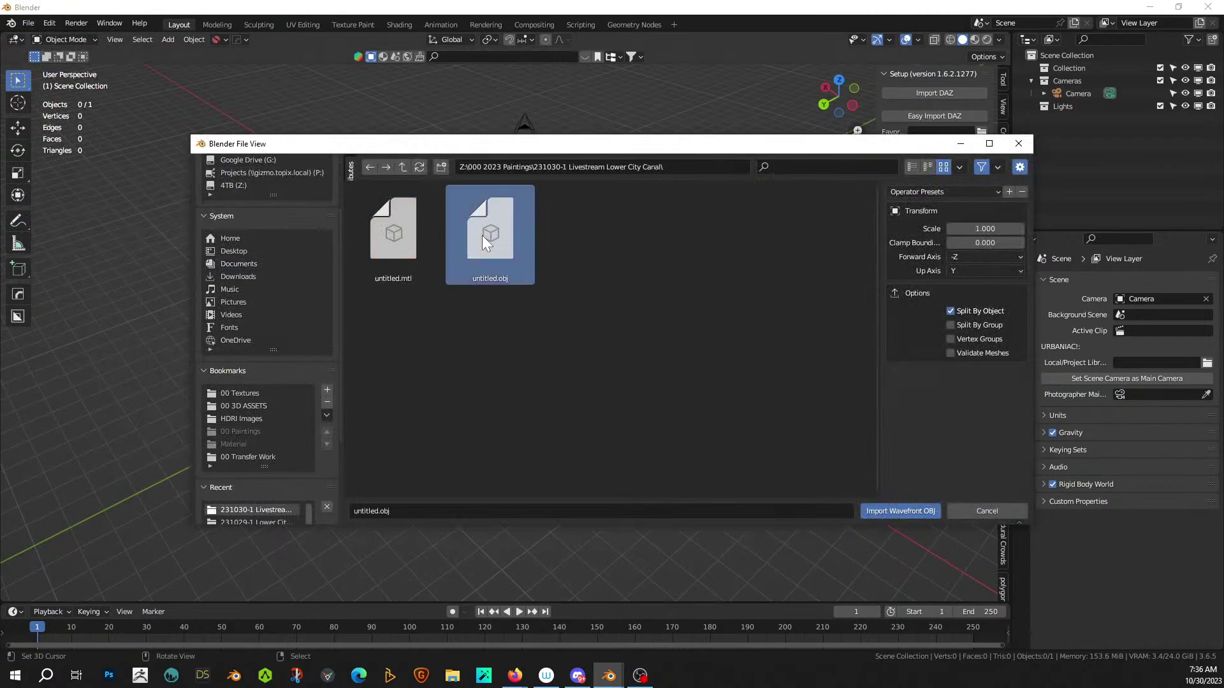
# - In Edit Mode, select the centre edge line along the plane's full length and bevel it about 1.17 m wide
pyautogui.press('Tab')
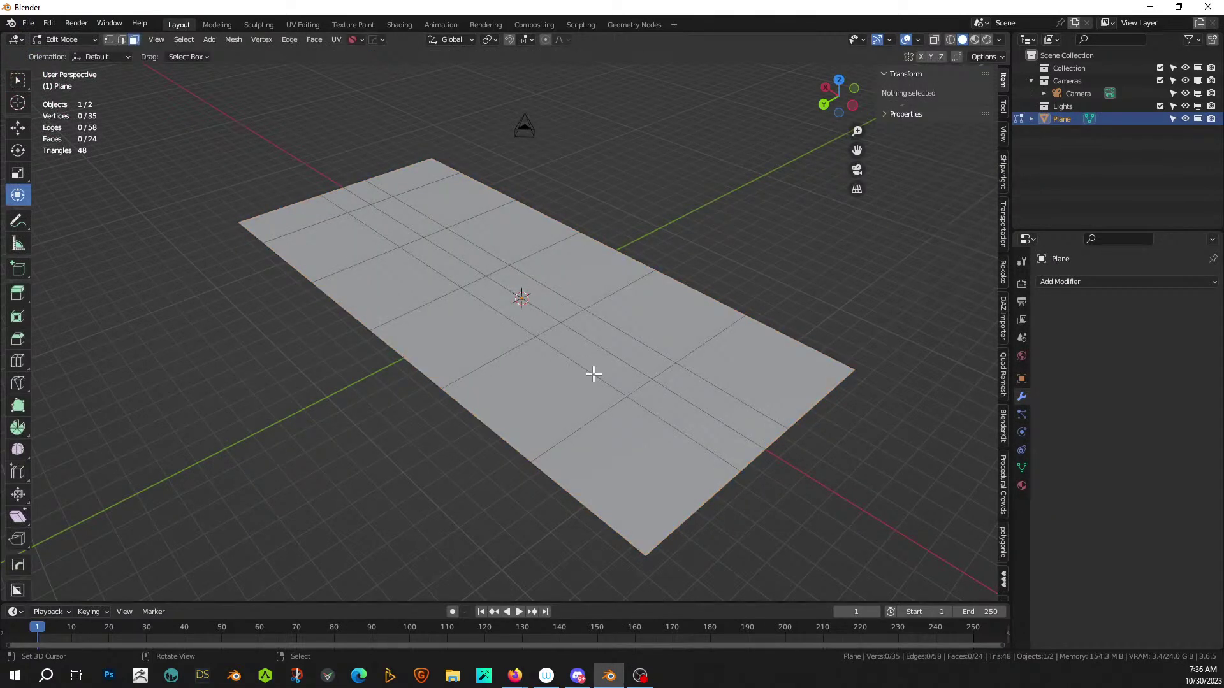
pyautogui.moveTo(592, 370); pyautogui.dragTo(637, 448, button='middle')
pyautogui.click(674, 459)
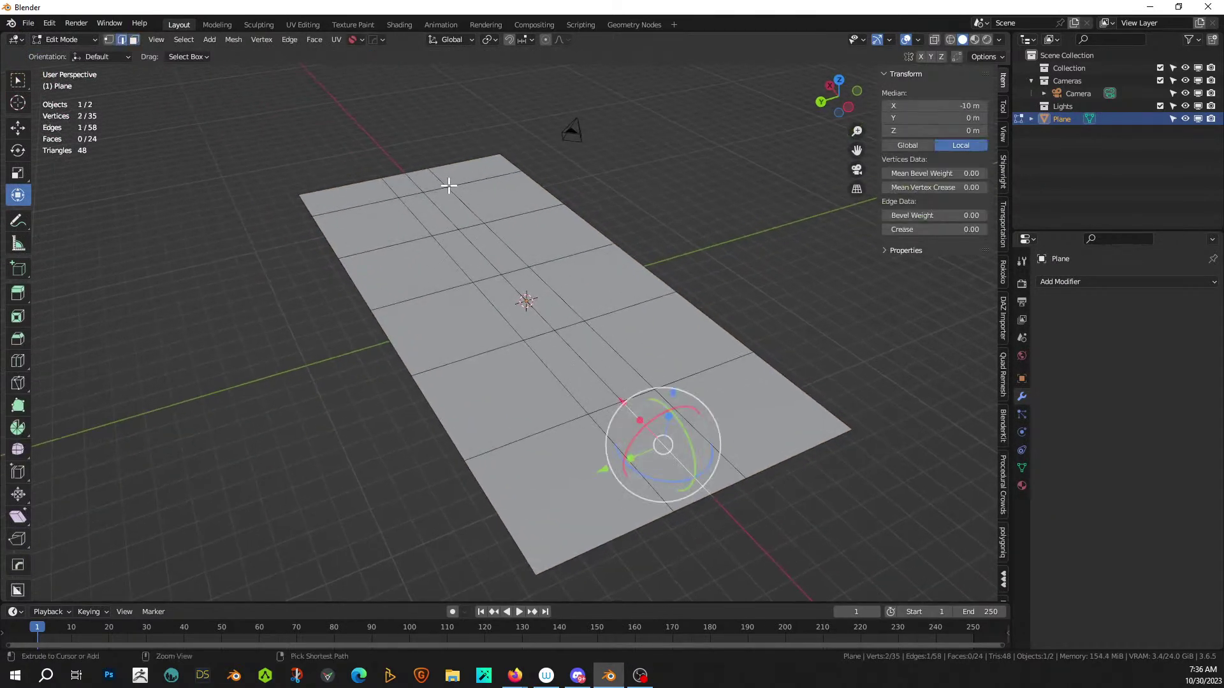
pyautogui.keyDown('ctrl'); pyautogui.click(417, 181); pyautogui.keyUp('ctrl')
pyautogui.hotkey('ctrl', 'b')
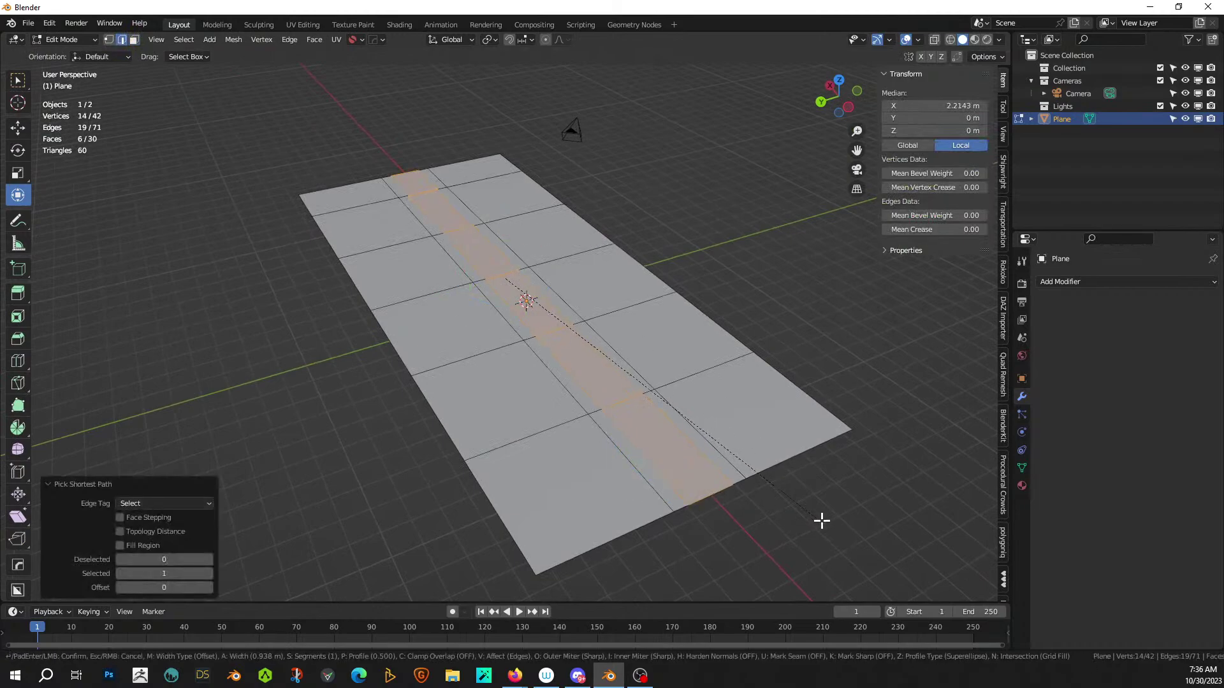
pyautogui.click(825, 522)
# - Lower the bevelled central strip about 0.95 m along Z and return to Object Mode
pyautogui.press('g')
pyautogui.press('z')
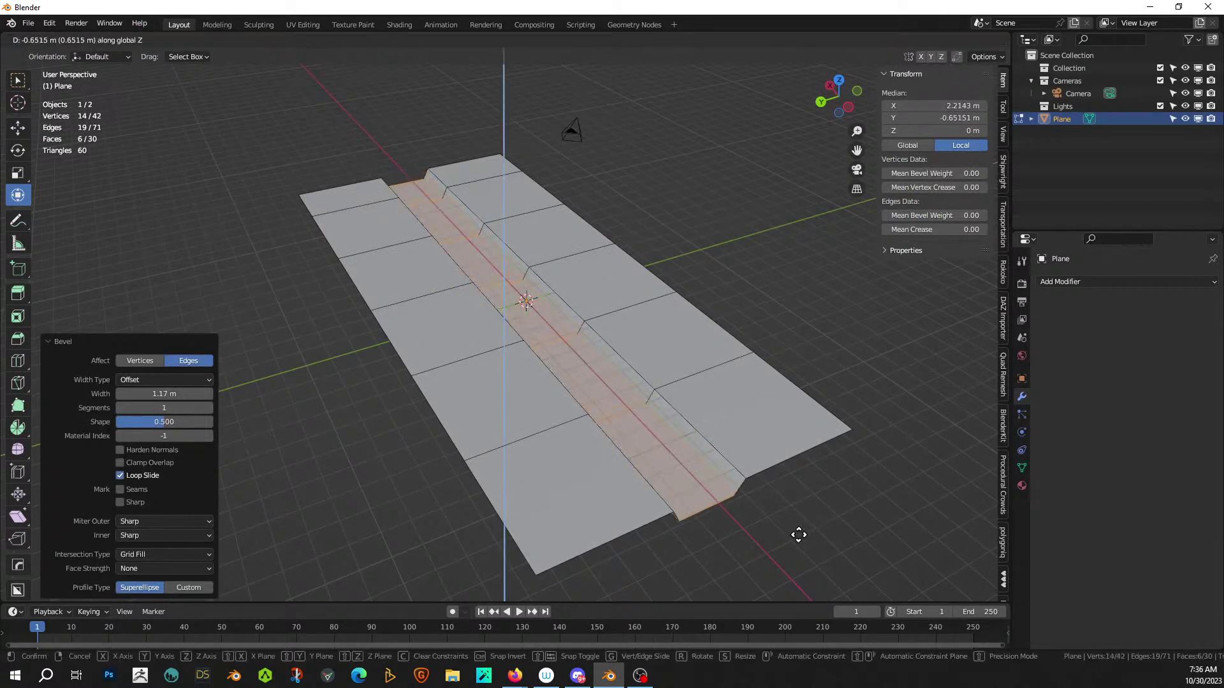
pyautogui.click(796, 534)
pyautogui.moveTo(796, 534); pyautogui.dragTo(751, 495, button='middle')
pyautogui.press('Tab')
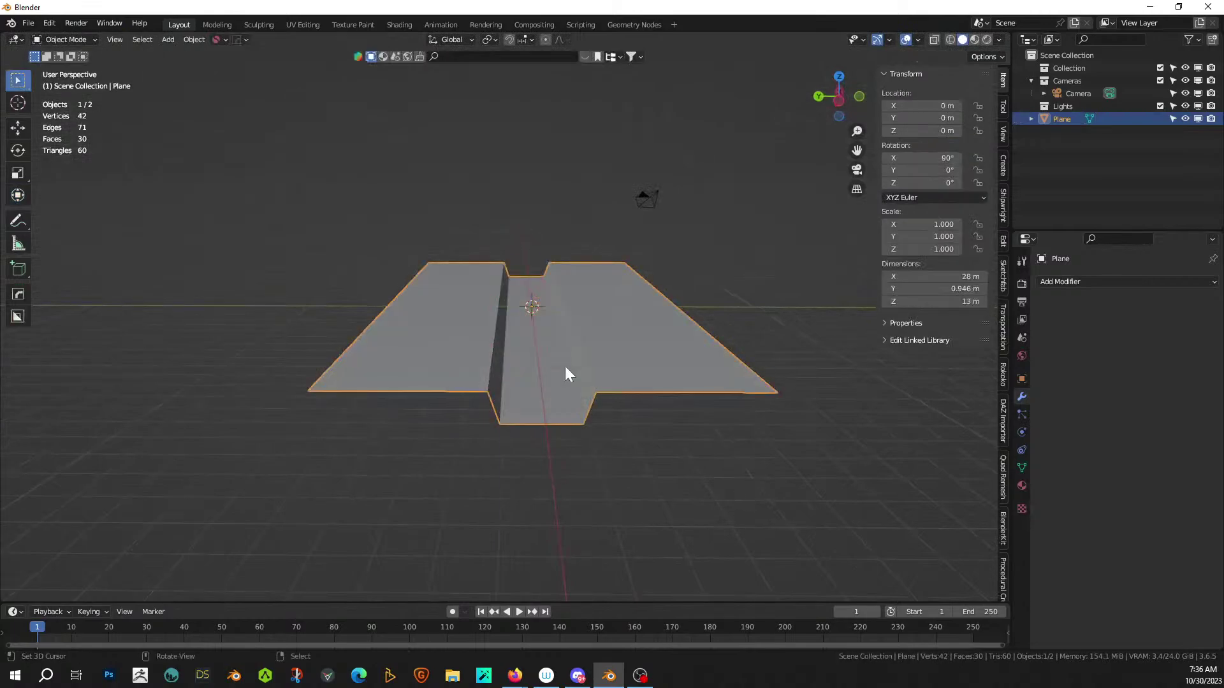
# - Save the scene as "231030-1 Livestream Lower City Canal" in the "231030-1 Livestream Lower City Canal" folder
pyautogui.click(29, 23)
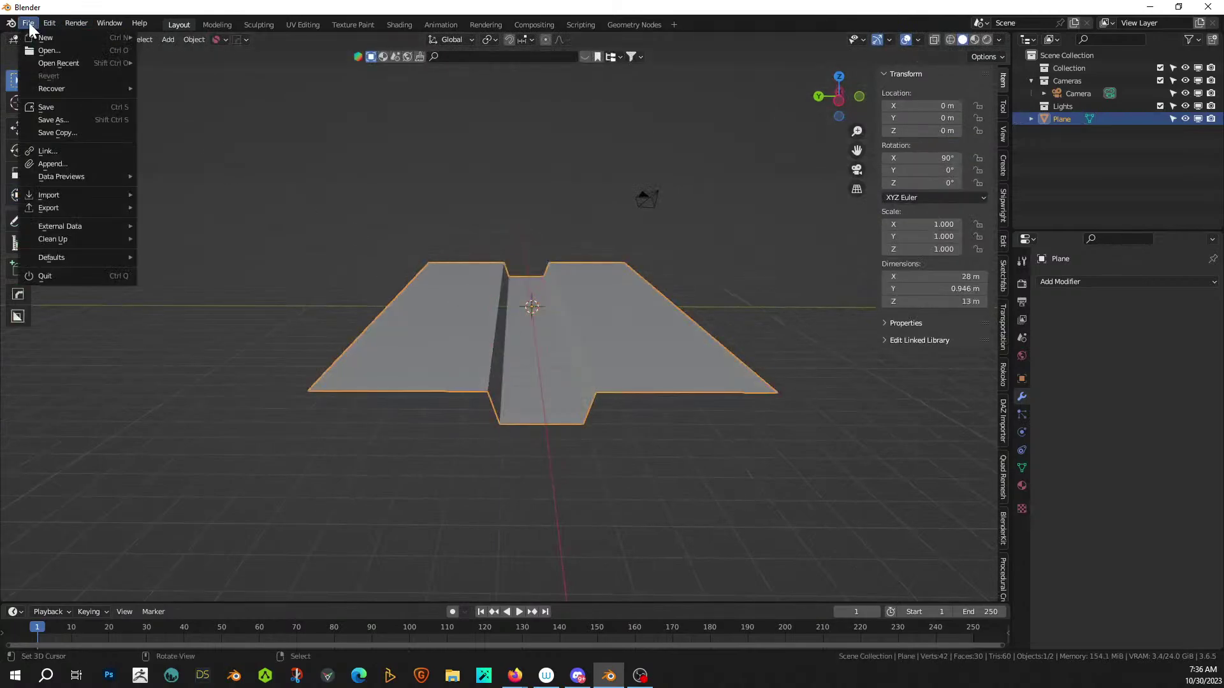
pyautogui.click(57, 121)
pyautogui.scroll(-4, 262, 472)
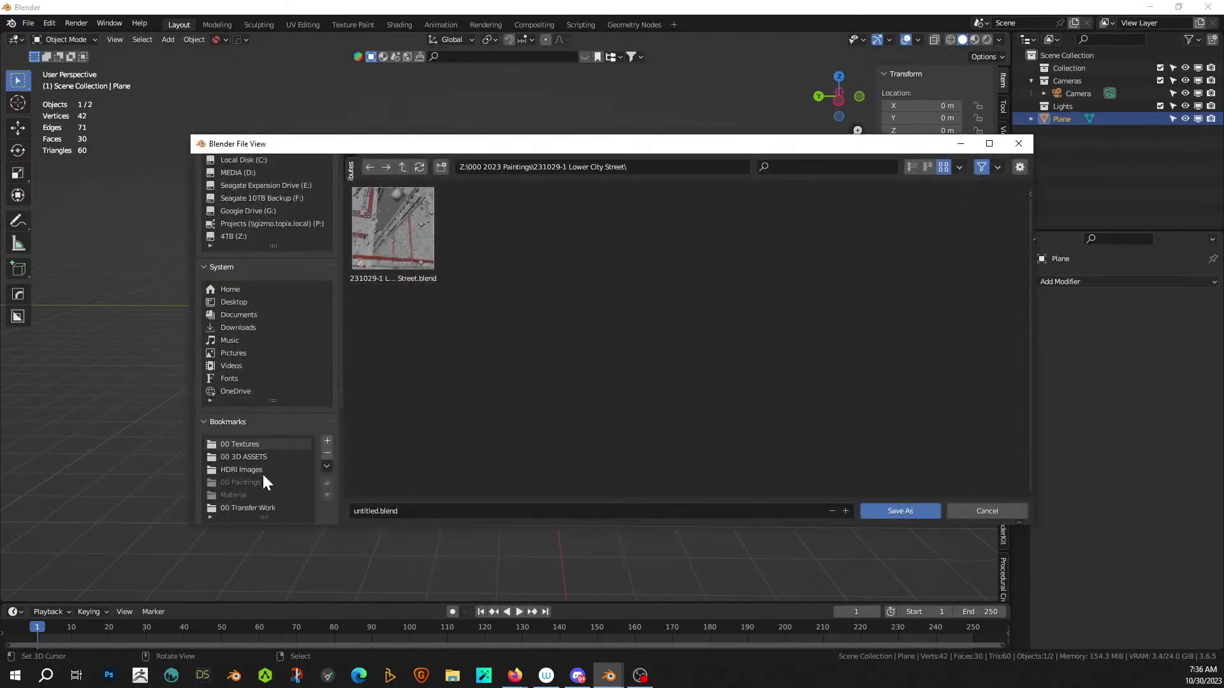
pyautogui.click(277, 483)
pyautogui.click(399, 511)
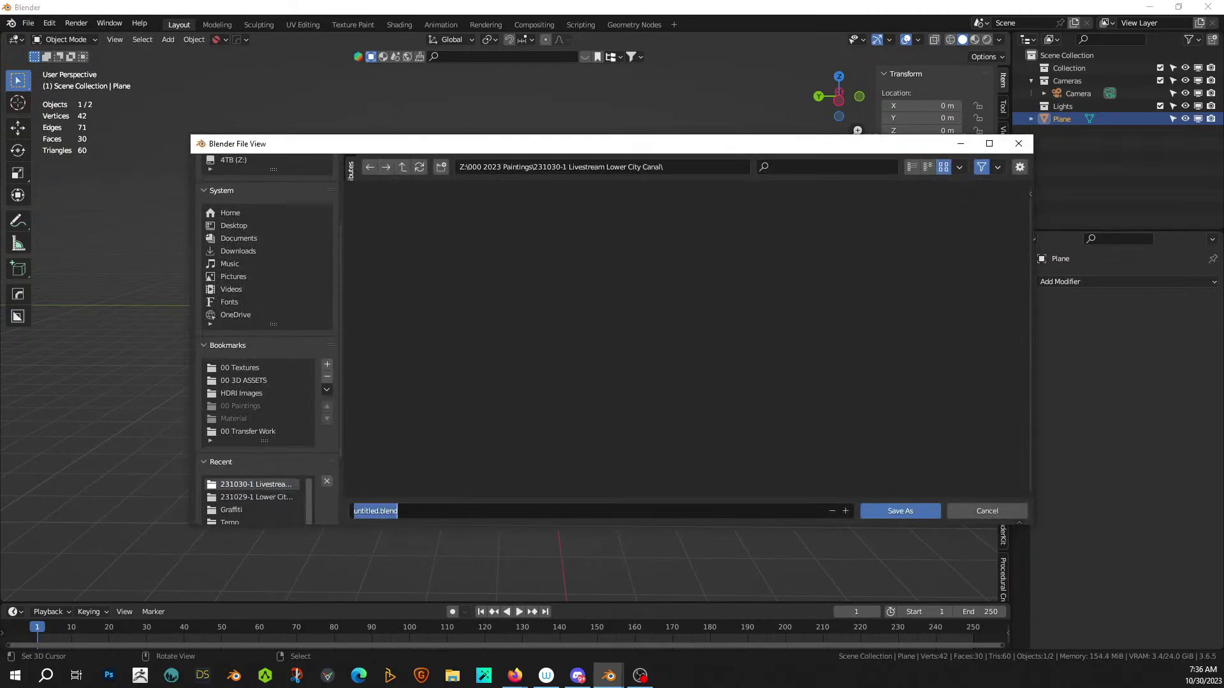
pyautogui.write('231030-1 Lives')
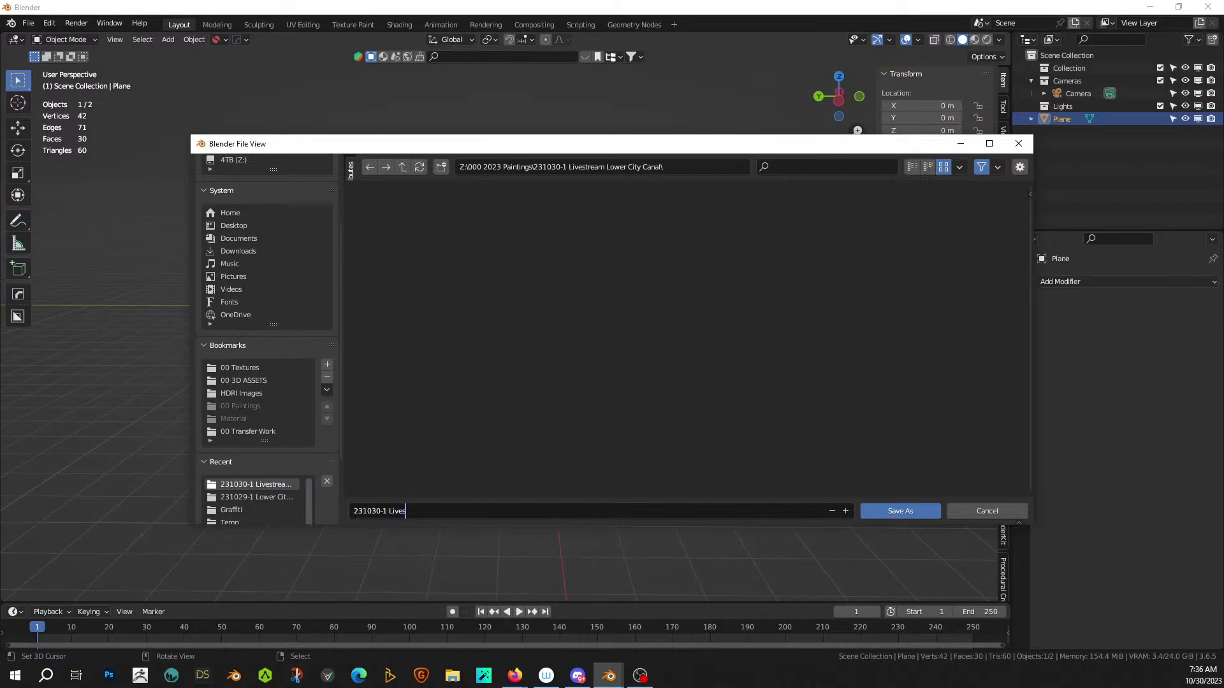
pyautogui.write('tream Lower City Caral')
pyautogui.press('Return')
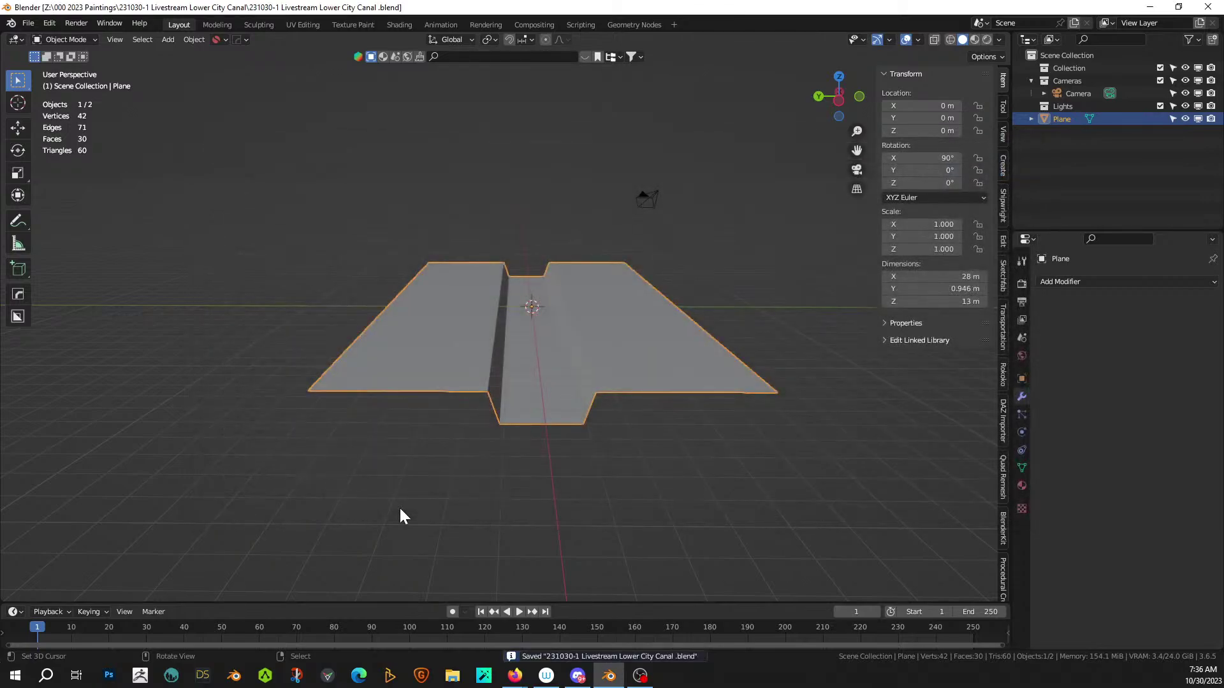
# - Reopen the canal floor mesh in Edit Mode
pyautogui.moveTo(469, 362); pyautogui.dragTo(544, 415, button='middle')
pyautogui.moveTo(636, 400); pyautogui.dragTo(798, 369, button='middle')
pyautogui.press('Tab')
pyautogui.moveTo(562, 337); pyautogui.dragTo(656, 363, button='middle')
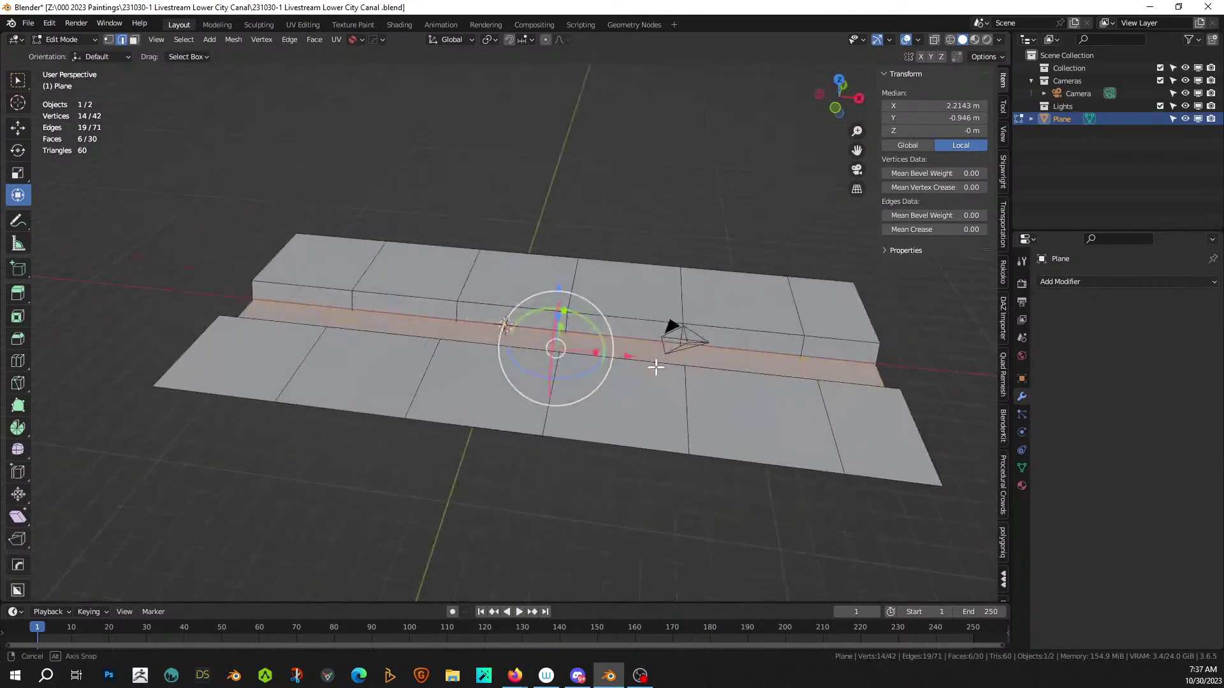
pyautogui.moveTo(345, 292); pyautogui.dragTo(465, 321, button='middle')
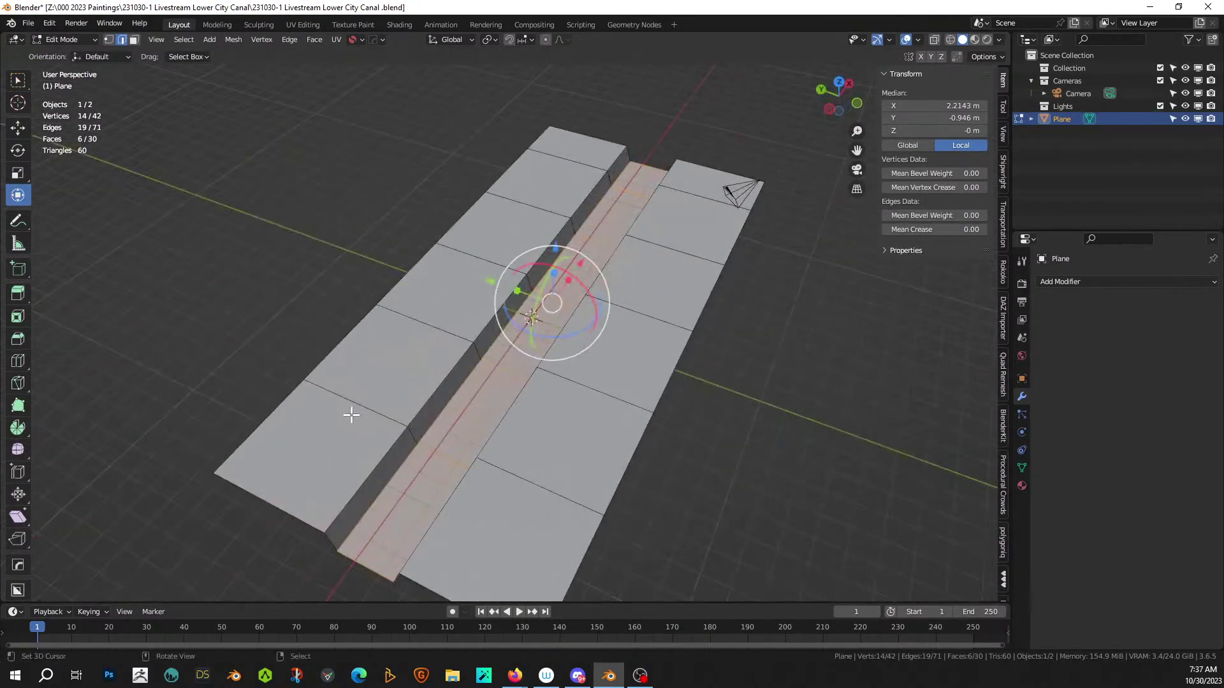
pyautogui.click(352, 417)
pyautogui.keyDown('shift'); pyautogui.click(385, 361); pyautogui.keyUp('shift')
pyautogui.keyDown('shift'); pyautogui.click(437, 287); pyautogui.keyUp('shift')
pyautogui.keyDown('shift'); pyautogui.click(514, 224); pyautogui.keyUp('shift')
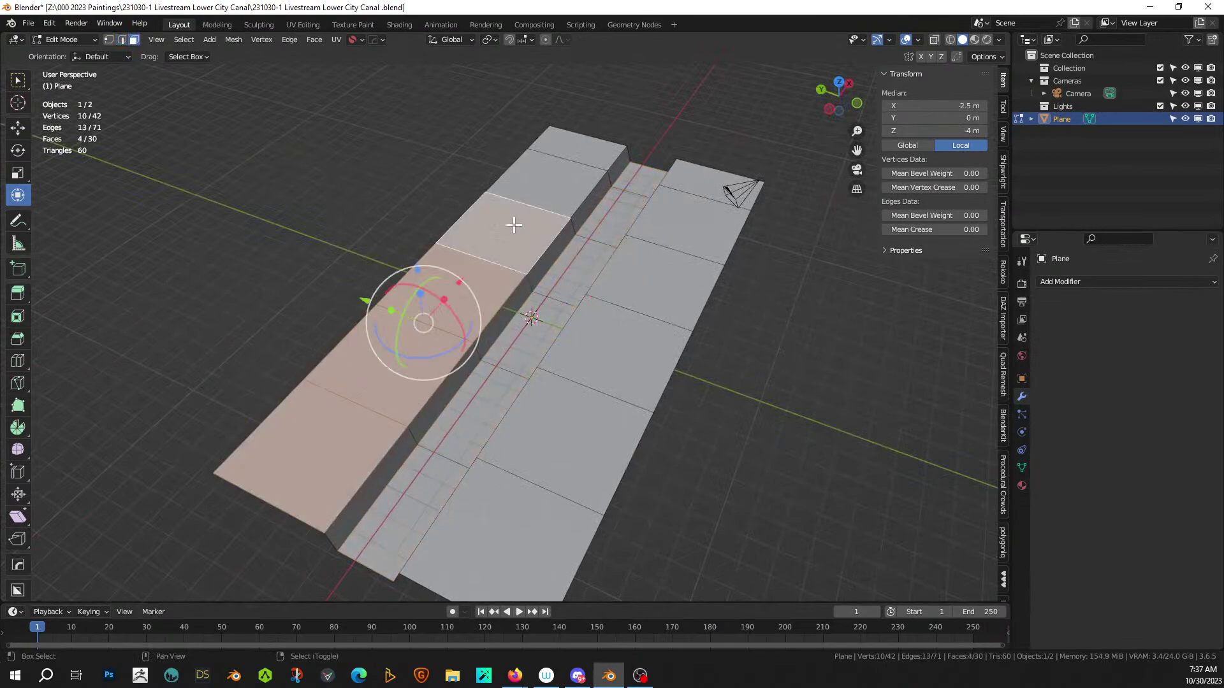
pyautogui.keyDown('shift'); pyautogui.click(546, 176); pyautogui.keyUp('shift')
pyautogui.keyDown('shift'); pyautogui.click(559, 153); pyautogui.keyUp('shift')
pyautogui.keyDown('shift'); pyautogui.click(479, 496); pyautogui.keyUp('shift')
pyautogui.keyDown('shift'); pyautogui.click(546, 437); pyautogui.keyUp('shift')
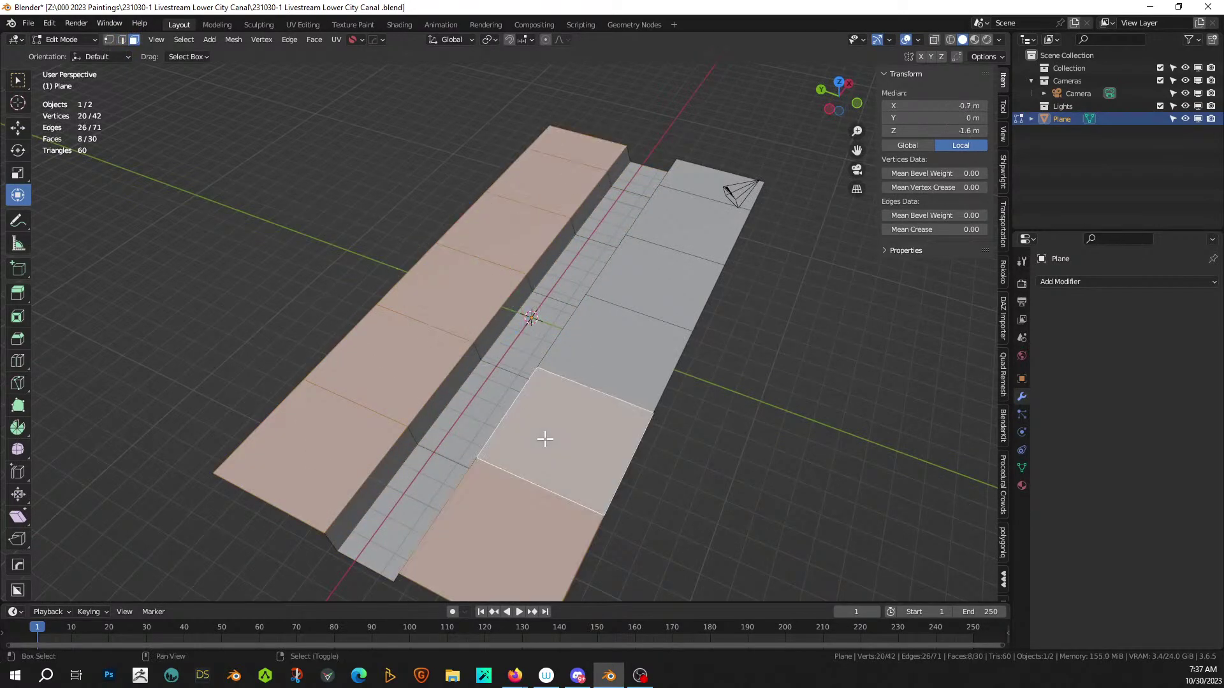
pyautogui.keyDown('shift'); pyautogui.click(596, 347); pyautogui.keyUp('shift')
pyautogui.keyDown('shift'); pyautogui.click(631, 290); pyautogui.keyUp('shift')
pyautogui.keyDown('shift'); pyautogui.click(677, 218); pyautogui.keyUp('shift')
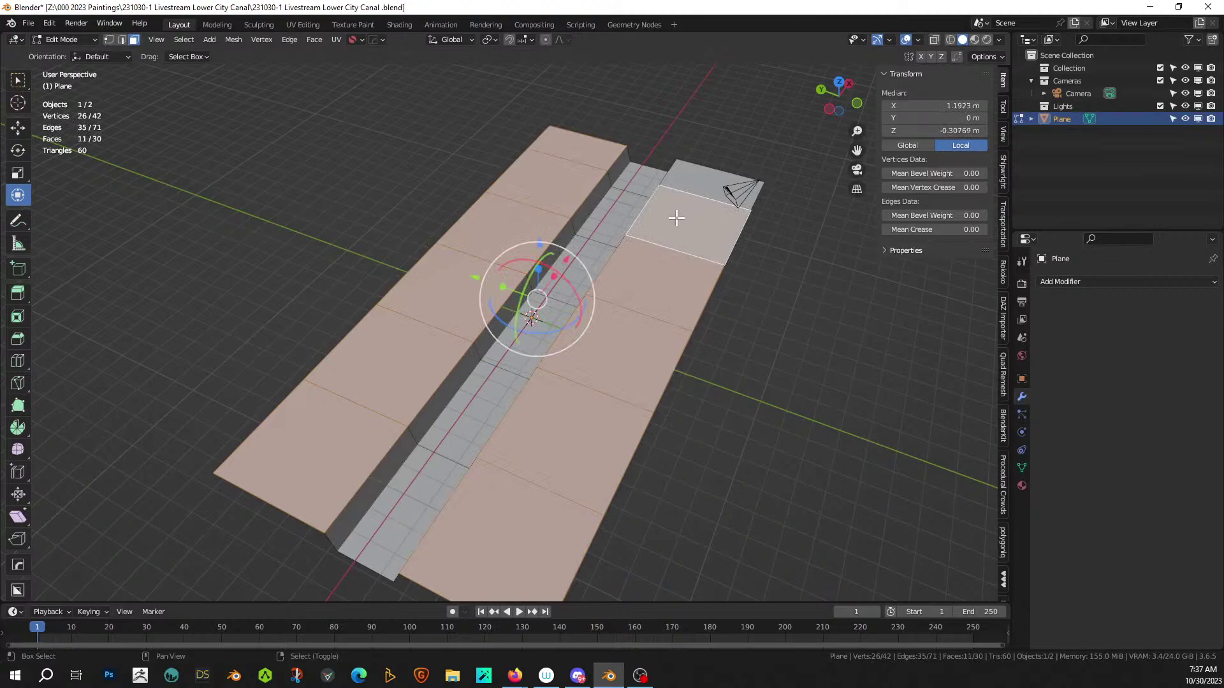
pyautogui.keyDown('shift'); pyautogui.click(584, 146); pyautogui.keyUp('shift')
pyautogui.moveTo(618, 285); pyautogui.dragTo(493, 406, button='middle')
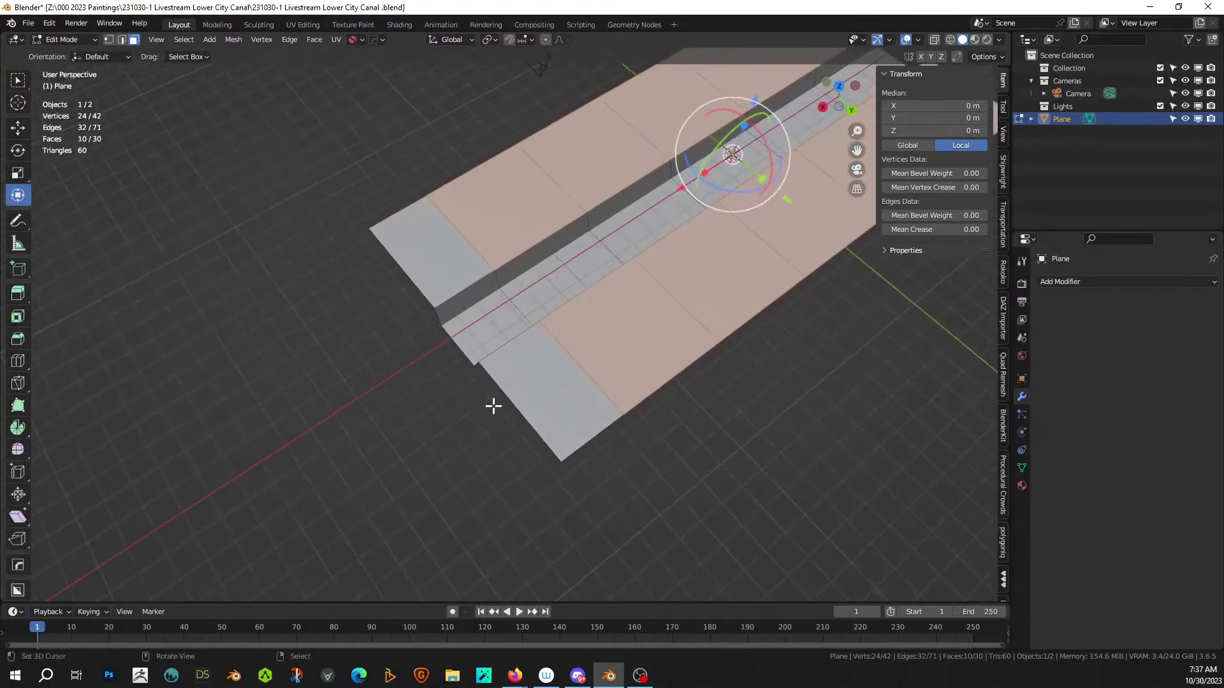
# - Select the whole edge profile across the canal floor's positive-X end and extrude it 5 m along X
pyautogui.click(511, 401)
pyautogui.press('2')
pyautogui.click(515, 405)
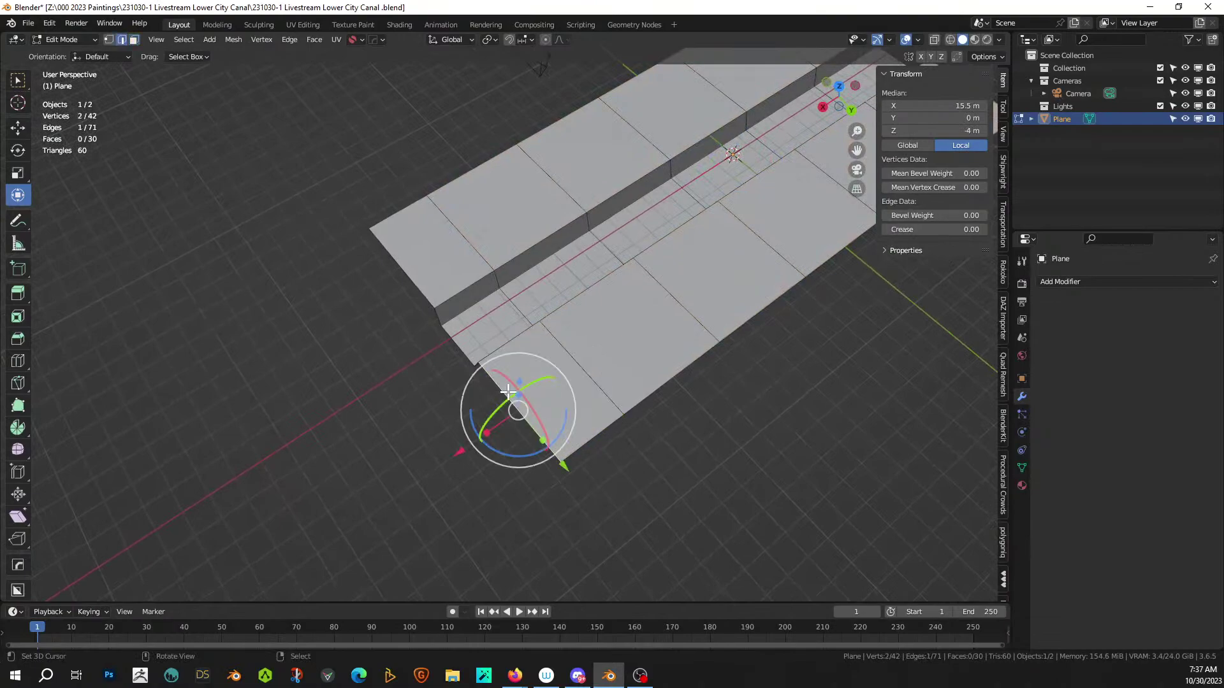
pyautogui.moveTo(411, 276); pyautogui.dragTo(406, 336, button='middle')
pyautogui.keyDown('ctrl'); pyautogui.click(457, 329); pyautogui.keyUp('ctrl')
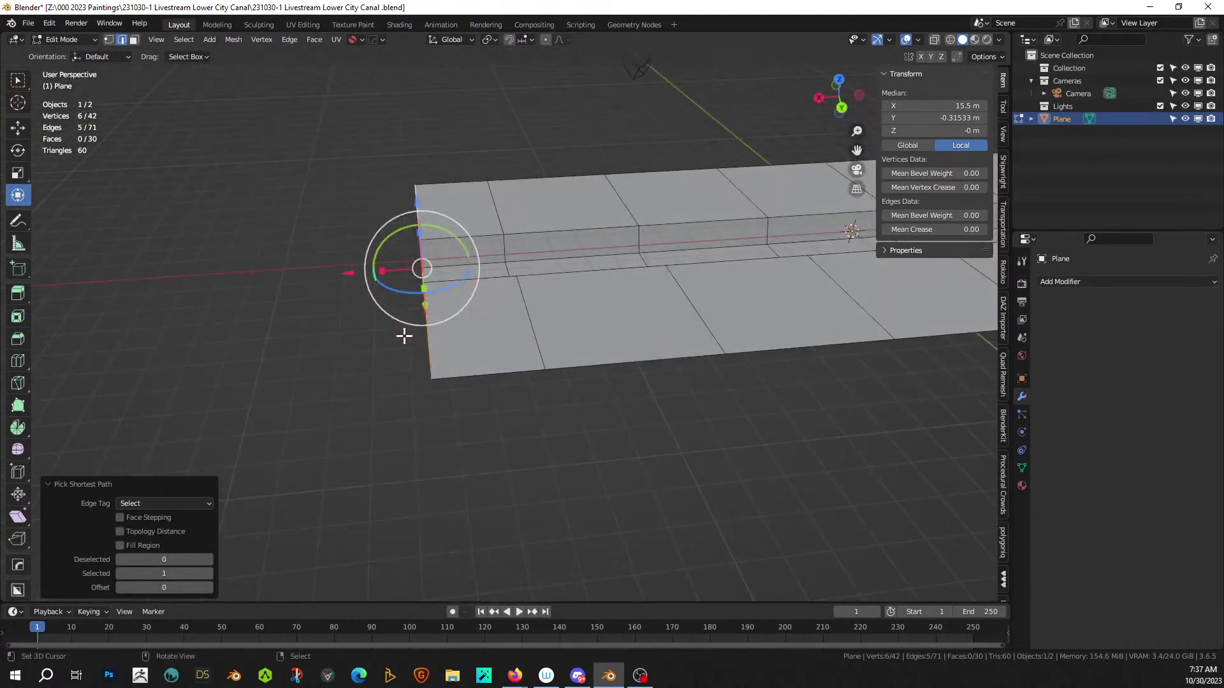
pyautogui.press('e')
pyautogui.press('5')
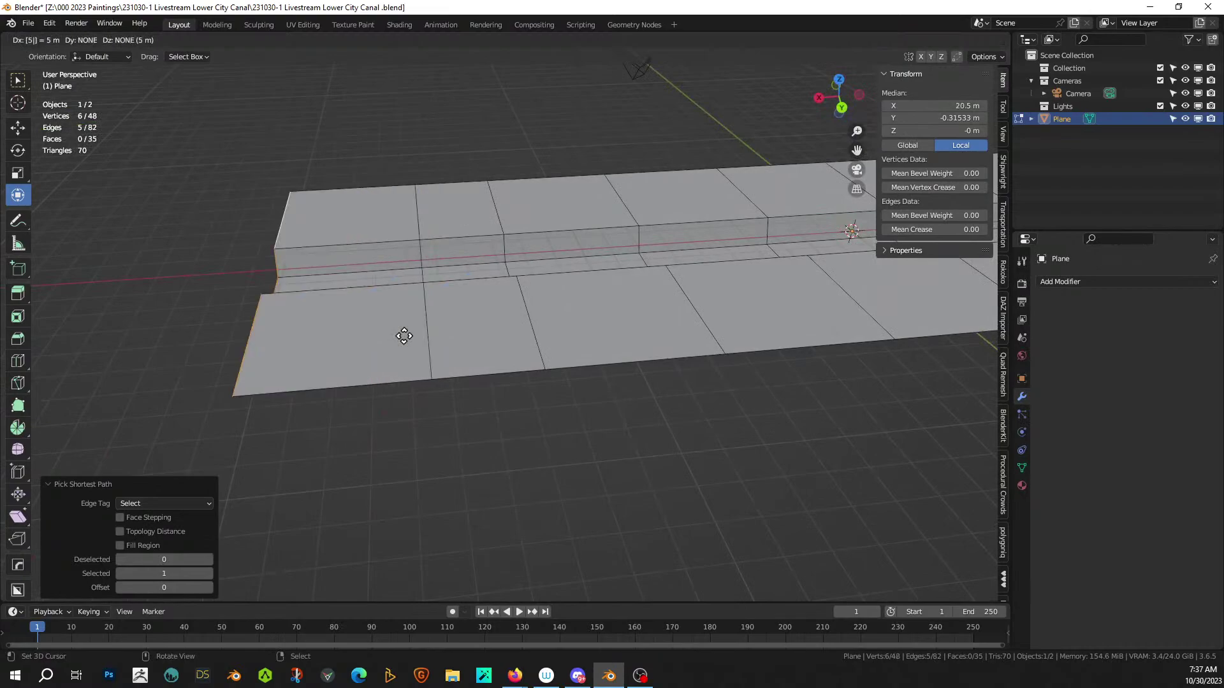
pyautogui.press('Return')
# - Fill a face across the canal channel at both the inner and outer ends of the newly extruded section
pyautogui.moveTo(401, 320); pyautogui.dragTo(521, 277, button='middle')
pyautogui.click(413, 268)
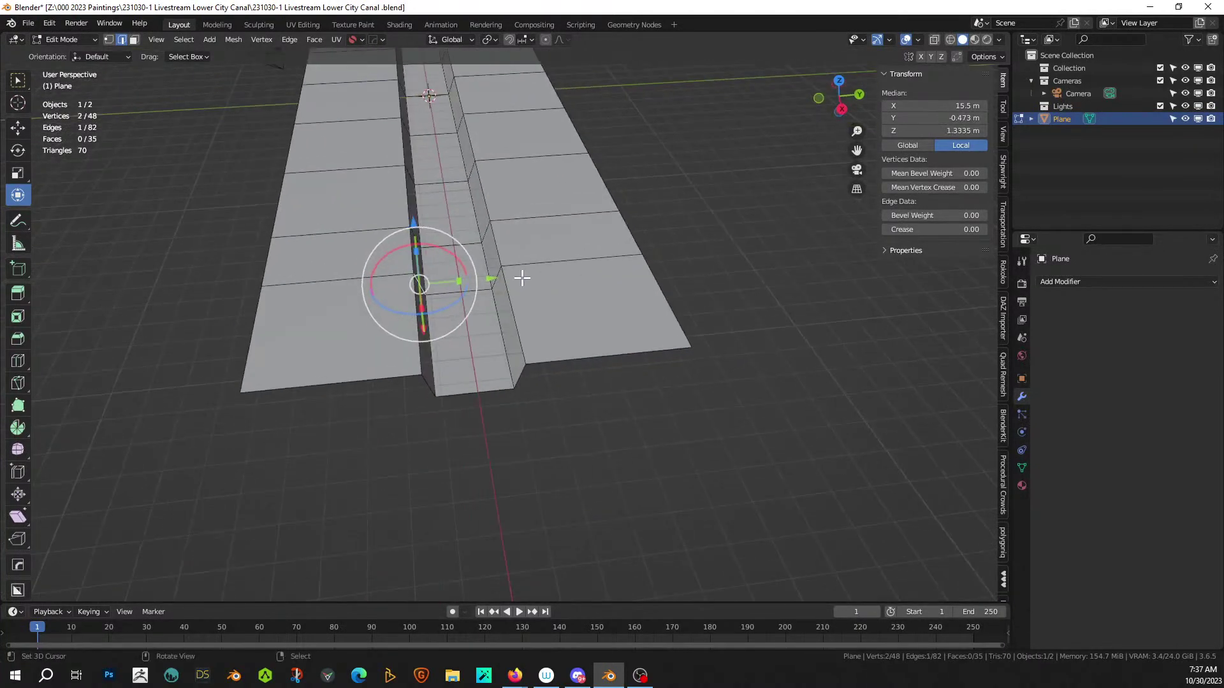
pyautogui.keyDown('shift'); pyautogui.click(499, 279); pyautogui.keyUp('shift')
pyautogui.press('f')
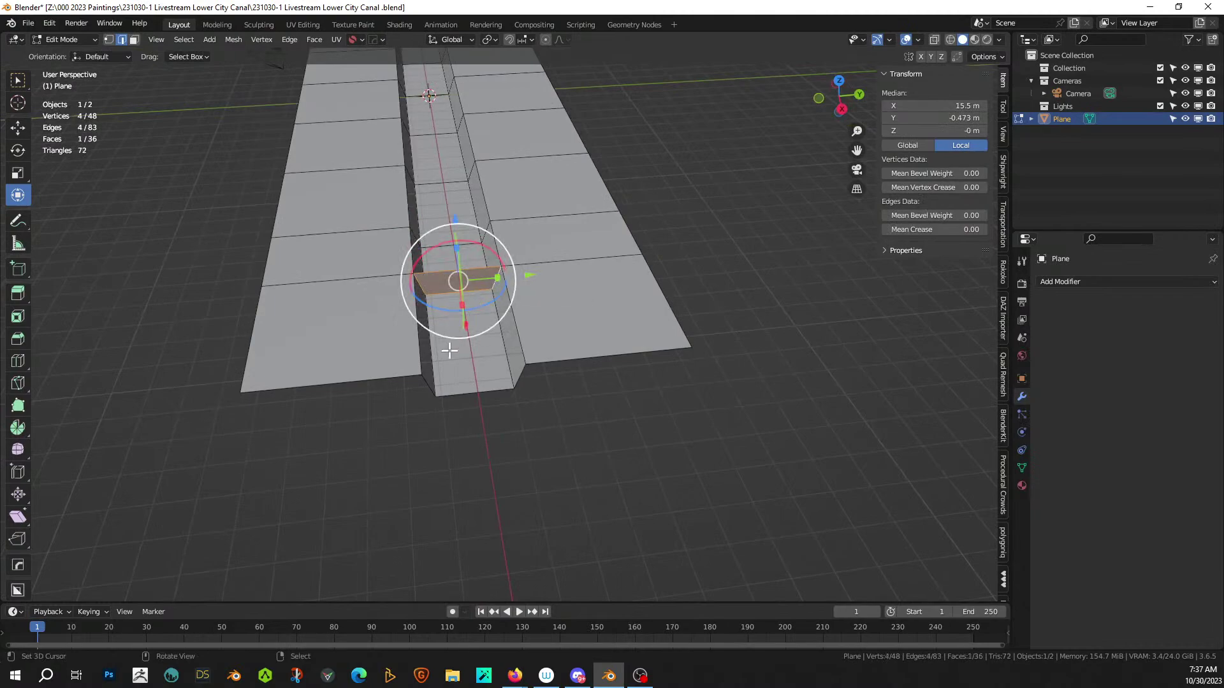
pyautogui.click(423, 378)
pyautogui.keyDown('shift'); pyautogui.click(520, 374); pyautogui.keyUp('shift')
pyautogui.press('f')
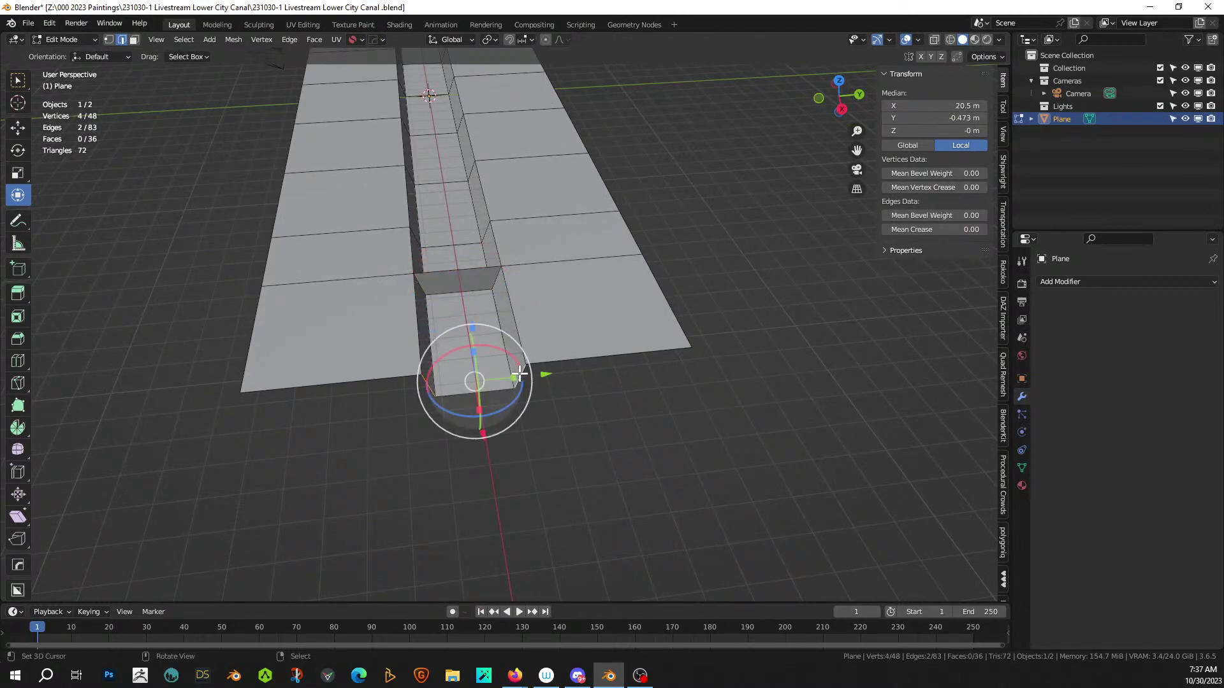
# - Delete the channel's bottom face and two sloped side faces in the newly extruded section
pyautogui.press('3')
pyautogui.click(503, 321)
pyautogui.keyDown('shift'); pyautogui.click(468, 326); pyautogui.keyUp('shift')
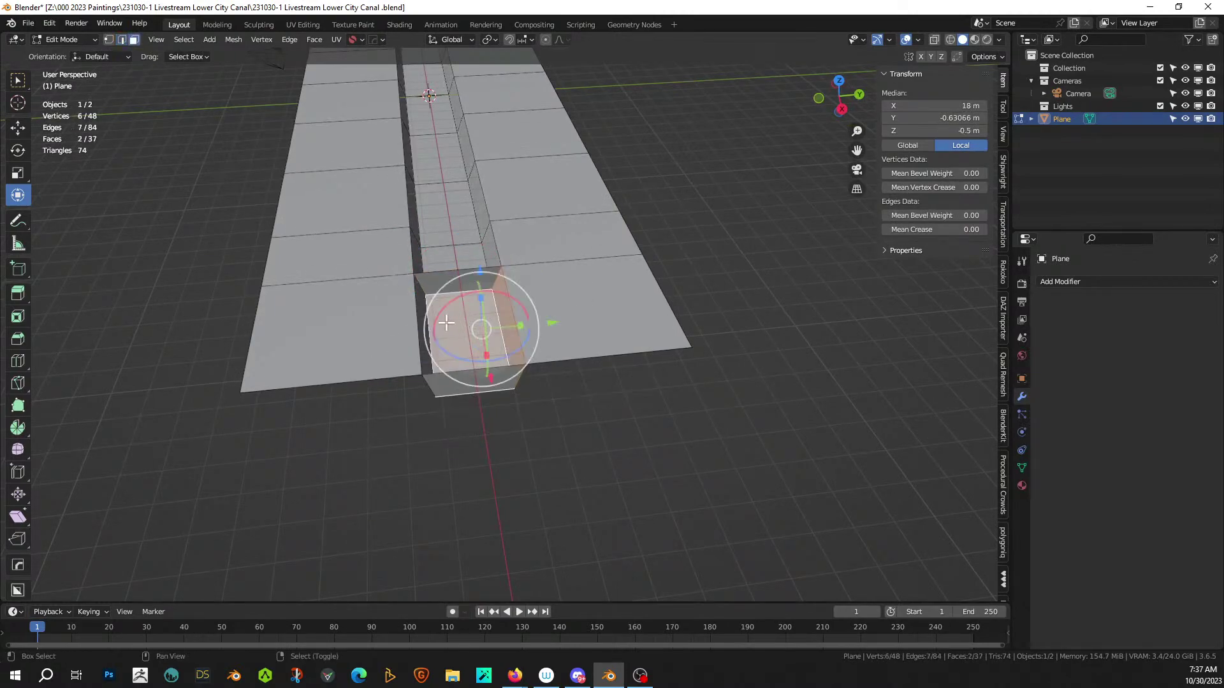
pyautogui.keyDown('shift'); pyautogui.click(433, 322); pyautogui.keyUp('shift')
pyautogui.press('x')
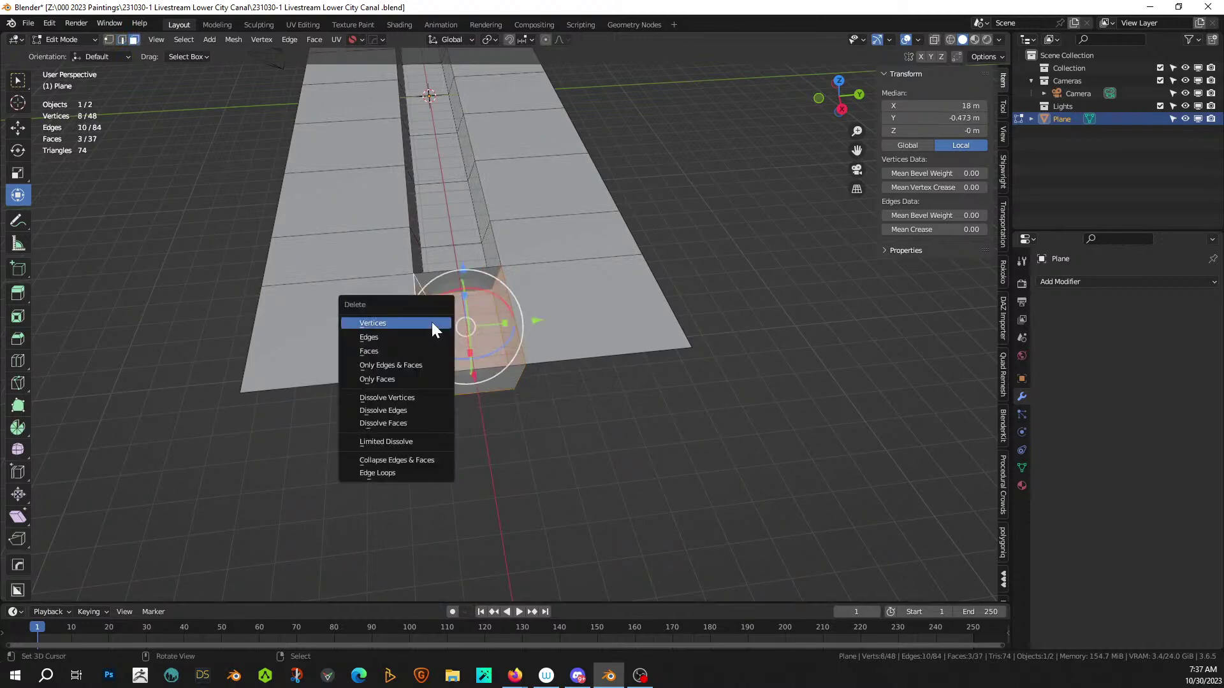
pyautogui.click(384, 353)
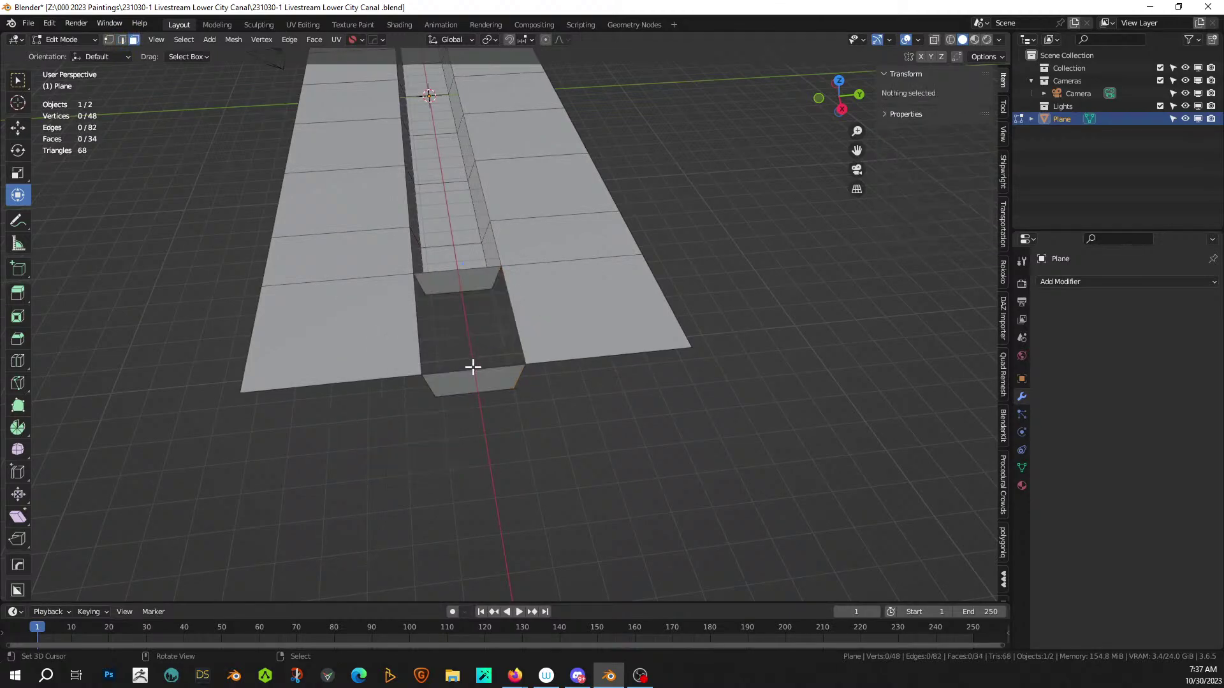
# - Delete the leftover face standing across the channel at the outer end of the new section
pyautogui.moveTo(472, 363); pyautogui.dragTo(575, 374, button='middle')
pyautogui.click(610, 369)
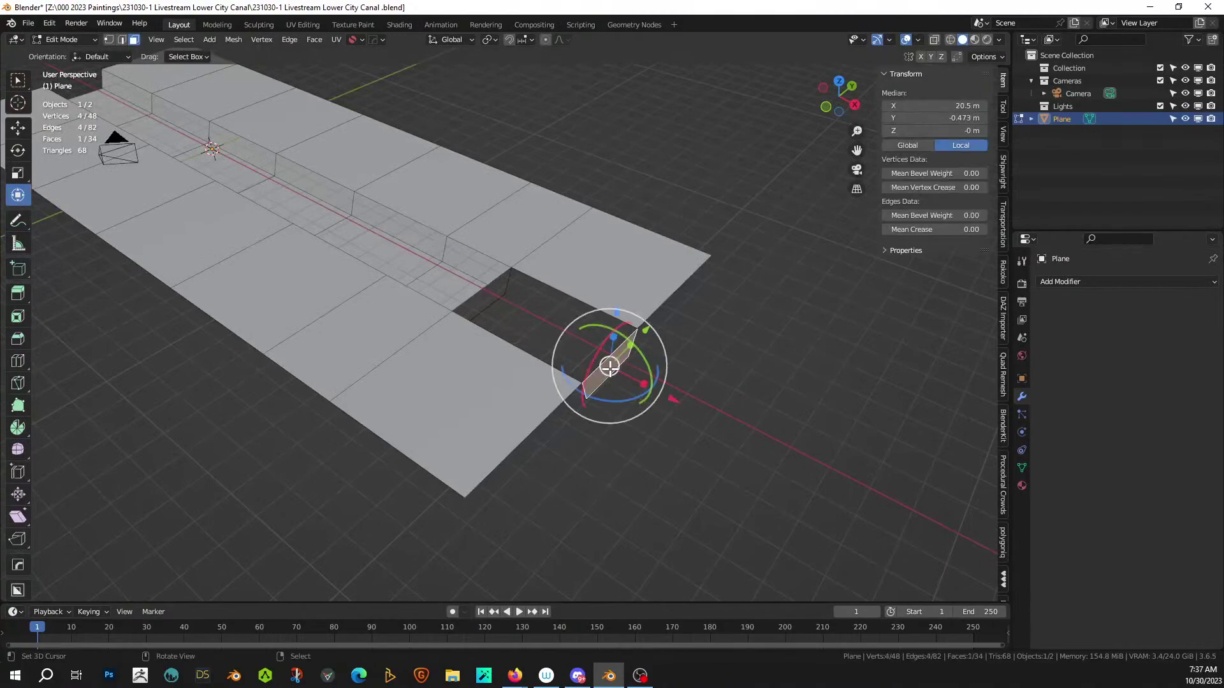
pyautogui.press('x')
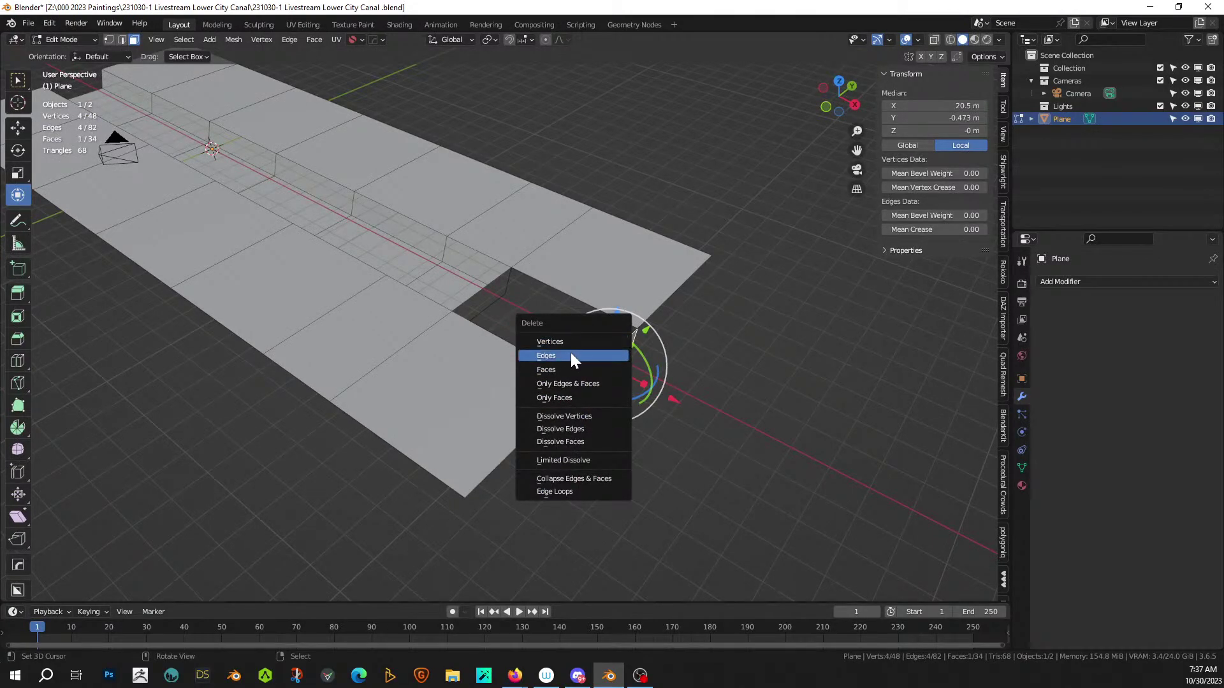
pyautogui.click(567, 370)
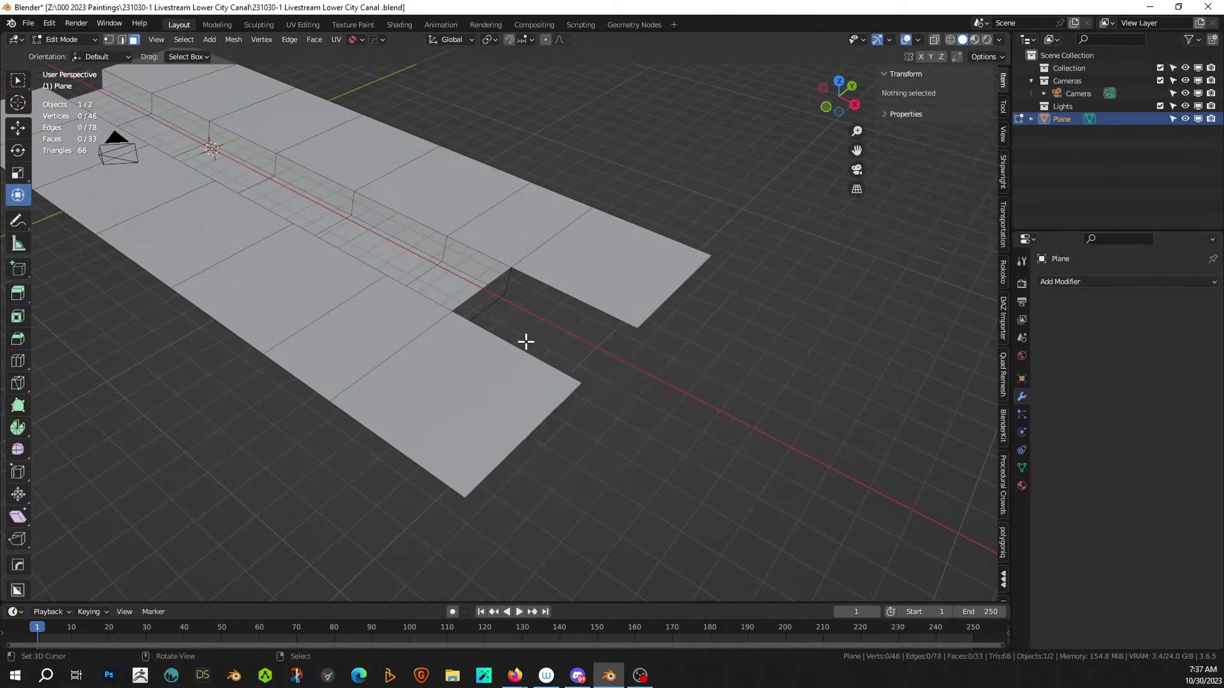
# - Fill the open gap between the two walkways with a flat face spanning their inner edges at the new end section
pyautogui.hotkey('ctrl', 'z')
pyautogui.hotkey('ctrl', 'shift', 'z')
pyautogui.hotkey('ctrl', 'z')
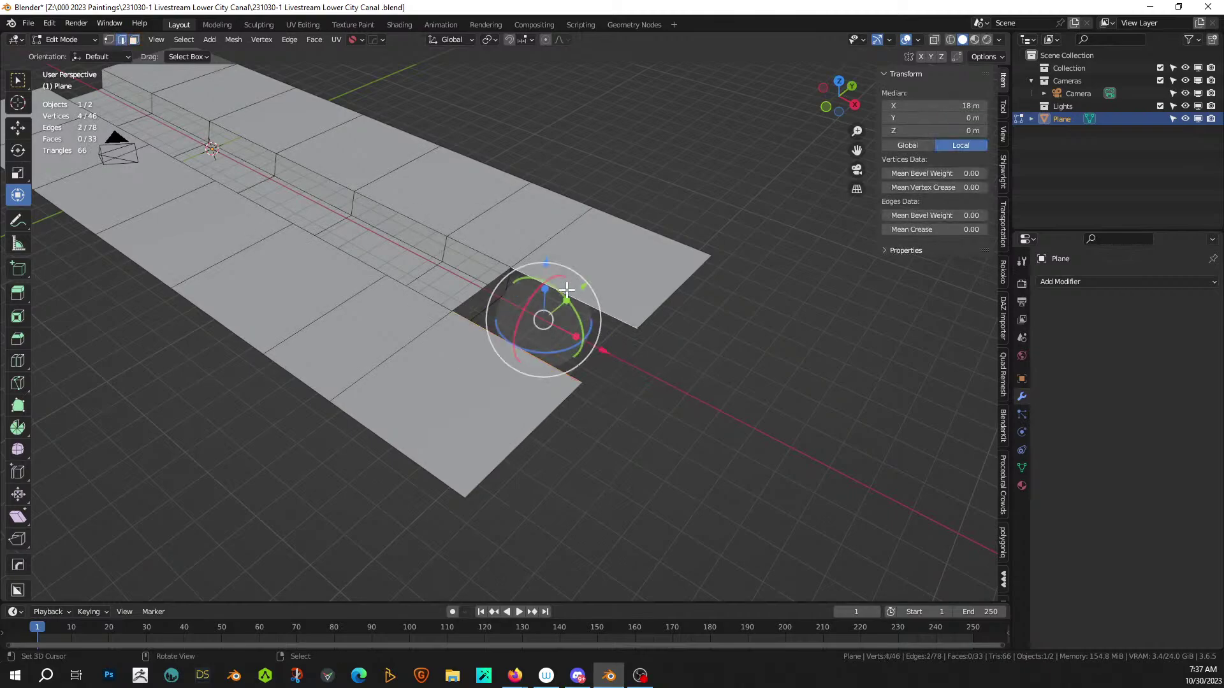
pyautogui.moveTo(585, 303); pyautogui.dragTo(732, 285, button='middle')
pyautogui.scroll(-2, 561, 268)
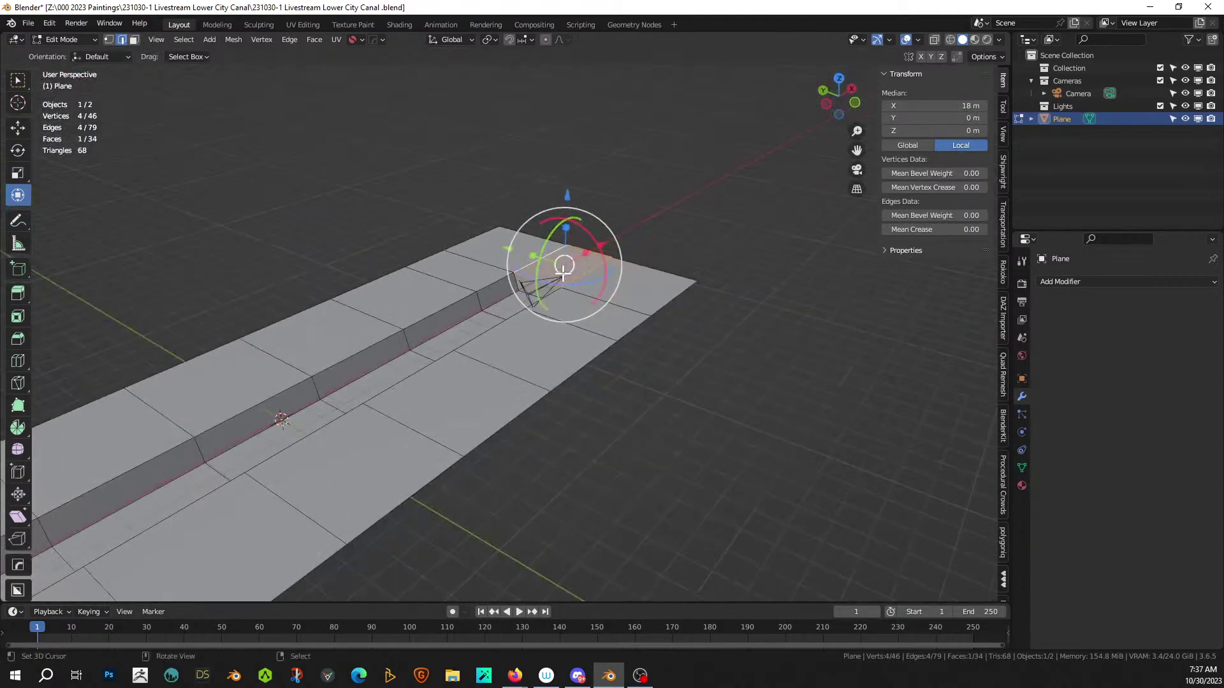
# - Select all walkway faces on both sides plus the connecting end face and extrude them 5 m upward
pyautogui.keyDown('shift'); pyautogui.rightClick(531, 260); pyautogui.keyUp('shift')
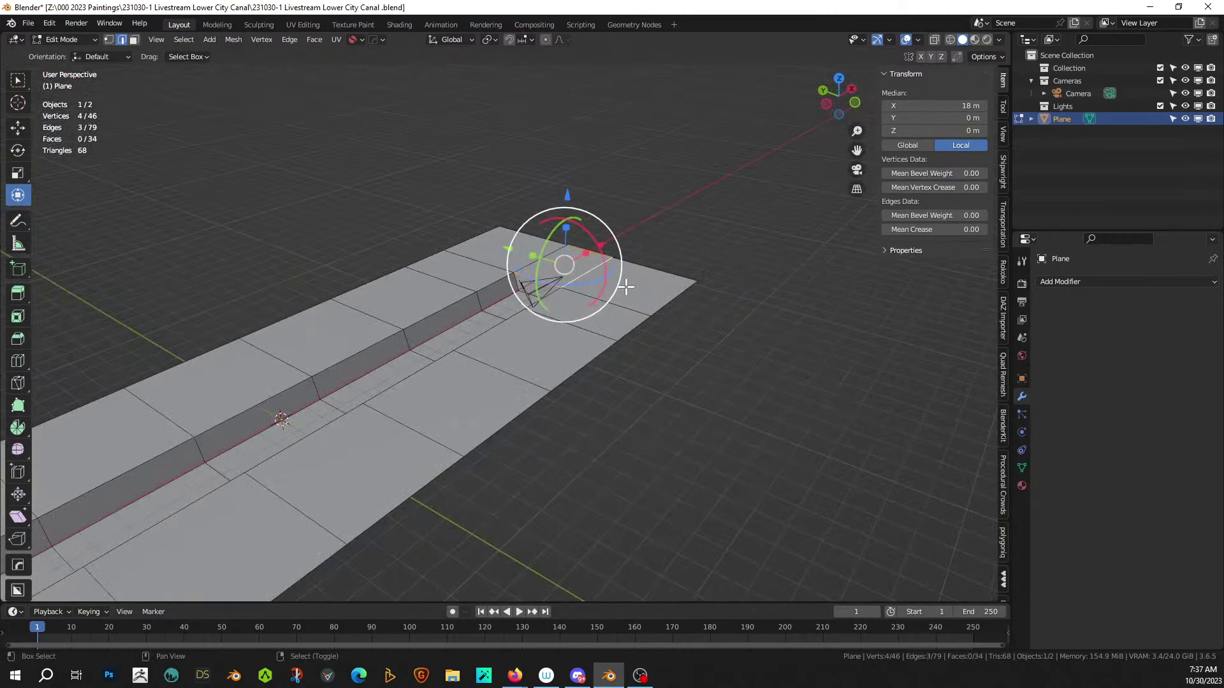
pyautogui.press('3')
pyautogui.rightClick(561, 268)
pyautogui.keyDown('shift'); pyautogui.rightClick(510, 240); pyautogui.keyUp('shift')
pyautogui.keyDown('shift'); pyautogui.rightClick(612, 278); pyautogui.keyUp('shift')
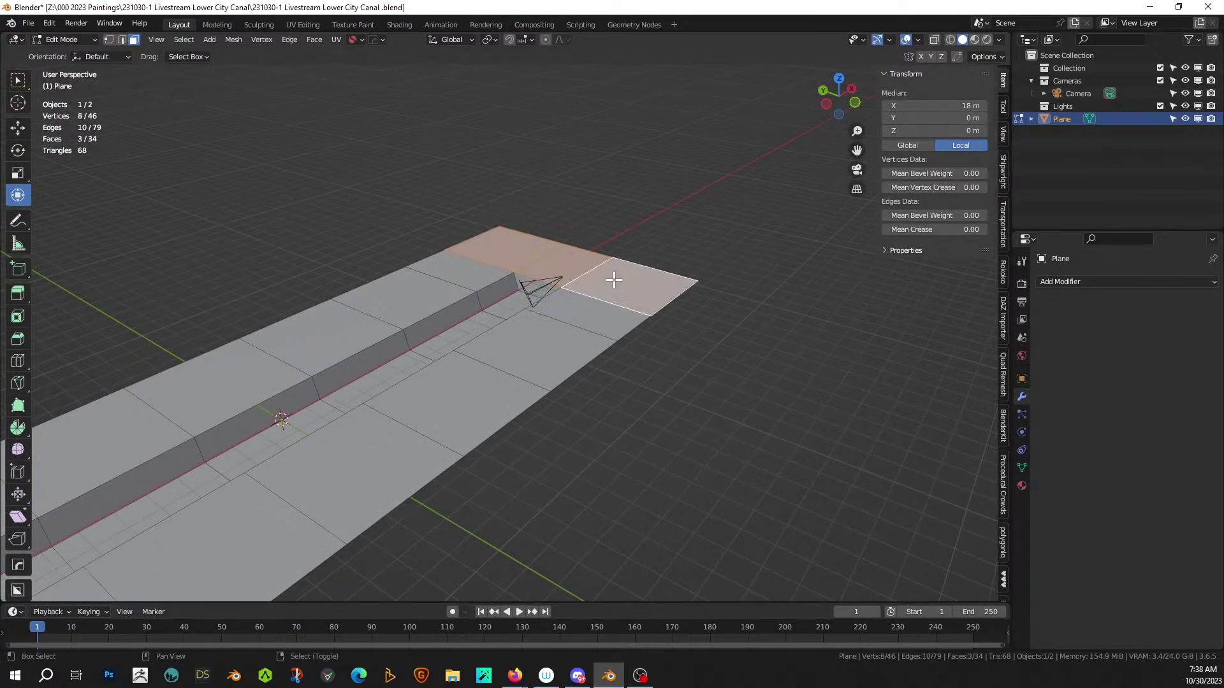
pyautogui.scroll(-3, 541, 347)
pyautogui.keyDown('shift'); pyautogui.rightClick(388, 336); pyautogui.keyUp('shift')
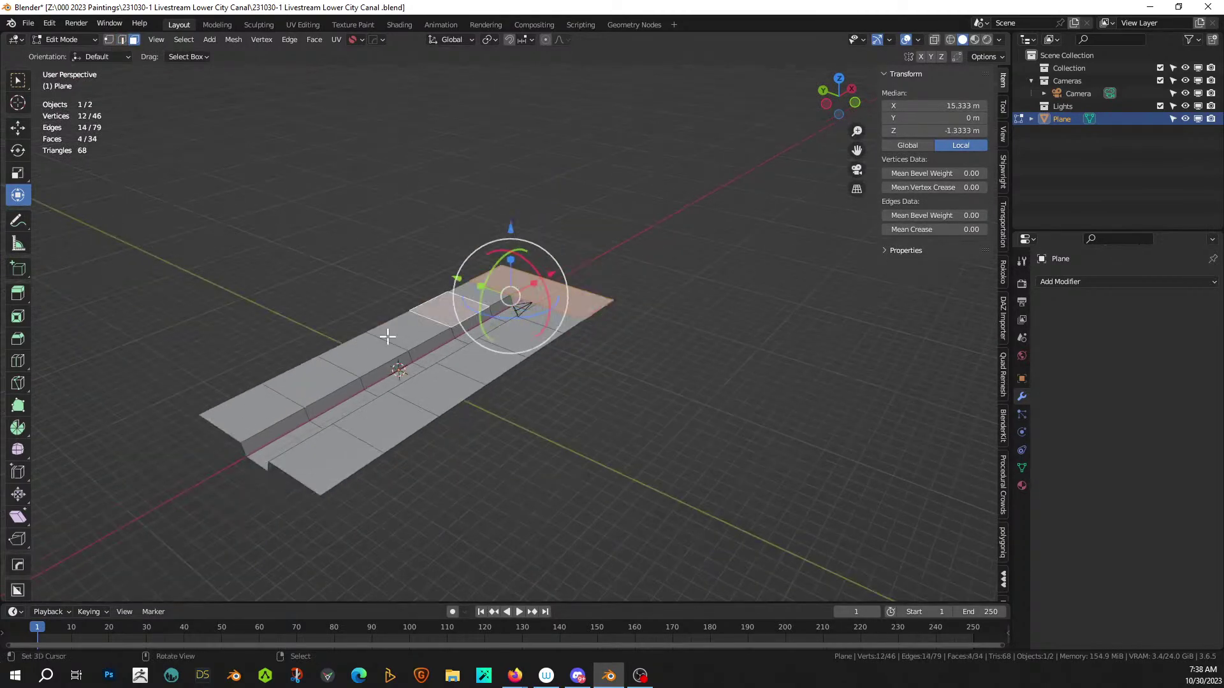
pyautogui.keyDown('ctrl'); pyautogui.rightClick(252, 422); pyautogui.keyUp('ctrl')
pyautogui.keyDown('shift'); pyautogui.rightClick(320, 453); pyautogui.keyUp('shift')
pyautogui.keyDown('ctrl'); pyautogui.rightClick(527, 343); pyautogui.keyUp('ctrl')
pyautogui.moveTo(554, 353); pyautogui.dragTo(626, 335, button='middle')
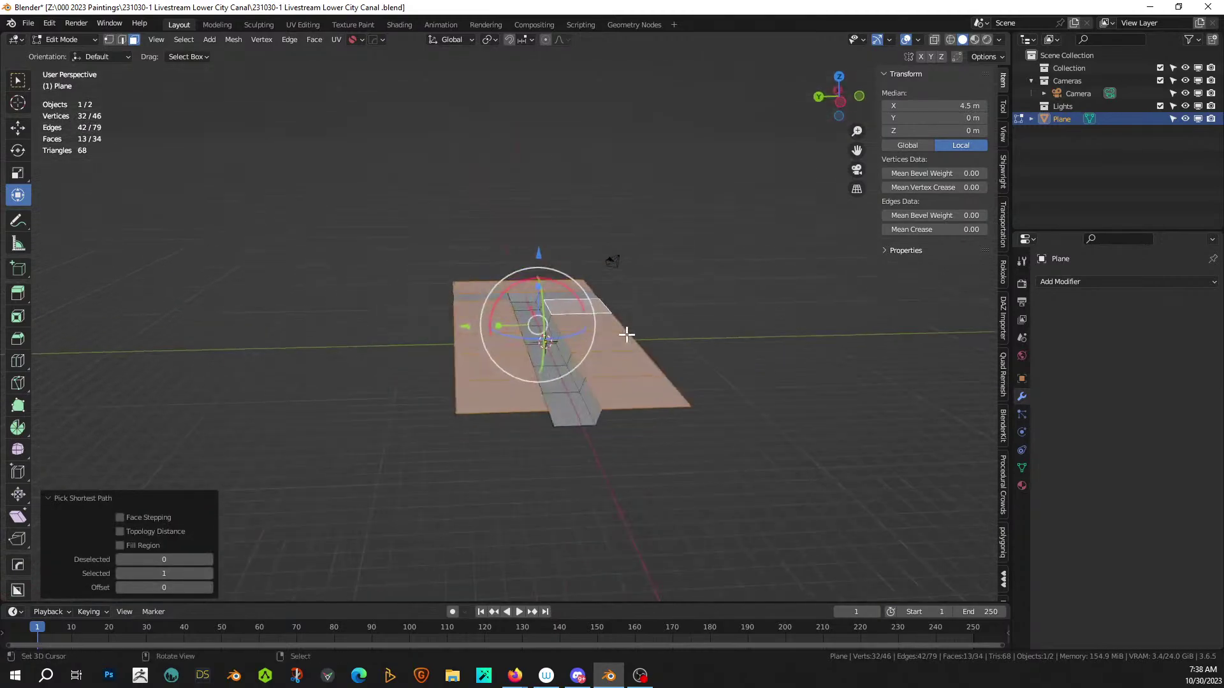
pyautogui.write('e5')
pyautogui.press('Return')
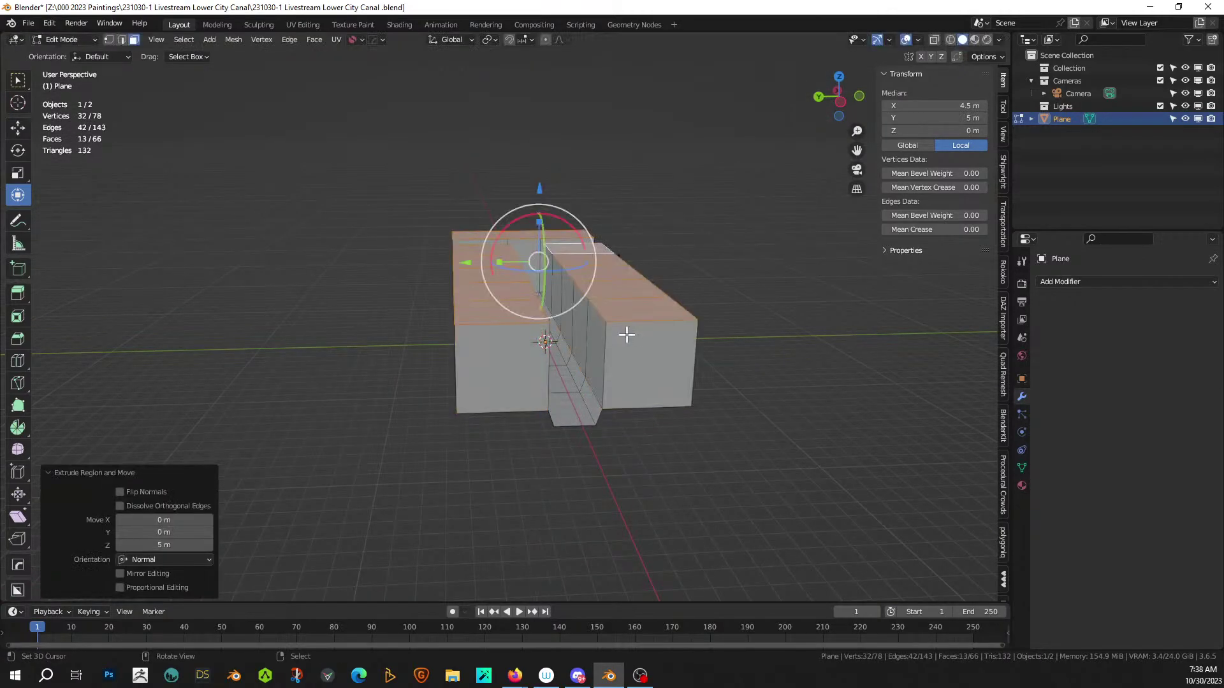
# - Set the walkway faces' upward extrusion to 4 m and check the height from inside the canal
pyautogui.click(164, 544)
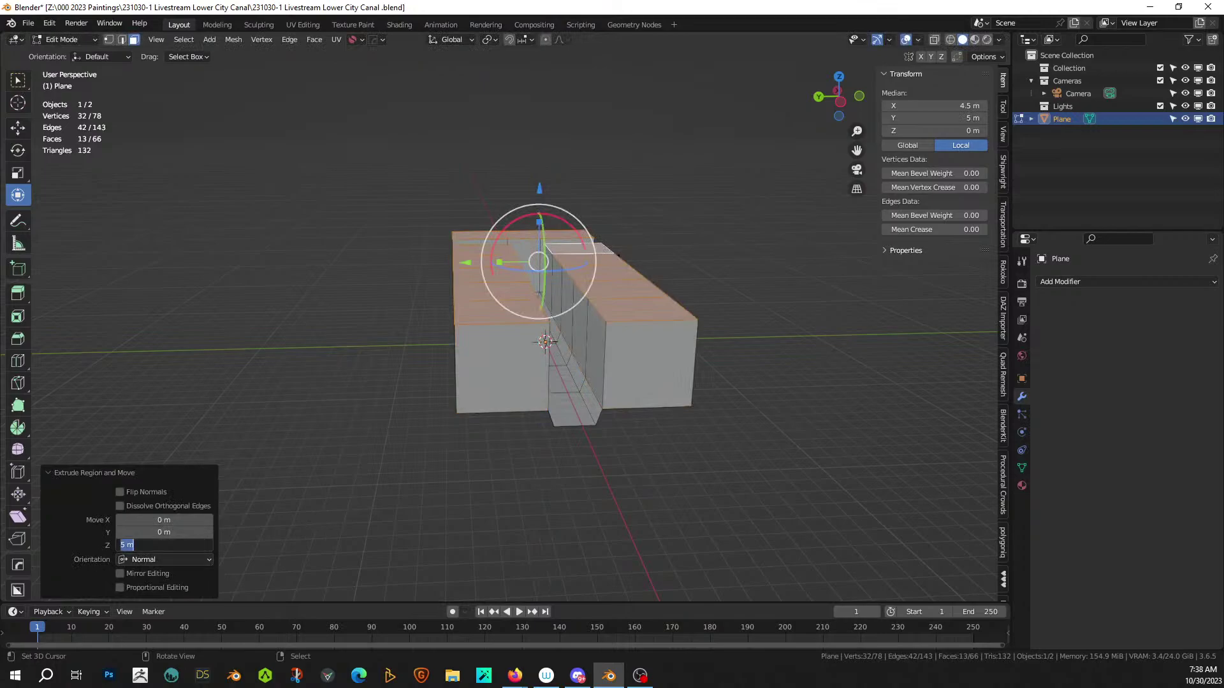
pyautogui.press('Return')
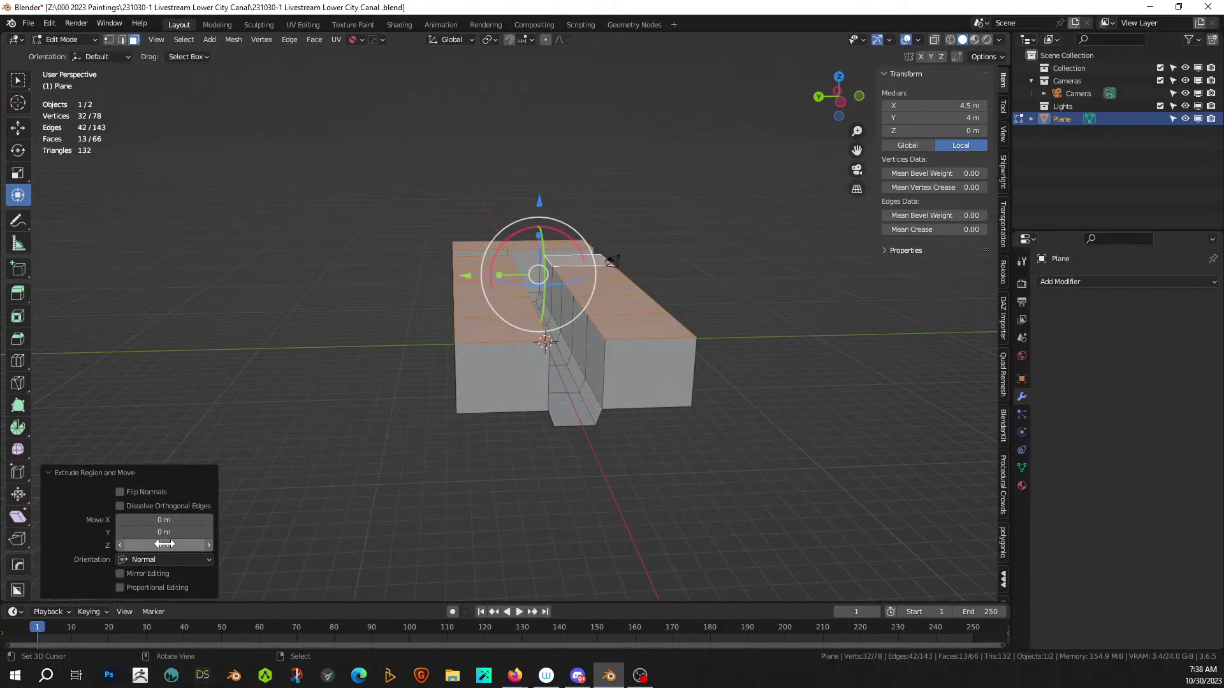
pyautogui.click(164, 544)
pyautogui.press('Return')
pyautogui.scroll(3, 587, 489)
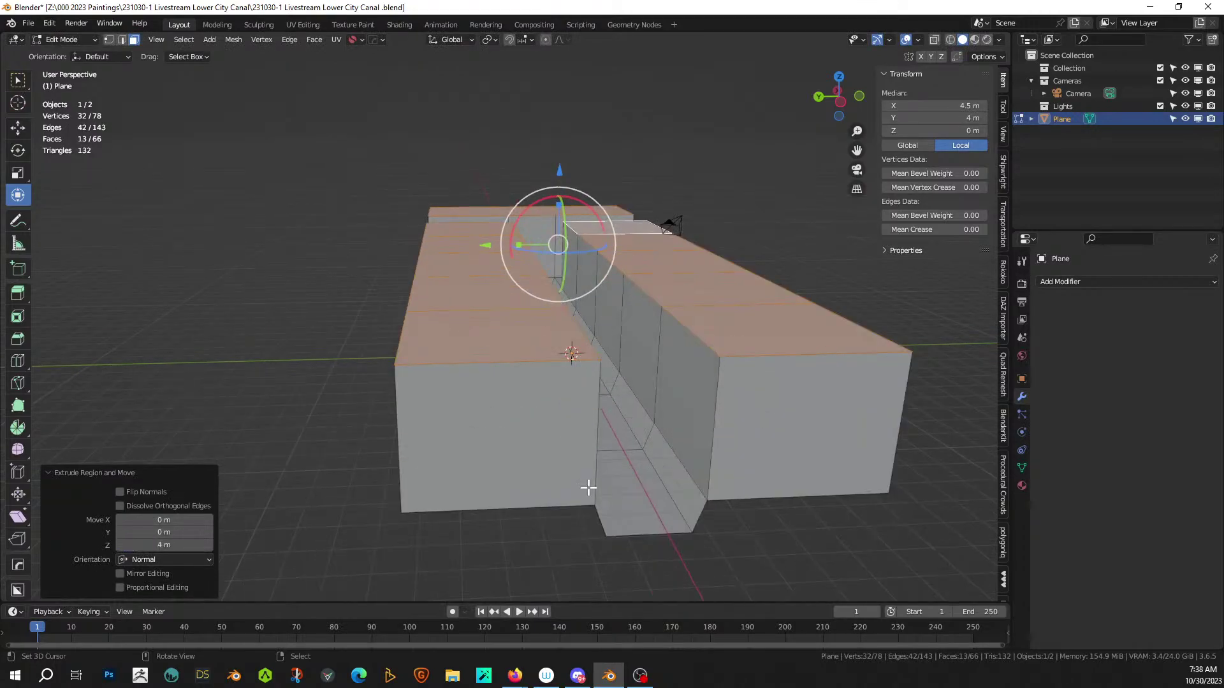
pyautogui.moveTo(587, 489); pyautogui.dragTo(544, 478, button='middle')
pyautogui.scroll(4, 554, 484)
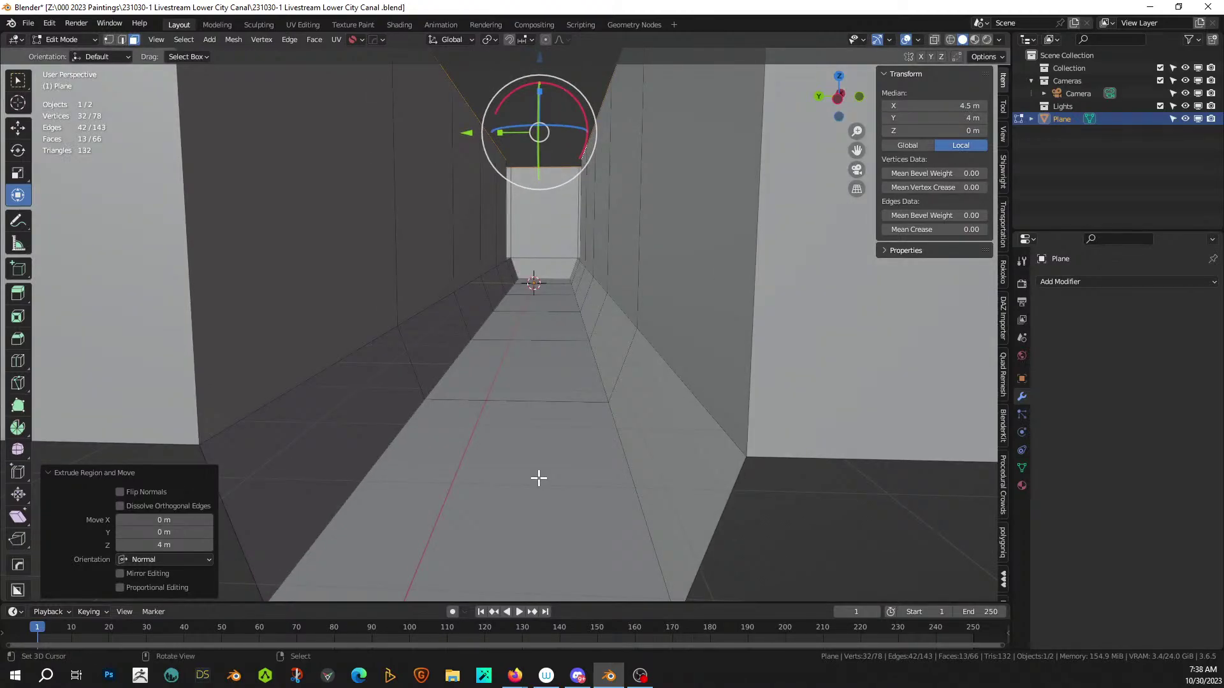
# - Undo the walkway extrusion and separate the still-selected flat faces into their own object
pyautogui.hotkey('ctrl', 'z')
pyautogui.moveTo(588, 273); pyautogui.dragTo(504, 359, button='middle')
pyautogui.press('p')
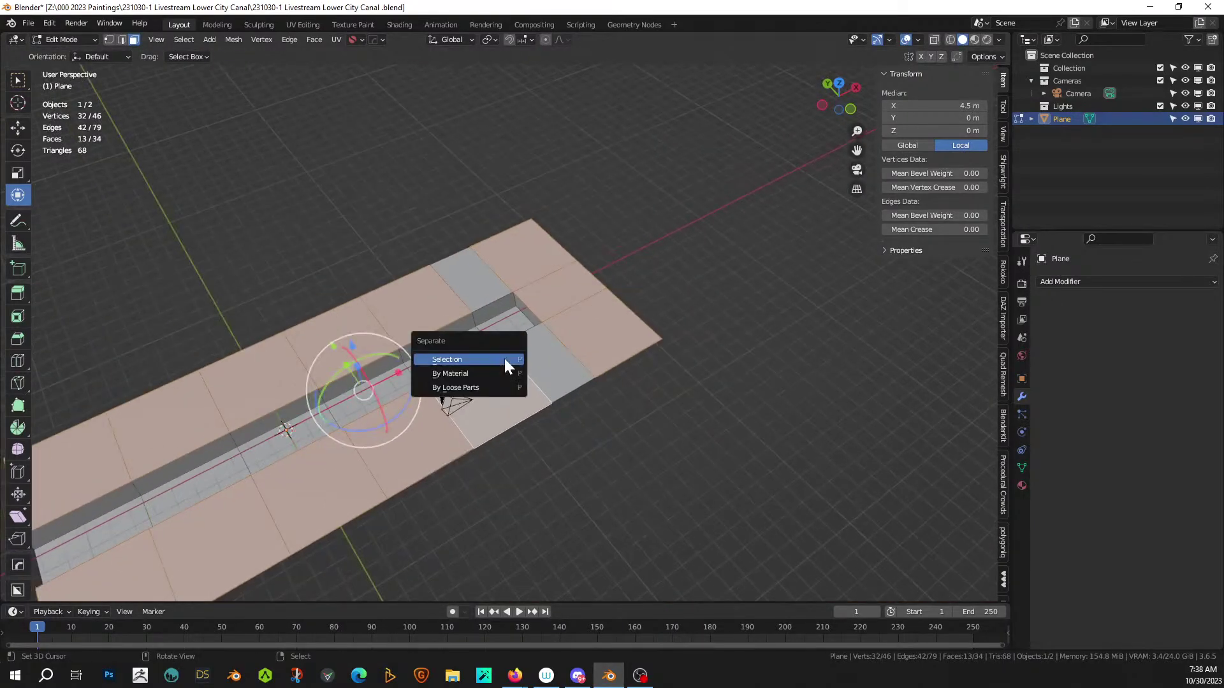
pyautogui.click(481, 358)
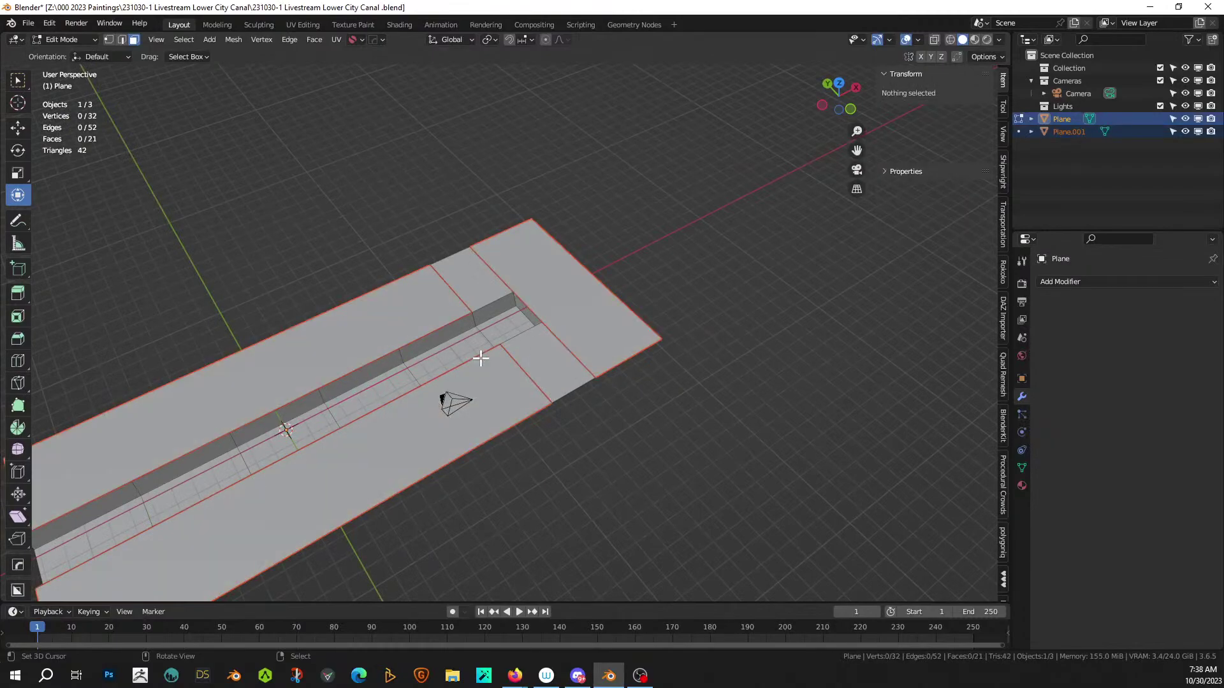
pyautogui.scroll(-2, 481, 359)
pyautogui.press('Tab')
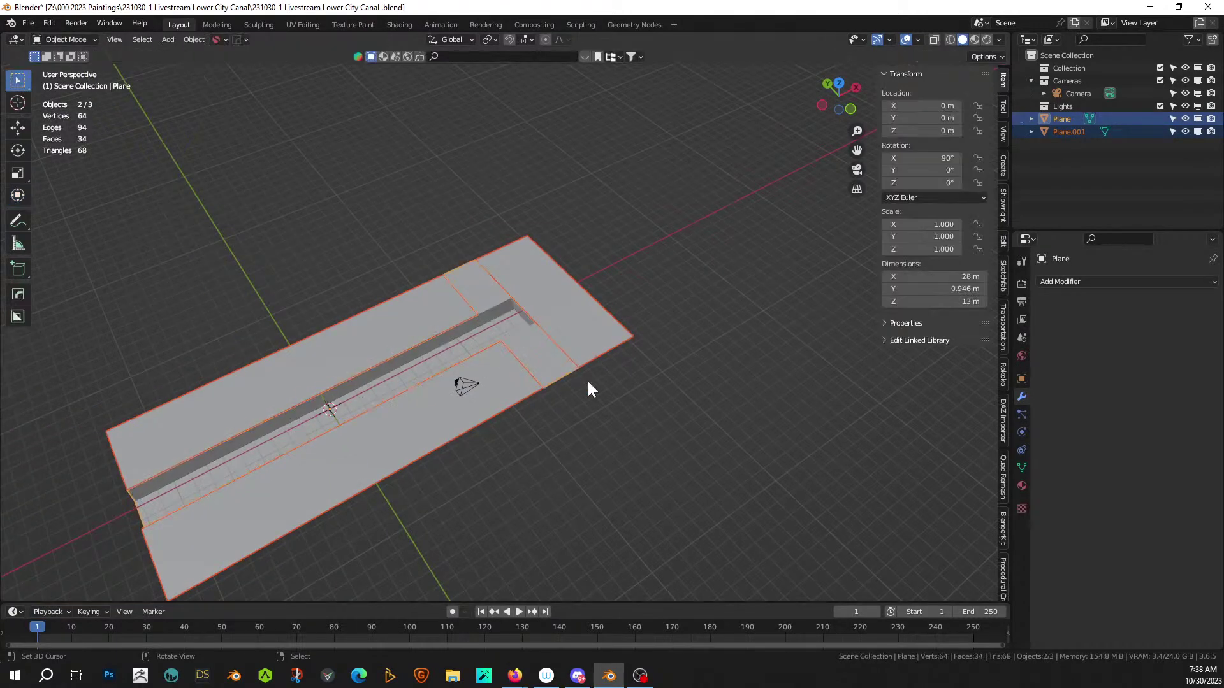
# - Select the channel and walkway objects in turn to check the separation, and save the file
pyautogui.click(386, 323)
pyautogui.moveTo(387, 323); pyautogui.dragTo(583, 313, button='middle')
pyautogui.click(583, 313)
pyautogui.click(495, 350)
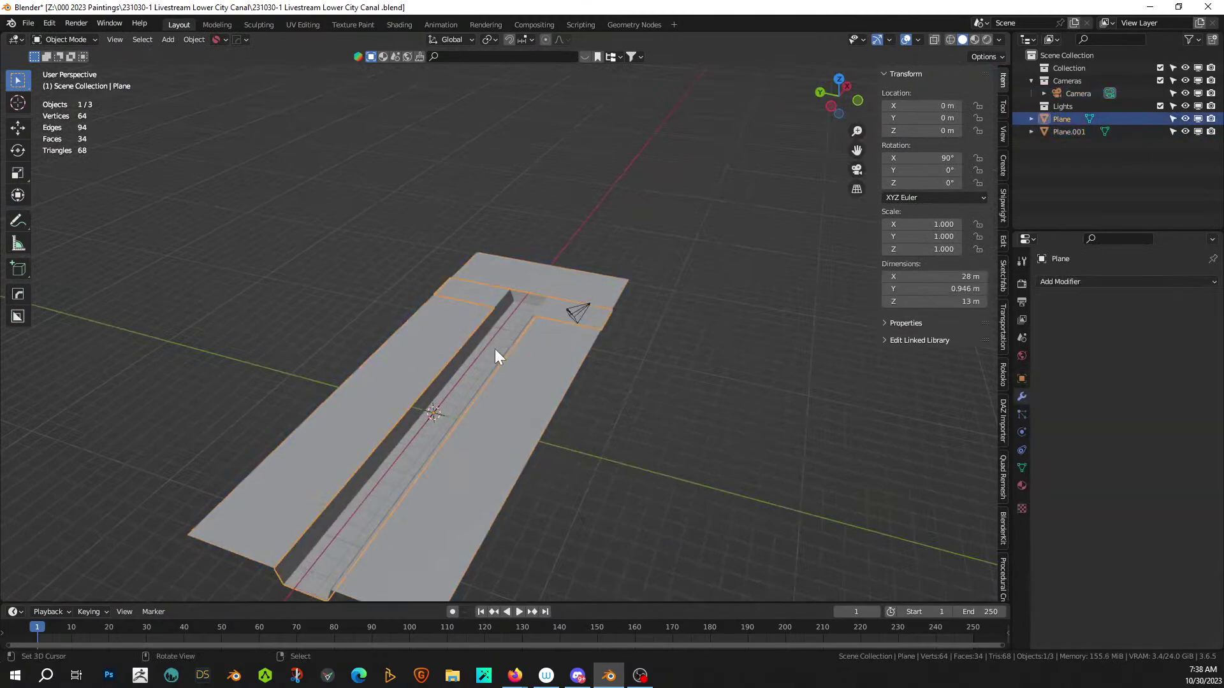
pyautogui.click(382, 359)
pyautogui.moveTo(361, 320); pyautogui.dragTo(422, 315, button='middle')
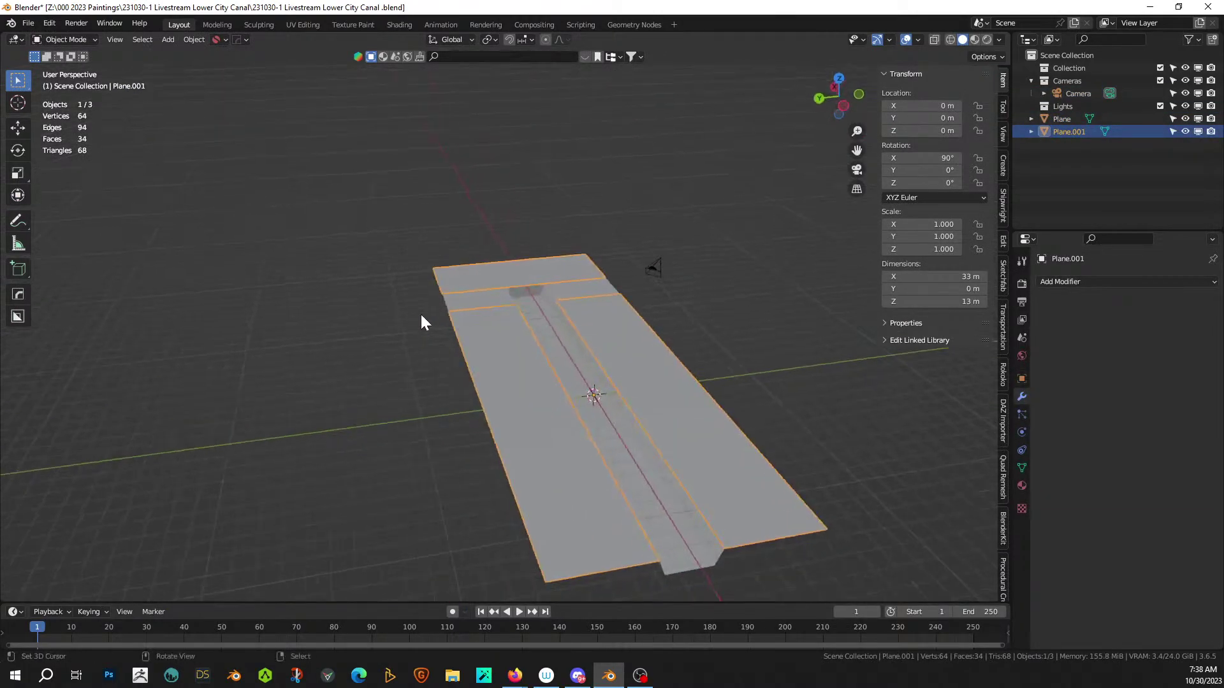
pyautogui.hotkey('ctrl', 's')
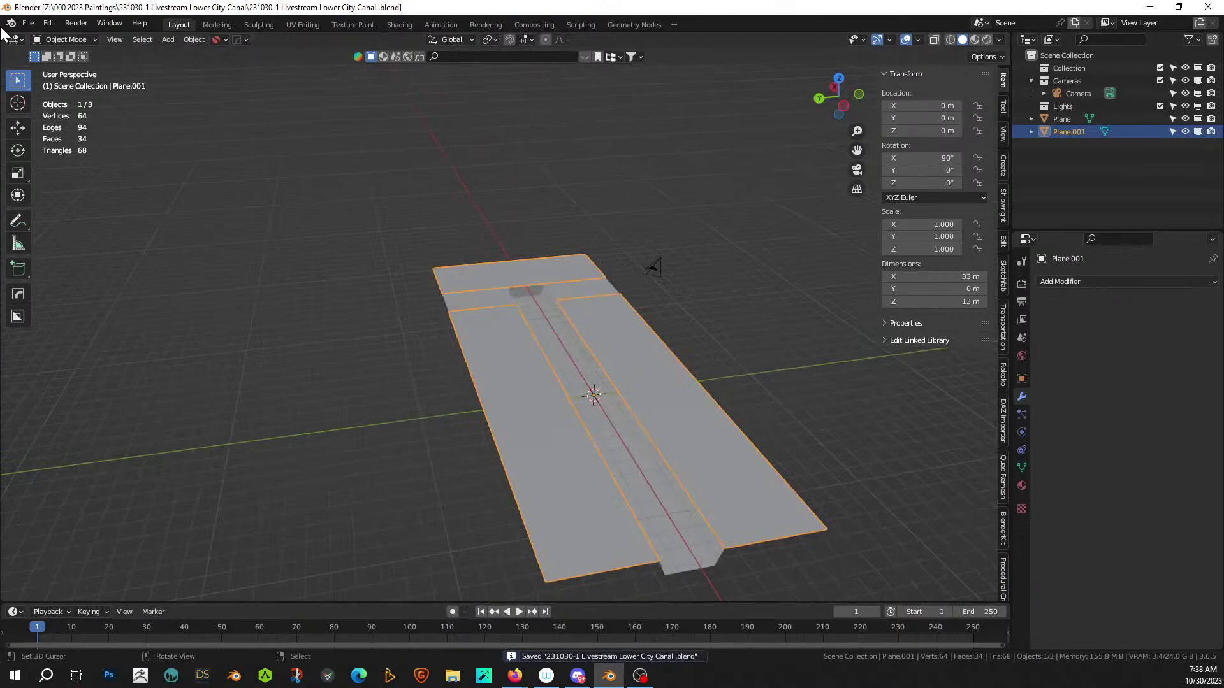
# - Split off an area beside the viewport as an asset browser and show the Seth Objects library
pyautogui.moveTo(3, 36); pyautogui.dragTo(414, 191)
pyautogui.hotkey('shift', 'F1')
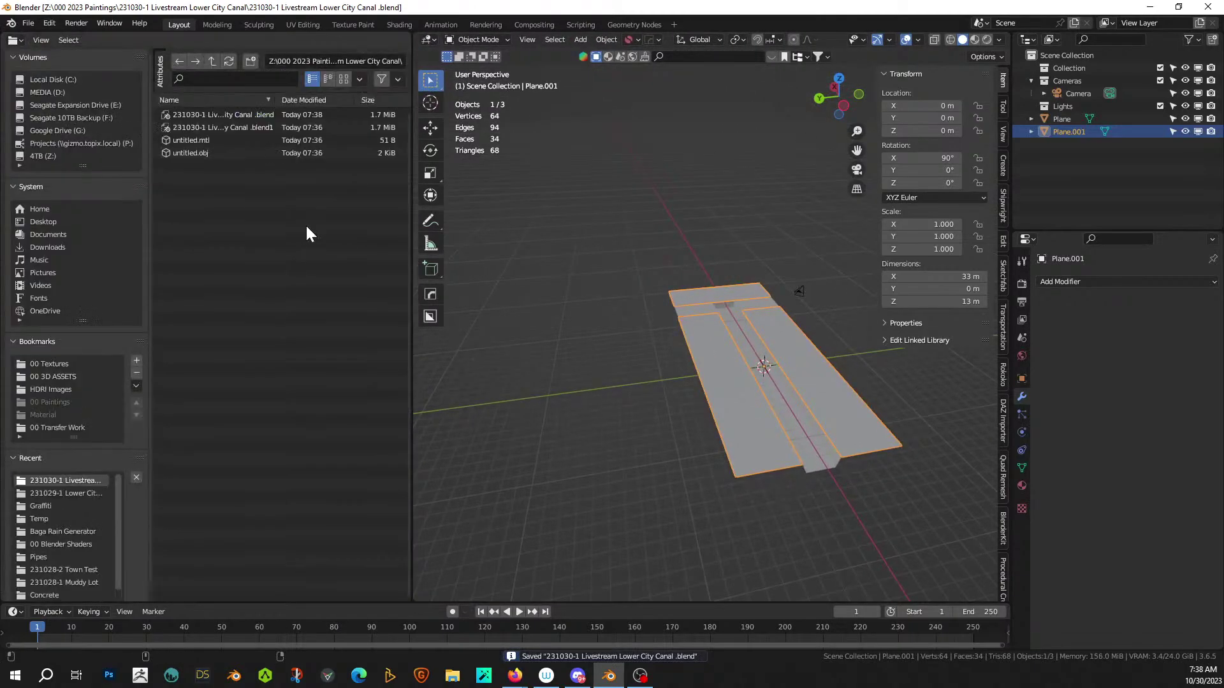
pyautogui.hotkey('shift', 'F1')
pyautogui.click(94, 60)
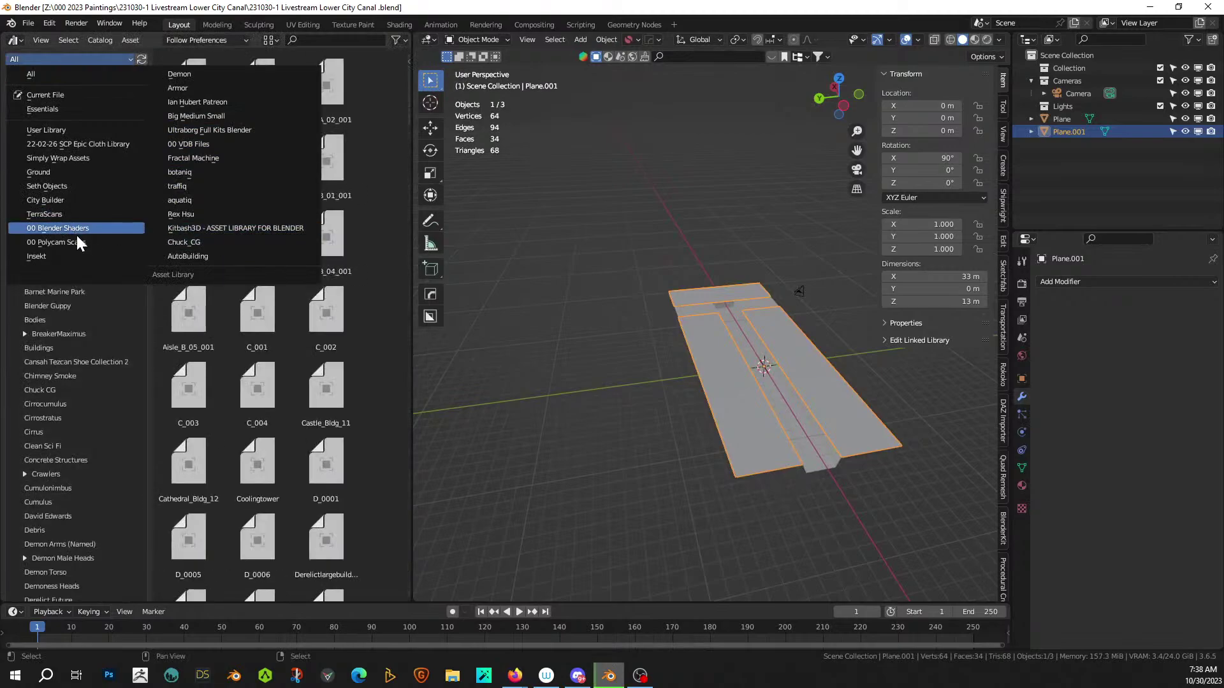
pyautogui.click(68, 185)
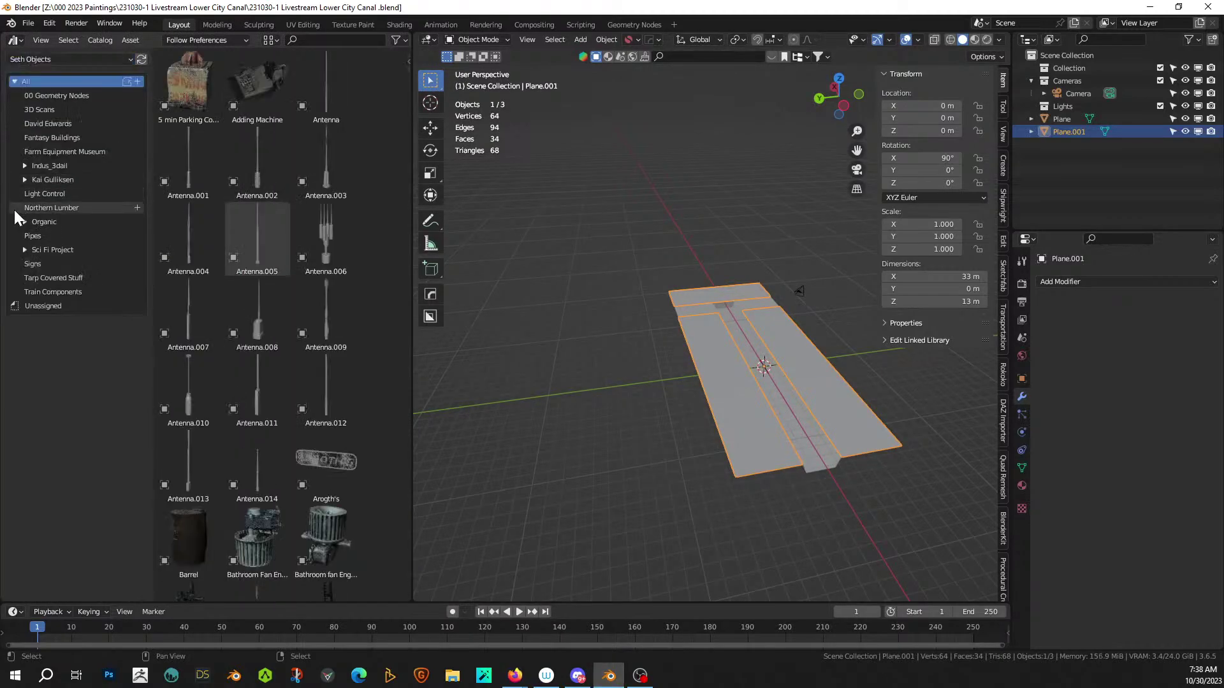
# - Place the Neo Venice House from the Sci Fi Project's Neo Venice buildings catalog on the ground beside the canal
pyautogui.click(16, 247)
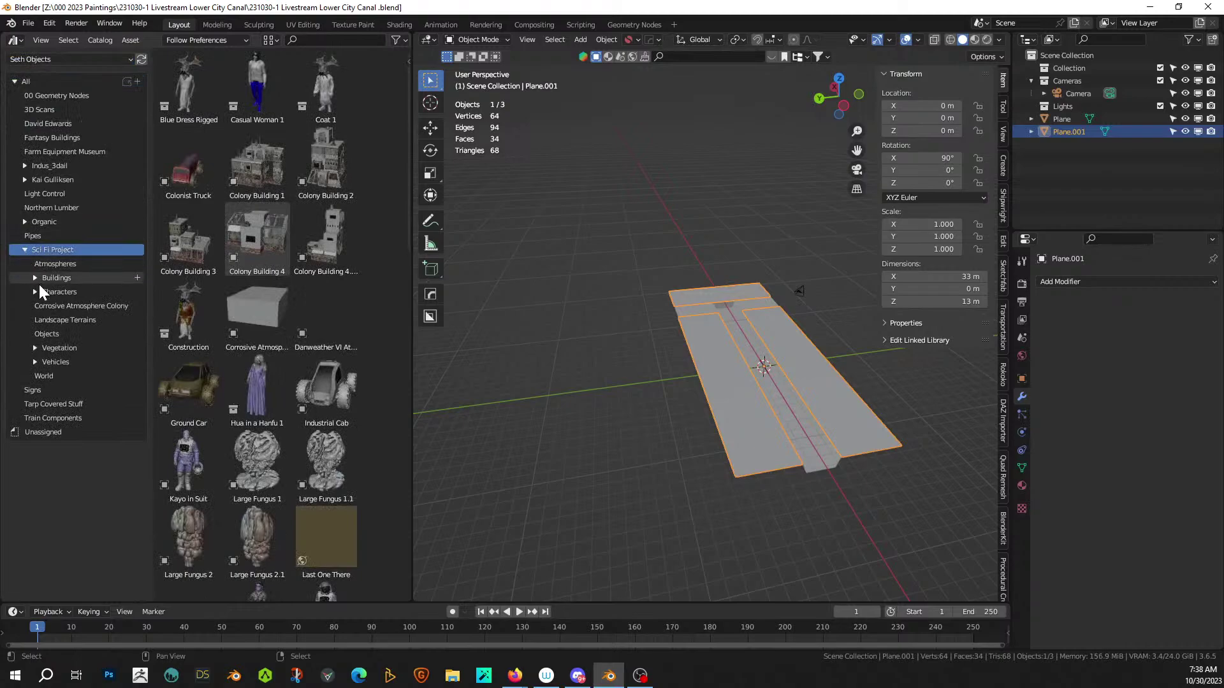
pyautogui.click(35, 278)
pyautogui.click(63, 306)
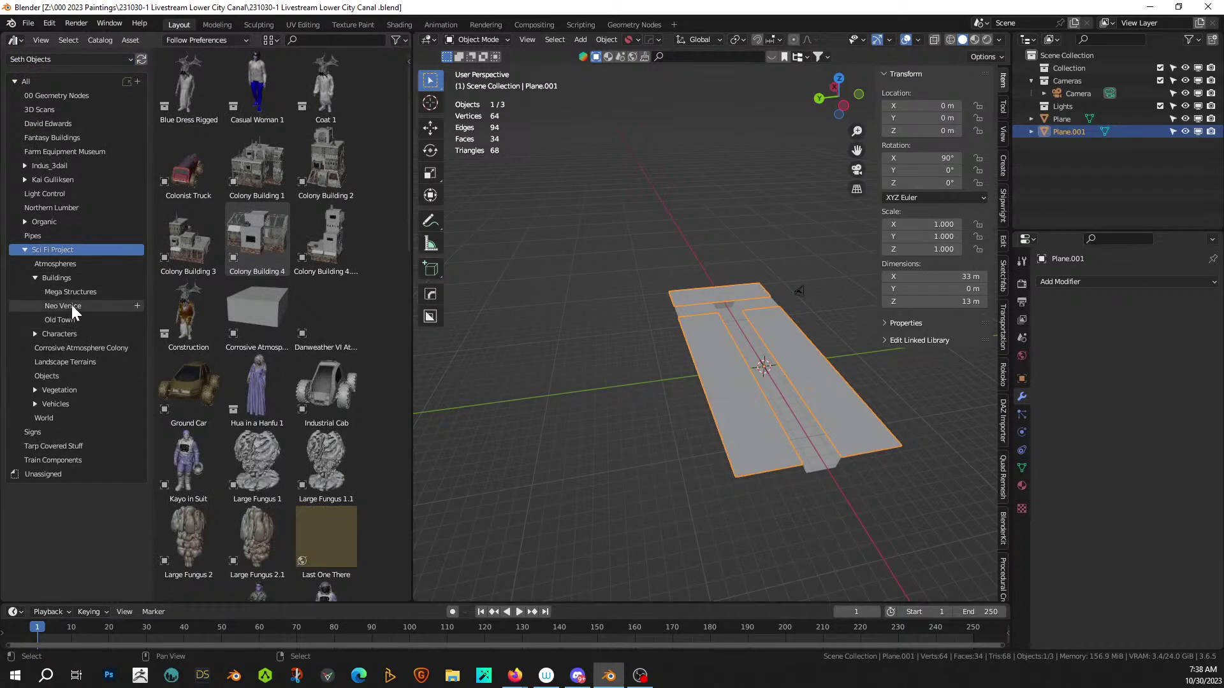
pyautogui.moveTo(185, 112); pyautogui.dragTo(521, 353)
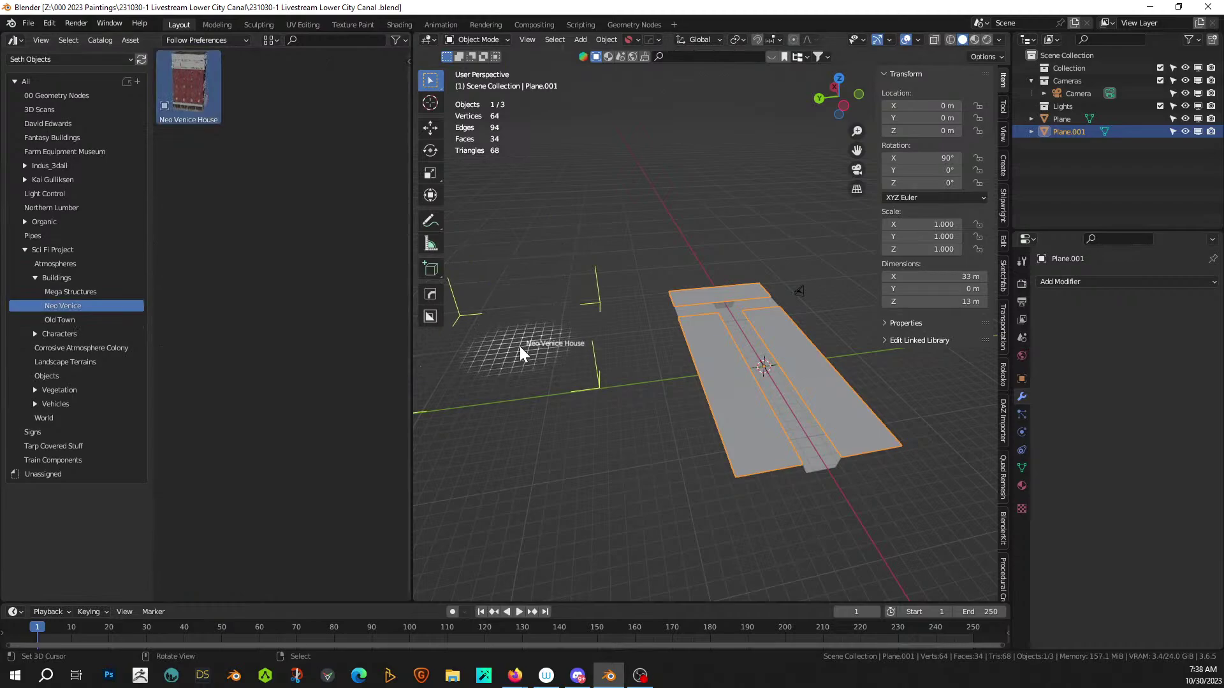
pyautogui.moveTo(521, 353); pyautogui.dragTo(521, 353)
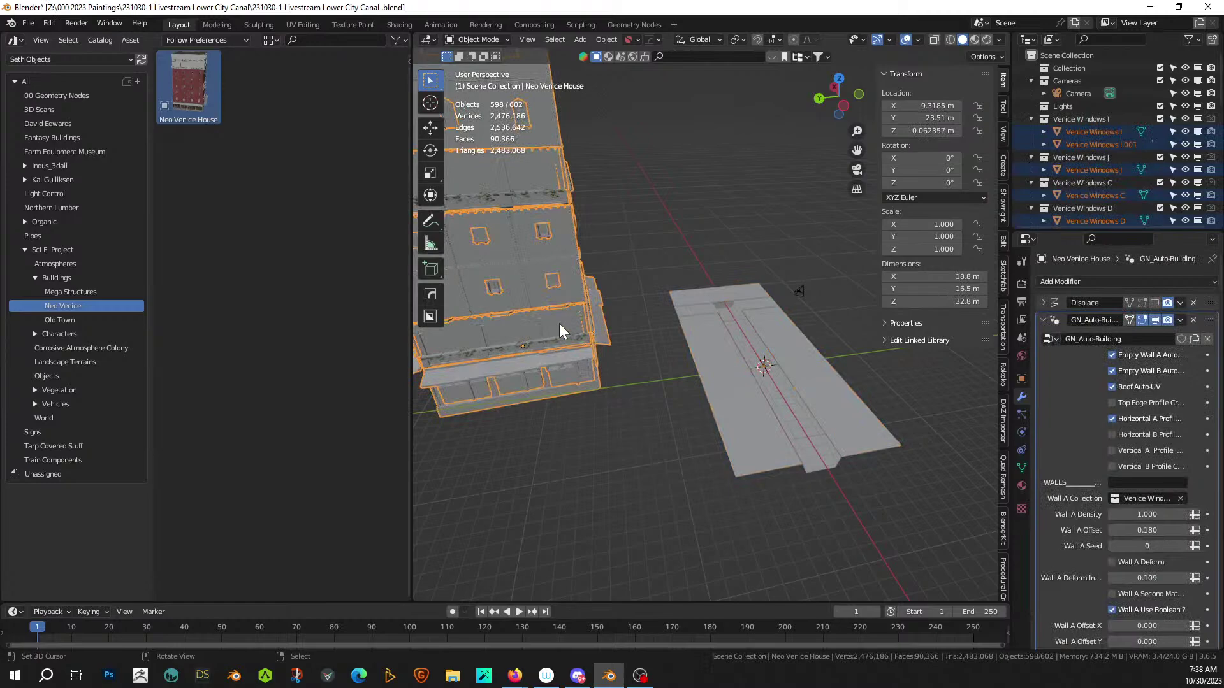
pyautogui.moveTo(560, 331); pyautogui.dragTo(531, 353, button='middle')
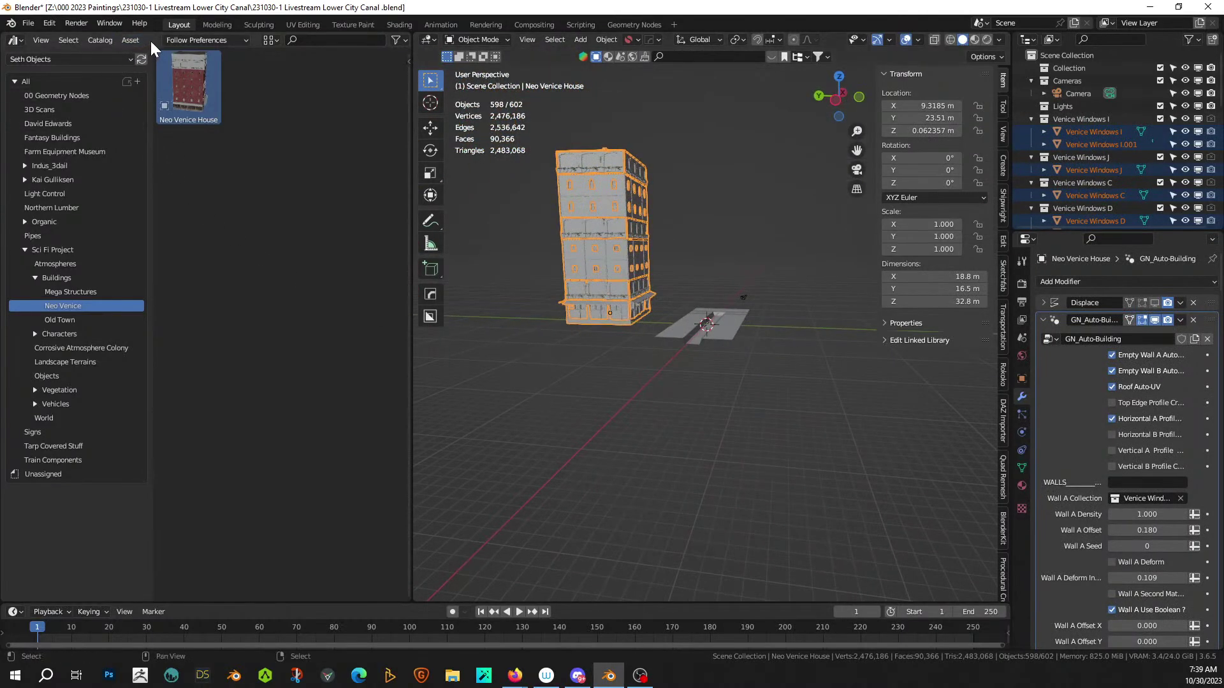
pyautogui.click(130, 40)
pyautogui.click(123, 135)
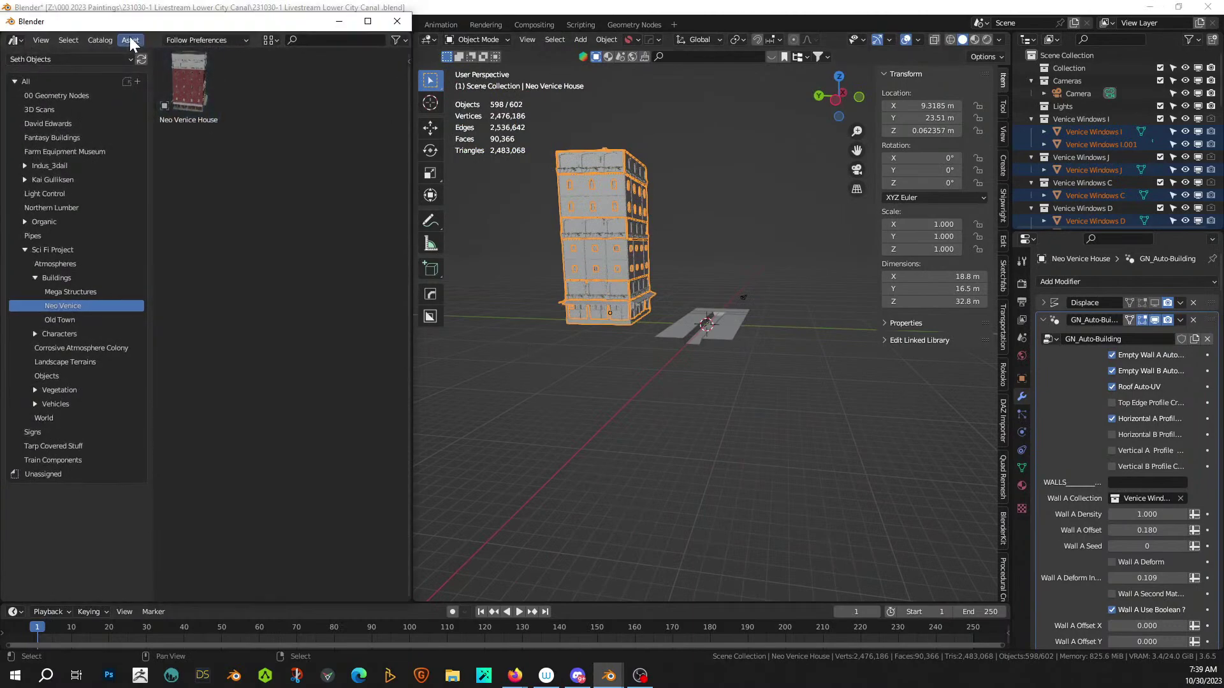
pyautogui.moveTo(163, 22); pyautogui.dragTo(172, 0)
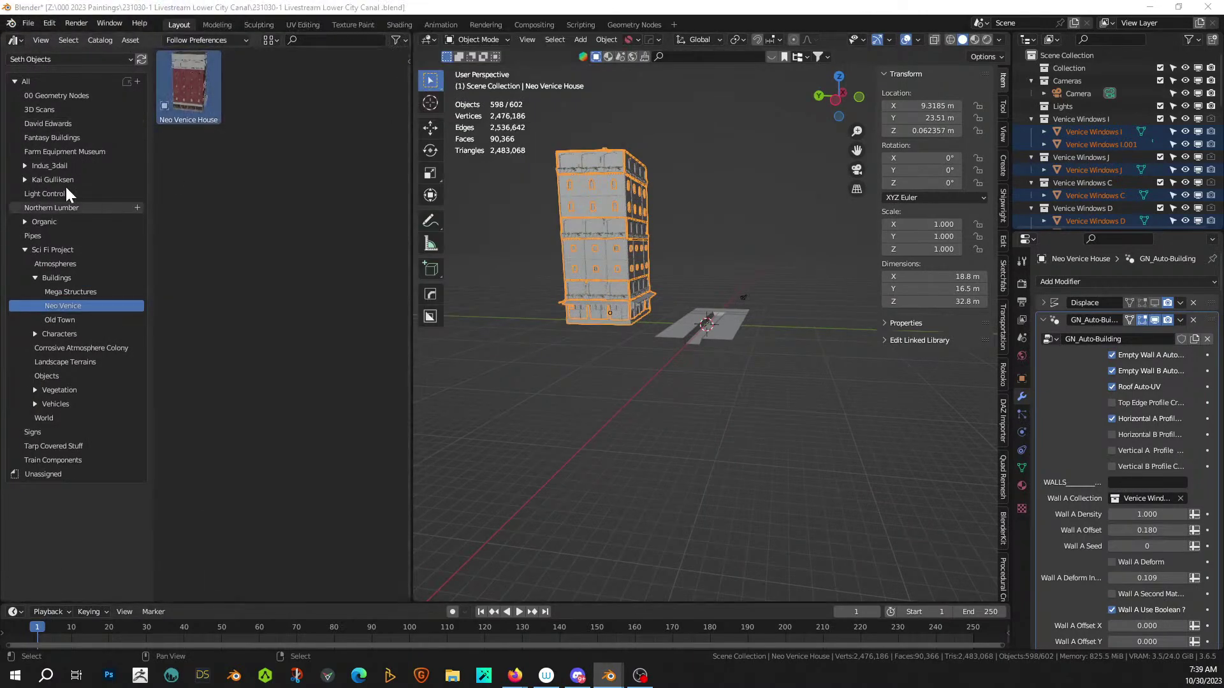
# - Close the asset browser area and switch the viewport to rendered shading to inspect the Neo Venice House facades
pyautogui.rightClick(142, 40)
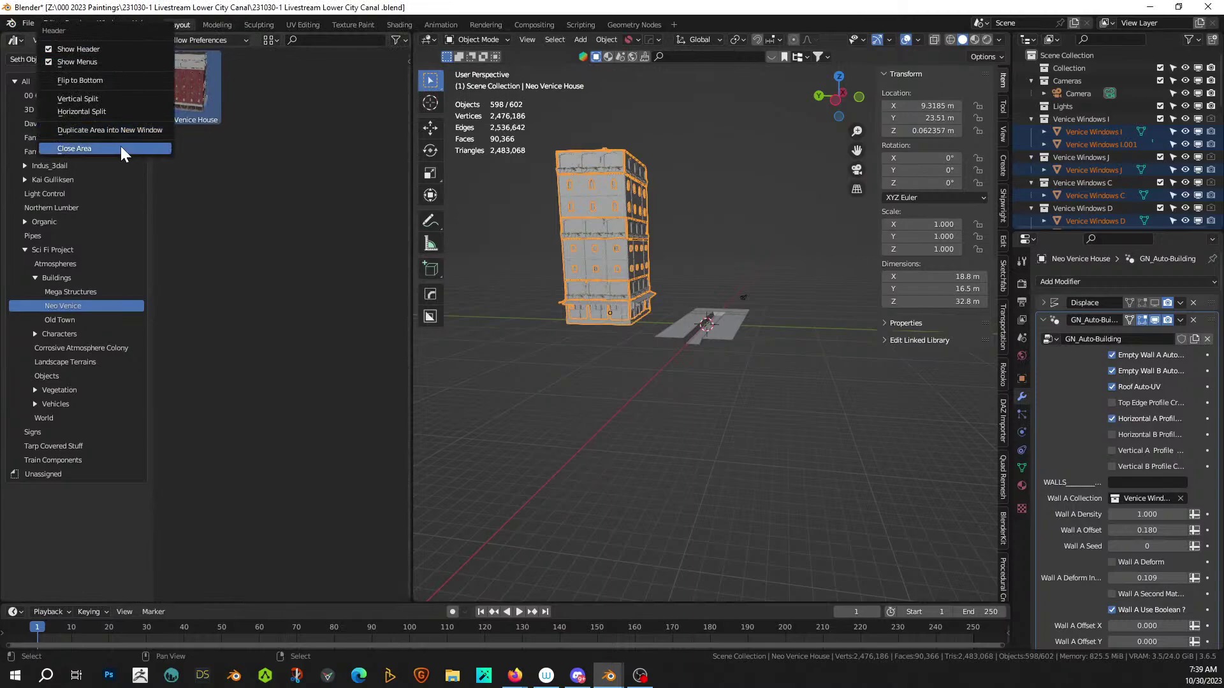
pyautogui.click(96, 148)
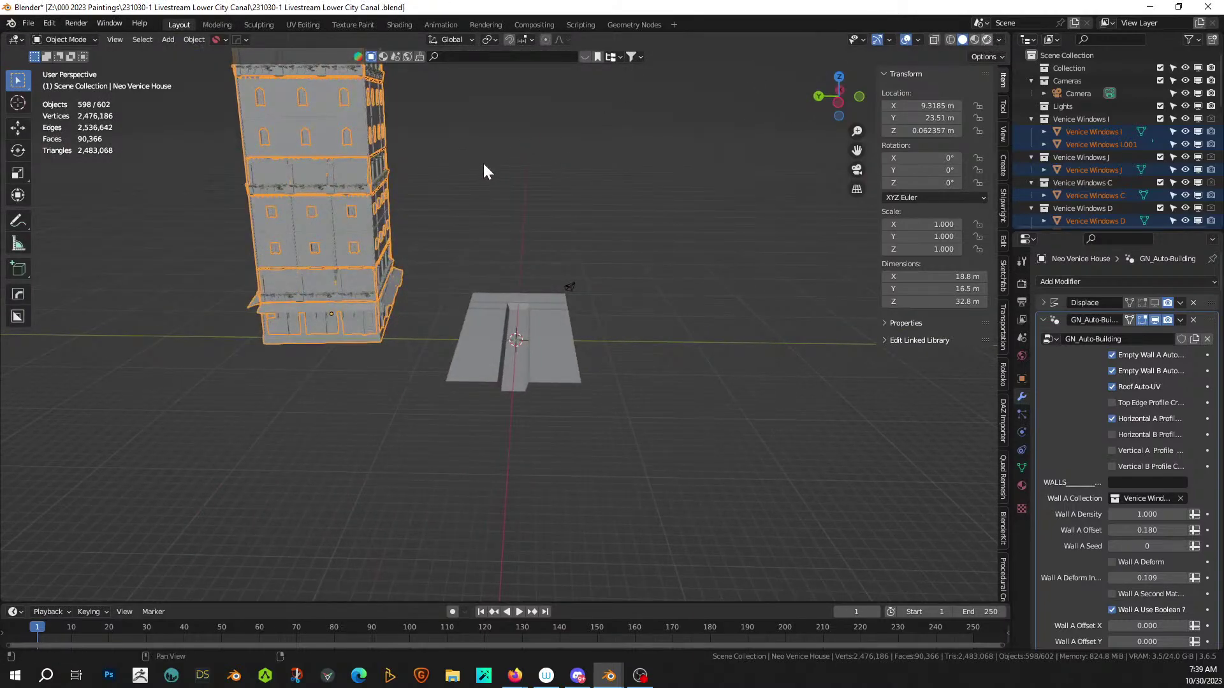
pyautogui.click(987, 39)
pyautogui.scroll(3, 440, 198)
pyautogui.moveTo(439, 198)
pyautogui.mouseDown(button='middle')
pyautogui.moveTo(646, 352)
pyautogui.moveTo(575, 374)
pyautogui.moveTo(525, 332)
pyautogui.moveTo(382, 353)
pyautogui.mouseUp(button='middle')
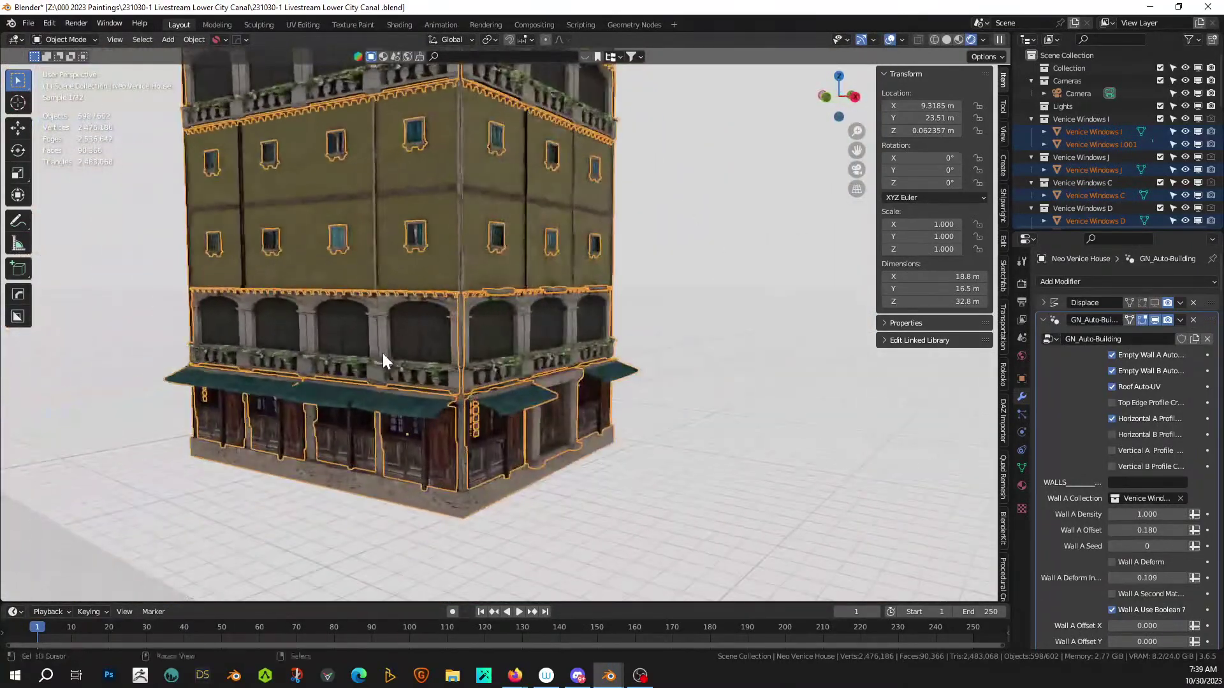
pyautogui.scroll(6, 439, 255)
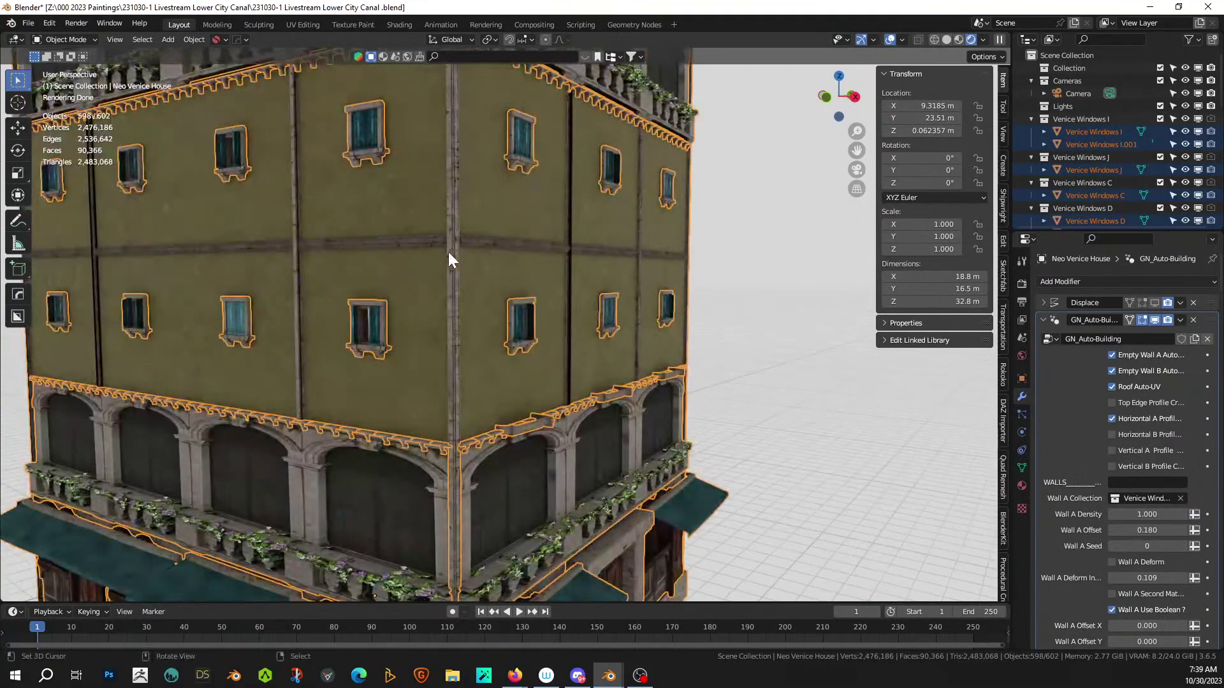
pyautogui.moveTo(430, 190); pyautogui.dragTo(502, 220, button='middle')
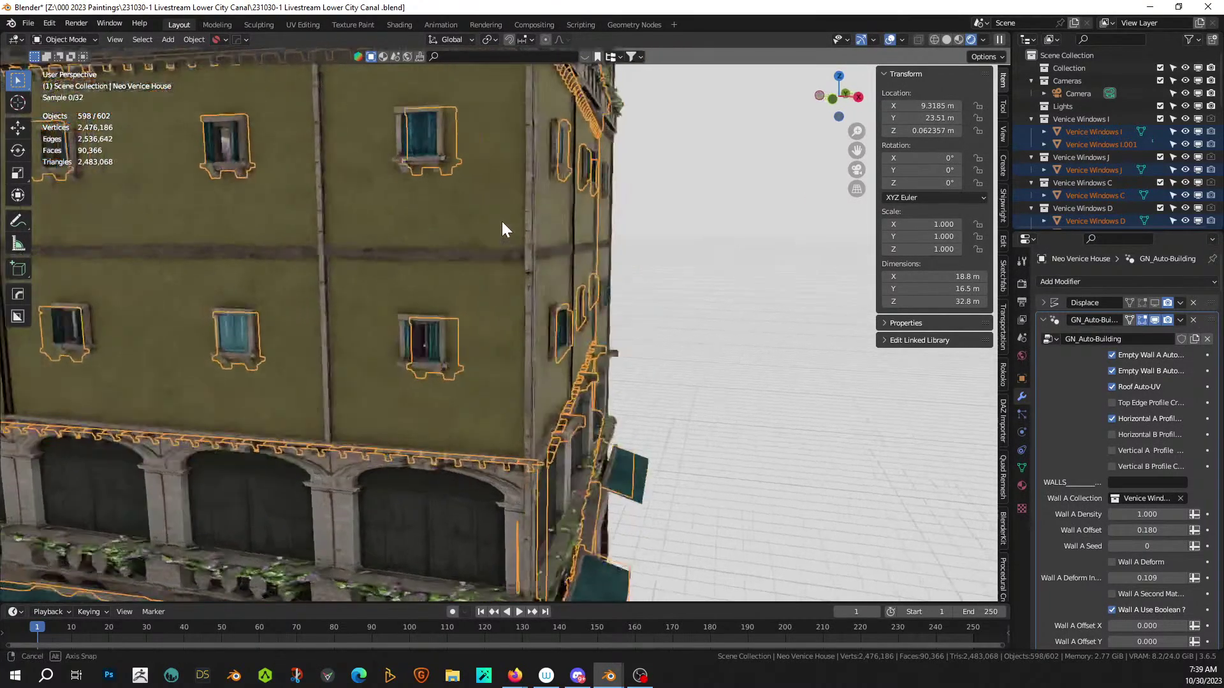
pyautogui.scroll(-3, 501, 222)
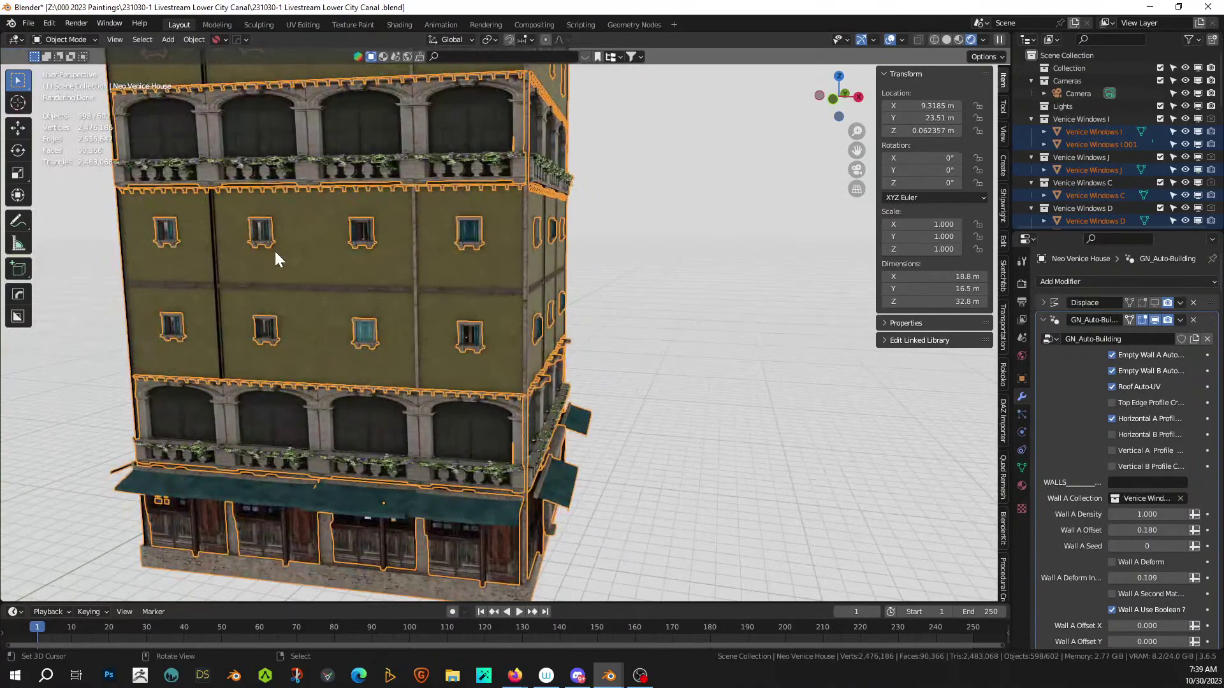
pyautogui.scroll(-8, 287, 251)
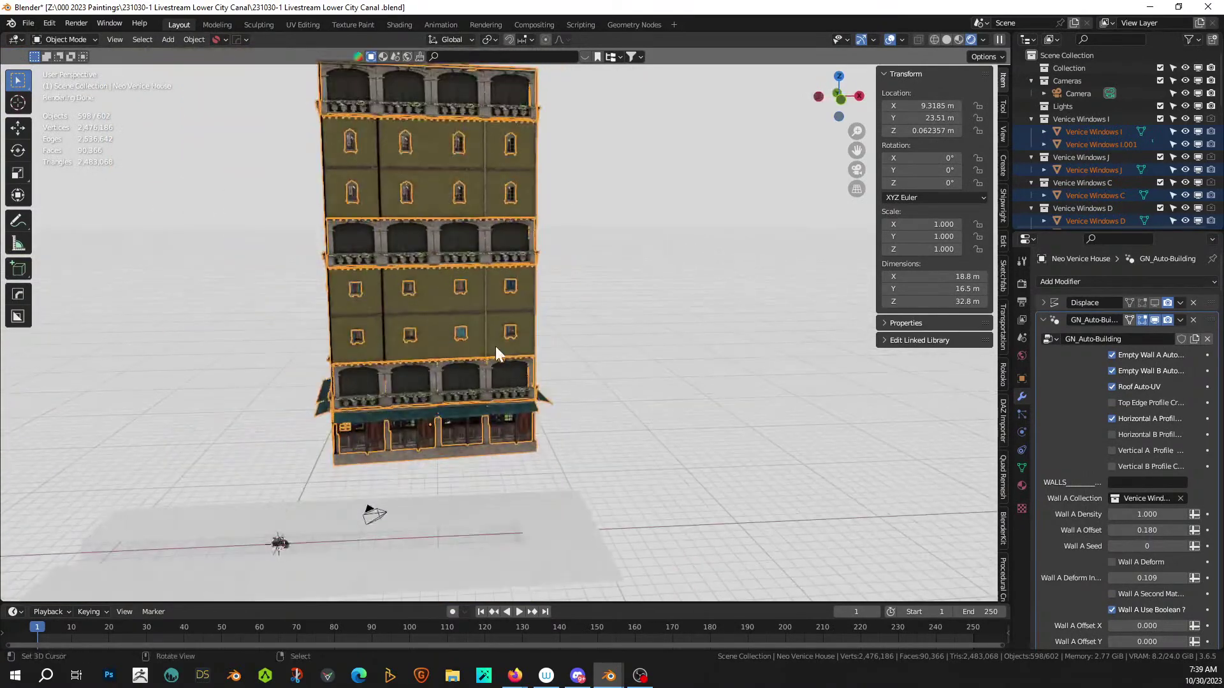
# - In the walkway object, select the five faces along each side of the canal and split them off
pyautogui.moveTo(495, 346); pyautogui.dragTo(577, 394, button='middle')
pyautogui.click(484, 455)
pyautogui.press('Tab')
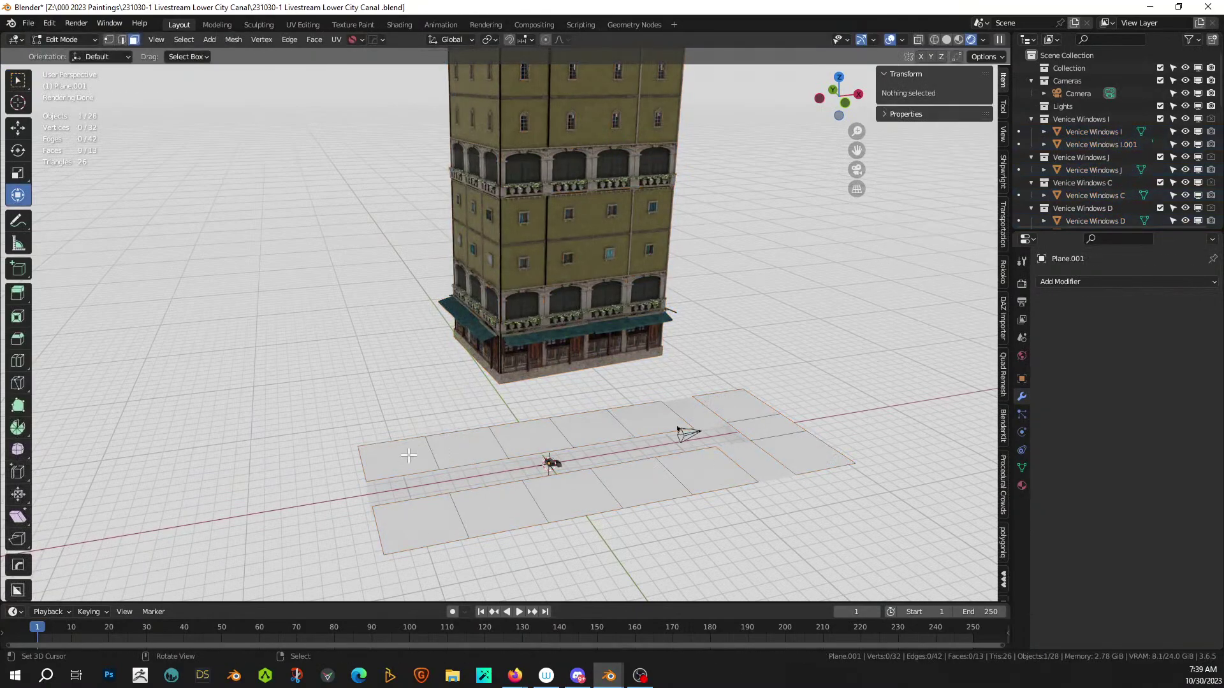
pyautogui.click(408, 455)
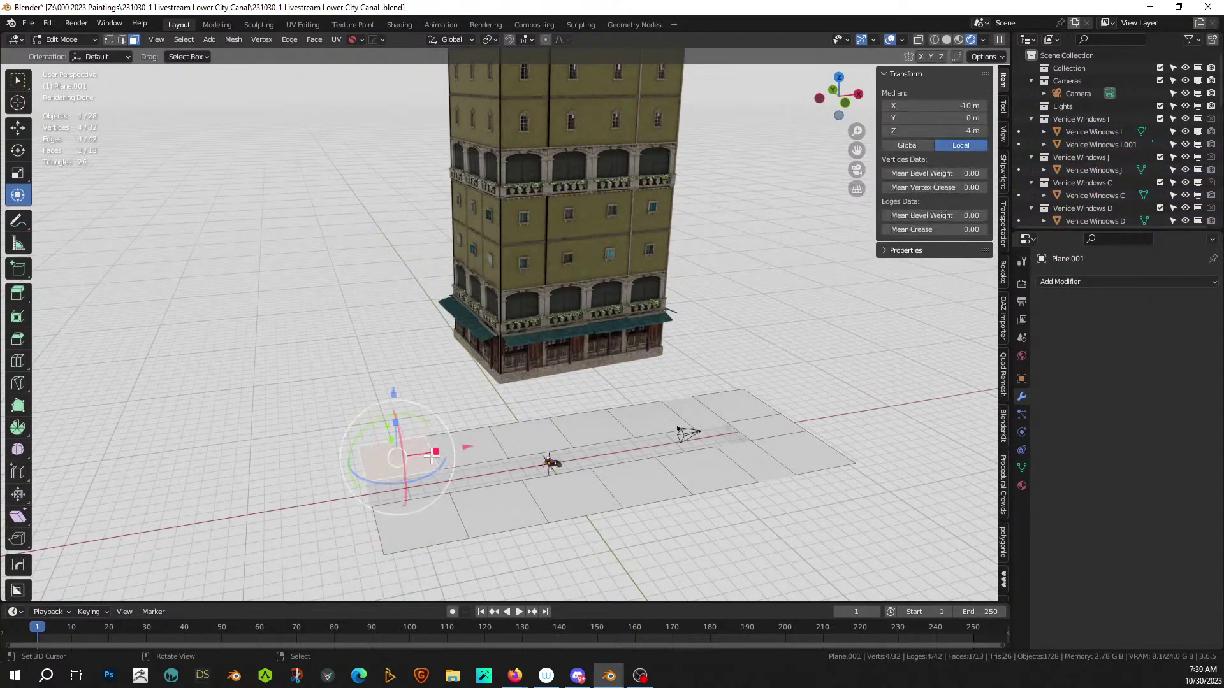
pyautogui.keyDown('ctrl'); pyautogui.rightClick(655, 416); pyautogui.keyUp('ctrl')
pyautogui.keyDown('shift'); pyautogui.rightClick(702, 476); pyautogui.keyUp('shift')
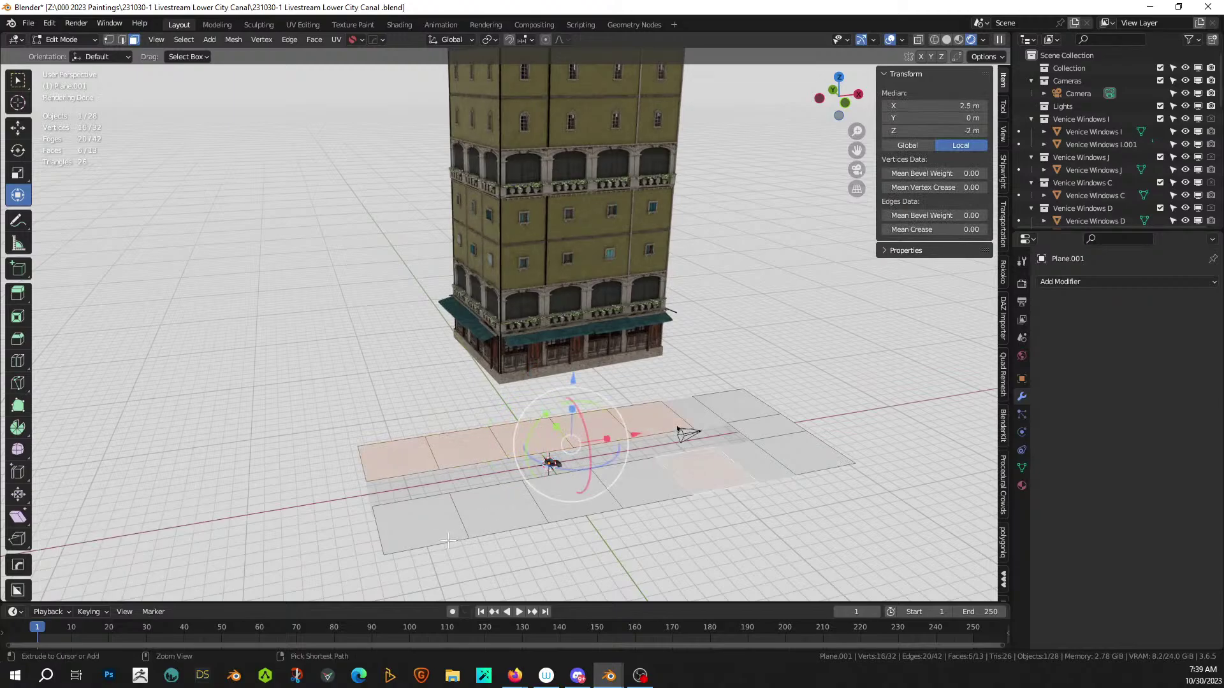
pyautogui.keyDown('ctrl'); pyautogui.rightClick(404, 525); pyautogui.keyUp('ctrl')
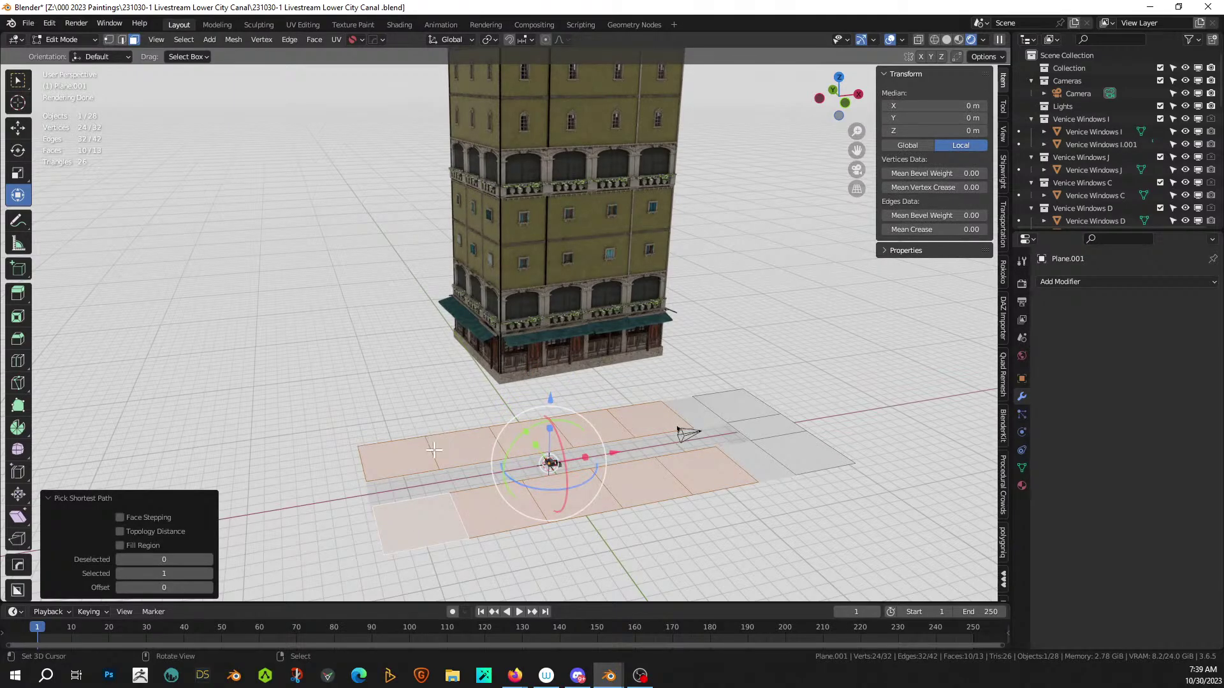
pyautogui.press('y')
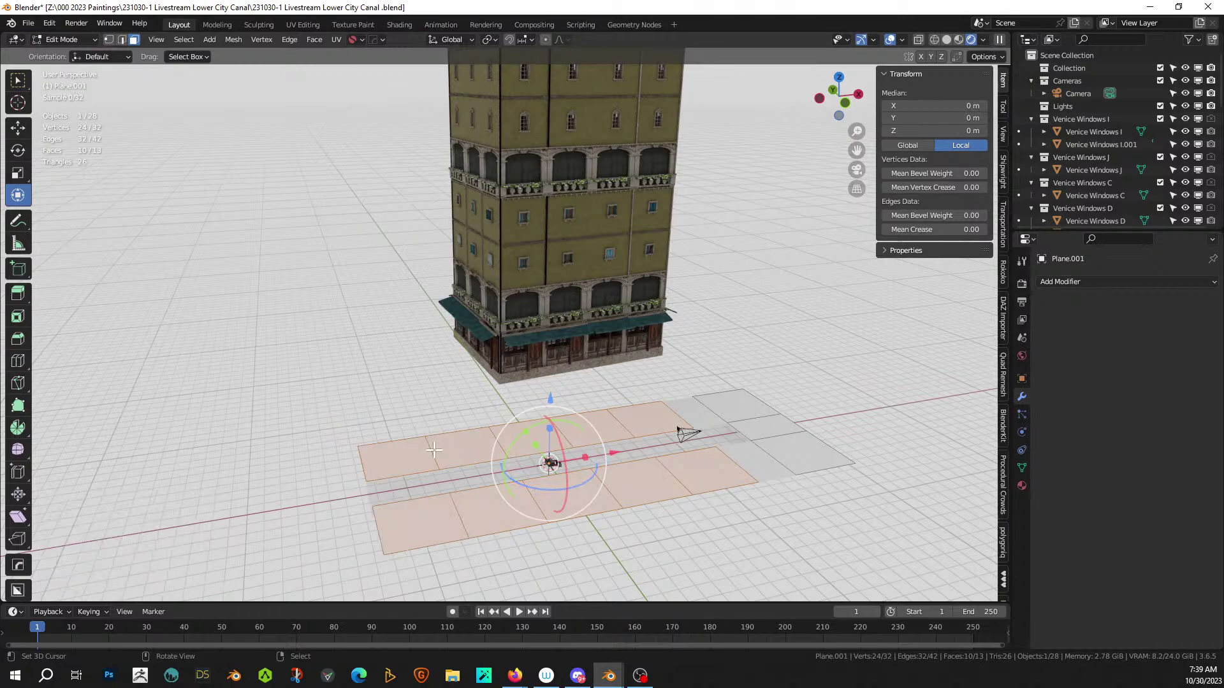
# - Select the geometry linked to the end footprint face beside the canal to check whether it is detached from its neighbours
pyautogui.click(405, 453)
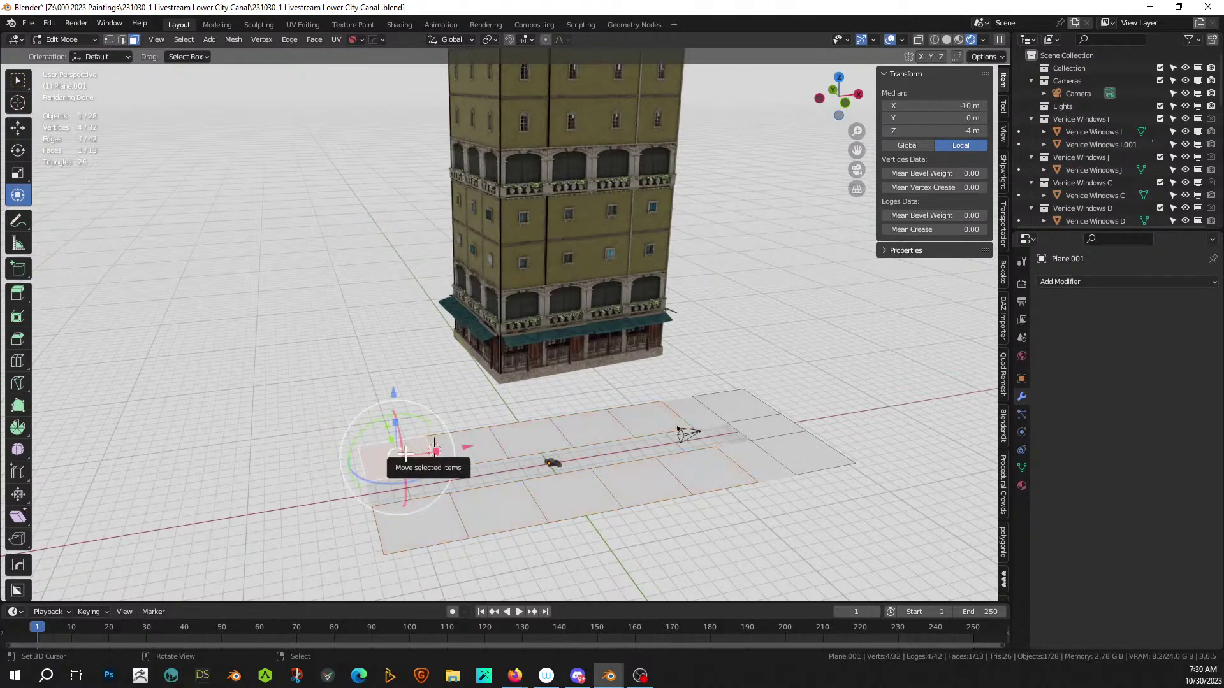
pyautogui.press('l')
pyautogui.rightClick(446, 450)
pyautogui.moveTo(419, 451); pyautogui.dragTo(457, 383, button='middle')
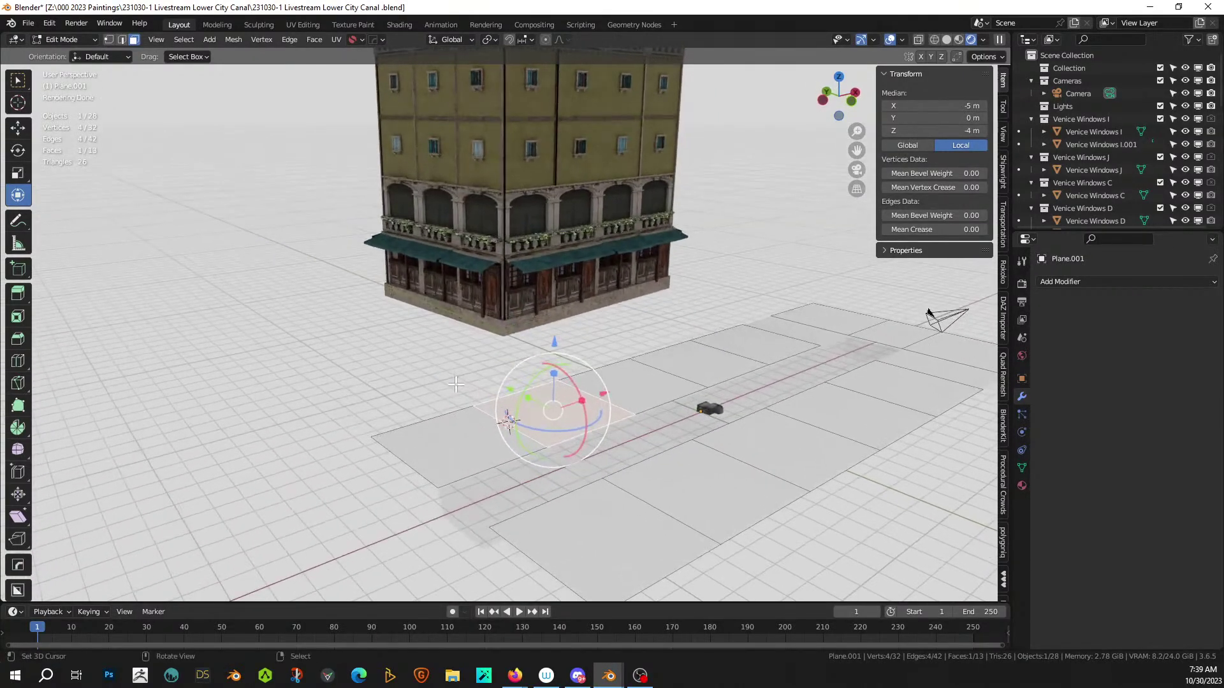
# - Select the five footprint faces on each side of the canal and try extruding them as individual faces by 4 m
pyautogui.keyDown('shift'); pyautogui.click(457, 444); pyautogui.keyUp('shift')
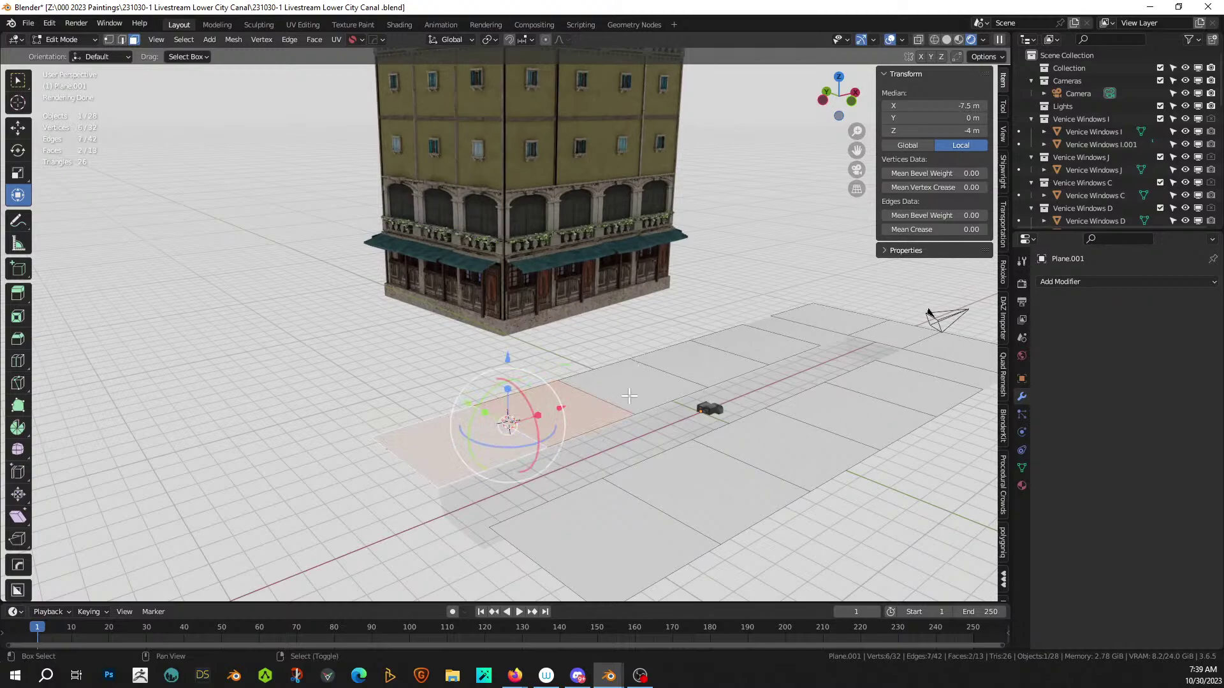
pyautogui.keyDown('shift'); pyautogui.click(637, 393); pyautogui.keyUp('shift')
pyautogui.keyDown('shift'); pyautogui.click(694, 369); pyautogui.keyUp('shift')
pyautogui.keyDown('shift'); pyautogui.click(774, 345); pyautogui.keyUp('shift')
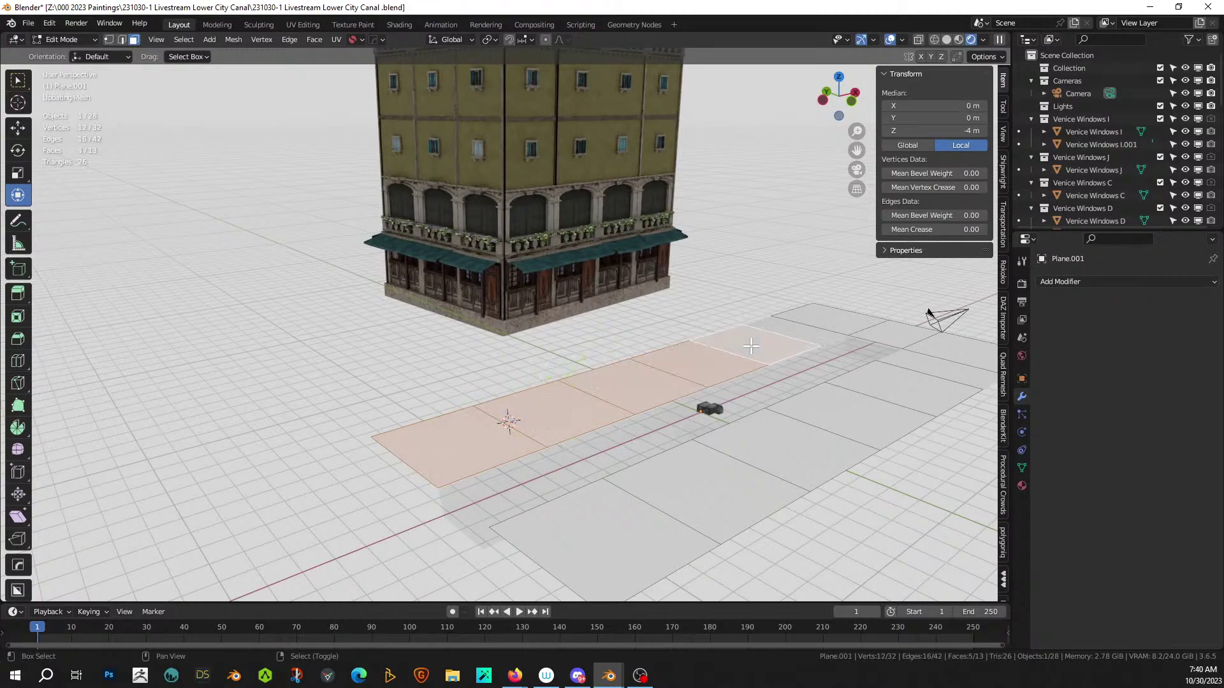
pyautogui.keyDown('shift'); pyautogui.click(871, 417); pyautogui.keyUp('shift')
pyautogui.keyDown('shift'); pyautogui.click(854, 440); pyautogui.keyUp('shift')
pyautogui.keyDown('shift'); pyautogui.click(778, 472); pyautogui.keyUp('shift')
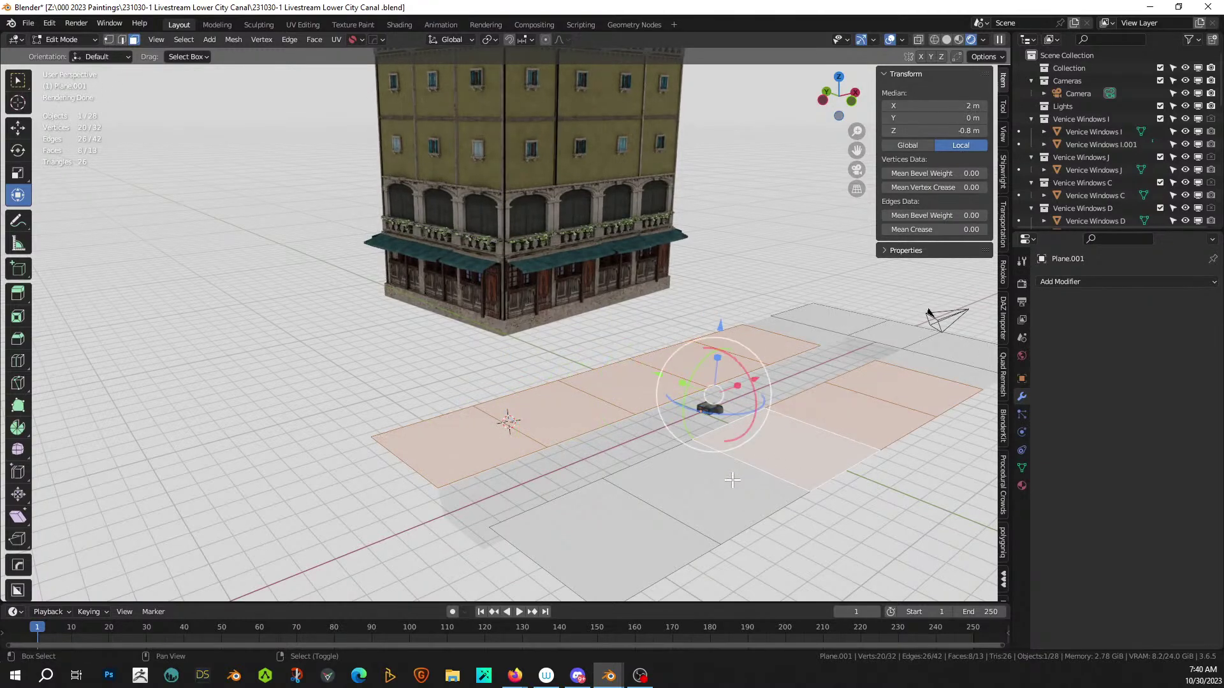
pyautogui.keyDown('shift'); pyautogui.click(689, 497); pyautogui.keyUp('shift')
pyautogui.keyDown('shift'); pyautogui.click(612, 536); pyautogui.keyUp('shift')
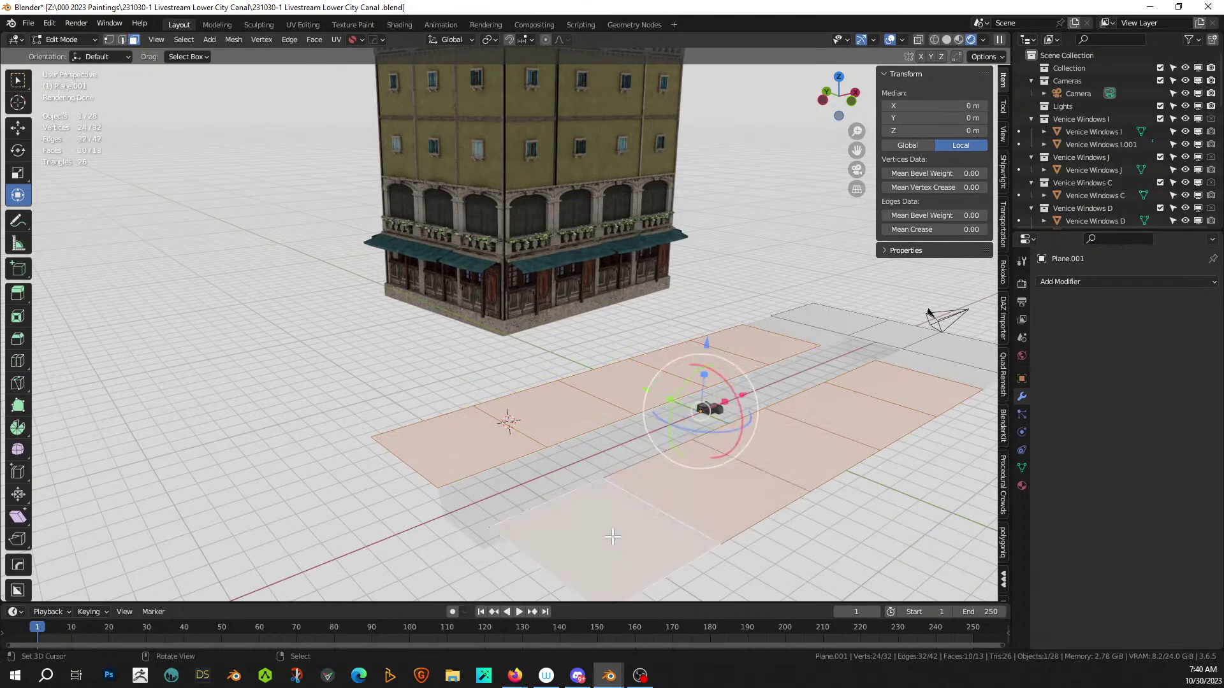
pyautogui.hotkey('alt', 'e')
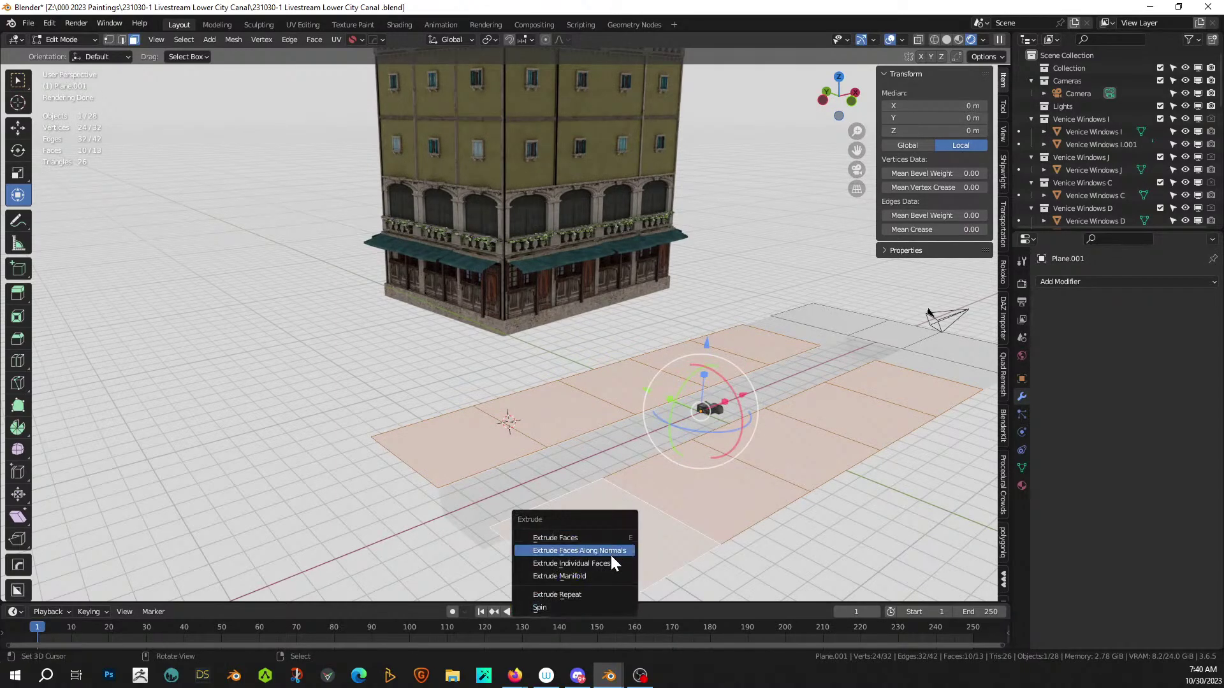
pyautogui.click(612, 563)
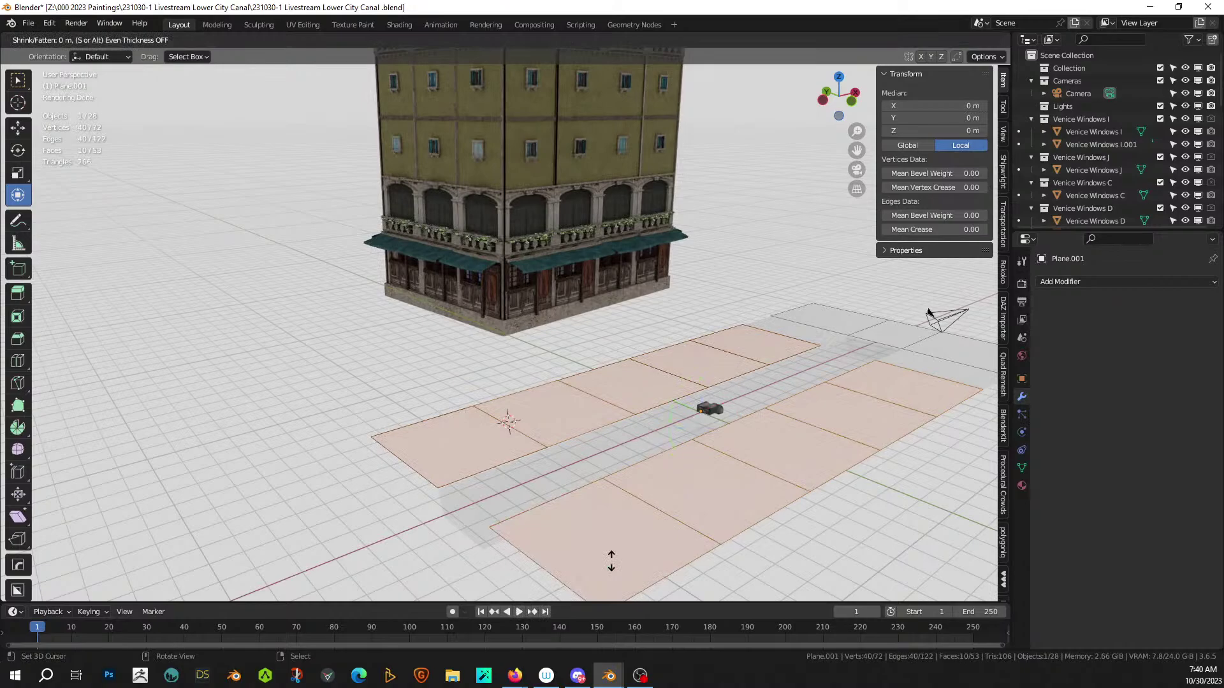
pyautogui.write('4')
pyautogui.press('Return')
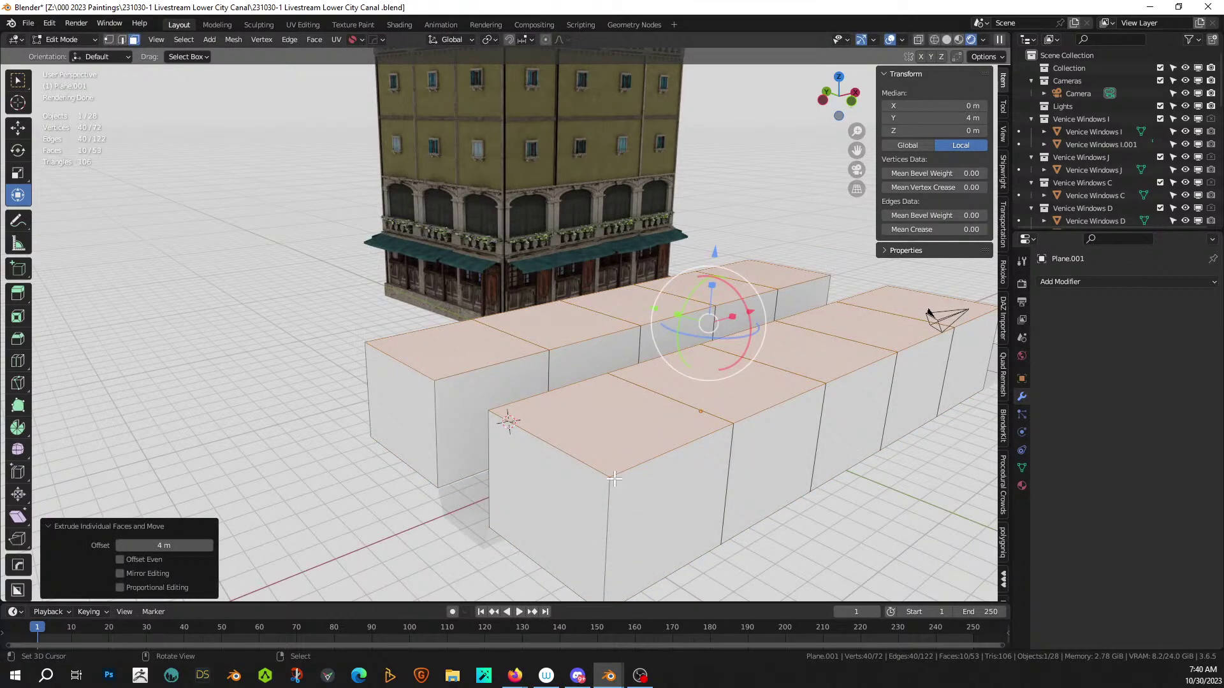
# - Select linked geometry from a face of the near row to check whether the extruded blocks are separate from each other
pyautogui.click(612, 480)
pyautogui.press('l')
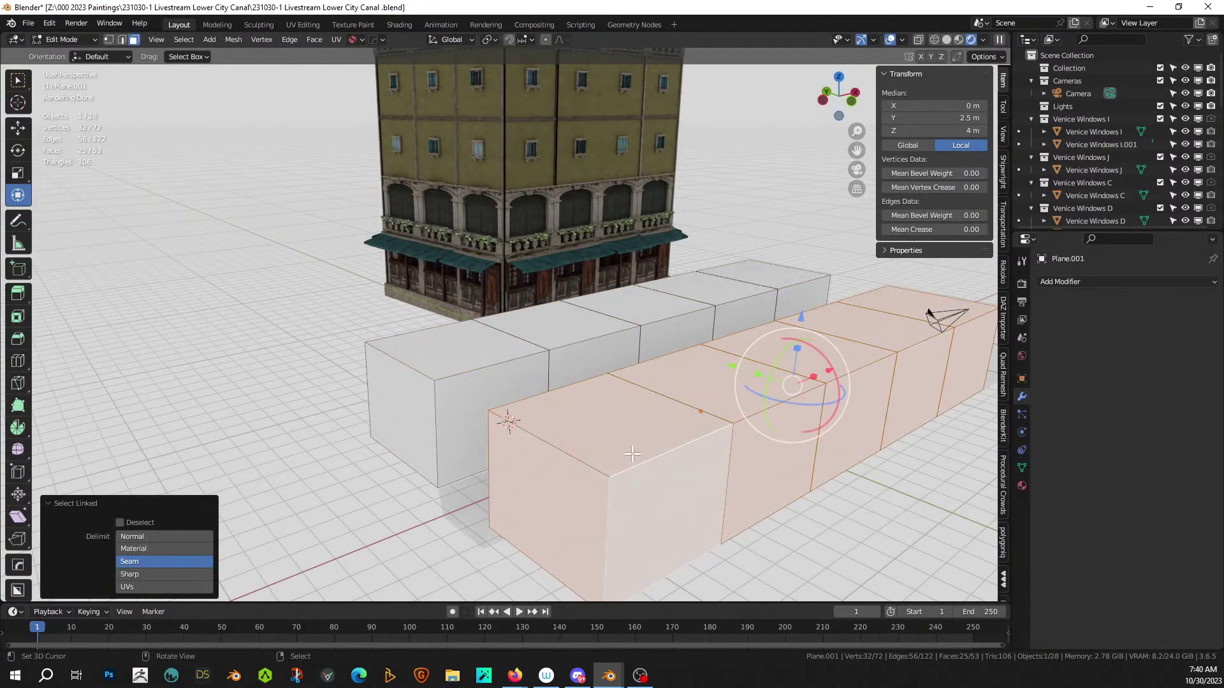
pyautogui.moveTo(593, 434); pyautogui.dragTo(475, 433, button='middle')
pyautogui.scroll(4, 552, 438)
pyautogui.scroll(-4, 551, 438)
pyautogui.scroll(3, 603, 432)
pyautogui.moveTo(467, 432)
pyautogui.mouseDown(button='middle')
pyautogui.moveTo(494, 412)
pyautogui.moveTo(498, 385)
pyautogui.moveTo(552, 350)
pyautogui.moveTo(446, 483)
pyautogui.moveTo(466, 455)
pyautogui.mouseUp(button='middle')
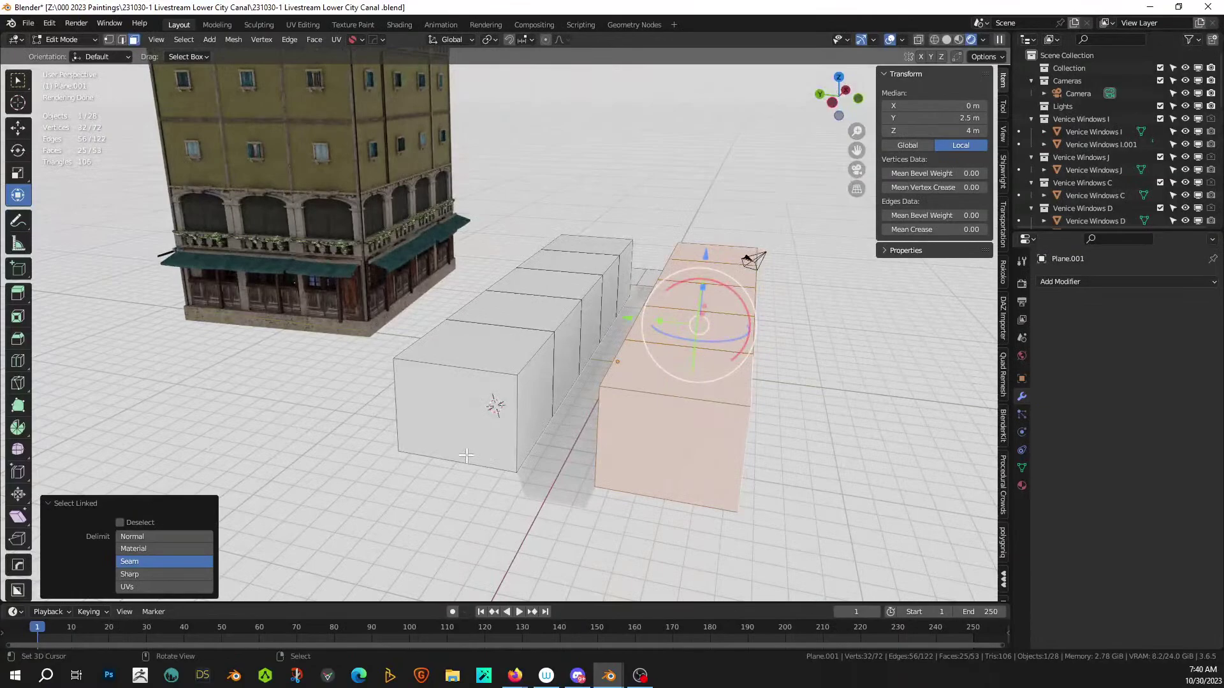
pyautogui.click(624, 455)
pyautogui.hotkey('ctrl', 'l')
pyautogui.moveTo(624, 455); pyautogui.dragTo(580, 449, button='middle')
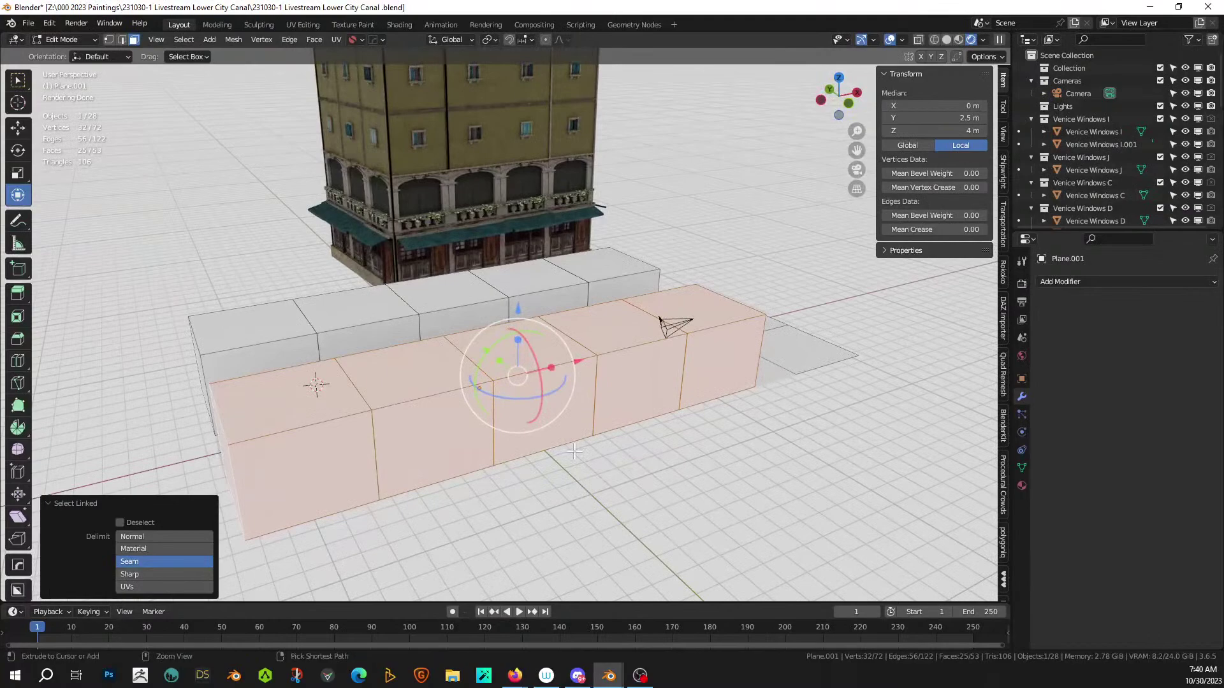
# - Undo the linked selections and the 4 m extrusion of the footprint faces
pyautogui.hotkey('ctrl', 'z')
pyautogui.hotkey('ctrl', 'z')
pyautogui.hotkey('ctrl', 'z')
pyautogui.hotkey('ctrl', 'z')
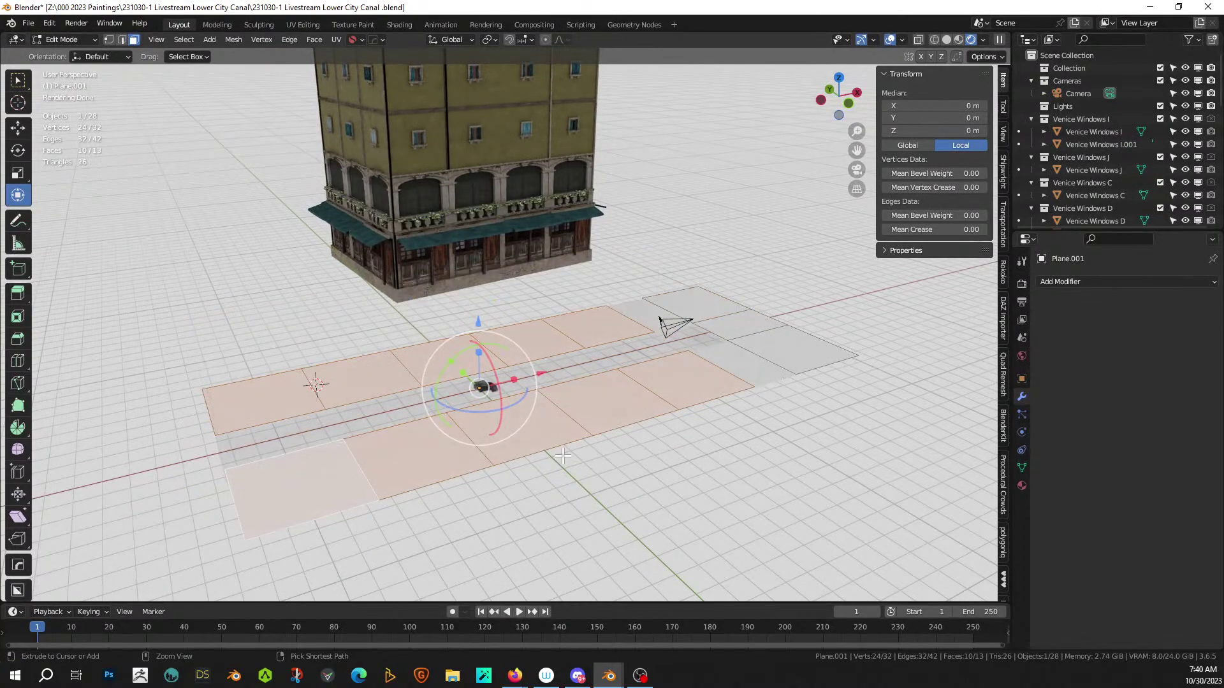
# - Split the edge shared by the first two footprint faces of the far row, and test the separation by selecting linked faces
pyautogui.press('2')
pyautogui.click(310, 388)
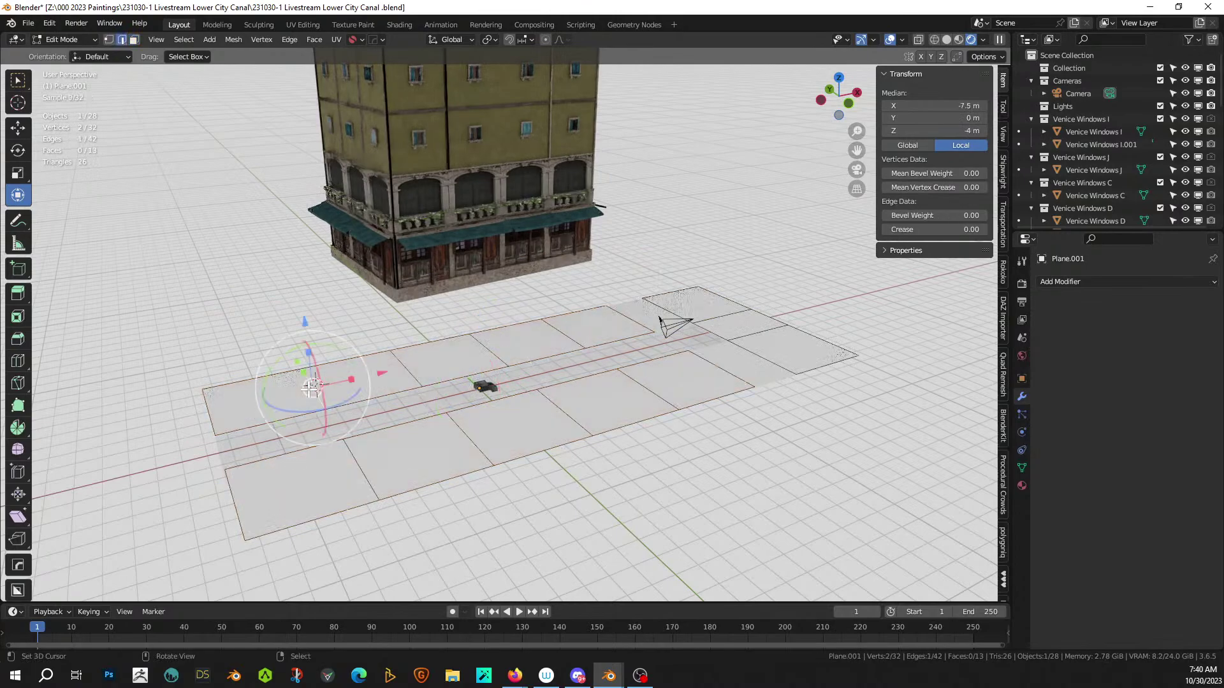
pyautogui.press('y')
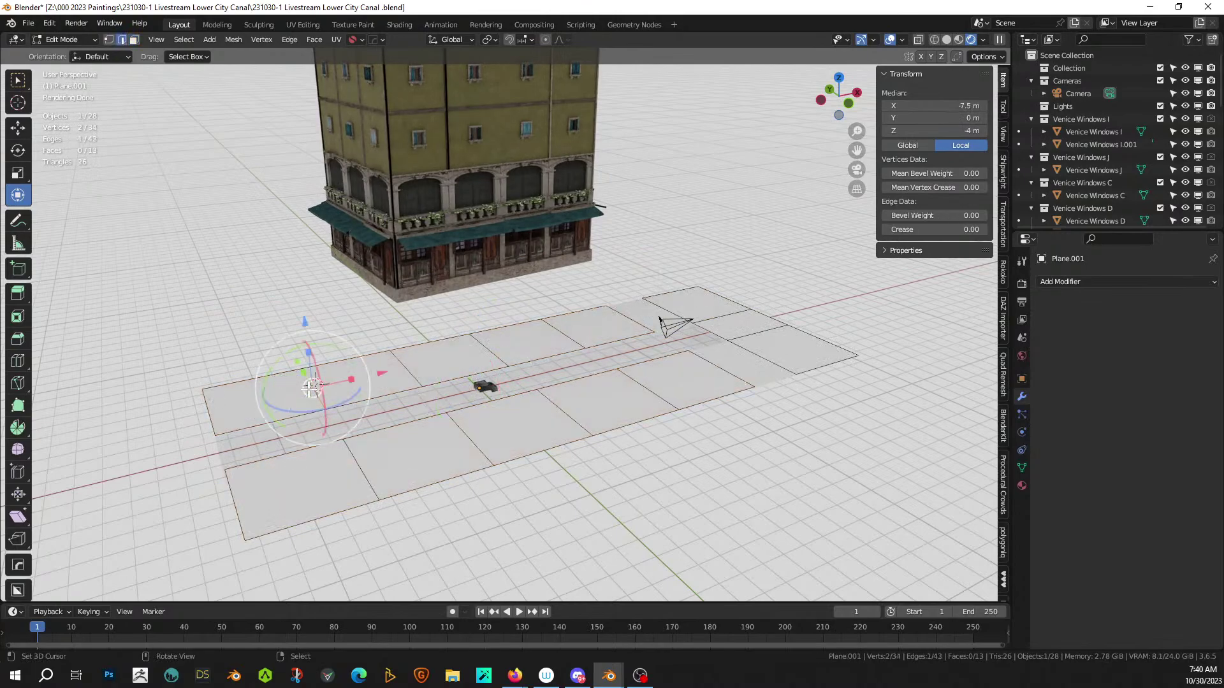
pyautogui.rightClick(275, 395)
pyautogui.press('3')
pyautogui.rightClick(276, 406)
pyautogui.press('l')
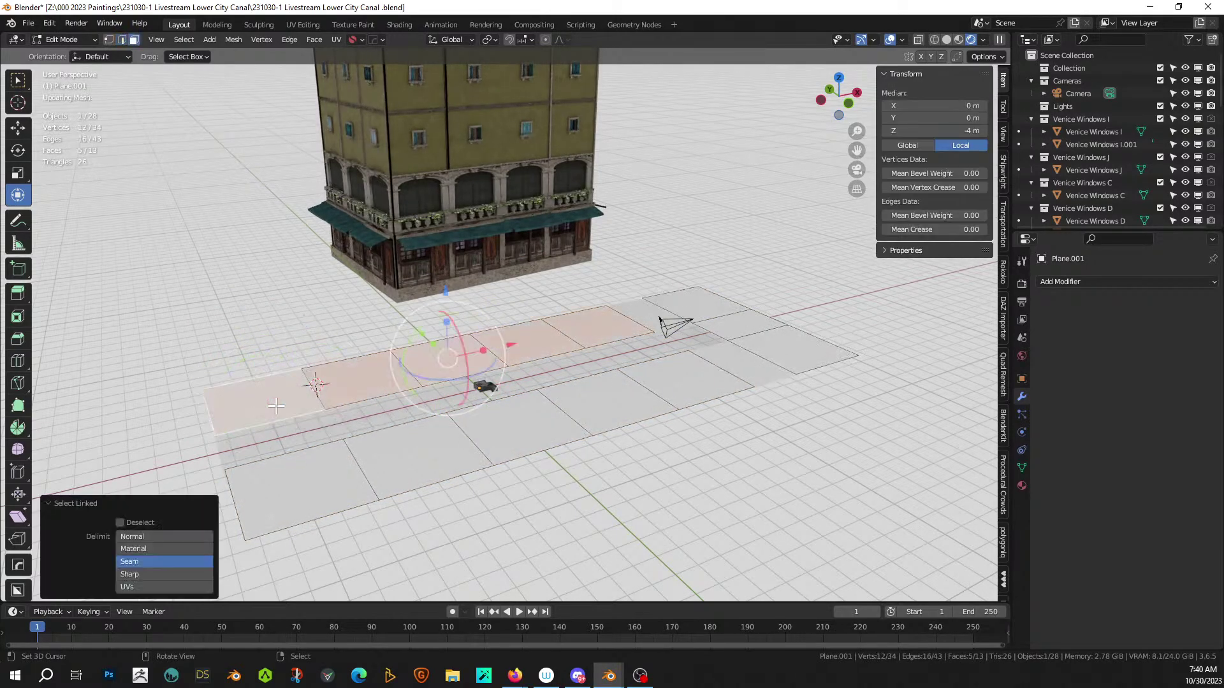
# - Inspect the split edge between the first two far-row faces and look through the vertex and edge commands for a way to separate them
pyautogui.rightClick(336, 395)
pyautogui.scroll(2, 289, 395)
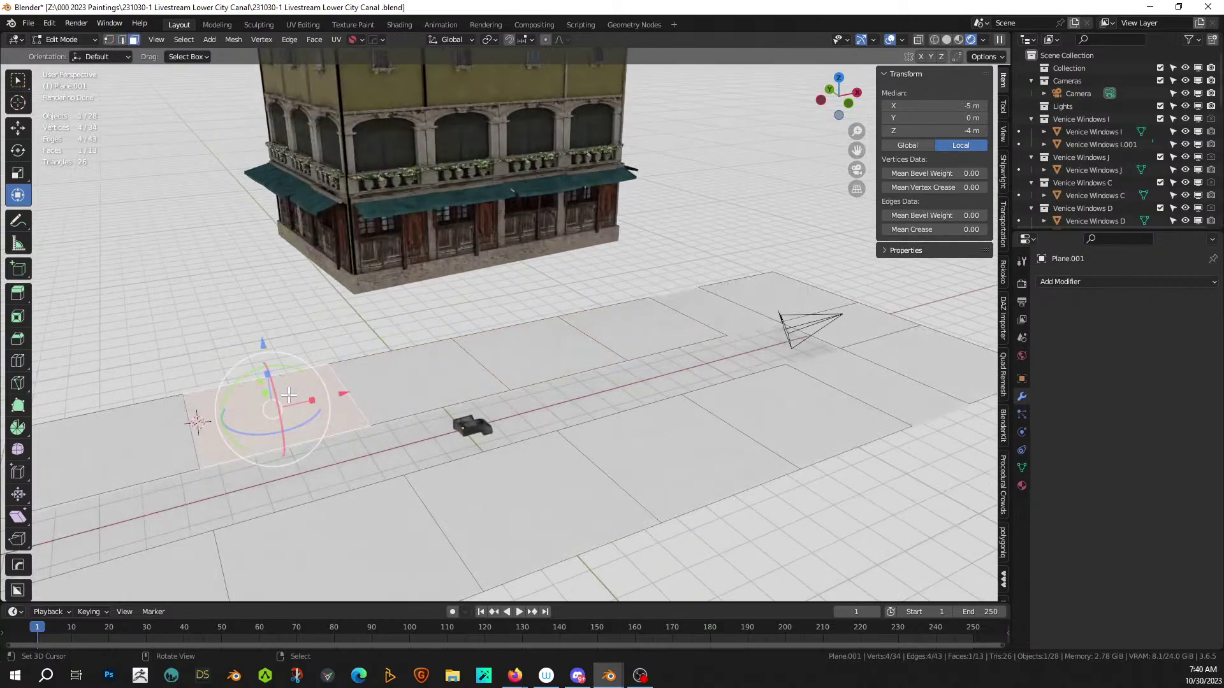
pyautogui.press('KP_Decimal')
pyautogui.scroll(-1, 395, 383)
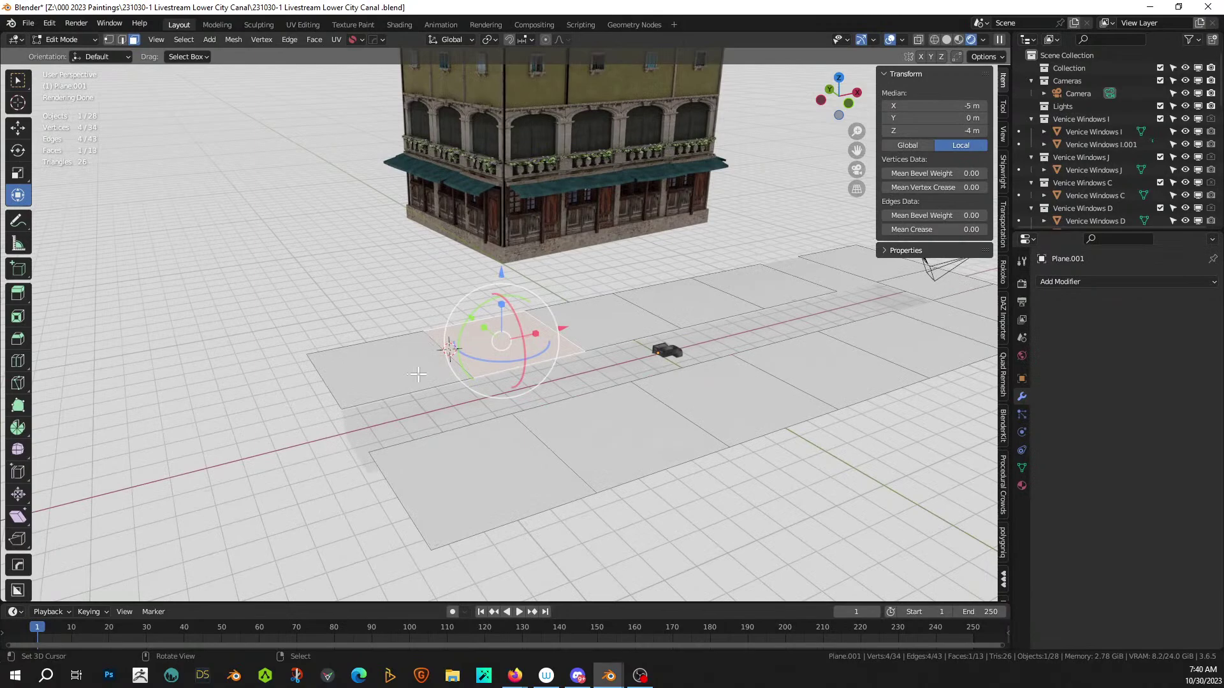
pyautogui.rightClick(437, 369)
pyautogui.press('2')
pyautogui.rightClick(463, 362)
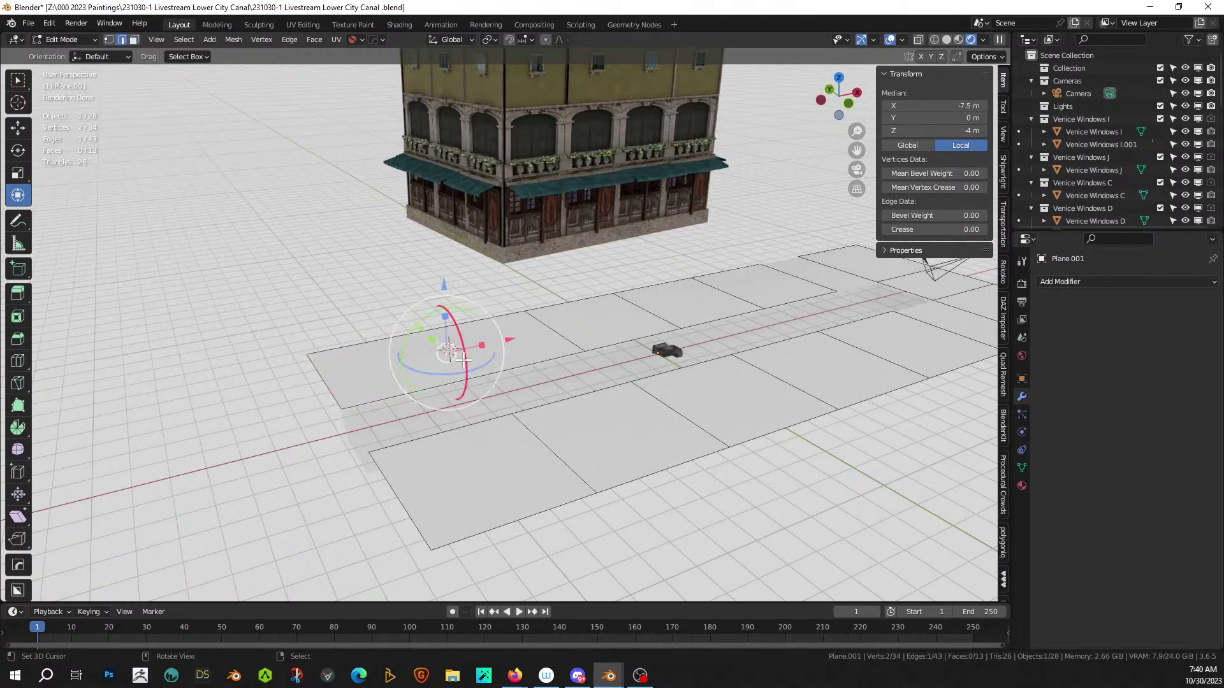
pyautogui.click(271, 39)
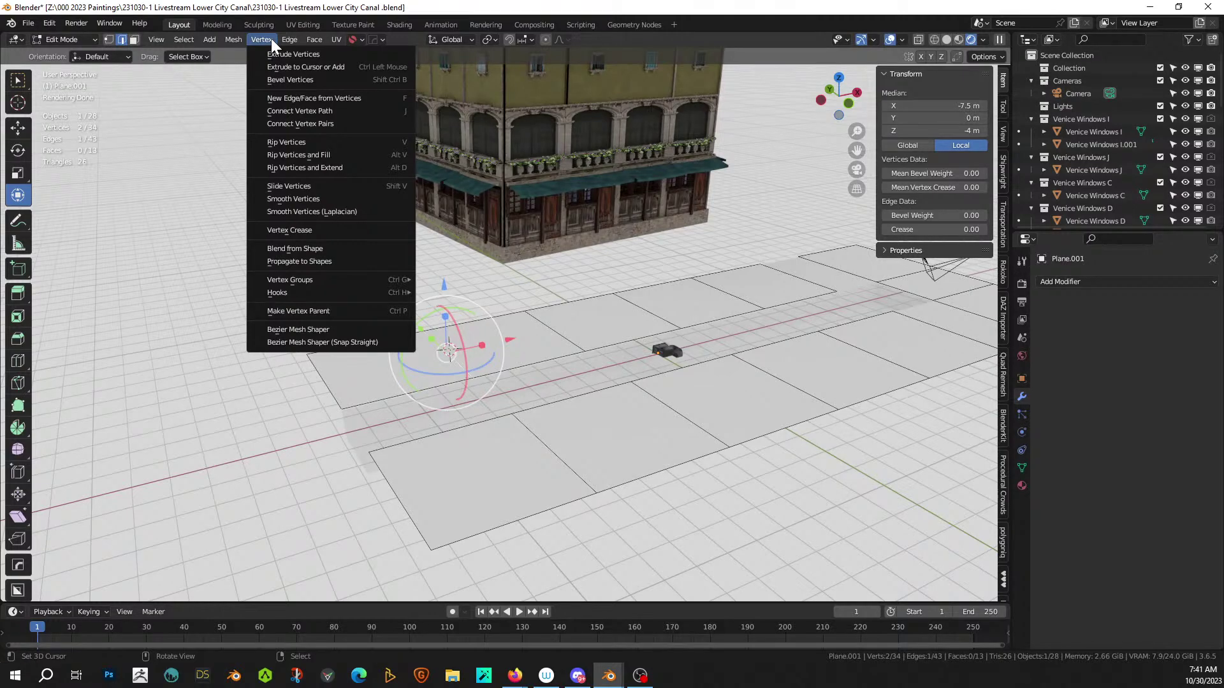
pyautogui.moveTo(319, 40)
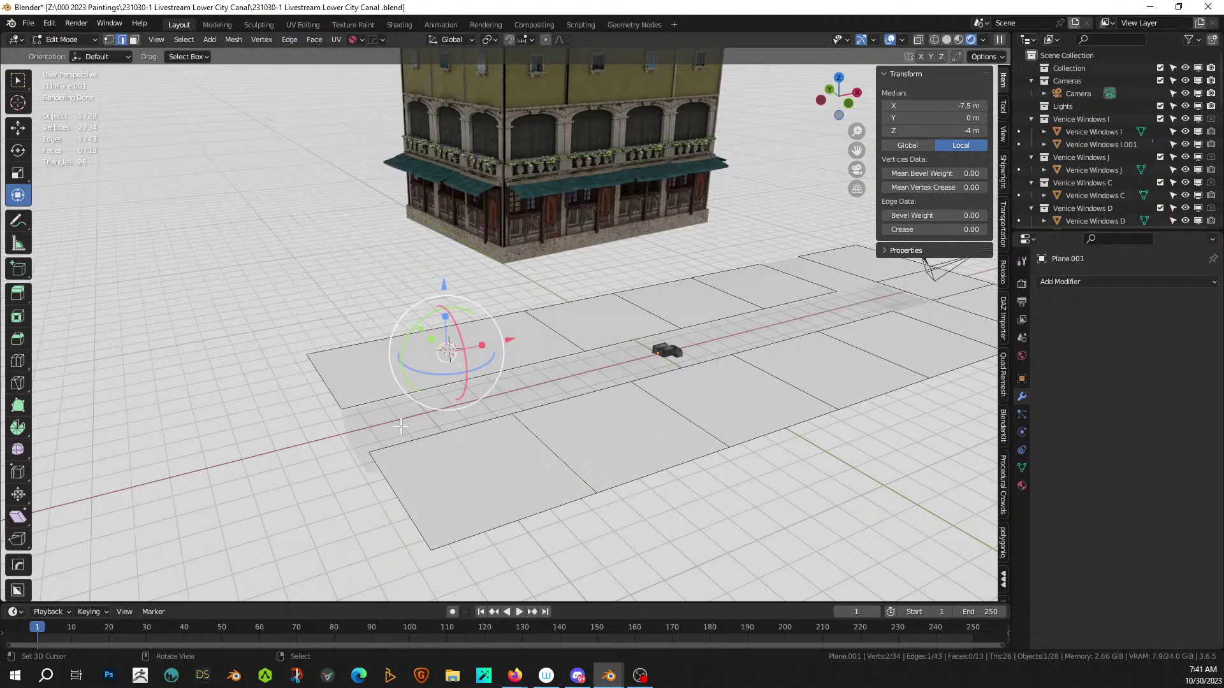
# - Select all ten footprint faces along both sides of the canal and extrude them as individual faces by 4 m
pyautogui.press('3')
pyautogui.rightClick(408, 377)
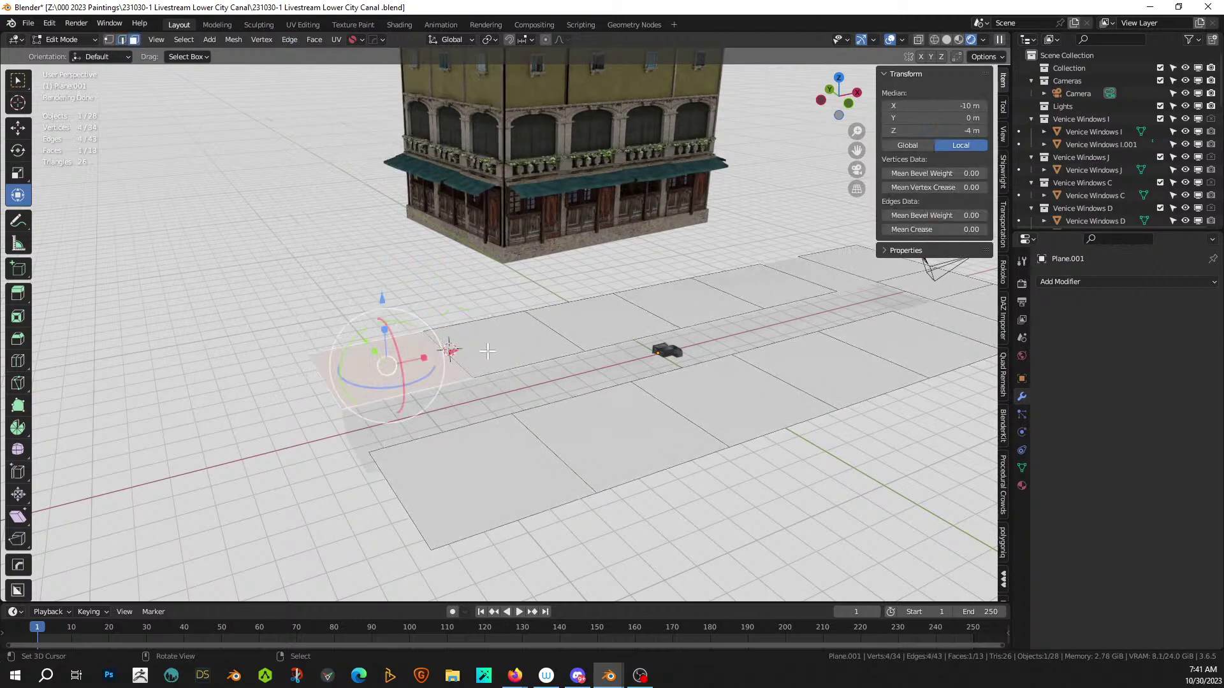
pyautogui.keyDown('shift'); pyautogui.rightClick(527, 349); pyautogui.keyUp('shift')
pyautogui.keyDown('shift'); pyautogui.rightClick(590, 333); pyautogui.keyUp('shift')
pyautogui.keyDown('shift'); pyautogui.rightClick(673, 305); pyautogui.keyUp('shift')
pyautogui.keyDown('shift'); pyautogui.rightClick(764, 287); pyautogui.keyUp('shift')
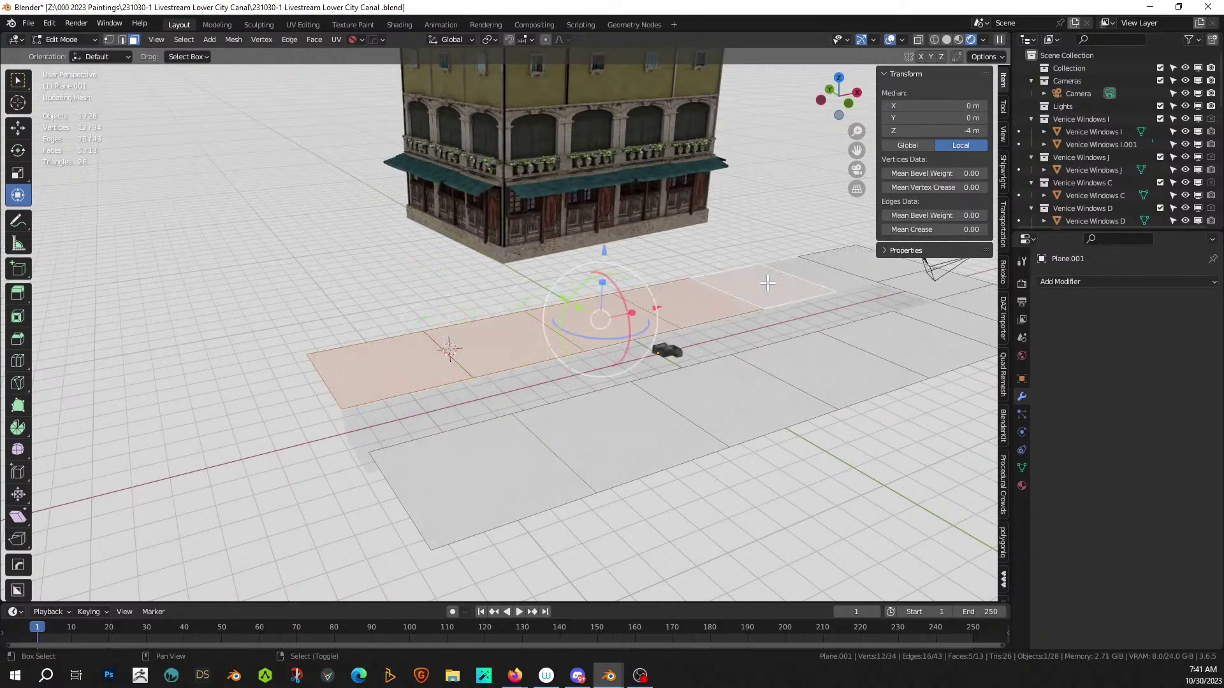
pyautogui.keyDown('shift'); pyautogui.rightClick(891, 333); pyautogui.keyUp('shift')
pyautogui.keyDown('shift'); pyautogui.rightClick(823, 365); pyautogui.keyUp('shift')
pyautogui.keyDown('shift'); pyautogui.rightClick(728, 398); pyautogui.keyUp('shift')
pyautogui.keyDown('shift'); pyautogui.rightClick(622, 434); pyautogui.keyUp('shift')
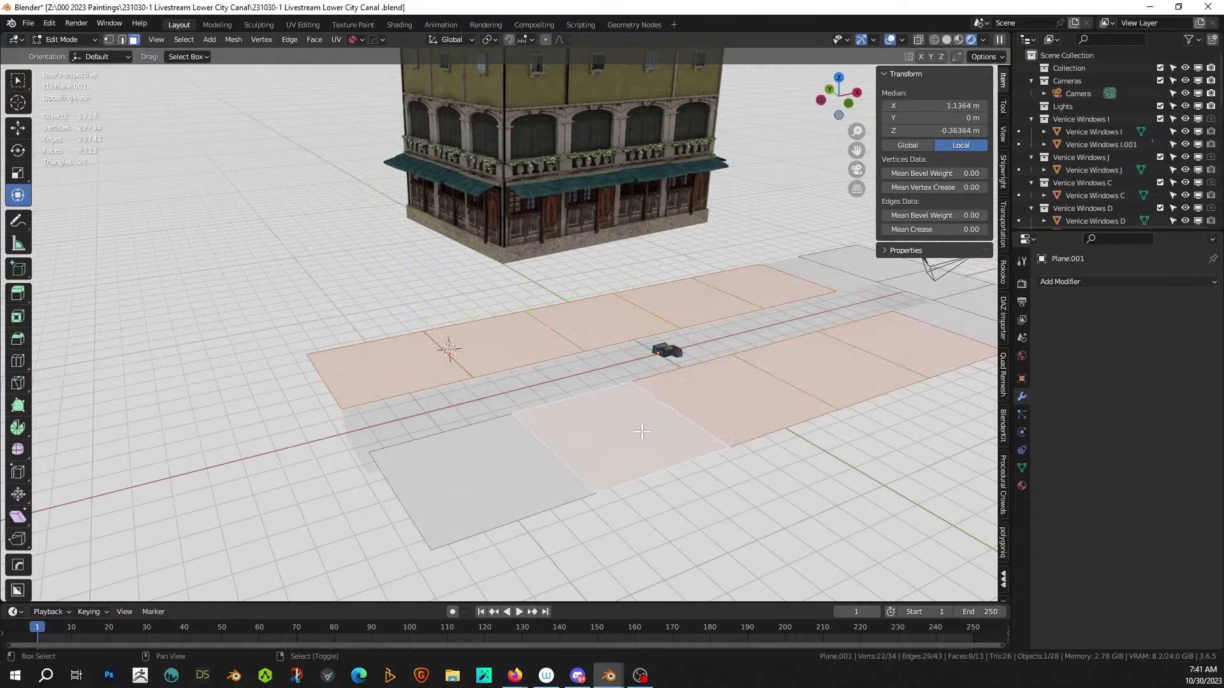
pyautogui.keyDown('shift'); pyautogui.rightClick(492, 476); pyautogui.keyUp('shift')
pyautogui.keyDown('shift'); pyautogui.moveTo(492, 476); pyautogui.dragTo(306, 500, button='middle'); pyautogui.keyUp('shift')
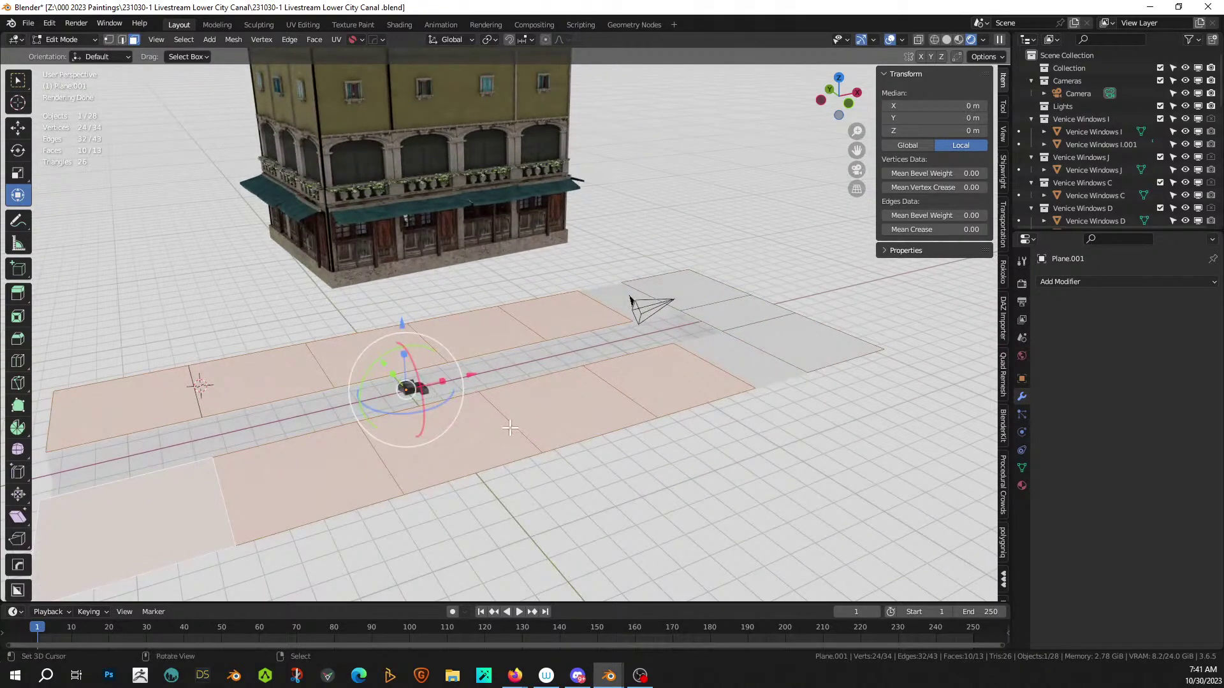
pyautogui.hotkey('alt', 'e')
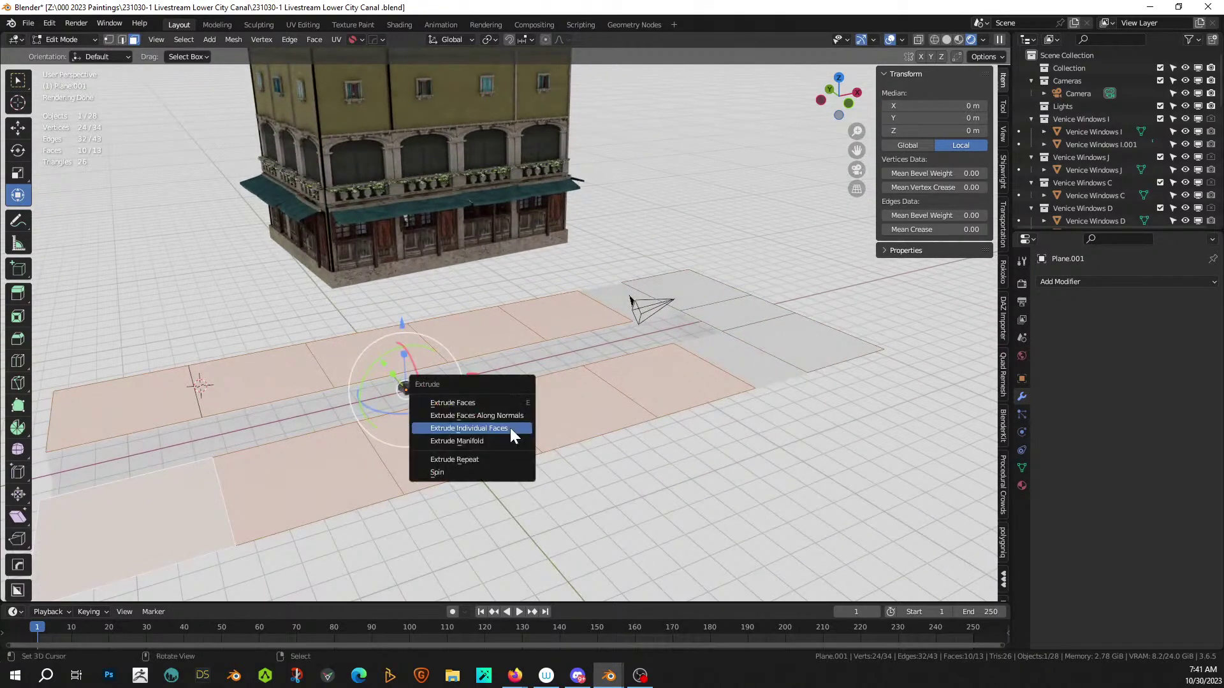
pyautogui.click(510, 428)
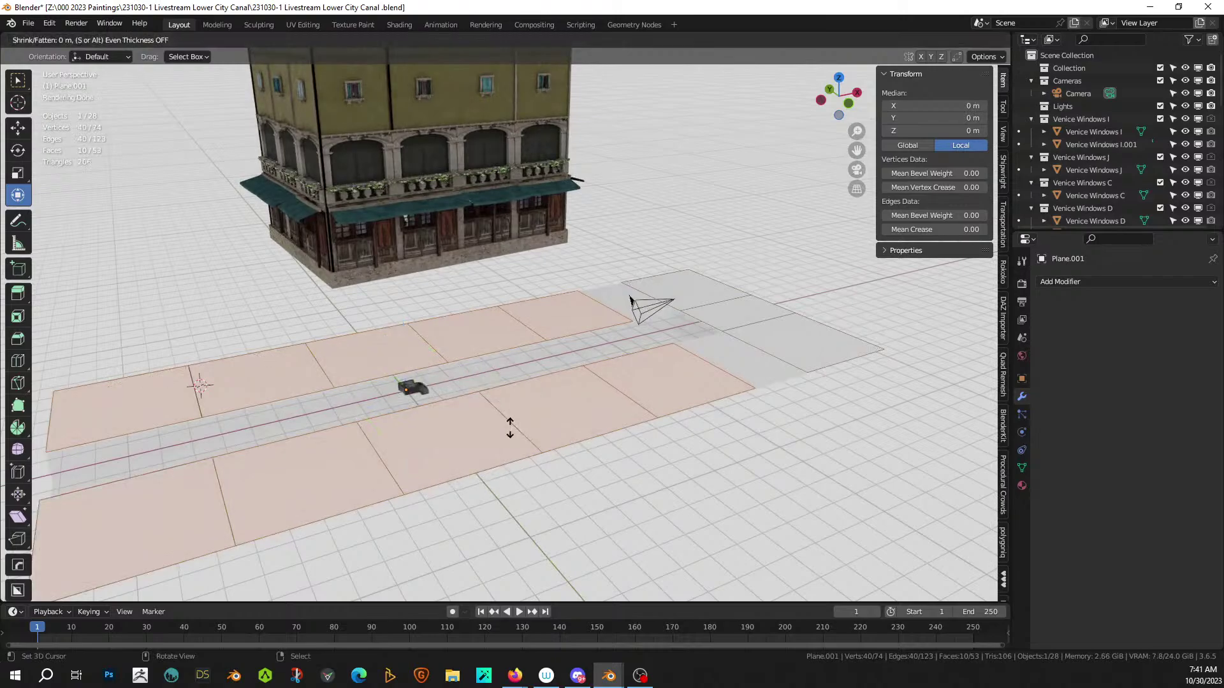
pyautogui.write('4')
pyautogui.press('Return')
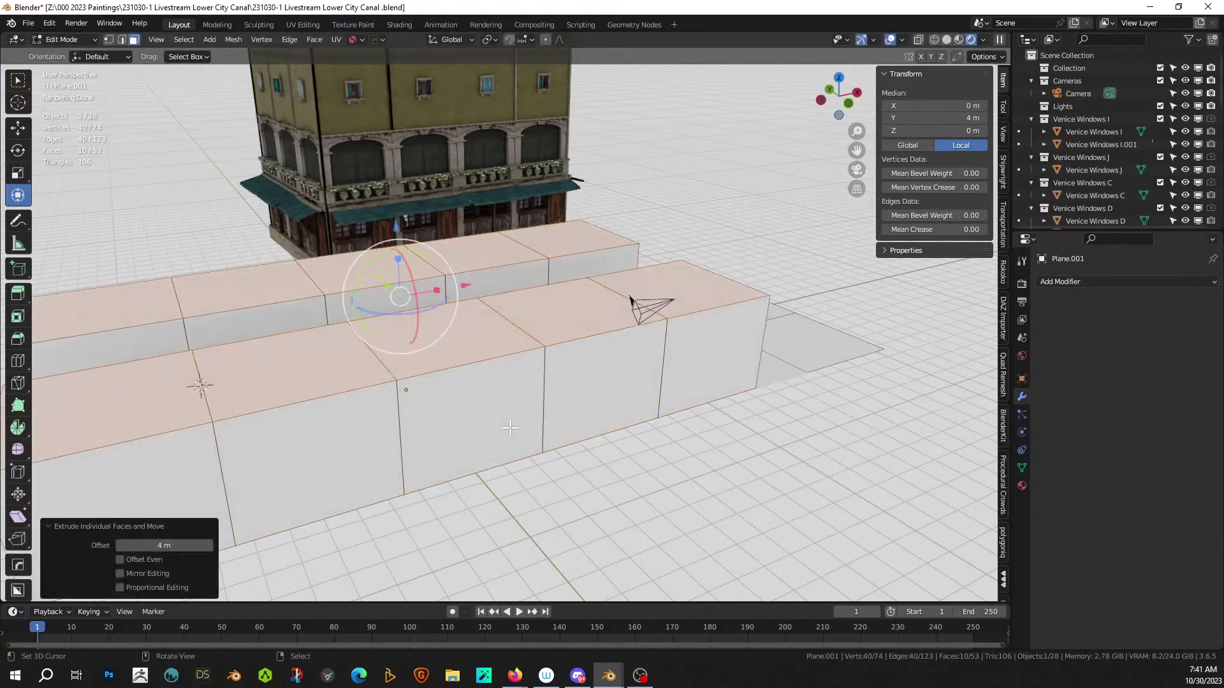
# - Select the top face of the near row's end block, expand the selection to its sides, and undo the expansion
pyautogui.moveTo(297, 436); pyautogui.dragTo(383, 342, button='middle')
pyautogui.click(382, 347)
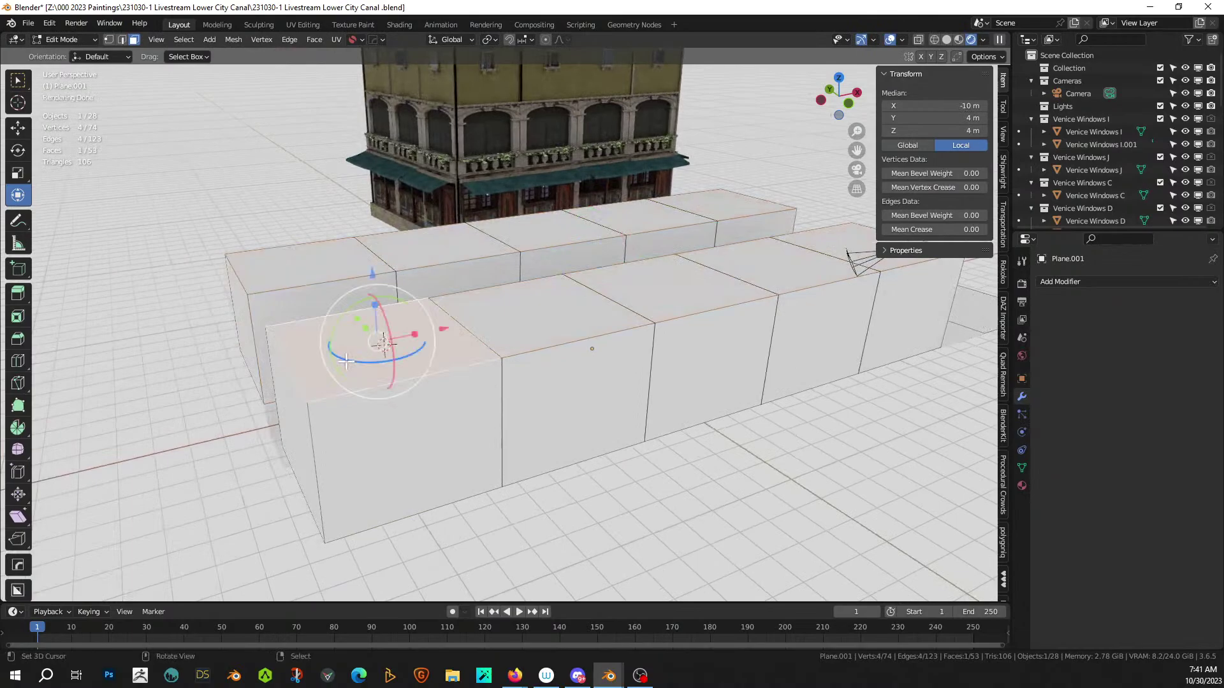
pyautogui.press('ctrl+KP_Add')
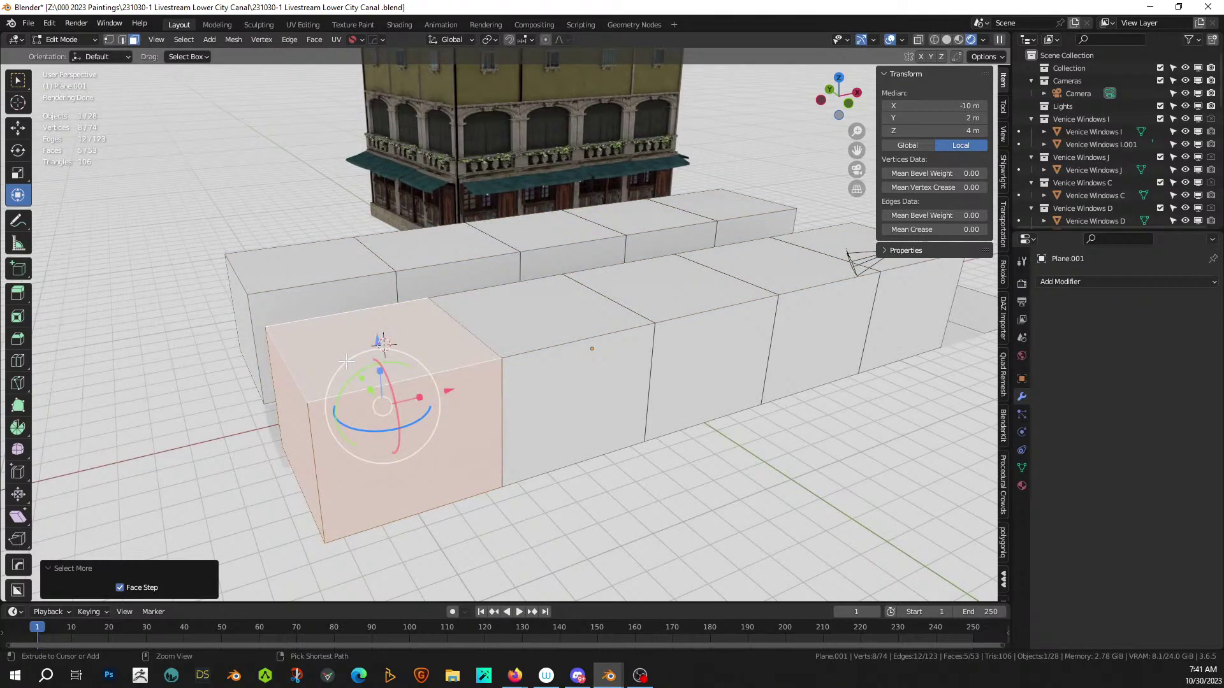
pyautogui.moveTo(498, 282)
pyautogui.mouseDown(button='middle')
pyautogui.moveTo(494, 292)
pyautogui.moveTo(503, 274)
pyautogui.moveTo(490, 276)
pyautogui.moveTo(510, 295)
pyautogui.mouseUp(button='middle')
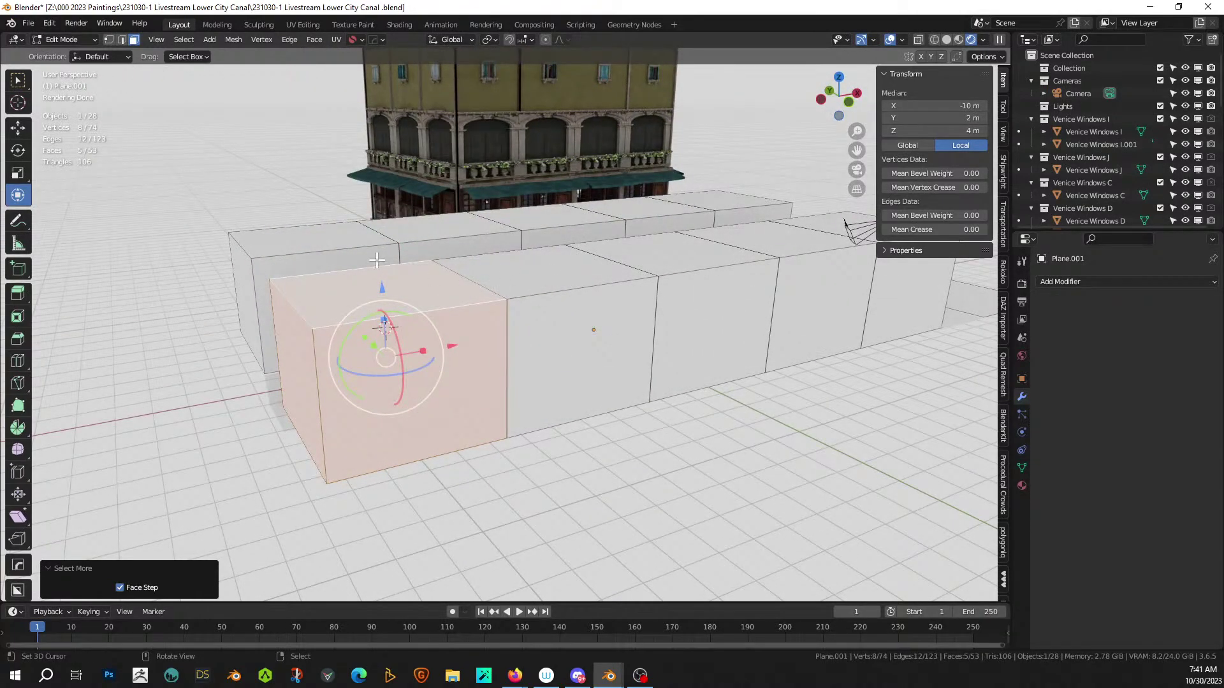
pyautogui.moveTo(570, 292); pyautogui.dragTo(740, 295, button='middle')
pyautogui.hotkey('ctrl', 'z')
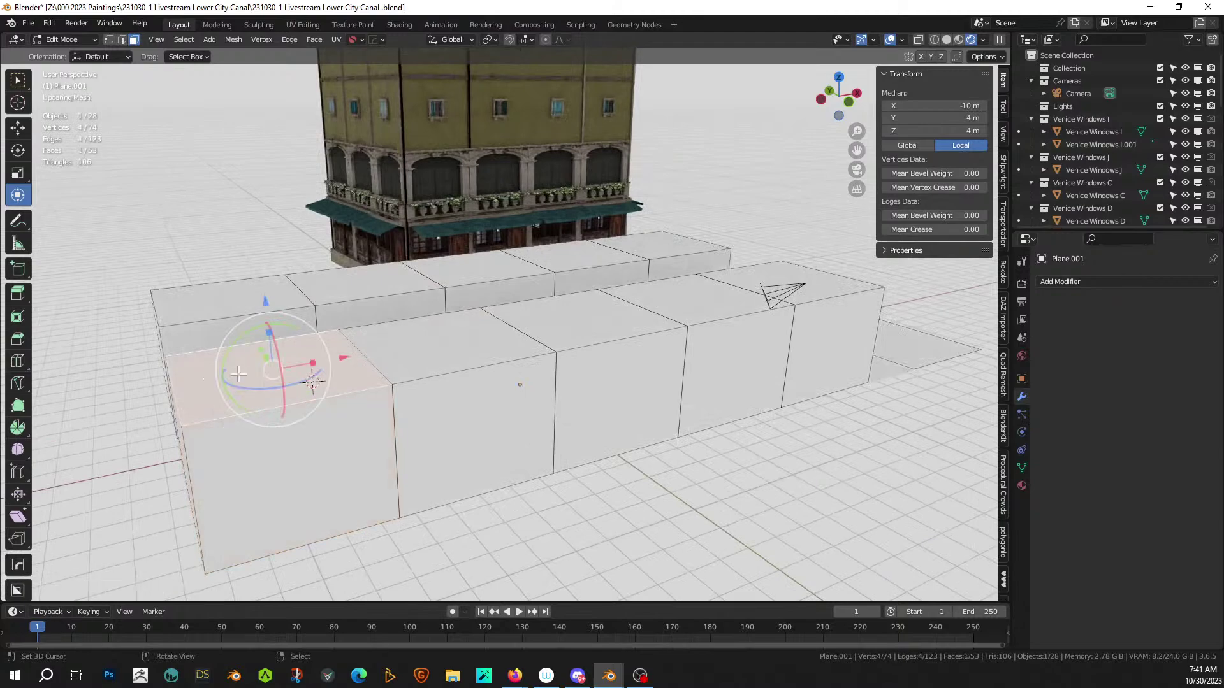
# - Select the tops of all ten blocks, expand the selection to their sides, and try to separate them into their own objects
pyautogui.keyDown('ctrl'); pyautogui.rightClick(764, 284); pyautogui.keyUp('ctrl')
pyautogui.keyDown('shift'); pyautogui.rightClick(666, 245); pyautogui.keyUp('shift')
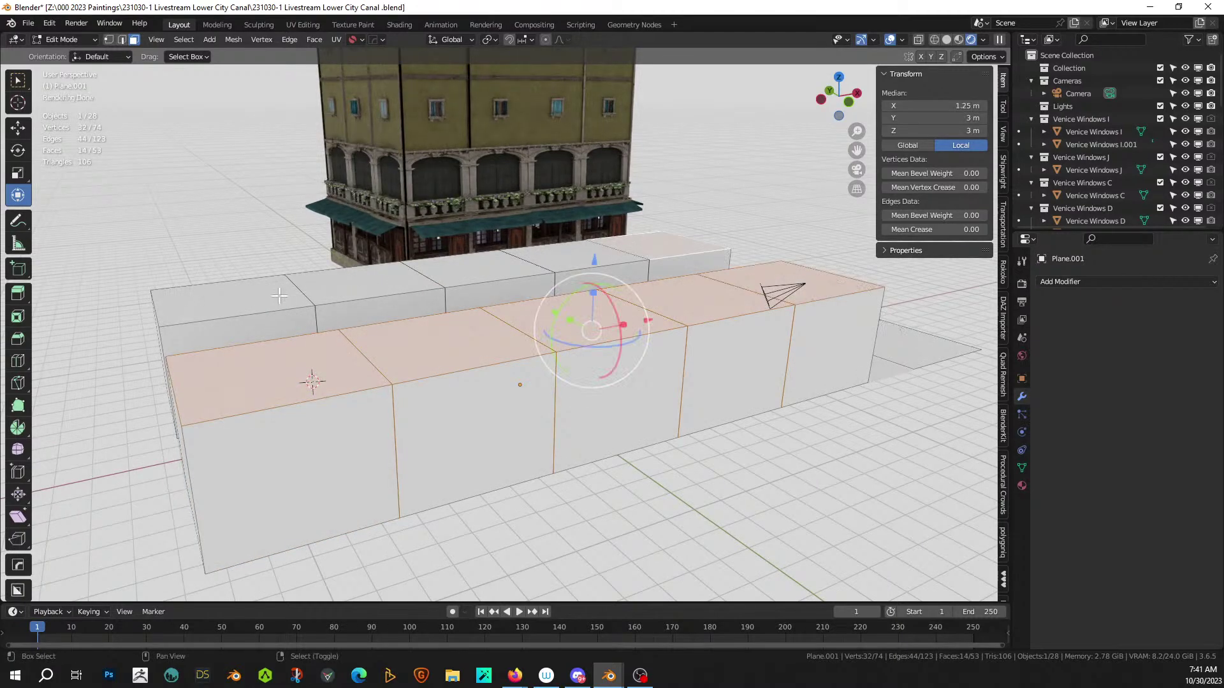
pyautogui.keyDown('ctrl'); pyautogui.rightClick(234, 299); pyautogui.keyUp('ctrl')
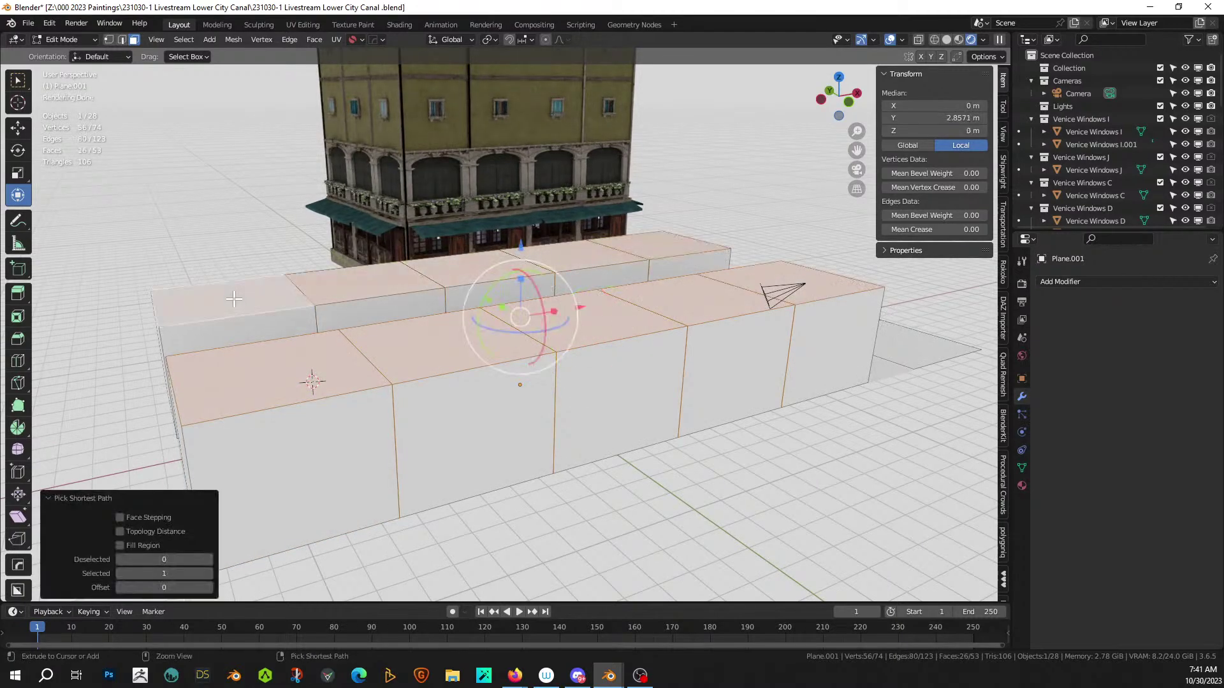
pyautogui.press('ctrl+KP_Add')
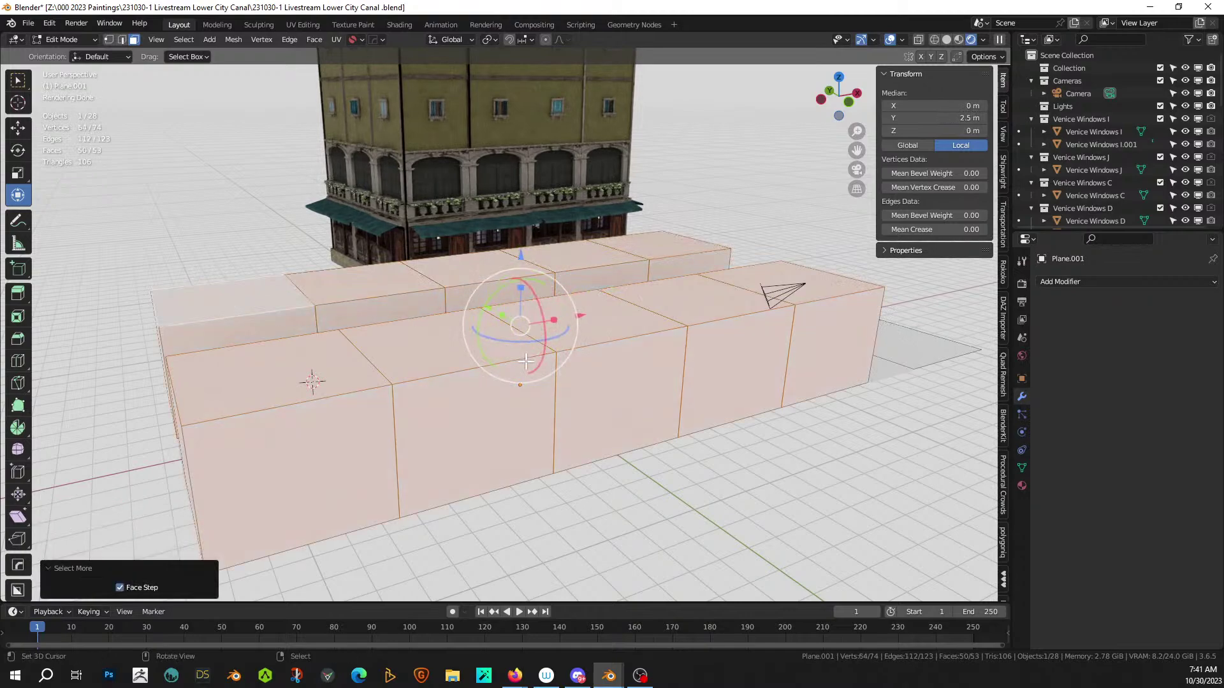
pyautogui.press('p')
pyautogui.click(517, 388)
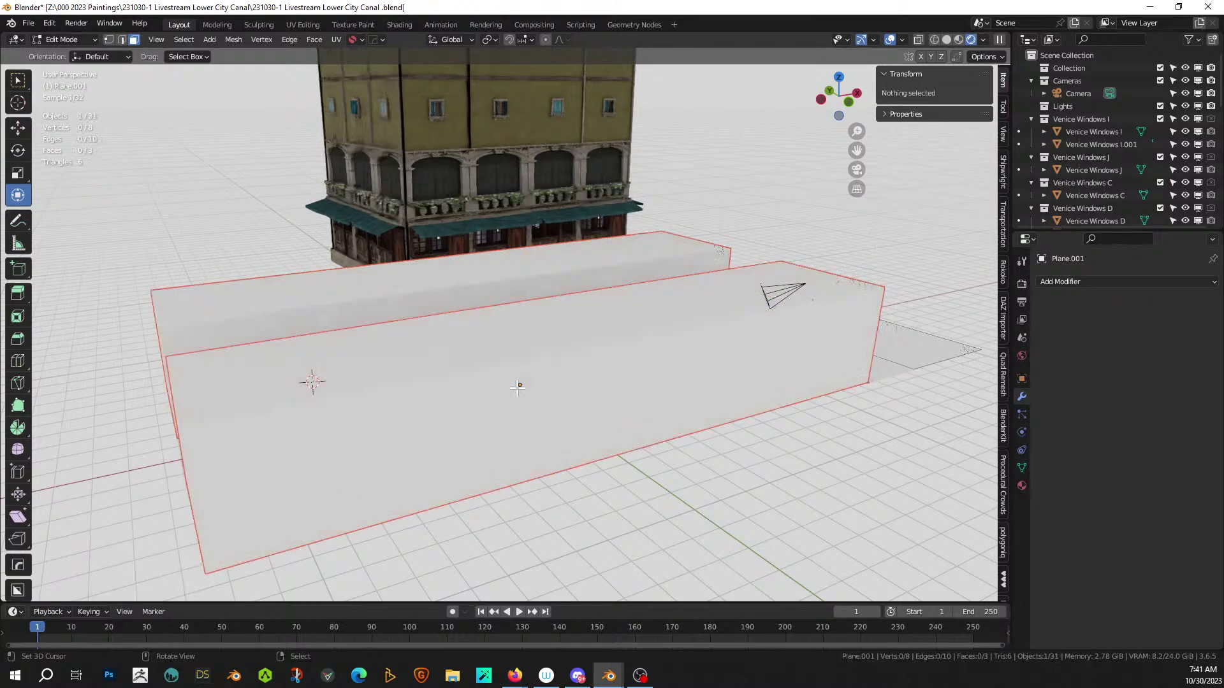
# - Check how the blocks were separated by looking through the object list and selecting the near row in Object Mode
pyautogui.scroll(-5, 518, 388)
pyautogui.moveTo(518, 388); pyautogui.dragTo(504, 382, button='middle')
pyautogui.scroll(5, 504, 382)
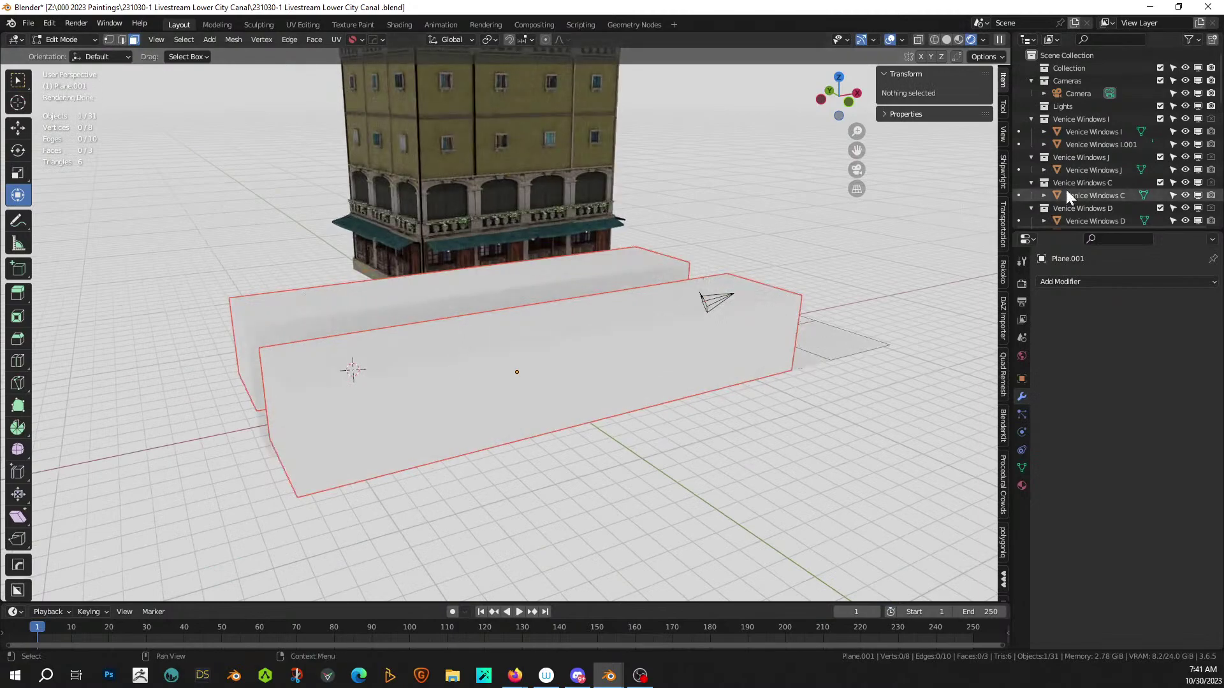
pyautogui.scroll(-15, 1084, 198)
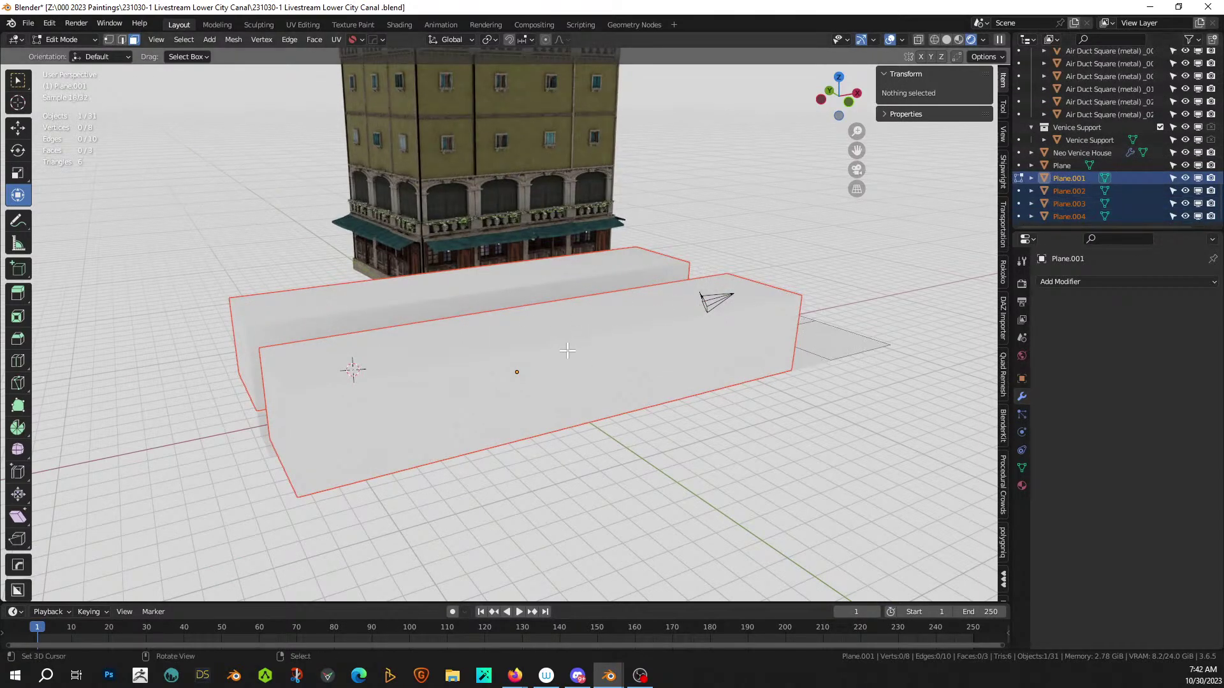
pyautogui.press('Tab')
pyautogui.click(511, 356)
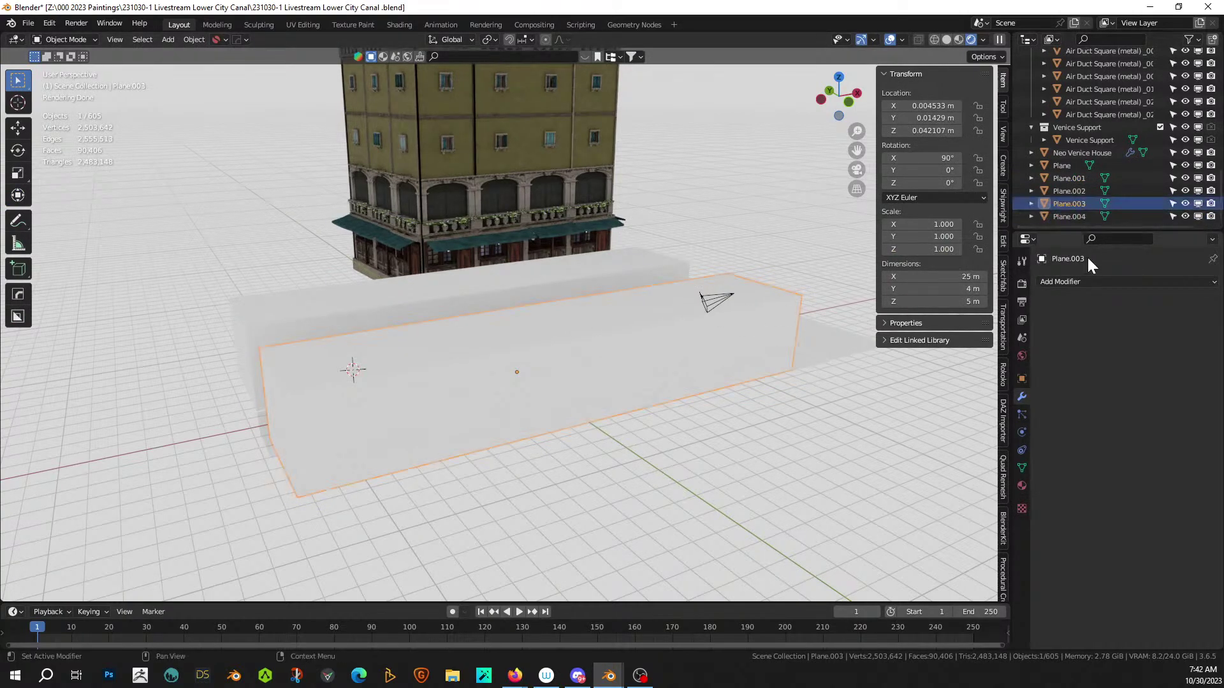
pyautogui.moveTo(443, 385); pyautogui.dragTo(484, 404, button='middle')
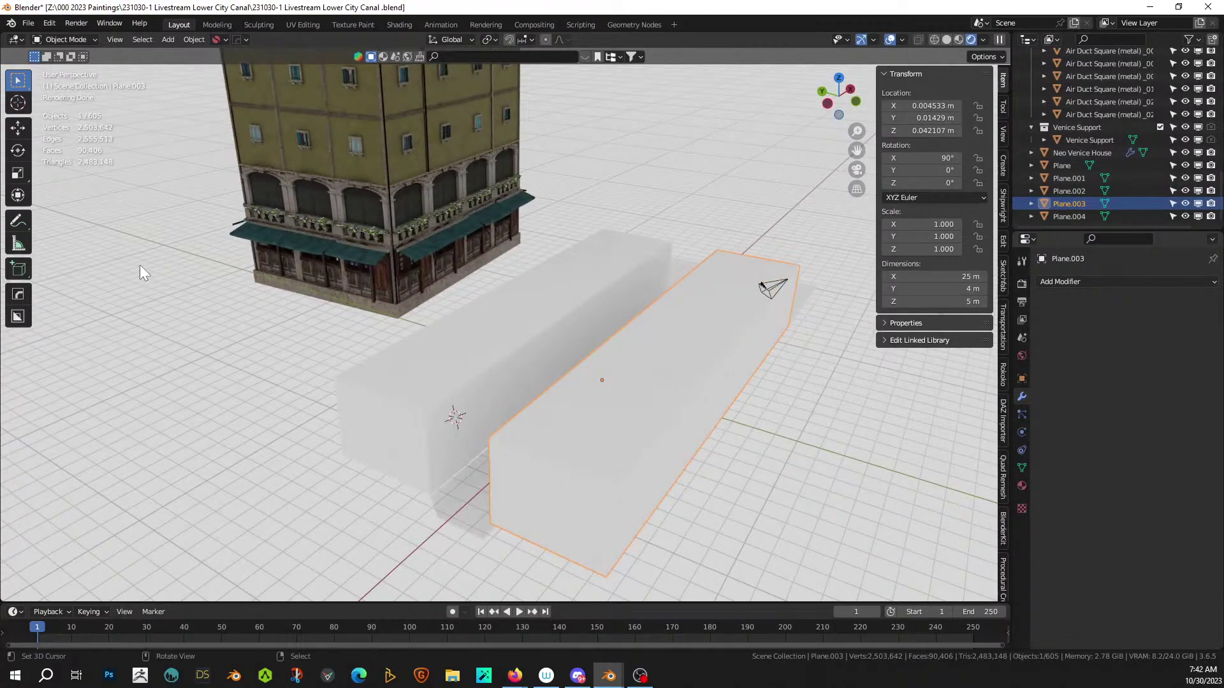
# - Revert through the undo history to before the individual extrusion of the ten footprint faces
pyautogui.click(43, 22)
pyautogui.moveTo(68, 63)
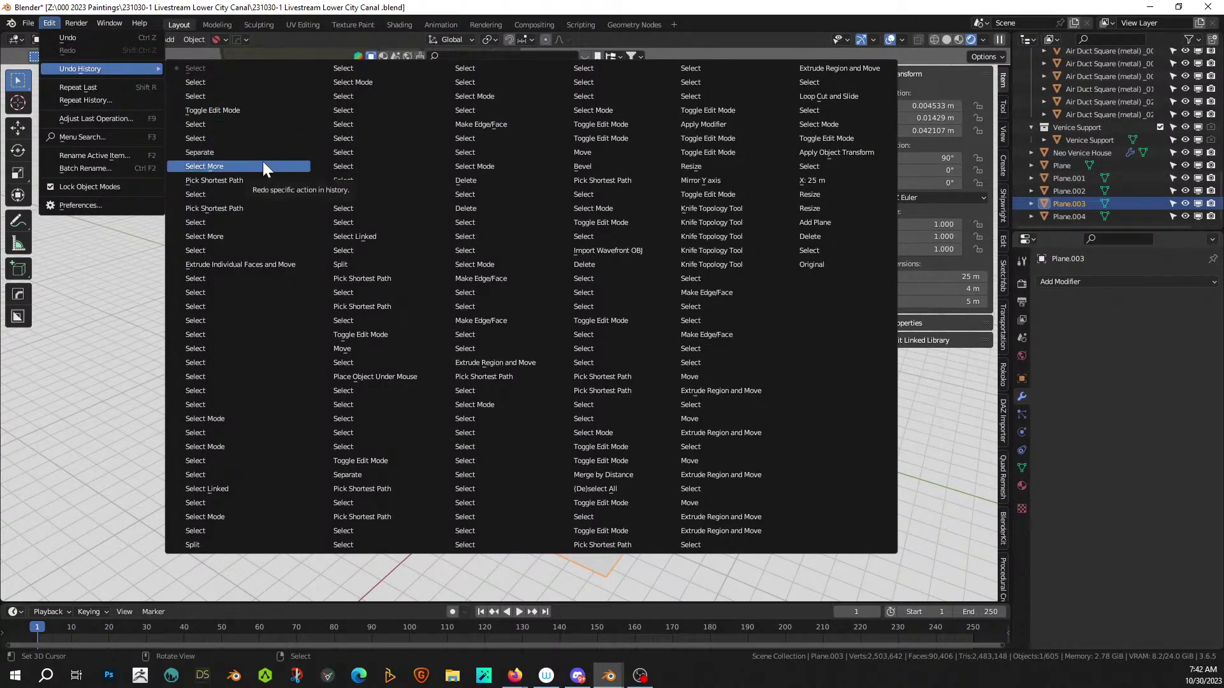
pyautogui.click(224, 279)
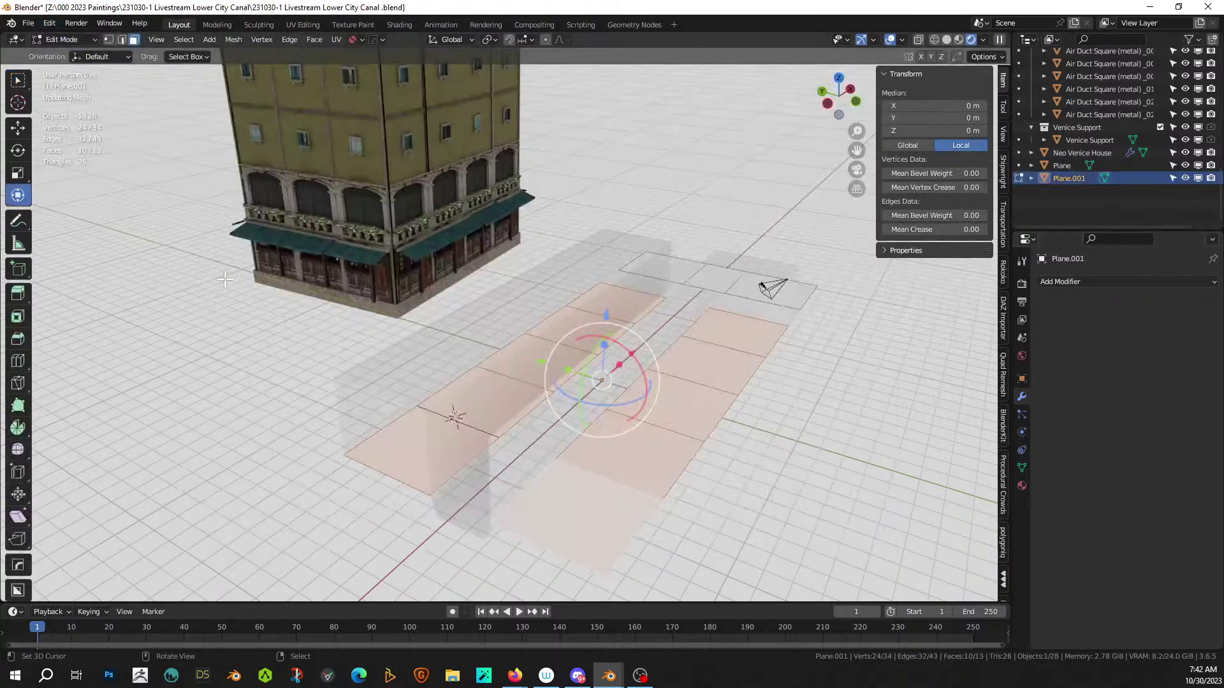
# - Select only the first footprint face of the far row and extrude it by 4 m
pyautogui.click(698, 482)
pyautogui.click(430, 447)
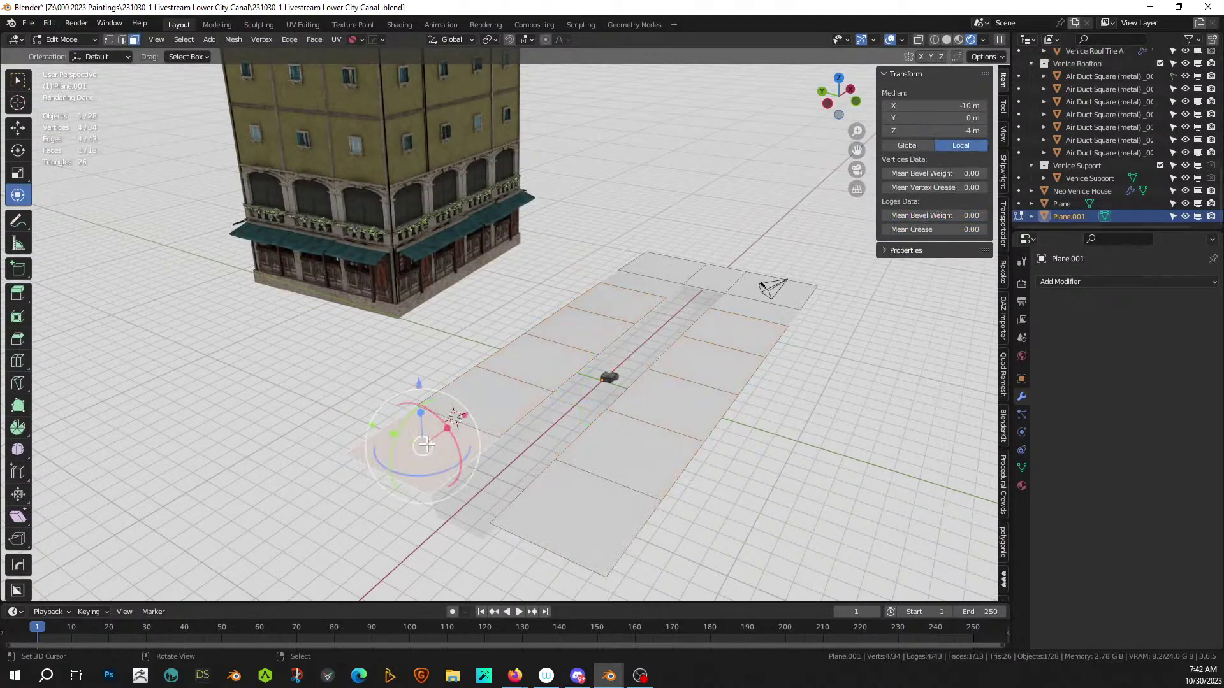
pyautogui.write('e4')
pyautogui.press('Return')
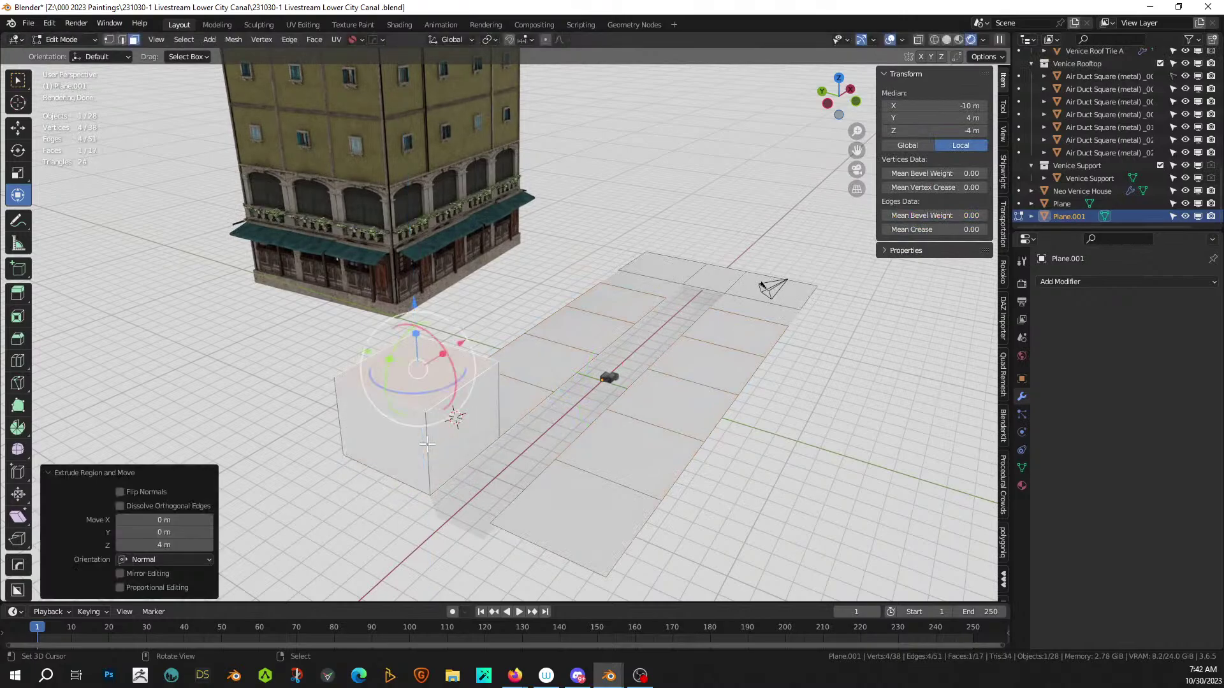
# - Select the second footprint face of the far row and extrude it by 4 m beside the first block
pyautogui.moveTo(427, 445); pyautogui.dragTo(330, 399, button='middle')
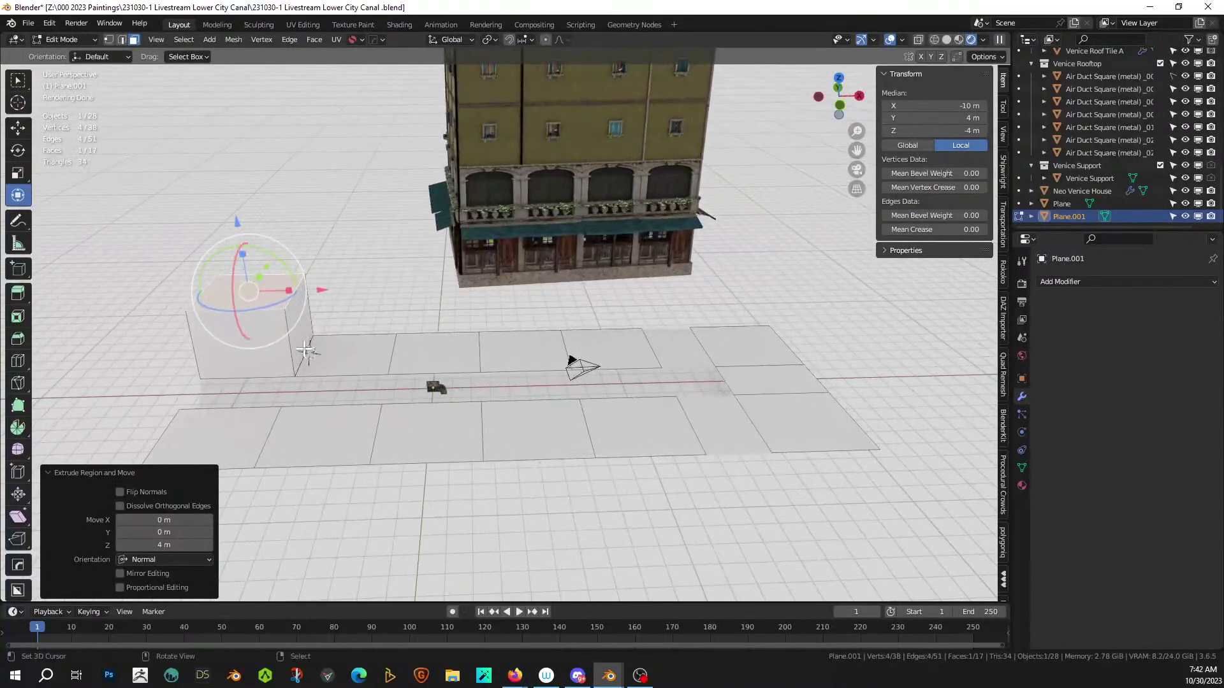
pyautogui.click(332, 352)
pyautogui.write('e')
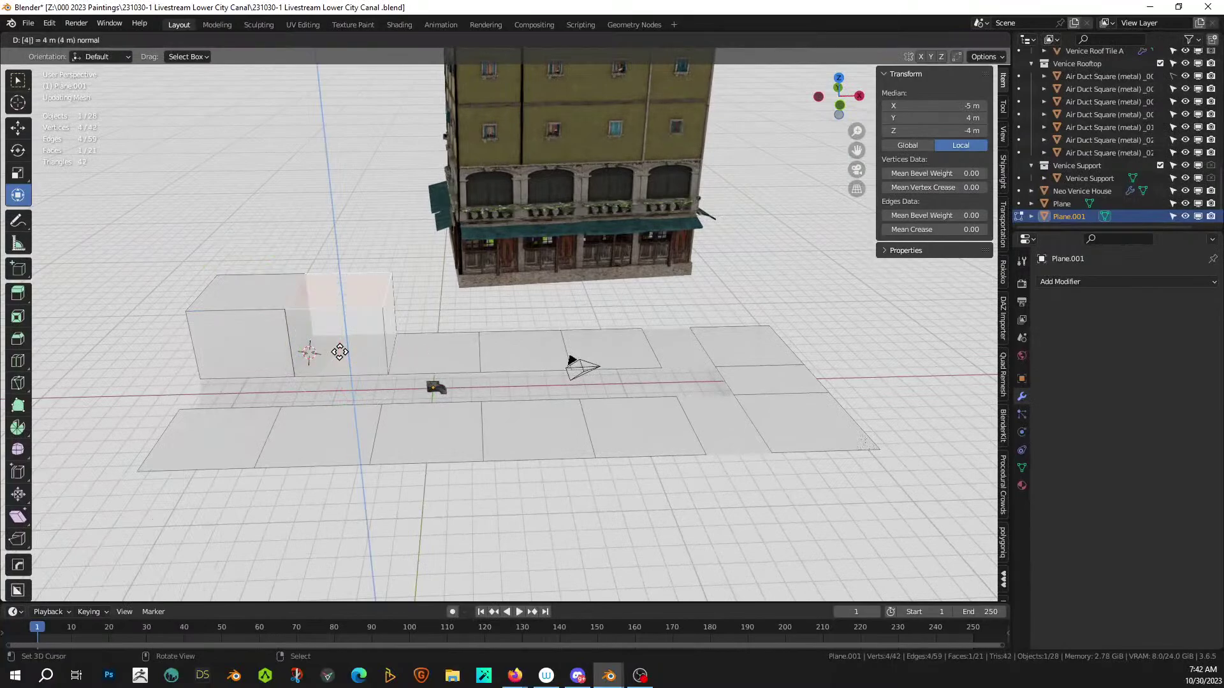
pyautogui.write('4')
pyautogui.press('Escape')
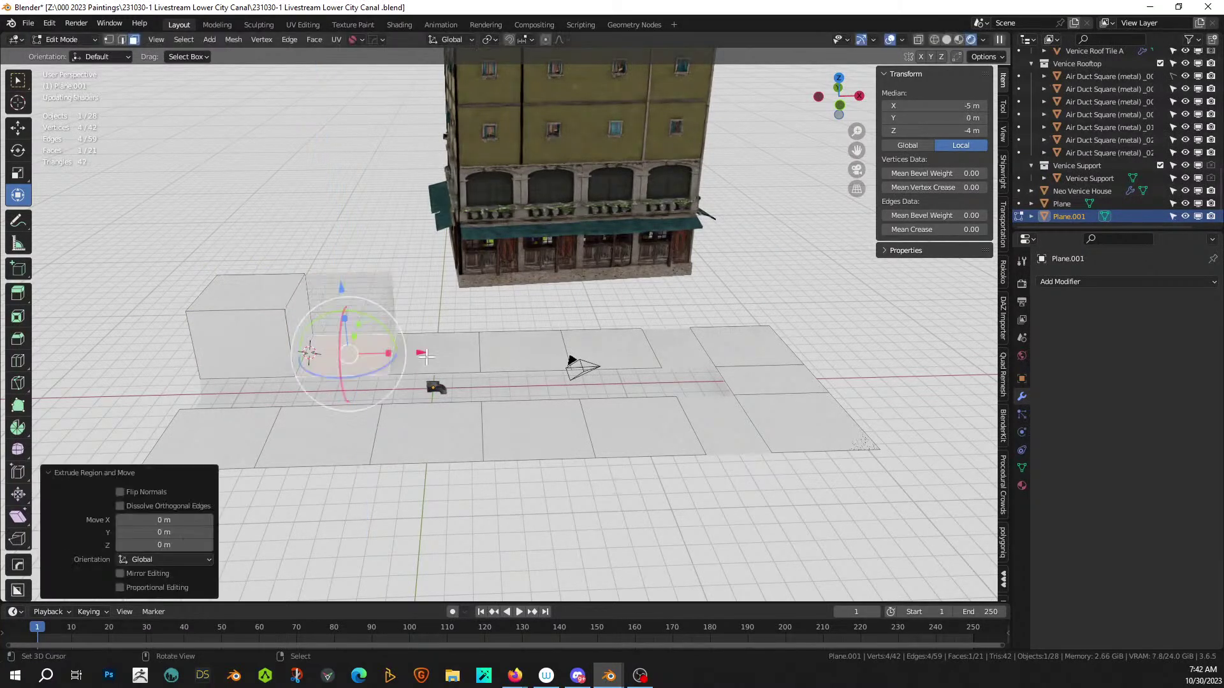
pyautogui.click(422, 353)
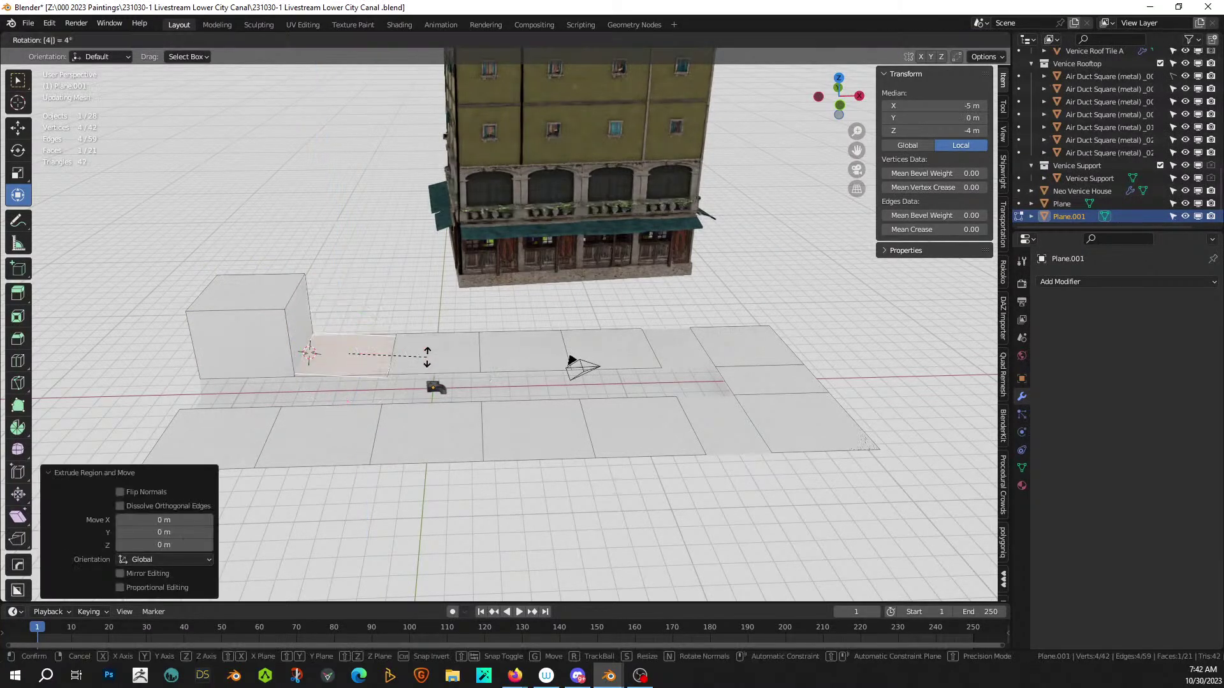
pyautogui.scroll(3, 754, 423)
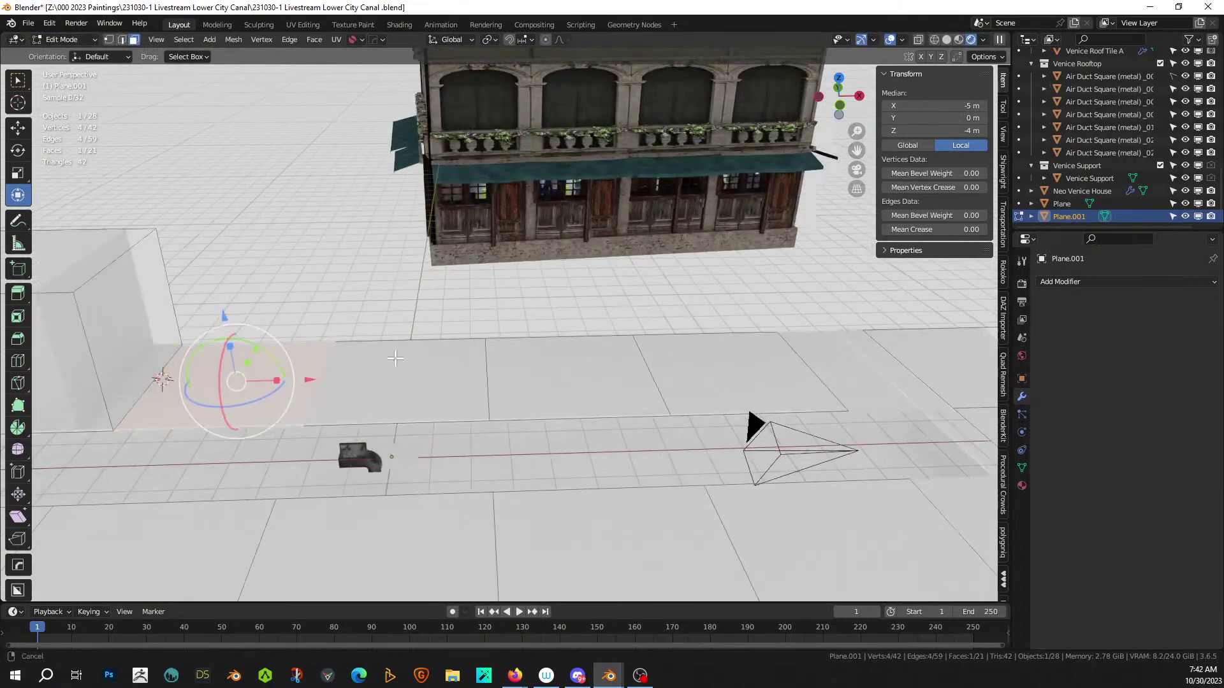
pyautogui.moveTo(754, 424); pyautogui.dragTo(538, 353, button='middle')
pyautogui.write('e4')
pyautogui.press('Return')
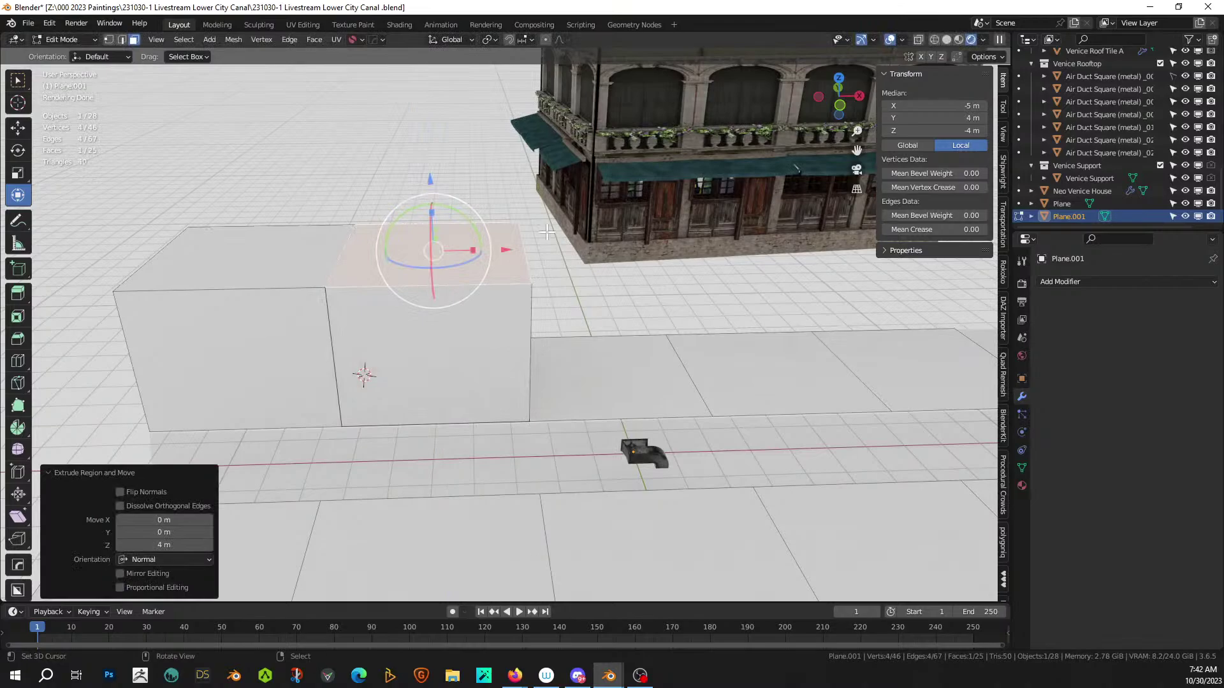
# - Temporarily hide the first far-row block to inspect the second block's adjoining side wall, and reveal it again
pyautogui.click(283, 275)
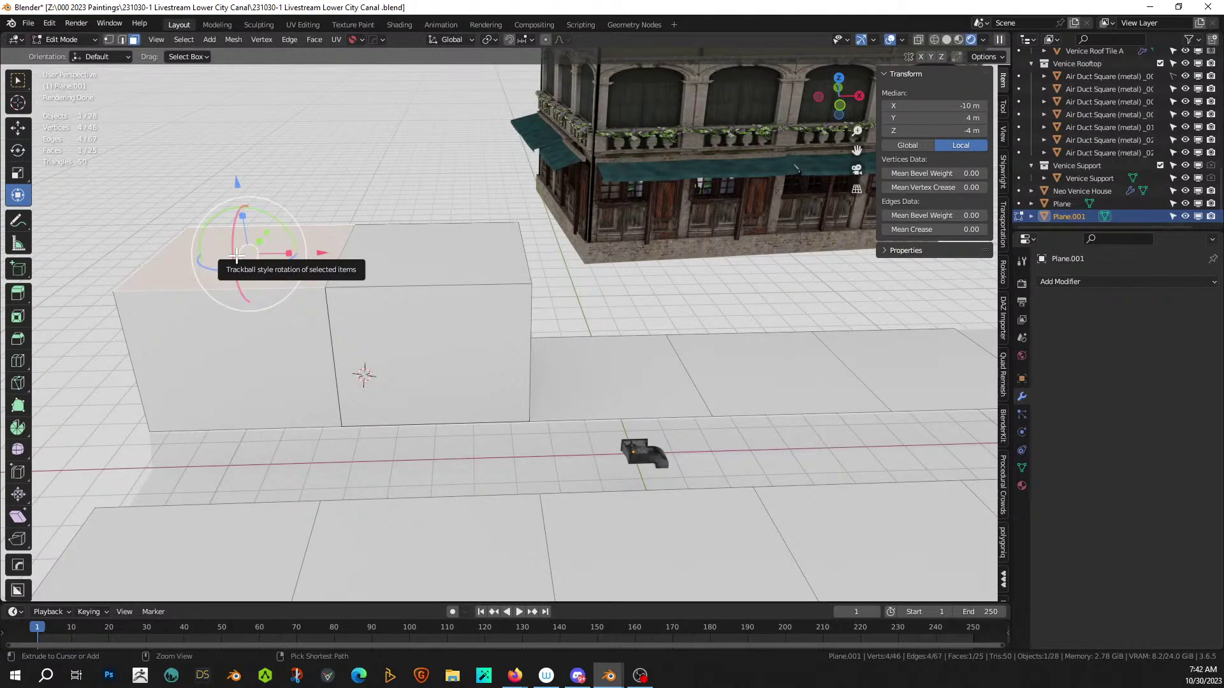
pyautogui.press('ctrl+KP_Add')
pyautogui.press('h')
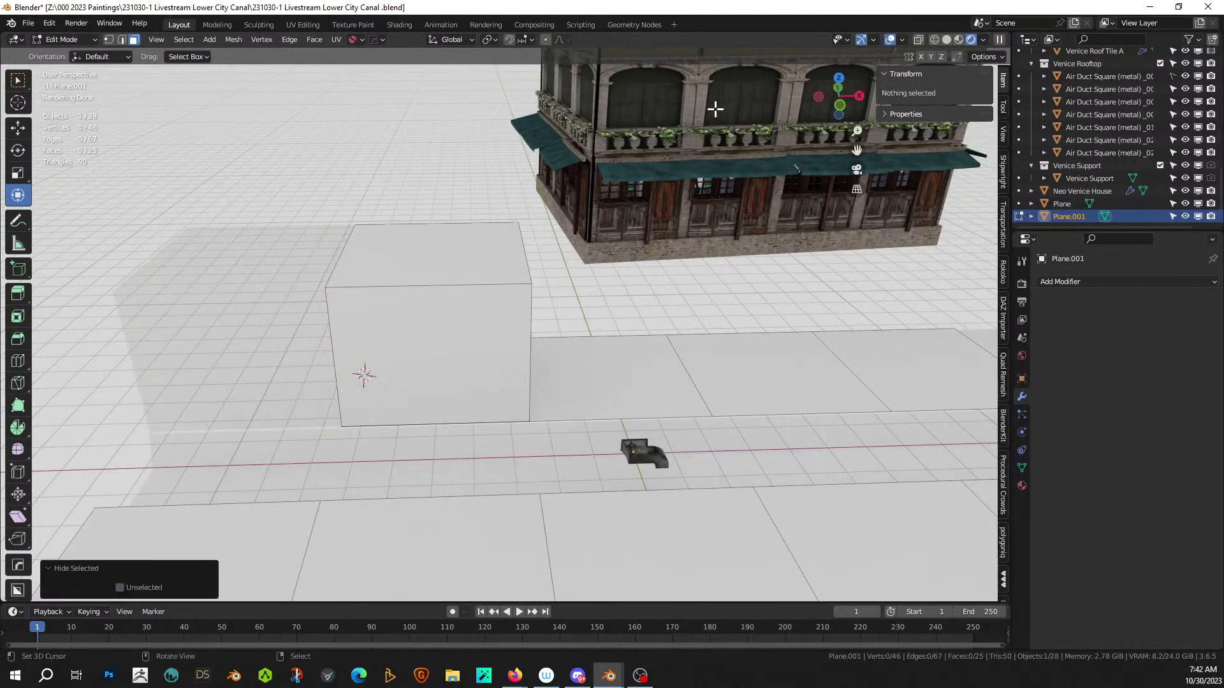
pyautogui.moveTo(716, 104); pyautogui.dragTo(830, 138, button='middle')
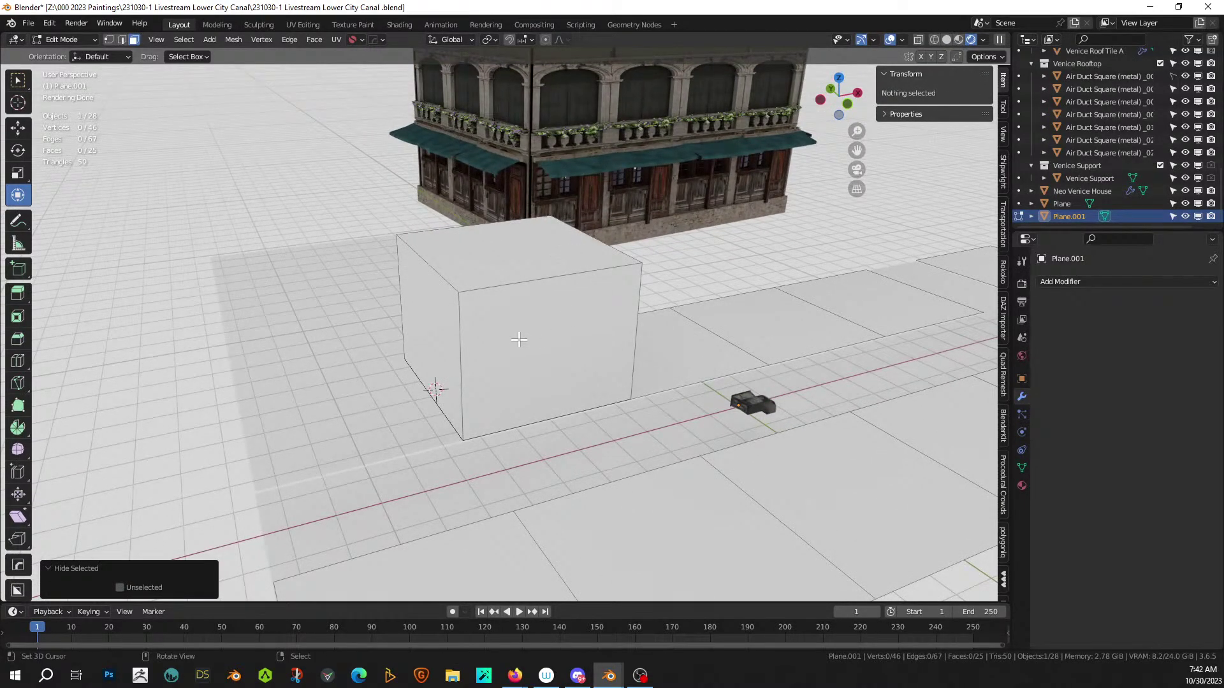
pyautogui.hotkey('alt', 'h')
pyautogui.moveTo(604, 471); pyautogui.dragTo(590, 431, button='middle')
pyautogui.scroll(-2, 685, 488)
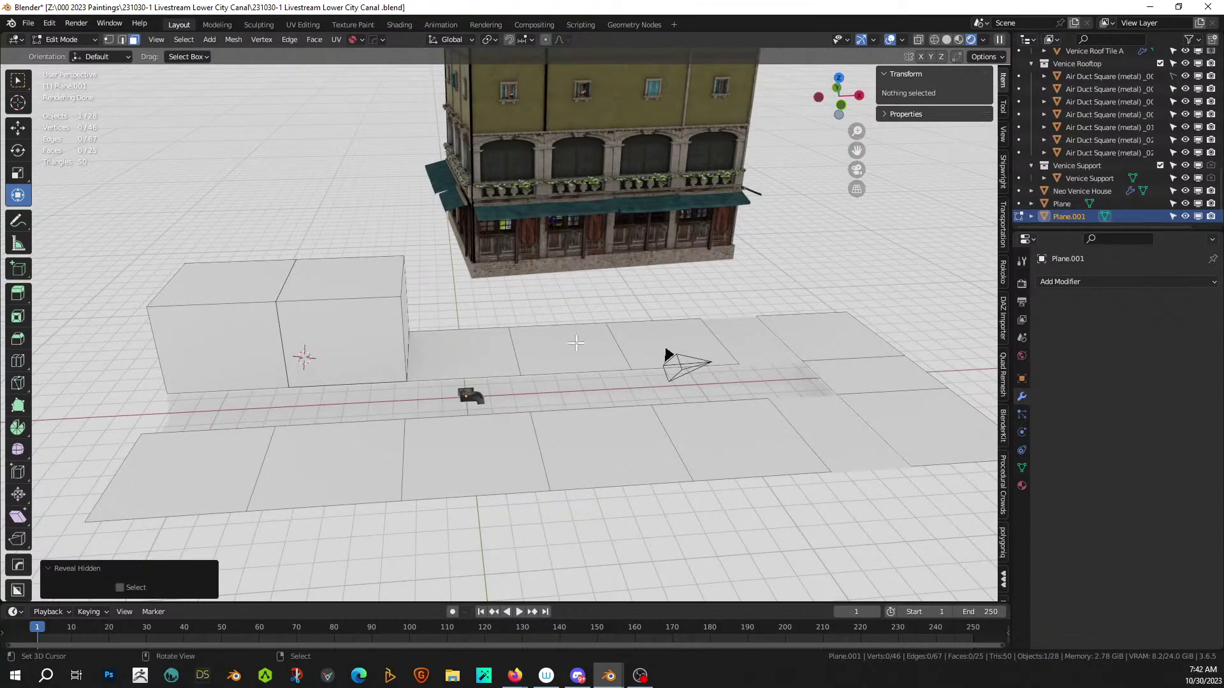
# - Select the remaining three footprint faces of the far row and extrude them as individual faces by 4 m
pyautogui.click(576, 343)
pyautogui.keyDown('shift'); pyautogui.click(476, 367); pyautogui.keyUp('shift')
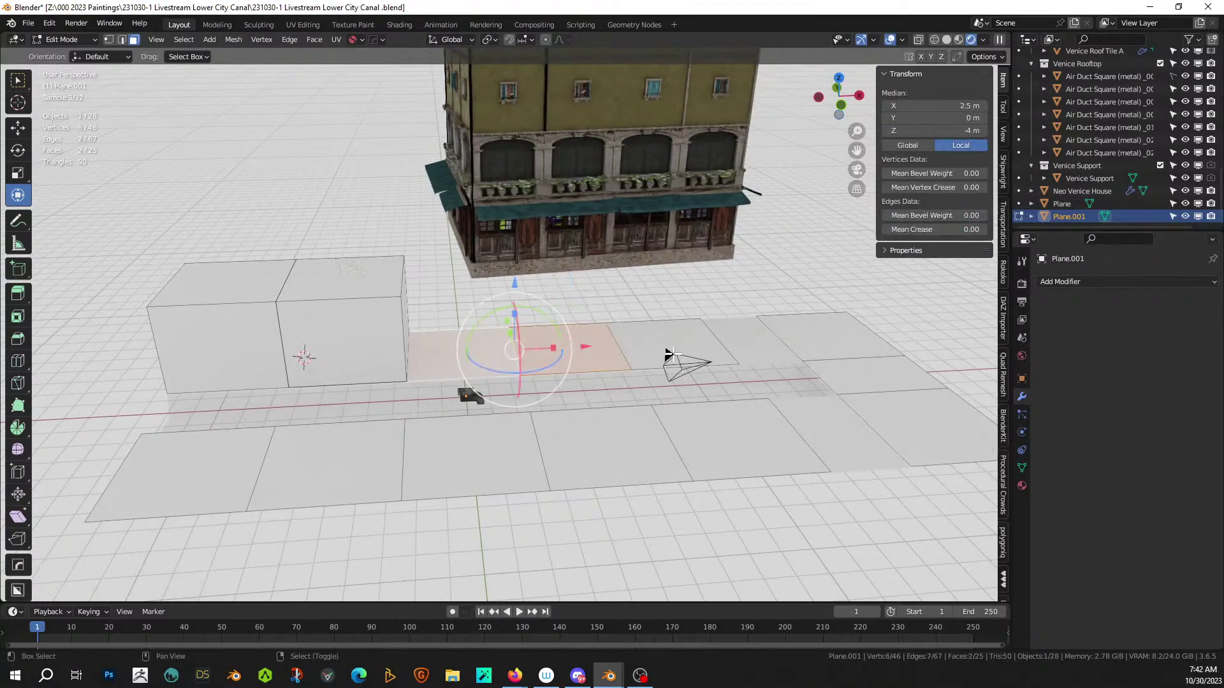
pyautogui.keyDown('shift'); pyautogui.click(669, 340); pyautogui.keyUp('shift')
pyautogui.hotkey('alt', 'e')
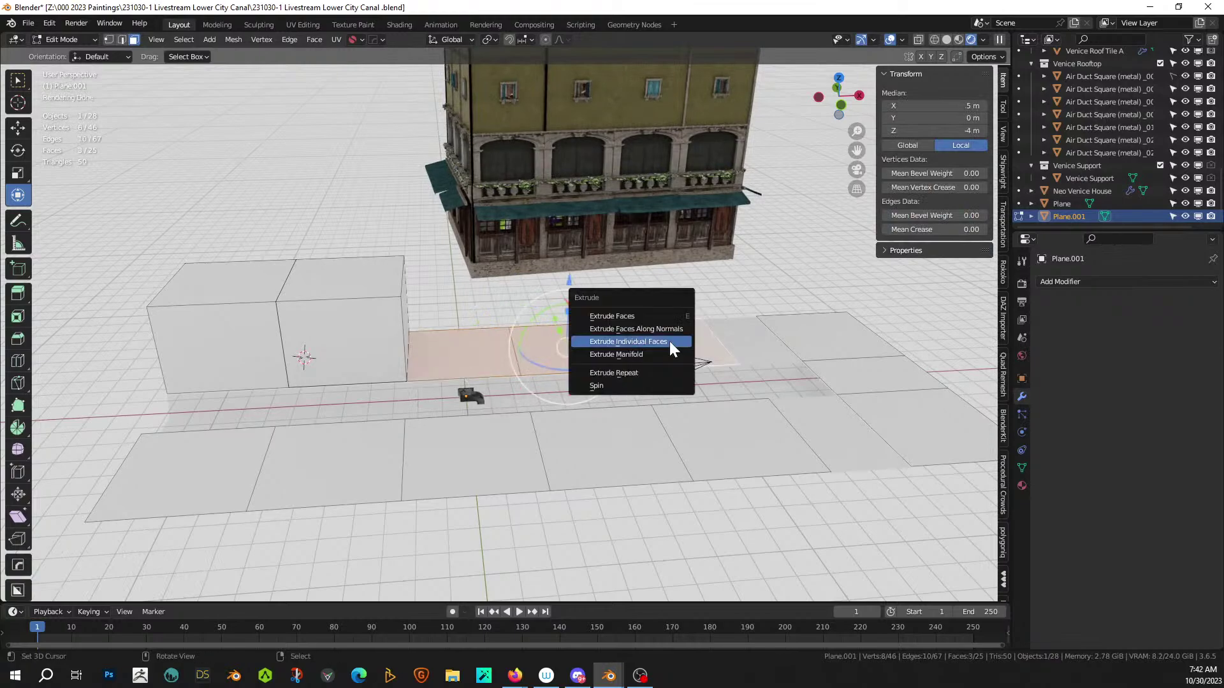
pyautogui.click(669, 342)
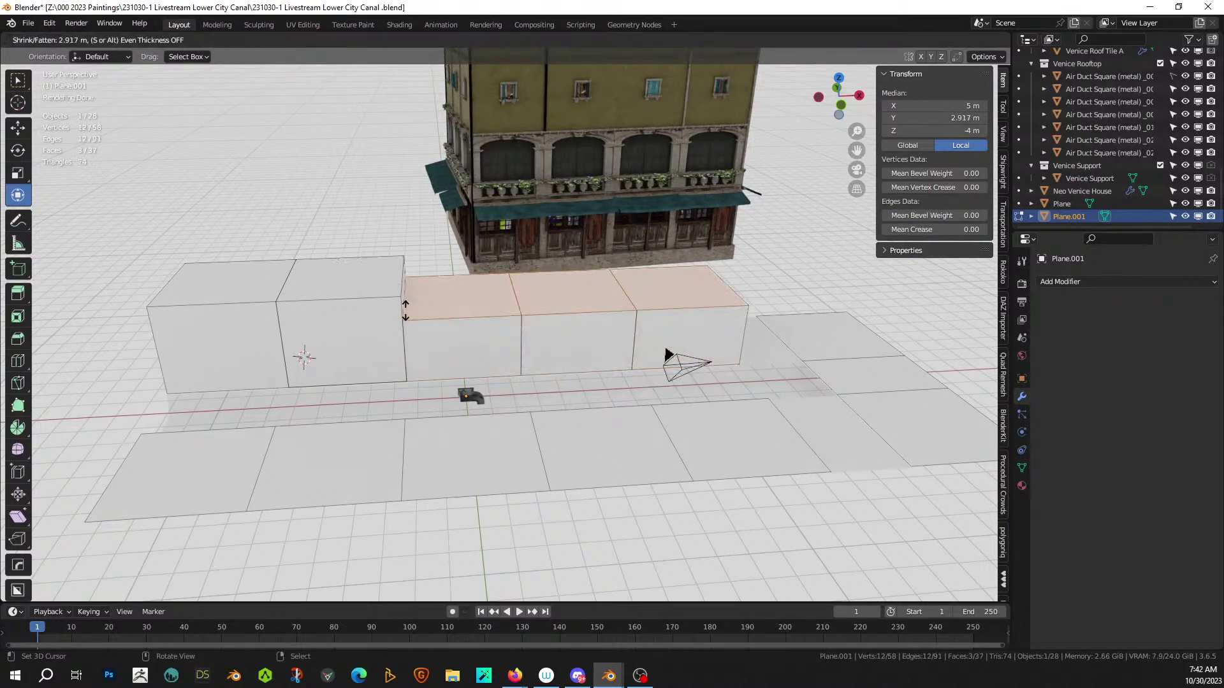
pyautogui.write('4')
pyautogui.press('Return')
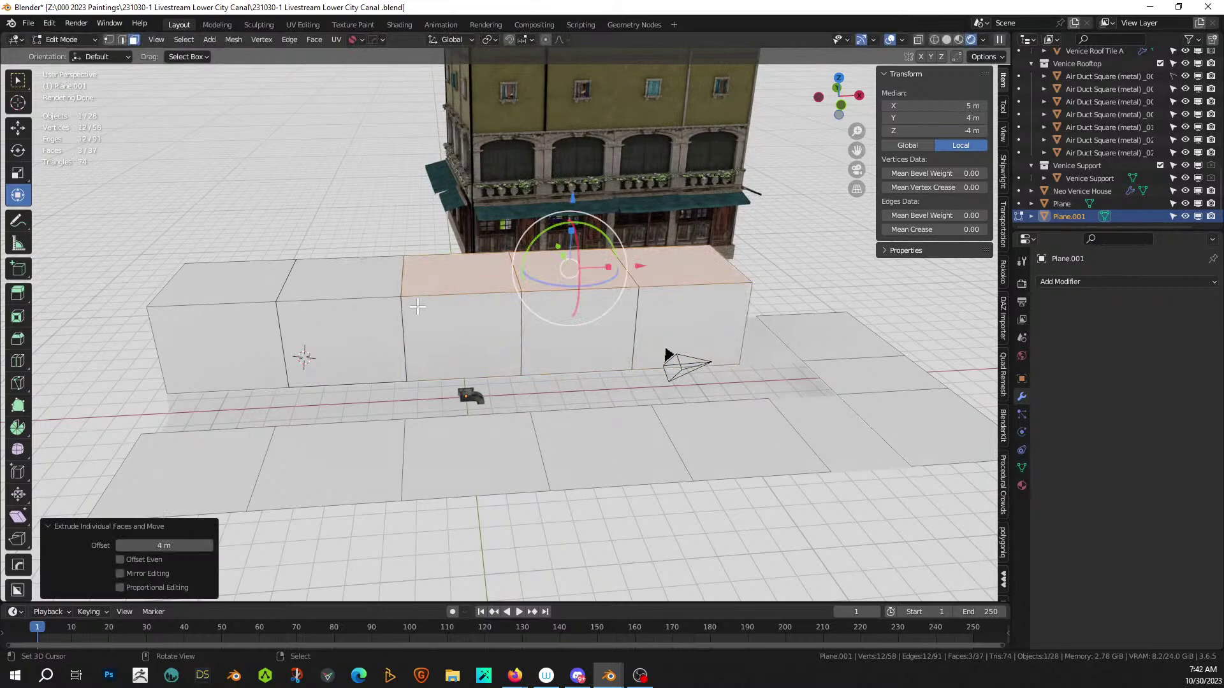
# - Temporarily hide the fourth far-row block to inspect the walls of its neighbouring blocks, and reveal it again
pyautogui.click(459, 275)
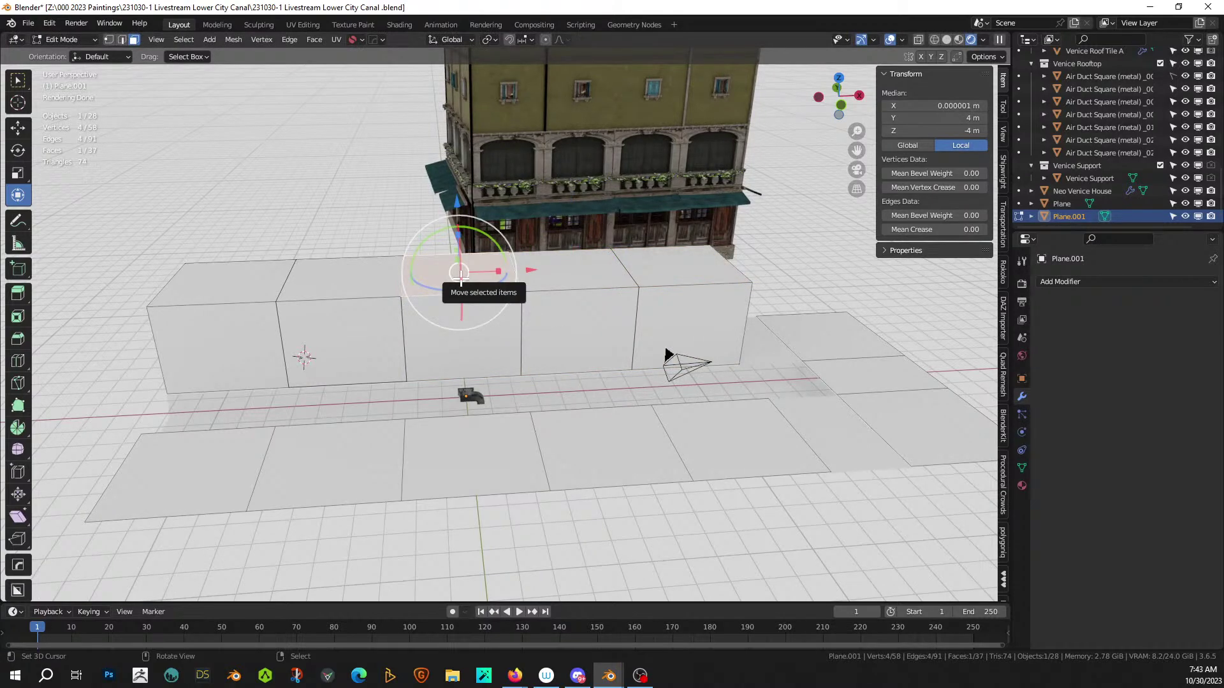
pyautogui.click(554, 281)
pyautogui.press('ctrl+KP_Add')
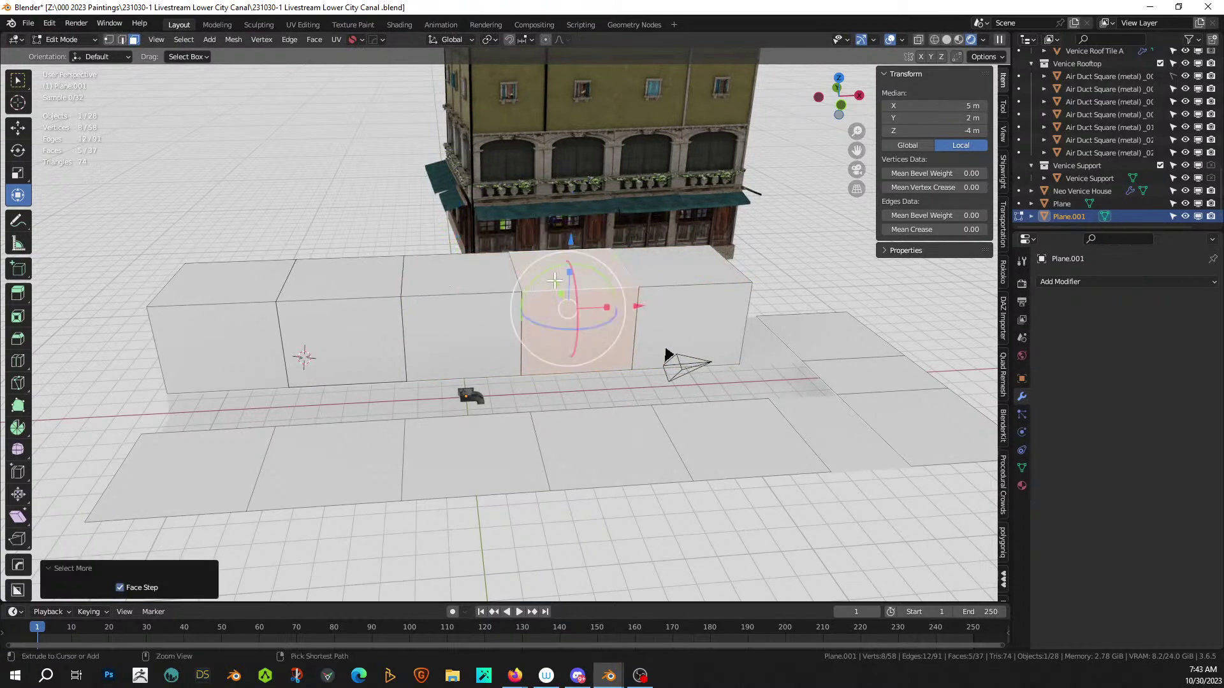
pyautogui.press('h')
pyautogui.moveTo(555, 281); pyautogui.dragTo(560, 316, button='middle')
pyautogui.hotkey('alt', 'h')
# - Select the five footprint faces of the near row along the canal and extrude them as individual faces by 4 m
pyautogui.click(615, 500)
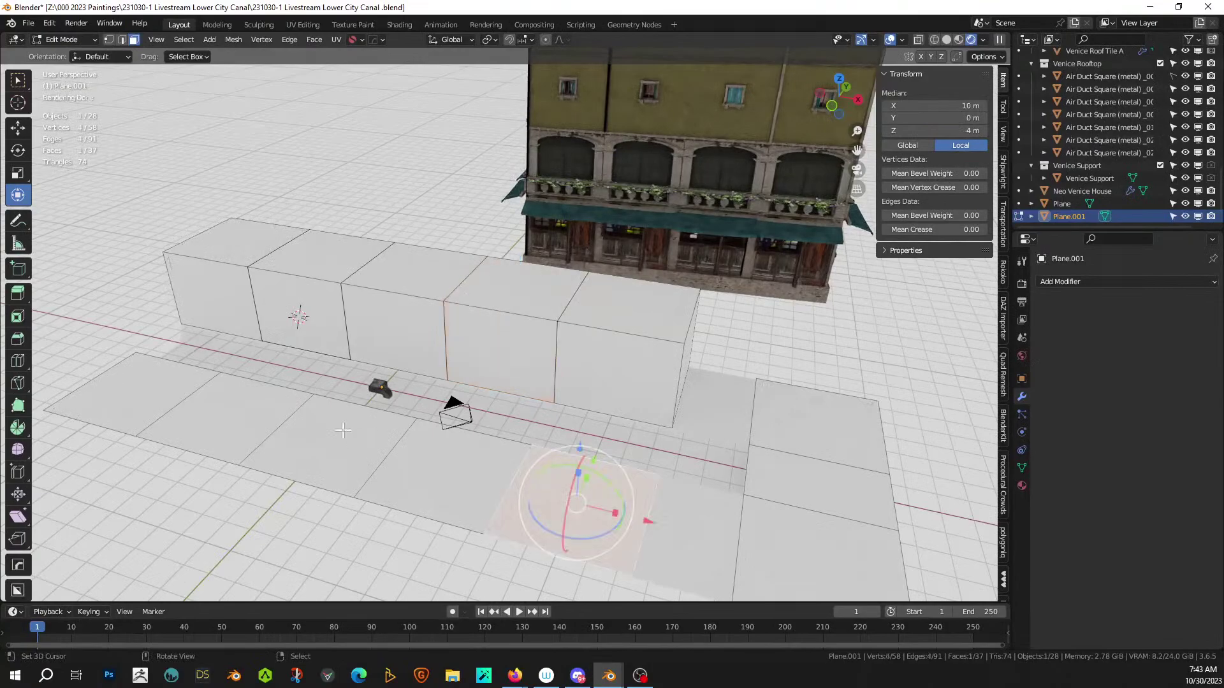
pyautogui.keyDown('alt'); pyautogui.click(176, 355); pyautogui.keyUp('alt')
pyautogui.keyDown('shift'); pyautogui.click(790, 451); pyautogui.keyUp('shift')
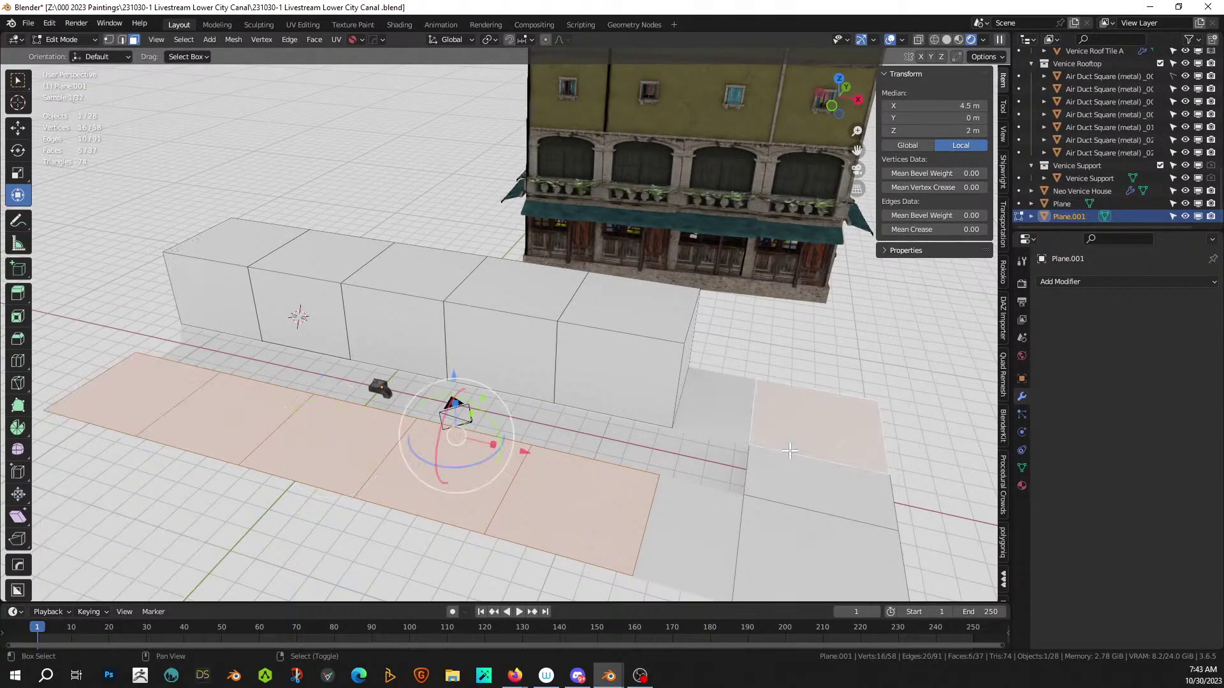
pyautogui.moveTo(790, 451); pyautogui.dragTo(660, 444, button='middle')
pyautogui.keyDown('shift'); pyautogui.click(731, 415); pyautogui.keyUp('shift')
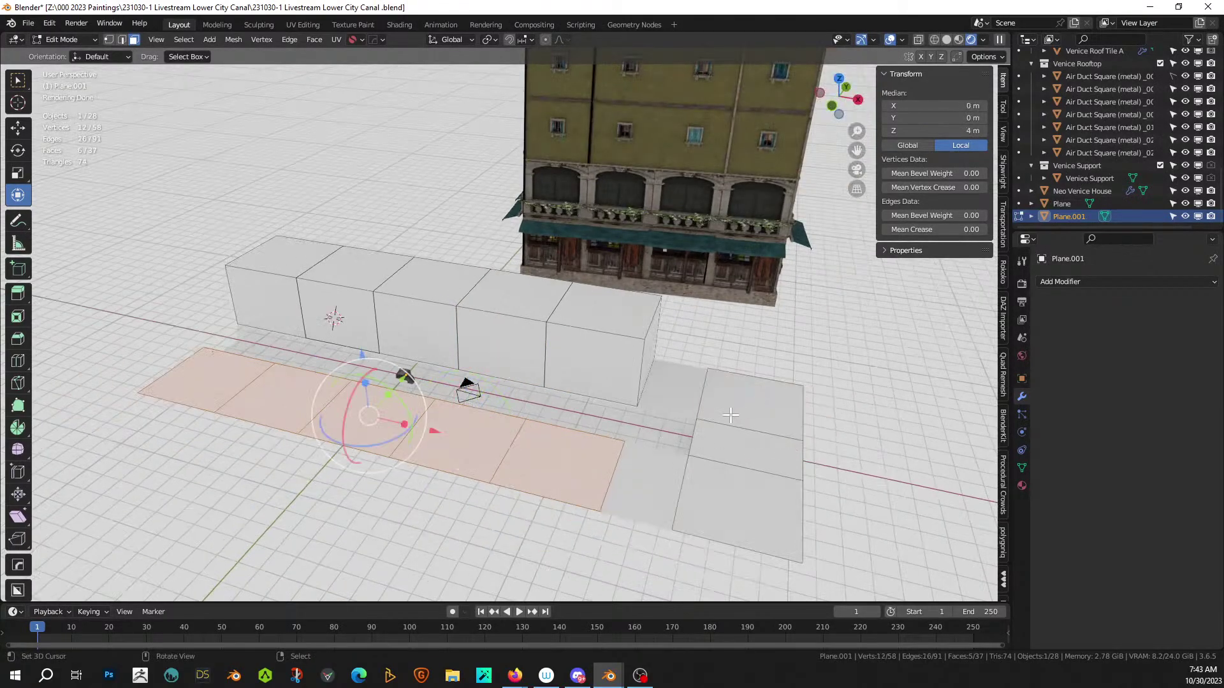
pyautogui.hotkey('alt', 'e')
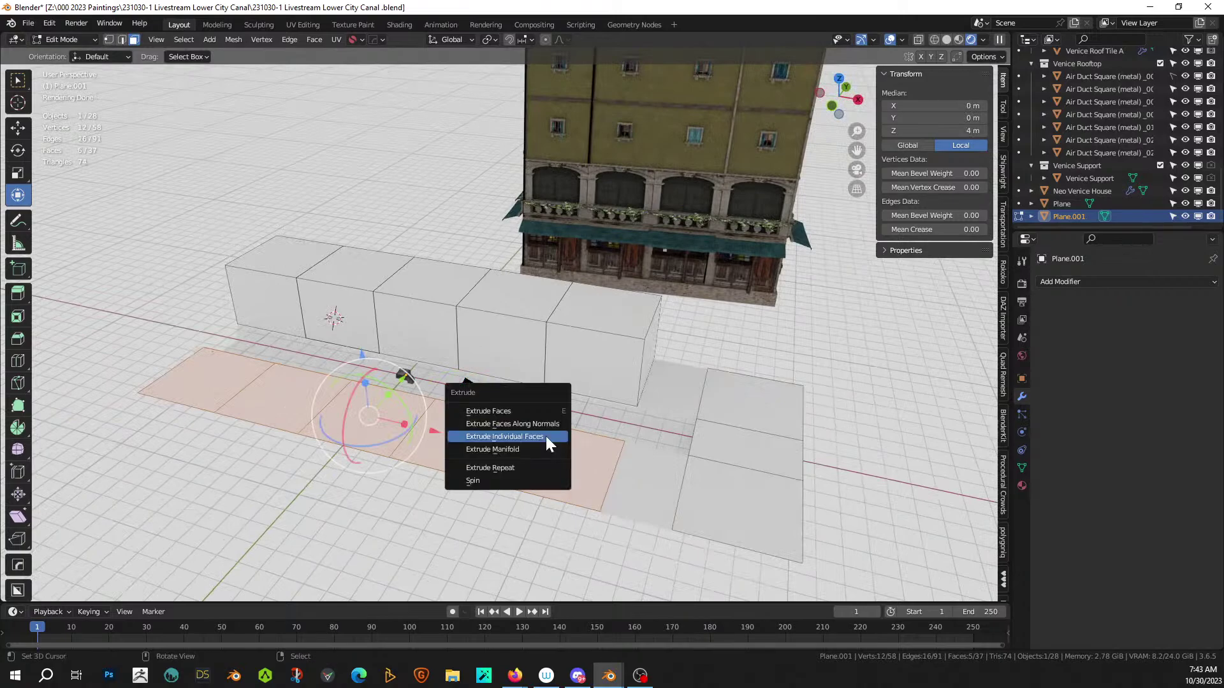
pyautogui.click(545, 436)
pyautogui.press('4')
pyautogui.press('Return')
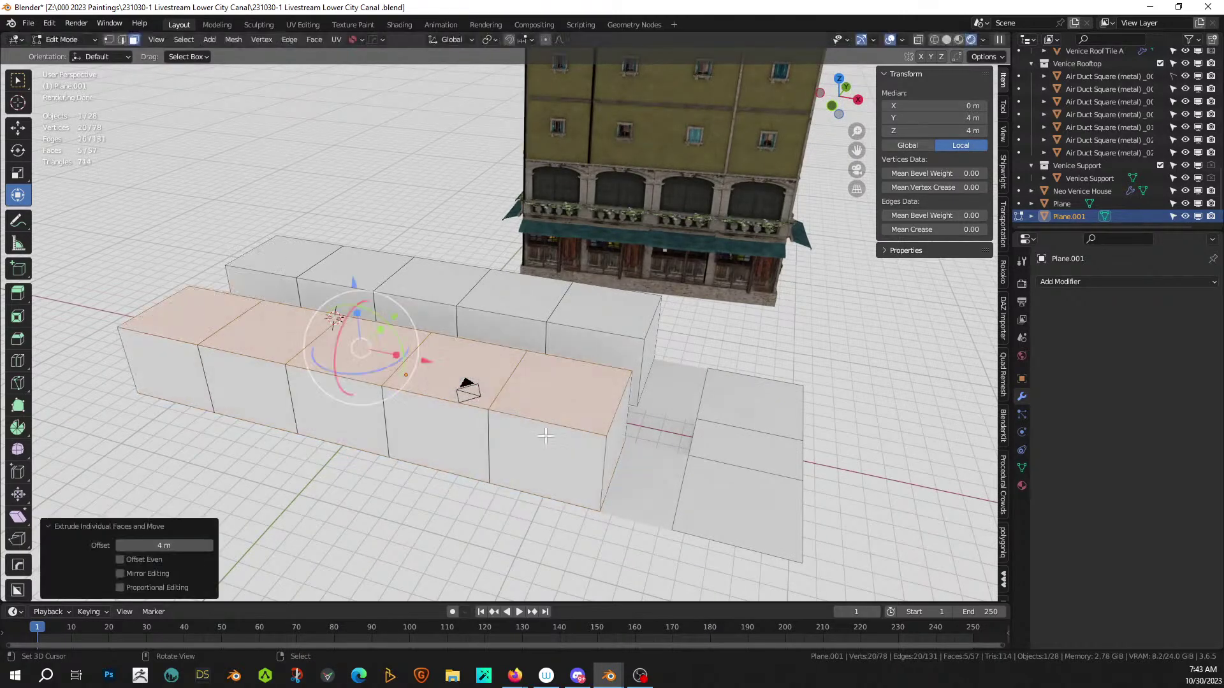
# - Select the footprint faces across the canal's closed end and extrude them together by 4 m
pyautogui.click(749, 408)
pyautogui.keyDown('shift'); pyautogui.click(731, 450); pyautogui.keyUp('shift')
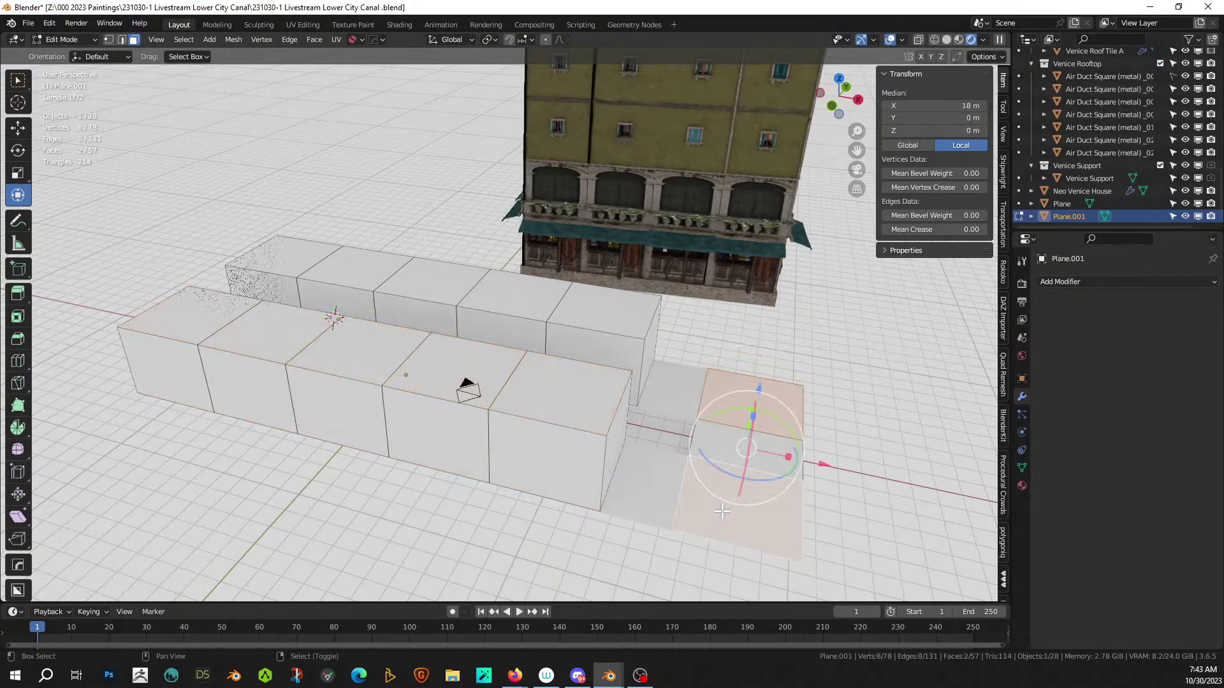
pyautogui.press('e')
pyautogui.press('4')
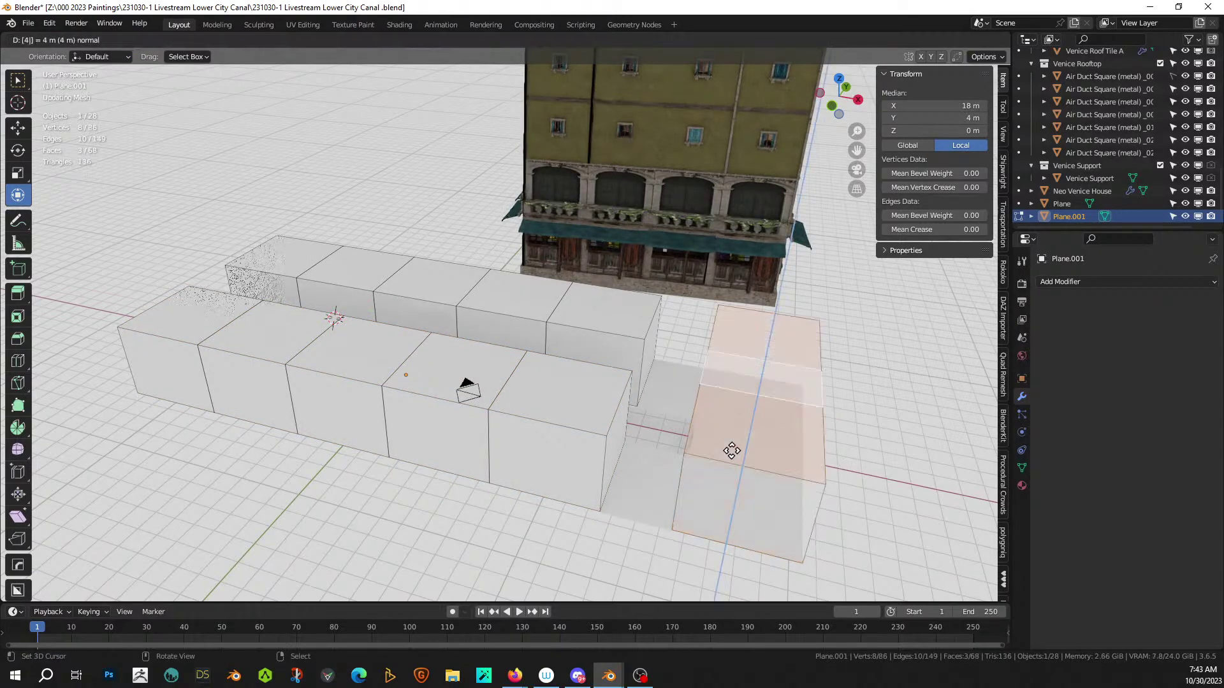
pyautogui.press('Return')
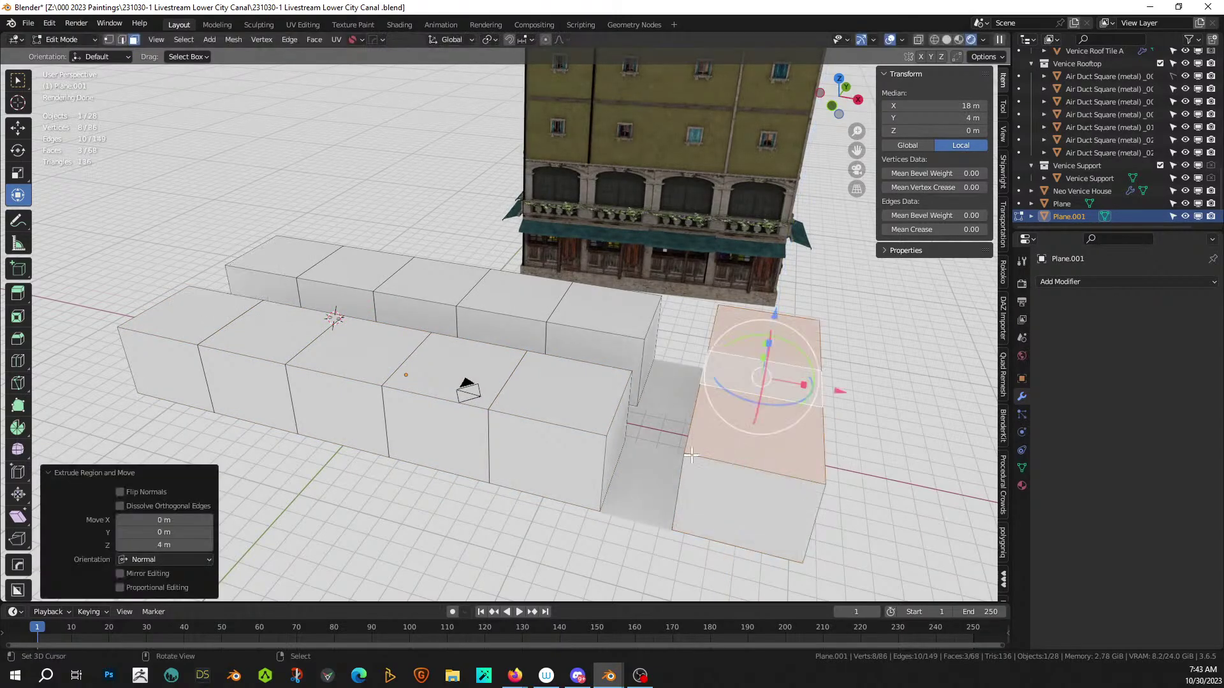
# - Leave mesh editing and join the canal blocks into the Neo Venice House object so they inherit its building modifiers
pyautogui.moveTo(691, 455); pyautogui.dragTo(815, 477, button='middle')
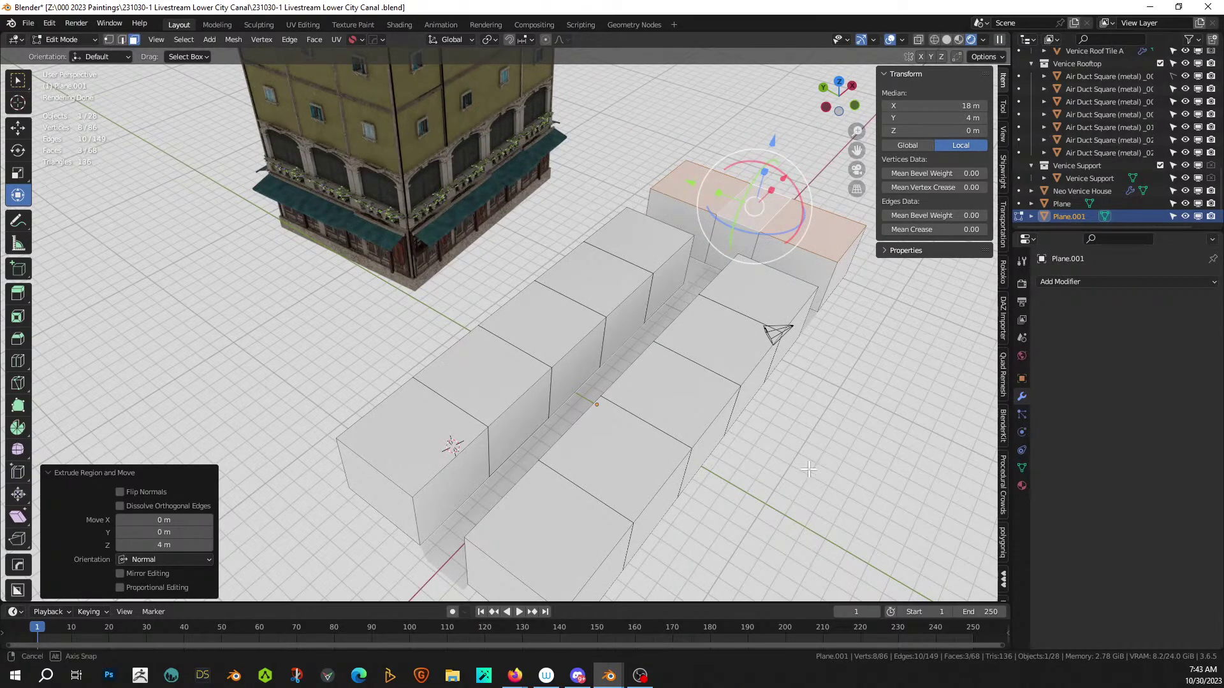
pyautogui.moveTo(821, 474); pyautogui.dragTo(774, 463, button='middle')
pyautogui.press('Tab')
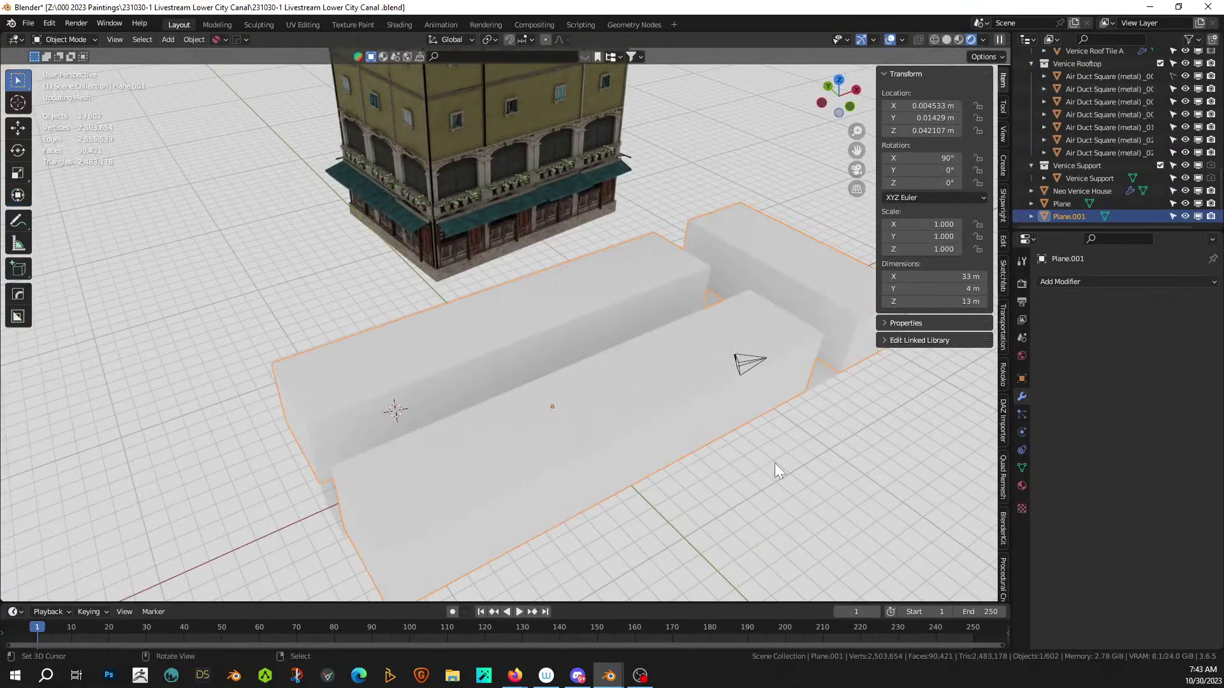
pyautogui.moveTo(499, 311); pyautogui.dragTo(391, 164, button='middle')
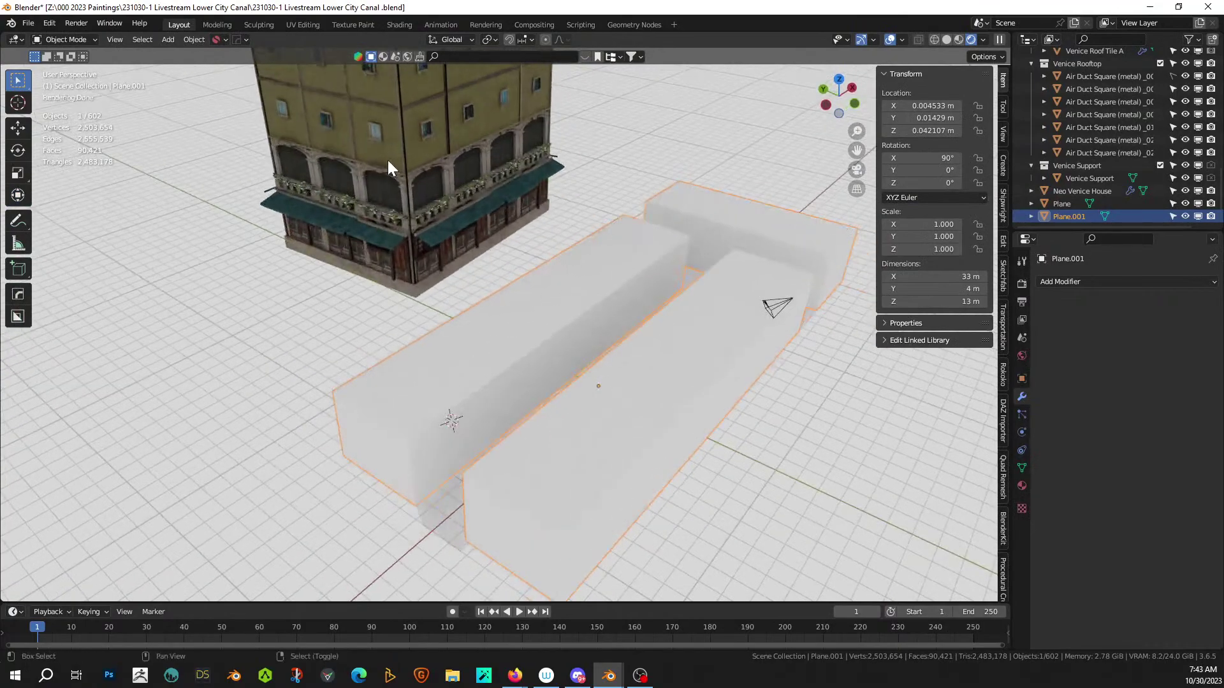
pyautogui.keyDown('shift'); pyautogui.click(388, 160); pyautogui.keyUp('shift')
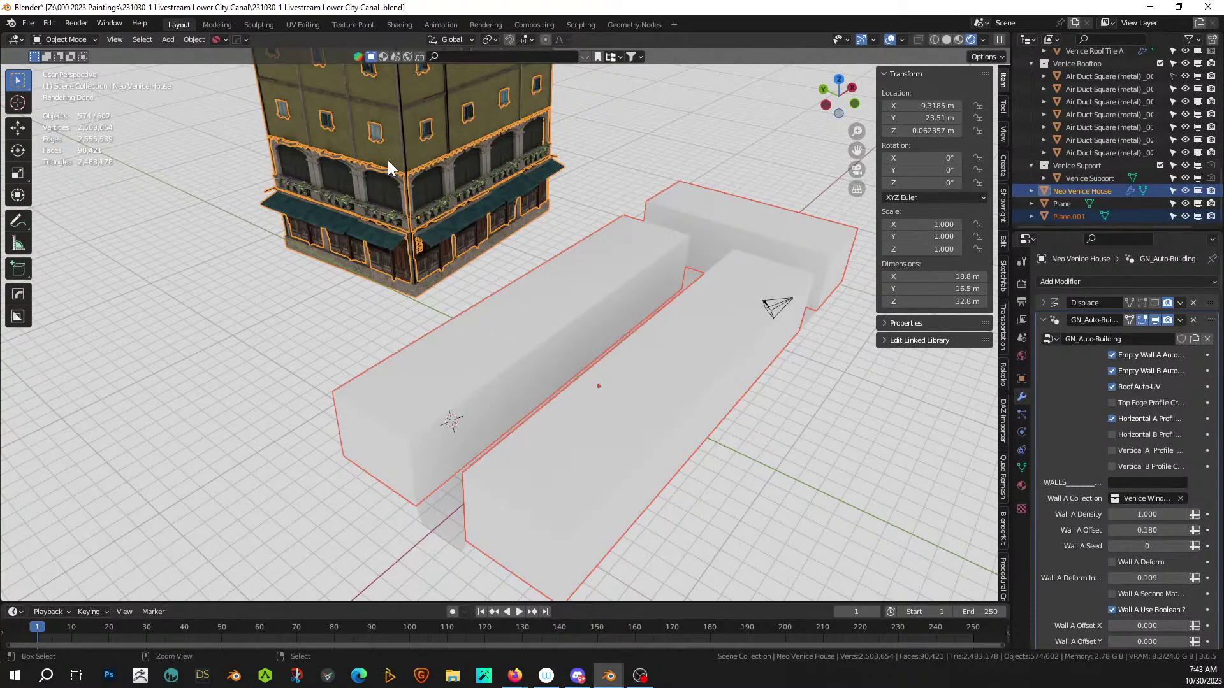
pyautogui.hotkey('ctrl', 'j')
pyautogui.moveTo(473, 296); pyautogui.dragTo(517, 289, button='middle')
pyautogui.scroll(3, 584, 319)
pyautogui.moveTo(584, 319); pyautogui.dragTo(575, 370, button='middle')
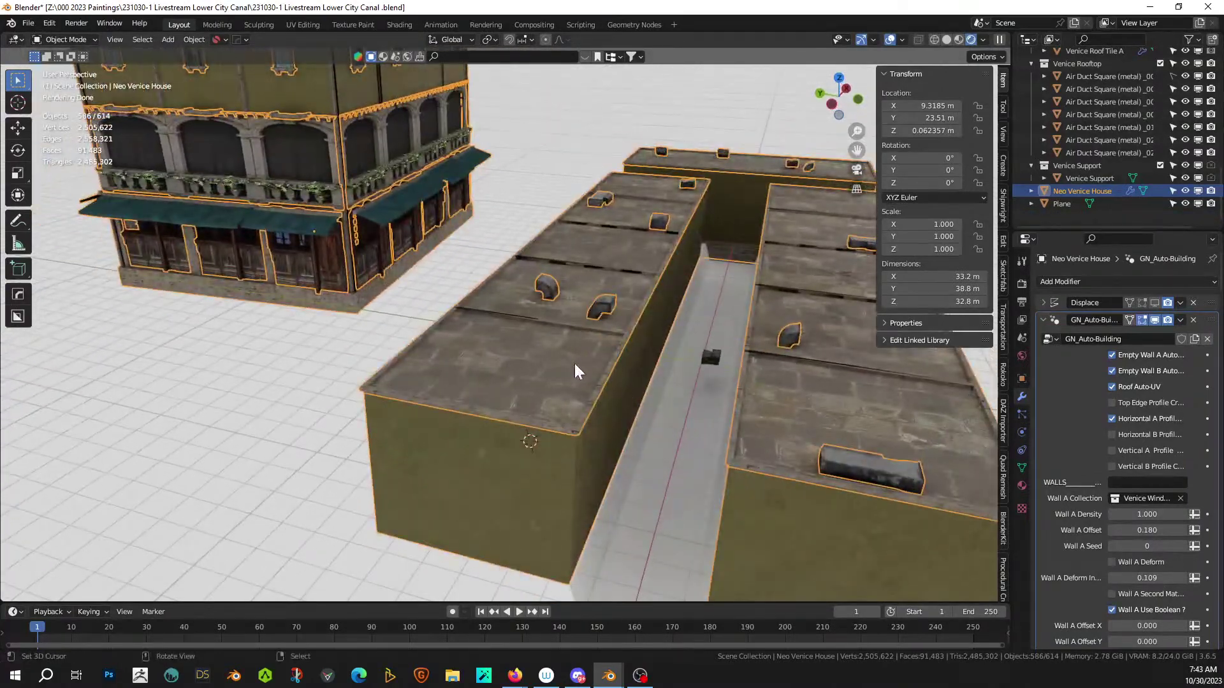
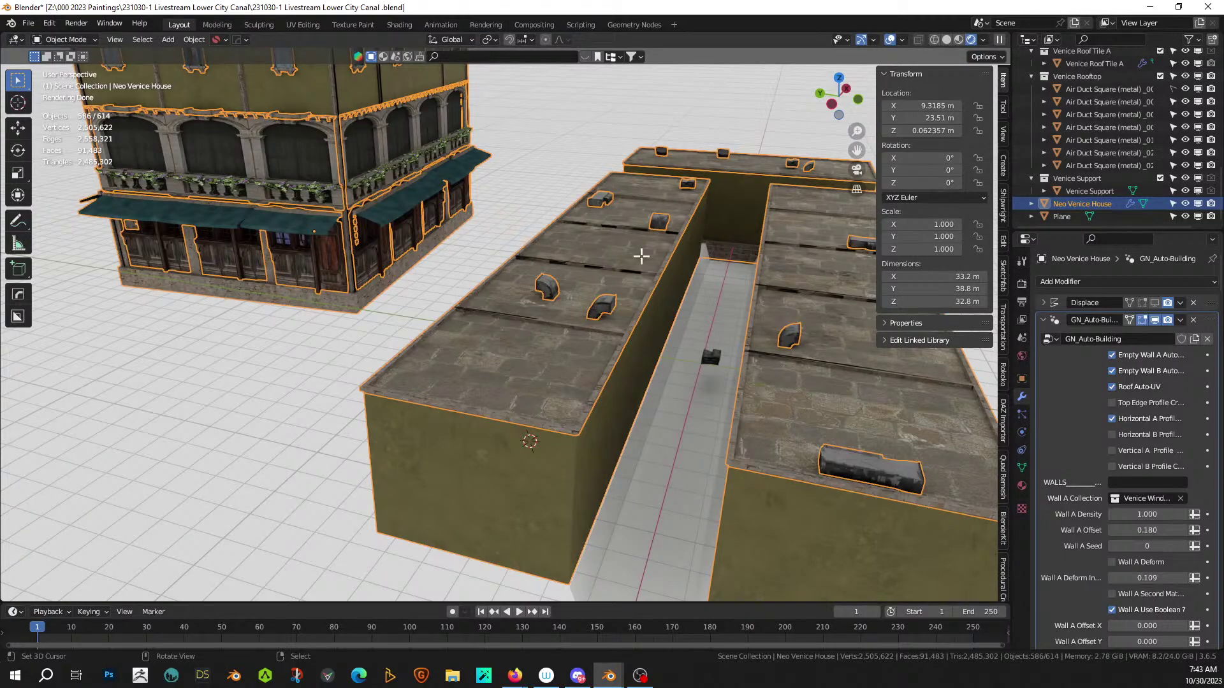
# - Enter mesh editing on the joined house, switch to solid shading and turn off the viewport display of the GN_Auto-Building modifier
pyautogui.press('Tab')
pyautogui.moveTo(642, 257); pyautogui.dragTo(620, 249, button='middle')
pyautogui.click(947, 40)
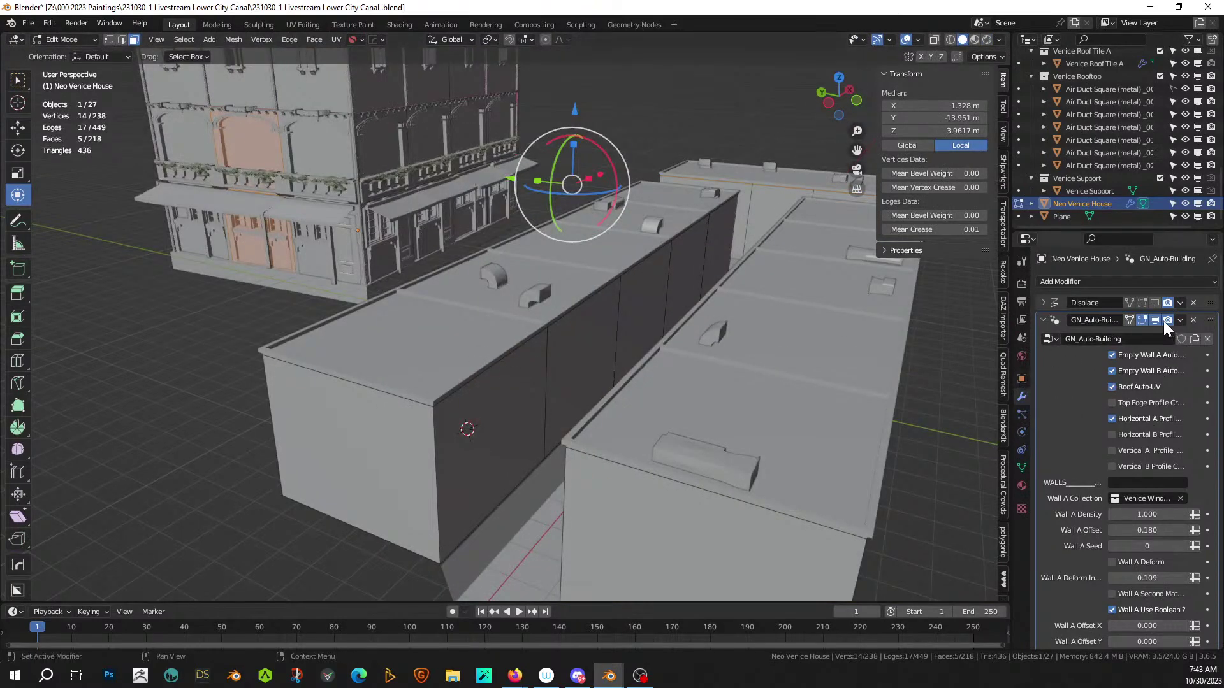
pyautogui.click(1129, 320)
# - Select the linked geometry of both canal rows and the end block, separate the mesh by loose parts, and return to object mode
pyautogui.click(486, 364)
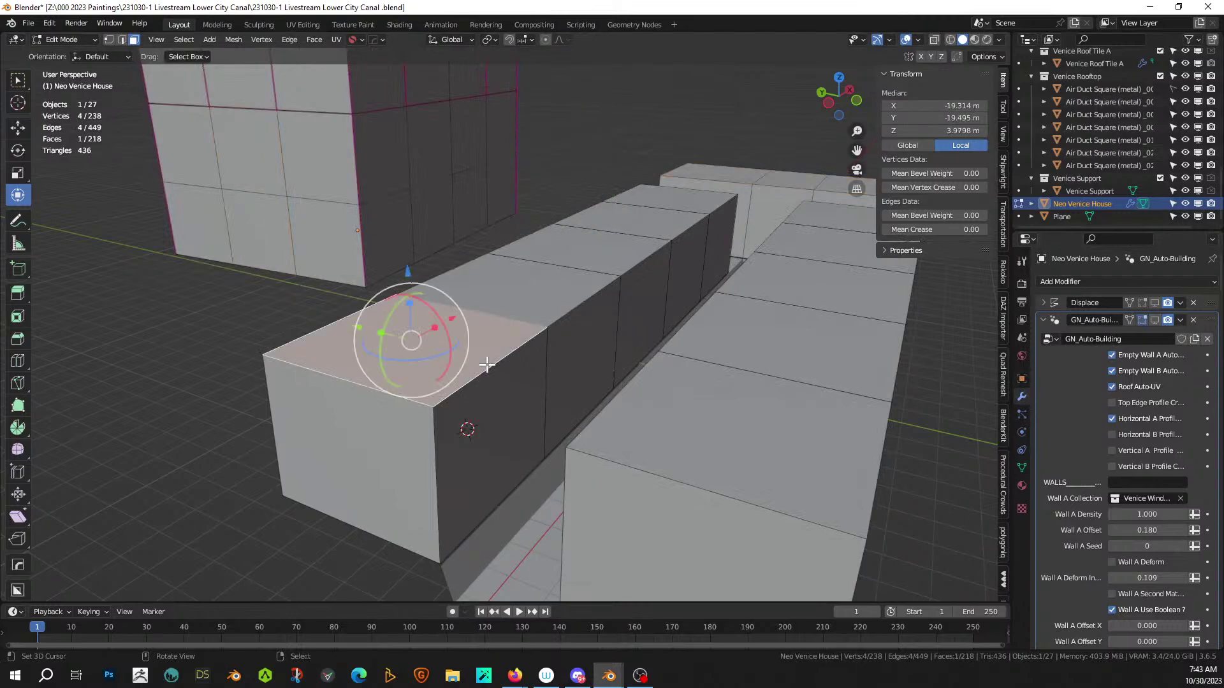
pyautogui.hotkey('ctrl', 'l')
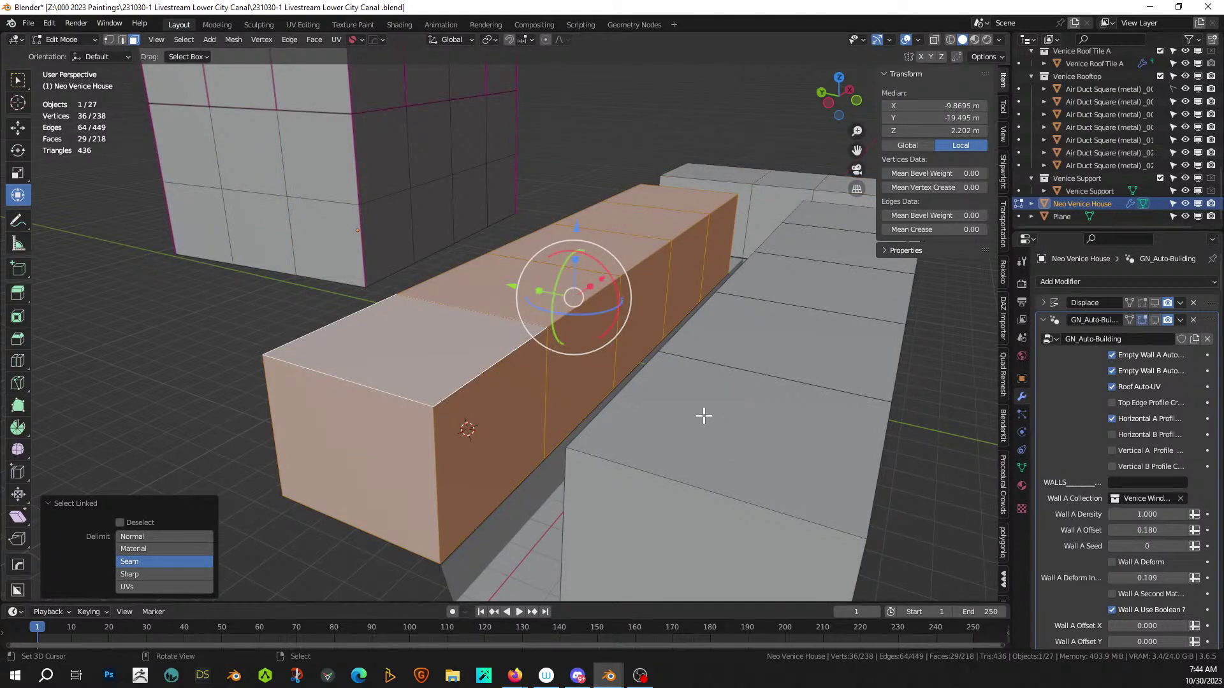
pyautogui.moveTo(746, 418); pyautogui.dragTo(598, 379, button='middle')
pyautogui.keyDown('shift'); pyautogui.click(597, 380); pyautogui.keyUp('shift')
pyautogui.keyDown('shift'); pyautogui.click(809, 218); pyautogui.keyUp('shift')
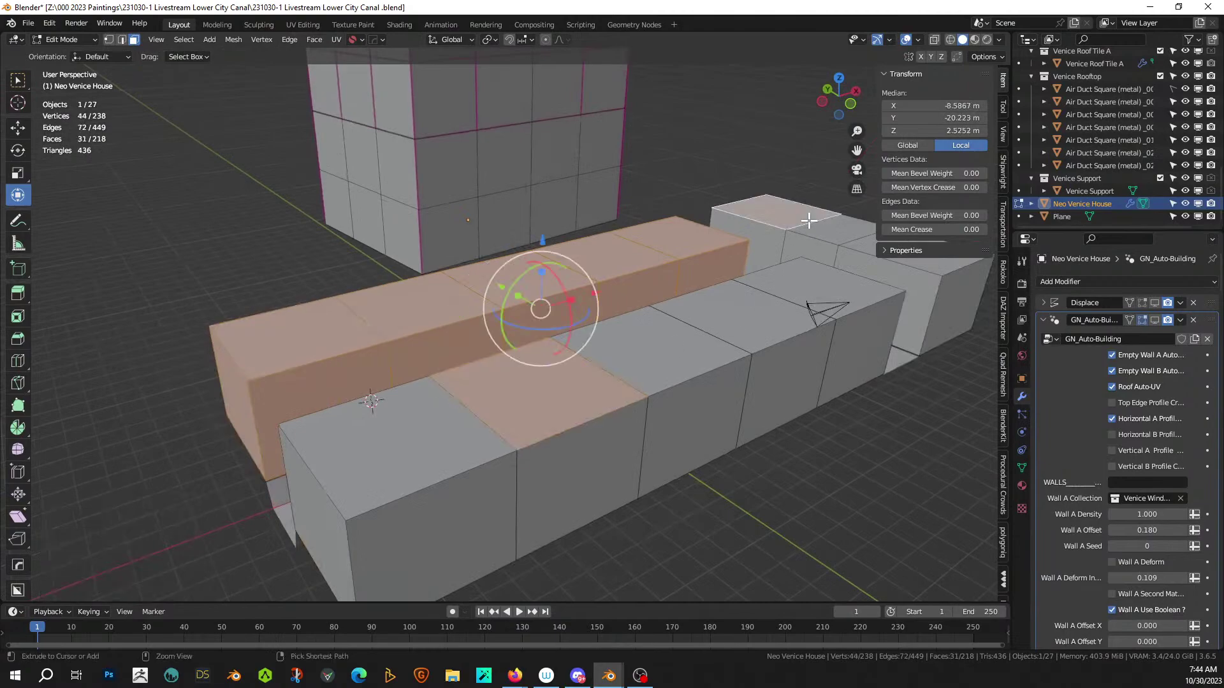
pyautogui.hotkey('ctrl', 'l')
pyautogui.press('p')
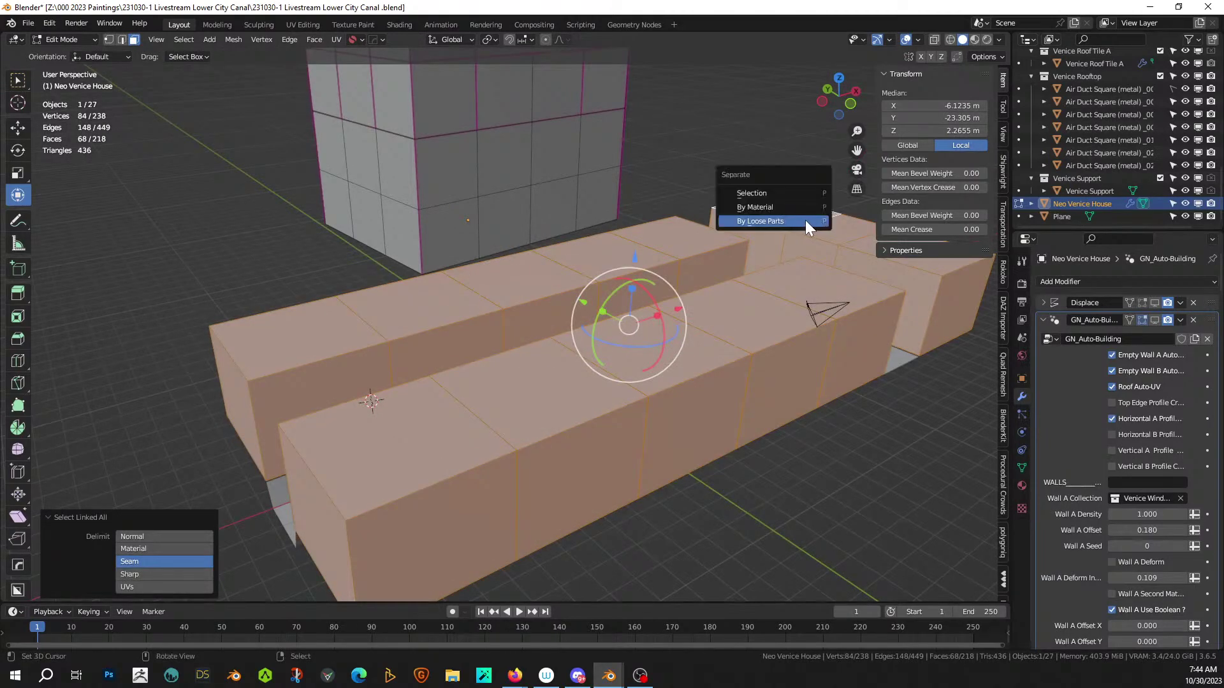
pyautogui.click(800, 221)
pyautogui.scroll(-3, 660, 261)
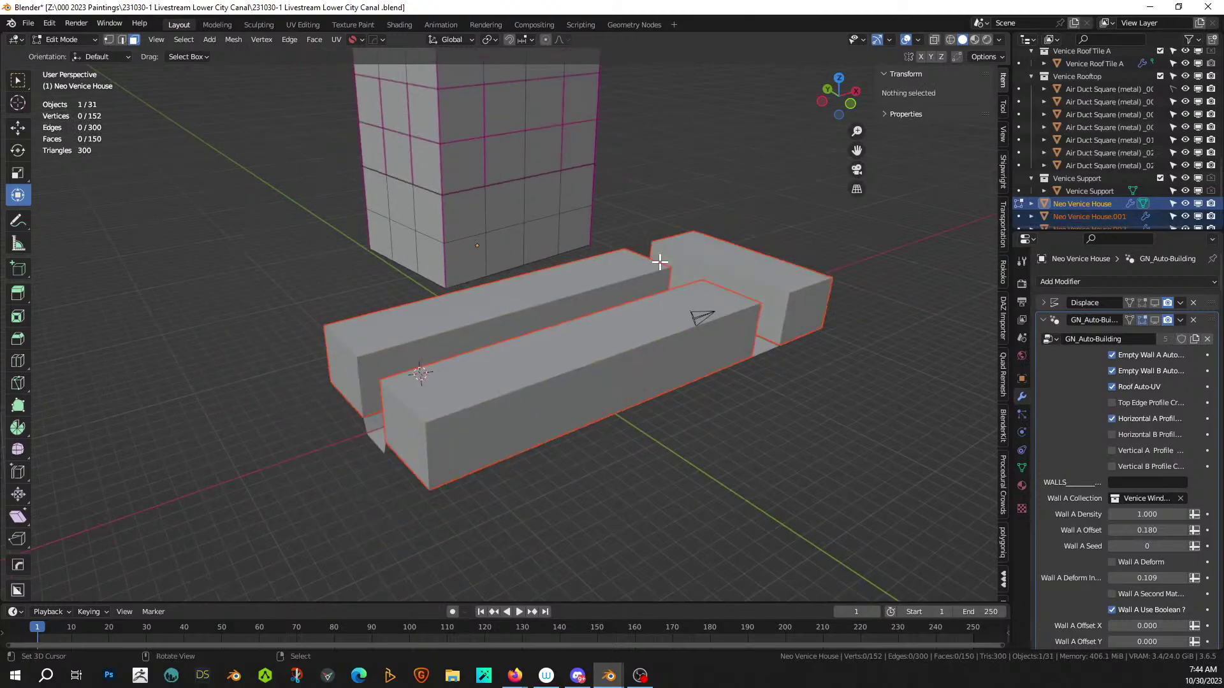
pyautogui.scroll(-2, 1109, 212)
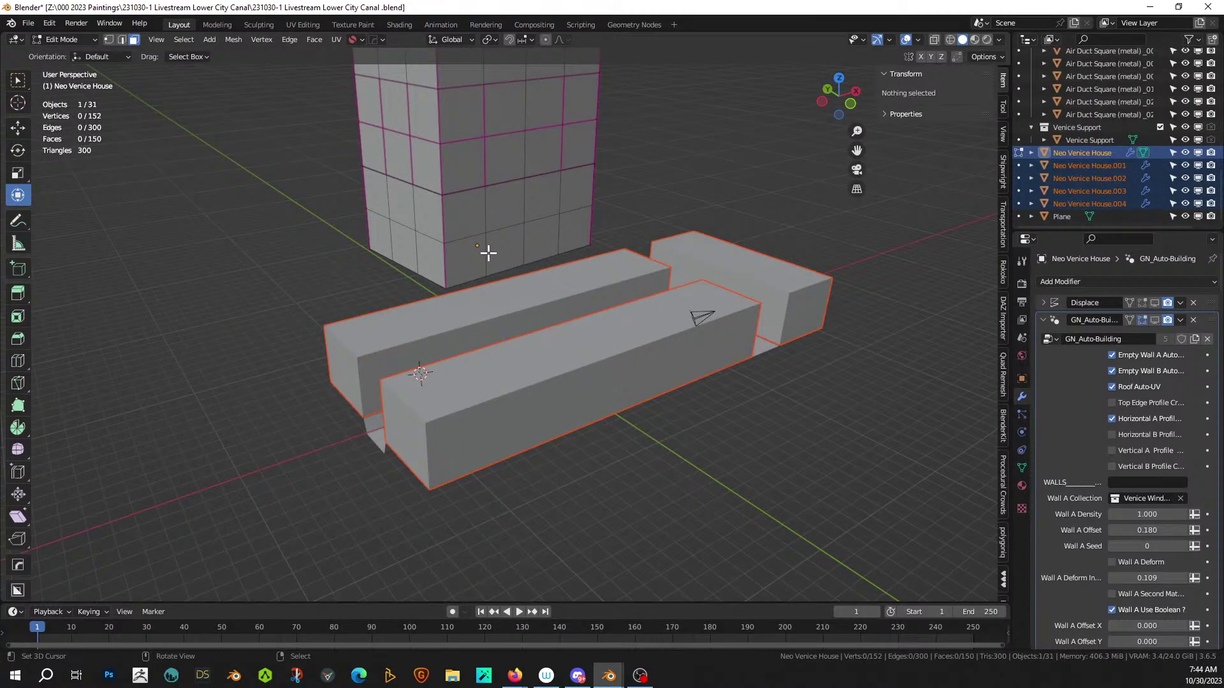
pyautogui.press('Tab')
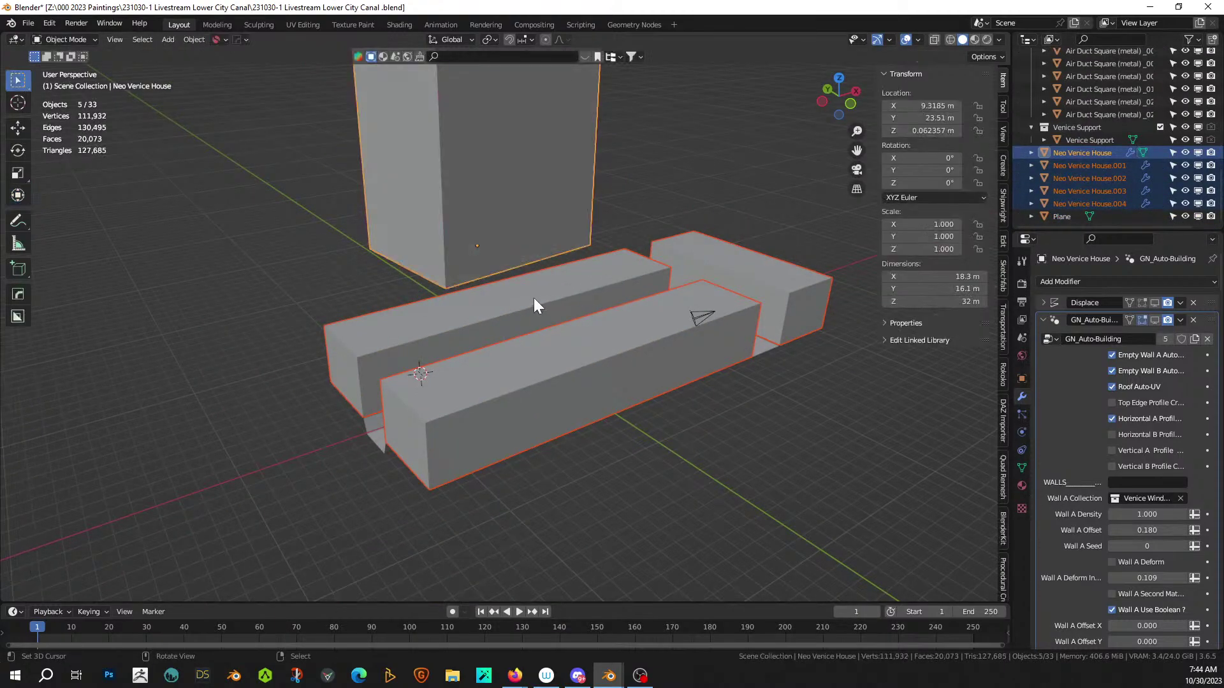
# - Isolate the stray flat piece Neo Venice House.004 to inspect it, restore the full scene, and delete that piece
pyautogui.click(534, 297)
pyautogui.click(605, 343)
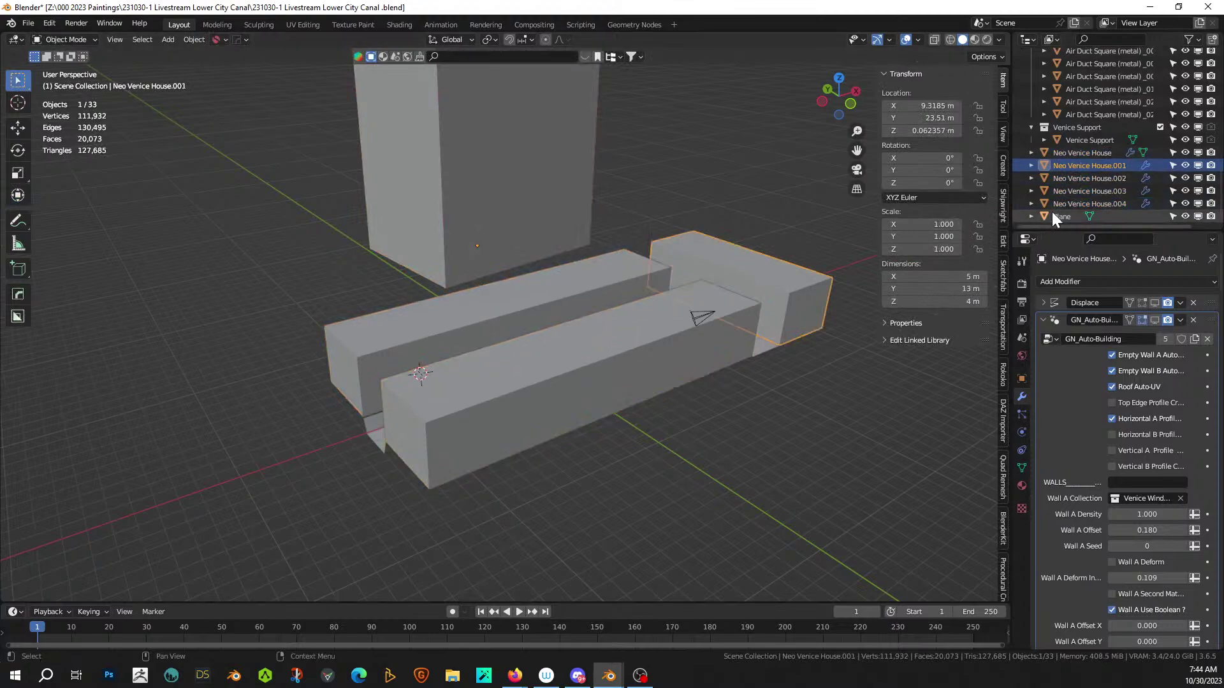
pyautogui.click(1060, 204)
pyautogui.moveTo(622, 375); pyautogui.dragTo(687, 406, button='middle')
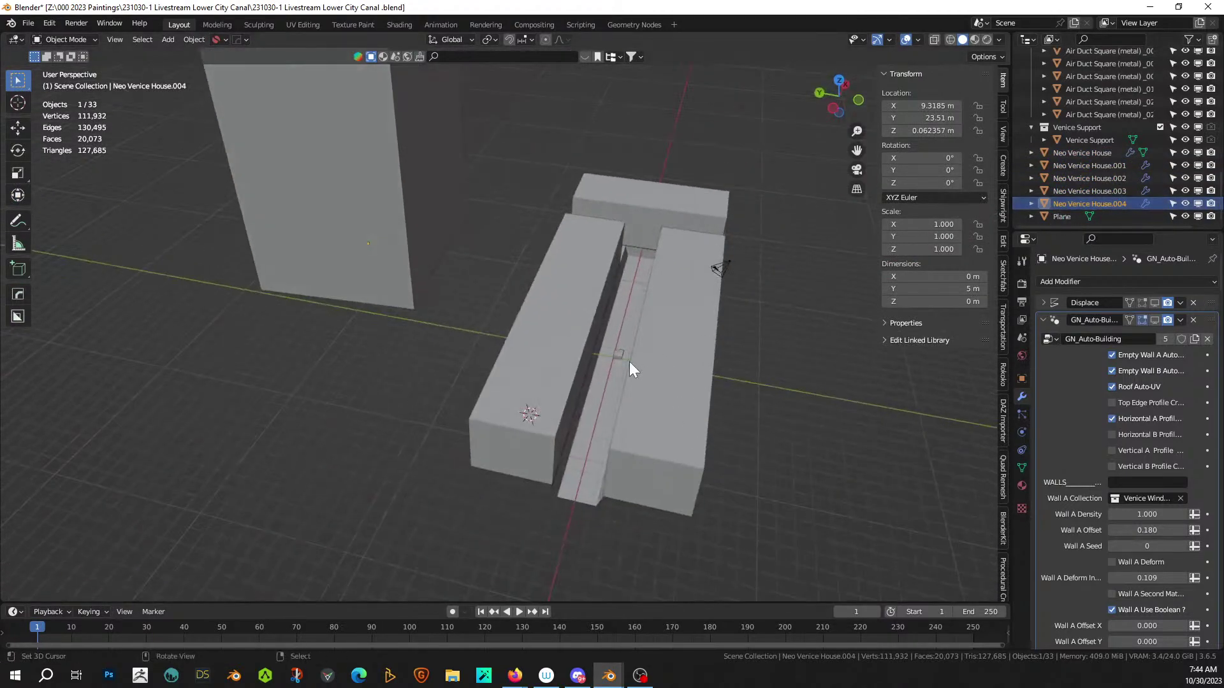
pyautogui.press('KP_Divide')
pyautogui.press('KP_Divide')
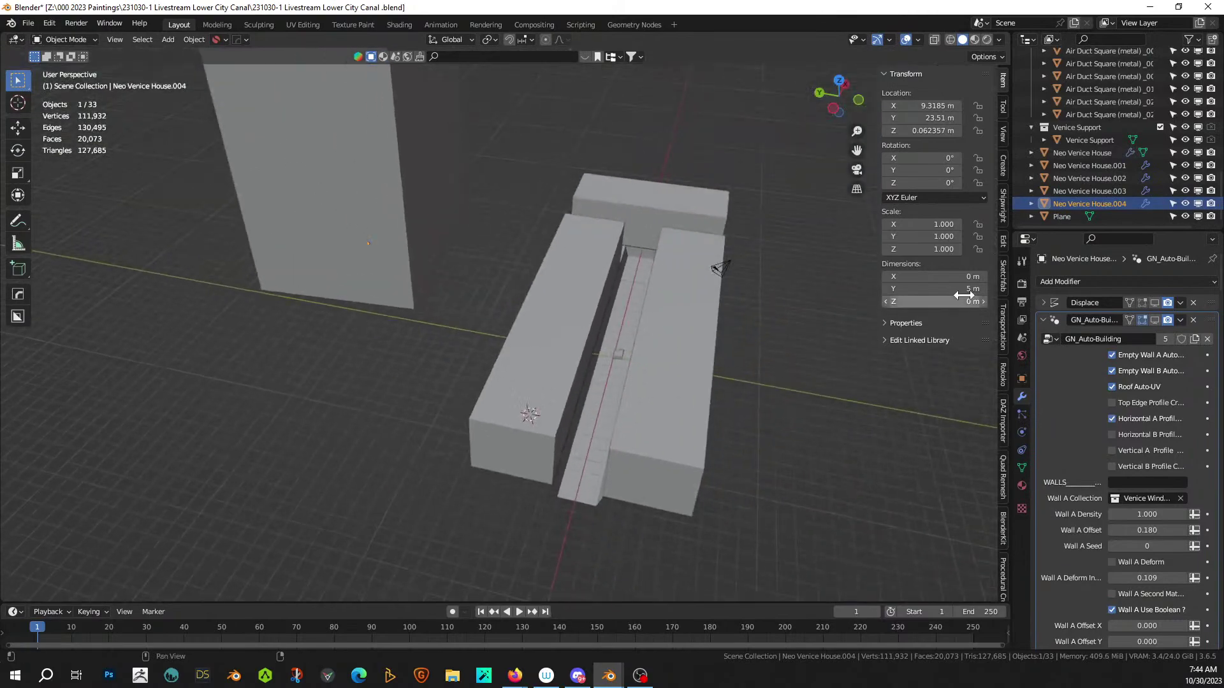
pyautogui.press('Delete')
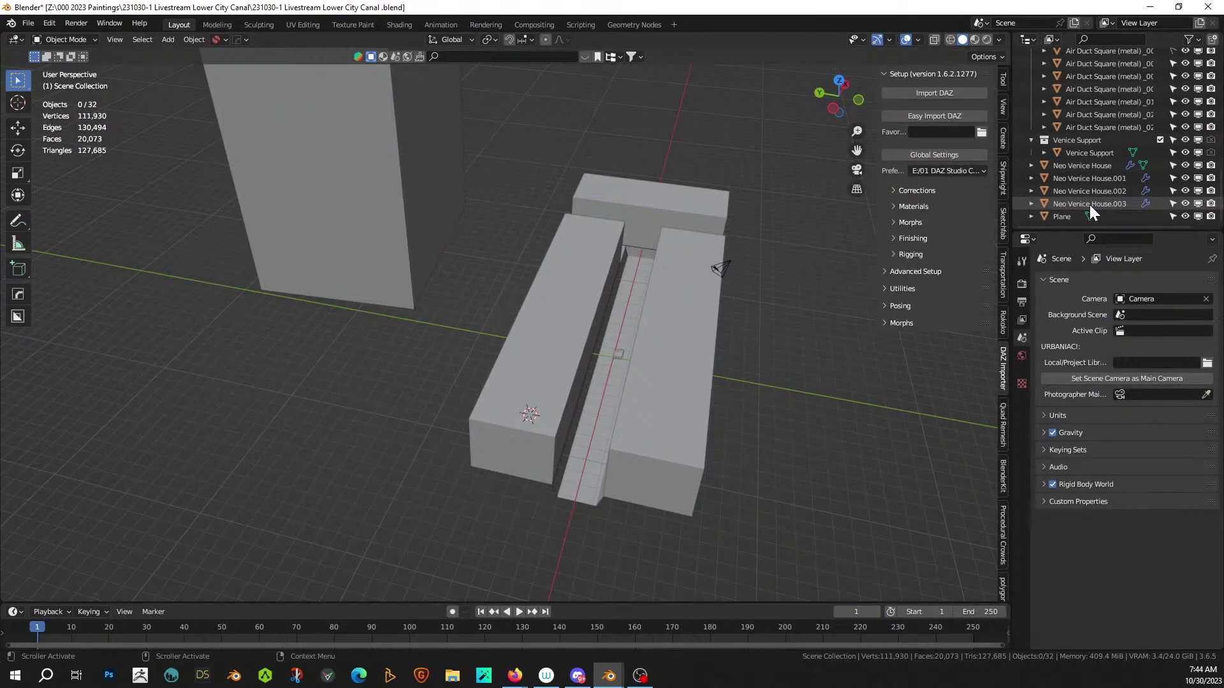
# - Select the remaining separated house objects one by one to check which building each covers, and inspect the canal blocks
pyautogui.click(1089, 204)
pyautogui.click(1089, 195)
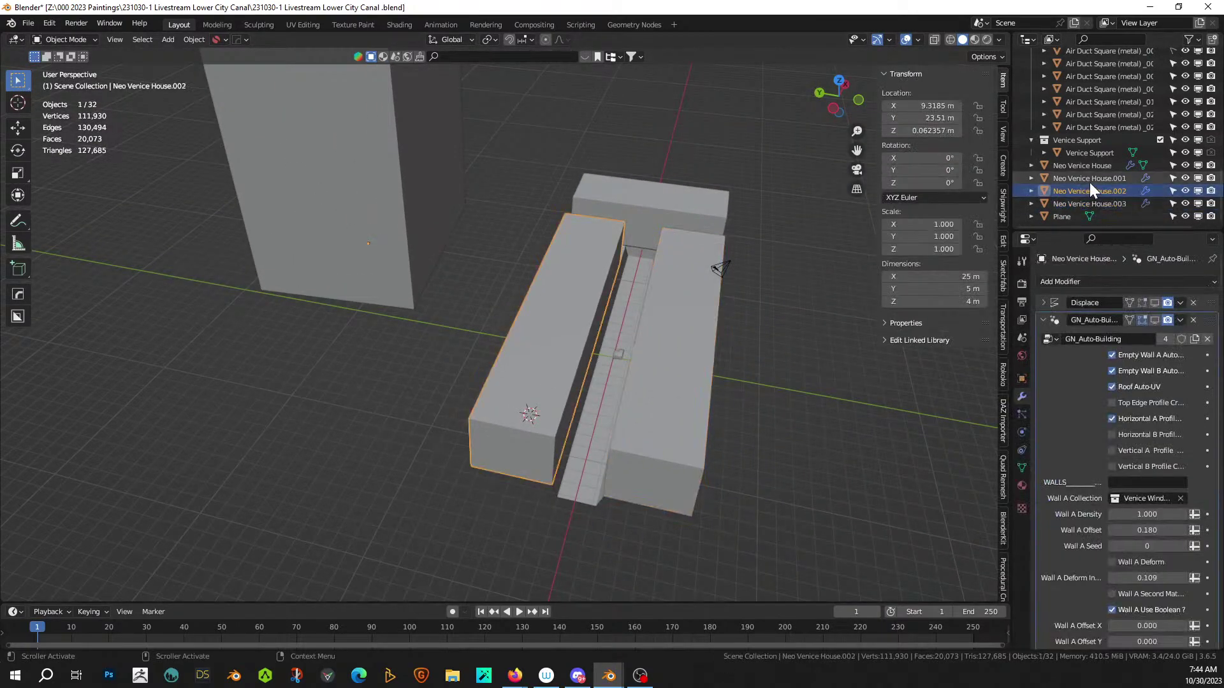
pyautogui.click(1087, 167)
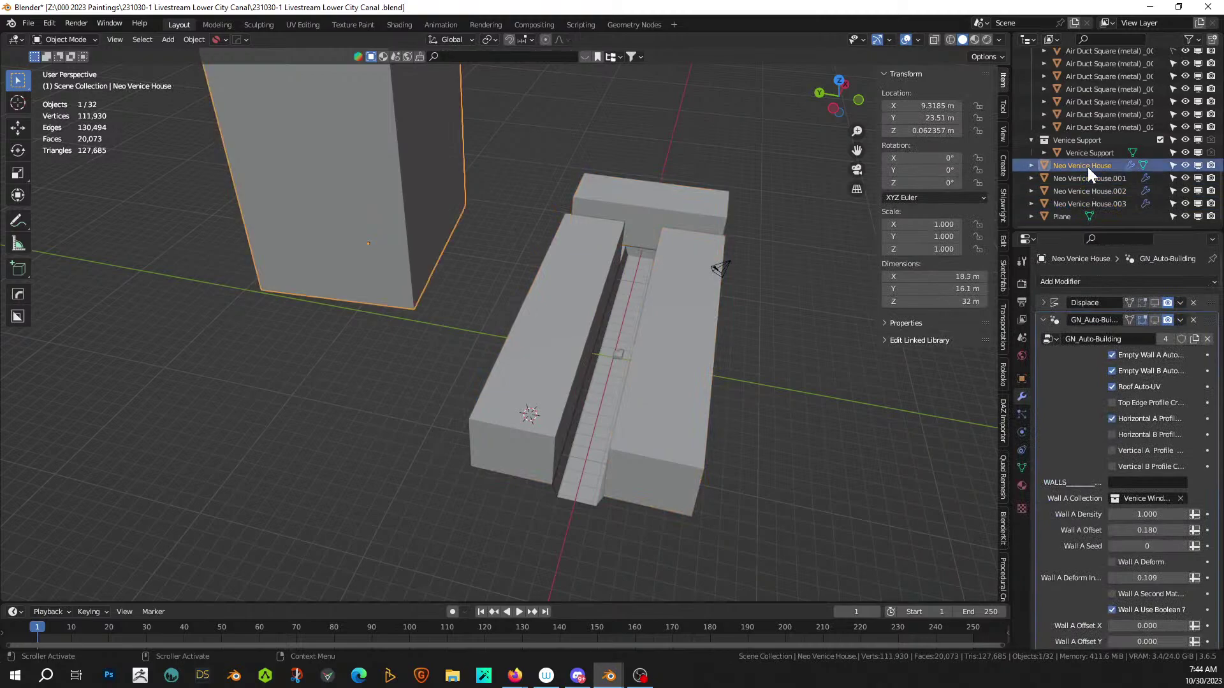
pyautogui.moveTo(628, 327); pyautogui.dragTo(609, 297, button='middle')
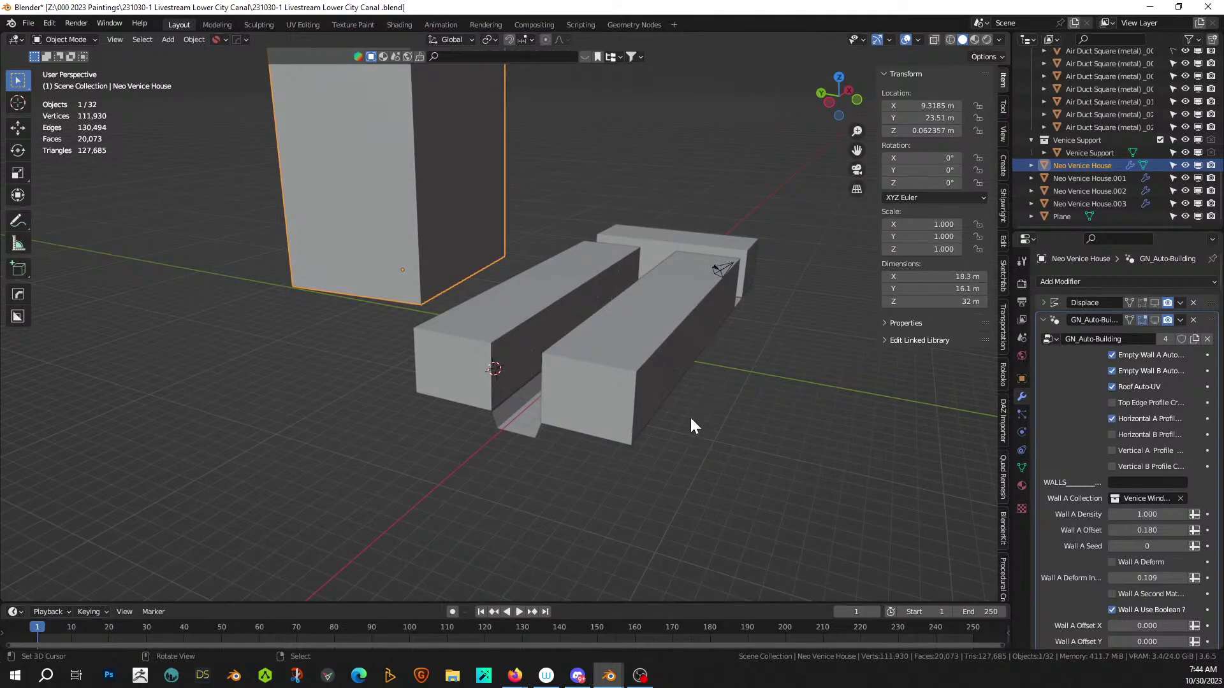
pyautogui.moveTo(575, 423); pyautogui.dragTo(702, 305, button='middle')
pyautogui.scroll(5, 698, 308)
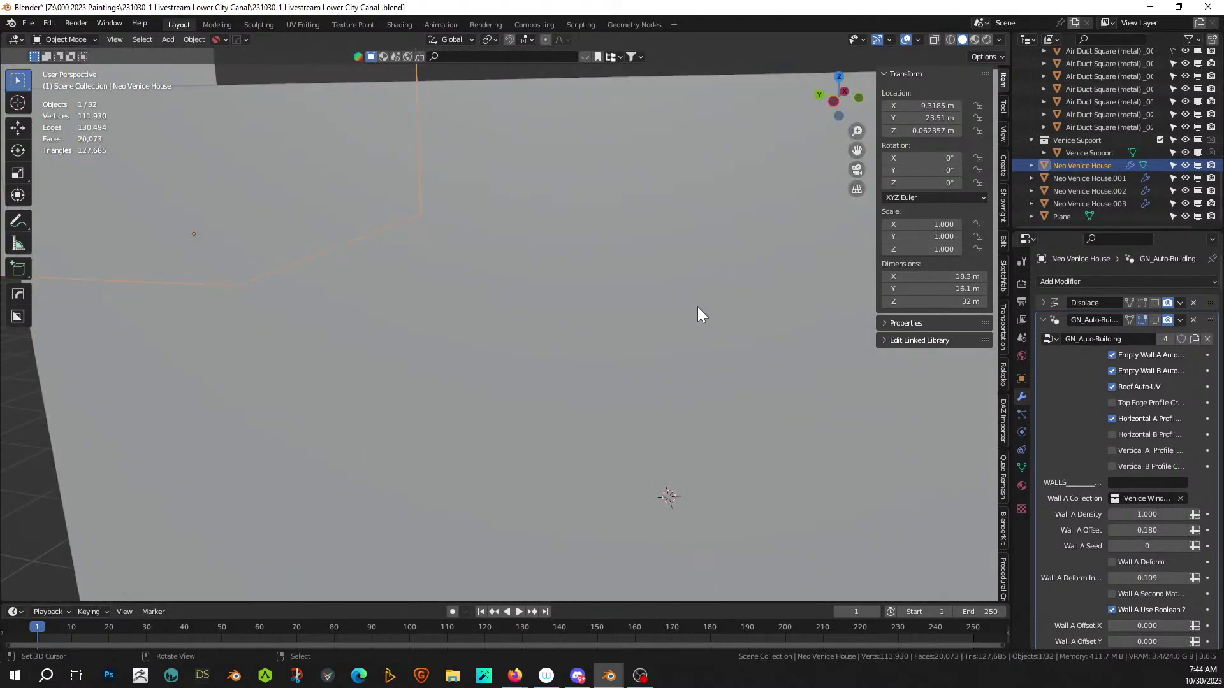
pyautogui.scroll(-3, 695, 307)
# - Select all the air duct objects of the Venice Rooftop collection and move them out of the canal onto the empty ground beside the blocks
pyautogui.click(776, 331)
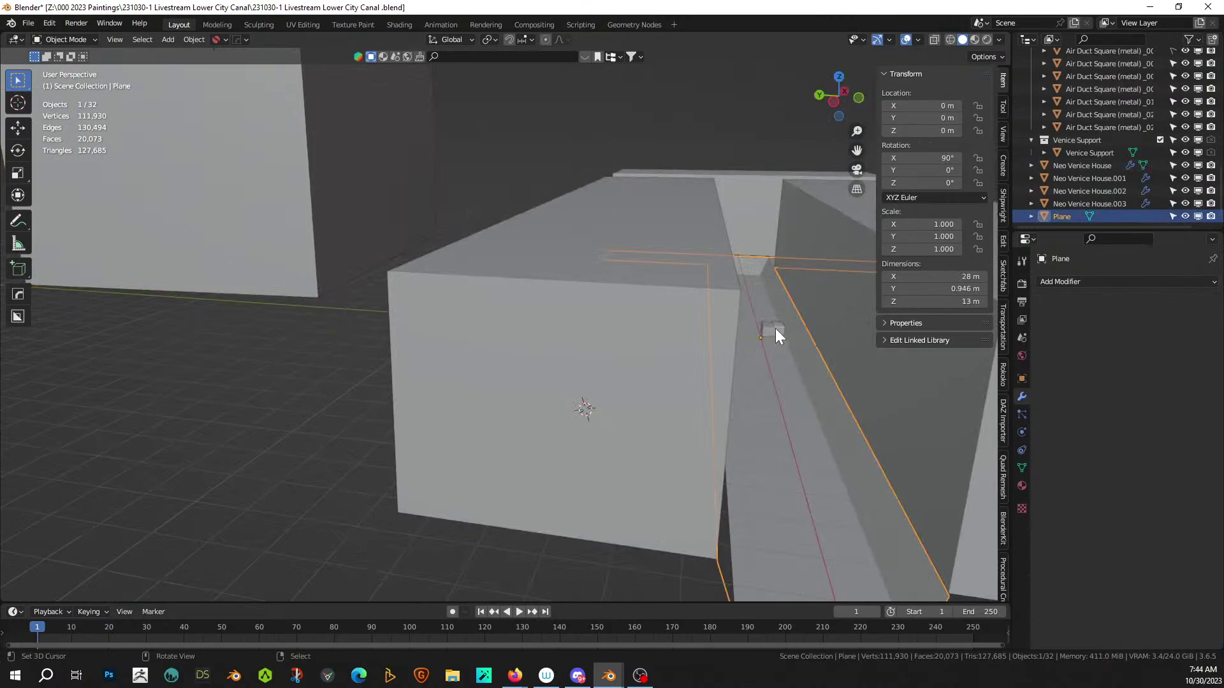
pyautogui.scroll(3, 1110, 168)
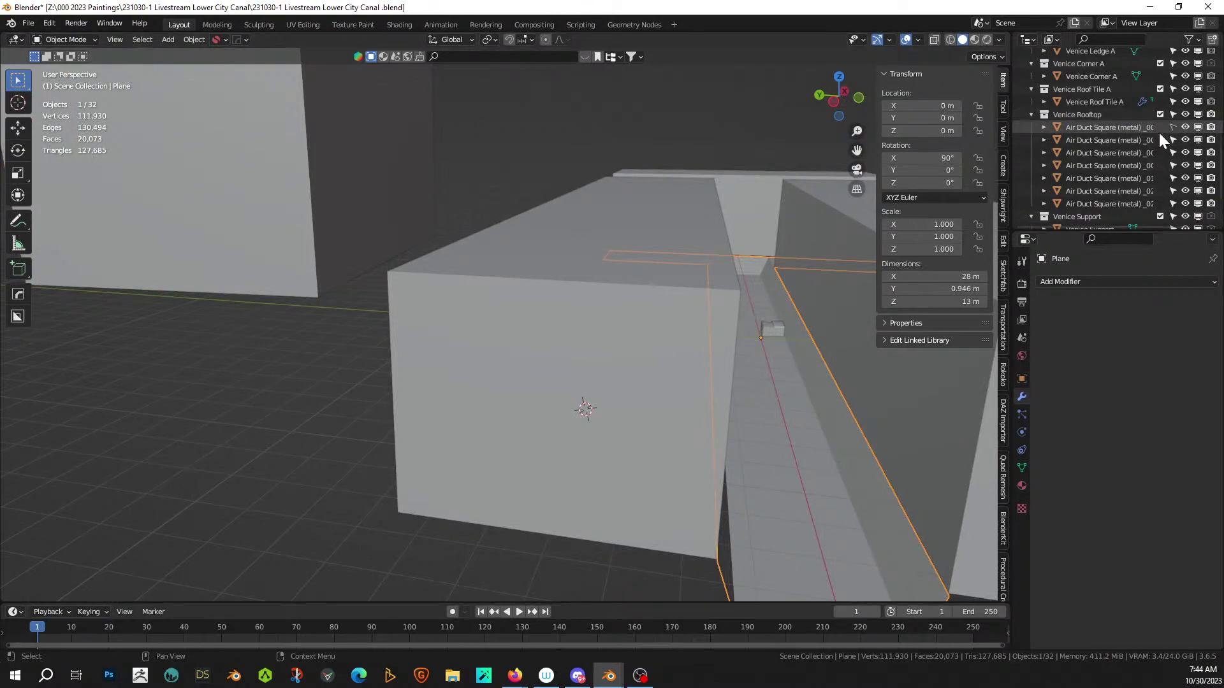
pyautogui.click(782, 328)
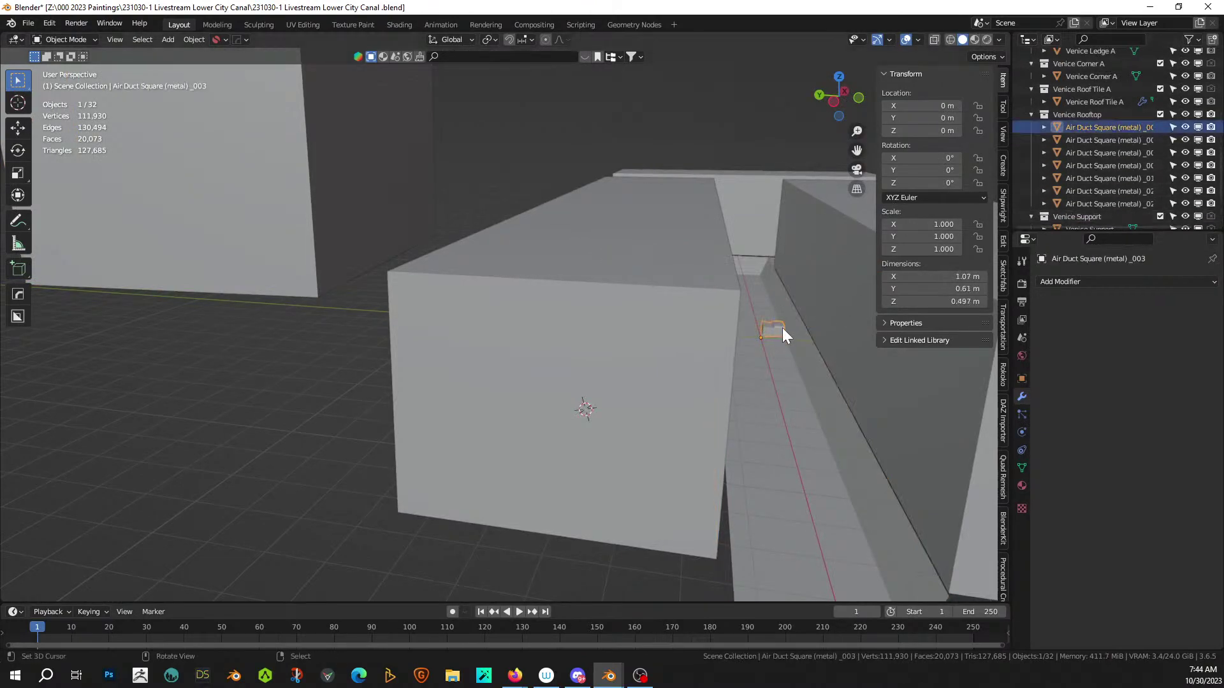
pyautogui.press('KP_7')
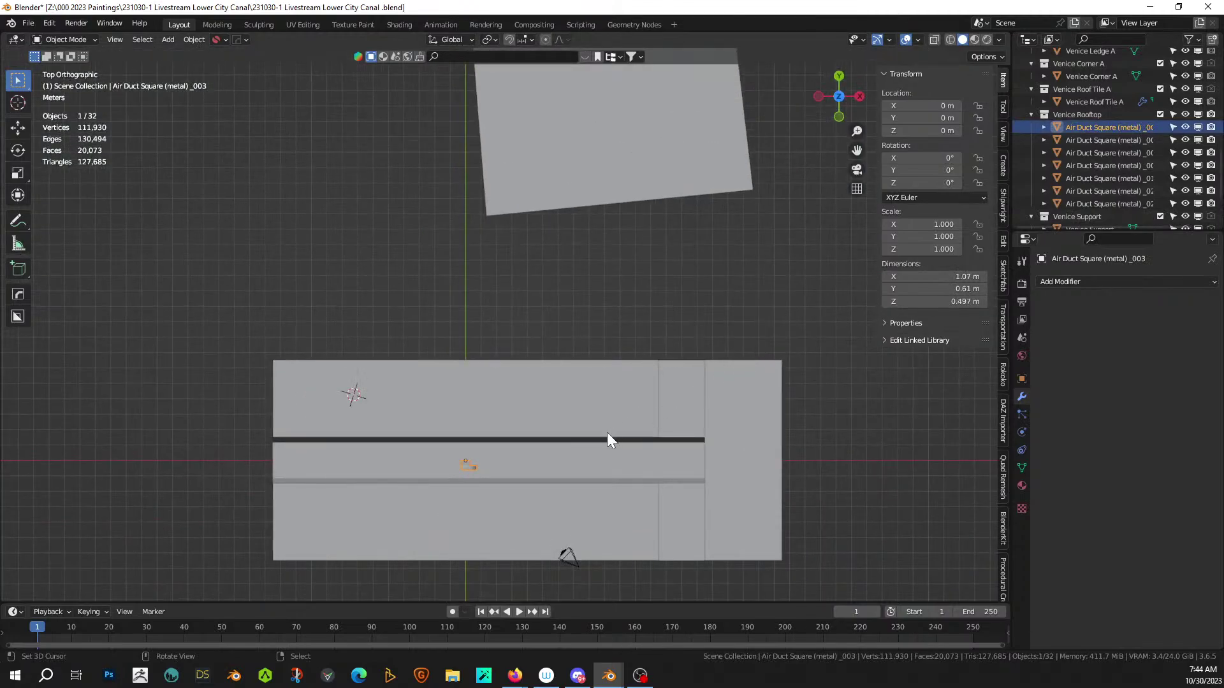
pyautogui.click(1085, 114)
pyautogui.rightClick(1085, 114)
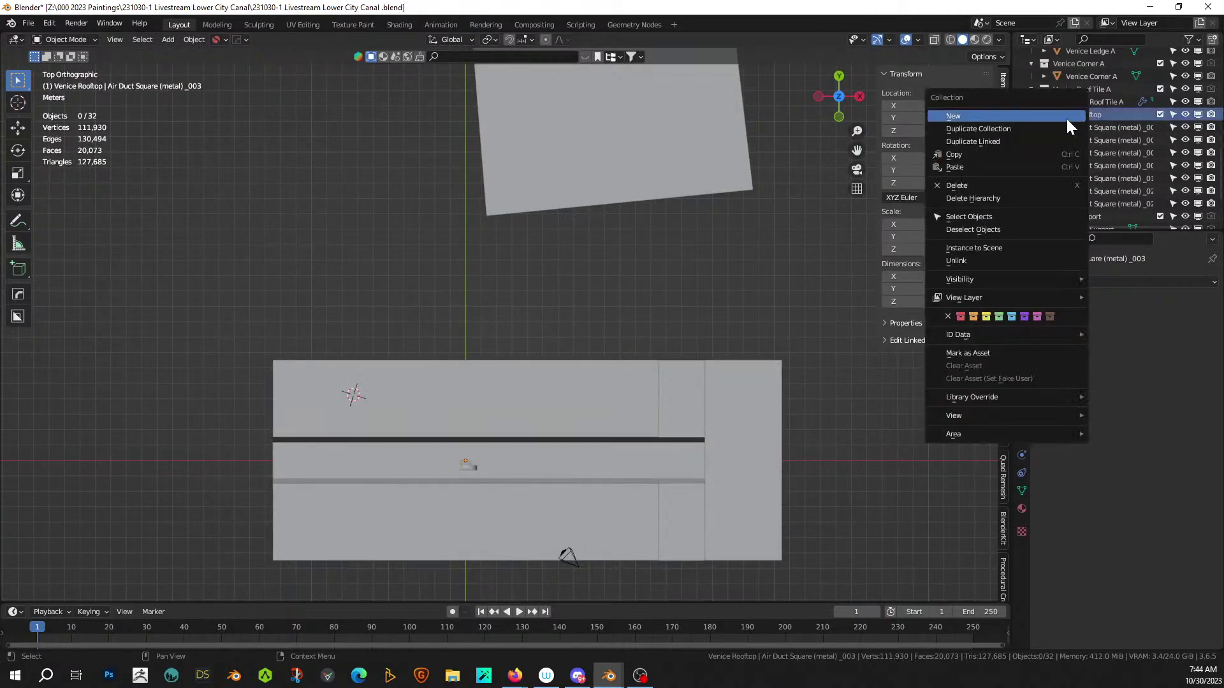
pyautogui.click(989, 215)
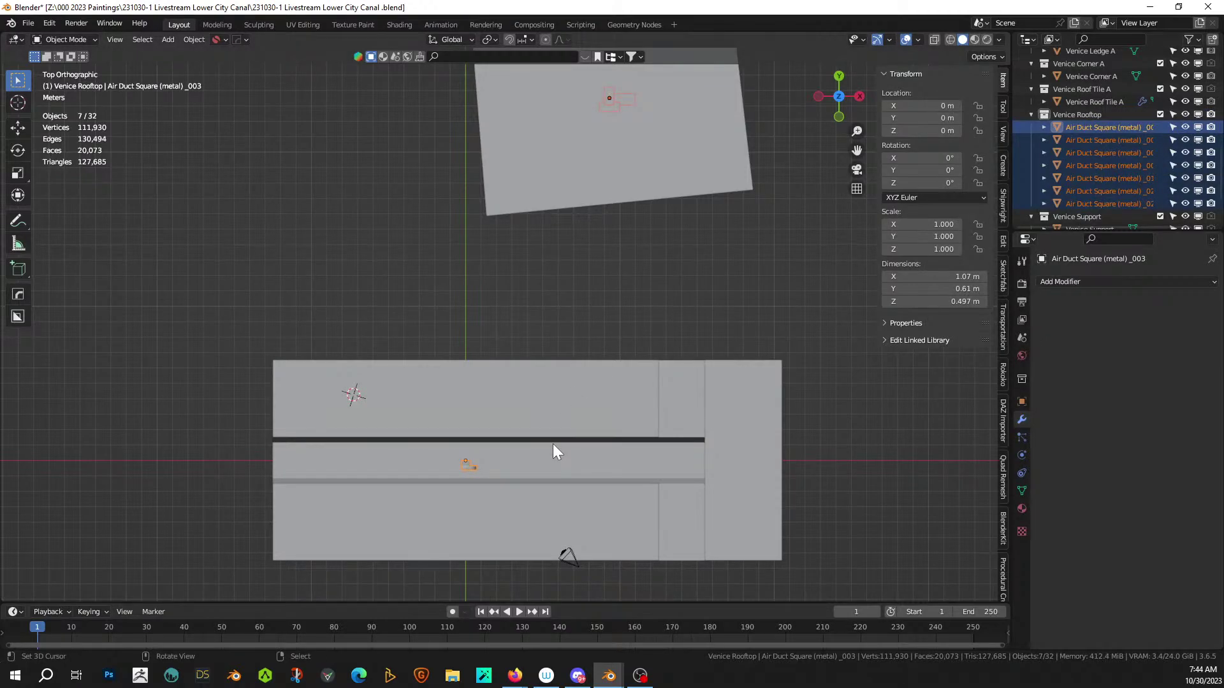
pyautogui.press('g')
pyautogui.click(604, 283)
pyautogui.click(646, 303)
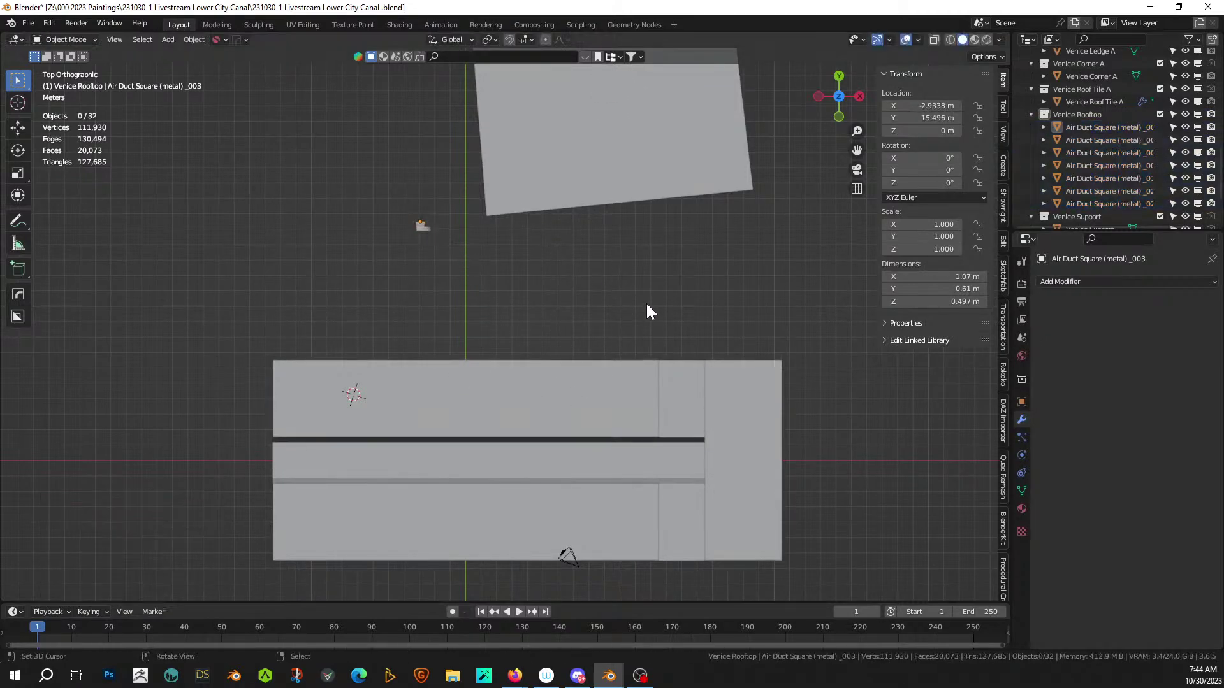
# - In Neo Venice House.002, extrude the row's five top faces individually by 4 m and return to object mode
pyautogui.moveTo(625, 320); pyautogui.dragTo(682, 262, button='middle')
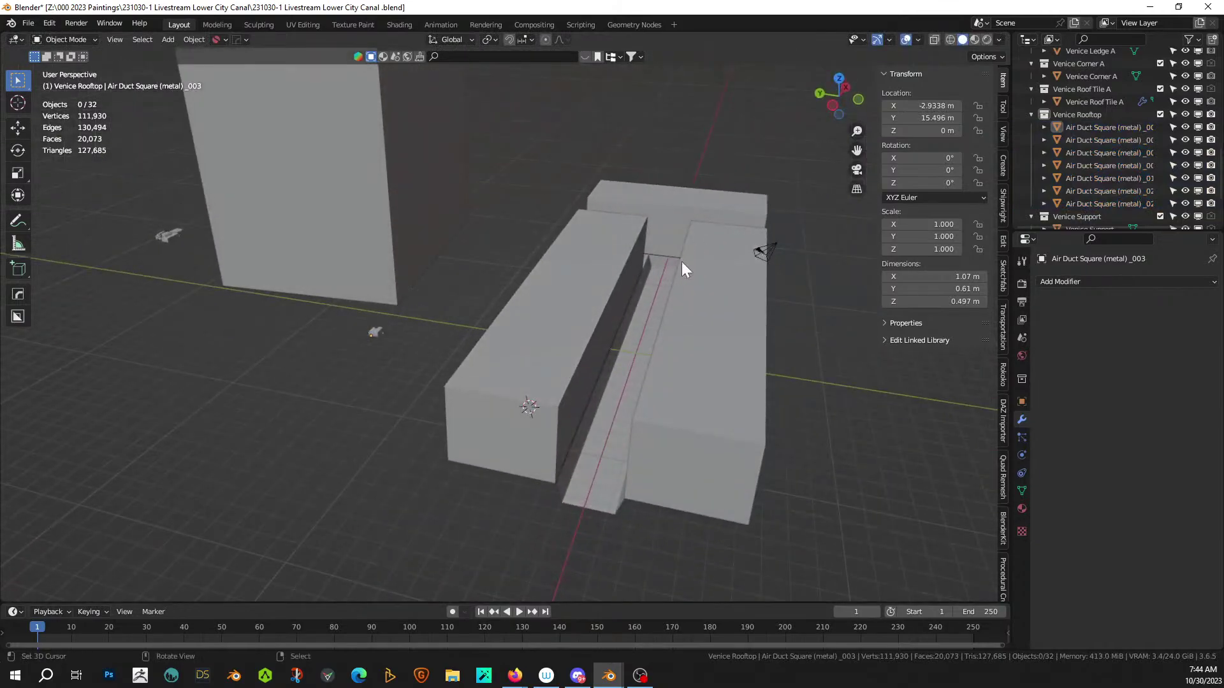
pyautogui.click(564, 328)
pyautogui.press('Tab')
pyautogui.click(576, 349)
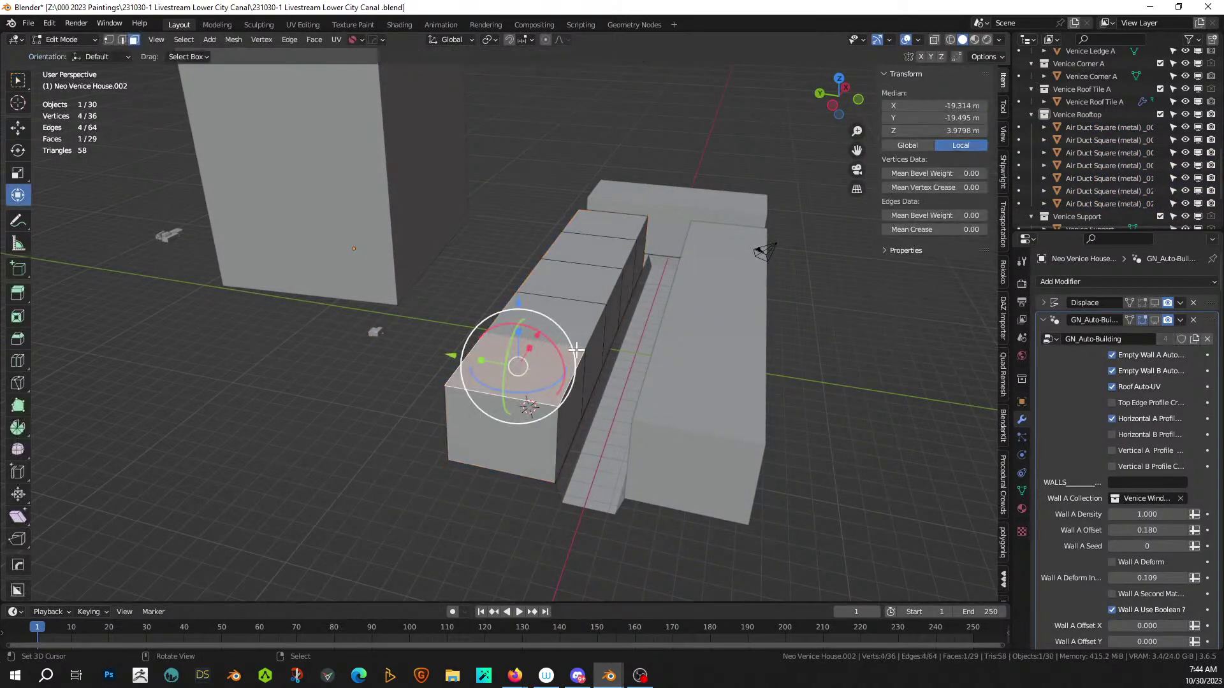
pyautogui.moveTo(575, 350); pyautogui.dragTo(557, 377, button='middle')
pyautogui.scroll(3, 619, 350)
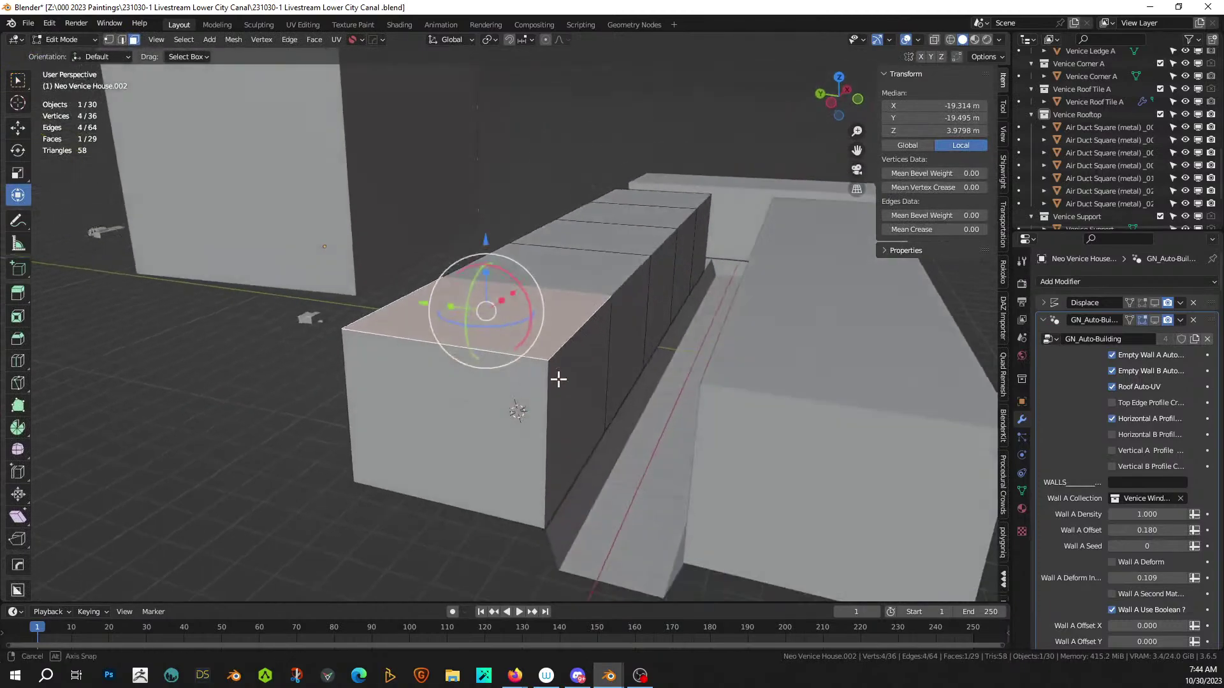
pyautogui.keyDown('shift'); pyautogui.click(584, 273); pyautogui.keyUp('shift')
pyautogui.keyDown('shift'); pyautogui.click(606, 233); pyautogui.keyUp('shift')
pyautogui.keyDown('shift'); pyautogui.click(635, 211); pyautogui.keyUp('shift')
pyautogui.keyDown('shift'); pyautogui.click(650, 201); pyautogui.keyUp('shift')
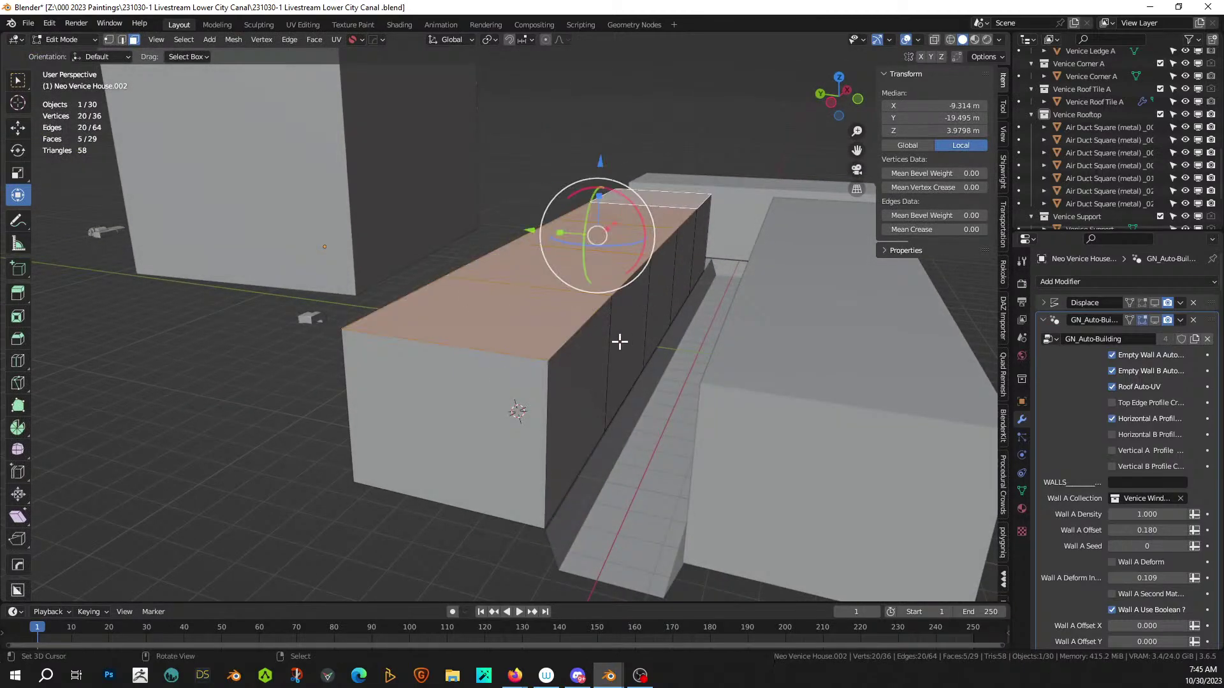
pyautogui.hotkey('alt', 'e')
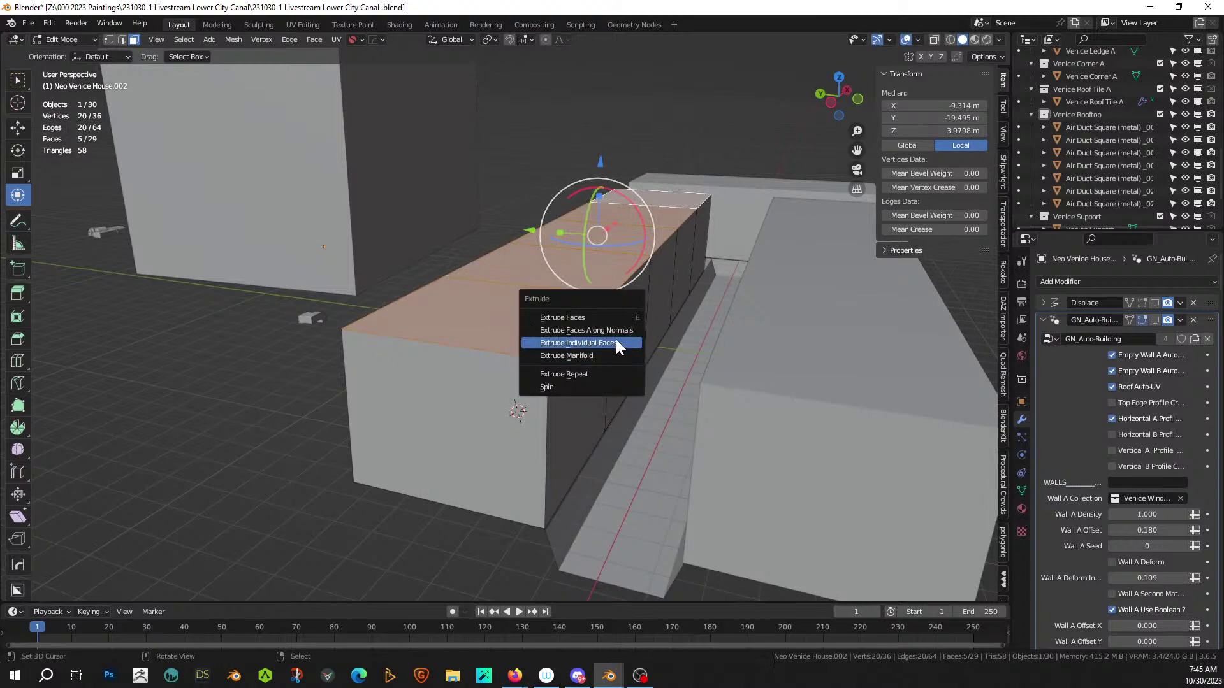
pyautogui.click(615, 339)
pyautogui.press('4')
pyautogui.press('Return')
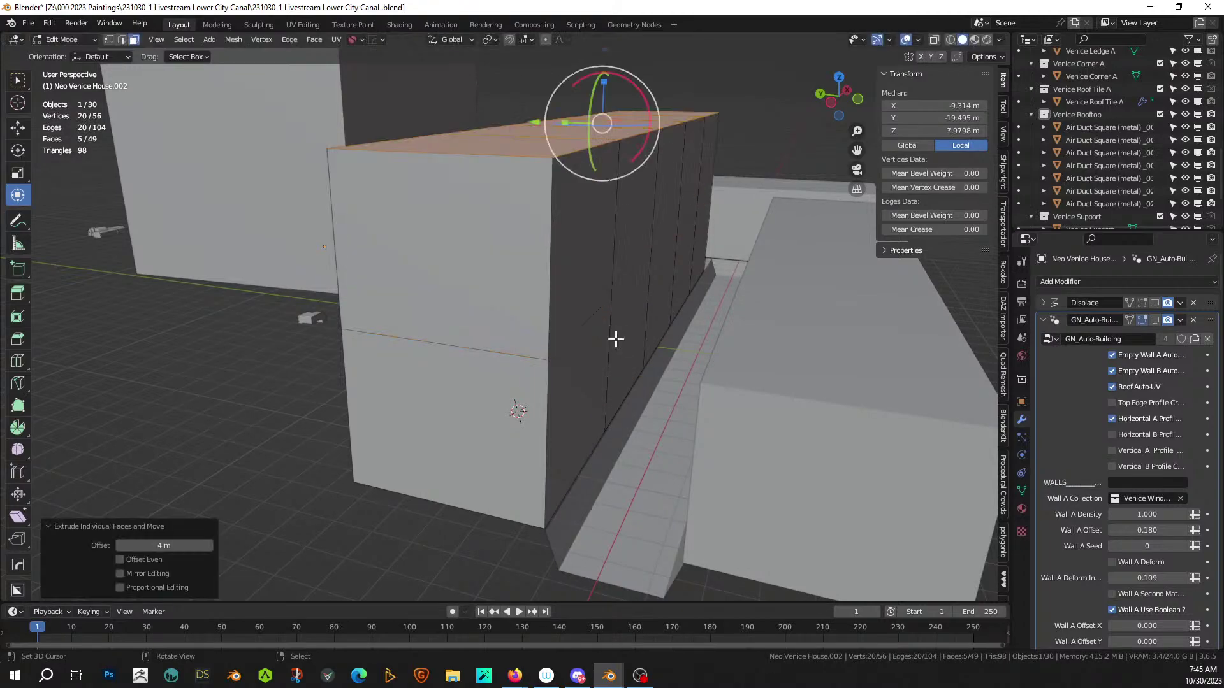
pyautogui.scroll(-3, 631, 331)
pyautogui.moveTo(630, 343); pyautogui.dragTo(384, 446, button='middle')
pyautogui.scroll(3, 631, 331)
pyautogui.keyDown('ctrl'); pyautogui.scroll(-5, 357, 433); pyautogui.keyUp('ctrl')
pyautogui.press('Tab')
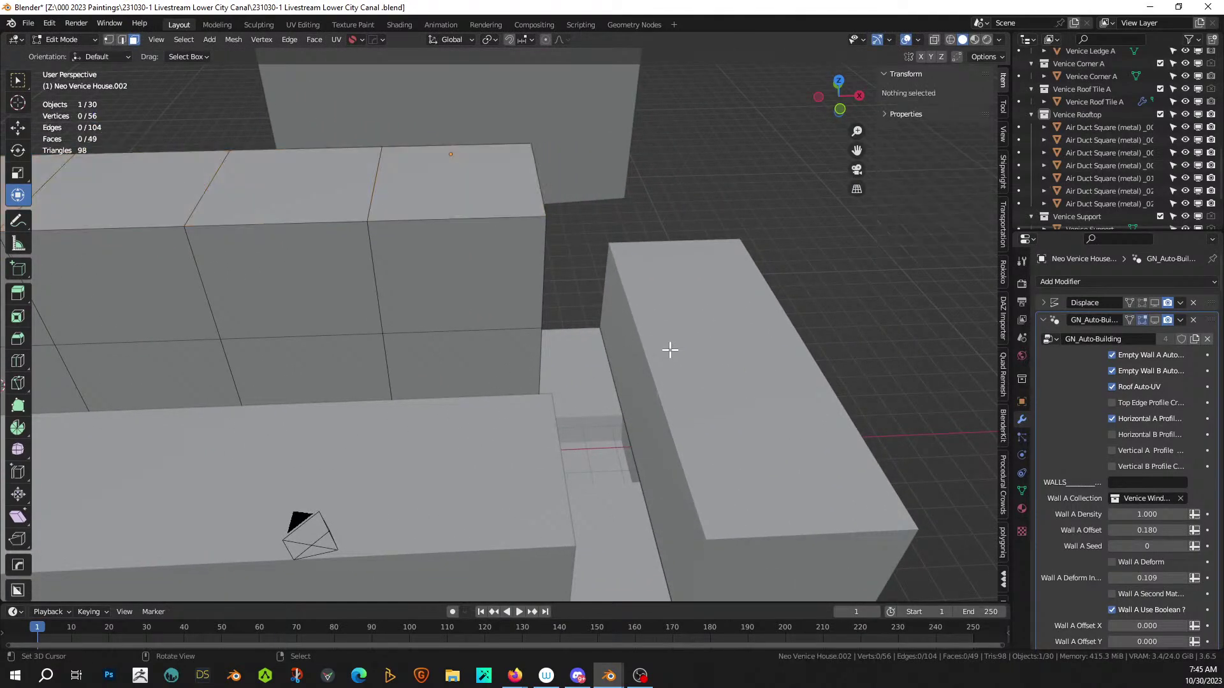
# - In the end block Neo Venice House.001, extrude the three top faces upward by 4 m, repeat the extrusion once, and return to object mode
pyautogui.click(701, 361)
pyautogui.press('Tab')
pyautogui.click(731, 407)
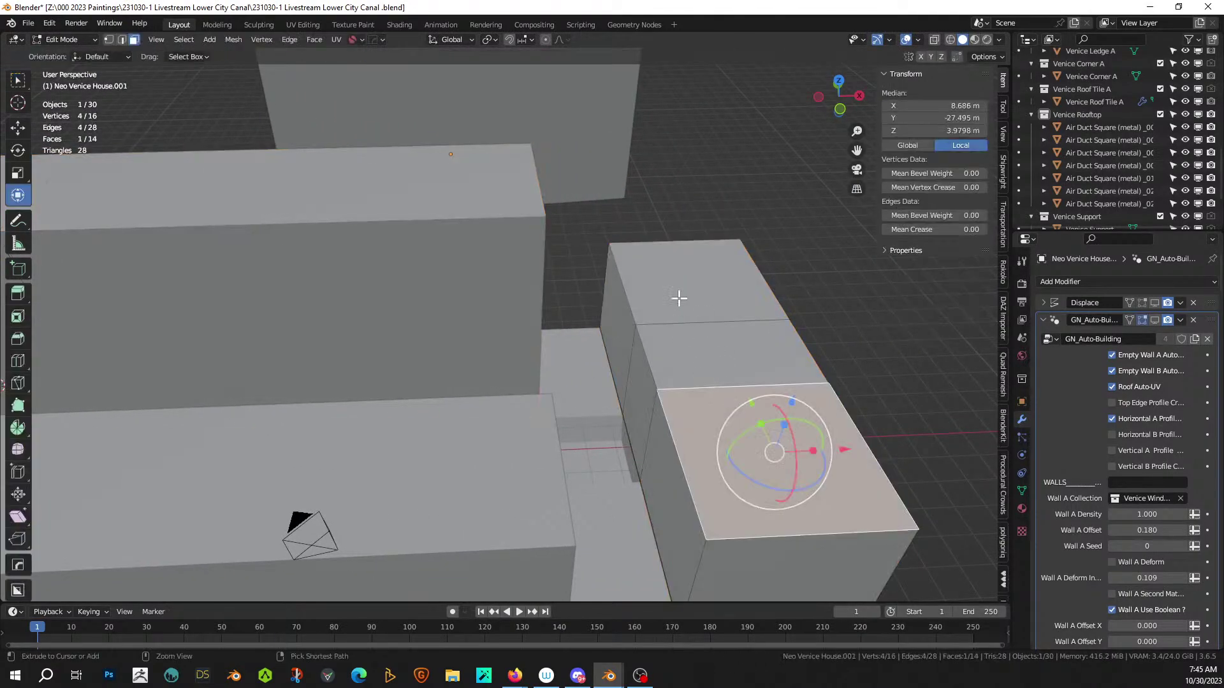
pyautogui.keyDown('ctrl'); pyautogui.click(678, 296); pyautogui.keyUp('ctrl')
pyautogui.press('e')
pyautogui.press('4')
pyautogui.press('Return')
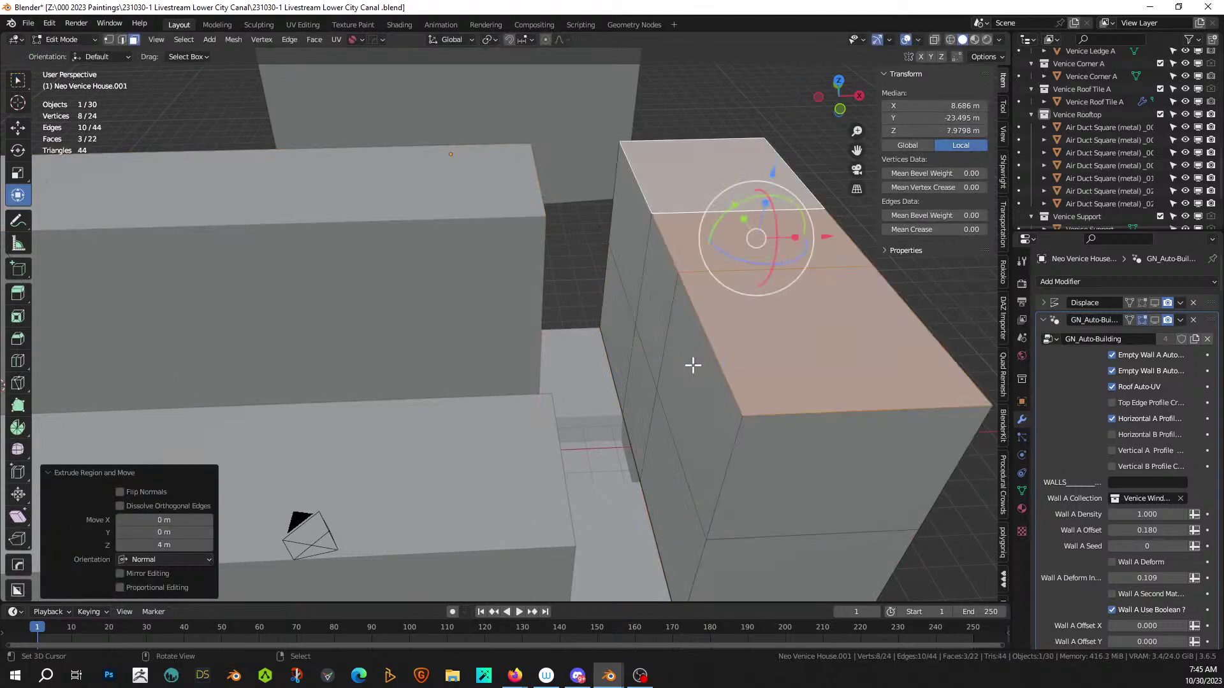
pyautogui.hotkey('shift', 'r')
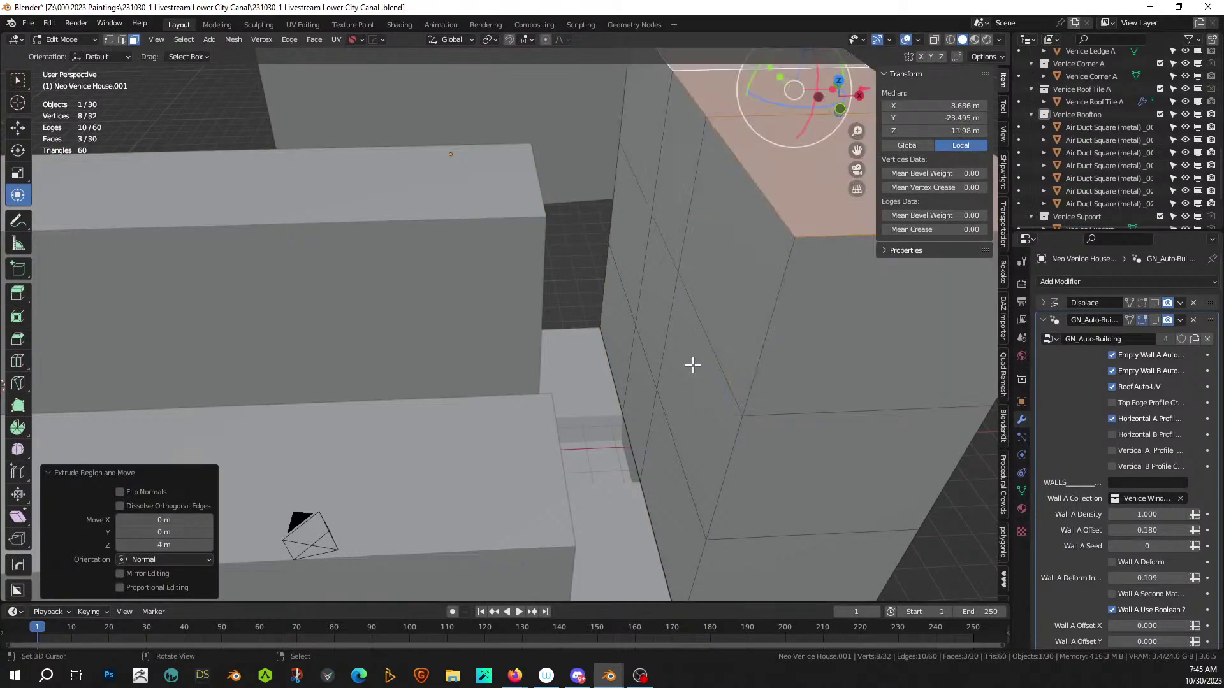
pyautogui.moveTo(554, 399); pyautogui.dragTo(526, 384, button='middle')
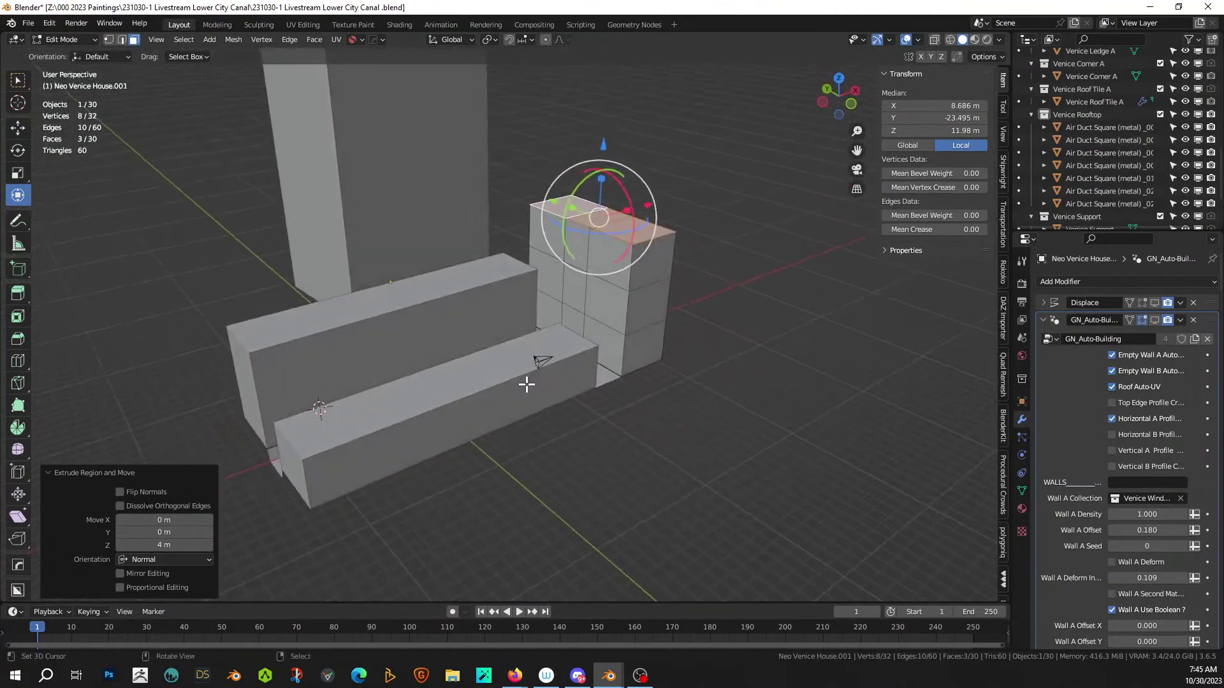
pyautogui.hotkey('alt', 'a')
pyautogui.press('Tab')
# - Enter mesh editing on the canal row Neo Venice House.003 and select its five top faces
pyautogui.click(453, 390)
pyautogui.press('Tab')
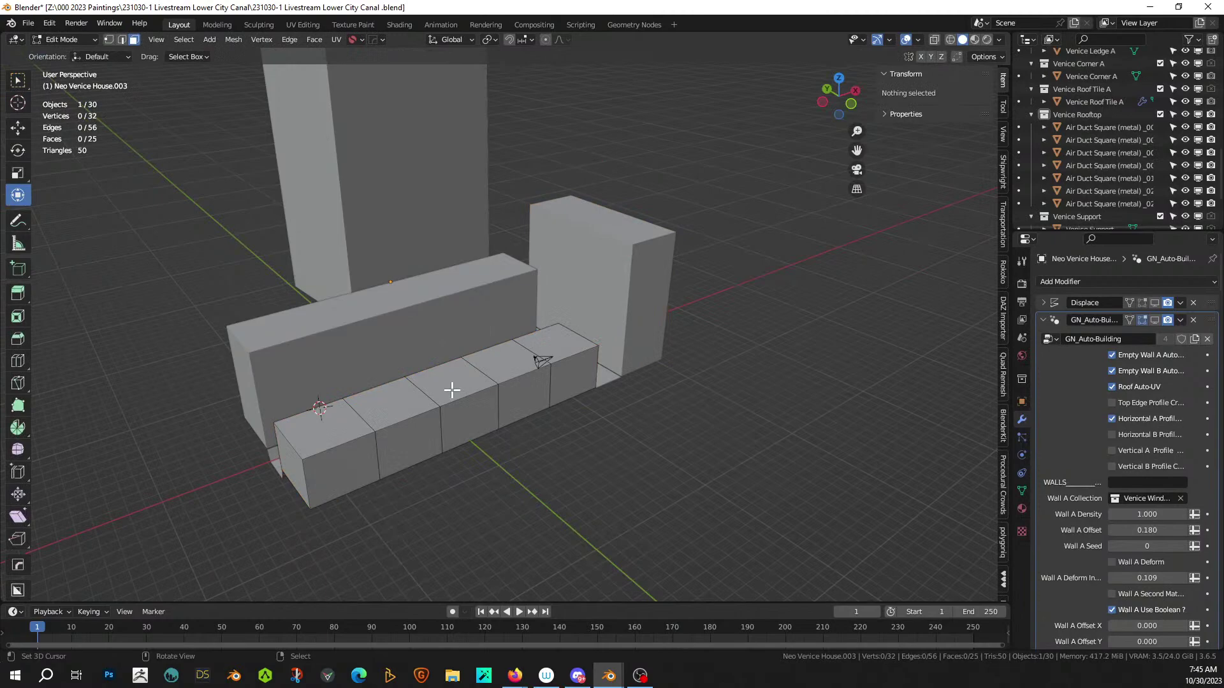
pyautogui.click(355, 431)
pyautogui.keyDown('shift'); pyautogui.click(555, 338); pyautogui.keyUp('shift')
pyautogui.keyDown('ctrl'); pyautogui.click(392, 410); pyautogui.keyUp('ctrl')
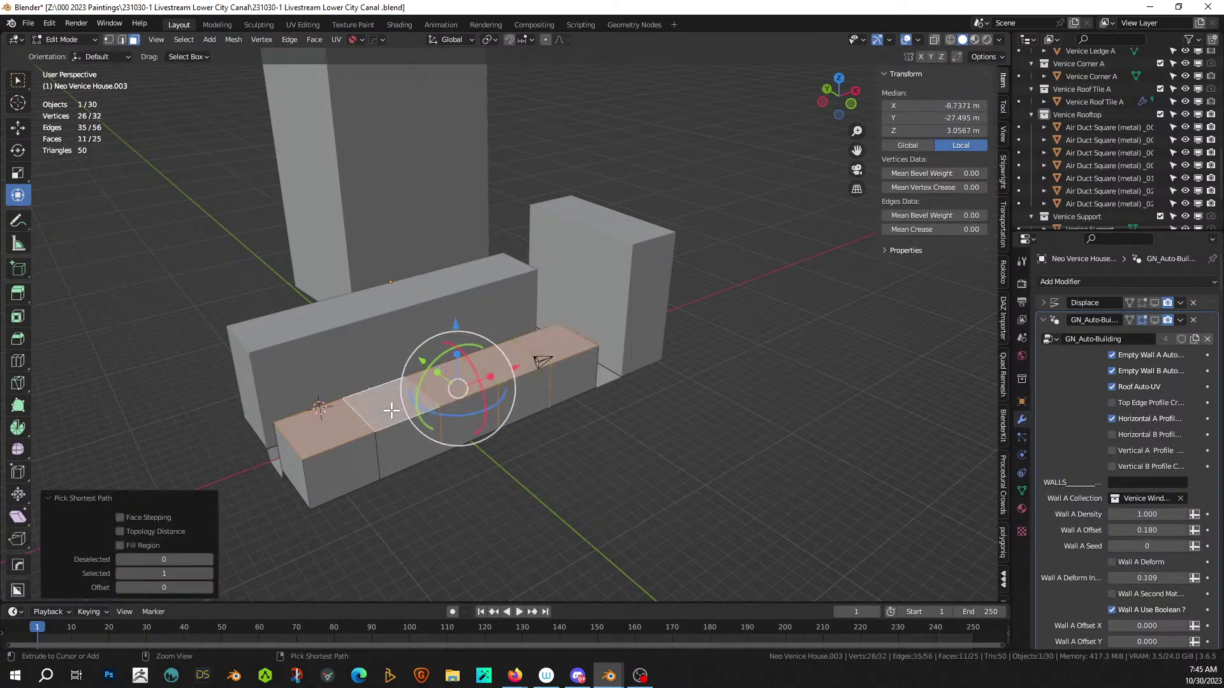
pyautogui.click(312, 420)
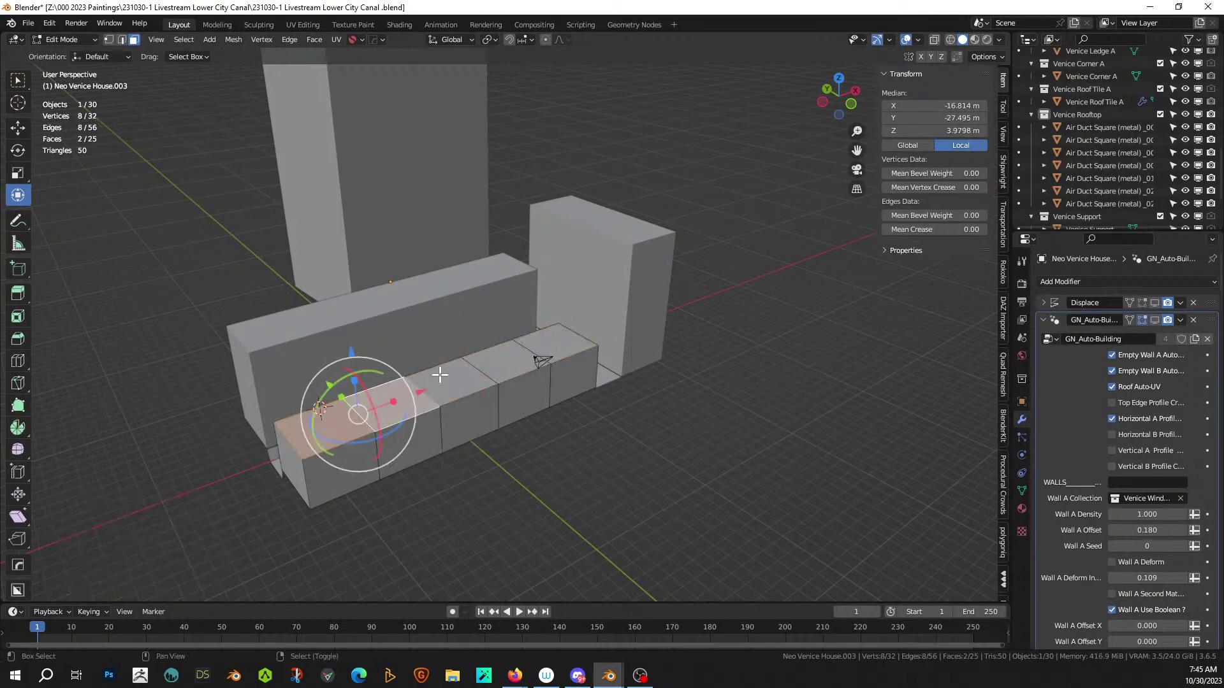
pyautogui.keyDown('ctrl'); pyautogui.click(548, 344); pyautogui.keyUp('ctrl')
pyautogui.hotkey('alt', 'e')
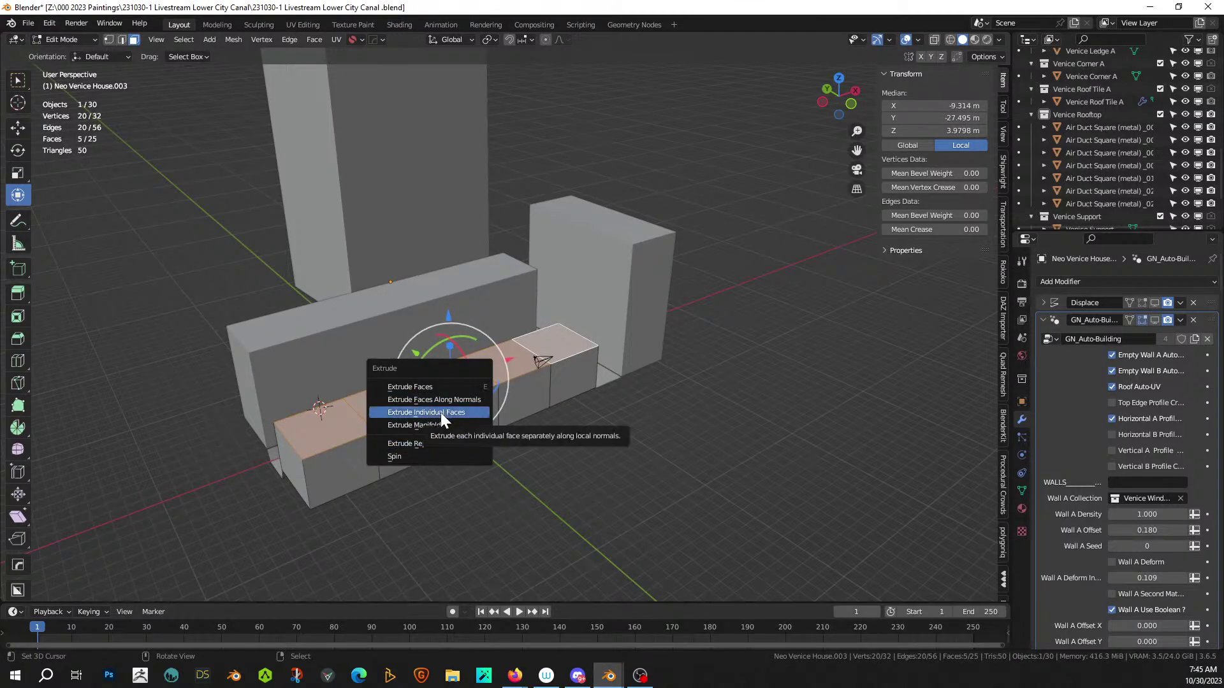
pyautogui.click(444, 387)
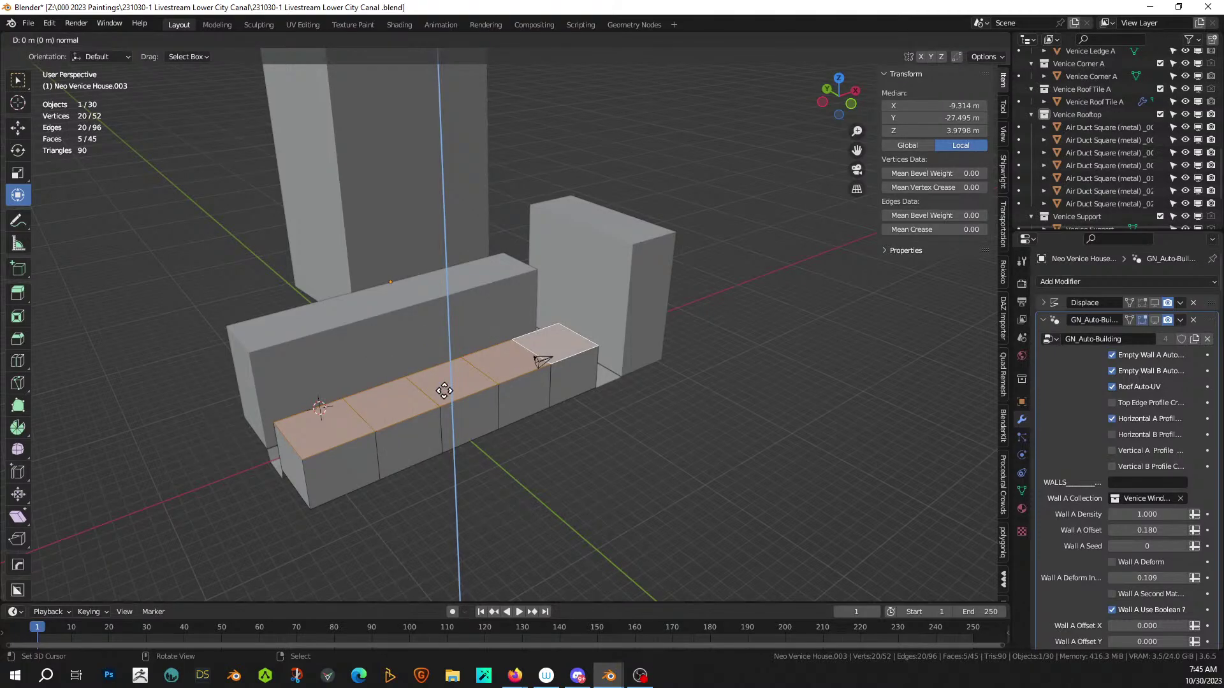
pyautogui.rightClick(445, 391)
# - Extrude the row's five top faces individually by 4 m, repeat the extrusion once, and return to object mode
pyautogui.hotkey('alt', 'e')
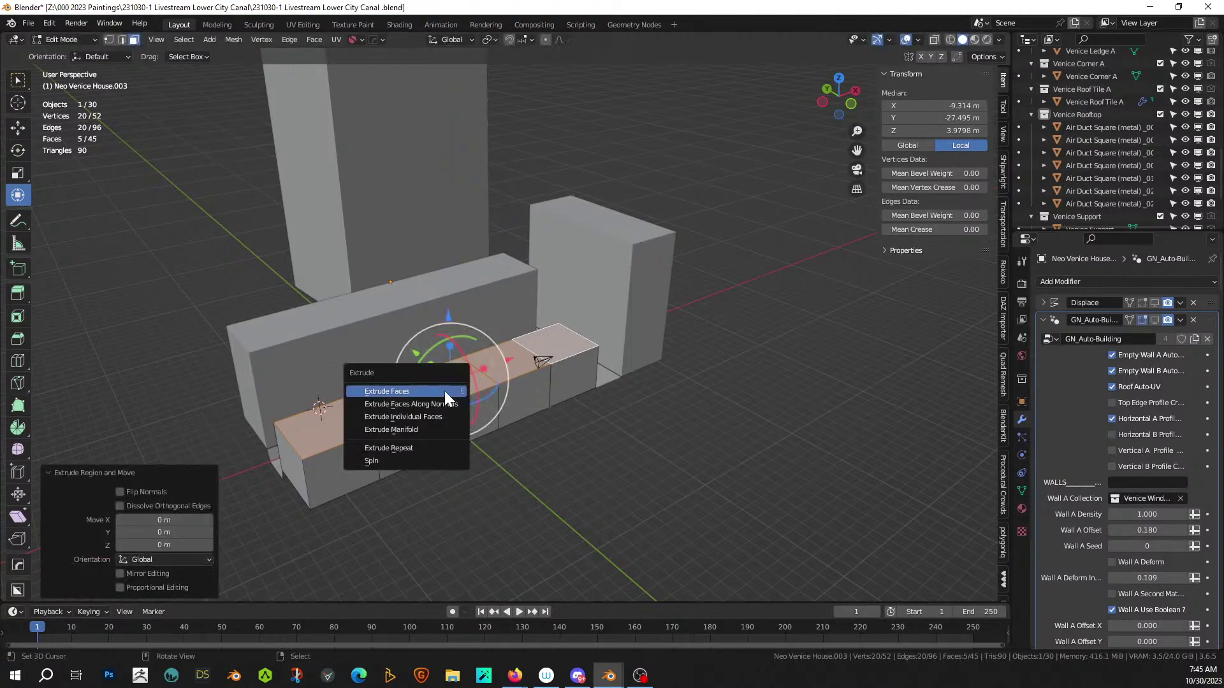
pyautogui.click(439, 418)
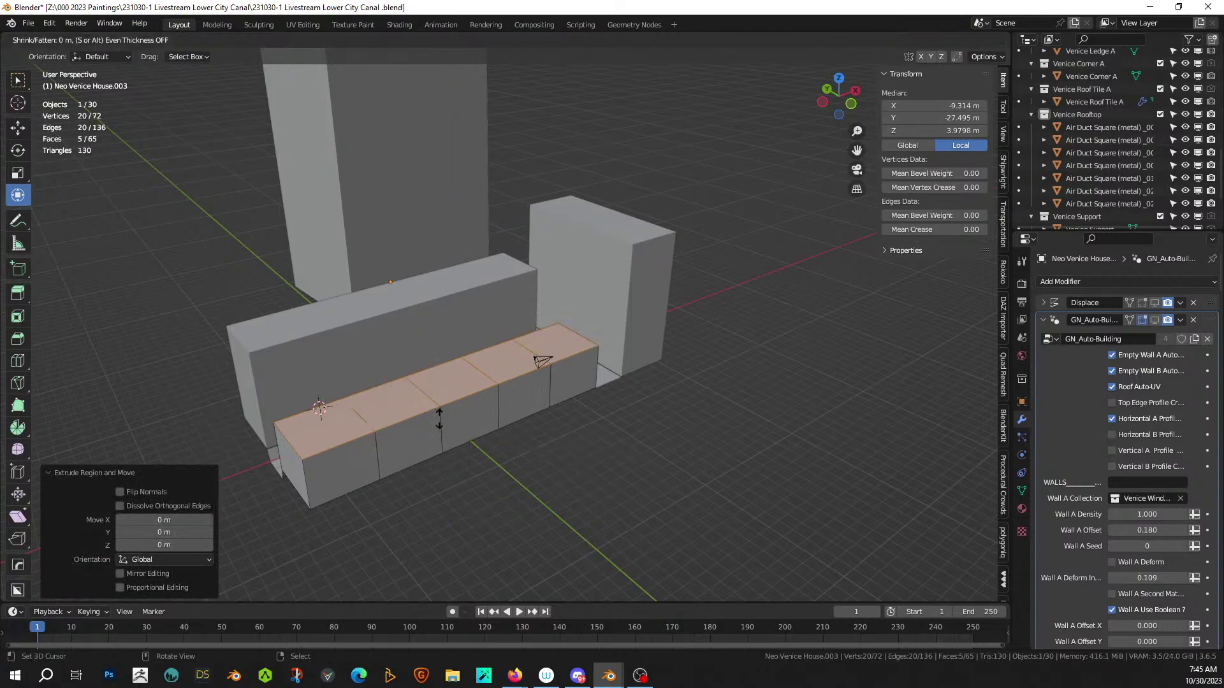
pyautogui.write('4')
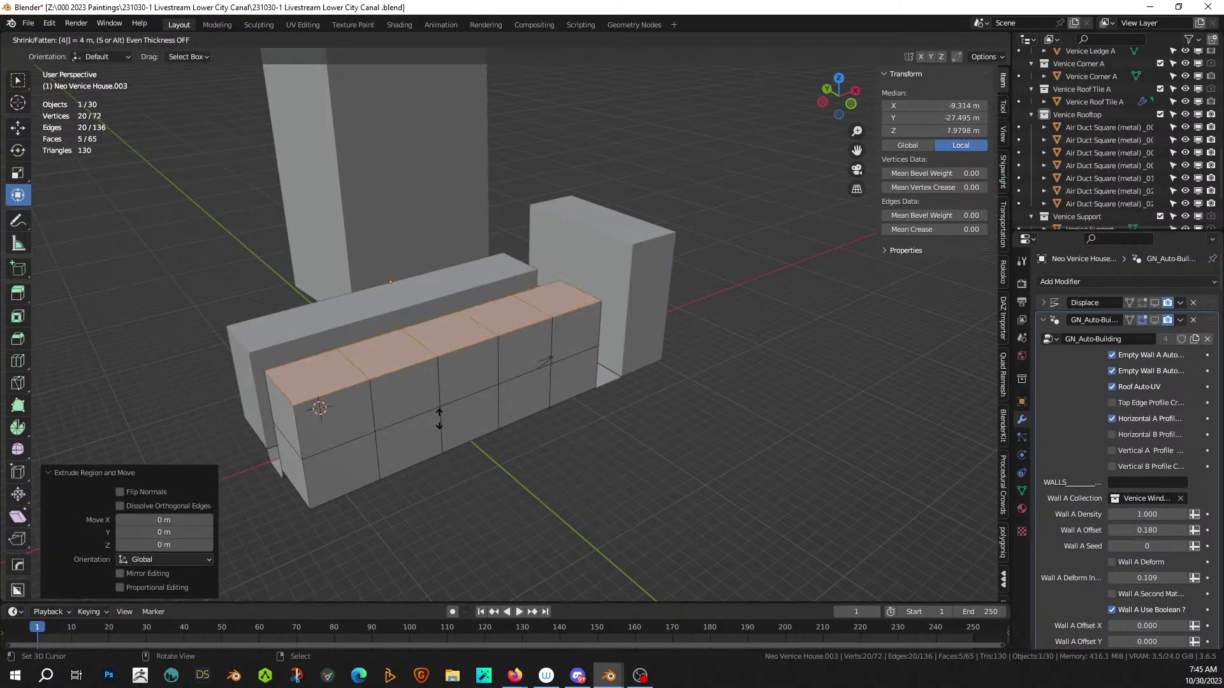
pyautogui.press('Return')
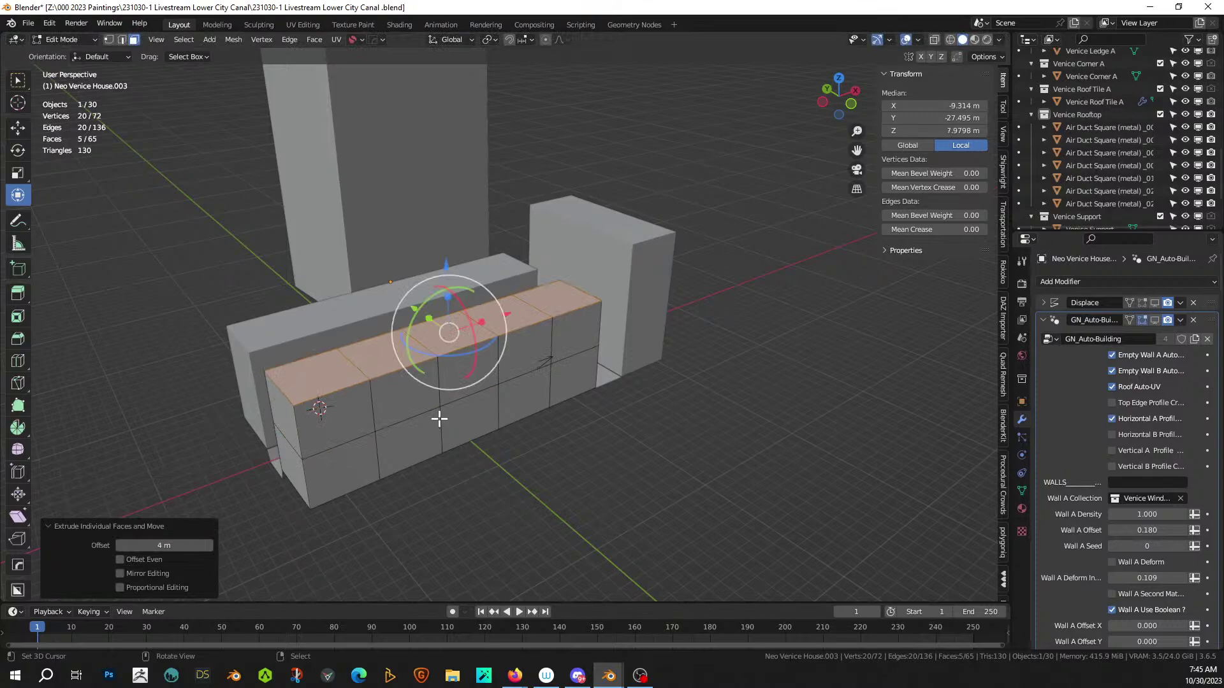
pyautogui.hotkey('shift', 'r')
pyautogui.moveTo(499, 431); pyautogui.dragTo(554, 431, button='middle')
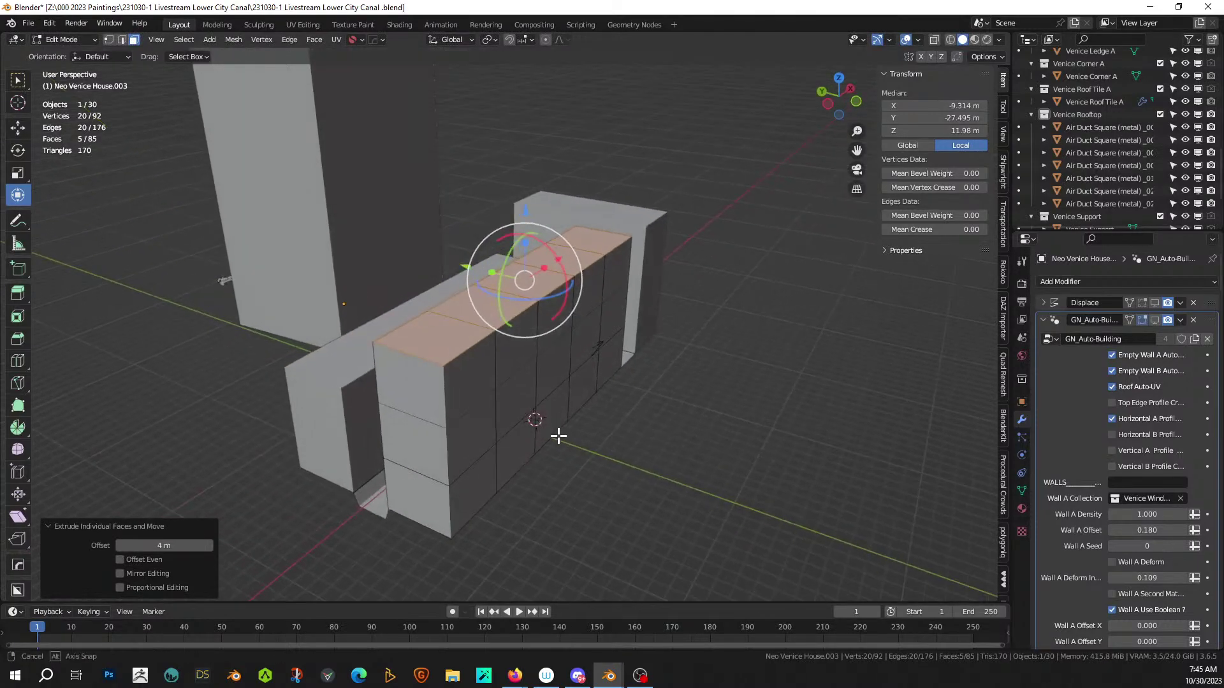
pyautogui.press('Tab')
# - Delete the opposite canal row and mirror Neo Venice House.003 across the channel with a Mirror modifier, using the channel object Plane as the centre
pyautogui.press('Delete')
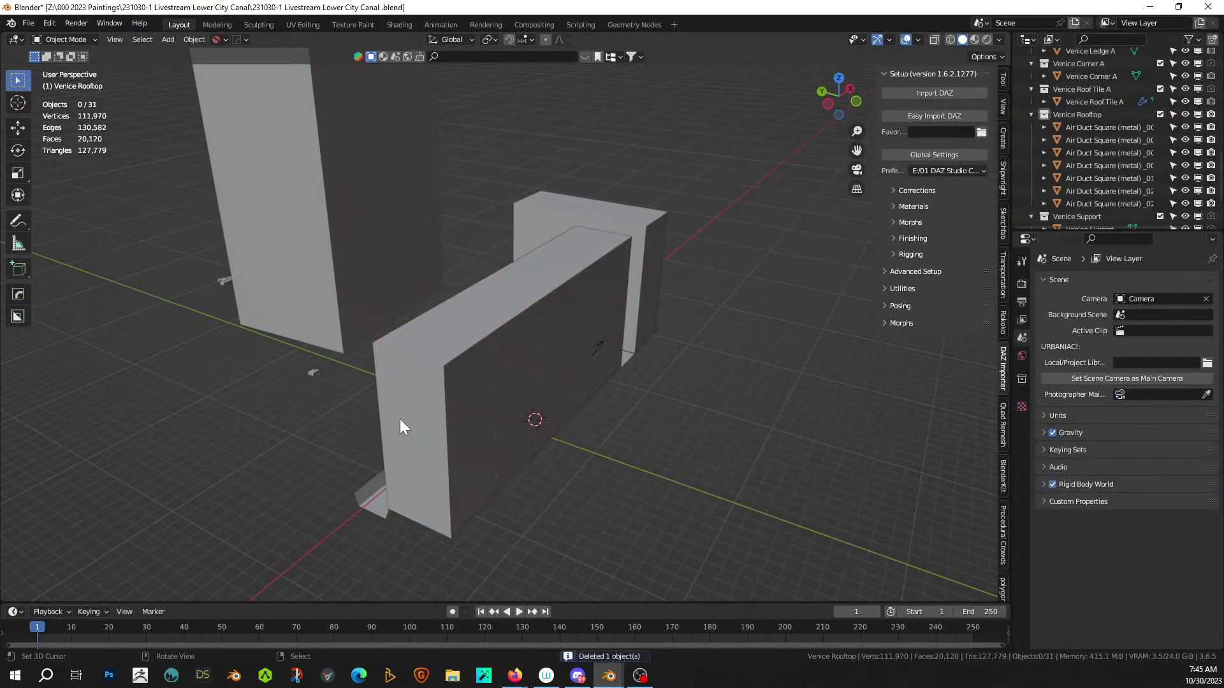
pyautogui.moveTo(399, 419); pyautogui.dragTo(442, 415, button='middle')
pyautogui.click(525, 404)
pyautogui.keyDown('shift'); pyautogui.click(478, 476); pyautogui.keyUp('shift')
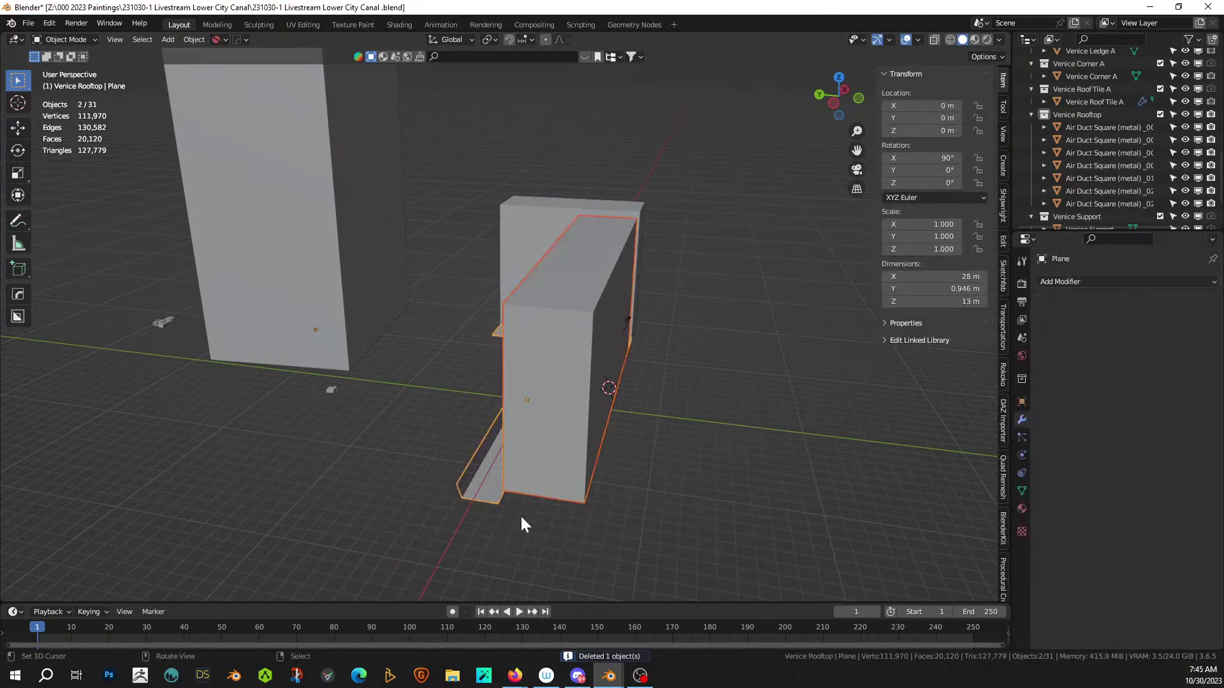
pyautogui.moveTo(521, 514); pyautogui.dragTo(564, 483, button='middle')
pyautogui.hotkey('alt', 'x')
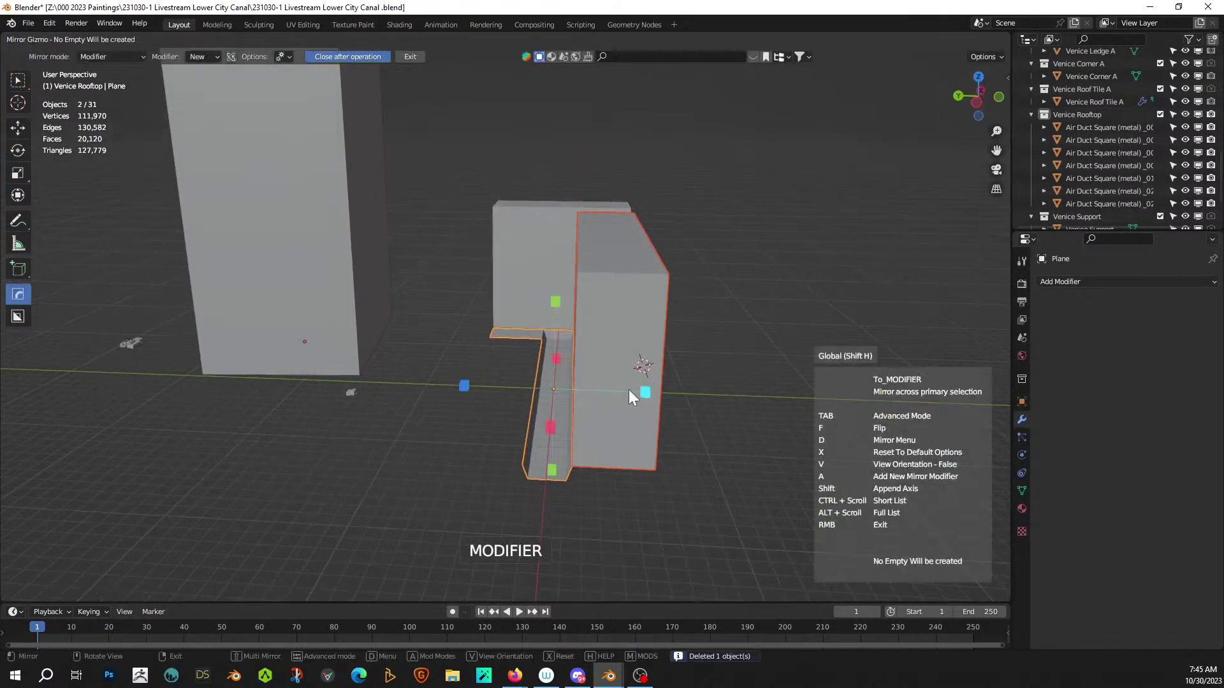
pyautogui.click(644, 394)
pyautogui.click(480, 348)
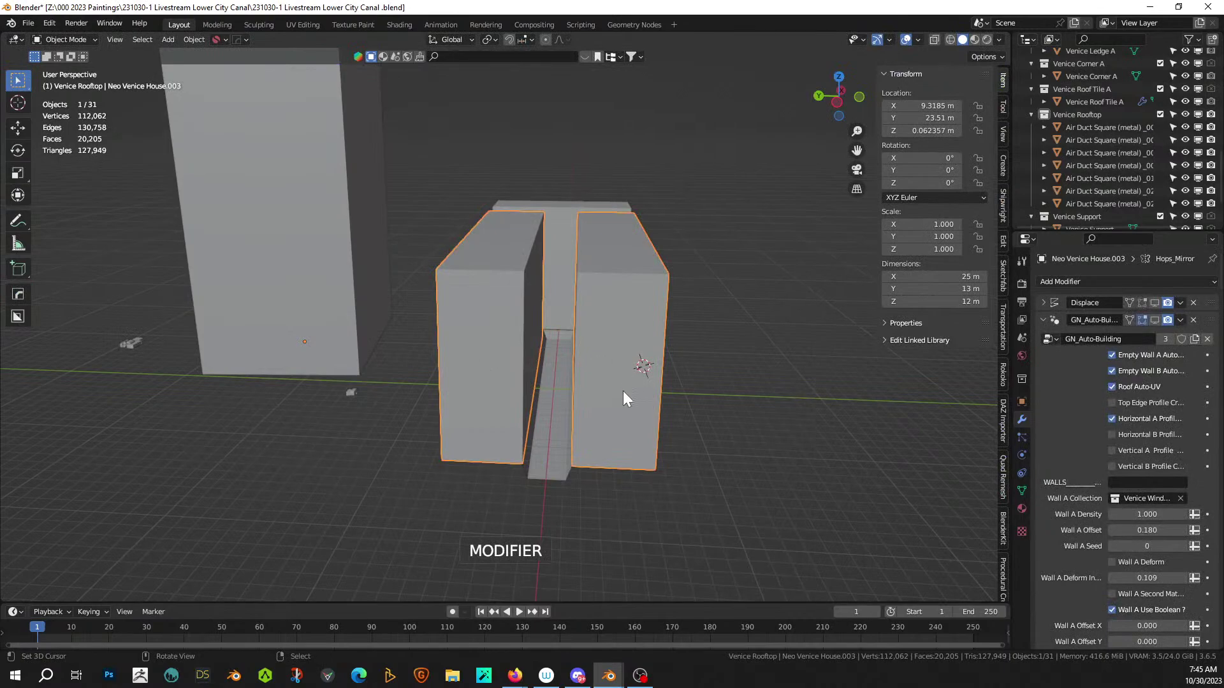
# - Switch the viewport to rendered shading to view both mirrored rows along the canal
pyautogui.moveTo(622, 392)
pyautogui.mouseDown(button='middle')
pyautogui.moveTo(610, 437)
pyautogui.moveTo(587, 434)
pyautogui.moveTo(614, 408)
pyautogui.mouseUp(button='middle')
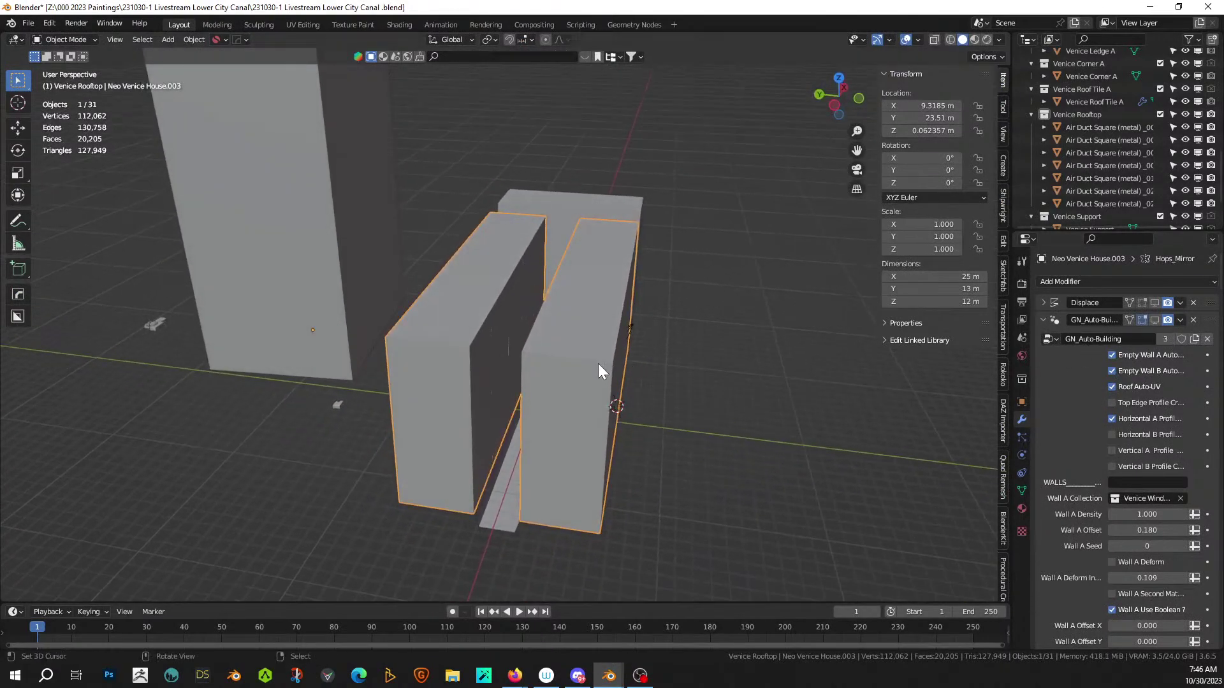
pyautogui.moveTo(598, 363); pyautogui.dragTo(631, 373, button='middle')
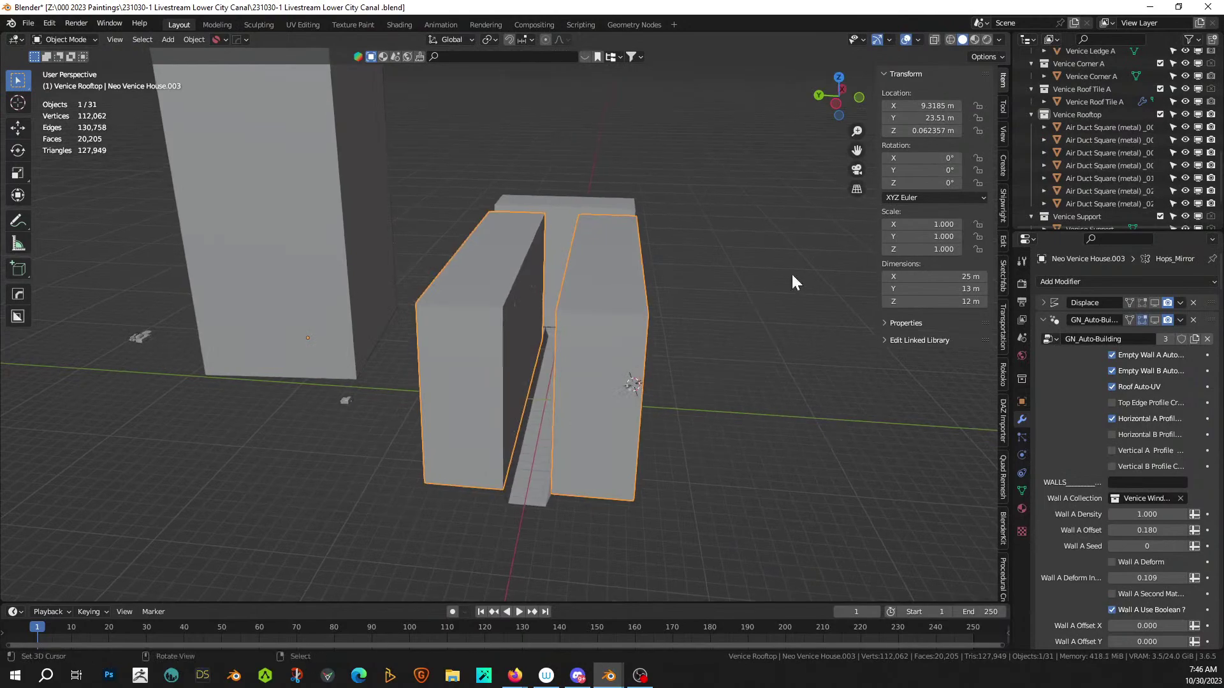
pyautogui.click(985, 39)
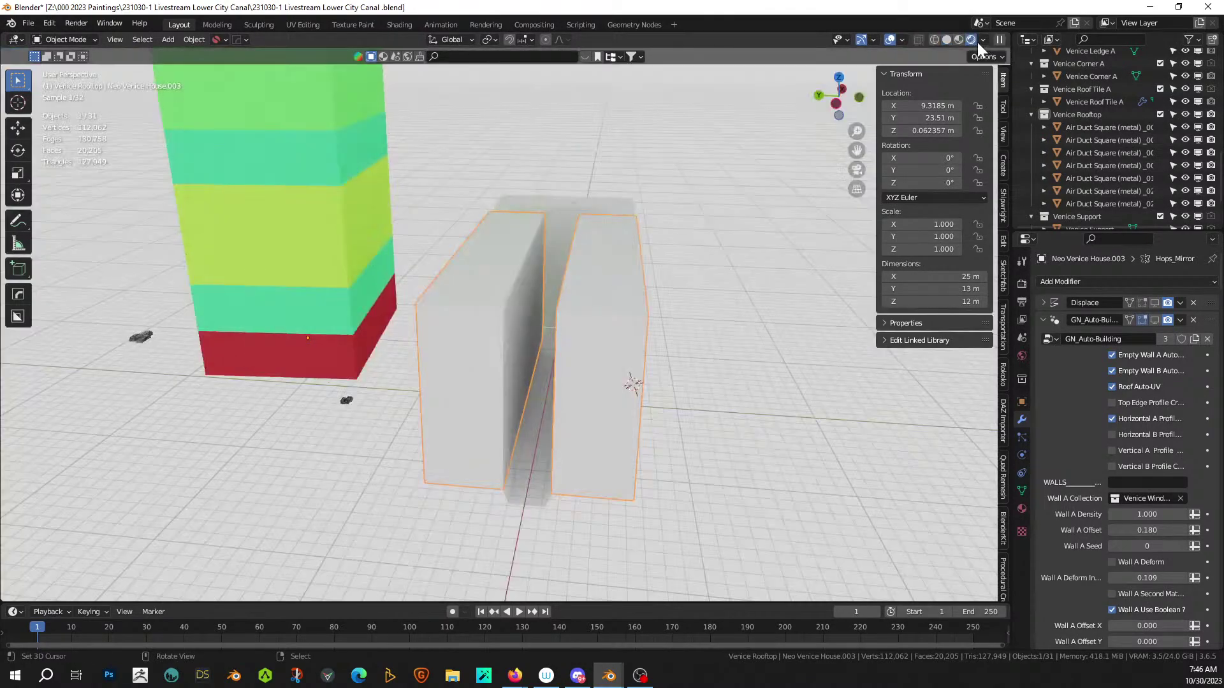
# - Show the GN_Auto-Building modifier in the viewport on the mirrored Neo Venice House.003 and inspect both rows' walls and roofs
pyautogui.scroll(8, 865, 89)
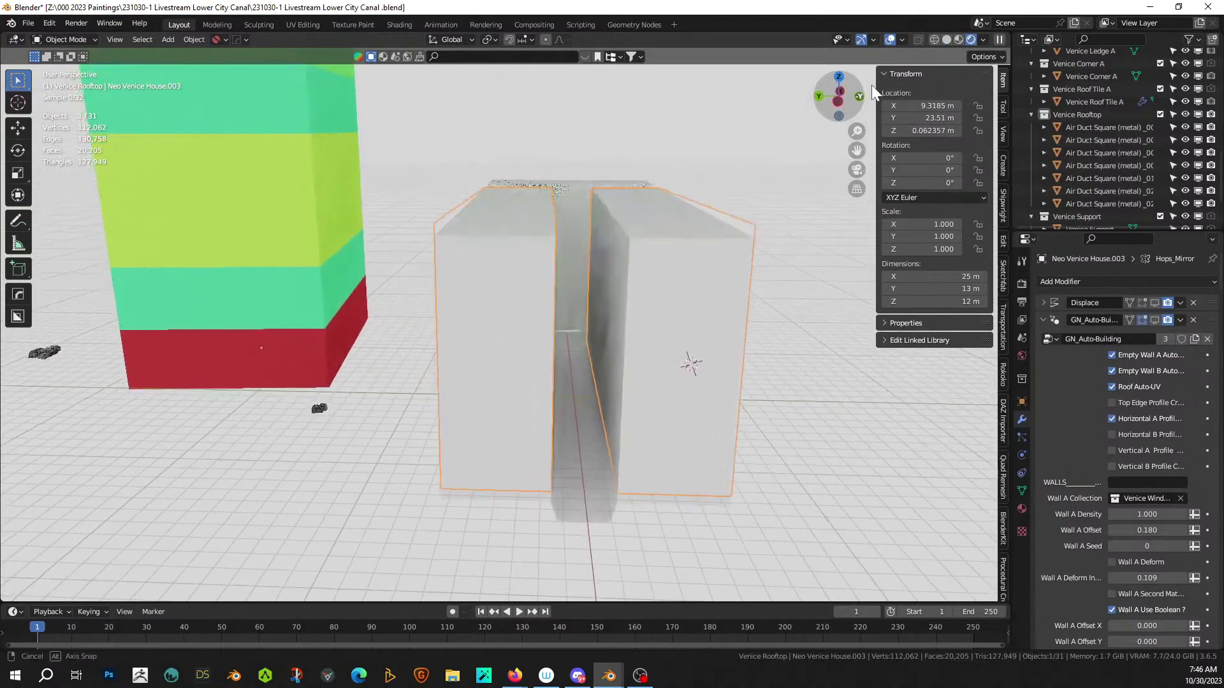
pyautogui.scroll(-8, 866, 86)
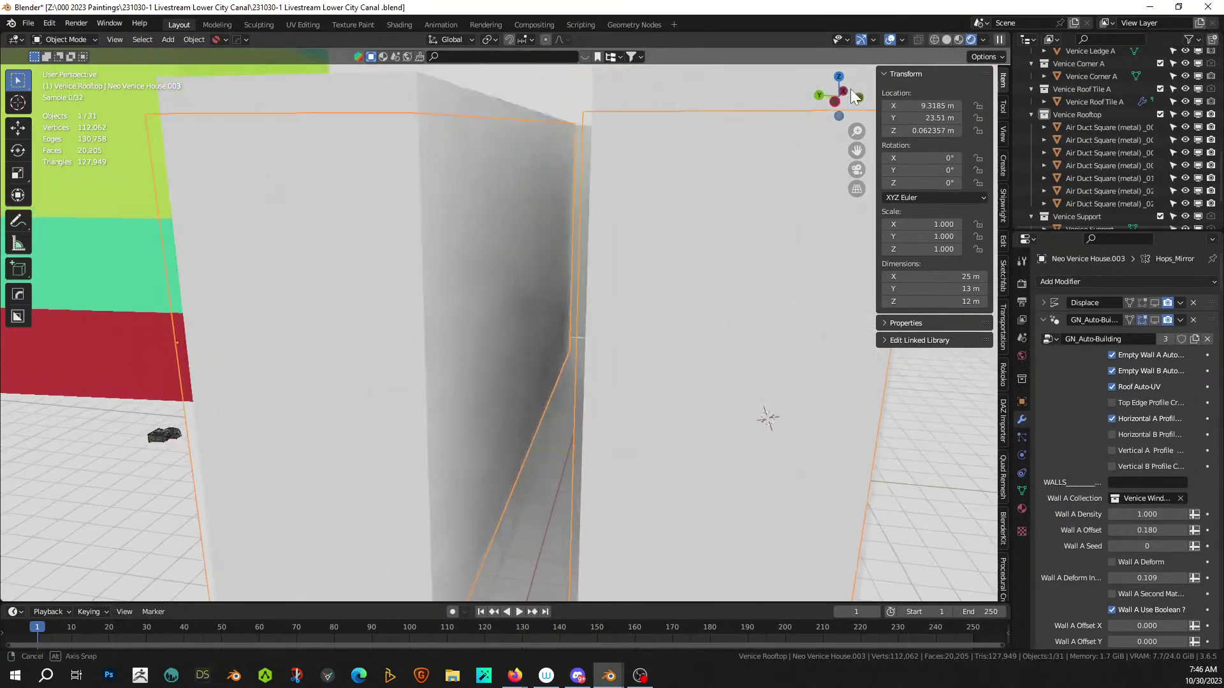
pyautogui.rightClick(786, 104)
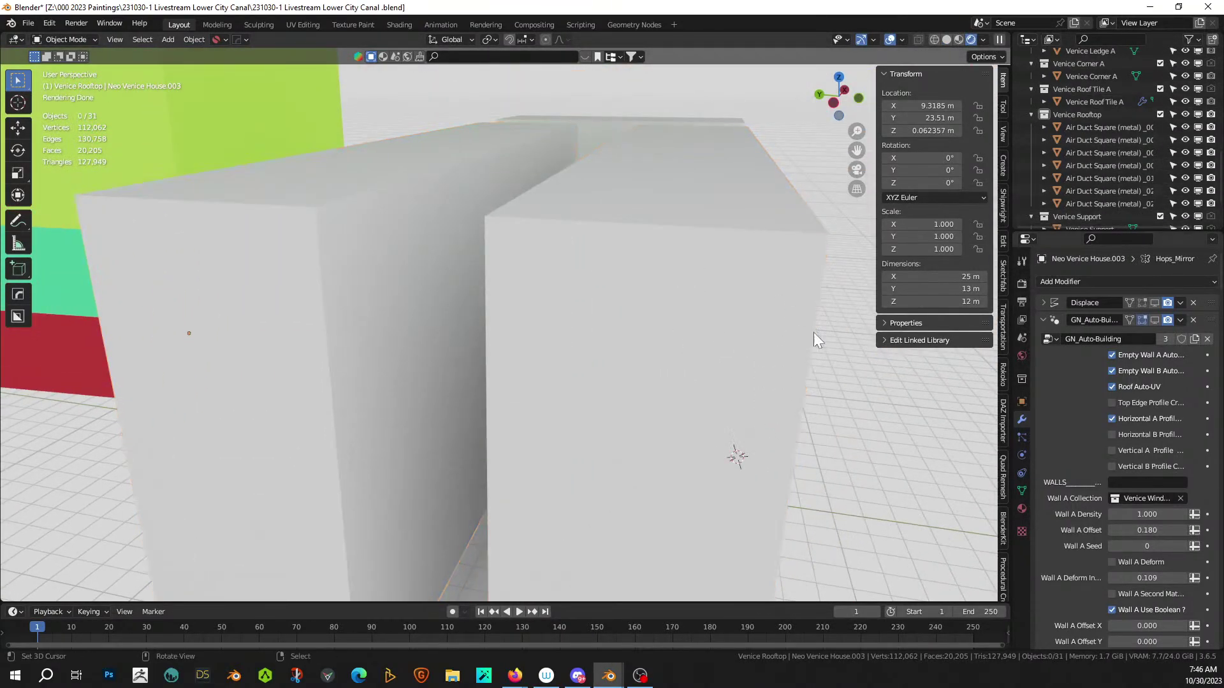
pyautogui.click(1154, 319)
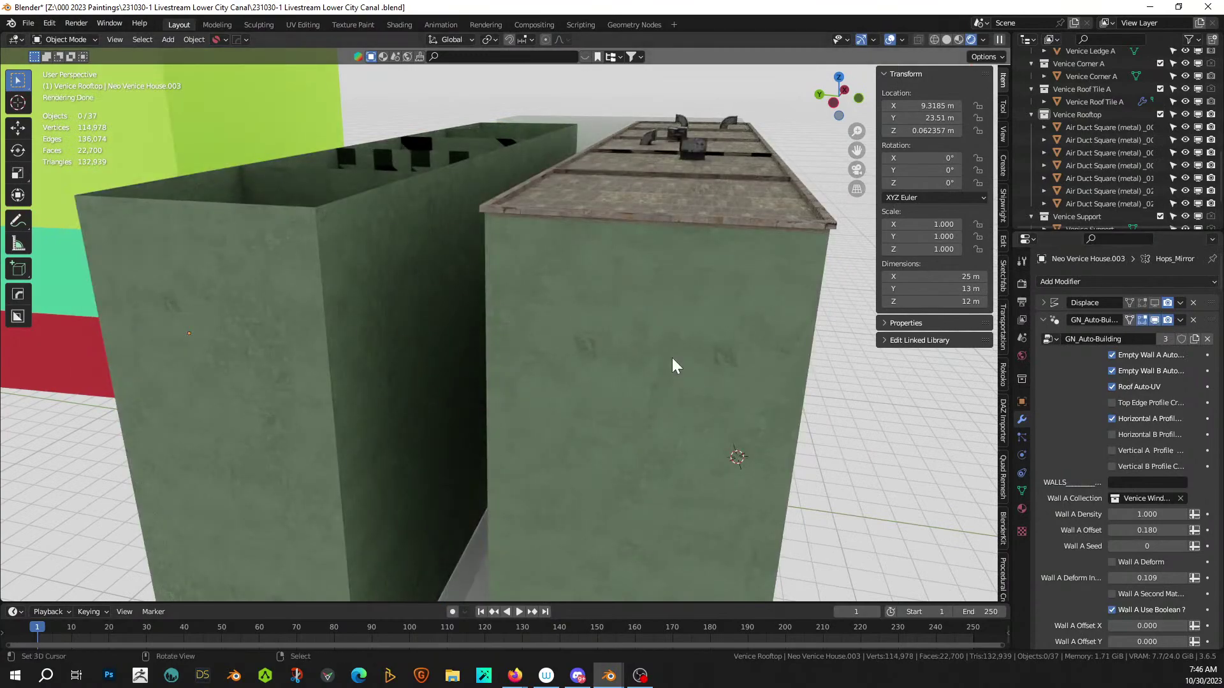
pyautogui.scroll(4, 574, 395)
pyautogui.scroll(-3, 577, 396)
pyautogui.click(501, 395)
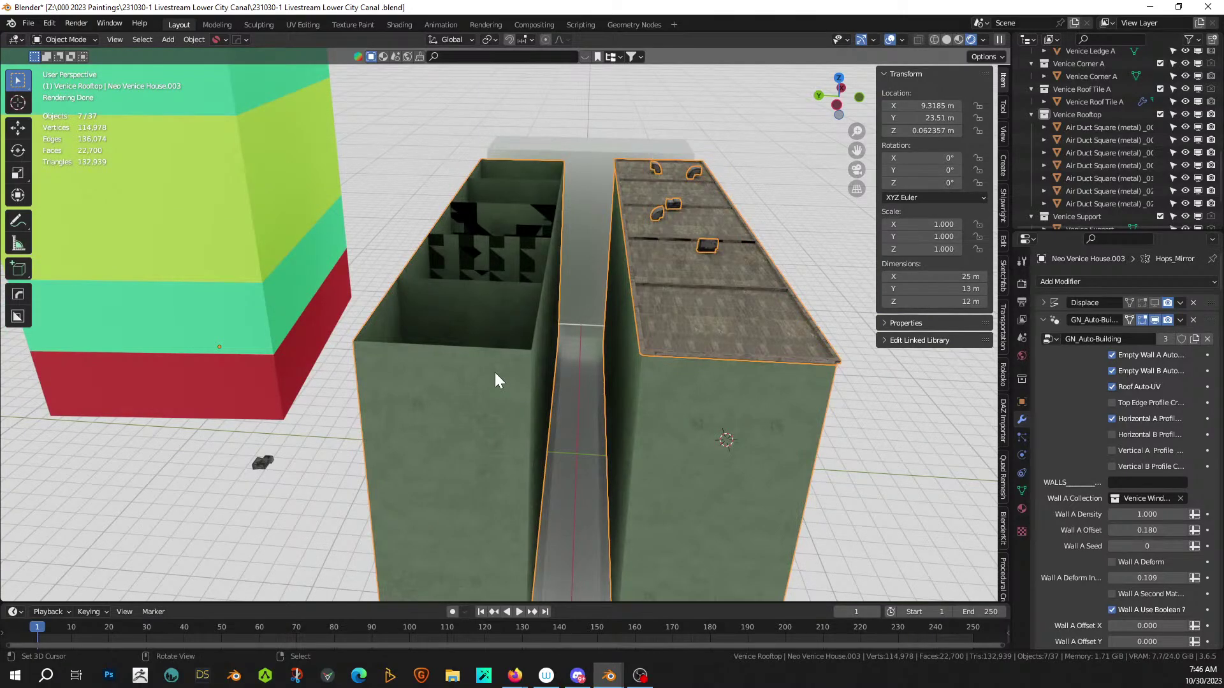
# - Undo the building display, the mirror and the row deletion until Neo Venice House.002 is back across the channel
pyautogui.hotkey('ctrl', 'z')
pyautogui.hotkey('ctrl', 'z')
pyautogui.hotkey('ctrl', 'z')
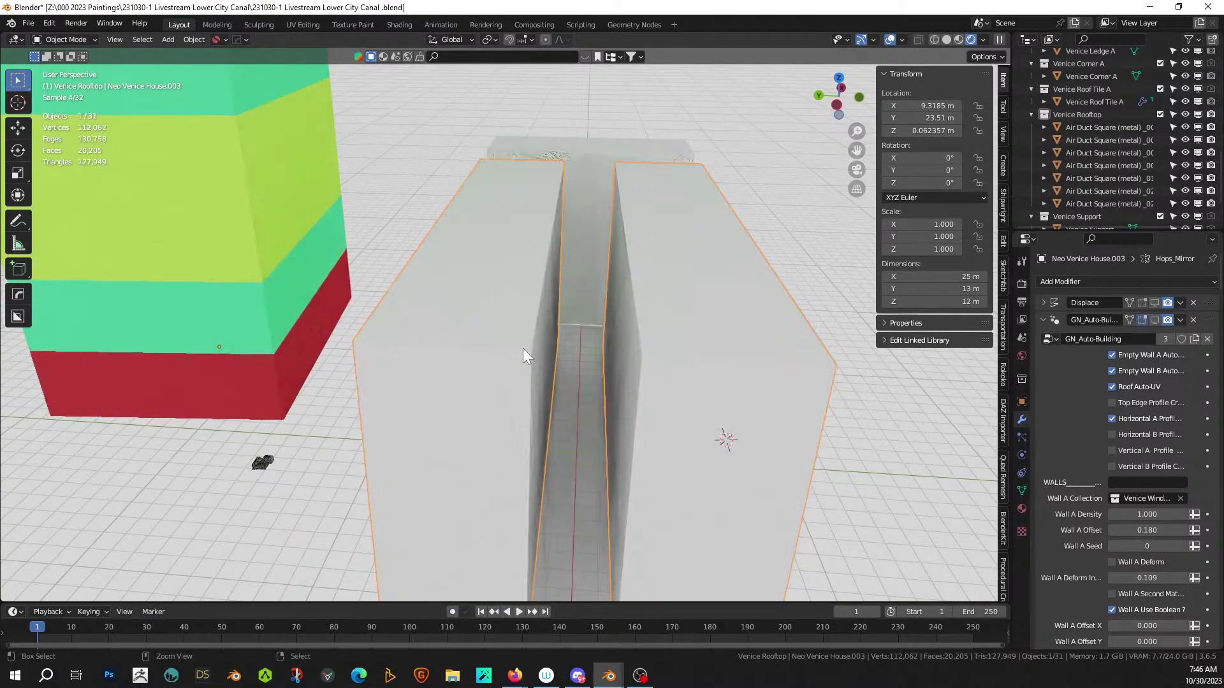
pyautogui.hotkey('ctrl', 'z')
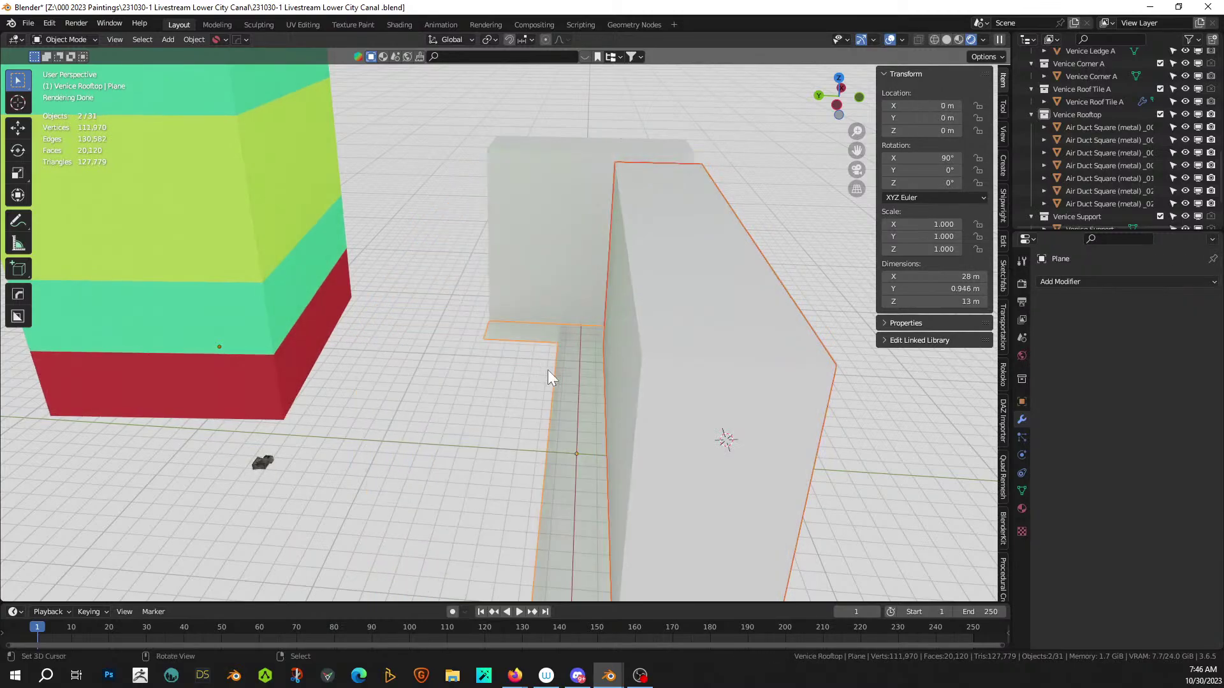
pyautogui.hotkey('ctrl', 'z')
pyautogui.hotkey('ctrl', 'z')
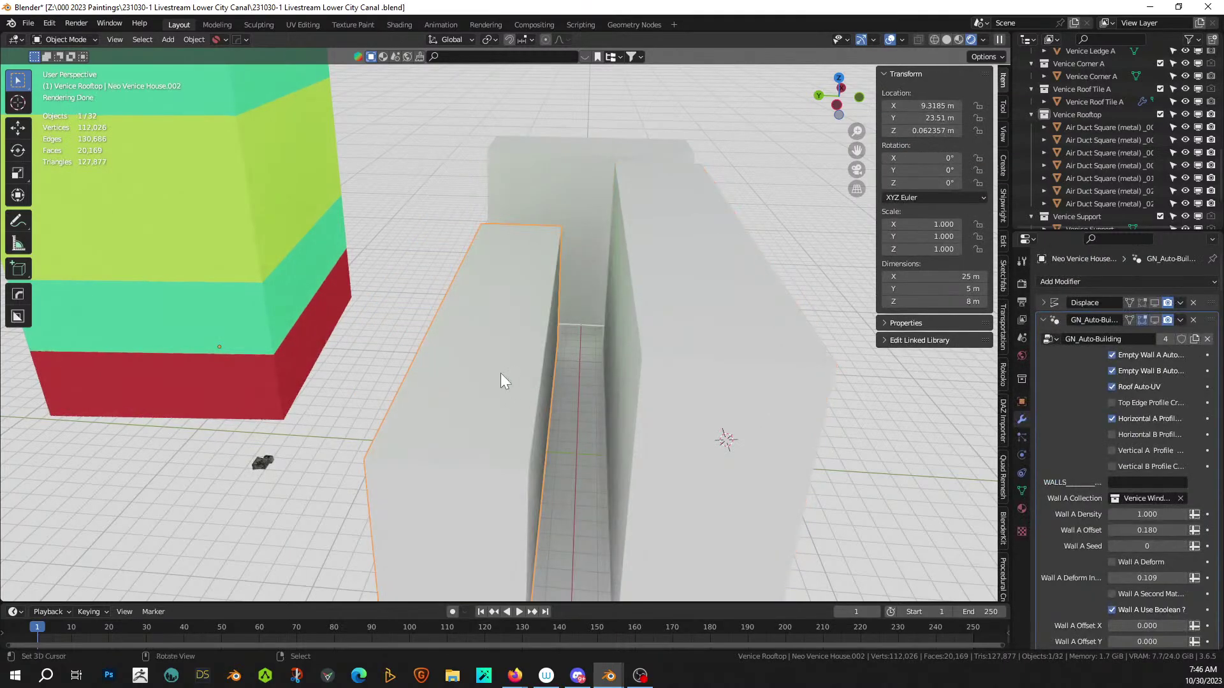
# - Enter mesh editing on the opposite canal row Neo Venice House.002 and select its five top faces
pyautogui.moveTo(500, 373); pyautogui.dragTo(546, 355, button='middle')
pyautogui.press('Tab')
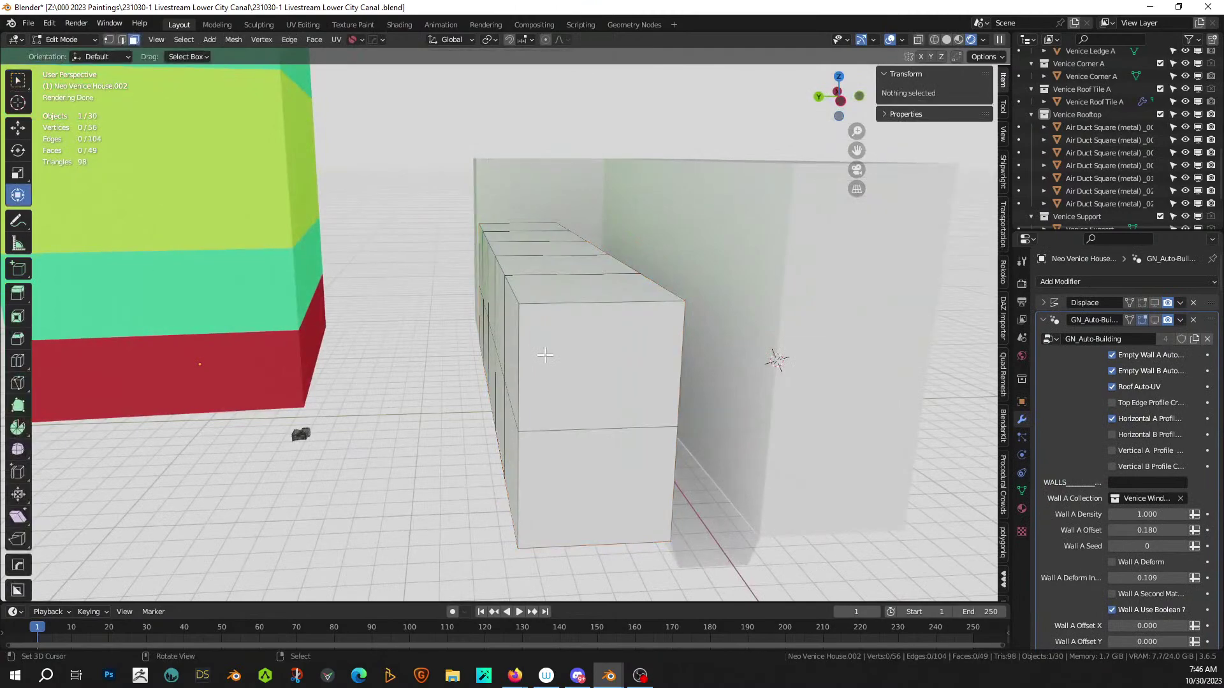
pyautogui.click(580, 298)
pyautogui.moveTo(580, 297); pyautogui.dragTo(577, 357, button='middle')
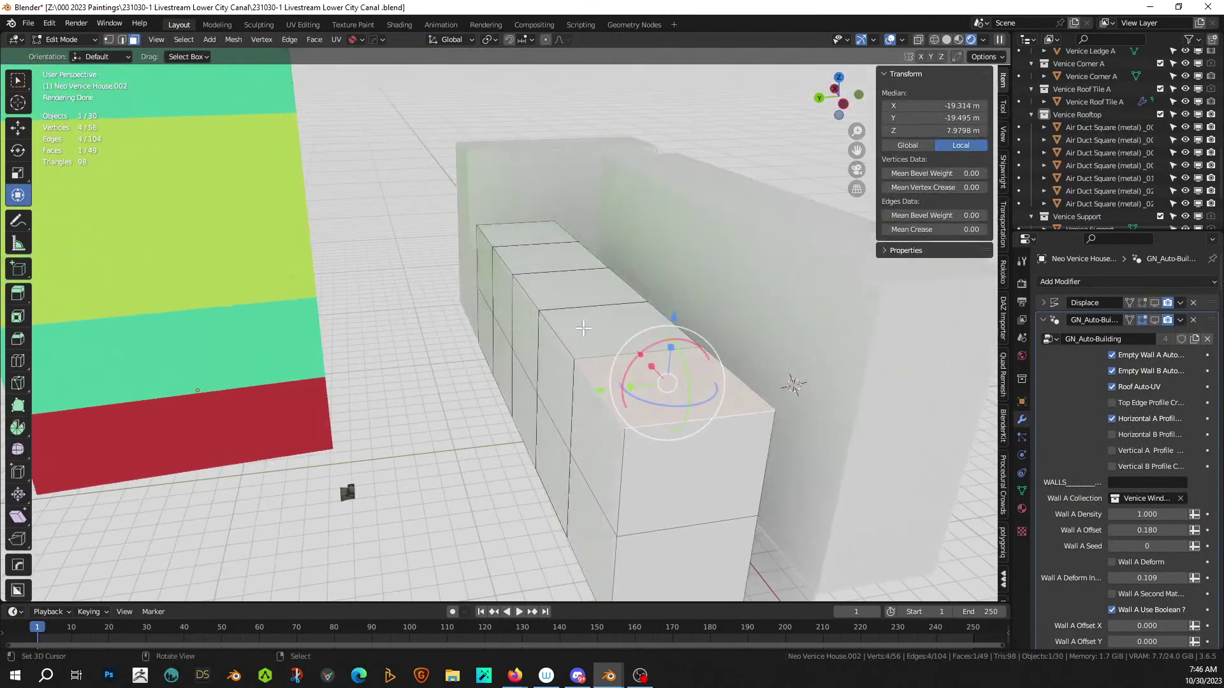
pyautogui.keyDown('shift'); pyautogui.click(617, 338); pyautogui.keyUp('shift')
pyautogui.keyDown('shift'); pyautogui.click(580, 296); pyautogui.keyUp('shift')
pyautogui.keyDown('shift'); pyautogui.click(549, 264); pyautogui.keyUp('shift')
pyautogui.keyDown('shift'); pyautogui.click(527, 233); pyautogui.keyUp('shift')
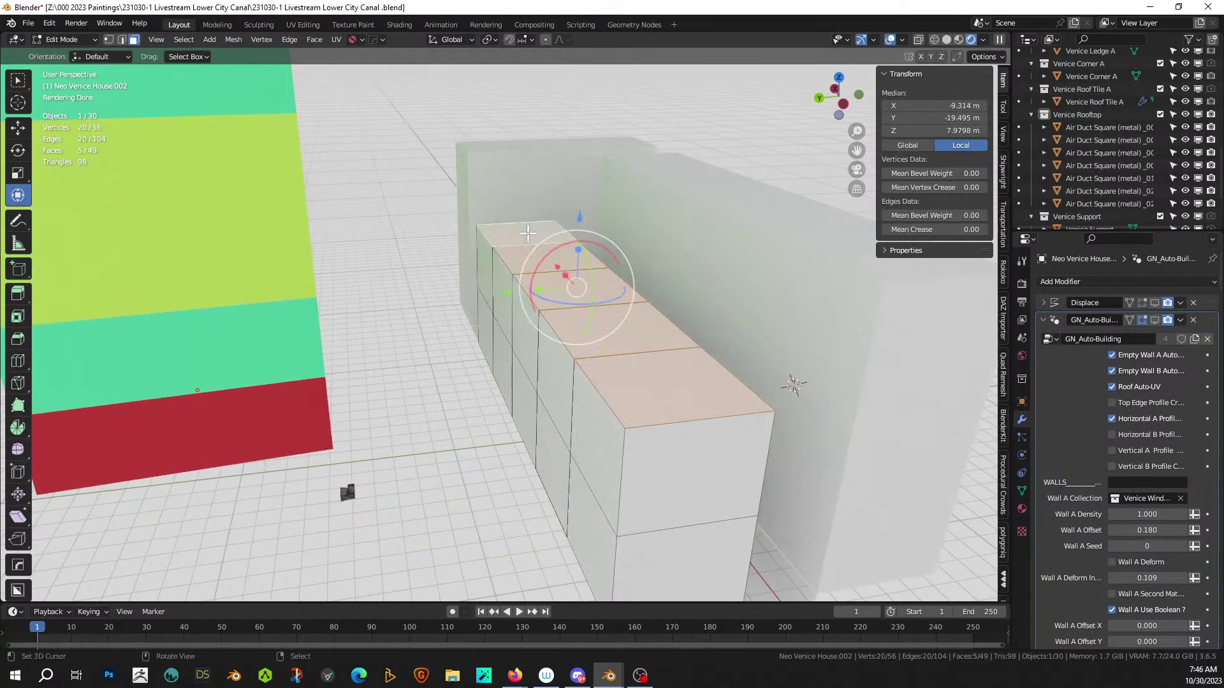
# - Try growing the selection on Neo Venice House.002 and deleting only its upper storey's faces, and undo the deletion
pyautogui.press('ctrl+KP_Add')
pyautogui.press('ctrl+KP_Add')
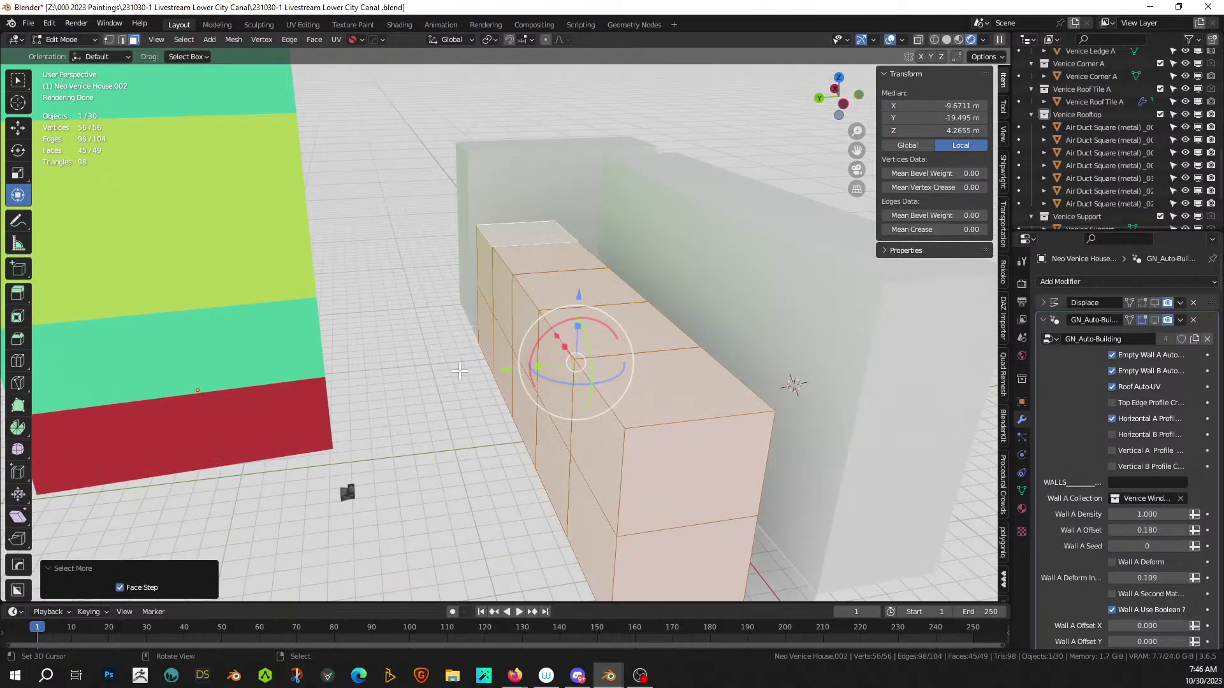
pyautogui.moveTo(459, 371); pyautogui.dragTo(625, 336, button='middle')
pyautogui.hotkey('ctrl', 'z')
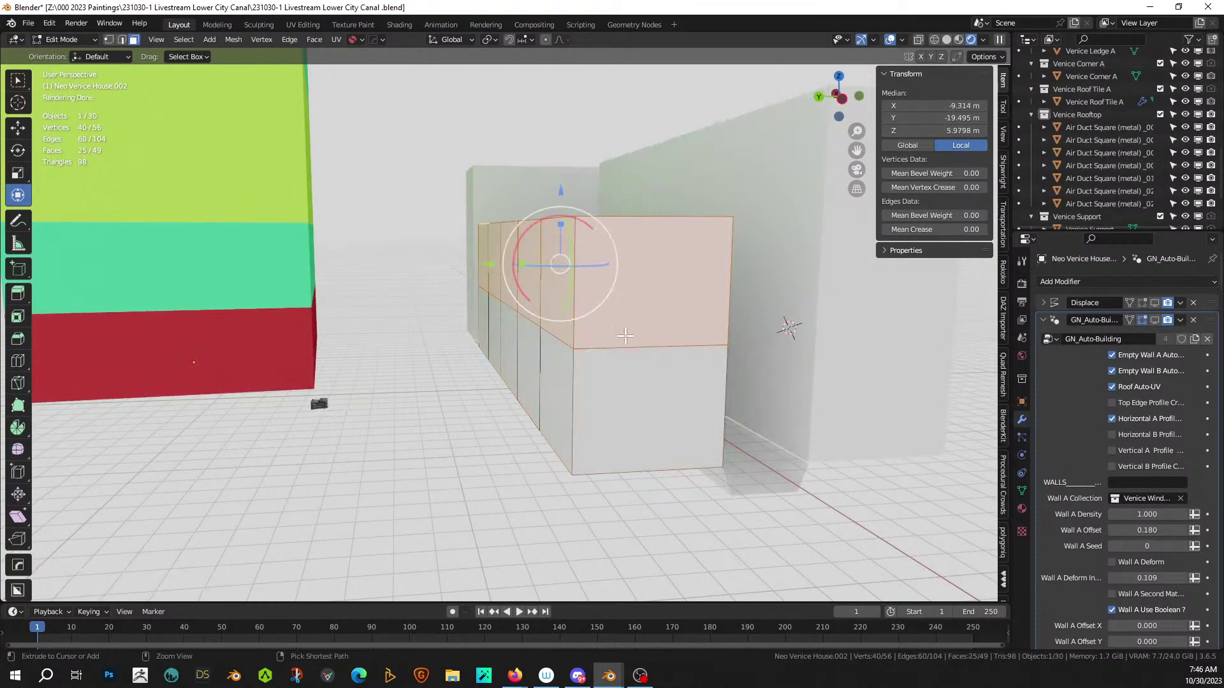
pyautogui.press('x')
pyautogui.click(626, 338)
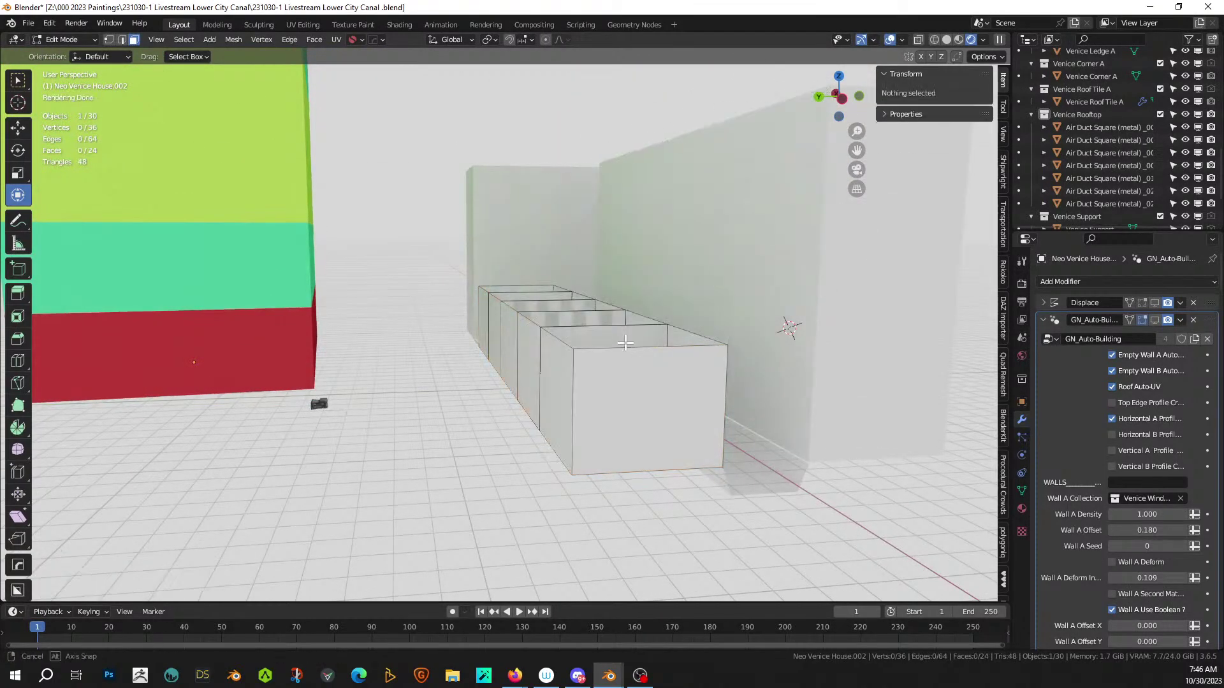
pyautogui.moveTo(626, 339); pyautogui.dragTo(629, 360, button='middle')
pyautogui.hotkey('ctrl', 'z')
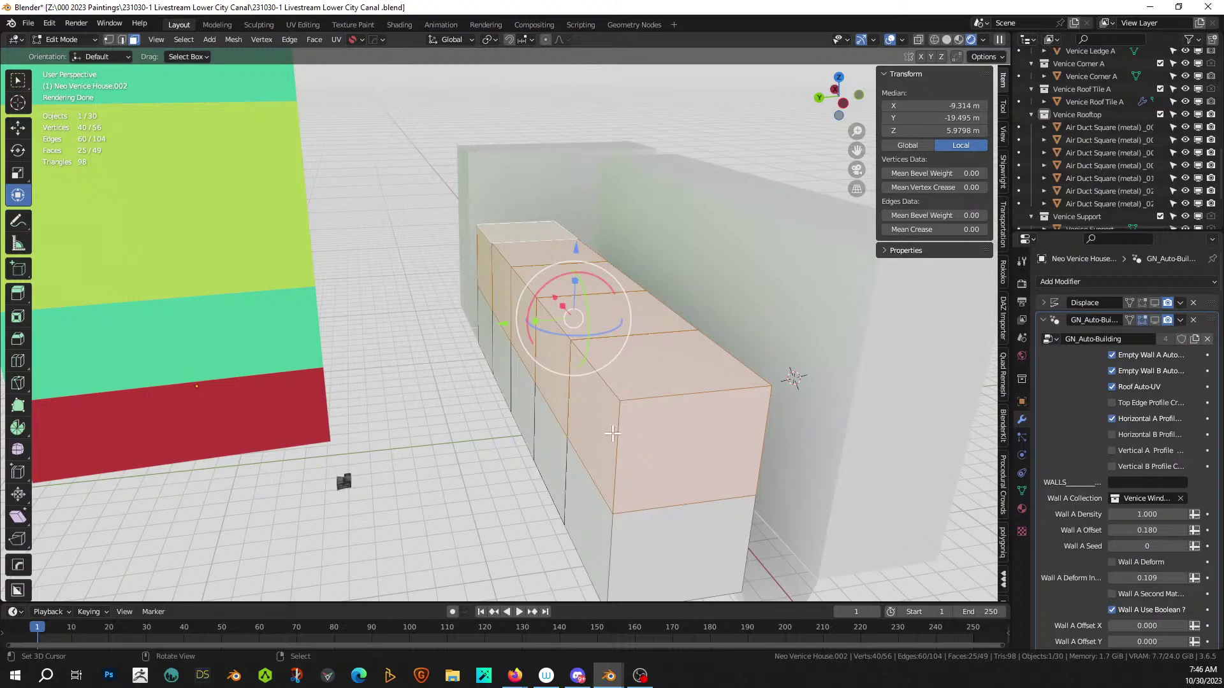
# - Grow the selection down over the whole row, delete all of its faces, and return to object mode
pyautogui.press('ctrl+KP_Add')
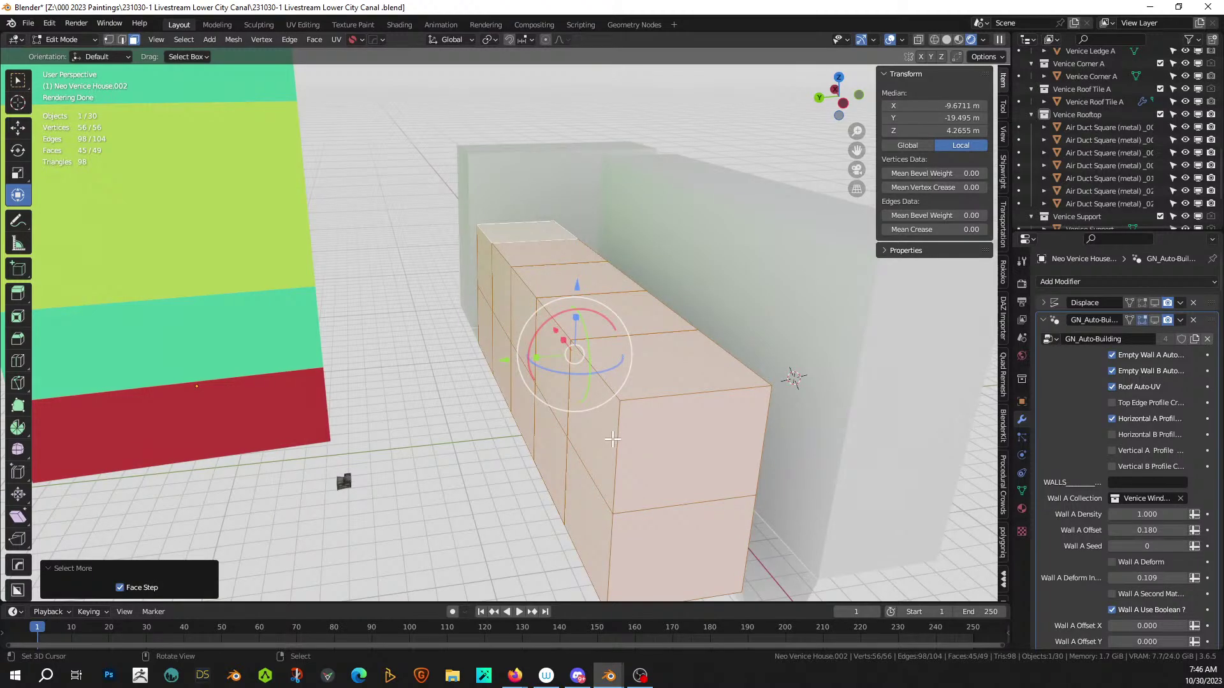
pyautogui.press('x')
pyautogui.click(593, 409)
pyautogui.press('Tab')
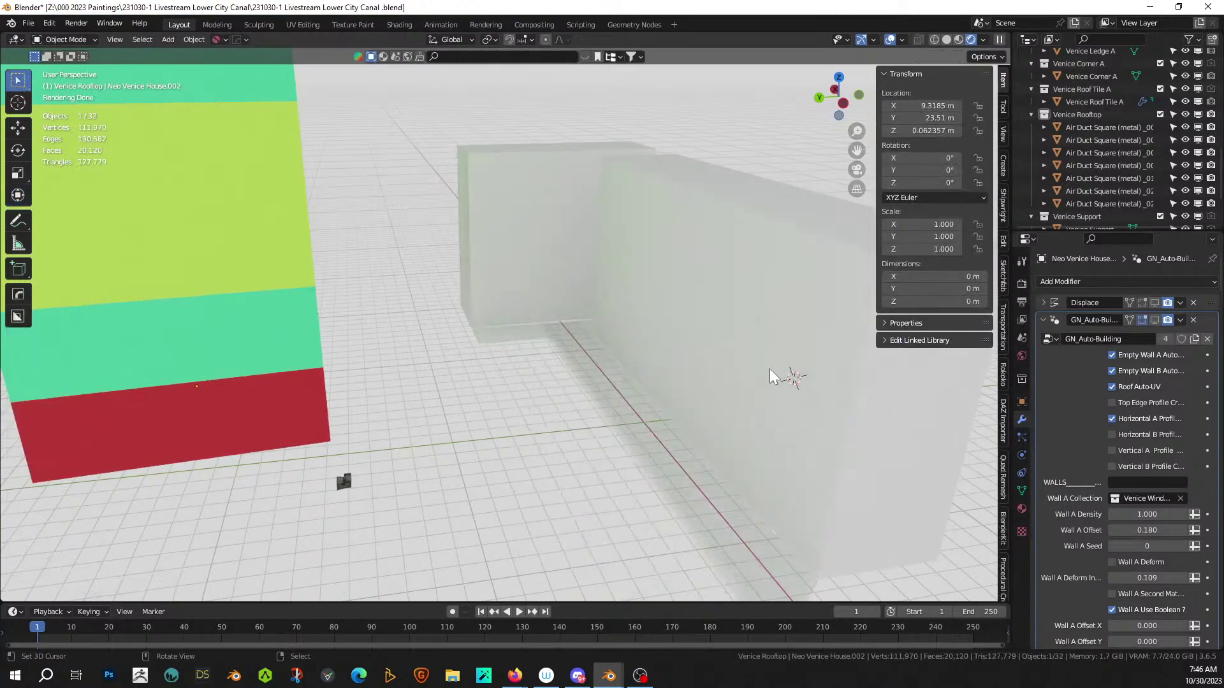
# - Mirror Neo Venice House.003 across the channel on the Z axis with a Mirror modifier, using Plane as the mirror object
pyautogui.rightClick(770, 369)
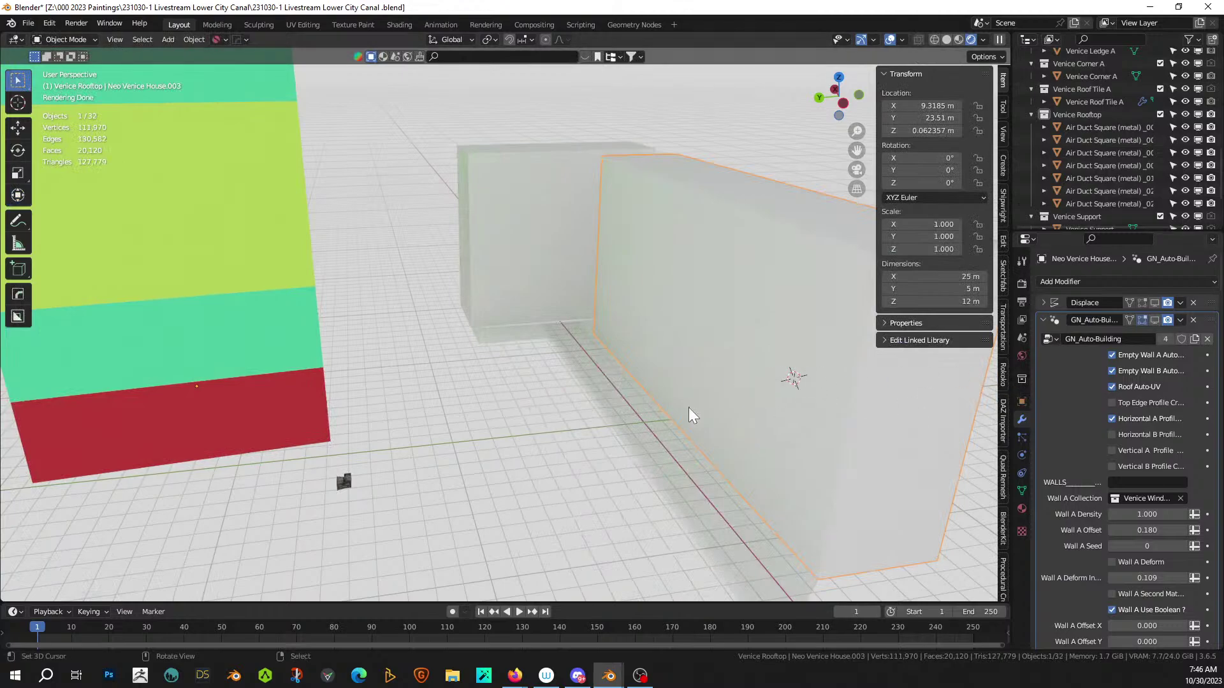
pyautogui.keyDown('shift'); pyautogui.rightClick(636, 441); pyautogui.keyUp('shift')
pyautogui.hotkey('ctrl', 'm')
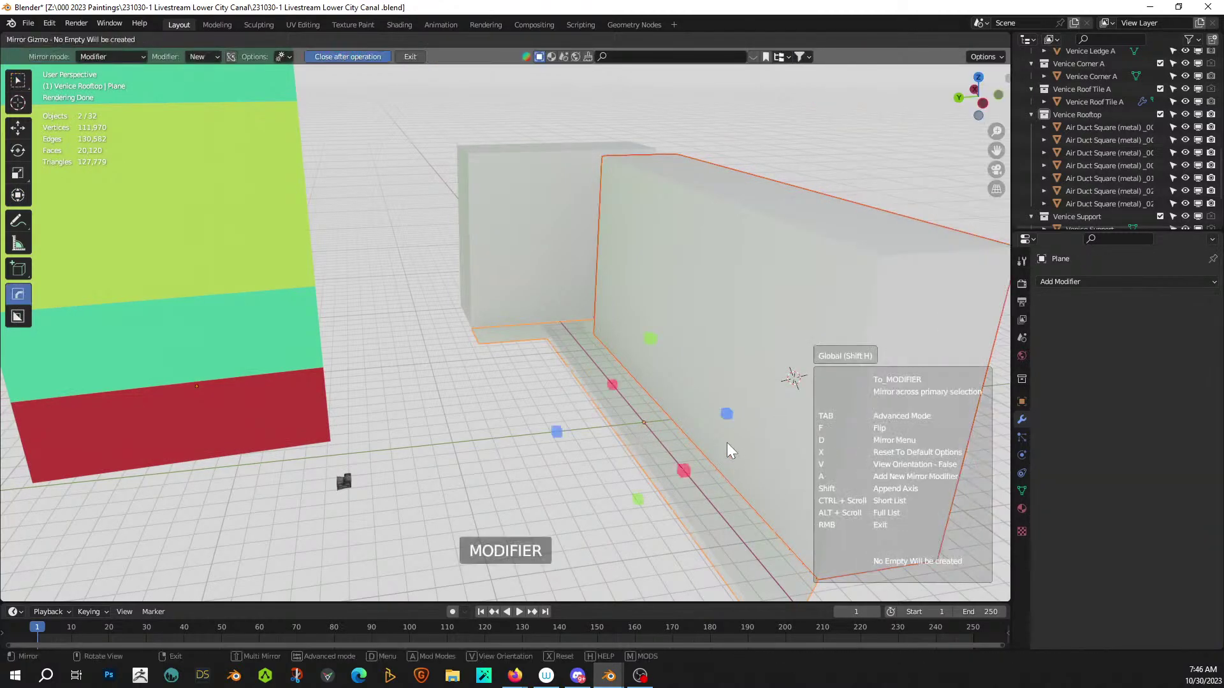
pyautogui.click(726, 414)
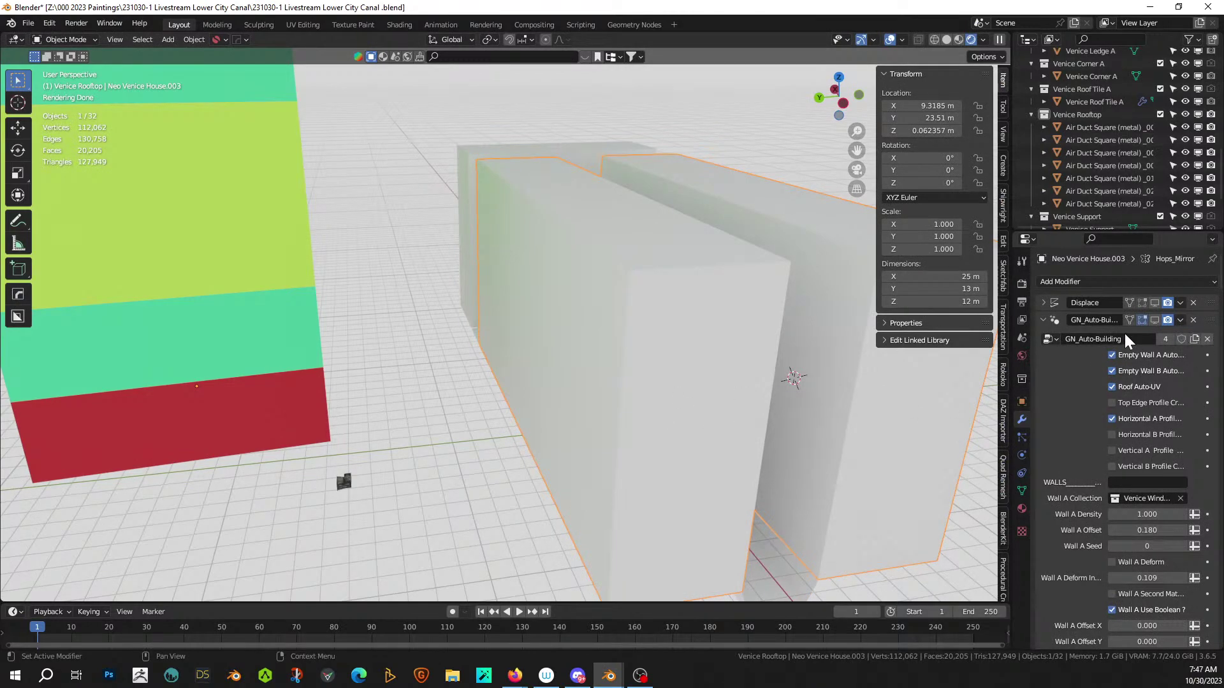
# - Move the Hops_Mirror modifier above Displace and GN_Auto-Building in the stack and apply it
pyautogui.click(1042, 321)
pyautogui.moveTo(1211, 337); pyautogui.dragTo(1211, 304)
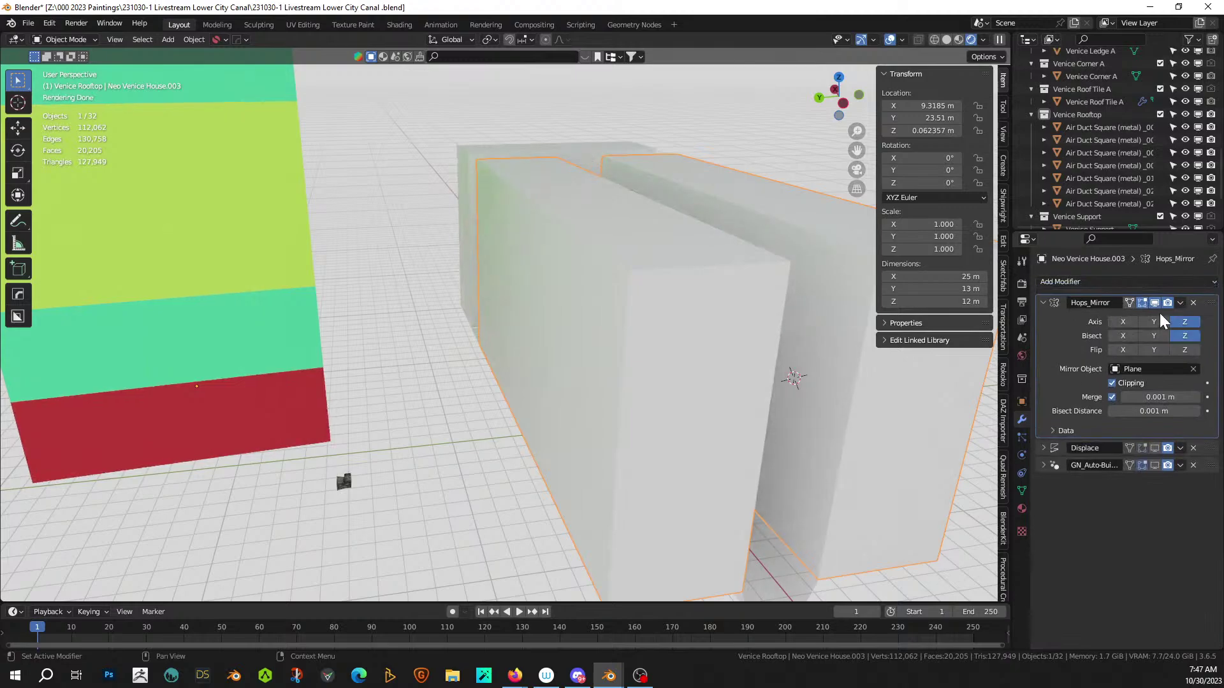
pyautogui.hotkey('ctrl', 'a')
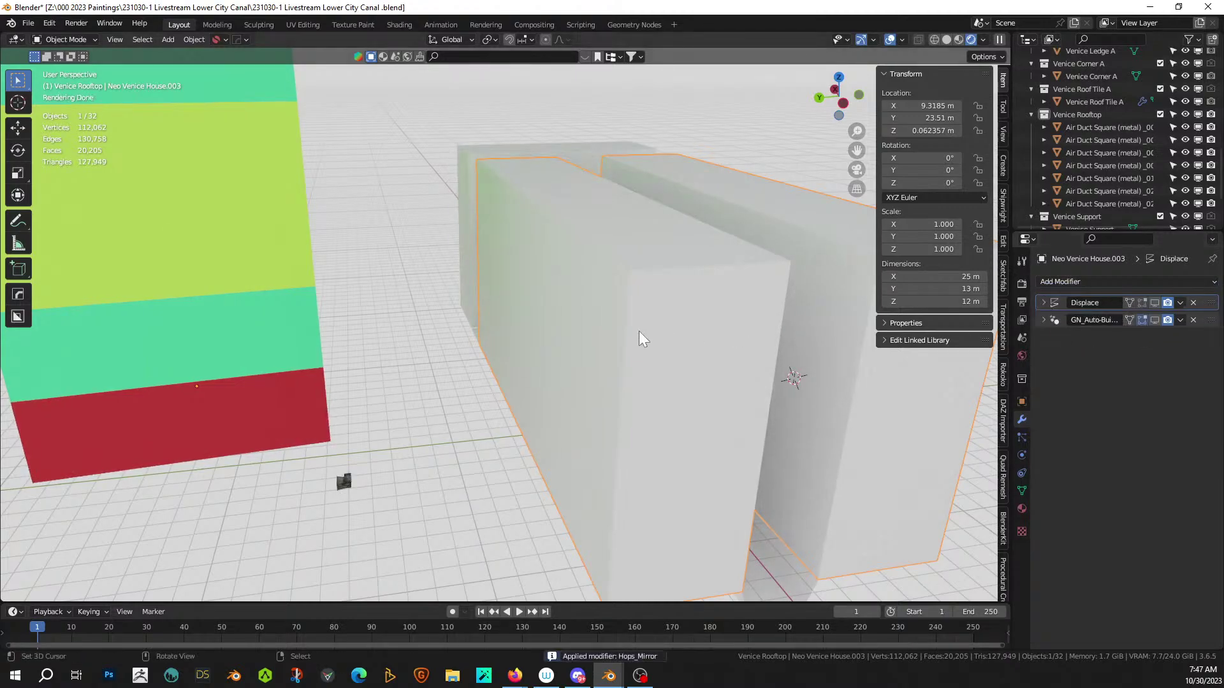
# - Select the mirrored row's linked geometry, separate it into its own object, and return to object mode
pyautogui.press('Tab')
pyautogui.click(652, 327)
pyautogui.press('l')
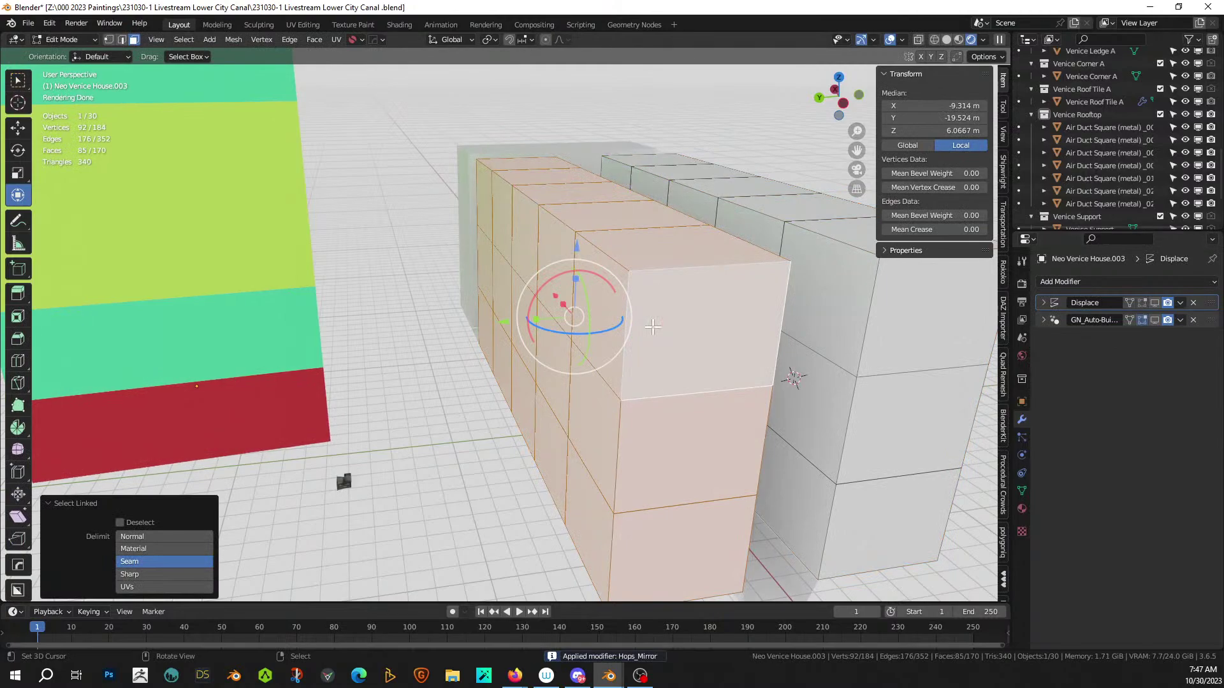
pyautogui.press('p')
pyautogui.click(641, 302)
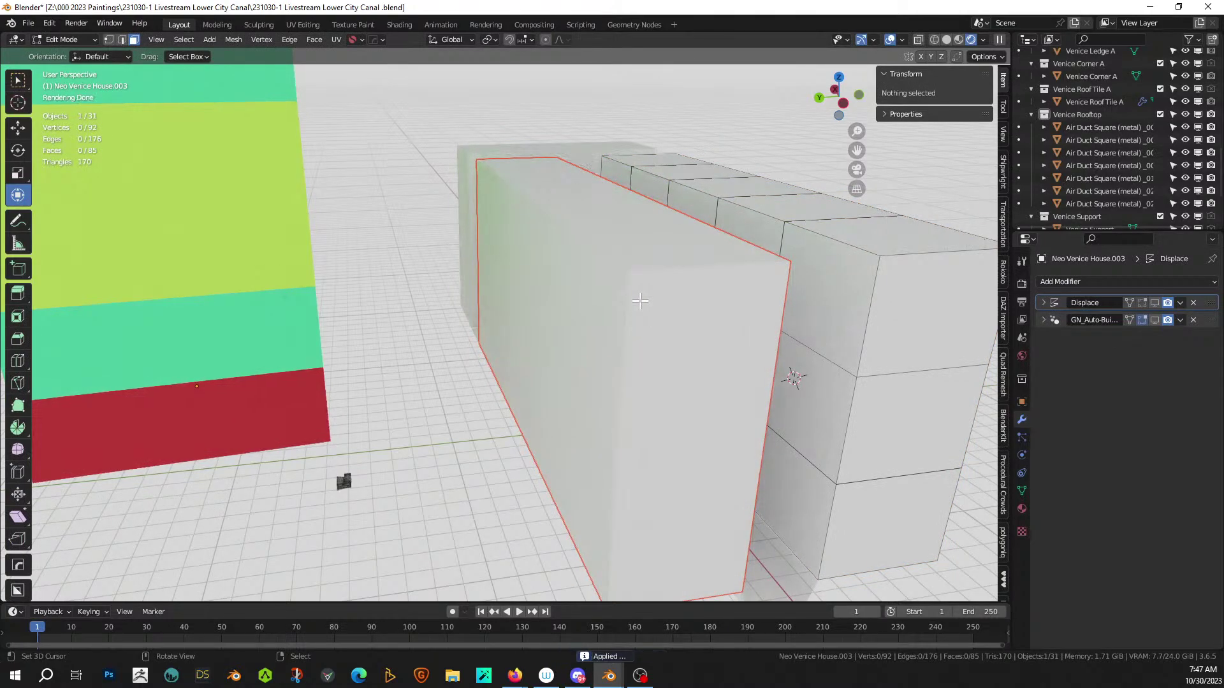
pyautogui.press('Tab')
# - Show the GN_Auto-Building modifier in the viewport on Neo Venice House.003 and Neo Venice House.004, and check both facades along the canal
pyautogui.click(1156, 320)
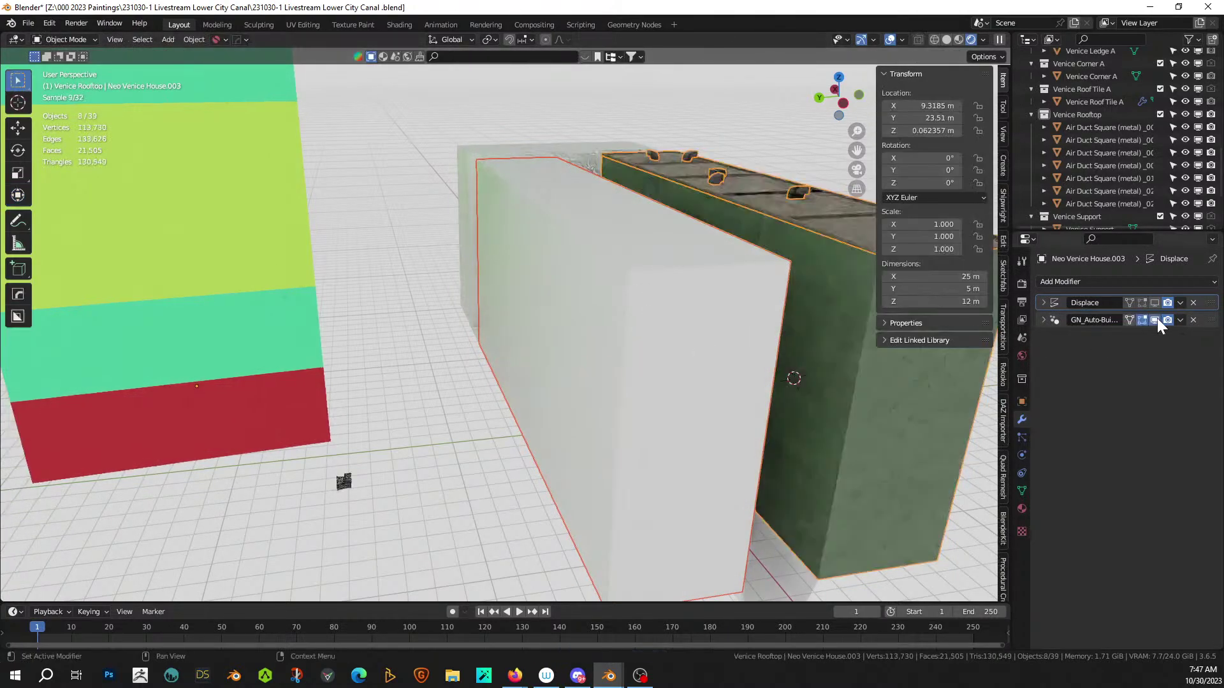
pyautogui.rightClick(679, 300)
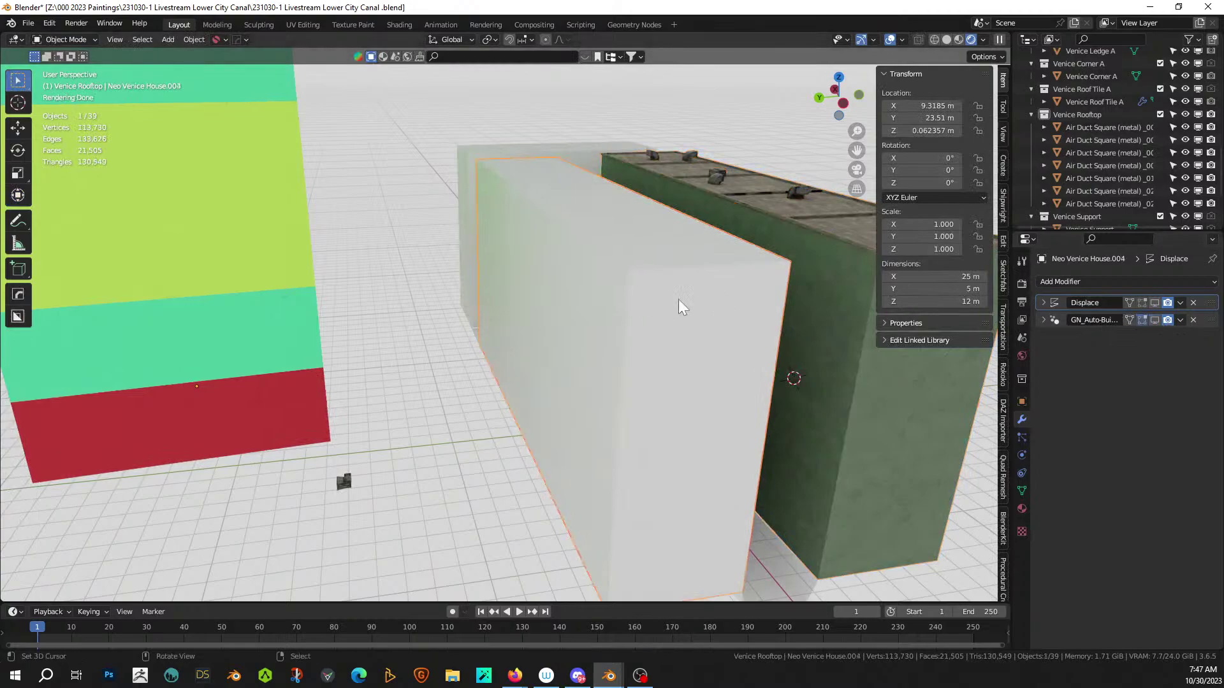
pyautogui.click(1154, 320)
pyautogui.moveTo(736, 334); pyautogui.dragTo(685, 327, button='middle')
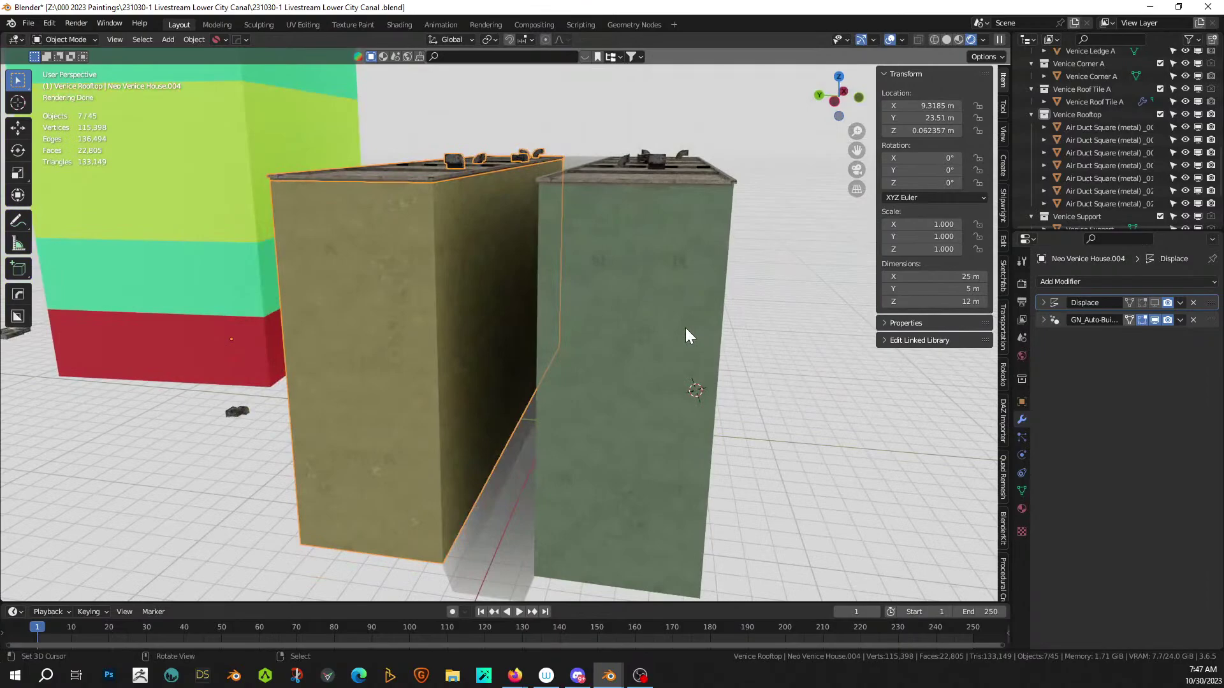
pyautogui.moveTo(648, 407); pyautogui.dragTo(625, 423, button='middle')
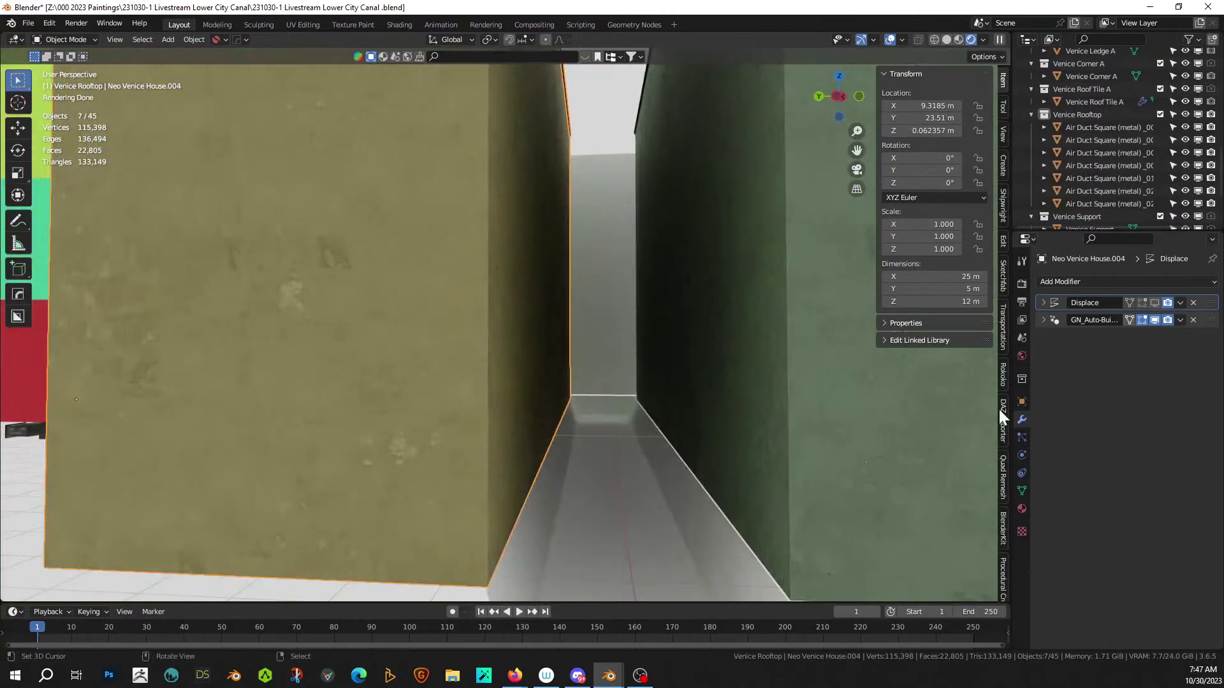
pyautogui.scroll(-5, 623, 396)
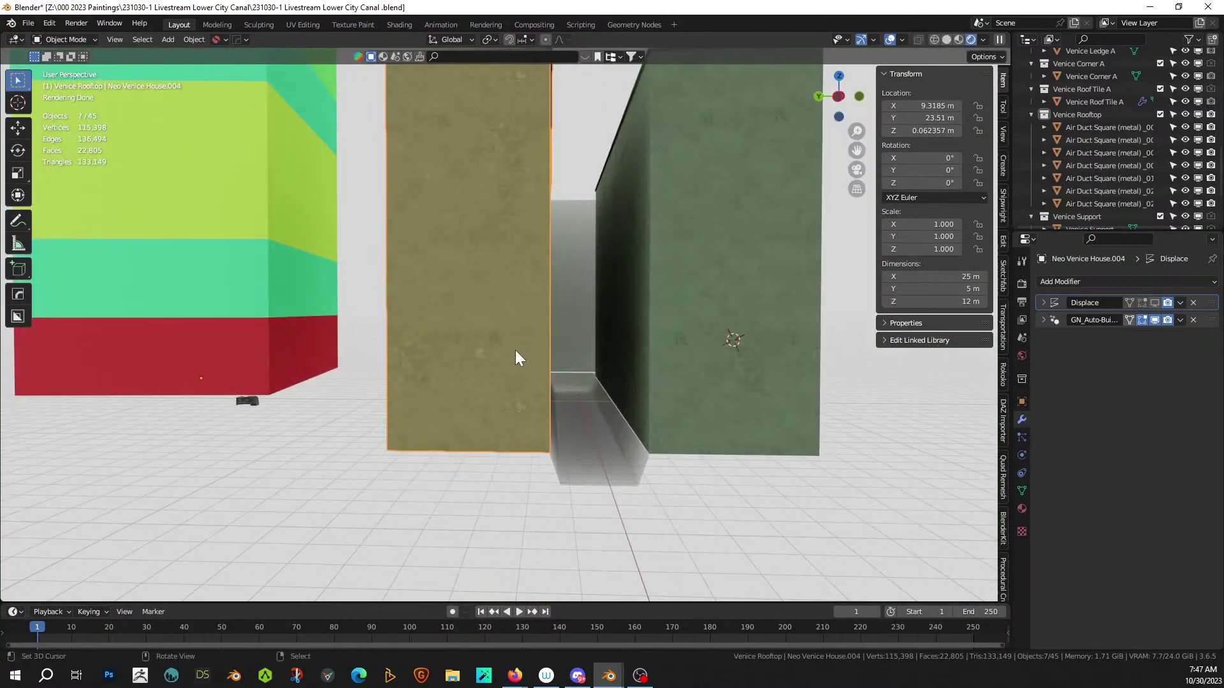
# - Hide Neo Venice House.001, .002 and .003 in the viewport, keeping Neo Venice House and Neo Venice House.004 shown
pyautogui.scroll(-3, 642, 408)
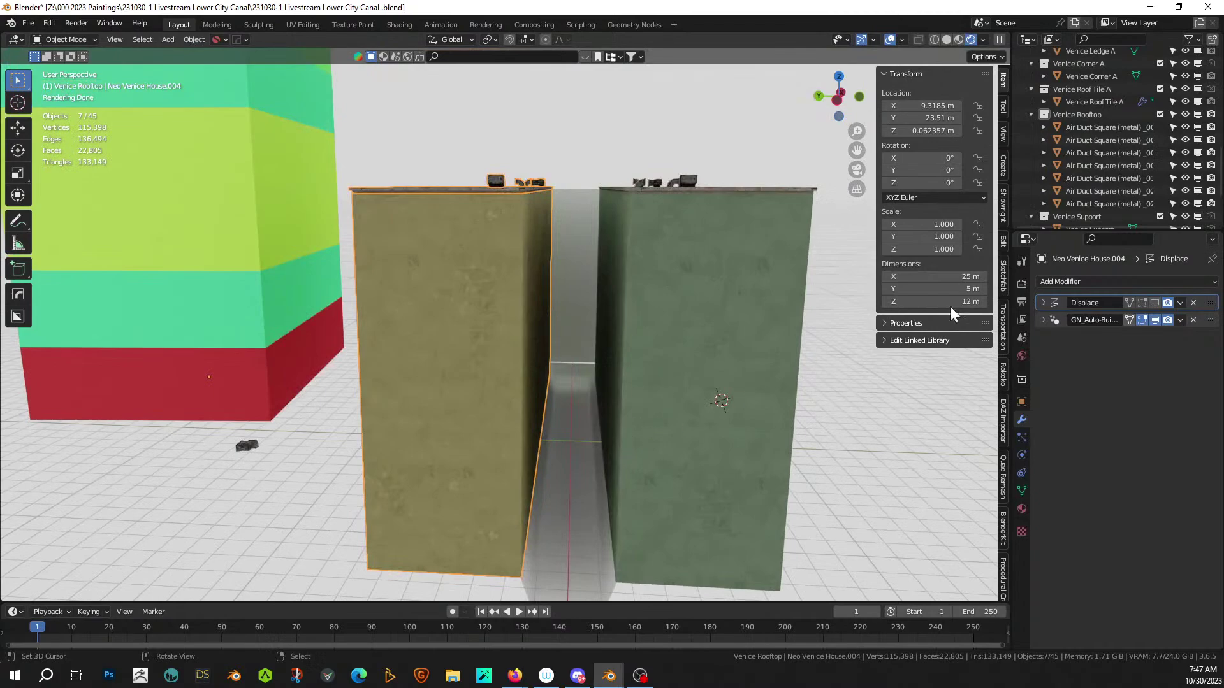
pyautogui.scroll(-3, 1139, 187)
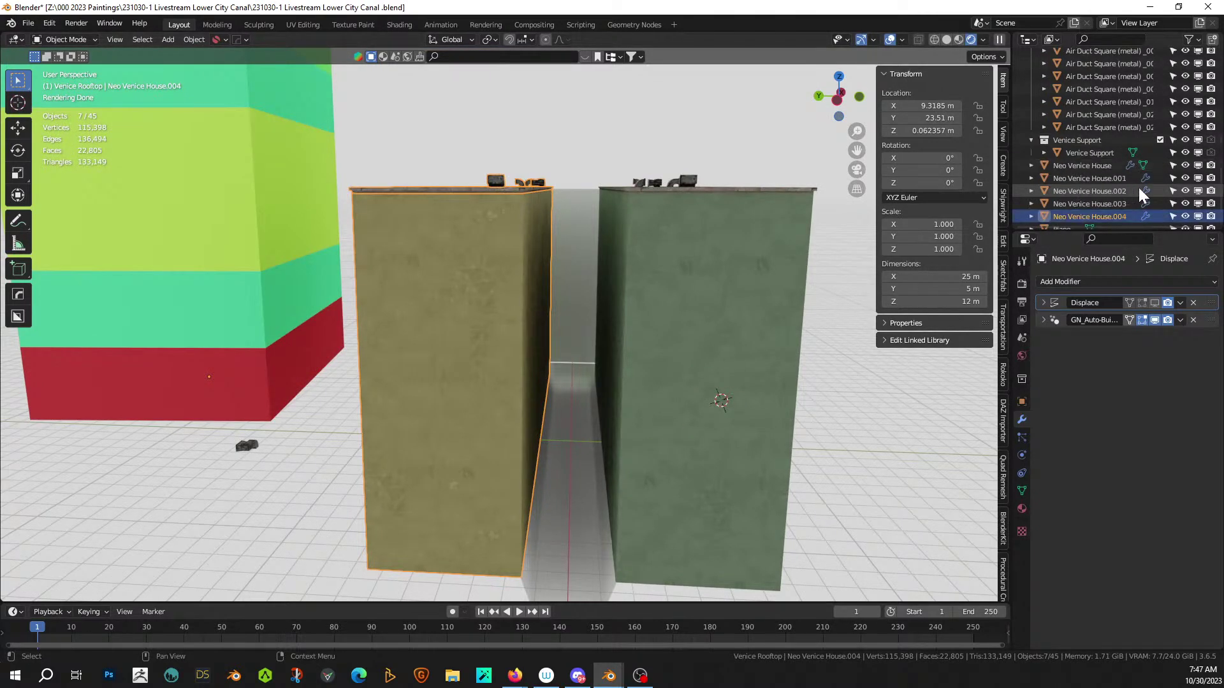
pyautogui.scroll(-1, 1147, 185)
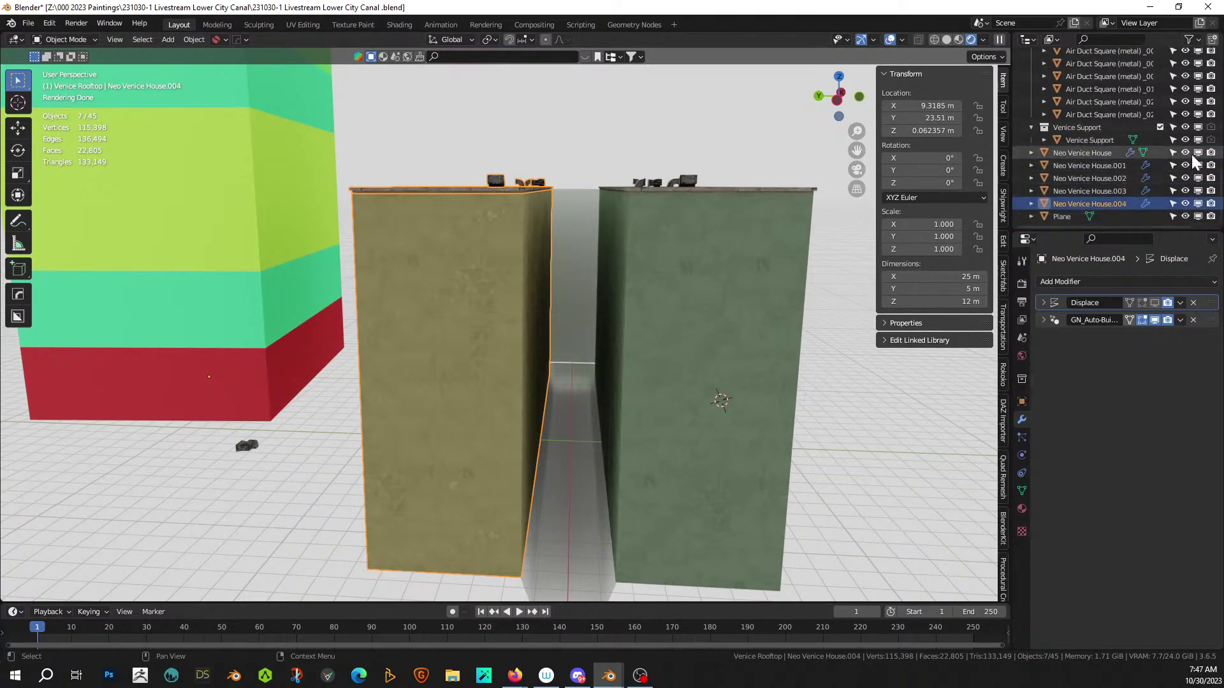
pyautogui.moveTo(1185, 153); pyautogui.dragTo(1185, 192)
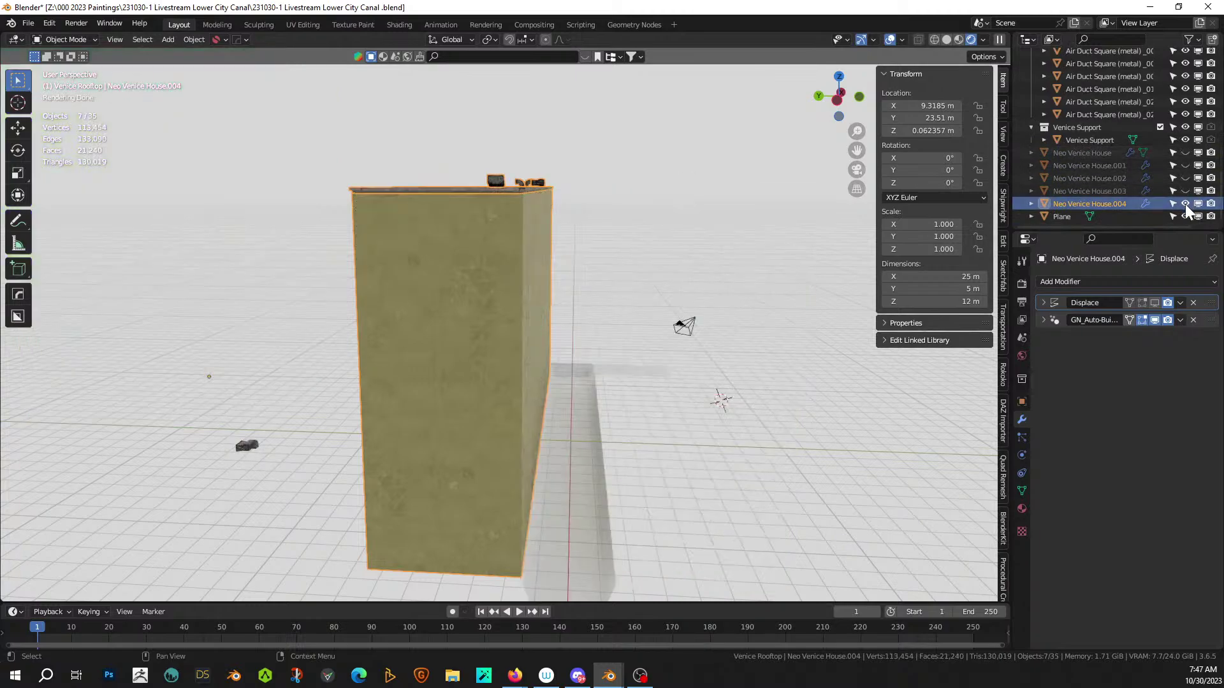
pyautogui.click(1184, 153)
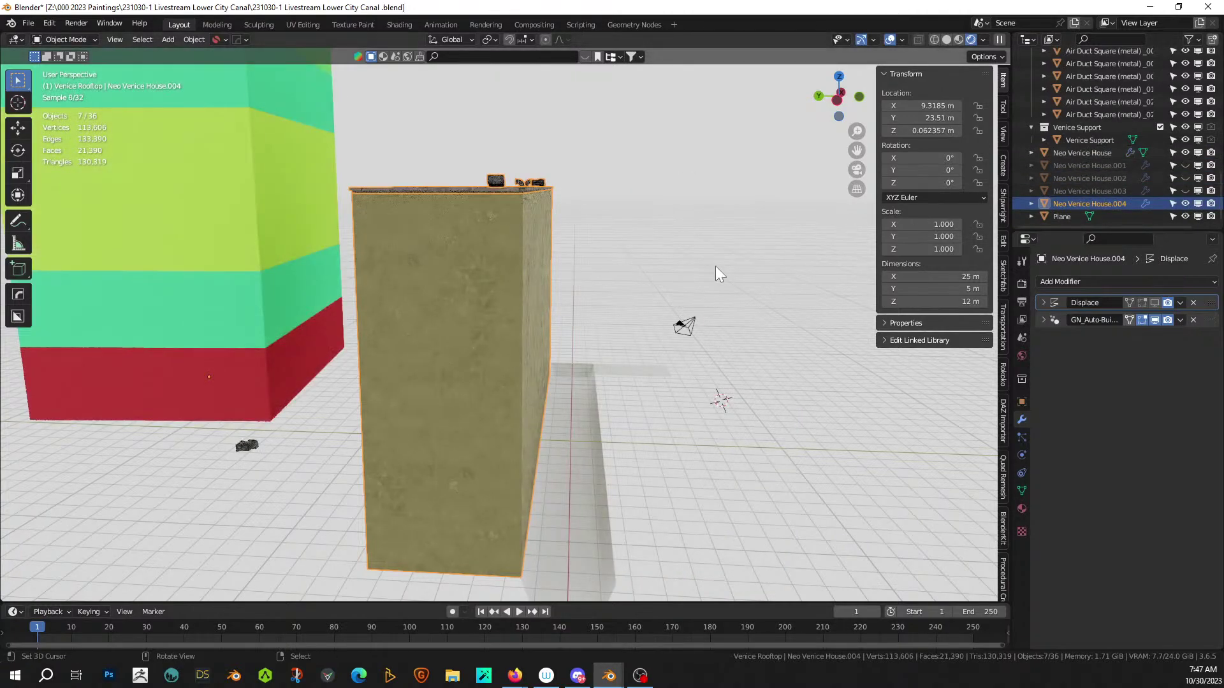
# - Examine the face layout of the multicoloured Neo Venice House in Edit Mode, and return to Object Mode
pyautogui.moveTo(641, 350); pyautogui.dragTo(481, 397, button='middle')
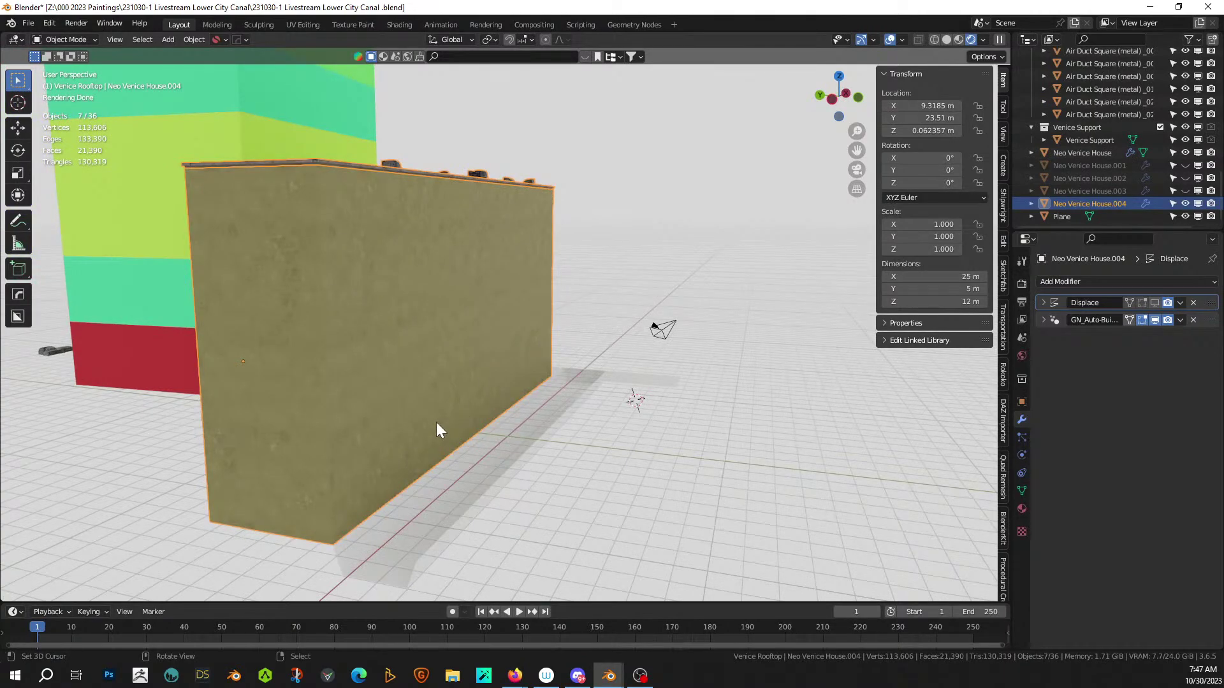
pyautogui.moveTo(451, 403); pyautogui.dragTo(584, 380, button='middle')
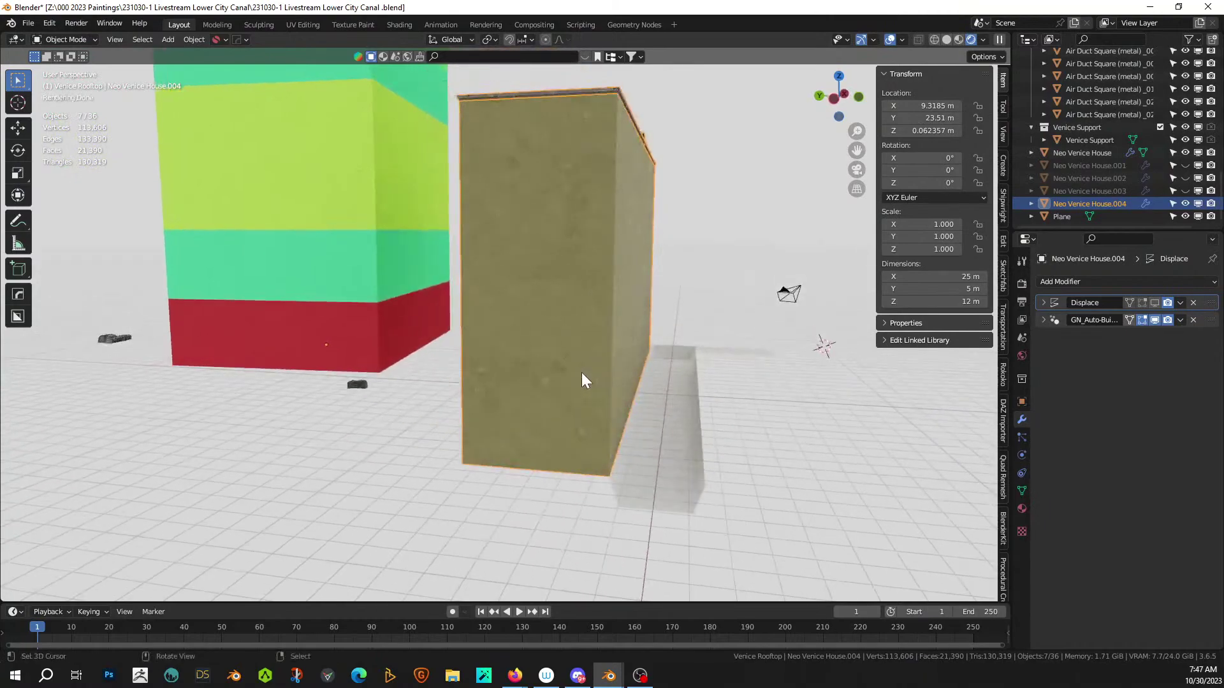
pyautogui.click(402, 283)
pyautogui.press('Tab')
pyautogui.click(367, 290)
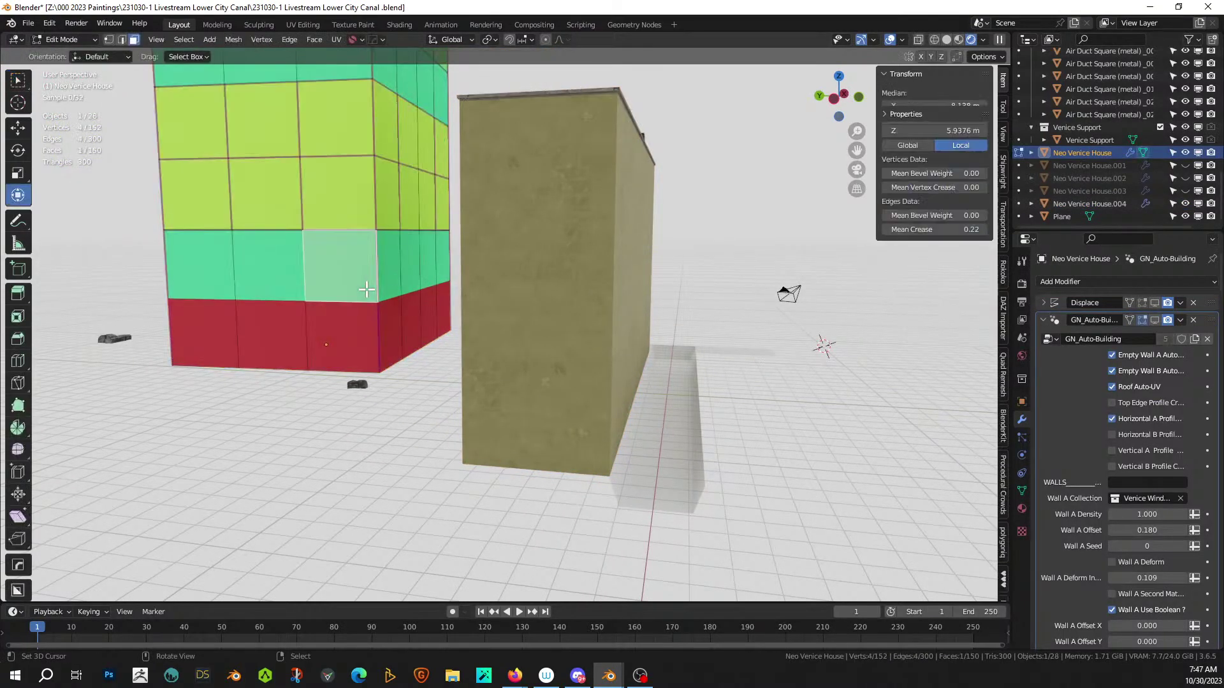
pyautogui.click(593, 348)
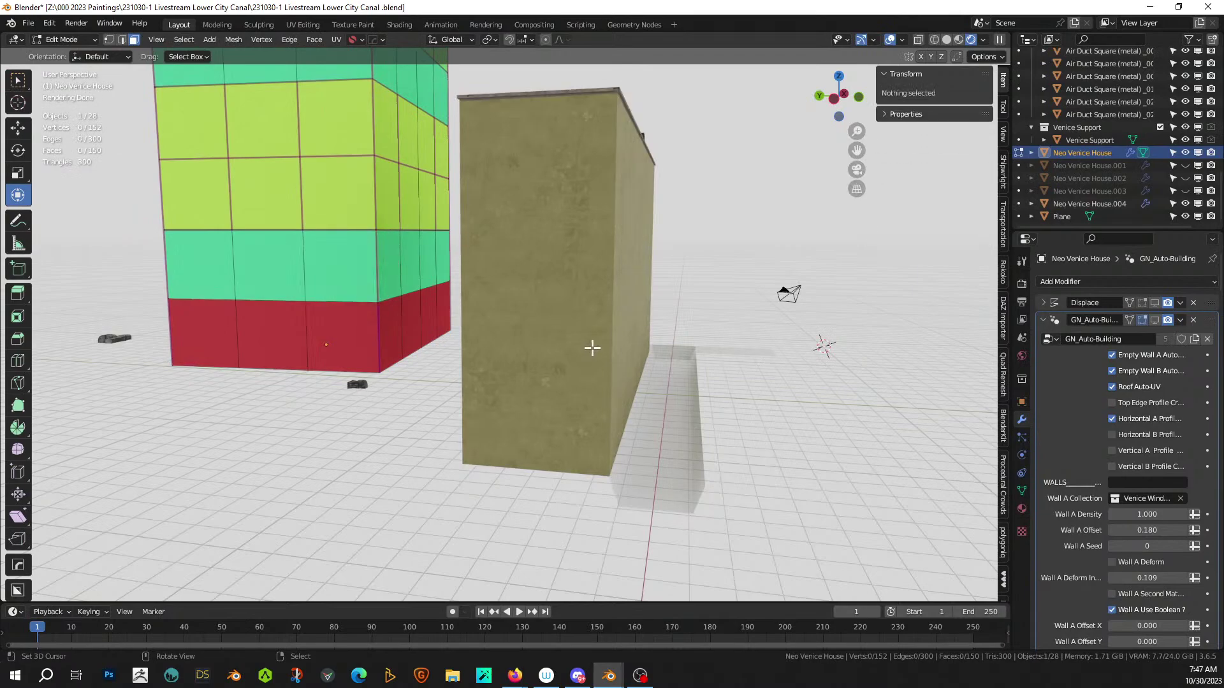
pyautogui.press('Tab')
# - Open the olive-walled Neo Venice House.004 block for mesh editing, using the front view to find its long wall
pyautogui.click(583, 370)
pyautogui.press('Tab')
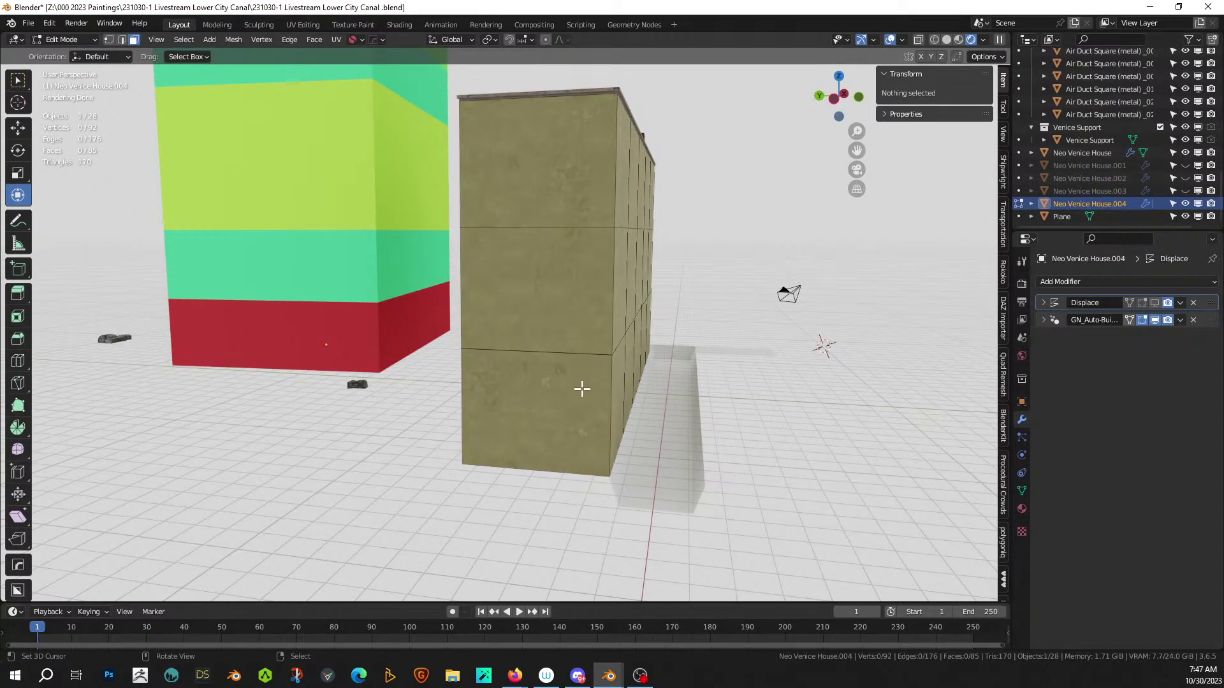
pyautogui.moveTo(582, 389); pyautogui.dragTo(702, 379, button='middle')
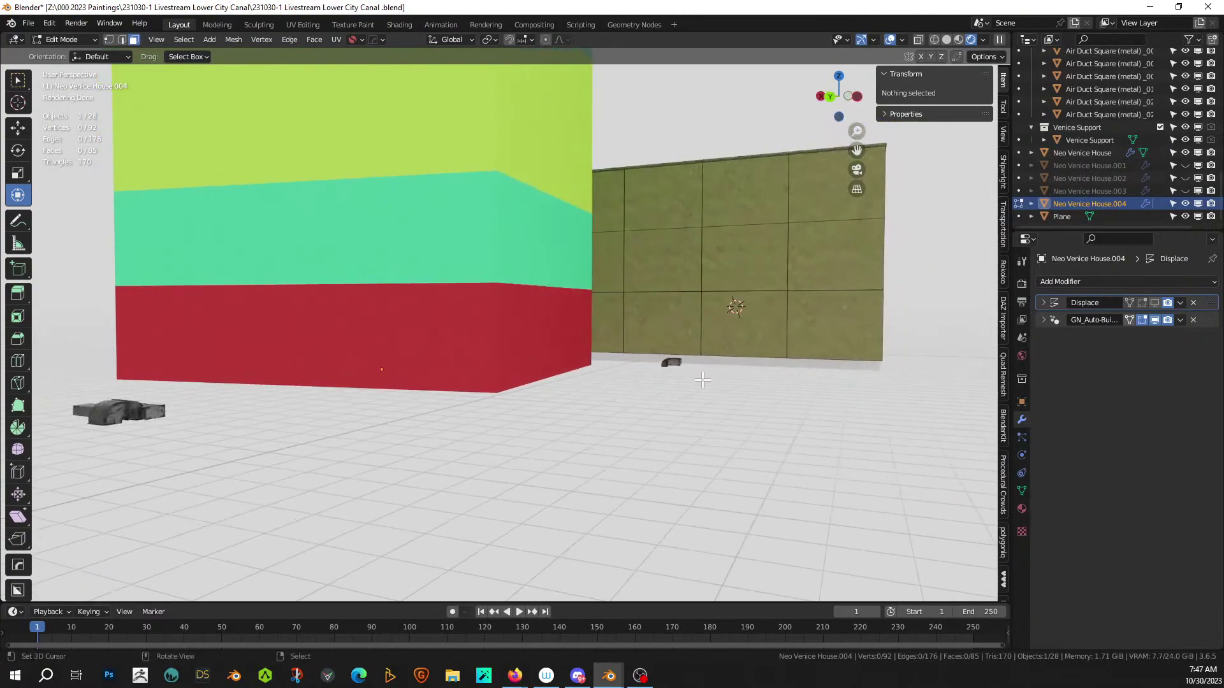
pyautogui.press('KP_1')
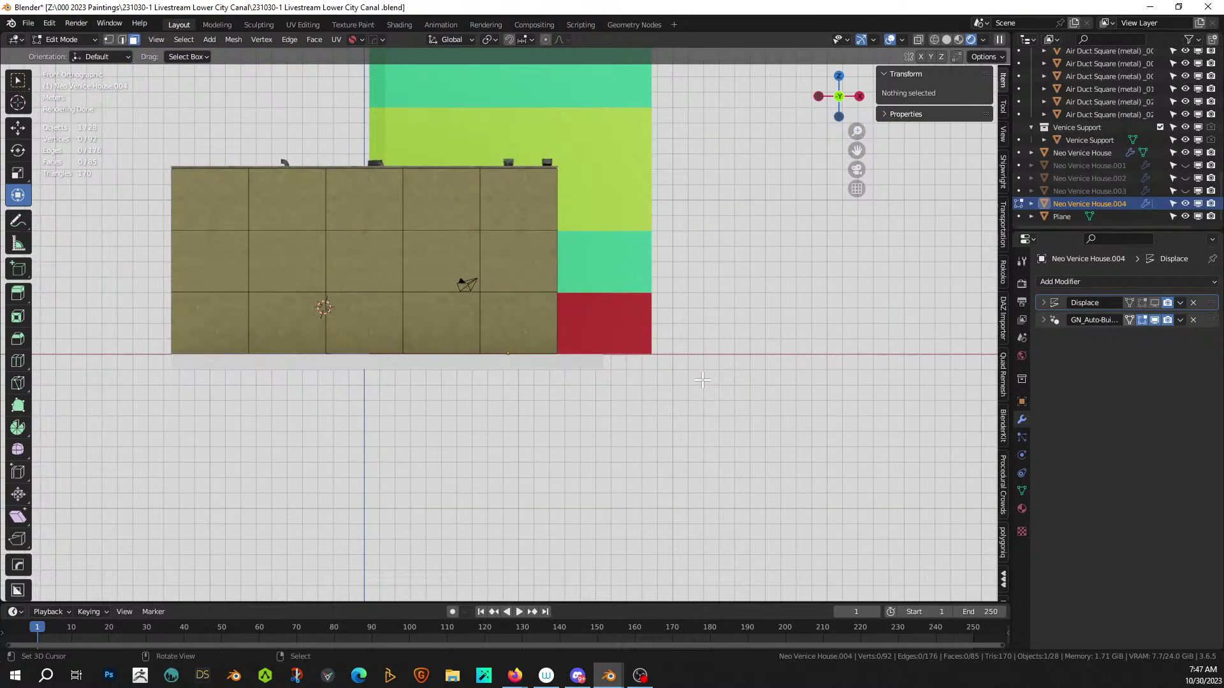
pyautogui.moveTo(739, 380); pyautogui.dragTo(735, 431, button='middle')
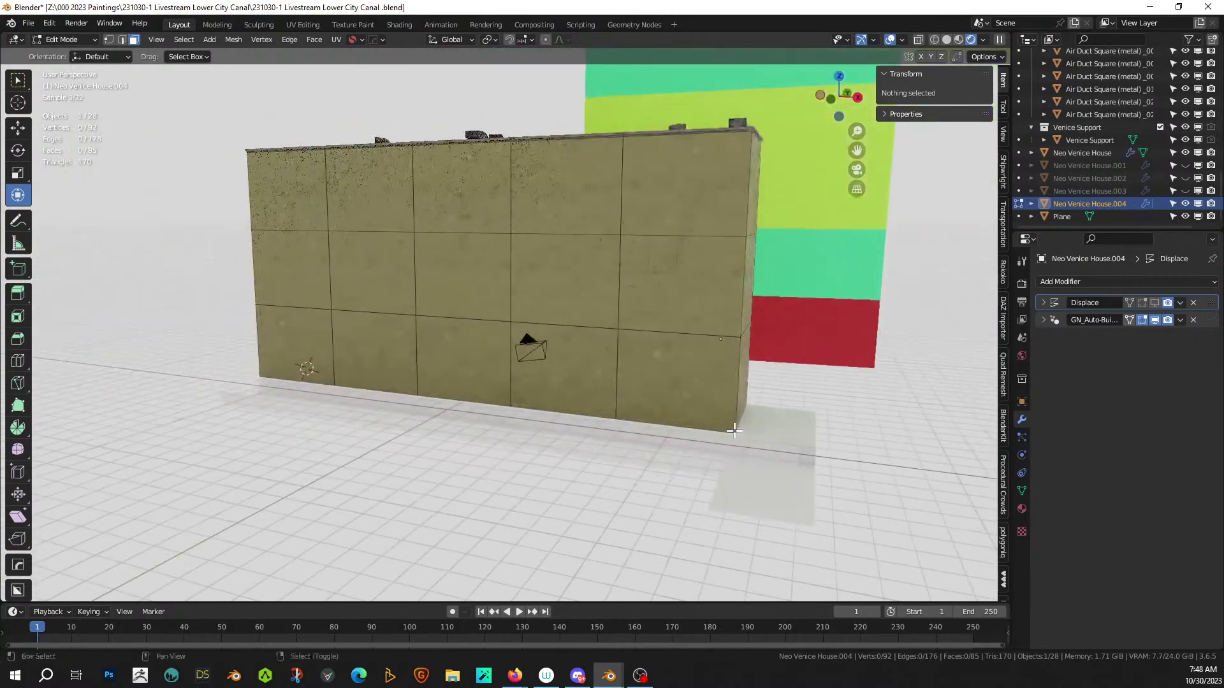
pyautogui.click(328, 341)
pyautogui.keyDown('ctrl'); pyautogui.click(678, 392); pyautogui.keyUp('ctrl')
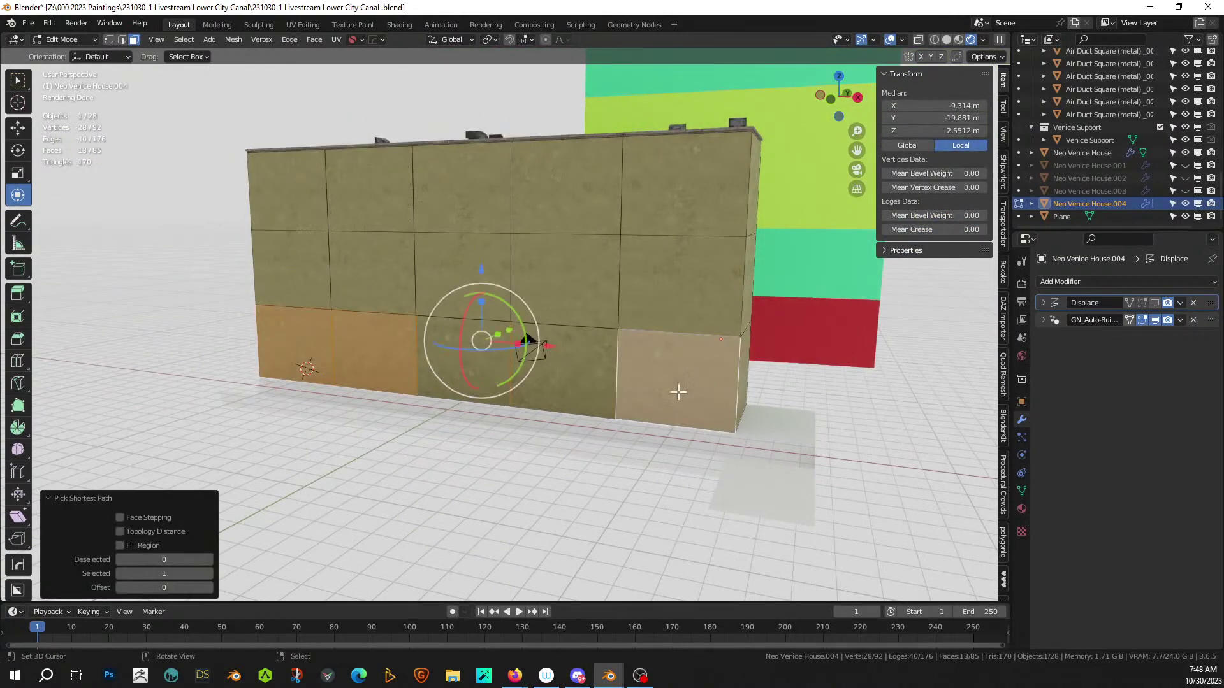
pyautogui.click(561, 363)
# - Assign the ID_EmptyWallB material to the five ground-floor faces of the long wall and the adjoining end-wall face of Neo Venice House.004
pyautogui.click(319, 342)
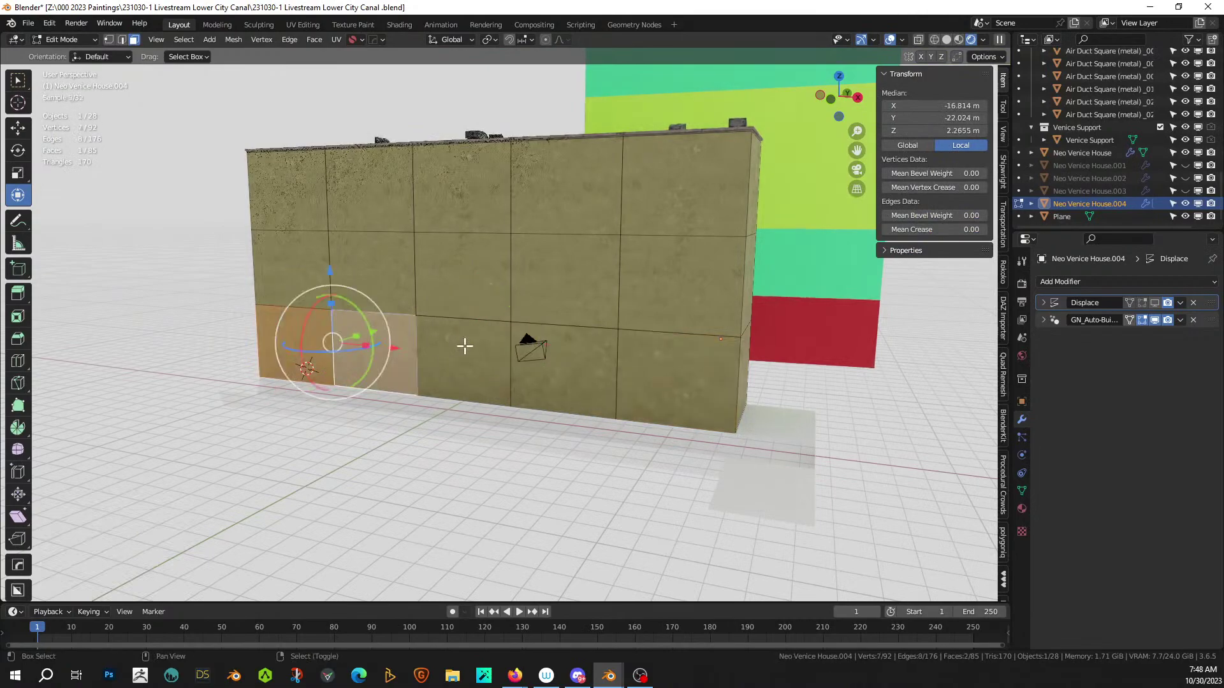
pyautogui.keyDown('shift'); pyautogui.click(468, 348); pyautogui.keyUp('shift')
pyautogui.keyDown('shift'); pyautogui.click(546, 358); pyautogui.keyUp('shift')
pyautogui.keyDown('shift'); pyautogui.click(715, 385); pyautogui.keyUp('shift')
pyautogui.moveTo(716, 385); pyautogui.dragTo(669, 393, button='middle')
pyautogui.keyDown('shift'); pyautogui.click(670, 393); pyautogui.keyUp('shift')
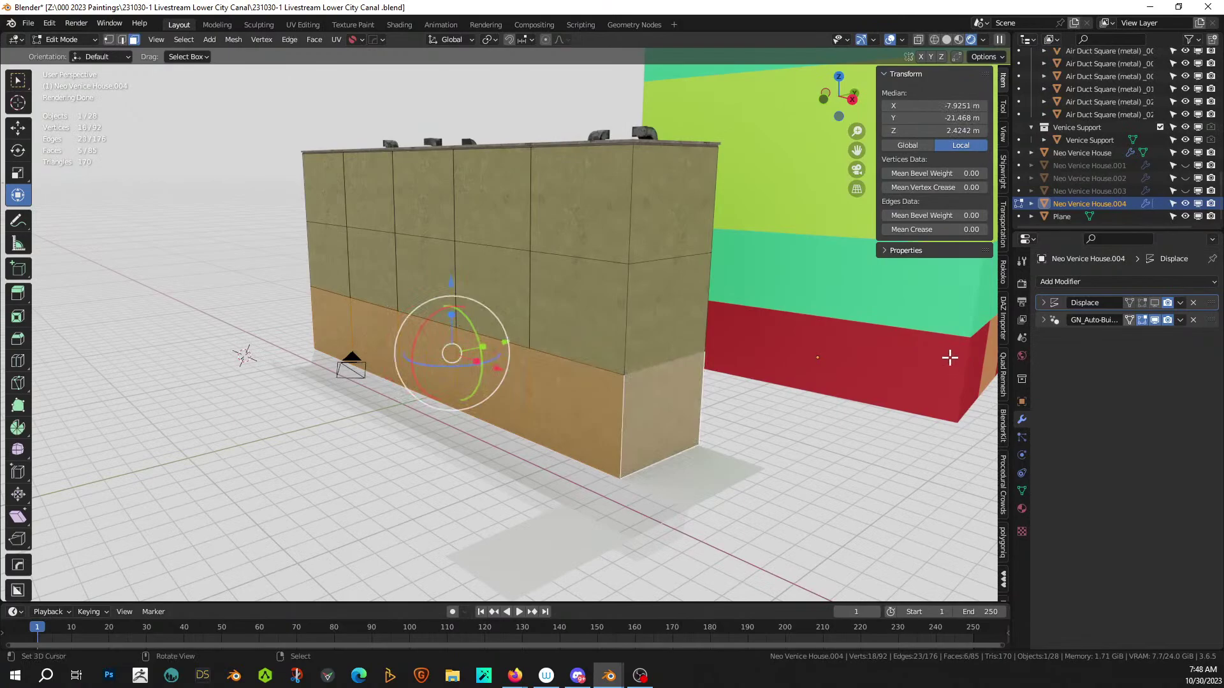
pyautogui.moveTo(667, 322); pyautogui.dragTo(724, 334, button='middle')
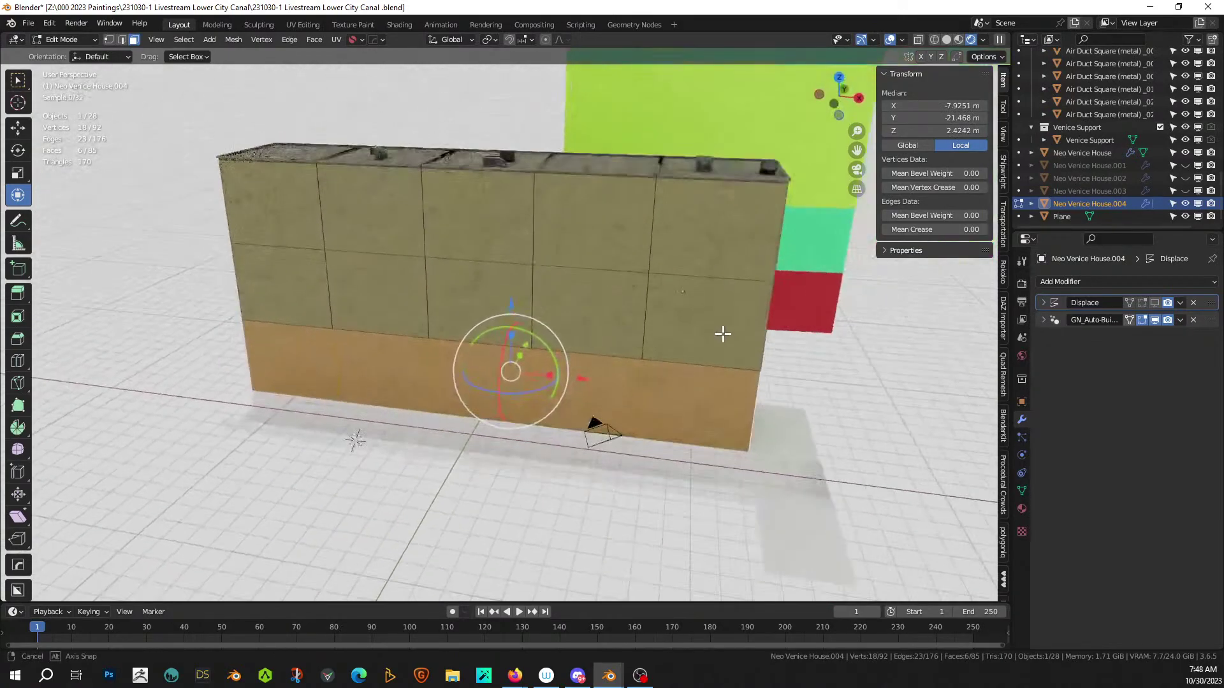
pyautogui.click(1022, 508)
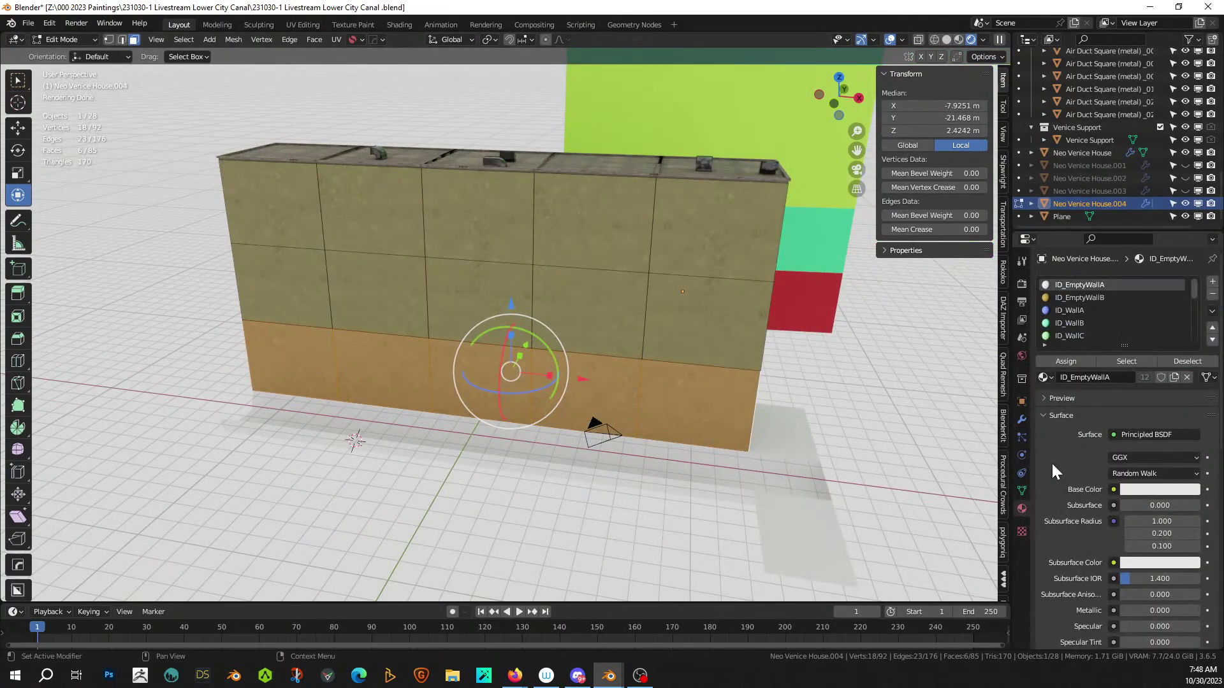
pyautogui.click(1092, 299)
pyautogui.click(1072, 362)
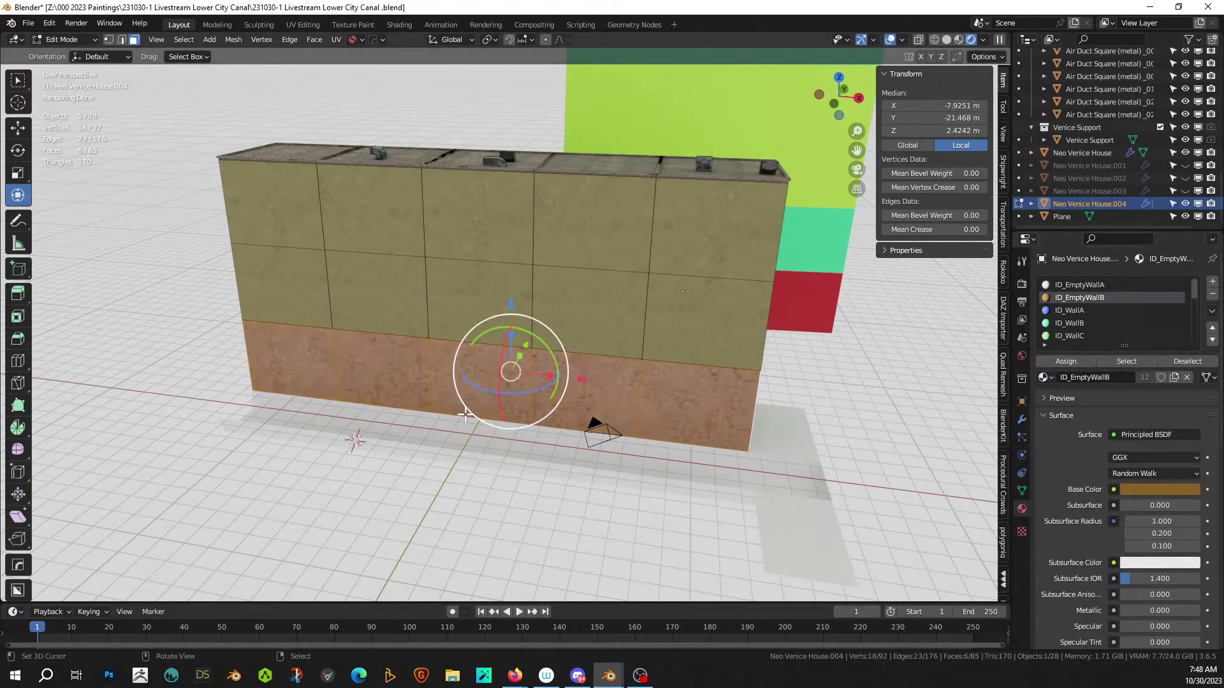
# - Select the roof face at the far end from the recoloured end wall and turn off the GN_Auto-Building modifier's viewport display
pyautogui.moveTo(465, 415); pyautogui.dragTo(532, 394, button='middle')
pyautogui.scroll(1, 475, 423)
pyautogui.moveTo(475, 423); pyautogui.dragTo(479, 443, button='middle')
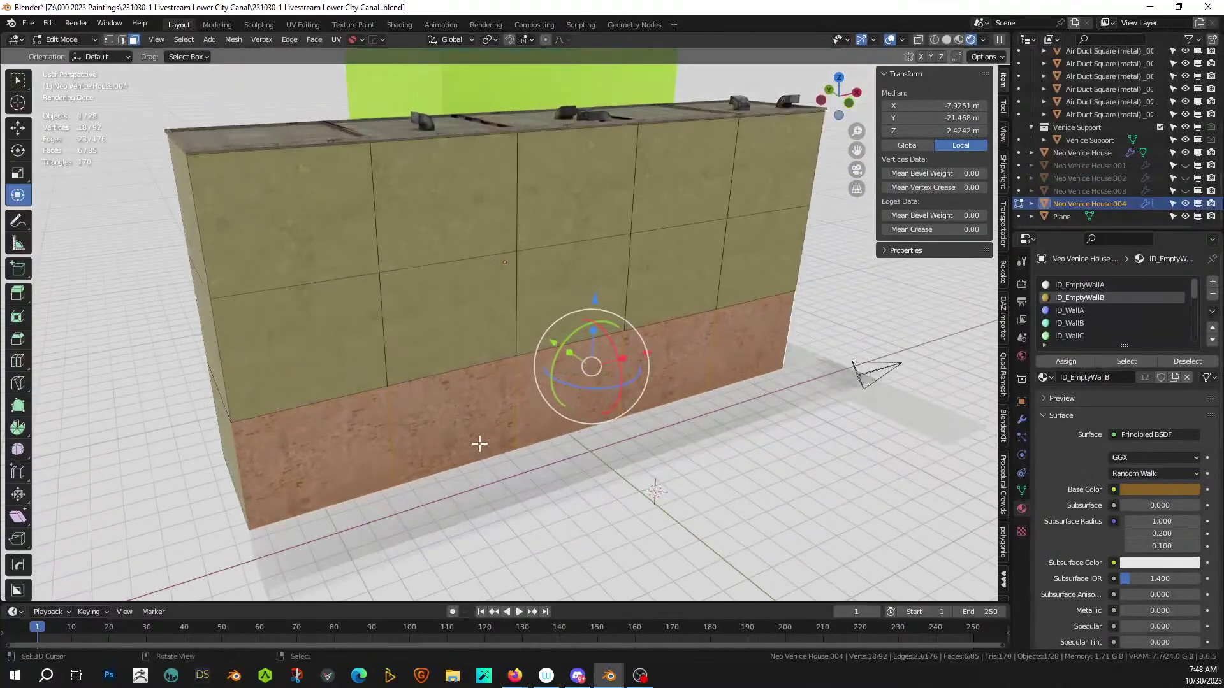
pyautogui.moveTo(259, 243); pyautogui.dragTo(240, 203, button='middle')
pyautogui.click(240, 186)
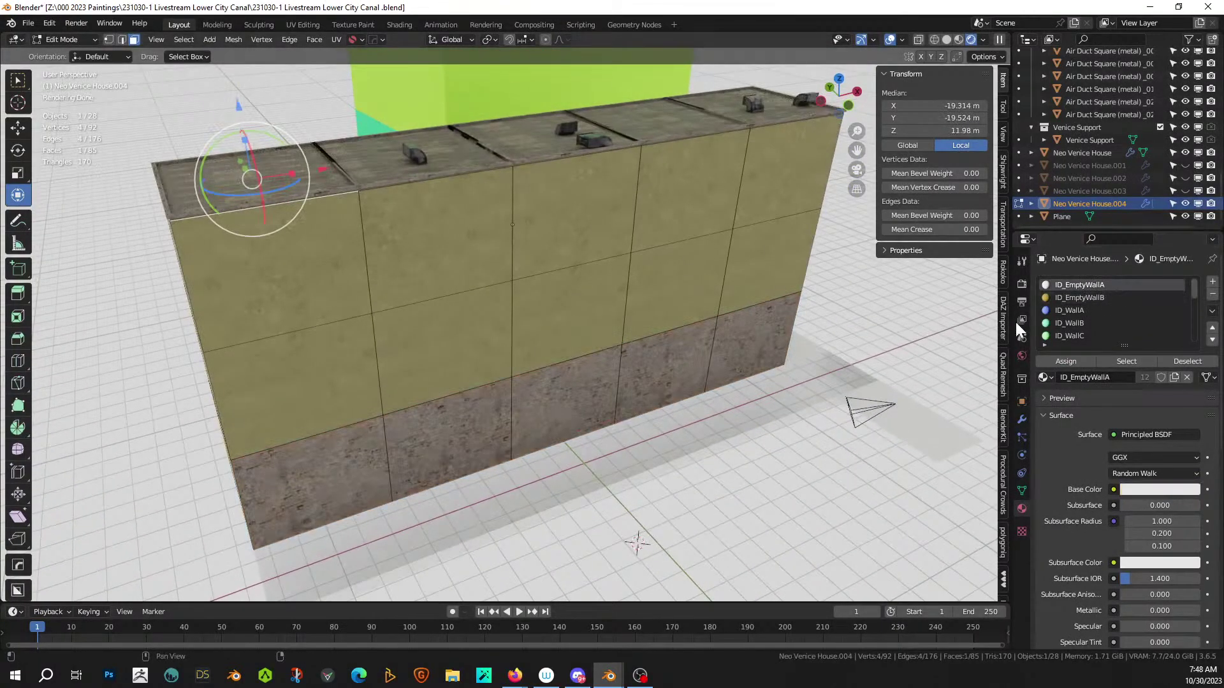
pyautogui.click(1022, 419)
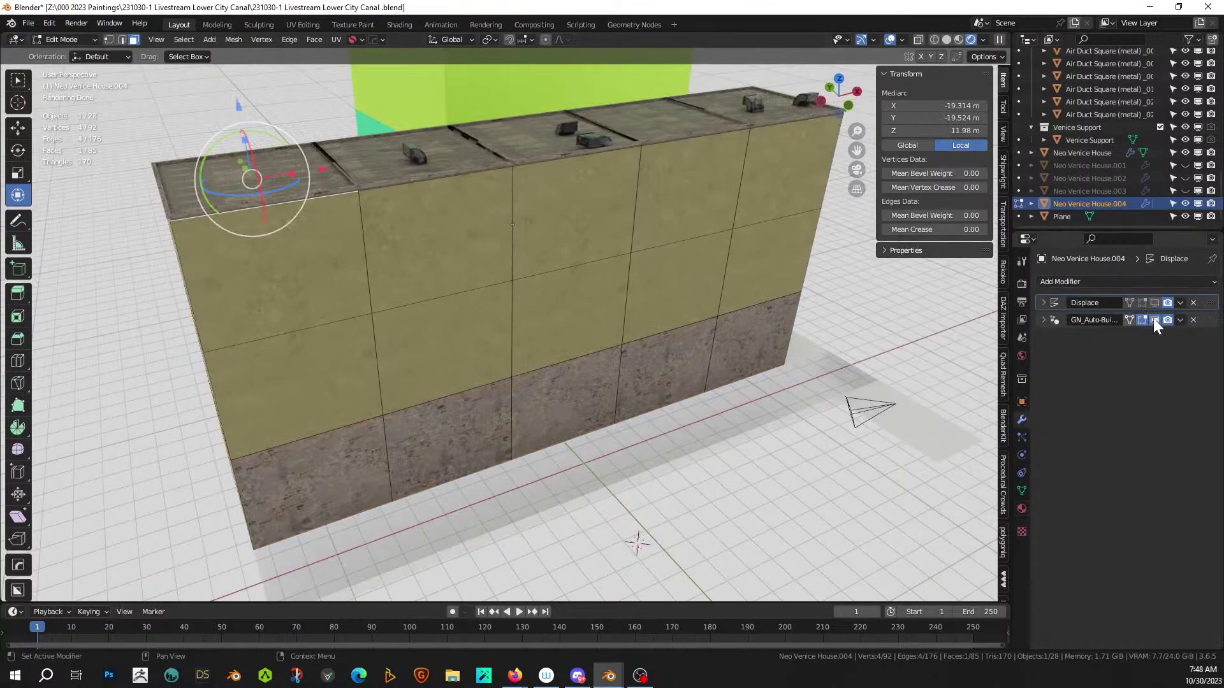
pyautogui.click(1154, 320)
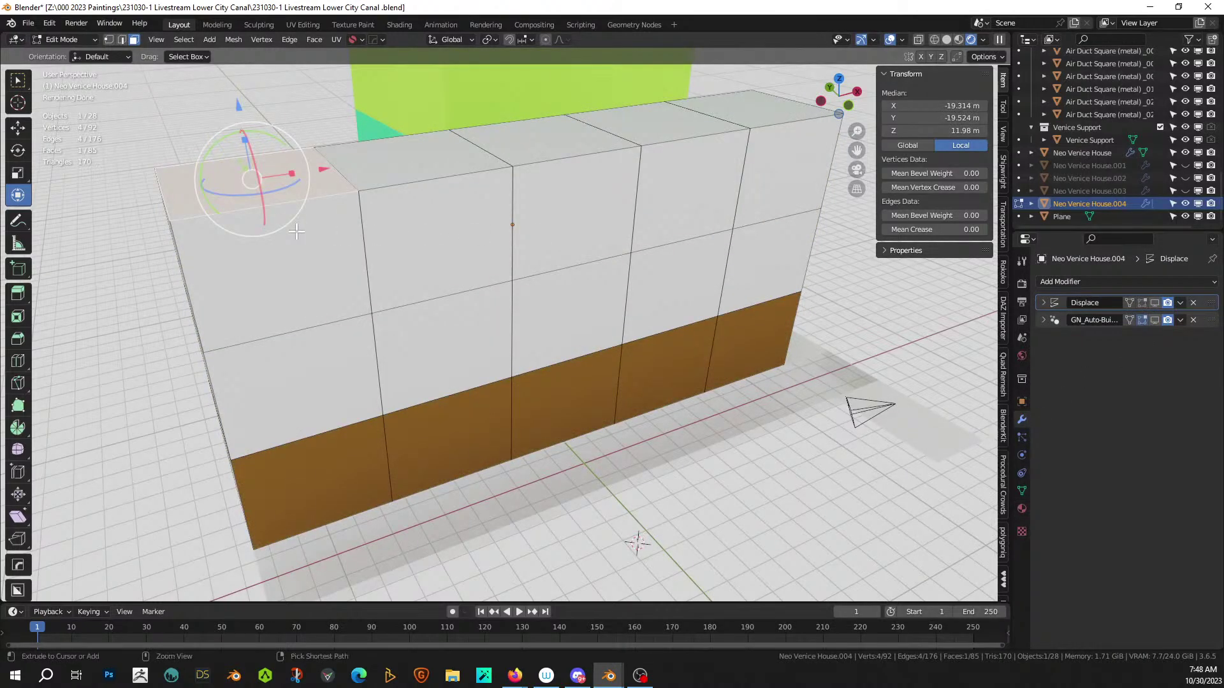
# - Grow the roof-face selection down the whole end bay in Solid shading and separate that bay into its own object
pyautogui.press('ctrl+KP_Add')
pyautogui.press('ctrl+KP_Add')
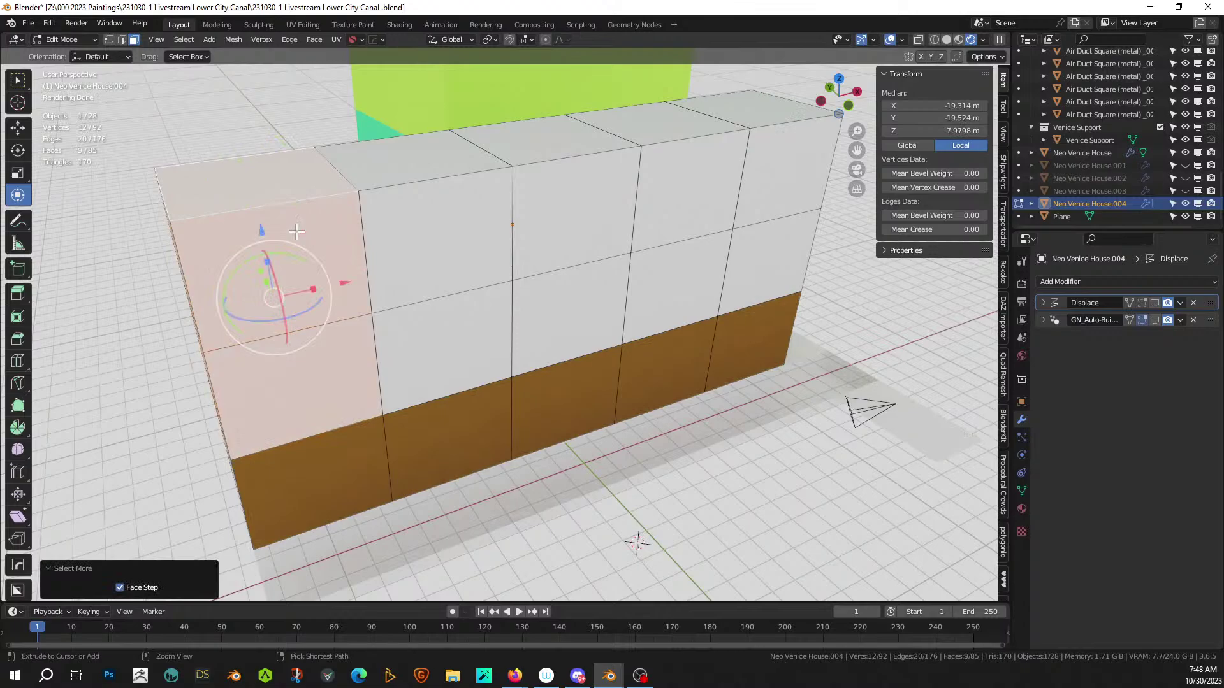
pyautogui.press('ctrl+KP_Add')
pyautogui.moveTo(312, 227); pyautogui.dragTo(340, 215, button='middle')
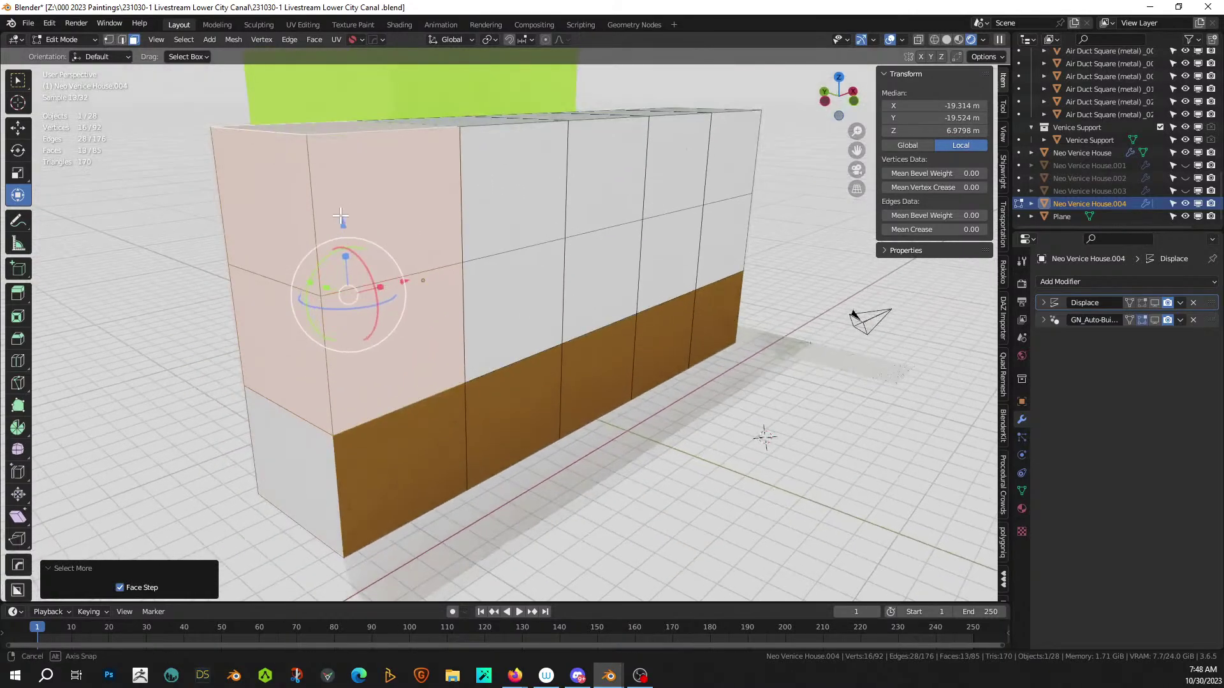
pyautogui.click(946, 40)
pyautogui.press('ctrl+KP_Add')
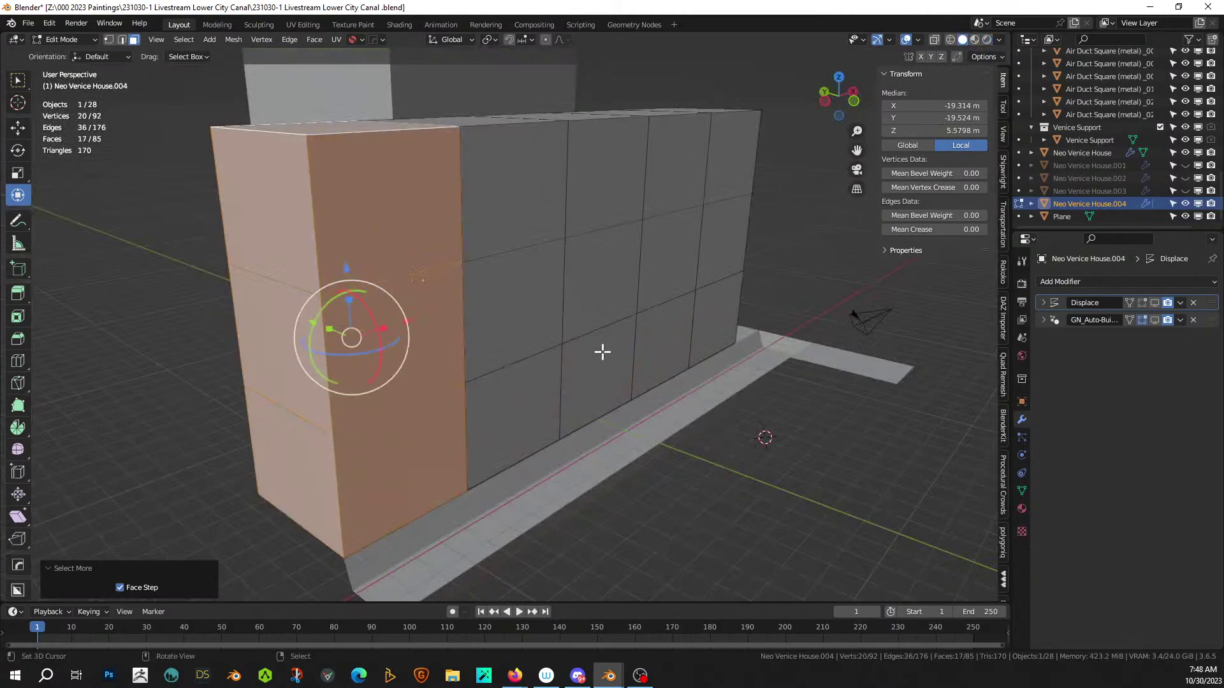
pyautogui.moveTo(623, 350); pyautogui.dragTo(576, 374, button='middle')
pyautogui.scroll(2, 577, 374)
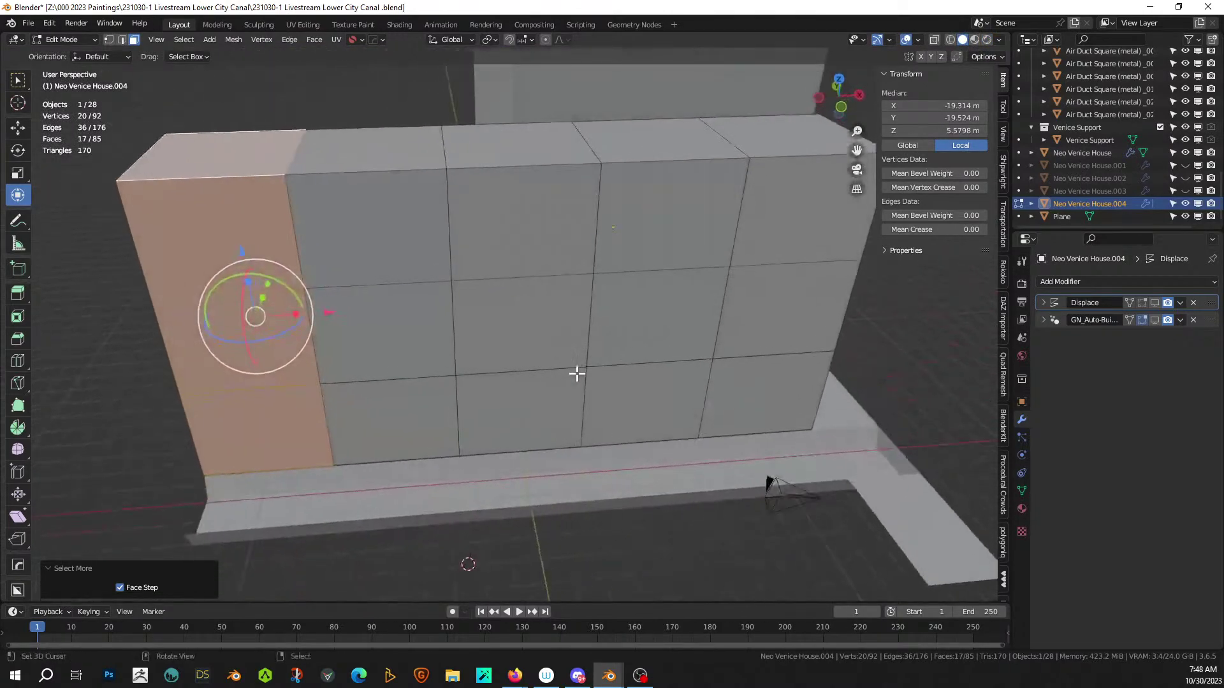
pyautogui.press('p')
pyautogui.click(487, 333)
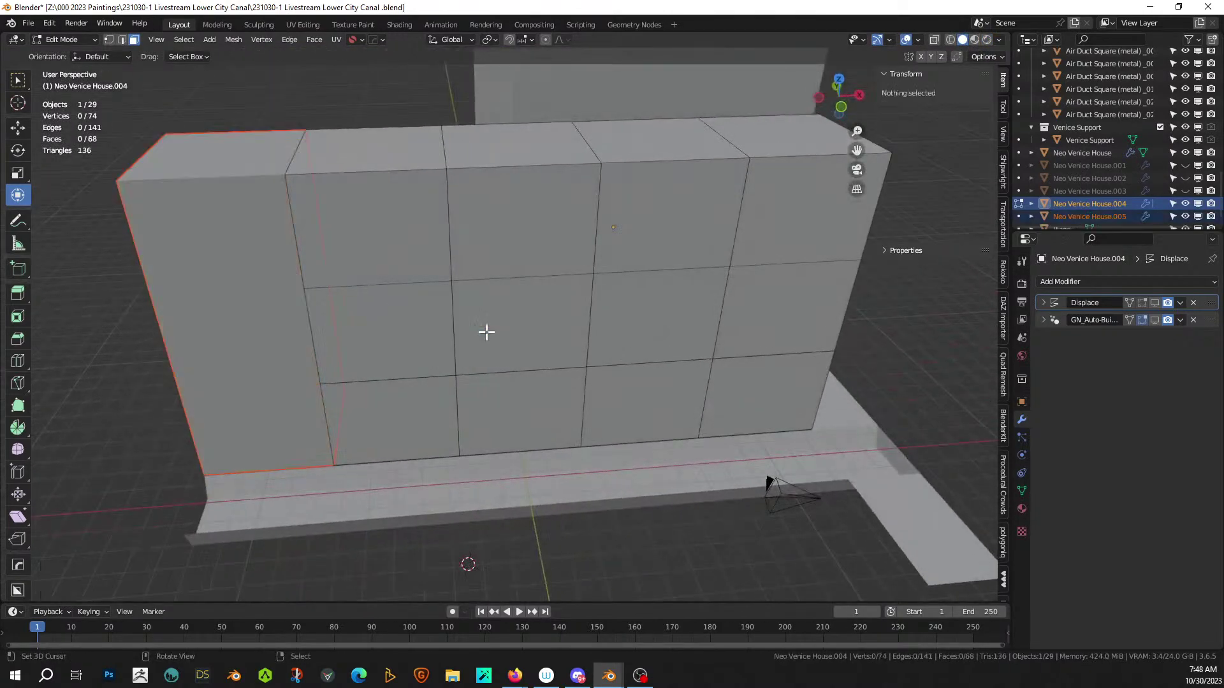
# - Hide the newly separated end bay in the viewport, keeping Neo Venice House.004 shown
pyautogui.click(1185, 204)
pyautogui.click(1186, 204)
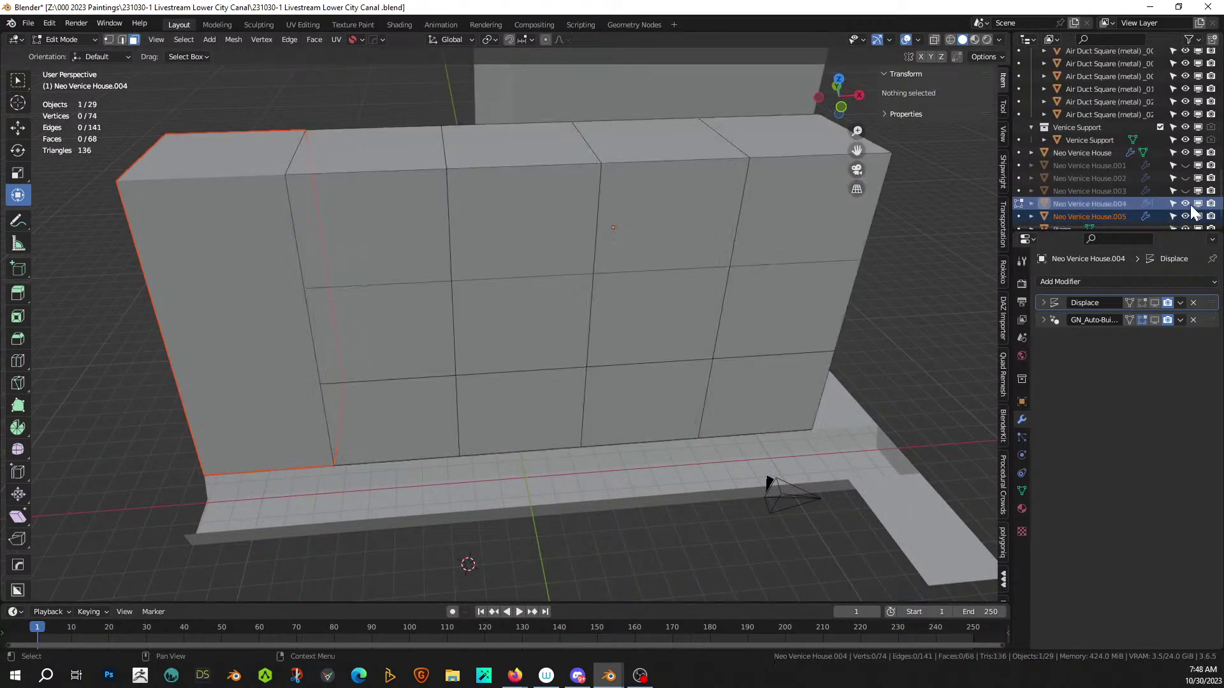
pyautogui.click(1186, 217)
# - Select the full-height bay at the exposed end of Neo Venice House.004, roof to ground, and separate it into its own object
pyautogui.click(390, 153)
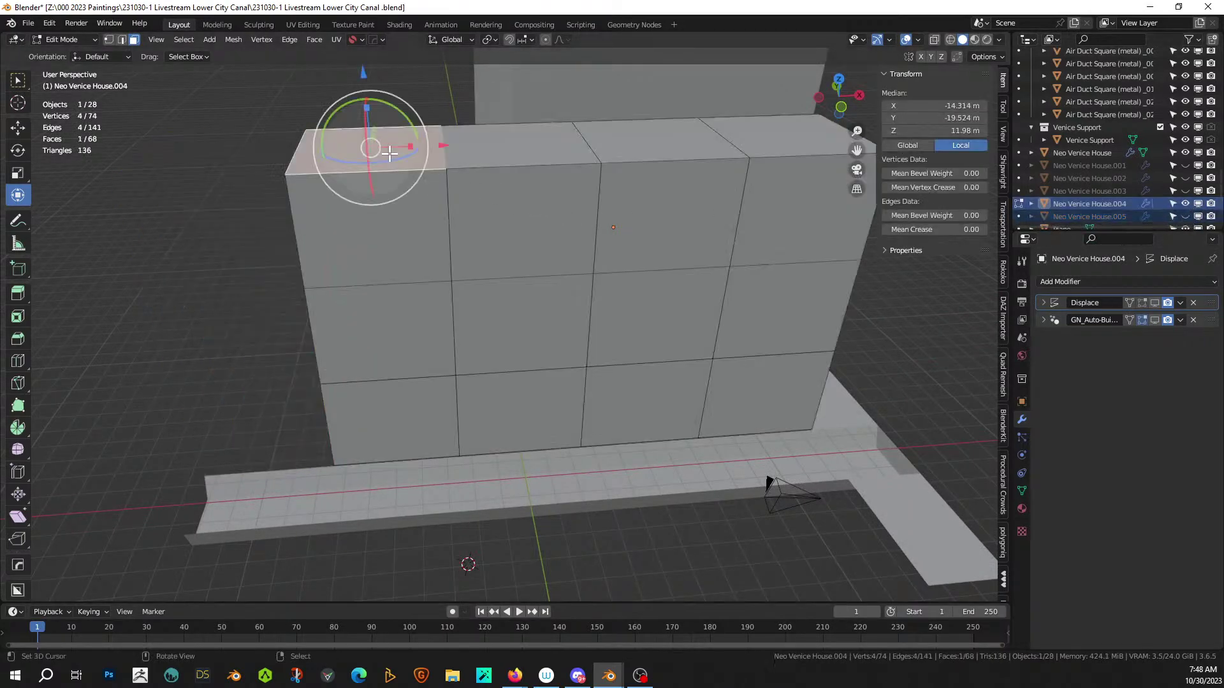
pyautogui.press('ctrl+KP_Add')
pyautogui.press('ctrl+KP_Add')
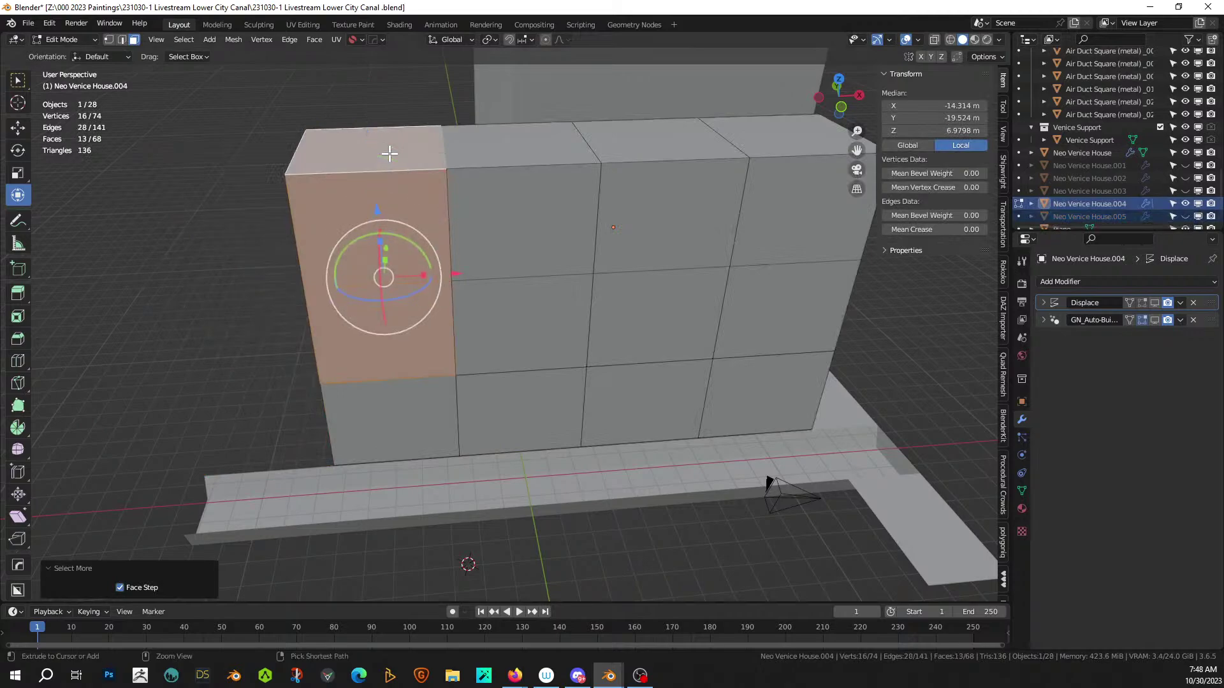
pyautogui.press('ctrl+KP_Add')
pyautogui.press('p')
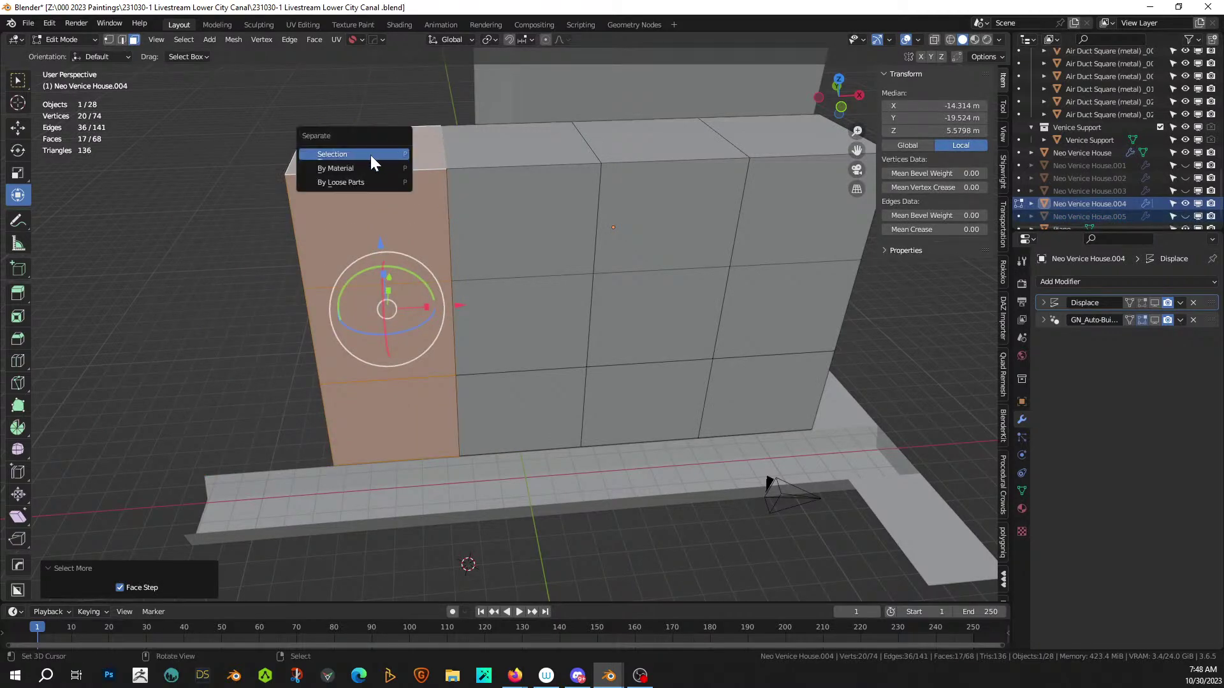
pyautogui.click(372, 156)
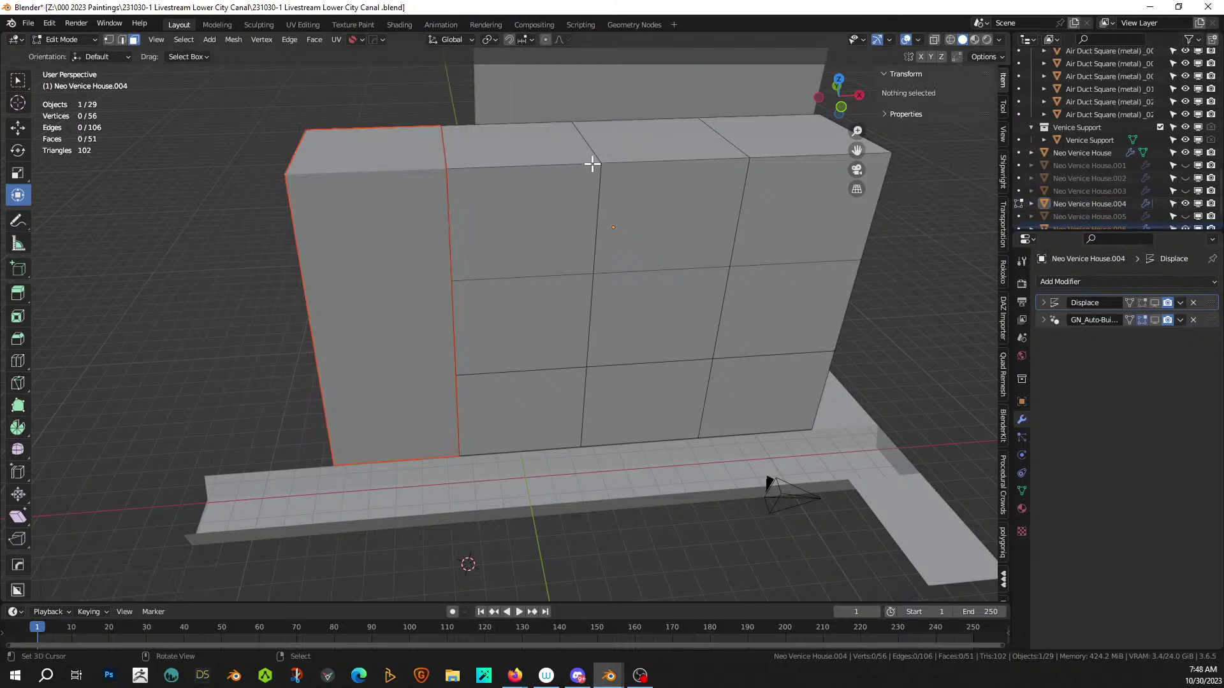
# - Separate the middle bay of the original block, from its roof face down to the ground, as another individual object
pyautogui.click(529, 148)
pyautogui.press('ctrl+KP_Add')
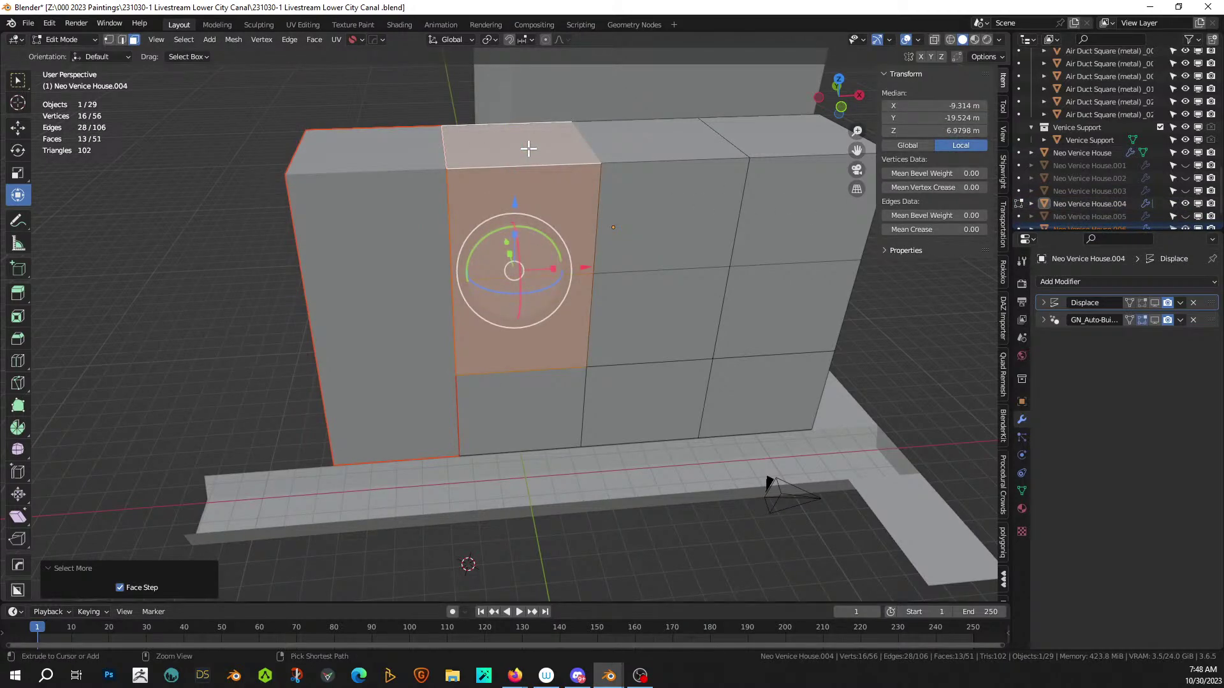
pyautogui.press('ctrl+KP_Add')
pyautogui.press('p')
pyautogui.click(528, 148)
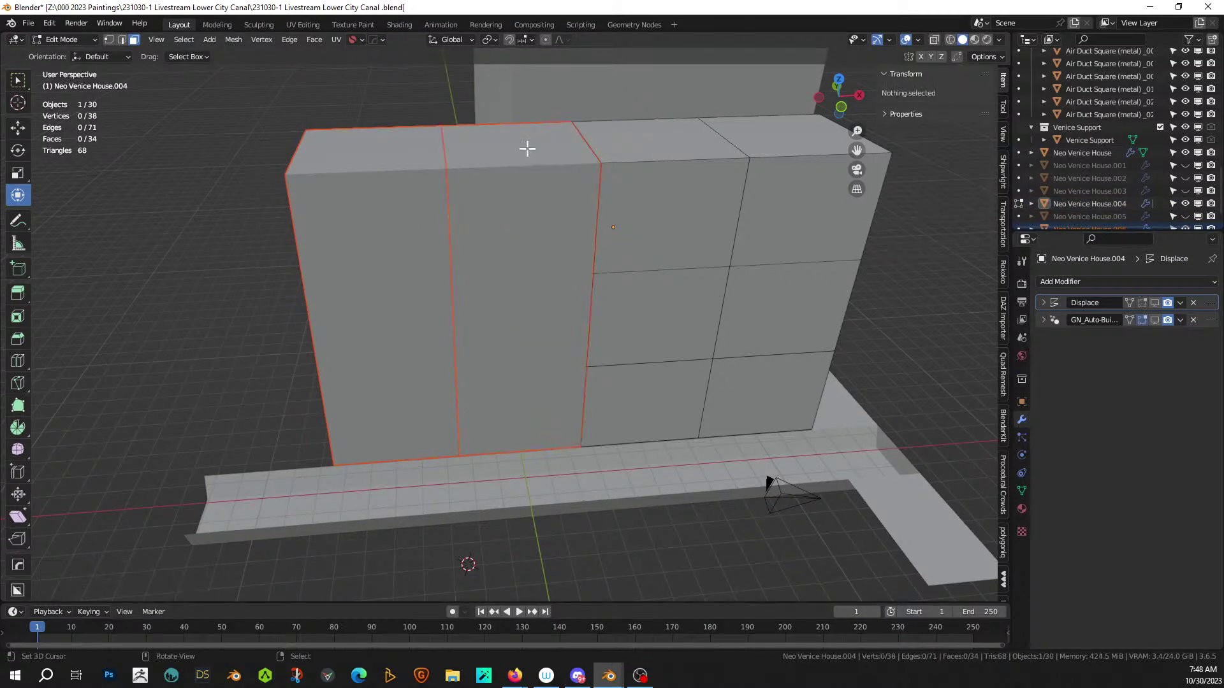
# - Select the next full-height bay beside the already separated ones, roof to ground, and separate it into its own object
pyautogui.click(642, 147)
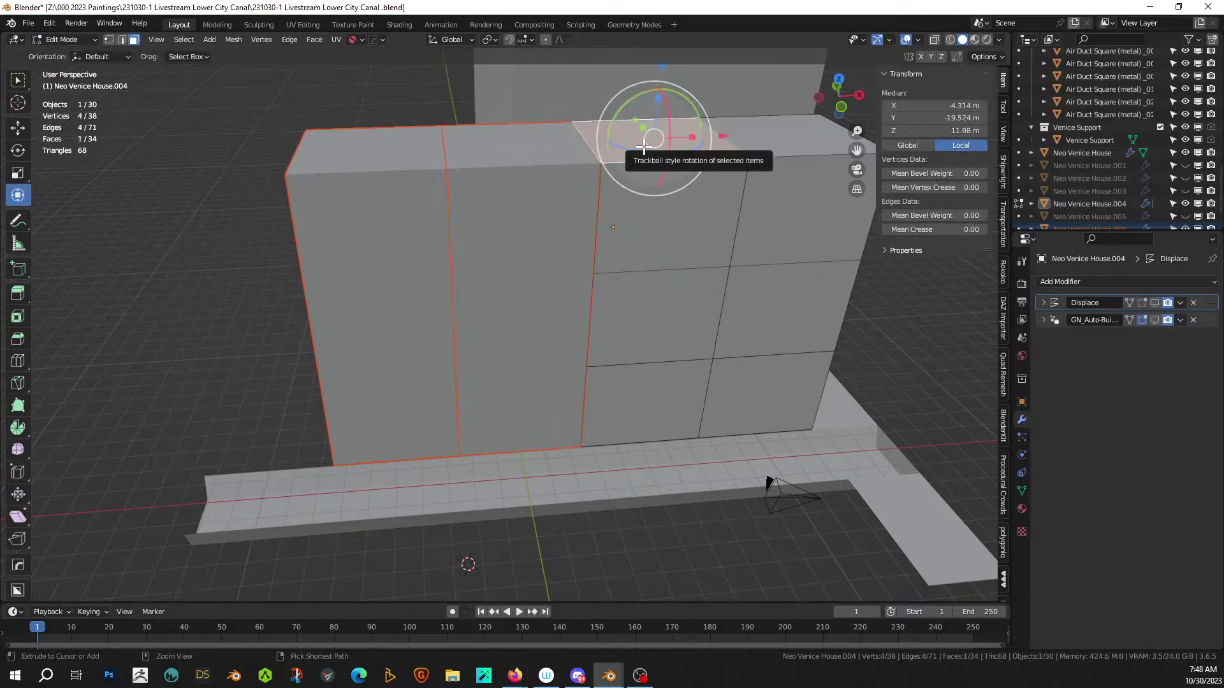
pyautogui.press('ctrl+KP_Add')
pyautogui.press('ctrl+KP_Add')
pyautogui.press('ctrl+KP_Add')
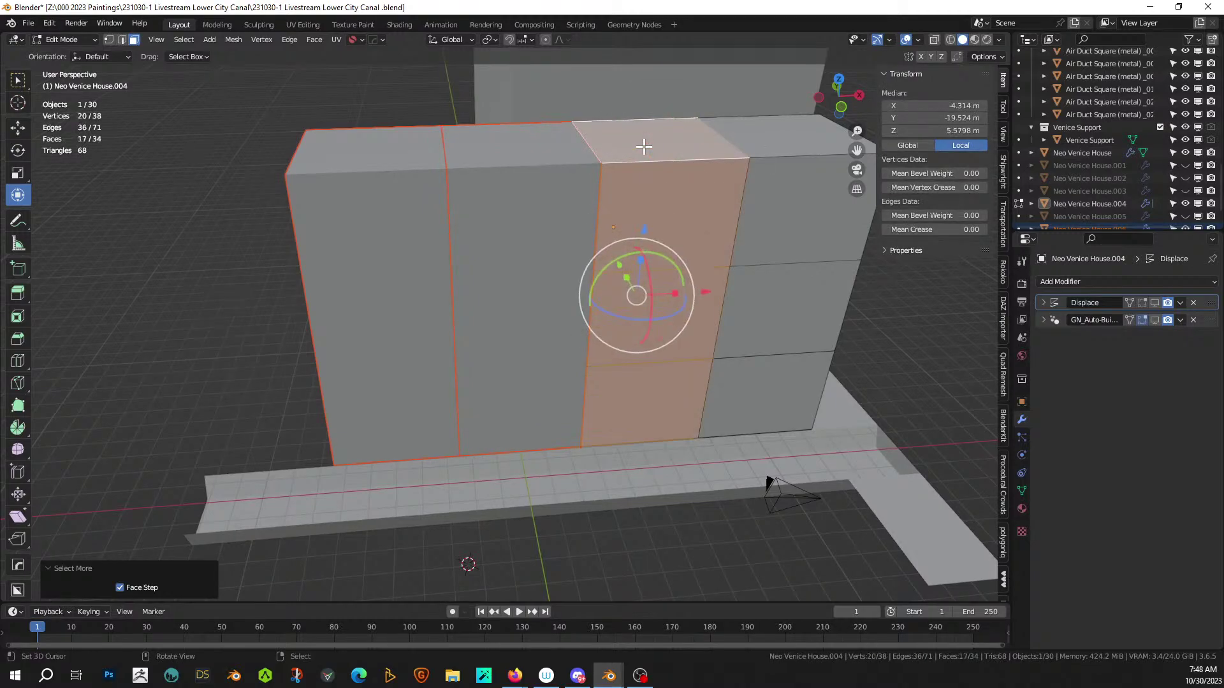
pyautogui.press('p')
pyautogui.click(644, 148)
# - Separate the last remaining bay of Neo Venice House.004, from its roof face down to the ground, into its own object
pyautogui.click(776, 139)
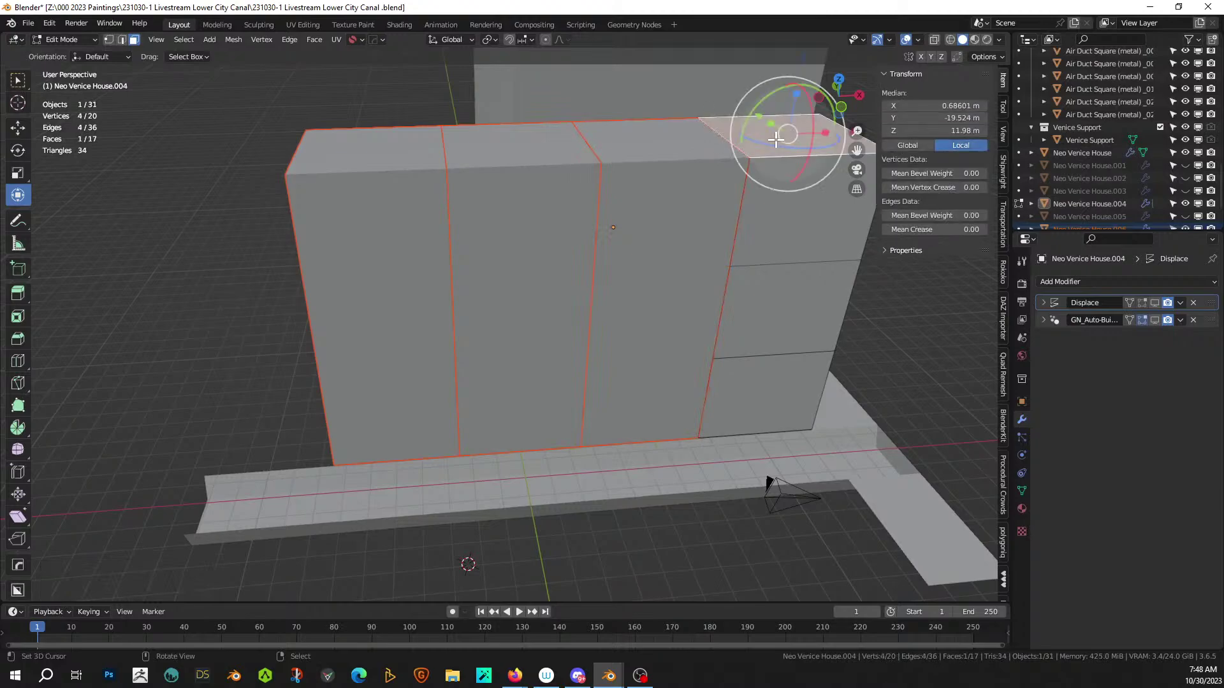
pyautogui.press('ctrl+KP_Add')
pyautogui.press('ctrl+KP_Add')
pyautogui.press('ctrl+KP_Add')
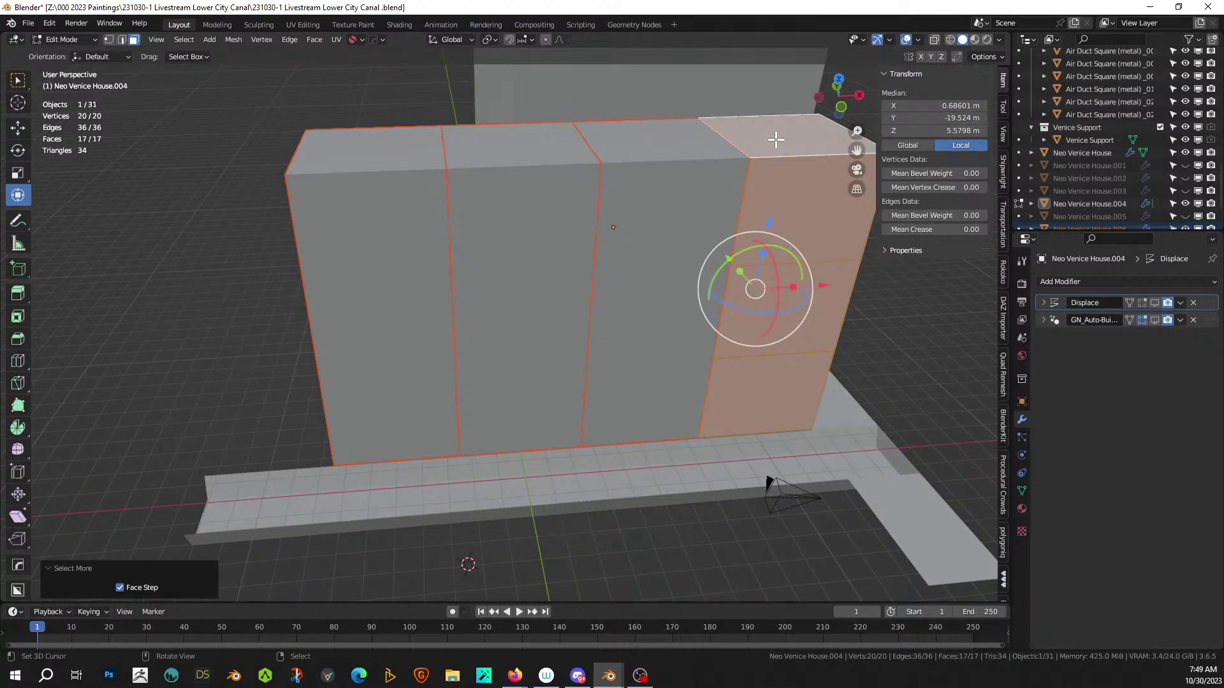
pyautogui.press('p')
pyautogui.click(775, 139)
# - Unhide Neo Venice House.005 and hide Neo Venice House.006 through .009 and the Plane in the viewport
pyautogui.scroll(-5, 499, 250)
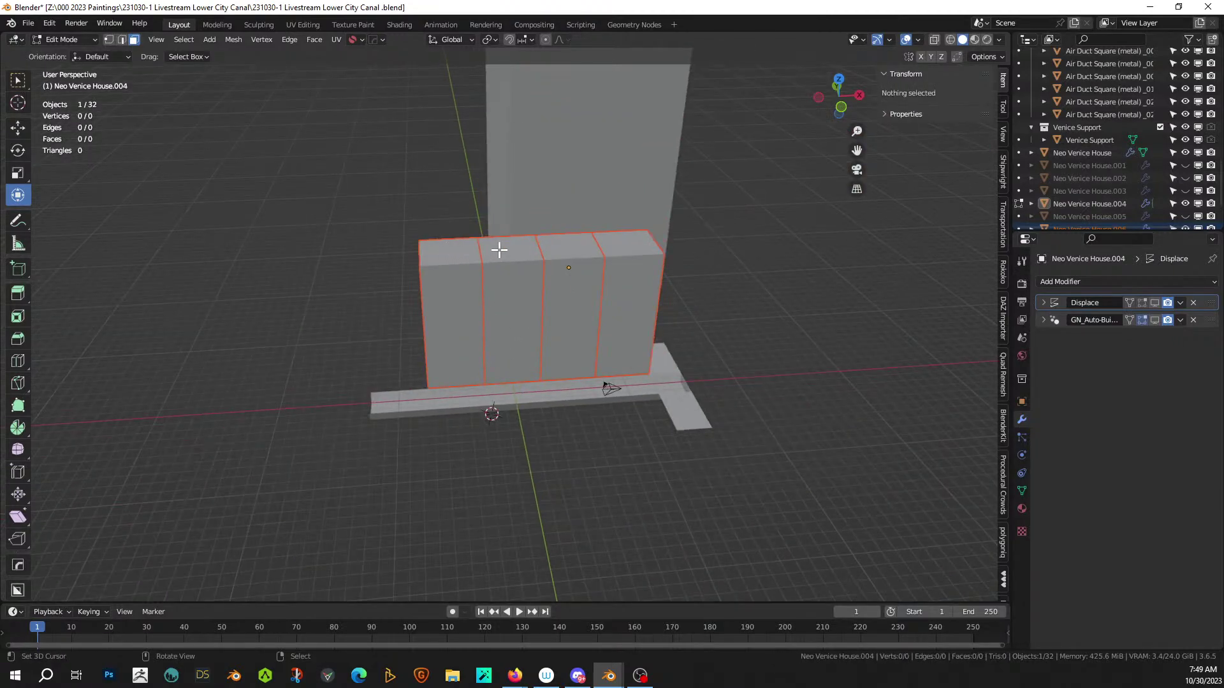
pyautogui.scroll(-2, 1134, 202)
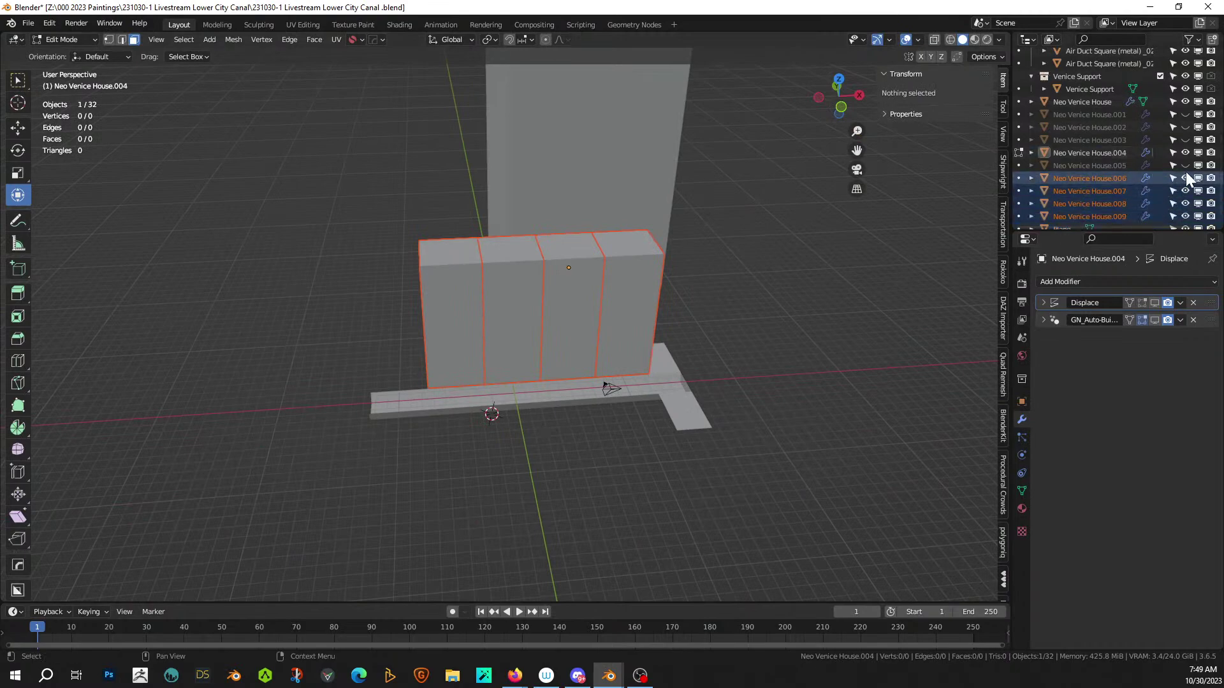
pyautogui.click(1185, 165)
pyautogui.moveTo(1188, 188); pyautogui.dragTo(1187, 226)
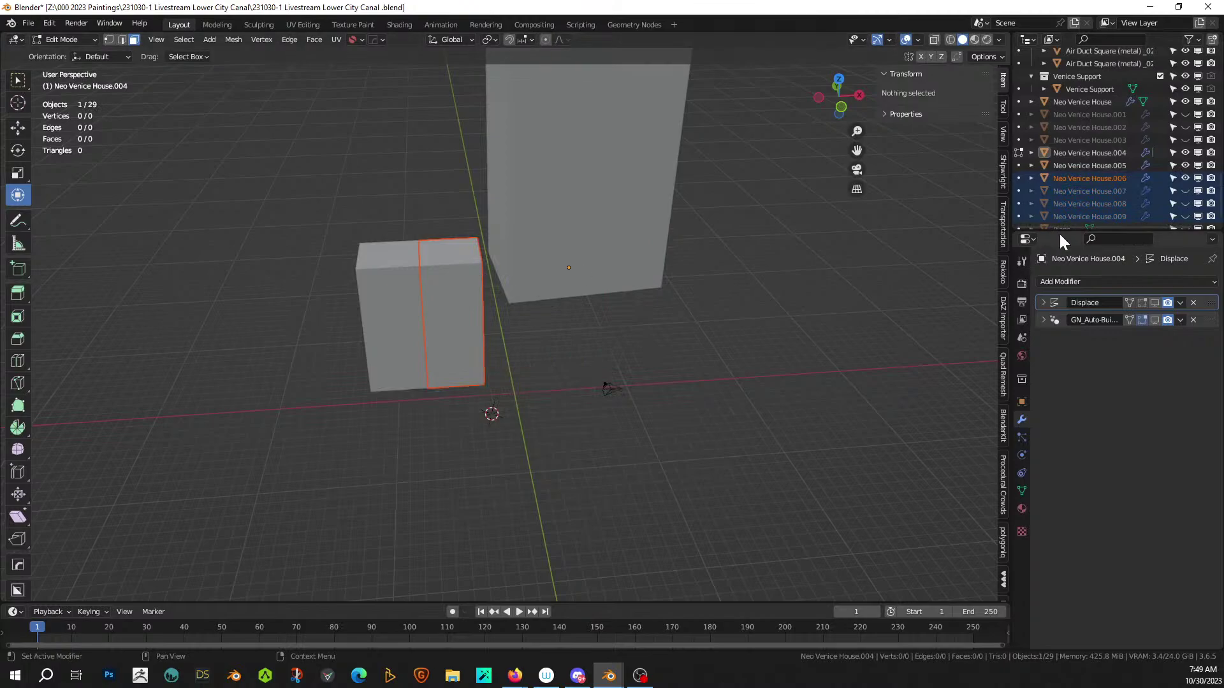
pyautogui.scroll(-1, 1145, 205)
pyautogui.click(1184, 164)
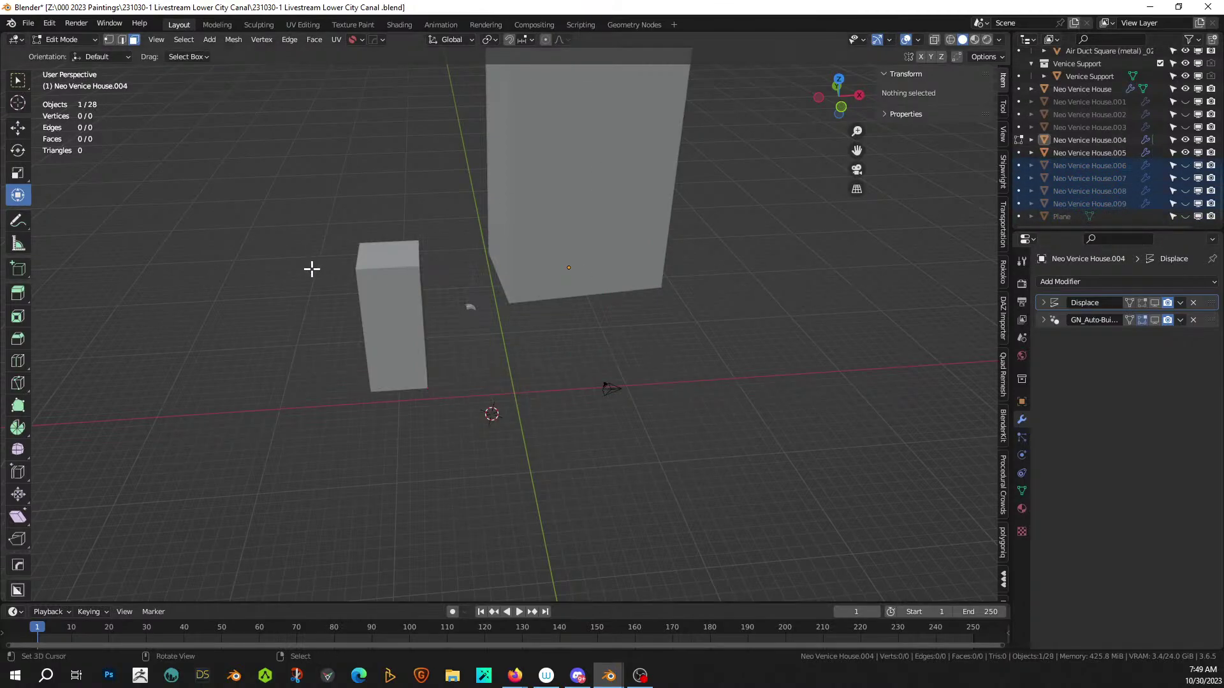
# - Enable the viewport display of the GN_Auto-Bui... modifier on Neo Venice House.004 and Neo Venice House.005
pyautogui.click(1154, 319)
pyautogui.moveTo(582, 347); pyautogui.dragTo(369, 292, button='middle')
pyautogui.press('Tab')
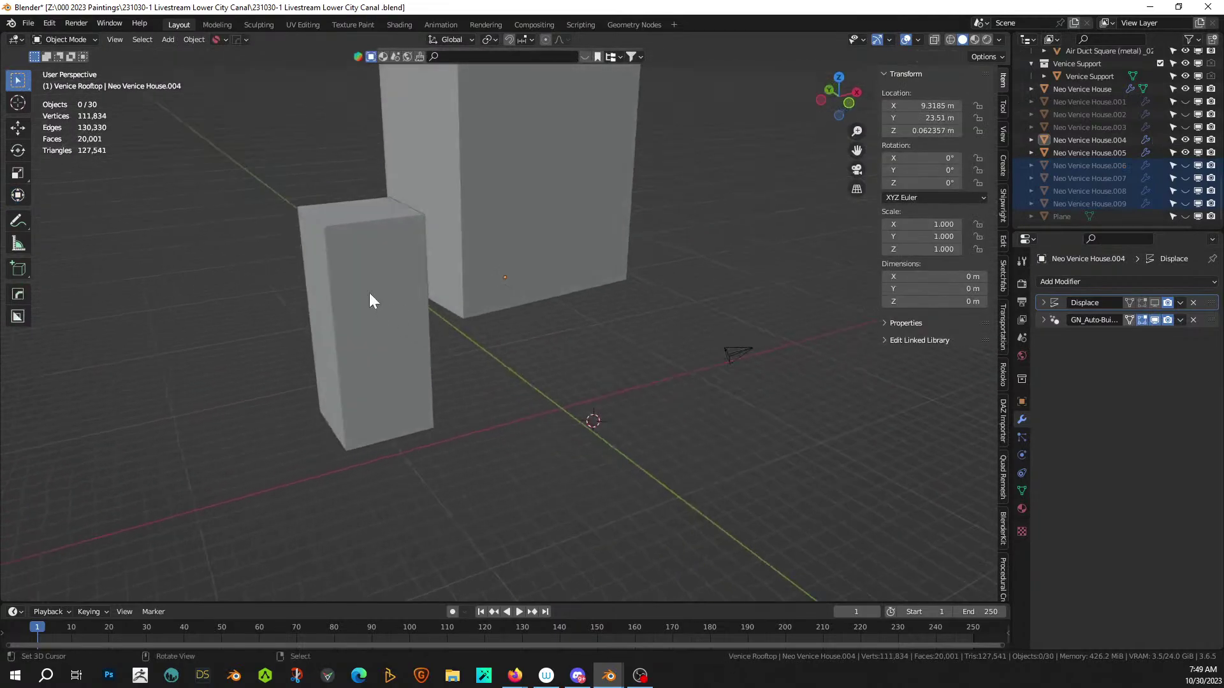
pyautogui.click(369, 292)
pyautogui.press('Tab')
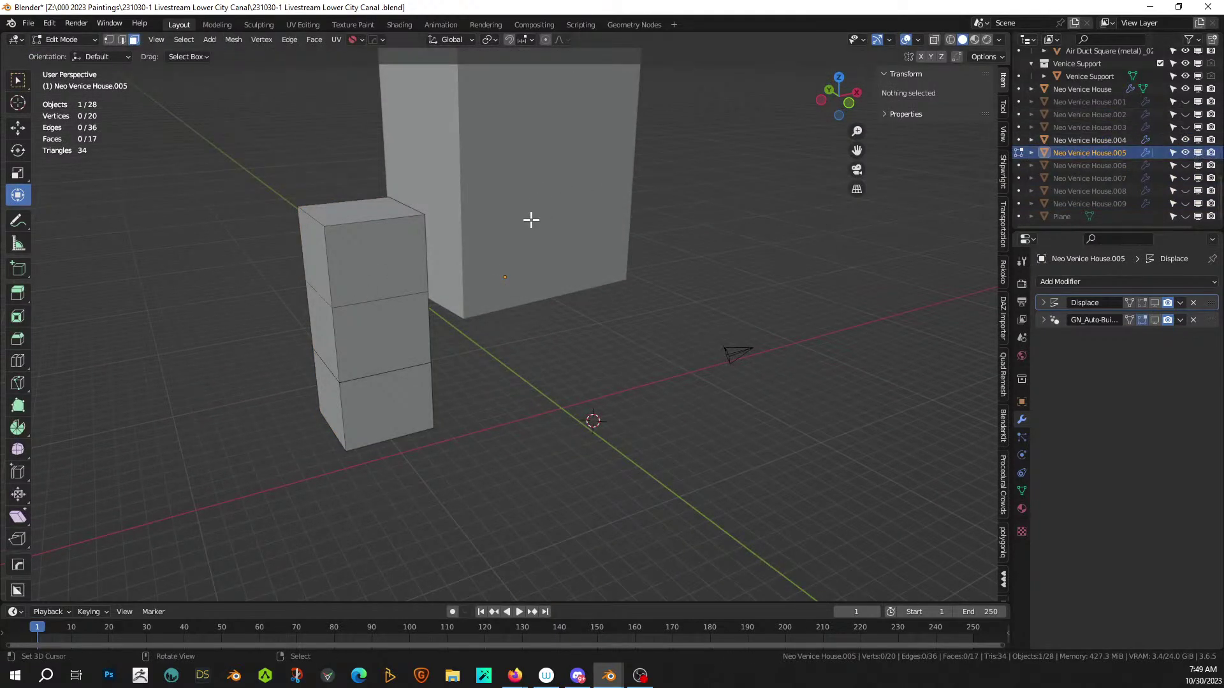
pyautogui.click(1142, 320)
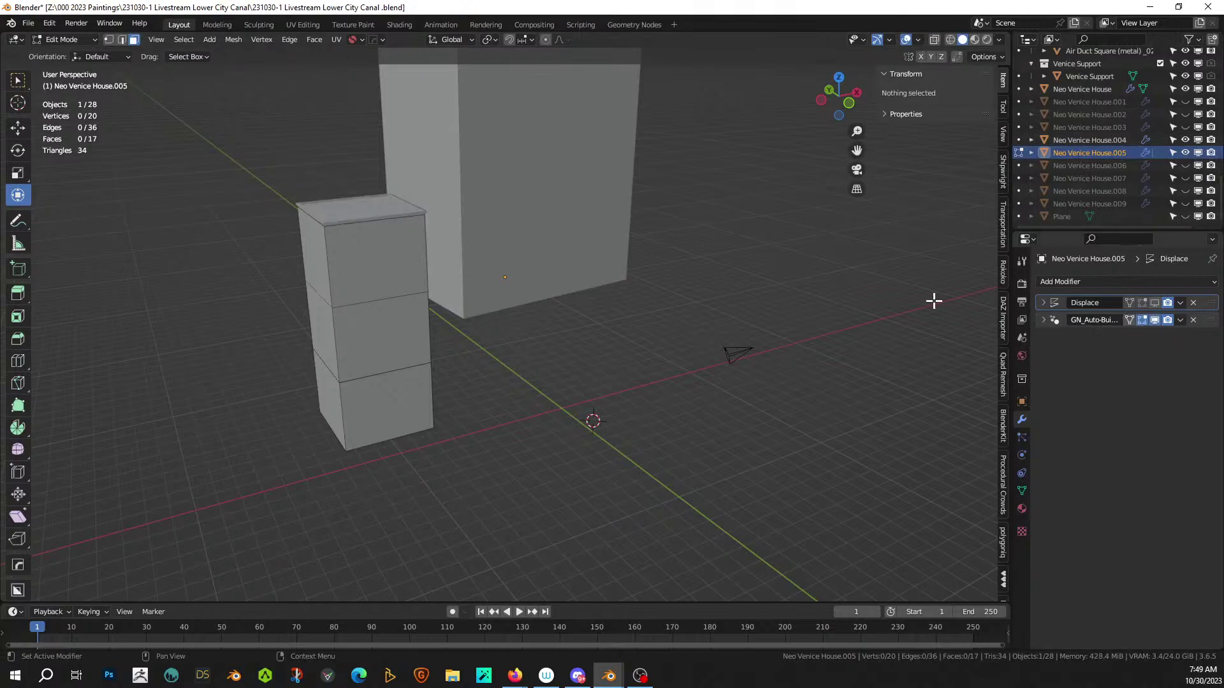
# - Merge all vertices of Neo Venice House.005 by distance at 0.0001 m
pyautogui.moveTo(928, 301); pyautogui.dragTo(487, 289, button='middle')
pyautogui.press('Tab')
pyautogui.press('Tab')
pyautogui.press('a')
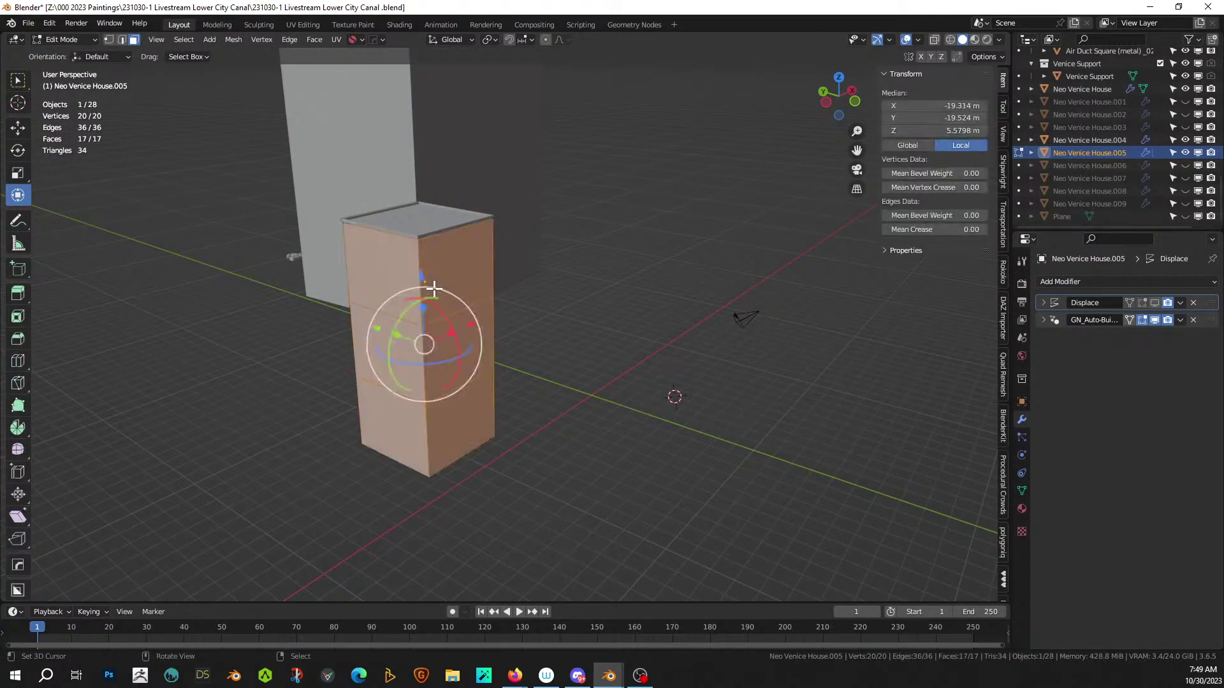
pyautogui.press('m')
pyautogui.click(435, 288)
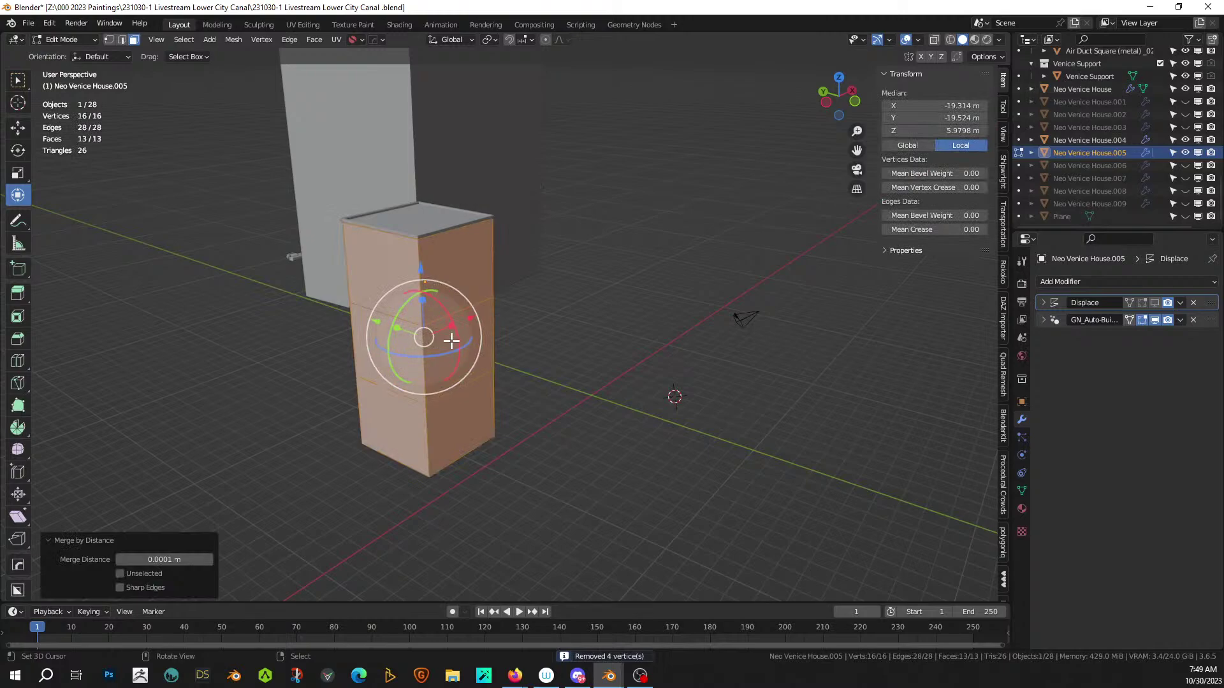
# - Switch the viewport to Rendered shading and inspect the wall materials on Neo Venice House.005
pyautogui.moveTo(434, 289); pyautogui.dragTo(491, 303, button='middle')
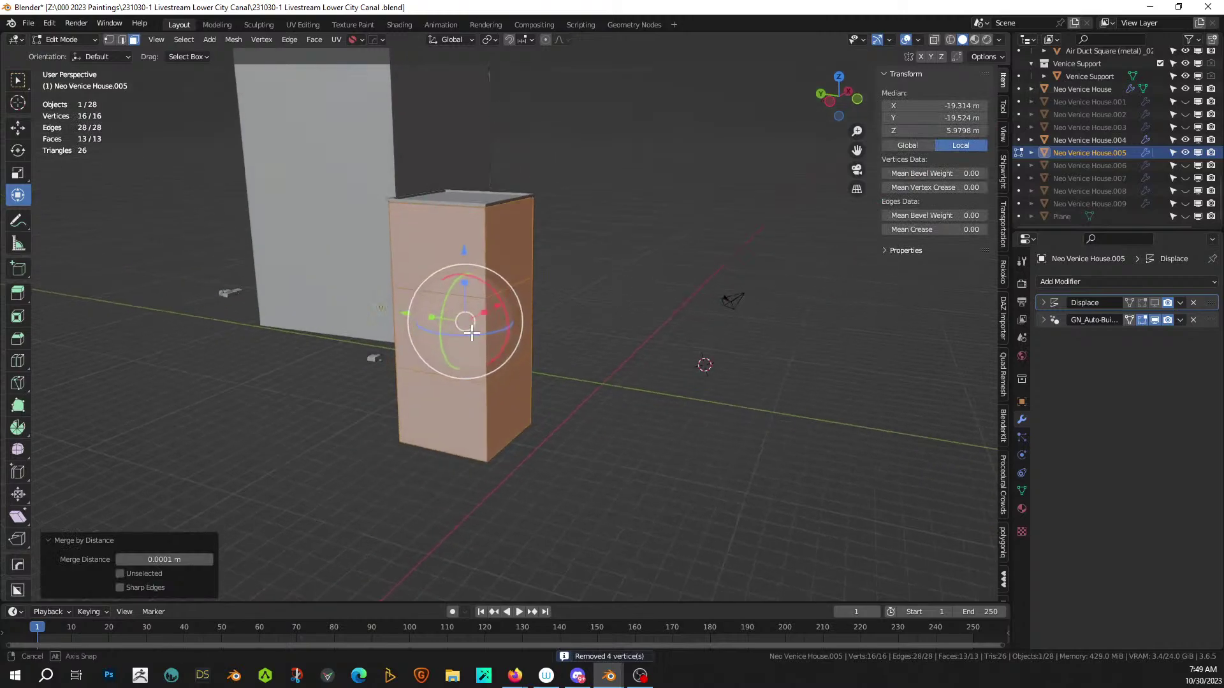
pyautogui.click(986, 39)
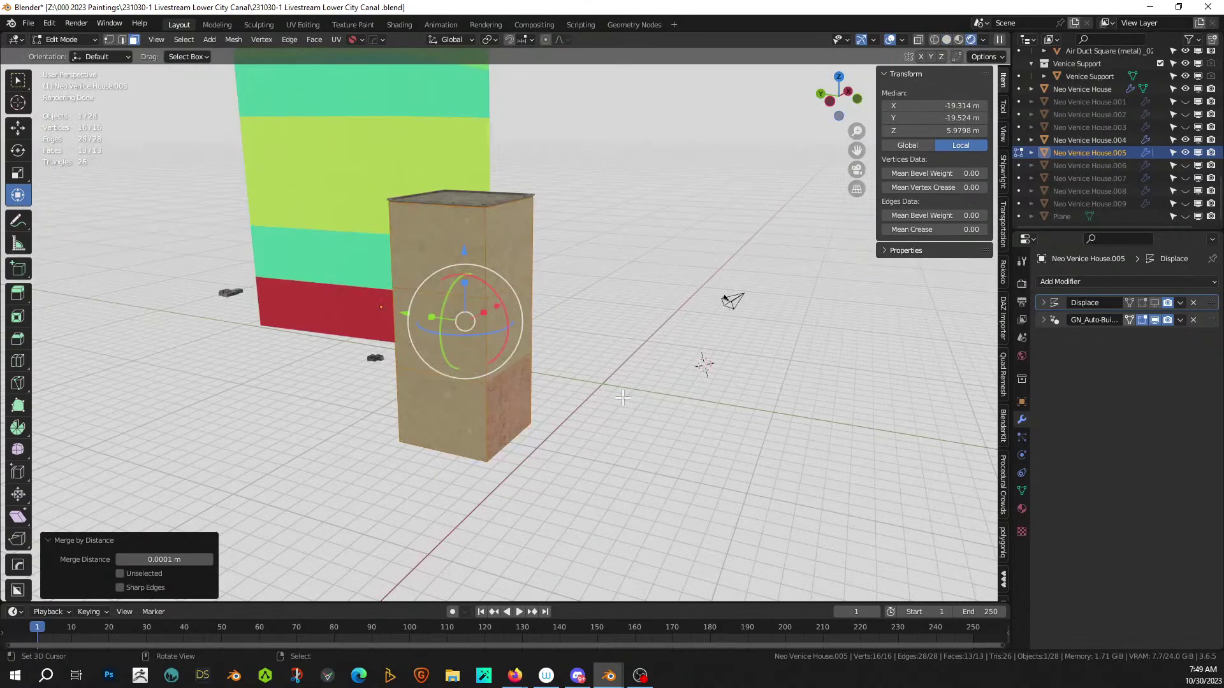
pyautogui.scroll(3, 623, 398)
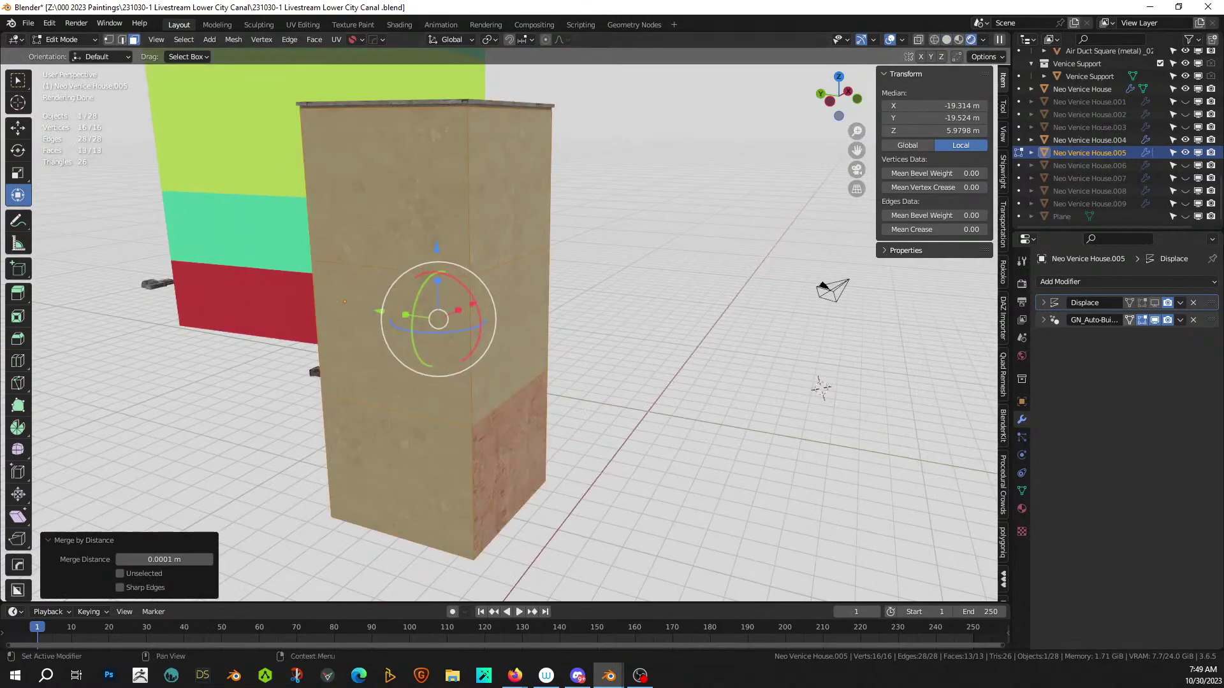
# - Unhide Neo Venice House.006, .007, .008 and .009 and the Plane in the viewport, keeping Neo Venice House.003 hidden
pyautogui.click(1183, 126)
pyautogui.click(1185, 127)
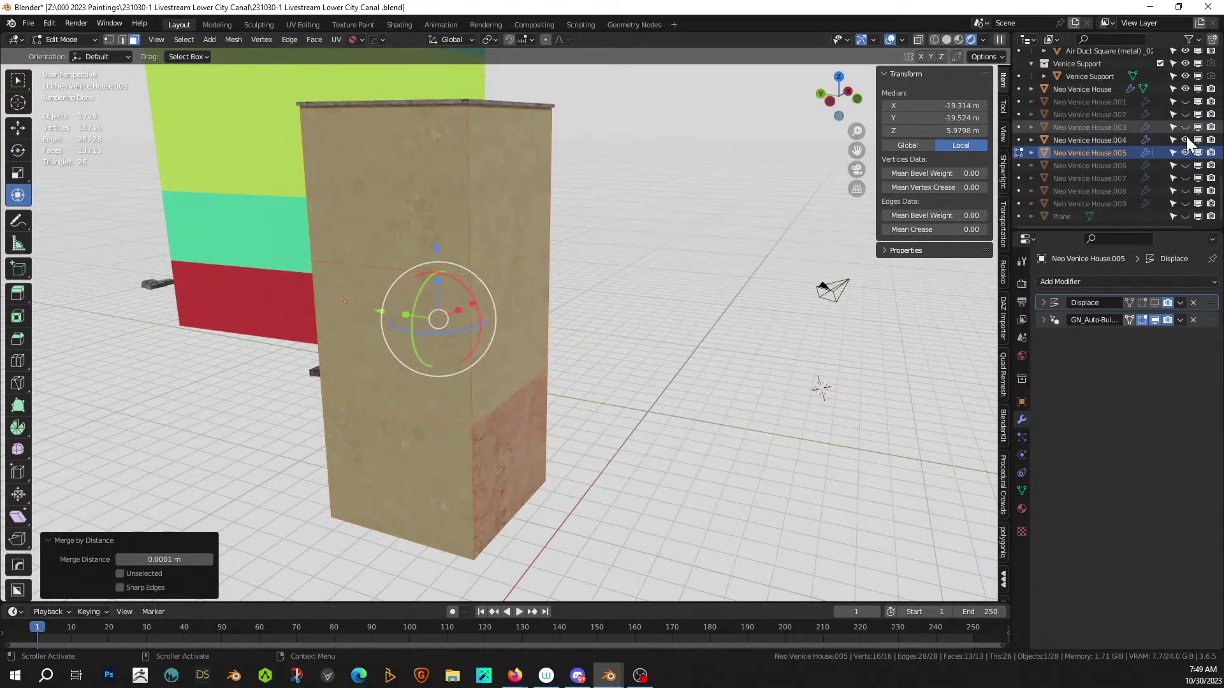
pyautogui.click(1185, 165)
pyautogui.click(1184, 178)
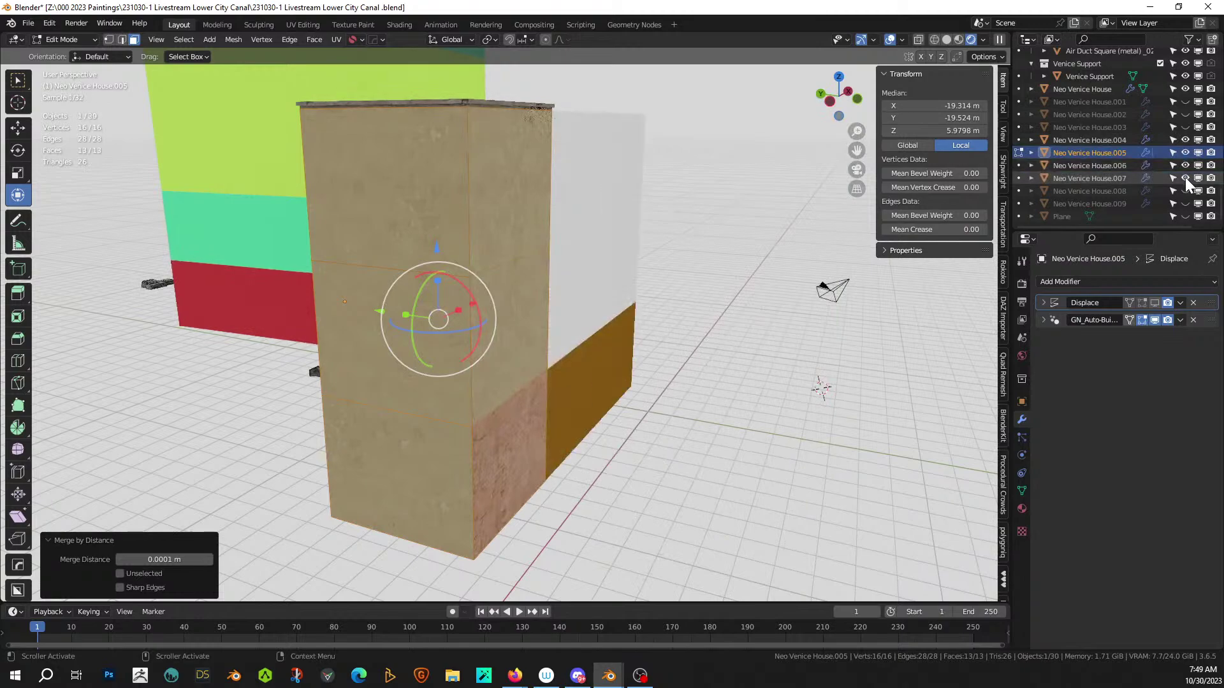
pyautogui.click(1184, 191)
pyautogui.click(1184, 204)
pyautogui.click(1185, 216)
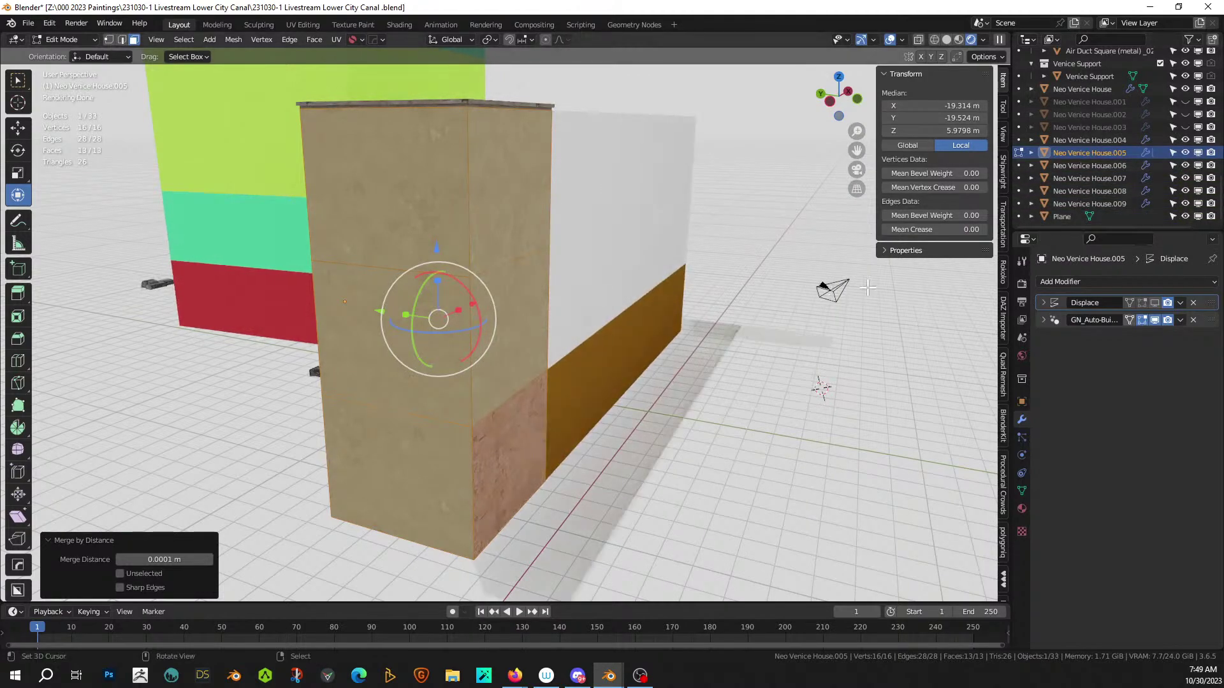
# - Return to Object Mode and assign the existing Venice Bricks_B material to the canal-edge Plane
pyautogui.moveTo(867, 288); pyautogui.dragTo(848, 305, button='middle')
pyautogui.hotkey('alt', 'a')
pyautogui.moveTo(753, 377); pyautogui.dragTo(769, 341, button='middle')
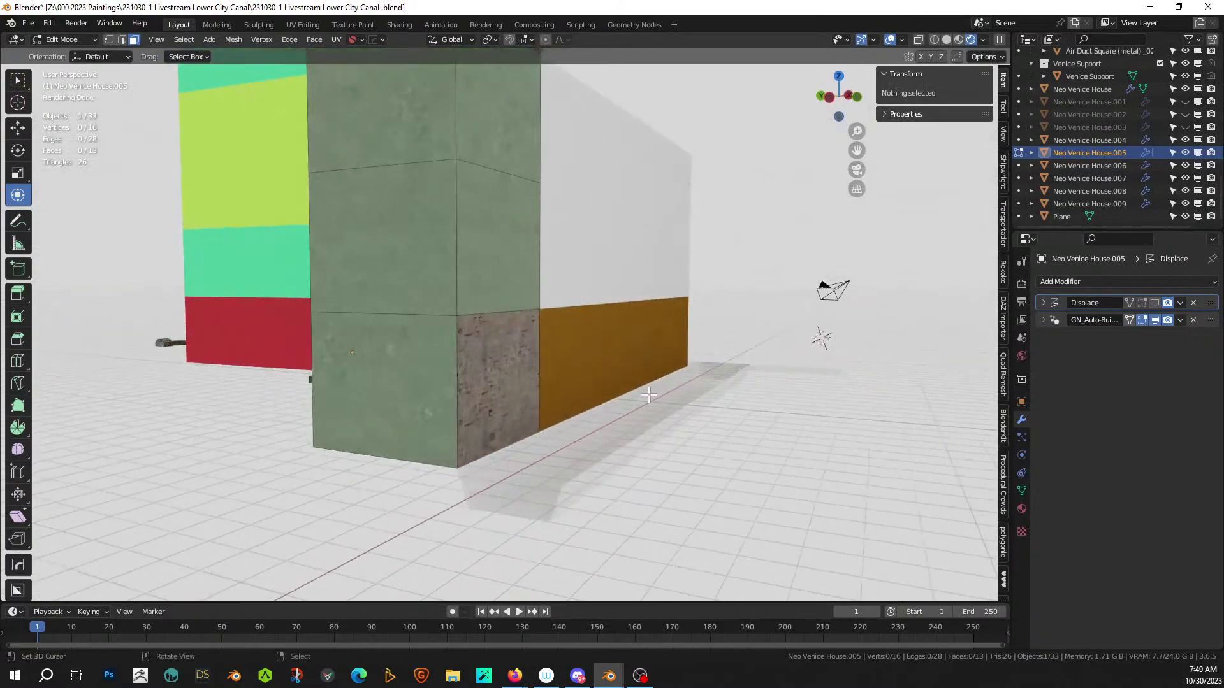
pyautogui.press('Tab')
pyautogui.click(572, 492)
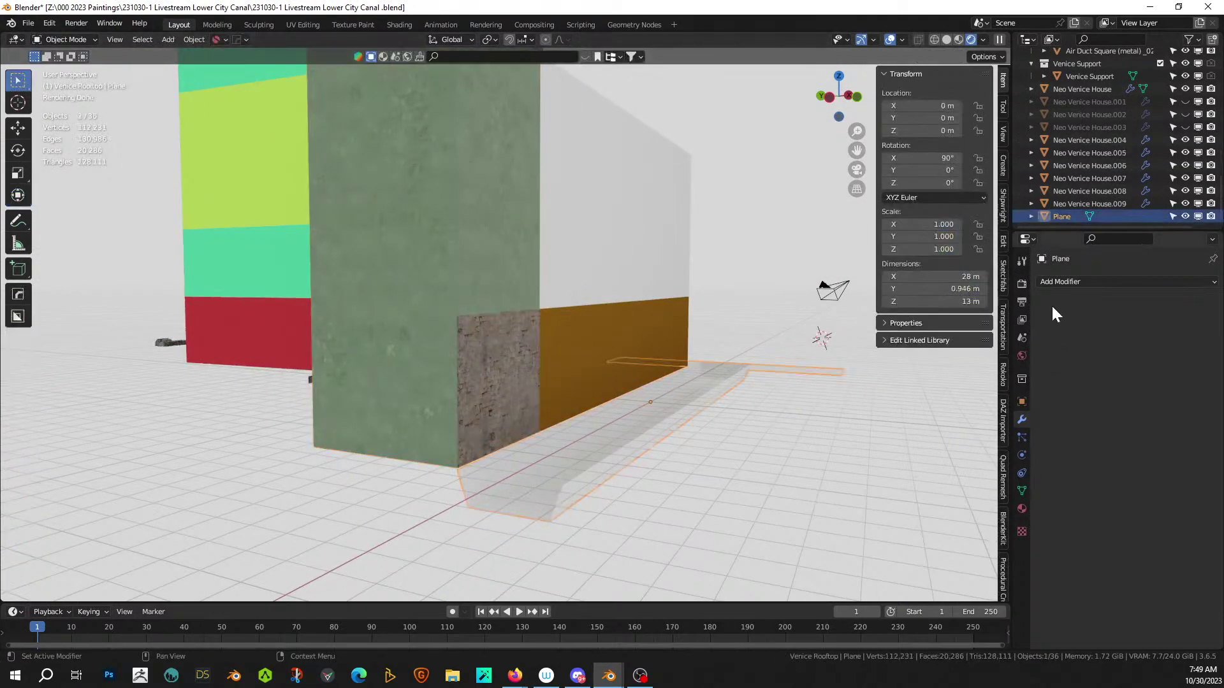
pyautogui.click(1021, 507)
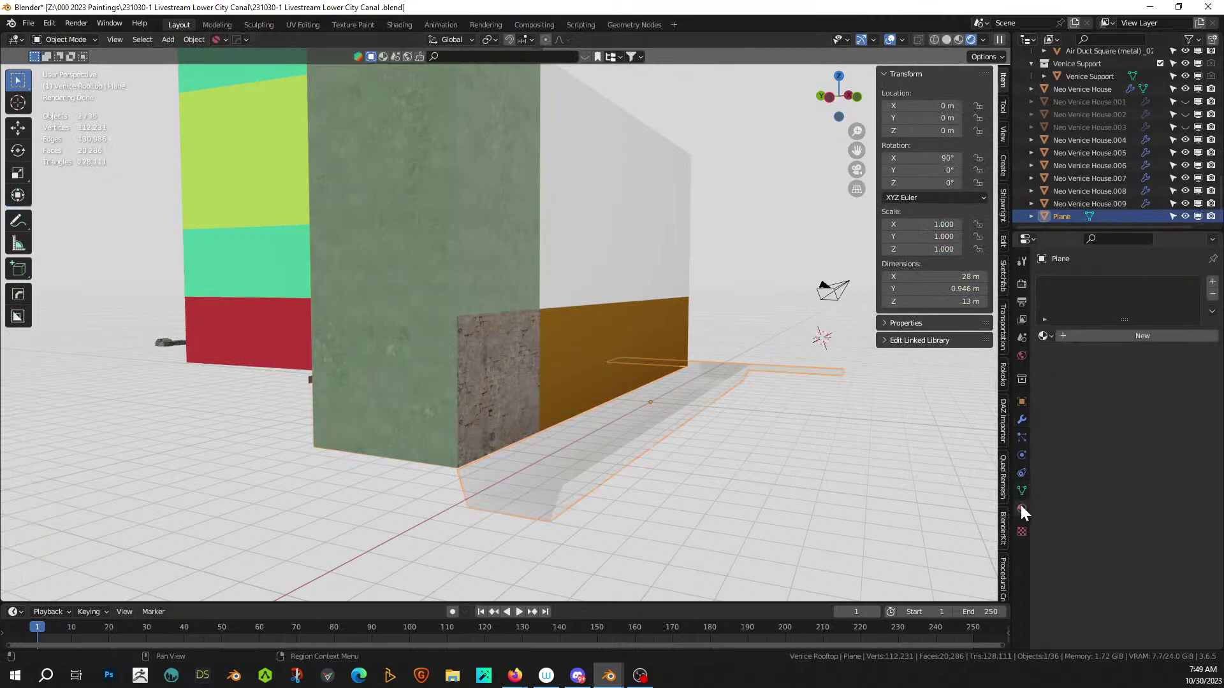
pyautogui.click(1046, 336)
pyautogui.write('bric')
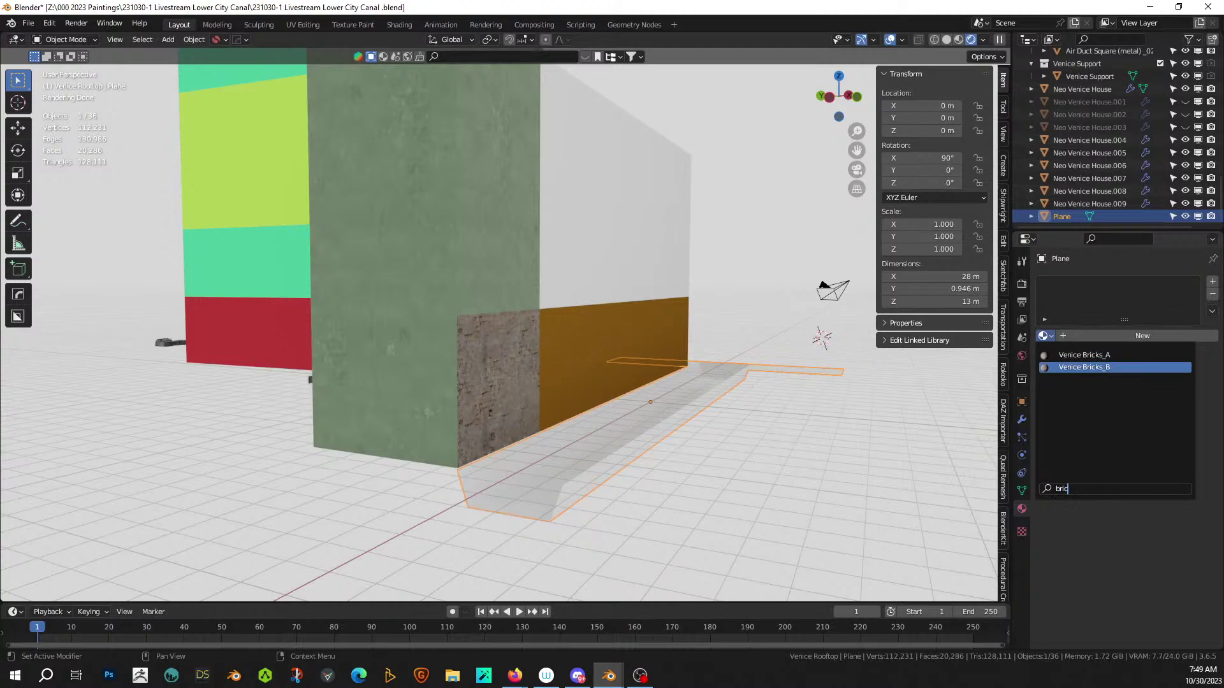
pyautogui.click(1083, 367)
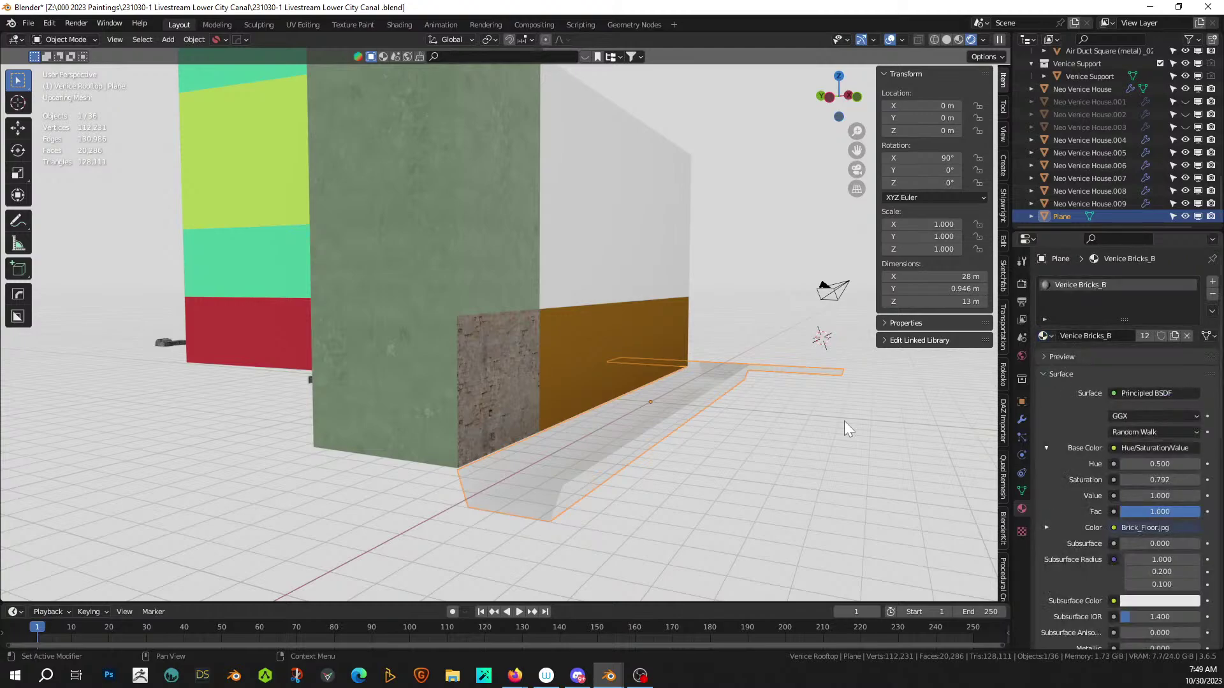
# - UV-map all faces of the canal-edge Plane with Cube Projection and check the brick texture up close in Object Mode
pyautogui.press('Tab')
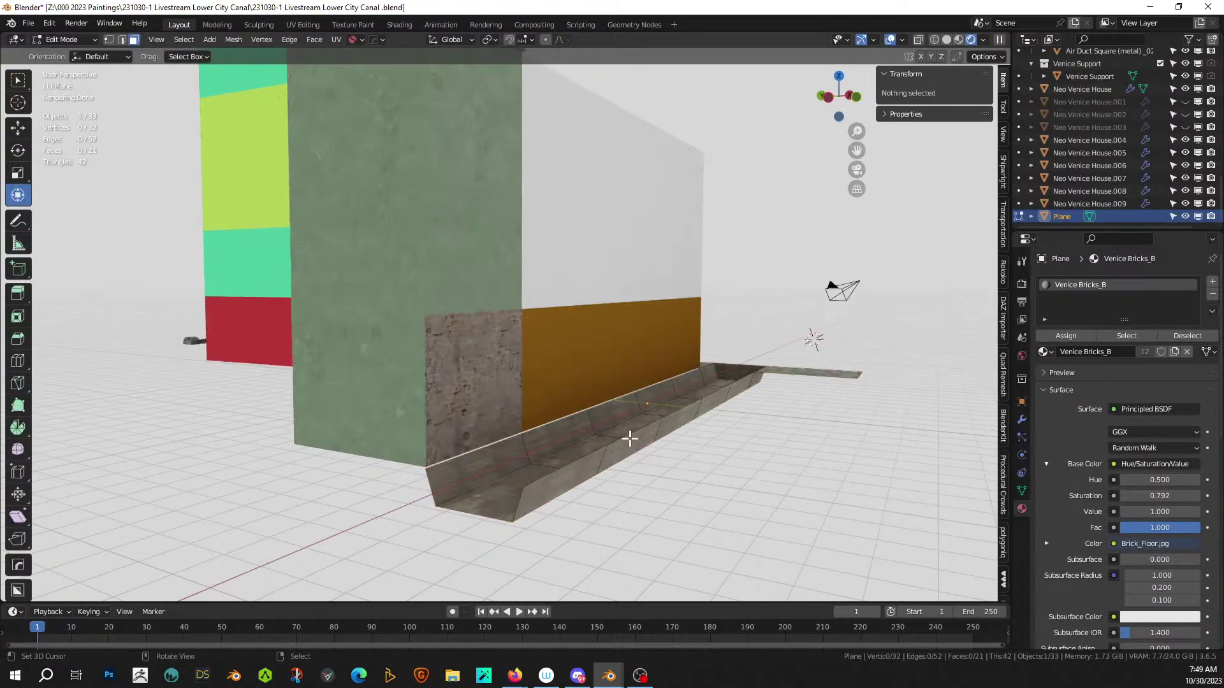
pyautogui.press('a')
pyautogui.press('u')
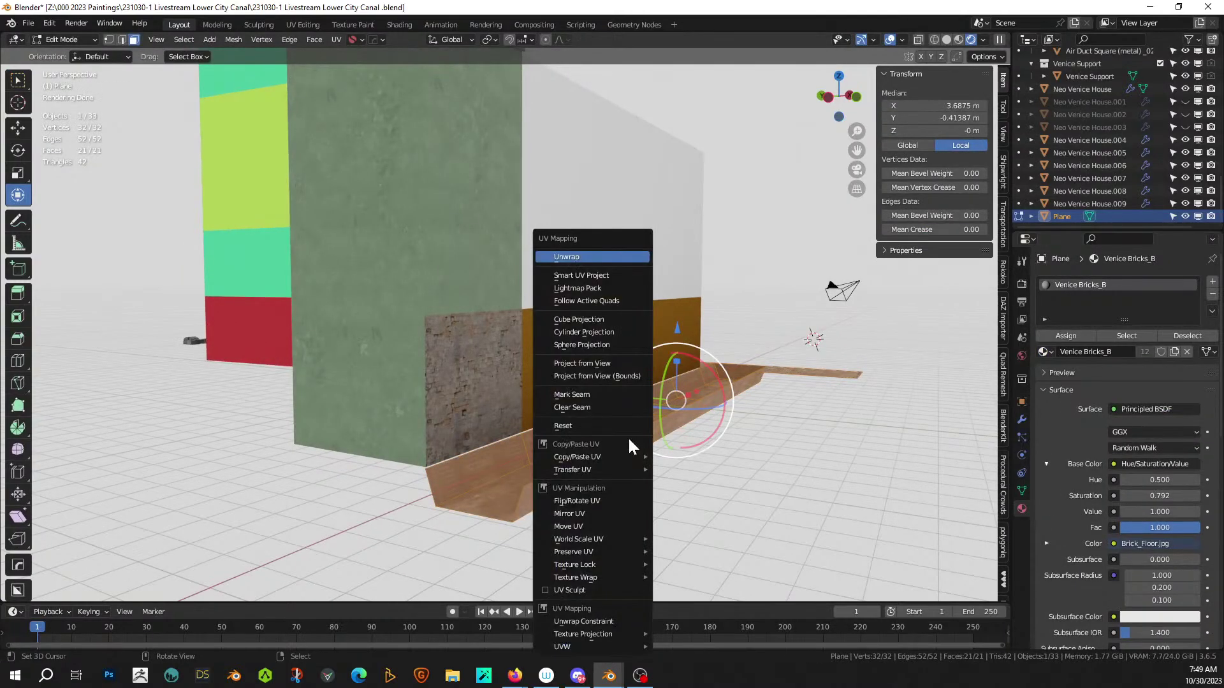
pyautogui.click(598, 318)
pyautogui.moveTo(581, 411); pyautogui.dragTo(647, 402, button='middle')
pyautogui.press('Tab')
pyautogui.scroll(4, 562, 408)
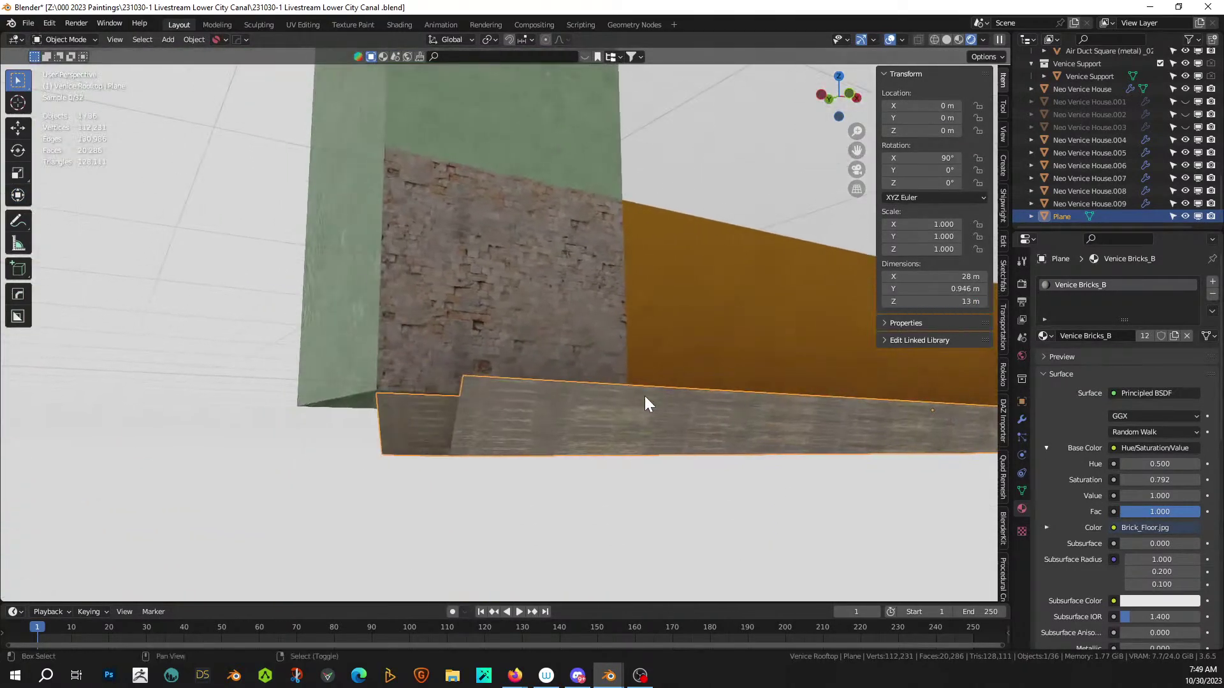
pyautogui.scroll(3, 631, 402)
pyautogui.scroll(-5, 619, 418)
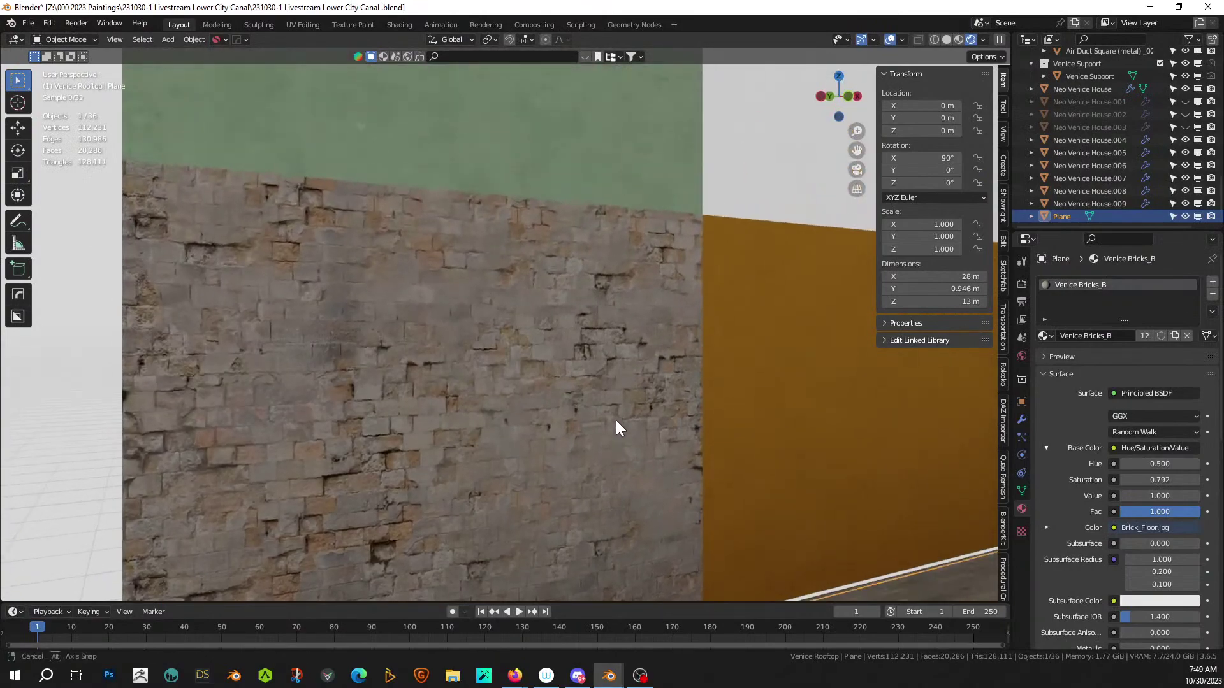
pyautogui.scroll(-3, 614, 421)
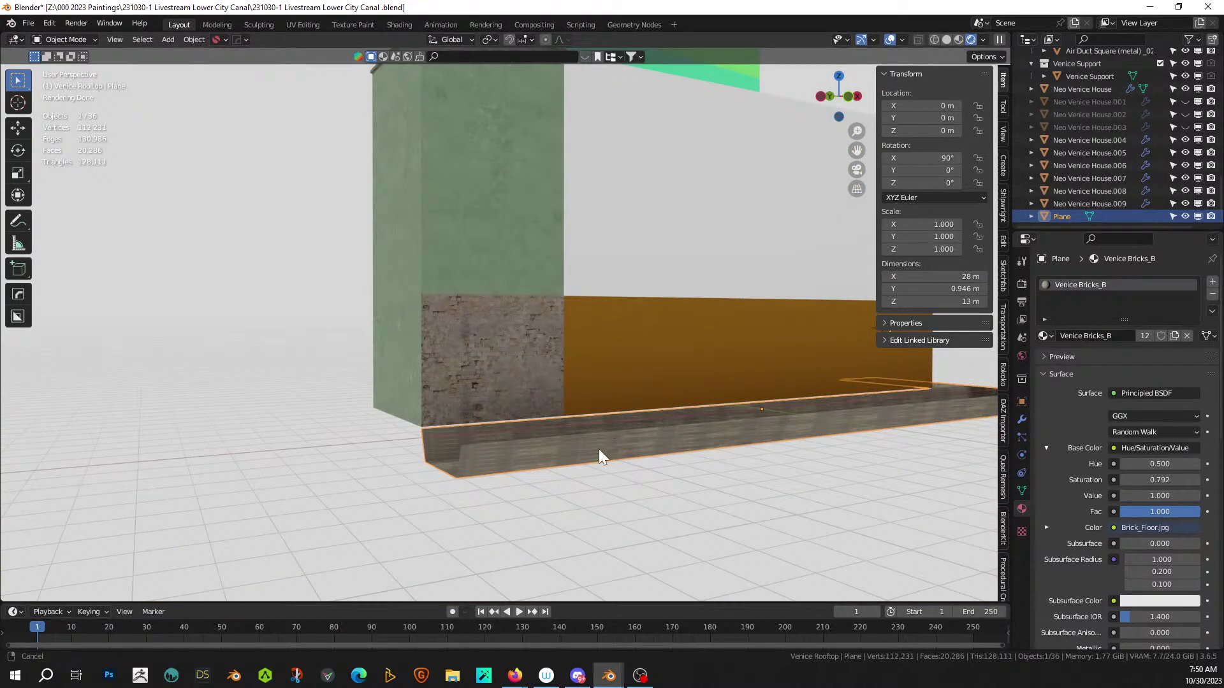
# - Enable the viewport display of the GN_Auto-Bui... modifier on Neo Venice House.006, .007, .008 and .009, and deselect everything
pyautogui.click(599, 448)
pyautogui.press('KP_Decimal')
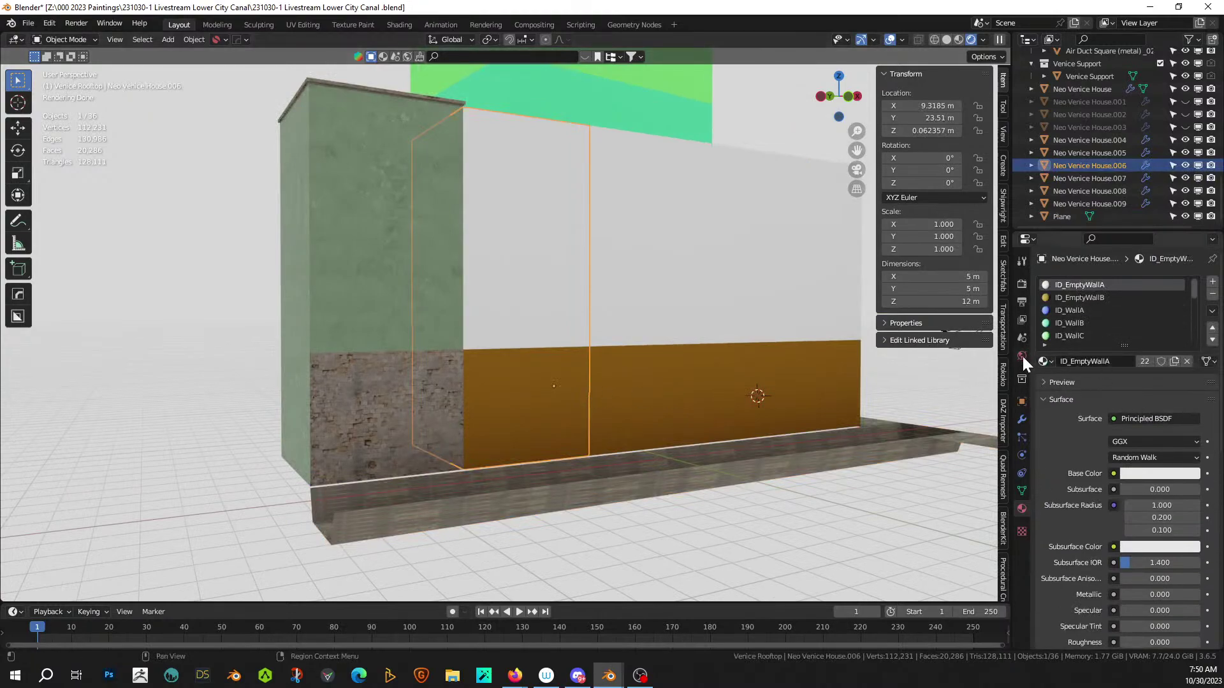
pyautogui.click(1021, 419)
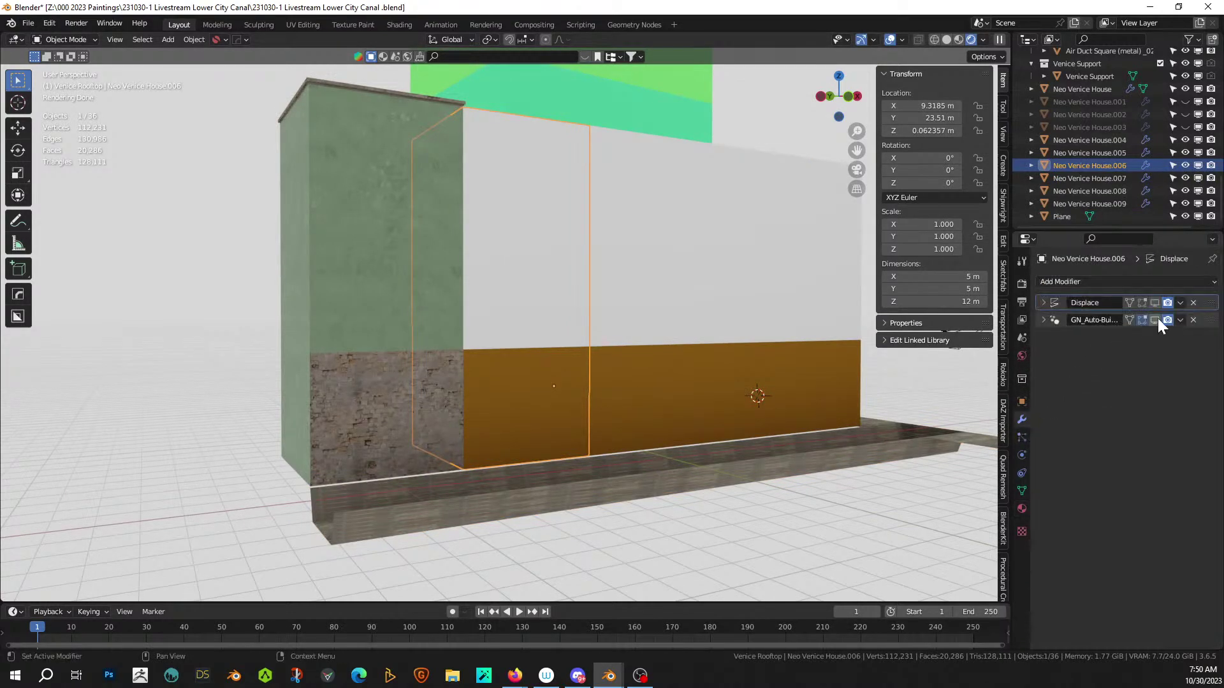
pyautogui.click(674, 392)
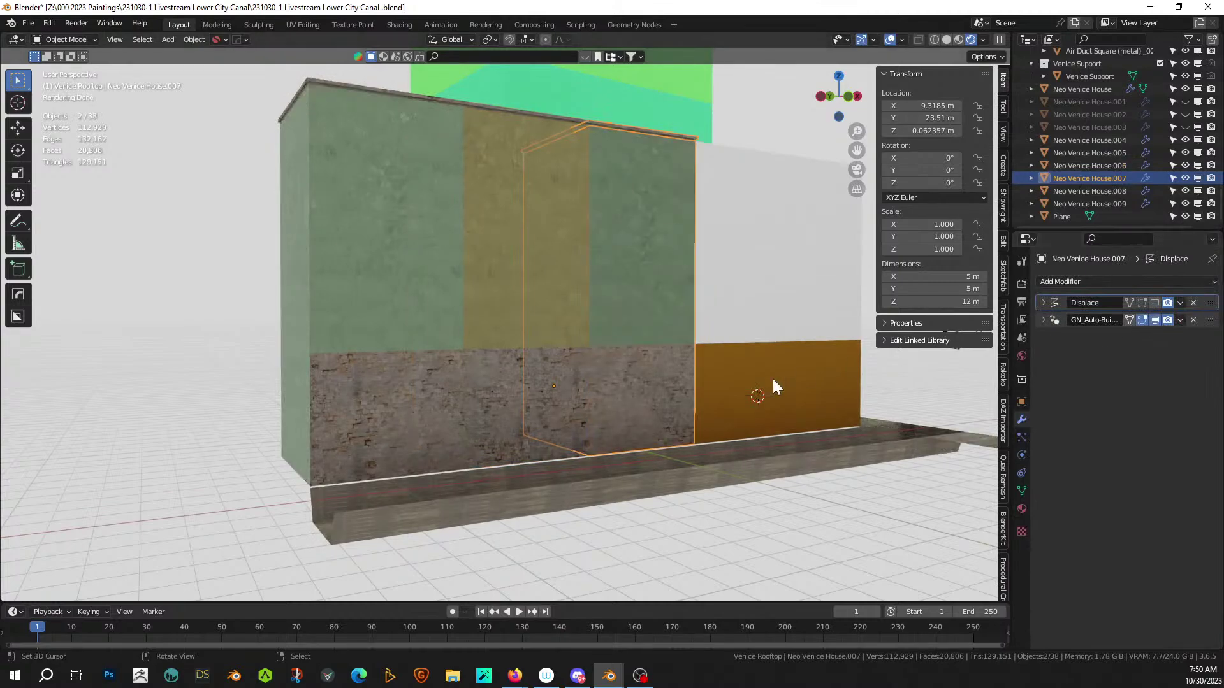
pyautogui.click(744, 378)
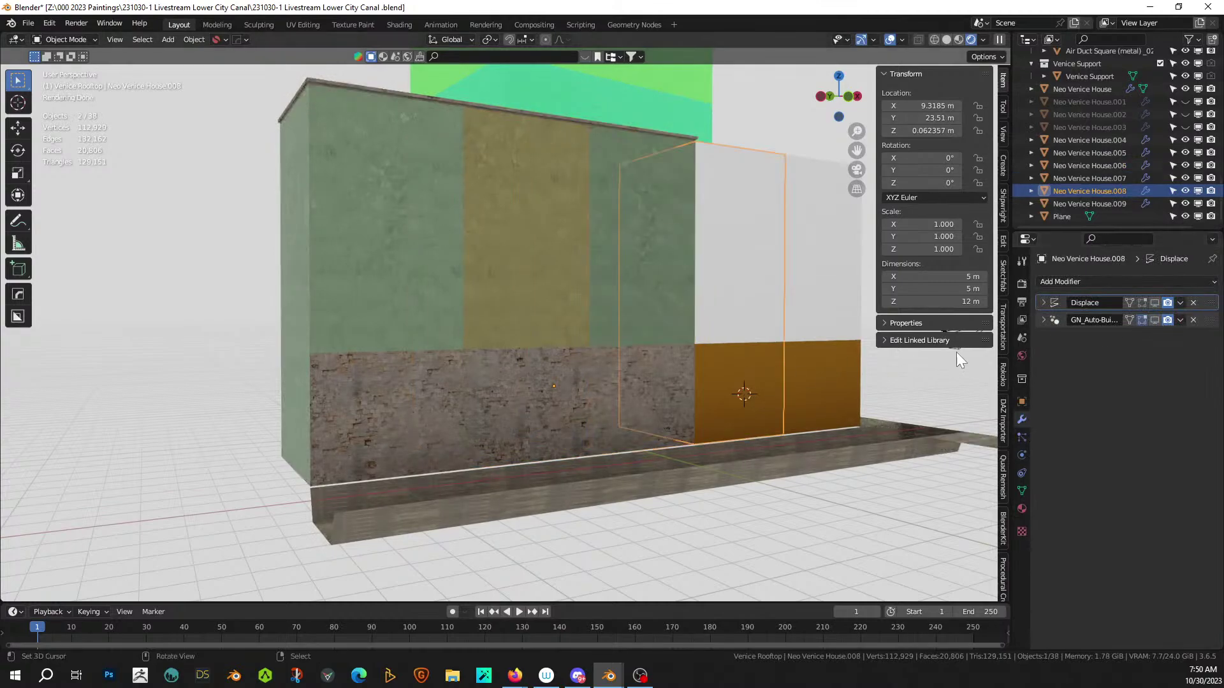
pyautogui.click(1153, 318)
pyautogui.click(828, 378)
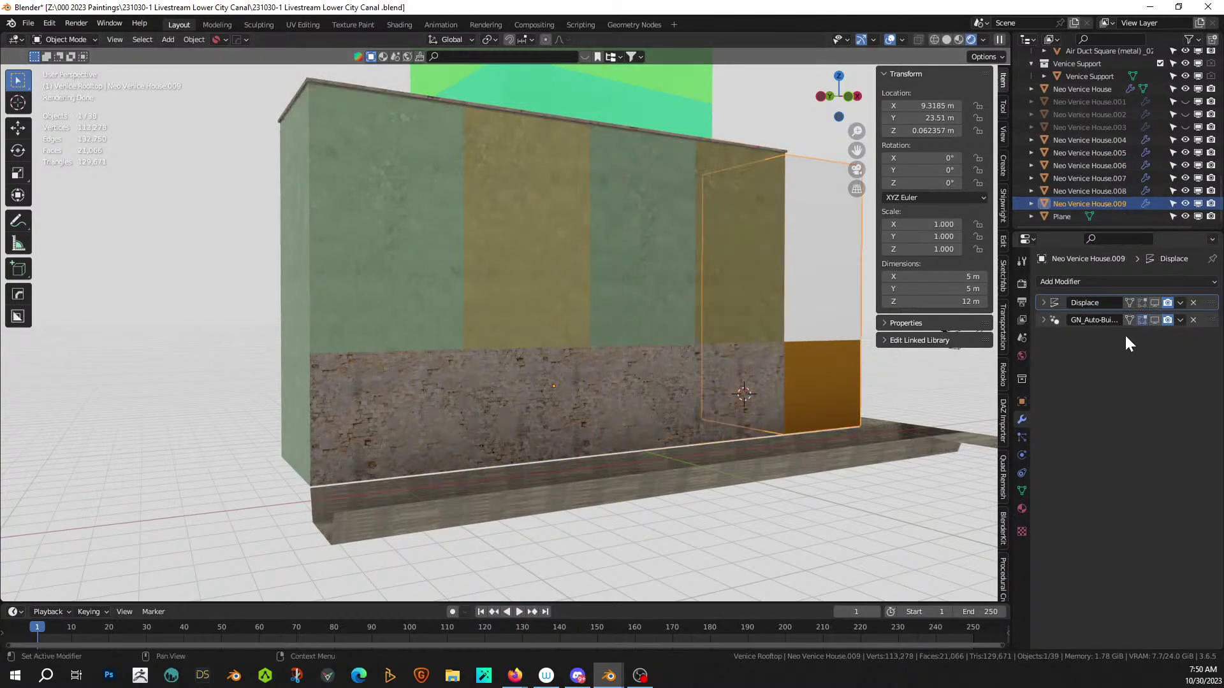
pyautogui.click(1154, 319)
pyautogui.click(253, 402)
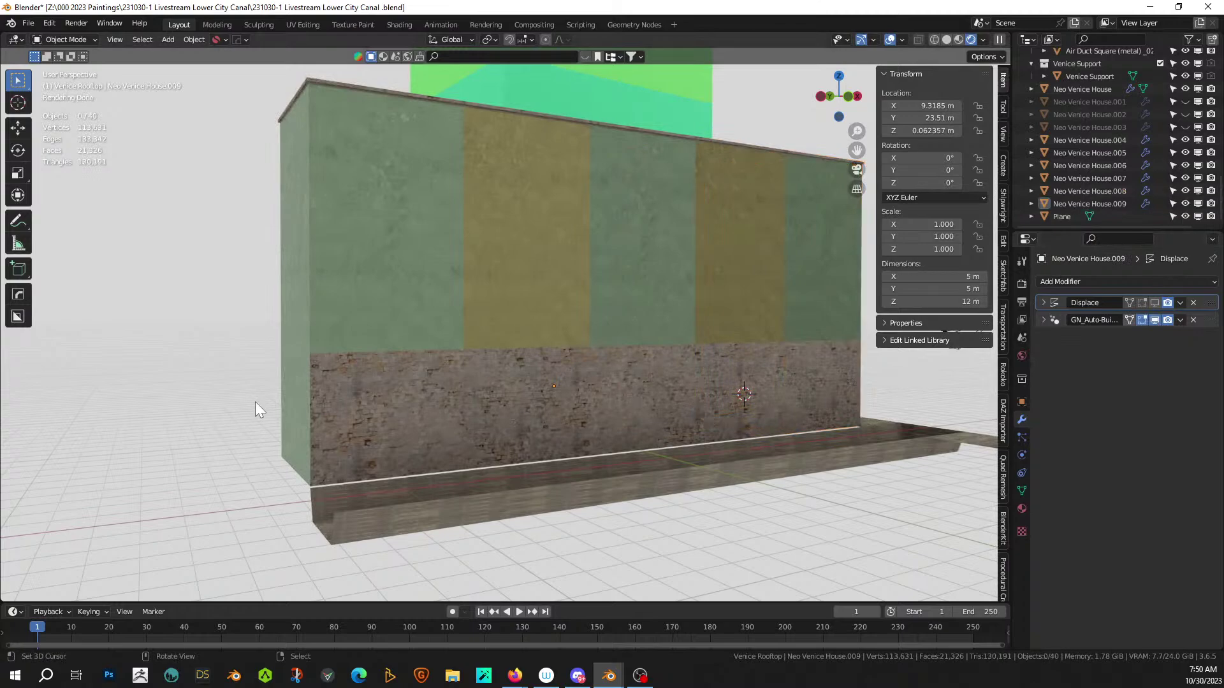
# - Join Neo Venice House.005, .006, .007, .008 and .009 into one object with .009 as the active one
pyautogui.moveTo(255, 401); pyautogui.dragTo(370, 415, button='middle')
pyautogui.scroll(-4, 247, 434)
pyautogui.moveTo(318, 403); pyautogui.dragTo(397, 406, button='middle')
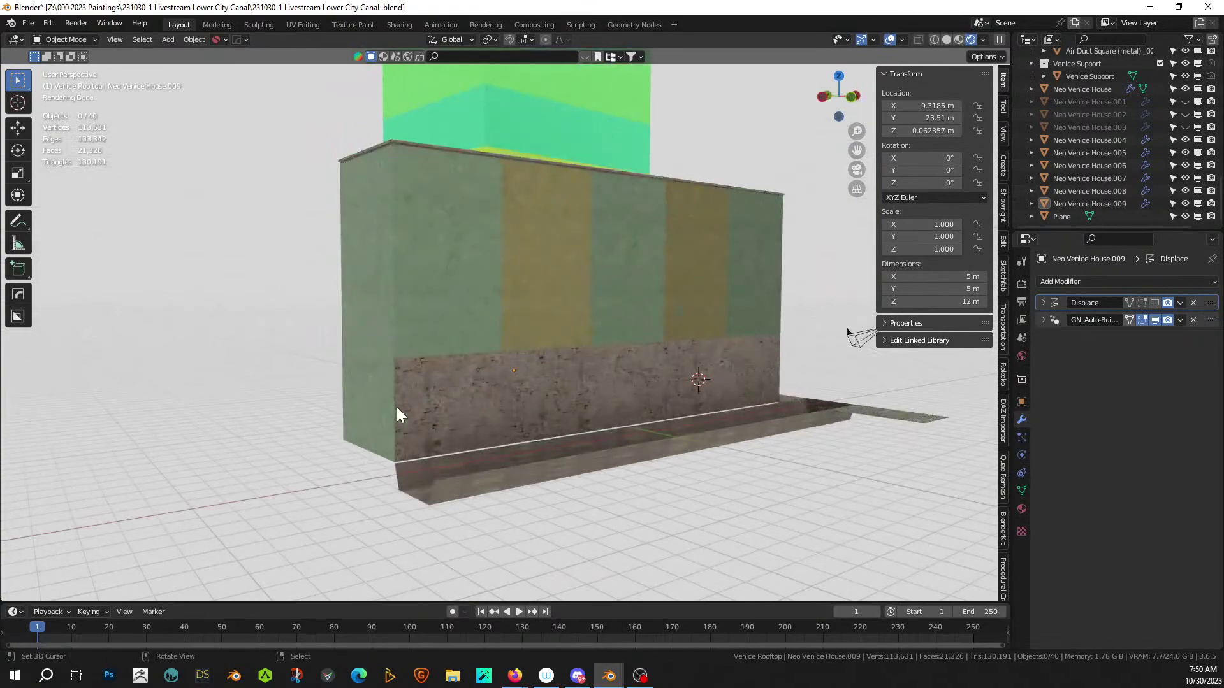
pyautogui.click(437, 328)
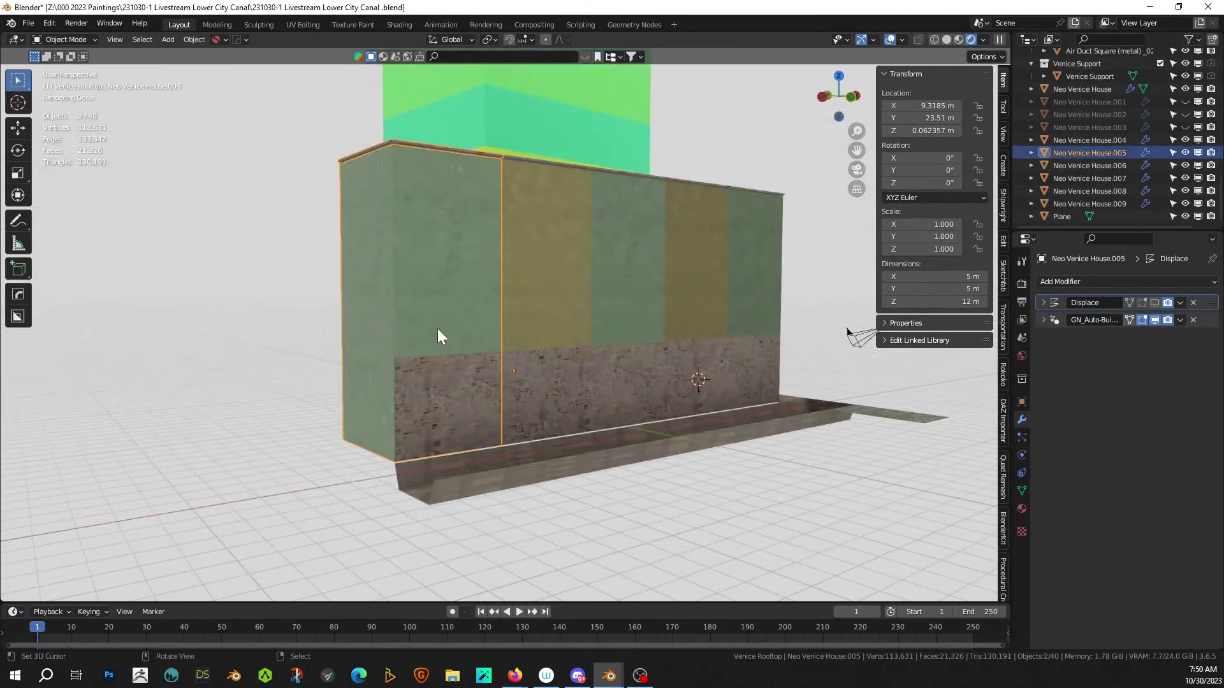
pyautogui.keyDown('shift'); pyautogui.click(582, 284); pyautogui.keyUp('shift')
pyautogui.keyDown('shift'); pyautogui.click(627, 273); pyautogui.keyUp('shift')
pyautogui.keyDown('shift'); pyautogui.click(695, 279); pyautogui.keyUp('shift')
pyautogui.keyDown('shift'); pyautogui.click(733, 265); pyautogui.keyUp('shift')
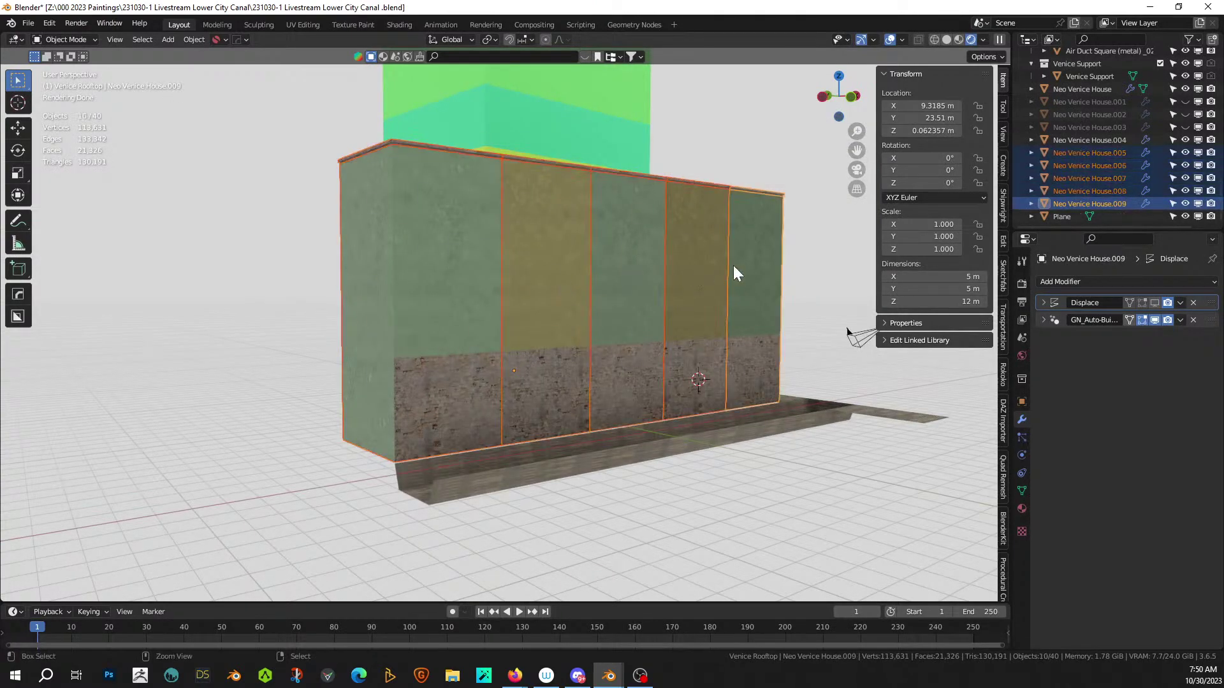
pyautogui.hotkey('ctrl', 'j')
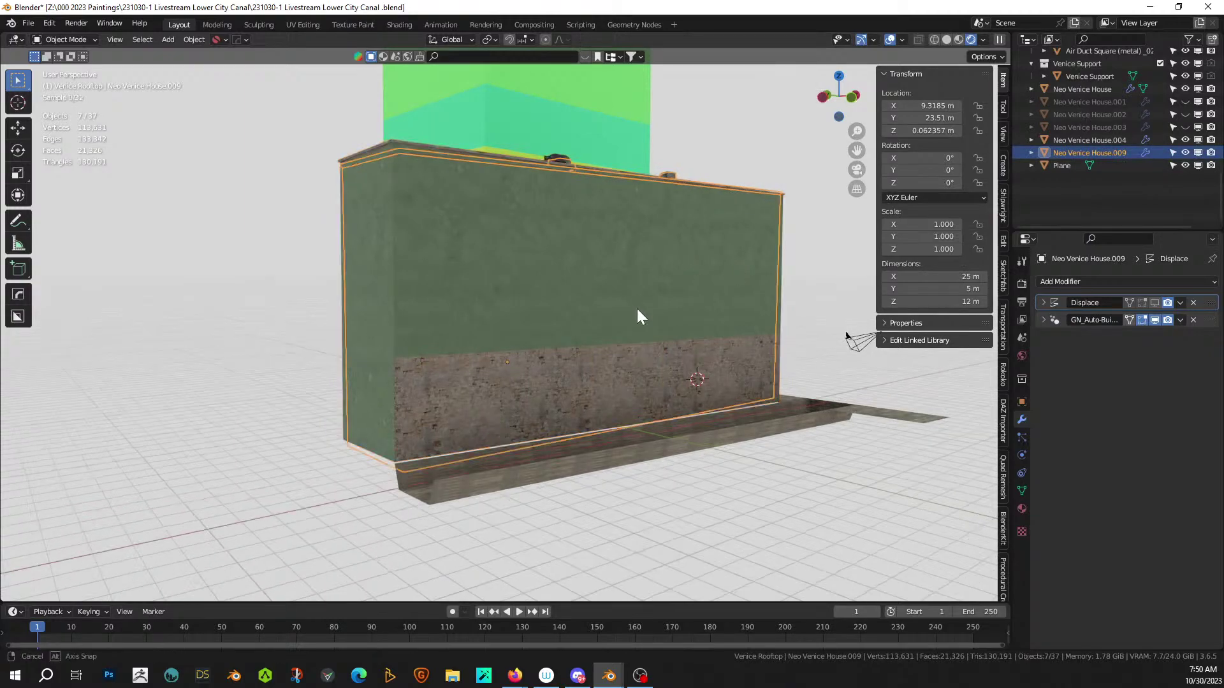
# - Enter Edit Mode on the joined house, check the linked faces of the separate bays, and clear the selection
pyautogui.press('Tab')
pyautogui.rightClick(460, 264)
pyautogui.press('l')
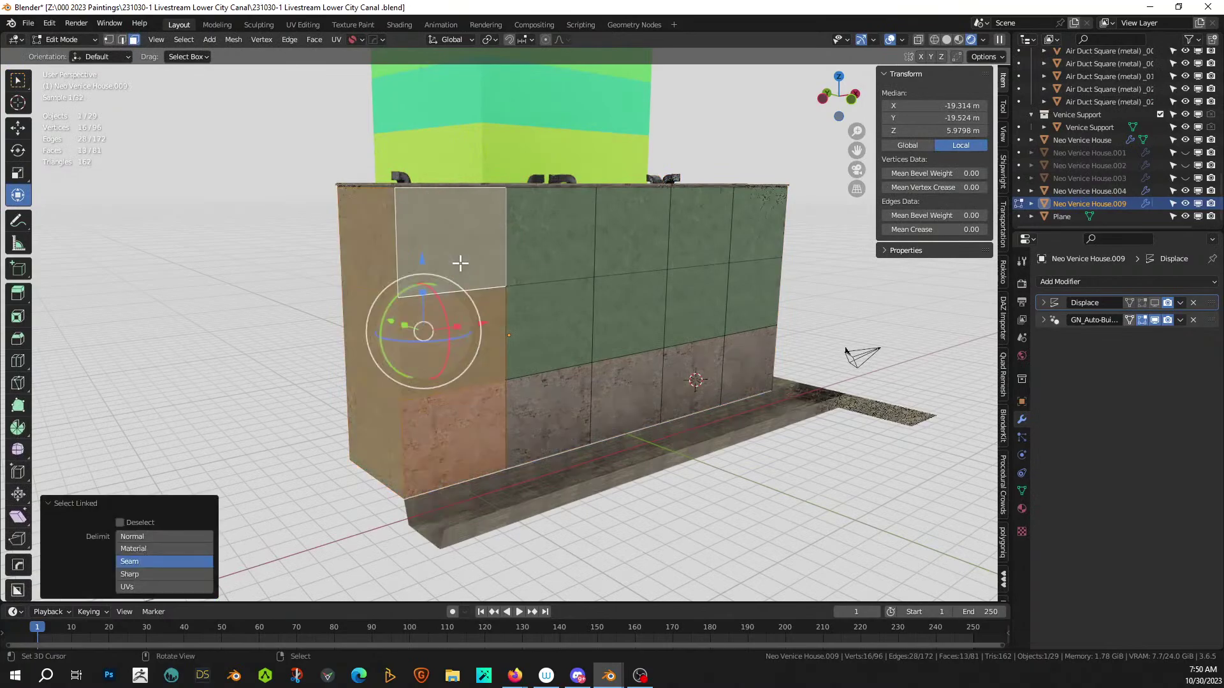
pyautogui.rightClick(556, 225)
pyautogui.press('l')
pyautogui.rightClick(611, 236)
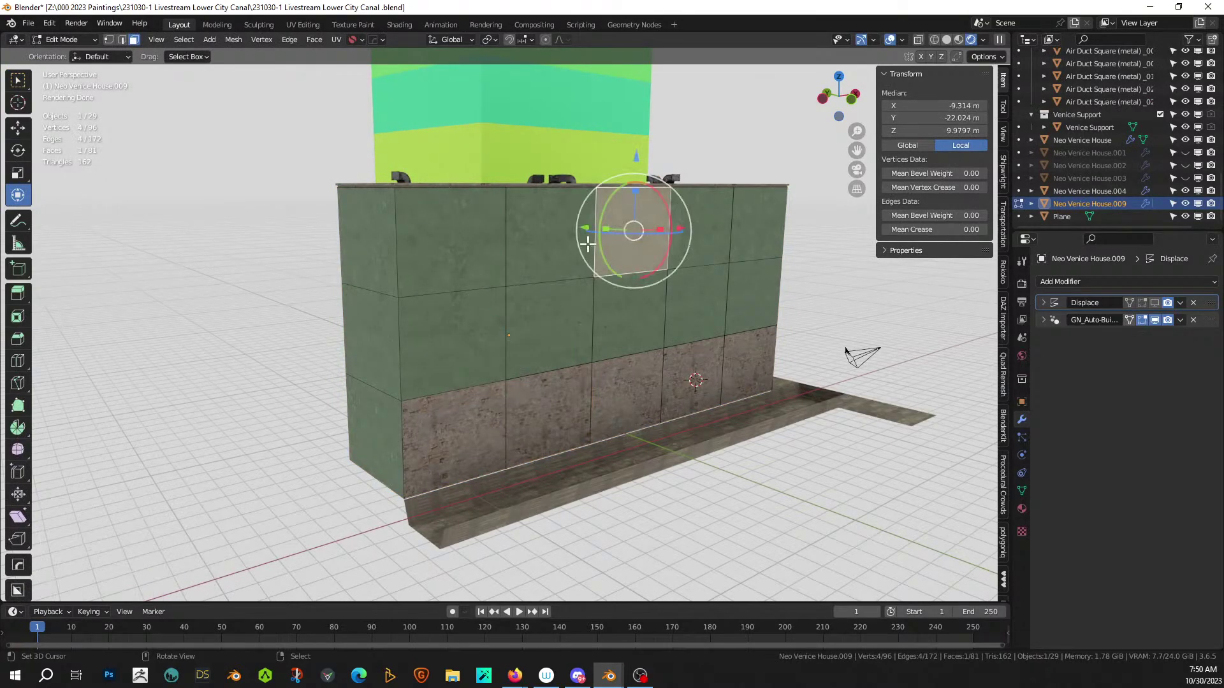
pyautogui.rightClick(795, 519)
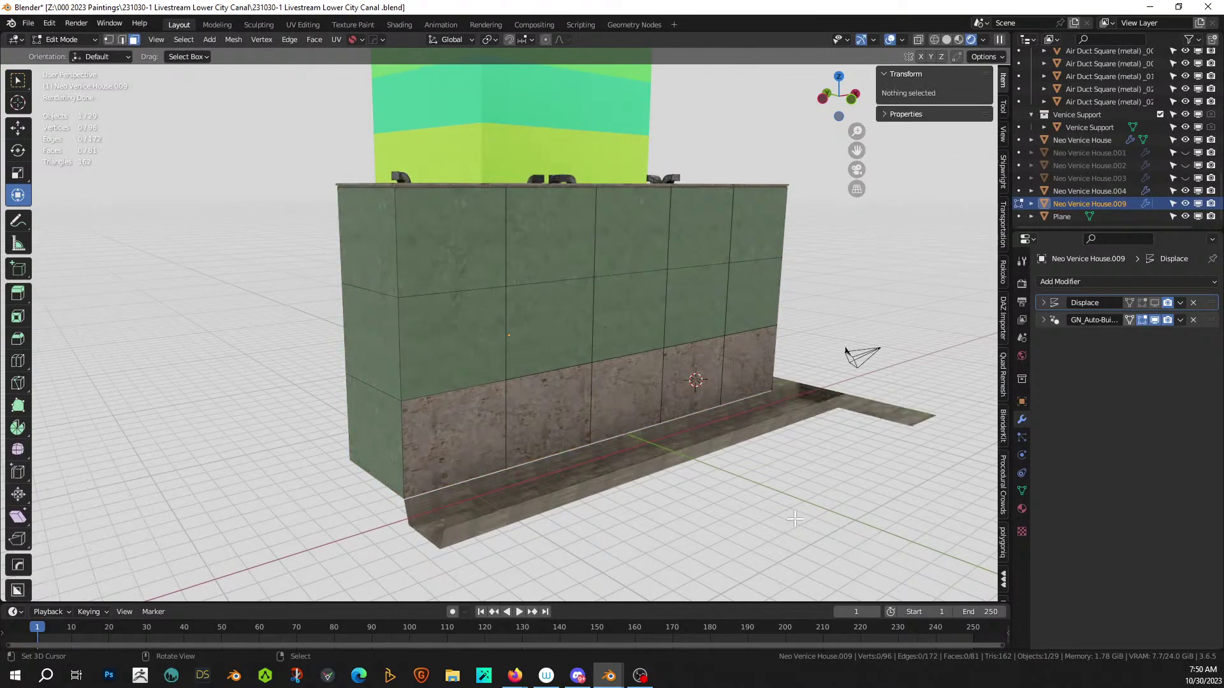
pyautogui.moveTo(794, 519); pyautogui.dragTo(672, 487, button='middle')
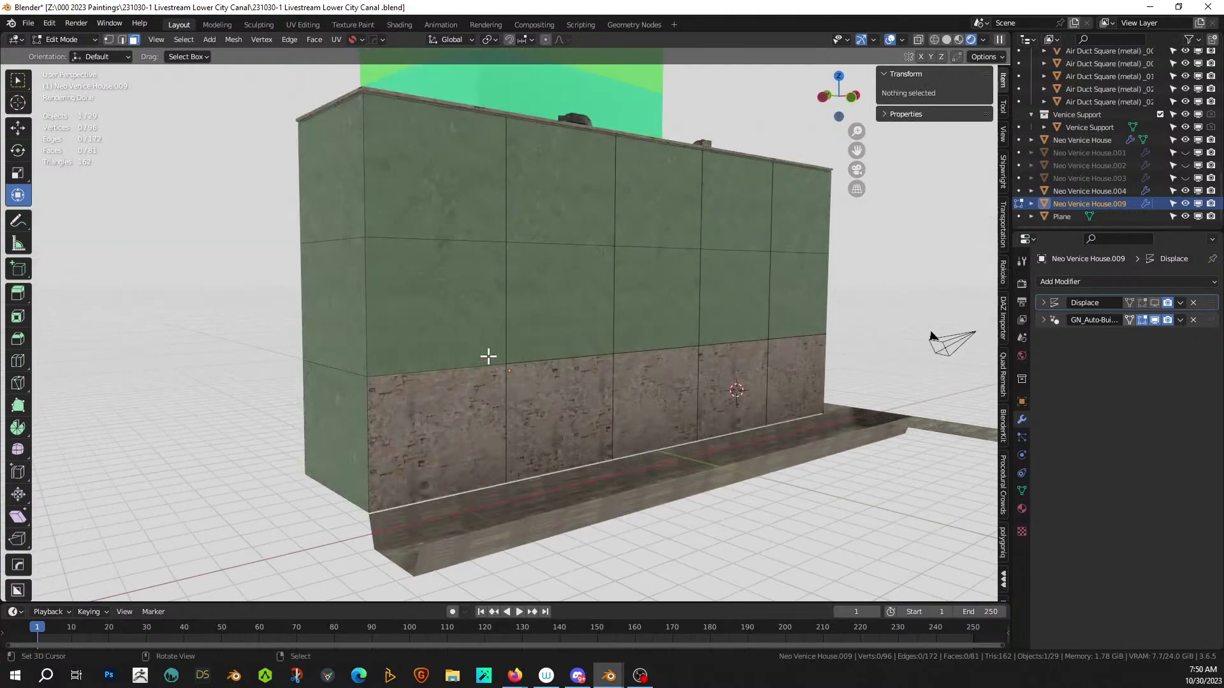
# - Select the middle-row front face of the end bay and display the Auto-Building wall settings and the house's material slots
pyautogui.rightClick(470, 281)
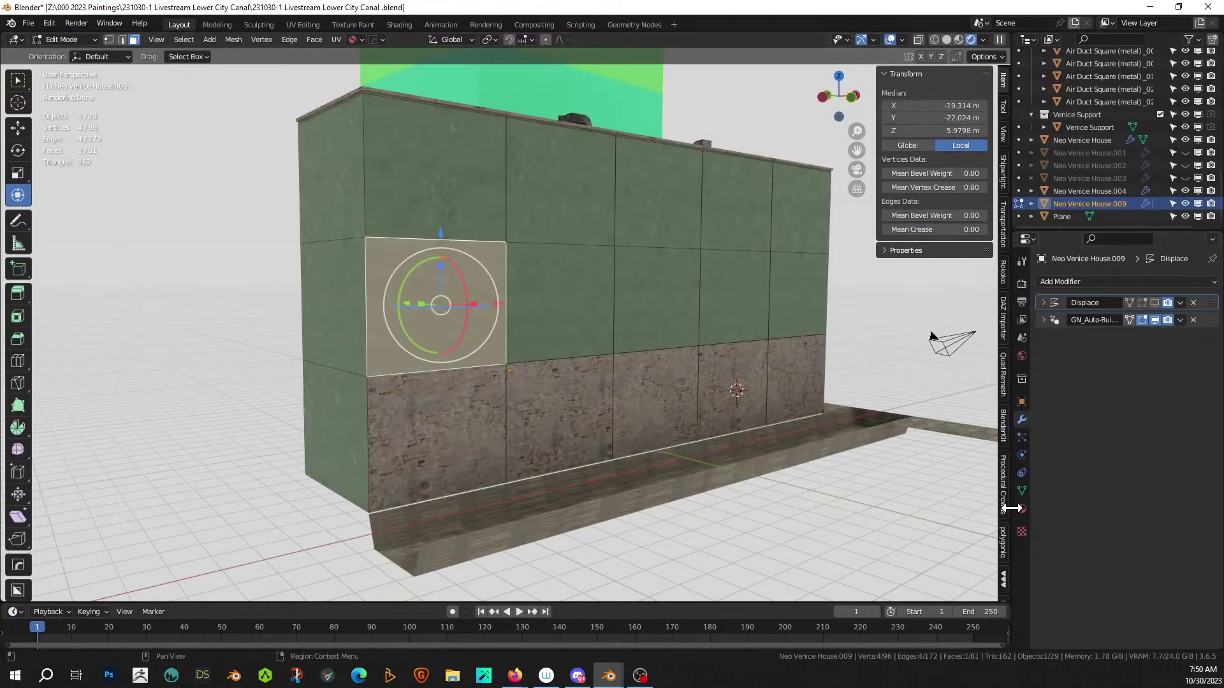
pyautogui.scroll(-10, 999, 516)
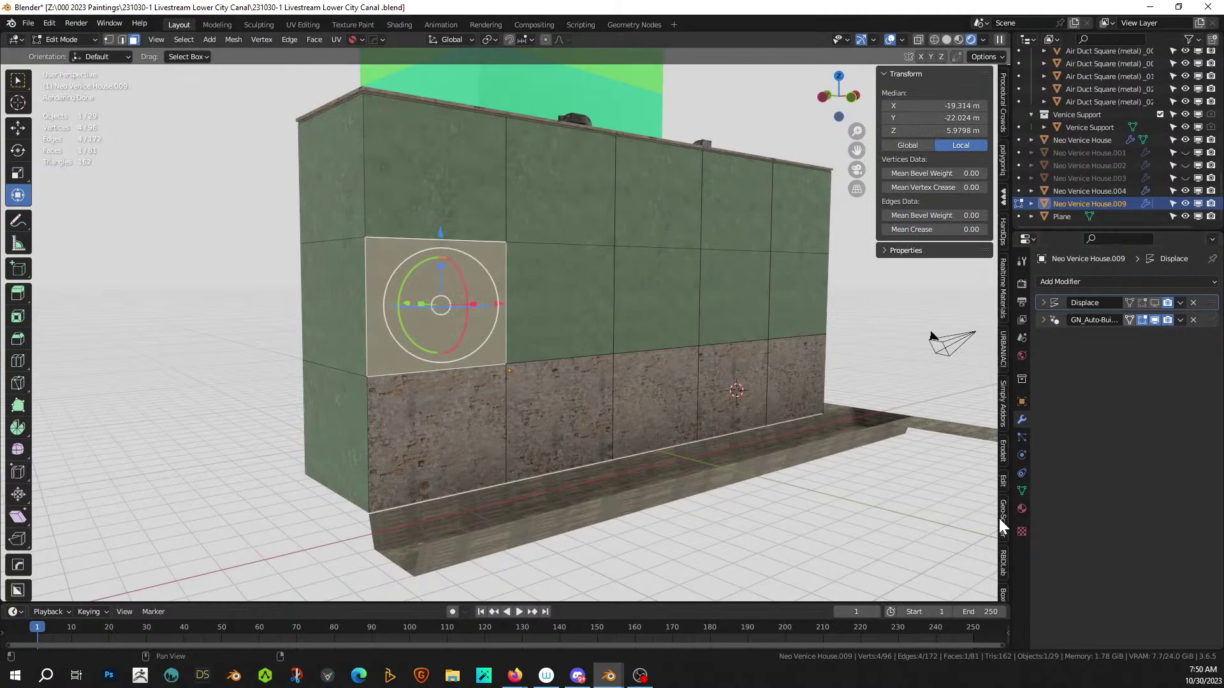
pyautogui.scroll(-7, 998, 522)
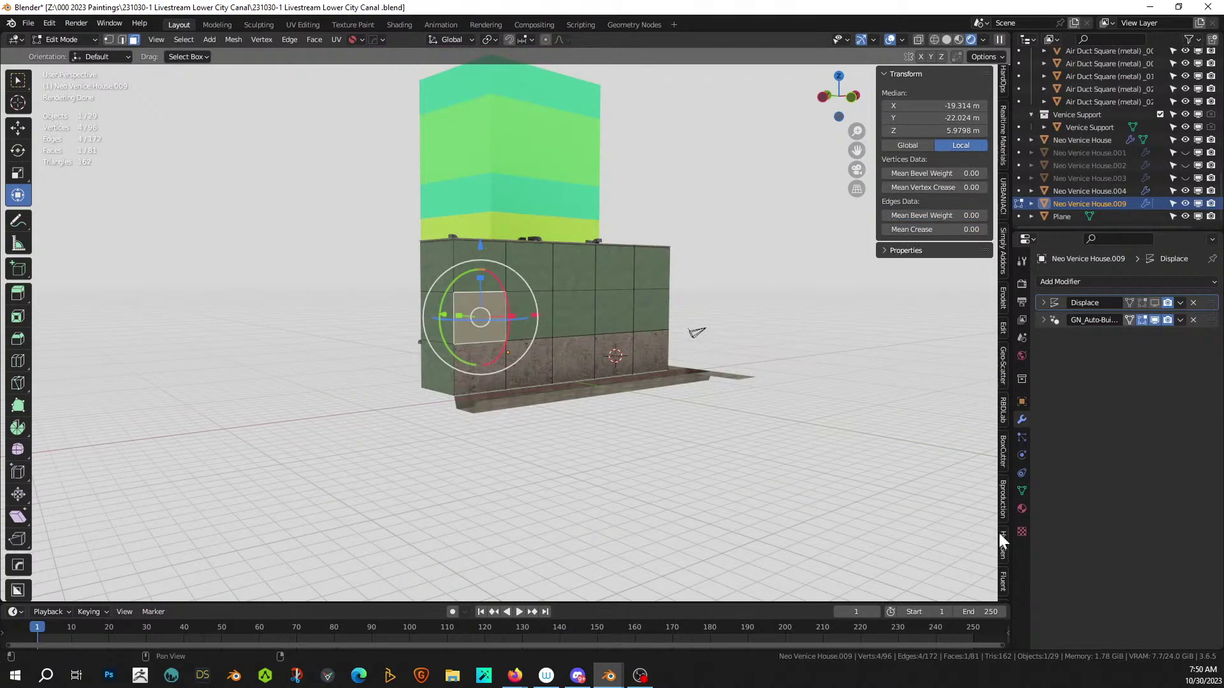
pyautogui.scroll(-8, 998, 530)
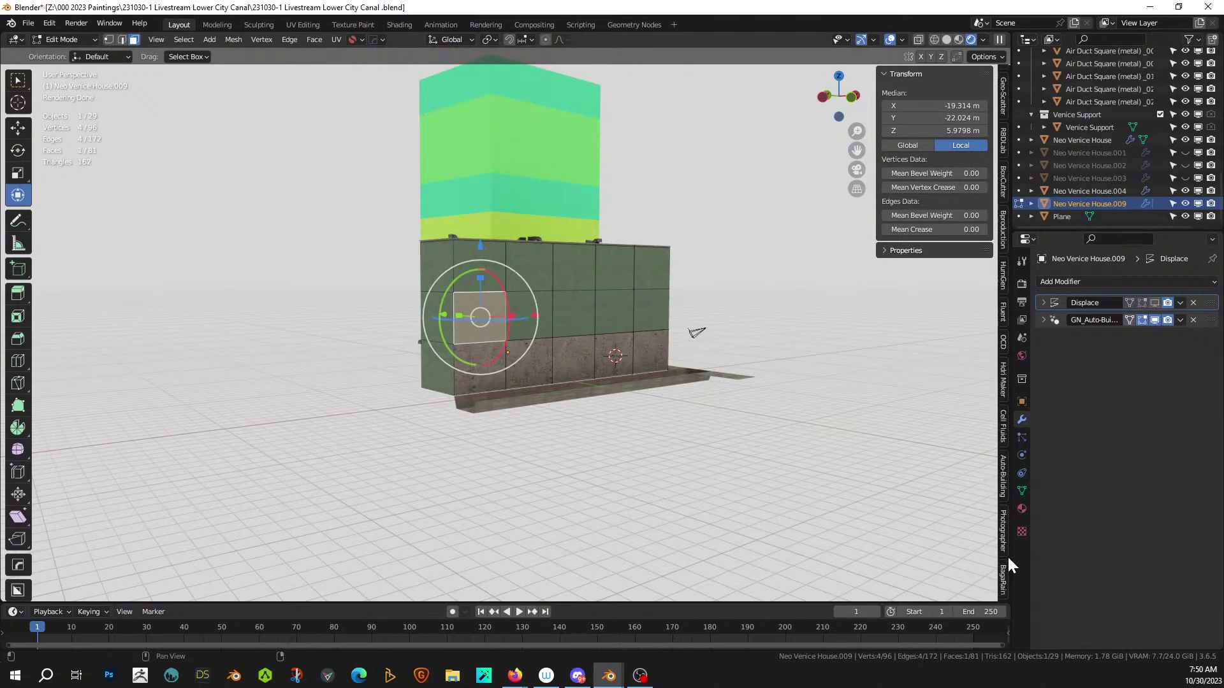
pyautogui.click(1004, 475)
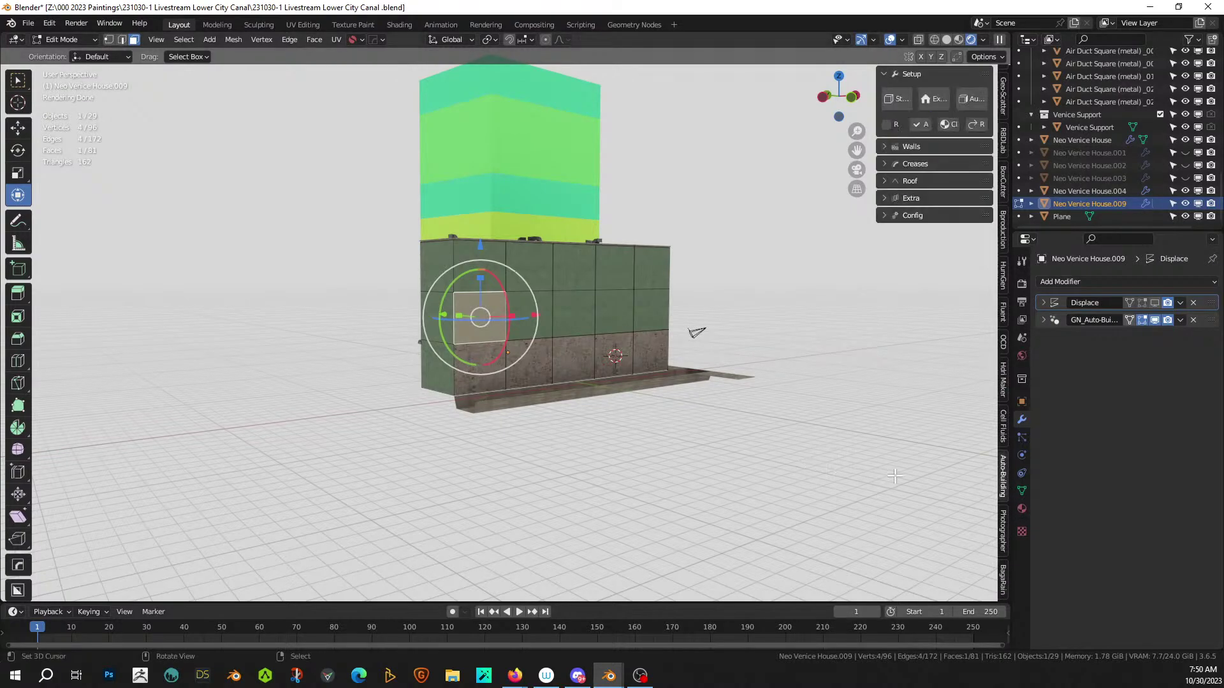
pyautogui.click(883, 144)
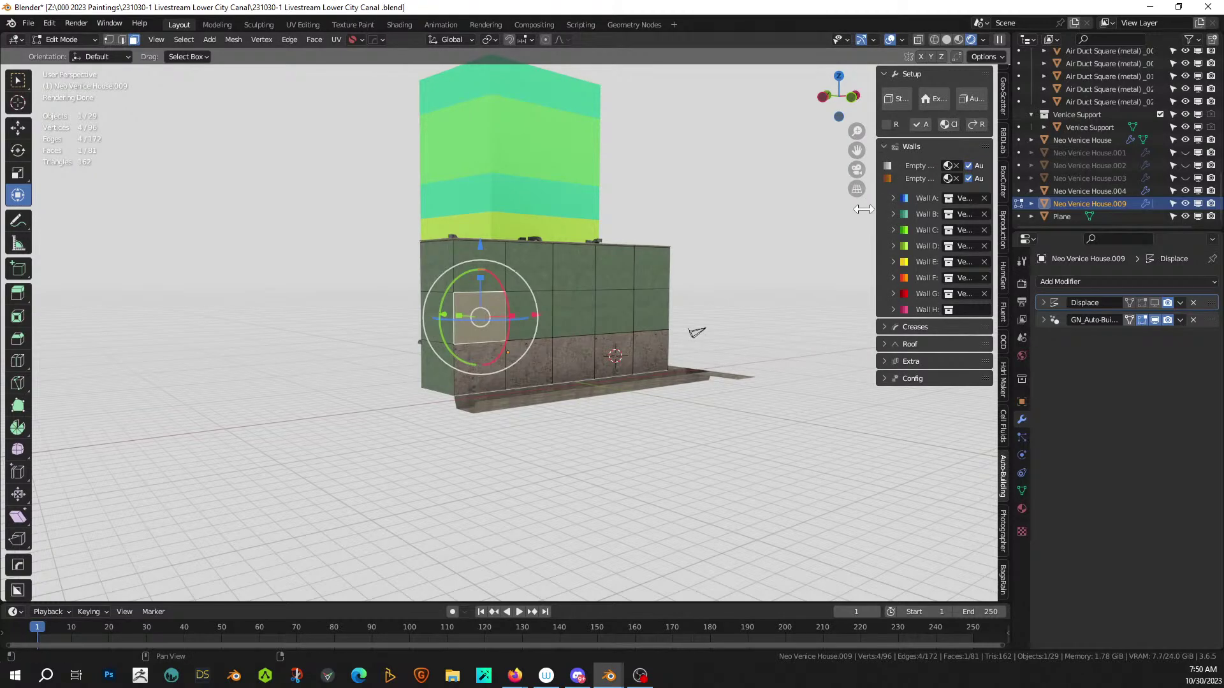
pyautogui.moveTo(877, 206); pyautogui.dragTo(780, 208)
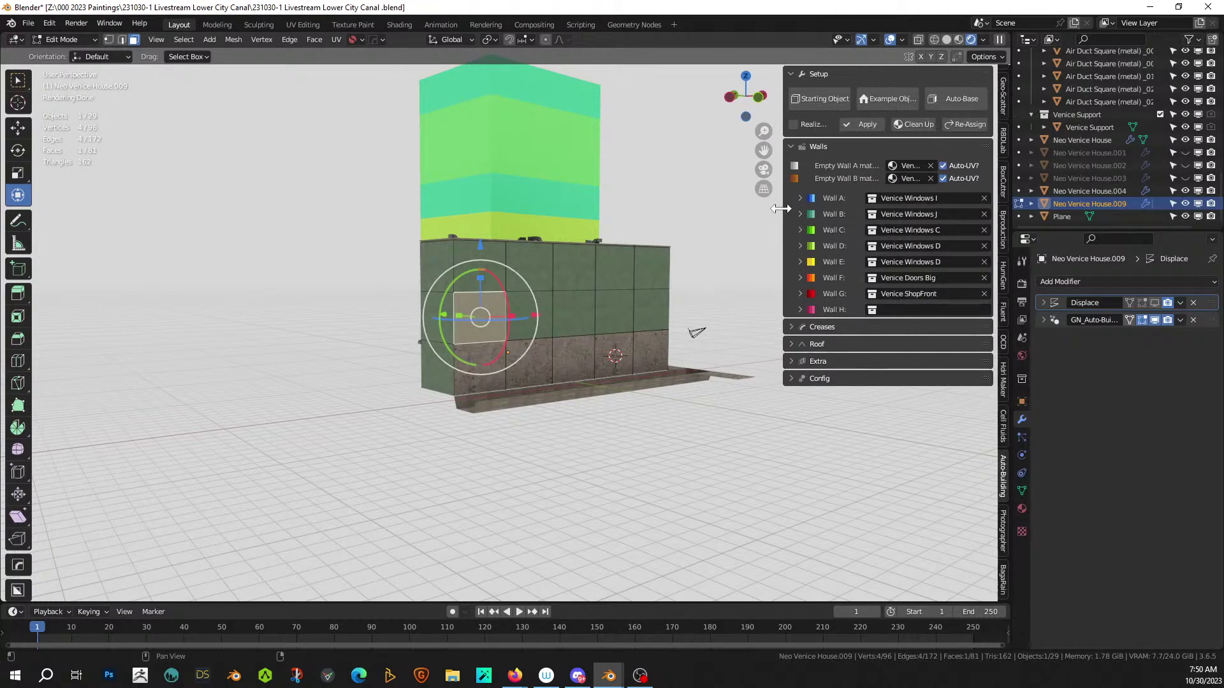
pyautogui.click(1022, 508)
pyautogui.scroll(4, 584, 341)
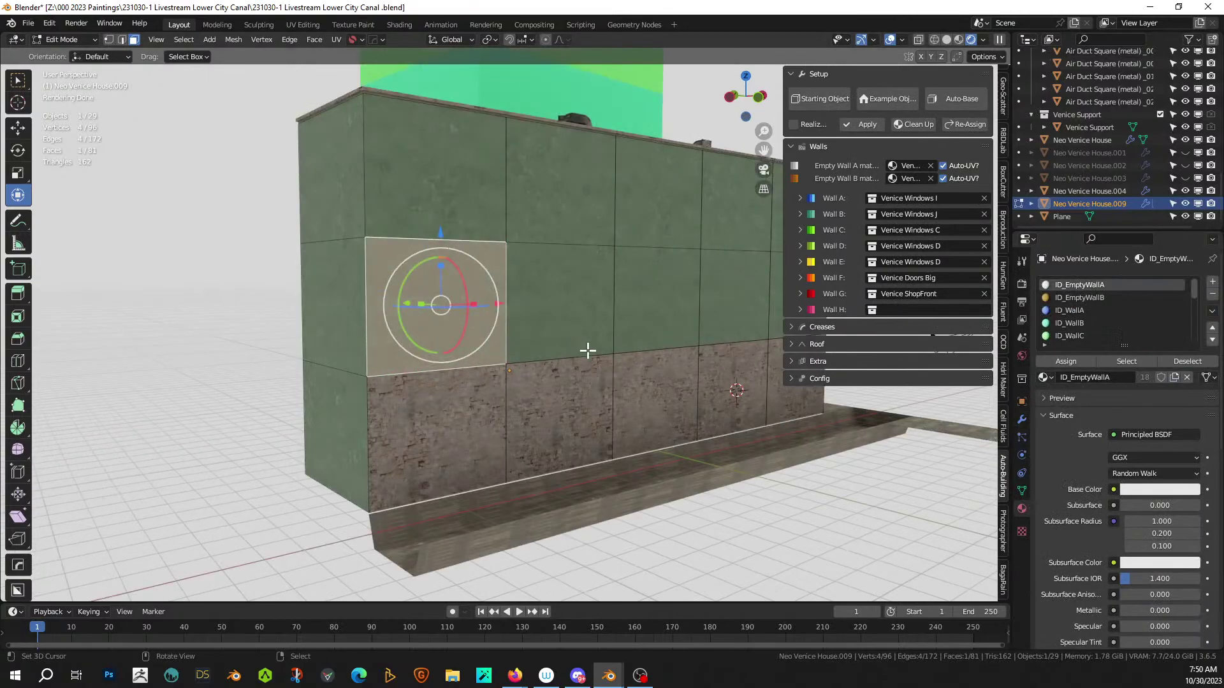
# - Assign ID_WallB to the middle-row front faces of all five bays after trying ID_WallC on them, and deselect everything
pyautogui.moveTo(588, 350); pyautogui.dragTo(648, 317, button='middle')
pyautogui.keyDown('ctrl'); pyautogui.click(668, 312); pyautogui.keyUp('ctrl')
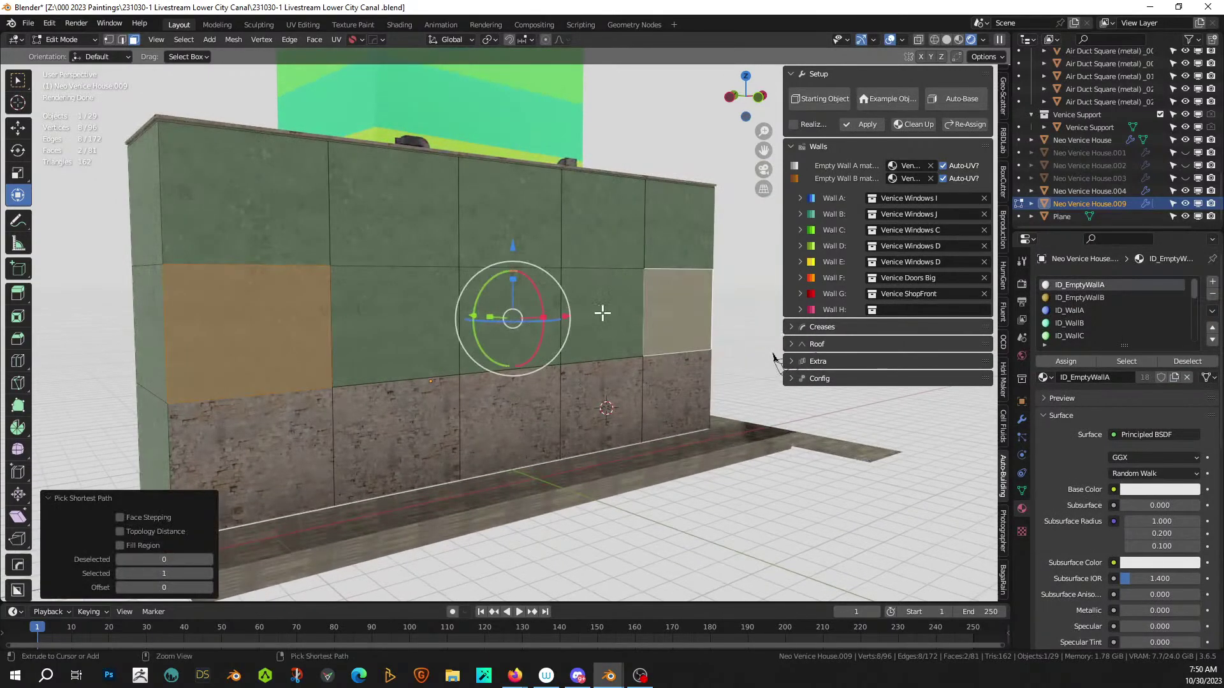
pyautogui.keyDown('shift'); pyautogui.click(429, 314); pyautogui.keyUp('shift')
pyautogui.keyDown('shift'); pyautogui.click(508, 317); pyautogui.keyUp('shift')
pyautogui.keyDown('shift'); pyautogui.click(593, 303); pyautogui.keyUp('shift')
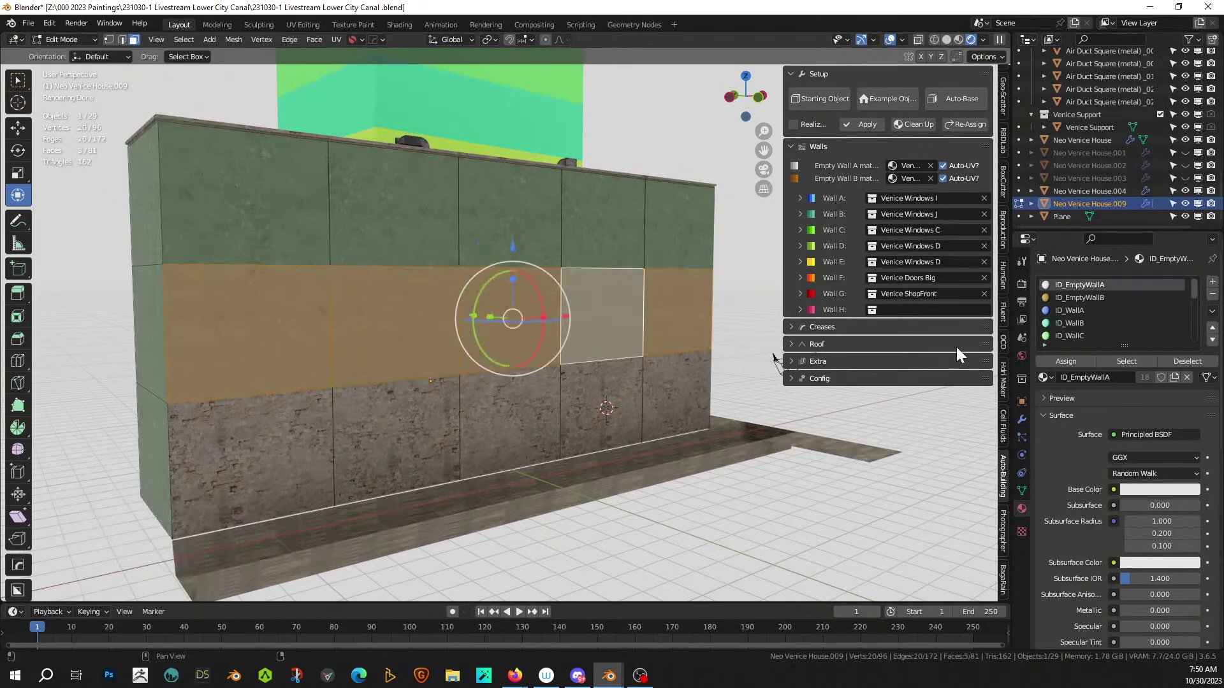
pyautogui.click(1079, 336)
pyautogui.click(1068, 362)
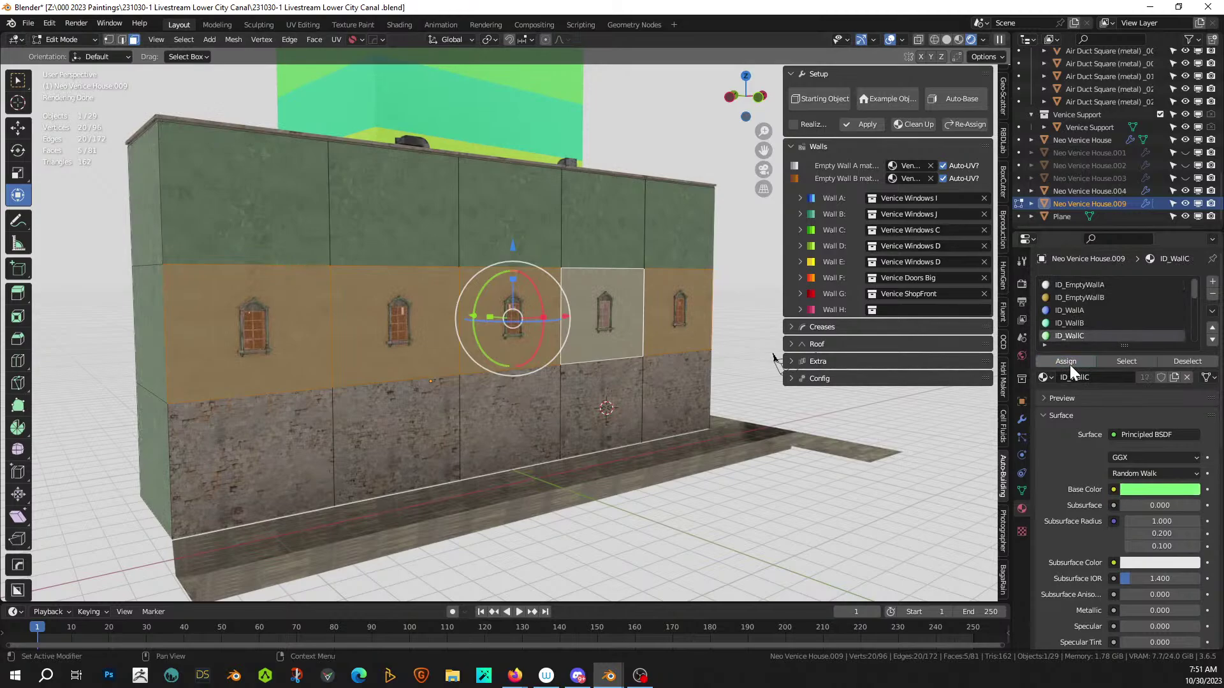
pyautogui.click(1082, 323)
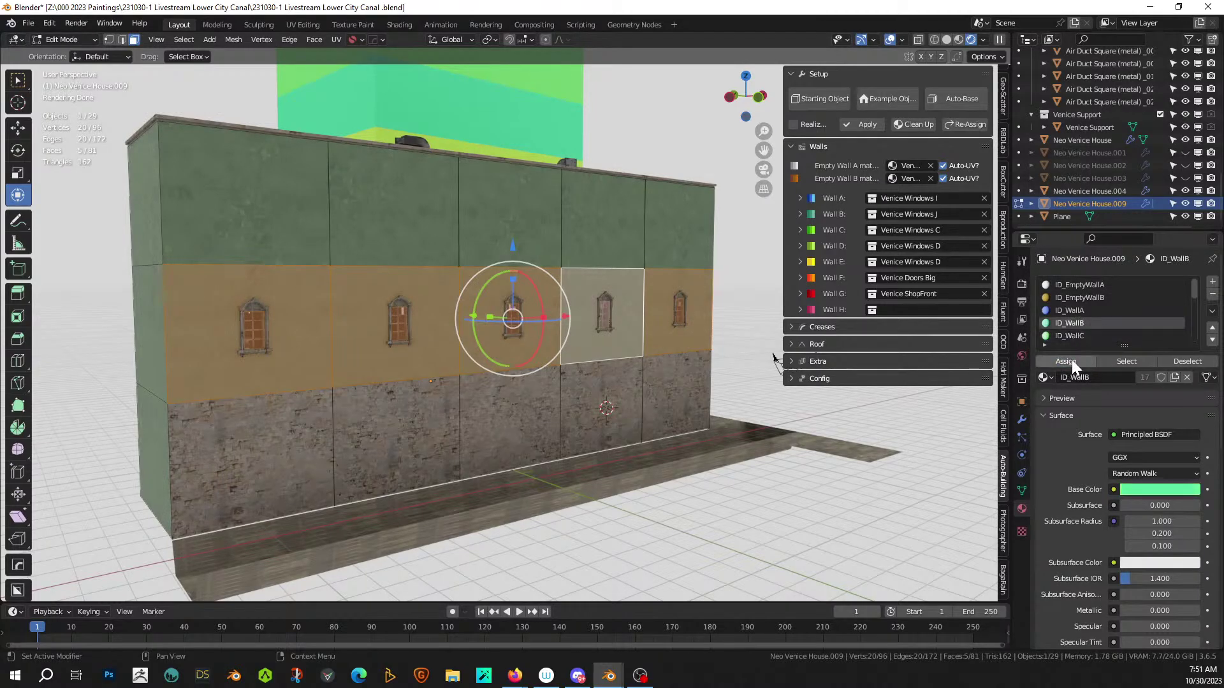
pyautogui.click(1072, 360)
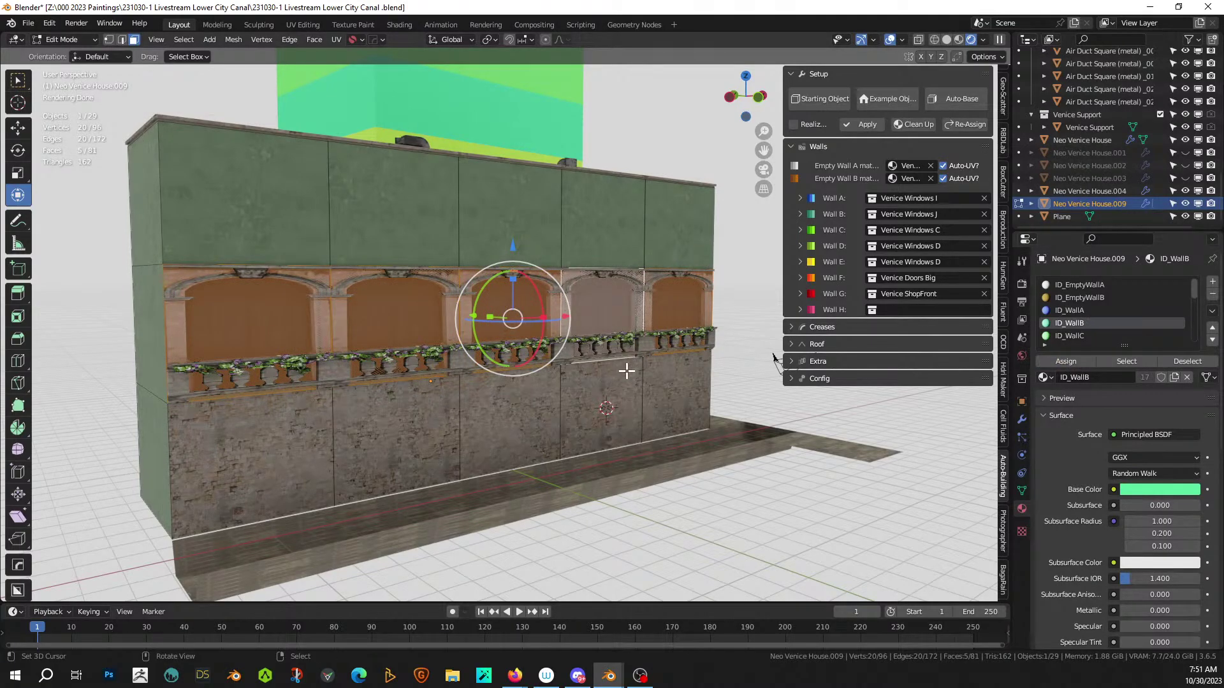
pyautogui.moveTo(625, 358); pyautogui.dragTo(643, 390, button='middle')
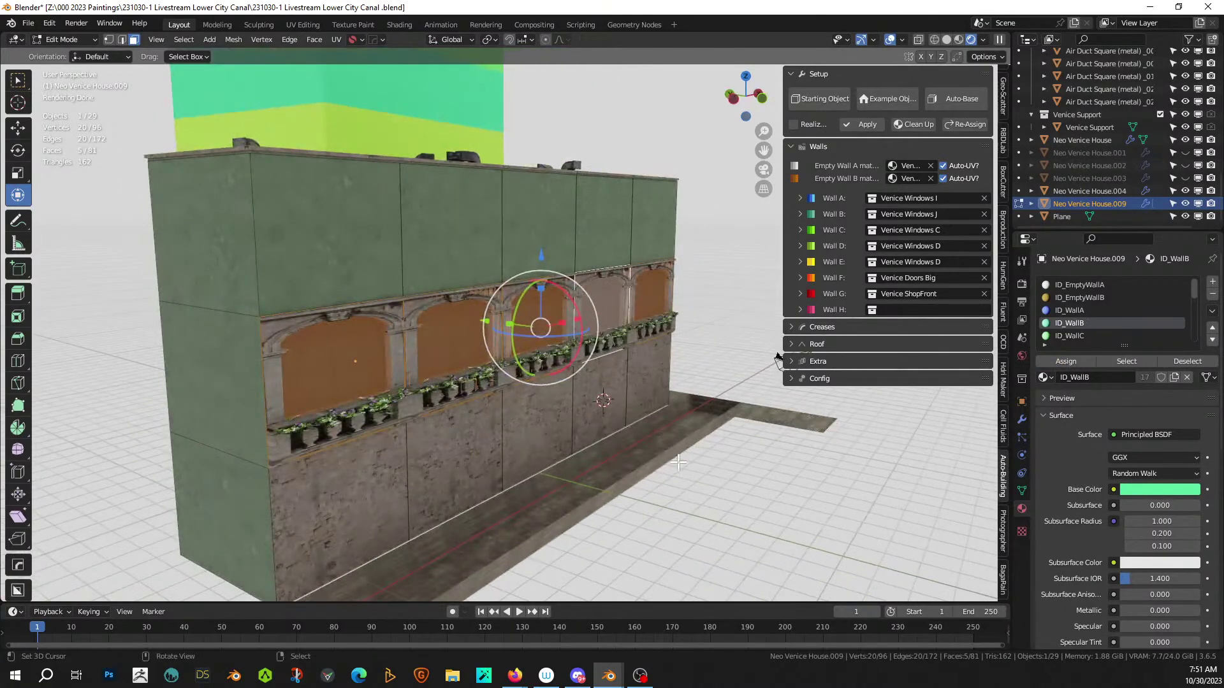
pyautogui.hotkey('alt', 'a')
# - Find the Venice Windows J object in the scene hierarchy and select it
pyautogui.scroll(-3, 508, 388)
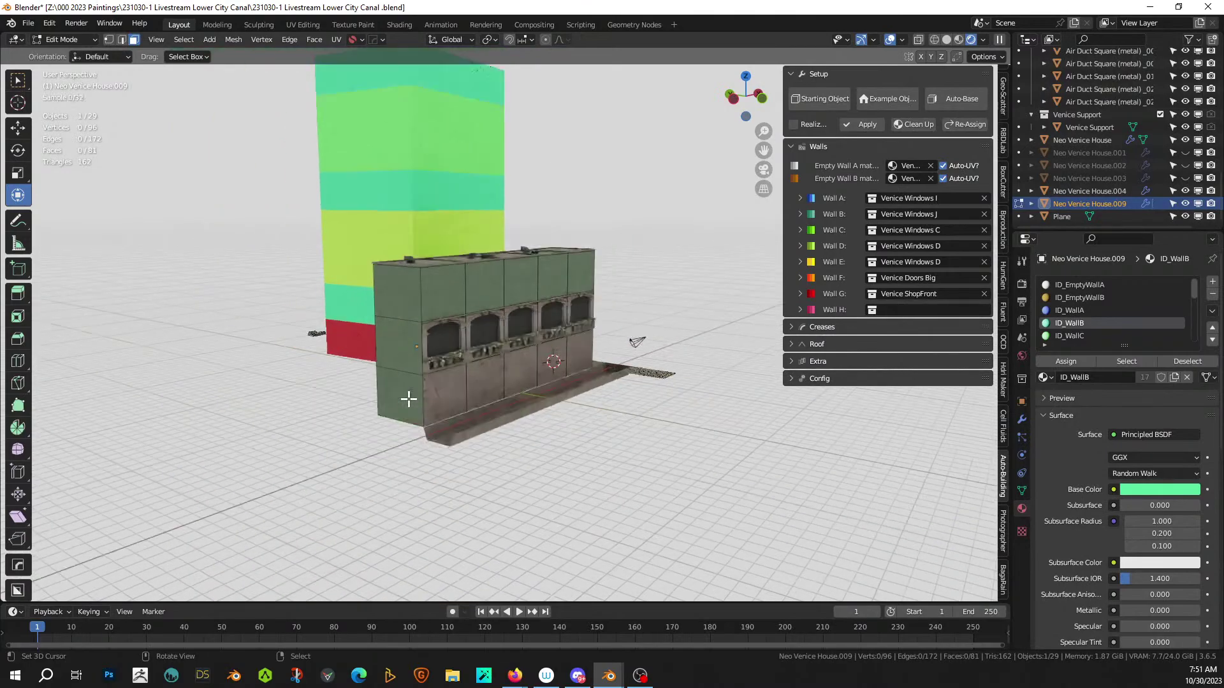
pyautogui.scroll(-3, 408, 402)
pyautogui.scroll(-2, 218, 368)
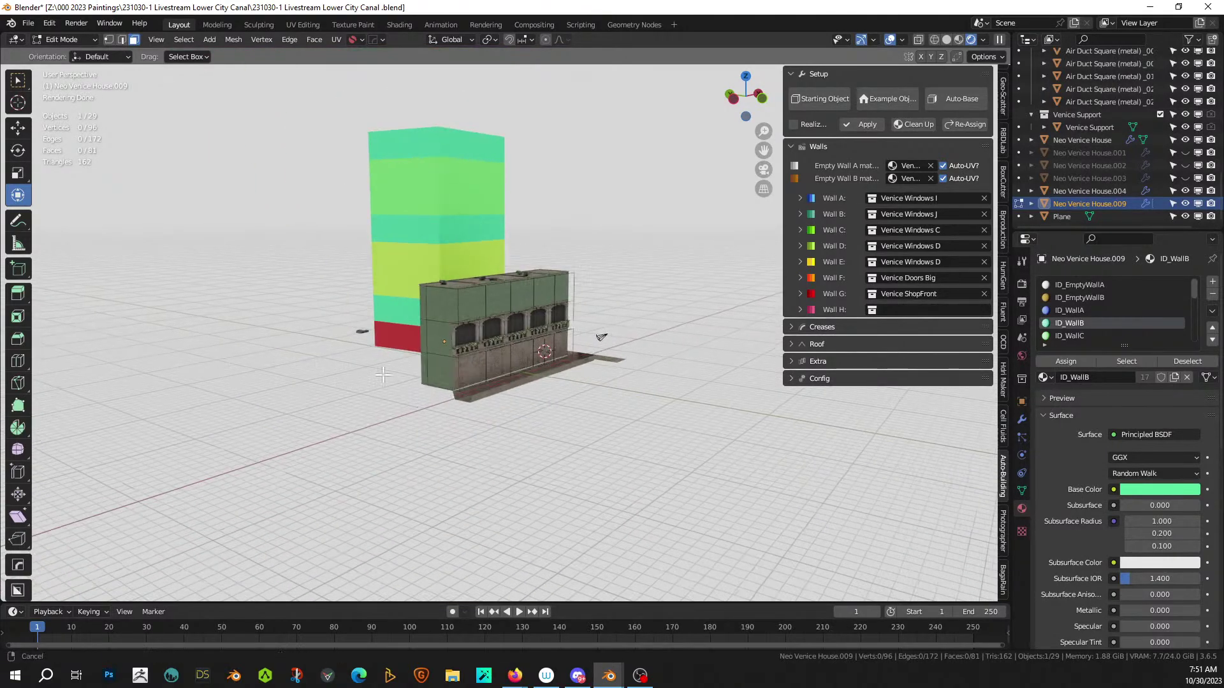
pyautogui.keyDown('shift'); pyautogui.moveTo(312, 368); pyautogui.dragTo(114, 495, button='middle'); pyautogui.keyUp('shift')
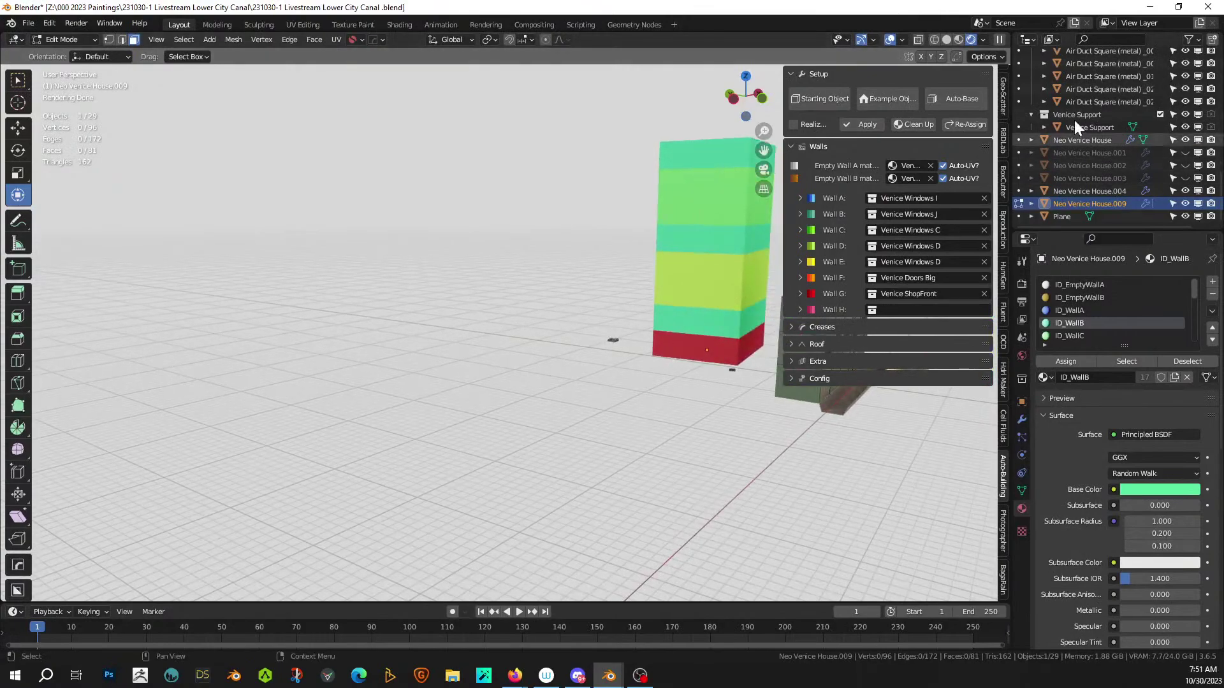
pyautogui.scroll(1, 1121, 92)
pyautogui.scroll(6, 1110, 135)
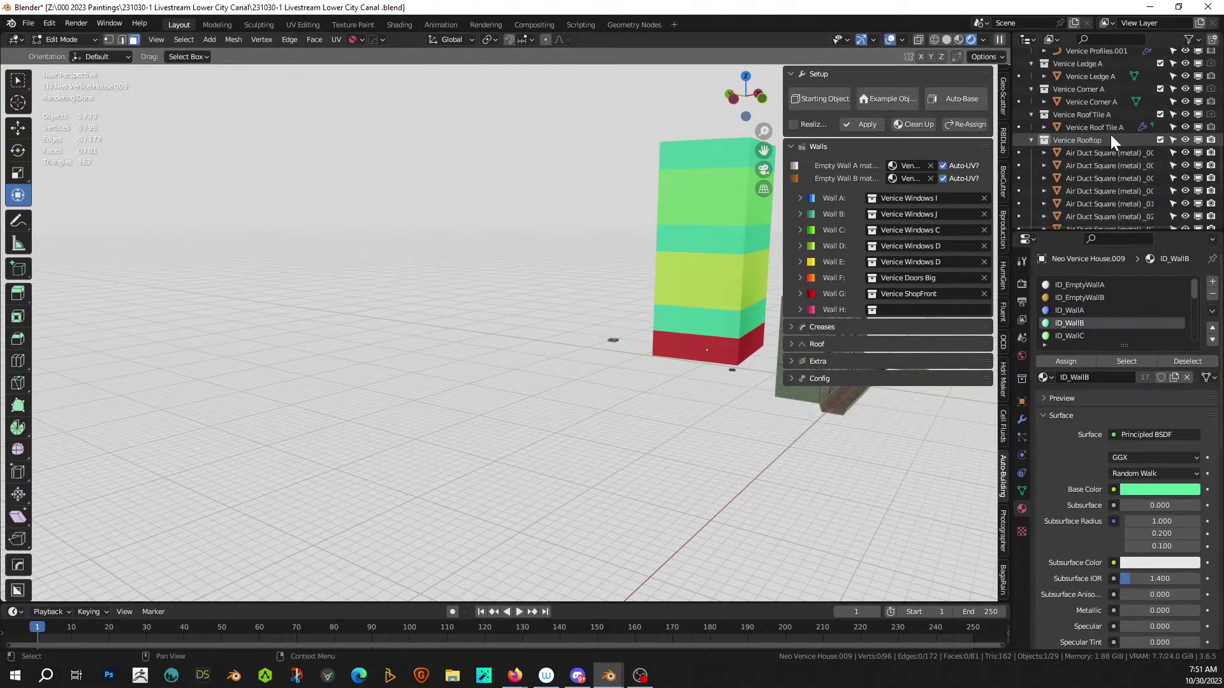
pyautogui.scroll(5, 1110, 135)
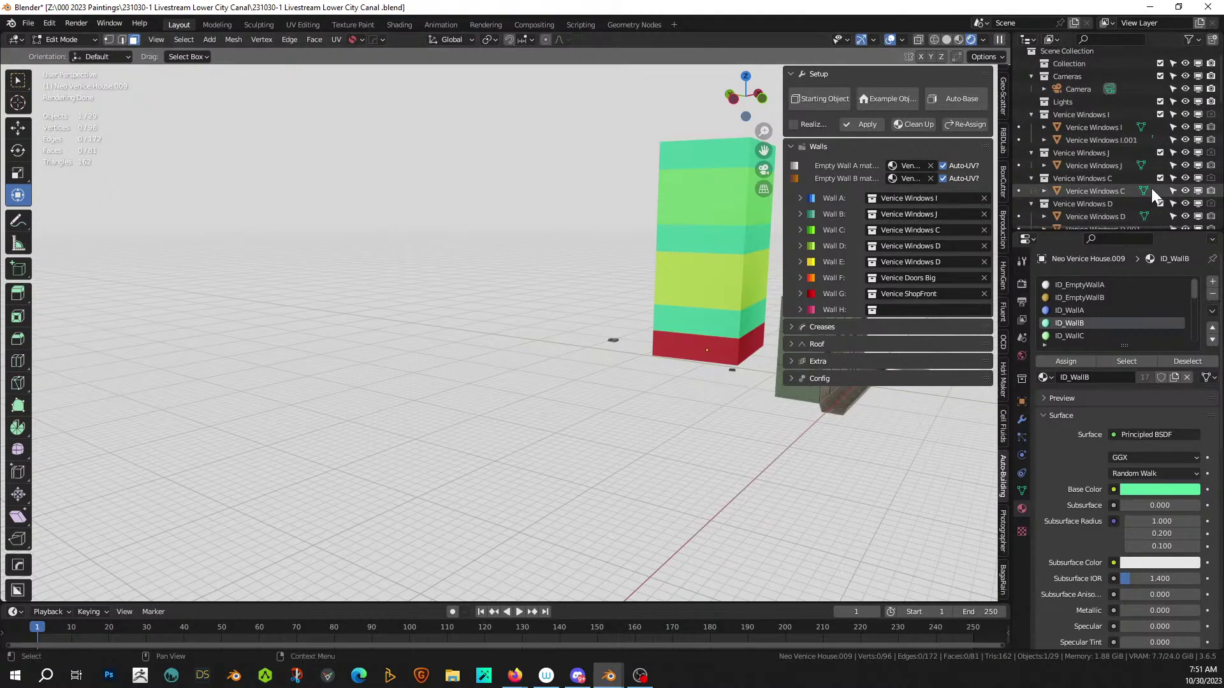
pyautogui.click(1107, 167)
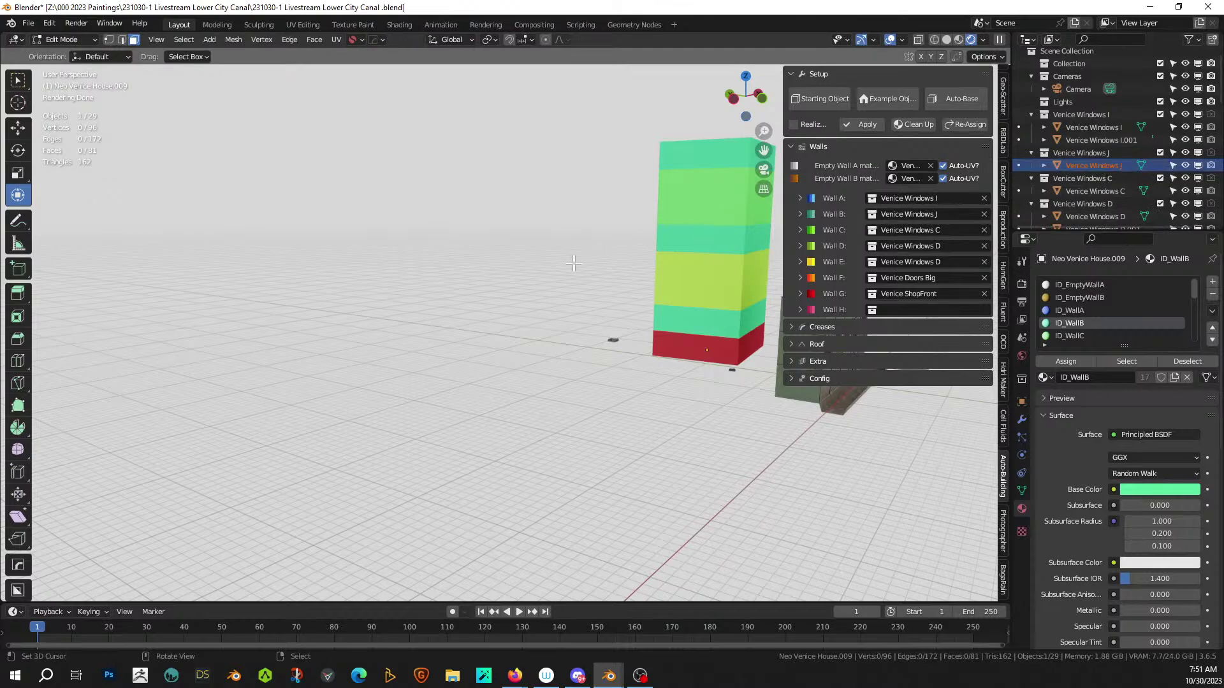
# - Look over the whole scene in perspective and top view to locate the Venice Windows J source object
pyautogui.moveTo(557, 389); pyautogui.dragTo(555, 420, button='middle')
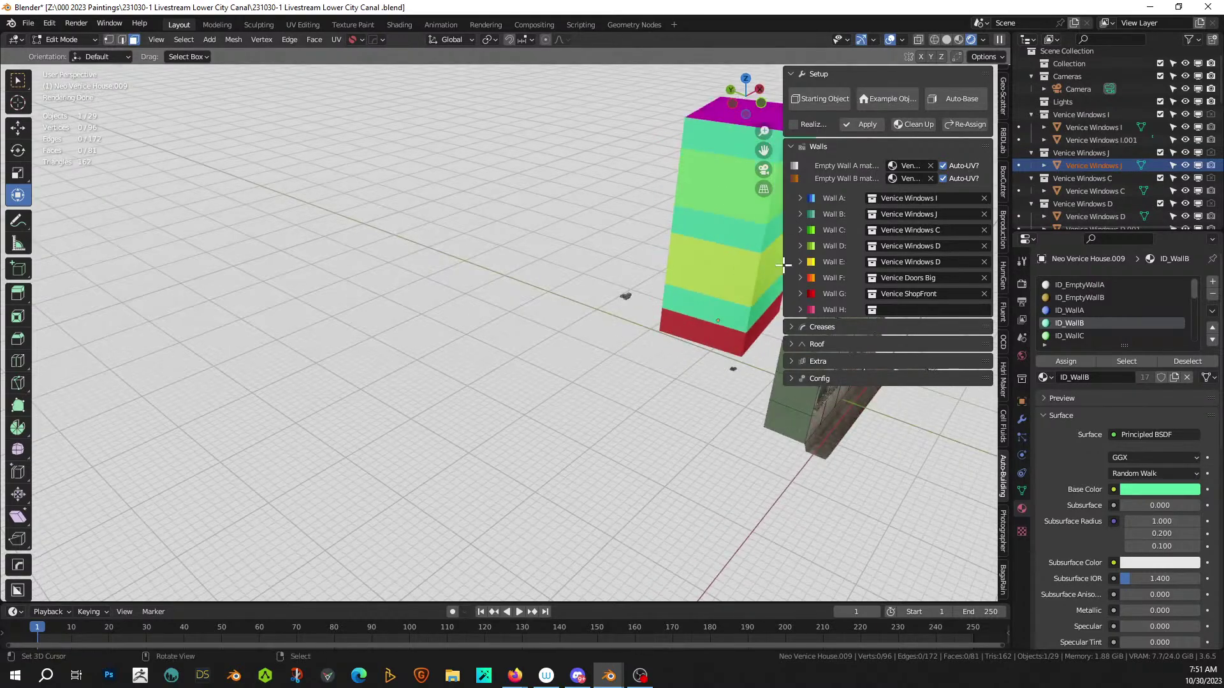
pyautogui.click(1211, 166)
pyautogui.scroll(-3, 538, 232)
pyautogui.moveTo(561, 272); pyautogui.dragTo(594, 280, button='middle')
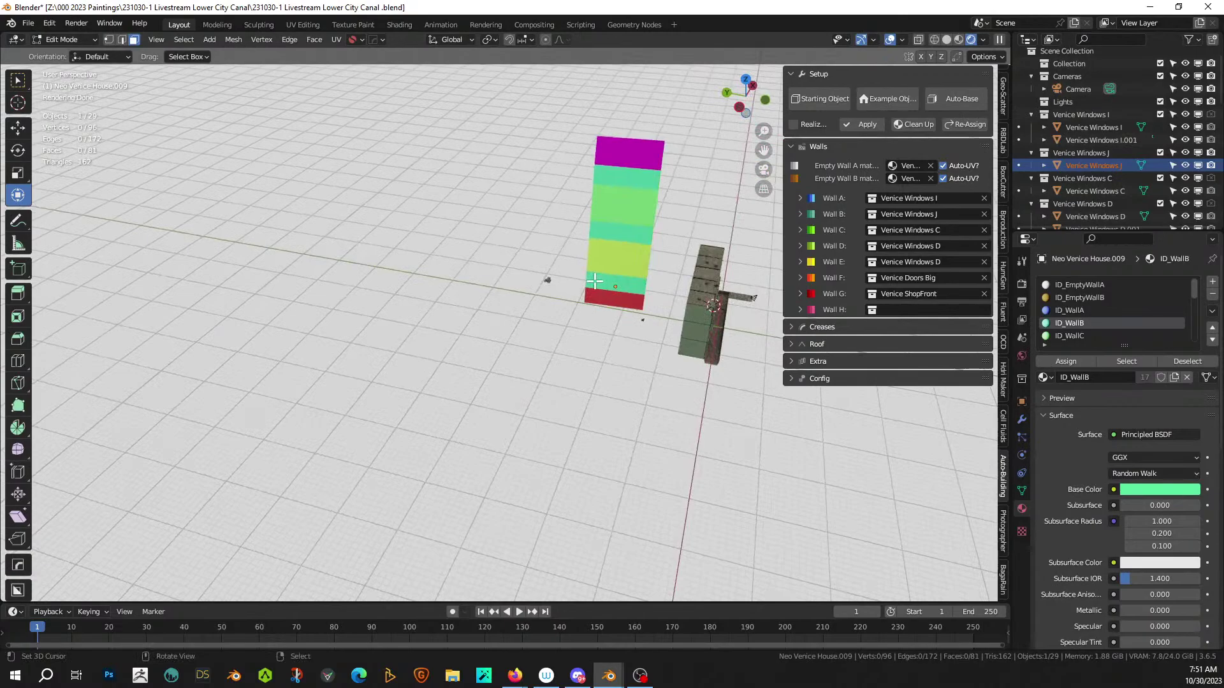
pyautogui.press('KP_7')
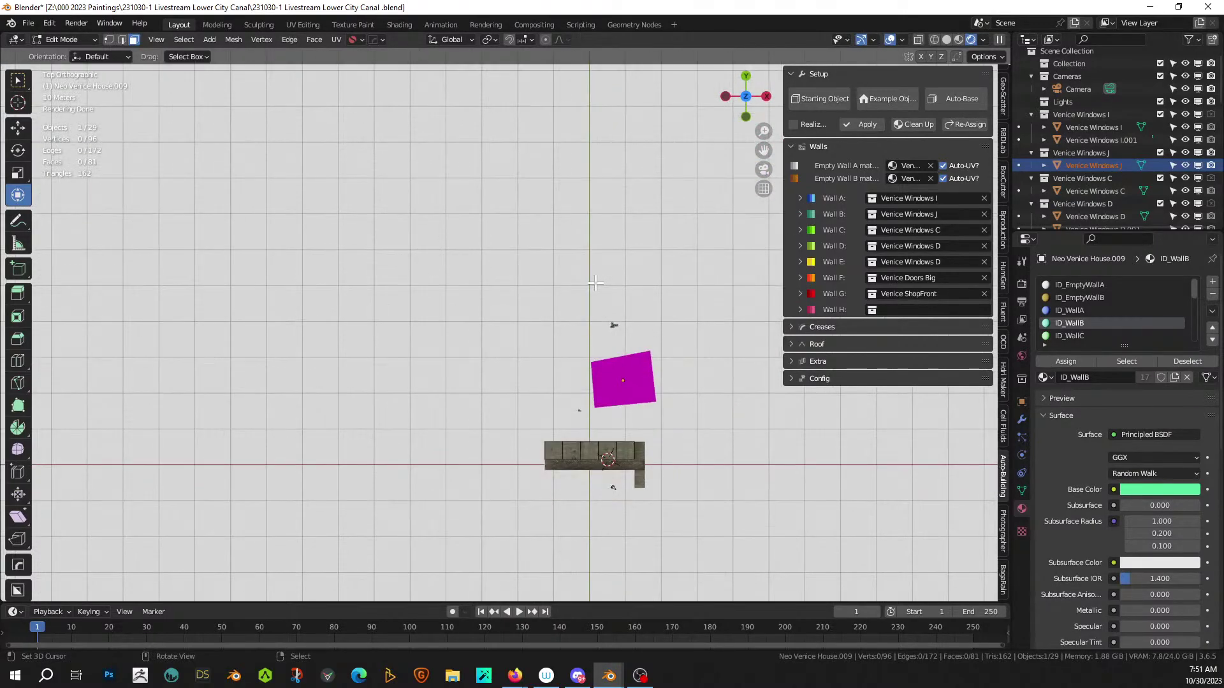
pyautogui.scroll(3, 594, 308)
pyautogui.keyDown('shift'); pyautogui.moveTo(608, 236); pyautogui.dragTo(550, 533, button='middle'); pyautogui.keyUp('shift')
pyautogui.scroll(-5, 550, 533)
pyautogui.keyDown('shift'); pyautogui.moveTo(460, 272); pyautogui.dragTo(513, 123, button='middle'); pyautogui.keyUp('shift')
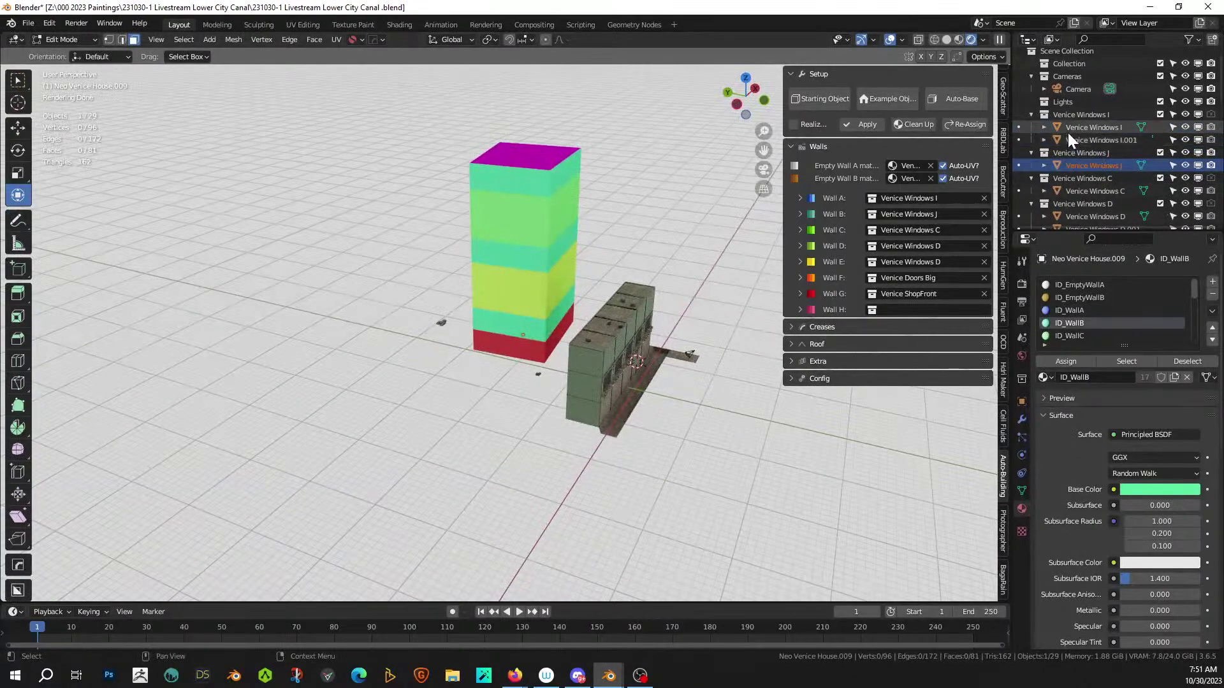
# - Select the objects of the Venice Windows J collection and toggle the isolated view while looking for the window module
pyautogui.rightClick(1085, 155)
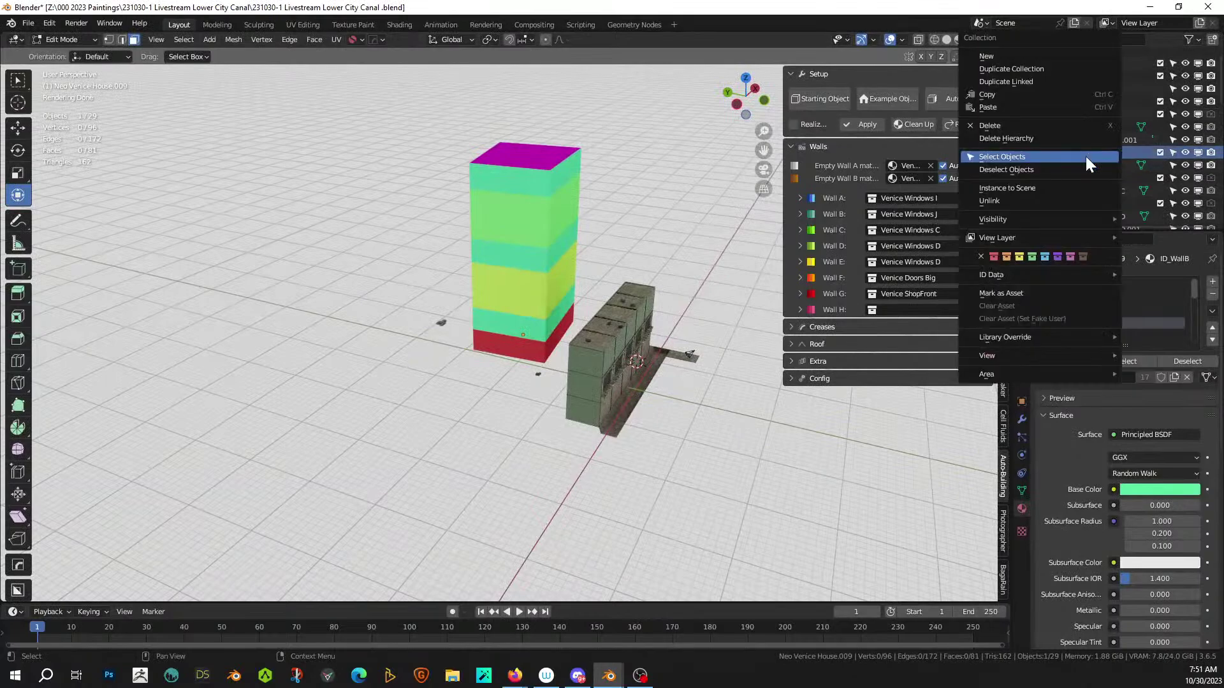
pyautogui.click(1001, 159)
pyautogui.press('KP_Divide')
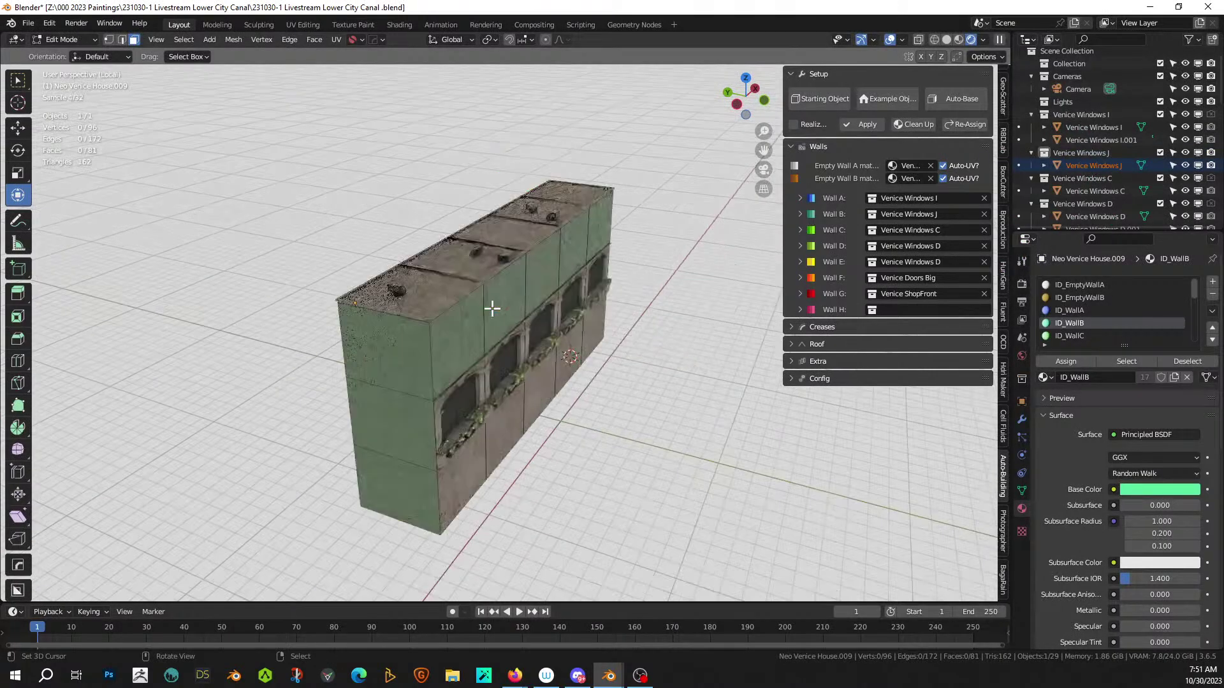
pyautogui.press('KP_Divide')
pyautogui.press('KP_Divide')
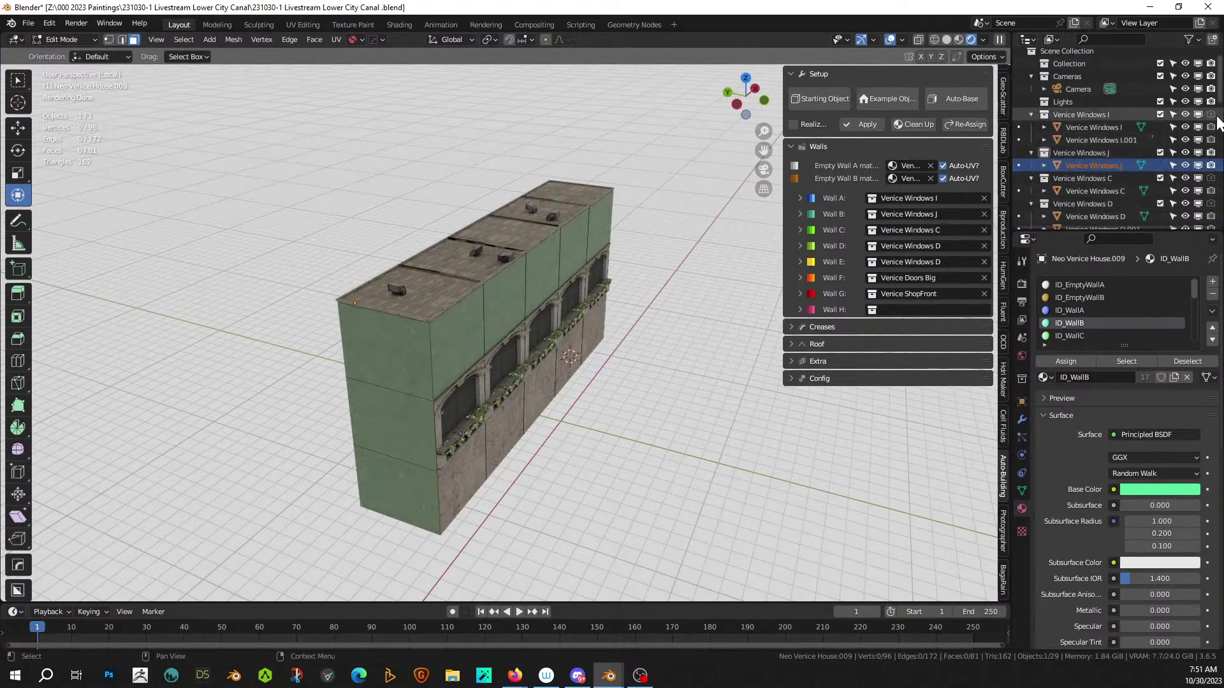
pyautogui.scroll(-5, 556, 388)
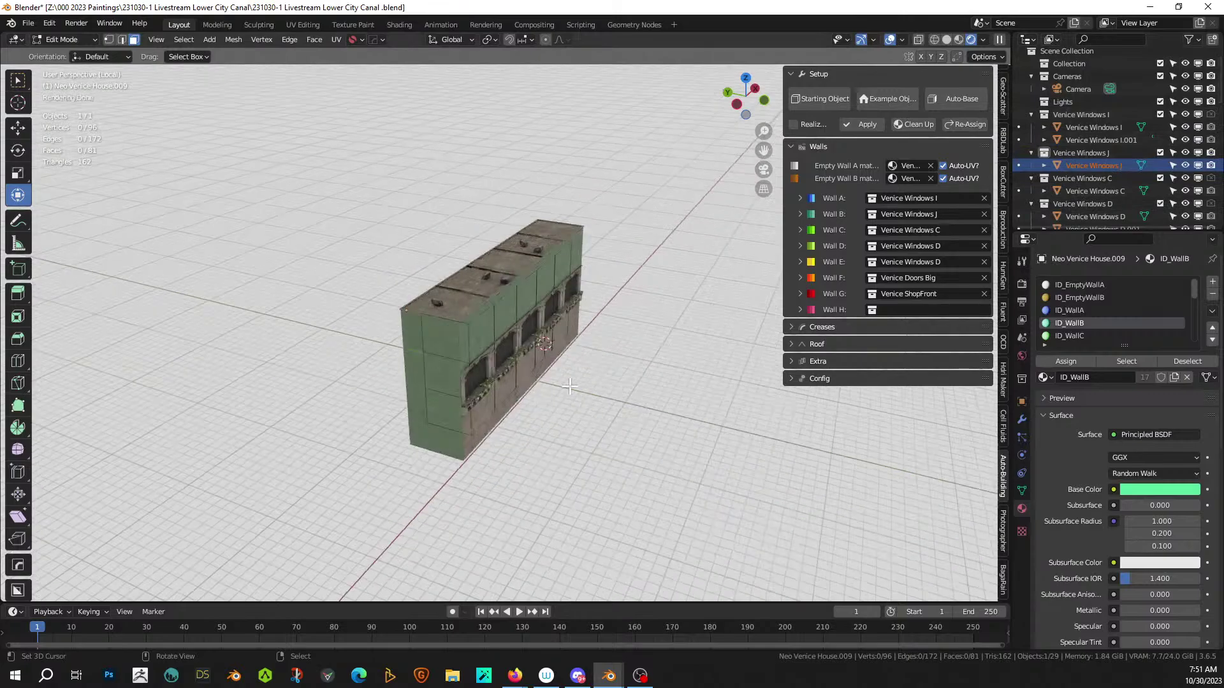
pyautogui.press('KP_Divide')
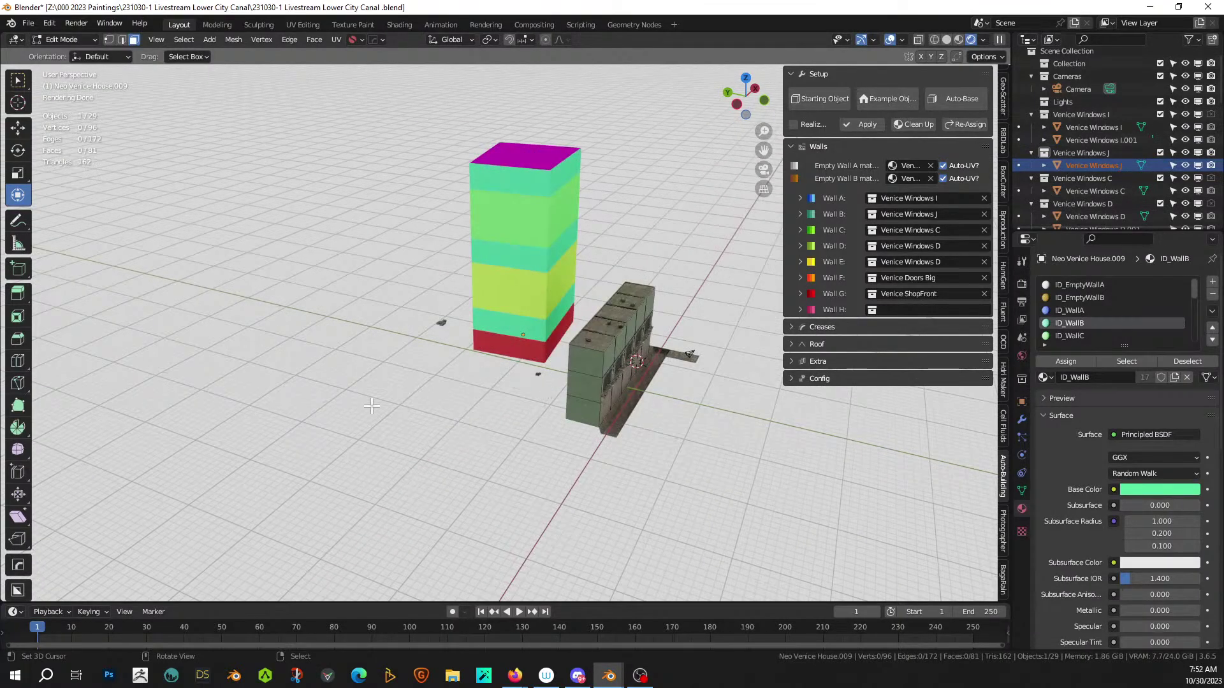
# - Collapse the Venice Rooftop collection, hide the Neo Venice House tower in the viewport and move in on the remaining module pieces
pyautogui.scroll(-5, 1161, 174)
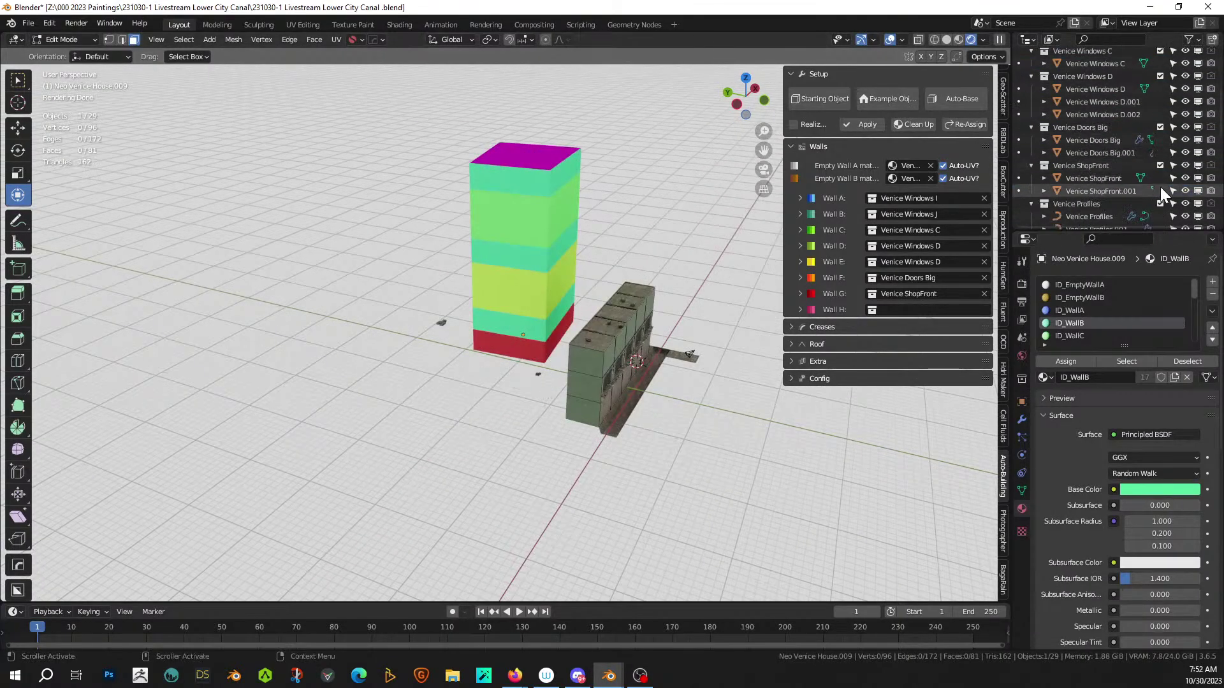
pyautogui.scroll(-6, 1164, 191)
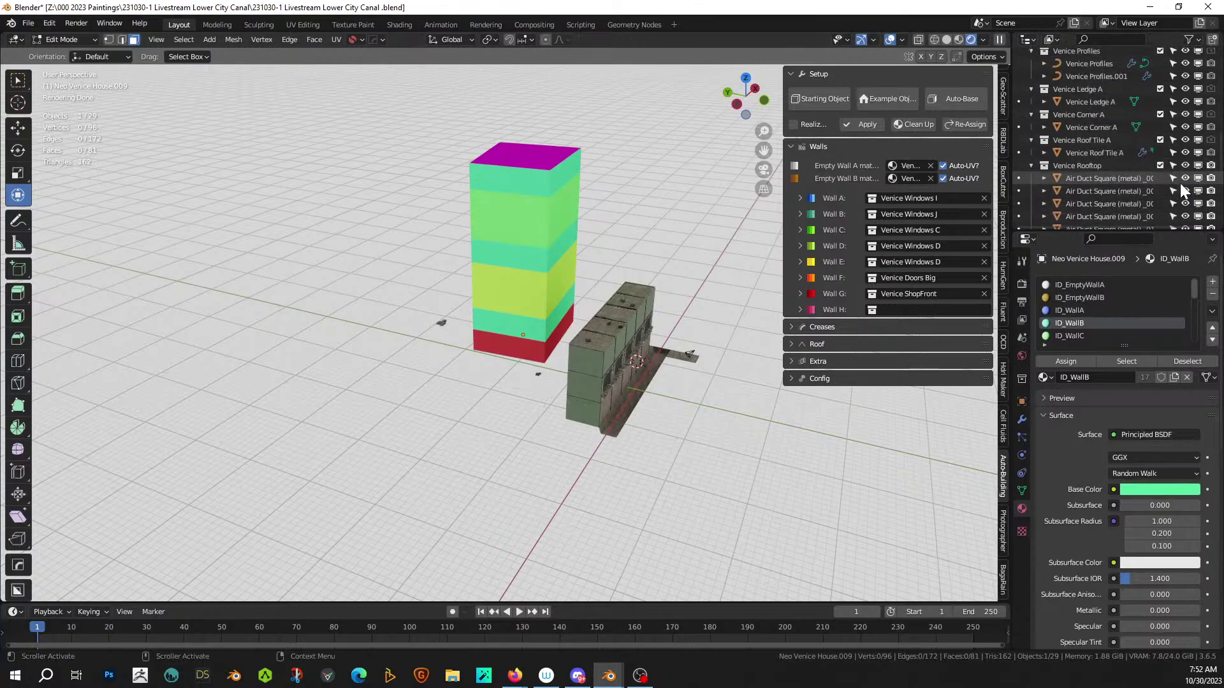
pyautogui.click(1031, 165)
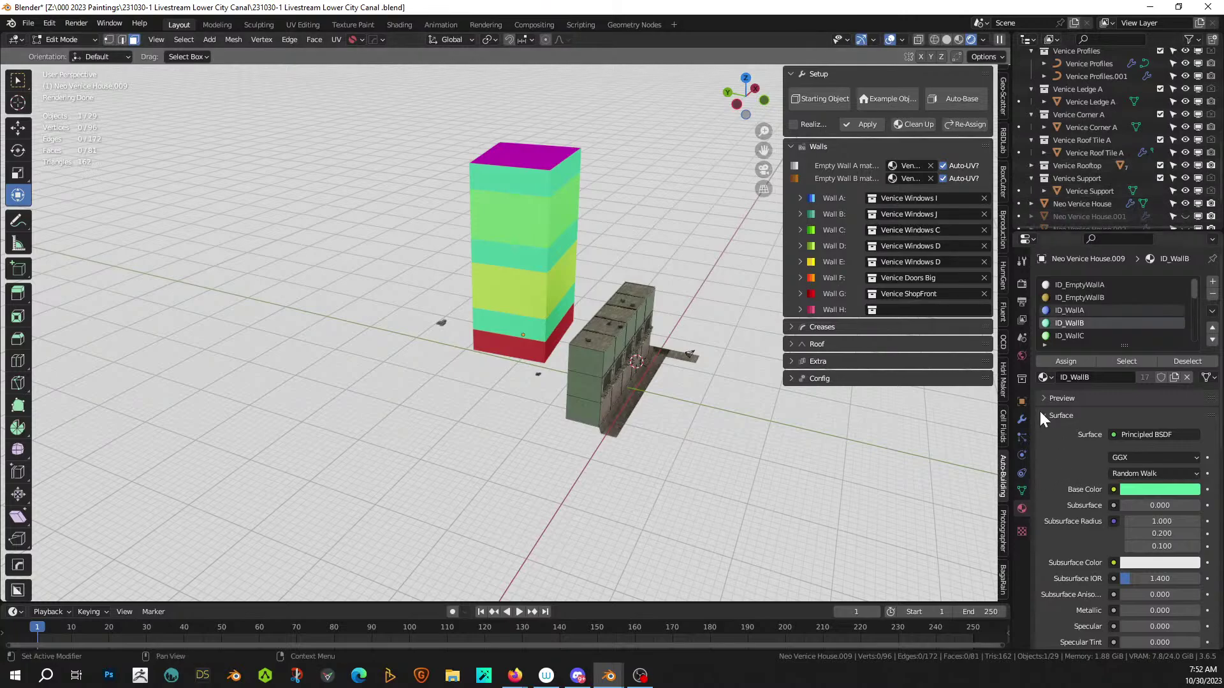
pyautogui.scroll(-1, 1150, 174)
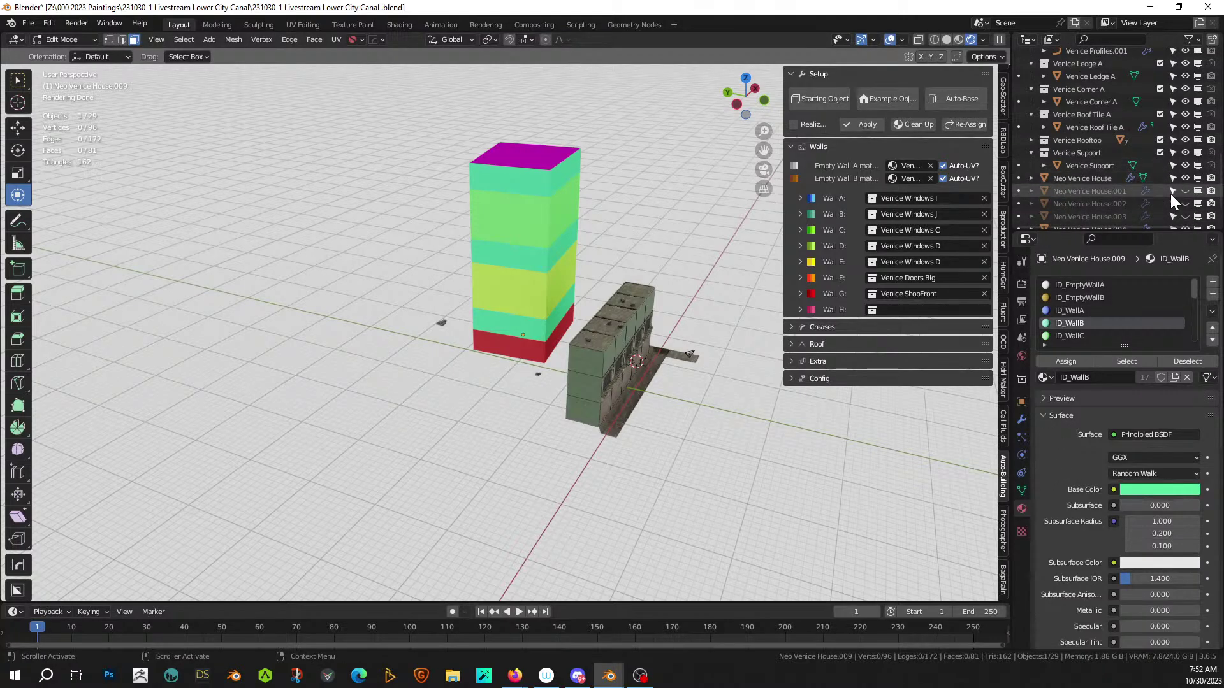
pyautogui.click(1185, 178)
pyautogui.scroll(-3, 446, 319)
pyautogui.moveTo(446, 319); pyautogui.dragTo(574, 370, button='middle')
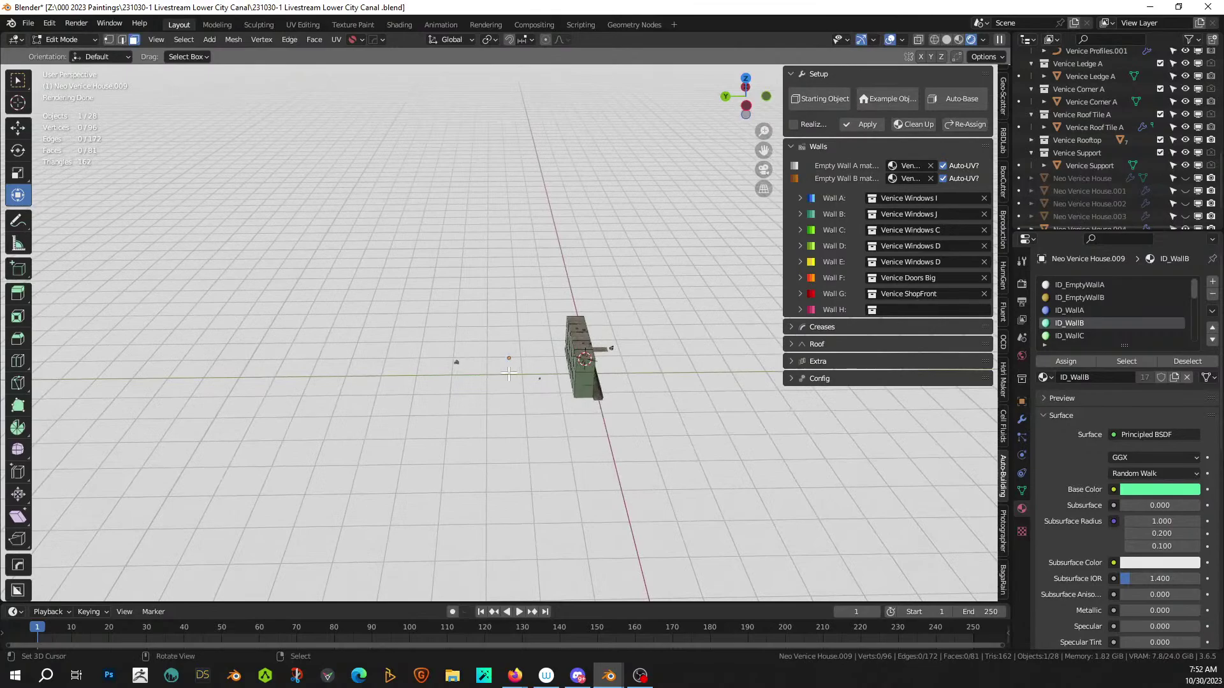
pyautogui.moveTo(450, 373); pyautogui.dragTo(624, 325, button='middle')
pyautogui.scroll(6, 625, 326)
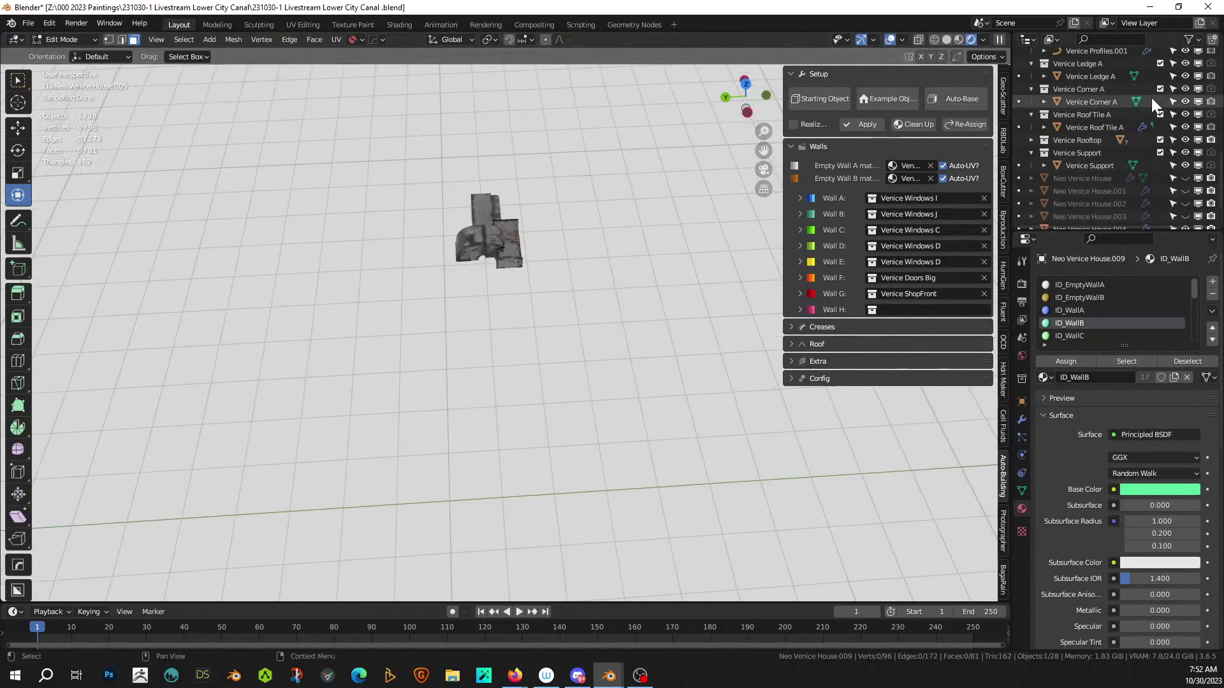
# - Toggle the render visibility of the Venice Corner A, Venice Roof Tile A, Venice Support and Venice Windows C collections
pyautogui.click(1211, 89)
pyautogui.click(1211, 114)
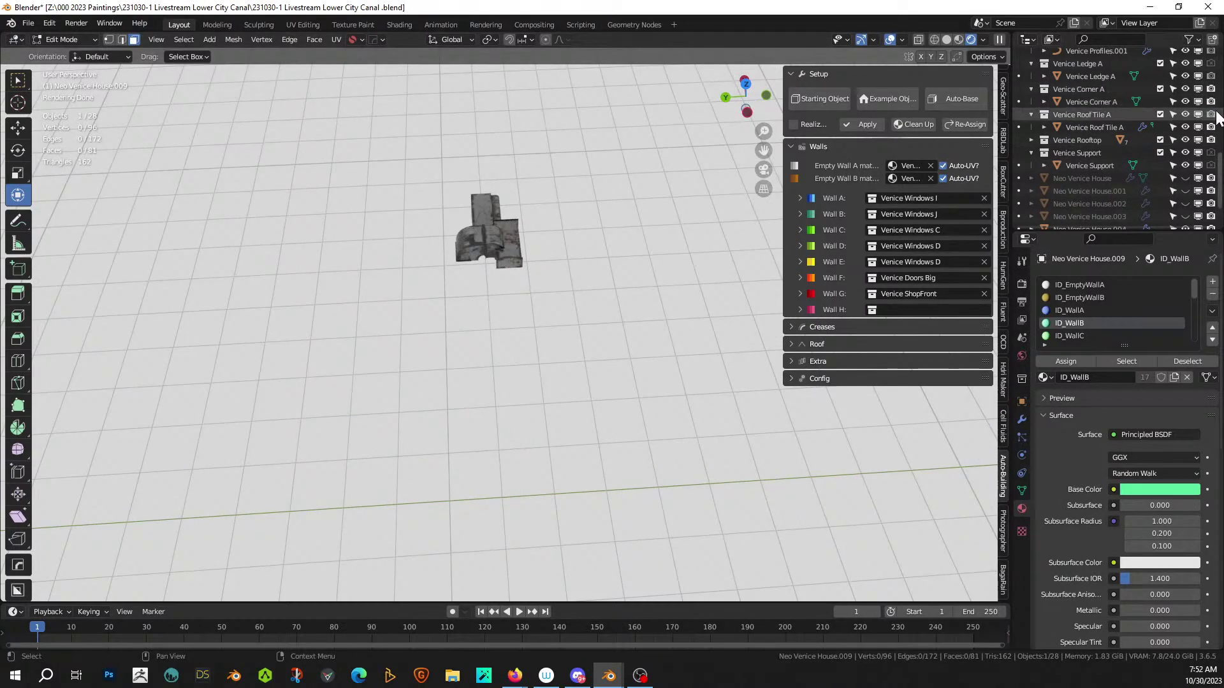
pyautogui.click(1211, 153)
pyautogui.click(1211, 153)
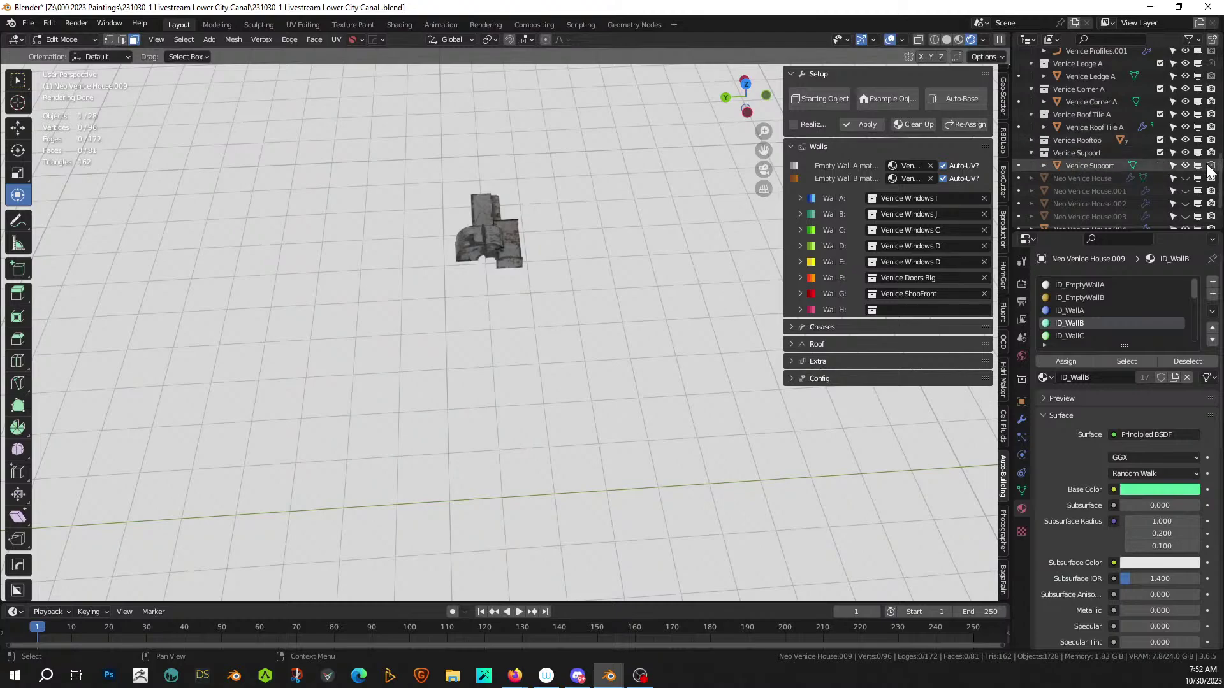
pyautogui.scroll(6, 1069, 62)
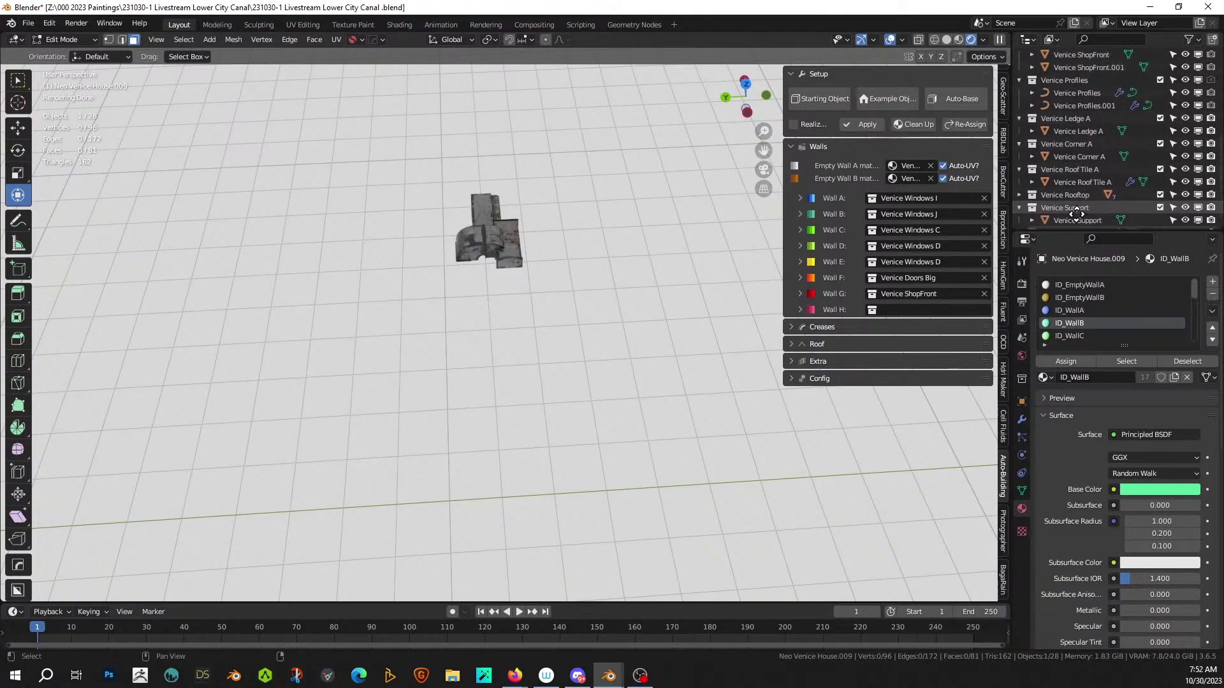
pyautogui.keyDown('ctrl'); pyautogui.hscroll(-2, 1069, 62); pyautogui.keyUp('ctrl')
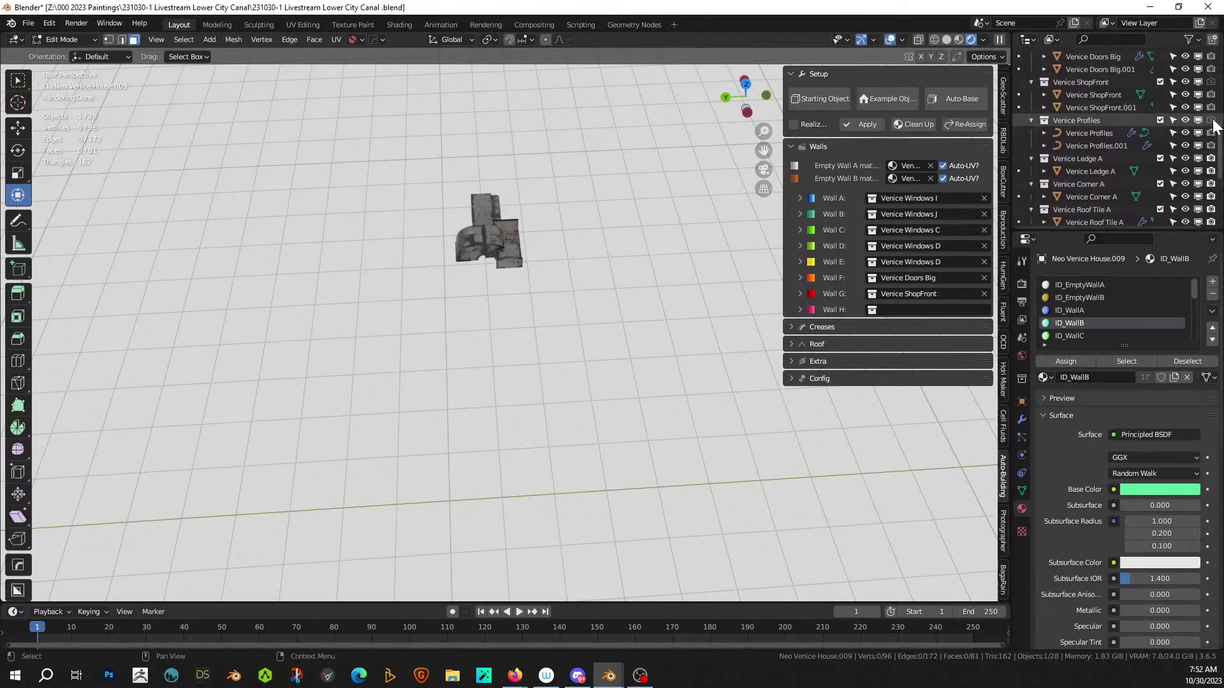
pyautogui.scroll(4, 1157, 118)
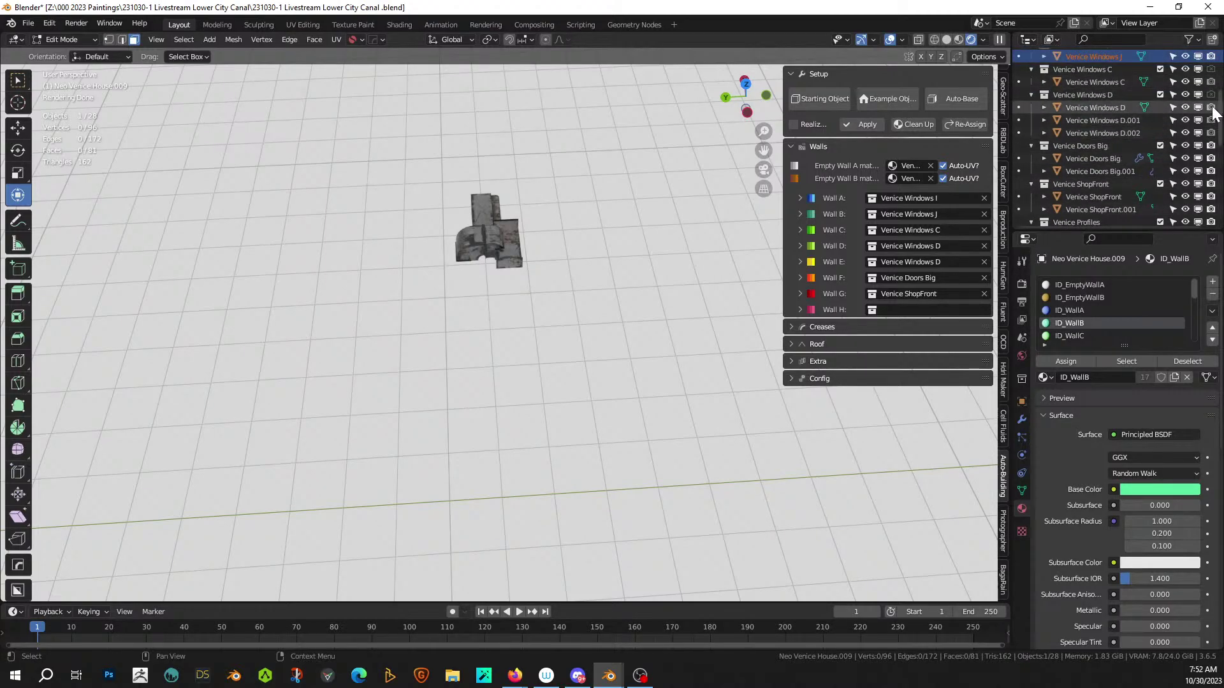
pyautogui.click(1211, 69)
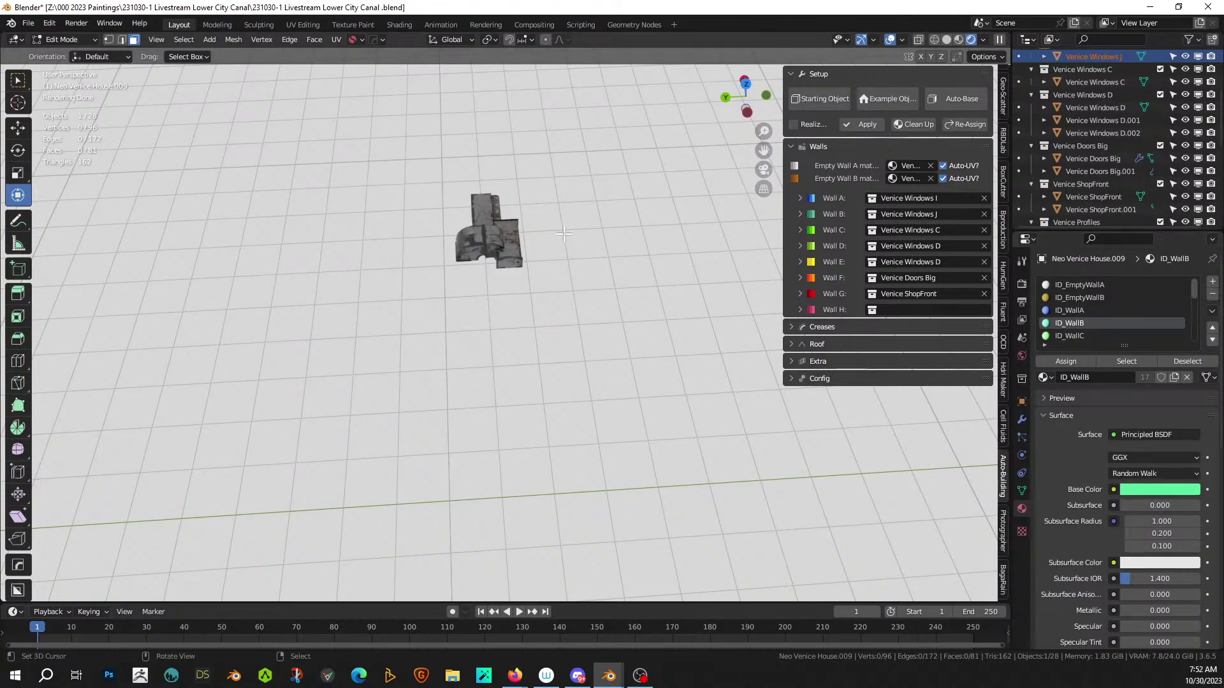
# - Leave editing of the house, isolate the Venice Windows J module and open its mesh for editing
pyautogui.scroll(1, 1107, 140)
pyautogui.scroll(3, 1107, 146)
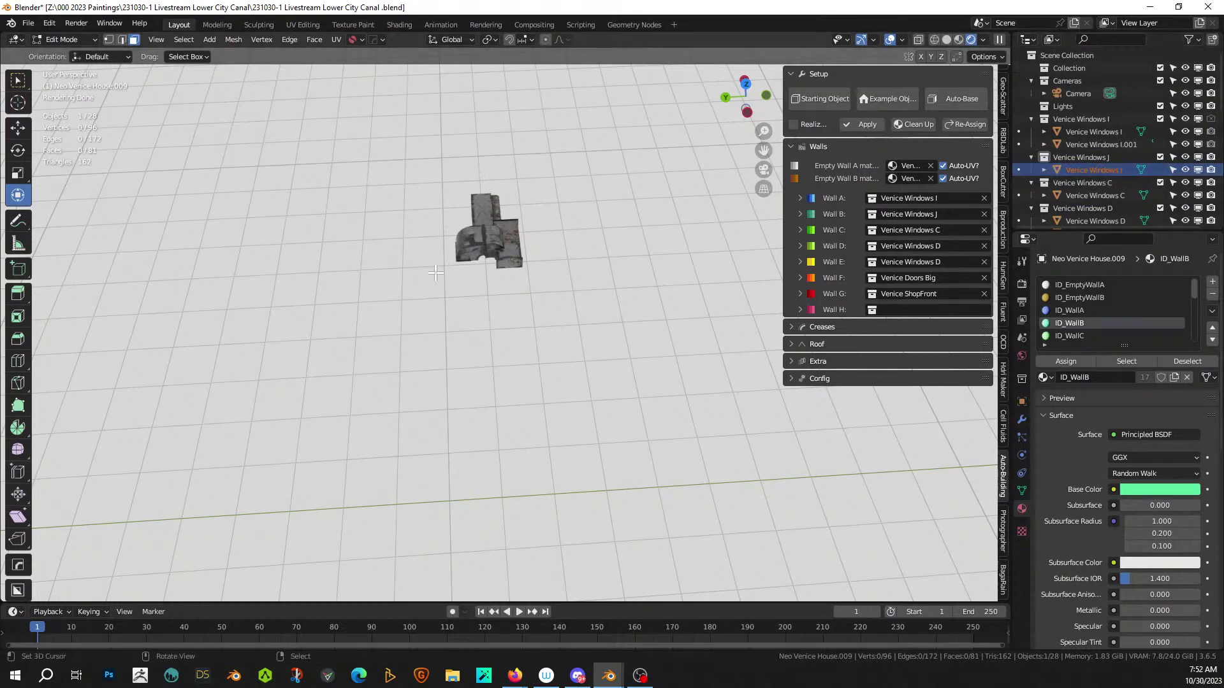
pyautogui.press('Tab')
pyautogui.moveTo(306, 212); pyautogui.dragTo(311, 387, button='middle')
pyautogui.press('KP_Divide')
pyautogui.click(405, 380)
pyautogui.press('Tab')
# - Delete all faces of the Venice Windows J module that use the Venice Flowers material and finish editing the mesh
pyautogui.click(401, 390)
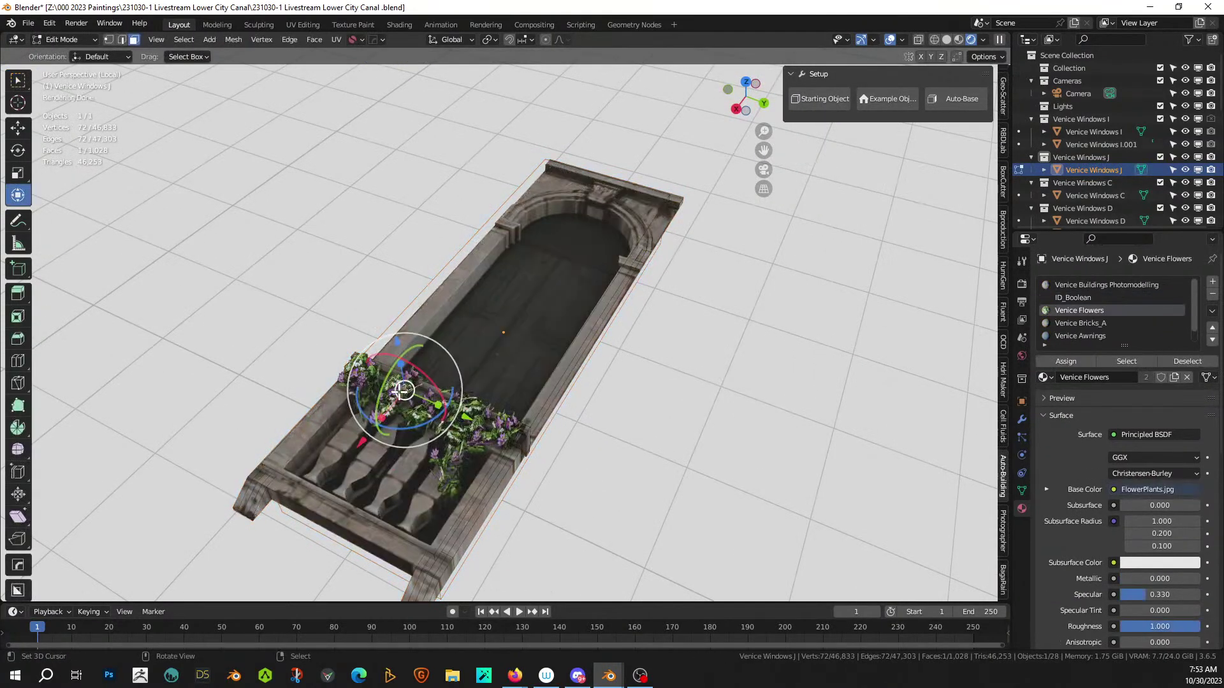
pyautogui.click(1127, 361)
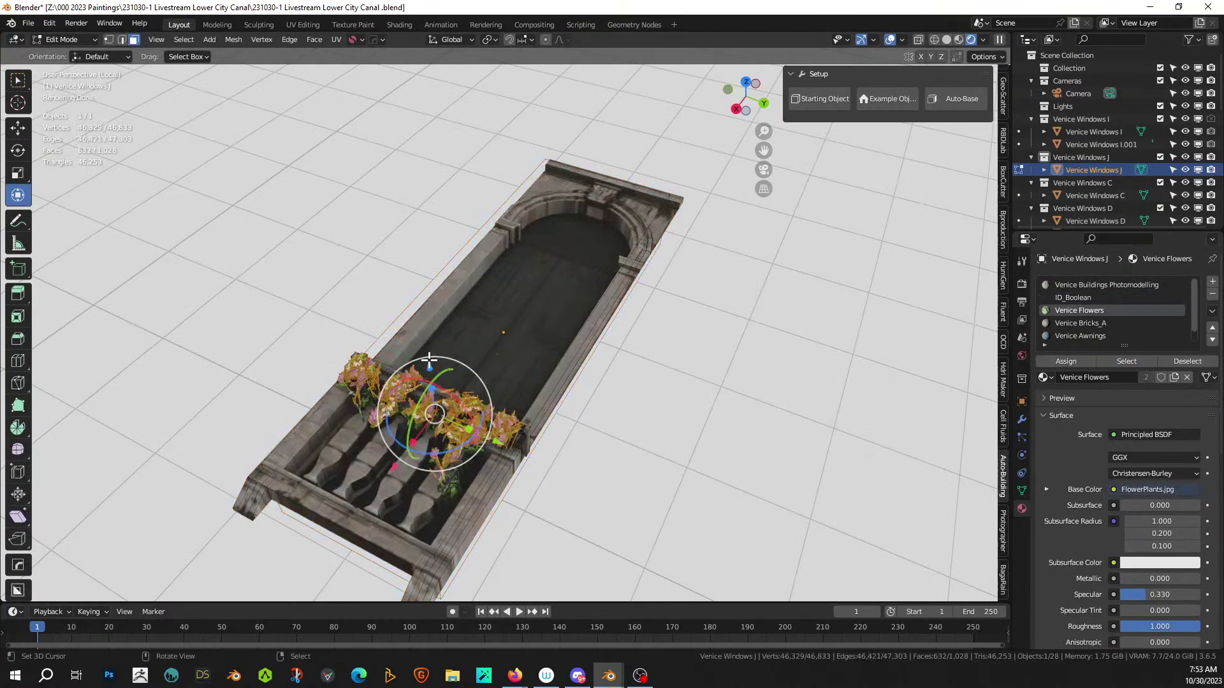
pyautogui.press('x')
pyautogui.click(395, 361)
pyautogui.press('Tab')
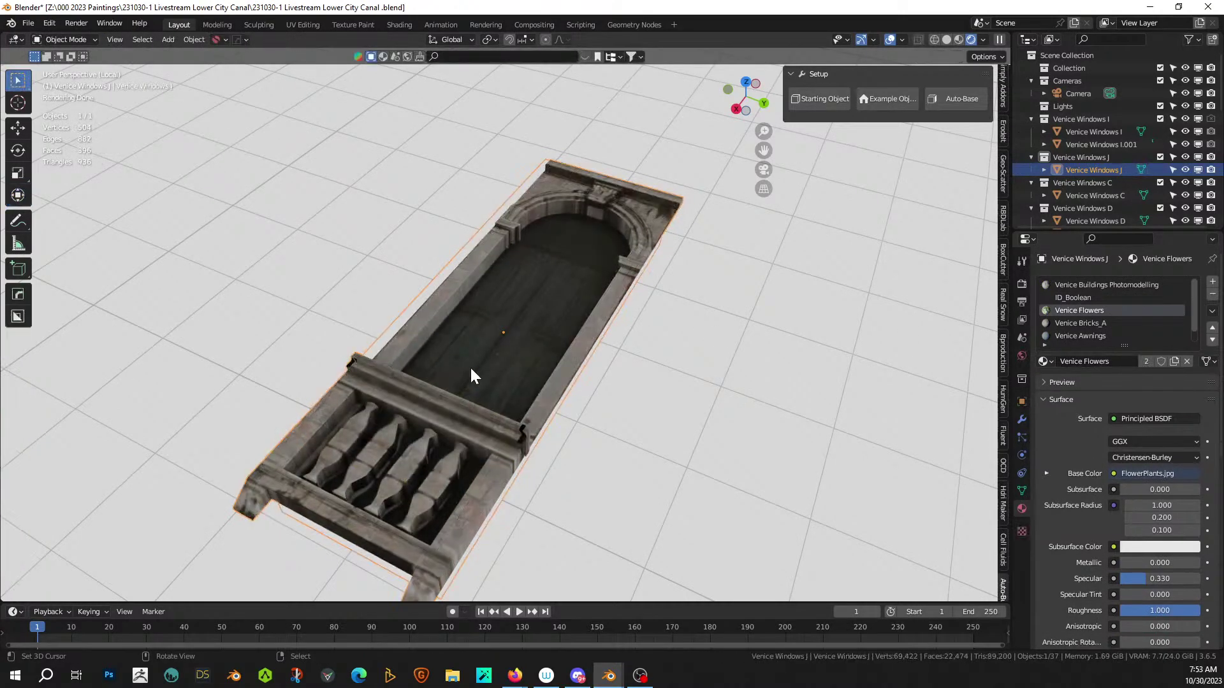
# - Return from the isolated module to the full scene, select the joined Neo Venice House row and frame its front facade
pyautogui.press('KP_Divide')
pyautogui.scroll(-8, 568, 388)
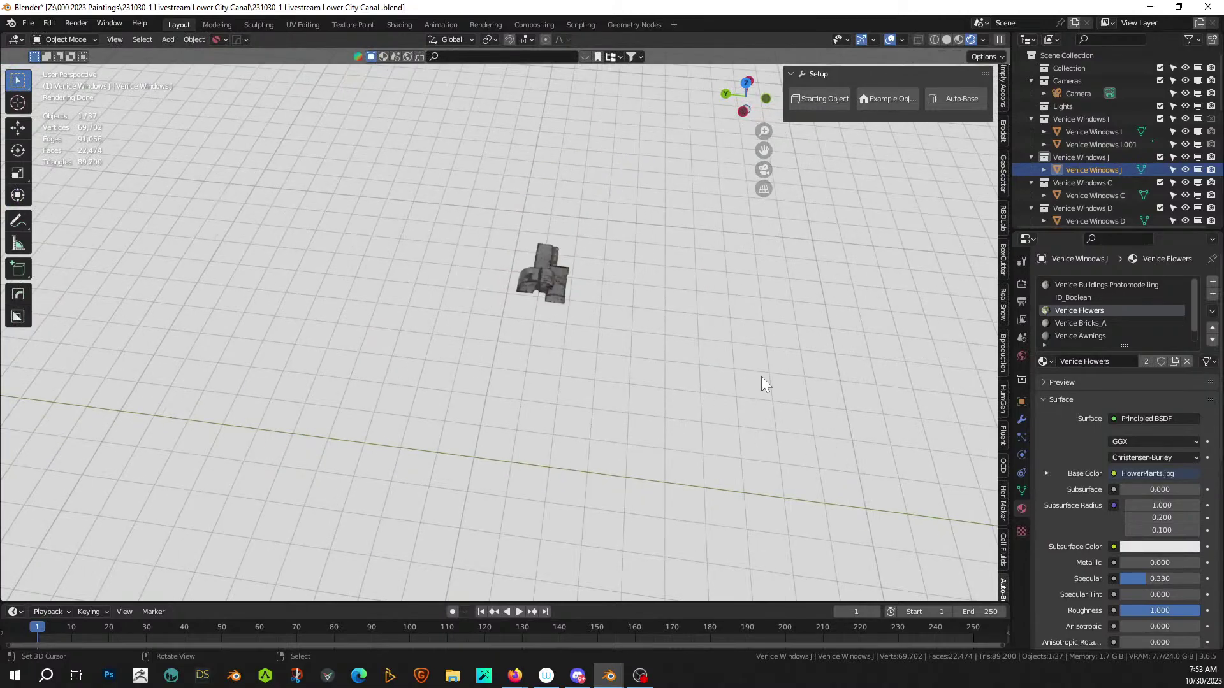
pyautogui.click(937, 443)
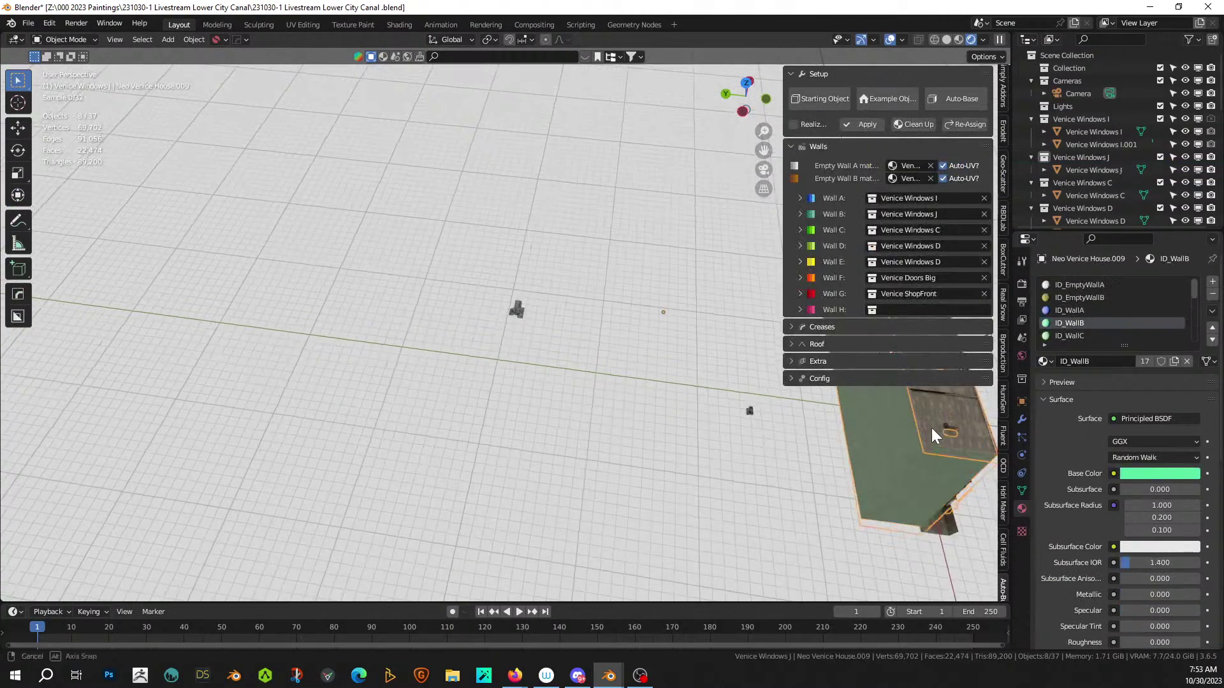
pyautogui.press('KP_Decimal')
pyautogui.moveTo(931, 428); pyautogui.dragTo(623, 328, button='middle')
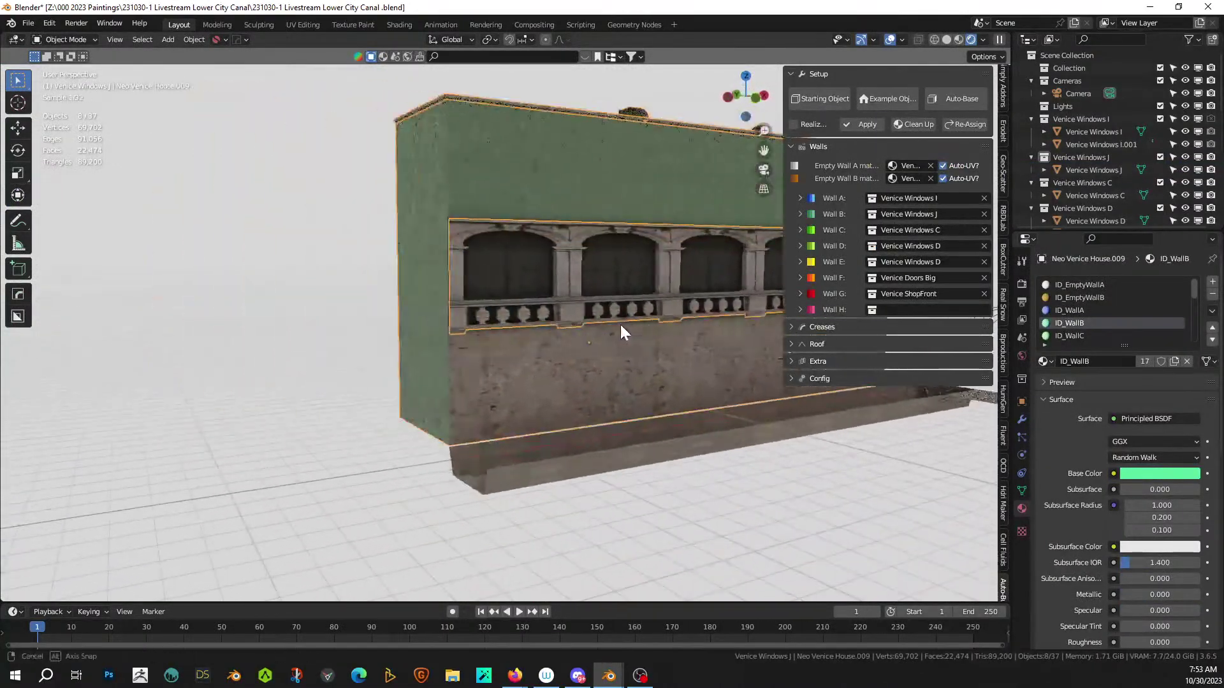
# - Switch the house's GN_Auto-Building modifier off and back on in the viewport to compare the coloured faces with the generated facade
pyautogui.click(1022, 420)
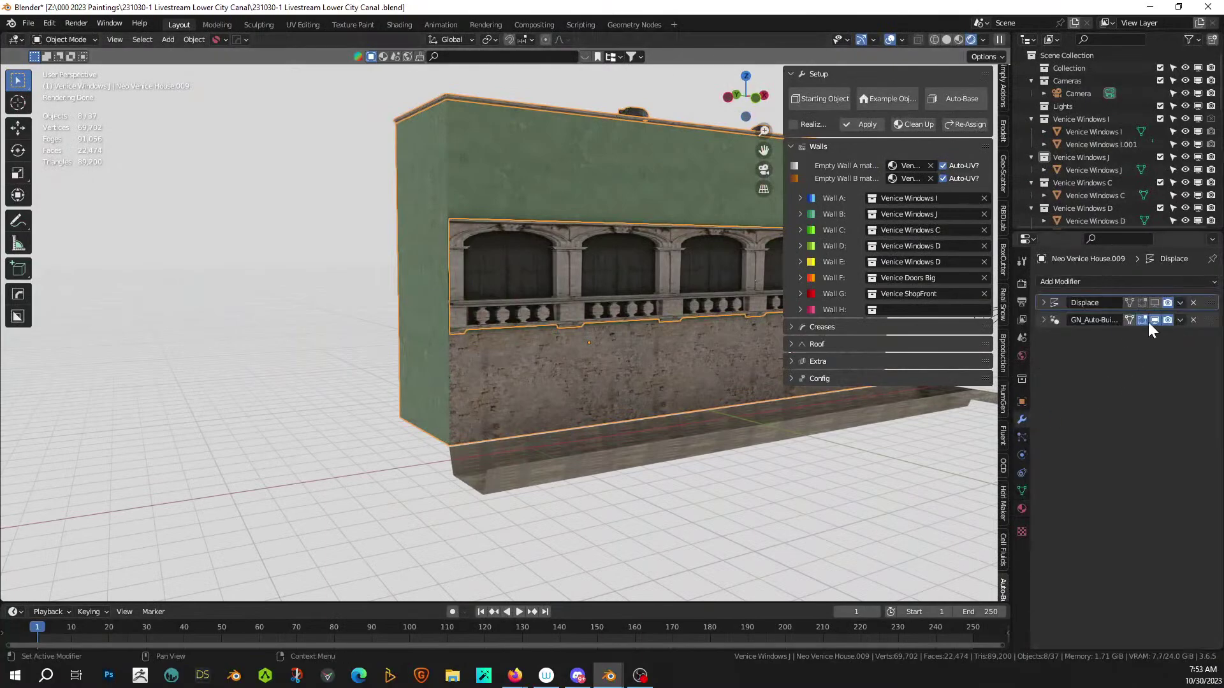
pyautogui.click(1155, 318)
pyautogui.moveTo(651, 404); pyautogui.dragTo(529, 354, button='middle')
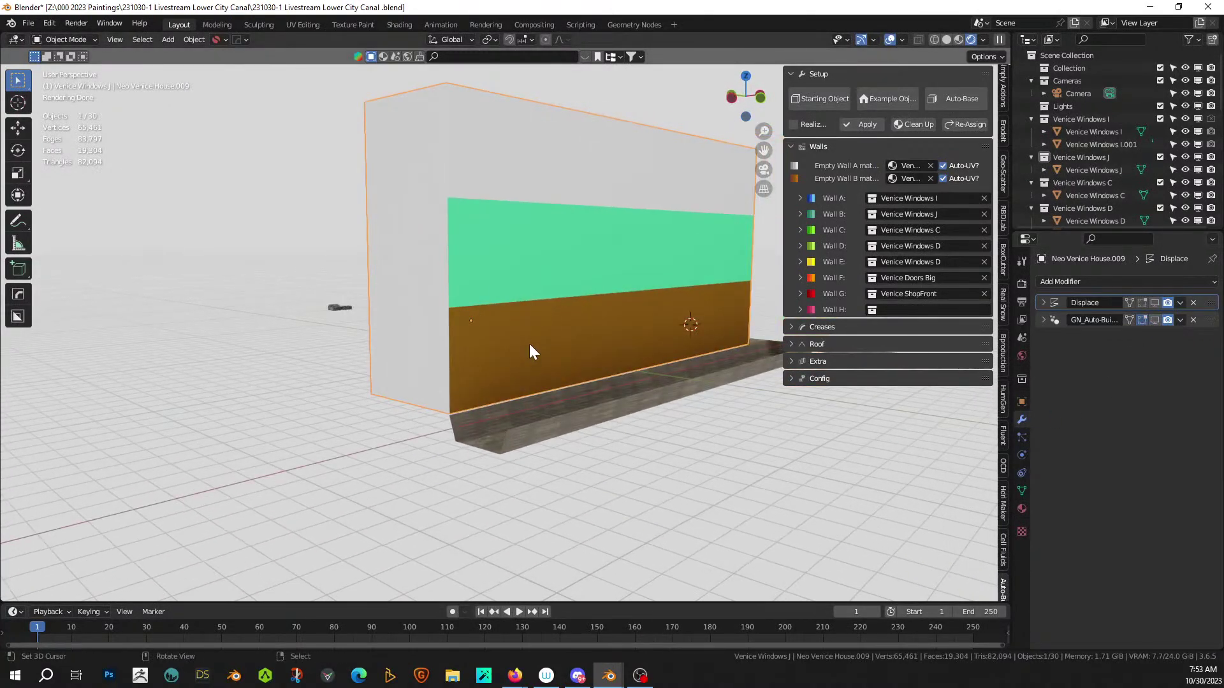
pyautogui.click(1154, 320)
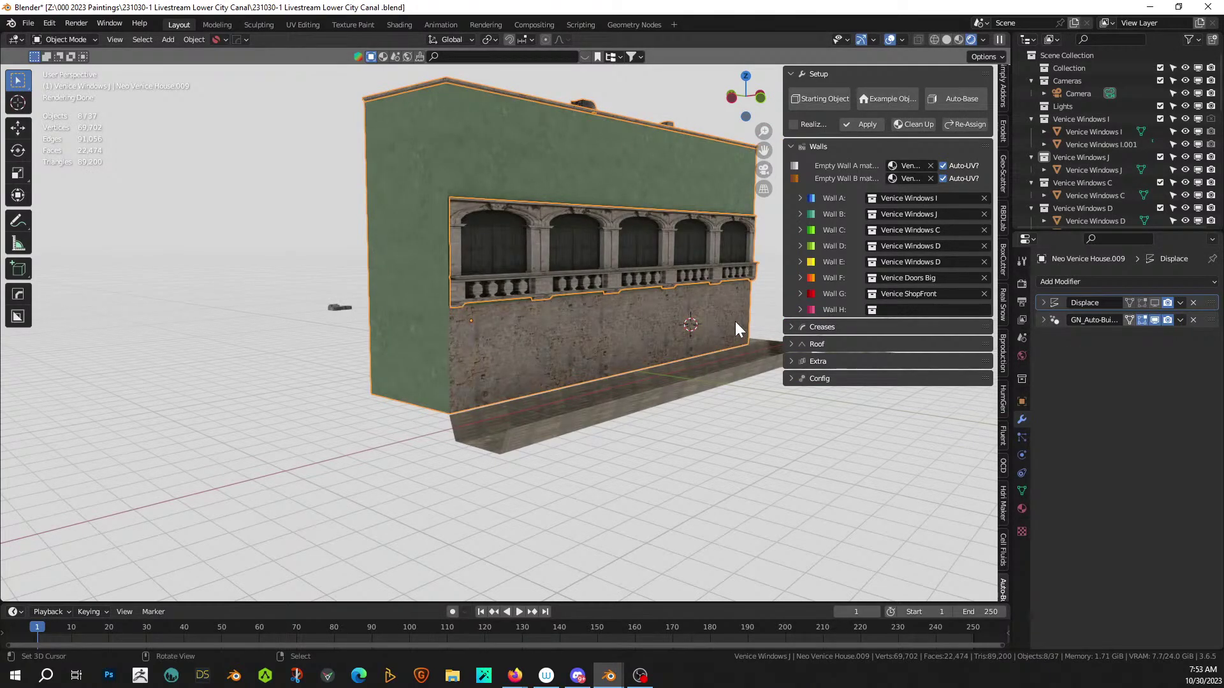
pyautogui.scroll(1, 733, 321)
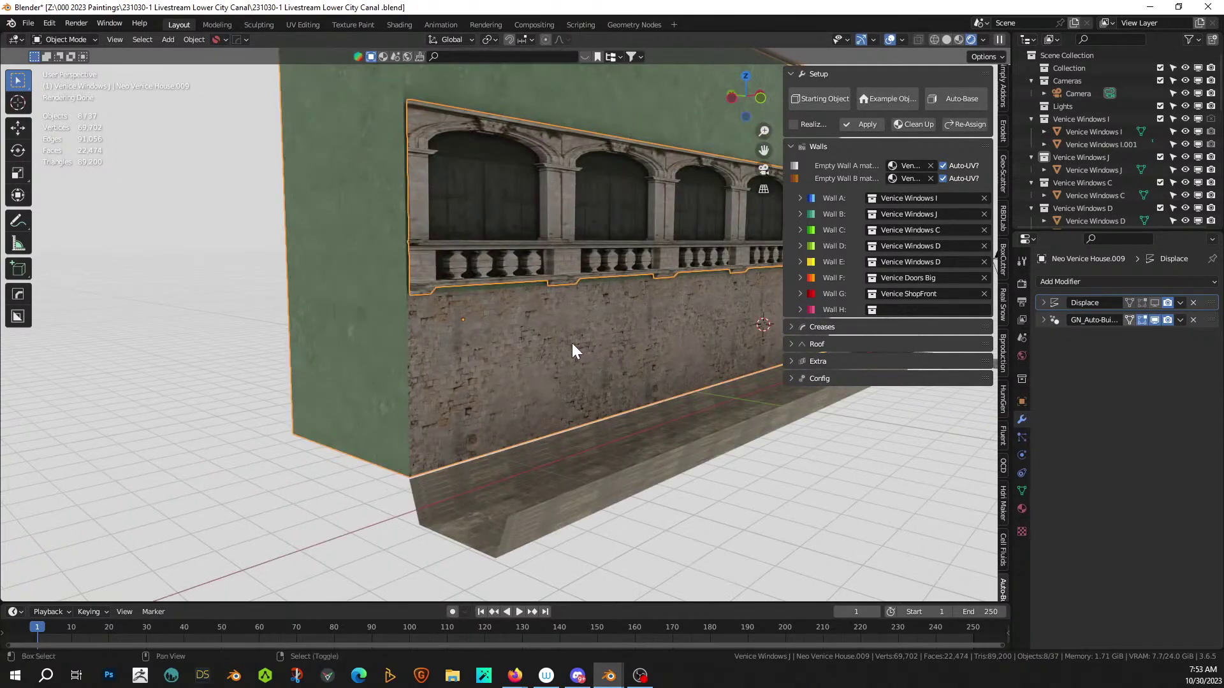
pyautogui.keyDown('shift'); pyautogui.moveTo(571, 343); pyautogui.dragTo(508, 399, button='middle'); pyautogui.keyUp('shift')
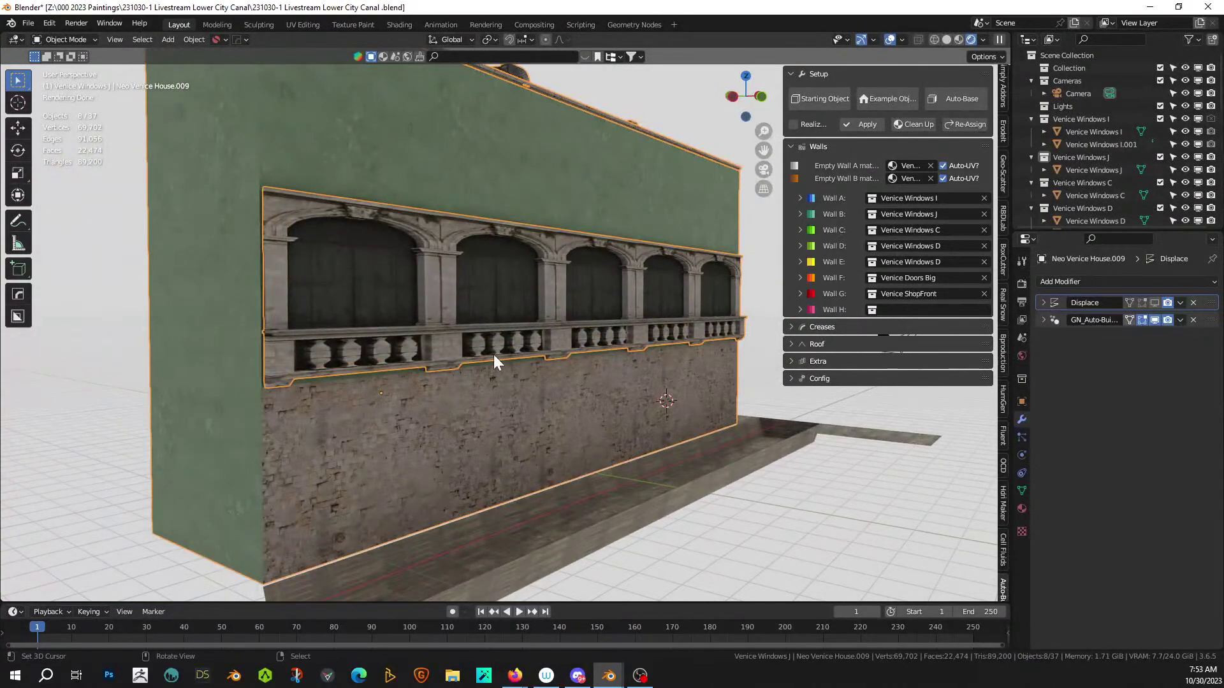
pyautogui.scroll(2, 414, 185)
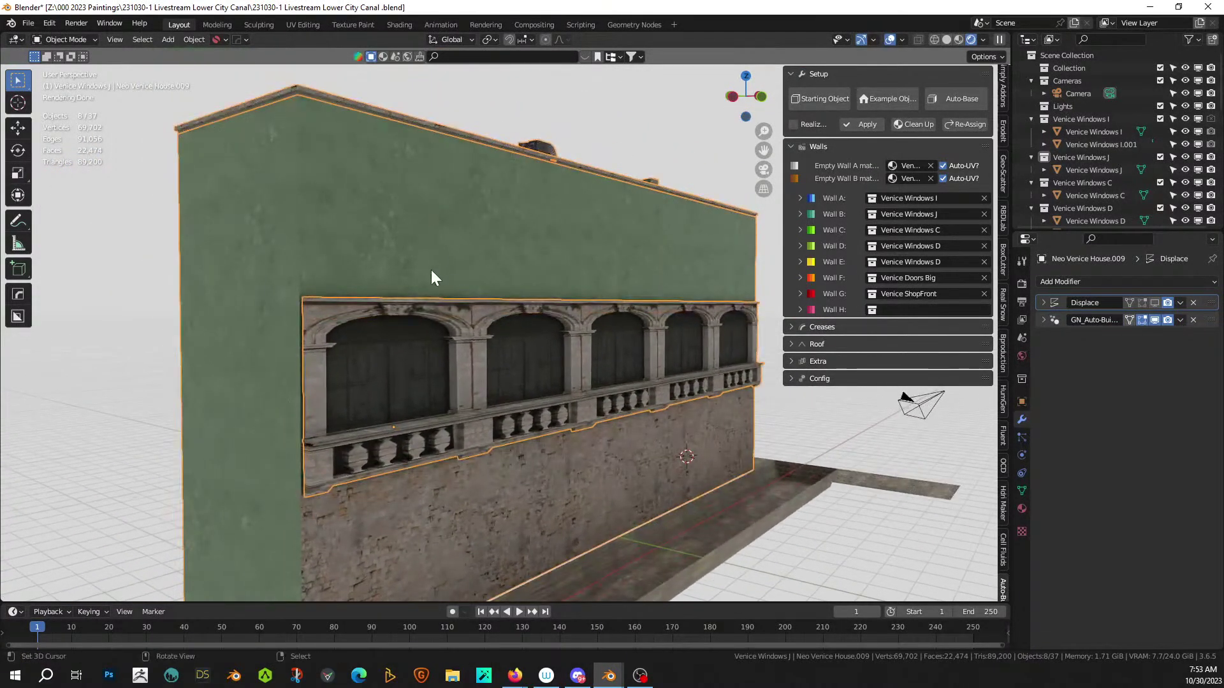
# - Select the five top-row front faces of the house and assign the ID_WallE material to them
pyautogui.press('Tab')
pyautogui.click(391, 230)
pyautogui.keyDown('shift'); pyautogui.click(503, 220); pyautogui.keyUp('shift')
pyautogui.keyDown('shift'); pyautogui.click(615, 227); pyautogui.keyUp('shift')
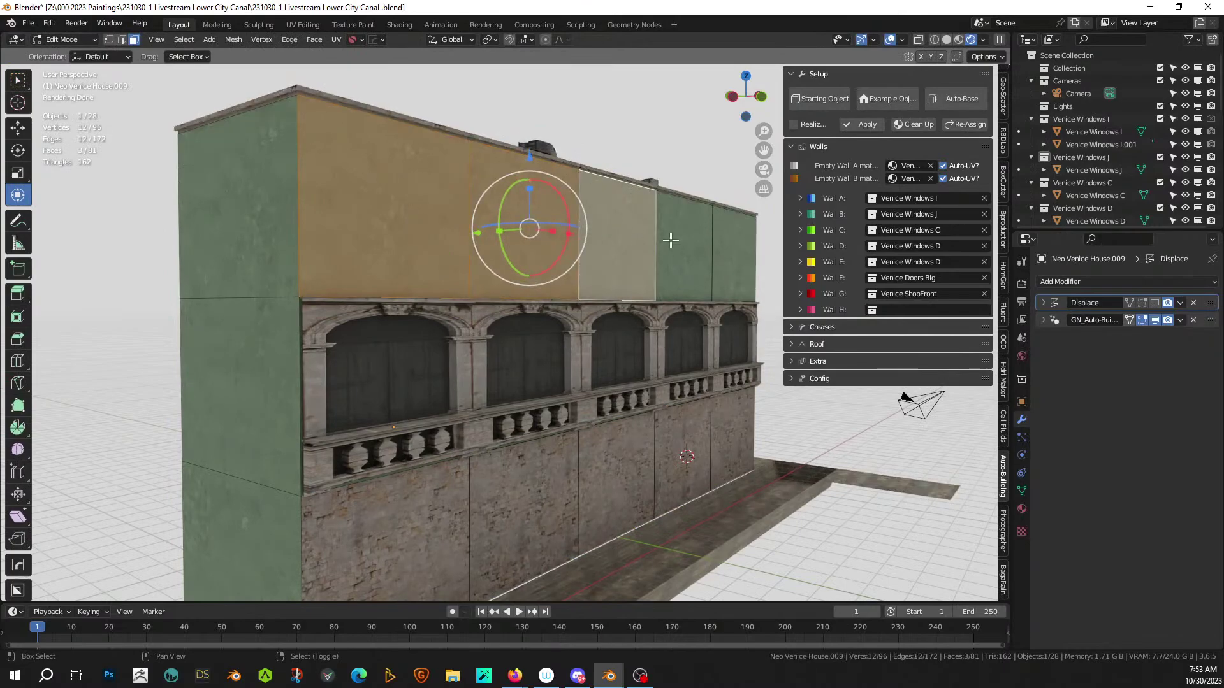
pyautogui.keyDown('shift'); pyautogui.click(671, 239); pyautogui.keyUp('shift')
pyautogui.keyDown('shift'); pyautogui.click(733, 248); pyautogui.keyUp('shift')
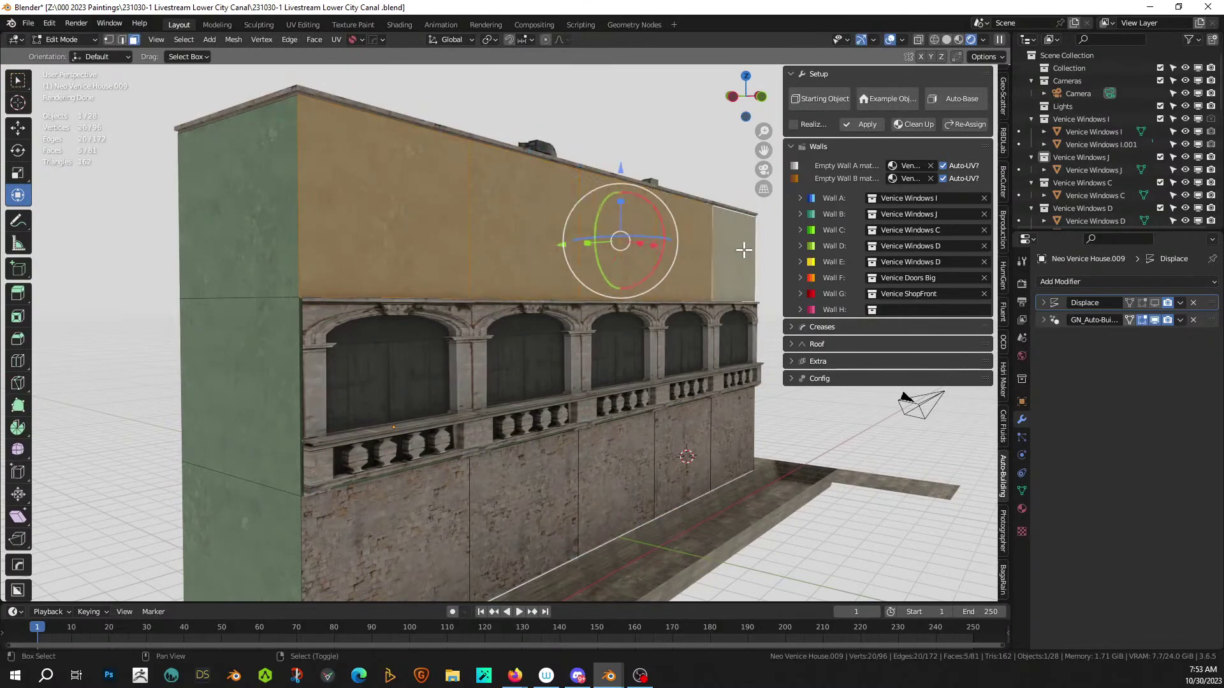
pyautogui.click(1022, 508)
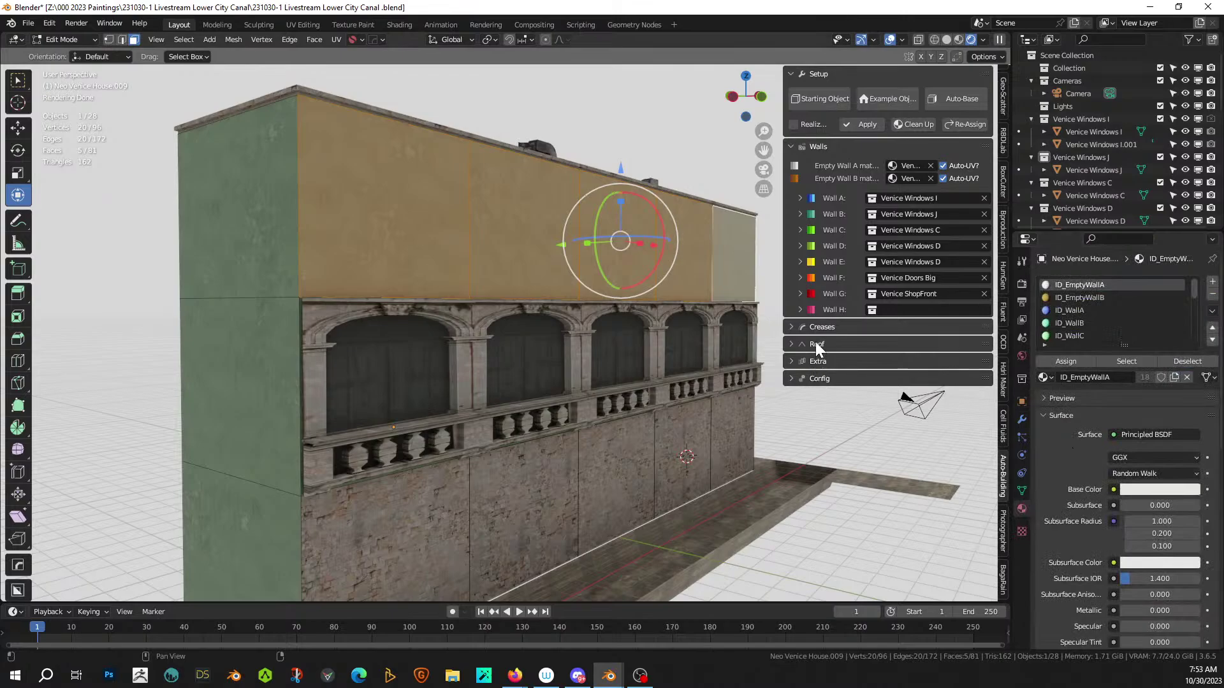
pyautogui.scroll(-3, 1115, 319)
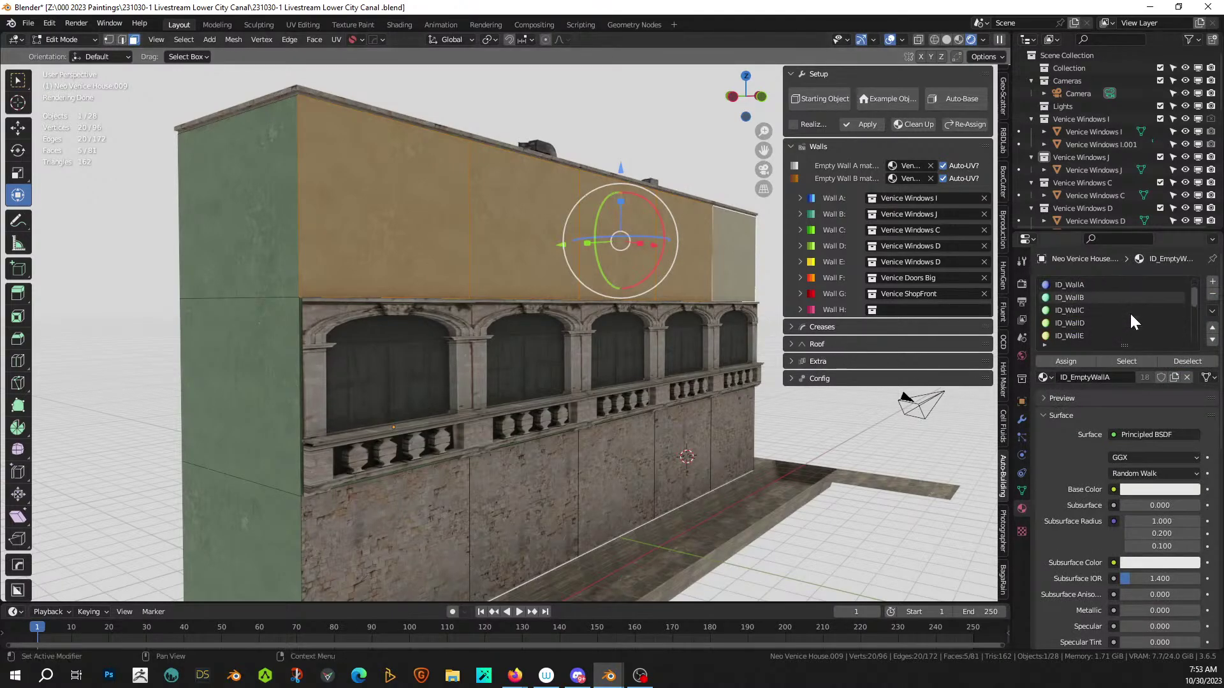
pyautogui.click(1080, 324)
pyautogui.click(1069, 360)
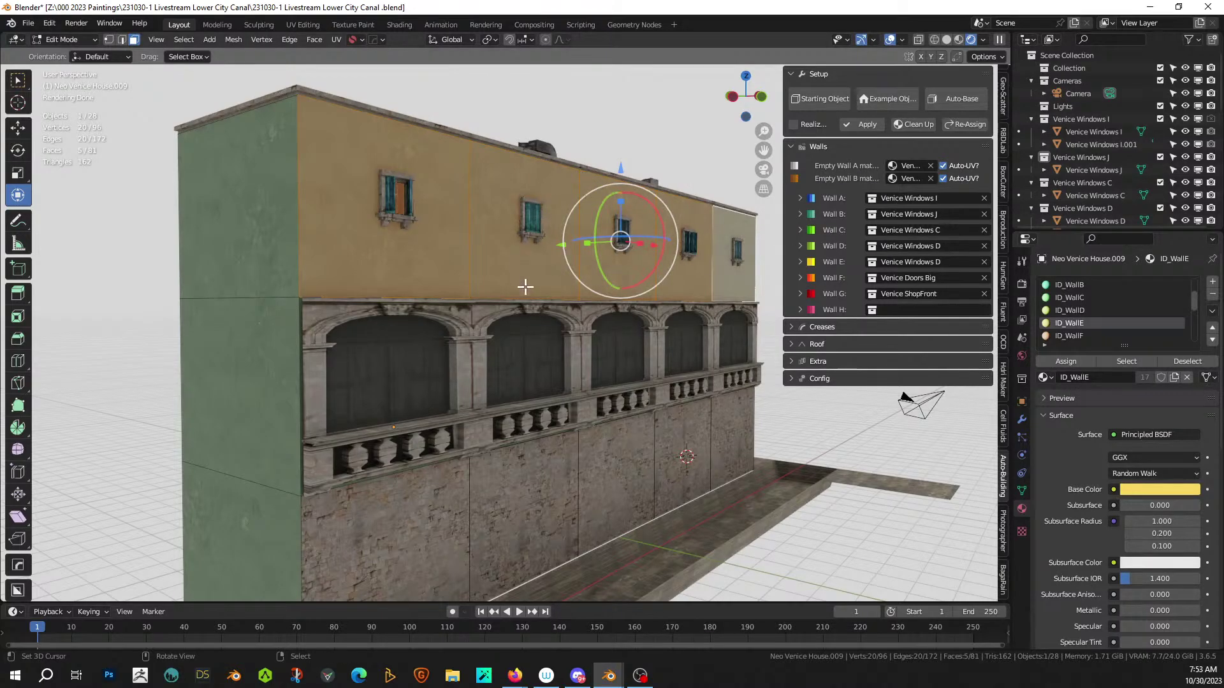
pyautogui.moveTo(533, 325); pyautogui.dragTo(533, 339, button='middle')
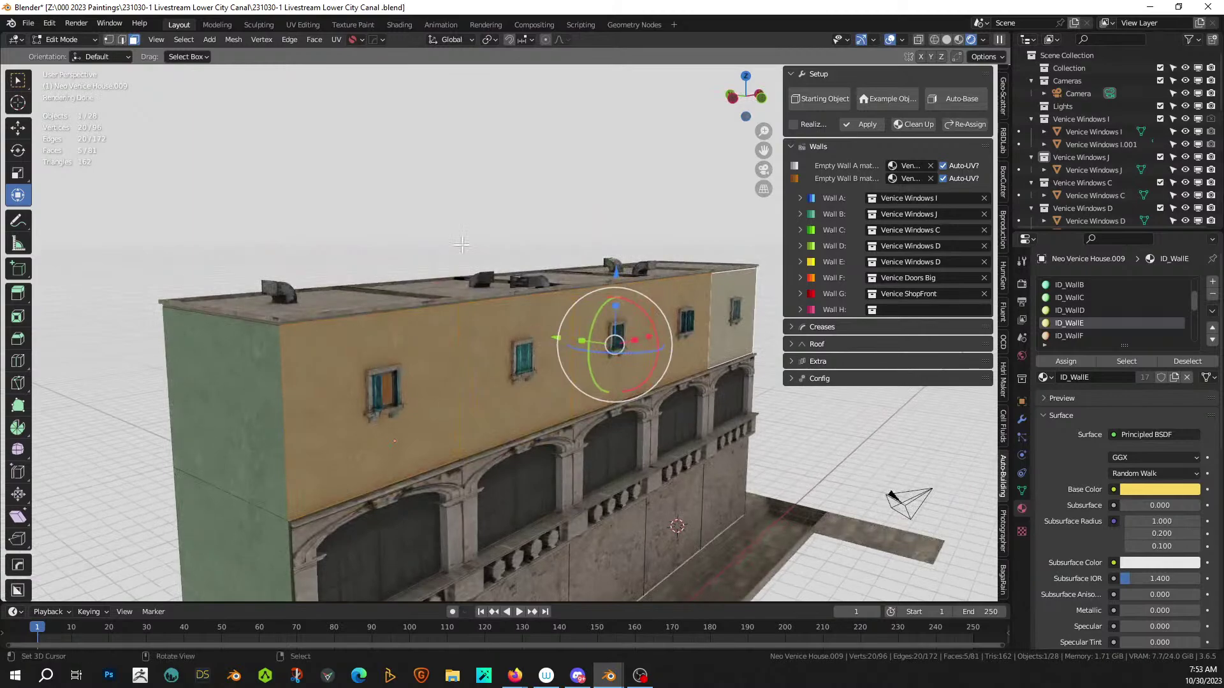
pyautogui.click(397, 202)
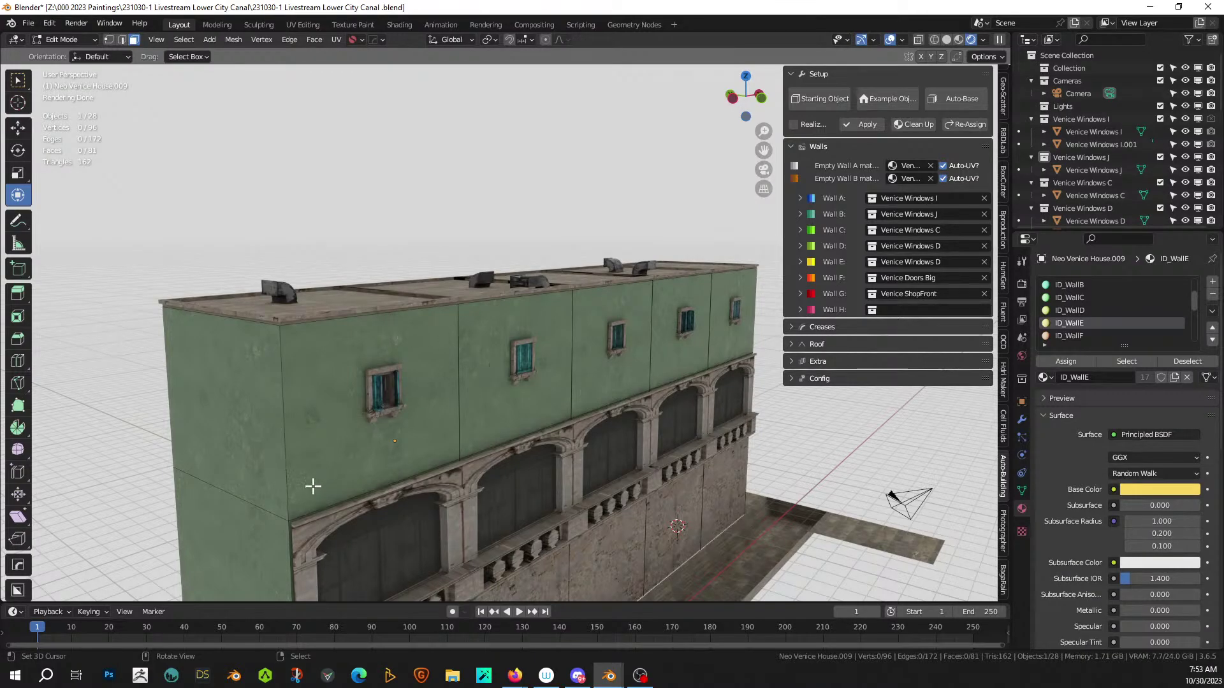
pyautogui.rightClick(284, 490)
pyautogui.press('2')
pyautogui.rightClick(284, 490)
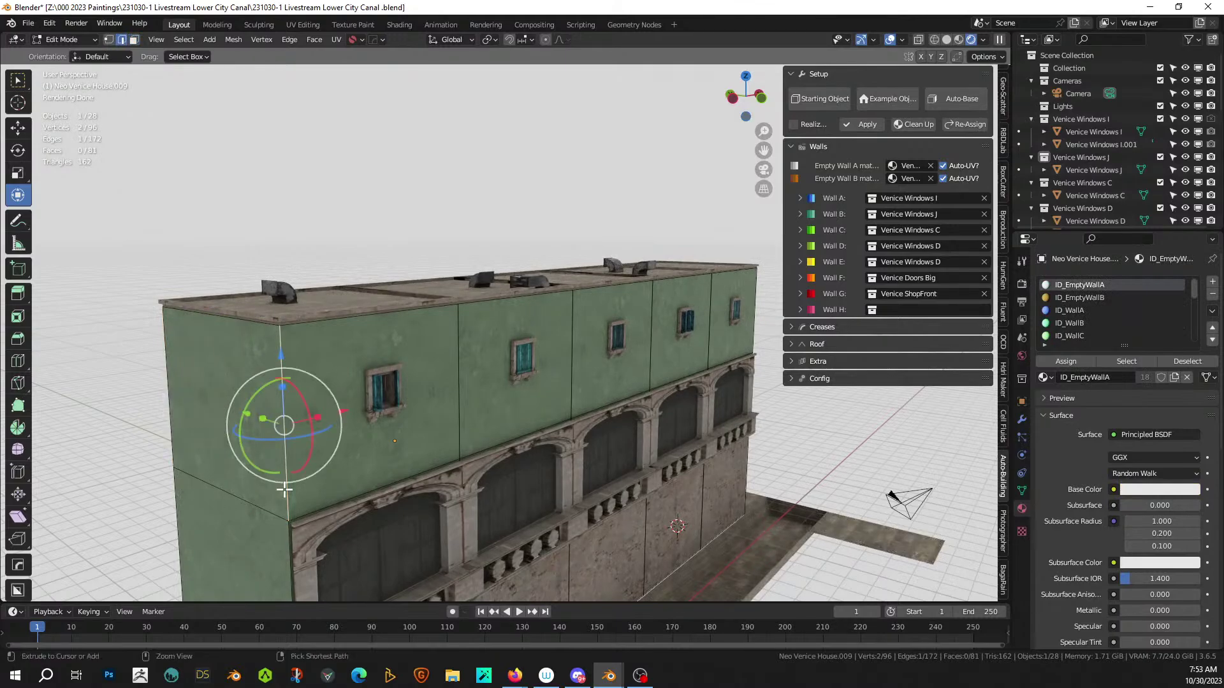
pyautogui.hotkey('ctrl', 'r')
pyautogui.click(284, 489)
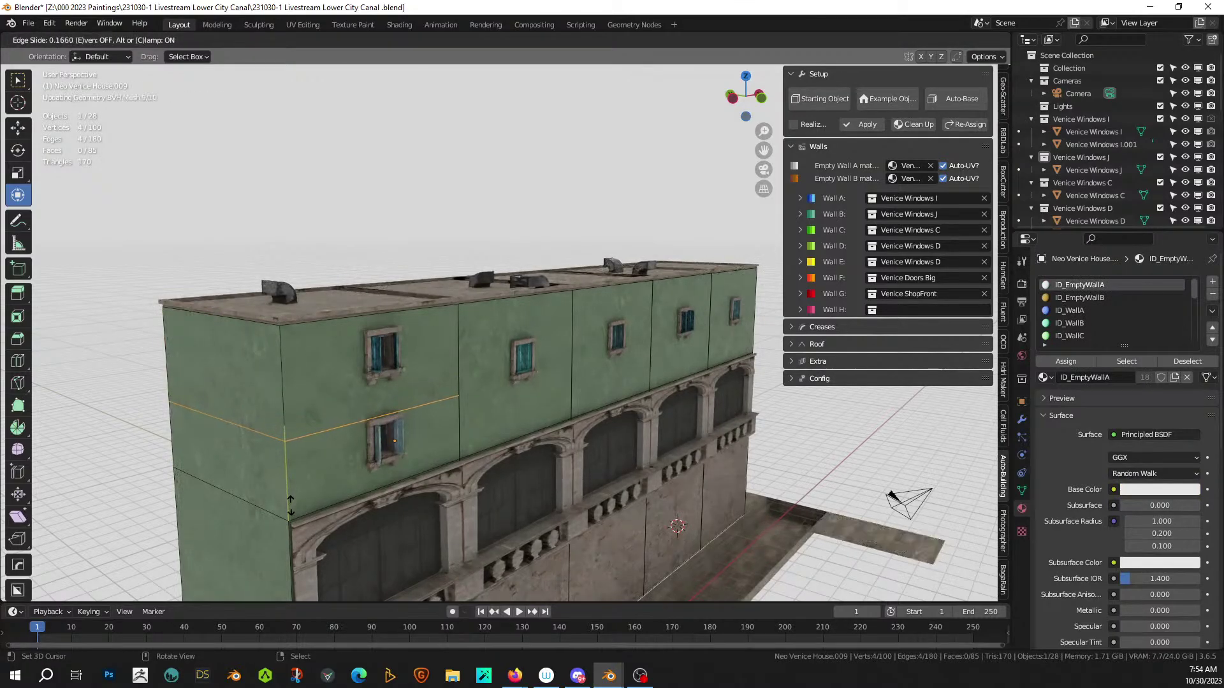
pyautogui.rightClick(295, 502)
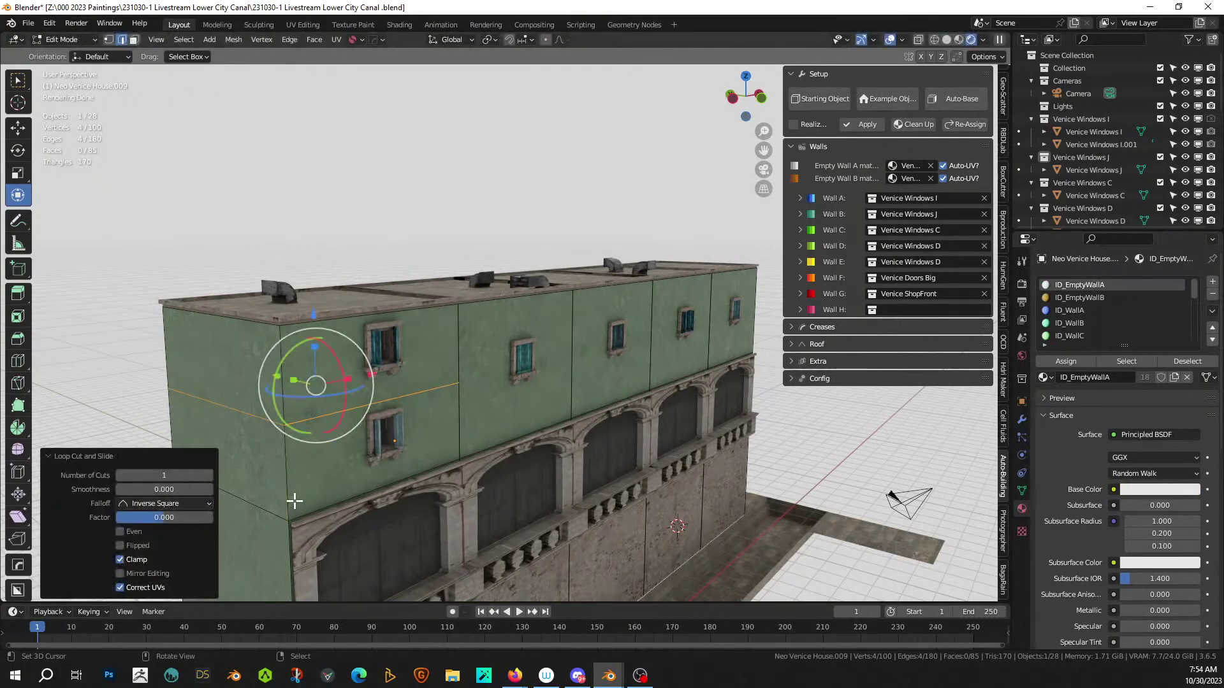
pyautogui.hotkey('ctrl', 'z')
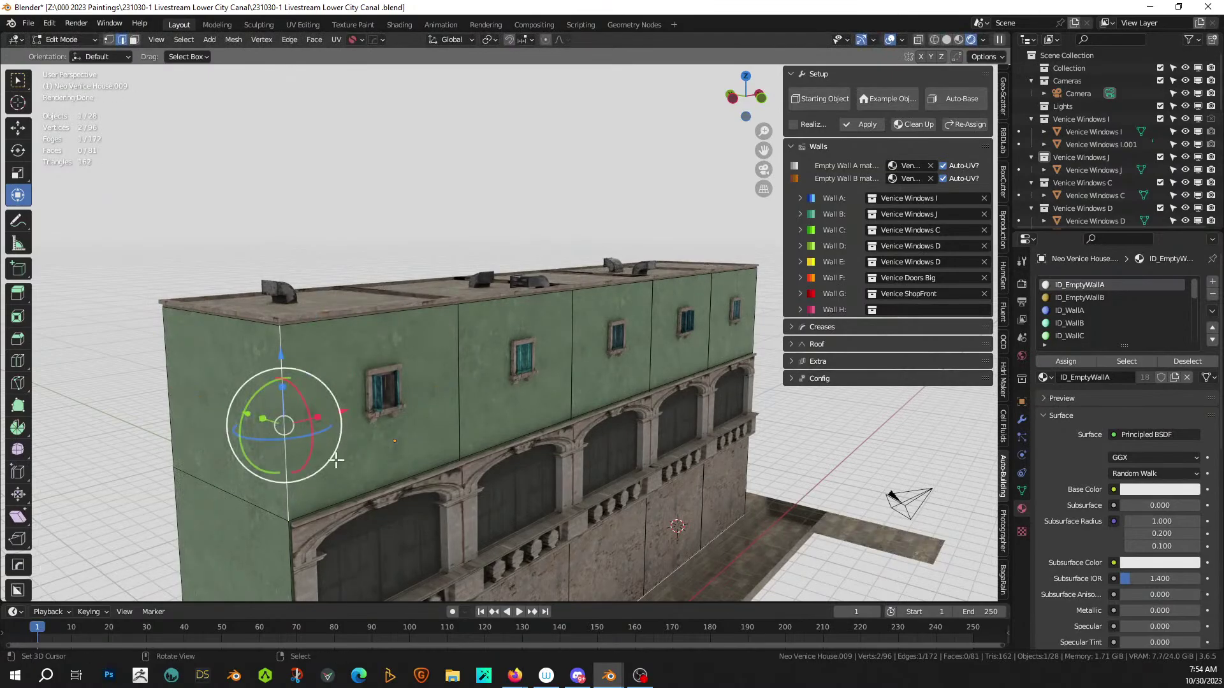
# - Add a loop cut around the corner bay's top floor and slide it down to just above the arches
pyautogui.hotkey('ctrl', 'r')
pyautogui.click(296, 510)
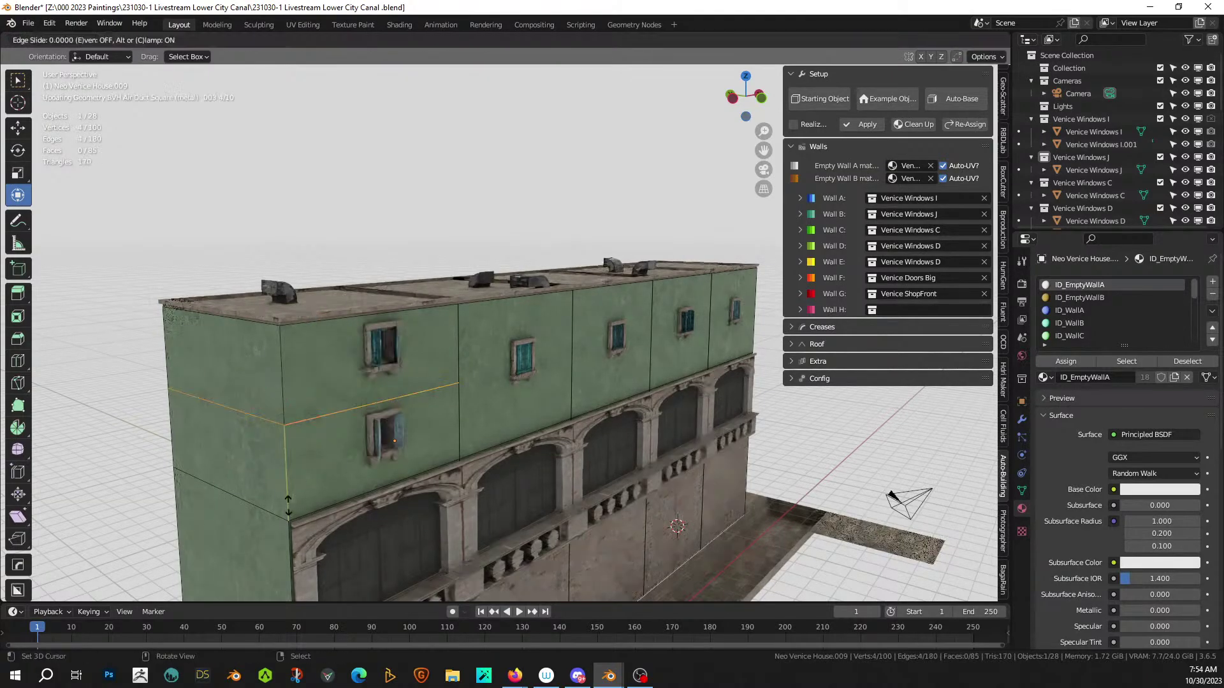
pyautogui.click(307, 591)
# - Select the thin face loop just above the arches of the corner bay and assign the ID_EmptyWallA material to it
pyautogui.moveTo(353, 542)
pyautogui.mouseDown(button='middle')
pyautogui.moveTo(408, 500)
pyautogui.moveTo(364, 533)
pyautogui.mouseUp(button='middle')
pyautogui.press('3')
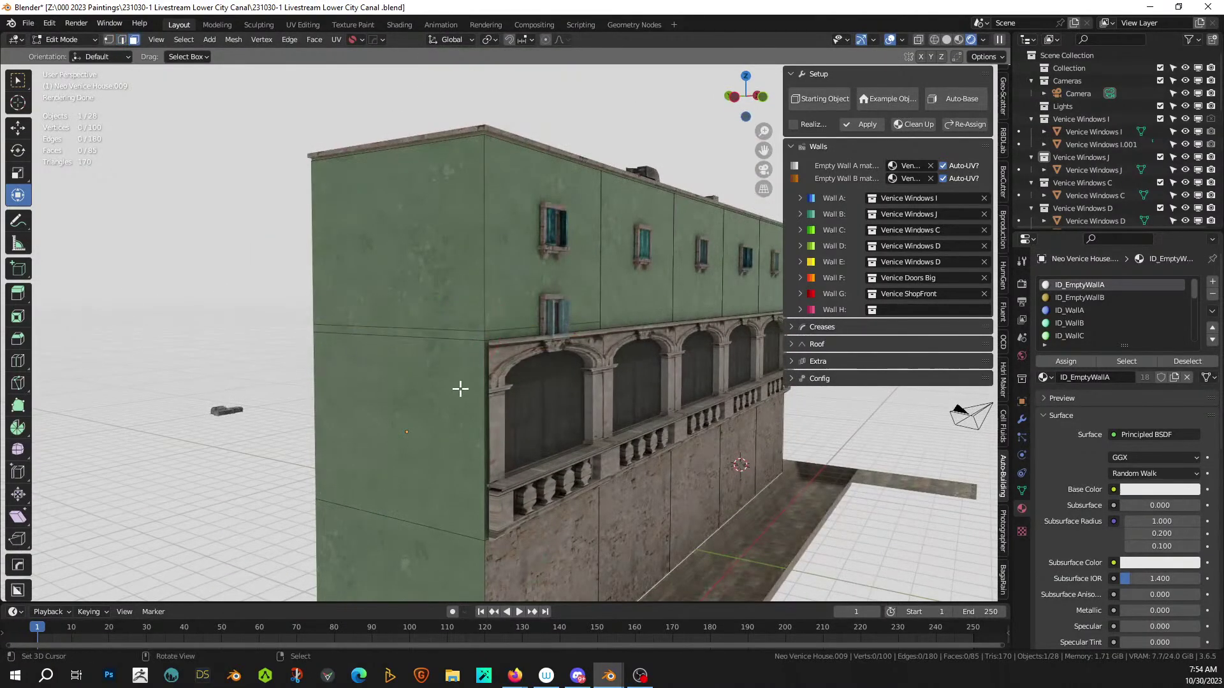
pyautogui.click(462, 332)
pyautogui.keyDown('alt'); pyautogui.click(462, 332); pyautogui.keyUp('alt')
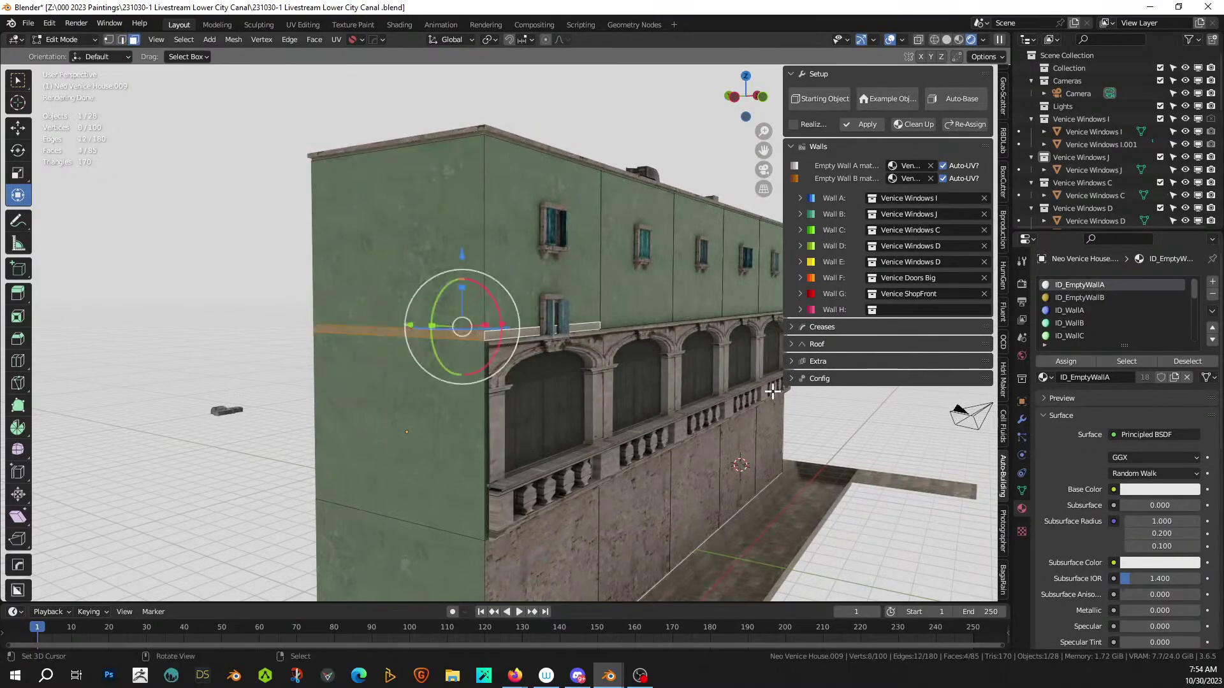
pyautogui.click(1075, 361)
# - Isolate the house in local view and turn off the GN_Auto-Building modifier's viewport display to expose the coloured base faces
pyautogui.press('KP_Divide')
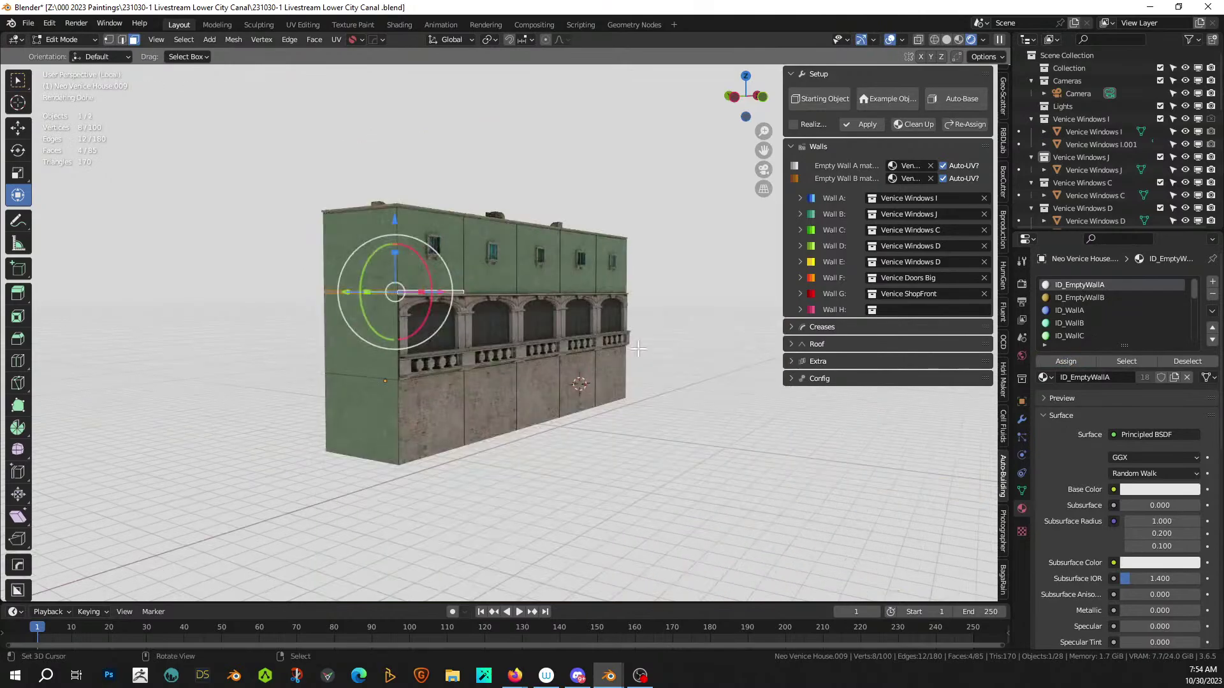
pyautogui.scroll(5, 638, 348)
pyautogui.click(1021, 420)
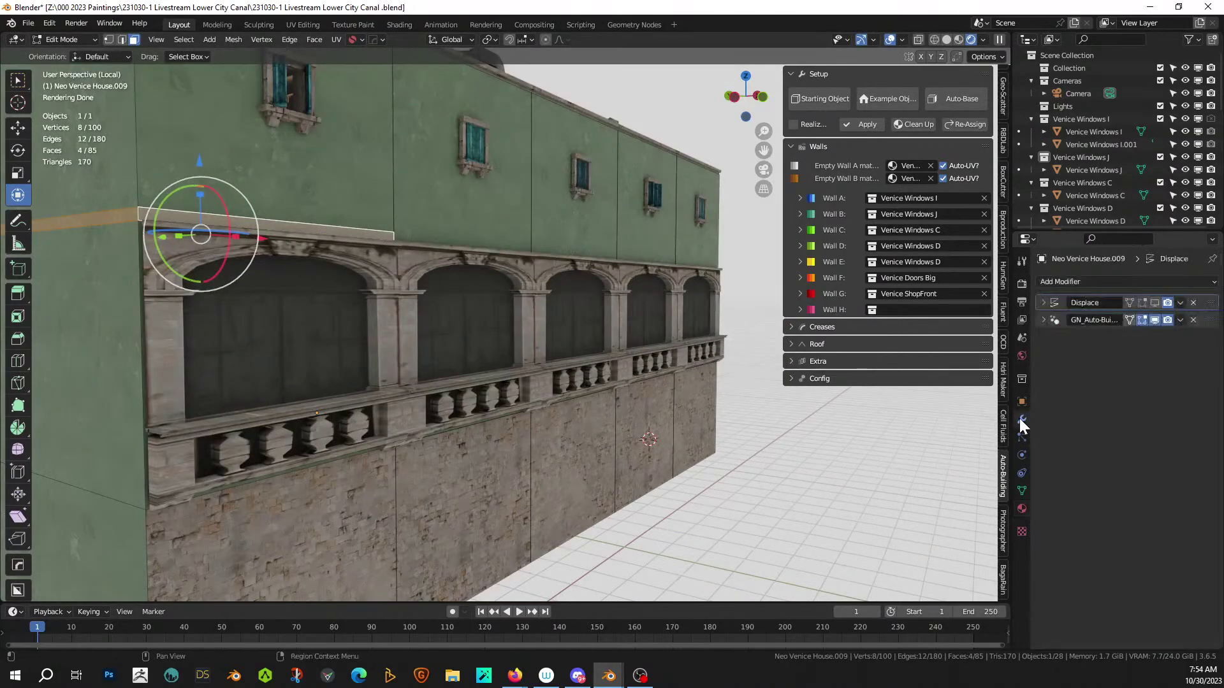
pyautogui.click(1154, 320)
pyautogui.moveTo(350, 299); pyautogui.dragTo(504, 363, button='middle')
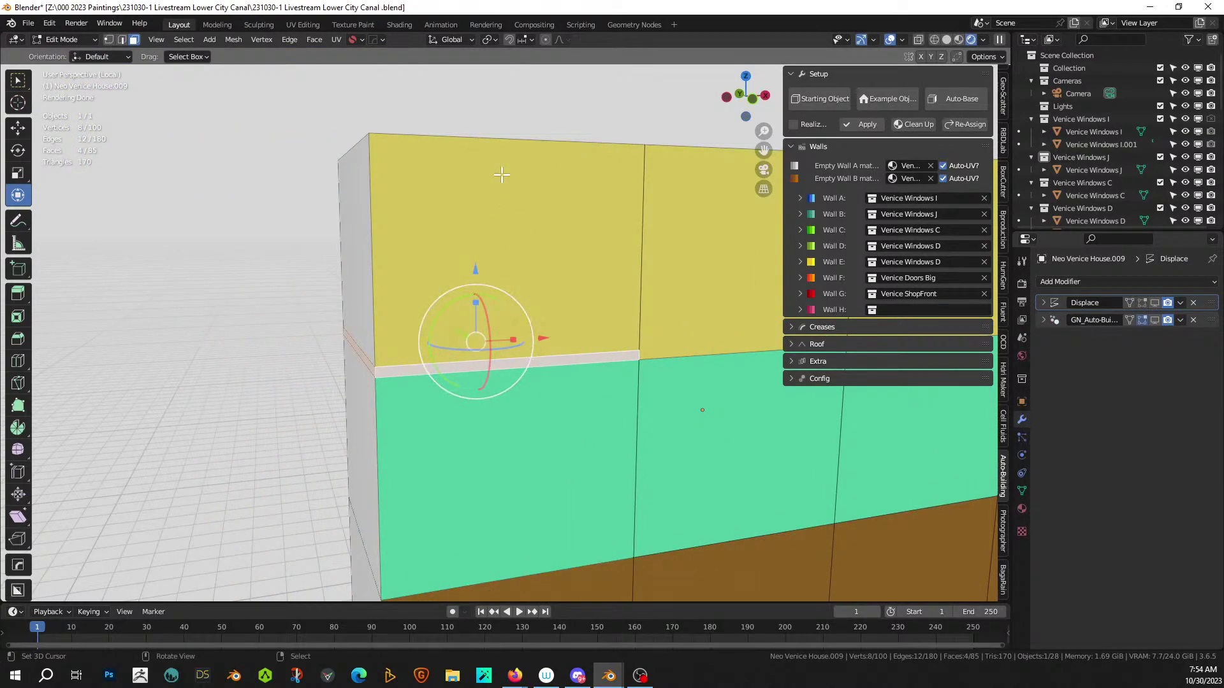
pyautogui.press('2')
pyautogui.click(487, 139)
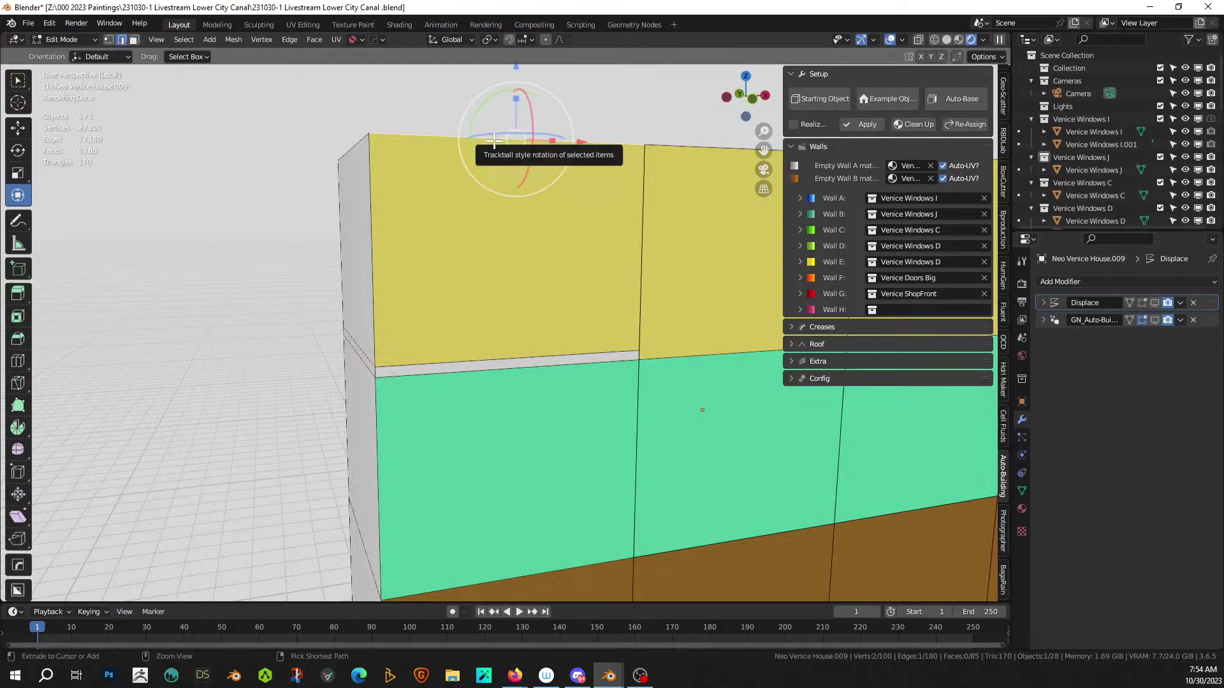
pyautogui.hotkey('ctrl', 'r')
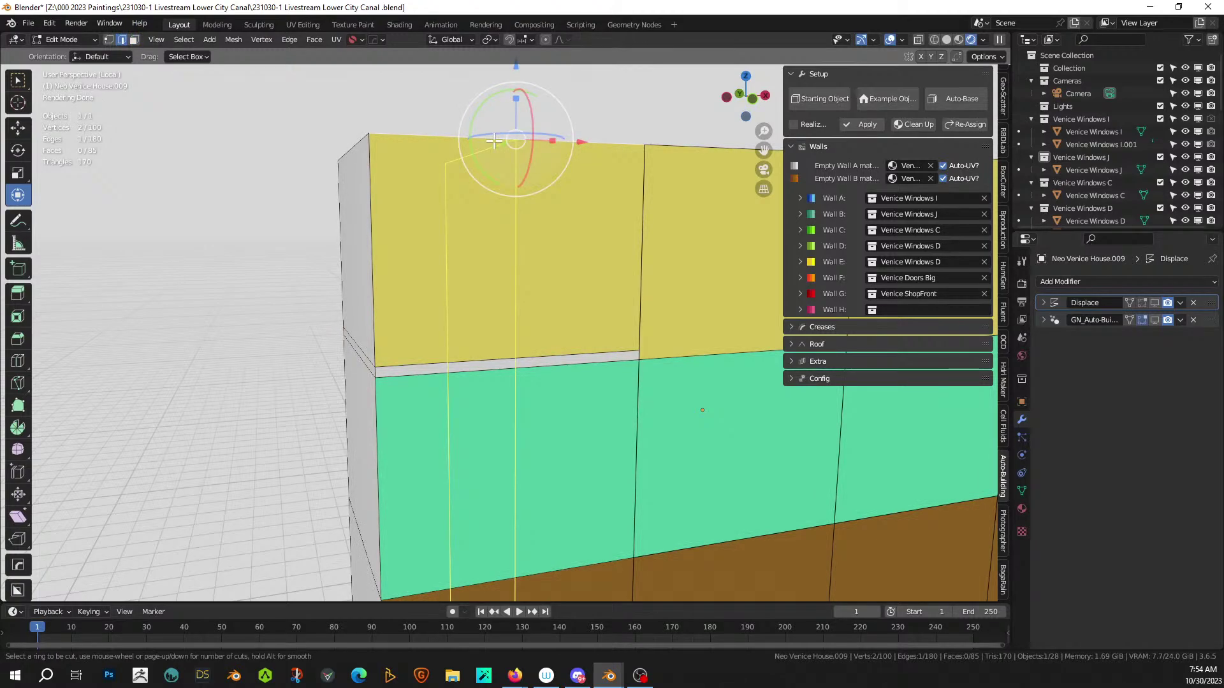
pyautogui.press('Escape')
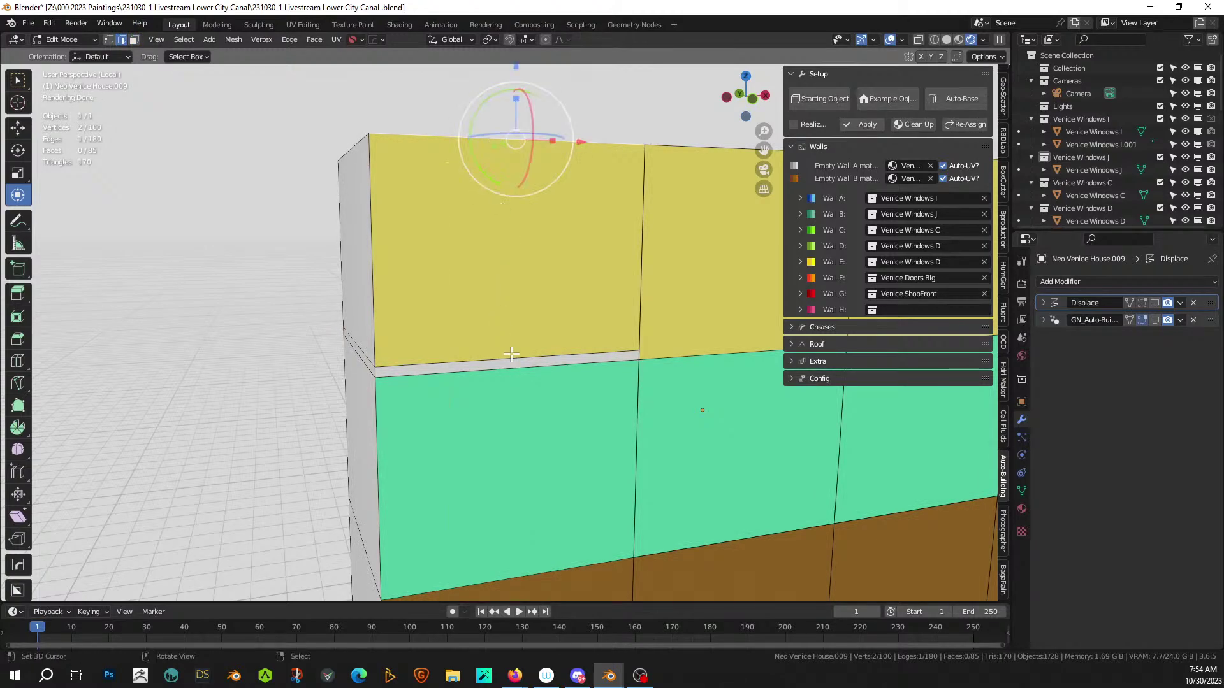
# - Subdivide the edge between the corner bay's yellow top-floor face and the thin strip below it with one cut
pyautogui.click(510, 357)
pyautogui.press('1')
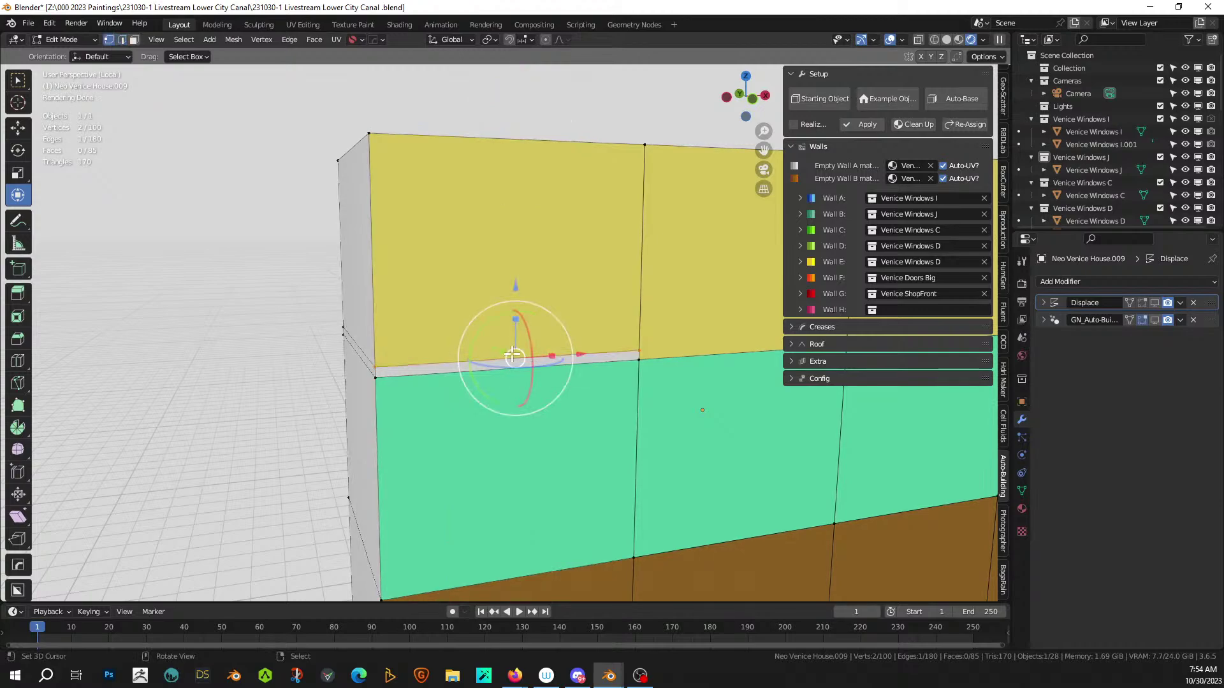
pyautogui.hotkey('ctrl', 'r')
pyautogui.press('Escape')
pyautogui.moveTo(527, 359); pyautogui.dragTo(490, 355, button='middle')
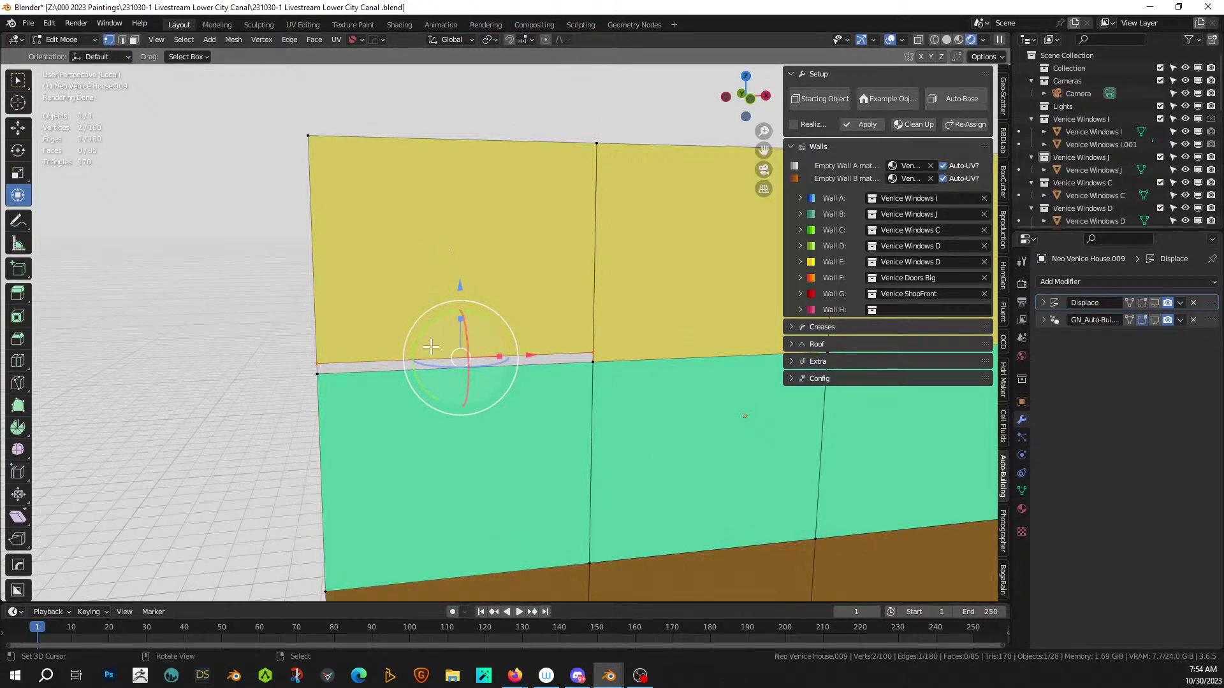
pyautogui.rightClick(431, 347)
pyautogui.click(384, 331)
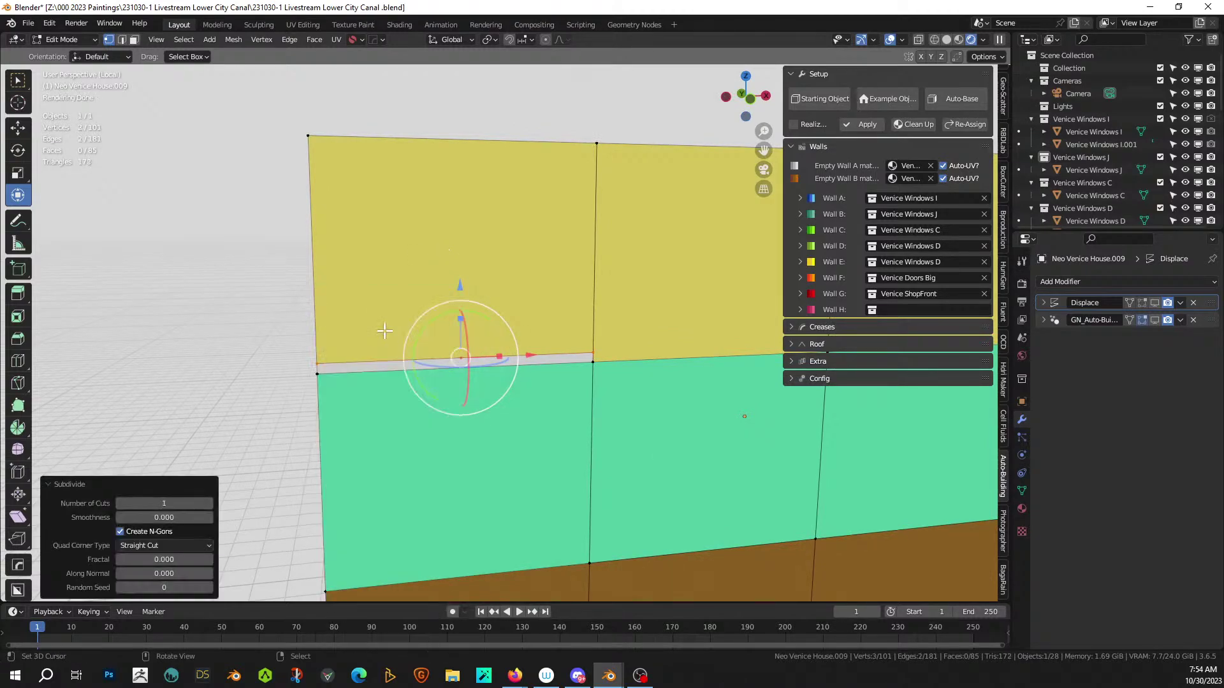
# - Knife-cut the corner bay's yellow face vertically from the new midpoint to its upper edge, and turn the GN_Auto-Building viewport display back on
pyautogui.hotkey('alt', 'a')
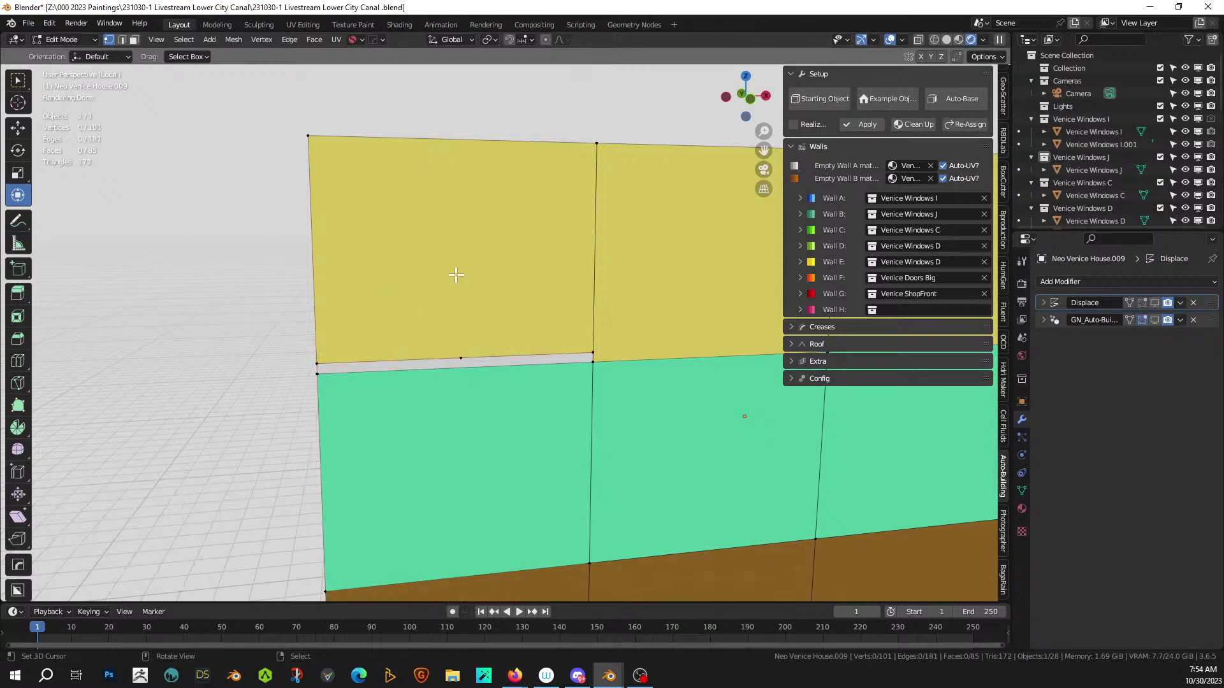
pyautogui.press('k')
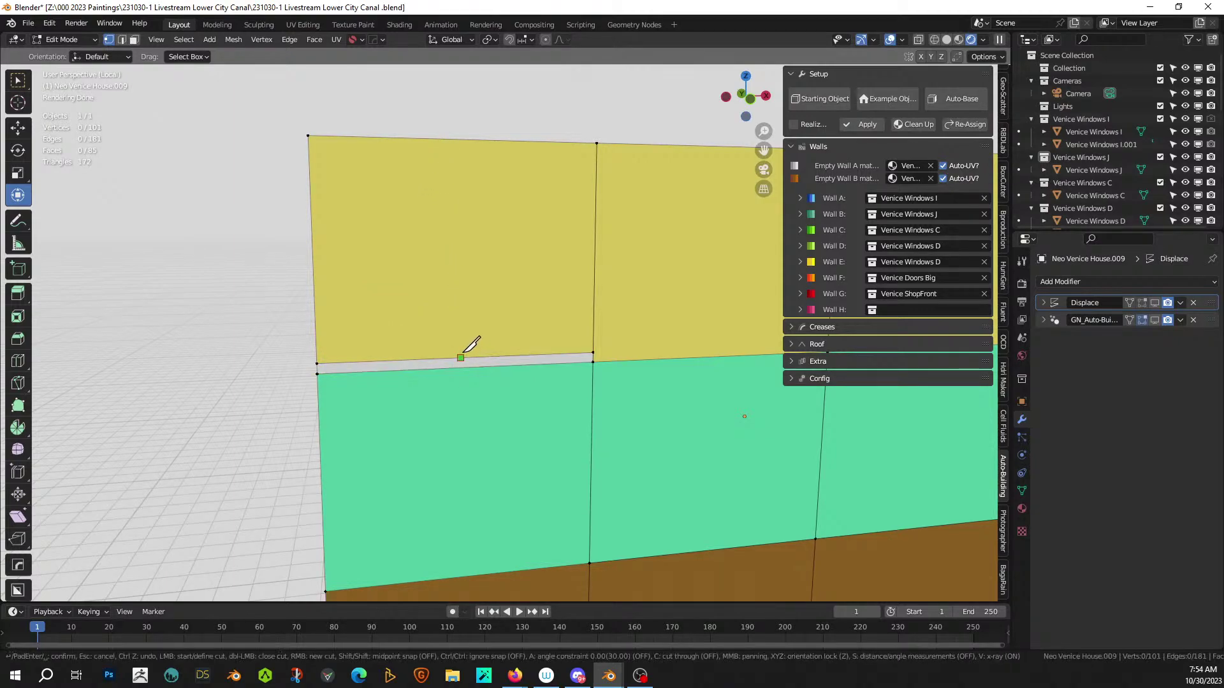
pyautogui.click(460, 358)
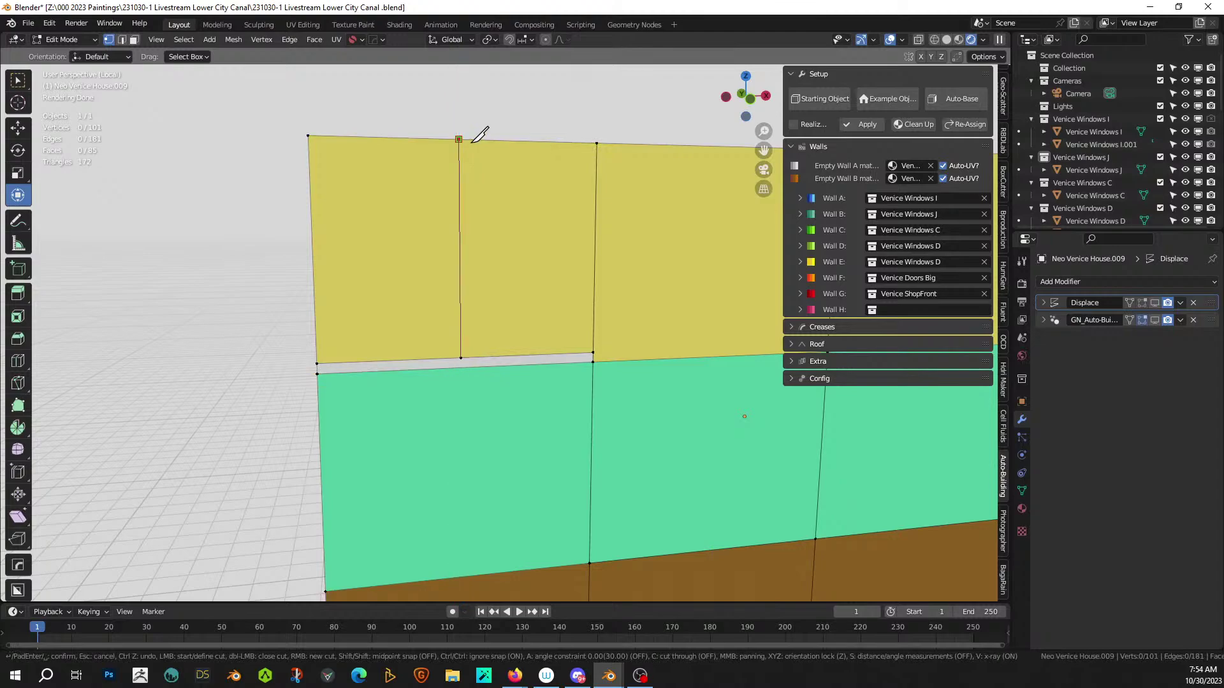
pyautogui.click(458, 139)
pyautogui.press('Return')
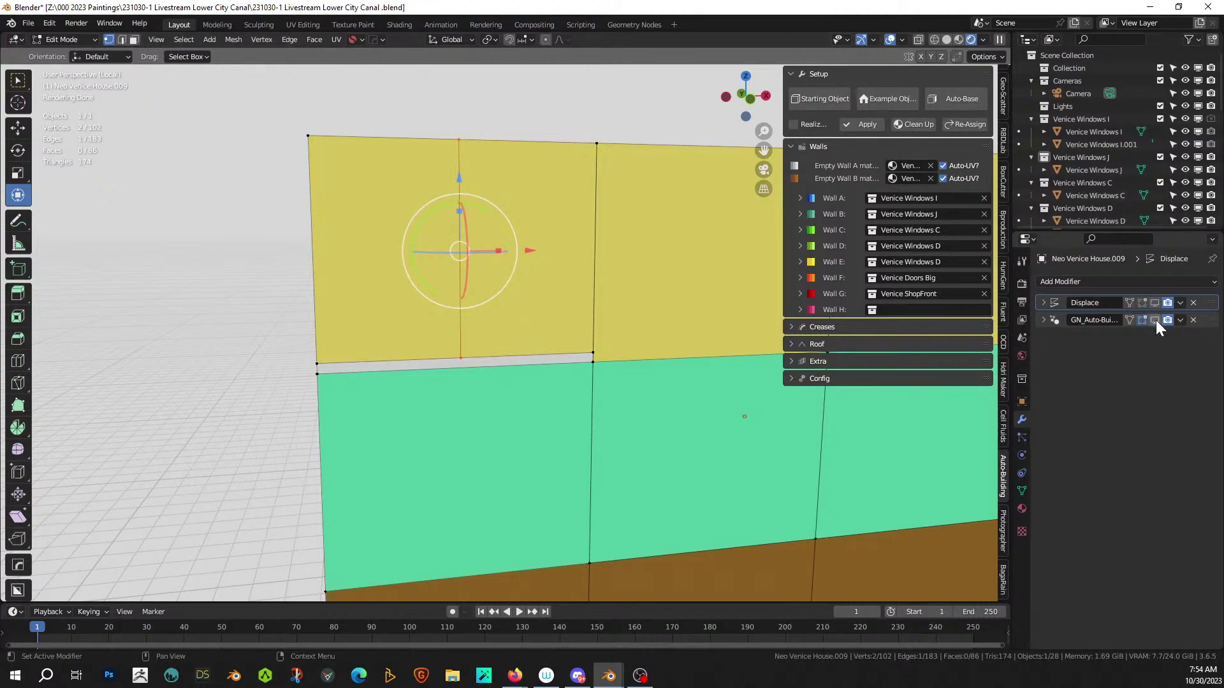
pyautogui.click(1155, 320)
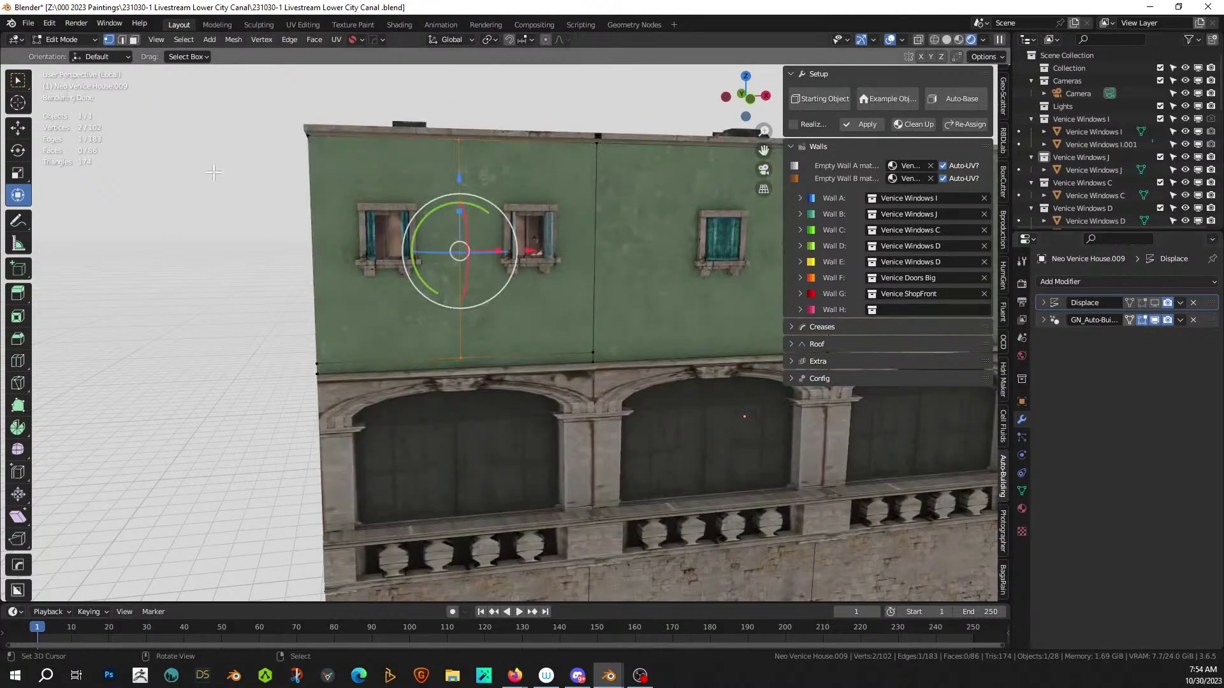
pyautogui.moveTo(213, 172); pyautogui.dragTo(137, 325, button='middle')
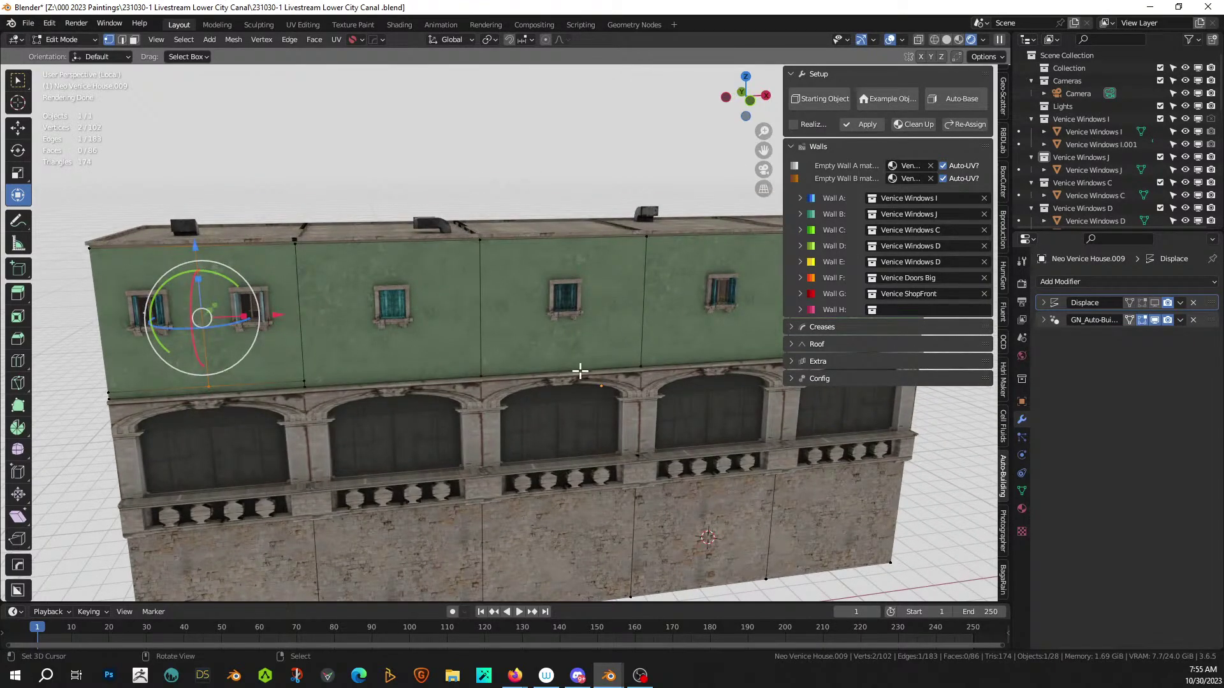
# - In front view, knife-cut with cut-through horizontally from the corner bay's strip edge across the next three top-floor bays
pyautogui.scroll(2, 580, 372)
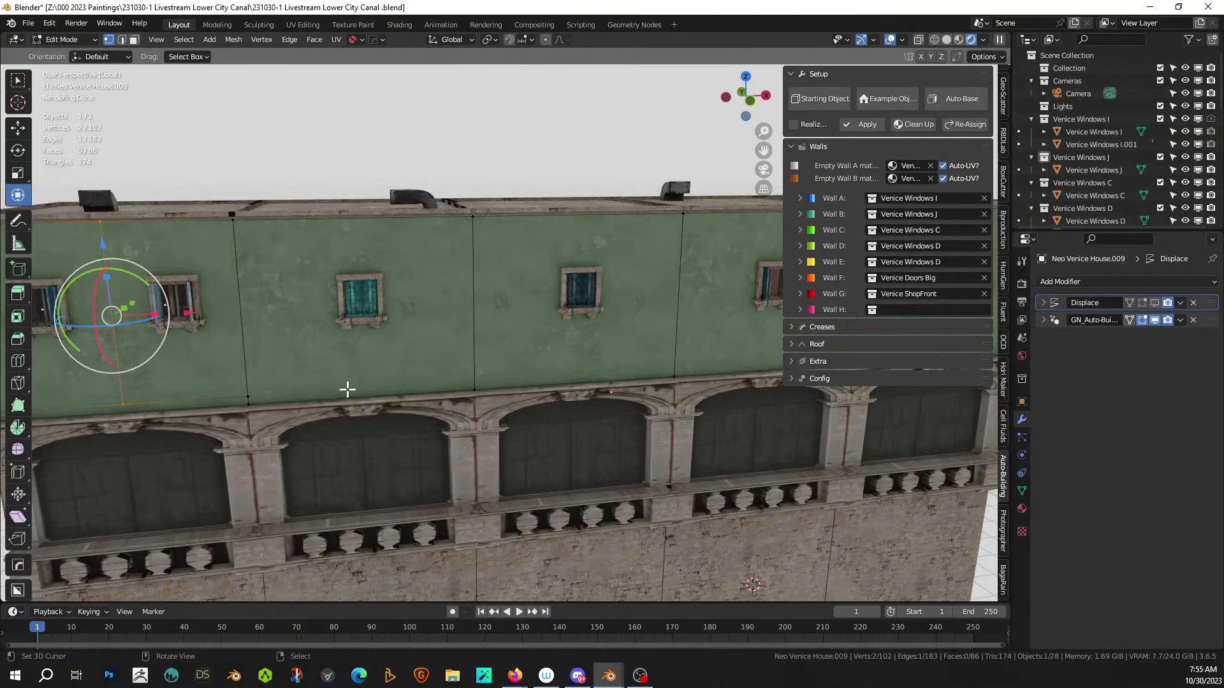
pyautogui.press('KP_1')
pyautogui.scroll(2, 348, 387)
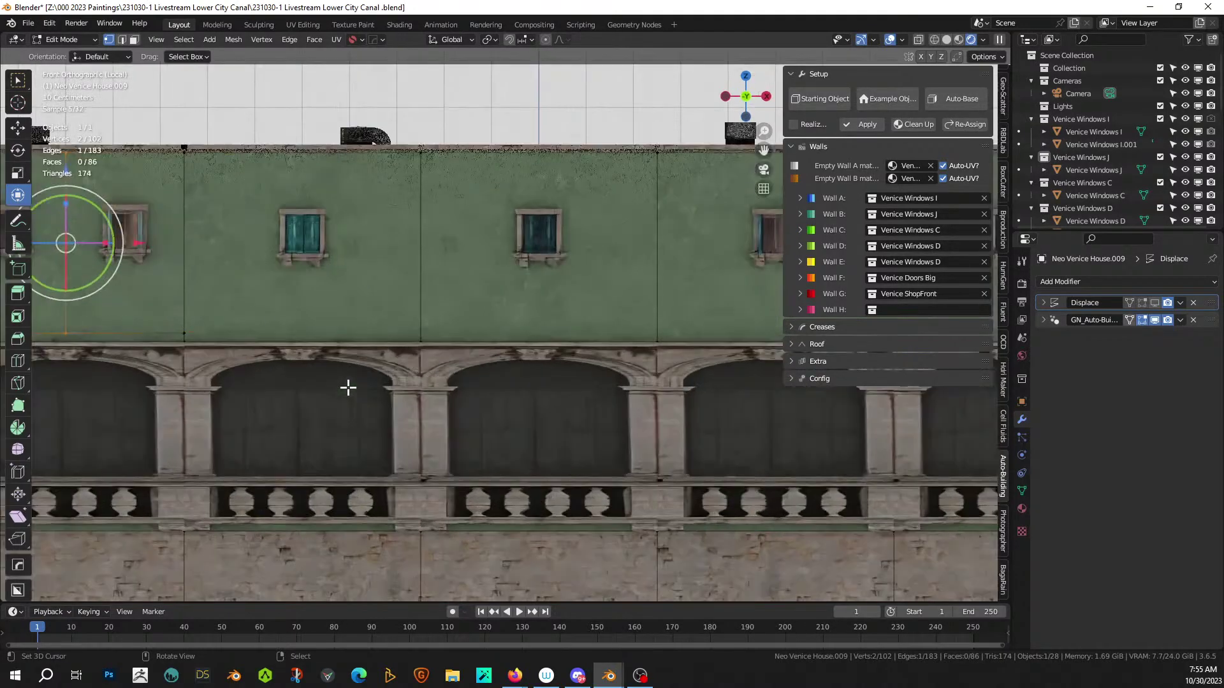
pyautogui.keyDown('shift'); pyautogui.moveTo(479, 432); pyautogui.dragTo(435, 446, button='middle'); pyautogui.keyUp('shift')
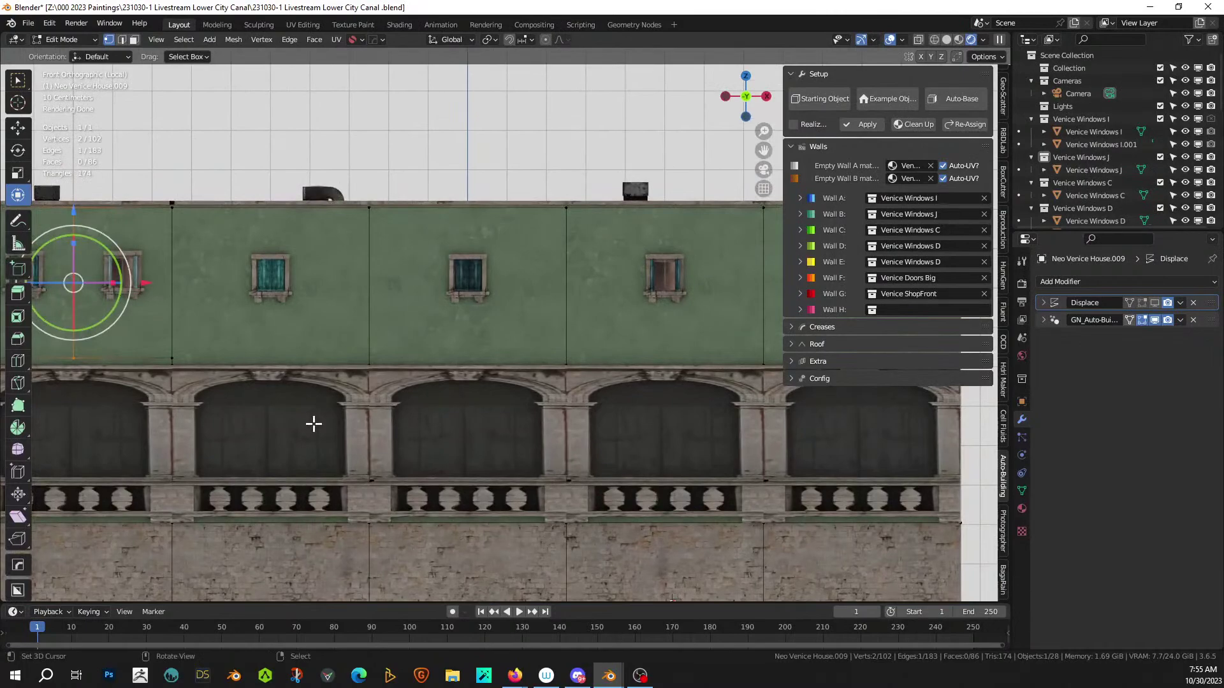
pyautogui.press('k')
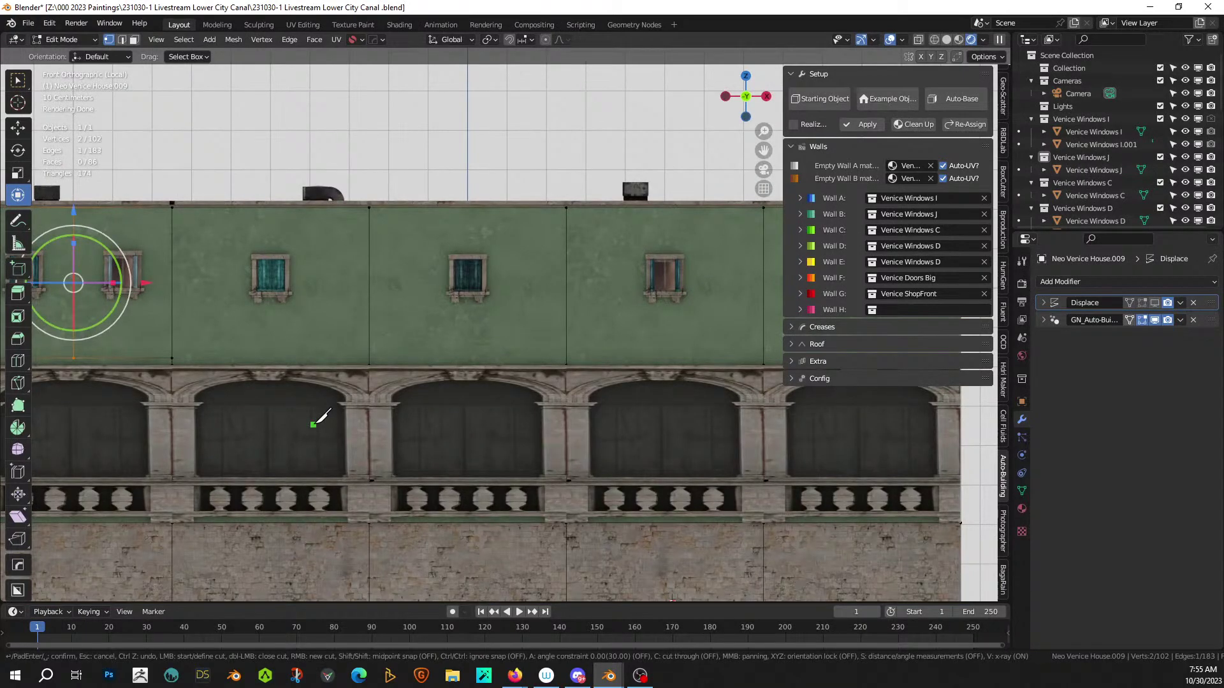
pyautogui.press('x')
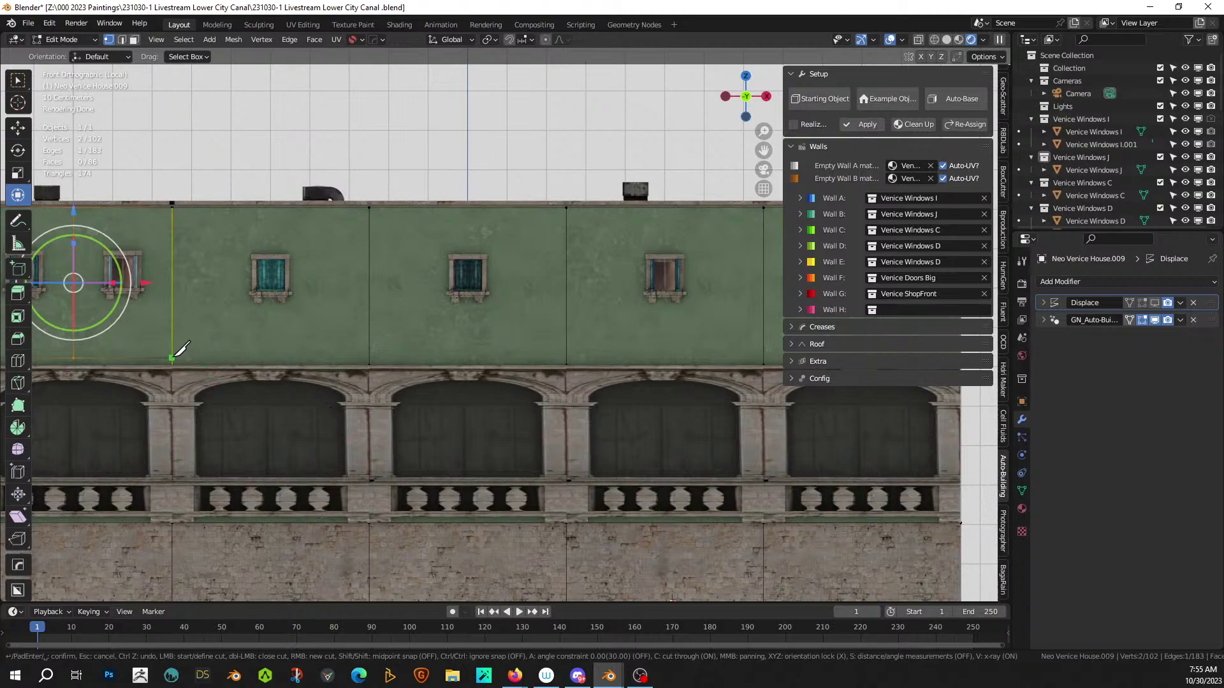
pyautogui.click(172, 359)
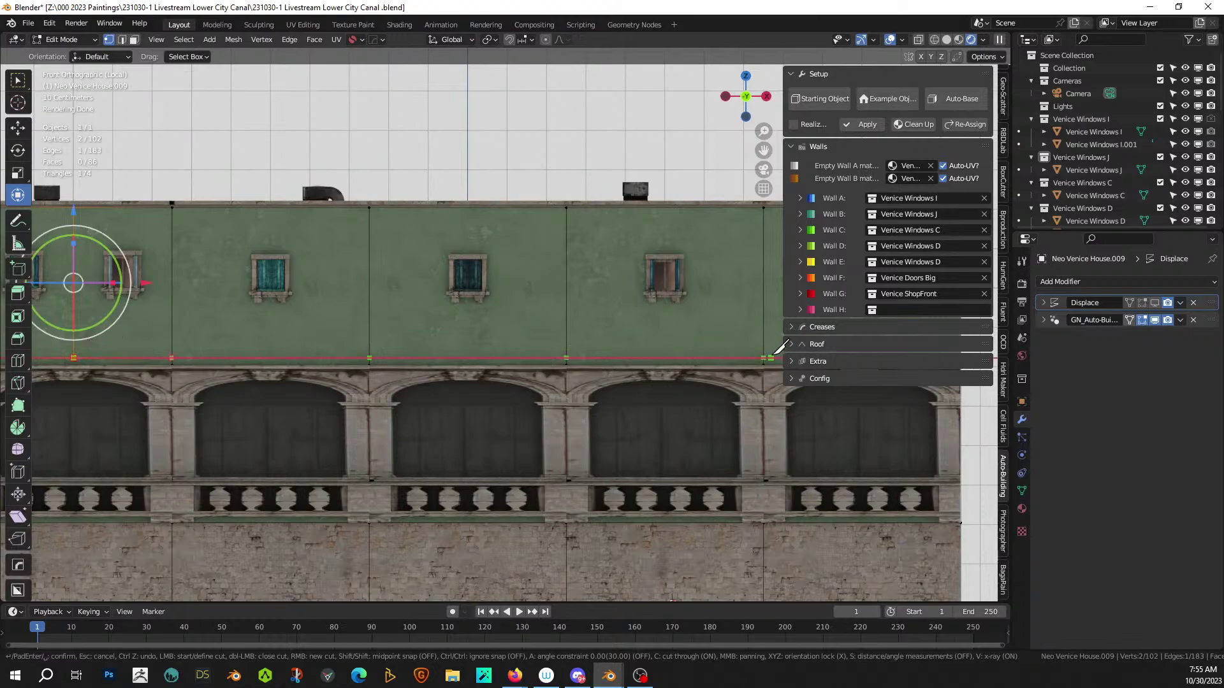
pyautogui.press('Return')
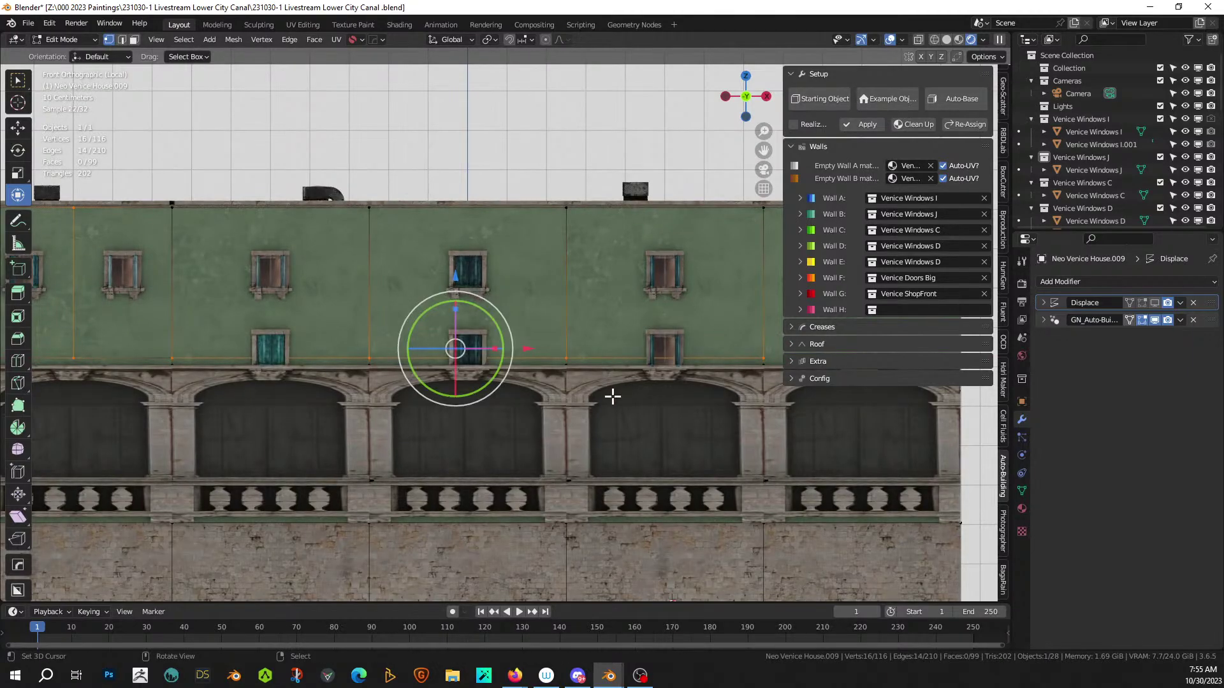
# - Extend the horizontal knife cut with cut-through across the last top-floor bay to the house's far edge
pyautogui.keyDown('shift'); pyautogui.moveTo(564, 398); pyautogui.dragTo(344, 404, button='middle'); pyautogui.keyUp('shift')
pyautogui.press('k')
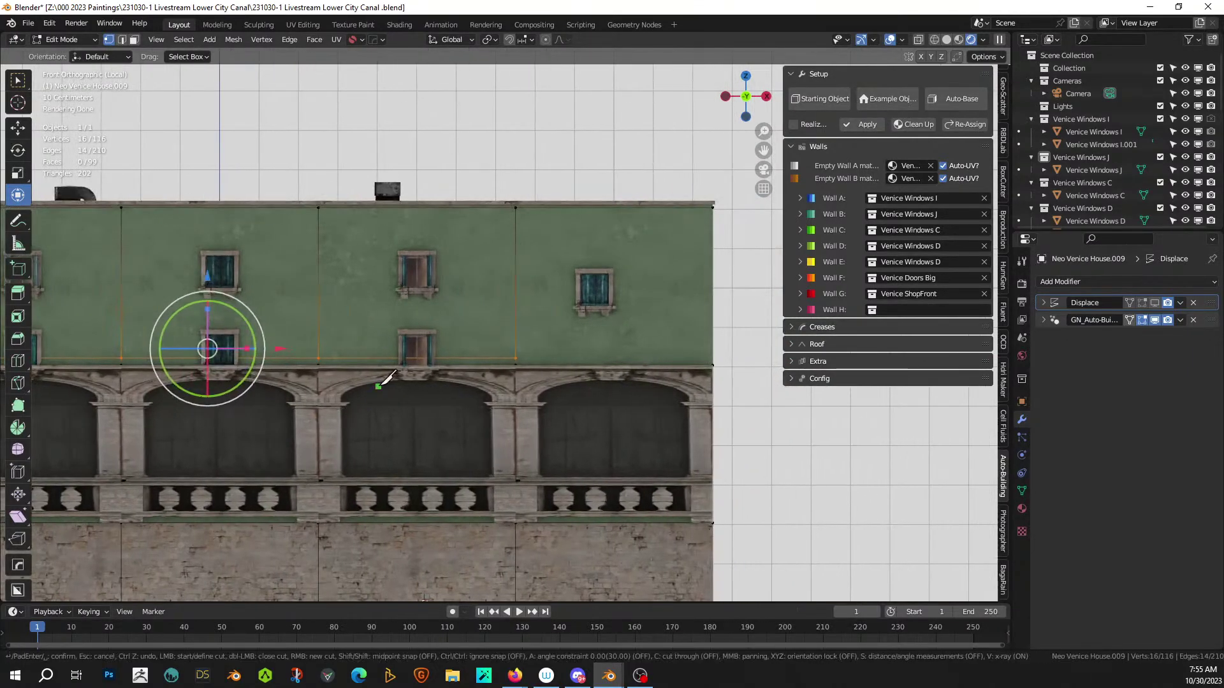
pyautogui.press('x')
pyautogui.press('c')
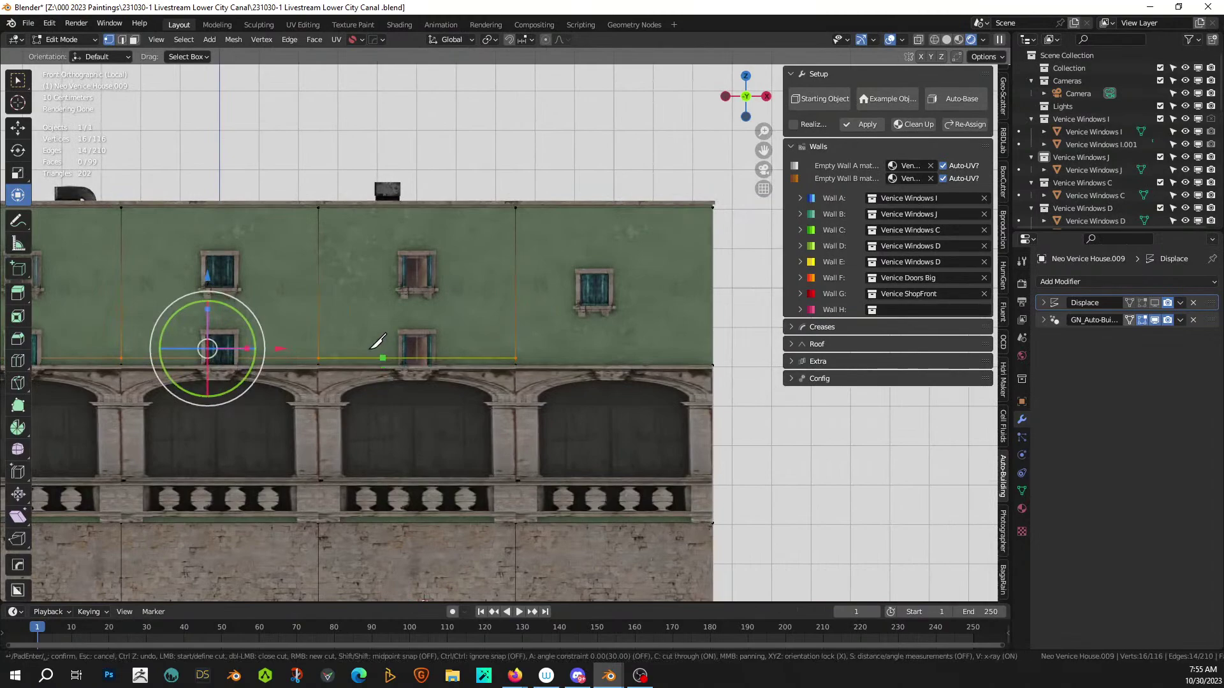
pyautogui.click(515, 357)
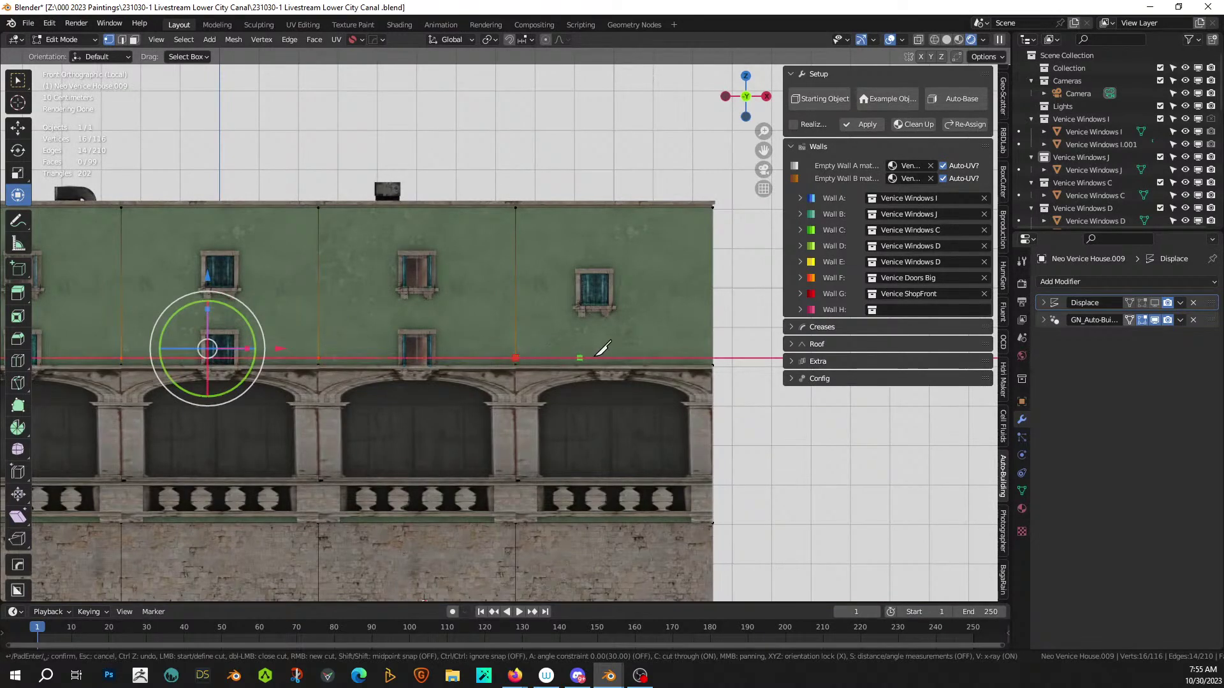
pyautogui.click(710, 358)
pyautogui.press('Return')
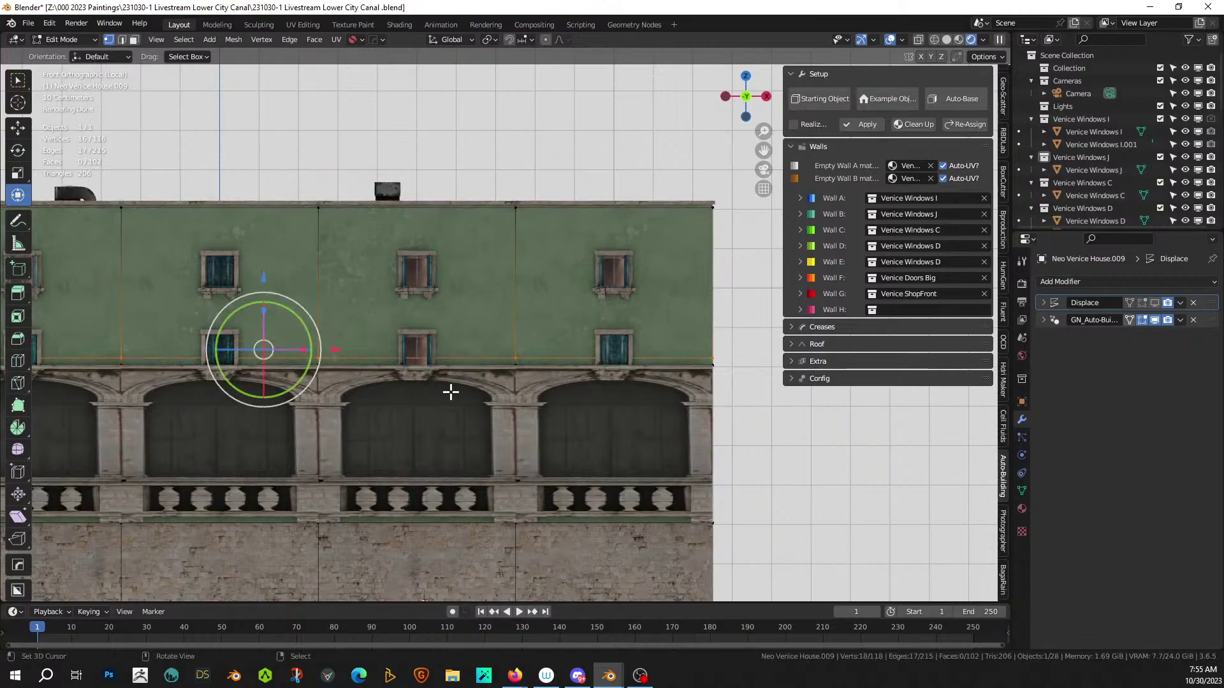
# - Select the four thin strip faces below the top-floor faces of the second to fifth bays and assign them the ID_EmptyWallA material
pyautogui.keyDown('shift'); pyautogui.moveTo(390, 391); pyautogui.dragTo(548, 377, button='middle'); pyautogui.keyUp('shift')
pyautogui.press('3')
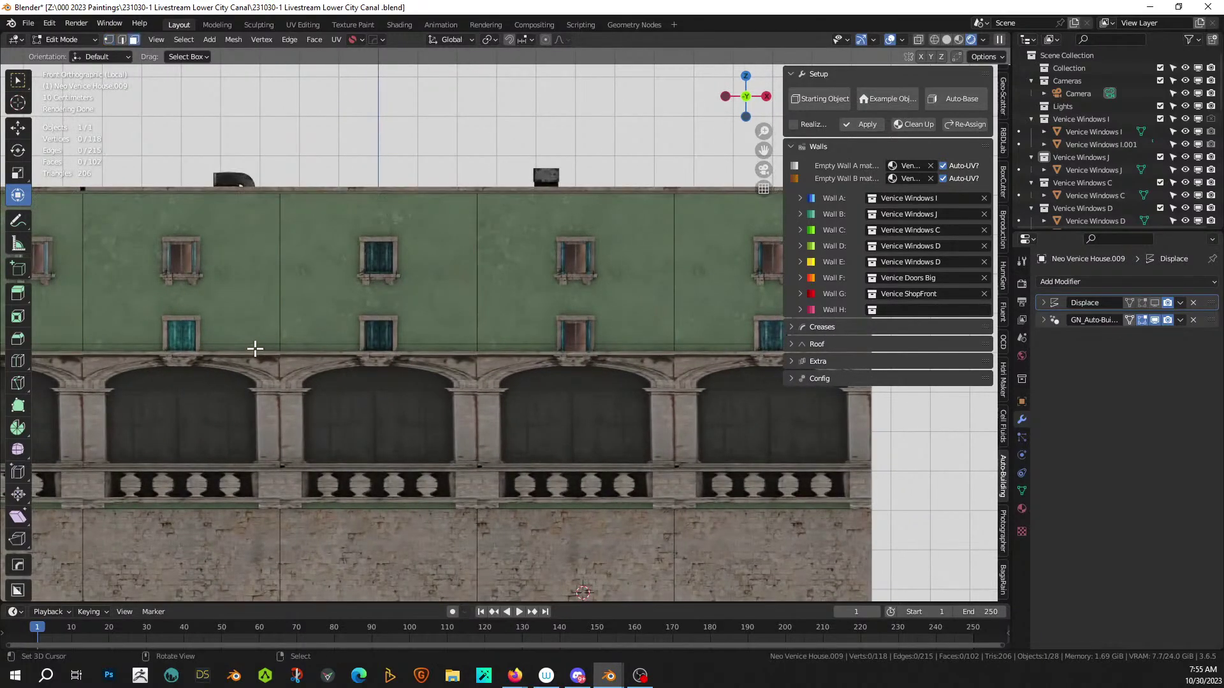
pyautogui.click(252, 347)
pyautogui.keyDown('shift'); pyautogui.click(408, 346); pyautogui.keyUp('shift')
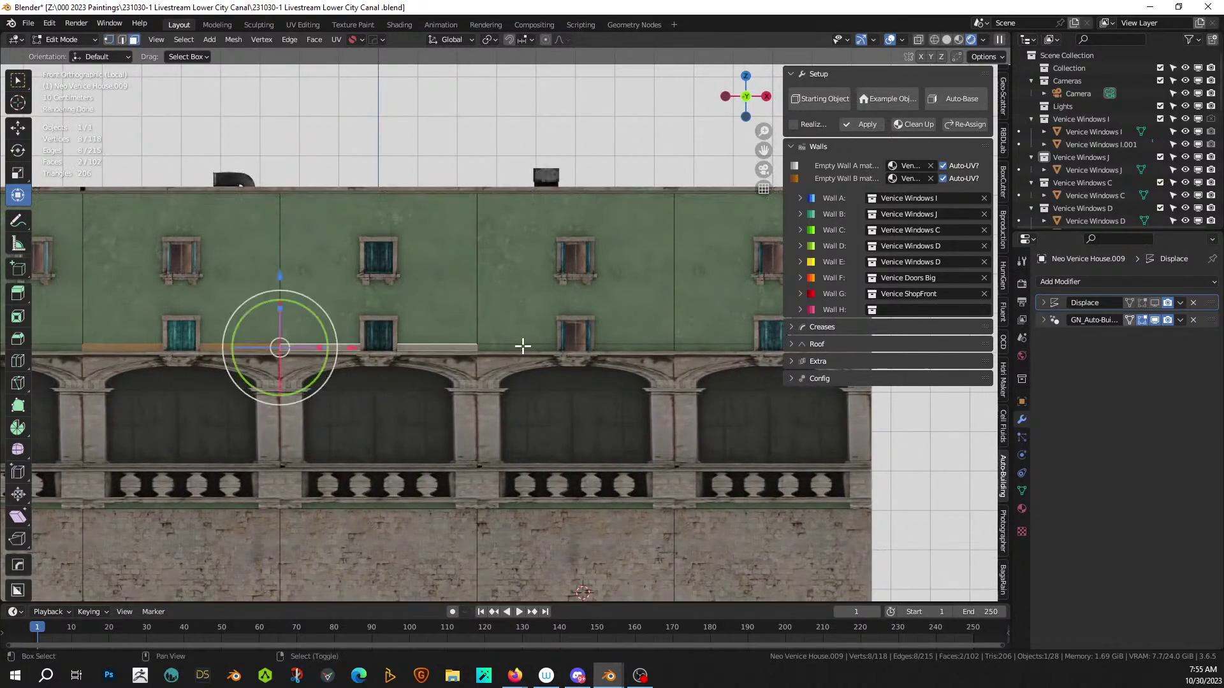
pyautogui.keyDown('shift'); pyautogui.click(523, 346); pyautogui.keyUp('shift')
pyautogui.keyDown('shift'); pyautogui.click(707, 346); pyautogui.keyUp('shift')
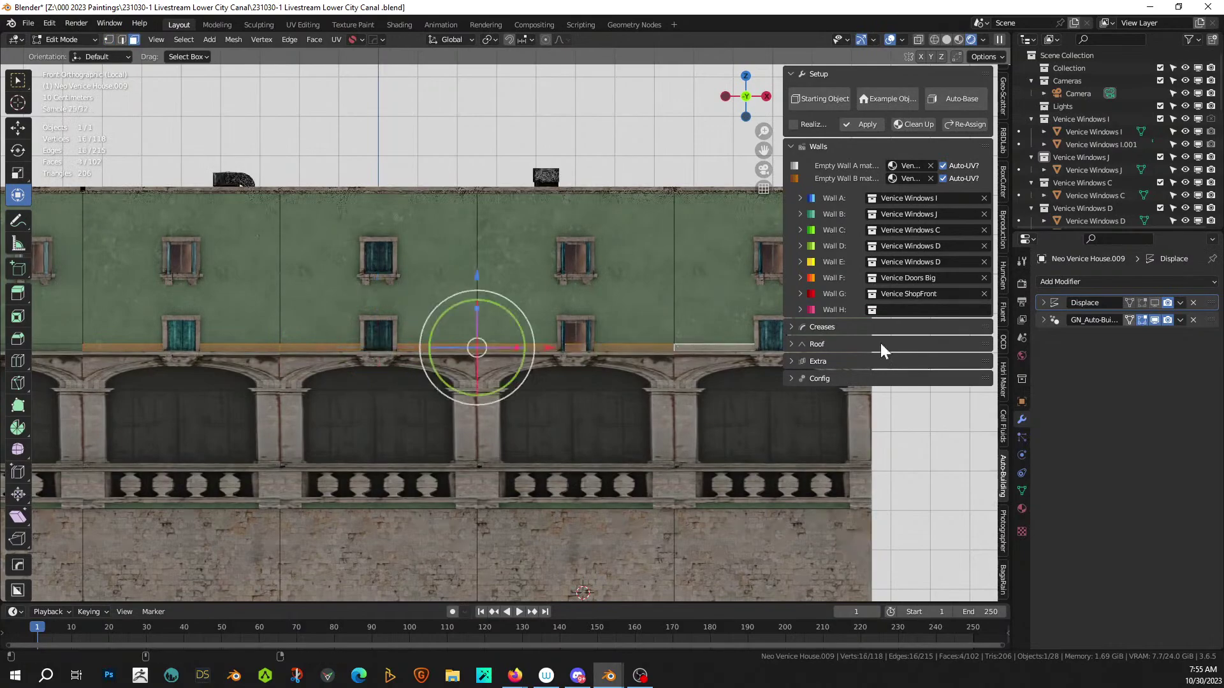
pyautogui.click(1022, 508)
pyautogui.click(1091, 288)
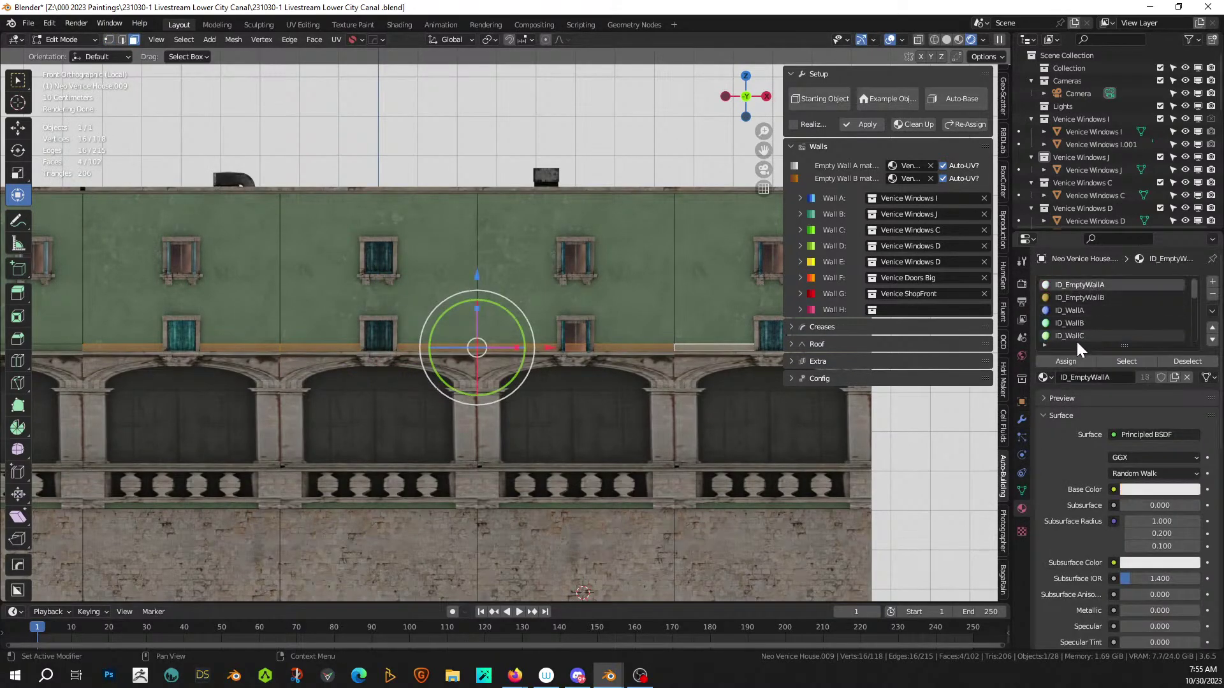
# - Subdivide the edge between the second bay's top-floor face and the thin strip below it with one cut
pyautogui.moveTo(293, 299); pyautogui.dragTo(416, 326)
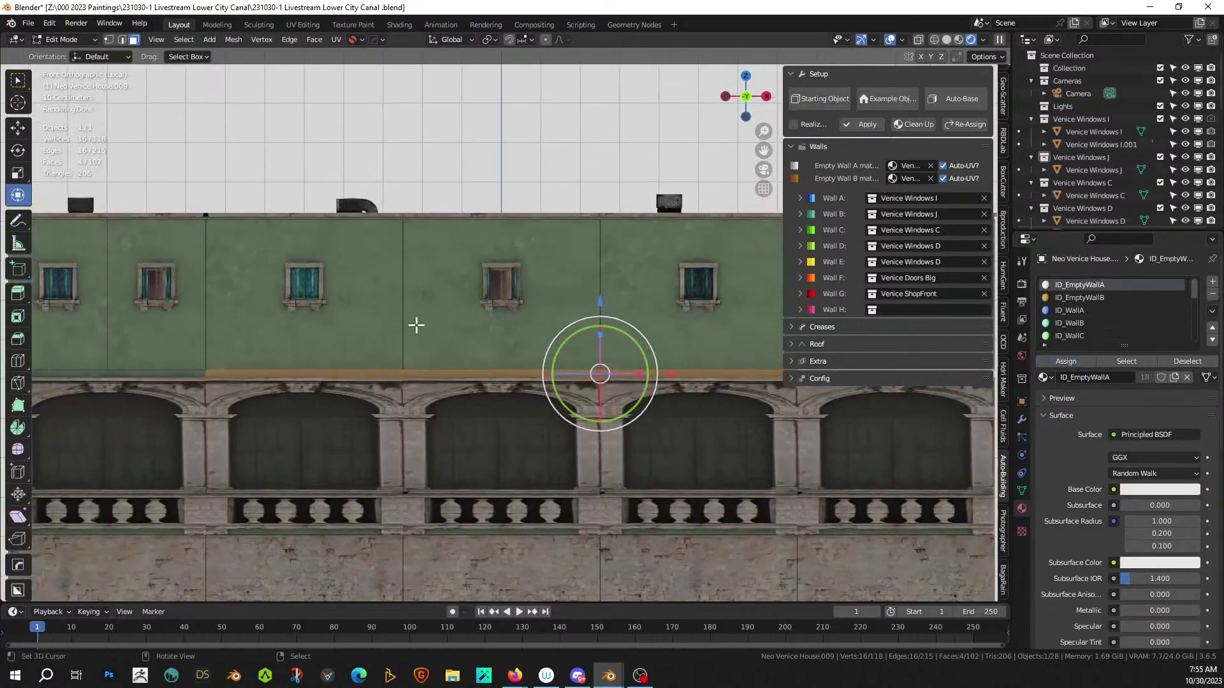
pyautogui.scroll(1, 416, 325)
pyautogui.press('2')
pyautogui.click(254, 386)
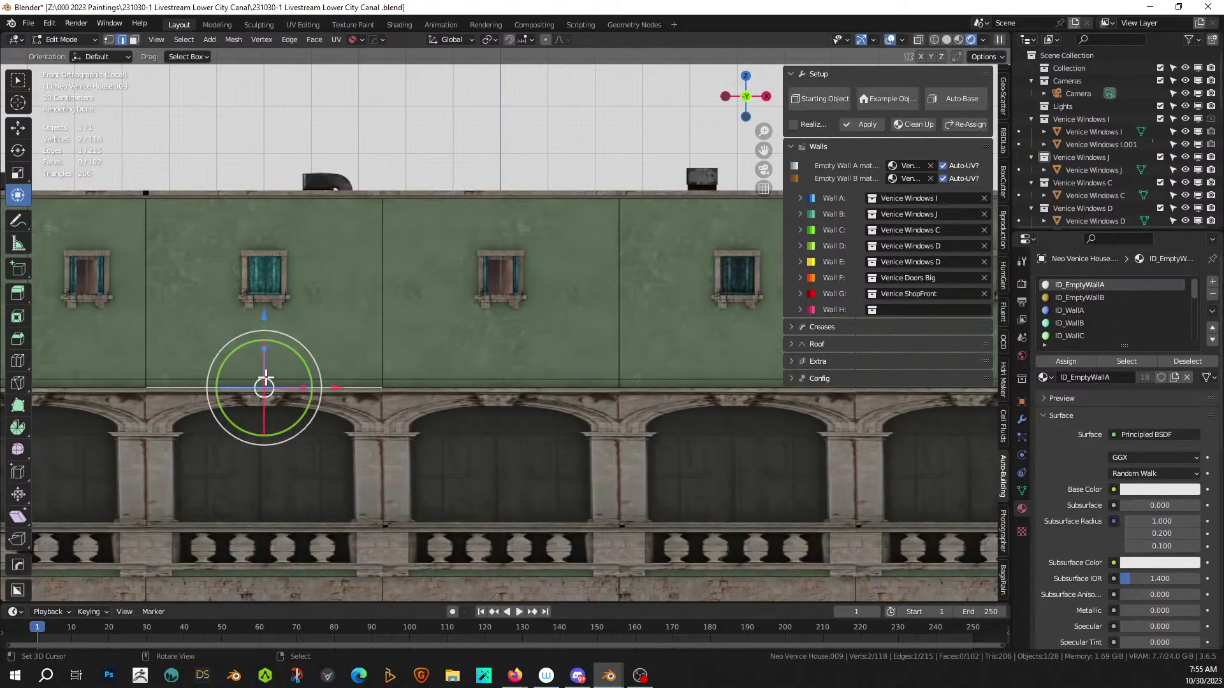
pyautogui.hotkey('shift', 'w')
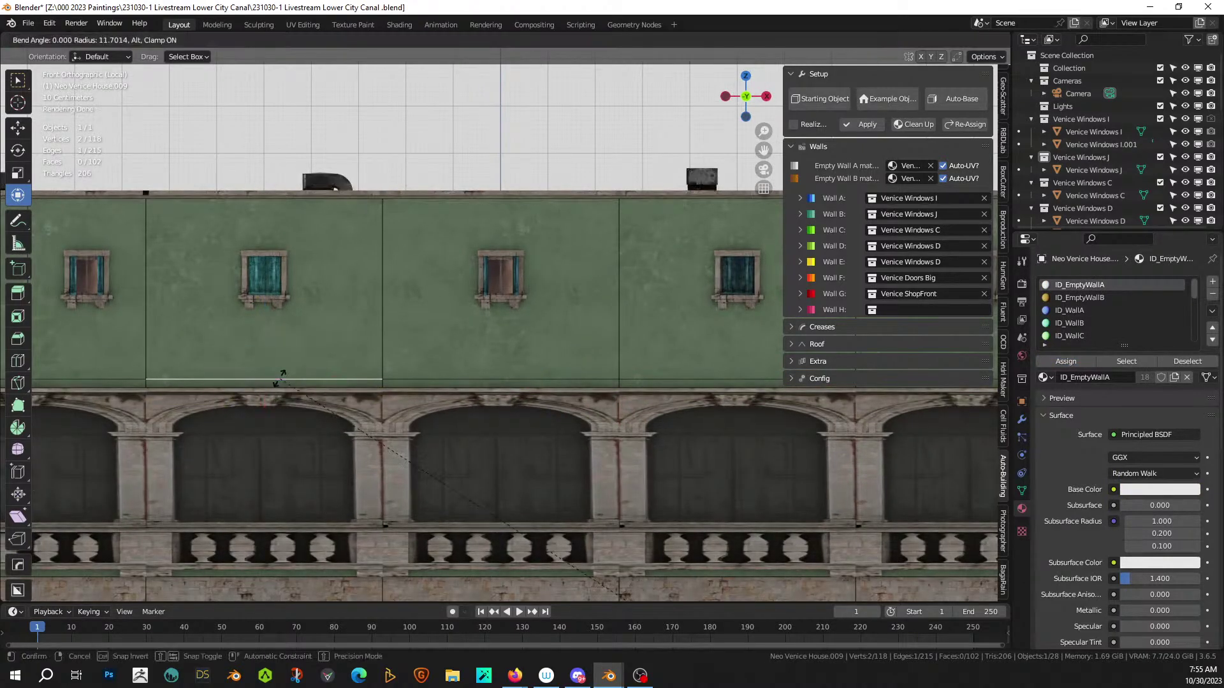
pyautogui.rightClick(280, 378)
pyautogui.rightClick(280, 379)
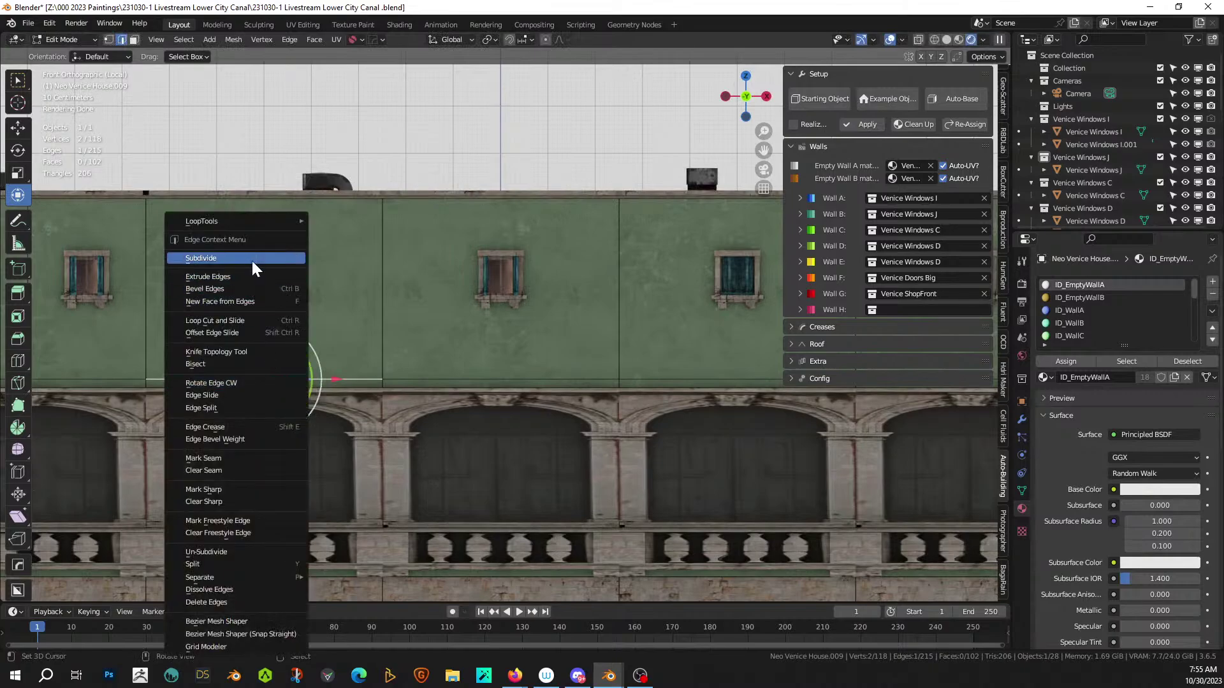
pyautogui.click(253, 261)
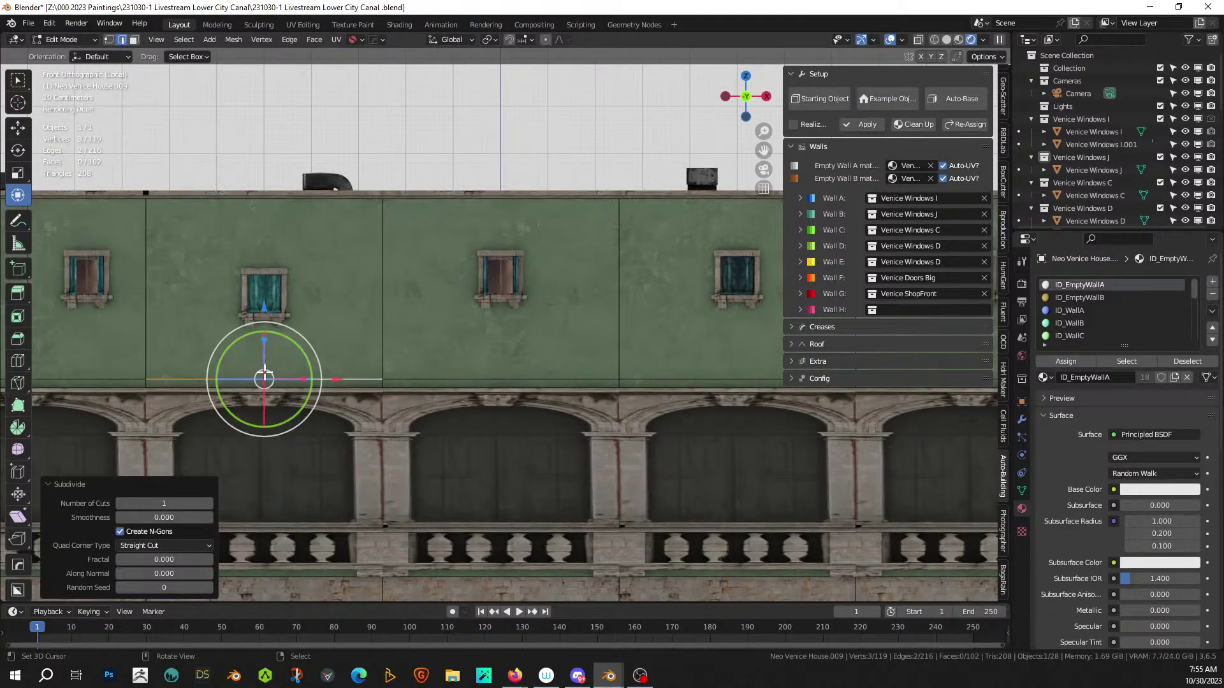
# - Turn off the GN_Auto-Building viewport display and knife-cut the second bay's yellow face vertically from the new midpoint to its upper edge
pyautogui.click(1022, 419)
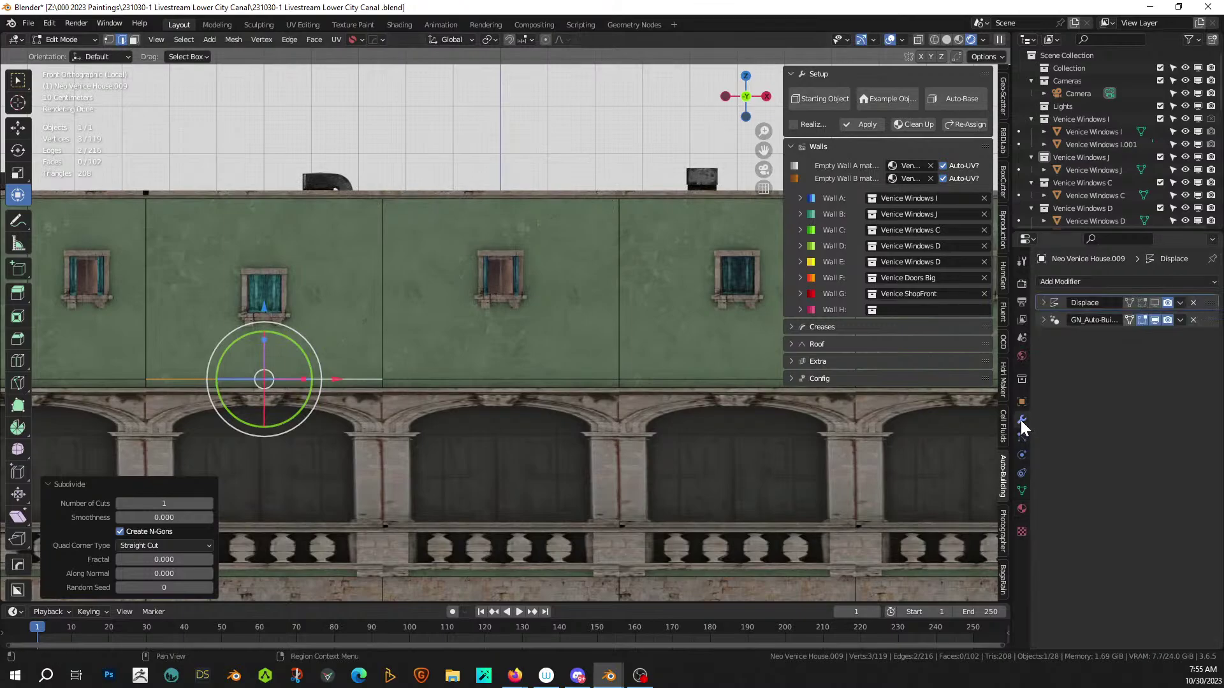
pyautogui.click(1154, 320)
pyautogui.keyDown('shift'); pyautogui.moveTo(264, 347); pyautogui.dragTo(358, 351, button='middle'); pyautogui.keyUp('shift')
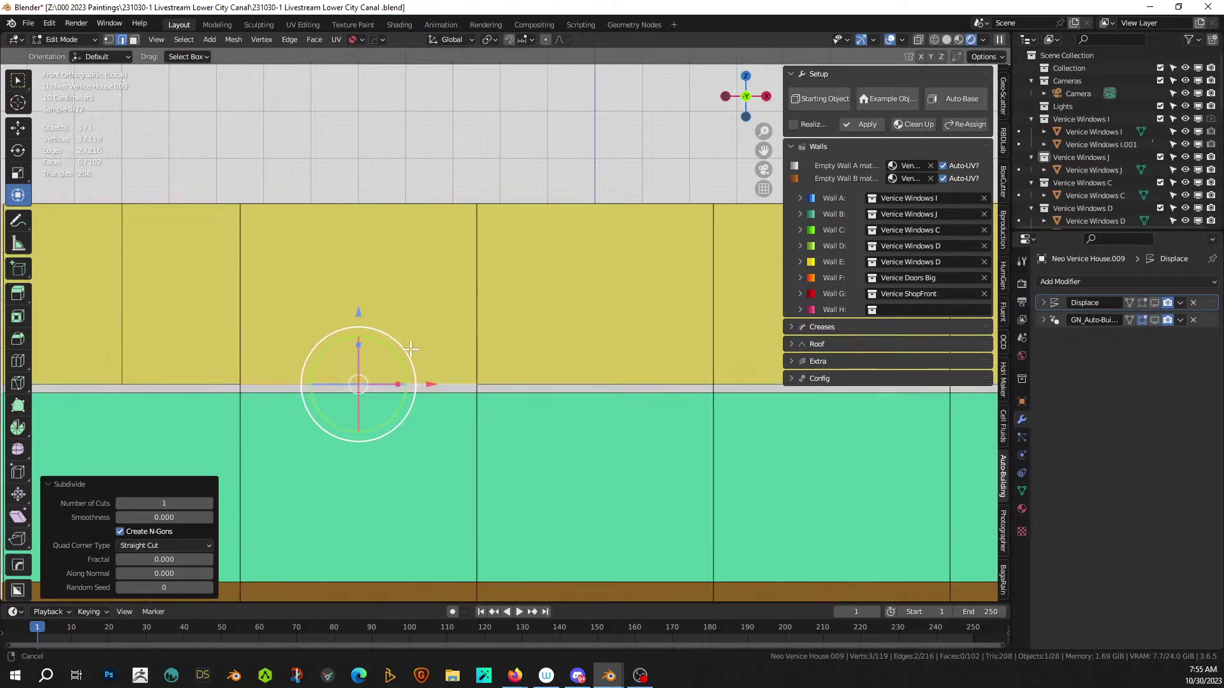
pyautogui.press('1')
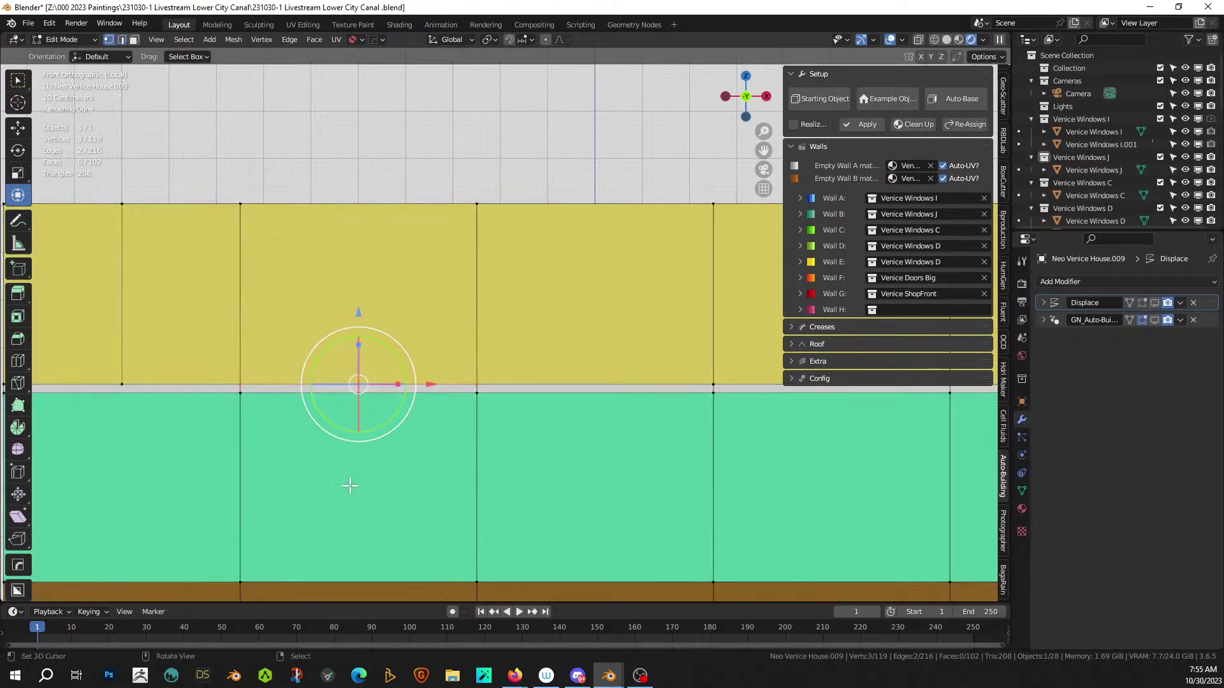
pyautogui.press('k')
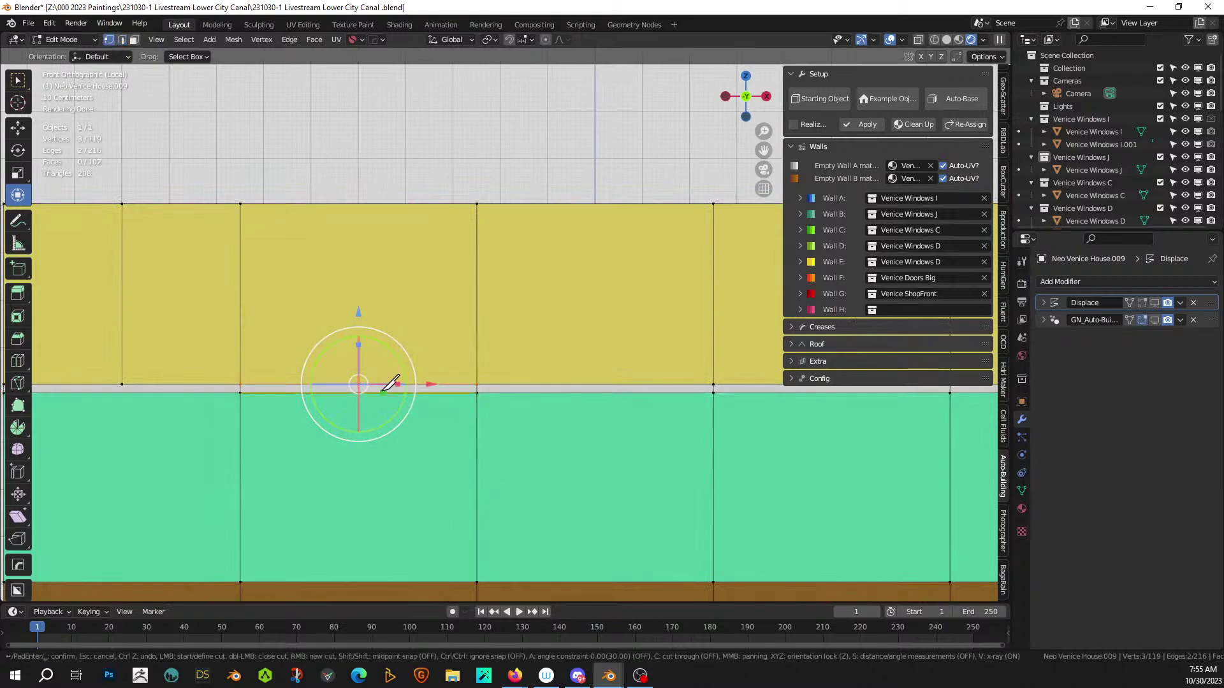
pyautogui.click(358, 384)
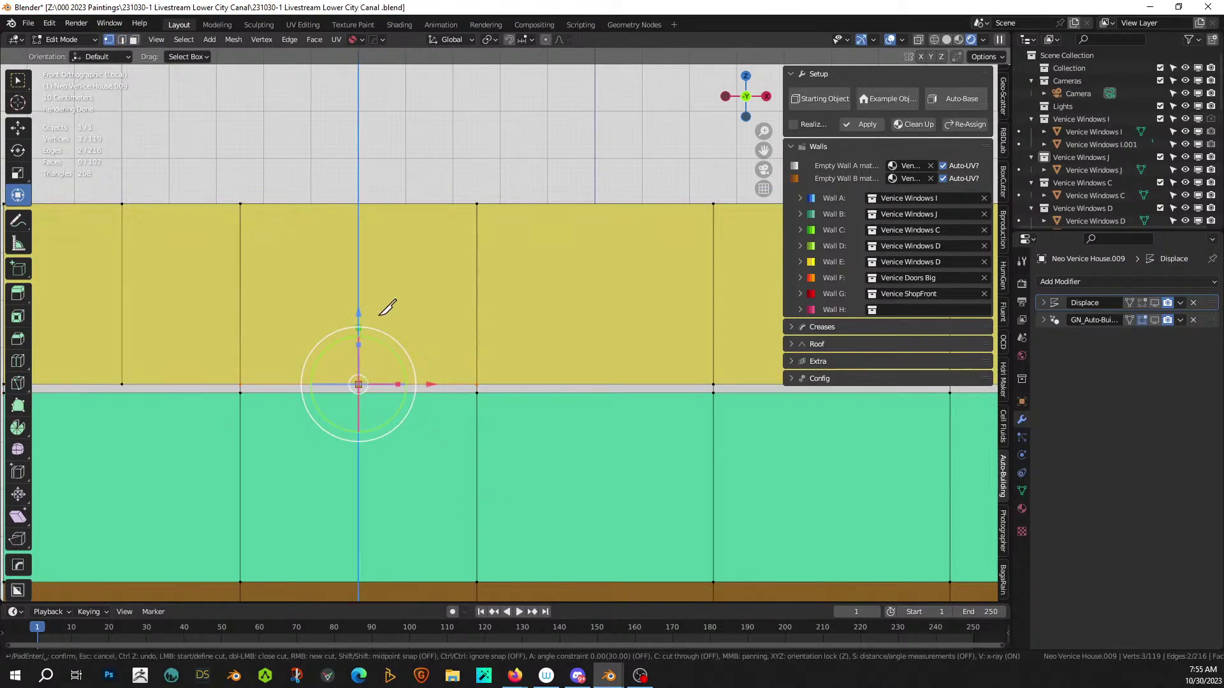
pyautogui.click(390, 203)
pyautogui.press('Return')
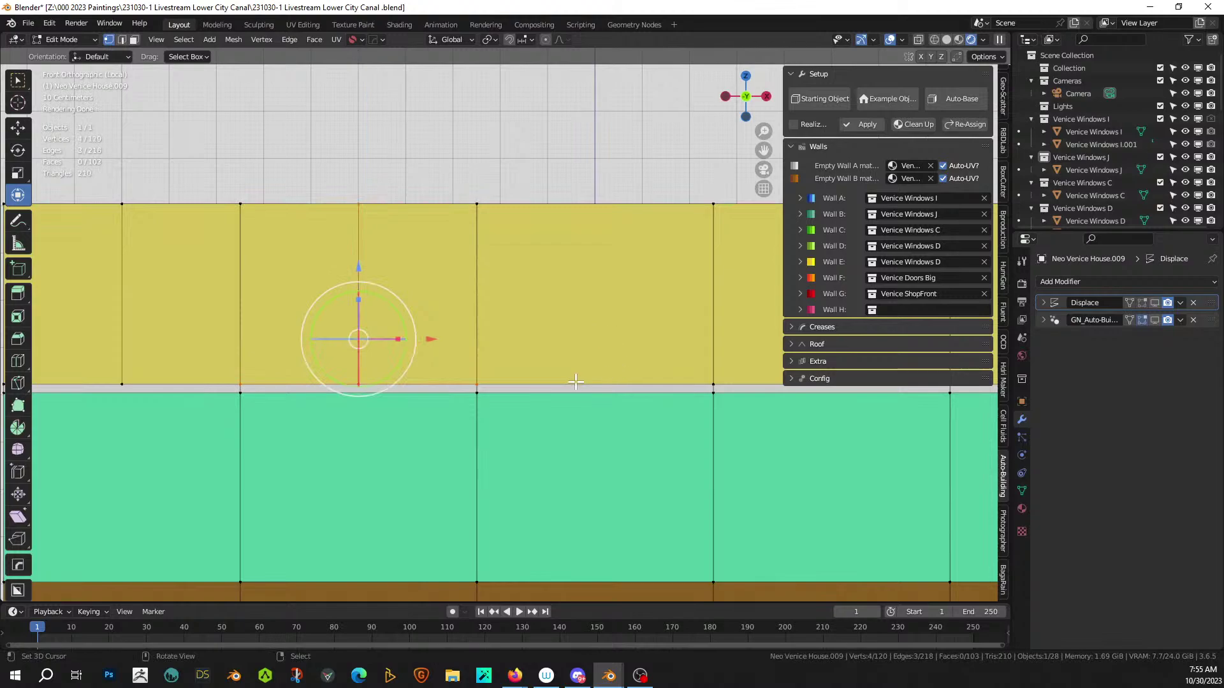
# - Subdivide the edge between the middle bay's yellow face and the thin strip below it with two cuts
pyautogui.click(572, 384)
pyautogui.rightClick(573, 384)
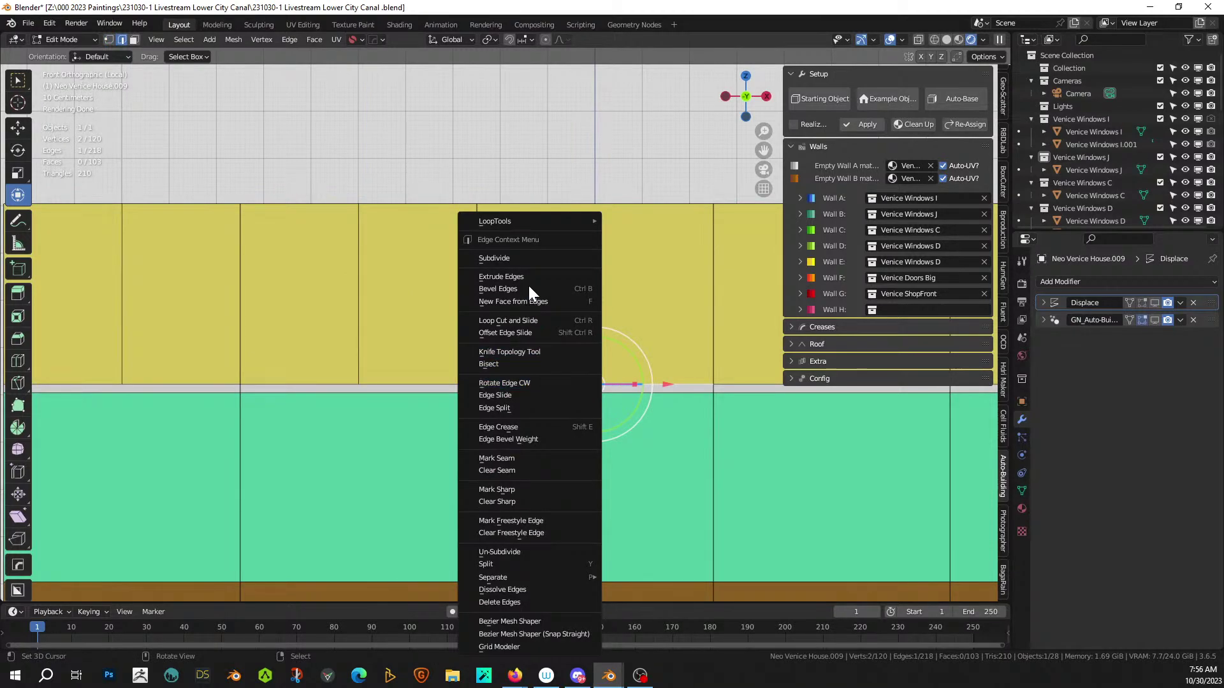
pyautogui.click(525, 259)
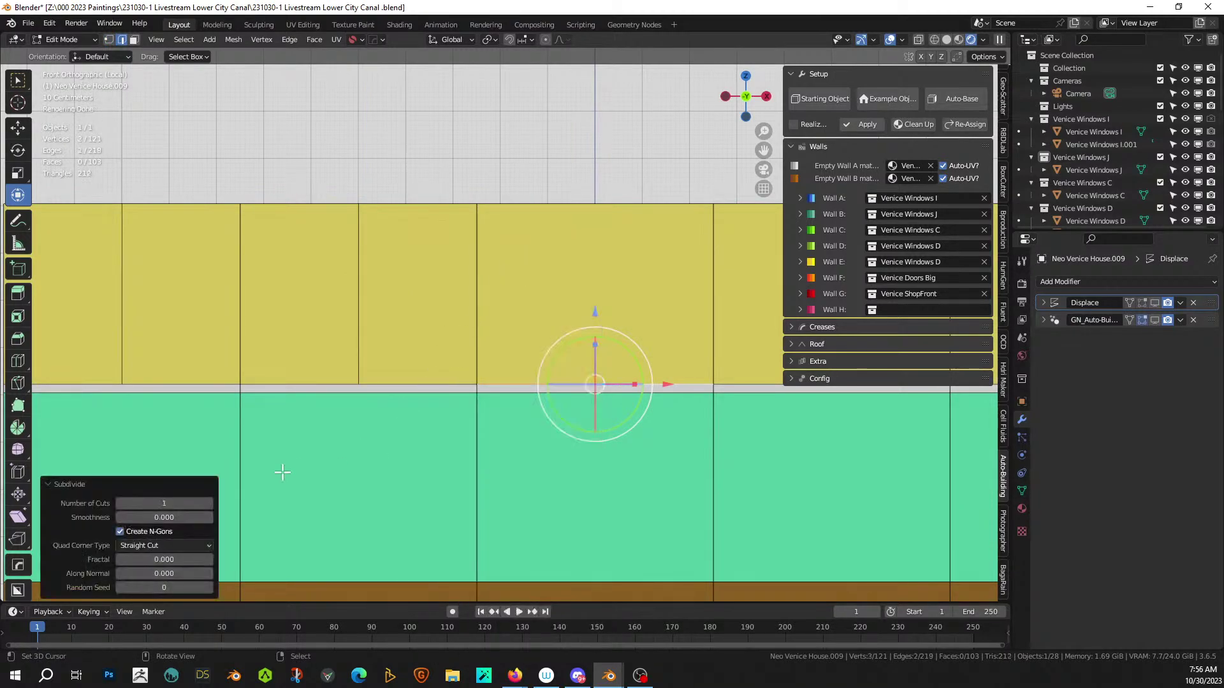
pyautogui.click(209, 503)
# - Knife-cut the middle bay's yellow face vertically from both new edge points to its upper edge, splitting it into three window faces
pyautogui.press('1')
pyautogui.press('k')
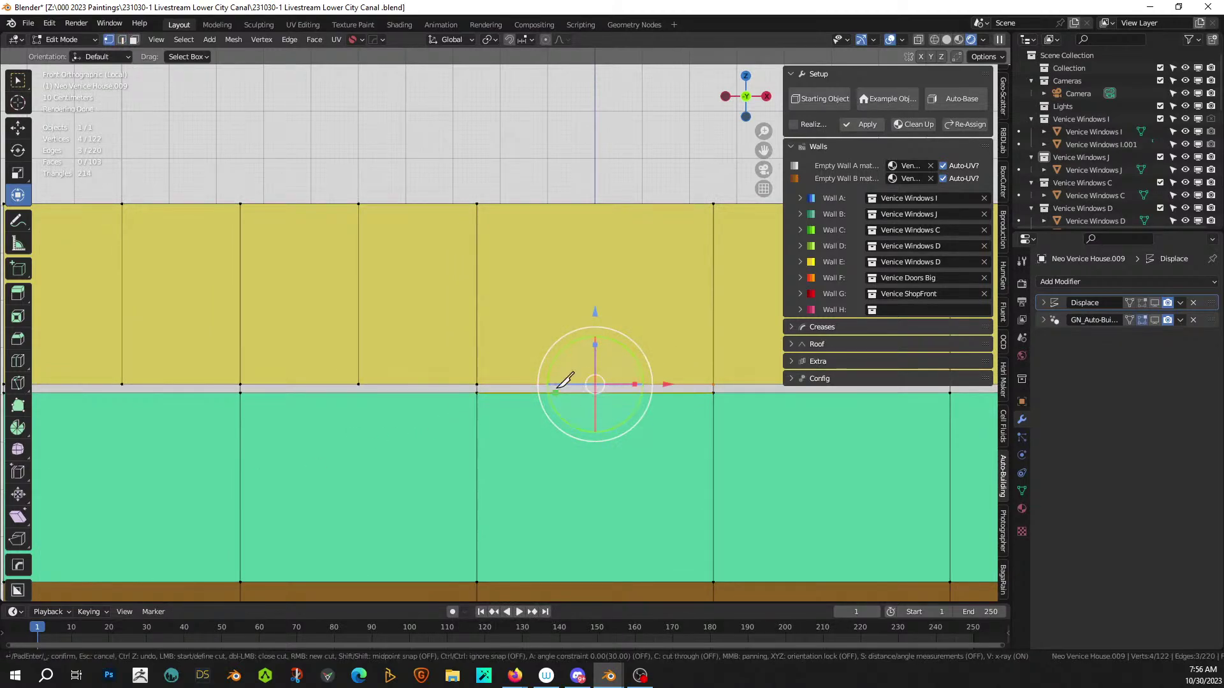
pyautogui.click(556, 385)
pyautogui.press('z')
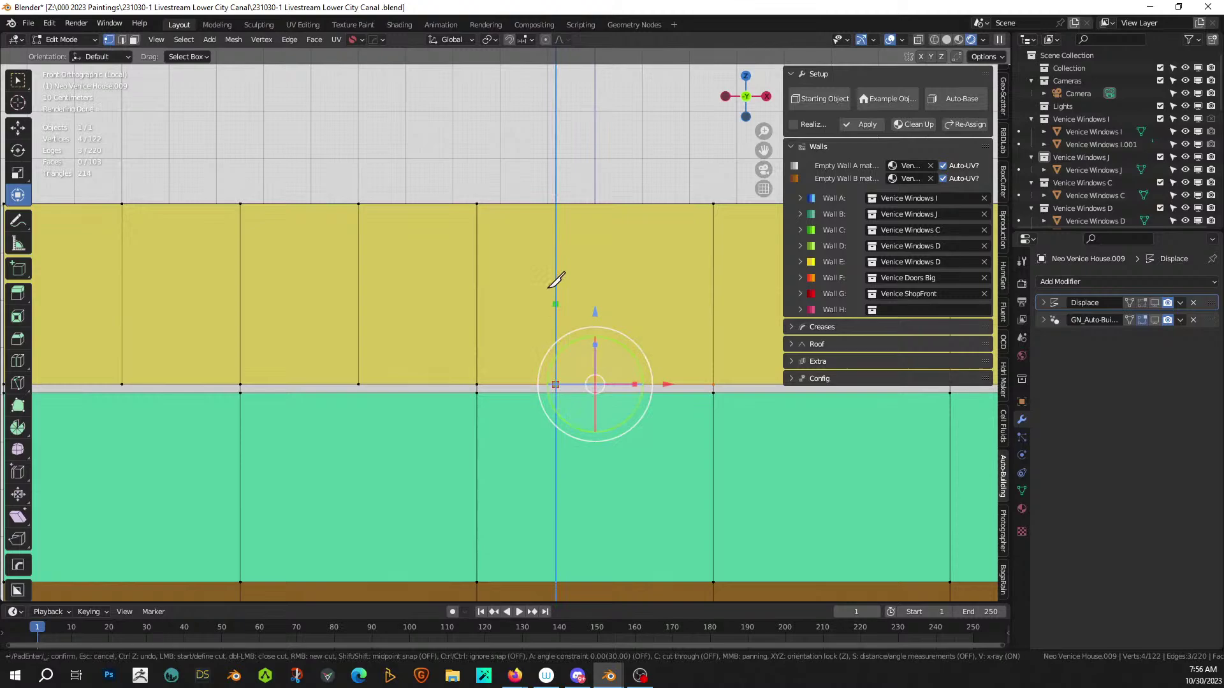
pyautogui.click(556, 207)
pyautogui.press('Return')
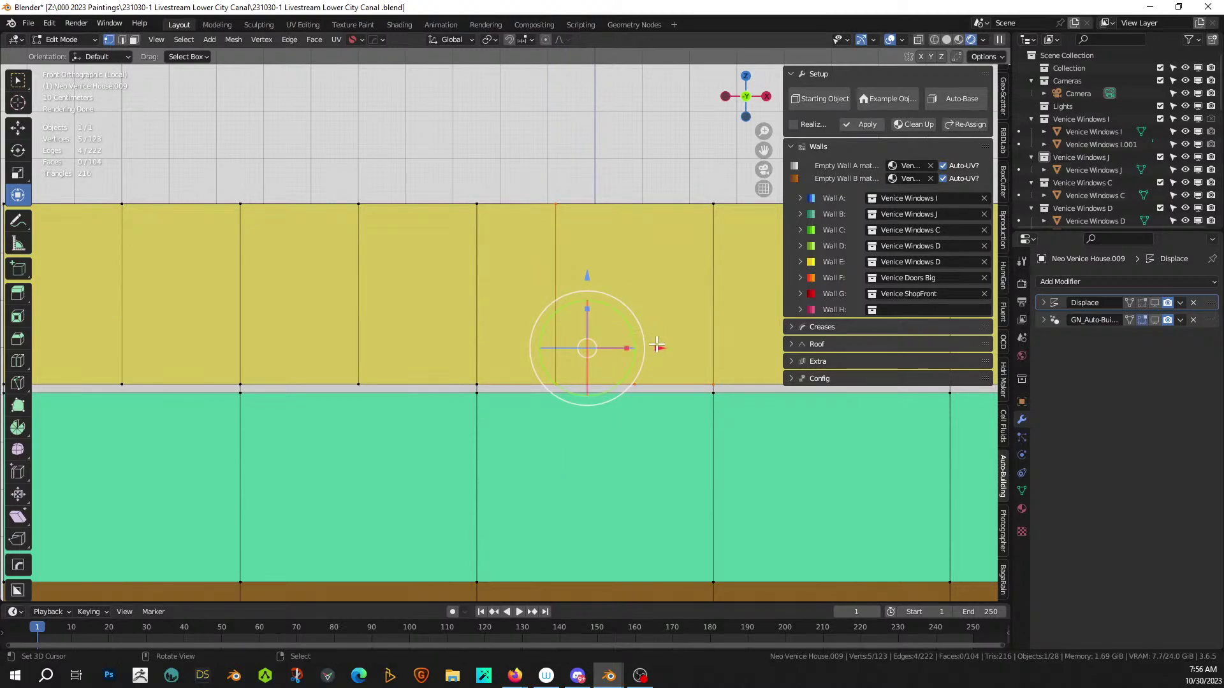
pyautogui.press('k')
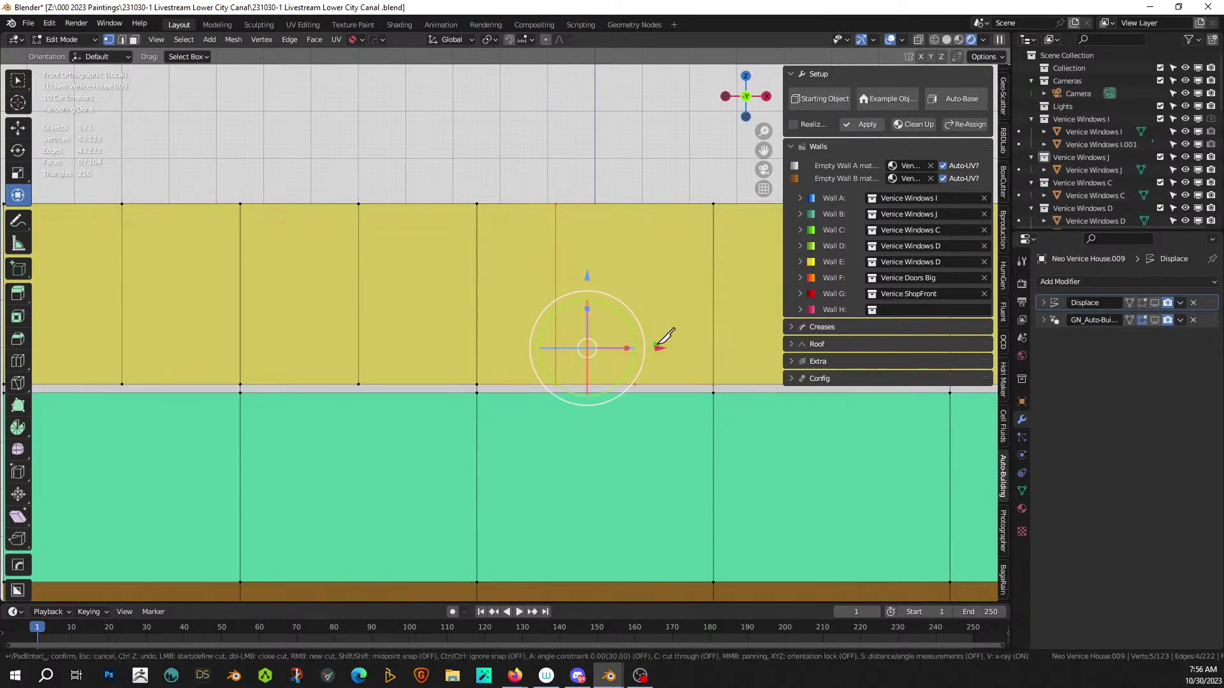
pyautogui.click(635, 384)
pyautogui.press('z')
pyautogui.click(638, 203)
pyautogui.press('Return')
# - Subdivide the edge between the last bay's yellow face and the thin strip below it with one cut
pyautogui.scroll(-3, 674, 339)
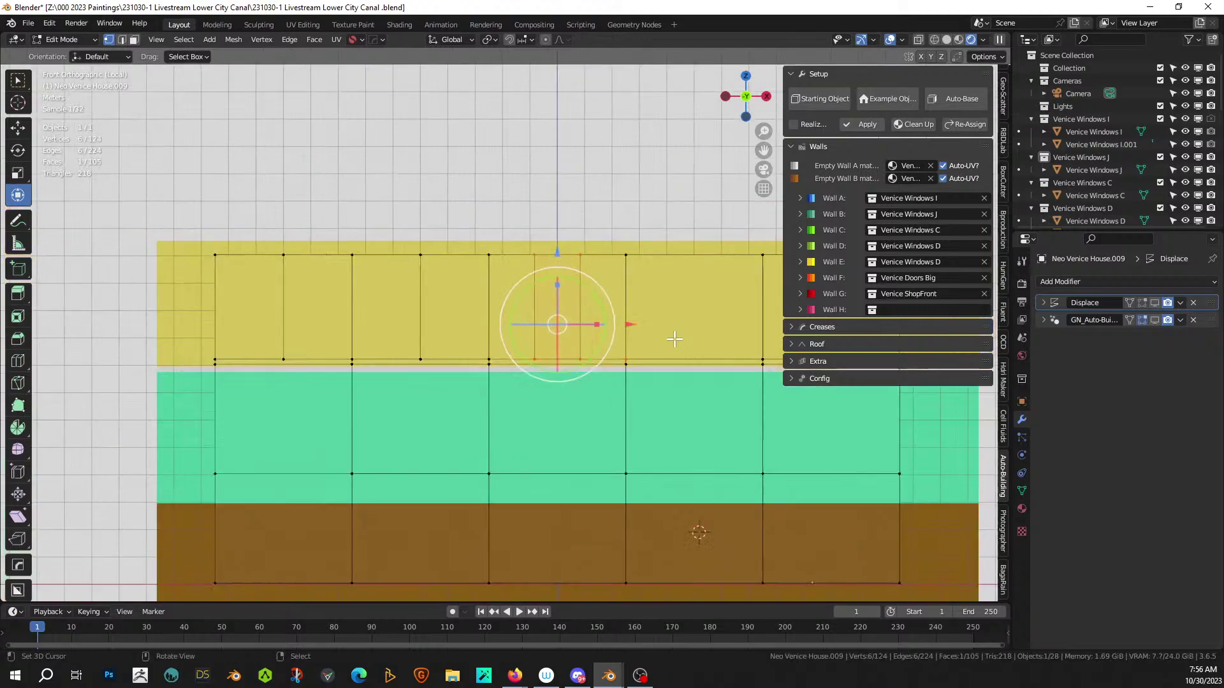
pyautogui.keyDown('shift'); pyautogui.moveTo(675, 339); pyautogui.dragTo(414, 348, button='middle'); pyautogui.keyUp('shift')
pyautogui.scroll(2, 424, 347)
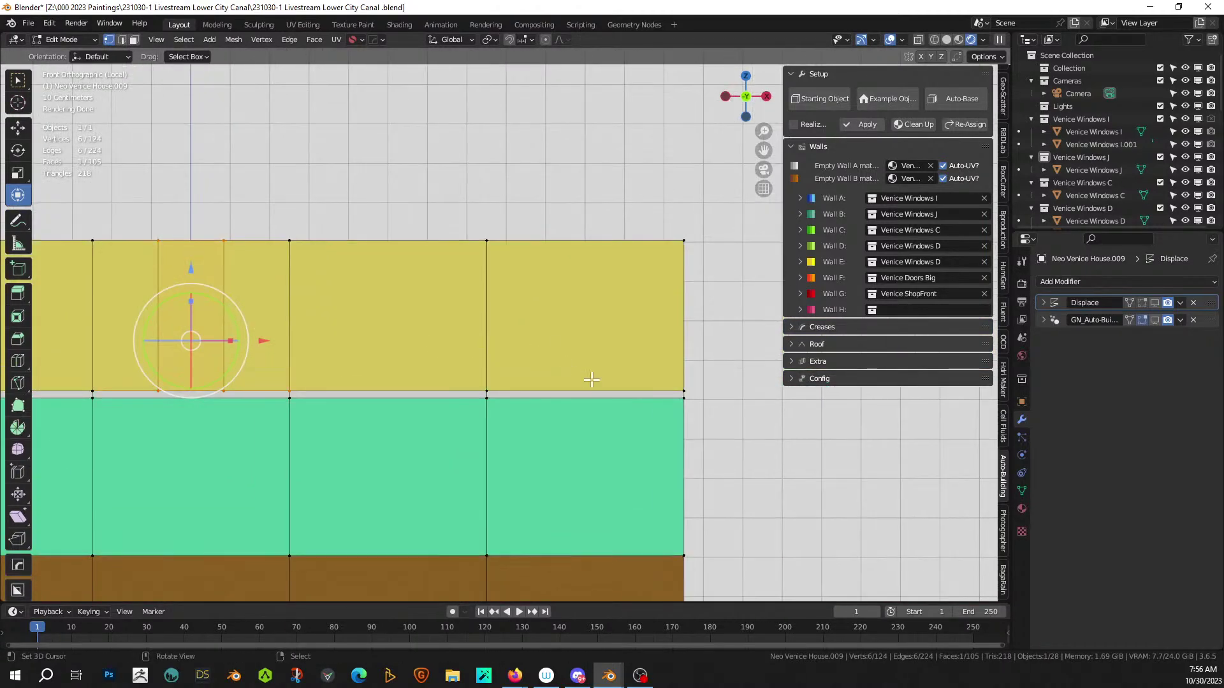
pyautogui.press('2')
pyautogui.hotkey('alt', 'a')
pyautogui.click(582, 390)
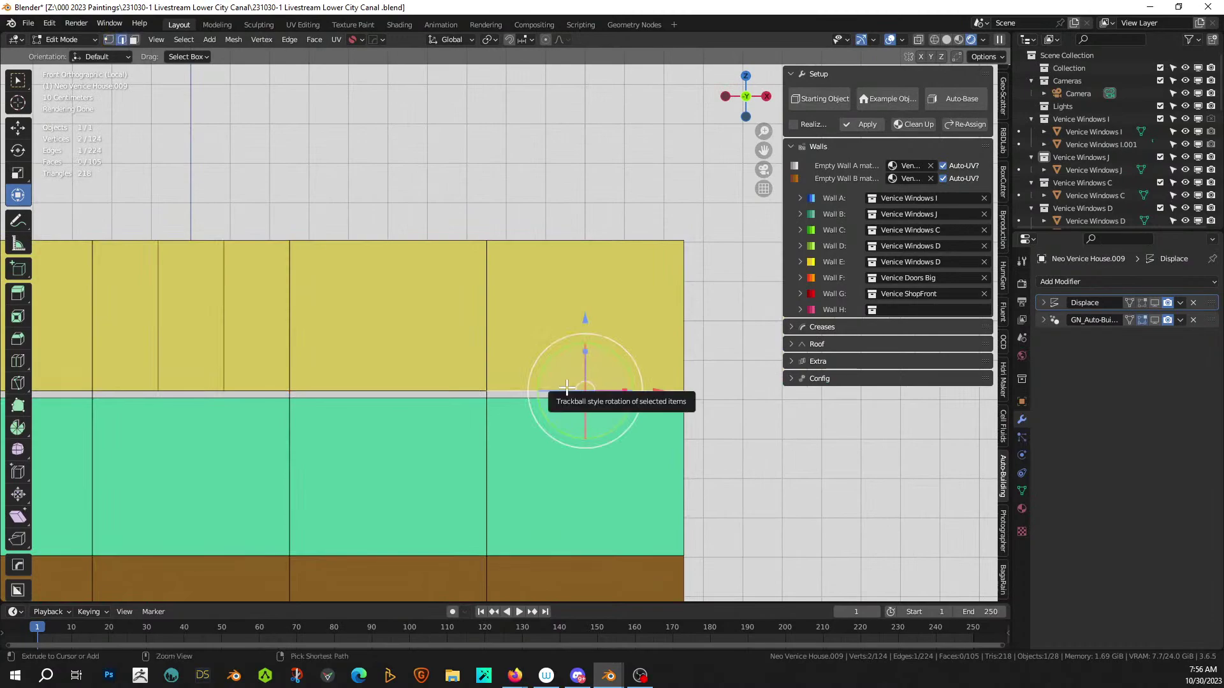
pyautogui.rightClick(566, 385)
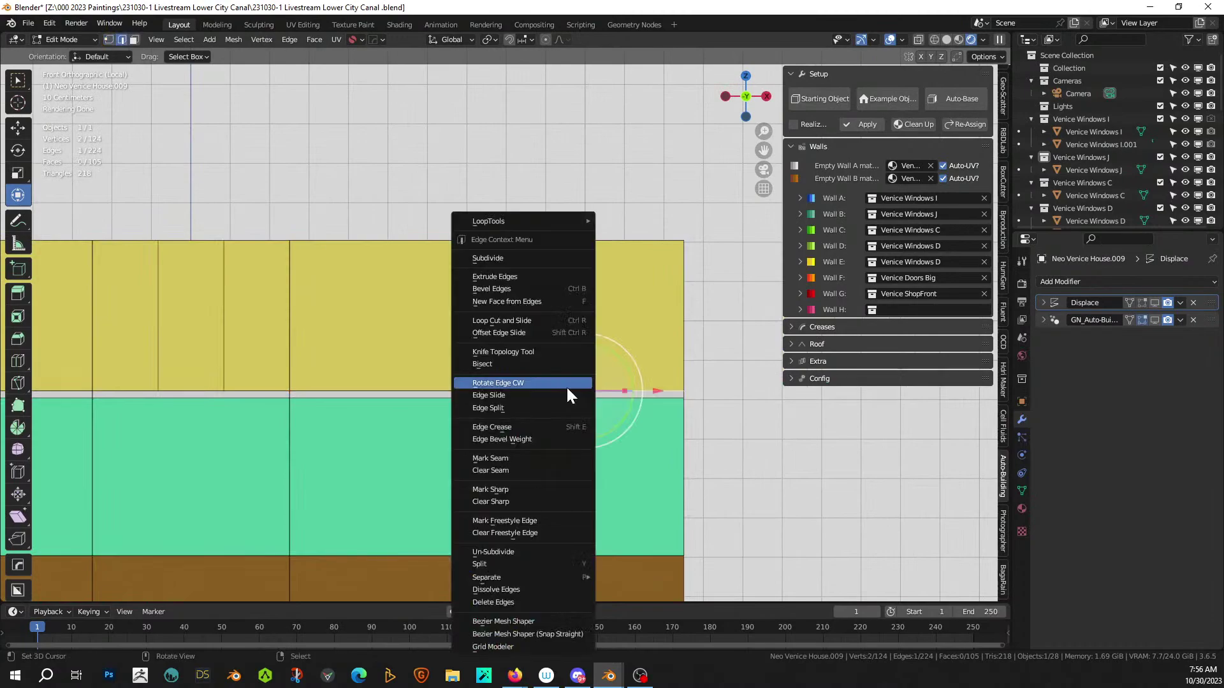
pyautogui.click(523, 257)
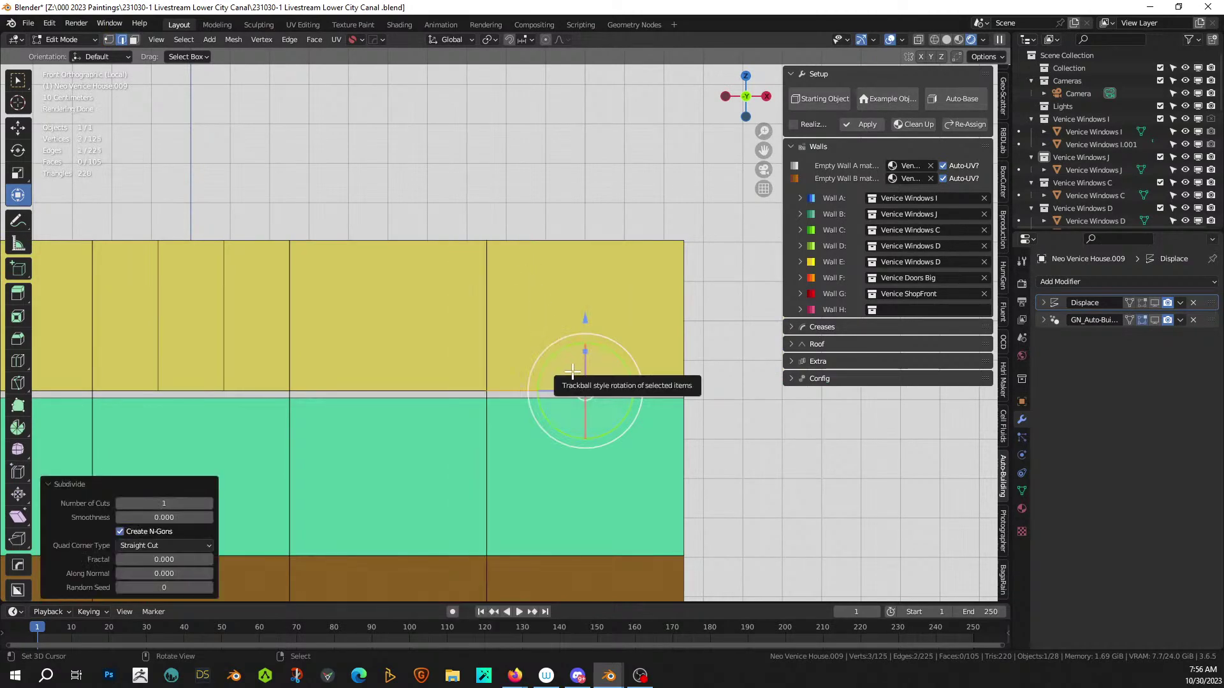
# - Knife-cut the last bay's yellow face vertically from its new midpoint to the upper edge, and turn the GN_Auto-Building viewport display back on
pyautogui.press('k')
pyautogui.click(585, 391)
pyautogui.press('z')
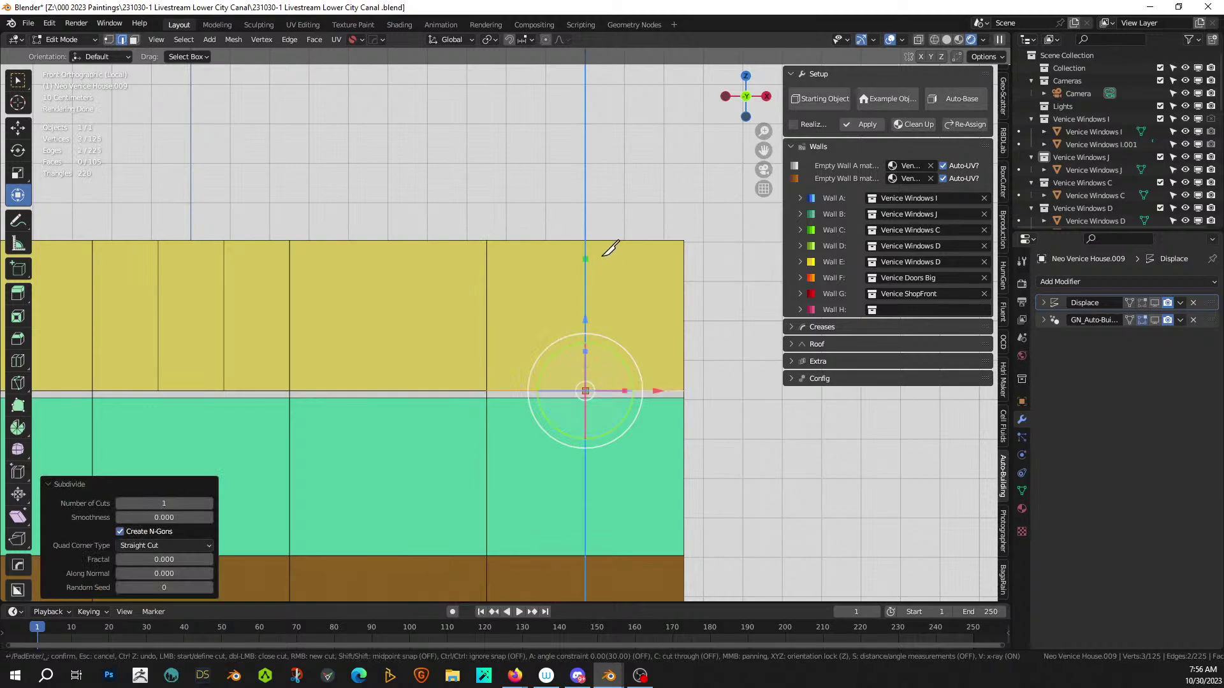
pyautogui.click(607, 242)
pyautogui.press('Return')
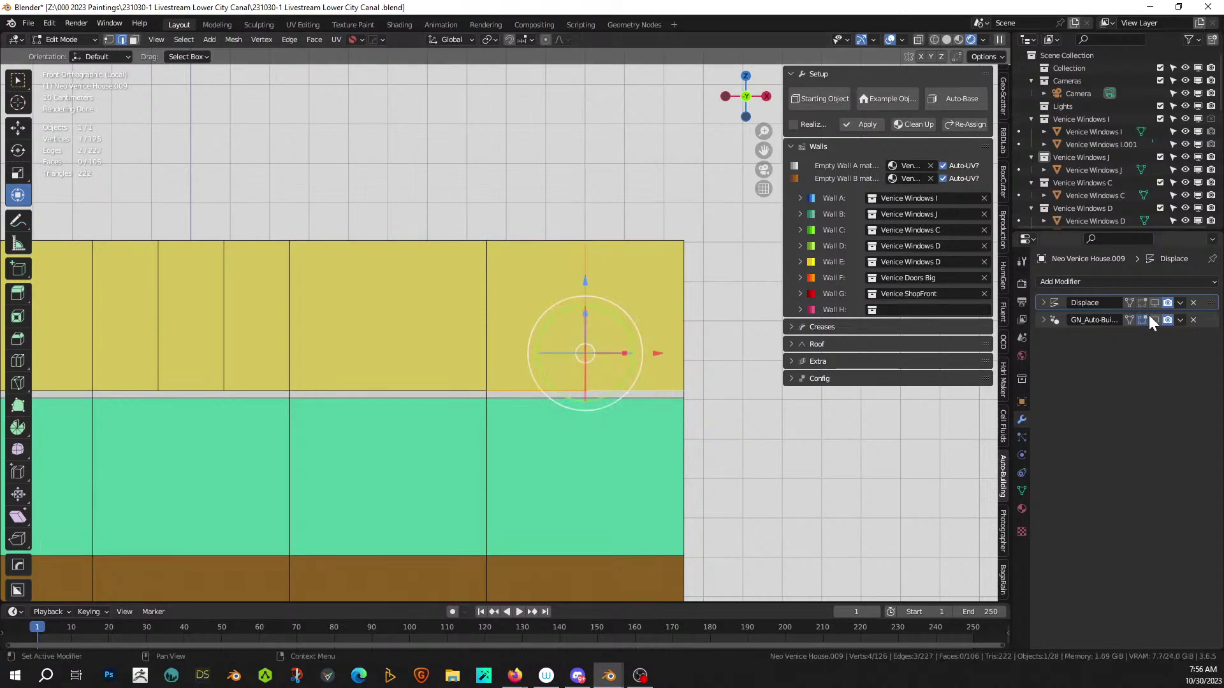
pyautogui.click(1155, 320)
# - Examine the generated top-floor window layout of the house facade from an angle
pyautogui.scroll(-2, 429, 325)
pyautogui.moveTo(429, 325); pyautogui.dragTo(469, 229, button='middle')
pyautogui.click(447, 193)
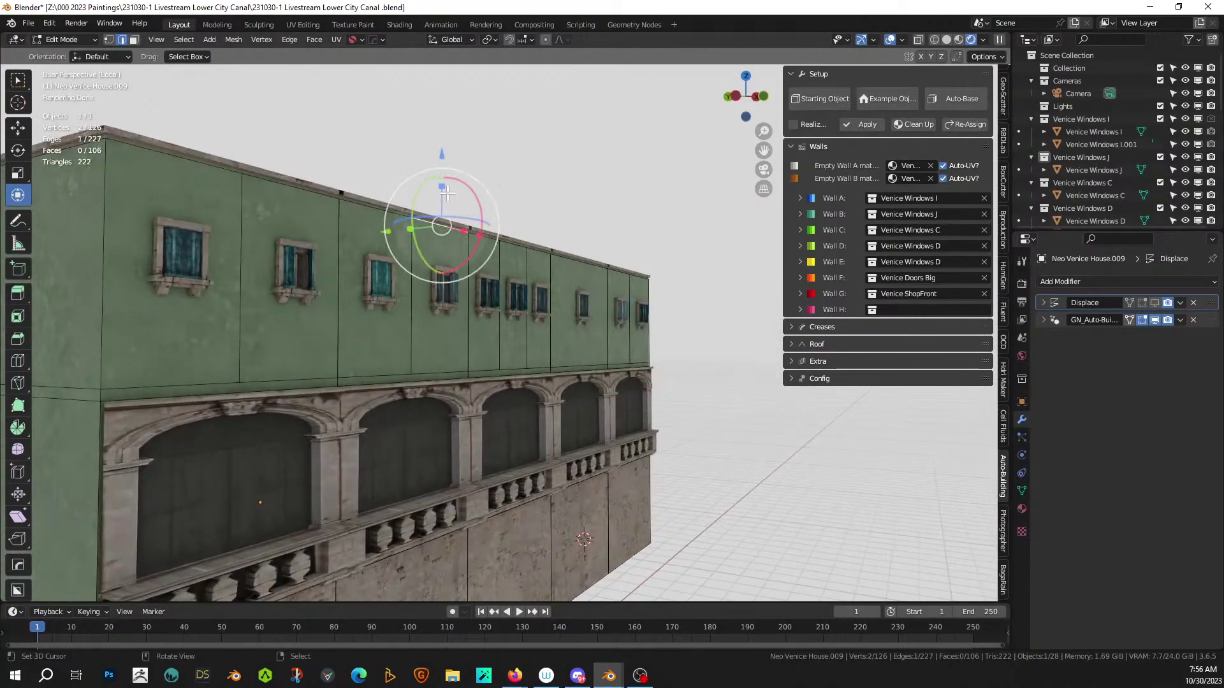
pyautogui.scroll(-3, 447, 192)
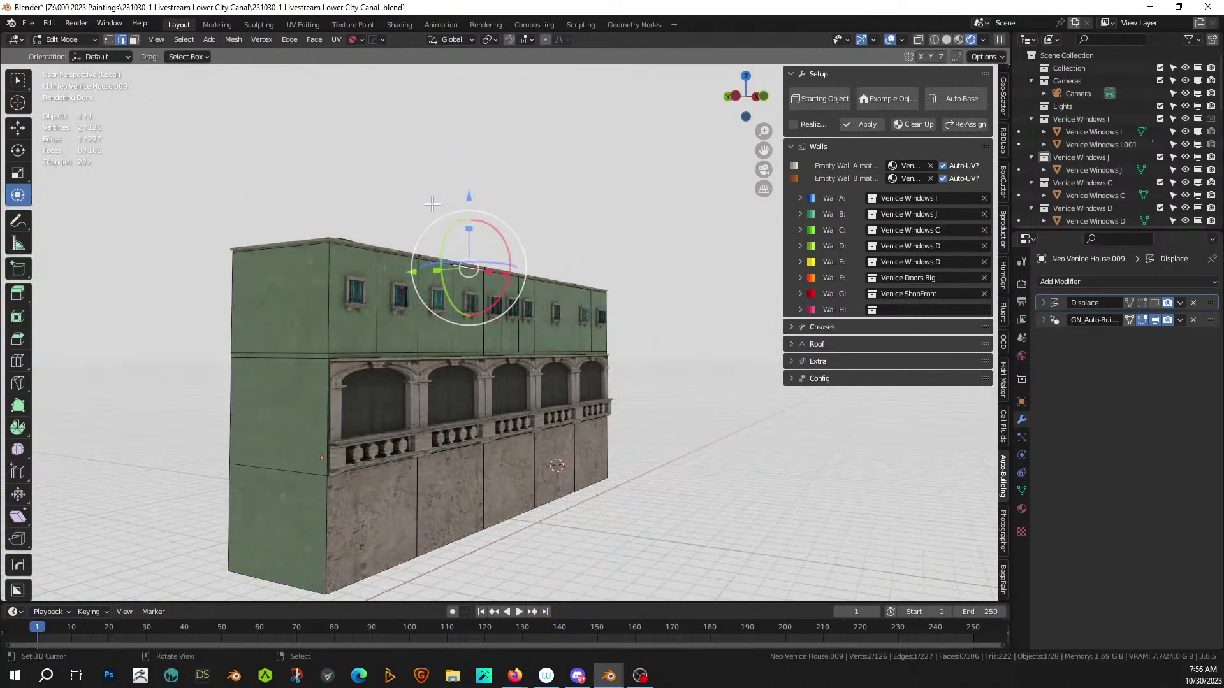
pyautogui.scroll(3, 432, 204)
pyautogui.moveTo(432, 204); pyautogui.dragTo(372, 251, button='middle')
pyautogui.keyDown('shift'); pyautogui.moveTo(372, 251); pyautogui.dragTo(557, 240, button='middle'); pyautogui.keyUp('shift')
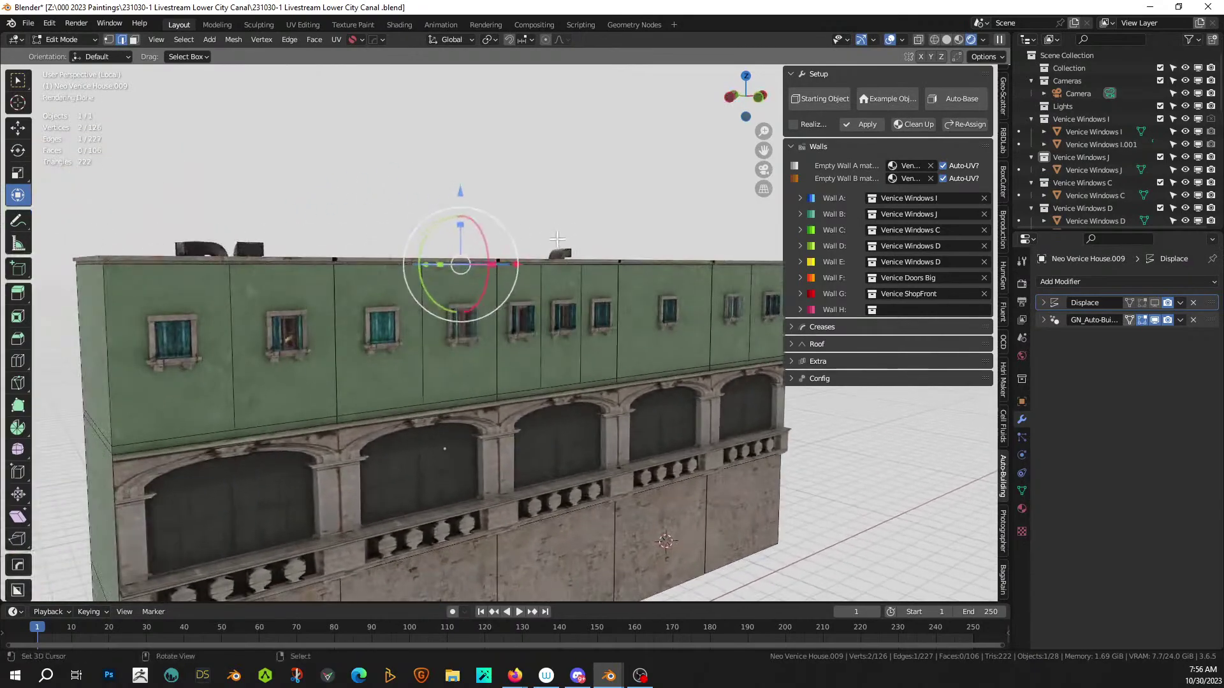
pyautogui.moveTo(502, 320); pyautogui.dragTo(483, 324, button='middle')
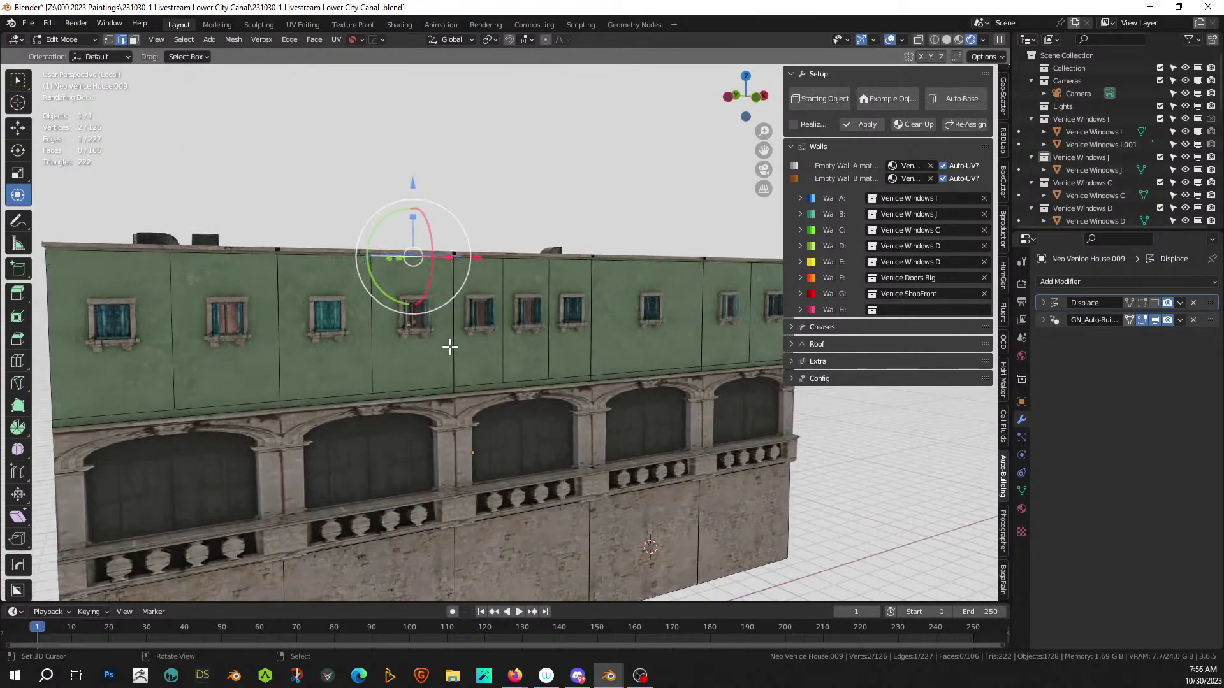
# - Select the three top-floor window faces of the middle bay and open the house's material slots
pyautogui.press('3')
pyautogui.click(493, 352)
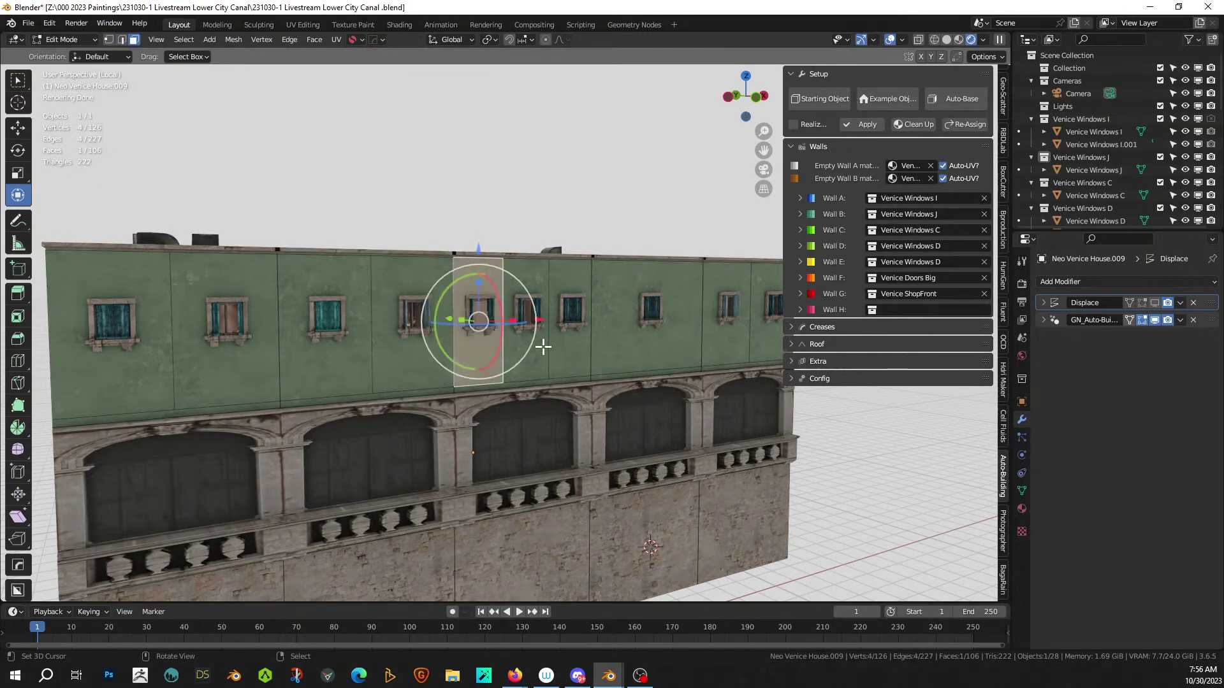
pyautogui.keyDown('ctrl'); pyautogui.click(571, 344); pyautogui.keyUp('ctrl')
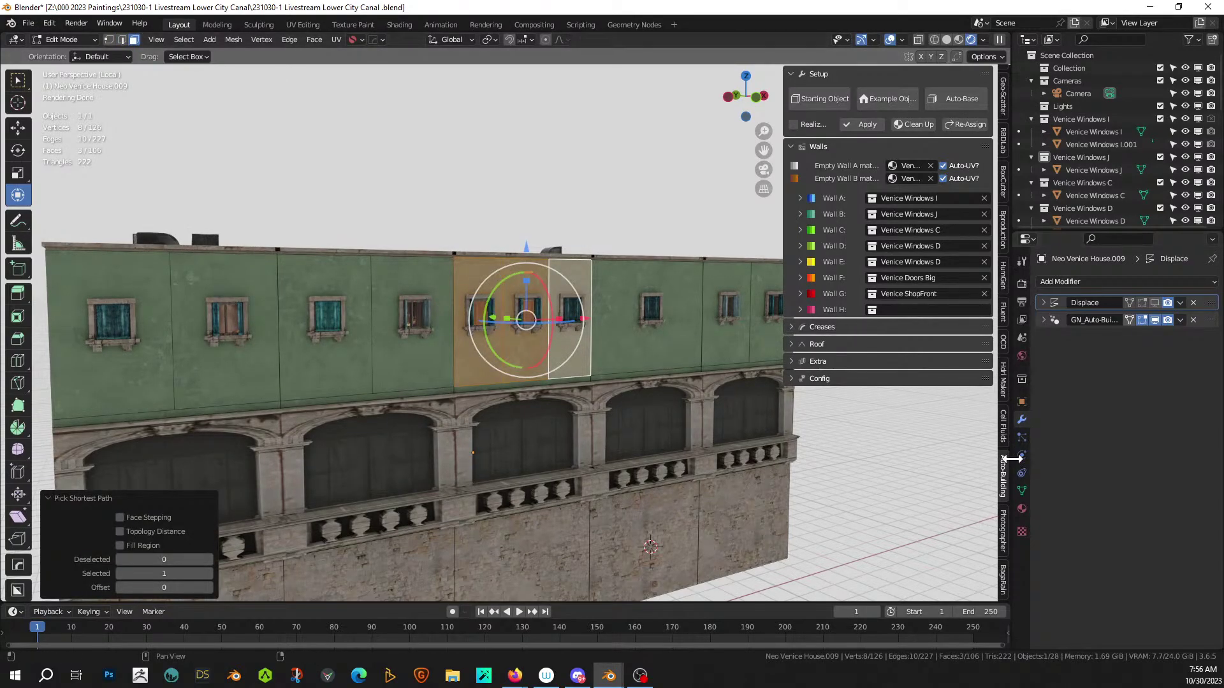
pyautogui.click(1022, 508)
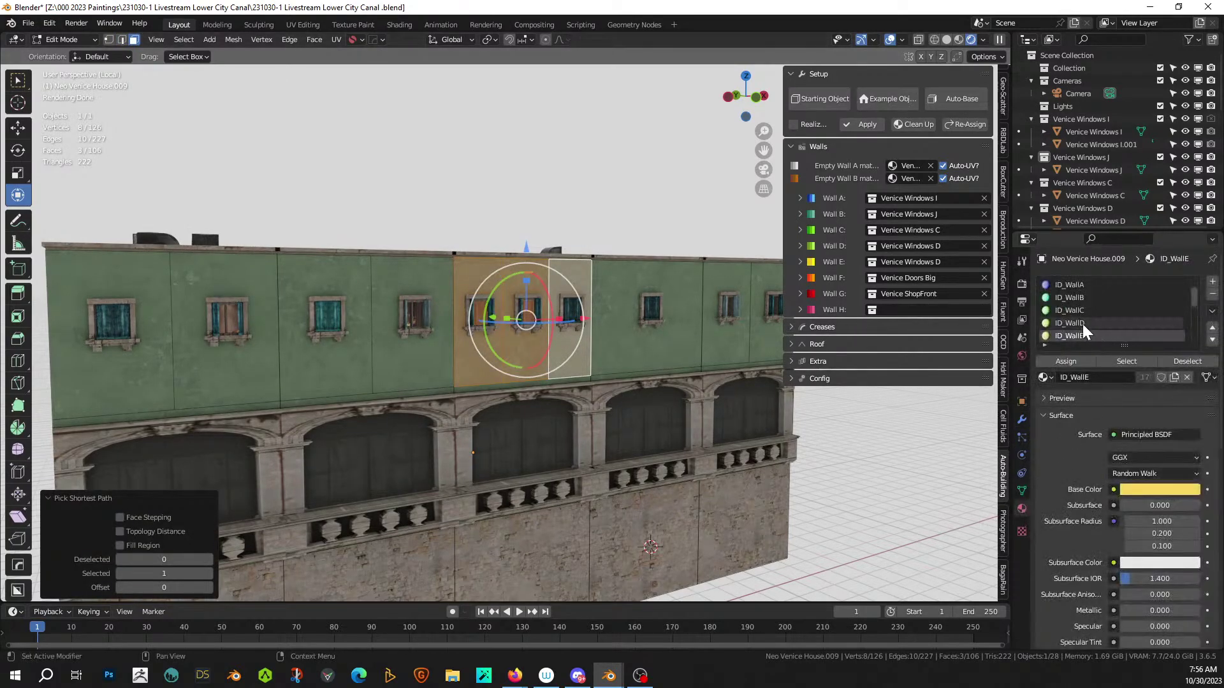
# - Try the ID_WallA, ID_WallD, ID_WallE and ID_WallF materials on the three selected middle-bay faces
pyautogui.click(1075, 290)
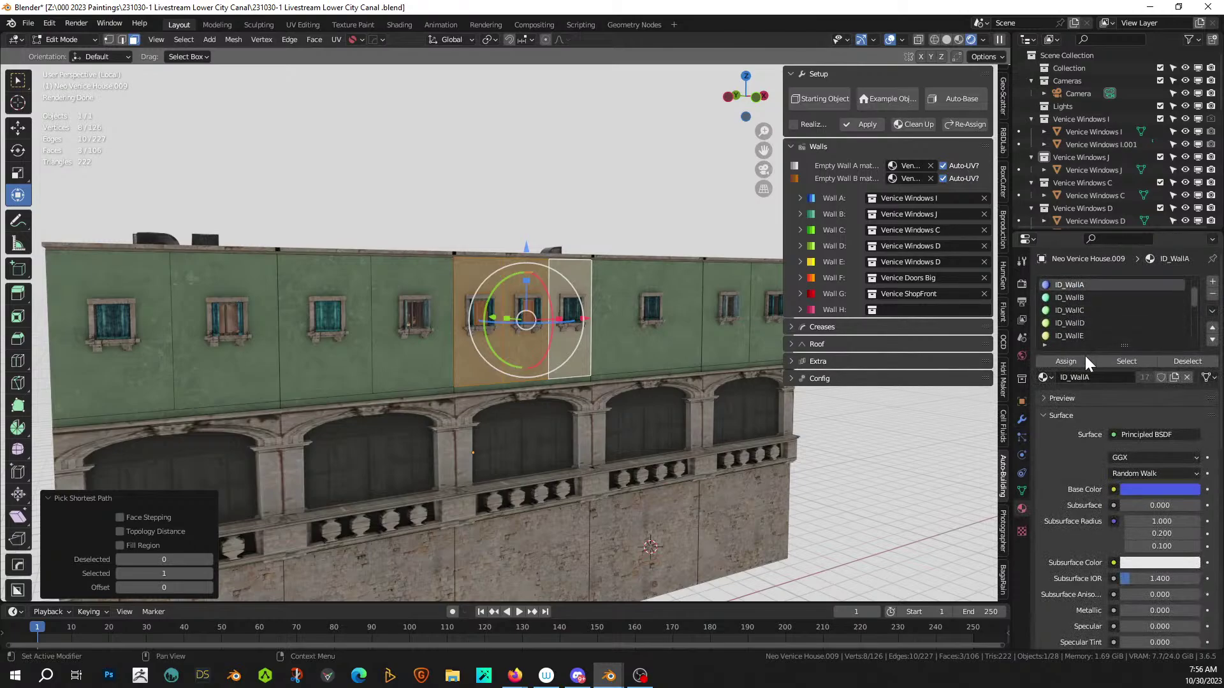
pyautogui.click(1078, 360)
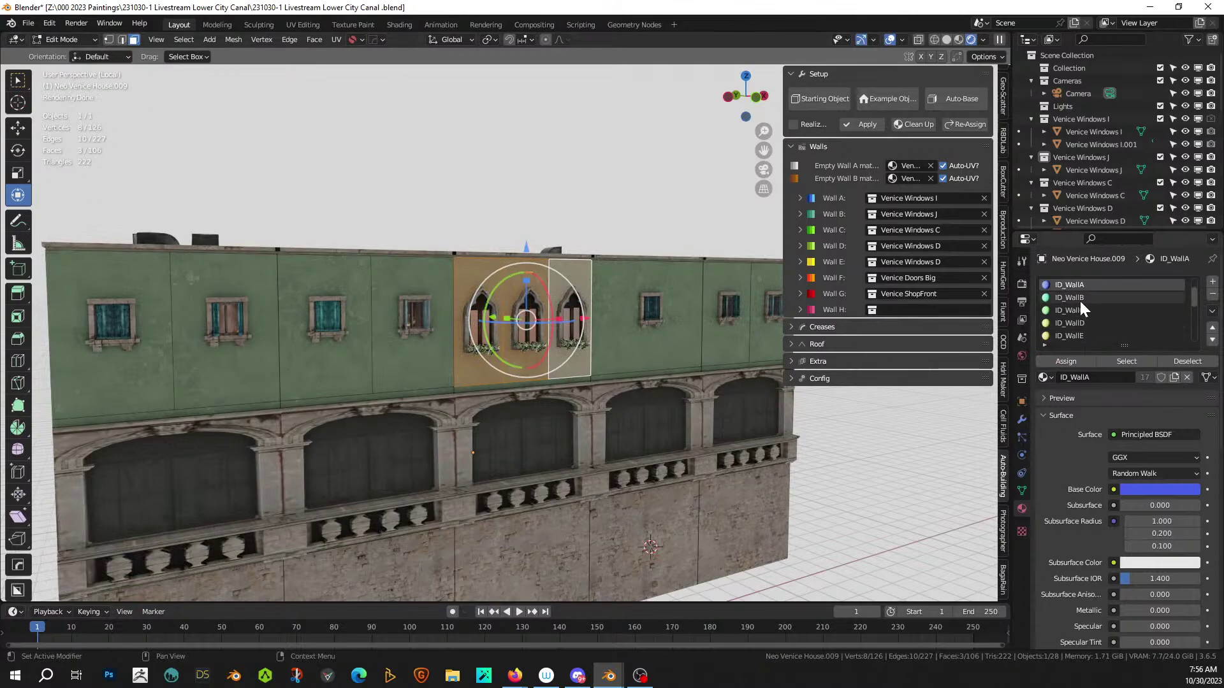
pyautogui.click(1079, 324)
pyautogui.click(1069, 362)
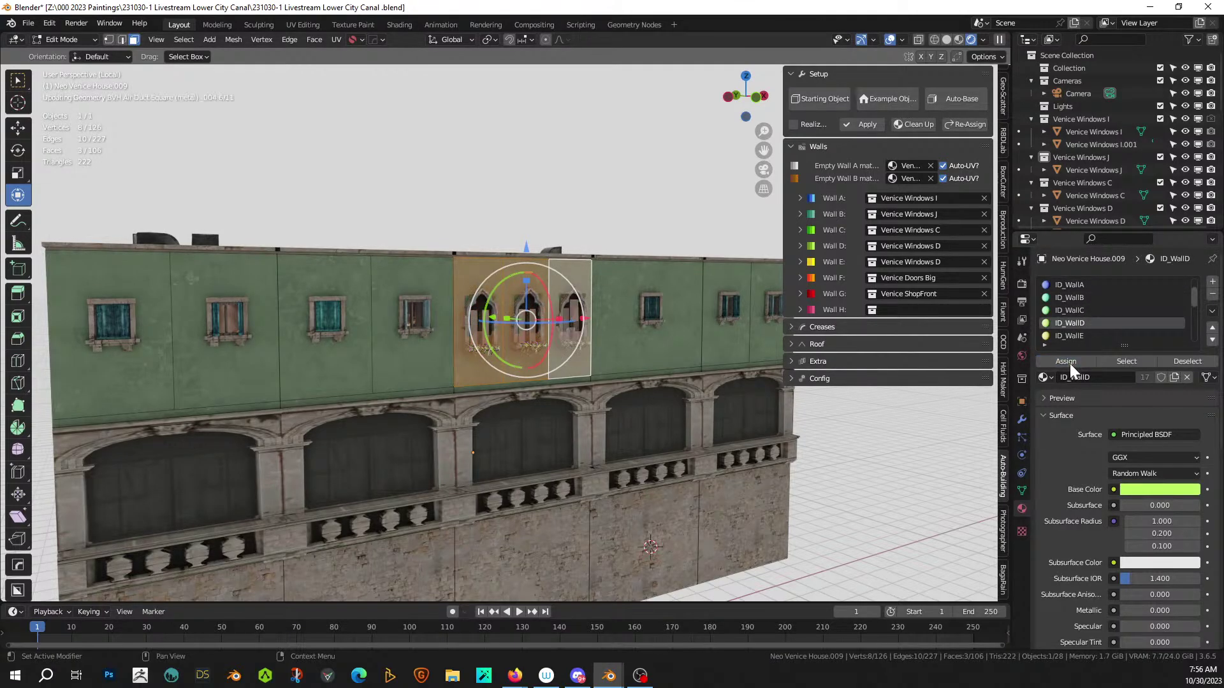
pyautogui.click(1084, 335)
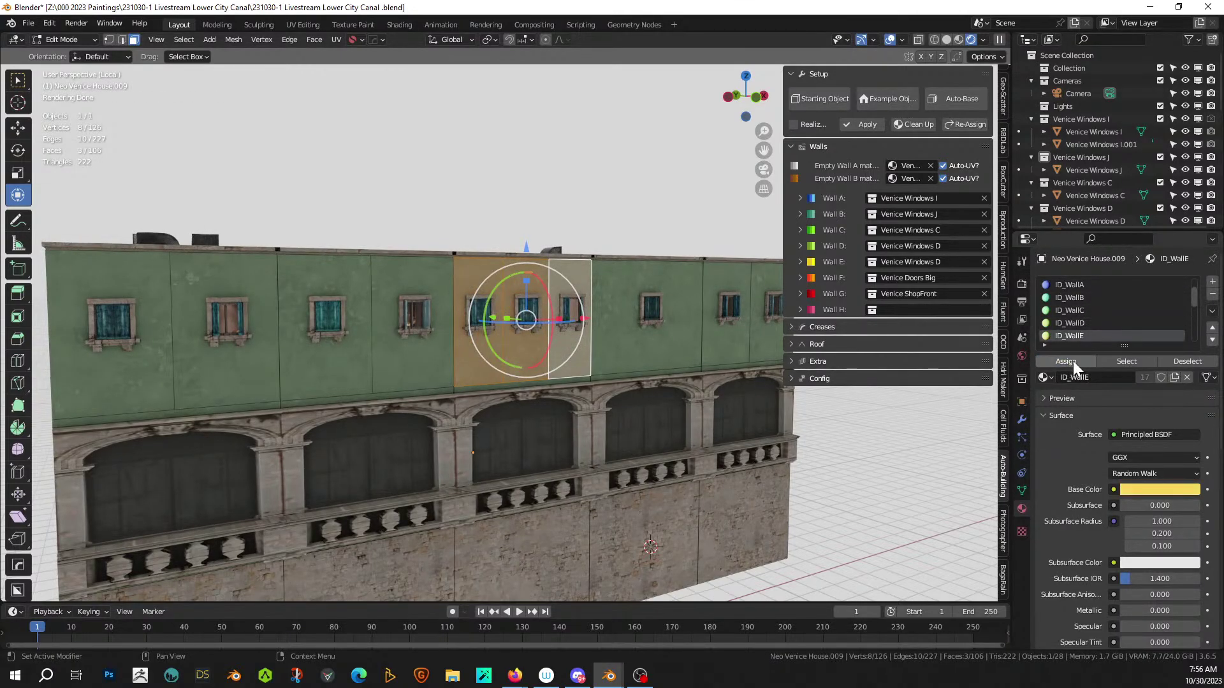
pyautogui.click(1073, 361)
pyautogui.scroll(-1, 1083, 322)
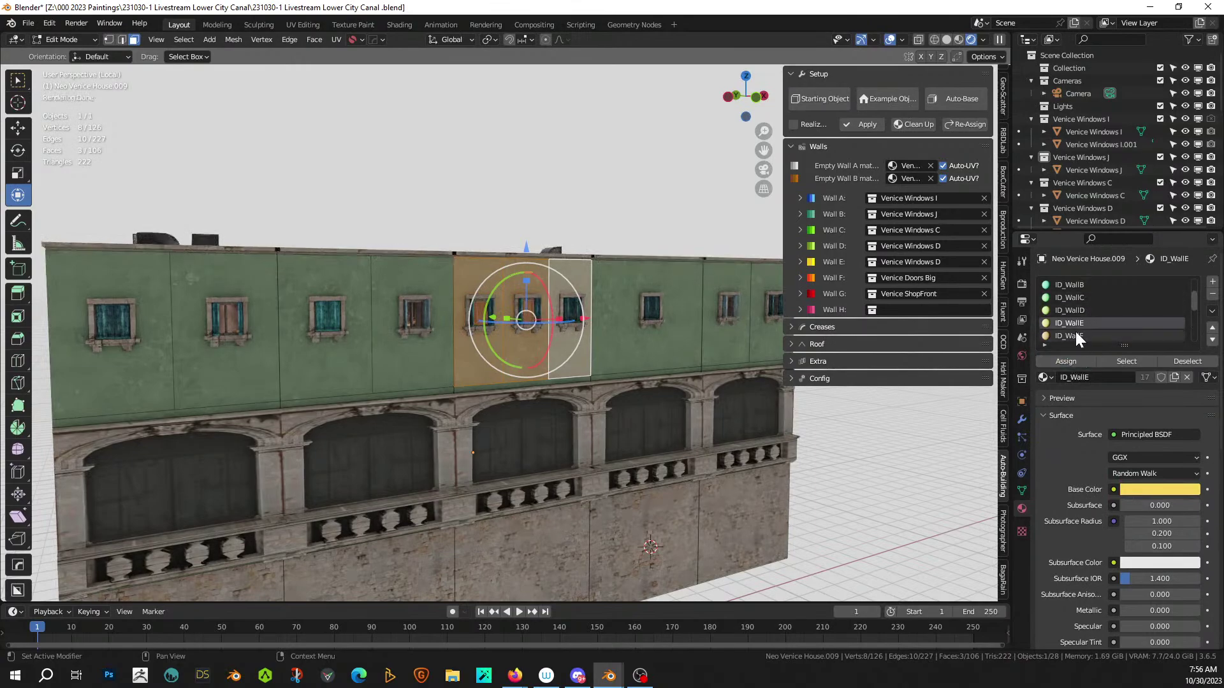
pyautogui.click(1075, 333)
pyautogui.click(1069, 362)
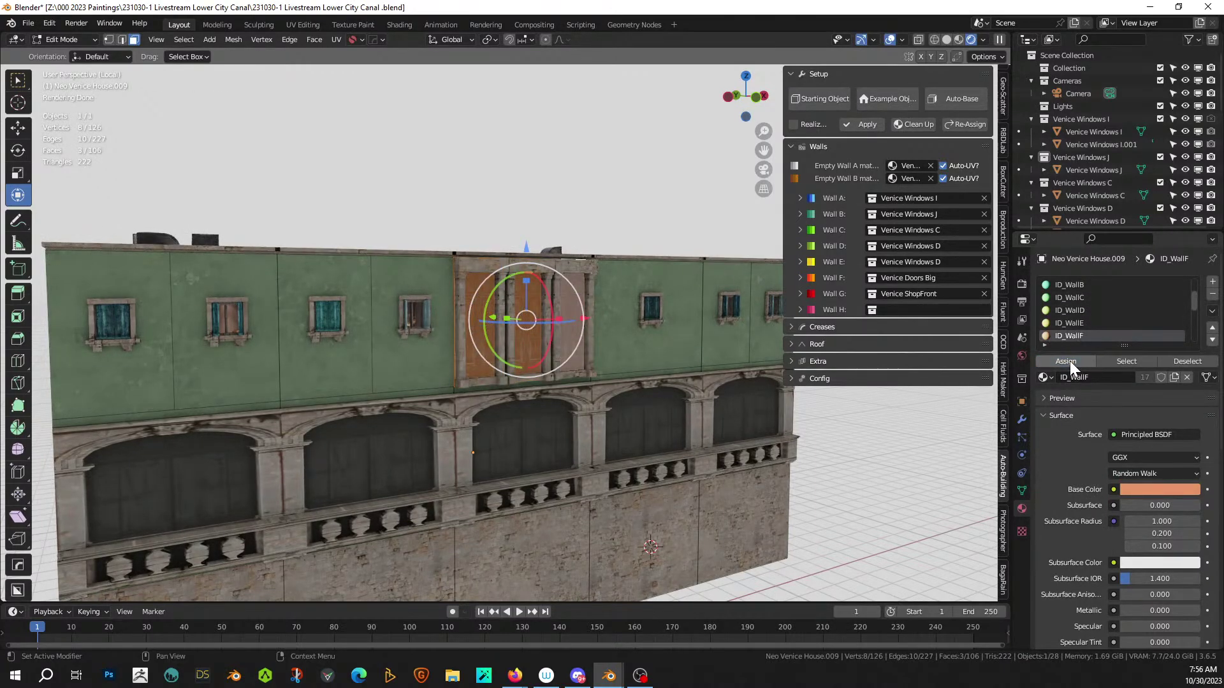
# - Assign the ID_WallC material to the three selected middle-bay faces and clear the selection
pyautogui.click(1071, 297)
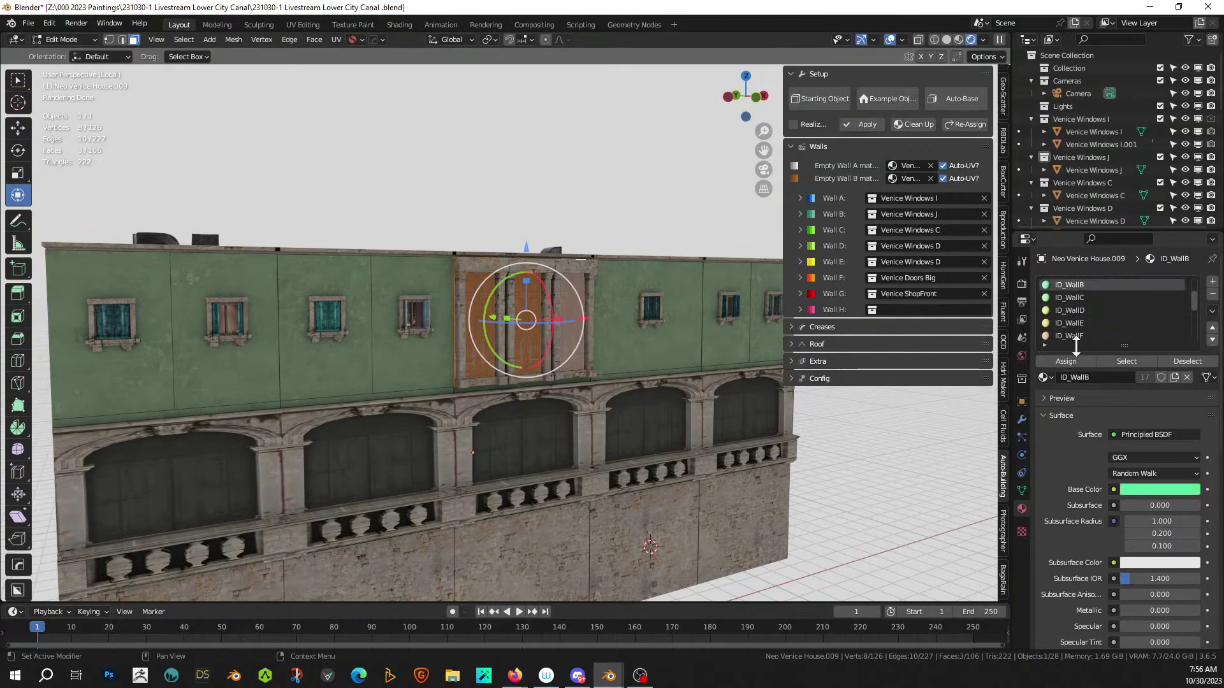
pyautogui.click(1069, 360)
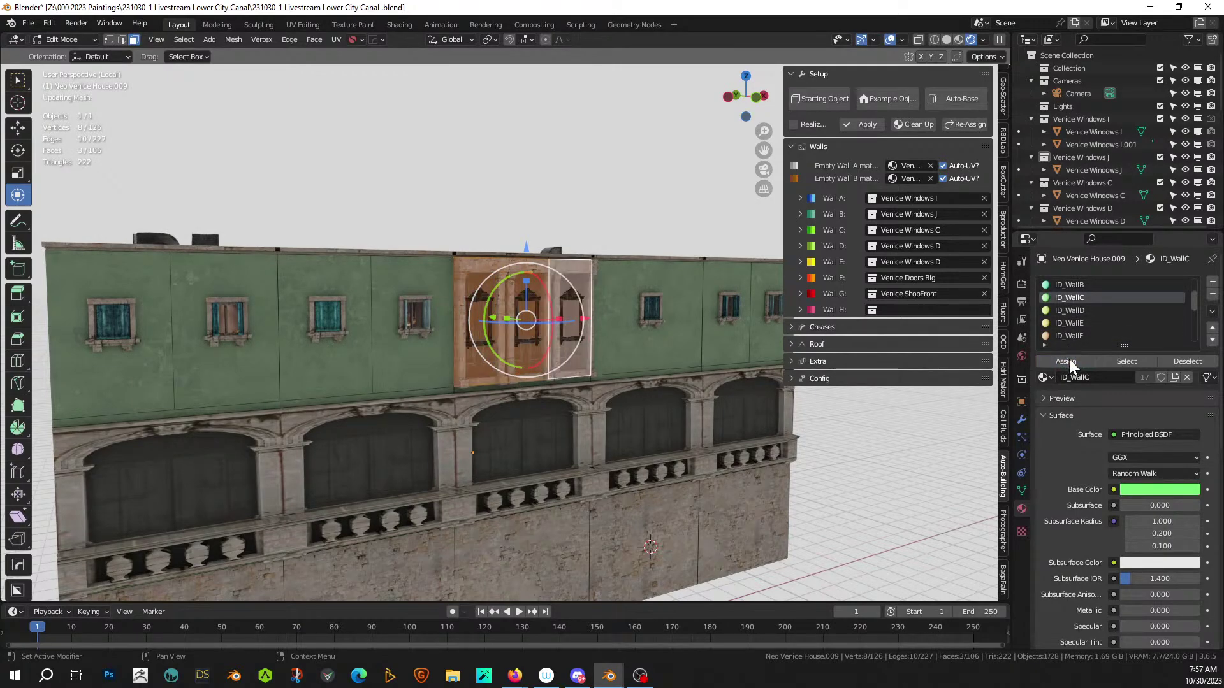
pyautogui.click(555, 218)
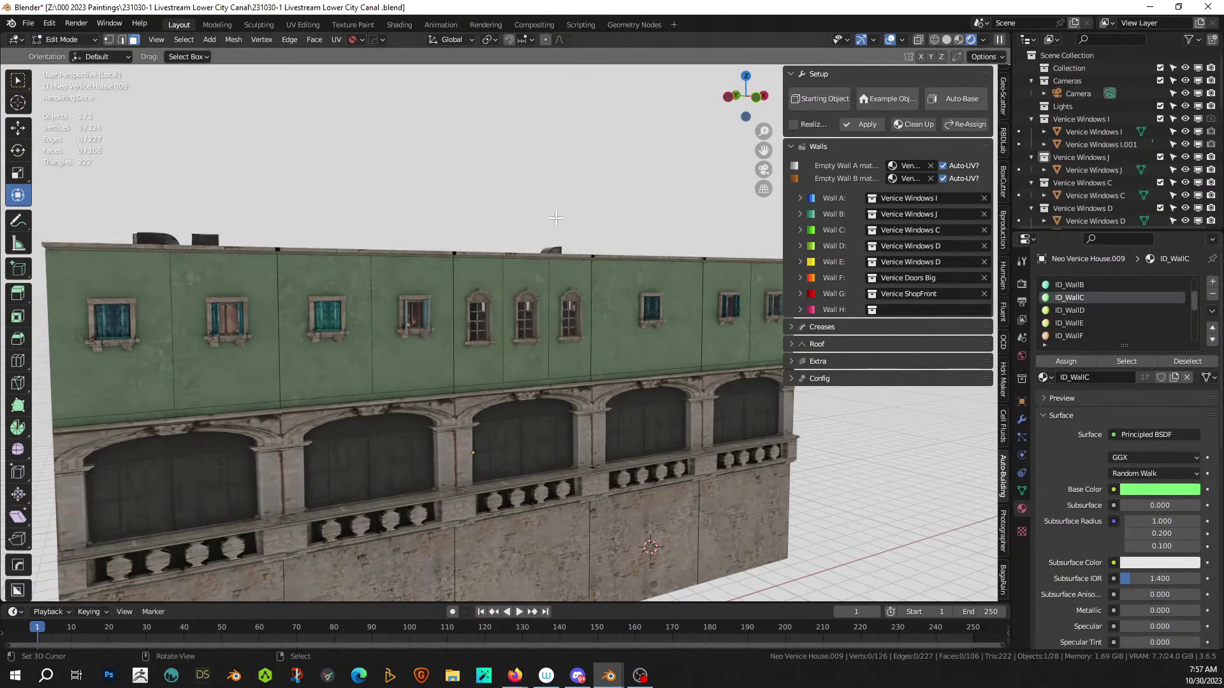
# - Try ID_WallB on the fourth bay's undivided top-floor face, and settle on the ID_WallA material for it
pyautogui.moveTo(579, 300)
pyautogui.mouseDown(button='middle')
pyautogui.moveTo(566, 301)
pyautogui.moveTo(582, 304)
pyautogui.mouseUp(button='middle')
pyautogui.click(588, 306)
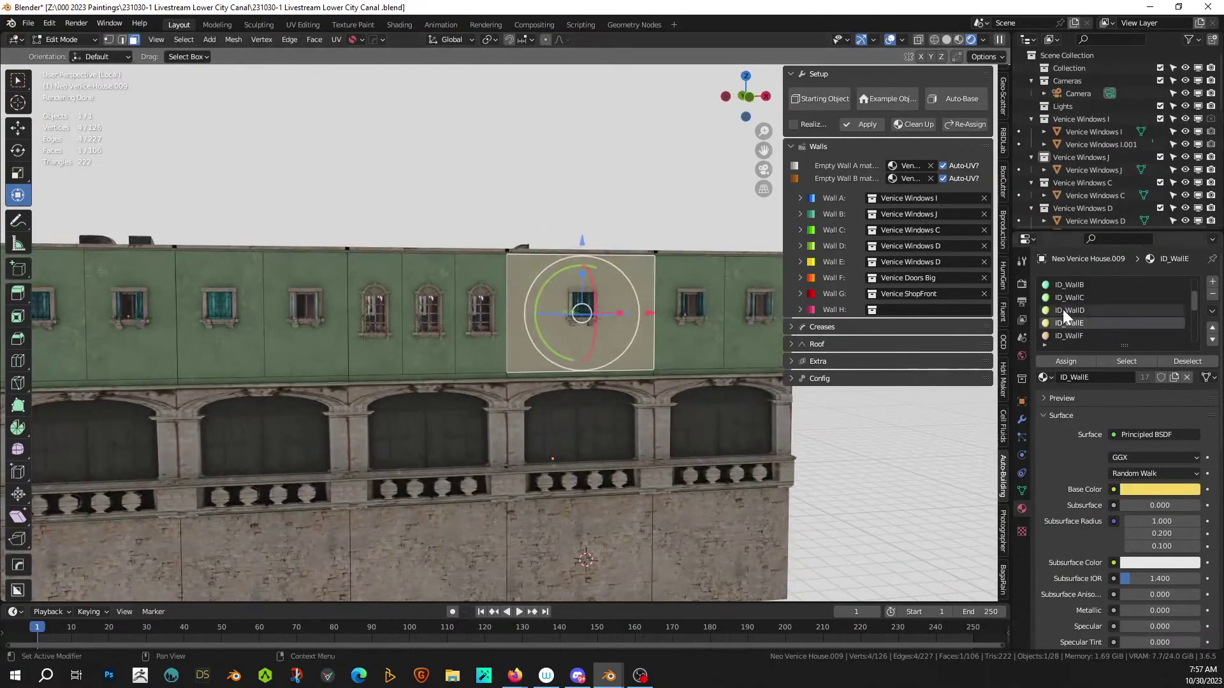
pyautogui.click(1084, 285)
pyautogui.click(1077, 362)
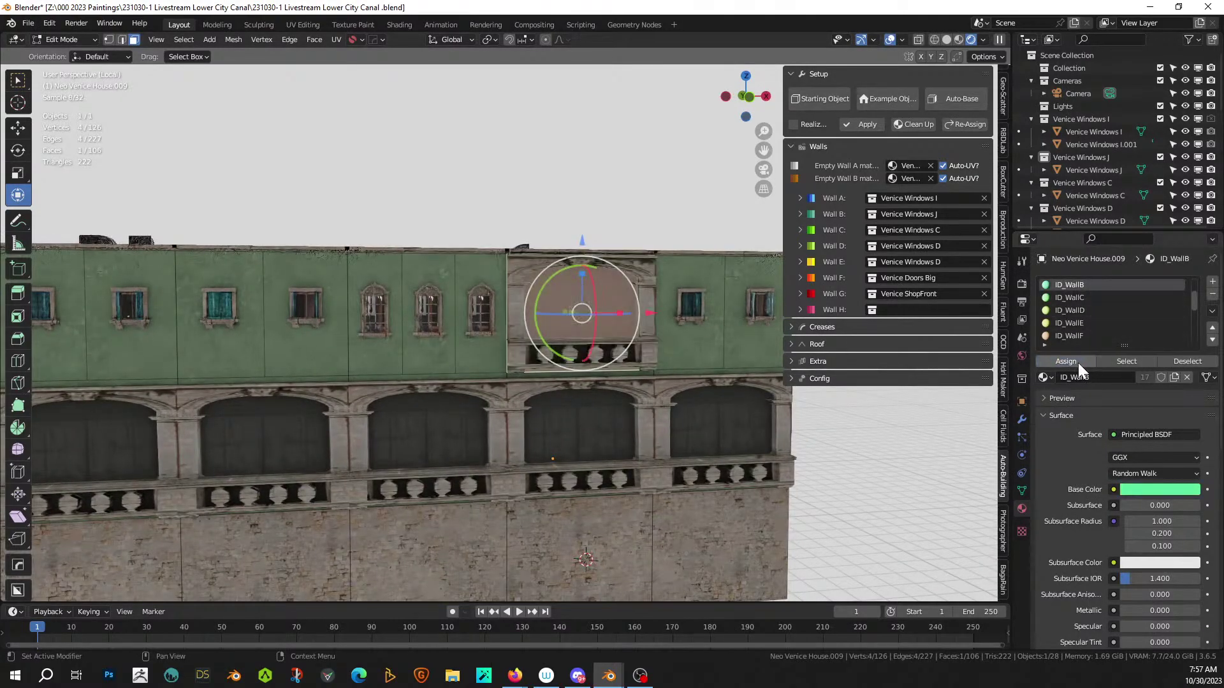
pyautogui.scroll(2, 1083, 316)
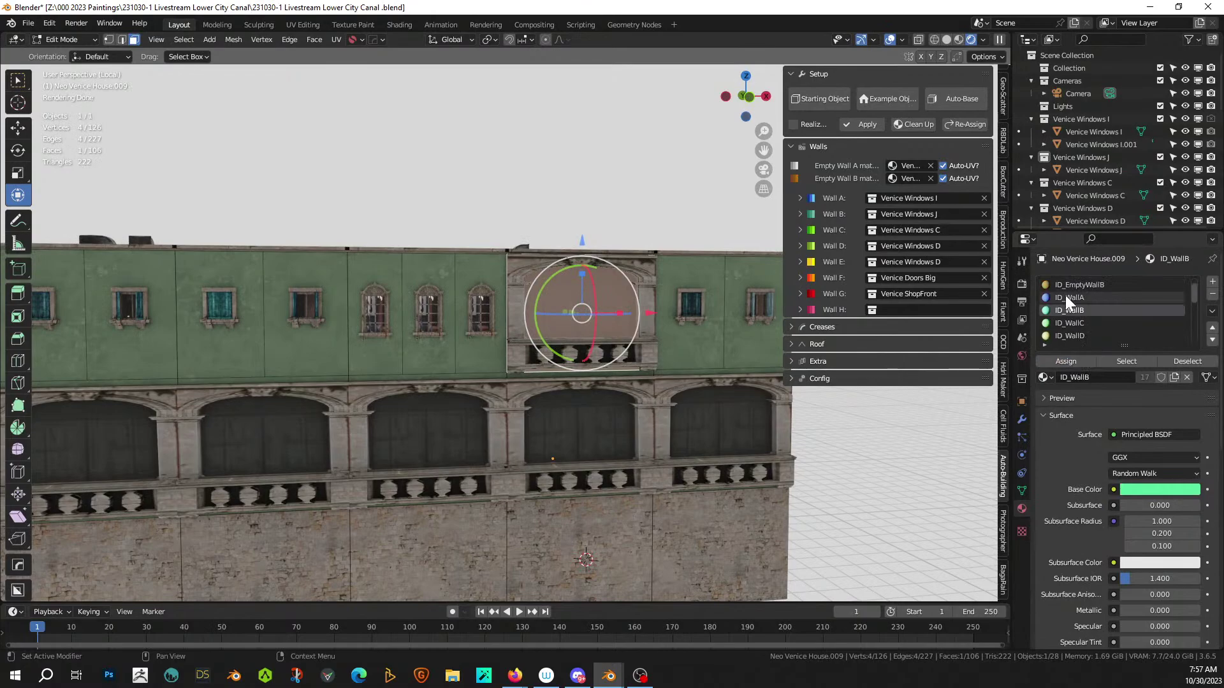
pyautogui.click(1066, 297)
pyautogui.click(1072, 360)
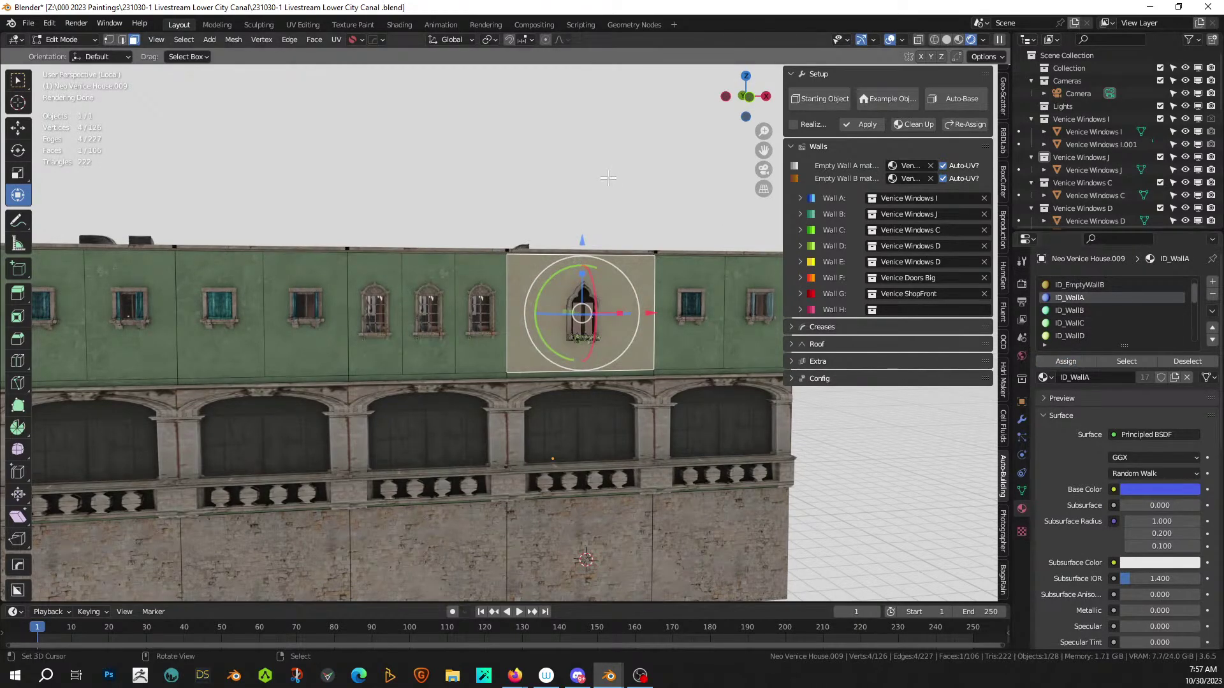
pyautogui.click(584, 189)
# - Examine the facade's generated top-floor windows from several angles in Object Mode, and return to Edit Mode
pyautogui.moveTo(546, 203); pyautogui.dragTo(588, 218, button='middle')
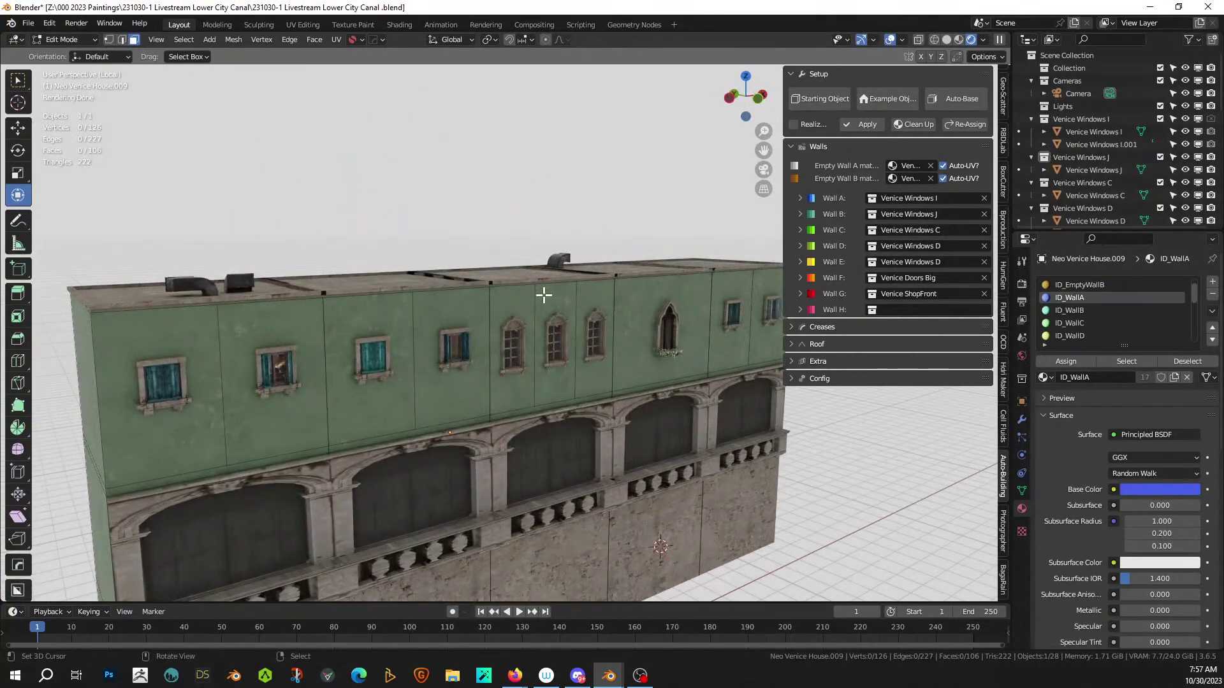
pyautogui.scroll(-1, 549, 330)
pyautogui.press('Tab')
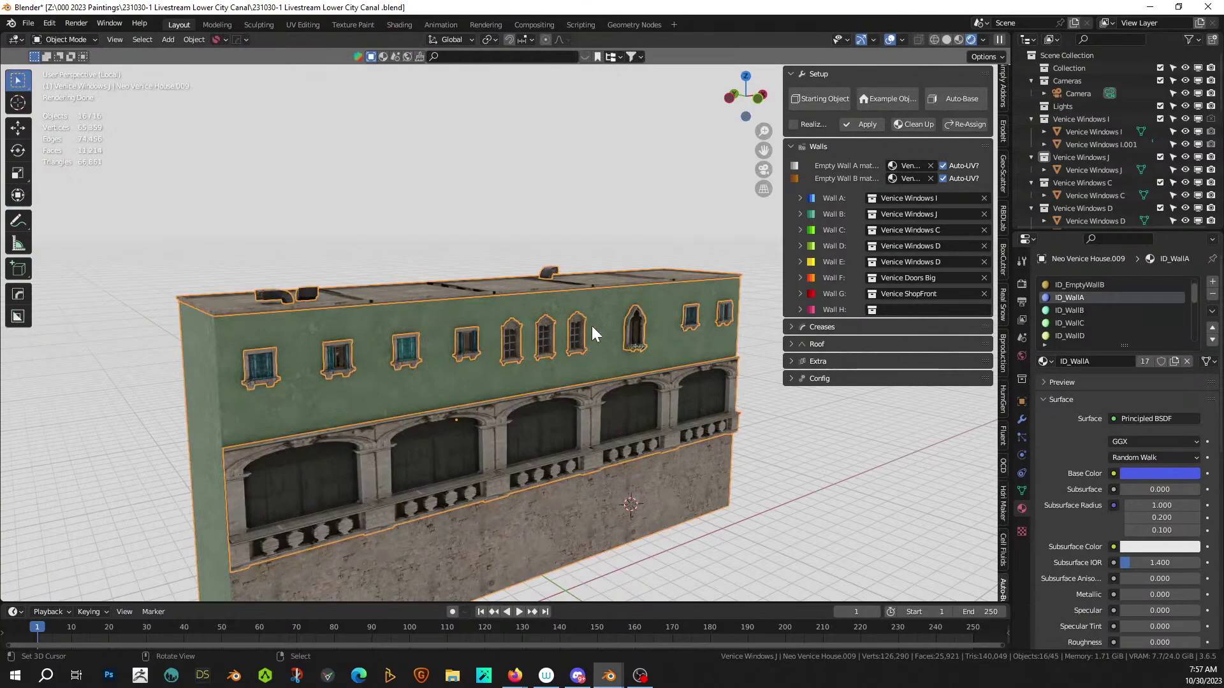
pyautogui.moveTo(559, 395); pyautogui.dragTo(540, 366, button='middle')
pyautogui.scroll(2, 541, 365)
pyautogui.press('Tab')
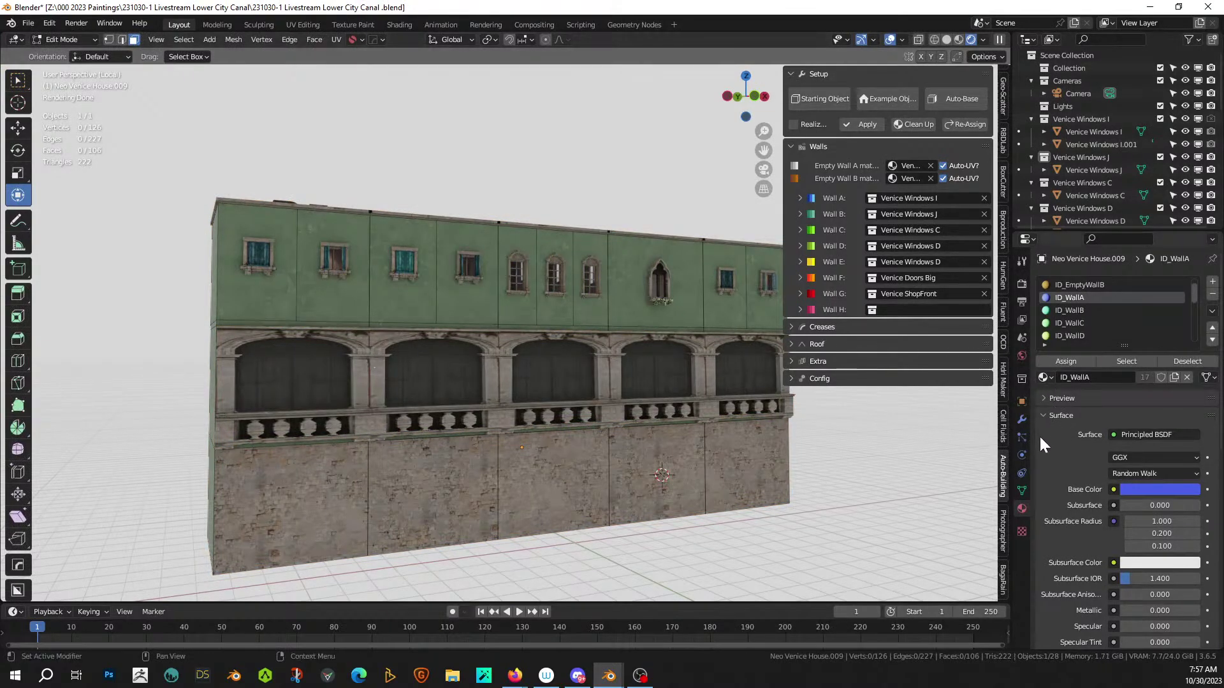
# - With the GN_Auto-Building viewport display off, select the four vertical edge loops between the facade bays and switch to solid shading
pyautogui.click(1022, 420)
pyautogui.click(1154, 320)
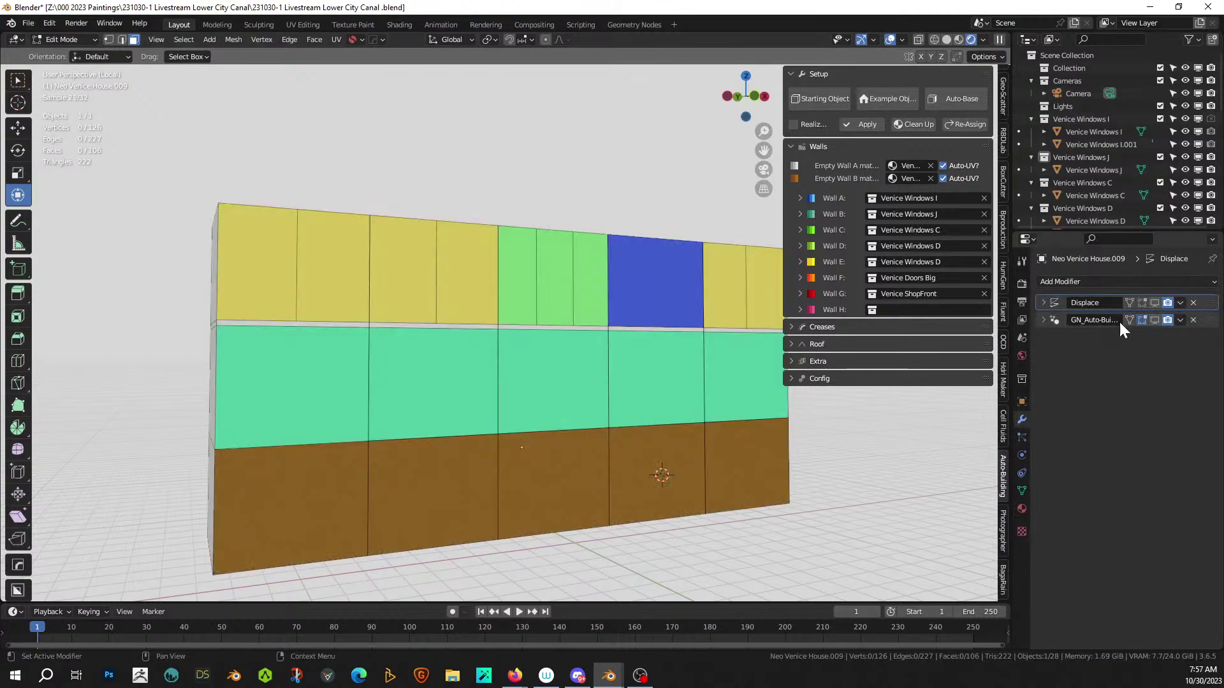
pyautogui.moveTo(495, 358); pyautogui.dragTo(347, 487, button='middle')
pyautogui.press('2')
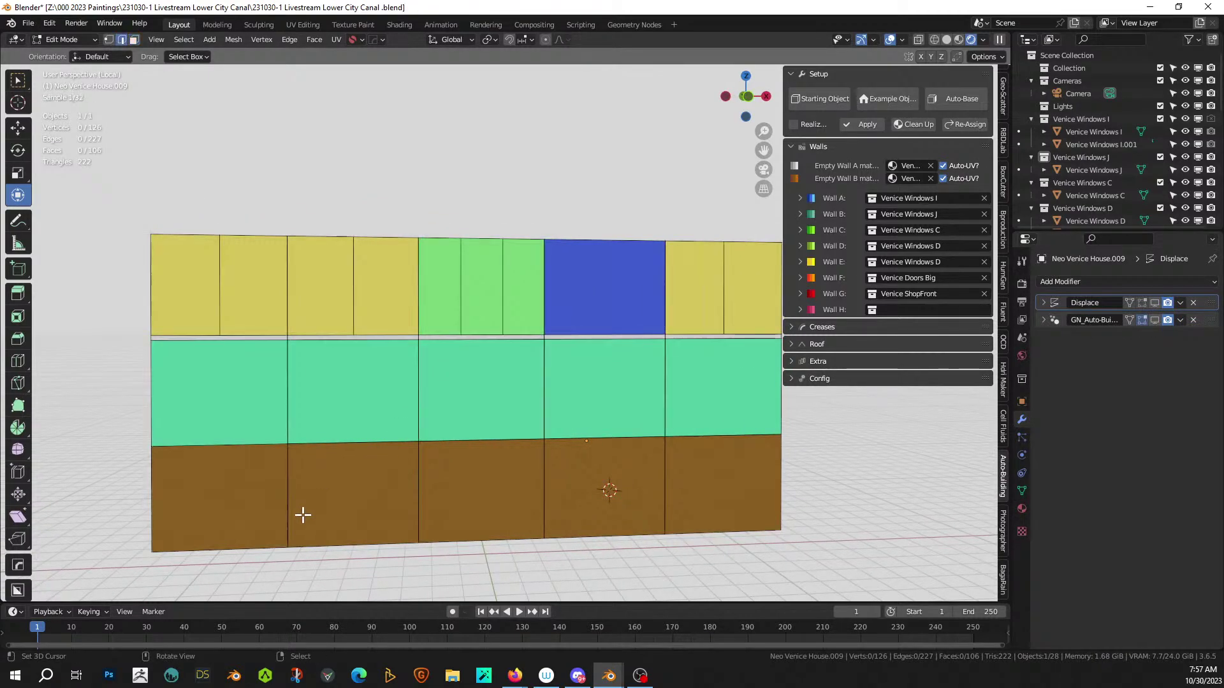
pyautogui.keyDown('alt'); pyautogui.click(286, 506); pyautogui.keyUp('alt')
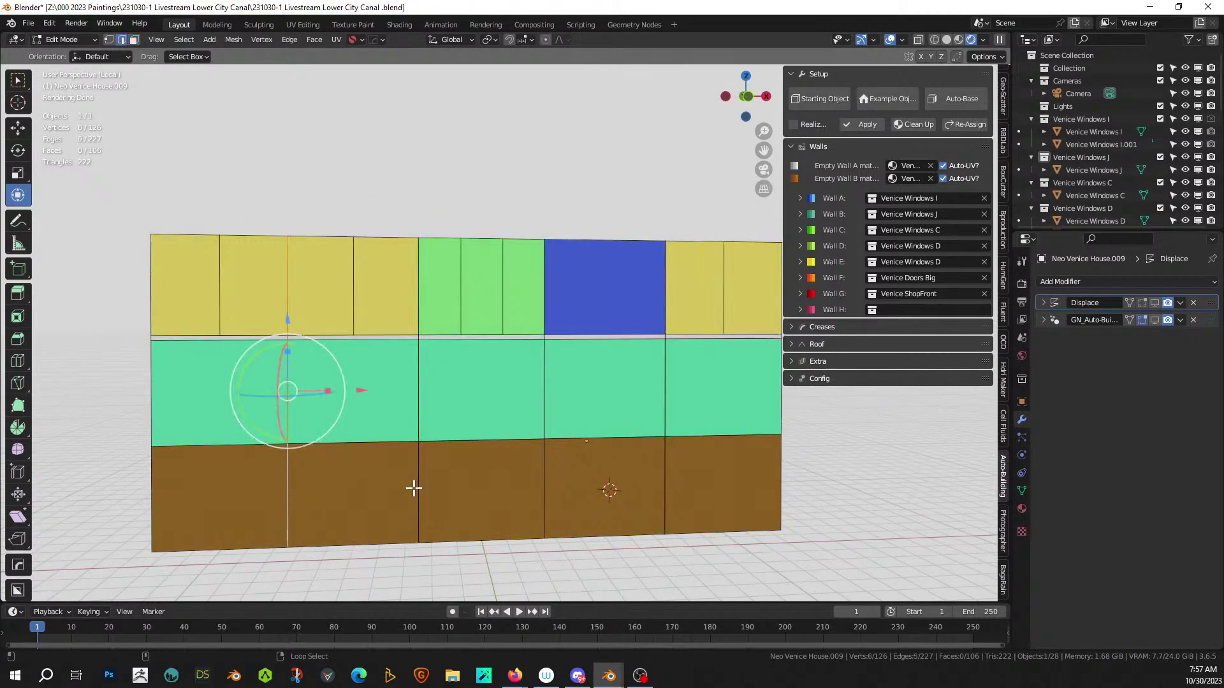
pyautogui.keyDown('alt'); pyautogui.keyDown('shift'); pyautogui.click(418, 492); pyautogui.keyUp('shift'); pyautogui.keyUp('alt')
pyautogui.keyDown('alt'); pyautogui.keyDown('shift'); pyautogui.click(545, 504); pyautogui.keyUp('shift'); pyautogui.keyUp('alt')
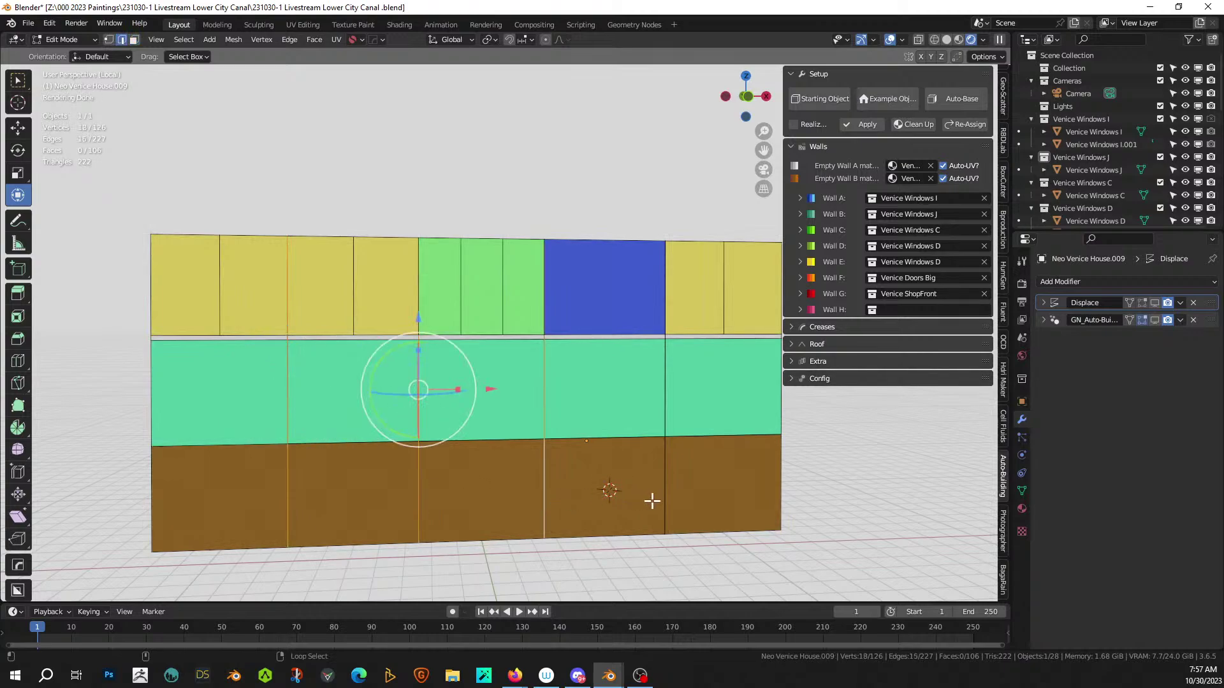
pyautogui.keyDown('alt'); pyautogui.keyDown('shift'); pyautogui.click(673, 417); pyautogui.keyUp('shift'); pyautogui.keyUp('alt')
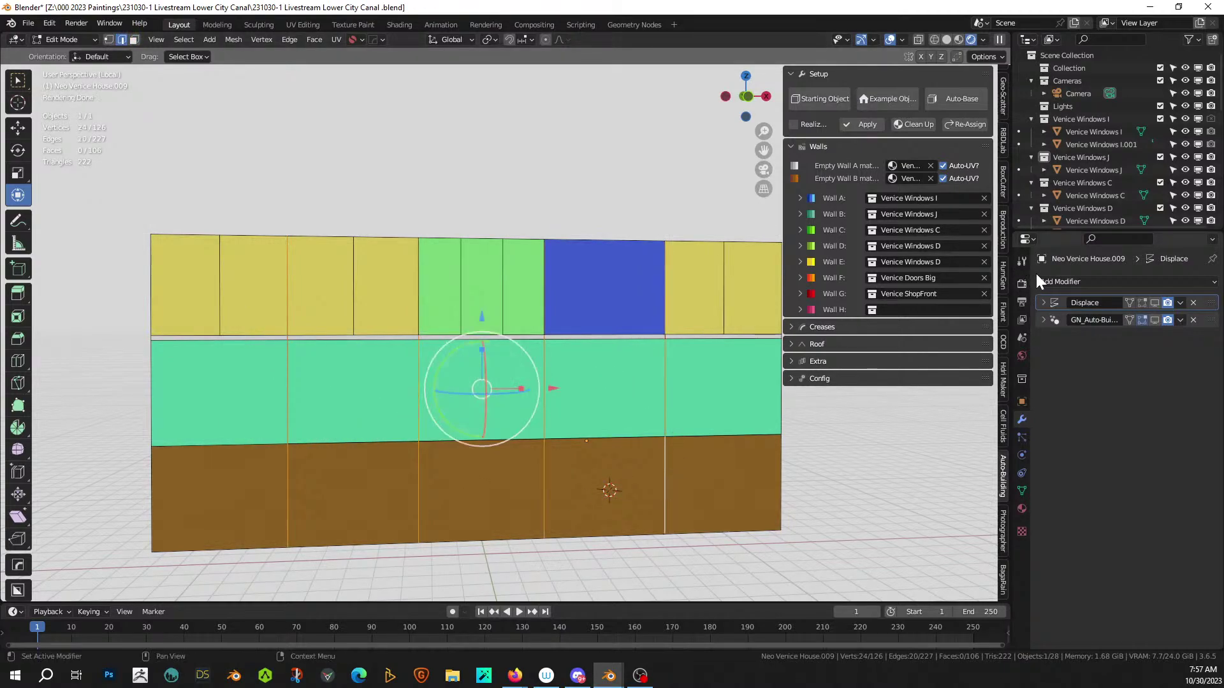
pyautogui.click(949, 38)
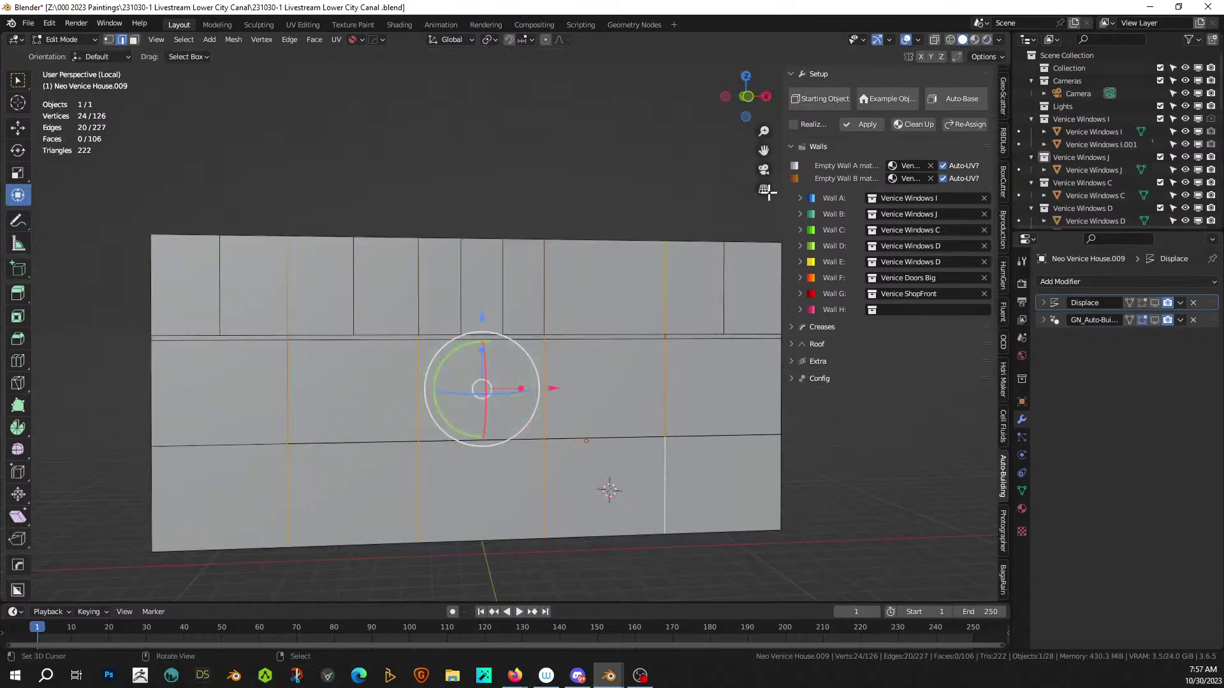
pyautogui.keyDown('alt'); pyautogui.keyDown('shift'); pyautogui.click(546, 311); pyautogui.keyUp('shift'); pyautogui.keyUp('alt')
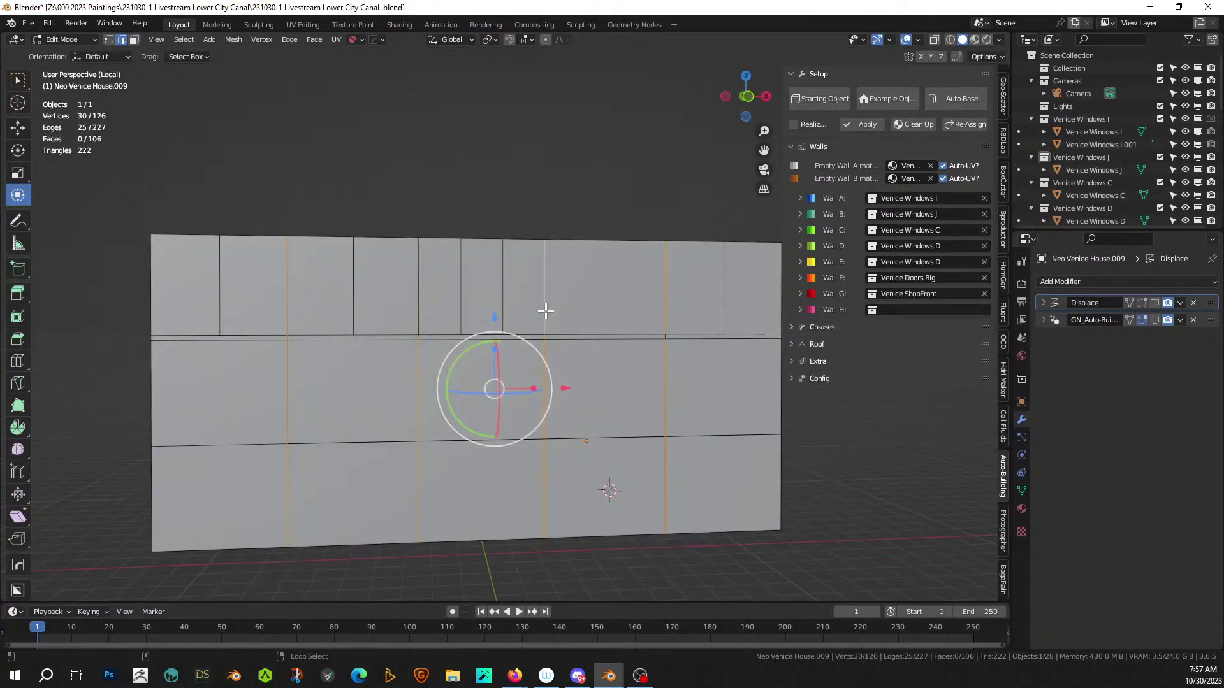
pyautogui.keyDown('alt'); pyautogui.keyDown('shift'); pyautogui.click(416, 298); pyautogui.keyUp('shift'); pyautogui.keyUp('alt')
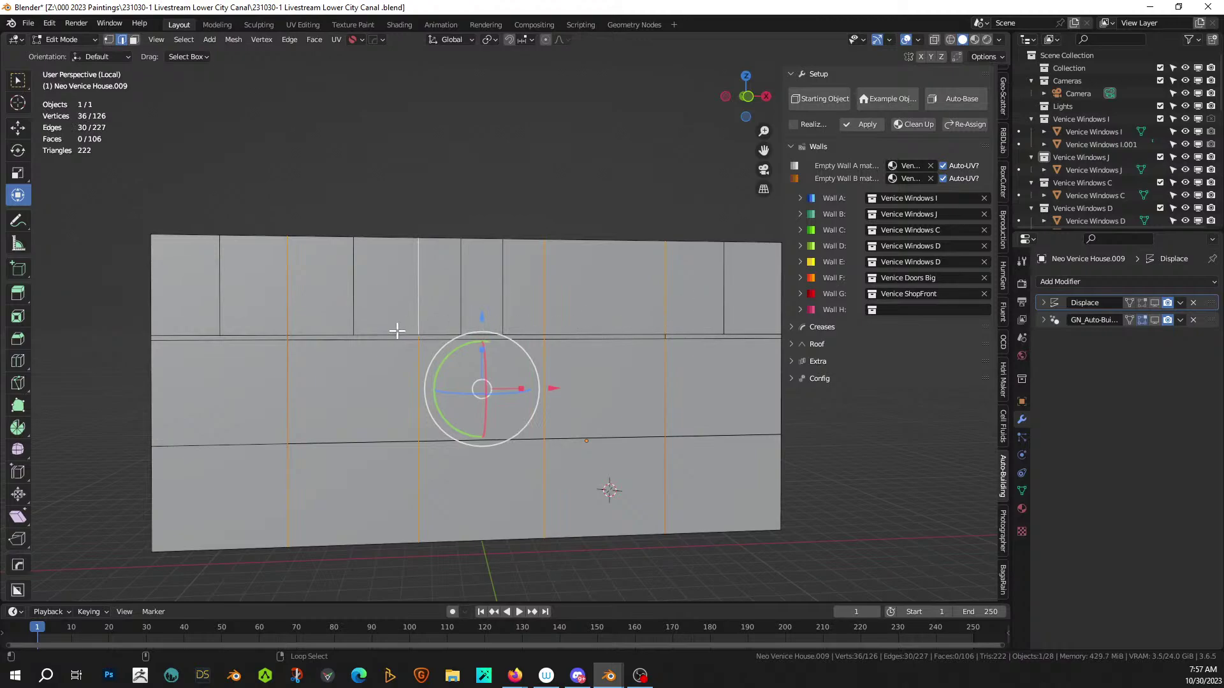
pyautogui.hotkey('ctrl', 'z')
pyautogui.hotkey('ctrl', 'z')
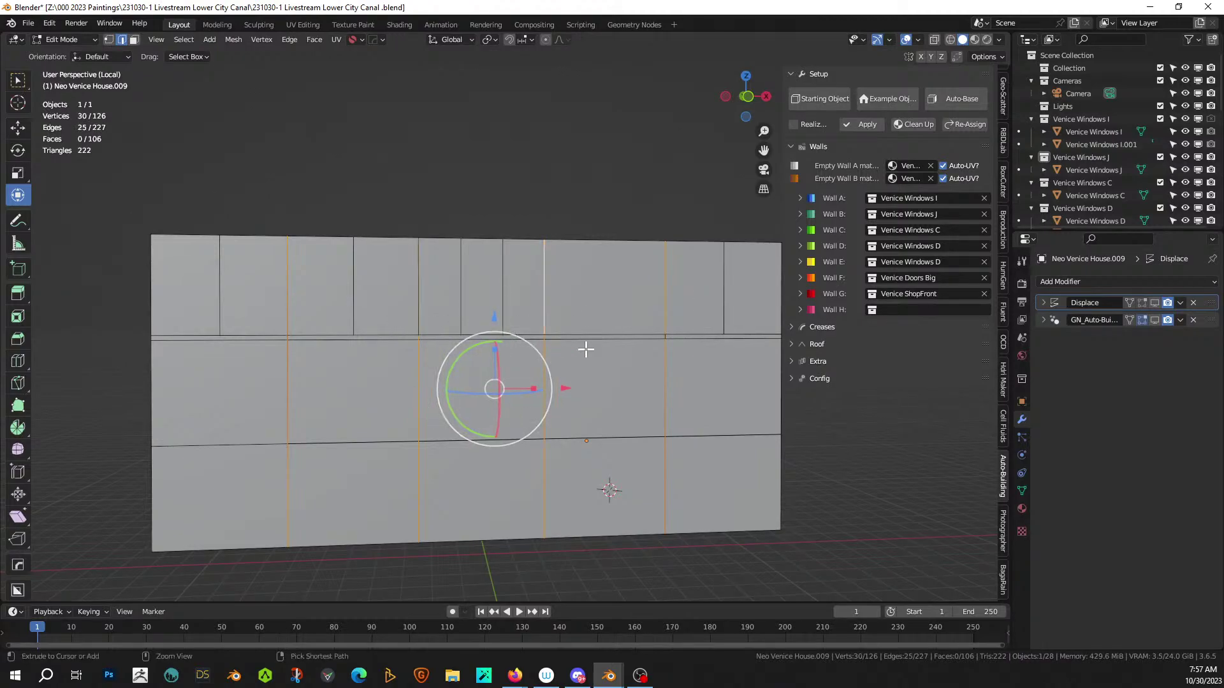
# - Set the crease of the four selected vertical edge loops to 0.66
pyautogui.click(797, 326)
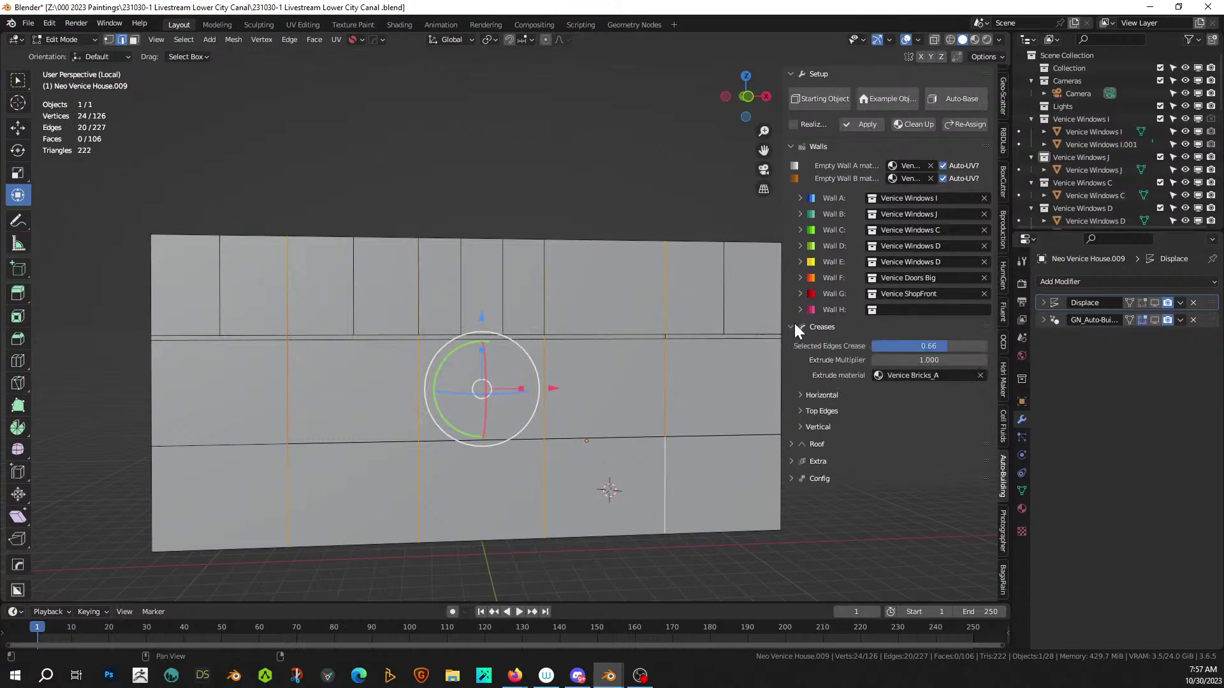
pyautogui.click(932, 347)
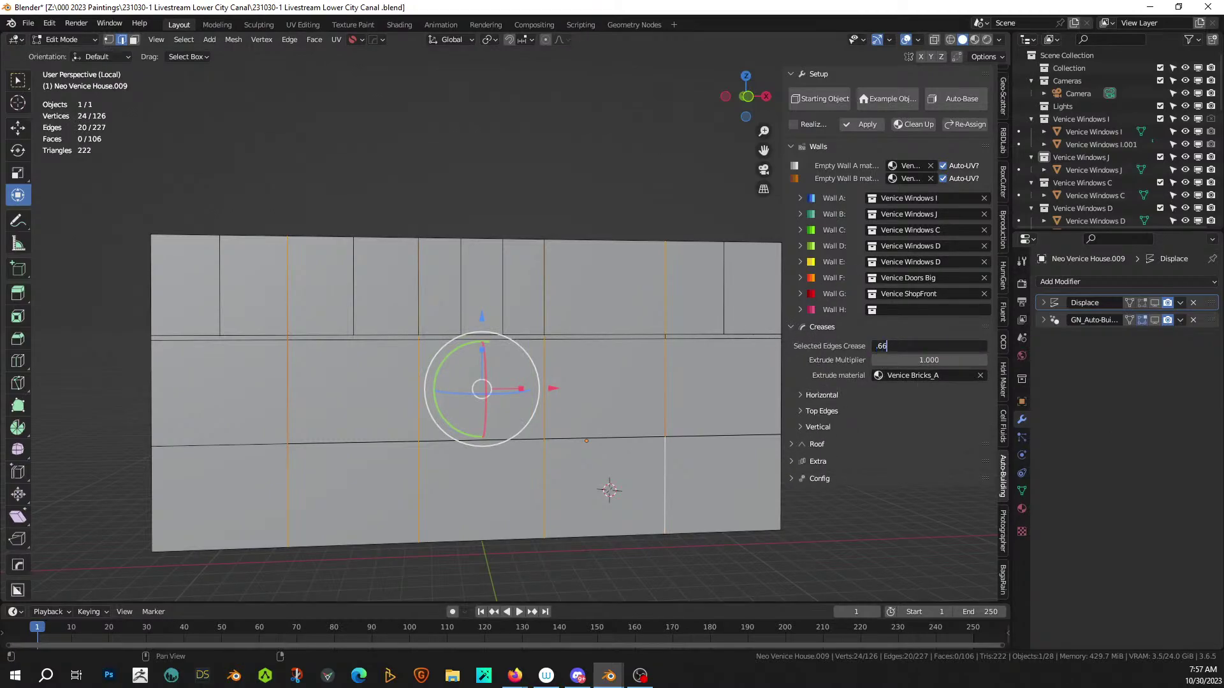
pyautogui.write('.66')
pyautogui.press('Return')
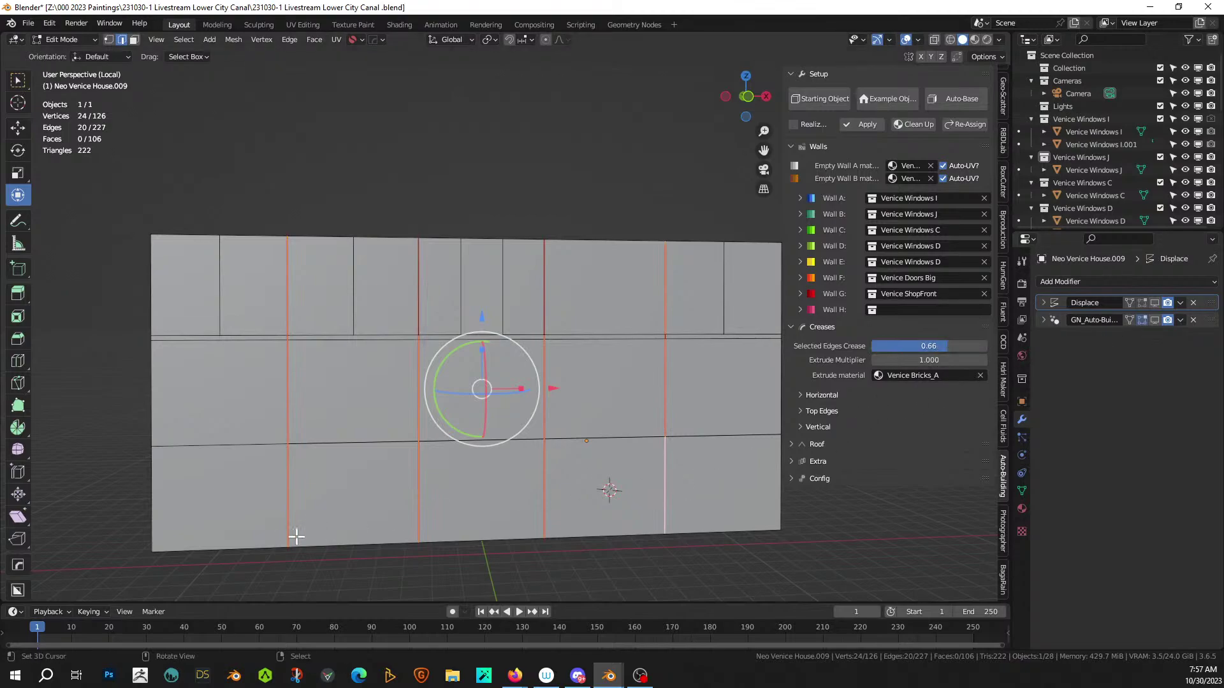
pyautogui.click(151, 515)
pyautogui.keyDown('ctrl'); pyautogui.click(150, 304); pyautogui.keyUp('ctrl')
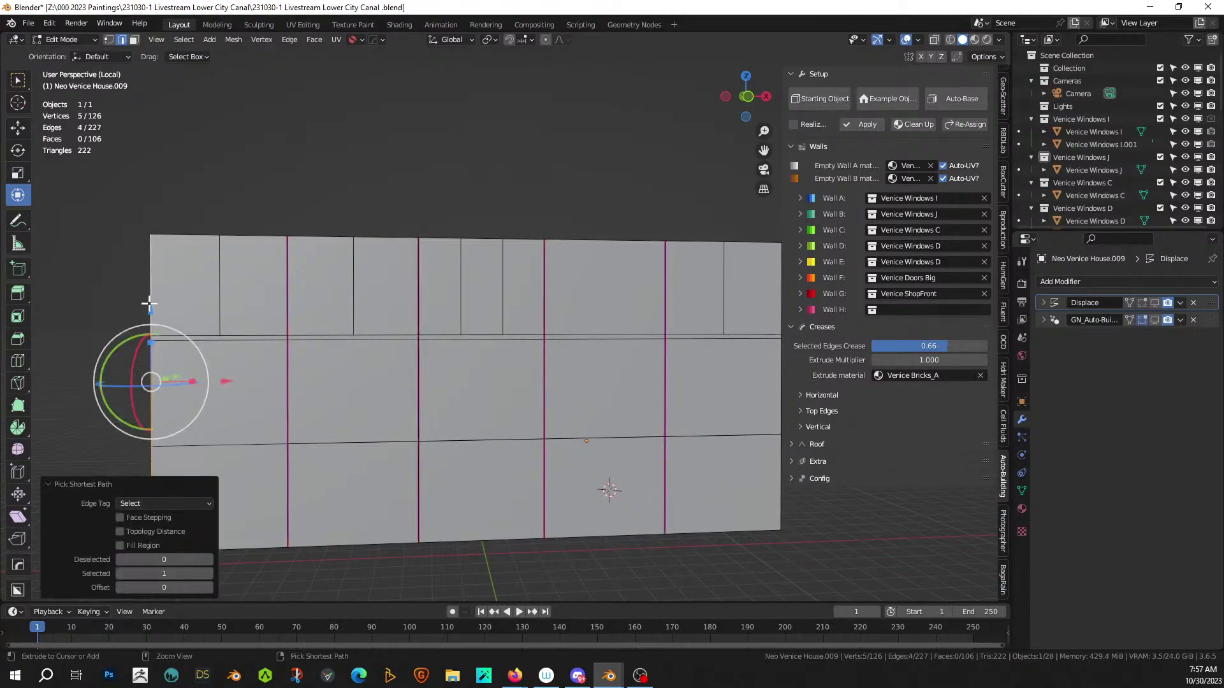
pyautogui.keyDown('shift'); pyautogui.click(775, 523); pyautogui.keyUp('shift')
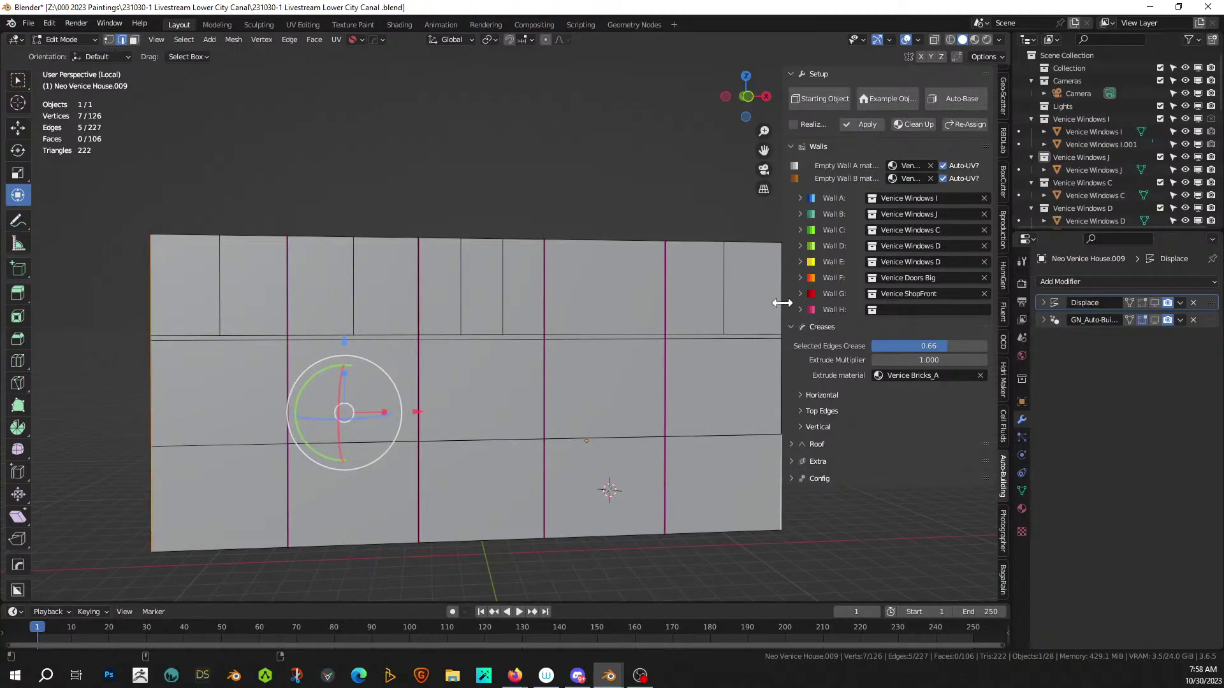
pyautogui.moveTo(768, 380); pyautogui.dragTo(607, 432, button='middle')
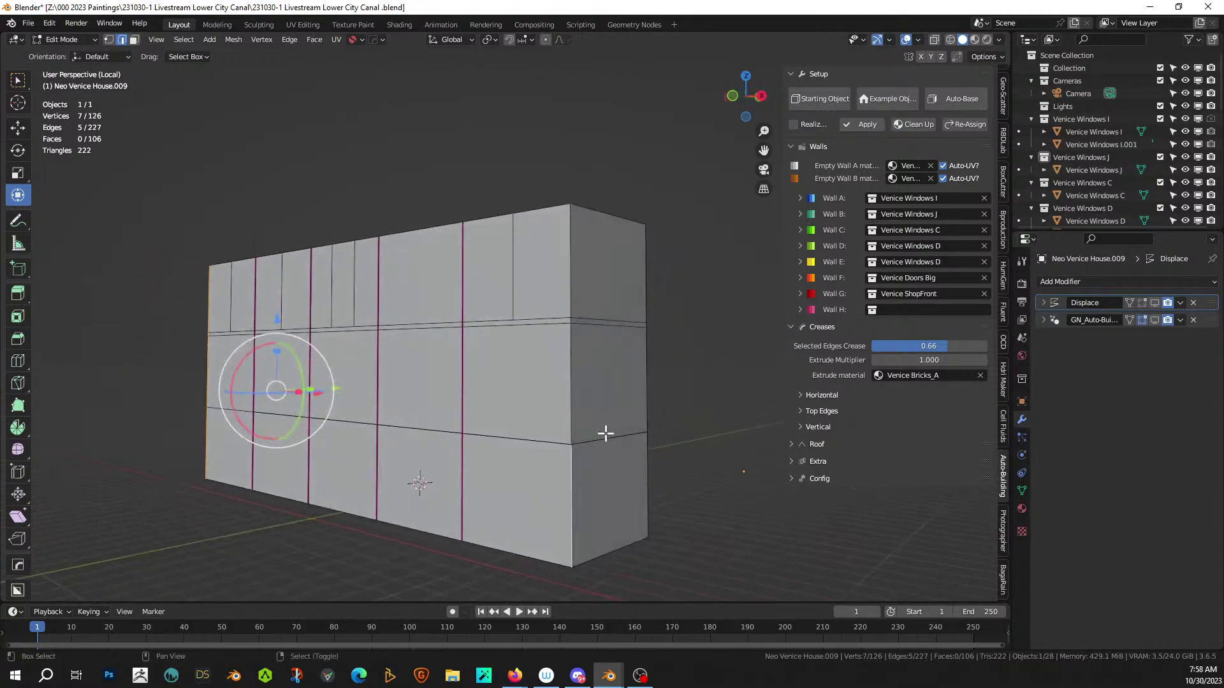
pyautogui.keyDown('shift'); pyautogui.click(573, 414); pyautogui.keyUp('shift')
pyautogui.keyDown('shift'); pyautogui.click(568, 272); pyautogui.keyUp('shift')
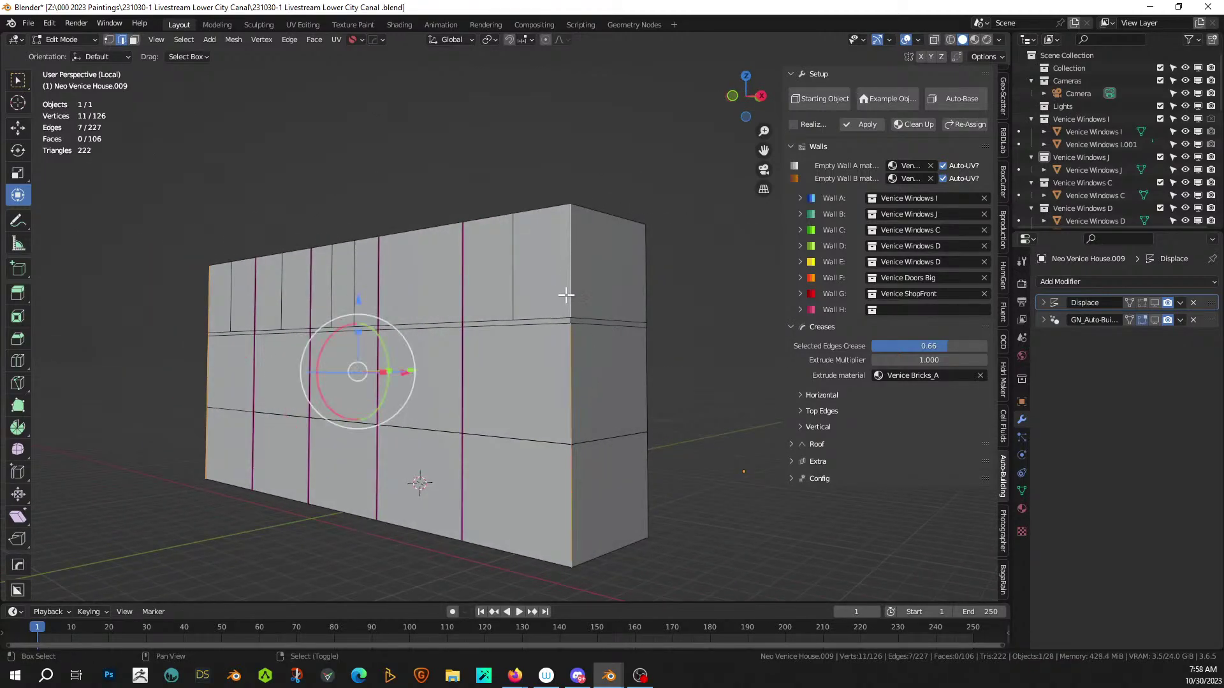
pyautogui.hotkey('ctrl', 'z')
pyautogui.hotkey('ctrl', 'z')
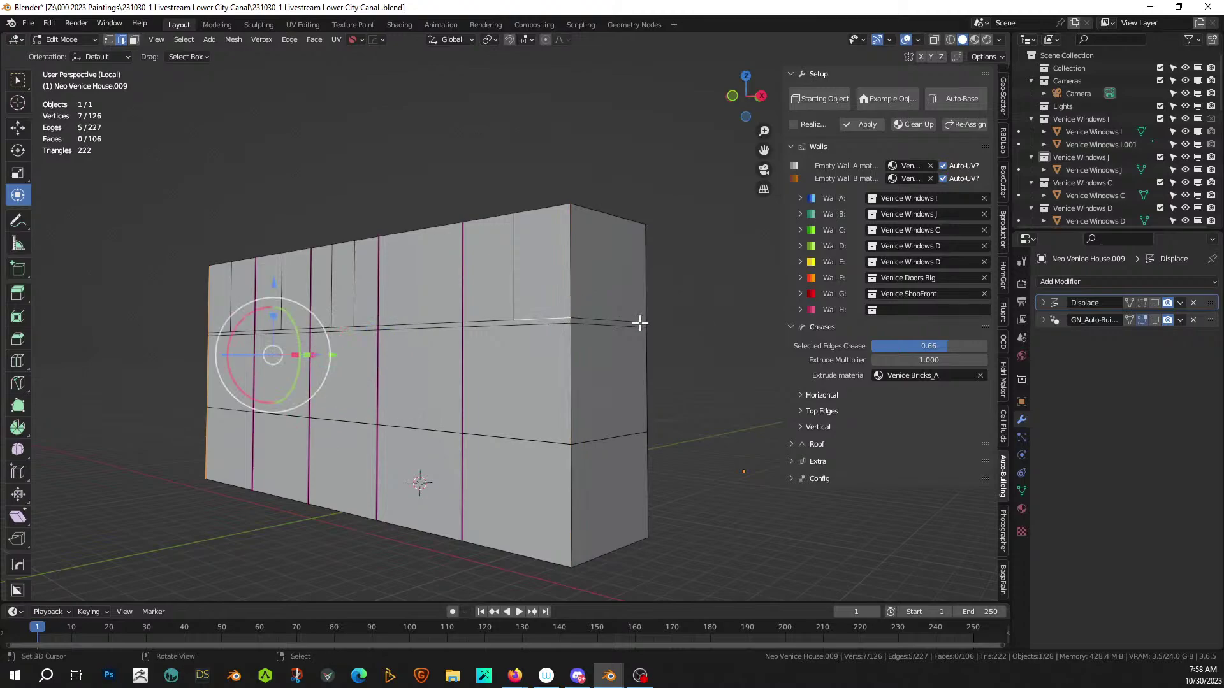
# - Set the crease of the vertical edges at the facade's right corner to 0.66 and turn the GN_Auto-Building viewport display back on
pyautogui.scroll(4, 642, 324)
pyautogui.click(696, 307)
pyautogui.keyDown('alt'); pyautogui.click(701, 308); pyautogui.keyUp('alt')
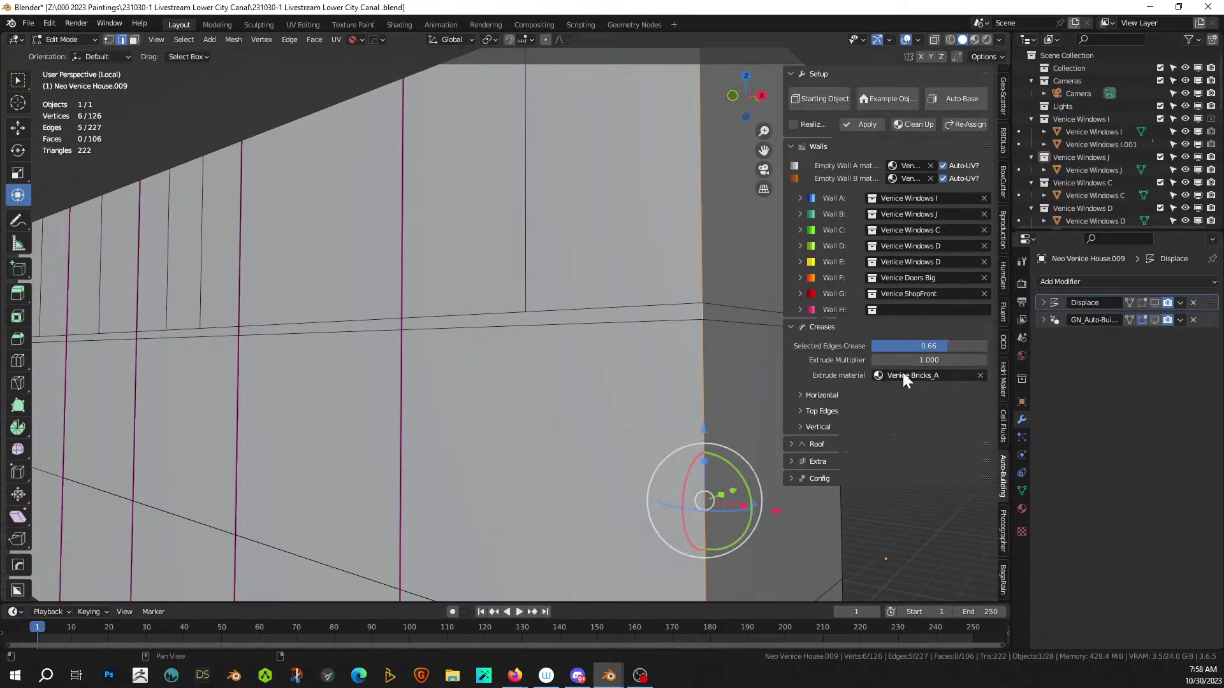
pyautogui.click(911, 346)
pyautogui.write('.66')
pyautogui.press('Return')
pyautogui.click(1155, 320)
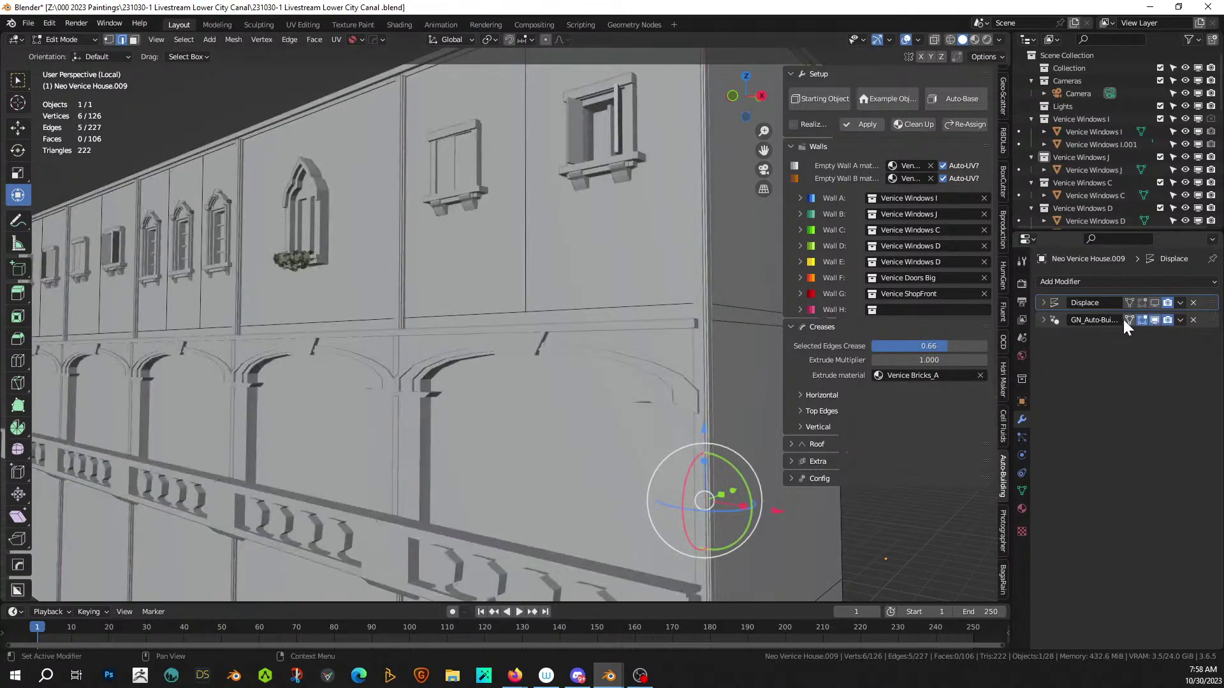
# - Select the vertical edge loop at the facade's opposite front corner and set its crease to 0.66
pyautogui.scroll(-3, 544, 355)
pyautogui.scroll(3, 579, 361)
pyautogui.scroll(-4, 527, 368)
pyautogui.moveTo(527, 368); pyautogui.dragTo(566, 211, button='middle')
pyautogui.moveTo(409, 244); pyautogui.dragTo(435, 234, button='middle')
pyautogui.click(325, 512)
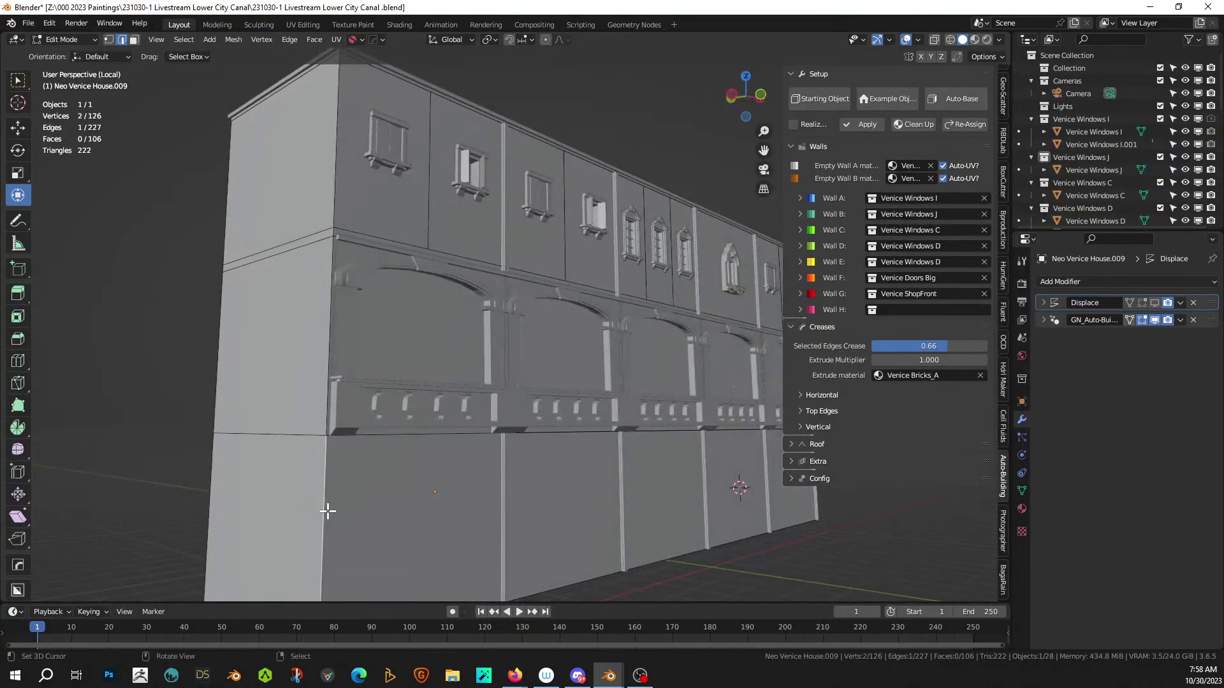
pyautogui.keyDown('alt'); pyautogui.click(327, 359); pyautogui.keyUp('alt')
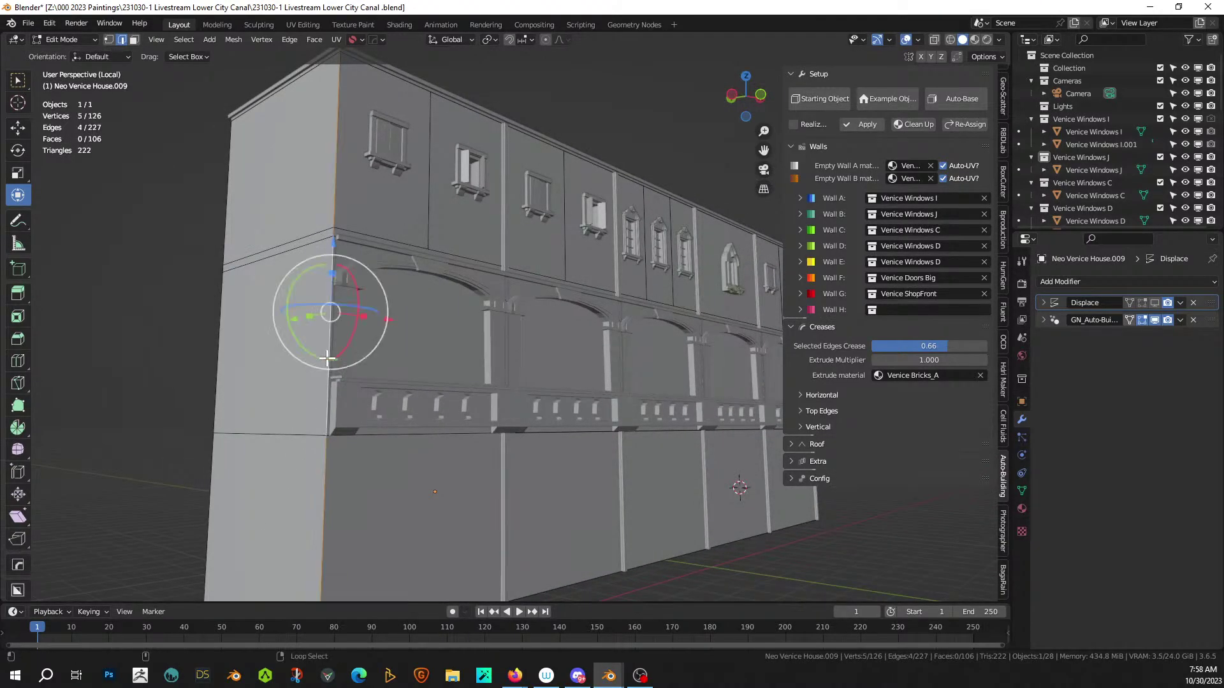
pyautogui.doubleClick(928, 346)
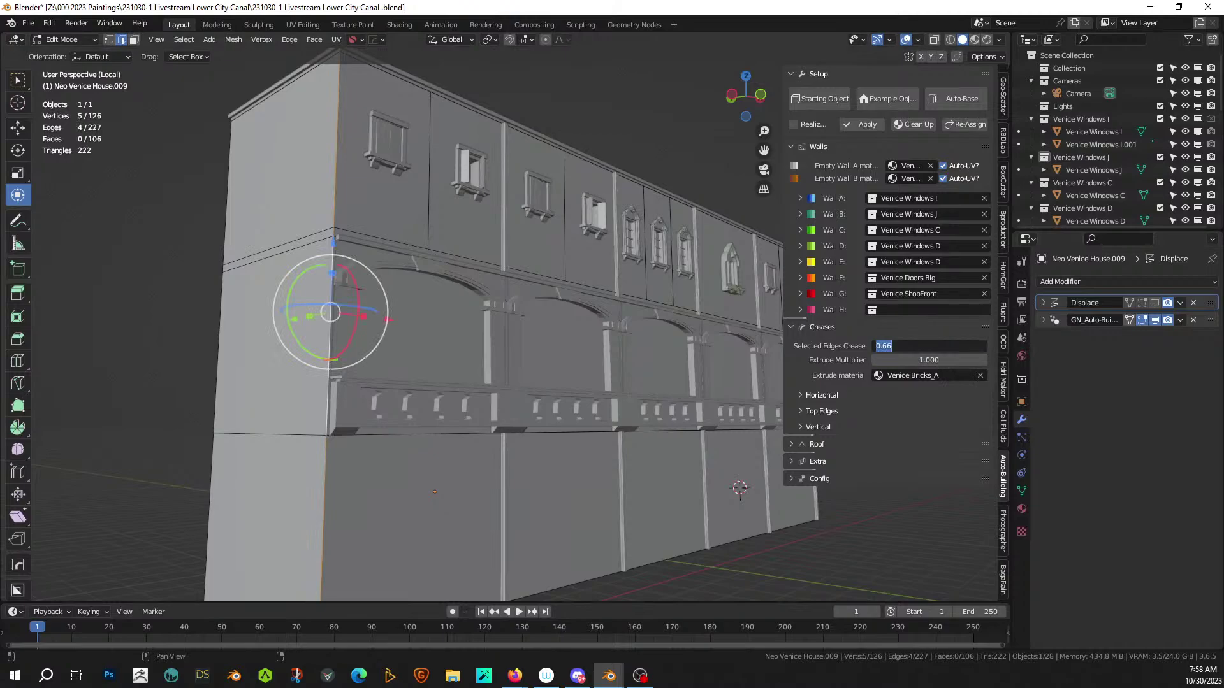
pyautogui.write('.66')
pyautogui.press('Return')
# - Switch the viewport to rendered shading and save the file
pyautogui.scroll(-3, 571, 301)
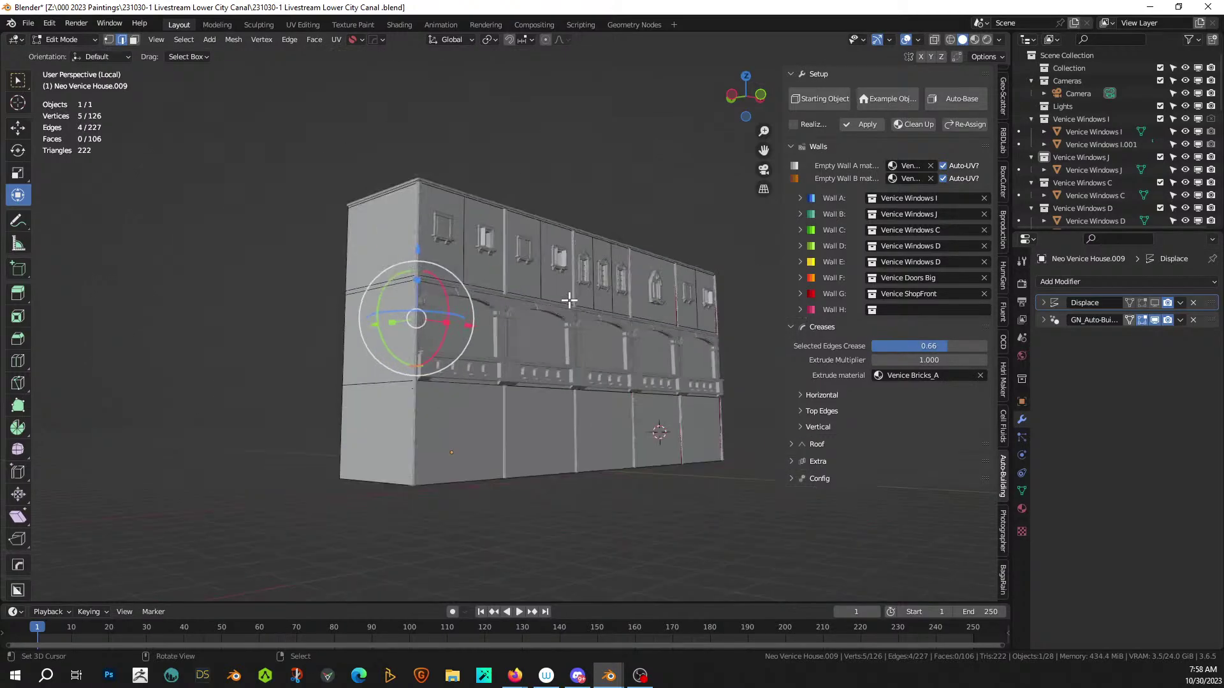
pyautogui.scroll(3, 758, 403)
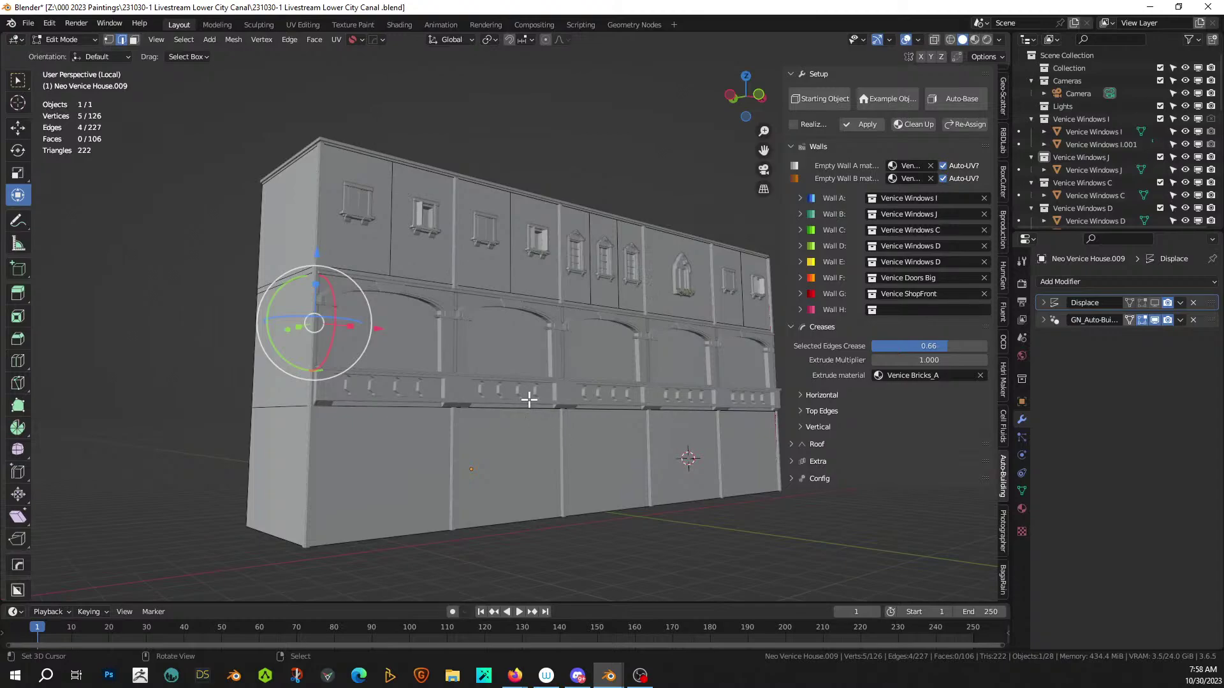
pyautogui.moveTo(527, 402); pyautogui.dragTo(504, 422, button='middle')
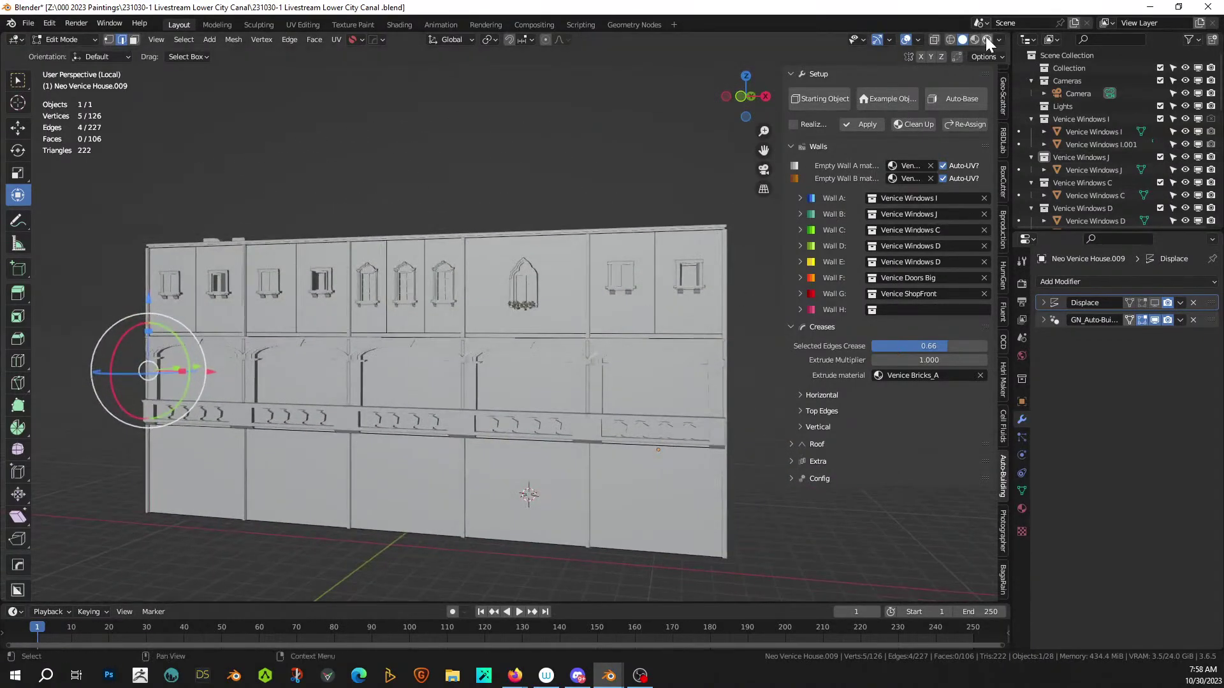
pyautogui.hotkey('shift', 'z')
pyautogui.hotkey('ctrl', 's')
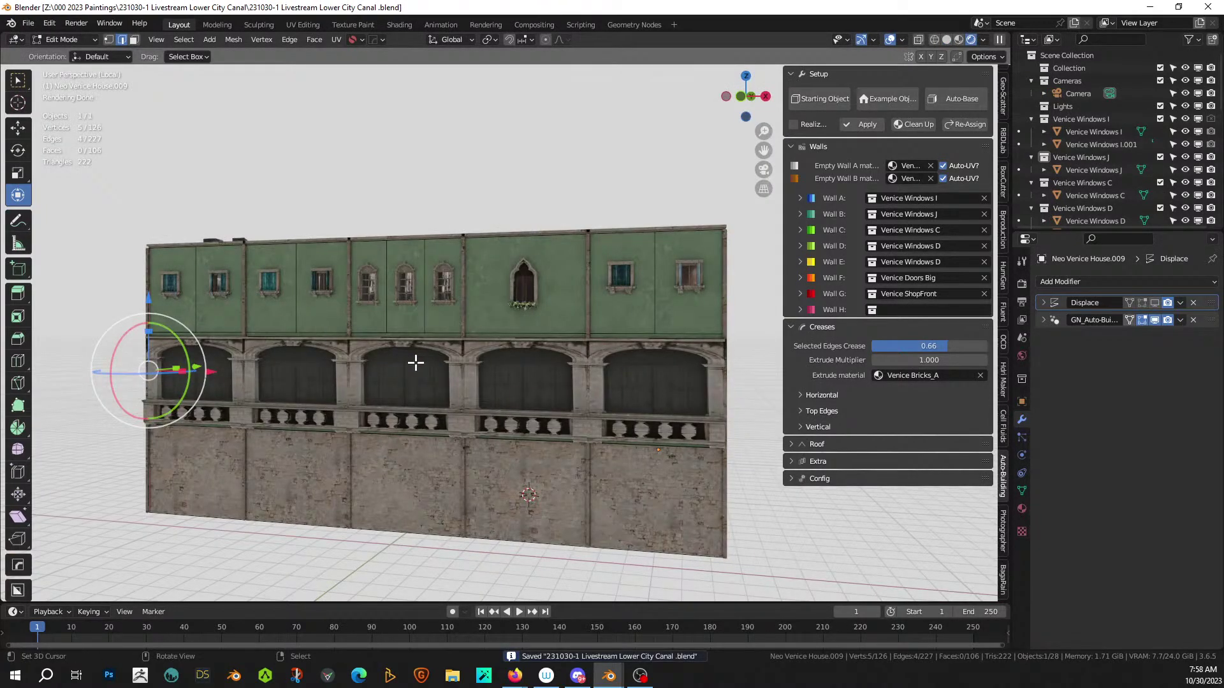
# - Leave local view and examine the rendered building beside the canal from several angles, including its roof
pyautogui.moveTo(340, 416); pyautogui.dragTo(448, 418, button='middle')
pyautogui.scroll(-2, 543, 429)
pyautogui.press('KP_Divide')
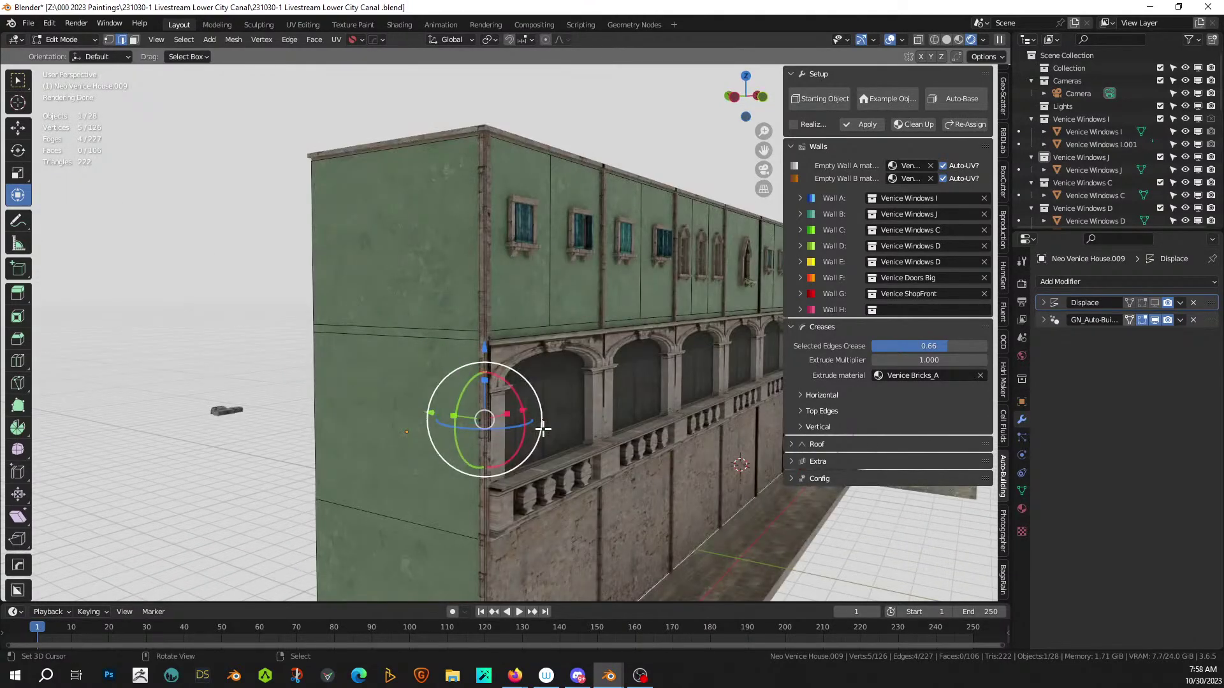
pyautogui.moveTo(539, 425); pyautogui.dragTo(369, 423, button='middle')
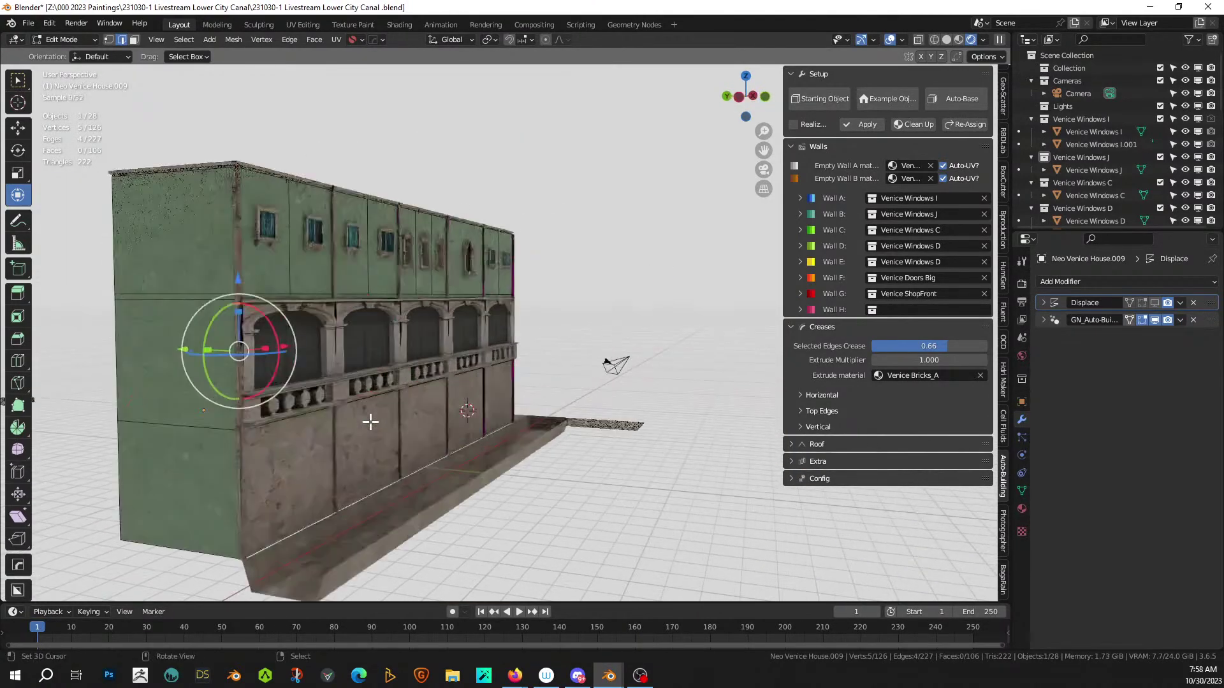
pyautogui.scroll(2, 456, 391)
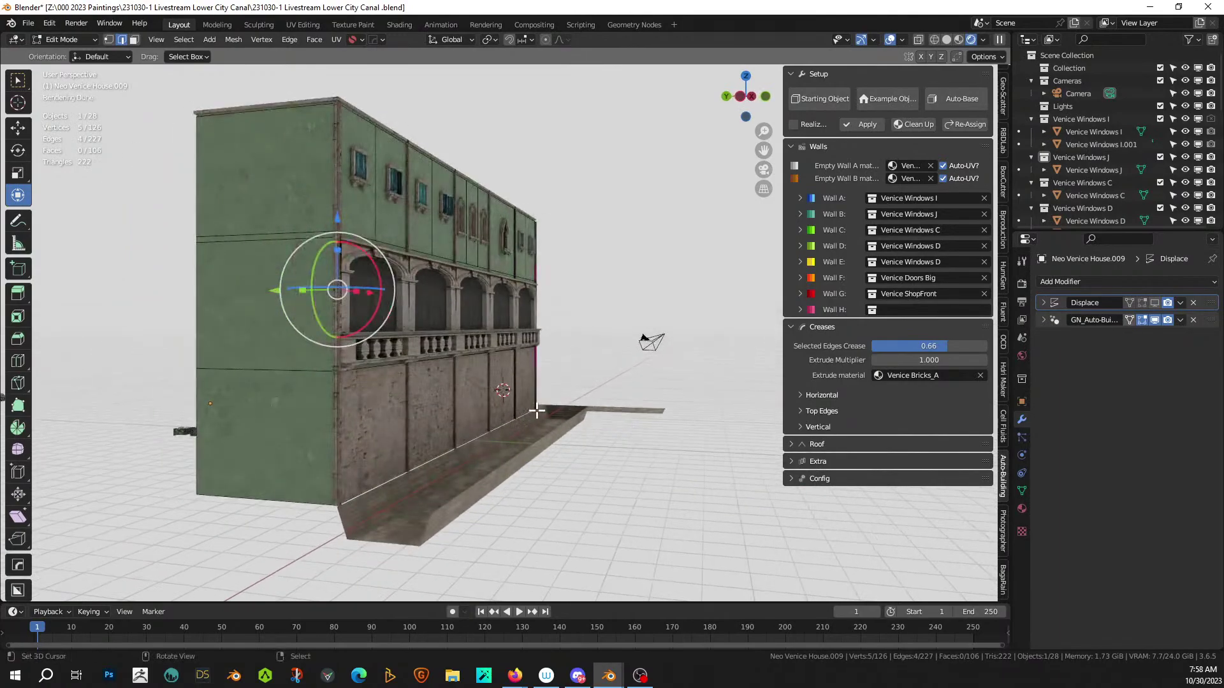
pyautogui.scroll(2, 528, 425)
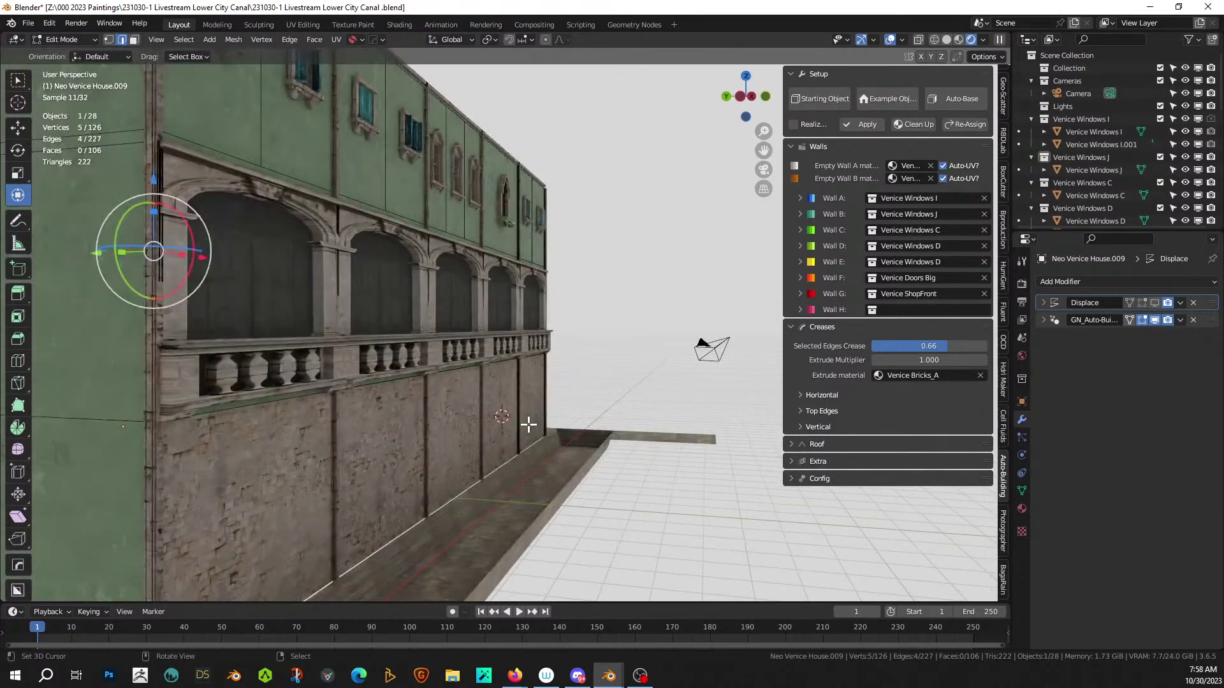
pyautogui.moveTo(529, 423); pyautogui.dragTo(696, 360, button='middle')
pyautogui.scroll(3, 491, 422)
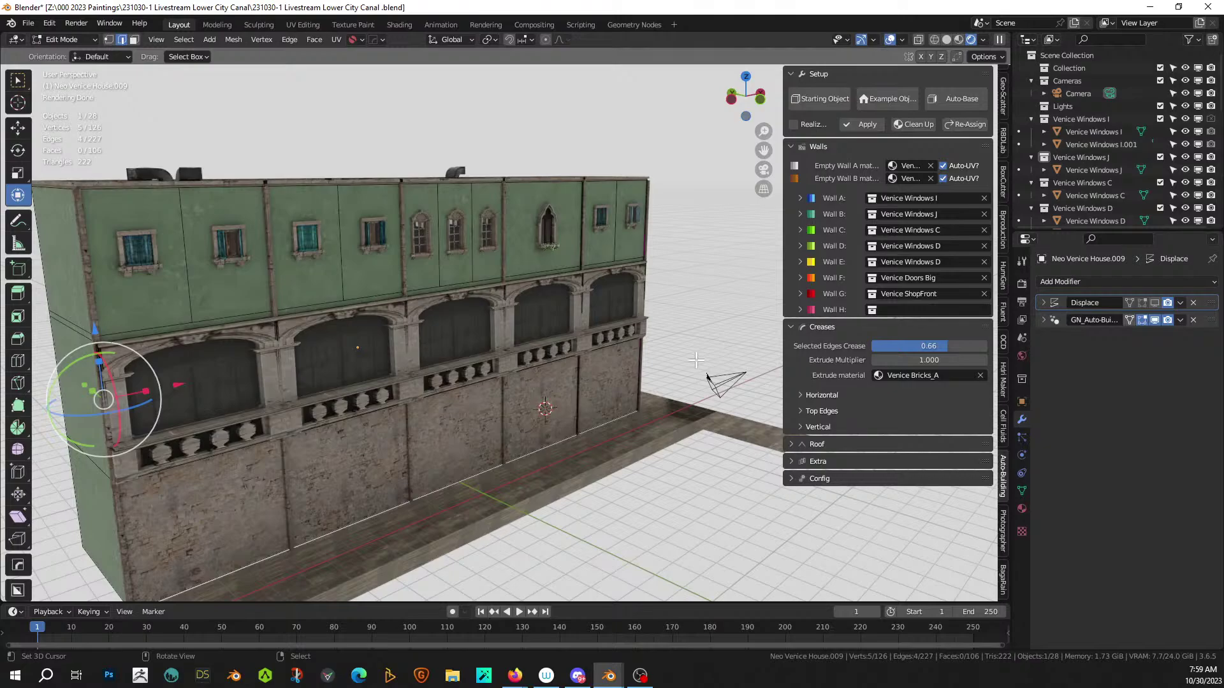
pyautogui.moveTo(550, 314); pyautogui.dragTo(464, 311, button='middle')
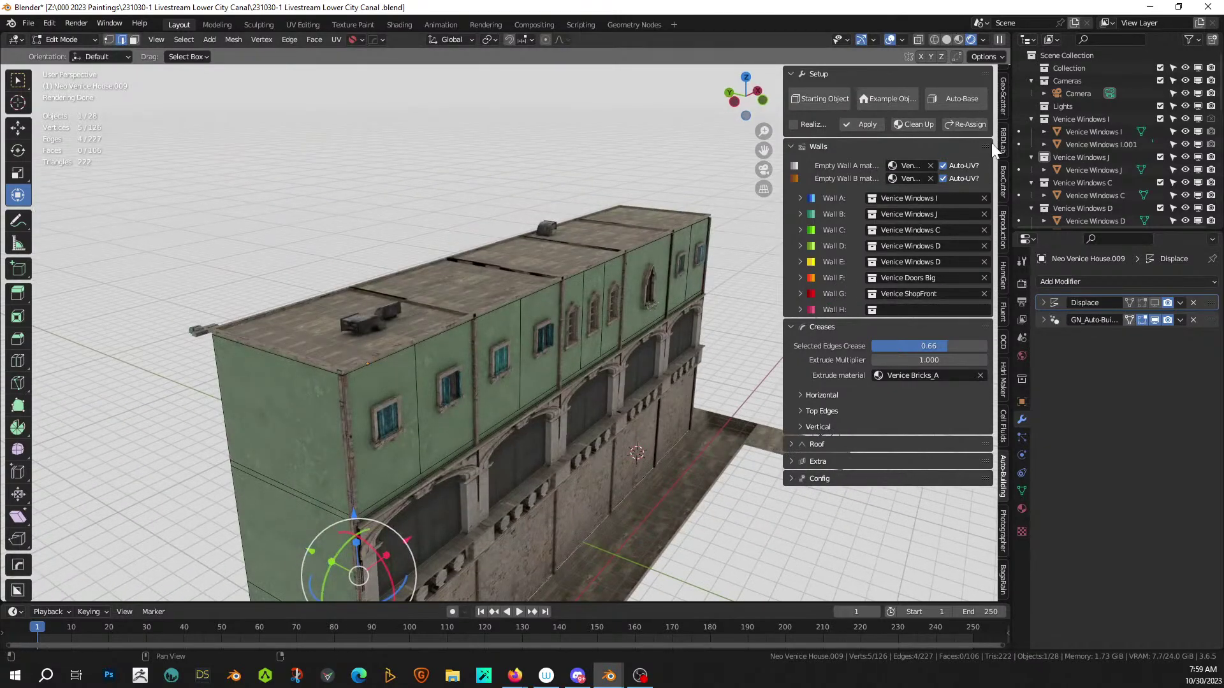
# - With the GN_Auto-Building viewport display off, select the five roof faces and extrude them up 4 m
pyautogui.click(1153, 319)
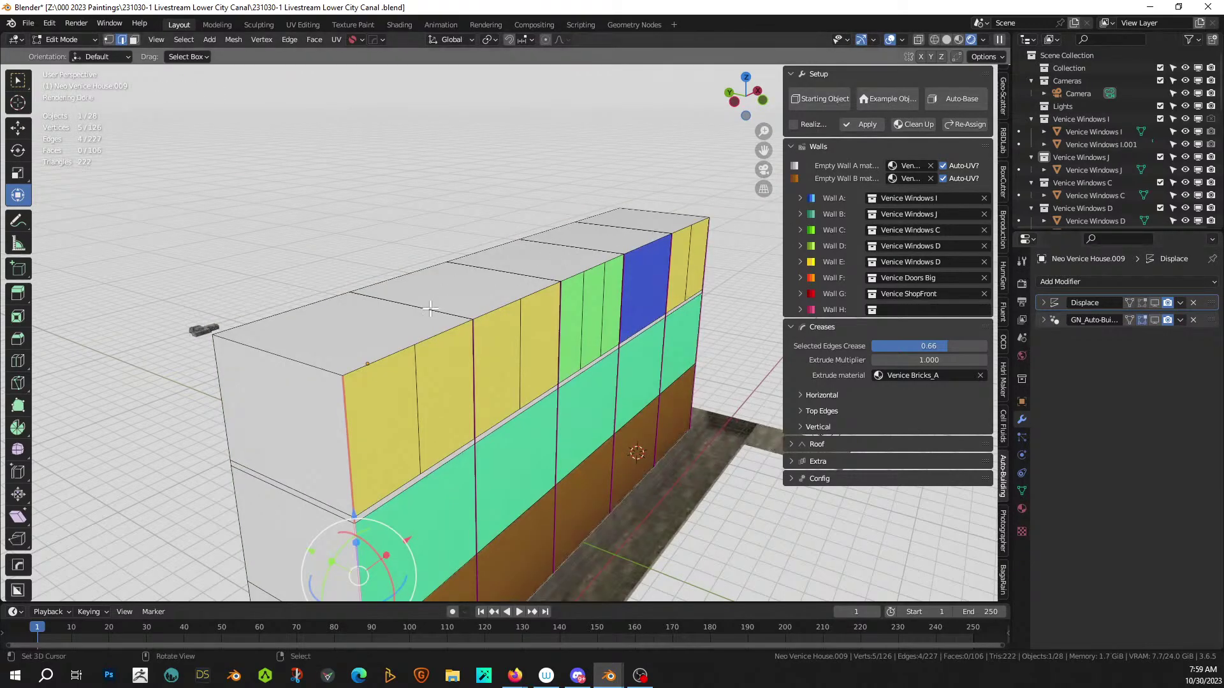
pyautogui.press('3')
pyautogui.click(344, 319)
pyautogui.keyDown('shift'); pyautogui.click(447, 280); pyautogui.keyUp('shift')
pyautogui.keyDown('shift'); pyautogui.click(577, 247); pyautogui.keyUp('shift')
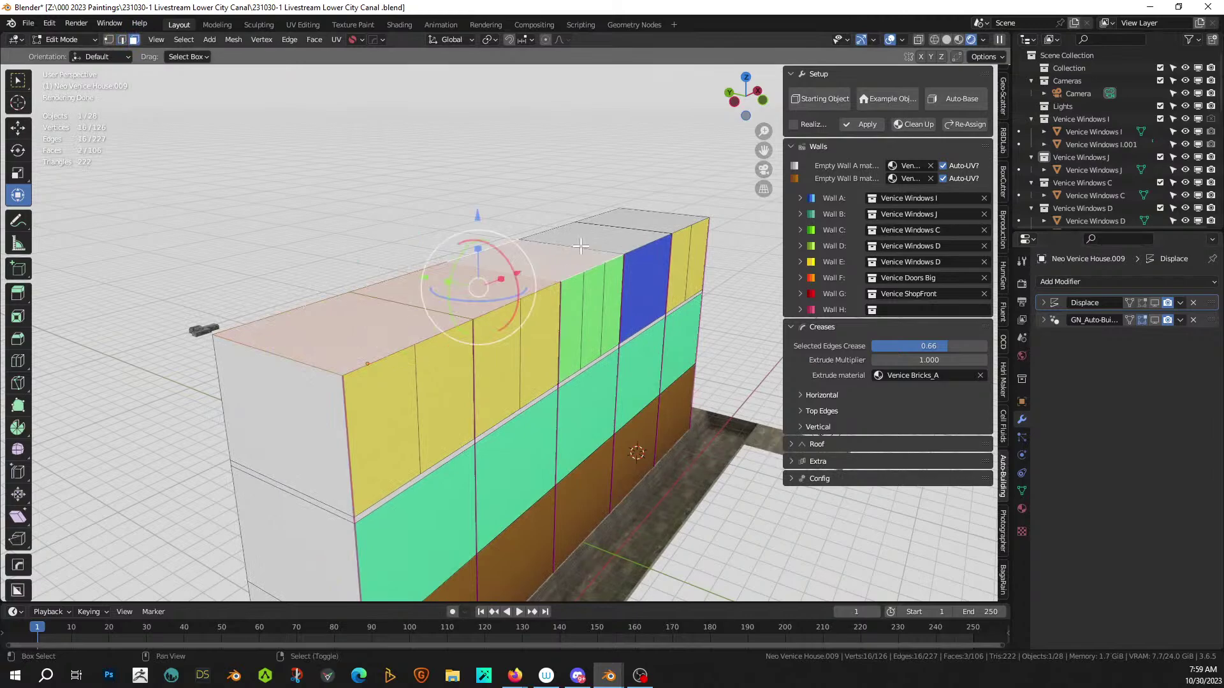
pyautogui.keyDown('shift'); pyautogui.click(607, 234); pyautogui.keyUp('shift')
pyautogui.keyDown('shift'); pyautogui.click(655, 220); pyautogui.keyUp('shift')
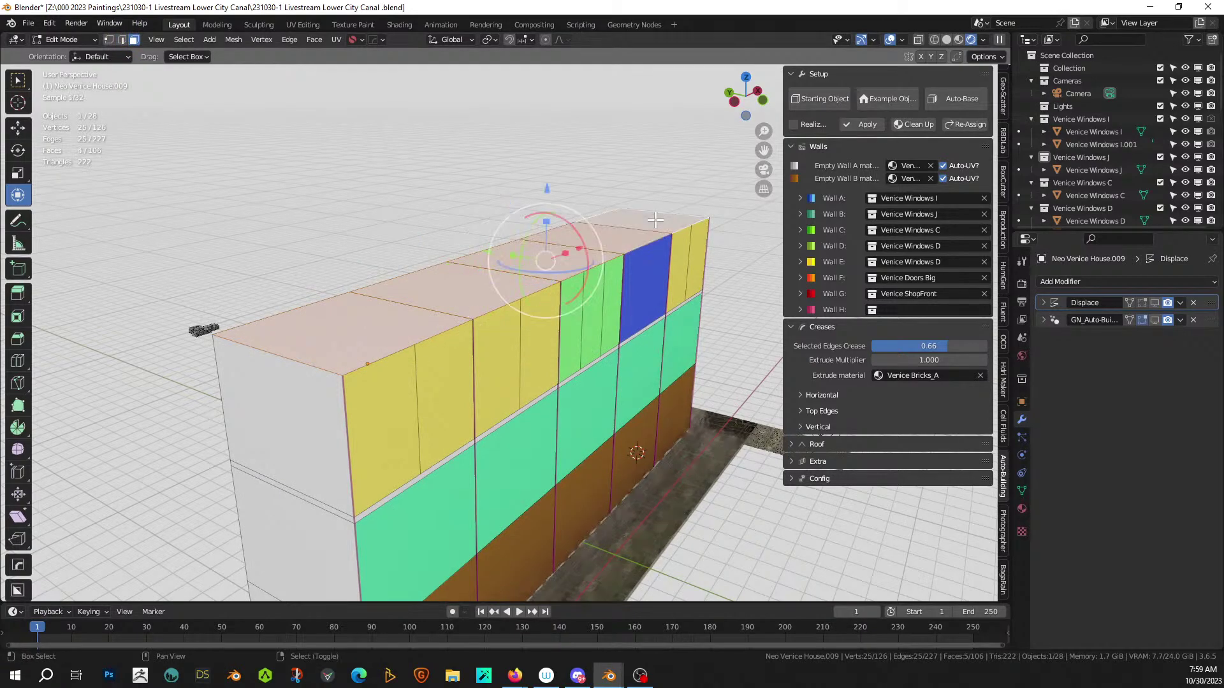
pyautogui.press('e')
pyautogui.press('4')
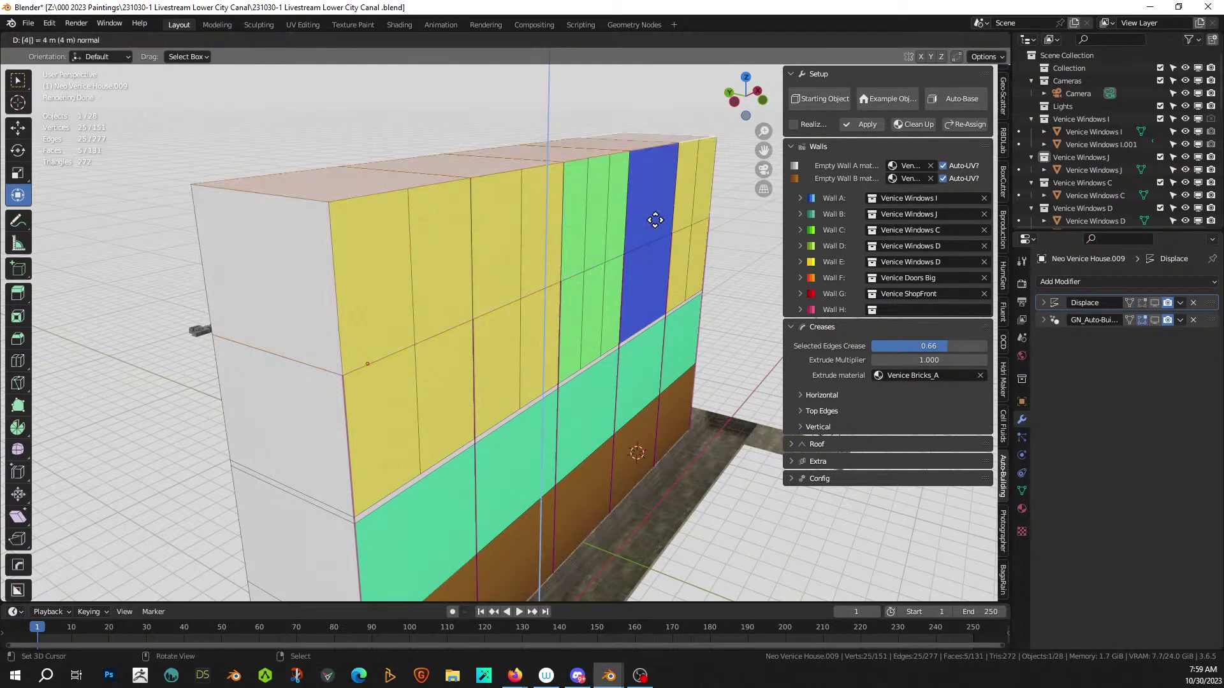
pyautogui.press('Return')
# - Extrude the selected roof faces up another 4 m to add a second extra storey
pyautogui.moveTo(631, 235); pyautogui.dragTo(605, 250, button='middle')
pyautogui.moveTo(499, 249); pyautogui.dragTo(513, 291, button='middle')
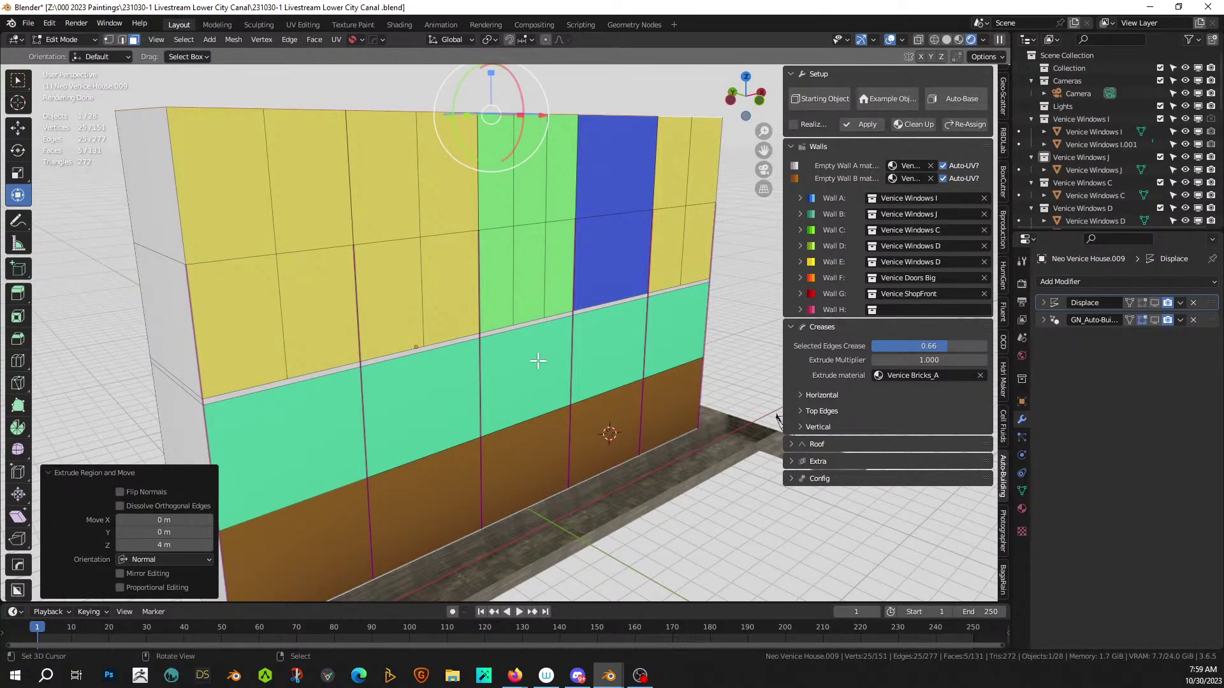
pyautogui.moveTo(537, 361); pyautogui.dragTo(434, 276, button='middle')
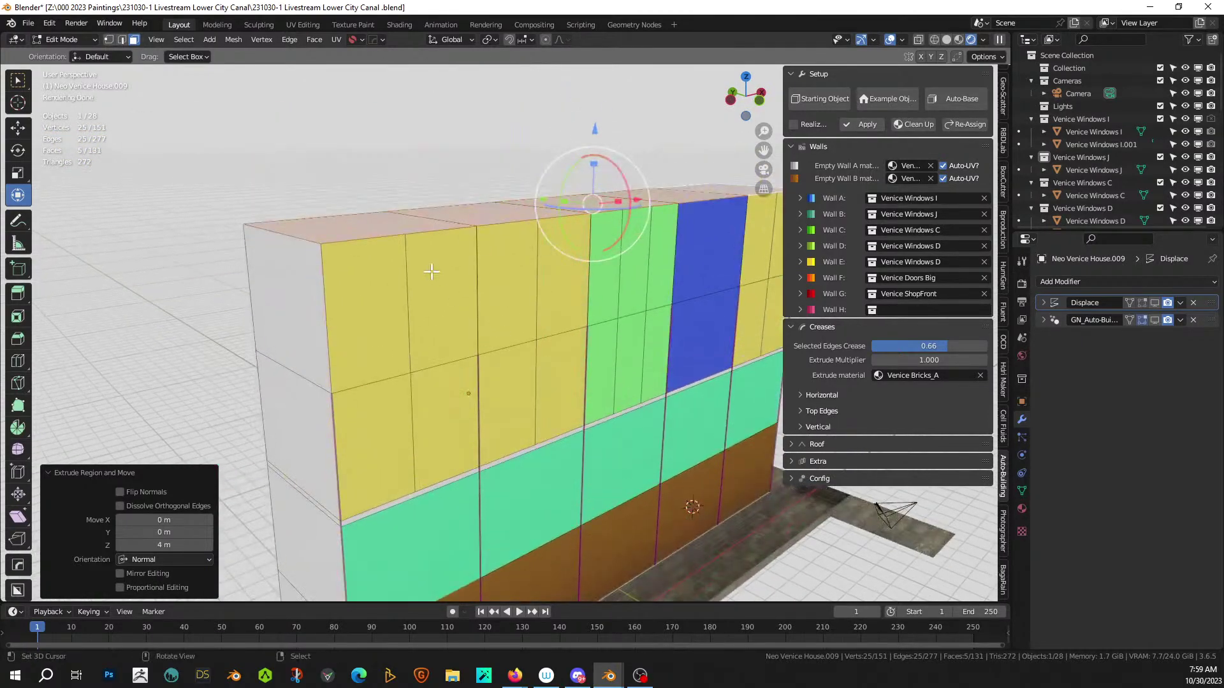
pyautogui.write('e4')
pyautogui.press('Return')
# - Select the faces around the lower of the two added storeys and assign the ID_EmptyWallA material to them
pyautogui.scroll(-3, 431, 272)
pyautogui.moveTo(431, 273); pyautogui.dragTo(369, 300, button='middle')
pyautogui.scroll(2, 365, 312)
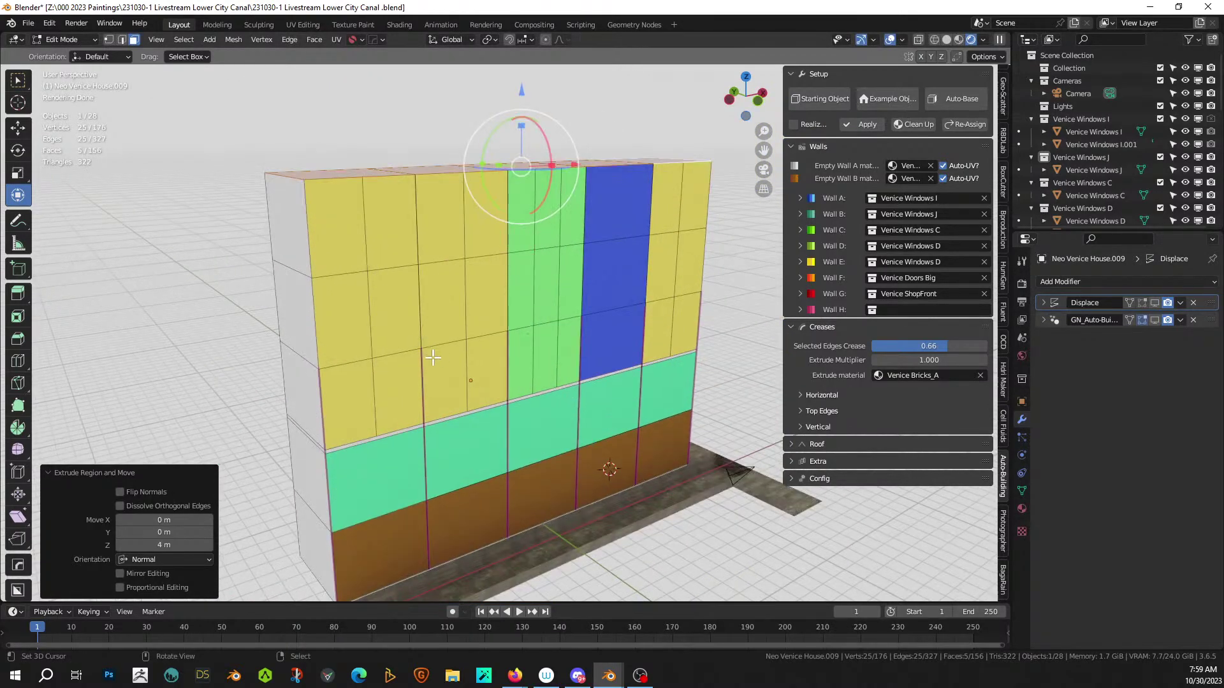
pyautogui.click(343, 322)
pyautogui.keyDown('shift'); pyautogui.click(400, 312); pyautogui.keyUp('shift')
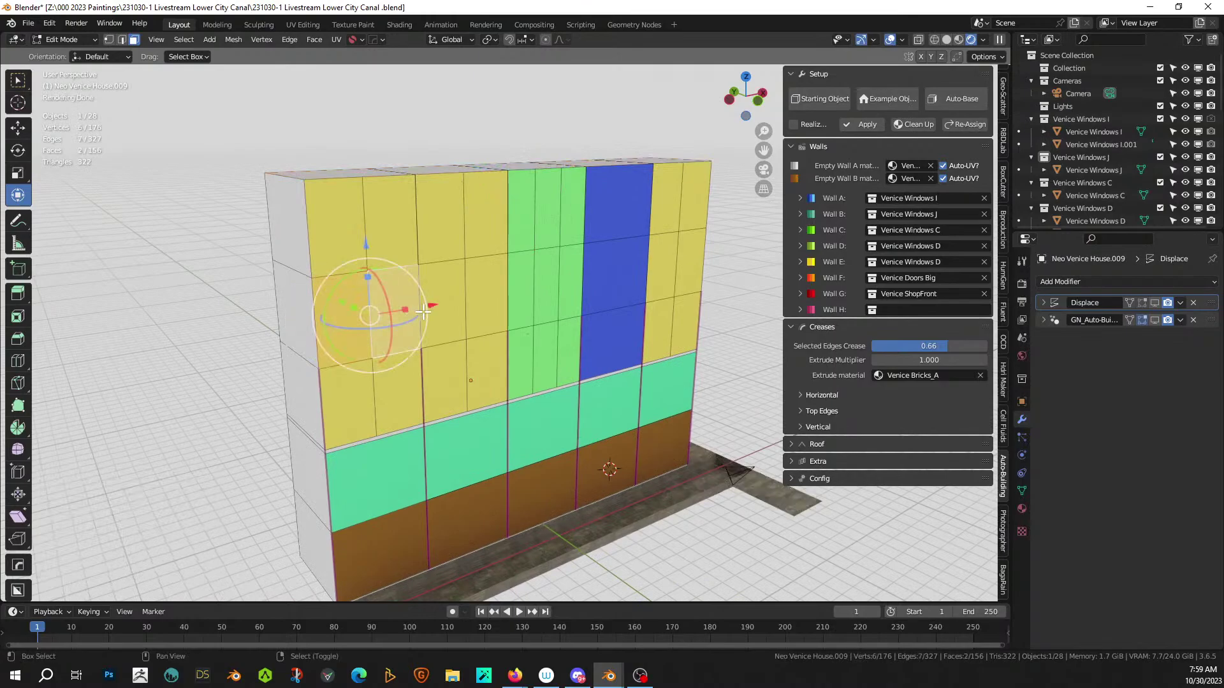
pyautogui.keyDown('alt'); pyautogui.keyDown('shift'); pyautogui.click(310, 314); pyautogui.keyUp('shift'); pyautogui.keyUp('alt')
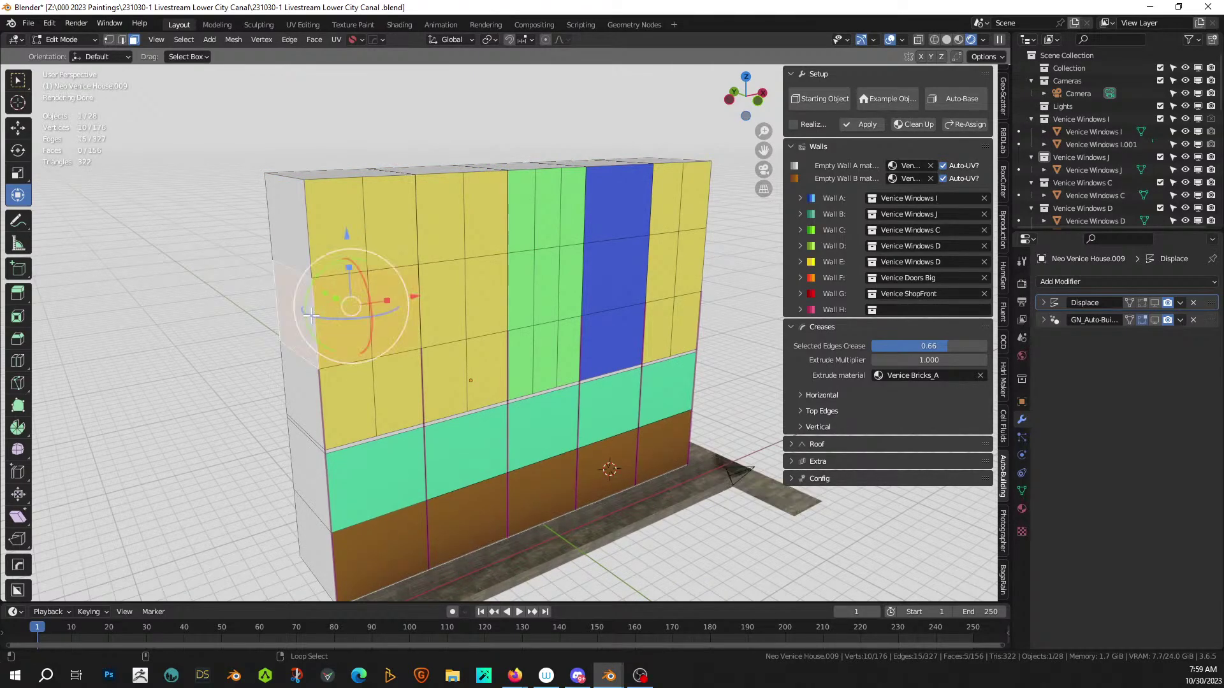
pyautogui.keyDown('alt'); pyautogui.keyDown('shift'); pyautogui.click(441, 315); pyautogui.keyUp('shift'); pyautogui.keyUp('alt')
pyautogui.keyDown('alt'); pyautogui.keyDown('shift'); pyautogui.click(534, 294); pyautogui.keyUp('shift'); pyautogui.keyUp('alt')
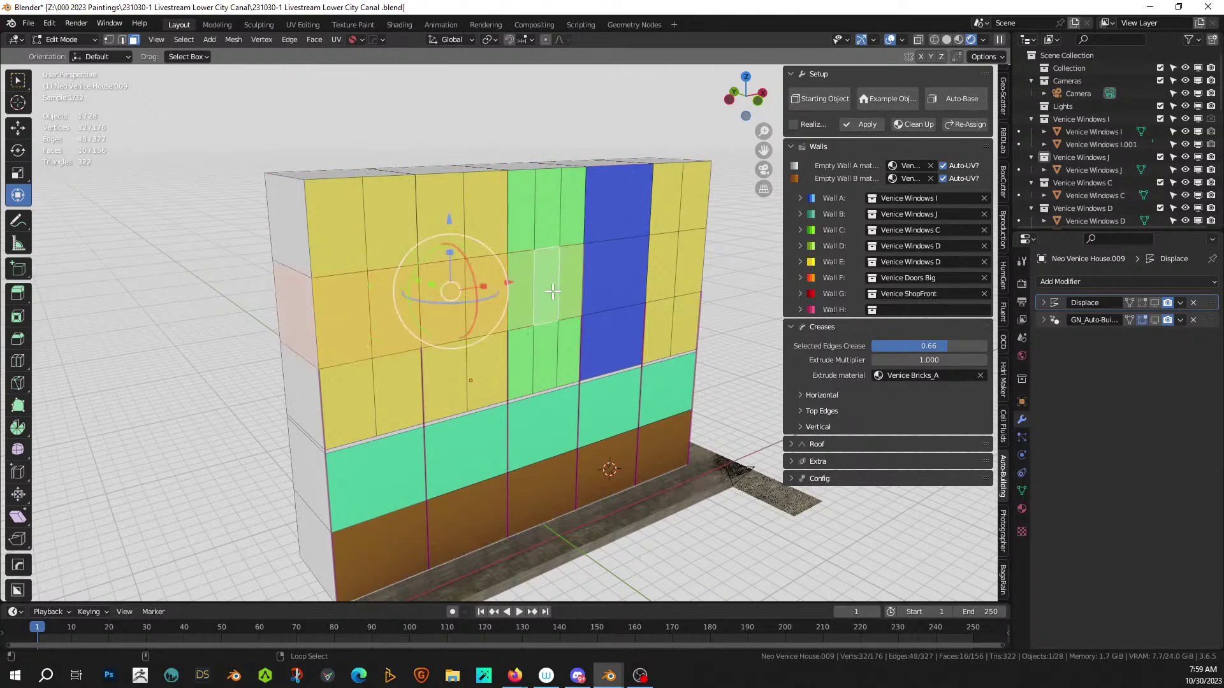
pyautogui.keyDown('alt'); pyautogui.keyDown('shift'); pyautogui.click(641, 281); pyautogui.keyUp('shift'); pyautogui.keyUp('alt')
pyautogui.keyDown('alt'); pyautogui.keyDown('shift'); pyautogui.click(680, 270); pyautogui.keyUp('shift'); pyautogui.keyUp('alt')
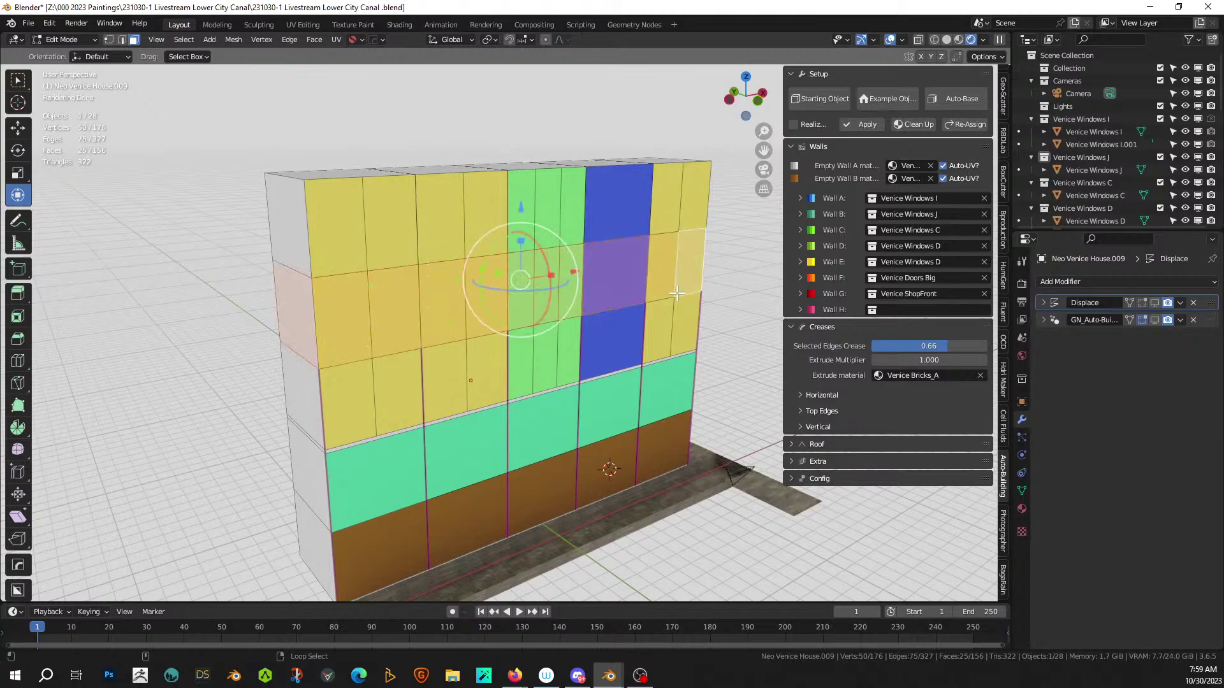
pyautogui.click(1022, 508)
pyautogui.scroll(2, 1103, 290)
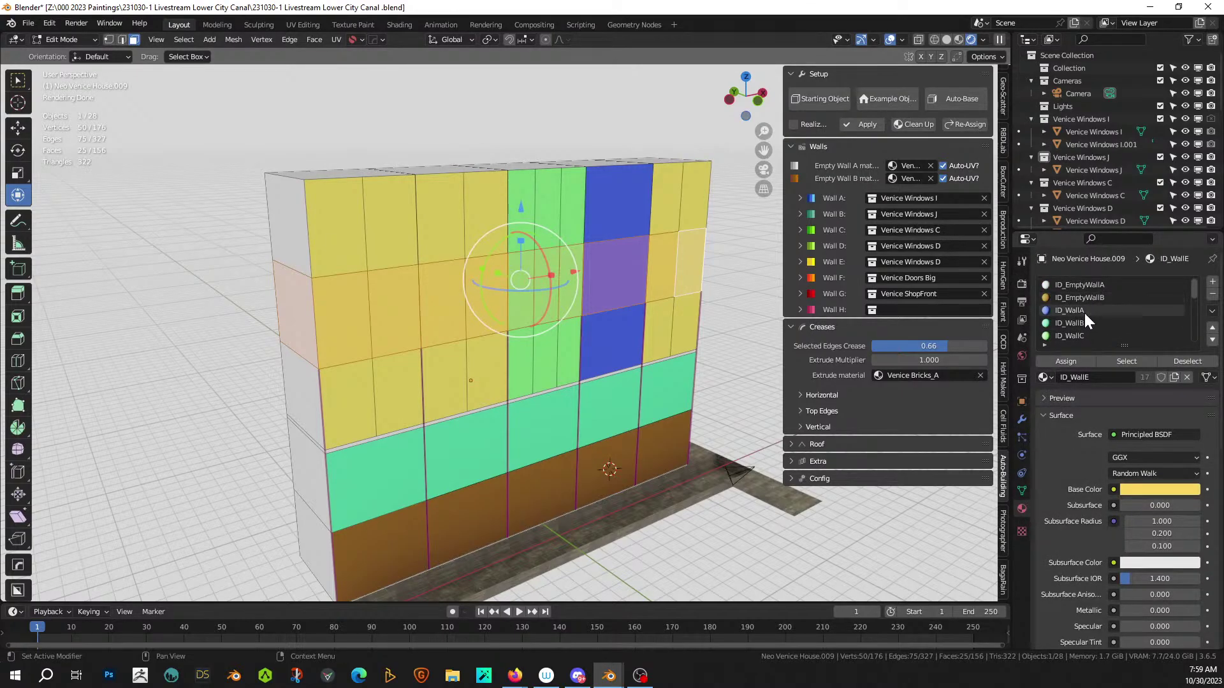
pyautogui.click(1083, 285)
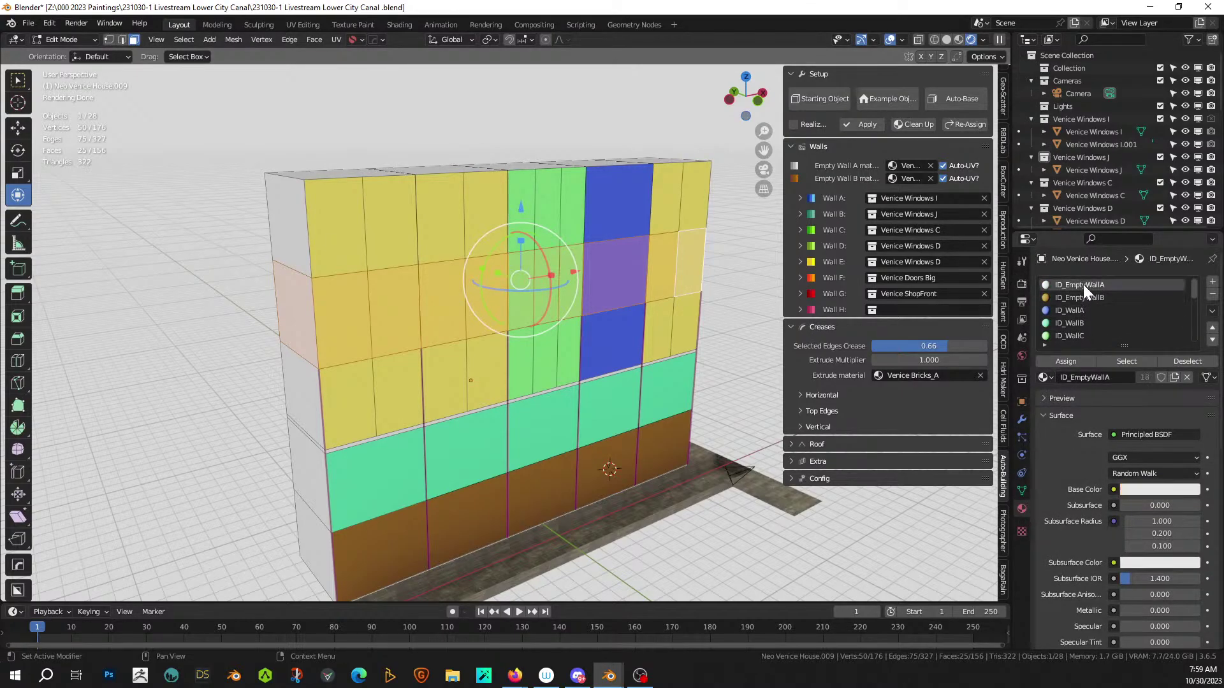
pyautogui.click(1065, 361)
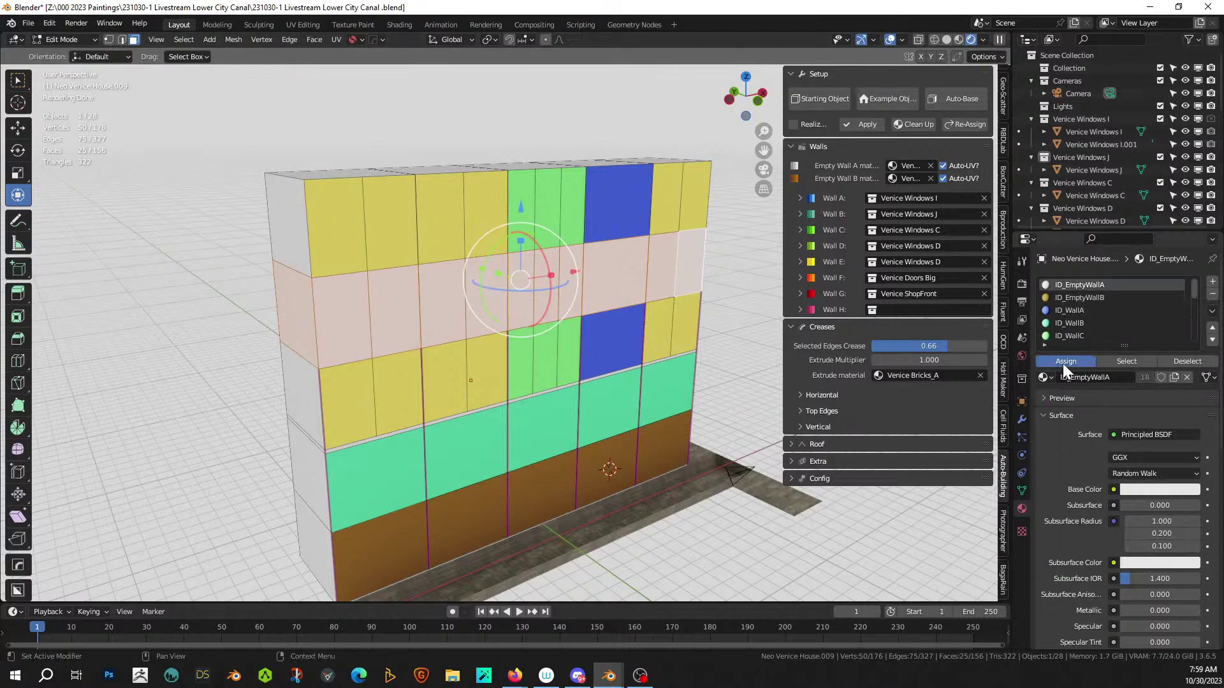
pyautogui.moveTo(449, 367)
pyautogui.mouseDown(button='middle')
pyautogui.moveTo(487, 348)
pyautogui.moveTo(451, 350)
pyautogui.mouseUp(button='middle')
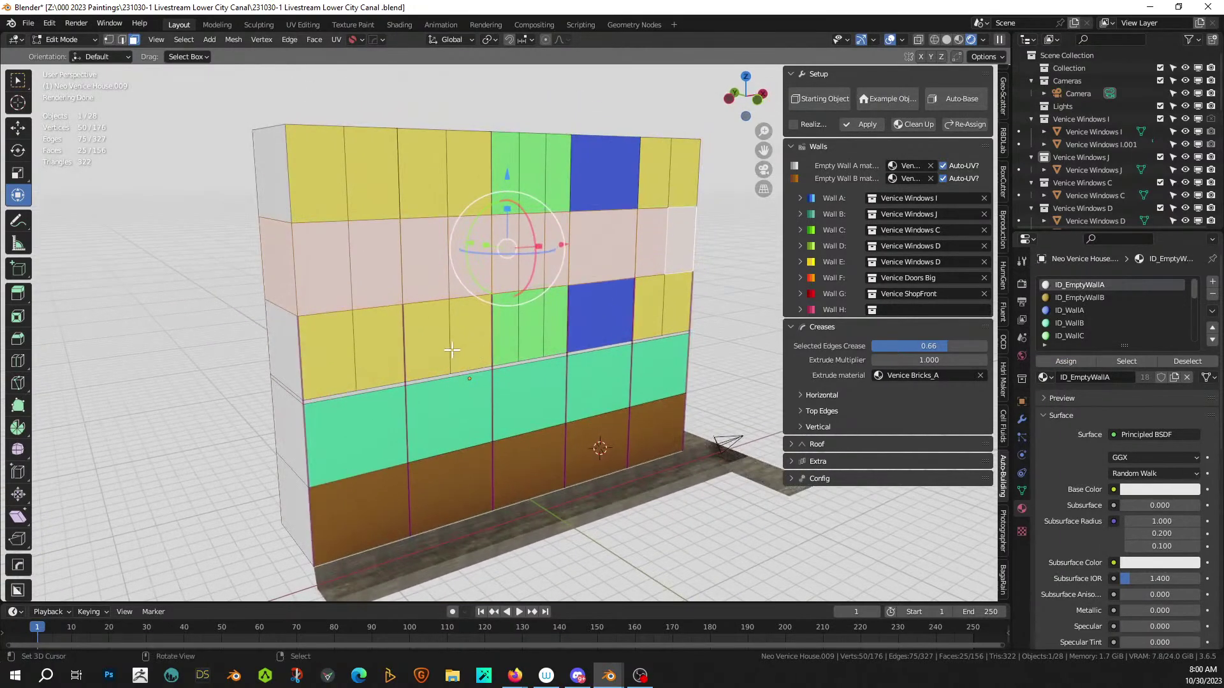
# - Show the GN_Auto-Building result in the viewport to examine the added storeys, hide it and return to editing the mesh
pyautogui.press('Tab')
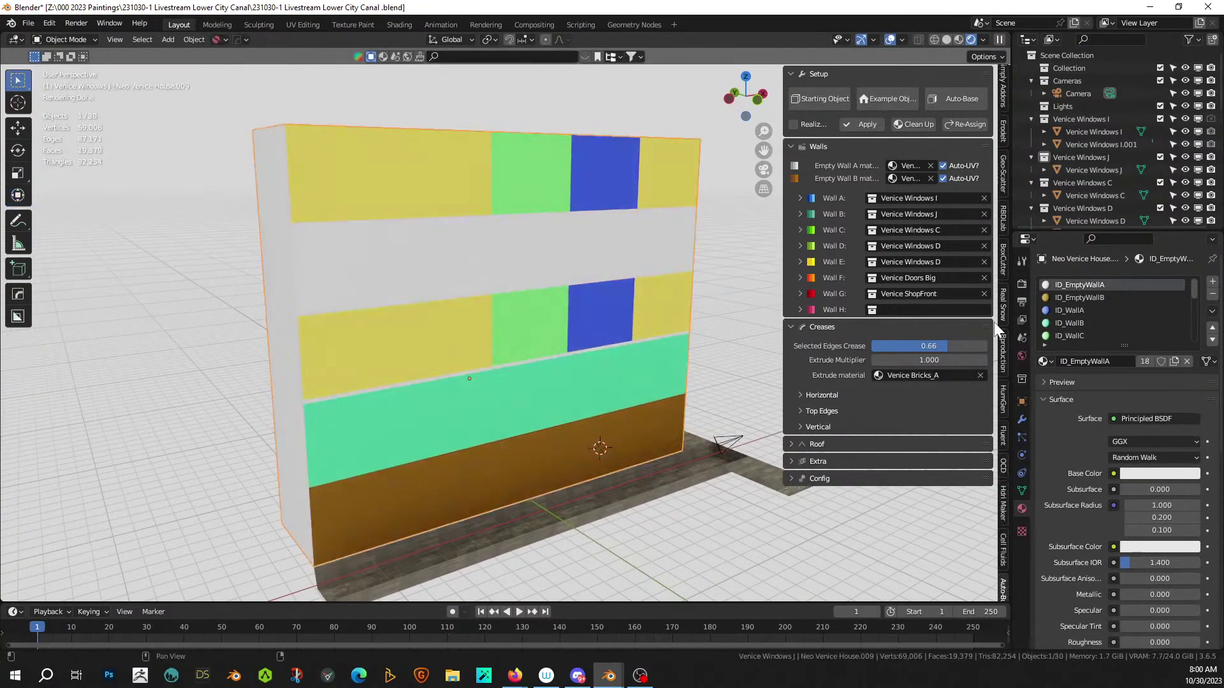
pyautogui.click(1022, 419)
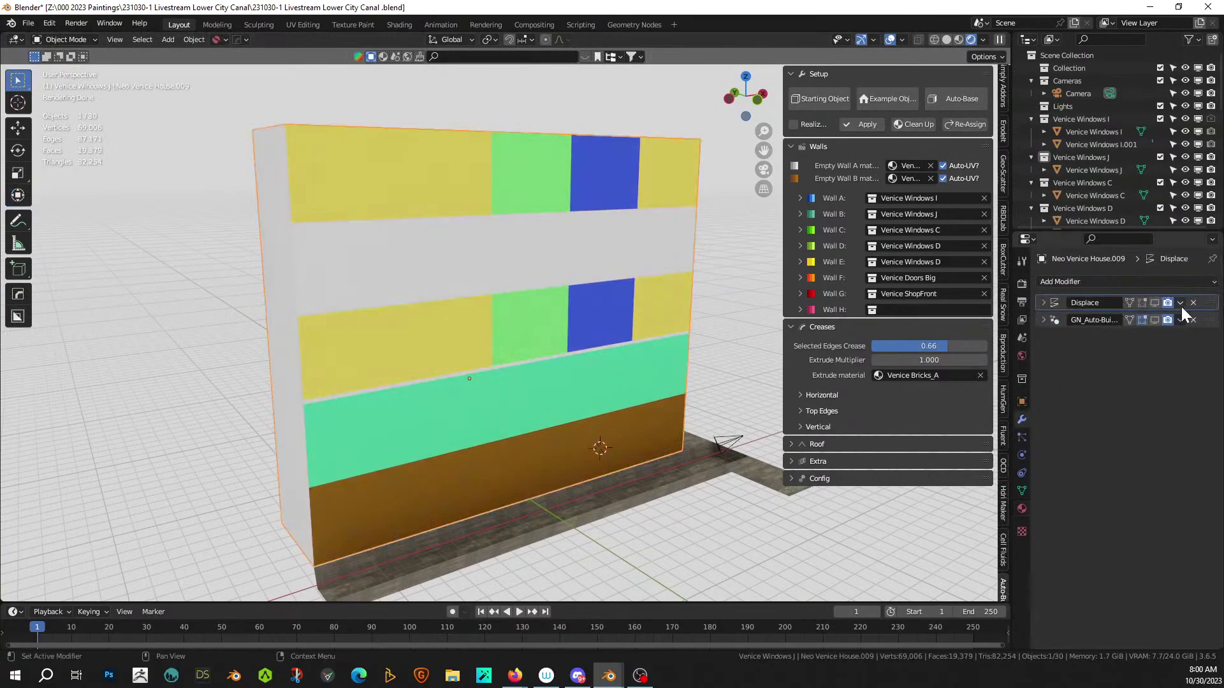
pyautogui.click(1155, 320)
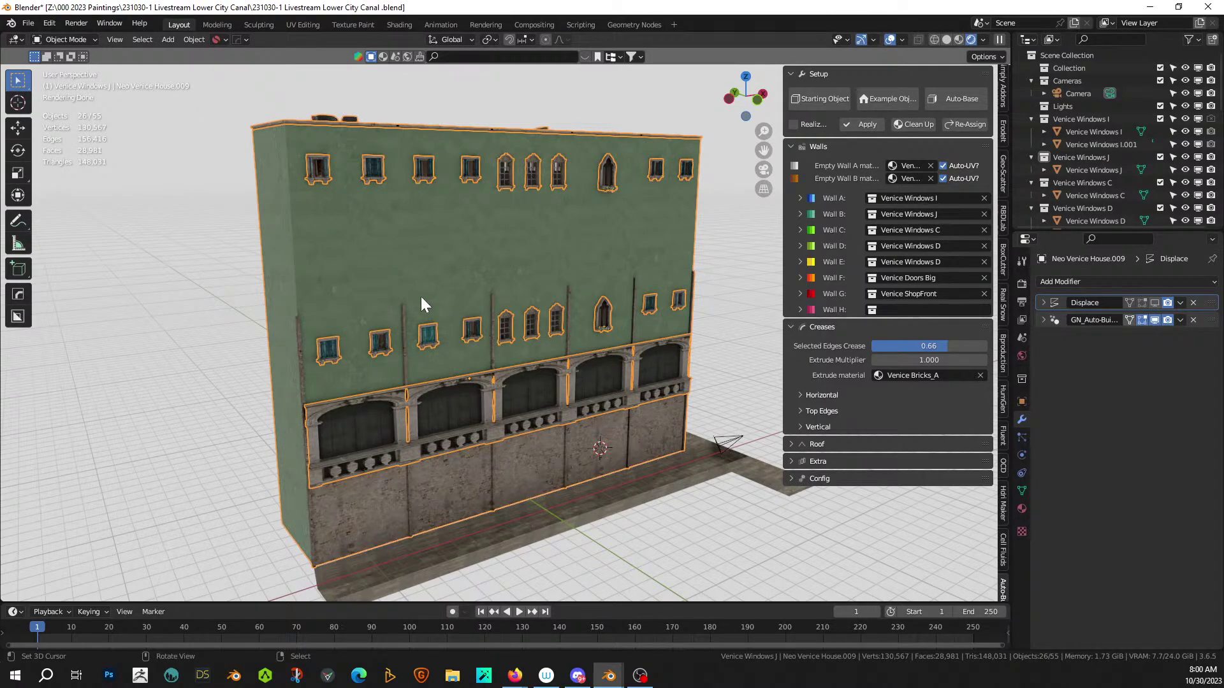
pyautogui.moveTo(421, 297)
pyautogui.mouseDown(button='middle')
pyautogui.moveTo(411, 277)
pyautogui.moveTo(415, 301)
pyautogui.mouseUp(button='middle')
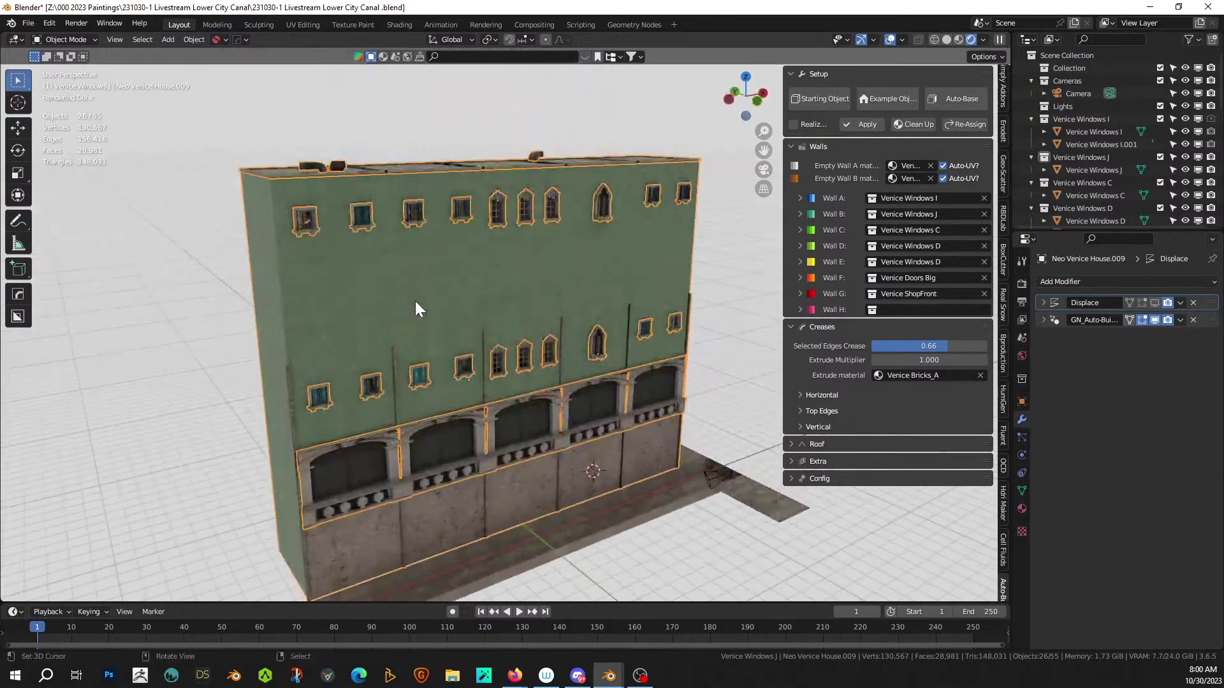
pyautogui.click(1155, 320)
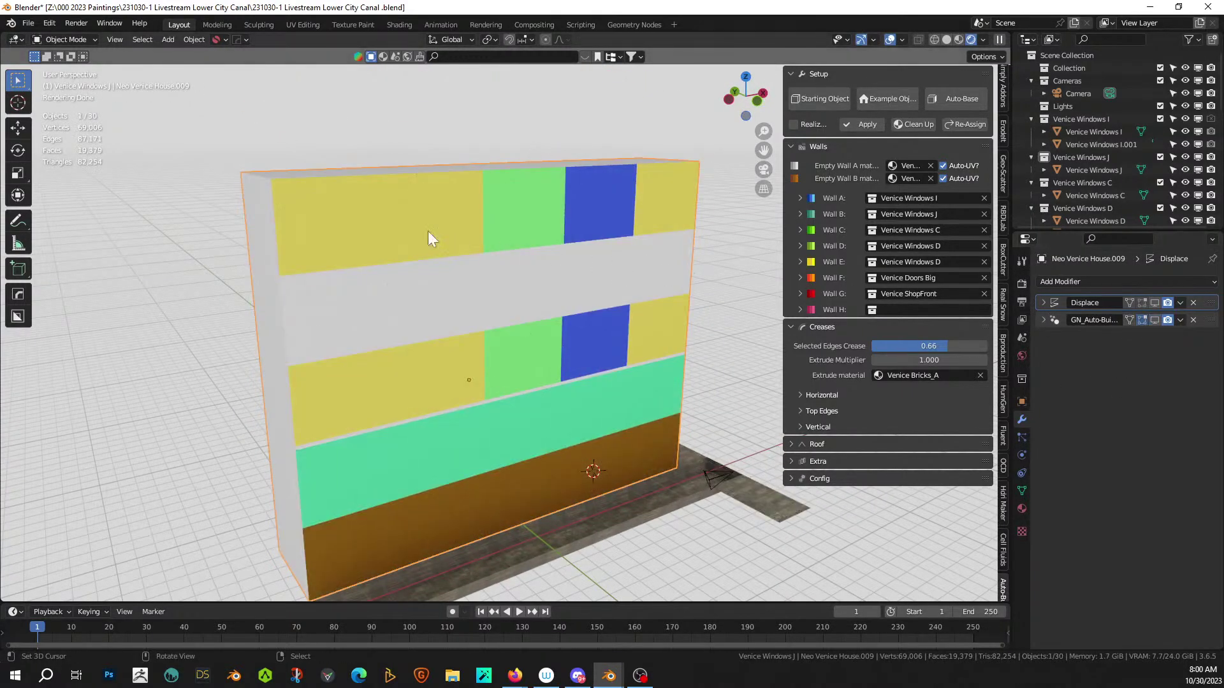
pyautogui.press('Tab')
pyautogui.click(300, 225)
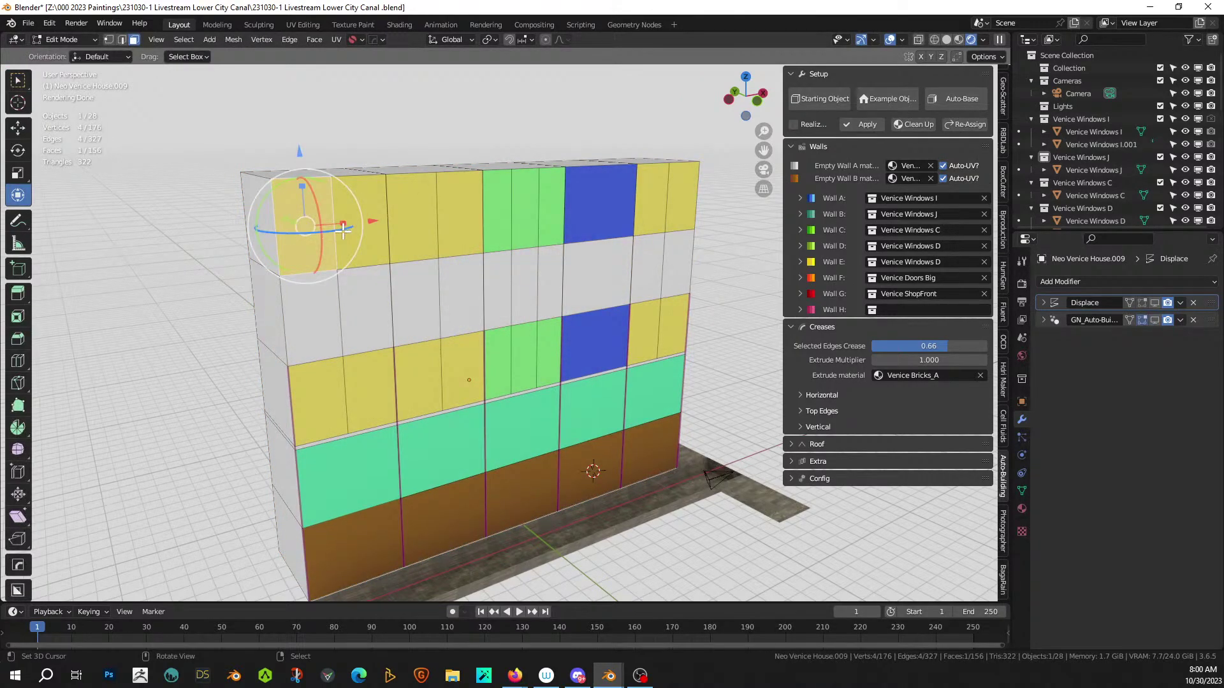
pyautogui.keyDown('ctrl'); pyautogui.click(379, 224); pyautogui.keyUp('ctrl')
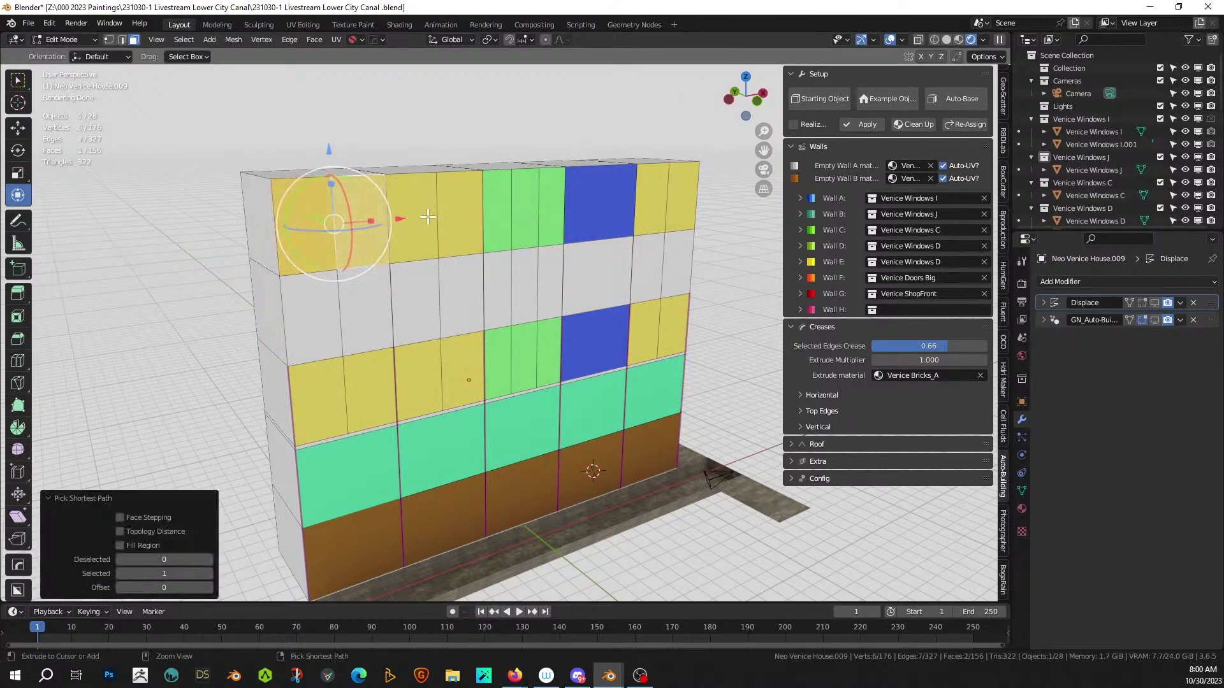
pyautogui.moveTo(429, 218); pyautogui.dragTo(461, 290, button='middle')
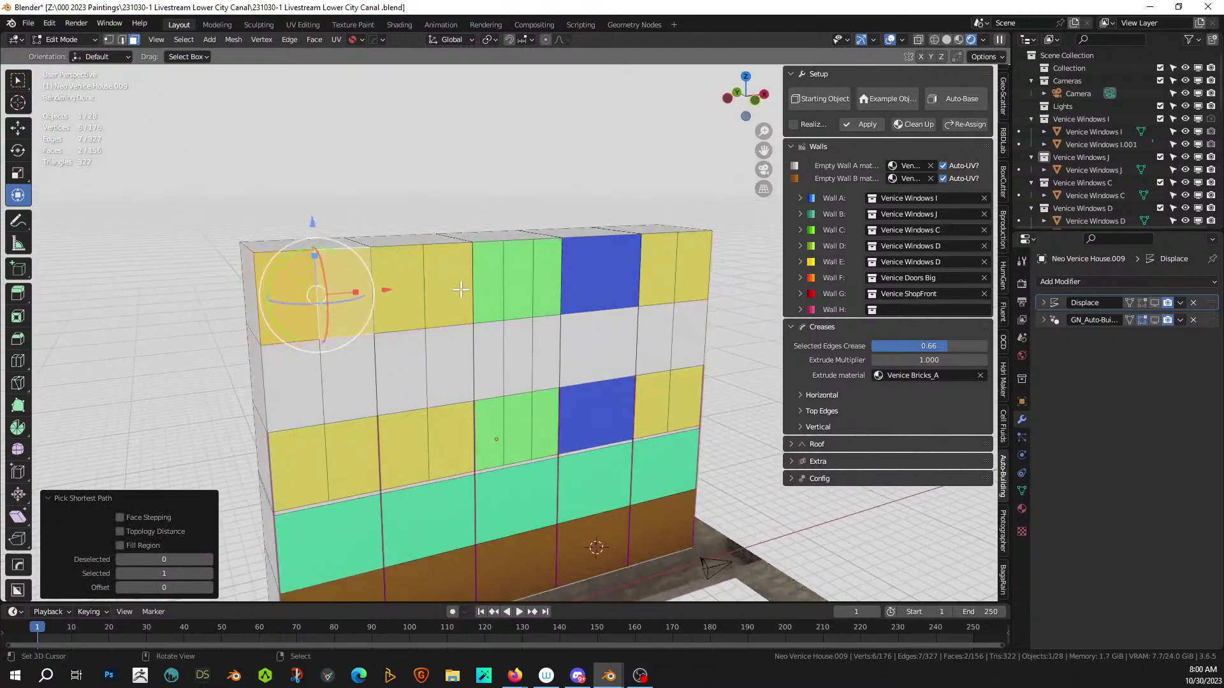
pyautogui.scroll(5, 404, 341)
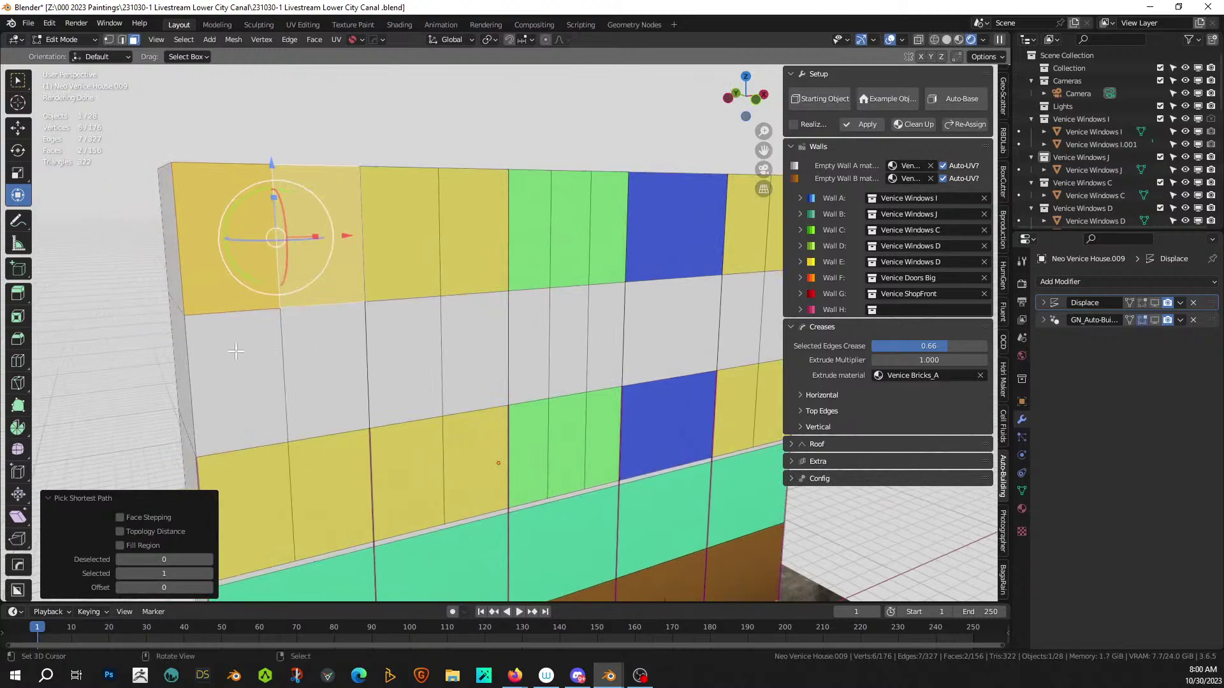
pyautogui.click(188, 329)
pyautogui.hotkey('ctrl', 'r')
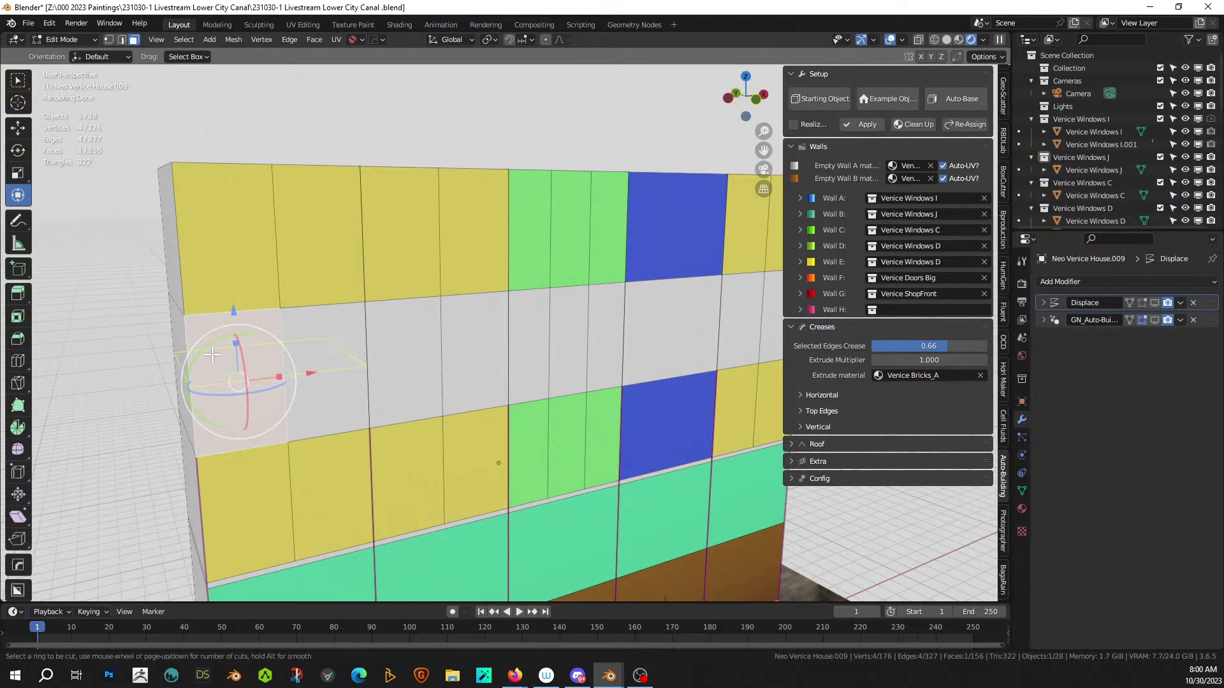
pyautogui.press('Escape')
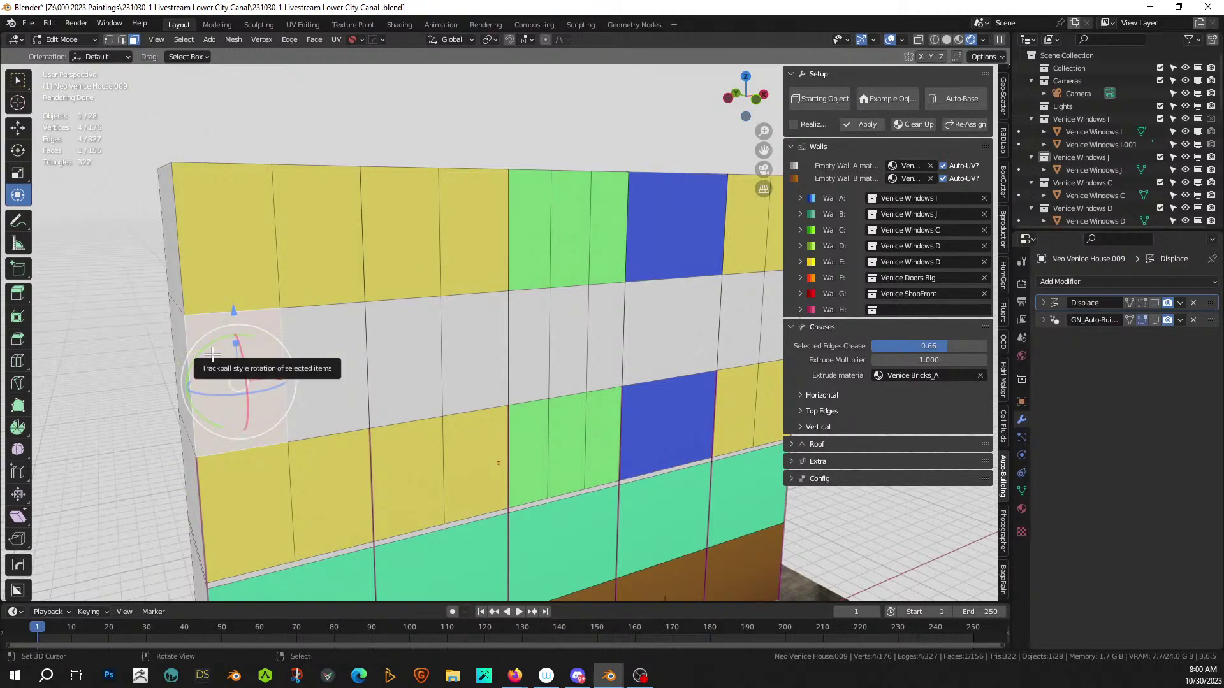
# - In solid-shaded front view, knife a straight horizontal cut-through line across the building just below the top storey, locked to X
pyautogui.press('KP_1')
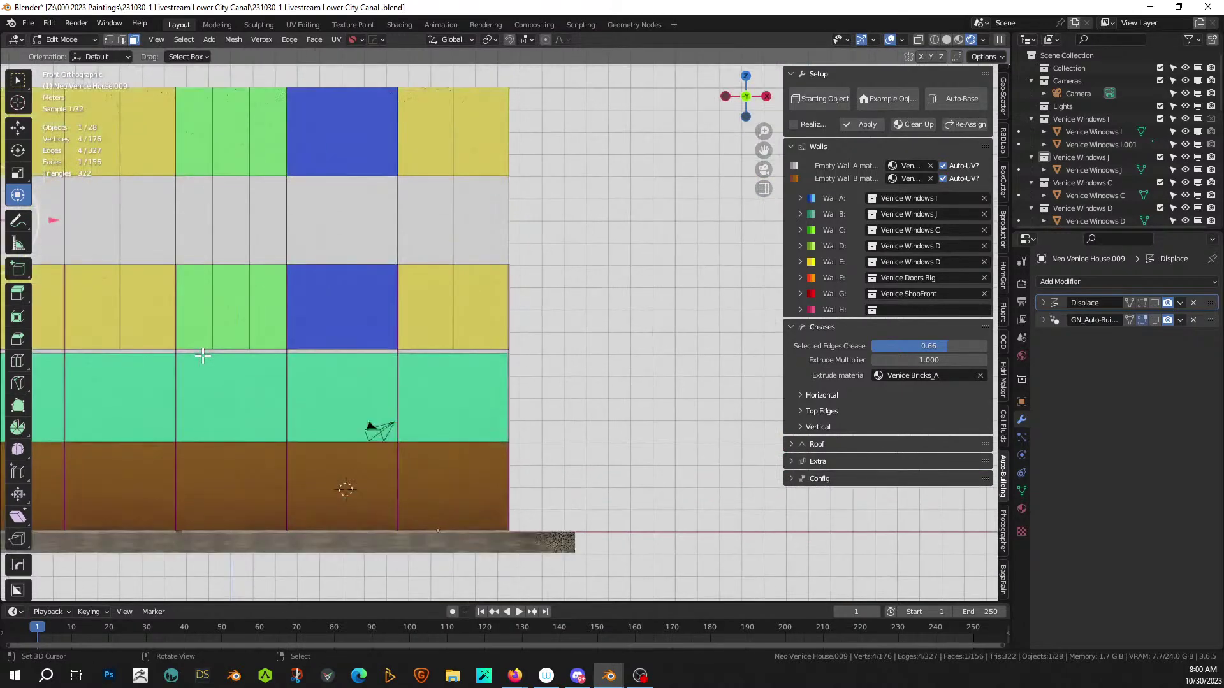
pyautogui.keyDown('shift'); pyautogui.moveTo(215, 361); pyautogui.dragTo(363, 495); pyautogui.keyUp('shift')
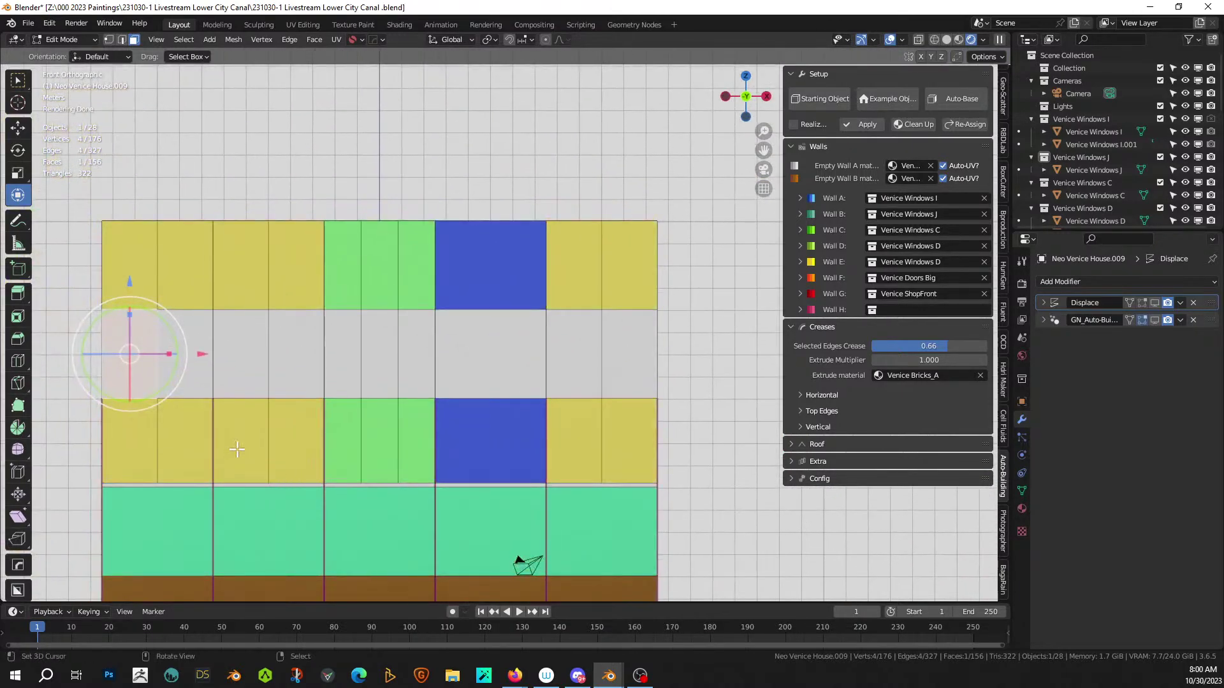
pyautogui.keyDown('shift'); pyautogui.moveTo(303, 406); pyautogui.dragTo(333, 431, button='middle'); pyautogui.keyUp('shift')
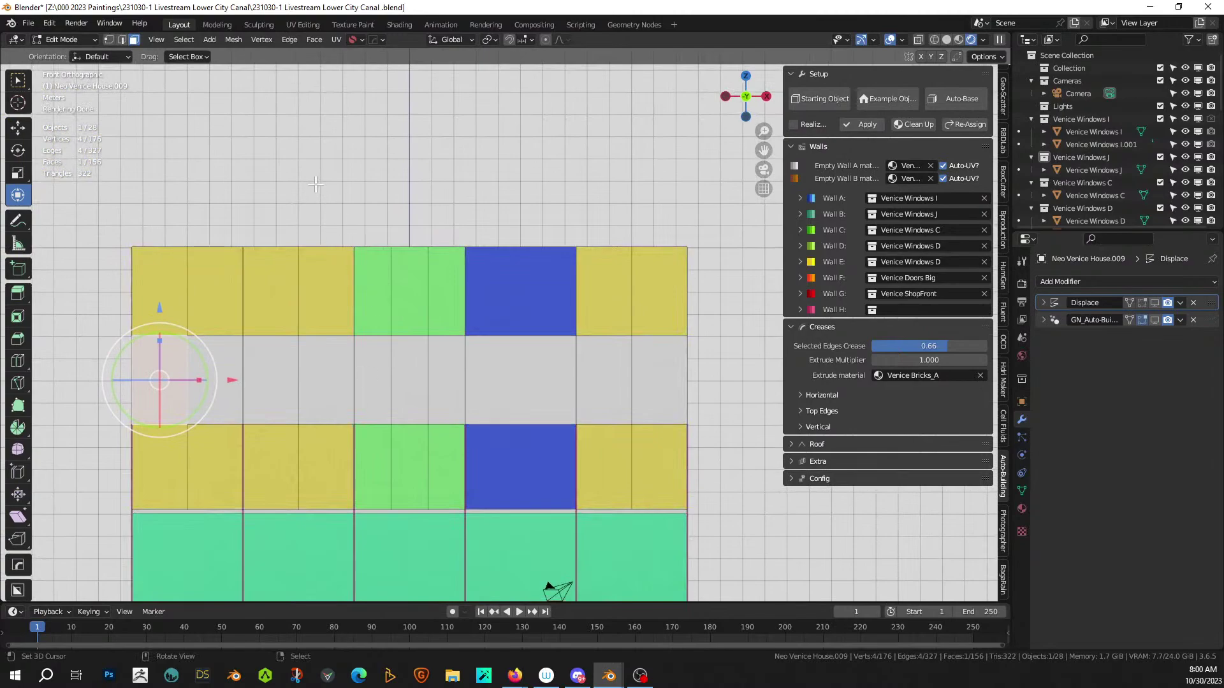
pyautogui.click(948, 39)
pyautogui.click(325, 197)
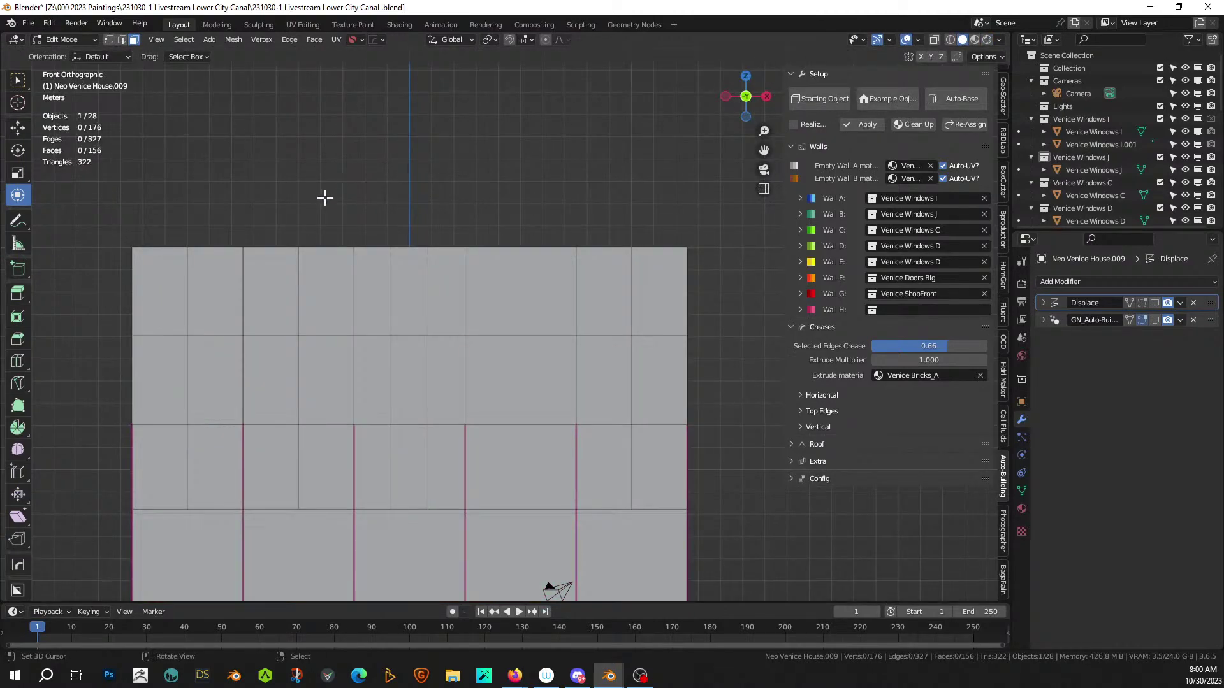
pyautogui.press('k')
pyautogui.press('c')
pyautogui.press('x')
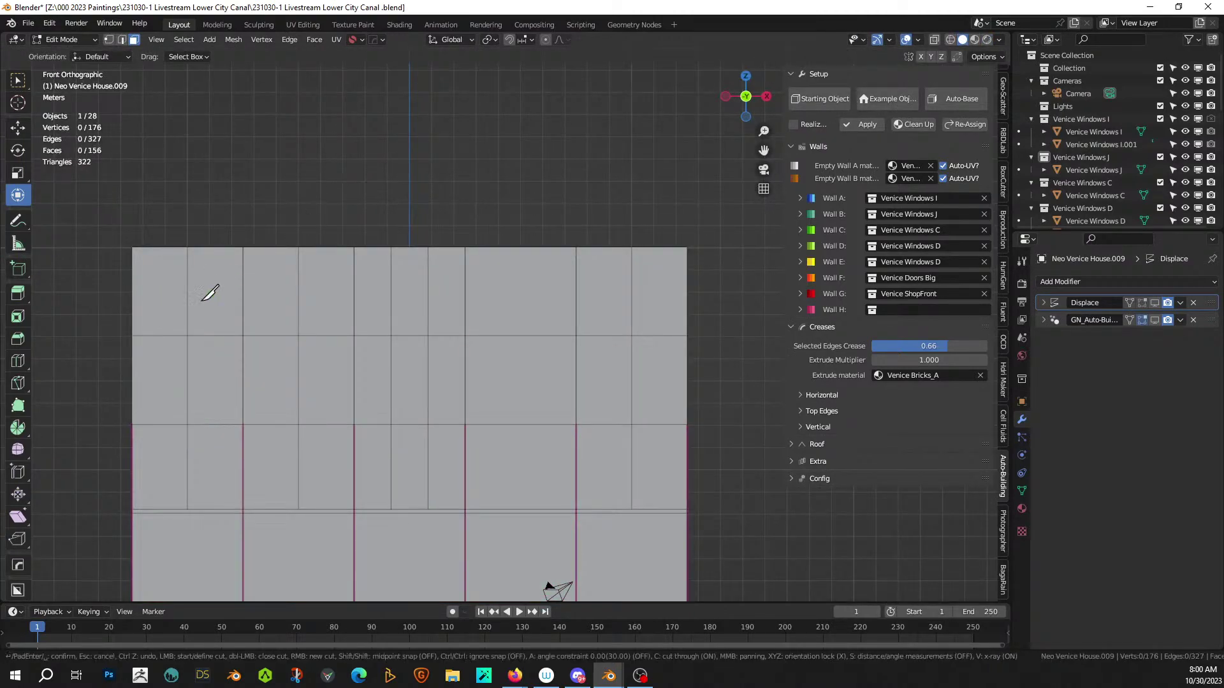
pyautogui.click(132, 342)
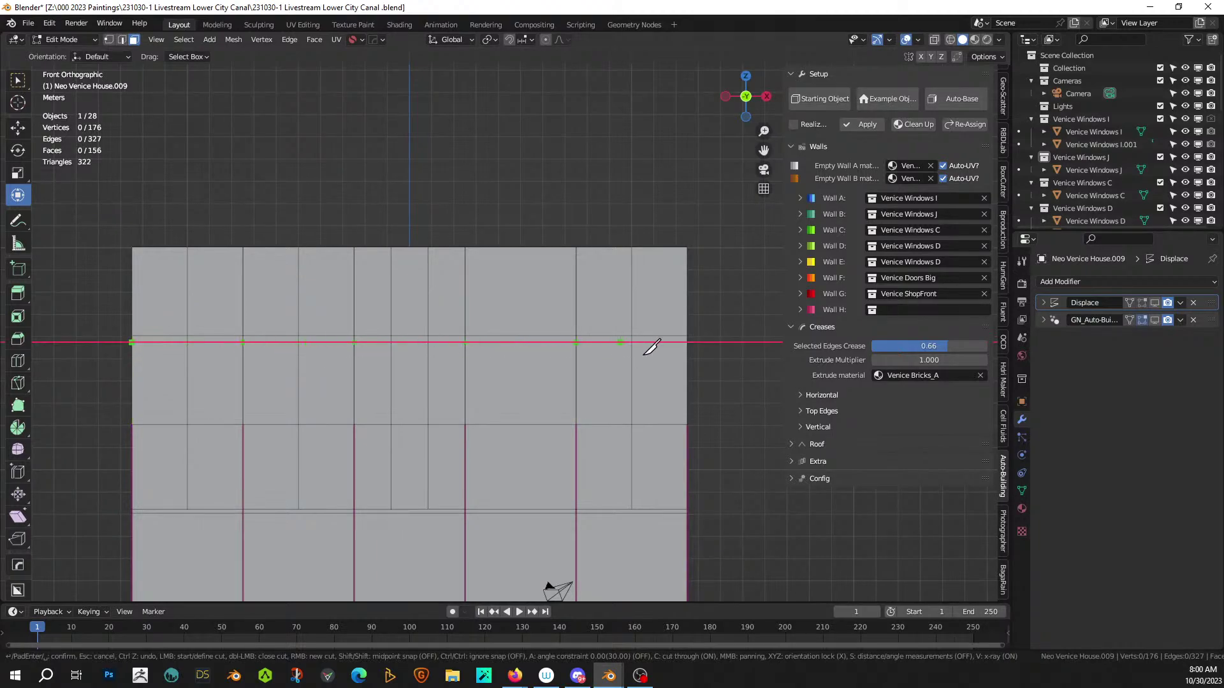
pyautogui.click(687, 342)
pyautogui.press('Return')
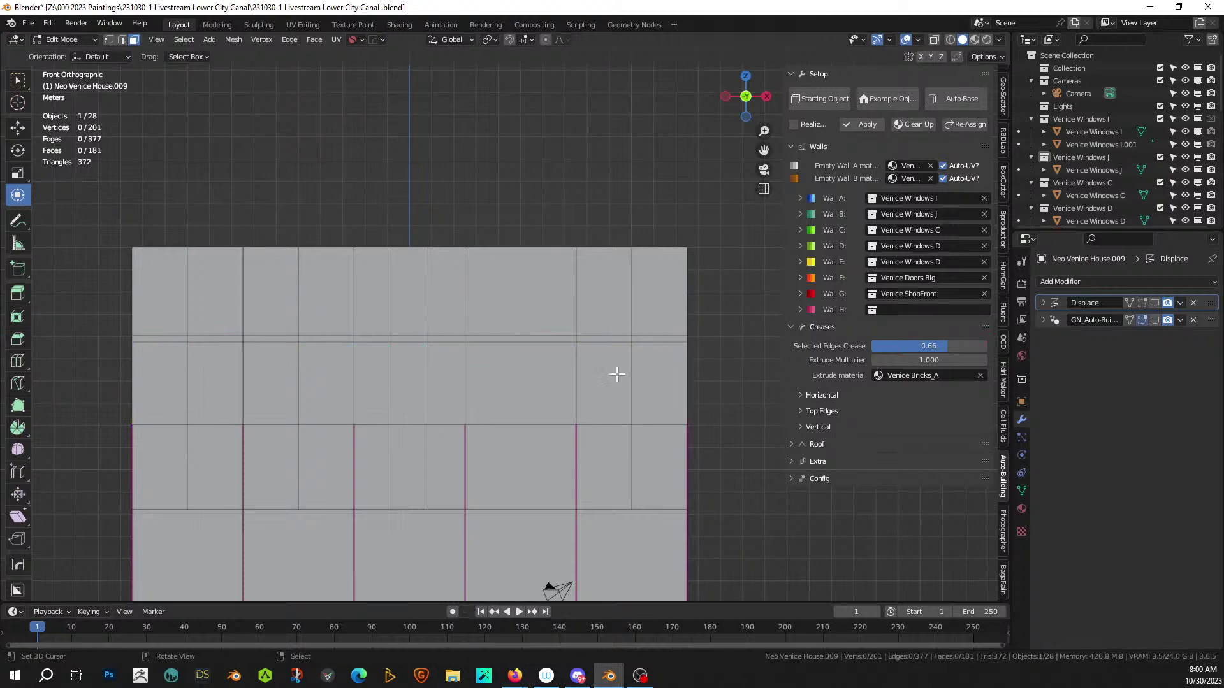
# - Dissolve the five intermediate vertical edges on the front of the top storey, leaving five full-width panels
pyautogui.press('2')
pyautogui.click(187, 292)
pyautogui.keyDown('shift'); pyautogui.click(298, 286); pyautogui.keyUp('shift')
pyautogui.keyDown('shift'); pyautogui.click(391, 290); pyautogui.keyUp('shift')
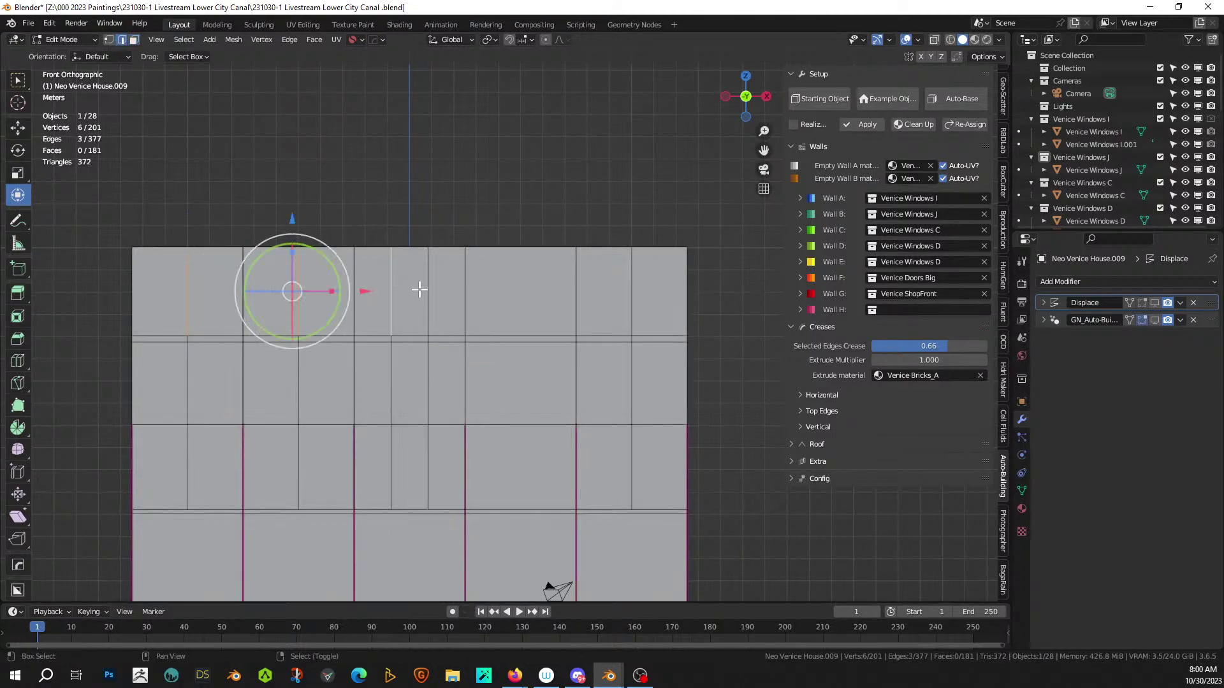
pyautogui.keyDown('shift'); pyautogui.click(427, 290); pyautogui.keyUp('shift')
pyautogui.keyDown('shift'); pyautogui.click(627, 285); pyautogui.keyUp('shift')
pyautogui.press('x')
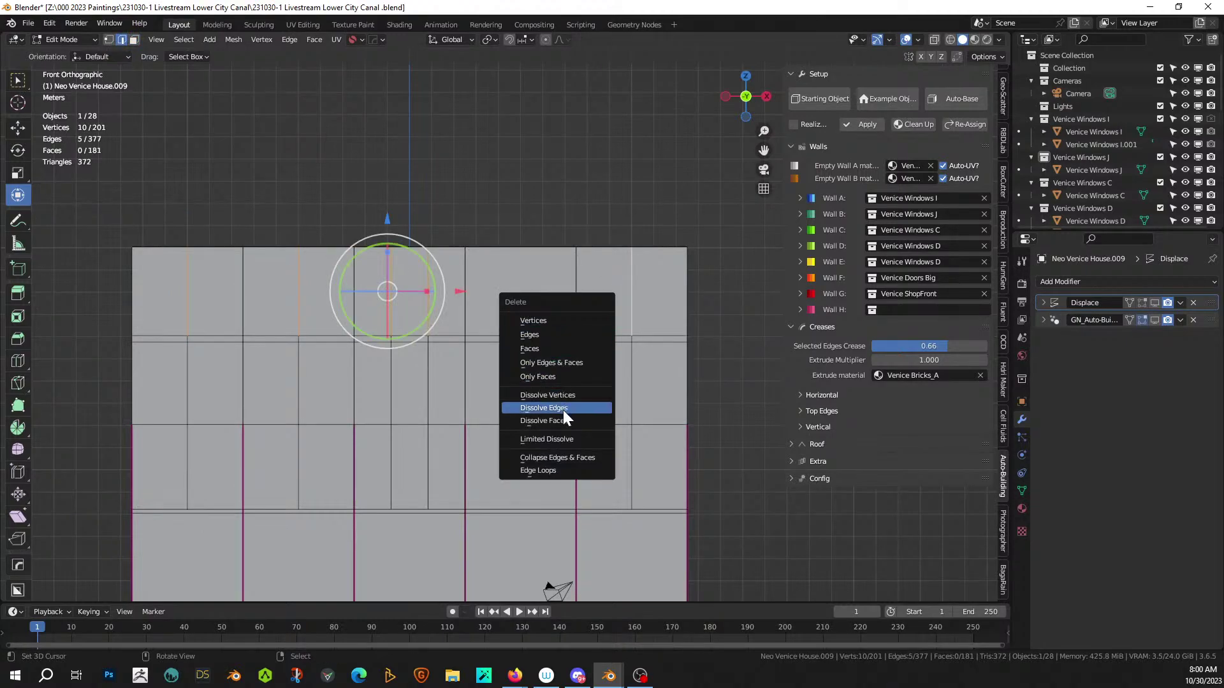
pyautogui.click(567, 418)
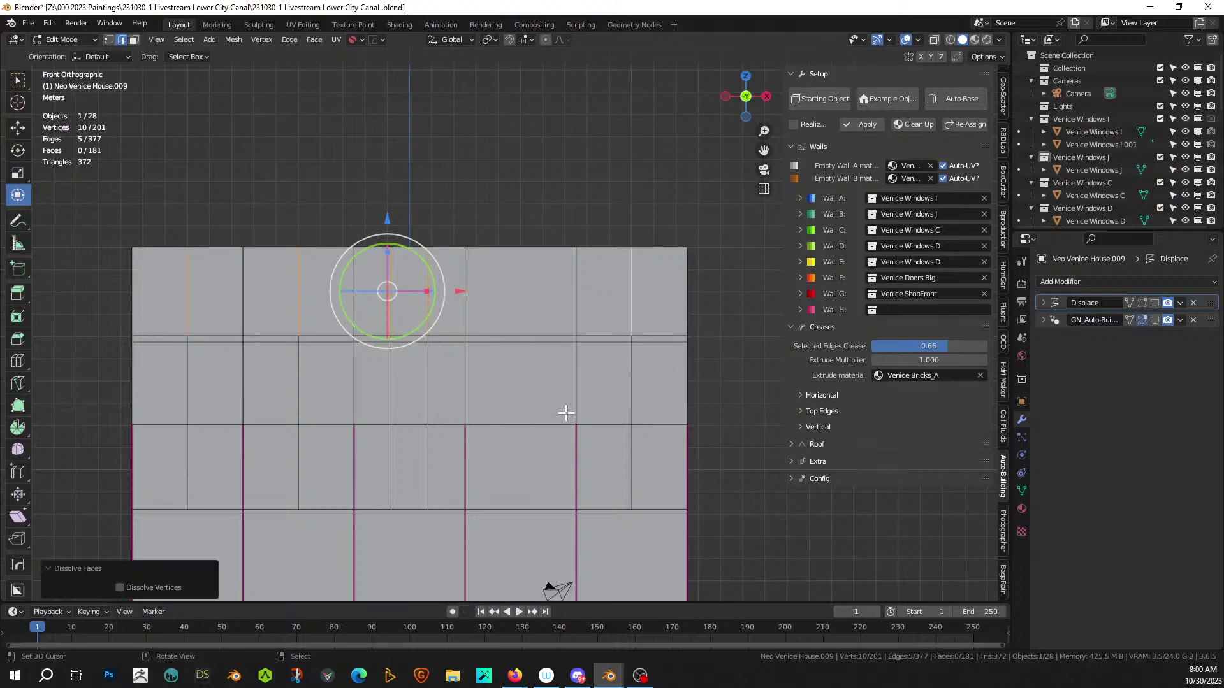
pyautogui.press('x')
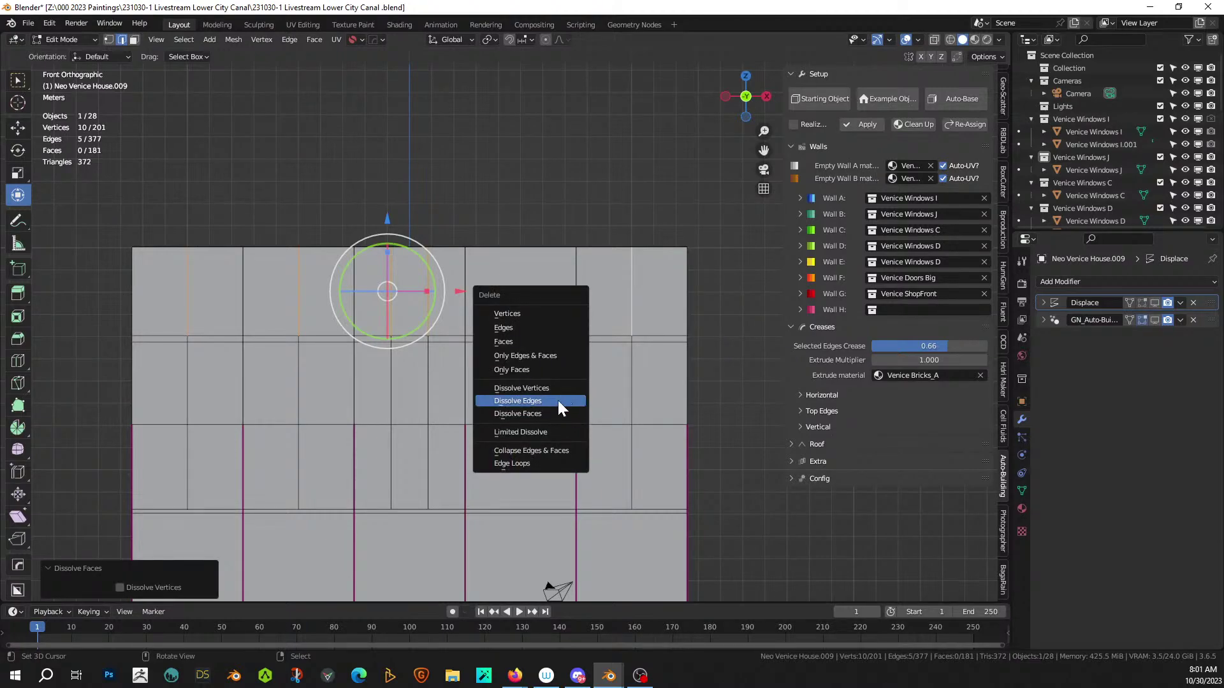
pyautogui.click(558, 401)
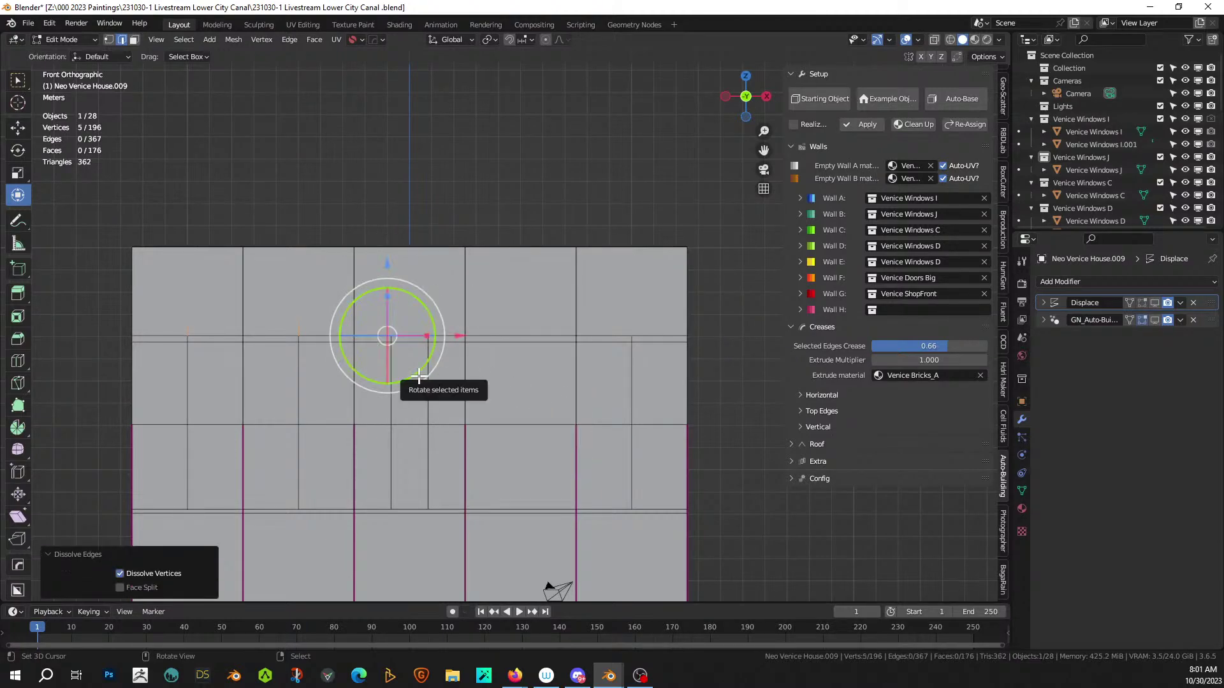
# - Assign the ID_WallB material to the five front faces of the top storey, taking it from a face of the existing ID_WallB row
pyautogui.press('3')
pyautogui.click(220, 288)
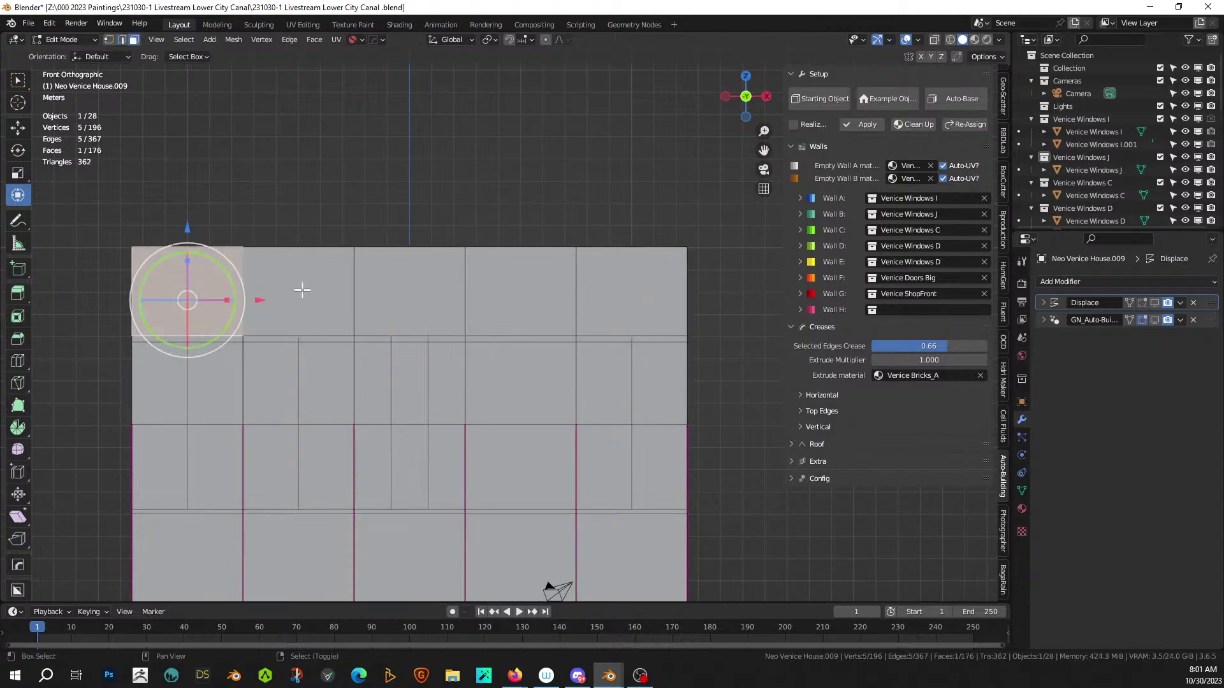
pyautogui.keyDown('shift'); pyautogui.click(300, 288); pyautogui.keyUp('shift')
pyautogui.keyDown('shift'); pyautogui.click(414, 295); pyautogui.keyUp('shift')
pyautogui.keyDown('shift'); pyautogui.click(541, 298); pyautogui.keyUp('shift')
pyautogui.keyDown('shift'); pyautogui.click(645, 298); pyautogui.keyUp('shift')
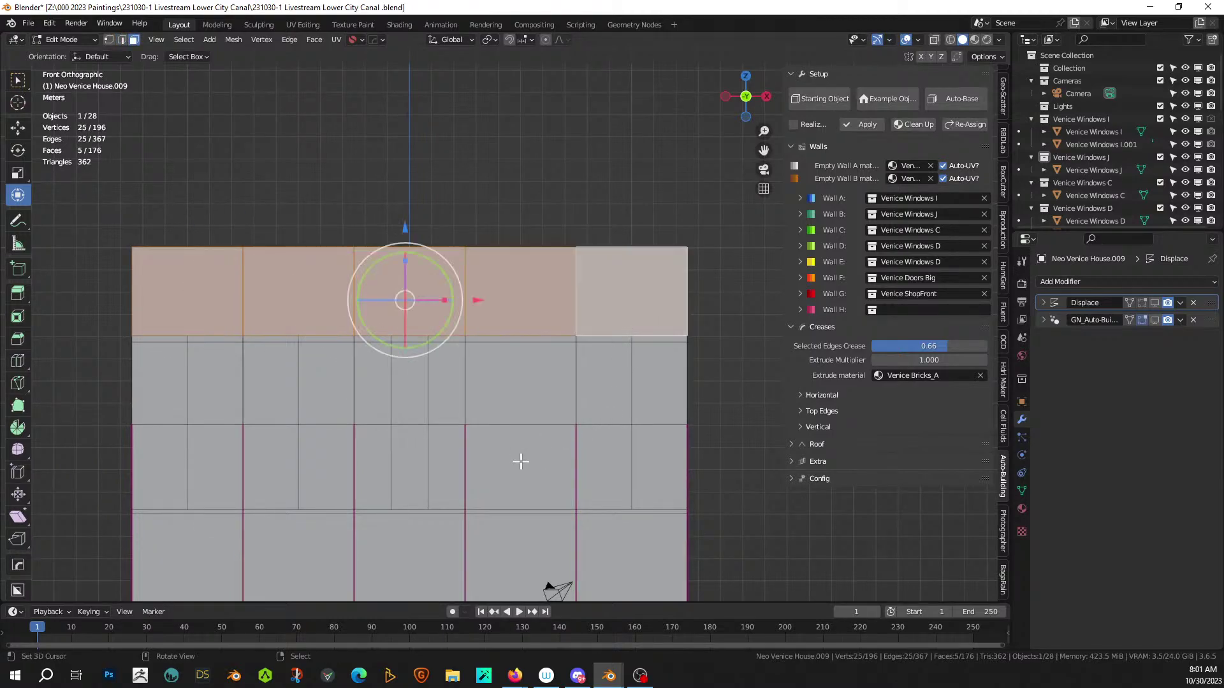
pyautogui.scroll(-1, 517, 461)
pyautogui.keyDown('shift'); pyautogui.click(312, 526); pyautogui.keyUp('shift')
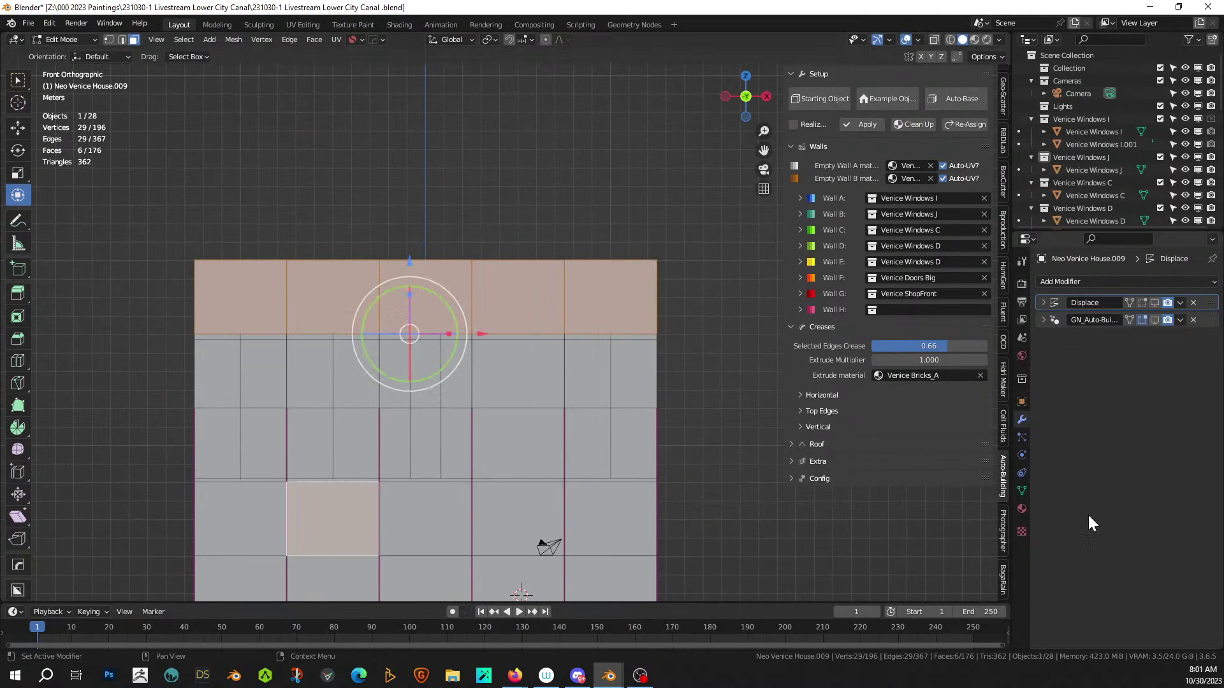
pyautogui.click(1023, 508)
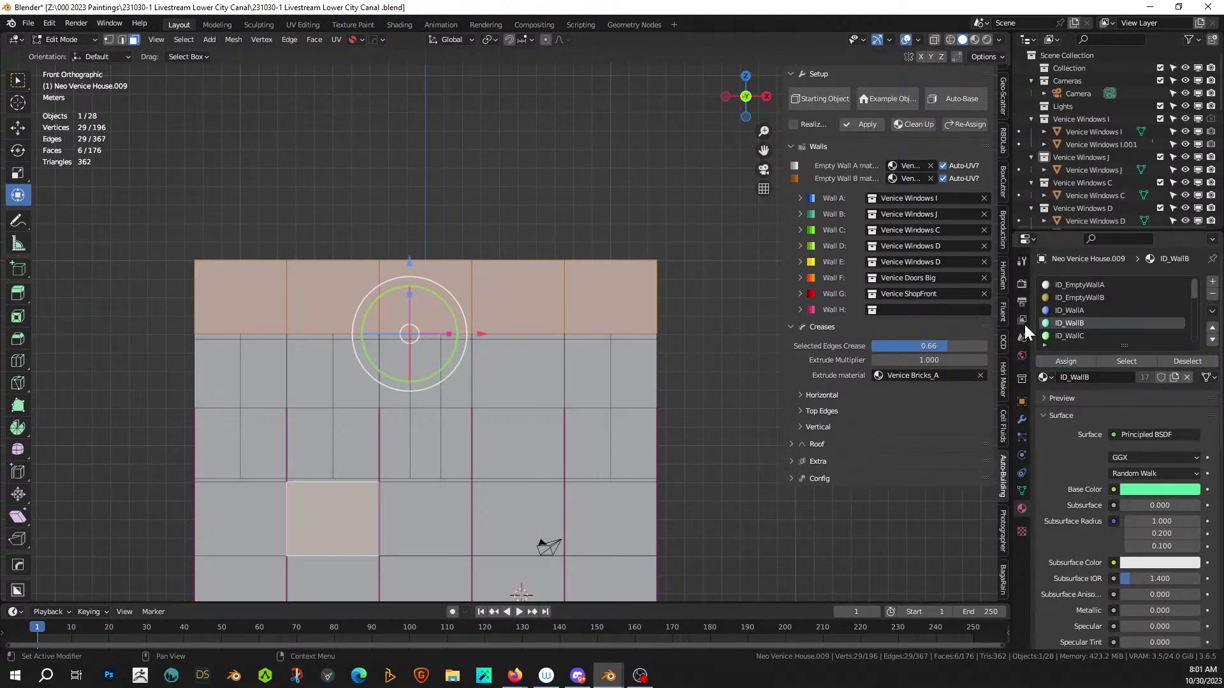
# - Show the GN_Auto-Building result to examine the top storey's wall modules, and hide it again
pyautogui.click(1022, 419)
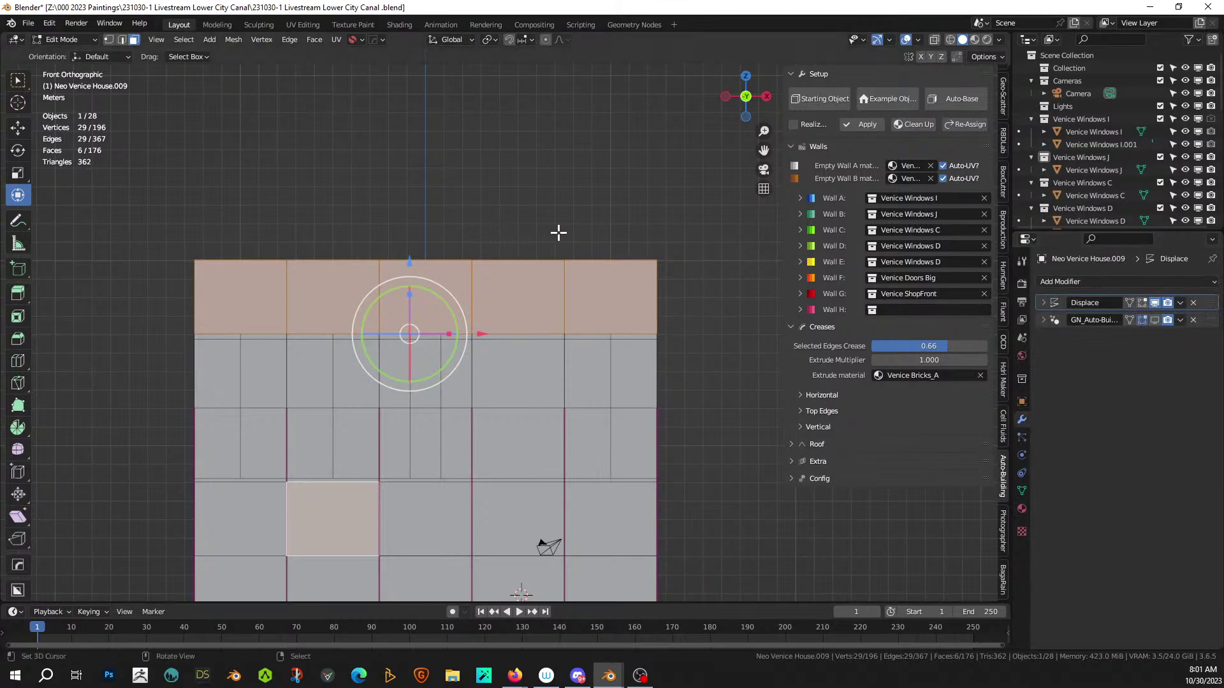
pyautogui.click(1153, 322)
pyautogui.moveTo(601, 339); pyautogui.dragTo(625, 322, button='middle')
pyautogui.scroll(-2, 608, 349)
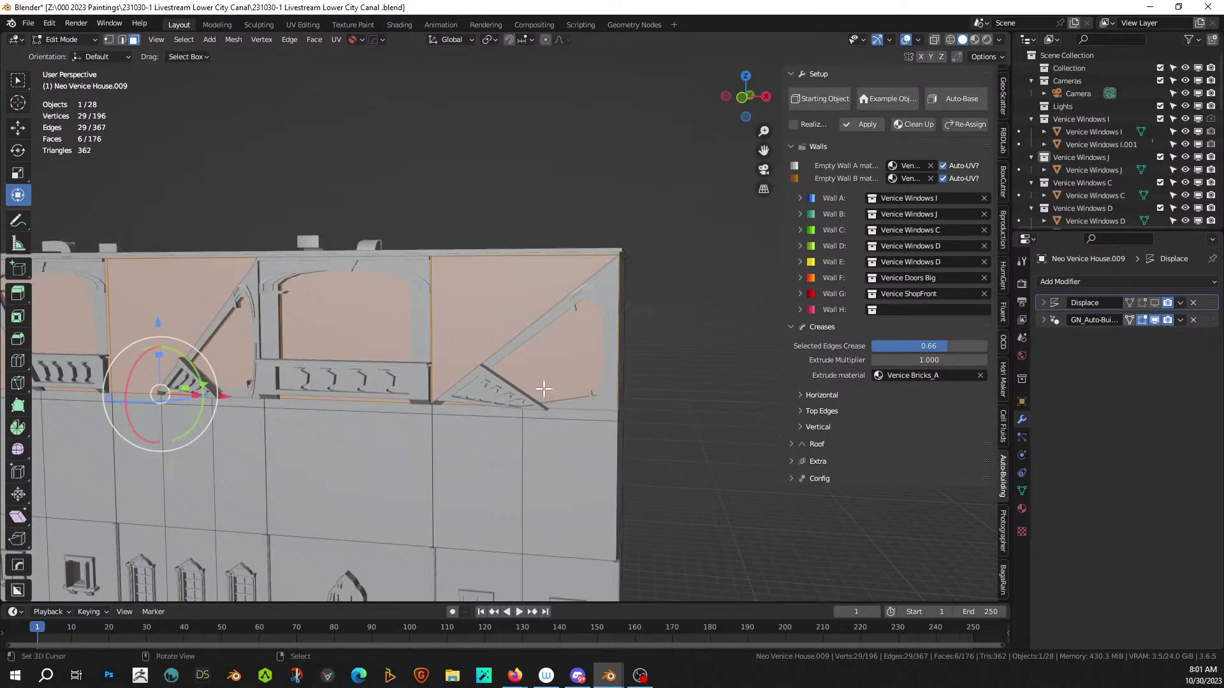
pyautogui.click(1154, 320)
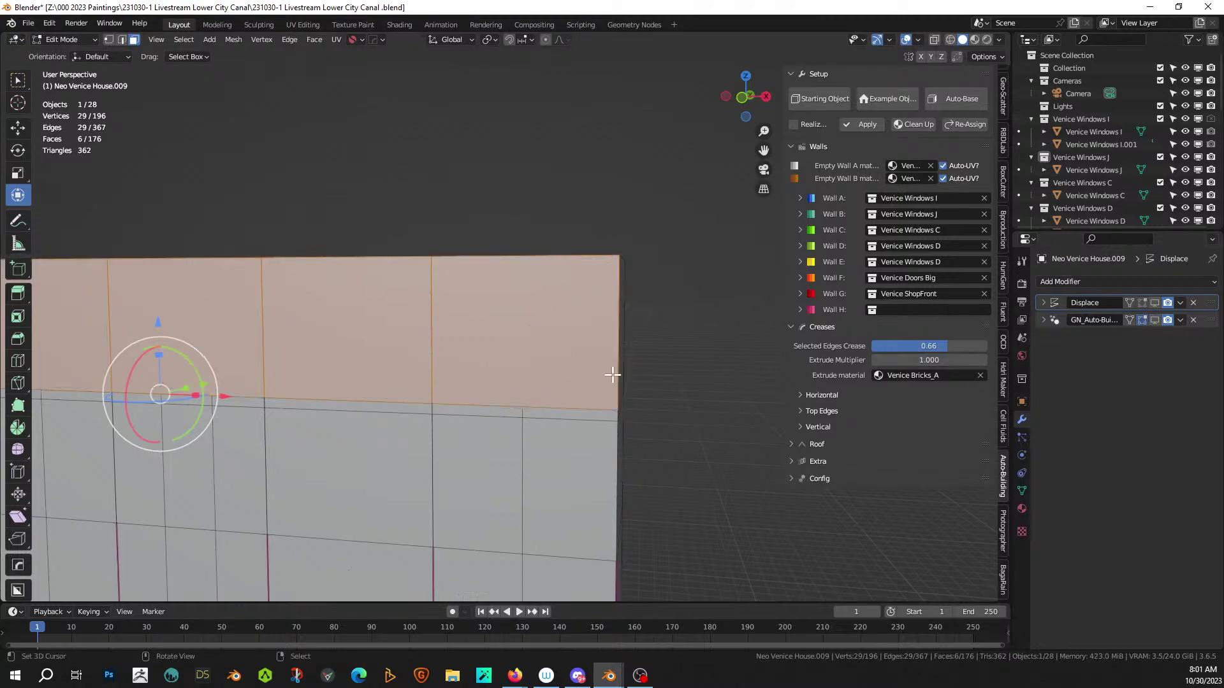
# - Dissolve the five short intermediate vertical edges in the thin strip directly beneath the top storey
pyautogui.press('2')
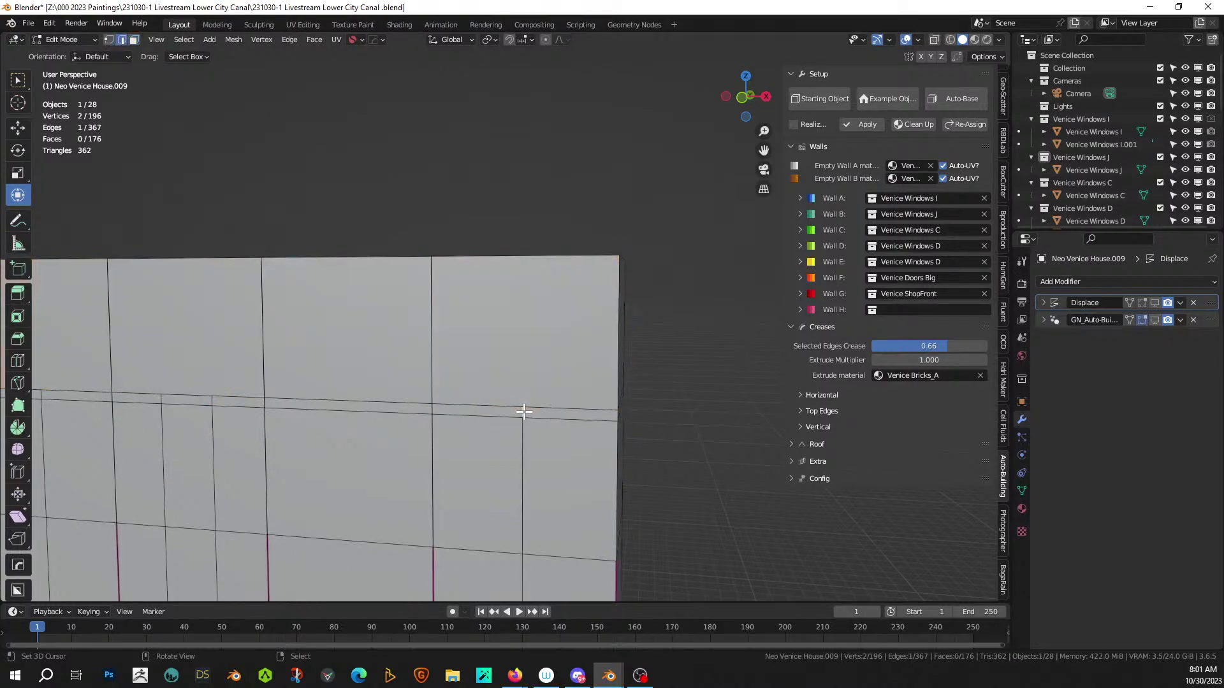
pyautogui.click(521, 413)
pyautogui.keyDown('shift'); pyautogui.click(170, 402); pyautogui.keyUp('shift')
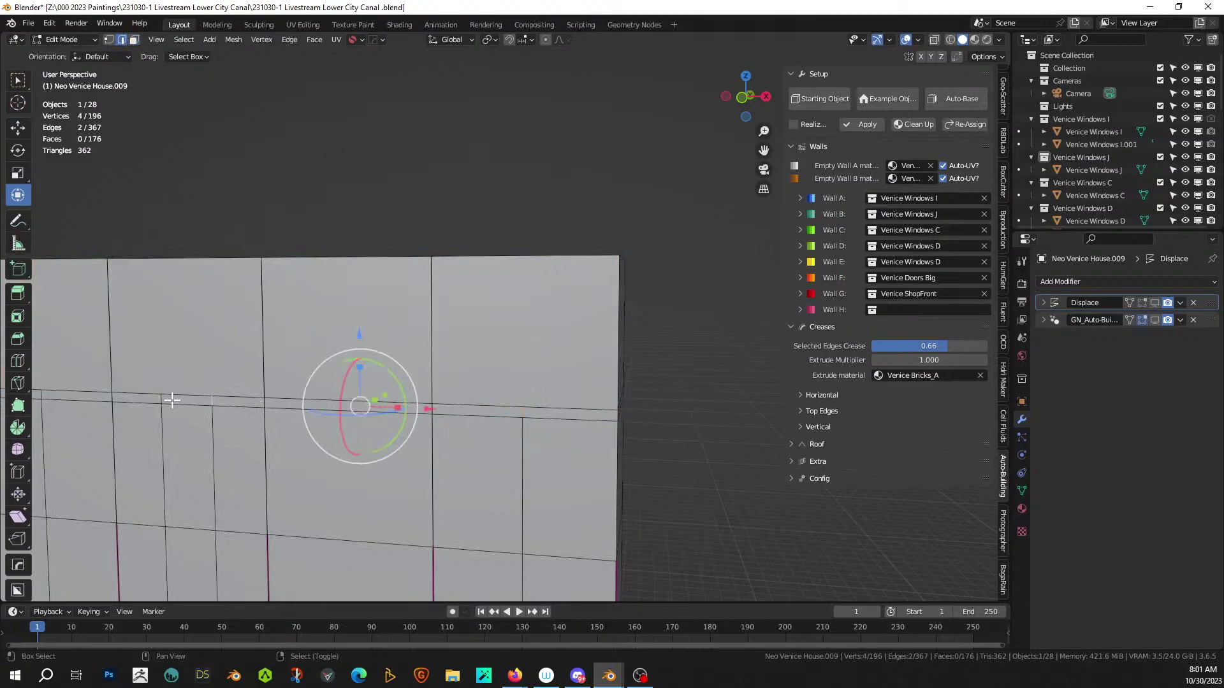
pyautogui.keyDown('shift'); pyautogui.click(163, 401); pyautogui.keyUp('shift')
pyautogui.keyDown('shift'); pyautogui.moveTo(164, 402); pyautogui.dragTo(520, 445, button='middle'); pyautogui.keyUp('shift')
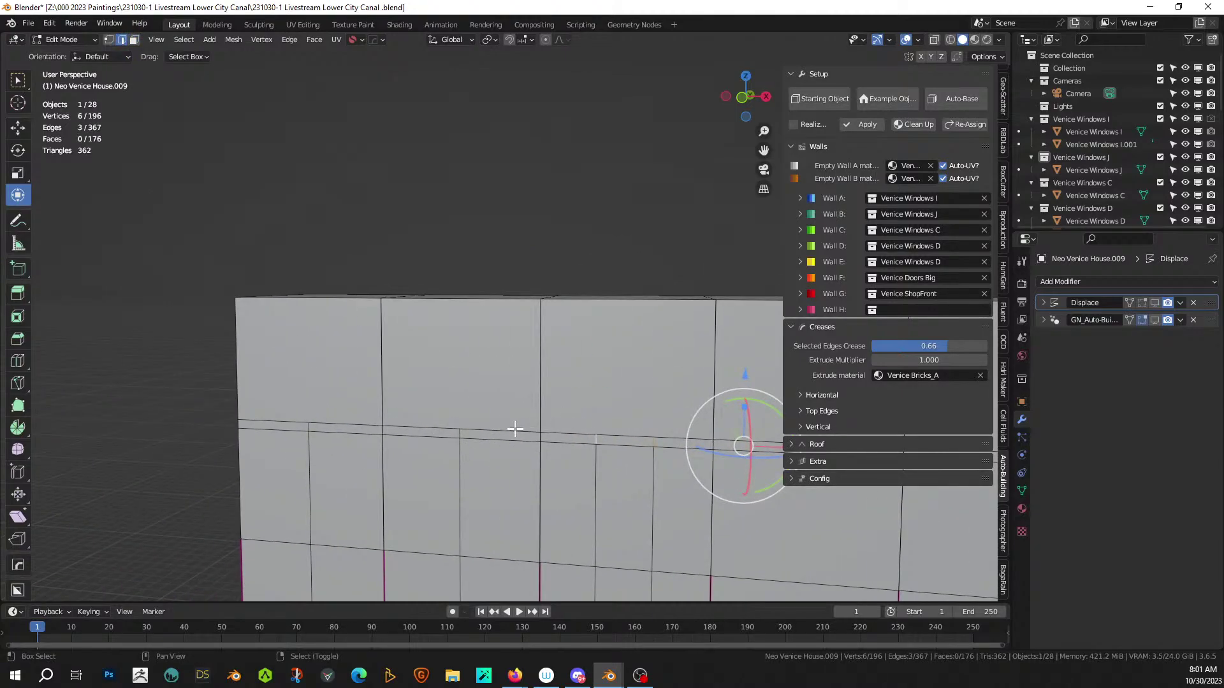
pyautogui.keyDown('shift'); pyautogui.click(400, 436); pyautogui.keyUp('shift')
pyautogui.keyDown('shift'); pyautogui.click(313, 426); pyautogui.keyUp('shift')
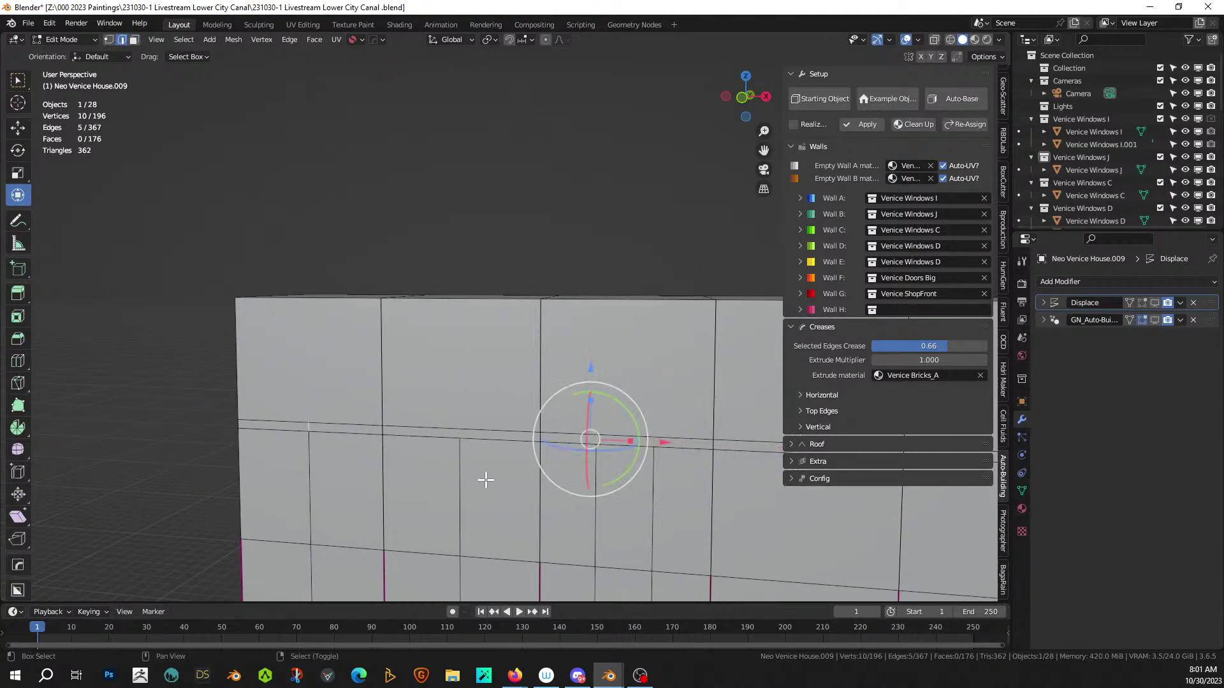
pyautogui.press('x')
pyautogui.click(521, 488)
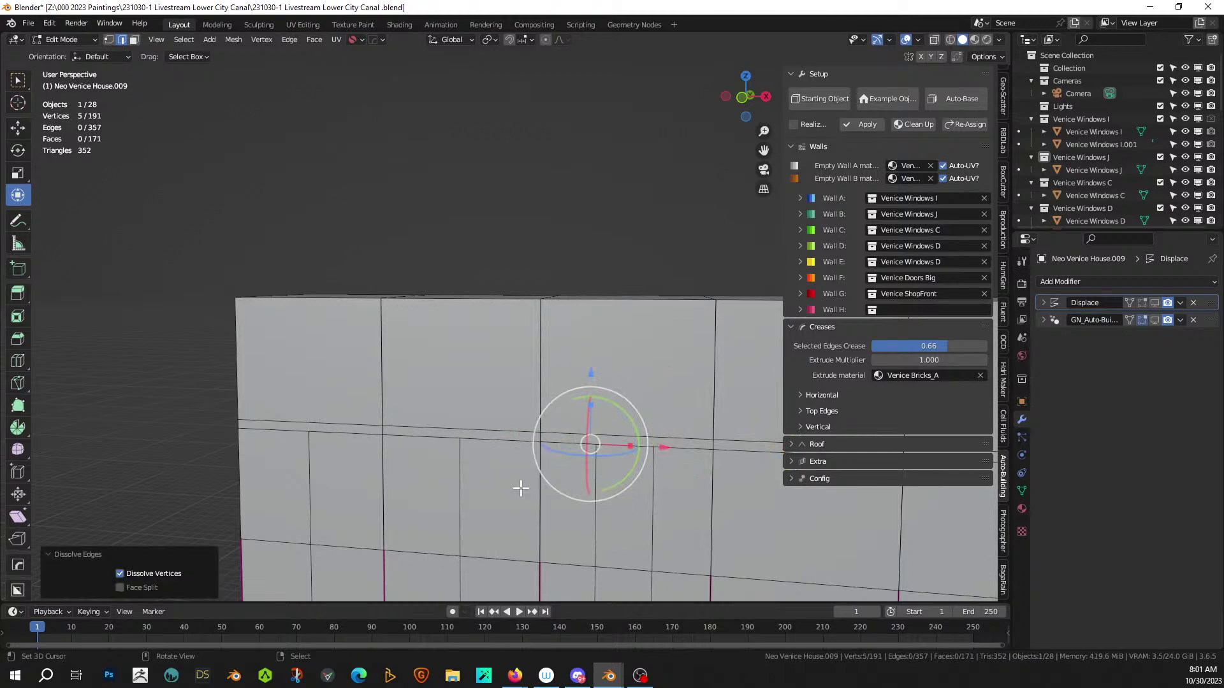
# - Show the GN_Auto-Building result to examine the front facade's wall modules from several angles, and hide it again
pyautogui.click(1152, 320)
pyautogui.scroll(-1, 591, 346)
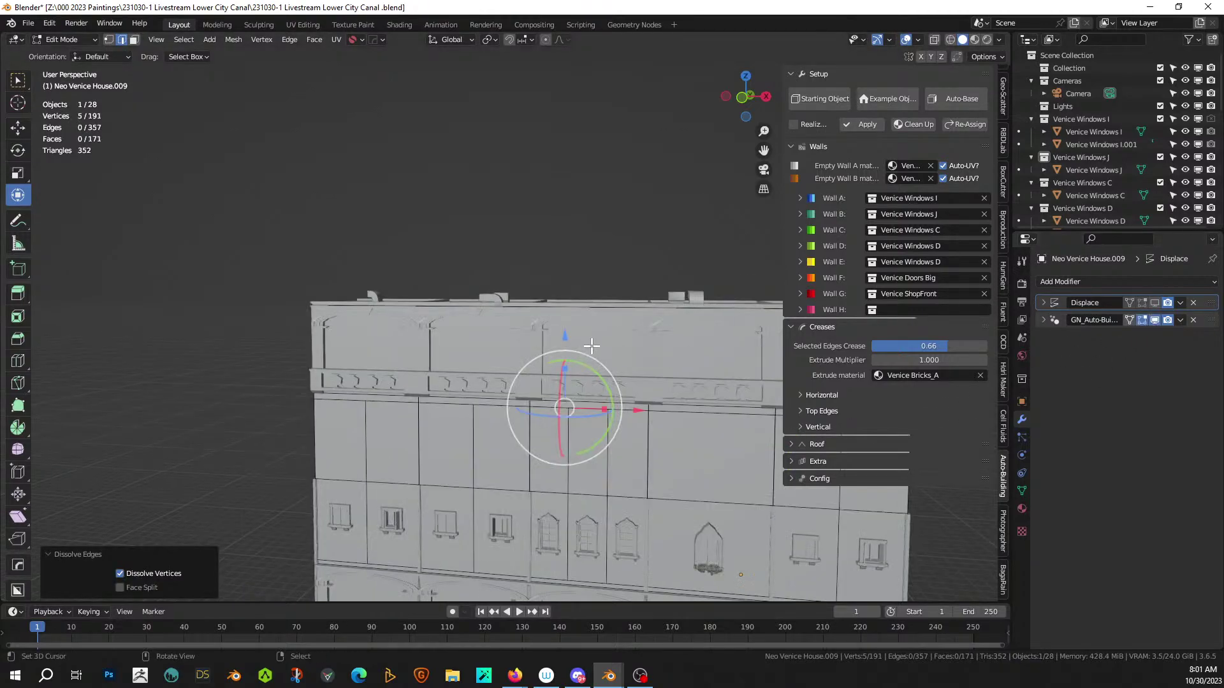
pyautogui.moveTo(591, 346); pyautogui.dragTo(503, 279, button='middle')
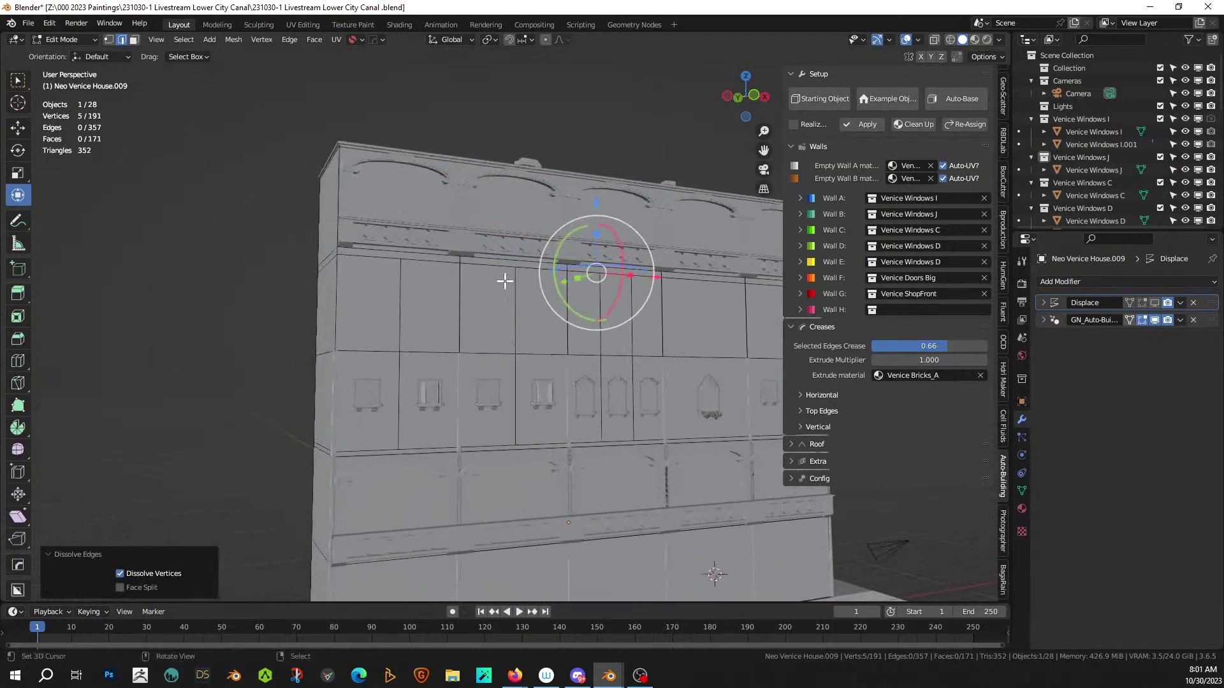
pyautogui.click(1155, 319)
# - Set the crease to 0.66 on the six full-height vertical edge loops of the front wall, including both corners
pyautogui.click(334, 324)
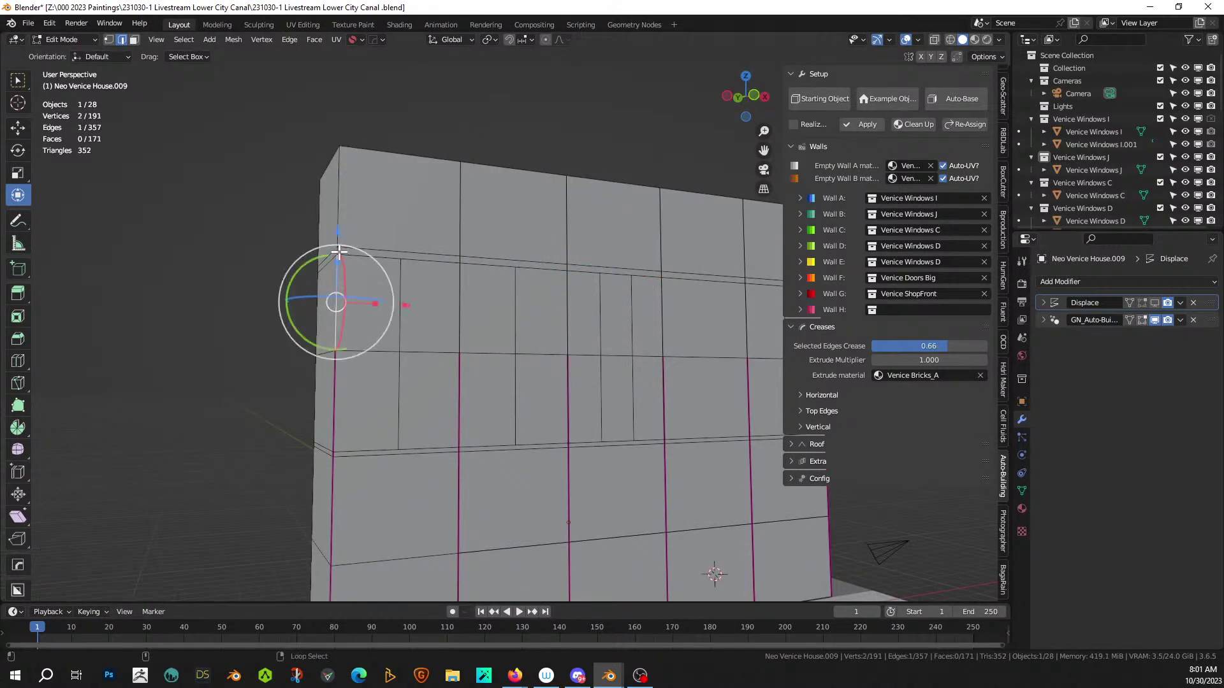
pyautogui.keyDown('alt'); pyautogui.click(339, 252); pyautogui.keyUp('alt')
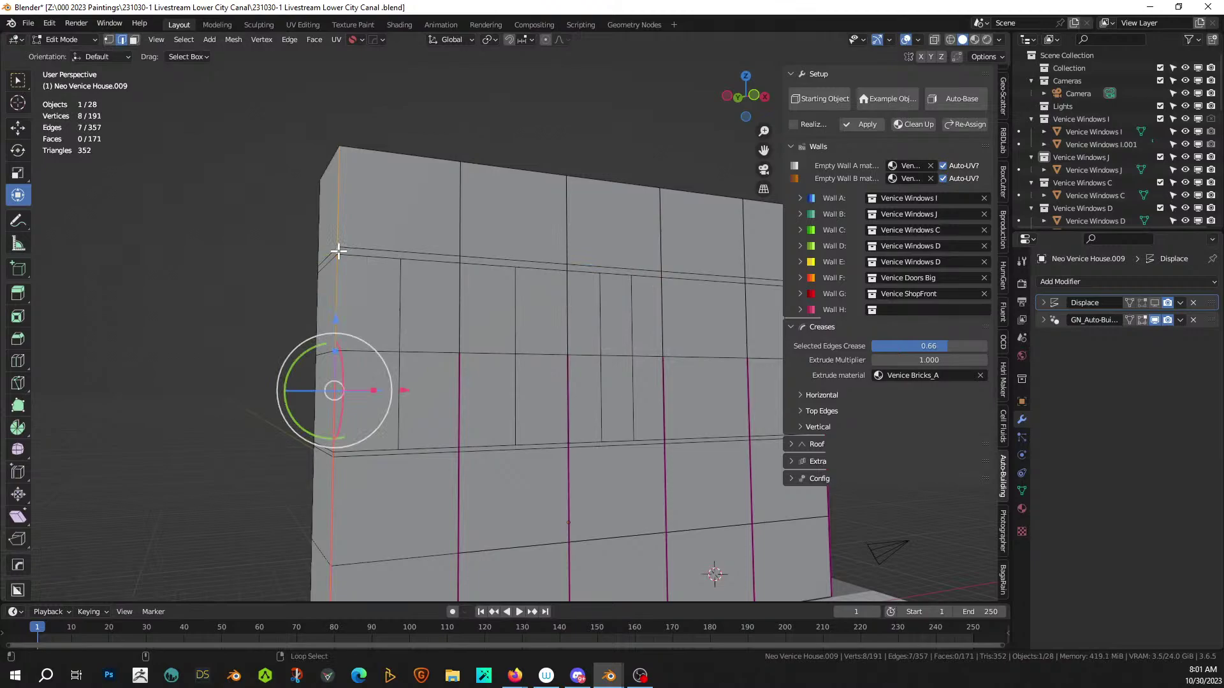
pyautogui.keyDown('alt'); pyautogui.keyDown('shift'); pyautogui.click(459, 308); pyautogui.keyUp('shift'); pyautogui.keyUp('alt')
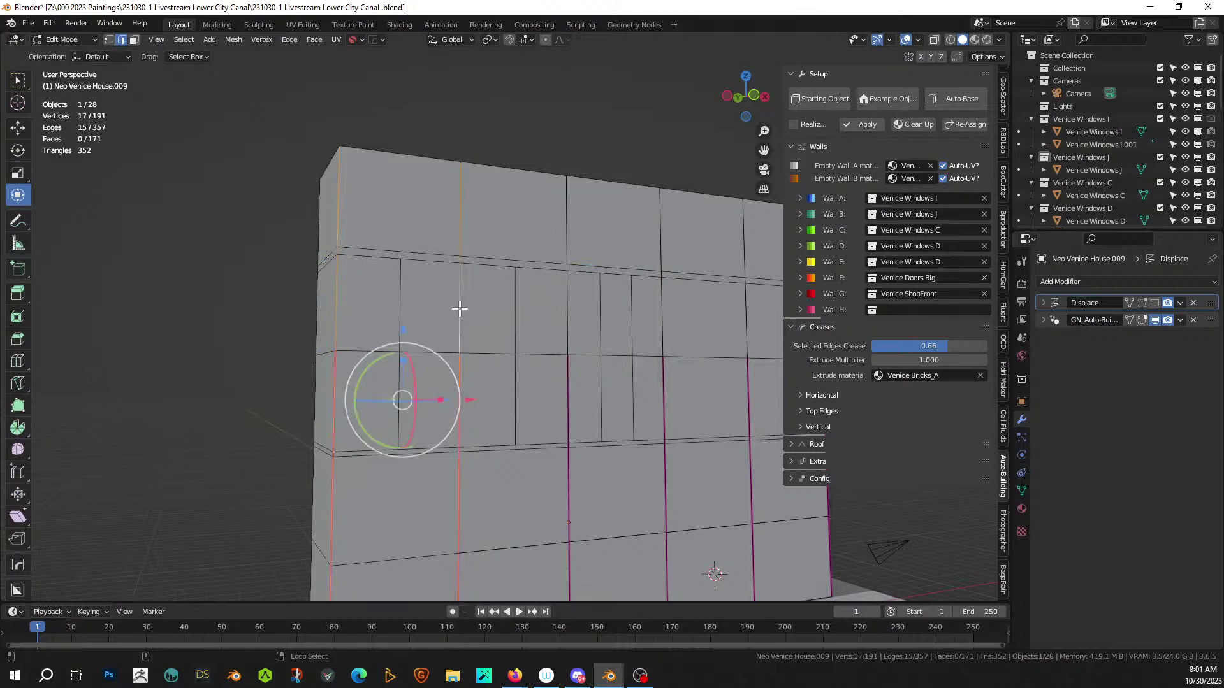
pyautogui.keyDown('alt'); pyautogui.keyDown('shift'); pyautogui.click(565, 308); pyautogui.keyUp('shift'); pyautogui.keyUp('alt')
pyautogui.keyDown('alt'); pyautogui.keyDown('shift'); pyautogui.click(662, 308); pyautogui.keyUp('shift'); pyautogui.keyUp('alt')
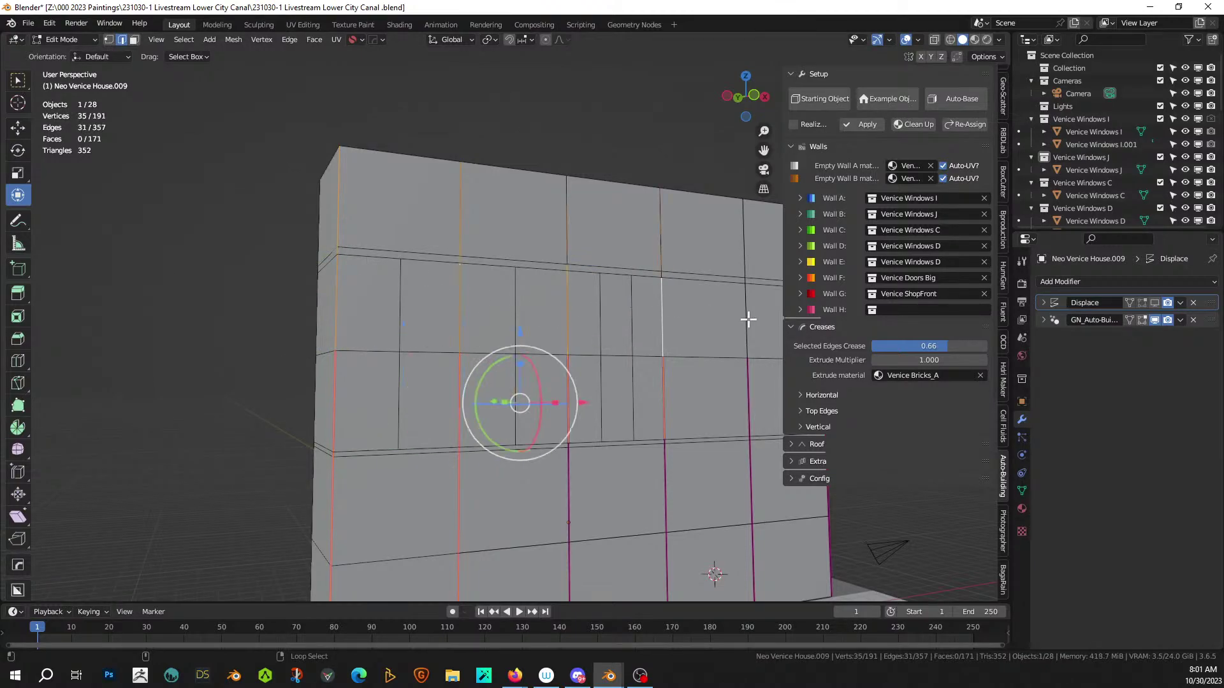
pyautogui.keyDown('alt'); pyautogui.keyDown('shift'); pyautogui.click(748, 320); pyautogui.keyUp('shift'); pyautogui.keyUp('alt')
pyautogui.keyDown('shift'); pyautogui.moveTo(685, 337); pyautogui.dragTo(595, 327, button='middle'); pyautogui.keyUp('shift')
pyautogui.keyDown('alt'); pyautogui.keyDown('shift'); pyautogui.click(580, 329); pyautogui.keyUp('shift'); pyautogui.keyUp('alt')
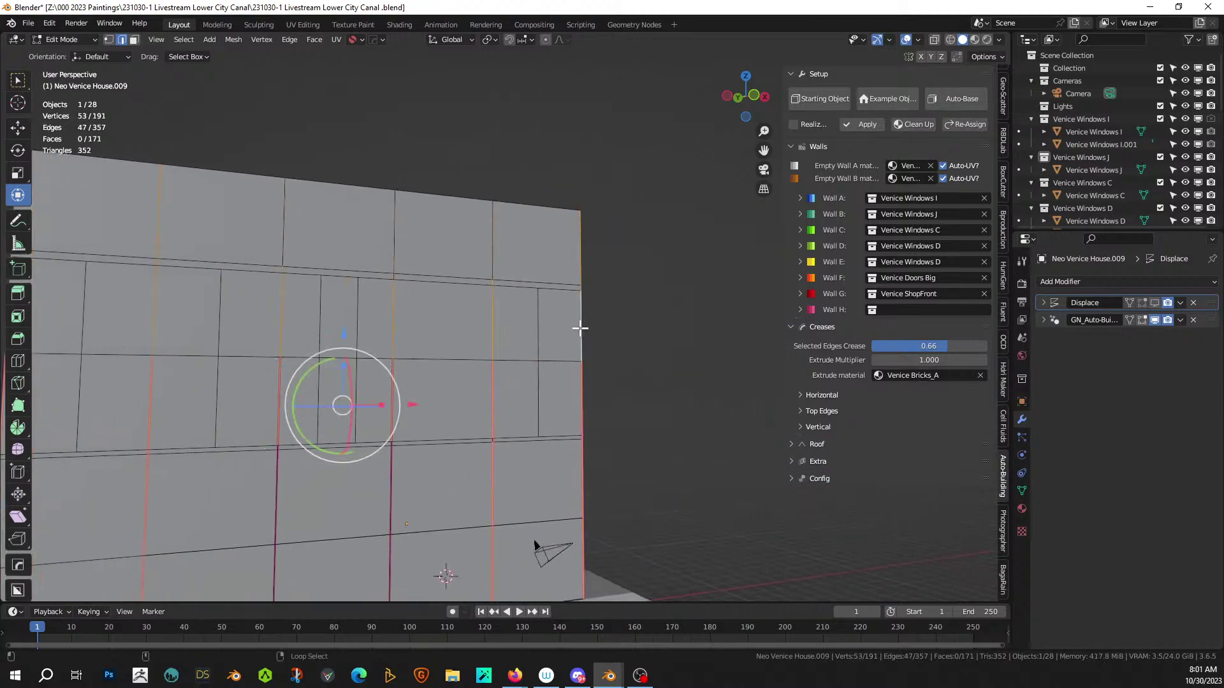
pyautogui.click(981, 347)
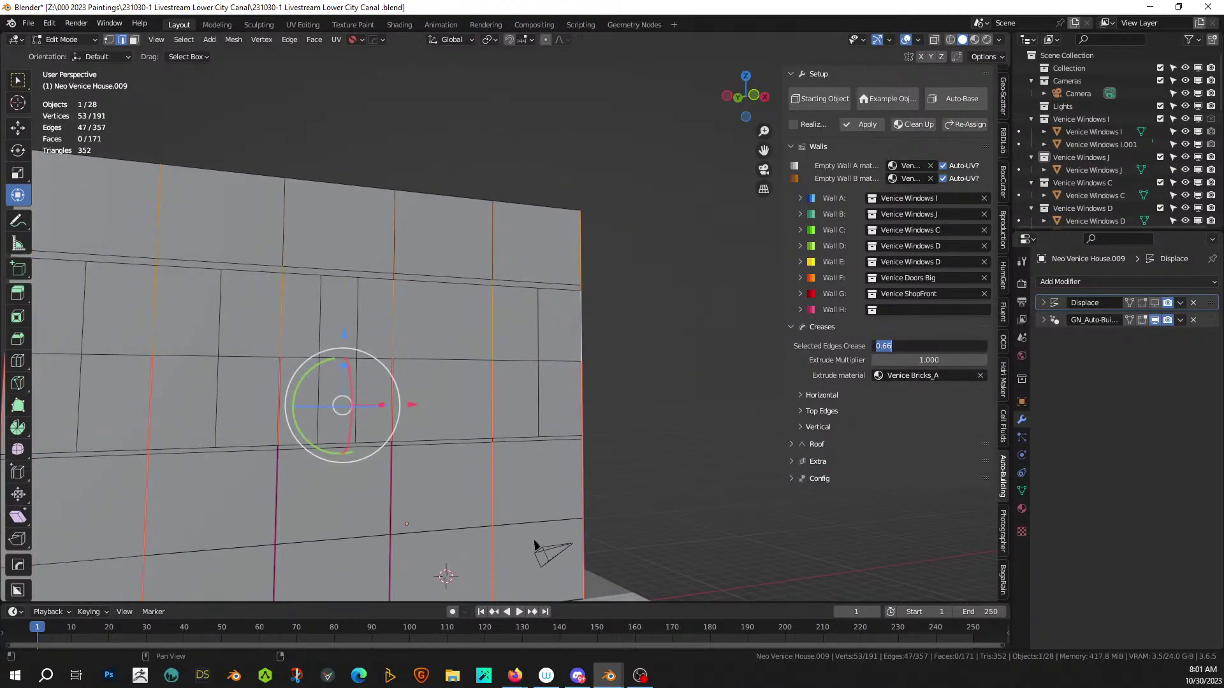
pyautogui.write('.66')
pyautogui.press('Return')
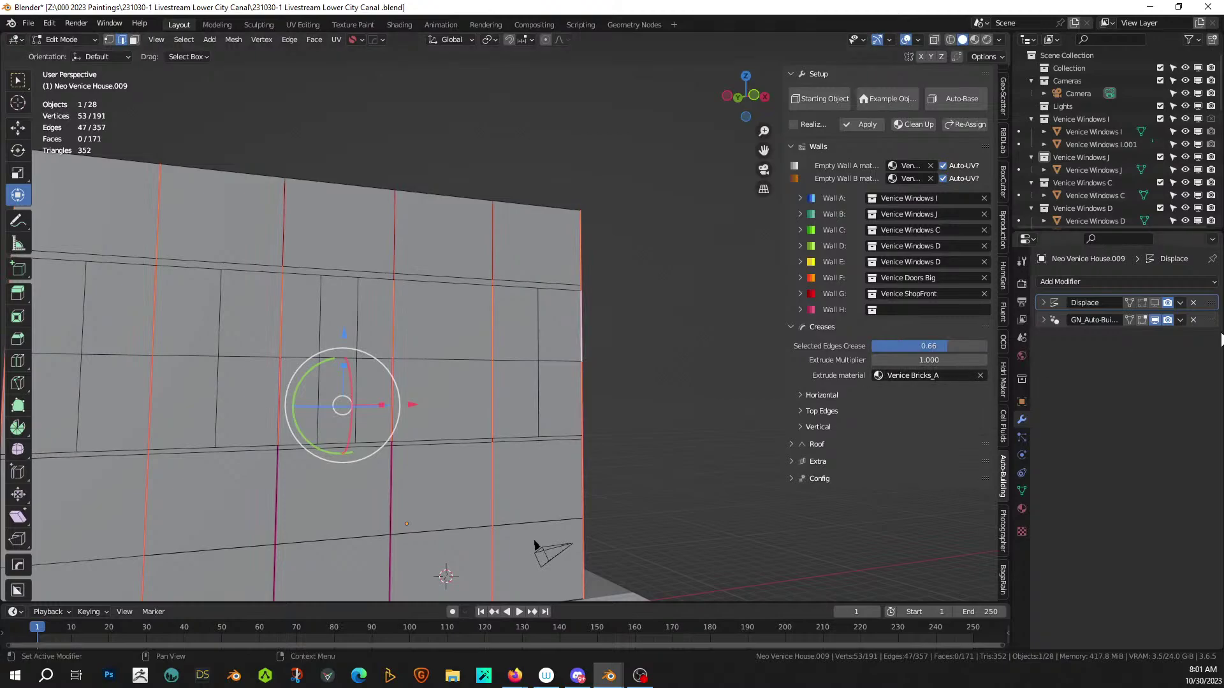
# - Set the crease to 0.66 on the front wall's horizontal edges along the thin strips above and below the two subdivided middle storeys
pyautogui.scroll(-2, 715, 372)
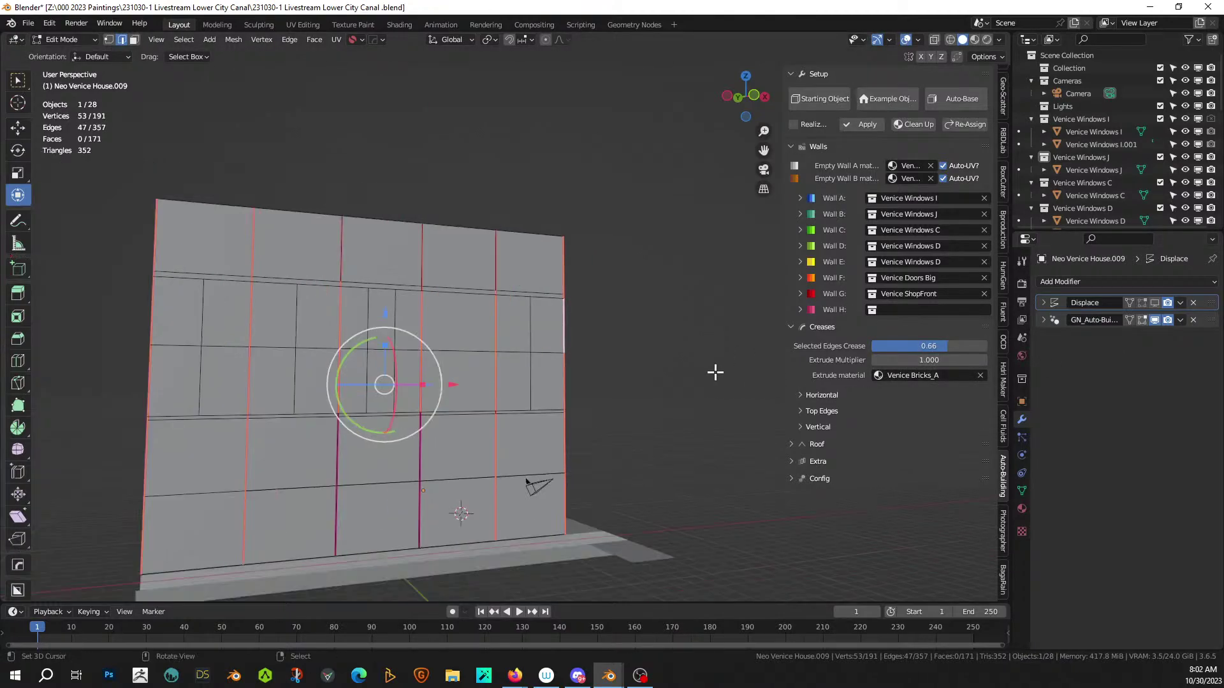
pyautogui.scroll(1, 299, 469)
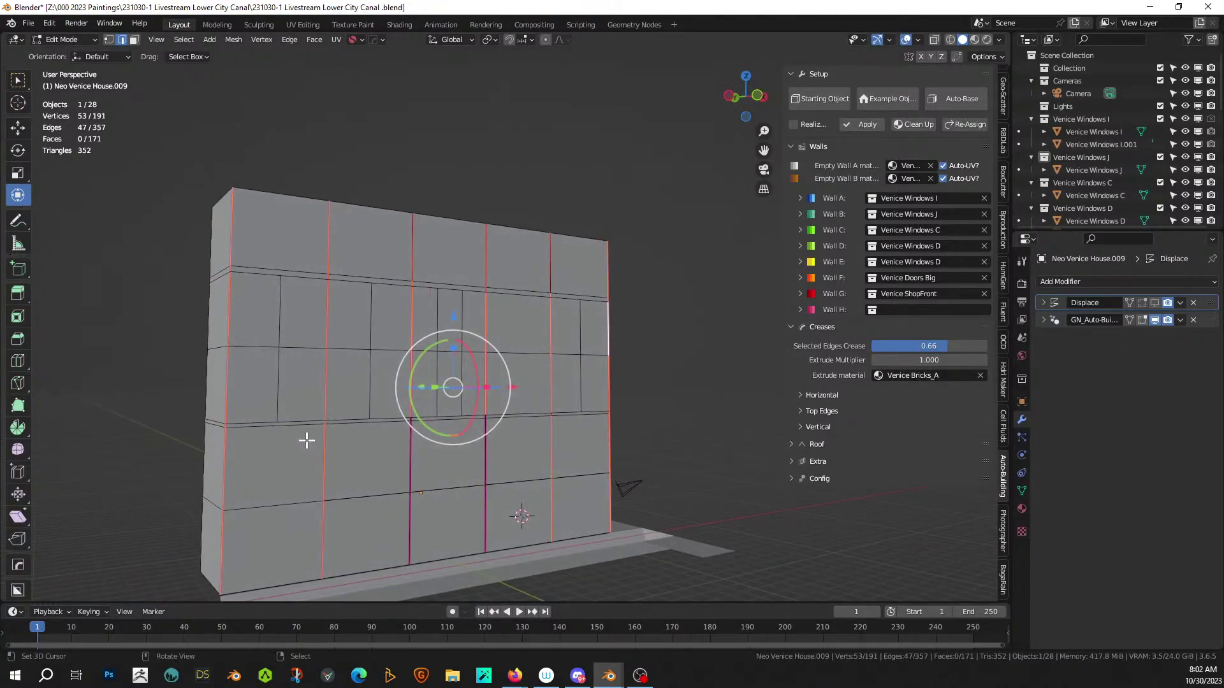
pyautogui.scroll(2, 306, 440)
pyautogui.moveTo(306, 445); pyautogui.dragTo(385, 437, button='middle')
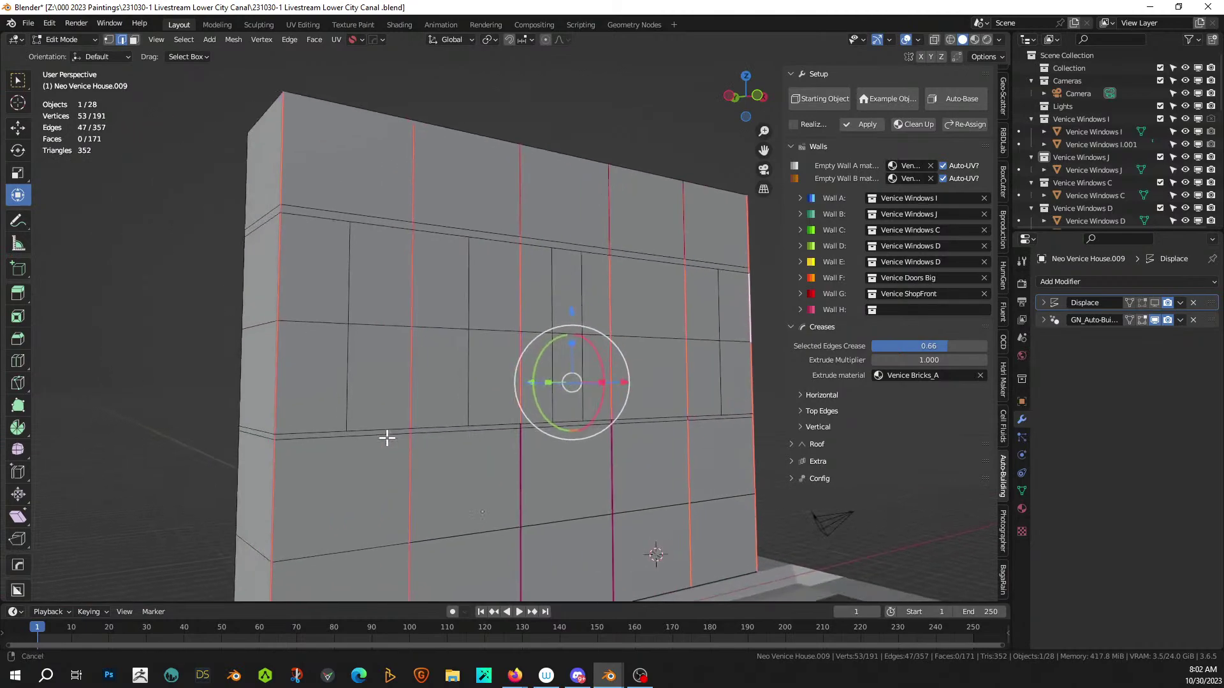
pyautogui.keyDown('alt'); pyautogui.click(288, 440); pyautogui.keyUp('alt')
pyautogui.keyDown('alt'); pyautogui.keyDown('shift'); pyautogui.click(288, 440); pyautogui.keyUp('shift'); pyautogui.keyUp('alt')
pyautogui.keyDown('alt'); pyautogui.keyDown('shift'); pyautogui.click(550, 432); pyautogui.keyUp('shift'); pyautogui.keyUp('alt')
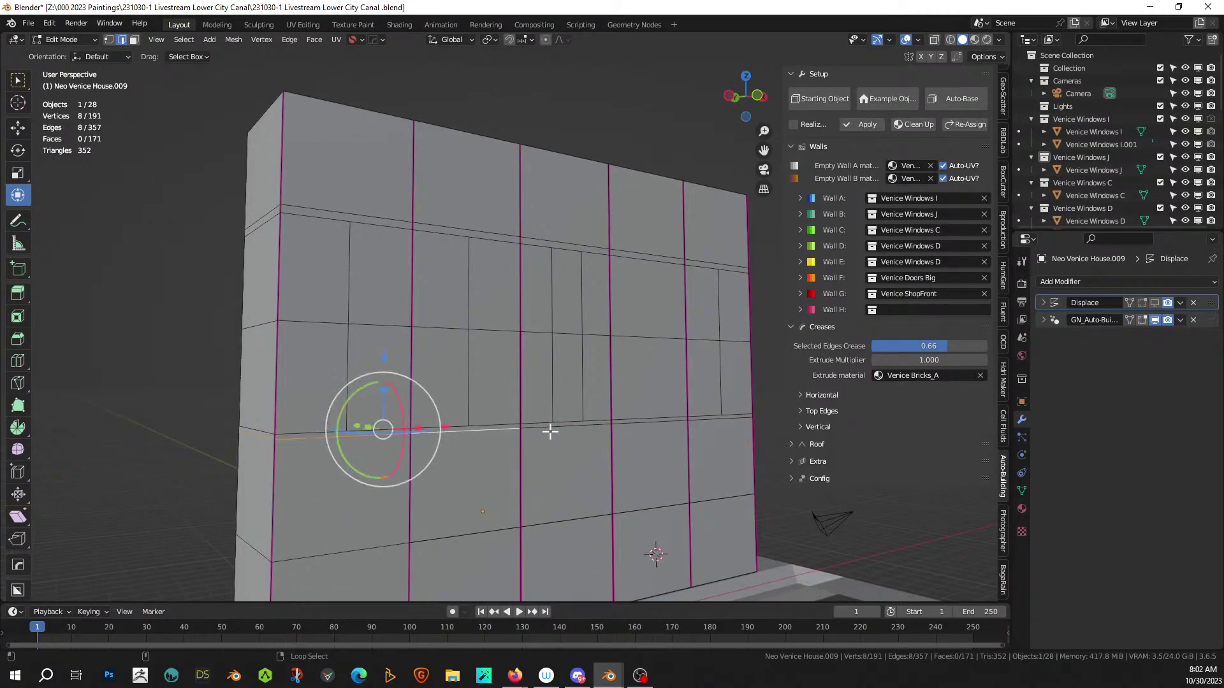
pyautogui.keyDown('alt'); pyautogui.keyDown('shift'); pyautogui.click(578, 425); pyautogui.keyUp('shift'); pyautogui.keyUp('alt')
pyautogui.keyDown('alt'); pyautogui.keyDown('shift'); pyautogui.click(656, 424); pyautogui.keyUp('shift'); pyautogui.keyUp('alt')
pyautogui.keyDown('alt'); pyautogui.keyDown('shift'); pyautogui.click(712, 422); pyautogui.keyUp('shift'); pyautogui.keyUp('alt')
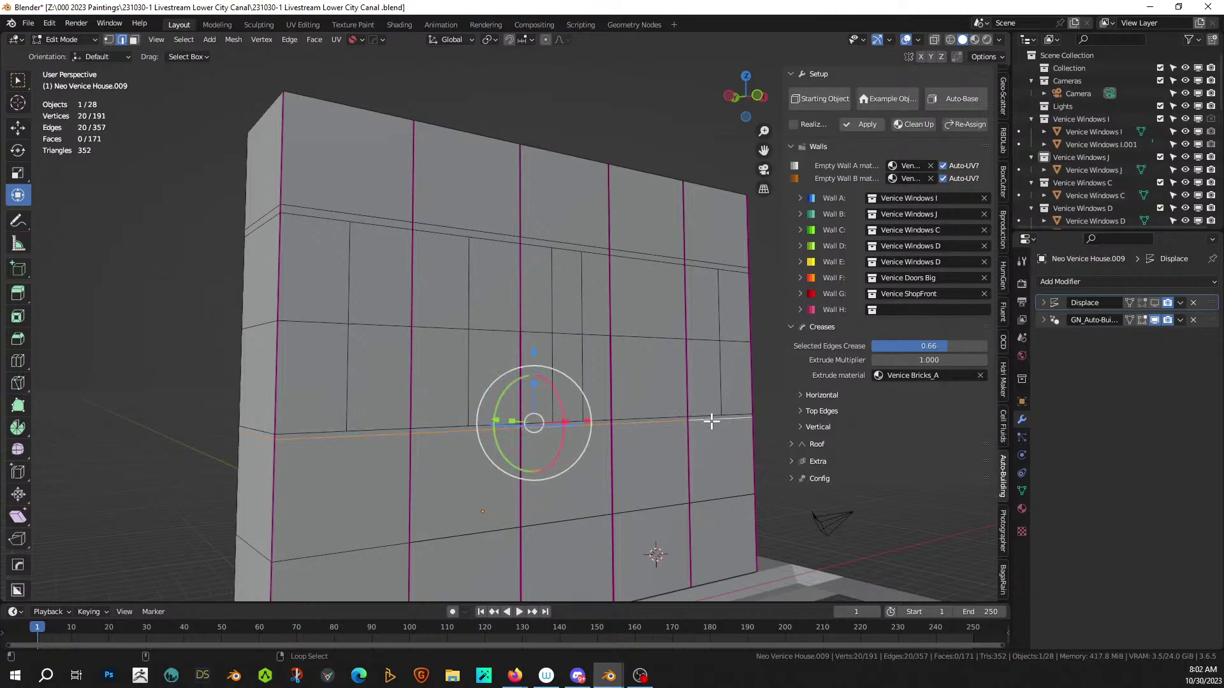
pyautogui.keyDown('alt'); pyautogui.keyDown('shift'); pyautogui.click(275, 210); pyautogui.keyUp('shift'); pyautogui.keyUp('alt')
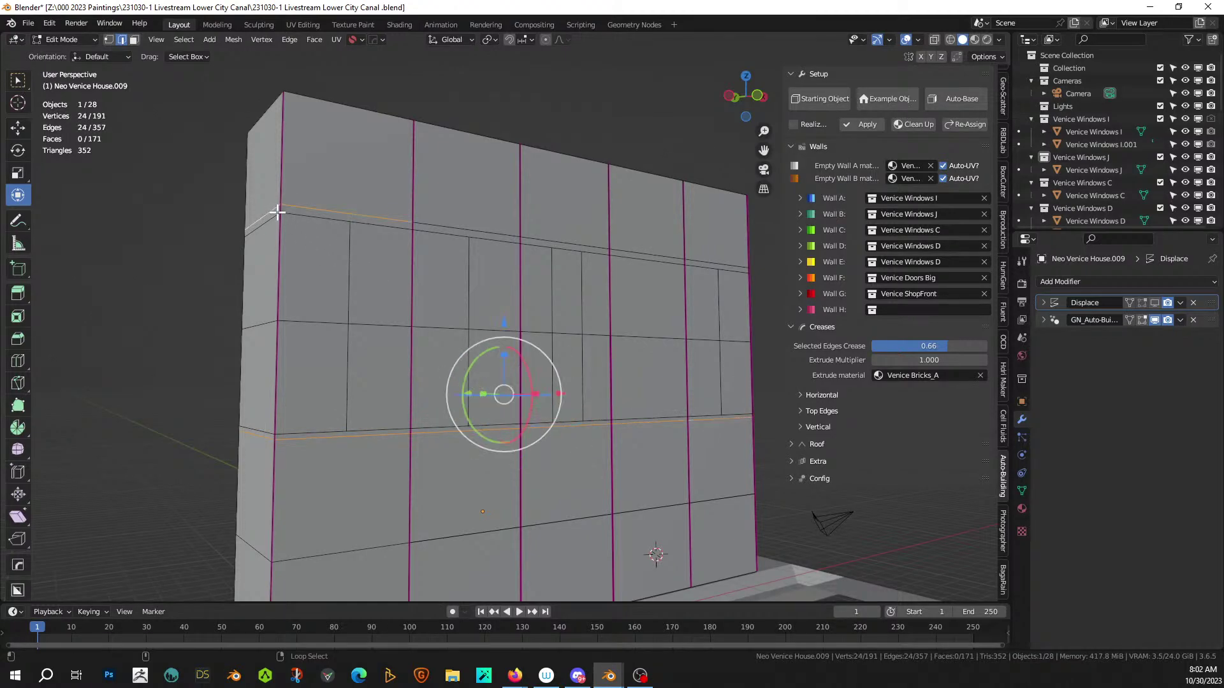
pyautogui.keyDown('alt'); pyautogui.keyDown('shift'); pyautogui.click(461, 226); pyautogui.keyUp('shift'); pyautogui.keyUp('alt')
pyautogui.keyDown('alt'); pyautogui.keyDown('shift'); pyautogui.click(574, 241); pyautogui.keyUp('shift'); pyautogui.keyUp('alt')
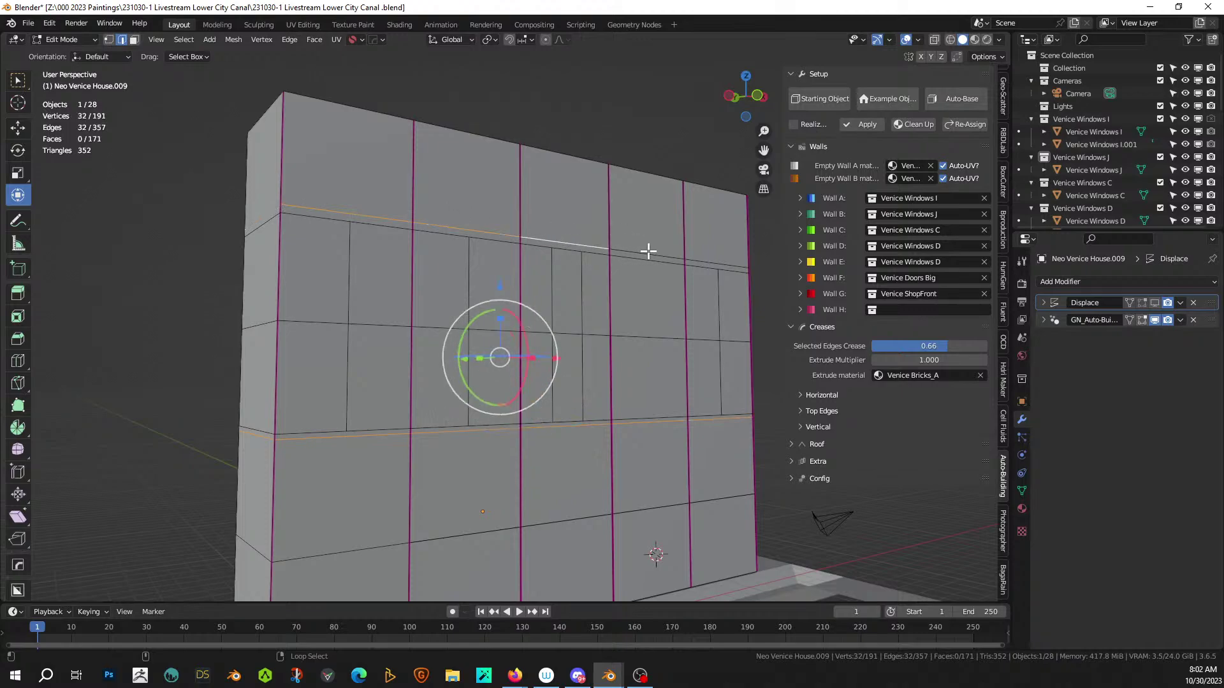
pyautogui.keyDown('alt'); pyautogui.keyDown('shift'); pyautogui.click(647, 251); pyautogui.keyUp('shift'); pyautogui.keyUp('alt')
pyautogui.keyDown('alt'); pyautogui.keyDown('shift'); pyautogui.click(714, 263); pyautogui.keyUp('shift'); pyautogui.keyUp('alt')
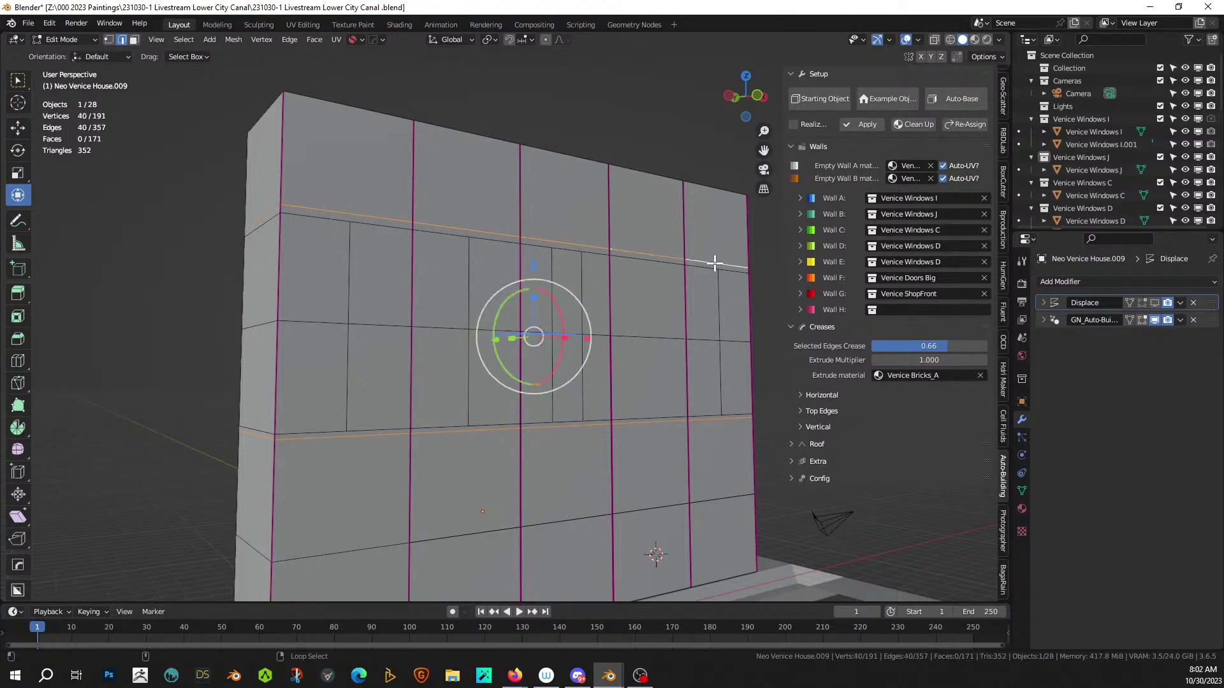
pyautogui.click(955, 346)
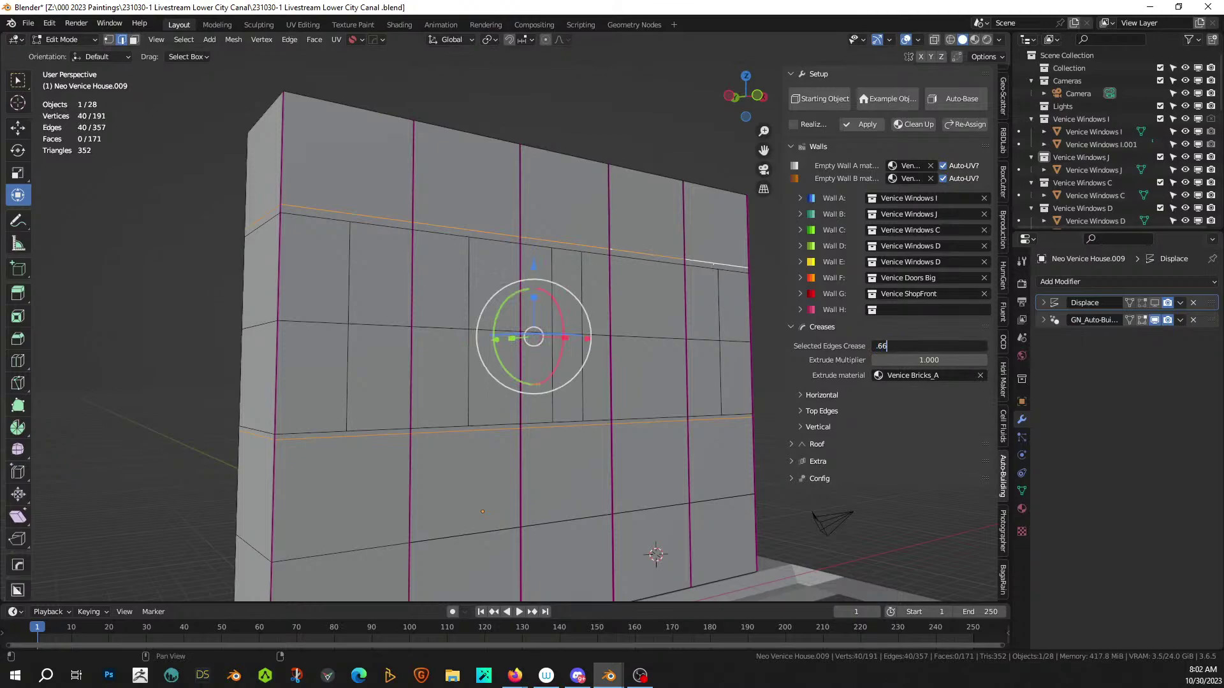
pyautogui.write('.66')
pyautogui.press('Return')
pyautogui.moveTo(620, 369); pyautogui.dragTo(591, 376, button='middle')
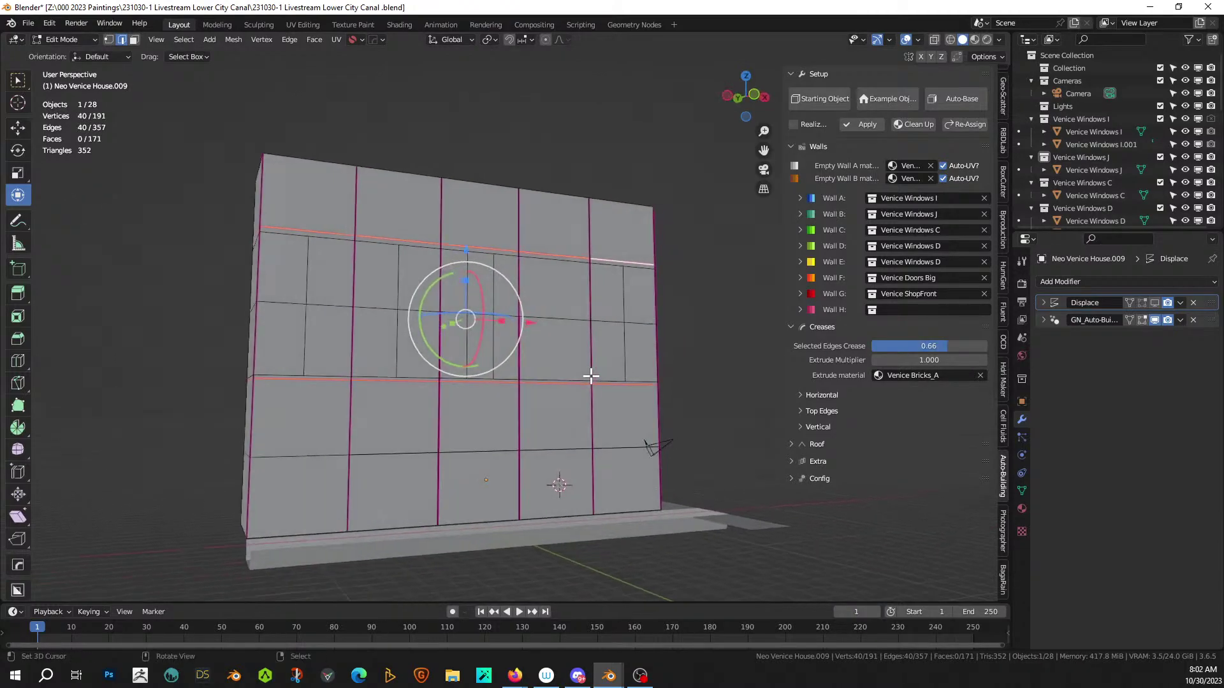
# - Set a crease of 0.66 on the horizontal edges above the ground floor, across the facade and both side walls
pyautogui.keyDown('alt'); pyautogui.click(335, 456); pyautogui.keyUp('alt')
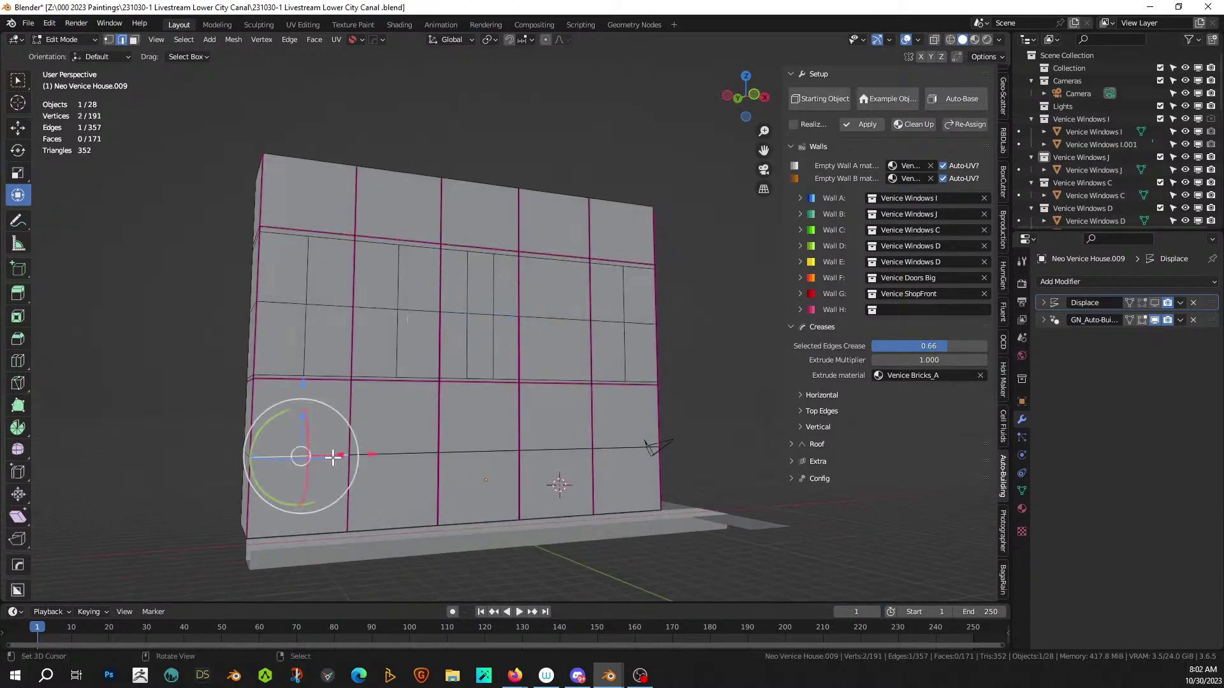
pyautogui.keyDown('alt'); pyautogui.keyDown('shift'); pyautogui.click(477, 451); pyautogui.keyUp('shift'); pyautogui.keyUp('alt')
pyautogui.moveTo(478, 449); pyautogui.dragTo(503, 448, button='middle')
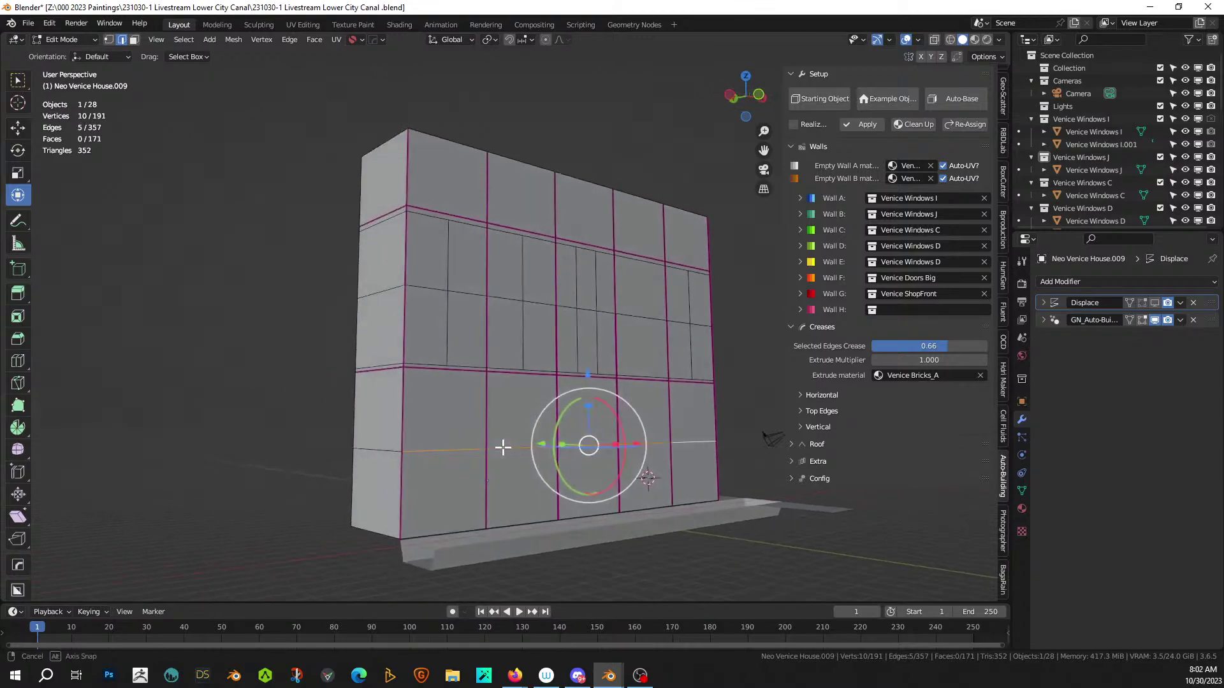
pyautogui.keyDown('shift'); pyautogui.click(399, 451); pyautogui.keyUp('shift')
pyautogui.moveTo(398, 451); pyautogui.dragTo(385, 454, button='middle')
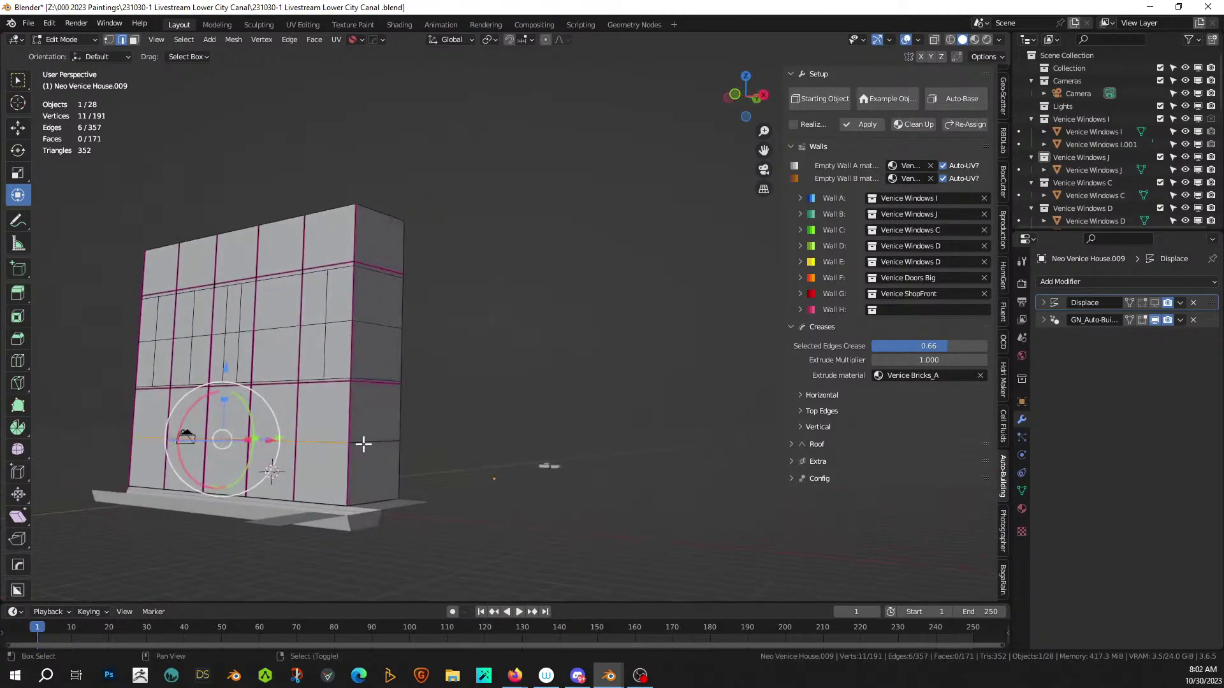
pyautogui.keyDown('shift'); pyautogui.click(363, 444); pyautogui.keyUp('shift')
pyautogui.click(958, 347)
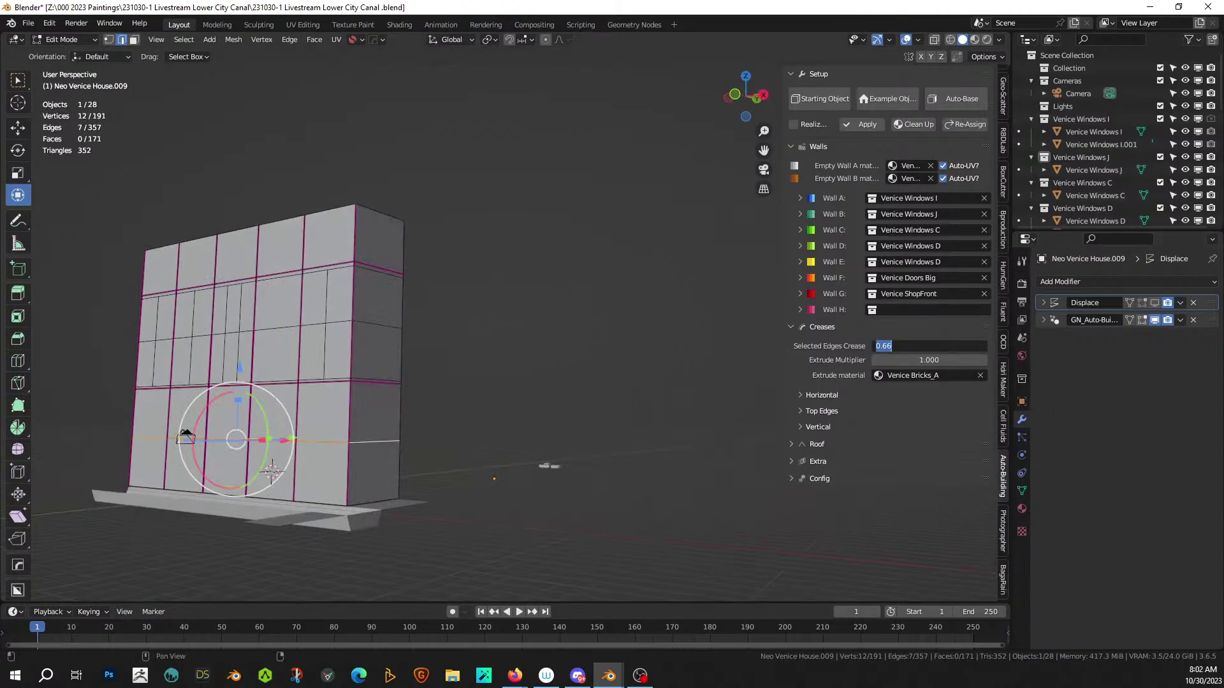
pyautogui.press('Return')
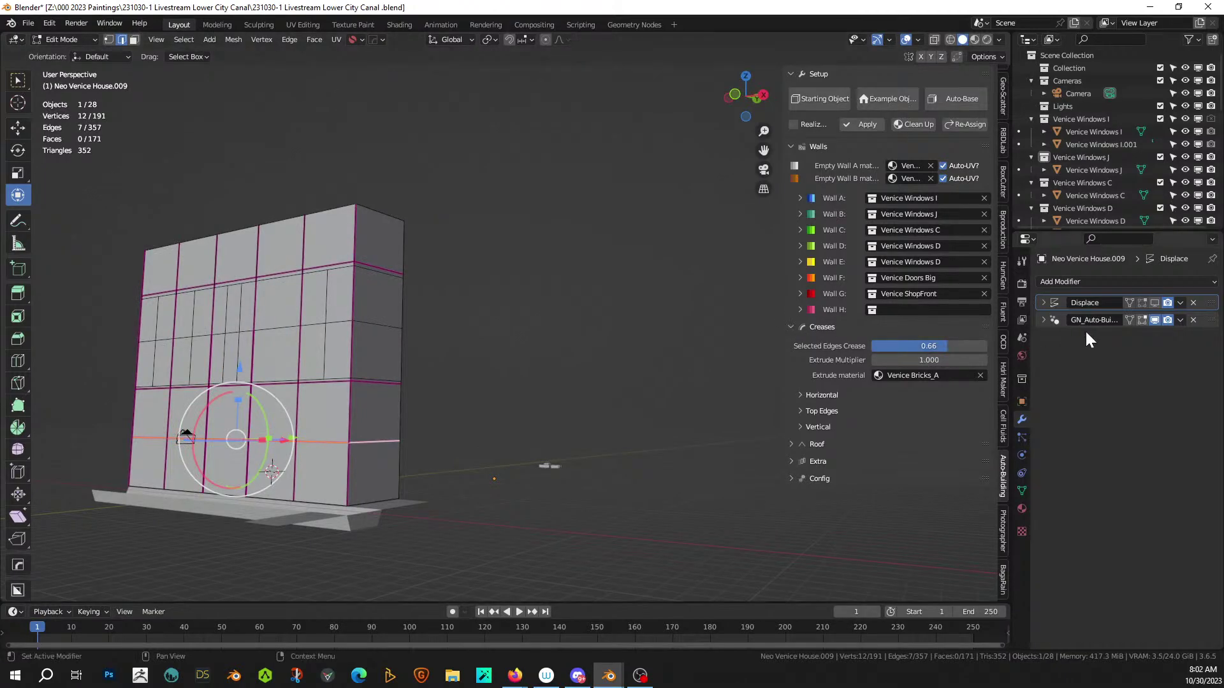
# - Leave mesh editing and inspect the creased building facade in rendered shading
pyautogui.press('Tab')
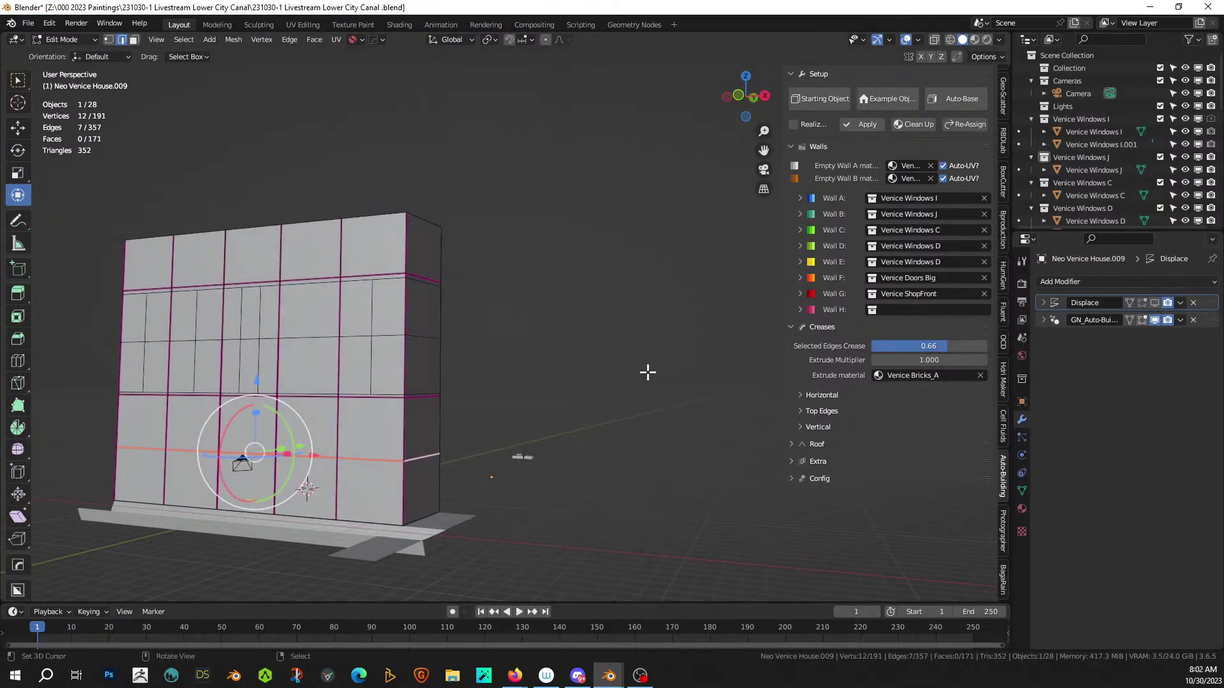
pyautogui.moveTo(626, 377)
pyautogui.mouseDown(button='middle')
pyautogui.moveTo(561, 385)
pyautogui.moveTo(628, 387)
pyautogui.mouseUp(button='middle')
pyautogui.scroll(5, 622, 387)
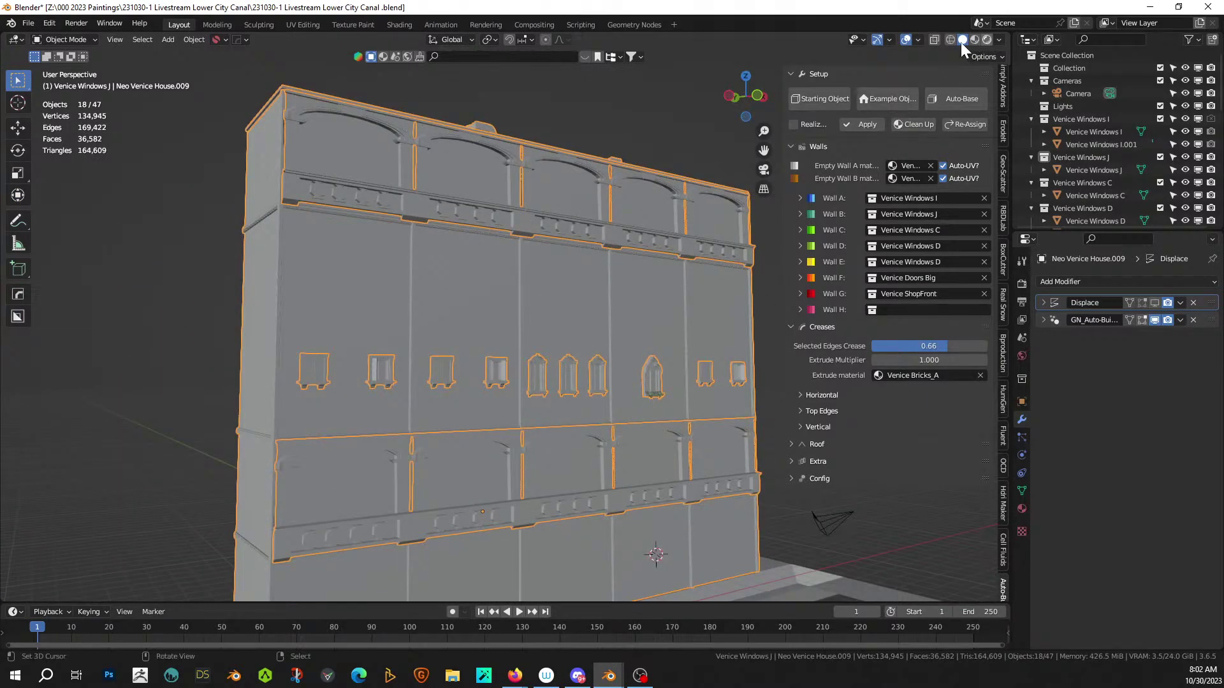
pyautogui.click(962, 42)
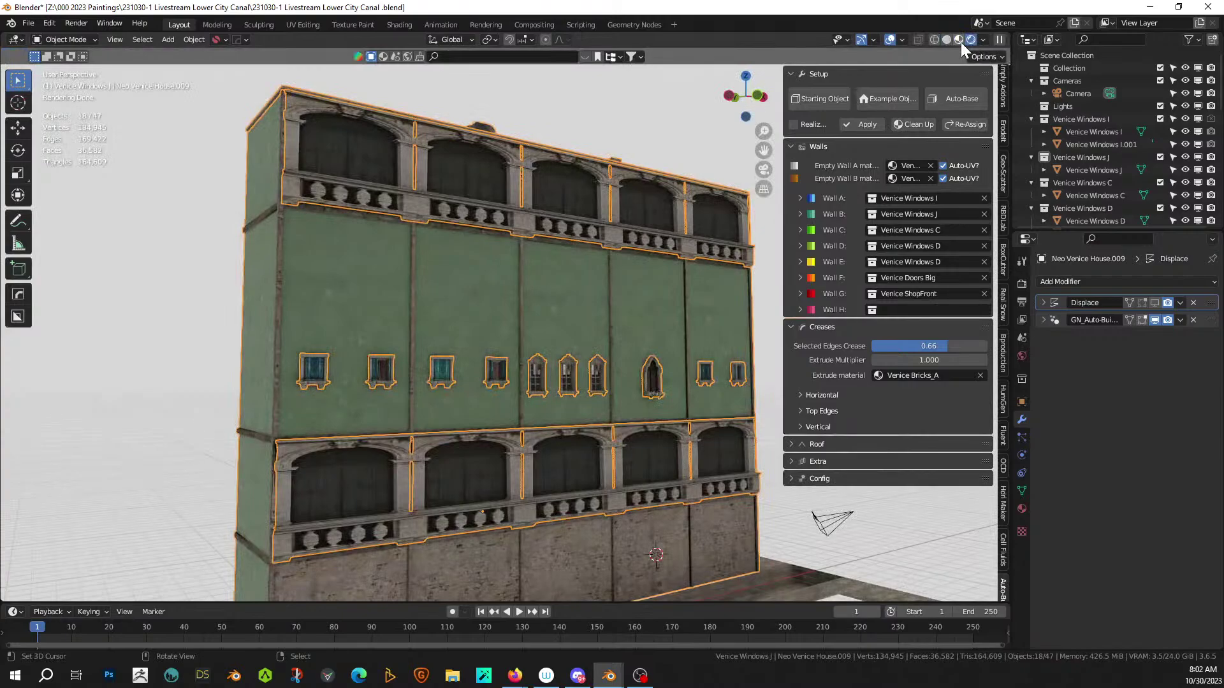
pyautogui.moveTo(644, 317); pyautogui.dragTo(505, 304, button='middle')
pyautogui.scroll(-5, 565, 356)
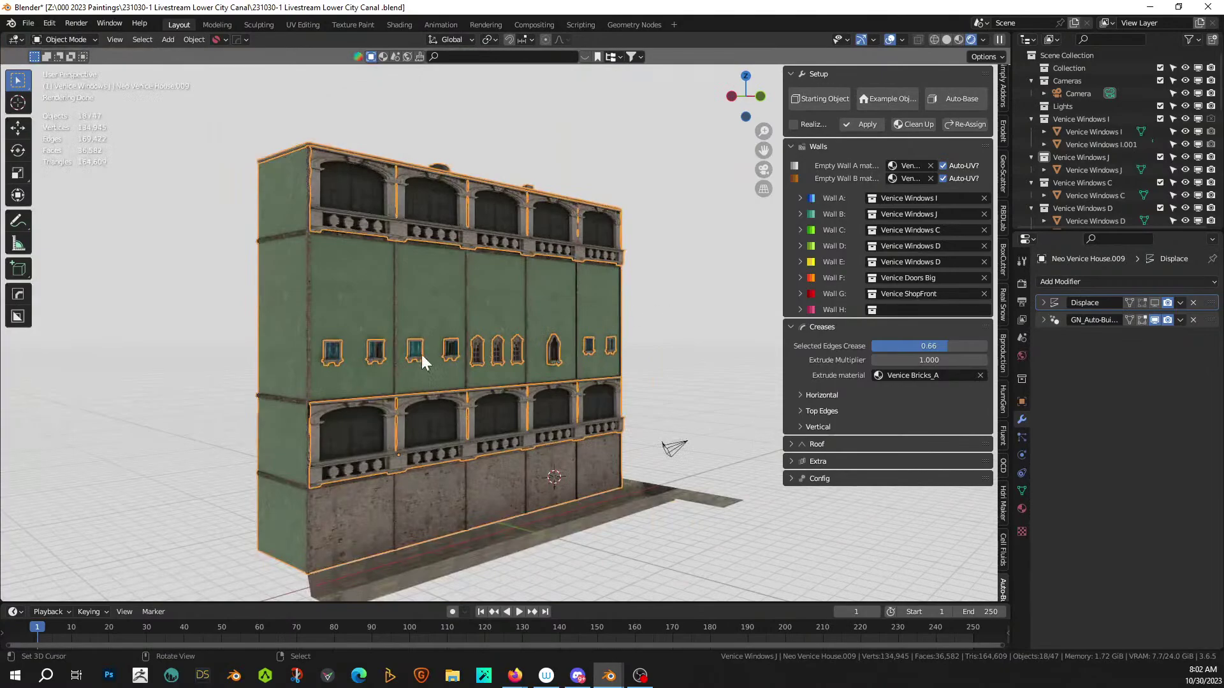
pyautogui.scroll(3, 404, 356)
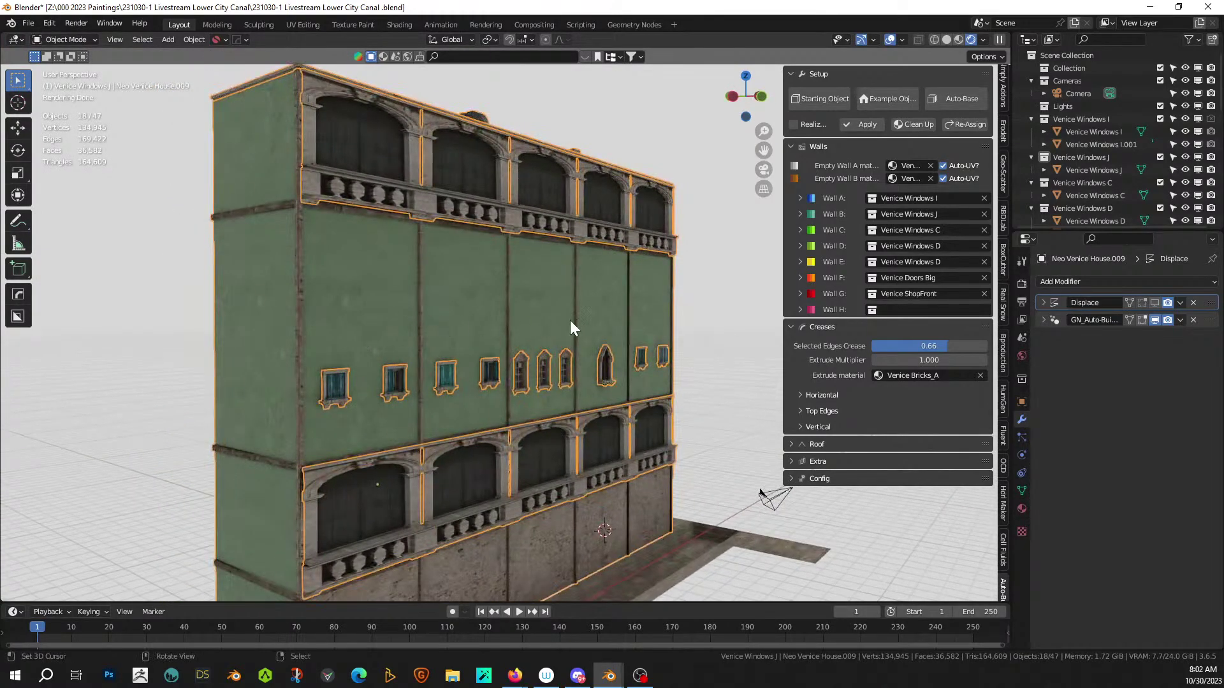
# - Assign the ID_WallE material to the blank upper middle-storey faces in the first and last facade bays
pyautogui.press('Tab')
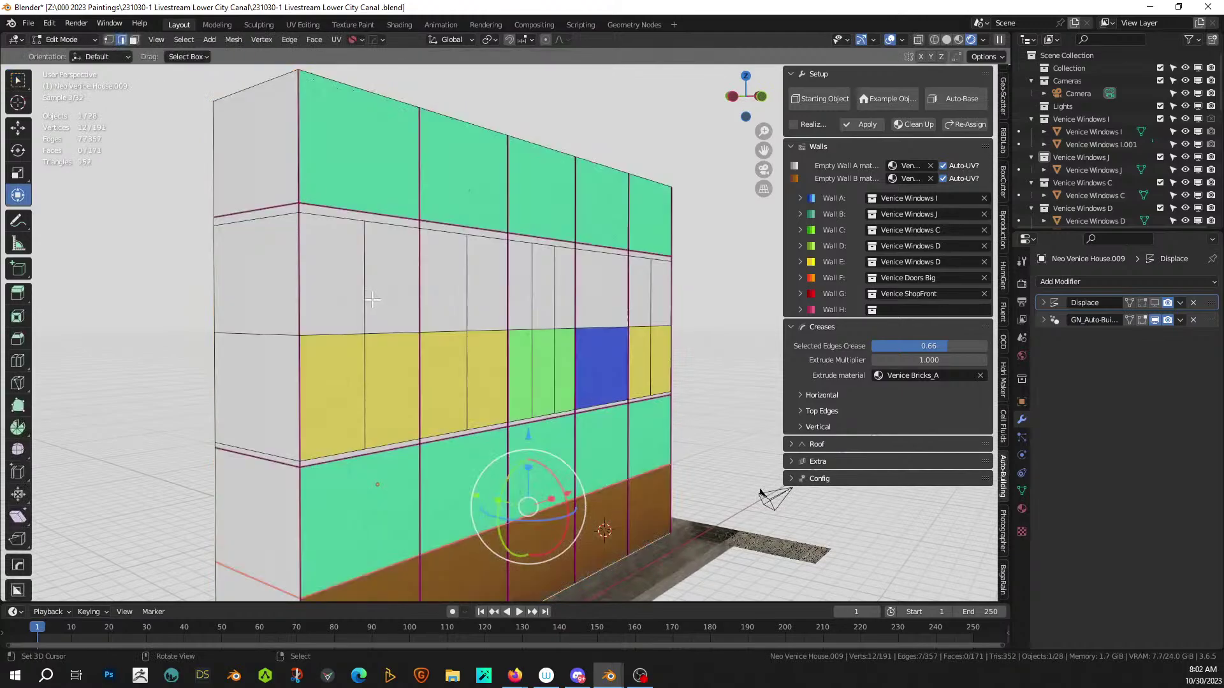
pyautogui.press('3')
pyautogui.click(344, 287)
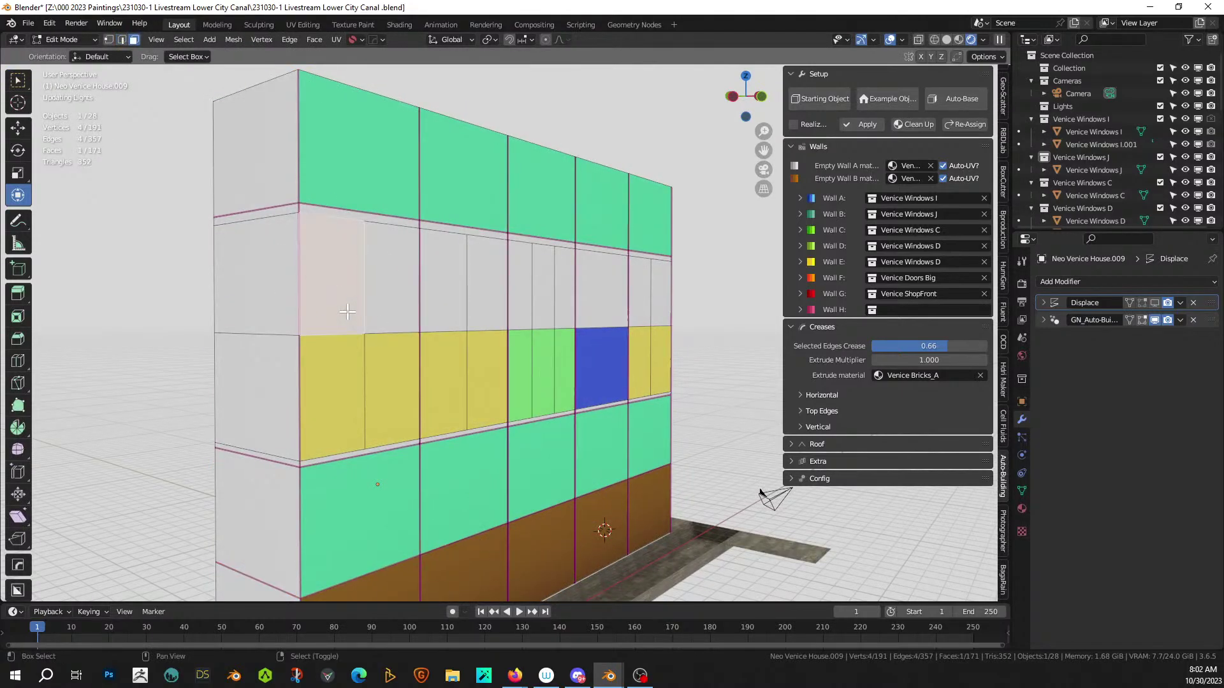
pyautogui.keyDown('shift'); pyautogui.click(392, 300); pyautogui.keyUp('shift')
pyautogui.keyDown('shift'); pyautogui.click(390, 351); pyautogui.keyUp('shift')
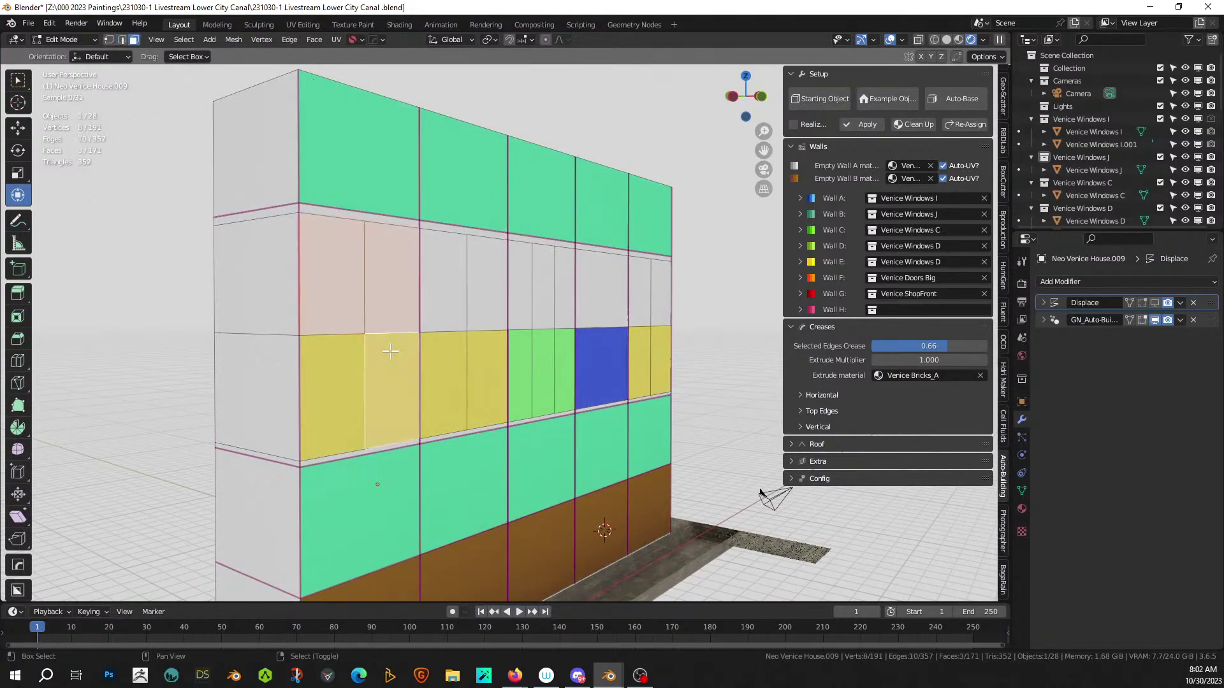
pyautogui.keyDown('shift'); pyautogui.click(640, 305); pyautogui.keyUp('shift')
pyautogui.keyDown('shift'); pyautogui.click(661, 298); pyautogui.keyUp('shift')
pyautogui.keyDown('shift'); pyautogui.click(653, 359); pyautogui.keyUp('shift')
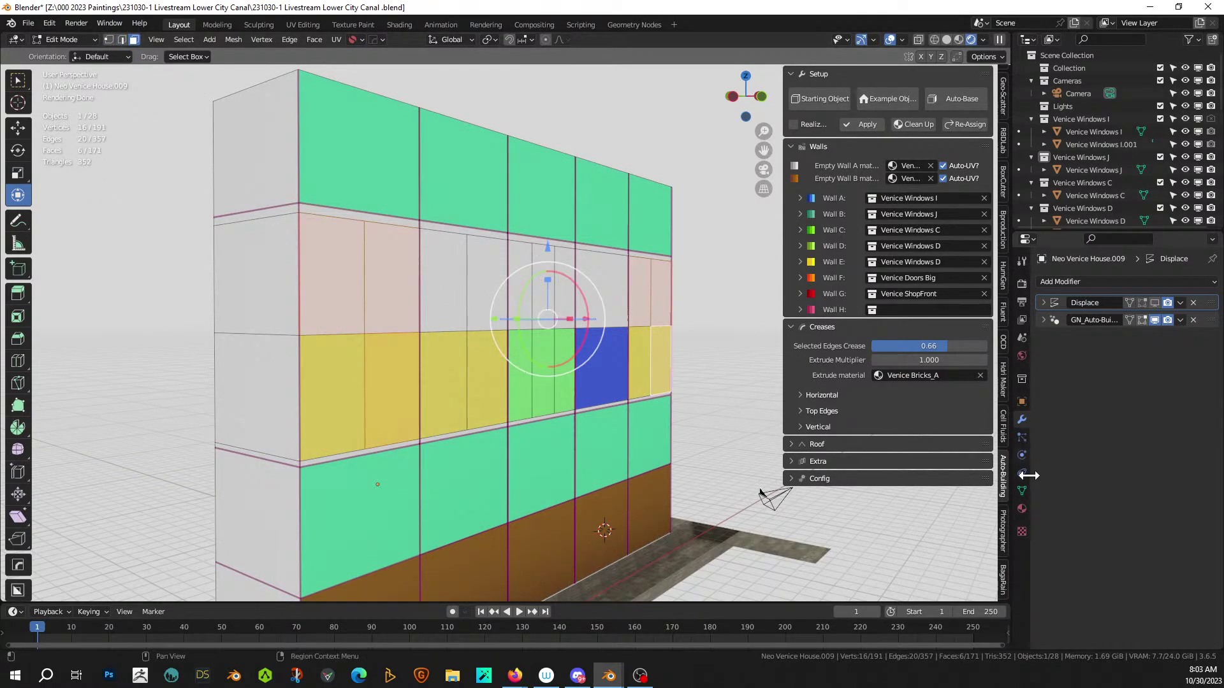
pyautogui.click(1022, 509)
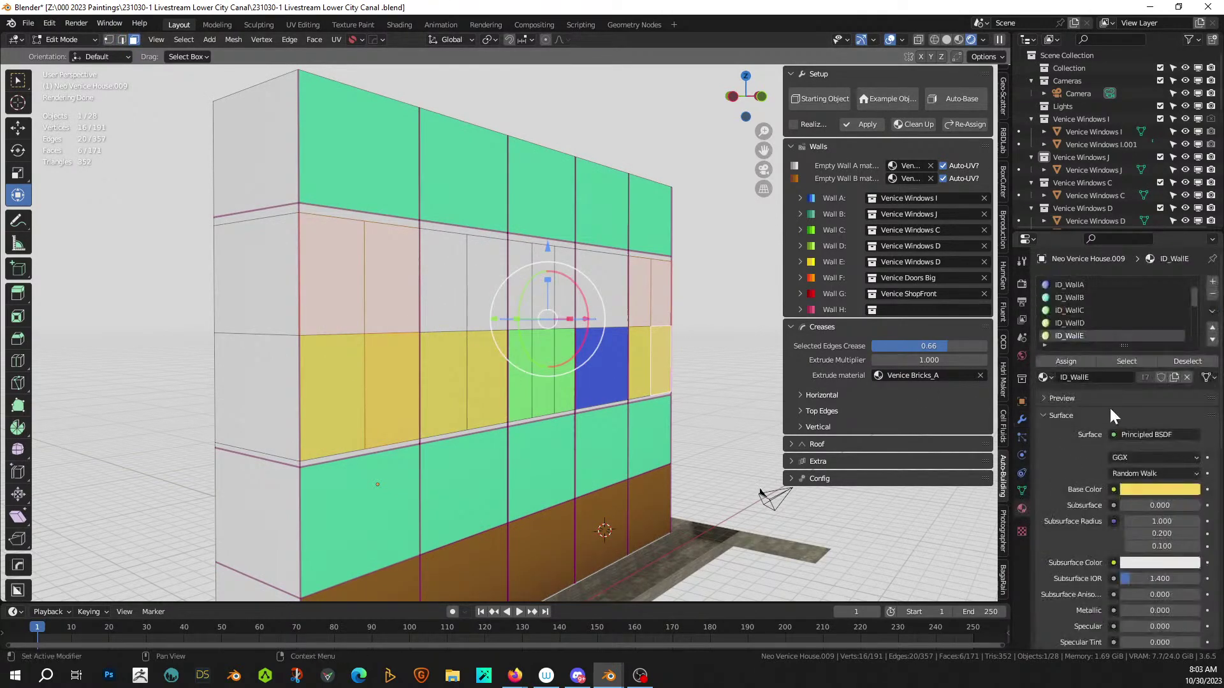
pyautogui.click(1068, 360)
# - Assign ID_WallE to the second bay's two blank upper faces and ID_WallA to the blank face above the blue one
pyautogui.rightClick(459, 319)
pyautogui.keyDown('shift'); pyautogui.rightClick(488, 306); pyautogui.keyUp('shift')
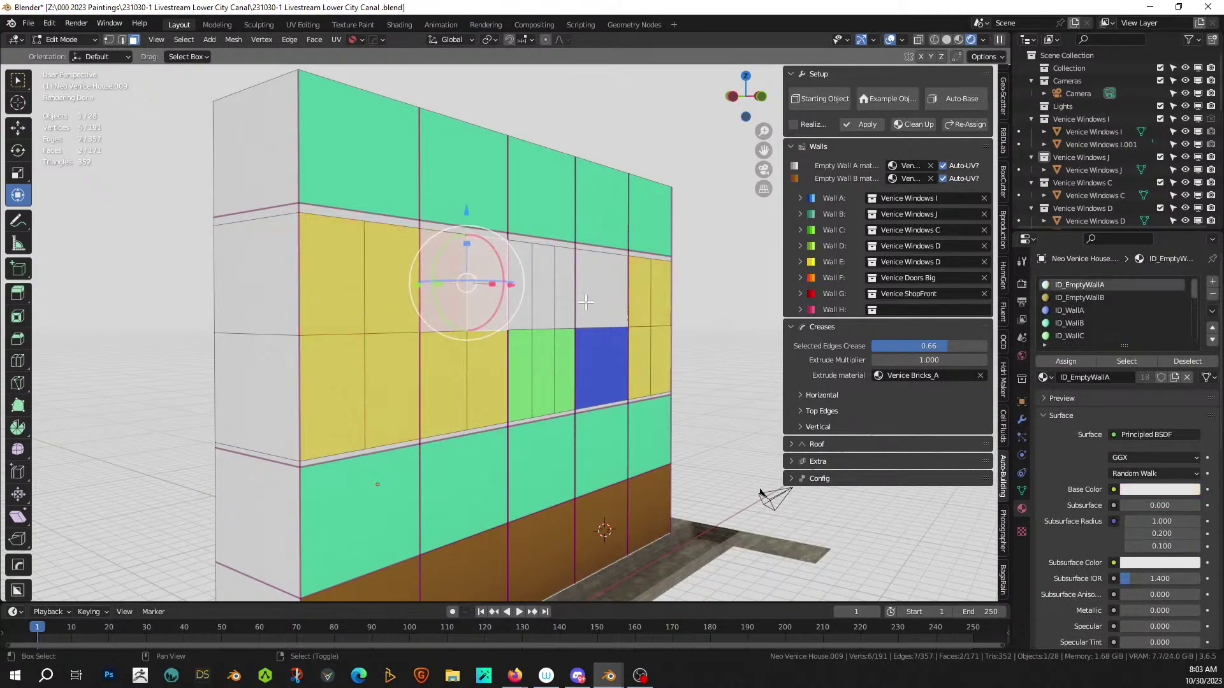
pyautogui.keyDown('shift'); pyautogui.rightClick(499, 355); pyautogui.keyUp('shift')
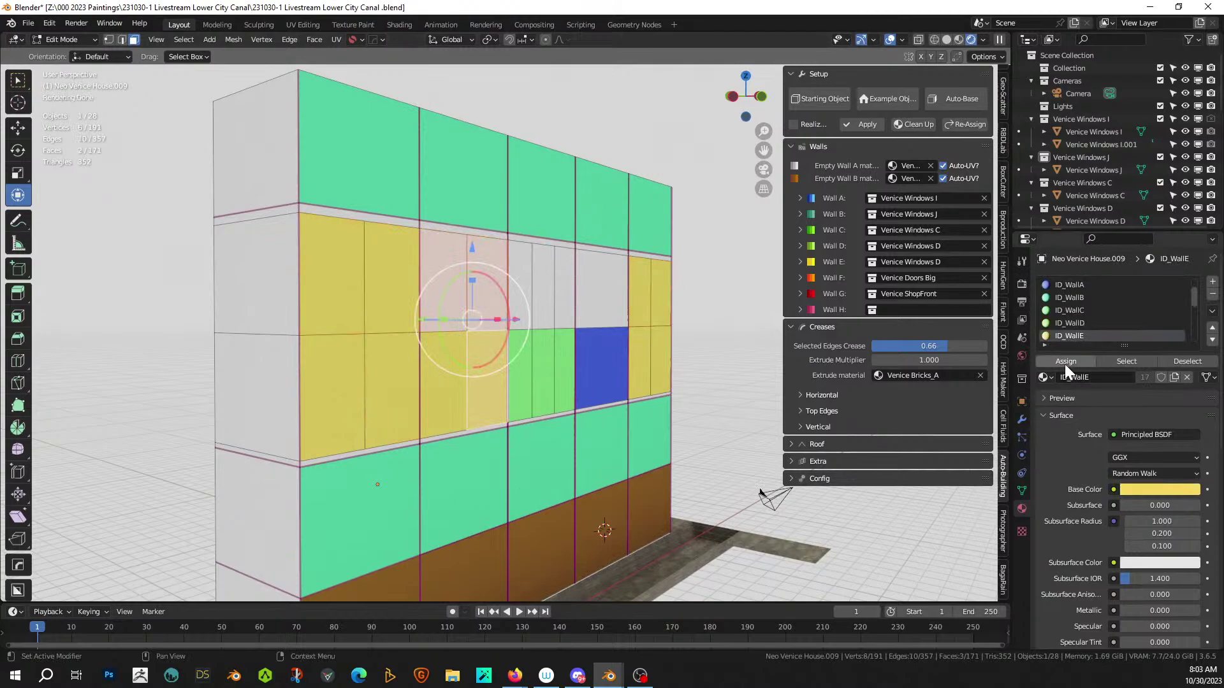
pyautogui.click(1064, 362)
pyautogui.rightClick(601, 306)
pyautogui.keyDown('shift'); pyautogui.rightClick(602, 357); pyautogui.keyUp('shift')
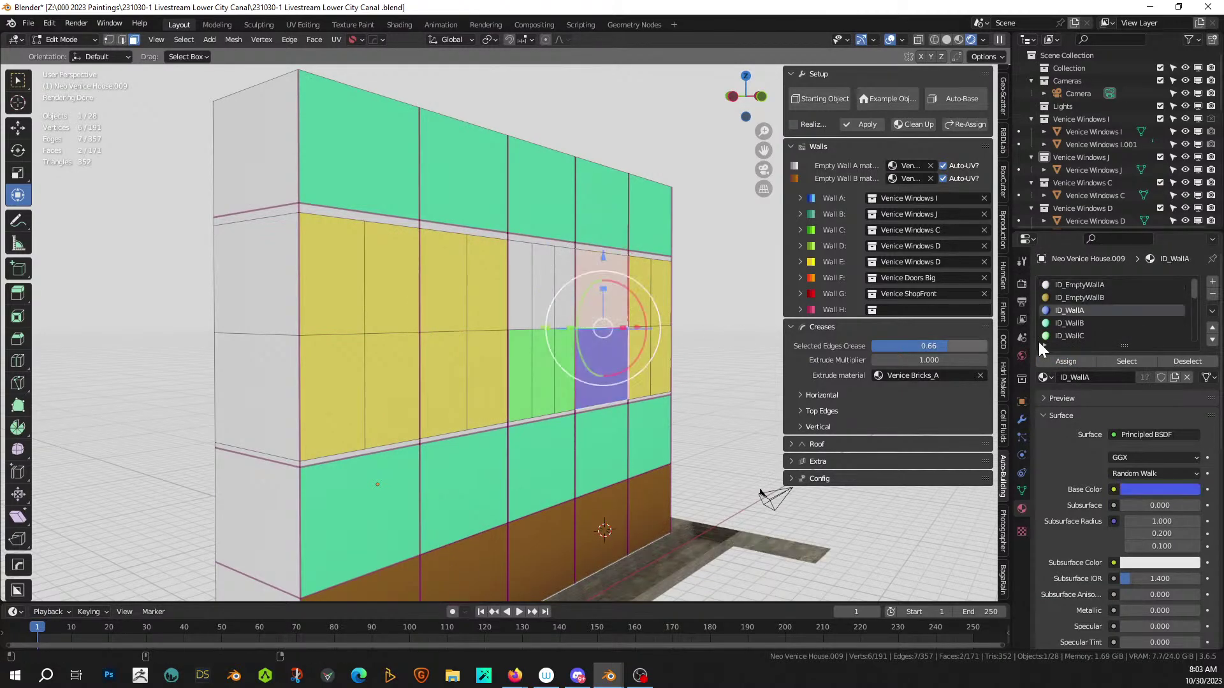
# - Assign the ID_WallC material to the three blank faces above the green window faces in the third bay
pyautogui.rightClick(521, 296)
pyautogui.keyDown('shift'); pyautogui.rightClick(541, 295); pyautogui.keyUp('shift')
pyautogui.keyDown('shift'); pyautogui.rightClick(561, 293); pyautogui.keyUp('shift')
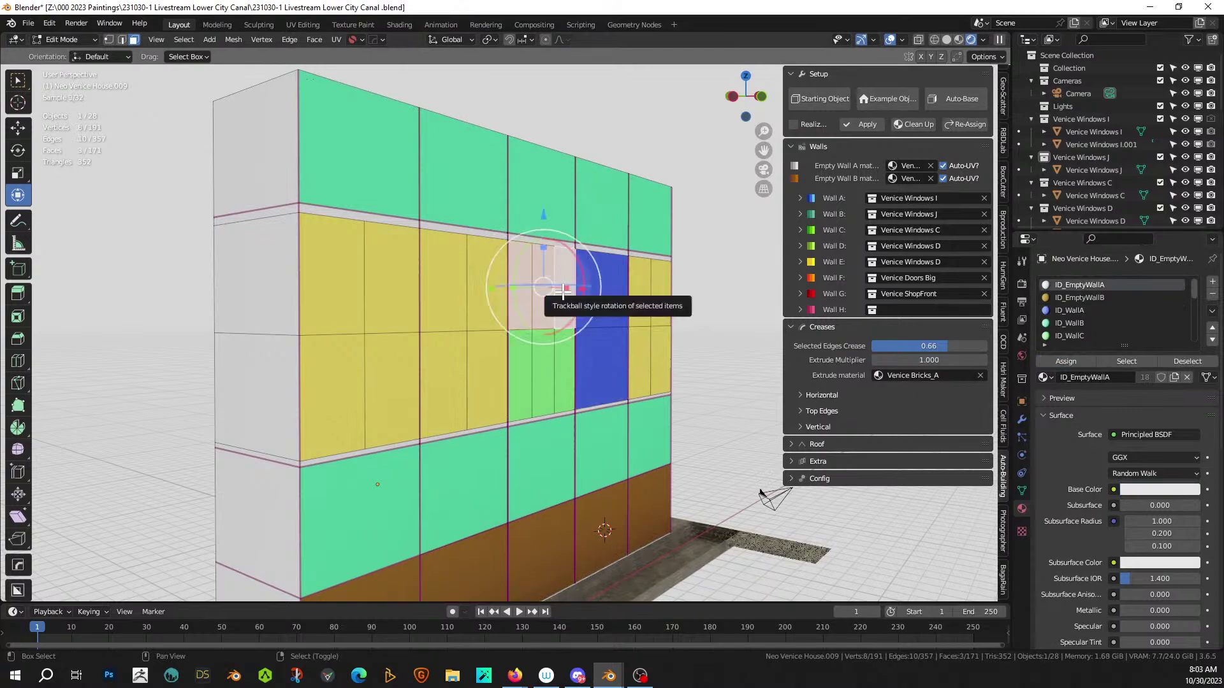
pyautogui.keyDown('shift'); pyautogui.rightClick(547, 351); pyautogui.keyUp('shift')
pyautogui.click(1072, 361)
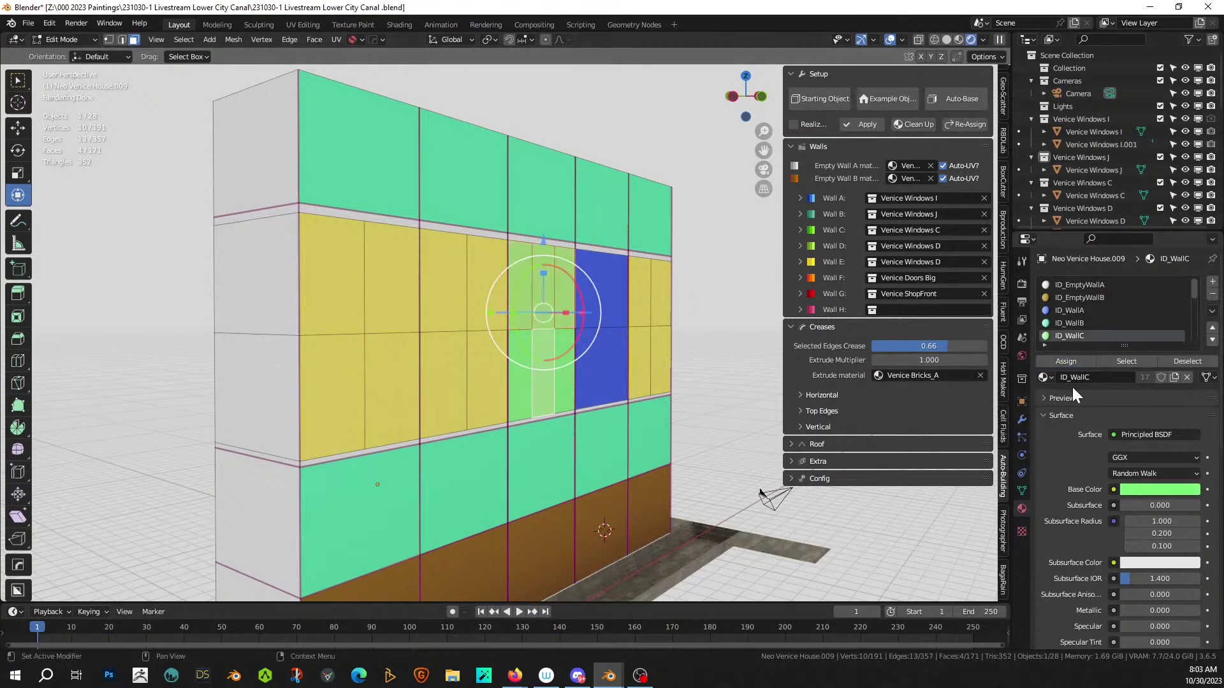
# - Return to Object Mode, deselect the building, and examine the new window row and ground-floor wall from several angles
pyautogui.click(1022, 418)
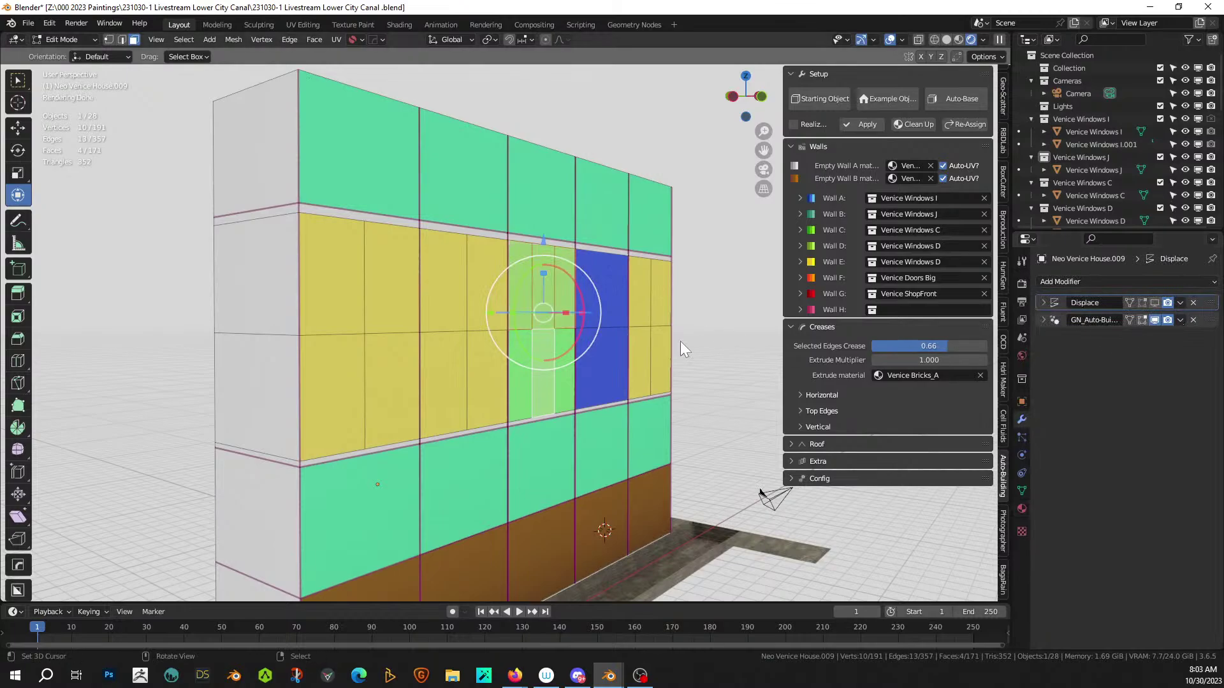
pyautogui.press('Tab')
pyautogui.scroll(4, 682, 342)
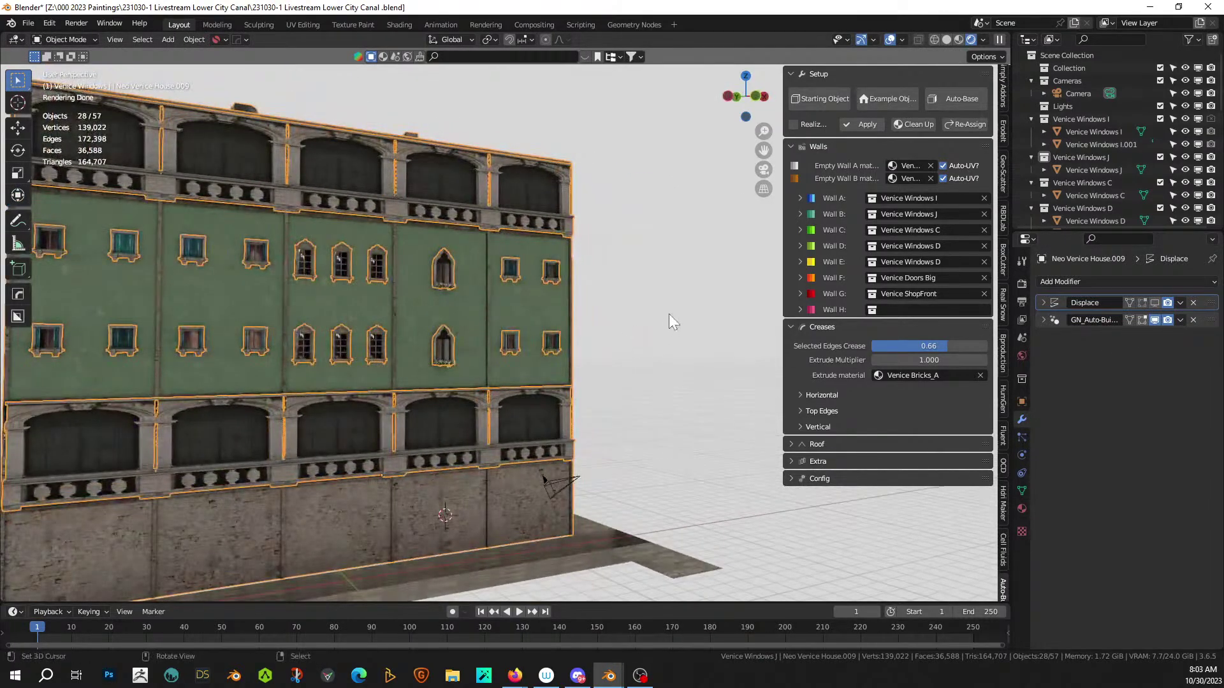
pyautogui.click(670, 313)
pyautogui.scroll(-4, 669, 312)
pyautogui.moveTo(669, 312); pyautogui.dragTo(632, 312, button='middle')
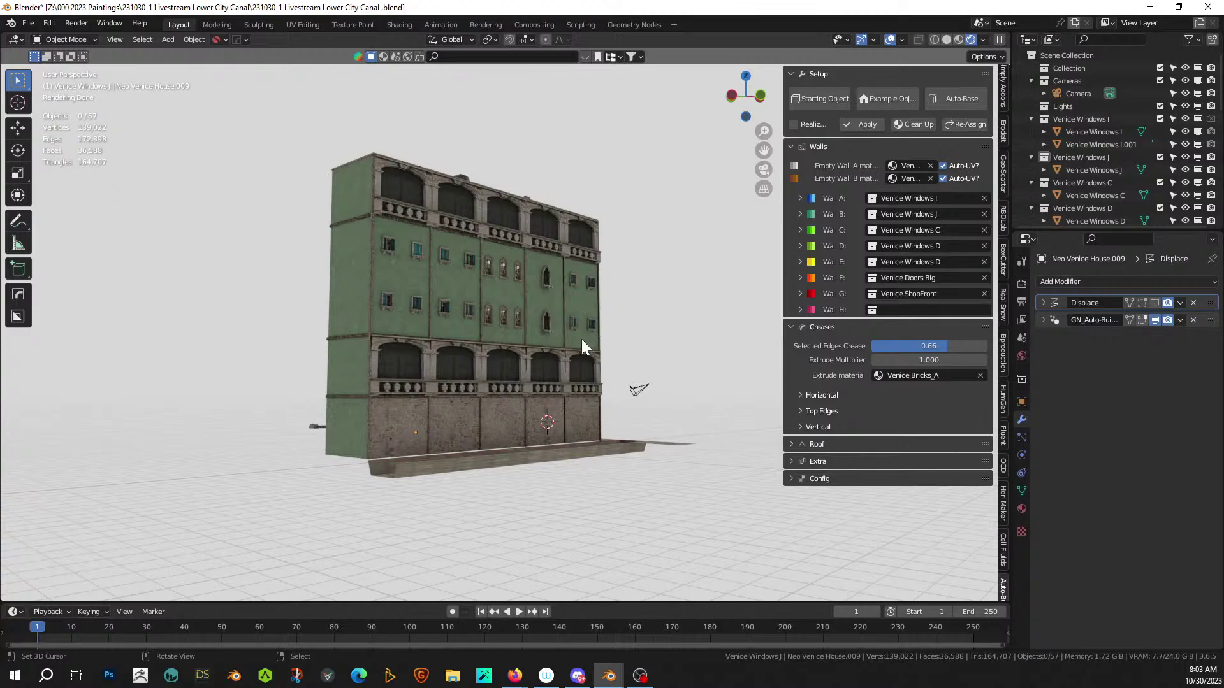
pyautogui.moveTo(582, 347); pyautogui.dragTo(576, 293, button='middle')
pyautogui.scroll(6, 483, 342)
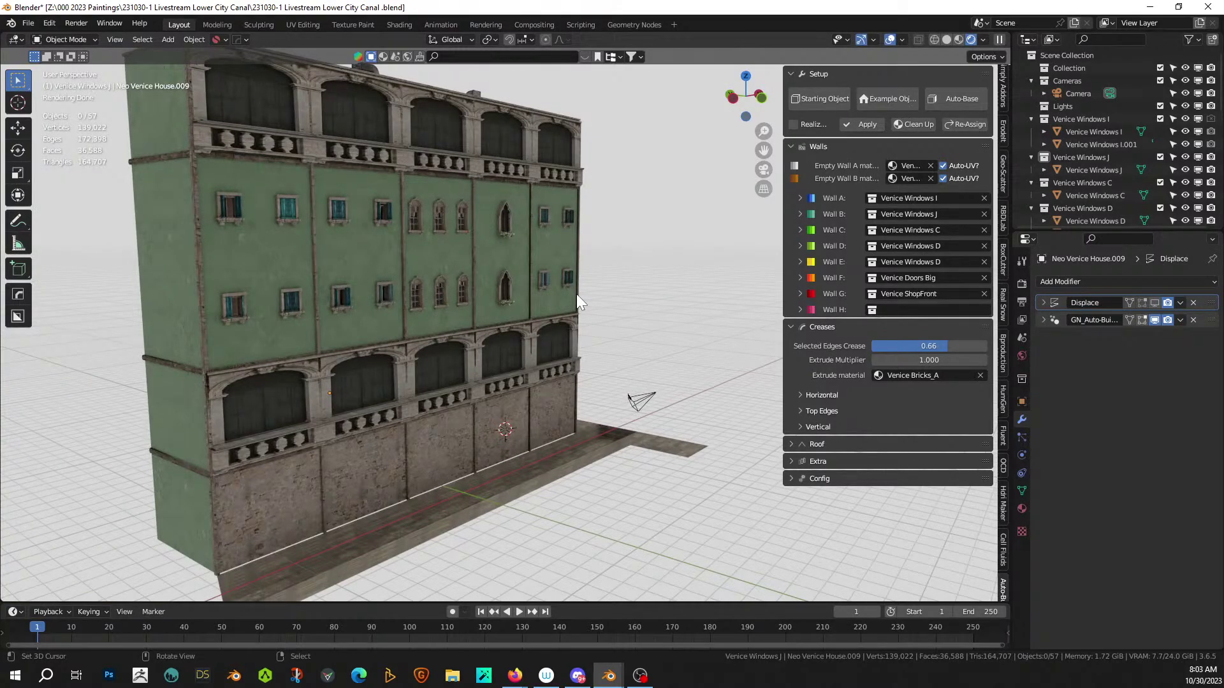
pyautogui.moveTo(577, 293); pyautogui.dragTo(431, 331, button='middle')
pyautogui.scroll(2, 425, 338)
pyautogui.moveTo(425, 337)
pyautogui.mouseDown(button='middle')
pyautogui.moveTo(429, 319)
pyautogui.moveTo(430, 335)
pyautogui.mouseUp(button='middle')
pyautogui.scroll(3, 431, 325)
pyautogui.scroll(-5, 516, 522)
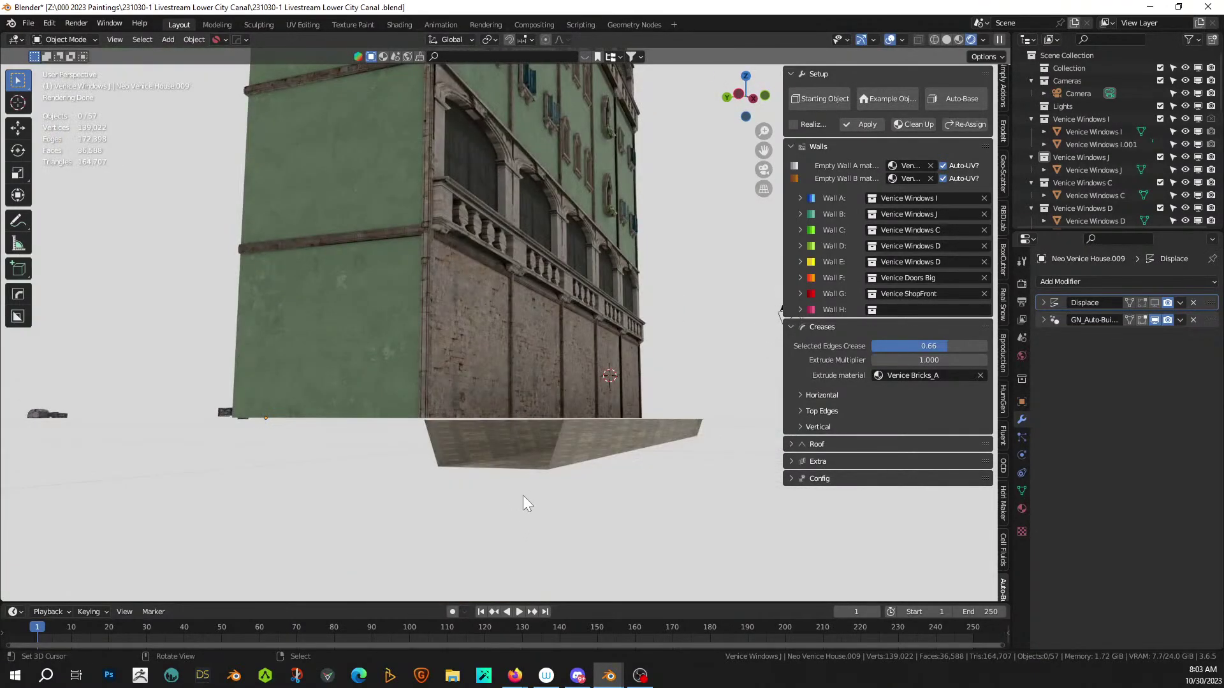
# - Isolate the canal walkway plane in local view with solid shading and open its mesh for editing
pyautogui.moveTo(522, 495); pyautogui.dragTo(504, 499, button='middle')
pyautogui.click(495, 482)
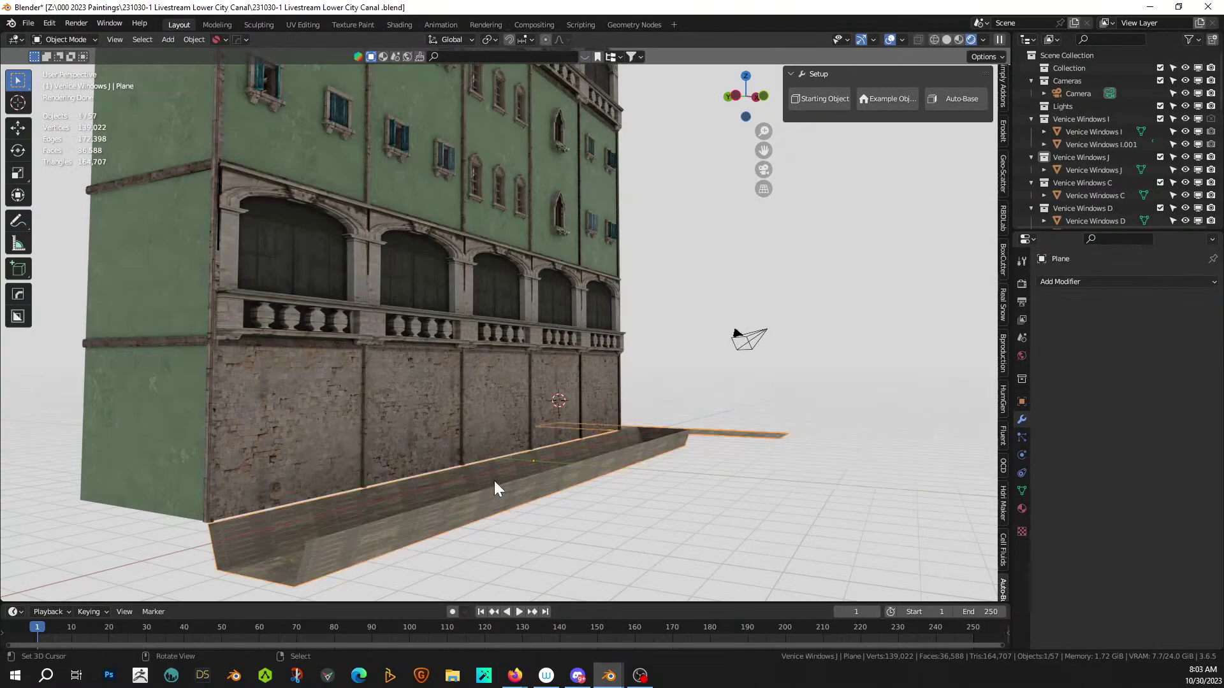
pyautogui.press('KP_Divide')
pyautogui.moveTo(495, 488); pyautogui.dragTo(440, 432, button='middle')
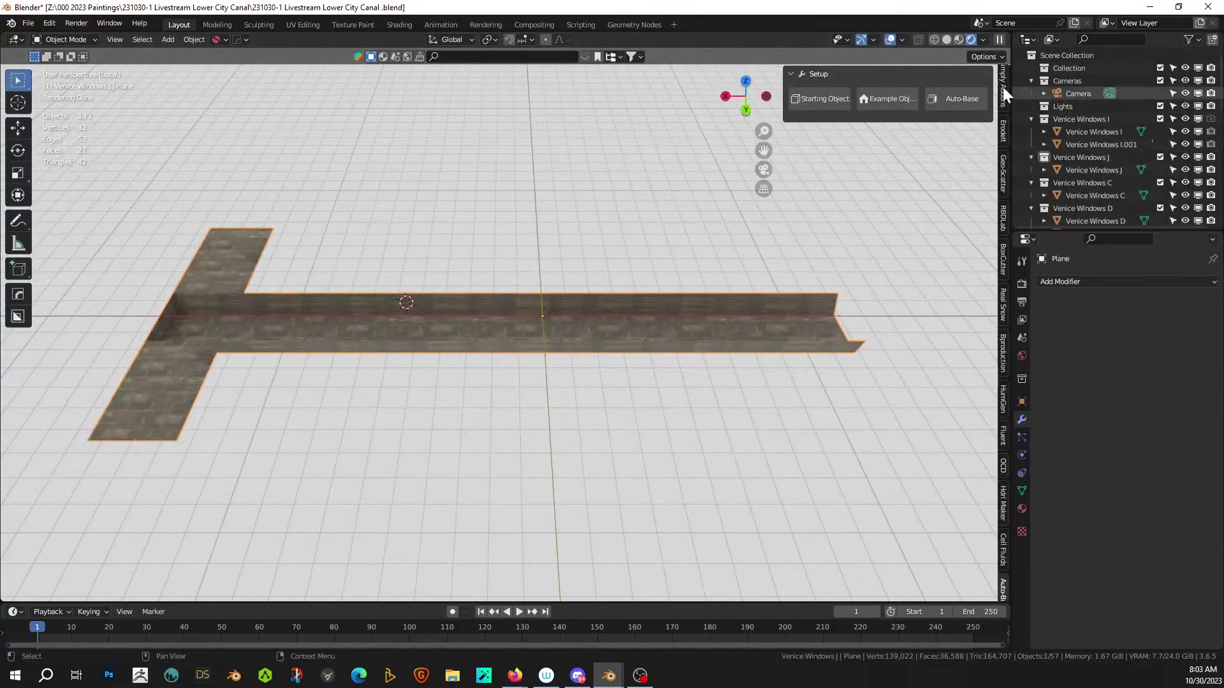
pyautogui.click(946, 39)
pyautogui.moveTo(269, 346); pyautogui.dragTo(286, 376, button='middle')
pyautogui.press('Tab')
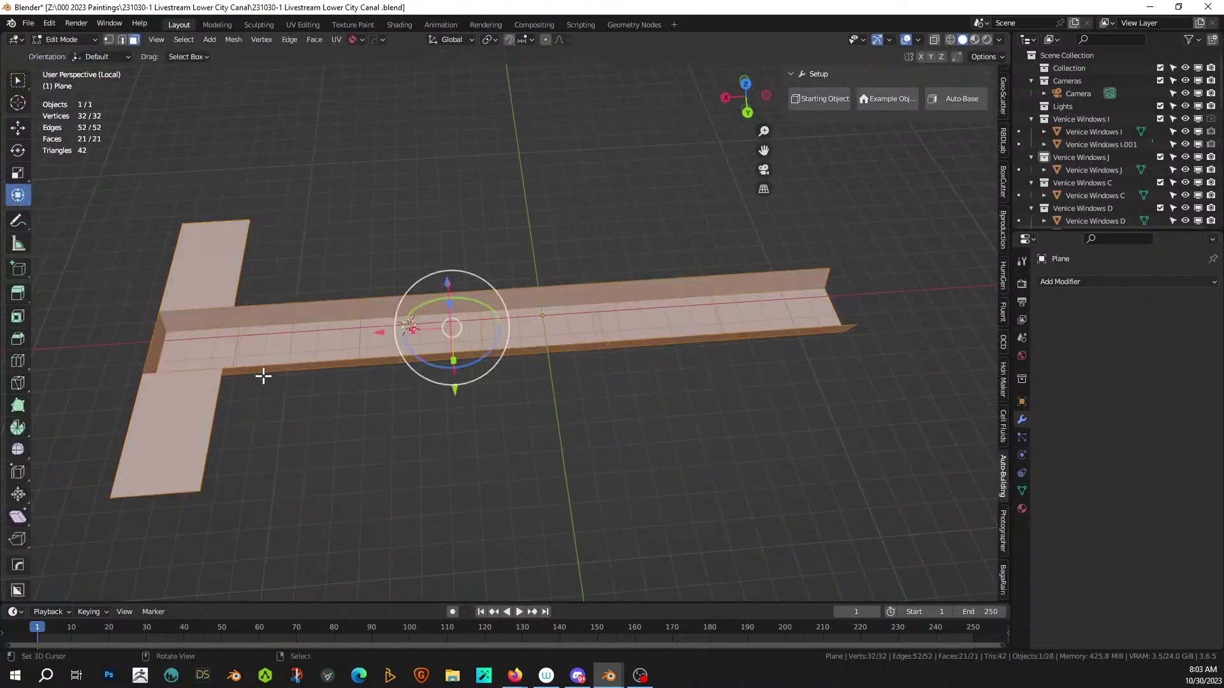
# - Select the five edges along the canal trough's +Y rim and try to extrude them outward with Vertex snapping enabled
pyautogui.press('2')
pyautogui.click(264, 367)
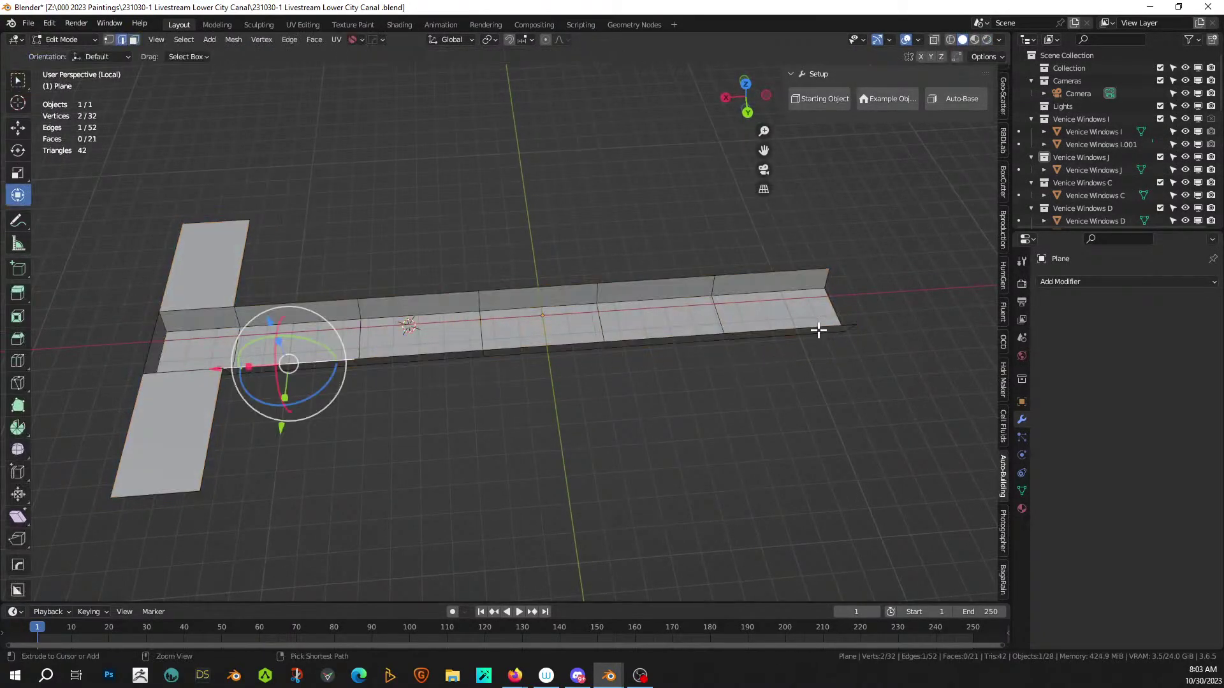
pyautogui.keyDown('ctrl'); pyautogui.click(814, 329); pyautogui.keyUp('ctrl')
pyautogui.press('KP_7')
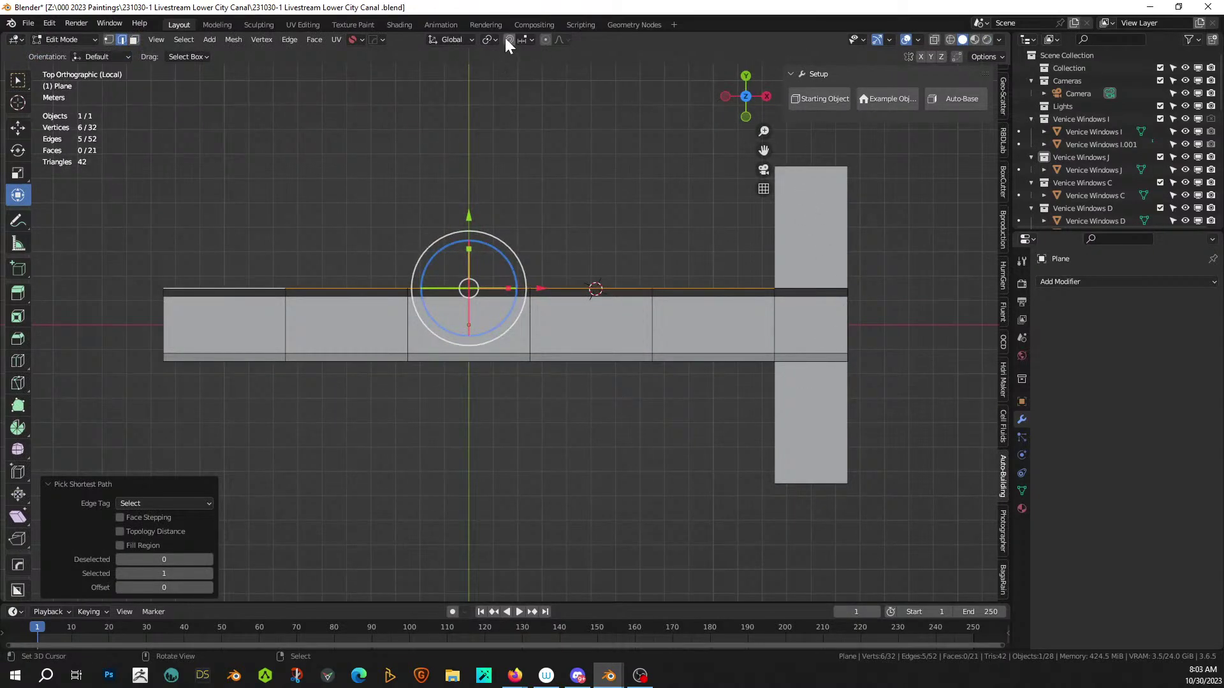
pyautogui.click(532, 39)
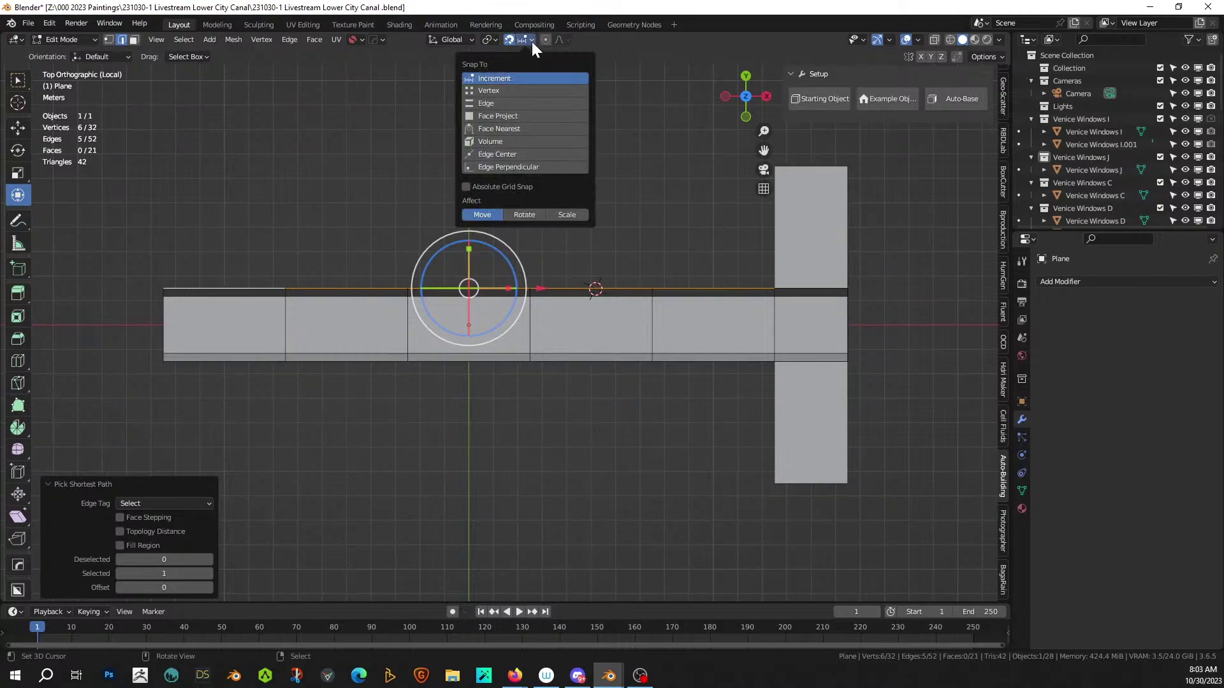
pyautogui.click(504, 94)
pyautogui.press('e')
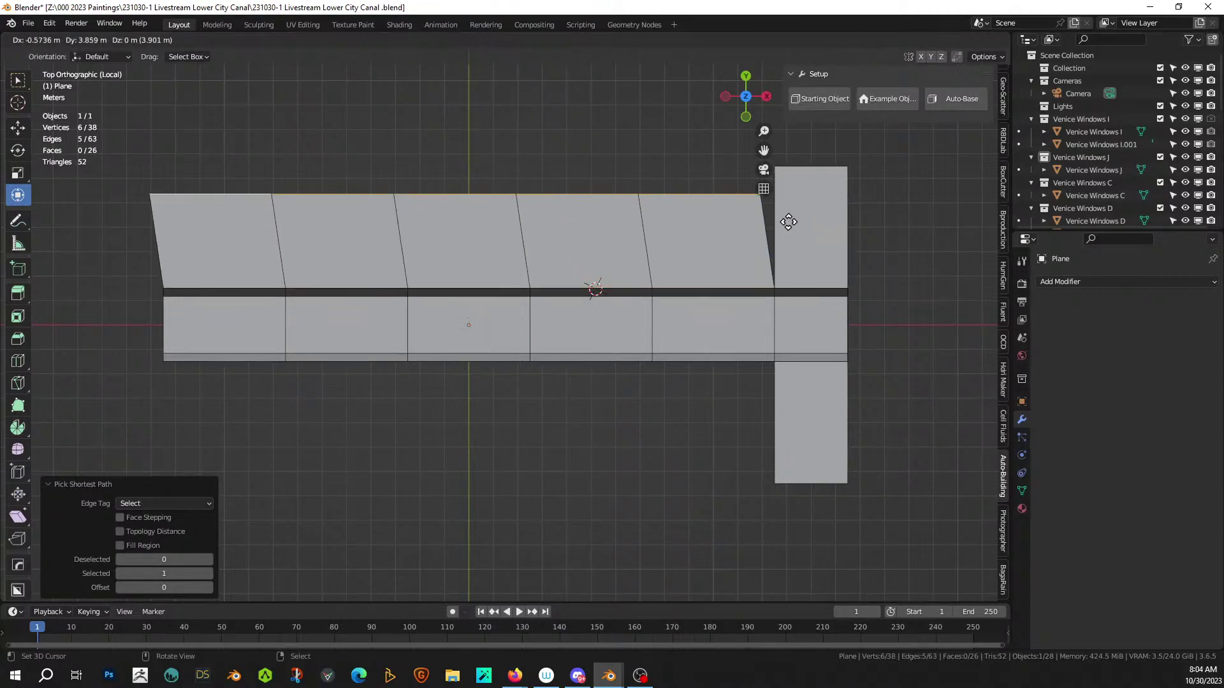
pyautogui.press('Escape')
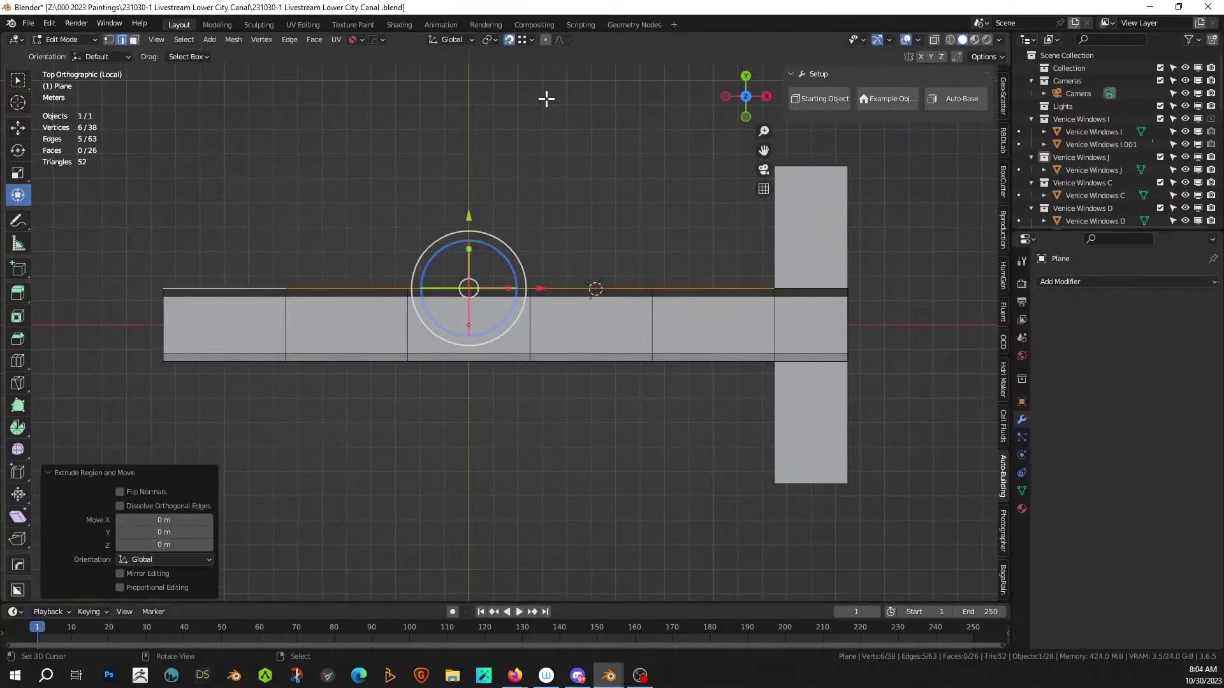
# - Set snapping to Edge and try moving the selected +Y rim edges about 4.9 m along Y
pyautogui.click(522, 40)
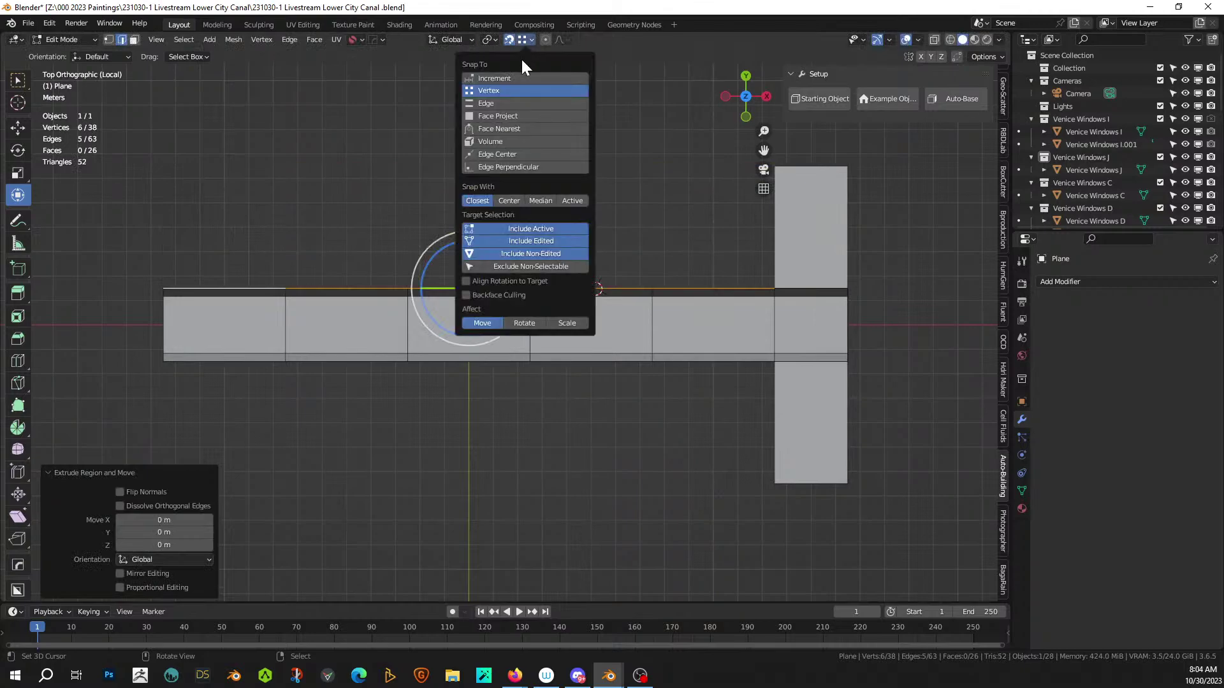
pyautogui.click(511, 102)
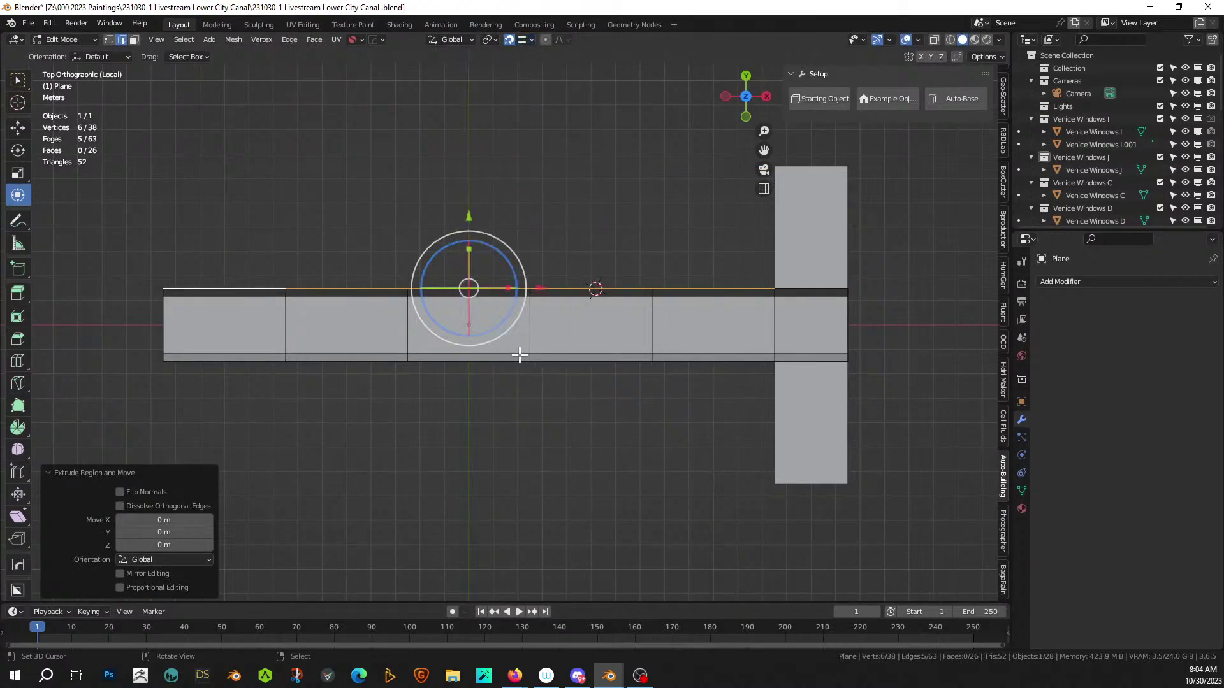
pyautogui.press('g')
pyautogui.press('y')
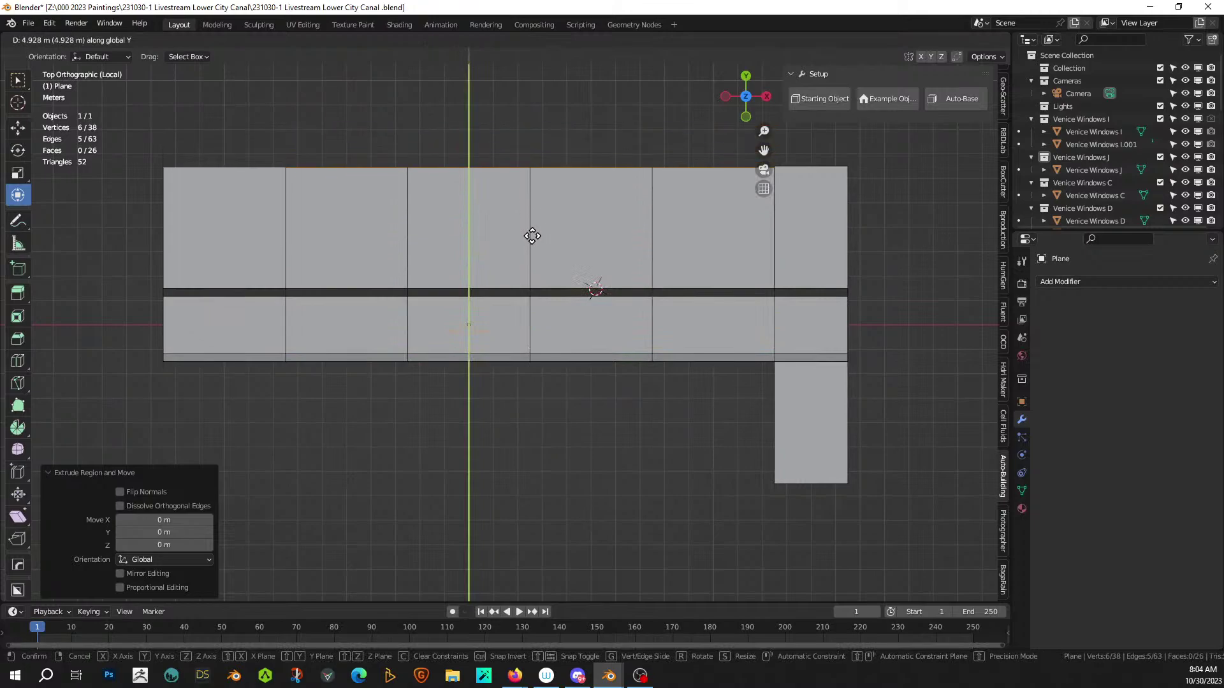
pyautogui.press('Escape')
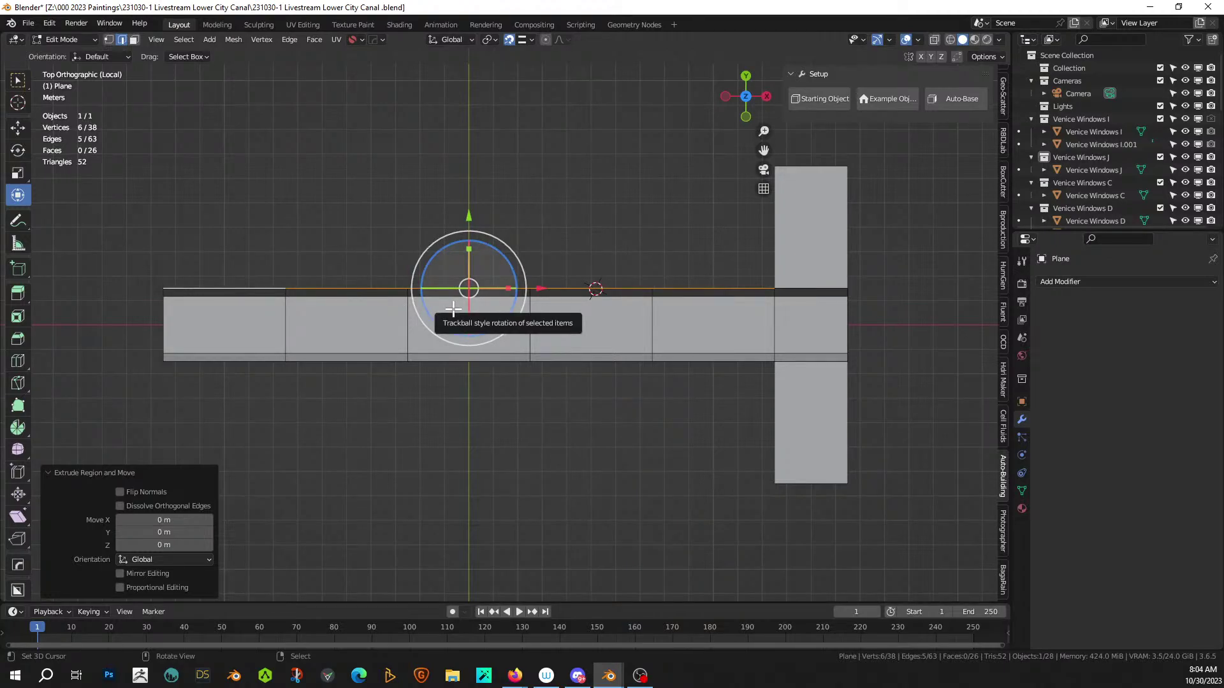
# - Extrude the five +Y rim edges again, offsetting the new edges about 0.9 m along X
pyautogui.press('e')
pyautogui.press('g')
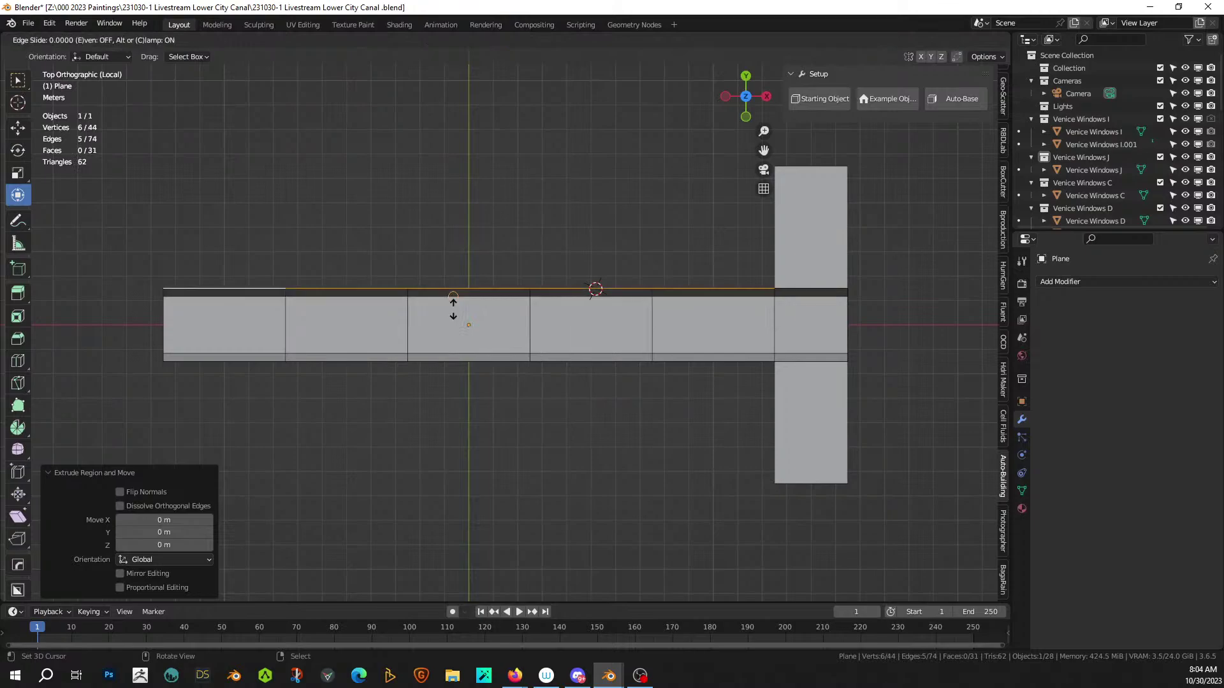
pyautogui.rightClick(454, 307)
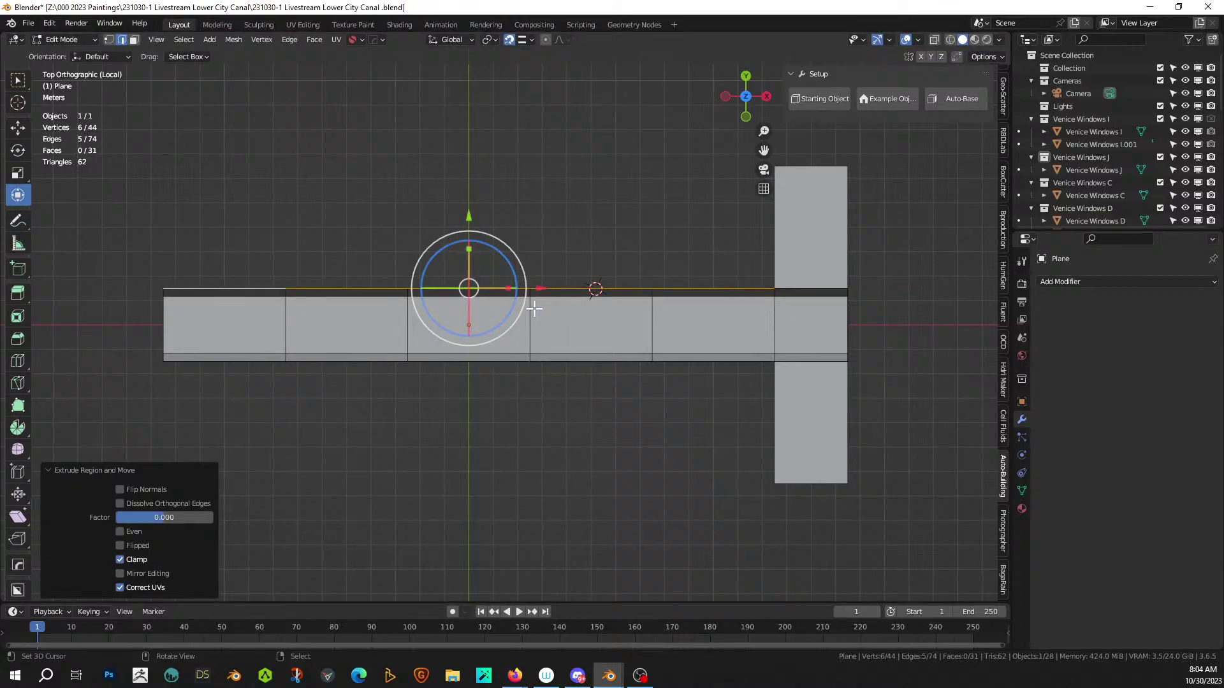
pyautogui.moveTo(534, 308); pyautogui.dragTo(544, 278, button='middle')
pyautogui.press('e')
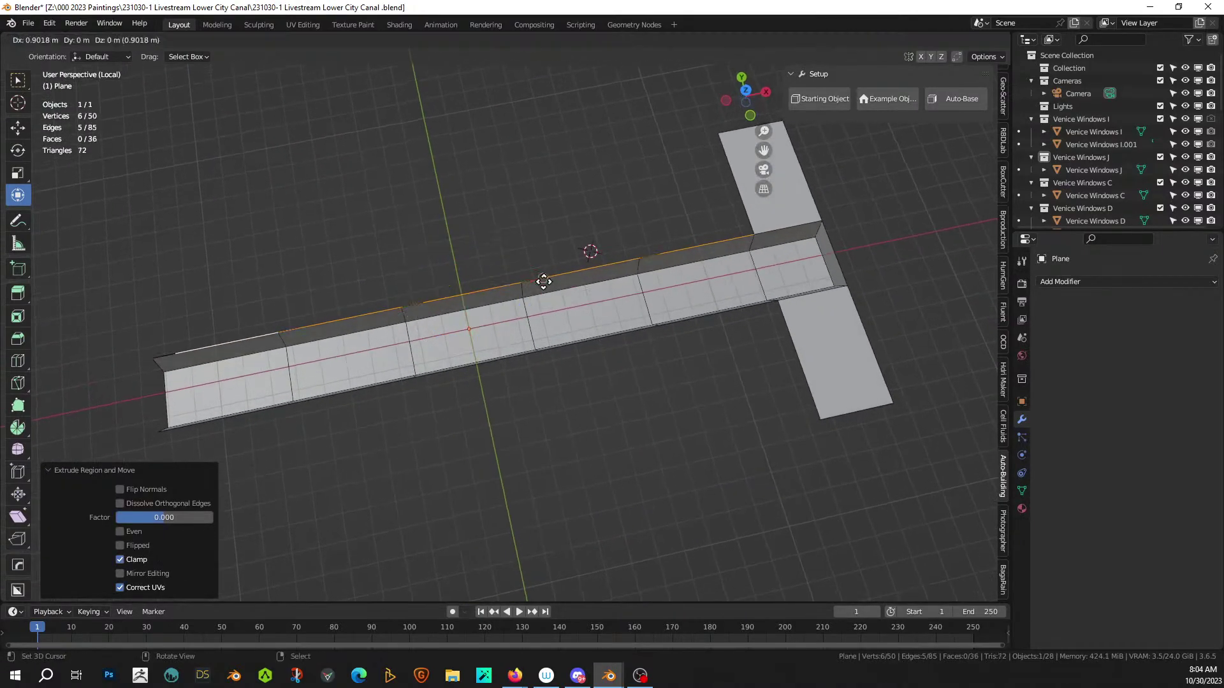
pyautogui.rightClick(544, 281)
# - Try moving the extruded rim edges 5 m along Y twice with Edge snapping on, undoing each move
pyautogui.press('g')
pyautogui.press('y')
pyautogui.press('5')
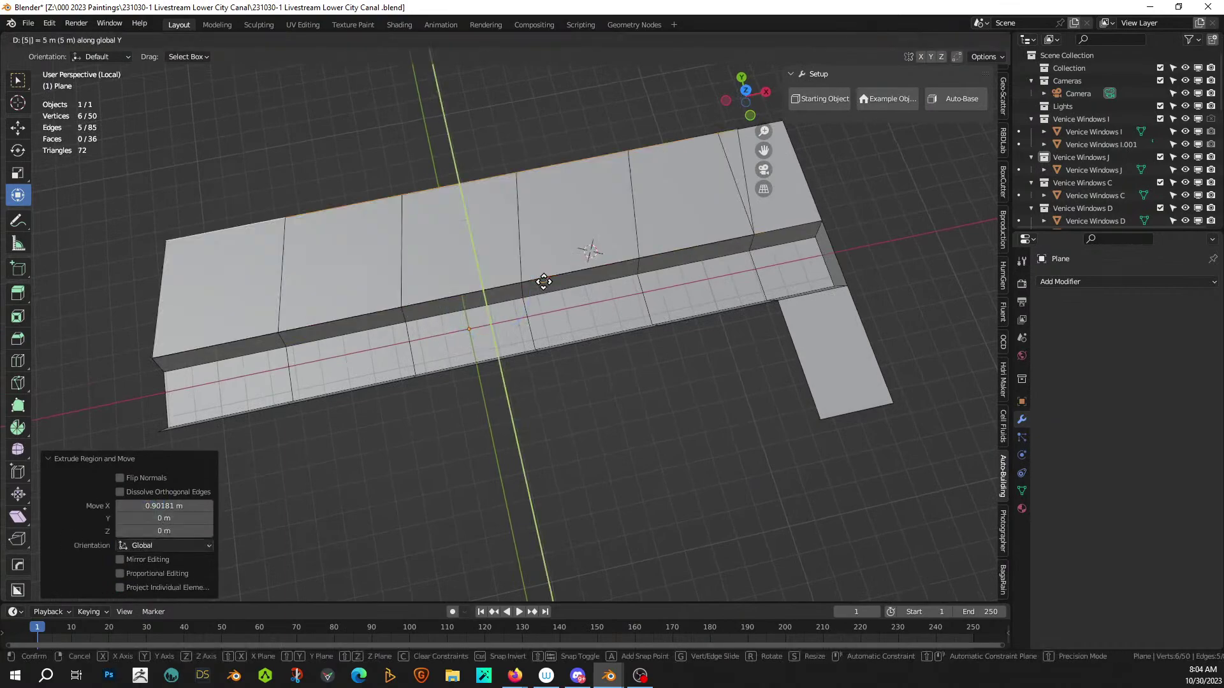
pyautogui.press('Return')
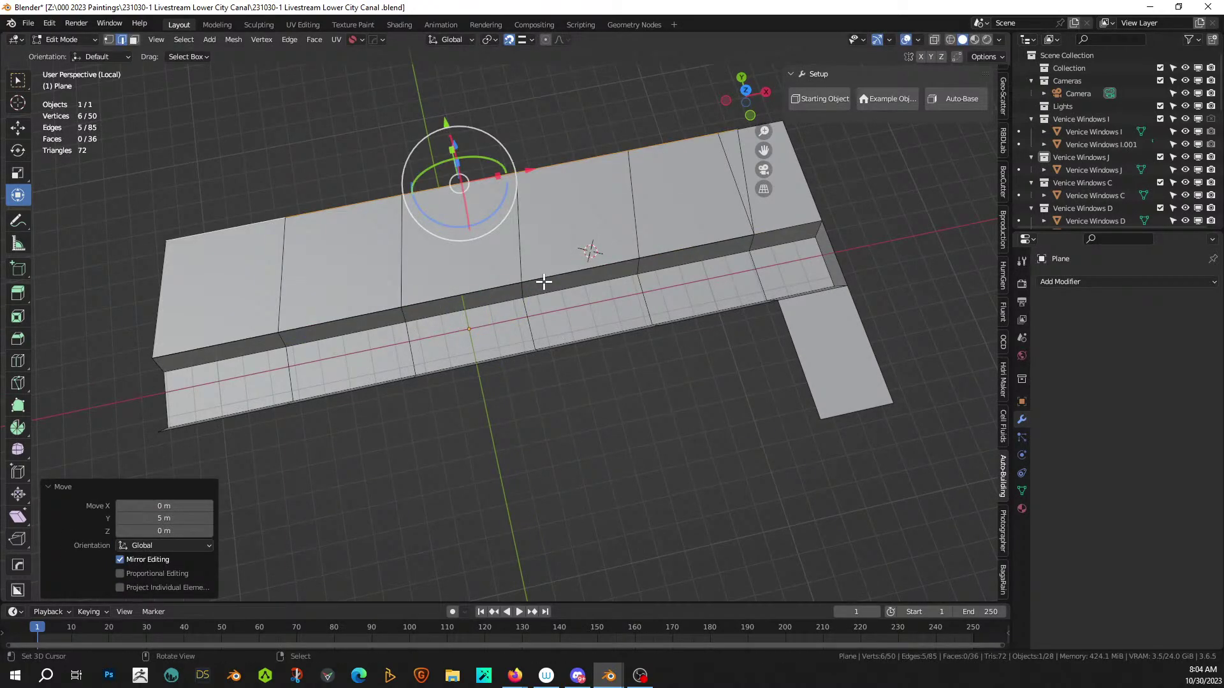
pyautogui.hotkey('ctrl', 'z')
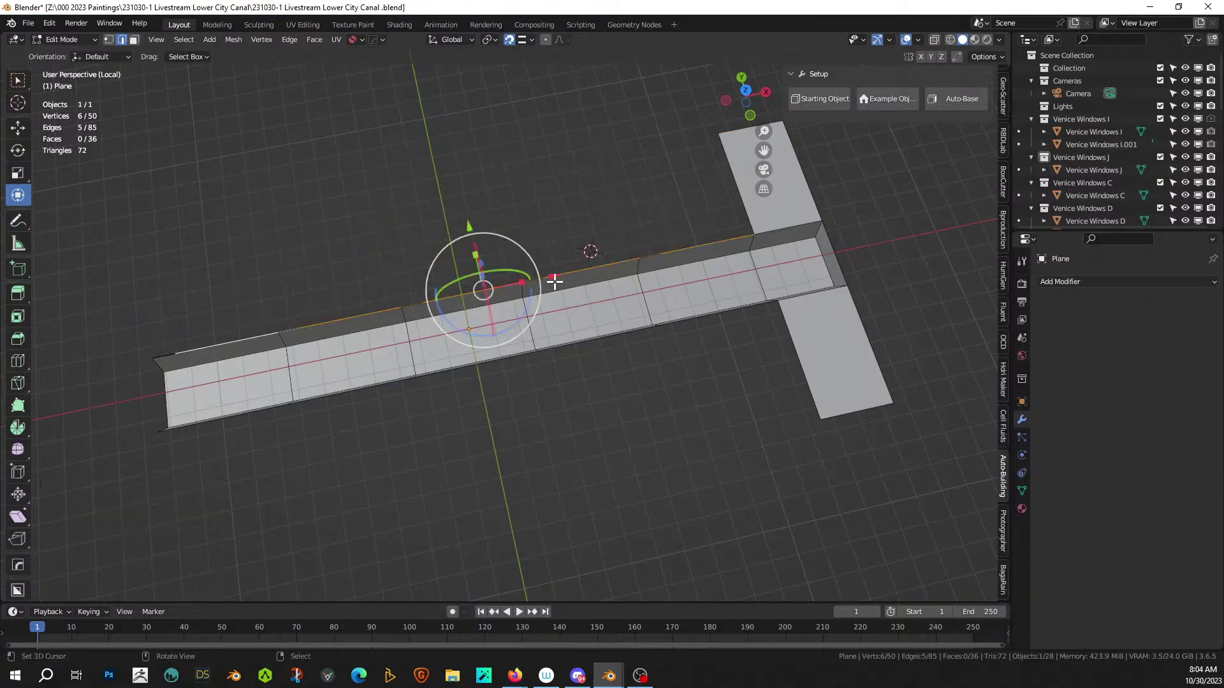
pyautogui.press('KP_7')
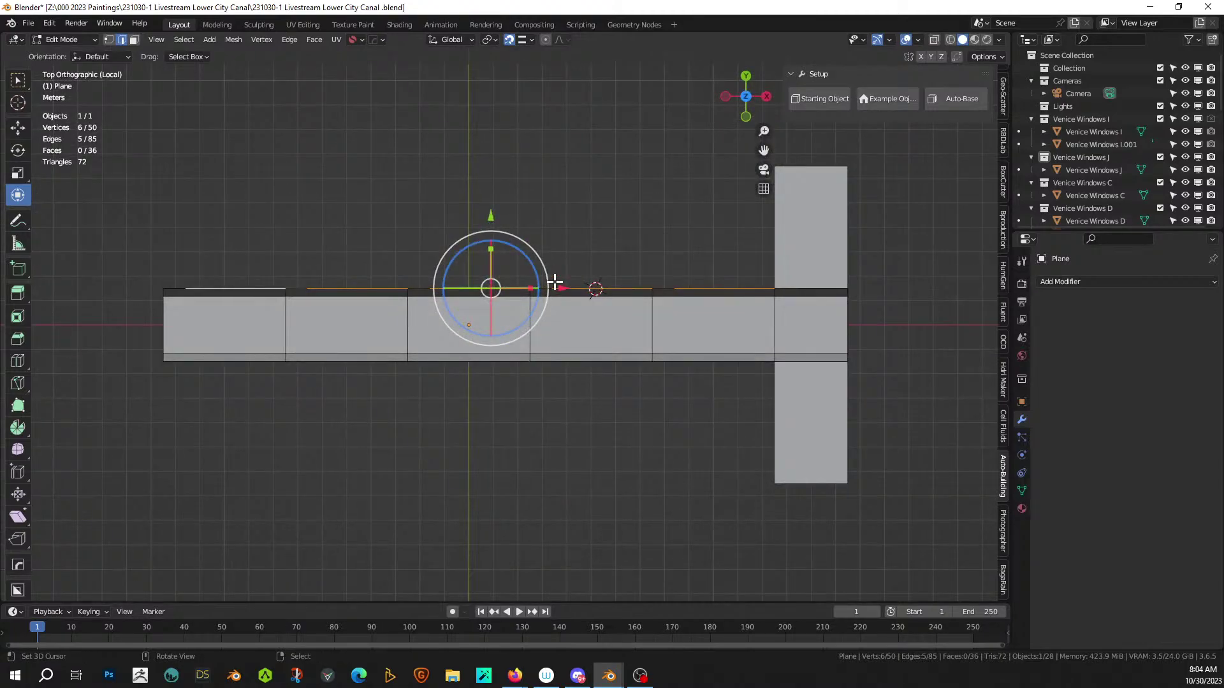
pyautogui.press('e')
pyautogui.press('y')
pyautogui.press('5')
pyautogui.press('Return')
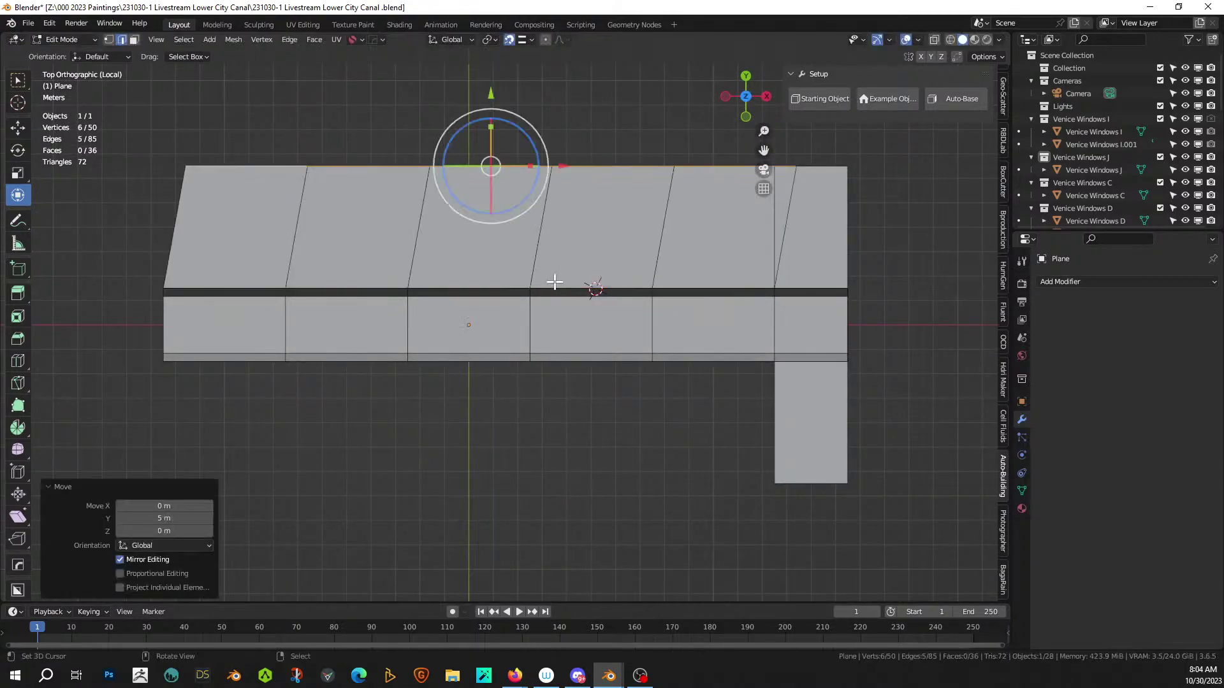
pyautogui.hotkey('ctrl', 'z')
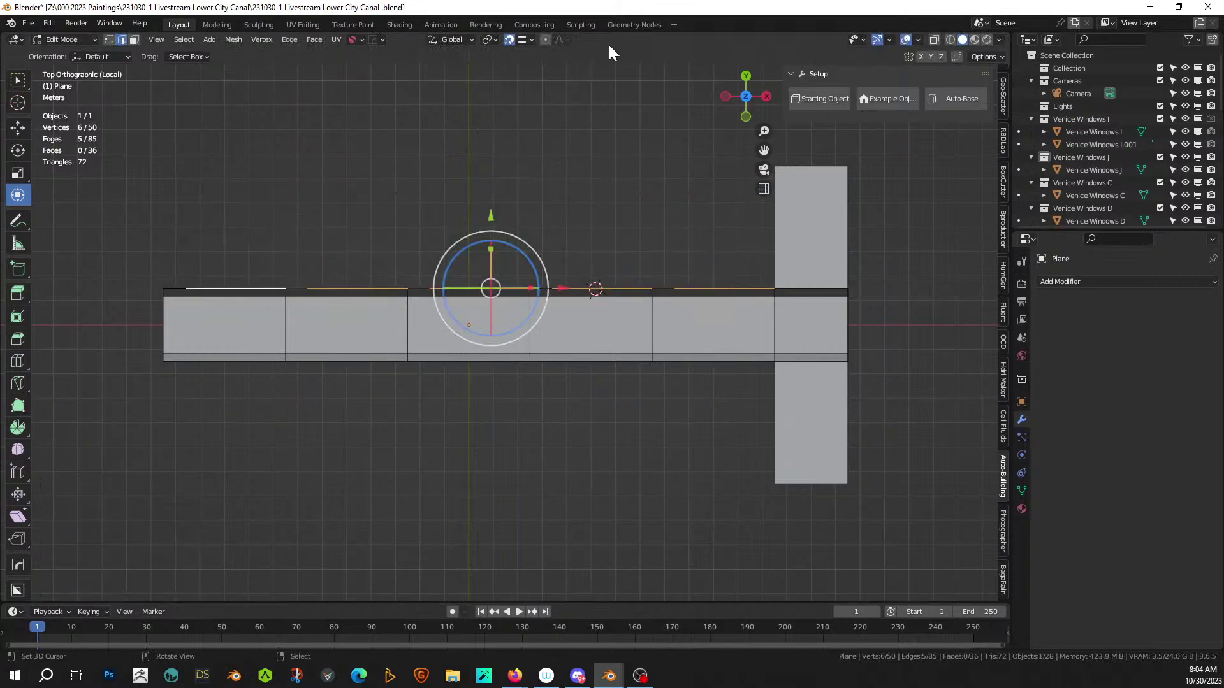
# - Turn snapping off and move the extruded rim edges 5 m along +Y to form the walkway
pyautogui.click(526, 40)
pyautogui.click(506, 39)
pyautogui.press('e')
pyautogui.press('y')
pyautogui.press('5')
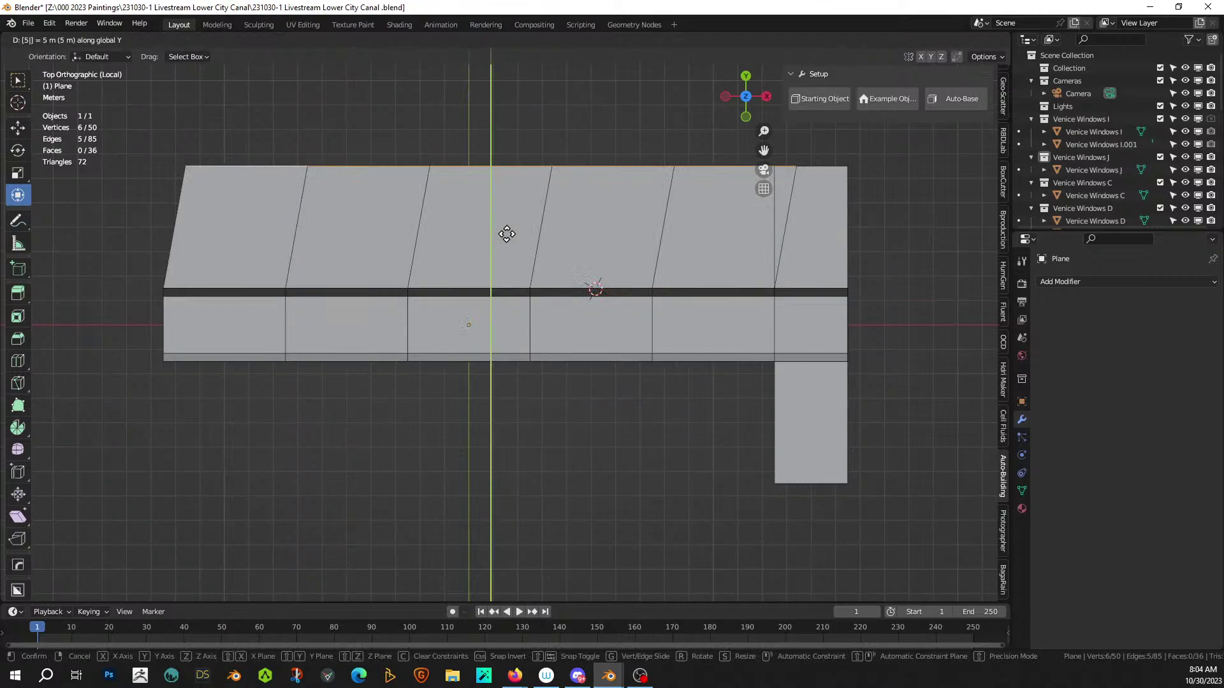
pyautogui.press('Return')
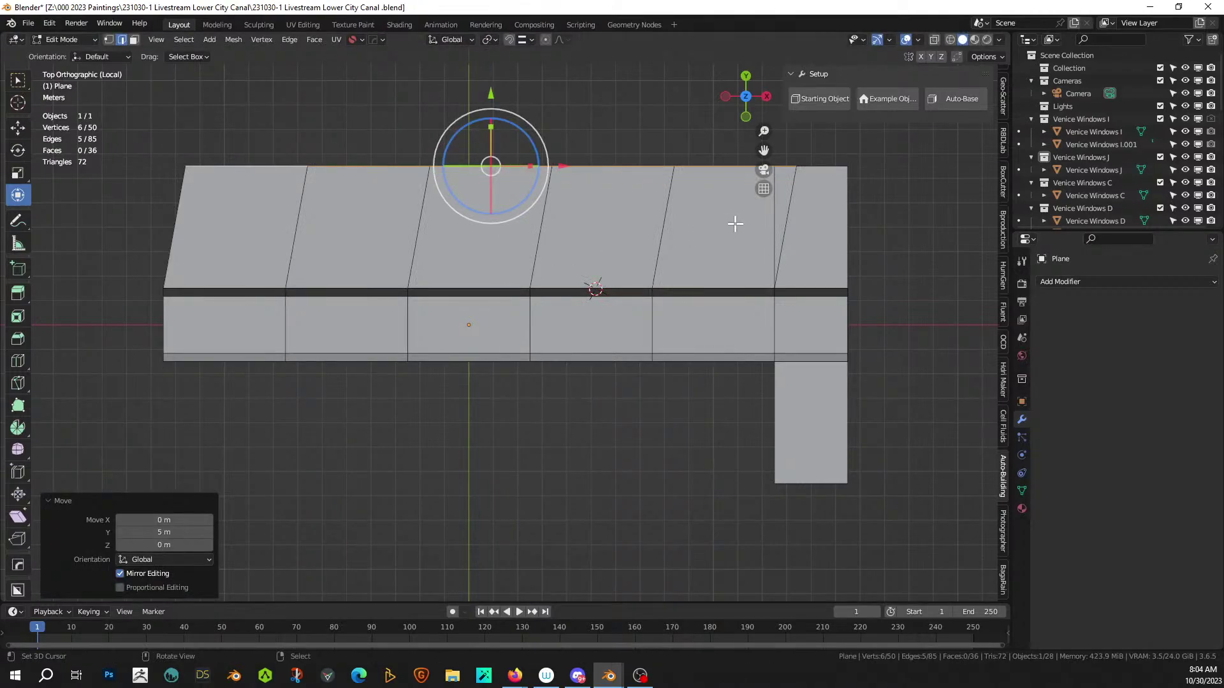
# - Shift the new walkway's outer edges about 0.86 m along -X to square up the faces with the trough segments
pyautogui.press('g')
pyautogui.press('x')
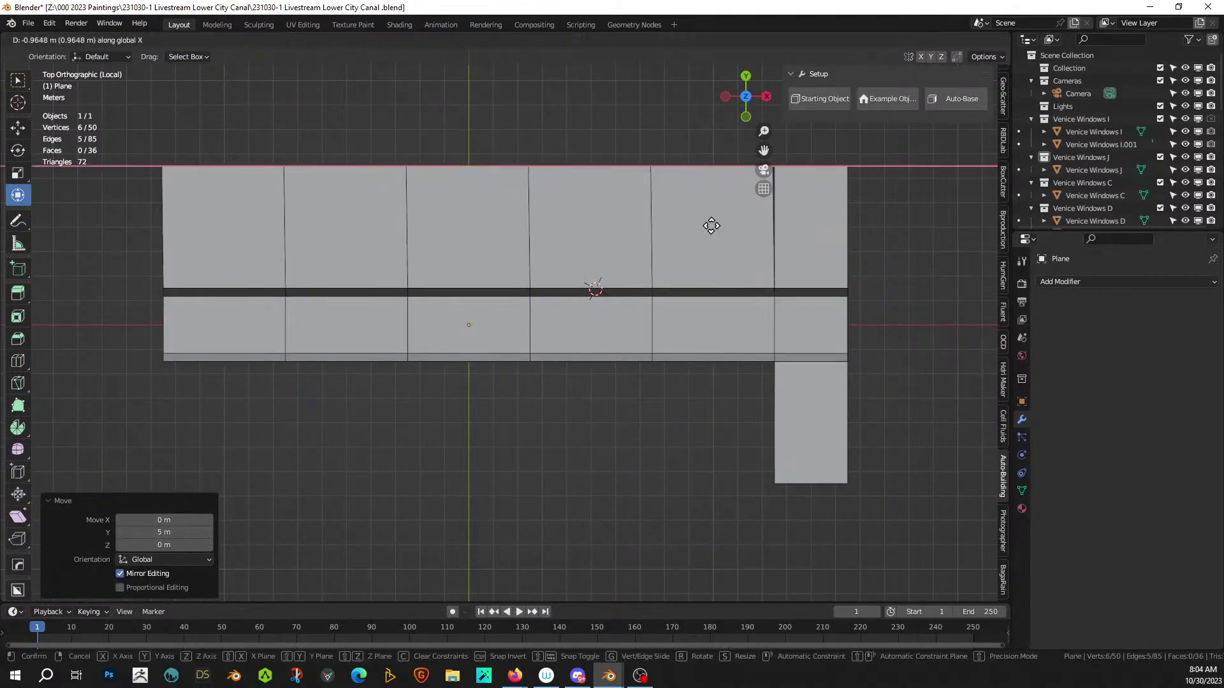
pyautogui.click(714, 226)
# - Select the five edges along the trough's -Y rim and extrude them -5 m along Y from top view
pyautogui.moveTo(705, 236); pyautogui.dragTo(747, 255, button='middle')
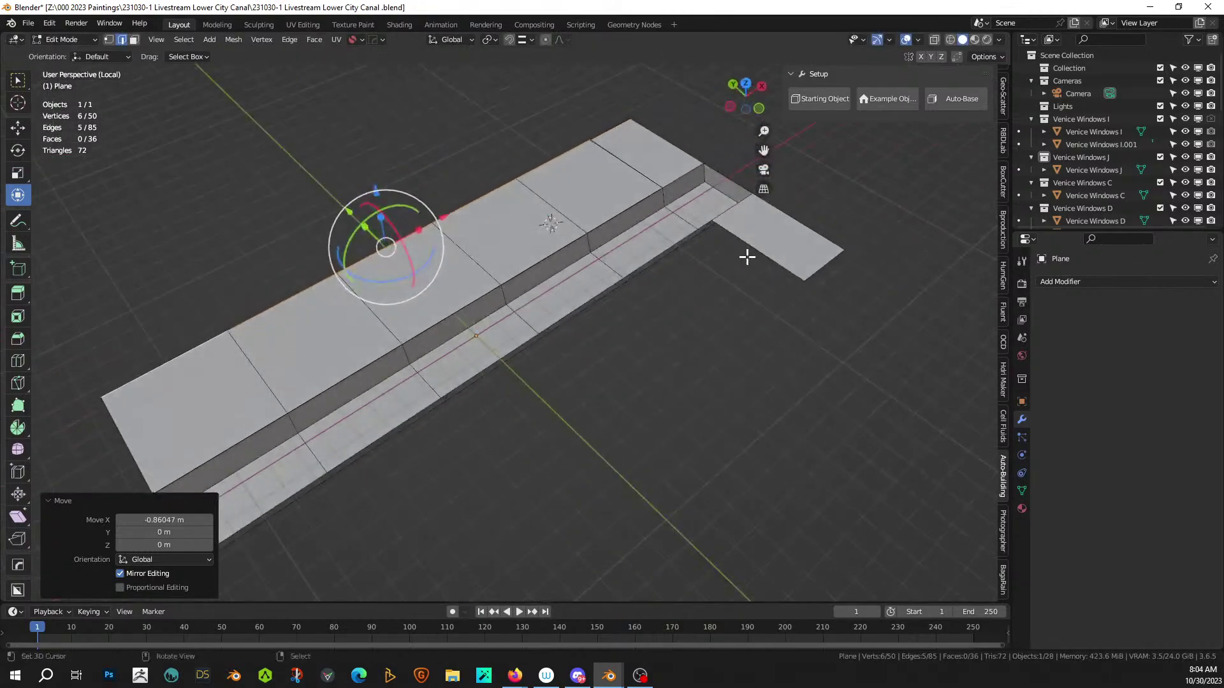
pyautogui.keyDown('shift'); pyautogui.moveTo(496, 409); pyautogui.dragTo(551, 371, button='middle'); pyautogui.keyUp('shift')
pyautogui.rightClick(317, 482)
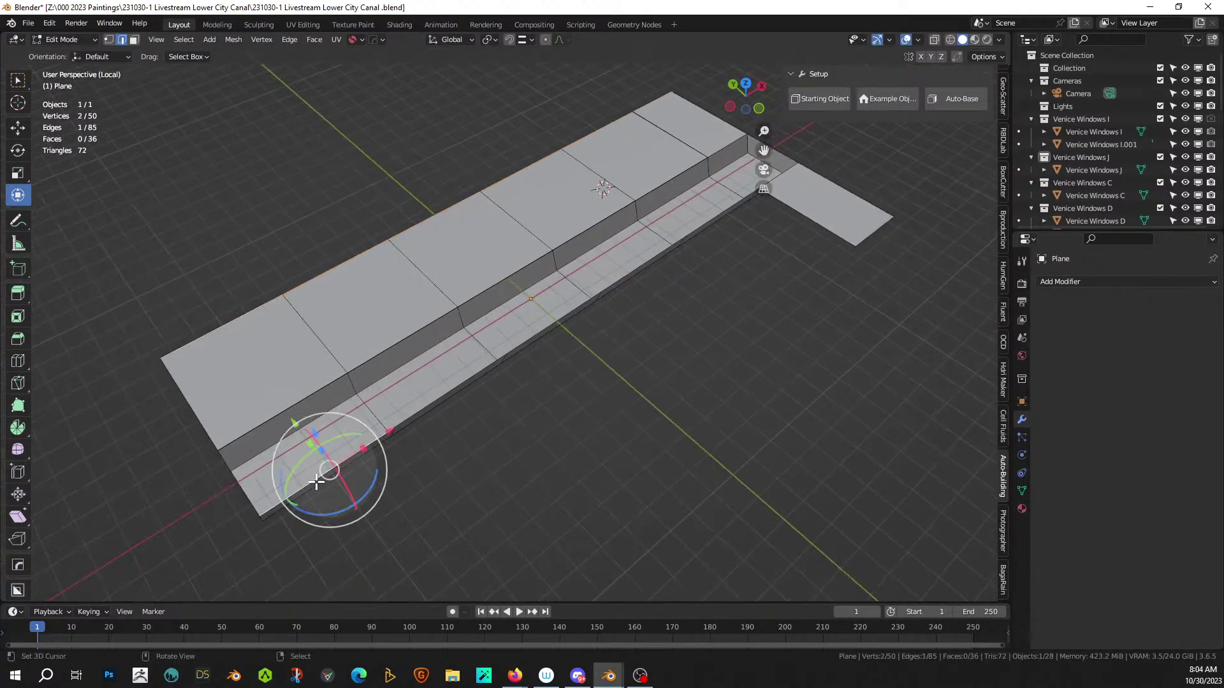
pyautogui.keyDown('ctrl'); pyautogui.rightClick(727, 215); pyautogui.keyUp('ctrl')
pyautogui.moveTo(729, 240); pyautogui.dragTo(745, 279, button='middle')
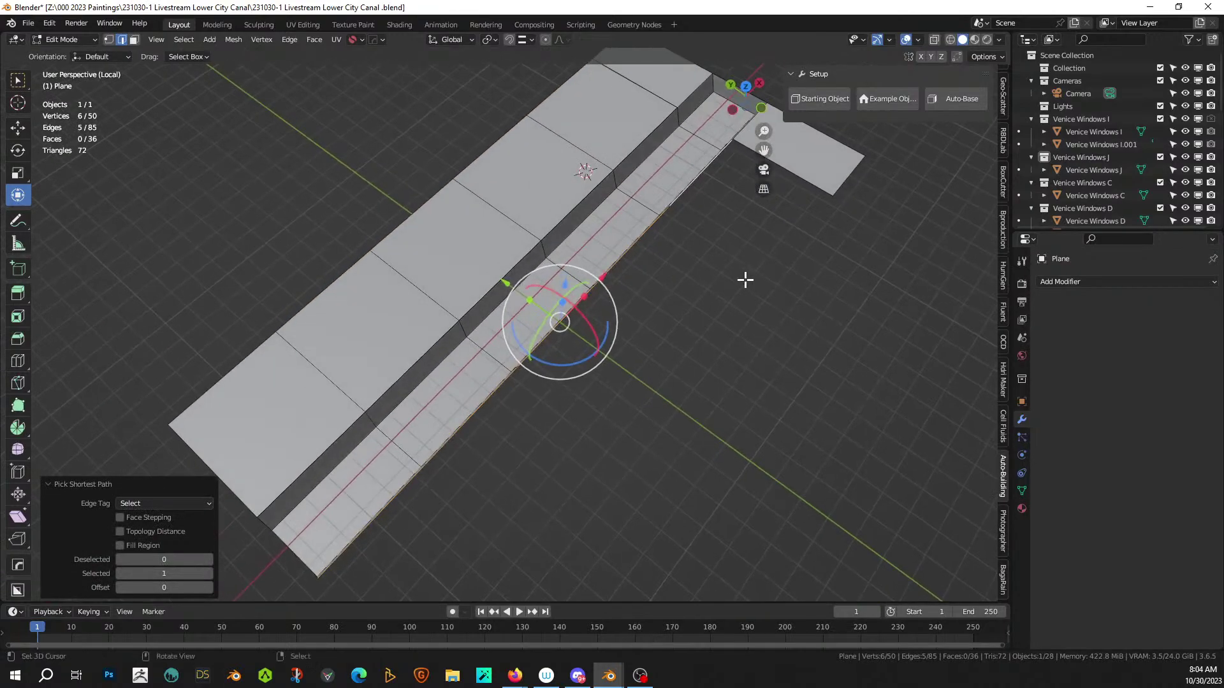
pyautogui.press('KP_7')
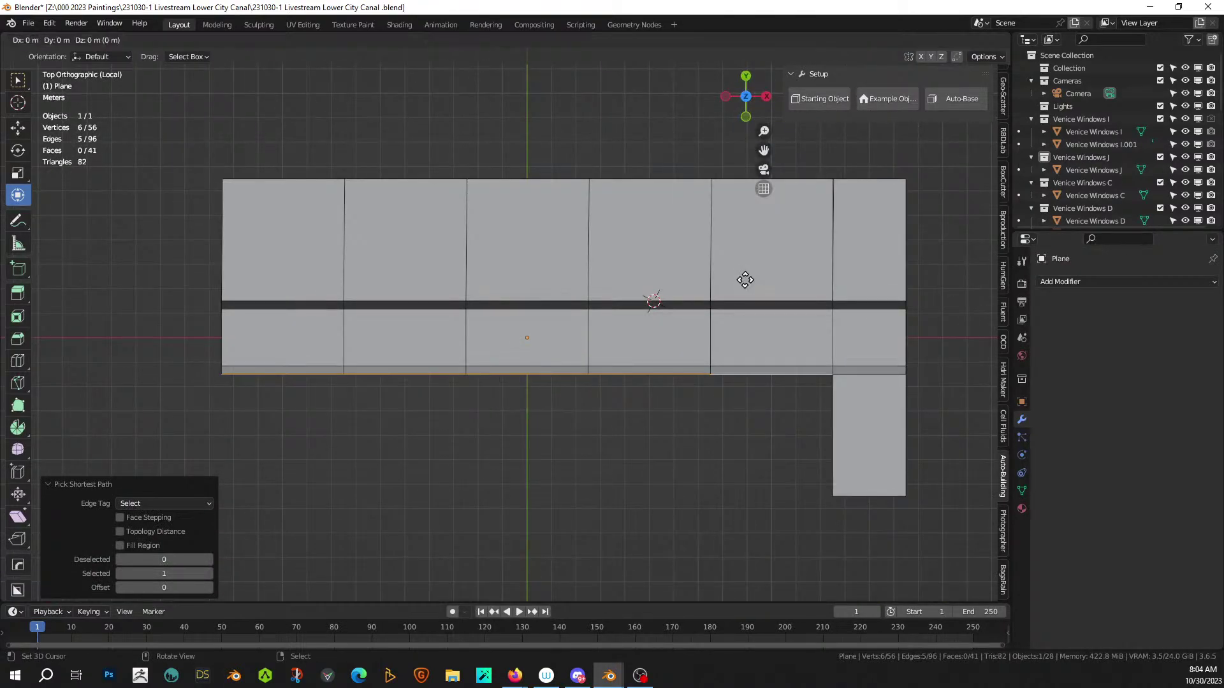
pyautogui.write('ey-5')
pyautogui.press('Return')
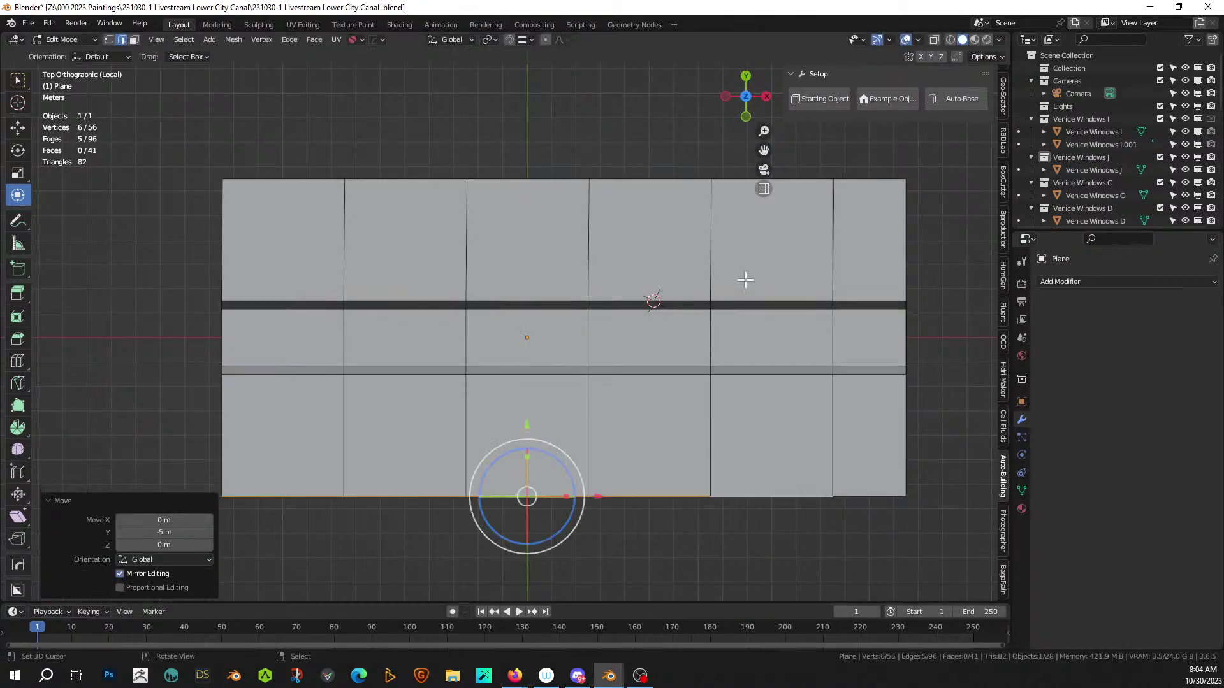
# - Unwrap all faces of the canal mesh with Cube Projection and return to Object Mode
pyautogui.press('Tab')
pyautogui.moveTo(716, 317); pyautogui.dragTo(634, 331, button='middle')
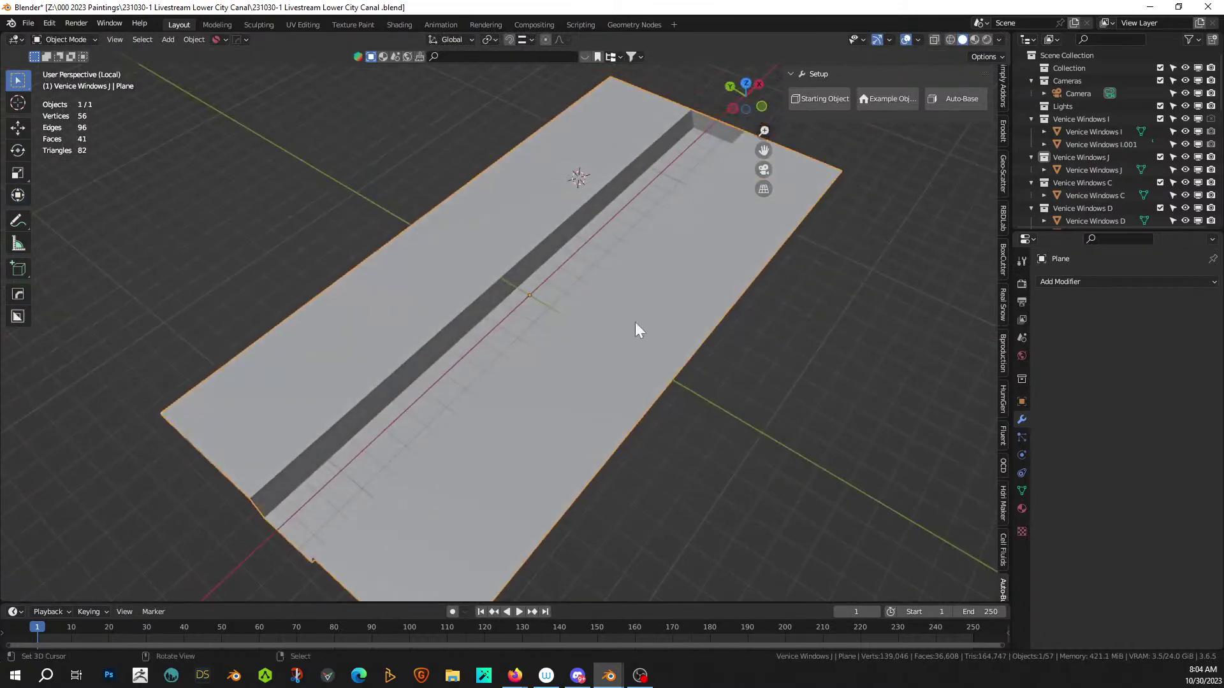
pyautogui.press('Tab')
pyautogui.press('a')
pyautogui.press('u')
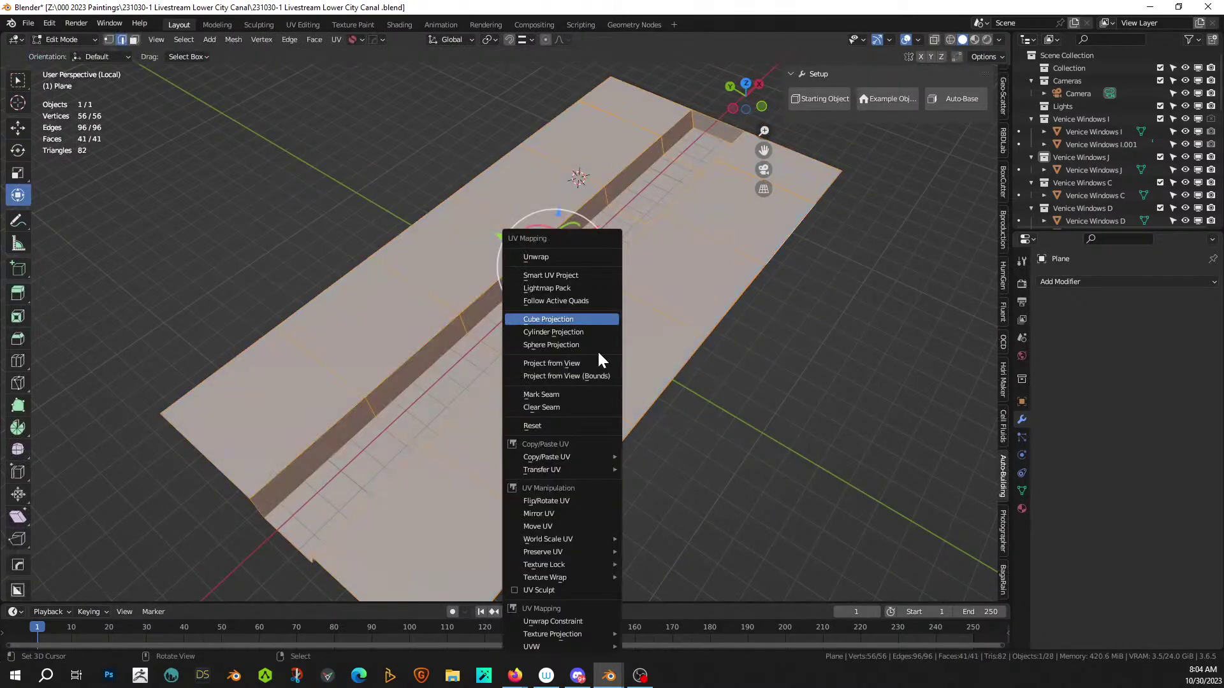
pyautogui.click(553, 318)
pyautogui.press('Tab')
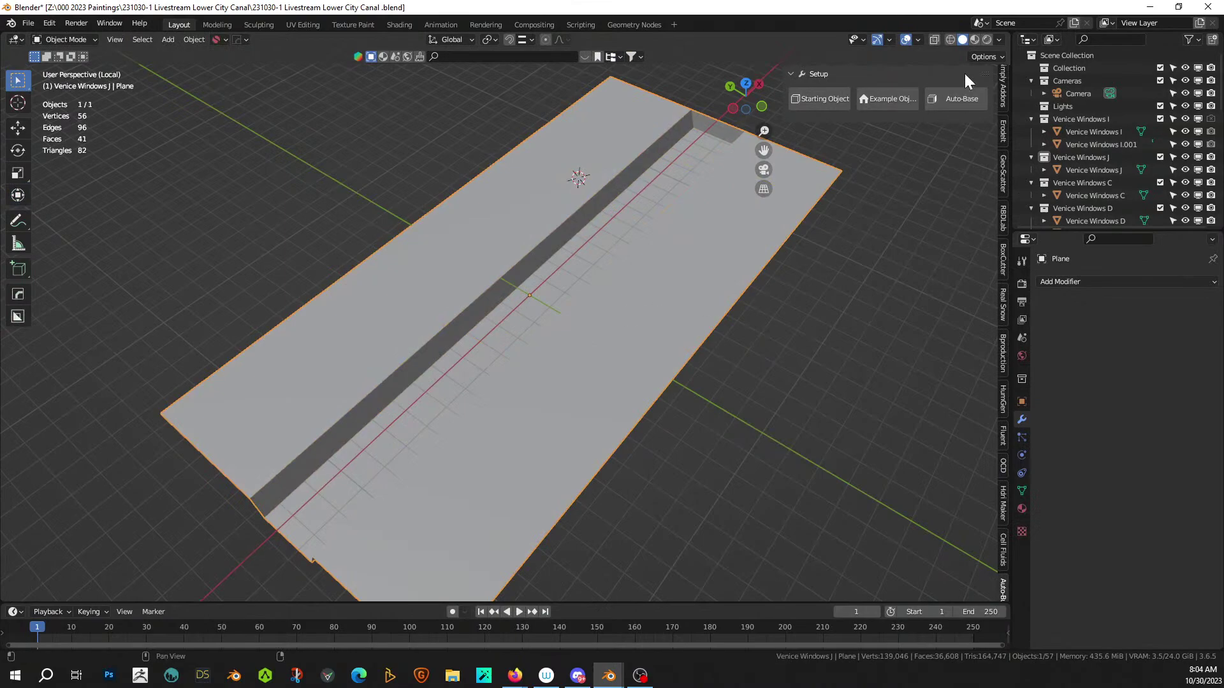
# - Switch to rendered shading, exit local view, and examine the textured canal trough and walkway beside the building
pyautogui.click(975, 45)
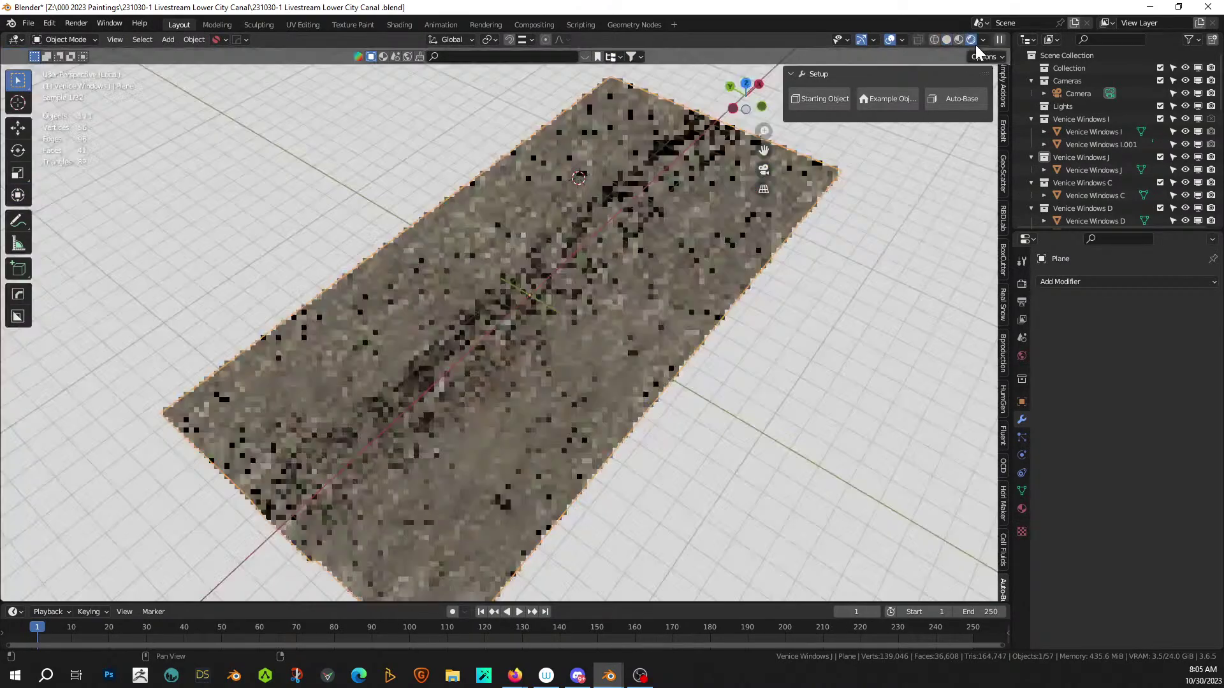
pyautogui.press('KP_Divide')
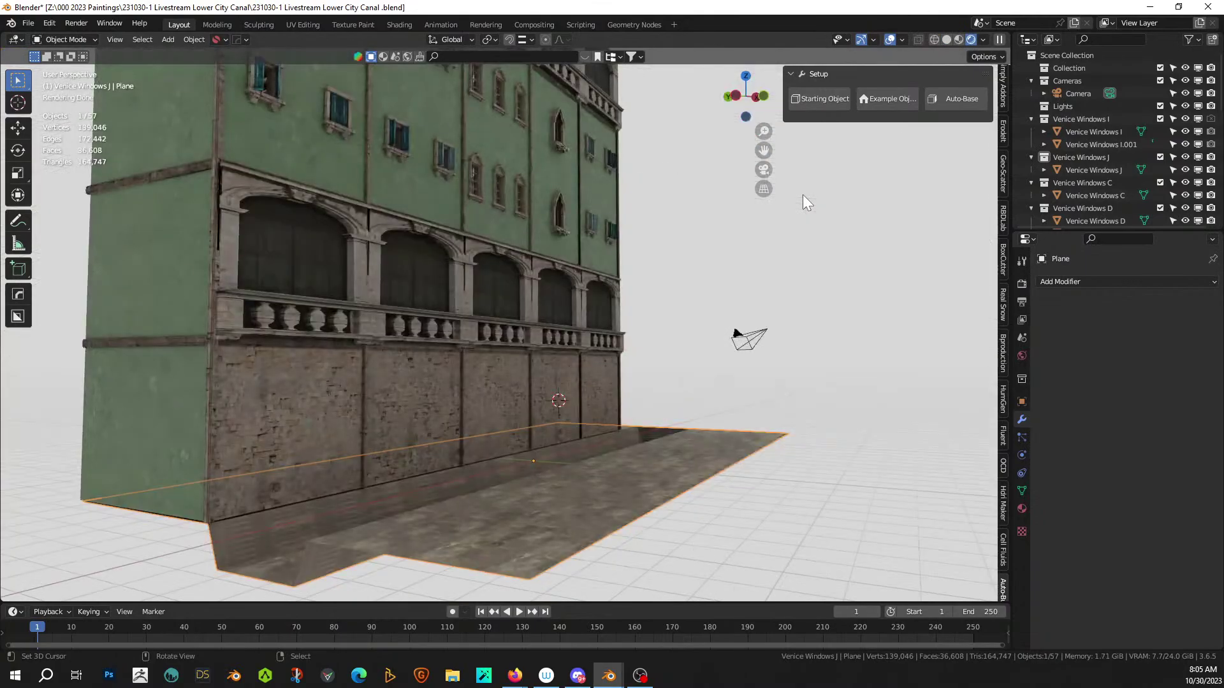
pyautogui.moveTo(802, 193); pyautogui.dragTo(550, 280, button='middle')
pyautogui.scroll(5, 513, 373)
pyautogui.keyDown('shift'); pyautogui.moveTo(512, 372); pyautogui.dragTo(508, 258, button='middle'); pyautogui.keyUp('shift')
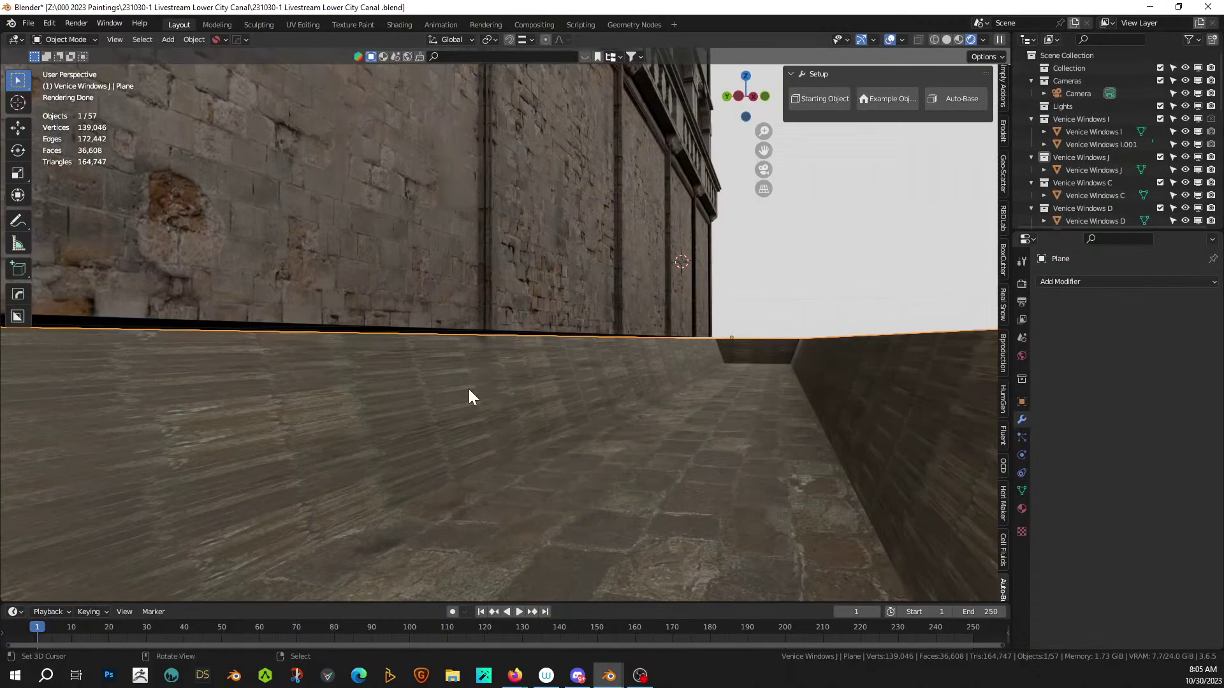
pyautogui.scroll(-6, 469, 389)
pyautogui.scroll(3, 471, 396)
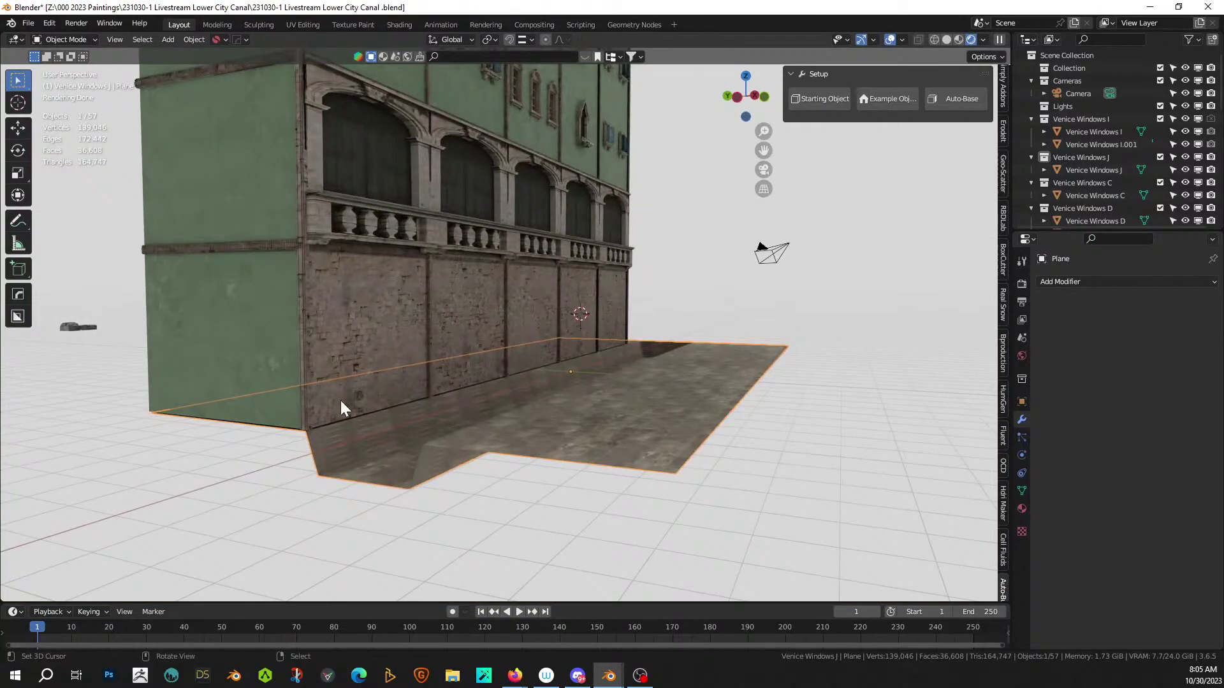
# - Select the building and set its Foundation Extrusion to 0 in the Extra settings
pyautogui.click(297, 357)
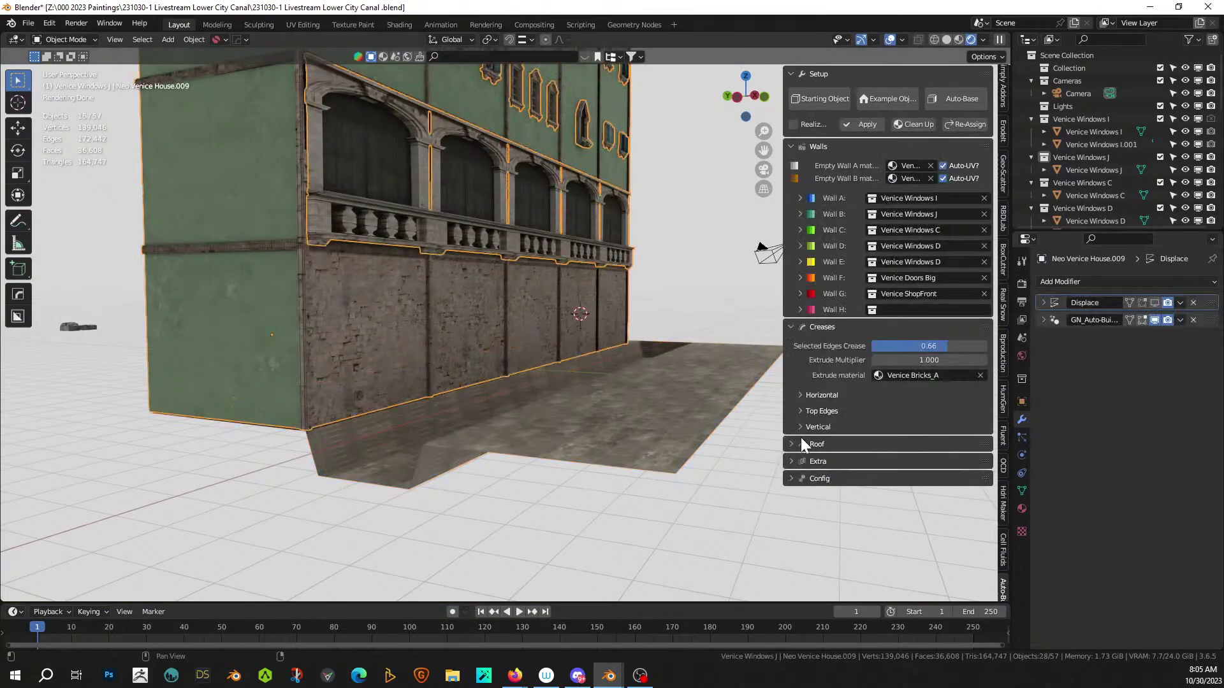
pyautogui.click(800, 460)
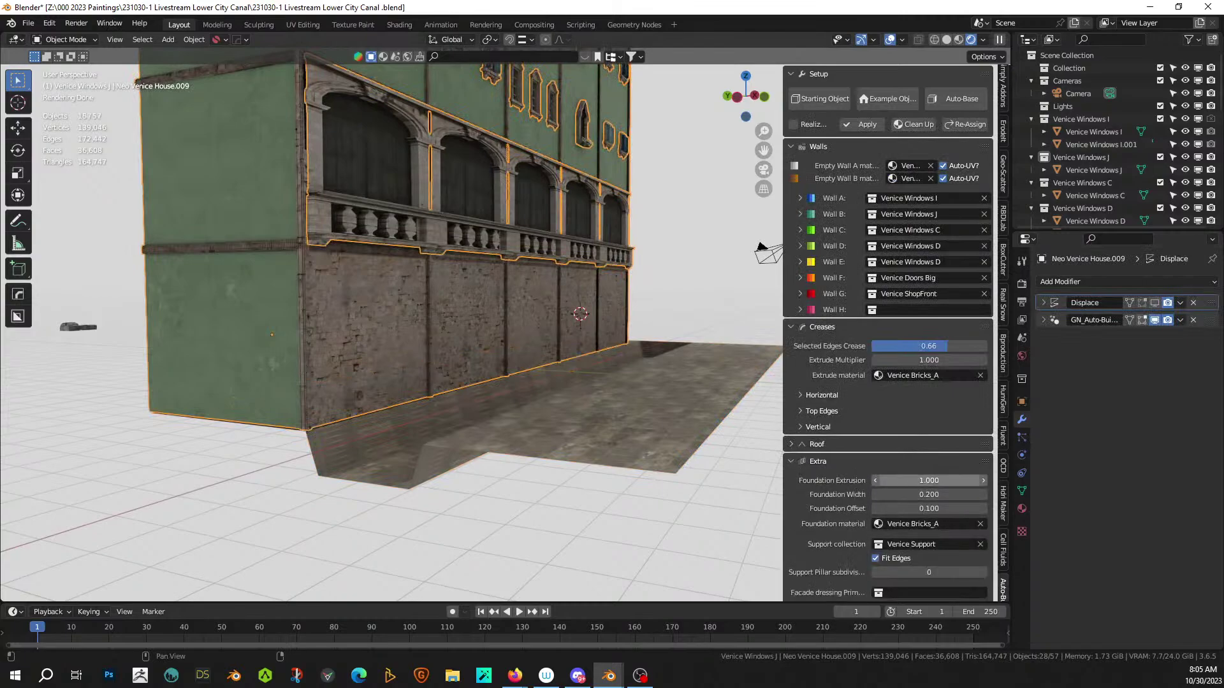
pyautogui.moveTo(929, 481); pyautogui.dragTo(963, 481)
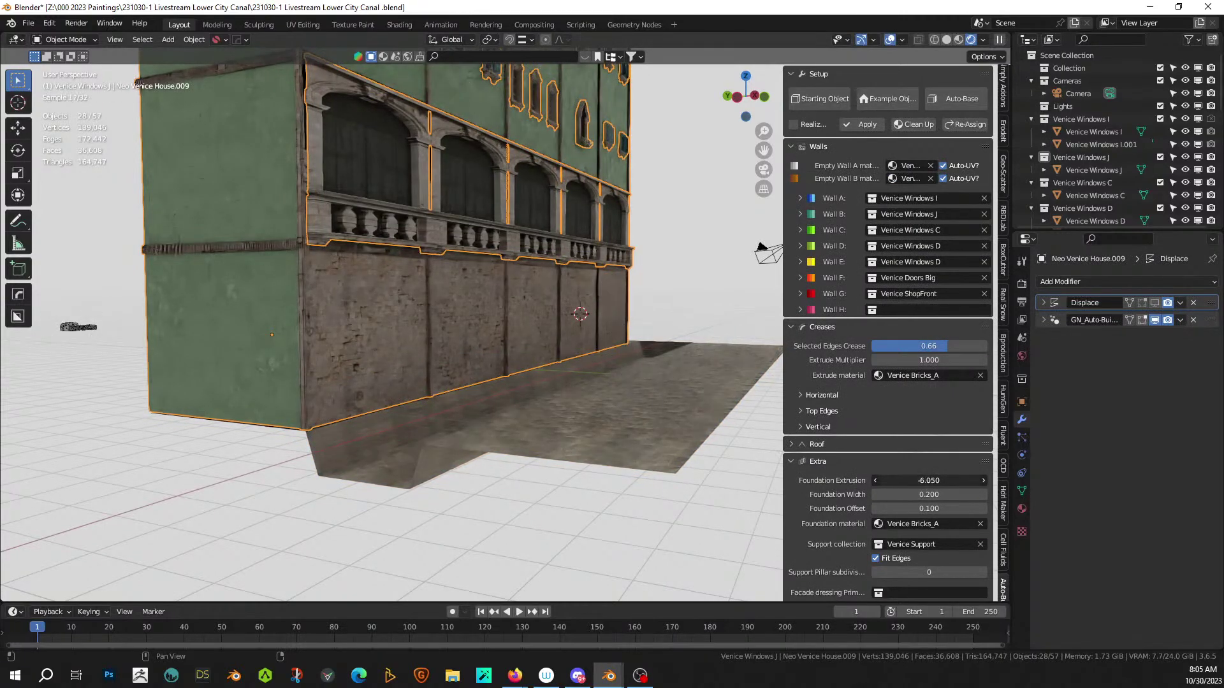
pyautogui.click(928, 480)
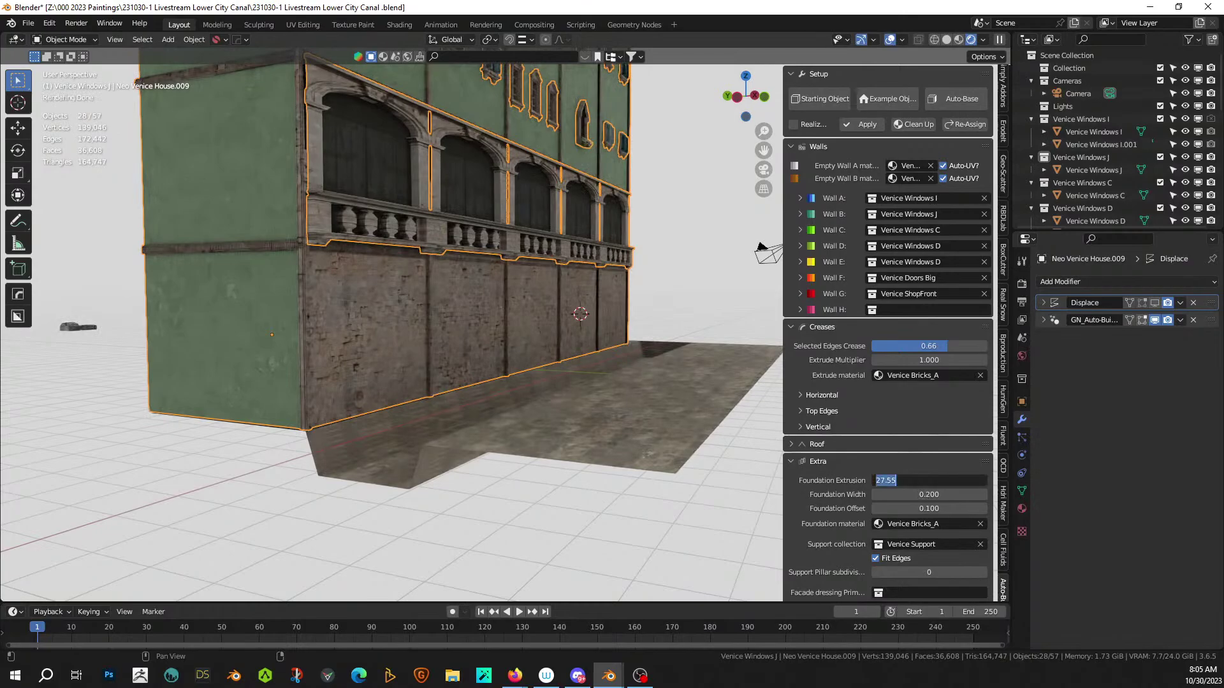
pyautogui.write('0')
pyautogui.press('Return')
# - Turn the Face Orientation overlay on to check the building's normals from several sides, and turn it off again
pyautogui.scroll(-5, 515, 370)
pyautogui.moveTo(515, 370); pyautogui.dragTo(370, 387, button='middle')
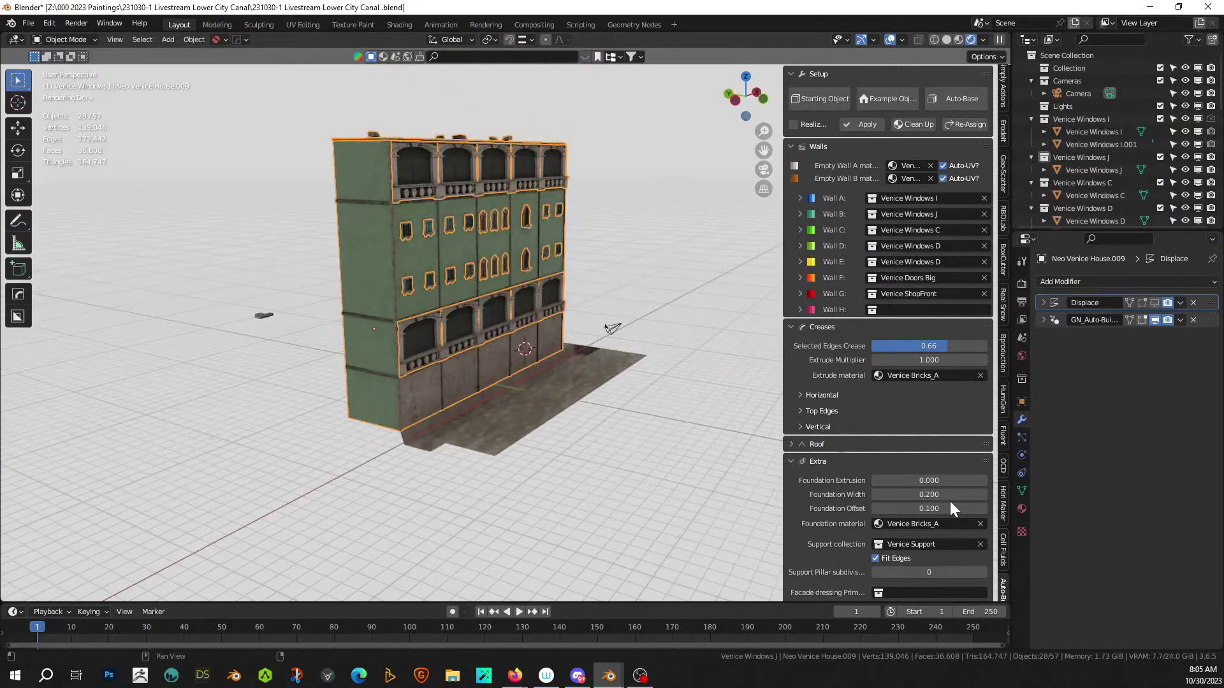
pyautogui.moveTo(500, 354); pyautogui.dragTo(562, 369, button='middle')
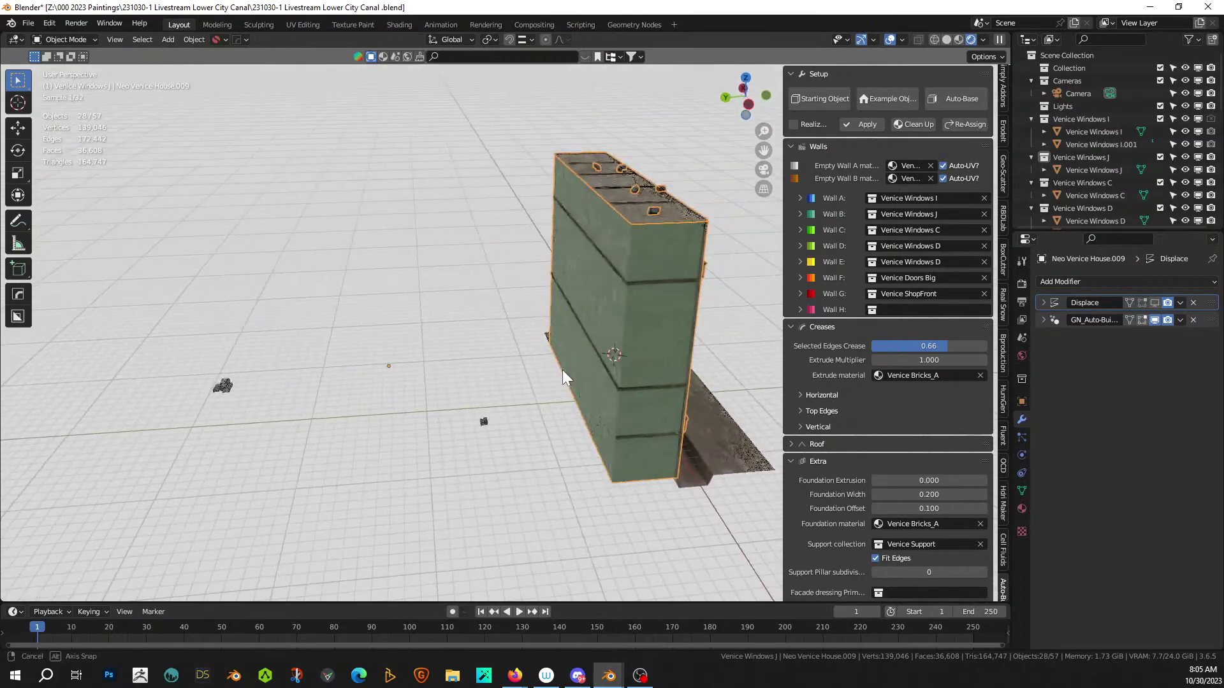
pyautogui.press('q')
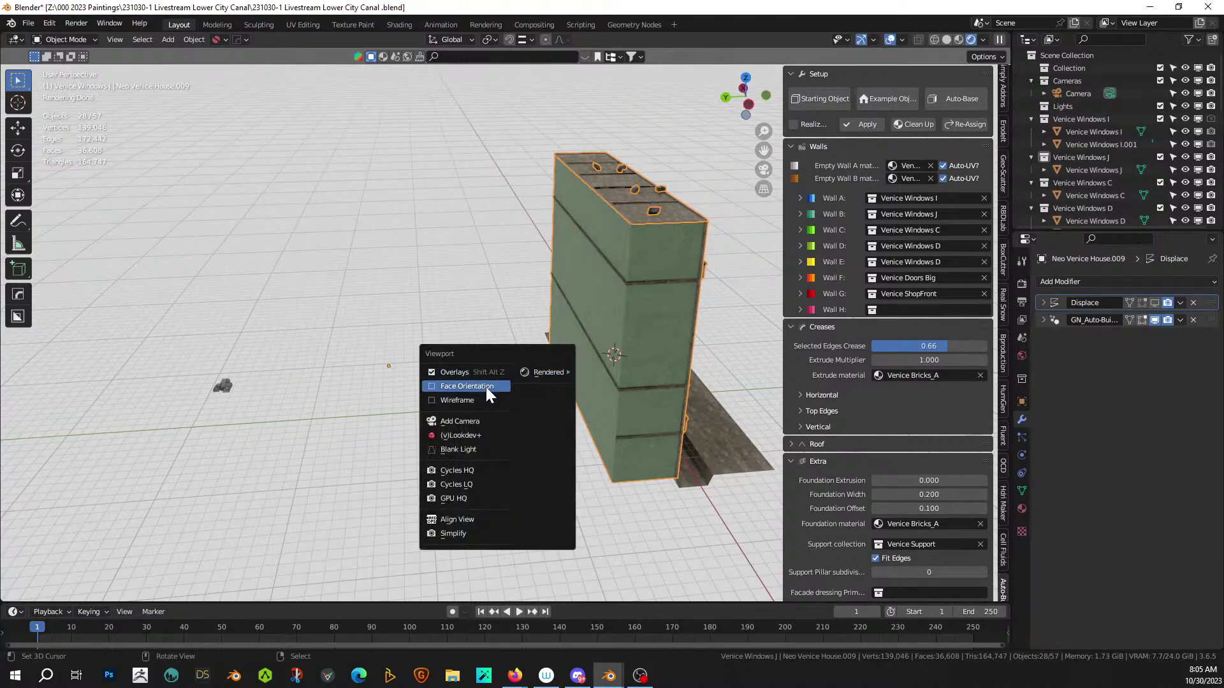
pyautogui.click(487, 385)
pyautogui.moveTo(553, 393); pyautogui.dragTo(423, 414, button='middle')
pyautogui.press('q')
pyautogui.click(448, 405)
# - Separate the building mesh into individual houses by loose parts, return to Object Mode and clear the selection
pyautogui.scroll(3, 473, 389)
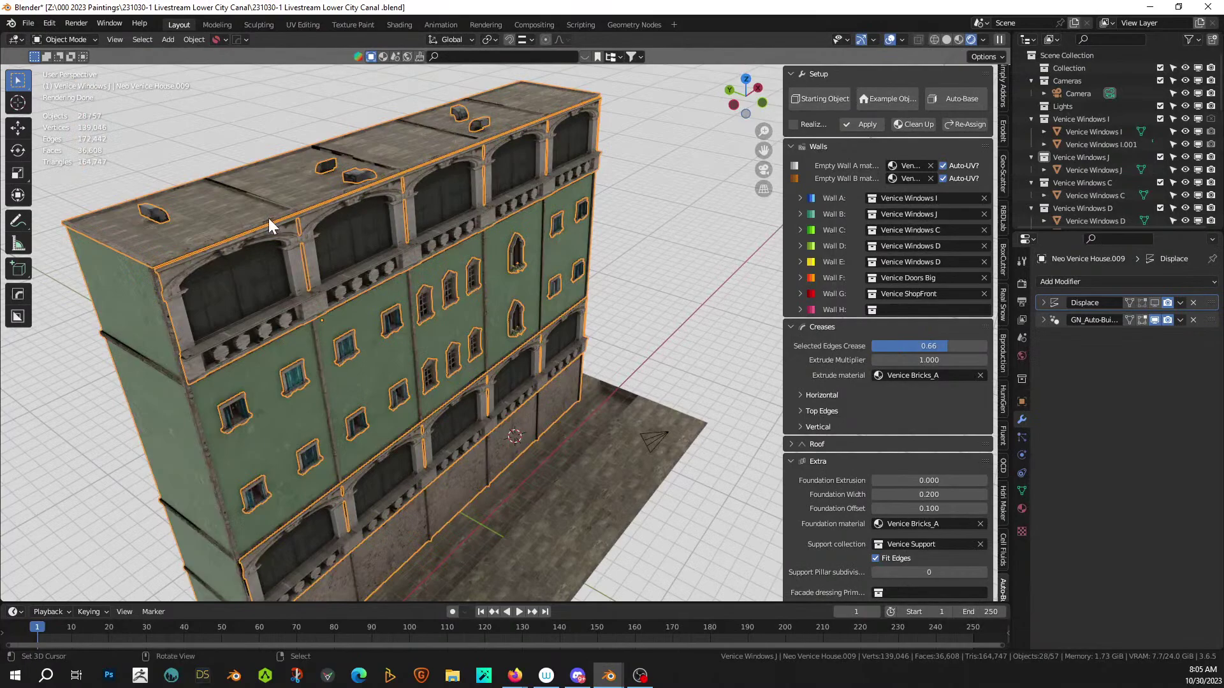
pyautogui.press('Tab')
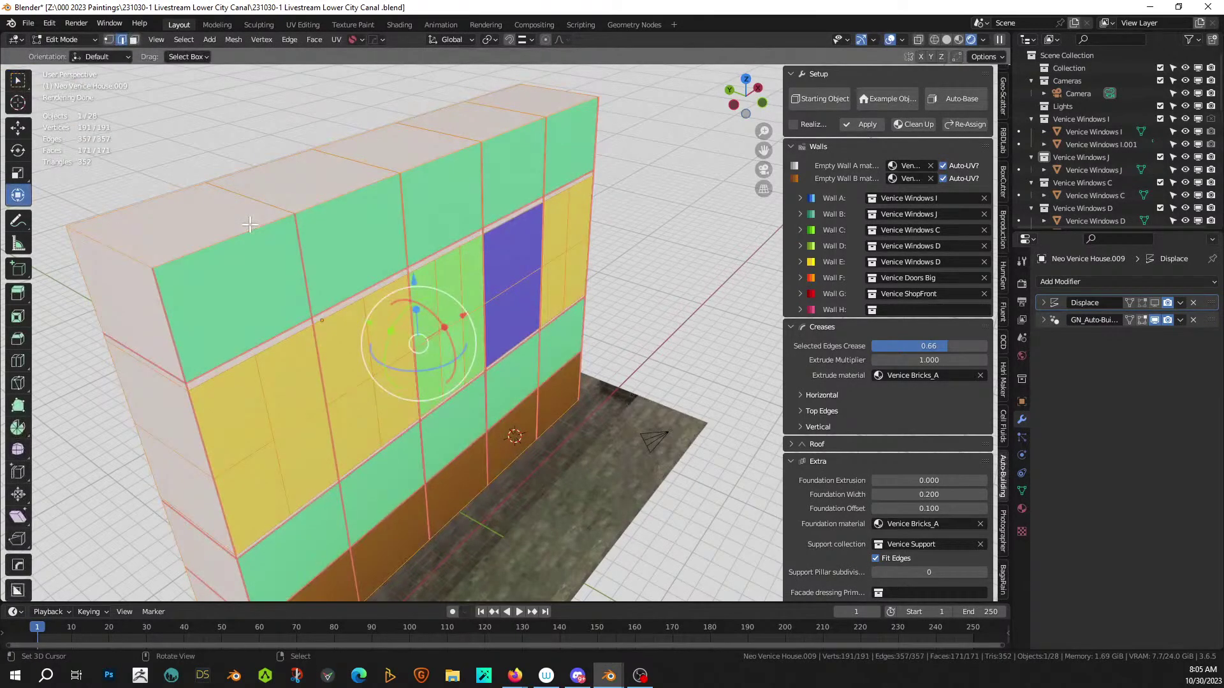
pyautogui.press('p')
pyautogui.click(247, 253)
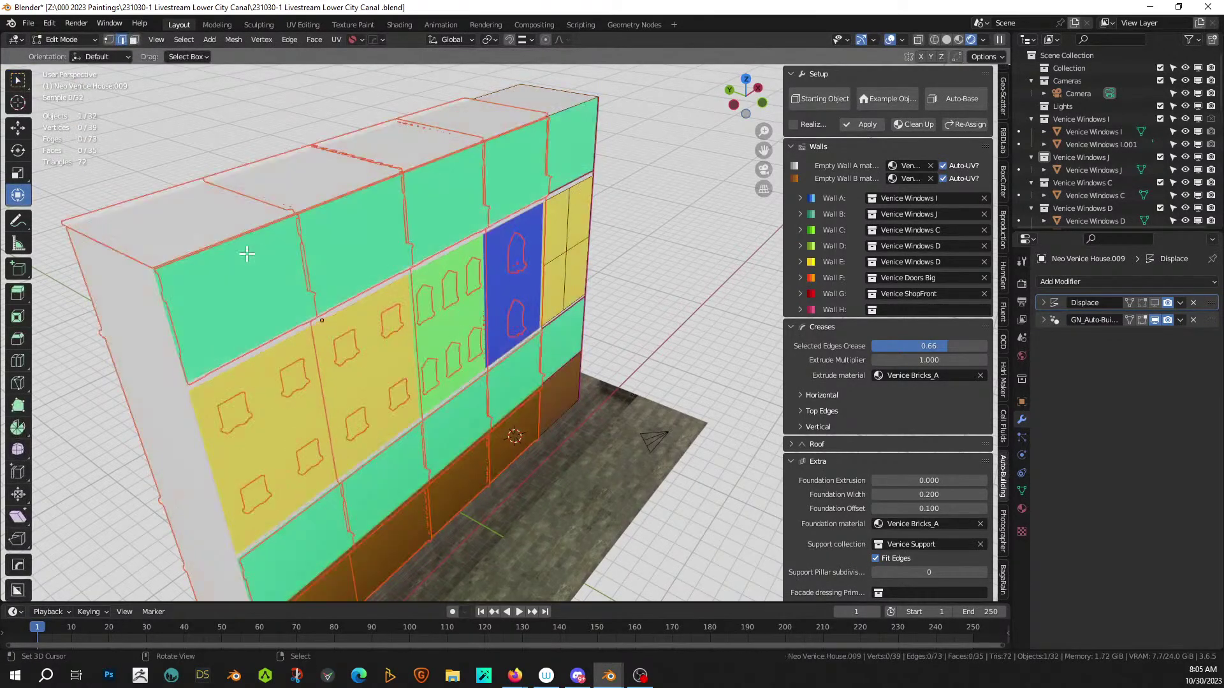
pyautogui.press('Tab')
pyautogui.moveTo(316, 275); pyautogui.dragTo(457, 262, button='middle')
pyautogui.click(621, 230)
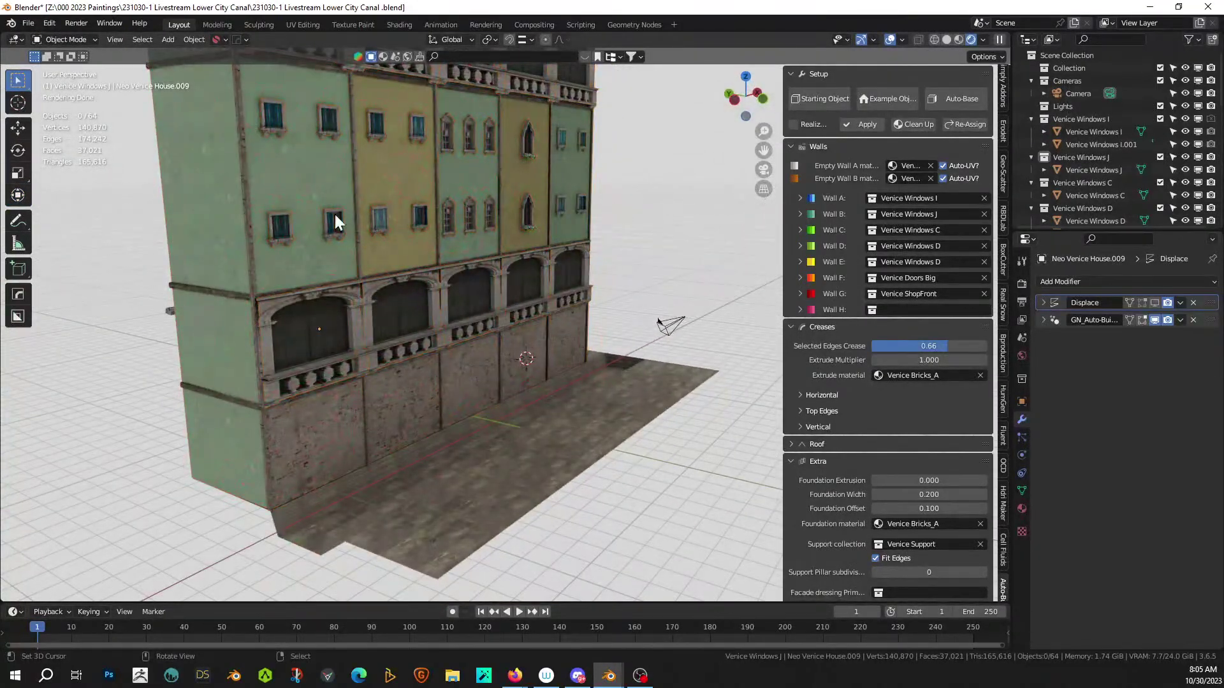
# - Select individual houses along the row in turn and examine how the facade and rooftops are split
pyautogui.click(575, 170)
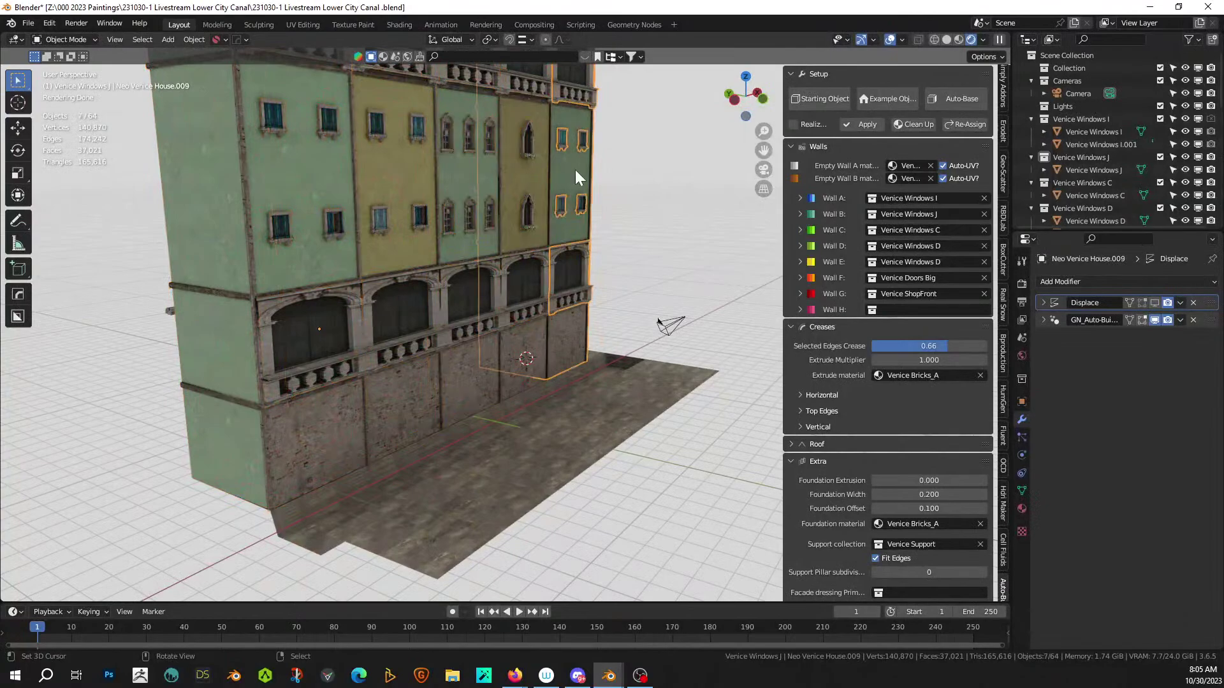
pyautogui.scroll(1, 500, 250)
pyautogui.moveTo(403, 296); pyautogui.dragTo(384, 382, button='middle')
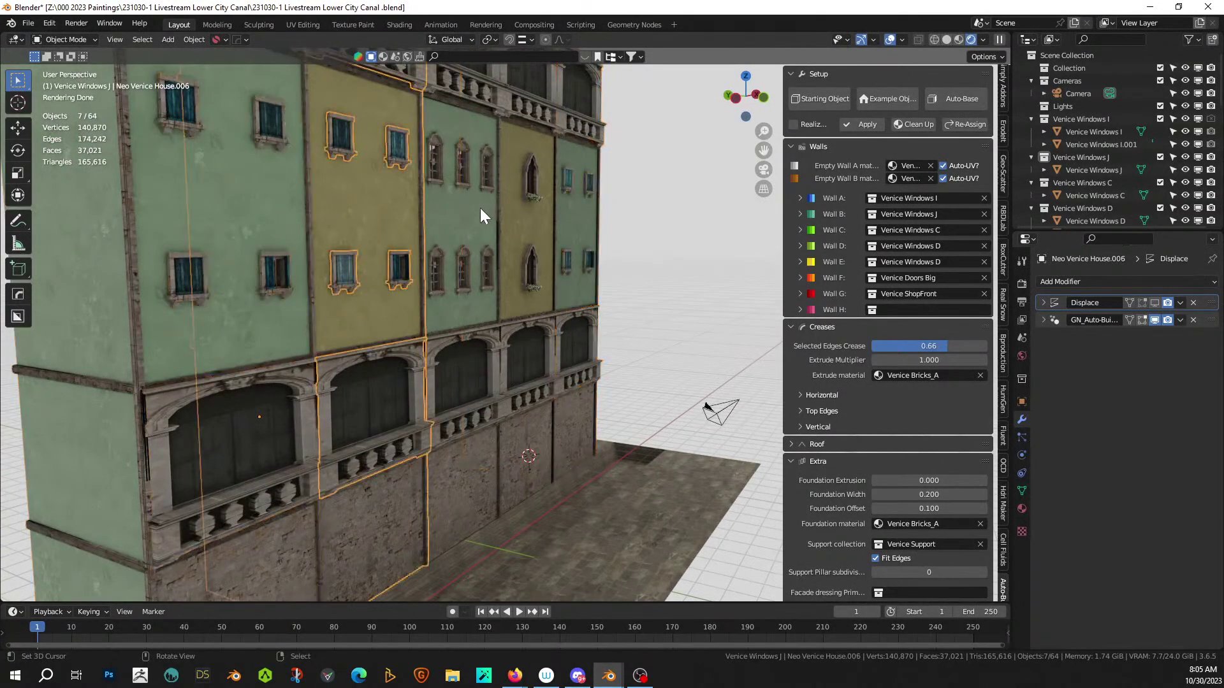
pyautogui.click(532, 212)
pyautogui.click(594, 219)
pyautogui.scroll(-3, 499, 253)
pyautogui.moveTo(499, 254); pyautogui.dragTo(358, 275, button='middle')
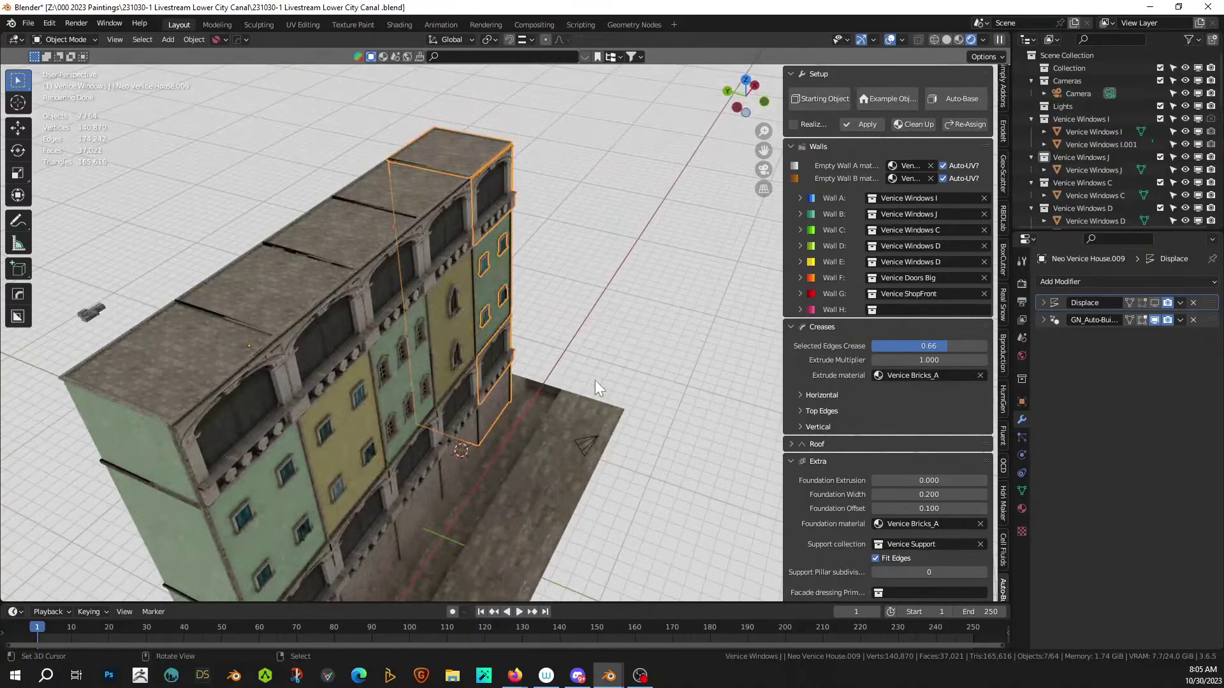
# - Unhide the four hidden objects from Neo Venice House through Neo Venice House.003
pyautogui.scroll(-2, 595, 379)
pyautogui.scroll(-6, 1156, 167)
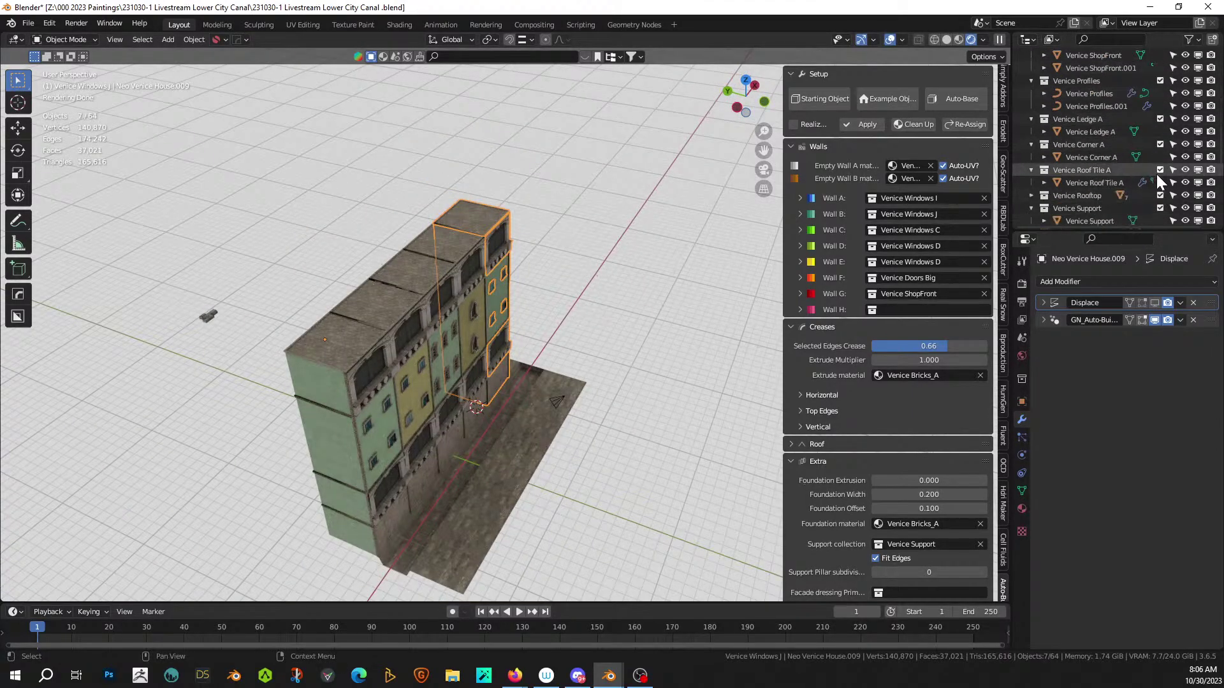
pyautogui.scroll(-4, 1155, 178)
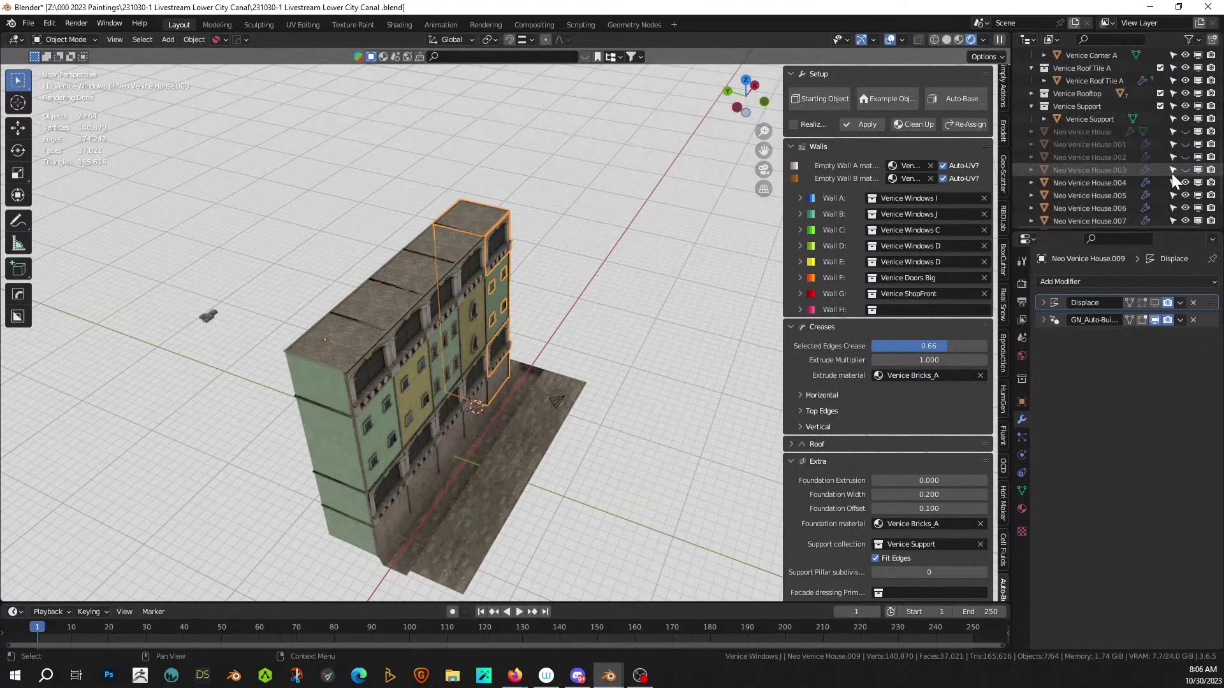
pyautogui.click(1124, 167)
pyautogui.keyDown('shift'); pyautogui.click(1093, 130); pyautogui.keyUp('shift')
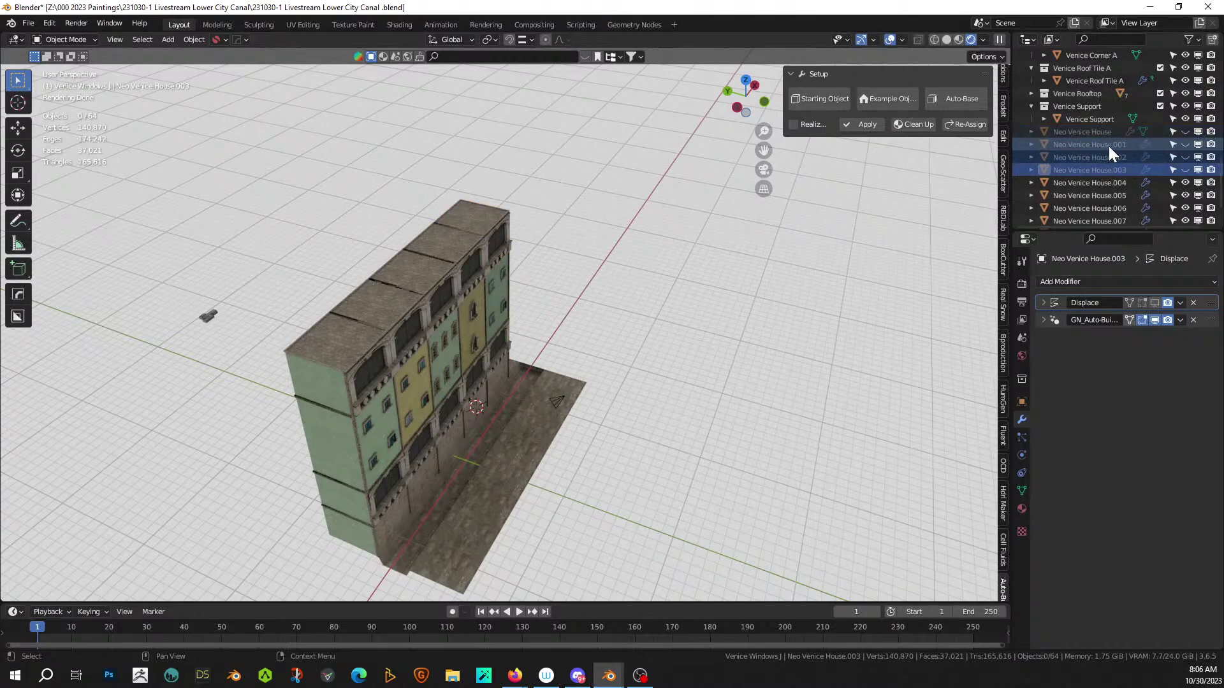
pyautogui.moveTo(1186, 135); pyautogui.dragTo(1186, 167)
pyautogui.keyDown('shift'); pyautogui.click(1087, 135); pyautogui.keyUp('shift')
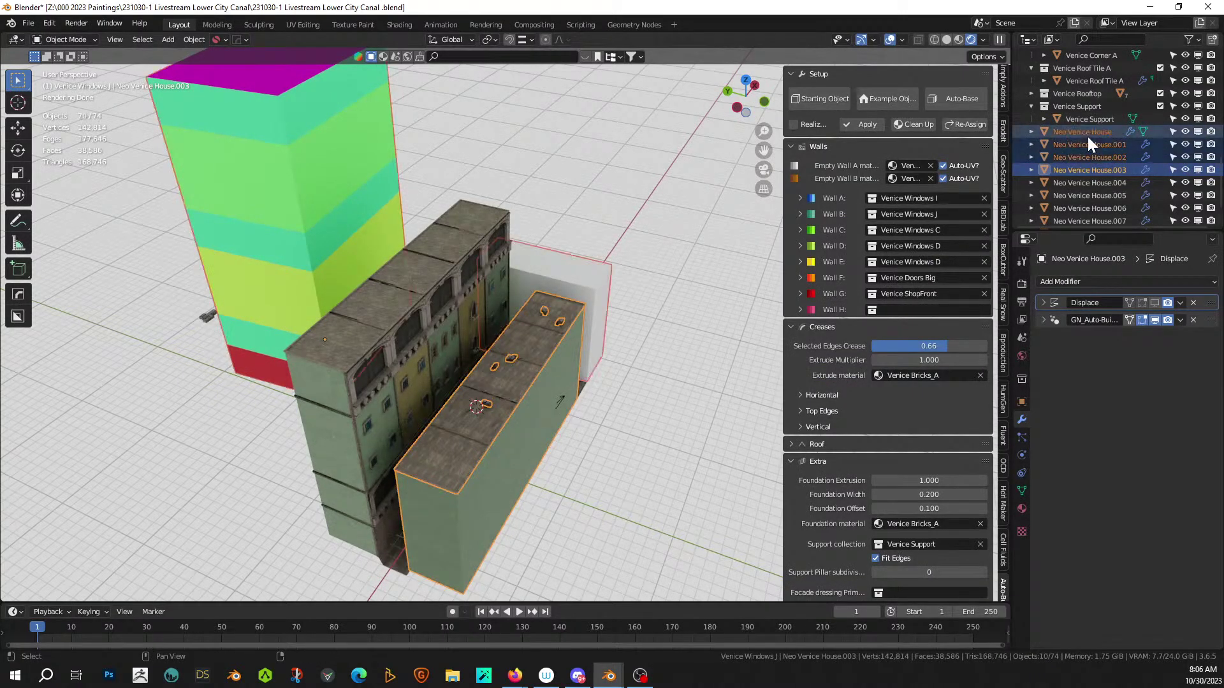
# - Delete Neo Venice House.003, the building standing over the canal walkway
pyautogui.click(584, 266)
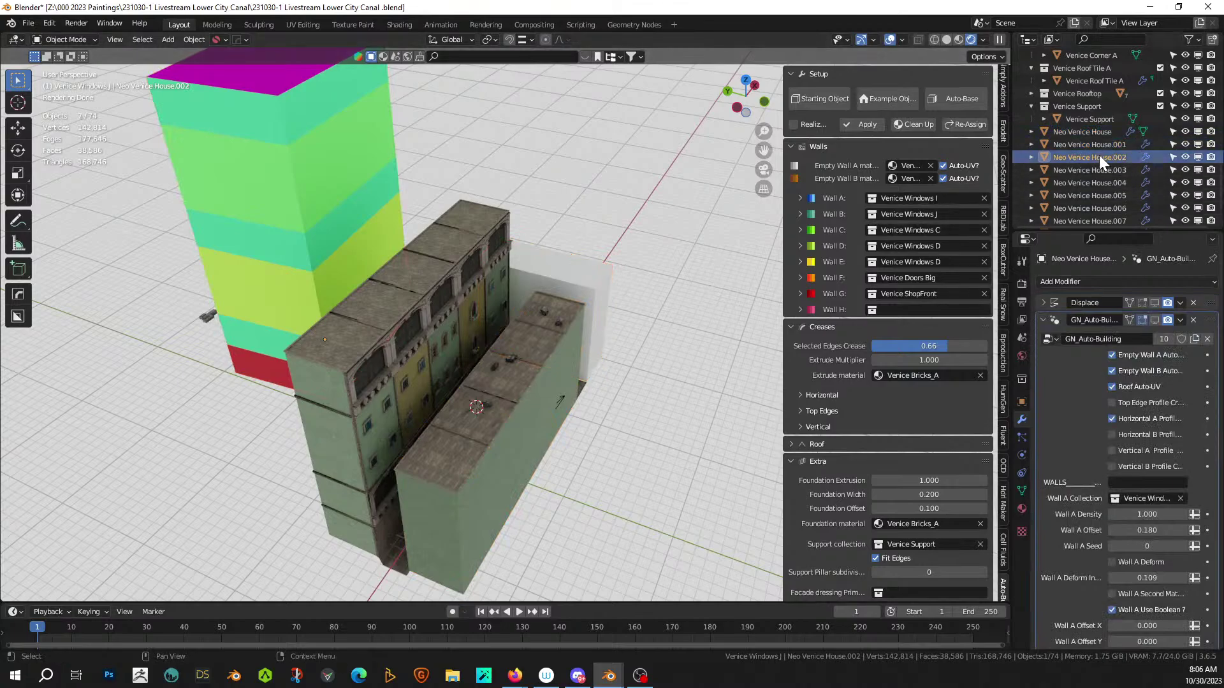
pyautogui.press('Delete')
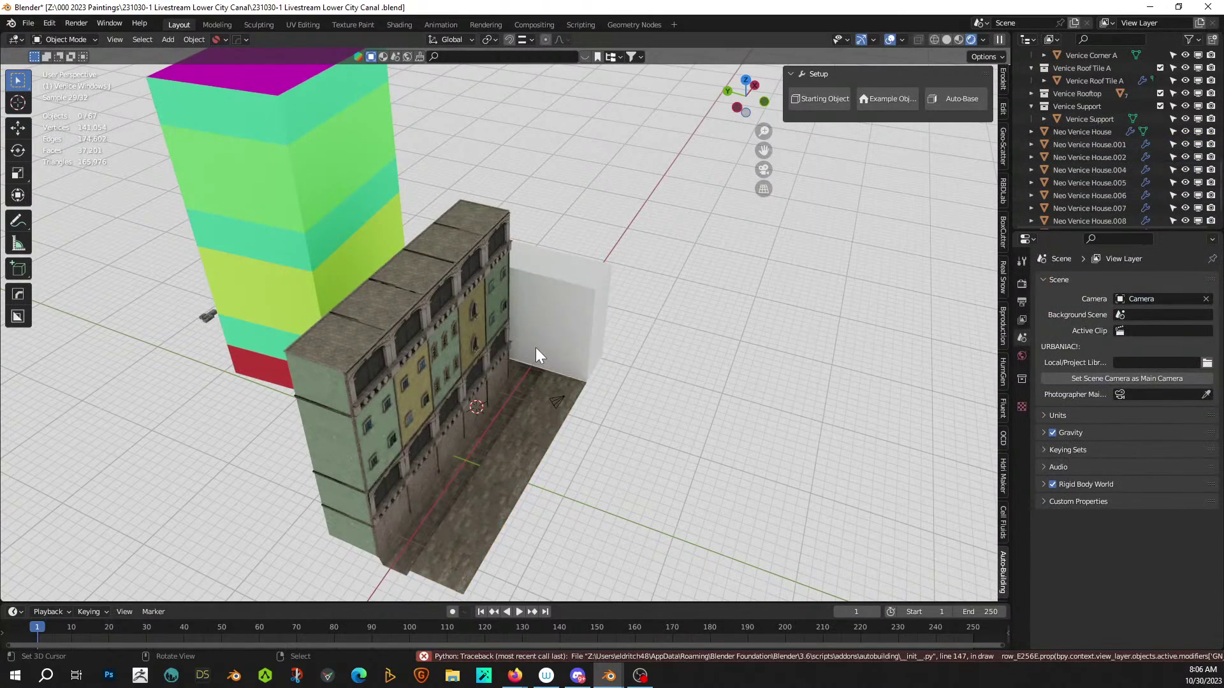
pyautogui.moveTo(575, 352); pyautogui.dragTo(557, 317, button='middle')
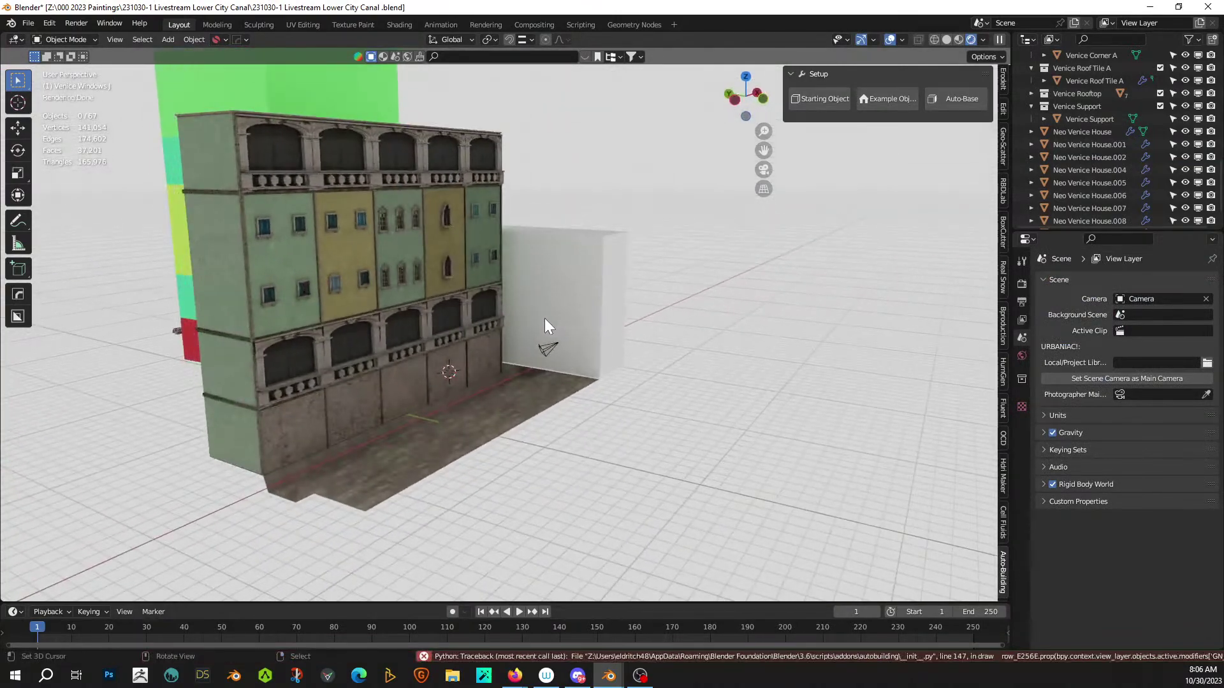
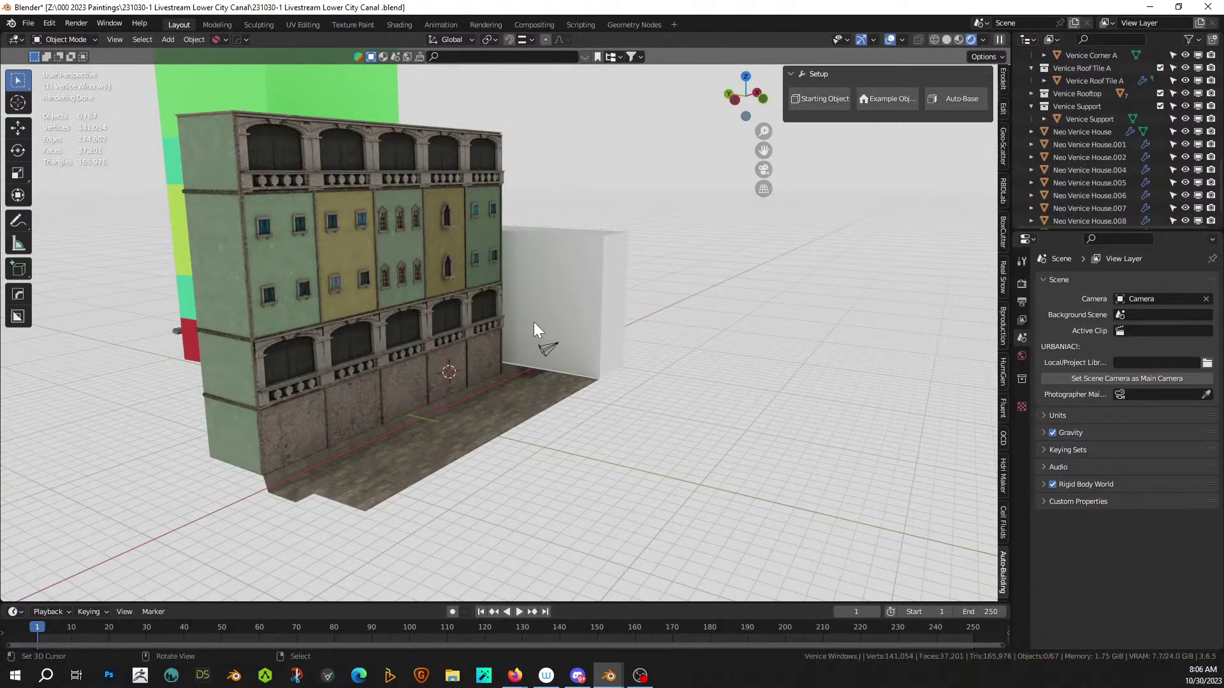
# - Select the near end house in the row and show its slot 1 material, ID_EmptyWallA, in the Shading workspace
pyautogui.scroll(4, 321, 317)
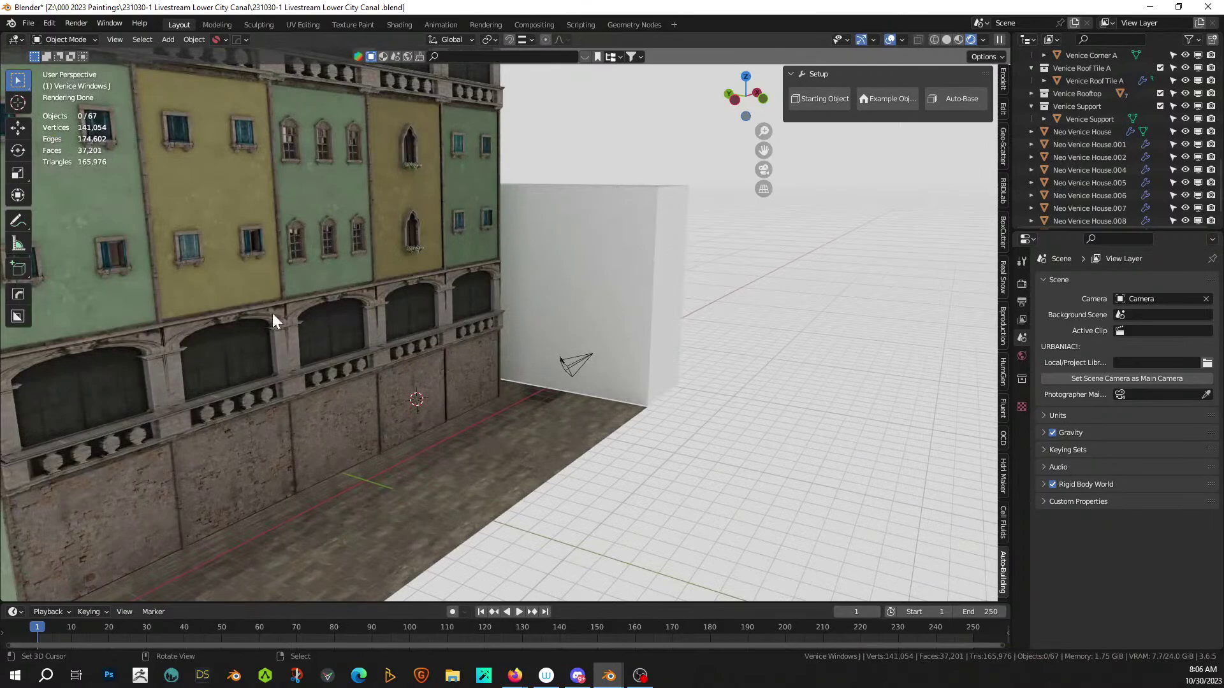
pyautogui.moveTo(273, 312); pyautogui.dragTo(293, 255, button='middle')
pyautogui.click(265, 212)
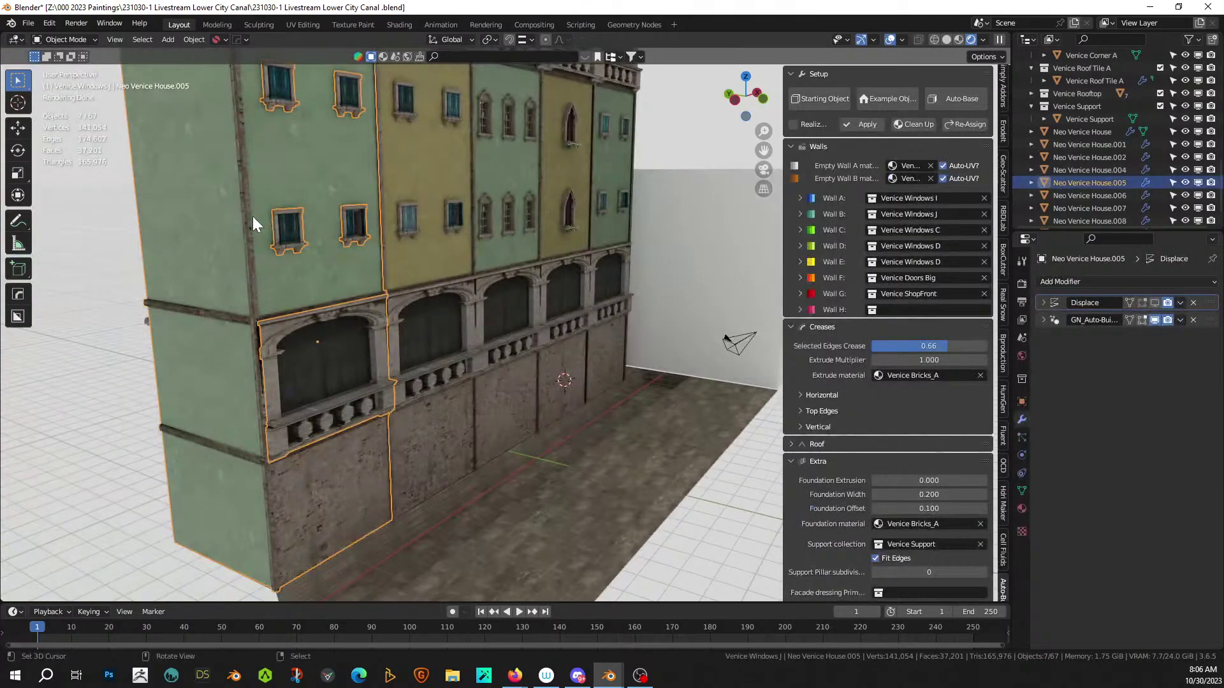
pyautogui.click(400, 25)
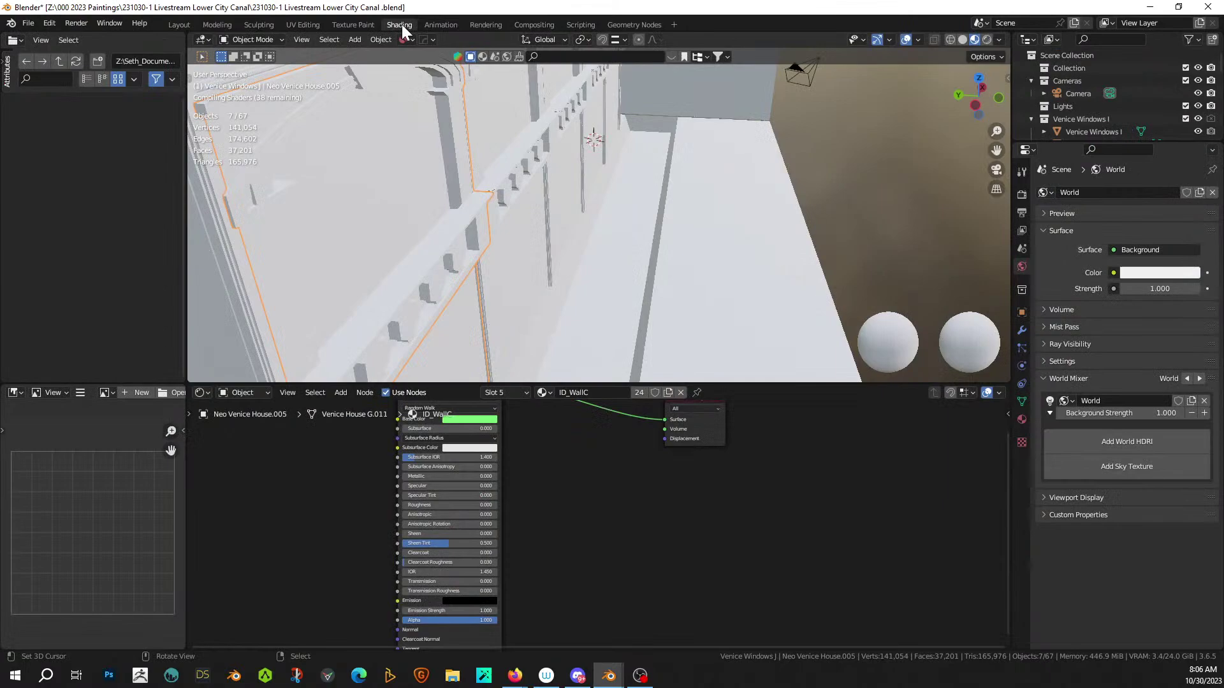
pyautogui.click(526, 391)
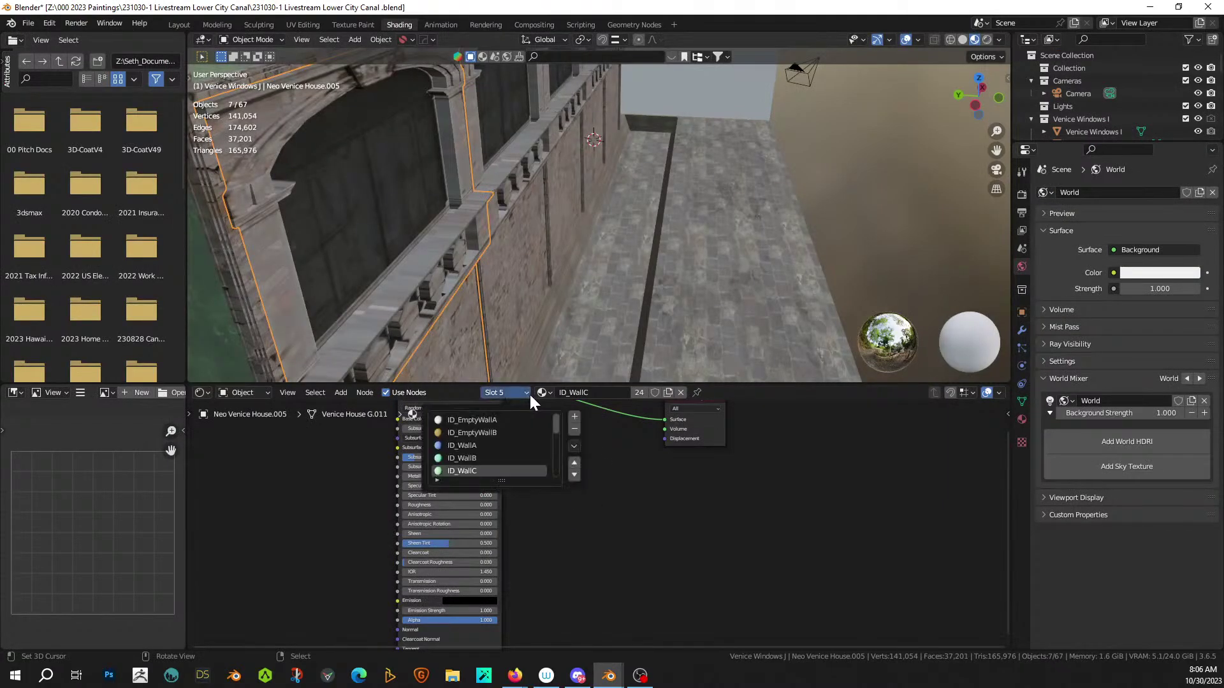
pyautogui.click(480, 420)
pyautogui.moveTo(633, 503); pyautogui.dragTo(671, 412, button='middle')
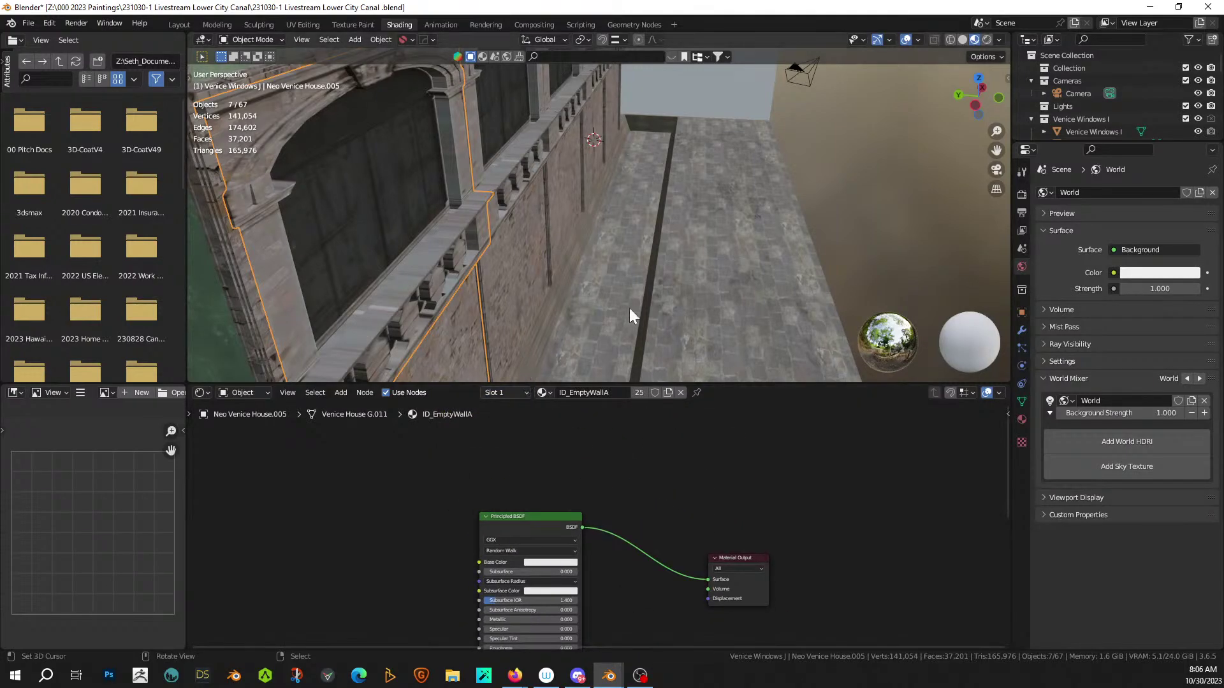
pyautogui.moveTo(655, 290); pyautogui.dragTo(660, 292, button='middle')
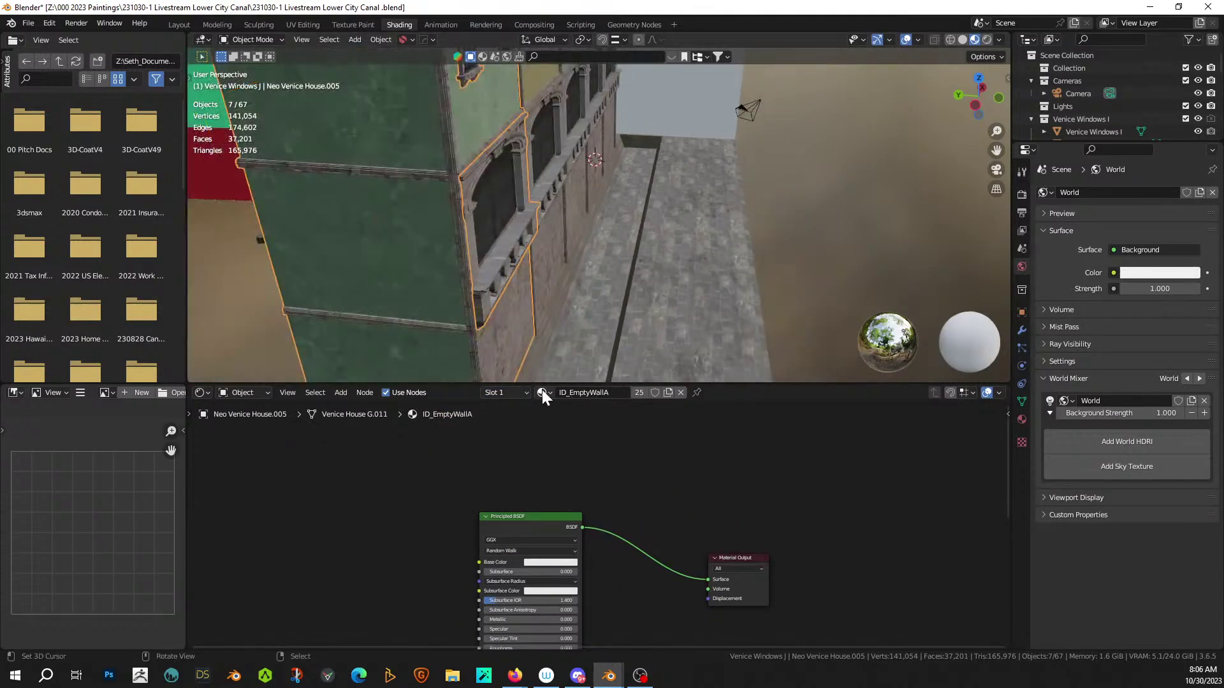
# - Assign the Venice Painted Plaster material to slot 1 of the plain white block at the canal's far end
pyautogui.click(710, 102)
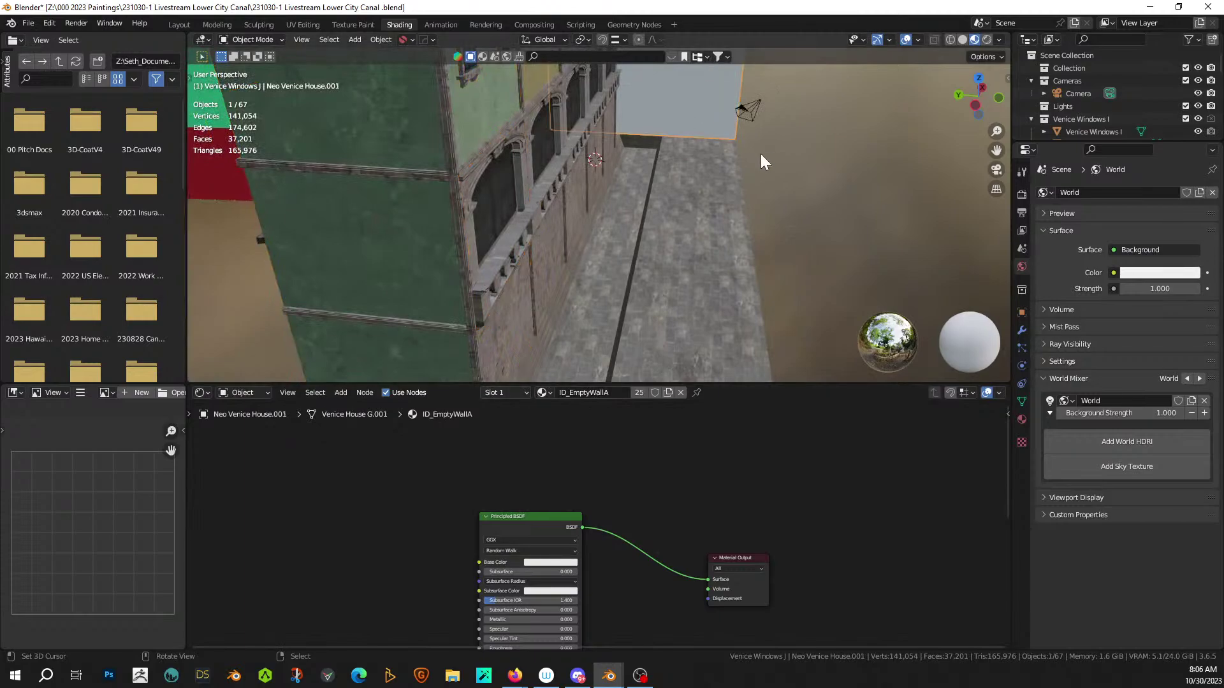
pyautogui.moveTo(765, 161); pyautogui.dragTo(706, 366, button='middle')
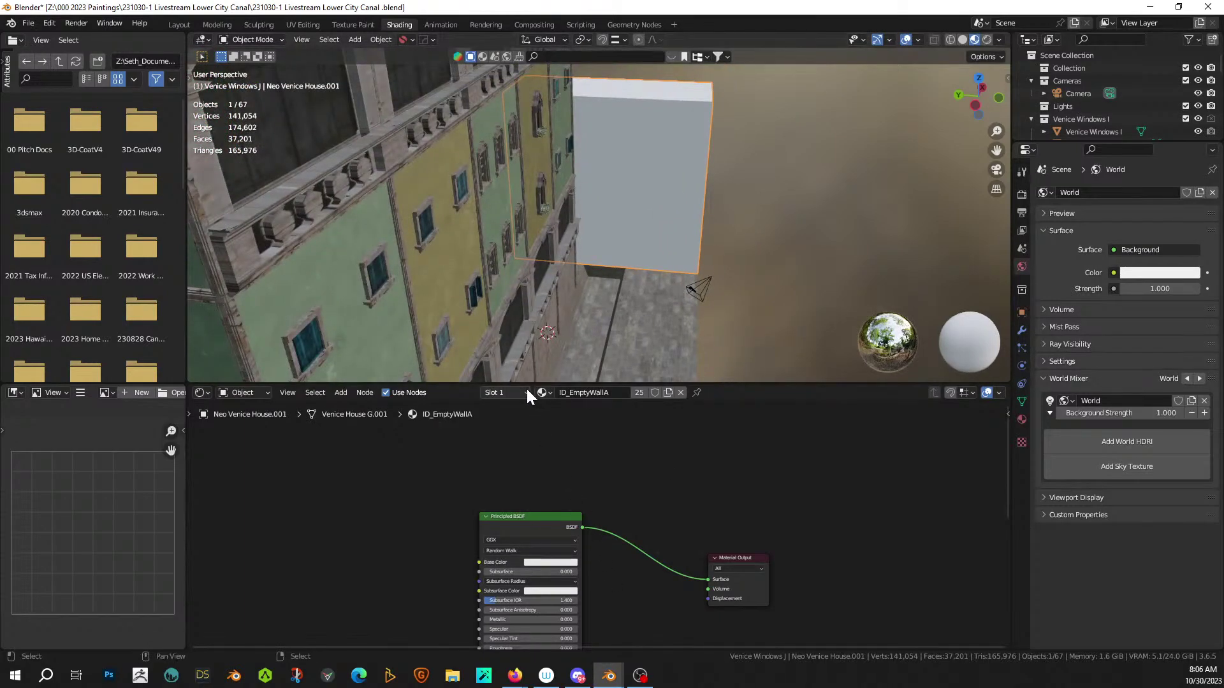
pyautogui.click(543, 392)
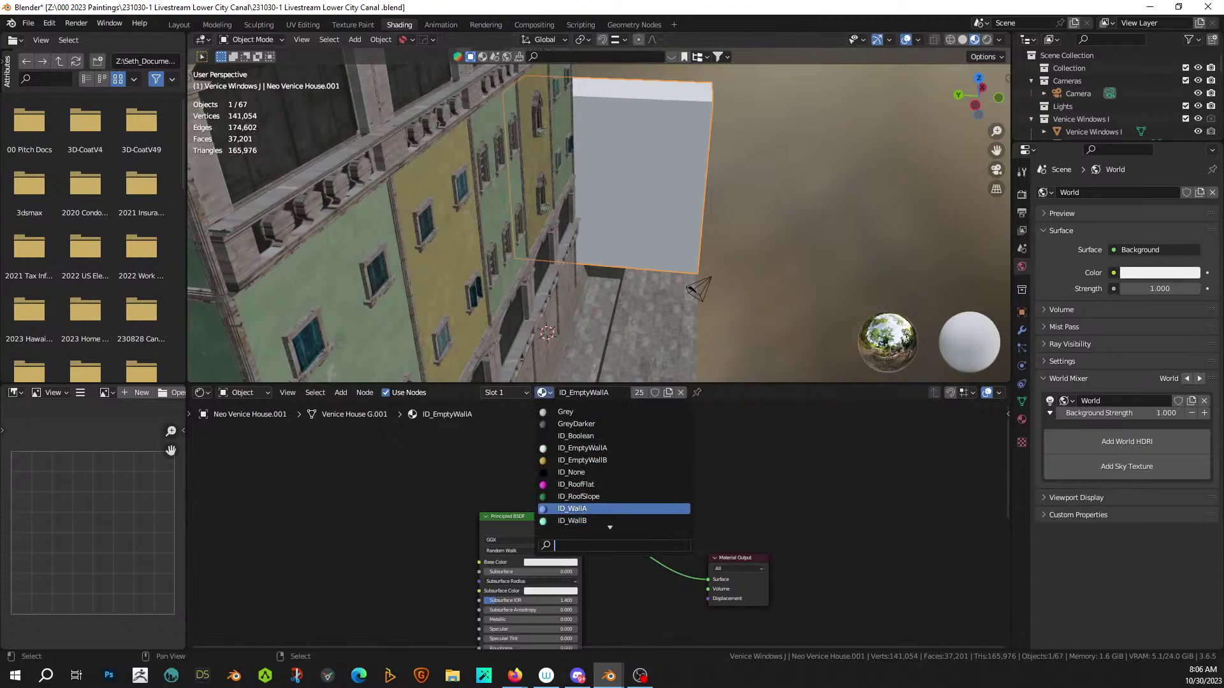
pyautogui.scroll(-20, 571, 508)
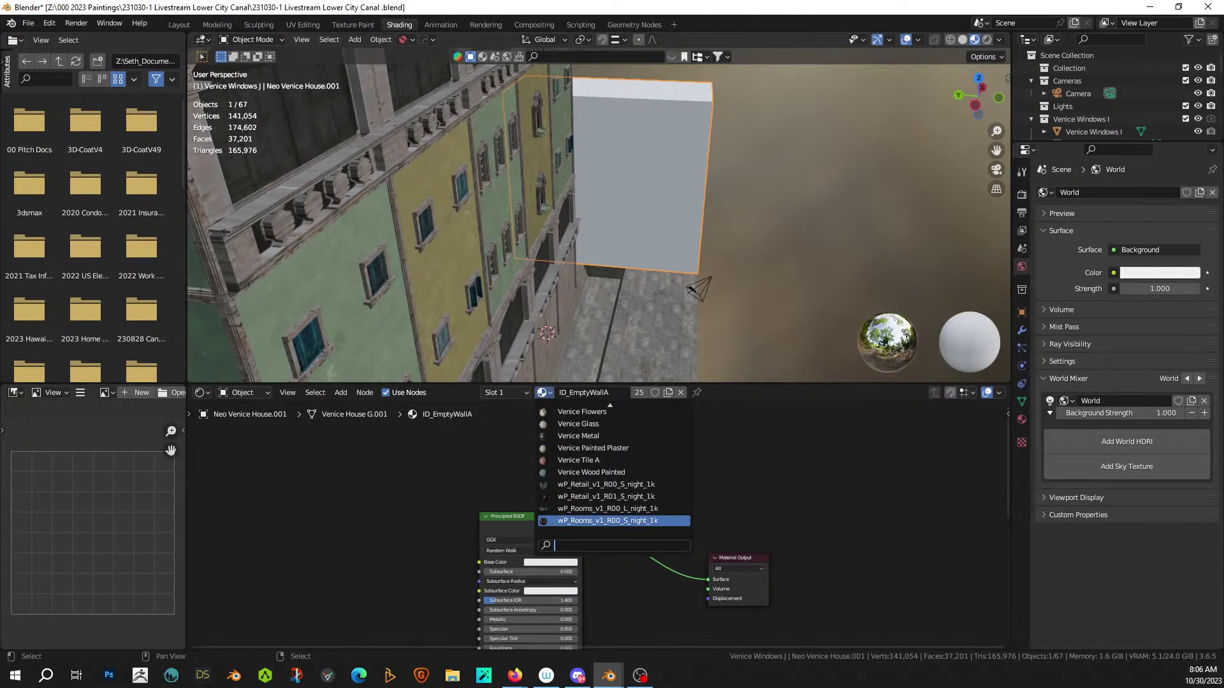
pyautogui.write('pain')
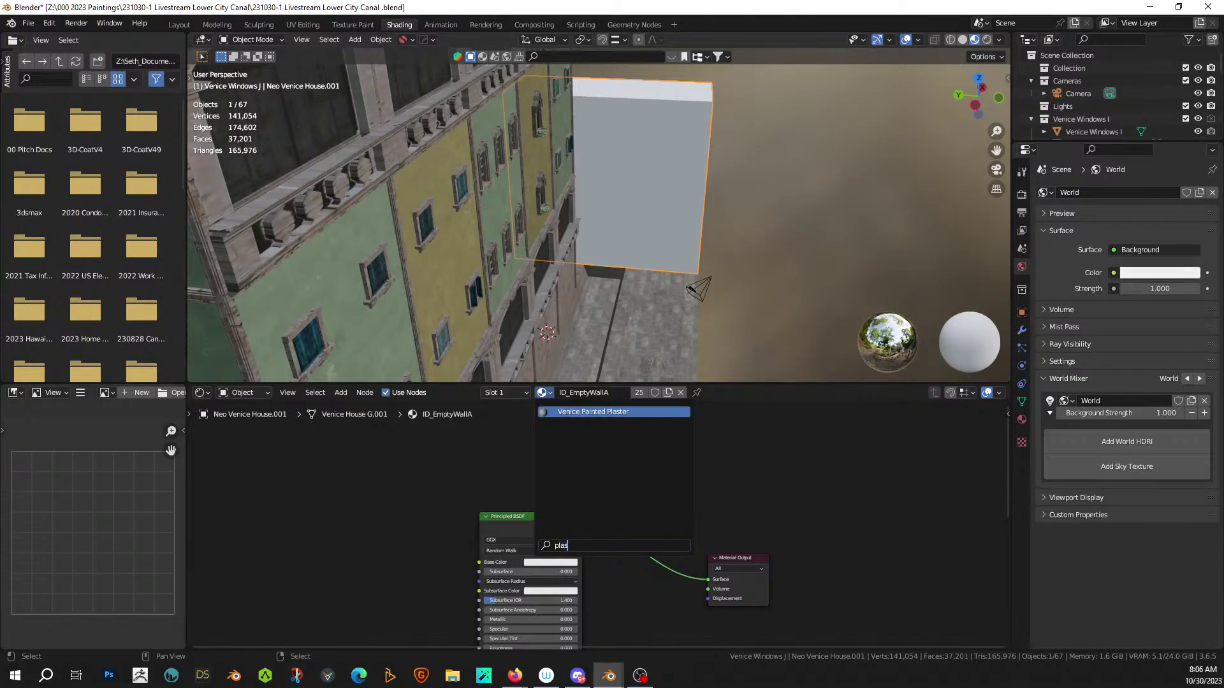
pyautogui.press('Return')
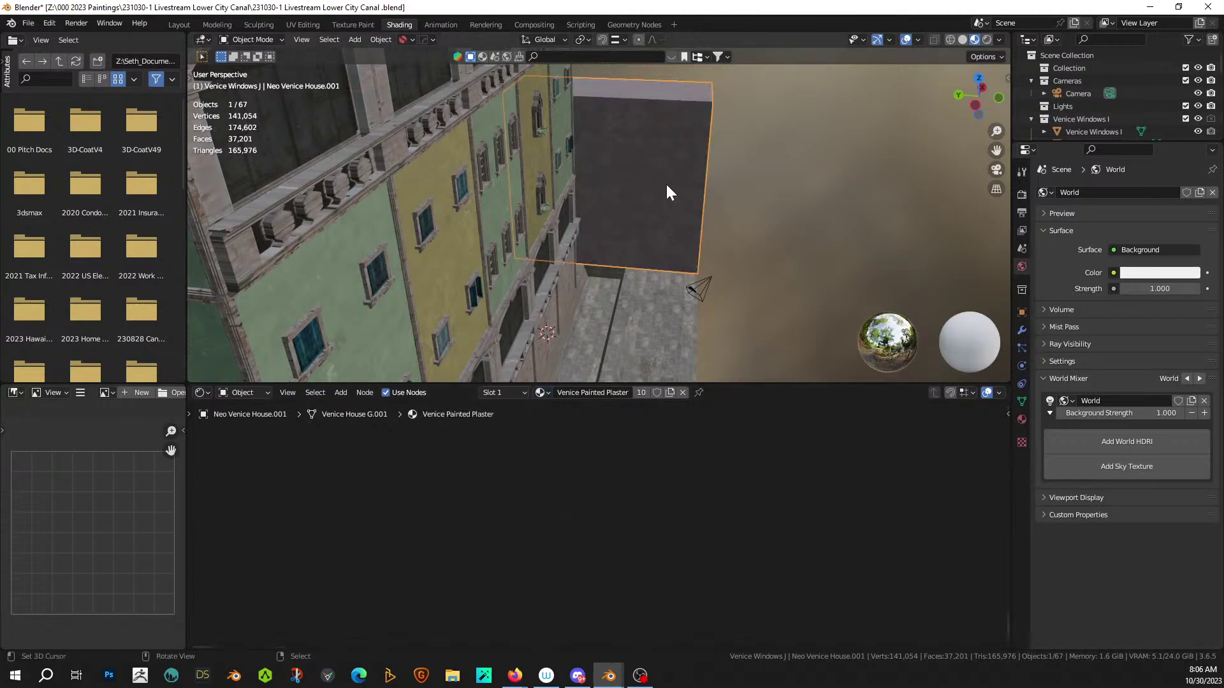
# - Examine the Venice Painted Plaster node graph, including its Object Info, Multiply, Color Ramp and Random Generator nodes
pyautogui.press('Home')
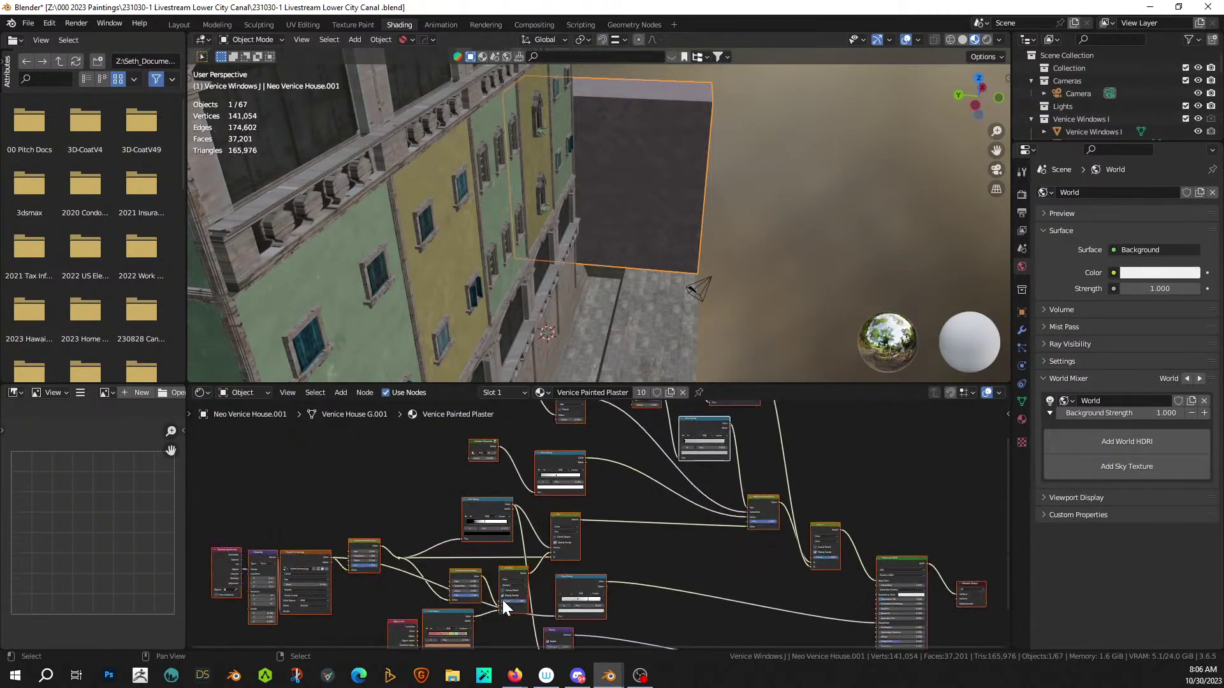
pyautogui.scroll(2, 502, 599)
pyautogui.moveTo(629, 439); pyautogui.dragTo(647, 393, button='middle')
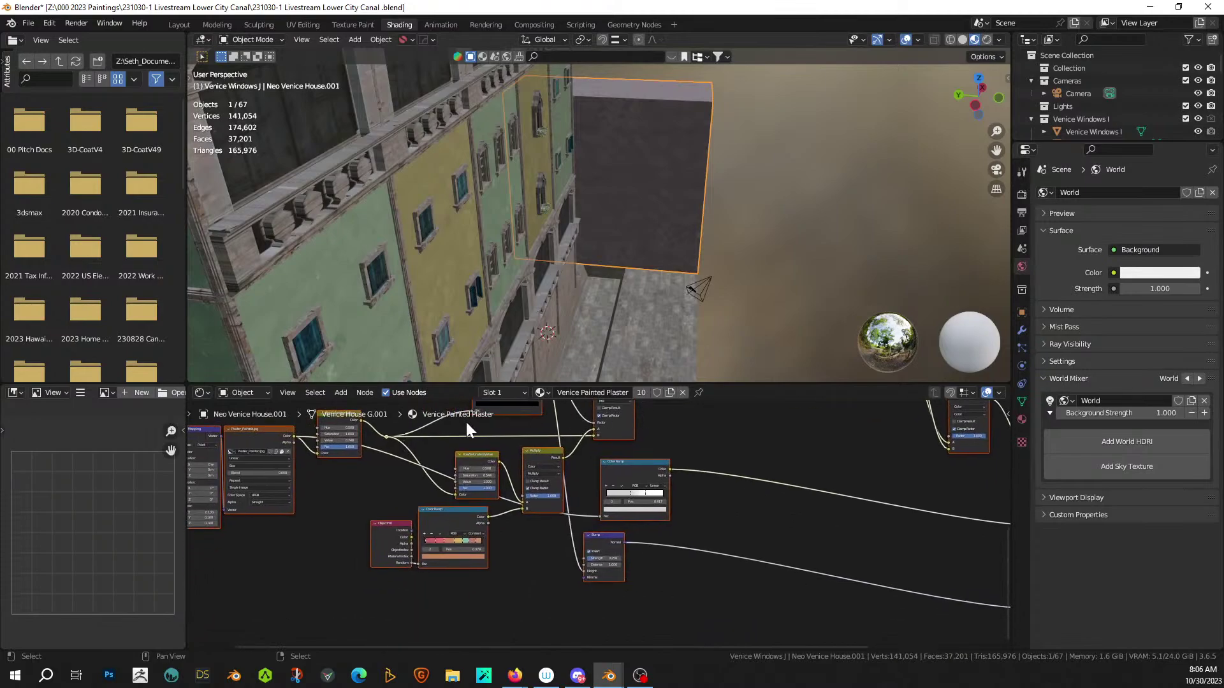
pyautogui.scroll(5, 466, 425)
pyautogui.moveTo(474, 515); pyautogui.dragTo(639, 628, button='middle')
pyautogui.scroll(4, 647, 533)
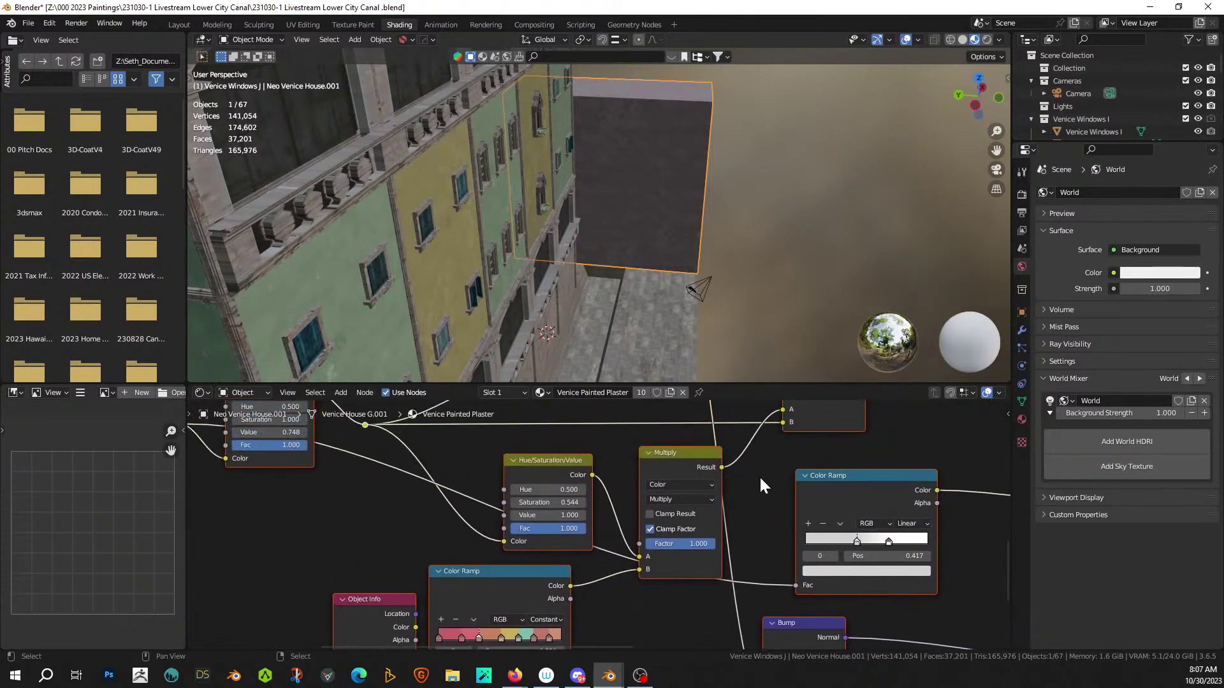
pyautogui.moveTo(760, 479); pyautogui.dragTo(602, 644, button='middle')
pyautogui.moveTo(698, 569); pyautogui.dragTo(612, 581, button='middle')
pyautogui.moveTo(434, 521); pyautogui.dragTo(393, 535, button='middle')
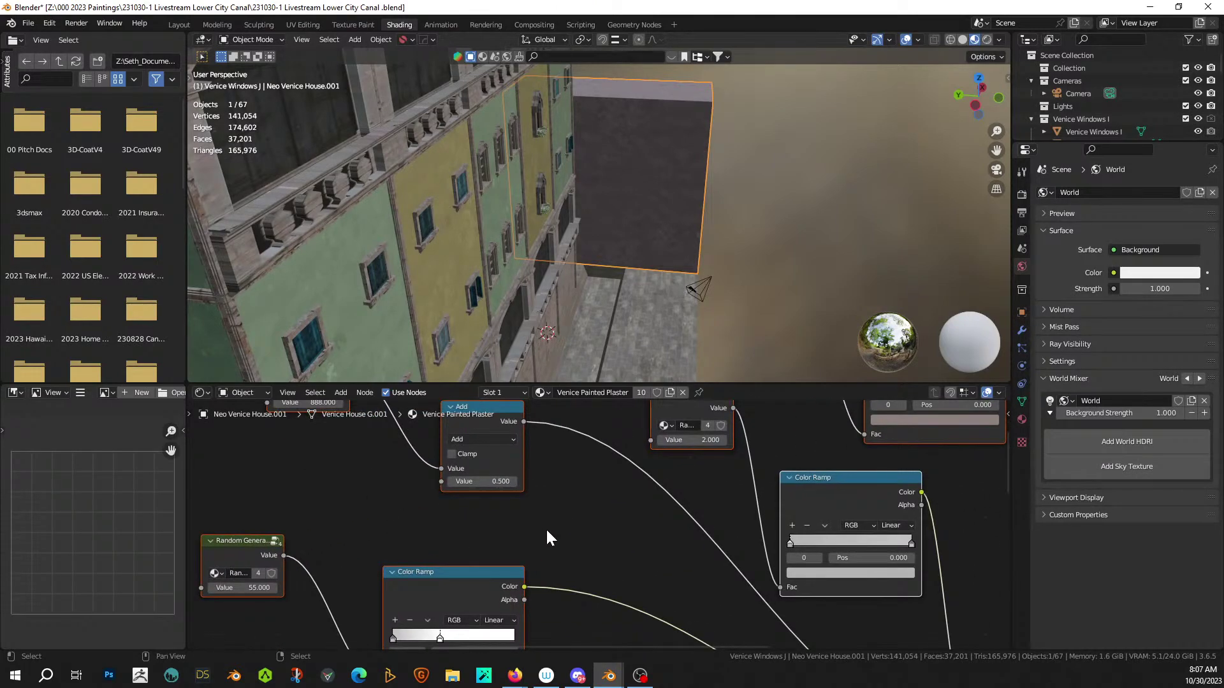
pyautogui.scroll(-6, 561, 529)
pyautogui.moveTo(769, 478); pyautogui.dragTo(591, 525, button='middle')
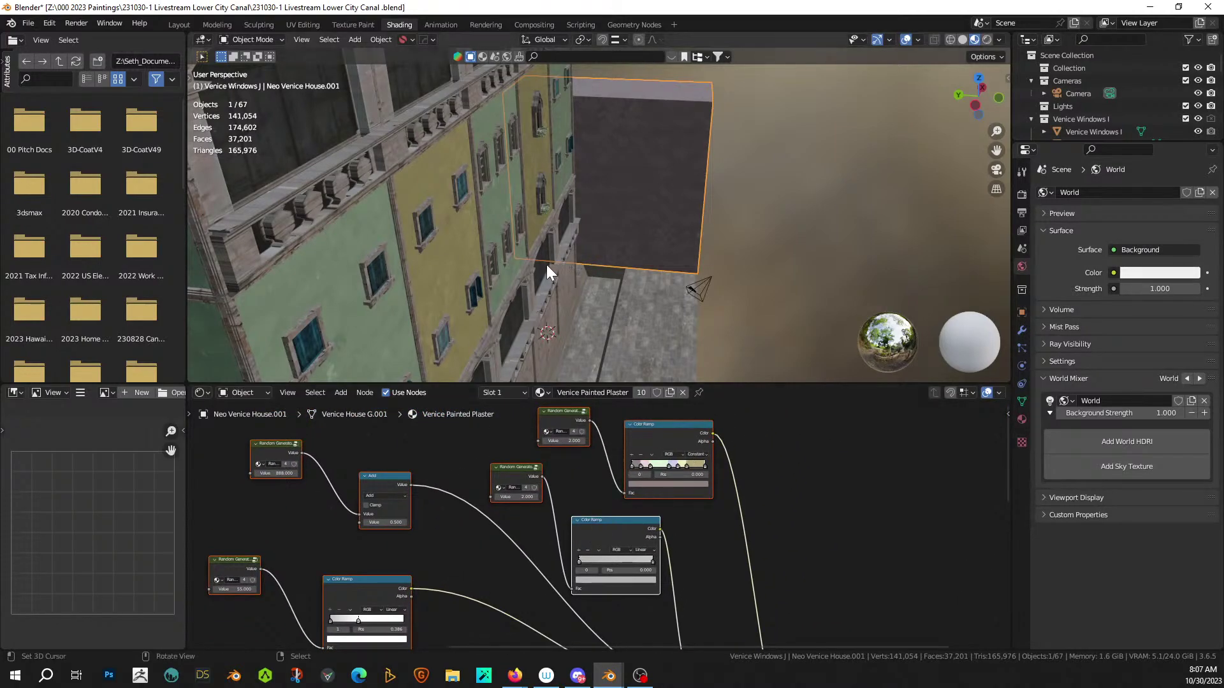
# - In the Layout workspace, set slot 1 of the block at the canal's far end to the ID_EmptyWallA material
pyautogui.moveTo(775, 552); pyautogui.dragTo(711, 451, button='middle')
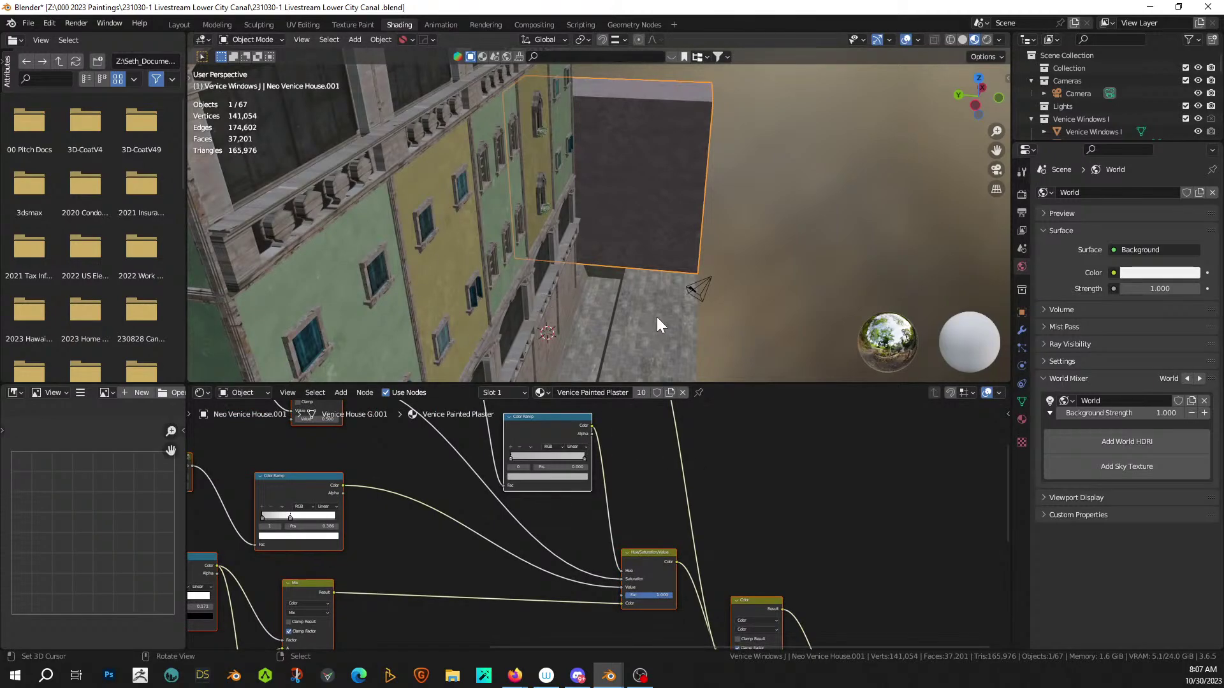
pyautogui.click(178, 24)
pyautogui.moveTo(463, 315)
pyautogui.mouseDown(button='middle')
pyautogui.moveTo(629, 404)
pyautogui.moveTo(623, 428)
pyautogui.moveTo(664, 342)
pyautogui.mouseUp(button='middle')
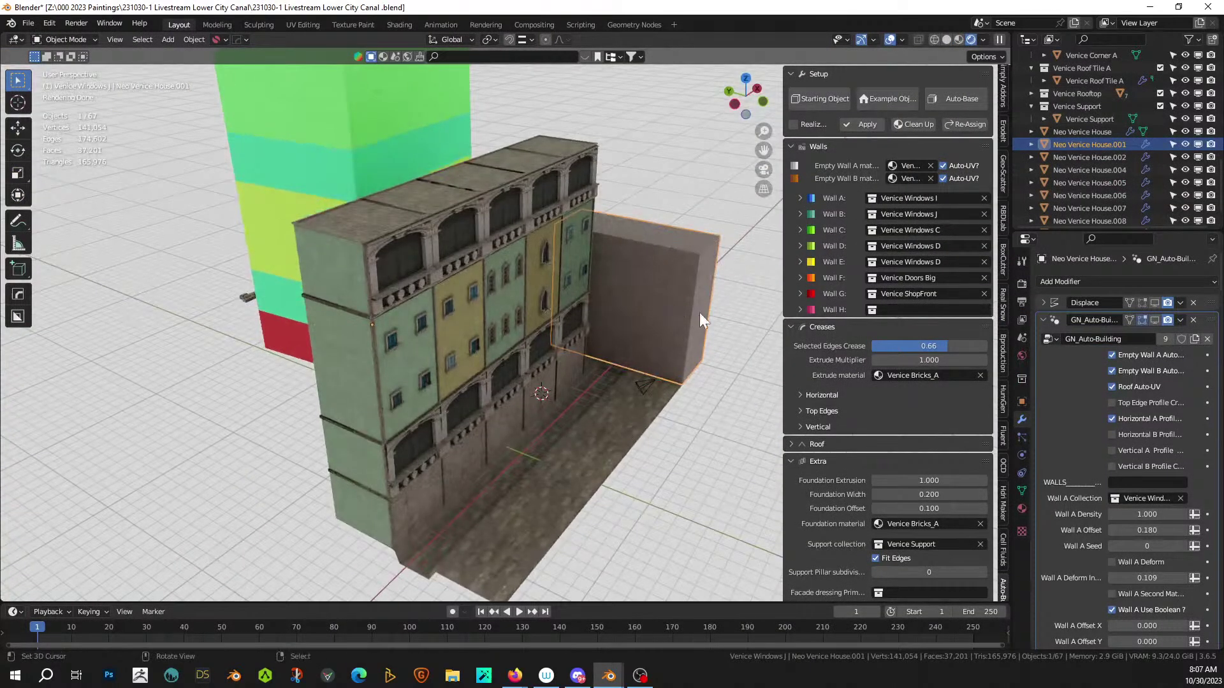
pyautogui.click(1021, 508)
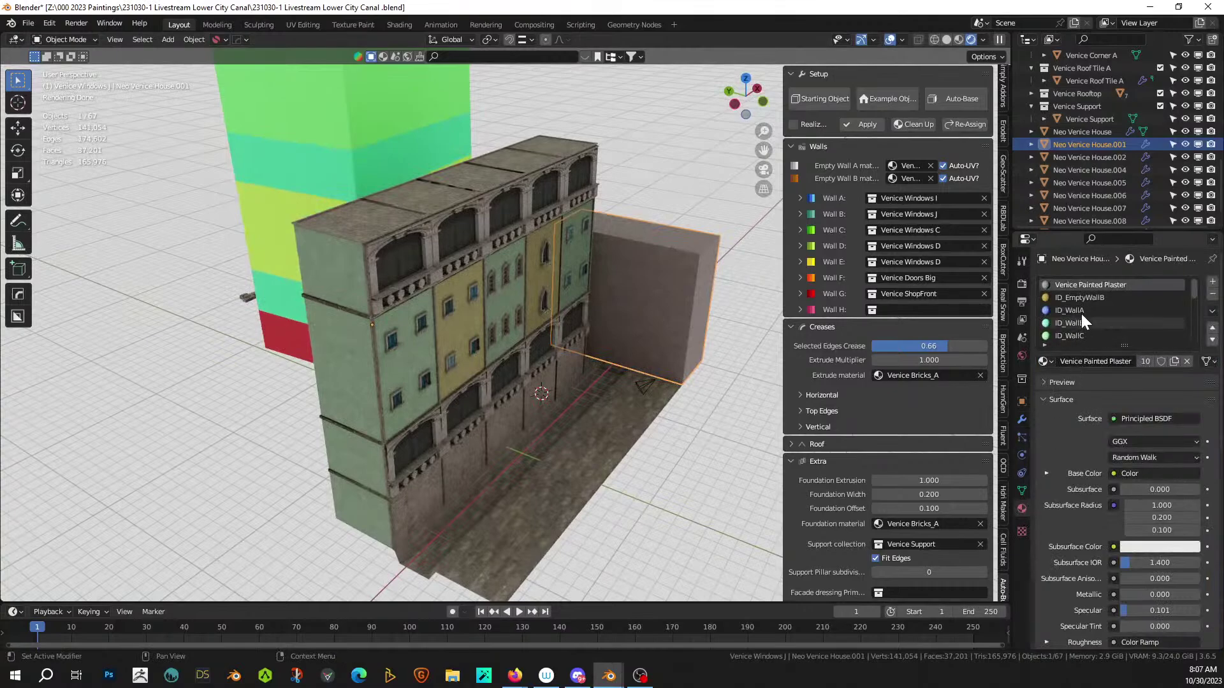
pyautogui.click(1046, 361)
pyautogui.write('A')
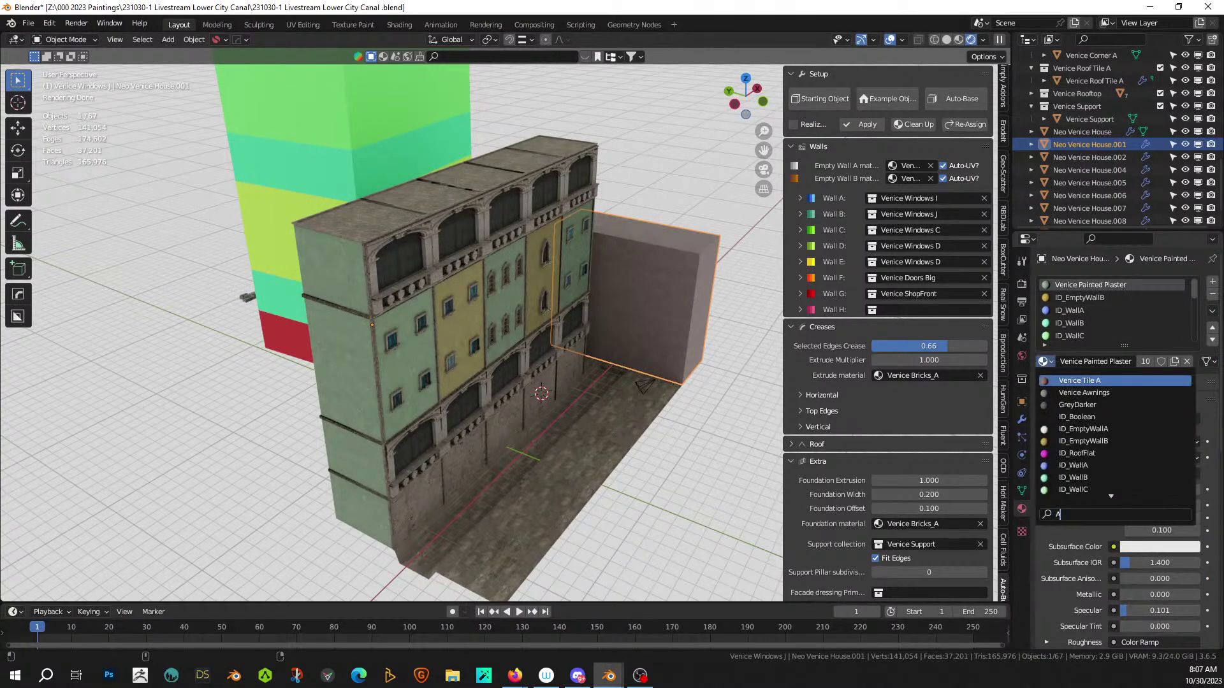
pyautogui.press('BackSpace')
pyautogui.write('empot')
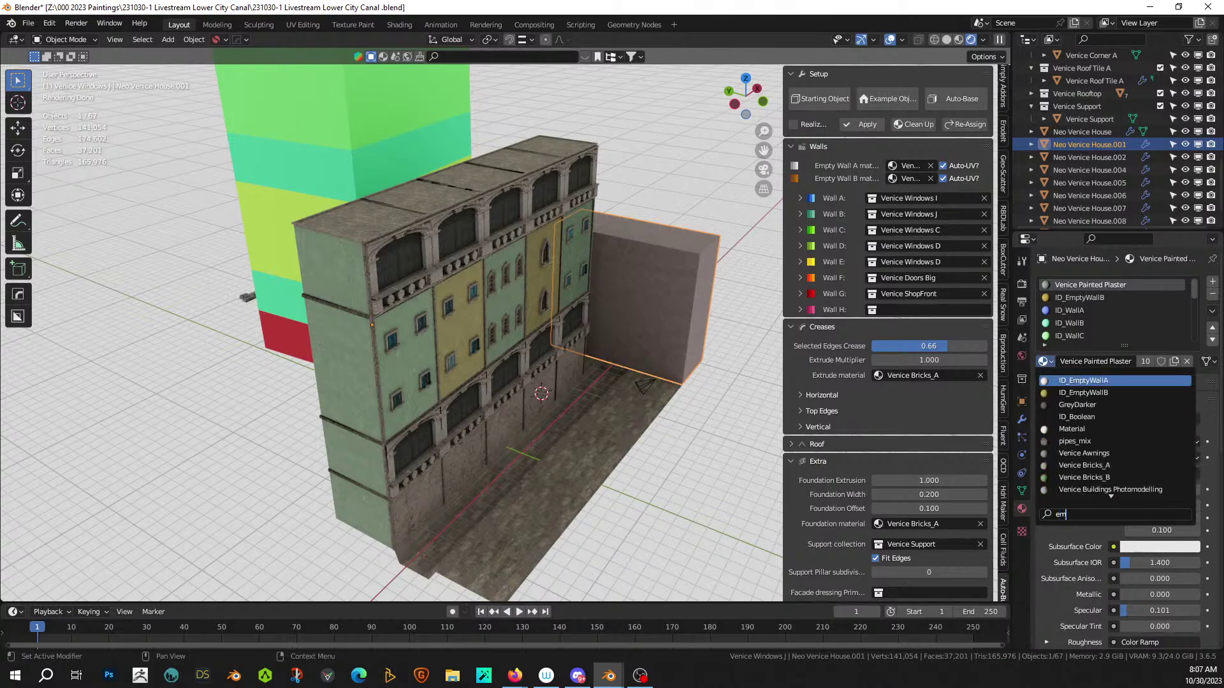
pyautogui.press('BackSpace')
pyautogui.press('BackSpace')
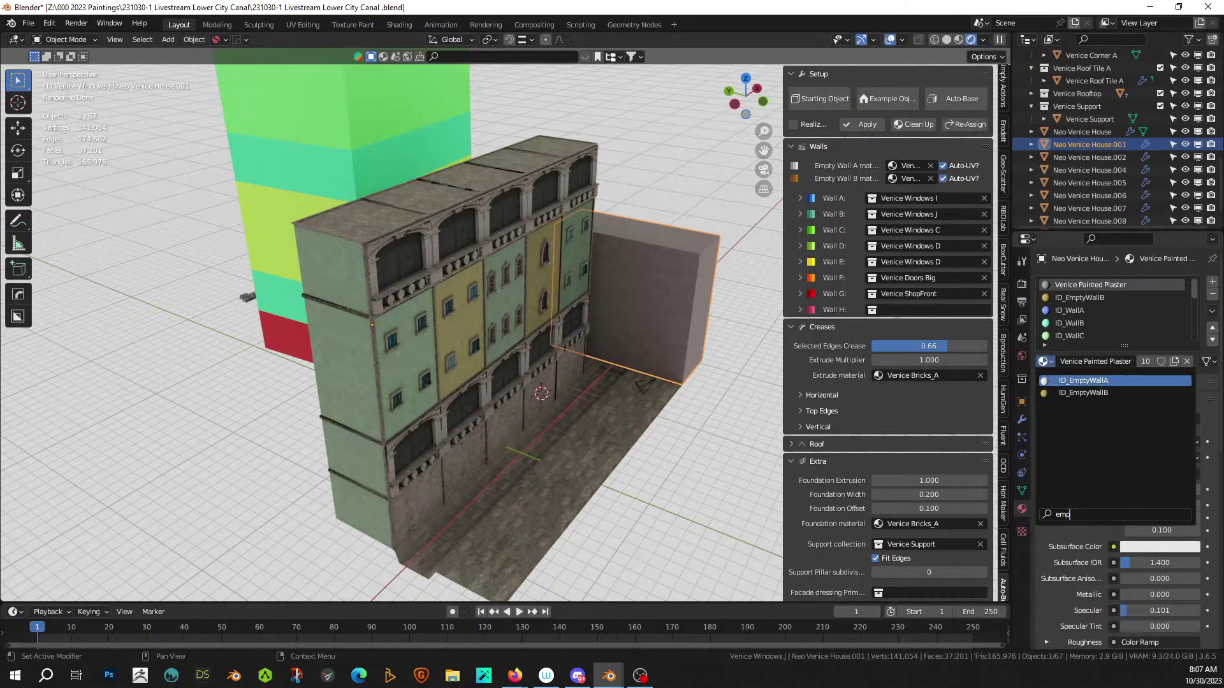
pyautogui.click(1094, 381)
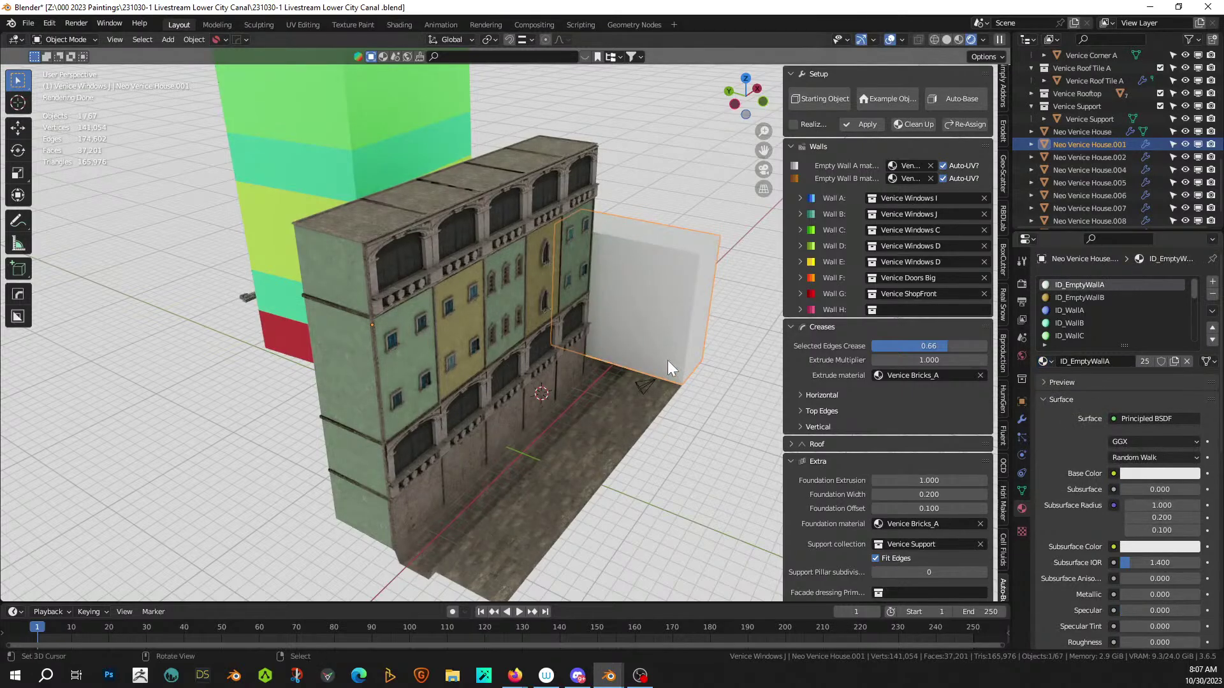
# - Mirror the five row houses on the Z axis with the canal walkway plane as the mirror object
pyautogui.rightClick(359, 225)
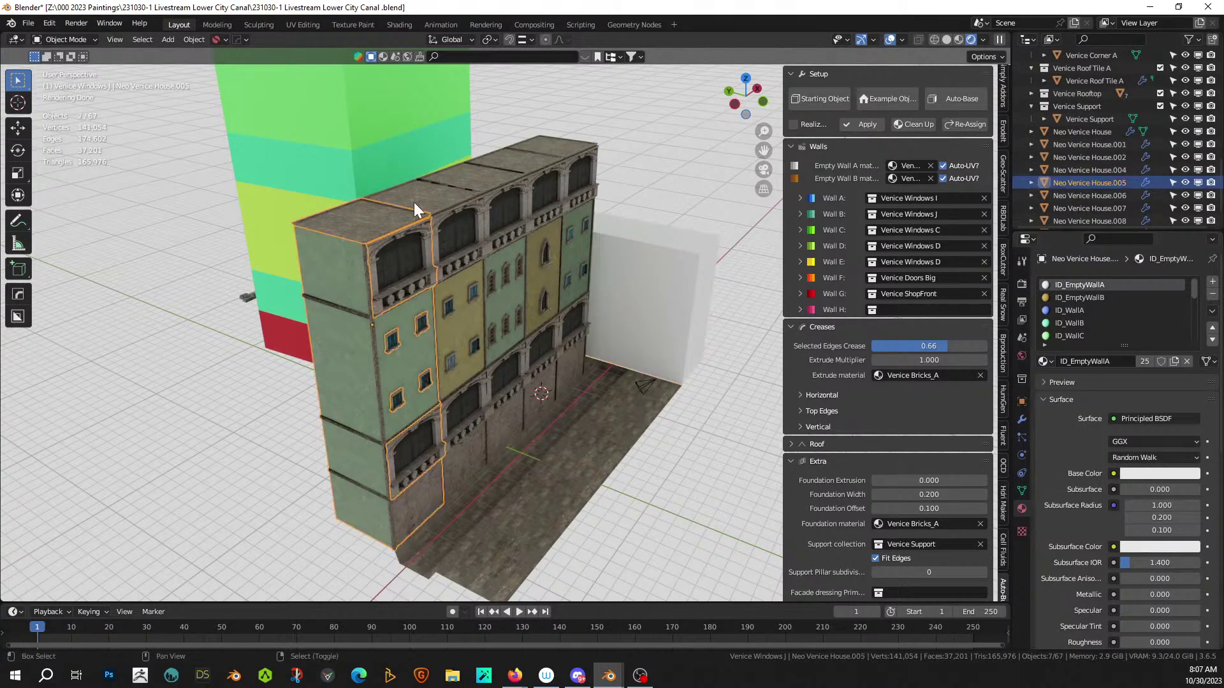
pyautogui.keyDown('shift'); pyautogui.rightClick(415, 200); pyautogui.keyUp('shift')
pyautogui.keyDown('shift'); pyautogui.rightClick(486, 179); pyautogui.keyUp('shift')
pyautogui.keyDown('shift'); pyautogui.rightClick(526, 159); pyautogui.keyUp('shift')
pyautogui.keyDown('shift'); pyautogui.rightClick(558, 148); pyautogui.keyUp('shift')
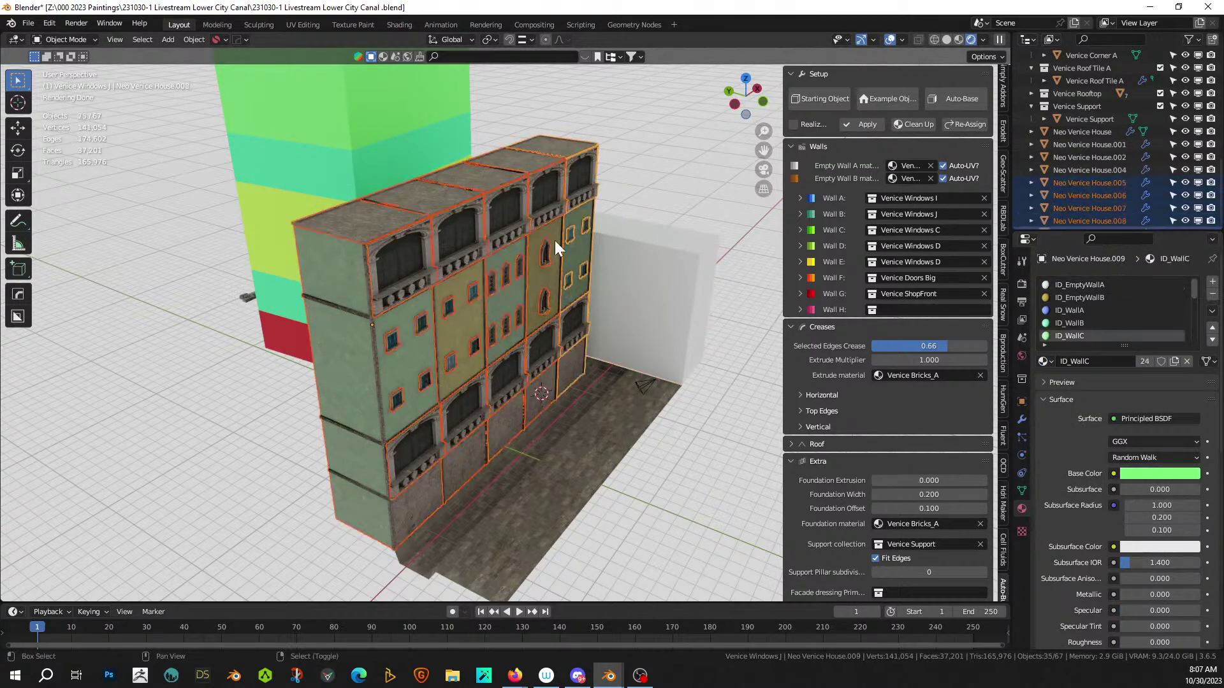
pyautogui.keyDown('shift'); pyautogui.rightClick(541, 467); pyautogui.keyUp('shift')
pyautogui.hotkey('alt', 'x')
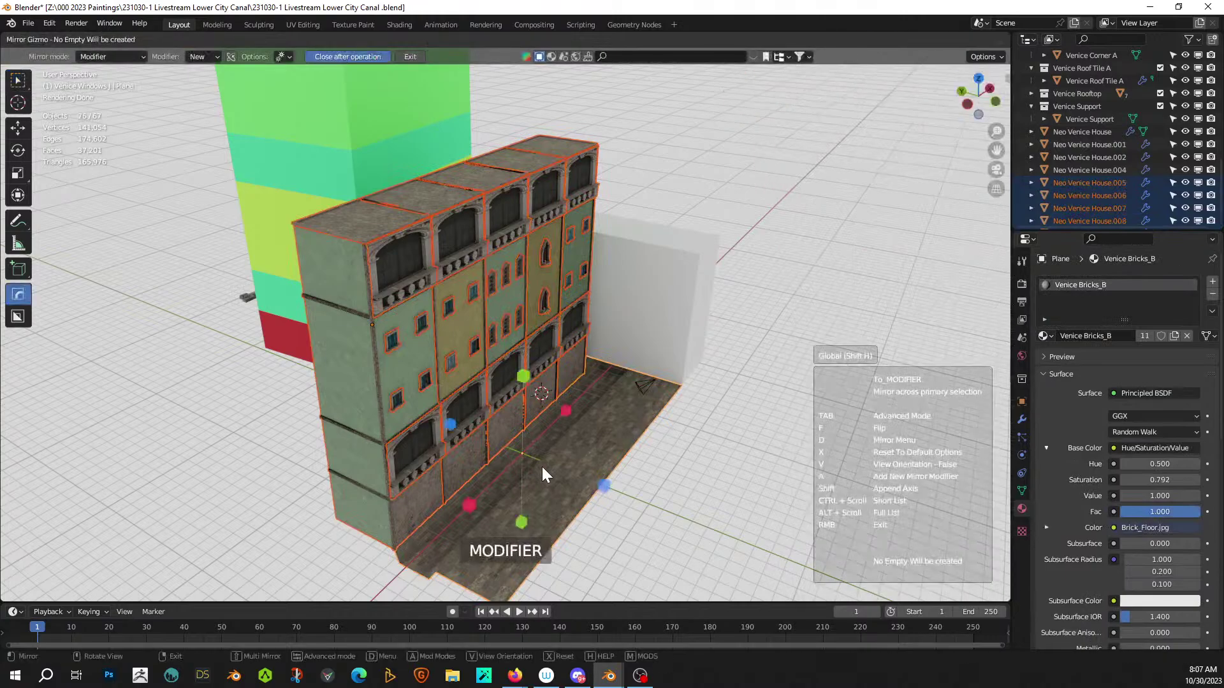
pyautogui.click(455, 425)
pyautogui.moveTo(455, 426); pyautogui.dragTo(570, 430, button='middle')
# - Move the near end house's Hops_Mirror modifier above its Displace and GN_Auto-Building modifiers
pyautogui.click(626, 336)
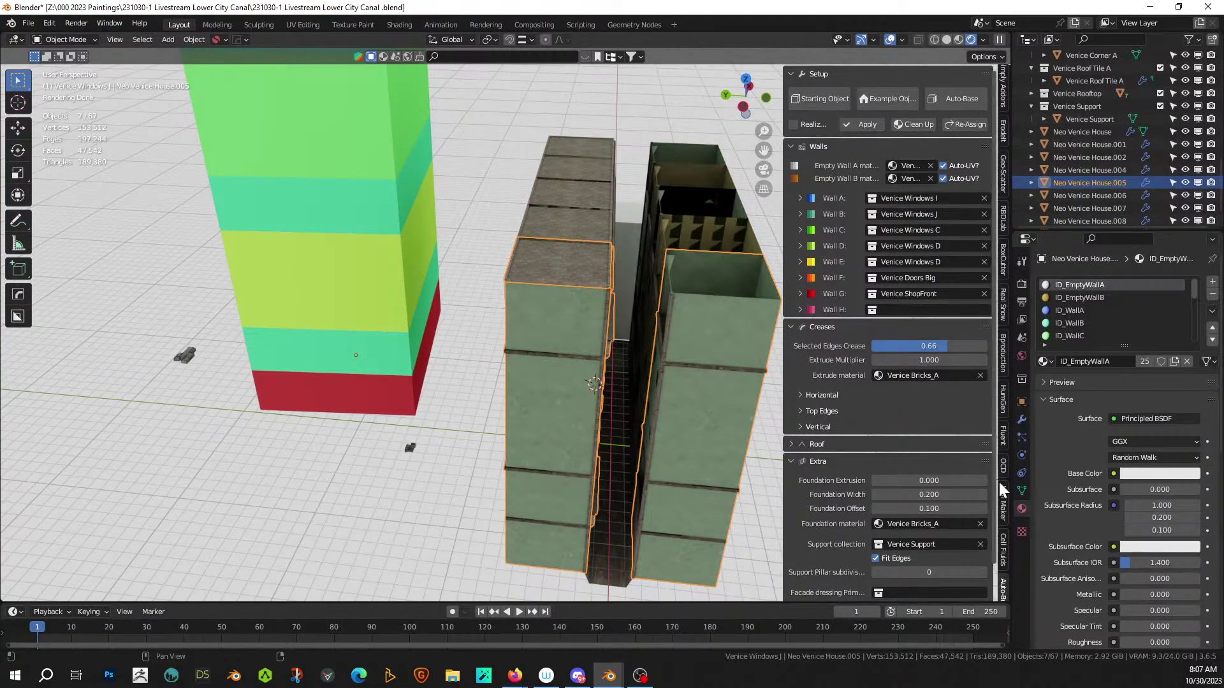
pyautogui.click(1023, 420)
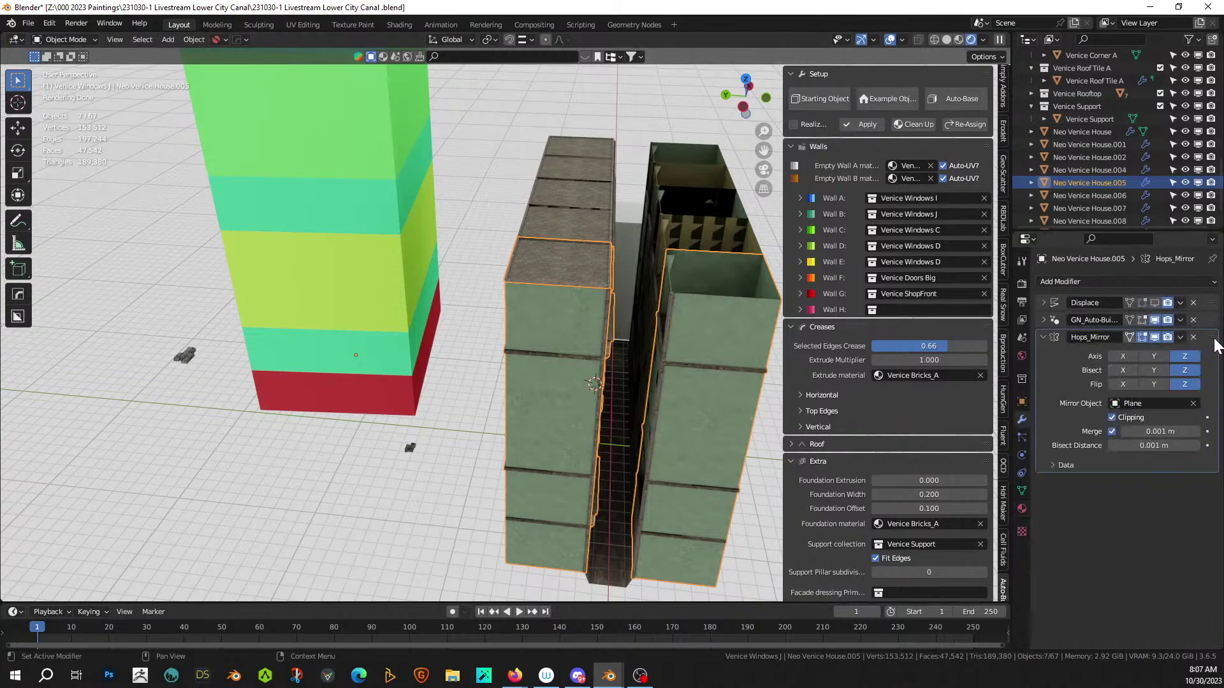
pyautogui.moveTo(1211, 338); pyautogui.dragTo(1211, 303)
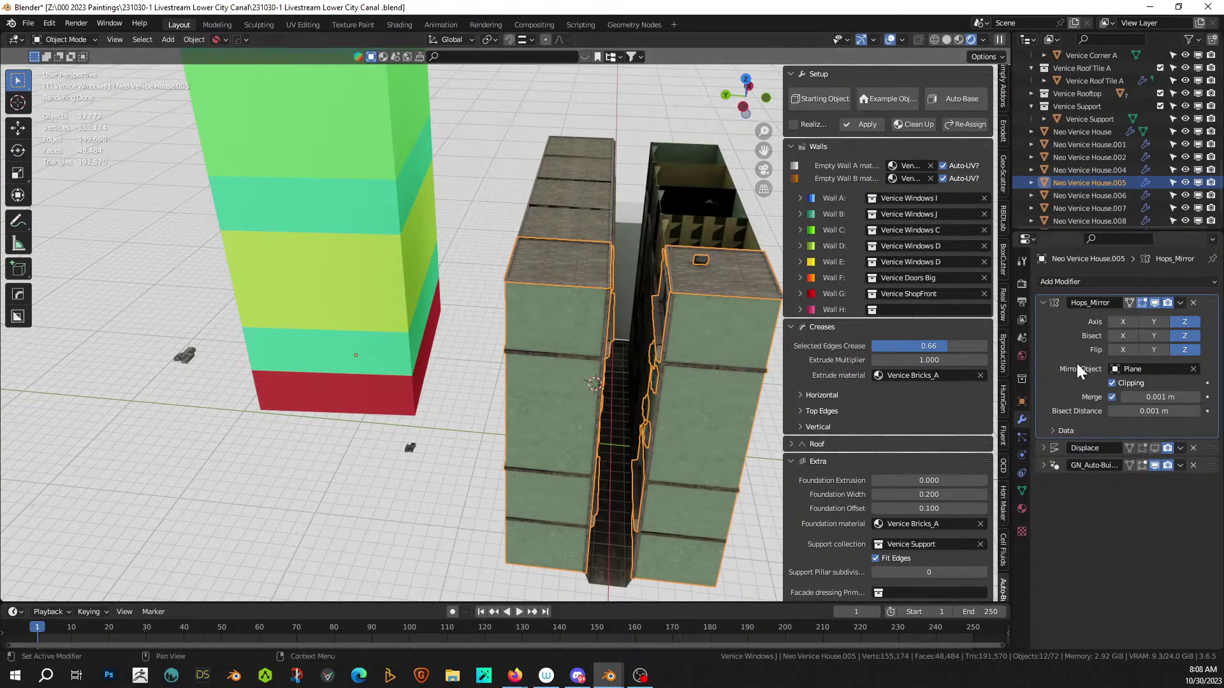
# - Move the Hops_Mirror modifier to the top of the stack on each of the other four row houses
pyautogui.click(673, 219)
pyautogui.moveTo(593, 274); pyautogui.dragTo(488, 311, button='middle')
pyautogui.click(197, 266)
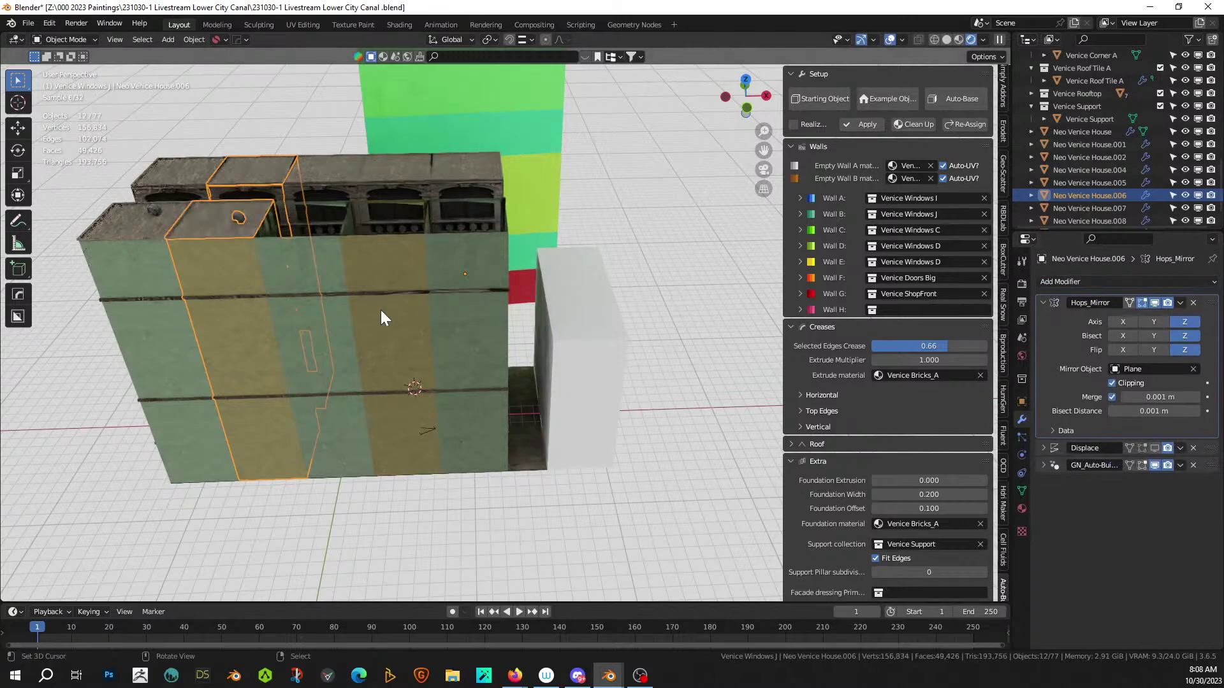
pyautogui.click(277, 273)
pyautogui.moveTo(1208, 339); pyautogui.dragTo(1207, 292)
pyautogui.click(362, 269)
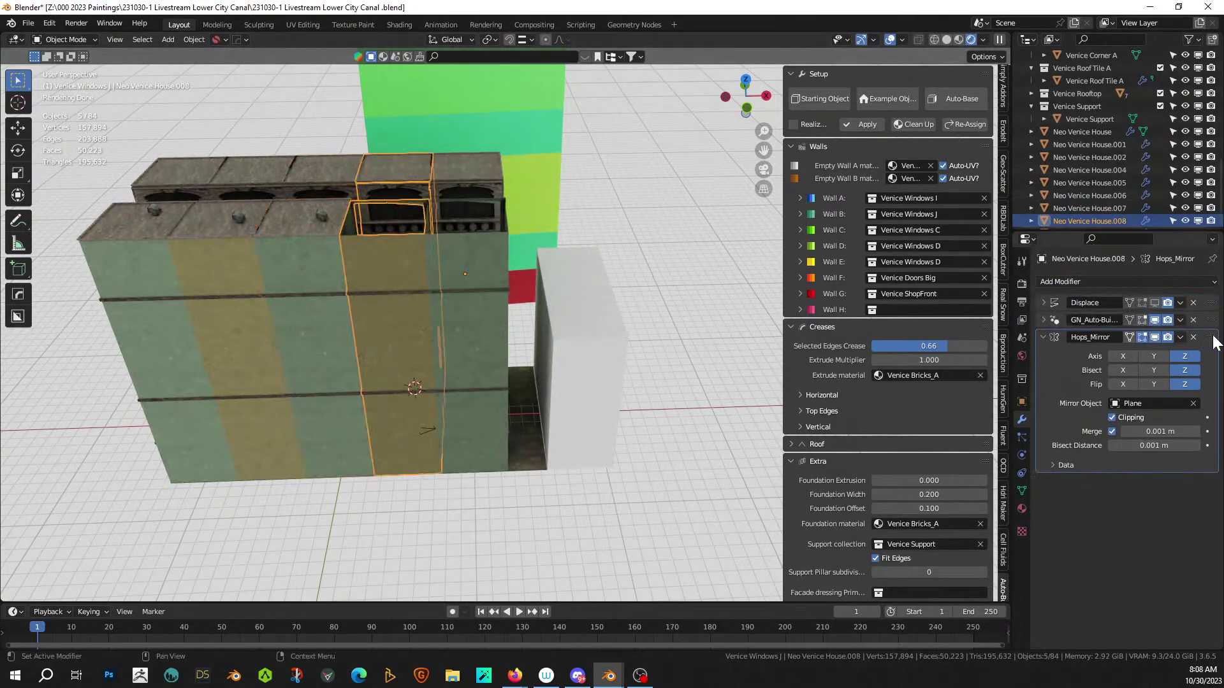
pyautogui.moveTo(1211, 338); pyautogui.dragTo(1208, 285)
pyautogui.click(461, 276)
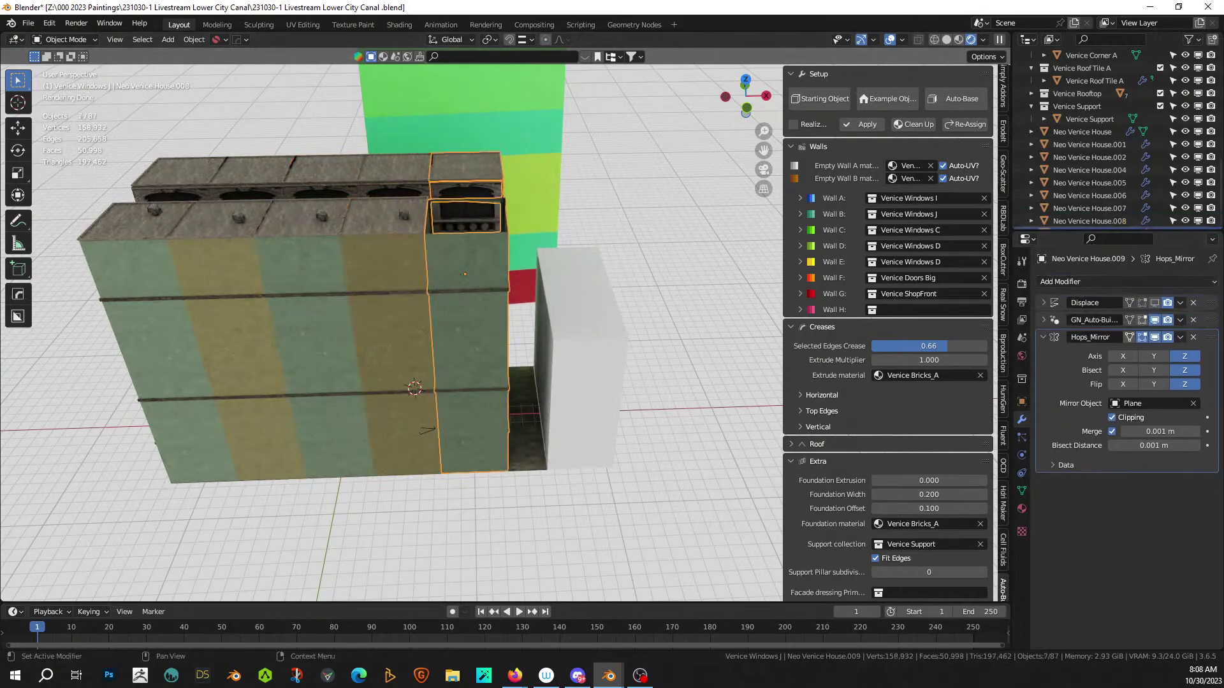
pyautogui.moveTo(1210, 340); pyautogui.dragTo(1209, 286)
pyautogui.moveTo(375, 287); pyautogui.dragTo(308, 295, button='middle')
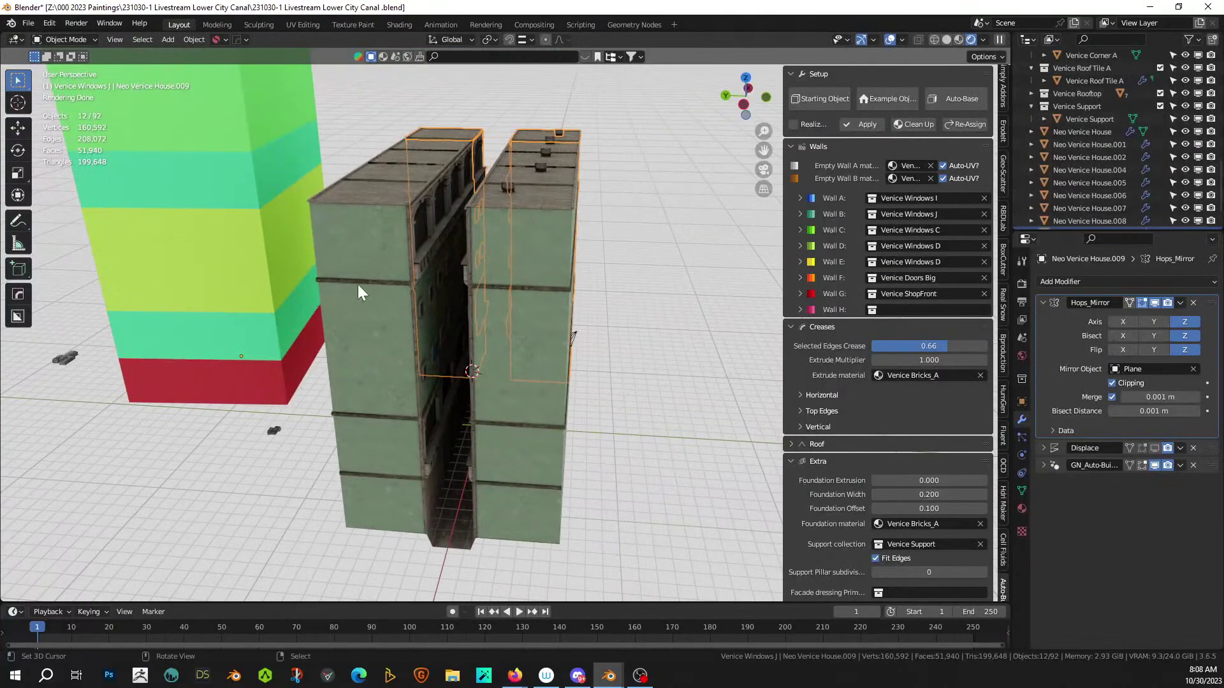
# - Apply the near end house's mirror modifier and join all five row houses into one object in solid view
pyautogui.click(392, 234)
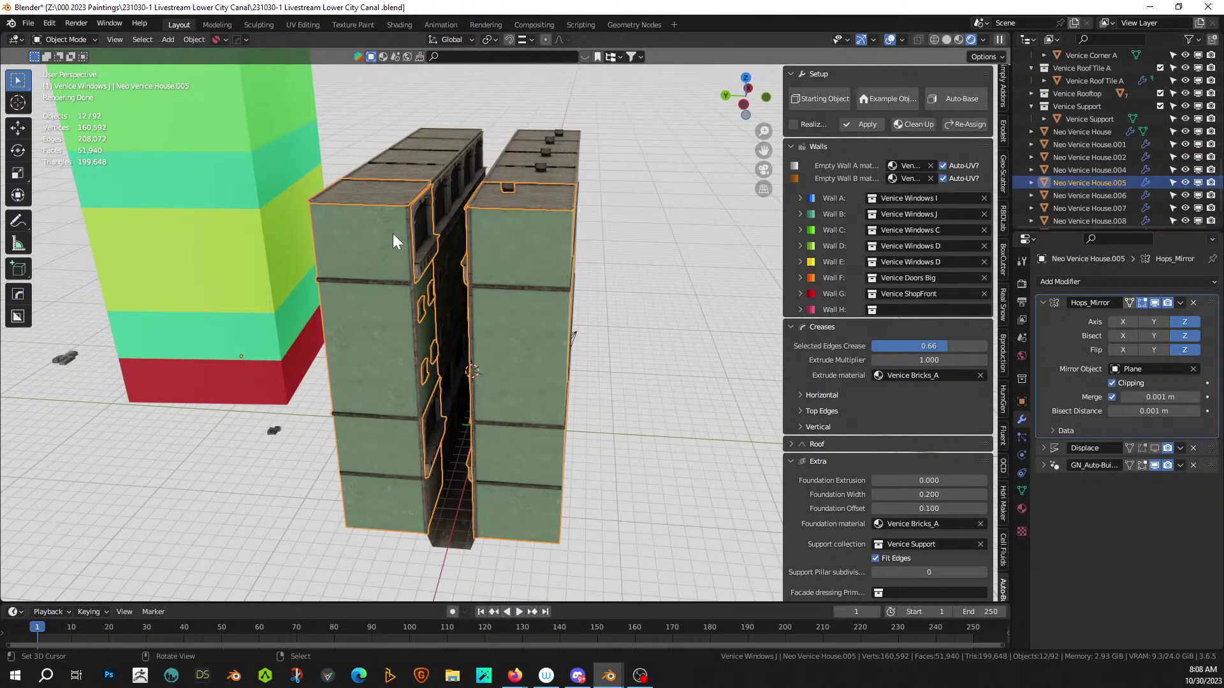
pyautogui.hotkey('ctrl', 'a')
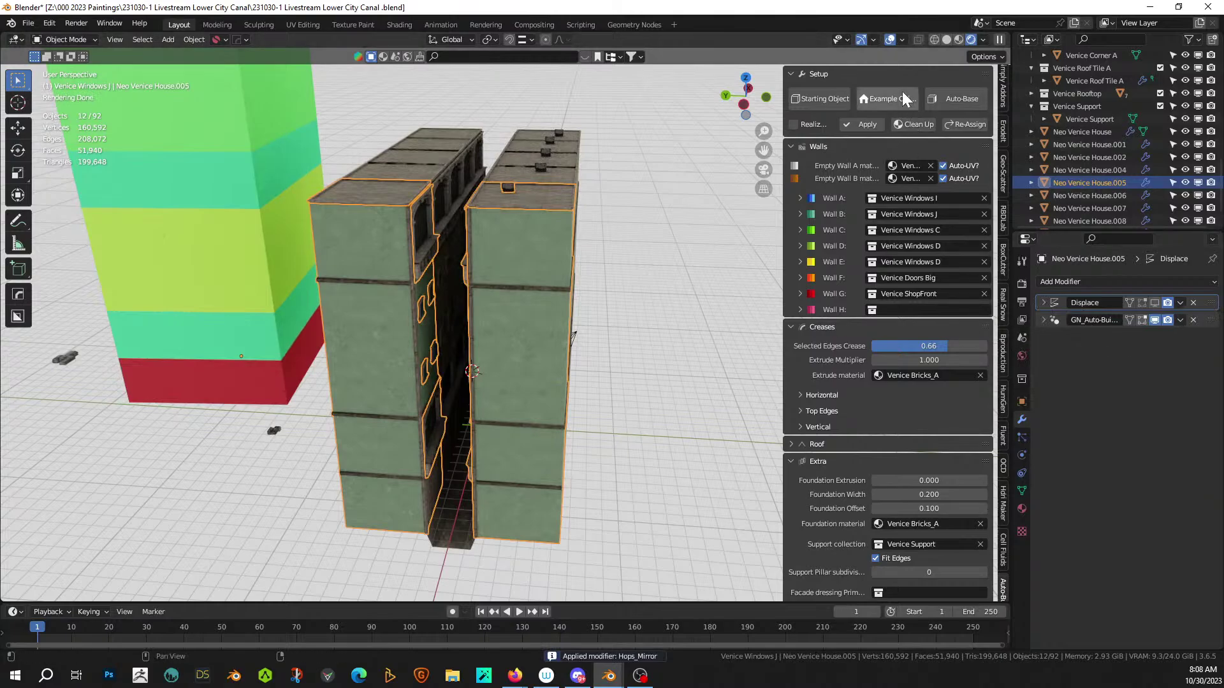
pyautogui.click(946, 39)
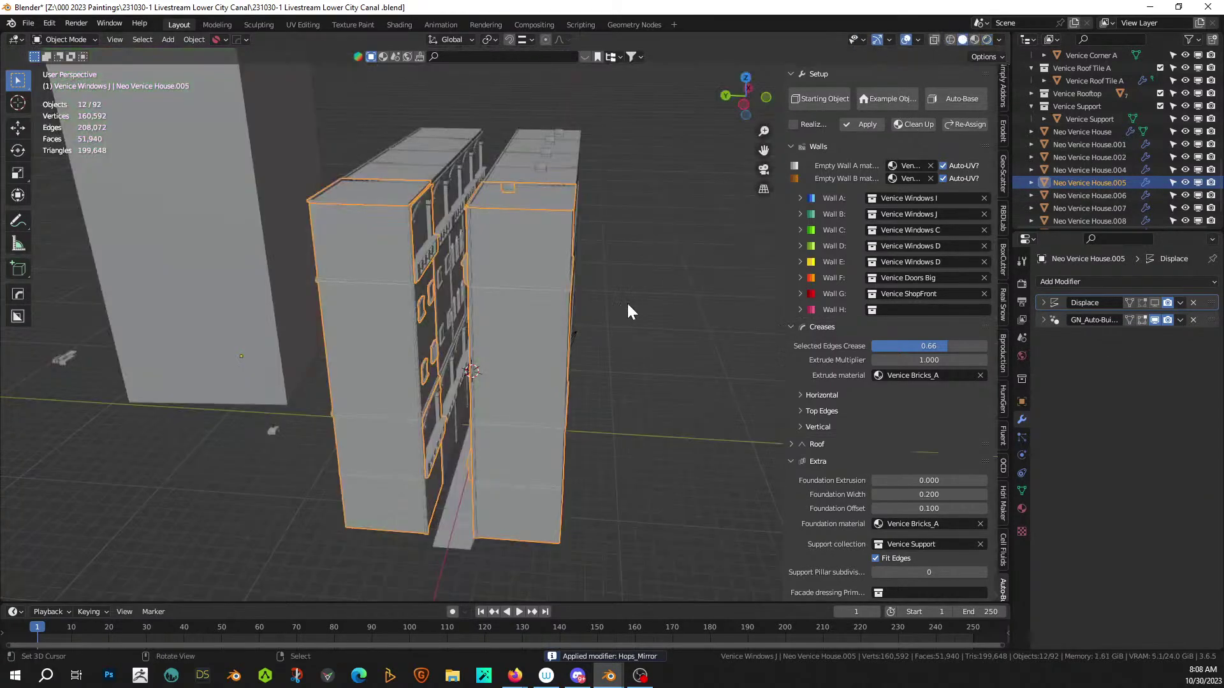
pyautogui.moveTo(628, 311); pyautogui.dragTo(515, 348, button='middle')
pyautogui.keyDown('shift'); pyautogui.click(342, 258); pyautogui.keyUp('shift')
pyautogui.keyDown('shift'); pyautogui.click(388, 205); pyautogui.keyUp('shift')
pyautogui.keyDown('shift'); pyautogui.click(424, 171); pyautogui.keyUp('shift')
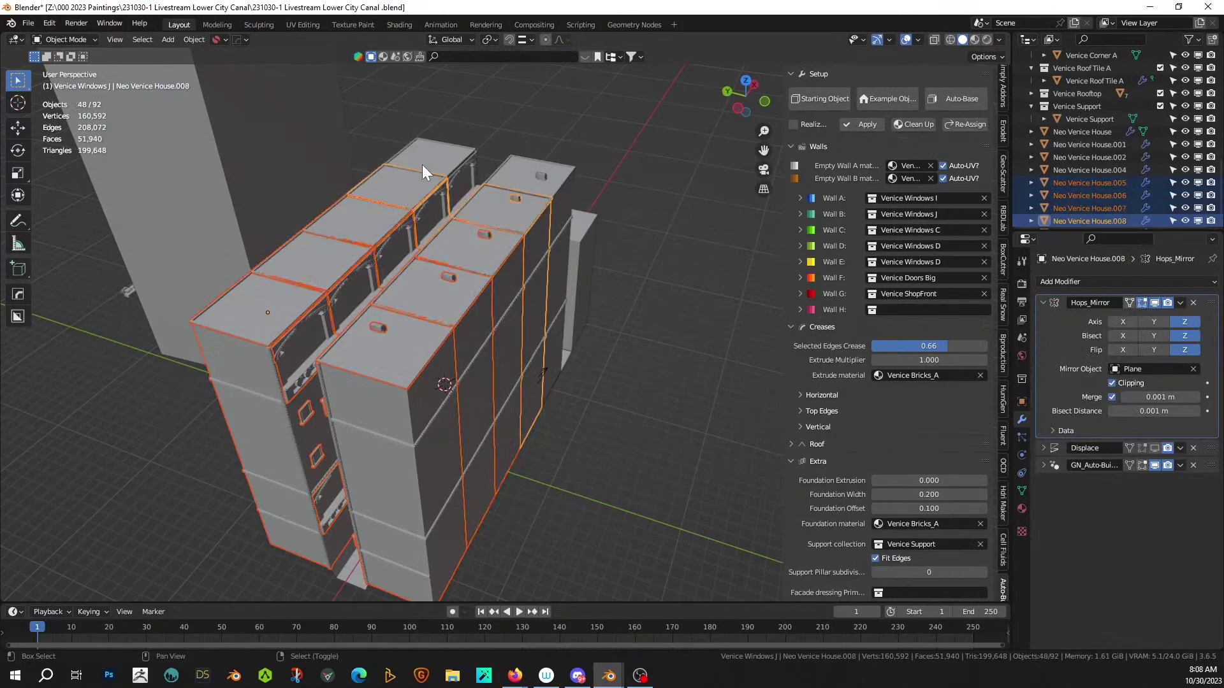
pyautogui.keyDown('shift'); pyautogui.click(425, 160); pyautogui.keyUp('shift')
pyautogui.hotkey('ctrl', 'j')
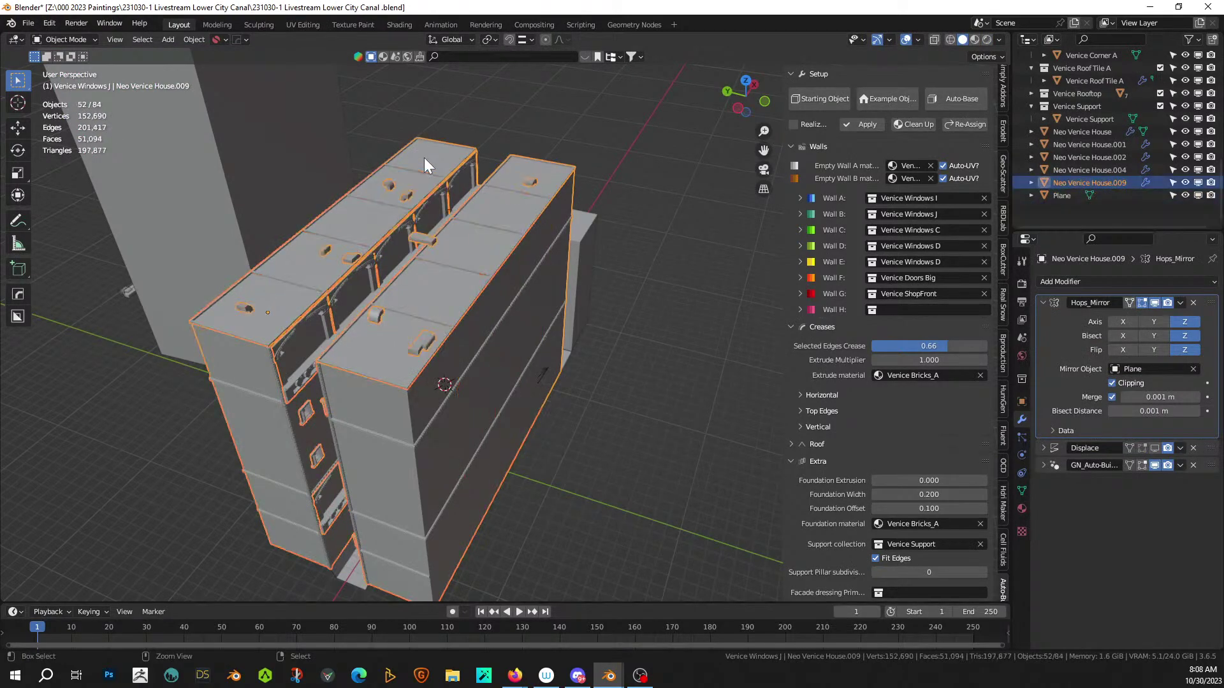
# - Separate the joined facade mesh by loose parts and return to Object Mode
pyautogui.moveTo(425, 165); pyautogui.dragTo(490, 311, button='middle')
pyautogui.press('Tab')
pyautogui.press('a')
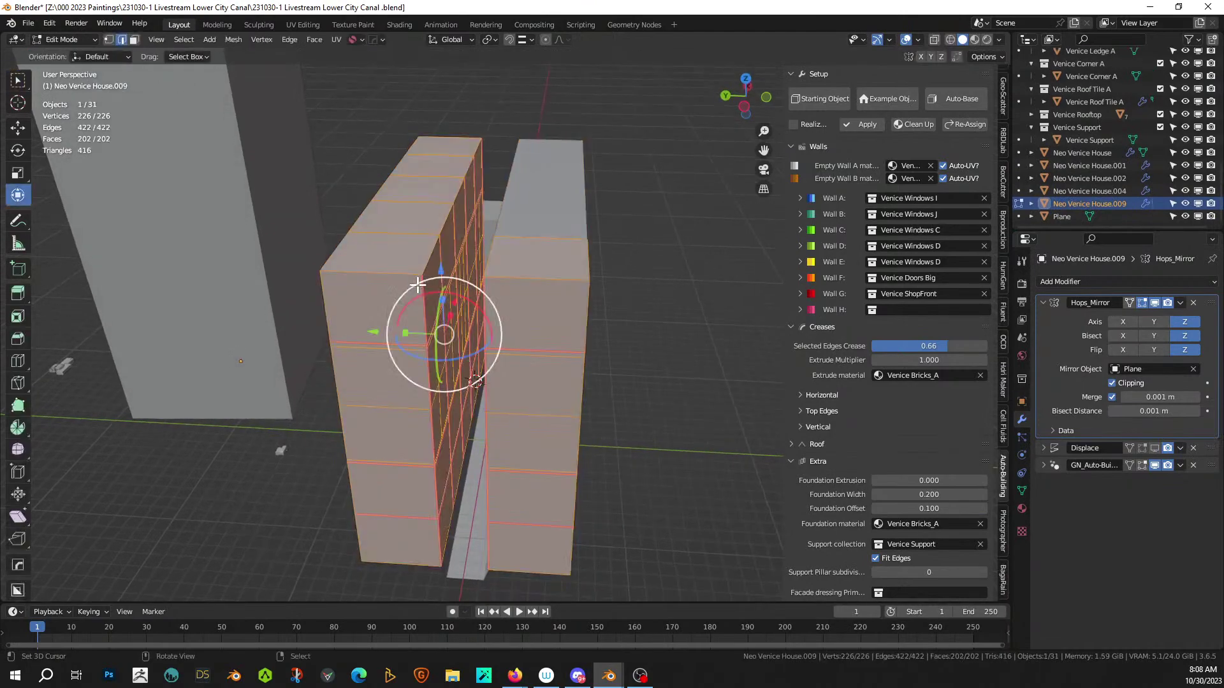
pyautogui.press('p')
pyautogui.click(418, 285)
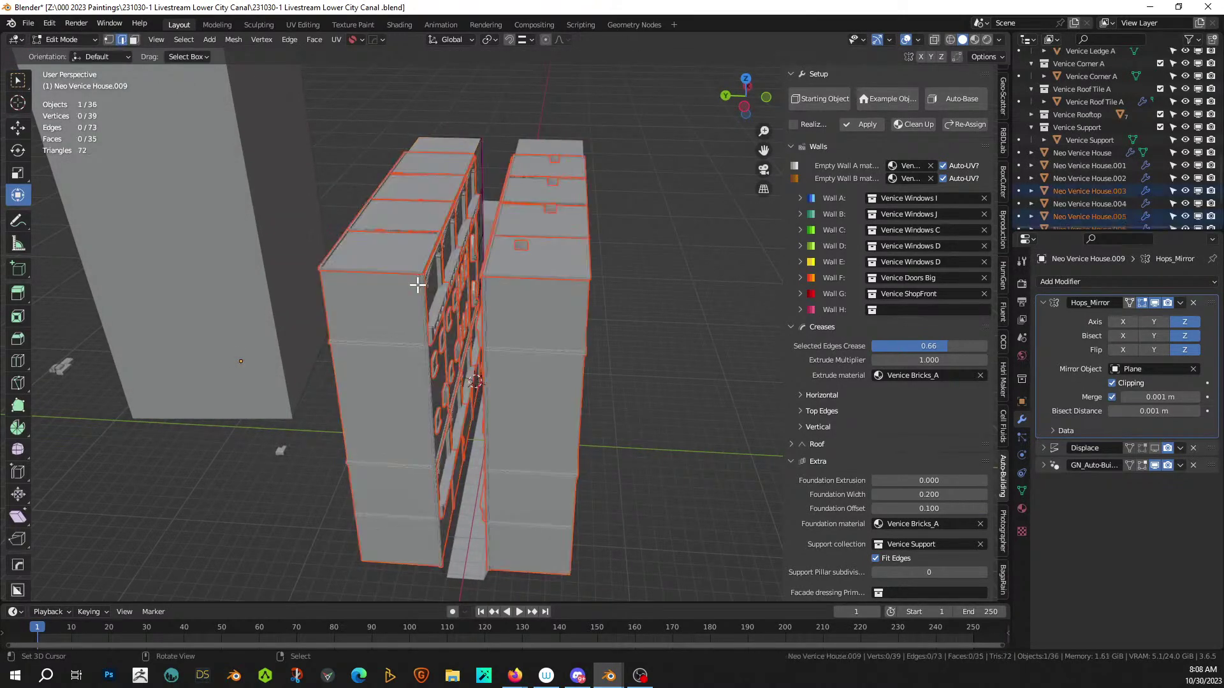
pyautogui.moveTo(417, 285); pyautogui.dragTo(530, 335, button='middle')
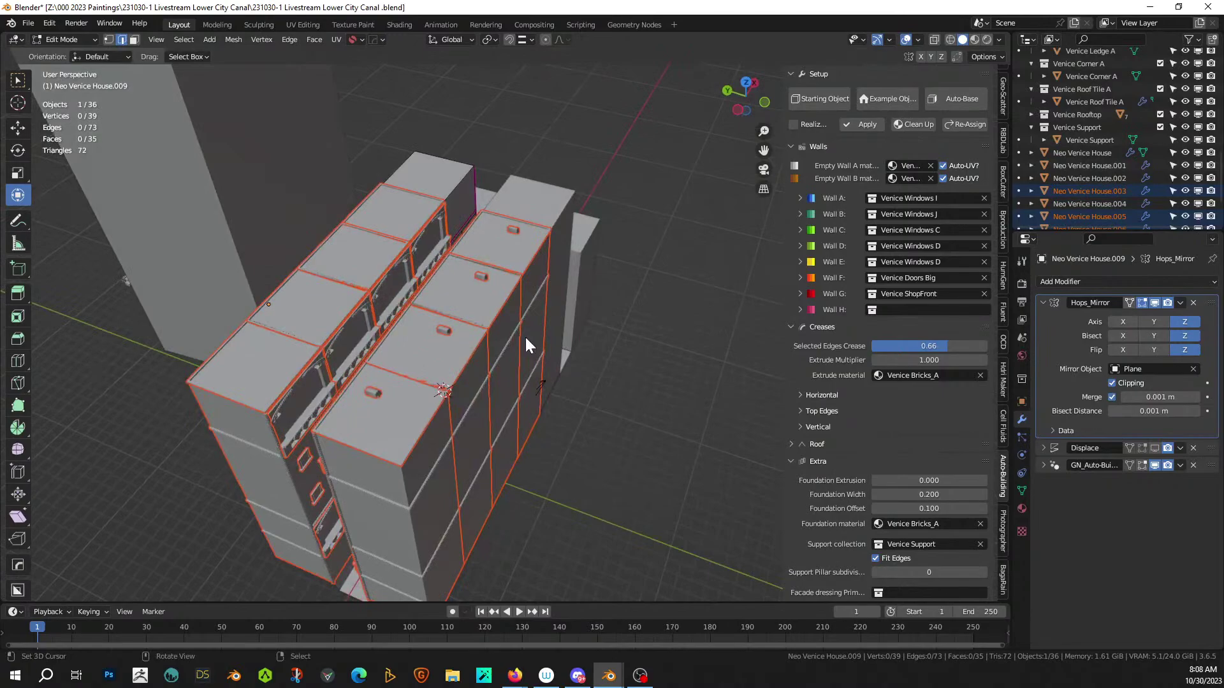
pyautogui.press('Tab')
pyautogui.click(532, 217)
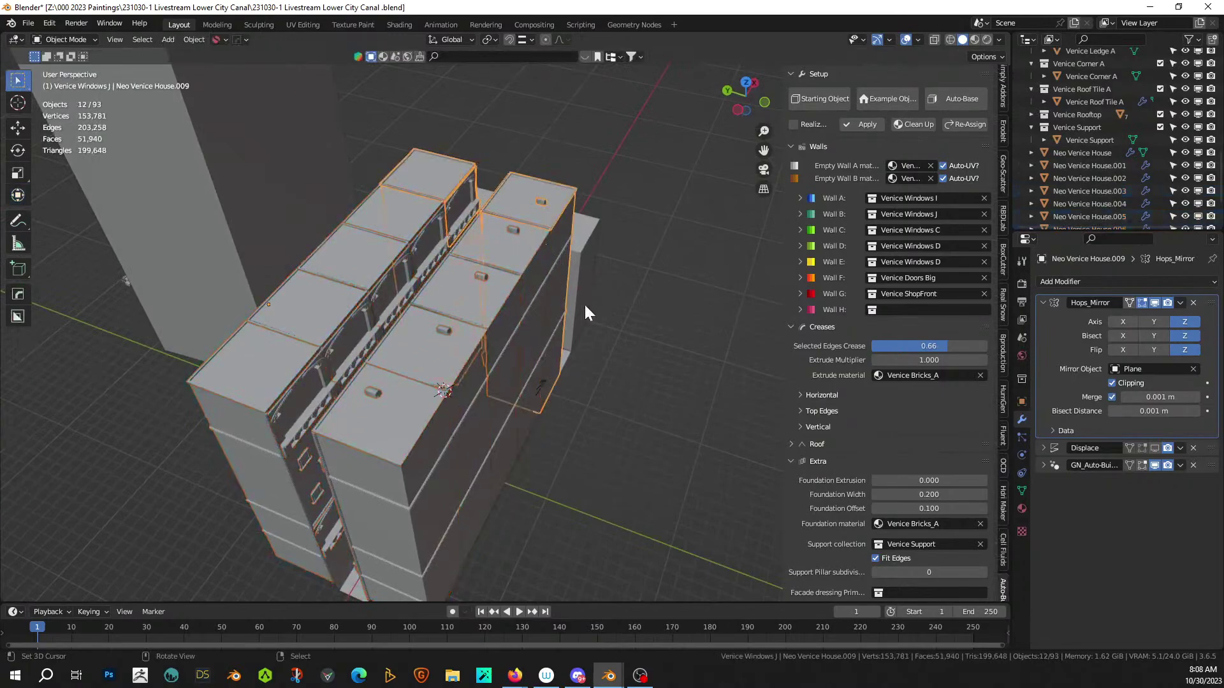
# - In rendered view, join the five row houses into the near end house and apply the combined object's Hops_Mirror modifier
pyautogui.click(988, 38)
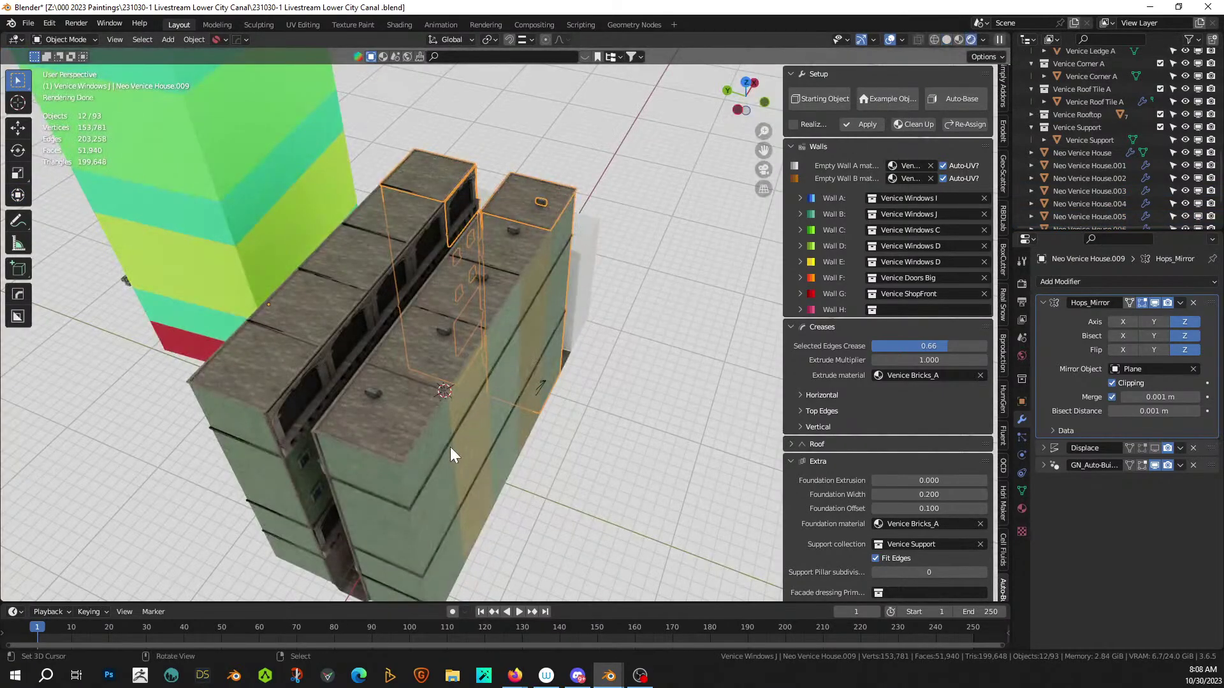
pyautogui.moveTo(450, 454); pyautogui.dragTo(373, 288, button='middle')
pyautogui.click(388, 218)
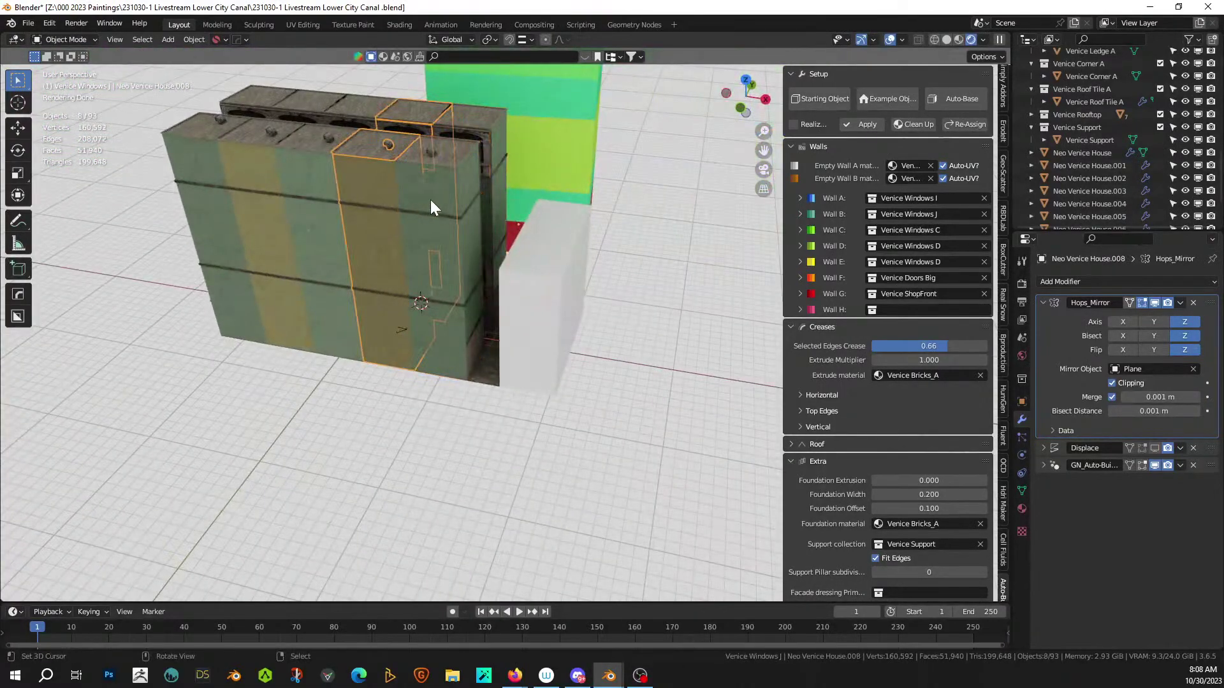
pyautogui.moveTo(433, 207); pyautogui.dragTo(732, 316, button='middle')
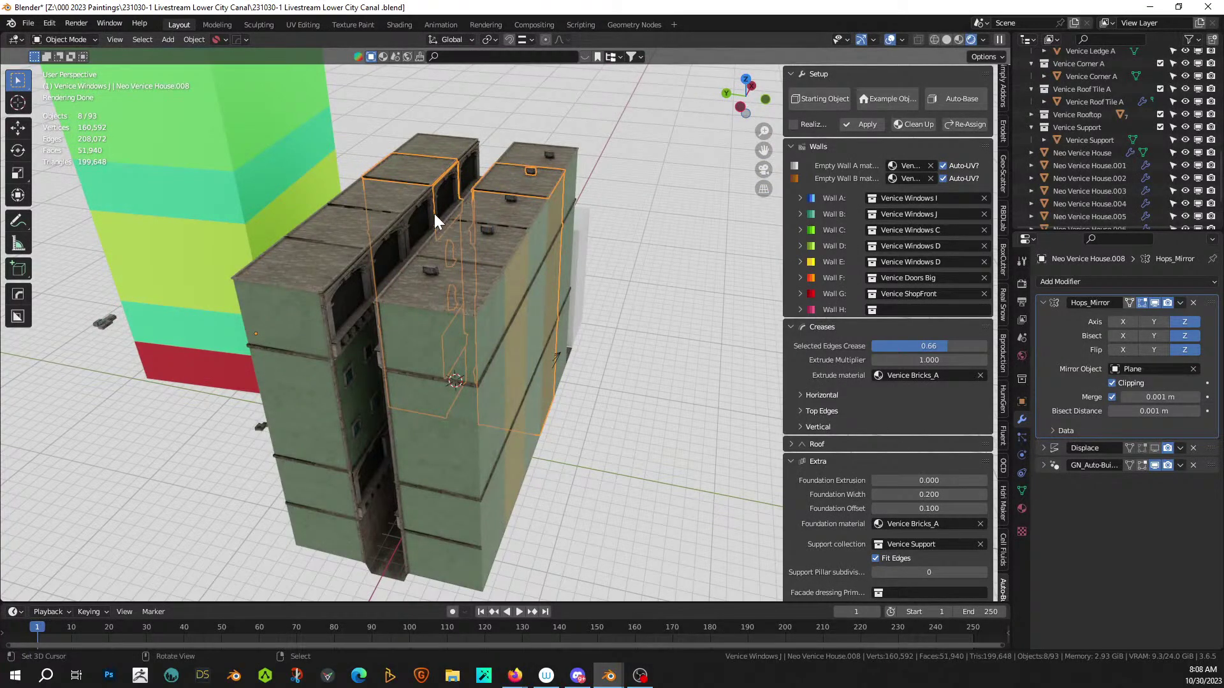
pyautogui.keyDown('shift'); pyautogui.rightClick(461, 152); pyautogui.keyUp('shift')
pyautogui.keyDown('shift'); pyautogui.rightClick(392, 200); pyautogui.keyUp('shift')
pyautogui.keyDown('shift'); pyautogui.rightClick(345, 240); pyautogui.keyUp('shift')
pyautogui.keyDown('shift'); pyautogui.rightClick(313, 284); pyautogui.keyUp('shift')
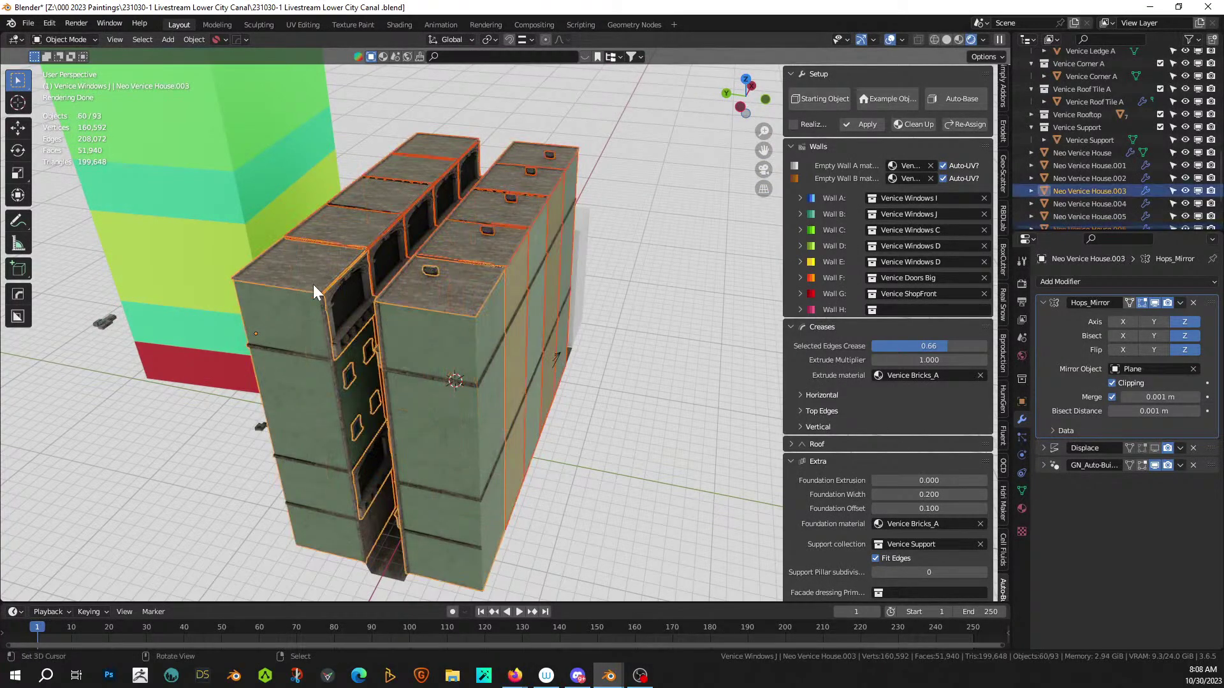
pyautogui.hotkey('ctrl', 'j')
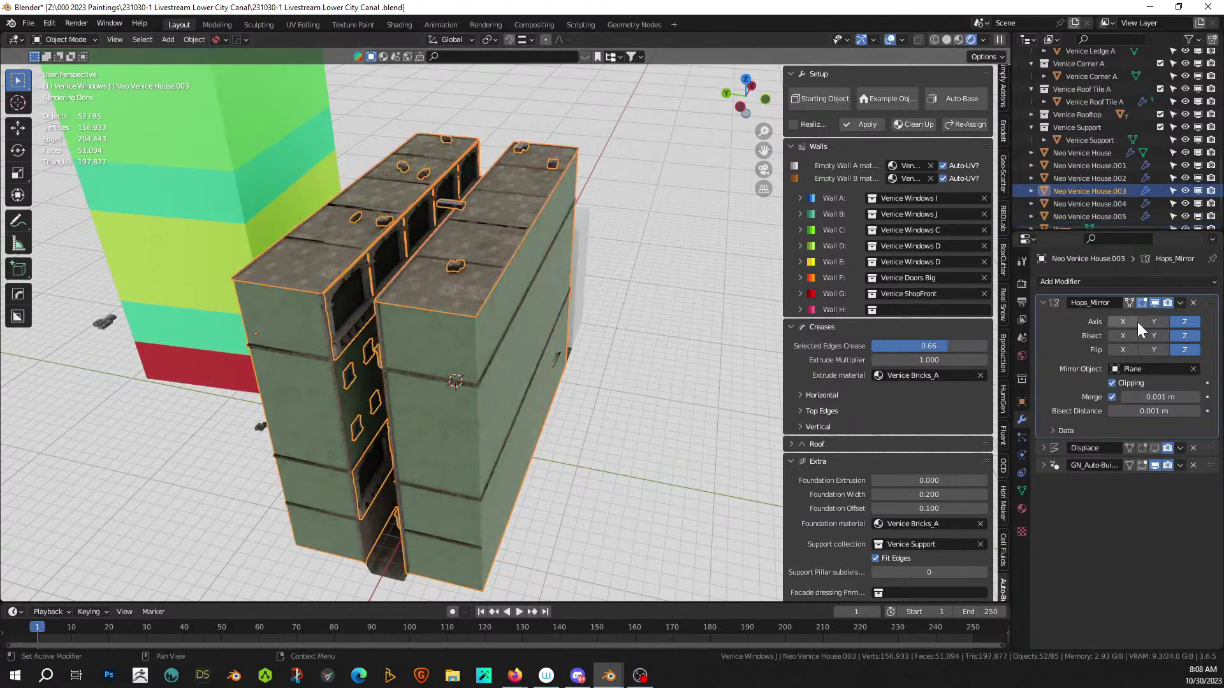
pyautogui.hotkey('ctrl', 'a')
# - Separate the mirrored facade mesh by loose parts into individual houses on both canal sides, and clear the selection
pyautogui.press('Tab')
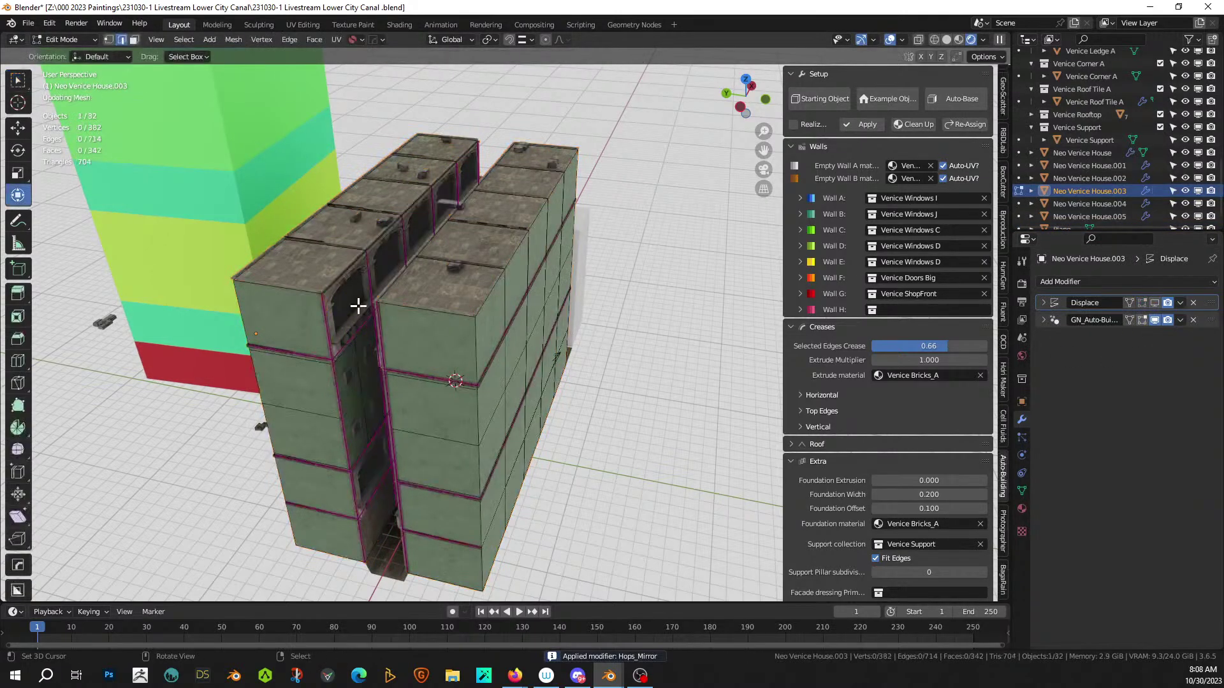
pyautogui.press('a')
pyautogui.press('p')
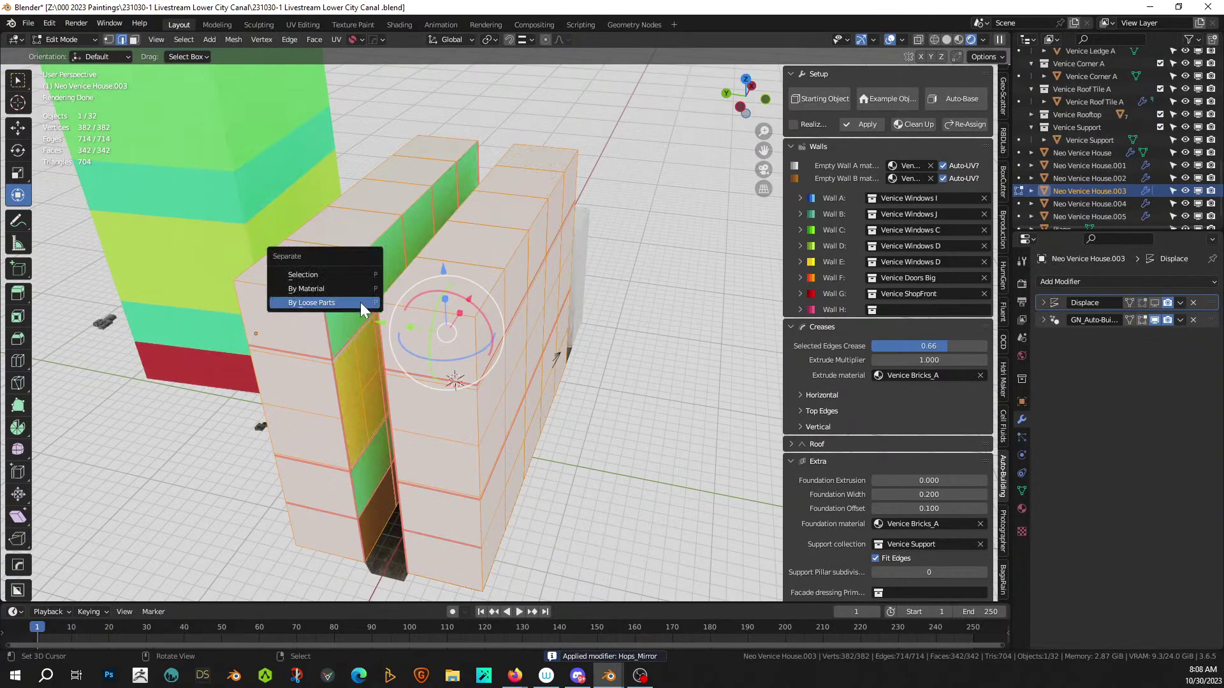
pyautogui.click(361, 305)
pyautogui.press('Tab')
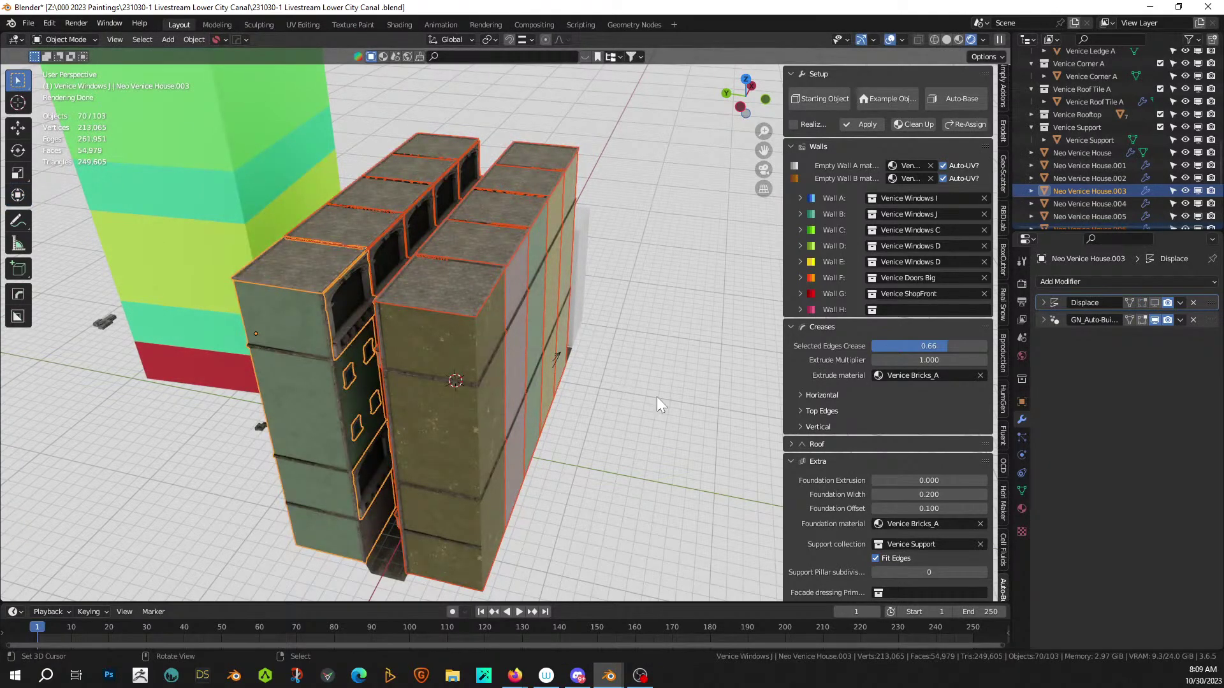
pyautogui.moveTo(656, 397); pyautogui.dragTo(685, 381, button='middle')
pyautogui.click(592, 393)
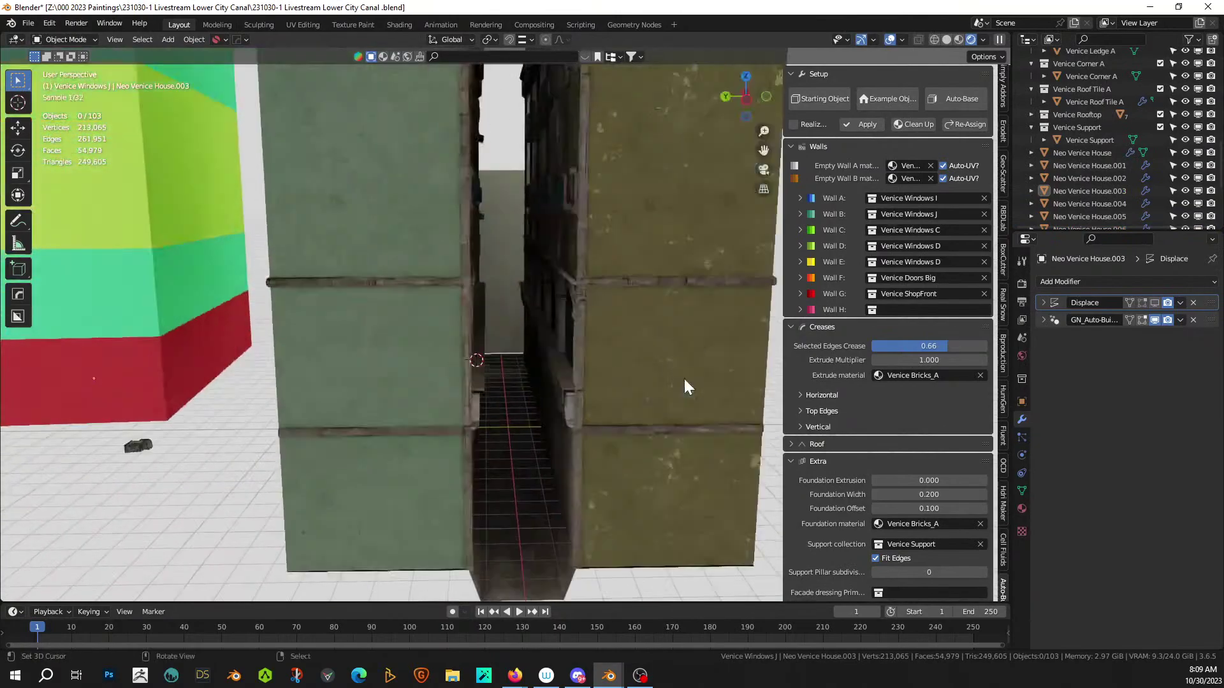
# - Move the five houses of the green-ended row 0.3 m along Y, away from the canal
pyautogui.scroll(10, 650, 348)
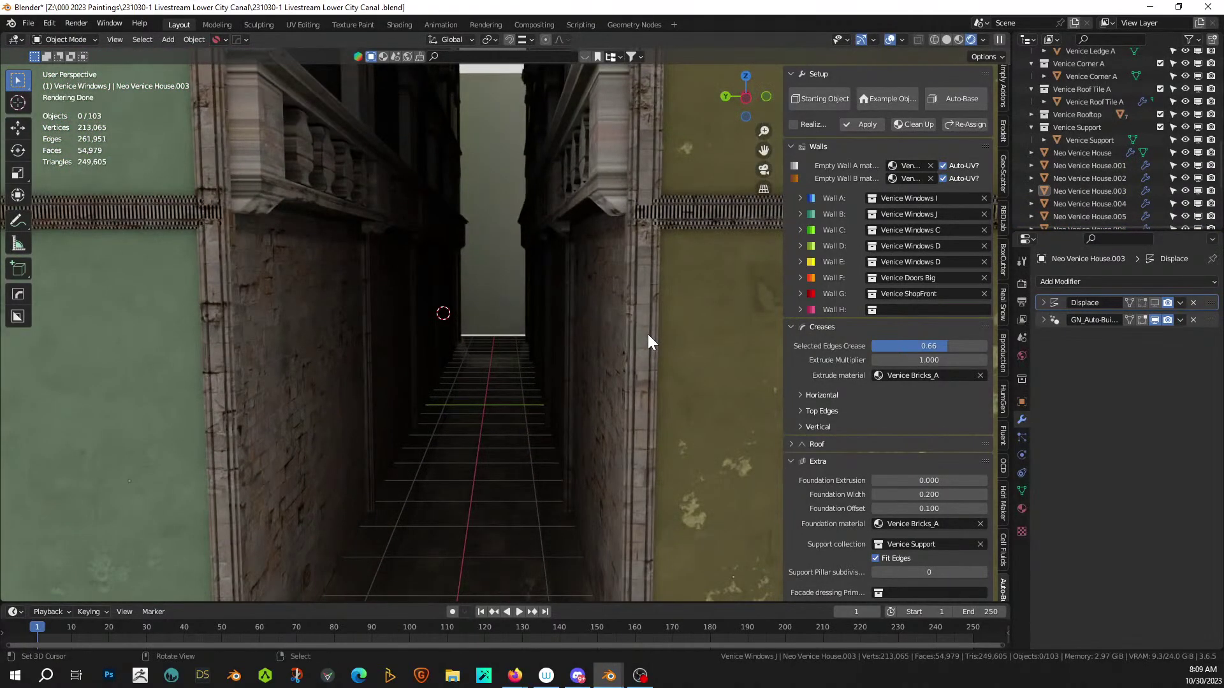
pyautogui.scroll(-6, 647, 334)
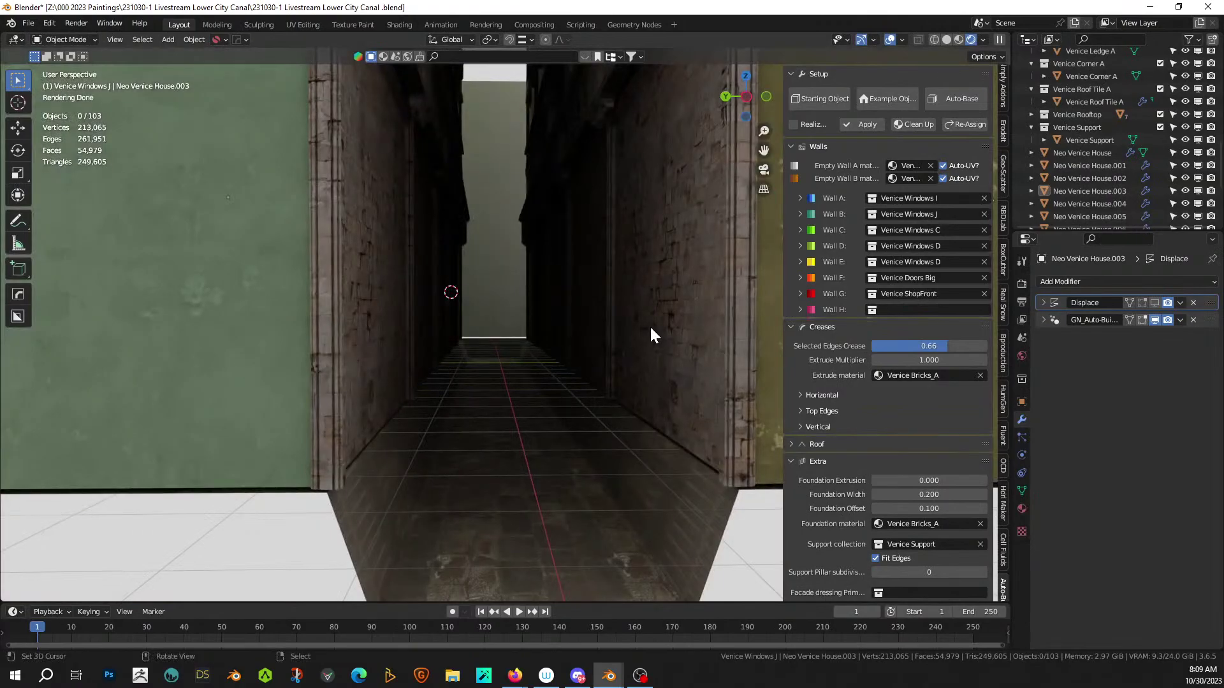
pyautogui.scroll(-8, 650, 327)
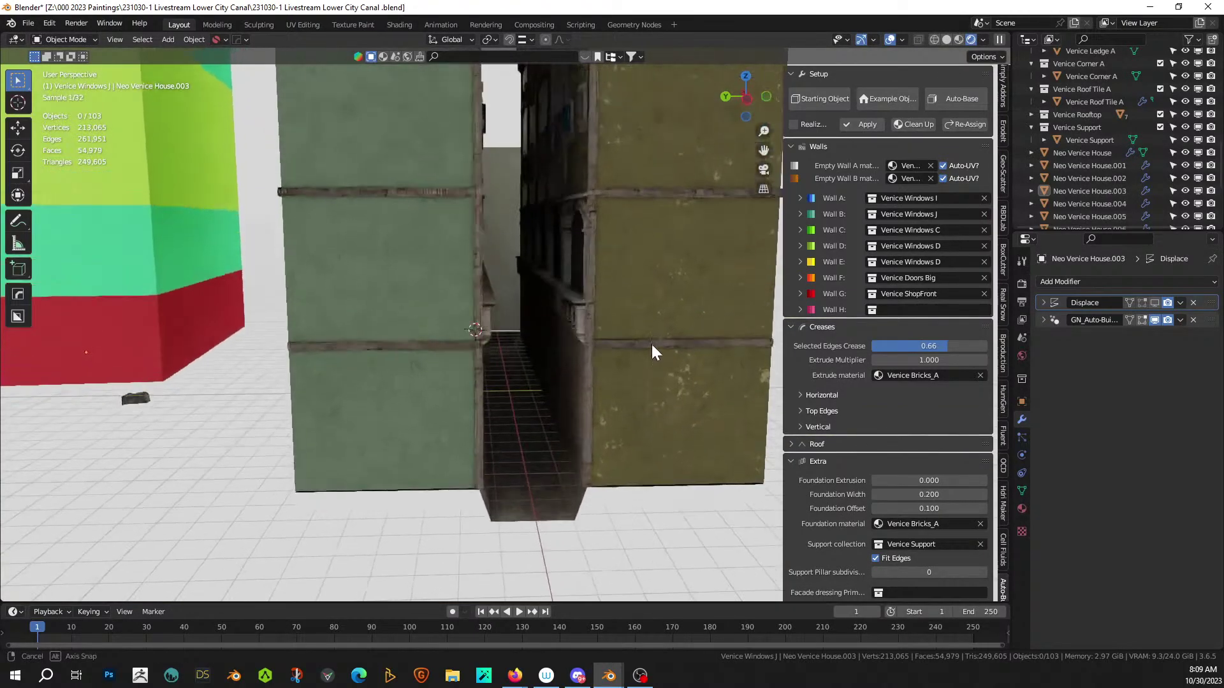
pyautogui.scroll(-4, 651, 347)
pyautogui.moveTo(649, 351); pyautogui.dragTo(656, 401, button='middle')
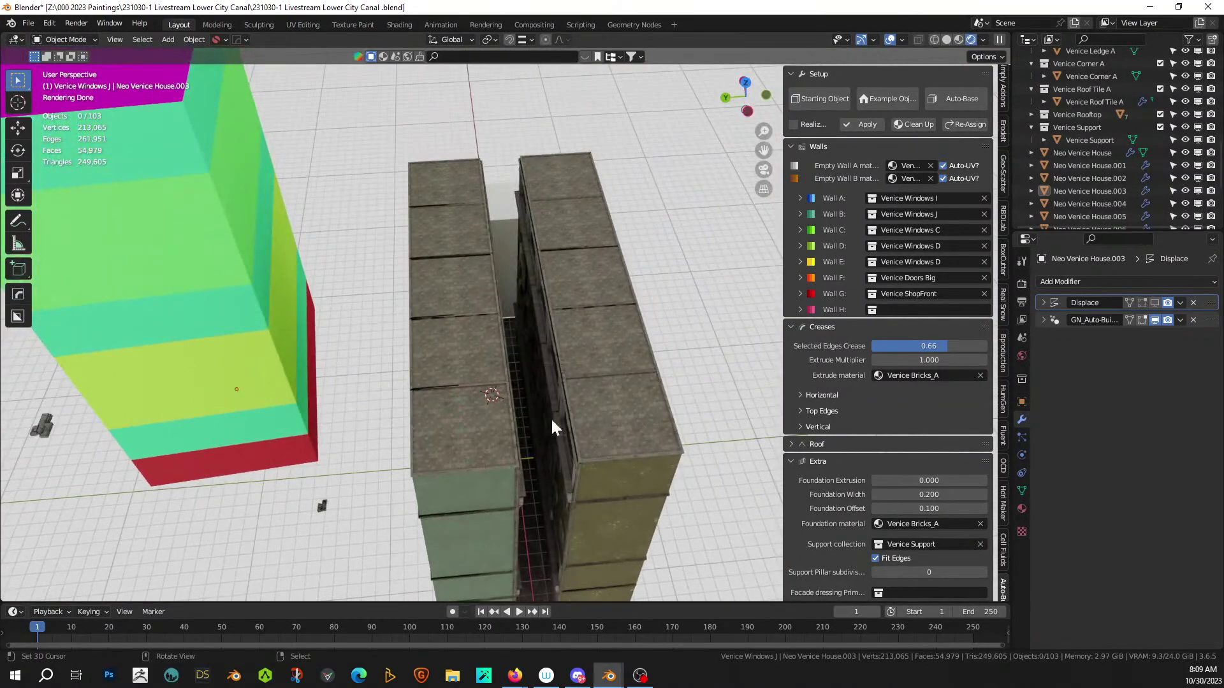
pyautogui.click(493, 422)
pyautogui.keyDown('shift'); pyautogui.click(453, 325); pyautogui.keyUp('shift')
pyautogui.keyDown('shift'); pyautogui.click(453, 252); pyautogui.keyUp('shift')
pyautogui.keyDown('shift'); pyautogui.click(448, 220); pyautogui.keyUp('shift')
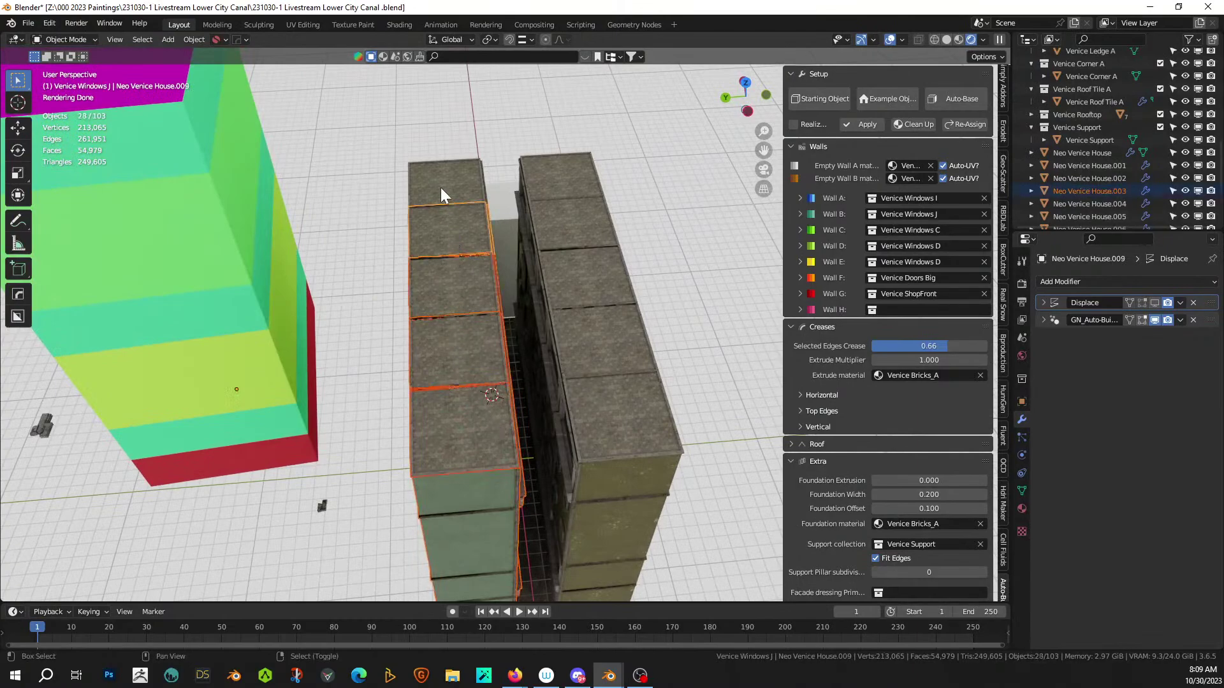
pyautogui.keyDown('shift'); pyautogui.click(440, 186); pyautogui.keyUp('shift')
pyautogui.press('g')
pyautogui.press('y')
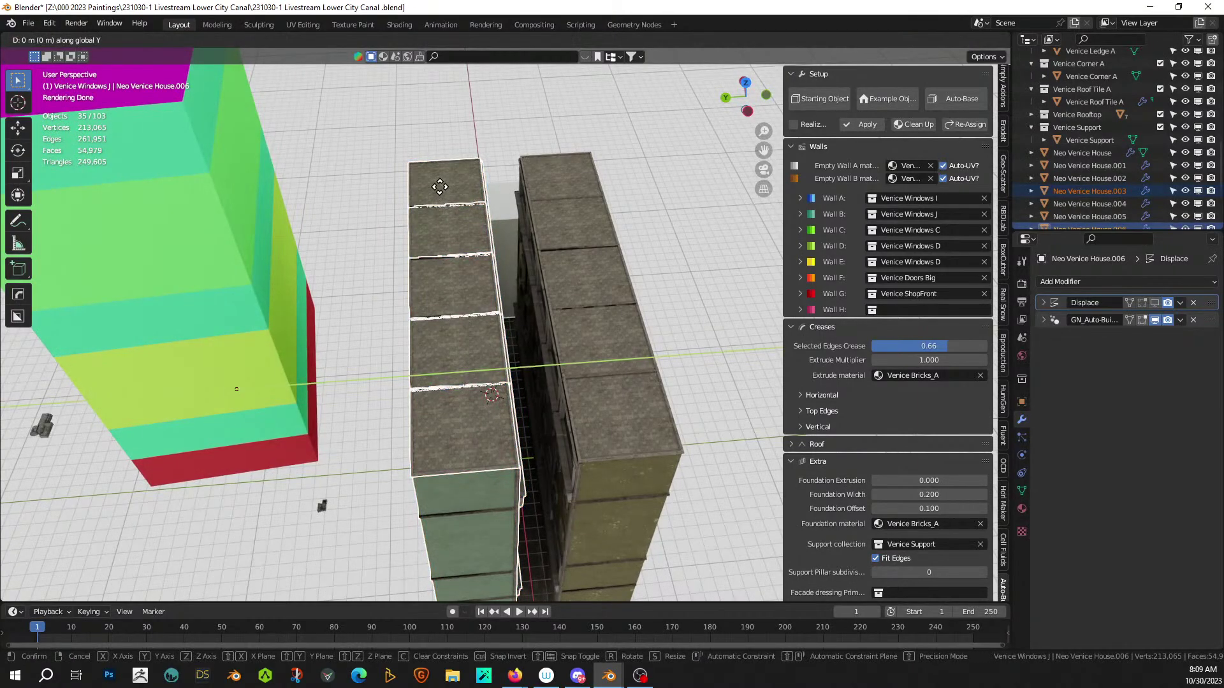
pyautogui.write('.')
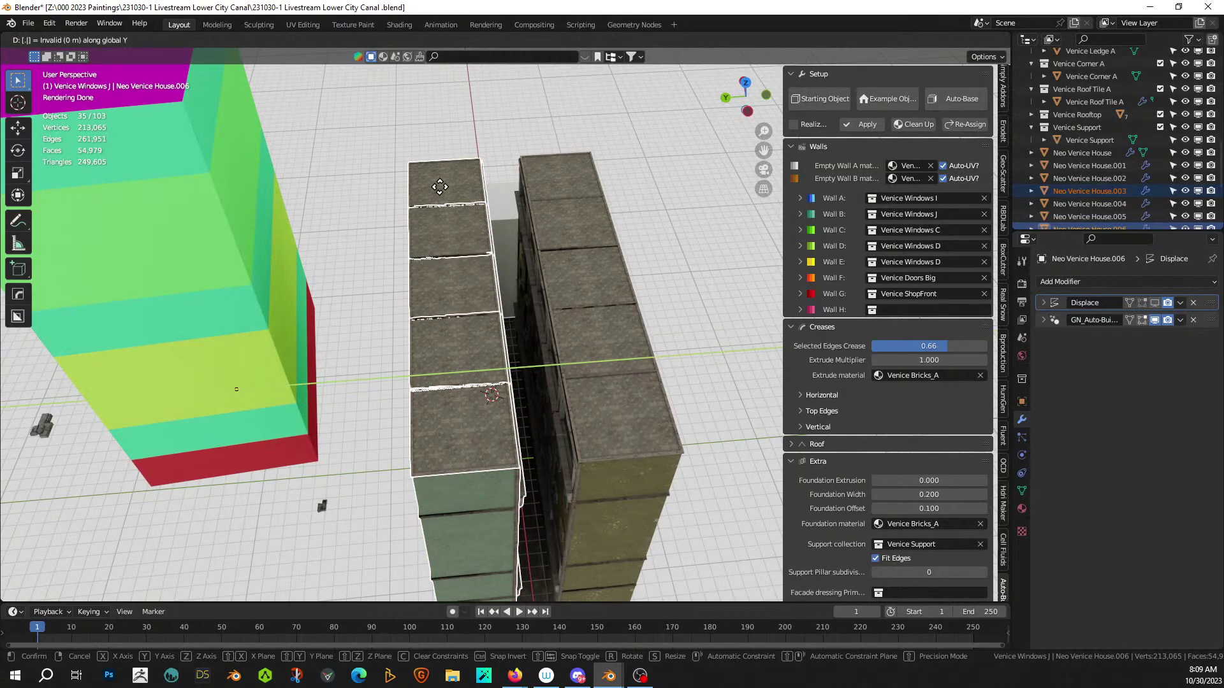
pyautogui.write('3')
pyautogui.press('Return')
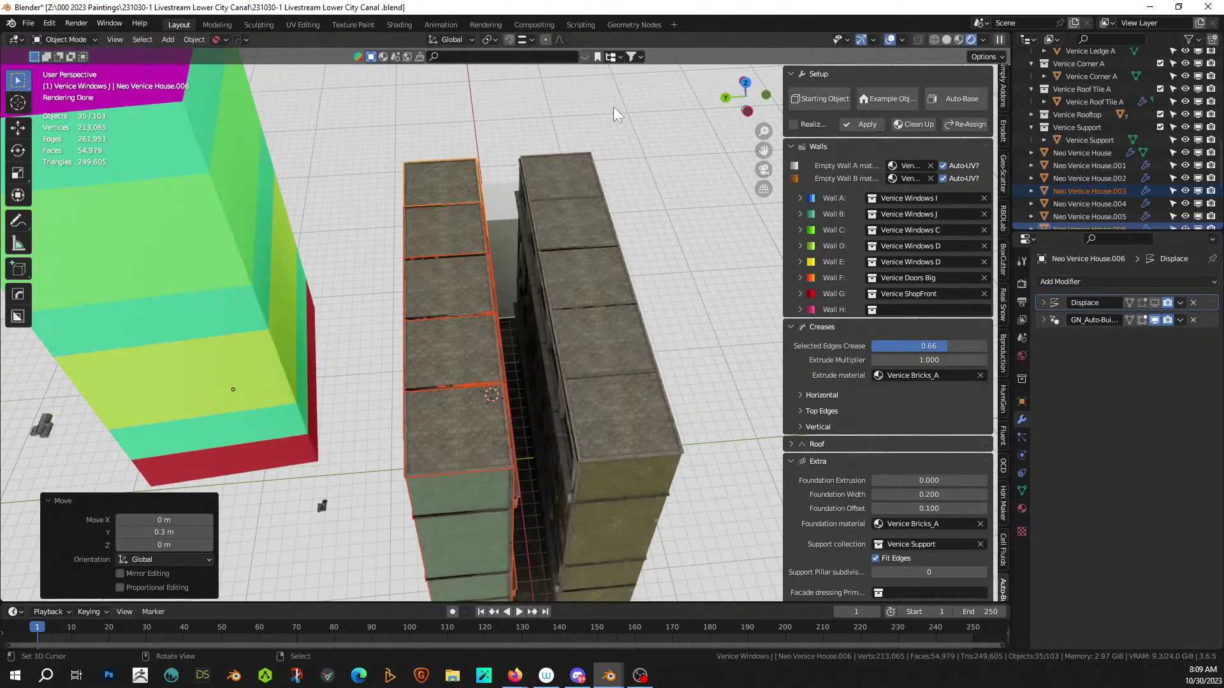
# - Move the five houses of the olive-ended row -0.3 m along Y, away from the canal
pyautogui.click(619, 421)
pyautogui.keyDown('shift'); pyautogui.click(593, 338); pyautogui.keyUp('shift')
pyautogui.keyDown('shift'); pyautogui.click(583, 274); pyautogui.keyUp('shift')
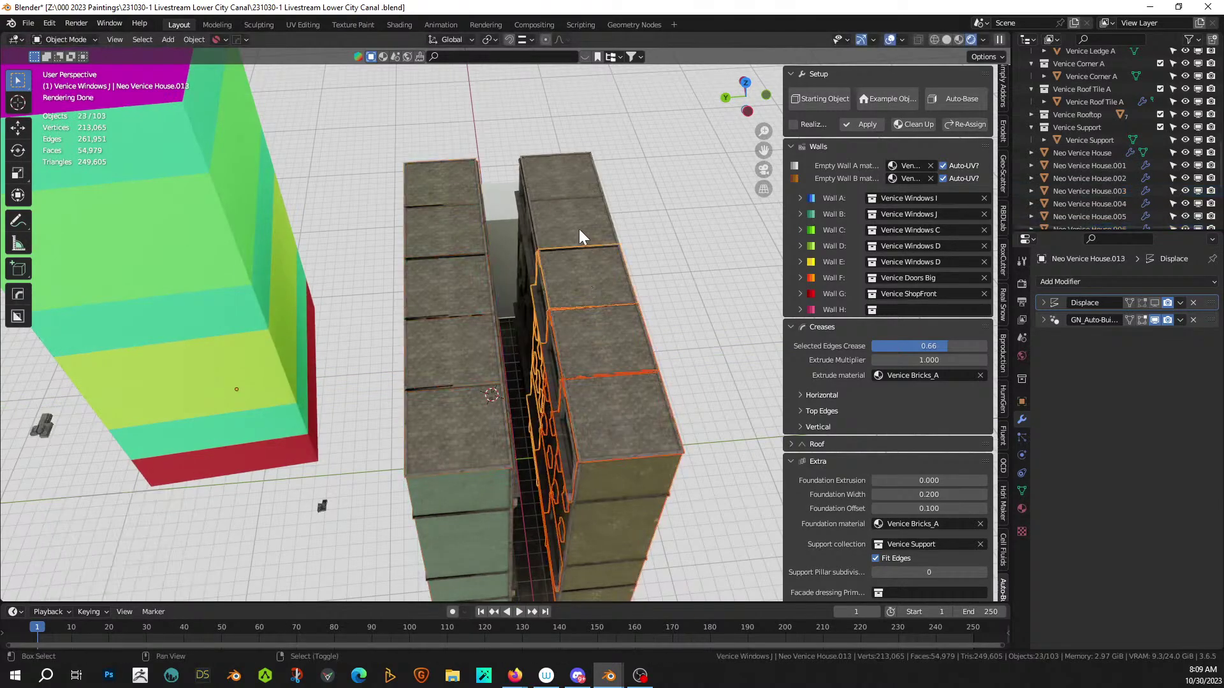
pyautogui.keyDown('shift'); pyautogui.click(571, 216); pyautogui.keyUp('shift')
pyautogui.keyDown('shift'); pyautogui.click(560, 184); pyautogui.keyUp('shift')
pyautogui.write('gy')
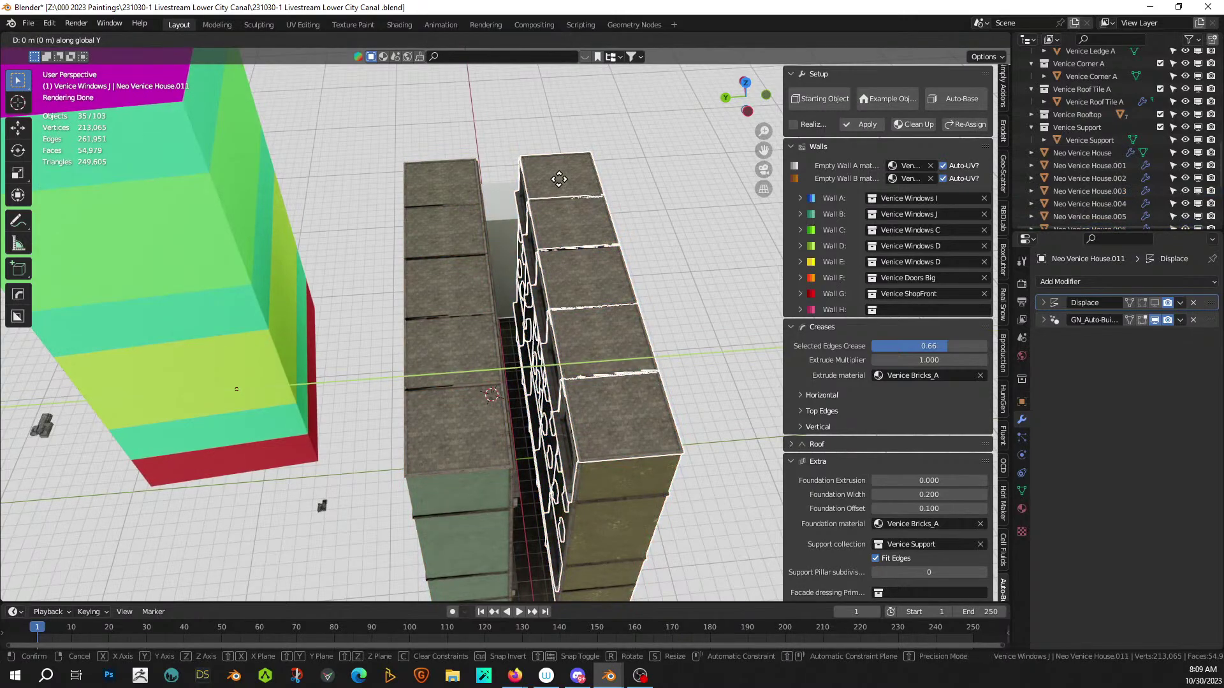
pyautogui.write('-.3')
pyautogui.press('Return')
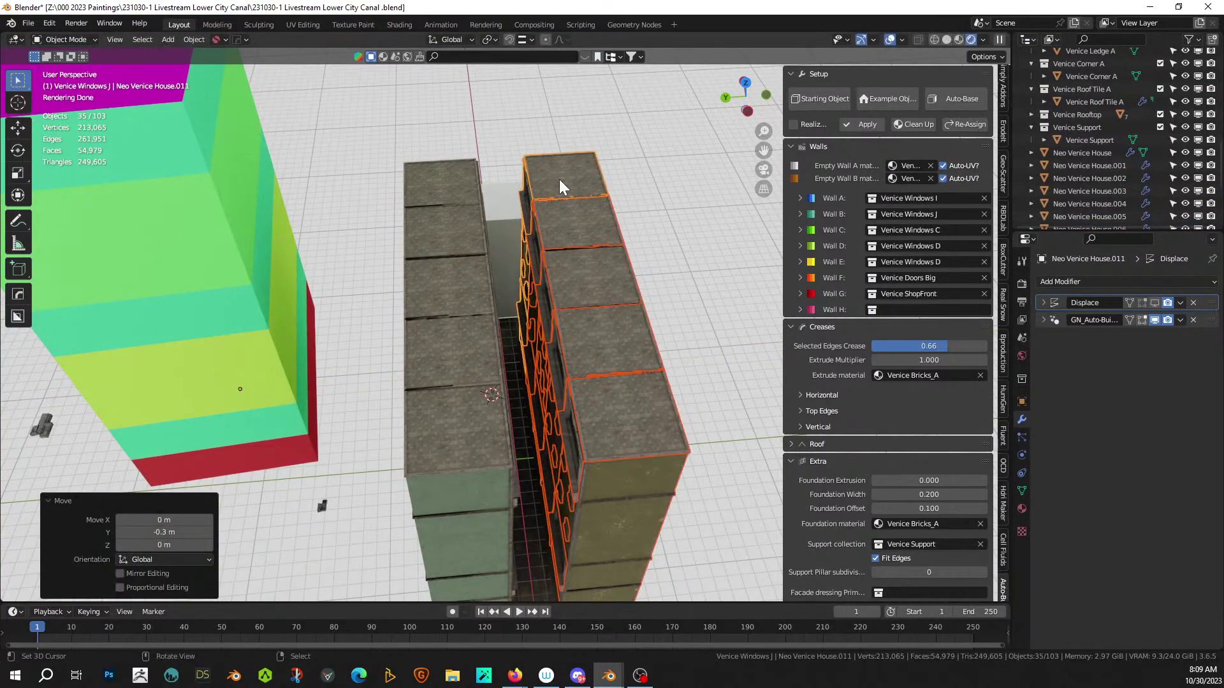
# - Examine the canal bed plane and how it meets the house fronts on both sides
pyautogui.moveTo(494, 292); pyautogui.dragTo(532, 118, button='middle')
pyautogui.scroll(5, 467, 244)
pyautogui.scroll(-3, 465, 168)
pyautogui.moveTo(495, 205); pyautogui.dragTo(475, 247, button='middle')
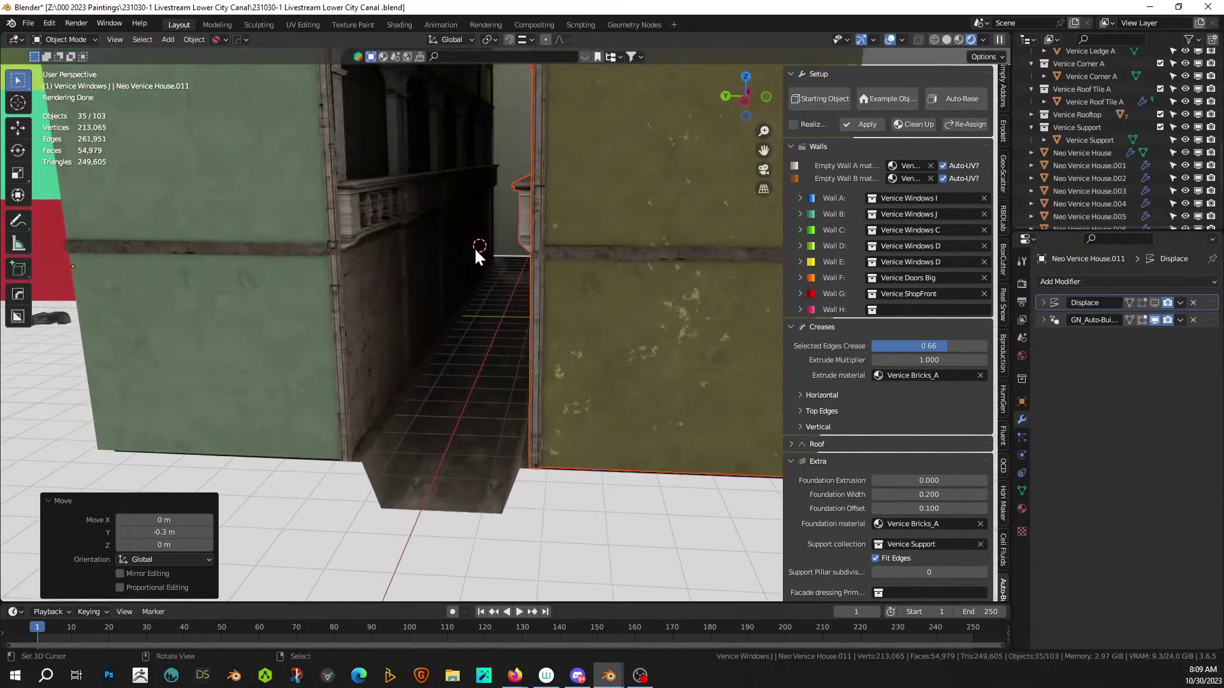
pyautogui.click(433, 373)
pyautogui.scroll(4, 434, 367)
pyautogui.moveTo(434, 365); pyautogui.dragTo(441, 353, button='middle')
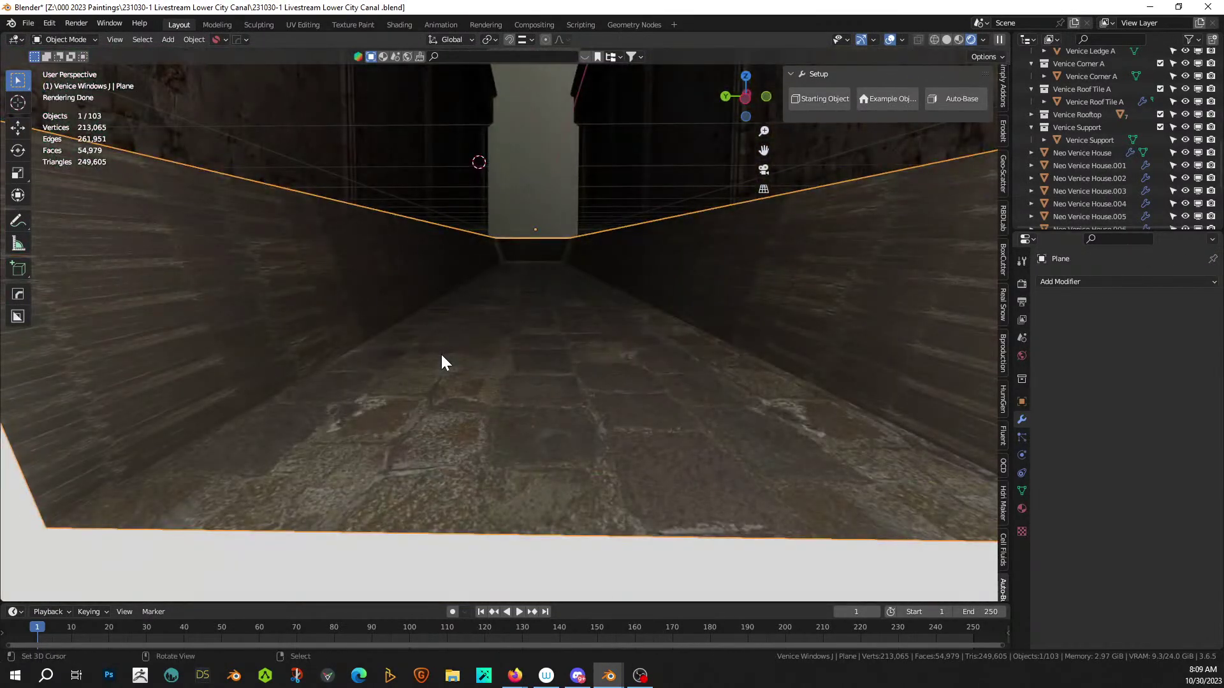
pyautogui.scroll(-3, 441, 354)
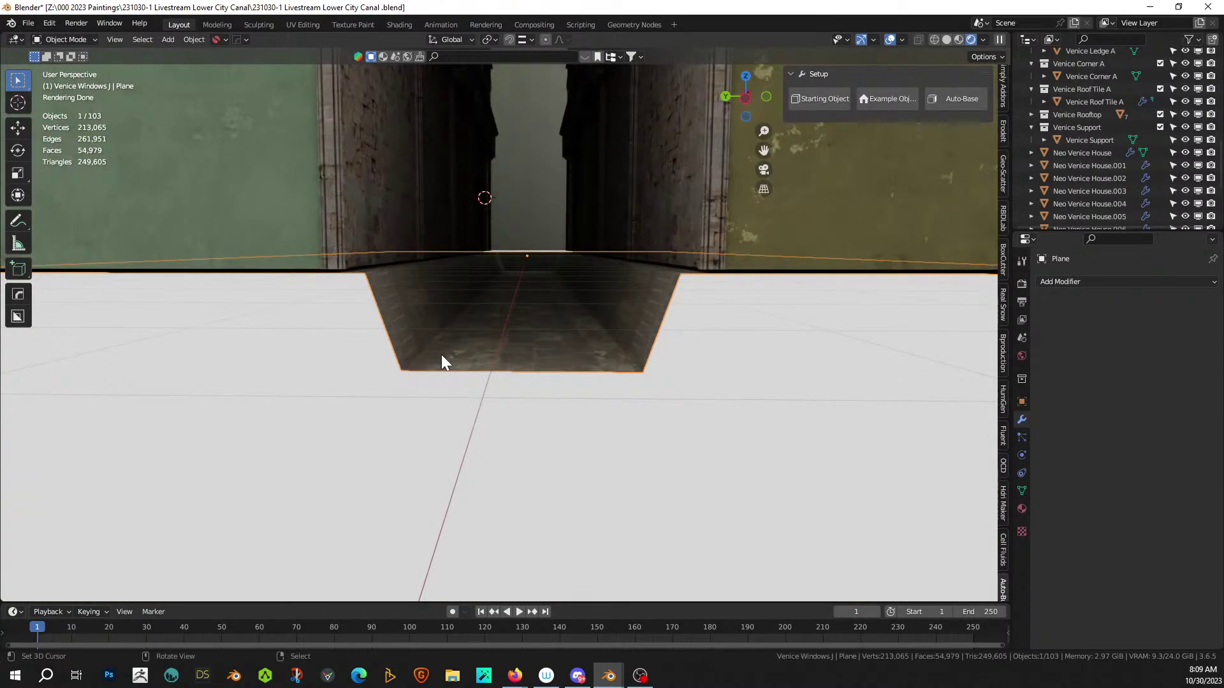
pyautogui.moveTo(489, 415)
pyautogui.keyDown('ctrl'); pyautogui.mouseDown(button='middle')
pyautogui.moveTo(481, 429)
pyautogui.moveTo(501, 420)
pyautogui.moveTo(491, 417)
pyautogui.mouseUp(button='middle'); pyautogui.keyUp('ctrl')
pyautogui.scroll(-5, 622, 344)
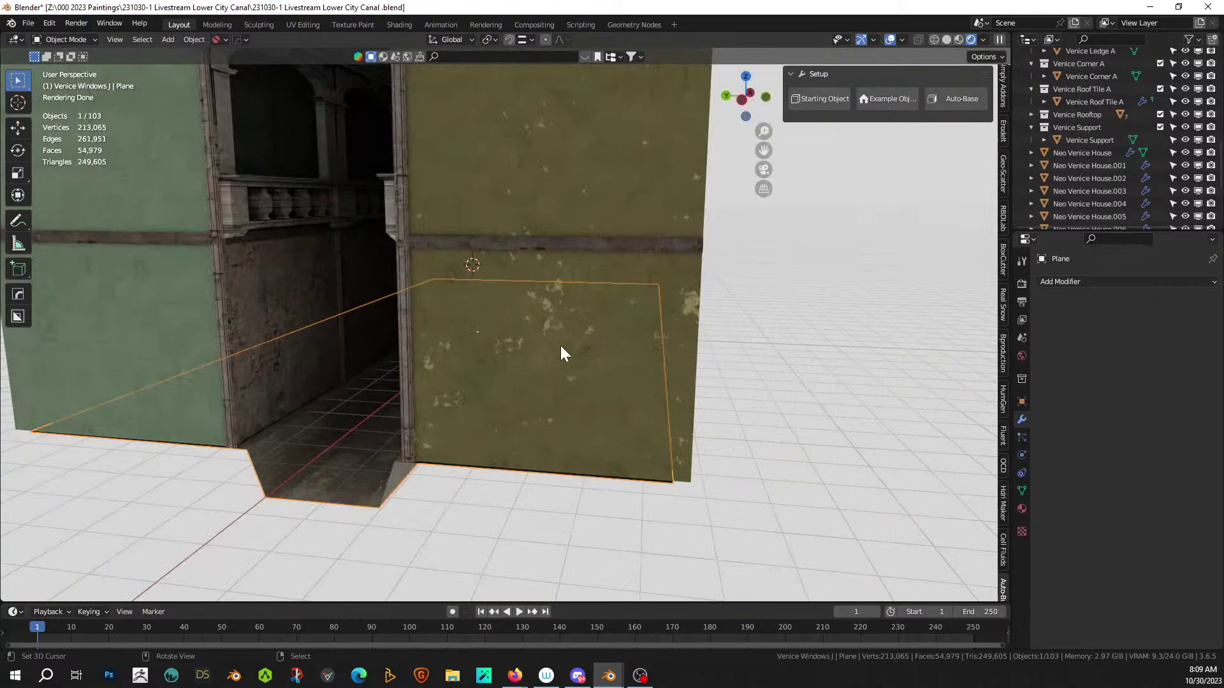
pyautogui.moveTo(560, 346); pyautogui.dragTo(572, 389, button='middle')
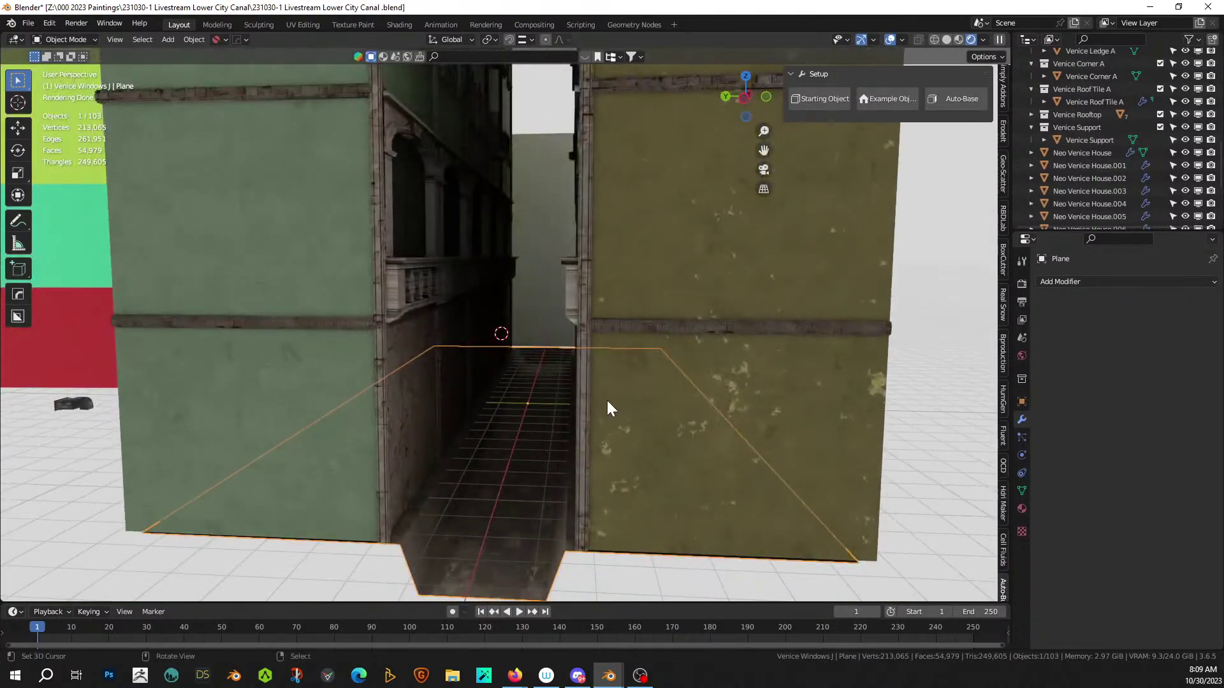
# - Extrude the three top faces of the plain white block beside the canal end upward by 4 m, twice
pyautogui.moveTo(729, 351); pyautogui.dragTo(485, 127, button='middle')
pyautogui.click(564, 427)
pyautogui.press('Tab')
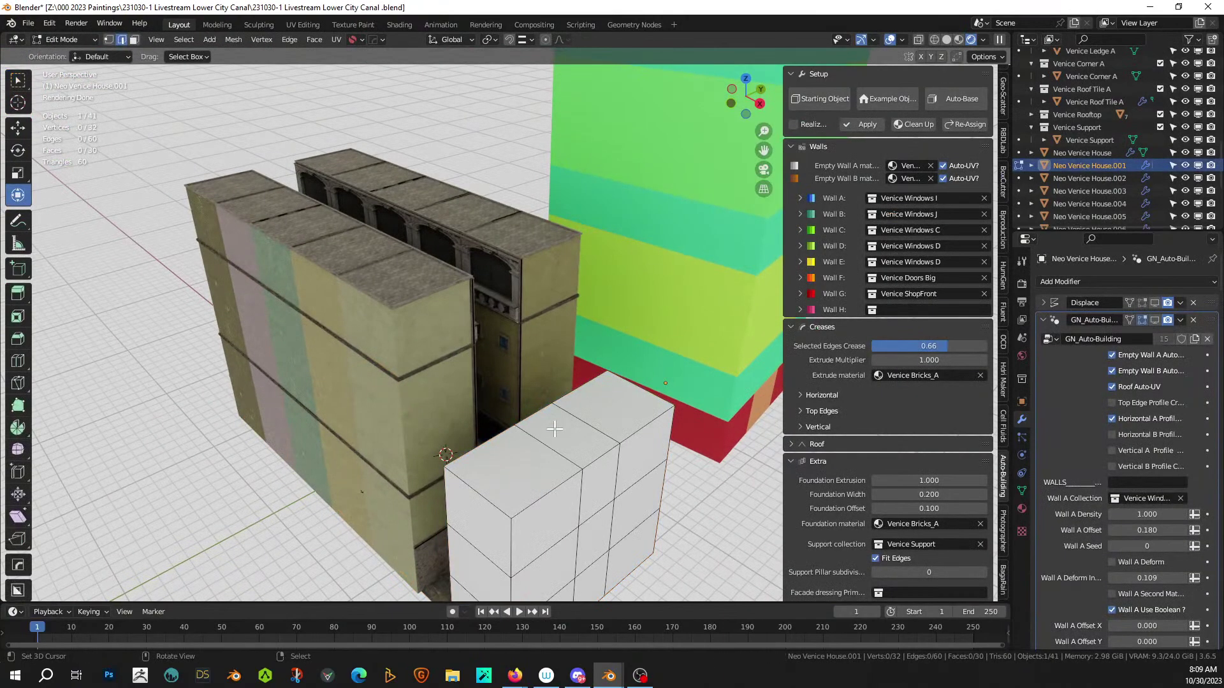
pyautogui.click(552, 443)
pyautogui.press('3')
pyautogui.click(518, 467)
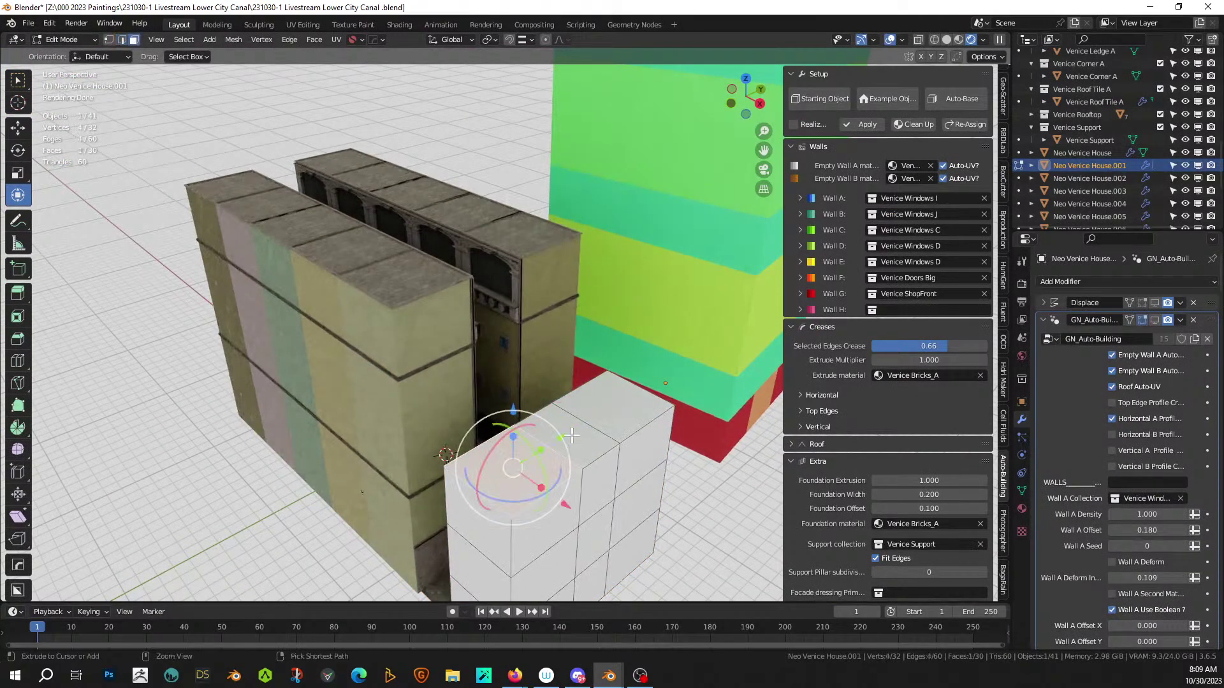
pyautogui.keyDown('ctrl'); pyautogui.click(611, 408); pyautogui.keyUp('ctrl')
pyautogui.press('e')
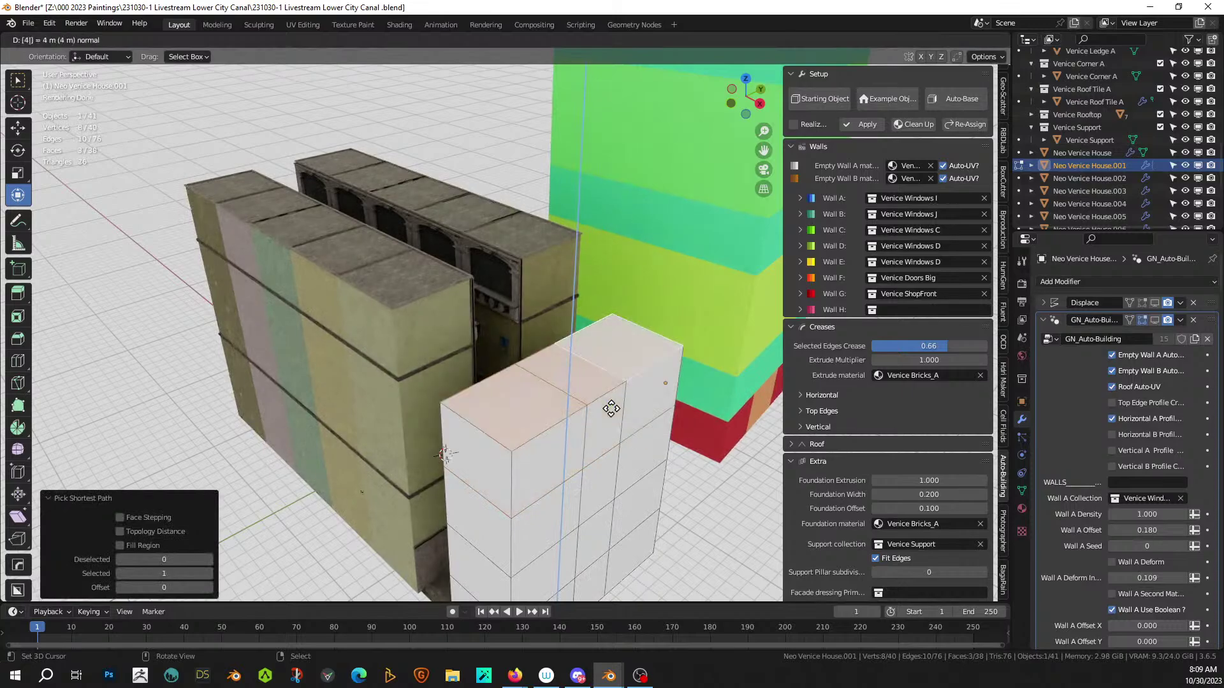
pyautogui.write('4')
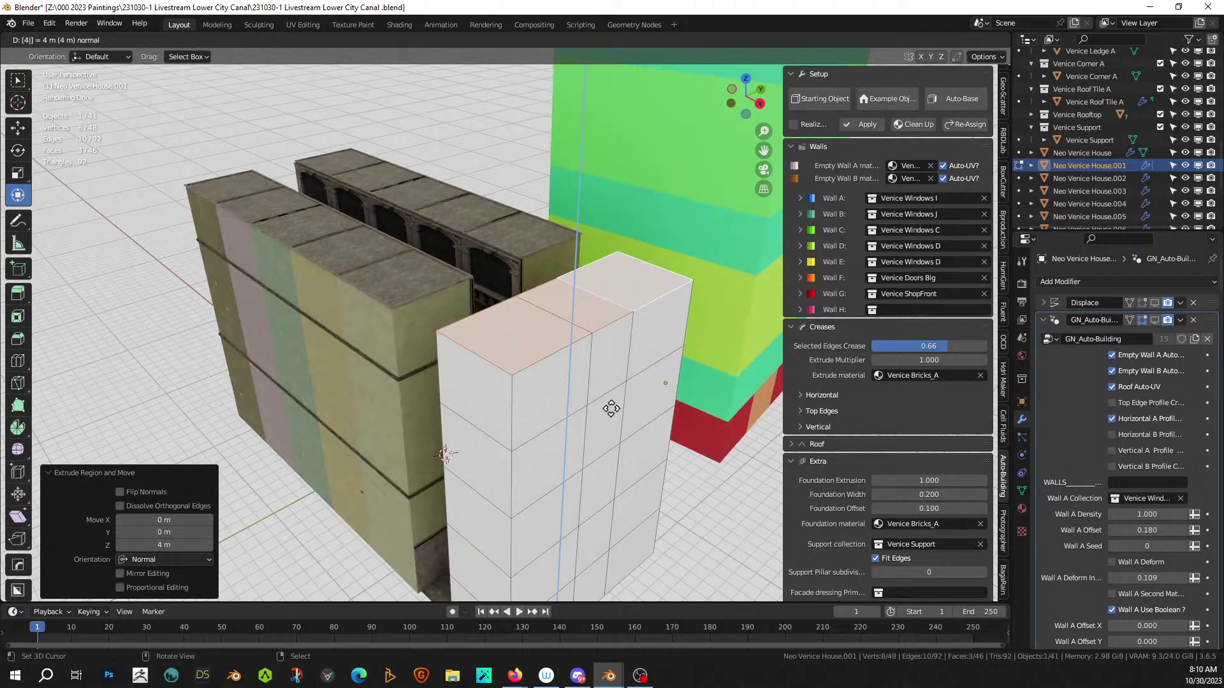
pyautogui.press('Return')
# - Assign the ID_EmptyWallB material to all faces of the block and return to Object Mode
pyautogui.moveTo(610, 408); pyautogui.dragTo(656, 131, button='middle')
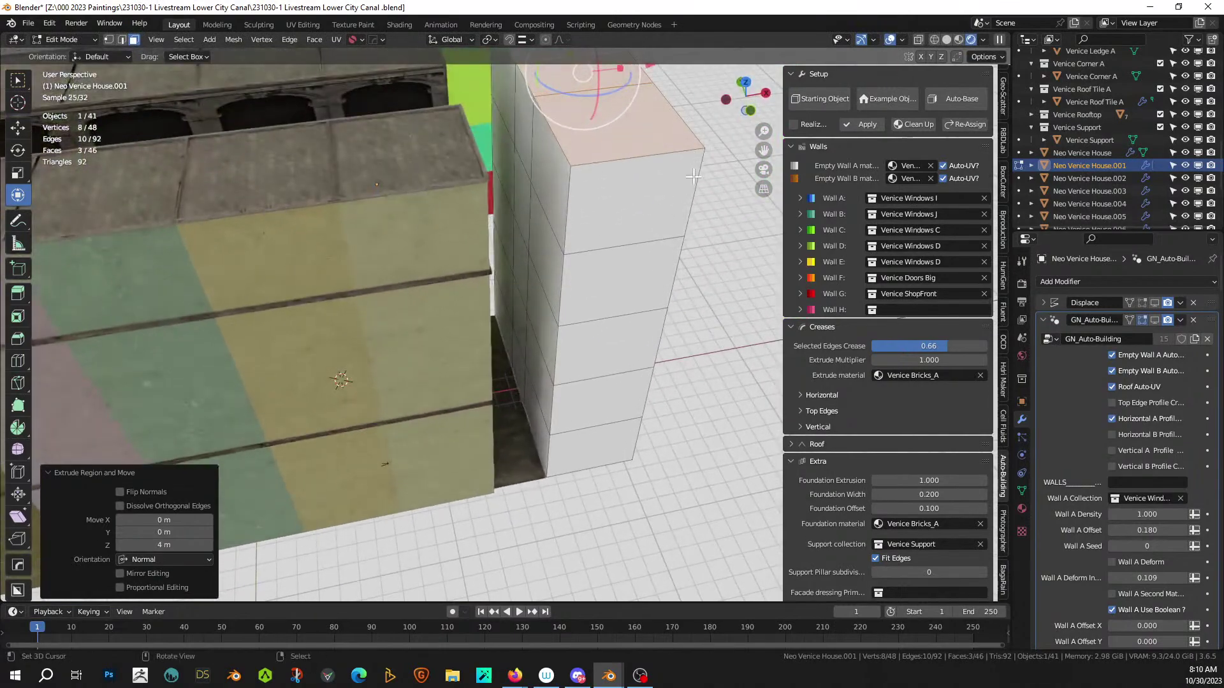
pyautogui.press('a')
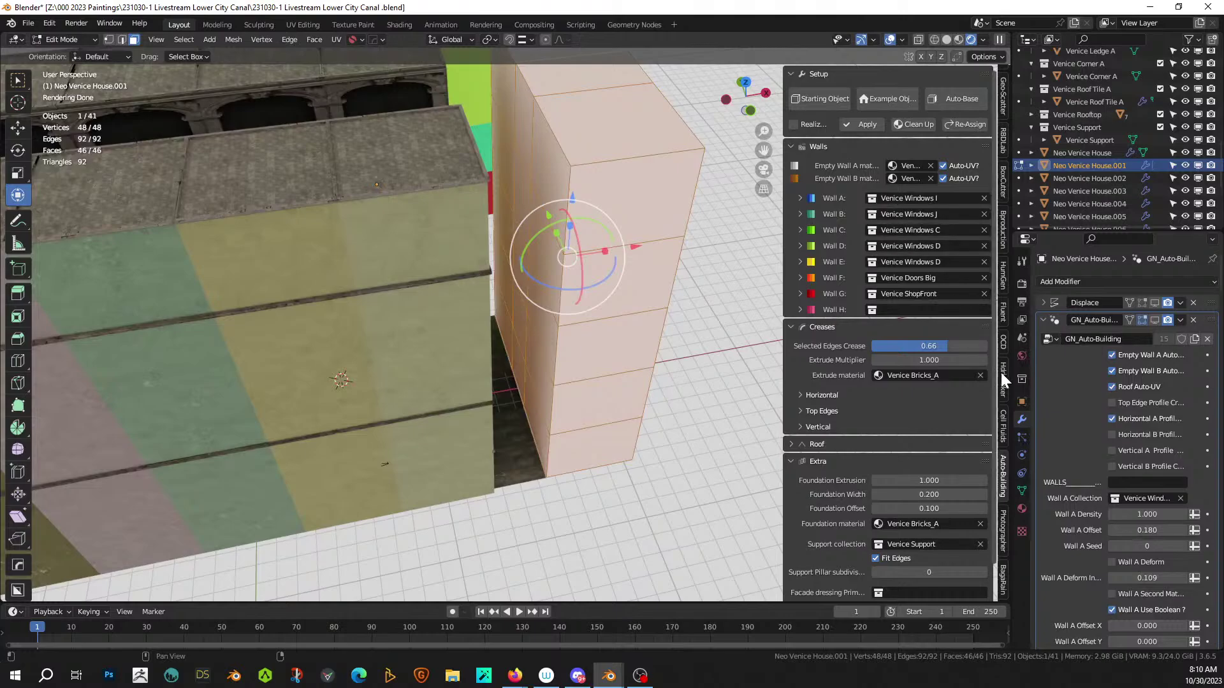
pyautogui.click(1020, 508)
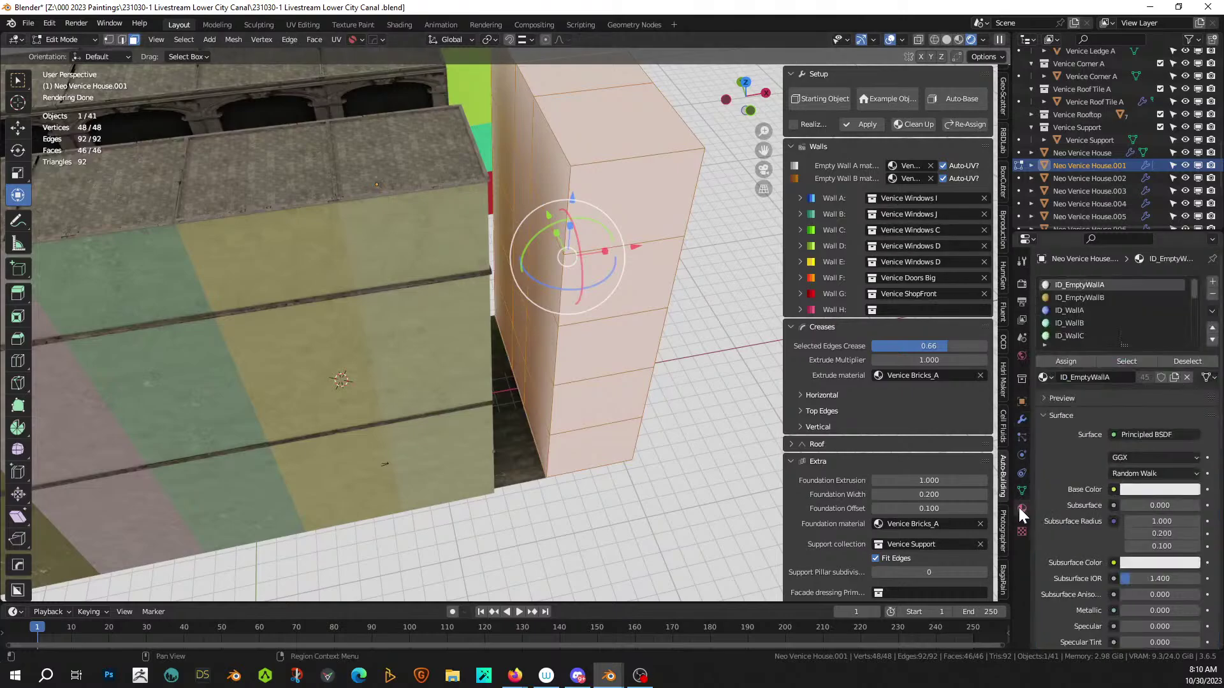
pyautogui.click(1084, 297)
pyautogui.click(1077, 362)
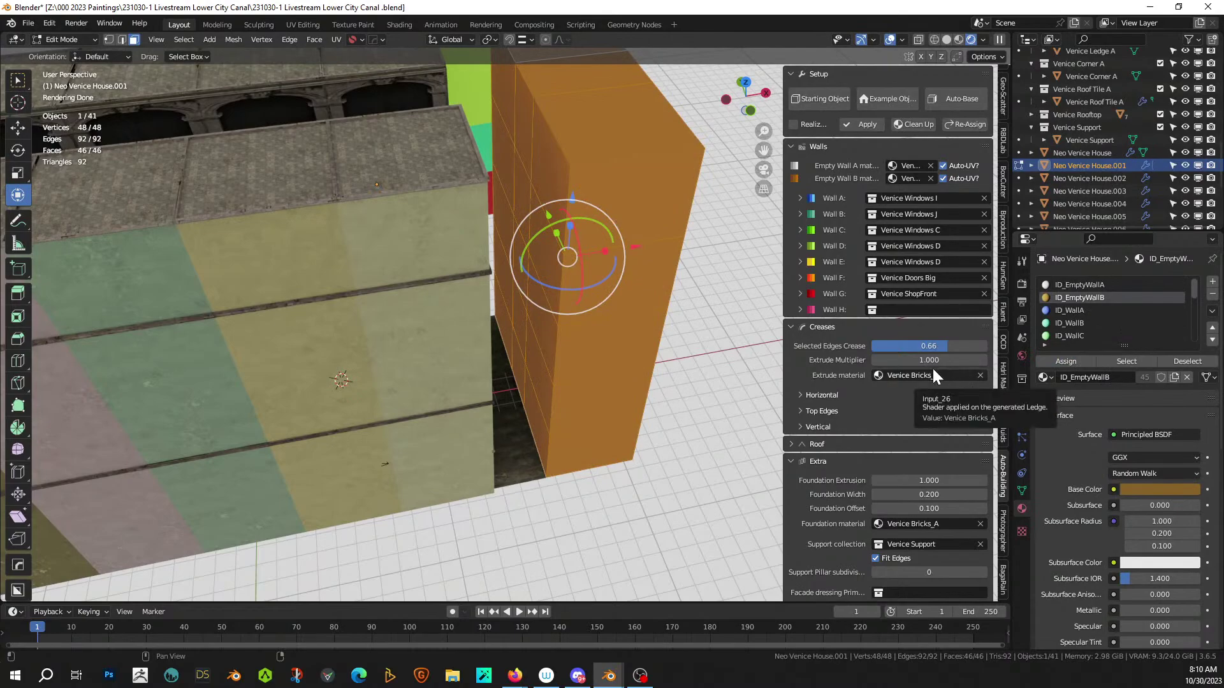
pyautogui.click(663, 357)
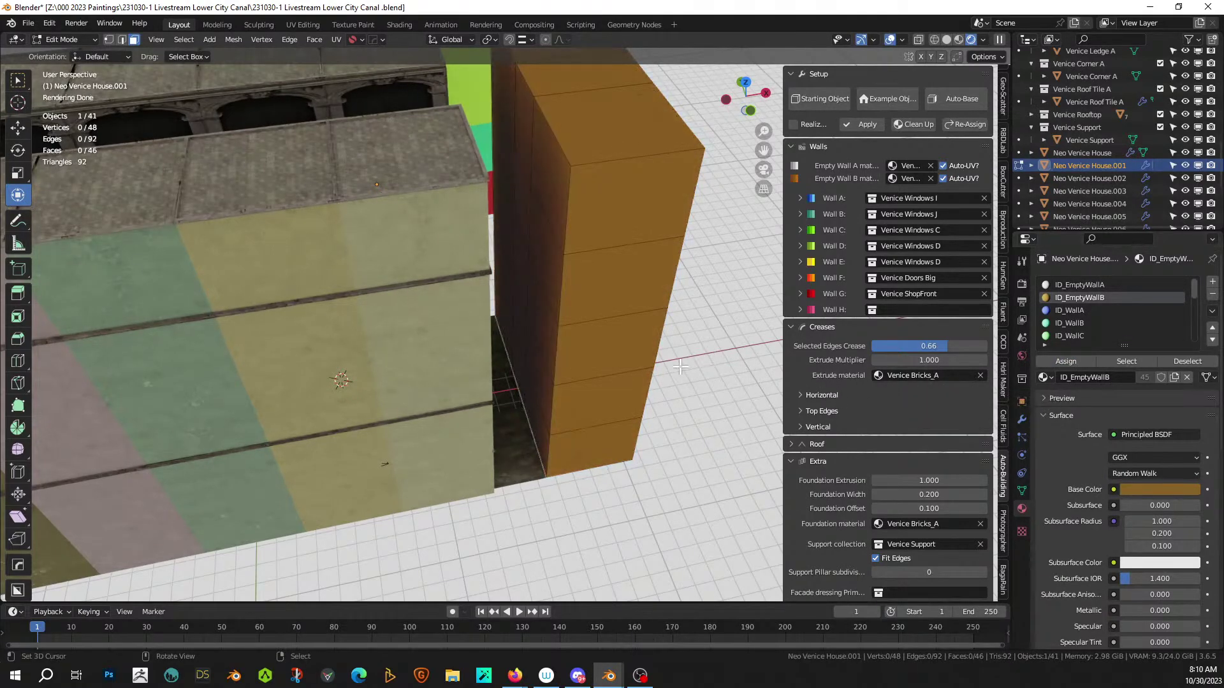
pyautogui.moveTo(651, 367); pyautogui.dragTo(664, 355, button='middle')
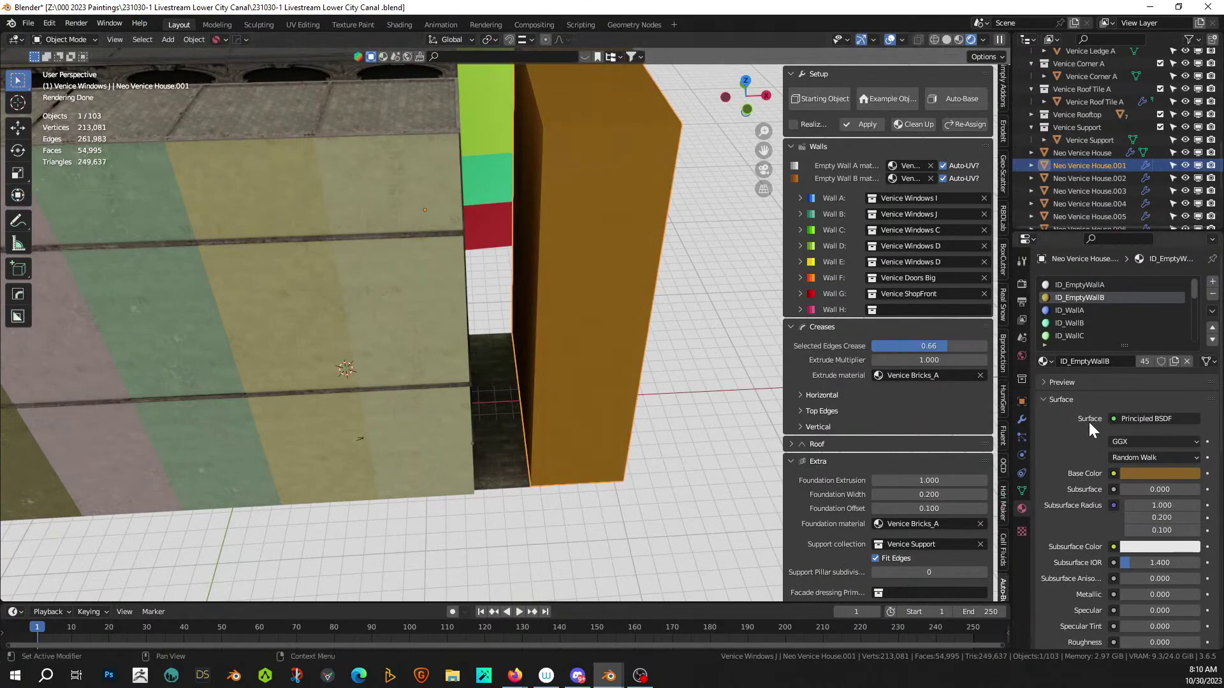
# - Turn on viewport display of the GN_Auto-Building modifier for the tall end house
pyautogui.click(1023, 419)
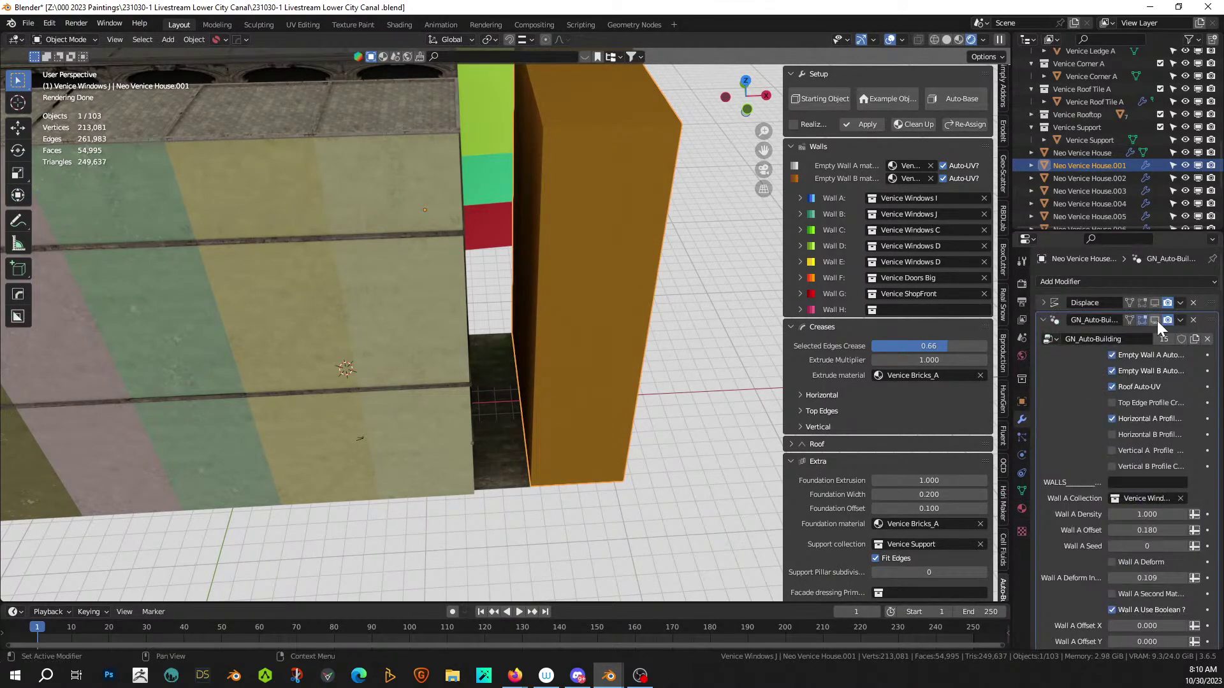
pyautogui.click(1155, 320)
pyautogui.moveTo(465, 259); pyautogui.dragTo(374, 358, button='middle')
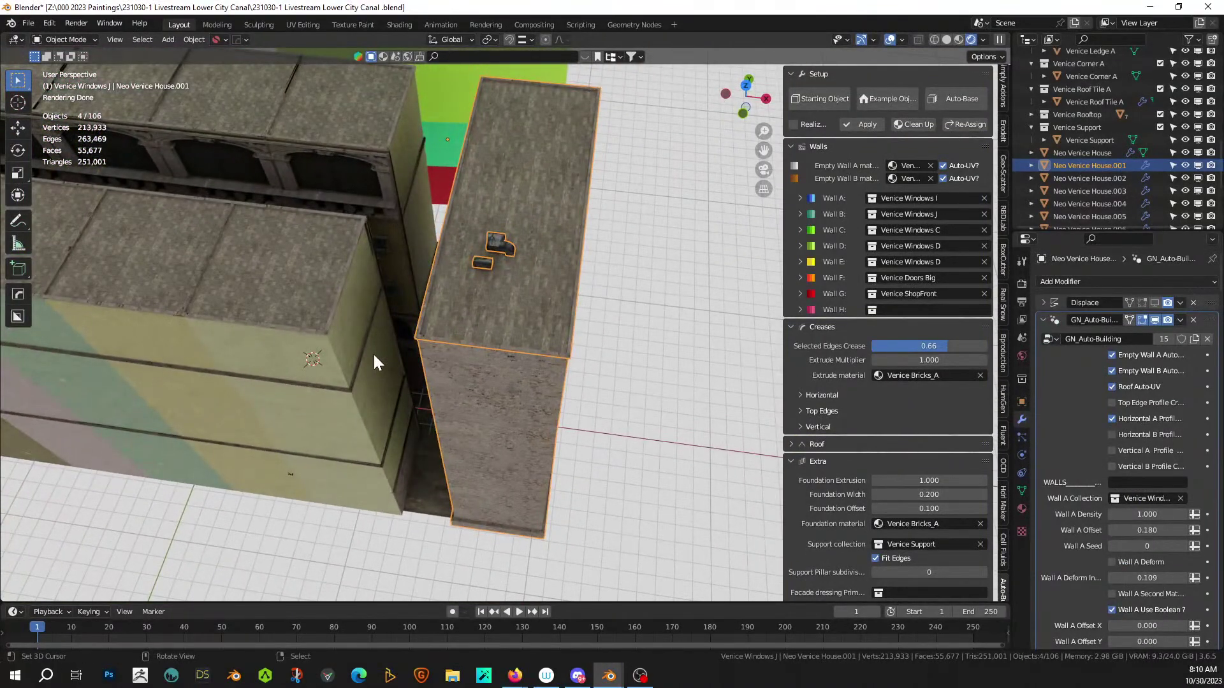
pyautogui.scroll(6, 373, 355)
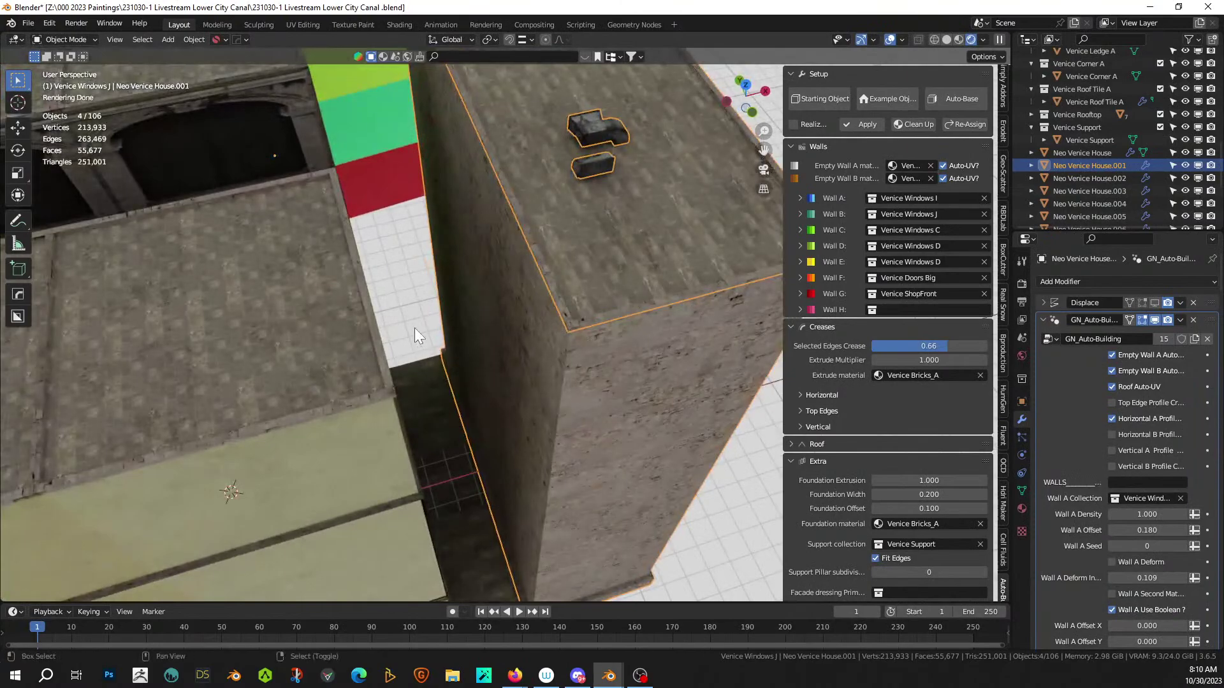
pyautogui.moveTo(415, 328); pyautogui.dragTo(484, 395, button='middle')
# - Isolate the tall end house and assign ID_WallD to the three wall faces in the second row from the ground
pyautogui.press('/')
pyautogui.scroll(4, 487, 399)
pyautogui.press('Tab')
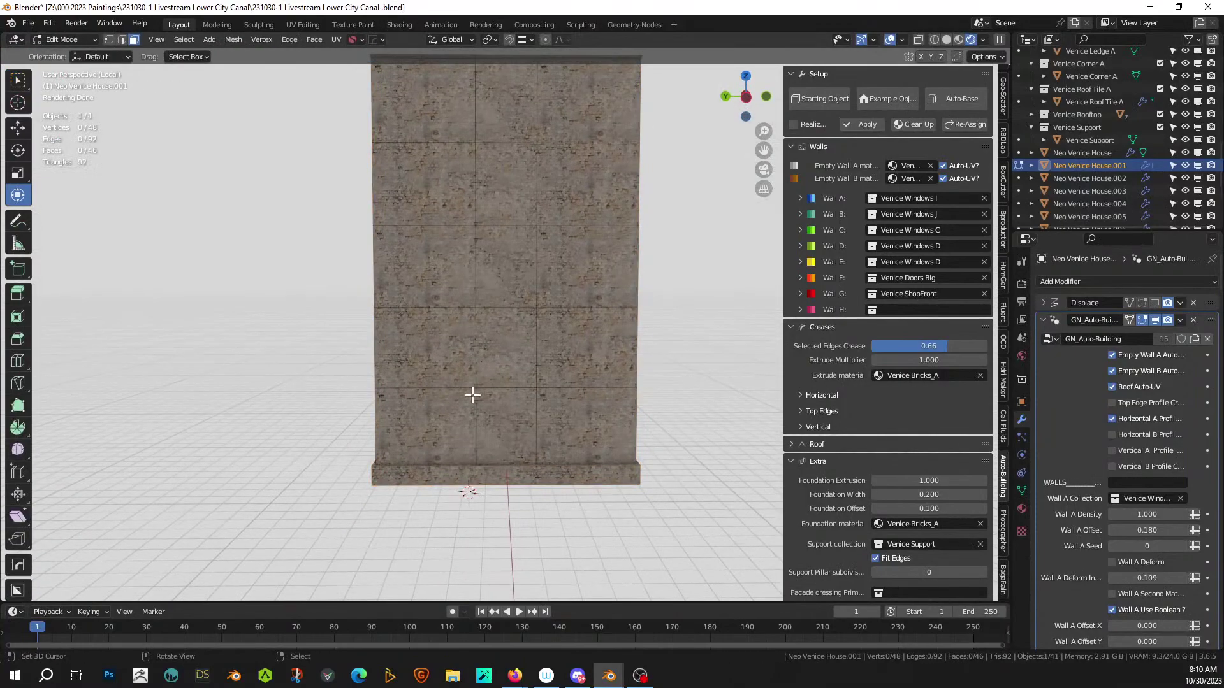
pyautogui.click(470, 348)
pyautogui.keyDown('shift'); pyautogui.click(596, 349); pyautogui.keyUp('shift')
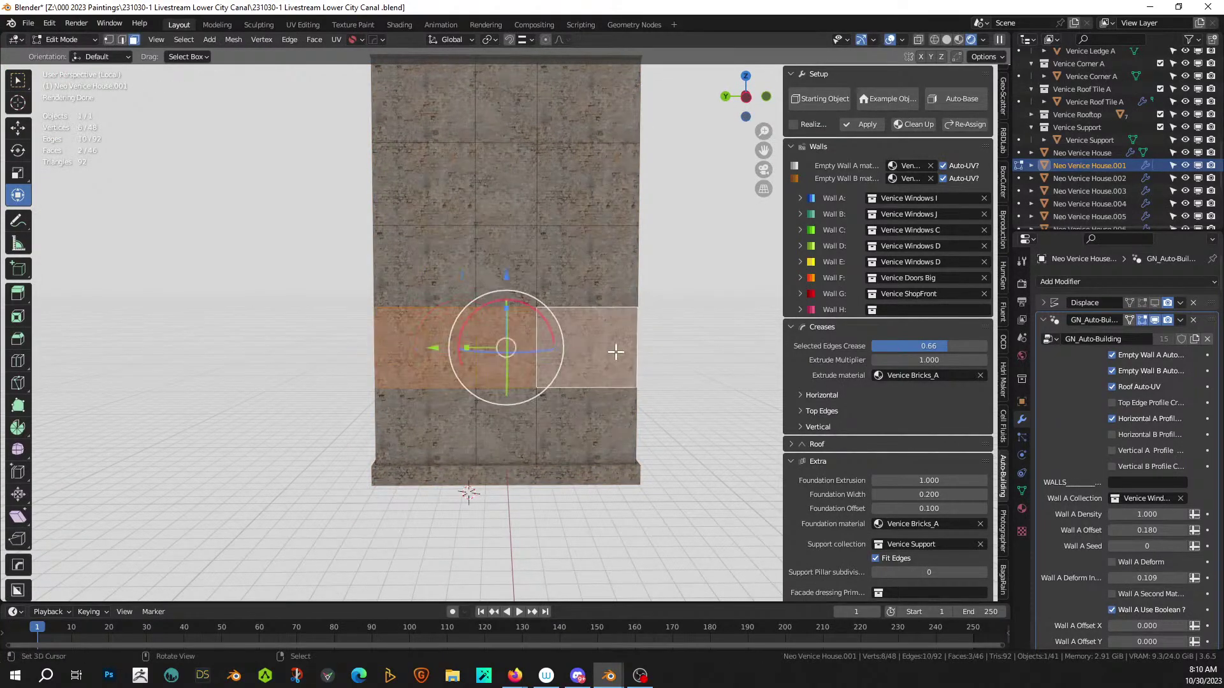
pyautogui.click(925, 261)
pyautogui.click(1021, 508)
pyautogui.scroll(-1, 1082, 322)
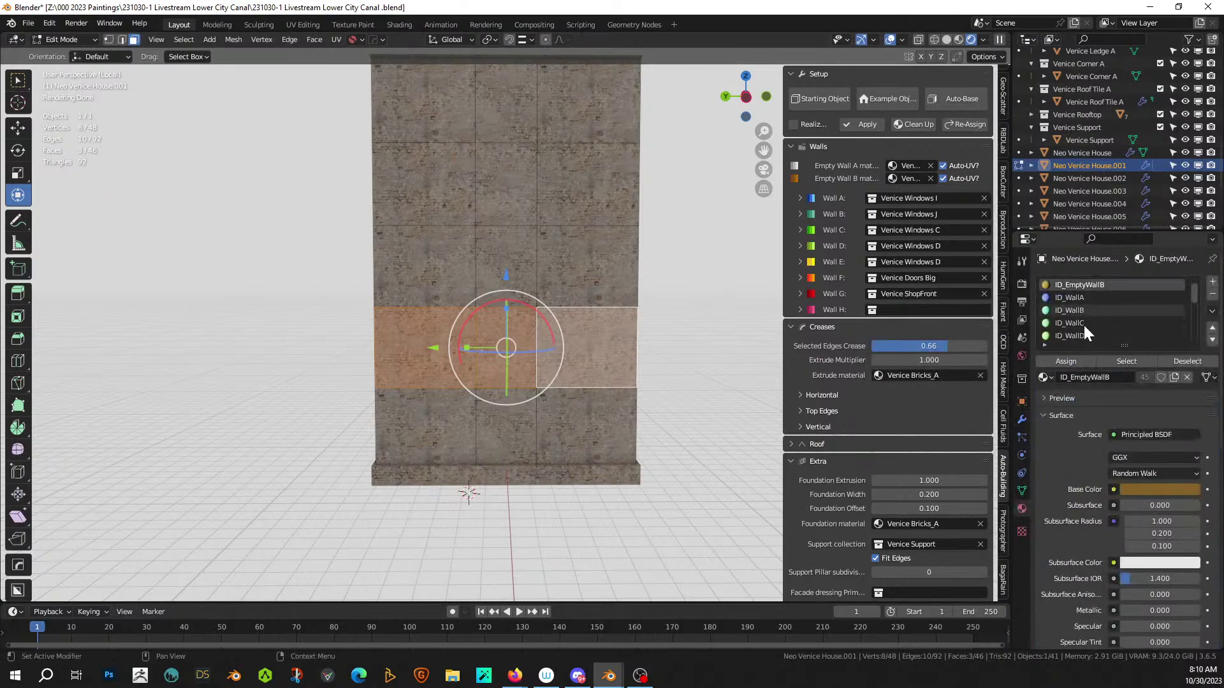
pyautogui.click(1082, 332)
pyautogui.click(1072, 359)
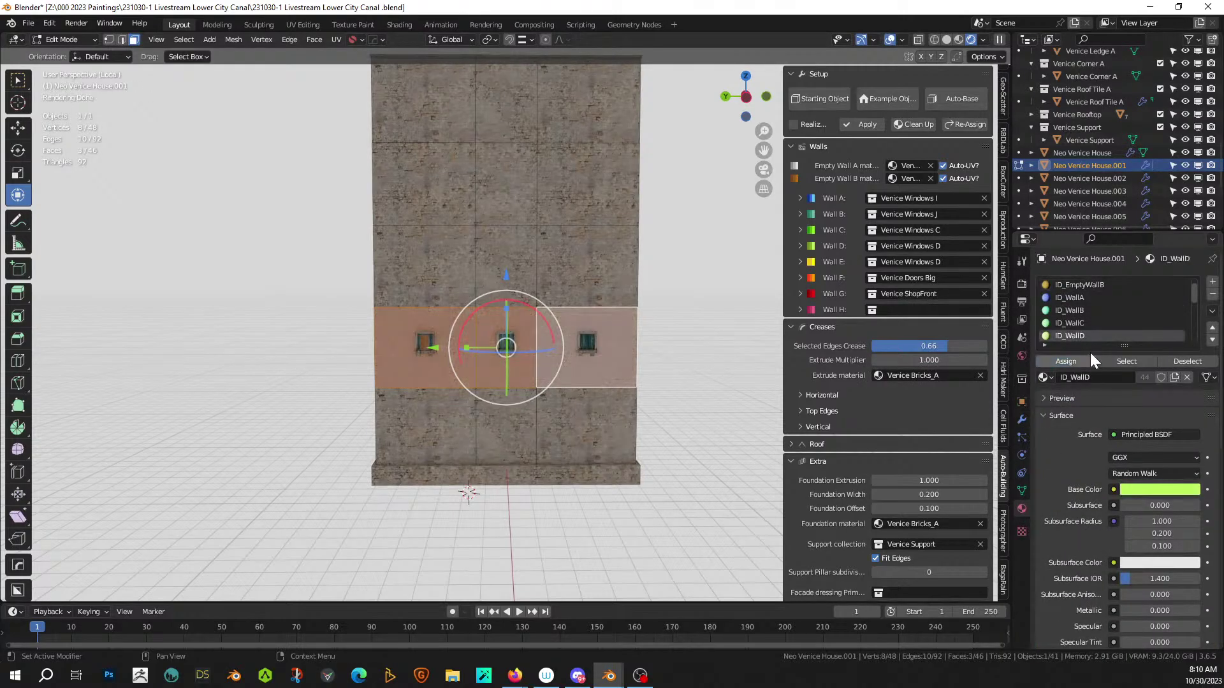
# - Try the ID_WallE and ID_WallC materials on the three selected second-row wall faces of the end house
pyautogui.scroll(-1, 1072, 329)
pyautogui.click(1072, 334)
pyautogui.click(1072, 358)
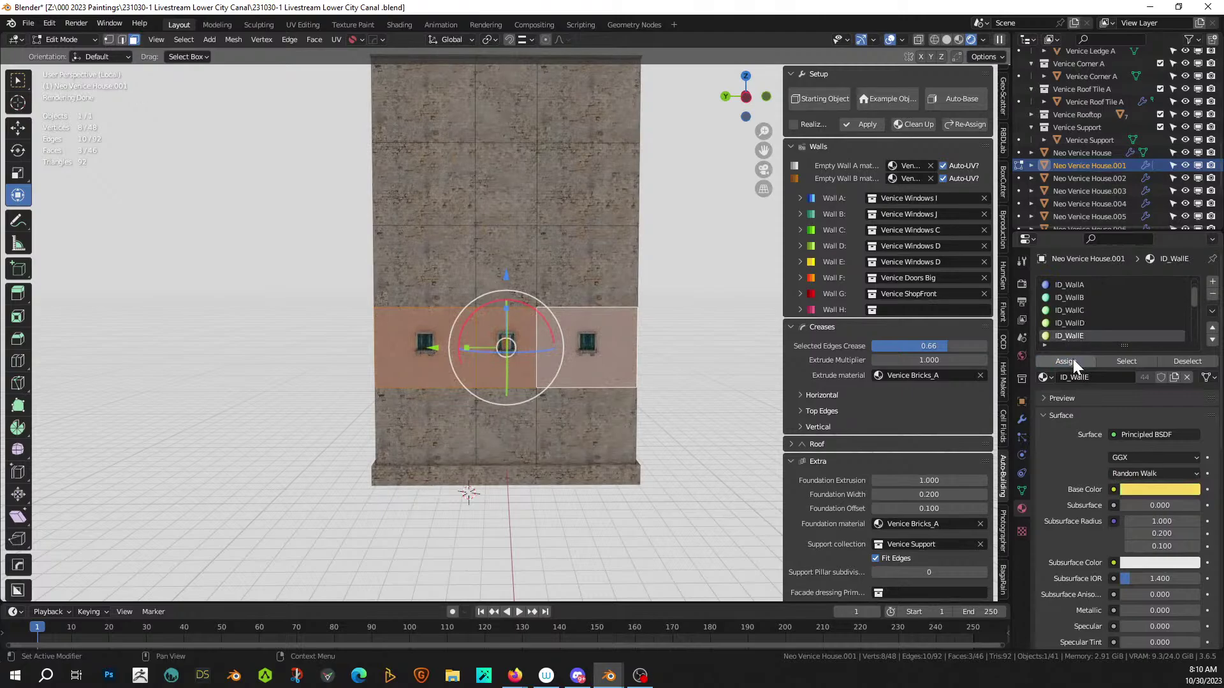
pyautogui.click(1068, 311)
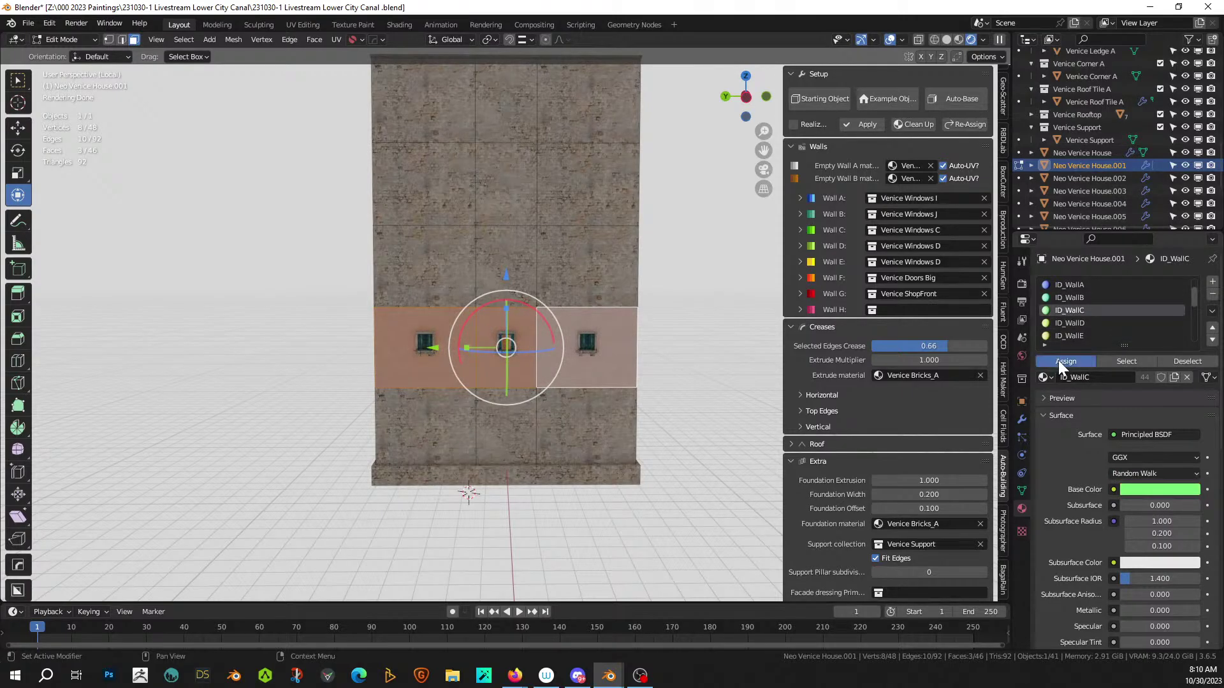
pyautogui.click(1058, 361)
# - Assign the ID_WallB material to the three selected wall faces in the second row
pyautogui.click(1073, 322)
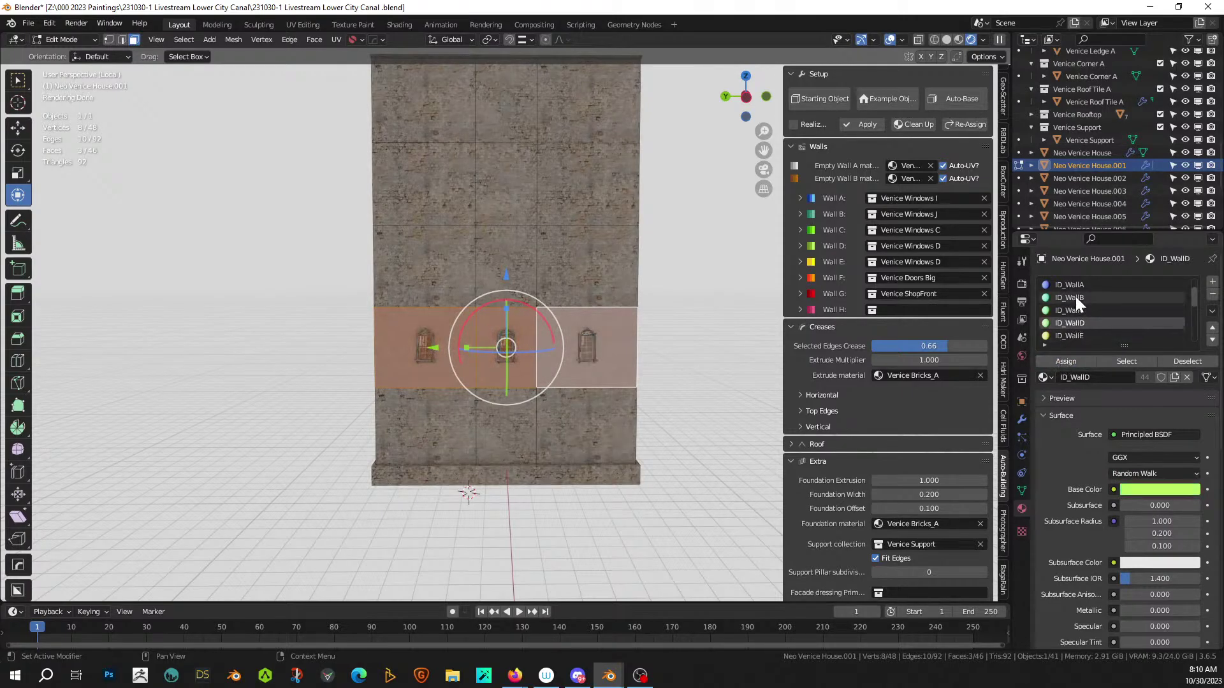
pyautogui.click(1076, 297)
pyautogui.click(1067, 360)
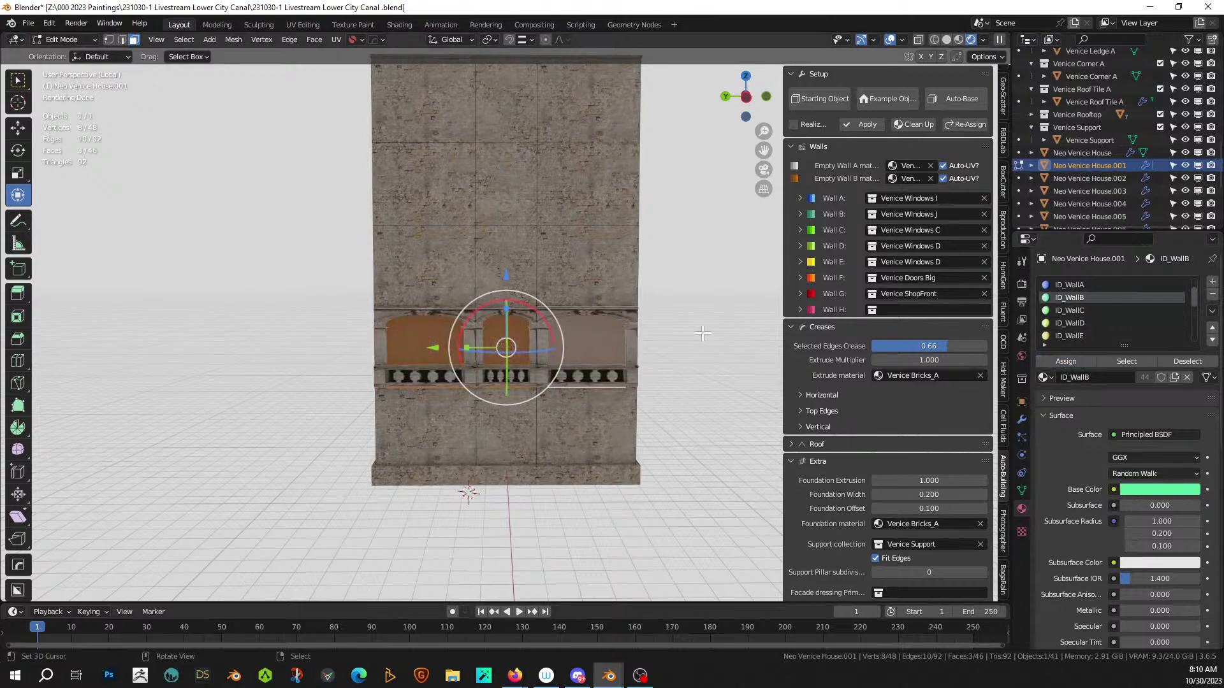
# - Select the six front wall faces in the third and fourth rows and assign ID_WallA to them
pyautogui.moveTo(701, 330); pyautogui.dragTo(595, 445, button='middle')
pyautogui.scroll(2, 668, 358)
pyautogui.click(433, 350)
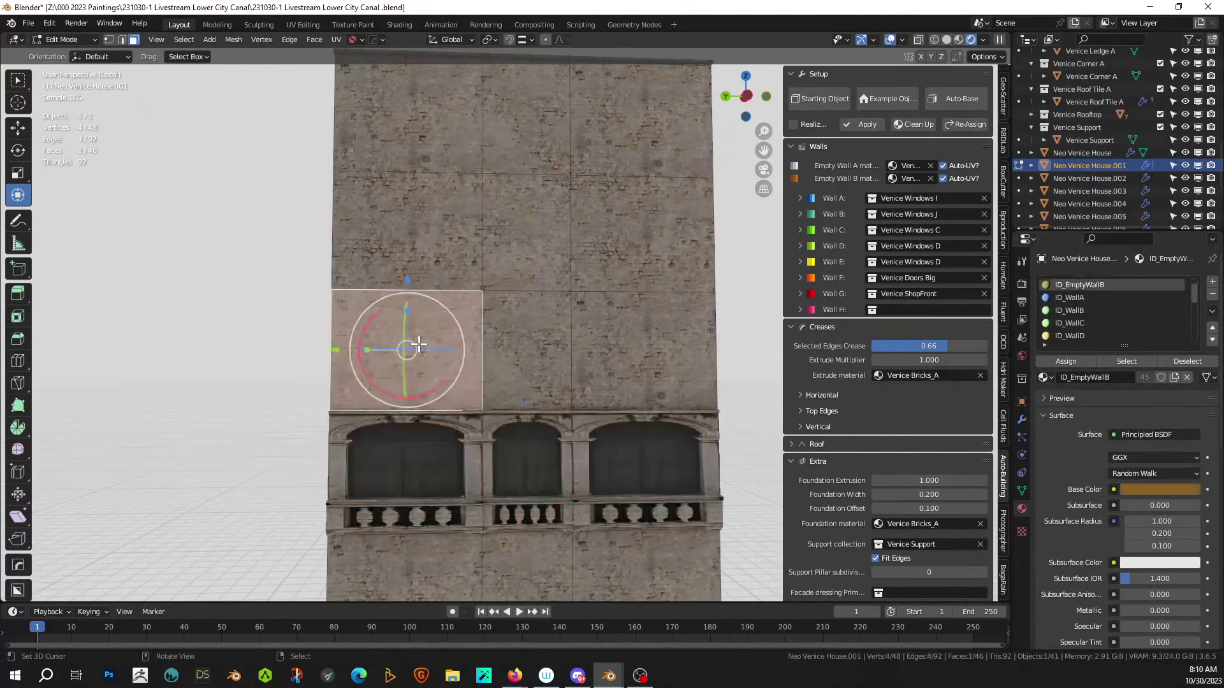
pyautogui.keyDown('shift'); pyautogui.click(545, 330); pyautogui.keyUp('shift')
pyautogui.keyDown('shift'); pyautogui.click(604, 331); pyautogui.keyUp('shift')
pyautogui.keyDown('shift'); pyautogui.click(603, 252); pyautogui.keyUp('shift')
pyautogui.keyDown('shift'); pyautogui.click(510, 237); pyautogui.keyUp('shift')
pyautogui.keyDown('shift'); pyautogui.click(430, 223); pyautogui.keyUp('shift')
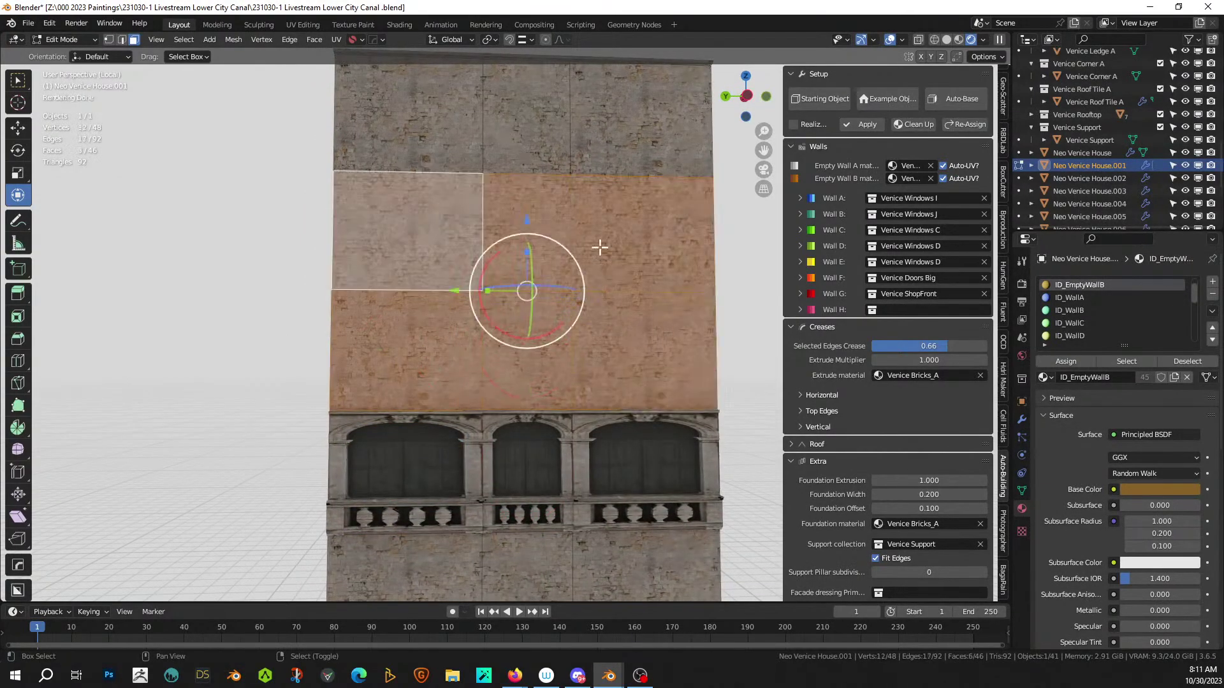
pyautogui.click(1081, 297)
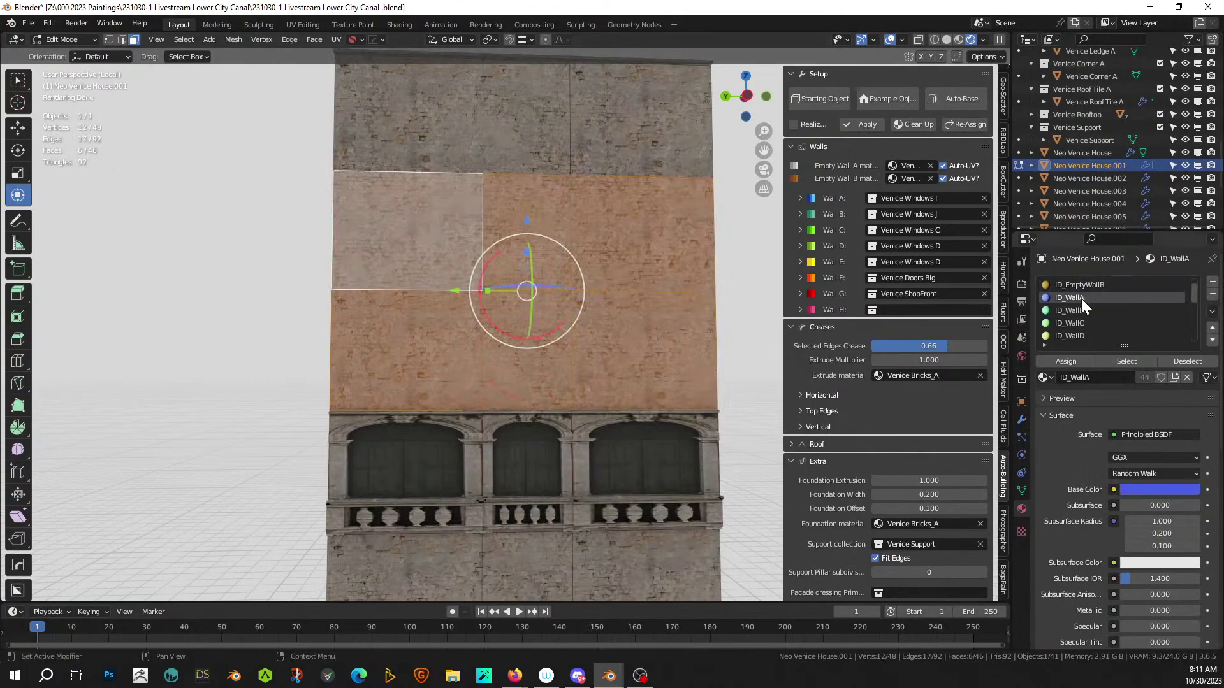
pyautogui.click(1066, 361)
# - Select the three front wall faces in the top row and assign the ID_WallB material
pyautogui.moveTo(561, 292); pyautogui.dragTo(621, 290, button='middle')
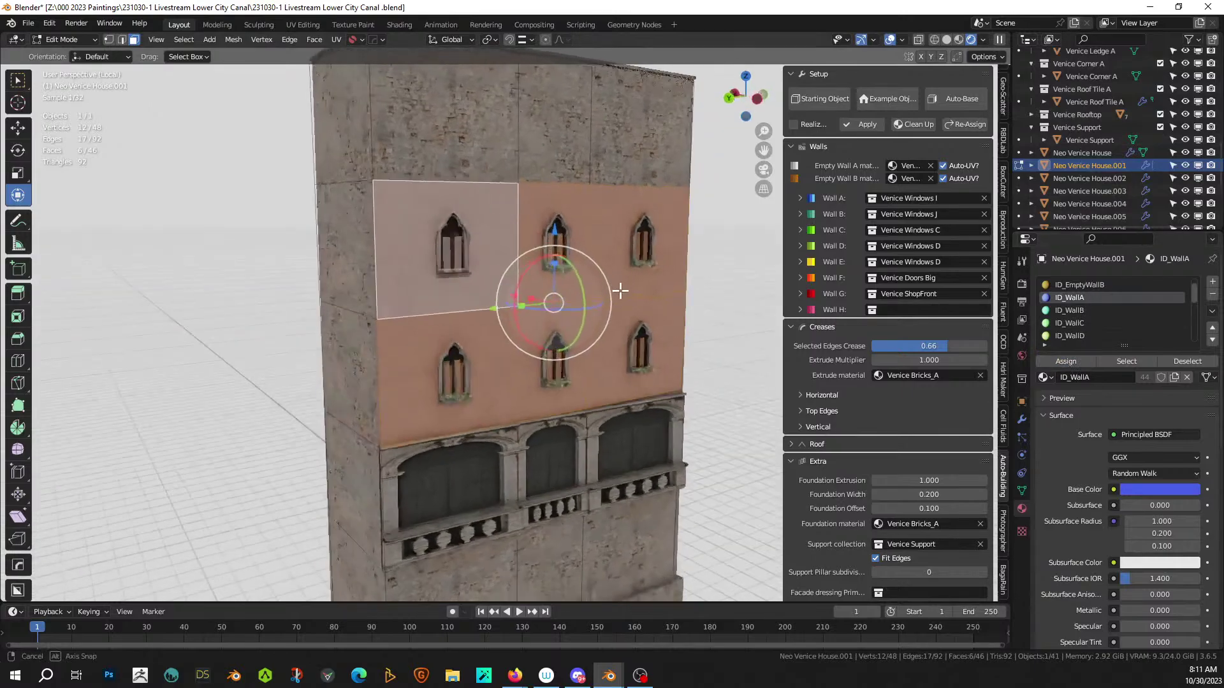
pyautogui.click(459, 112)
pyautogui.keyDown('shift'); pyautogui.click(542, 123); pyautogui.keyUp('shift')
pyautogui.keyDown('shift'); pyautogui.click(629, 123); pyautogui.keyUp('shift')
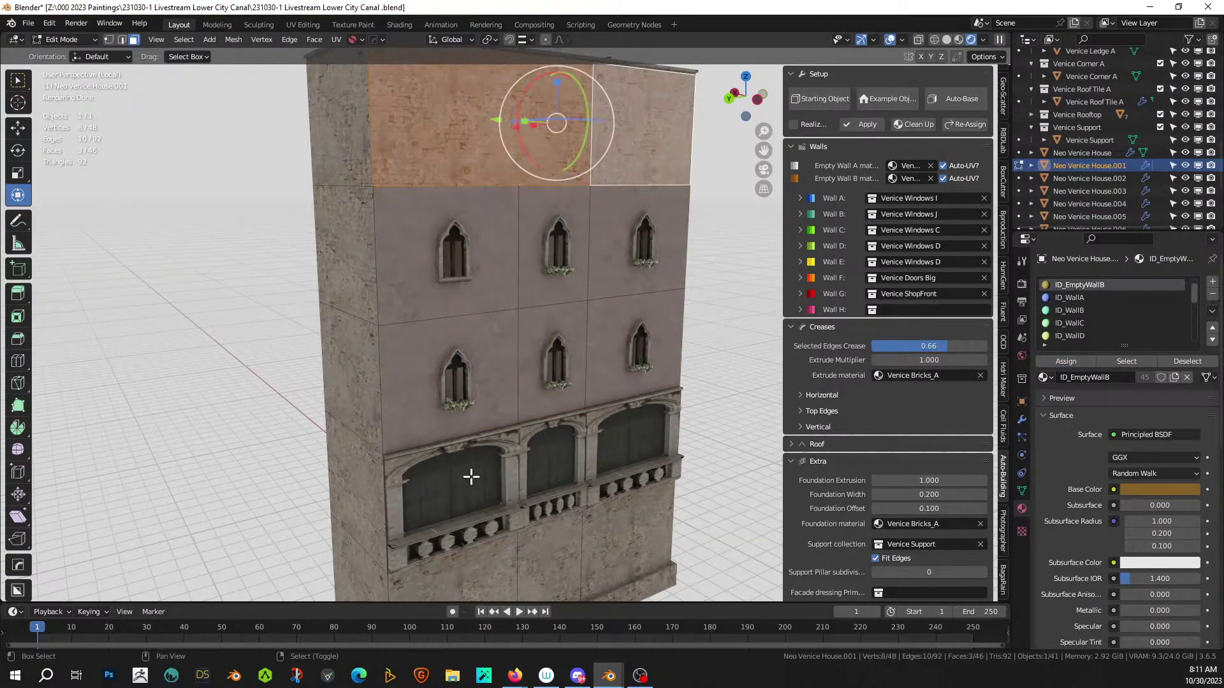
pyautogui.keyDown('shift'); pyautogui.click(471, 477); pyautogui.keyUp('shift')
pyautogui.click(1070, 311)
pyautogui.click(1065, 362)
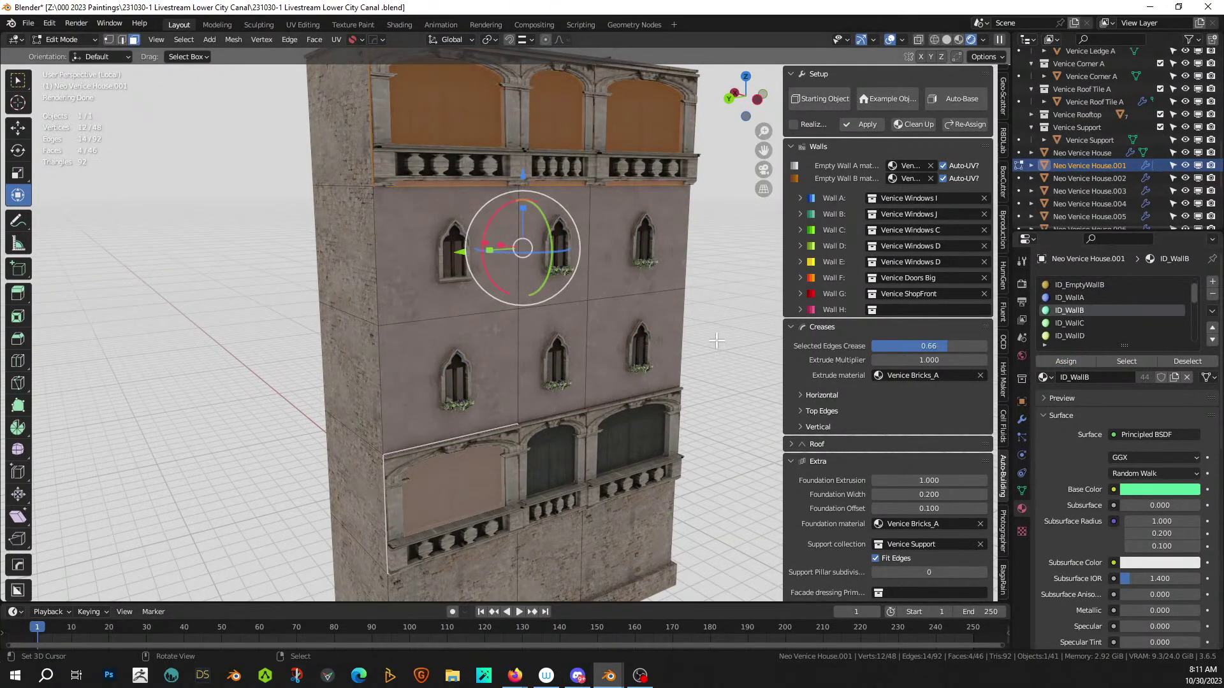
# - Deselect everything, change to solid shading and turn off viewport display of the end house's GN_Auto-Building modifier
pyautogui.scroll(-2, 741, 337)
pyautogui.moveTo(740, 338); pyautogui.dragTo(702, 310, button='middle')
pyautogui.hotkey('alt', 'a')
pyautogui.click(946, 40)
pyautogui.moveTo(630, 376); pyautogui.dragTo(681, 378, button='middle')
pyautogui.click(1022, 419)
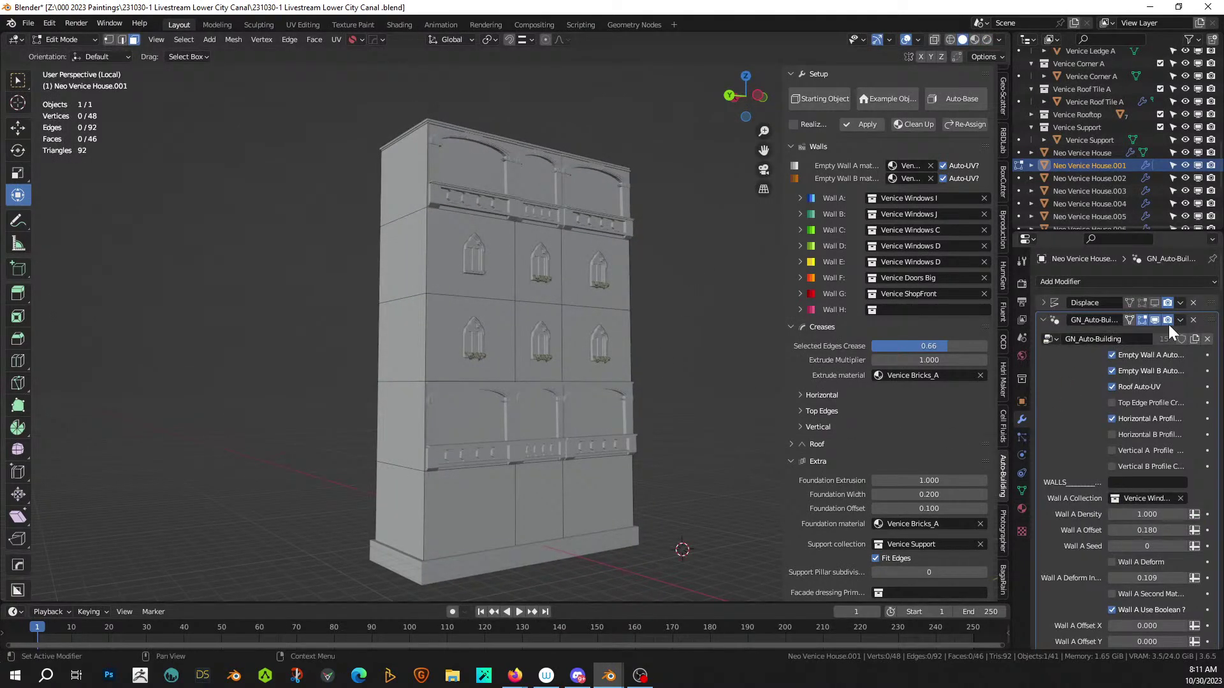
pyautogui.click(1150, 319)
# - Set a 0.66 edge crease on the front's four vertical edge loops and the horizontal loops above the first, second and fourth rows
pyautogui.scroll(2, 606, 385)
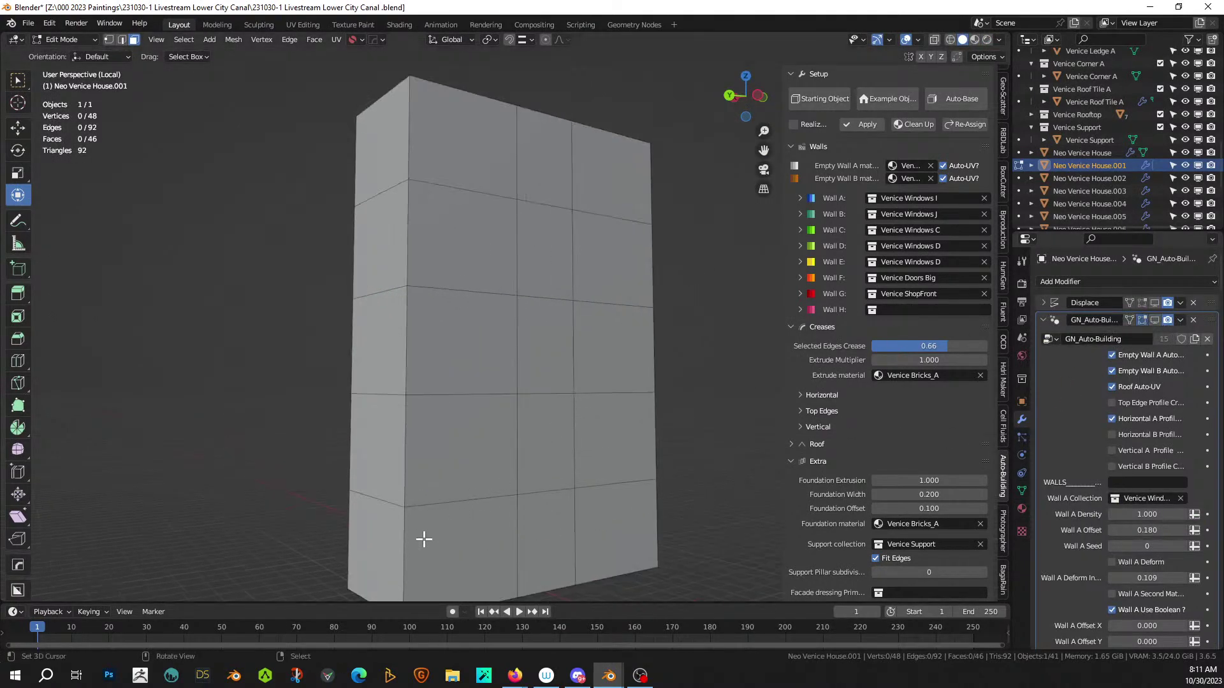
pyautogui.keyDown('alt'); pyautogui.click(406, 525); pyautogui.keyUp('alt')
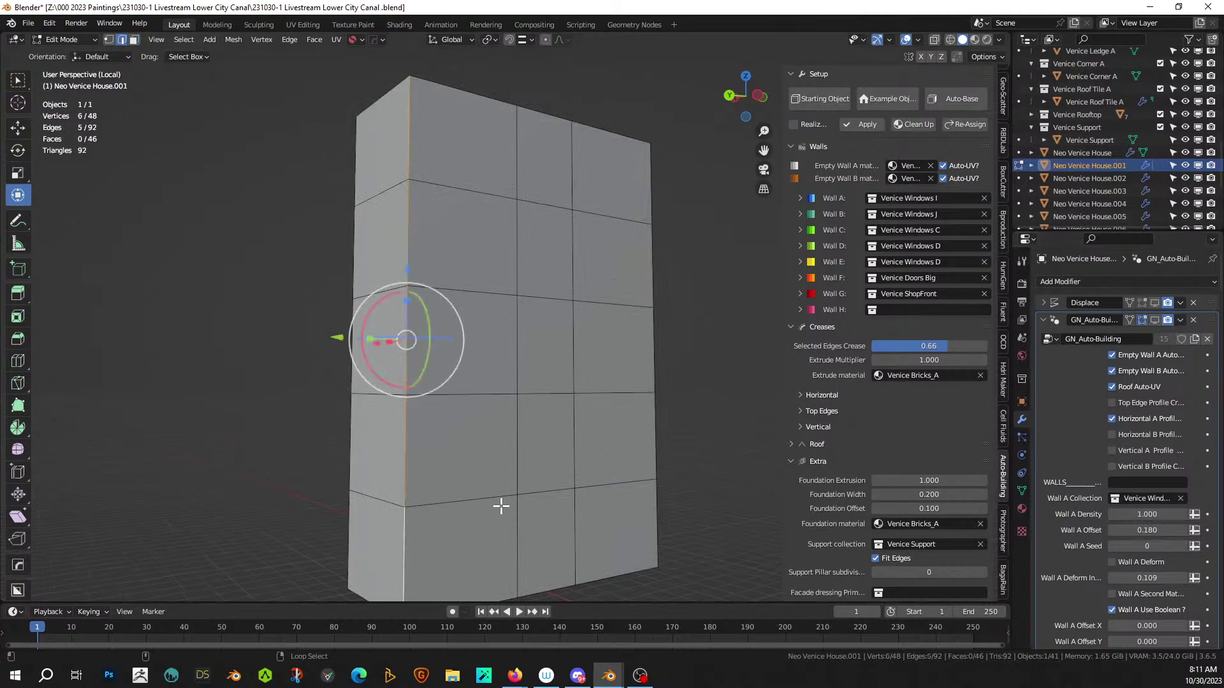
pyautogui.keyDown('alt'); pyautogui.keyDown('shift'); pyautogui.click(652, 446); pyautogui.keyUp('shift'); pyautogui.keyUp('alt')
pyautogui.moveTo(650, 445); pyautogui.dragTo(495, 464, button='middle')
pyautogui.keyDown('alt'); pyautogui.keyDown('shift'); pyautogui.click(497, 465); pyautogui.keyUp('shift'); pyautogui.keyUp('alt')
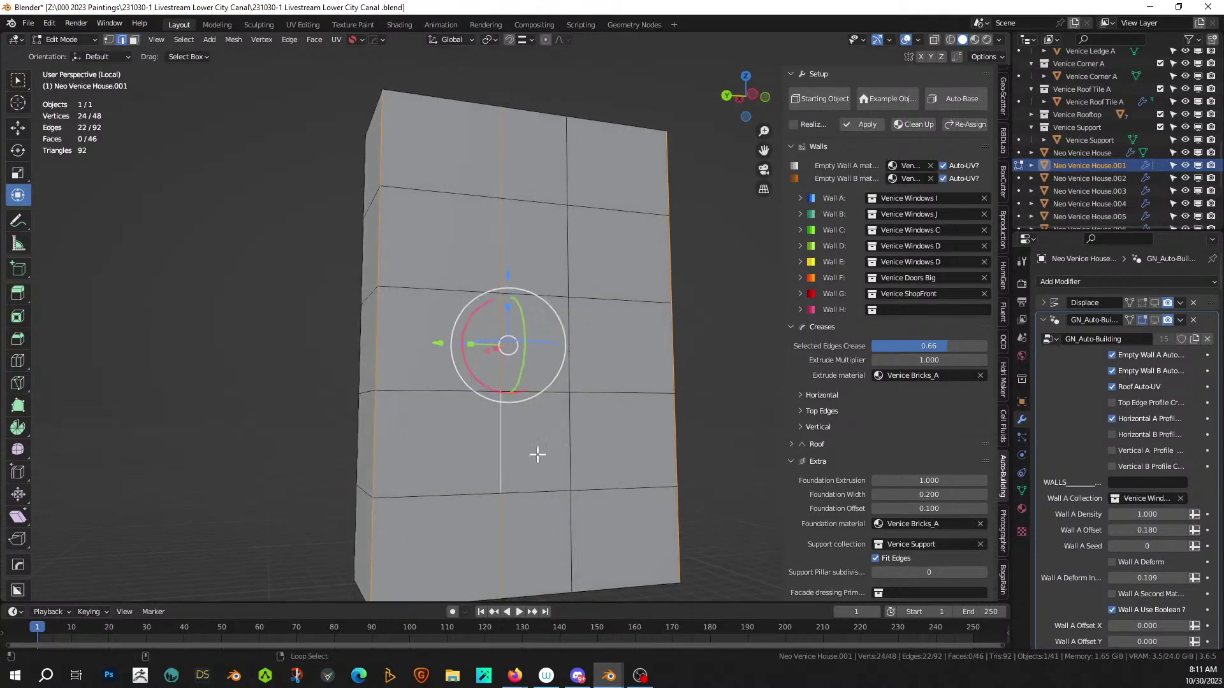
pyautogui.keyDown('alt'); pyautogui.keyDown('shift'); pyautogui.click(567, 452); pyautogui.keyUp('shift'); pyautogui.keyUp('alt')
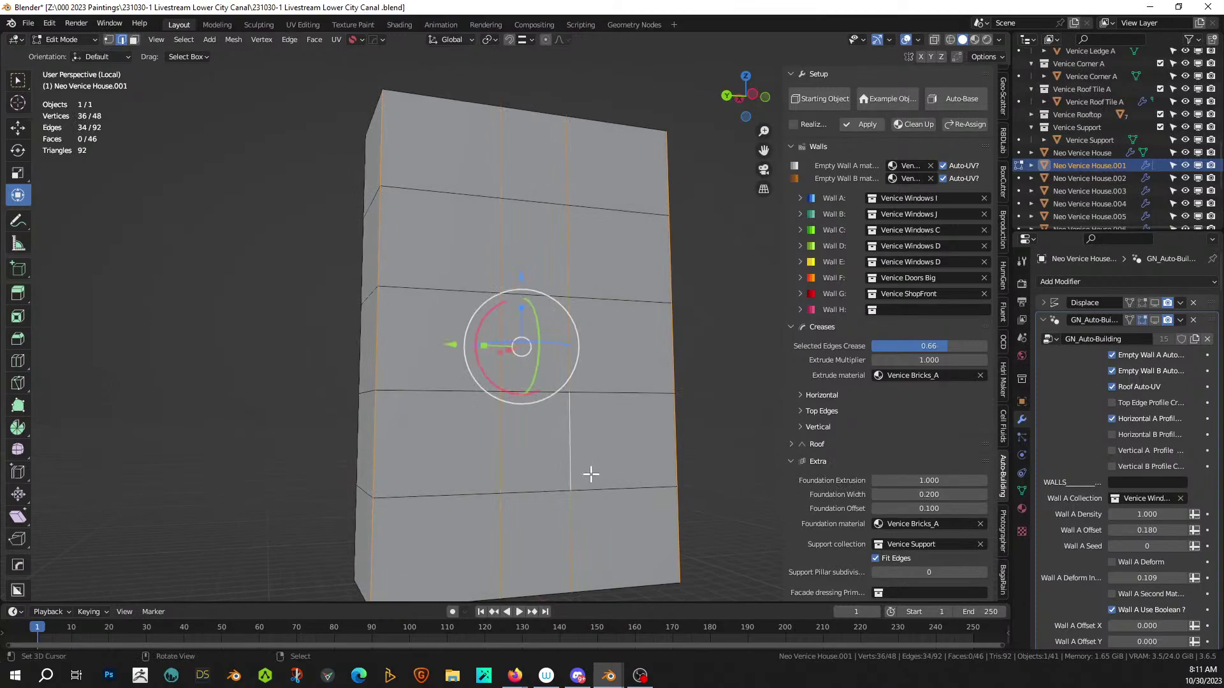
pyautogui.keyDown('alt'); pyautogui.keyDown('shift'); pyautogui.click(439, 492); pyautogui.keyUp('shift'); pyautogui.keyUp('alt')
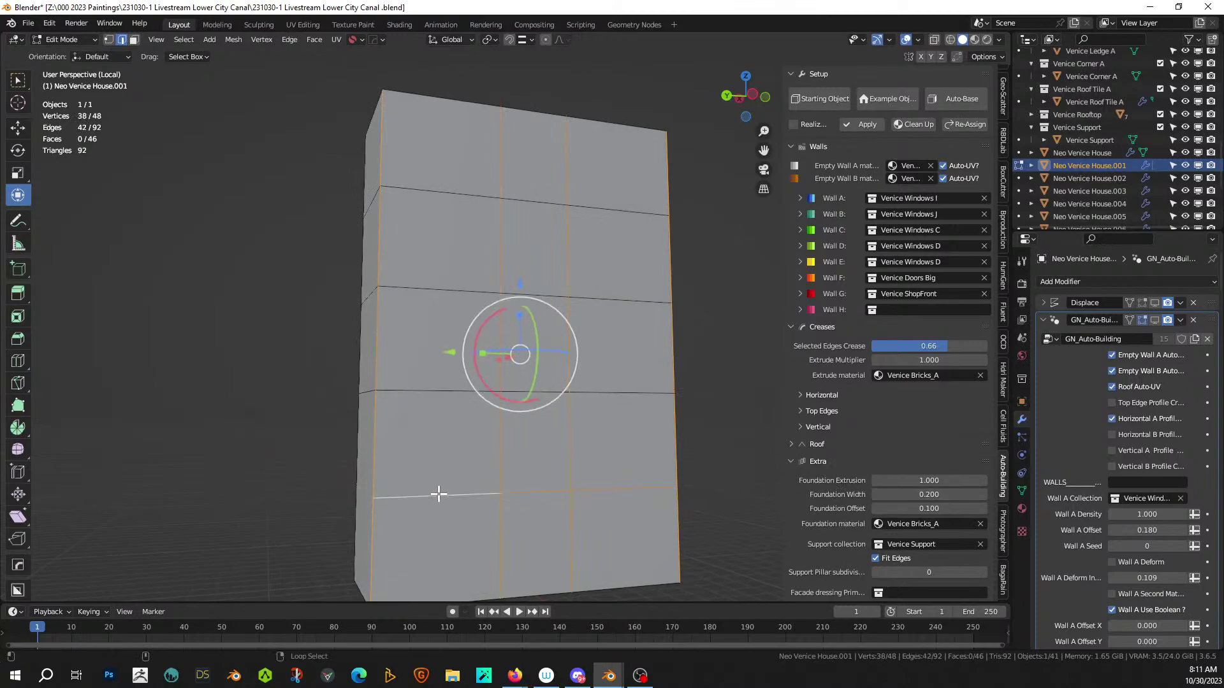
pyautogui.keyDown('alt'); pyautogui.keyDown('shift'); pyautogui.click(428, 390); pyautogui.keyUp('shift'); pyautogui.keyUp('alt')
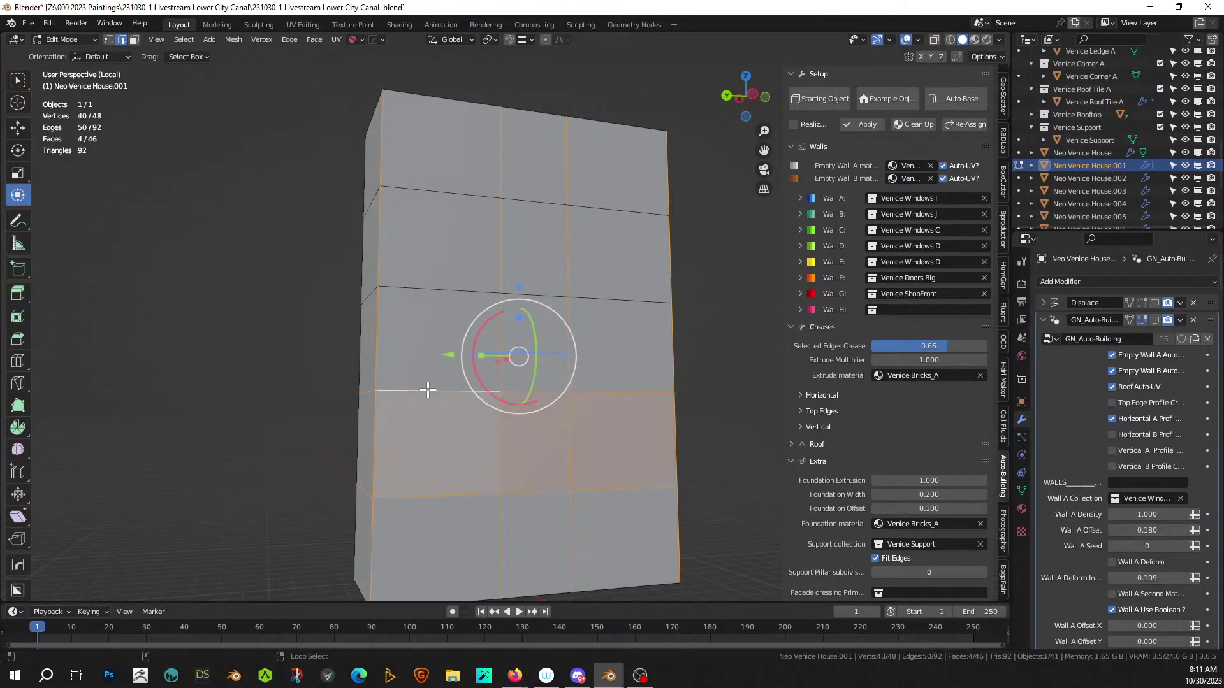
pyautogui.keyDown('alt'); pyautogui.keyDown('shift'); pyautogui.click(418, 190); pyautogui.keyUp('shift'); pyautogui.keyUp('alt')
pyautogui.click(929, 345)
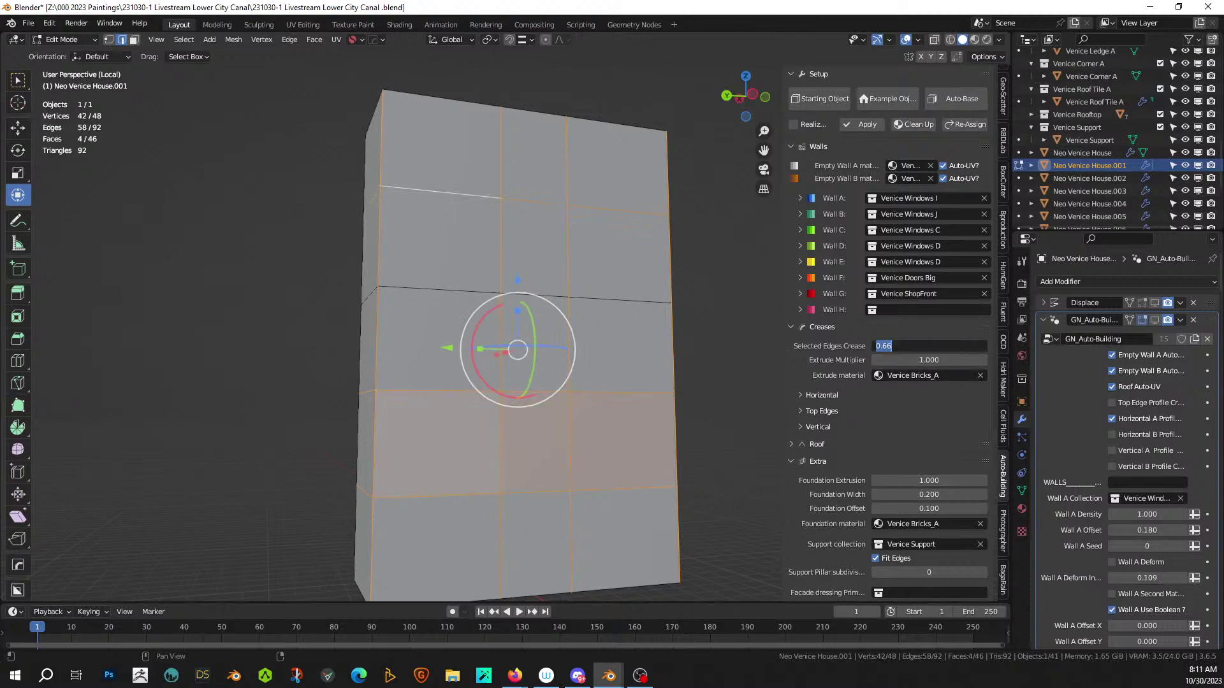
pyautogui.write('.66')
pyautogui.press('Return')
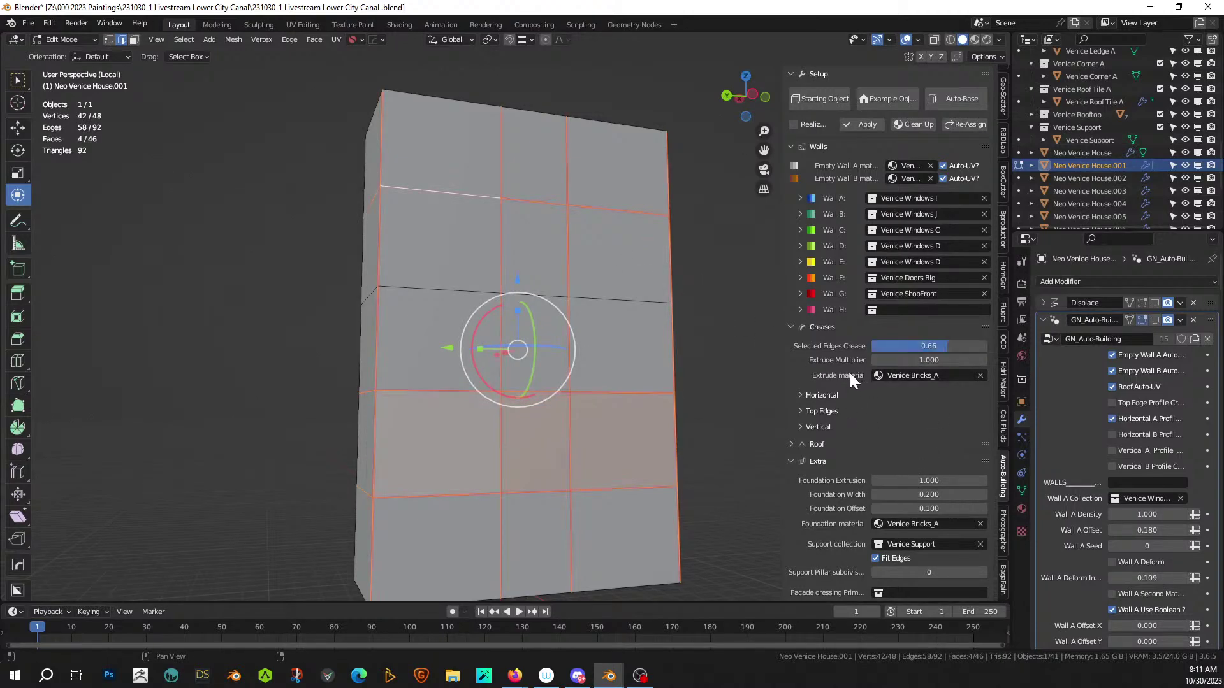
# - Turn viewport display of the GN_Auto-Building modifier back on and check the trim along the creased edges
pyautogui.click(1154, 320)
pyautogui.click(720, 289)
pyautogui.scroll(-3, 722, 289)
pyautogui.moveTo(722, 290); pyautogui.dragTo(676, 312, button='middle')
pyautogui.scroll(4, 682, 300)
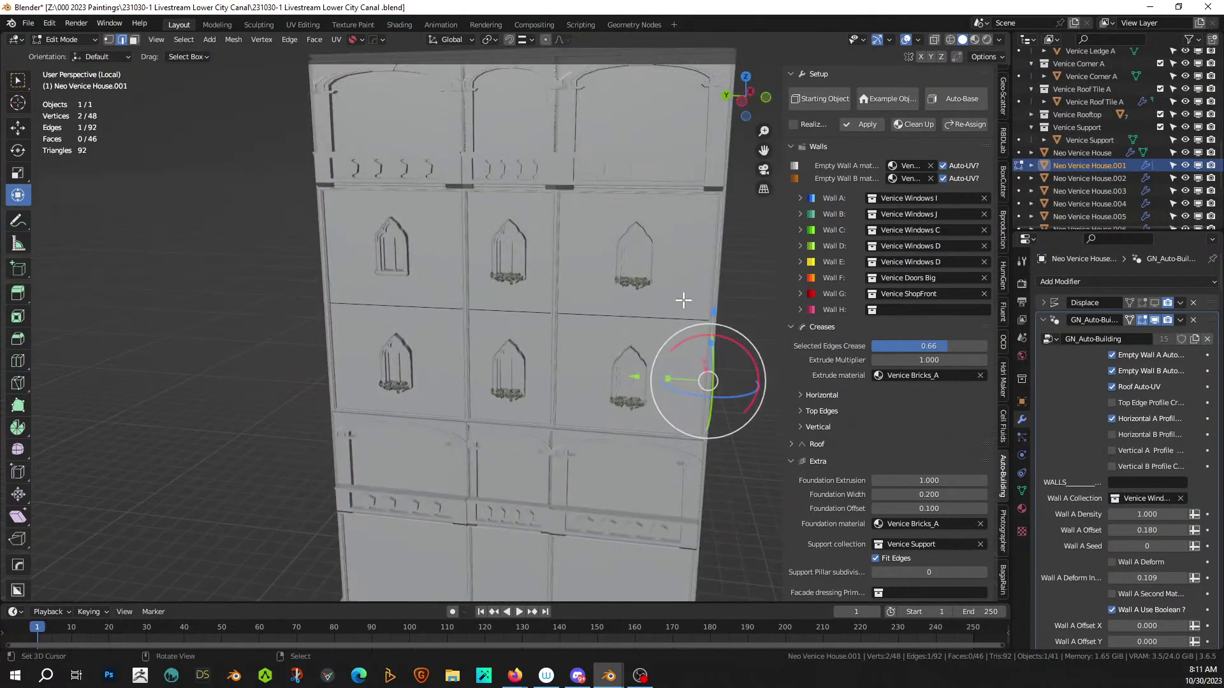
# - Save the file and view the end house in rendered shading
pyautogui.hotkey('ctrl', 's')
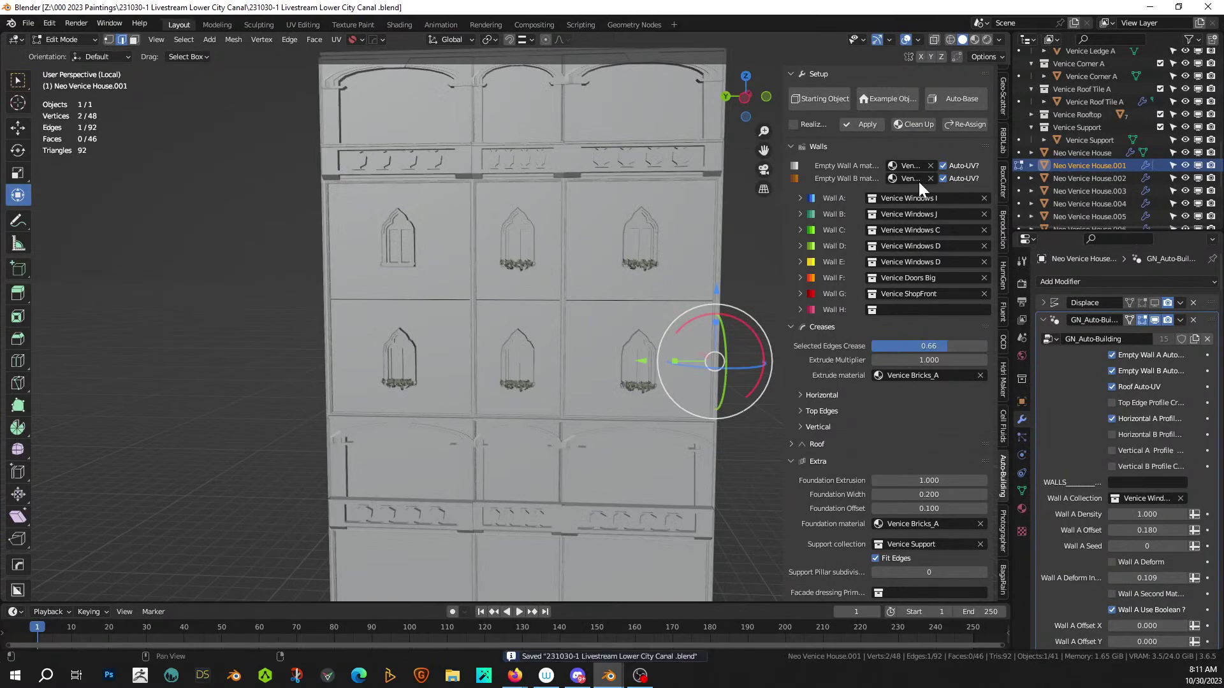
pyautogui.click(987, 40)
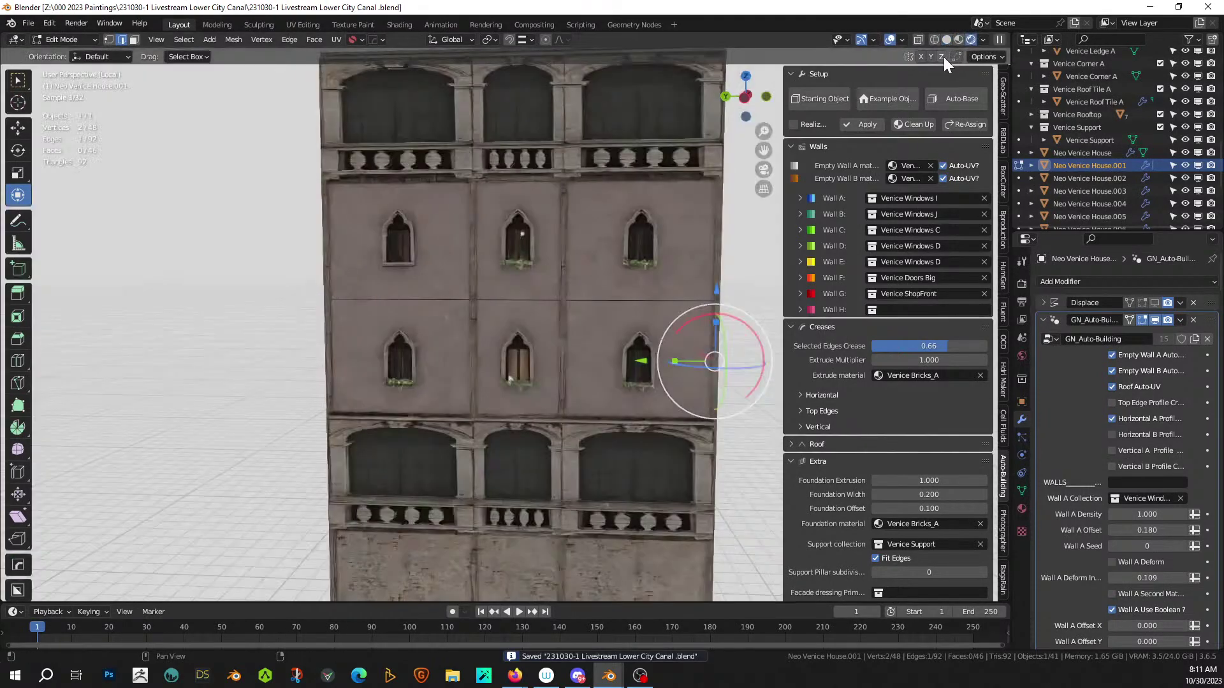
pyautogui.scroll(-2, 628, 334)
pyautogui.moveTo(629, 334); pyautogui.dragTo(681, 319, button='middle')
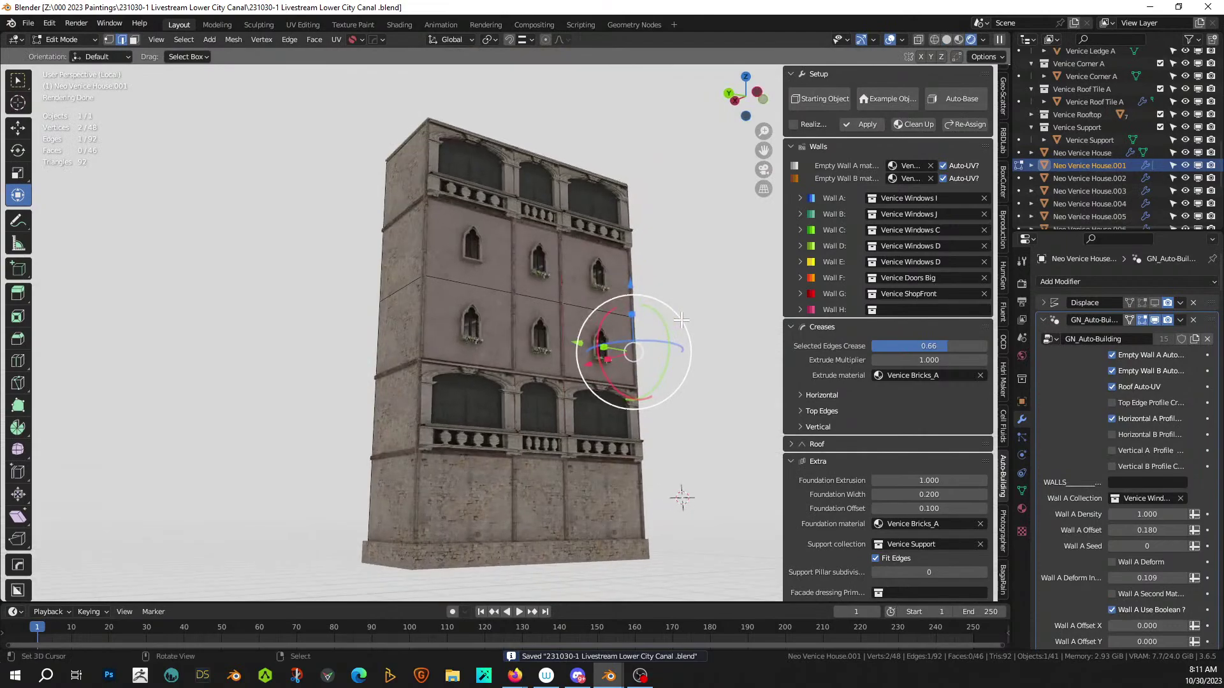
# - Leave the isolated view to show the whole canal and return to Object Mode
pyautogui.press('KP_Divide')
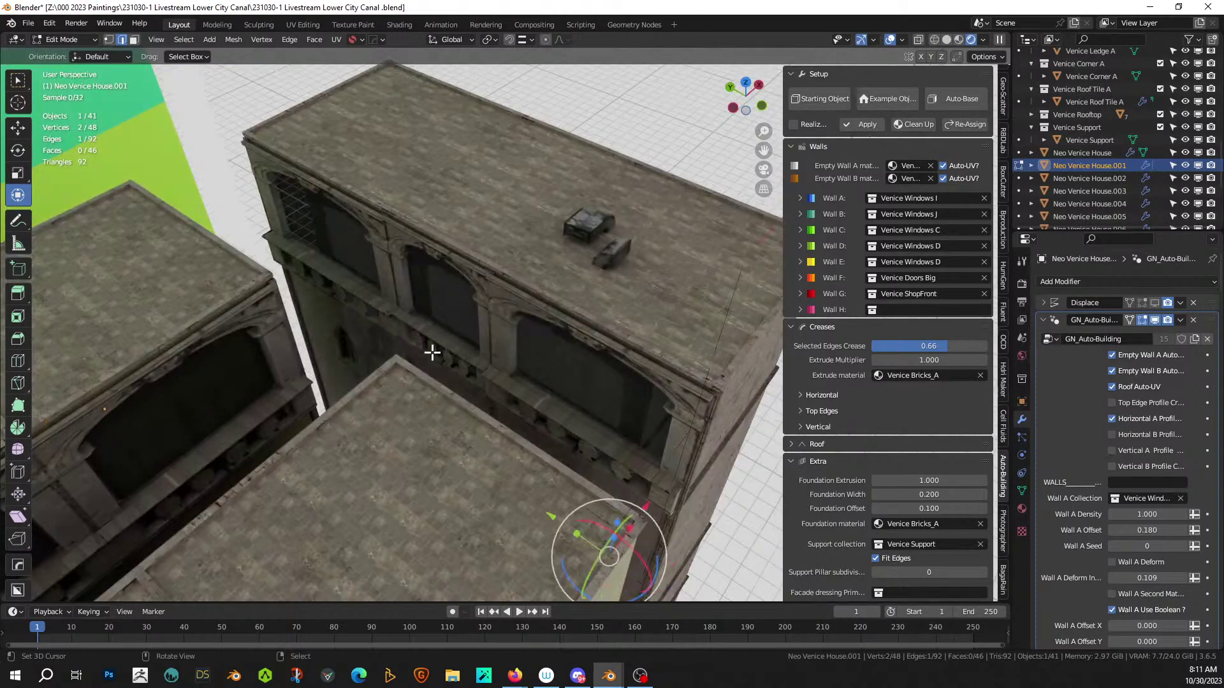
pyautogui.moveTo(432, 350); pyautogui.dragTo(491, 266, button='middle')
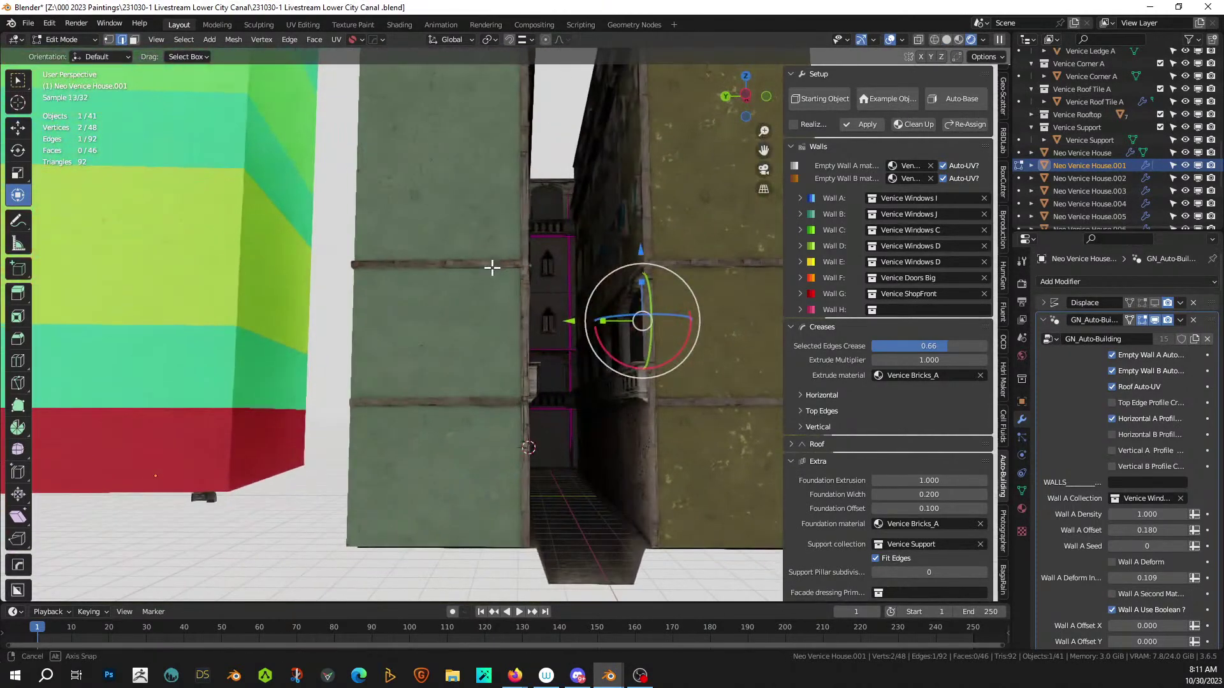
pyautogui.press('Tab')
# - Delete the colour-banded Neo Venice House block standing beside the canal houses
pyautogui.moveTo(581, 369); pyautogui.dragTo(525, 401, button='middle')
pyautogui.scroll(-3, 528, 339)
pyautogui.scroll(-3, 518, 420)
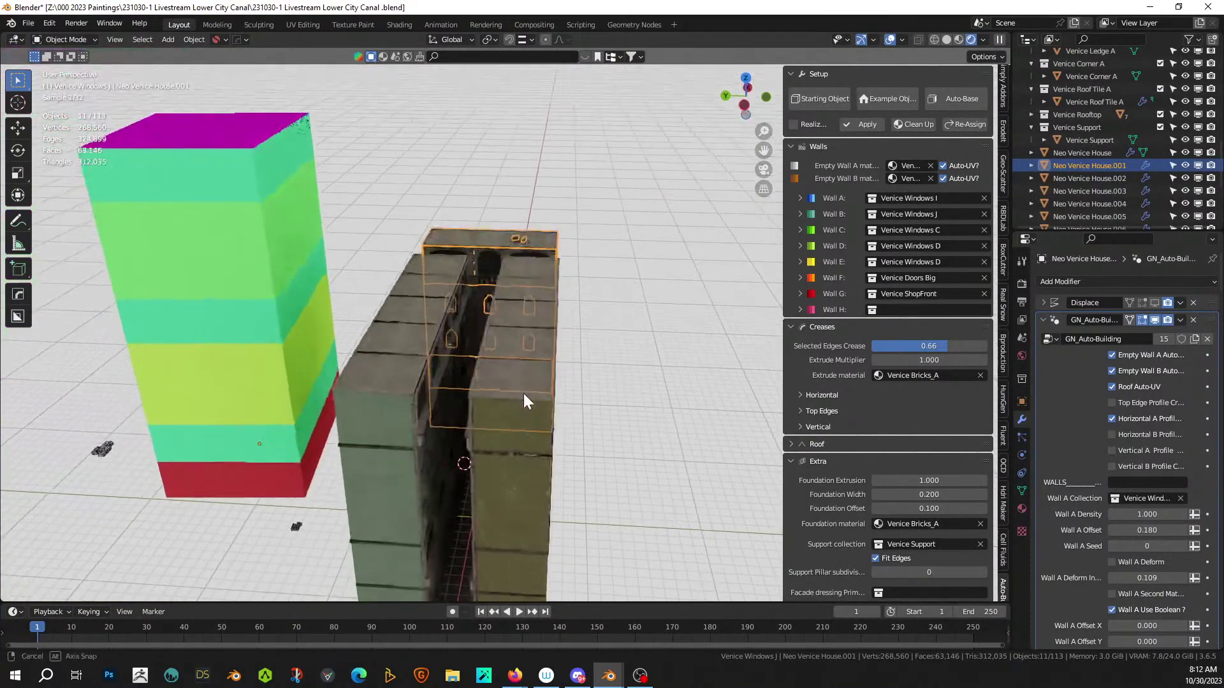
pyautogui.click(285, 290)
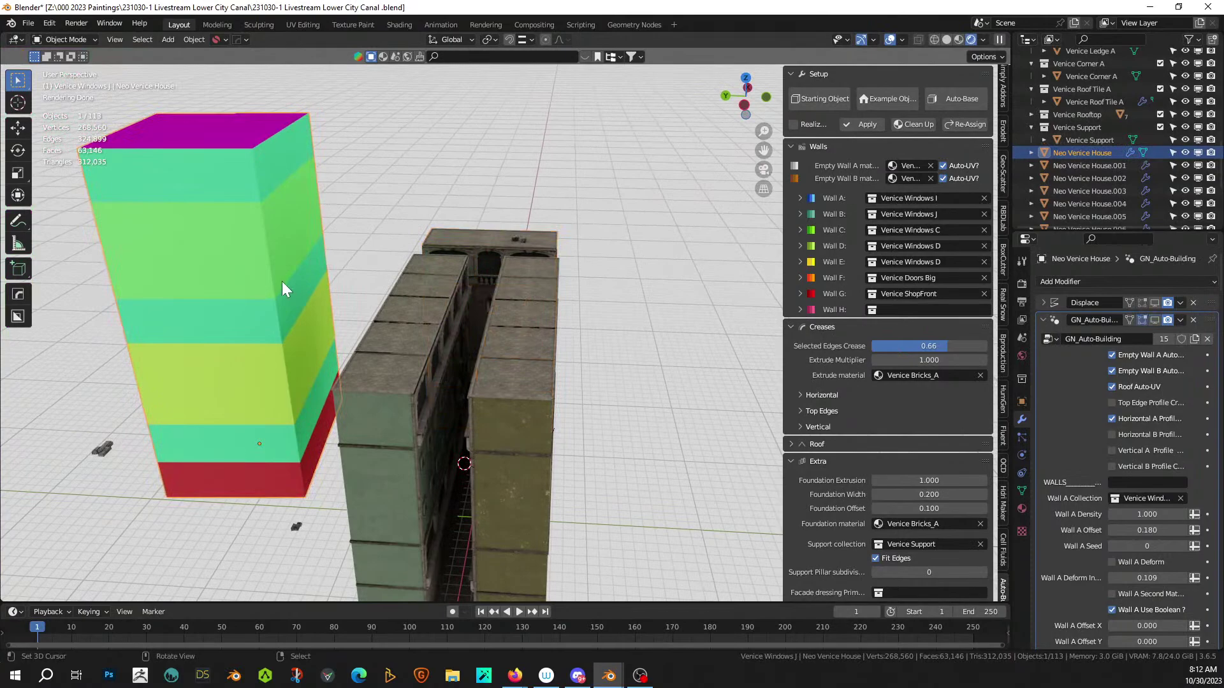
pyautogui.press('Delete')
# - Examine the canal between the house rows from above and from its open end
pyautogui.scroll(2, 417, 320)
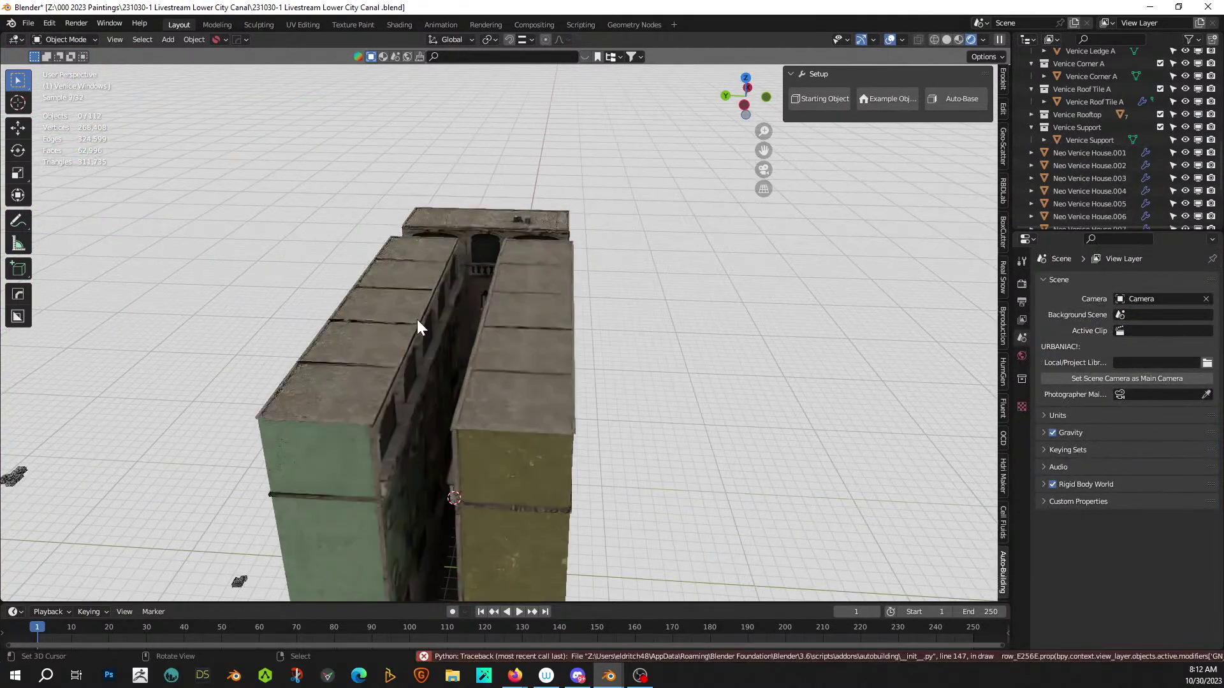
pyautogui.moveTo(417, 320); pyautogui.dragTo(401, 343, button='middle')
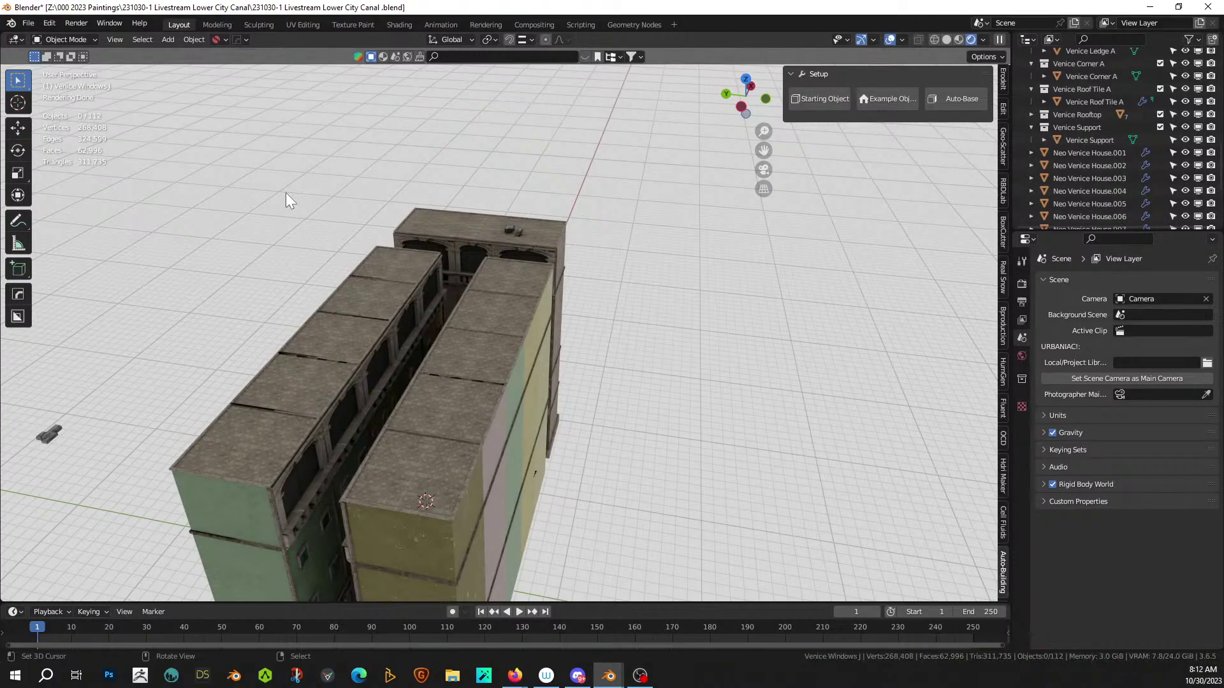
pyautogui.moveTo(308, 237); pyautogui.dragTo(359, 210, button='middle')
pyautogui.scroll(5, 346, 213)
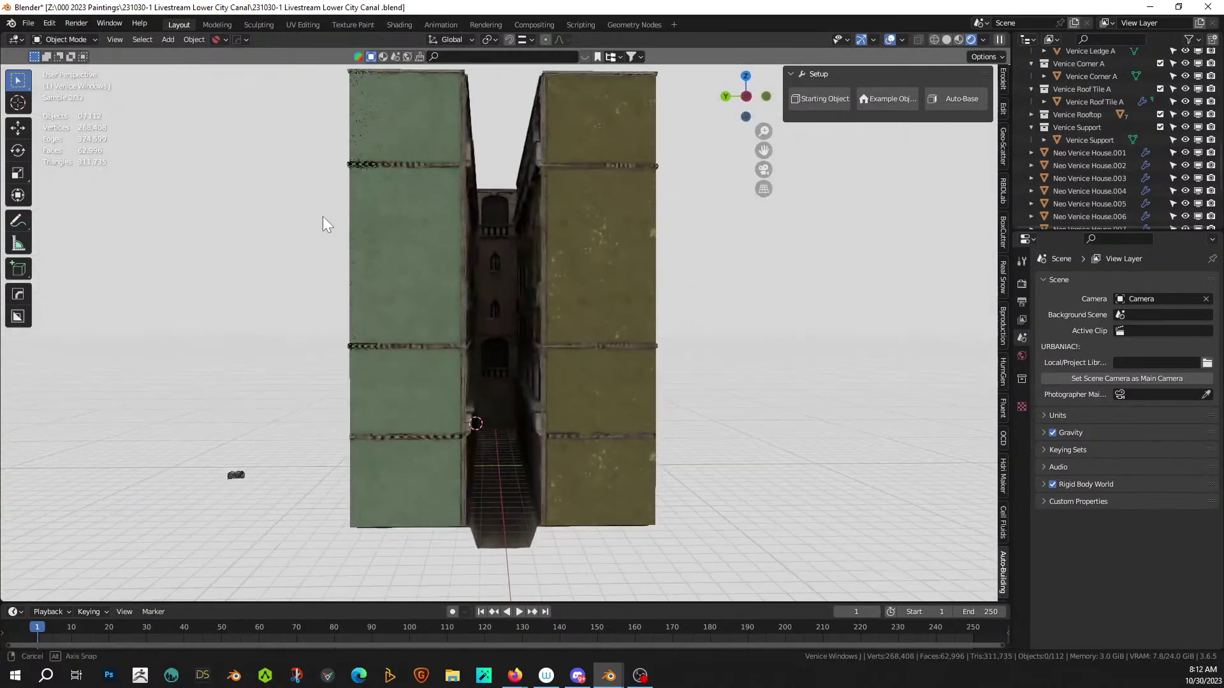
pyautogui.scroll(5, 313, 220)
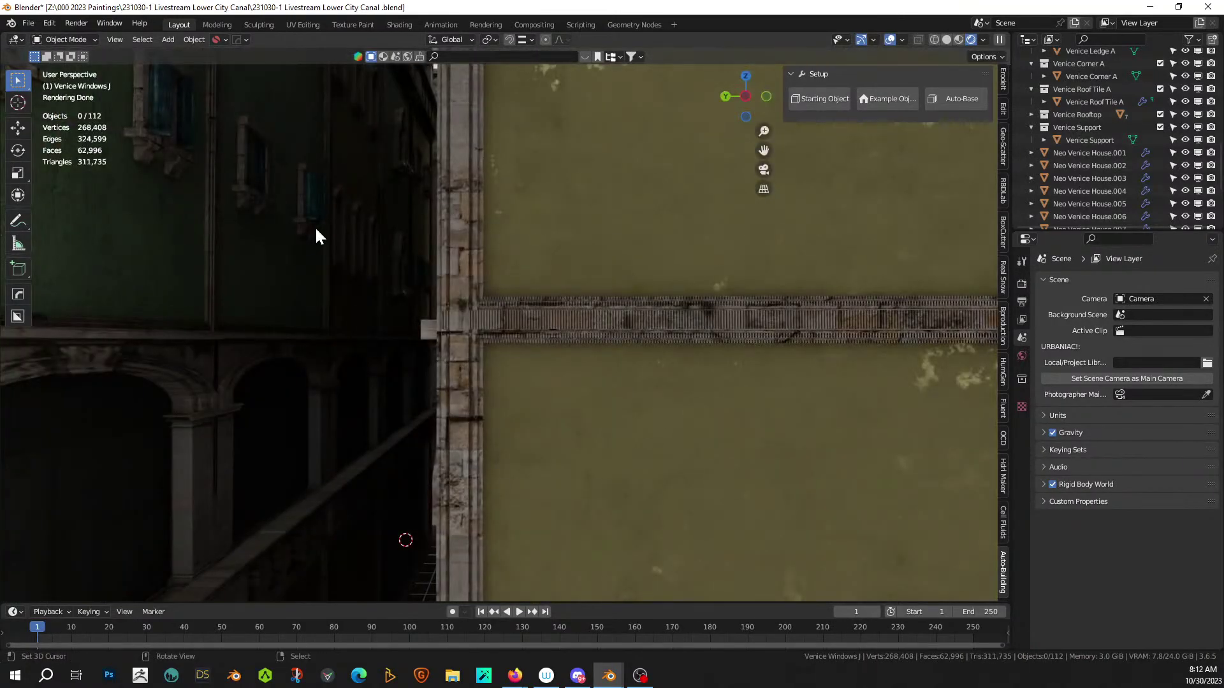
pyautogui.keyDown('shift'); pyautogui.moveTo(314, 225); pyautogui.dragTo(351, 185, button='middle'); pyautogui.keyUp('shift')
pyautogui.scroll(-10, 356, 137)
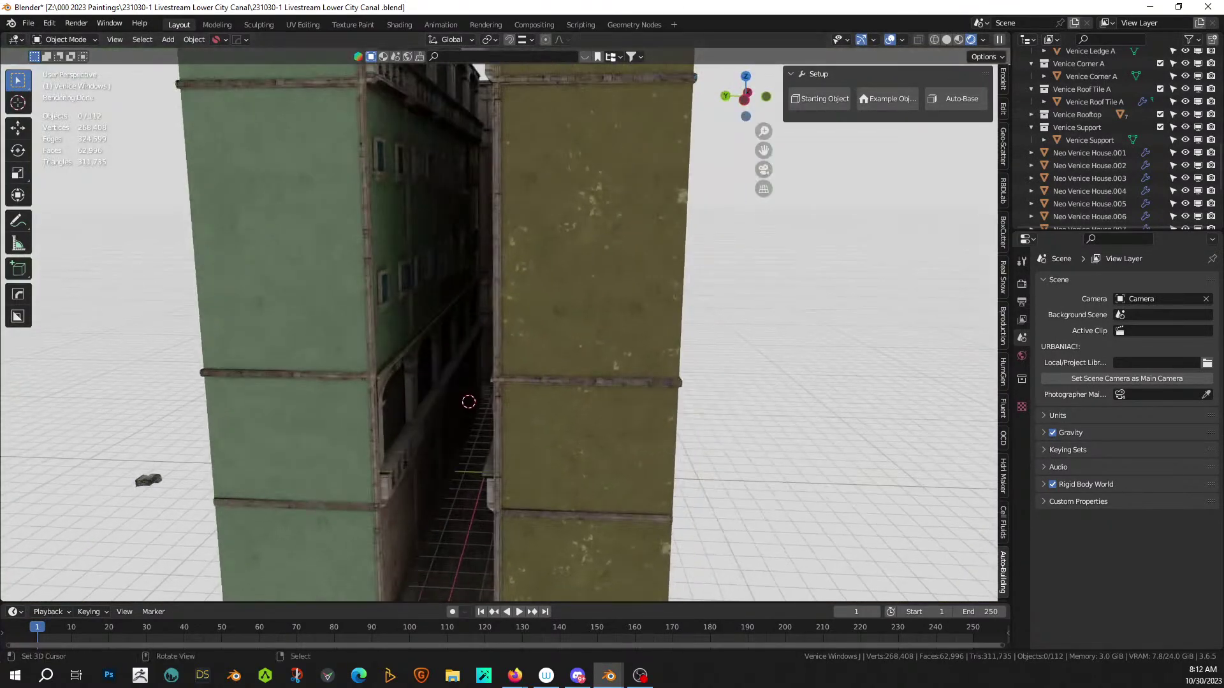
# - Change to solid shading and open the canal bed plane in Edit Mode
pyautogui.click(946, 39)
pyautogui.moveTo(517, 294); pyautogui.dragTo(542, 132, button='middle')
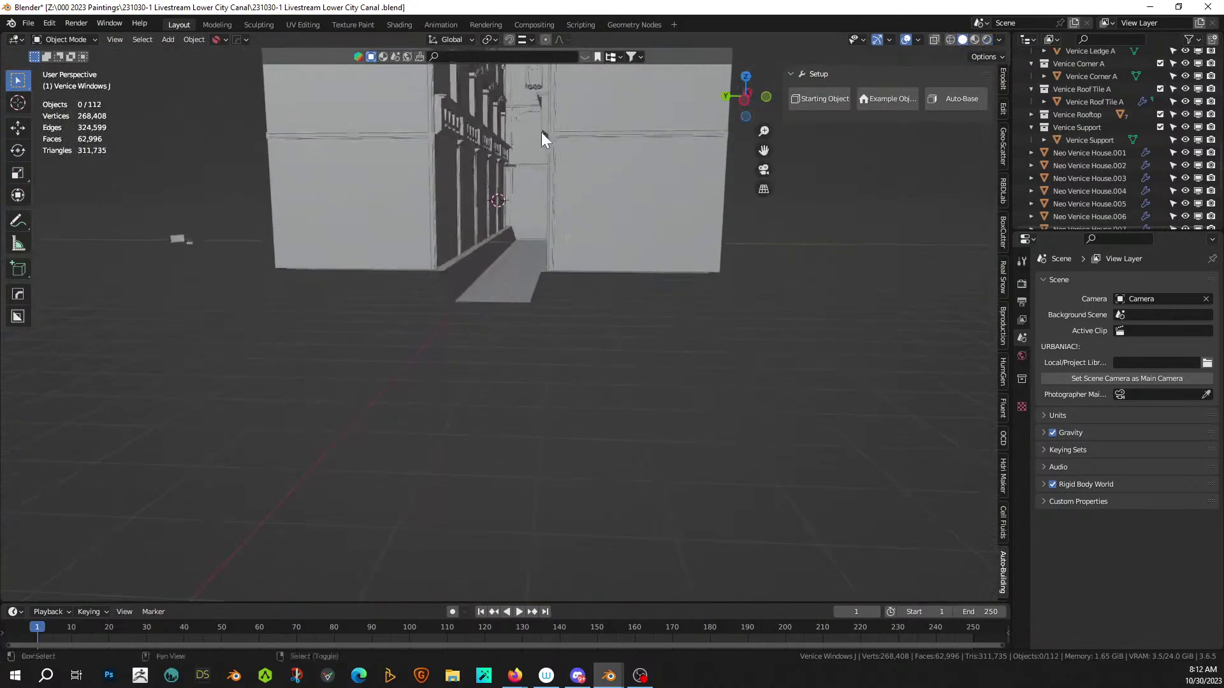
pyautogui.scroll(5, 541, 132)
pyautogui.moveTo(510, 241); pyautogui.dragTo(505, 268, button='middle')
pyautogui.scroll(2, 505, 268)
pyautogui.click(411, 245)
pyautogui.press('Tab')
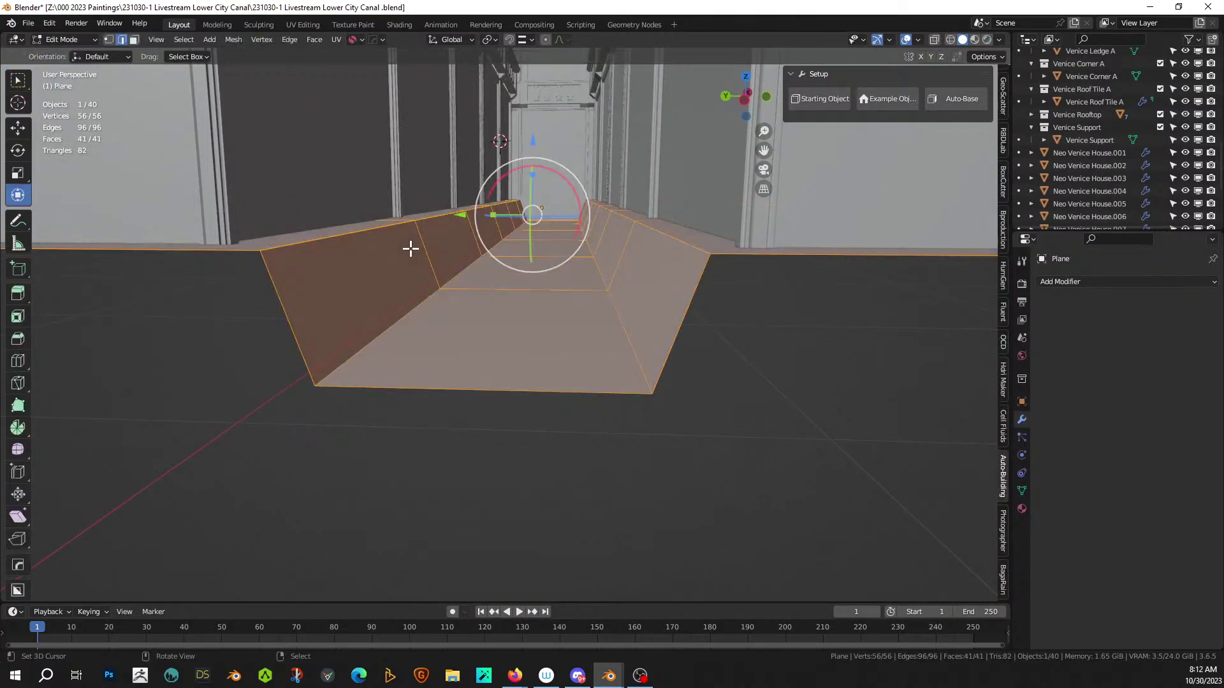
pyautogui.click(286, 307)
pyautogui.hotkey('ctrl', 't')
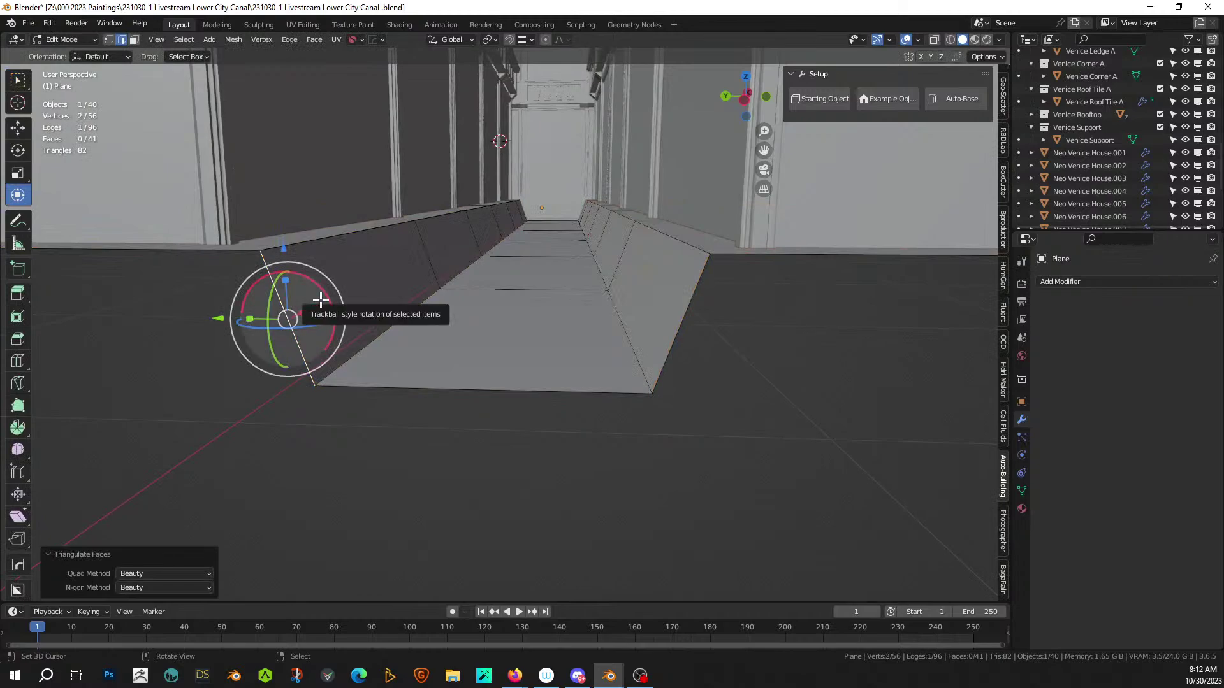
pyautogui.press('3')
pyautogui.click(427, 254)
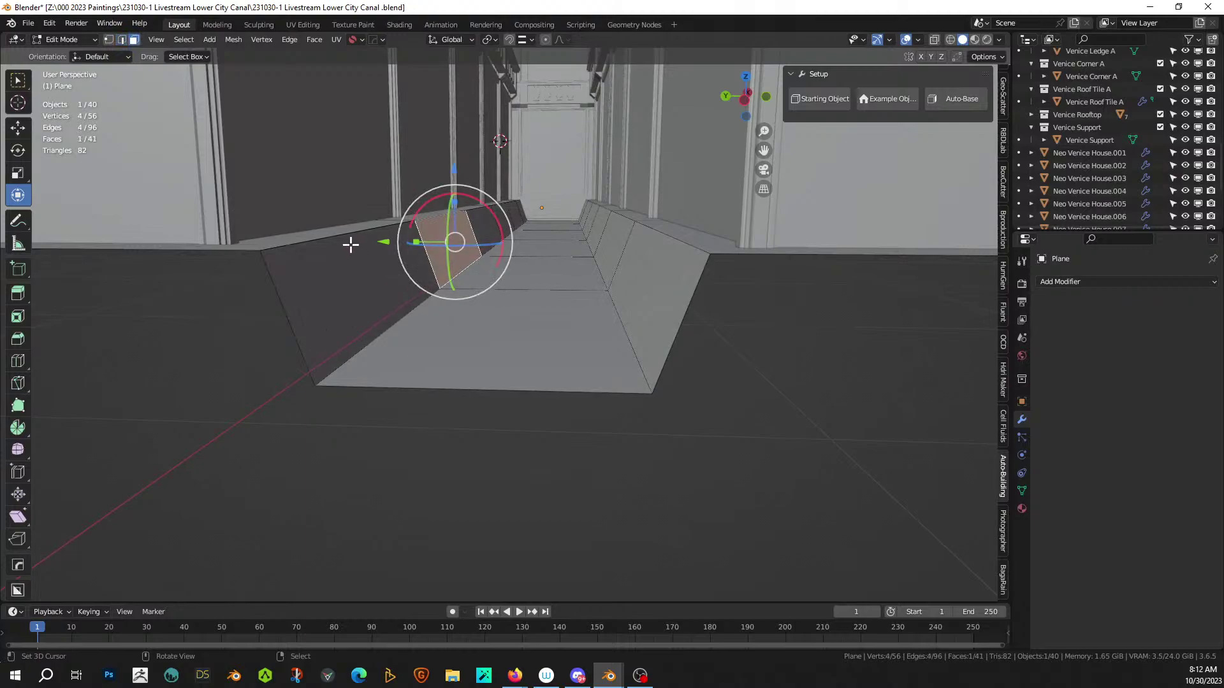
# - Select the upper edge loops on both sides of the canal bed and fill a face between them
pyautogui.press('2')
pyautogui.click(333, 241)
pyautogui.keyDown('alt'); pyautogui.click(334, 241); pyautogui.keyUp('alt')
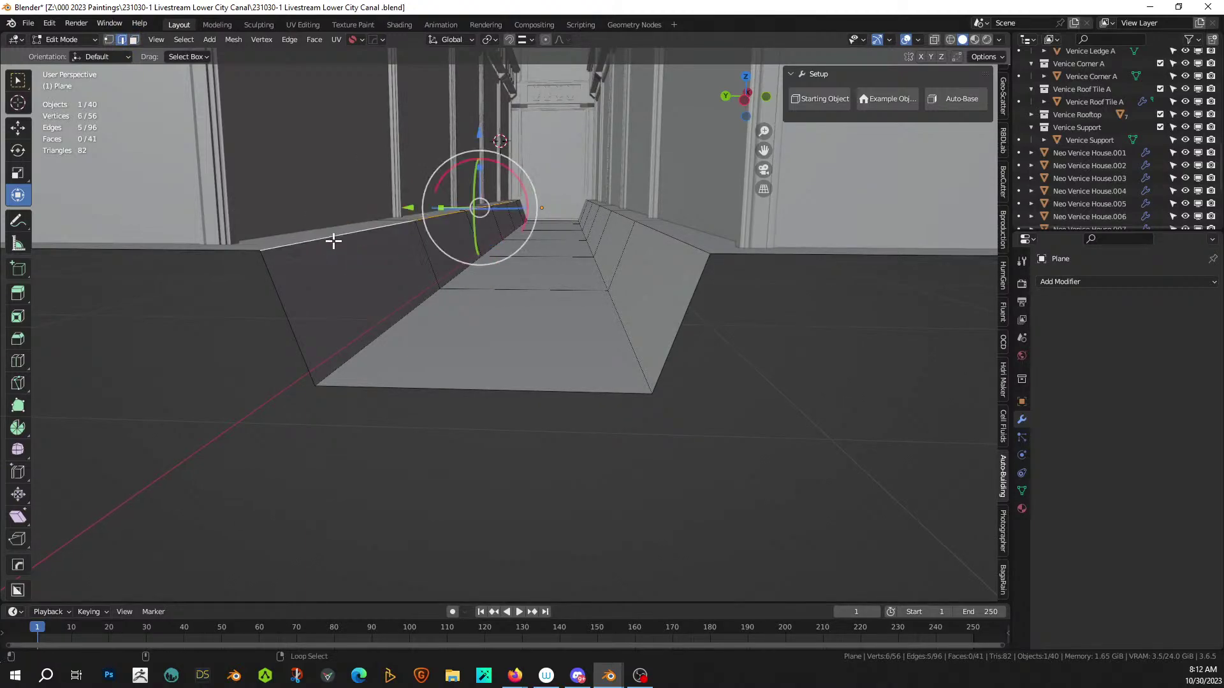
pyautogui.keyDown('alt'); pyautogui.keyDown('shift'); pyautogui.click(662, 237); pyautogui.keyUp('shift'); pyautogui.keyUp('alt')
pyautogui.press('f')
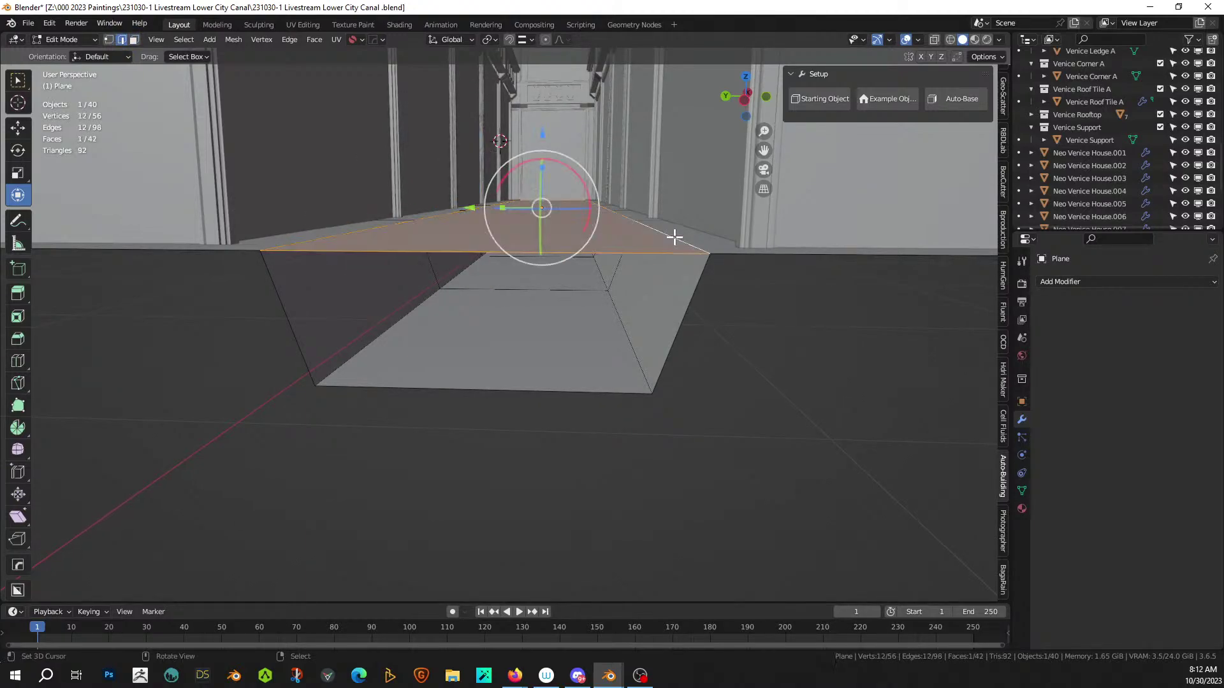
# - Select the new face spanning the canal and separate the selection into its own object
pyautogui.click(549, 254)
pyautogui.press('3')
pyautogui.click(539, 238)
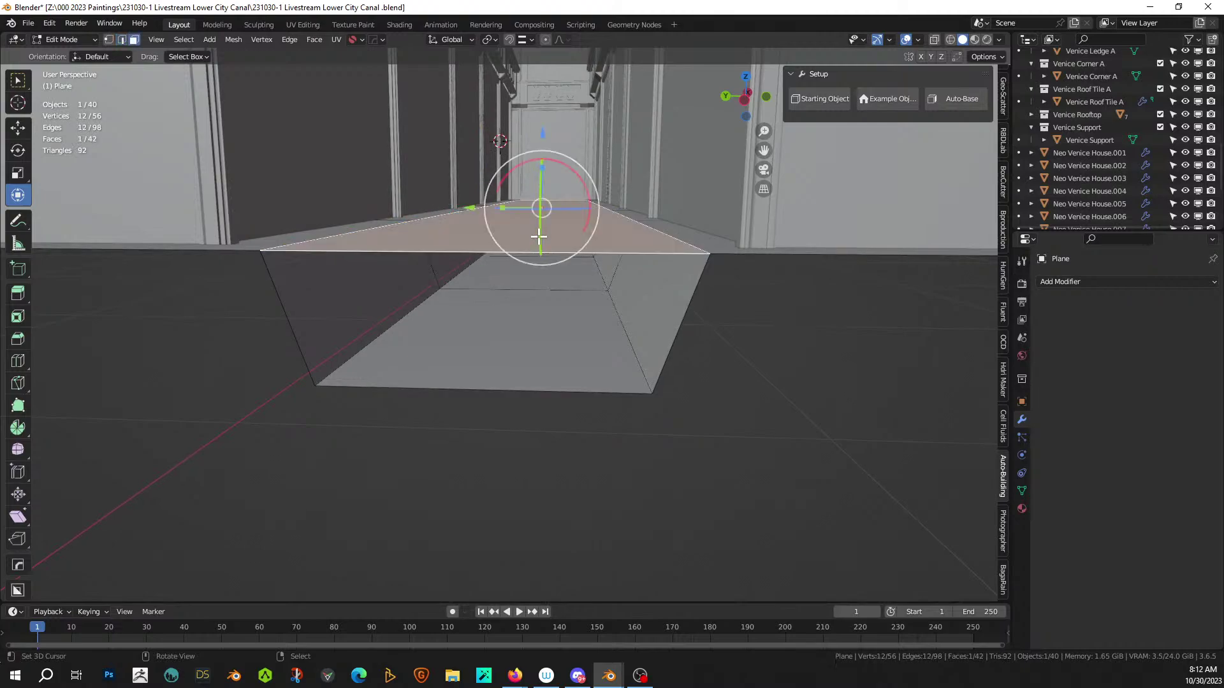
pyautogui.hotkey('ctrl', 'Tab')
pyautogui.click(538, 236)
pyautogui.press('Tab')
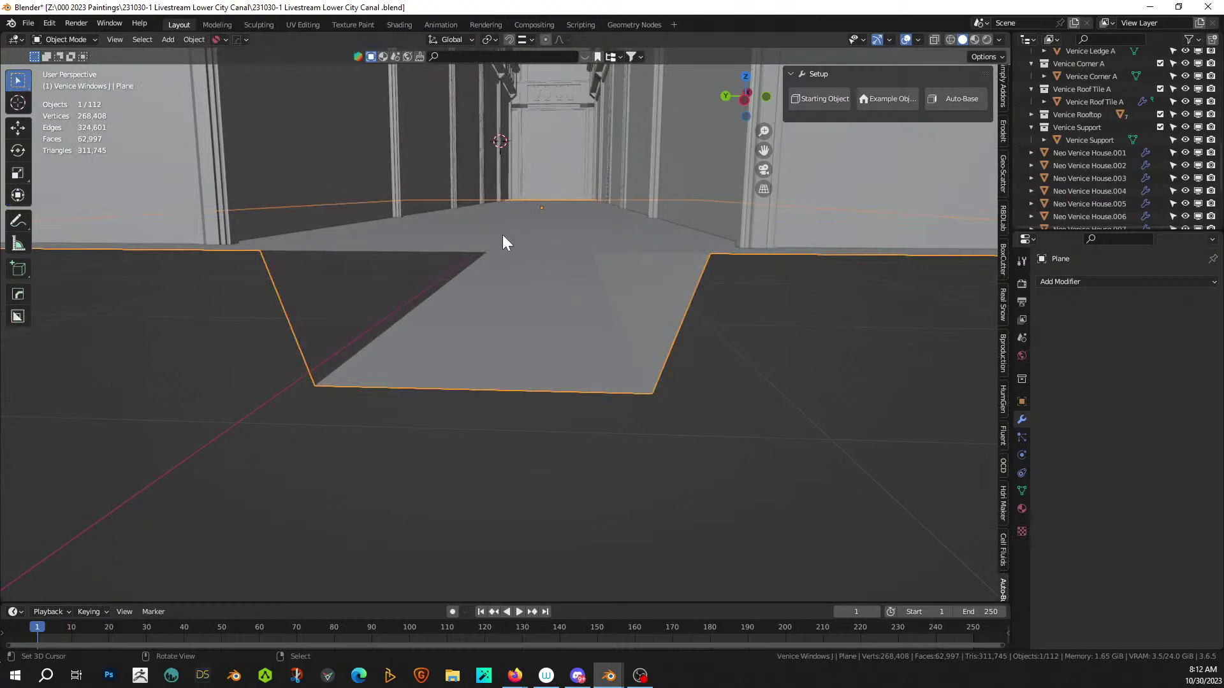
pyautogui.press('Tab')
pyautogui.press('p')
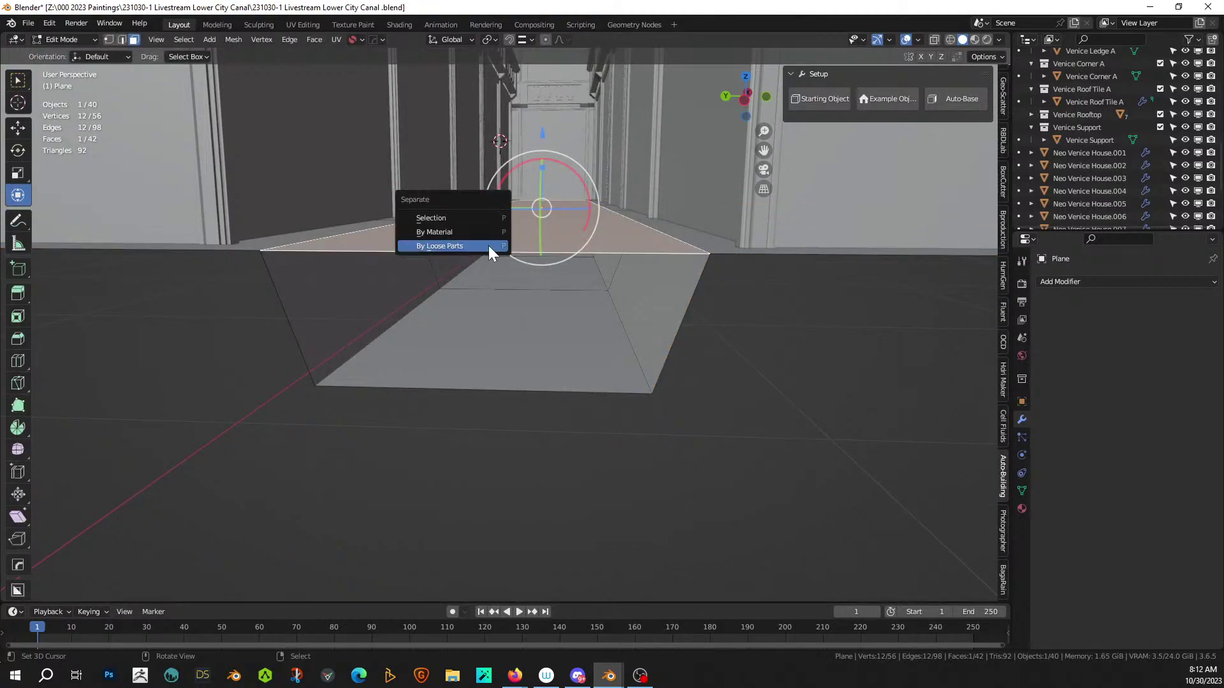
pyautogui.click(460, 220)
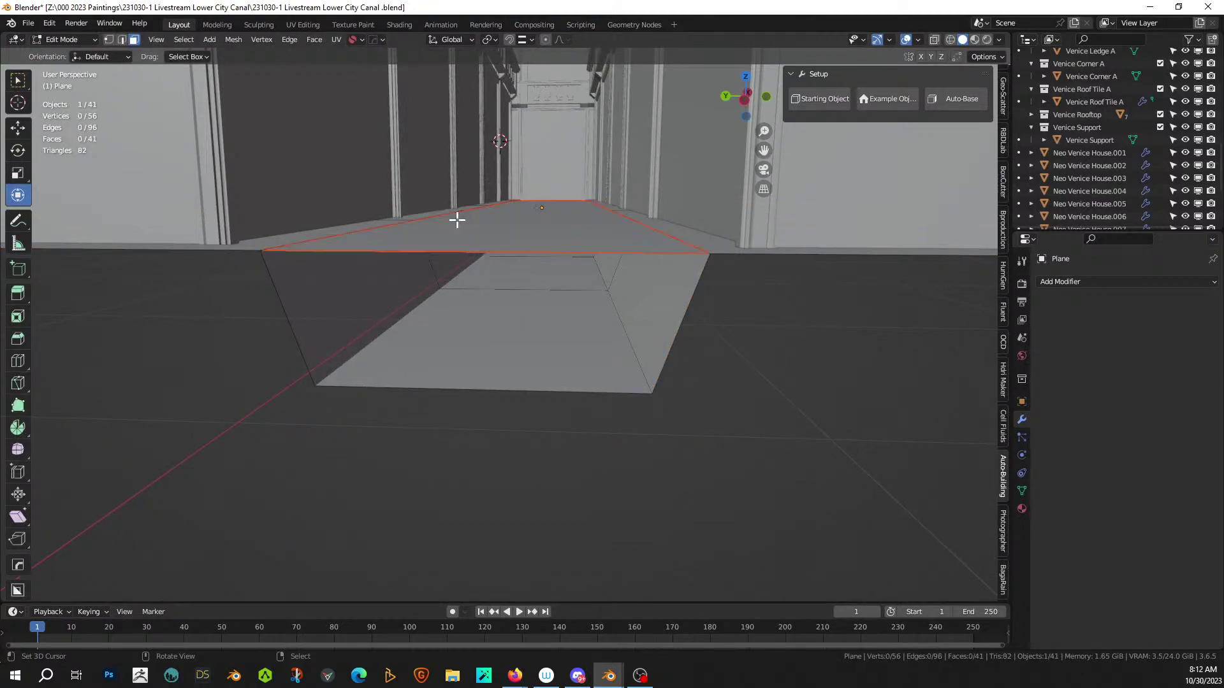
# - In Object Mode, lower the separated water plane about 0.29 m along Z into the canal bed
pyautogui.press('Tab')
pyautogui.click(472, 223)
pyautogui.press('g')
pyautogui.press('z')
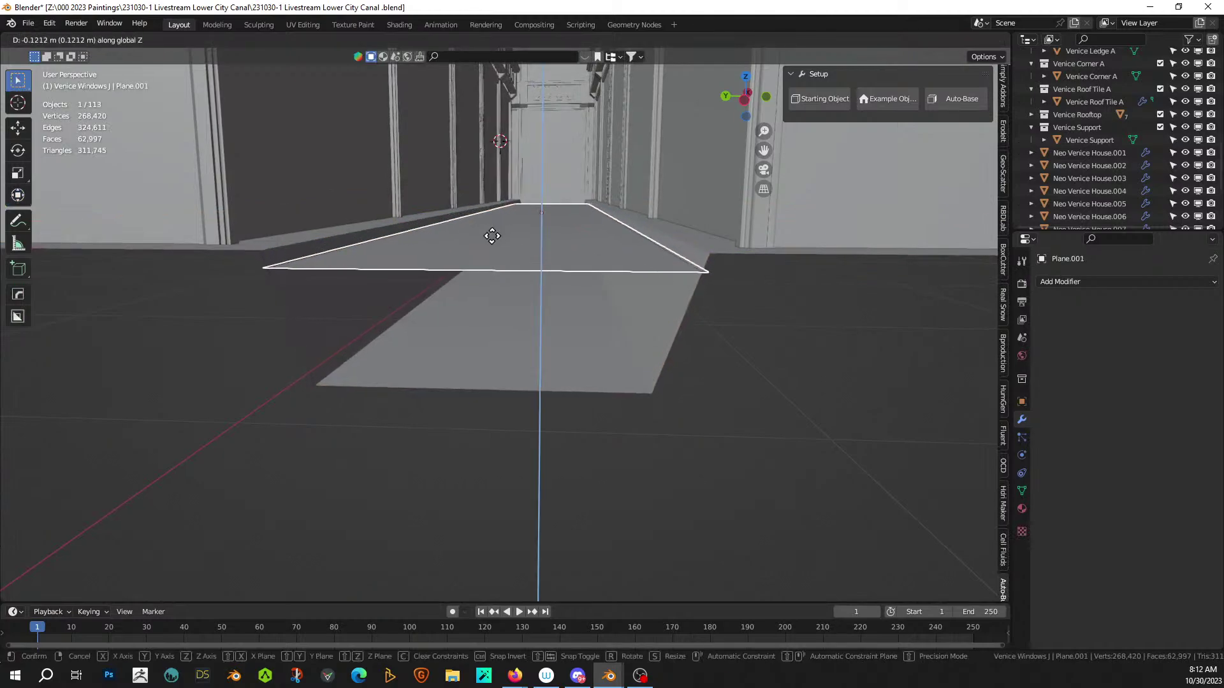
pyautogui.click(492, 243)
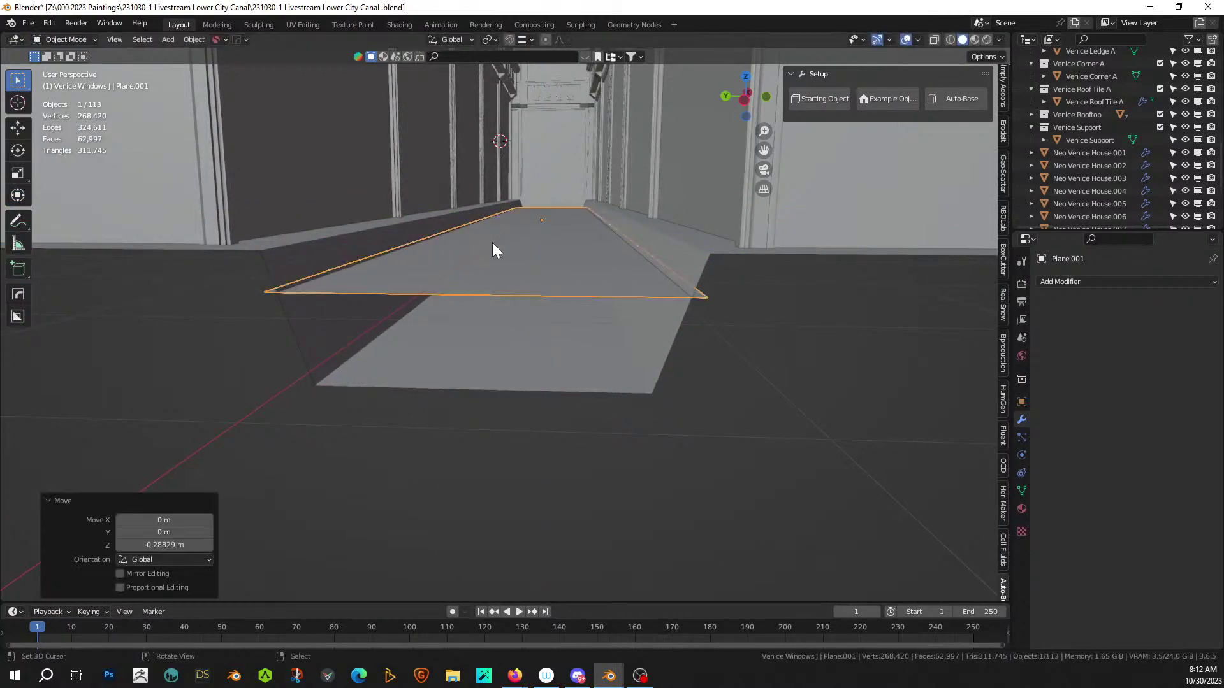
# - Thicken the water plane downward with a Solidify modifier at offset -1 and apply the modifier
pyautogui.press('q')
pyautogui.click(486, 290)
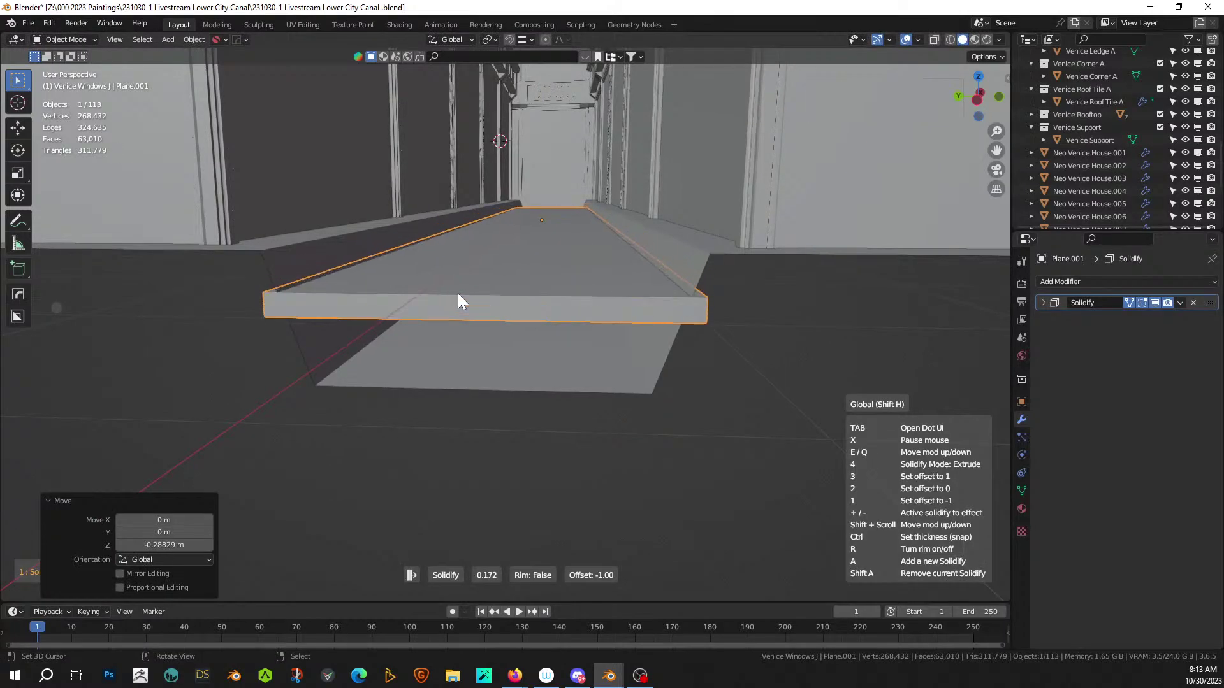
pyautogui.click(370, 300)
pyautogui.moveTo(369, 293); pyautogui.dragTo(395, 336, button='middle')
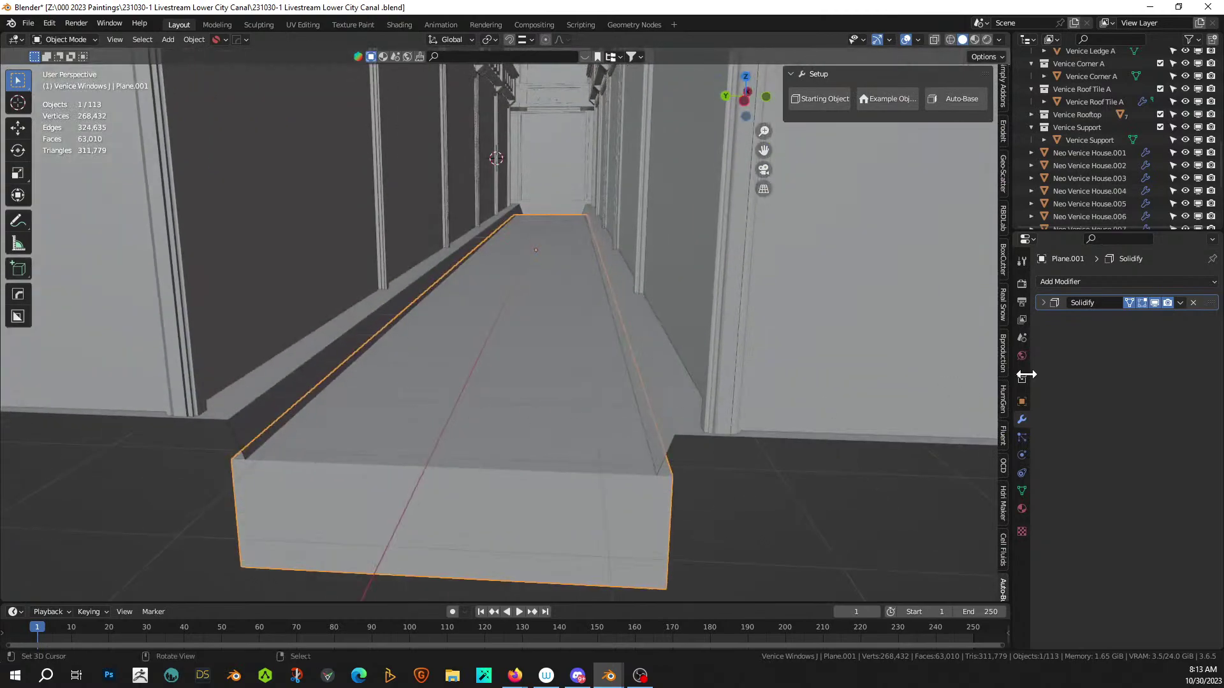
pyautogui.hotkey('ctrl', 'a')
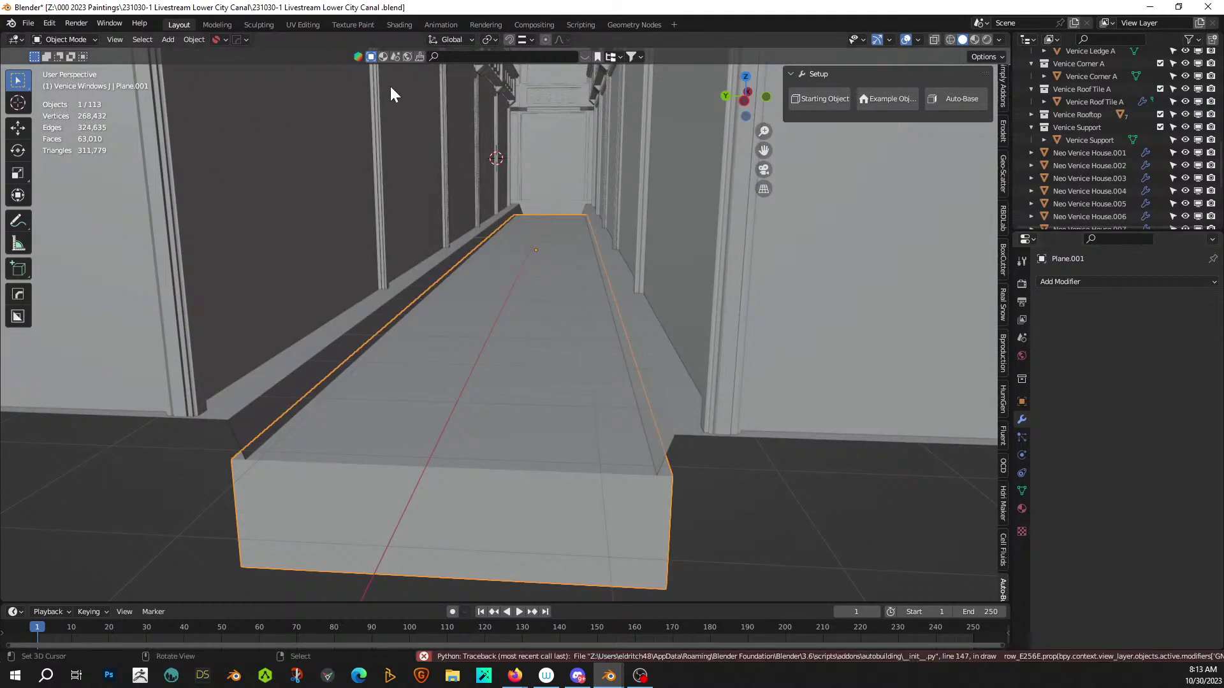
# - Apply all transforms to the thickened water block
pyautogui.scroll(-5, 451, 292)
pyautogui.hotkey('ctrl', 'a')
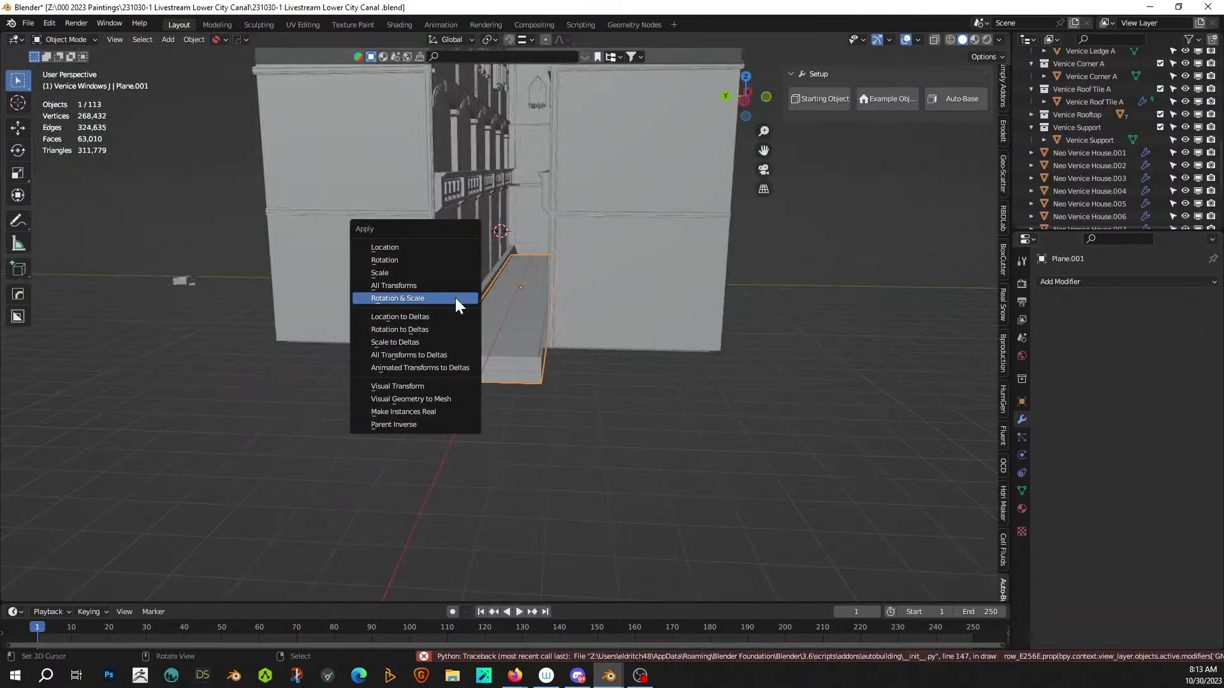
pyautogui.click(411, 285)
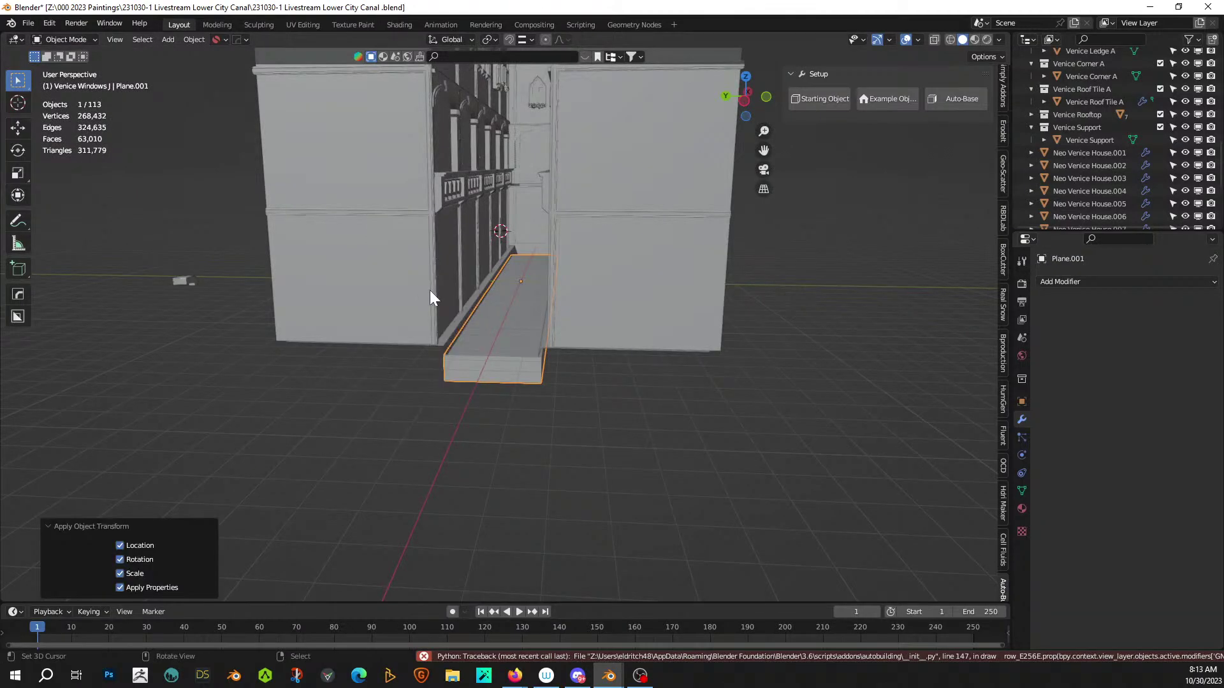
pyautogui.moveTo(430, 290)
pyautogui.mouseDown(button='middle')
pyautogui.moveTo(445, 277)
pyautogui.moveTo(440, 293)
pyautogui.mouseUp(button='middle')
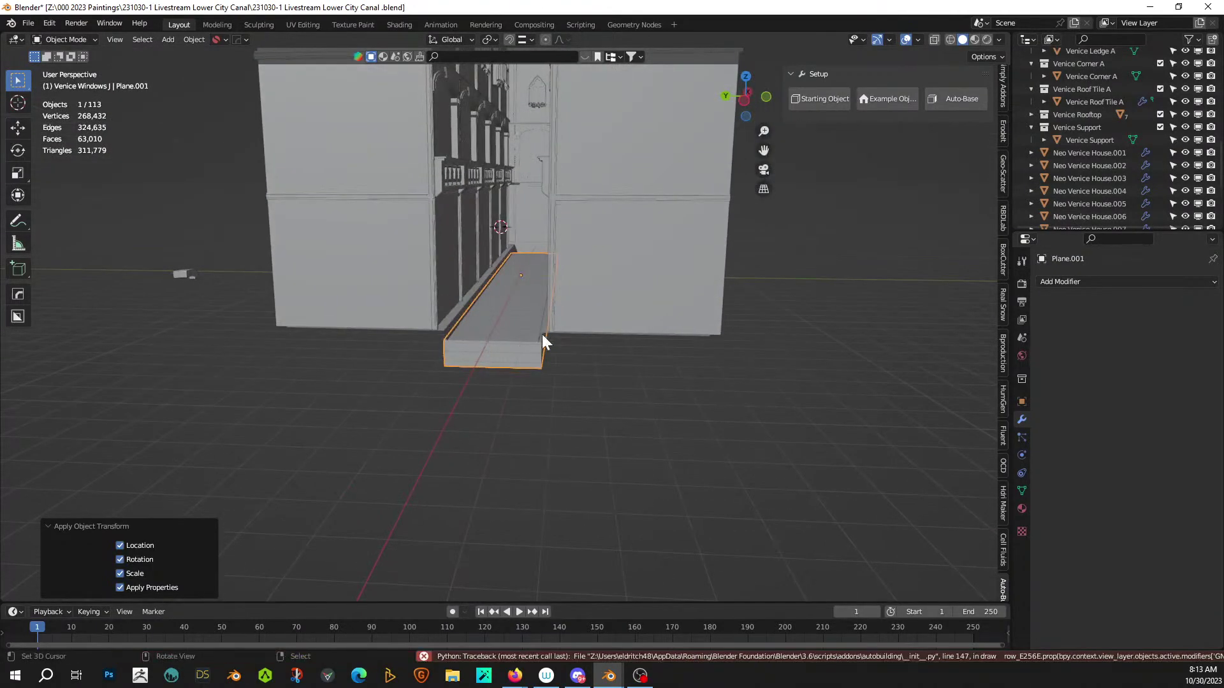
# - Assign the aquatiq Water Pond material from the water category to the water block
pyautogui.scroll(2, 549, 326)
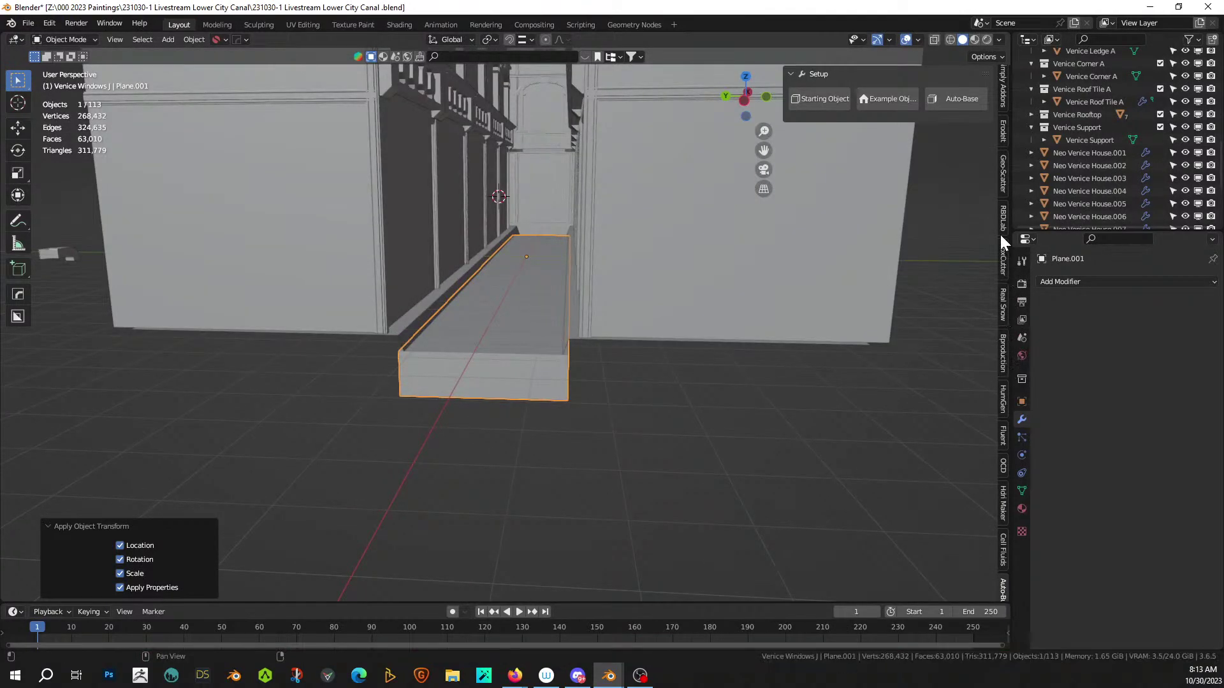
pyautogui.scroll(3, 999, 233)
pyautogui.scroll(6, 979, 239)
pyautogui.scroll(2, 1000, 243)
pyautogui.scroll(-4, 584, 251)
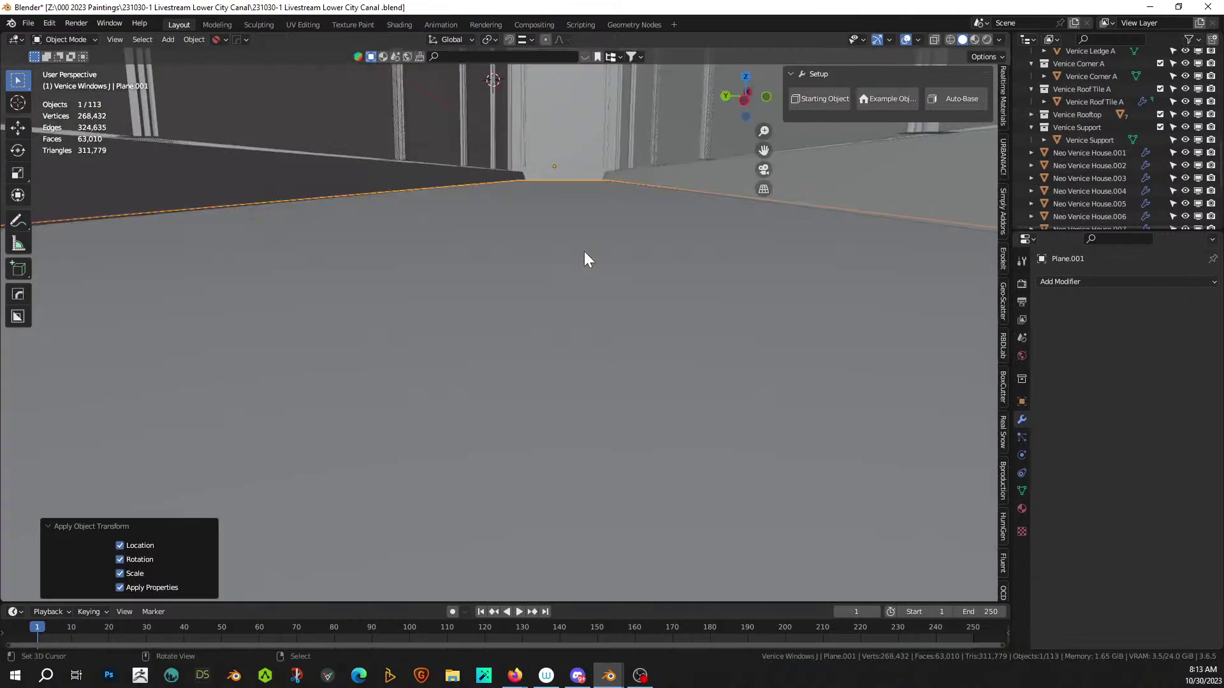
pyautogui.scroll(-3, 1003, 198)
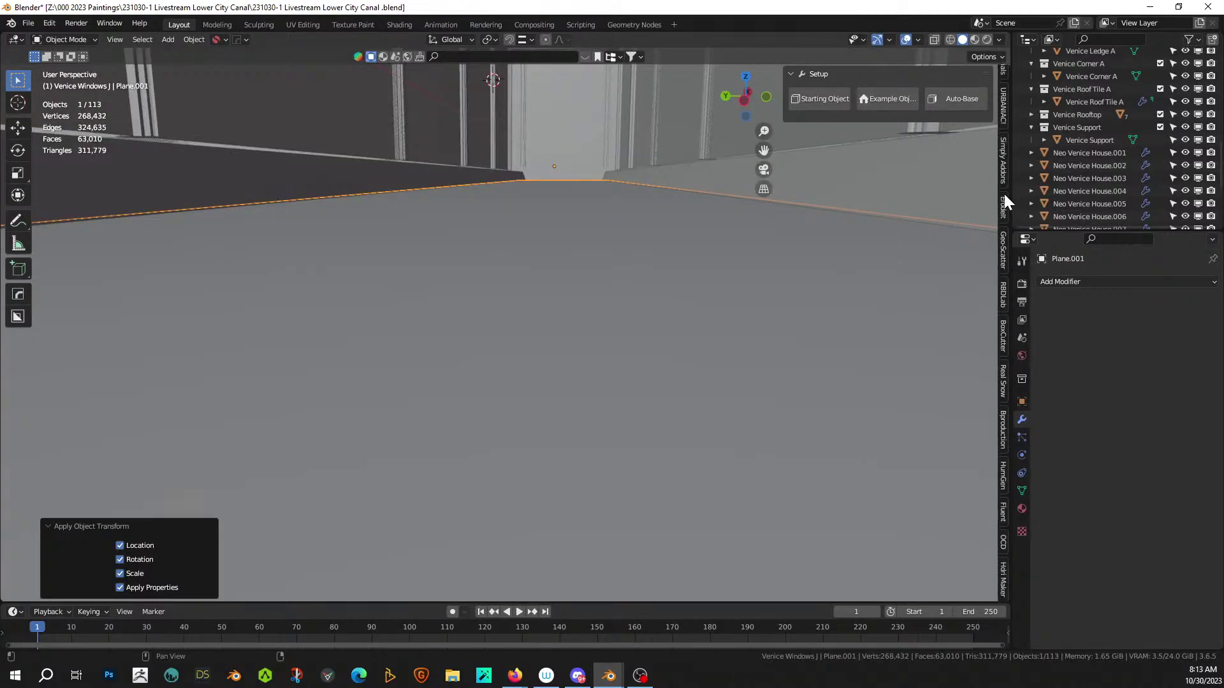
pyautogui.scroll(15, 1004, 194)
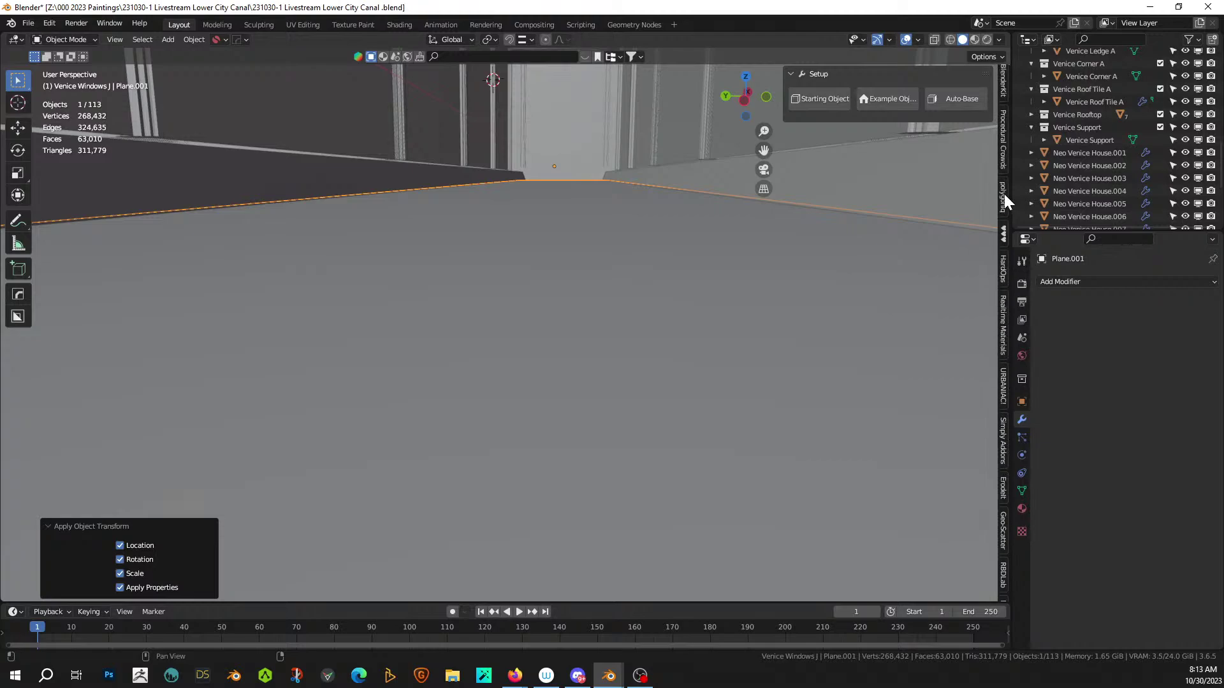
pyautogui.scroll(6, 1004, 194)
pyautogui.click(1002, 318)
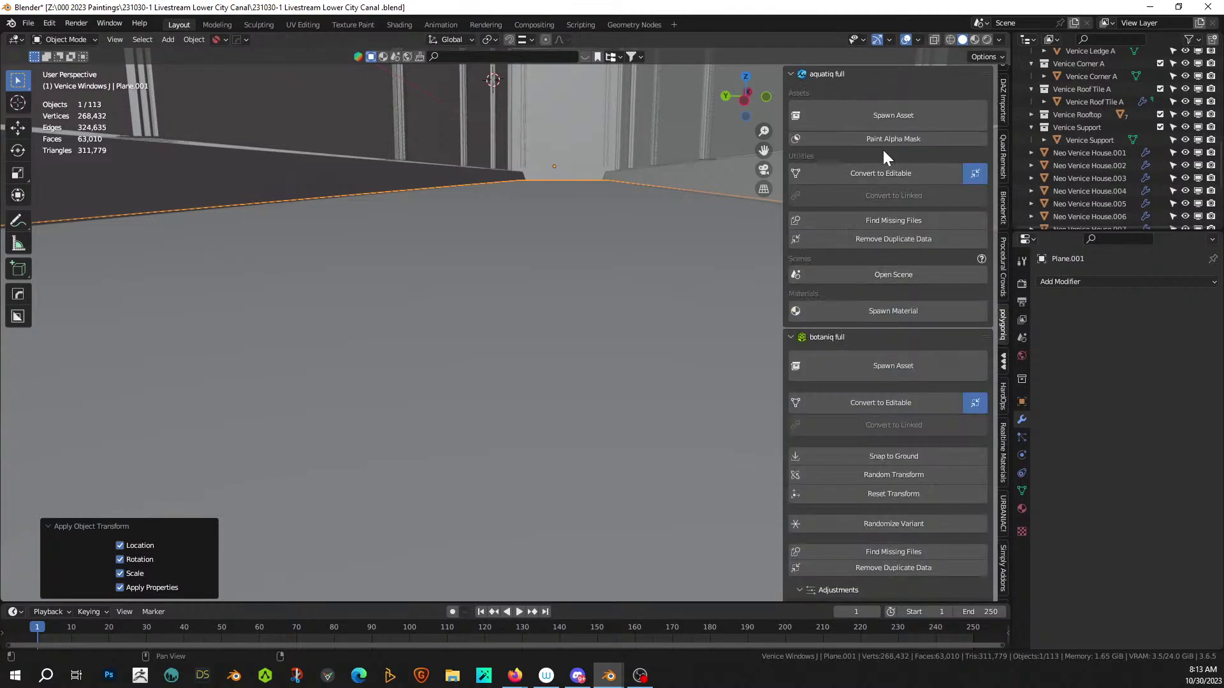
pyautogui.click(889, 308)
pyautogui.click(877, 544)
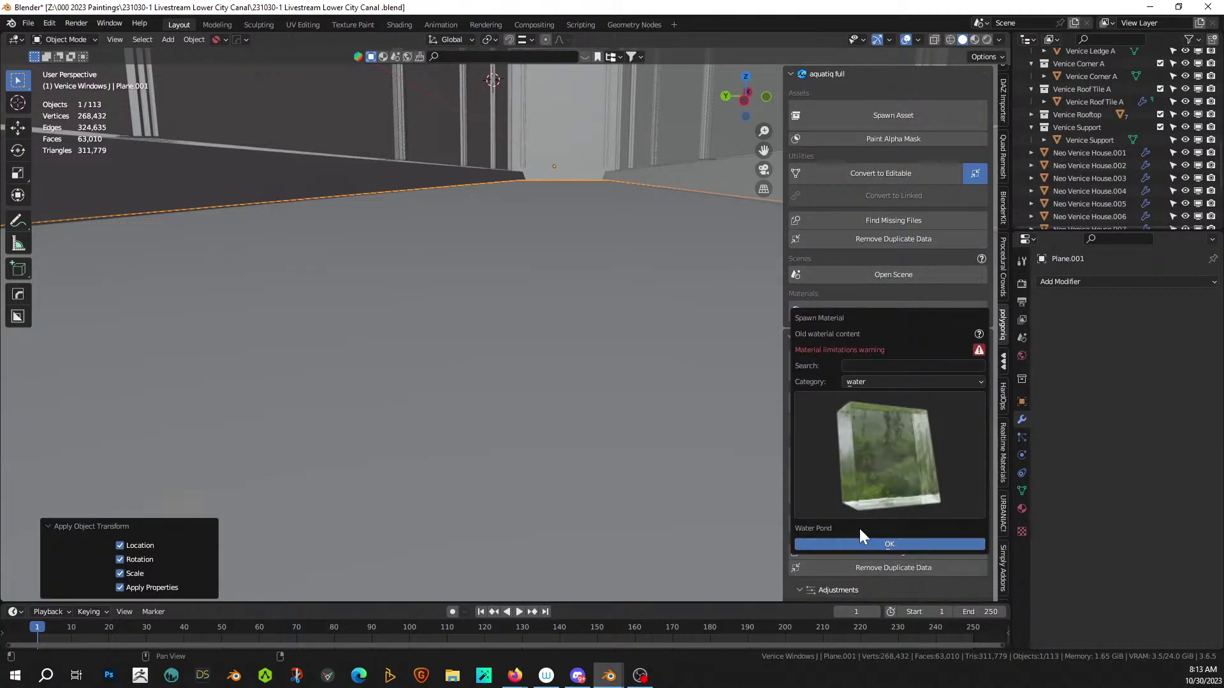
# - Examine the water block in rendered shading from the open end of the canal
pyautogui.scroll(-5, 561, 286)
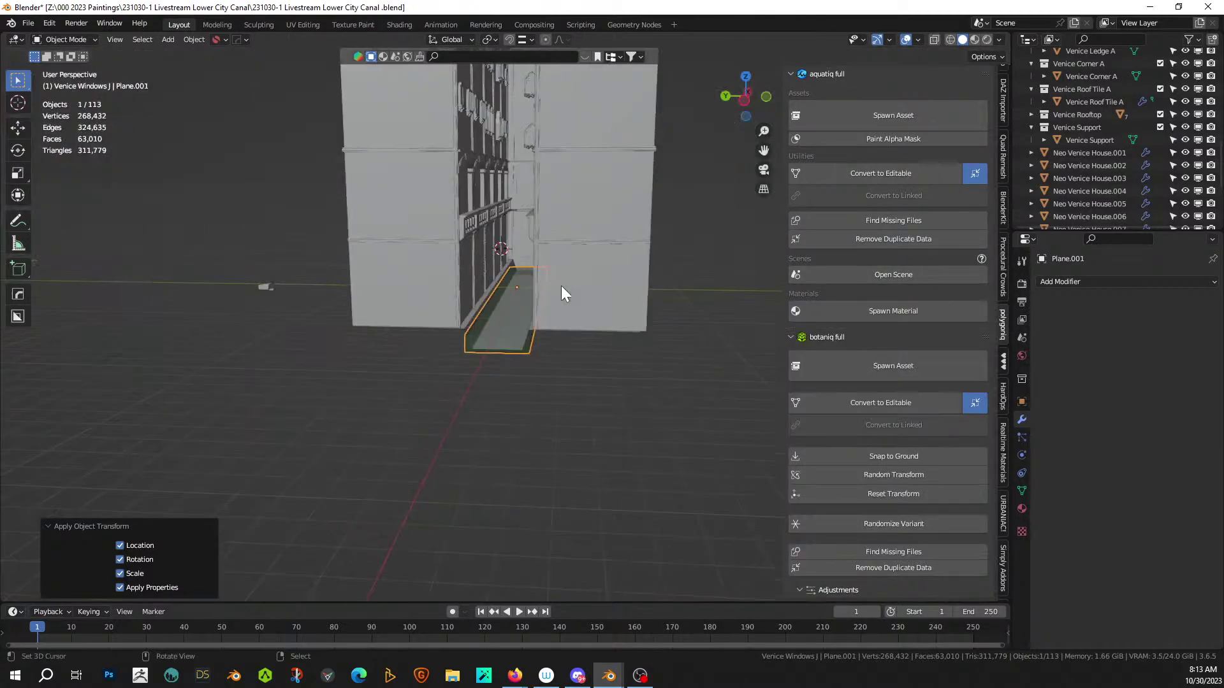
pyautogui.click(987, 39)
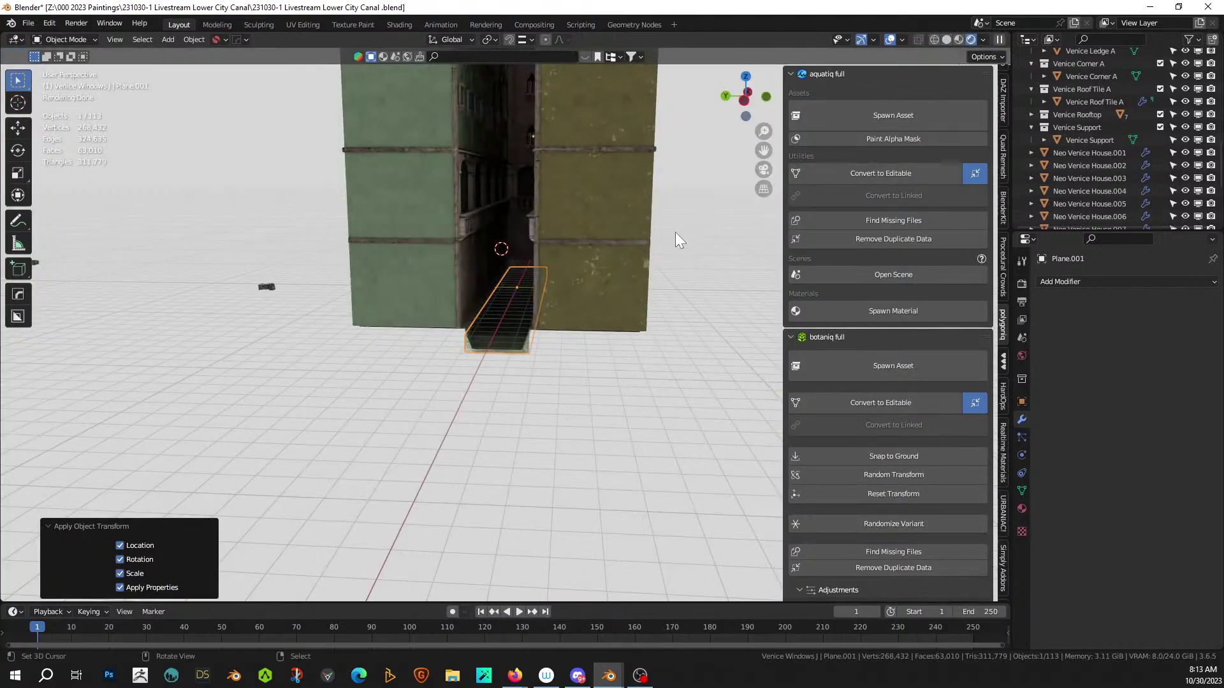
pyautogui.click(673, 344)
pyautogui.scroll(3, 674, 344)
pyautogui.moveTo(639, 354); pyautogui.dragTo(530, 411, button='middle')
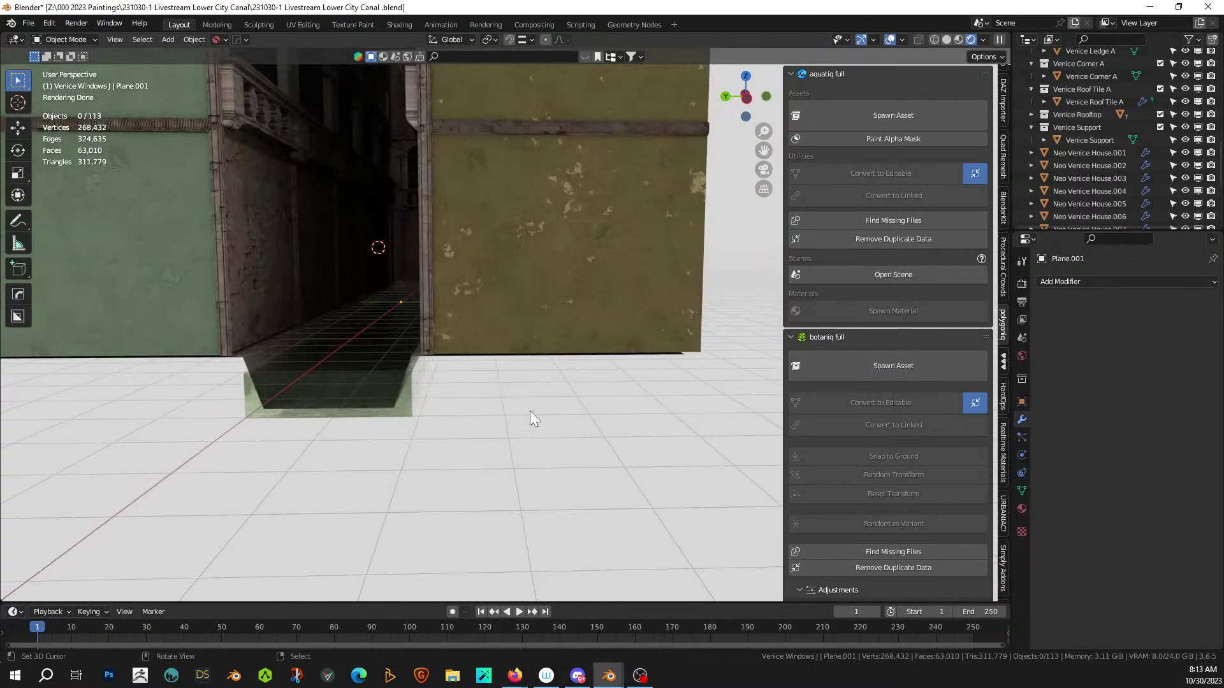
pyautogui.moveTo(487, 445); pyautogui.dragTo(492, 476, button='middle')
pyautogui.scroll(5, 494, 471)
pyautogui.scroll(-4, 494, 469)
pyautogui.scroll(-2, 496, 469)
pyautogui.scroll(4, 492, 473)
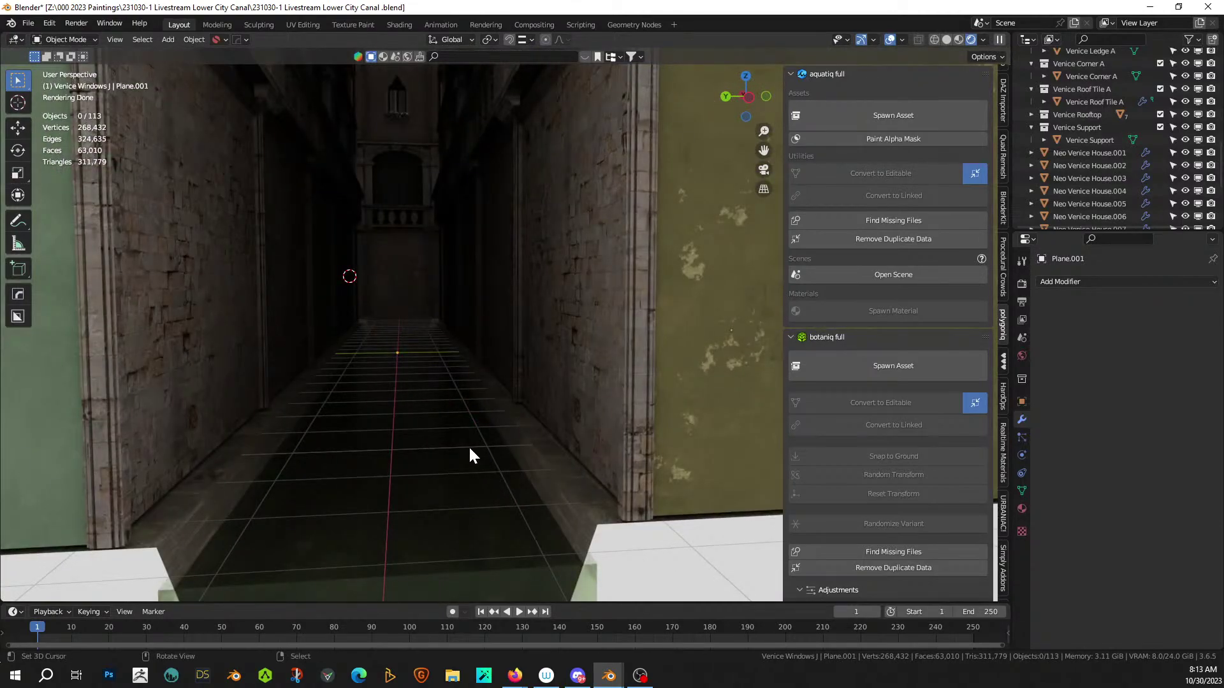
pyautogui.scroll(-3, 463, 443)
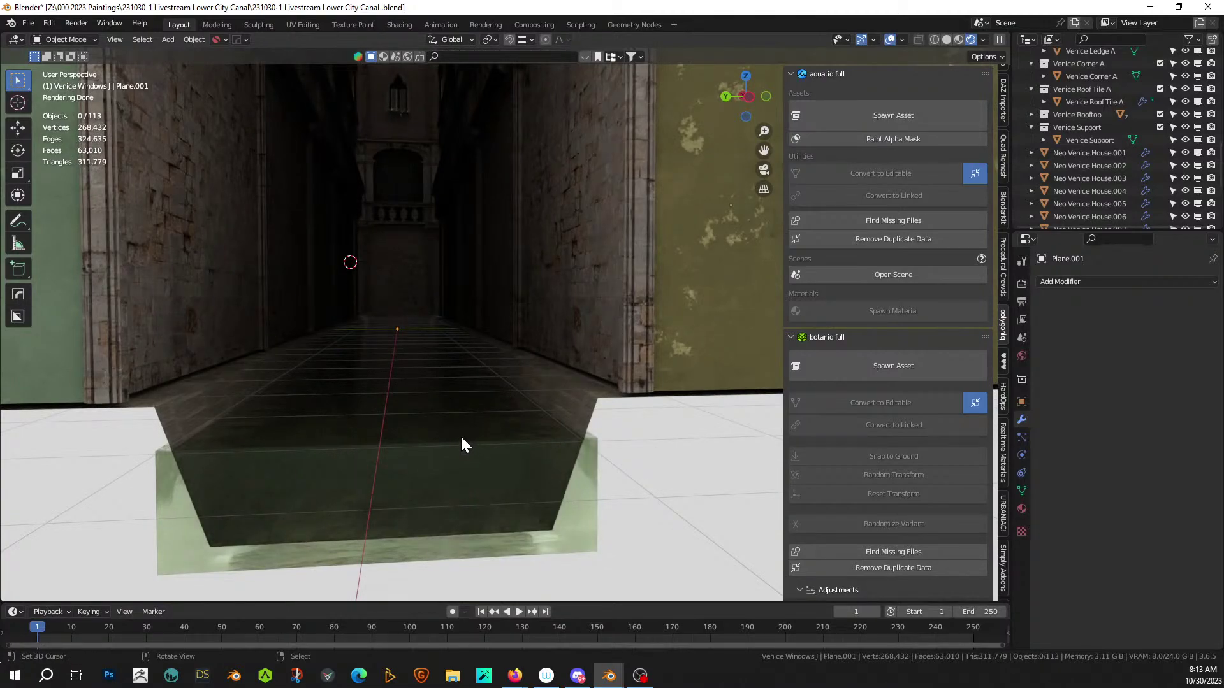
# - Return to solid shading, raise the water block 0.14 m along Z, and save the file
pyautogui.click(947, 40)
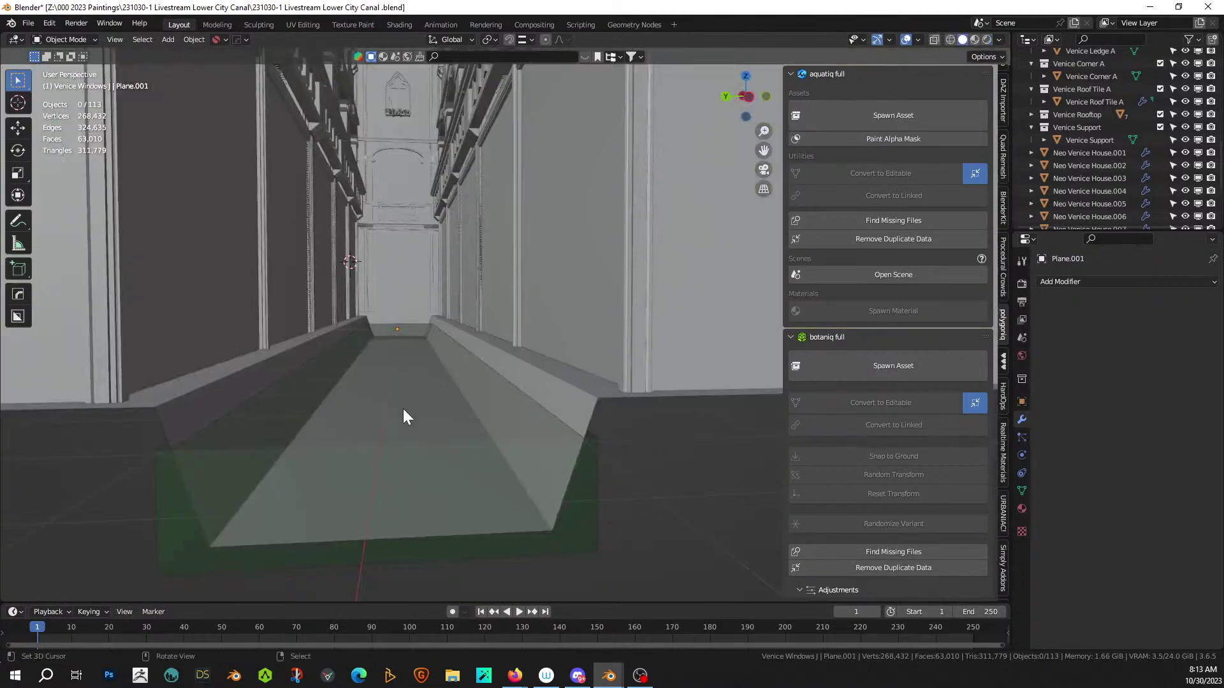
pyautogui.click(418, 436)
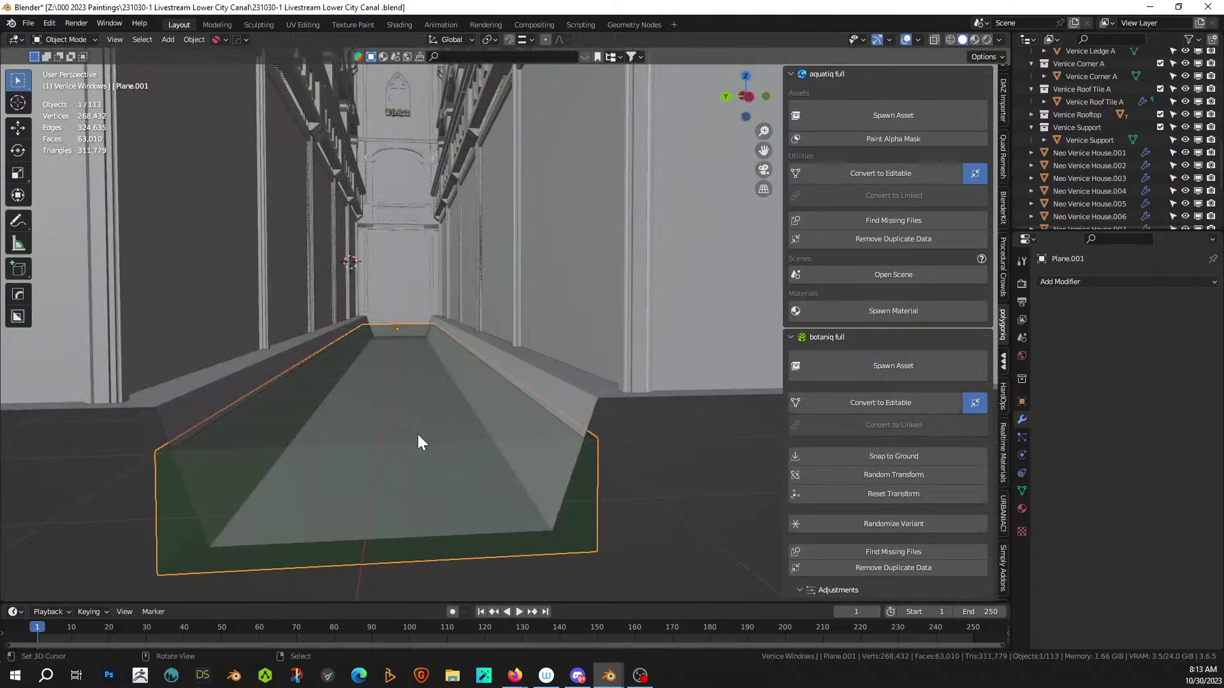
pyautogui.press('g')
pyautogui.press('z')
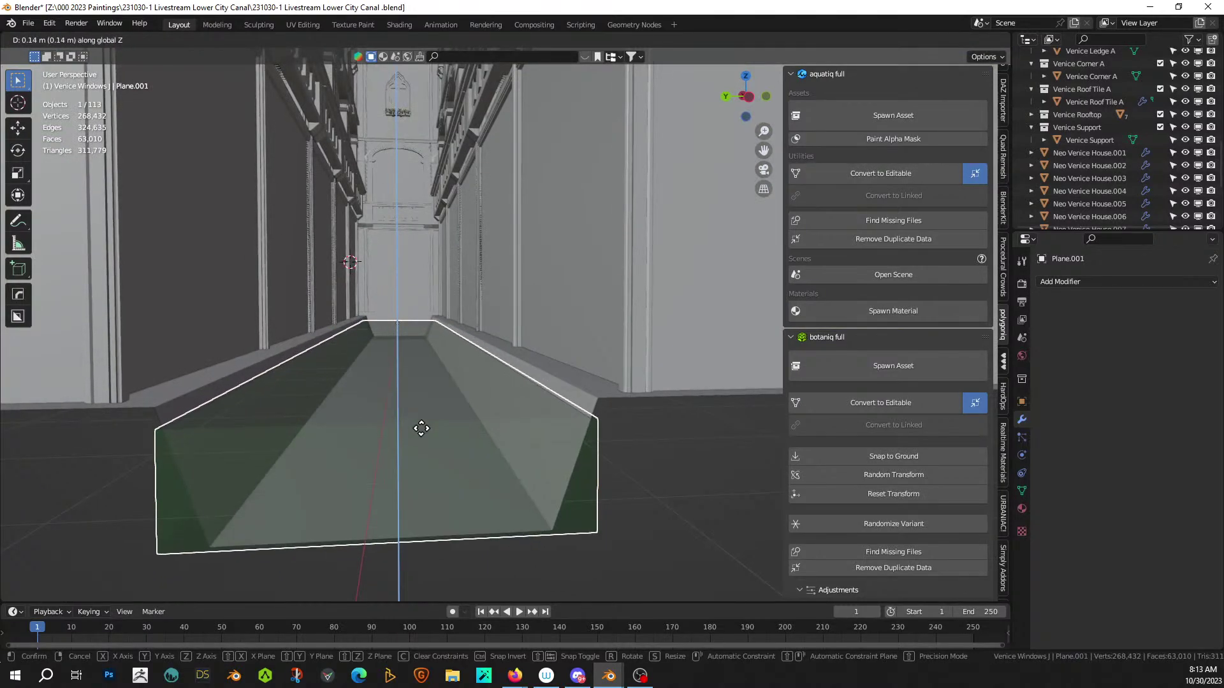
pyautogui.click(422, 429)
pyautogui.moveTo(421, 428)
pyautogui.mouseDown(button='middle')
pyautogui.moveTo(424, 438)
pyautogui.moveTo(422, 404)
pyautogui.moveTo(373, 496)
pyautogui.moveTo(366, 541)
pyautogui.moveTo(346, 543)
pyautogui.moveTo(366, 484)
pyautogui.moveTo(415, 442)
pyautogui.mouseUp(button='middle')
pyautogui.hotkey('ctrl', 's')
# - Deselect the water block and examine the canal and both house rows from the open end and from above
pyautogui.scroll(-3, 422, 415)
pyautogui.scroll(-2, 415, 436)
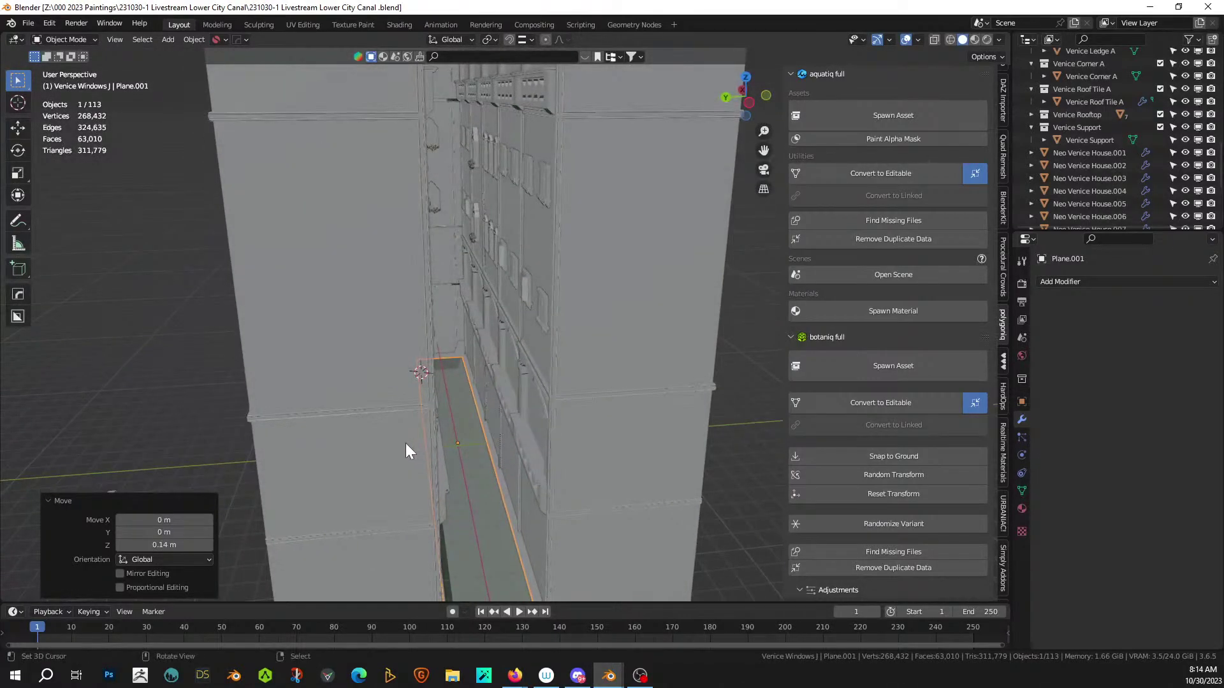
pyautogui.scroll(8, 405, 442)
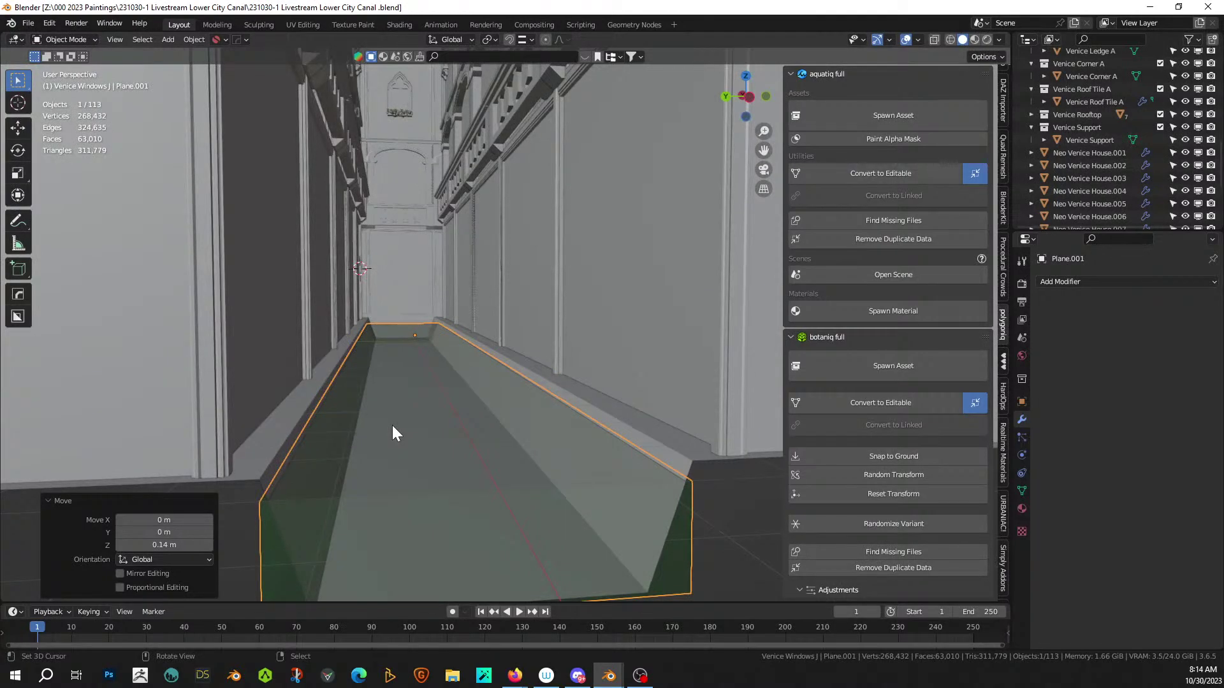
pyautogui.scroll(-4, 644, 451)
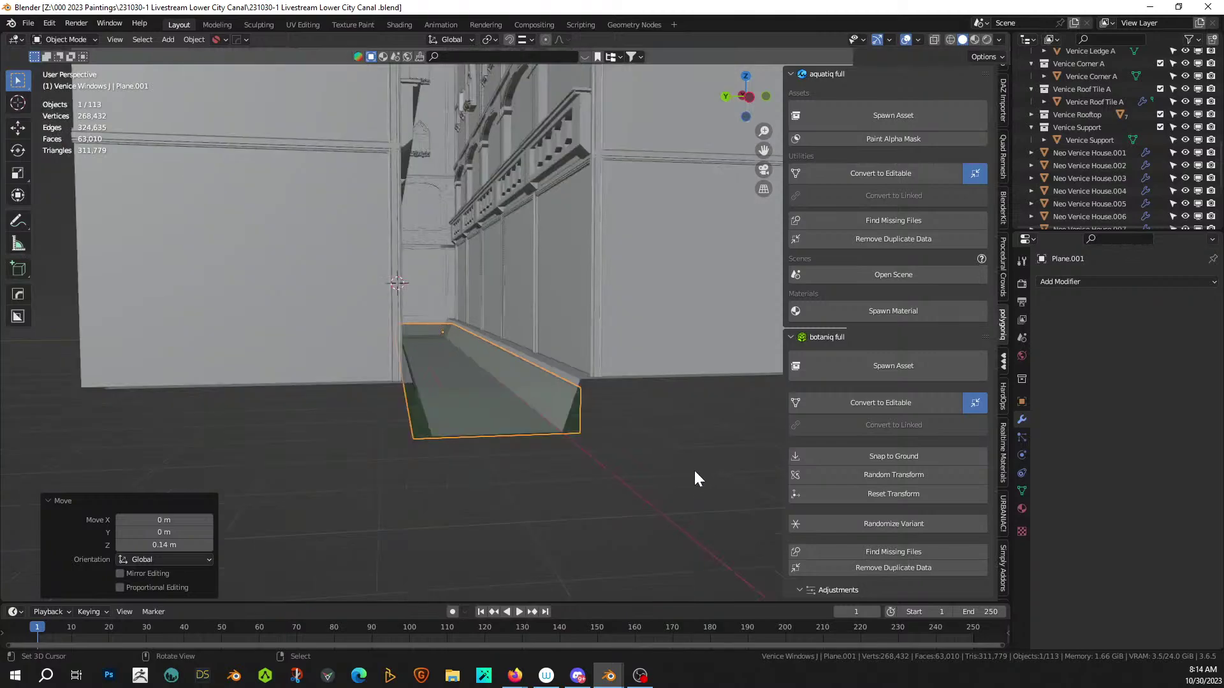
pyautogui.rightClick(693, 468)
pyautogui.moveTo(577, 465)
pyautogui.mouseDown(button='middle')
pyautogui.moveTo(573, 483)
pyautogui.moveTo(576, 460)
pyautogui.moveTo(563, 470)
pyautogui.mouseUp(button='middle')
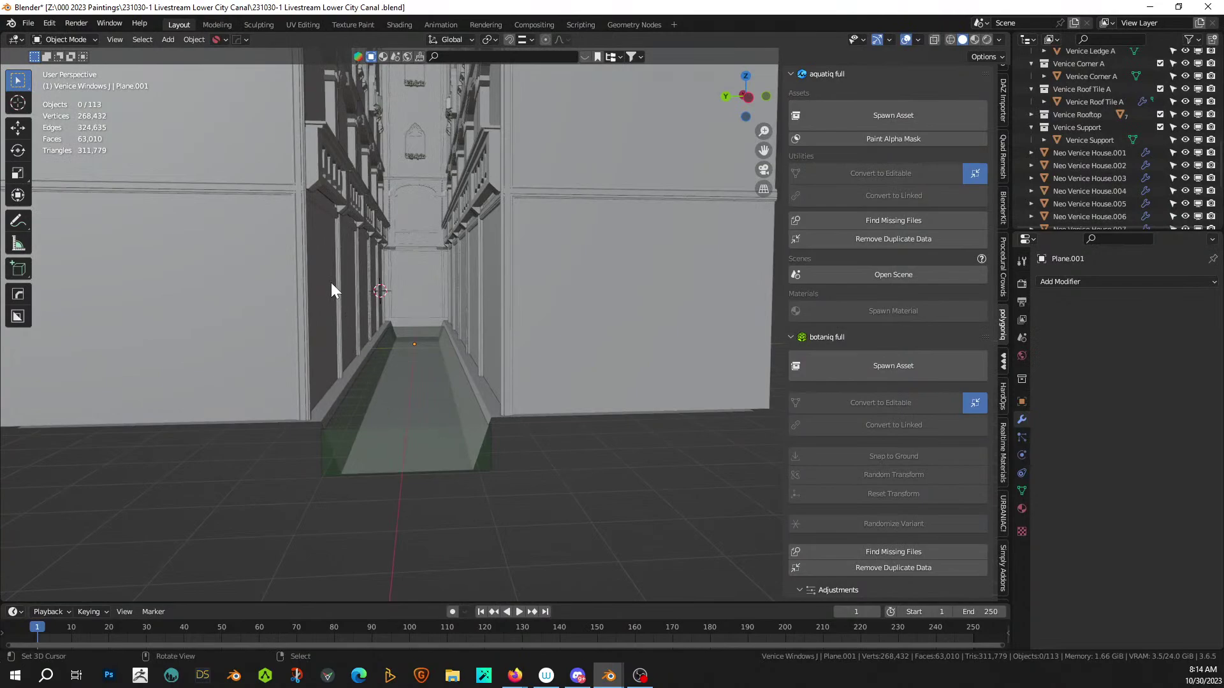
pyautogui.moveTo(331, 281); pyautogui.dragTo(370, 343, button='middle')
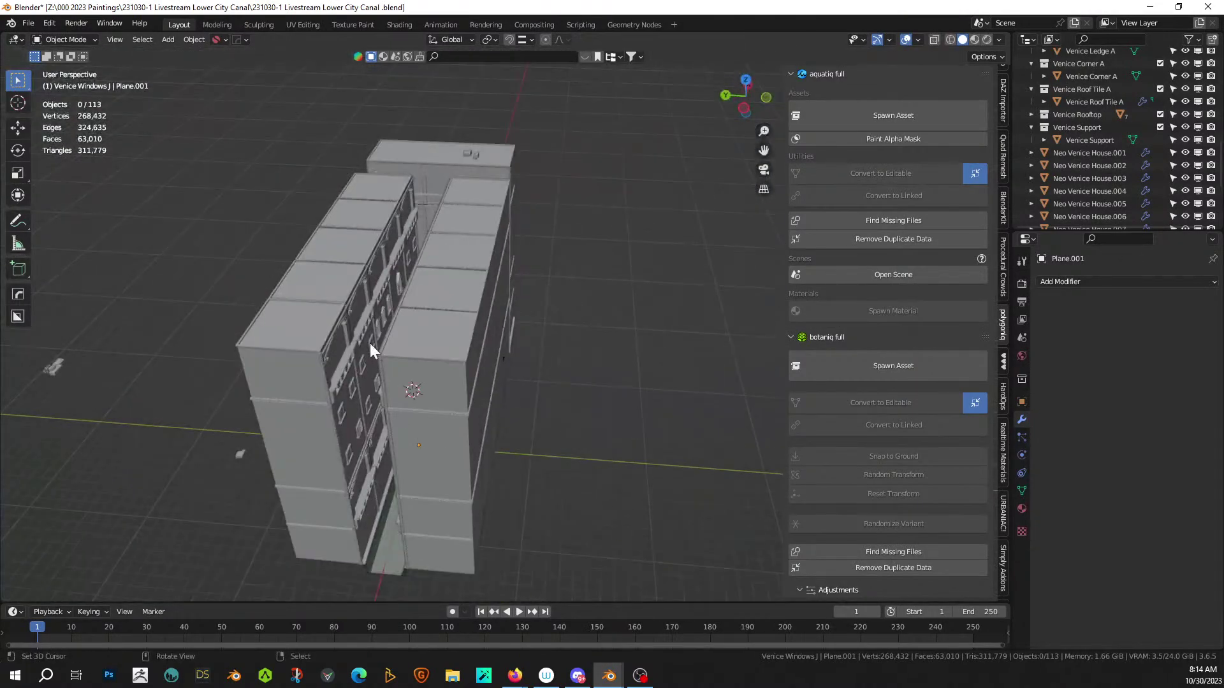
# - Select all five houses of one canal-side row with their facade parts and isolate them in local view
pyautogui.click(302, 320)
pyautogui.keyDown('shift'); pyautogui.click(366, 193); pyautogui.keyUp('shift')
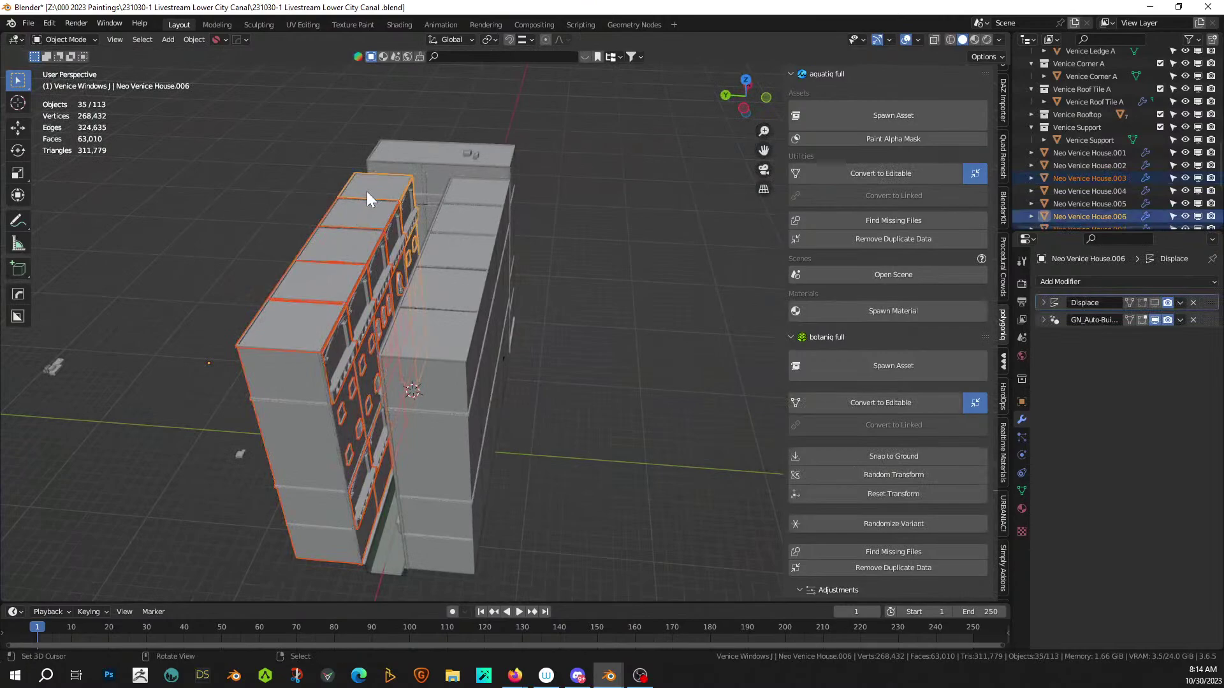
pyautogui.press('KP_Divide')
pyautogui.moveTo(366, 192); pyautogui.dragTo(354, 159, button='middle')
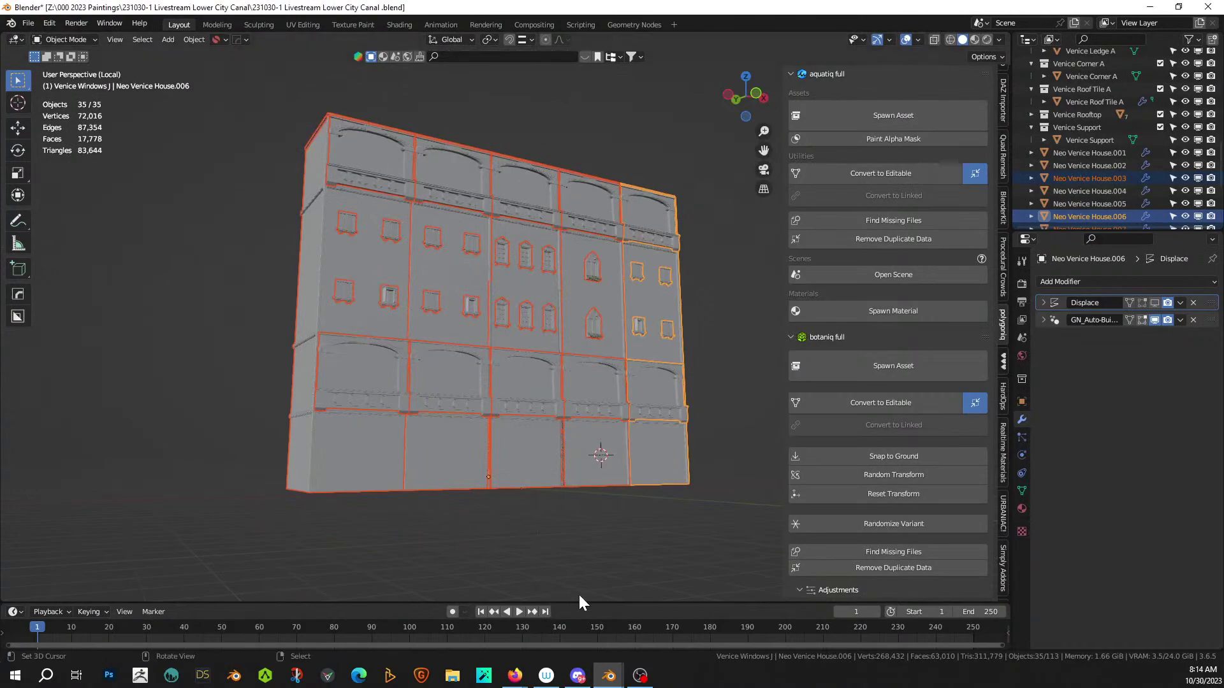
# - Launch a second Blender instance alongside the canal scene
pyautogui.moveTo(617, 681)
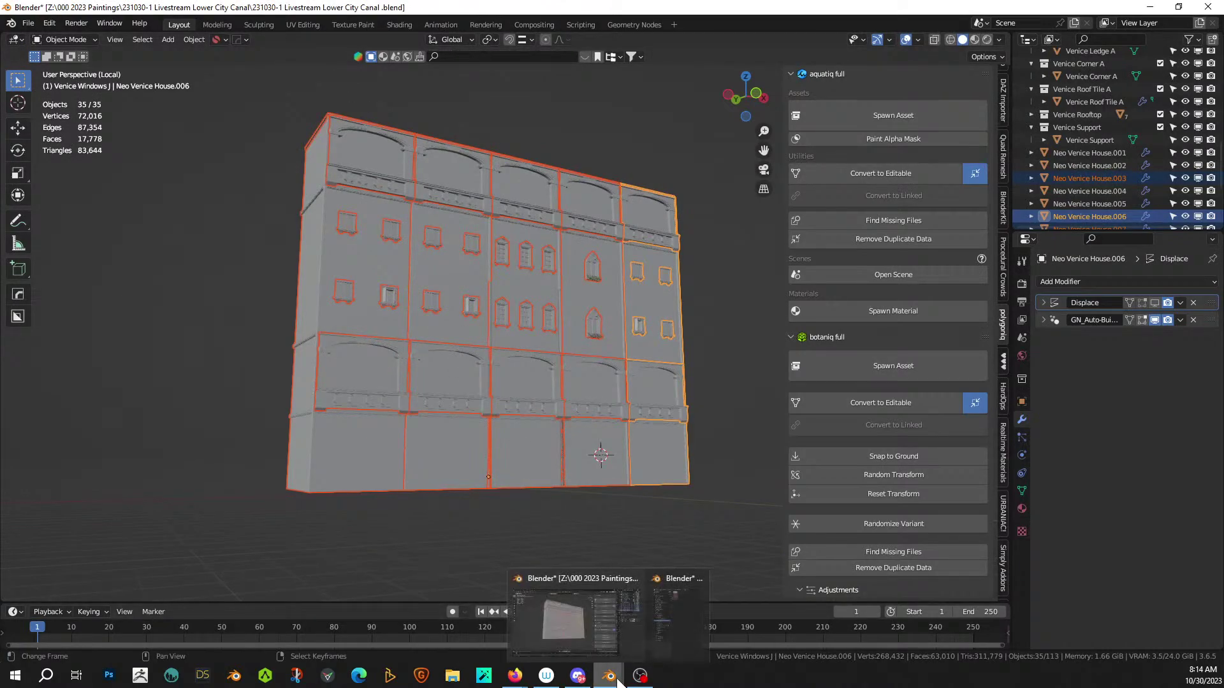
pyautogui.rightClick(613, 679)
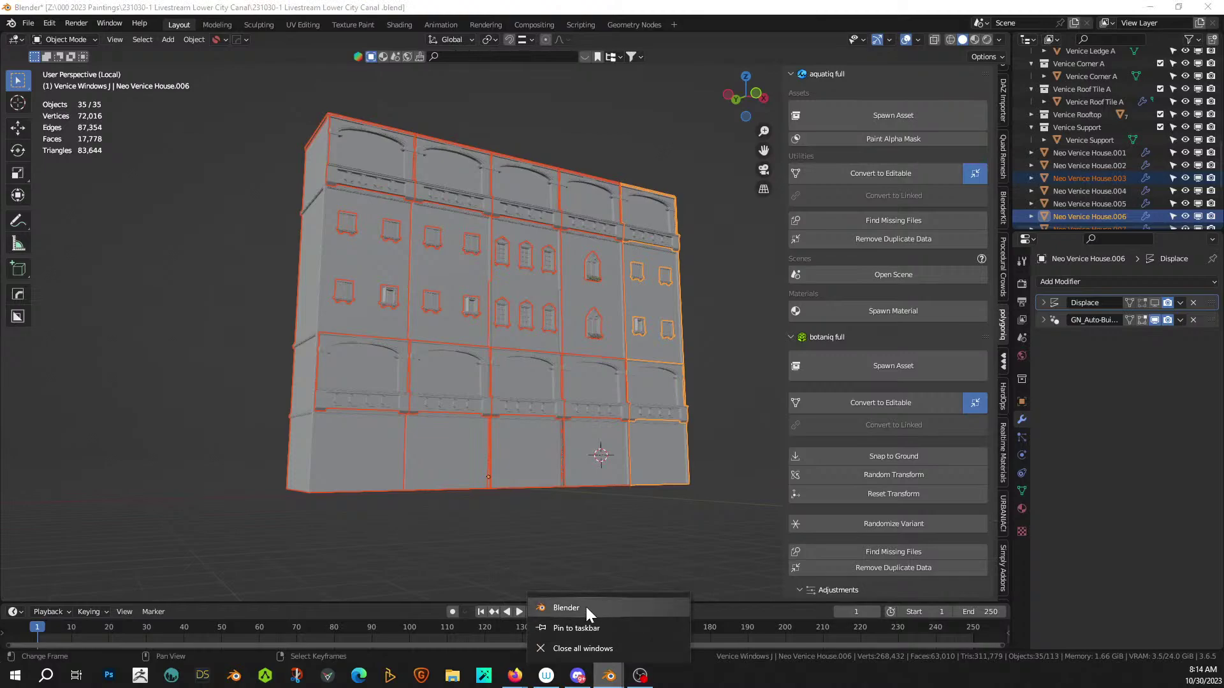
pyautogui.click(587, 607)
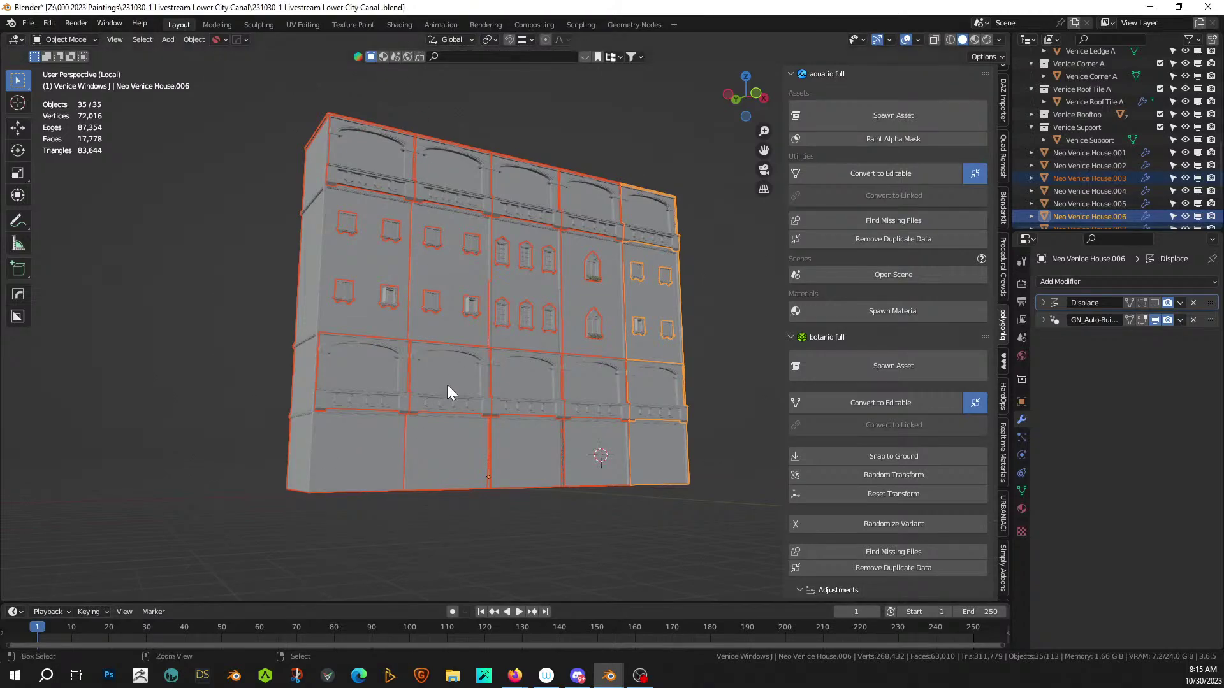
pyautogui.hotkey('ctrl', 'v')
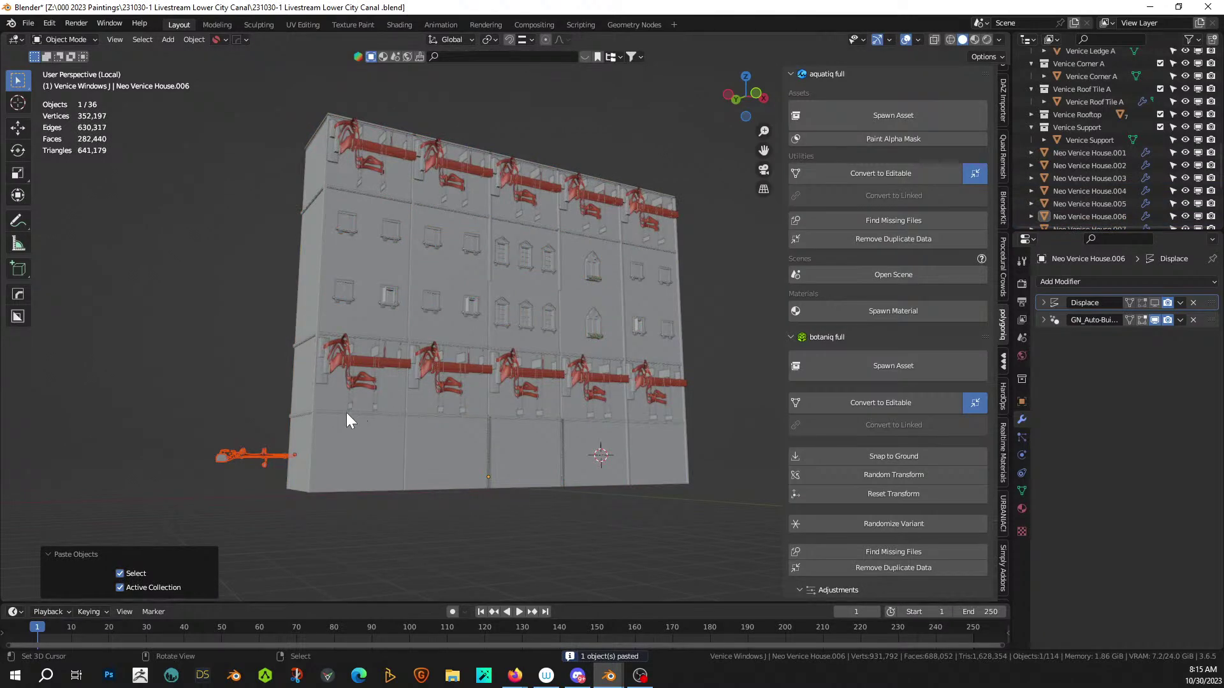
pyautogui.moveTo(328, 406); pyautogui.dragTo(357, 456, button='middle')
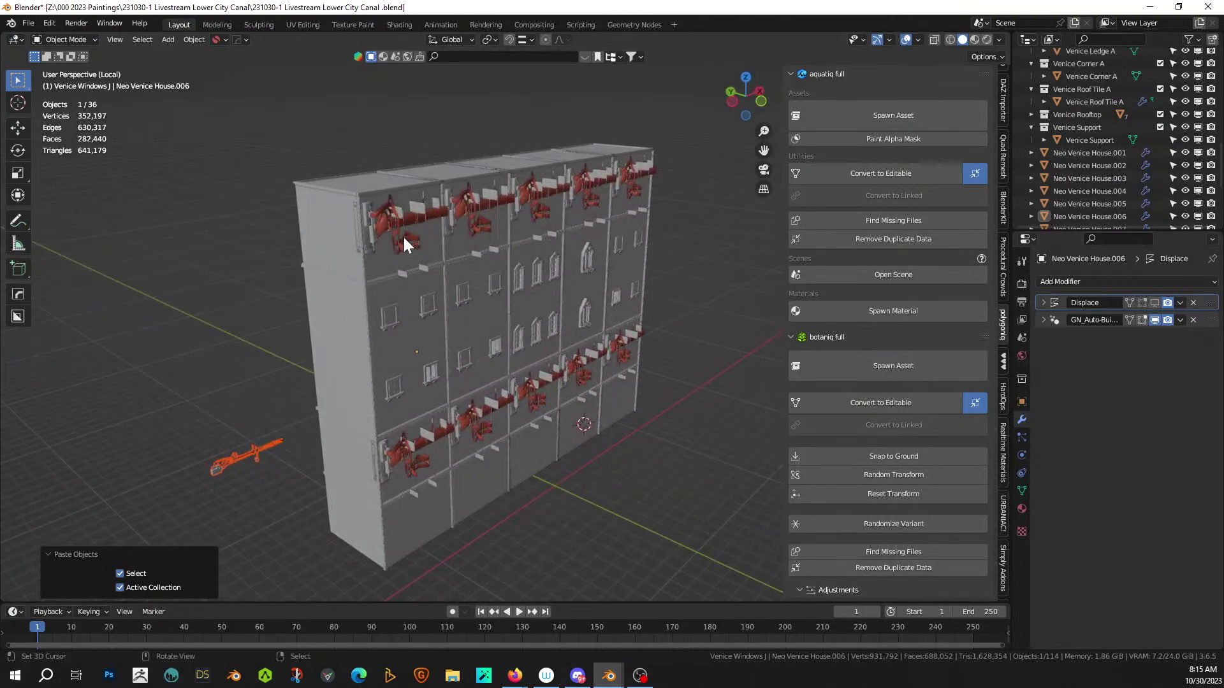
pyautogui.click(407, 216)
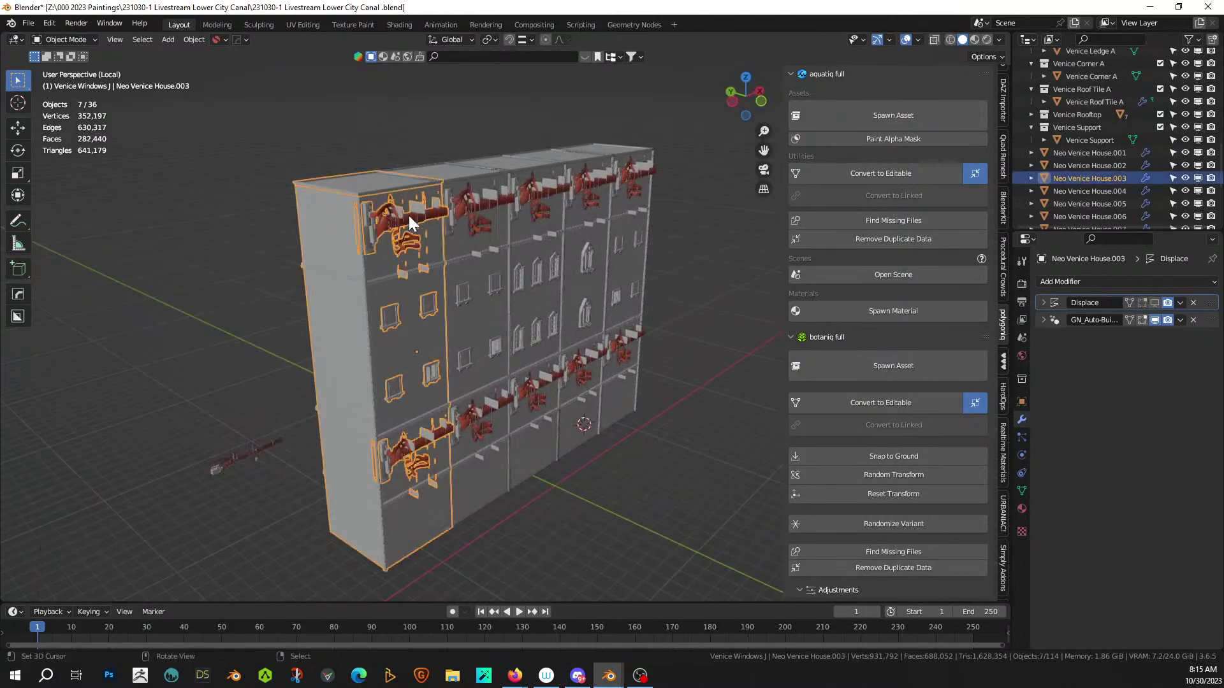
pyautogui.click(249, 451)
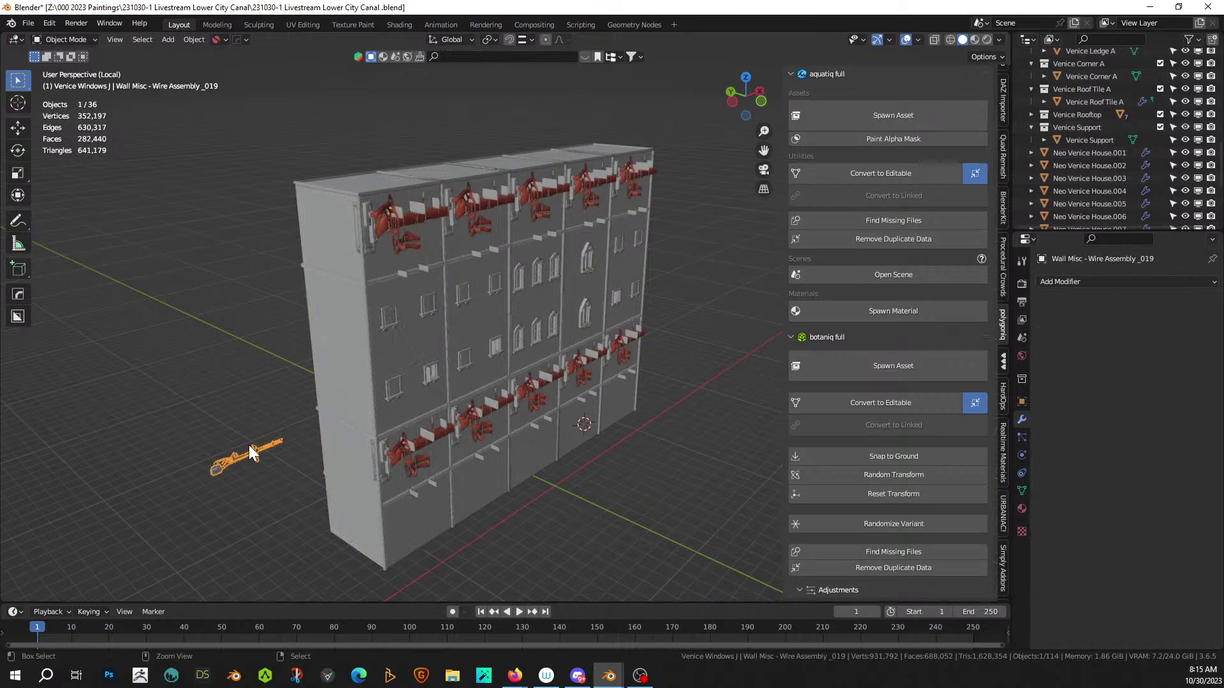
pyautogui.hotkey('ctrl', 'z')
pyautogui.hotkey('ctrl', 'z')
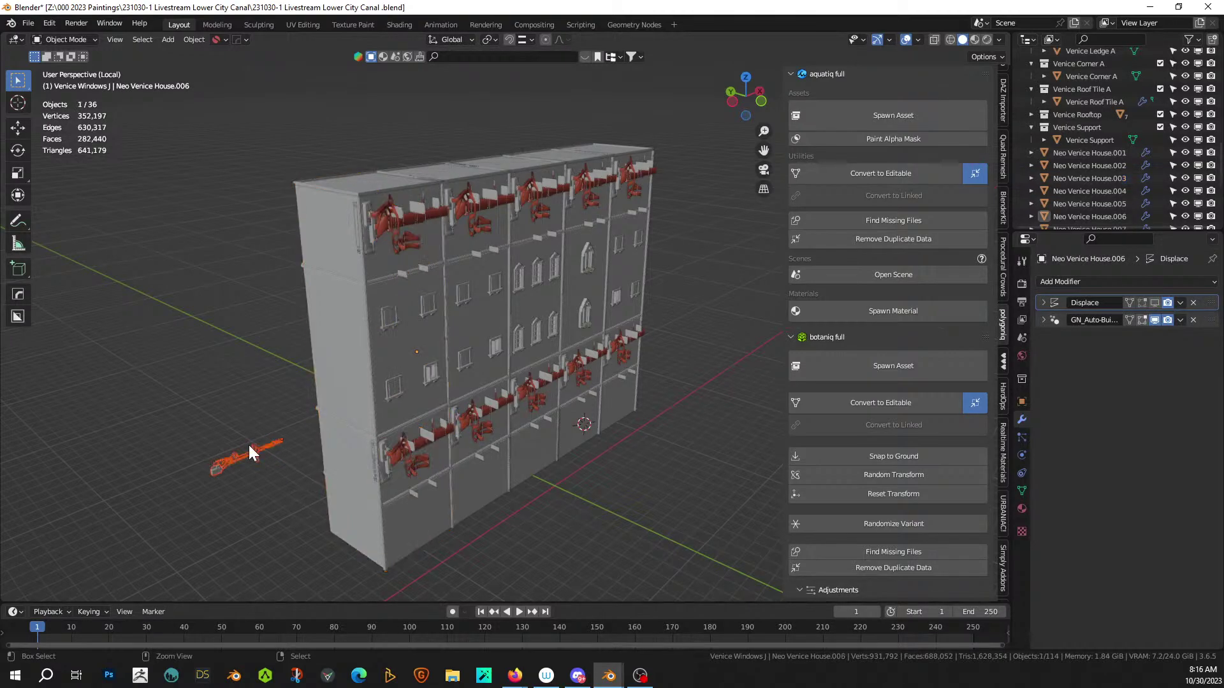
pyautogui.hotkey('ctrl', 'z')
# - Make the top-level Collection active, paste the copied wire assembly into it, and select the assembly
pyautogui.scroll(3, 1103, 138)
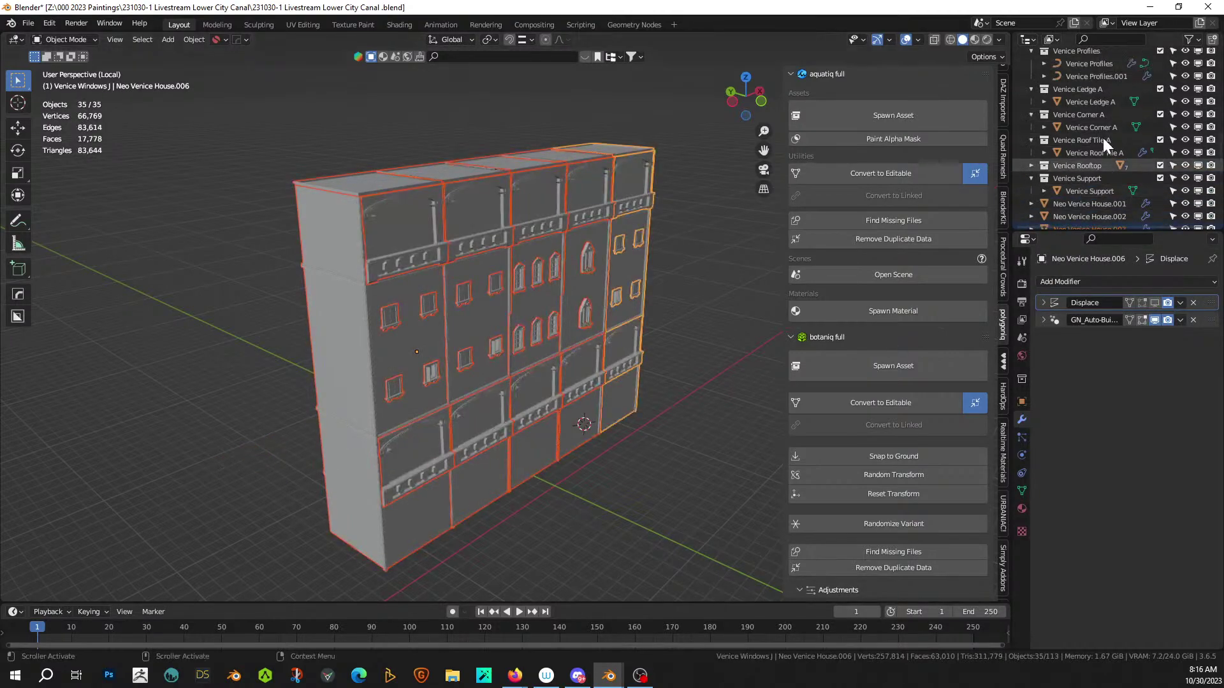
pyautogui.scroll(5, 1102, 138)
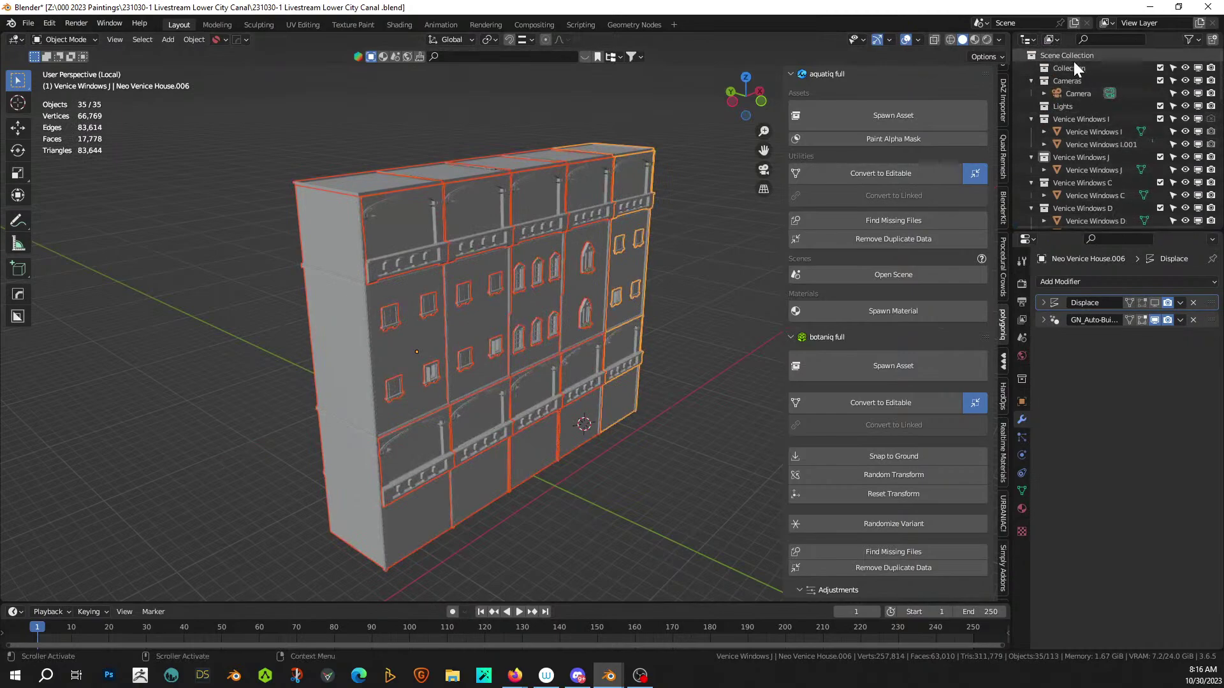
pyautogui.click(1074, 66)
pyautogui.hotkey('ctrl', 'v')
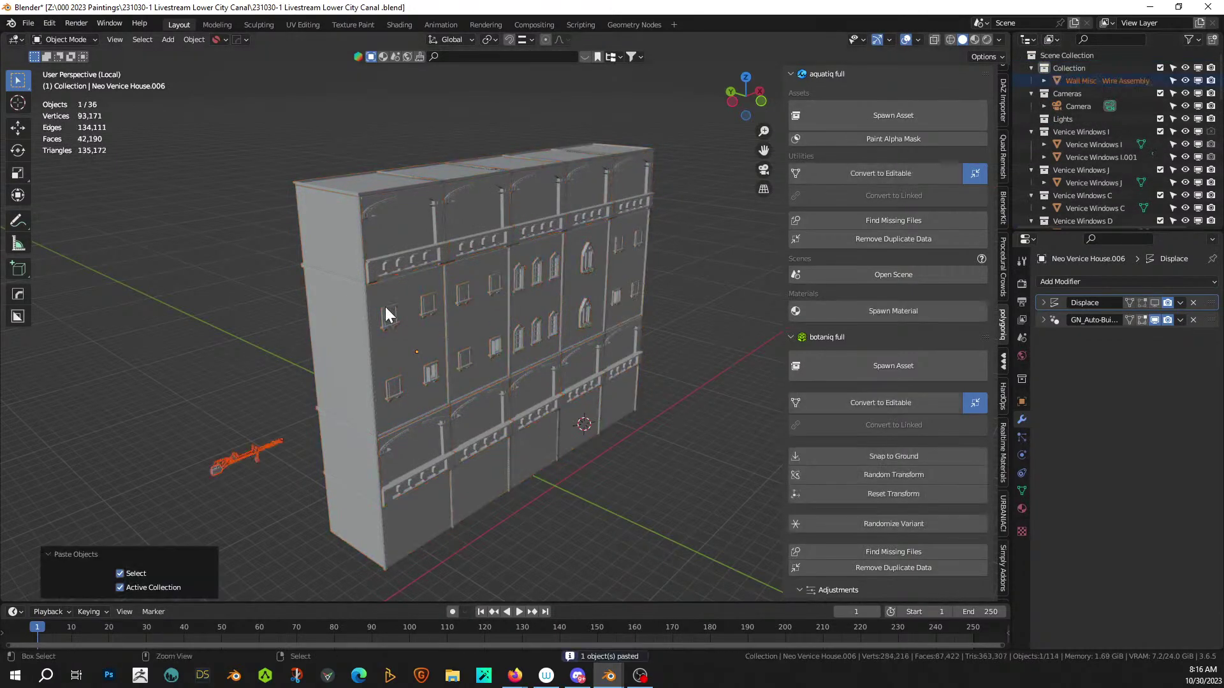
pyautogui.click(247, 453)
# - From the top view, move the wire assembly about 2.75 m in X and -14.05 m in Y to the first house's front
pyautogui.press('KP_7')
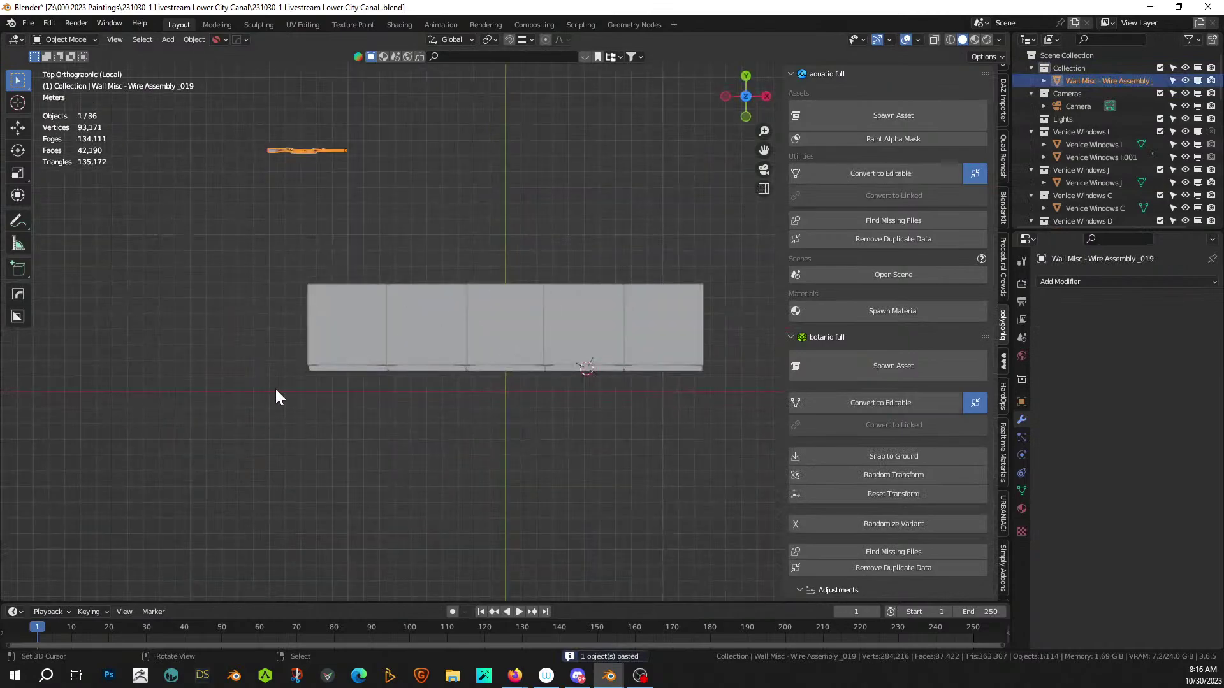
pyautogui.press('a')
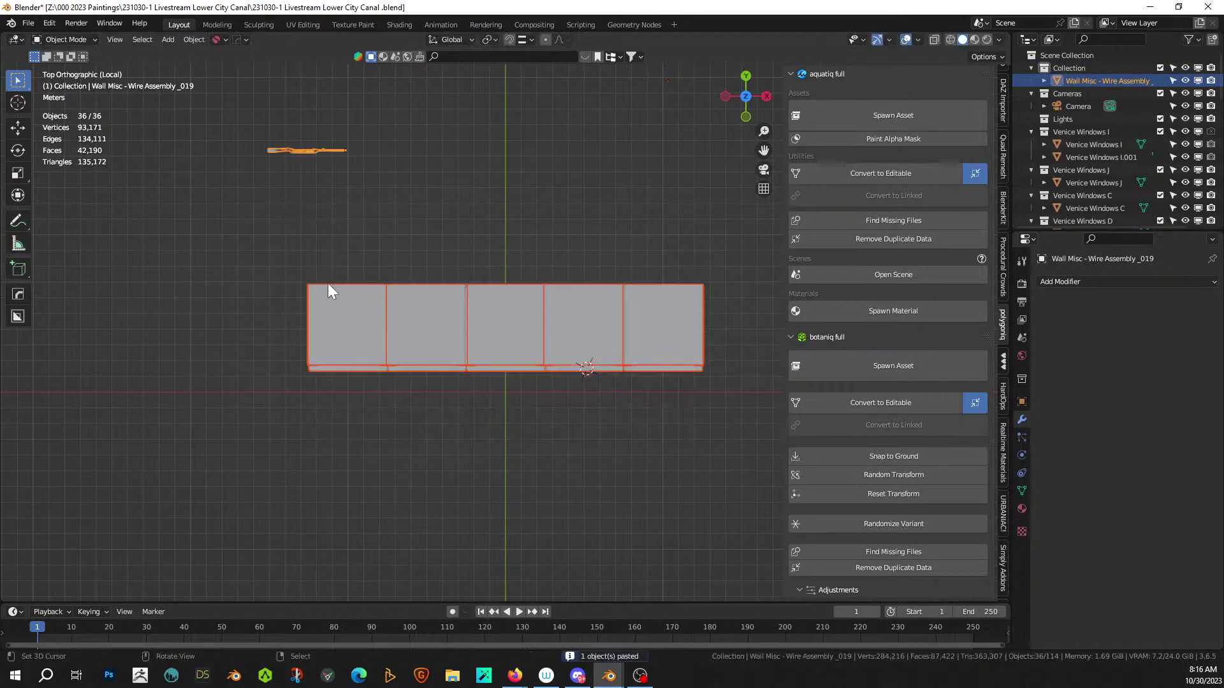
pyautogui.click(316, 150)
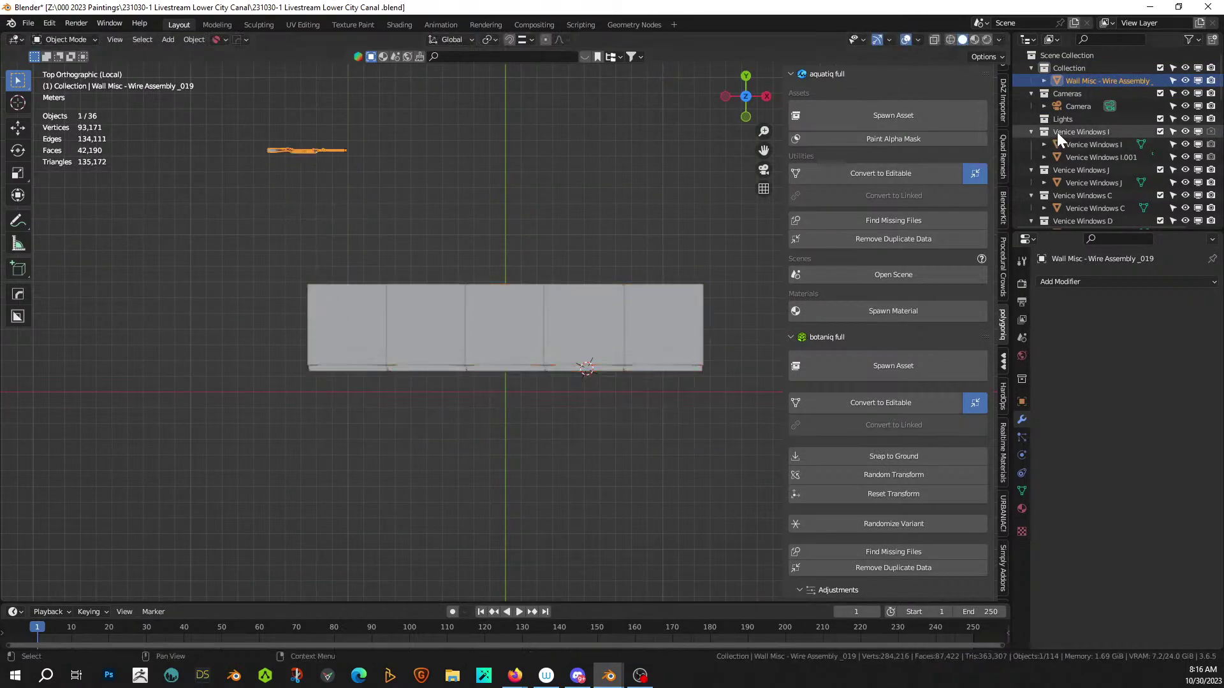
pyautogui.press('g')
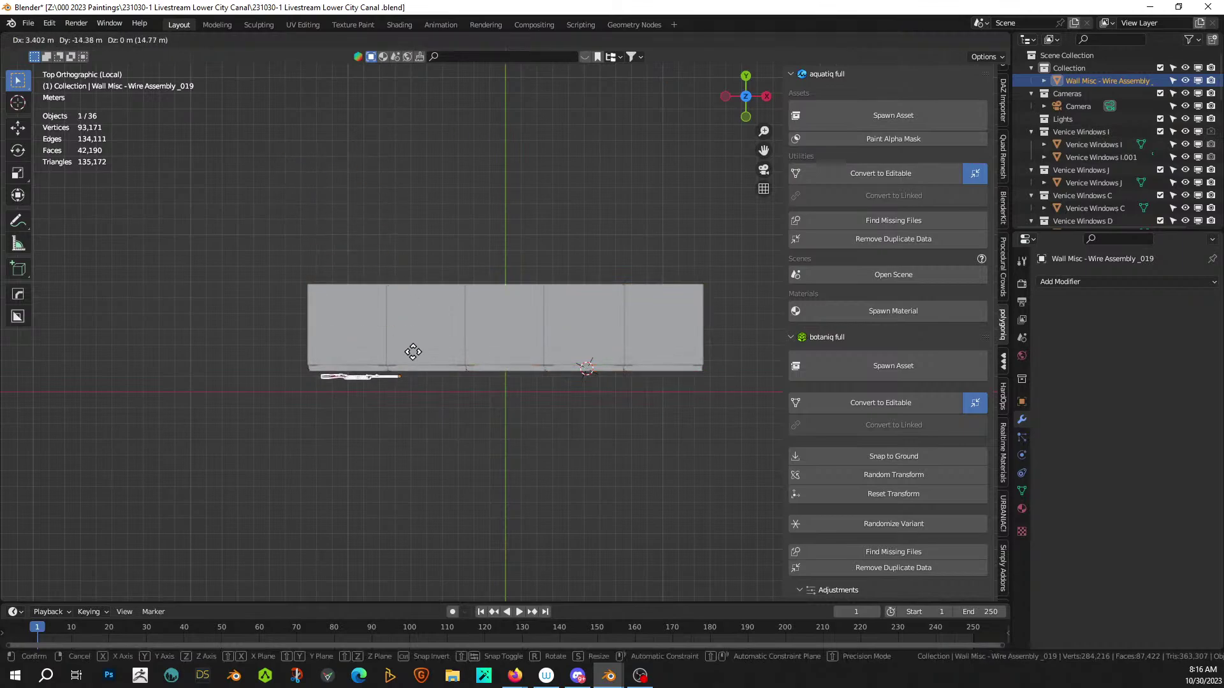
pyautogui.click(403, 348)
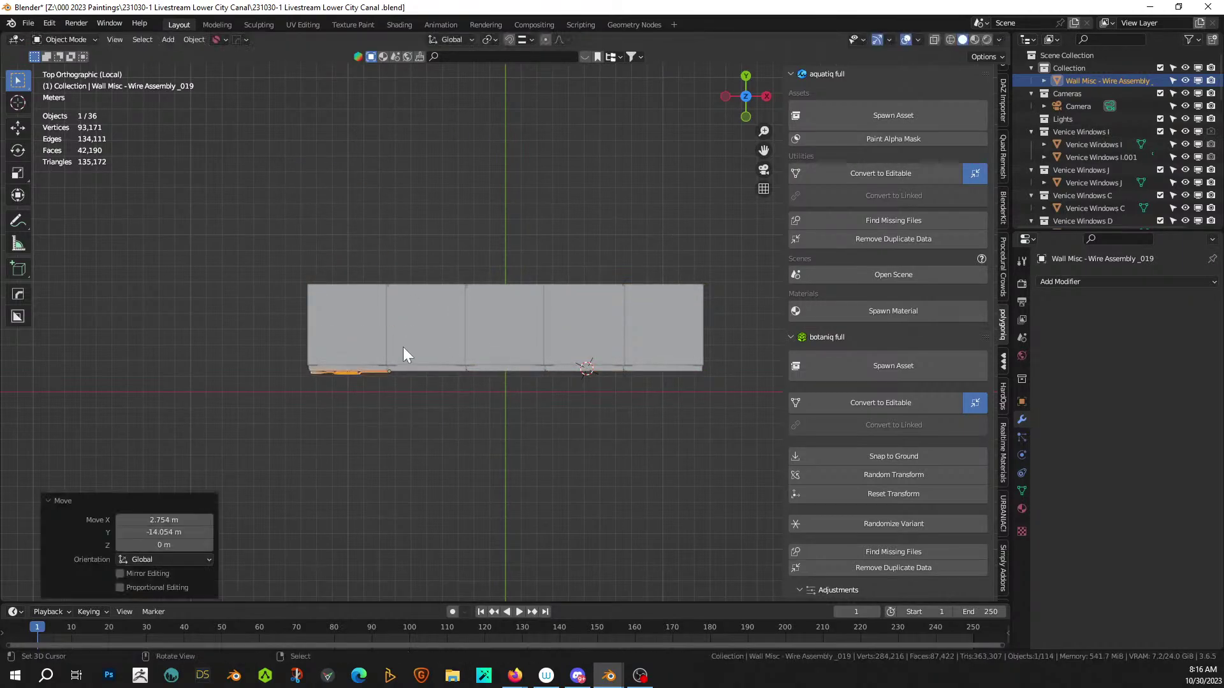
# - Push the wire assembly towards the house wall along Y by about 0.30 m and a further 0.06 m
pyautogui.moveTo(403, 347); pyautogui.dragTo(510, 286, button='middle')
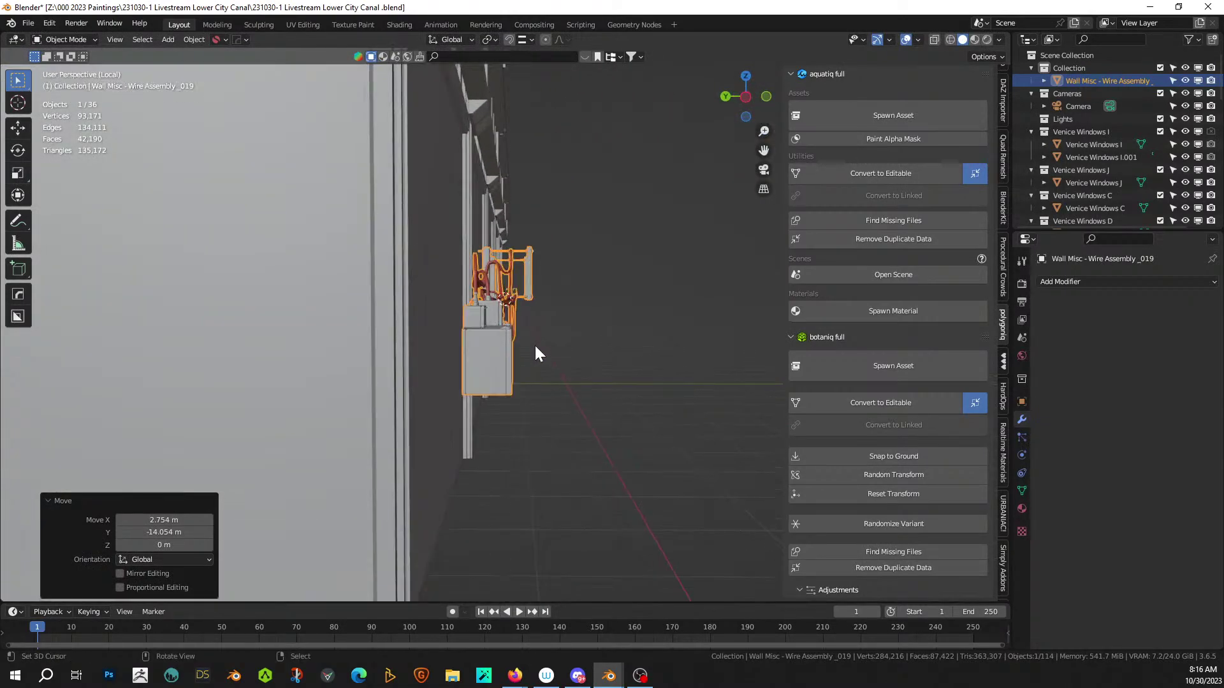
pyautogui.moveTo(535, 345); pyautogui.dragTo(540, 340, button='middle')
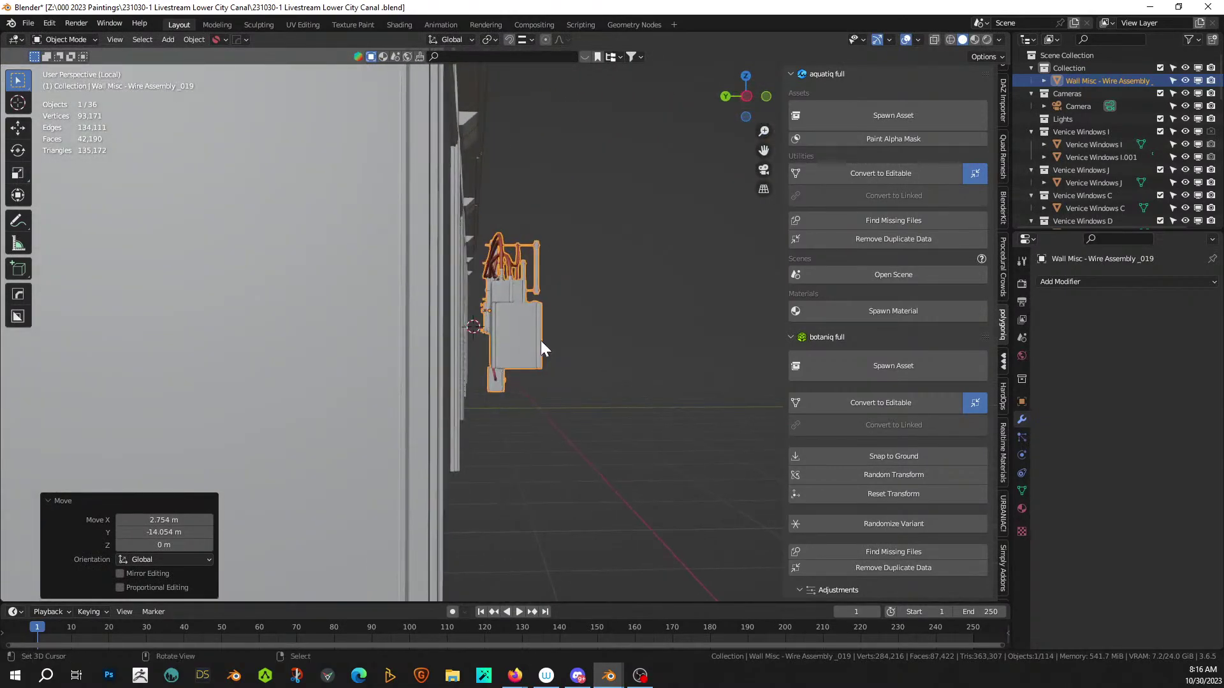
pyautogui.click(18, 194)
pyautogui.moveTo(535, 366)
pyautogui.mouseDown()
pyautogui.moveTo(508, 363)
pyautogui.moveTo(533, 370)
pyautogui.mouseUp()
pyautogui.moveTo(533, 369); pyautogui.dragTo(502, 354, button='middle')
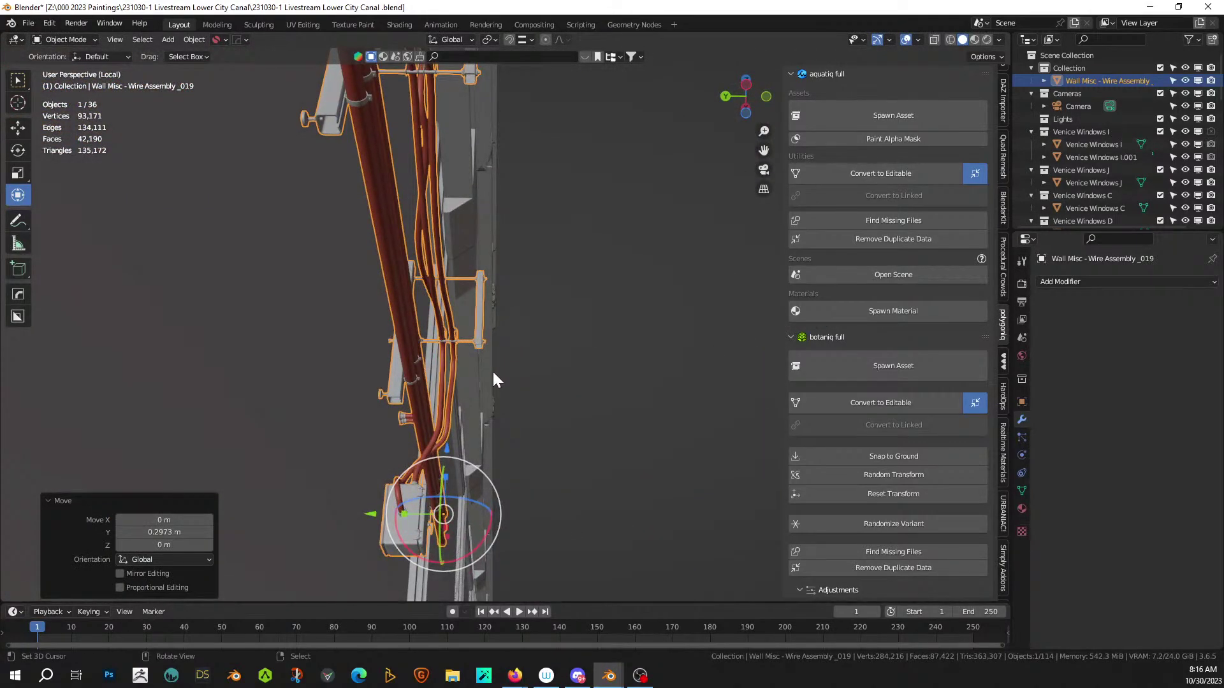
pyautogui.press('g')
pyautogui.press('y')
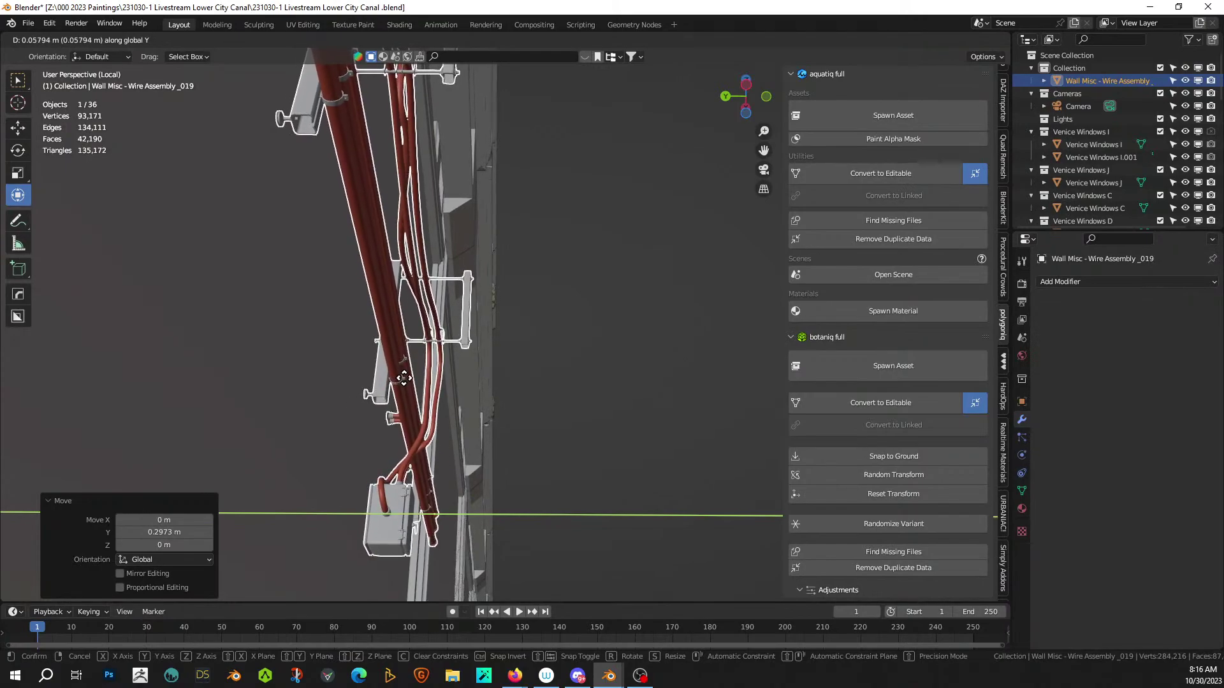
pyautogui.click(404, 378)
# - Lower the wire assembly about 0.77 m along Z on the first house's ground-floor wall
pyautogui.moveTo(404, 377); pyautogui.dragTo(464, 362, button='middle')
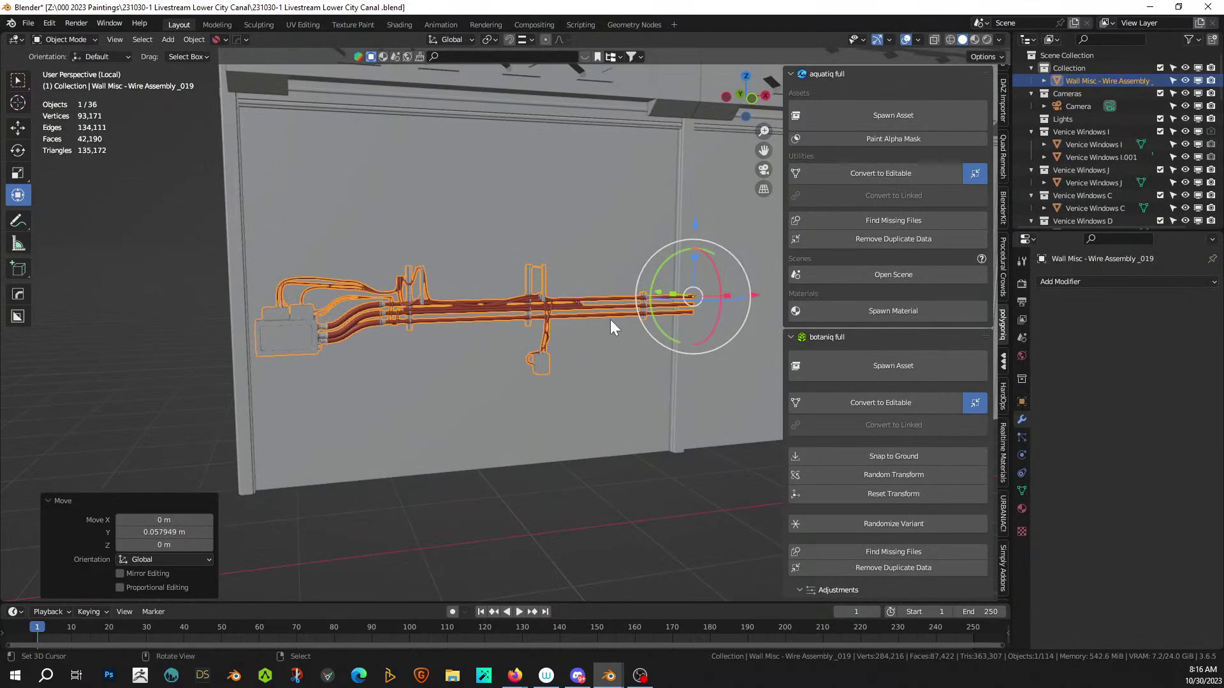
pyautogui.moveTo(610, 319); pyautogui.dragTo(721, 341, button='middle')
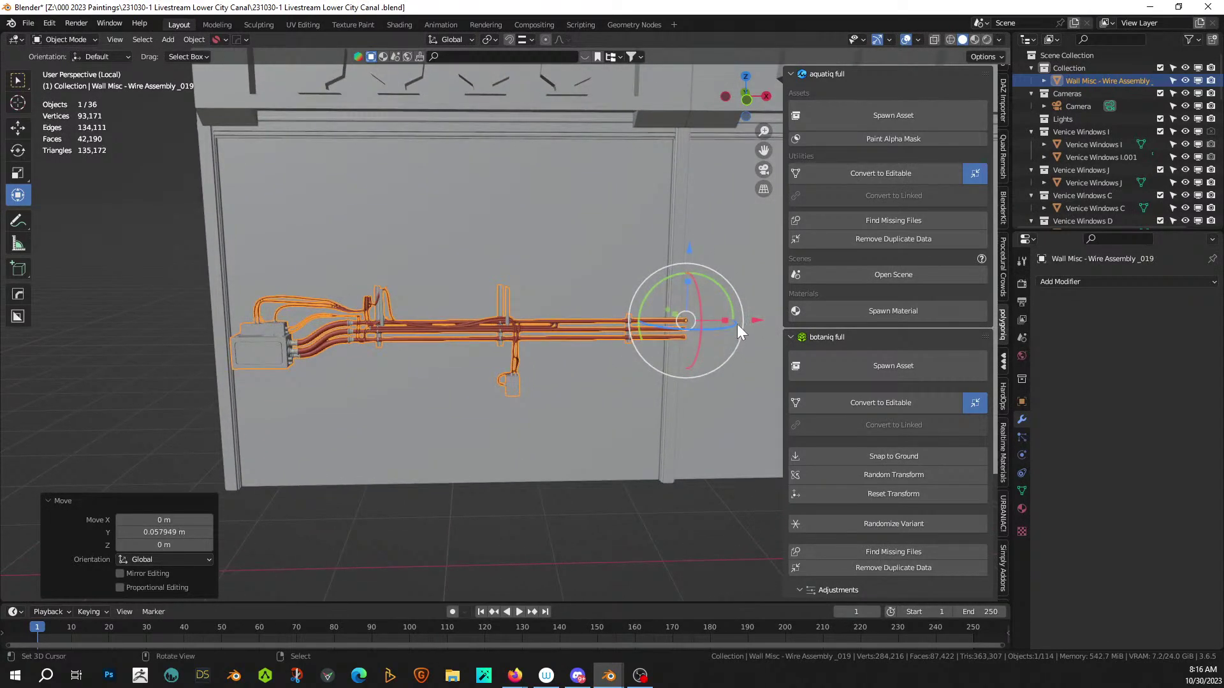
pyautogui.rightClick(445, 326)
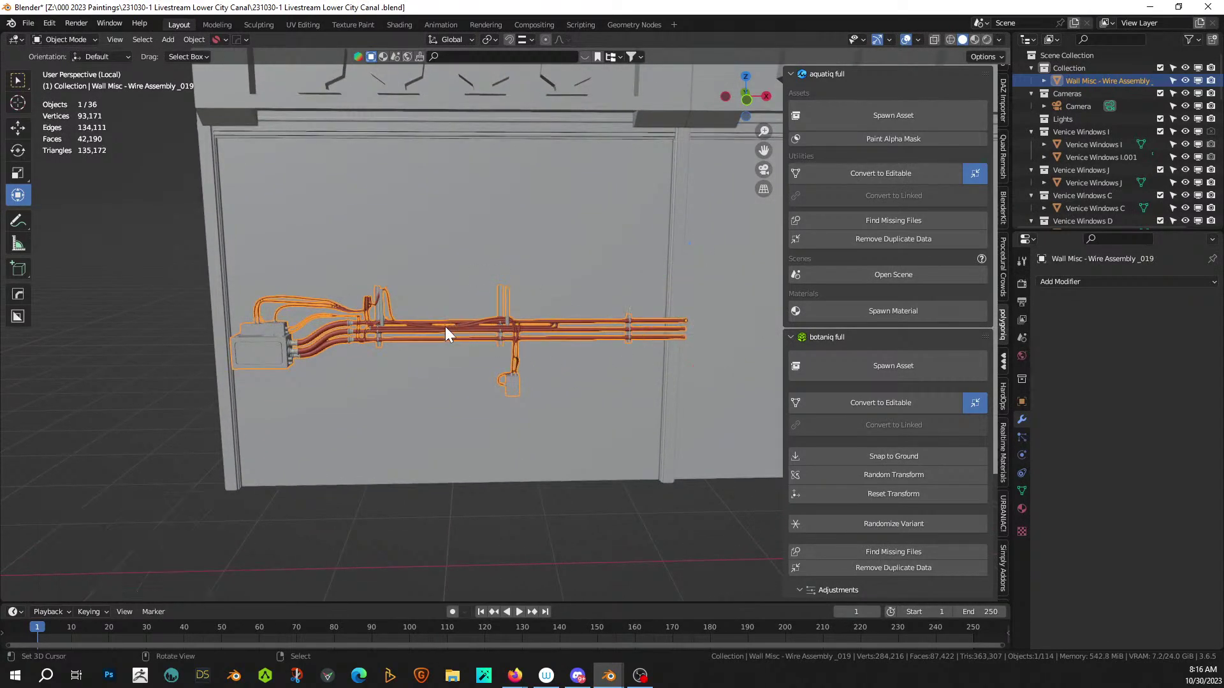
pyautogui.press('g')
pyautogui.press('z')
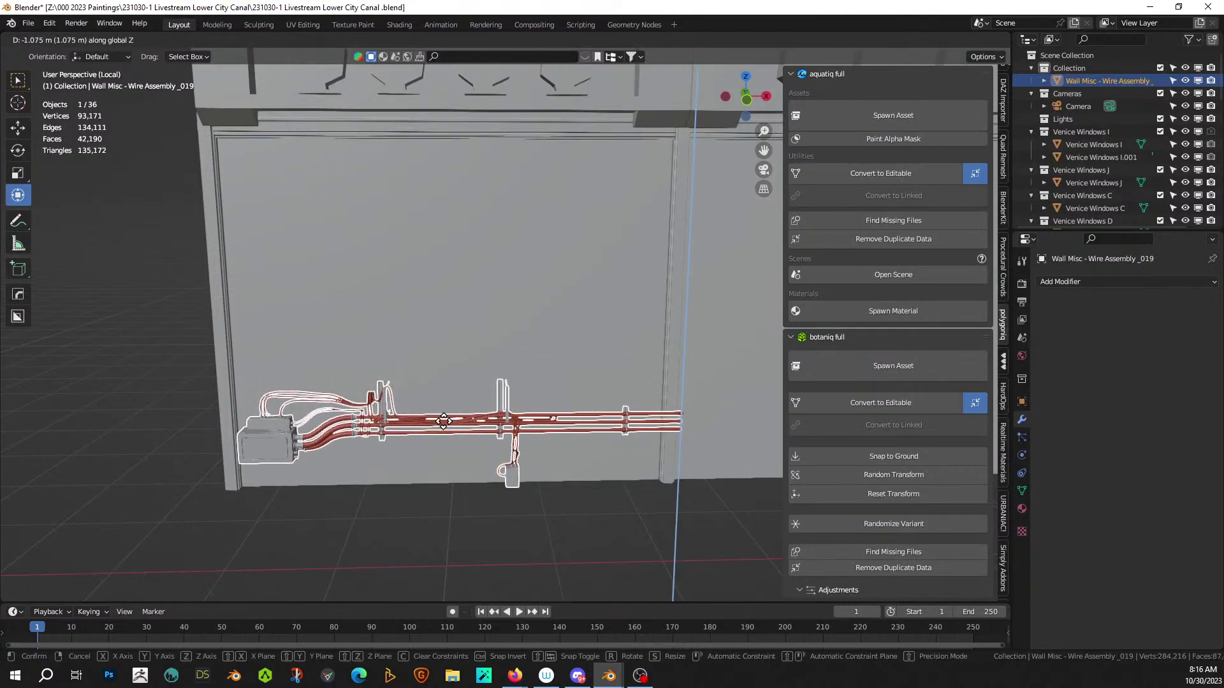
pyautogui.click(453, 393)
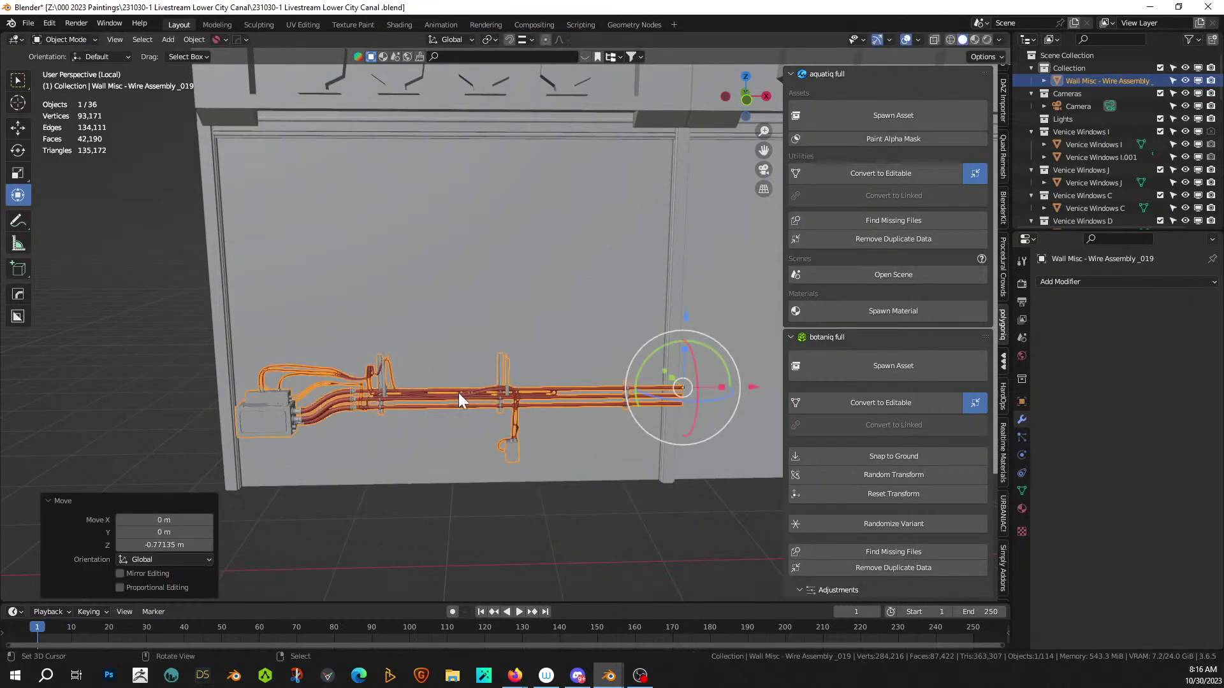
pyautogui.moveTo(458, 393); pyautogui.dragTo(269, 345, button='middle')
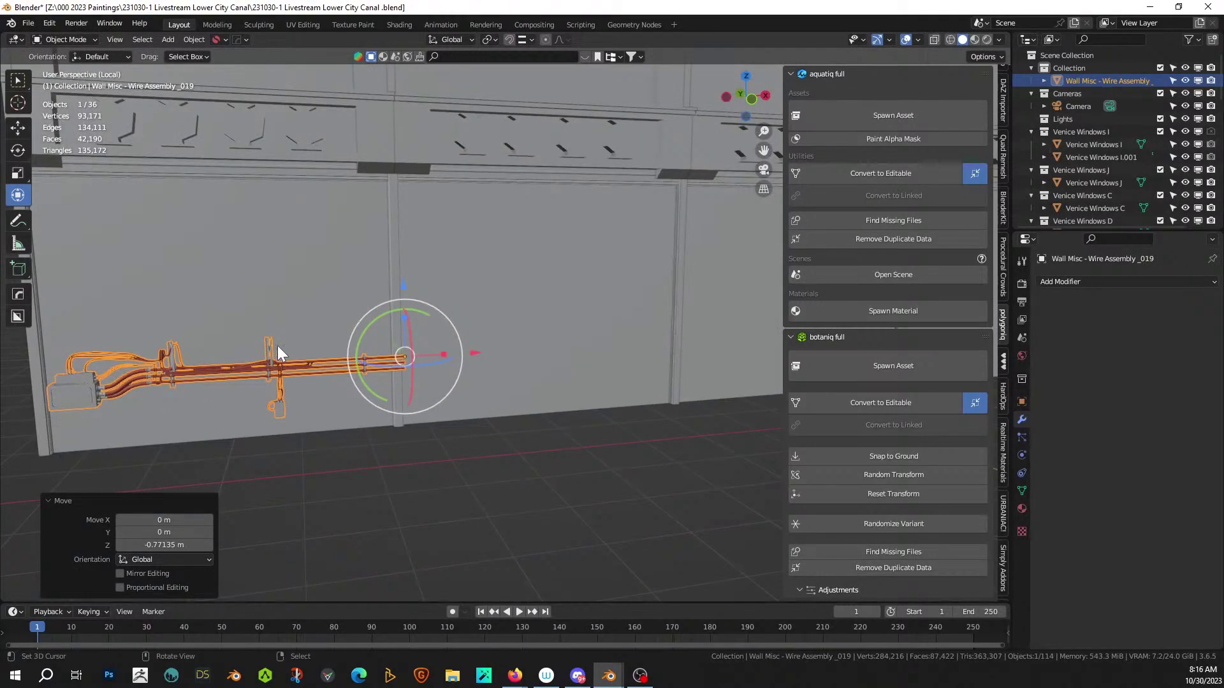
pyautogui.press('q')
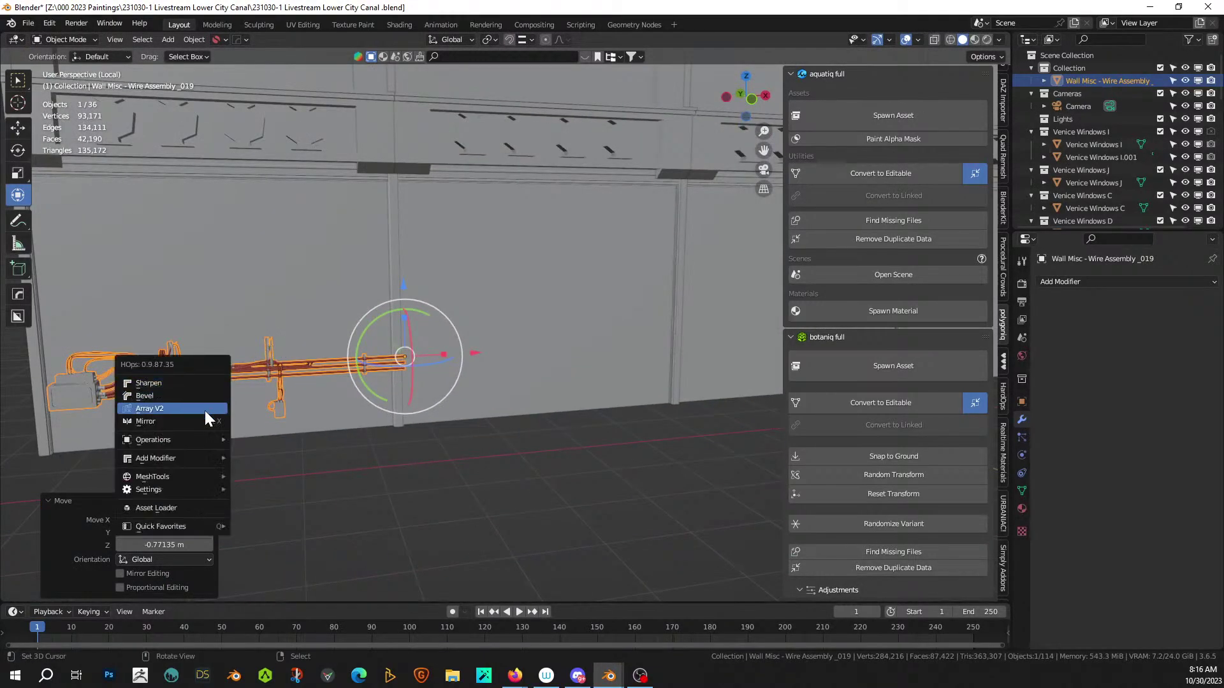
pyautogui.click(204, 411)
pyautogui.click(204, 410)
pyautogui.scroll(7, 408, 341)
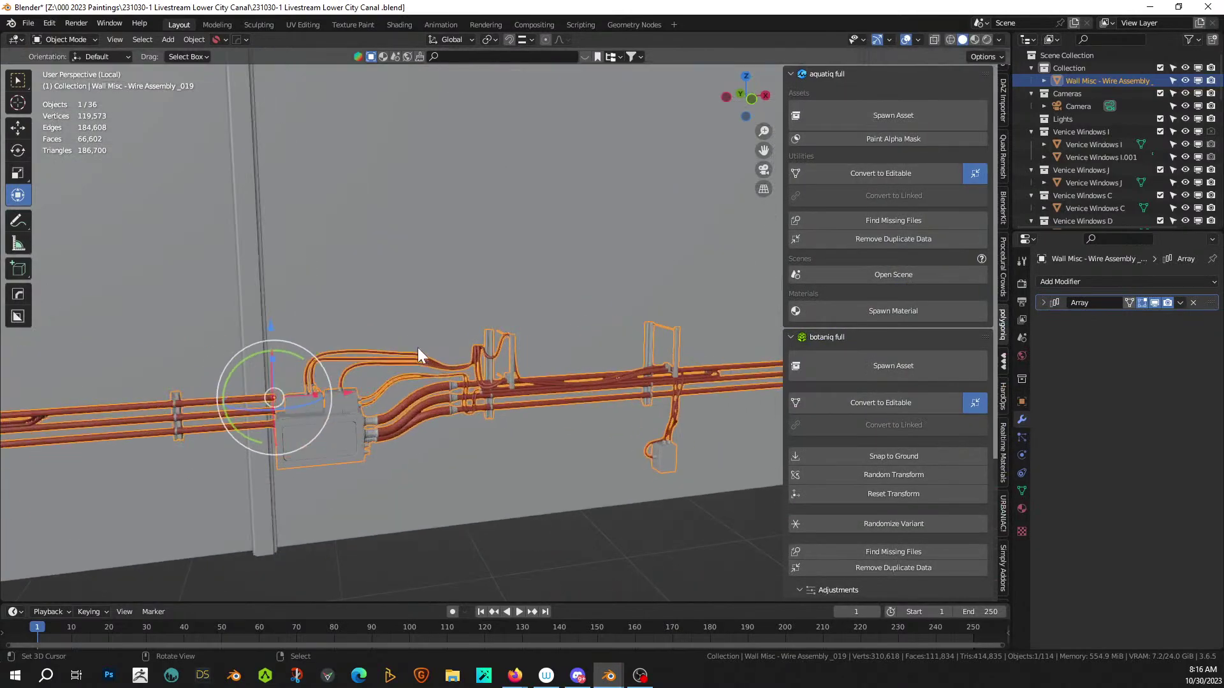
pyautogui.moveTo(417, 352); pyautogui.dragTo(559, 320, button='middle')
pyautogui.scroll(-8, 546, 322)
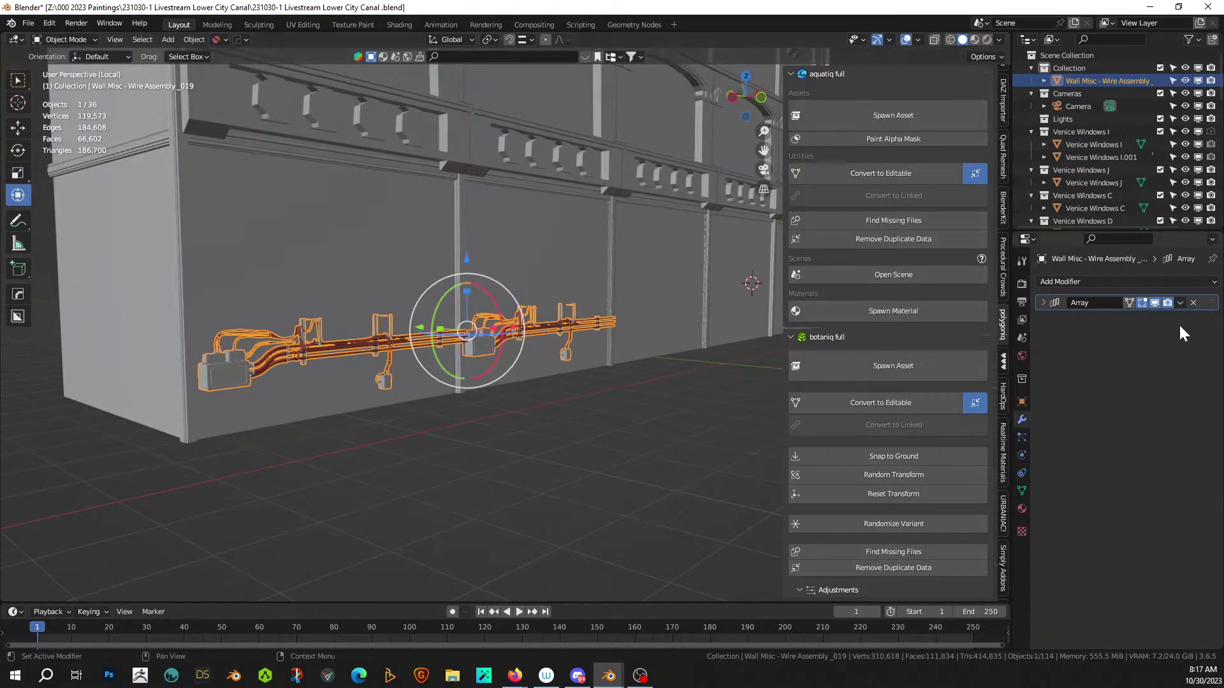
pyautogui.click(1193, 303)
# - Remove the Array modifier from the wire assembly on the first house's wall
pyautogui.moveTo(580, 325); pyautogui.dragTo(666, 370, button='middle')
pyautogui.scroll(3, 500, 330)
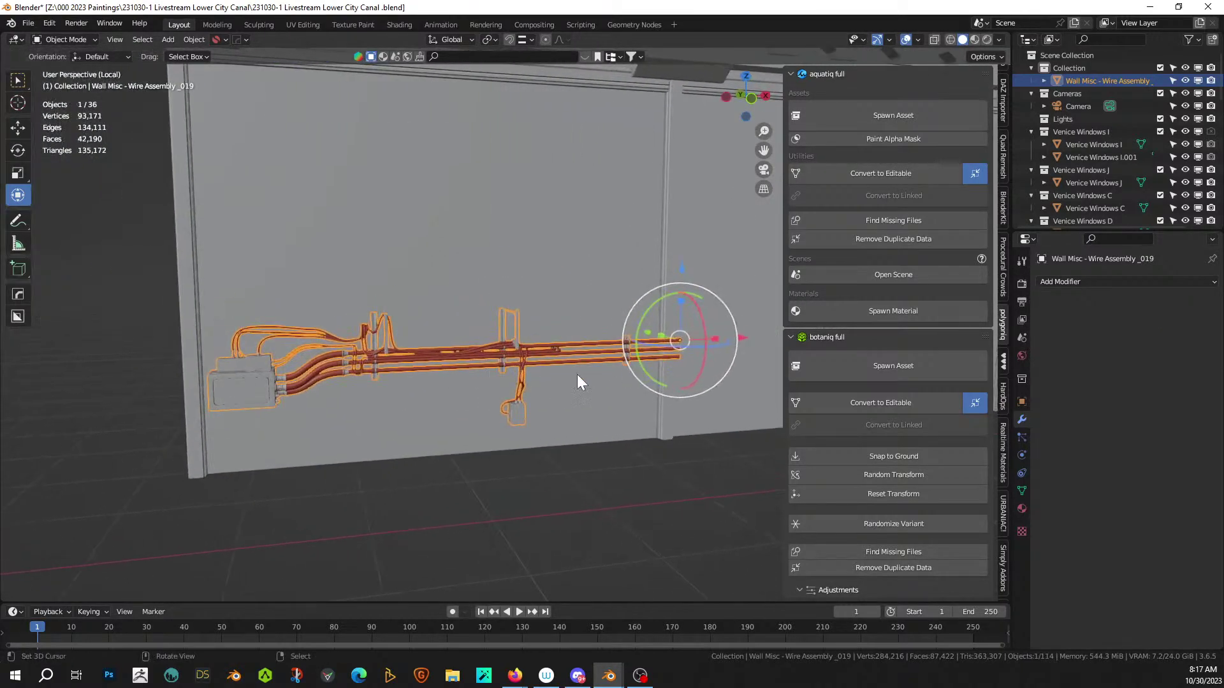
pyautogui.moveTo(579, 381); pyautogui.dragTo(471, 414, button='middle')
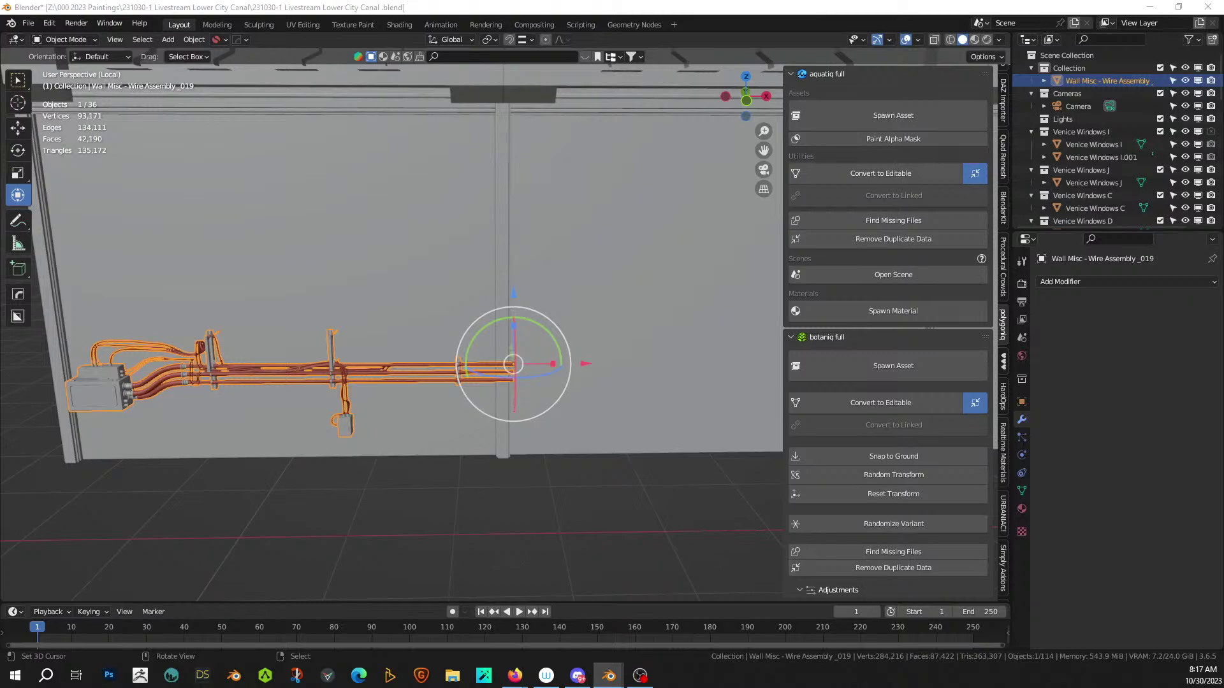
# - Place the 3D cursor on the second bay's wall, then paste the copied wire assembly and bring its origin and geometry to the cursor
pyautogui.keyDown('shift'); pyautogui.rightClick(621, 389); pyautogui.keyUp('shift')
pyautogui.hotkey('ctrl', 'v')
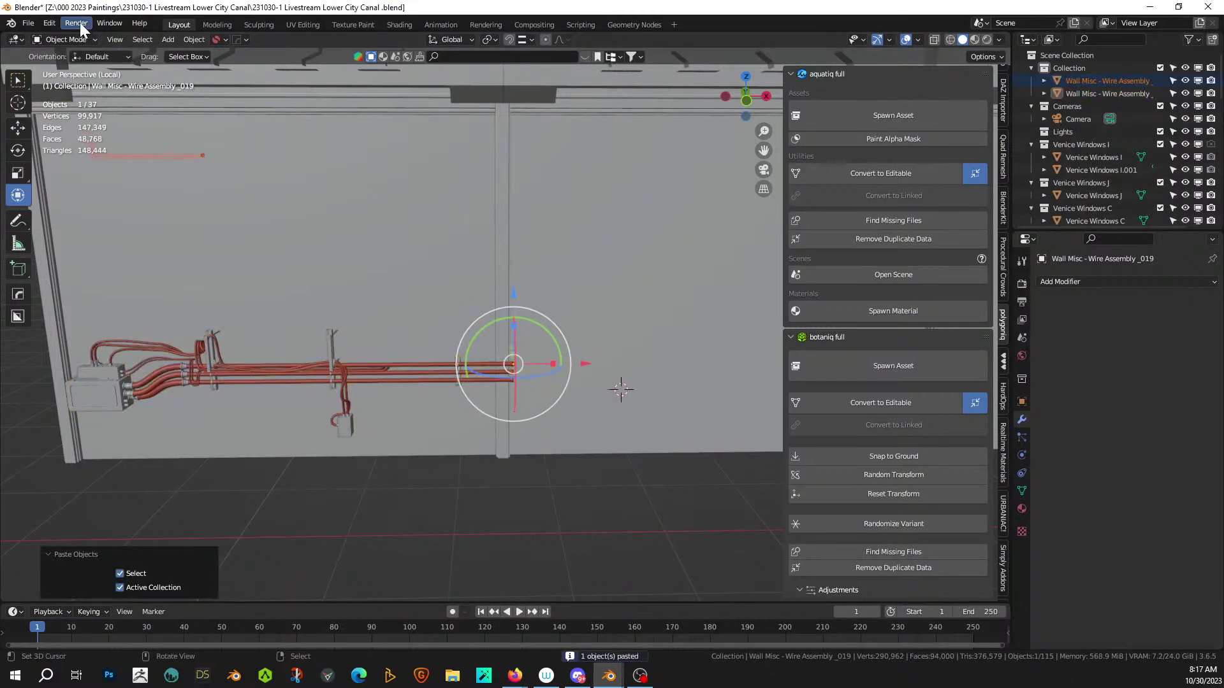
pyautogui.click(188, 38)
pyautogui.moveTo(220, 79)
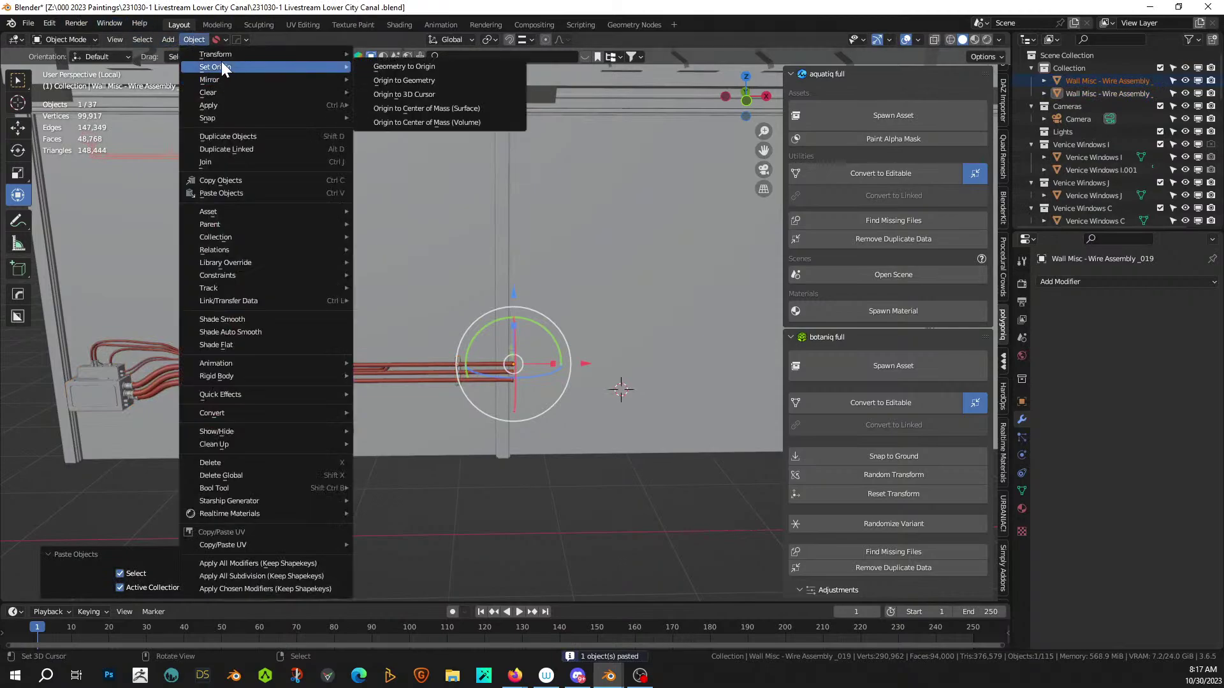
pyautogui.click(414, 94)
pyautogui.click(190, 39)
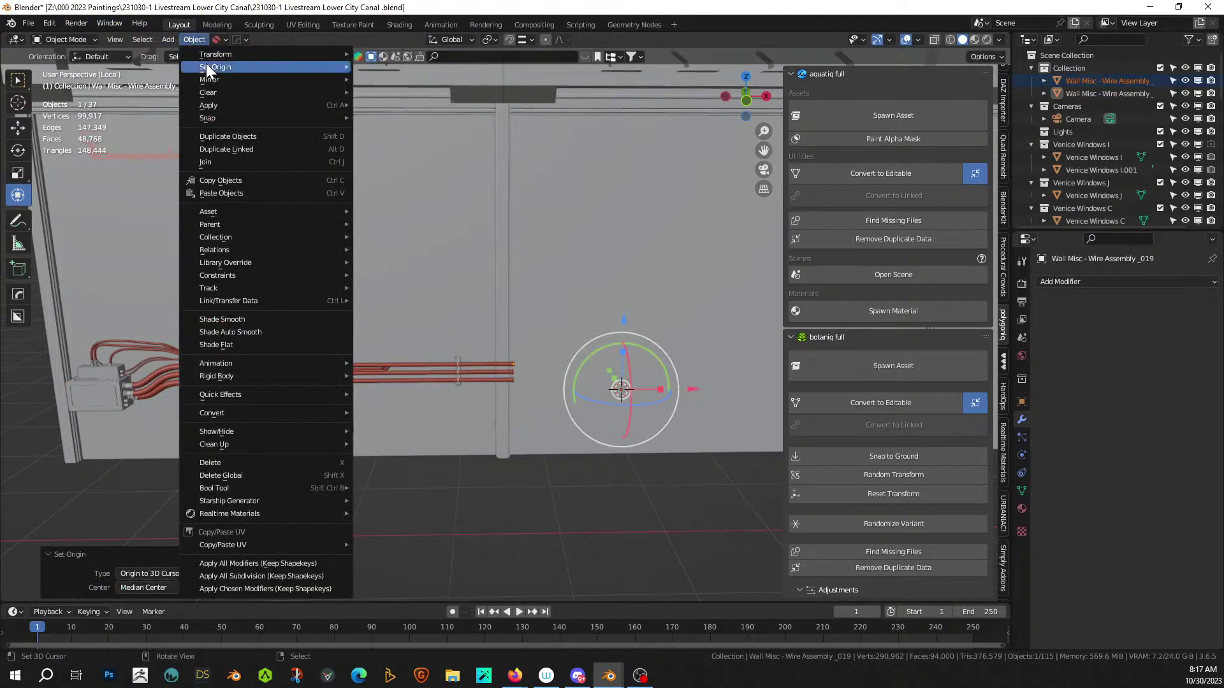
pyautogui.click(441, 68)
# - Lower the pasted wire assembly about 0.16 m along Z and pull it about 0.14 m out of the wall along Y
pyautogui.moveTo(612, 366); pyautogui.dragTo(425, 346, button='middle')
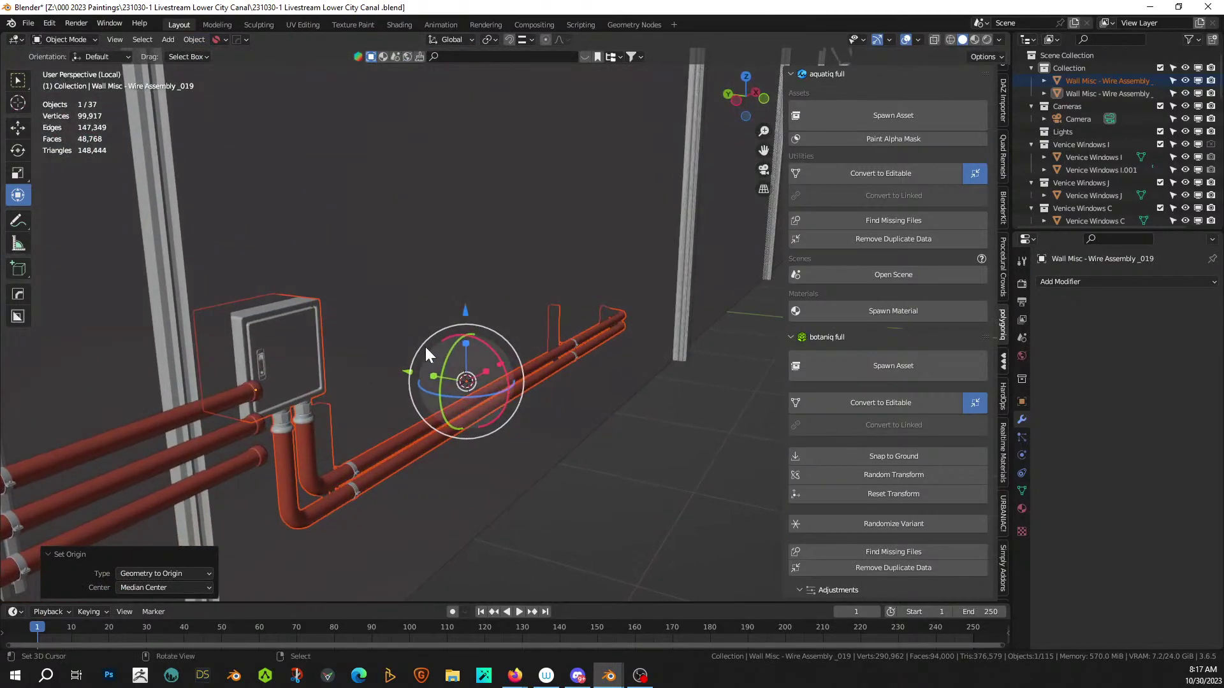
pyautogui.press('g')
pyautogui.press('z')
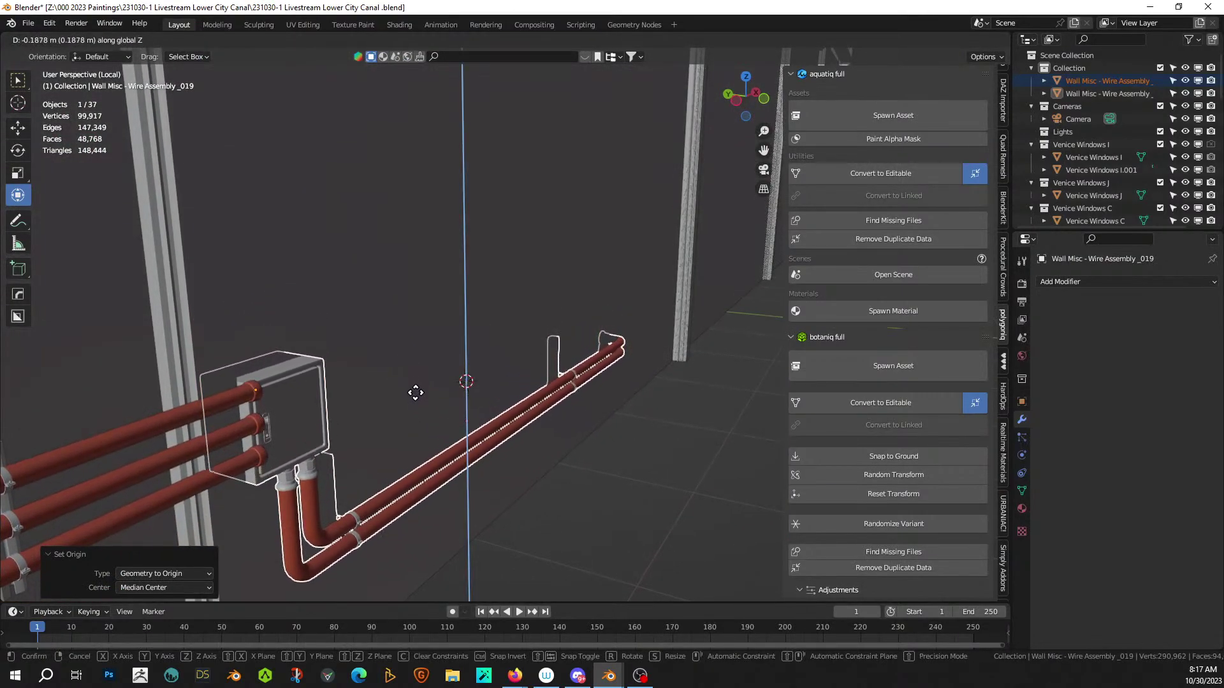
pyautogui.click(355, 396)
pyautogui.press('g')
pyautogui.press('y')
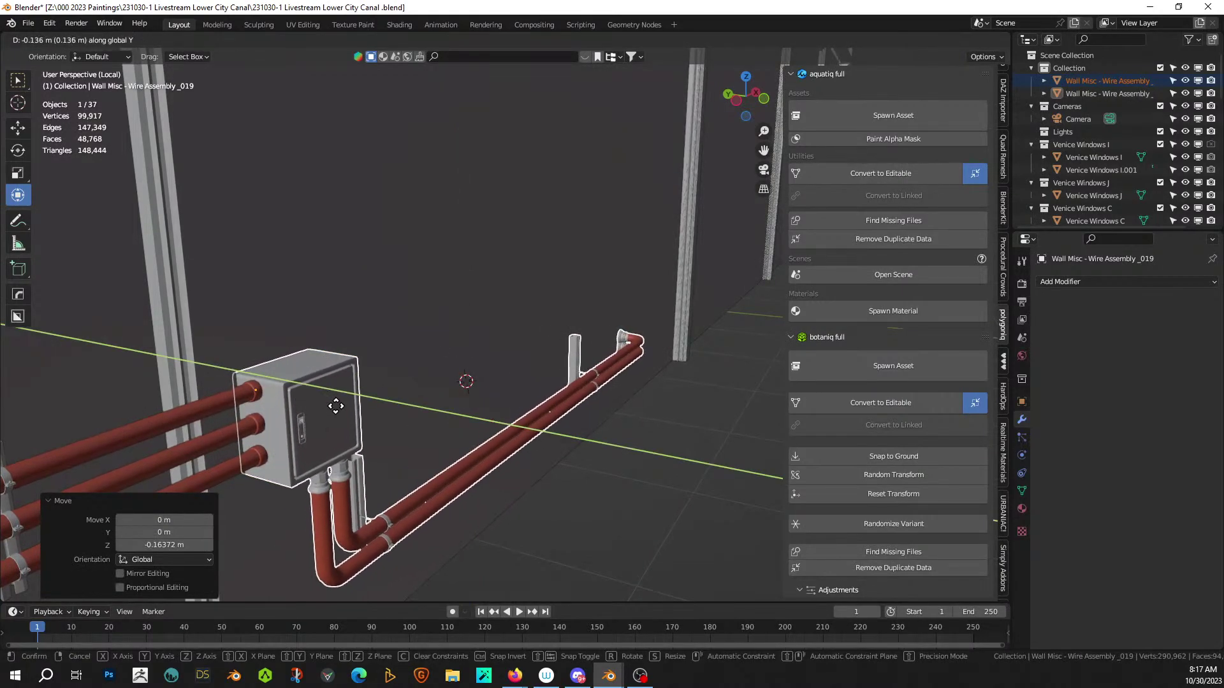
pyautogui.click(341, 403)
# - Raise the pasted wire assembly about 0.03 m along Z so its box lines up with the first assembly's pipes
pyautogui.moveTo(342, 400); pyautogui.dragTo(237, 345, button='middle')
pyautogui.press('g')
pyautogui.press('z')
pyautogui.click(343, 385)
pyautogui.scroll(-3, 343, 385)
pyautogui.scroll(-3, 236, 345)
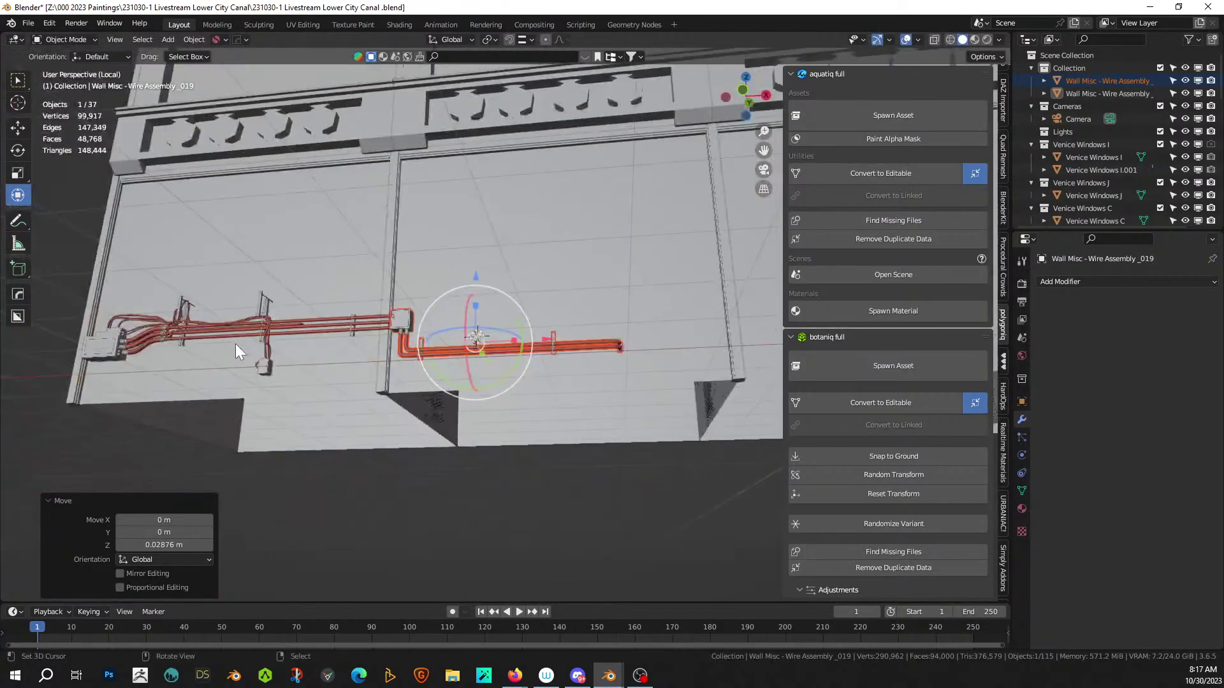
pyautogui.moveTo(305, 366); pyautogui.dragTo(326, 409, button='middle')
pyautogui.scroll(-2, 374, 404)
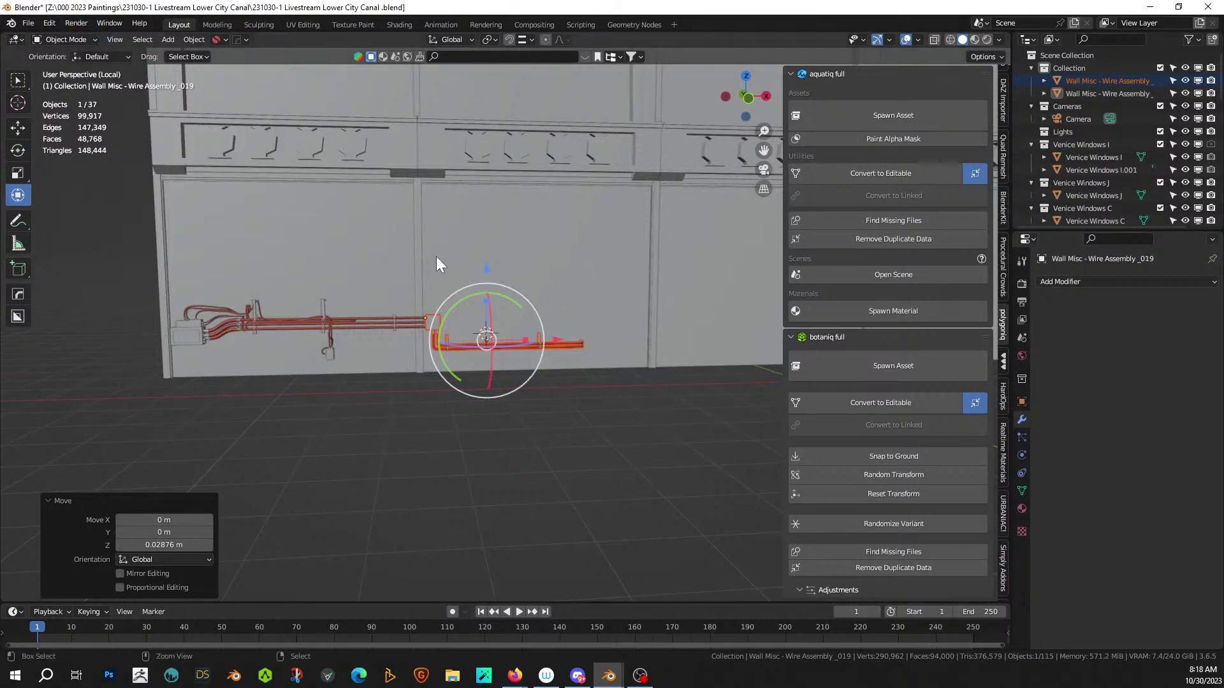
pyautogui.hotkey('ctrl', 'v')
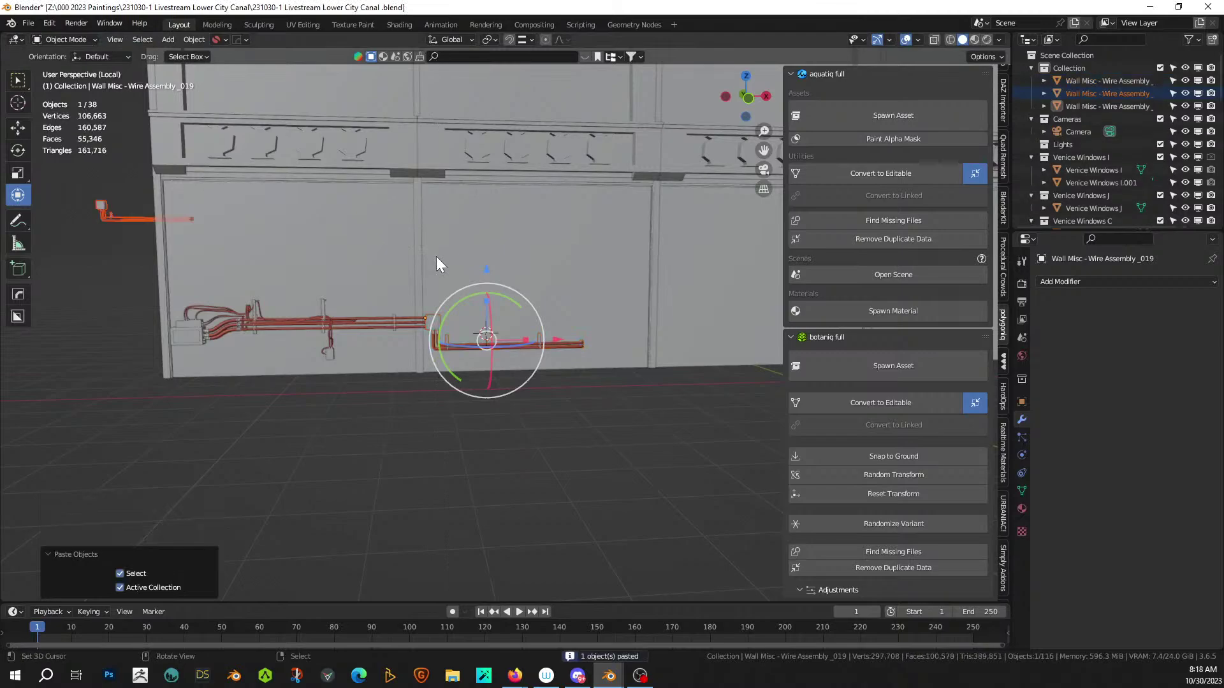
pyautogui.moveTo(169, 136); pyautogui.dragTo(197, 156, button='middle')
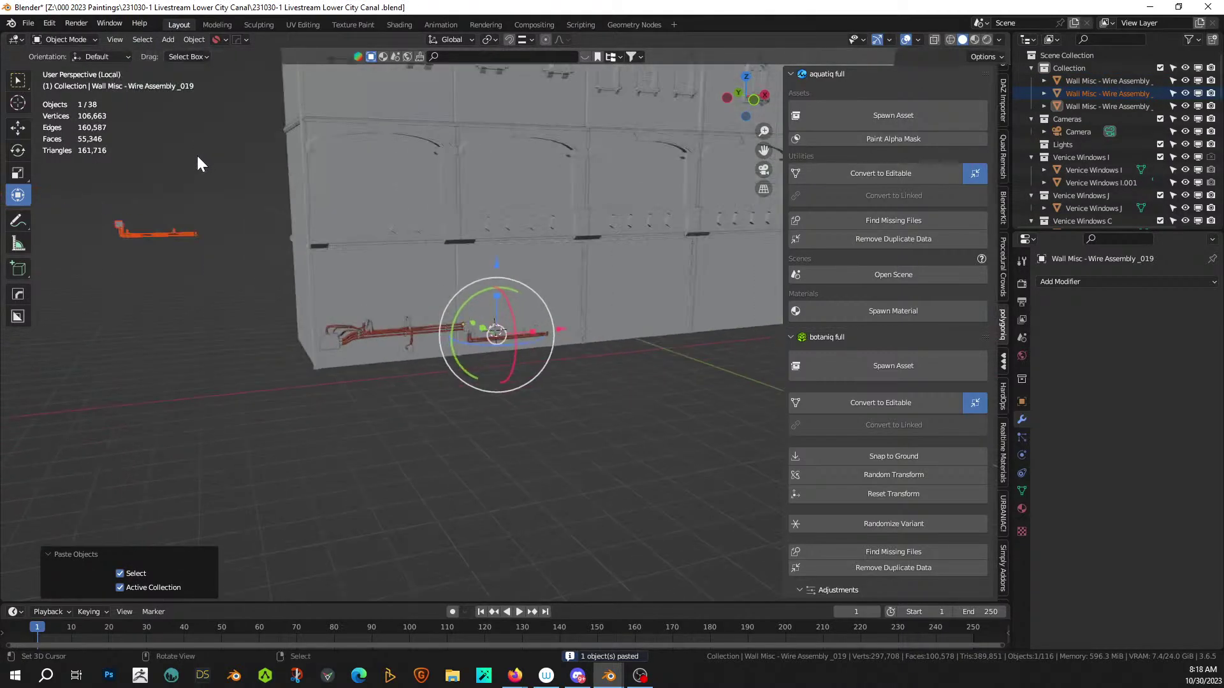
pyautogui.press('Delete')
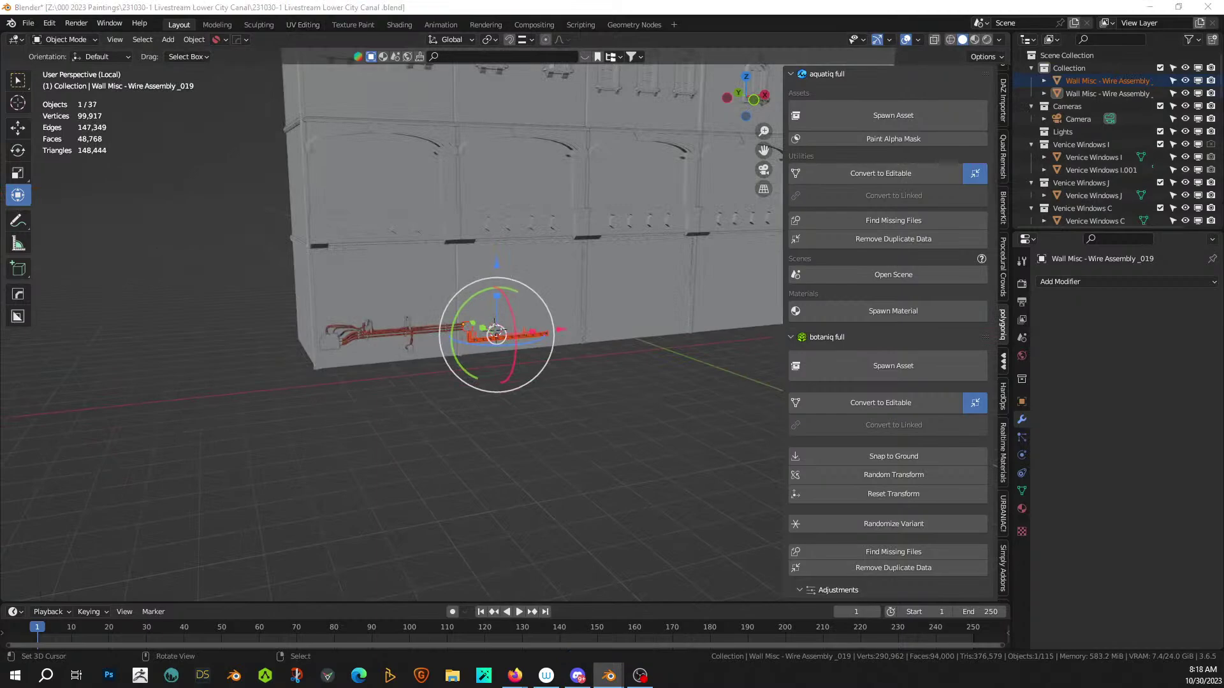
# - Paste the larger copied wire assembly, set its origin to the 3D cursor, and move its geometry to that origin
pyautogui.click(270, 10)
pyautogui.hotkey('ctrl', 'v')
pyautogui.click(194, 44)
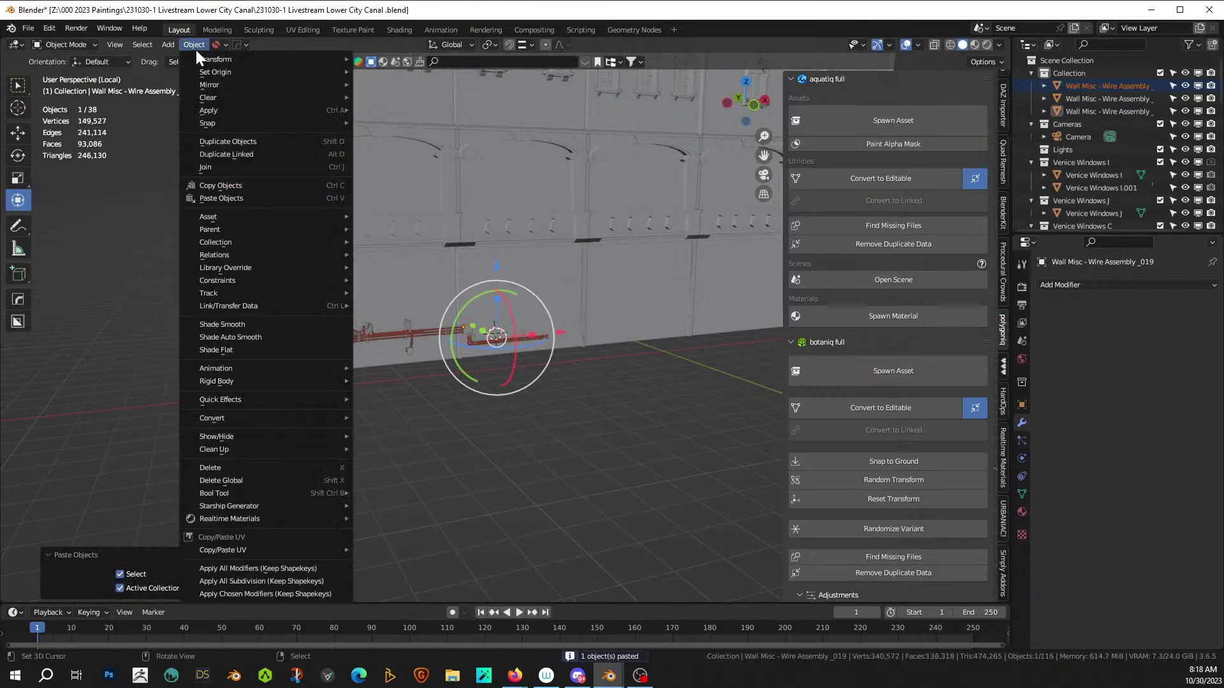
pyautogui.moveTo(242, 72)
pyautogui.click(447, 100)
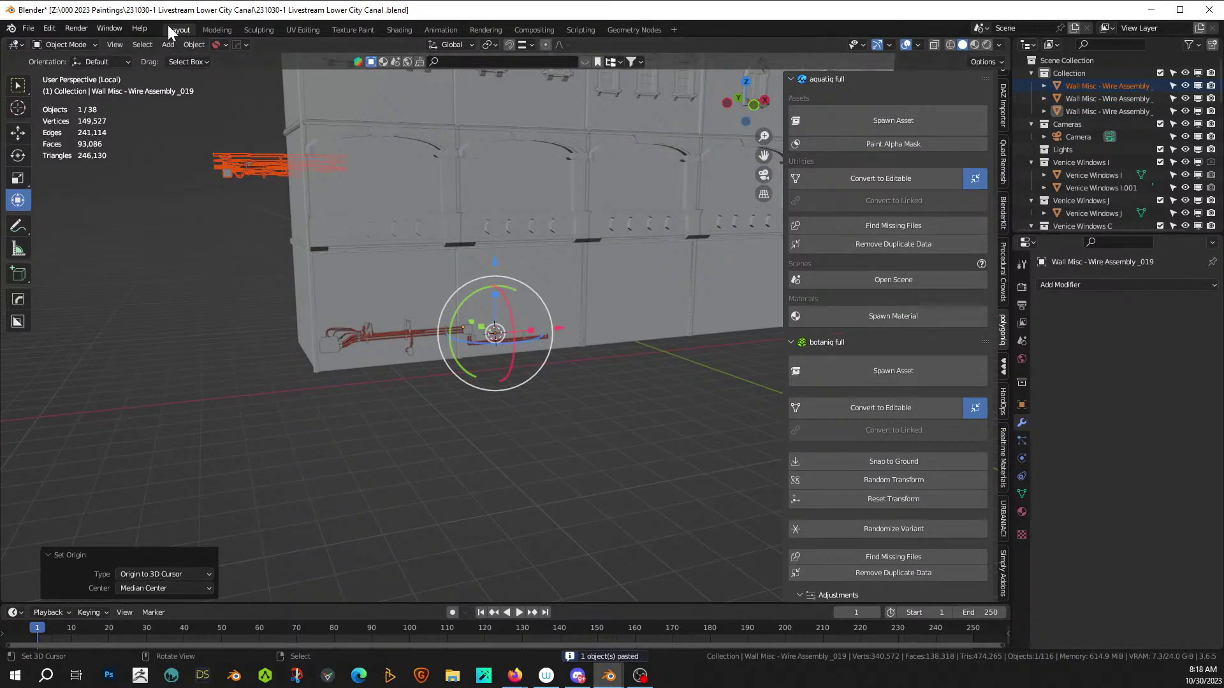
pyautogui.click(198, 42)
pyautogui.moveTo(323, 72)
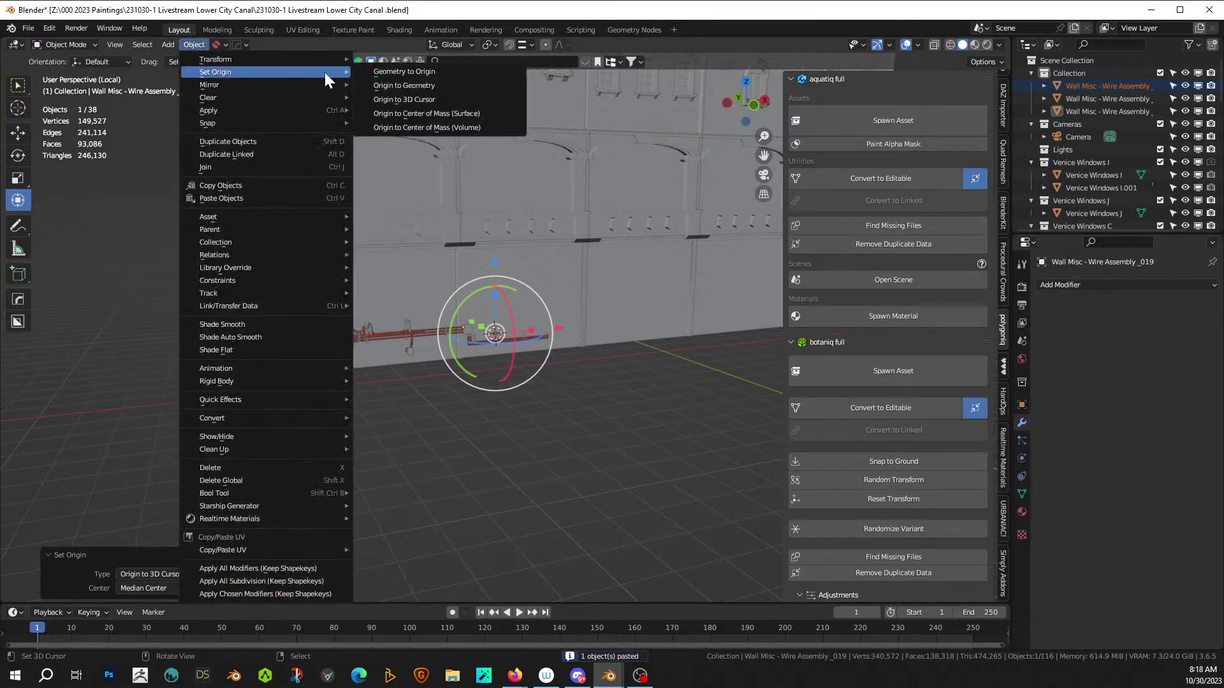
pyautogui.click(420, 72)
# - Raise the large wire assembly about 1.70 m along Z above the lower pipes
pyautogui.scroll(3, 511, 299)
pyautogui.moveTo(511, 314); pyautogui.dragTo(533, 339, button='middle')
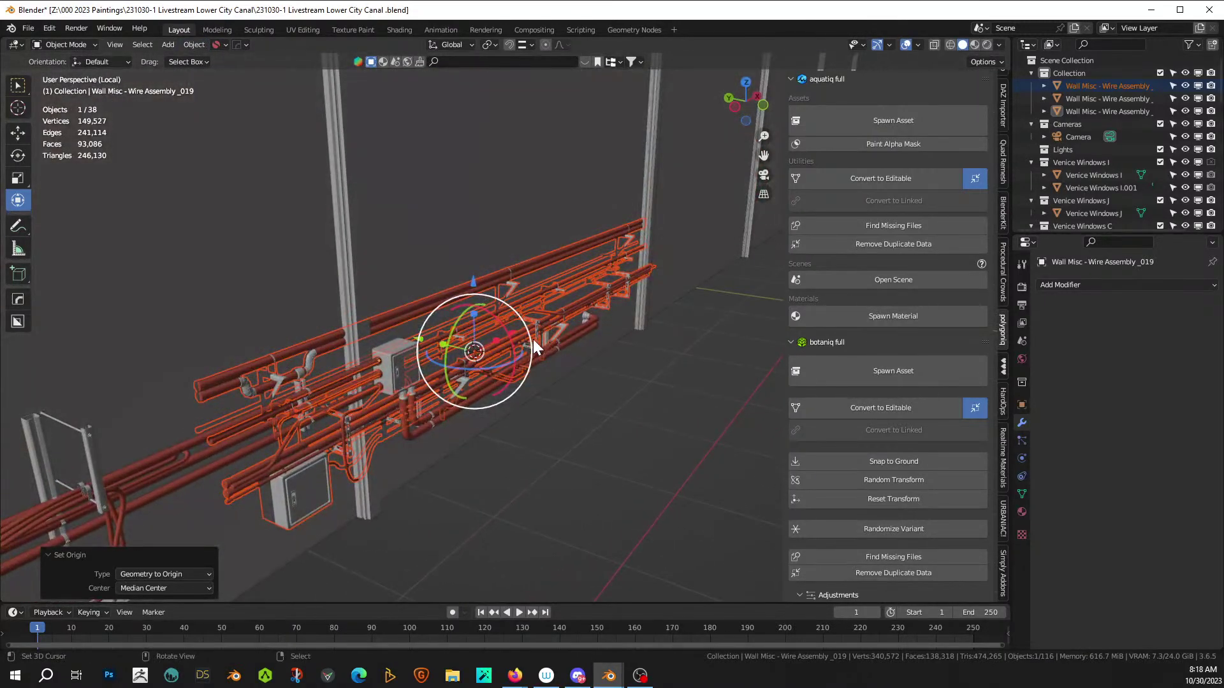
pyautogui.press('g')
pyautogui.press('z')
pyautogui.click(523, 137)
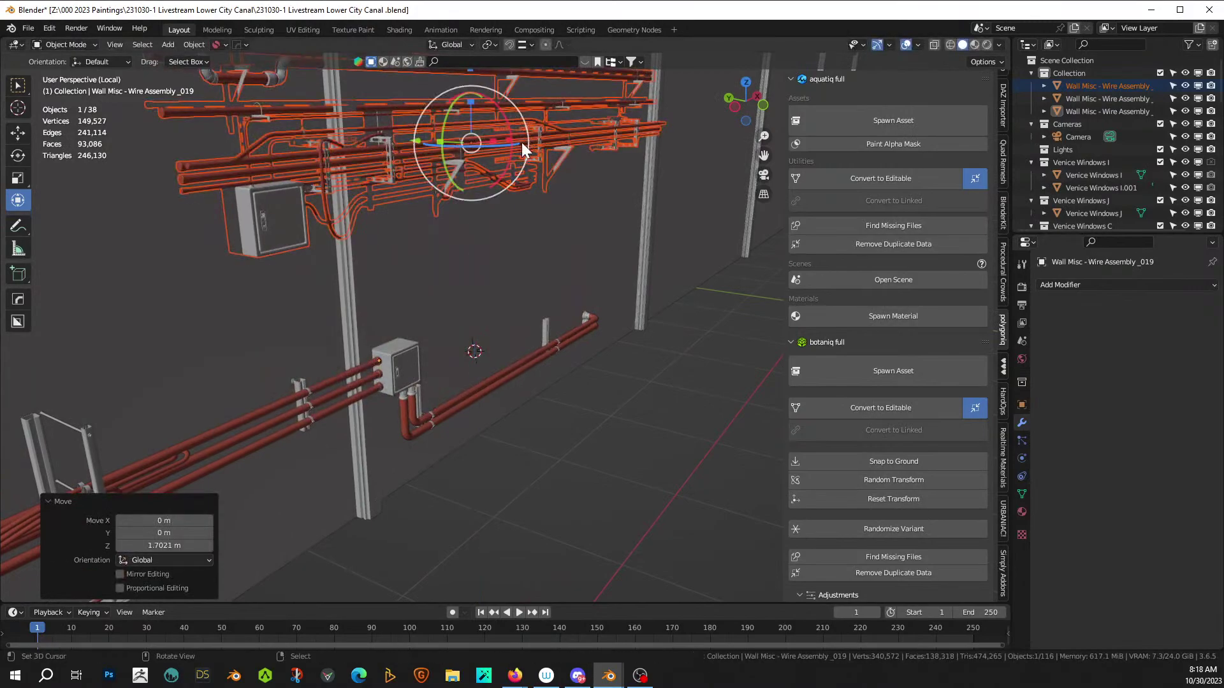
# - Pull the large wire assembly about 0.28 m out of the wall along Y
pyautogui.moveTo(521, 143); pyautogui.dragTo(272, 224, button='middle')
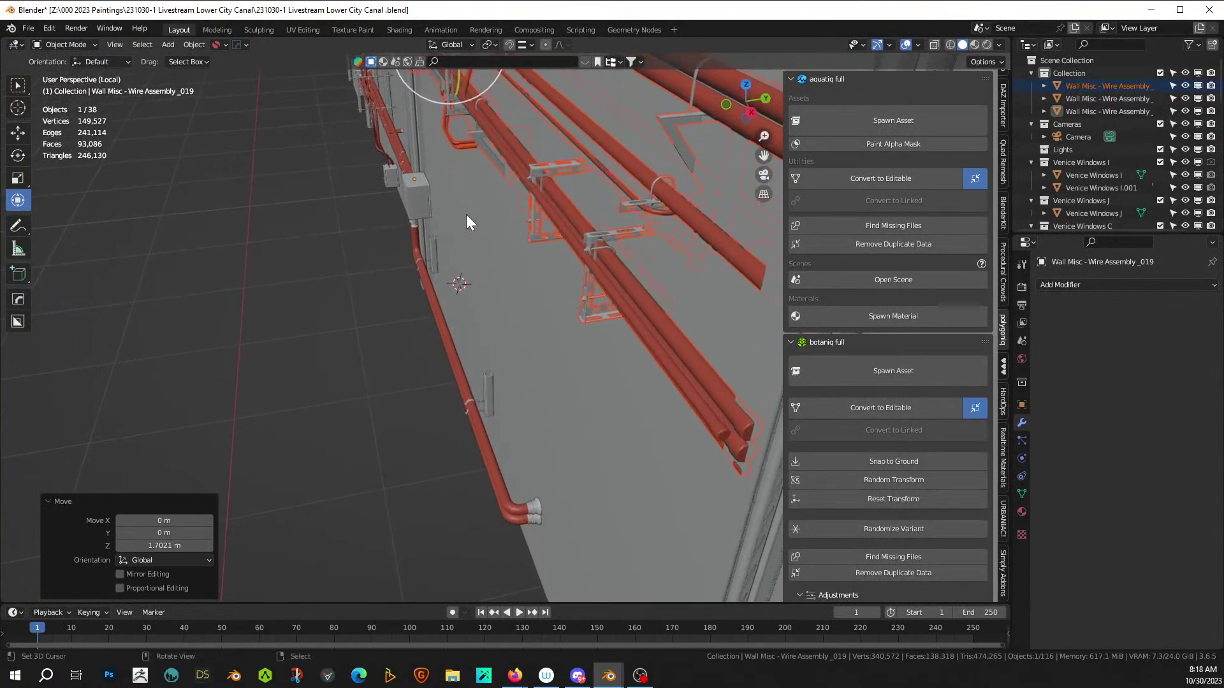
pyautogui.press('g')
pyautogui.press('y')
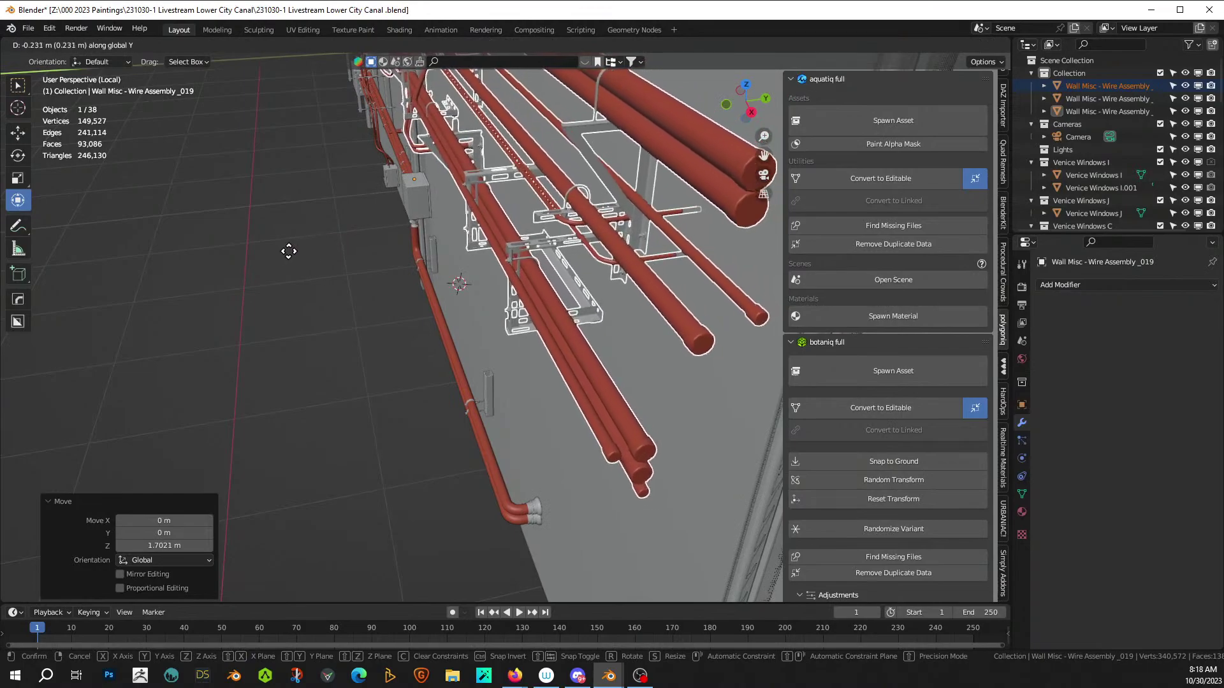
pyautogui.click(227, 261)
# - Check the large wire assembly's placement in wireframe shading, then return to solid shading
pyautogui.moveTo(227, 263); pyautogui.dragTo(355, 234, button='middle')
pyautogui.hotkey('shift', 'z')
pyautogui.keyDown('shift'); pyautogui.moveTo(271, 229); pyautogui.dragTo(390, 255, button='middle'); pyautogui.keyUp('shift')
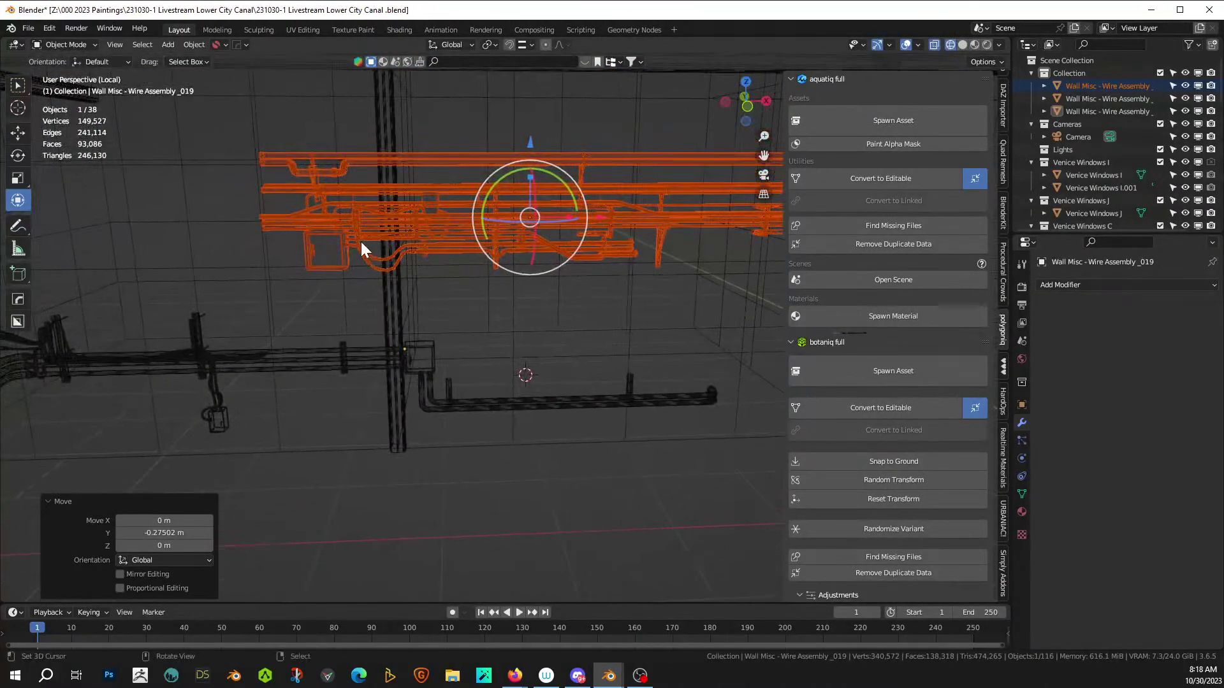
pyautogui.click(962, 44)
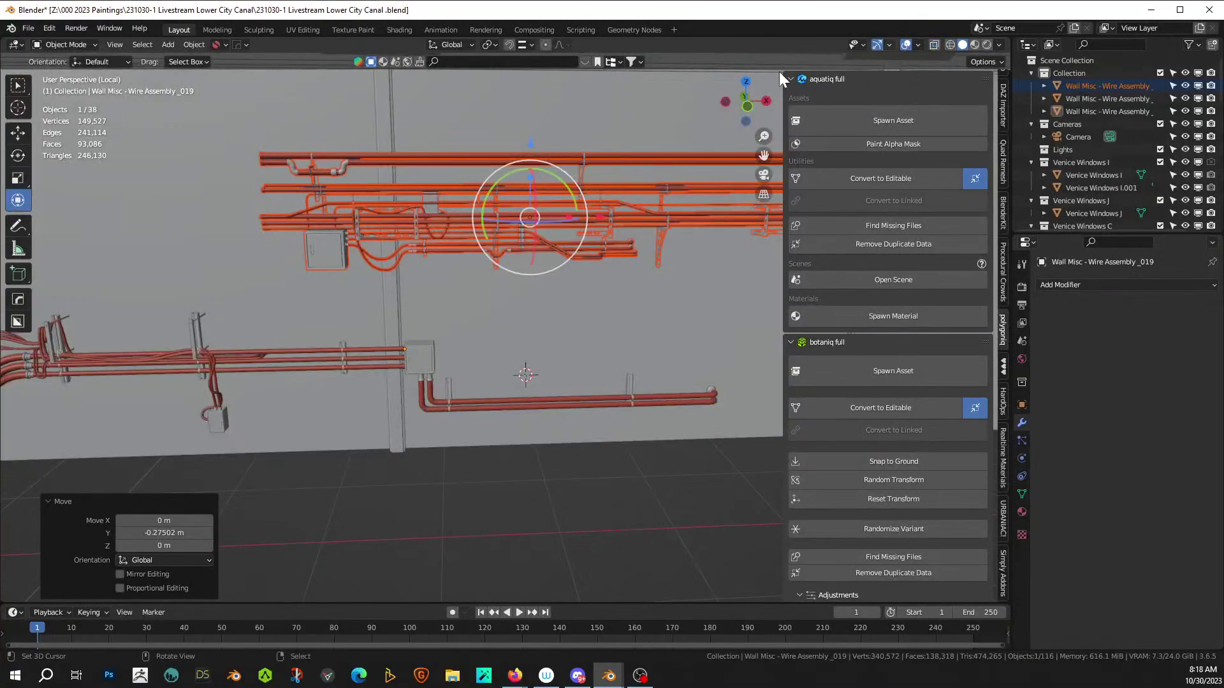
# - Select the large wire assembly and push it about 0.11 m back towards the wall along Y
pyautogui.moveTo(779, 72)
pyautogui.mouseDown(button='middle')
pyautogui.moveTo(612, 186)
pyautogui.moveTo(582, 185)
pyautogui.moveTo(595, 184)
pyautogui.moveTo(592, 203)
pyautogui.moveTo(557, 235)
pyautogui.moveTo(491, 257)
pyautogui.moveTo(354, 230)
pyautogui.moveTo(330, 191)
pyautogui.moveTo(334, 163)
pyautogui.moveTo(358, 224)
pyautogui.moveTo(353, 198)
pyautogui.moveTo(332, 167)
pyautogui.mouseUp(button='middle')
pyautogui.scroll(-1, 330, 192)
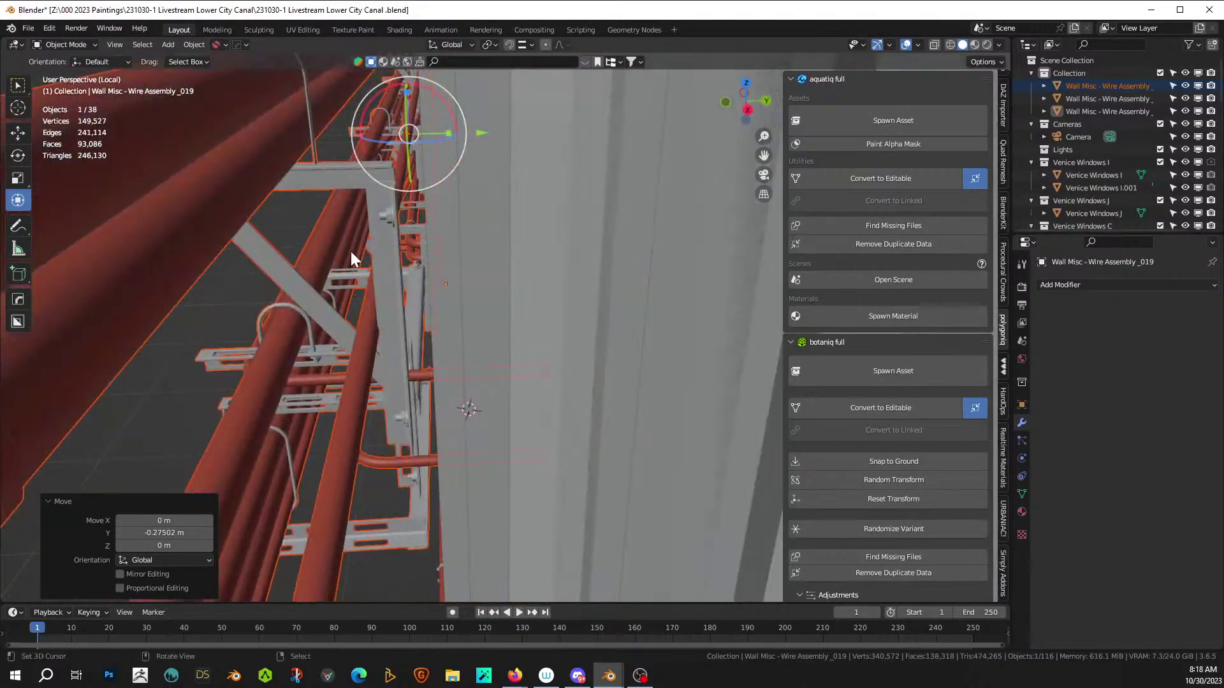
pyautogui.click(393, 227)
pyautogui.moveTo(393, 227); pyautogui.dragTo(431, 195, button='middle')
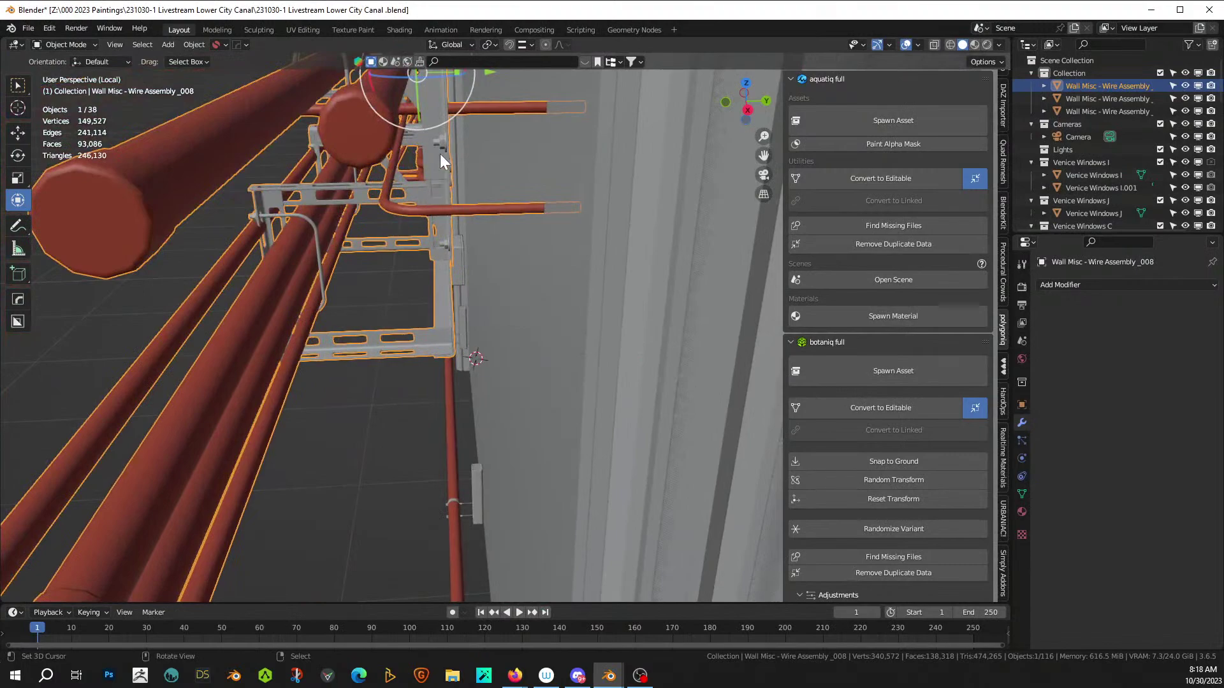
pyautogui.press('g')
pyautogui.press('y')
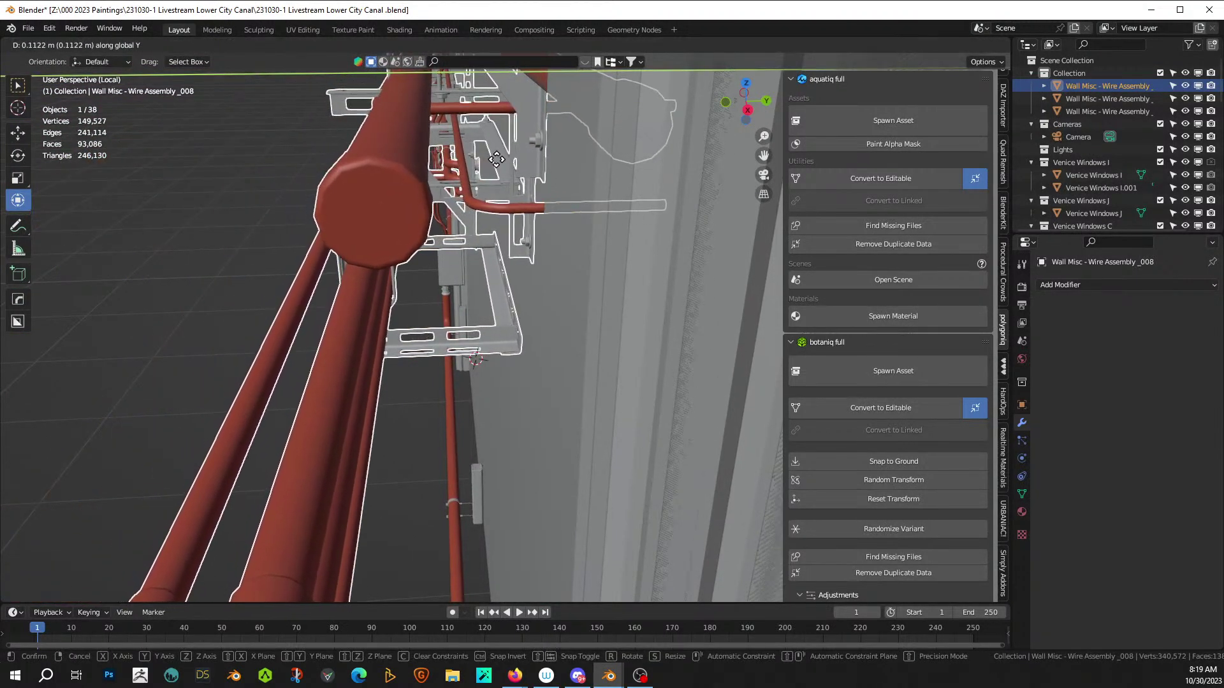
pyautogui.click(501, 160)
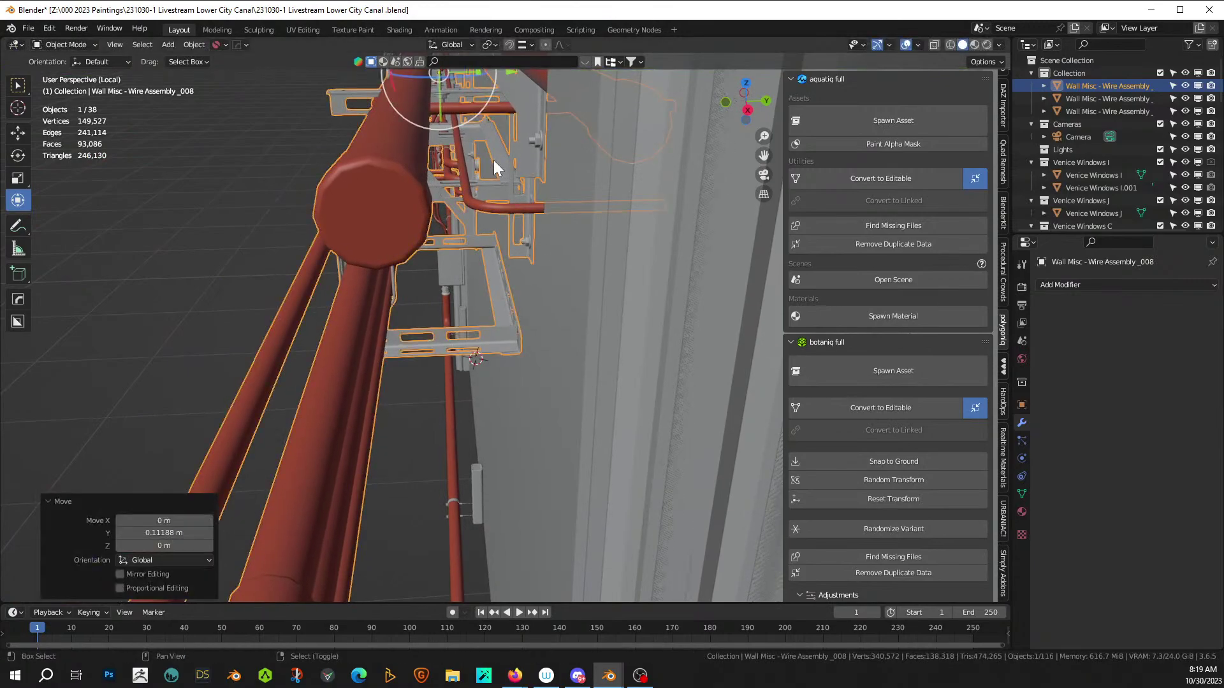
pyautogui.moveTo(494, 163); pyautogui.dragTo(603, 169, button='middle')
pyautogui.moveTo(500, 171); pyautogui.dragTo(549, 220, button='middle')
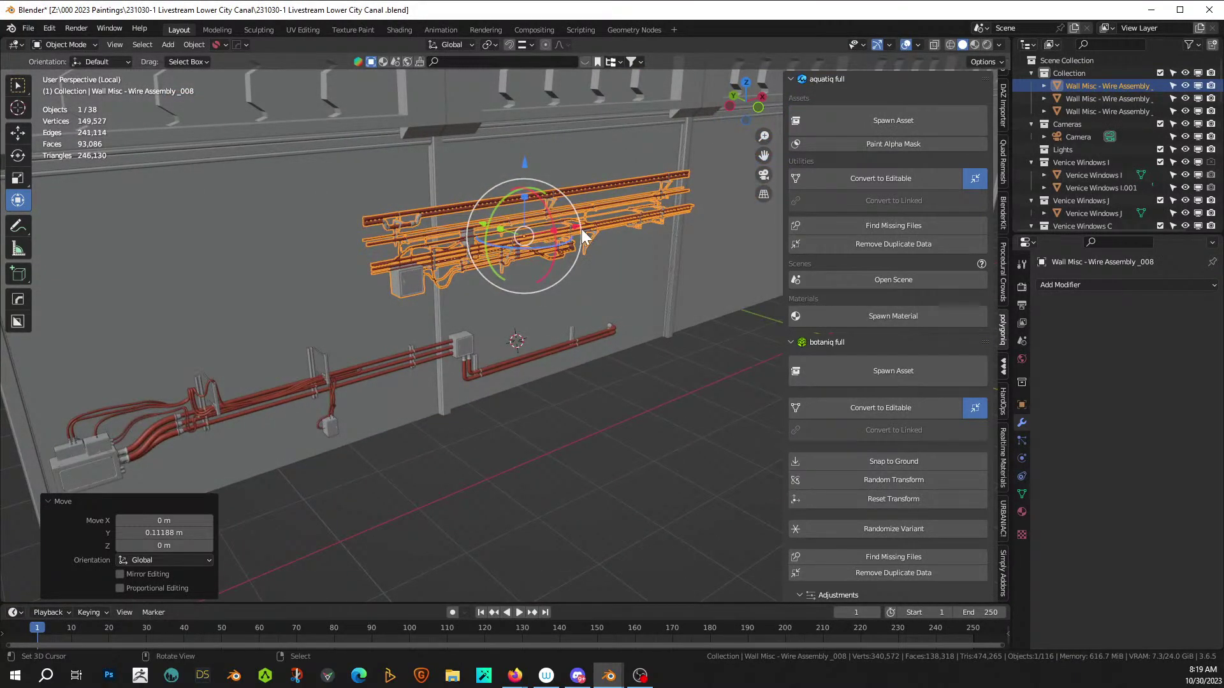
# - Shift the large wire assembly about -3.97 m along X over the first bay, and place the 3D cursor on the wall beside its end
pyautogui.press('g')
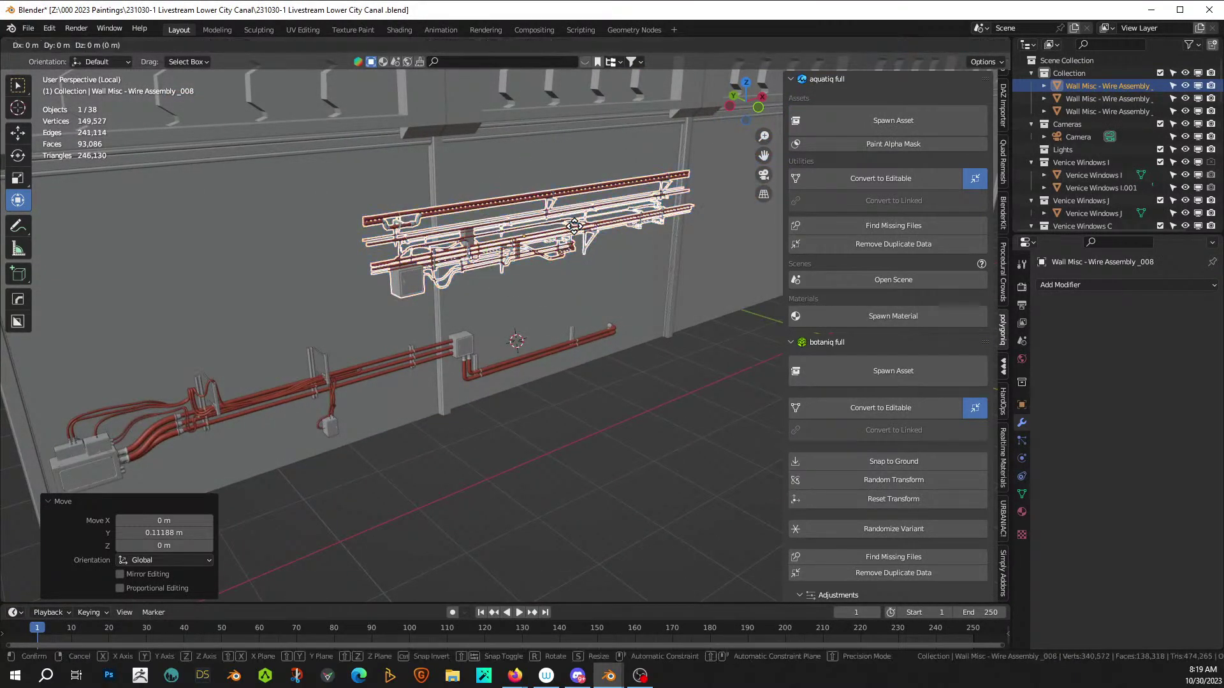
pyautogui.press('y')
pyautogui.rightClick(573, 228)
pyautogui.moveTo(572, 228); pyautogui.dragTo(305, 295)
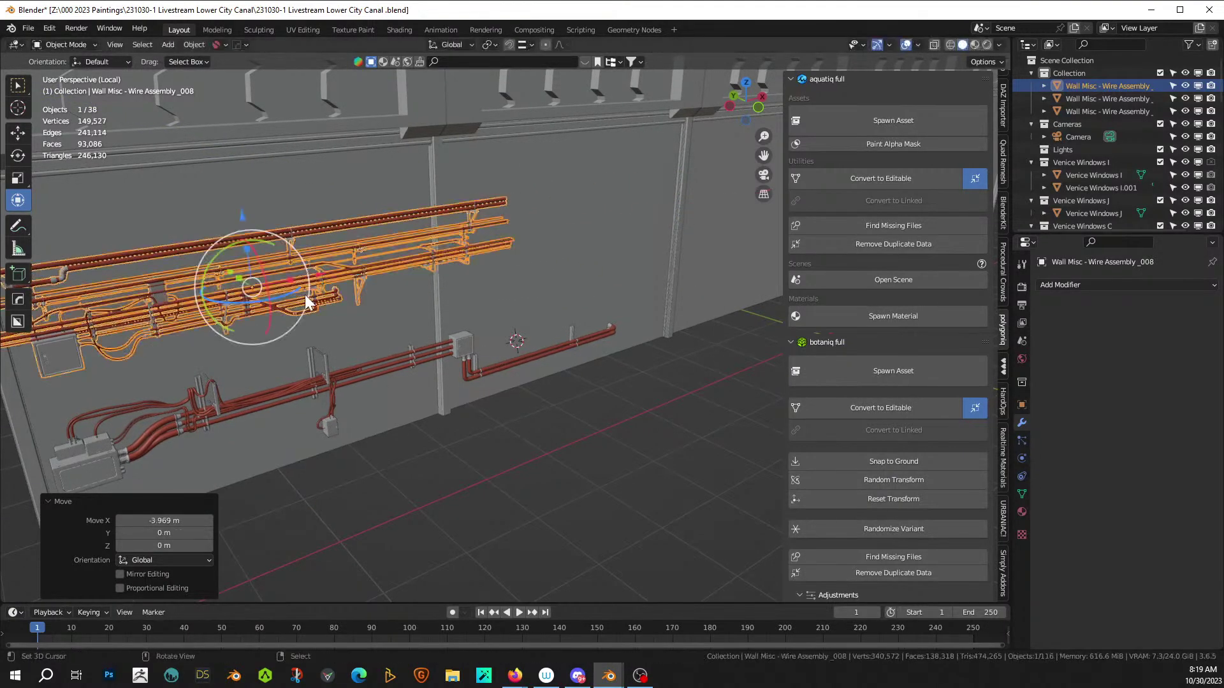
pyautogui.press('KP_0')
pyautogui.moveTo(410, 272); pyautogui.dragTo(549, 350, button='middle')
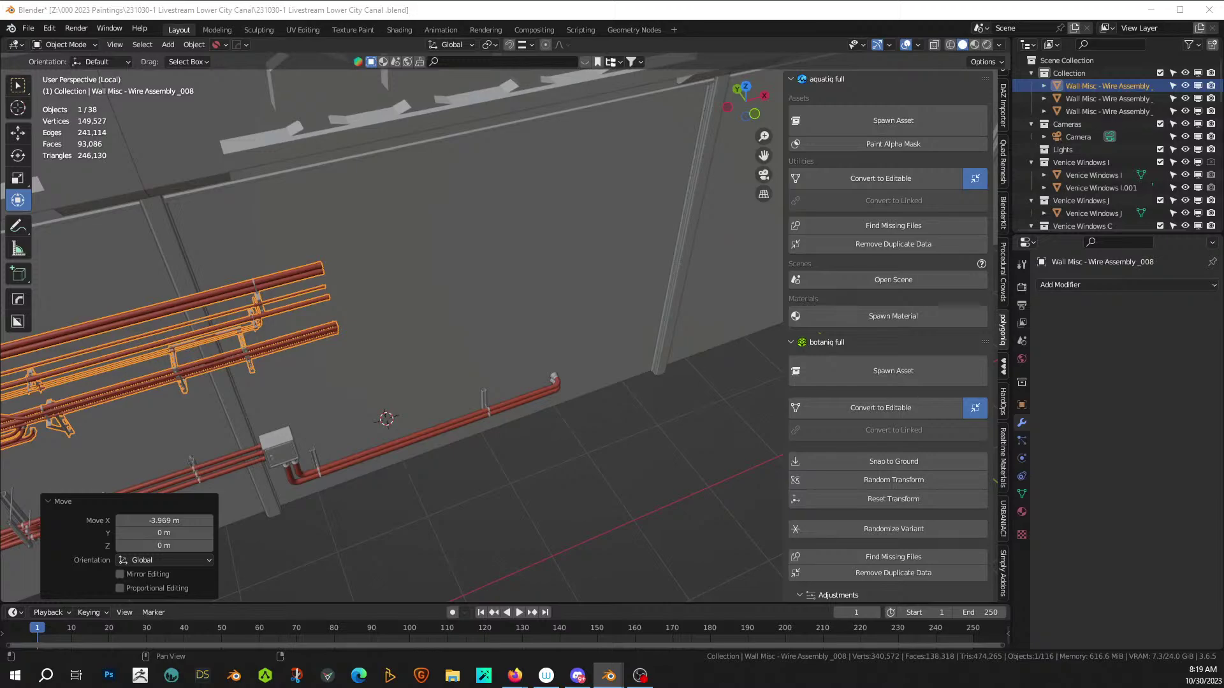
pyautogui.click(342, 289)
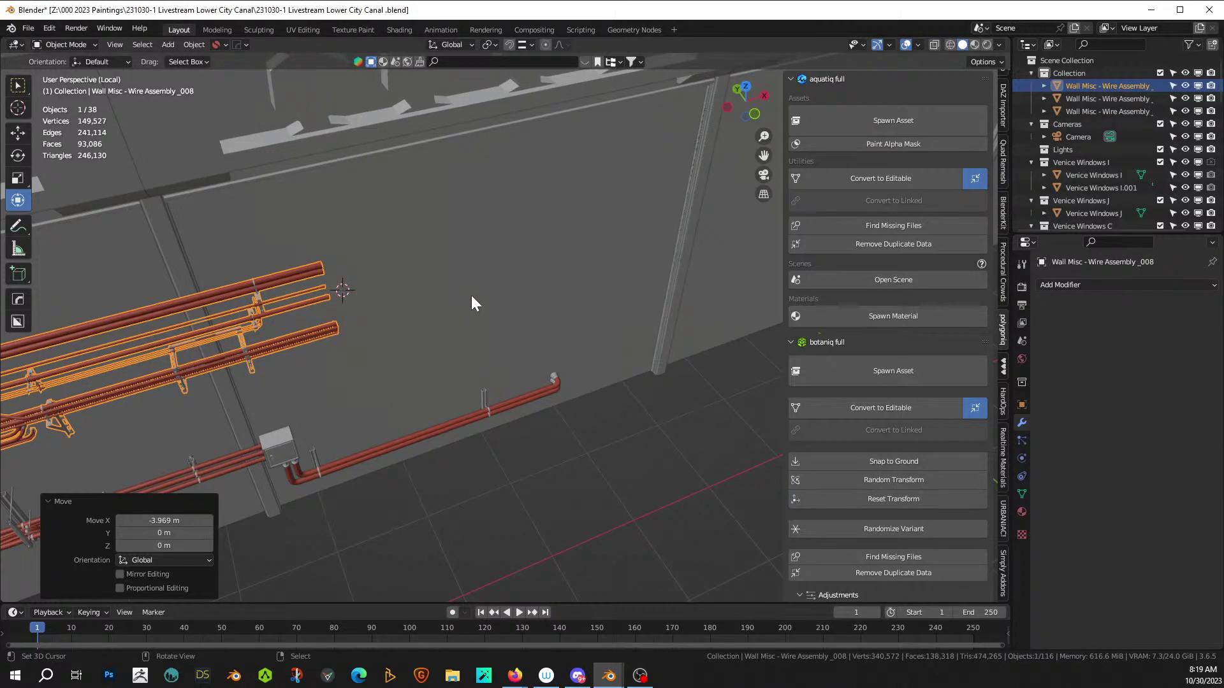
pyautogui.hotkey('ctrl', 'v')
pyautogui.click(197, 45)
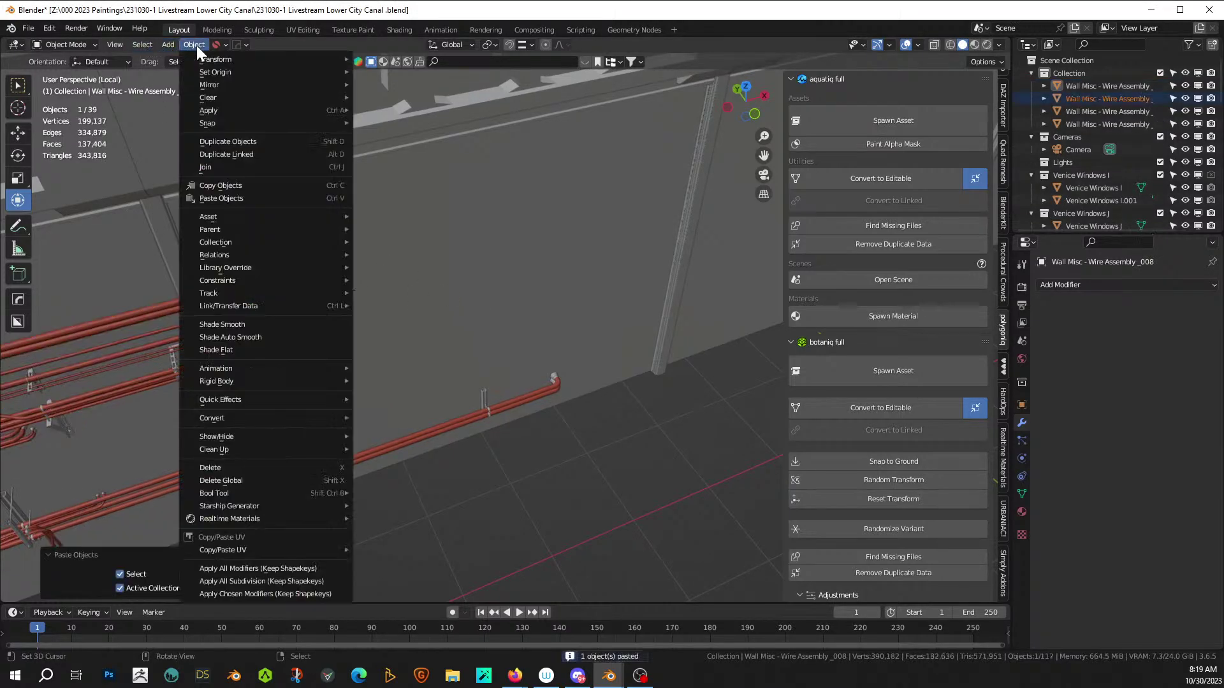
pyautogui.moveTo(542, 357); pyautogui.dragTo(592, 419, button='middle')
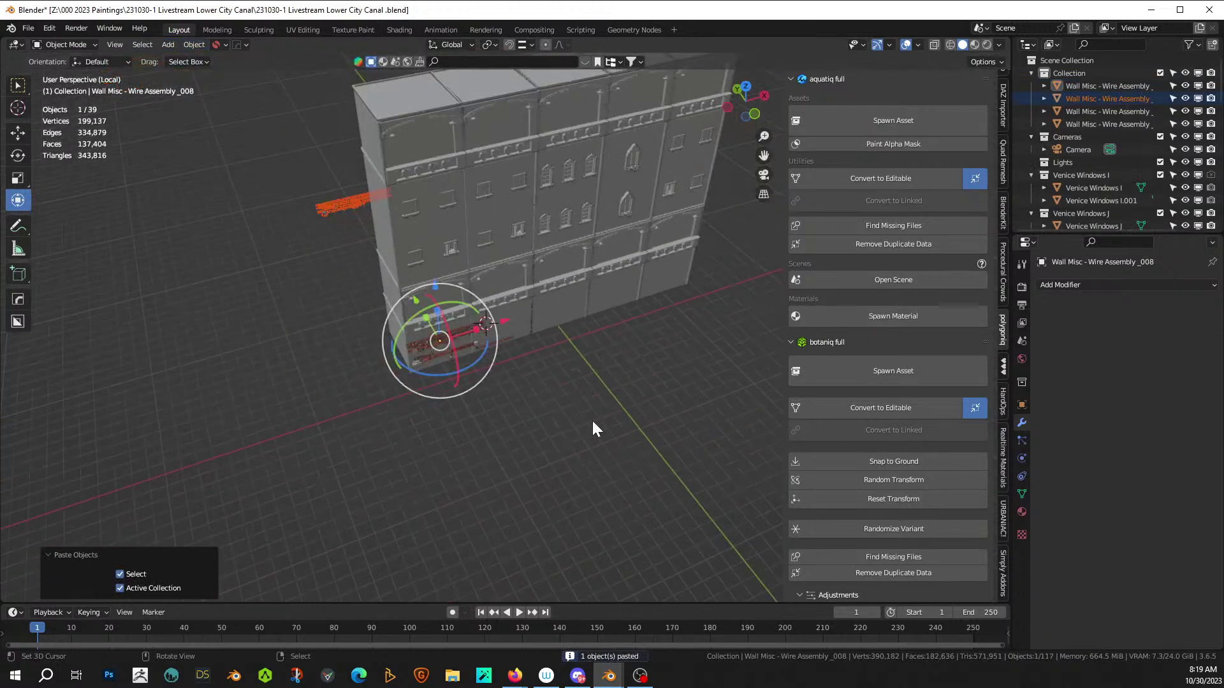
pyautogui.hotkey('ctrl', 'z')
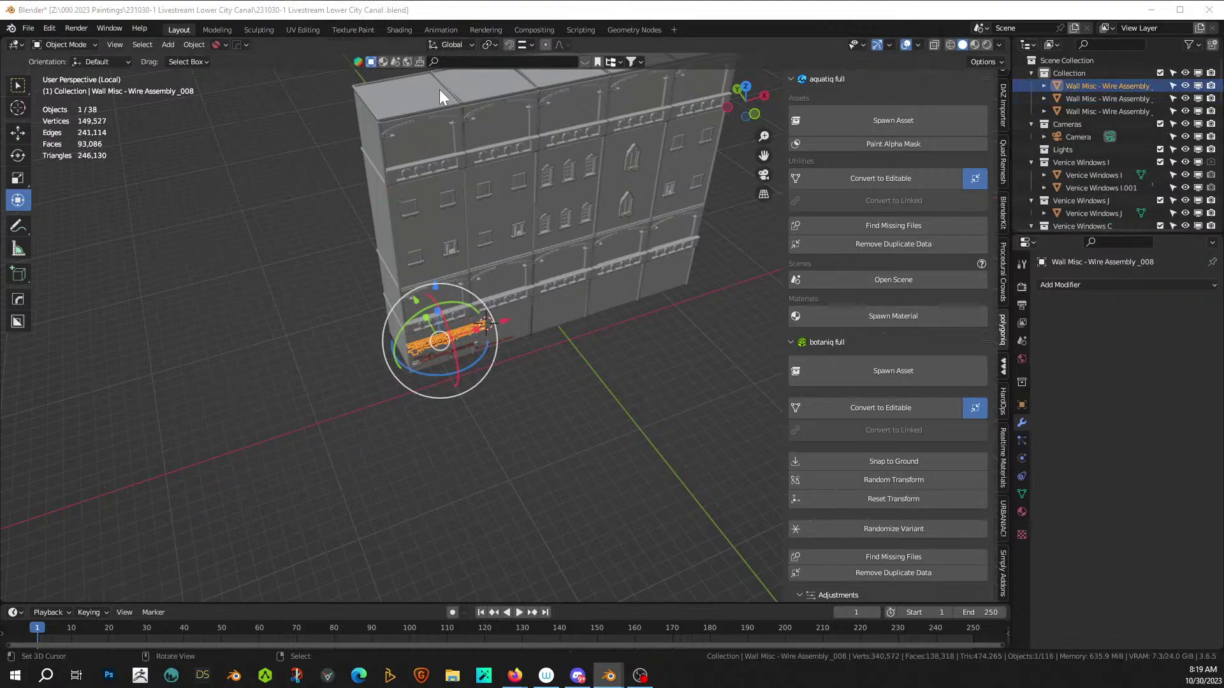
# - Paste the utility mechanical box, set its origin to the 3D cursor, and bring its geometry to that origin on the wall
pyautogui.hotkey('ctrl', 'v')
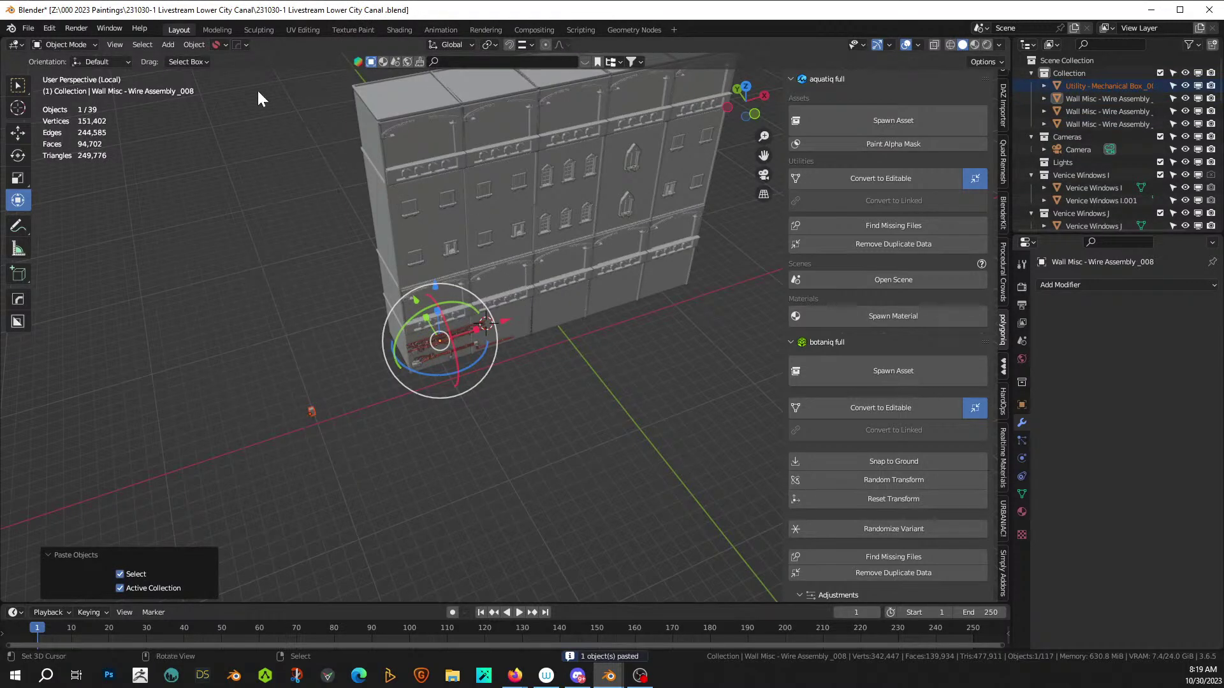
pyautogui.click(194, 43)
pyautogui.moveTo(299, 72)
pyautogui.click(428, 97)
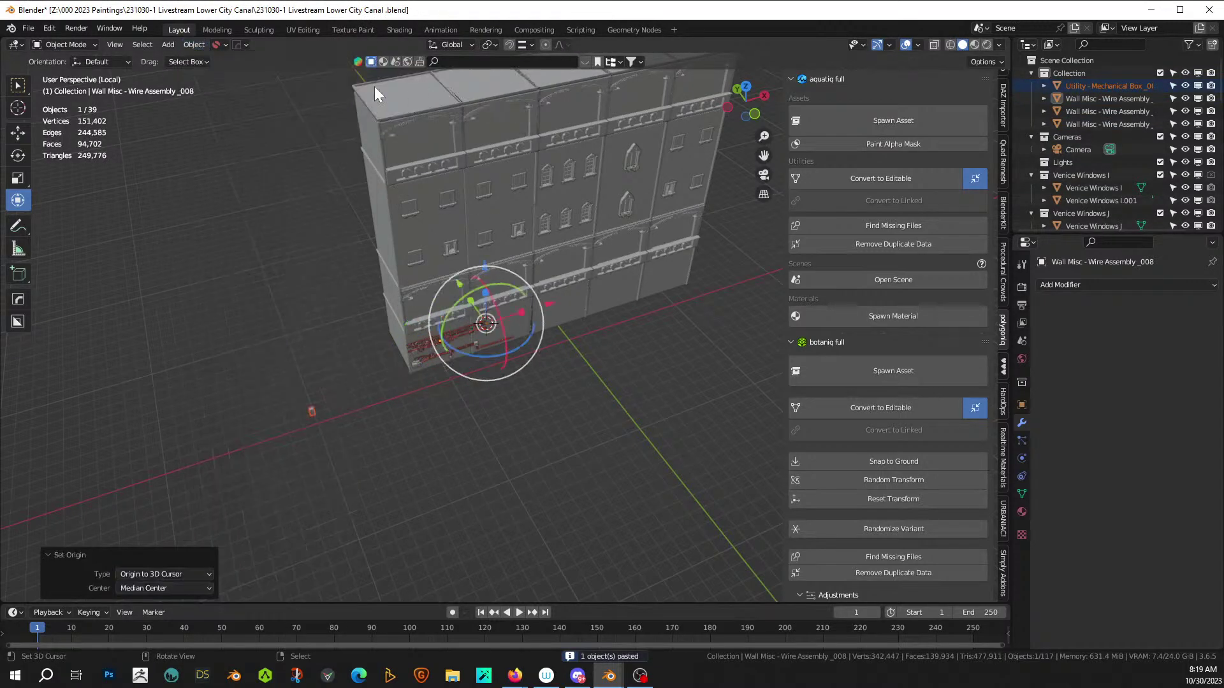
pyautogui.click(194, 43)
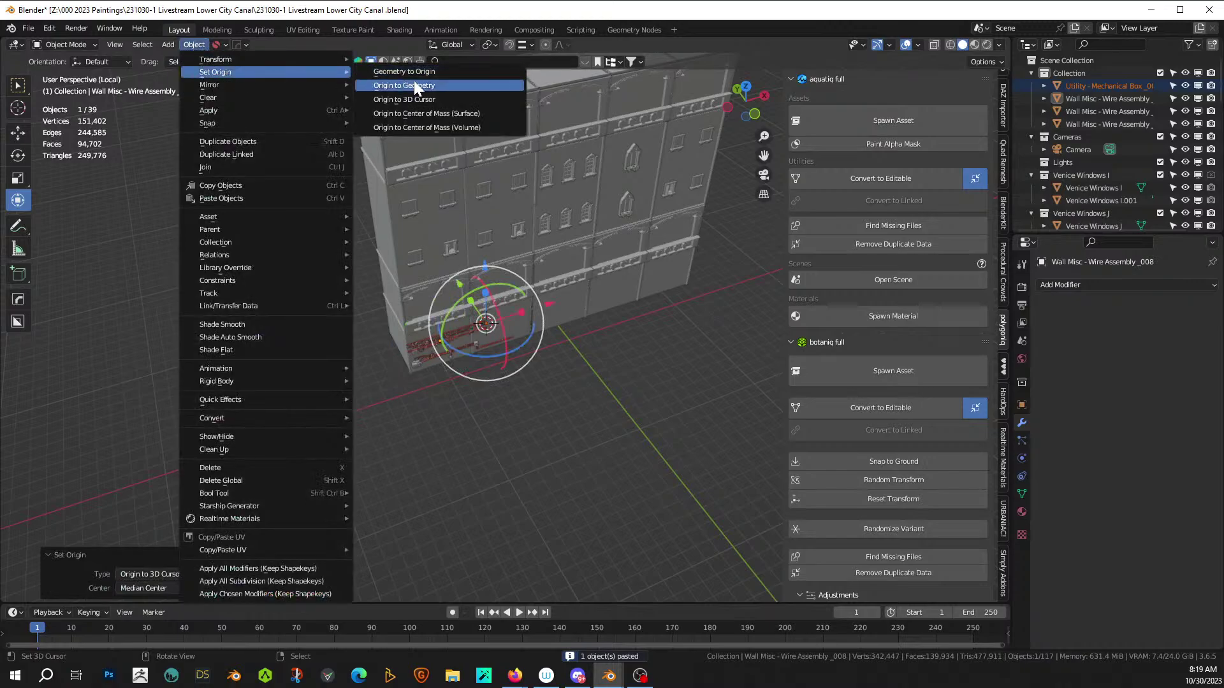
pyautogui.click(418, 73)
pyautogui.press('KP_Decimal')
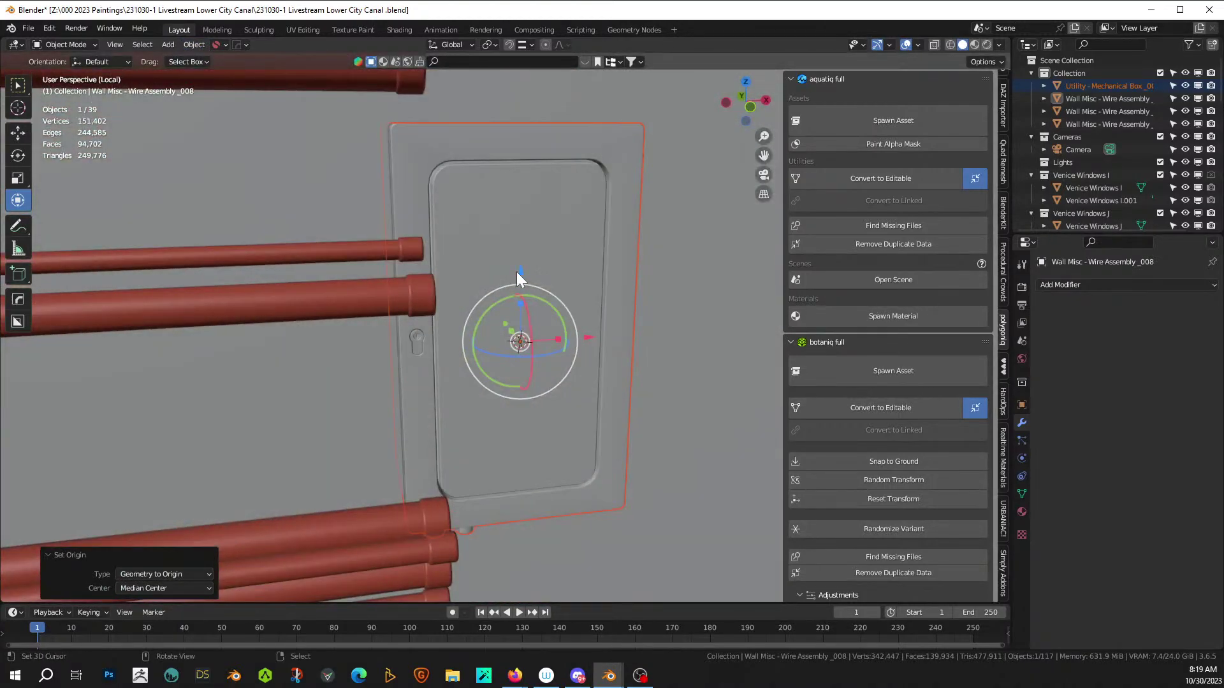
# - Pull the mechanical box about 0.21 m out of the wall along Y and raise it about 0.21 m along Z
pyautogui.moveTo(517, 271); pyautogui.dragTo(590, 317, button='middle')
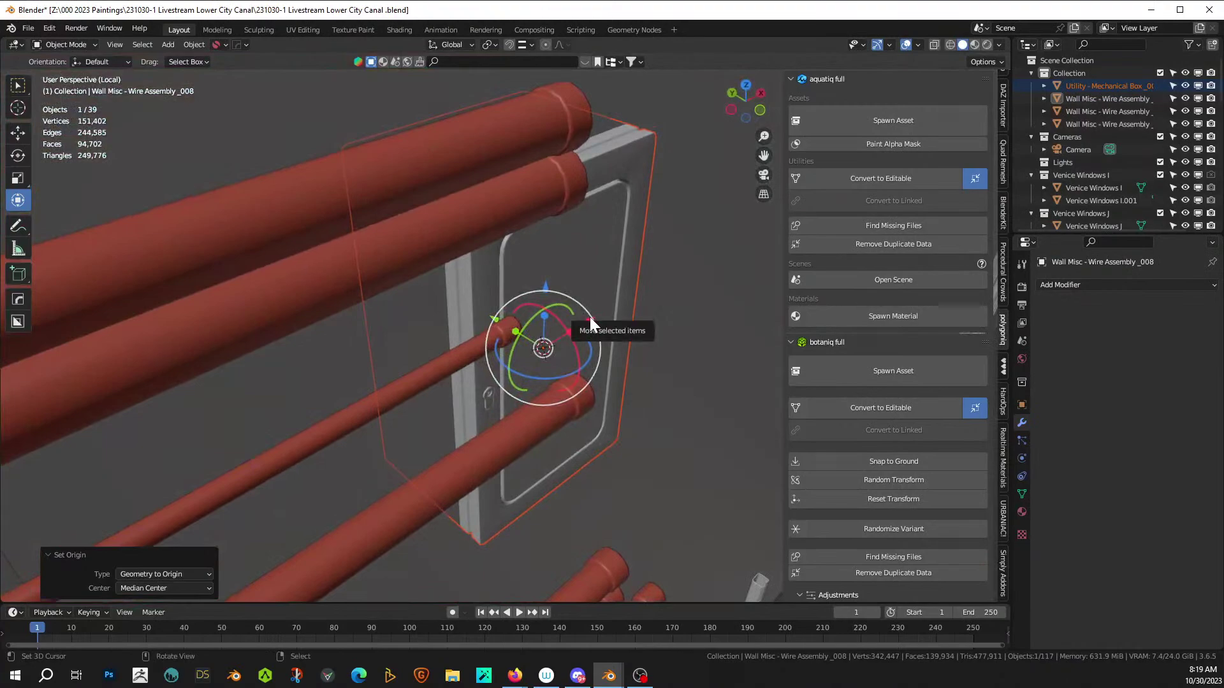
pyautogui.moveTo(590, 316); pyautogui.dragTo(698, 385)
pyautogui.press('y')
pyautogui.moveTo(698, 385); pyautogui.dragTo(698, 380, button='middle')
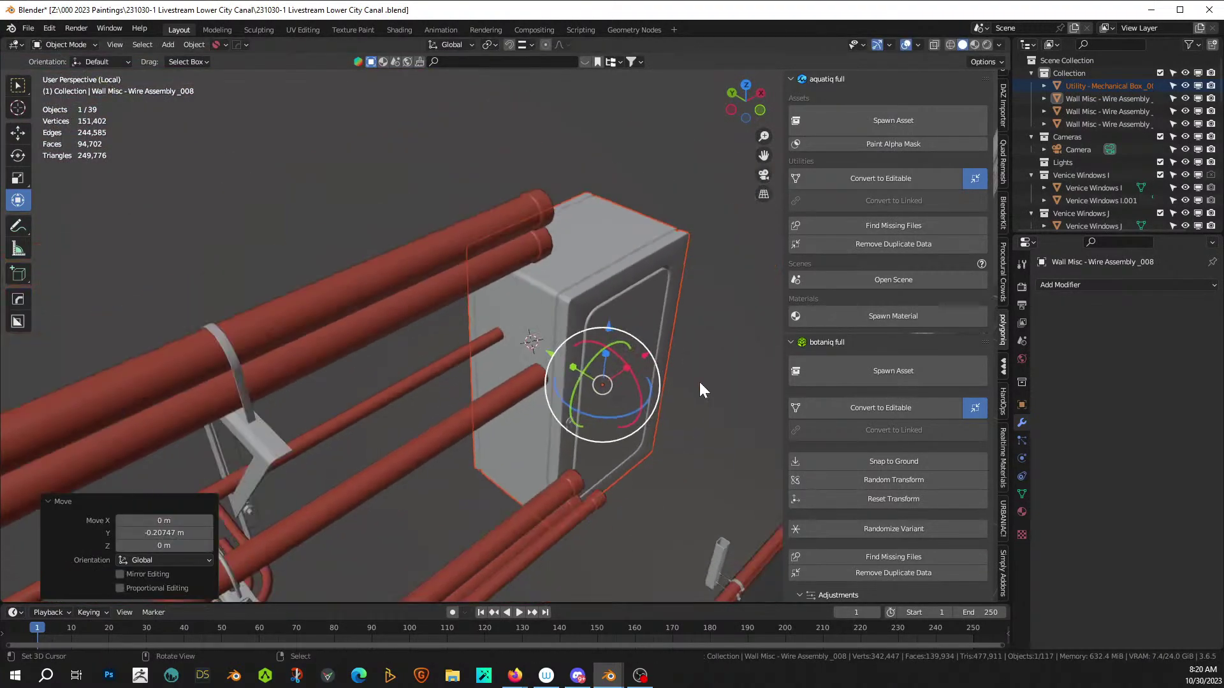
pyautogui.press('g')
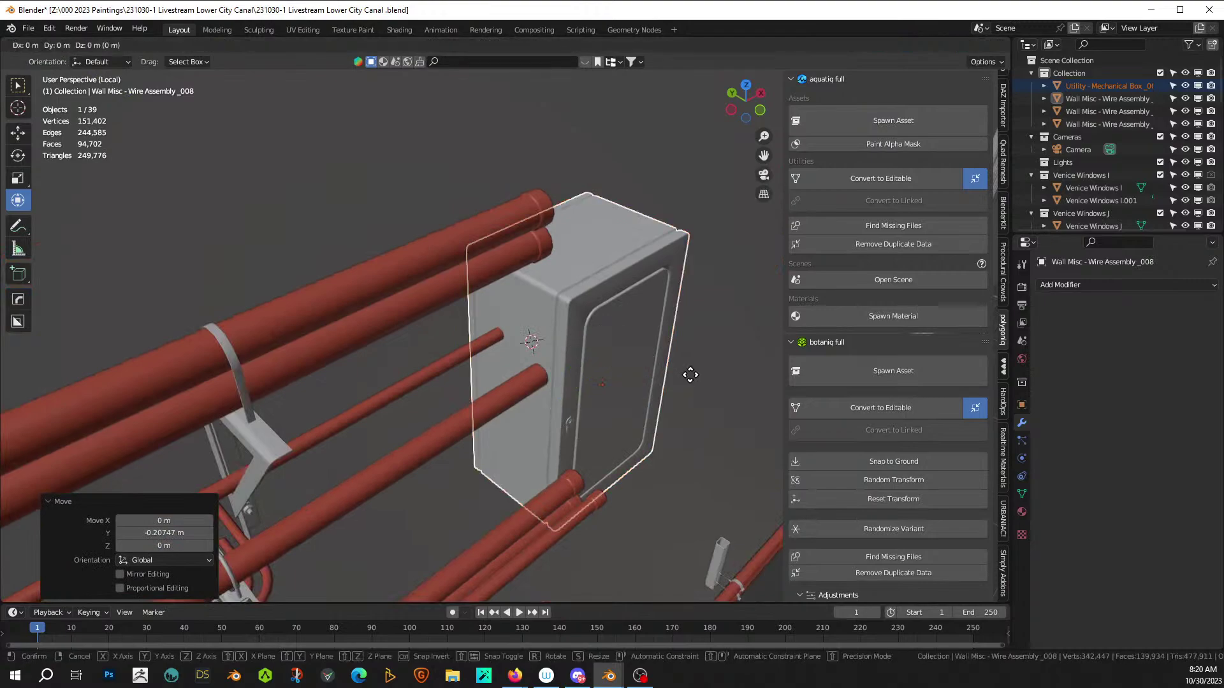
pyautogui.press('z')
pyautogui.click(677, 288)
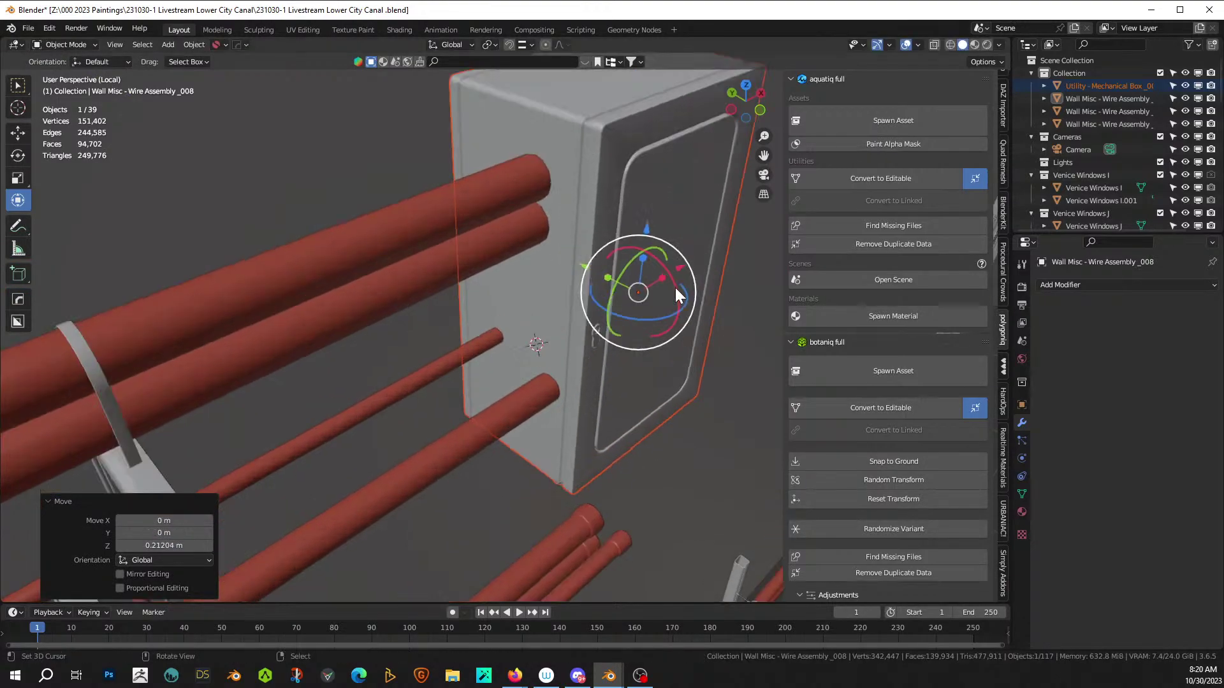
# - Scale the mechanical box up uniformly by about 1.42
pyautogui.moveTo(675, 289); pyautogui.dragTo(514, 284, button='middle')
pyautogui.press('s')
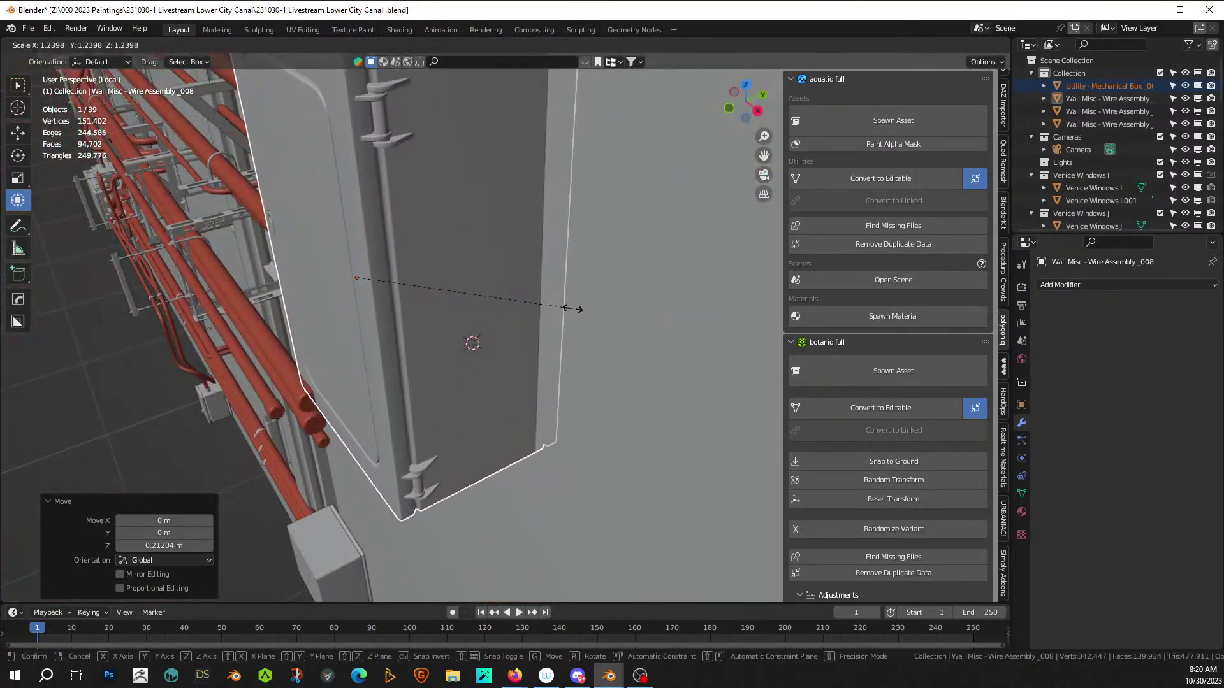
pyautogui.click(603, 316)
# - Lower the mechanical box about 0.16 m along Z and pull it about 0.10 m further out along Y
pyautogui.moveTo(603, 317); pyautogui.dragTo(722, 290, button='middle')
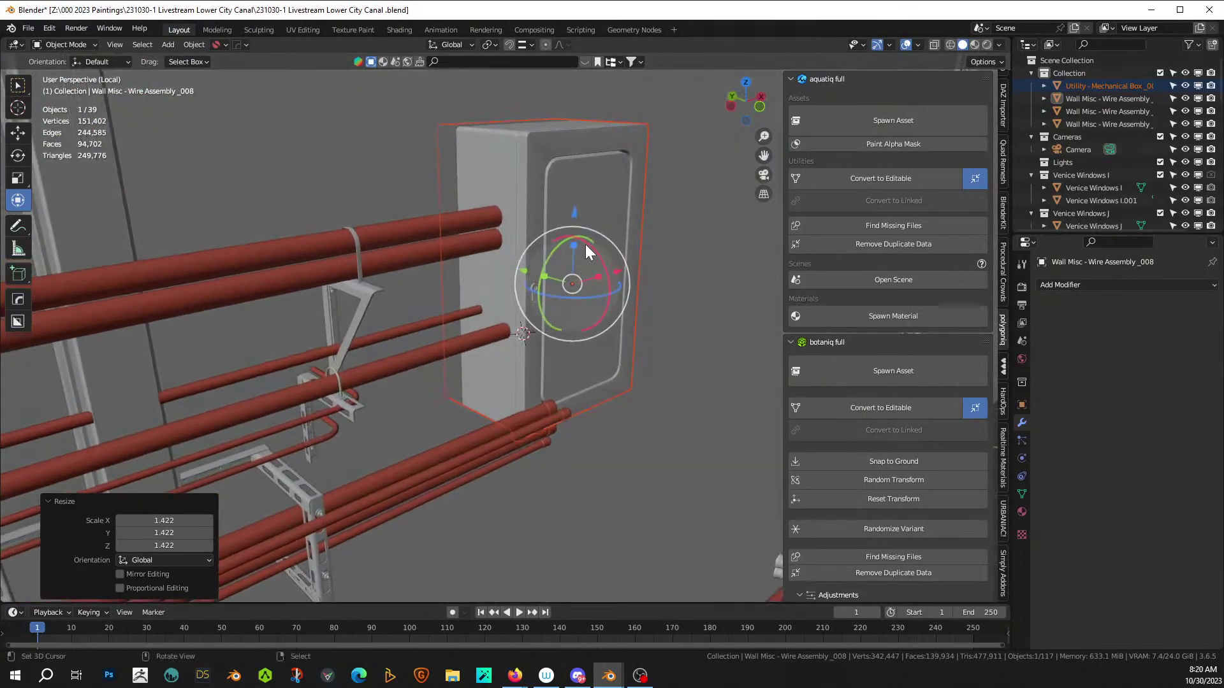
pyautogui.press('g')
pyautogui.press('z')
pyautogui.click(571, 265)
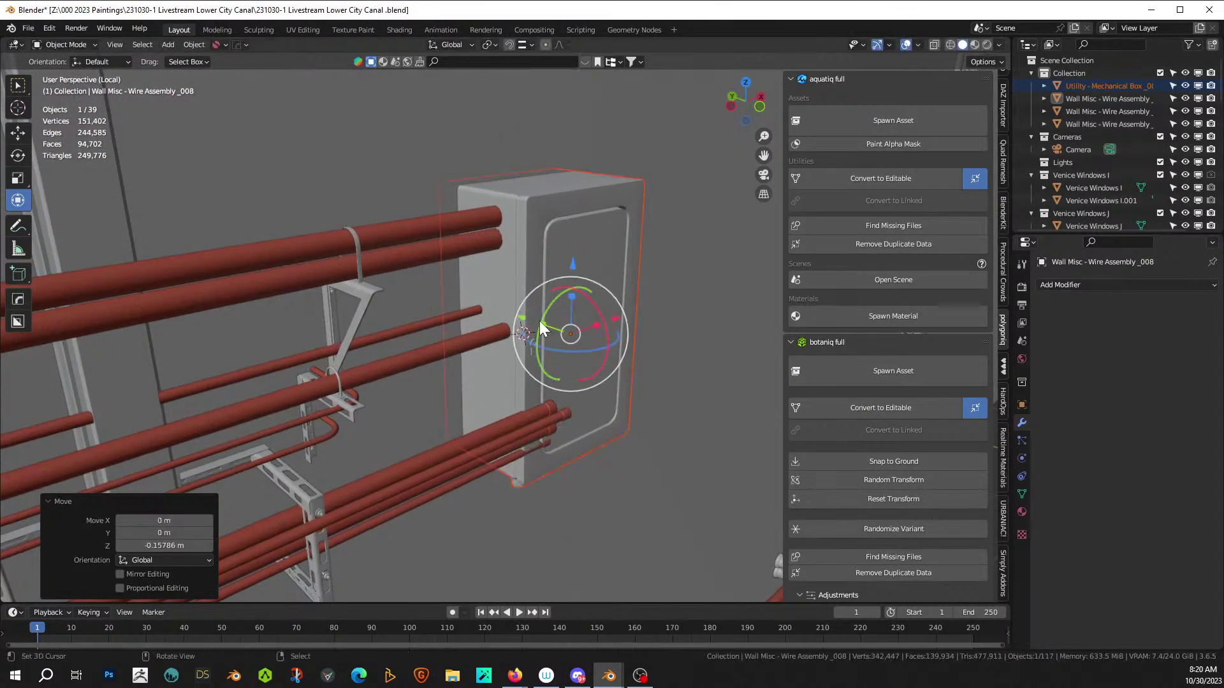
pyautogui.press('g')
pyautogui.press('y')
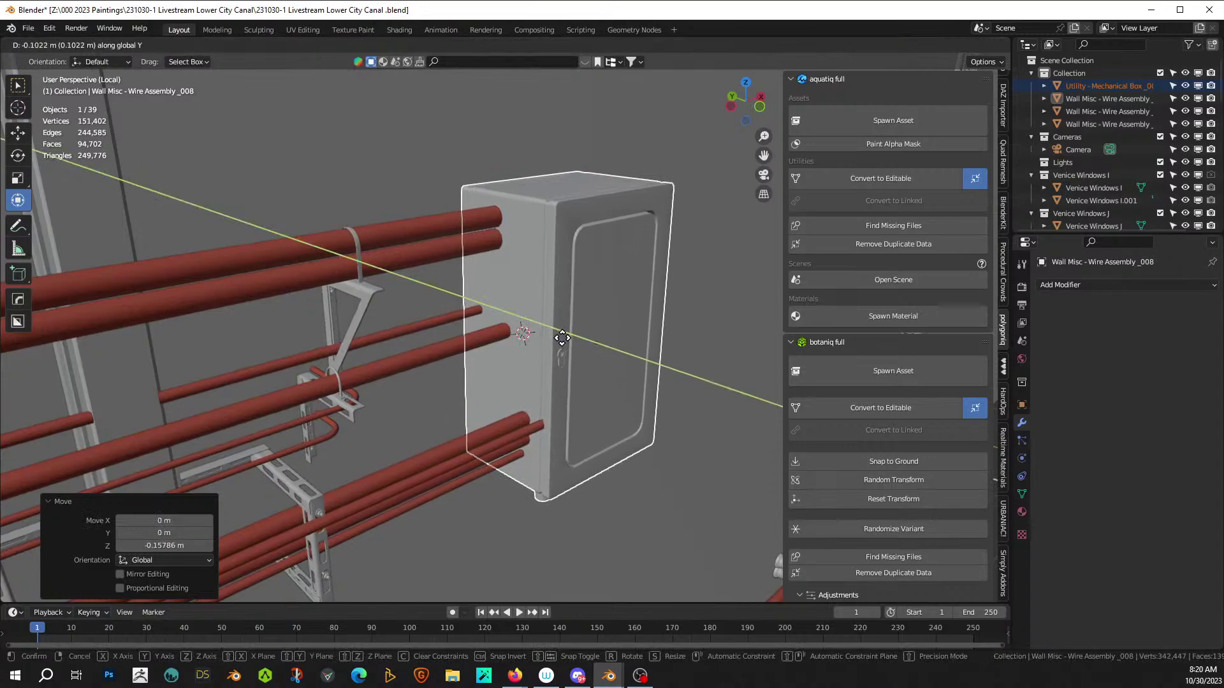
pyautogui.click(561, 338)
# - Select the mechanical box, scale it up by about 1.10, and nudge it about 0.003 m towards the wall along Y
pyautogui.moveTo(562, 338); pyautogui.dragTo(735, 338, button='middle')
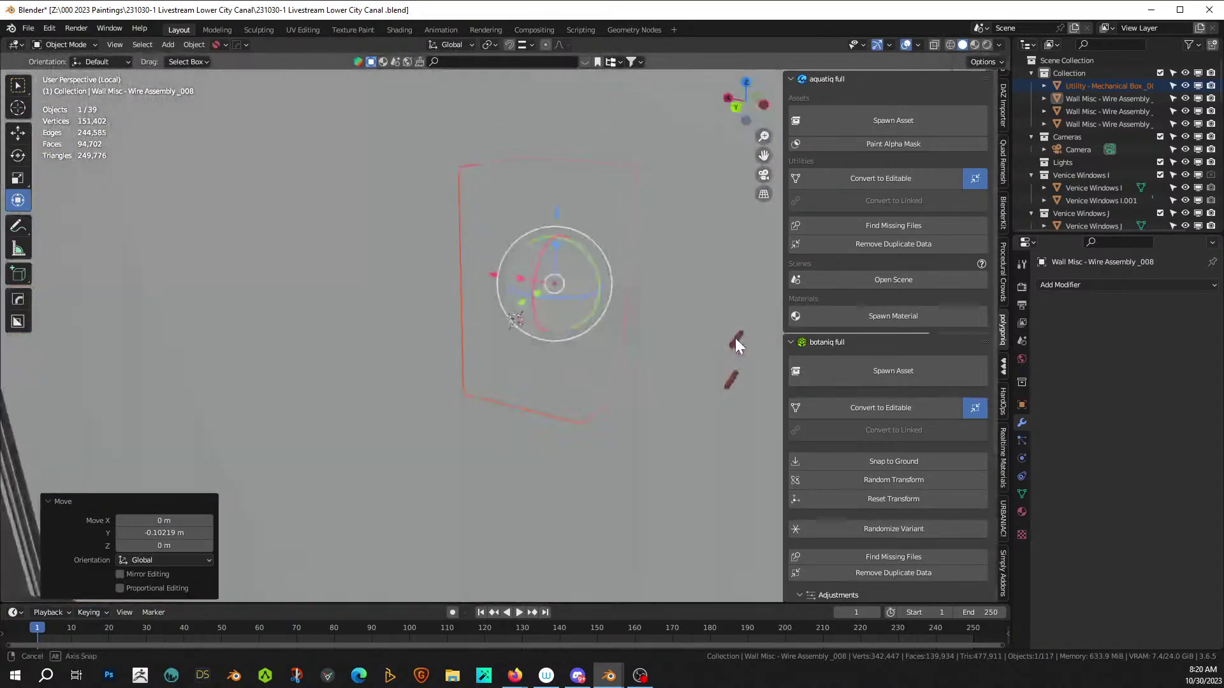
pyautogui.scroll(4, 657, 320)
pyautogui.moveTo(656, 320); pyautogui.dragTo(391, 353, button='middle')
pyautogui.scroll(-4, 414, 371)
pyautogui.scroll(-3, 415, 371)
pyautogui.click(440, 309)
pyautogui.press('s')
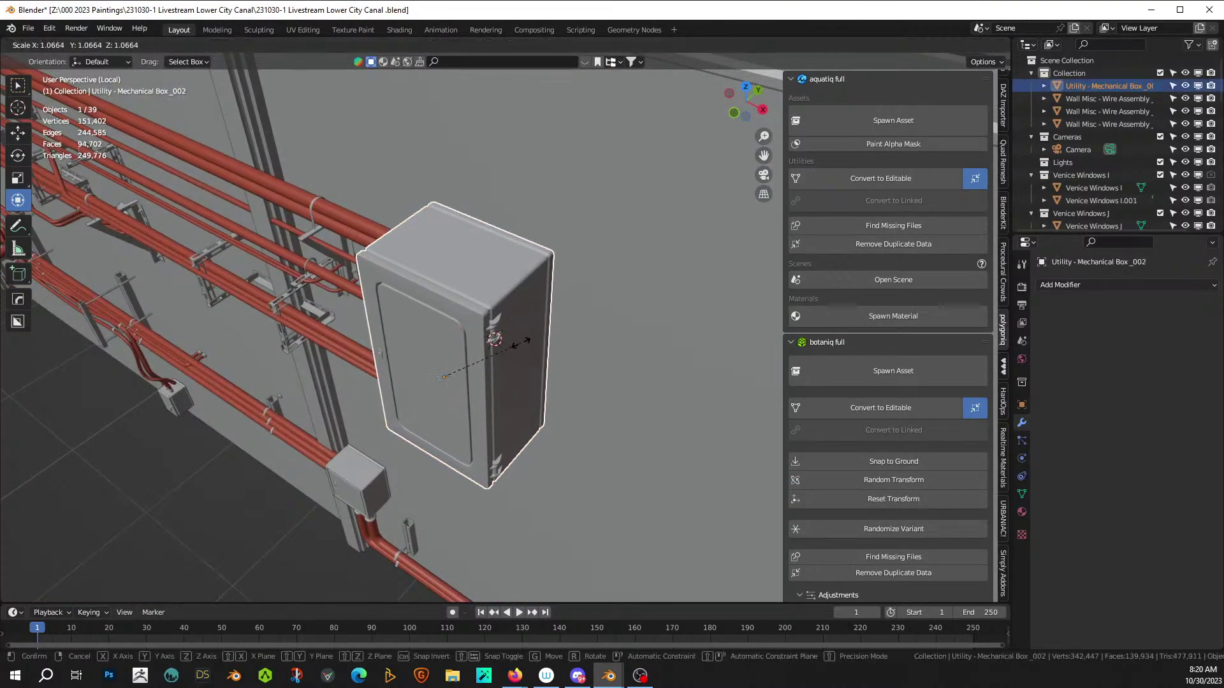
pyautogui.click(497, 339)
pyautogui.moveTo(497, 339); pyautogui.dragTo(459, 316, button='middle')
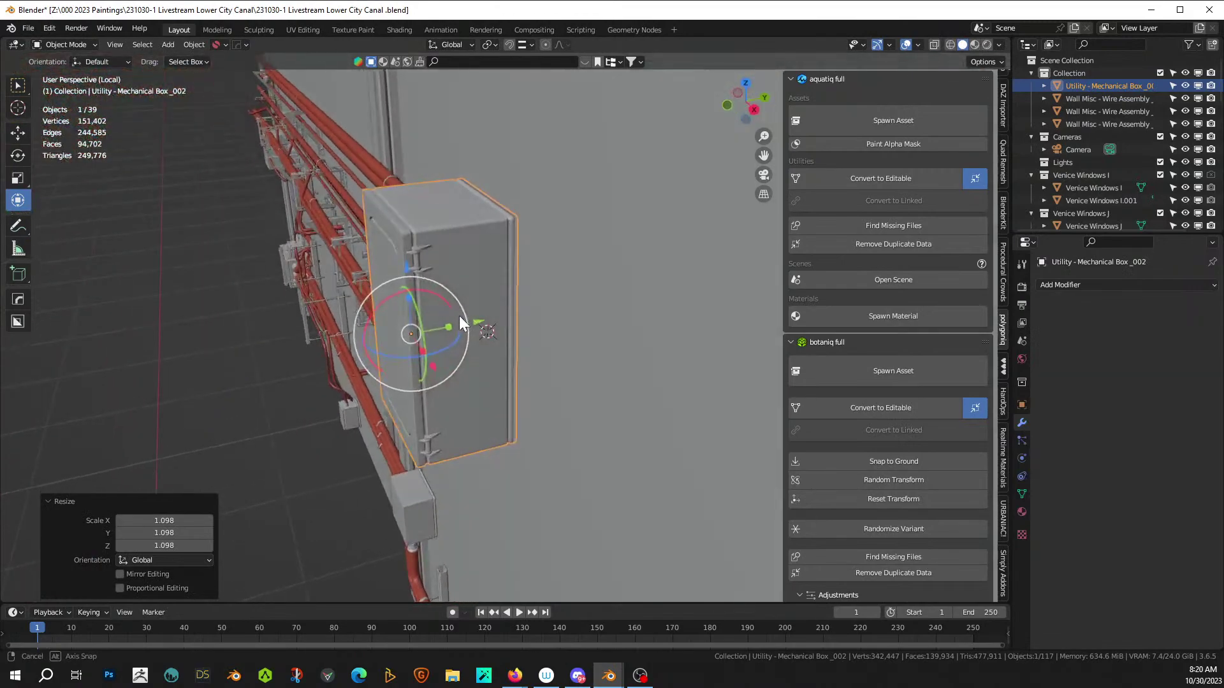
pyautogui.press('g')
pyautogui.press('y')
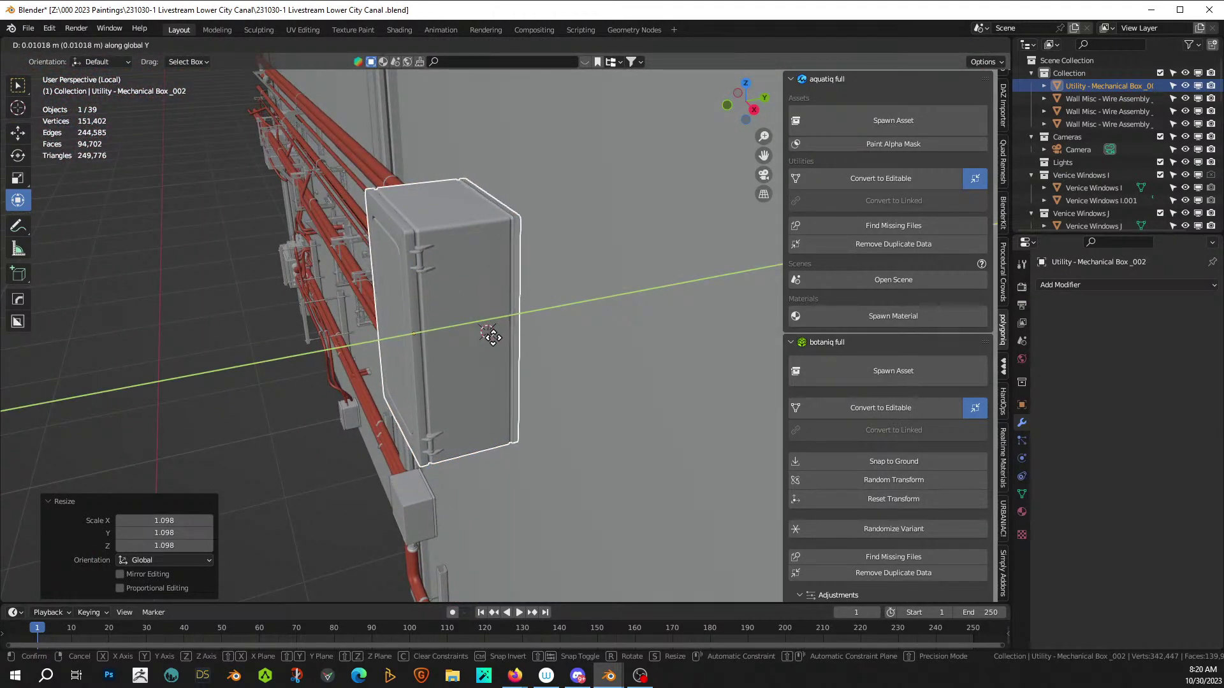
pyautogui.click(491, 337)
# - Enlarge the mechanical box by about 1.28 and pull it about 0.08 m out of the wall along Y
pyautogui.moveTo(492, 338); pyautogui.dragTo(704, 340, button='middle')
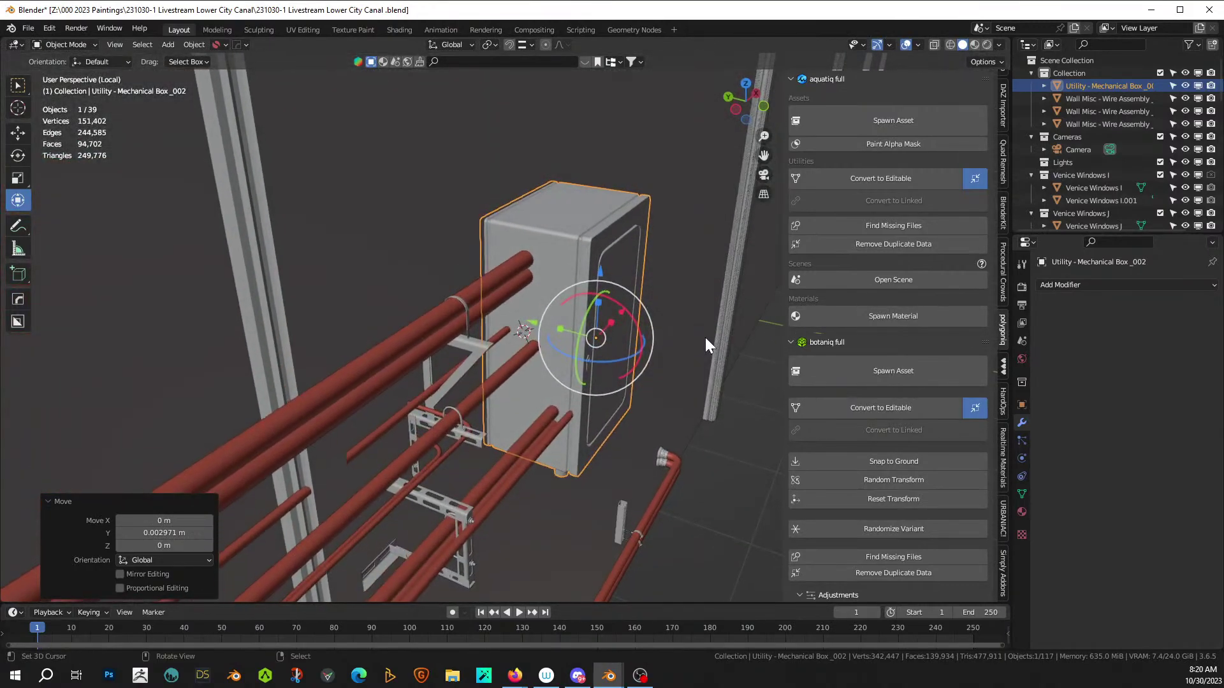
pyautogui.press('s')
pyautogui.click(668, 375)
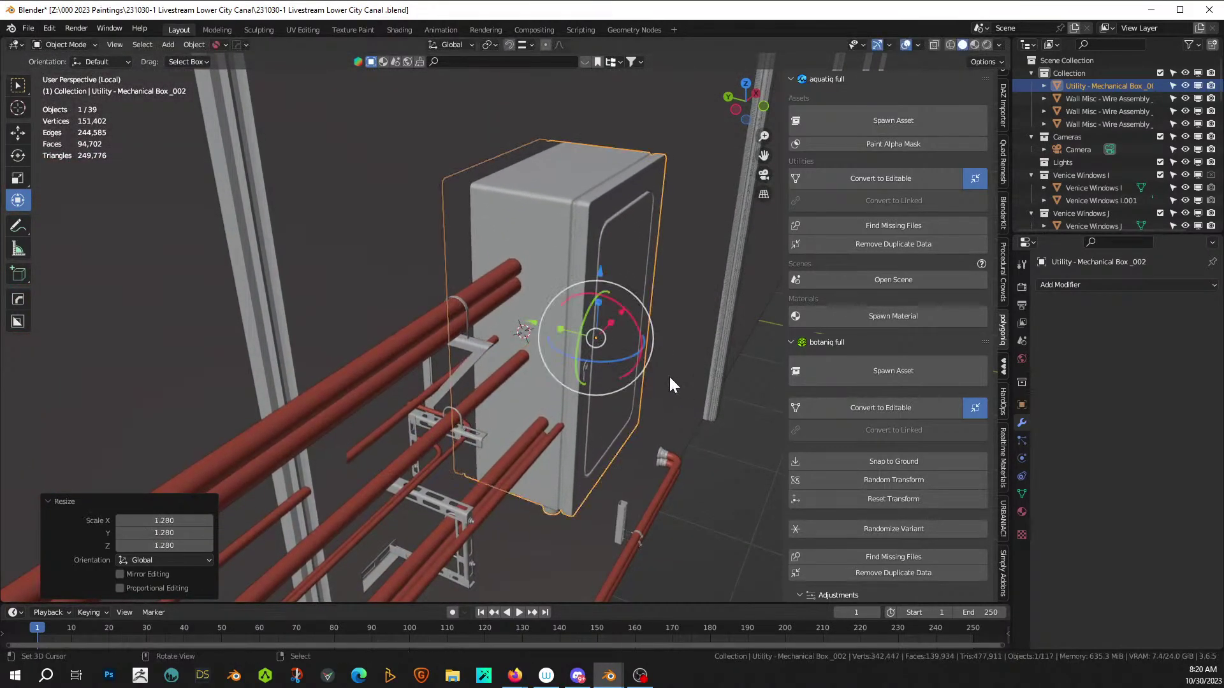
pyautogui.press('g')
pyautogui.press('y')
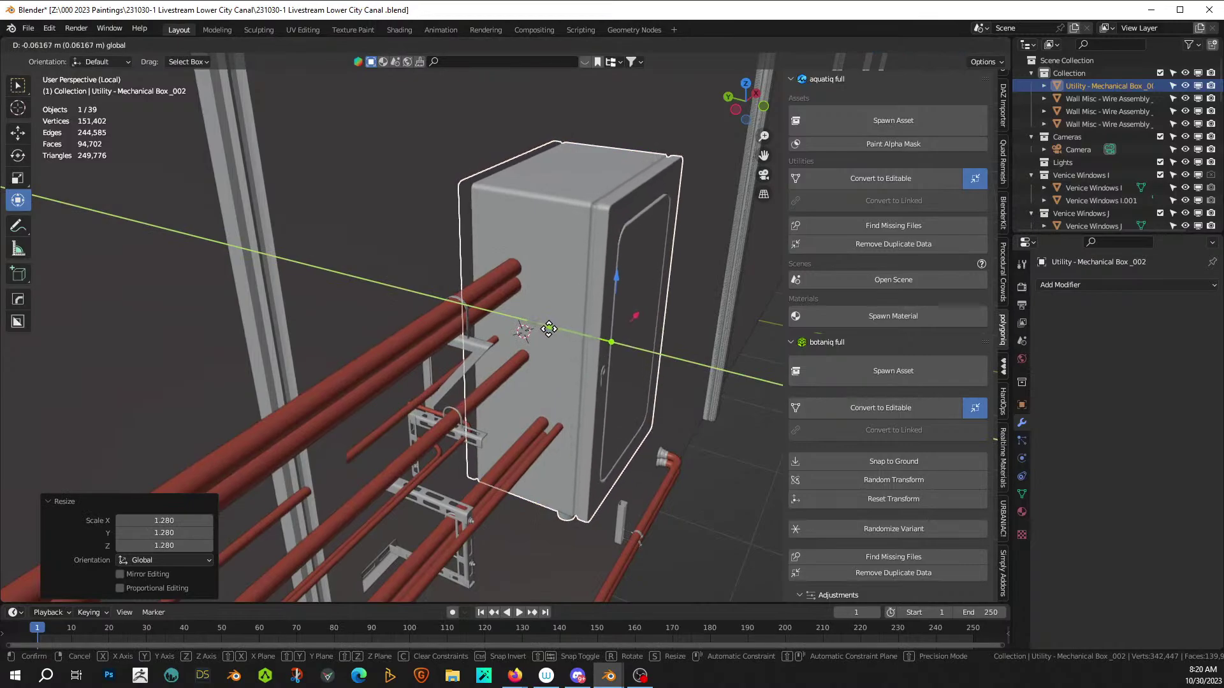
pyautogui.click(550, 331)
# - Start a Cablerator cable with its first point on the connector stub under the mechanical box
pyautogui.moveTo(549, 332); pyautogui.dragTo(506, 168, button='middle')
pyautogui.rightClick(460, 253)
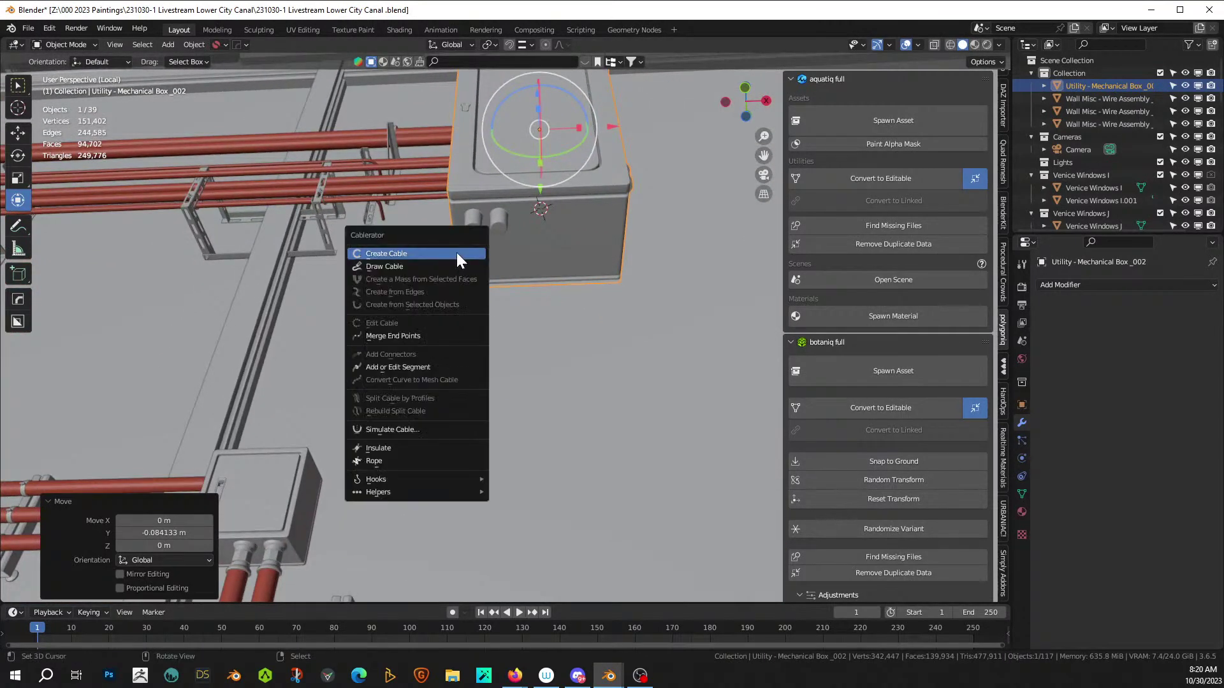
pyautogui.click(456, 252)
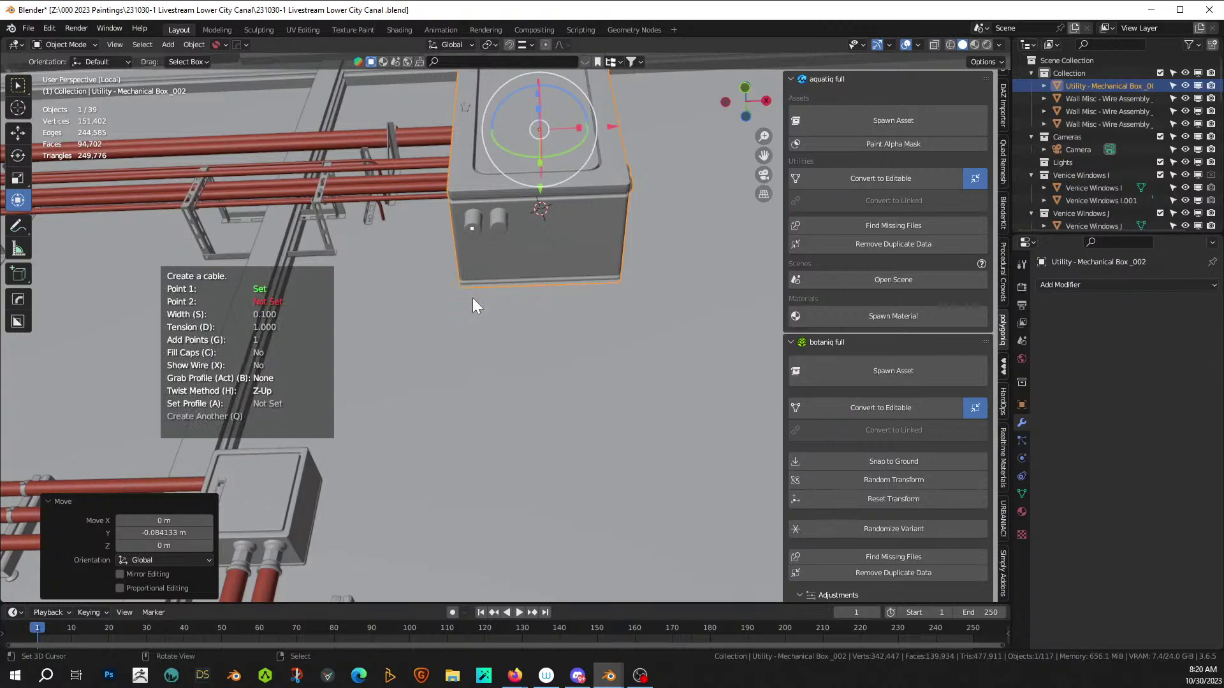
# - Run a cable from the mechanical box's first bottom connector to the small junction box with a width of 0.016
pyautogui.click(312, 487)
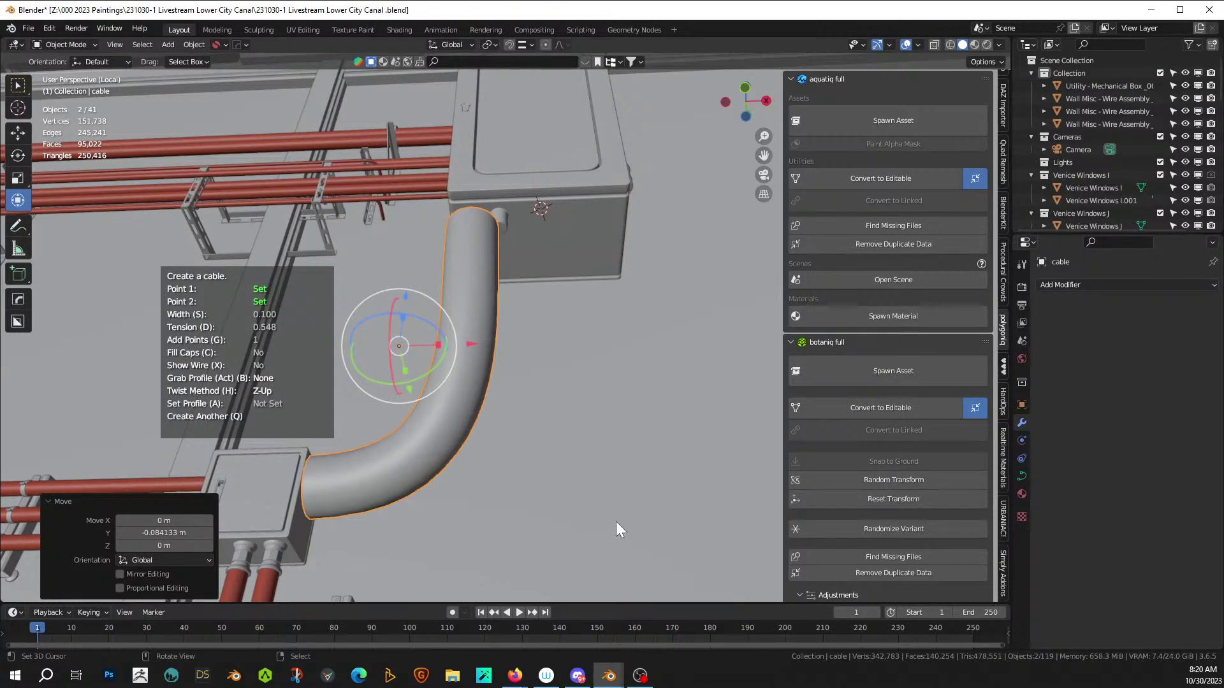
pyautogui.press('s')
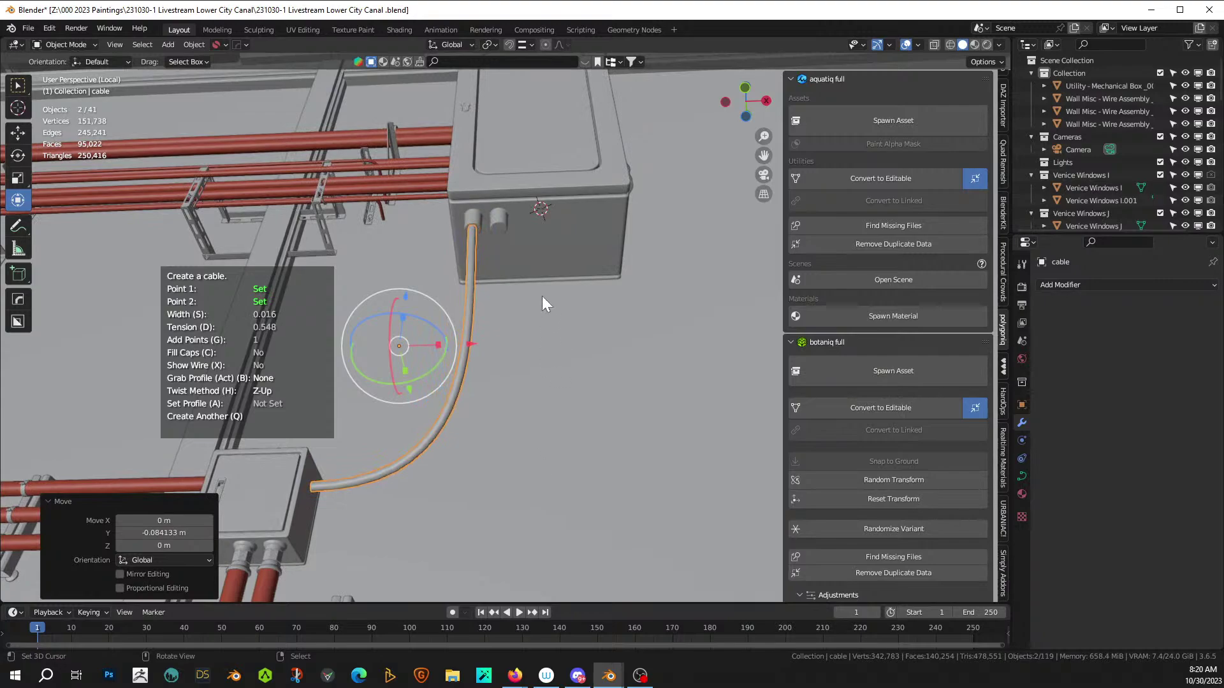
pyautogui.press('q')
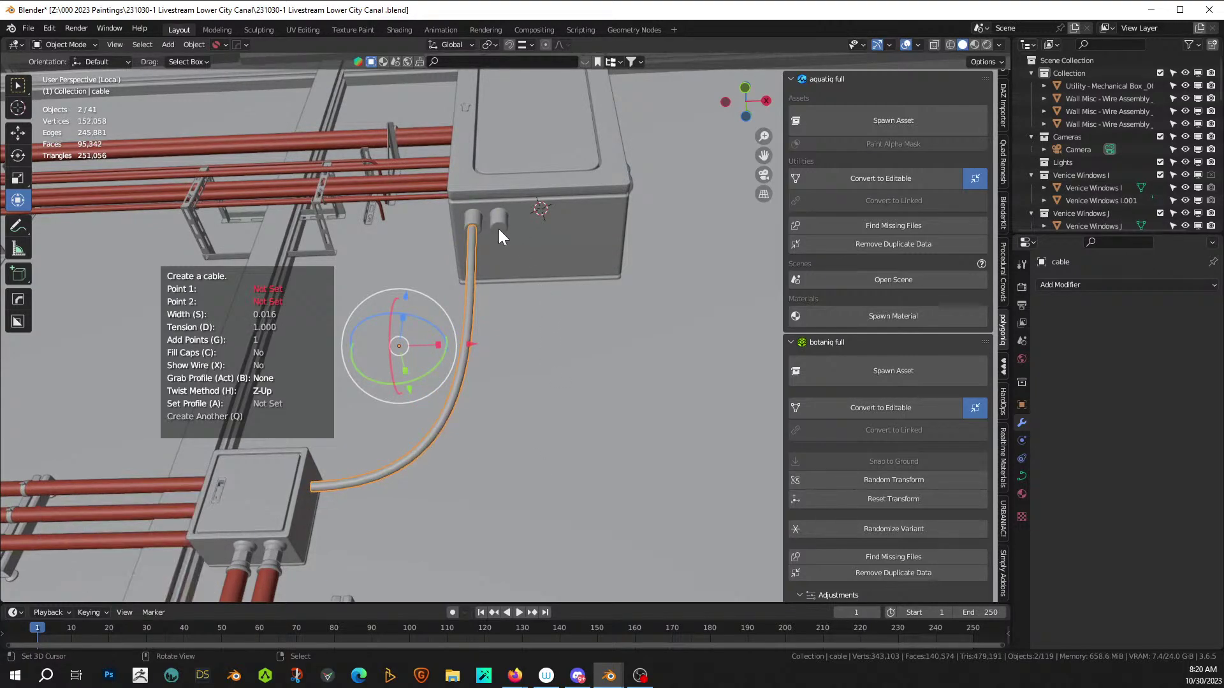
# - Add a second 0.016-wide cable from the other connector to the junction box, finish the cable tool and save the file
pyautogui.click(304, 524)
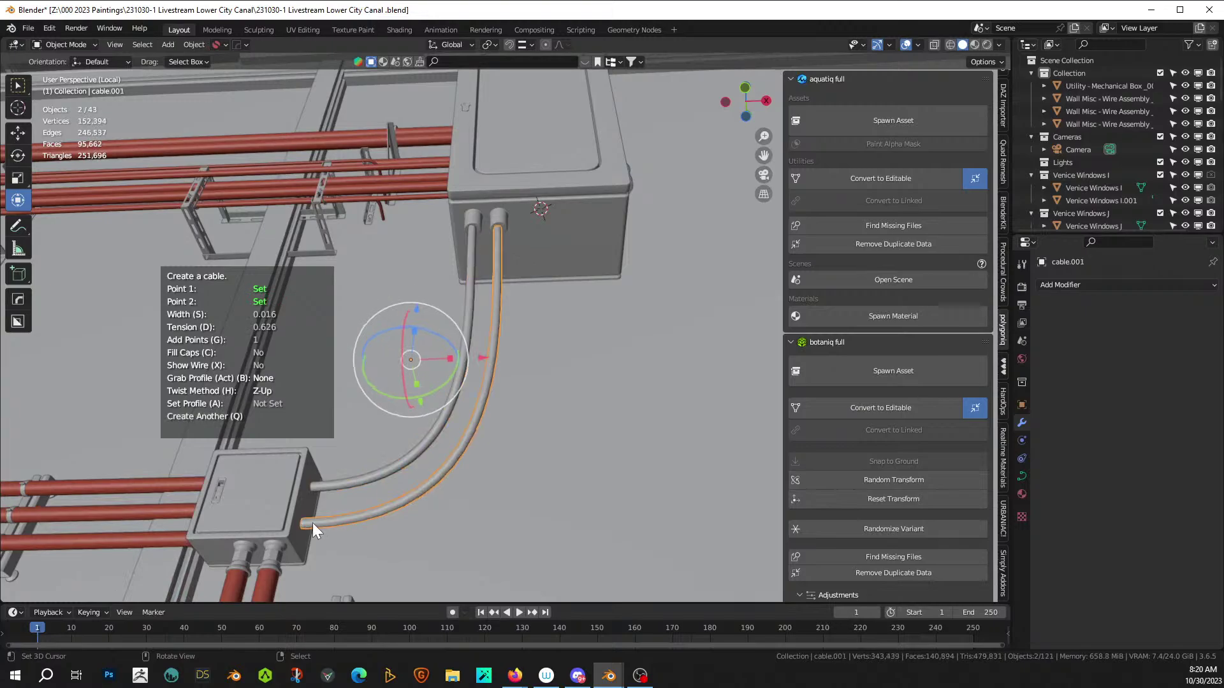
pyautogui.moveTo(434, 494); pyautogui.dragTo(502, 555, button='middle')
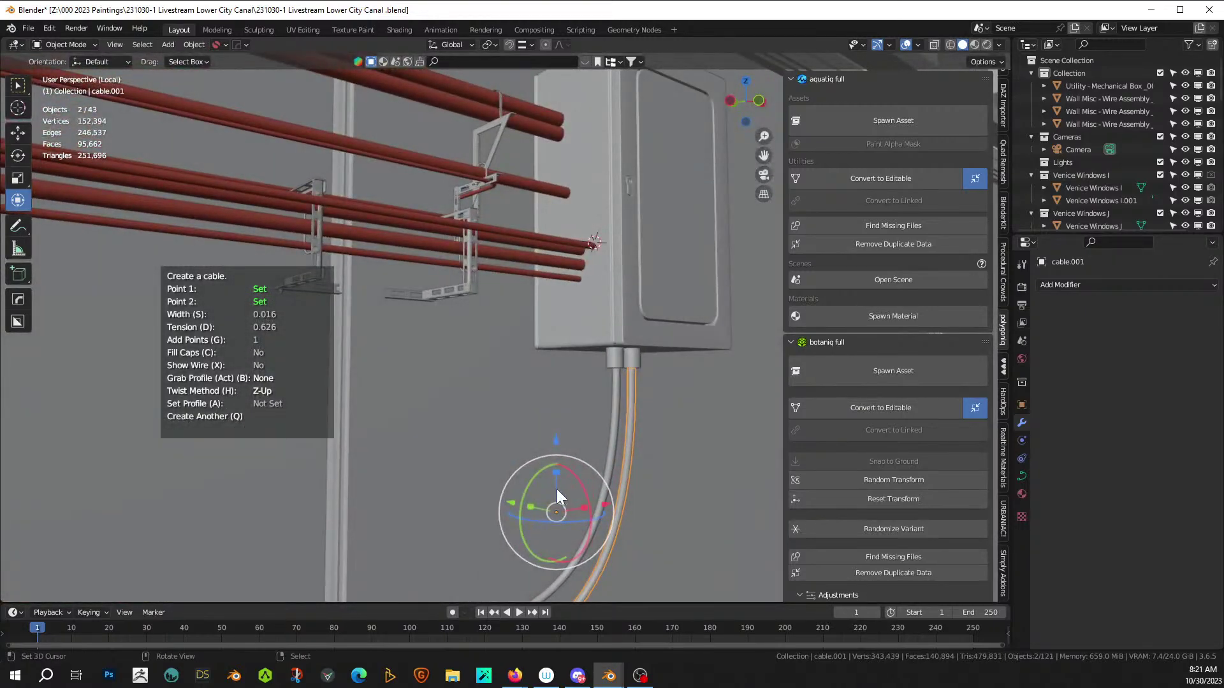
pyautogui.click(556, 488)
pyautogui.scroll(-5, 557, 492)
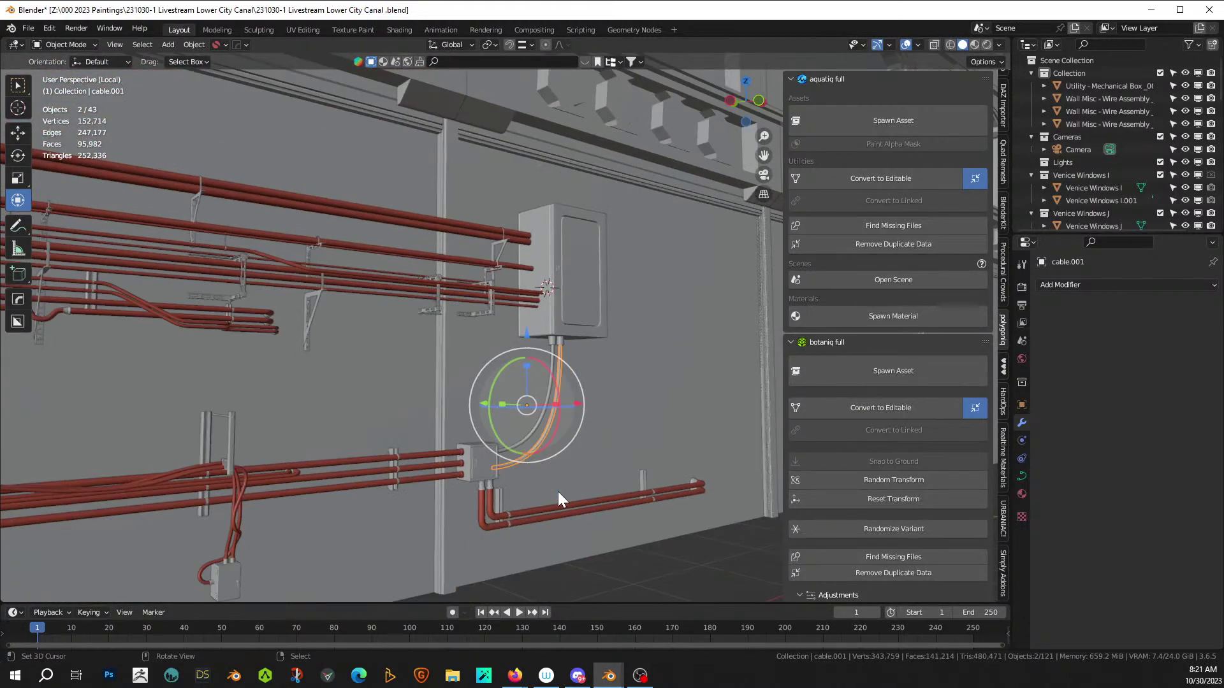
pyautogui.hotkey('ctrl', 's')
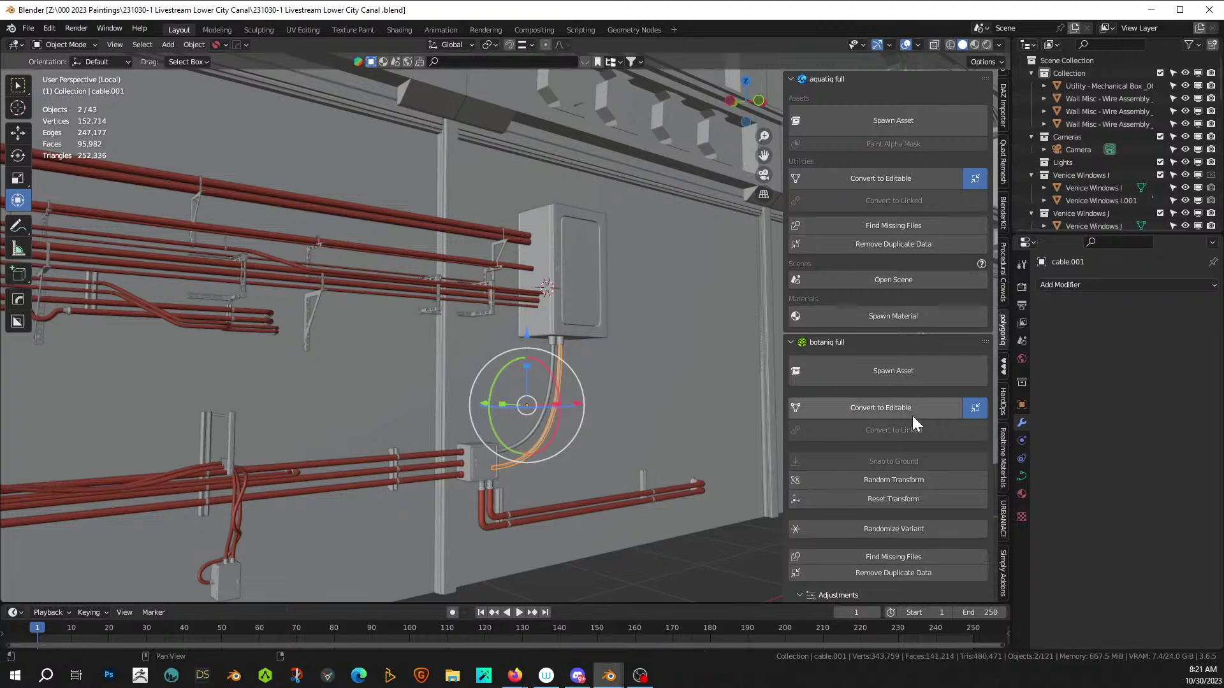
# - Switch the viewport to rendered shading to check the new cables against the brick wall
pyautogui.click(988, 44)
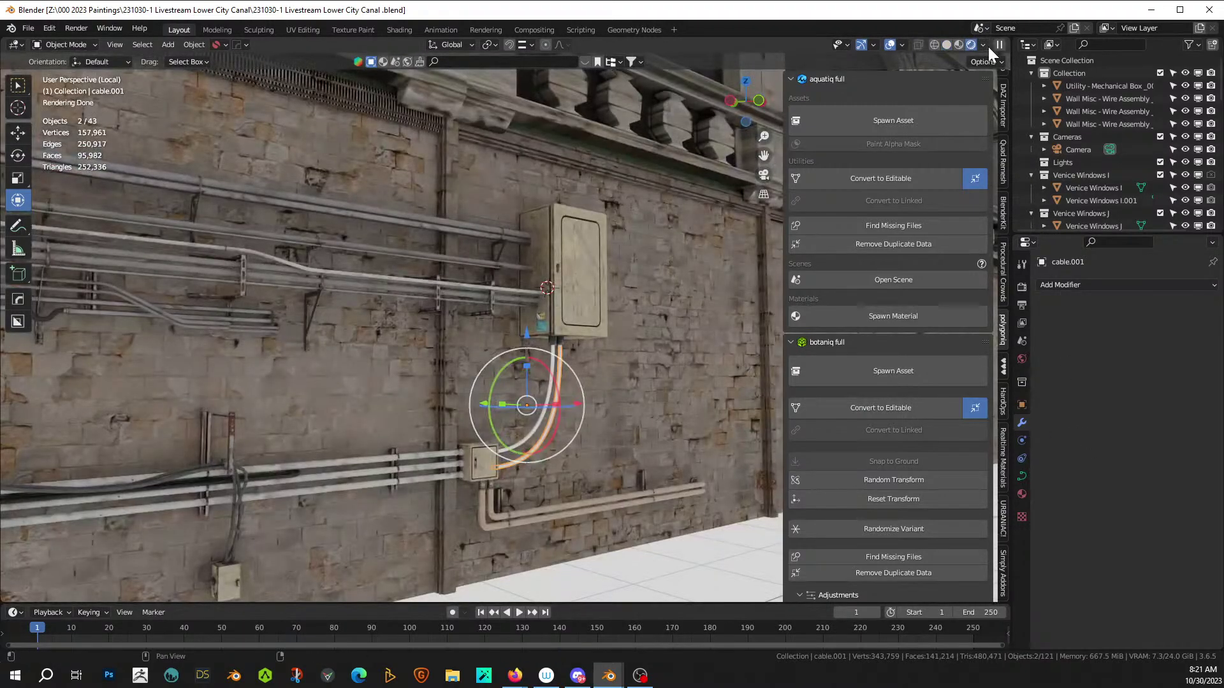
pyautogui.moveTo(637, 327); pyautogui.dragTo(597, 340, button='middle')
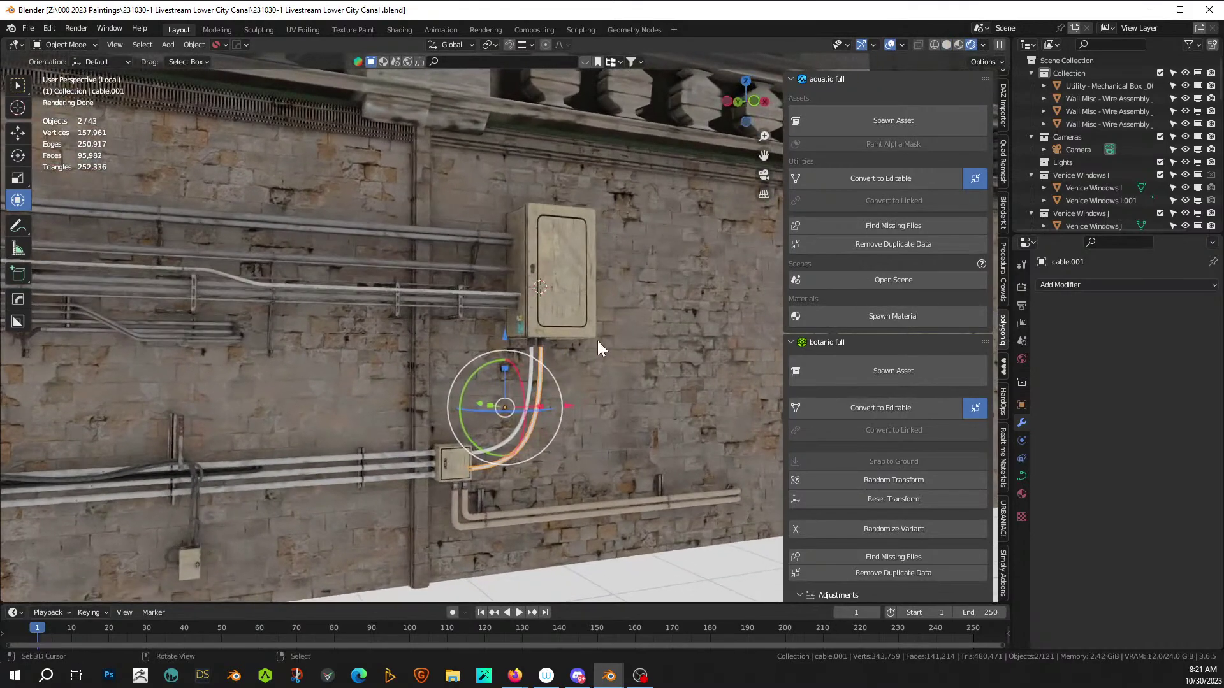
pyautogui.moveTo(597, 386); pyautogui.dragTo(554, 403, button='middle')
pyautogui.scroll(2, 401, 462)
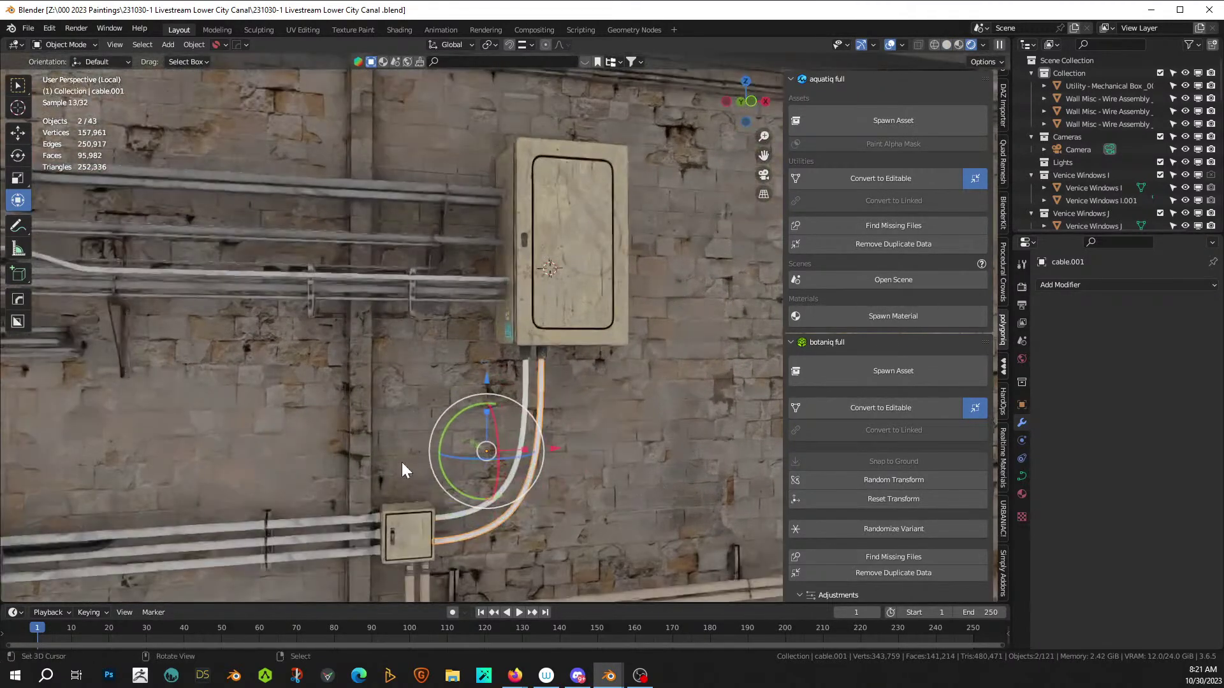
pyautogui.keyDown('shift'); pyautogui.moveTo(386, 428); pyautogui.dragTo(666, 234, button='middle'); pyautogui.keyUp('shift')
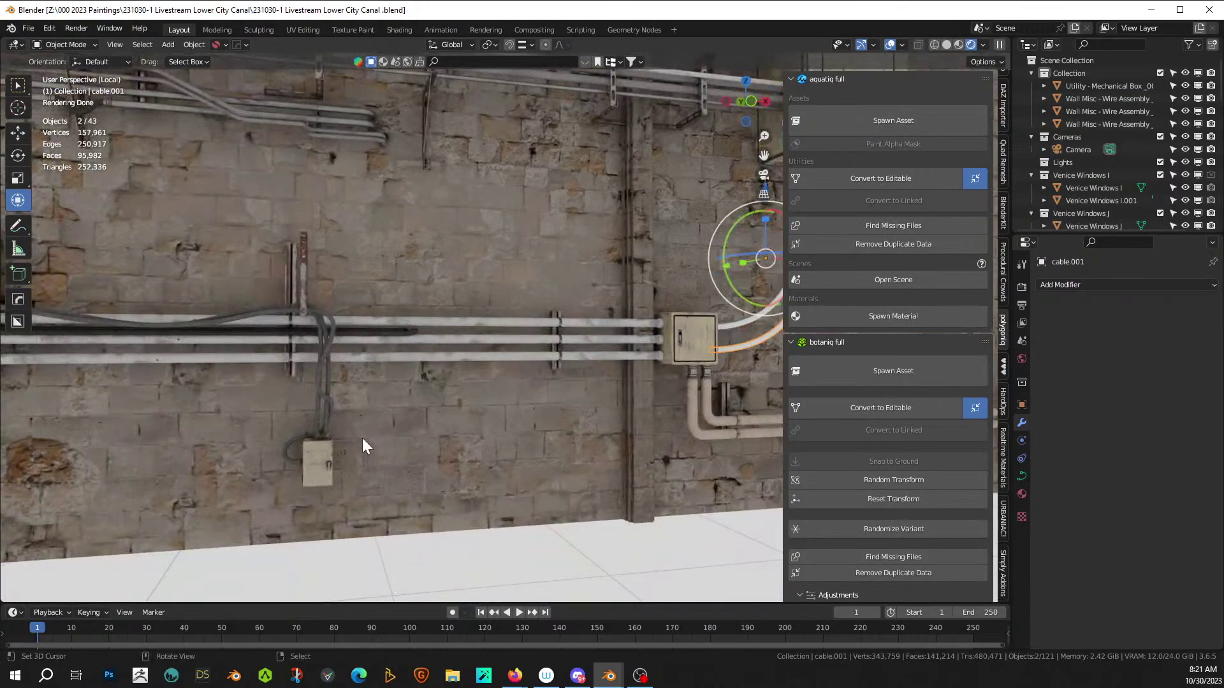
# - Check which material the black wire in the existing lower wall wire assembly uses
pyautogui.click(246, 318)
pyautogui.press('Tab')
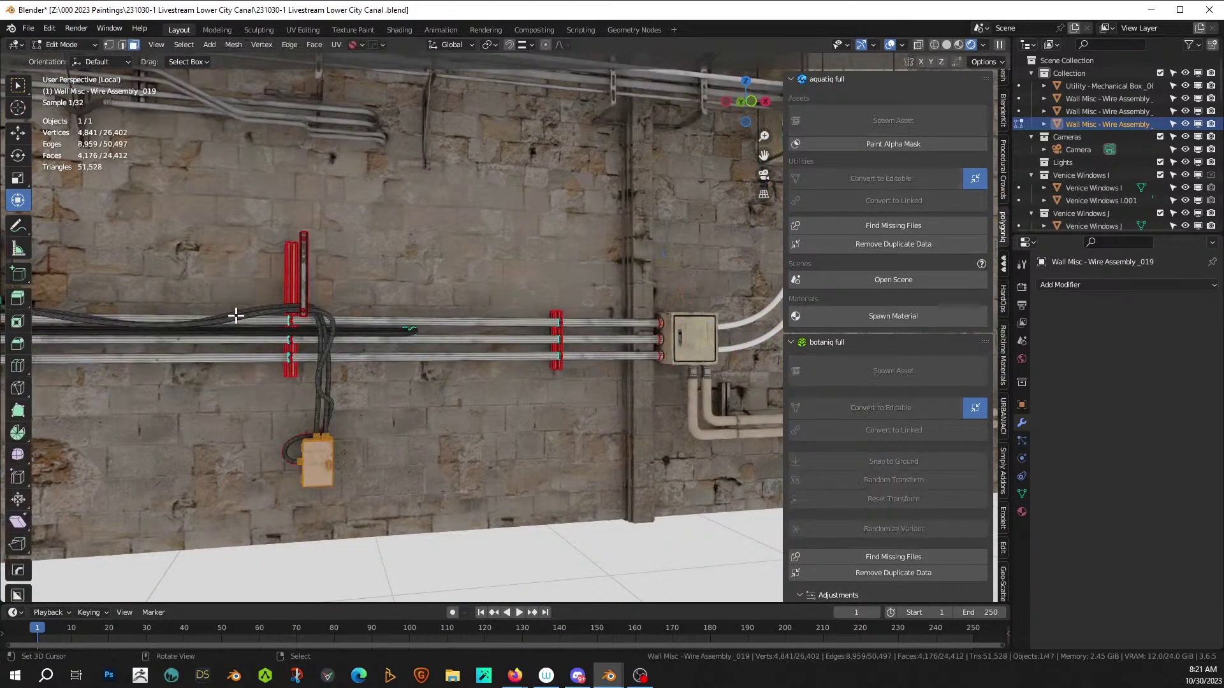
pyautogui.click(240, 315)
pyautogui.click(1022, 512)
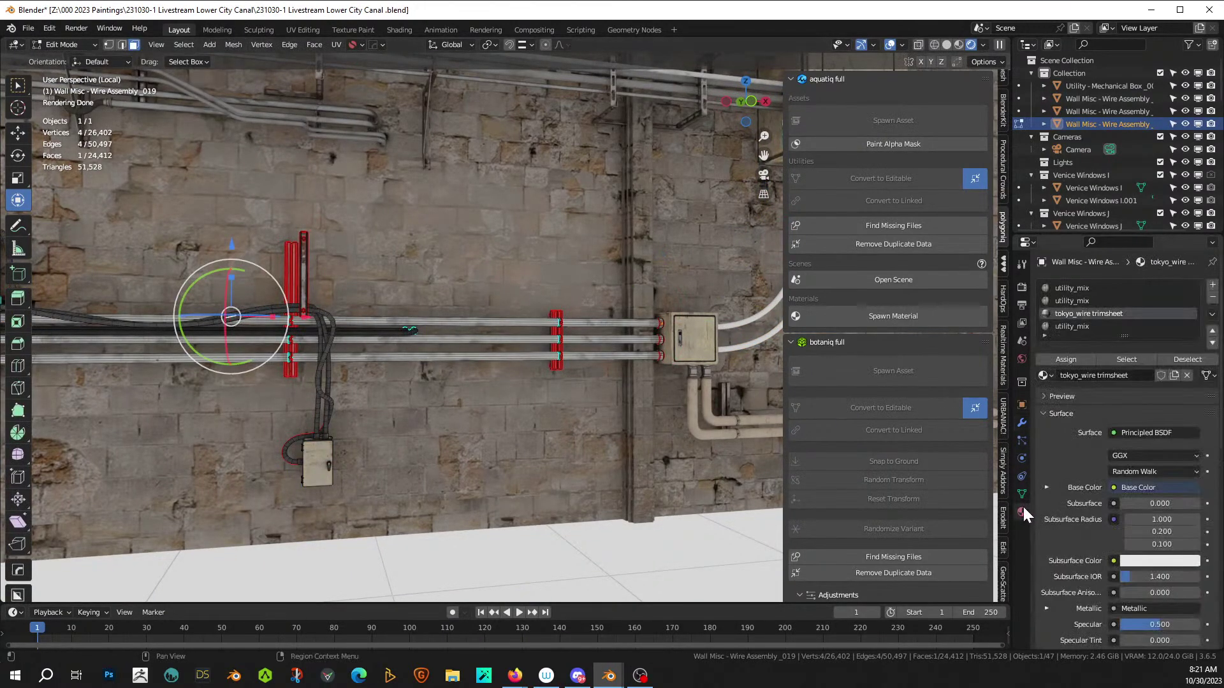
pyautogui.press('Tab')
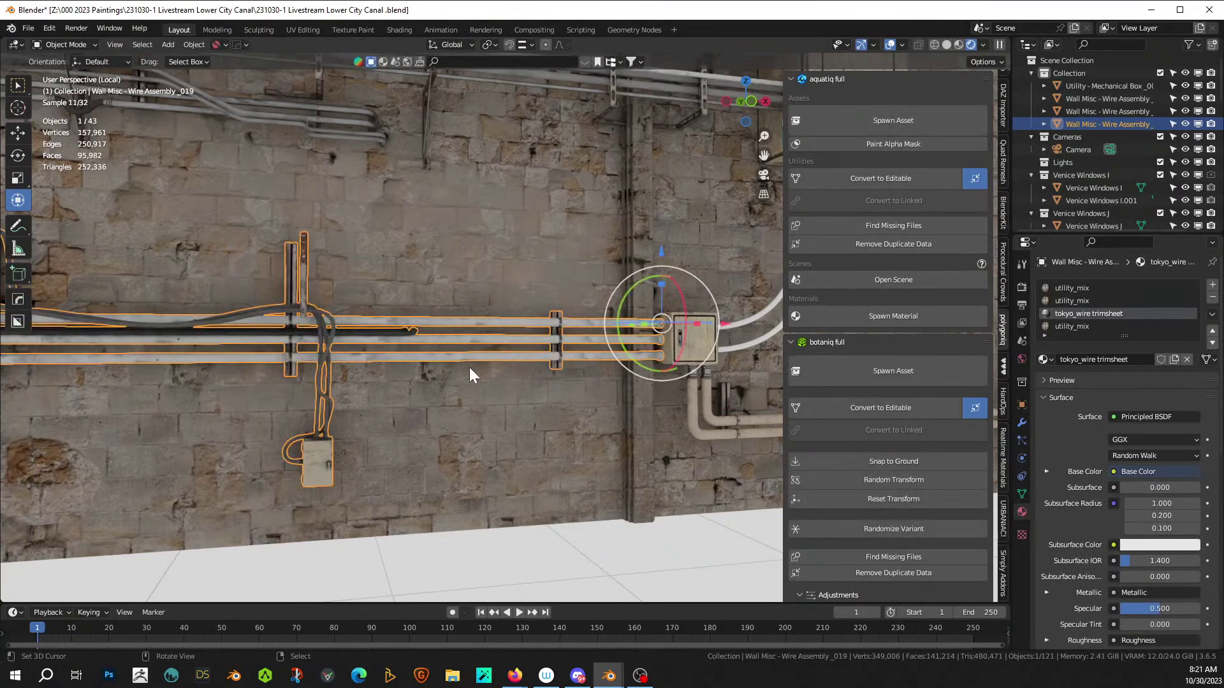
# - Assign the existing "tokyo_wire trimsheet" material to the first cable below the mechanical box
pyautogui.moveTo(391, 392); pyautogui.dragTo(504, 366, button='middle')
pyautogui.click(550, 354)
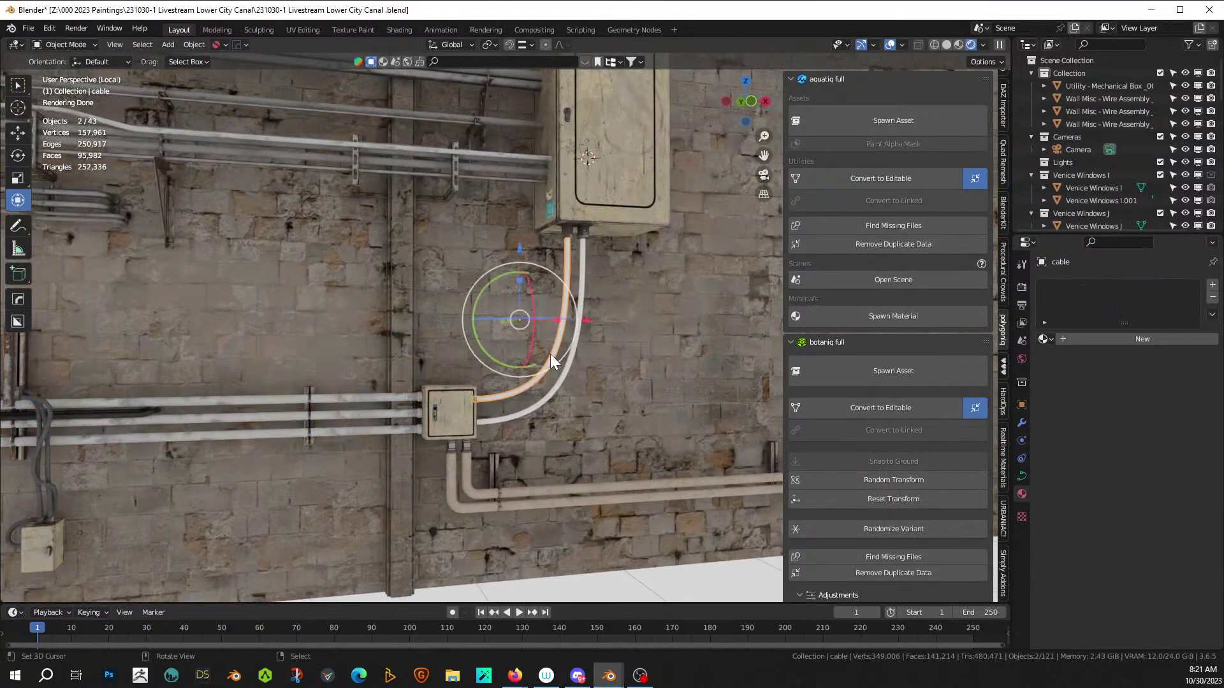
pyautogui.click(1046, 339)
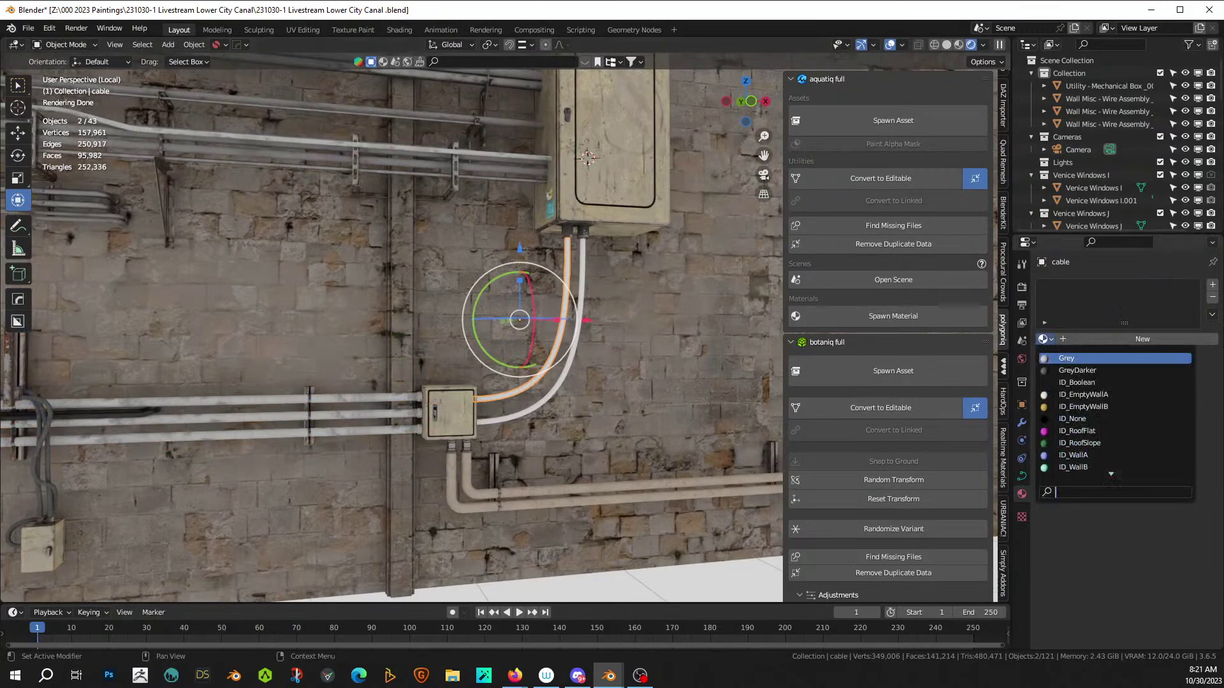
pyautogui.write('wire')
pyautogui.press('Return')
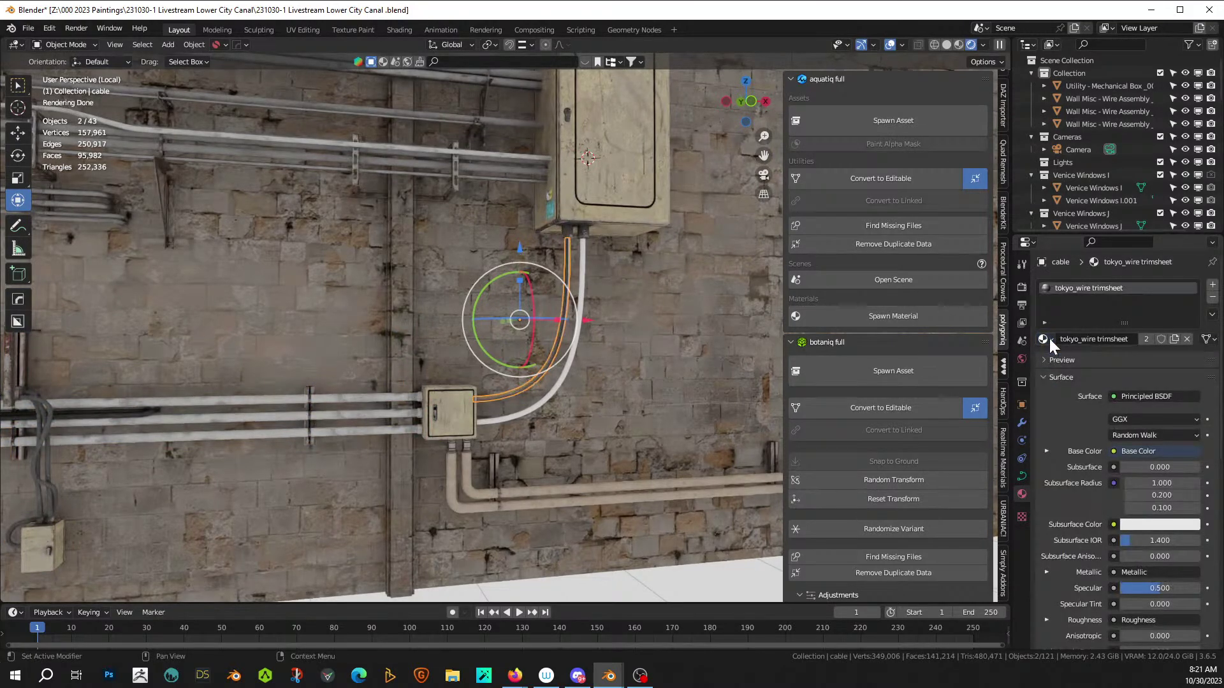
pyautogui.scroll(4, 614, 349)
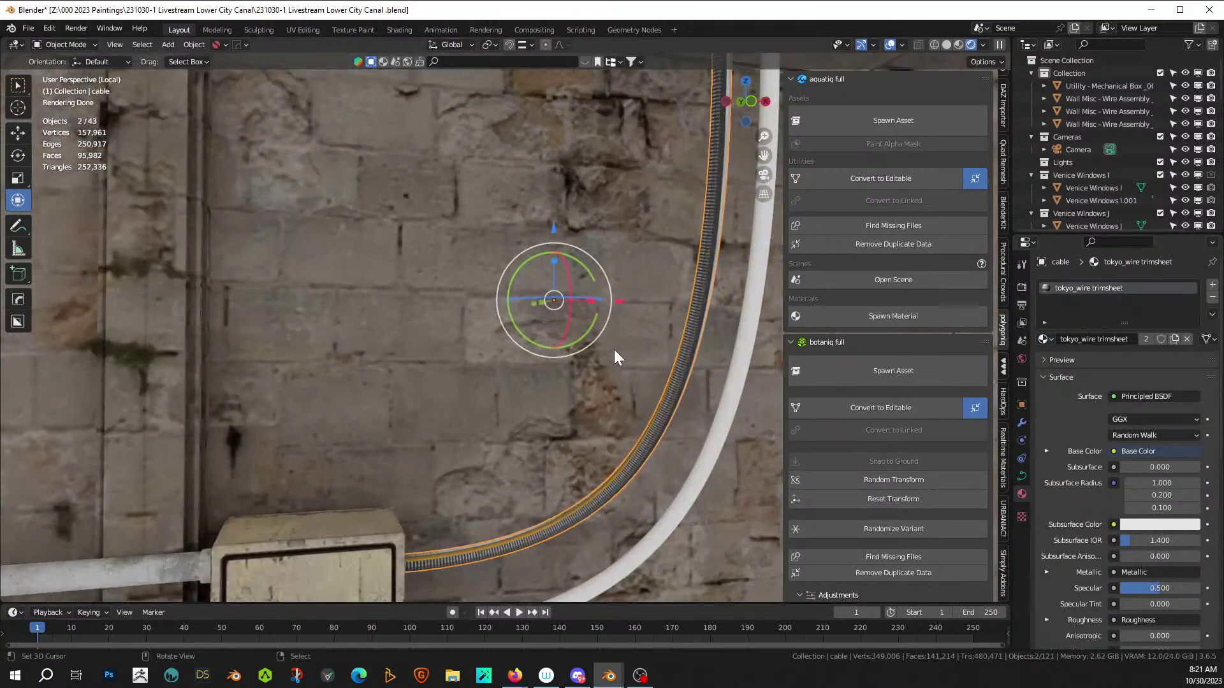
pyautogui.press('Tab')
pyautogui.moveTo(647, 404); pyautogui.dragTo(418, 478, button='middle')
pyautogui.moveTo(495, 414); pyautogui.dragTo(523, 395, button='middle')
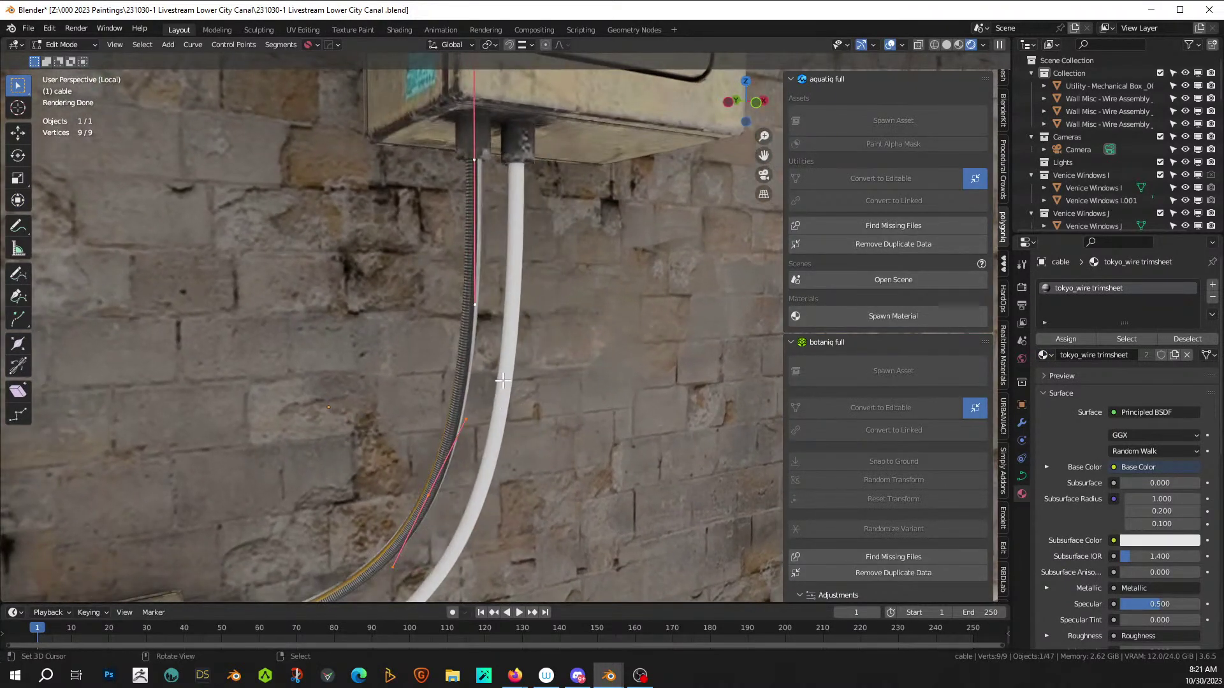
pyautogui.press('Tab')
# - Assign the "tokyo_wire trimsheet" material to the second cable as well and save the file
pyautogui.click(506, 360)
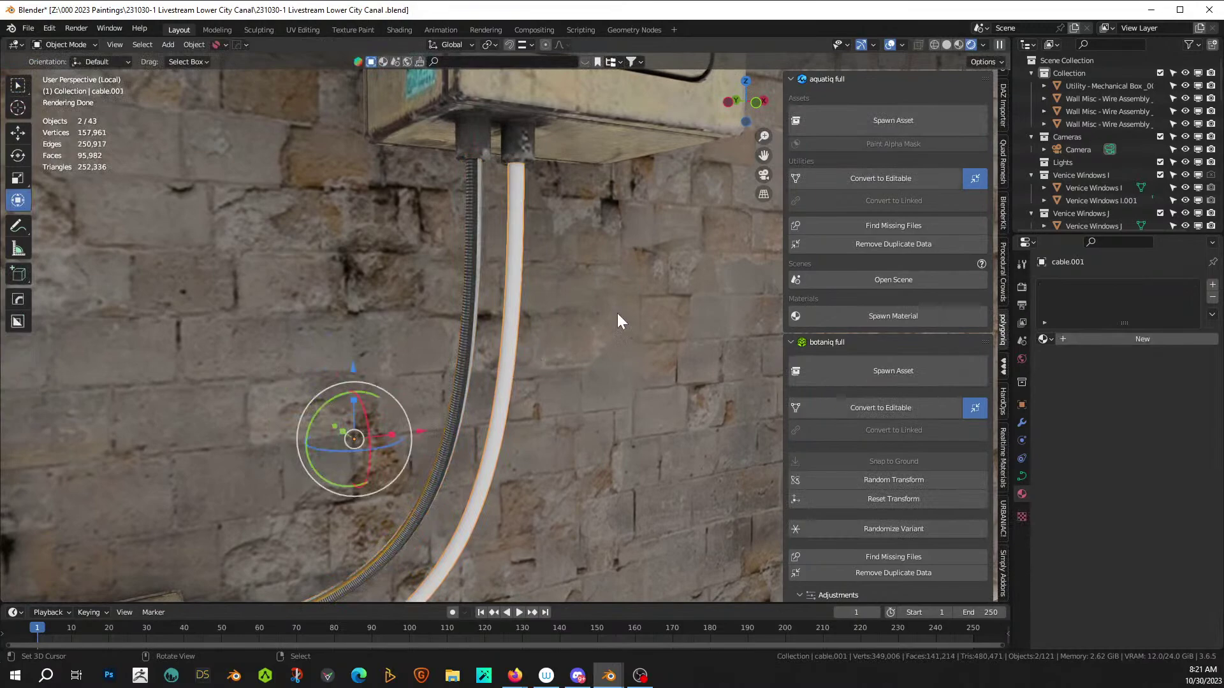
pyautogui.click(1045, 339)
pyautogui.write('wire')
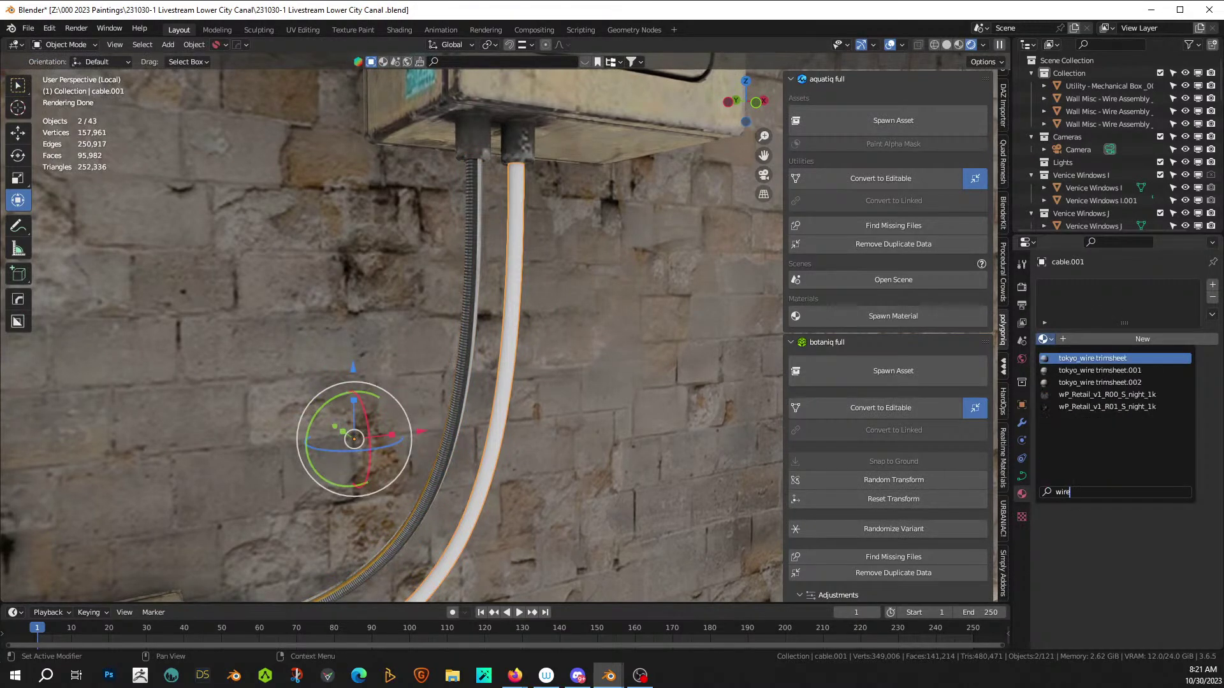
pyautogui.press('Return')
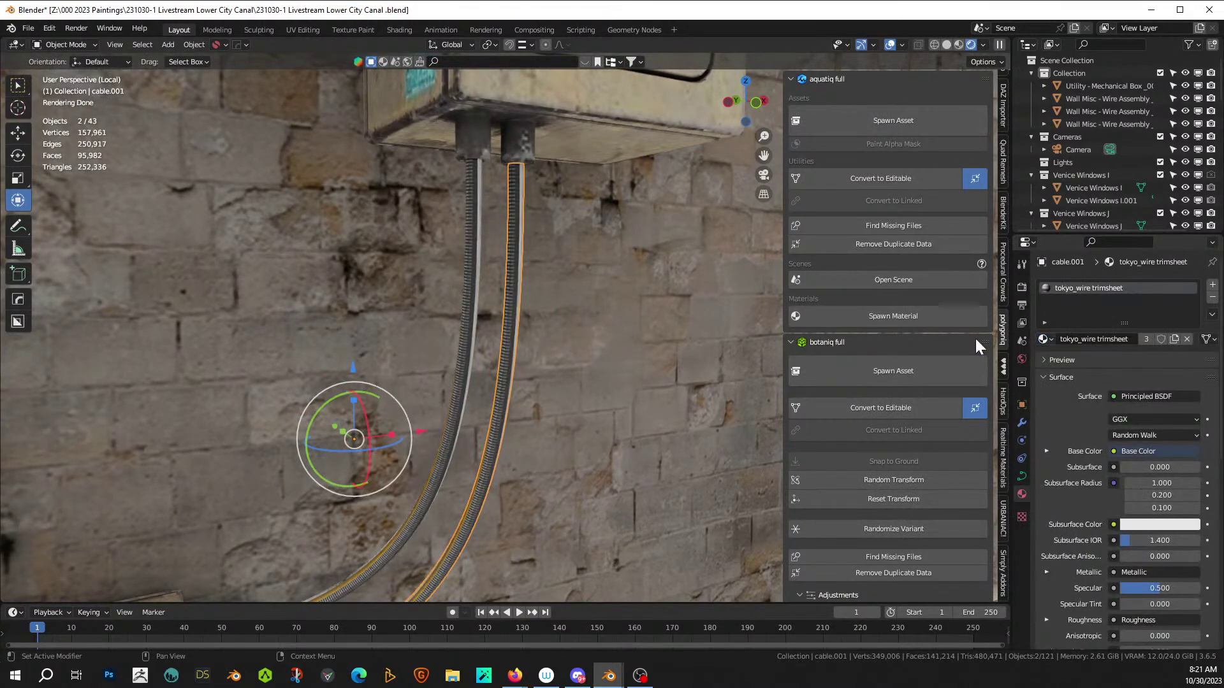
pyautogui.rightClick(722, 346)
pyautogui.scroll(-4, 661, 356)
pyautogui.hotkey('ctrl', 's')
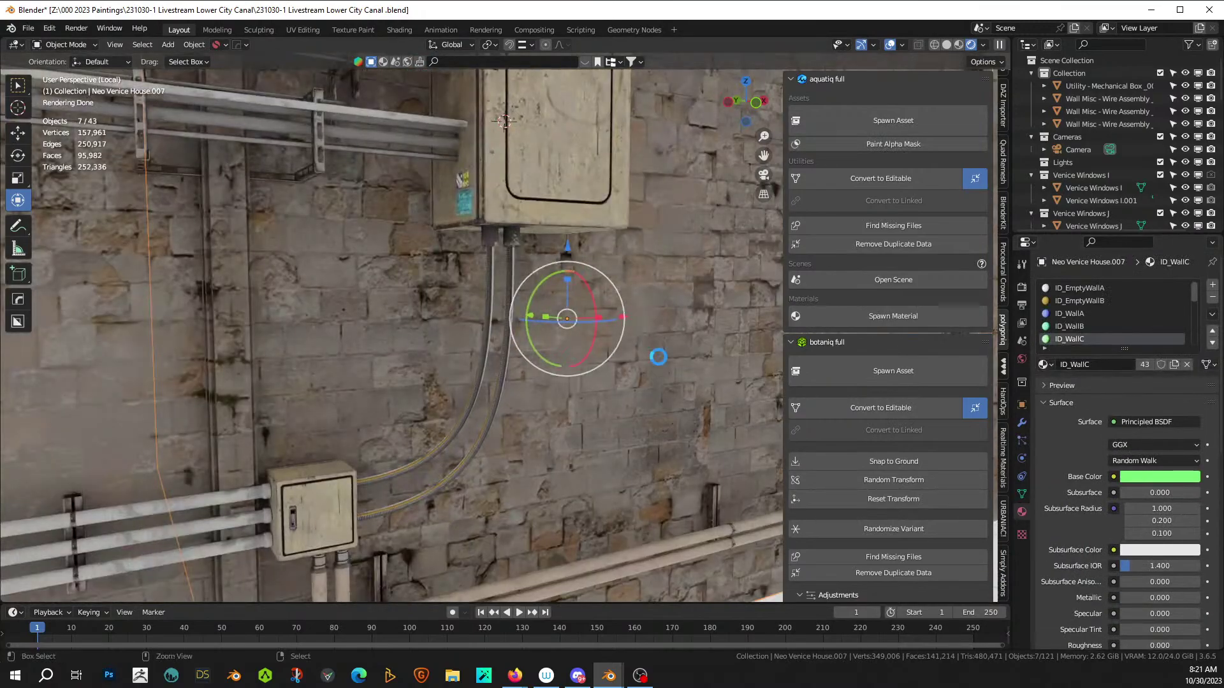
# - Place the 3D cursor on the bare brick wall beyond the mechanical box and paste the copied wire assembly
pyautogui.moveTo(704, 408); pyautogui.dragTo(747, 416, button='middle')
pyautogui.scroll(-5, 757, 413)
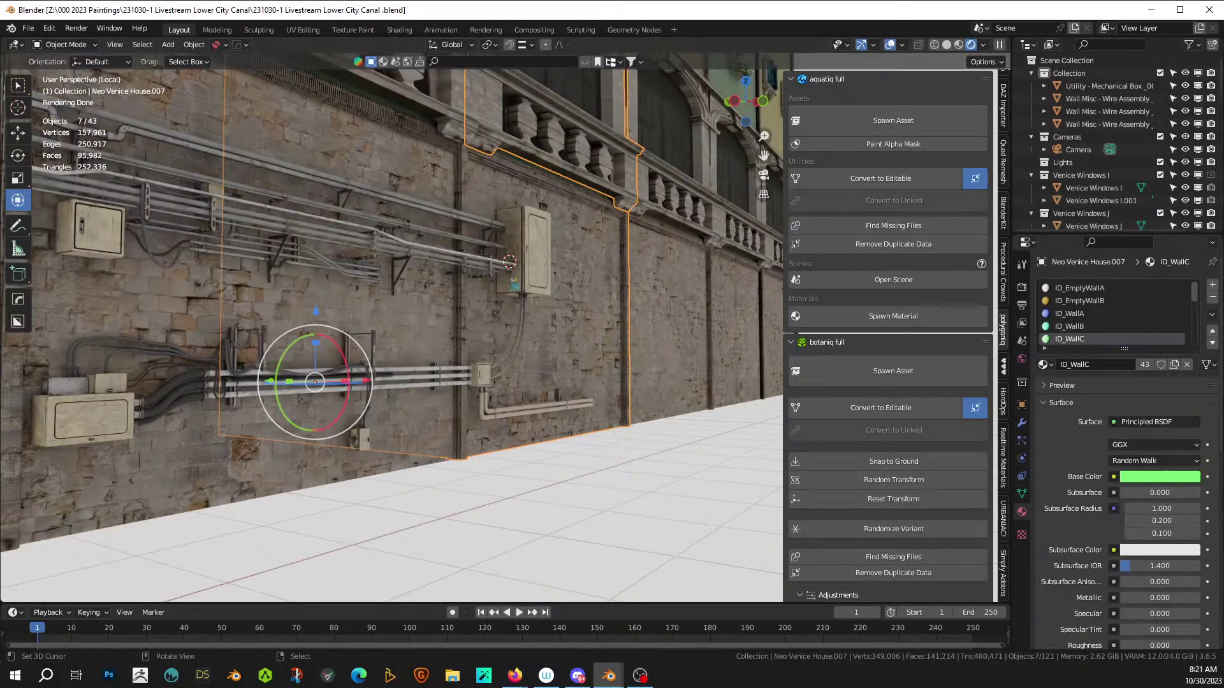
pyautogui.moveTo(715, 410); pyautogui.dragTo(438, 185, button='middle')
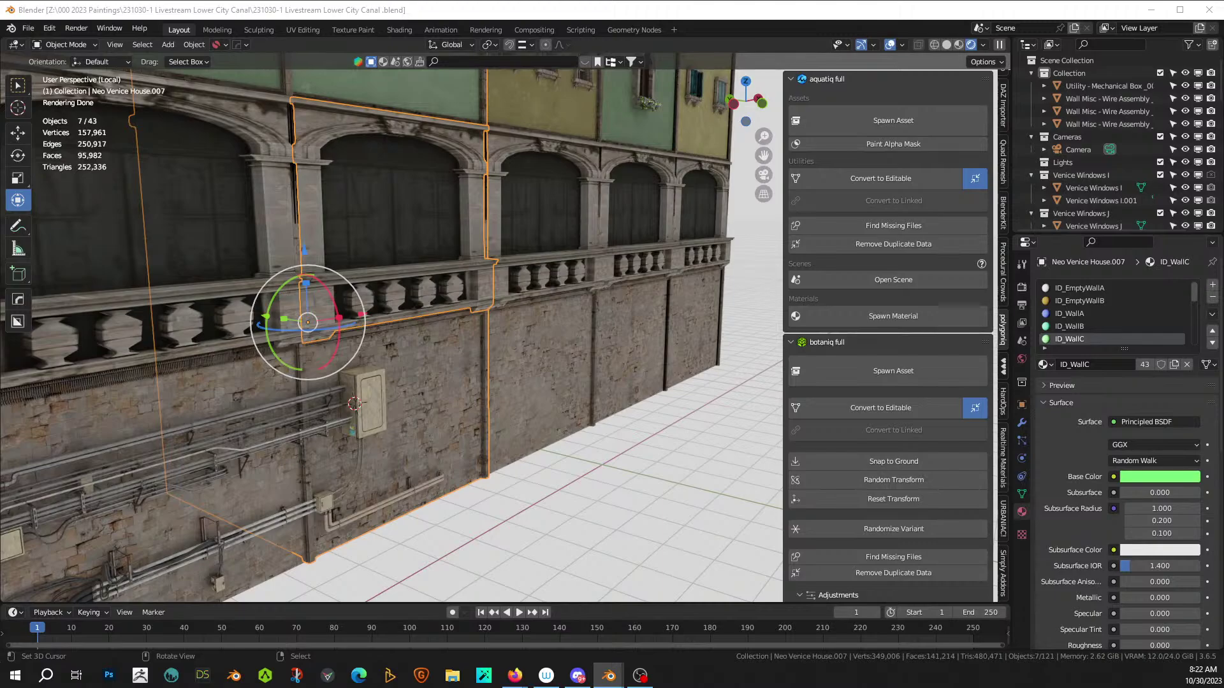
pyautogui.keyDown('shift'); pyautogui.rightClick(438, 411); pyautogui.keyUp('shift')
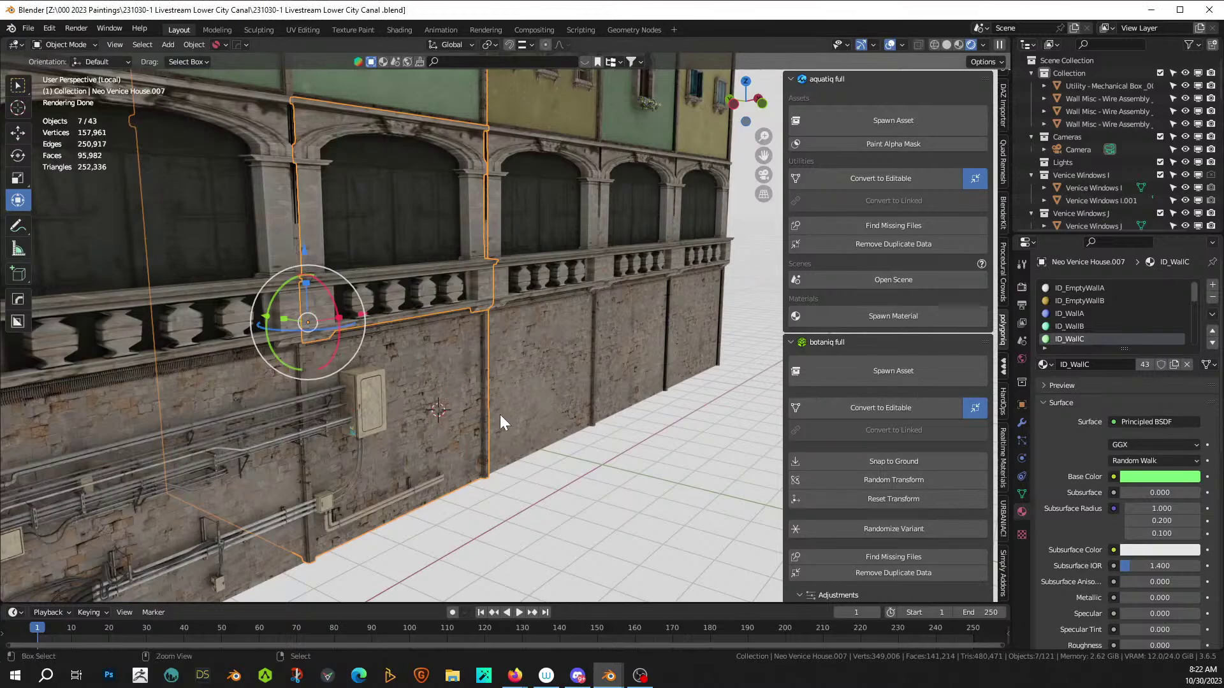
pyautogui.hotkey('ctrl', 'v')
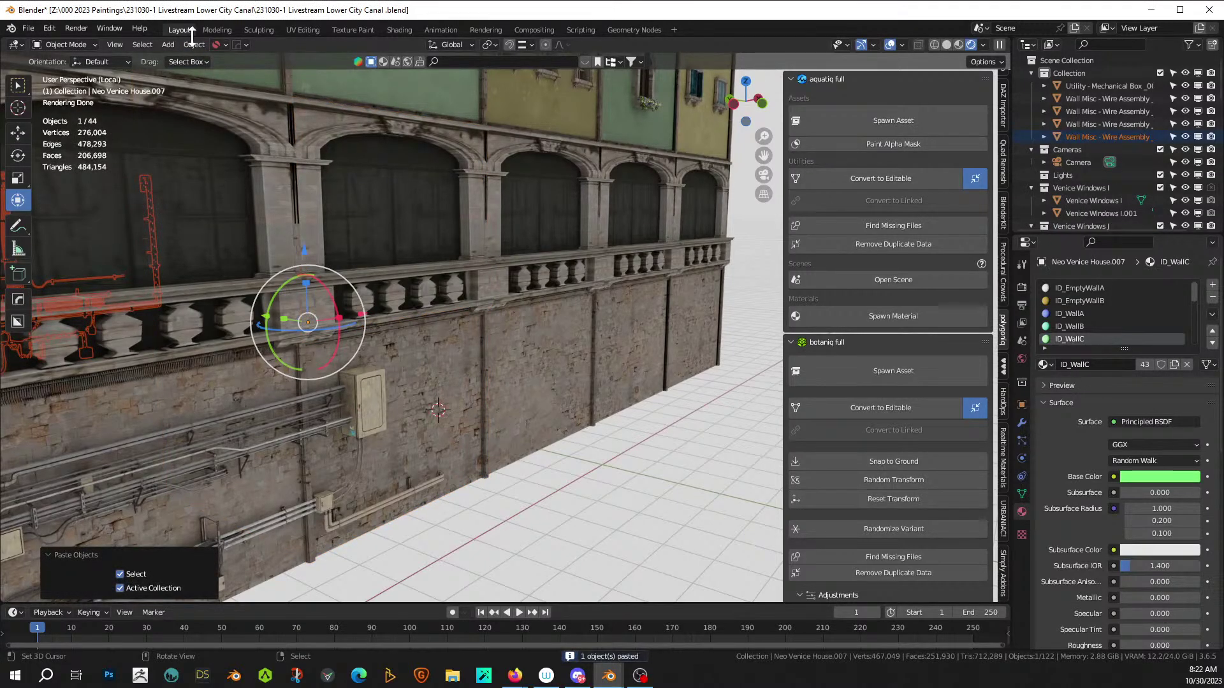
# - Set the pasted assembly's origin to the 3D cursor, and bring its geometry there with Geometry to Origin
pyautogui.click(193, 44)
pyautogui.moveTo(219, 67)
pyautogui.click(449, 100)
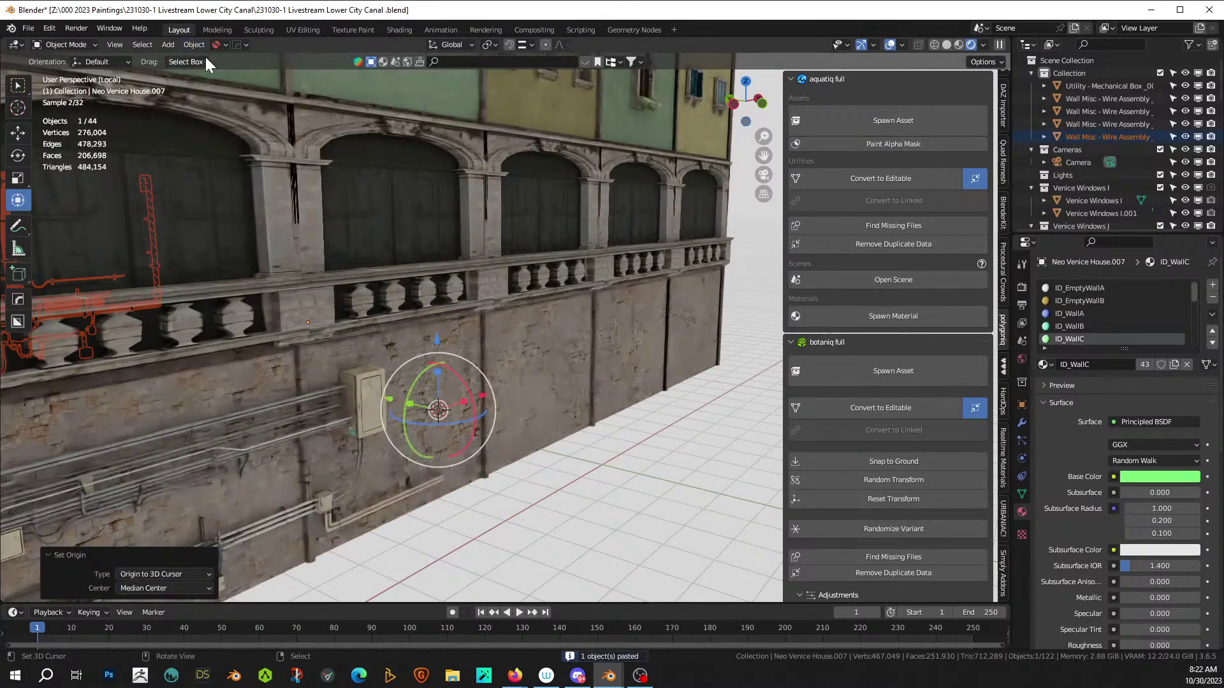
pyautogui.click(194, 44)
pyautogui.click(404, 75)
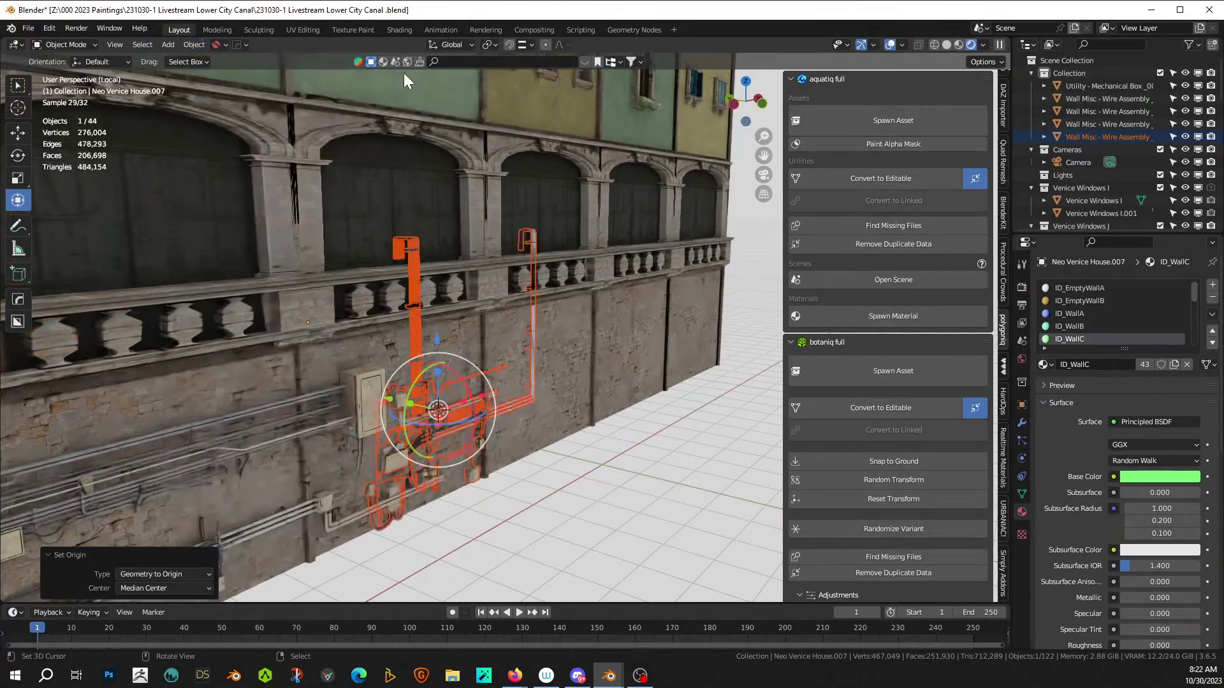
# - Move the pasted wire assembly about -0.265 m along the Y axis, out from the wall
pyautogui.scroll(2, 518, 323)
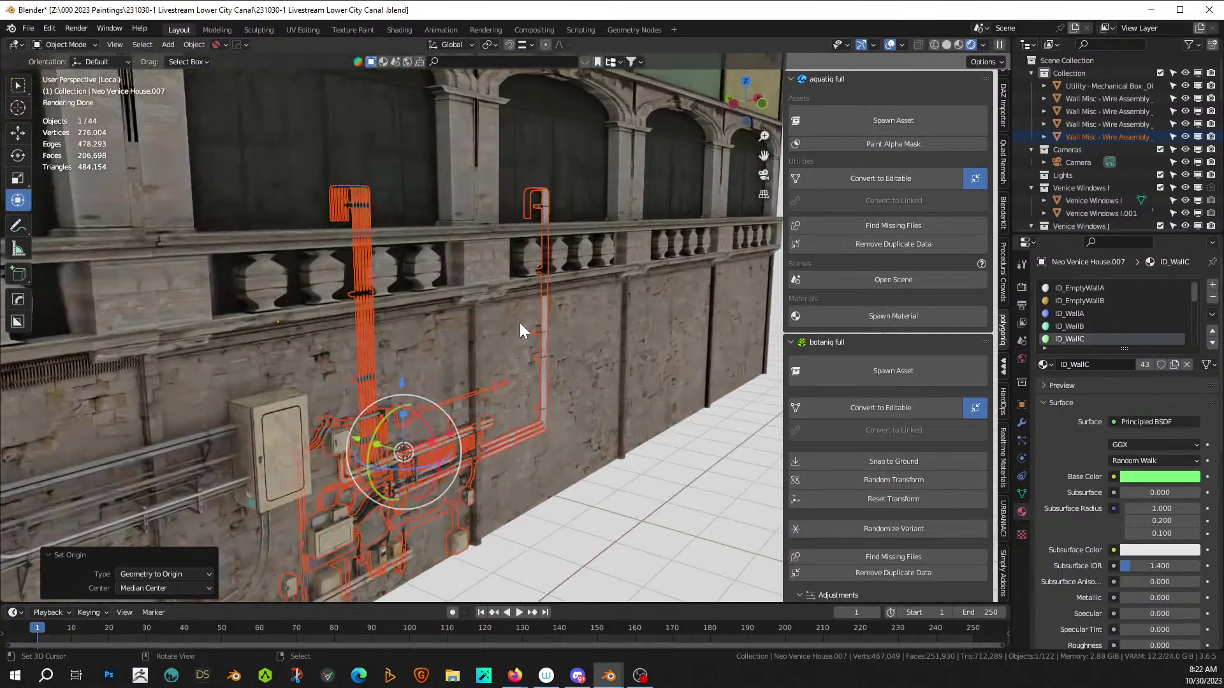
pyautogui.moveTo(519, 323); pyautogui.dragTo(530, 305, button='middle')
pyautogui.moveTo(478, 415); pyautogui.dragTo(418, 403, button='middle')
pyautogui.press('g')
pyautogui.press('y')
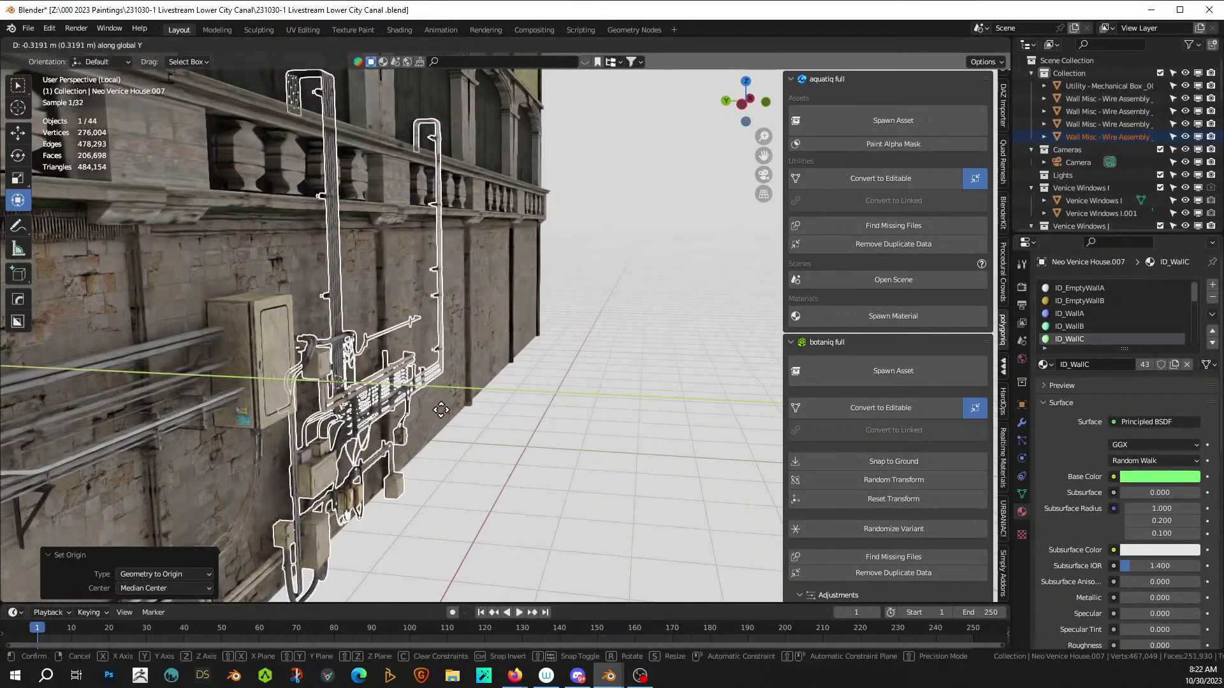
pyautogui.click(437, 407)
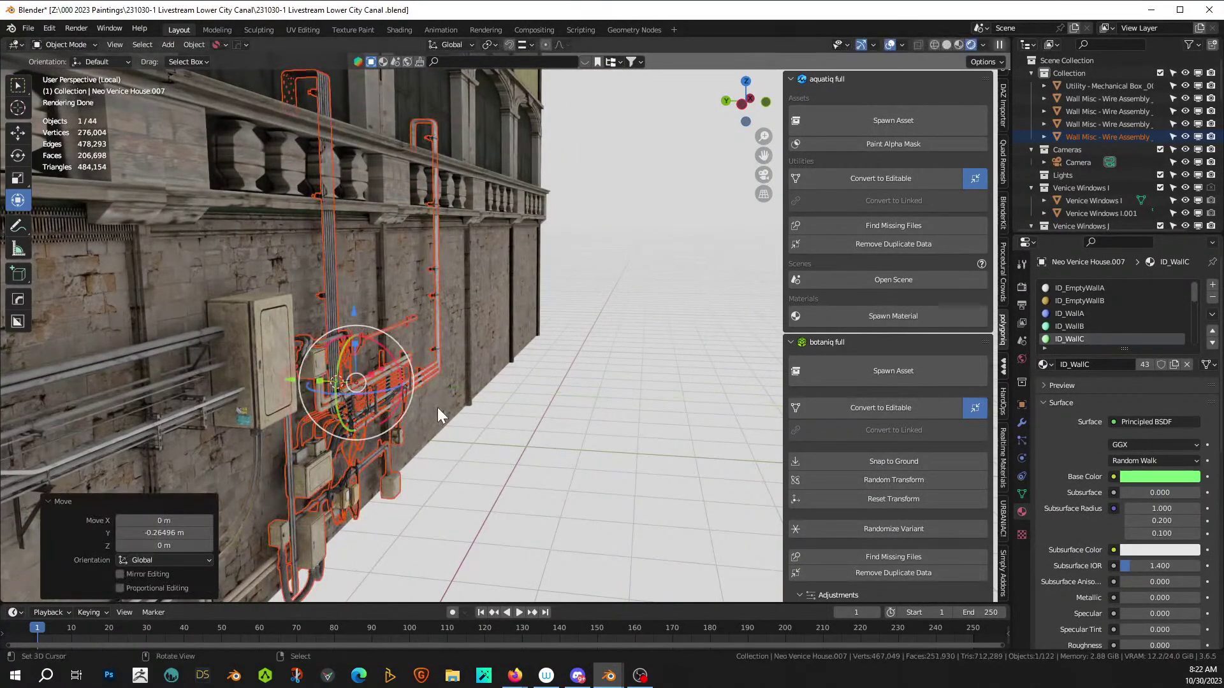
# - Raise the pasted wire assembly about 1.384 m along the Z axis
pyautogui.press('g')
pyautogui.press('z')
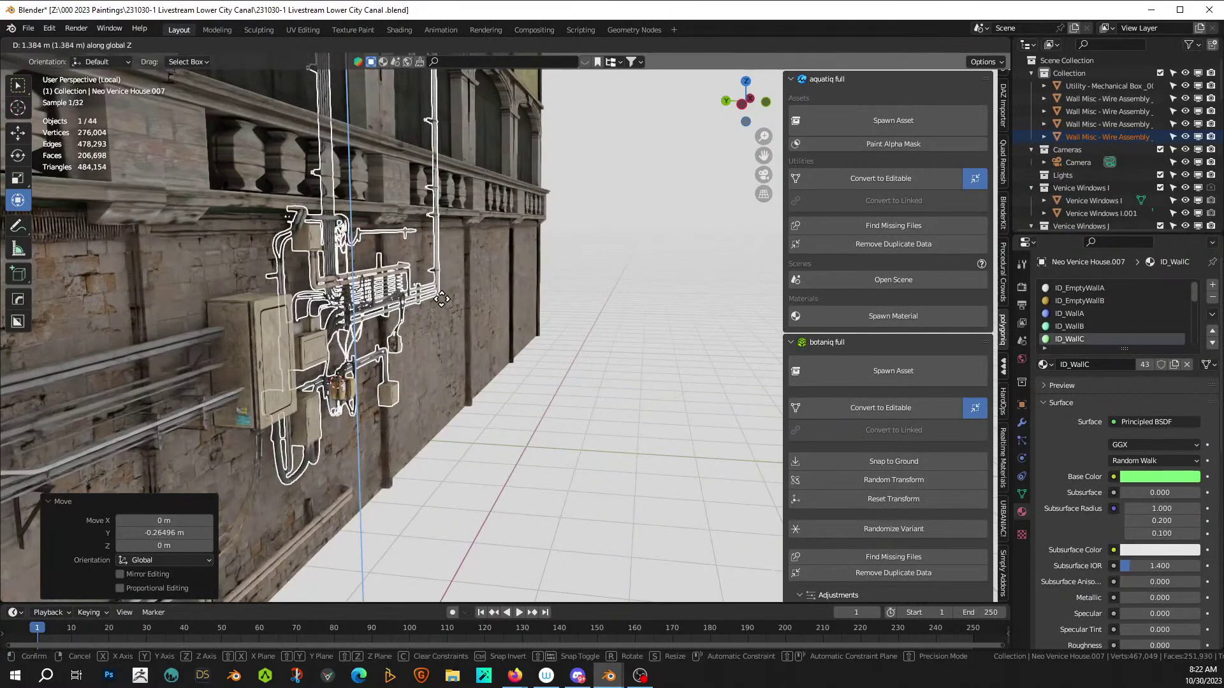
pyautogui.click(442, 300)
# - Shift the raised wire assembly a further -0.232 m or so along Y to adjust its depth against the wall
pyautogui.scroll(5, 463, 429)
pyautogui.moveTo(355, 373); pyautogui.dragTo(378, 375, button='middle')
pyautogui.press('g')
pyautogui.press('y')
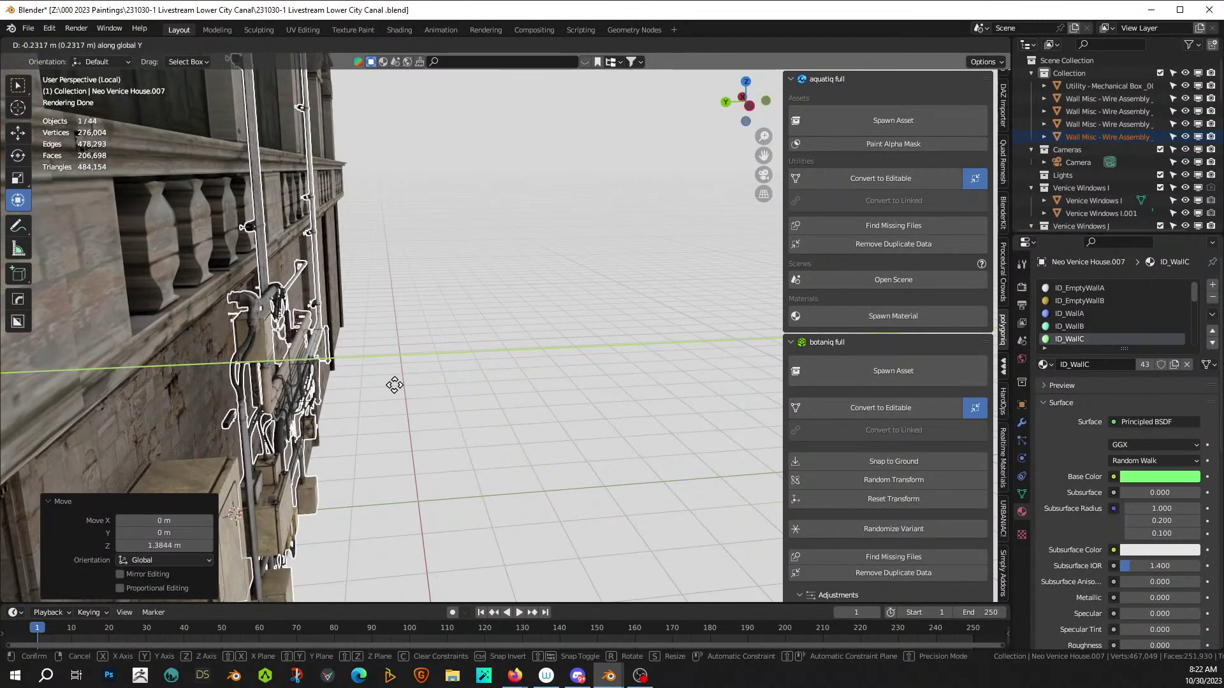
pyautogui.click(393, 383)
pyautogui.moveTo(393, 382); pyautogui.dragTo(464, 288, button='middle')
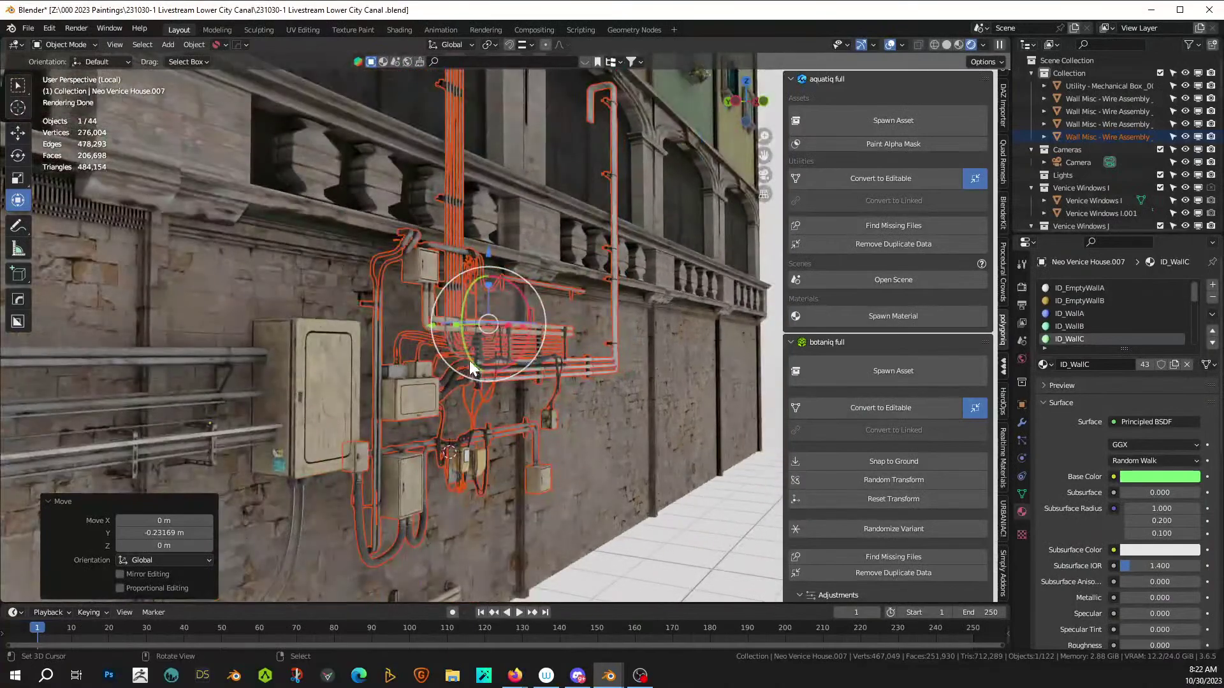
# - Move the pasted wire assembly about 0.37 m along the Y axis, back towards the wall
pyautogui.press('g')
pyautogui.press('y')
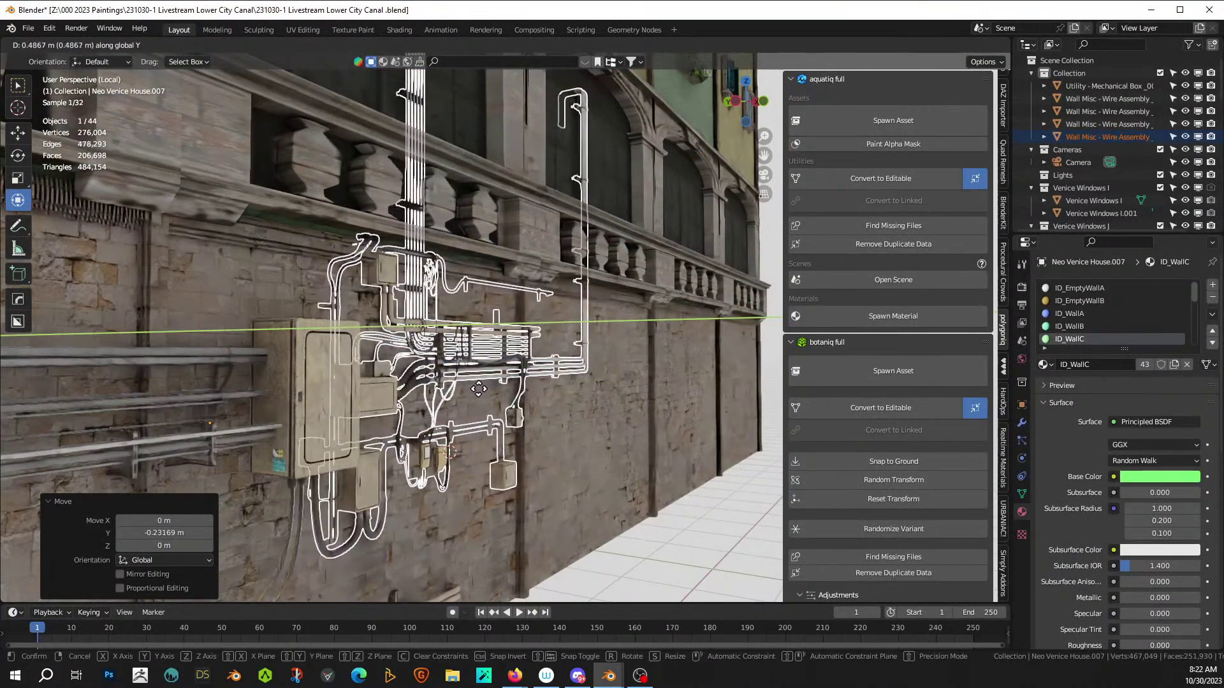
pyautogui.click(485, 393)
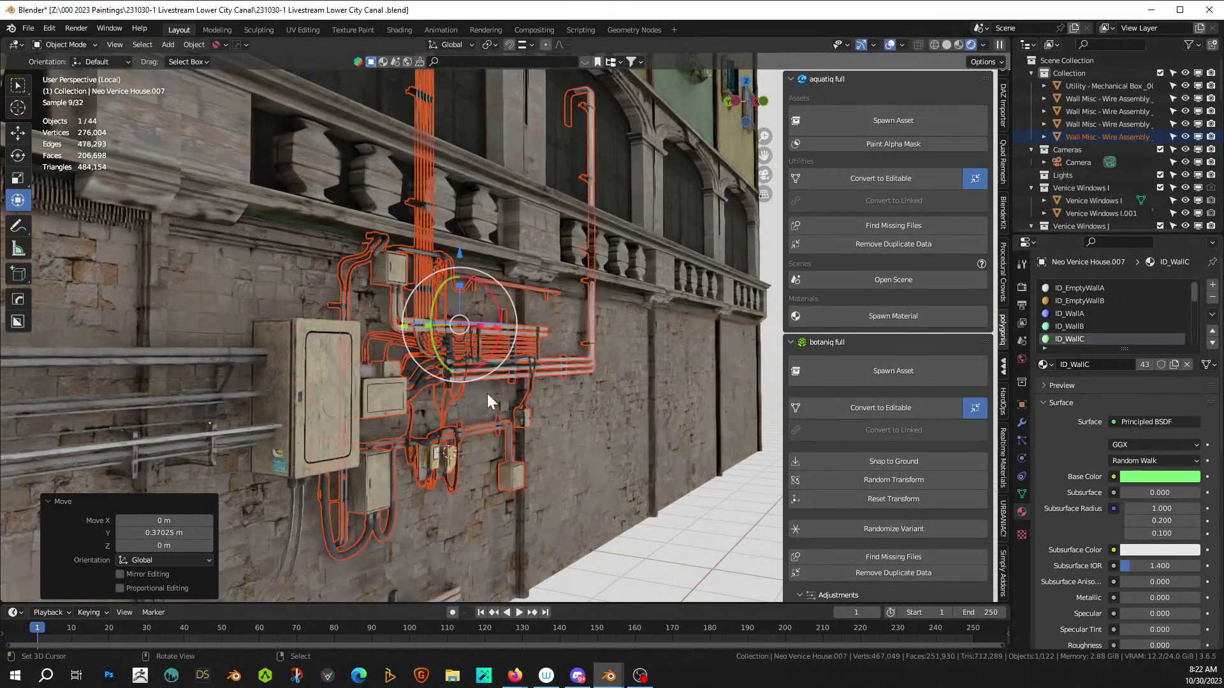
# - Switch the viewport to solid shading and push the wire assembly about 0.025 m further along Y, against the wall
pyautogui.moveTo(487, 392); pyautogui.dragTo(454, 380, button='middle')
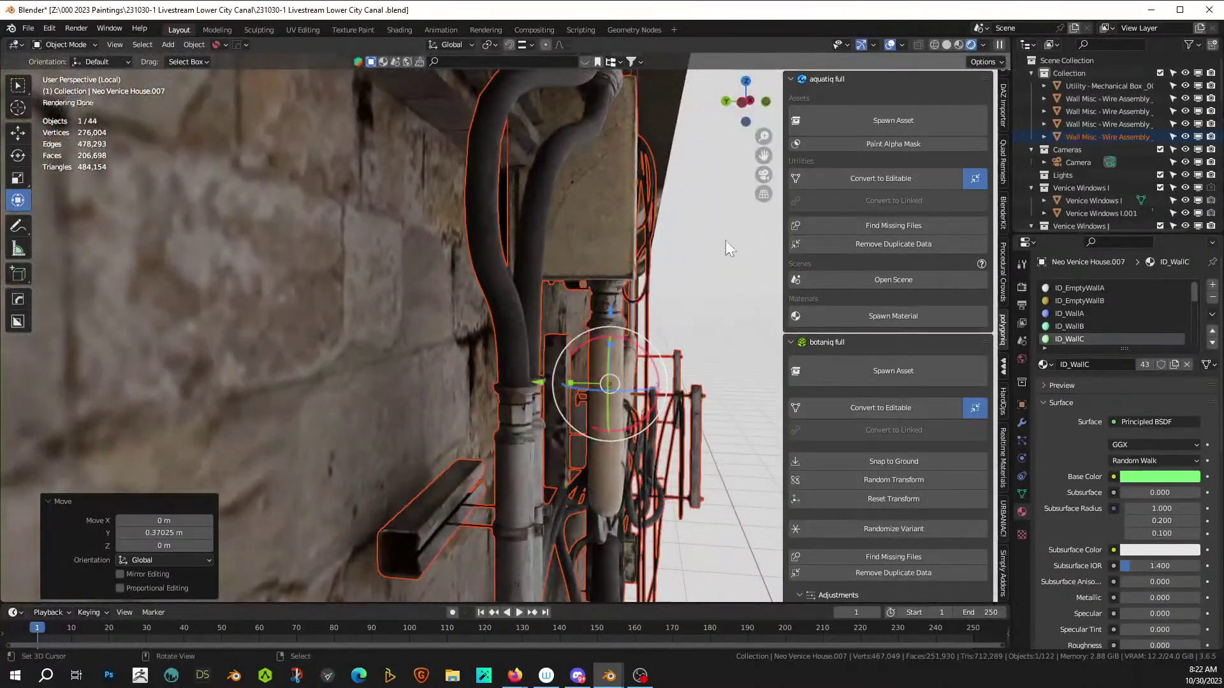
pyautogui.click(948, 43)
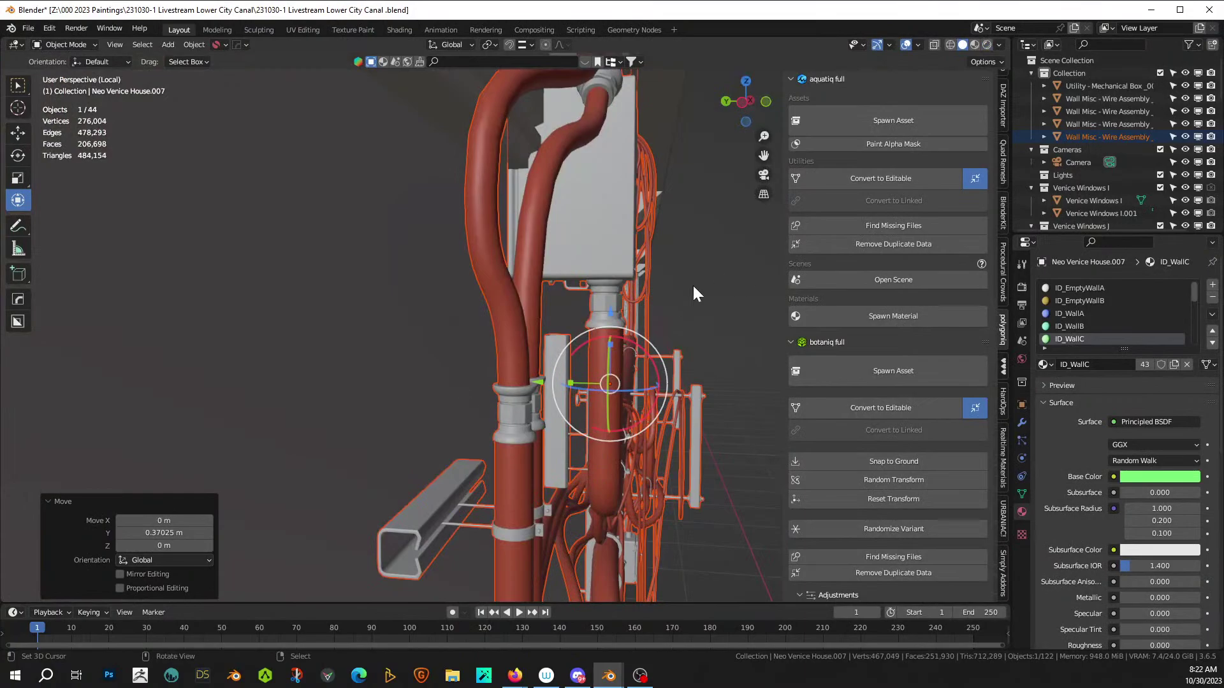
pyautogui.scroll(-6, 533, 353)
pyautogui.scroll(5, 538, 350)
pyautogui.keyDown('shift'); pyautogui.moveTo(538, 351); pyautogui.dragTo(547, 409, button='middle'); pyautogui.keyUp('shift')
pyautogui.press('g')
pyautogui.press('y')
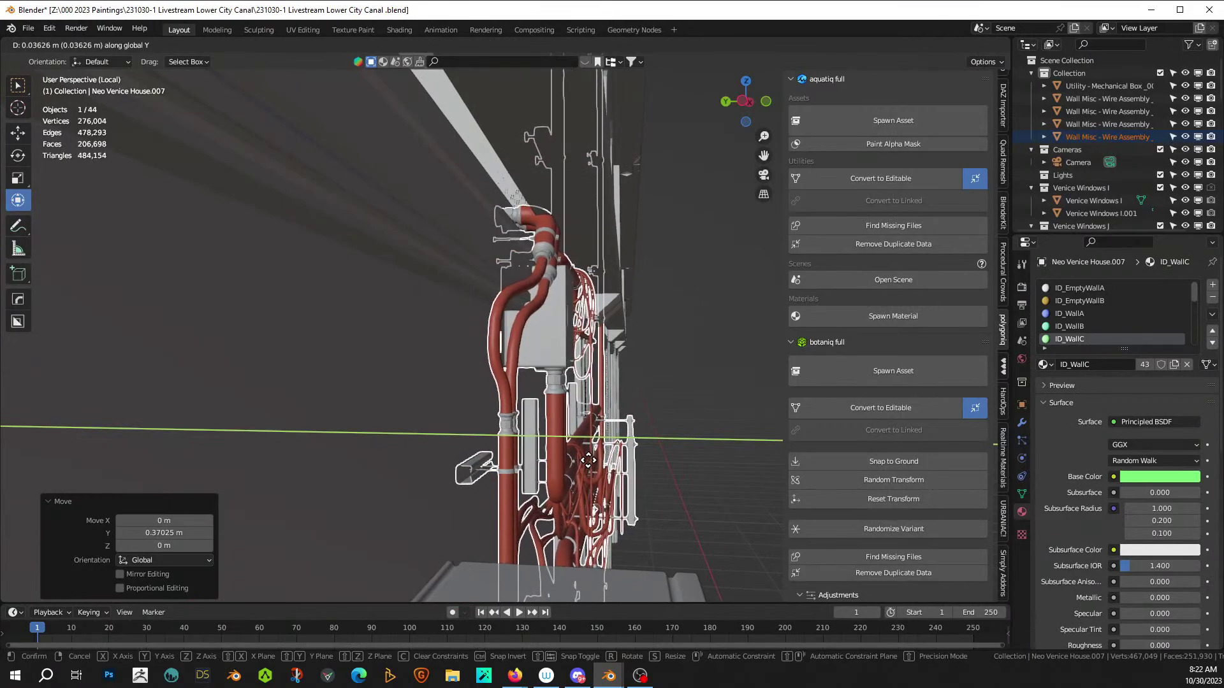
pyautogui.click(599, 461)
# - Slide the tall wire assembly along the X axis, away from the mechanical box
pyautogui.moveTo(599, 461); pyautogui.dragTo(490, 468, button='middle')
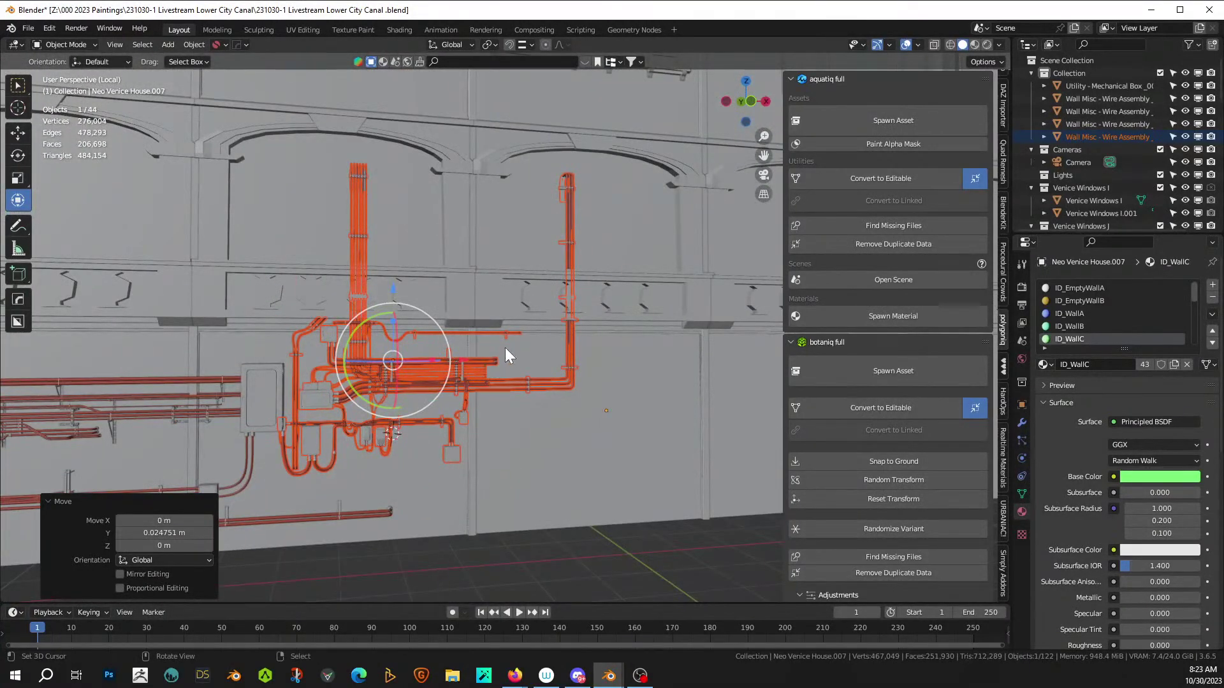
pyautogui.press('g')
pyautogui.press('x')
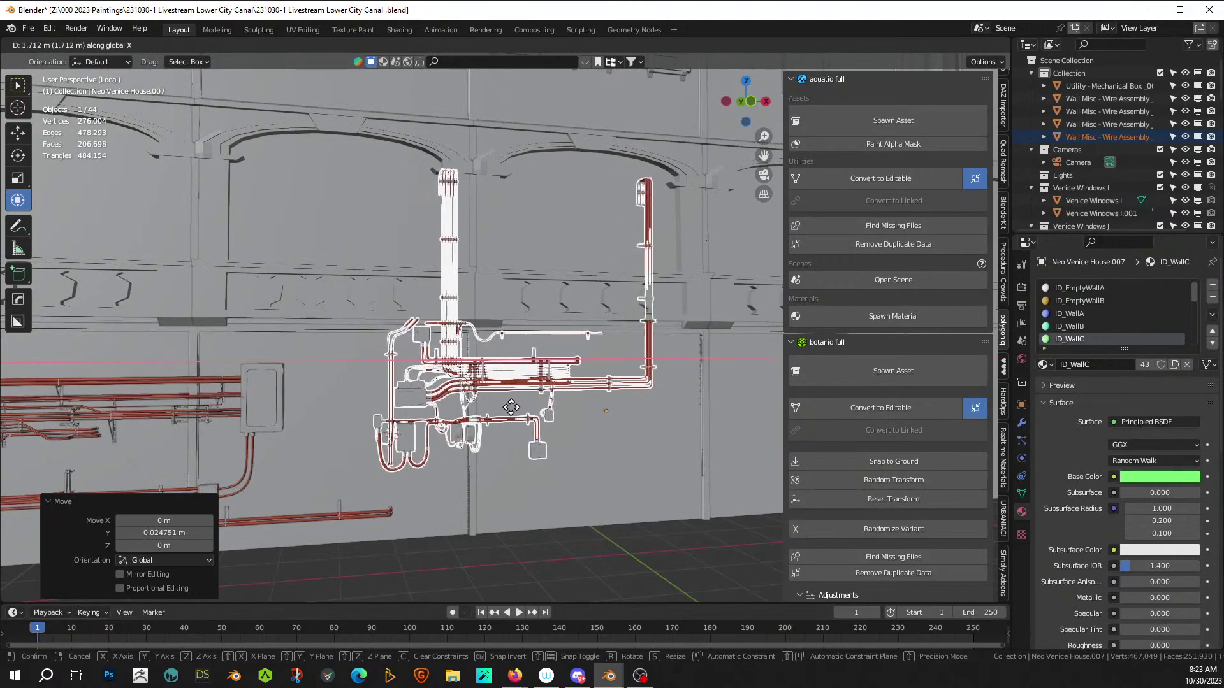
pyautogui.click(492, 403)
pyautogui.moveTo(369, 393); pyautogui.dragTo(352, 356, button='middle')
# - Select the house wall section below the wire assembly and save the Blender file
pyautogui.click(495, 422)
pyautogui.scroll(2, 494, 422)
pyautogui.hotkey('ctrl', 's')
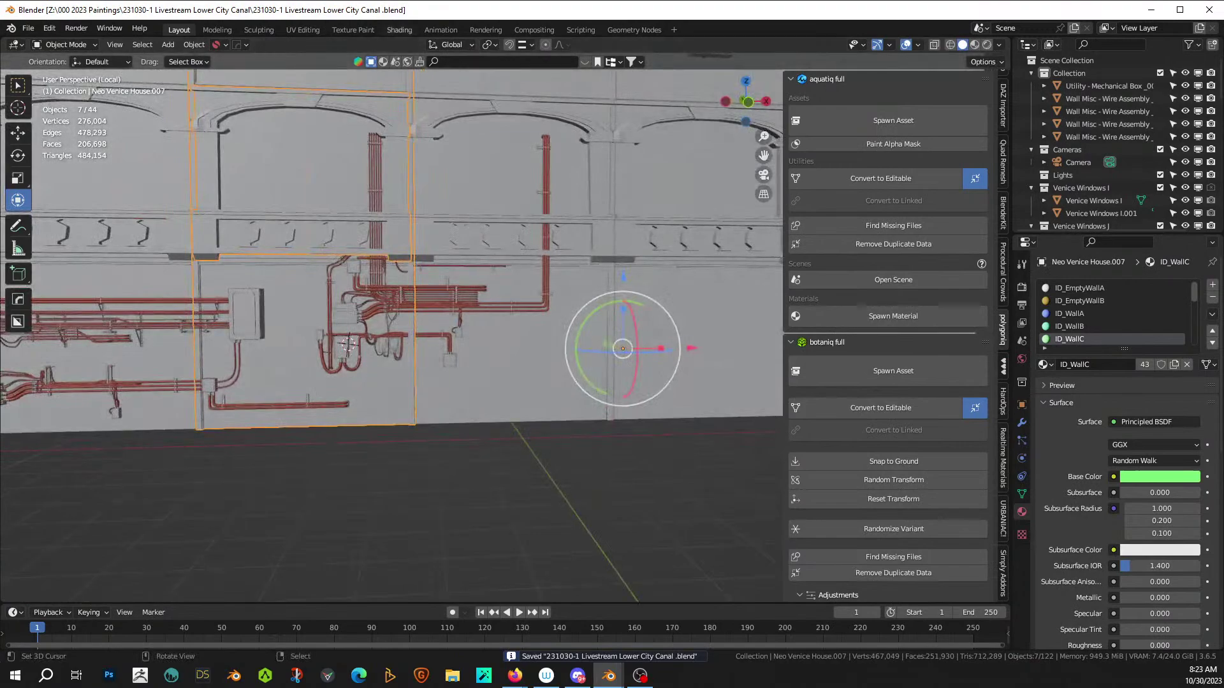
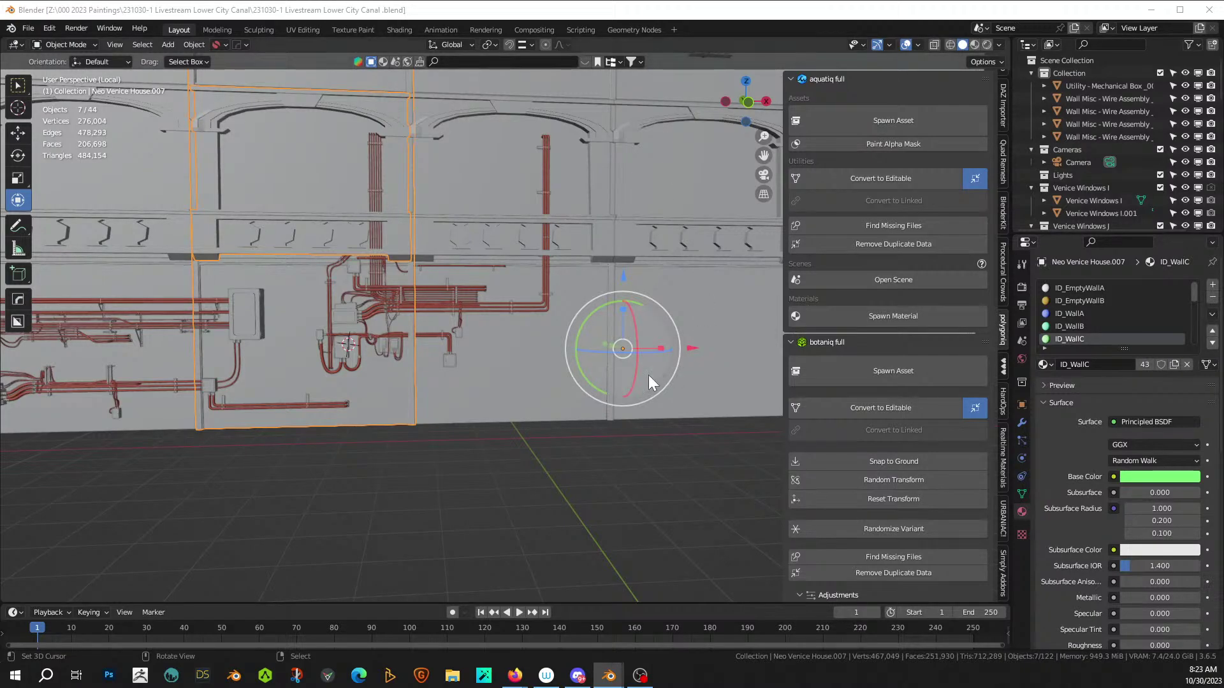
# - Make a linked duplicate of the mechanical box and its upper cable run, placed about 15.957 m along X at the wall's far end
pyautogui.scroll(-1, 649, 375)
pyautogui.moveTo(447, 368); pyautogui.dragTo(506, 411, button='middle')
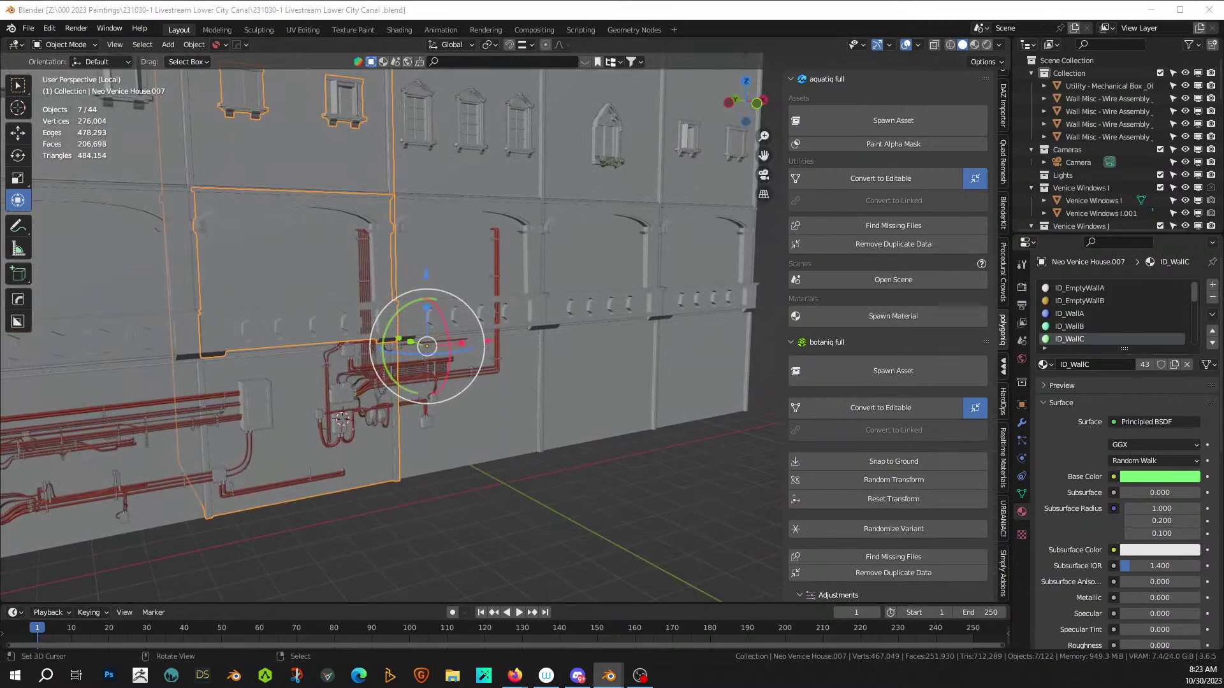
pyautogui.scroll(-5, 264, 339)
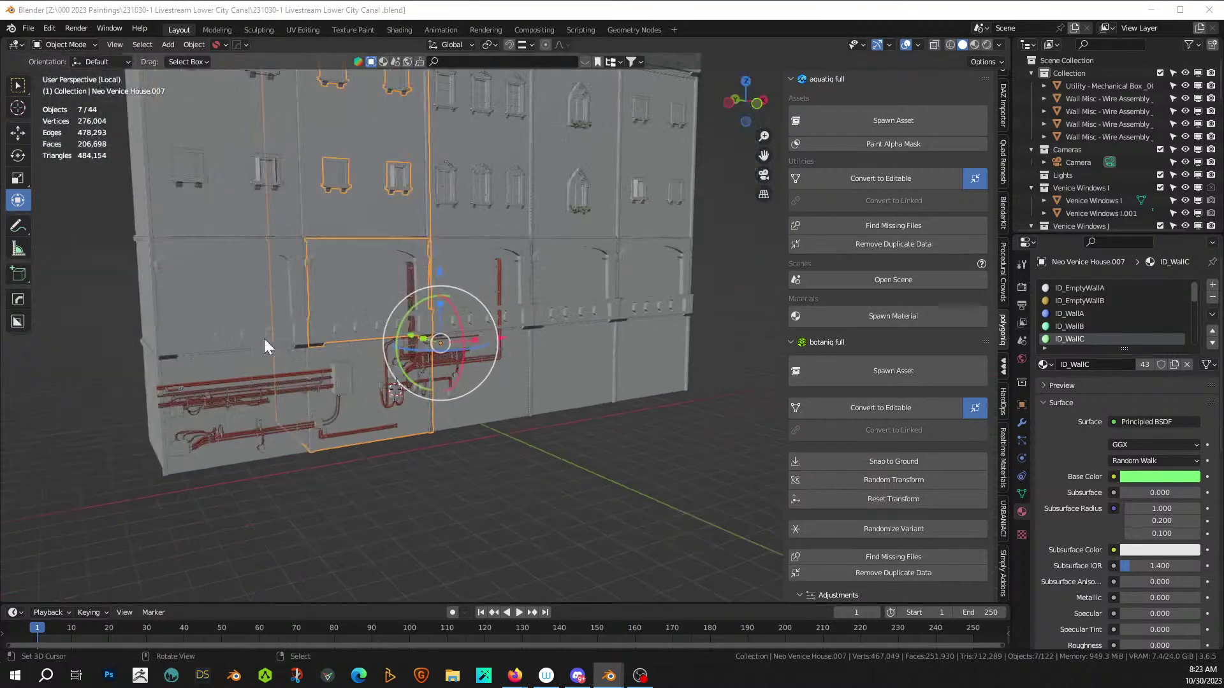
pyautogui.click(234, 402)
pyautogui.keyDown('shift'); pyautogui.click(339, 380); pyautogui.keyUp('shift')
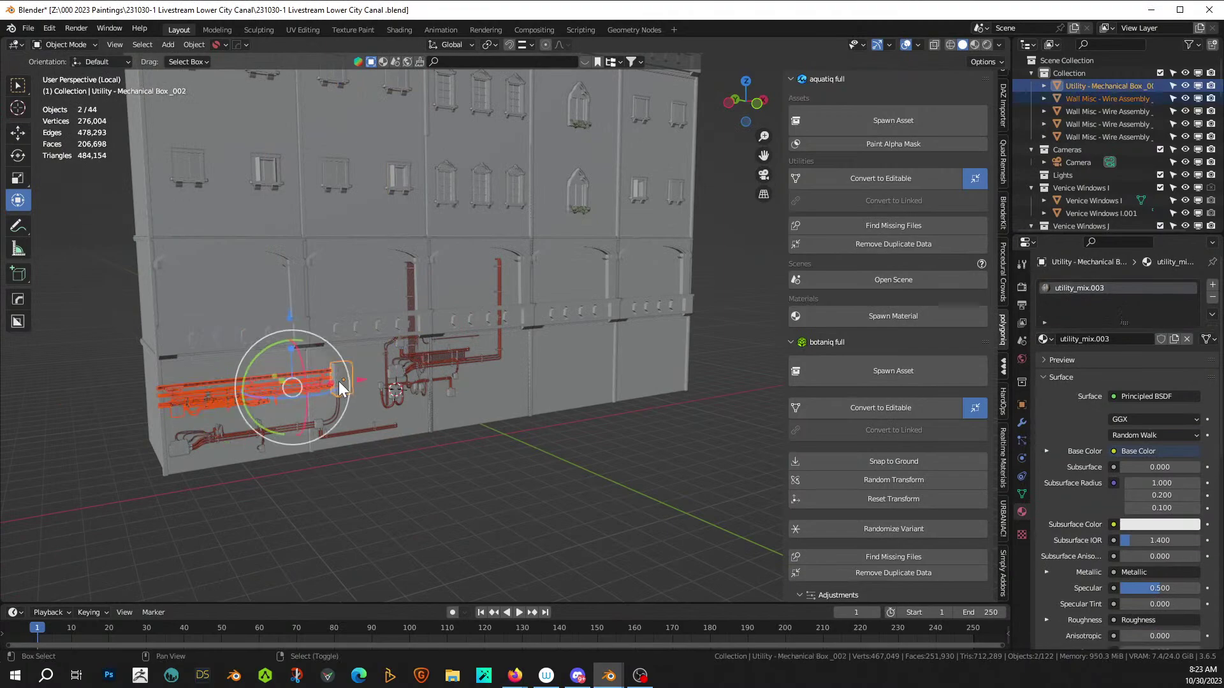
pyautogui.hotkey('alt', 'd')
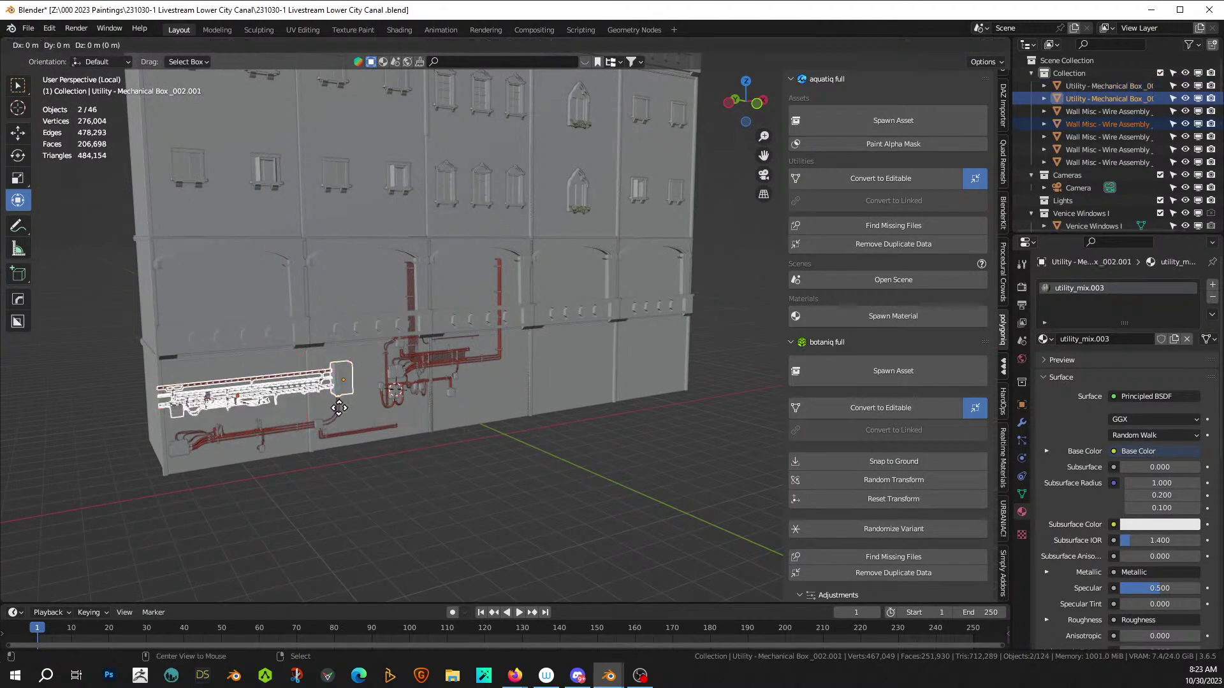
pyautogui.press('Escape')
pyautogui.press('g')
pyautogui.press('x')
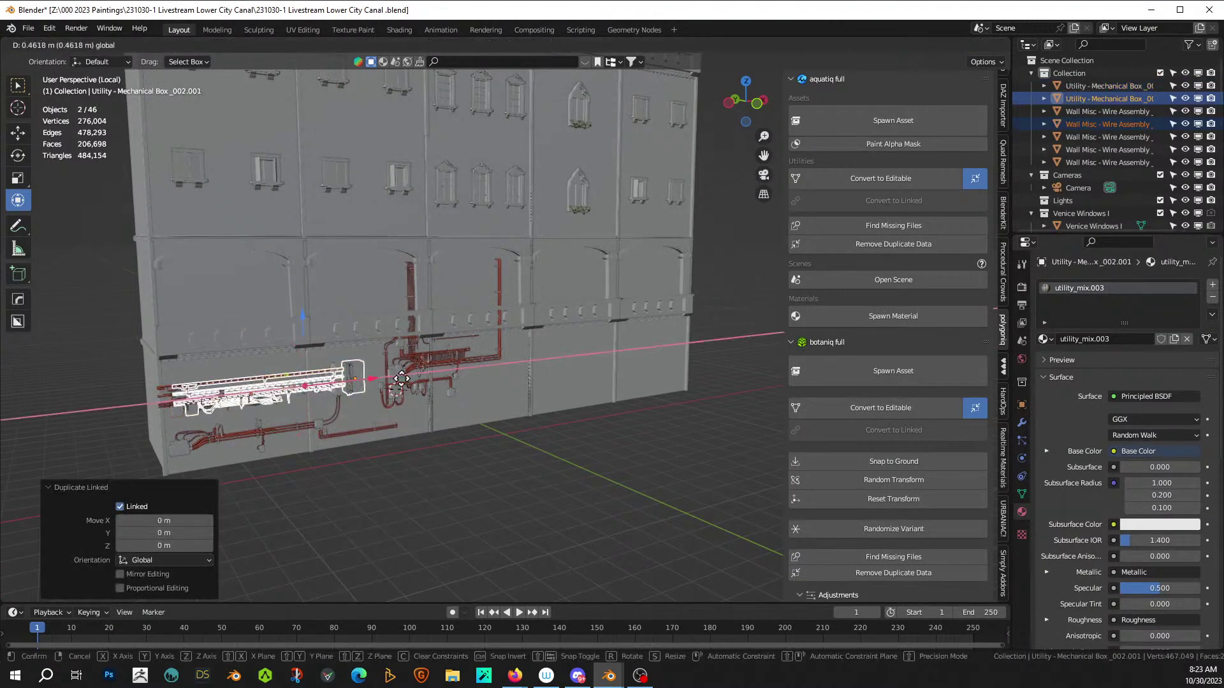
pyautogui.click(693, 377)
# - Raise the duplicated box and cable run about 0.539 m along the Z axis
pyautogui.scroll(5, 693, 377)
pyautogui.moveTo(648, 416); pyautogui.dragTo(661, 421, button='middle')
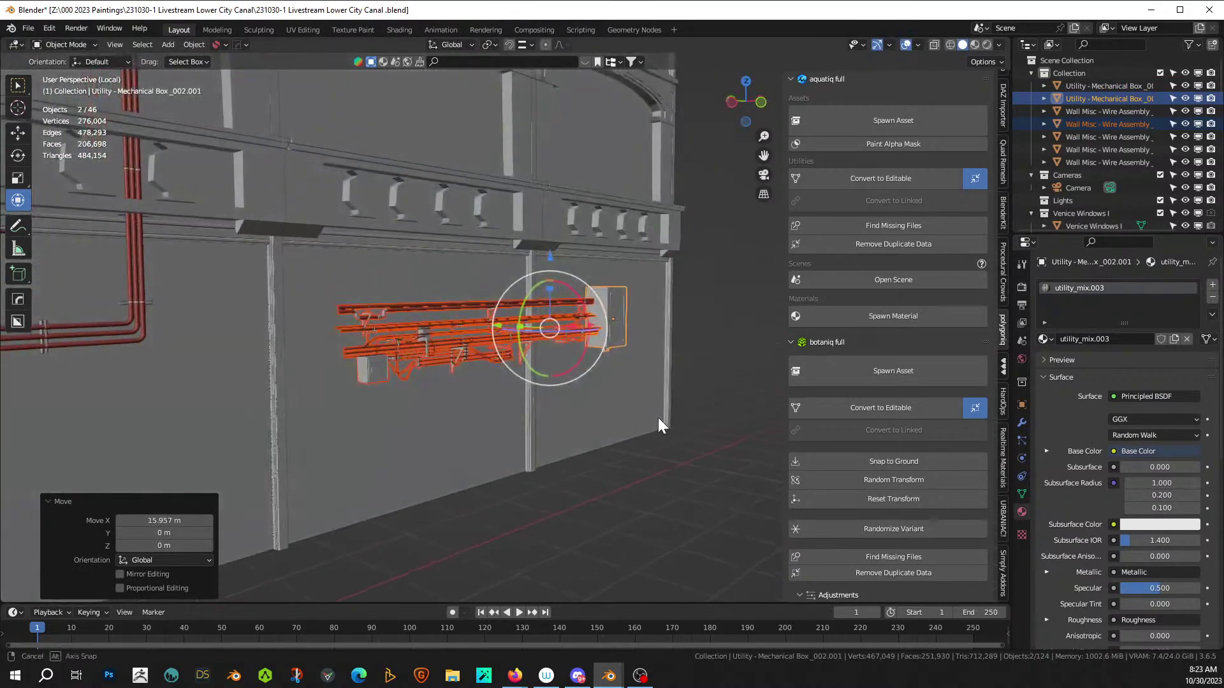
pyautogui.press('g')
pyautogui.press('z')
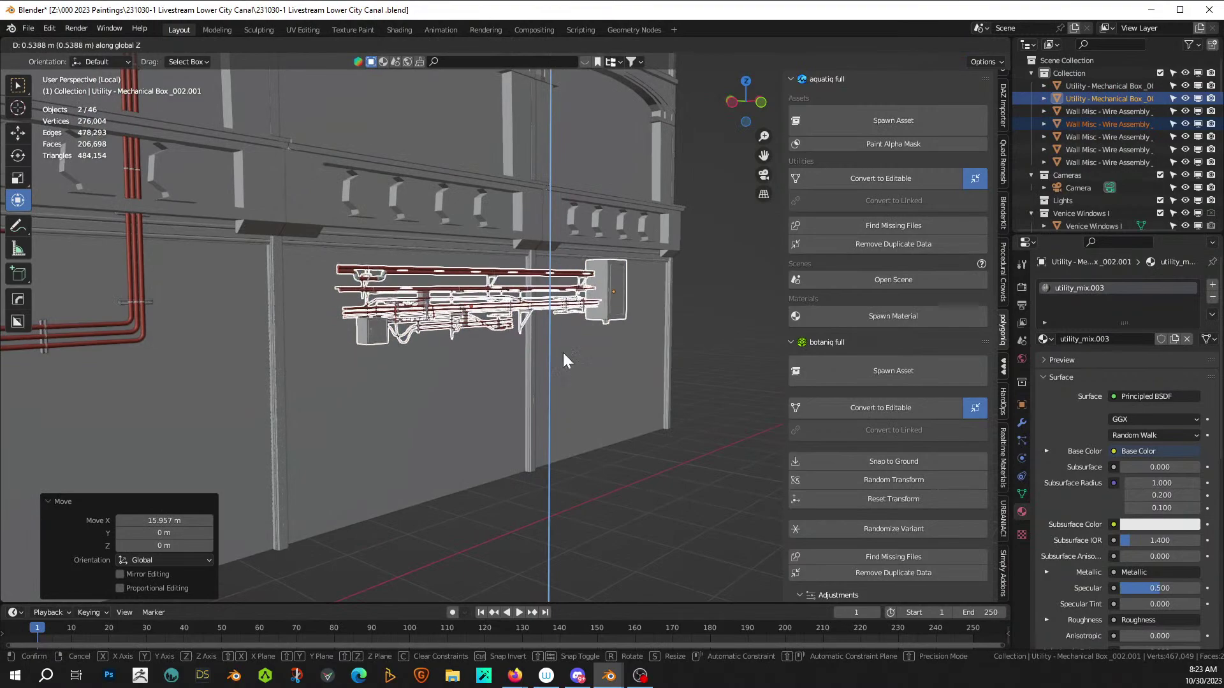
pyautogui.rightClick(562, 355)
# - Create another linked duplicate of the raised box and cable run, and lower it along Z directly beneath the first copy
pyautogui.hotkey('alt', 'd')
pyautogui.rightClick(563, 355)
pyautogui.press('g')
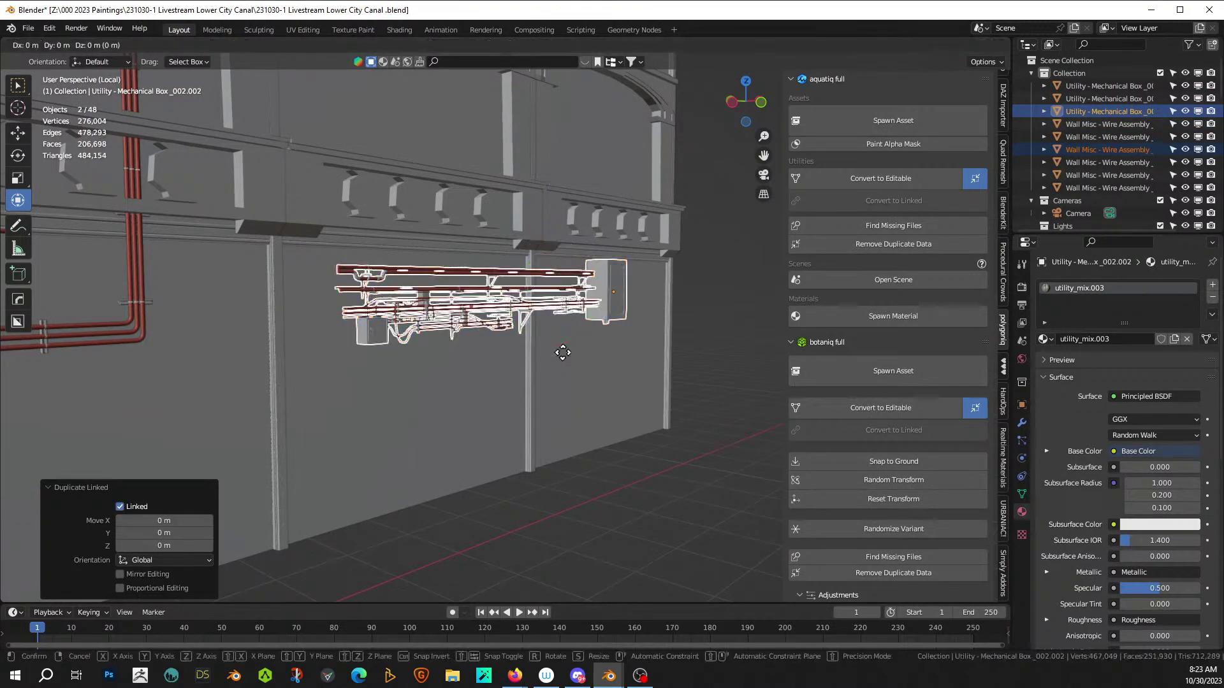
pyautogui.press('z')
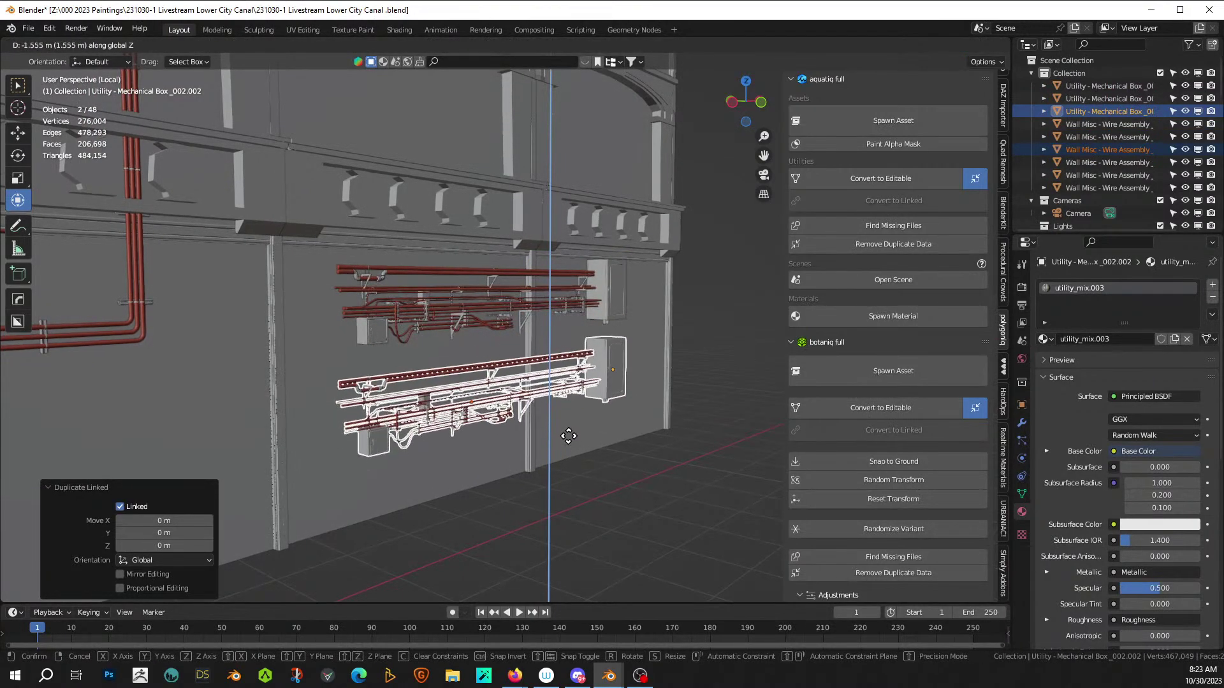
pyautogui.click(569, 424)
# - Make a linked duplicate of the low wire assembly with the junction box, and move it about 17.449 m along X below the stacked copies
pyautogui.moveTo(568, 423); pyautogui.dragTo(460, 370, button='middle')
pyautogui.click(200, 342)
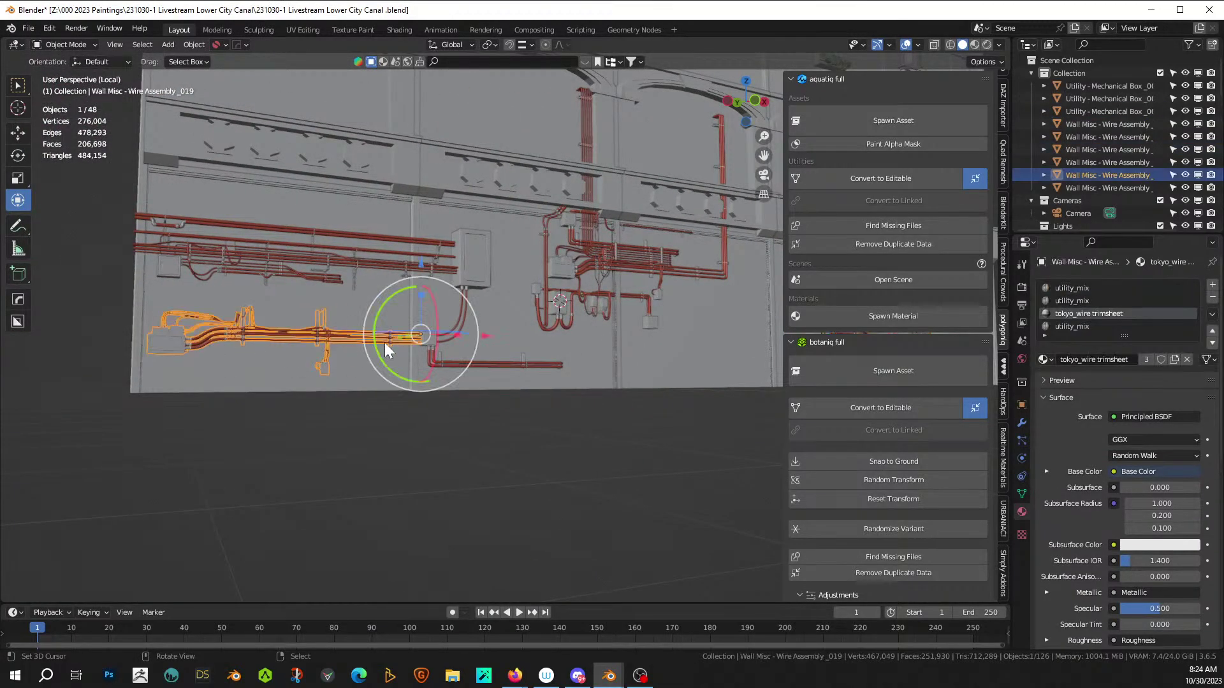
pyautogui.moveTo(569, 348); pyautogui.dragTo(433, 376, button='middle')
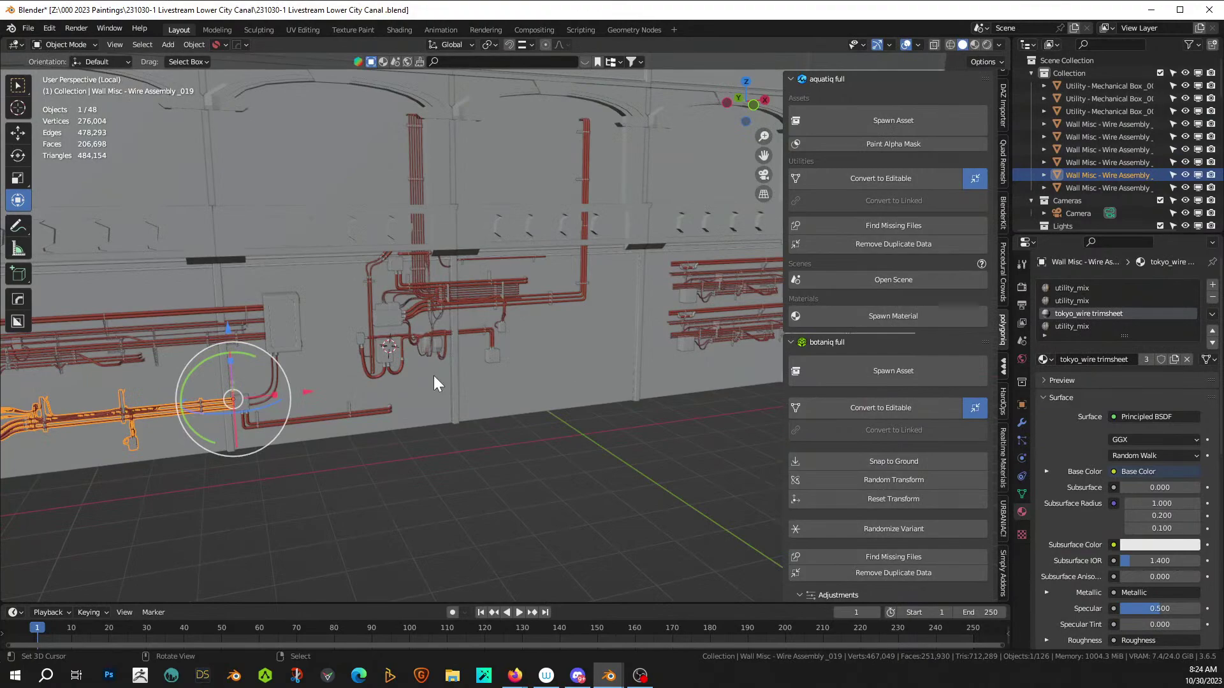
pyautogui.hotkey('alt', 'd')
pyautogui.press('Escape')
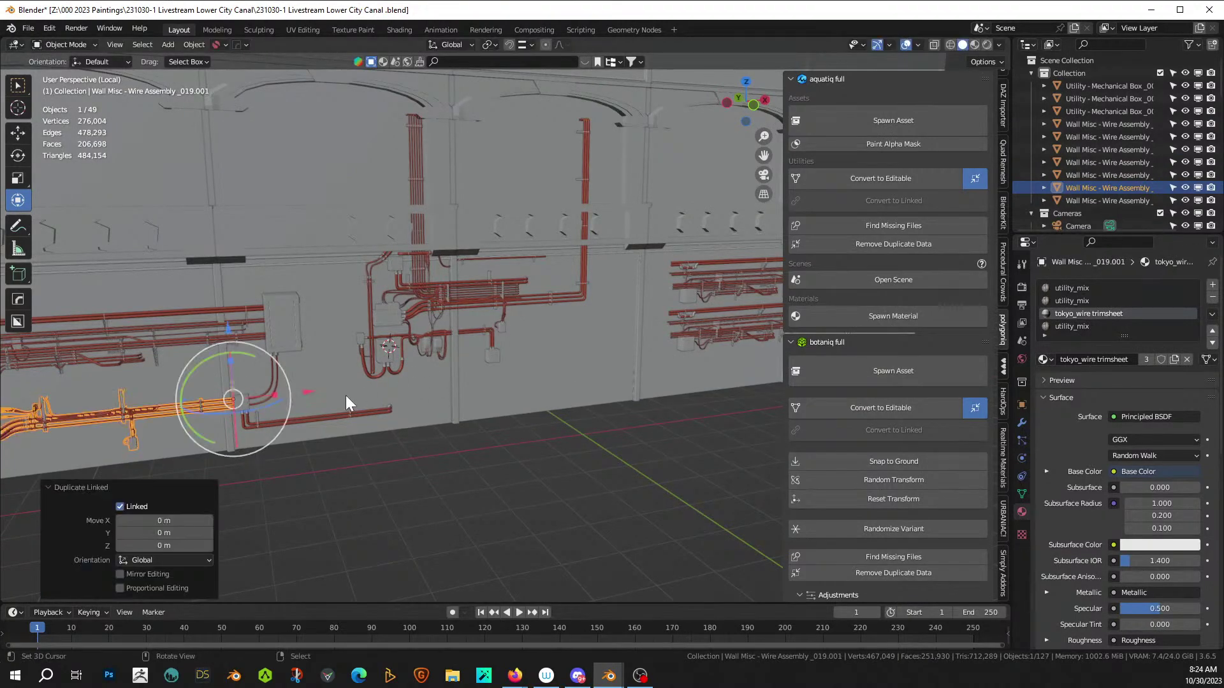
pyautogui.scroll(-6, 345, 401)
pyautogui.press('g')
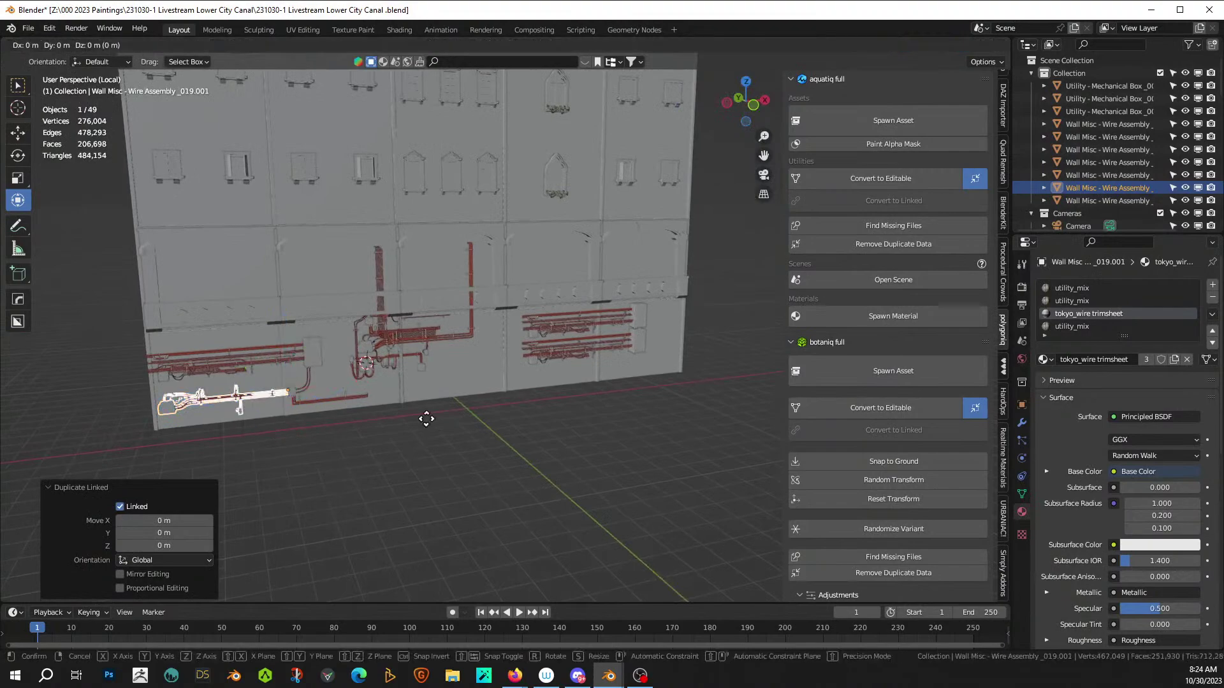
pyautogui.press('x')
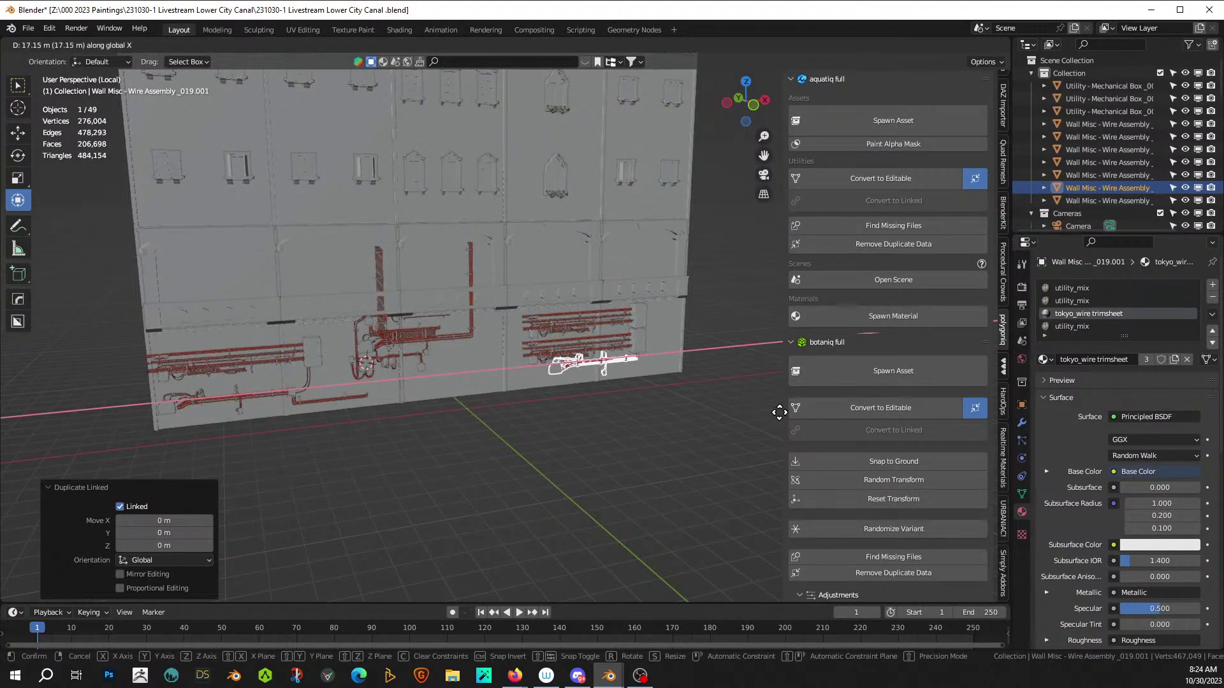
pyautogui.click(784, 413)
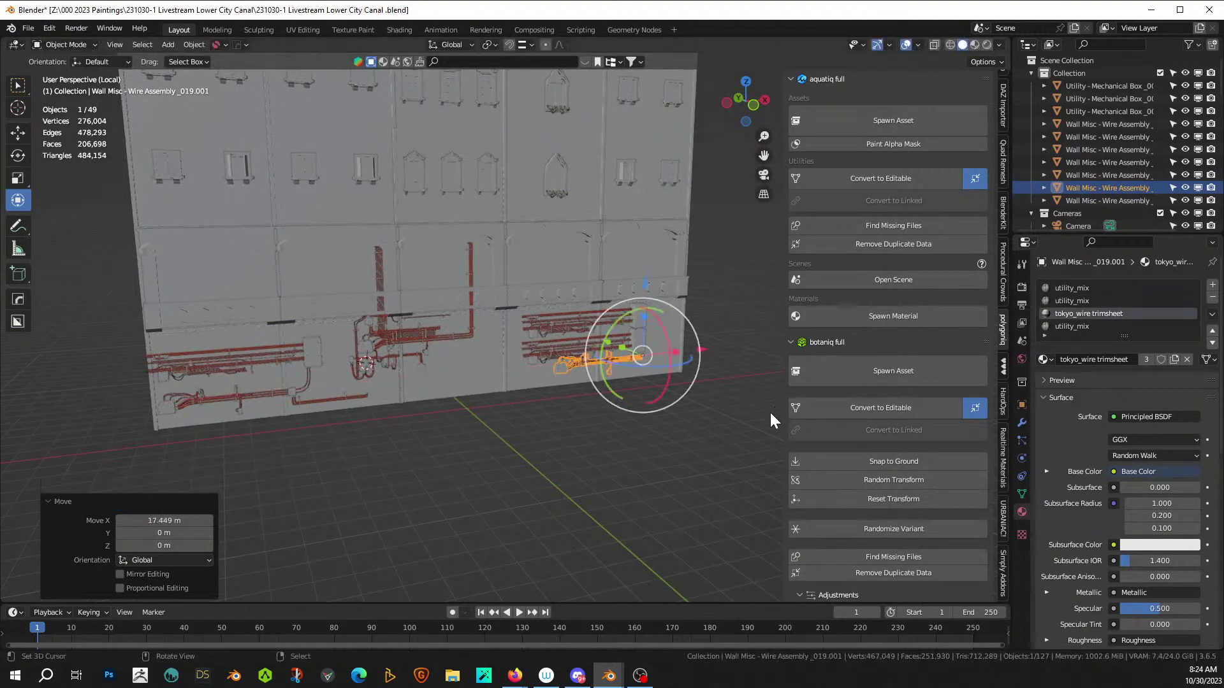
# - Lower the duplicated junction-box wire assembly about 0.209 m along the Z axis to clear the cables above it
pyautogui.scroll(7, 628, 404)
pyautogui.moveTo(631, 400); pyautogui.dragTo(581, 381, button='middle')
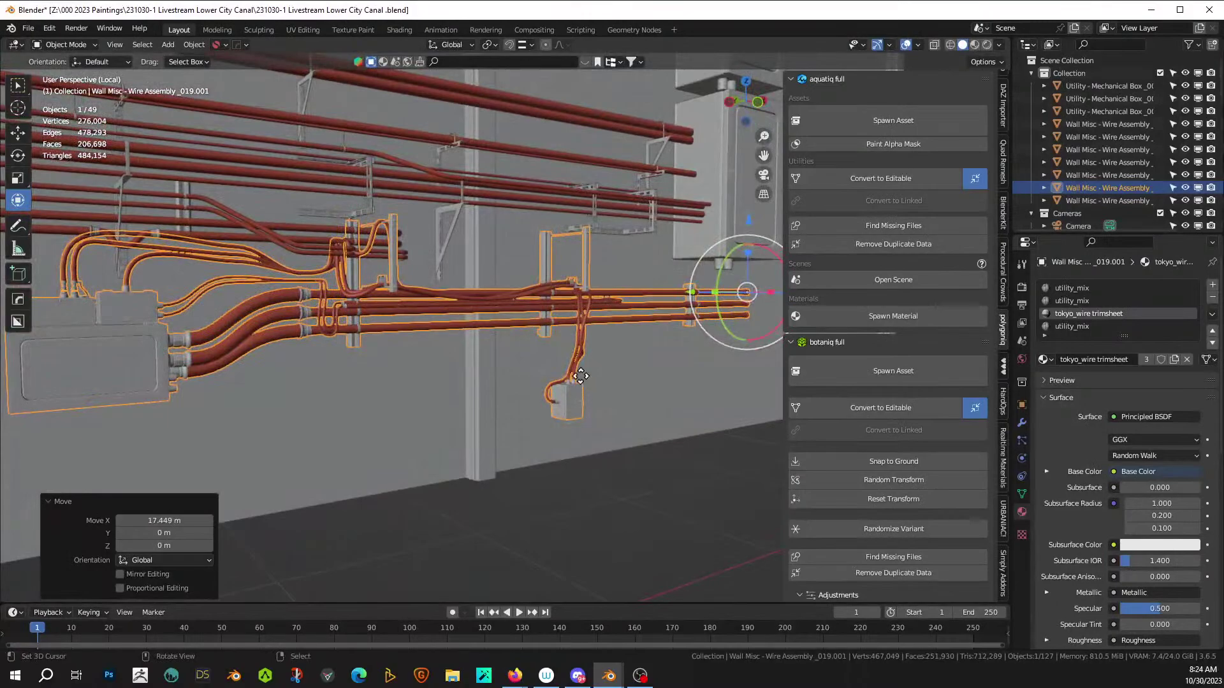
pyautogui.press('g')
pyautogui.press('z')
pyautogui.click(587, 401)
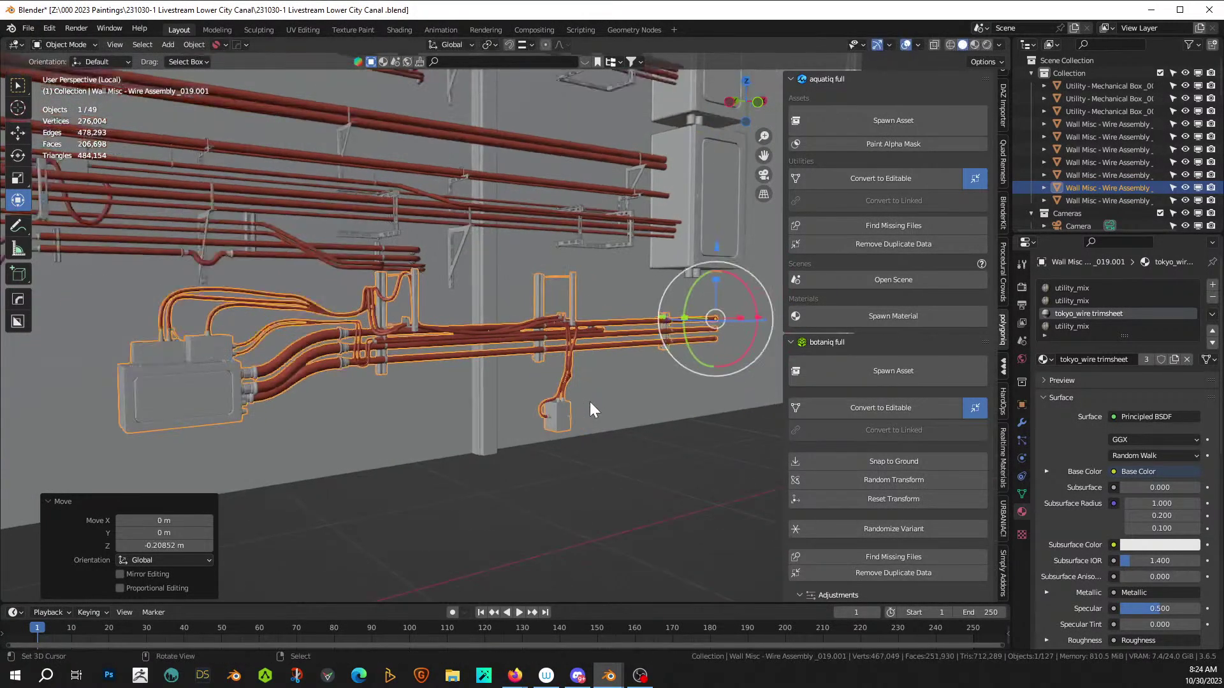
# - Make a linked duplicate of the lower stacked mechanical box and scale it uniformly to about 0.535
pyautogui.moveTo(591, 401); pyautogui.dragTo(327, 450, button='middle')
pyautogui.click(430, 258)
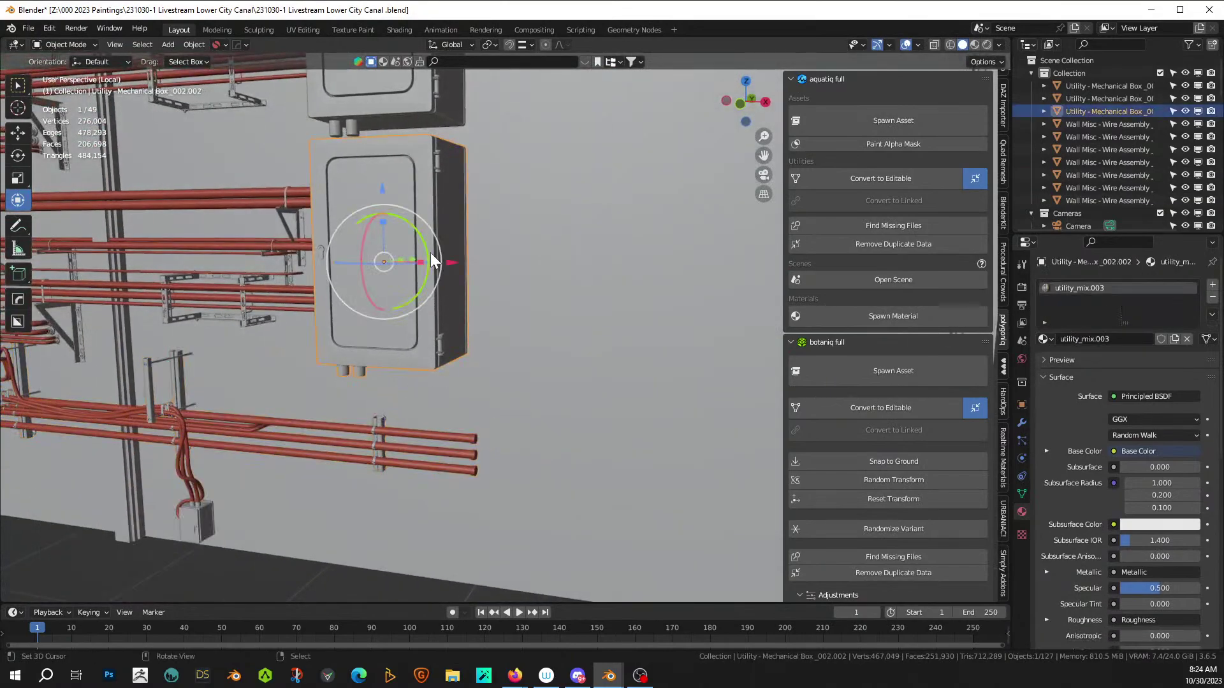
pyautogui.moveTo(431, 259); pyautogui.dragTo(451, 172, button='middle')
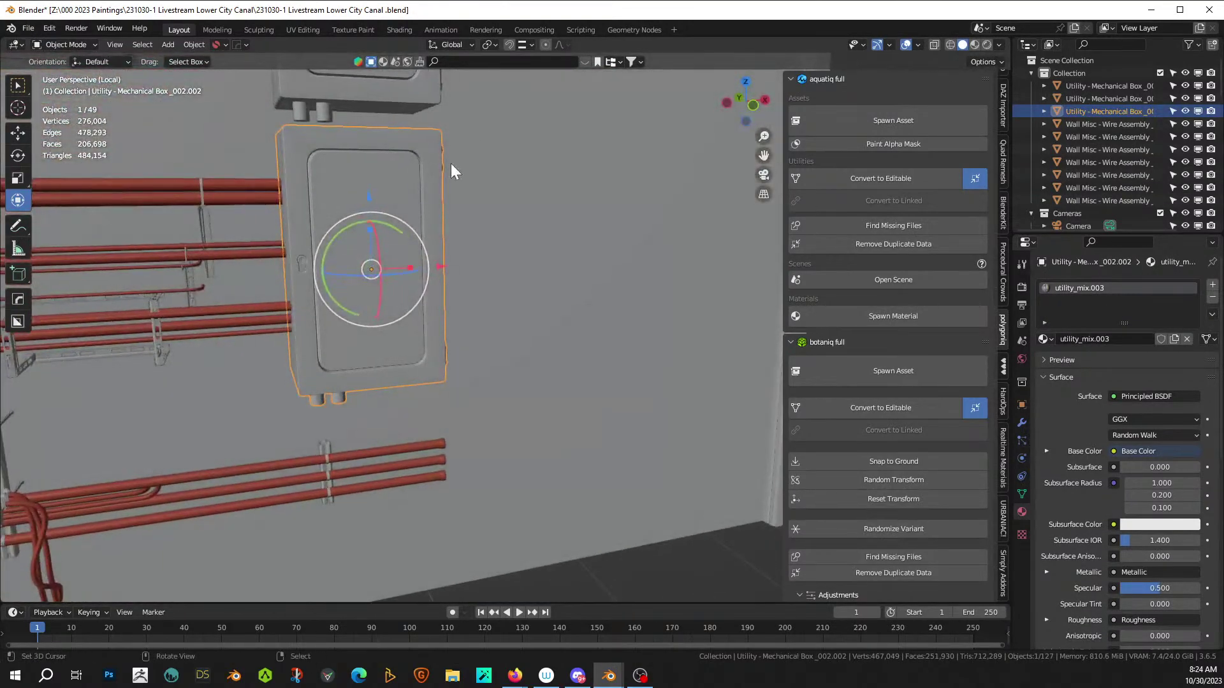
pyautogui.hotkey('alt', 'd')
pyautogui.rightClick(436, 361)
pyautogui.press('s')
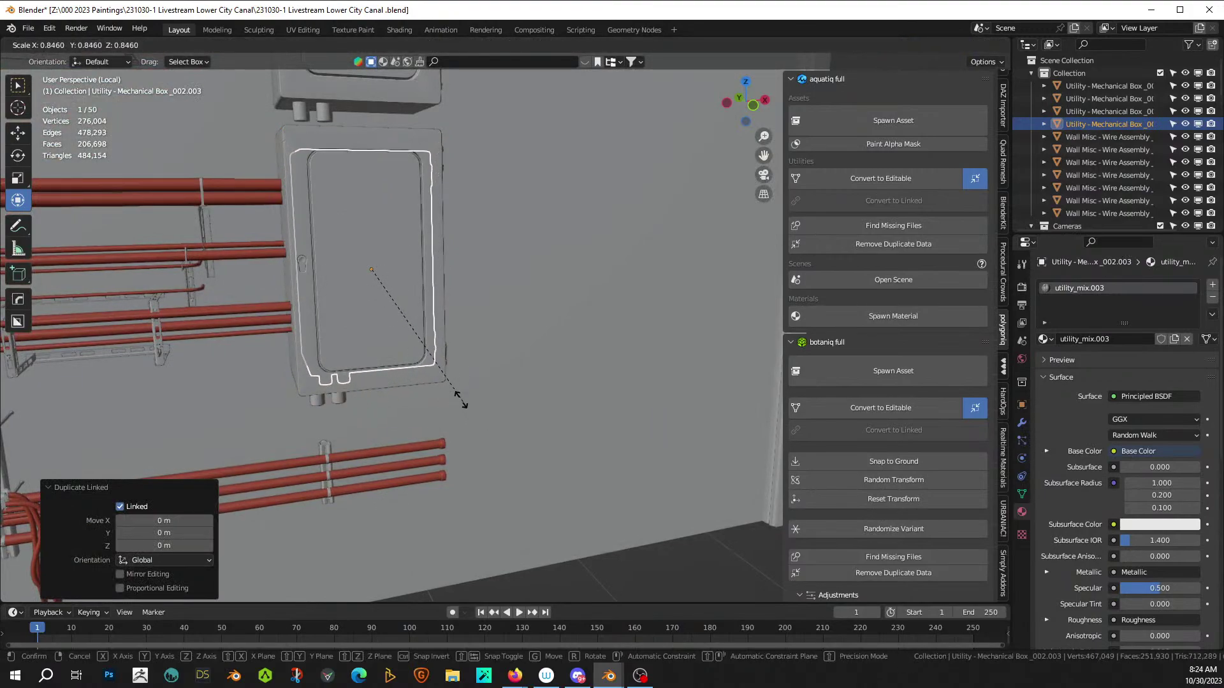
pyautogui.click(426, 279)
# - Position the small box at the ends of the three pipes, moving it about 0.586 m along X and -1.052 m along Z
pyautogui.press('g')
pyautogui.press('x')
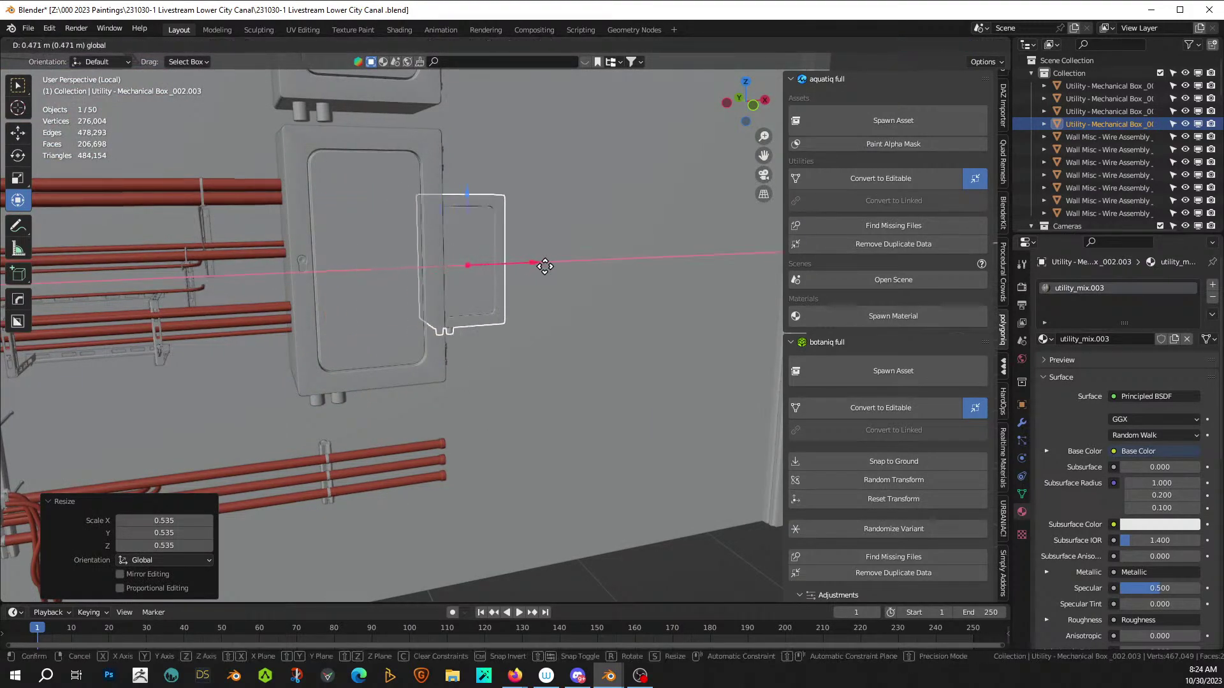
pyautogui.click(565, 265)
pyautogui.press('g')
pyautogui.press('z')
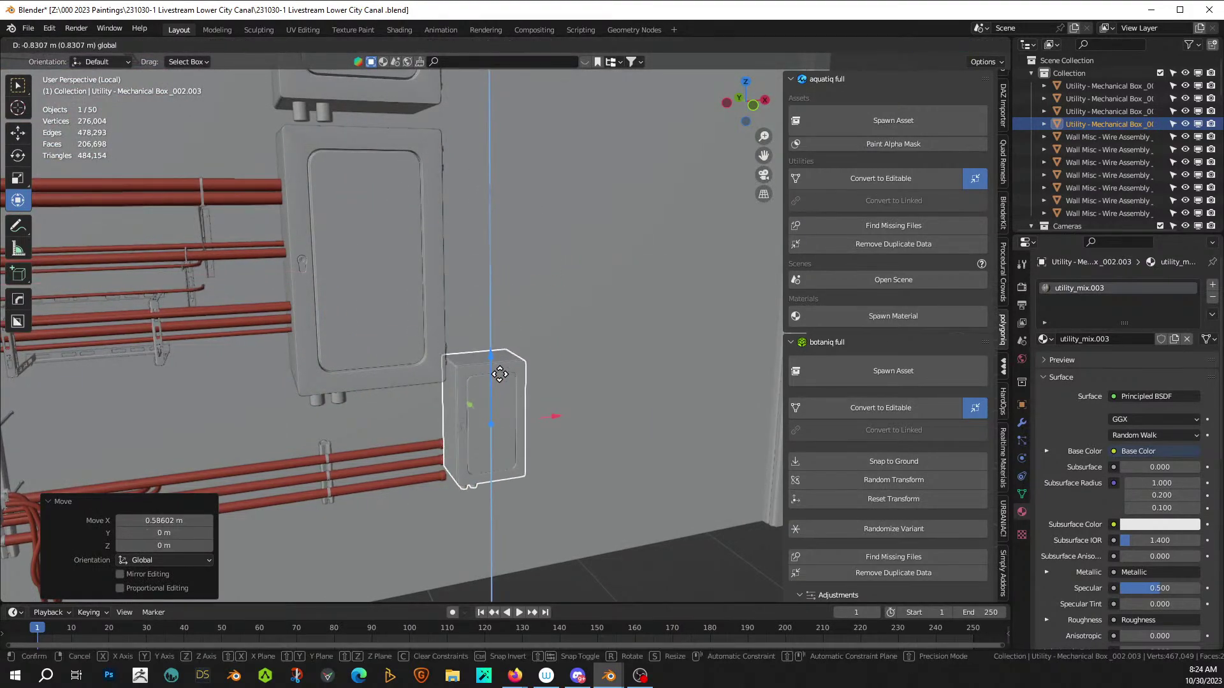
pyautogui.click(501, 398)
# - Move the small box about 0.172 m along the Y axis so it sits back against the wall
pyautogui.scroll(2, 501, 401)
pyautogui.scroll(2, 501, 407)
pyautogui.moveTo(501, 406); pyautogui.dragTo(596, 436, button='middle')
pyautogui.press('g')
pyautogui.press('y')
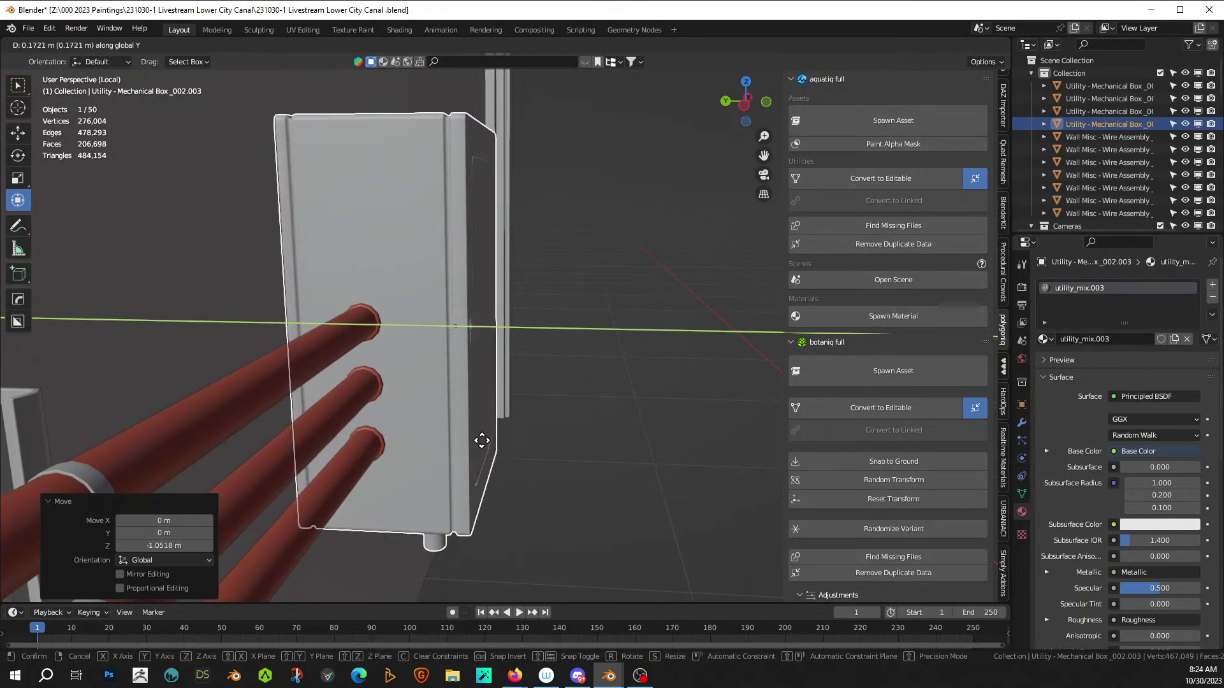
pyautogui.click(480, 440)
# - Nudge the small box about 0.017 m along the X axis to fit the pipe ends
pyautogui.moveTo(480, 440); pyautogui.dragTo(448, 395, button='middle')
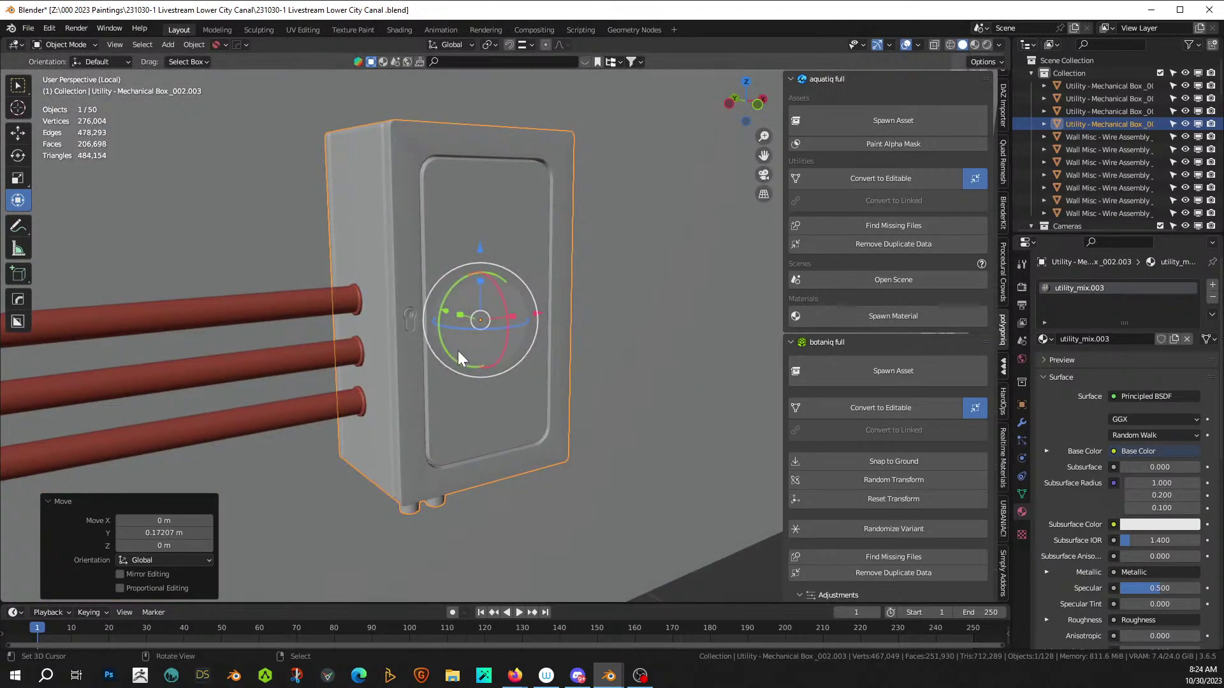
pyautogui.press('g')
pyautogui.press('x')
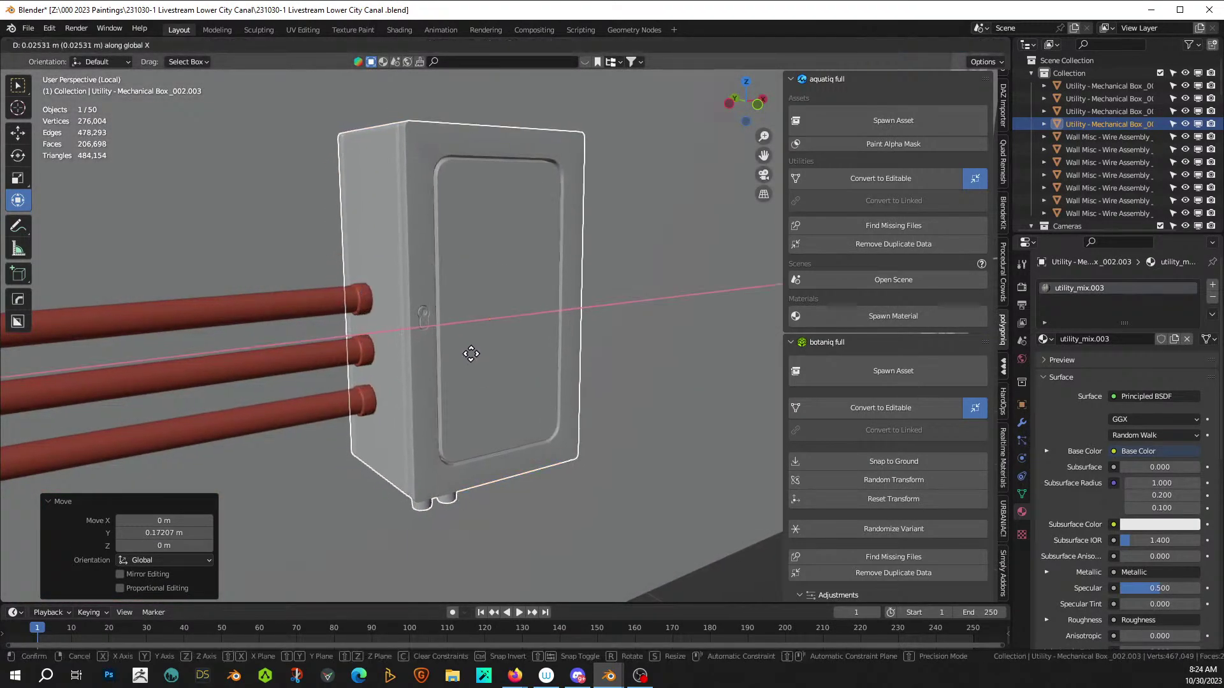
pyautogui.click(466, 354)
pyautogui.scroll(-3, 474, 356)
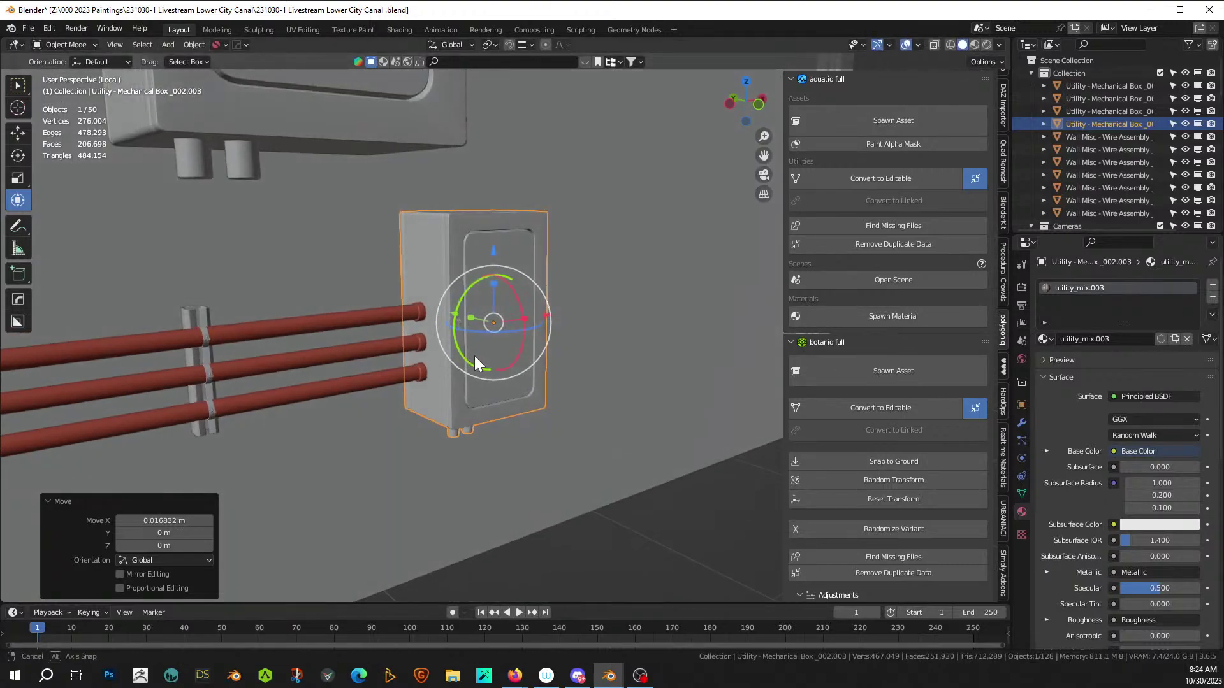
# - Create a cable from the larger box's outer underside connector to the matching one under the small box, width 0.010 and tension about 0.535
pyautogui.moveTo(474, 356); pyautogui.dragTo(441, 307, button='middle')
pyautogui.hotkey('shift', 'alt', 'c')
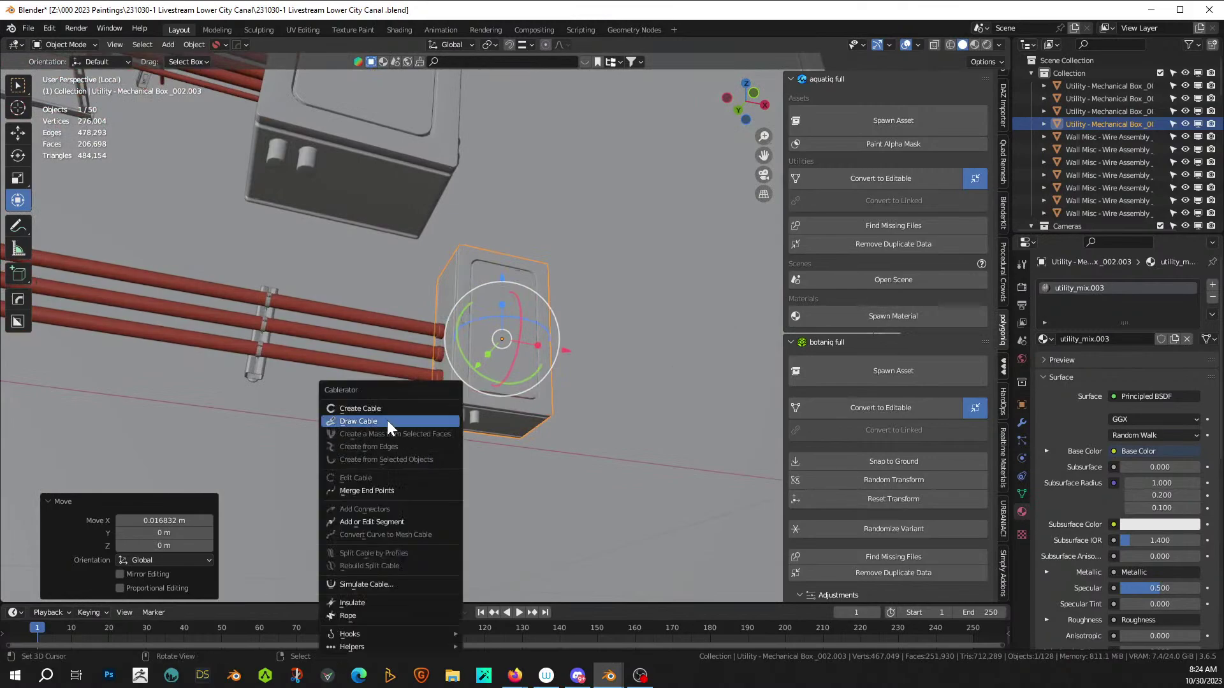
pyautogui.click(372, 413)
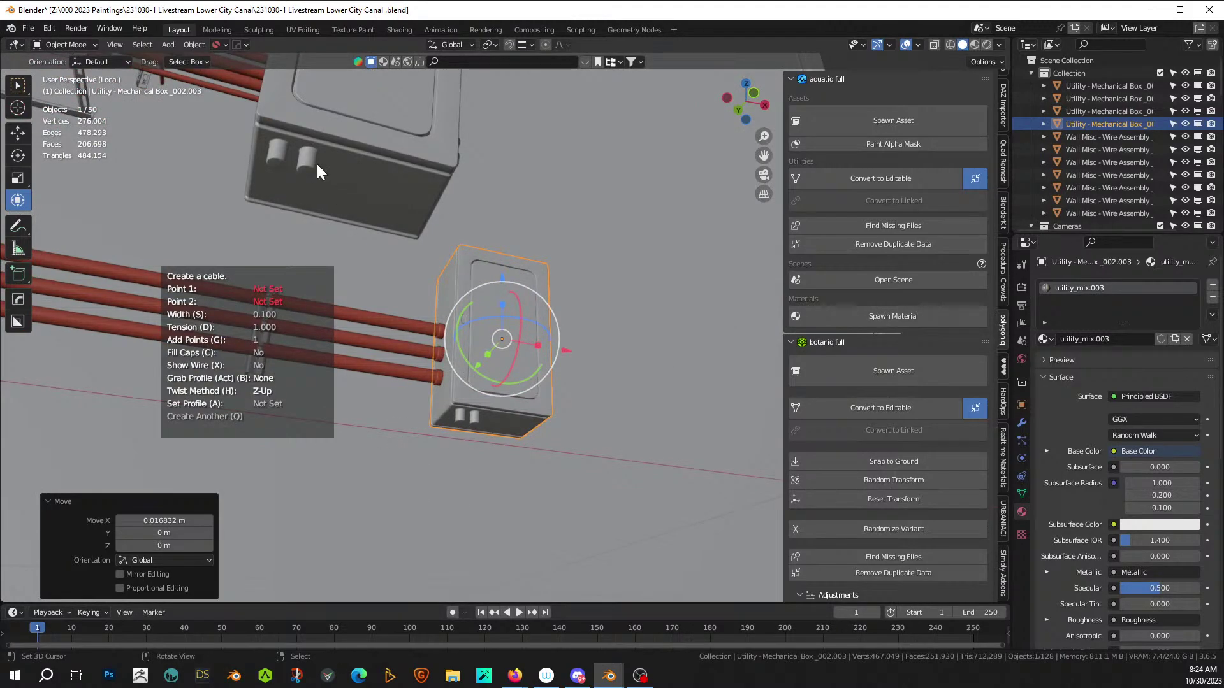
pyautogui.click(273, 169)
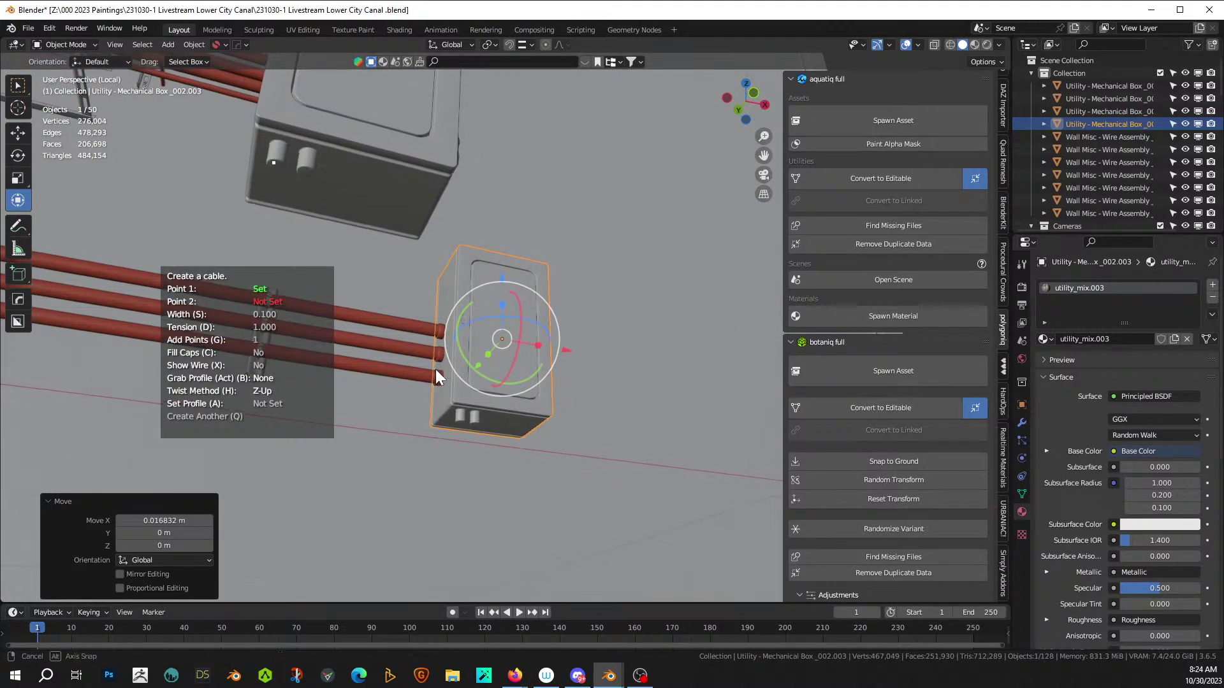
pyautogui.moveTo(435, 369)
pyautogui.mouseDown(button='middle')
pyautogui.moveTo(426, 315)
pyautogui.moveTo(470, 406)
pyautogui.mouseUp(button='middle')
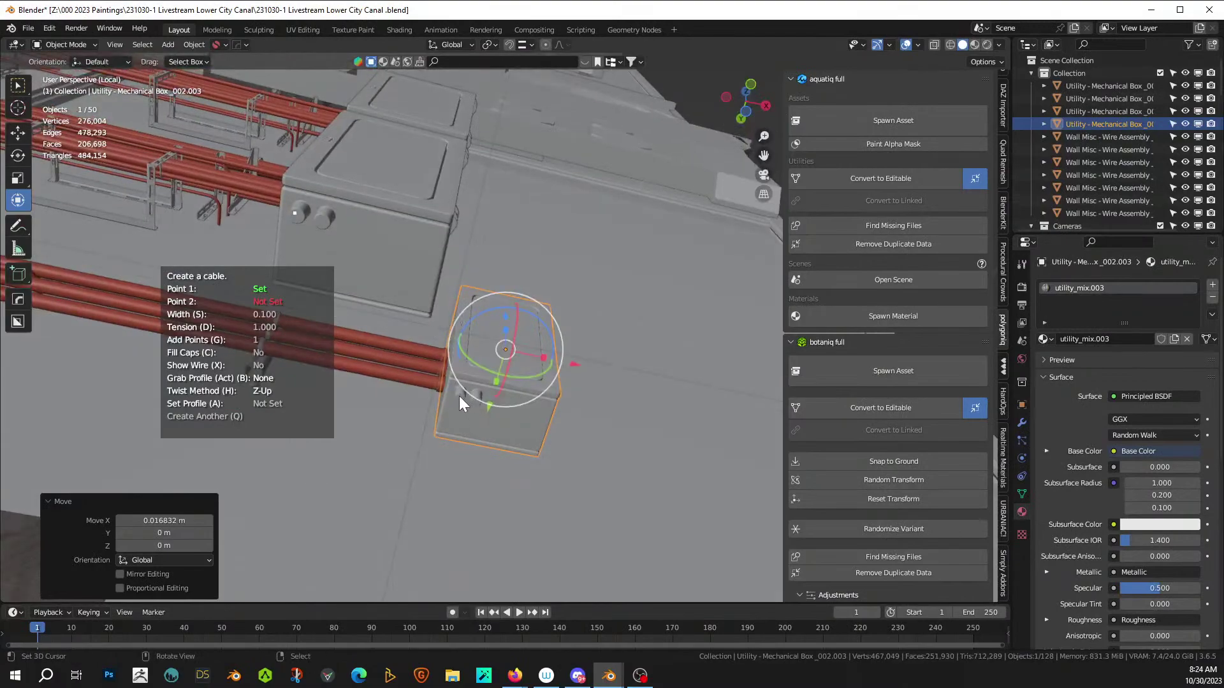
pyautogui.click(459, 397)
pyautogui.press('s')
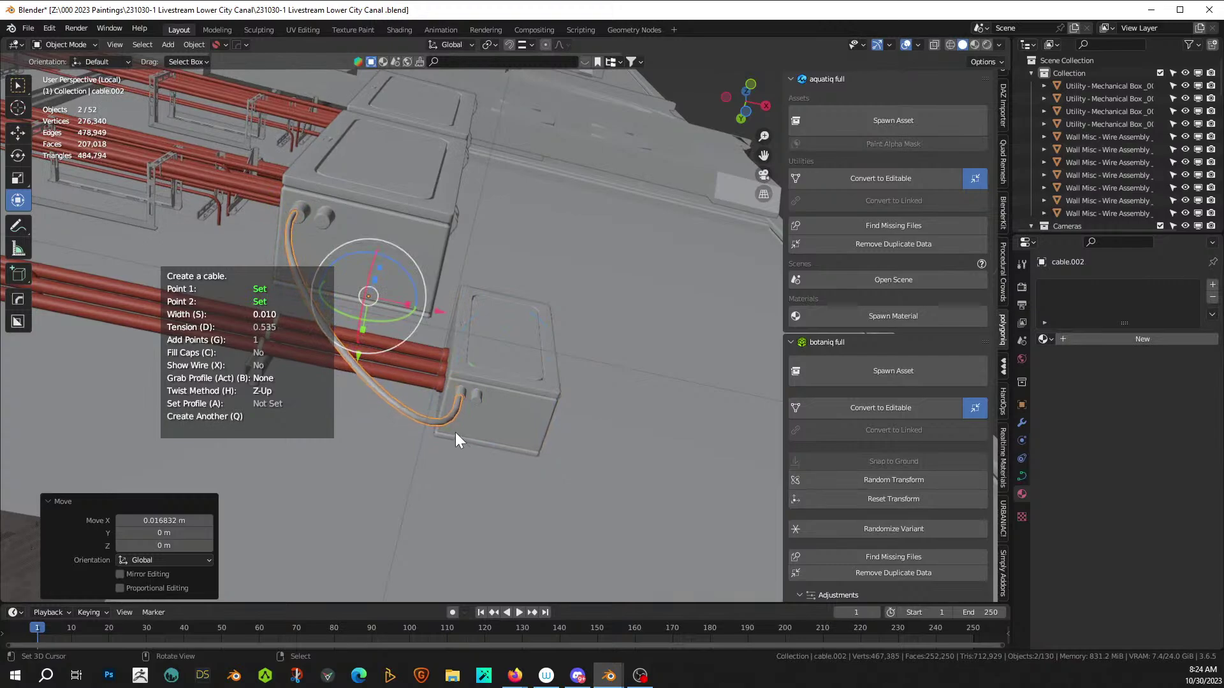
# - Create a second cable between the other pair of underside connectors, with width 0.010 and tension about 0.518
pyautogui.click(321, 220)
pyautogui.click(477, 399)
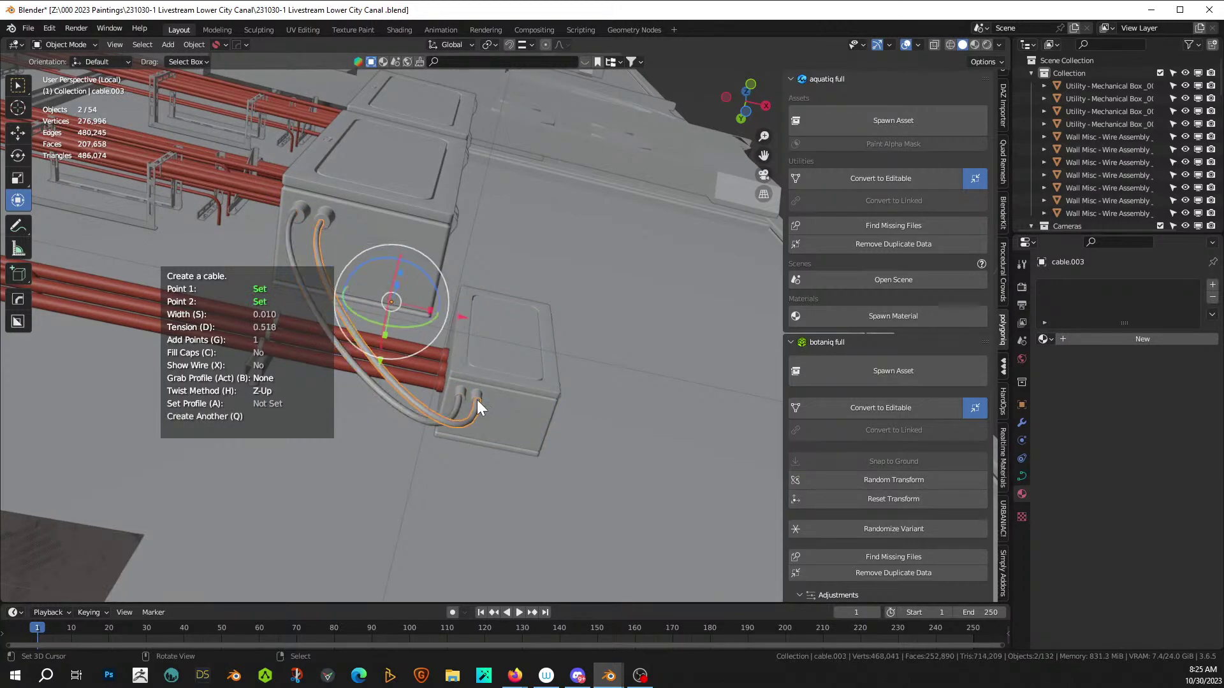
pyautogui.press('Return')
# - Shift the first cable's upper end point about 0.008 m along X and 0.002 m along Y into its connector, and save the file
pyautogui.moveTo(380, 294); pyautogui.dragTo(338, 296, button='middle')
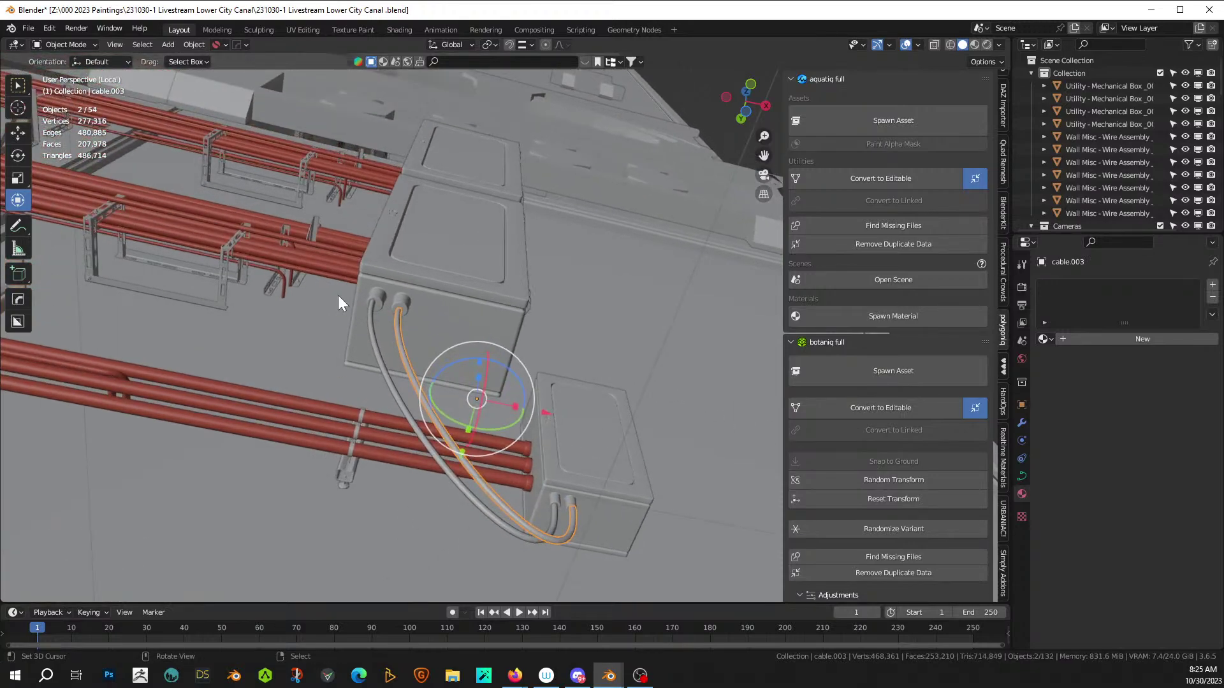
pyautogui.click(374, 305)
pyautogui.scroll(3, 376, 298)
pyautogui.press('Tab')
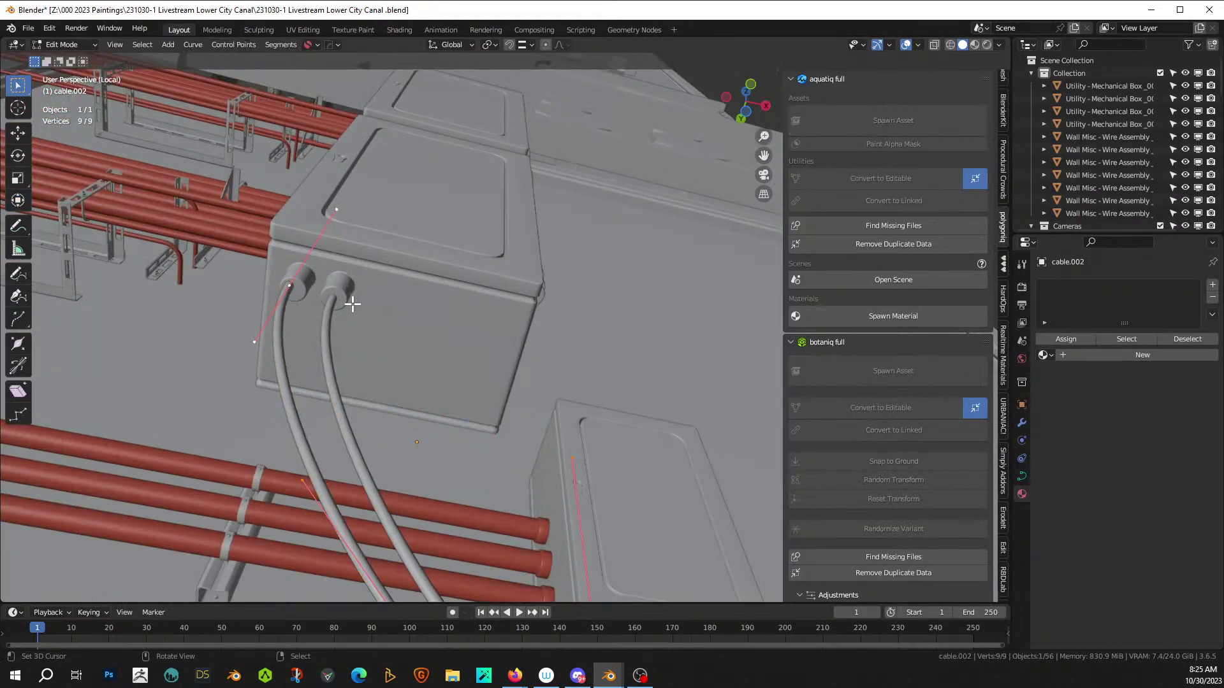
pyautogui.press('g')
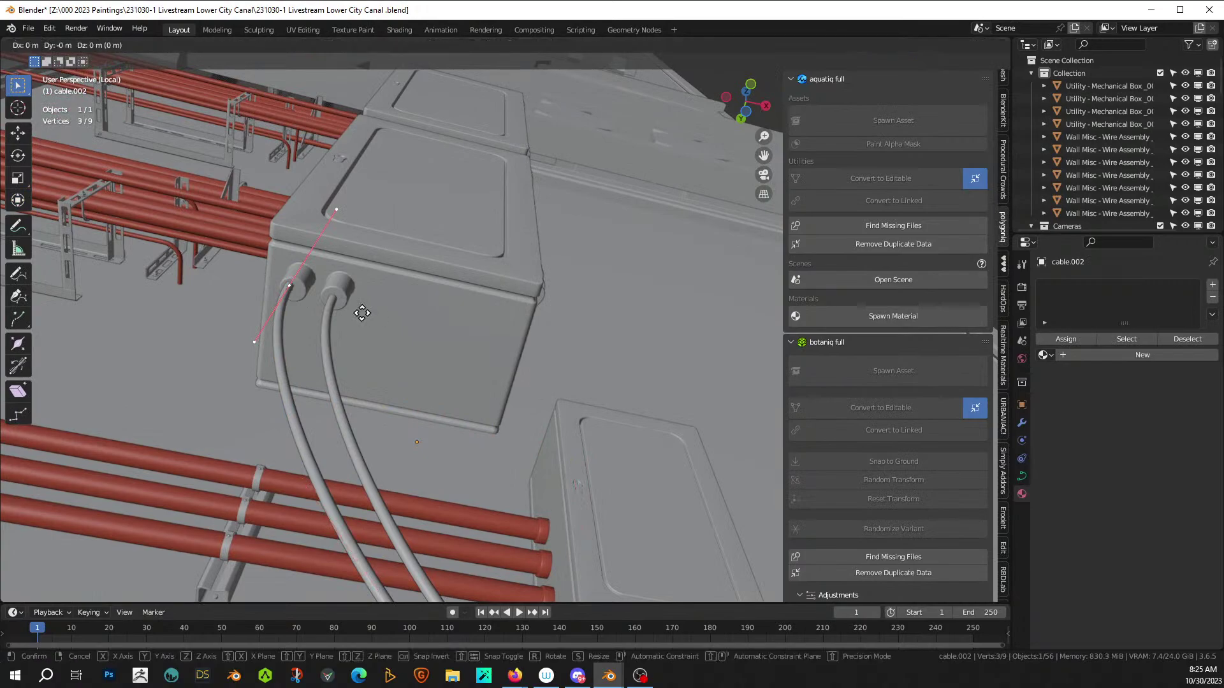
pyautogui.hotkey('shift', 'z')
pyautogui.click(364, 314)
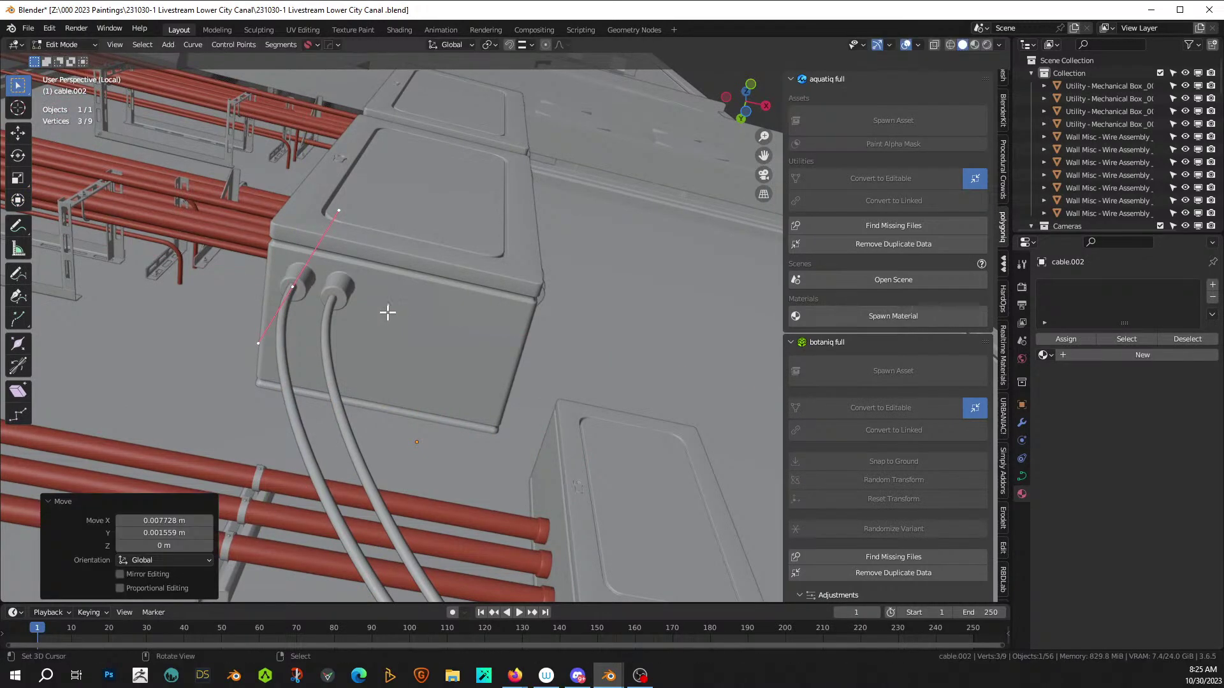
pyautogui.scroll(-3, 408, 322)
pyautogui.press('Tab')
pyautogui.moveTo(408, 323); pyautogui.dragTo(508, 473, button='middle')
pyautogui.hotkey('ctrl', 's')
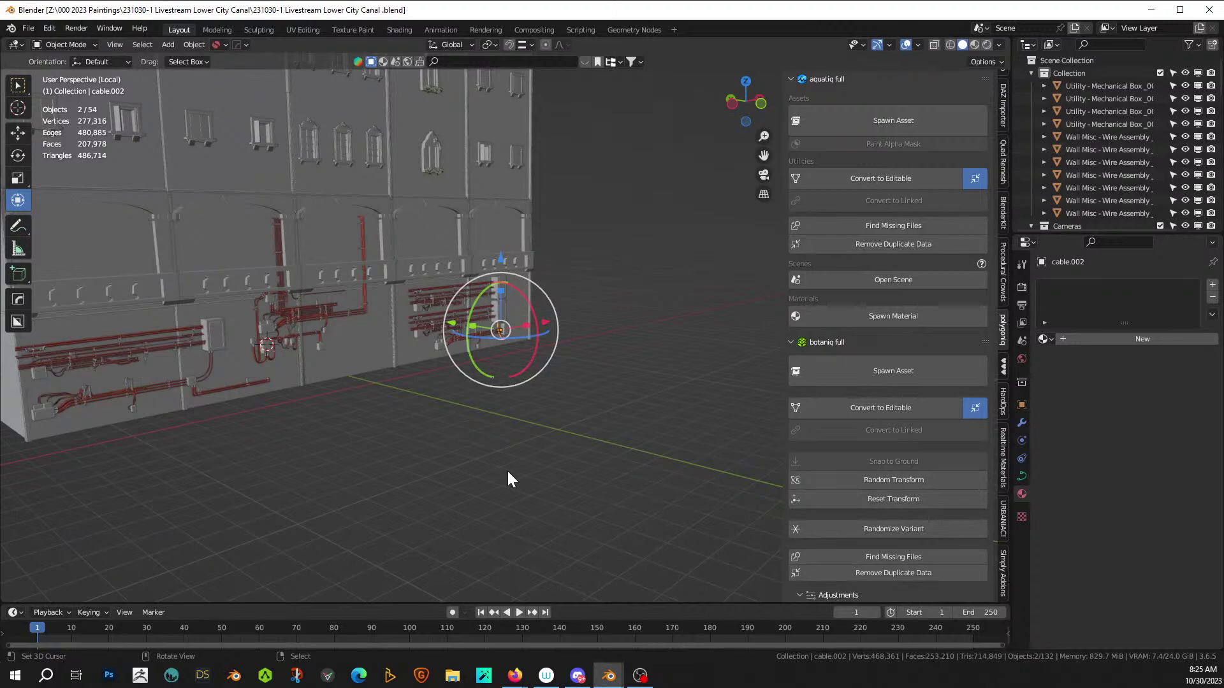
# - Show the whole scene outside local view and reframe the scene camera slightly, looking along the canal
pyautogui.moveTo(576, 339); pyautogui.dragTo(730, 312, button='middle')
pyautogui.press('KP_Divide')
pyautogui.scroll(5, 572, 294)
pyautogui.scroll(4, 672, 248)
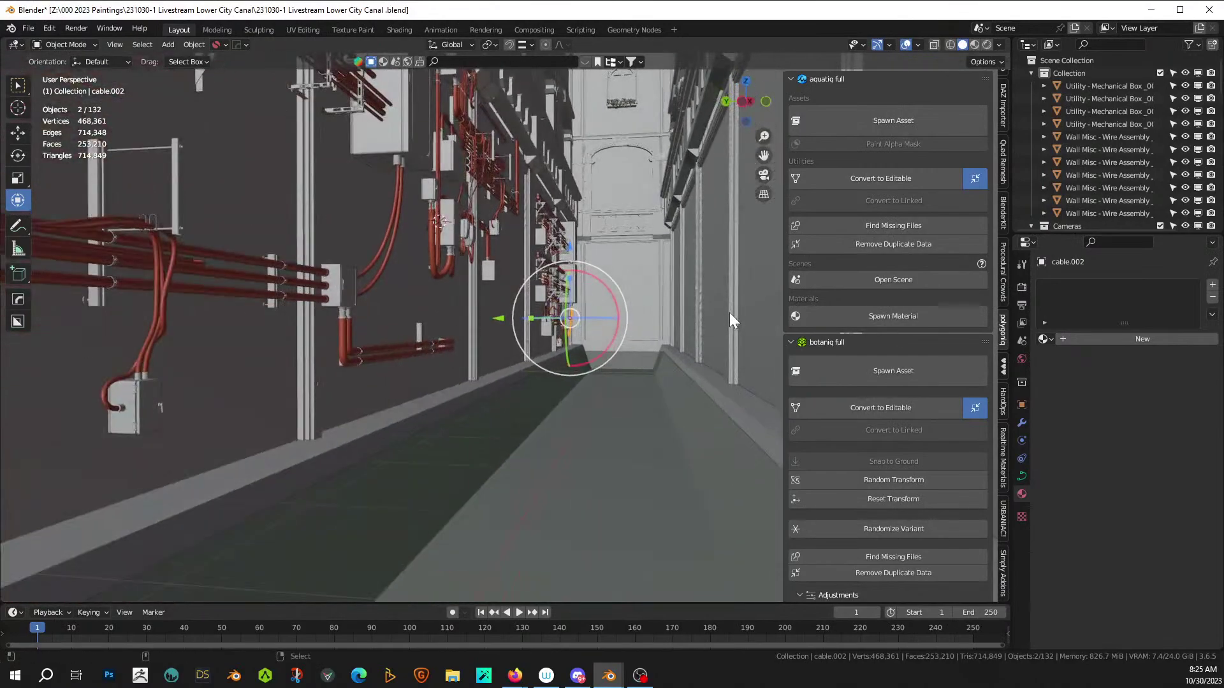
pyautogui.press('KP_0')
pyautogui.hotkey('shift', '`')
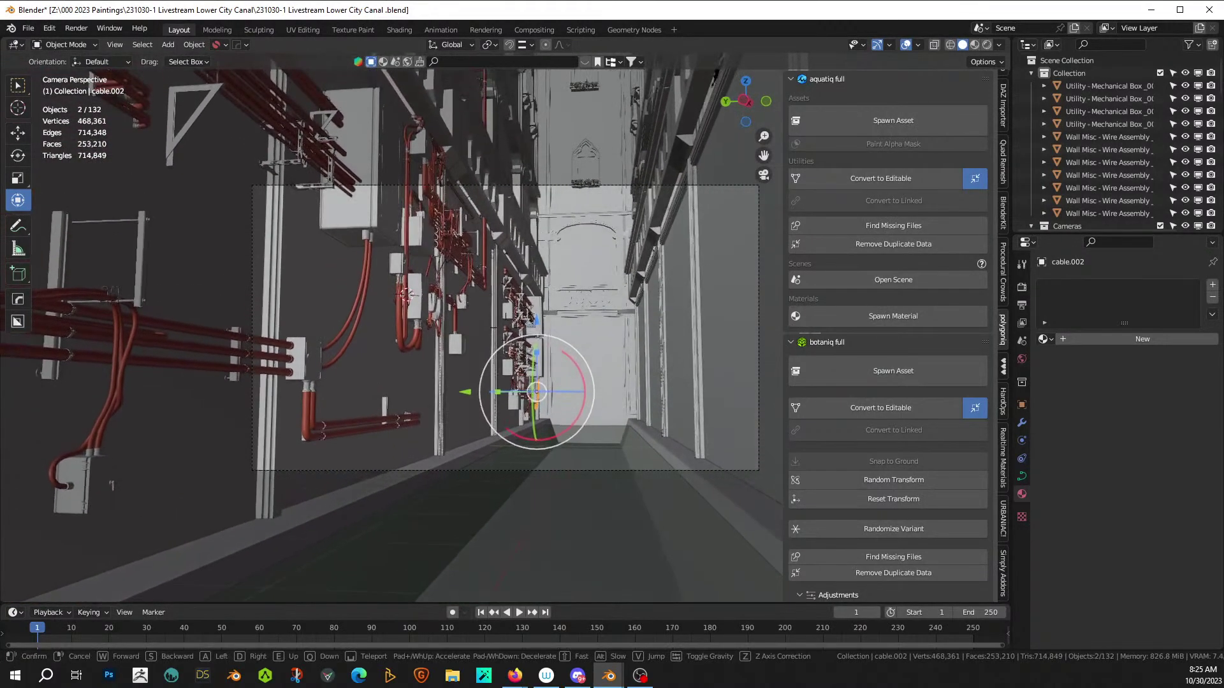
pyautogui.click(729, 312)
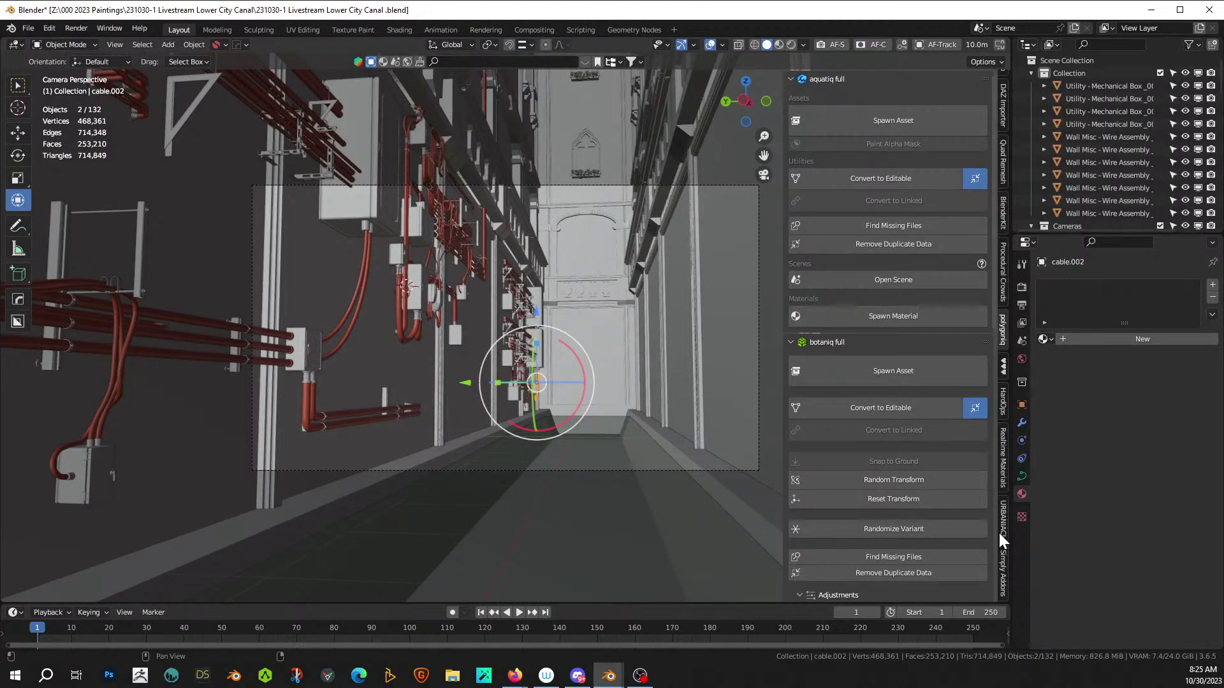
# - Apply the arri alexa 65 preset to the scene camera in the Photographer add-on
pyautogui.scroll(-10, 998, 536)
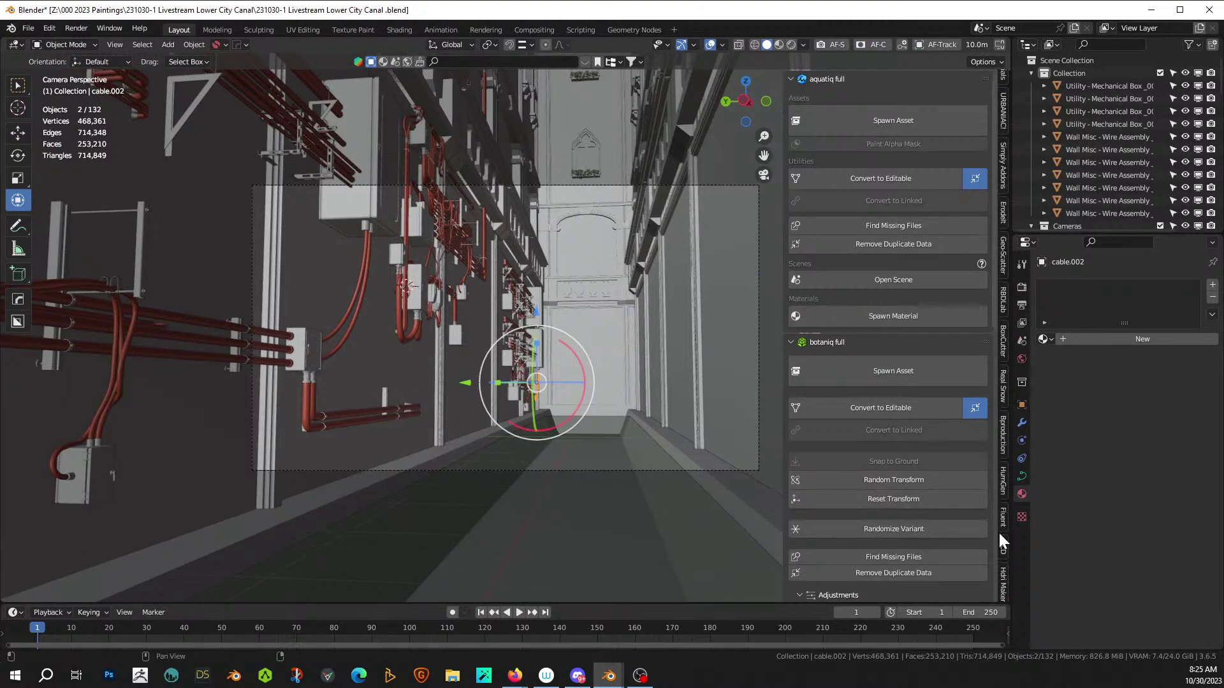
pyautogui.scroll(-2, 1000, 533)
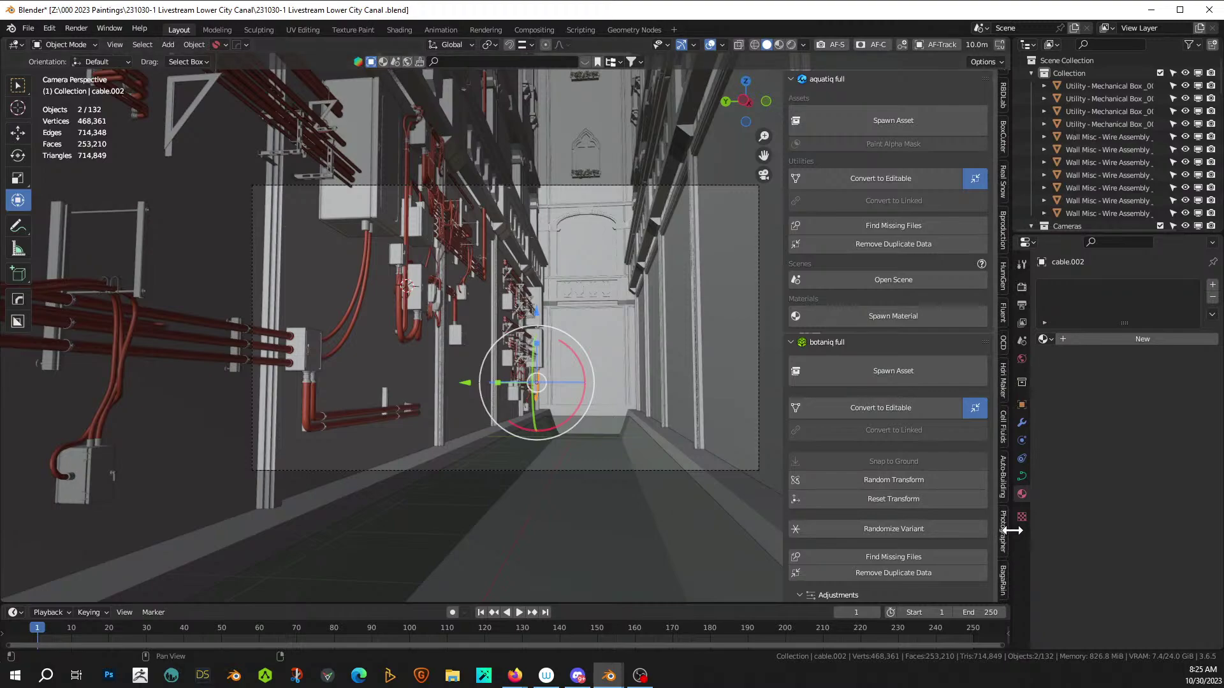
pyautogui.click(1004, 525)
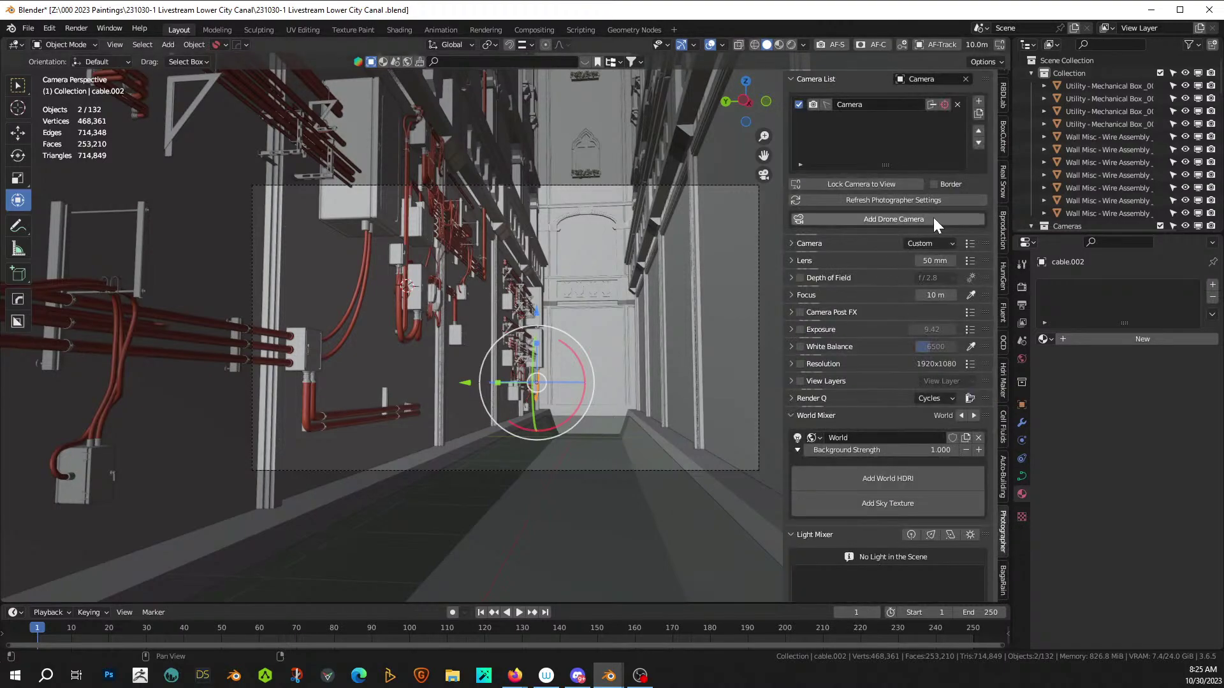
pyautogui.click(961, 243)
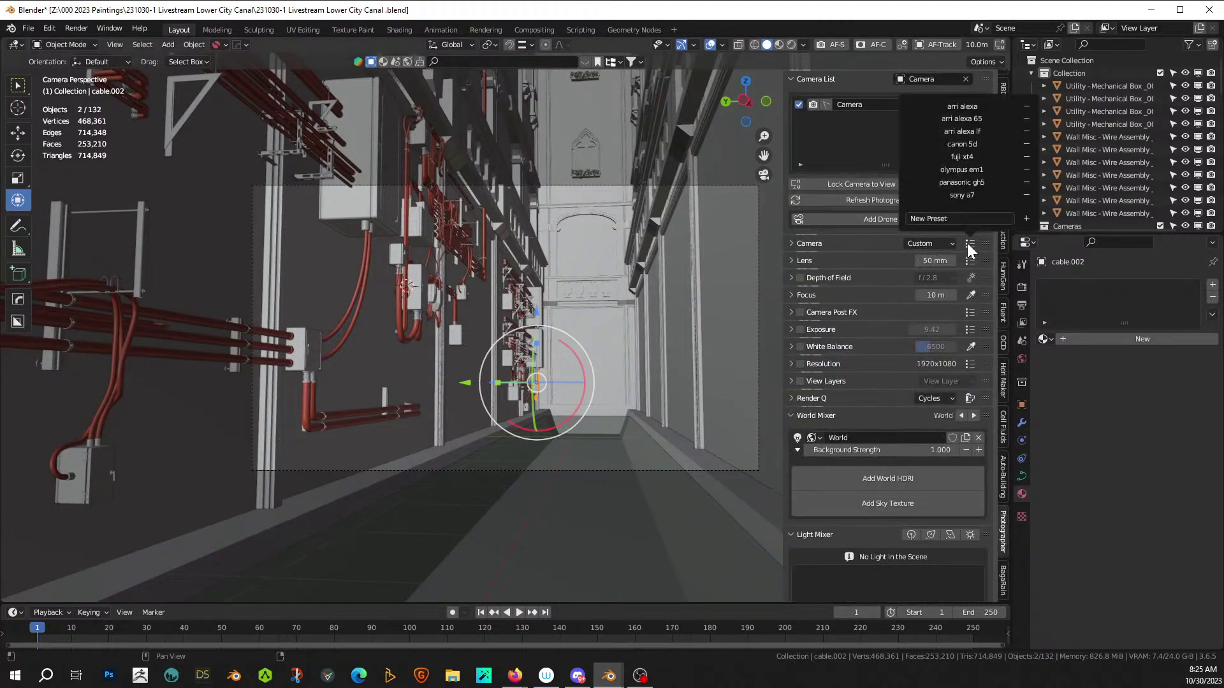
pyautogui.click(985, 118)
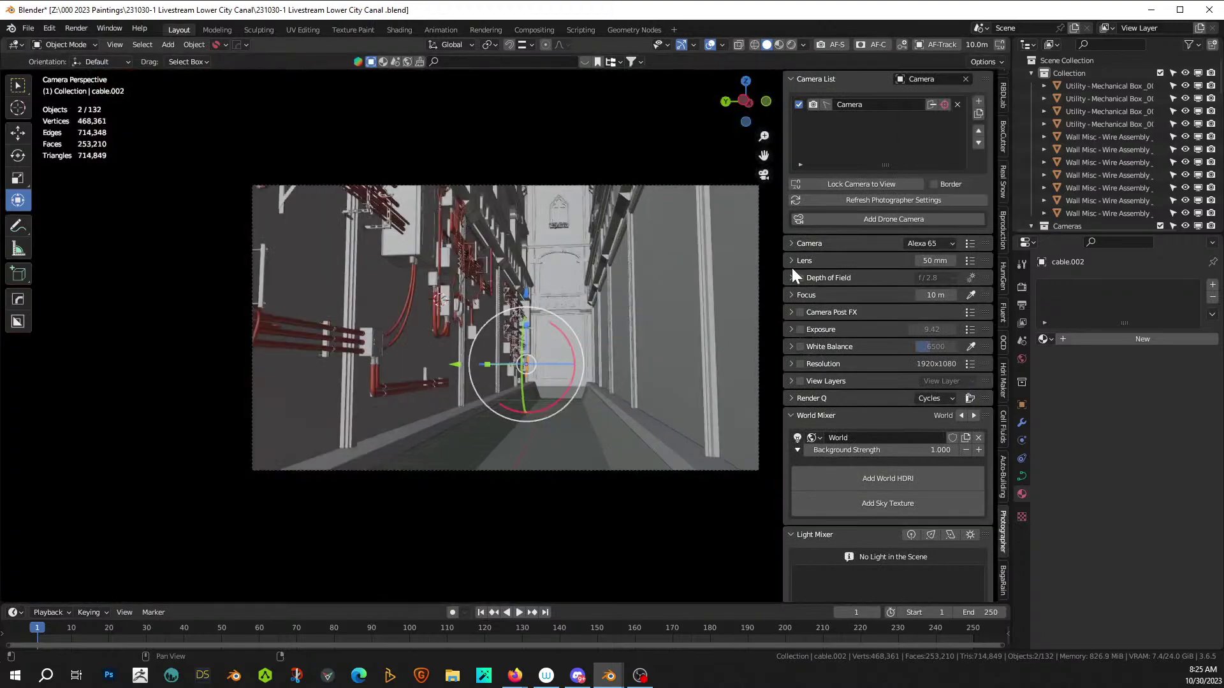
# - Apply a lens preset with 2.3 aperture depth of field to the camera, and set the focal length to 35 mm
pyautogui.click(969, 260)
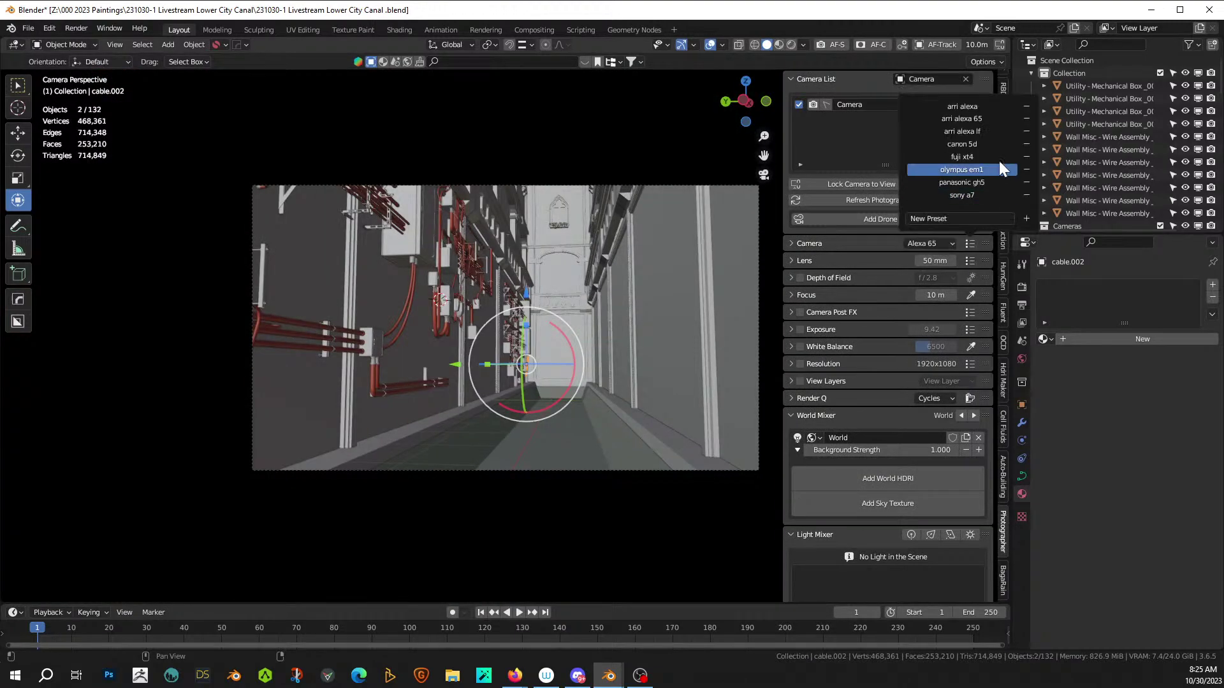
pyautogui.click(969, 260)
pyautogui.click(981, 110)
pyautogui.click(931, 243)
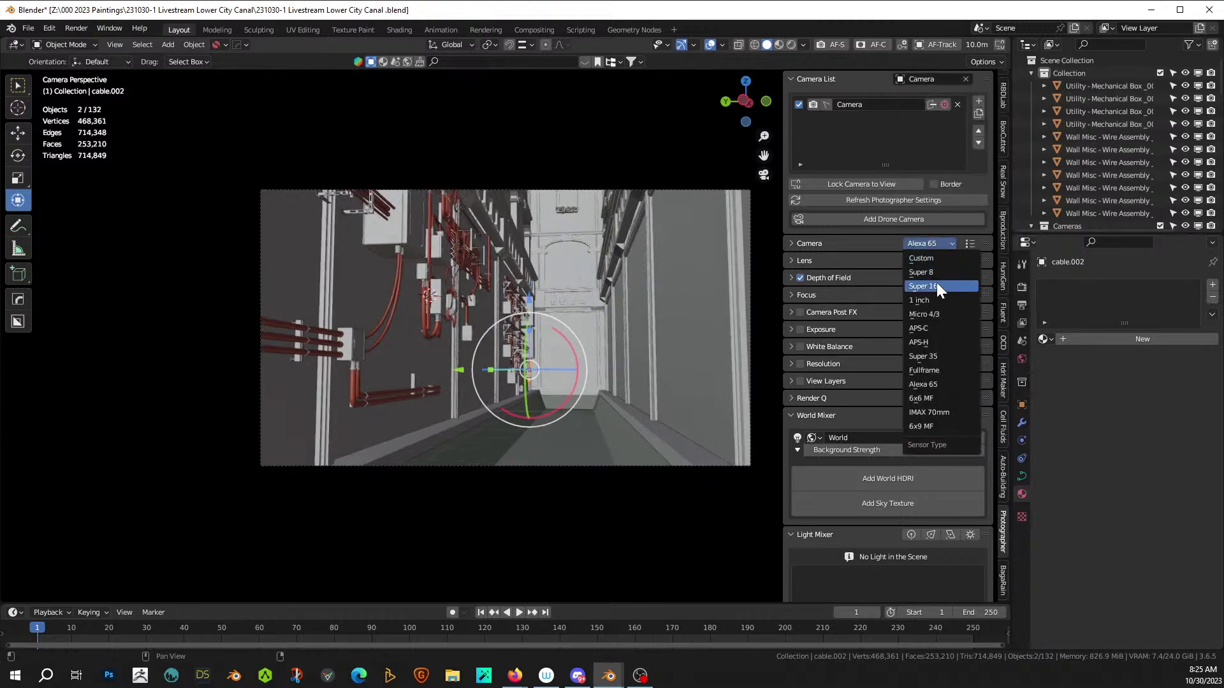
pyautogui.click(934, 260)
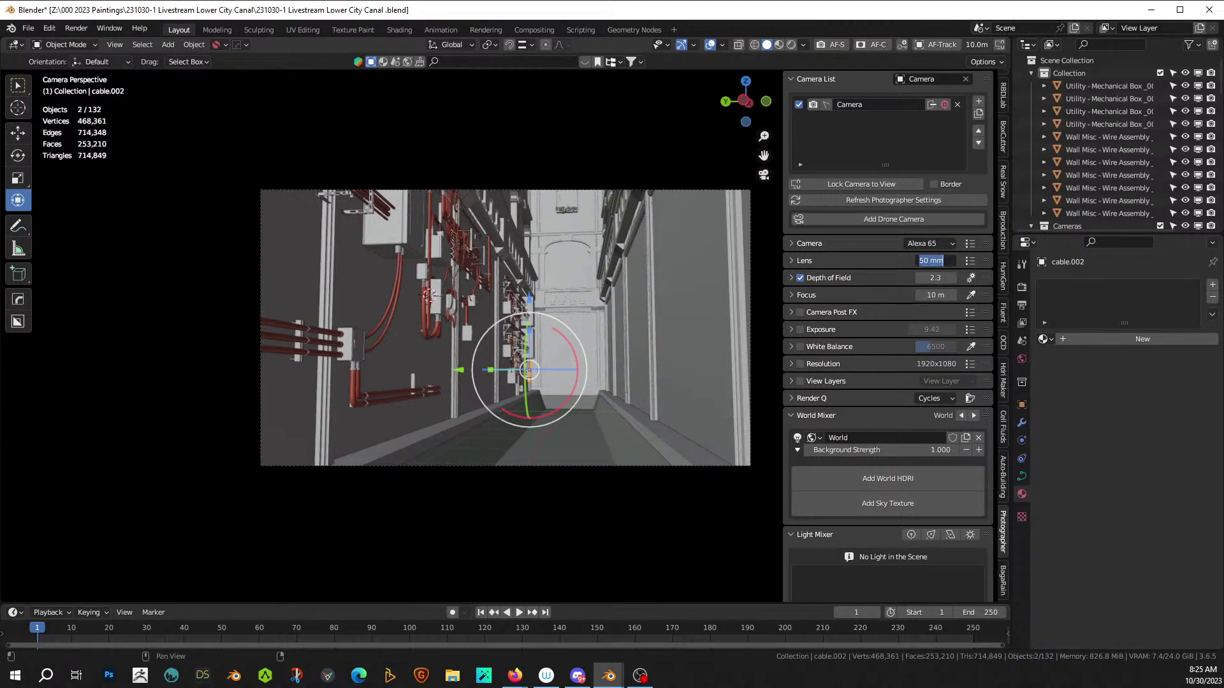
pyautogui.write('35')
pyautogui.press('Return')
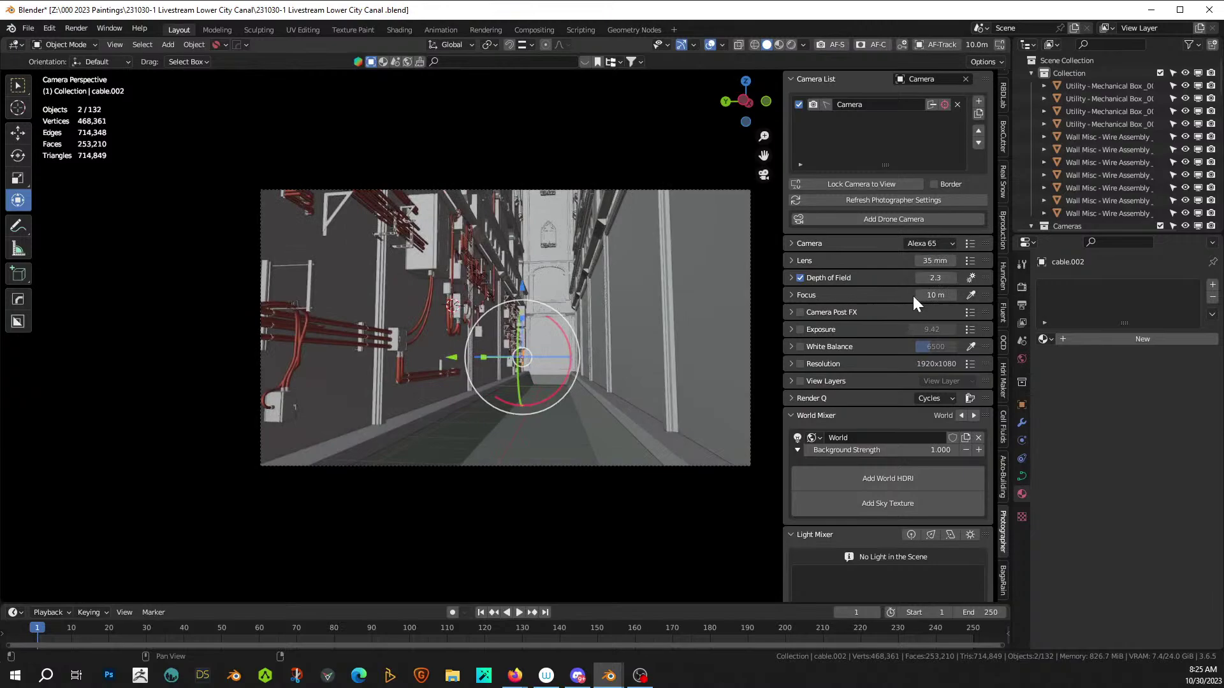
# - Apply the 2550x1068 resolution preset and reframe the camera to favour the piped wall, with the canal's end off-centre
pyautogui.click(966, 360)
pyautogui.click(962, 173)
pyautogui.scroll(-2, 556, 389)
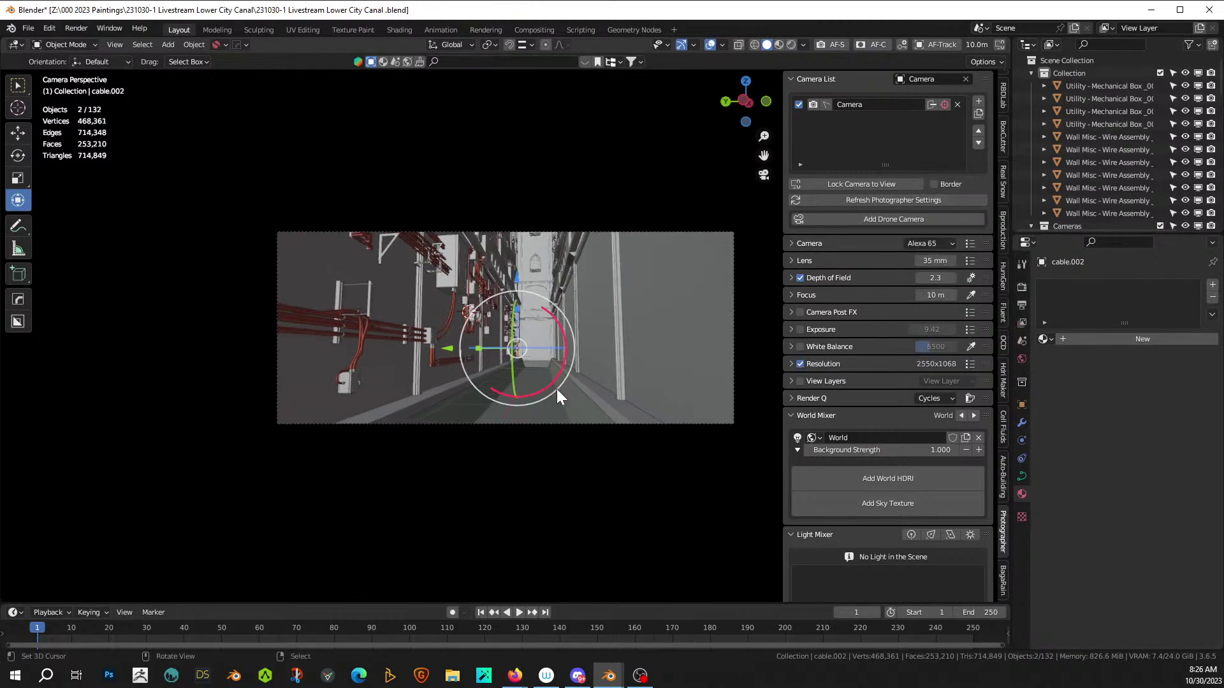
pyautogui.hotkey('shift', '`')
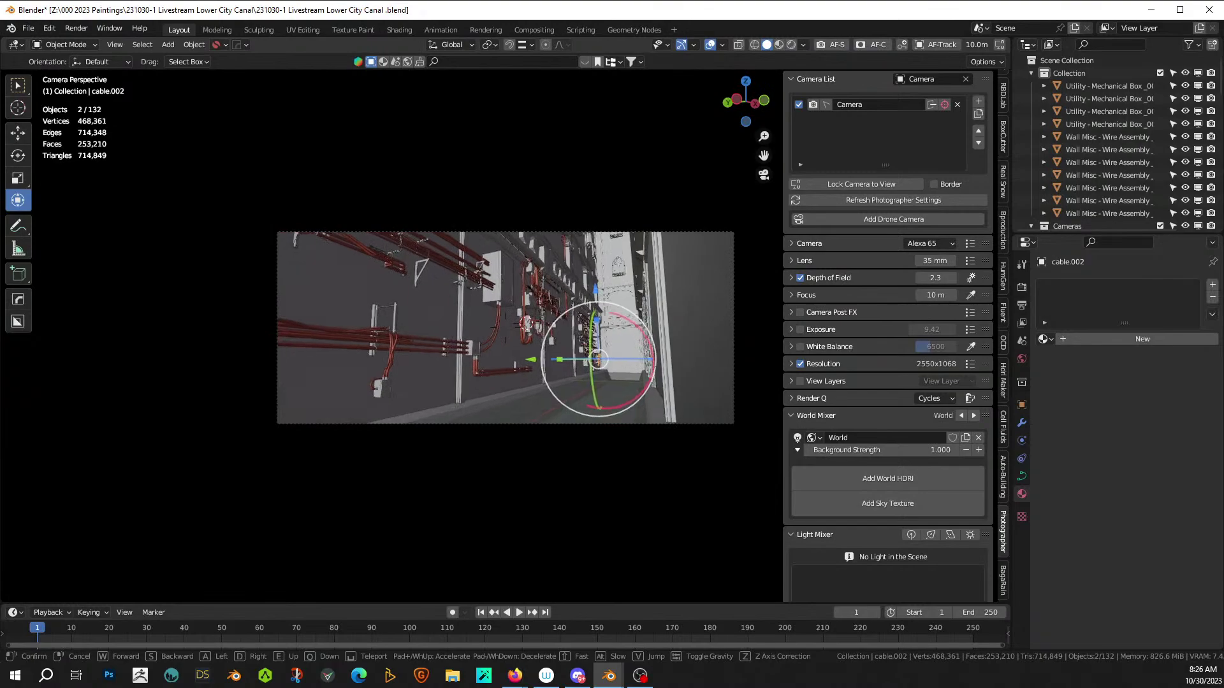
pyautogui.click(597, 395)
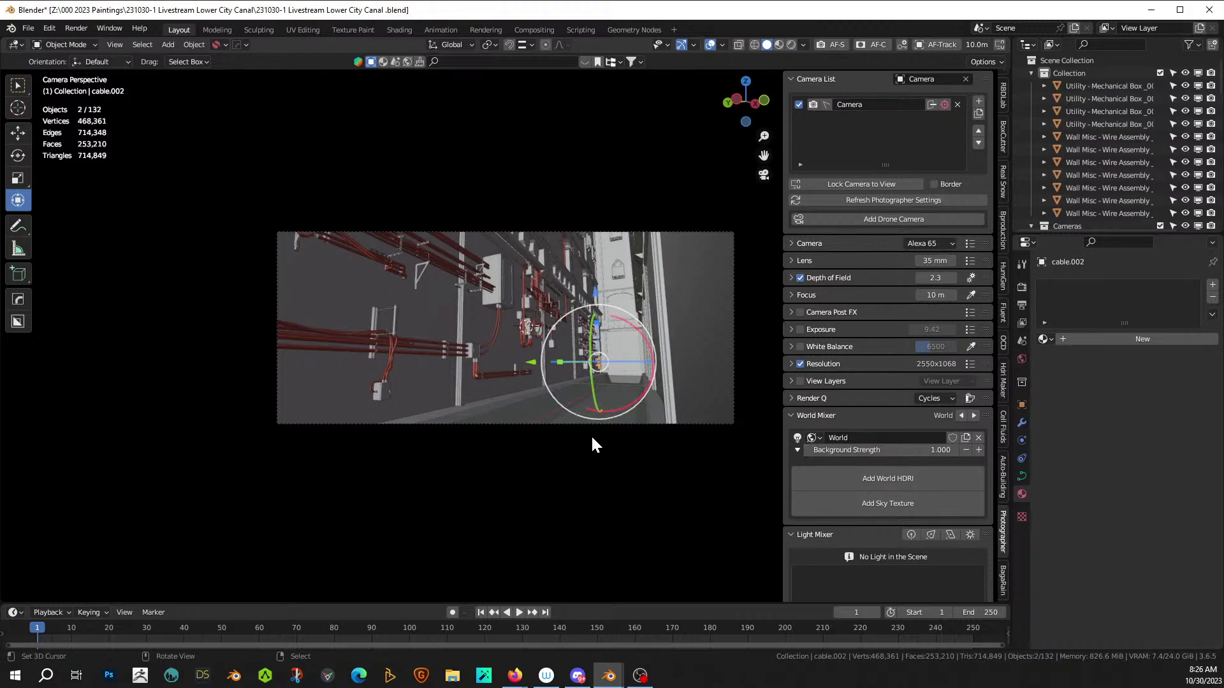
# - Select the row of houses blocking the view of the piped wall and hide Neo Venice House.010 through .014
pyautogui.moveTo(632, 331); pyautogui.dragTo(589, 411, button='middle')
pyautogui.rightClick(562, 335)
pyautogui.scroll(-4, 565, 325)
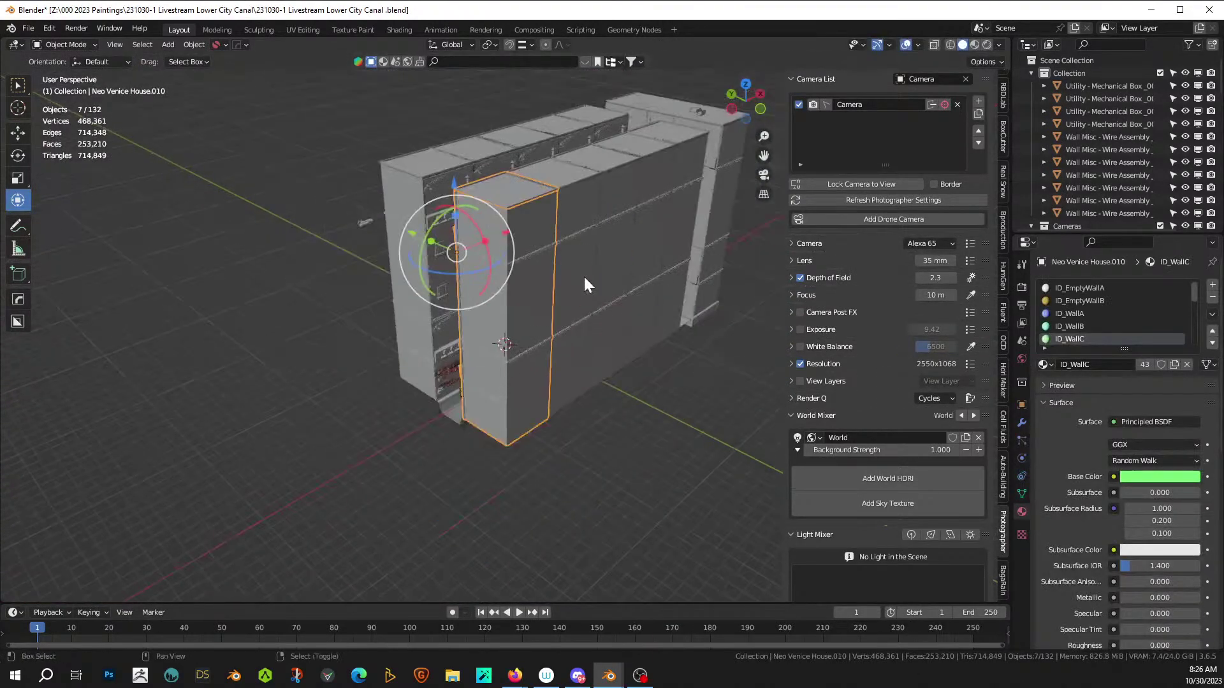
pyautogui.keyDown('shift'); pyautogui.rightClick(584, 277); pyautogui.keyUp('shift')
pyautogui.keyDown('shift'); pyautogui.rightClick(610, 235); pyautogui.keyUp('shift')
pyautogui.keyDown('shift'); pyautogui.rightClick(655, 237); pyautogui.keyUp('shift')
pyautogui.keyDown('shift'); pyautogui.rightClick(679, 223); pyautogui.keyUp('shift')
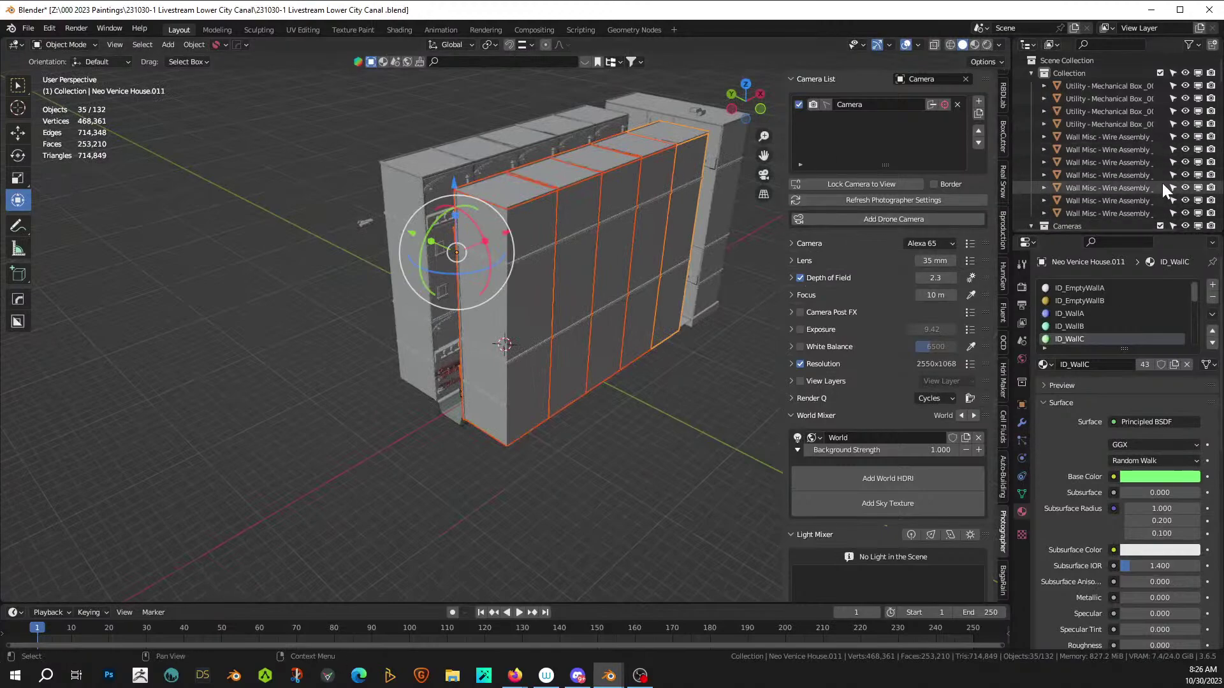
pyautogui.press('KP_Decimal')
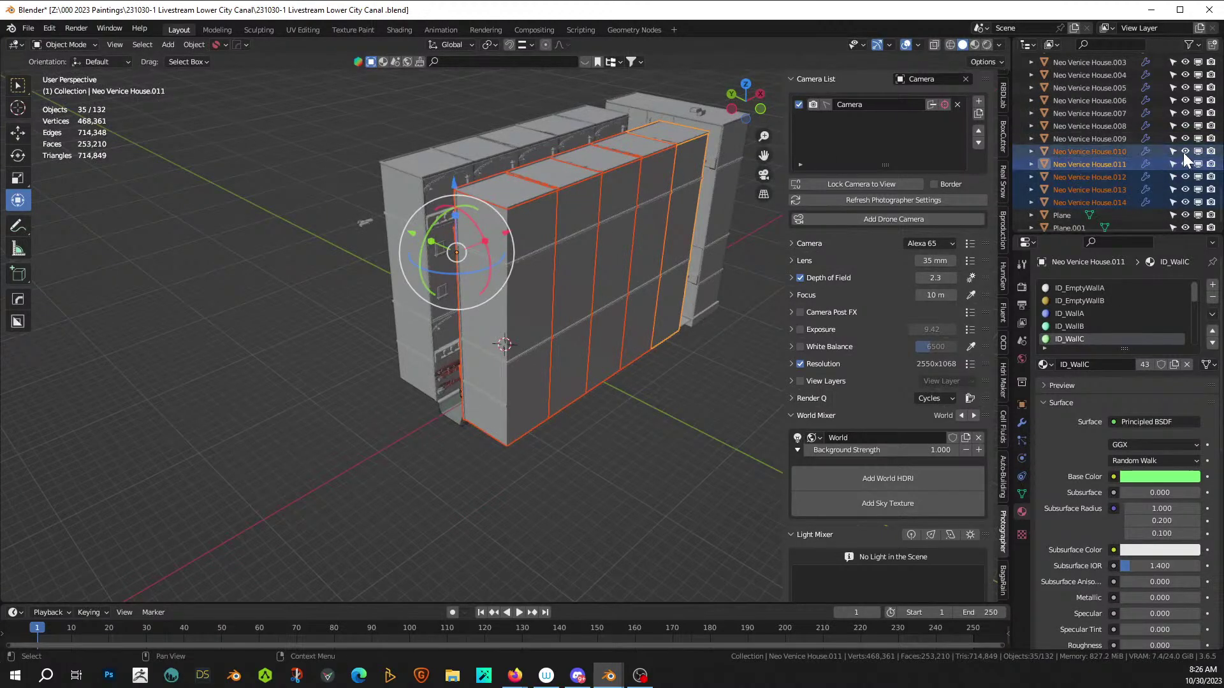
pyautogui.moveTo(1185, 152); pyautogui.dragTo(1184, 202)
# - Place the 3D cursor on the lower wall between the two pipe groups and paste the copied object into the scene
pyautogui.scroll(3, 649, 378)
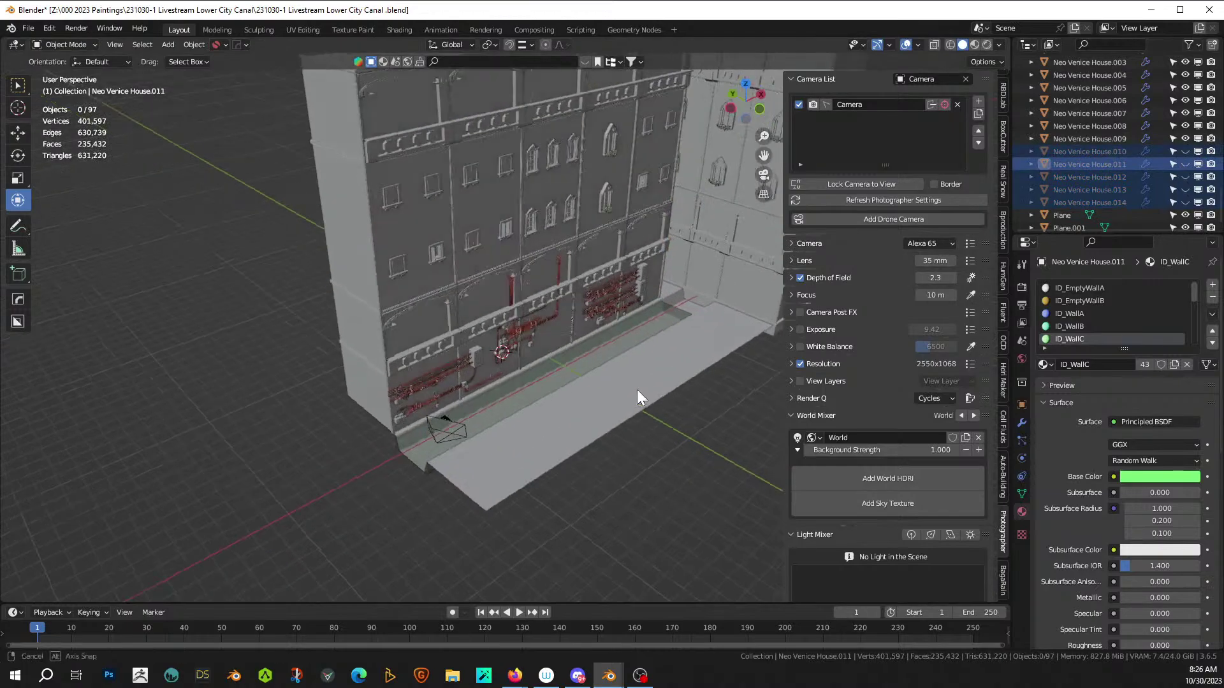
pyautogui.moveTo(637, 389); pyautogui.dragTo(361, 418, button='middle')
pyautogui.scroll(5, 542, 382)
pyautogui.scroll(-3, 274, 420)
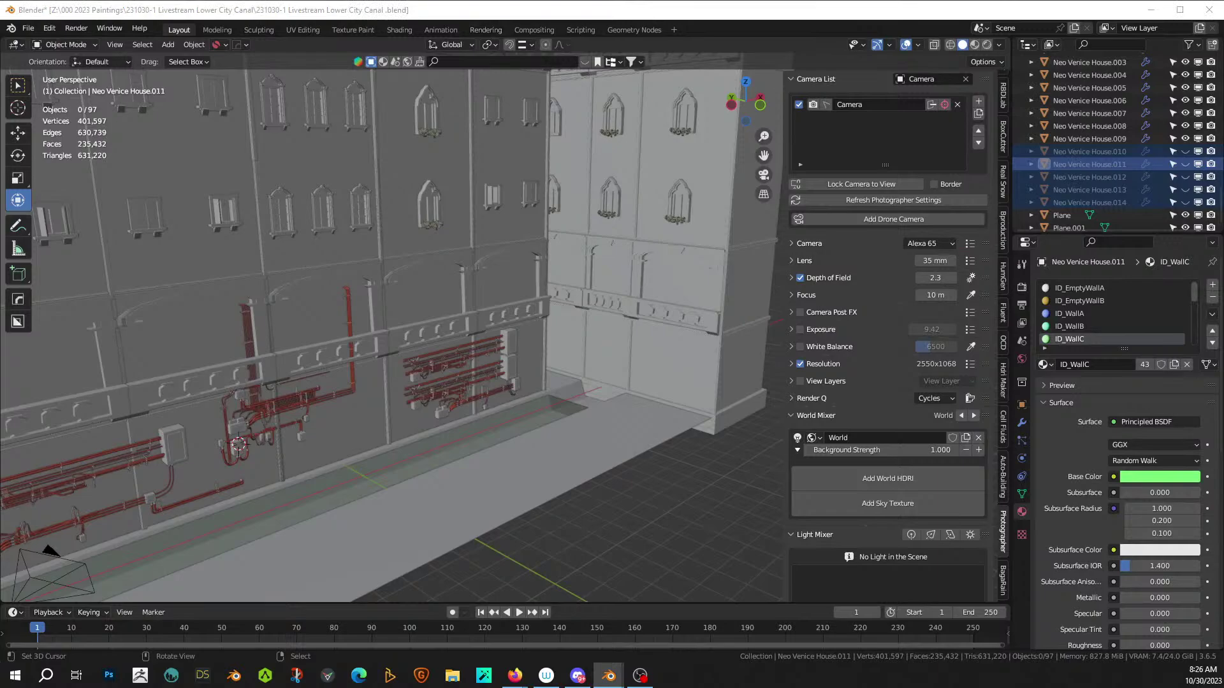
pyautogui.click(341, 423)
pyautogui.hotkey('ctrl', 'v')
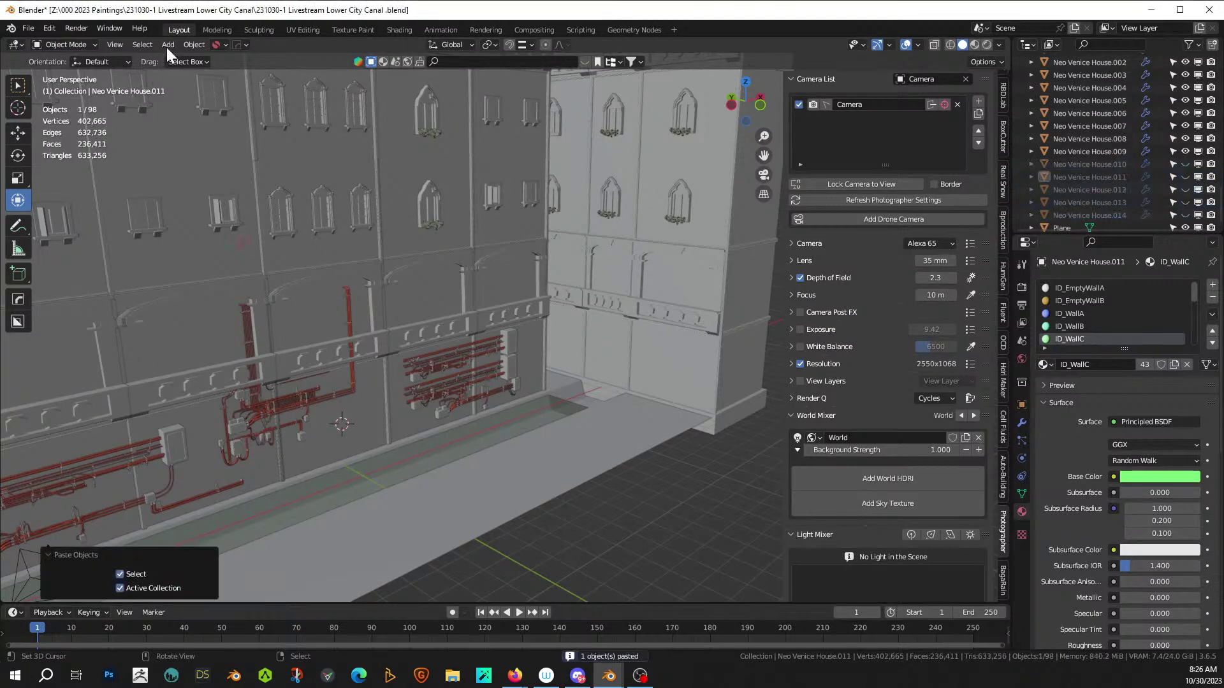
# - Set the pasted object's origin to the 3D cursor and move its geometry to that origin on the lower wall
pyautogui.click(197, 45)
pyautogui.moveTo(216, 72)
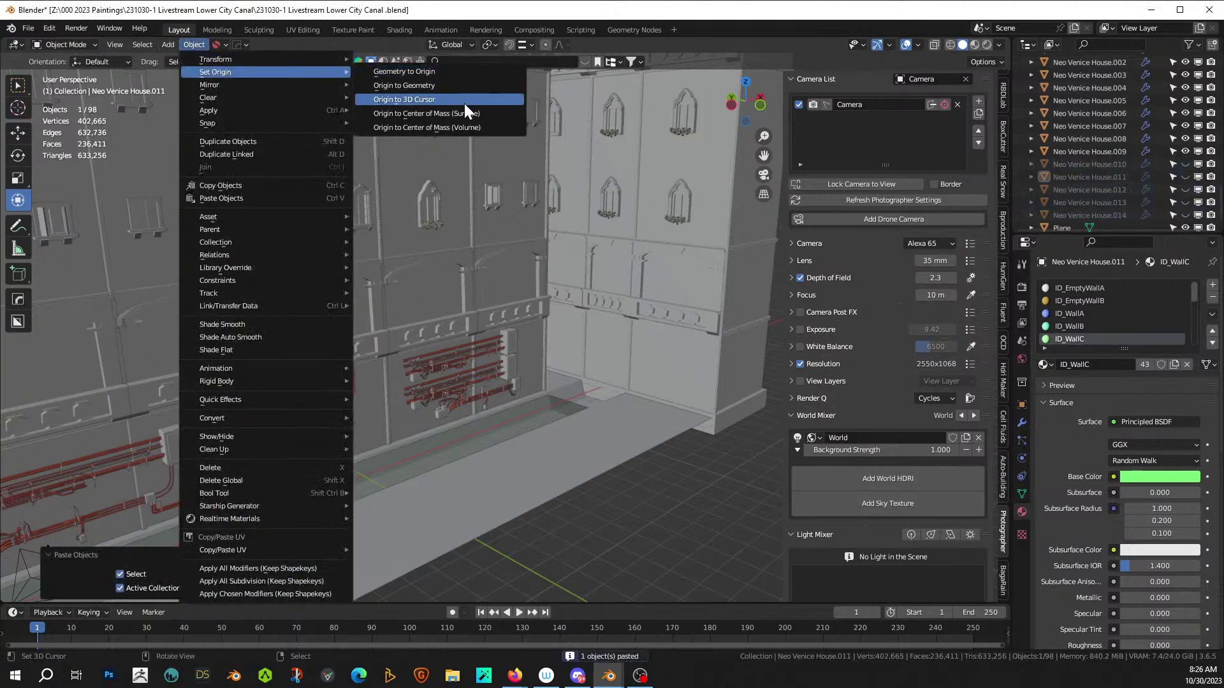
pyautogui.click(464, 103)
pyautogui.click(195, 46)
pyautogui.moveTo(265, 71)
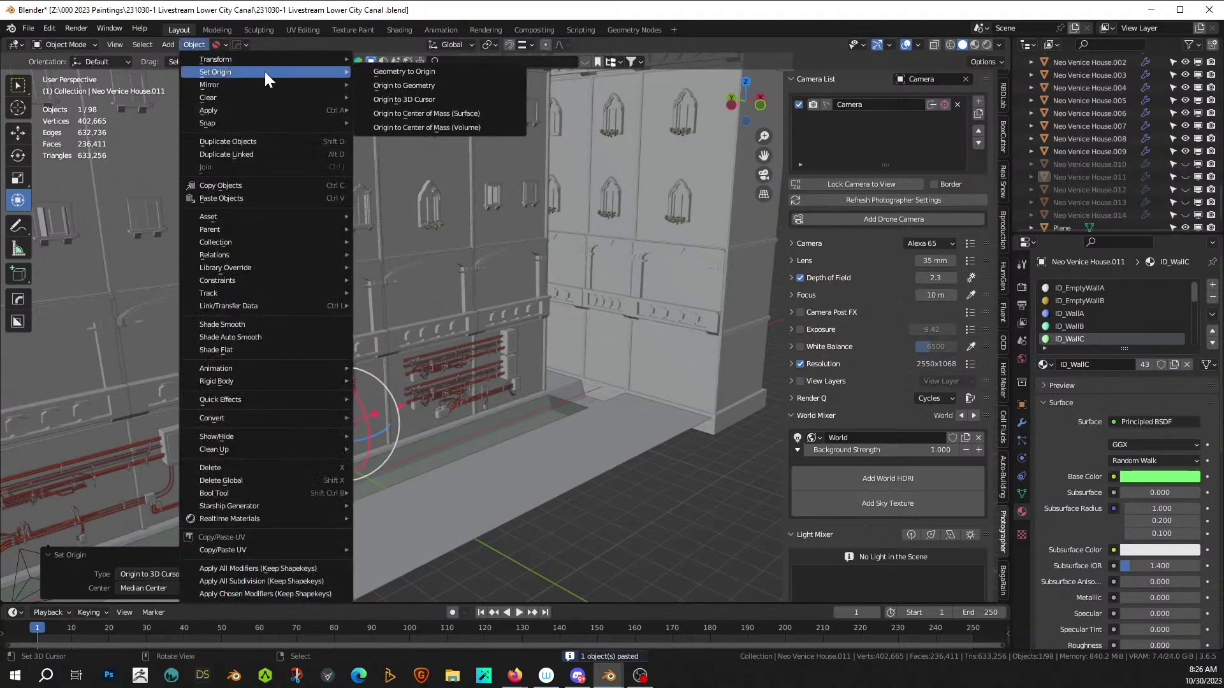
pyautogui.click(433, 71)
pyautogui.press('KP_Decimal')
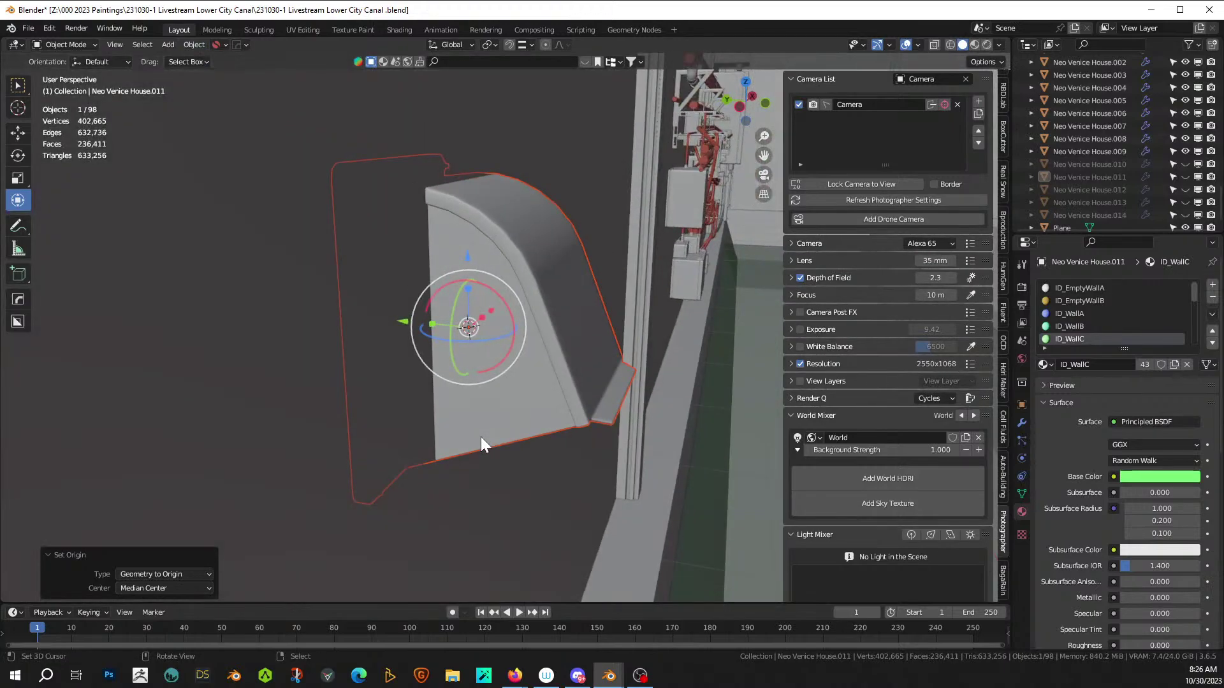
# - Scale the pasted curved hood by about 1.26 and move it about -0.19 m along Y out of the wall
pyautogui.press('s')
pyautogui.click(706, 513)
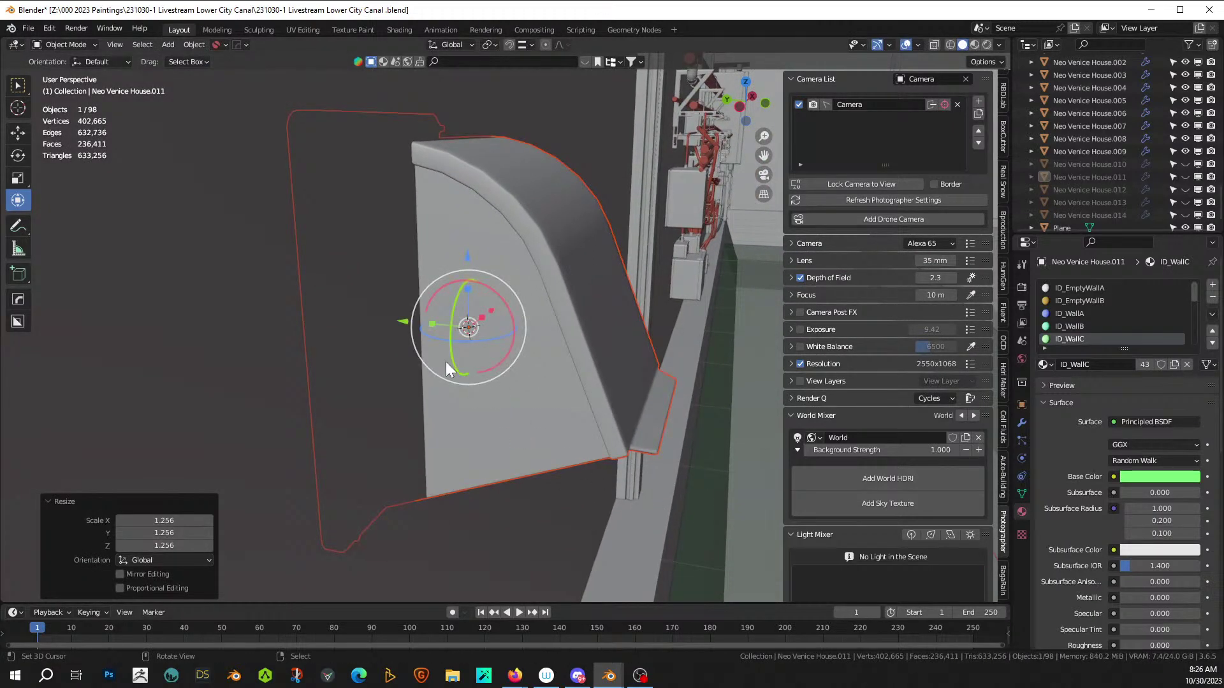
pyautogui.moveTo(406, 322); pyautogui.dragTo(496, 348)
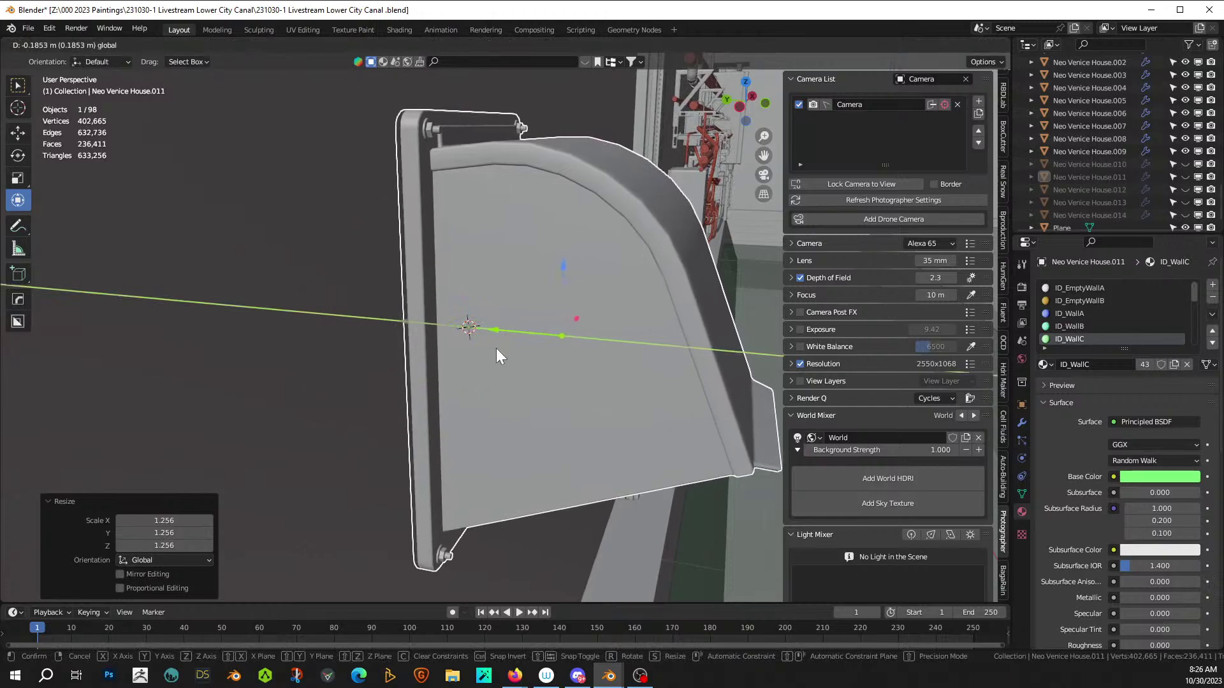
# - Move the hood about -3.40 m along X and -0.96 m along Z to the base of the lower wall, and save the file
pyautogui.scroll(-4, 495, 348)
pyautogui.moveTo(496, 348); pyautogui.dragTo(378, 334, button='middle')
pyautogui.scroll(-5, 399, 356)
pyautogui.scroll(-3, 400, 355)
pyautogui.keyDown('shift'); pyautogui.moveTo(482, 335); pyautogui.dragTo(440, 288, button='middle'); pyautogui.keyUp('shift')
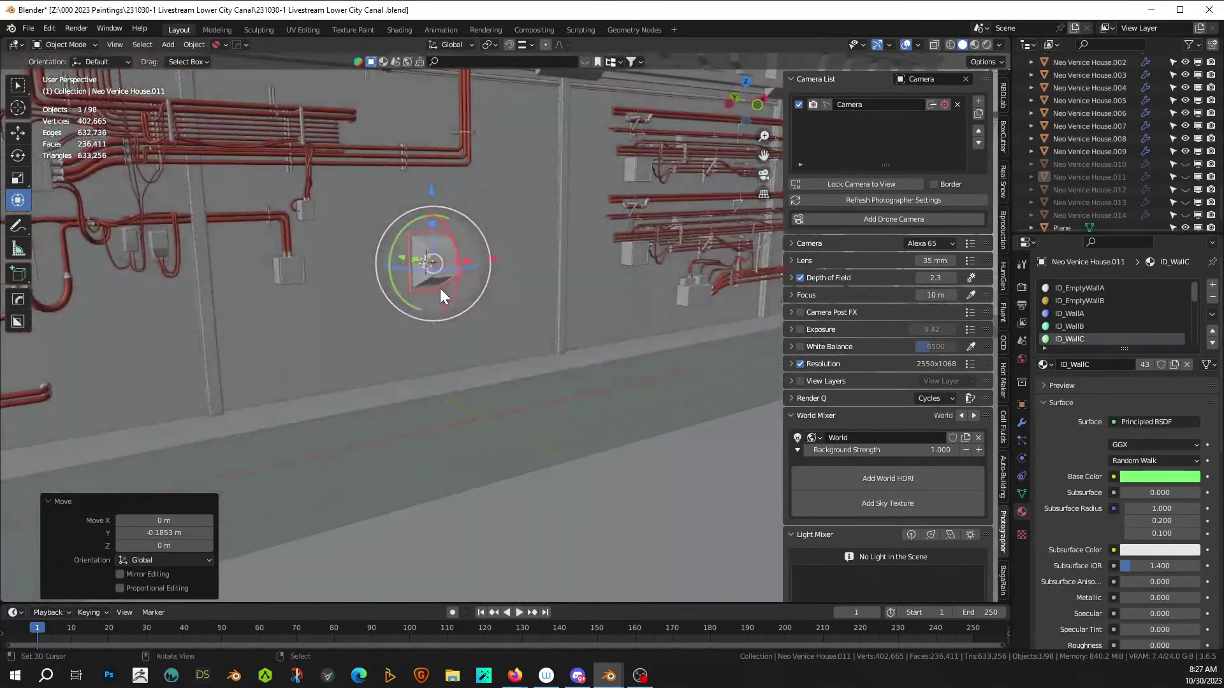
pyautogui.press('g')
pyautogui.press('x')
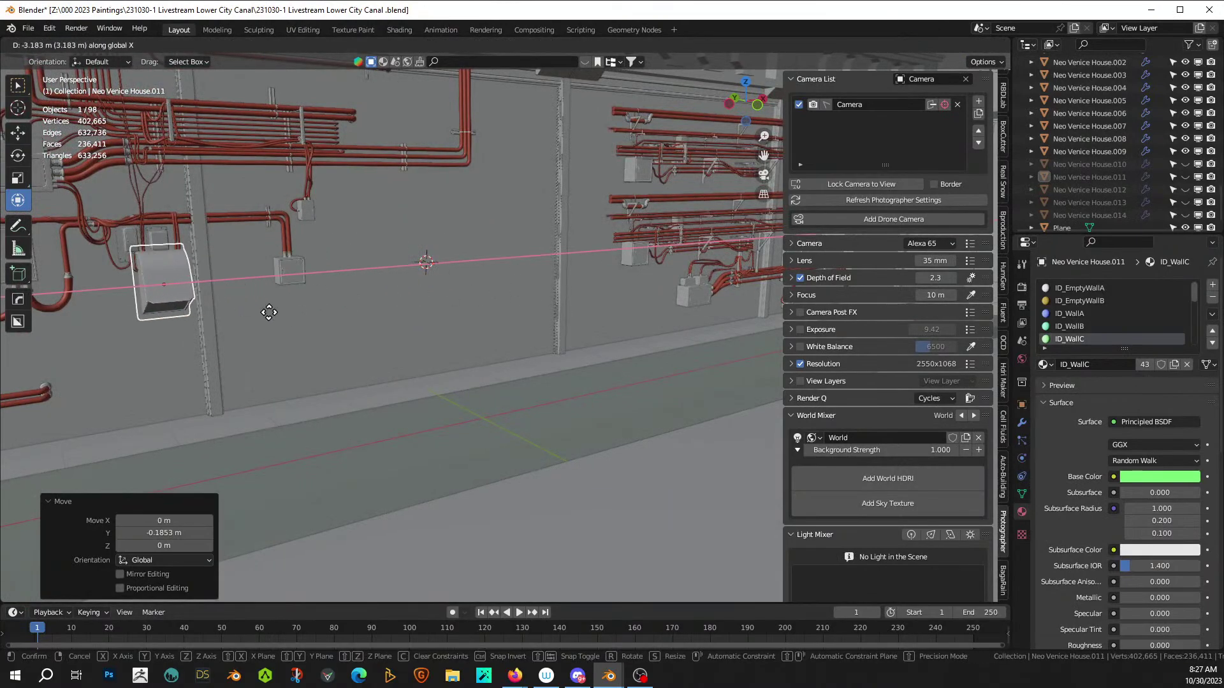
pyautogui.click(243, 311)
pyautogui.press('KP_Decimal')
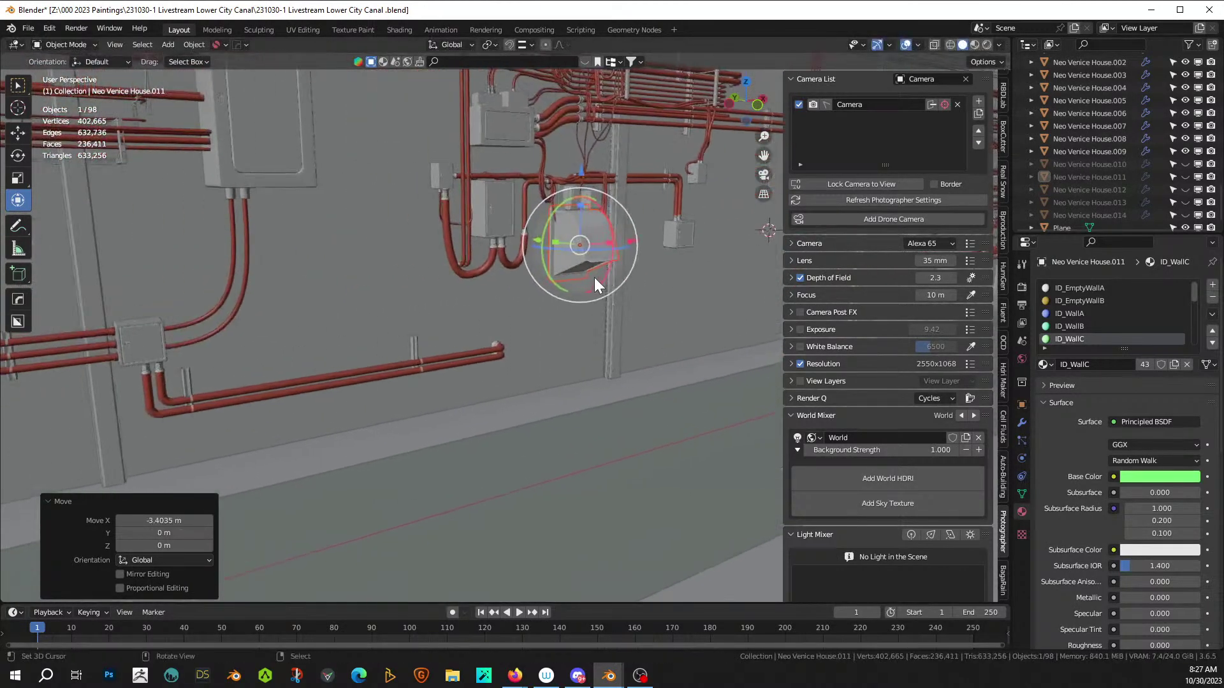
pyautogui.press('g')
pyautogui.press('z')
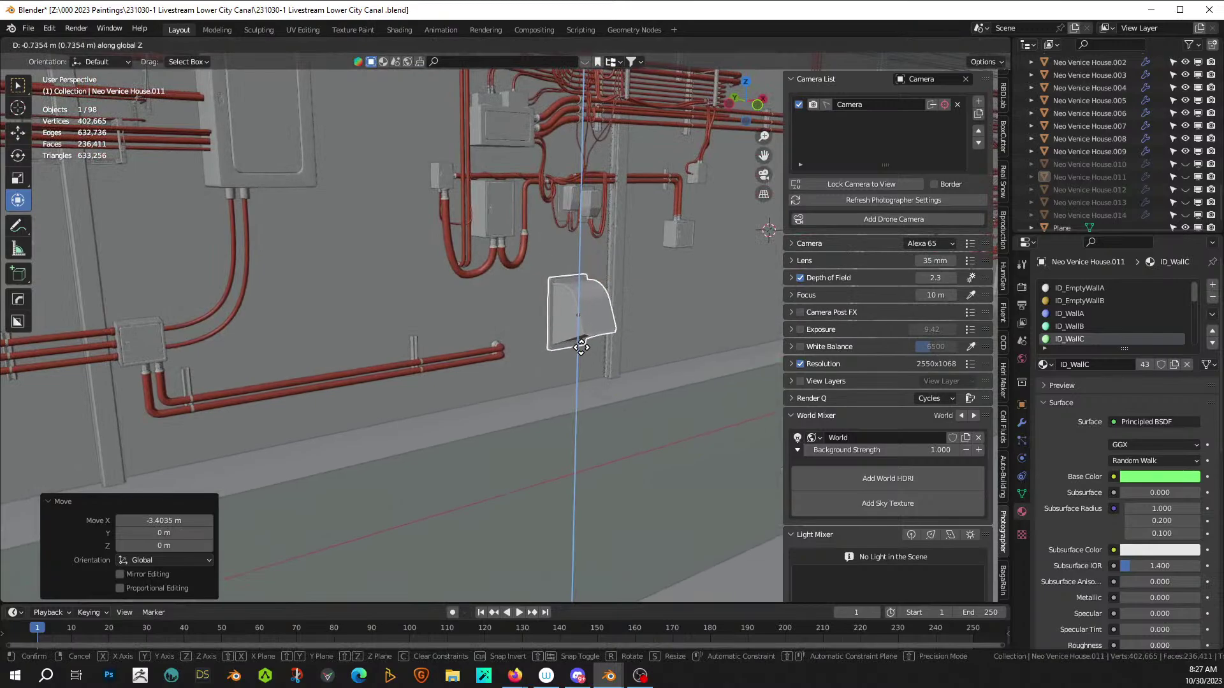
pyautogui.click(580, 369)
pyautogui.moveTo(580, 369); pyautogui.dragTo(527, 391, button='middle')
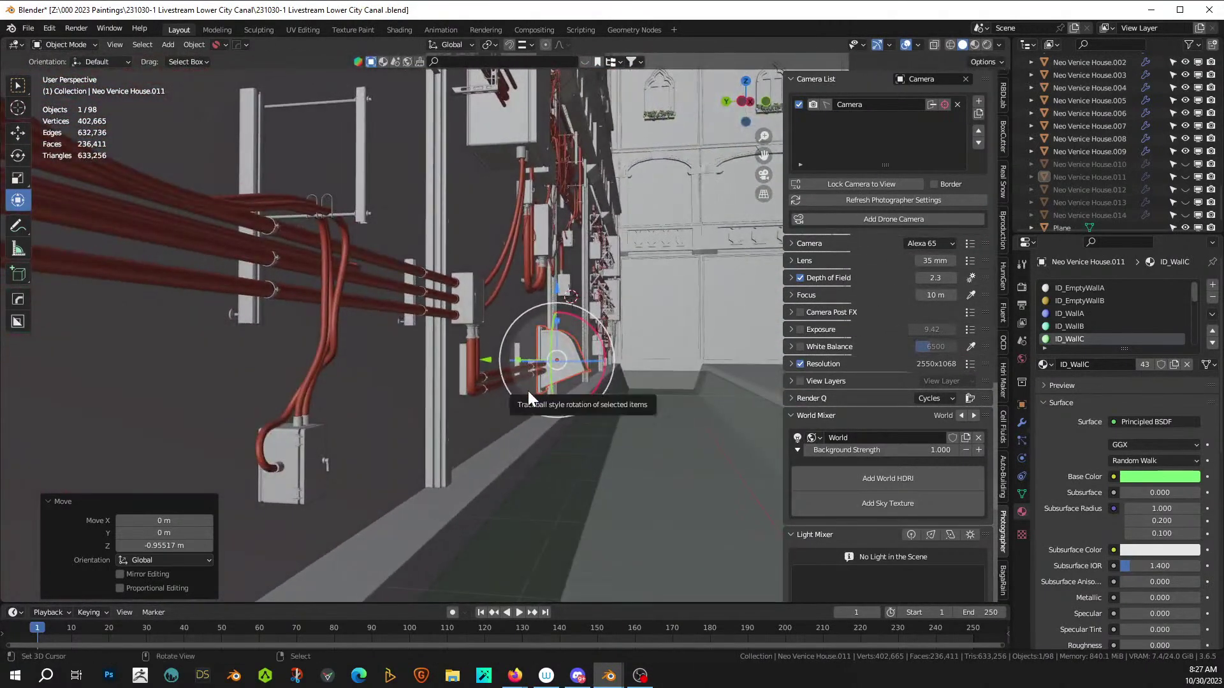
pyautogui.hotkey('ctrl', 's')
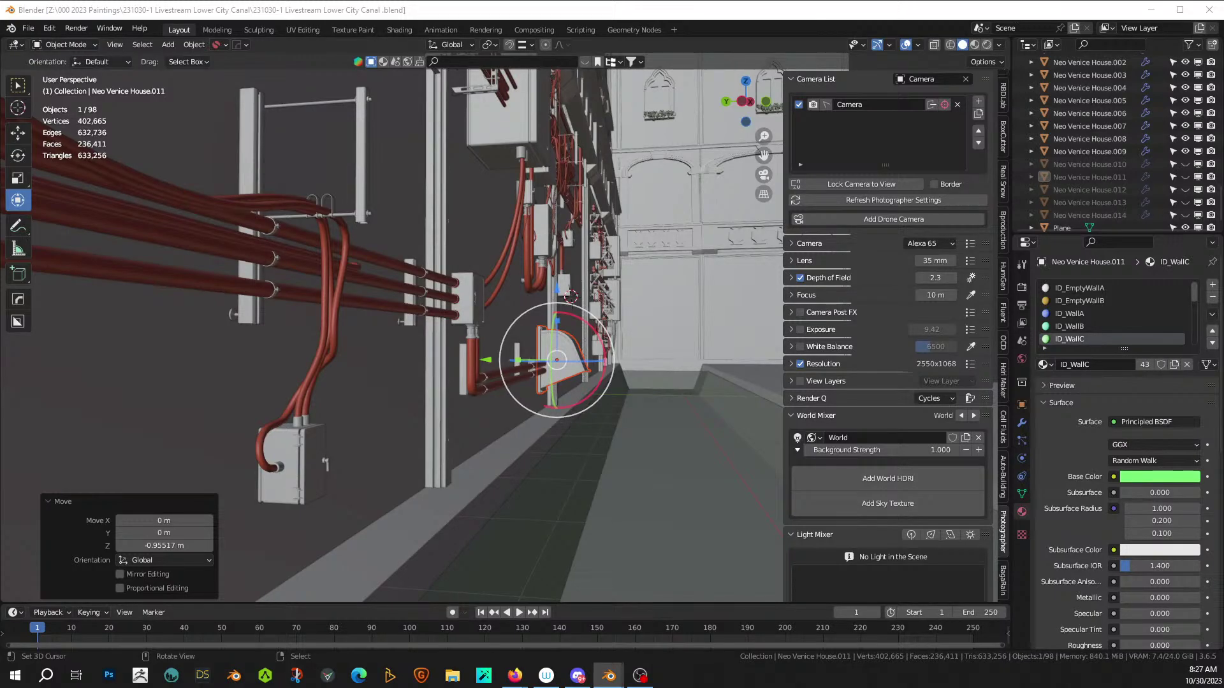
# - Paste the copied cable assembly, set its origin to the 3D cursor on the lower wall and move its geometry to that origin
pyautogui.moveTo(626, 352); pyautogui.dragTo(365, 449, button='middle')
pyautogui.hotkey('ctrl', 'v')
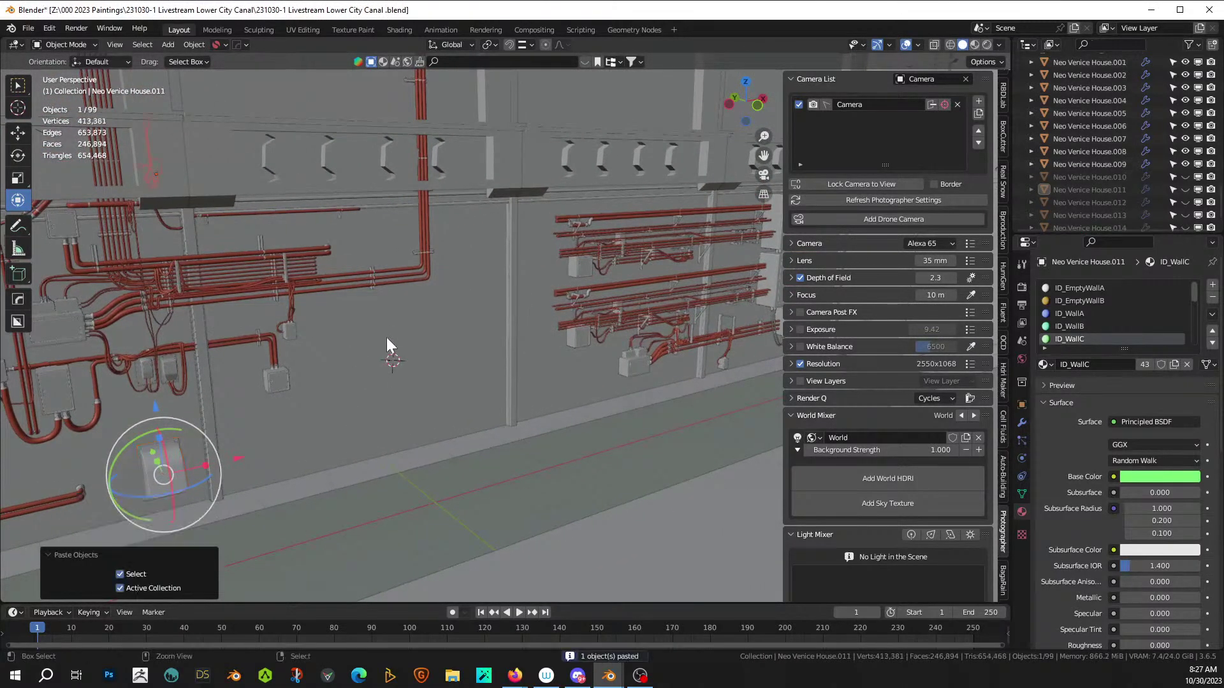
pyautogui.click(191, 44)
pyautogui.moveTo(211, 73)
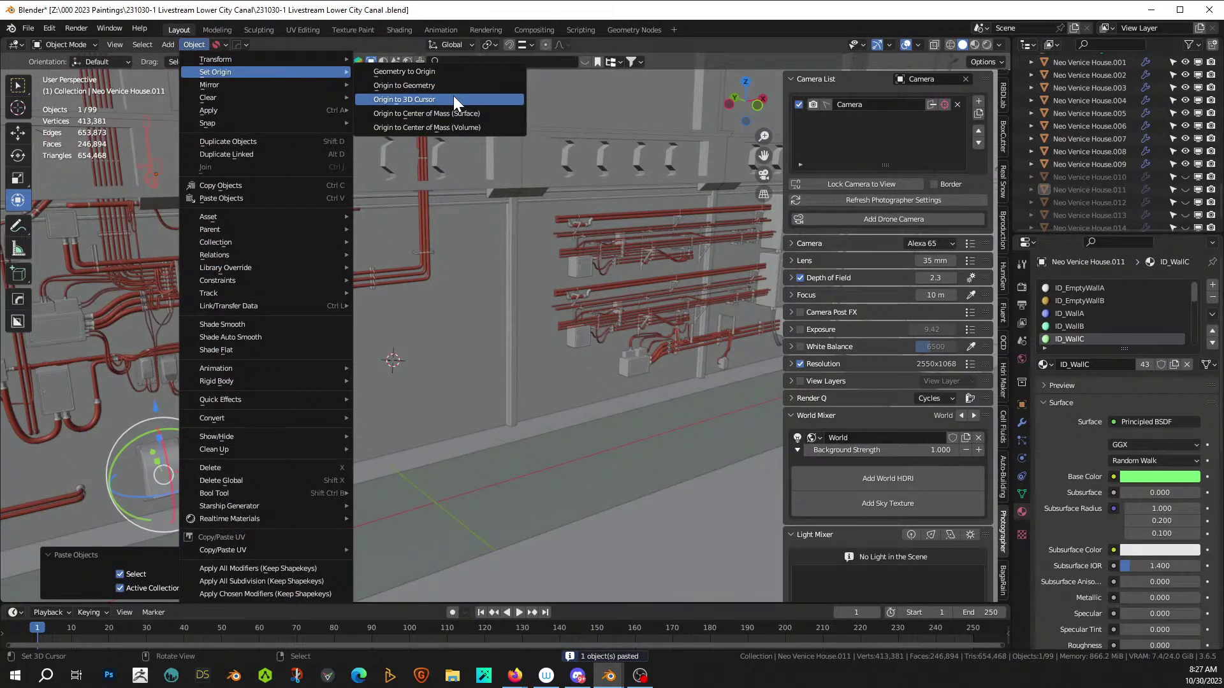
pyautogui.click(438, 71)
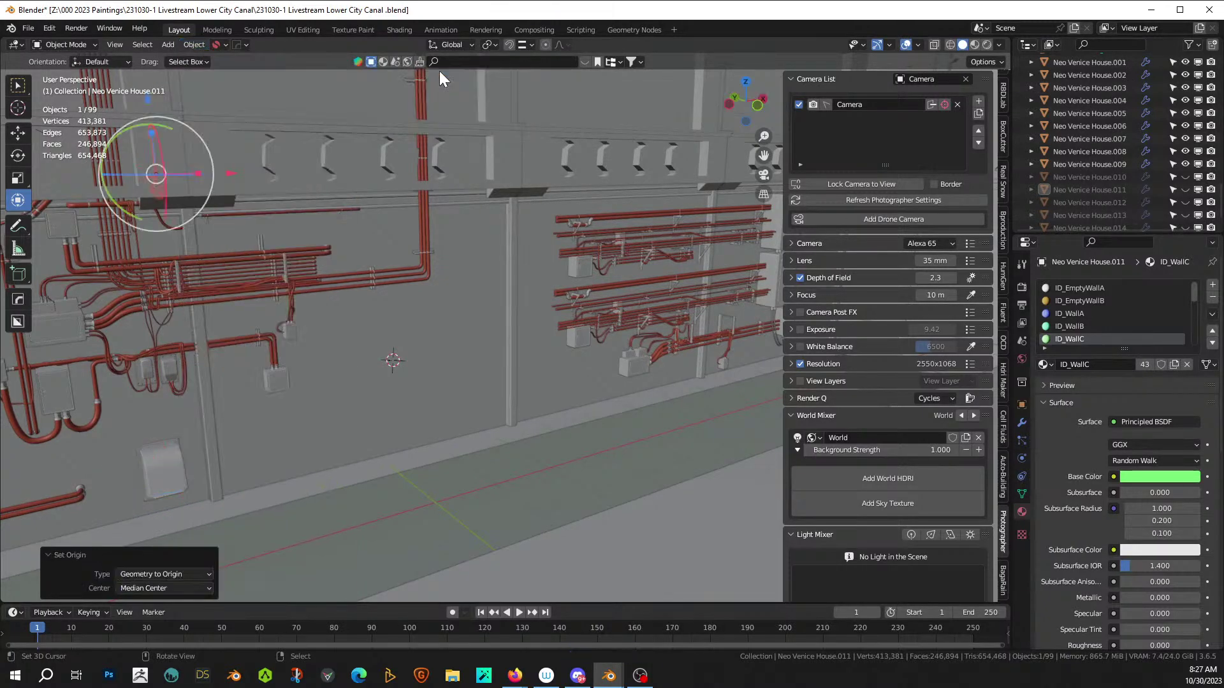
pyautogui.click(195, 45)
pyautogui.moveTo(228, 71)
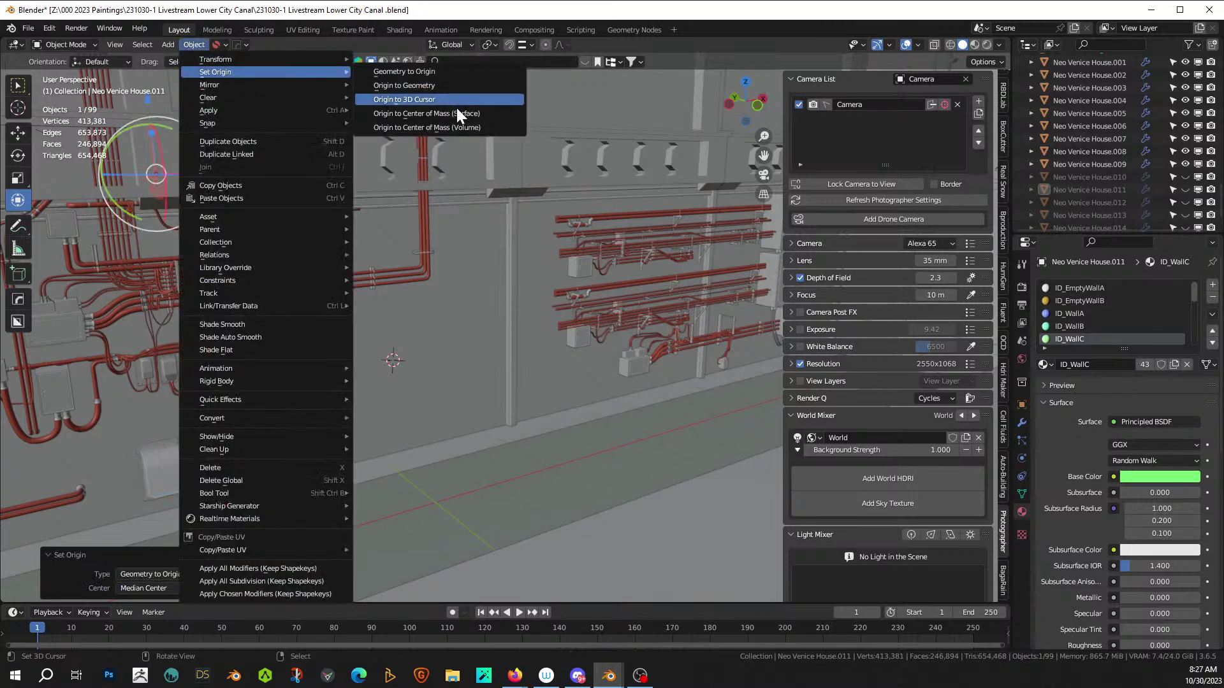
pyautogui.click(446, 99)
pyautogui.click(194, 45)
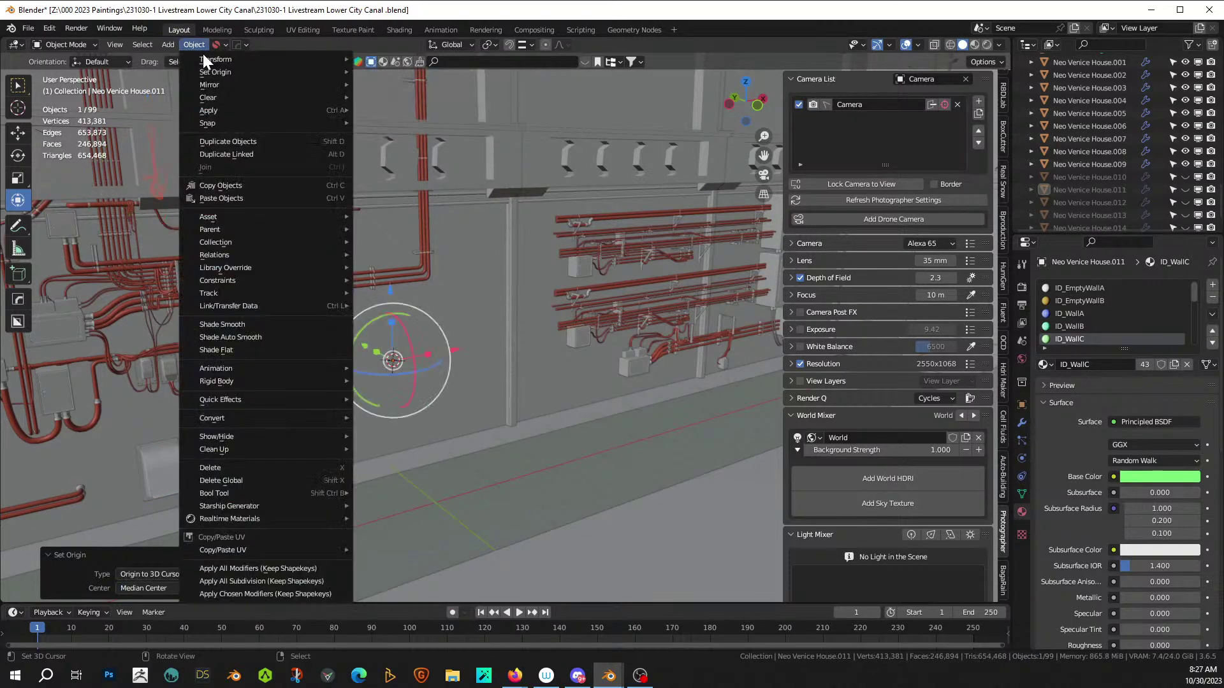
pyautogui.moveTo(227, 74)
pyautogui.click(442, 73)
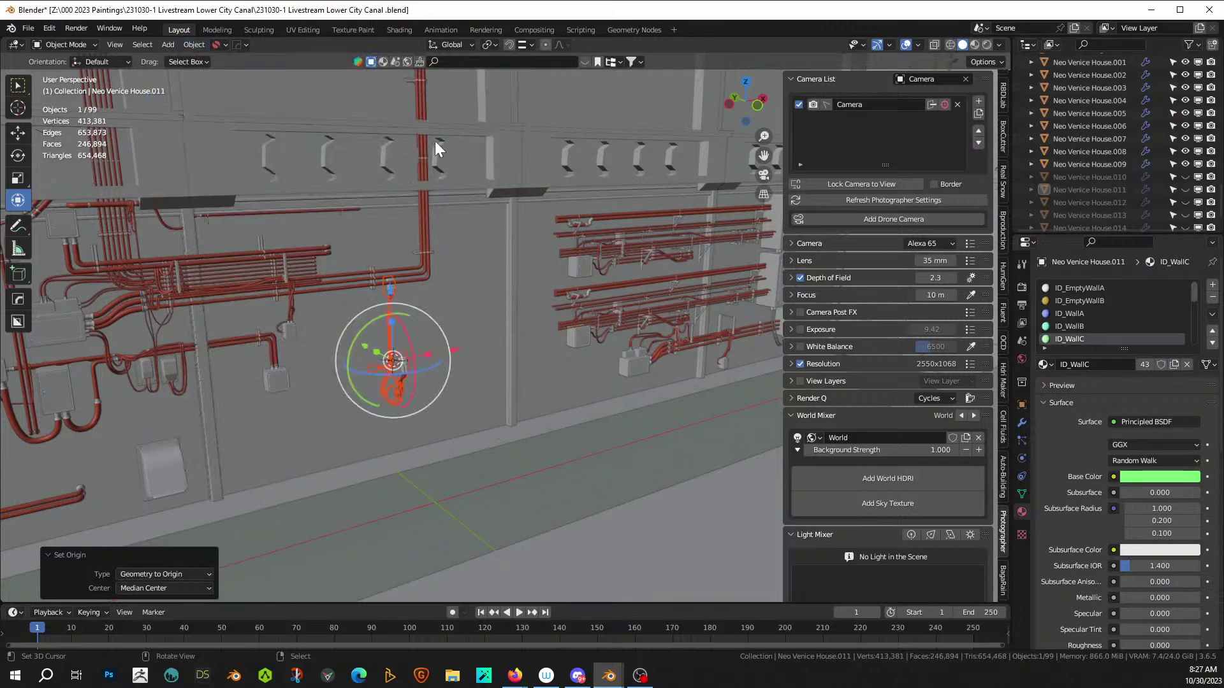
# - Move the pasted cable assembly about -0.26 m along Z and -0.07 m along Y so it sits against the wall surface
pyautogui.press('KP_Decimal')
pyautogui.moveTo(454, 412); pyautogui.dragTo(502, 426, button='middle')
pyautogui.press('g')
pyautogui.press('z')
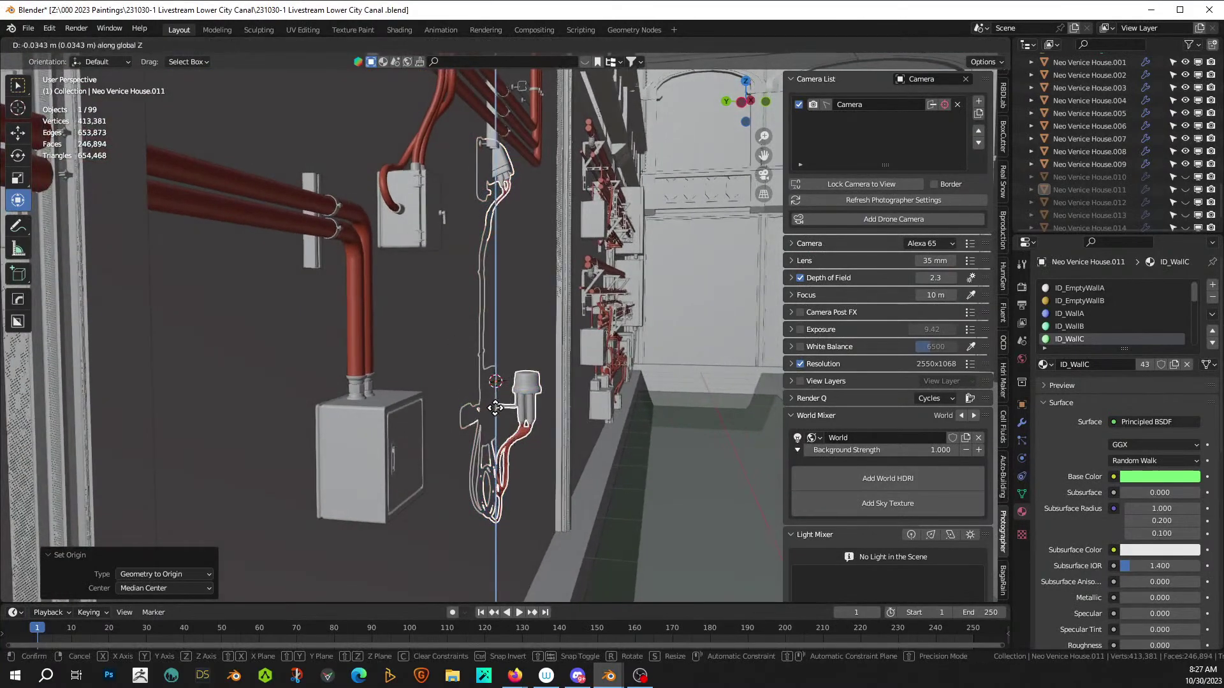
pyautogui.click(478, 449)
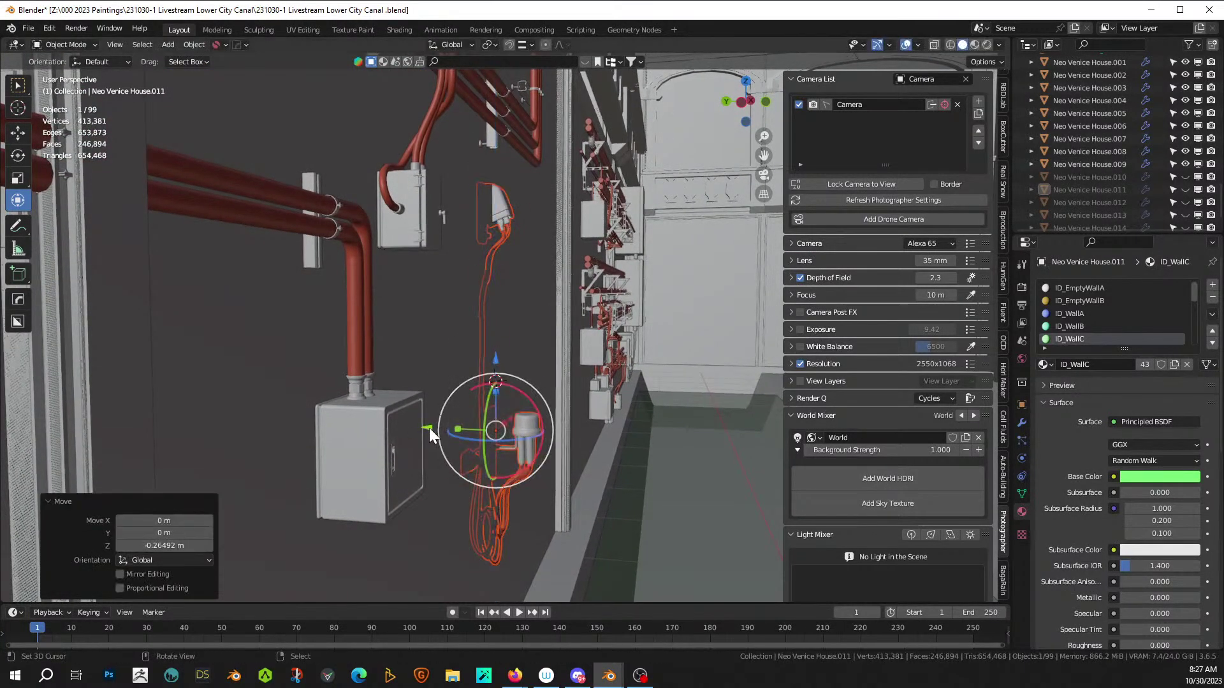
pyautogui.press('g')
pyautogui.press('y')
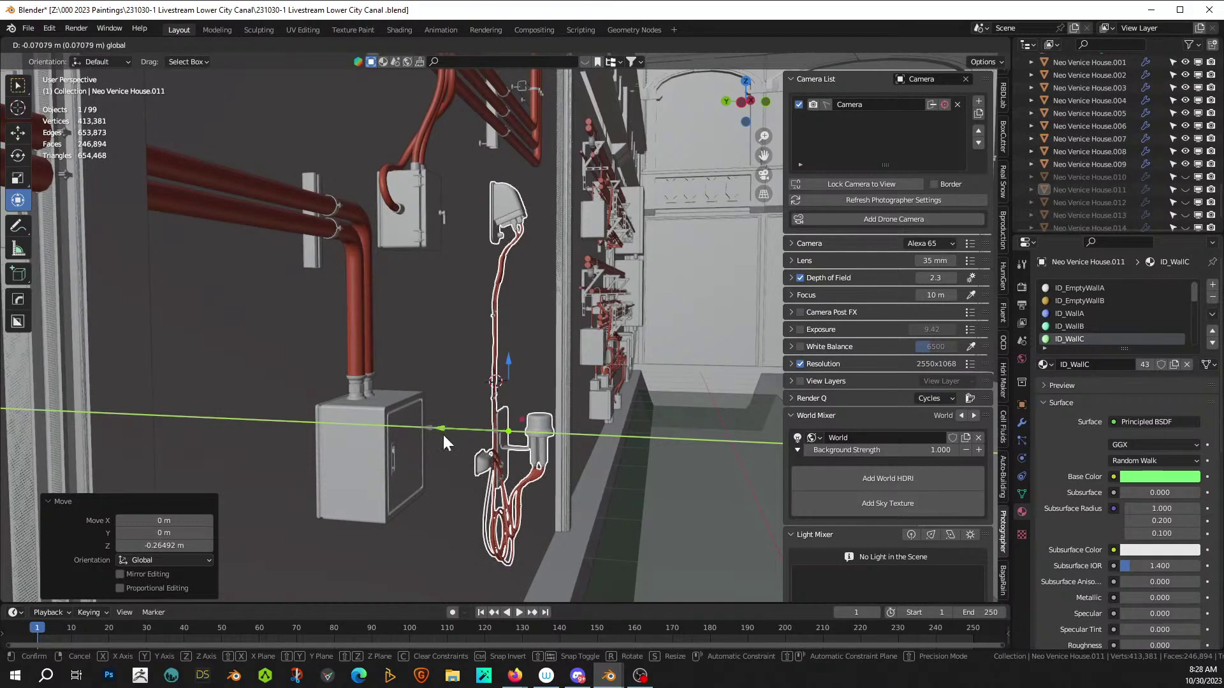
pyautogui.click(443, 434)
# - In camera view, paste the next copied object, set its origin to the 3D cursor and move its geometry to that origin
pyautogui.moveTo(442, 433); pyautogui.dragTo(563, 413, button='middle')
pyautogui.press('KP_0')
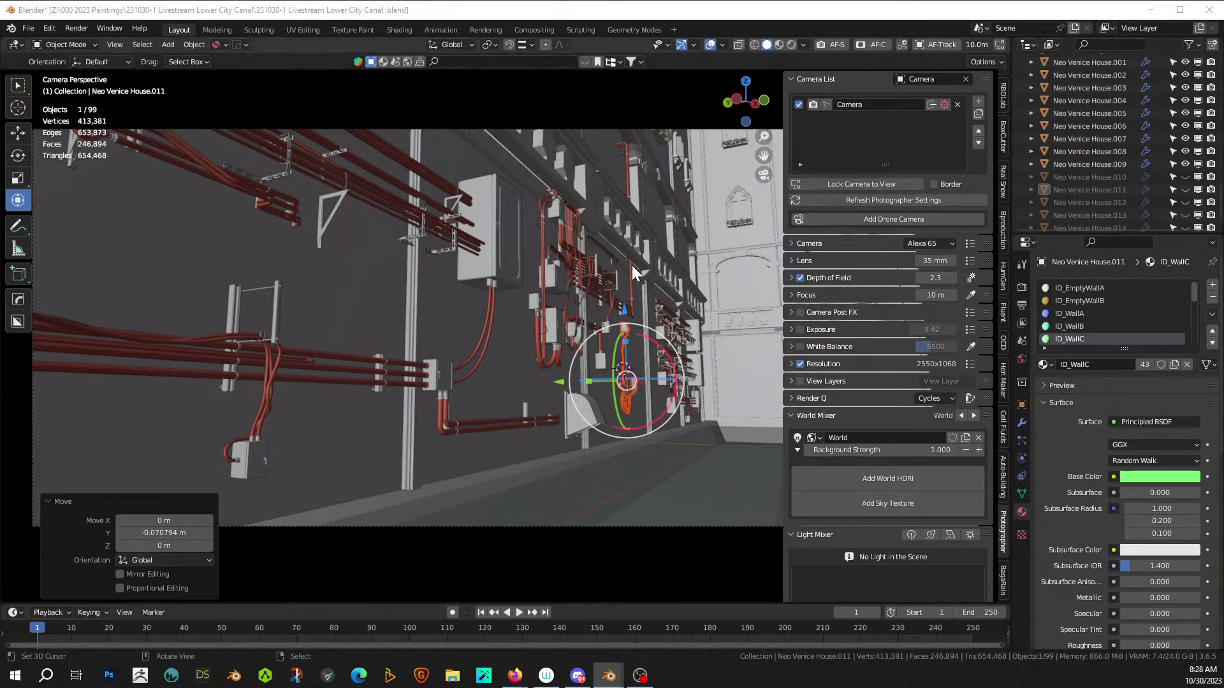
pyautogui.moveTo(633, 265); pyautogui.dragTo(526, 293, button='middle')
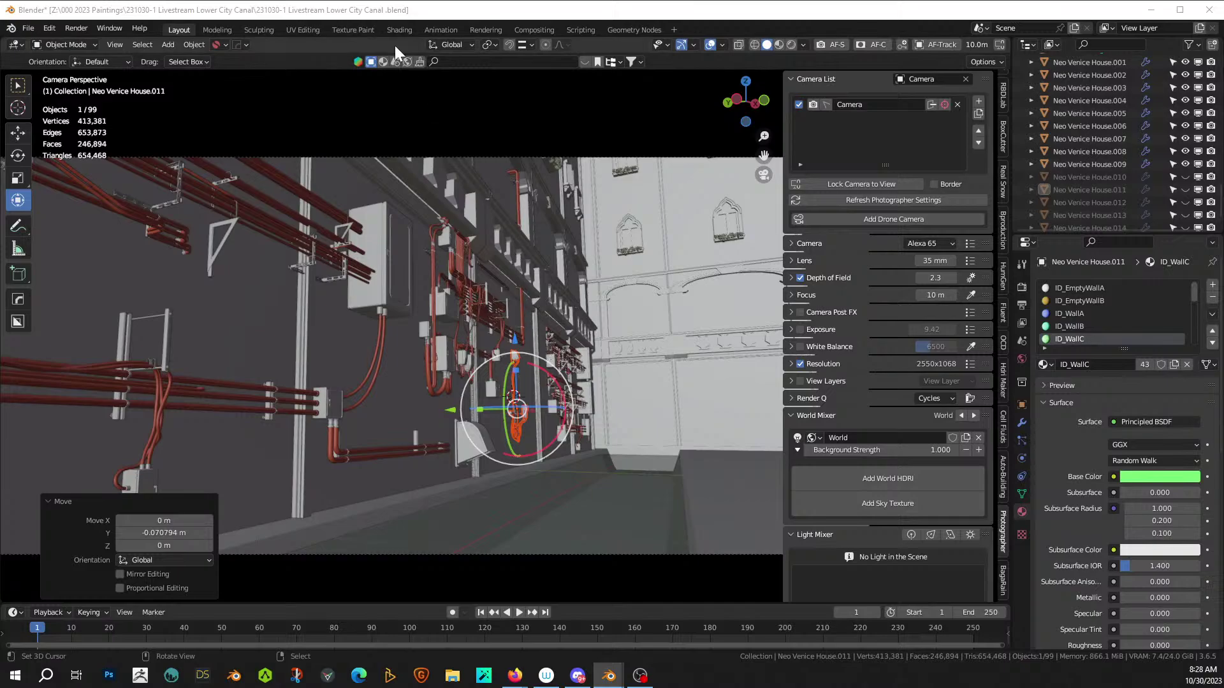
pyautogui.hotkey('ctrl', 'v')
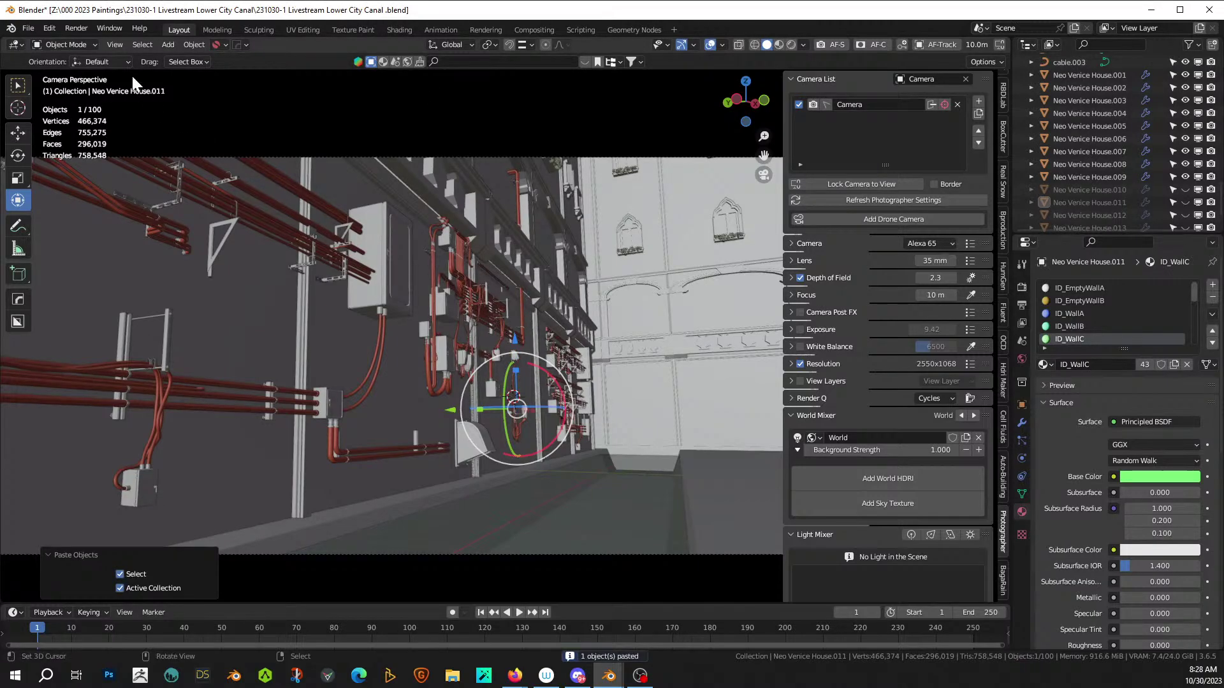
pyautogui.click(199, 43)
pyautogui.moveTo(205, 74)
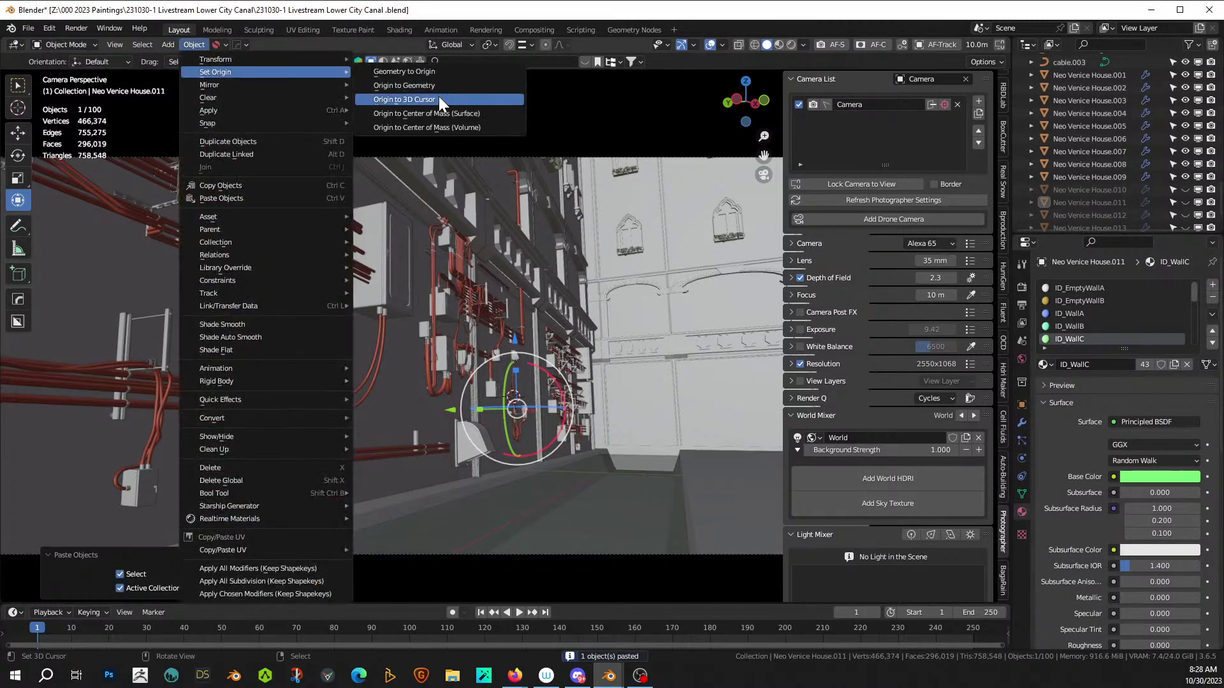
pyautogui.click(439, 100)
pyautogui.click(196, 43)
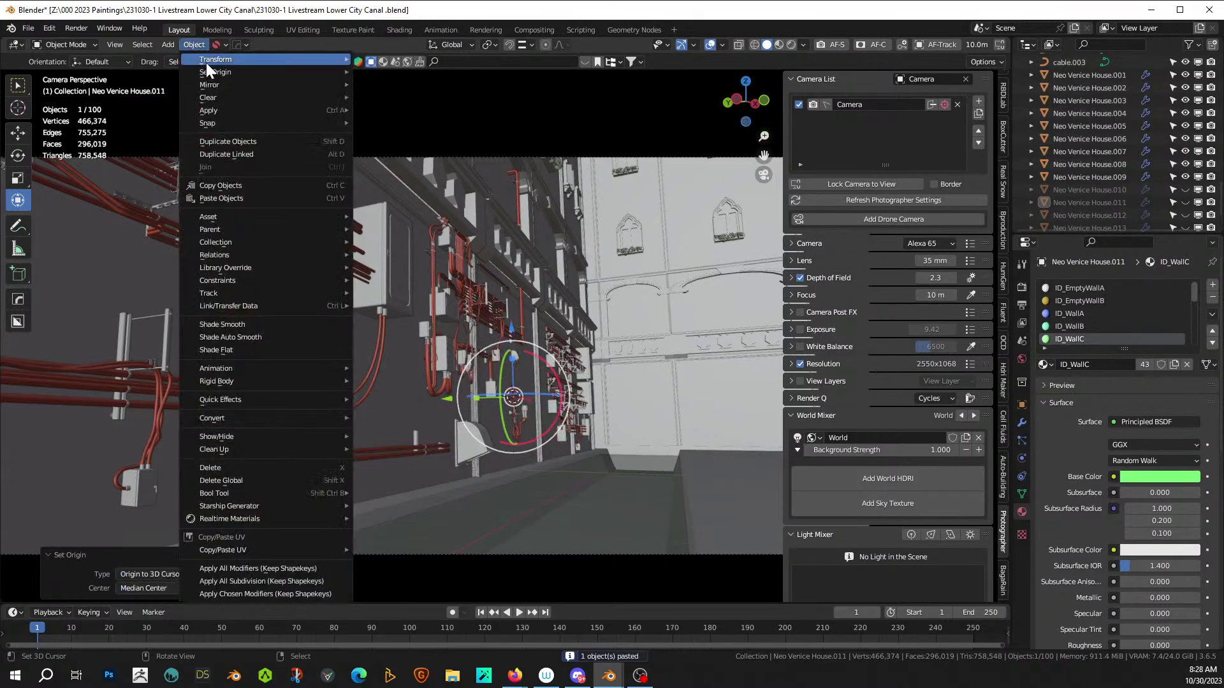
pyautogui.moveTo(212, 71)
pyautogui.click(389, 72)
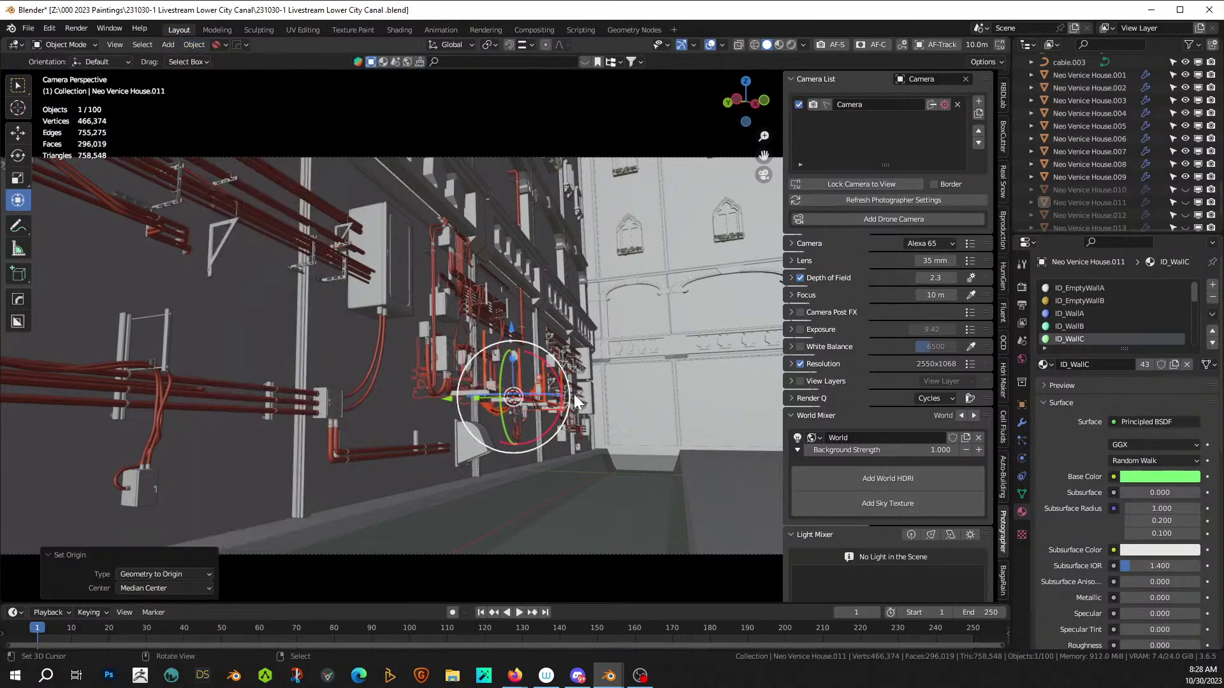
# - Select the pasted long wire assembly and rotate it 90° around the Z axis to cross the canal
pyautogui.moveTo(613, 400); pyautogui.dragTo(575, 453, button='middle')
pyautogui.scroll(4, 546, 406)
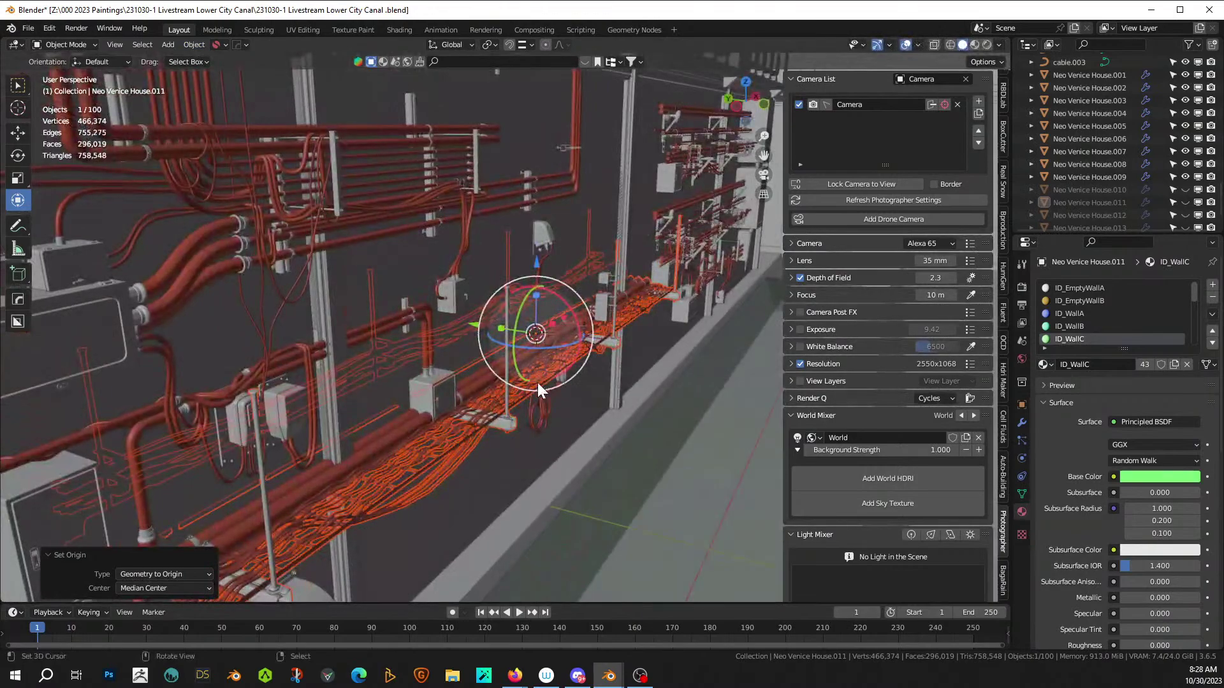
pyautogui.click(537, 382)
pyautogui.write('rz90')
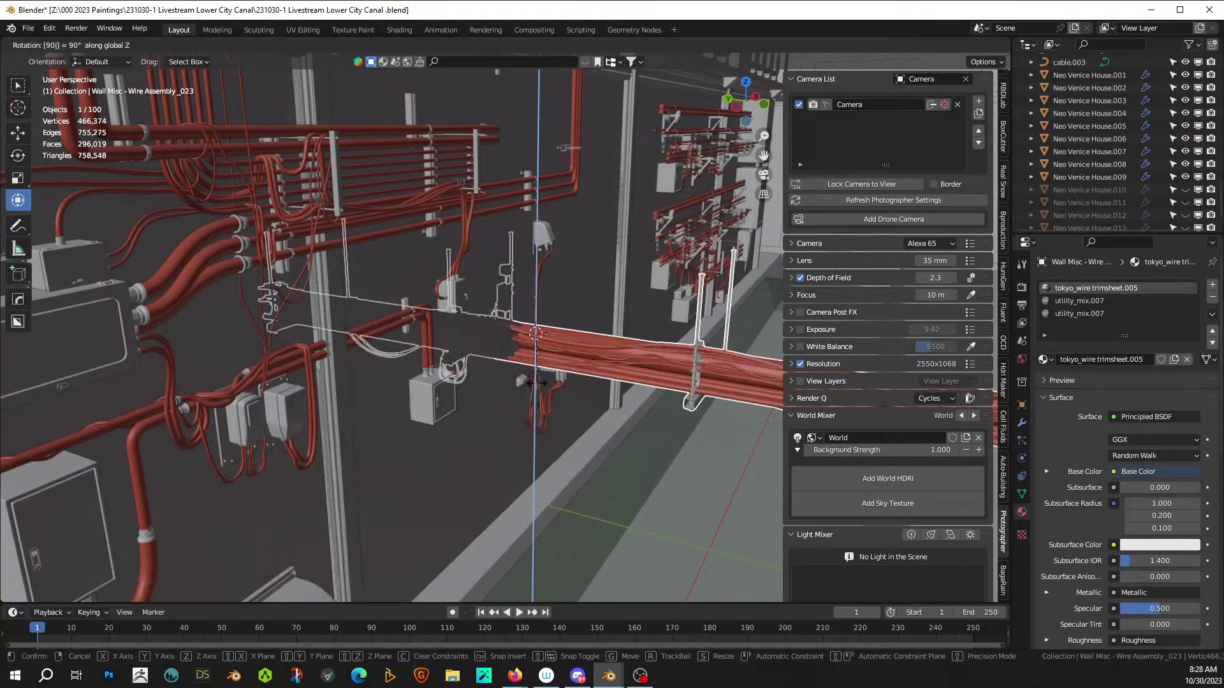
pyautogui.press('Return')
# - Raise the wire assembly about 3.77 m and shift it about -2.83 m along Y so it spans the canal in camera view
pyautogui.moveTo(434, 391); pyautogui.dragTo(250, 367, button='middle')
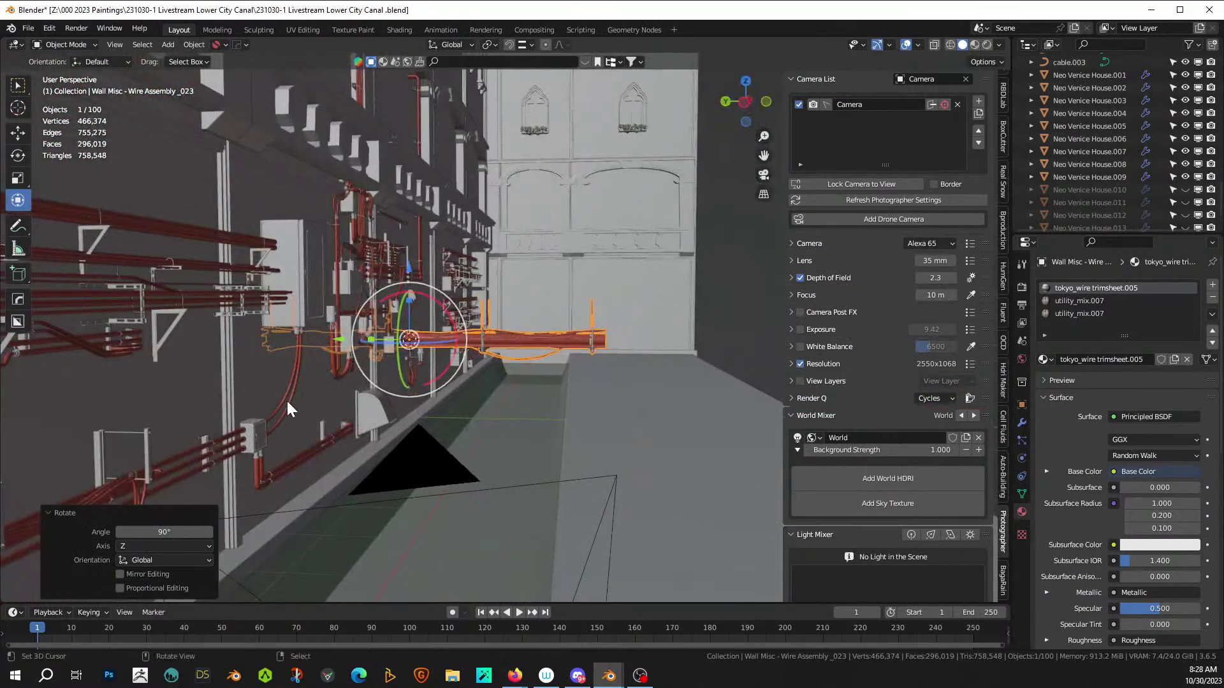
pyautogui.press('g')
pyautogui.press('z')
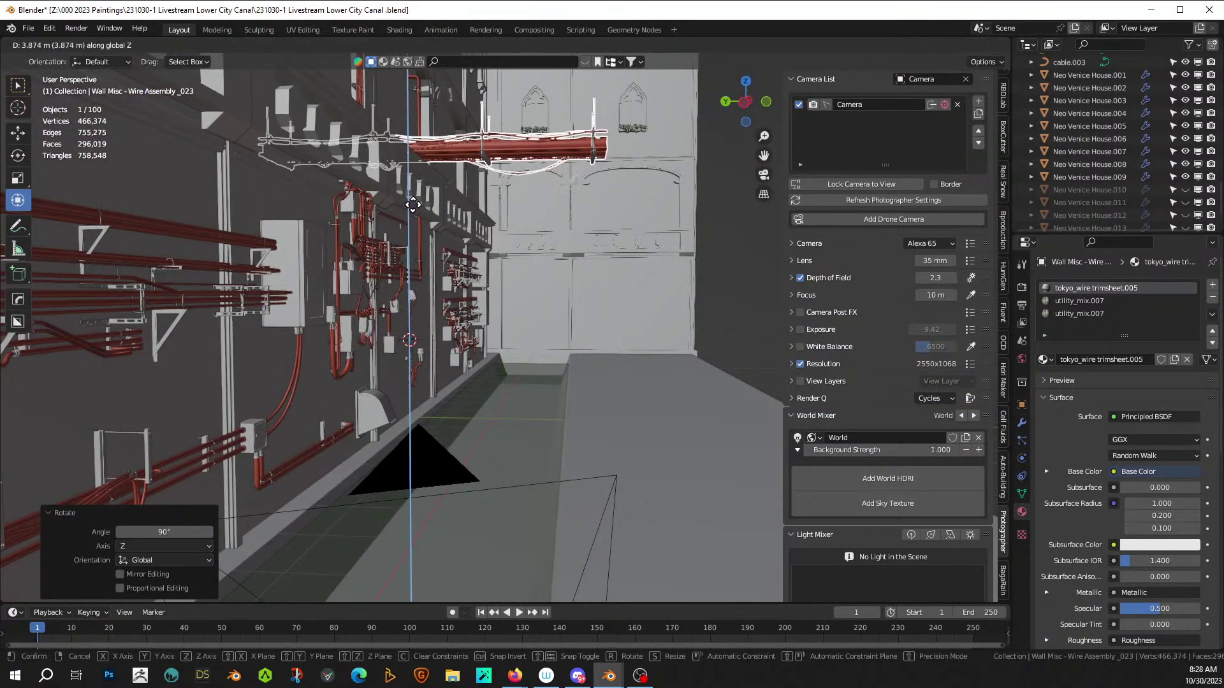
pyautogui.click(414, 212)
pyautogui.press('KP_0')
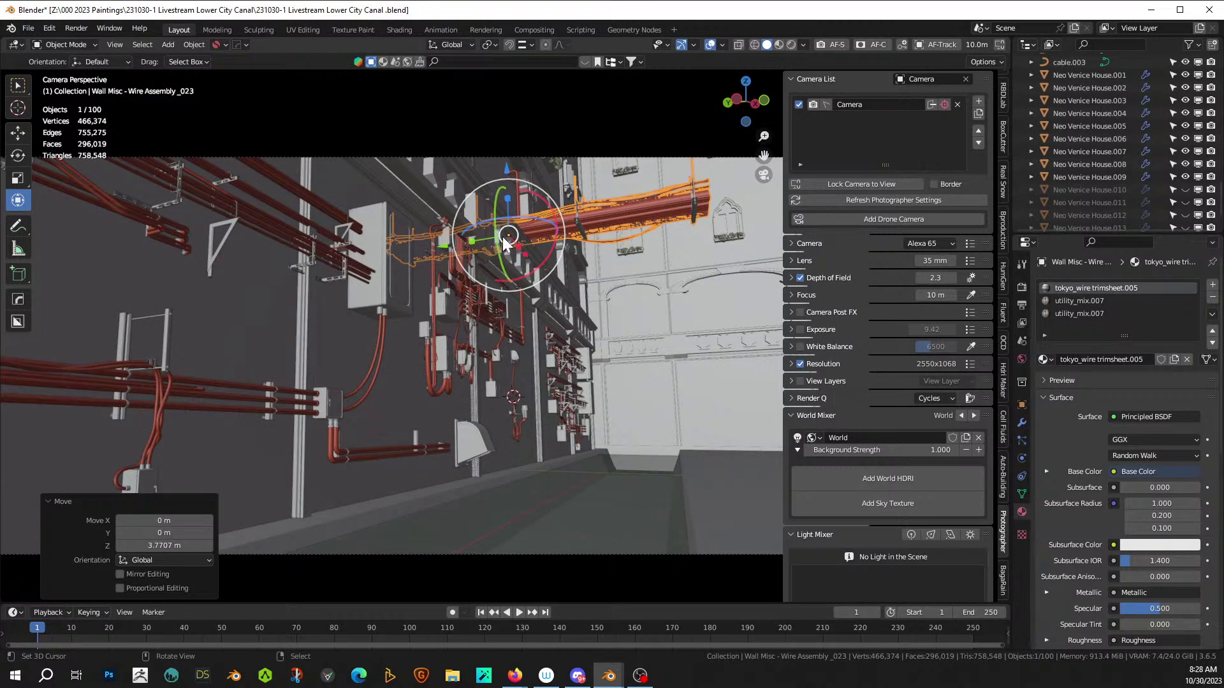
pyautogui.press('g')
pyautogui.press('y')
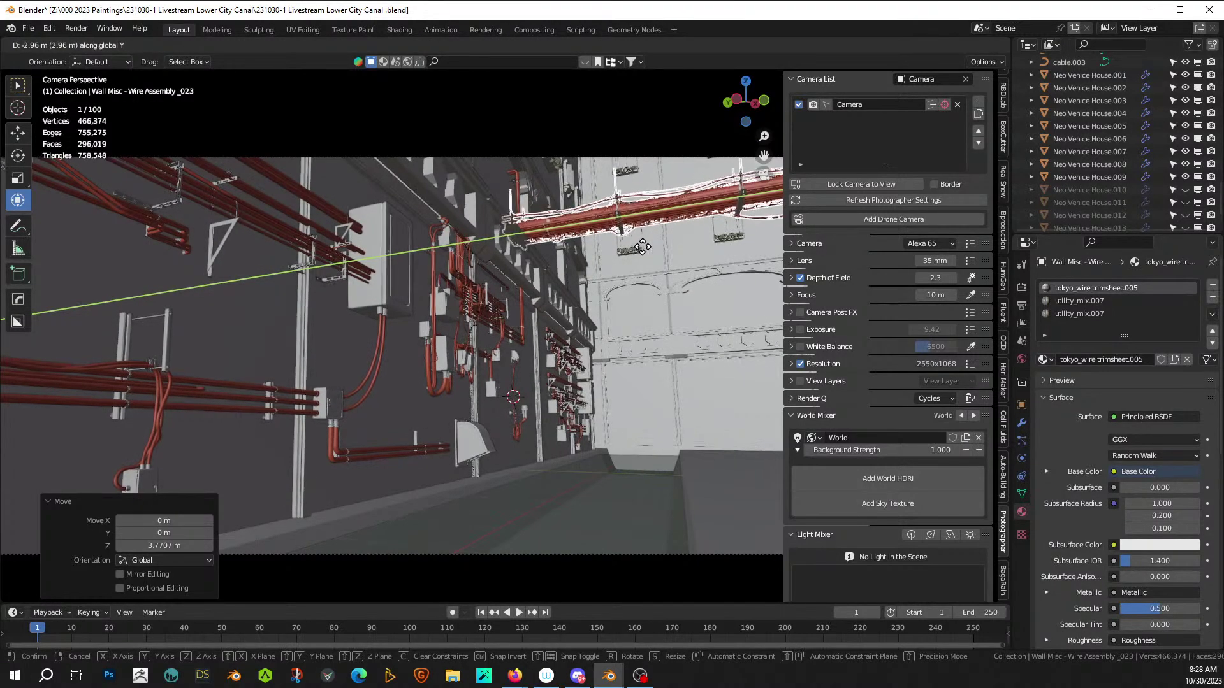
pyautogui.click(597, 248)
# - Nudge the wire assembly about 0.02 m along Y to fine-tune how its end meets the wall
pyautogui.press('KP_Decimal')
pyautogui.moveTo(504, 300); pyautogui.dragTo(510, 340, button='middle')
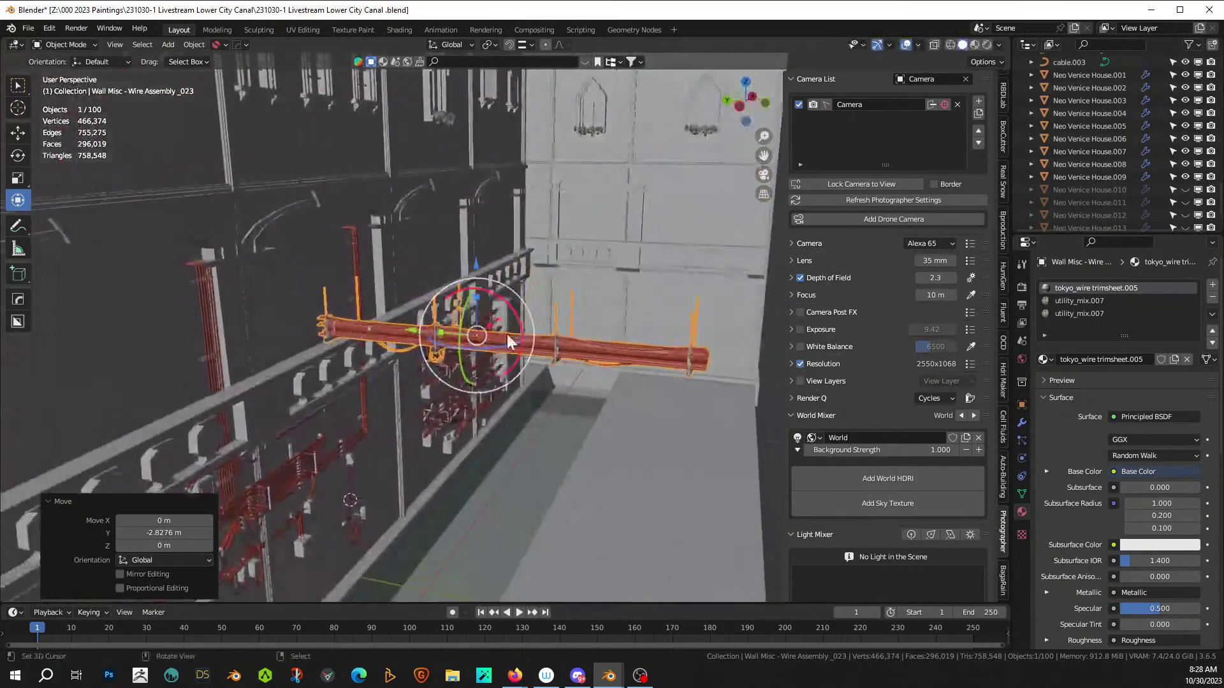
pyautogui.scroll(4, 447, 337)
pyautogui.moveTo(258, 334); pyautogui.dragTo(565, 273, button='middle')
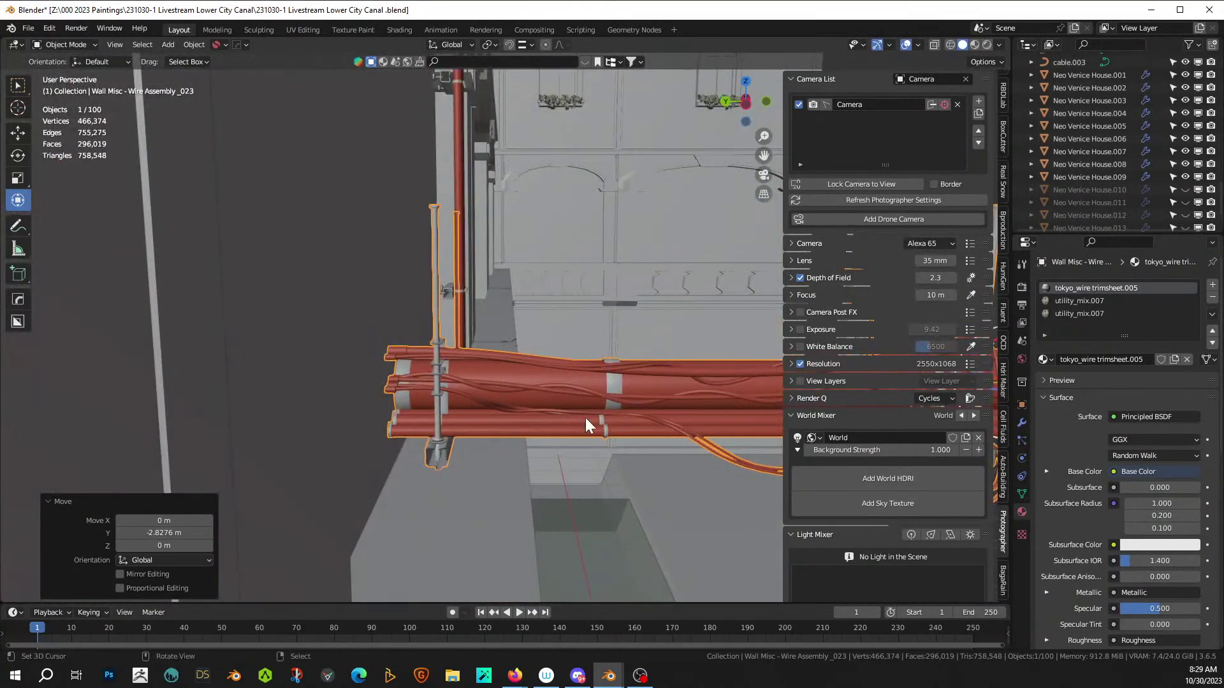
pyautogui.press('g')
pyautogui.press('y')
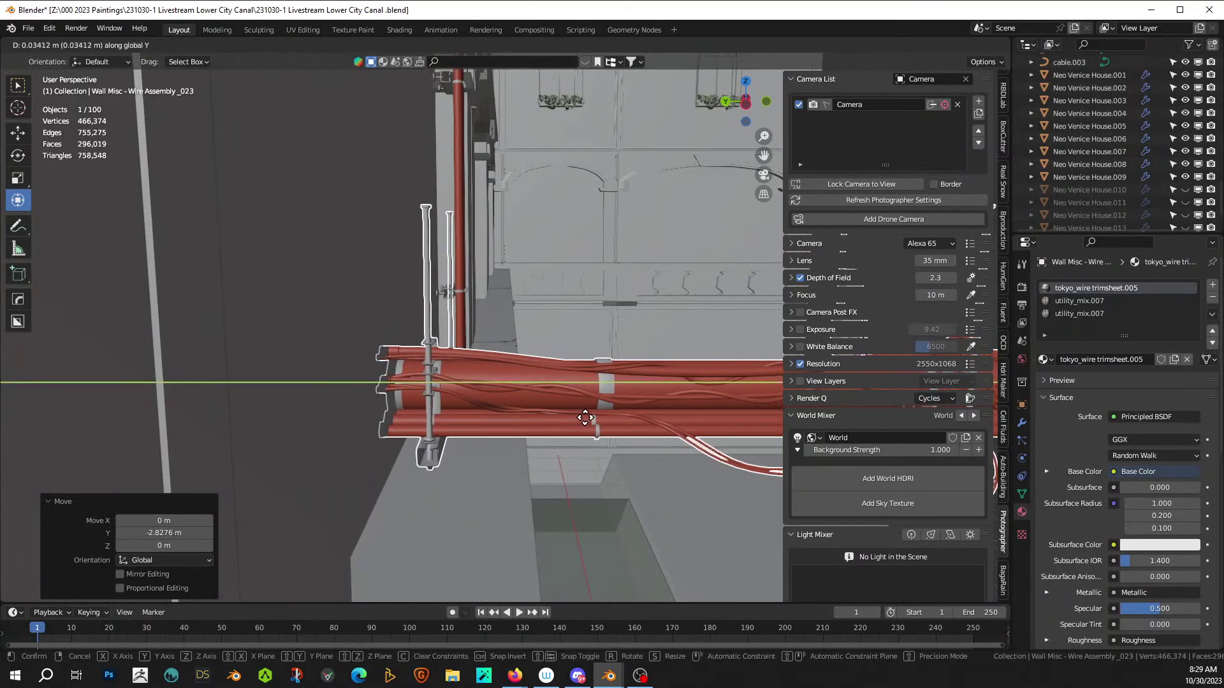
pyautogui.click(622, 422)
# - Select the wire assembly spanning the canal and snap the 3D cursor to its origin
pyautogui.moveTo(622, 422); pyautogui.dragTo(192, 413, button='middle')
pyautogui.scroll(-2, 942, 424)
pyautogui.scroll(1, 937, 408)
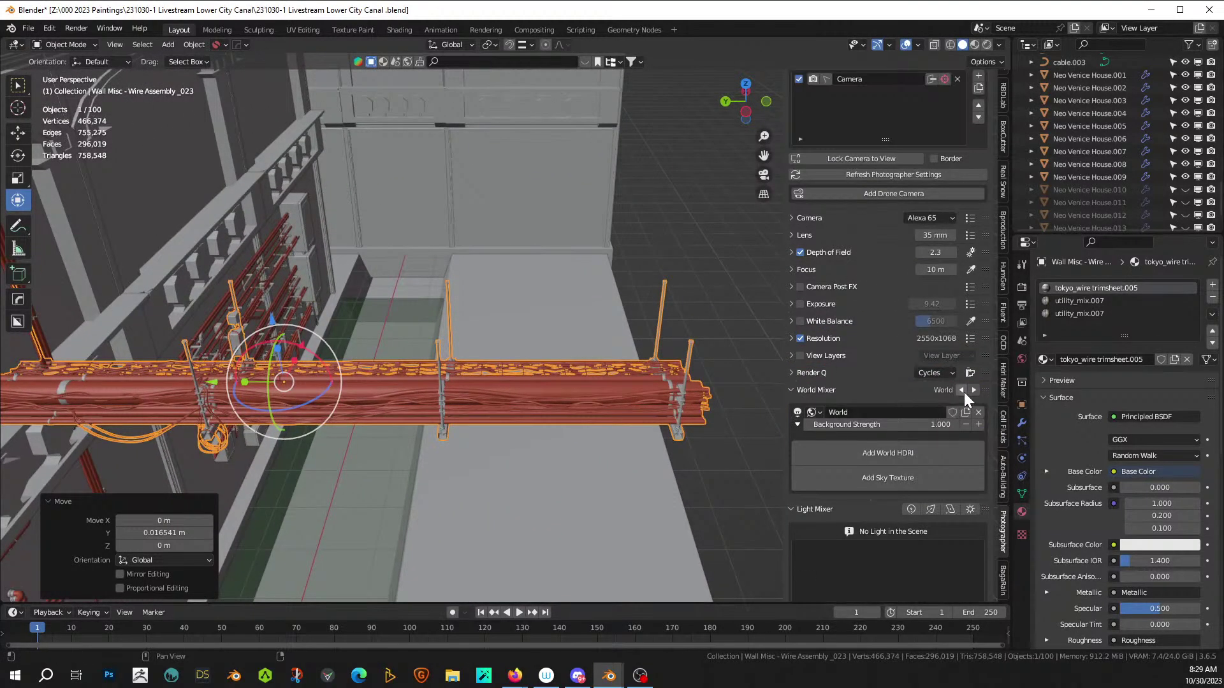
pyautogui.rightClick(338, 385)
pyautogui.hotkey('shift', 's')
pyautogui.press('2')
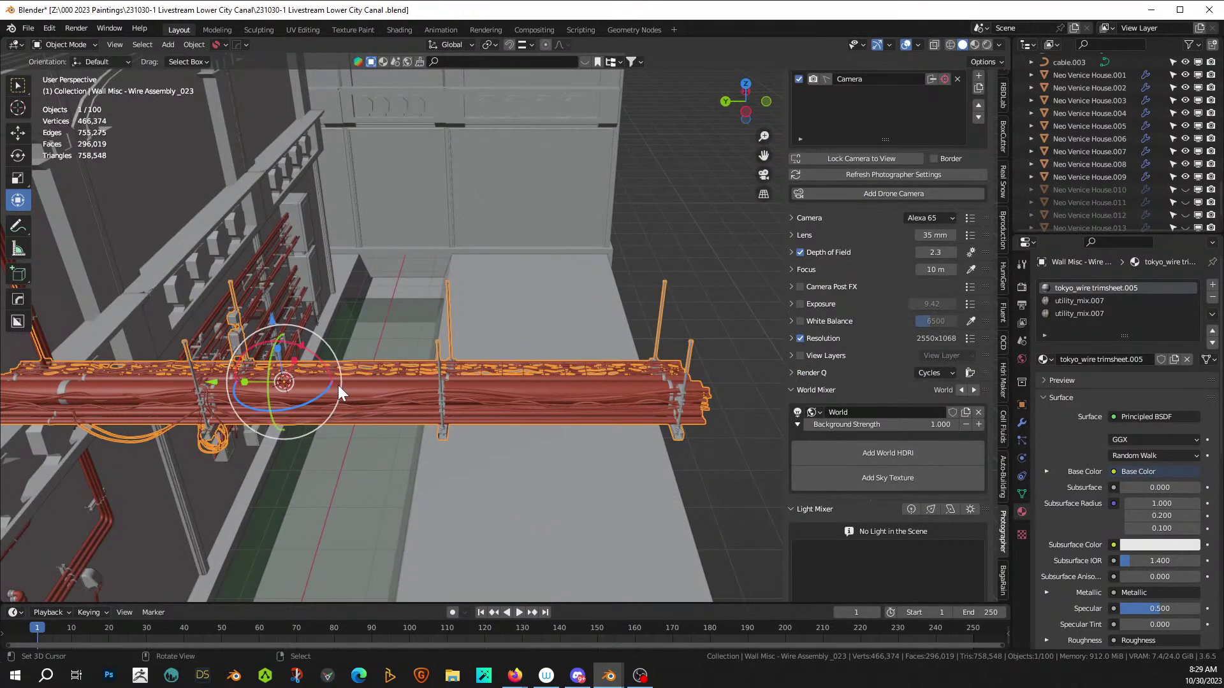
# - Add a Beam Builder mesh at the 3D cursor and set its type to I Profile
pyautogui.hotkey('shift', 'a')
pyautogui.moveTo(312, 315)
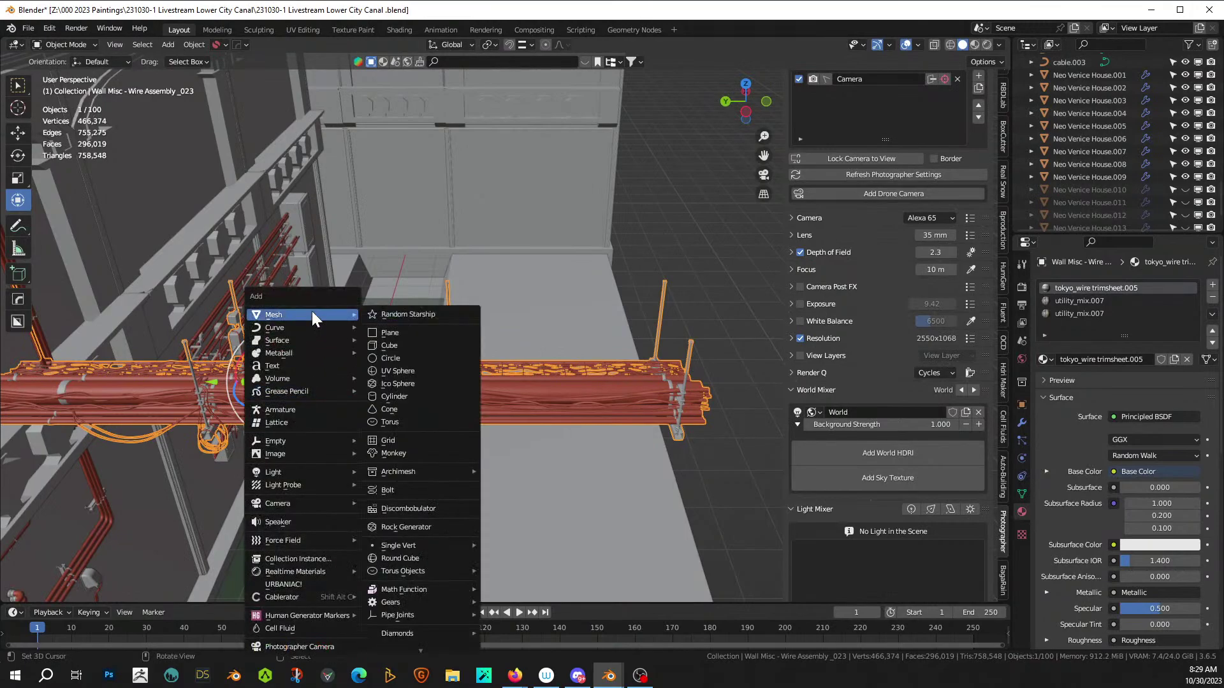
pyautogui.scroll(-5, 450, 624)
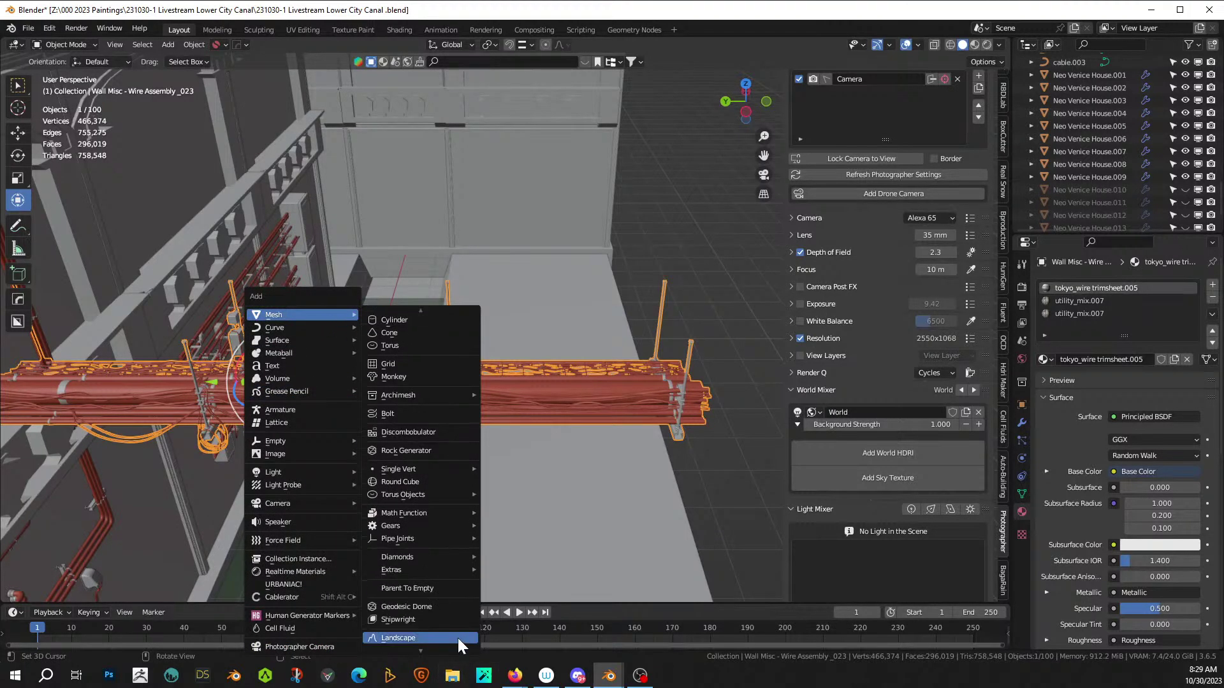
pyautogui.moveTo(442, 565)
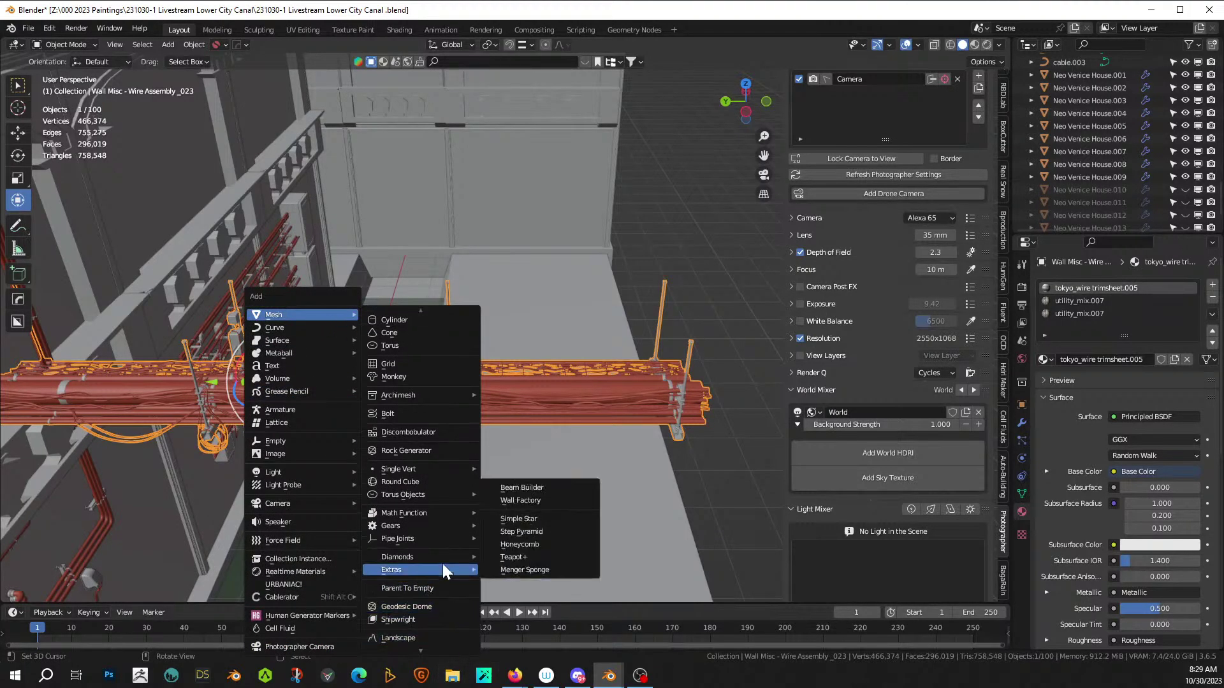
pyautogui.click(556, 488)
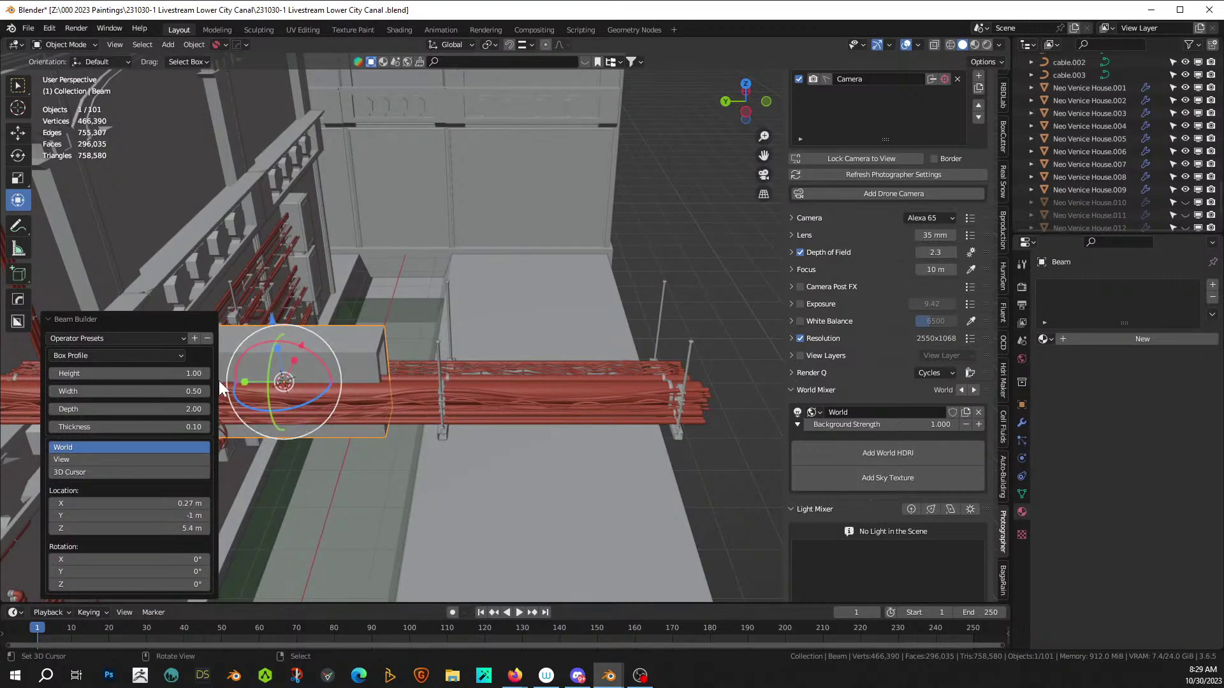
pyautogui.click(146, 355)
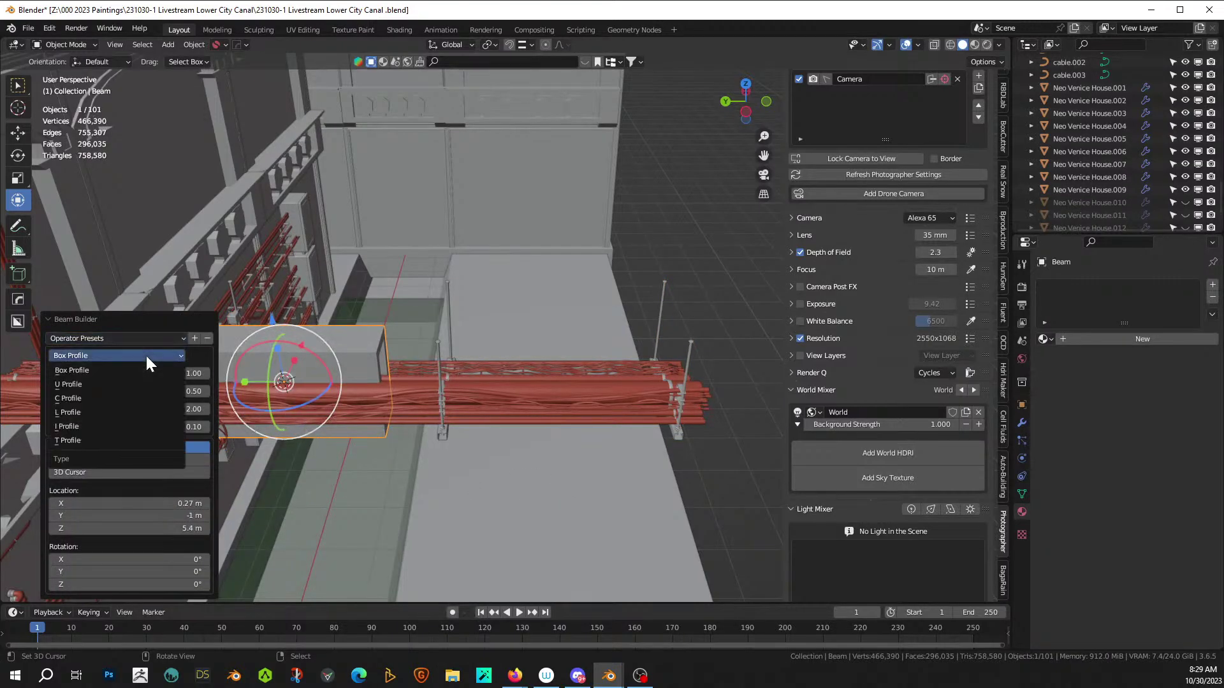
pyautogui.click(86, 427)
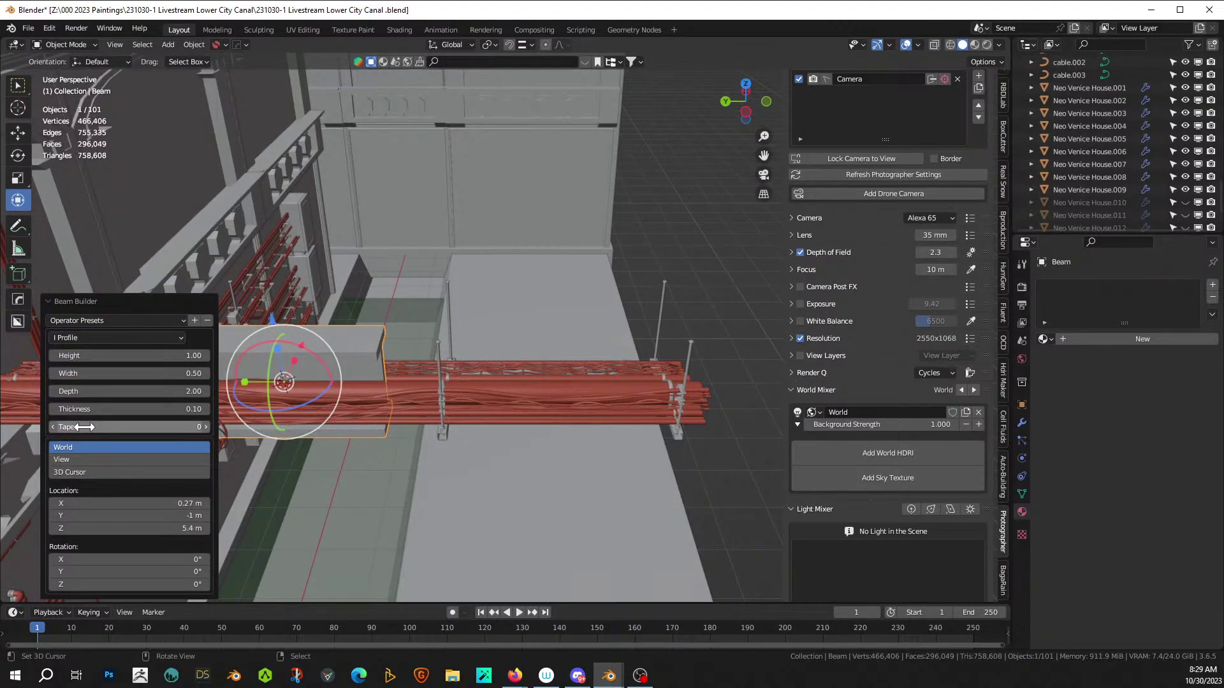
# - Try a width of 3.6 on the beam, then undo the beam's creation
pyautogui.click(144, 367)
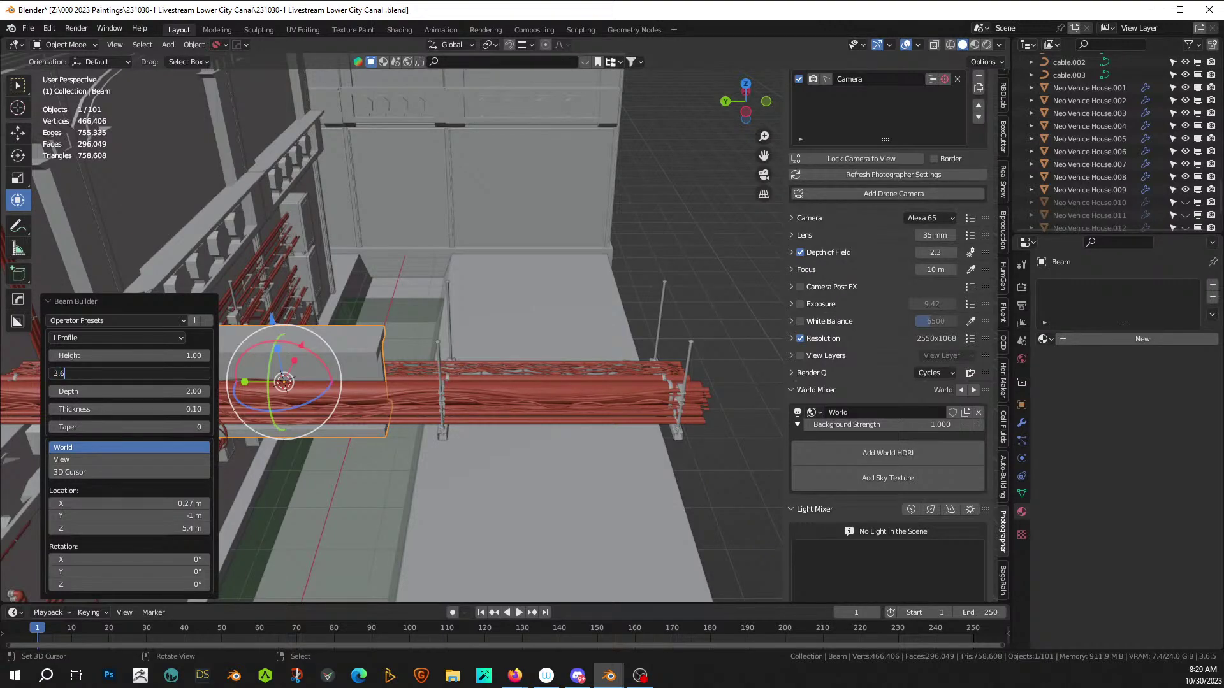
pyautogui.write('3.6')
pyautogui.press('Return')
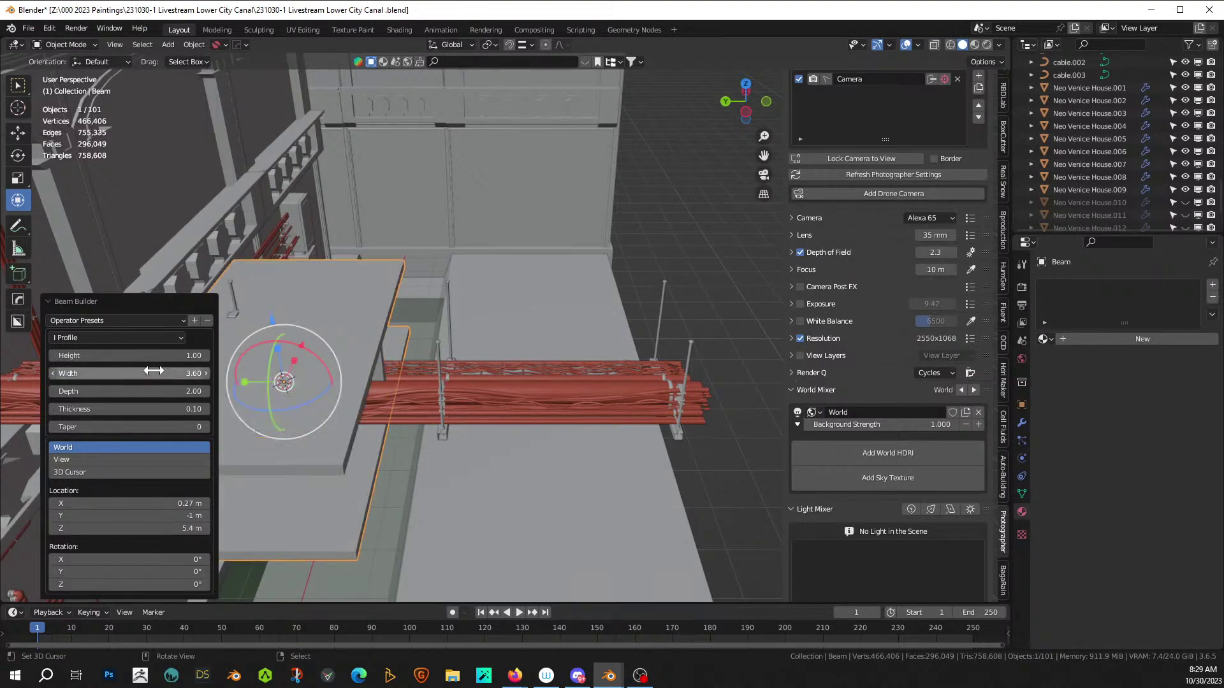
pyautogui.hotkey('ctrl', 'z')
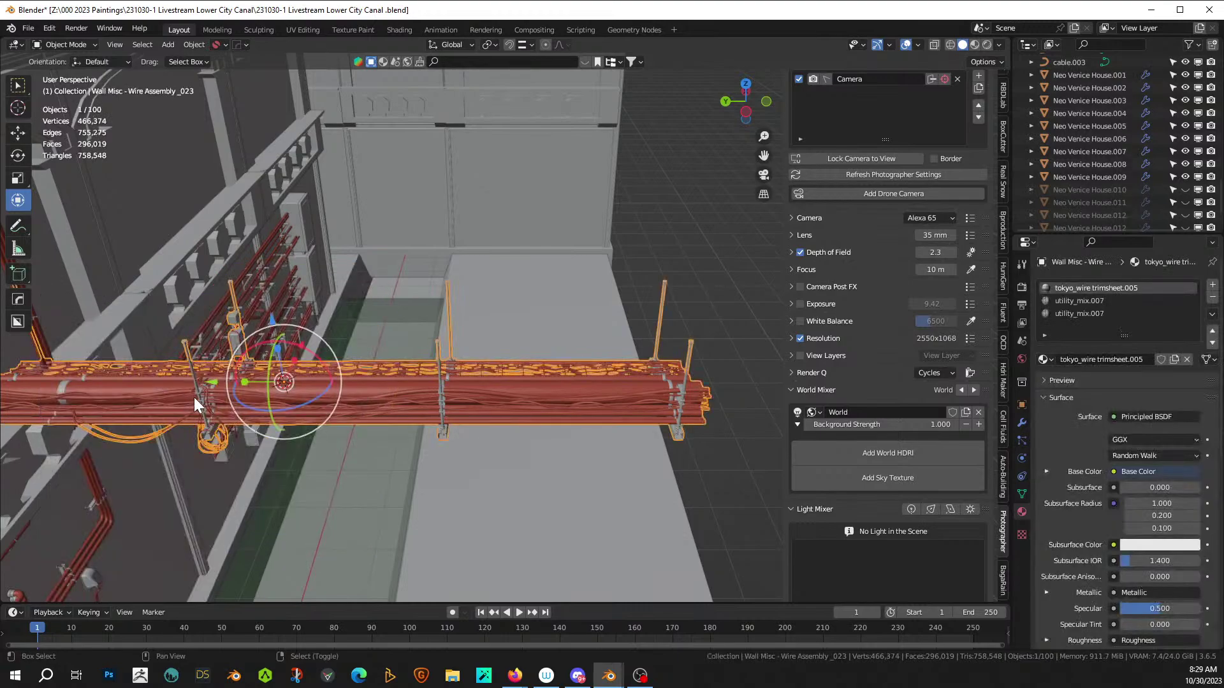
# - Add the I-profile beam again with Beam Builder and set its width to 1
pyautogui.hotkey('shift', 'a')
pyautogui.moveTo(185, 315)
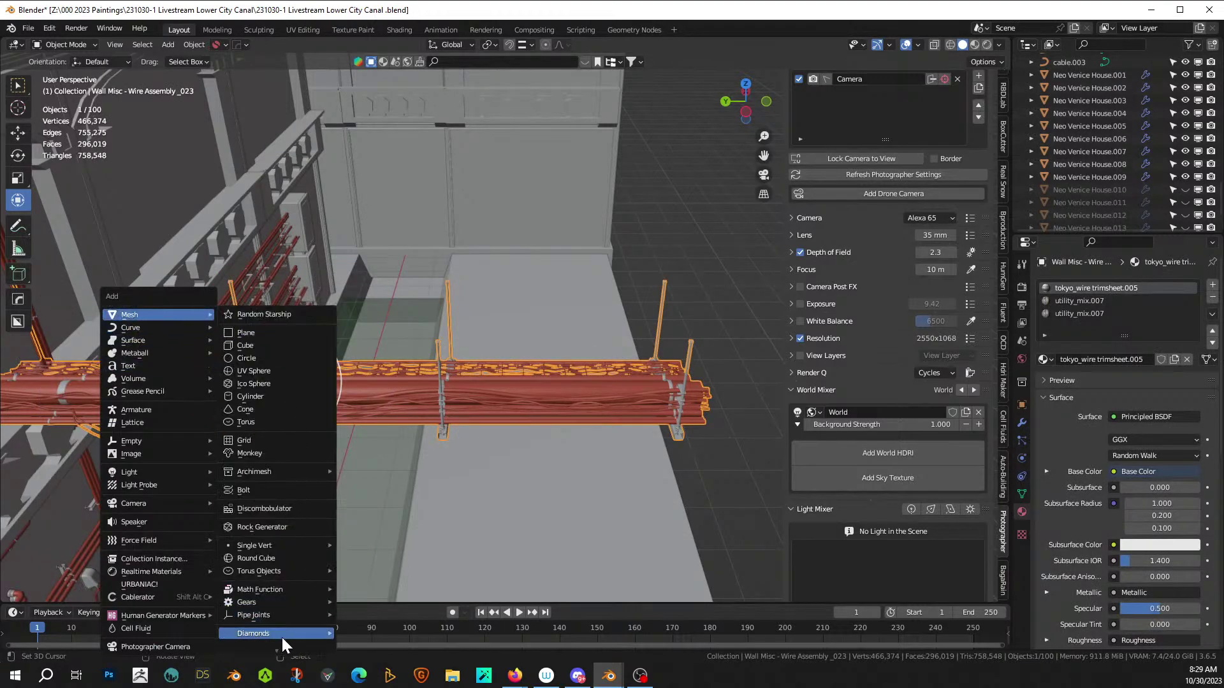
pyautogui.moveTo(268, 669)
pyautogui.moveTo(276, 583)
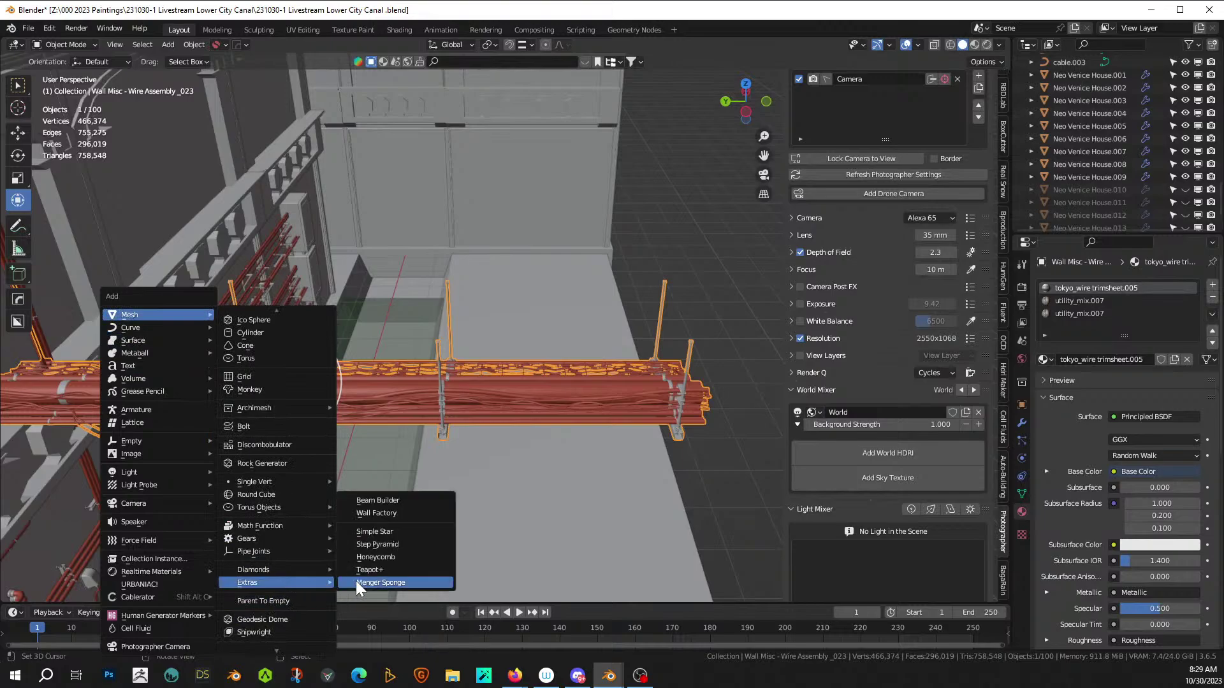
pyautogui.click(425, 494)
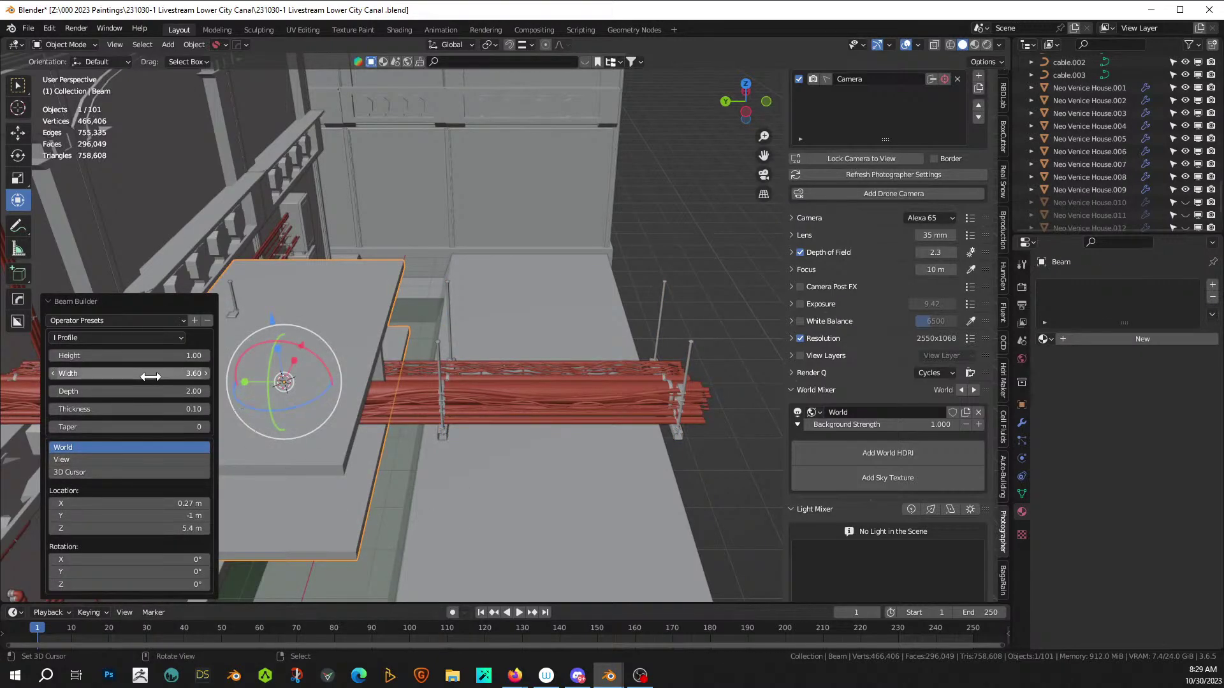
pyautogui.click(173, 375)
pyautogui.write('1')
pyautogui.press('Return')
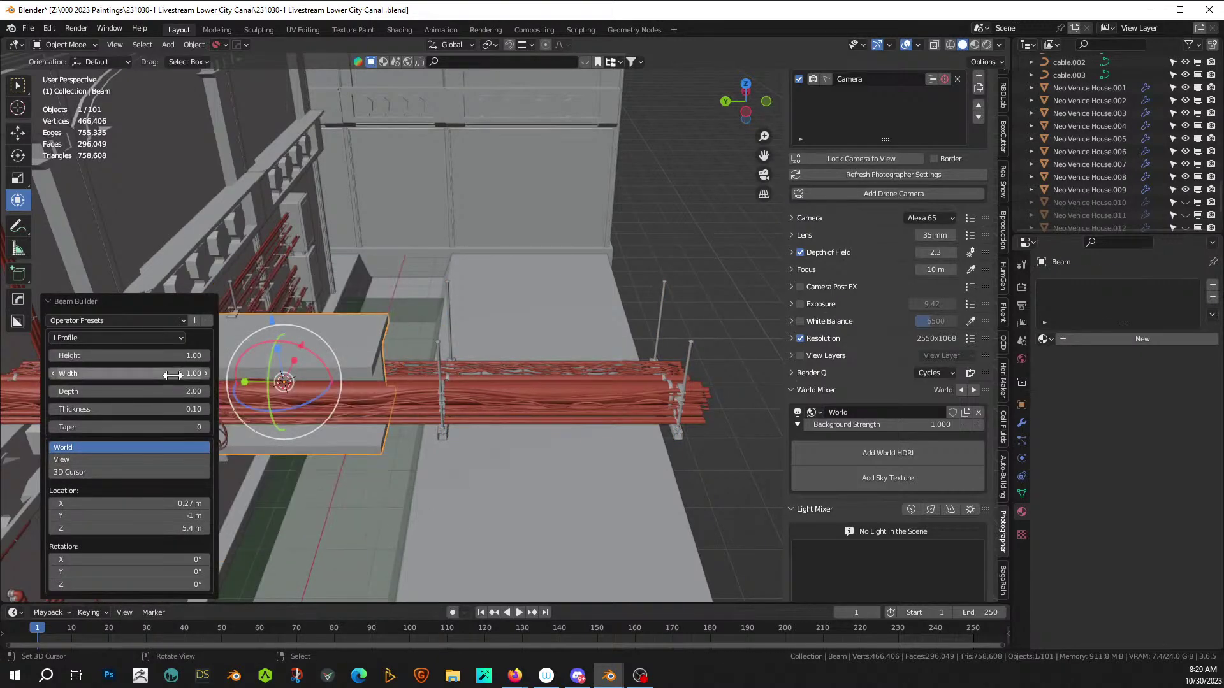
# - Set the I-profile beam's height to 1.75
pyautogui.click(169, 356)
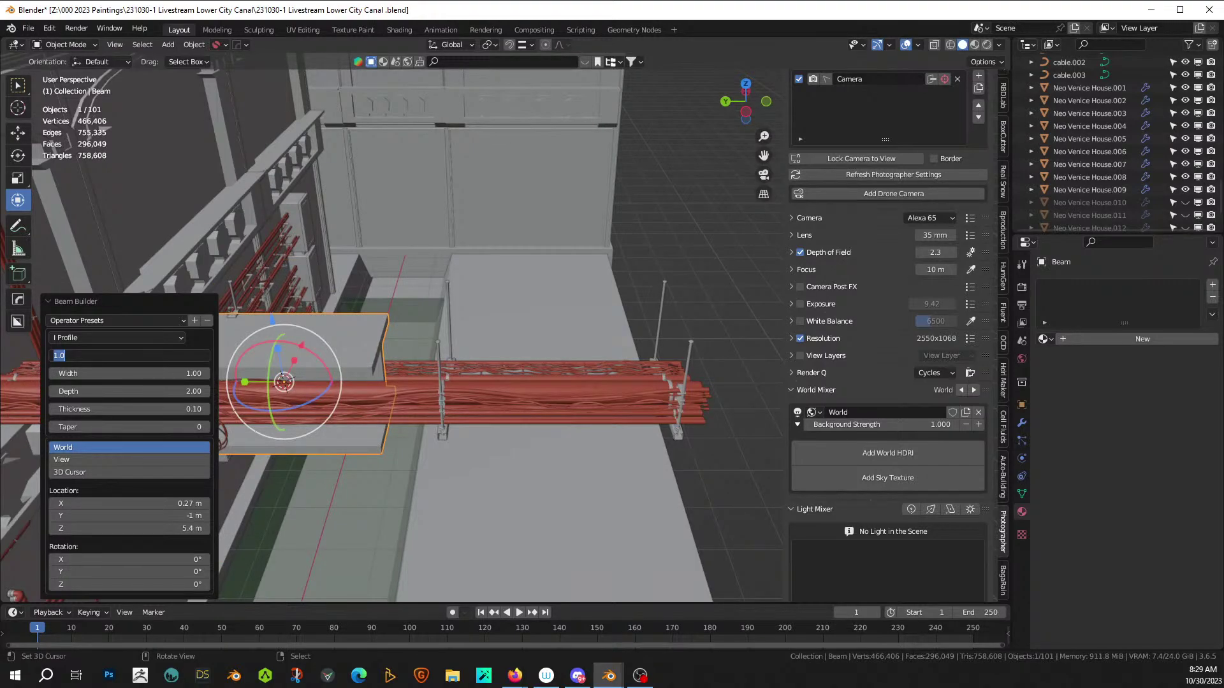
pyautogui.write('1.75')
pyautogui.press('Return')
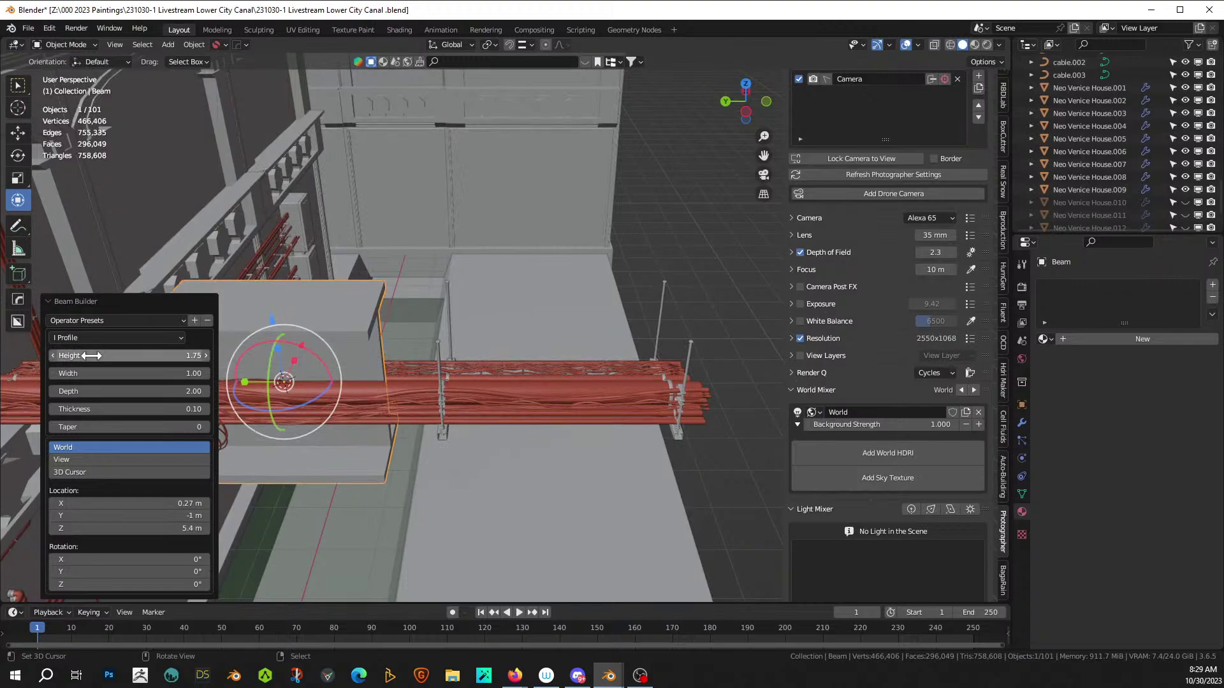
pyautogui.click(91, 355)
pyautogui.press('BackSpace')
pyautogui.press('Return')
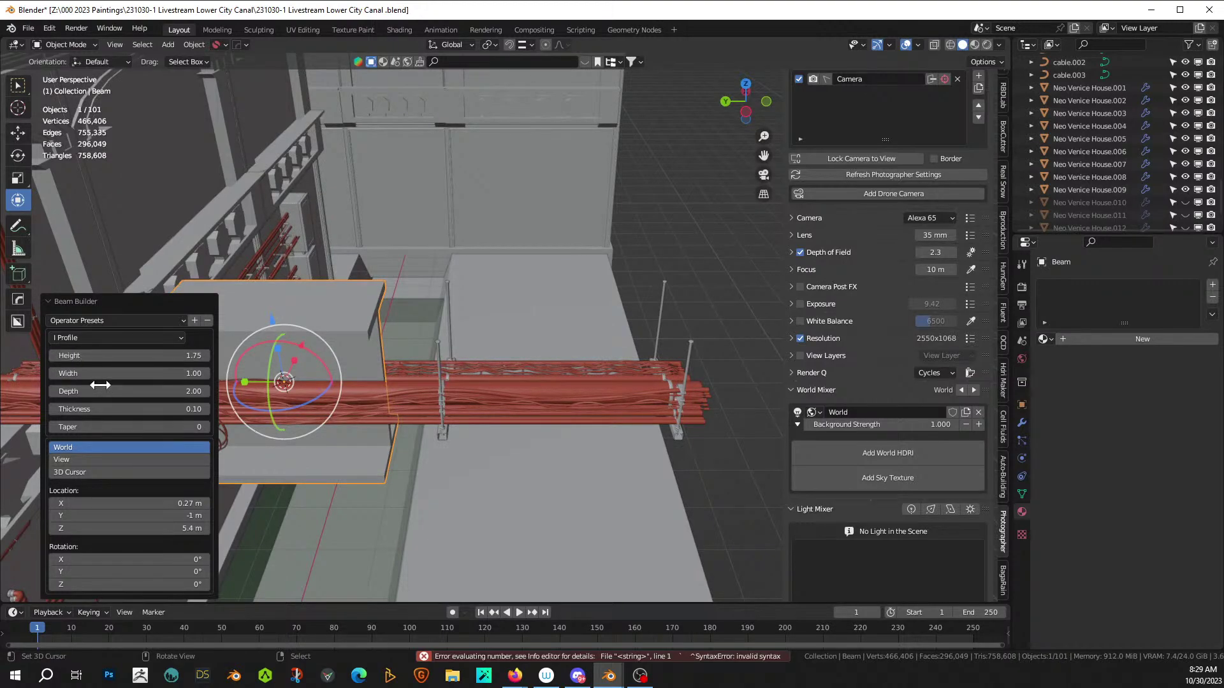
# - Lengthen the beam to a depth of about 9.12 so it runs past the end of the cable bundle
pyautogui.click(94, 391)
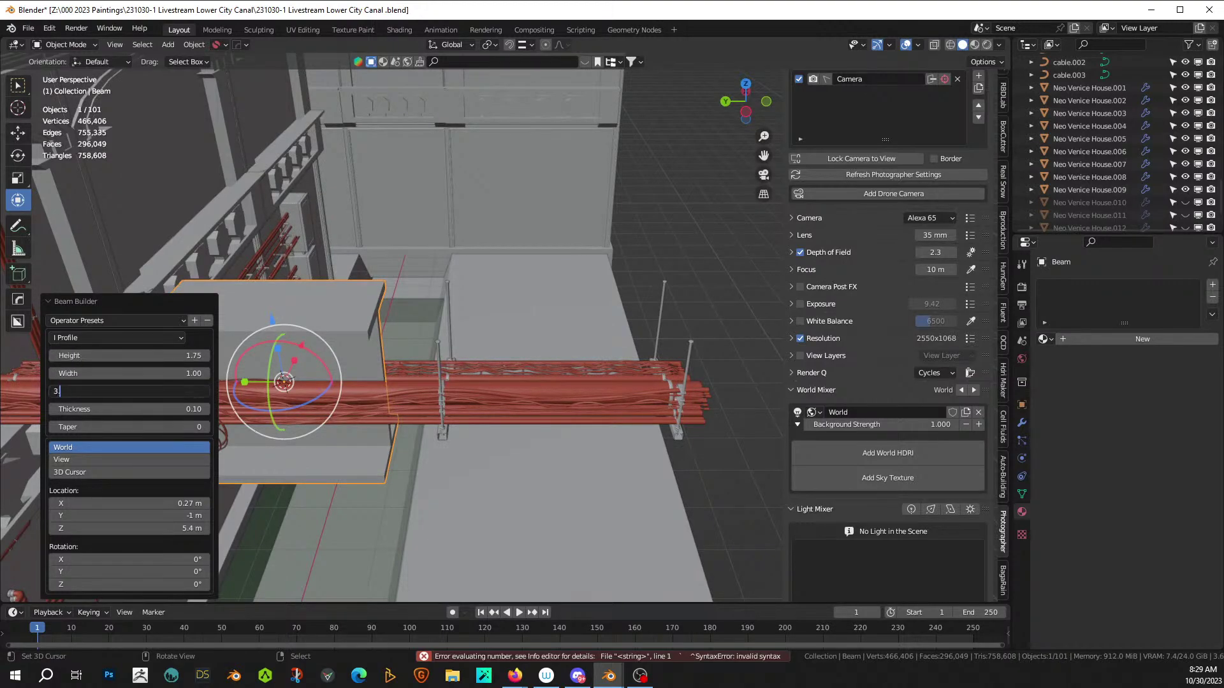
pyautogui.write('3.6')
pyautogui.press('Return')
pyautogui.scroll(-2, 377, 375)
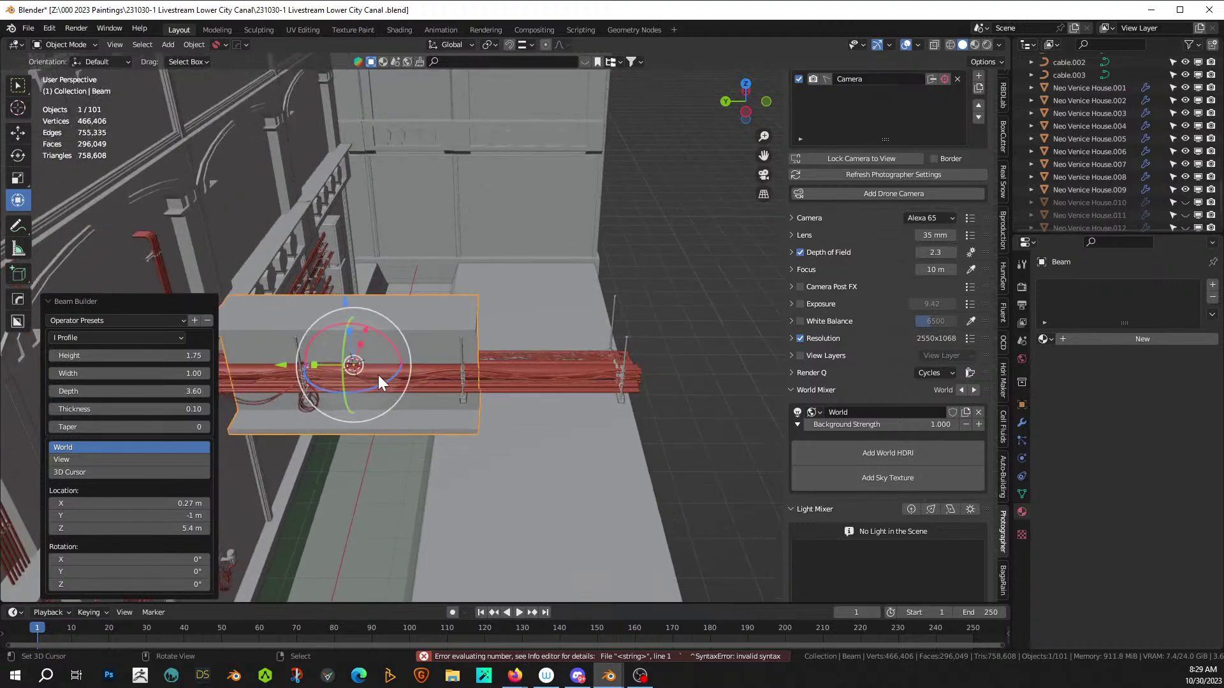
pyautogui.moveTo(114, 391); pyautogui.dragTo(177, 391)
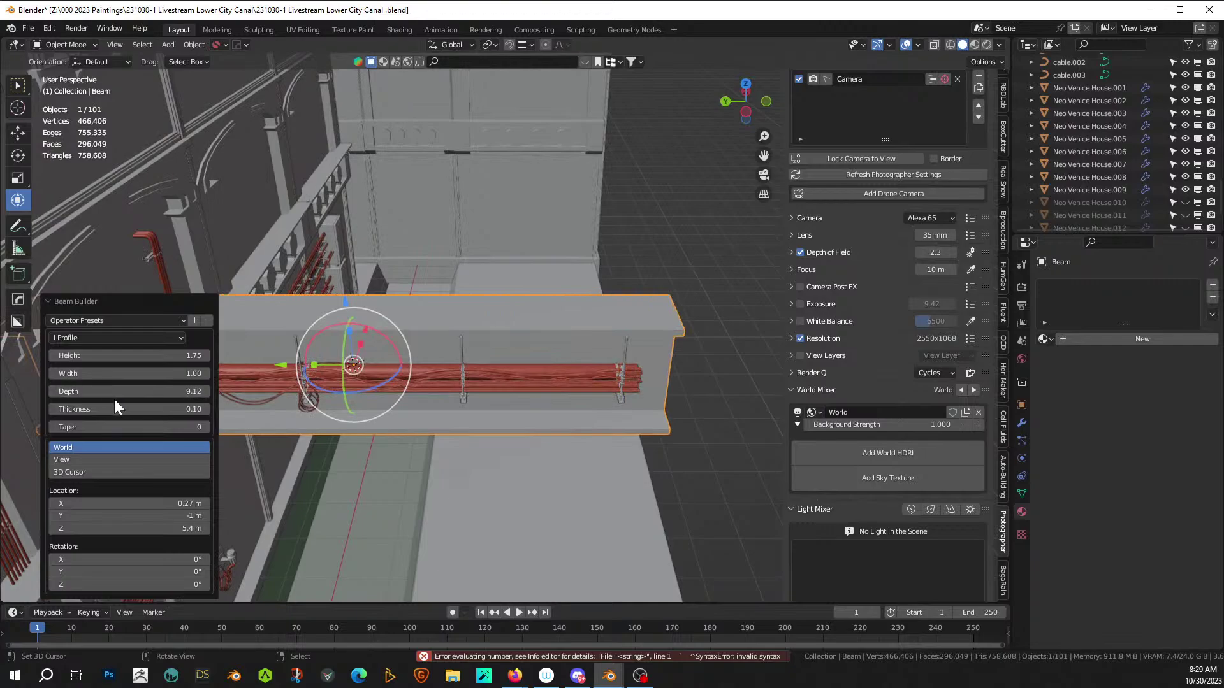
# - Narrow the beam's width to about 0.31 and set its flange taper to 66
pyautogui.moveTo(229, 421)
pyautogui.mouseDown(button='middle')
pyautogui.moveTo(278, 435)
pyautogui.moveTo(170, 389)
pyautogui.moveTo(170, 374)
pyautogui.moveTo(192, 403)
pyautogui.moveTo(240, 403)
pyautogui.mouseUp(button='middle')
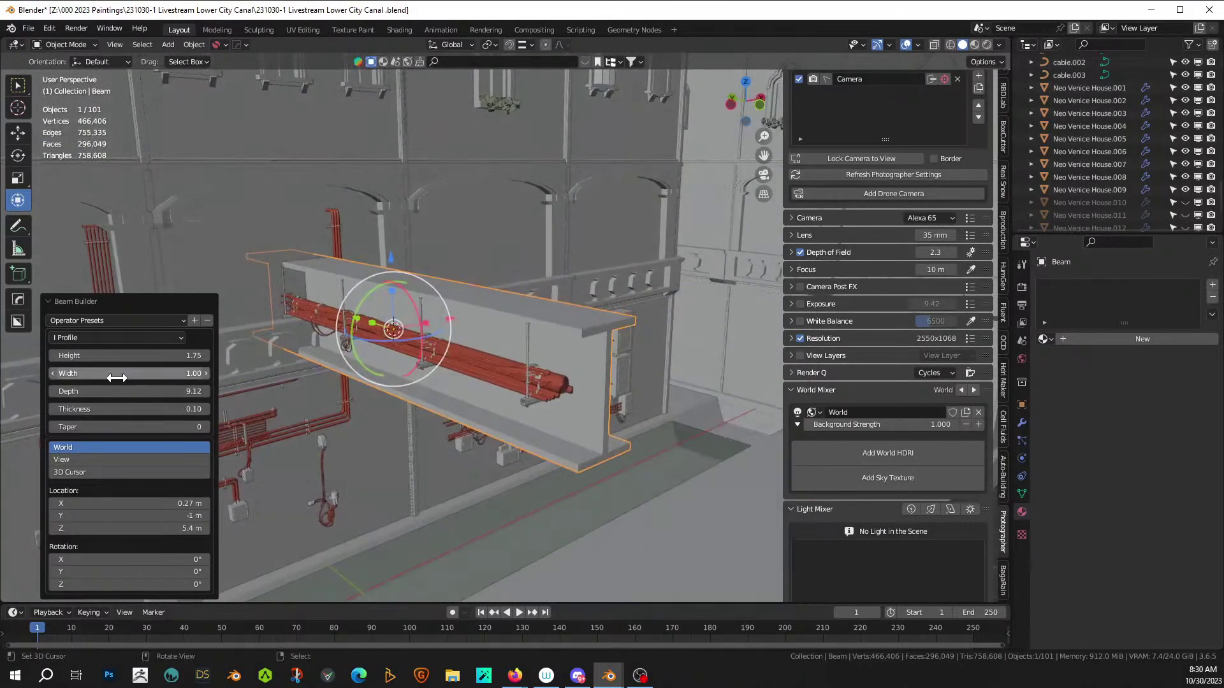
pyautogui.moveTo(117, 375)
pyautogui.mouseDown()
pyautogui.moveTo(133, 376)
pyautogui.moveTo(93, 375)
pyautogui.mouseUp()
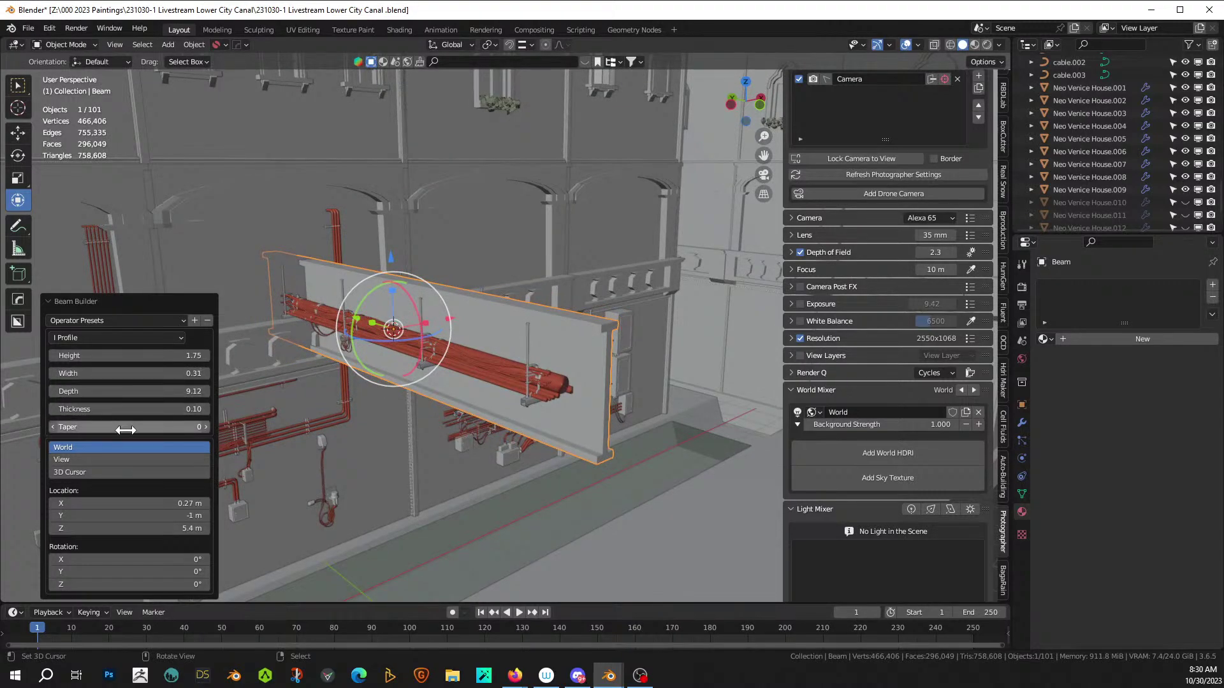
pyautogui.moveTo(137, 427); pyautogui.dragTo(183, 427)
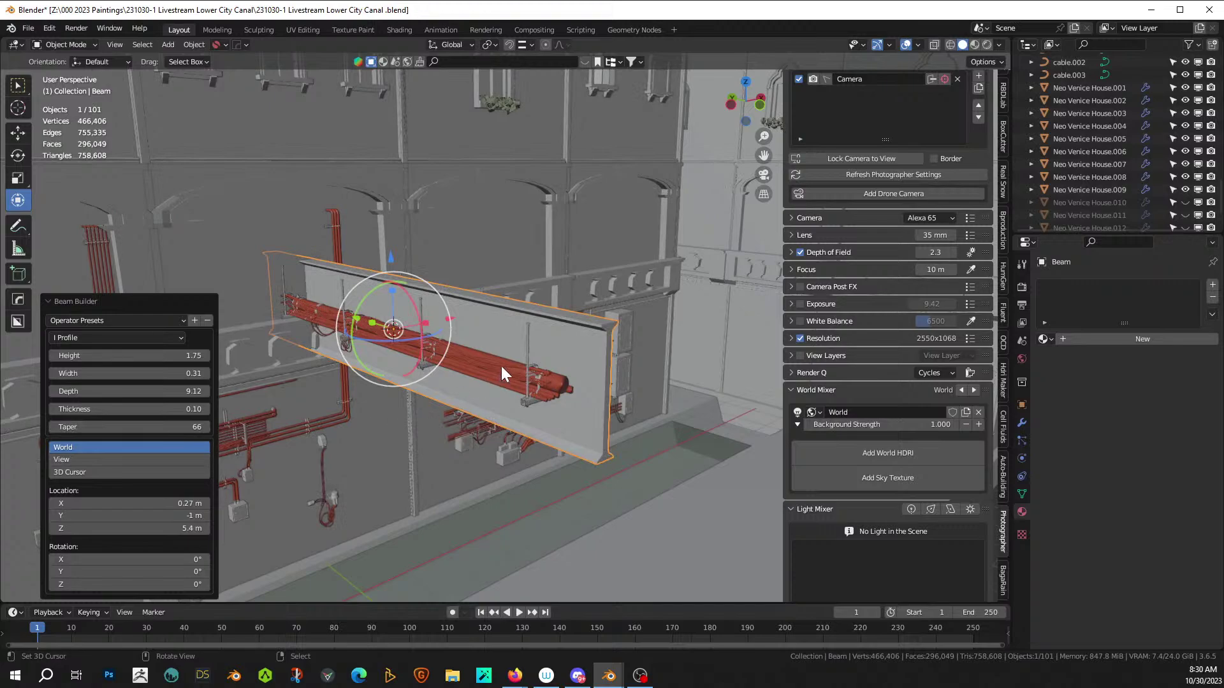
# - Rotate the beam 90° around the Y axis so its web lies flat like a walkway
pyautogui.rightClick(490, 326)
pyautogui.press('r')
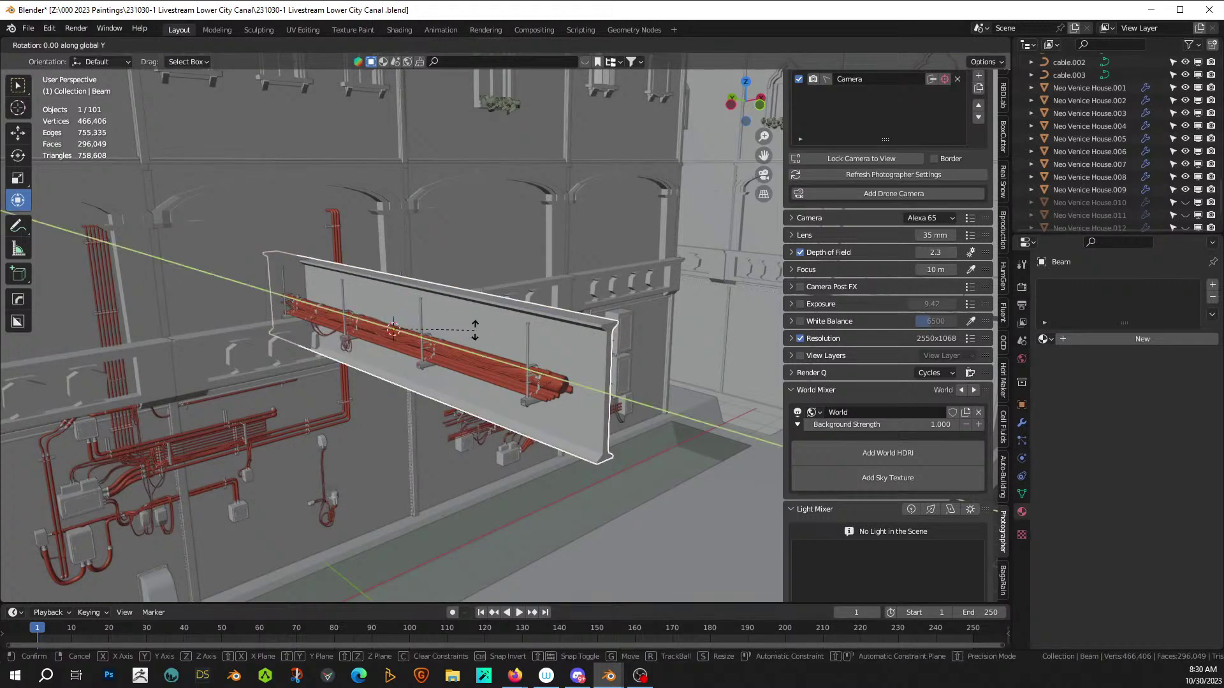
pyautogui.press('y')
pyautogui.press('9')
pyautogui.press('0')
pyautogui.press('Return')
# - Raise the beam about 0.81 m along Z so it sits above the cable bundle
pyautogui.press('g')
pyautogui.press('z')
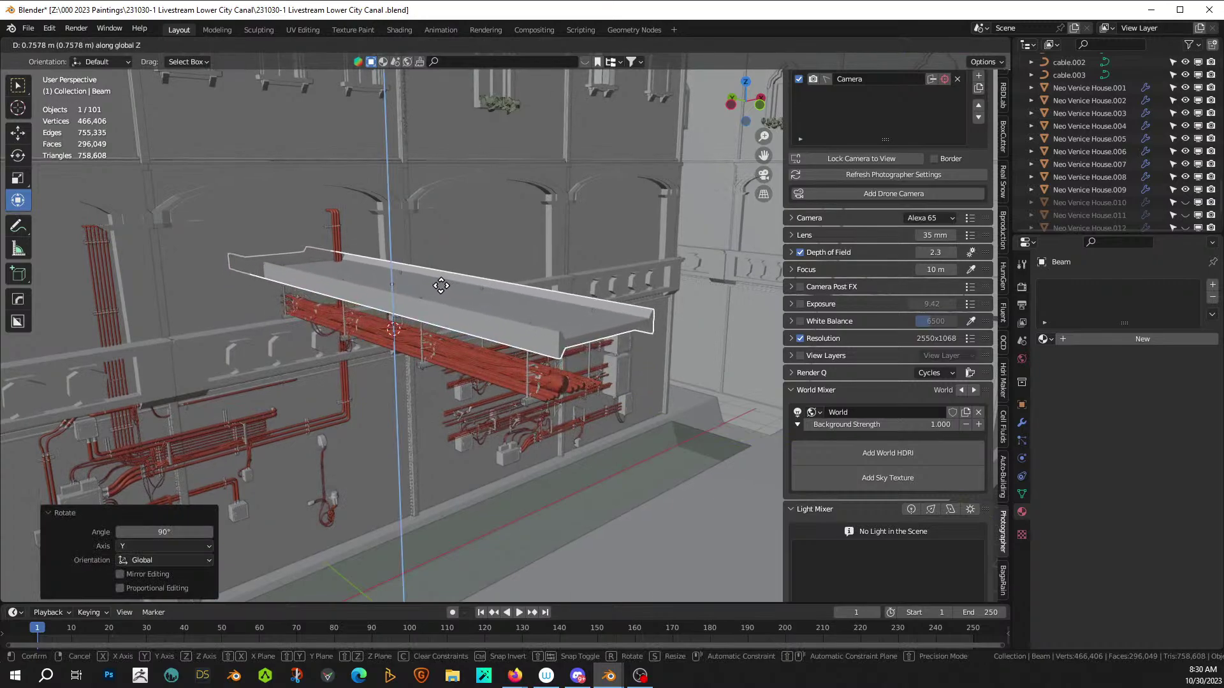
pyautogui.click(432, 285)
pyautogui.moveTo(430, 284); pyautogui.dragTo(375, 357, button='middle')
pyautogui.scroll(3, 430, 377)
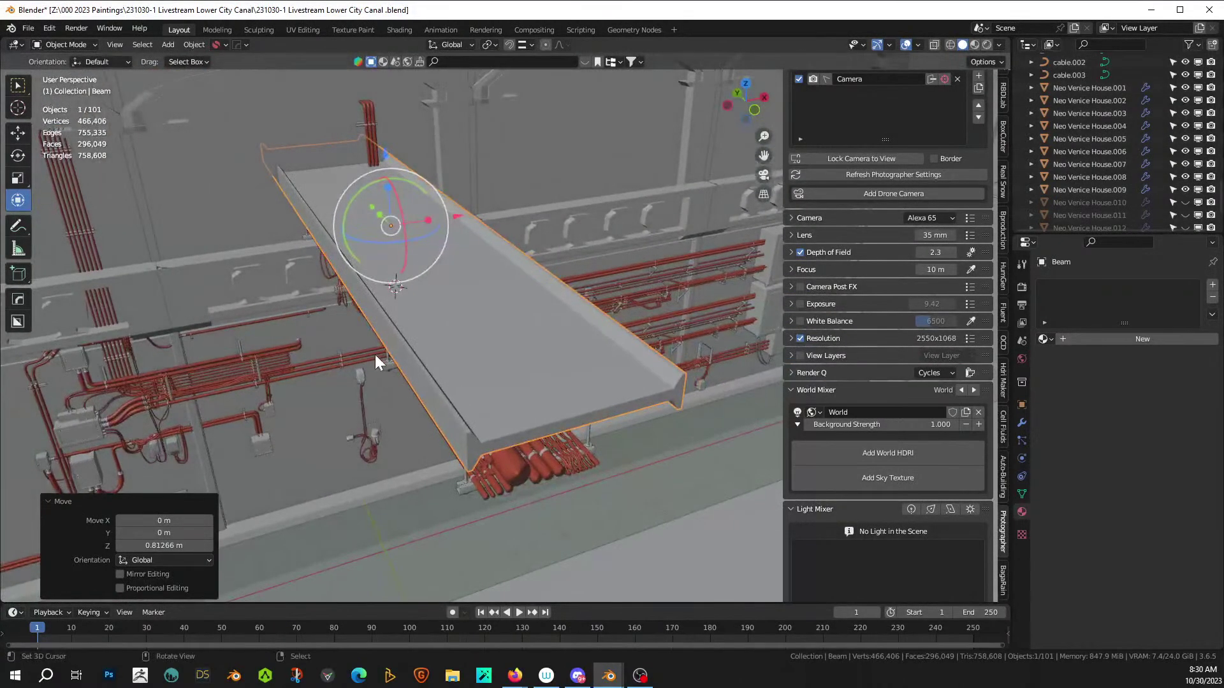
# - Open the beam in Edit Mode, isolate it in local view and select a long flange edge
pyautogui.press('Tab')
pyautogui.moveTo(465, 343)
pyautogui.mouseDown(button='middle')
pyautogui.moveTo(456, 361)
pyautogui.moveTo(451, 323)
pyautogui.moveTo(451, 364)
pyautogui.moveTo(505, 376)
pyautogui.moveTo(471, 328)
pyautogui.mouseUp(button='middle')
pyautogui.click(468, 352)
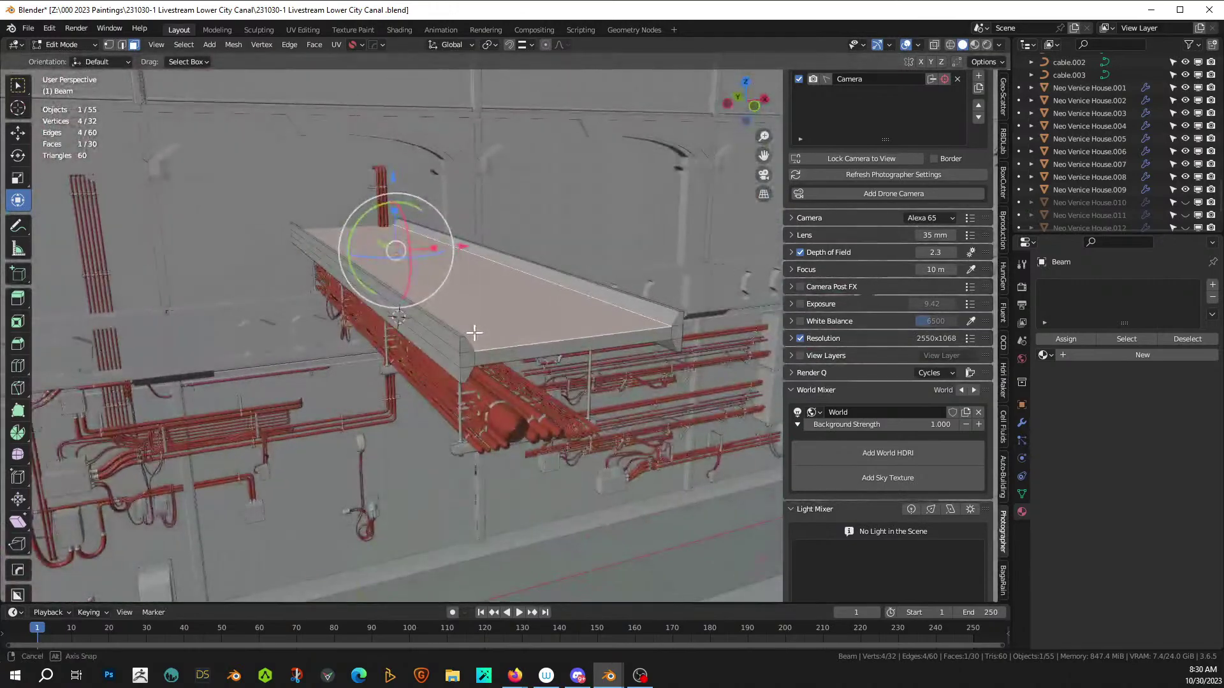
pyautogui.press('KP_Divide')
pyautogui.moveTo(545, 345); pyautogui.dragTo(504, 357, button='middle')
pyautogui.press('2')
pyautogui.rightClick(467, 347)
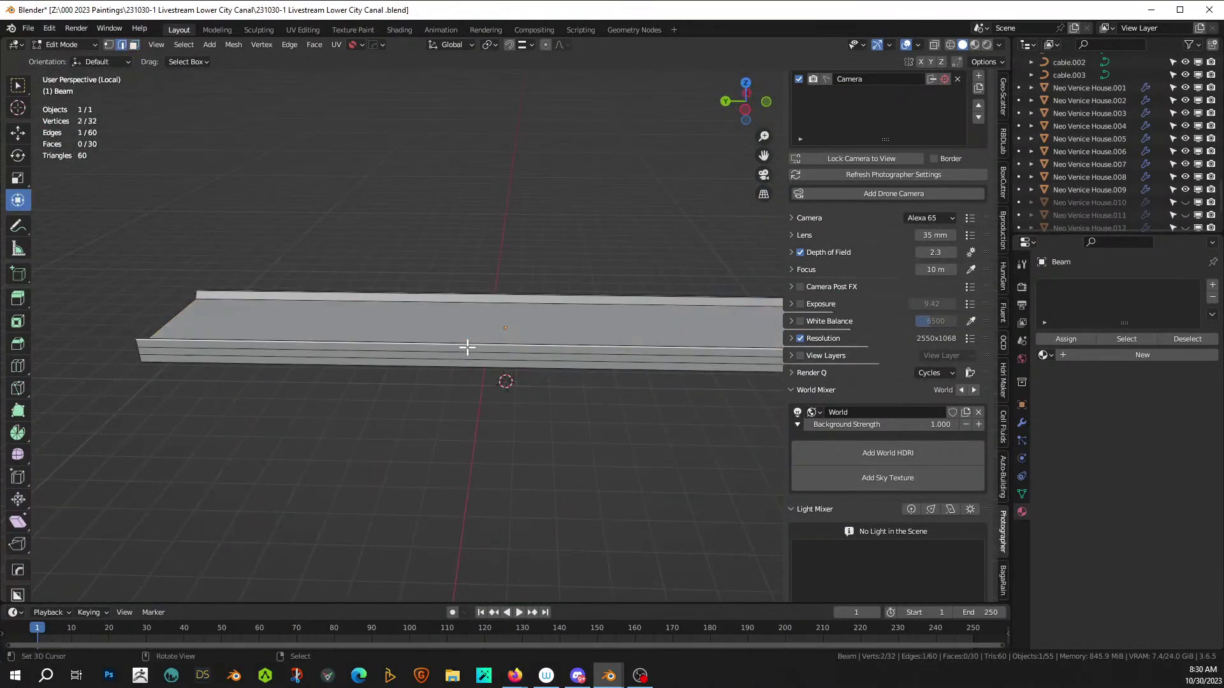
# - Add six evenly spaced loop cuts across the beam's length without sliding them
pyautogui.hotkey('ctrl', 'r')
pyautogui.scroll(5, 467, 348)
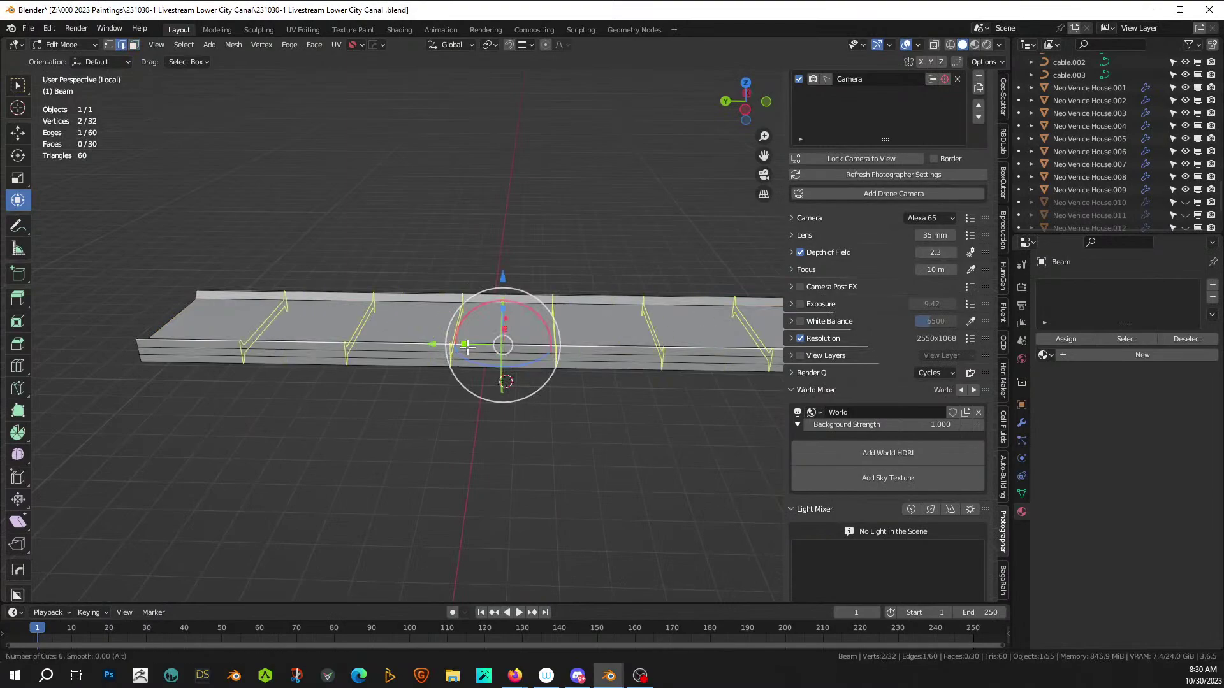
pyautogui.click(467, 347)
pyautogui.rightClick(468, 348)
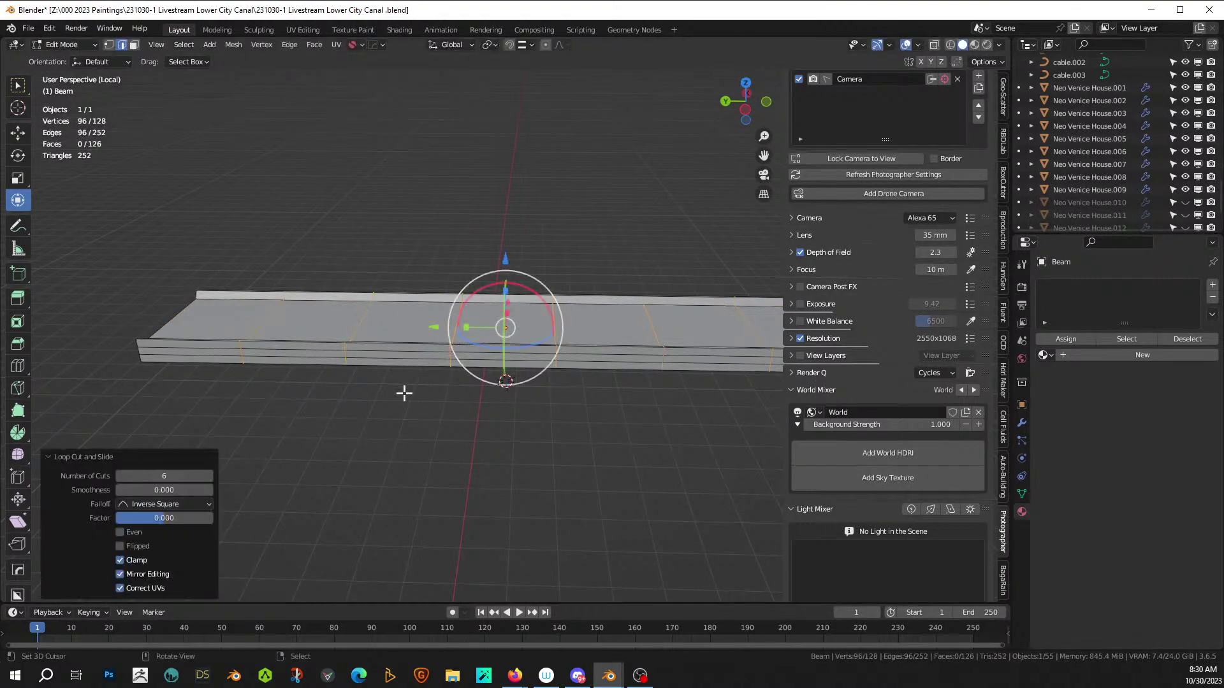
# - Switch to face selection and select all seven web panels along the top of the beam
pyautogui.moveTo(404, 391); pyautogui.dragTo(451, 466, button='middle')
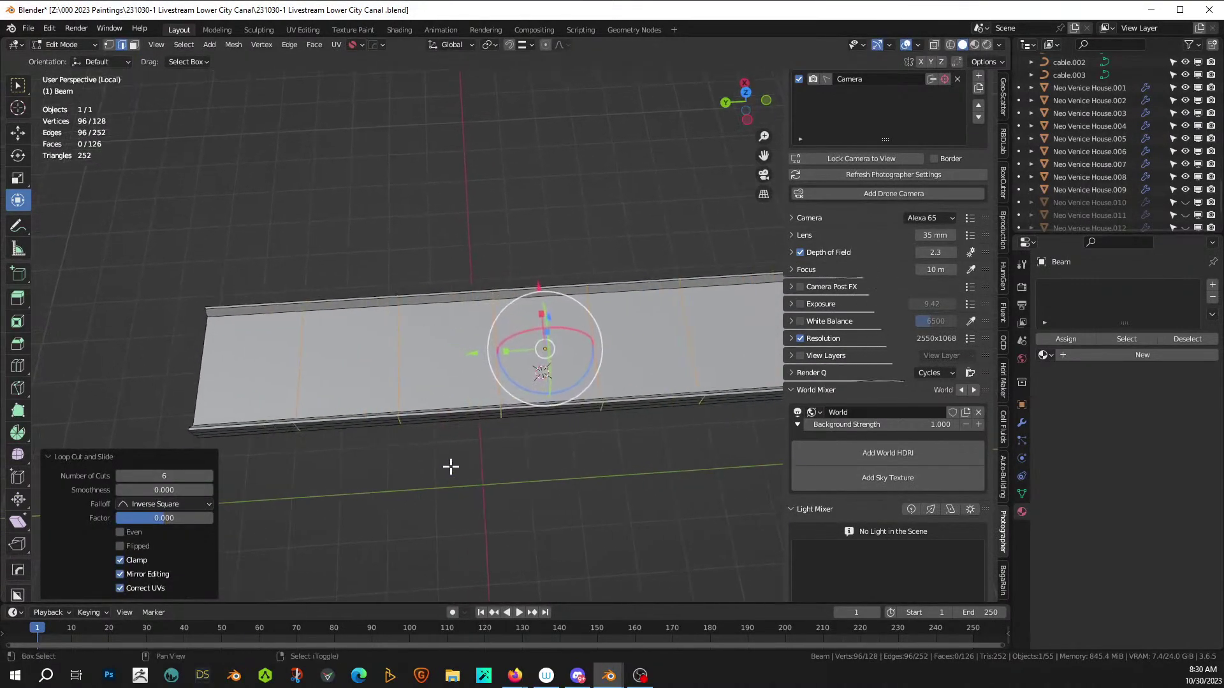
pyautogui.press('3')
pyautogui.click(257, 357)
pyautogui.keyDown('shift'); pyautogui.click(347, 358); pyautogui.keyUp('shift')
pyautogui.keyDown('shift'); pyautogui.rightClick(452, 358); pyautogui.keyUp('shift')
pyautogui.keyDown('shift'); pyautogui.rightClick(535, 350); pyautogui.keyUp('shift')
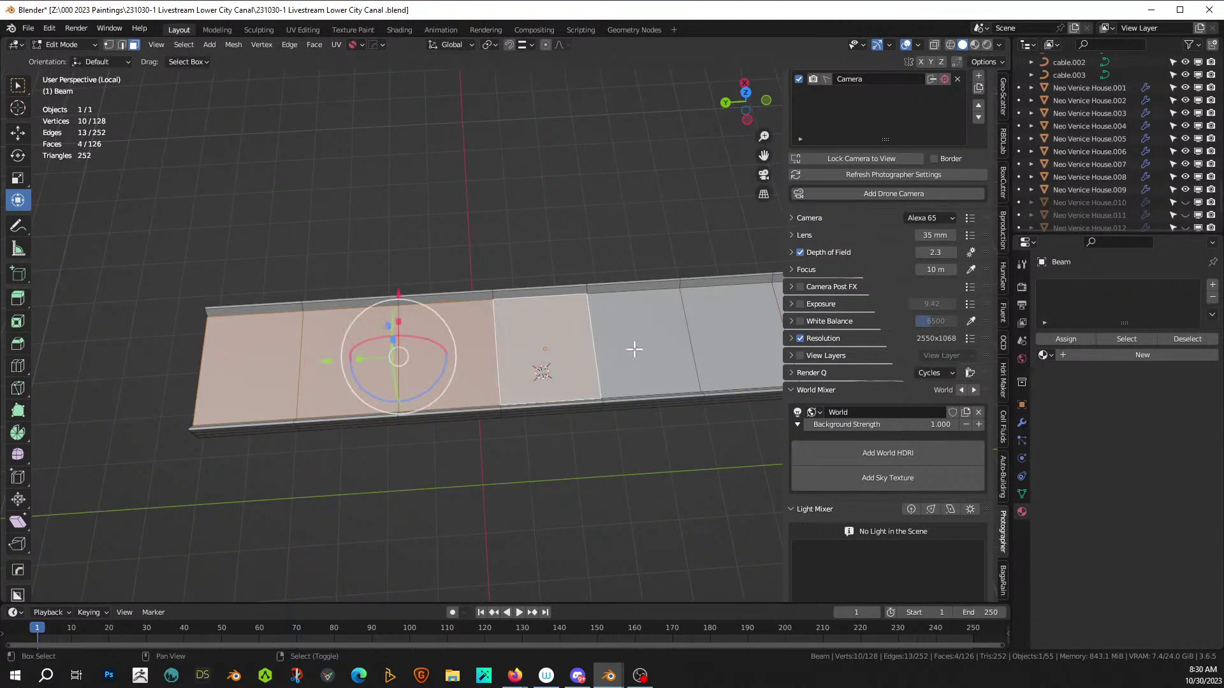
pyautogui.keyDown('shift'); pyautogui.rightClick(639, 350); pyautogui.keyUp('shift')
pyautogui.keyDown('shift'); pyautogui.rightClick(733, 336); pyautogui.keyUp('shift')
pyautogui.keyDown('shift'); pyautogui.moveTo(616, 408); pyautogui.dragTo(422, 421, button='middle'); pyautogui.keyUp('shift')
pyautogui.keyDown('shift'); pyautogui.rightClick(575, 338); pyautogui.keyUp('shift')
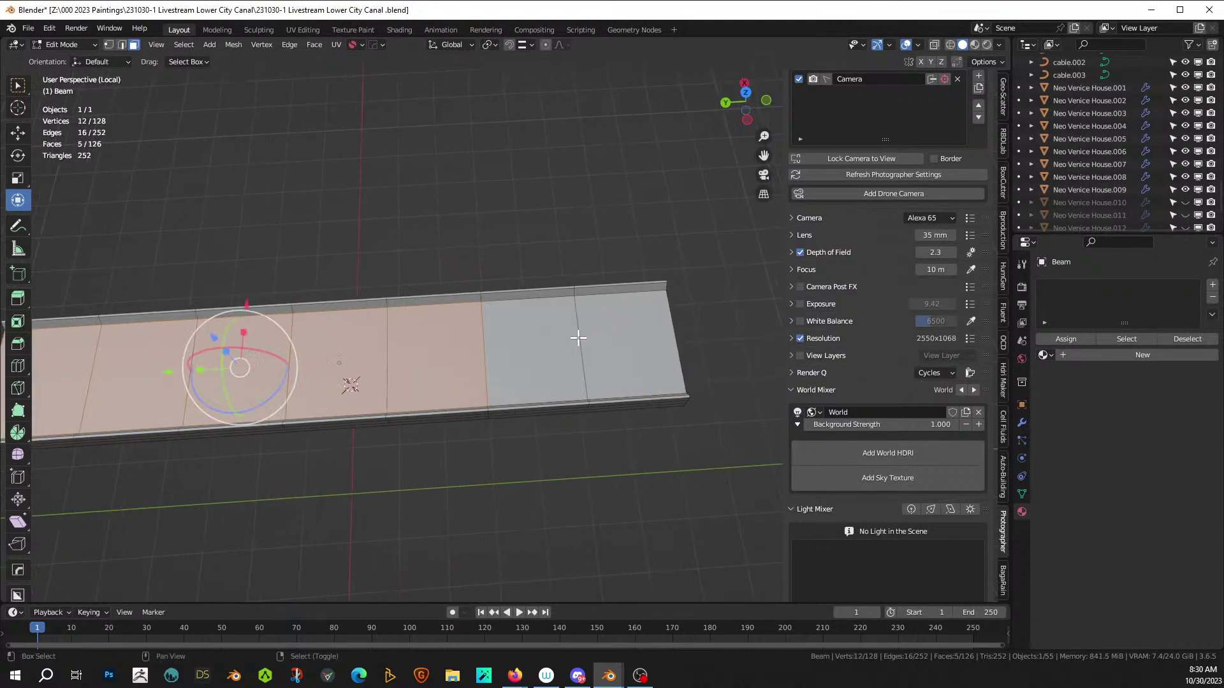
pyautogui.keyDown('shift'); pyautogui.rightClick(556, 338); pyautogui.keyUp('shift')
pyautogui.keyDown('shift'); pyautogui.rightClick(609, 344); pyautogui.keyUp('shift')
# - Try to inset the seven panels as one region by about 0.12 m and extrude them about 0.24 m downward
pyautogui.moveTo(573, 376); pyautogui.dragTo(583, 354, button='middle')
pyautogui.scroll(1, 593, 360)
pyautogui.press('i')
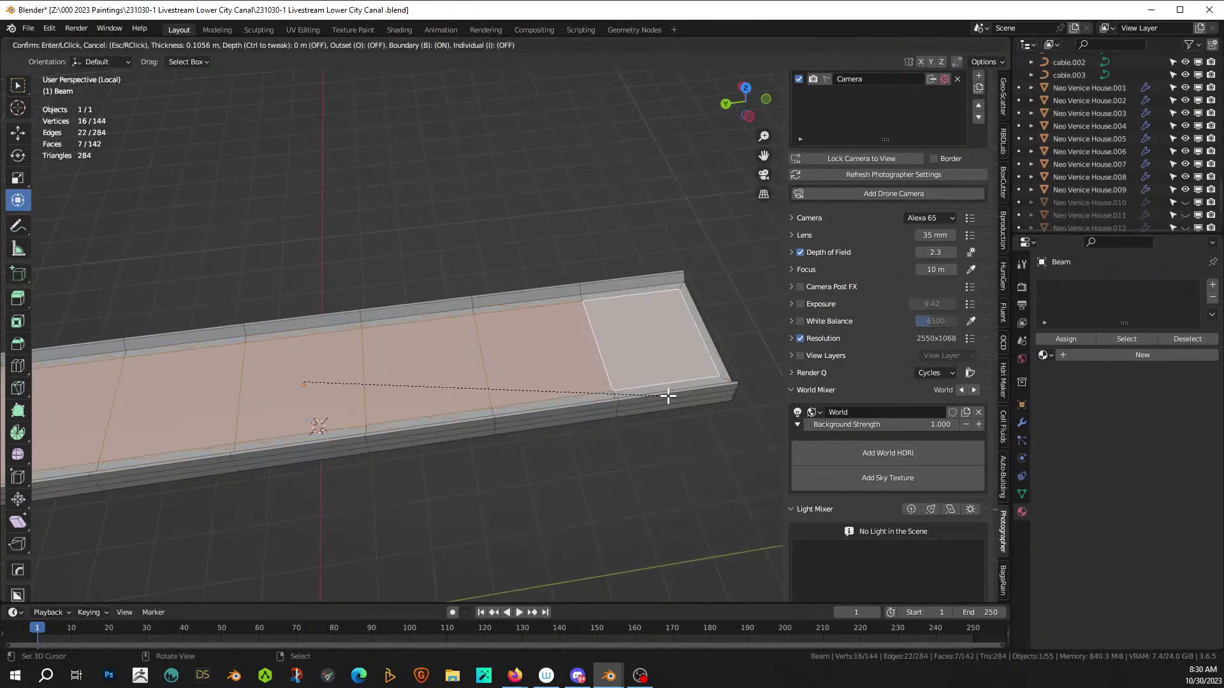
pyautogui.click(667, 395)
pyautogui.press('e')
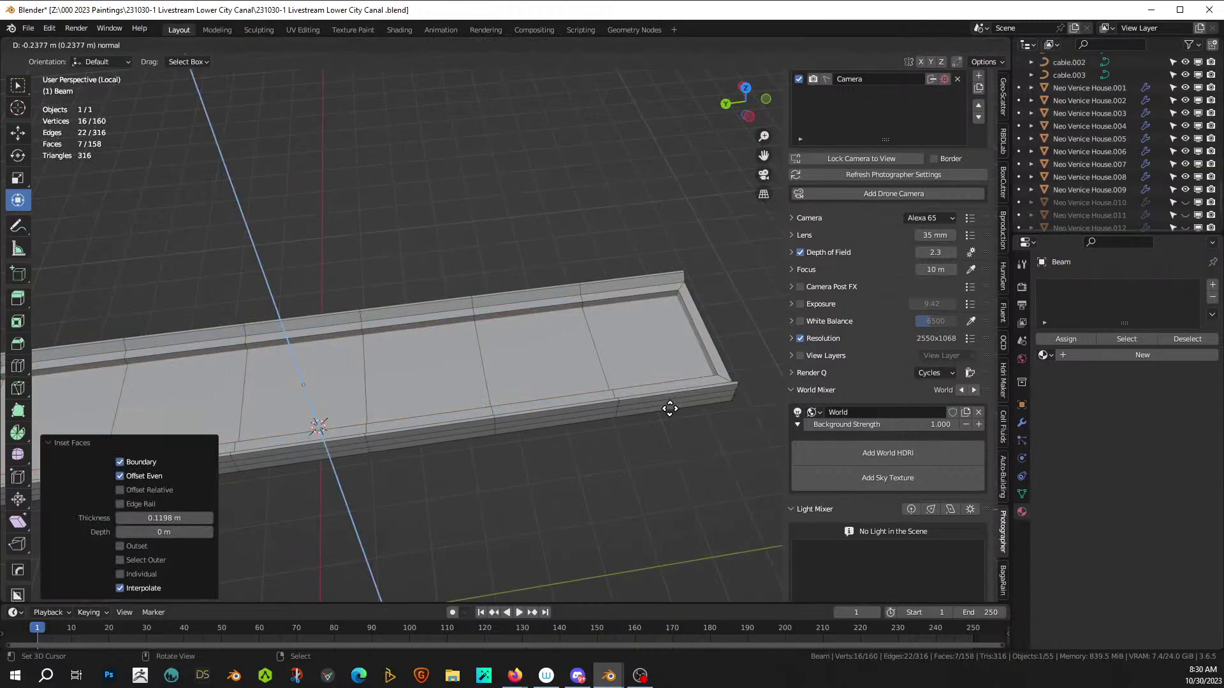
pyautogui.click(671, 408)
# - Try to mirror the recessed side of the beam onto its opposite side
pyautogui.moveTo(657, 407); pyautogui.dragTo(581, 360, button='middle')
pyautogui.press('Tab')
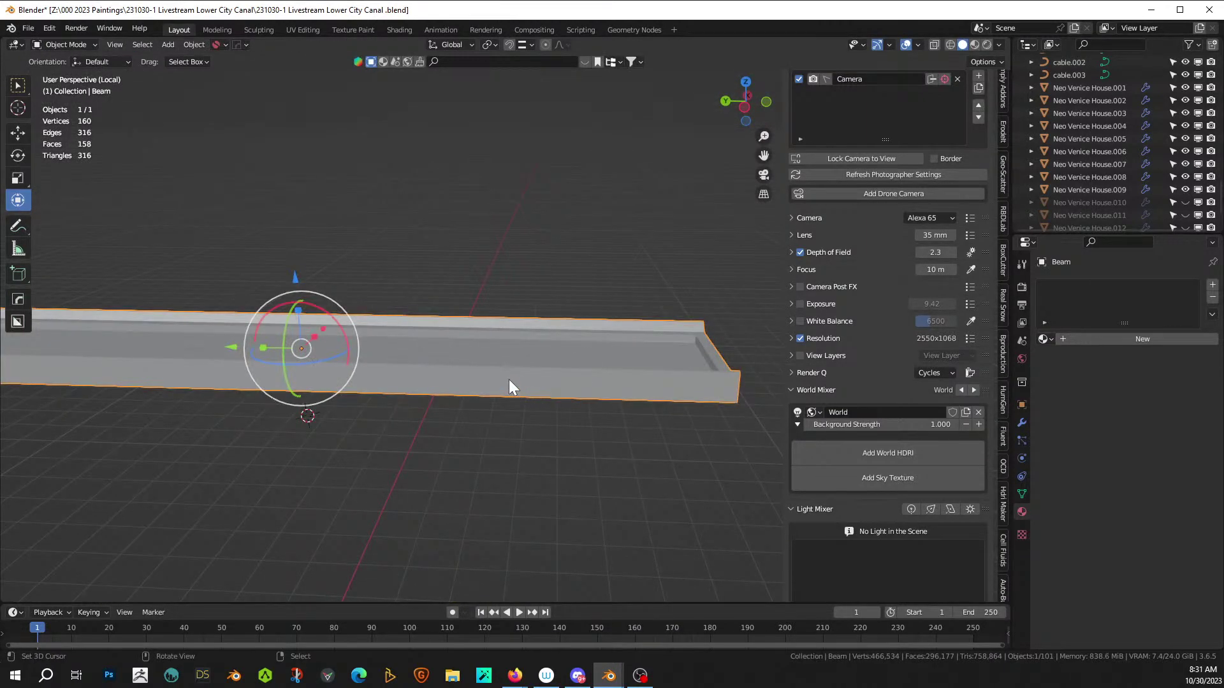
pyautogui.hotkey('alt', 'x')
pyautogui.click(293, 260)
pyautogui.moveTo(297, 258); pyautogui.dragTo(261, 347, button='middle')
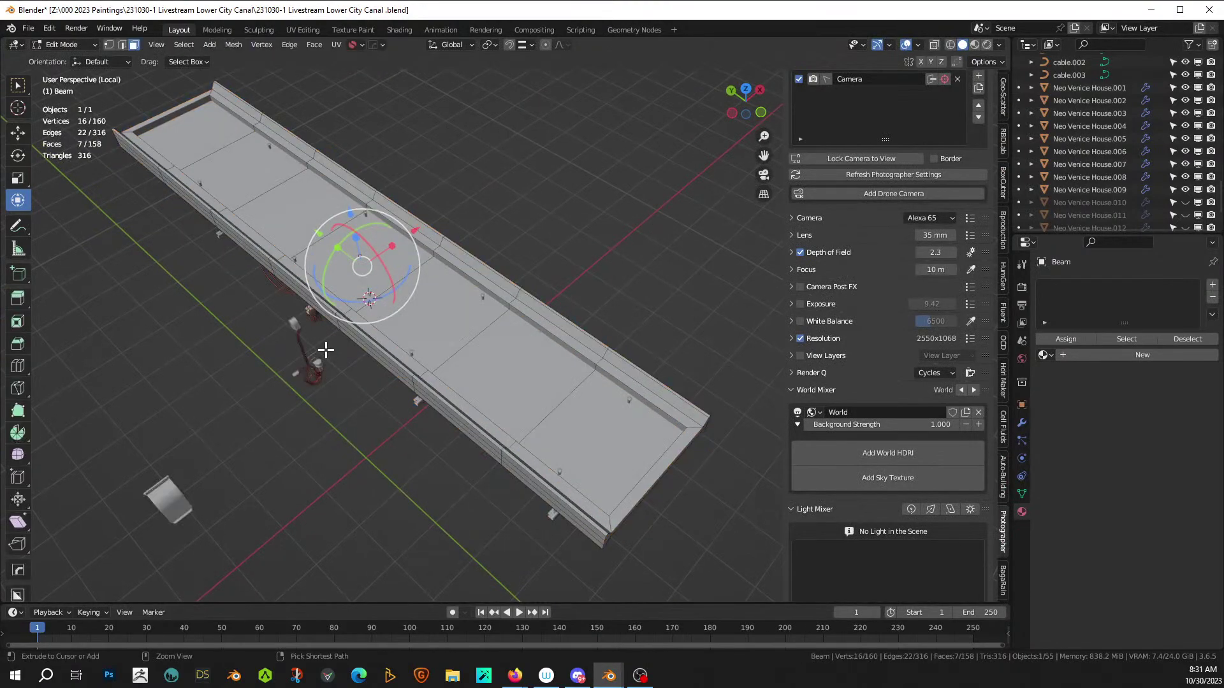
pyautogui.press('Tab')
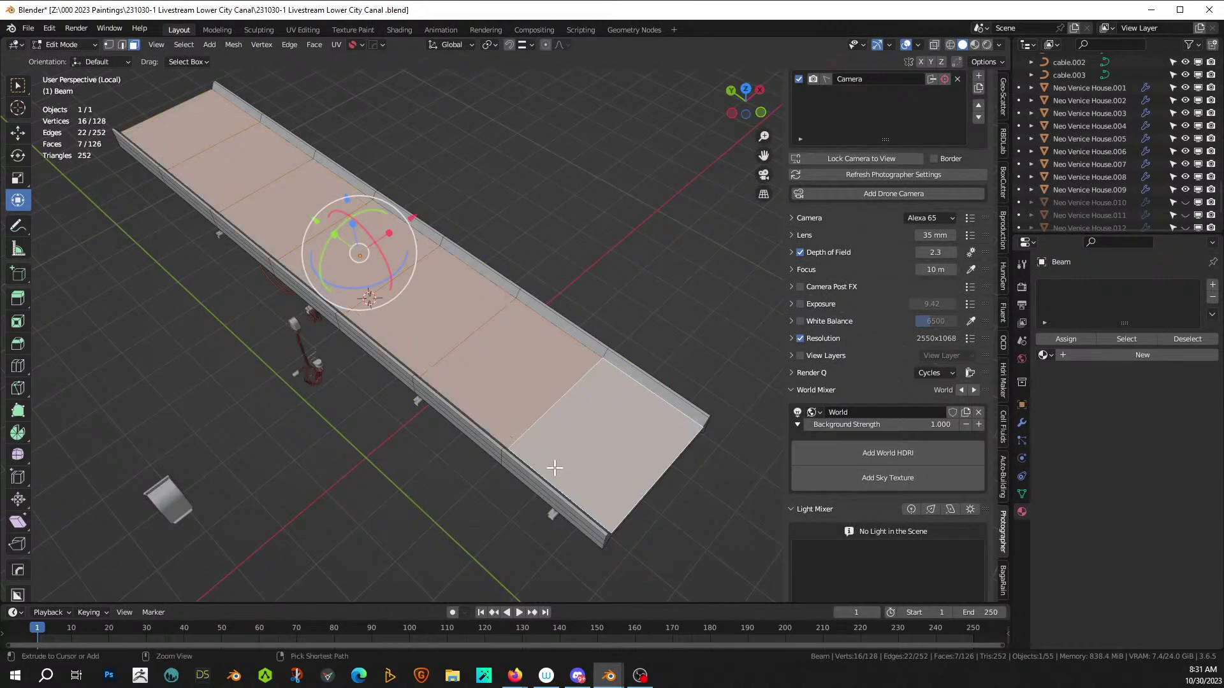
# - Inset the seven web panels individually by about 0.136 m and extrude them about 0.217 m downward
pyautogui.press('i')
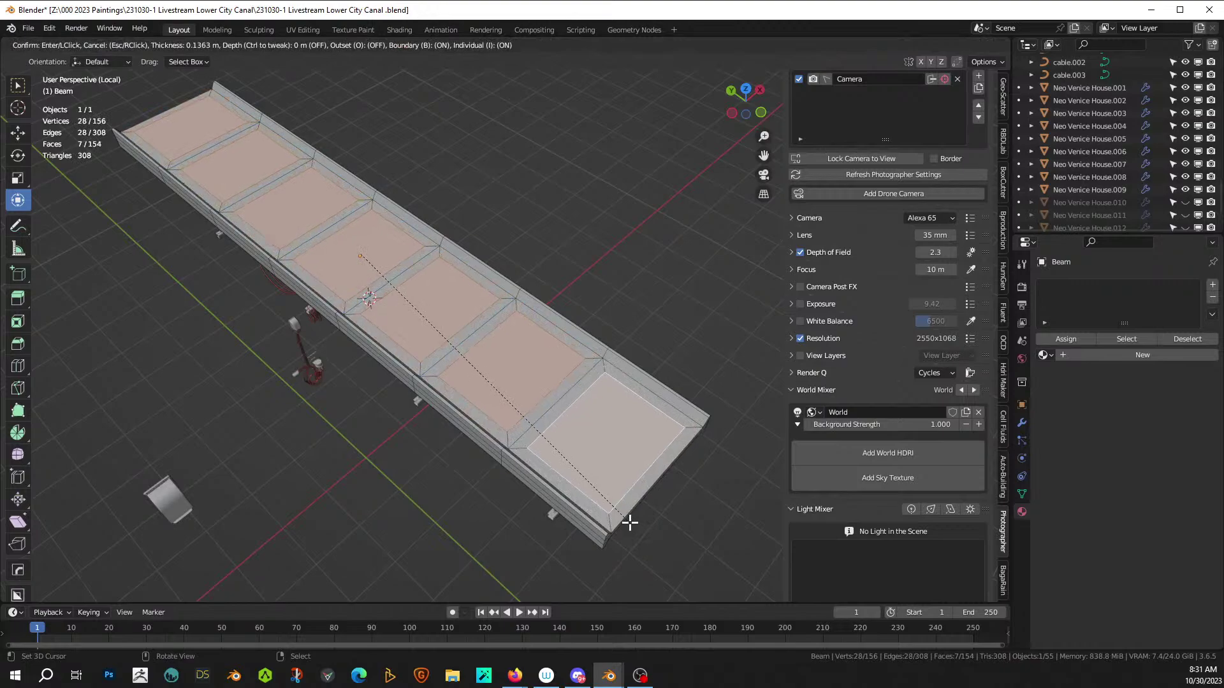
pyautogui.click(629, 522)
pyautogui.press('e')
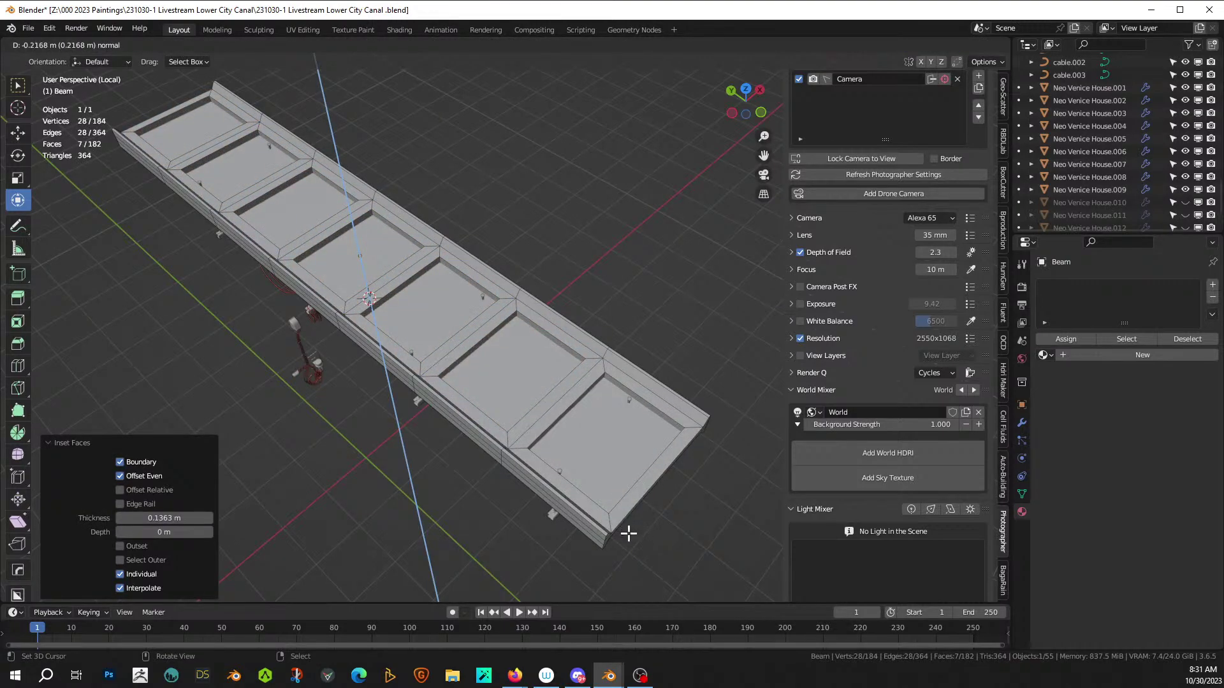
pyautogui.click(629, 533)
pyautogui.moveTo(629, 532); pyautogui.dragTo(559, 444, button='middle')
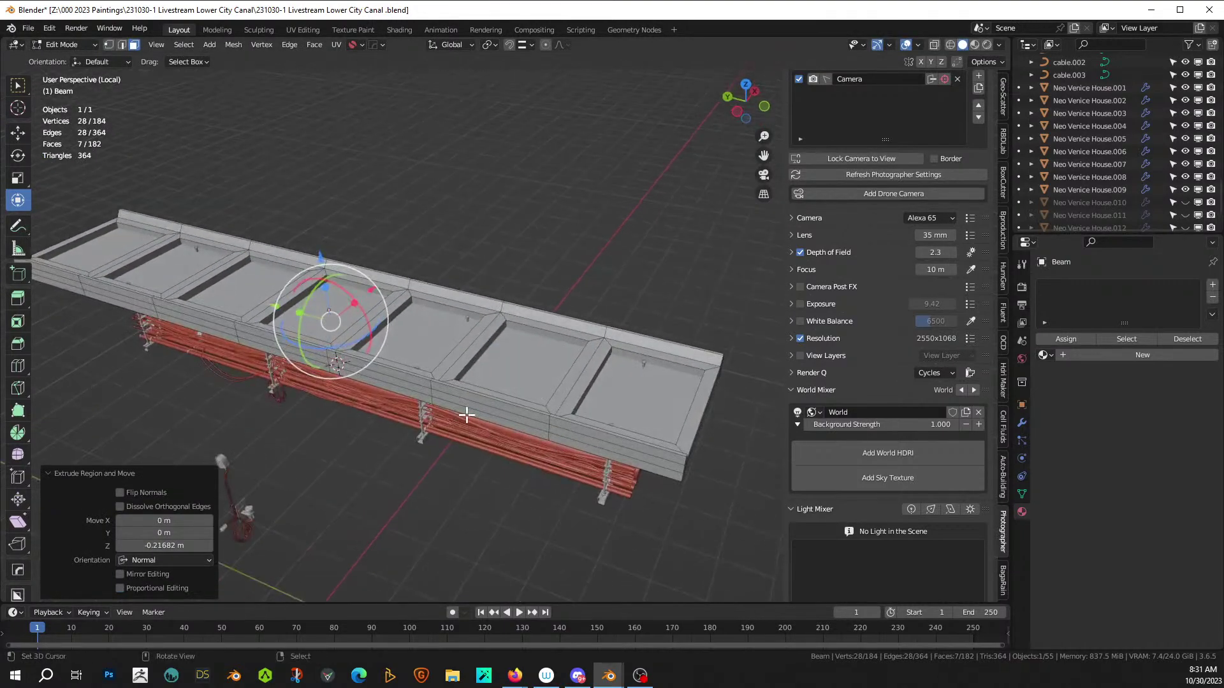
# - Mirror the beam across its X axis with bisect and flip, and apply the mirror modifier
pyautogui.press('Tab')
pyautogui.hotkey('alt', 'x')
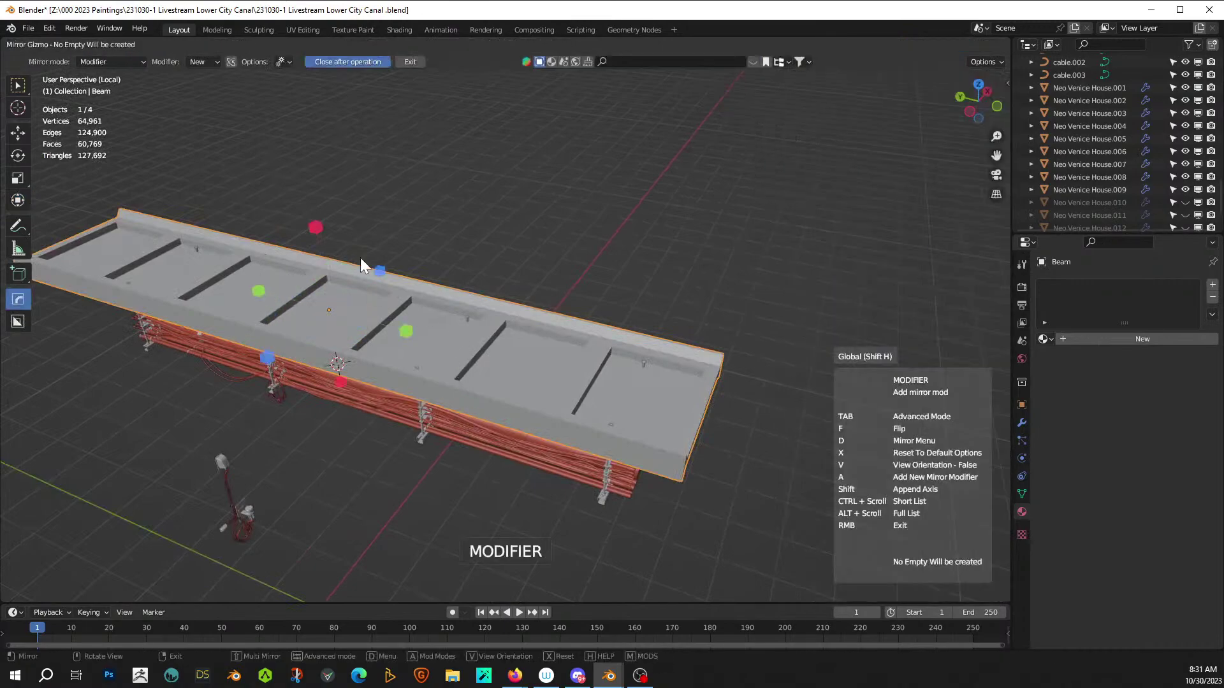
pyautogui.click(316, 226)
pyautogui.moveTo(308, 251); pyautogui.dragTo(383, 281, button='middle')
pyautogui.click(1021, 422)
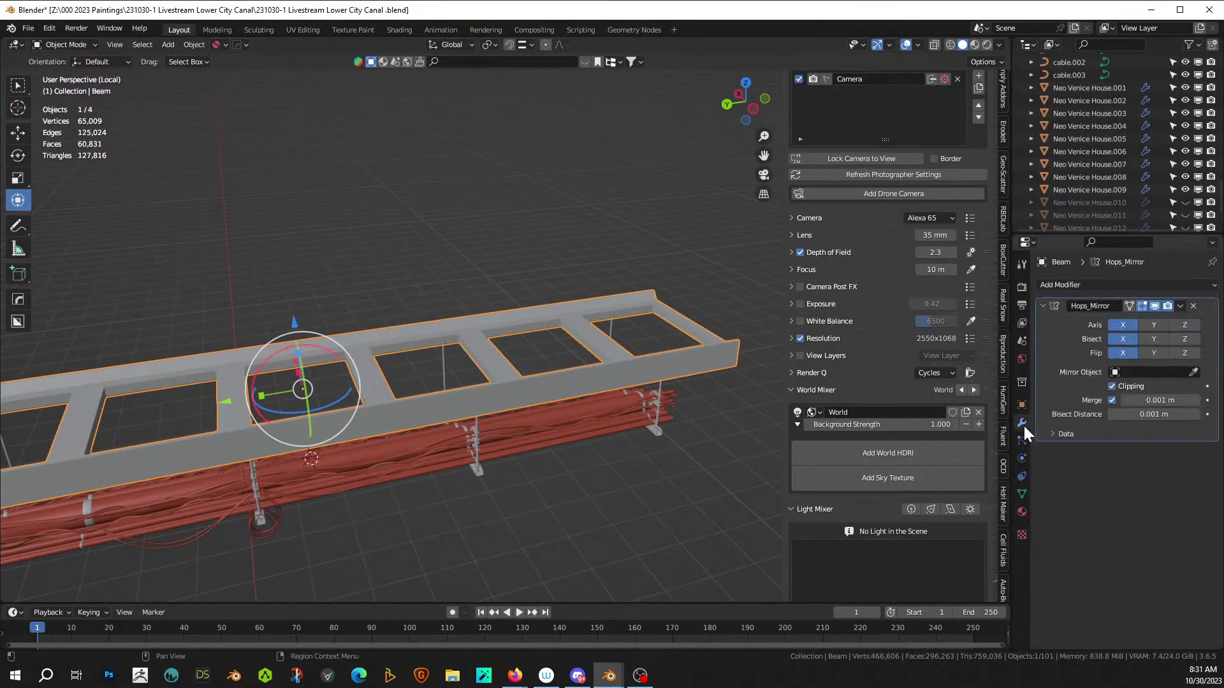
pyautogui.hotkey('ctrl', 'a')
# - Leave local view, check the ladder-like walkway through the scene camera and save the file
pyautogui.press('KP_Decimal')
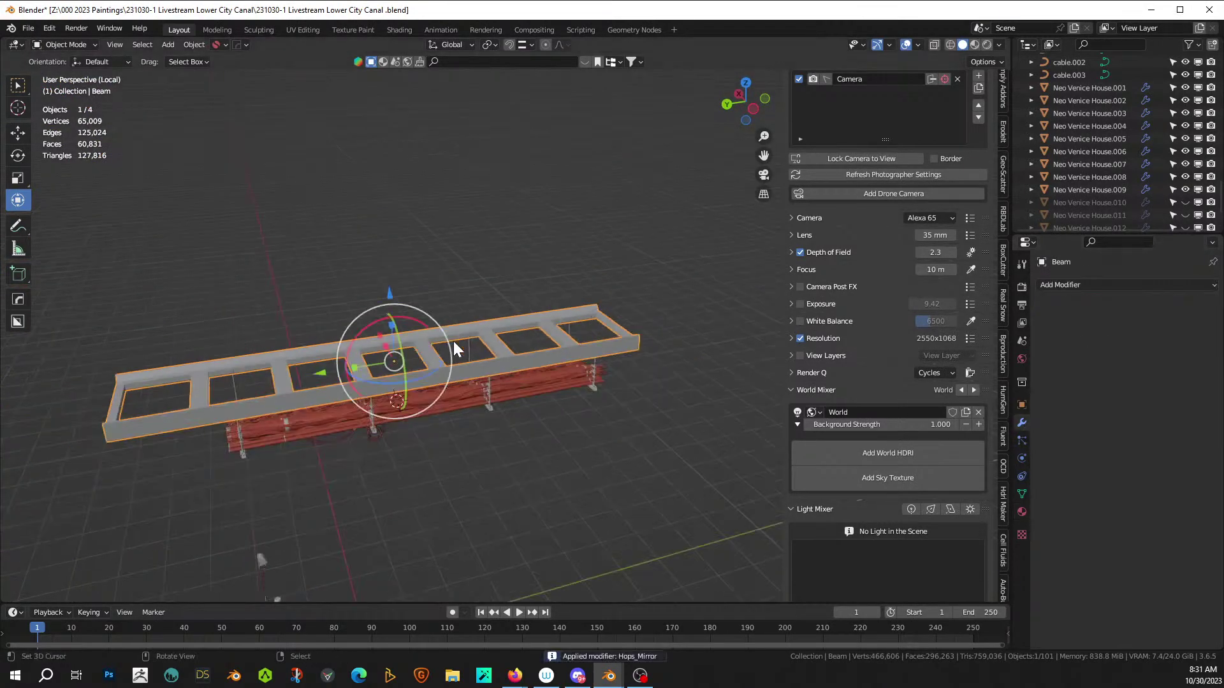
pyautogui.moveTo(453, 341); pyautogui.dragTo(426, 275, button='middle')
pyautogui.press('KP_Divide')
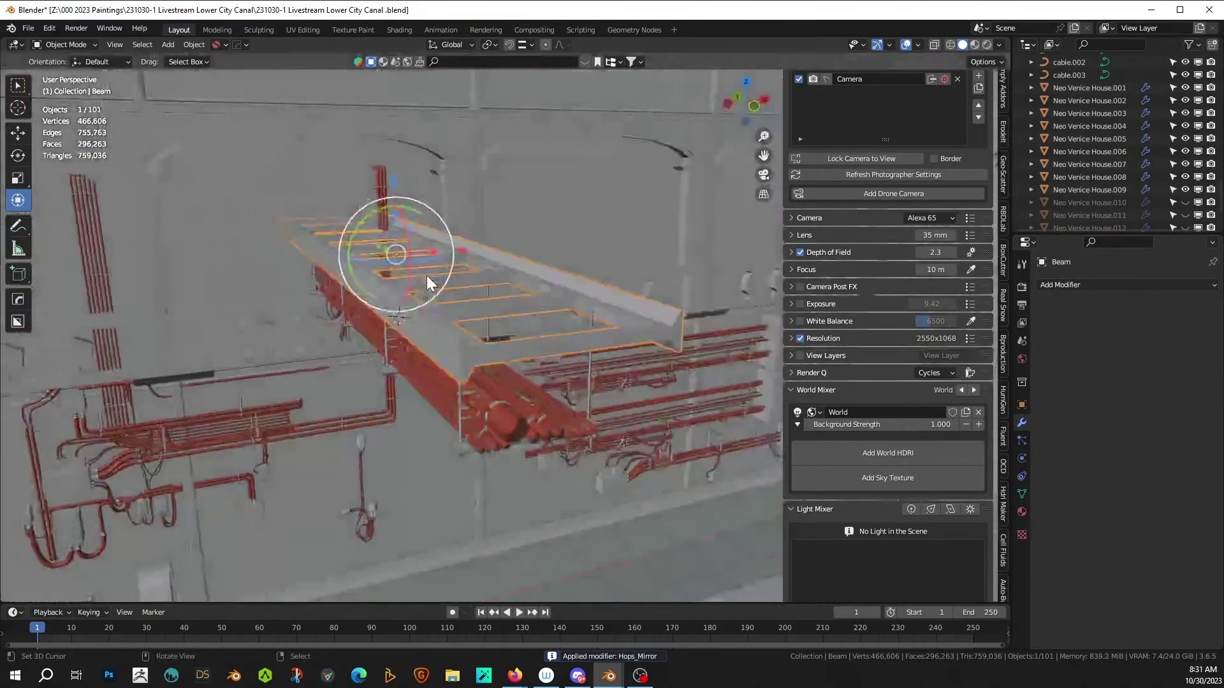
pyautogui.press('KP_0')
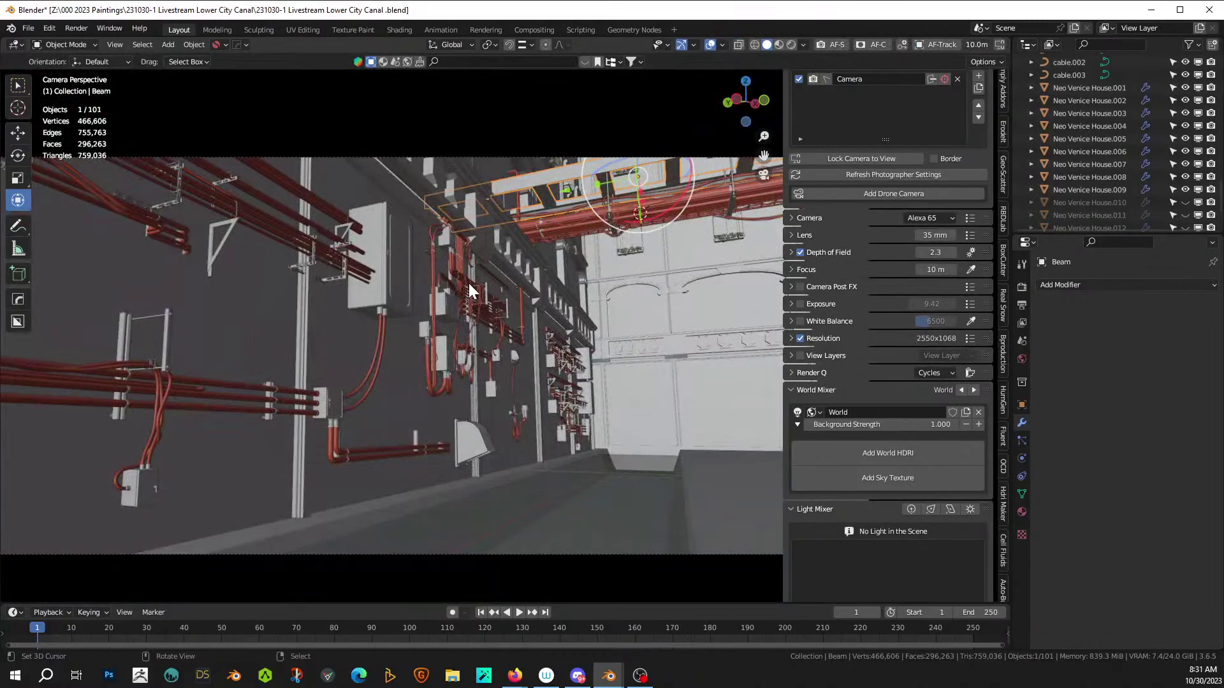
pyautogui.hotkey('ctrl', 's')
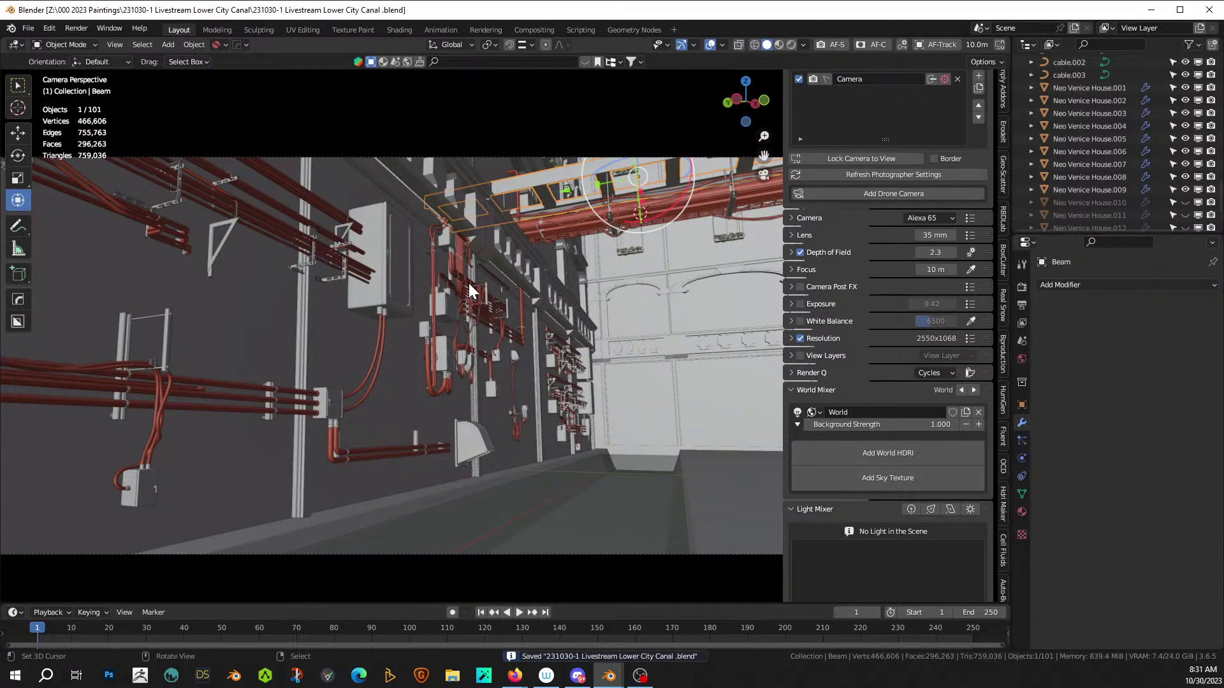
pyautogui.moveTo(470, 291); pyautogui.dragTo(271, 529, button='middle')
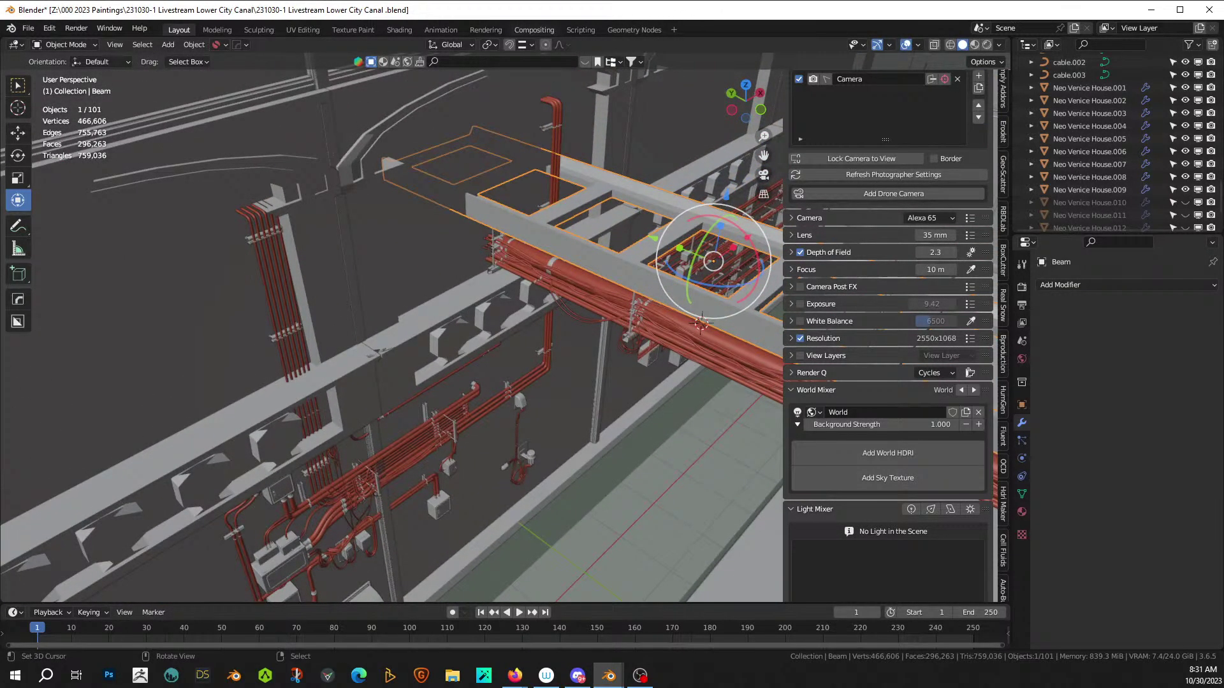
pyautogui.press('super+d')
pyautogui.press('super+d')
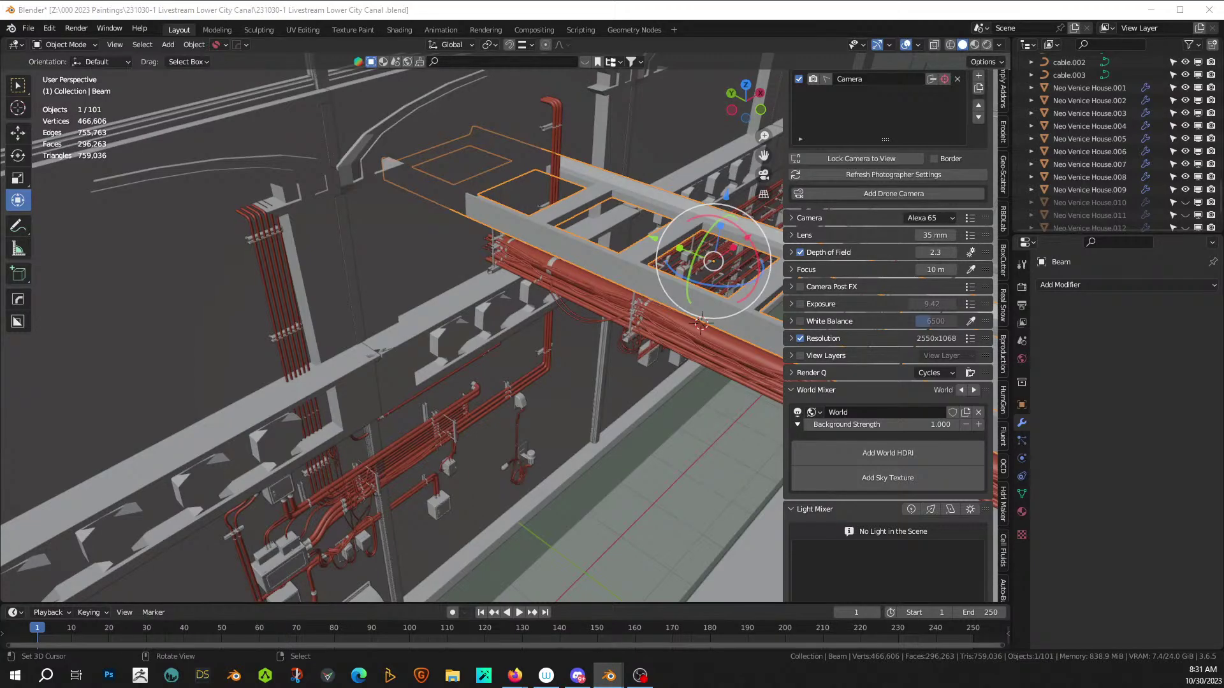
pyautogui.moveTo(696, 55)
pyautogui.mouseDown()
pyautogui.moveTo(514, 382)
pyautogui.moveTo(564, 241)
pyautogui.mouseUp()
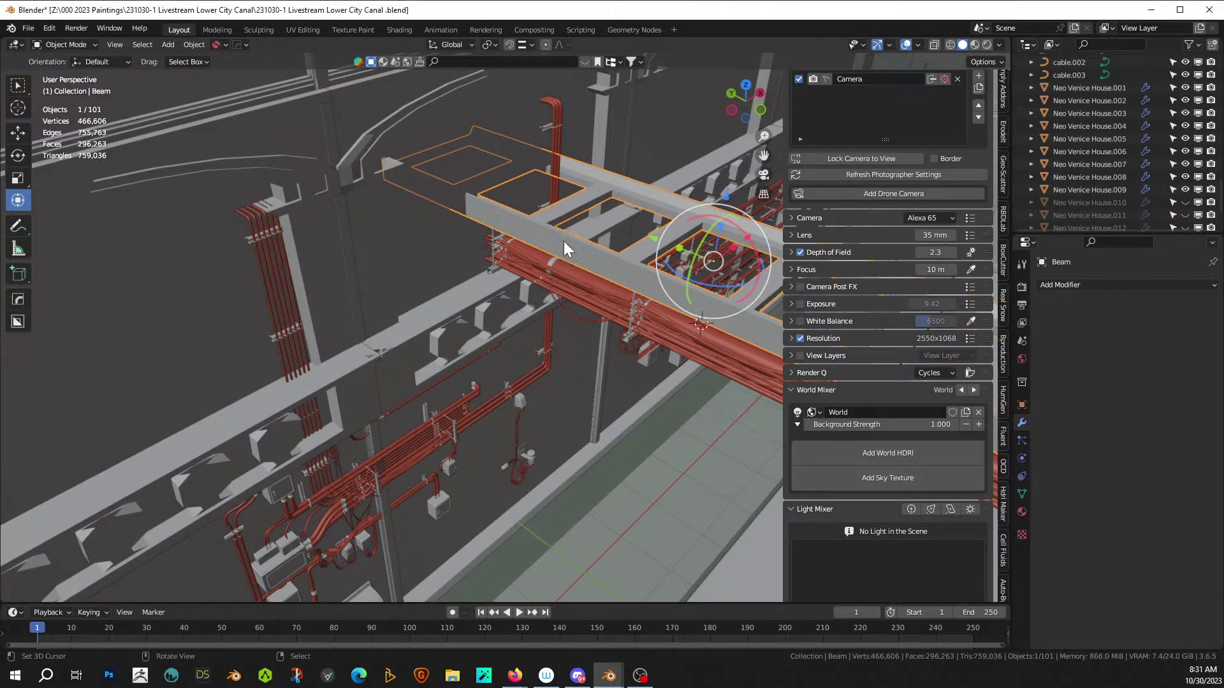
# - Preview the canal in rendered shading through the scene camera and save the file
pyautogui.click(985, 42)
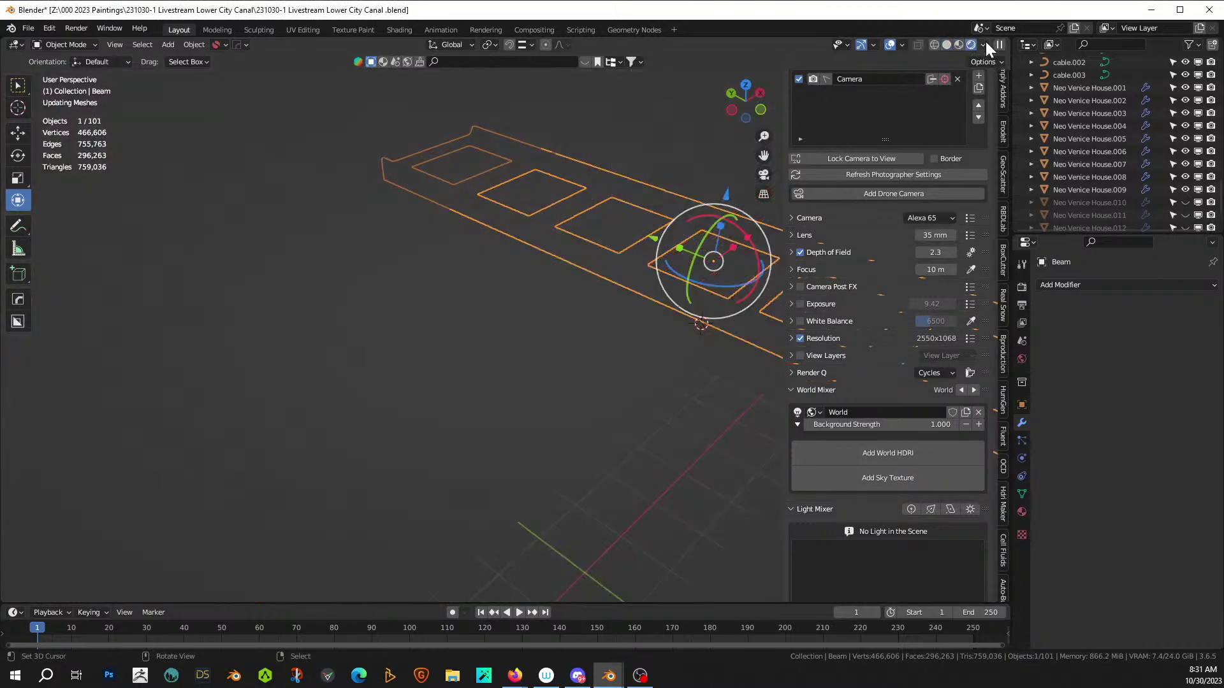
pyautogui.press('KP_0')
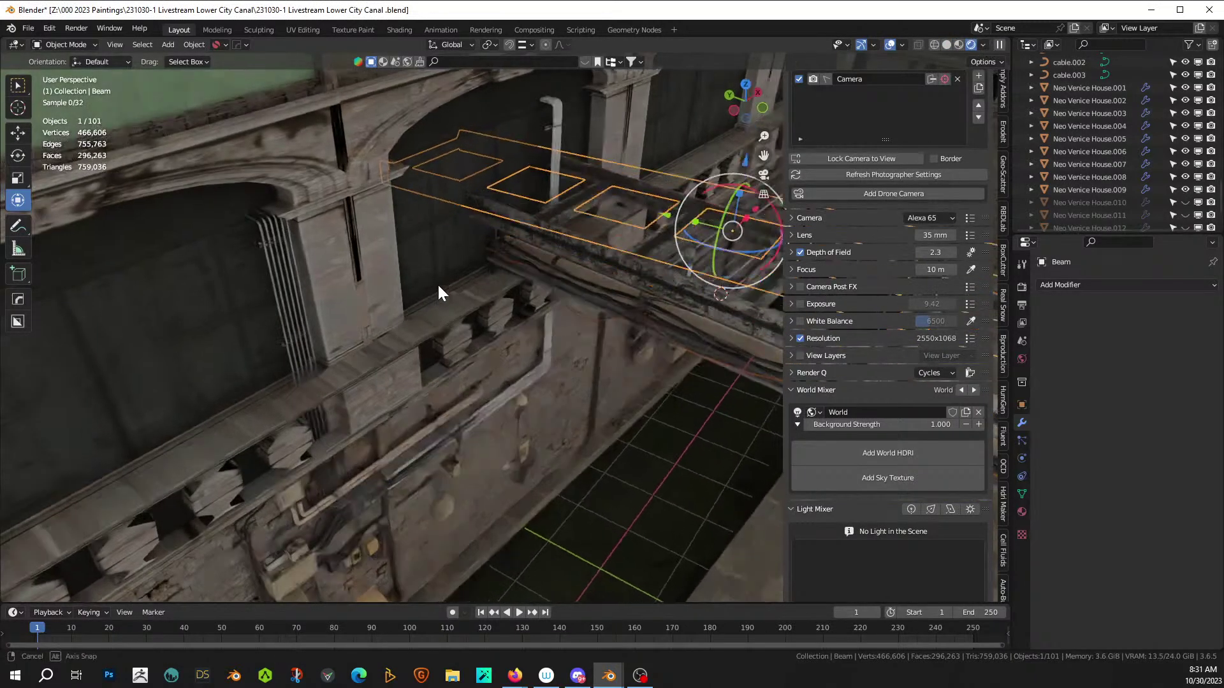
pyautogui.click(404, 338)
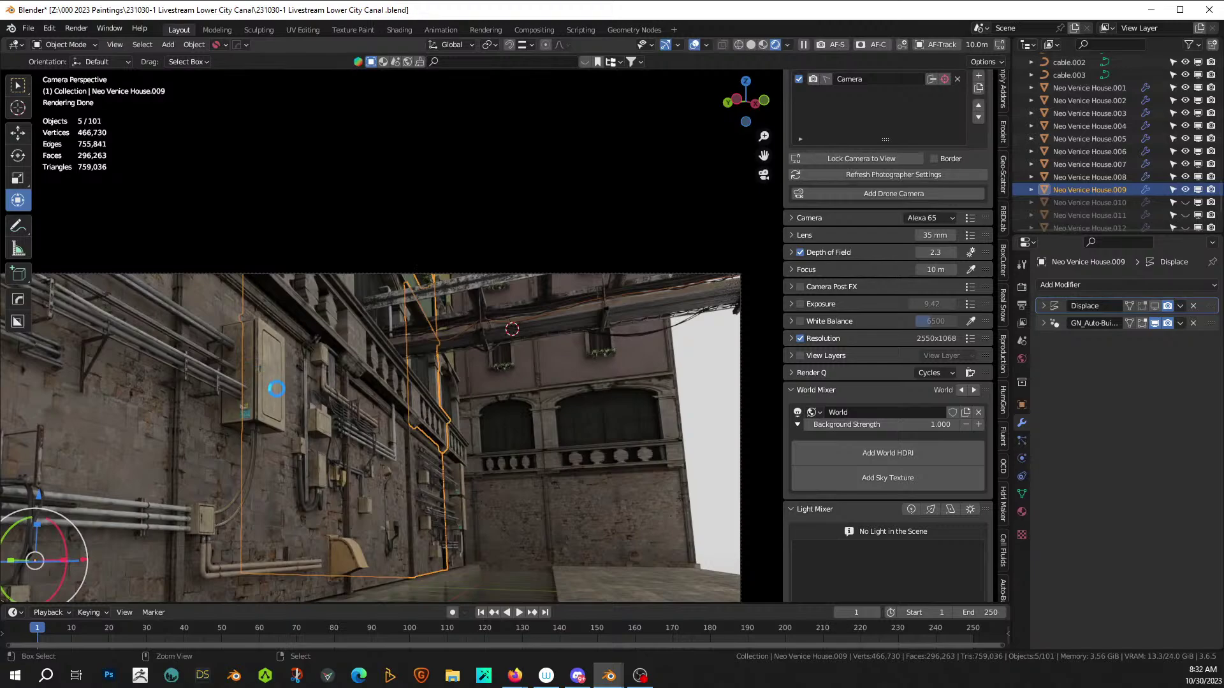
pyautogui.hotkey('ctrl', 's')
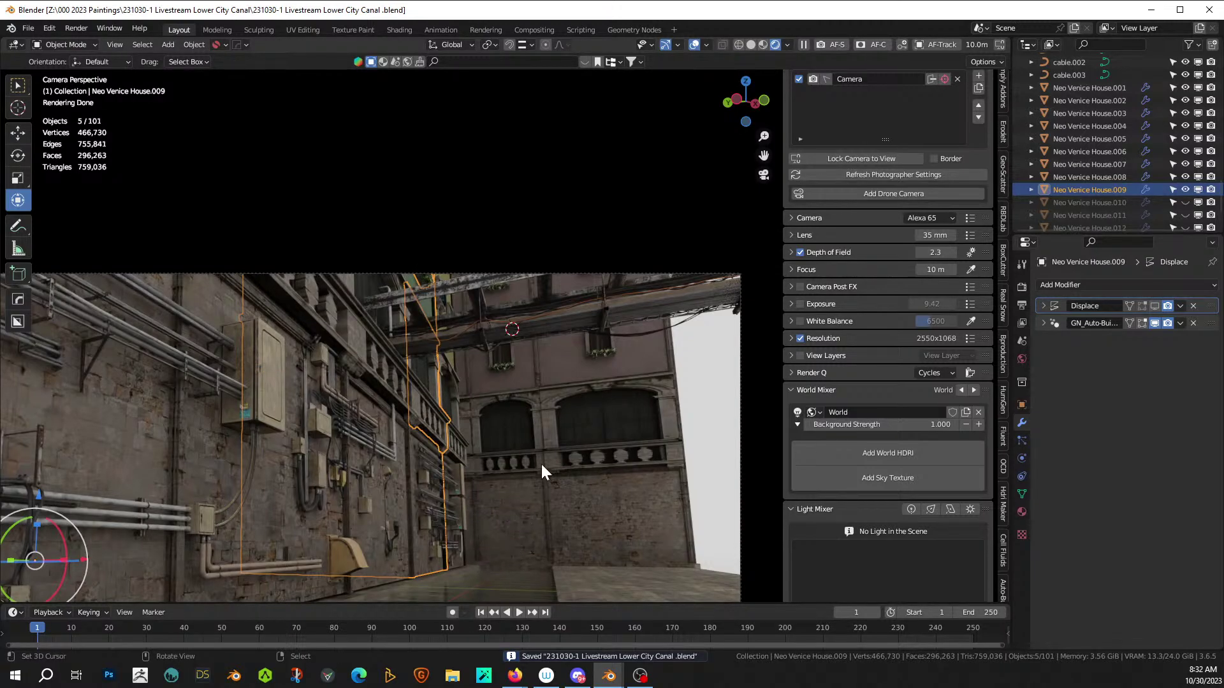
# - Place the 3D cursor on the lower wall of the purple end house and paste the copied satellite dish
pyautogui.moveTo(550, 532); pyautogui.dragTo(9, 171, button='middle')
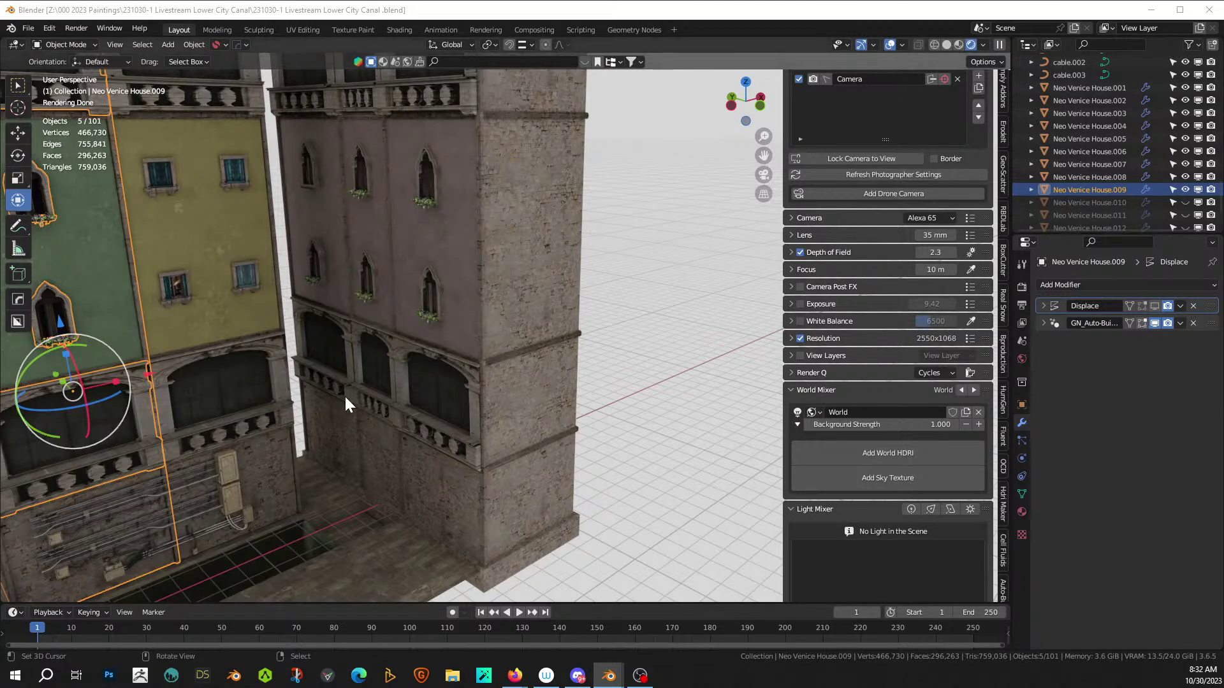
pyautogui.keyDown('shift'); pyautogui.rightClick(374, 449); pyautogui.keyUp('shift')
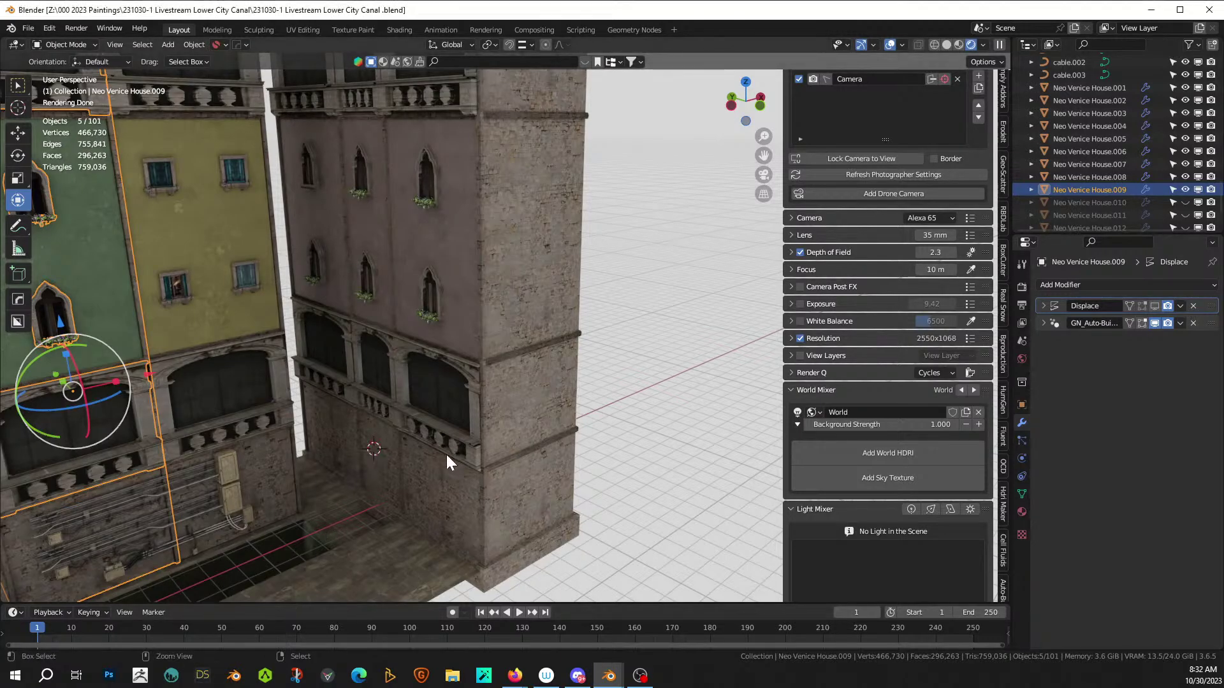
pyautogui.hotkey('ctrl', 'v')
# - Set the pasted dish's origin to the 3D cursor and move its geometry to that origin
pyautogui.click(188, 44)
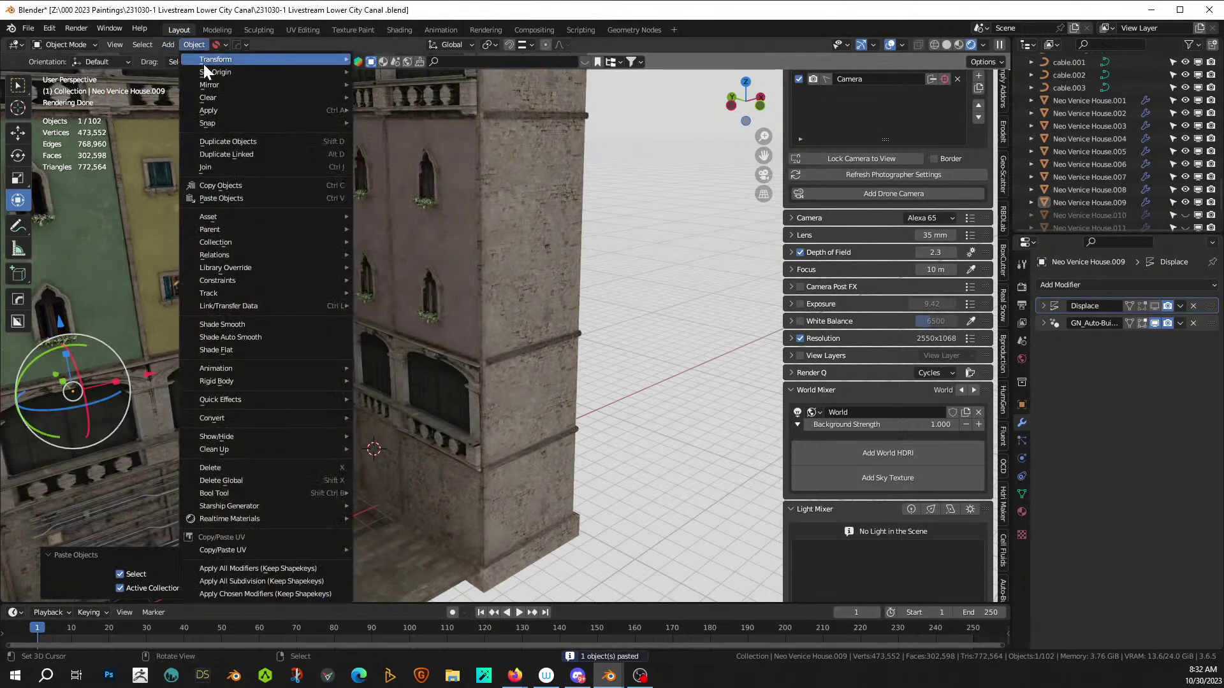
pyautogui.moveTo(216, 72)
pyautogui.click(419, 100)
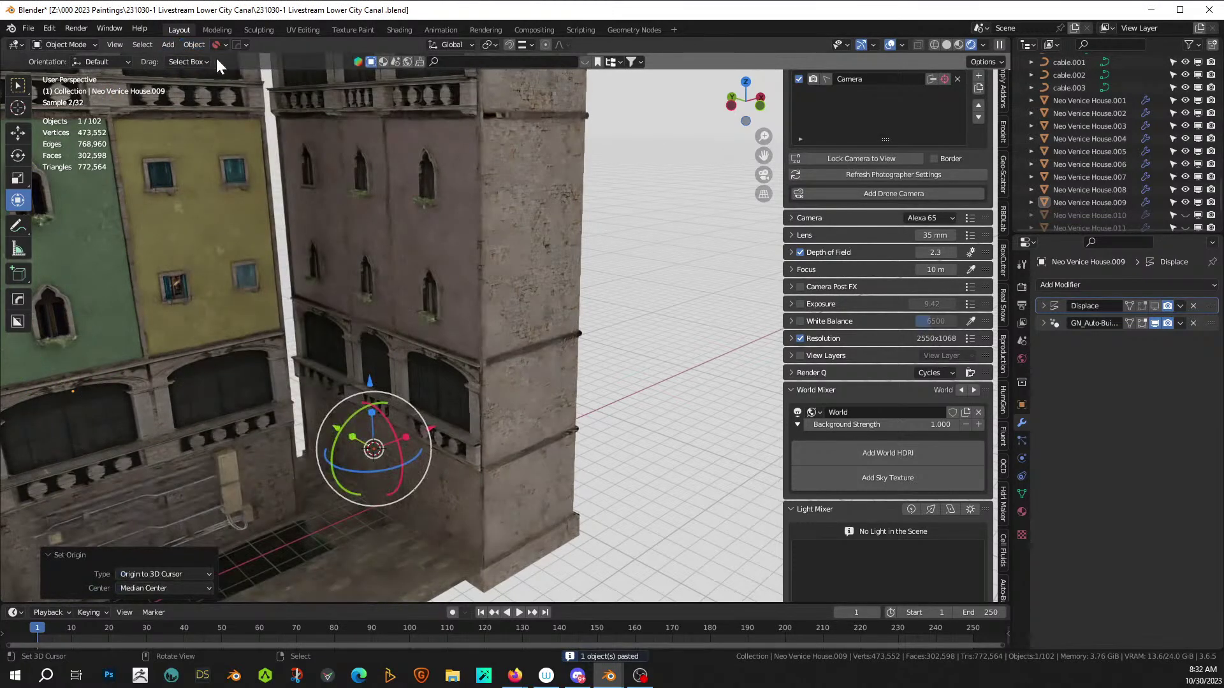
pyautogui.click(189, 44)
pyautogui.moveTo(217, 72)
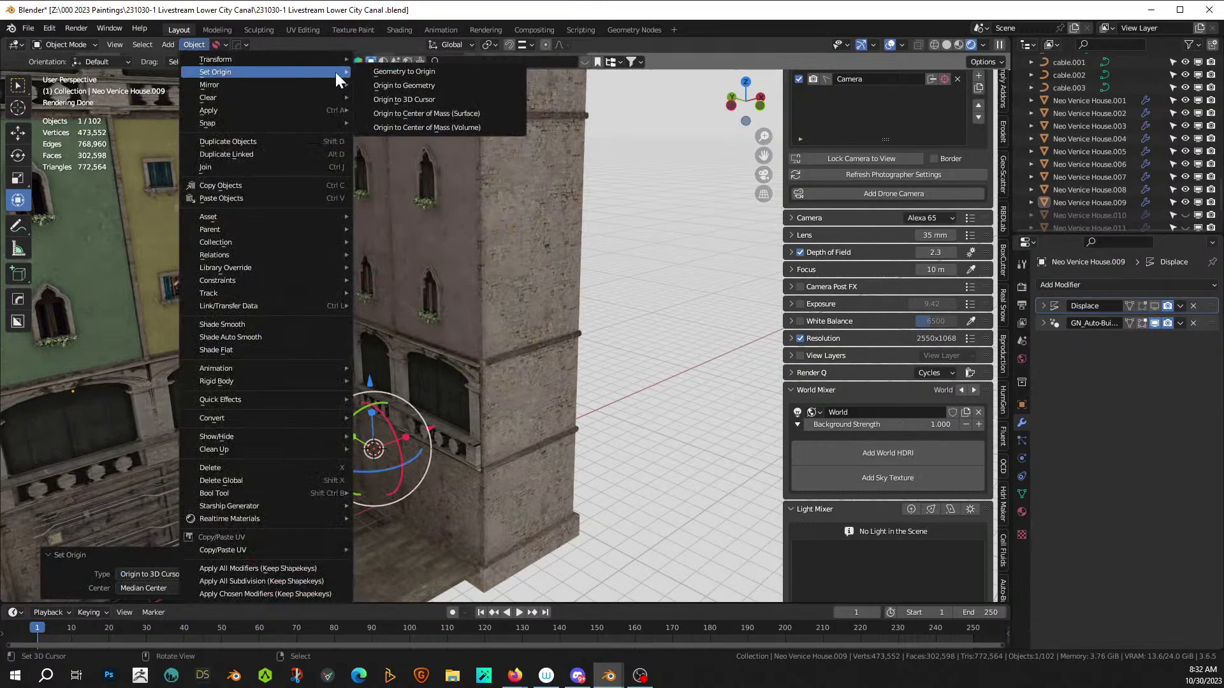
pyautogui.click(404, 71)
# - Return to solid shading, frame the satellite dish and rotate it -90° around the global Z axis
pyautogui.click(946, 44)
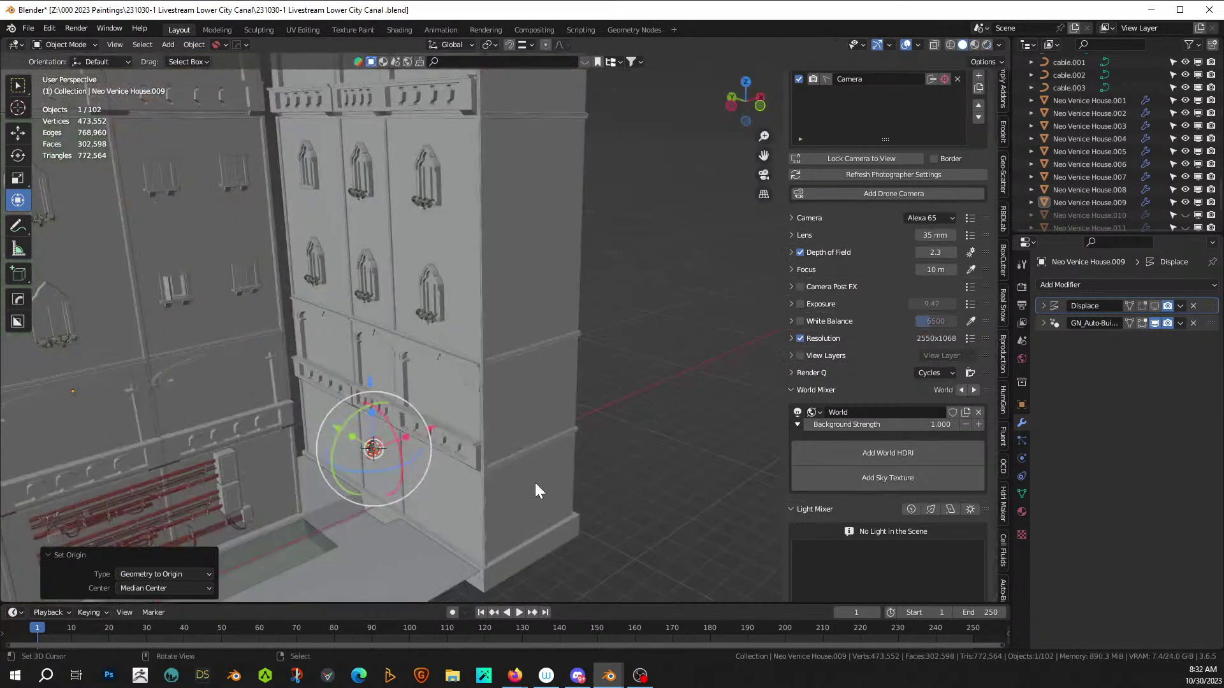
pyautogui.press('KP_Decimal')
pyautogui.moveTo(546, 499); pyautogui.dragTo(659, 518, button='middle')
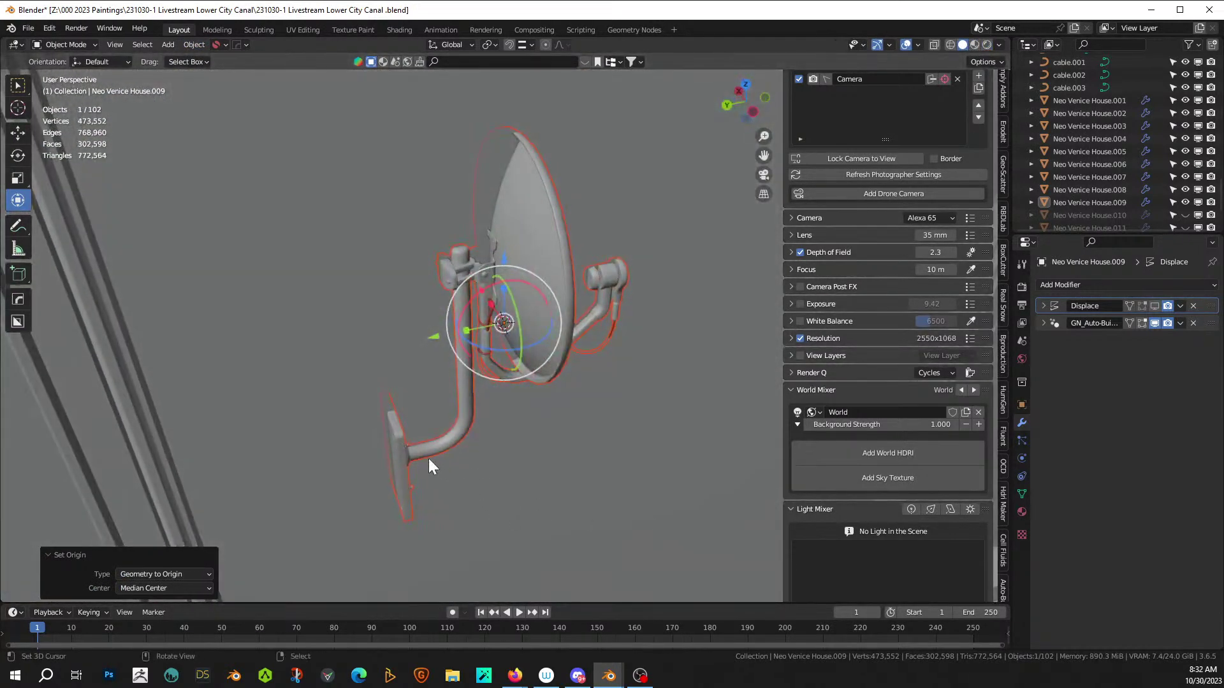
pyautogui.click(402, 443)
pyautogui.write('rz')
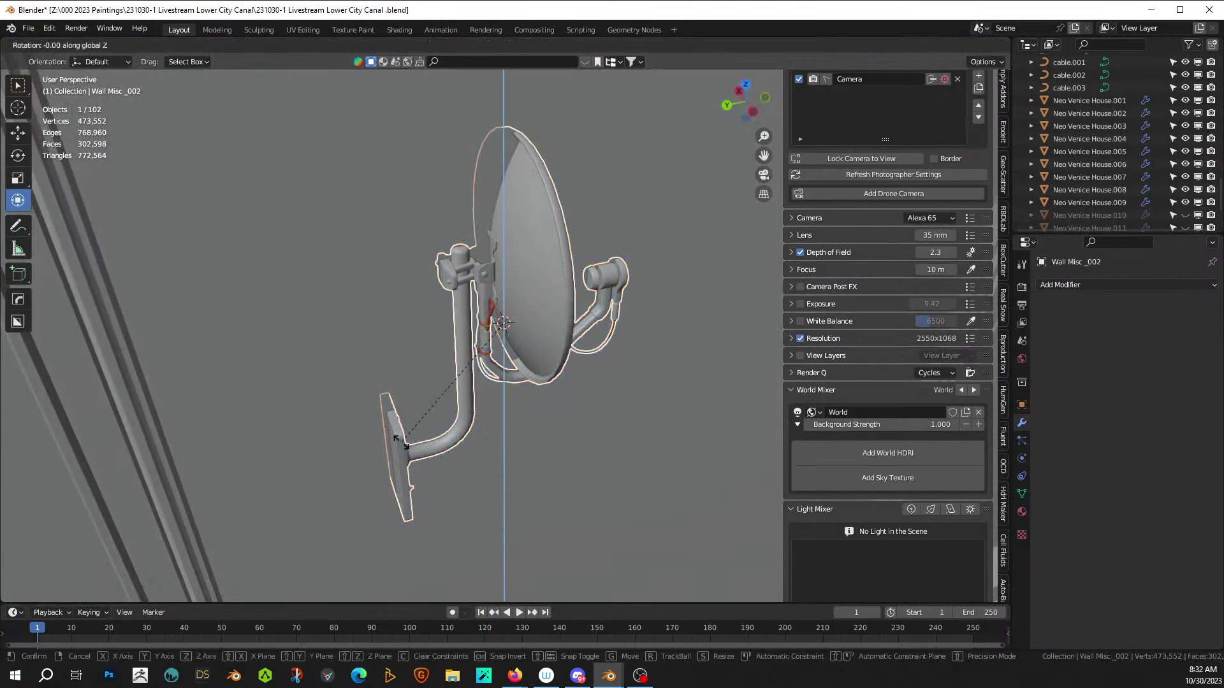
pyautogui.write('-90')
pyautogui.press('Return')
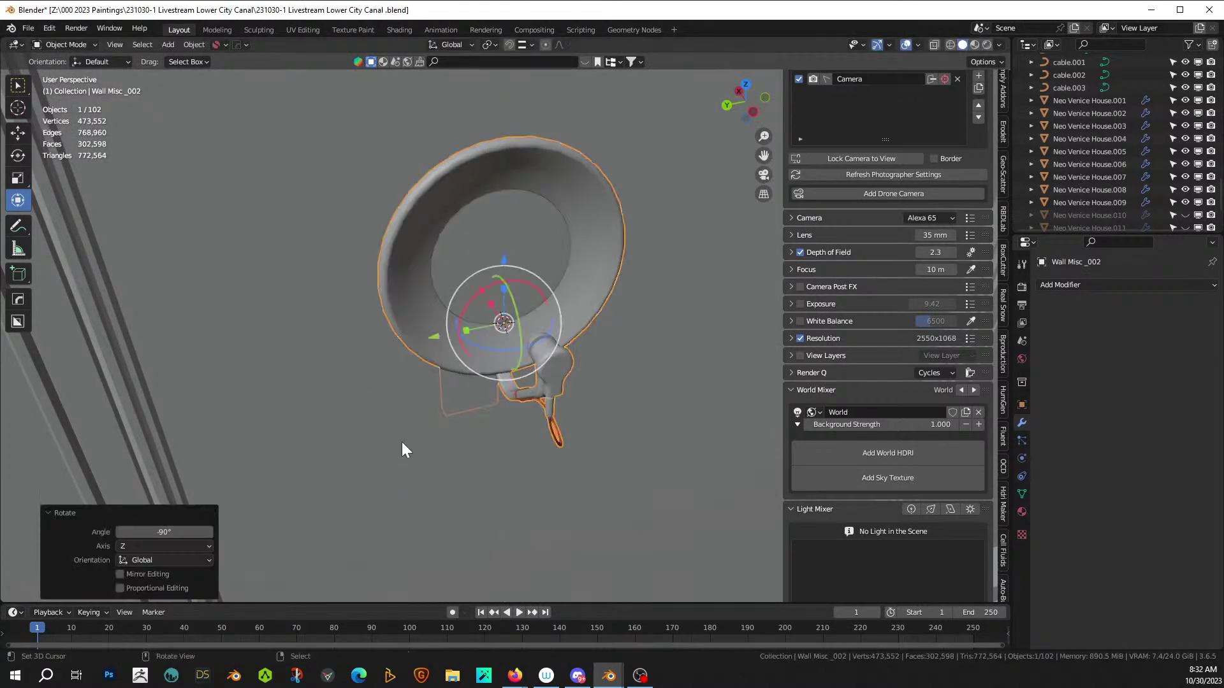
# - Move the satellite dish about -0.34 m along global X, out from the wall, and scale it up to 1.681
pyautogui.moveTo(393, 448); pyautogui.dragTo(536, 418, button='middle')
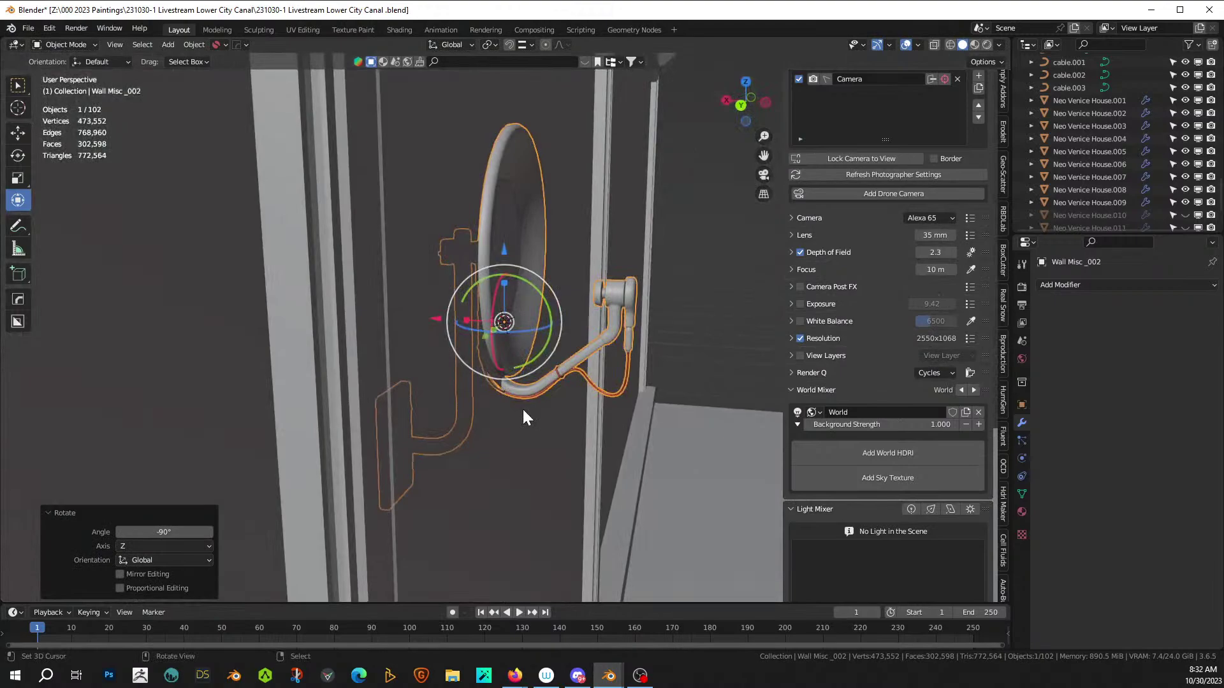
pyautogui.press('g')
pyautogui.press('x')
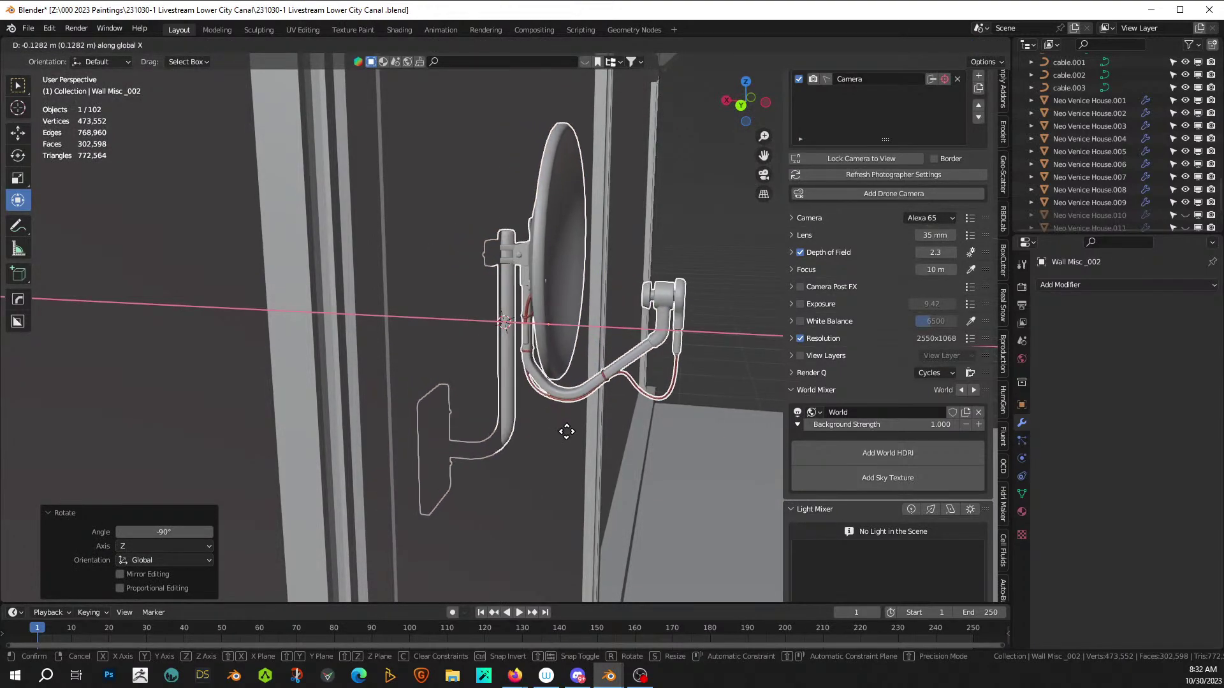
pyautogui.click(642, 480)
pyautogui.scroll(3, 679, 507)
pyautogui.press('s')
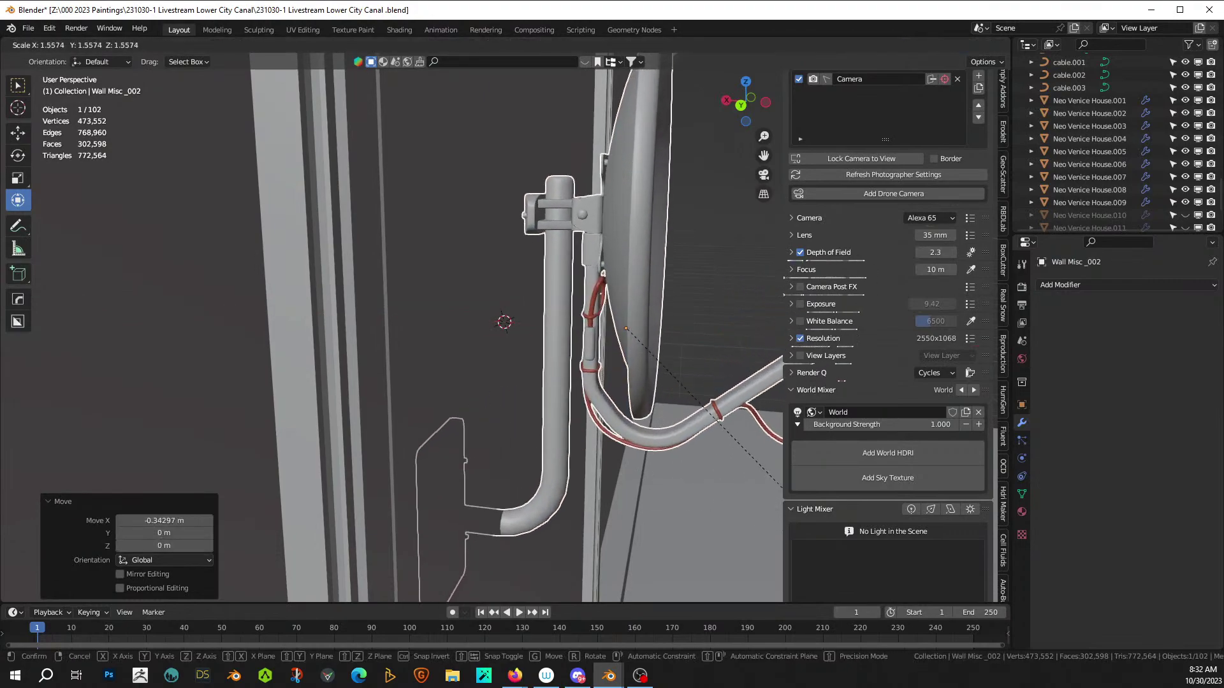
pyautogui.click(829, 533)
# - Move the enlarged dish about another -0.24 m along X until its mounting plate sits on the wall surface, and check it through the camera
pyautogui.scroll(-3, 691, 478)
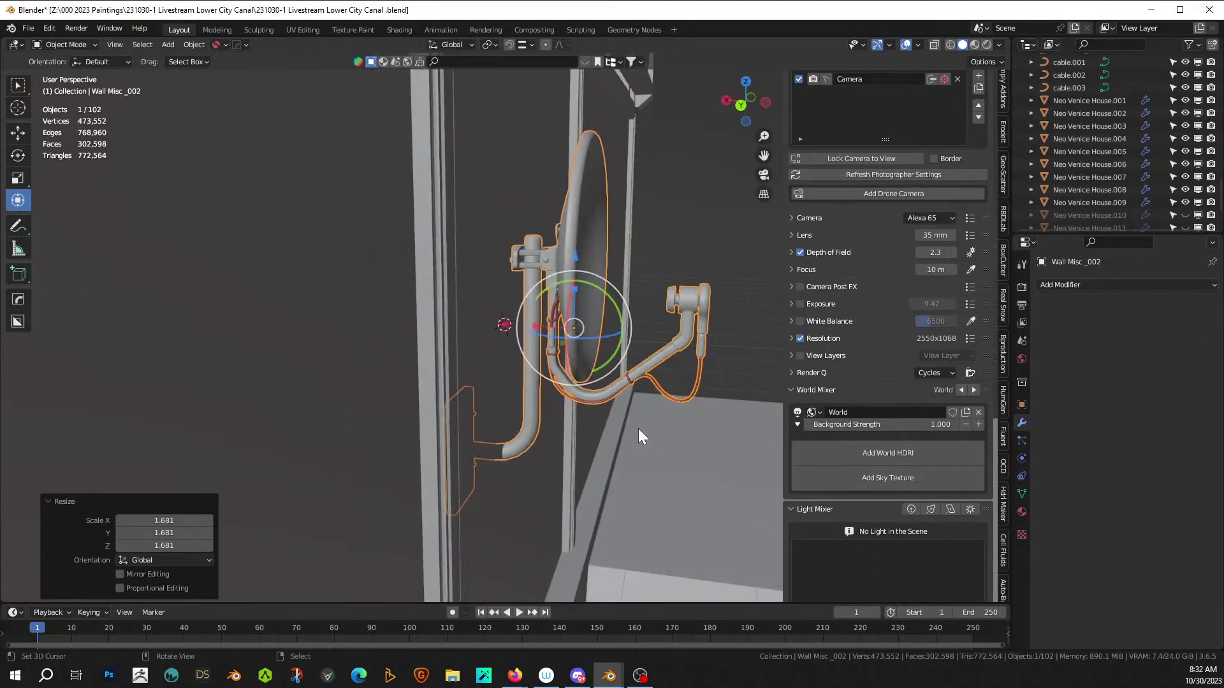
pyautogui.press('g')
pyautogui.press('x')
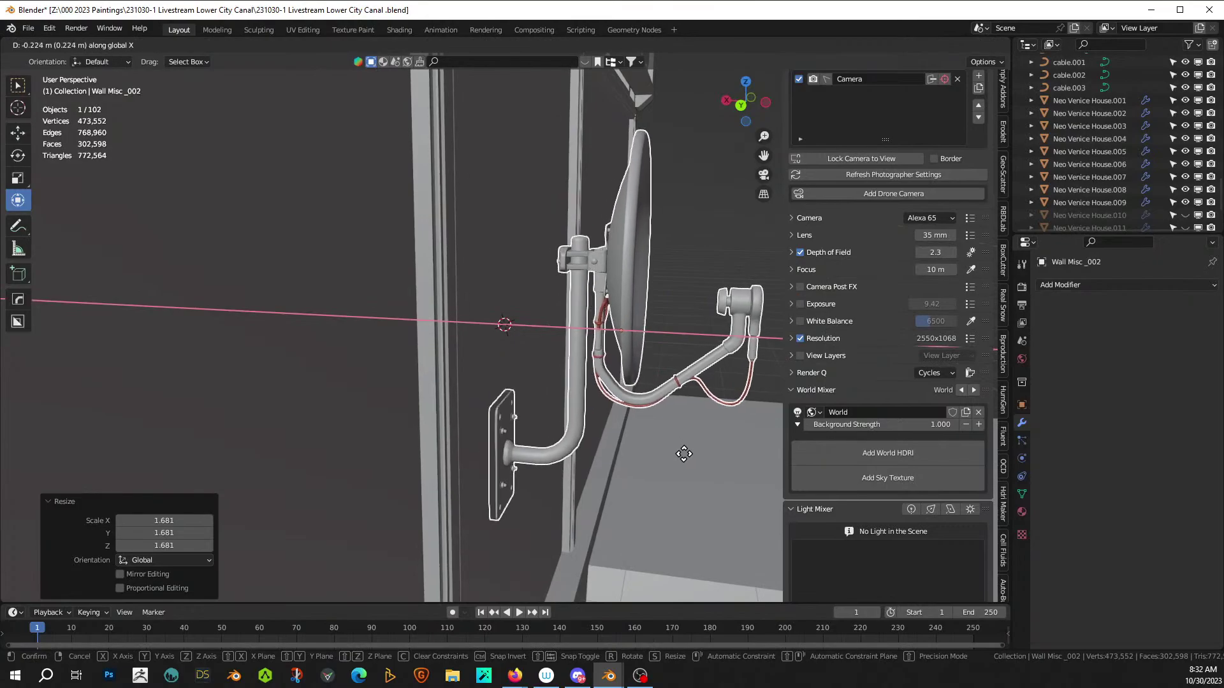
pyautogui.click(682, 455)
pyautogui.moveTo(669, 457); pyautogui.dragTo(488, 469, button='middle')
pyautogui.scroll(-4, 488, 470)
pyautogui.press('KP_0')
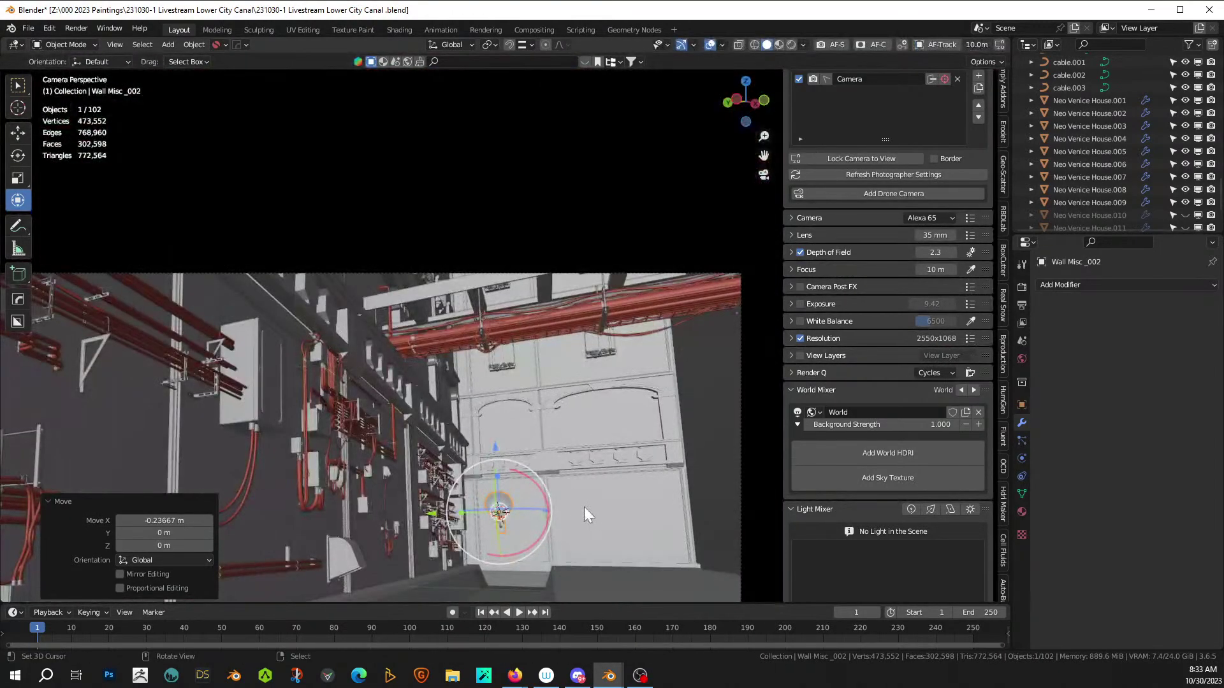
# - In an orthographic side view with X-ray on, move the dish about -0.49 m along Y across its wall panel
pyautogui.press('KP_Decimal')
pyautogui.moveTo(654, 564); pyautogui.dragTo(666, 571, button='middle')
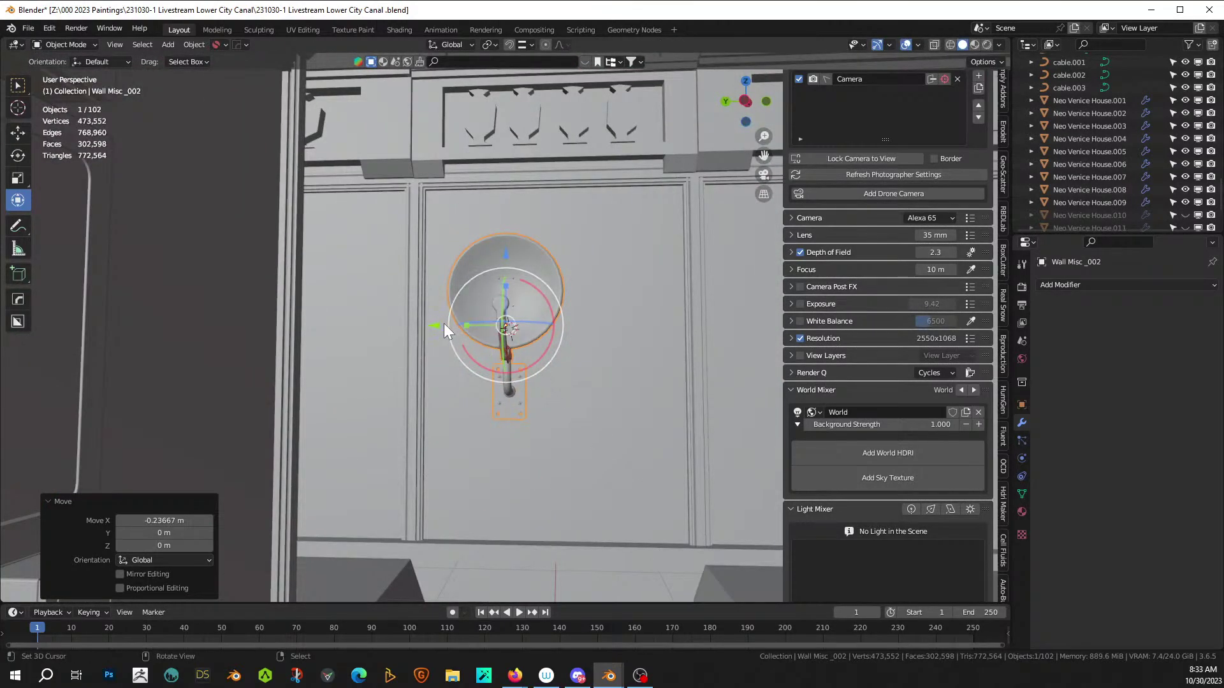
pyautogui.press('ctrl+KP_3')
pyautogui.hotkey('alt', 'z')
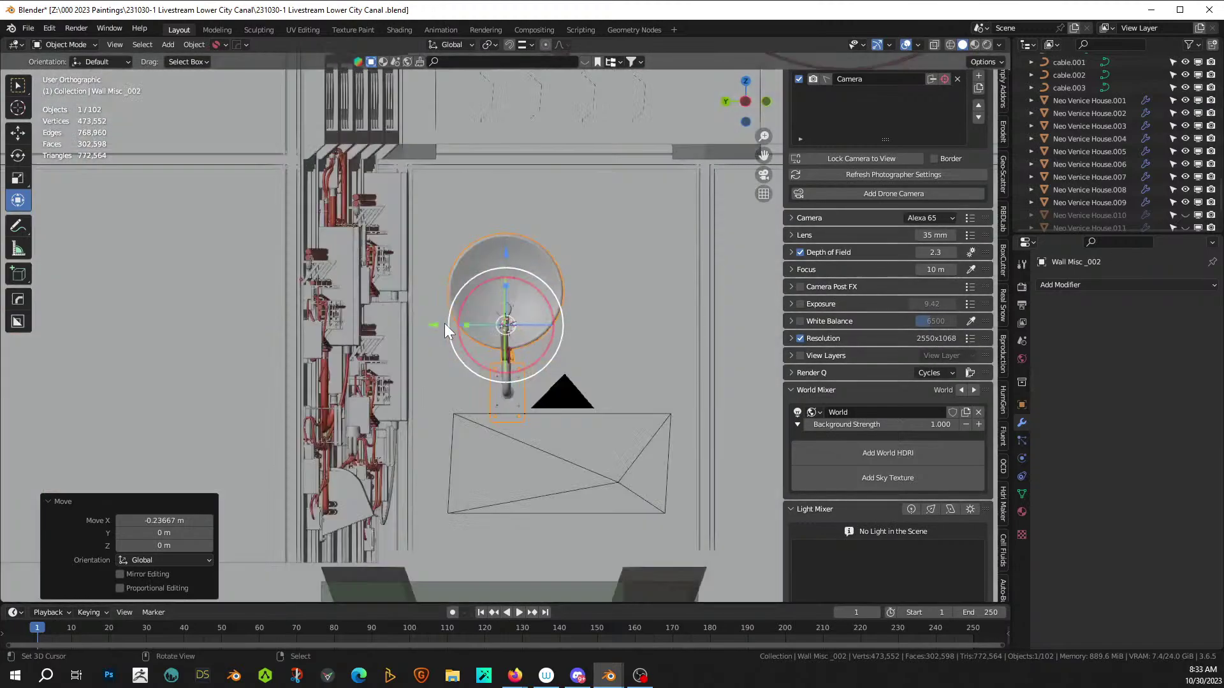
pyautogui.press('g')
pyautogui.press('y')
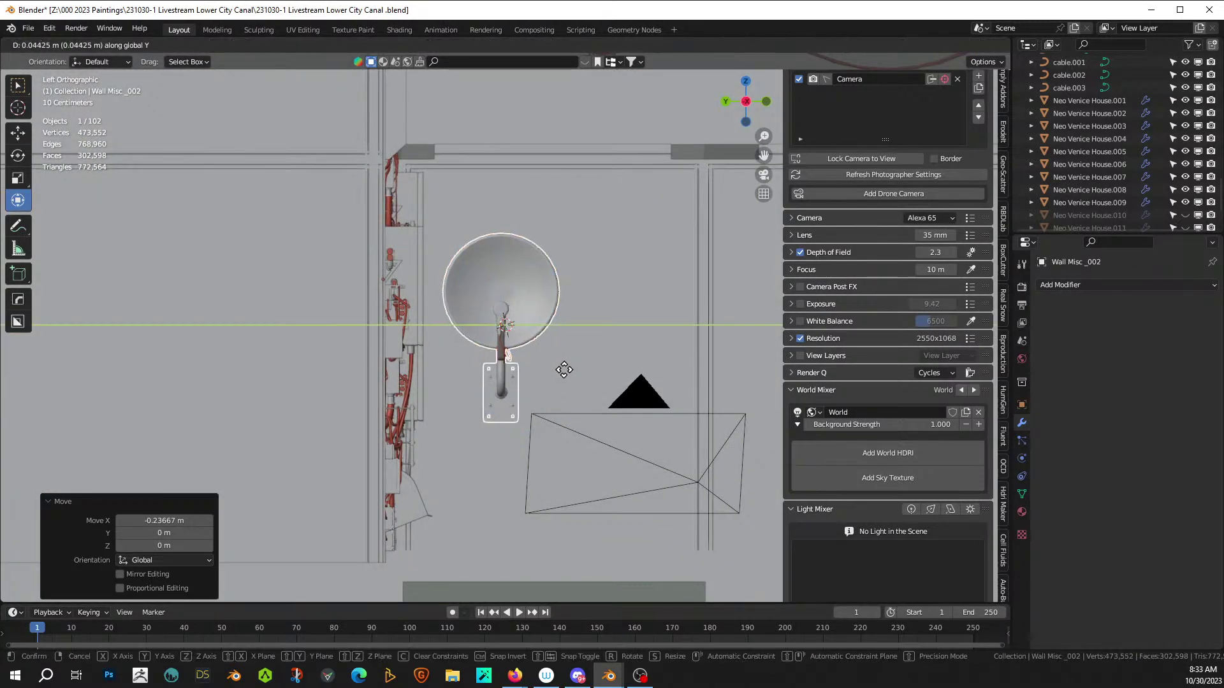
pyautogui.click(617, 385)
pyautogui.hotkey('alt', 'z')
pyautogui.moveTo(618, 385); pyautogui.dragTo(473, 334, button='middle')
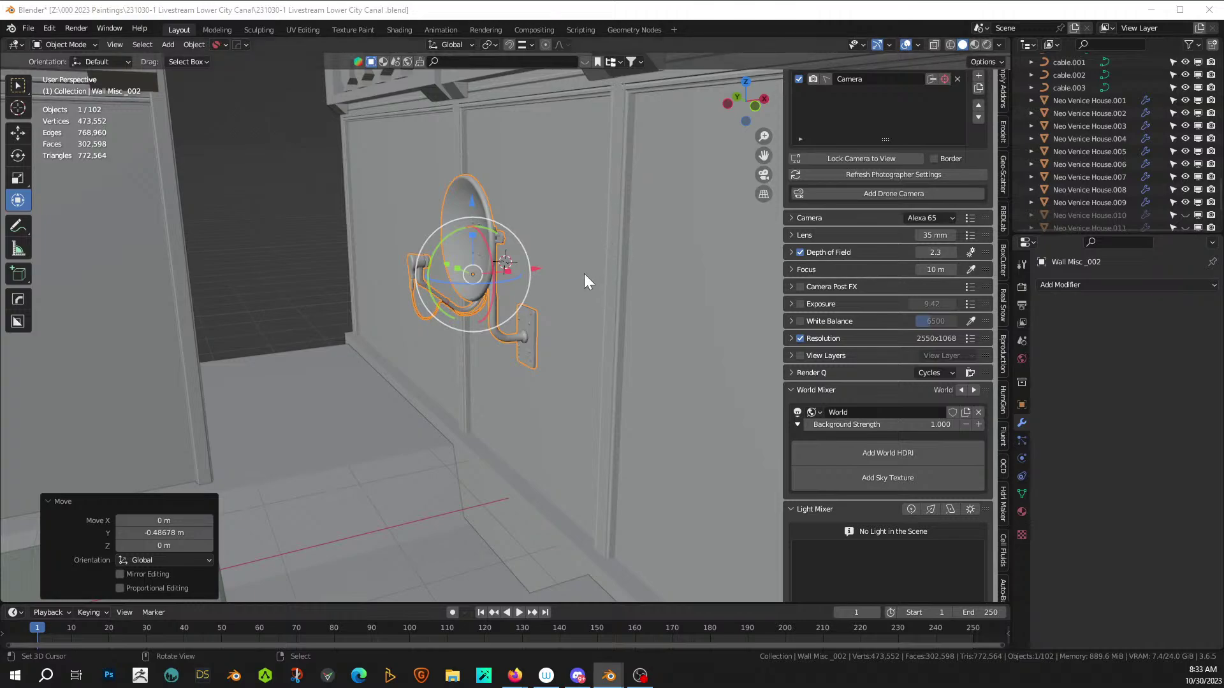
# - Paste the copied pipe-and-wire wall fixture, set its origin to the 3D cursor and move its geometry to that origin
pyautogui.hotkey('ctrl', 'v')
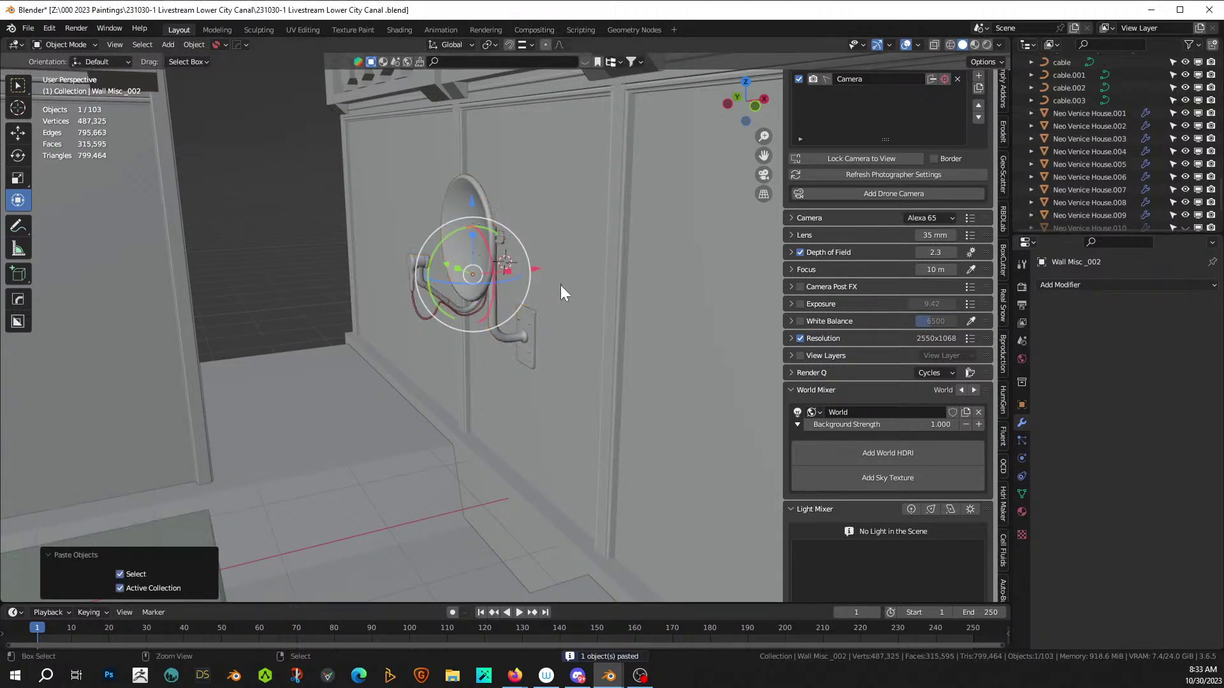
pyautogui.click(193, 43)
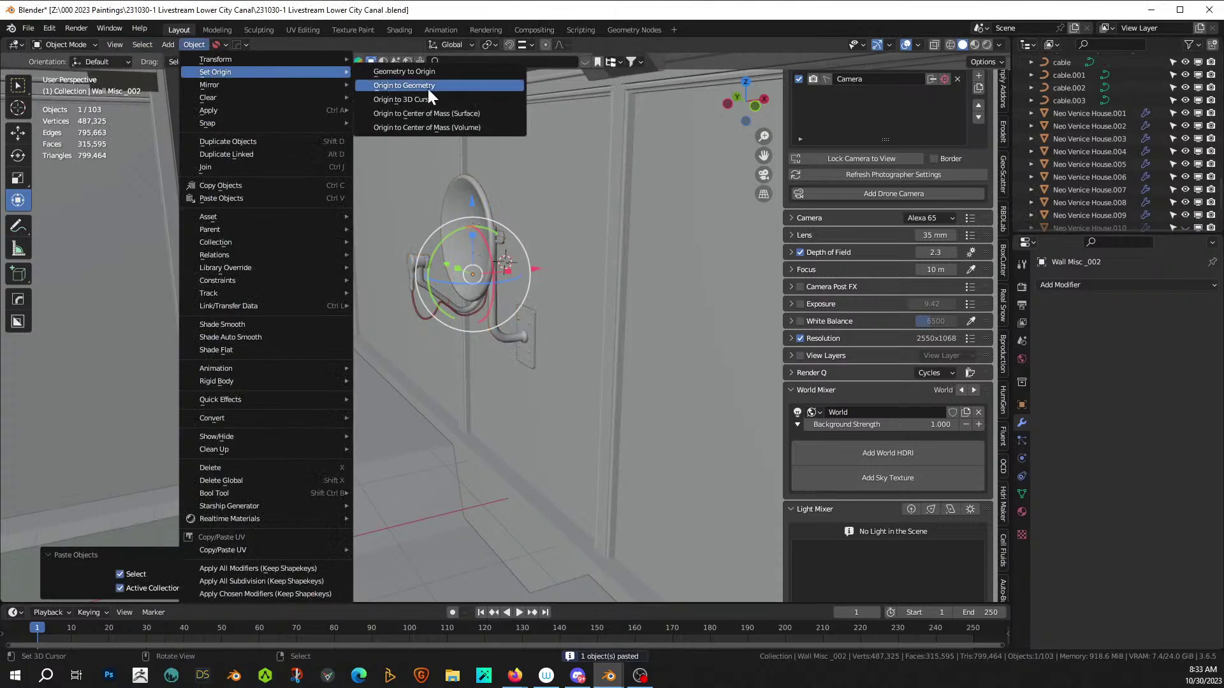
pyautogui.click(427, 100)
pyautogui.click(201, 44)
pyautogui.moveTo(217, 74)
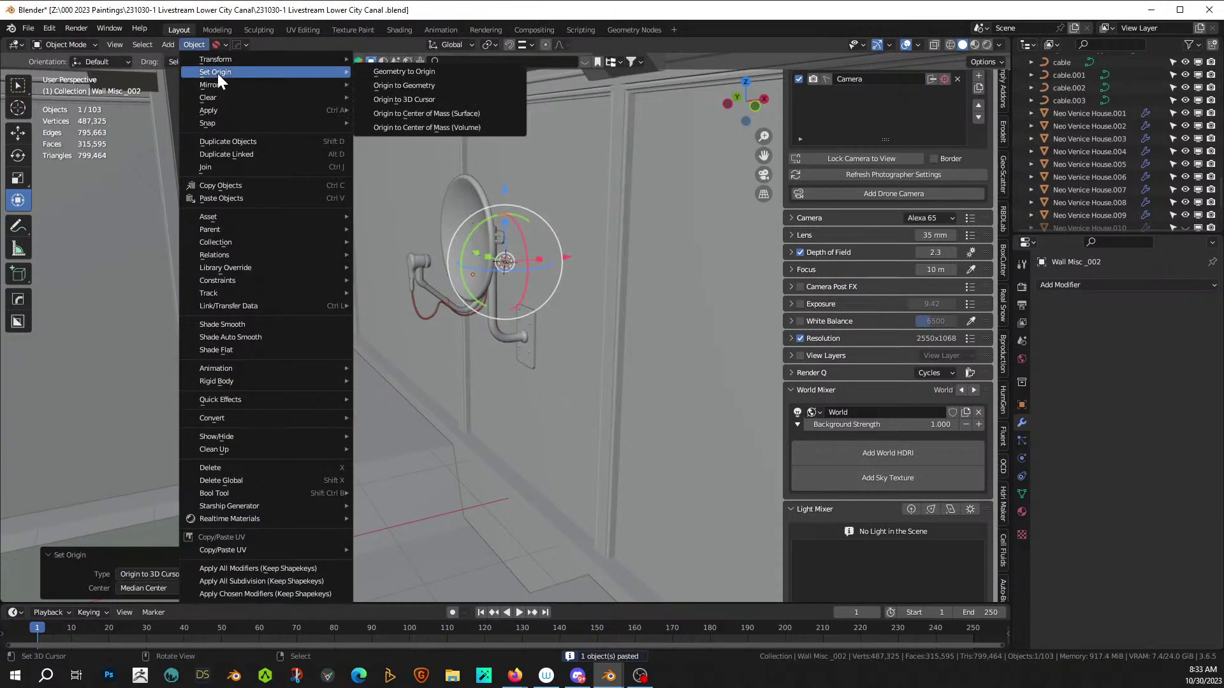
pyautogui.click(476, 72)
pyautogui.scroll(5, 564, 286)
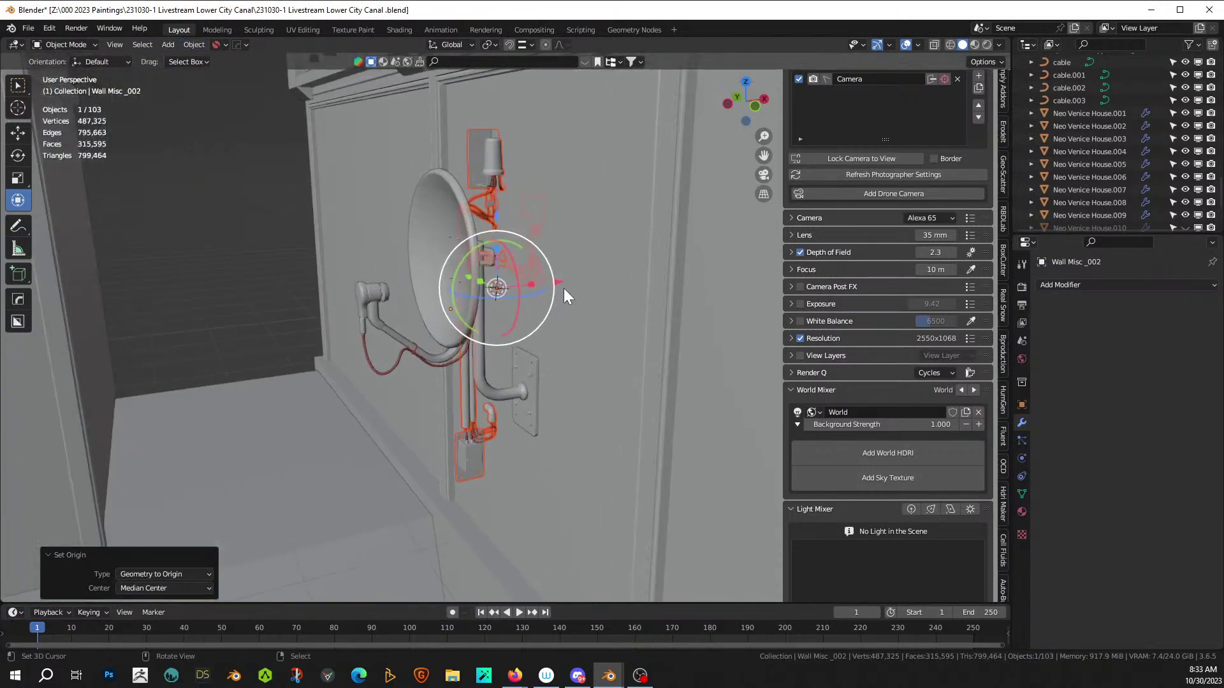
# - Rotate the pasted wire fixture -90° around global Z and move it about -1.09 m along Y, beside the dish
pyautogui.write('rz-90')
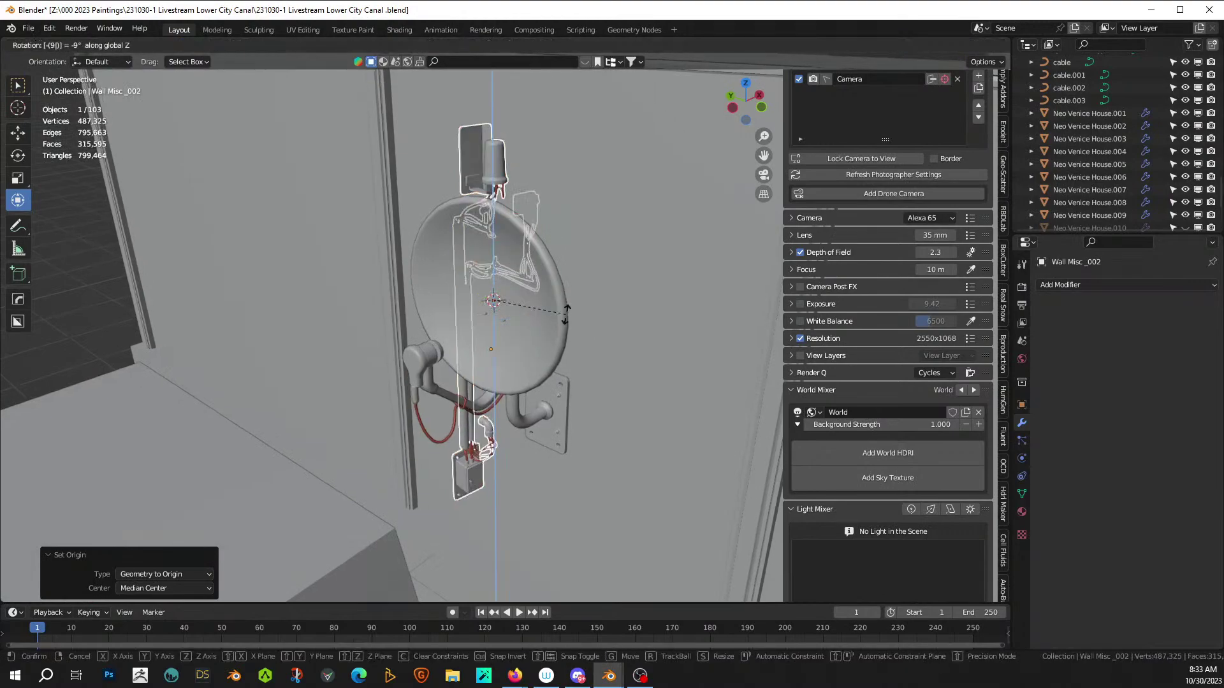
pyautogui.press('Return')
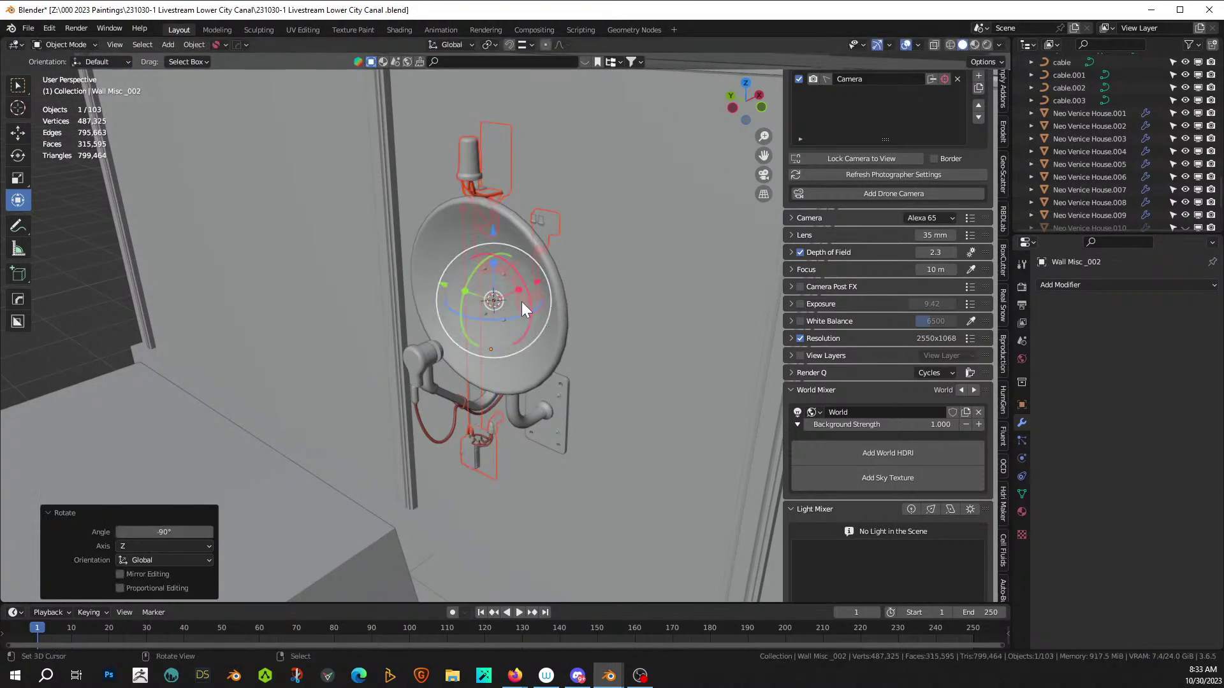
pyautogui.press('g')
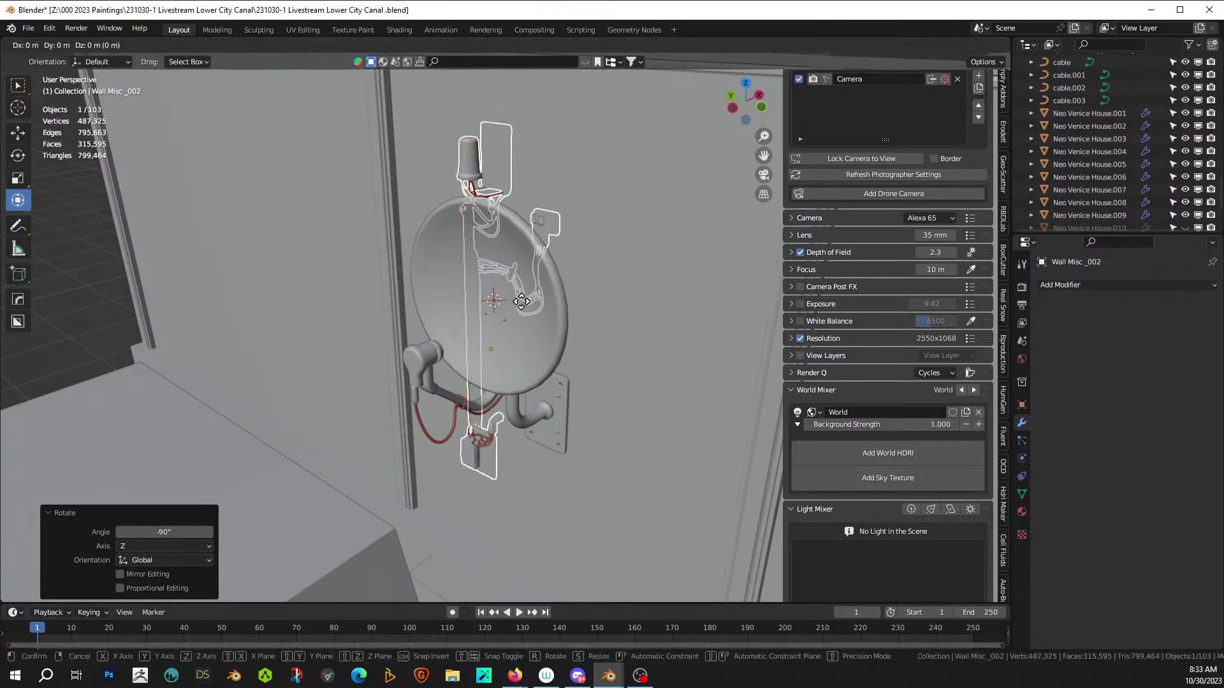
pyautogui.press('y')
pyautogui.click(648, 380)
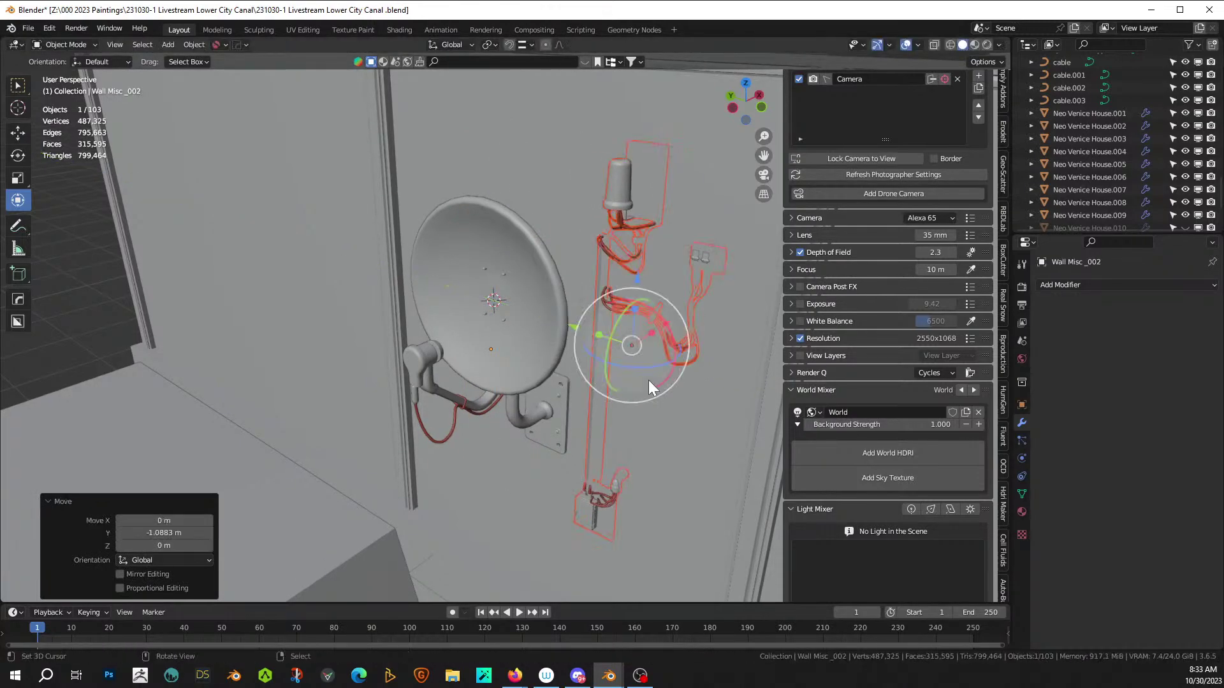
# - Pull the wire fixture out of the wall along X by about -0.07 m, plus a small further nudge to expose its mounting plates
pyautogui.moveTo(649, 380); pyautogui.dragTo(594, 373, button='middle')
pyautogui.press('g')
pyautogui.press('x')
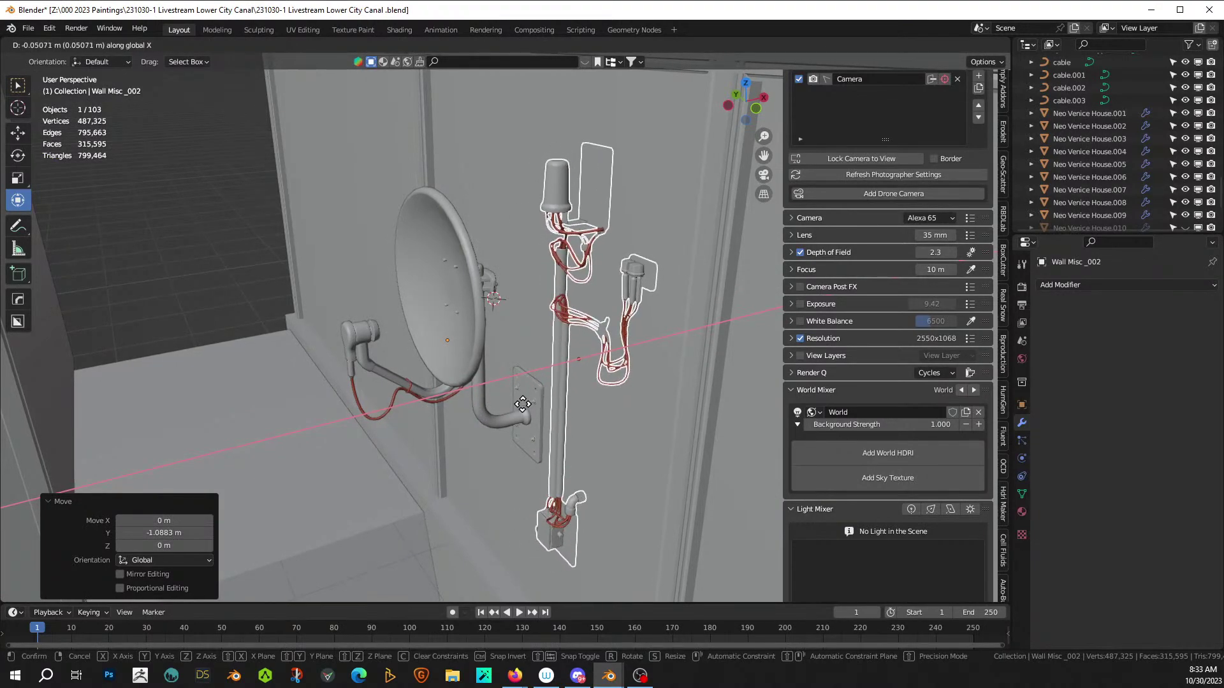
pyautogui.click(494, 404)
pyautogui.scroll(5, 453, 383)
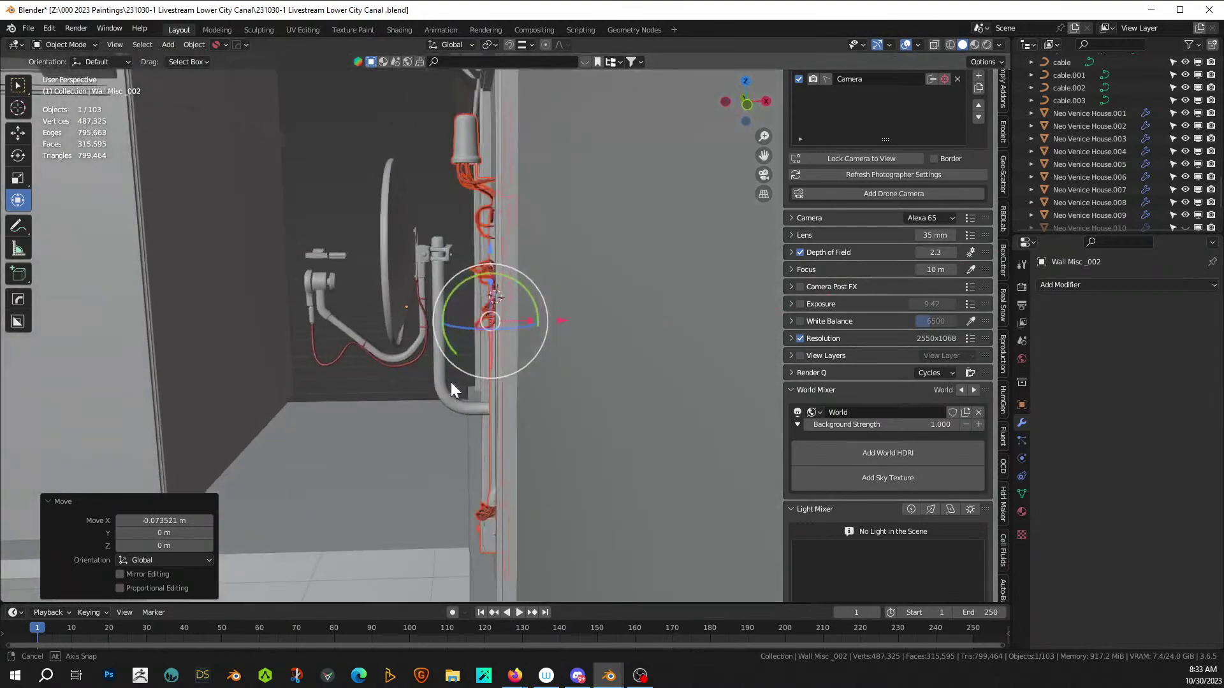
pyautogui.scroll(-4, 523, 469)
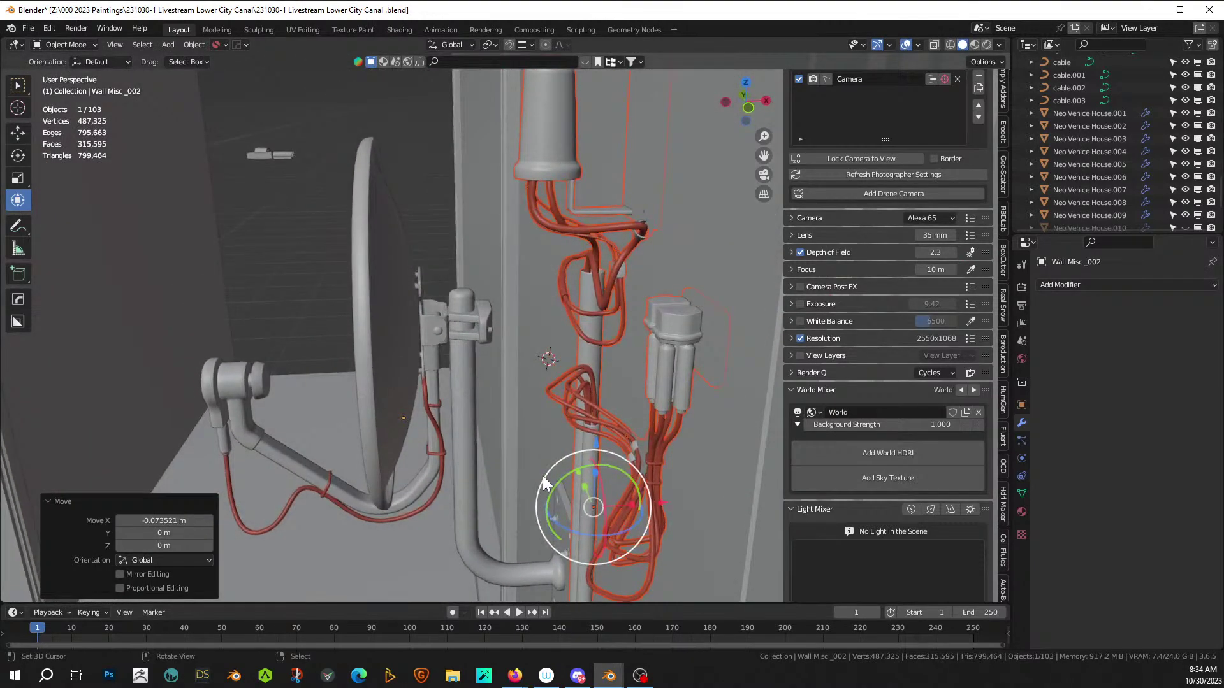
pyautogui.press('g')
pyautogui.press('x')
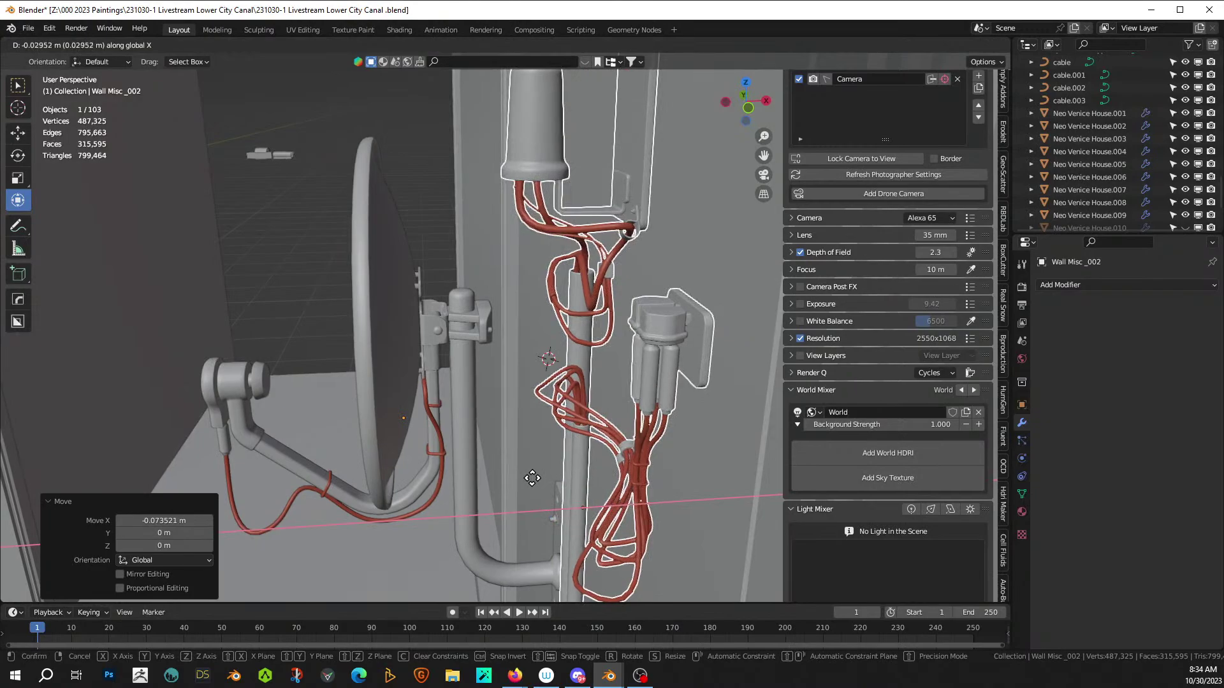
pyautogui.click(539, 490)
# - Examine which material is assigned to the satellite dish's cable by selecting one of its faces in Edit Mode
pyautogui.moveTo(496, 486); pyautogui.dragTo(377, 268, button='middle')
pyautogui.scroll(-2, 450, 252)
pyautogui.click(369, 285)
pyautogui.press('Tab')
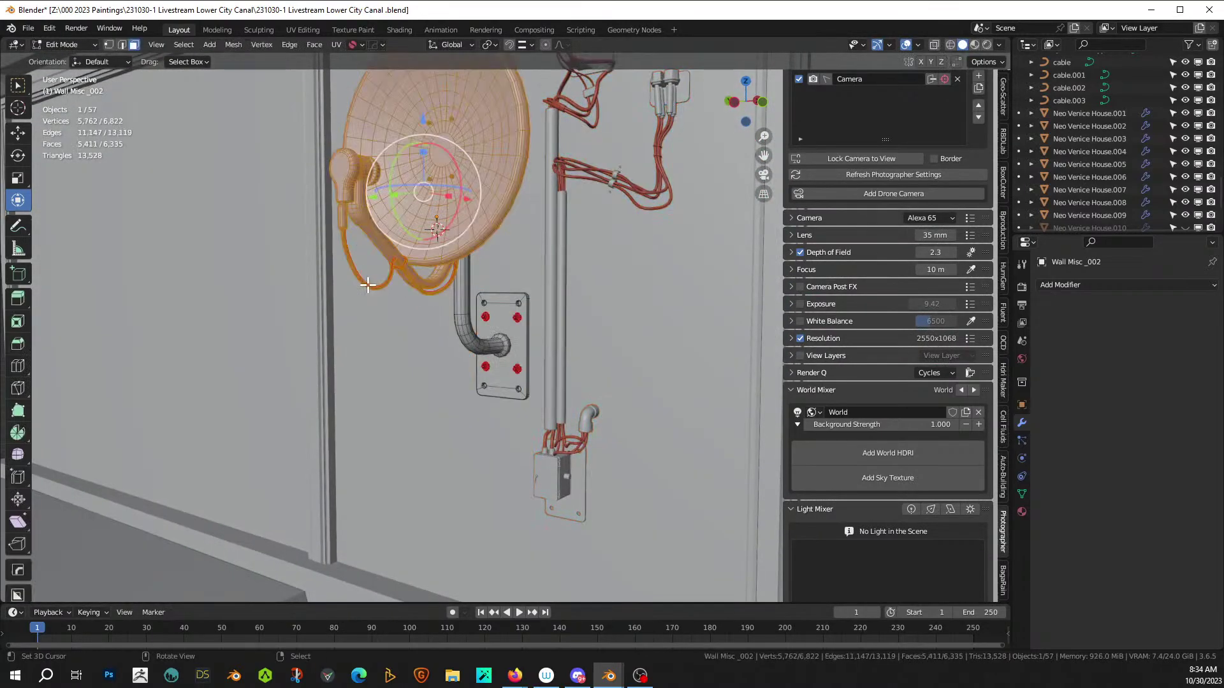
pyautogui.click(368, 285)
pyautogui.click(1022, 511)
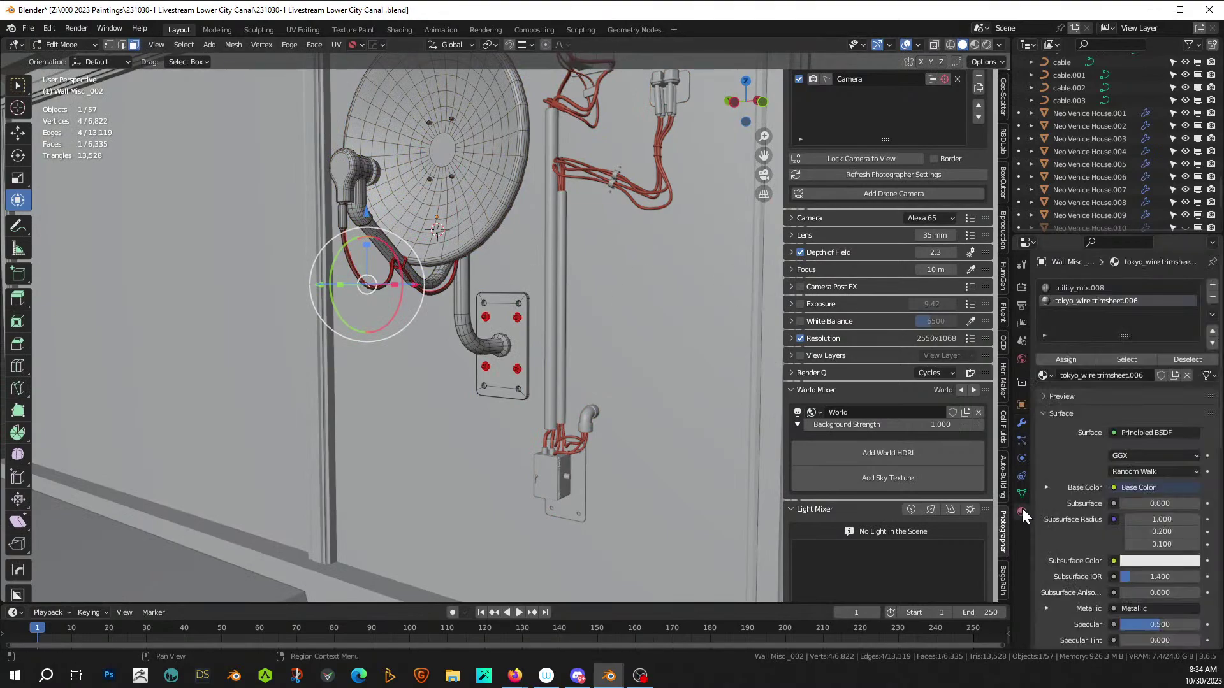
pyautogui.press('Tab')
pyautogui.scroll(-2, 533, 326)
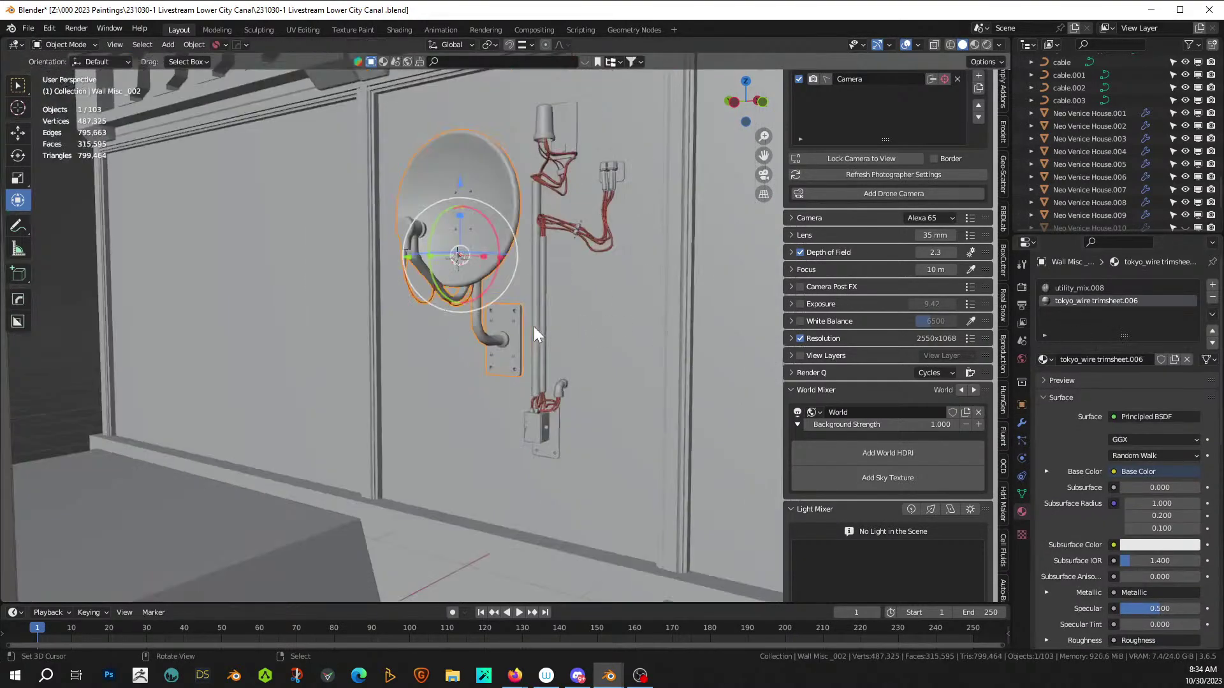
# - Check the dish and wire fixture on the end wall through the scene camera and save the file
pyautogui.moveTo(534, 326); pyautogui.dragTo(522, 353, button='middle')
pyautogui.scroll(-4, 553, 330)
pyautogui.scroll(-3, 515, 355)
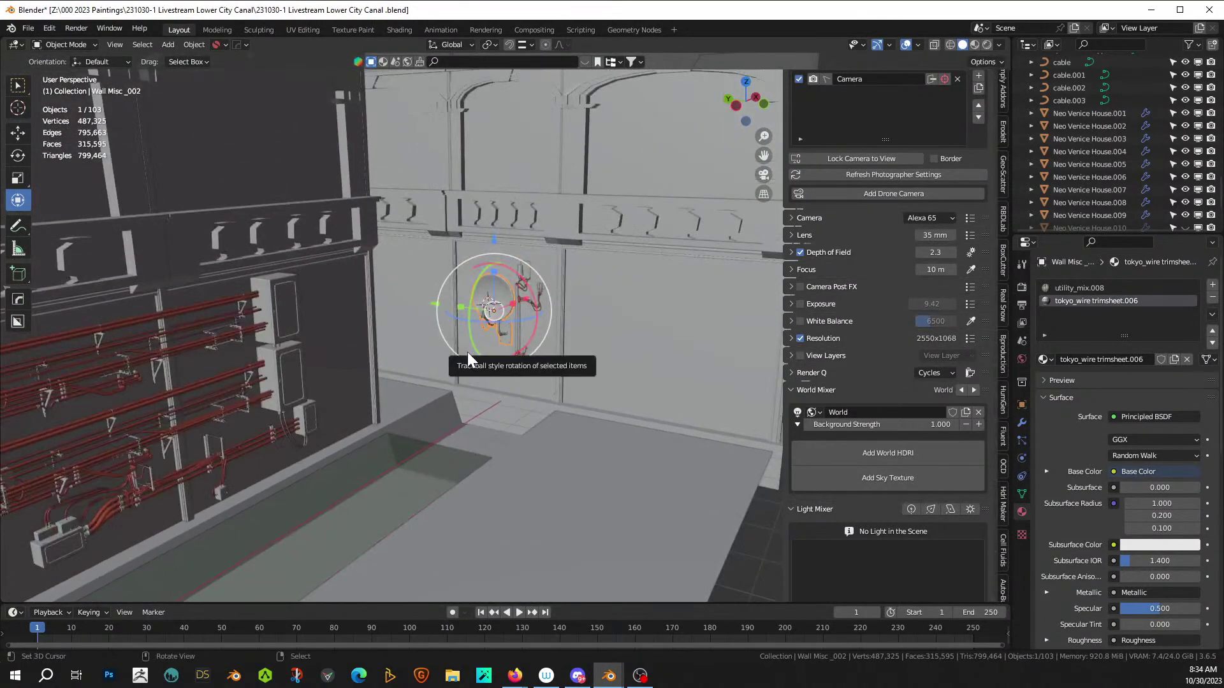
pyautogui.press('KP_0')
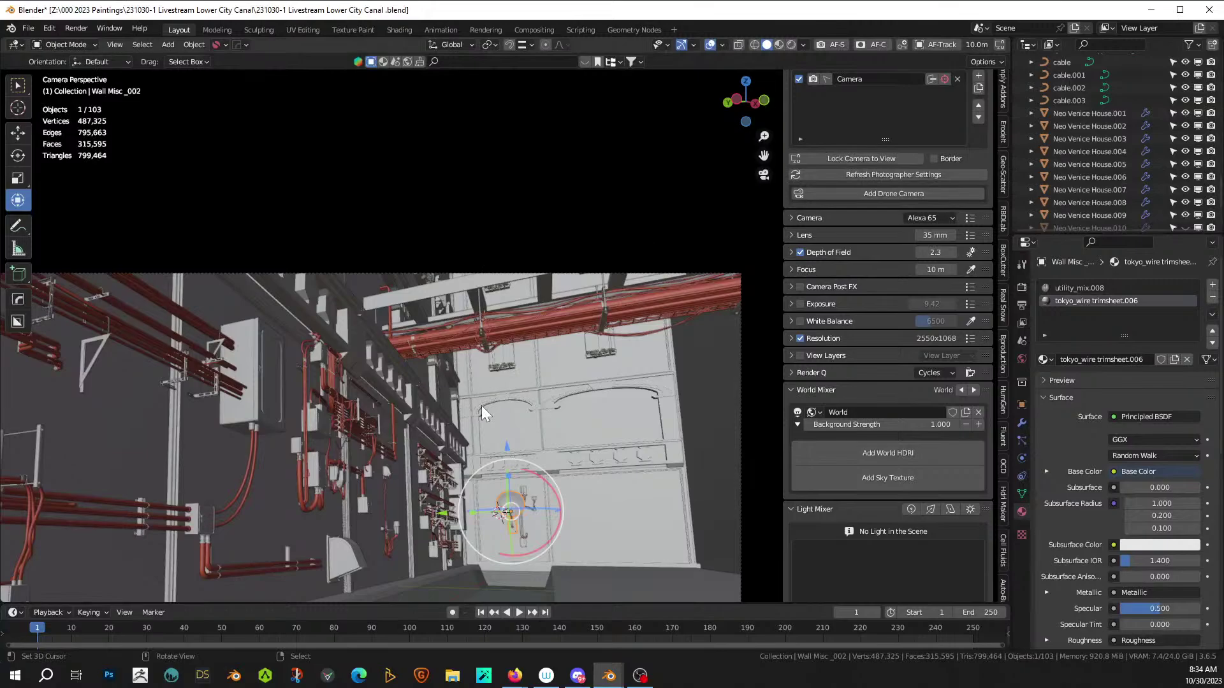
pyautogui.hotkey('ctrl', 's')
pyautogui.scroll(-2, 487, 403)
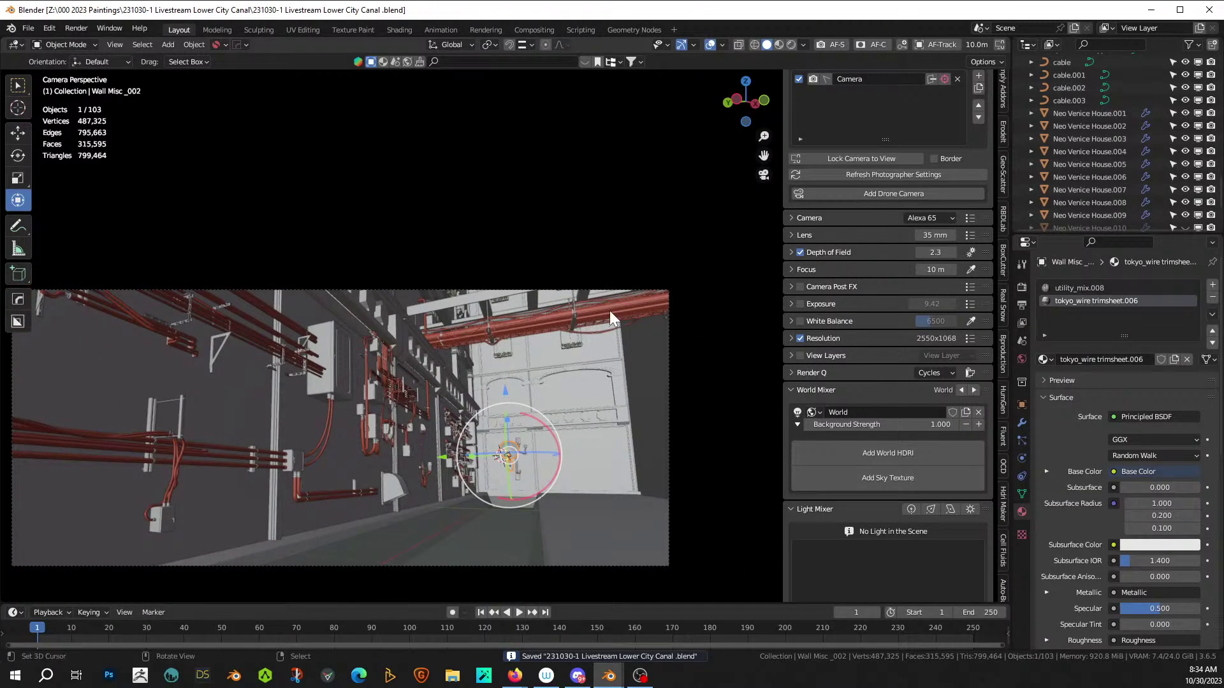
# - Select all objects from Utility - Mechanical Box_002 to Wall Misc_009, excluding the wire assembly under the beam walkway
pyautogui.moveTo(609, 311); pyautogui.dragTo(471, 370, button='middle')
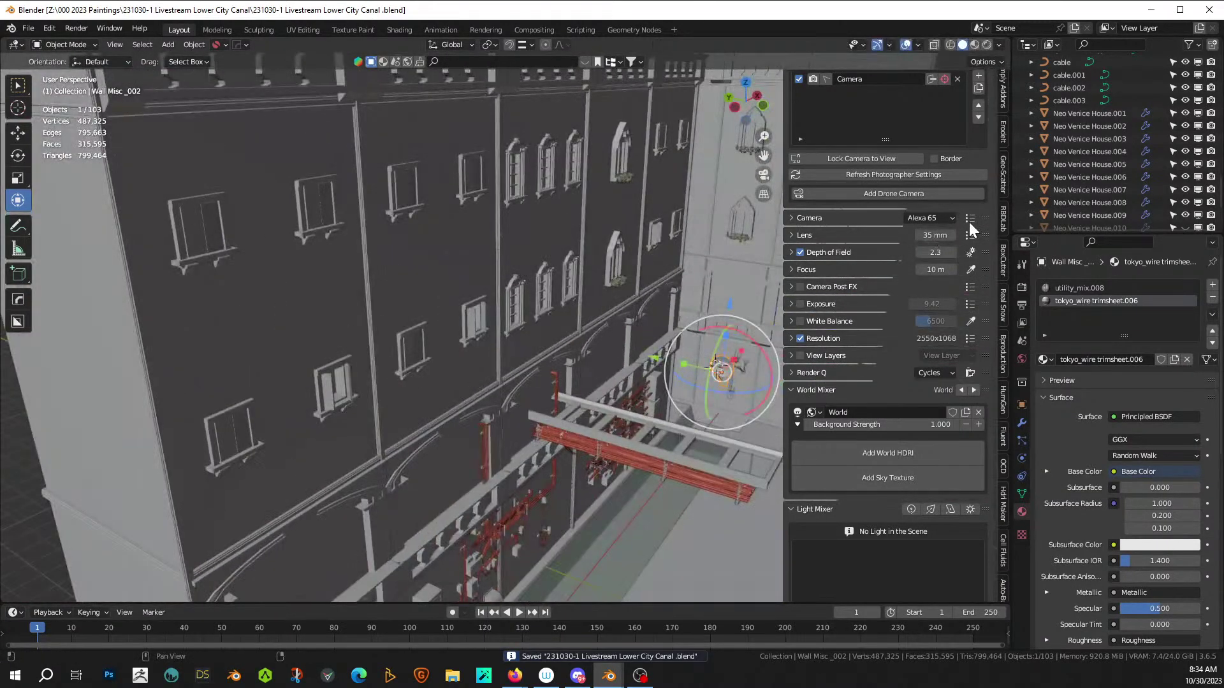
pyautogui.scroll(5, 1069, 169)
pyautogui.scroll(-10, 1069, 170)
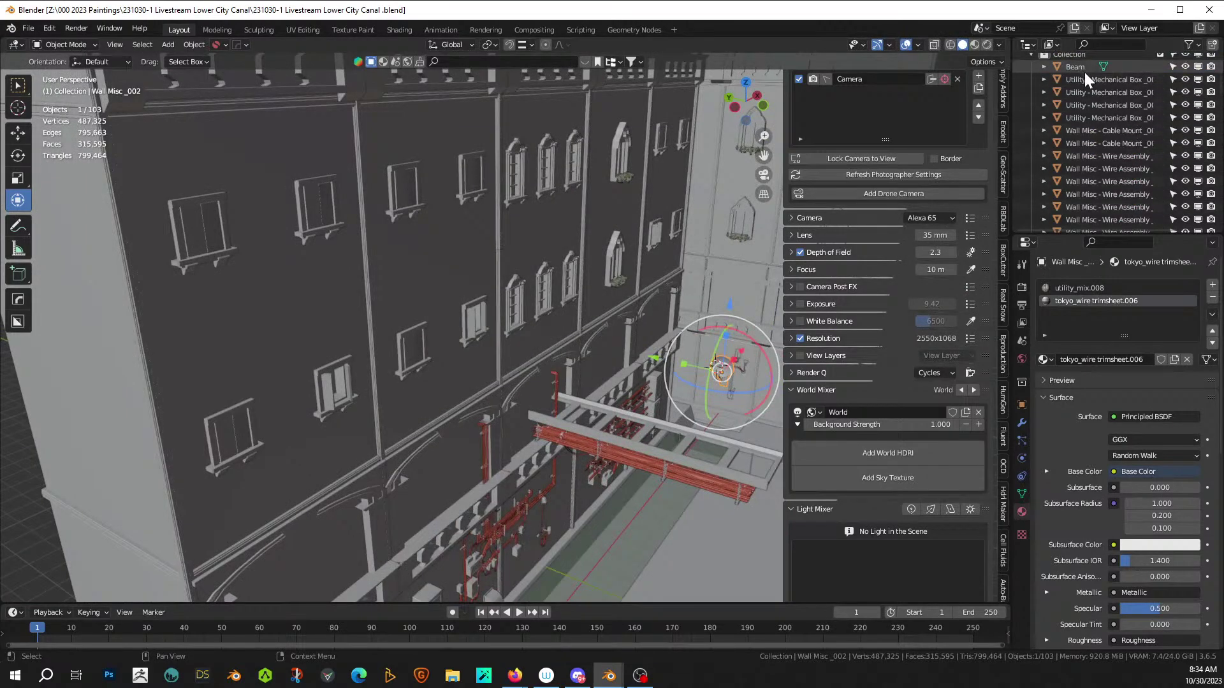
pyautogui.click(1087, 77)
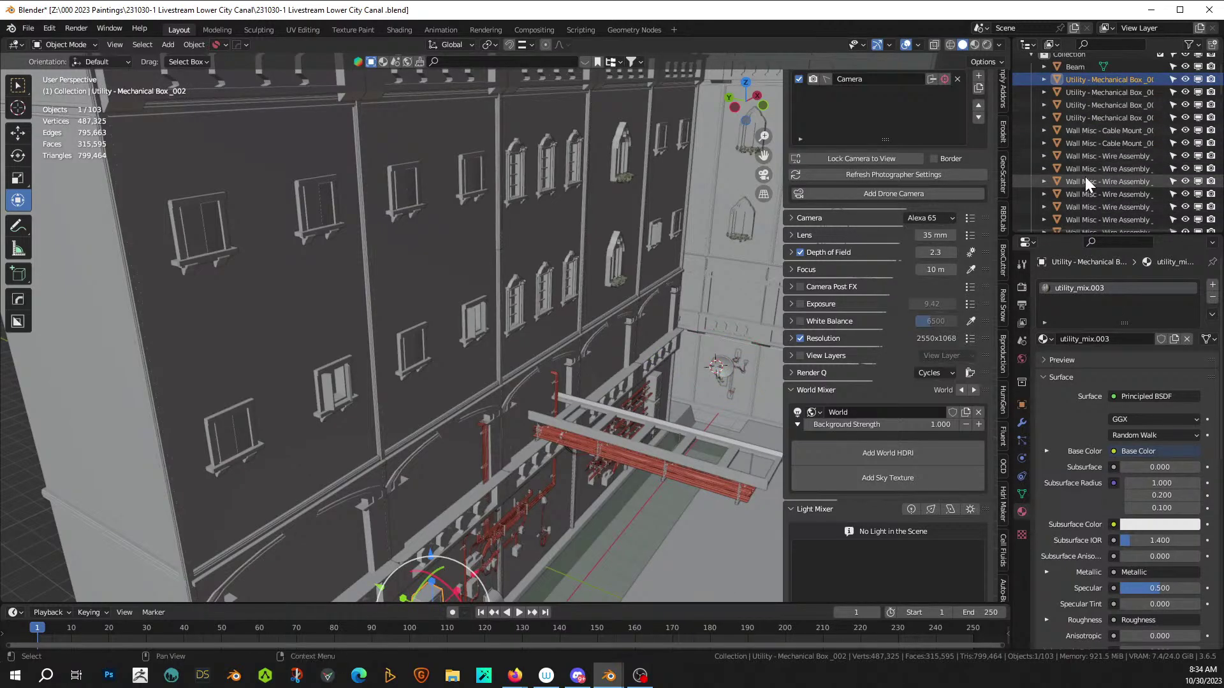
pyautogui.scroll(-3, 1085, 177)
pyautogui.keyDown('shift'); pyautogui.click(1080, 194); pyautogui.keyUp('shift')
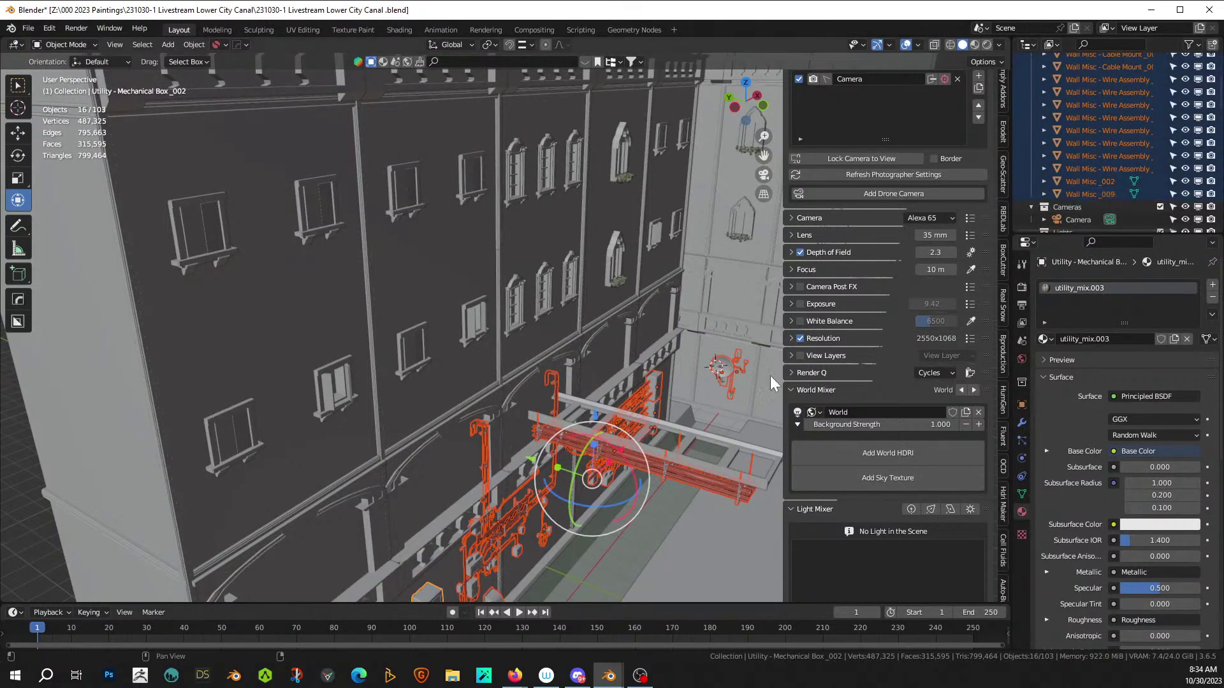
pyautogui.keyDown('shift'); pyautogui.click(668, 471); pyautogui.keyUp('shift')
pyautogui.keyDown('shift'); pyautogui.click(670, 469); pyautogui.keyUp('shift')
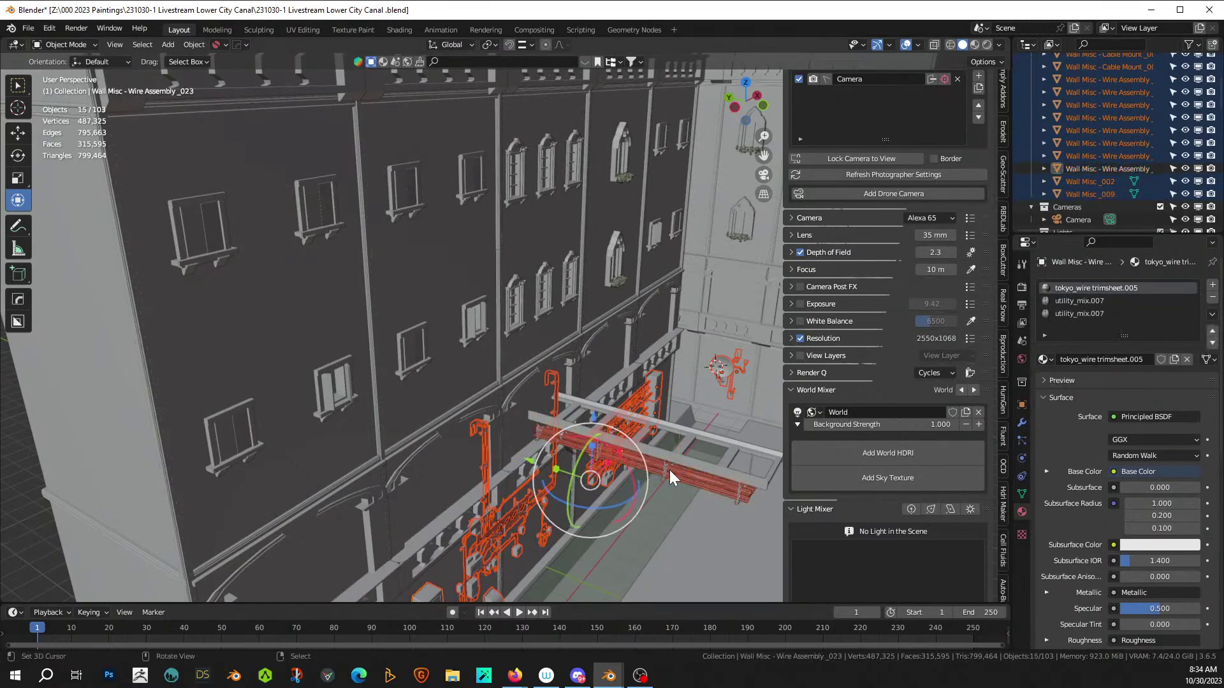
# - Mirror the selected wall props to the opposite side of the canal, using the ground plane as the mirror object
pyautogui.scroll(-5, 612, 449)
pyautogui.keyDown('shift'); pyautogui.click(501, 550); pyautogui.keyUp('shift')
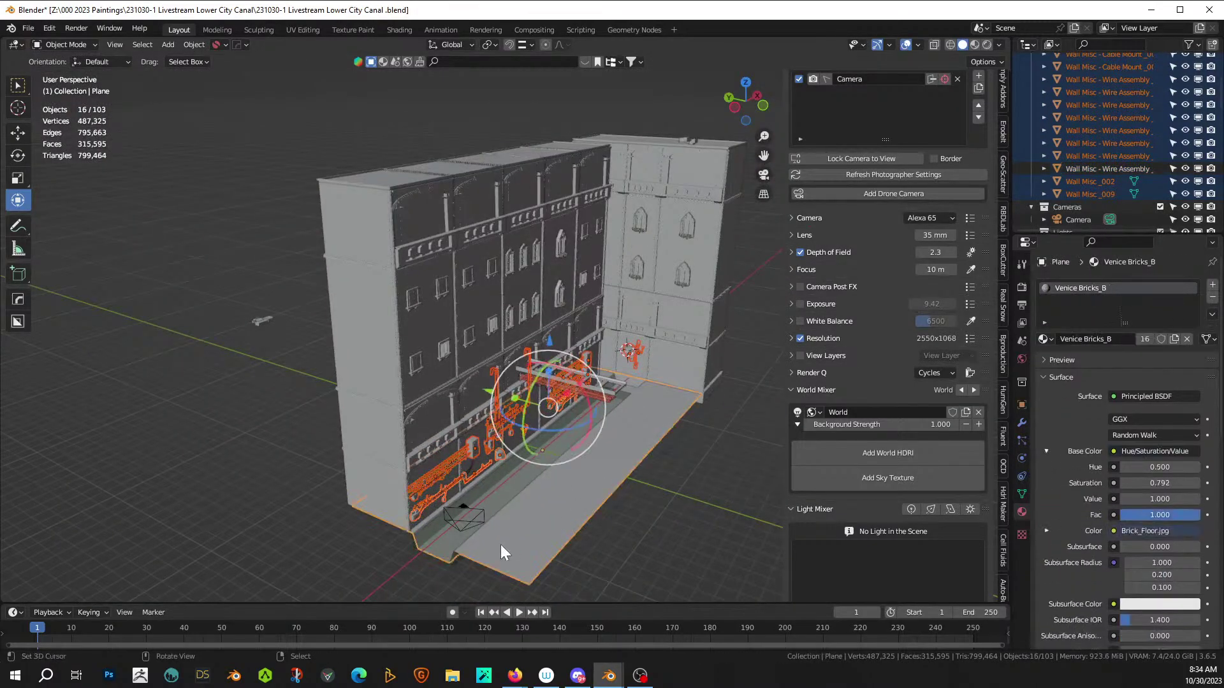
pyautogui.hotkey('ctrl', 'm')
pyautogui.click(471, 430)
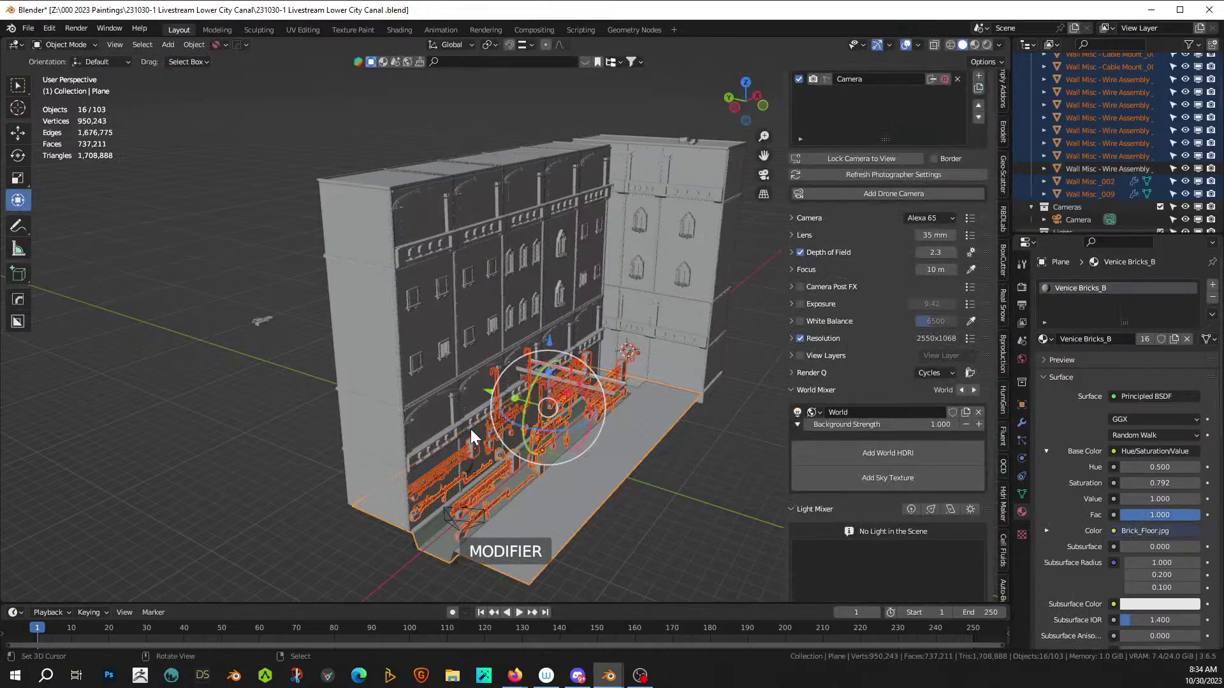
# - Unhide the houses from Neo Venice House.010 to Neo Venice House.014, check the mirrored props through the scene camera and save the file
pyautogui.press('KP_0')
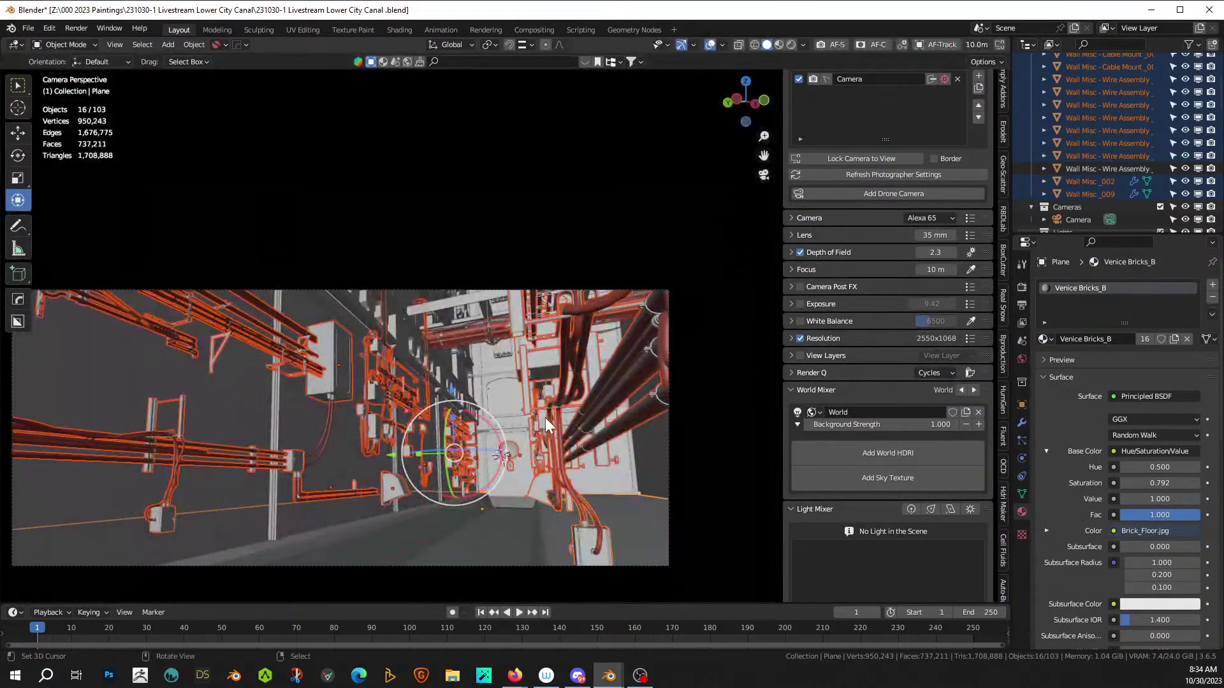
pyautogui.moveTo(545, 419); pyautogui.dragTo(577, 415, button='middle')
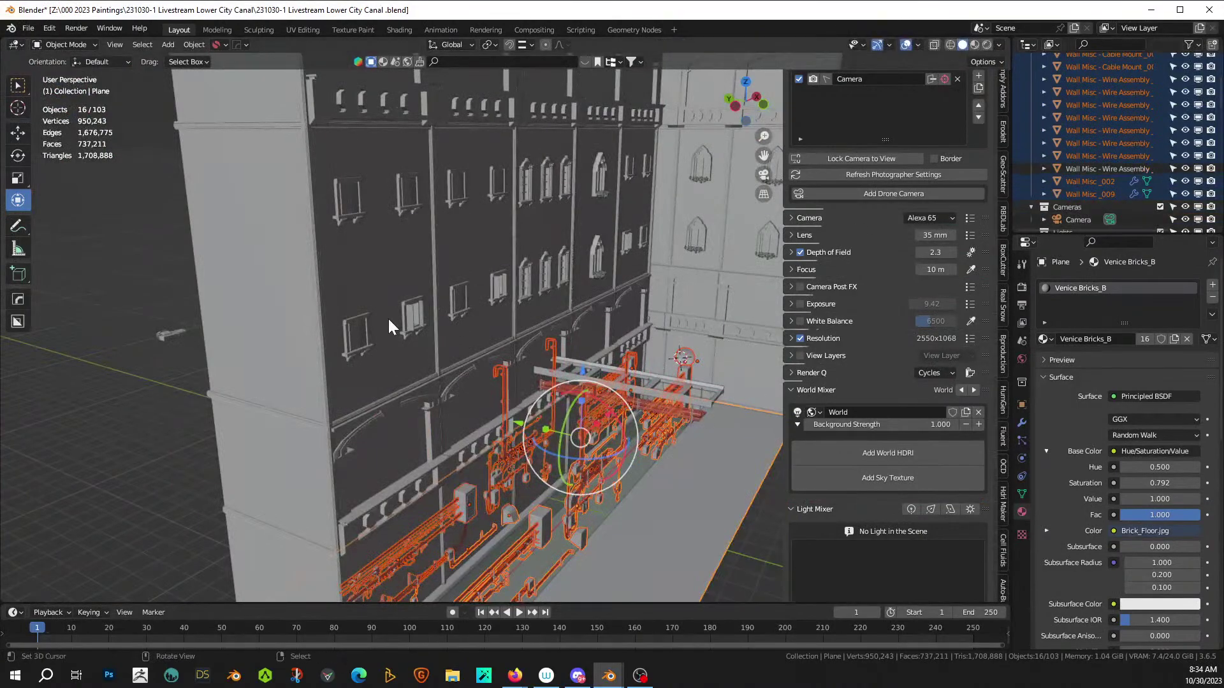
pyautogui.click(156, 364)
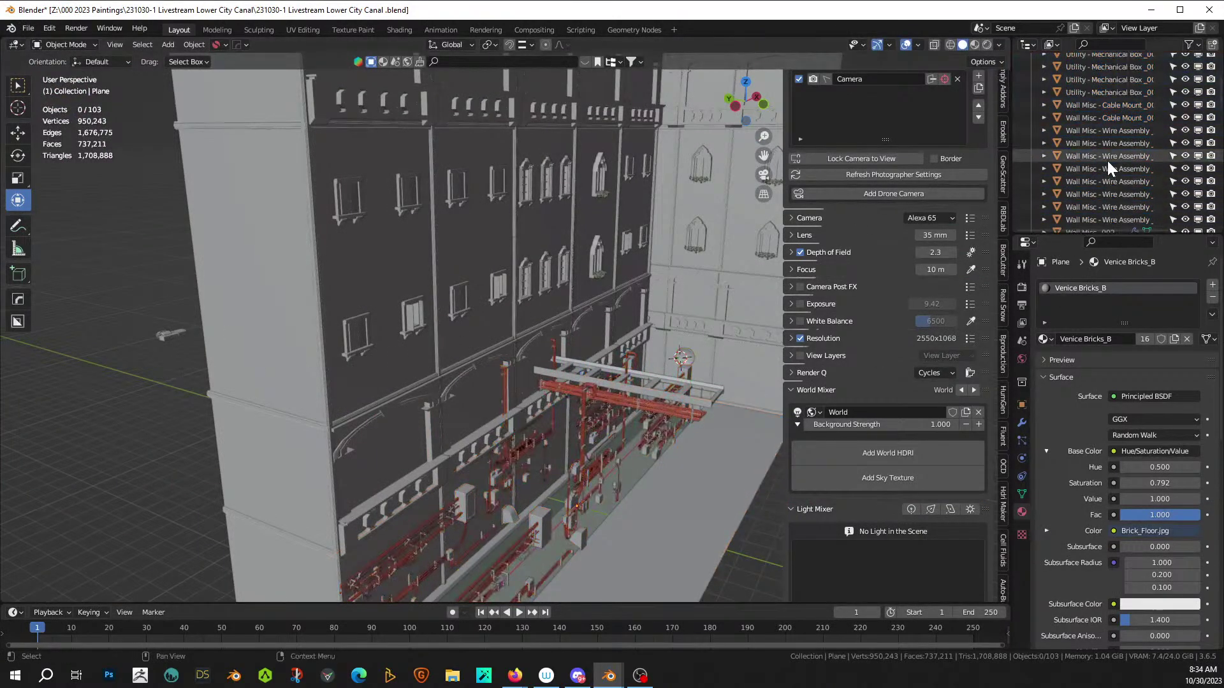
pyautogui.scroll(-2, 1107, 160)
pyautogui.scroll(-10, 1111, 159)
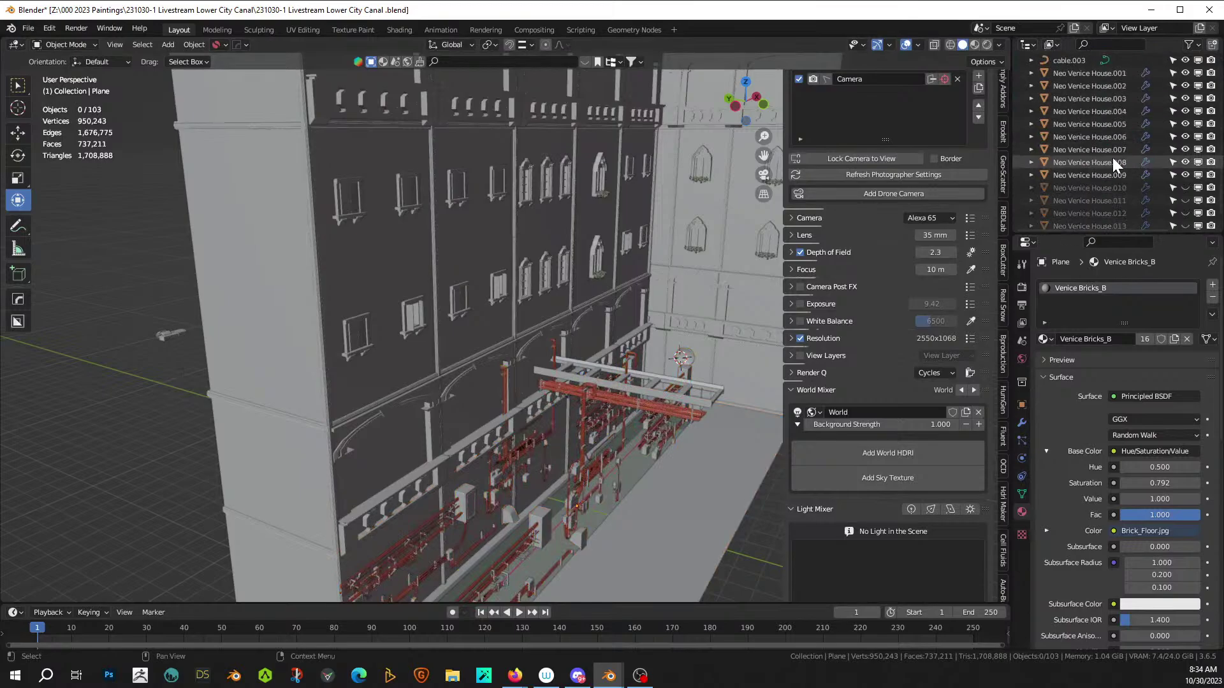
pyautogui.moveTo(1185, 141); pyautogui.dragTo(1180, 205)
pyautogui.press('KP_0')
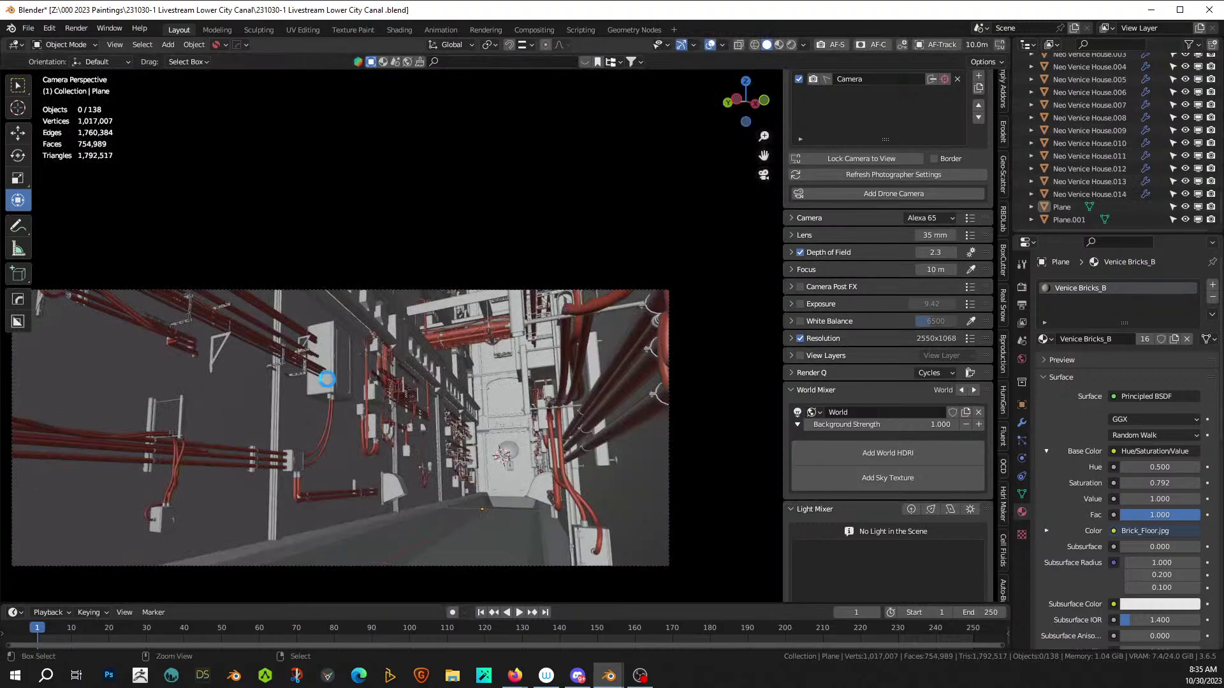
pyautogui.hotkey('ctrl', 's')
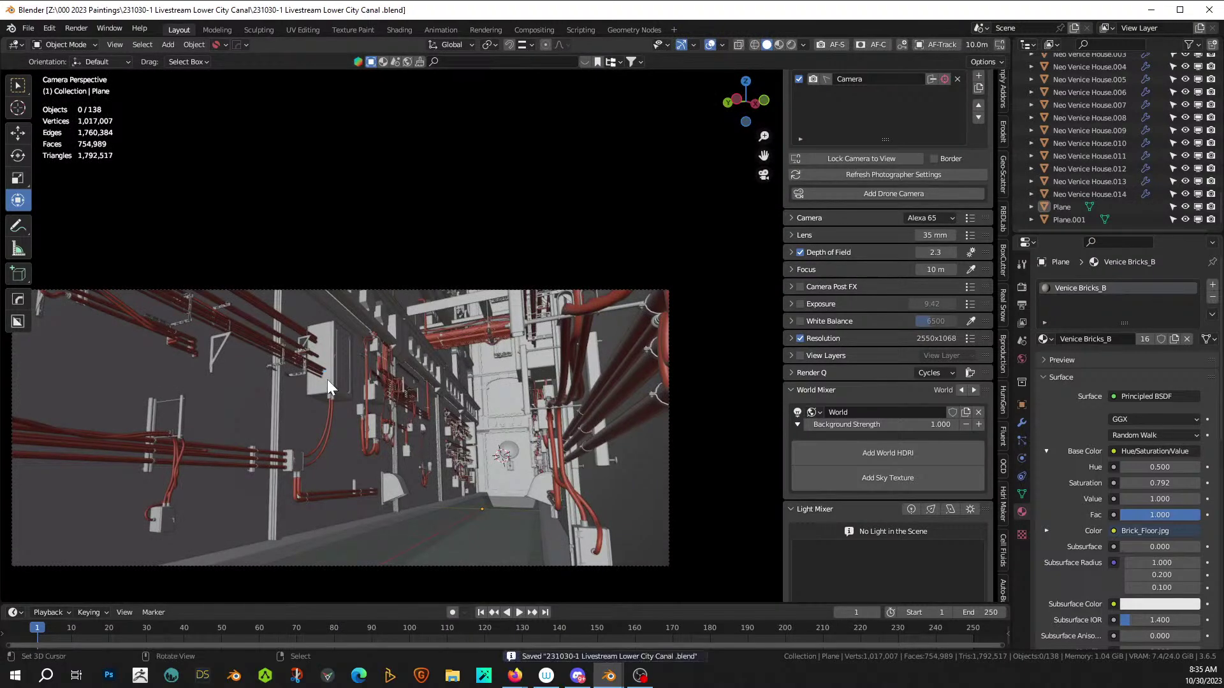
# - Preview the enclosed canal in rendered shading through the scene camera and return to solid shading
pyautogui.click(792, 42)
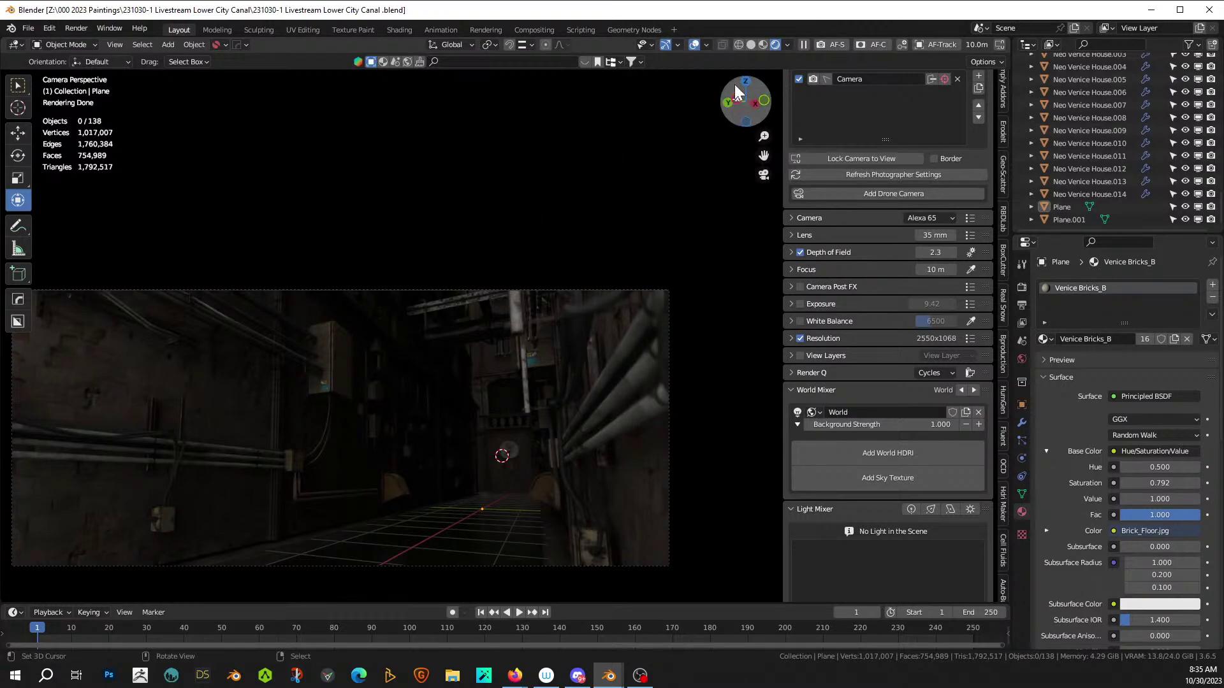
pyautogui.click(750, 44)
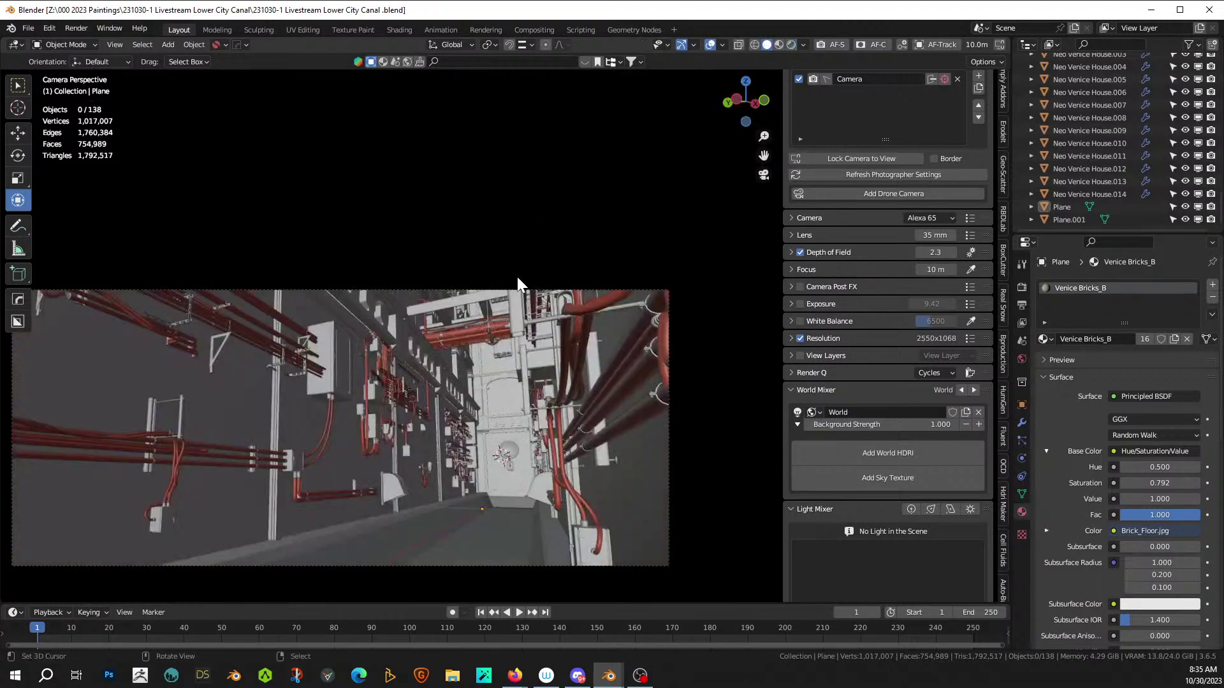
pyautogui.moveTo(522, 273); pyautogui.dragTo(533, 353, button='middle')
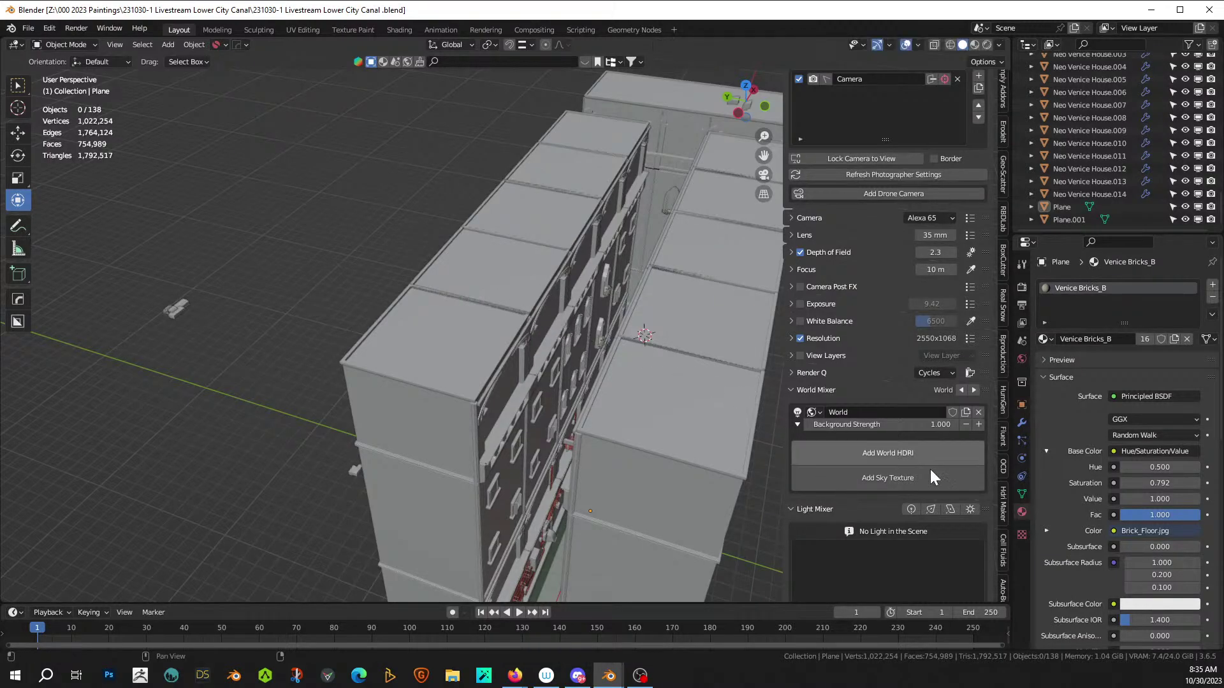
# - Add the 1k Rathaus HDRI from HDRi Maker's Night category as the world background and preview it rendered through the scene camera
pyautogui.click(1004, 496)
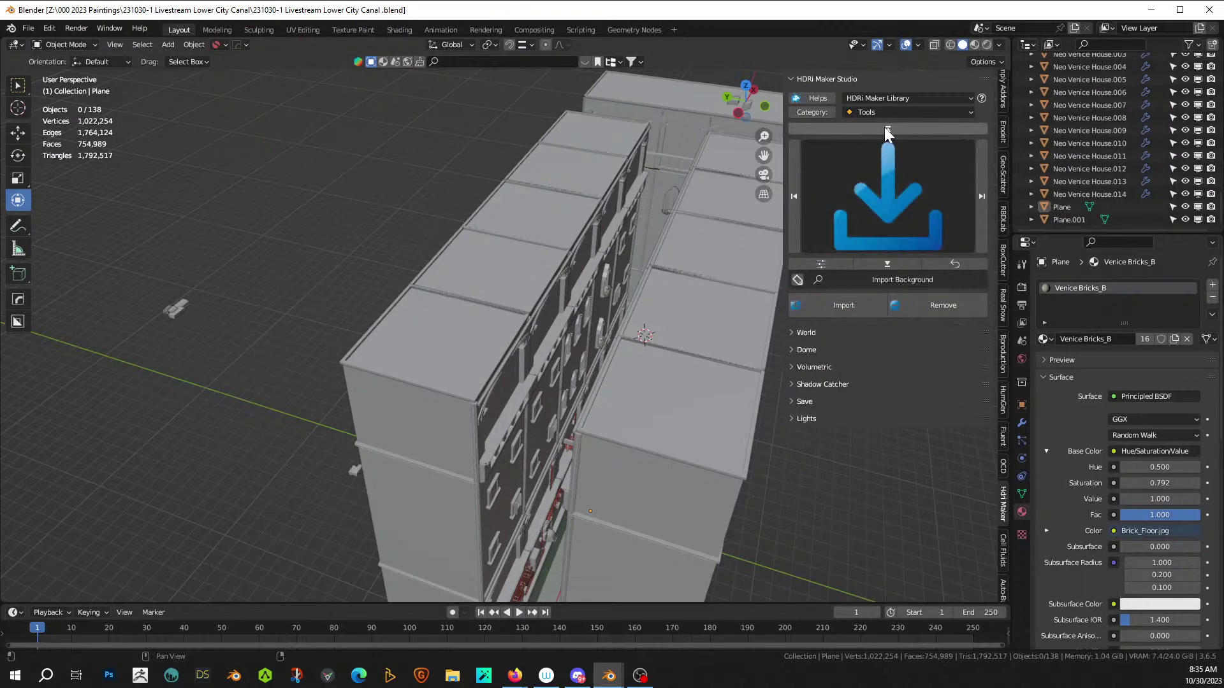
pyautogui.click(885, 113)
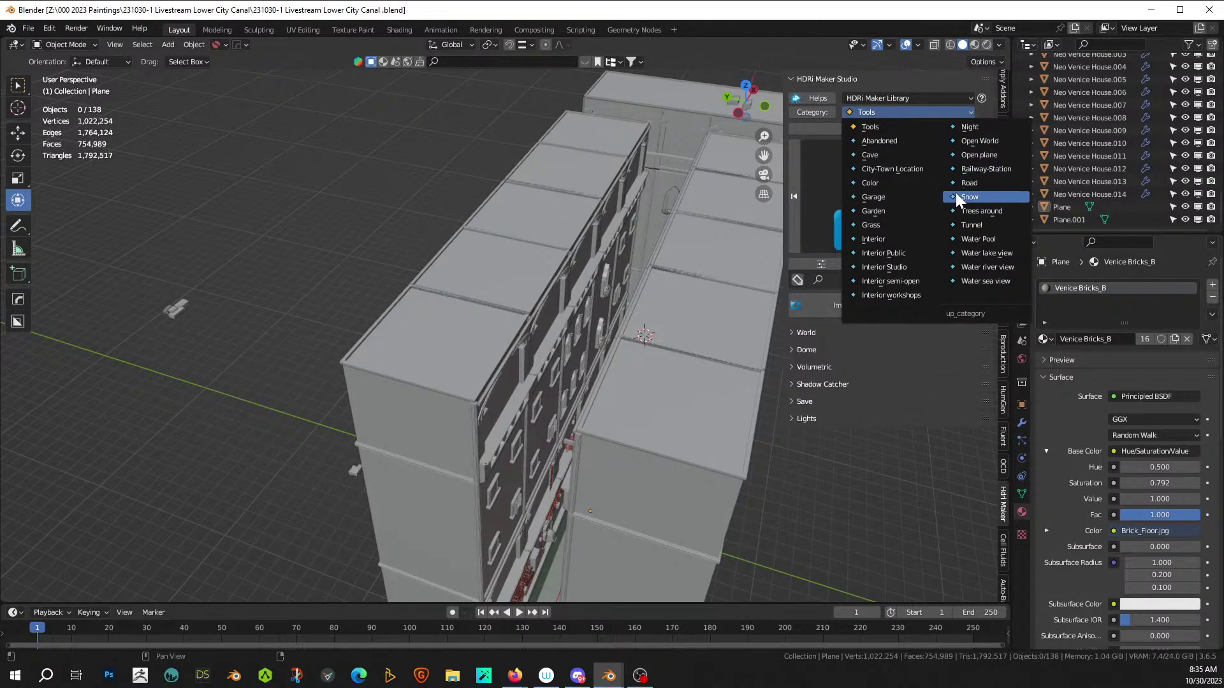
pyautogui.click(979, 129)
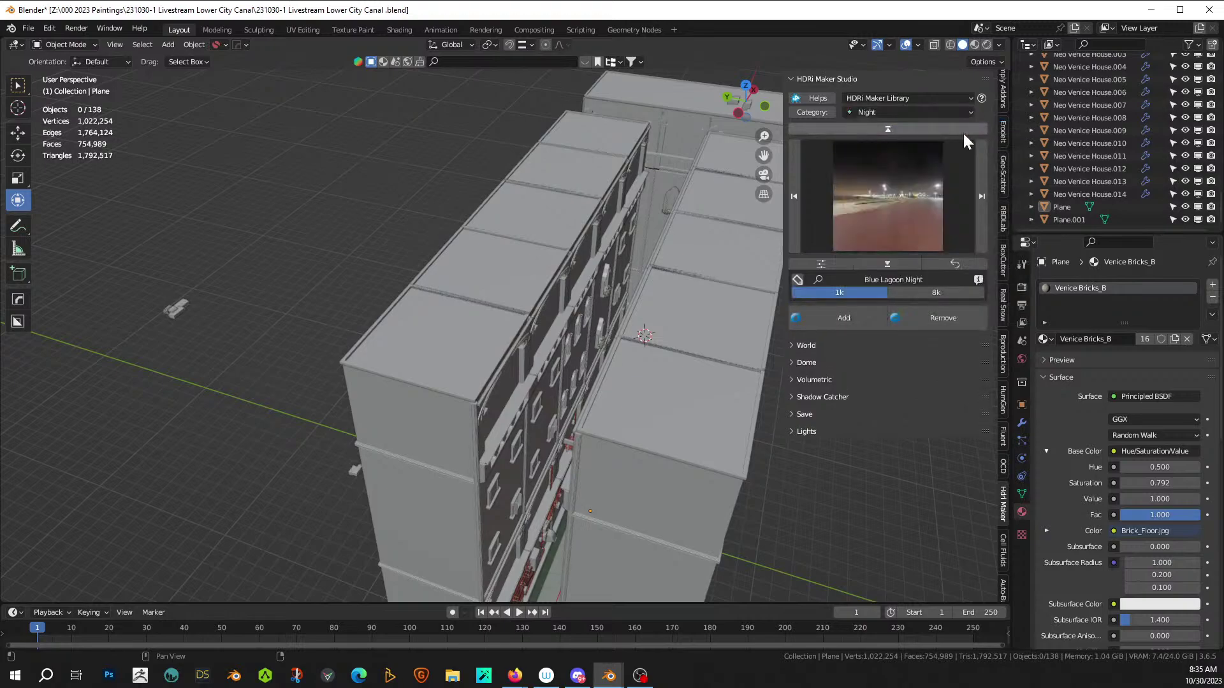
pyautogui.click(875, 189)
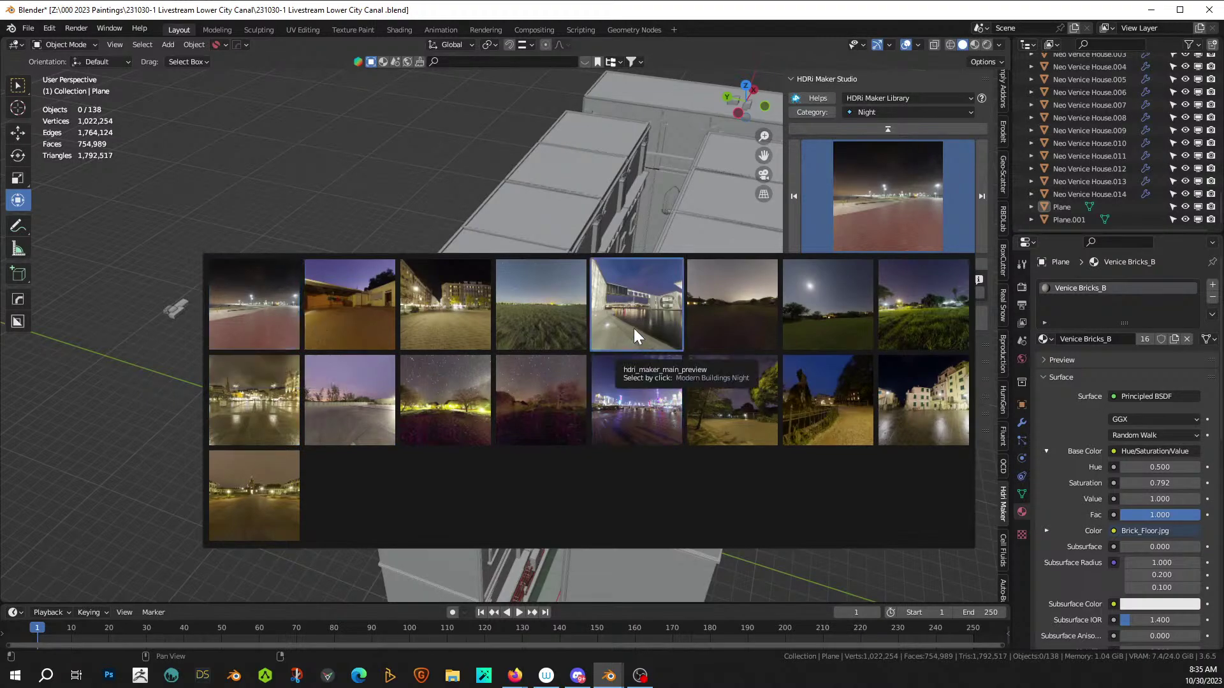
pyautogui.click(270, 402)
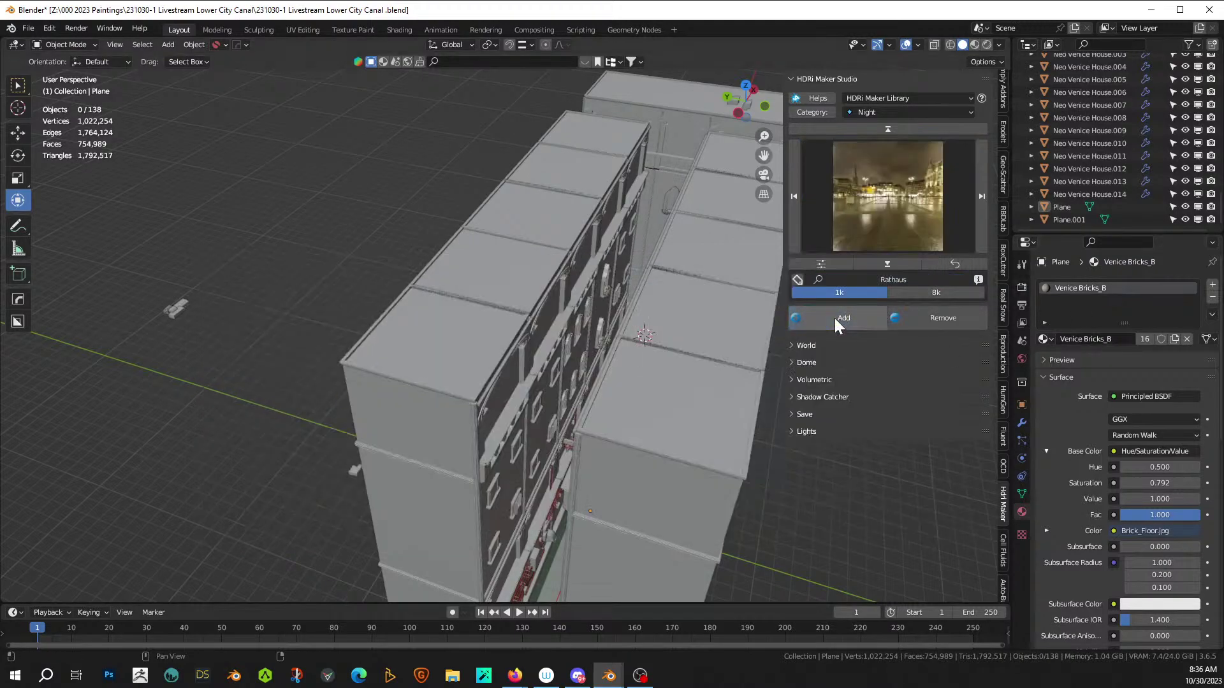
pyautogui.click(985, 45)
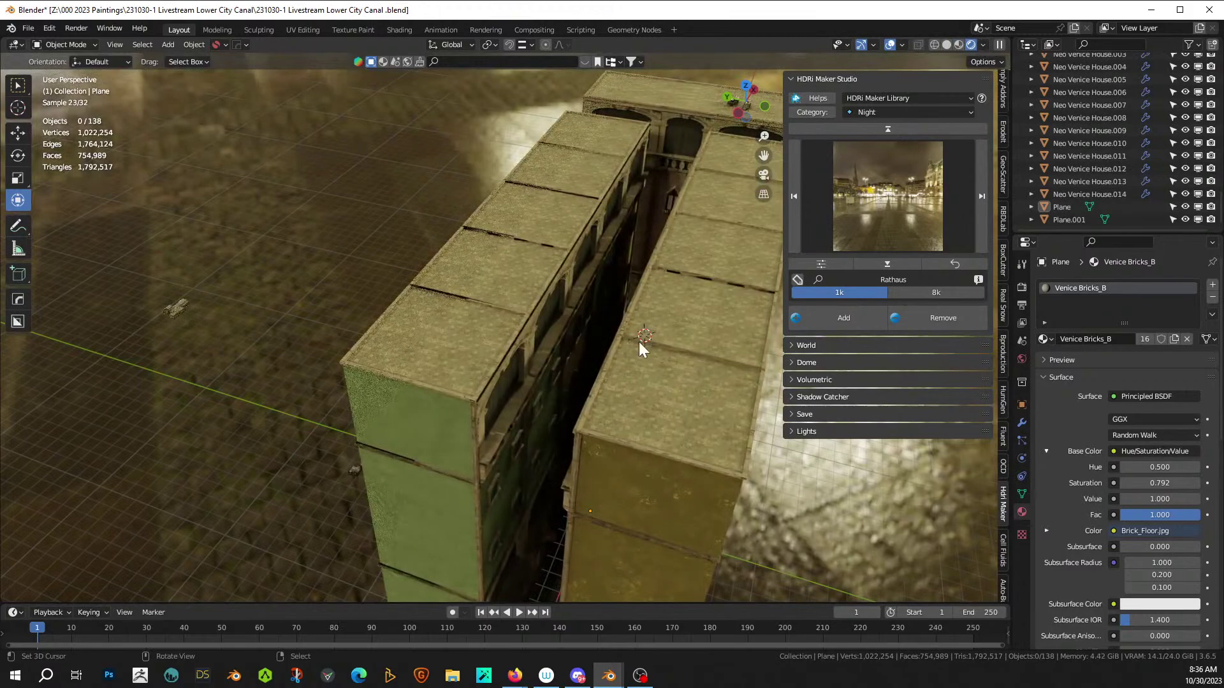
pyautogui.press('KP_0')
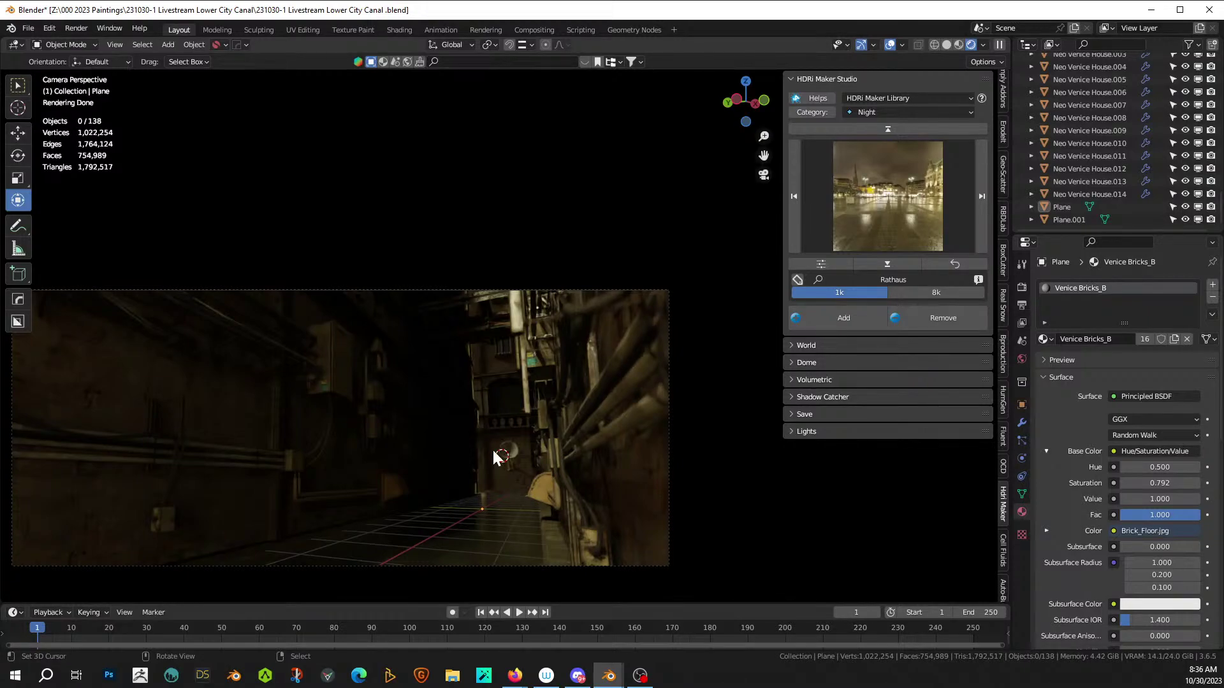
# - Make the Lights collection active and add an area light at ground level in the gap beside the end building
pyautogui.moveTo(526, 279); pyautogui.dragTo(544, 396, button='middle')
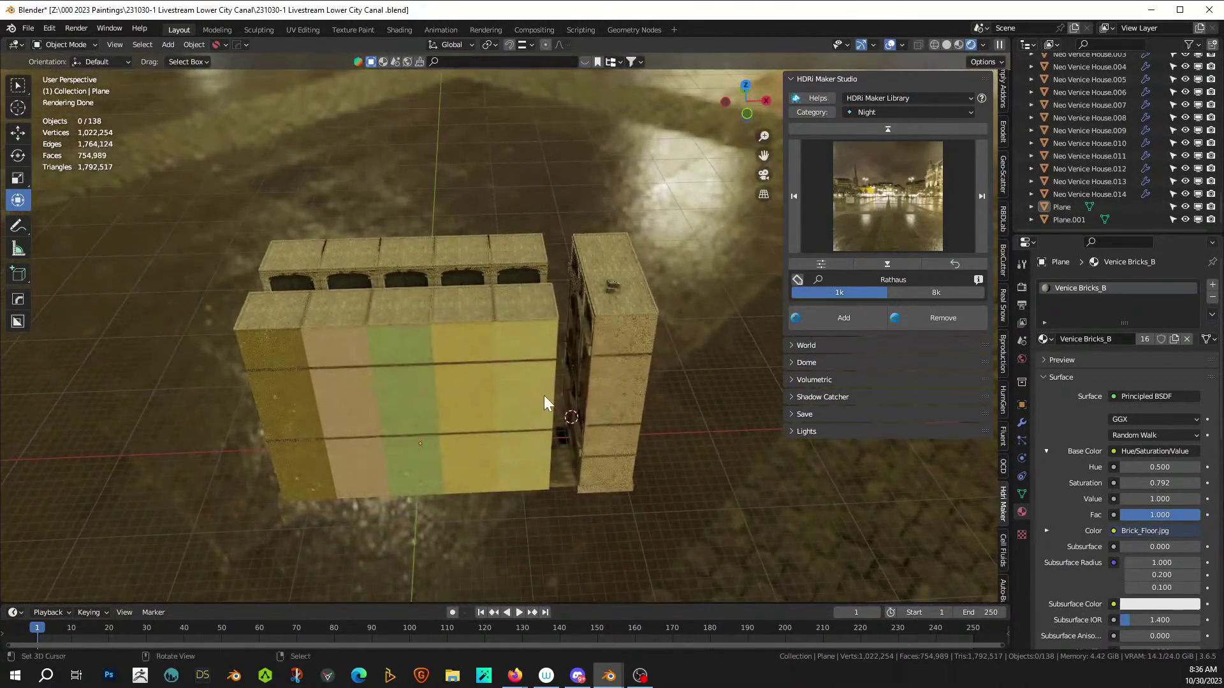
pyautogui.click(570, 482)
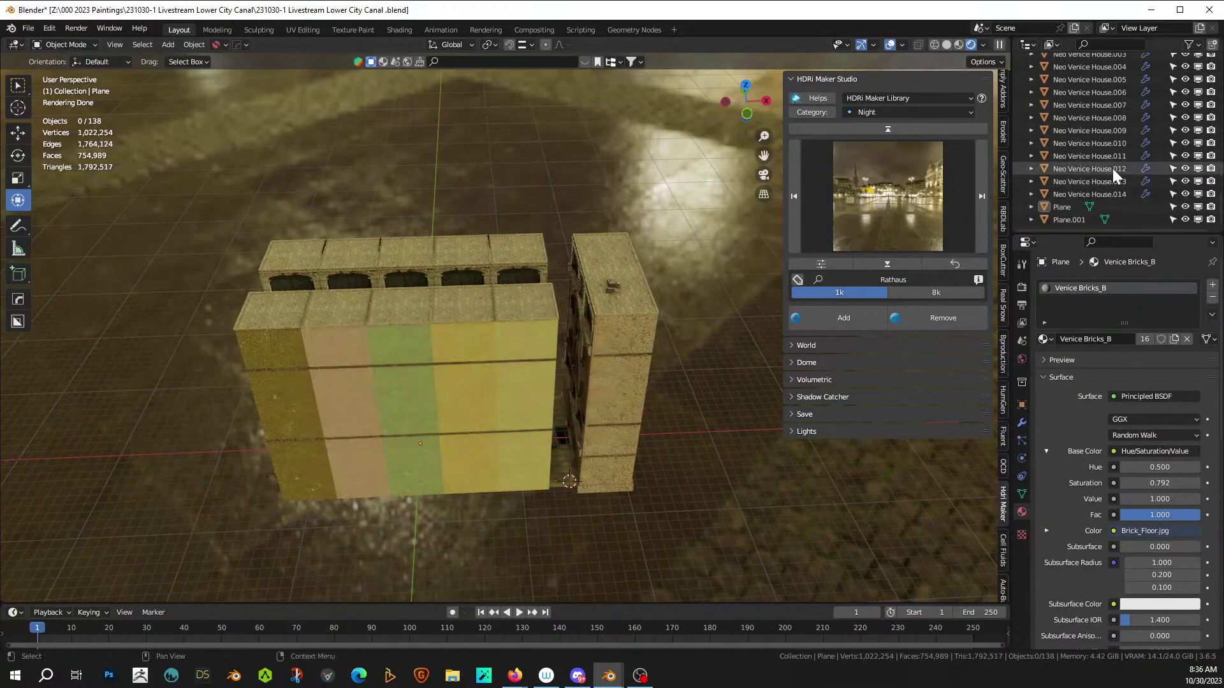
pyautogui.scroll(6, 1187, 156)
pyautogui.scroll(10, 1187, 156)
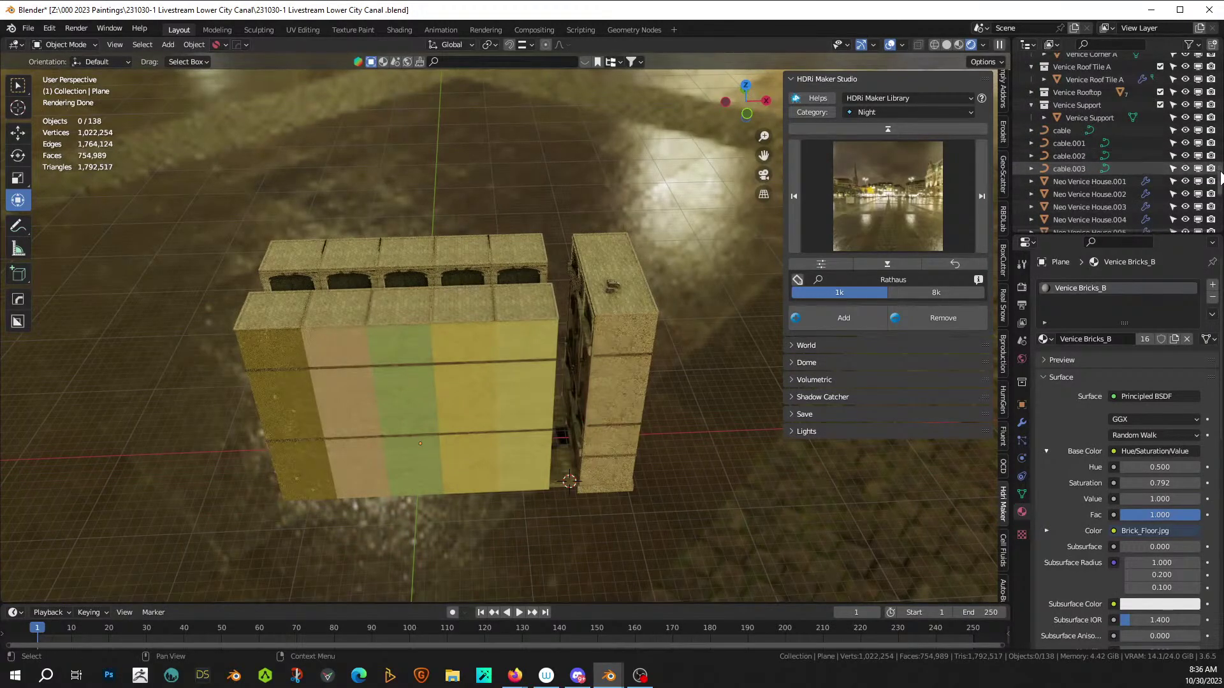
pyautogui.click(1031, 73)
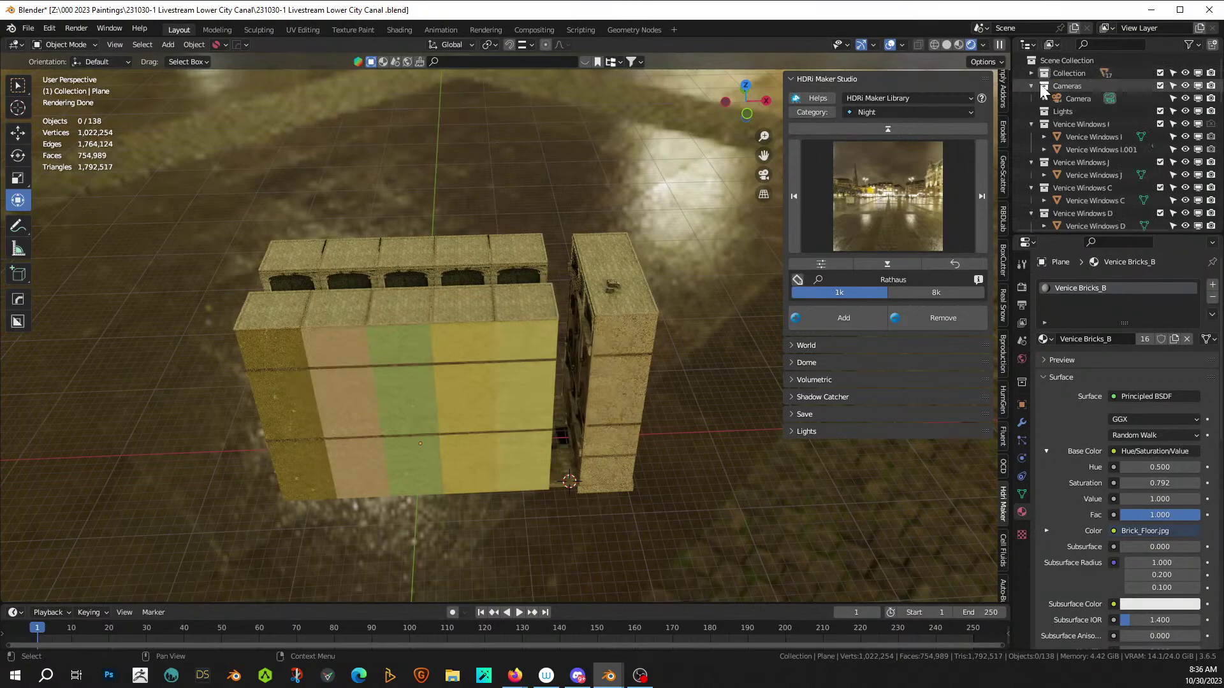
pyautogui.click(1062, 112)
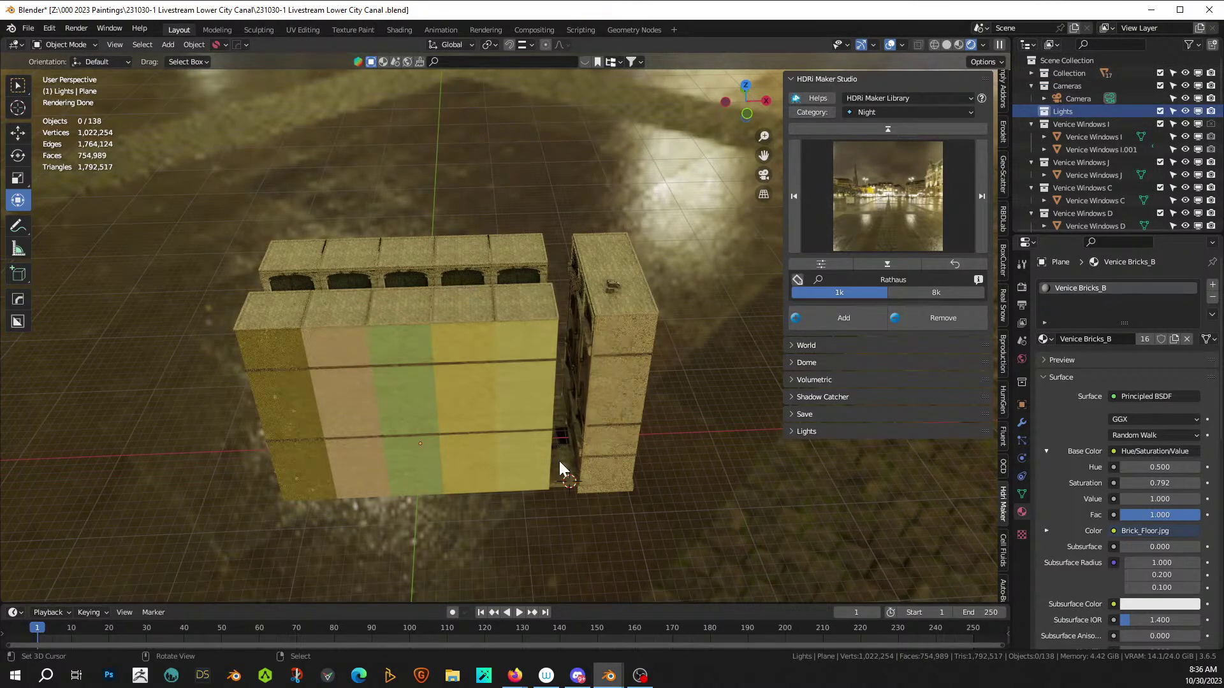
pyautogui.hotkey('shift', 'a')
pyautogui.moveTo(532, 472)
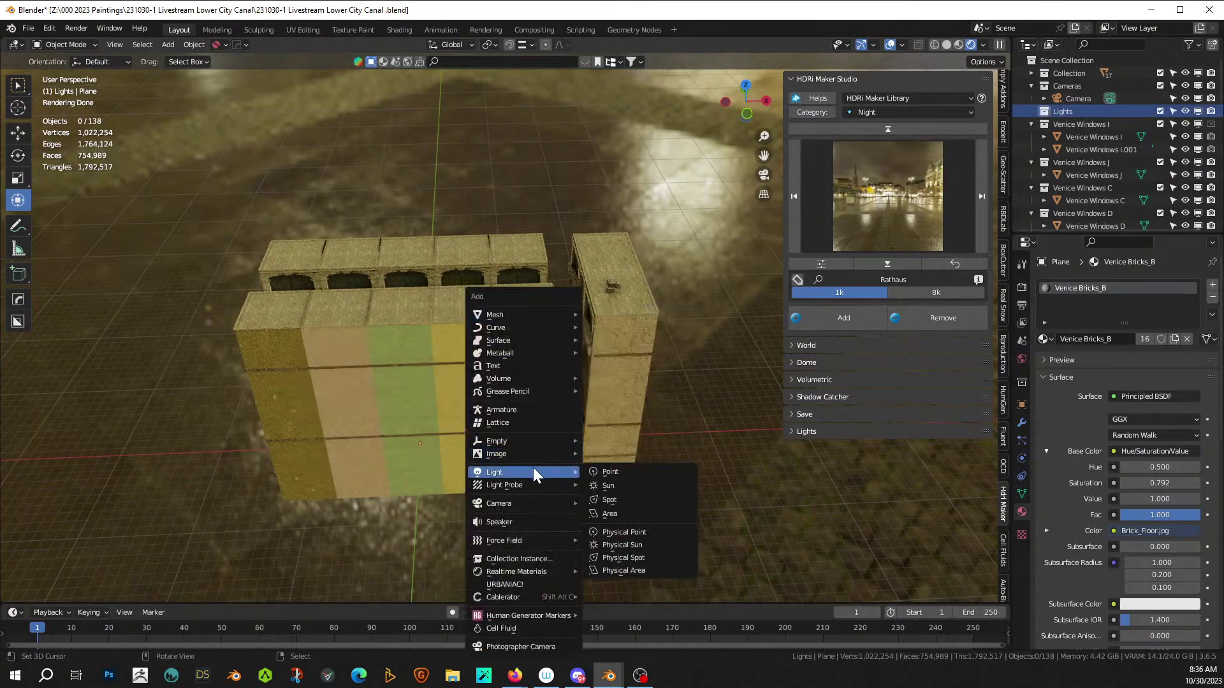
pyautogui.click(627, 511)
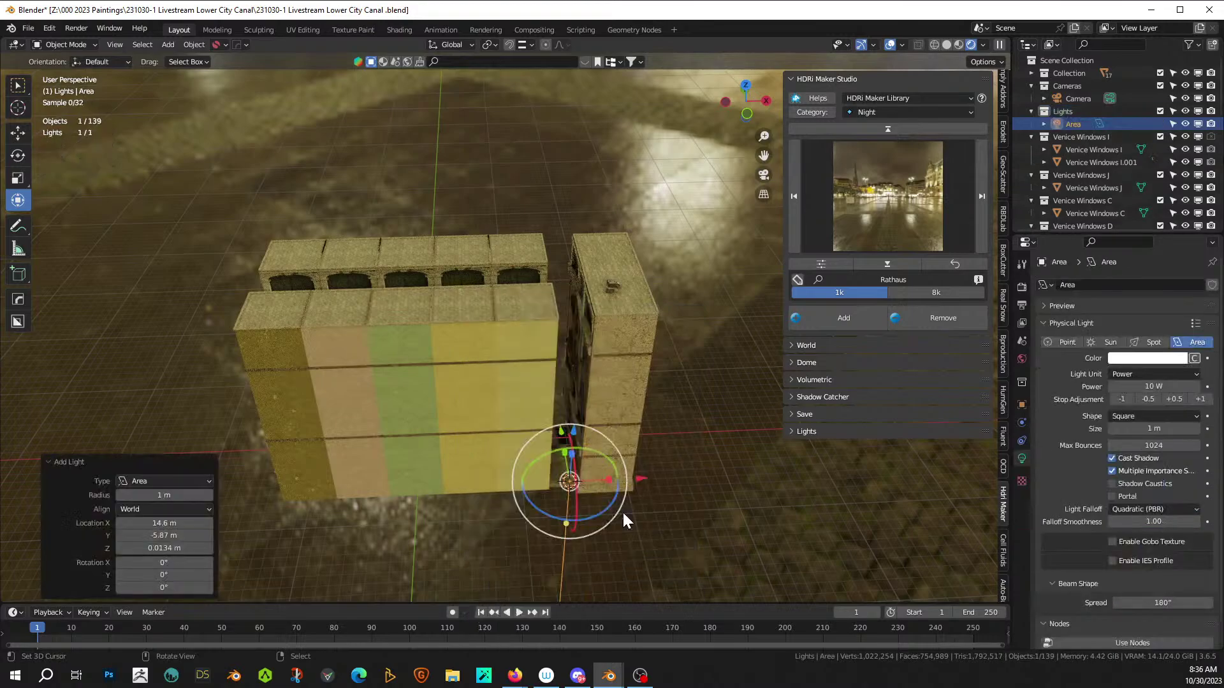
# - Raise the area light about 15.65 m along Z and set its size to 3 m
pyautogui.moveTo(657, 511); pyautogui.dragTo(690, 498, button='middle')
pyautogui.press('g')
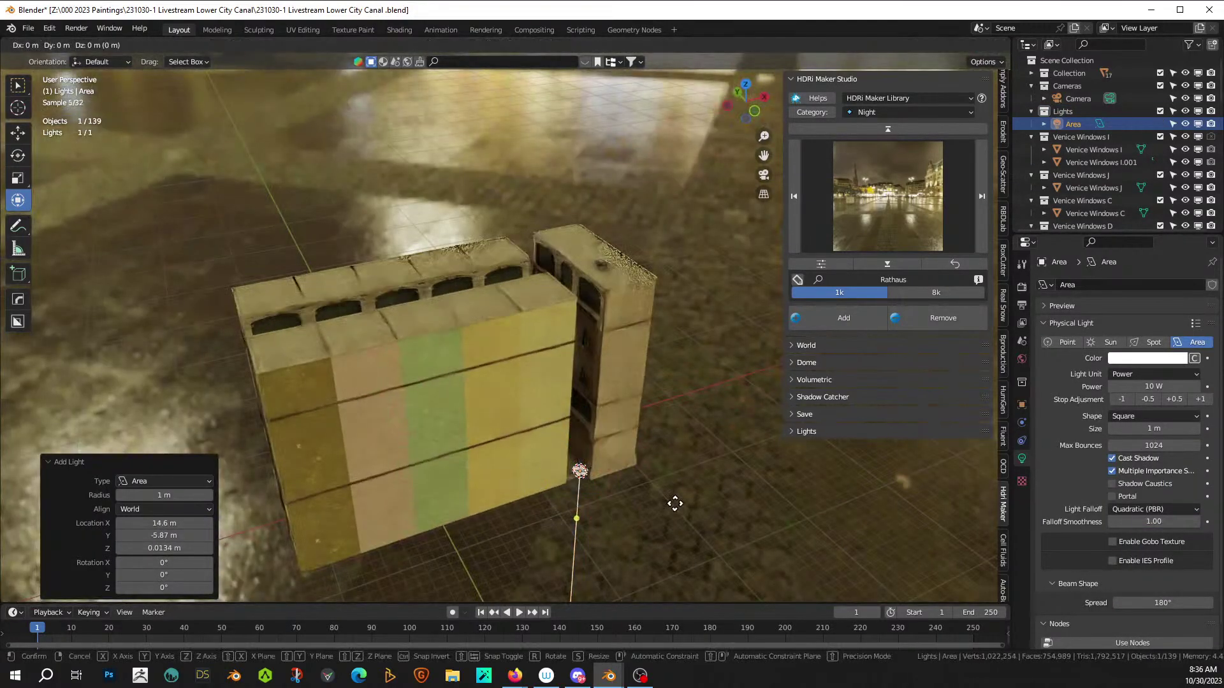
pyautogui.press('z')
pyautogui.click(704, 367)
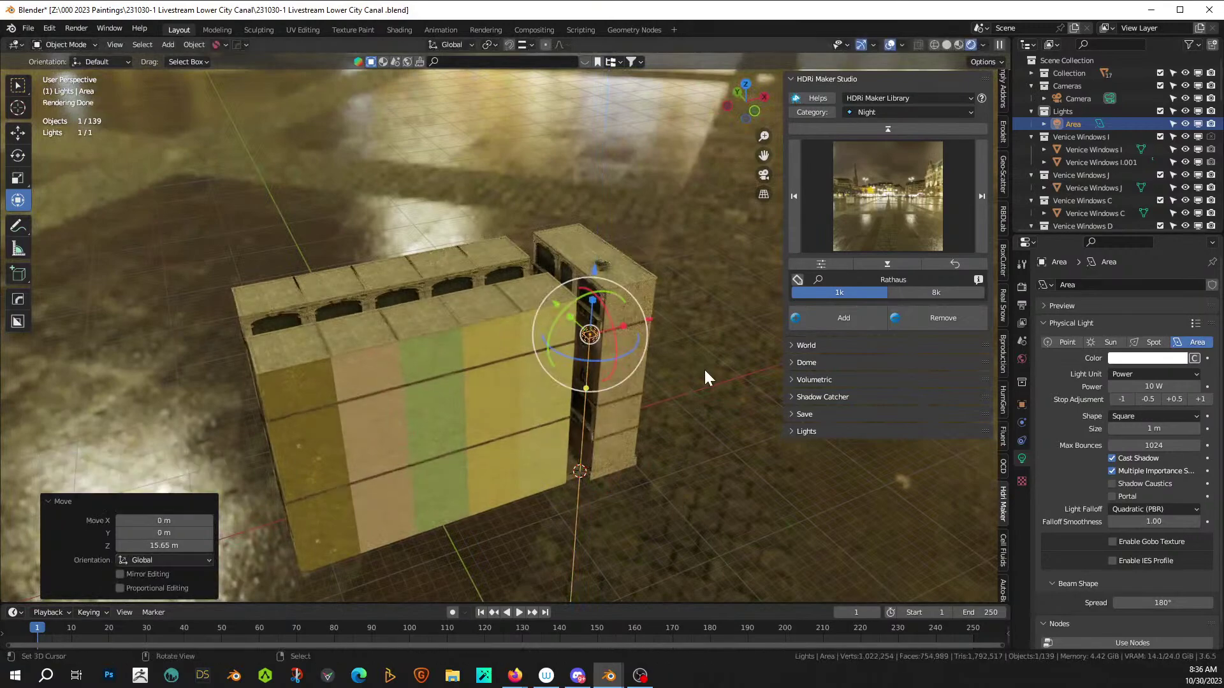
pyautogui.click(1154, 429)
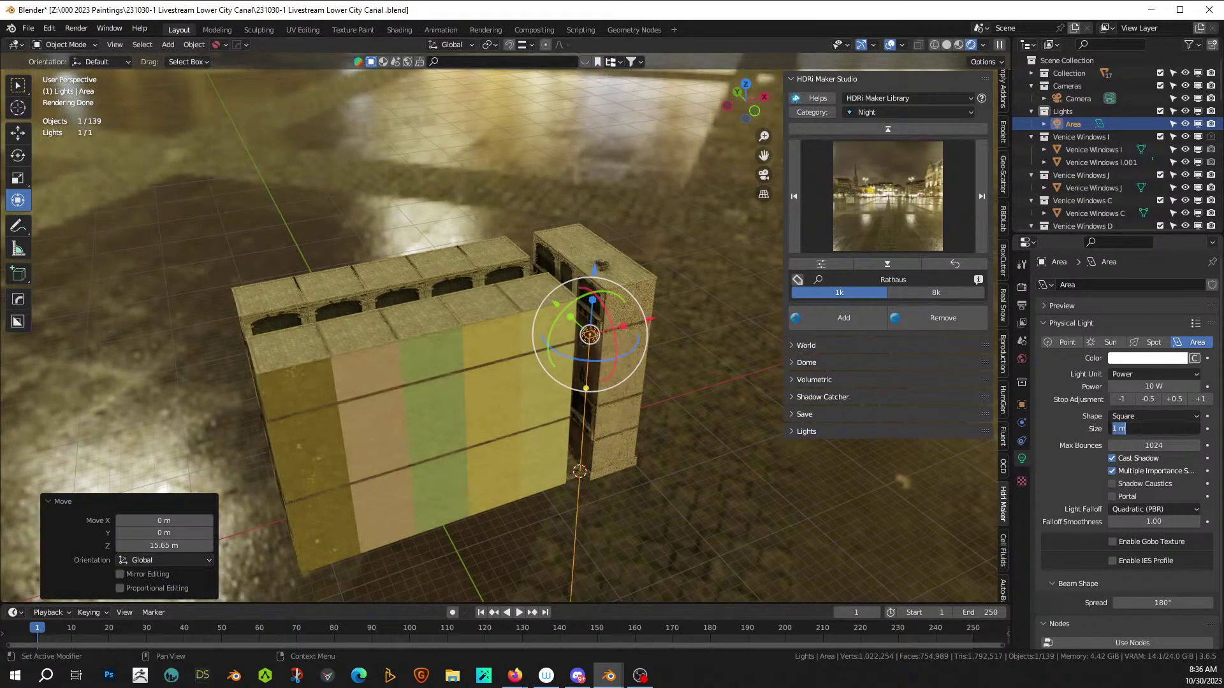
pyautogui.write('3')
pyautogui.press('Return')
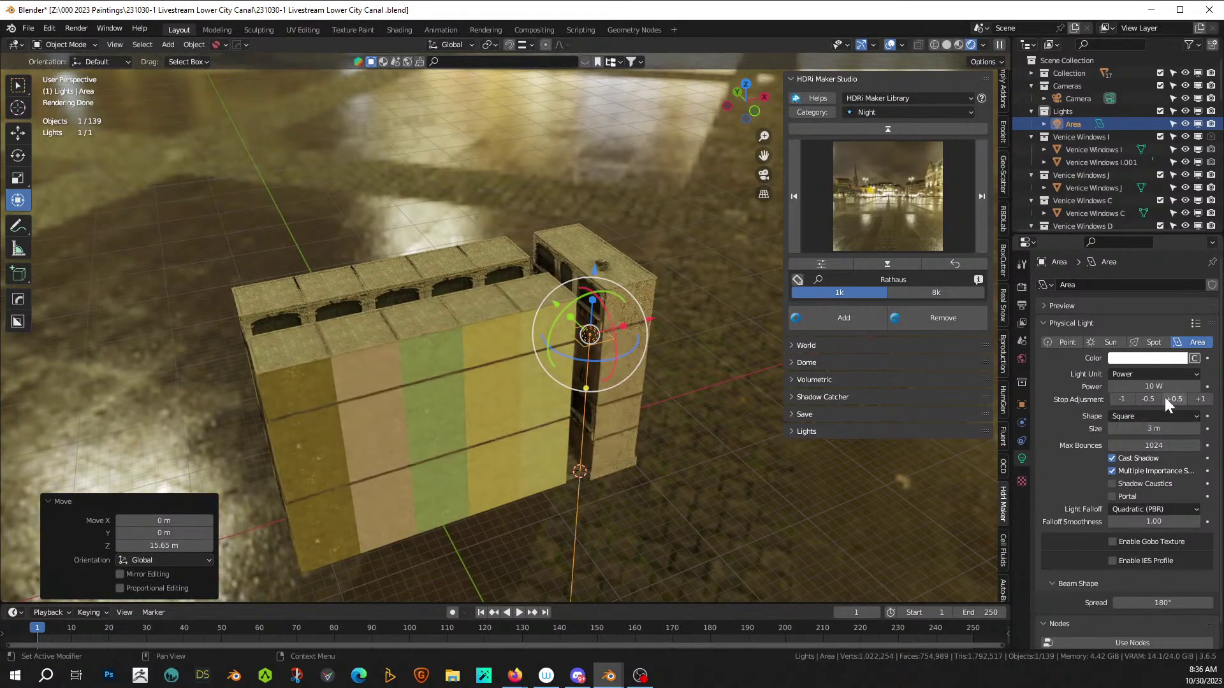
# - Shift the area light about 2.4 m outward along negative Y, adjust it along X and raise it about 4.5 m further
pyautogui.moveTo(711, 312); pyautogui.dragTo(719, 341, button='middle')
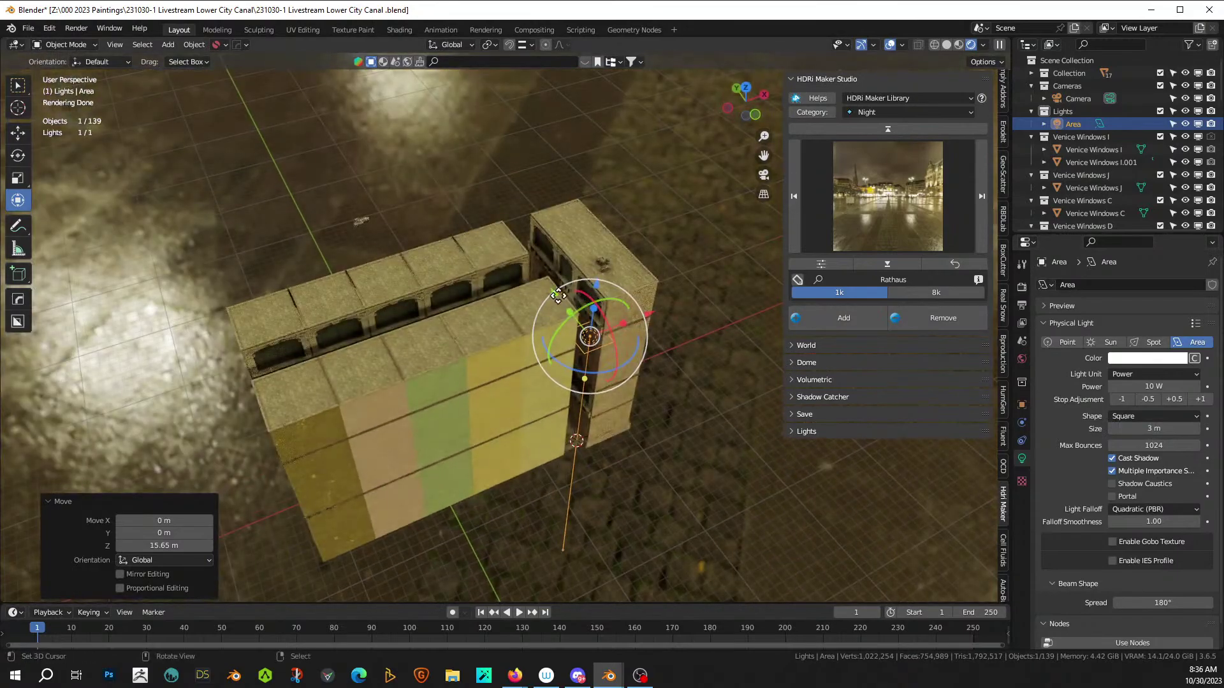
pyautogui.moveTo(558, 293); pyautogui.dragTo(570, 311)
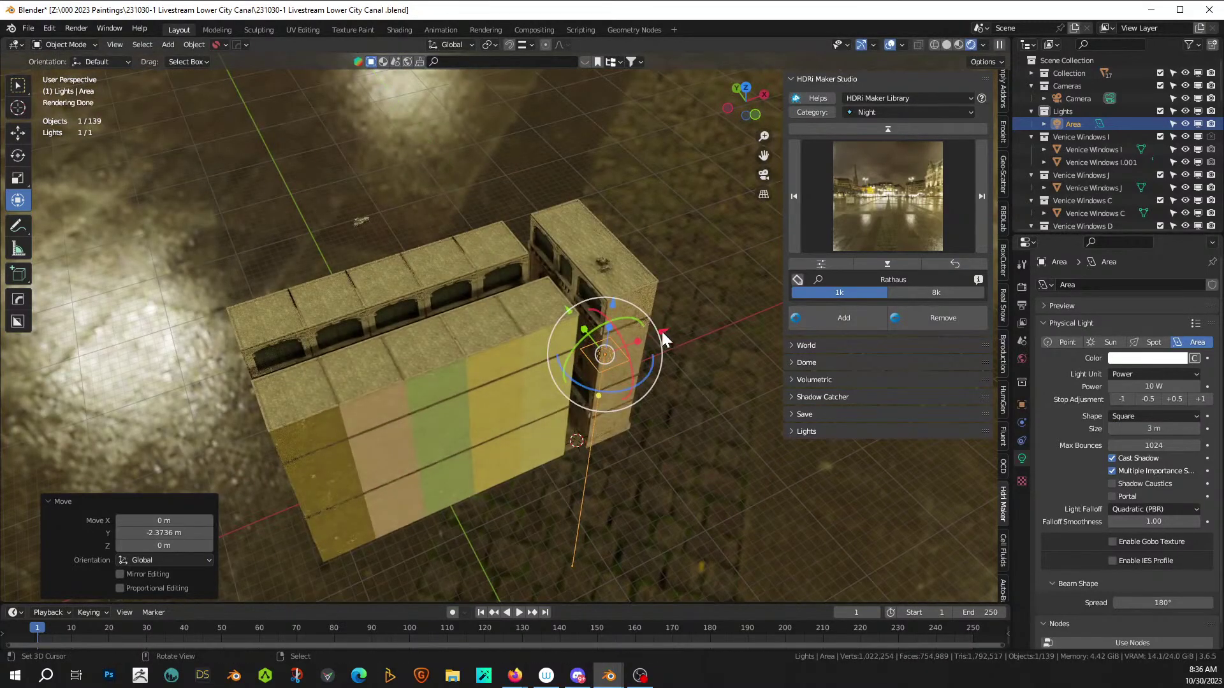
pyautogui.moveTo(653, 332); pyautogui.dragTo(651, 336)
pyautogui.moveTo(599, 308); pyautogui.dragTo(600, 271)
# - Give the area light a pale warm orange color and set its power to 500 W
pyautogui.click(1138, 360)
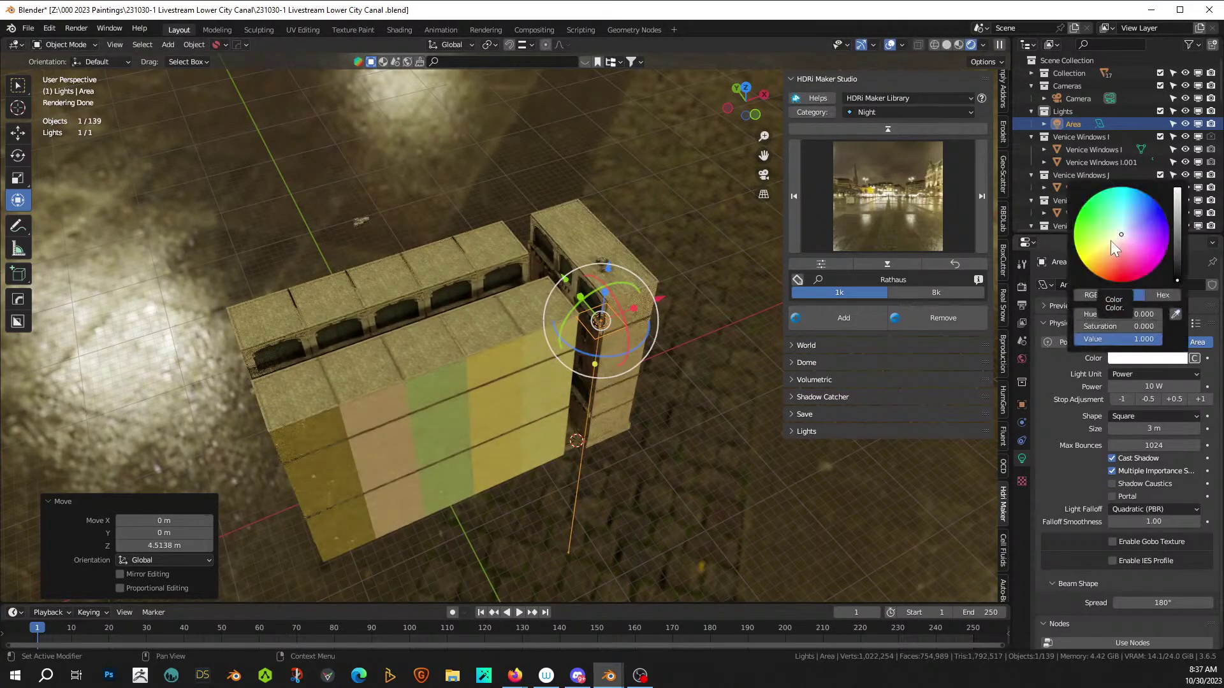
pyautogui.click(1114, 245)
pyautogui.click(1154, 387)
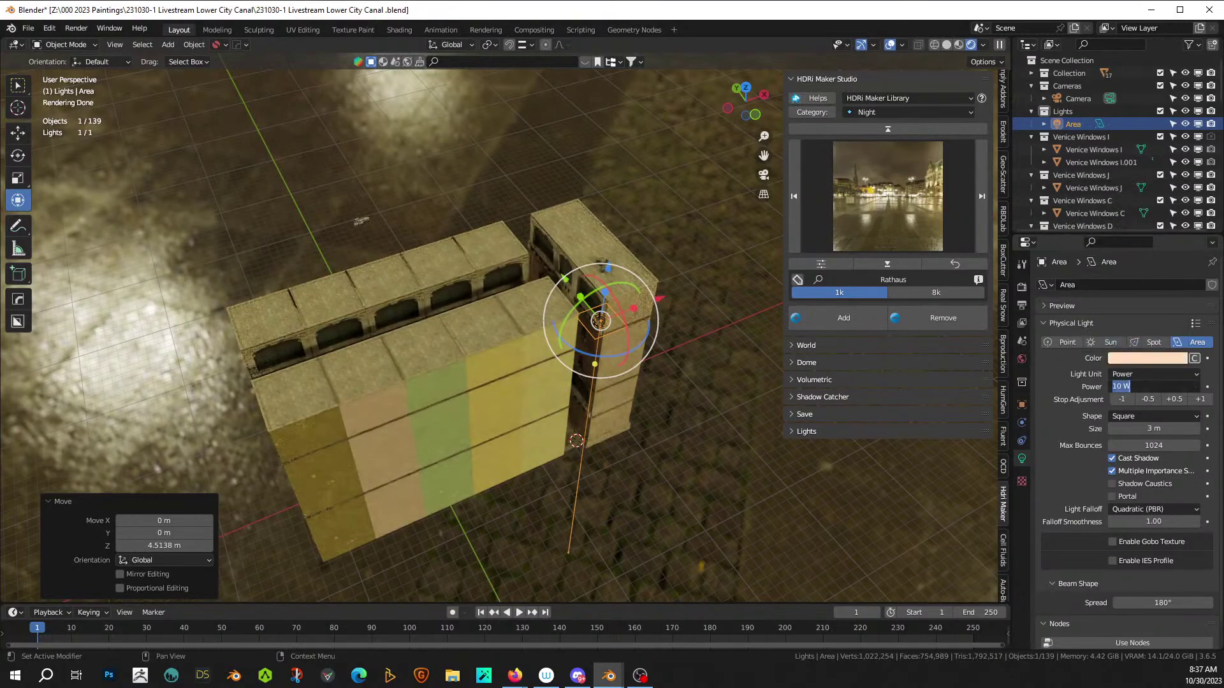
pyautogui.write('500')
pyautogui.press('Return')
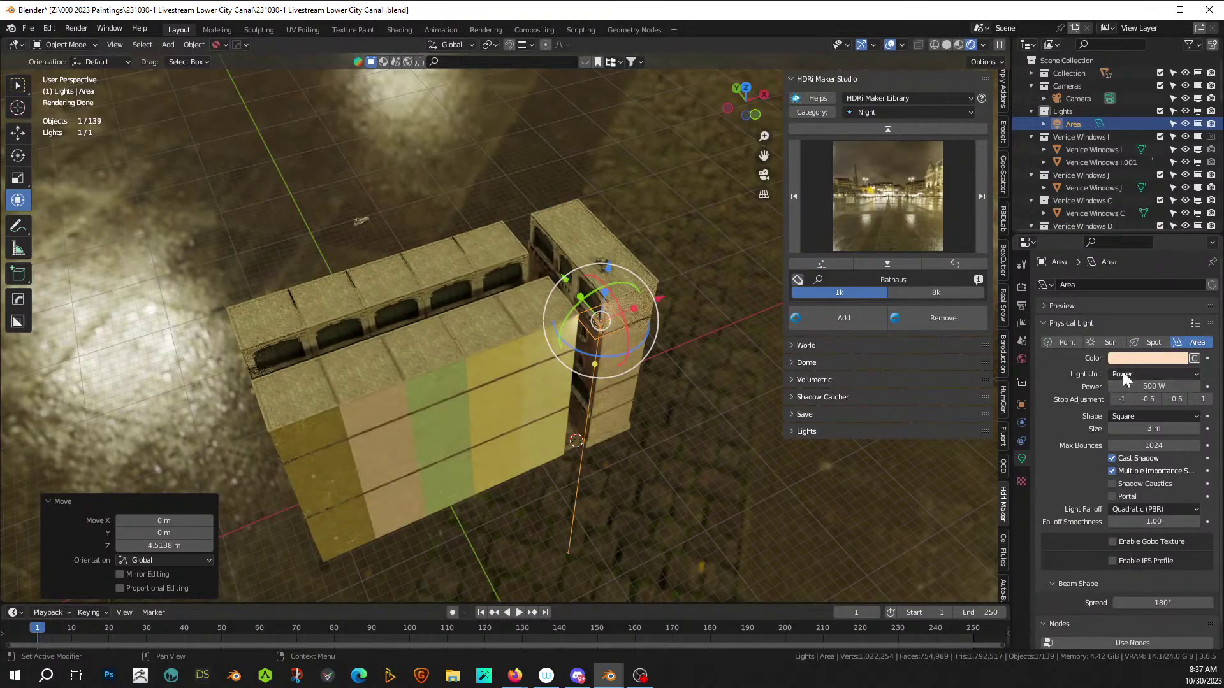
# - Compare the rendered camera view with the area light hidden and shown
pyautogui.press('KP_0')
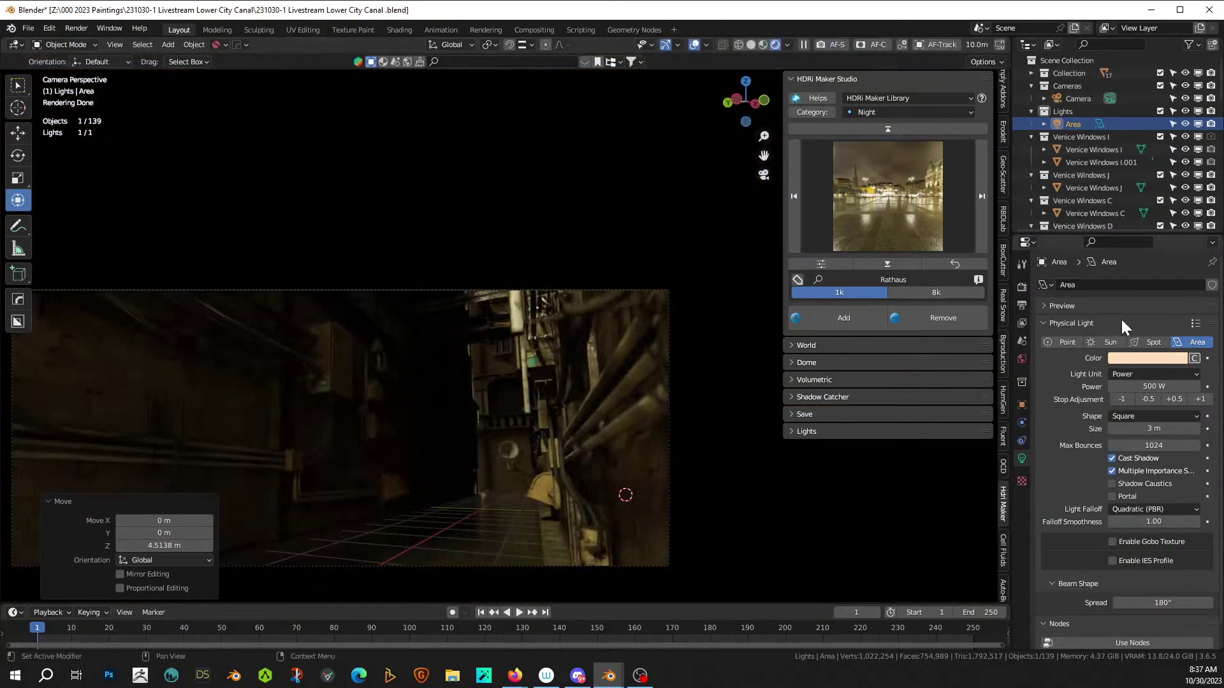
pyautogui.click(1184, 124)
pyautogui.click(1184, 125)
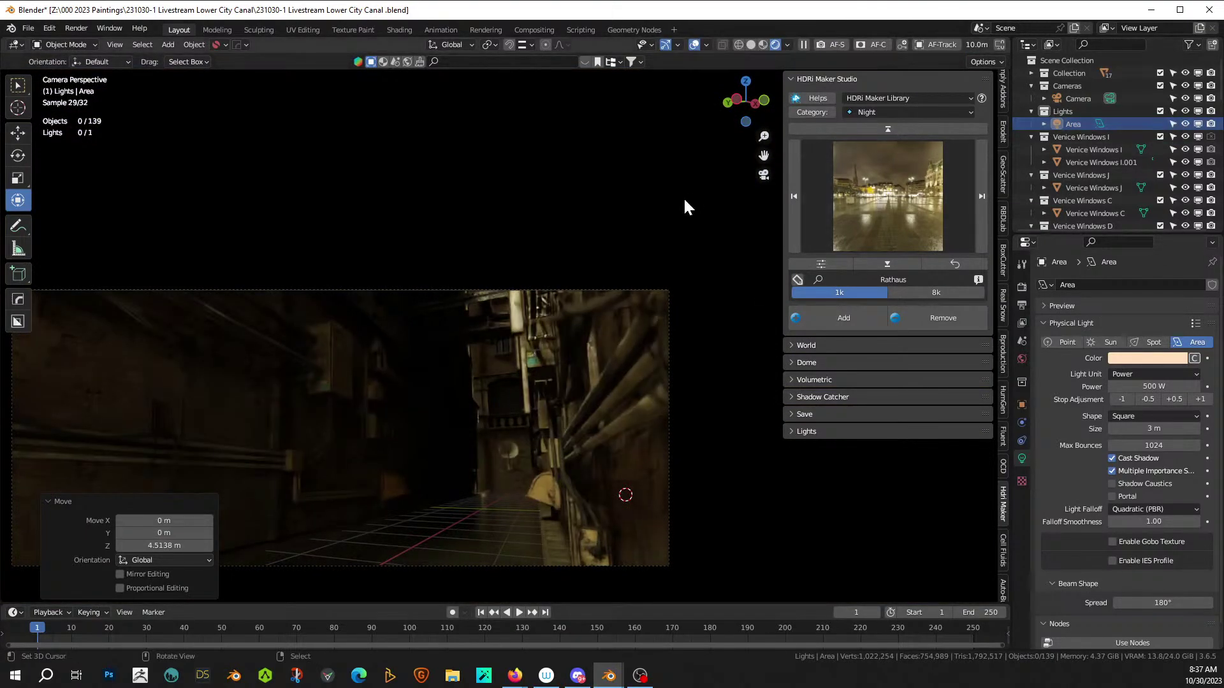
# - Duplicate the area light and move the copy about -13.96 m along X and 8.5 m along Y, centered over the canal
pyautogui.moveTo(684, 198); pyautogui.dragTo(674, 262, button='middle')
pyautogui.scroll(-4, 670, 280)
pyautogui.press('KP_7')
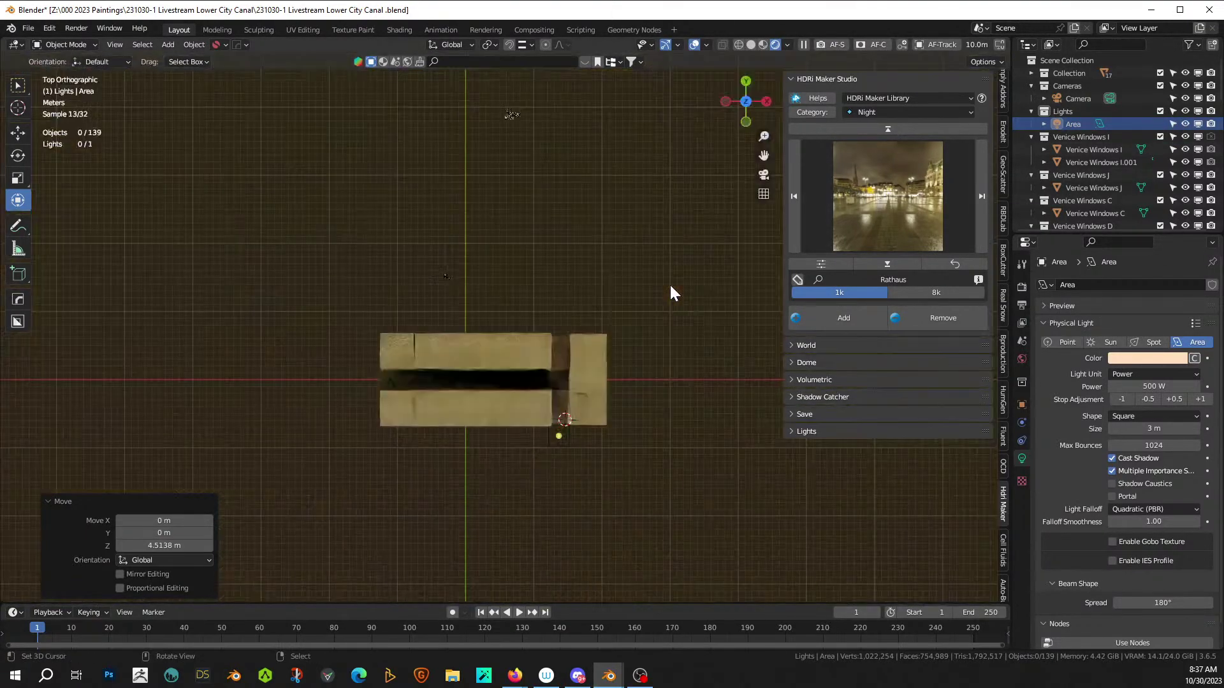
pyautogui.click(598, 514)
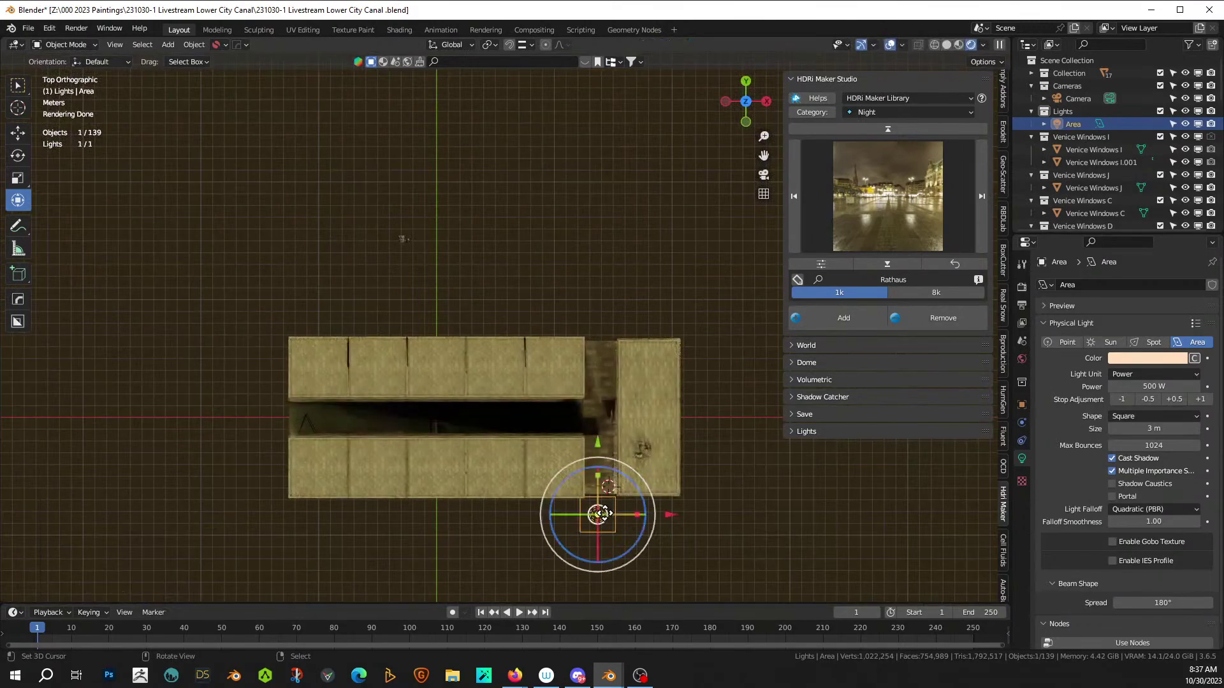
pyautogui.hotkey('shift', 'd')
pyautogui.rightClick(603, 513)
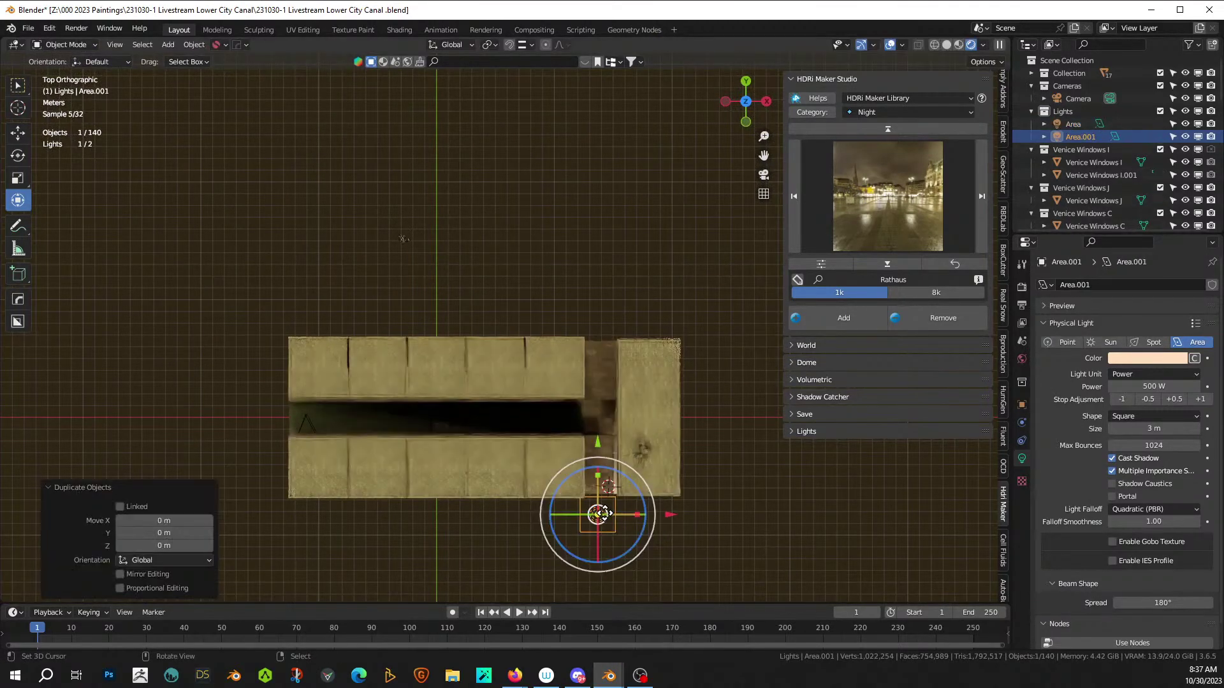
pyautogui.press('g')
pyautogui.click(447, 418)
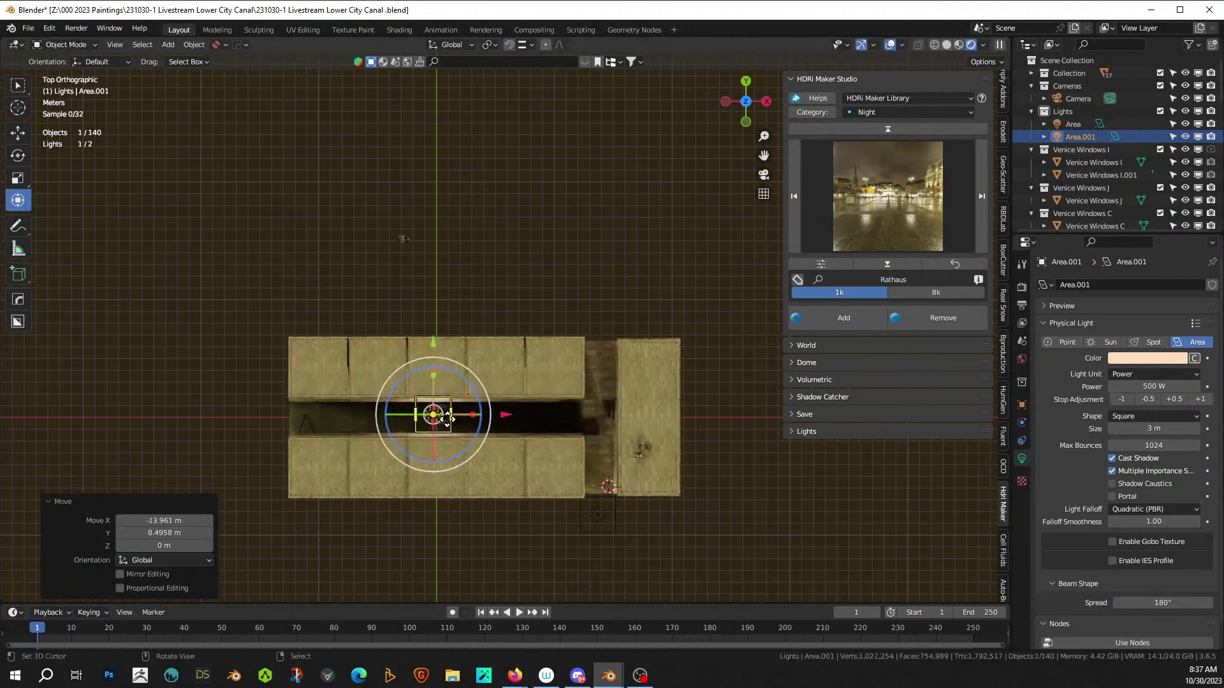
# - Compare the camera view with the duplicated light hidden and shown, and set its power to 1000 W
pyautogui.press('KP_0')
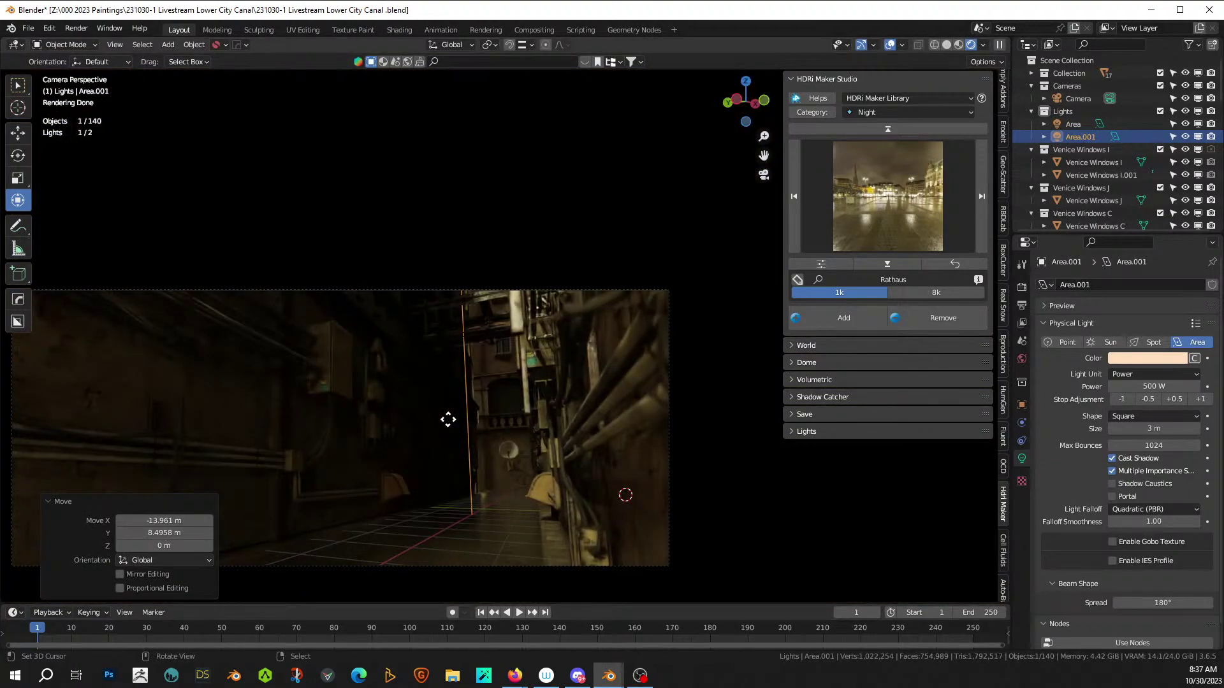
pyautogui.click(1184, 137)
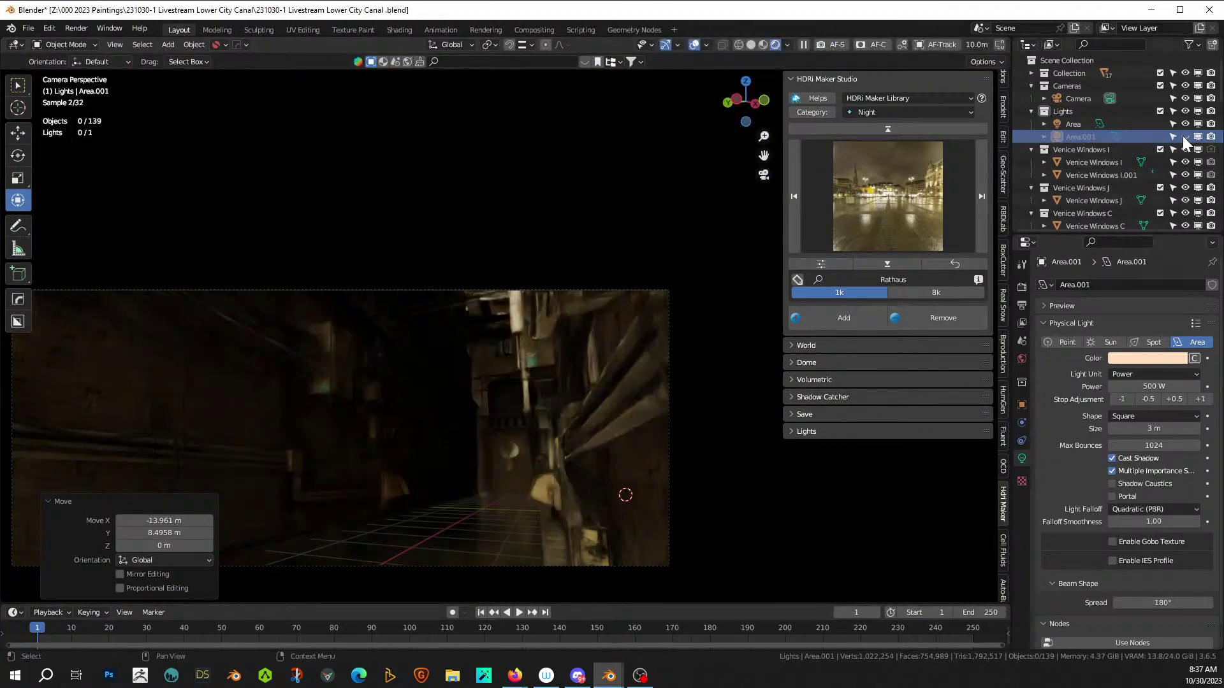
pyautogui.click(1145, 385)
pyautogui.write('100')
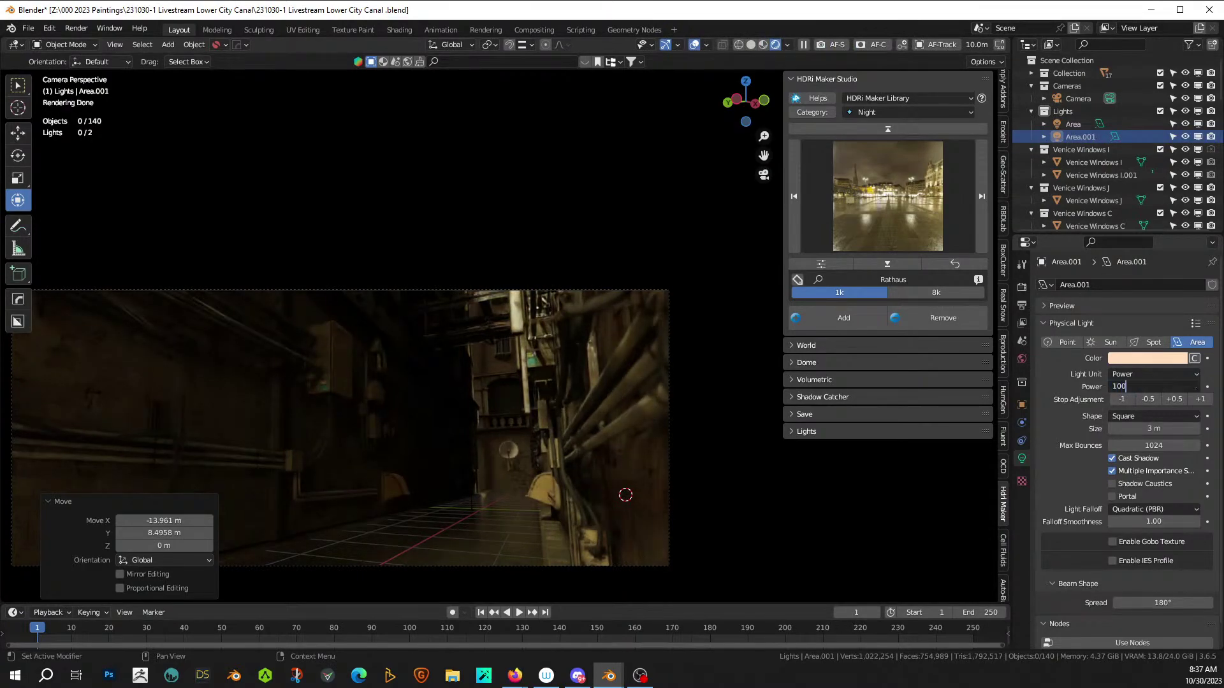
pyautogui.write('0')
pyautogui.press('Return')
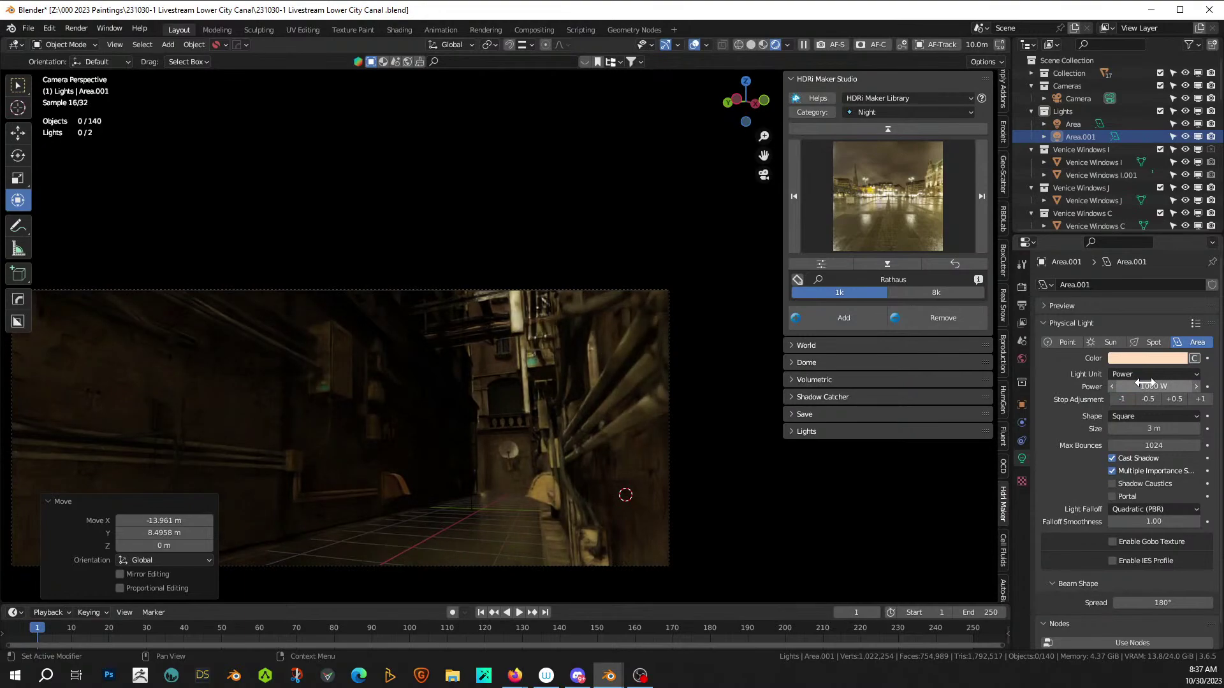
# - Try a power of 5000 W on the duplicated light and return it to 1000 W
pyautogui.click(1148, 386)
pyautogui.write('5')
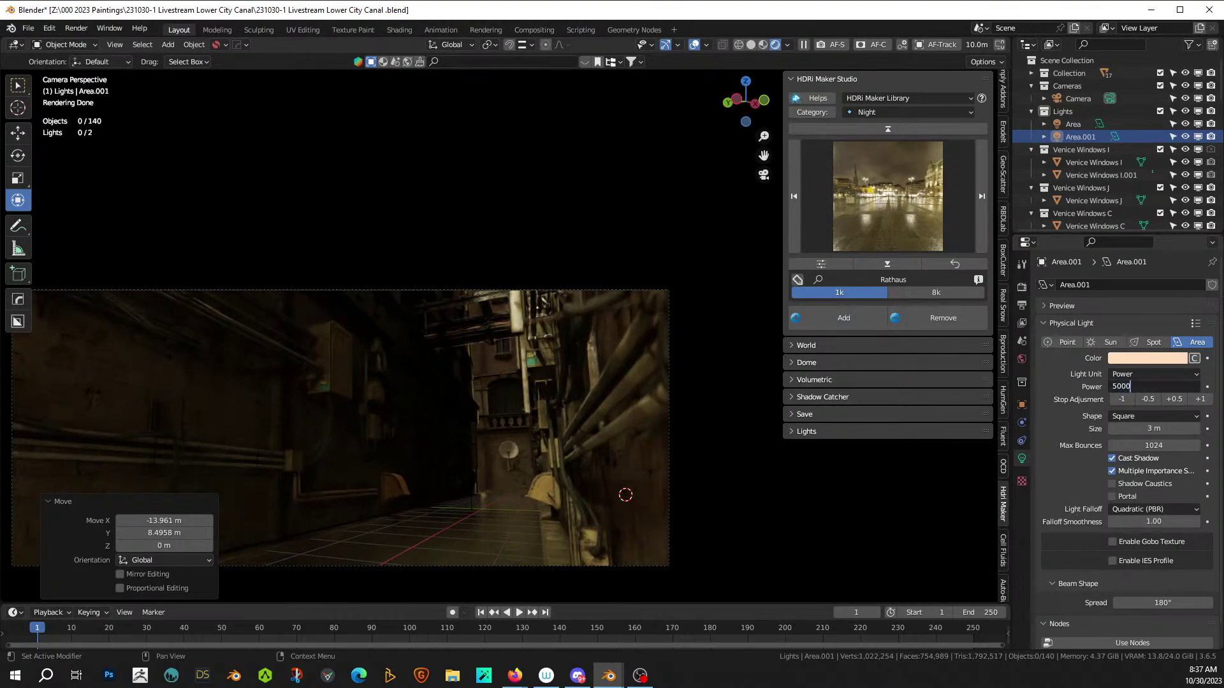
pyautogui.write('000')
pyautogui.press('Return')
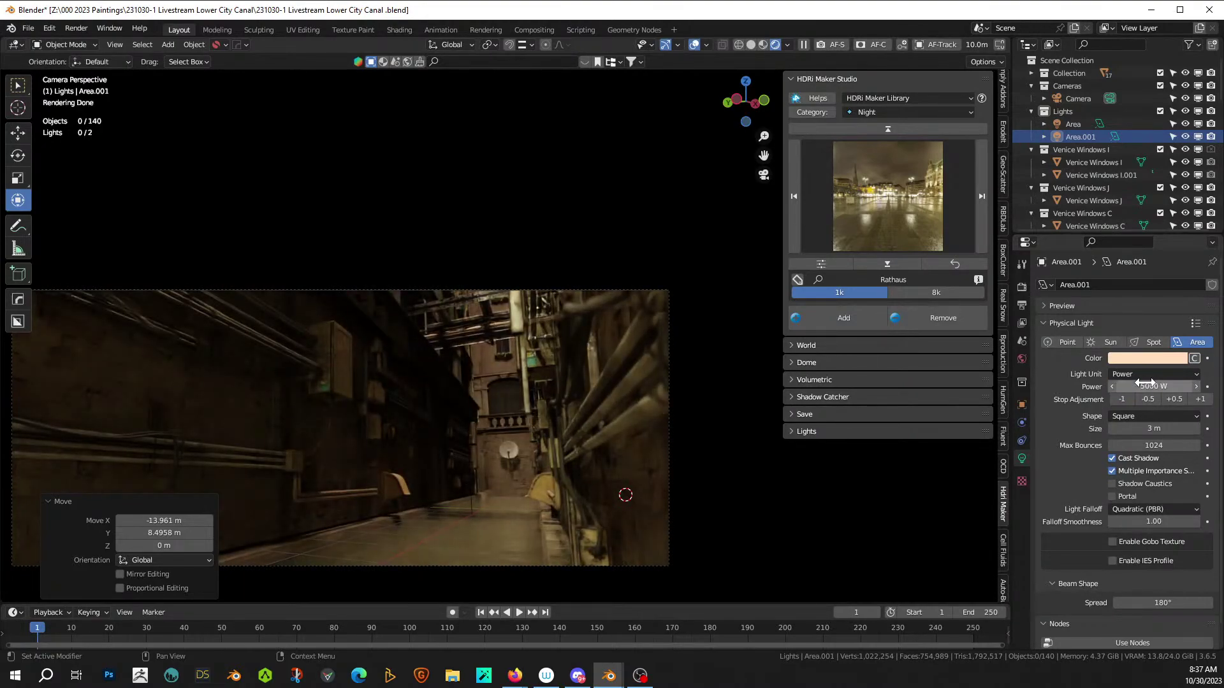
pyautogui.click(1145, 385)
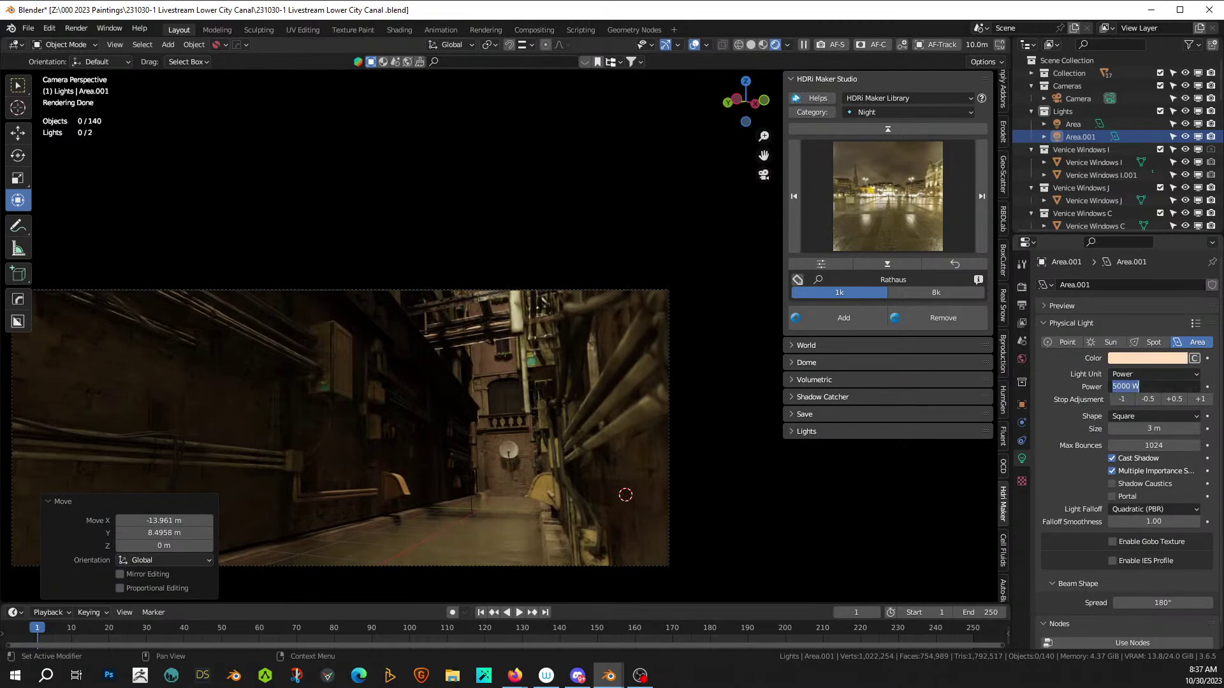
pyautogui.write('1000')
pyautogui.press('Return')
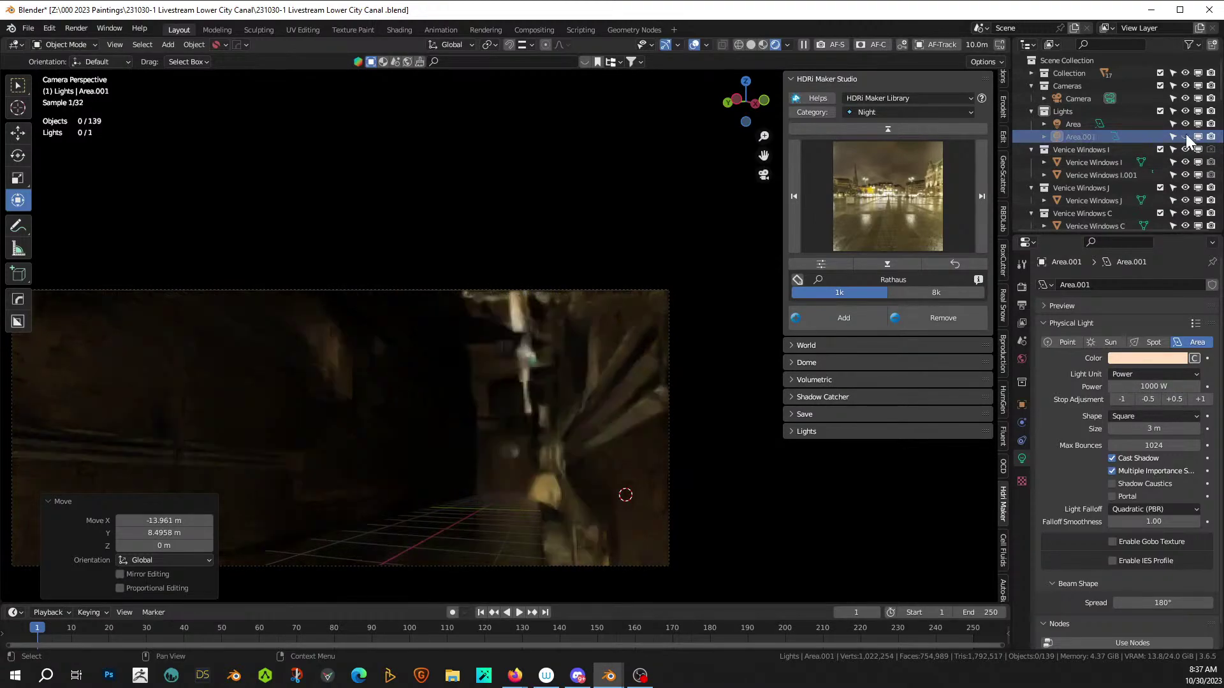
# - Tilt the duplicated area light 17.2° around the global X axis and check it through the camera
pyautogui.moveTo(563, 192); pyautogui.dragTo(562, 301, button='middle')
pyautogui.scroll(-10, 562, 301)
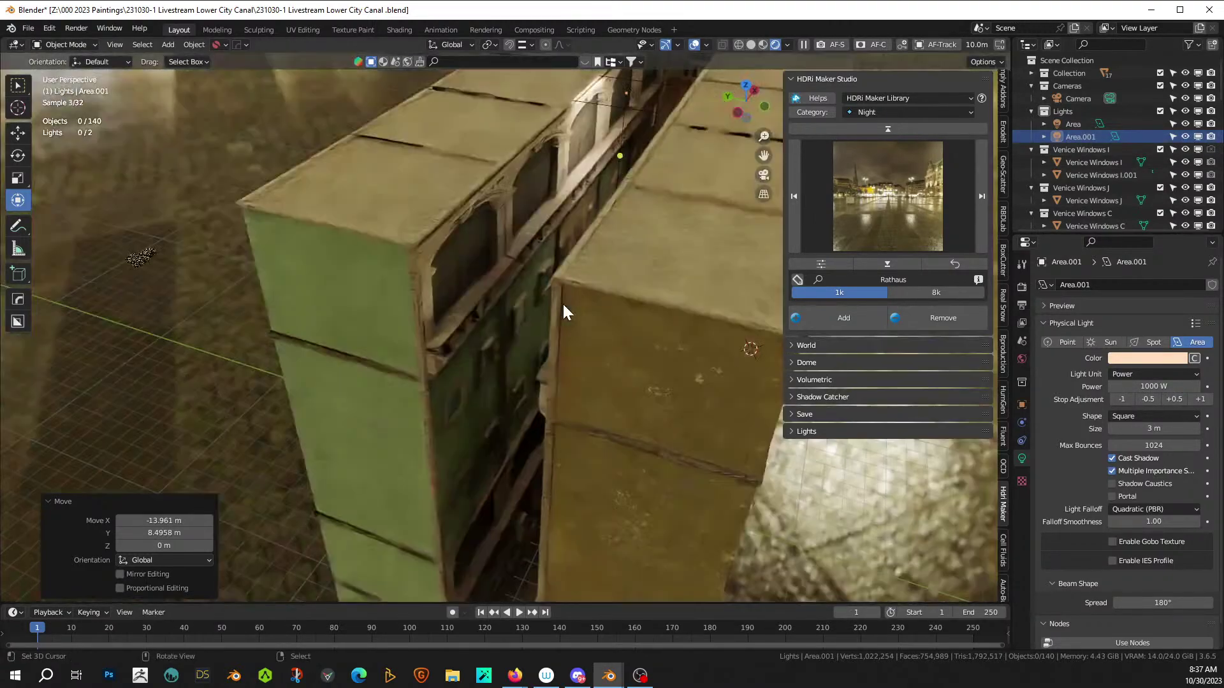
pyautogui.rightClick(597, 153)
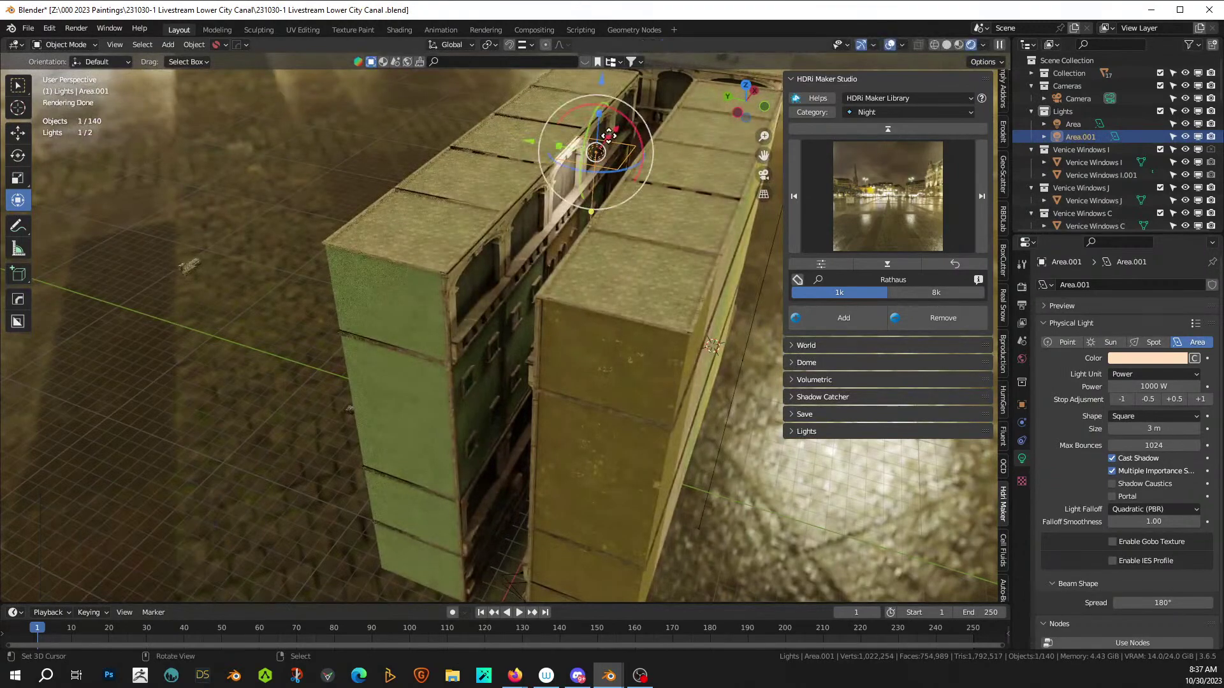
pyautogui.moveTo(598, 156); pyautogui.dragTo(636, 130)
pyautogui.moveTo(626, 167); pyautogui.dragTo(660, 124, button='middle')
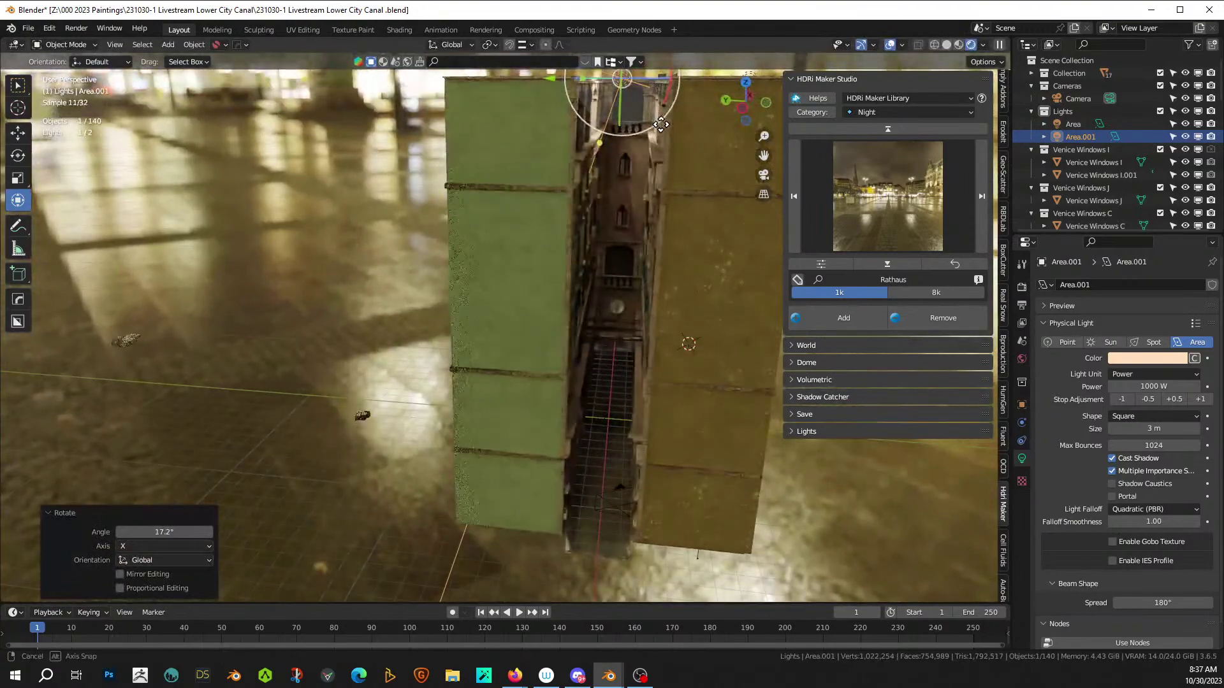
pyautogui.press('KP_0')
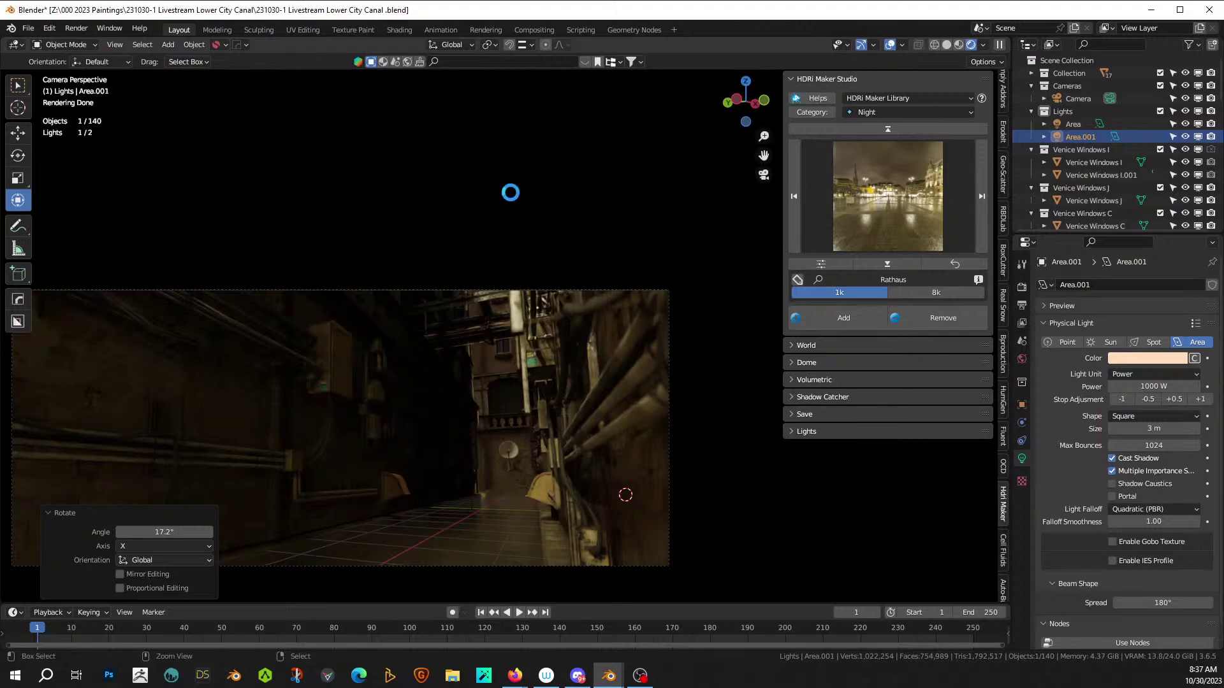
# - Switch to solid shading and place the 3D cursor on the upper wall behind the canal balcony's balustrade
pyautogui.scroll(-3, 511, 255)
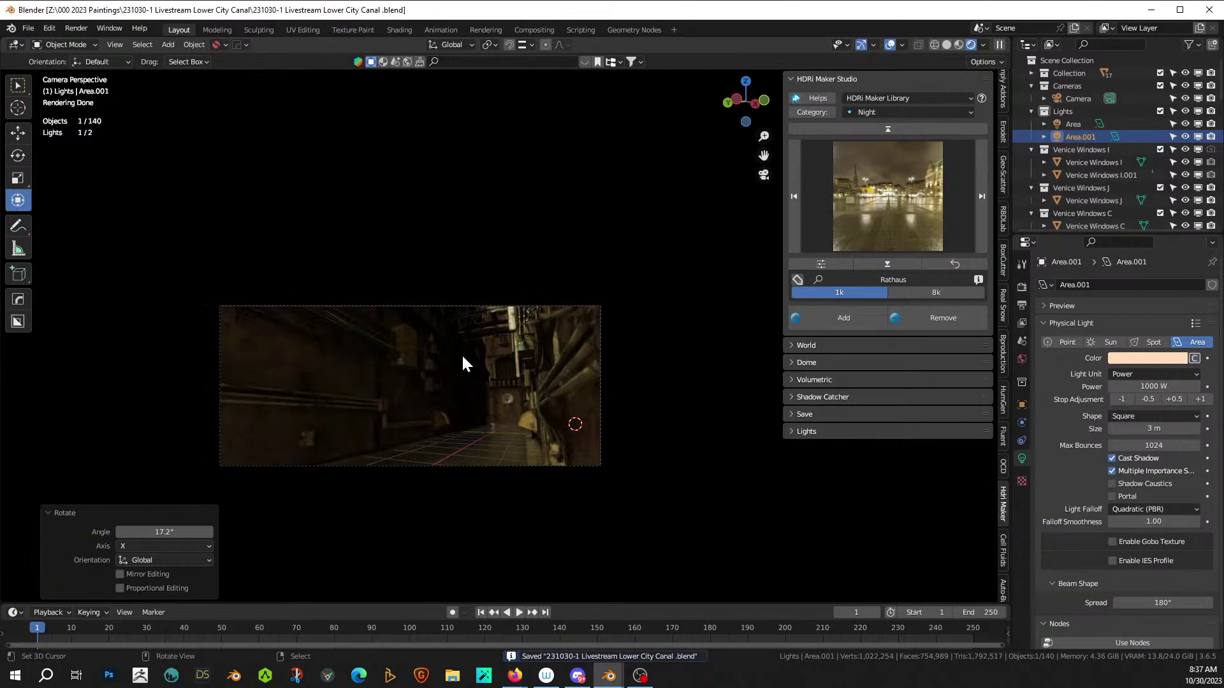
pyautogui.moveTo(463, 356); pyautogui.dragTo(466, 378, button='middle')
pyautogui.scroll(-4, 550, 363)
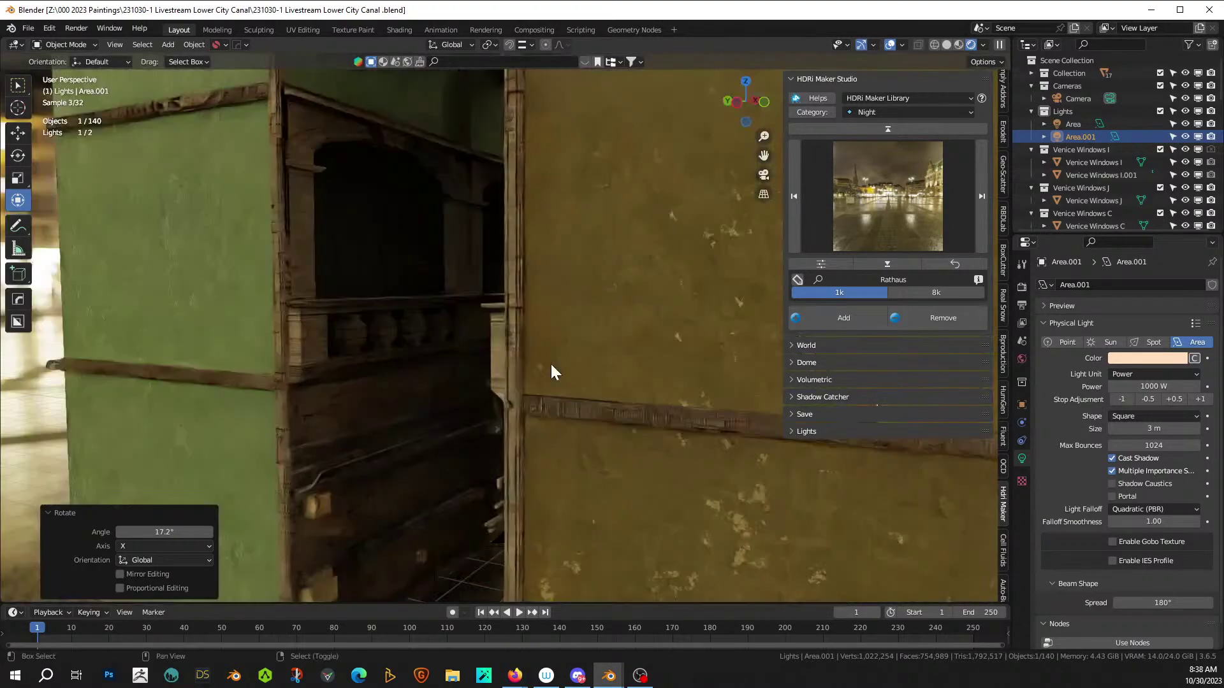
pyautogui.keyDown('shift'); pyautogui.moveTo(551, 363); pyautogui.dragTo(560, 387, button='middle'); pyautogui.keyUp('shift')
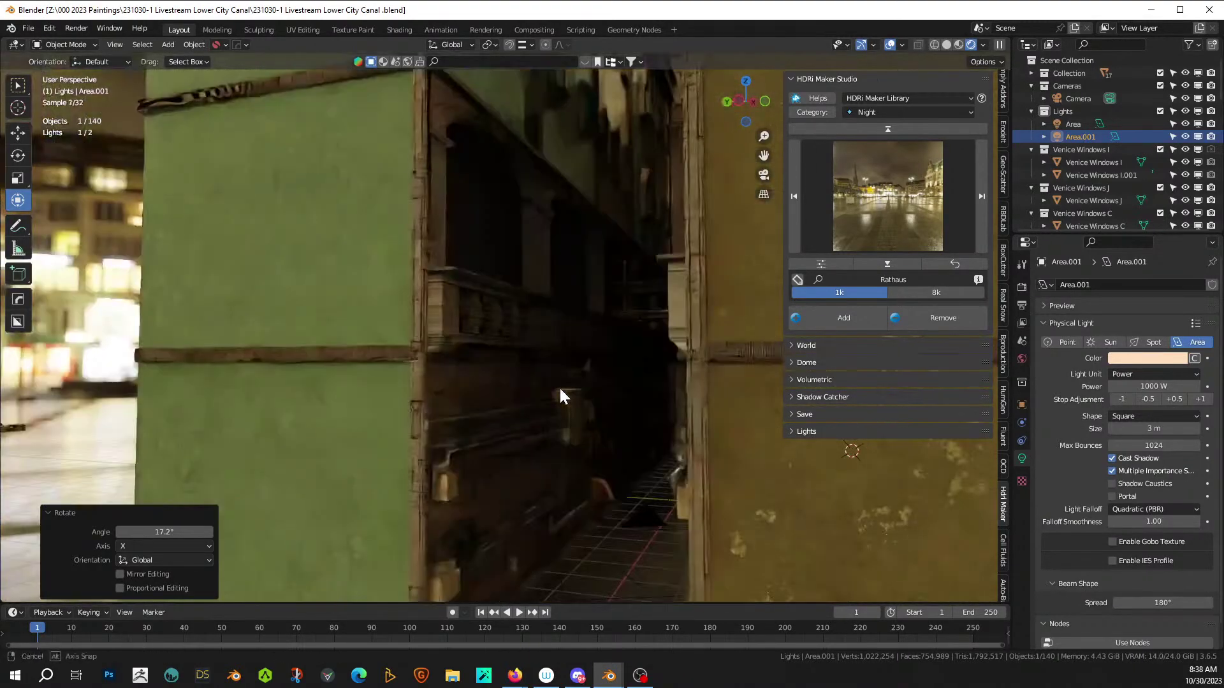
pyautogui.click(946, 44)
pyautogui.scroll(5, 576, 359)
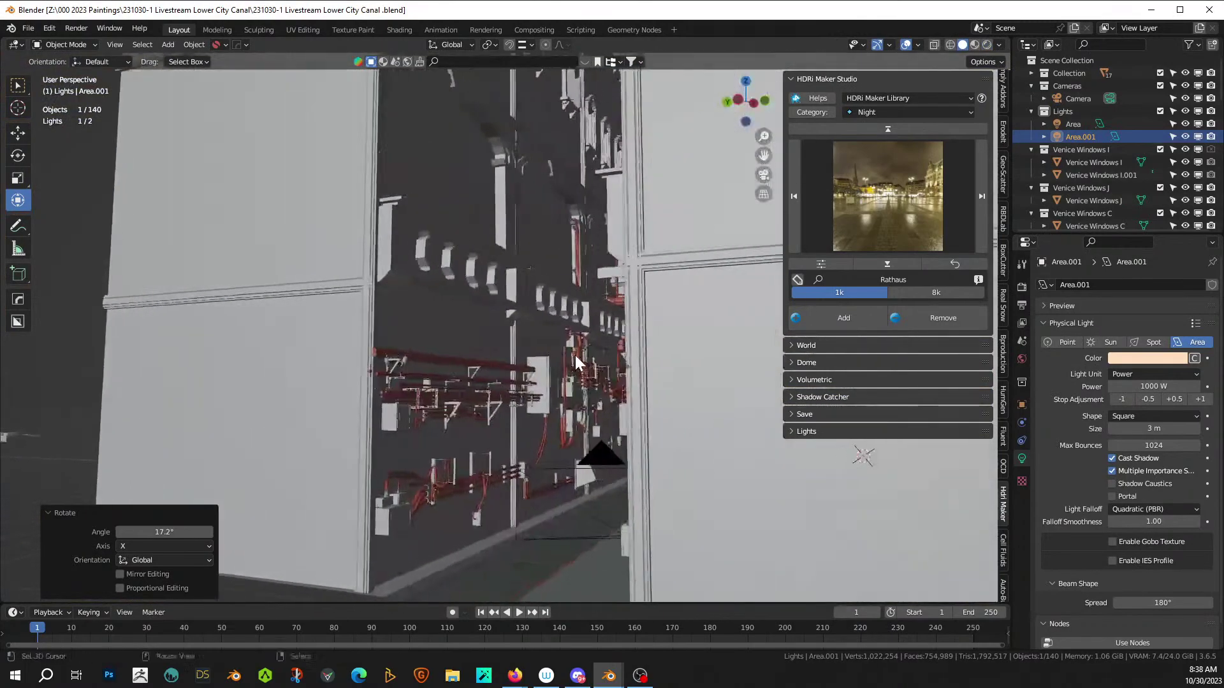
pyautogui.scroll(6, 575, 360)
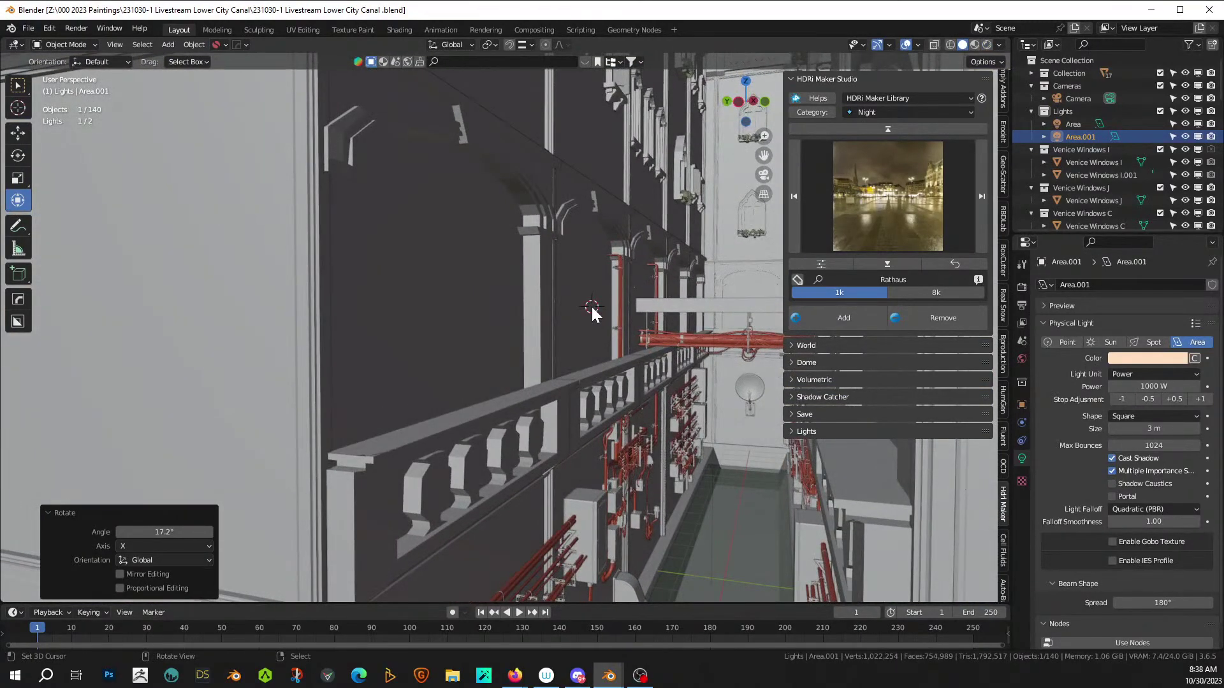
pyautogui.scroll(3, 589, 307)
pyautogui.scroll(-2, 585, 309)
pyautogui.moveTo(578, 313); pyautogui.dragTo(564, 313, button='middle')
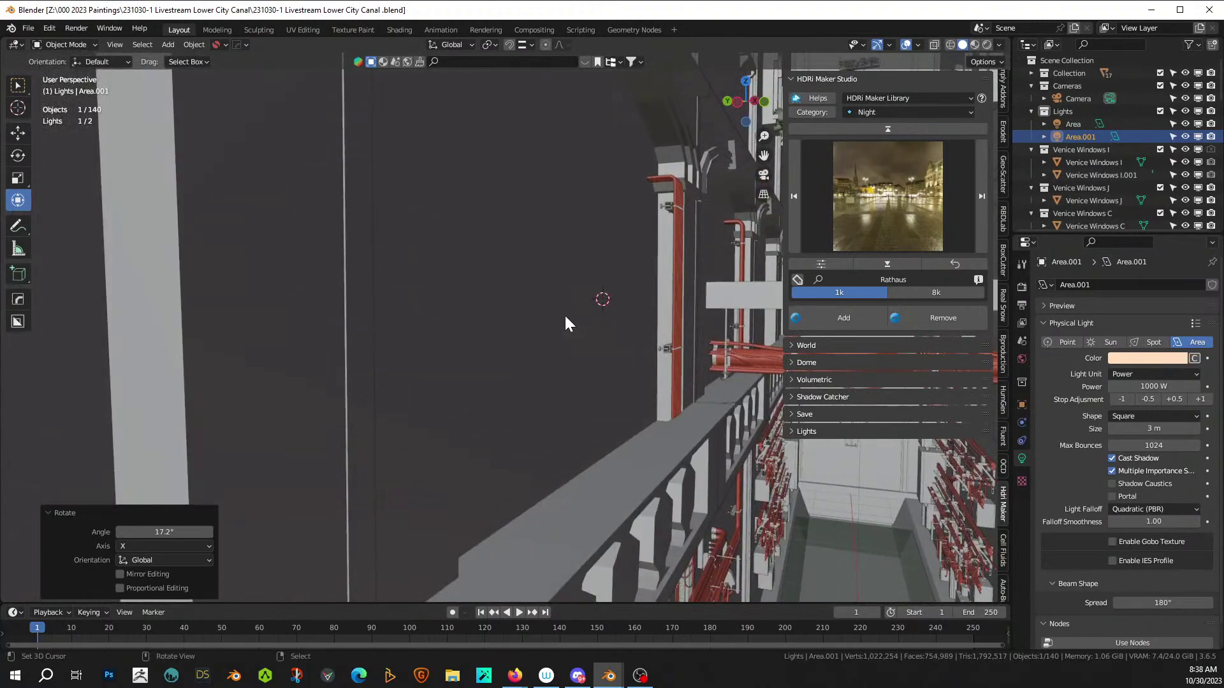
# - Frame the wall face behind the balcony and add an area light at the 3D cursor in the Lights collection
pyautogui.rightClick(554, 304)
pyautogui.press('Tab')
pyautogui.rightClick(549, 306)
pyautogui.press('KP_Decimal')
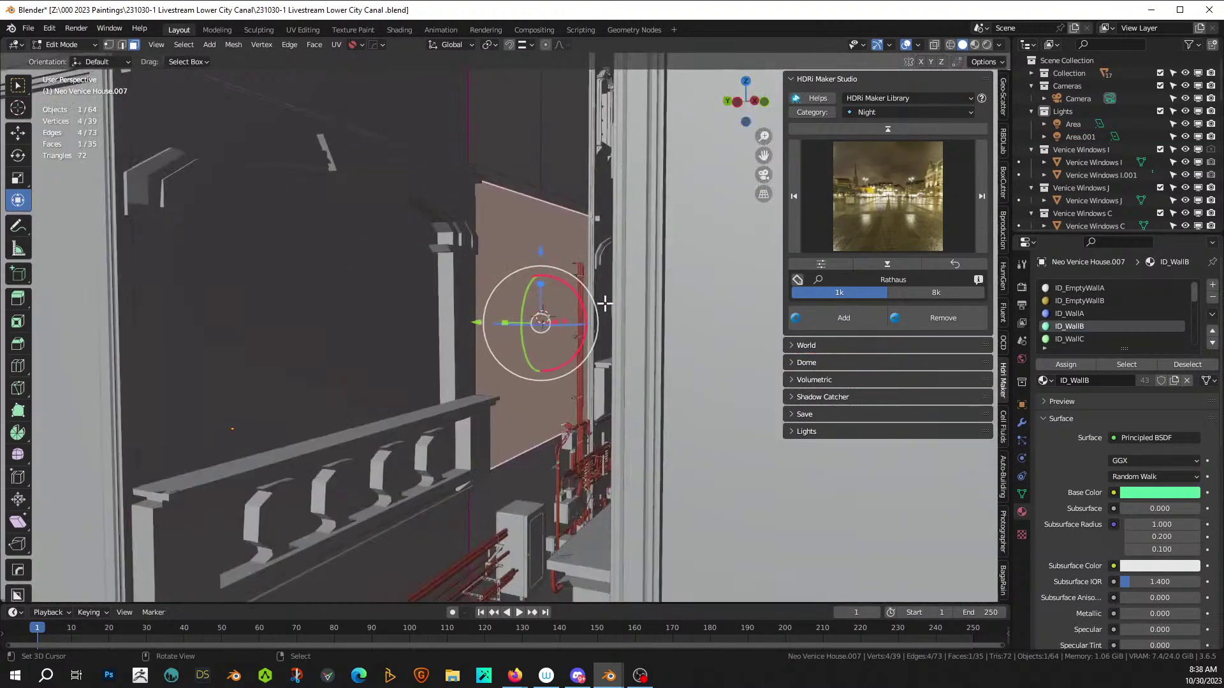
pyautogui.press('Tab')
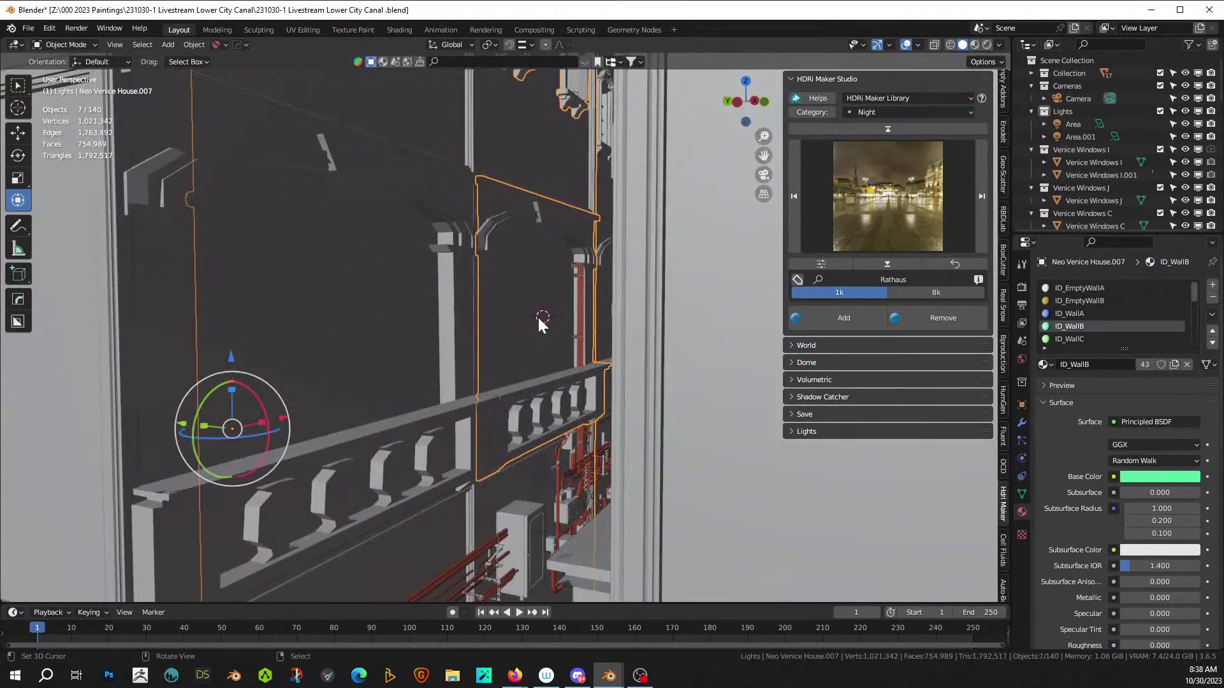
pyautogui.click(1071, 111)
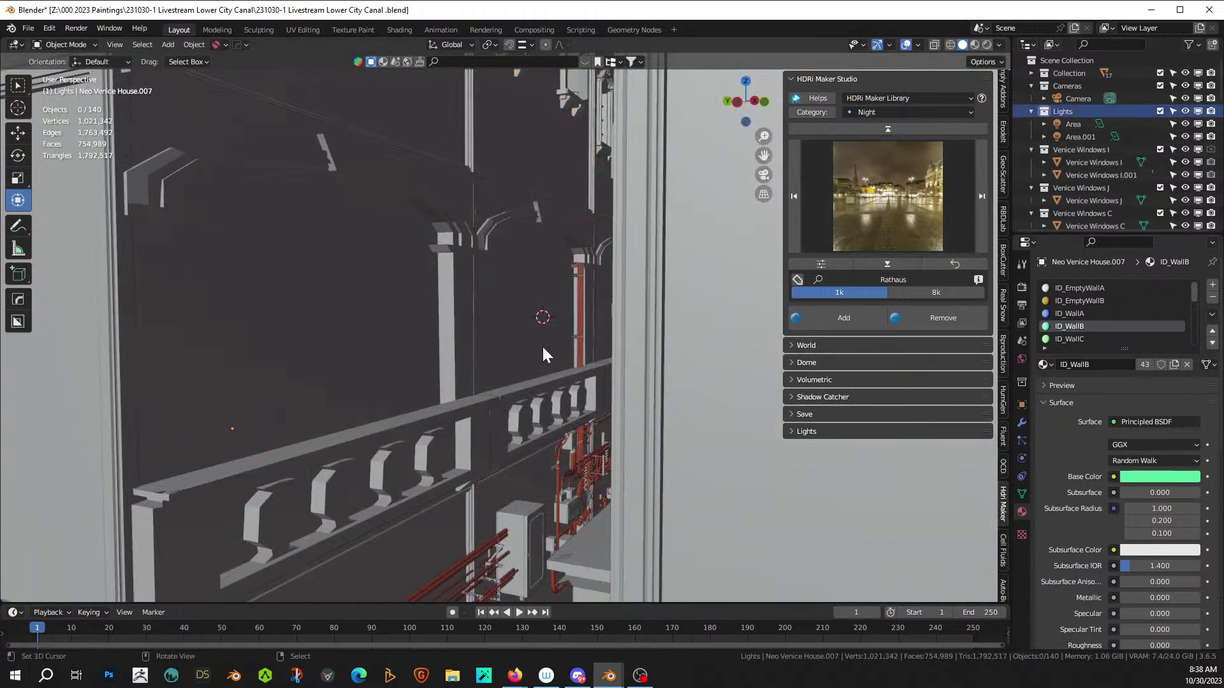
pyautogui.hotkey('shift', 'a')
pyautogui.moveTo(530, 311)
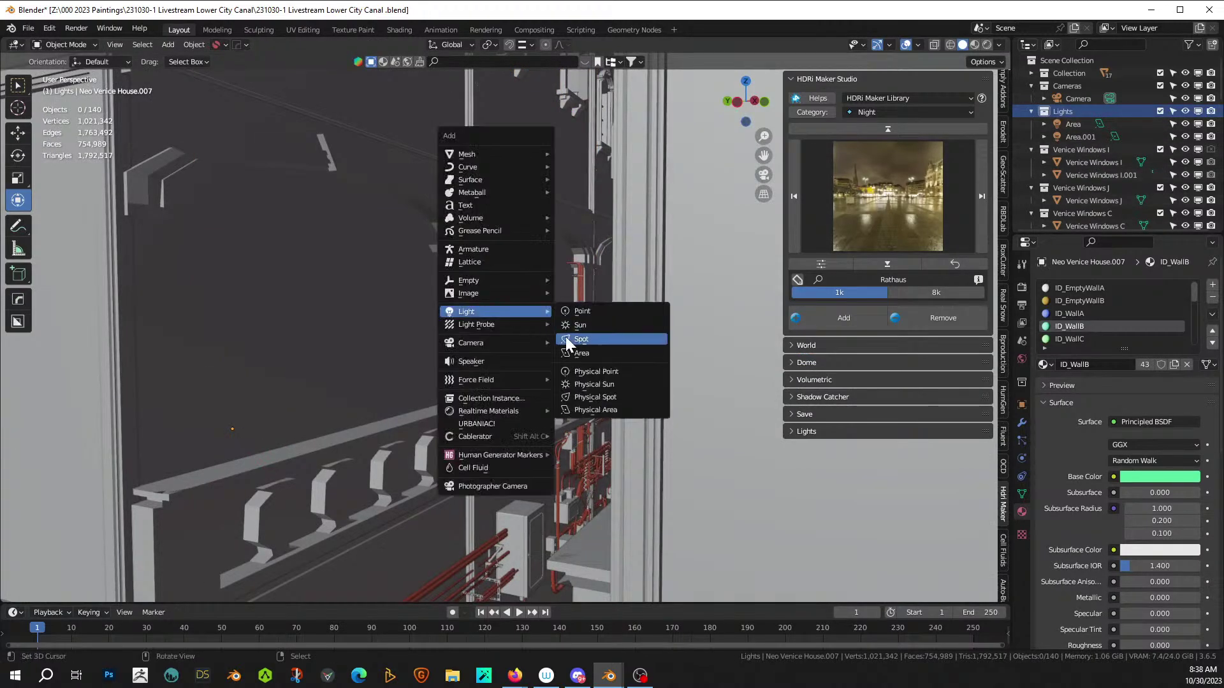
pyautogui.click(575, 350)
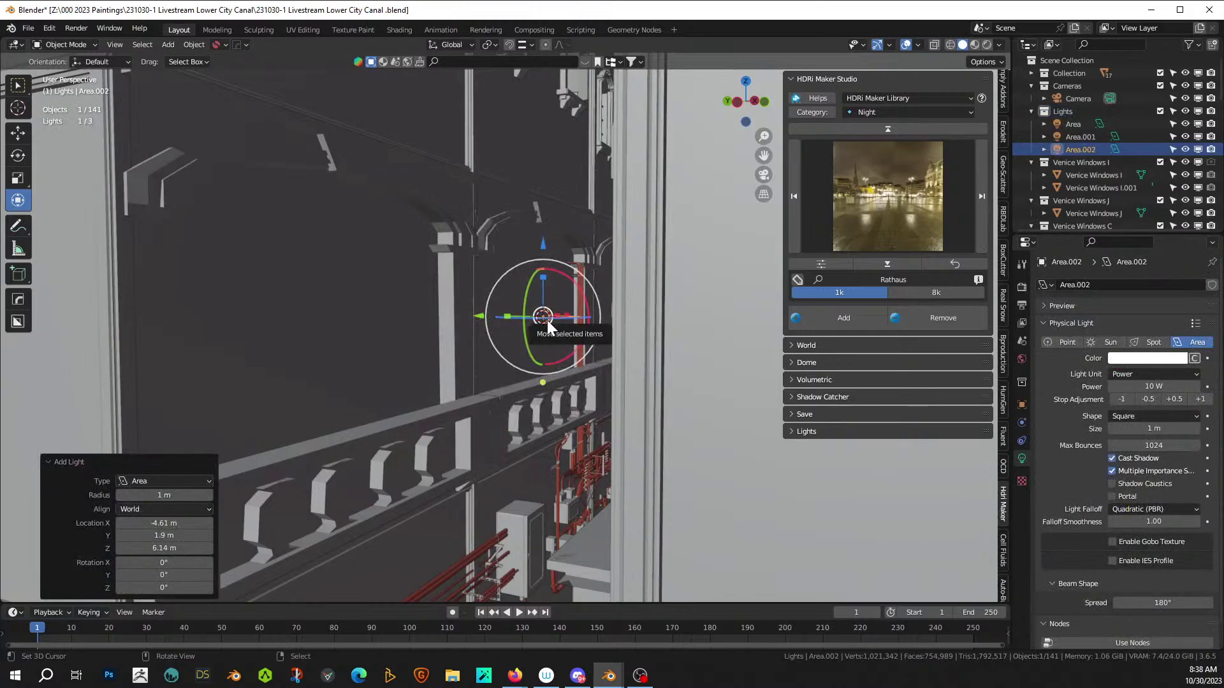
pyautogui.moveTo(546, 320); pyautogui.dragTo(570, 354, button='middle')
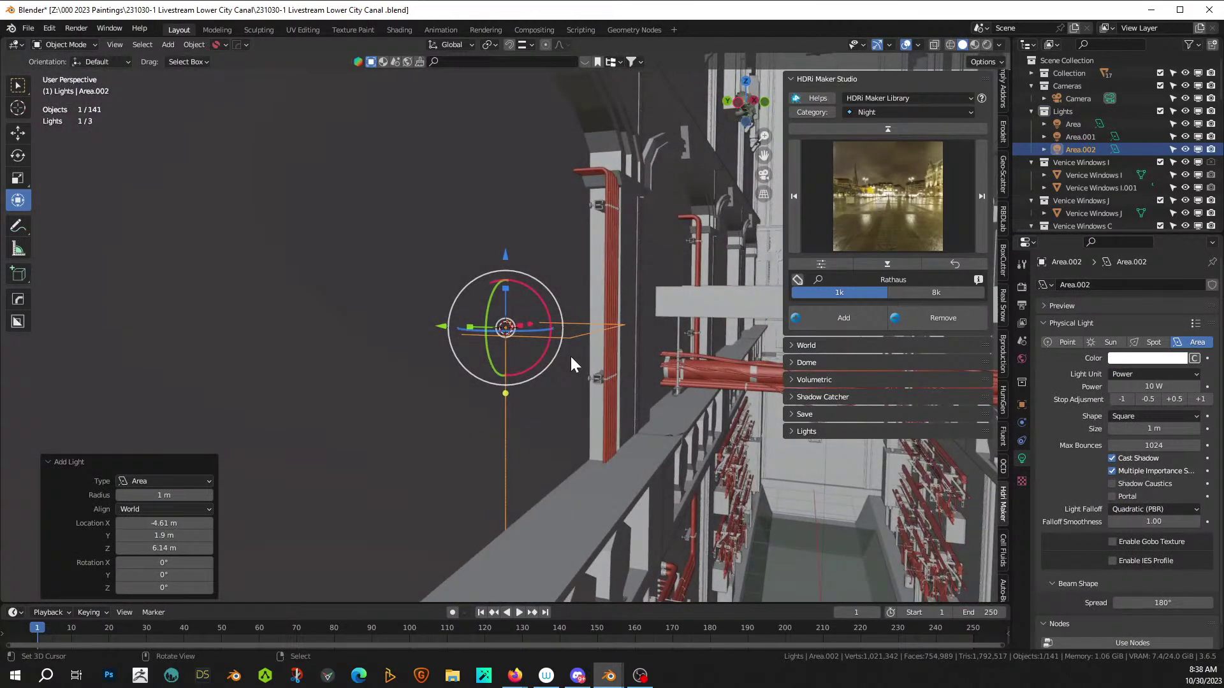
pyautogui.press('s')
pyautogui.press('x')
pyautogui.press('Escape')
# - Rotate the new area light 90° around the X axis
pyautogui.write('rx')
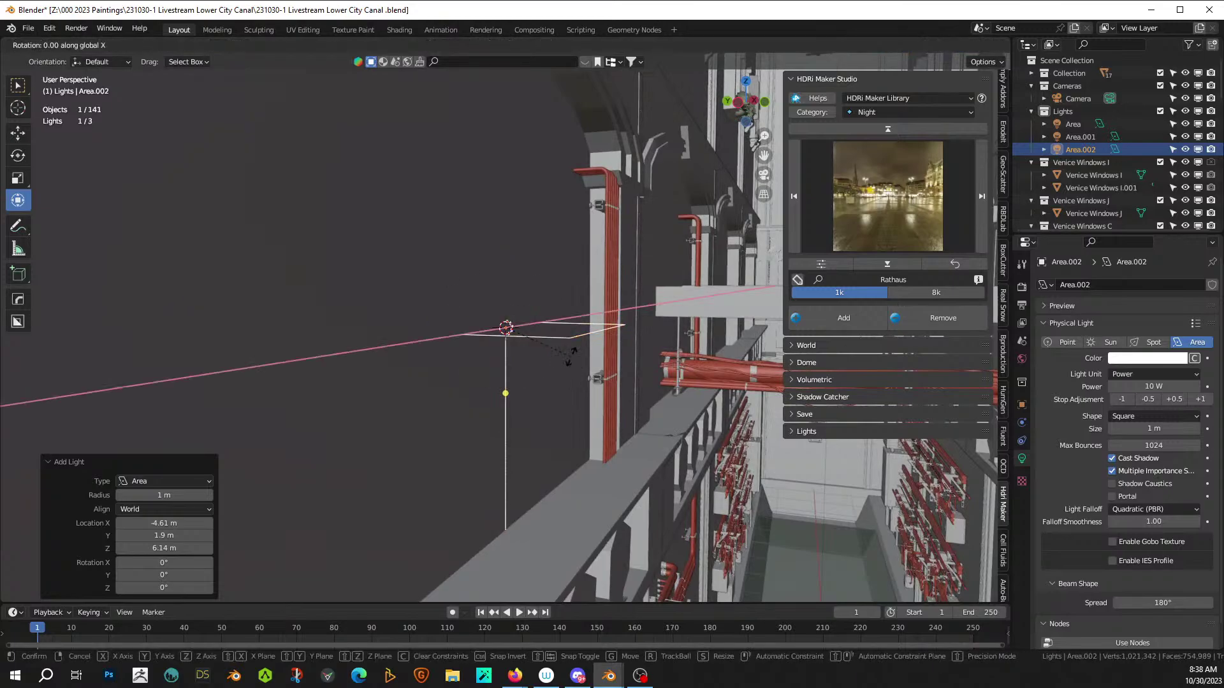
pyautogui.write('90')
pyautogui.press('Return')
# - Move the new area light across the canal along negative Y, about 2.77 m and a further 0.99 m
pyautogui.moveTo(570, 355); pyautogui.dragTo(540, 389, button='middle')
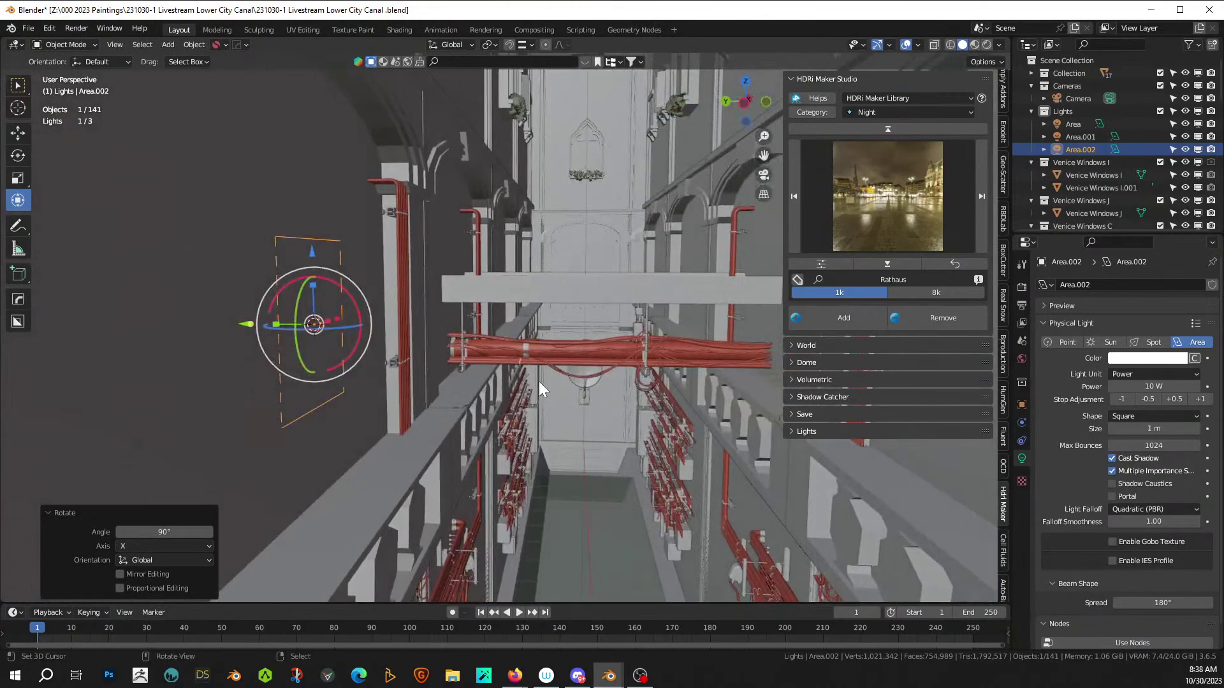
pyautogui.press('g')
pyautogui.press('y')
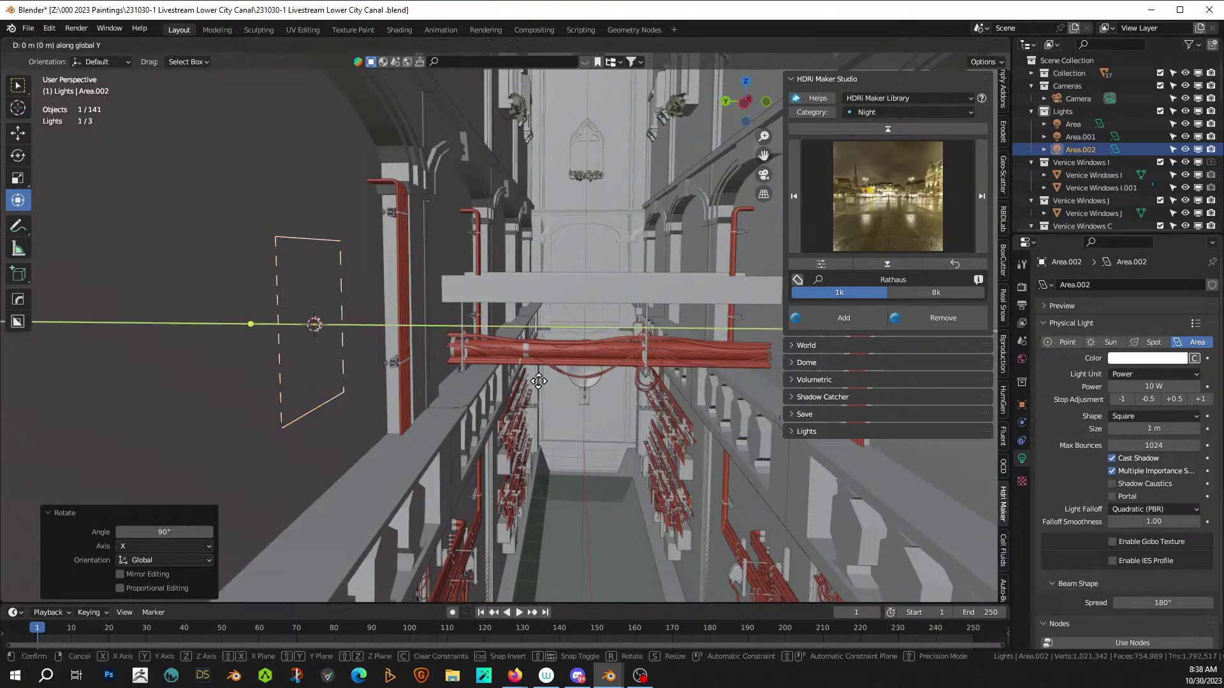
pyautogui.click(927, 442)
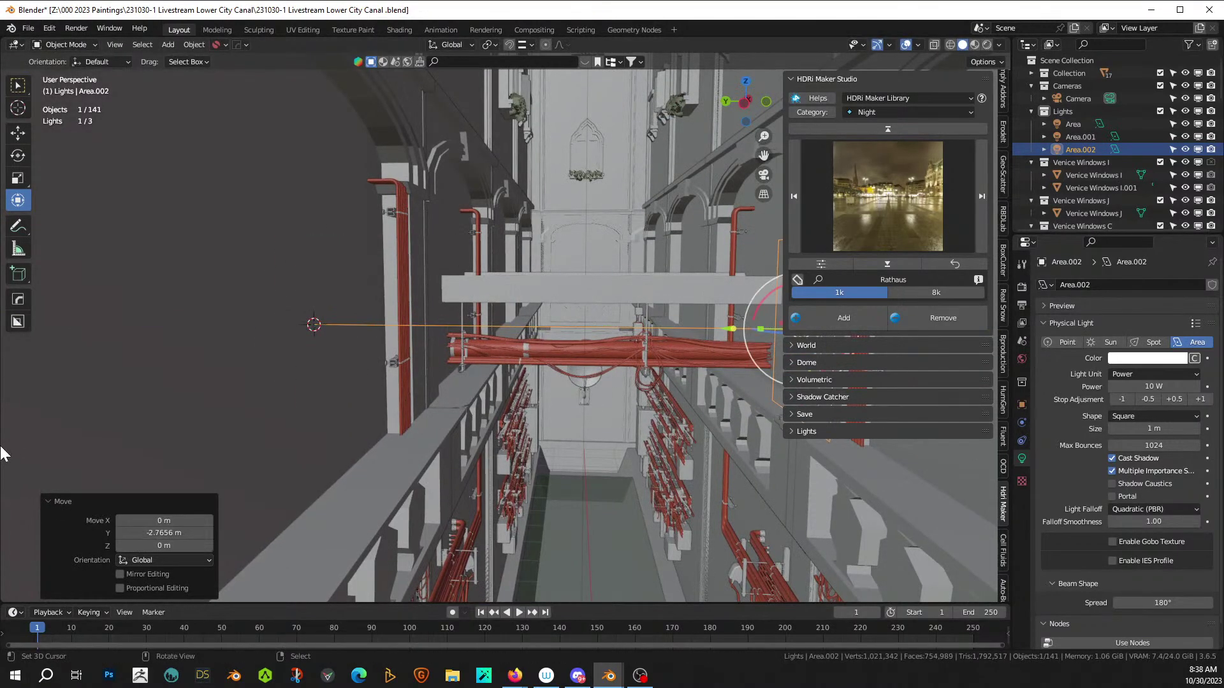
pyautogui.moveTo(549, 435)
pyautogui.mouseDown(button='middle')
pyautogui.moveTo(377, 457)
pyautogui.moveTo(419, 475)
pyautogui.moveTo(539, 454)
pyautogui.mouseUp(button='middle')
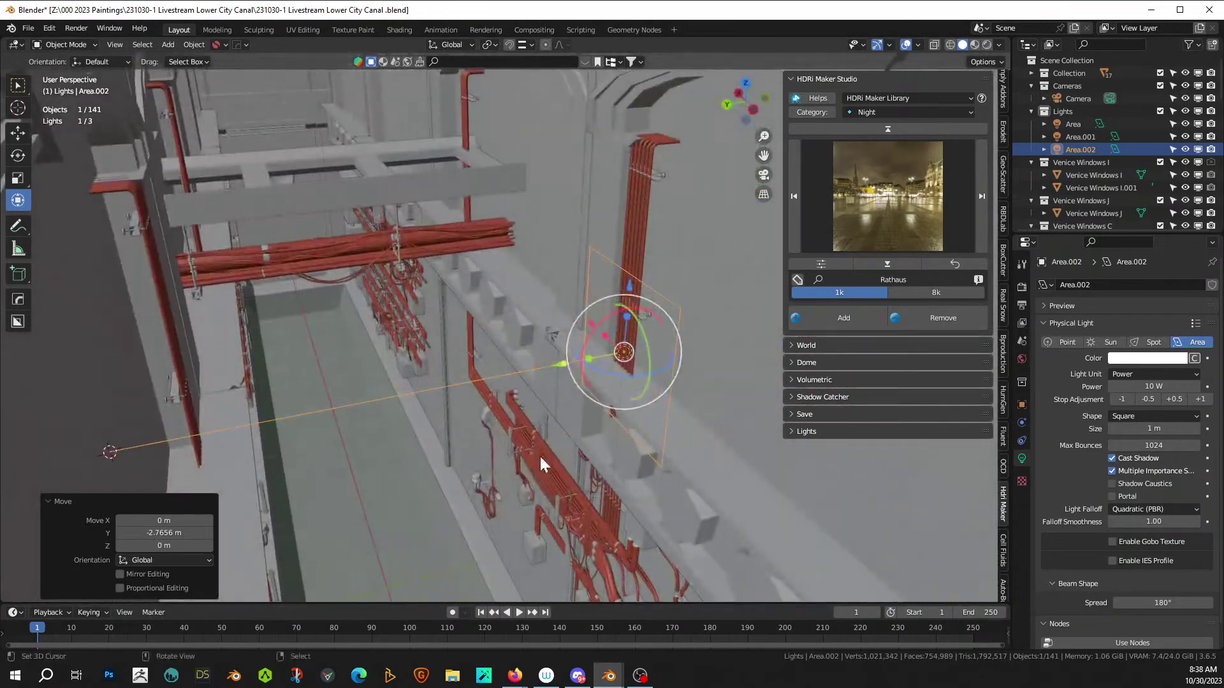
pyautogui.press('g')
pyautogui.press('y')
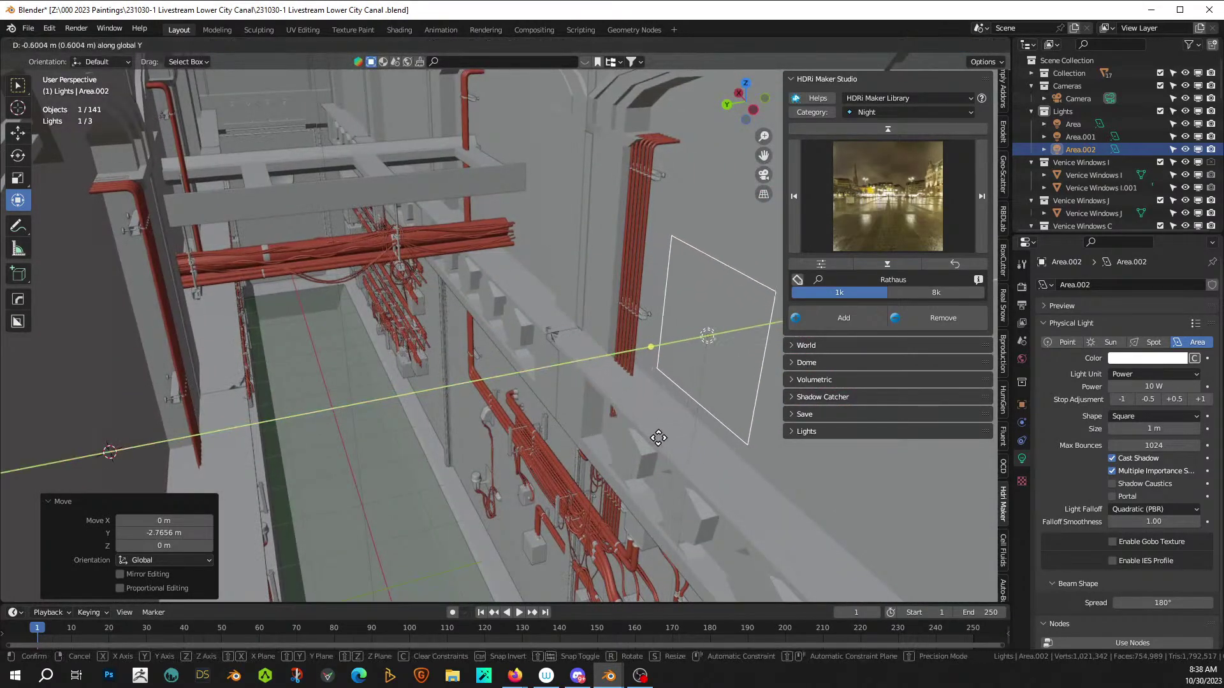
pyautogui.click(702, 430)
# - Scale the new area light up by about 1.84 and apply its scale
pyautogui.moveTo(627, 444); pyautogui.dragTo(576, 440, button='middle')
pyautogui.press('s')
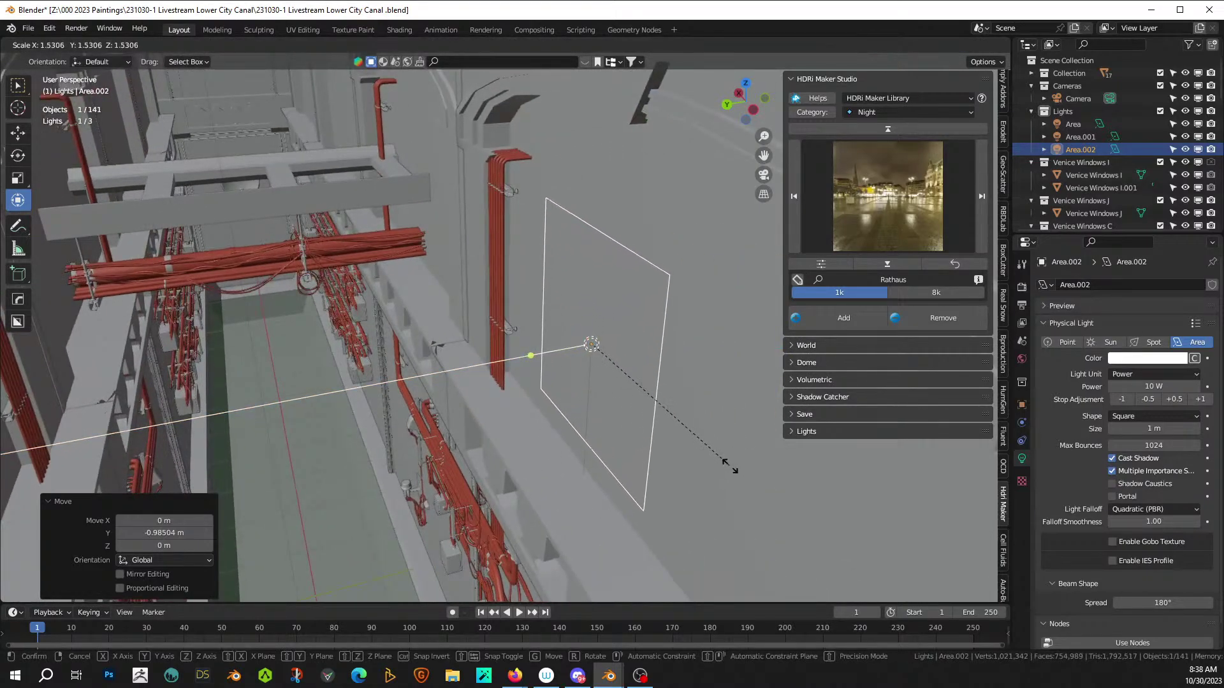
pyautogui.click(762, 486)
pyautogui.hotkey('ctrl', 'a')
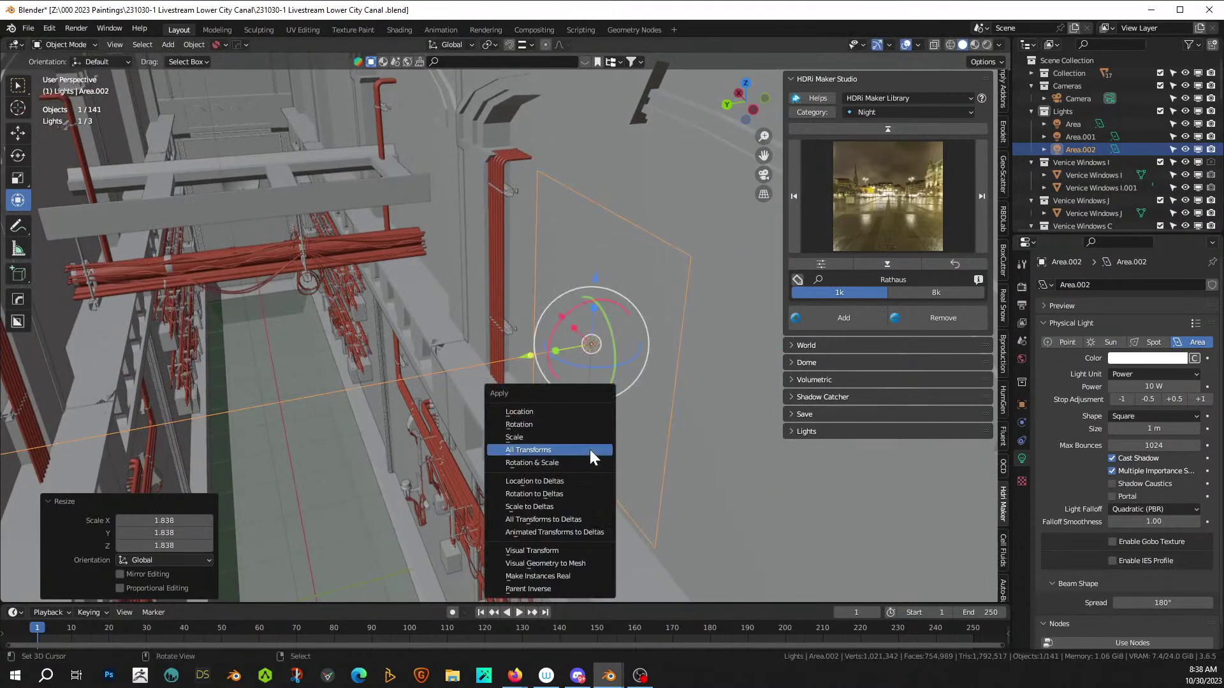
pyautogui.click(556, 436)
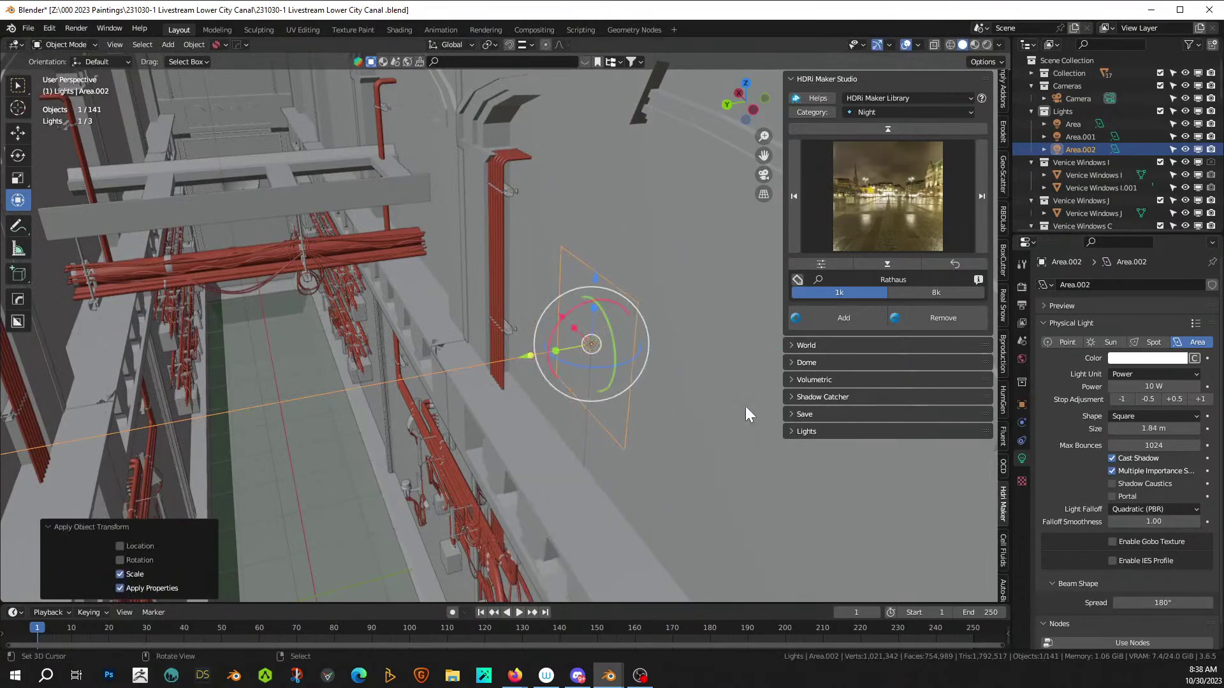
# - Set the area light's power to 100 W and tint it pale yellow-green, hue about 0.232 and saturation 0.64
pyautogui.click(1147, 386)
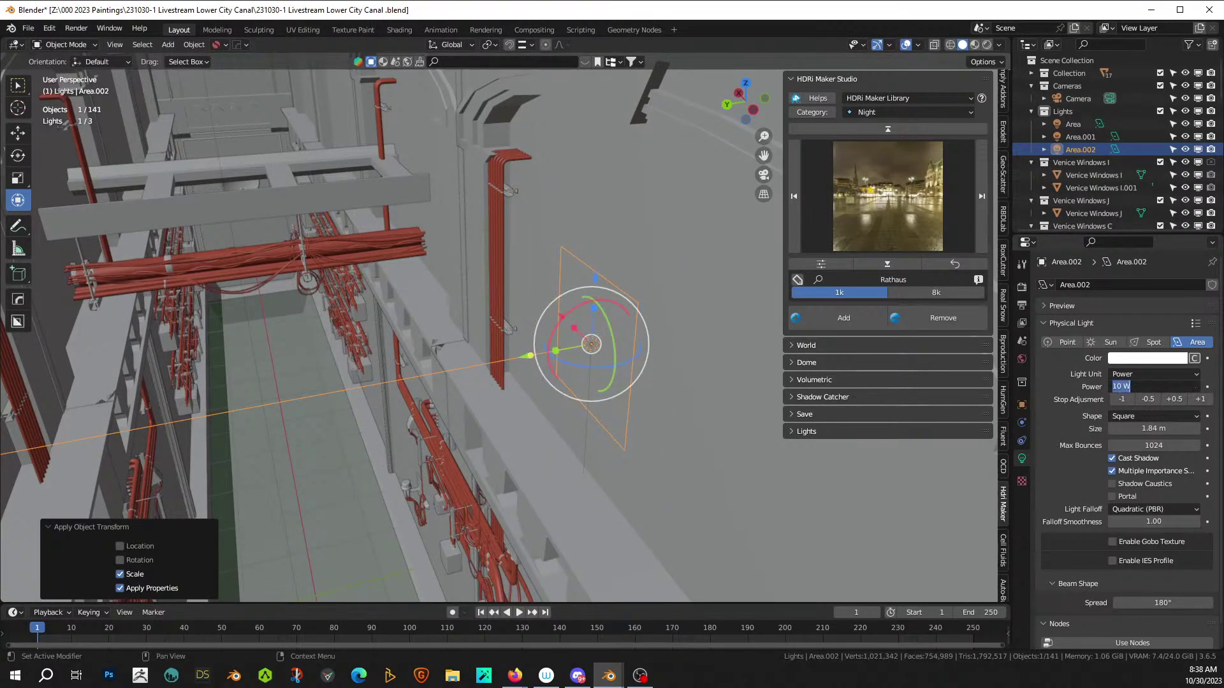
pyautogui.write('100')
pyautogui.press('Return')
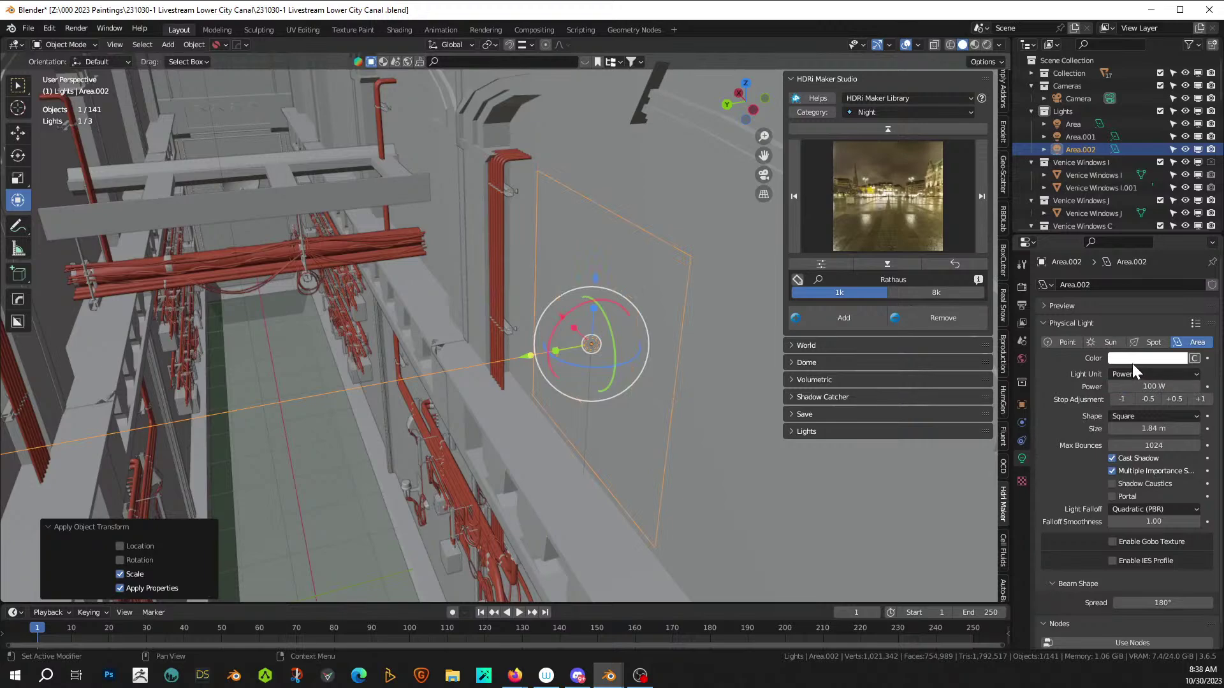
pyautogui.click(1133, 360)
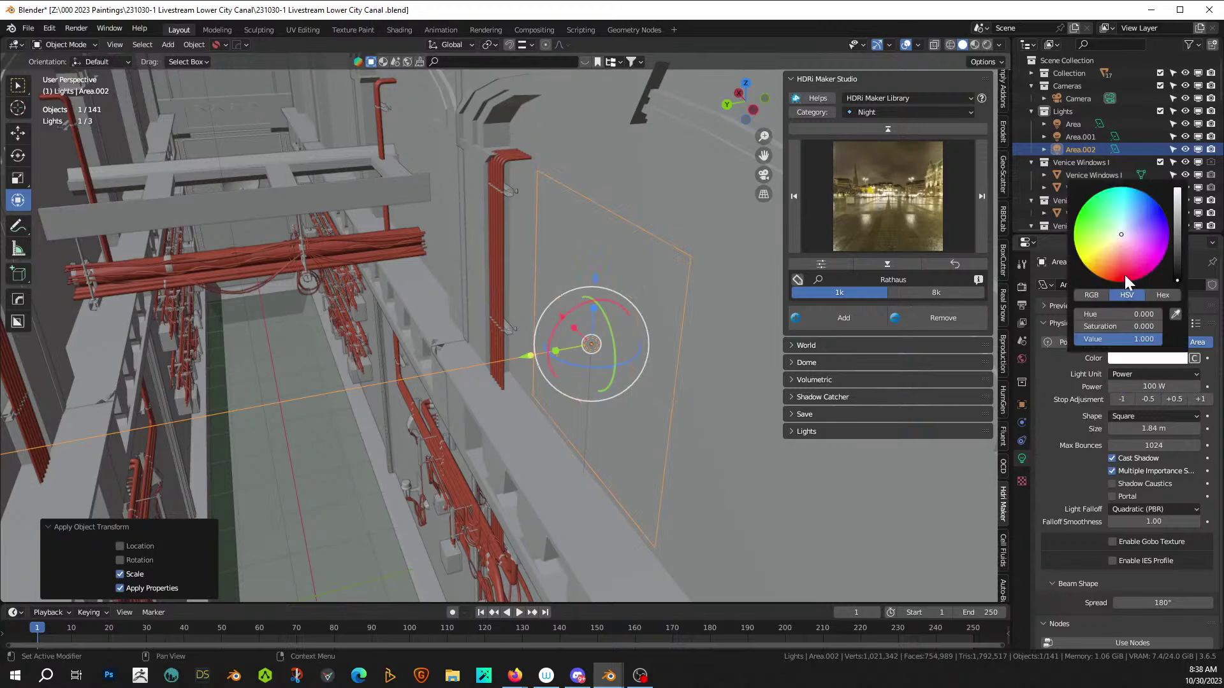
pyautogui.click(1104, 237)
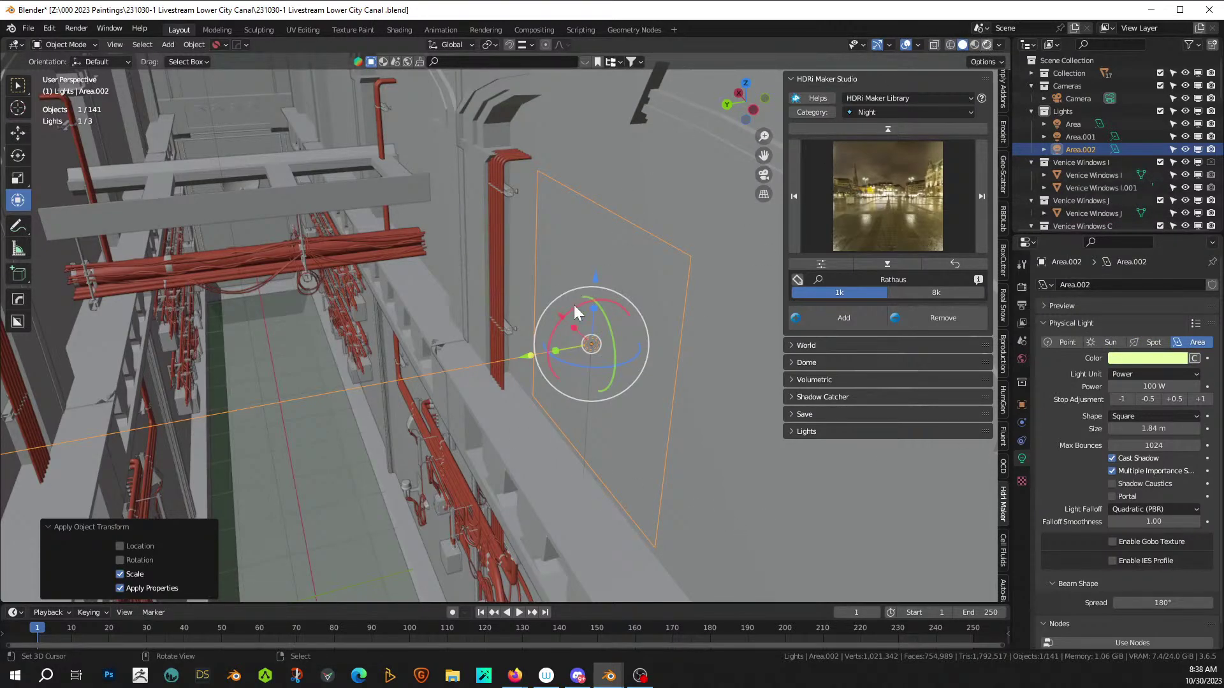
# - Preview the canal in rendered shading through the camera and toggle Area.002 off and on to compare its effect
pyautogui.hotkey('shift', 'z')
pyautogui.scroll(-2, 503, 366)
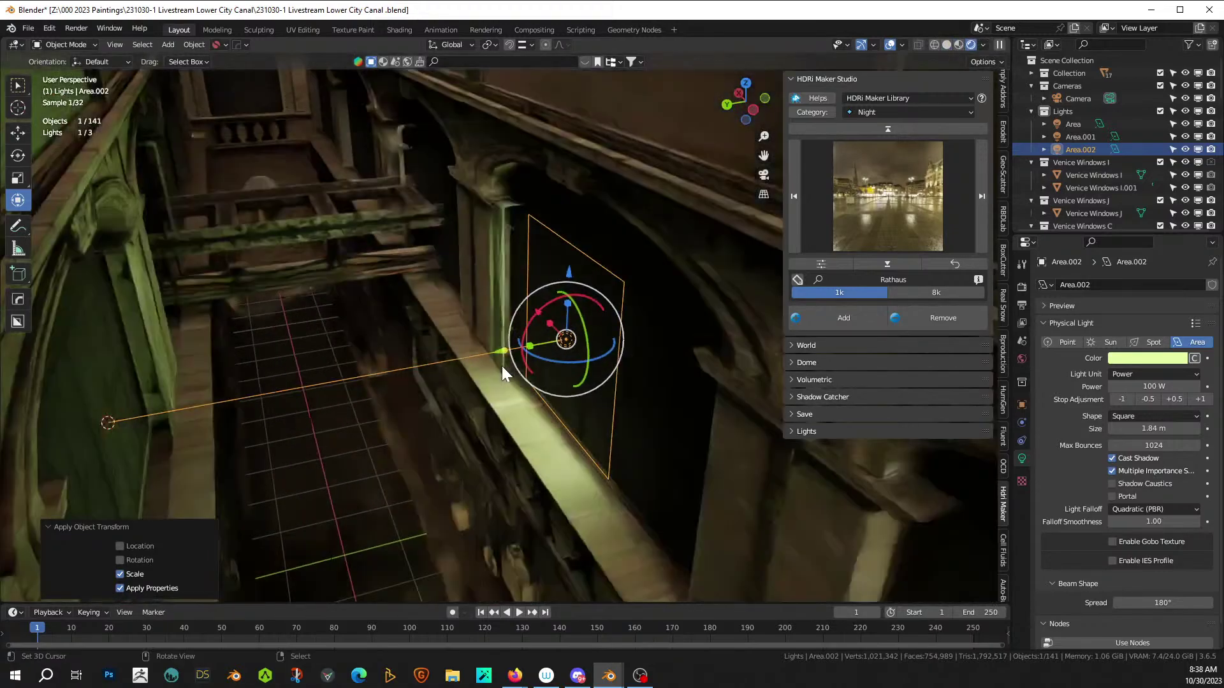
pyautogui.press('KP_0')
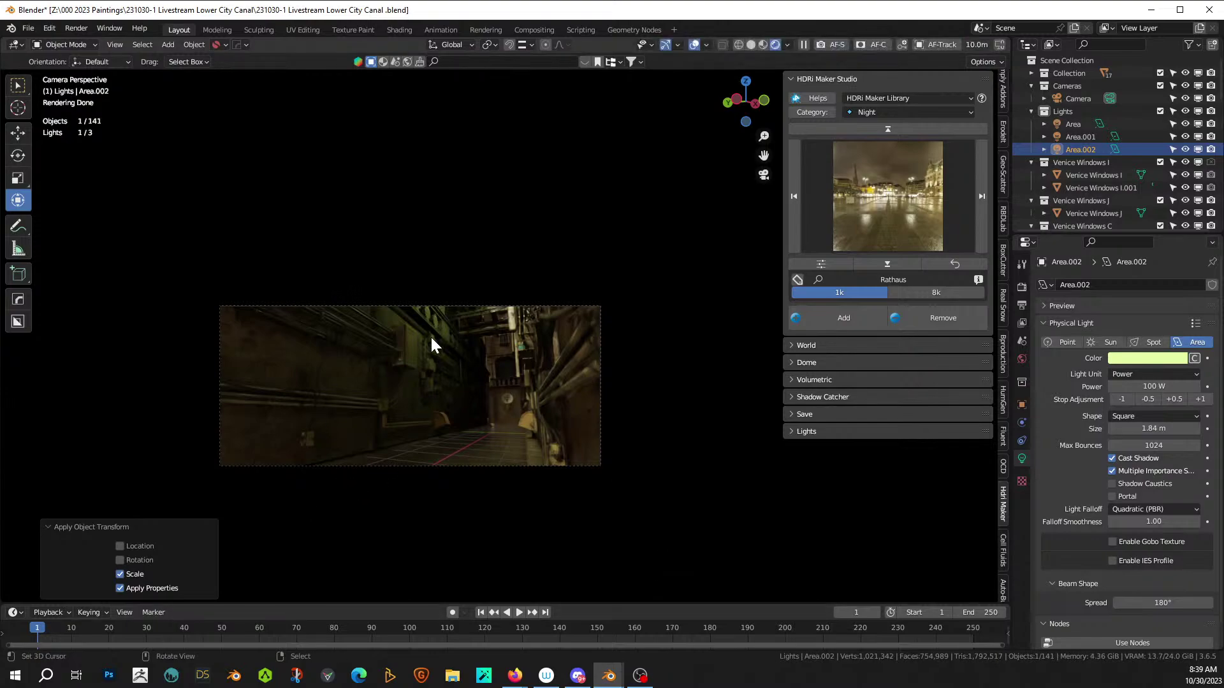
pyautogui.click(1184, 150)
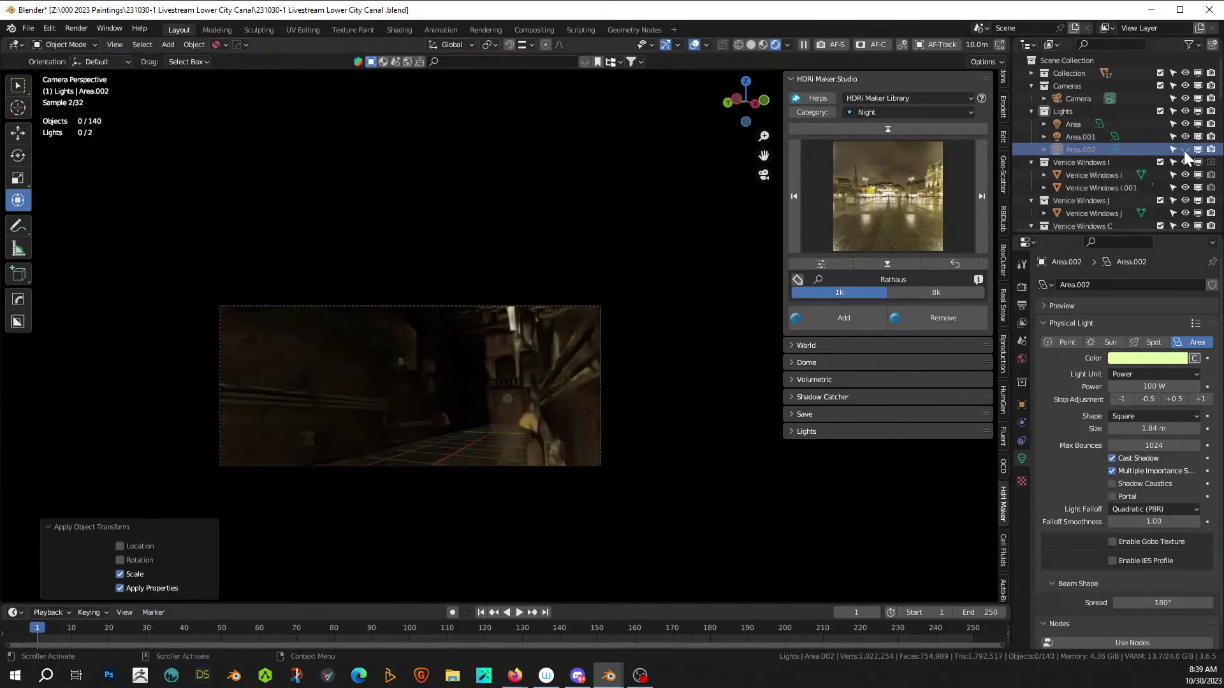
pyautogui.click(1184, 150)
# - Duplicate the yellow-green area light and move the copy about 5.16 m along negative X beside the canal
pyautogui.moveTo(668, 220); pyautogui.dragTo(681, 181, button='middle')
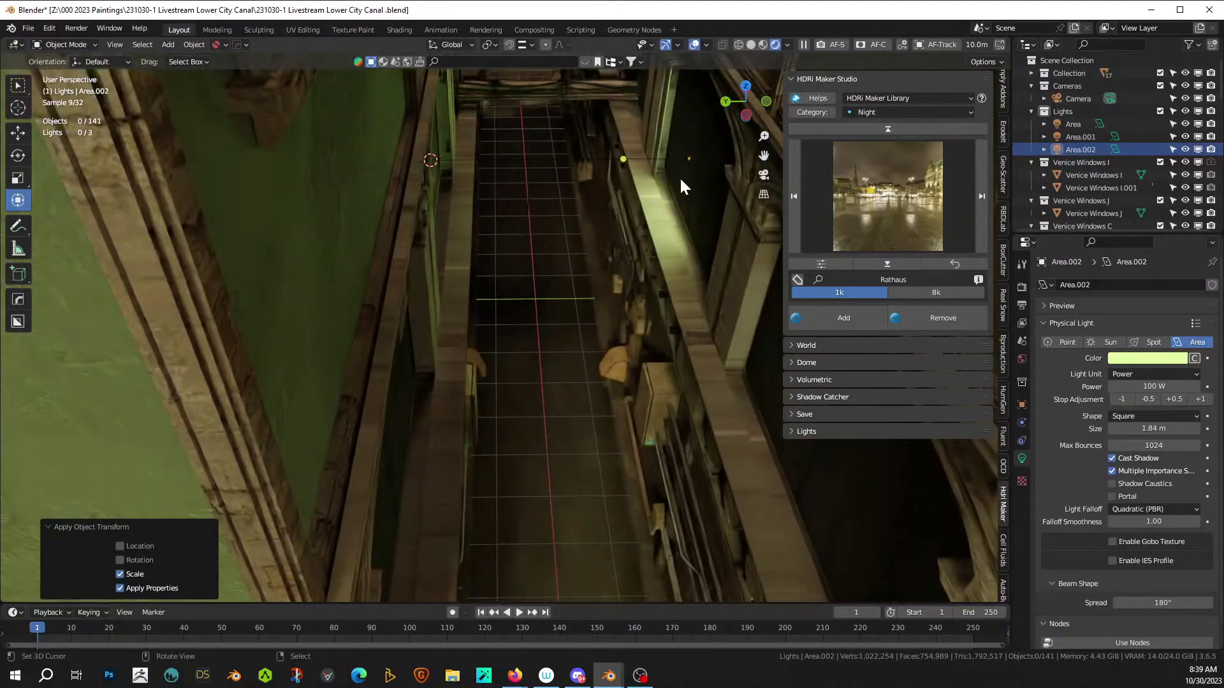
pyautogui.click(687, 159)
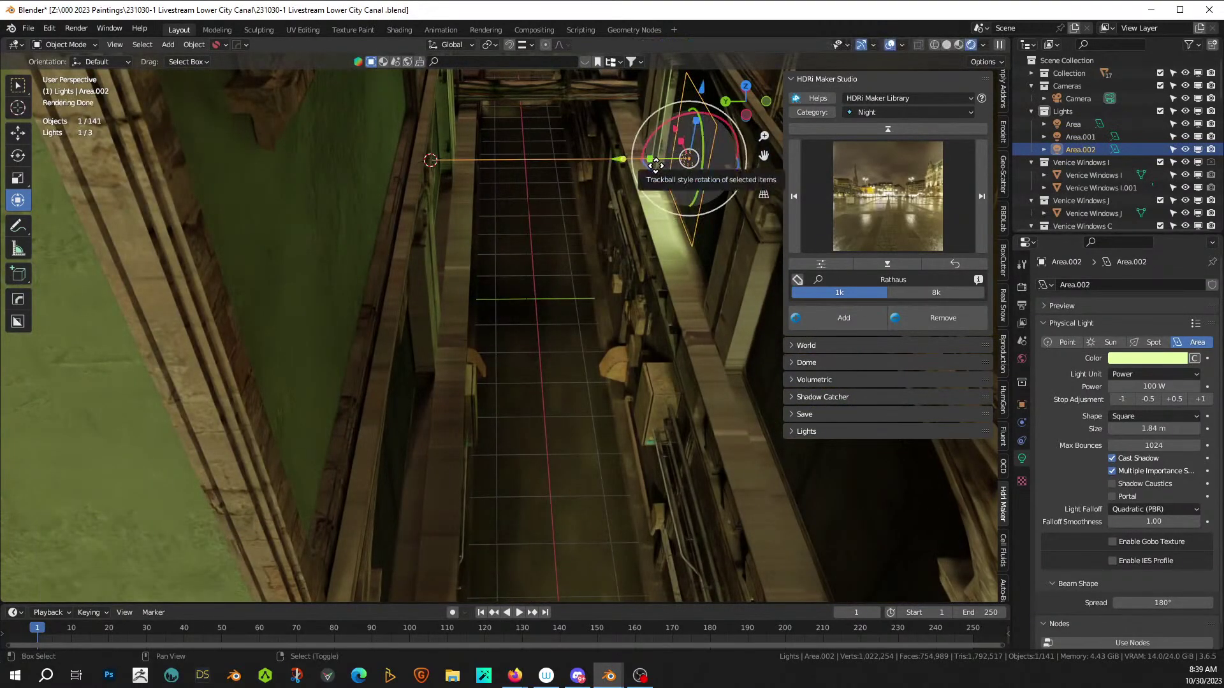
pyautogui.hotkey('shift', 'd')
pyautogui.press('Escape')
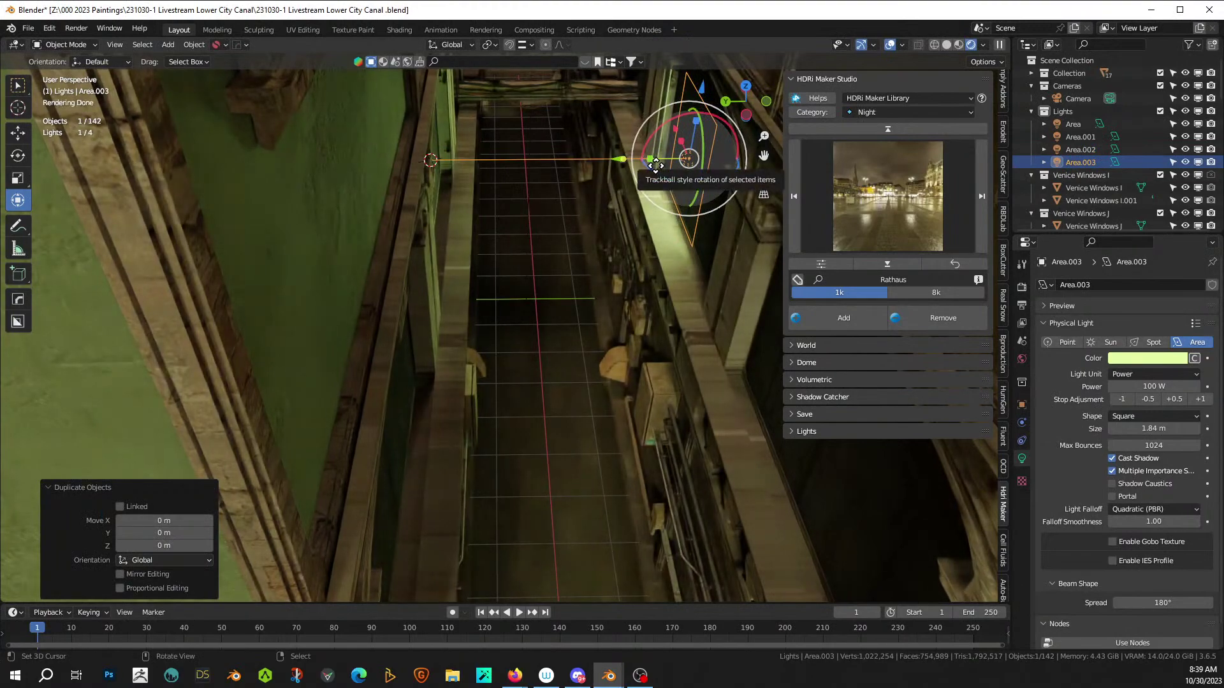
pyautogui.press('g')
pyautogui.press('x')
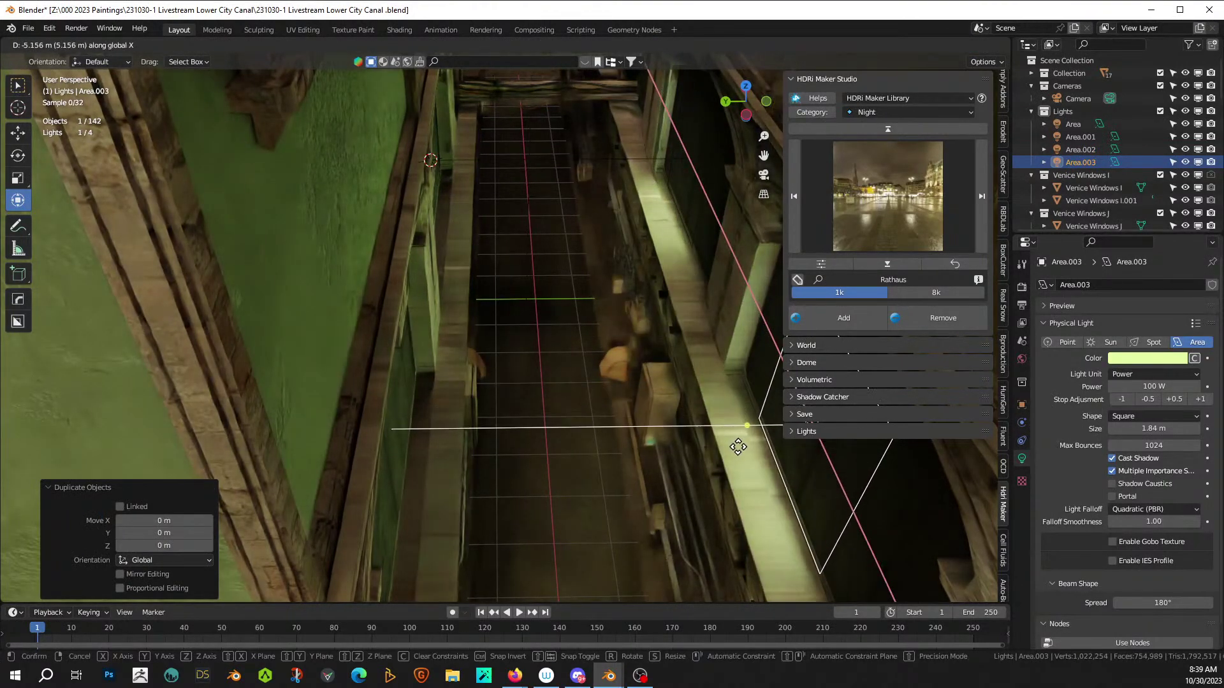
pyautogui.click(738, 446)
# - Check the duplicated light through the camera and change its colour to warm cream, hue about 0.099 and saturation 0.458
pyautogui.press('KP_0')
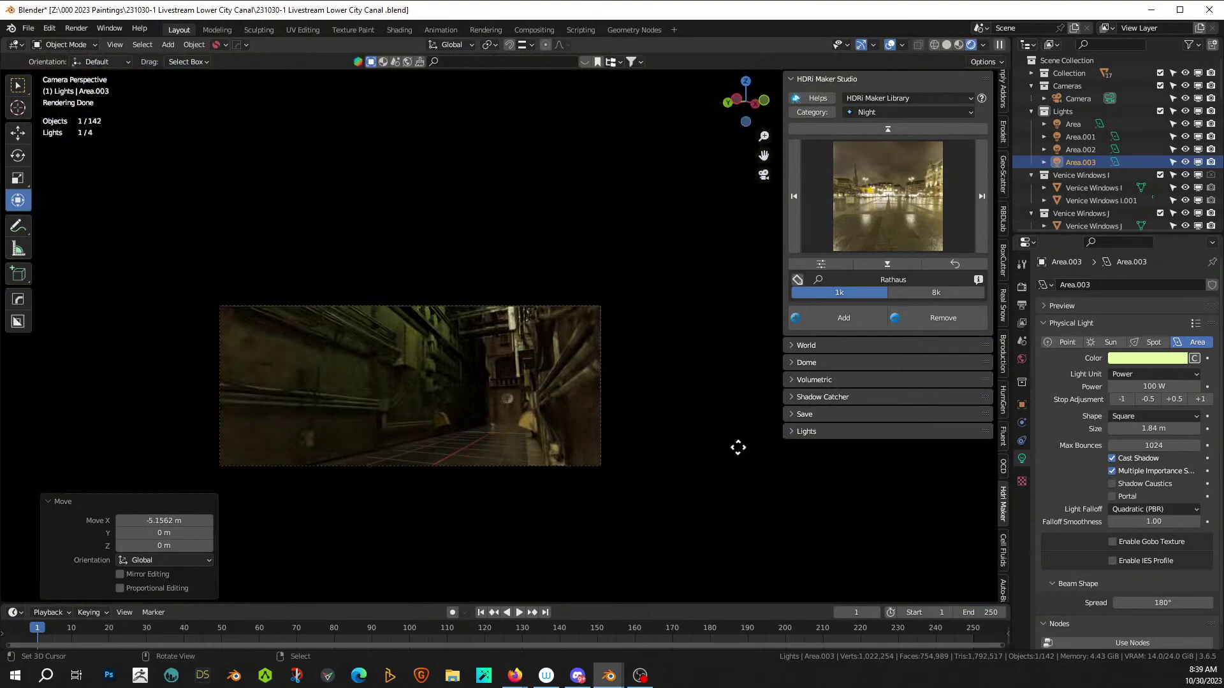
pyautogui.click(1146, 359)
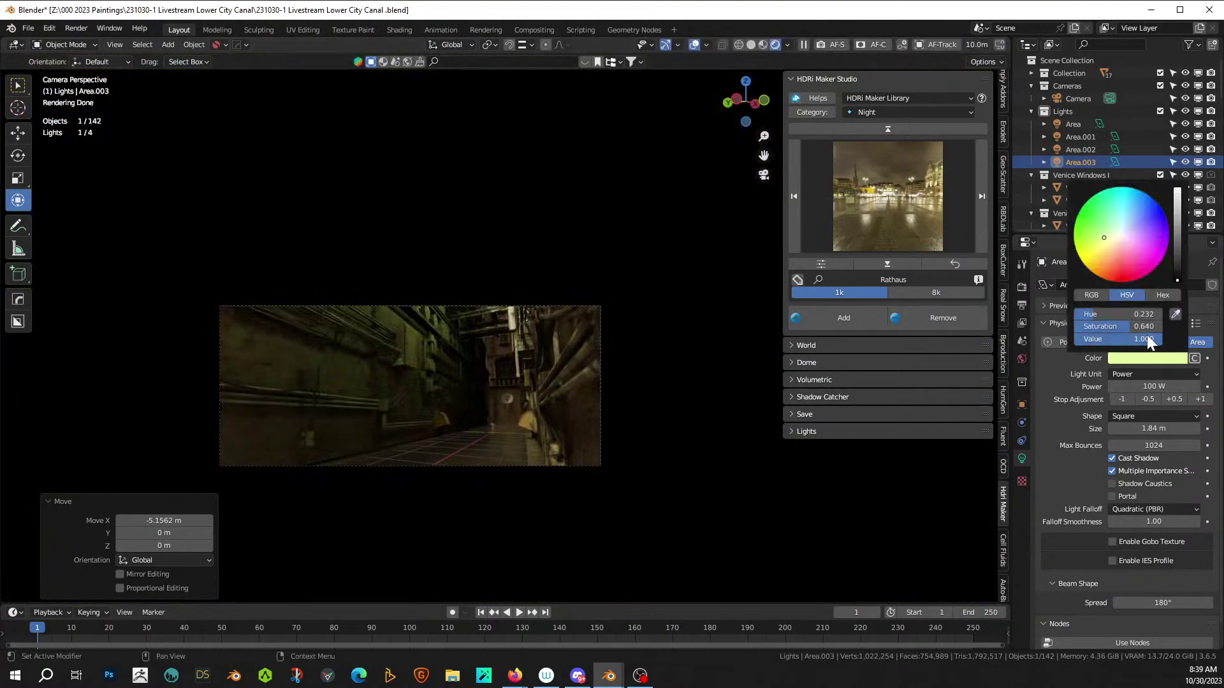
pyautogui.click(1108, 257)
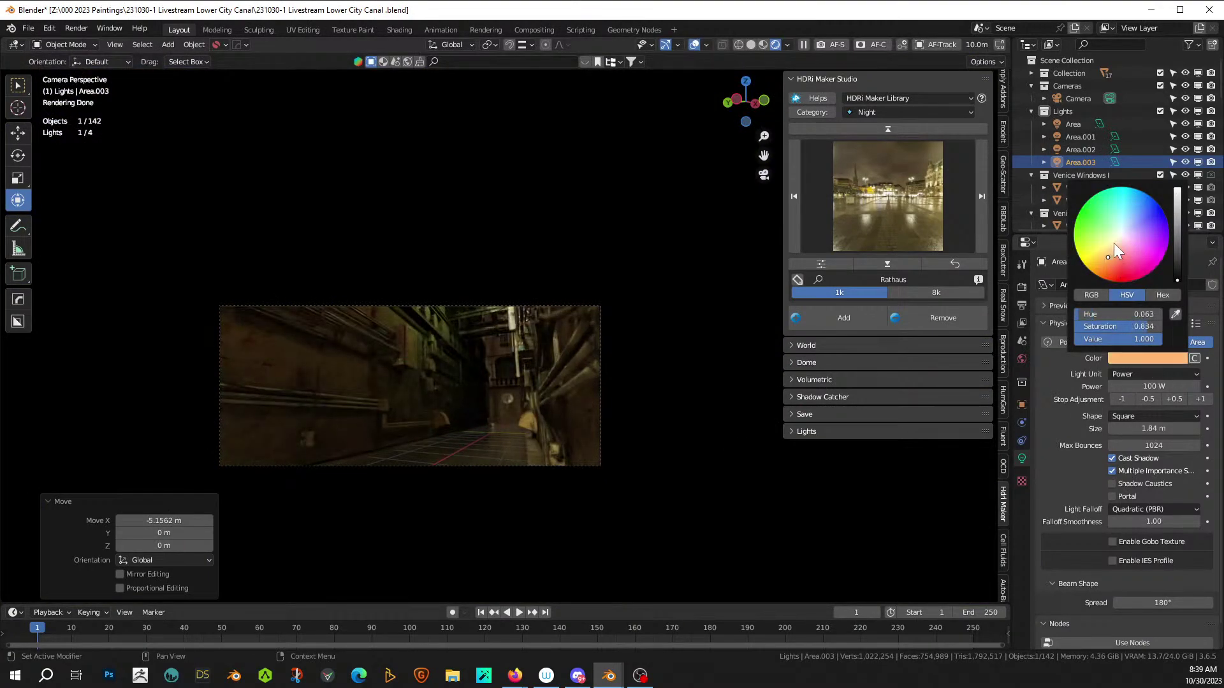
pyautogui.click(1114, 242)
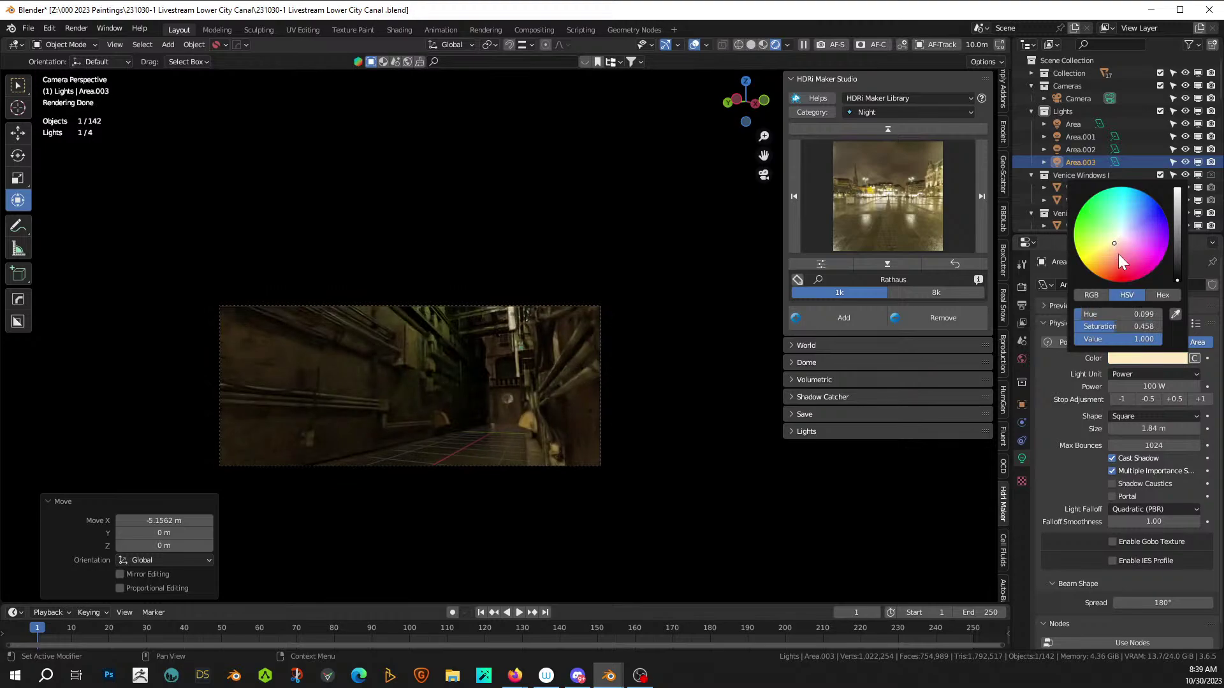
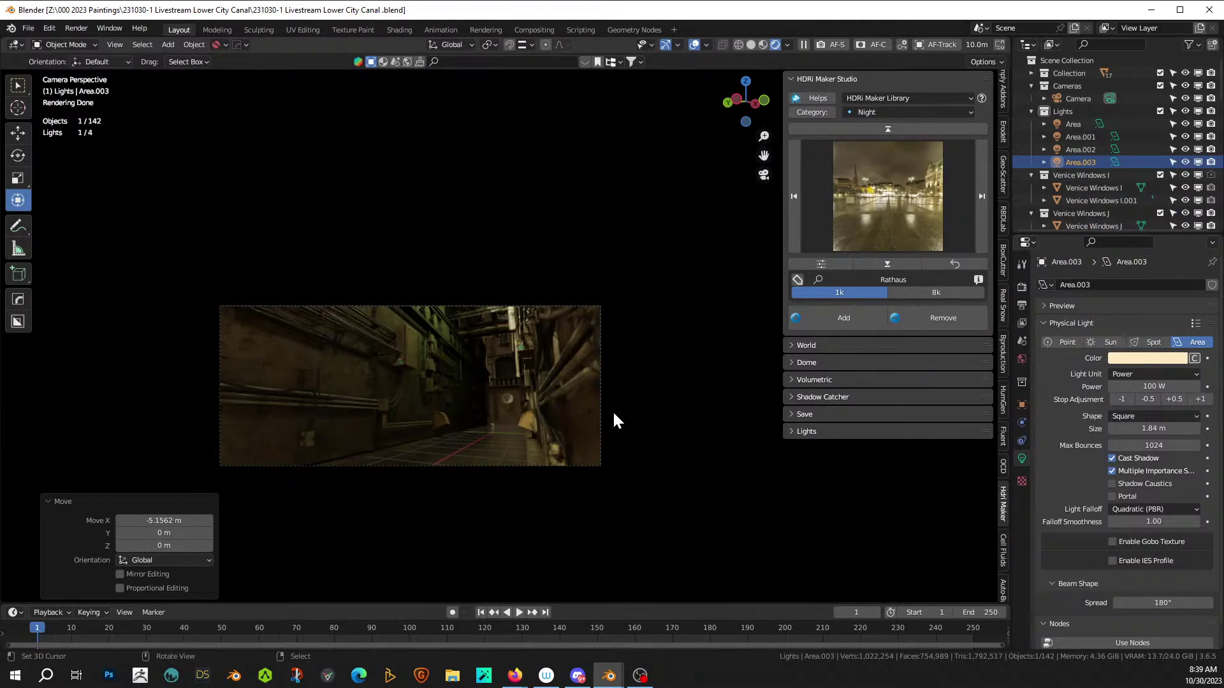
# - Leave the camera view and look down the canal from above and behind the camera
pyautogui.moveTo(522, 420); pyautogui.dragTo(536, 442, button='middle')
pyautogui.scroll(-3, 536, 442)
pyautogui.scroll(-3, 536, 444)
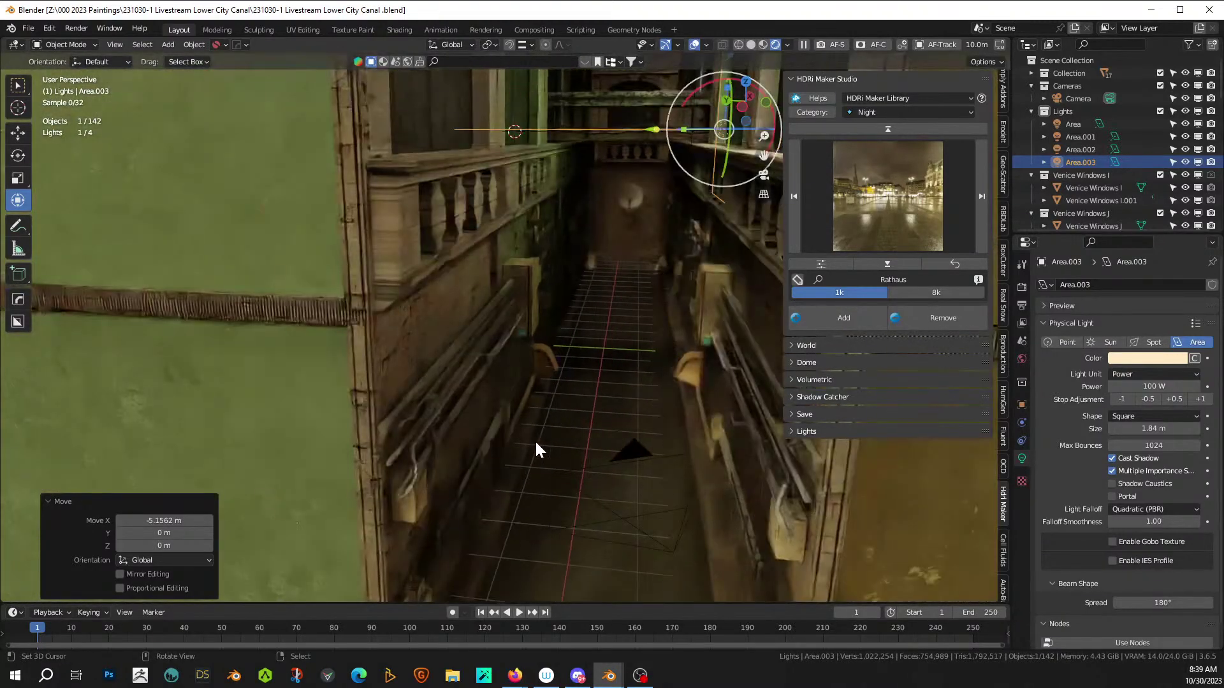
# - Switch the viewport to solid shading and join the canal's water plane into the surrounding ground plane
pyautogui.press('KP_0')
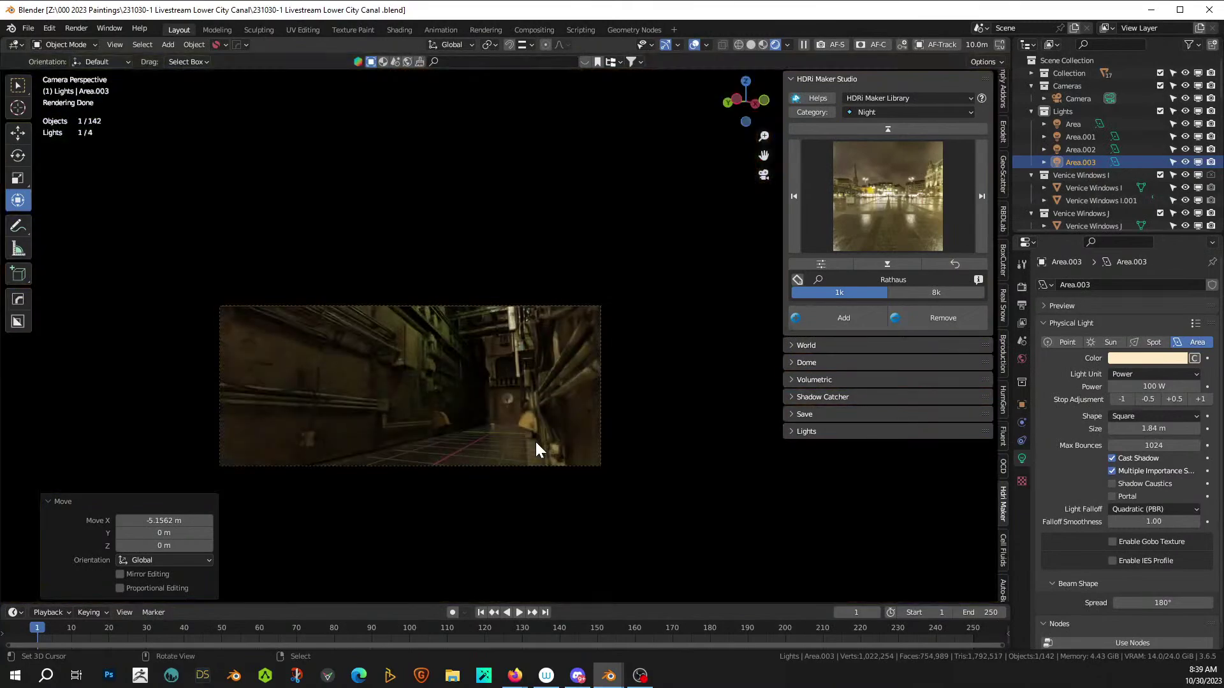
pyautogui.click(750, 45)
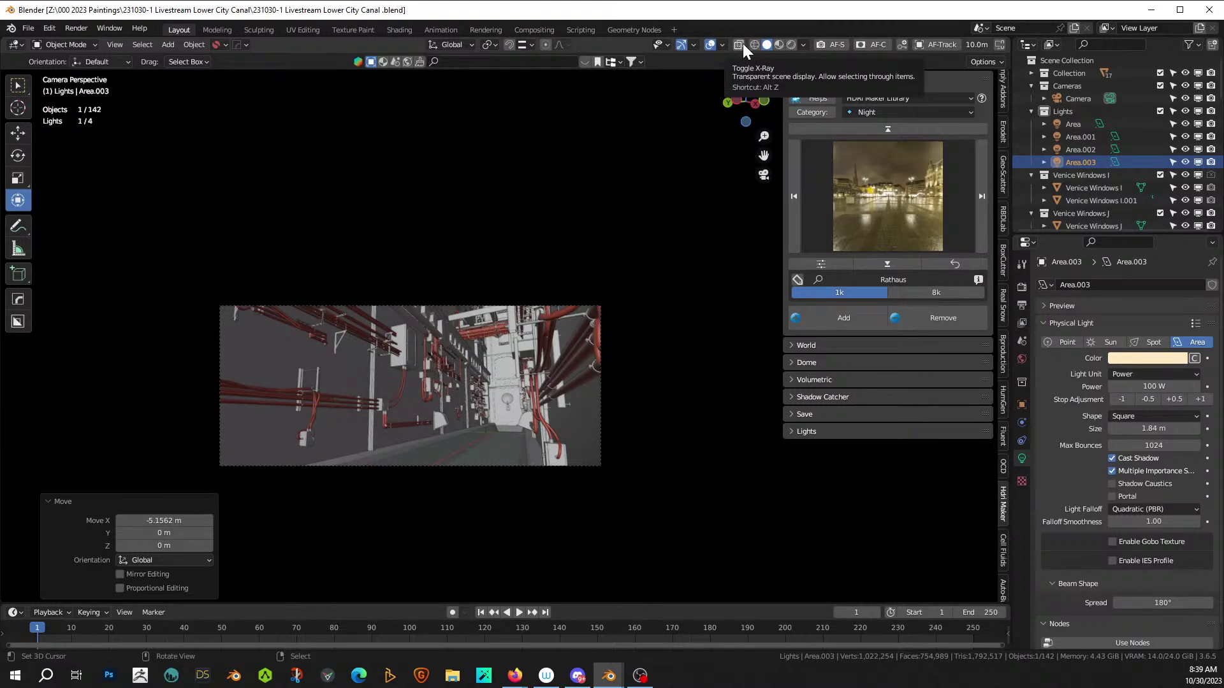
pyautogui.moveTo(692, 139); pyautogui.dragTo(664, 247, button='middle')
pyautogui.rightClick(580, 447)
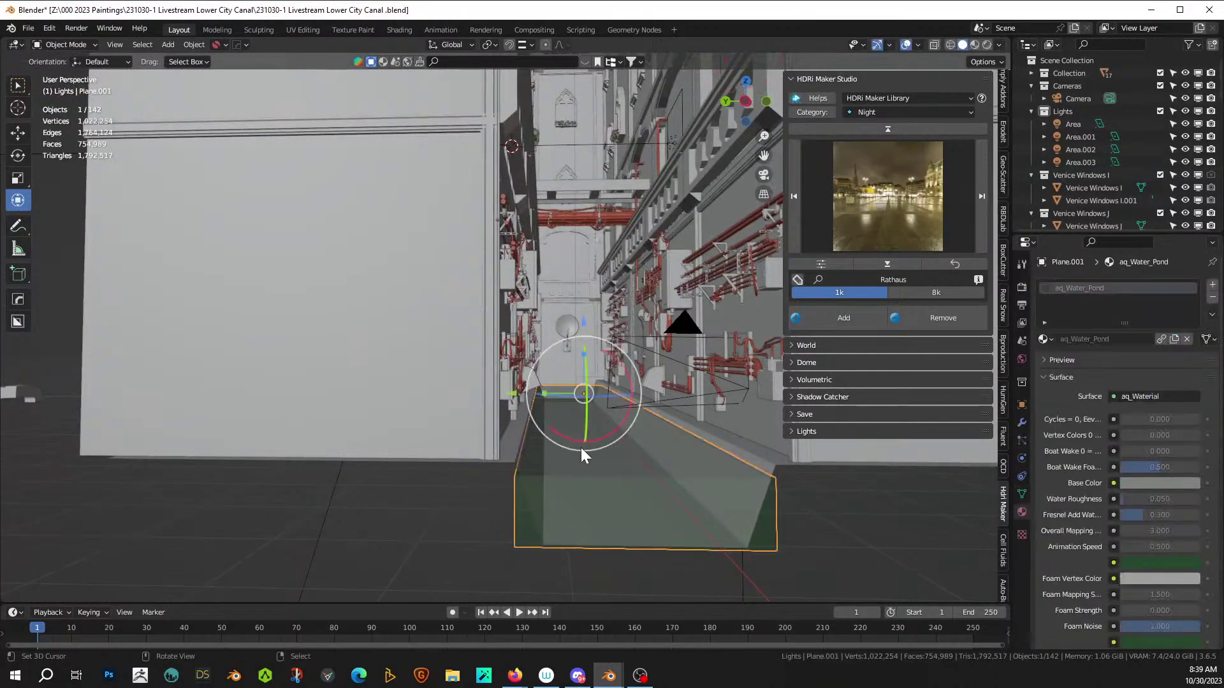
pyautogui.keyDown('shift'); pyautogui.rightClick(516, 440); pyautogui.keyUp('shift')
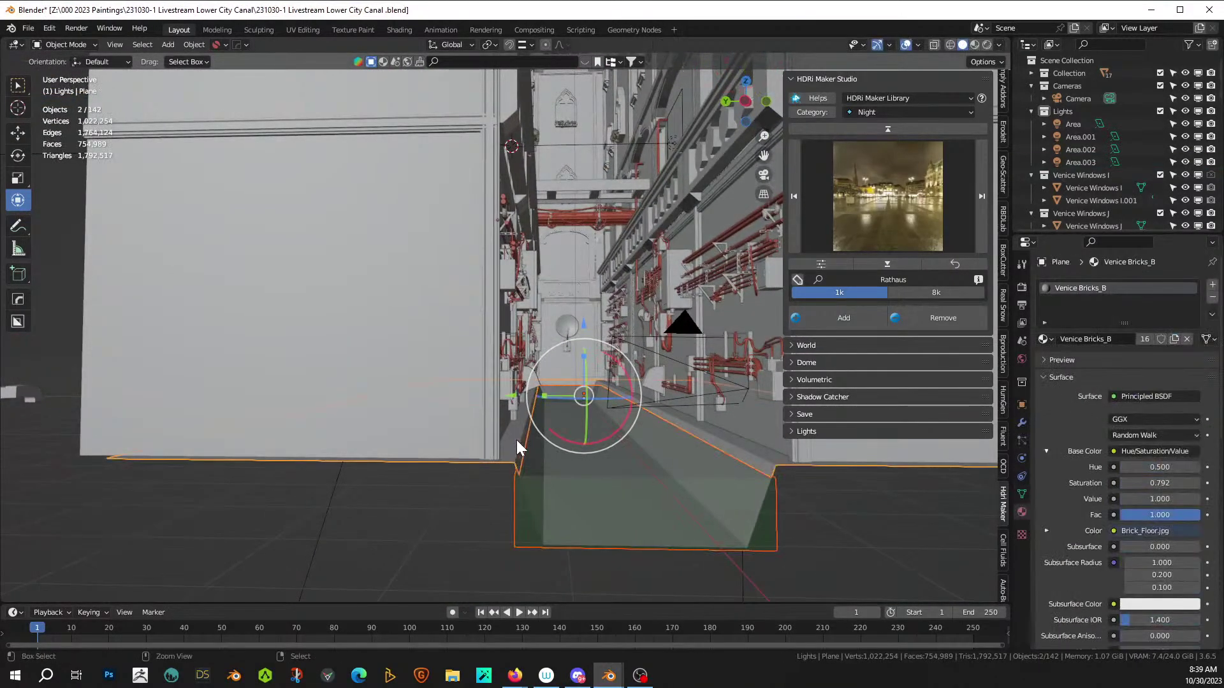
pyautogui.hotkey('ctrl', 'j')
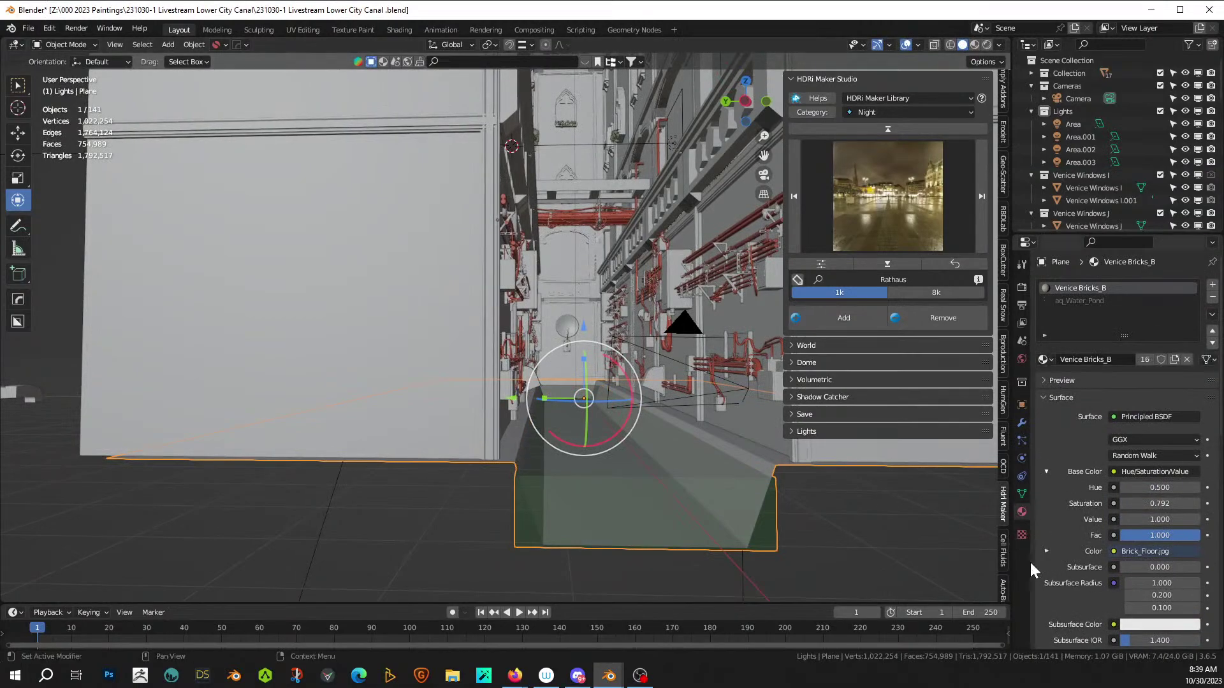
# - Add rain to the joined ground plane with the Baga Rain Generator
pyautogui.scroll(-3, 1004, 547)
pyautogui.scroll(-2, 1004, 554)
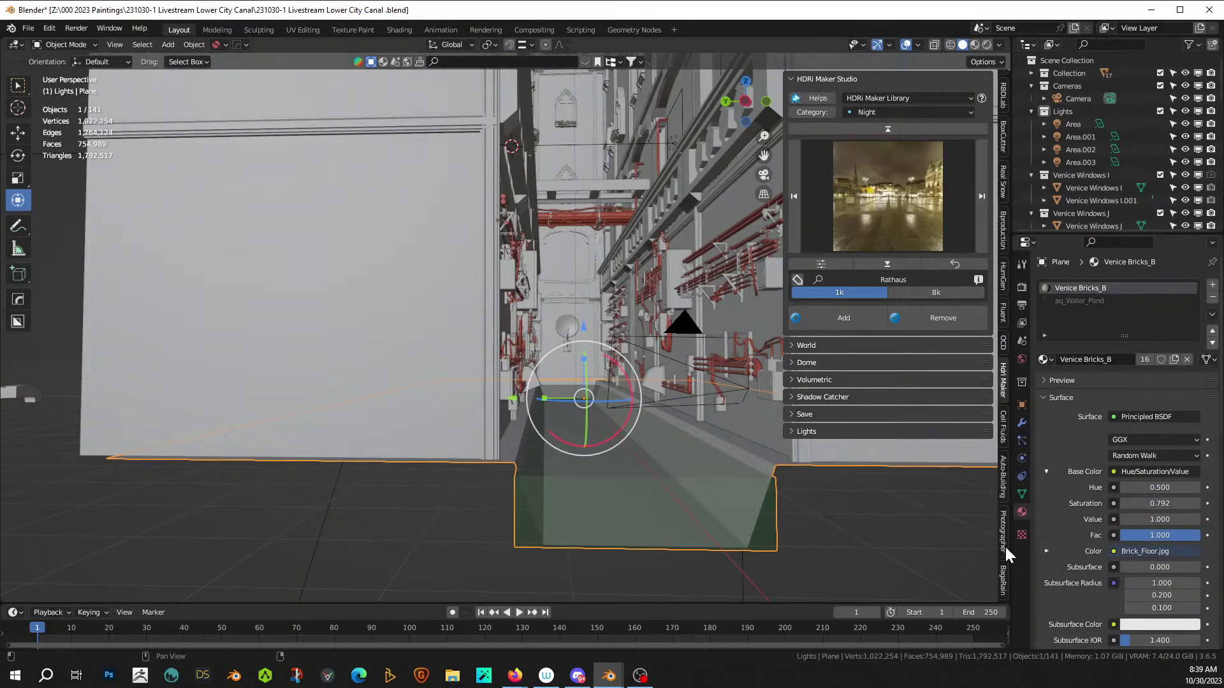
pyautogui.click(1004, 577)
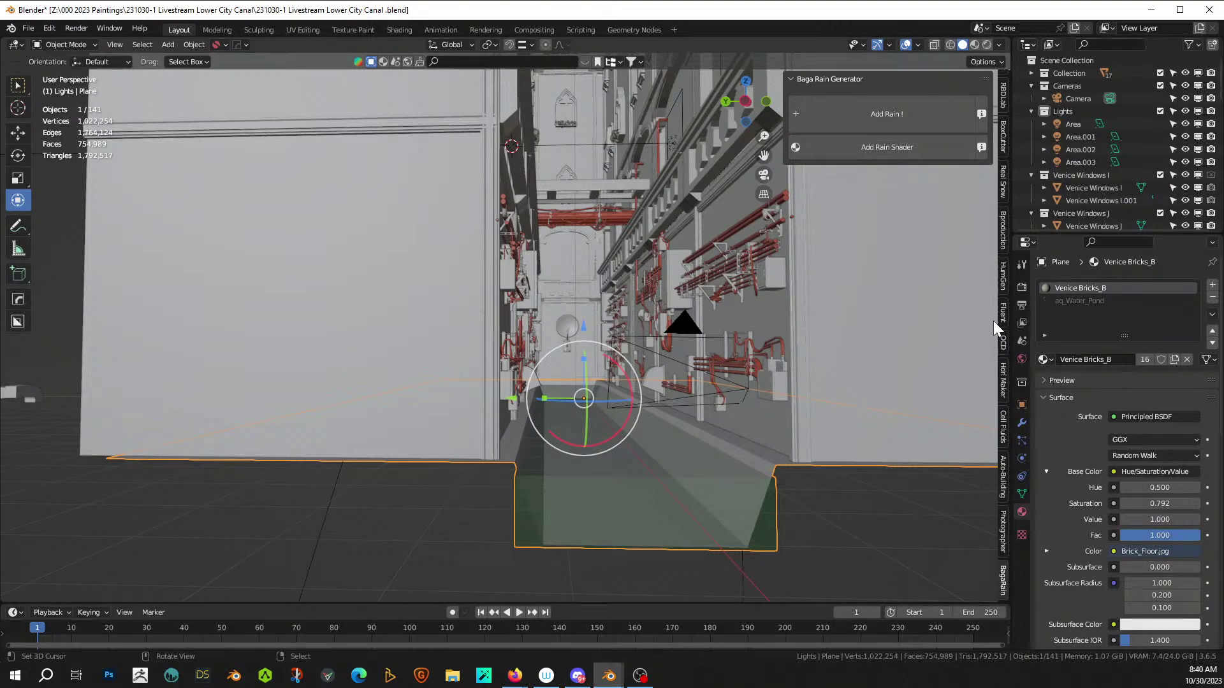
pyautogui.click(886, 116)
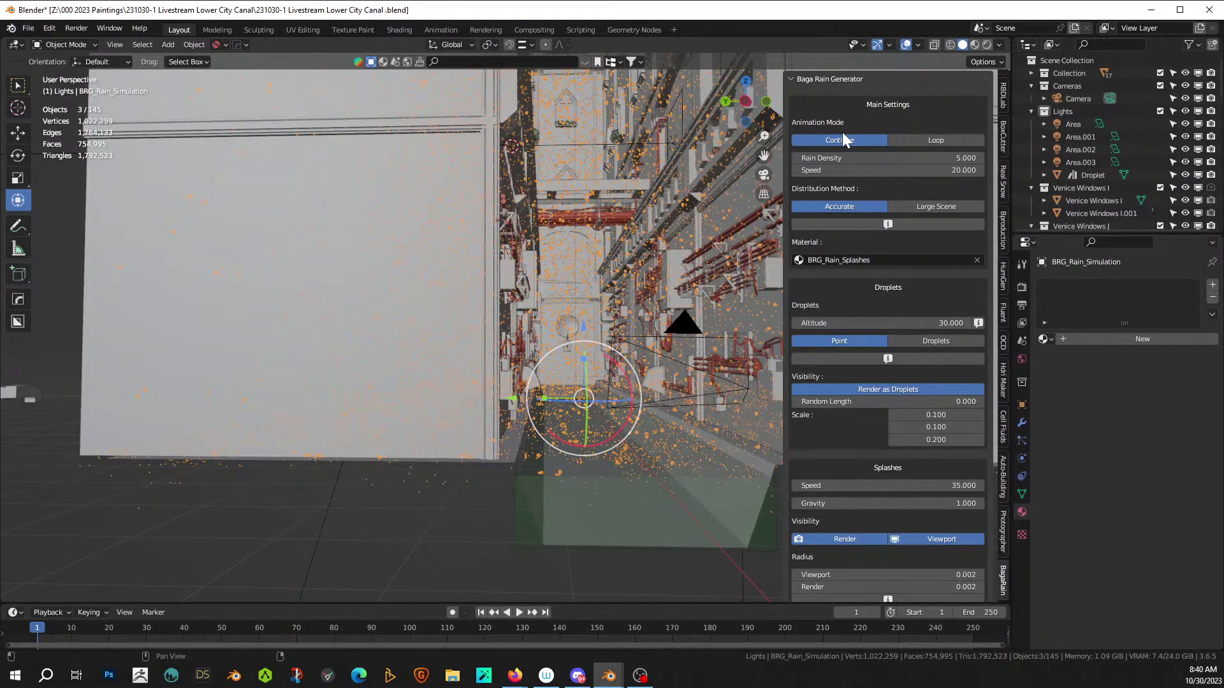
# - Try rain droplet altitudes of 25, 20 and 22 against the height of the buildings
pyautogui.moveTo(640, 309); pyautogui.dragTo(609, 347, button='middle')
pyautogui.moveTo(610, 341); pyautogui.dragTo(596, 366, button='middle')
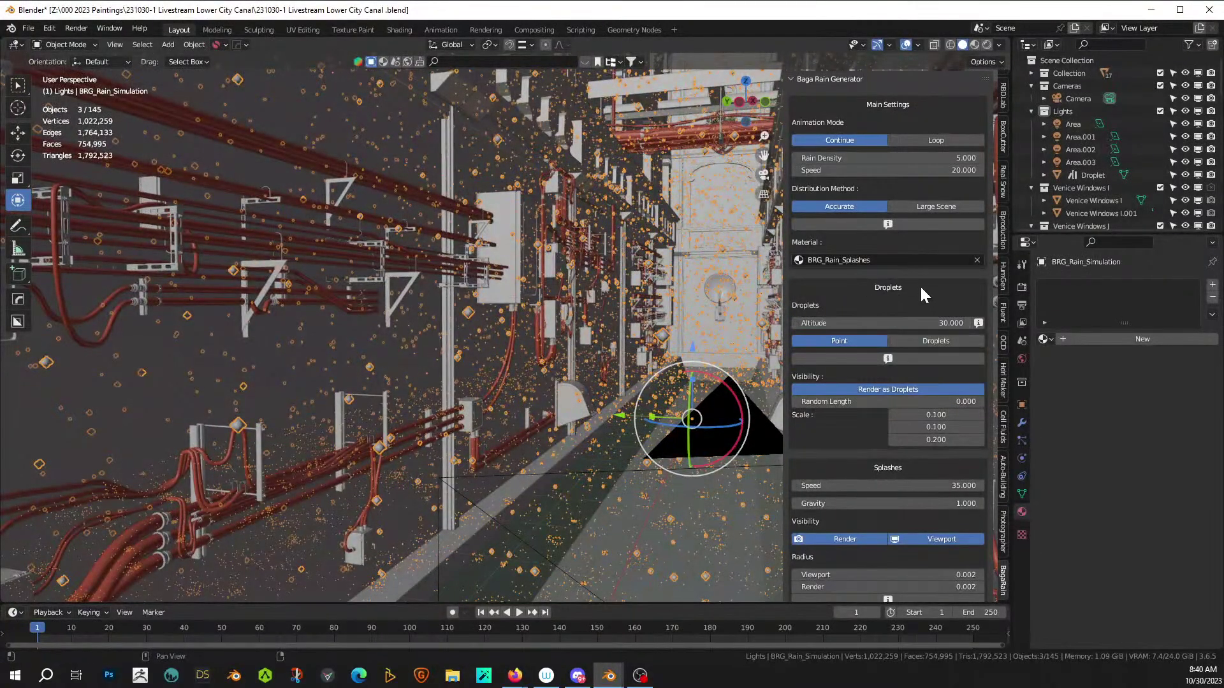
pyautogui.scroll(-5, 682, 322)
pyautogui.moveTo(656, 324); pyautogui.dragTo(686, 358, button='middle')
pyautogui.click(924, 326)
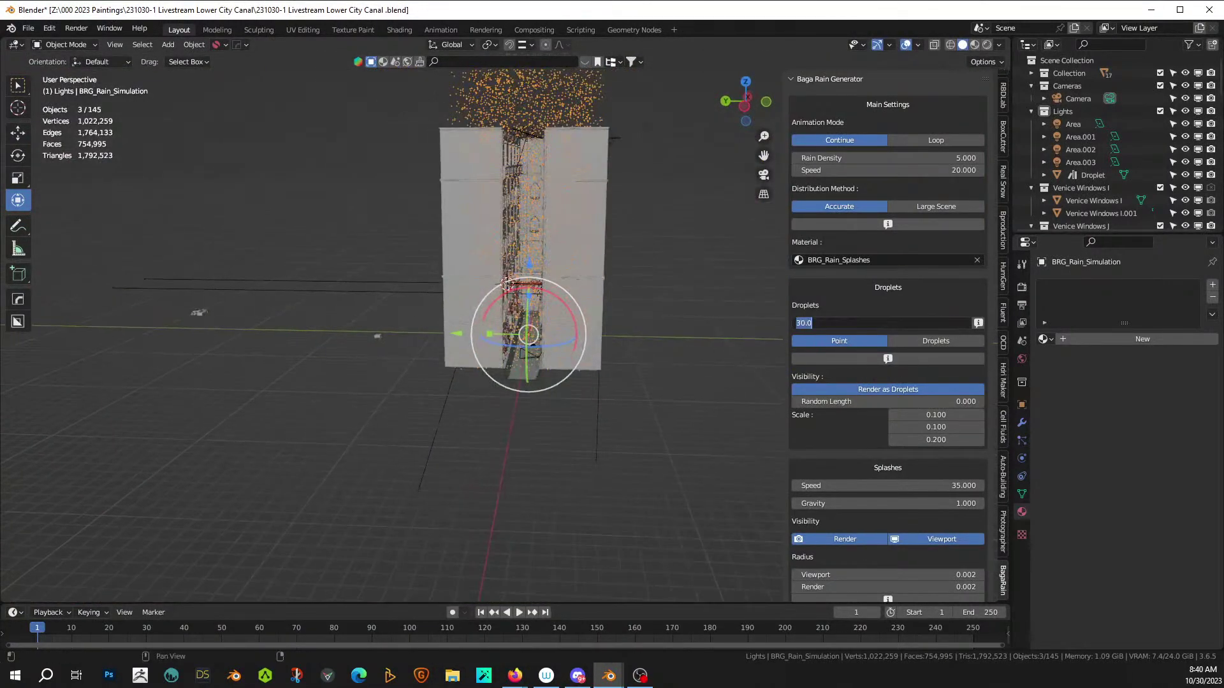
pyautogui.write('5')
pyautogui.press('Return')
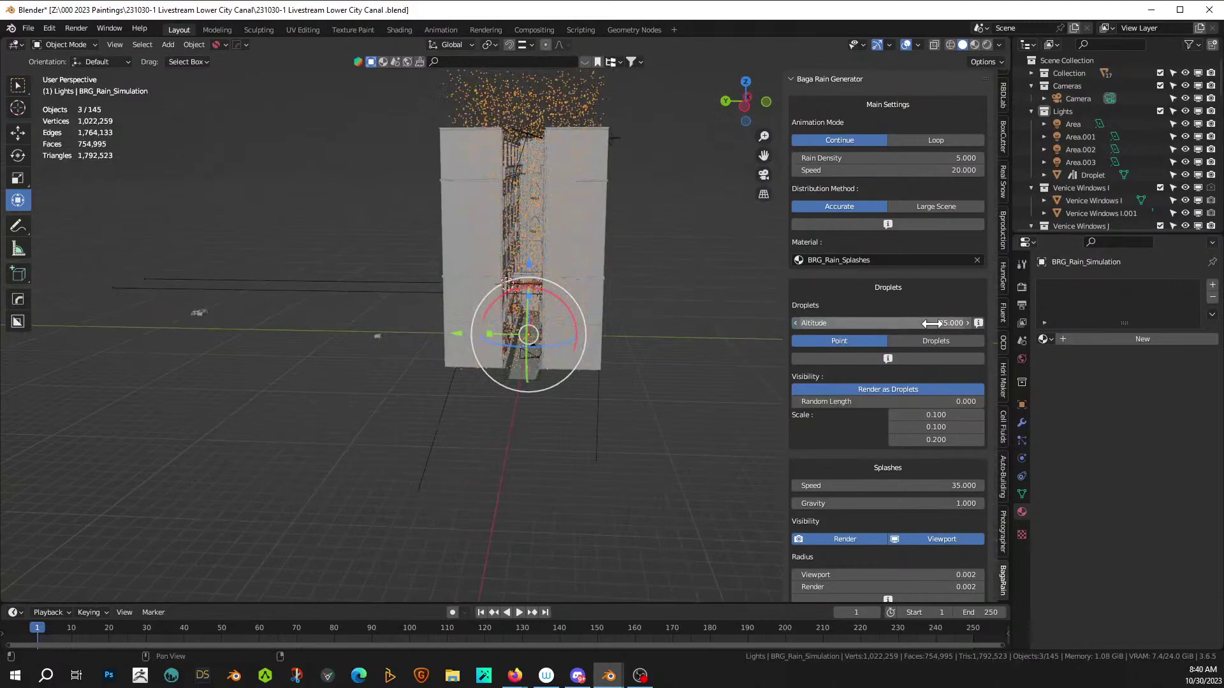
pyautogui.click(932, 324)
pyautogui.write('0')
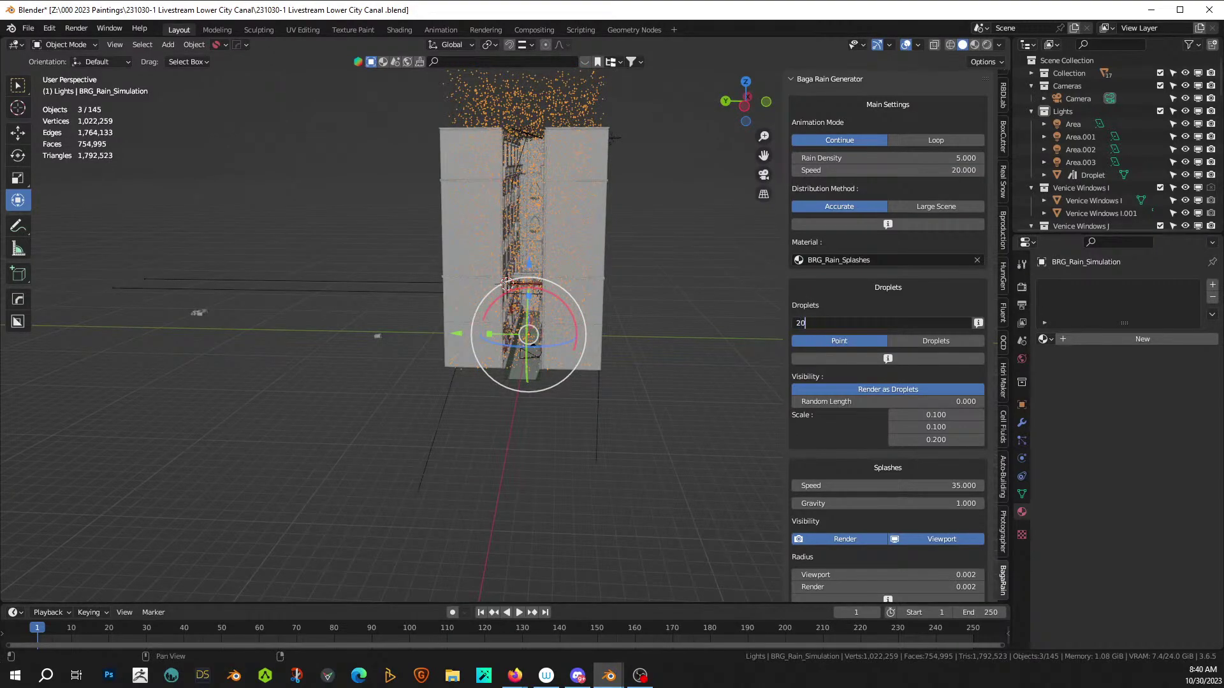
pyautogui.press('Return')
pyautogui.click(932, 324)
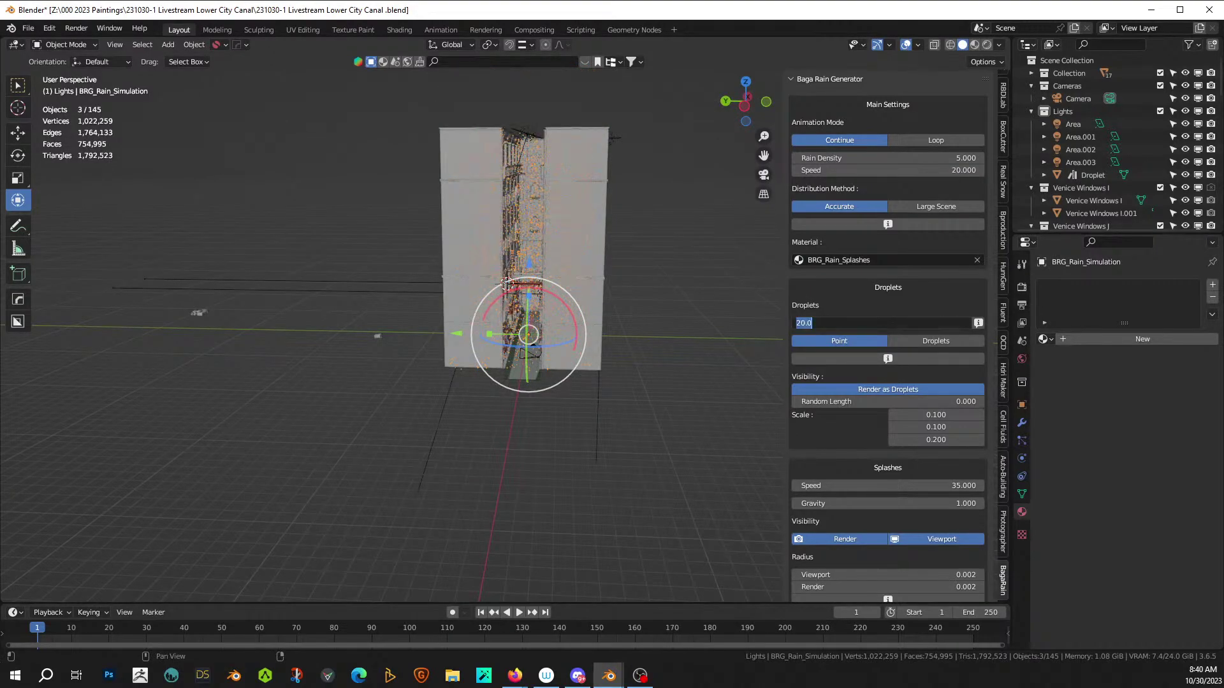
pyautogui.write('22')
pyautogui.press('Return')
# - Set the rain droplets' altitude to 21
pyautogui.click(912, 328)
pyautogui.write('21')
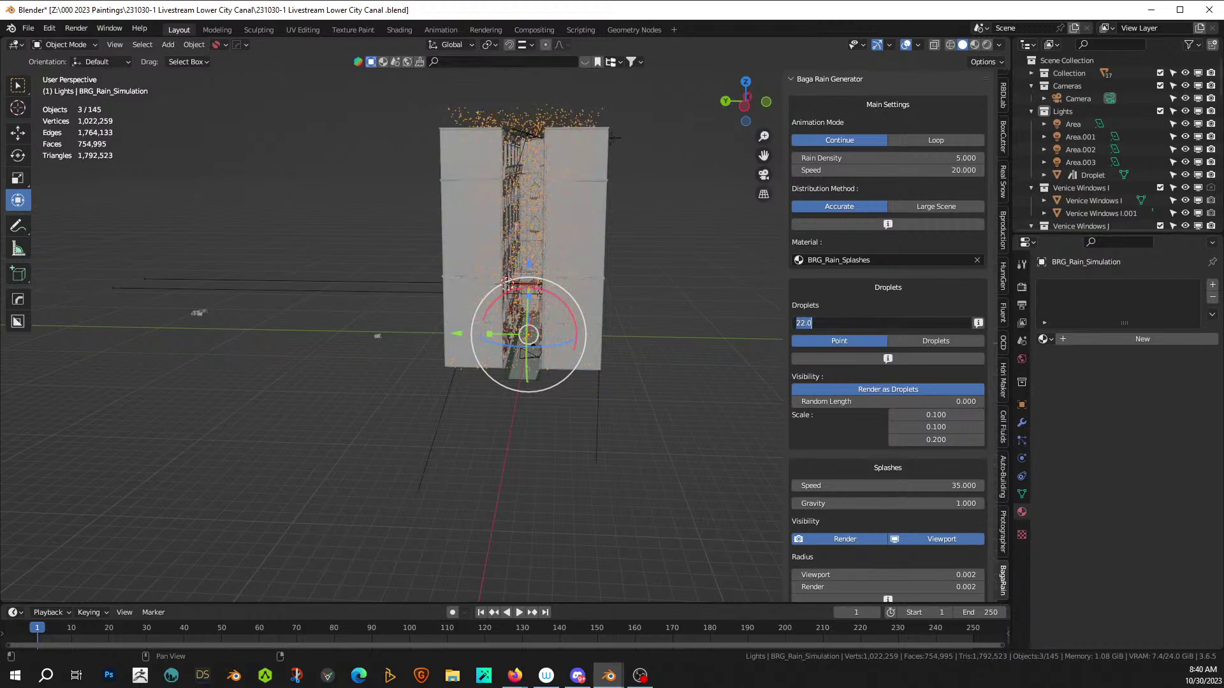
pyautogui.press('Return')
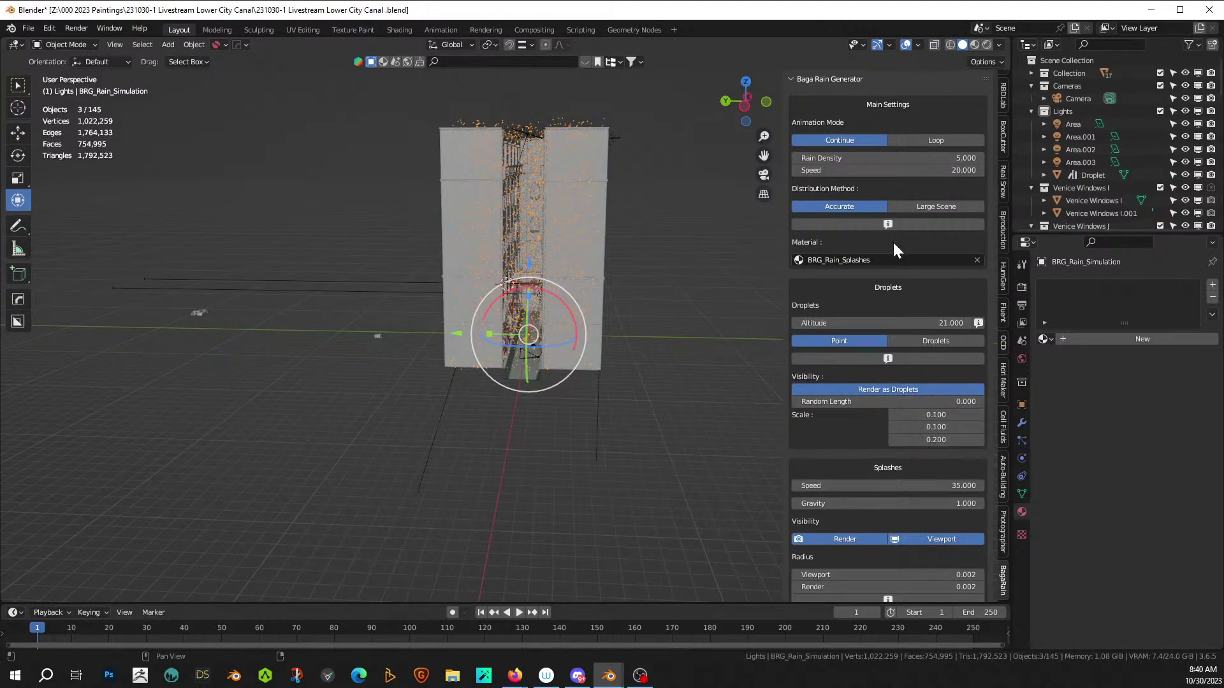
# - Try a rain density of 50 and check it through the scene camera
pyautogui.click(935, 157)
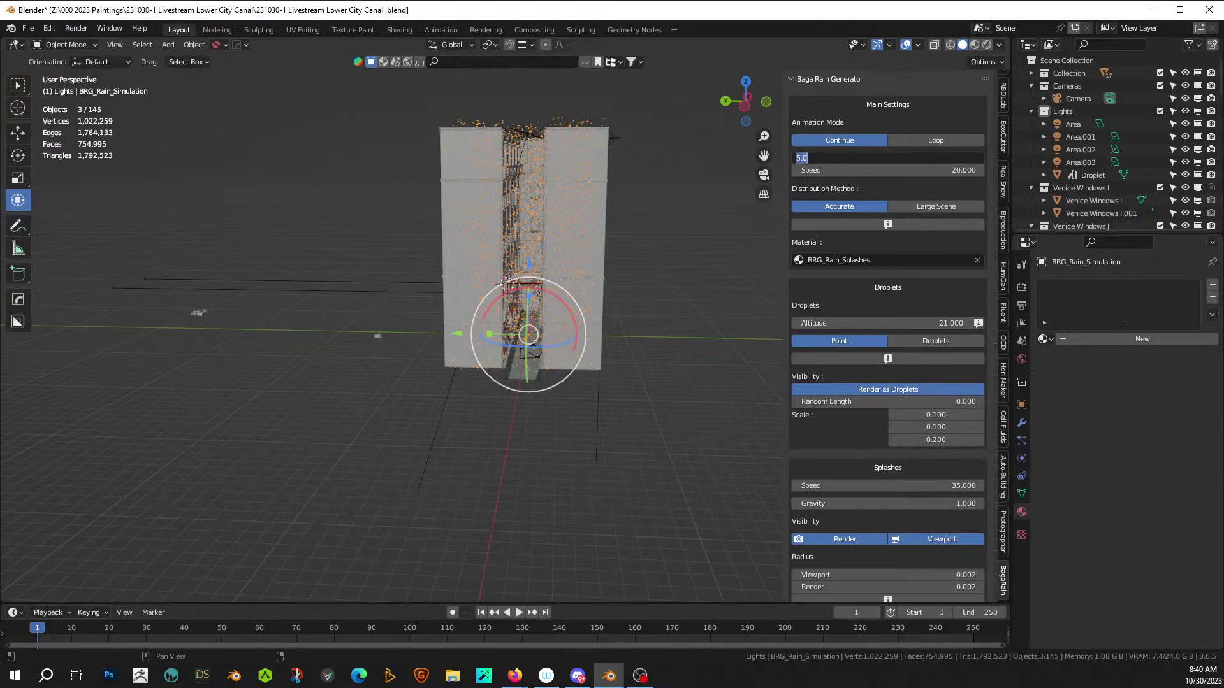
pyautogui.write('50')
pyautogui.press('Return')
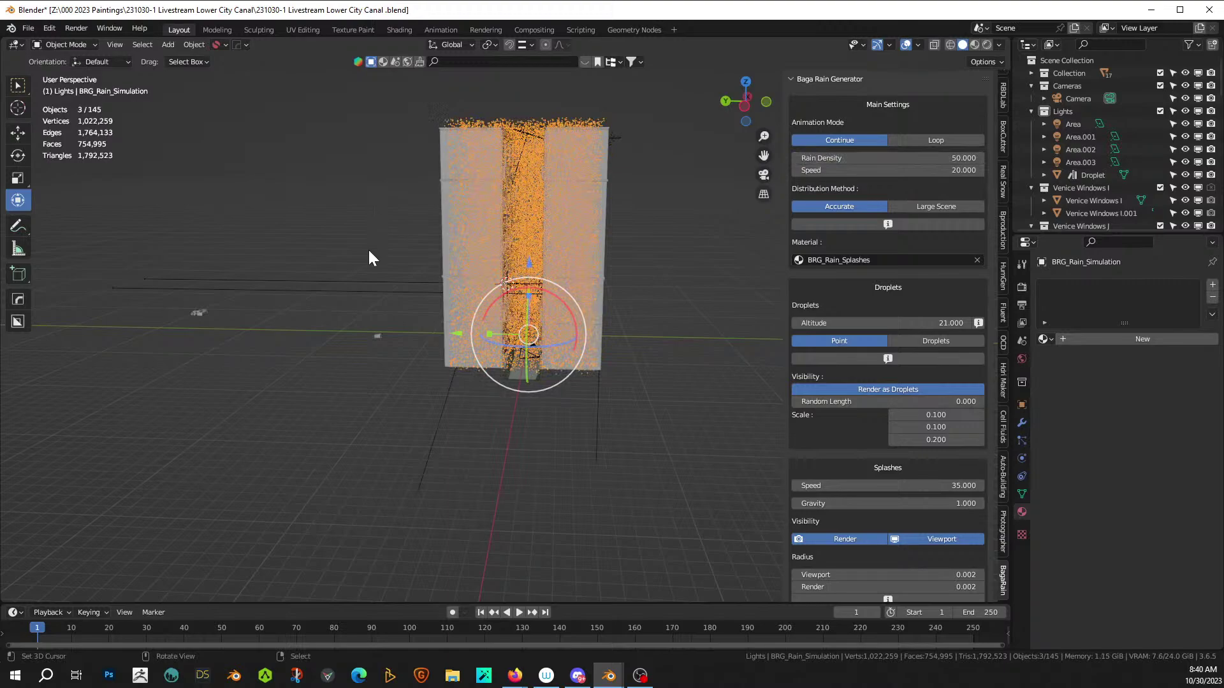
pyautogui.press('KP_0')
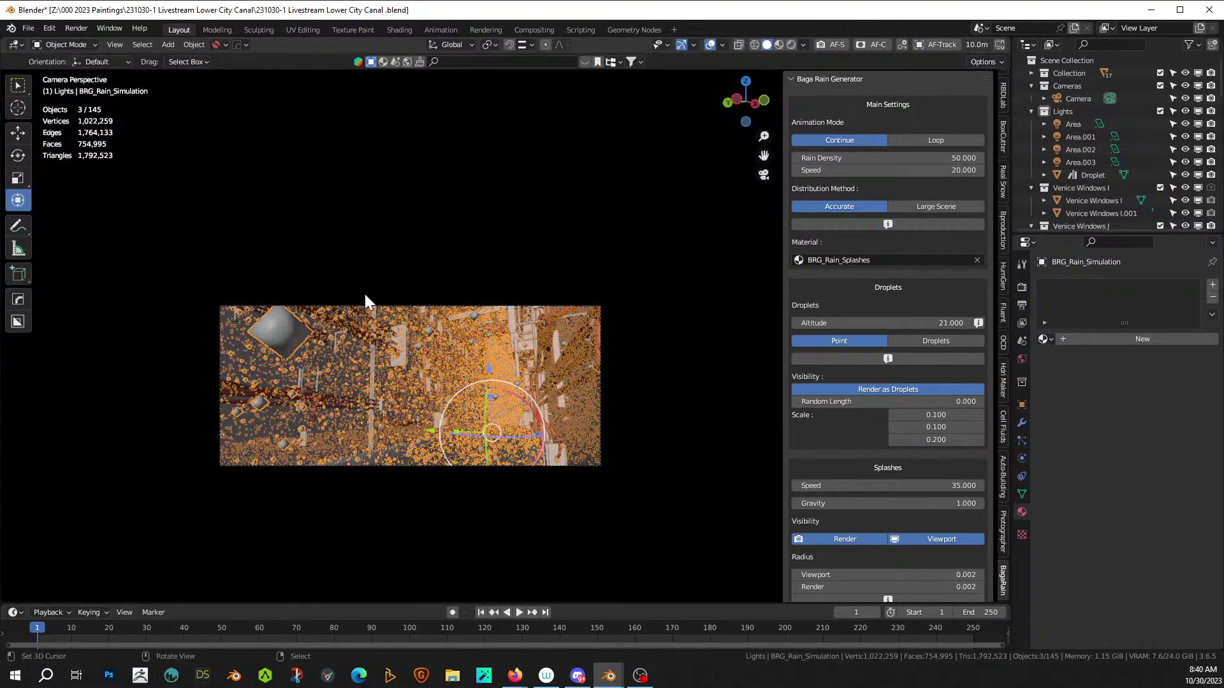
# - Save the file and set the rain density to 5
pyautogui.hotkey('ctrl', 's')
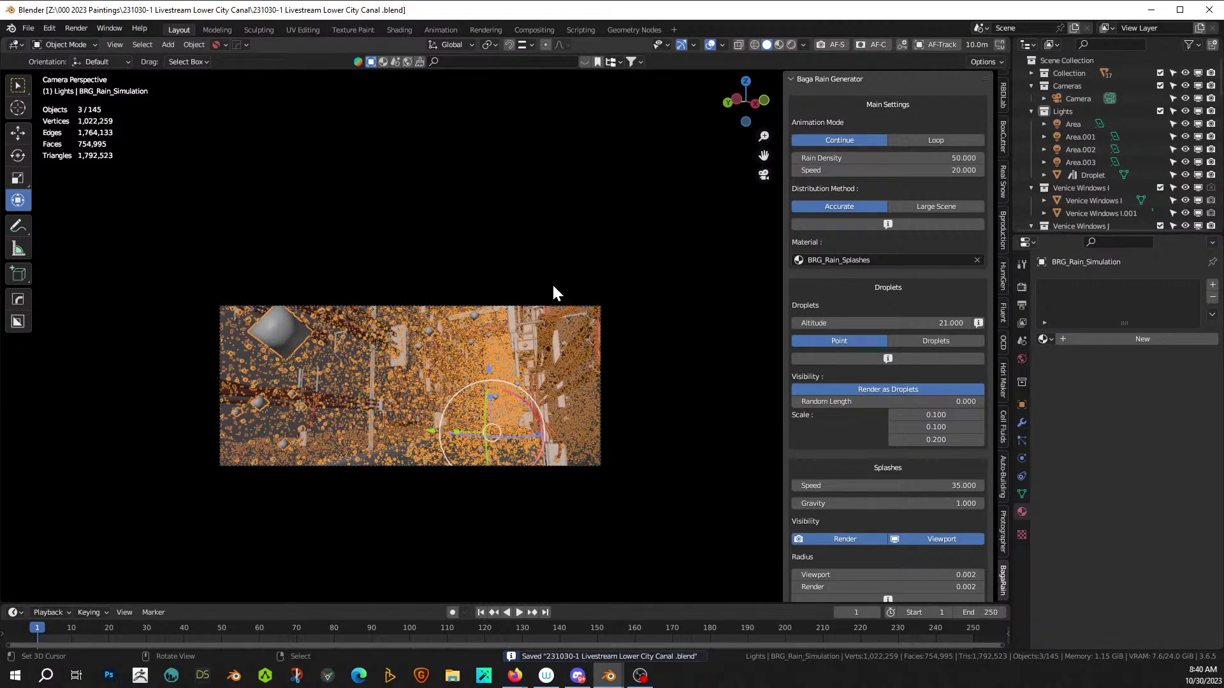
pyautogui.click(913, 159)
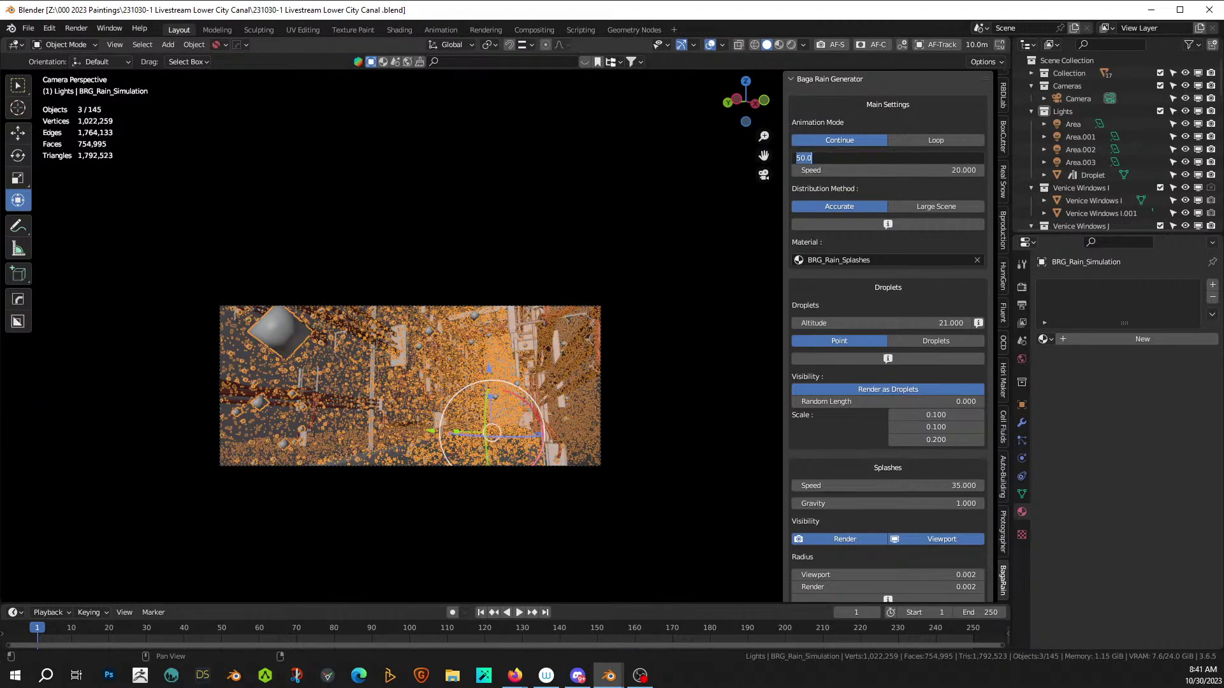
pyautogui.write('5')
pyautogui.press('Return')
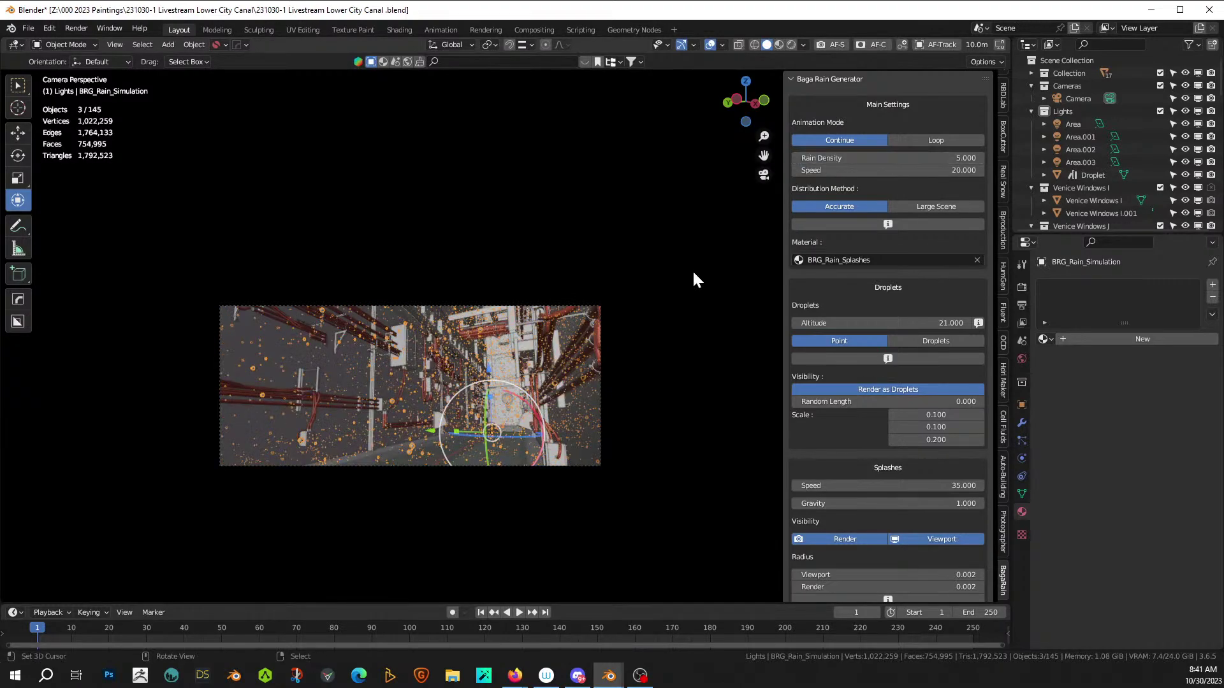
# - Add the Baga rain shader to the ground plane's Venice Bricks_B material
pyautogui.moveTo(480, 415); pyautogui.dragTo(461, 486, button='middle')
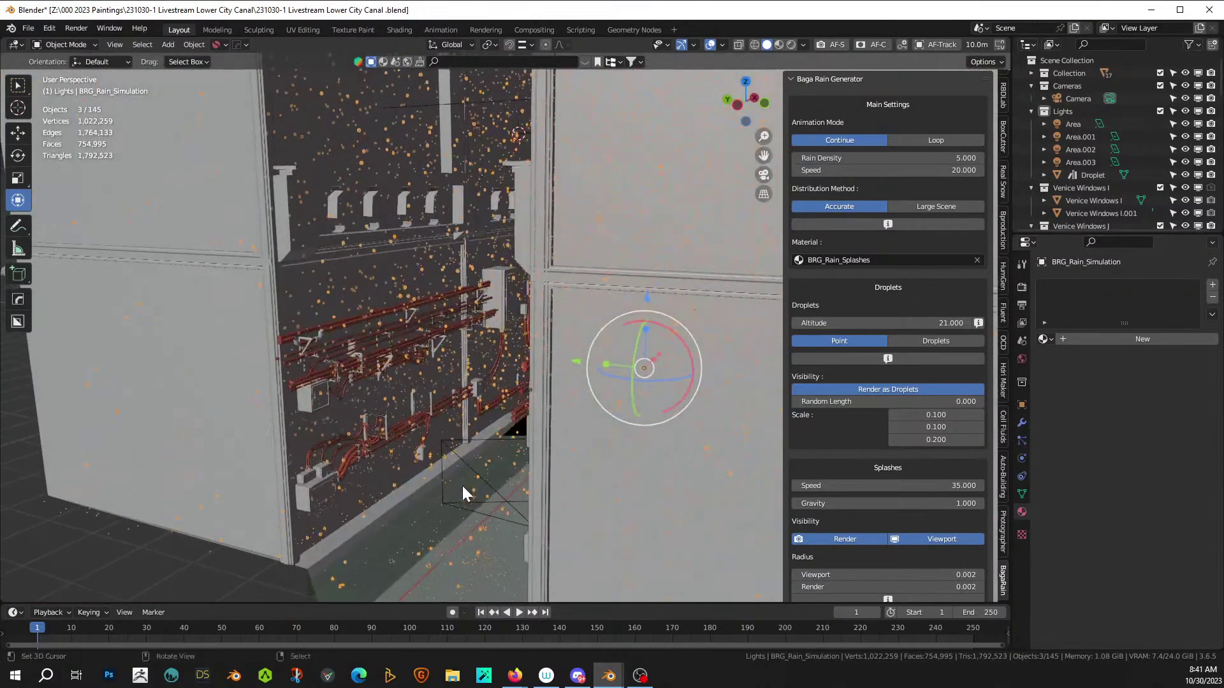
pyautogui.click(308, 565)
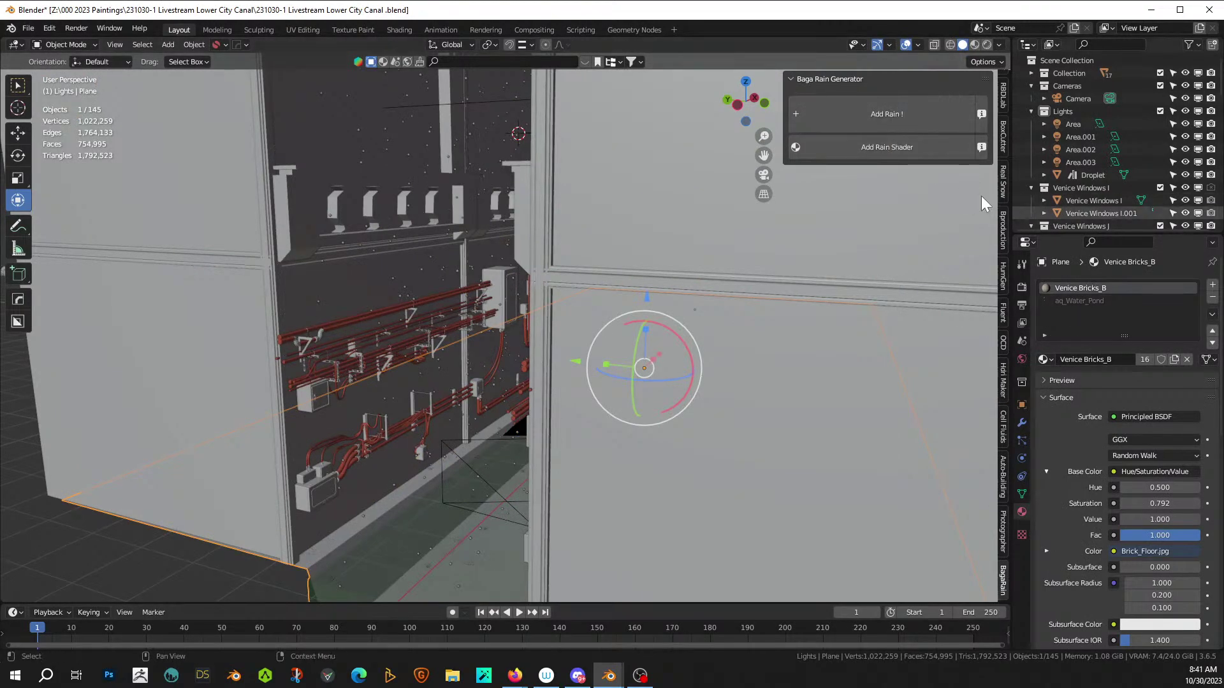
pyautogui.click(886, 146)
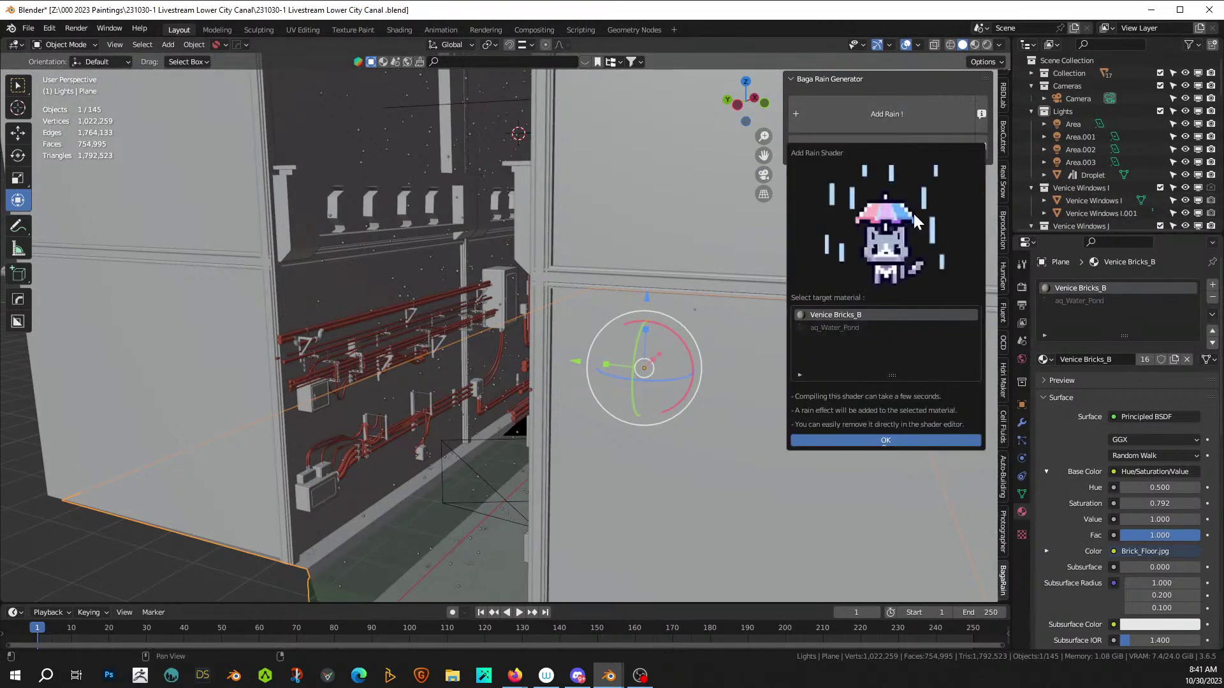
pyautogui.click(874, 113)
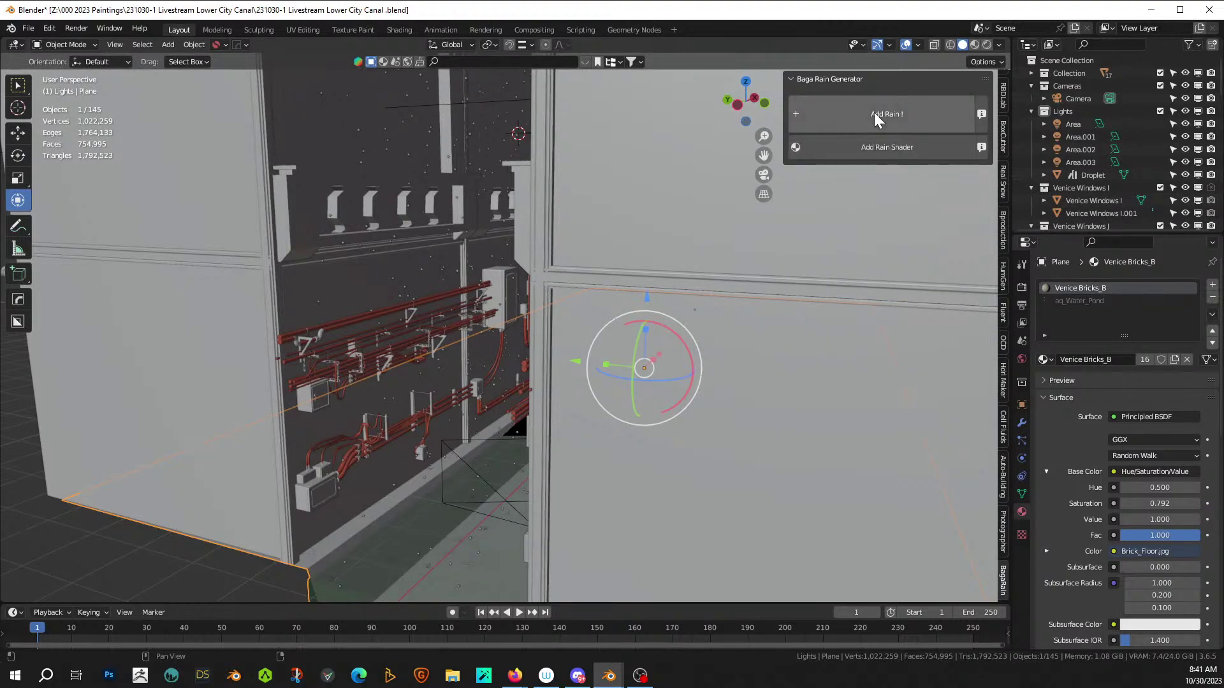
pyautogui.click(867, 148)
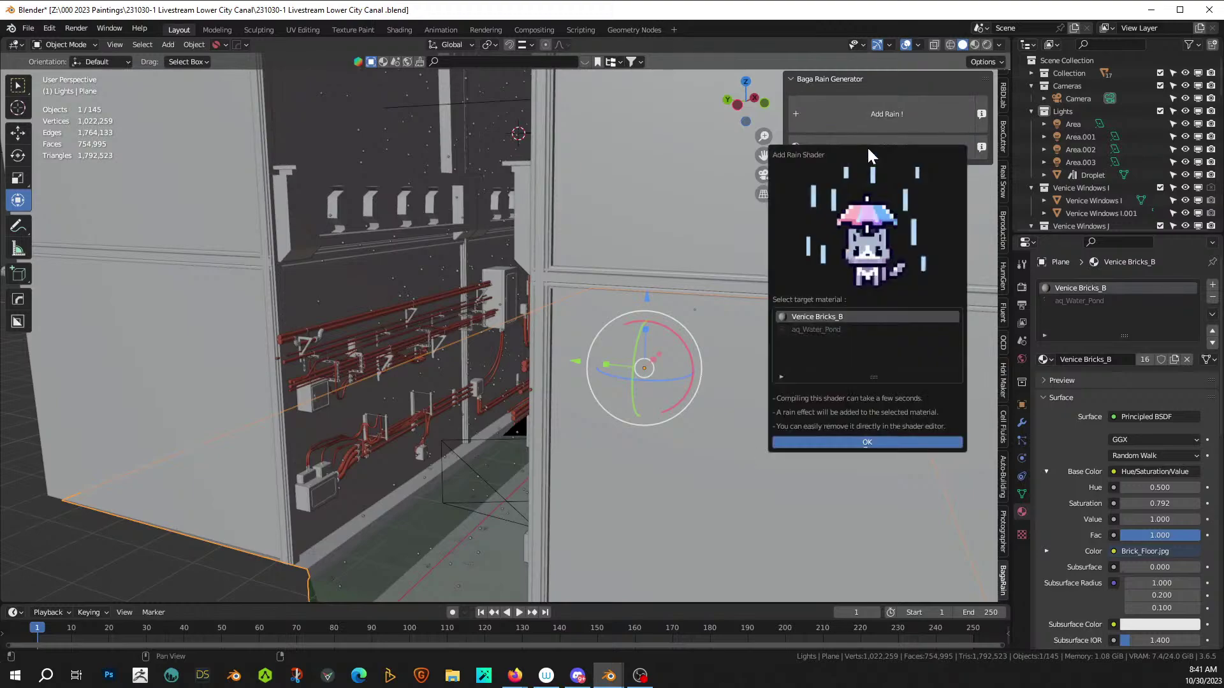
pyautogui.click(854, 442)
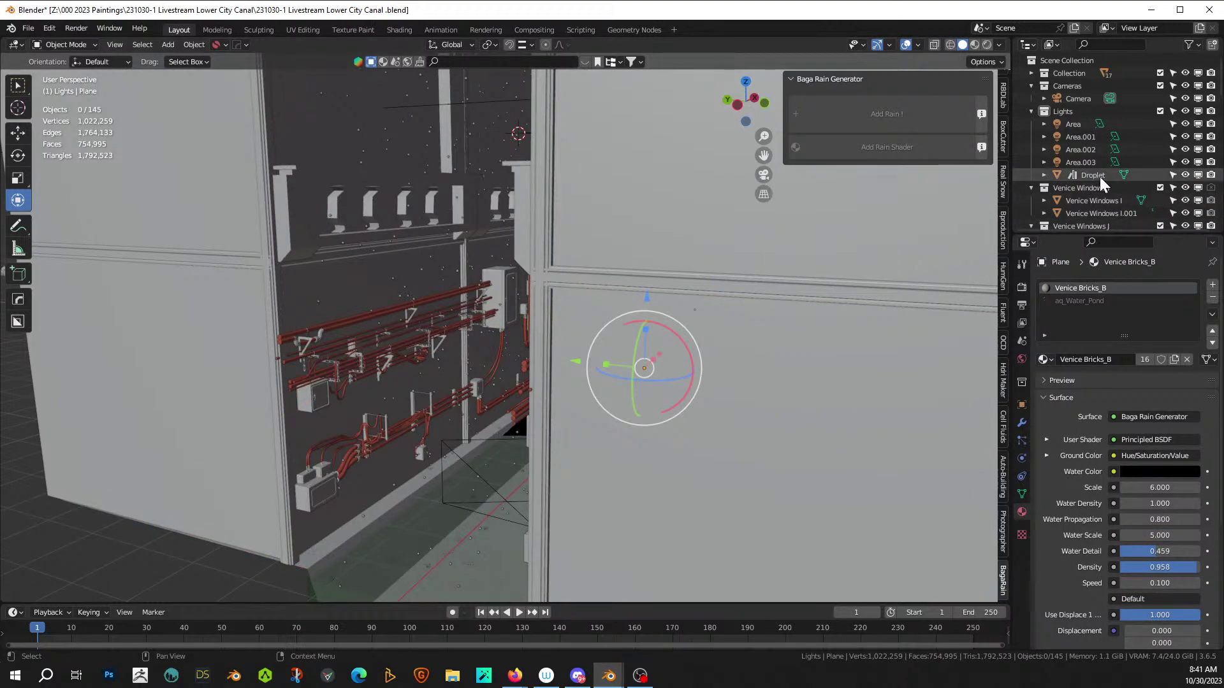
pyautogui.scroll(-3, 1117, 162)
pyautogui.scroll(-5, 1117, 162)
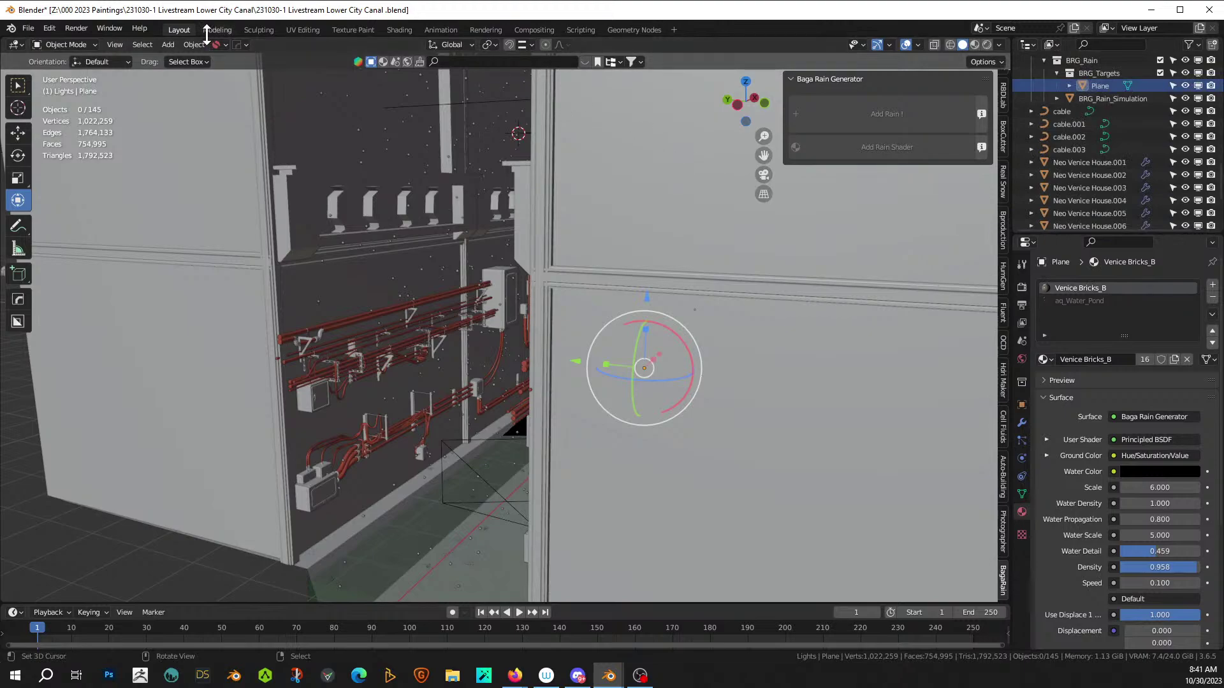
pyautogui.click(48, 28)
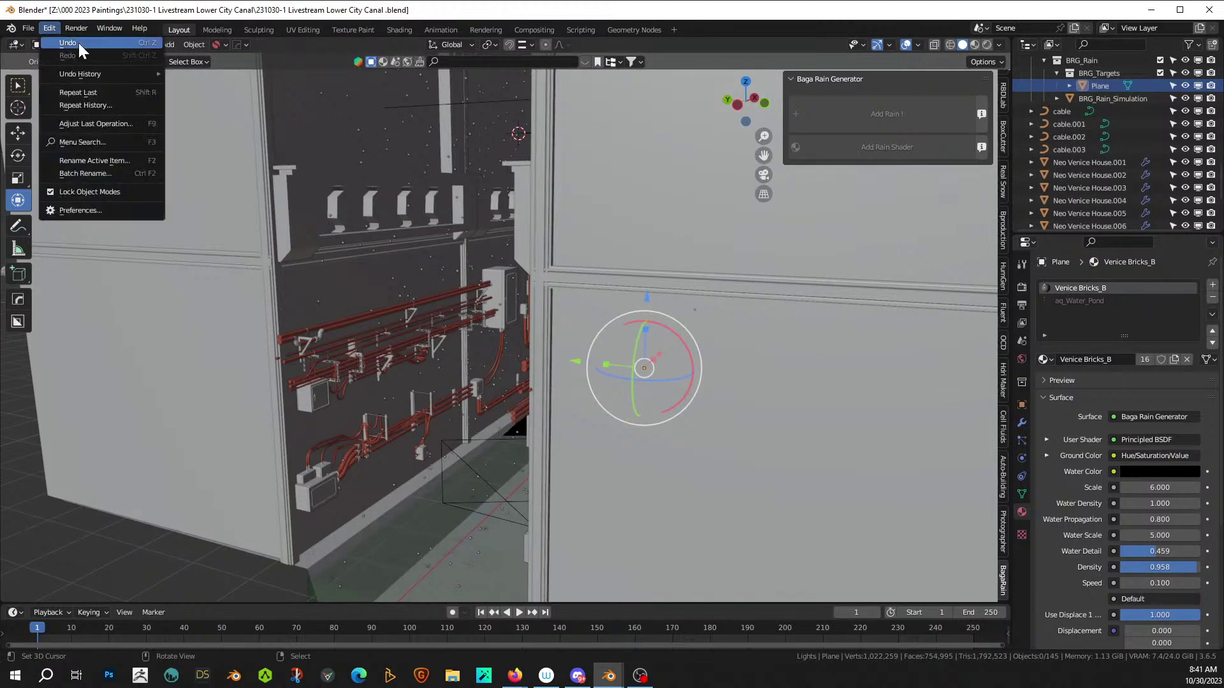
pyautogui.moveTo(86, 75)
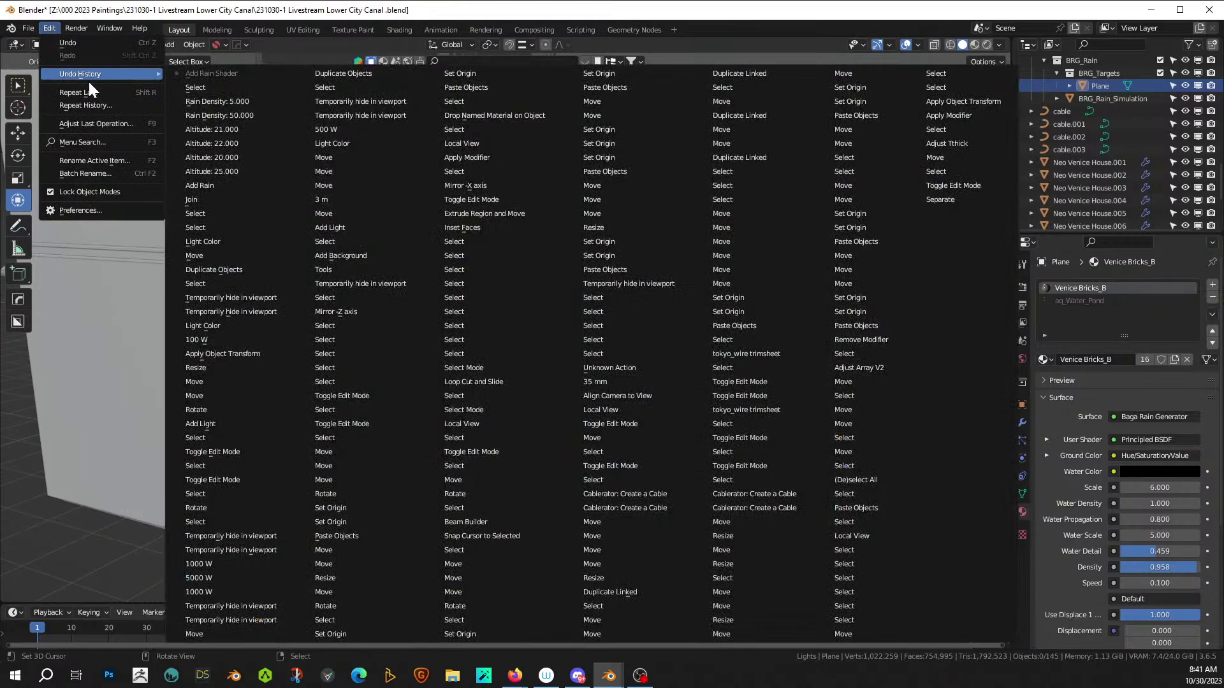
pyautogui.press('Escape')
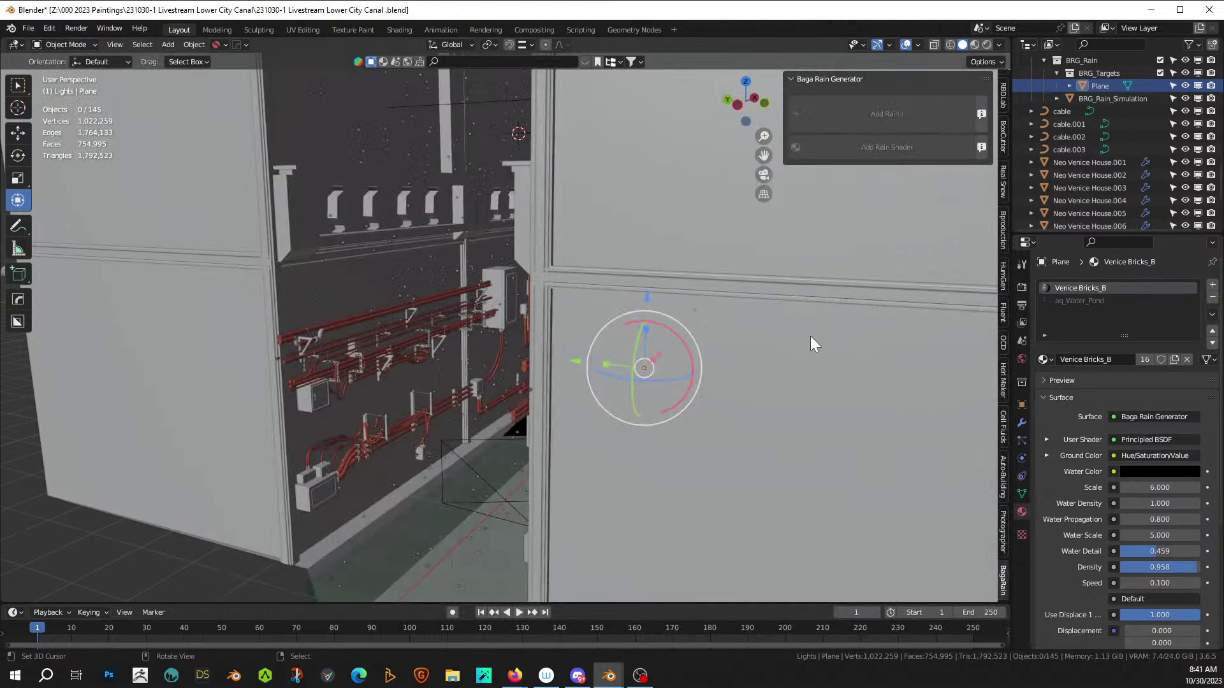
# - Switch the viewport to rendered shading and inspect the rain in the canal up close and through the scene camera
pyautogui.click(987, 45)
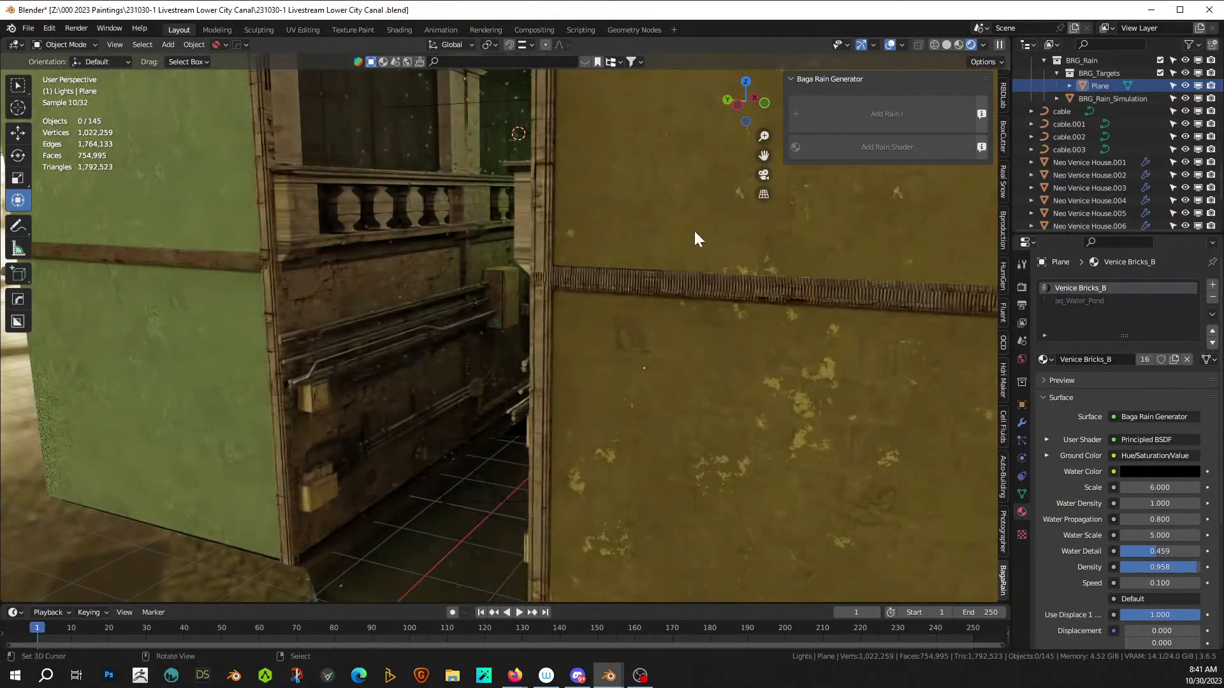
pyautogui.moveTo(695, 233); pyautogui.dragTo(211, 465, button='middle')
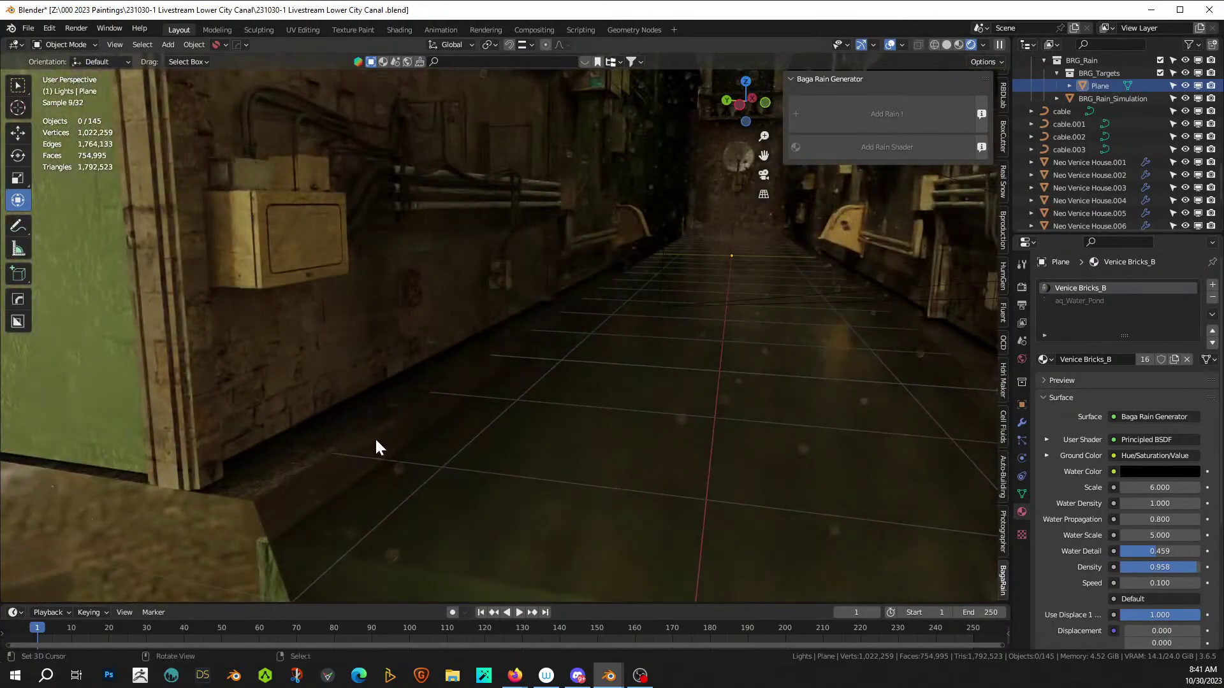
pyautogui.moveTo(391, 435); pyautogui.dragTo(317, 447, button='middle')
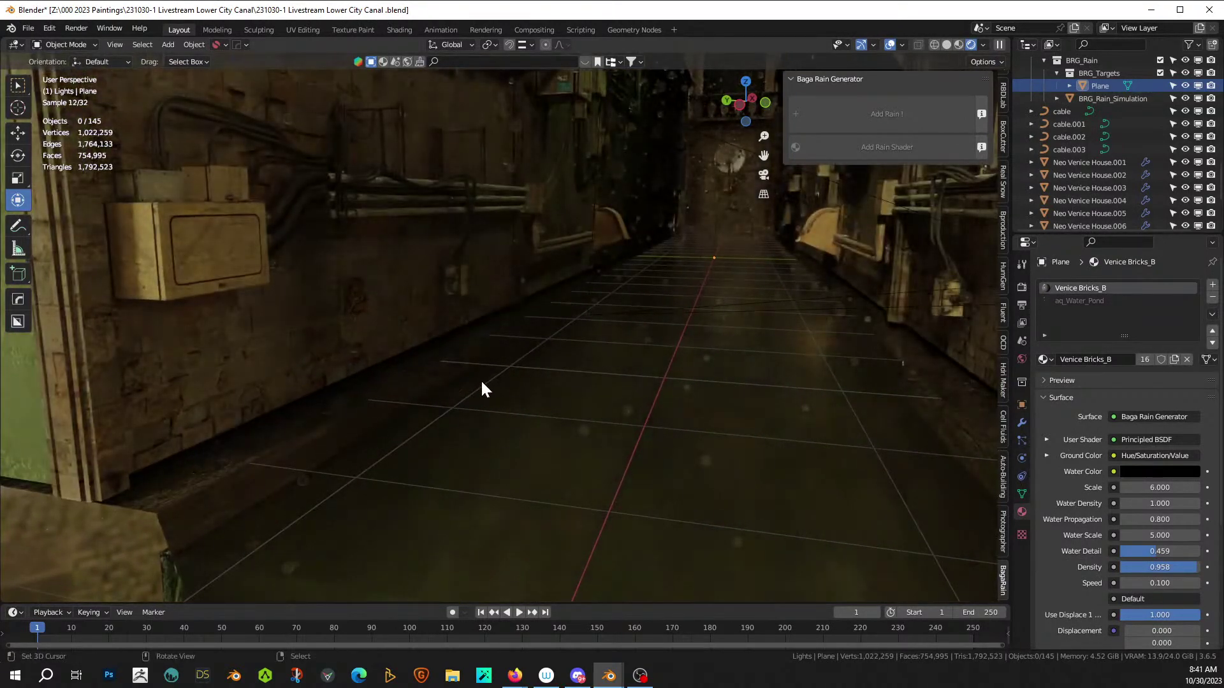
pyautogui.press('KP_0')
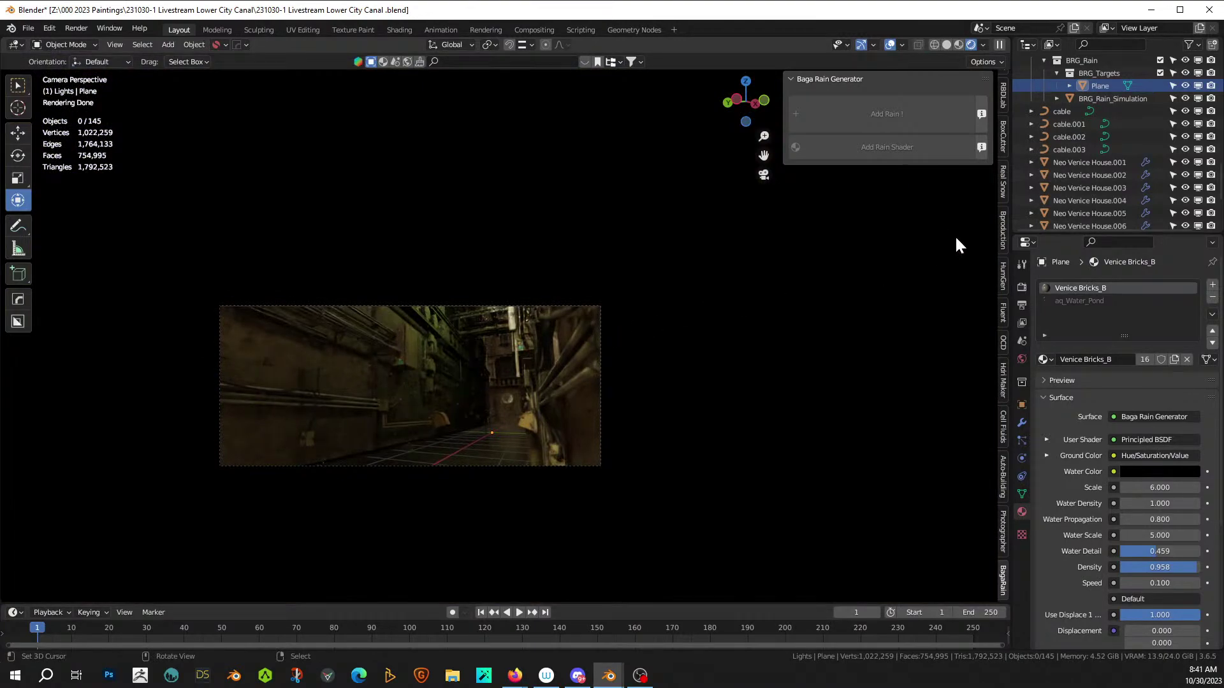
# - Convert the four cable curves, cable through cable.003, to mesh objects
pyautogui.scroll(-10, 1095, 113)
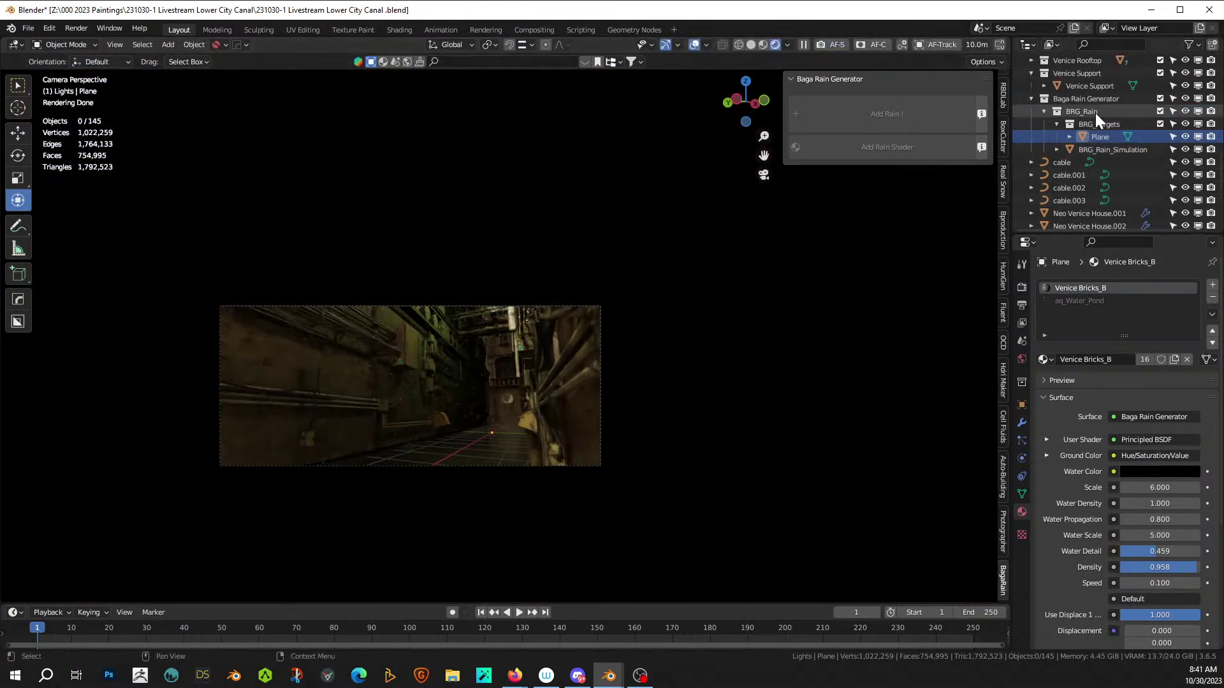
pyautogui.scroll(-8, 1095, 113)
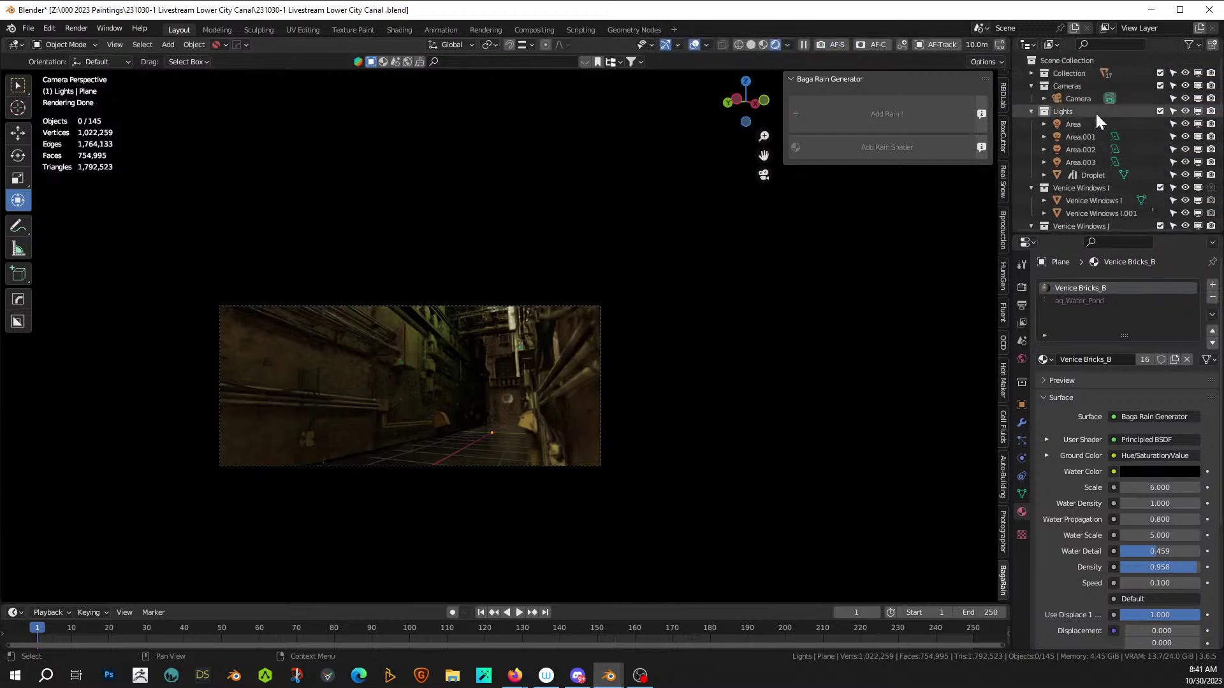
pyautogui.scroll(15, 1096, 121)
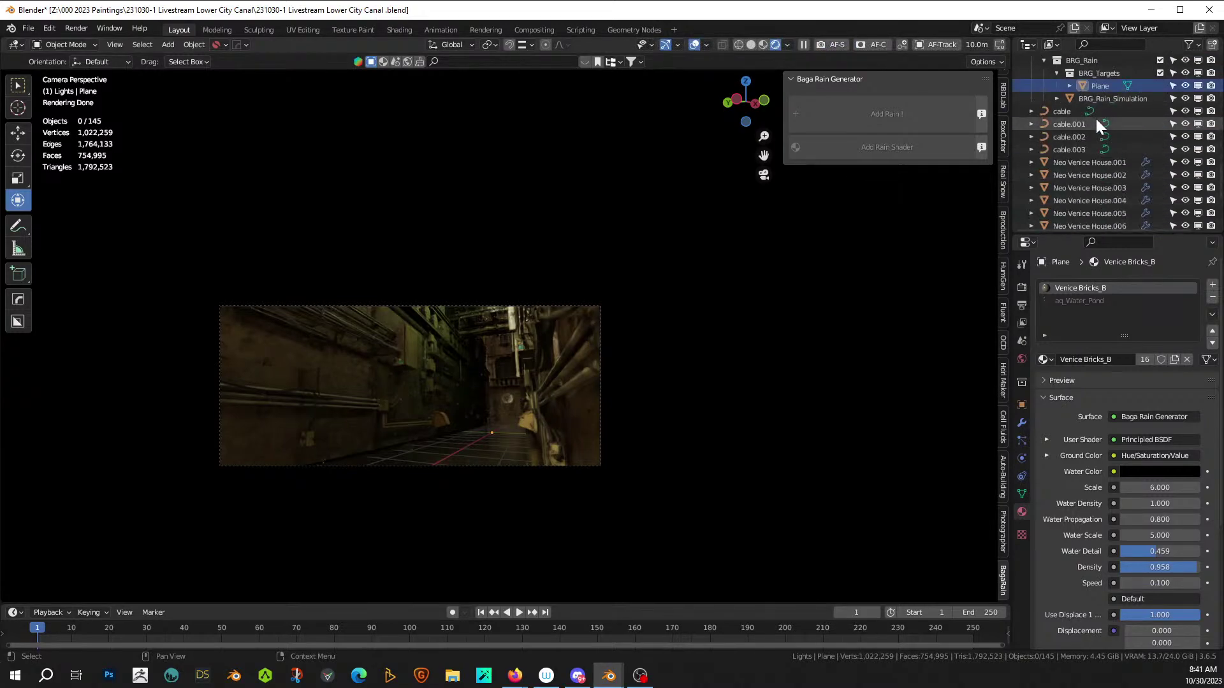
pyautogui.click(1062, 111)
pyautogui.keyDown('shift'); pyautogui.click(1061, 147); pyautogui.keyUp('shift')
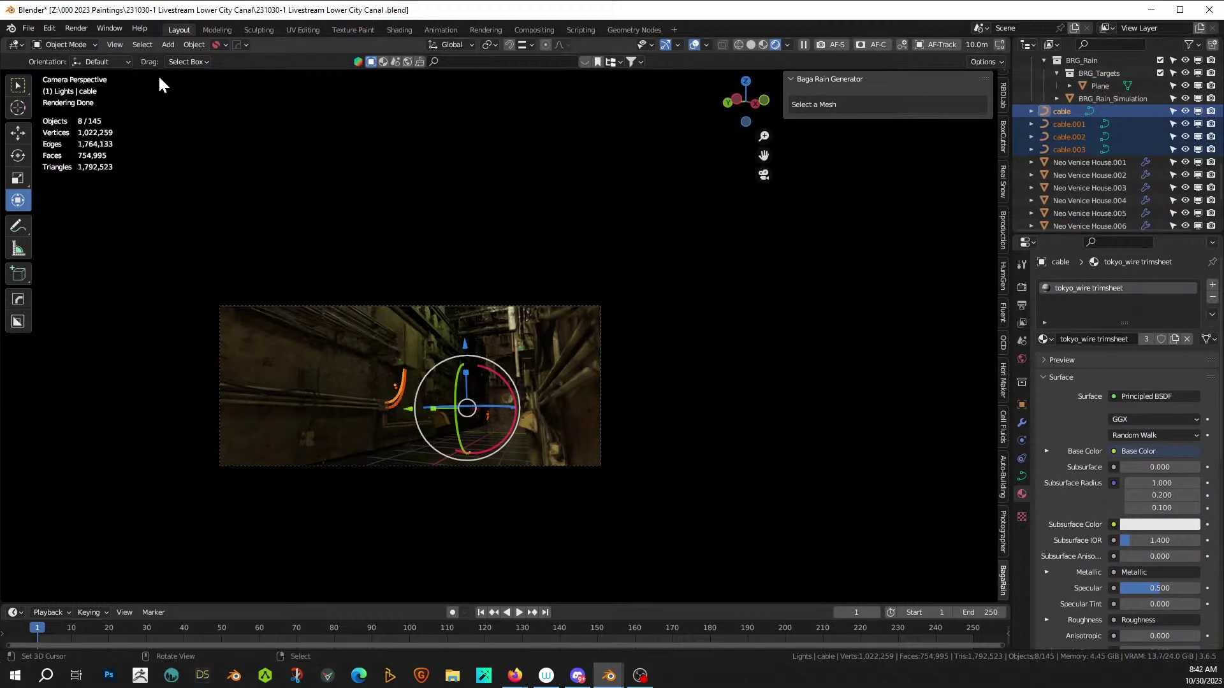
pyautogui.click(194, 45)
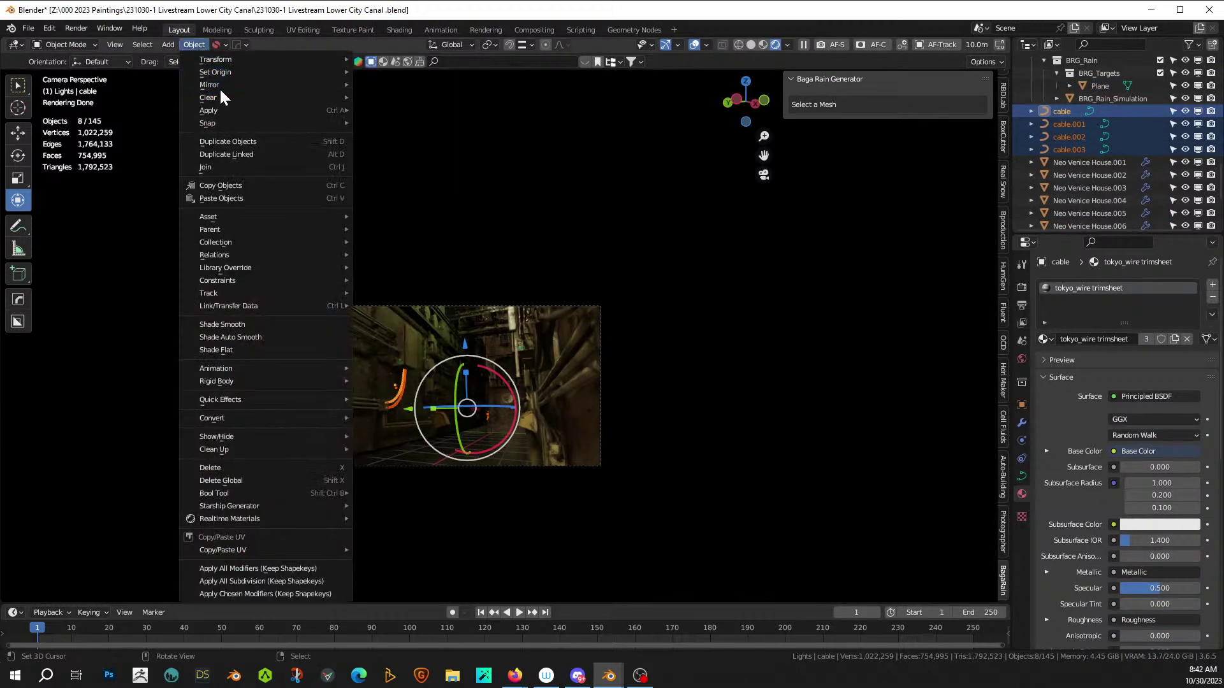
pyautogui.moveTo(232, 89)
pyautogui.moveTo(278, 417)
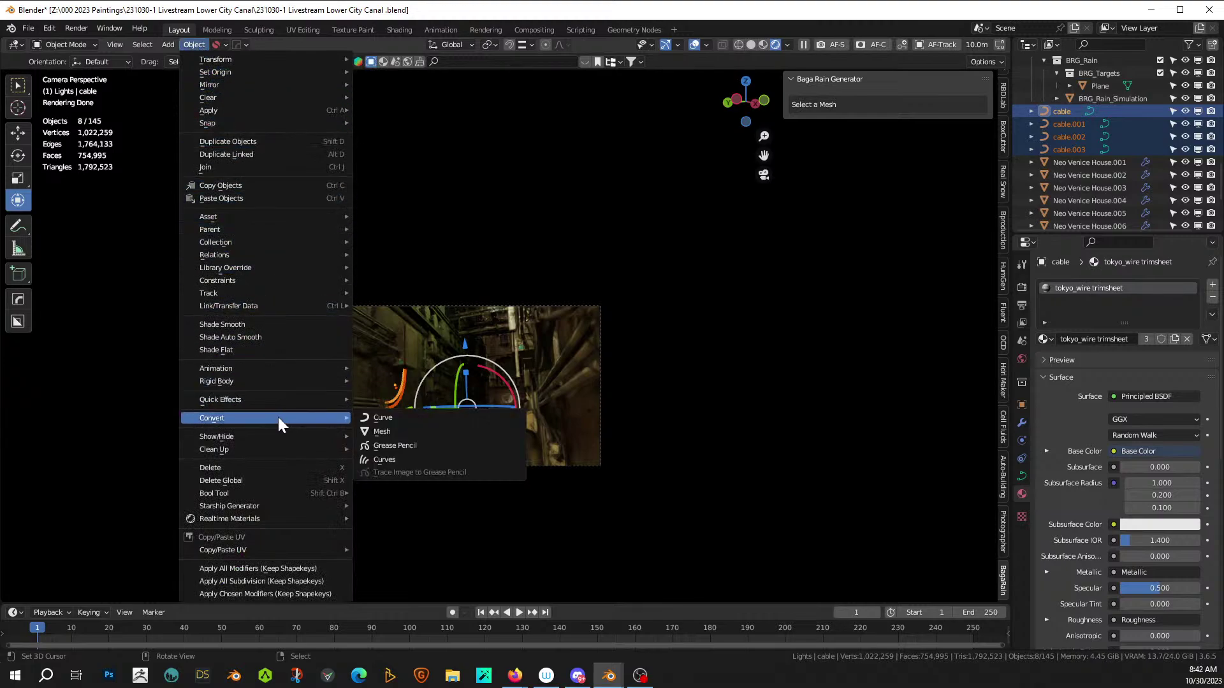
pyautogui.click(385, 432)
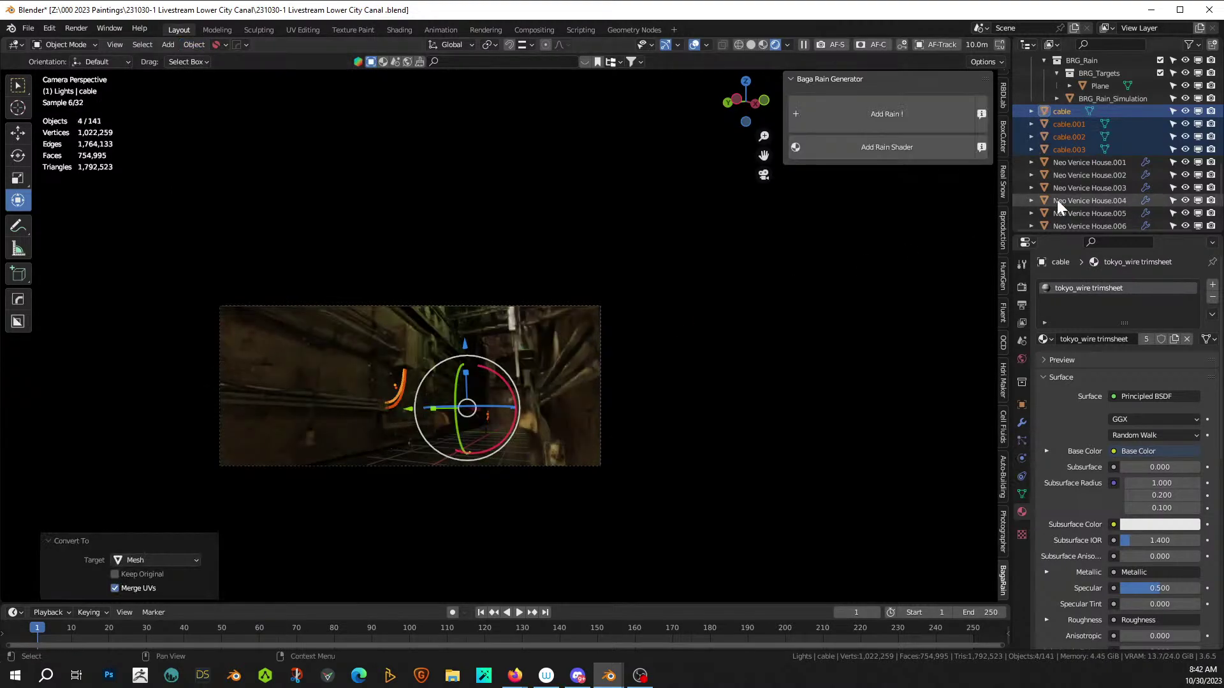
# - Move the four converted cables into the BRG_Targets collection inside BRG_Rain
pyautogui.scroll(-5, 1083, 191)
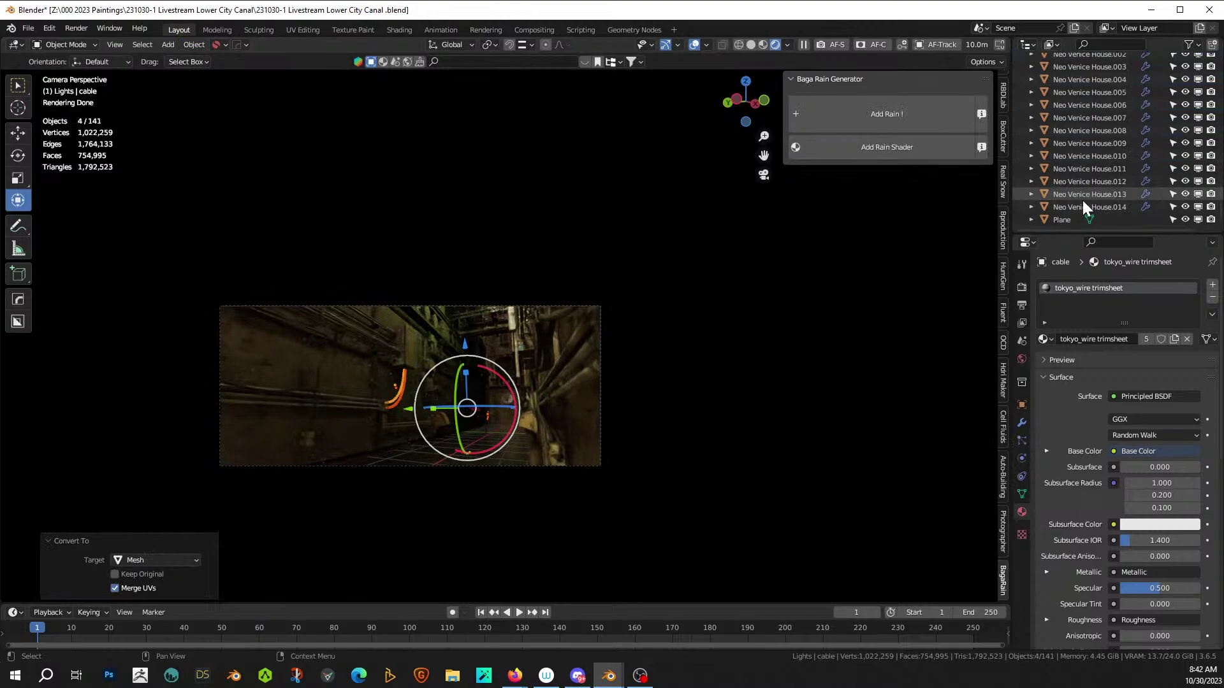
pyautogui.scroll(2, 507, 329)
pyautogui.press('m')
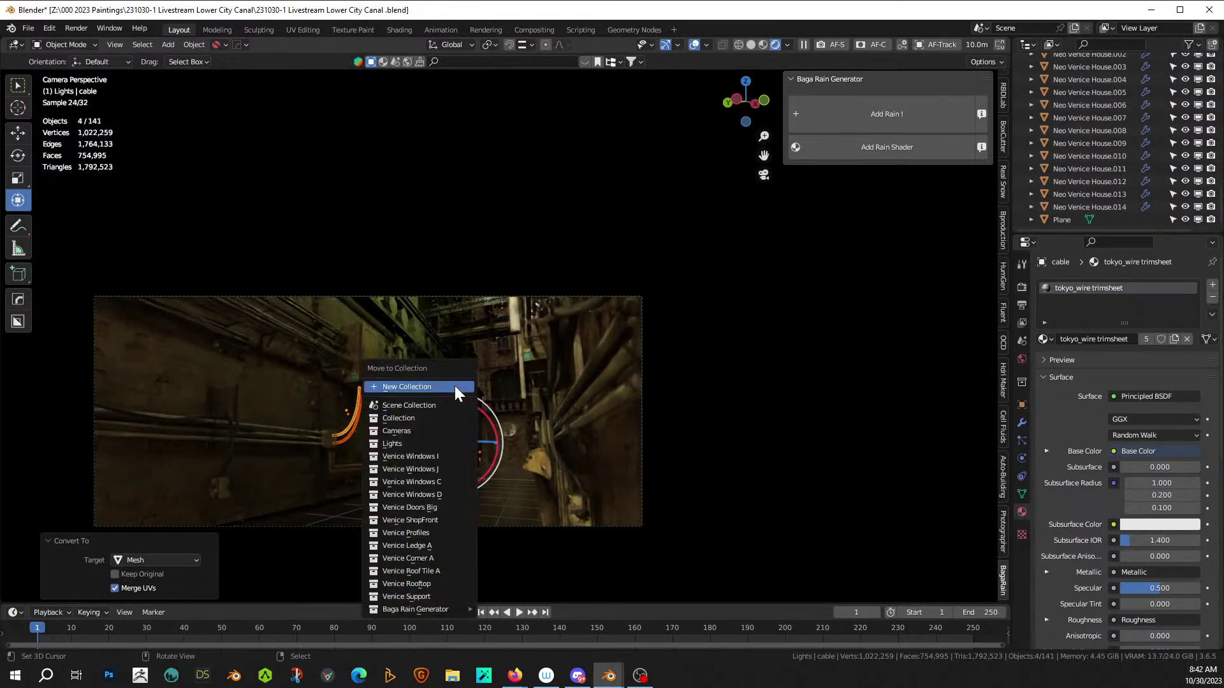
pyautogui.moveTo(439, 608)
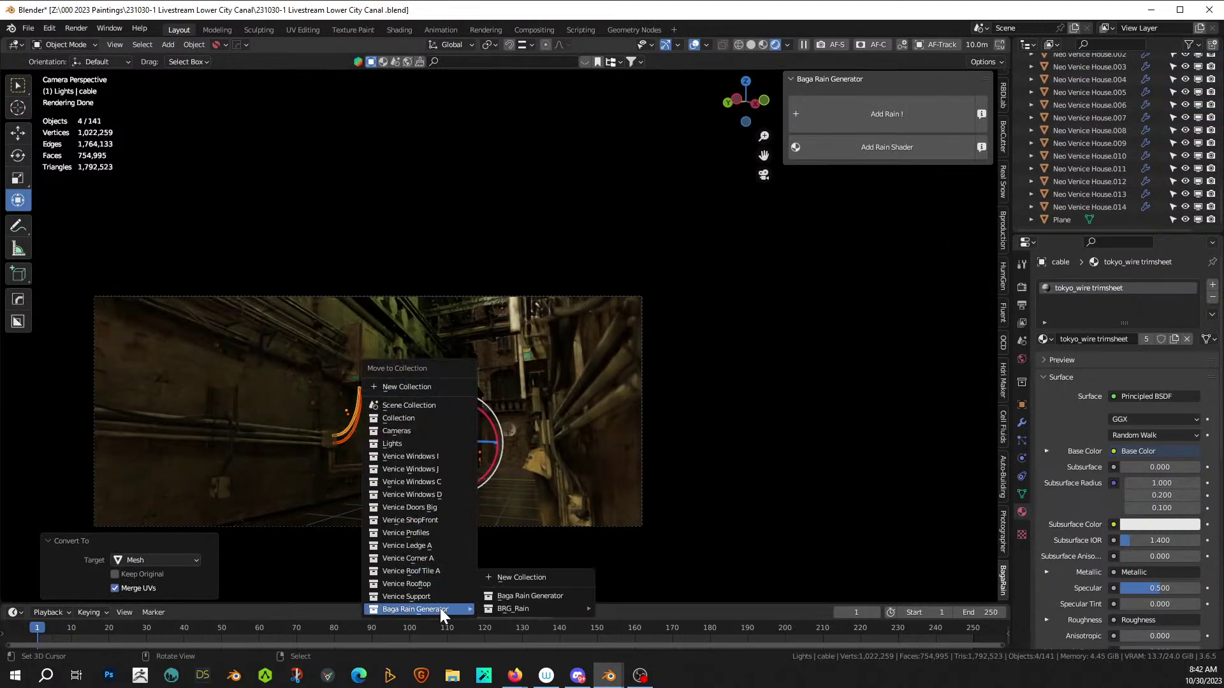
pyautogui.moveTo(504, 608)
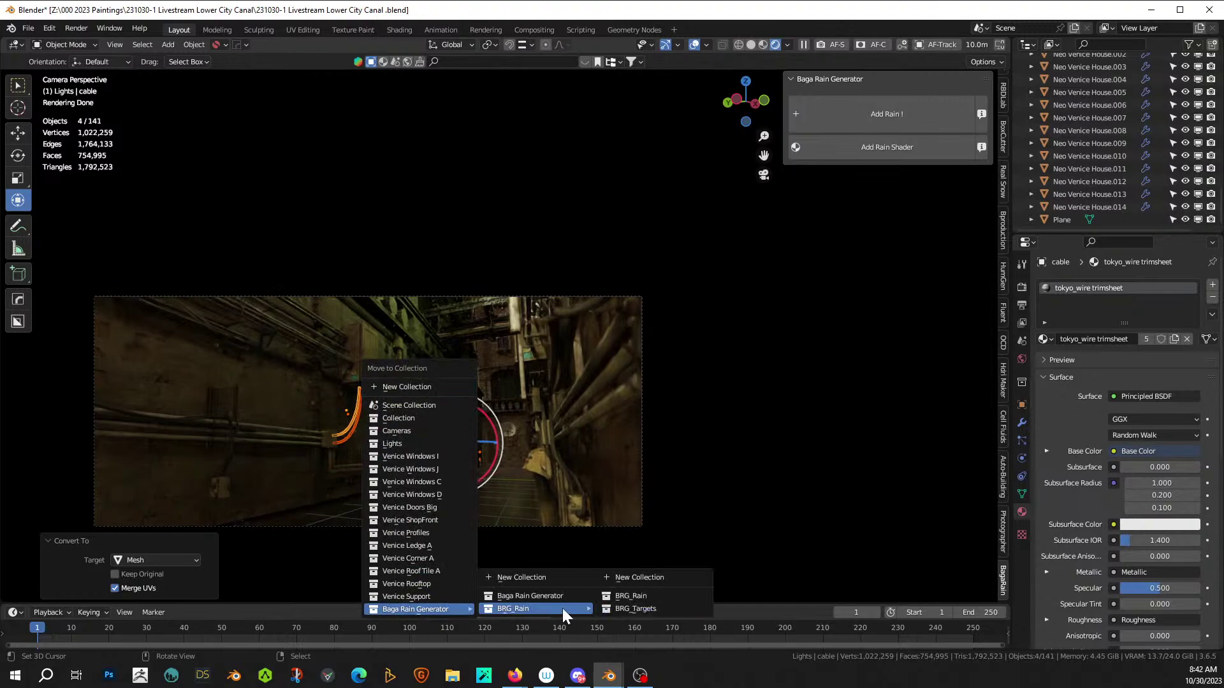
pyautogui.click(650, 608)
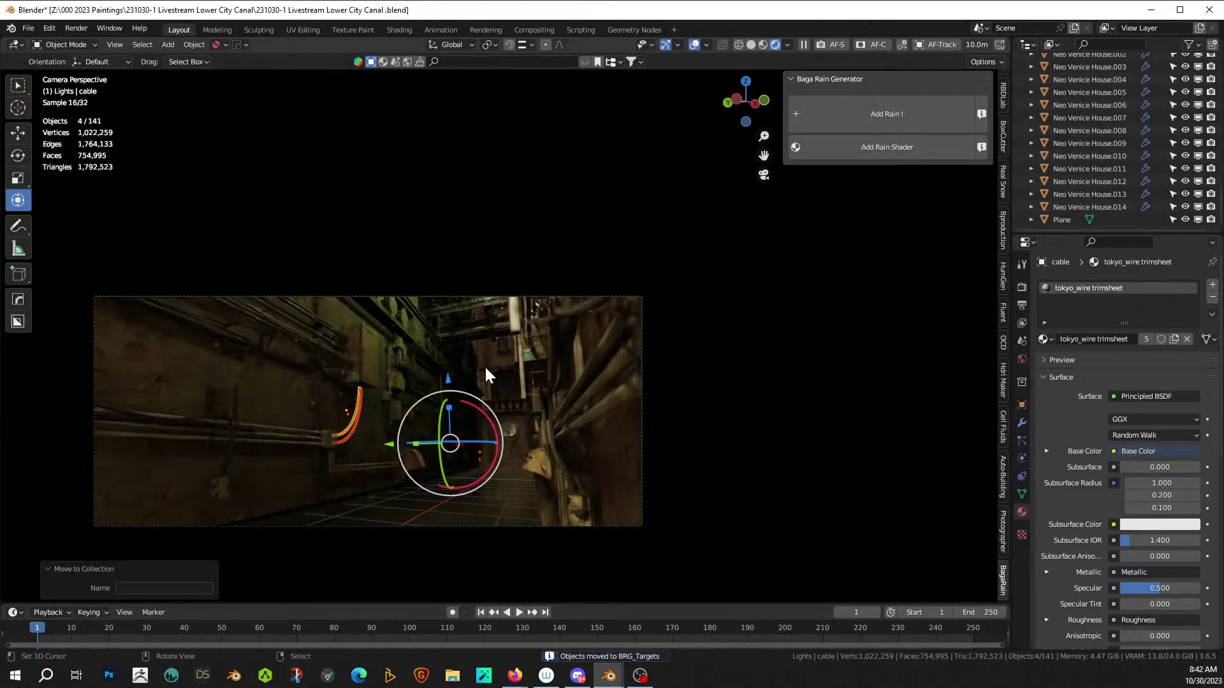
# - Move all objects of the main Collection, from Beam through Wall Misc _009, into the BRG_Targets collection
pyautogui.click(315, 326)
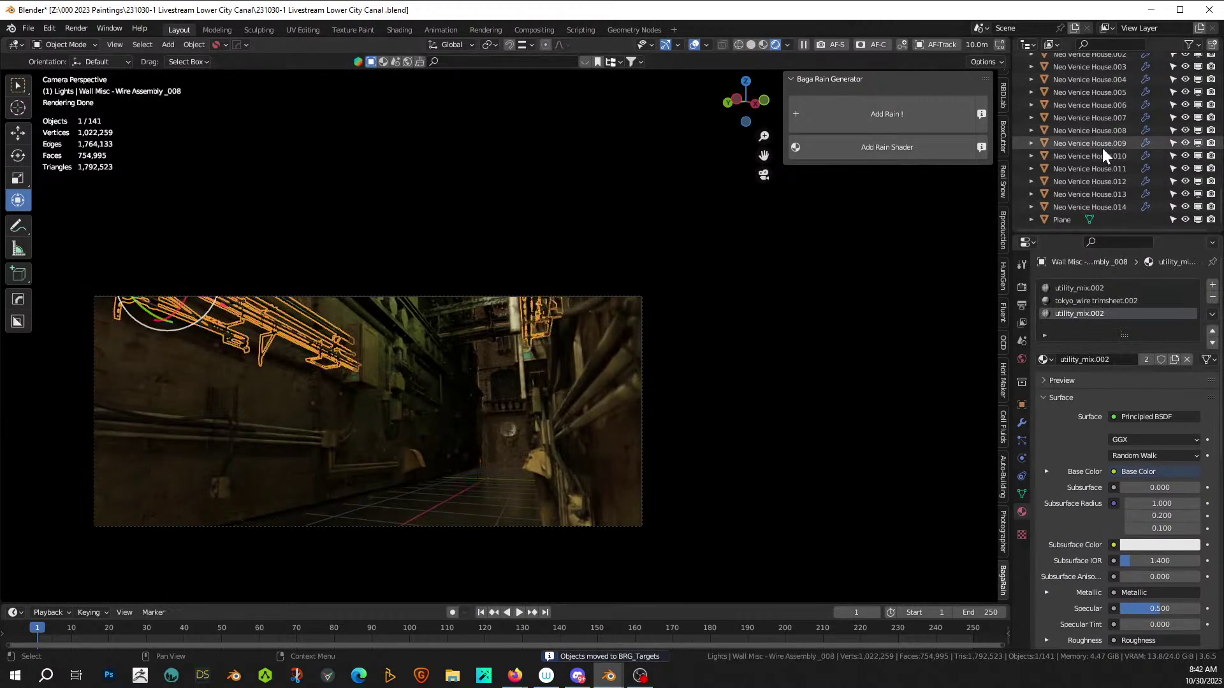
pyautogui.press('.')
pyautogui.click(1099, 90)
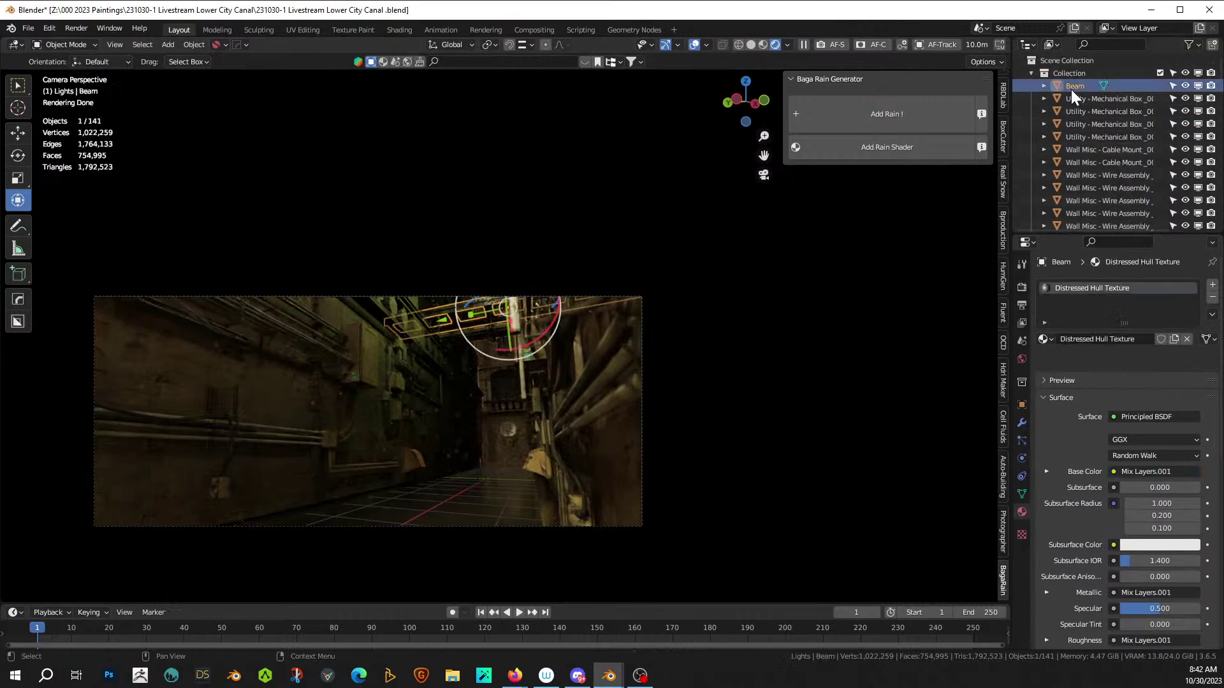
pyautogui.scroll(-5, 1109, 121)
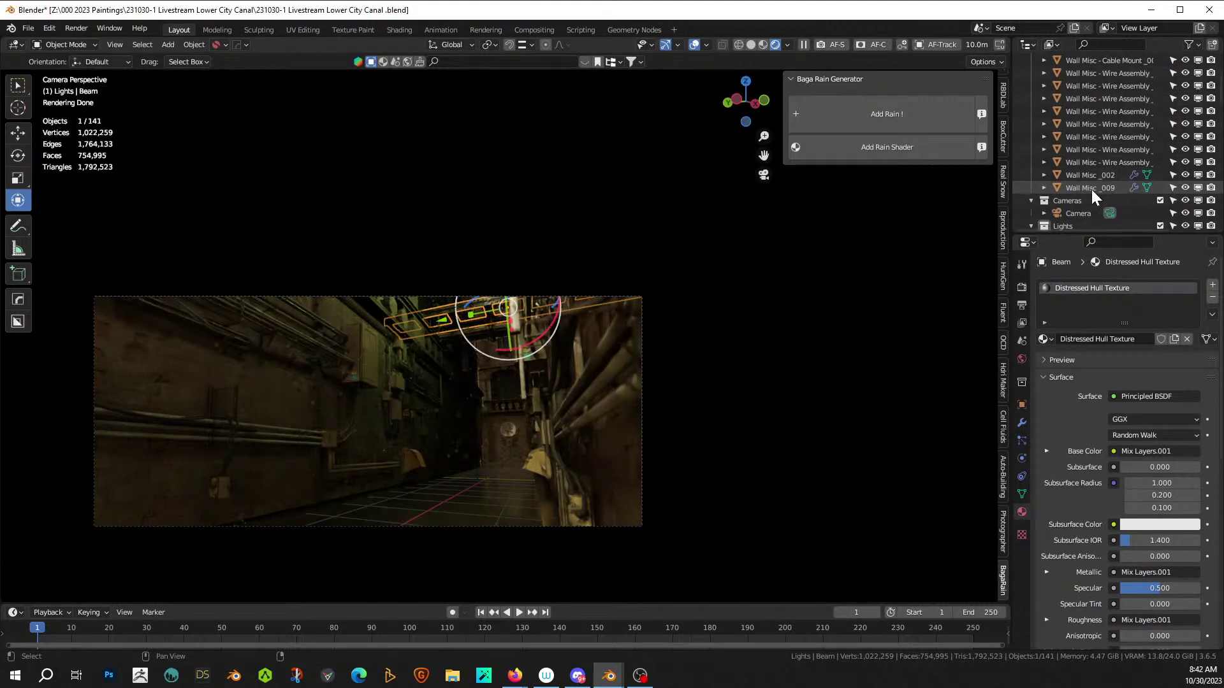
pyautogui.keyDown('shift'); pyautogui.click(1091, 189); pyautogui.keyUp('shift')
pyautogui.press('m')
pyautogui.moveTo(434, 434)
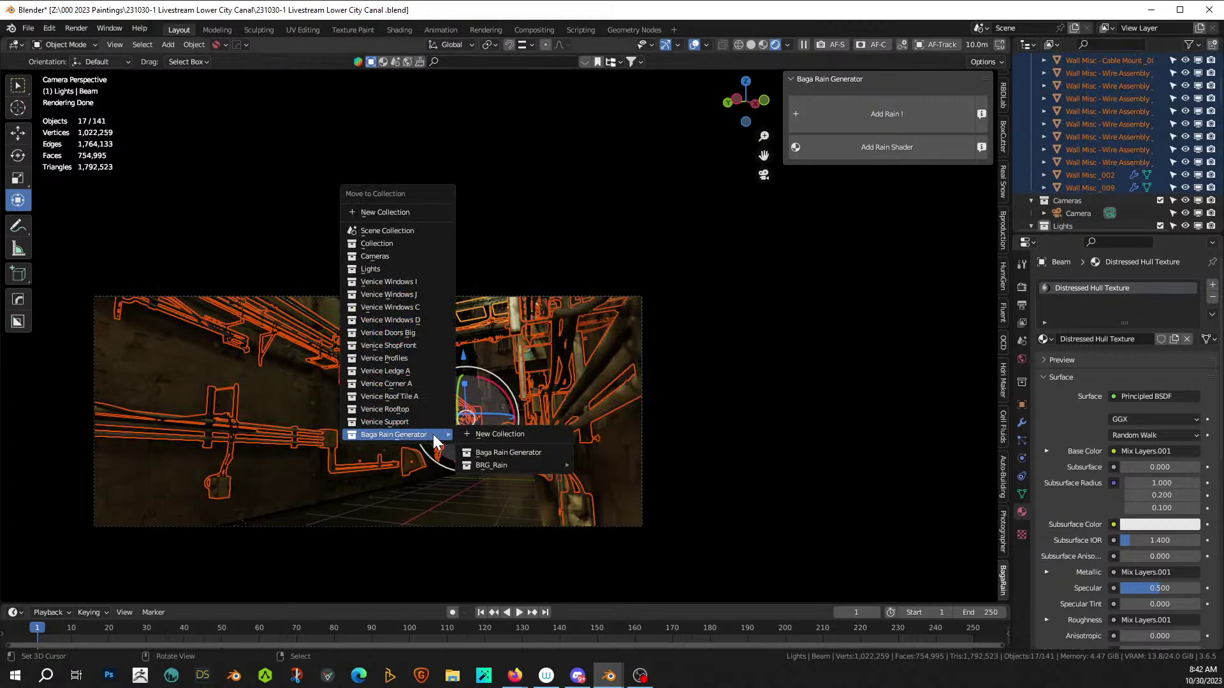
pyautogui.moveTo(504, 464)
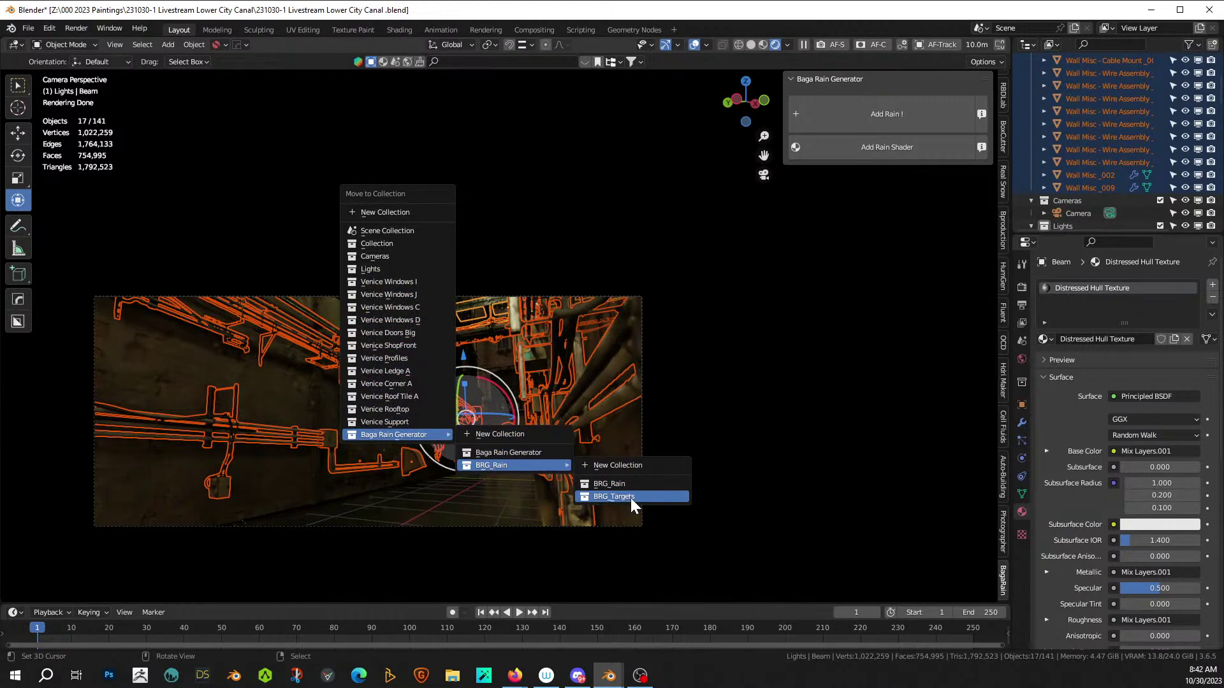
pyautogui.click(614, 496)
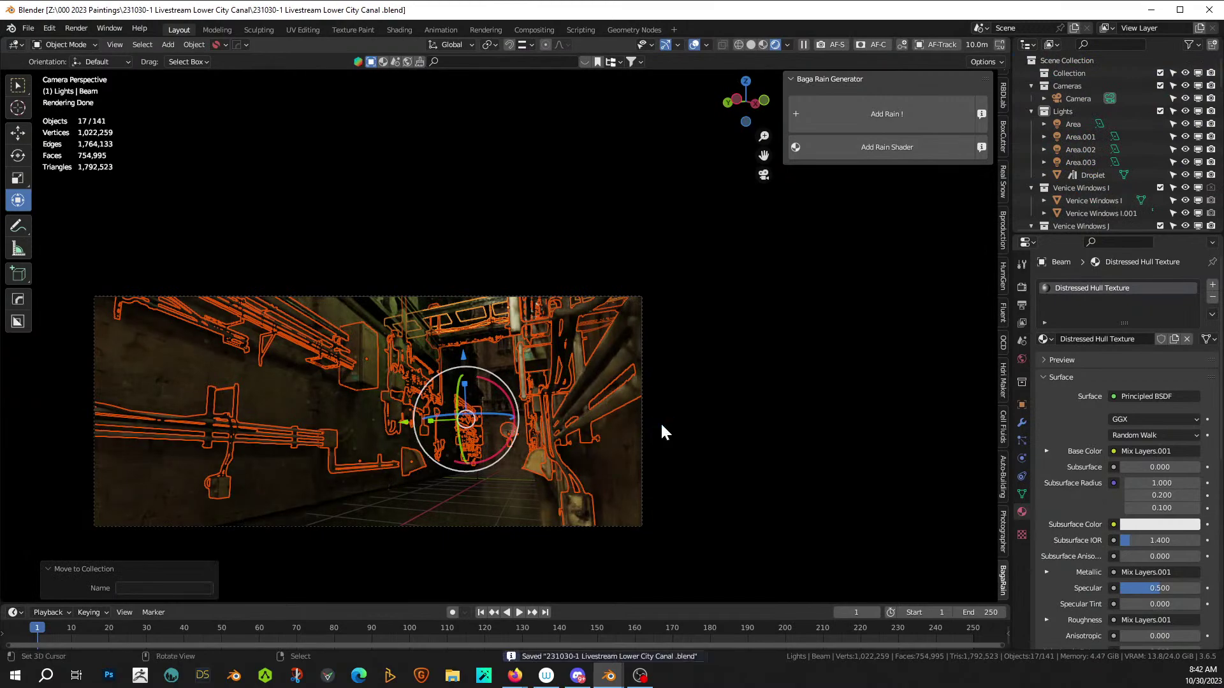
# - Switch the viewport to solid shading and examine the raindrops and splashes on the utility boxes, pipes and canal floor
pyautogui.click(751, 46)
pyautogui.hotkey('ctrl', 'z')
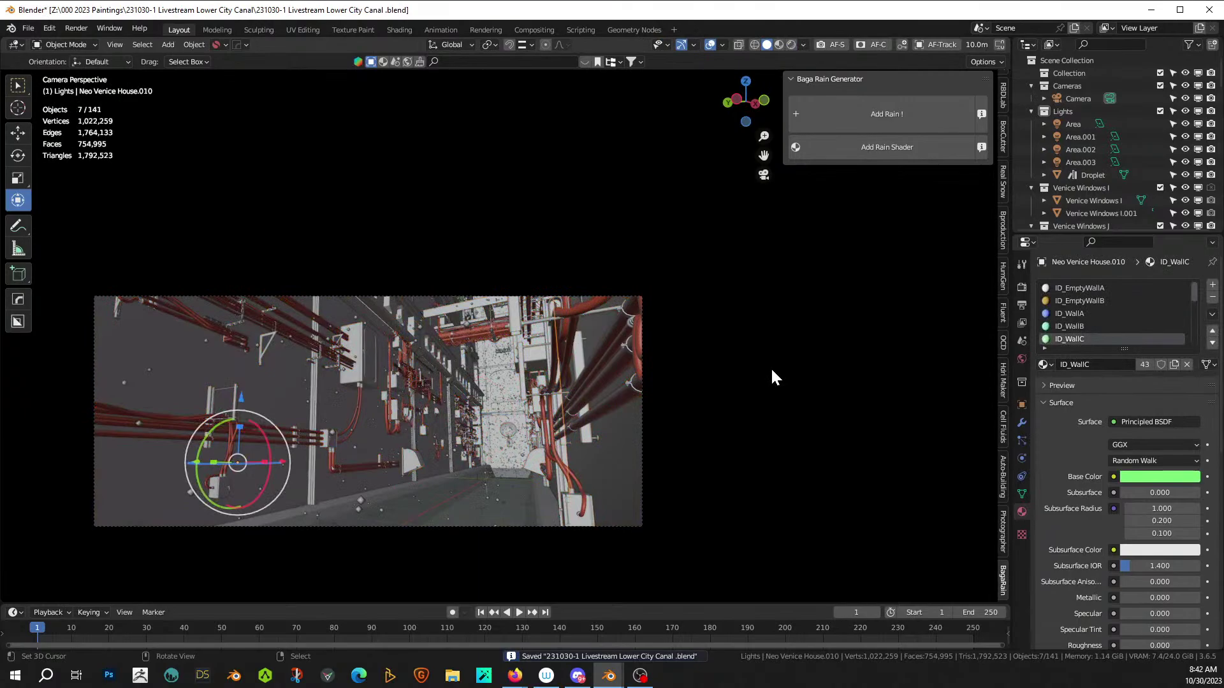
pyautogui.moveTo(729, 371); pyautogui.dragTo(677, 396, button='middle')
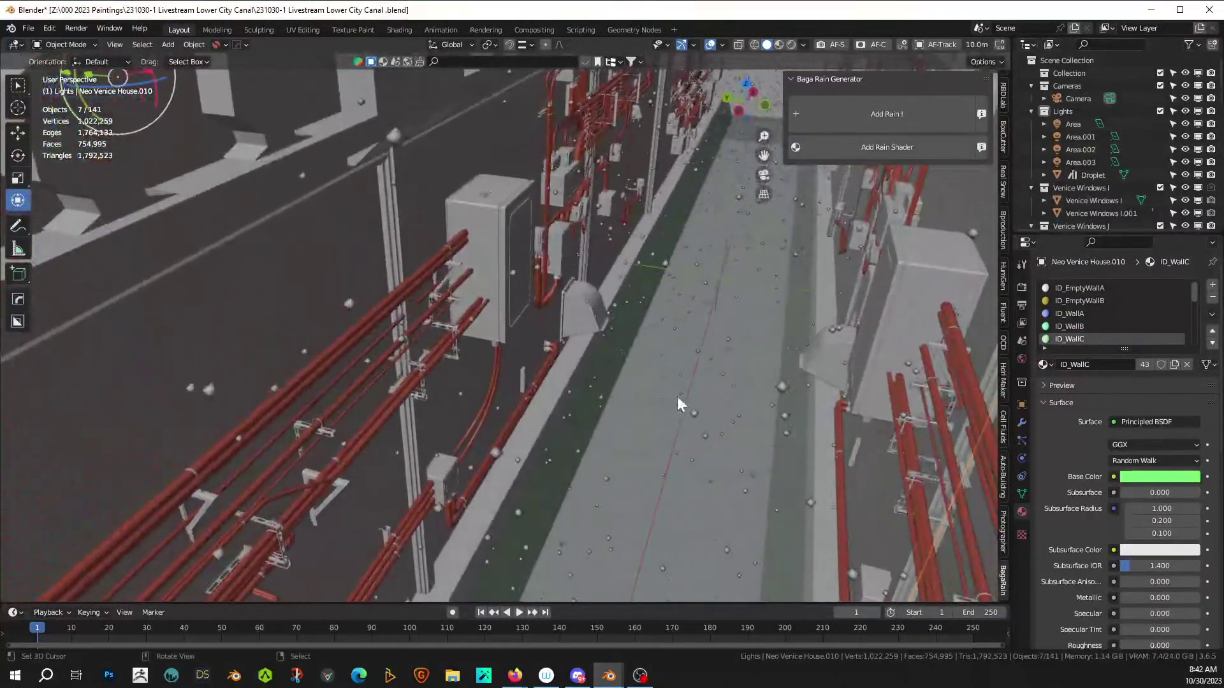
pyautogui.scroll(3, 553, 308)
pyautogui.scroll(3, 621, 417)
pyautogui.scroll(3, 584, 472)
pyautogui.scroll(4, 608, 424)
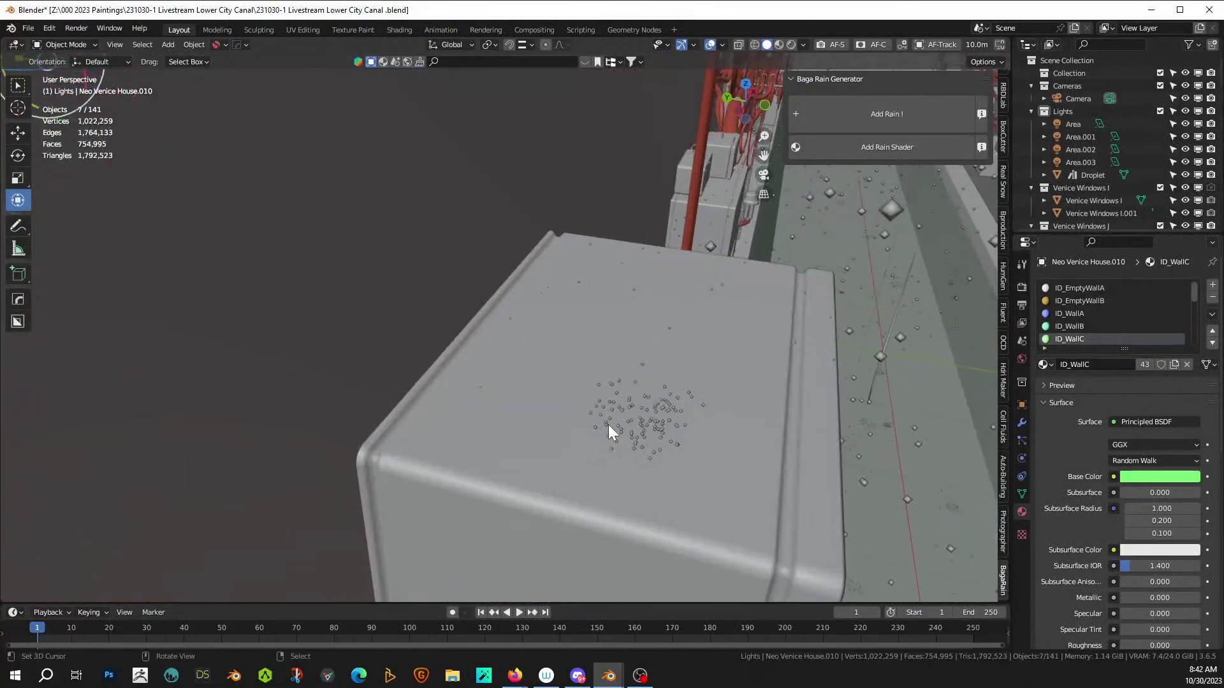
pyautogui.moveTo(696, 439); pyautogui.dragTo(542, 572, button='middle')
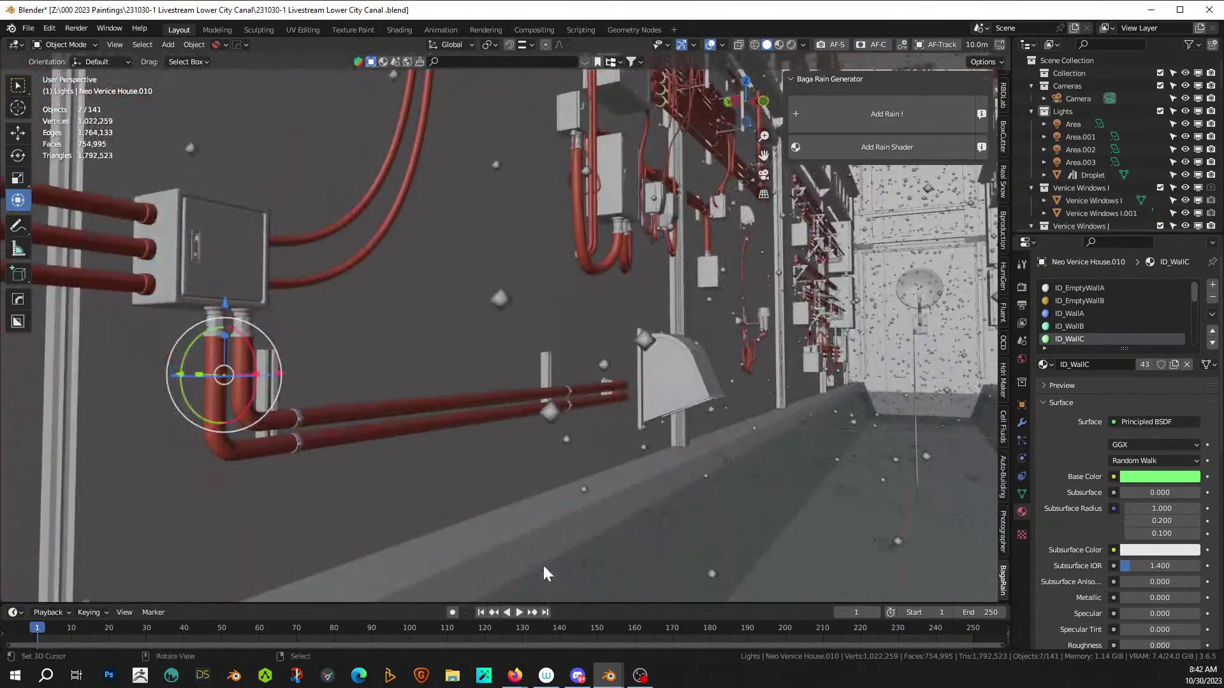
pyautogui.scroll(-2, 529, 558)
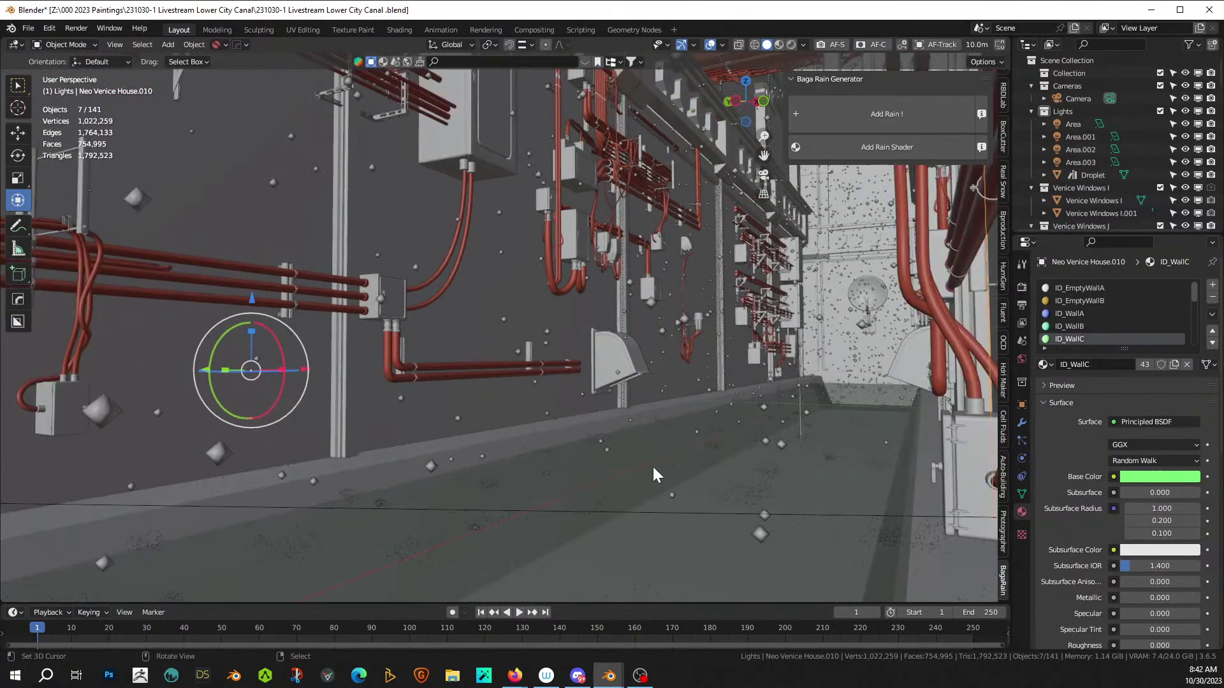
pyautogui.moveTo(653, 479); pyautogui.dragTo(631, 468, button='middle')
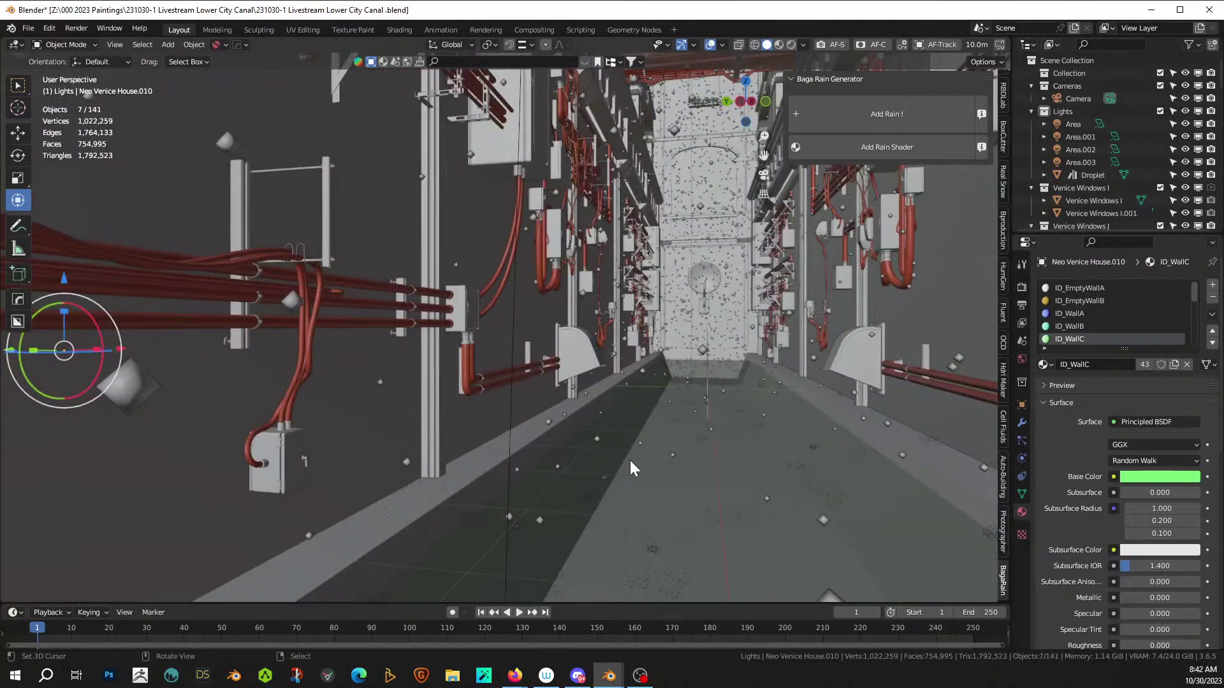
pyautogui.scroll(3, 601, 410)
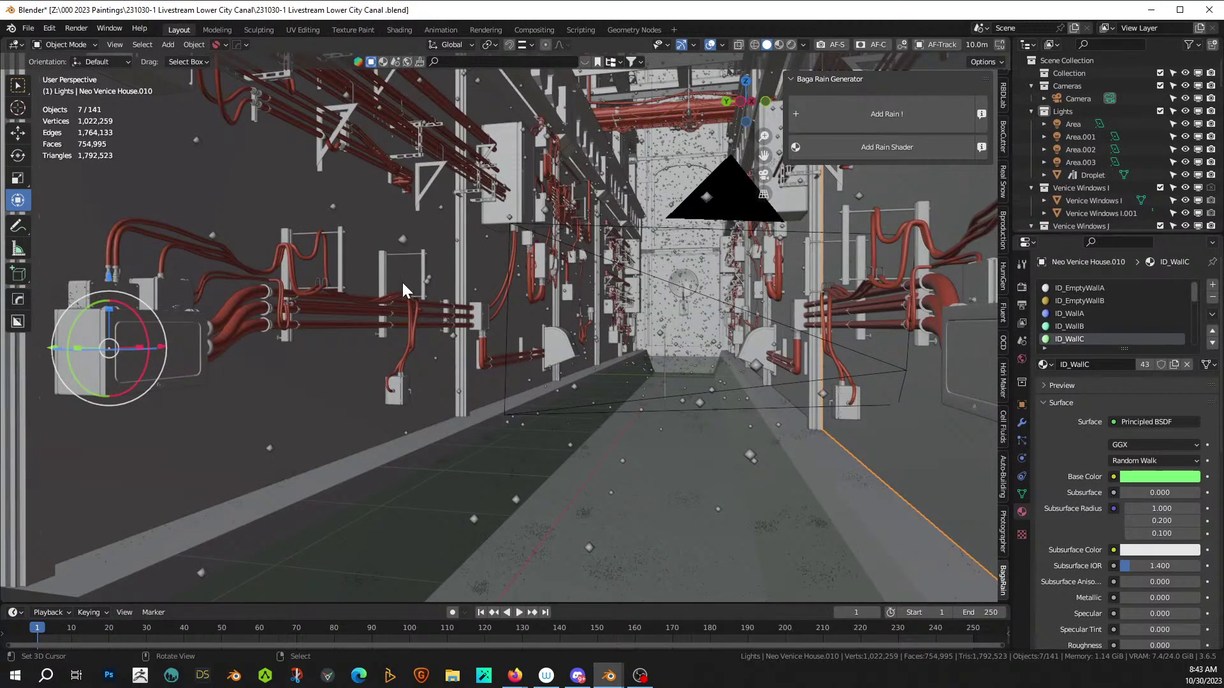
# - Save the file and return to the scene camera view
pyautogui.hotkey('ctrl', 's')
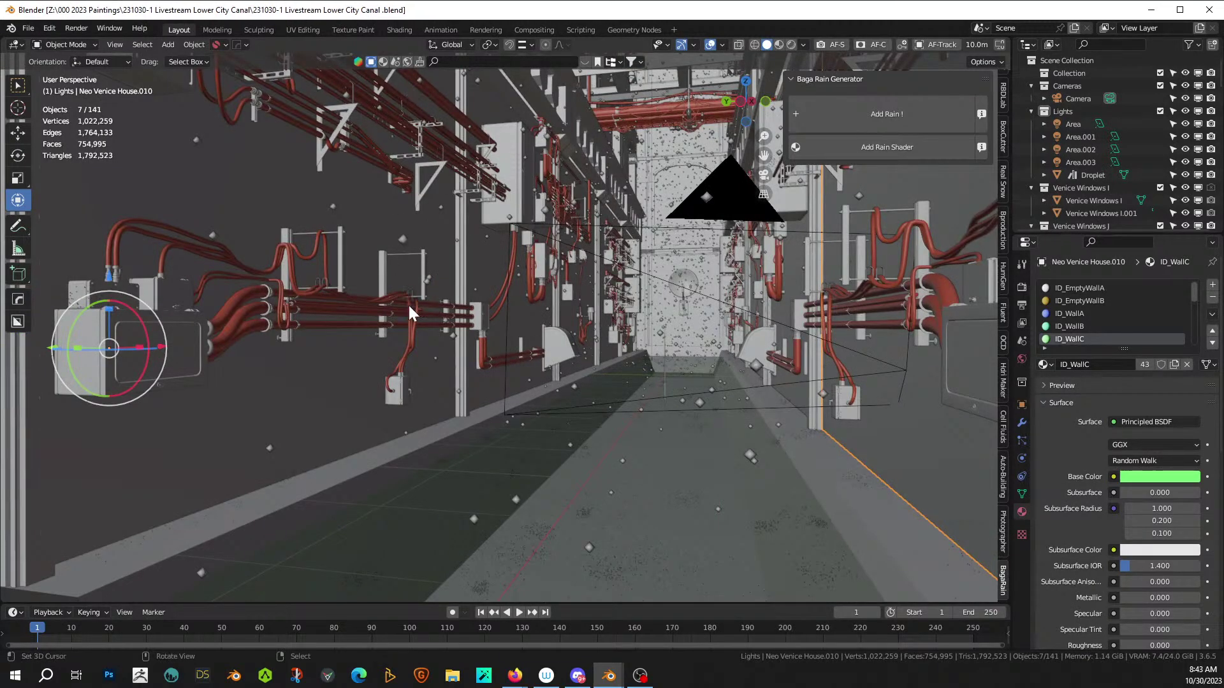
pyautogui.moveTo(475, 332); pyautogui.dragTo(584, 408, button='middle')
pyautogui.press('KP_0')
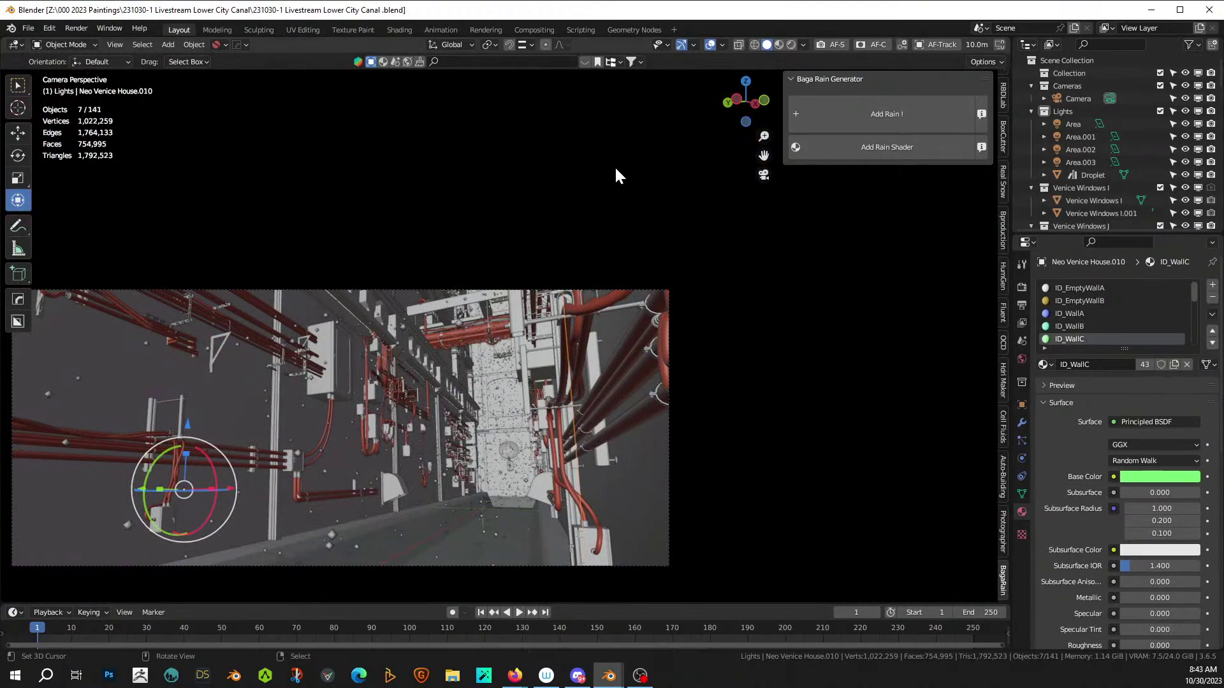
# - Paste the copied cable and utility box parts into the BRG_Targets collection and join them into Wall Misc - Cable Mount _011
pyautogui.scroll(-10, 1172, 173)
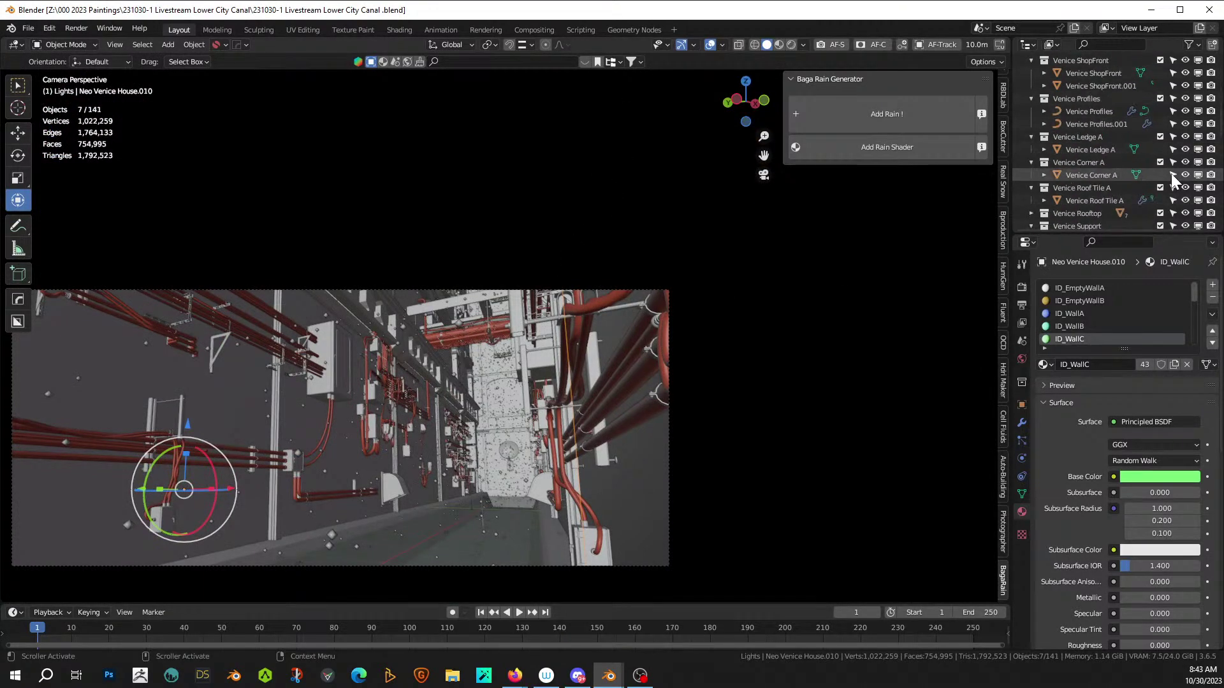
pyautogui.scroll(-7, 1171, 173)
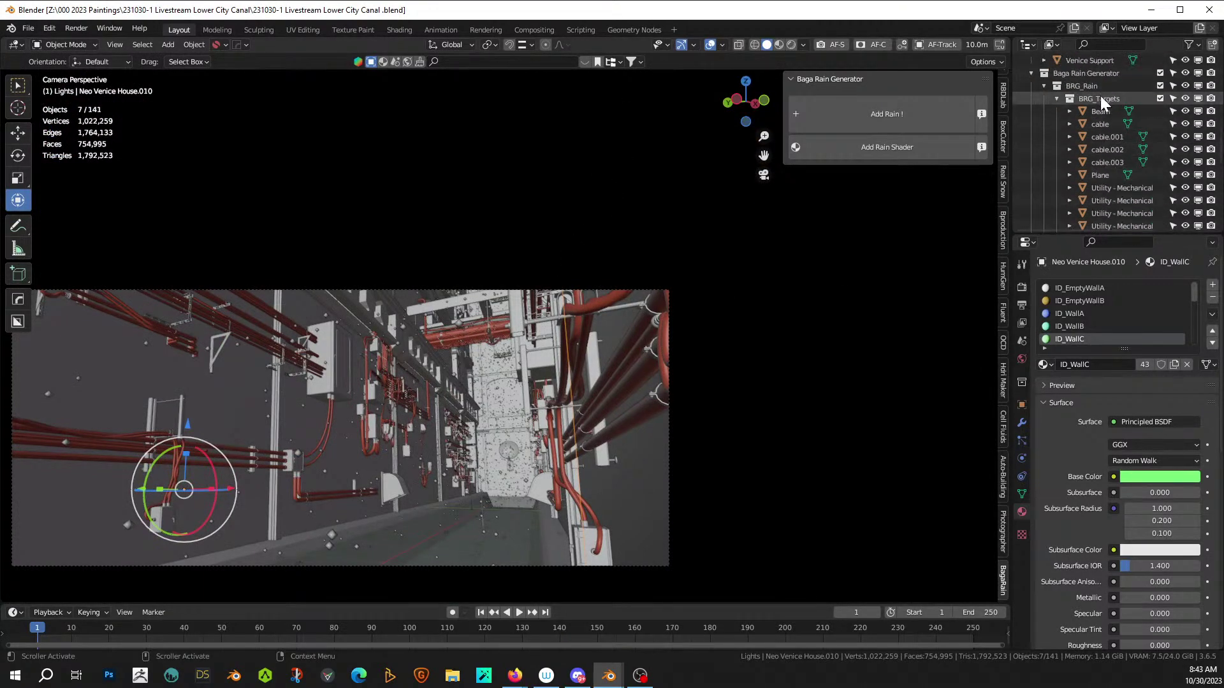
pyautogui.click(1099, 97)
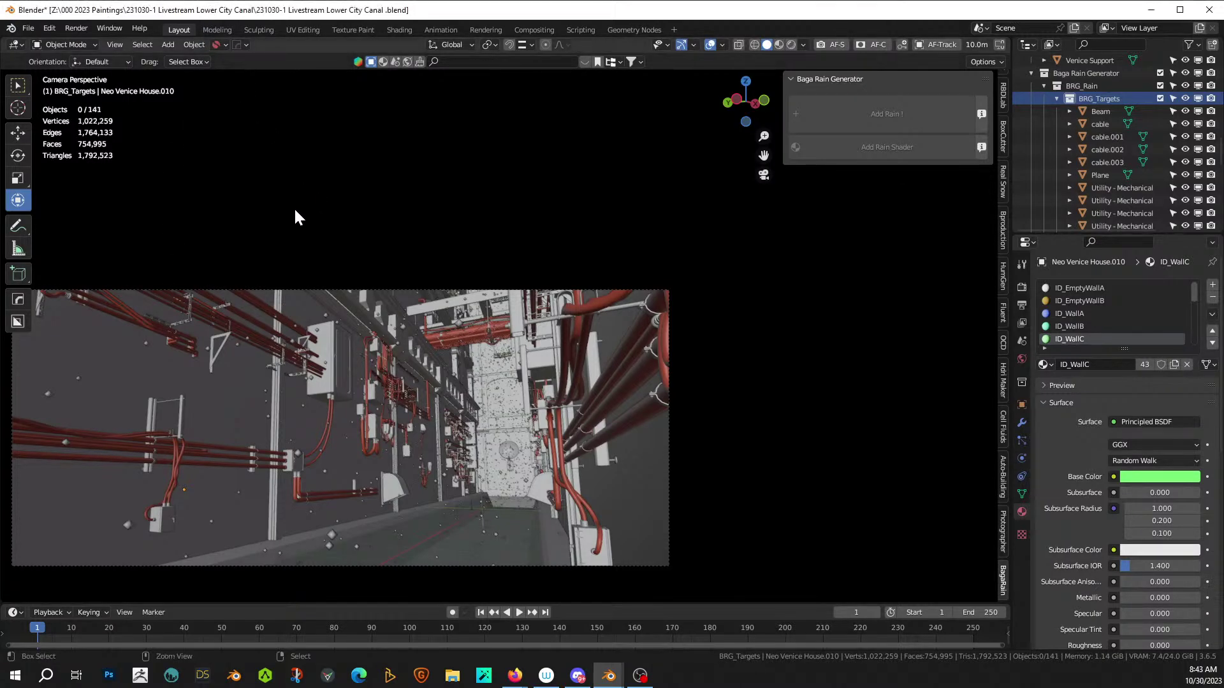
pyautogui.hotkey('ctrl', 'v')
pyautogui.press('KP_Decimal')
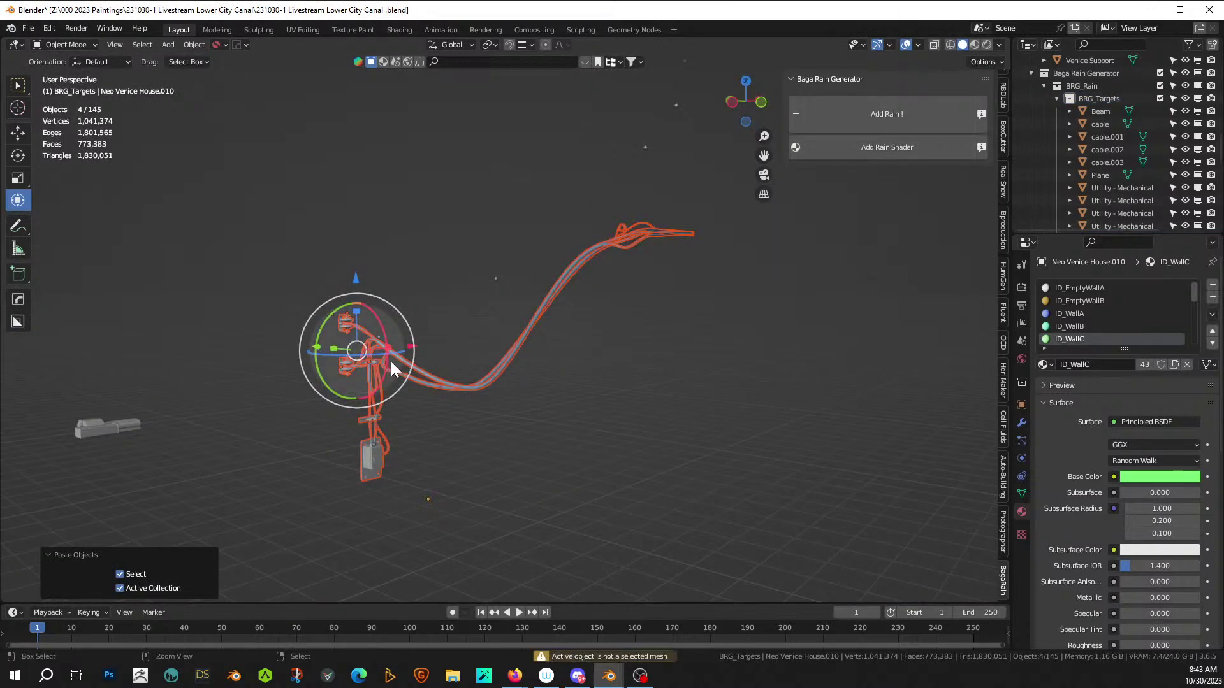
pyautogui.keyDown('shift'); pyautogui.click(372, 380); pyautogui.keyUp('shift')
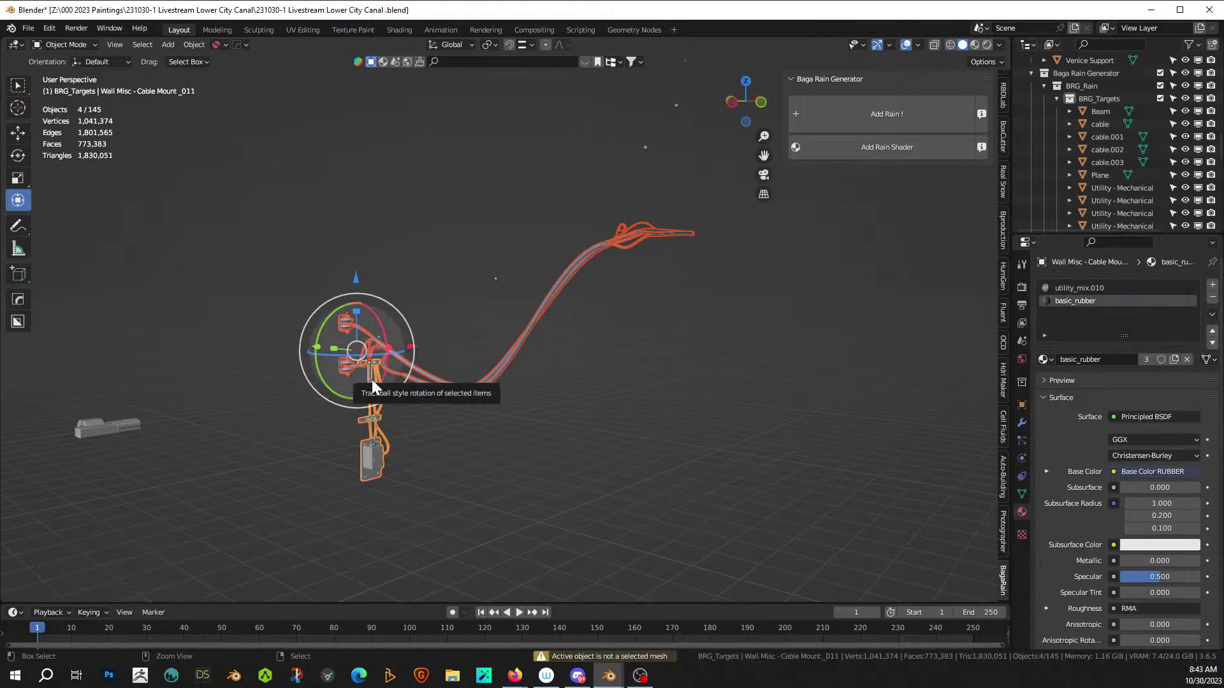
pyautogui.hotkey('ctrl', 'j')
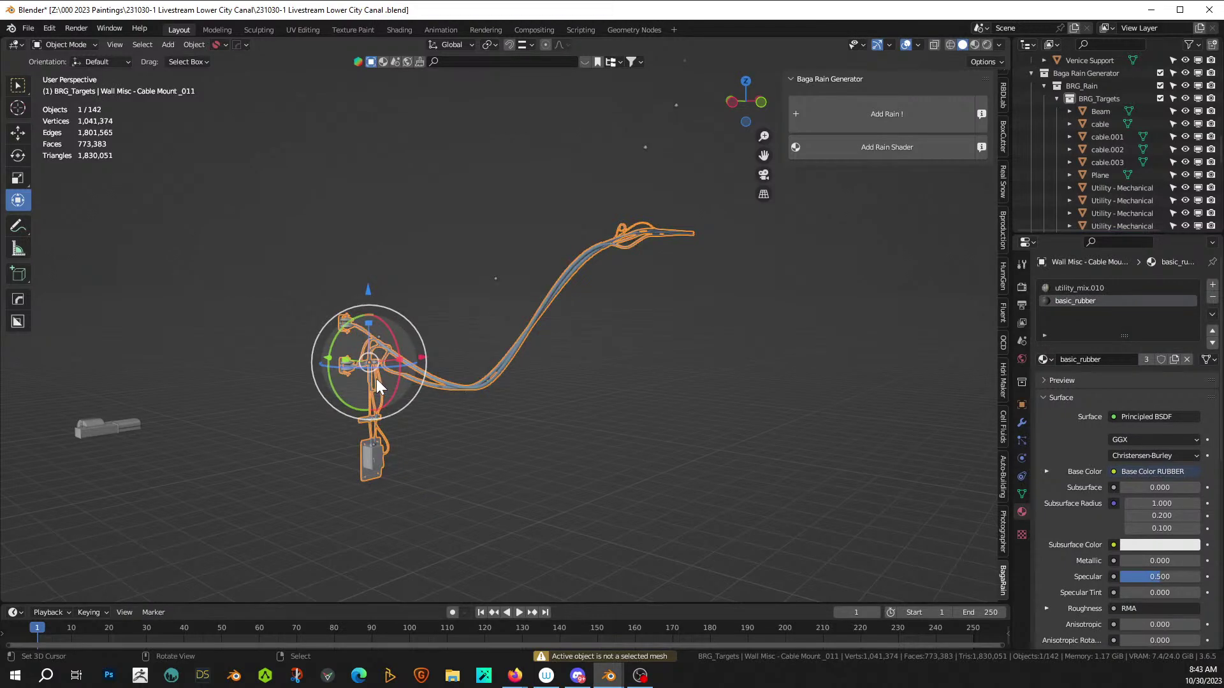
# - Set the cable mount's origin to the 3D cursor on the canal wall and move its geometry to that origin
pyautogui.press('KP_0')
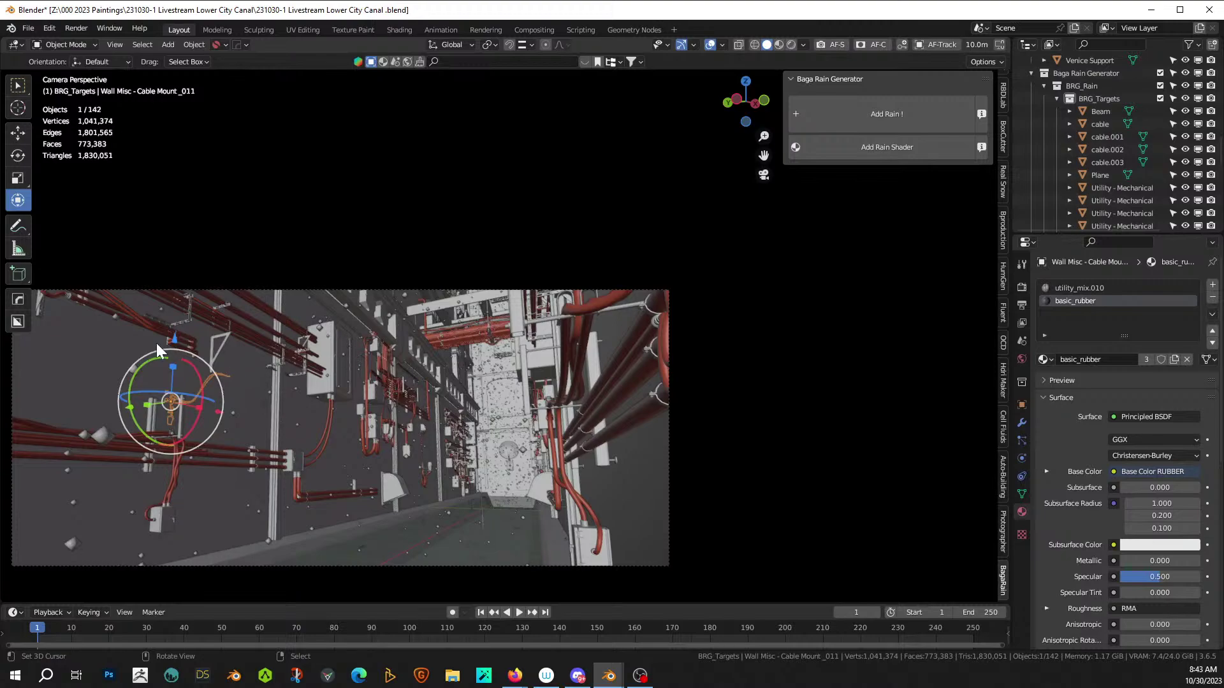
pyautogui.click(193, 44)
pyautogui.moveTo(210, 72)
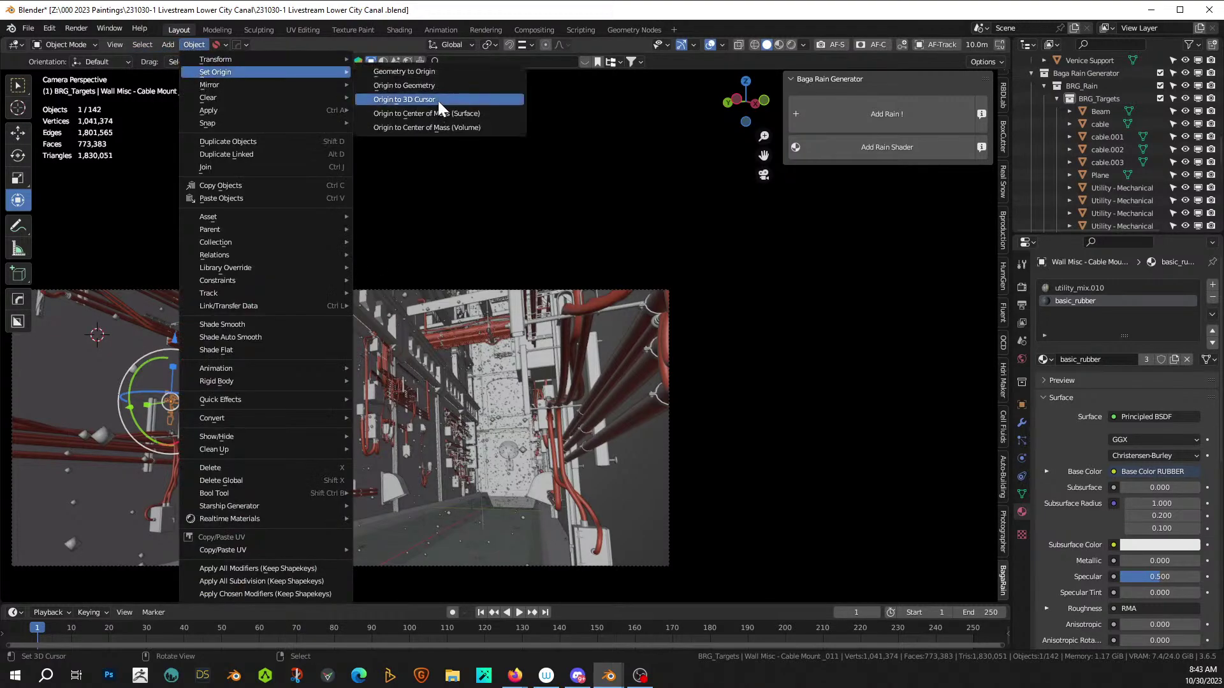
pyautogui.press('Return')
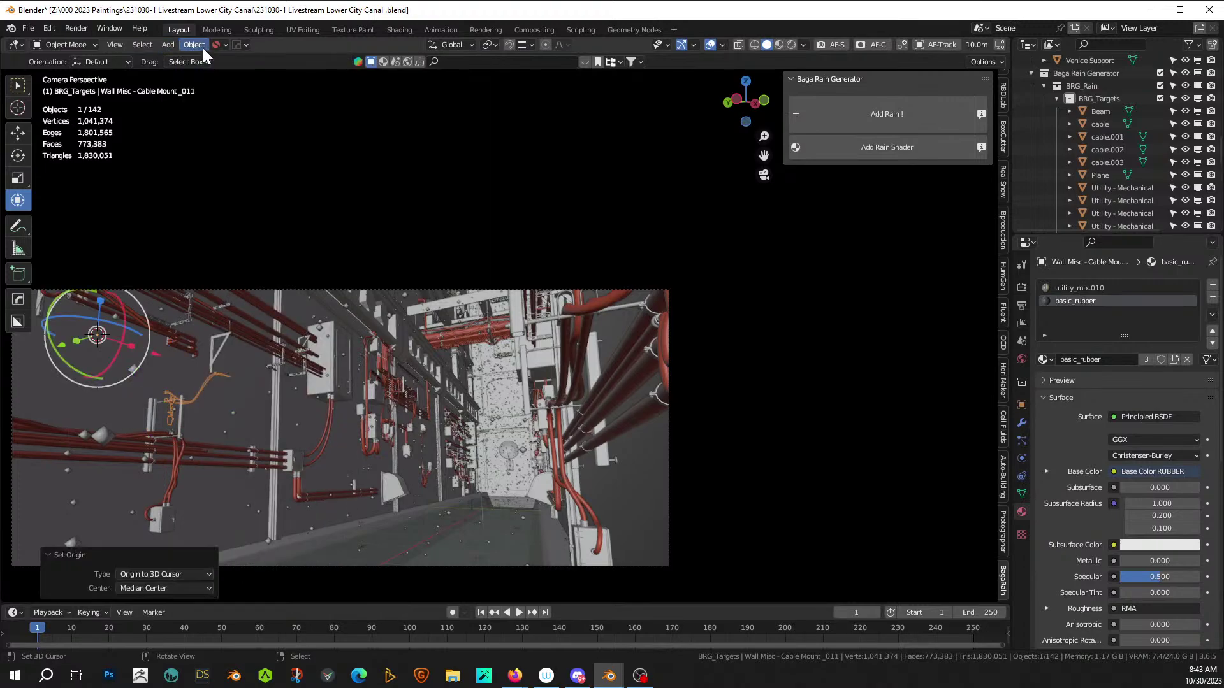
pyautogui.click(192, 44)
pyautogui.moveTo(199, 60)
pyautogui.moveTo(282, 71)
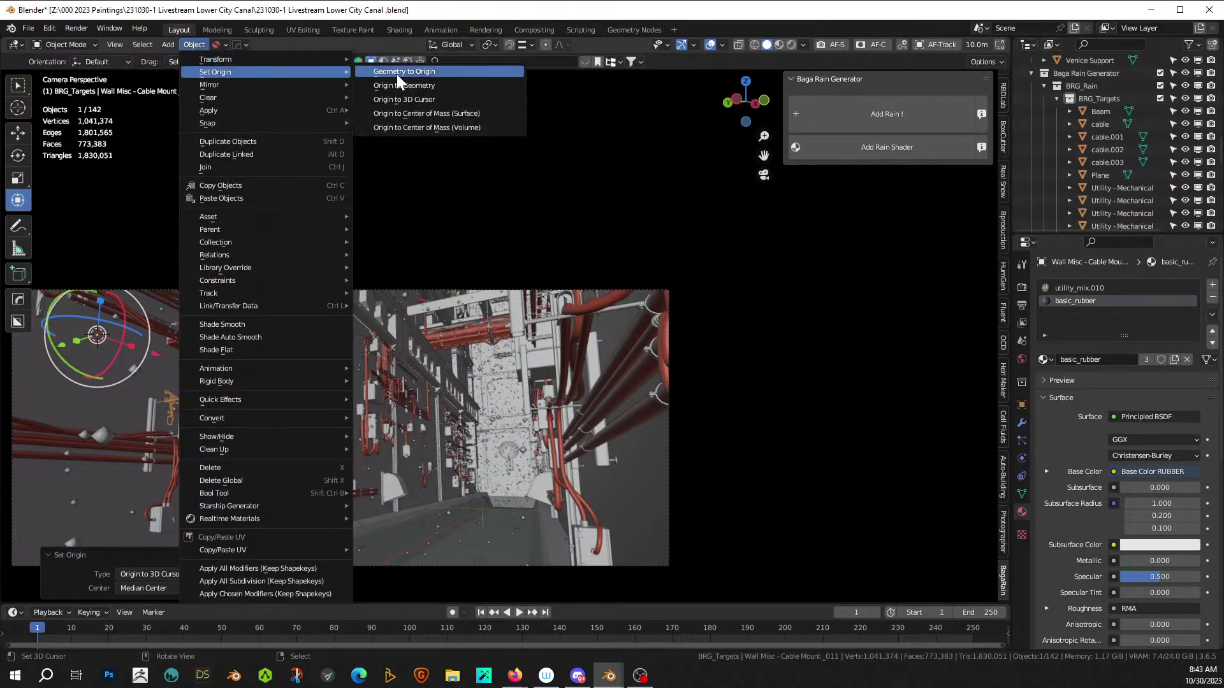
pyautogui.press('Return')
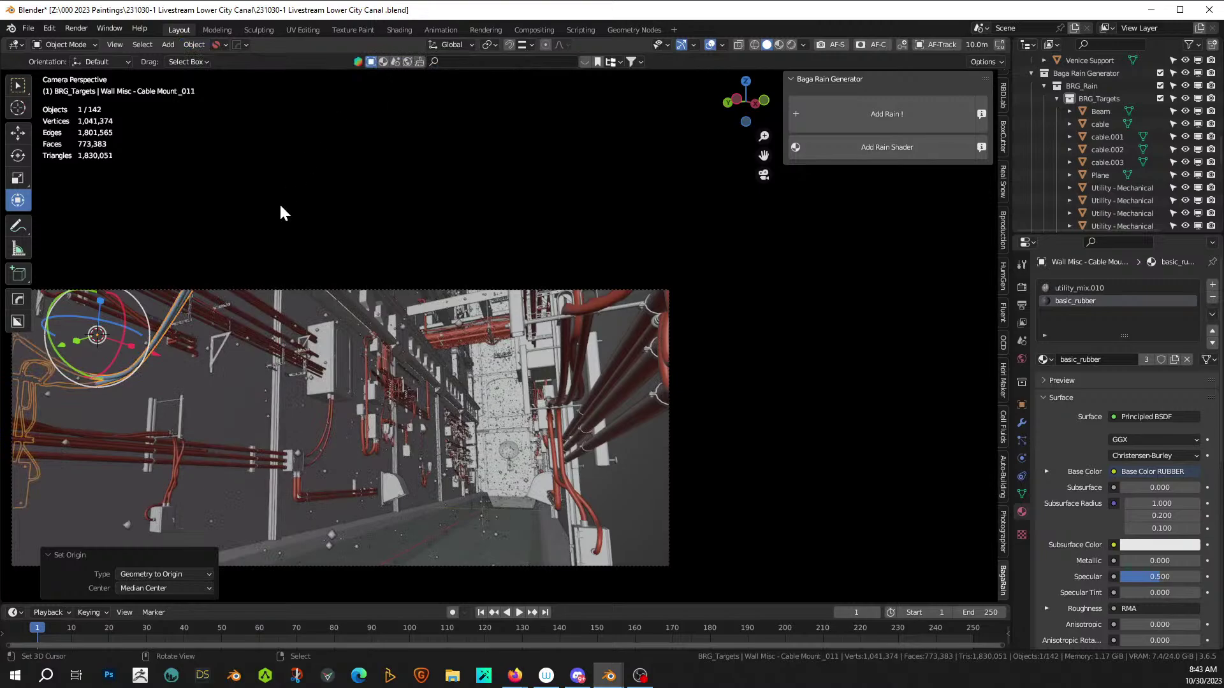
# - Move the cable mount about -0.46 m along the global Y axis, away from the pipe wall
pyautogui.scroll(-1, 256, 317)
pyautogui.moveTo(256, 321); pyautogui.dragTo(320, 246, button='middle')
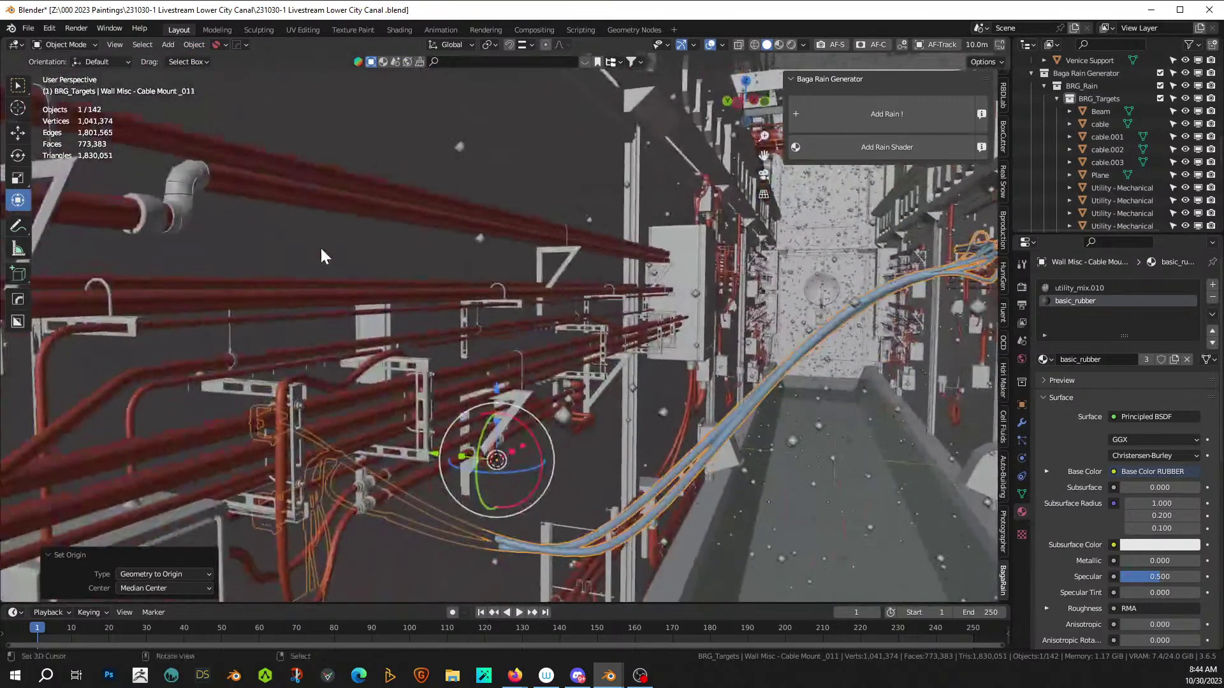
pyautogui.scroll(-3, 322, 249)
pyautogui.keyDown('shift'); pyautogui.moveTo(386, 339); pyautogui.dragTo(354, 298, button='middle'); pyautogui.keyUp('shift')
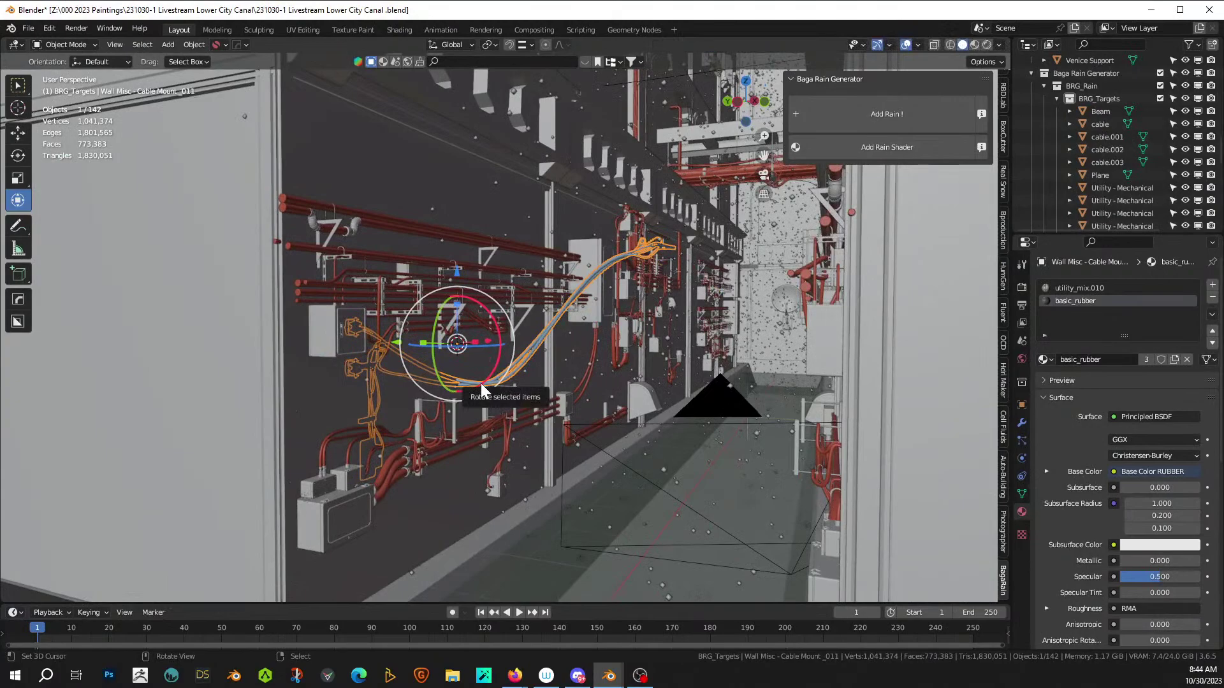
pyautogui.press('g')
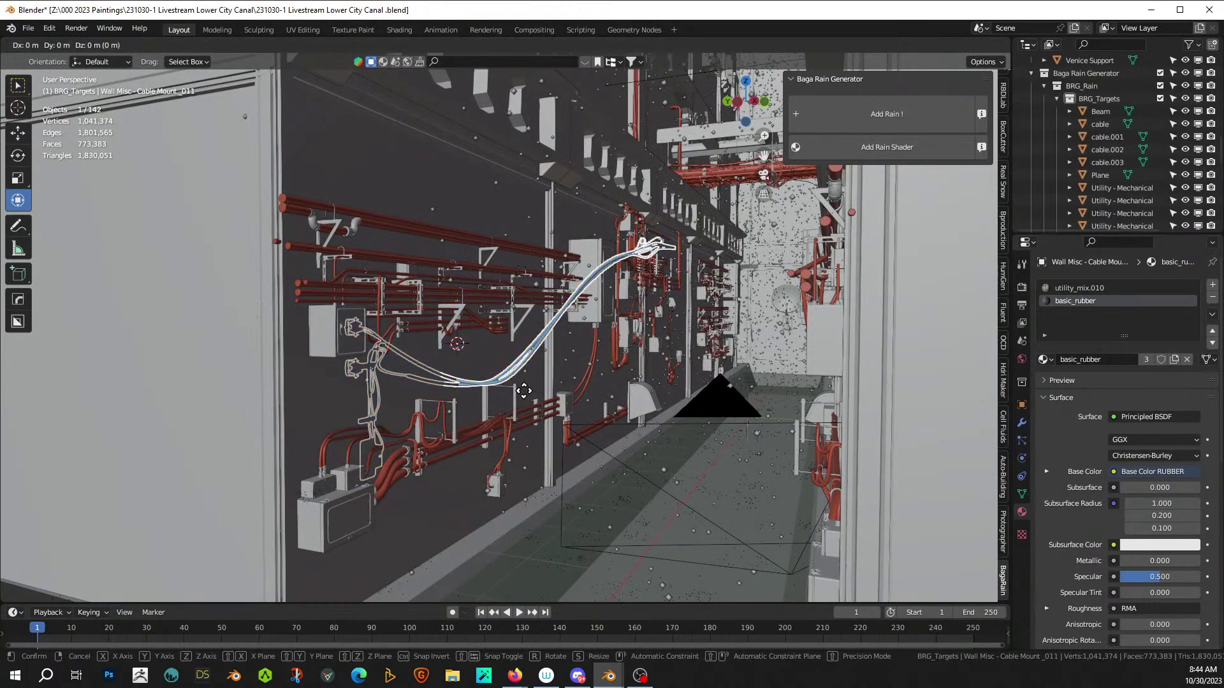
pyautogui.press('y')
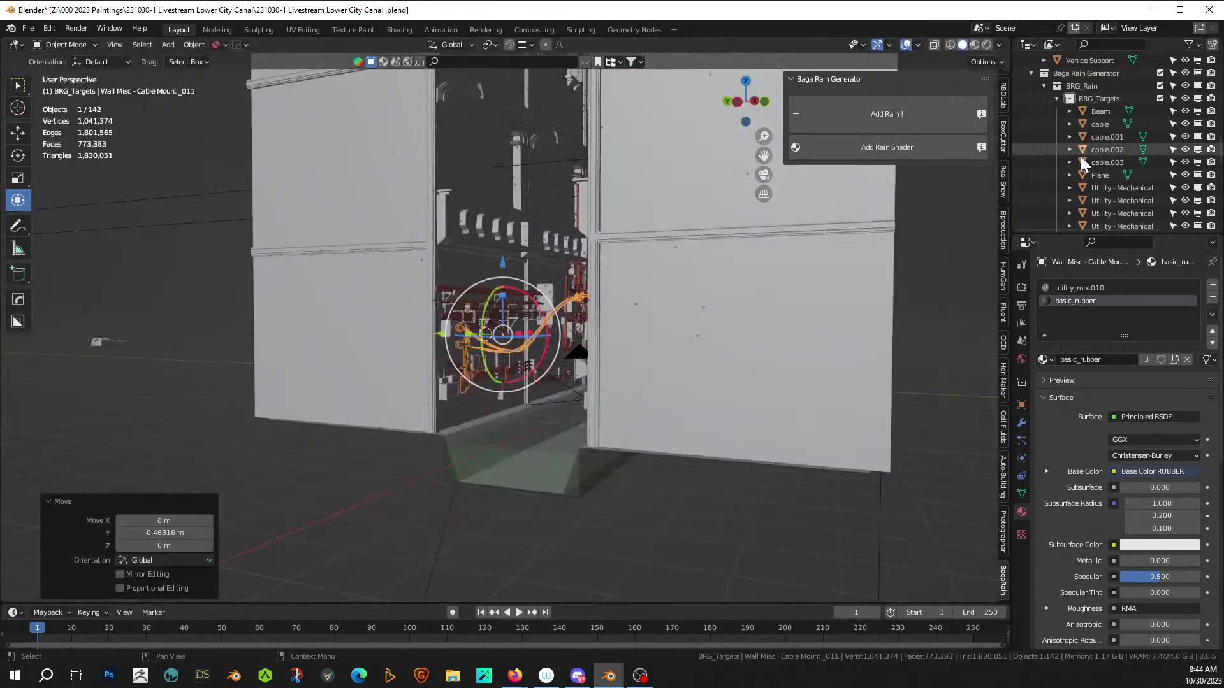
# - Locate the BRG_Rain_Simulation object in the scene hierarchy and hide it from the viewport
pyautogui.scroll(-6, 1124, 184)
pyautogui.scroll(5, 1124, 179)
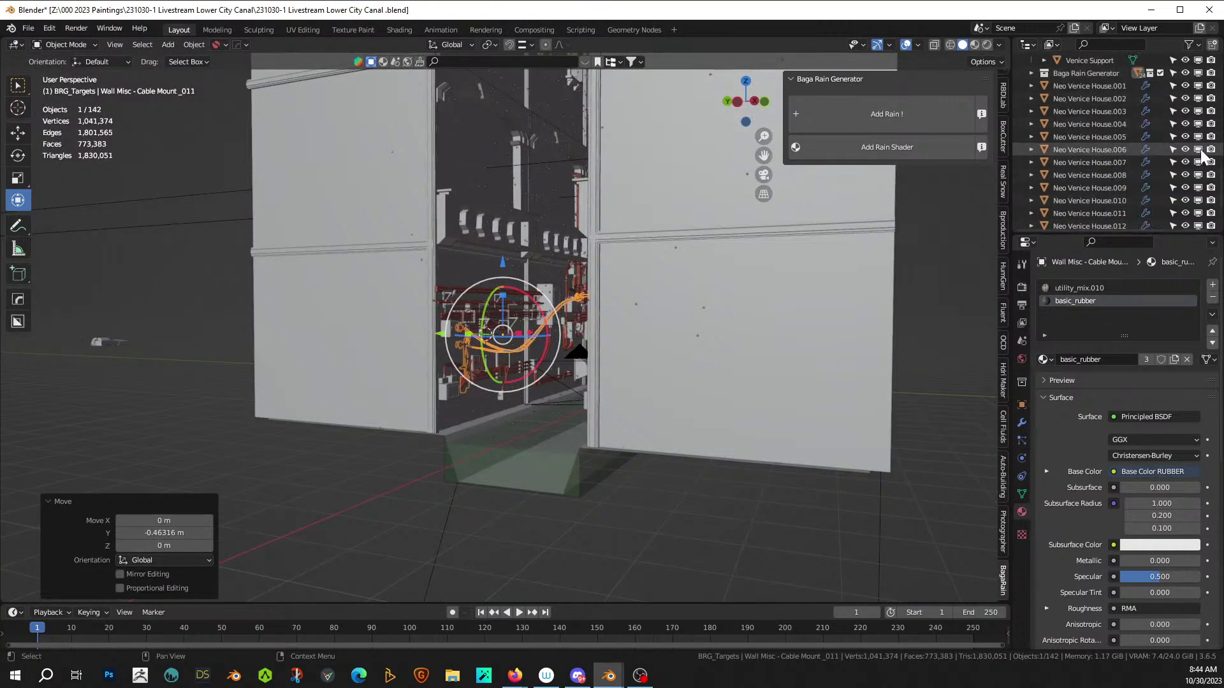
pyautogui.scroll(-2, 1198, 192)
pyautogui.scroll(15, 1221, 210)
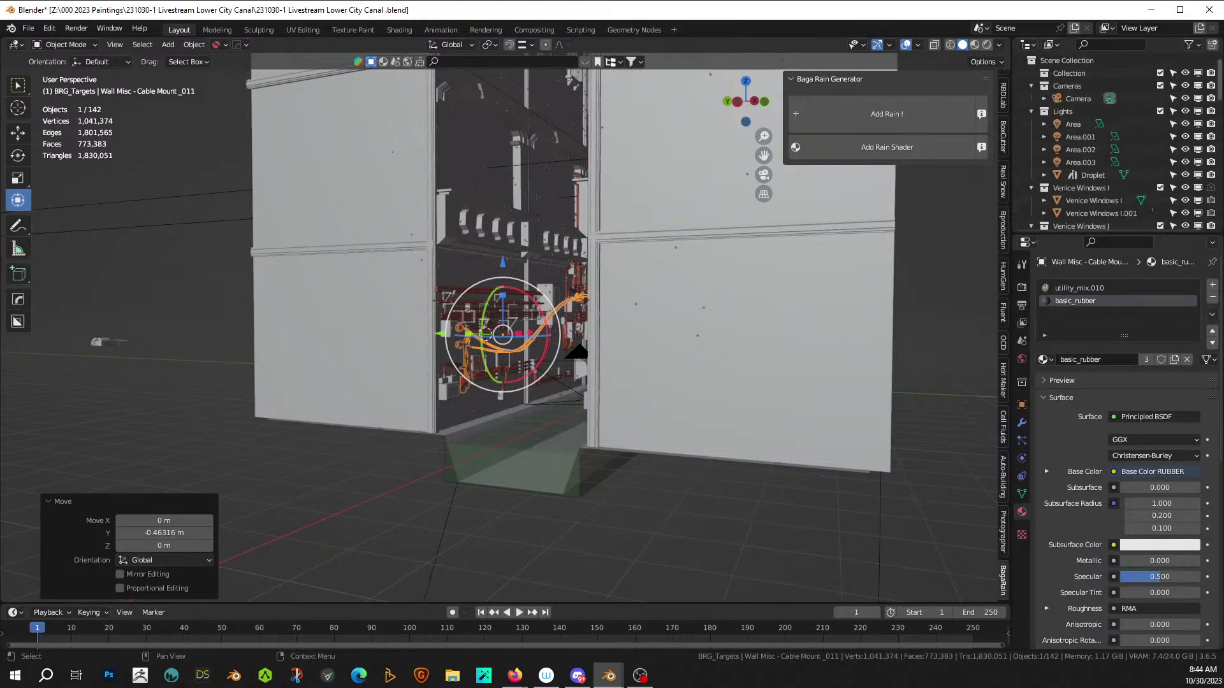
pyautogui.scroll(-6, 1122, 143)
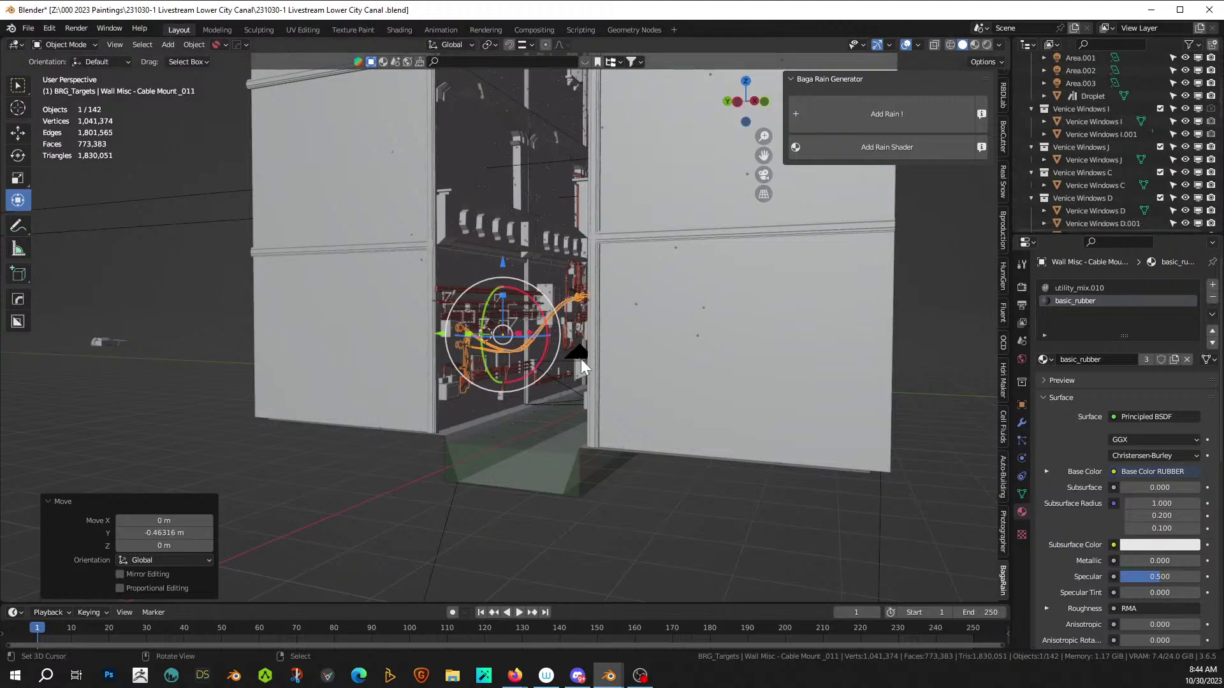
pyautogui.rightClick(635, 305)
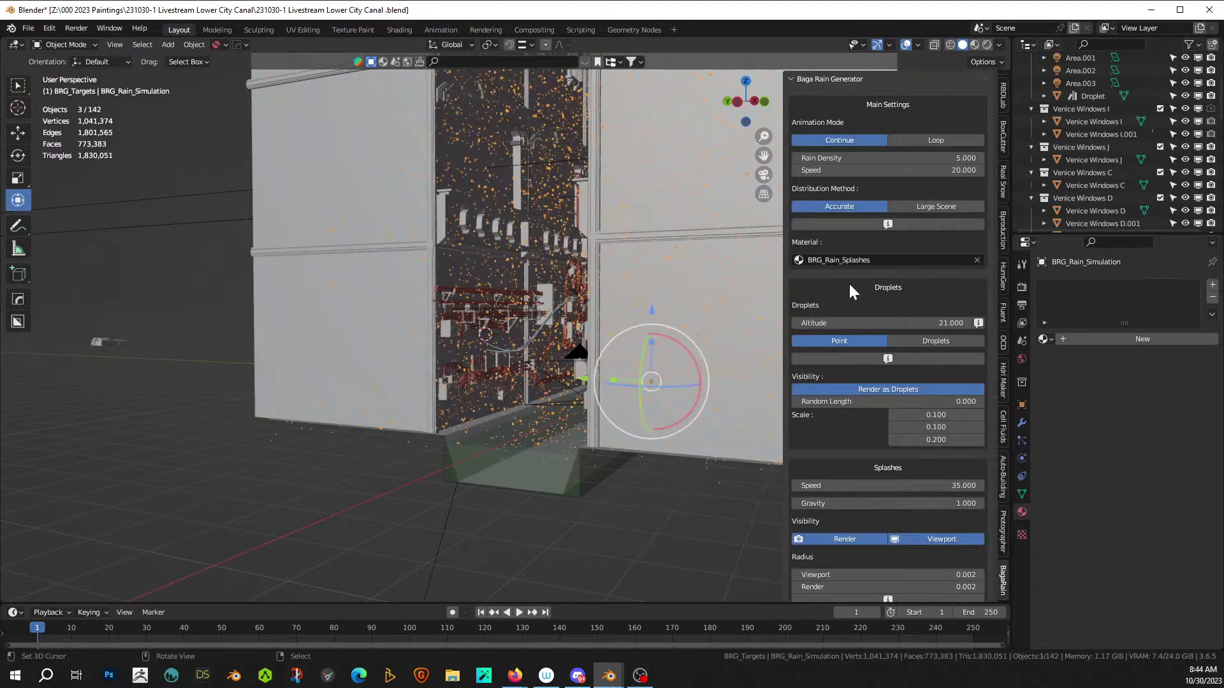
pyautogui.press('KP_Decimal')
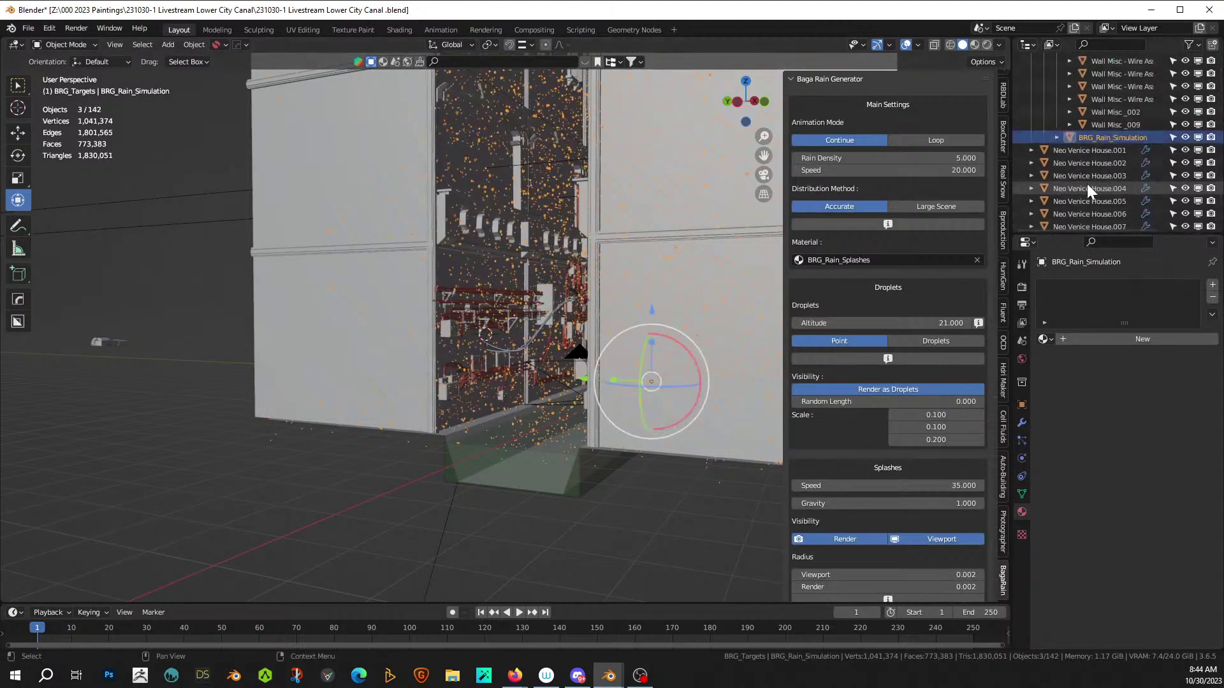
pyautogui.click(1185, 137)
# - Move the cable mount a further -0.52 m or so along the global Y axis
pyautogui.scroll(5, 499, 376)
pyautogui.rightClick(491, 381)
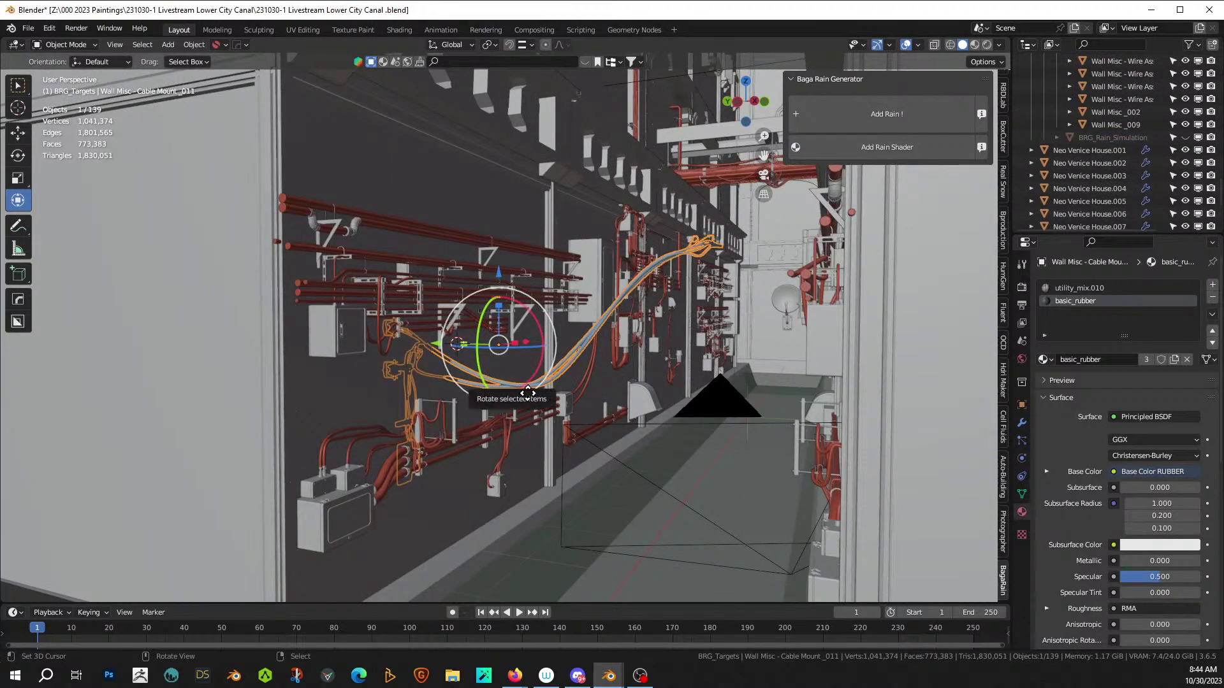
pyautogui.press('g')
pyautogui.press('y')
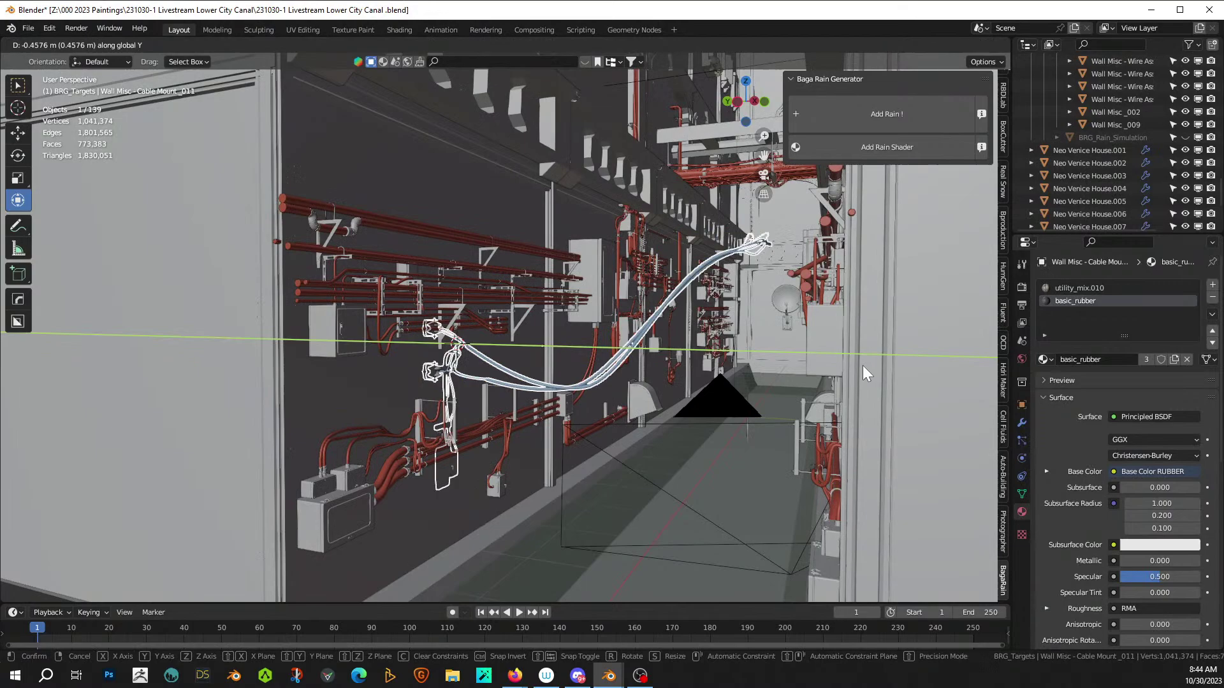
pyautogui.click(1018, 415)
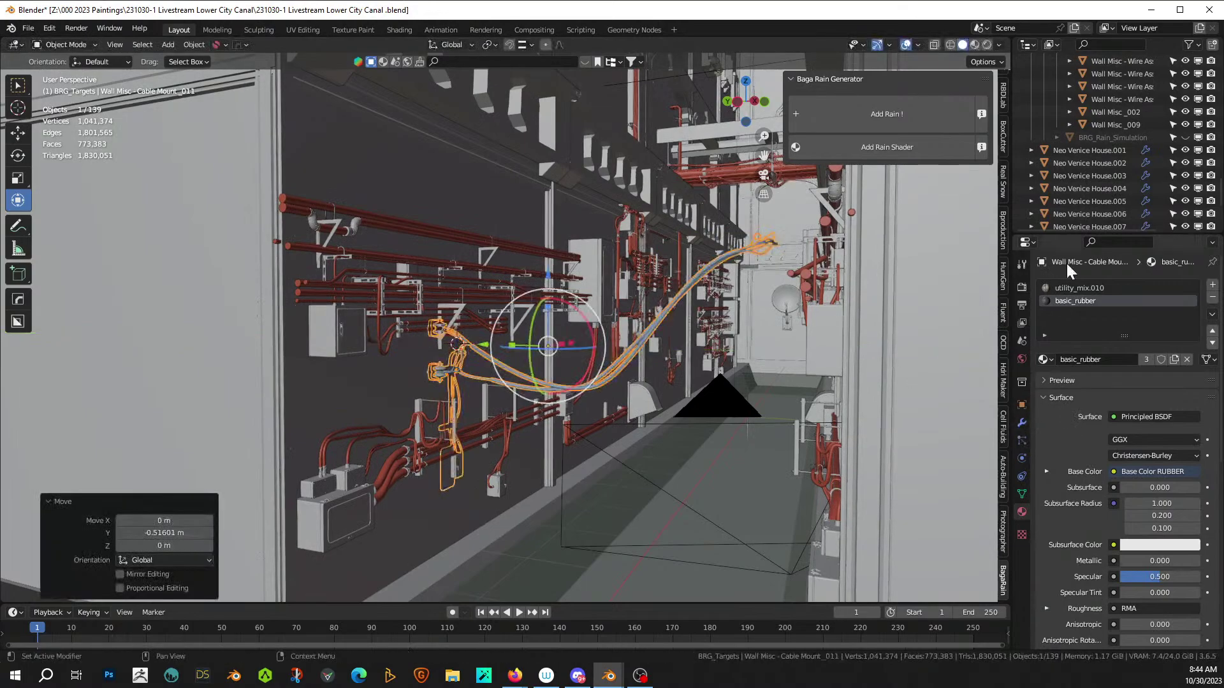
# - Unhide BRG_Rain_Simulation and turn off the viewport display of its Baga_Rain_Generator modifier
pyautogui.click(1184, 136)
pyautogui.click(1083, 137)
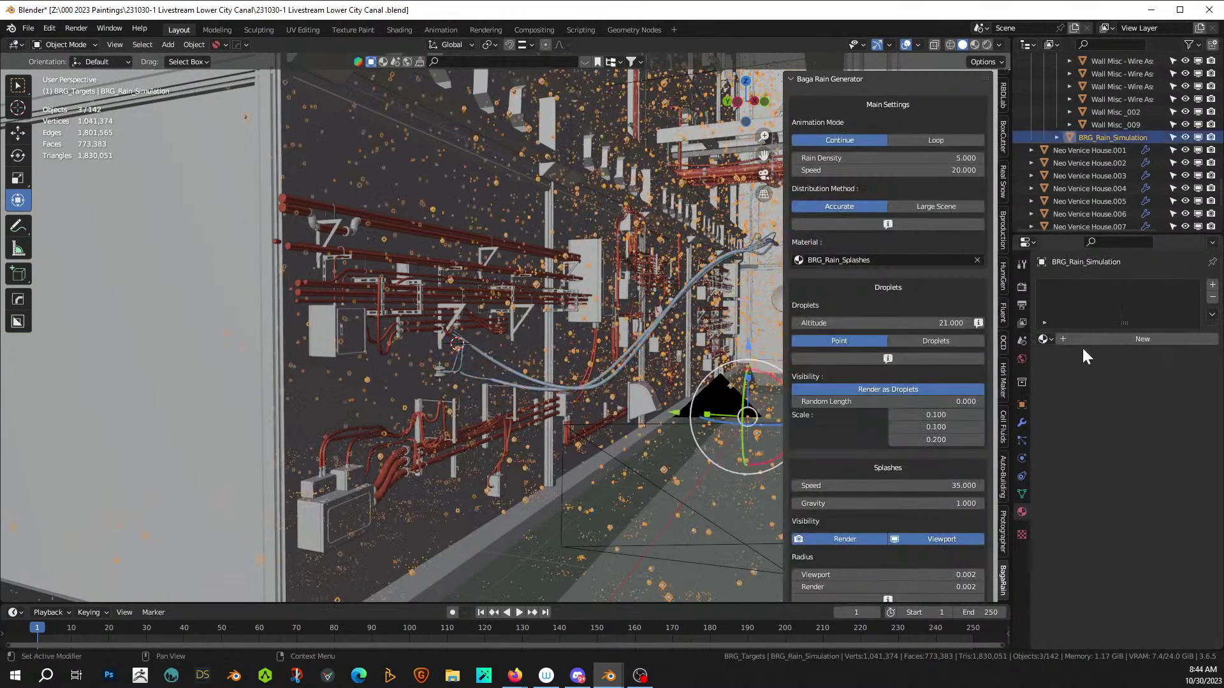
pyautogui.click(1022, 422)
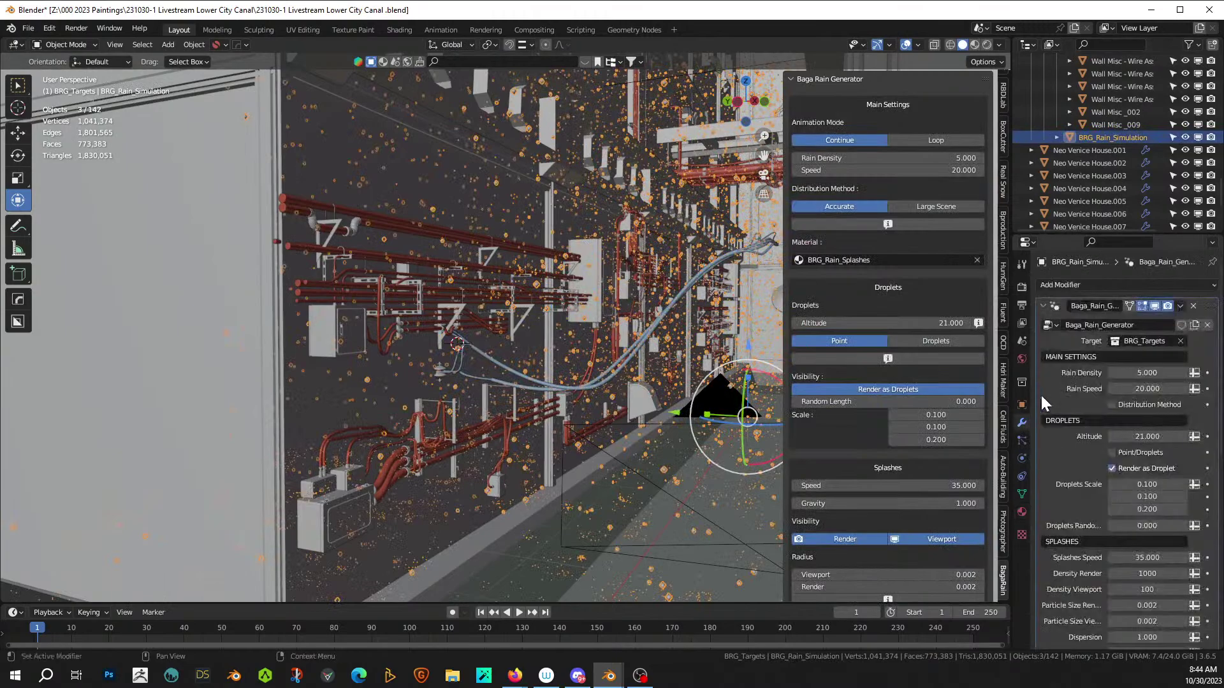
pyautogui.click(1154, 306)
# - Shift the cable mount about -0.12 m along Y and raise it about 2.06 m along Z
pyautogui.click(483, 351)
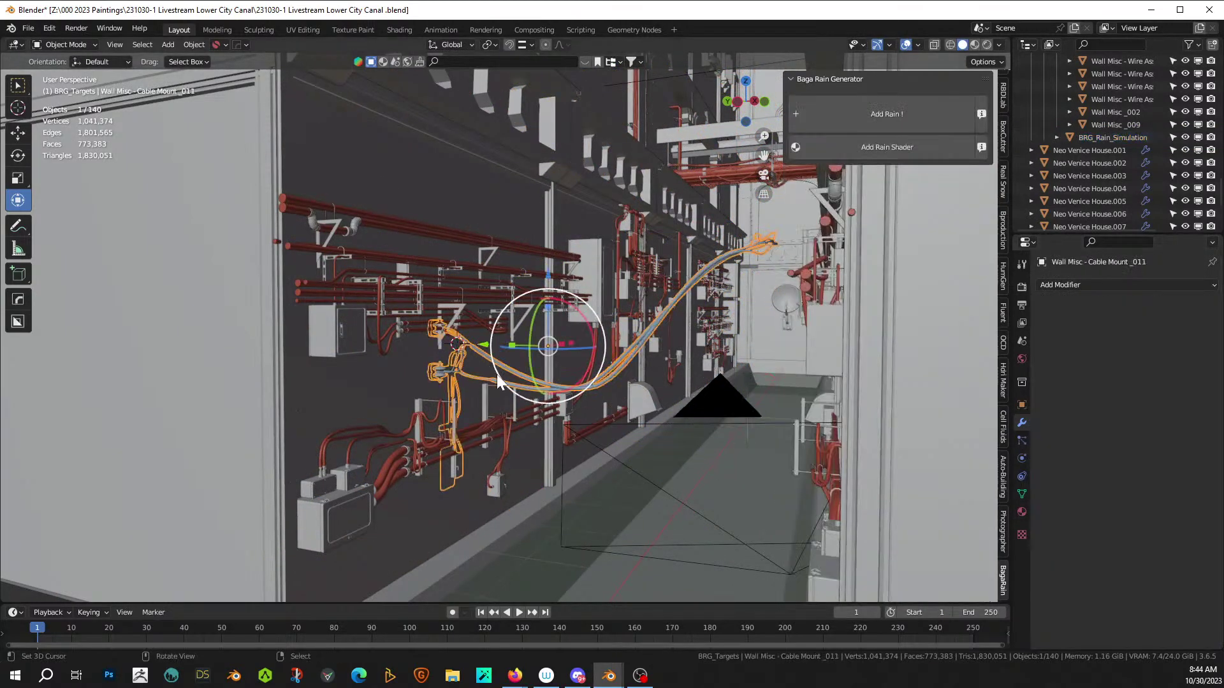
pyautogui.press('g')
pyautogui.press('y')
pyautogui.click(507, 380)
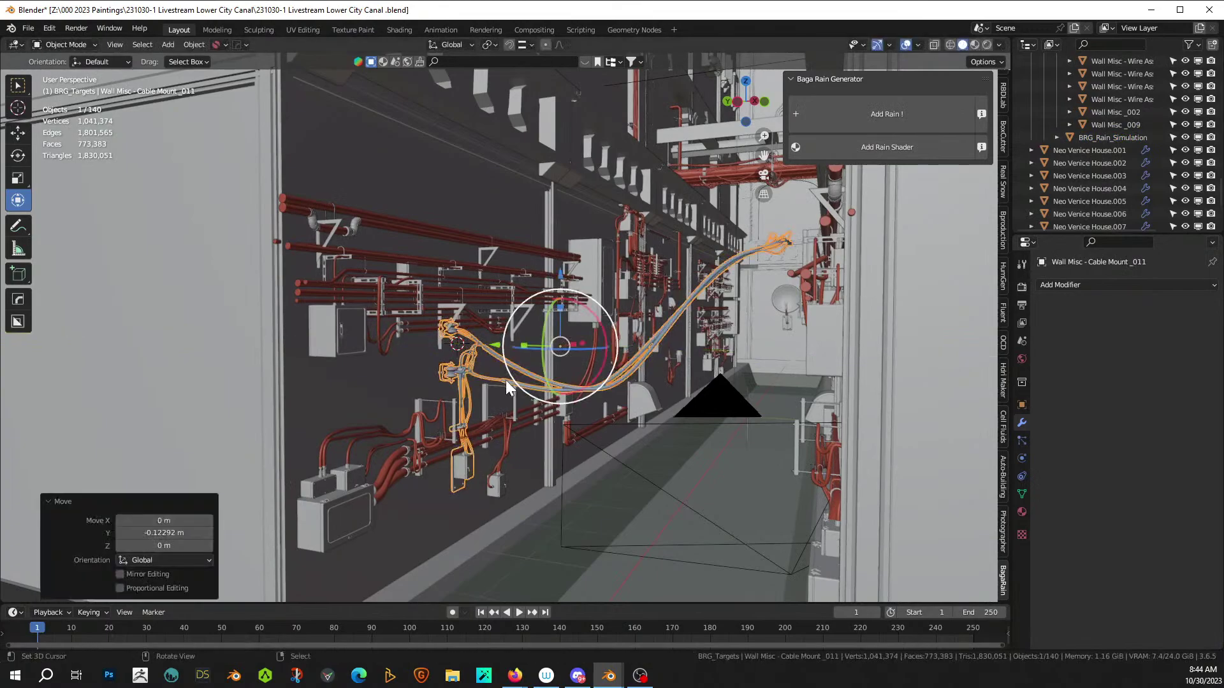
pyautogui.press('g')
pyautogui.press('z')
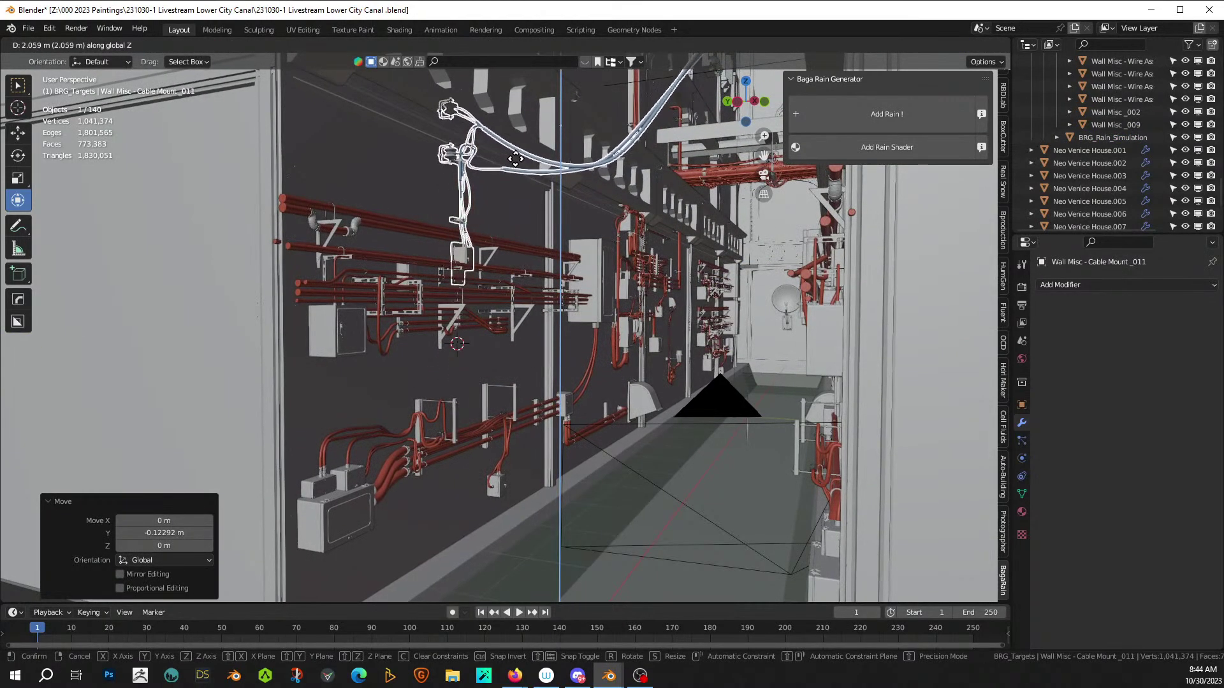
pyautogui.click(515, 173)
# - In the scene camera view, lower the cable mount about 1.03 m along the Z axis
pyautogui.moveTo(515, 172); pyautogui.dragTo(520, 256, button='middle')
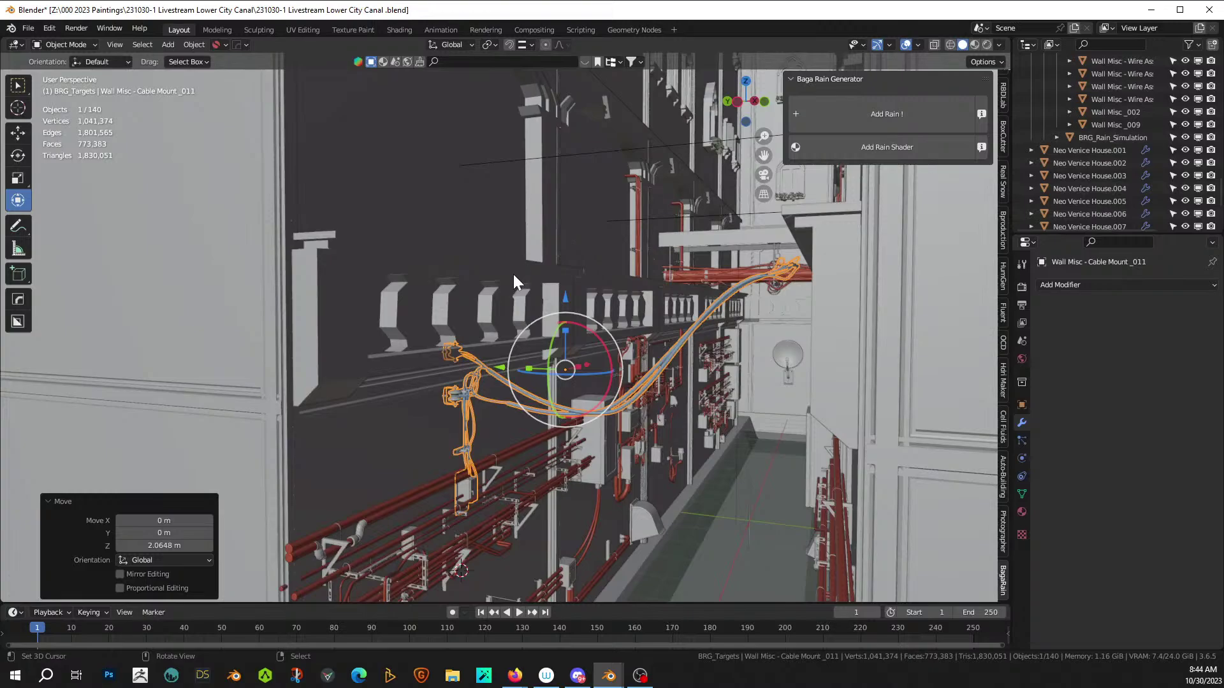
pyautogui.scroll(1, 514, 276)
pyautogui.scroll(-1, 512, 278)
pyautogui.moveTo(543, 278); pyautogui.dragTo(593, 365, button='middle')
pyautogui.press('KP_0')
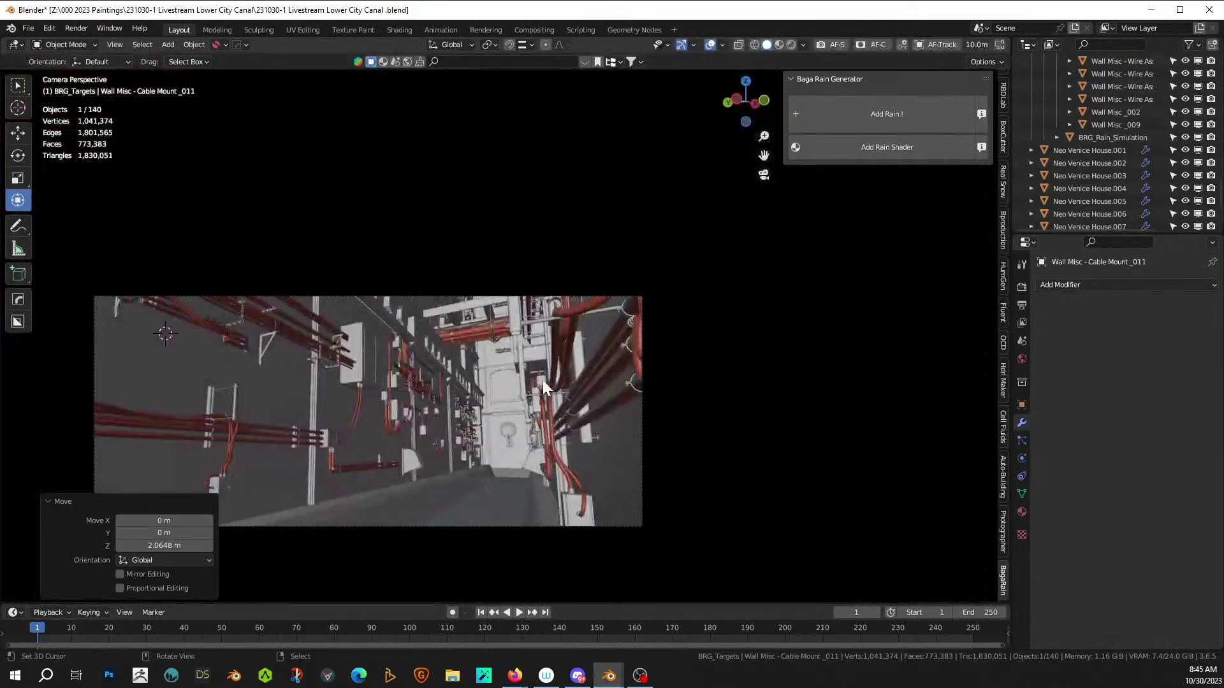
pyautogui.press('g')
pyautogui.press('z')
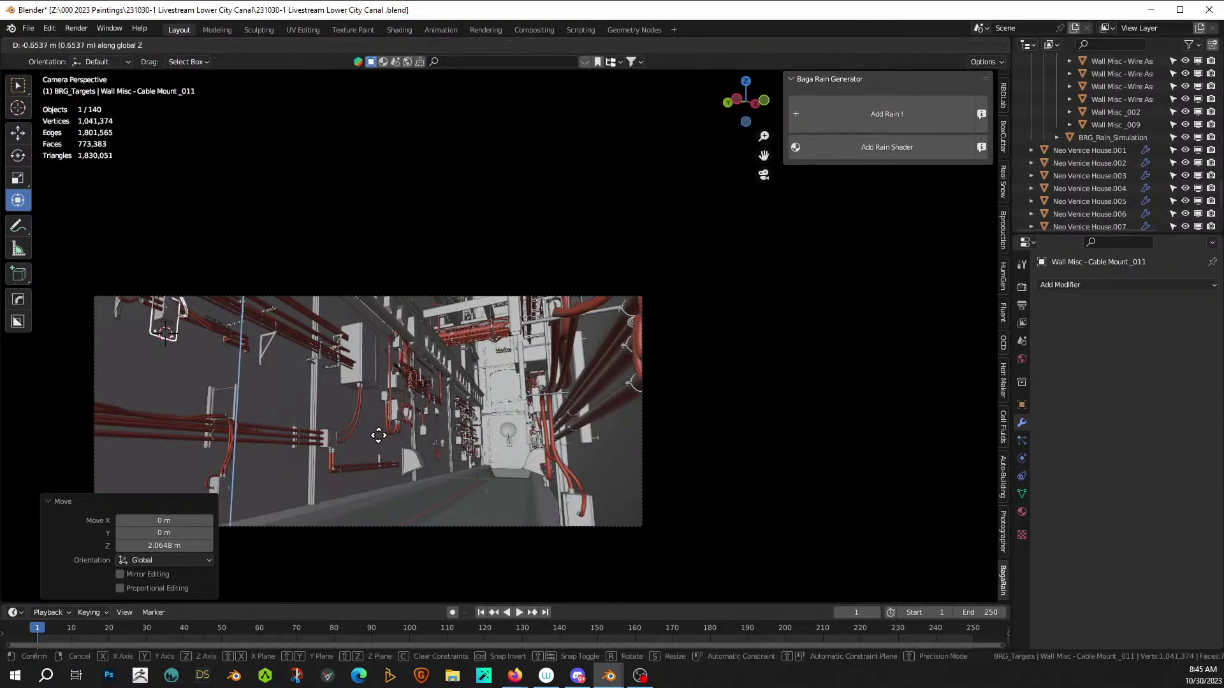
pyautogui.click(297, 372)
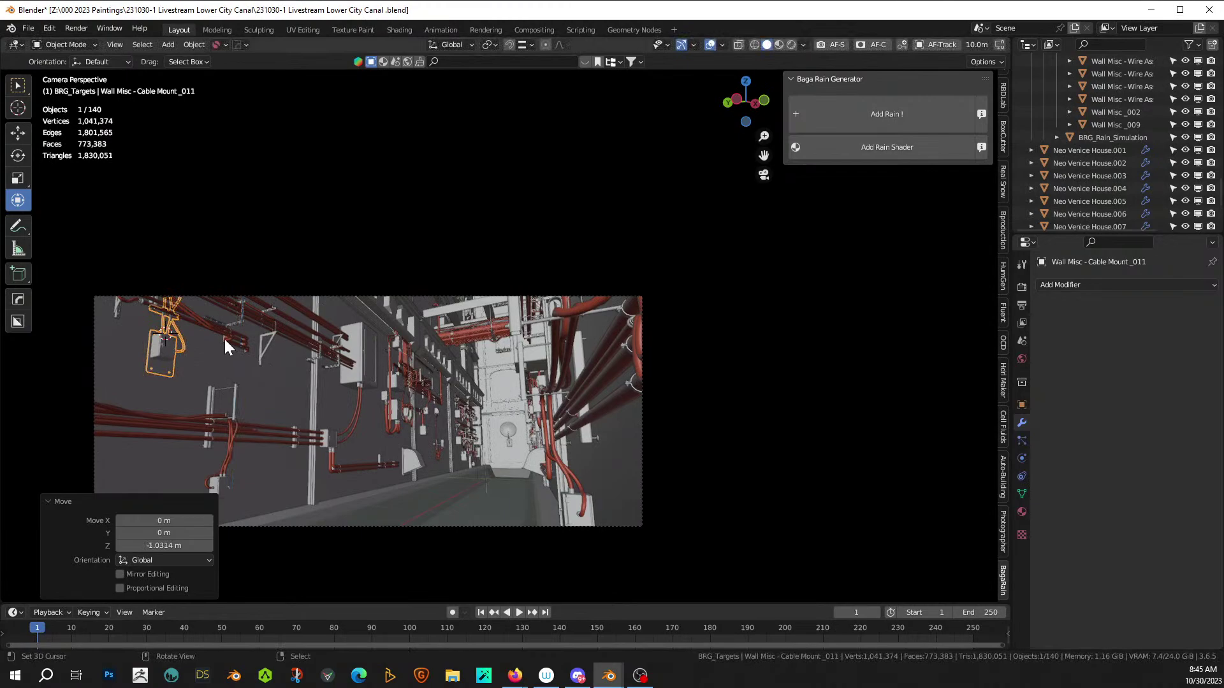
# - Move the cable mount about 4.77 m along the X axis, deeper into the canal
pyautogui.press('g')
pyautogui.press('y')
pyautogui.rightClick(262, 352)
pyautogui.press('g')
pyautogui.press('x')
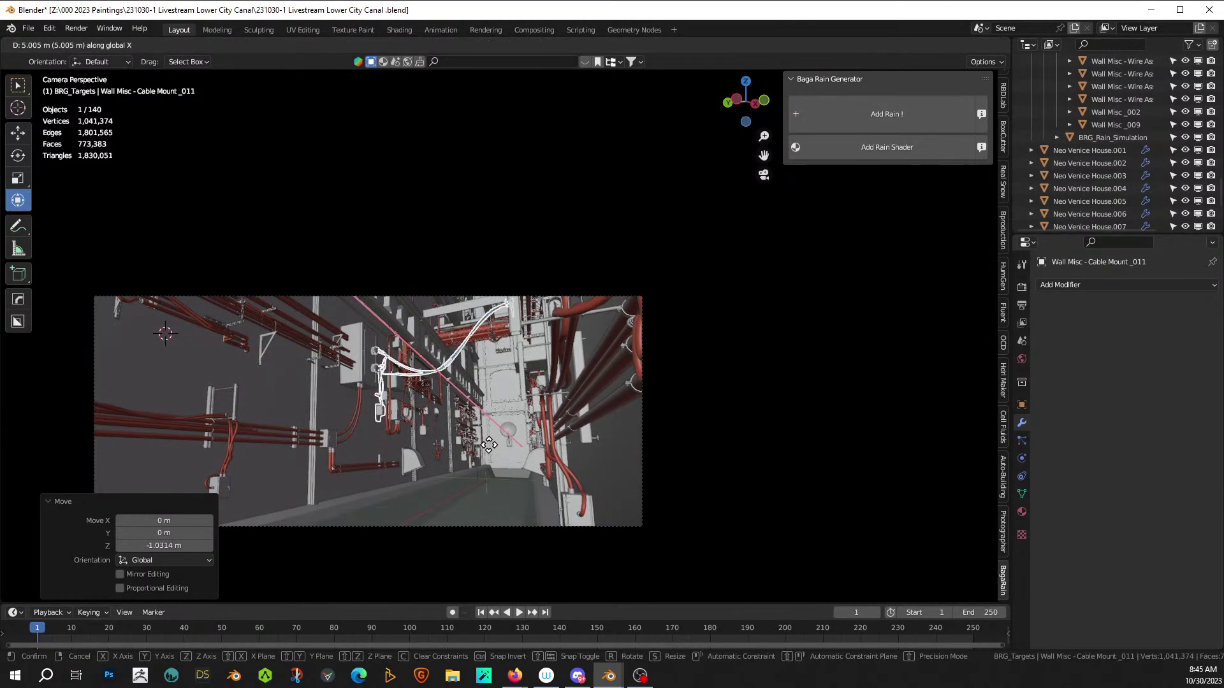
pyautogui.click(485, 444)
# - Raise the cable mount about 0.61 m along the Z axis above the wall's utility boxes
pyautogui.press('KP_Decimal')
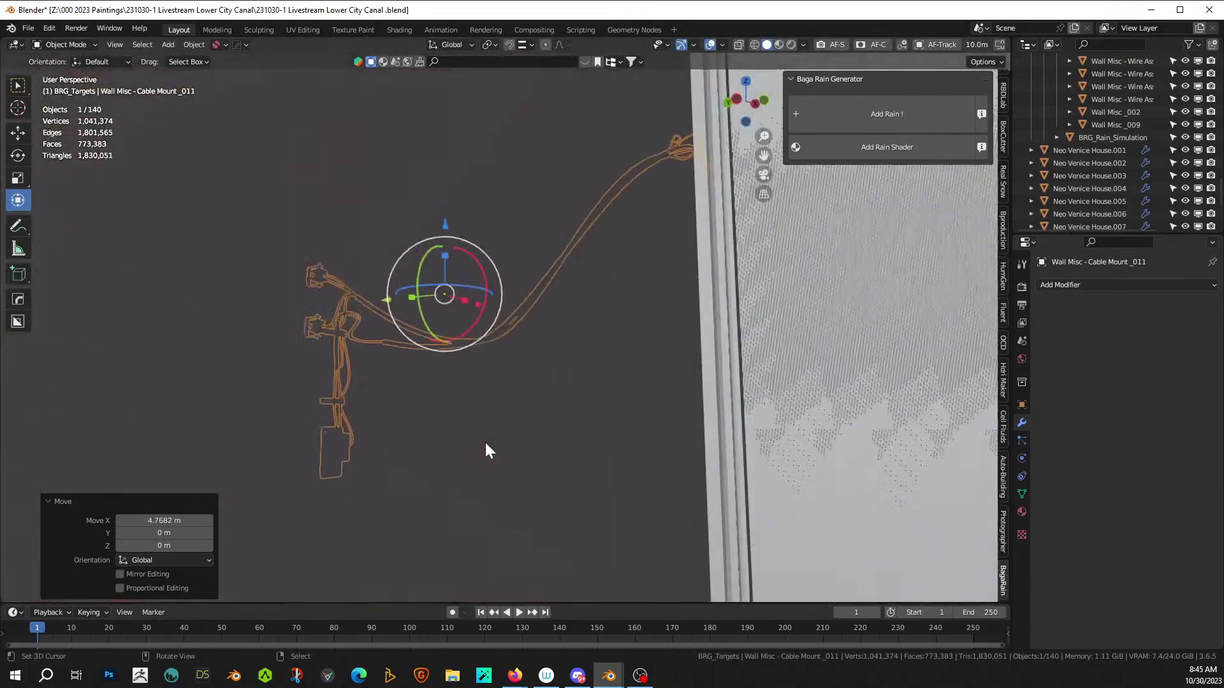
pyautogui.moveTo(461, 487); pyautogui.dragTo(471, 517, button='middle')
pyautogui.press('g')
pyautogui.press('z')
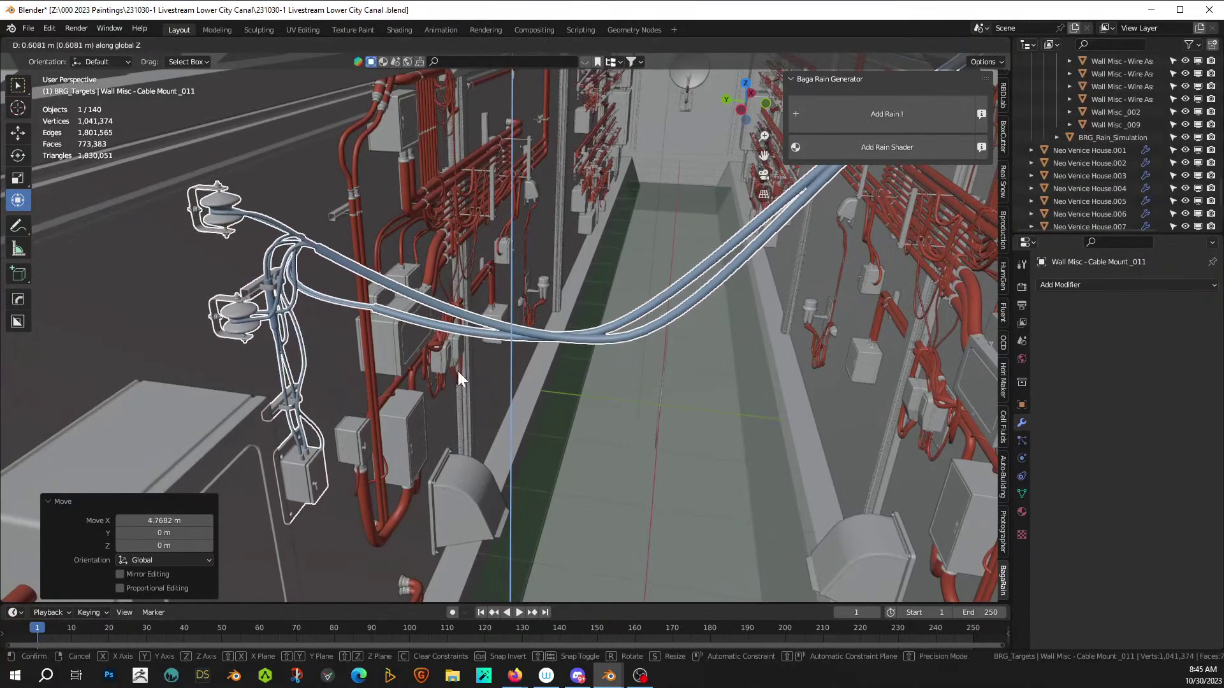
pyautogui.click(526, 390)
# - Scale the cable mount uniformly by about 1.208 and shift it -0.15 m along Y so it spans the canal
pyautogui.moveTo(527, 390); pyautogui.dragTo(646, 490, button='middle')
pyautogui.press('s')
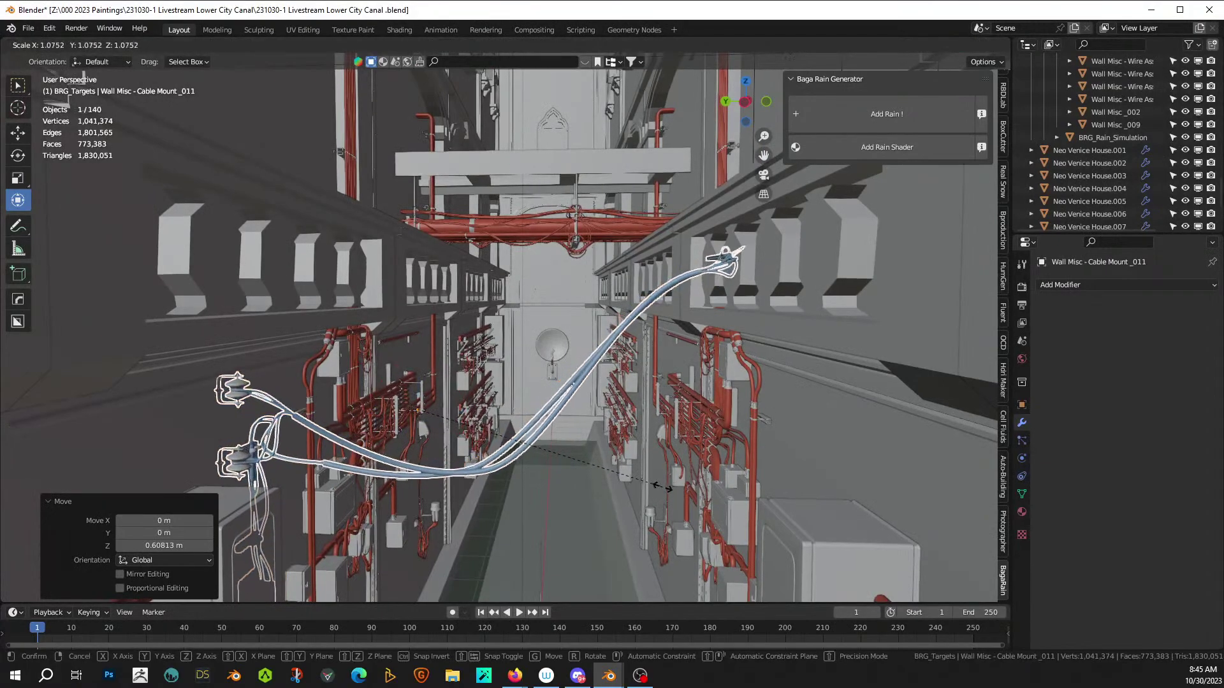
pyautogui.click(693, 492)
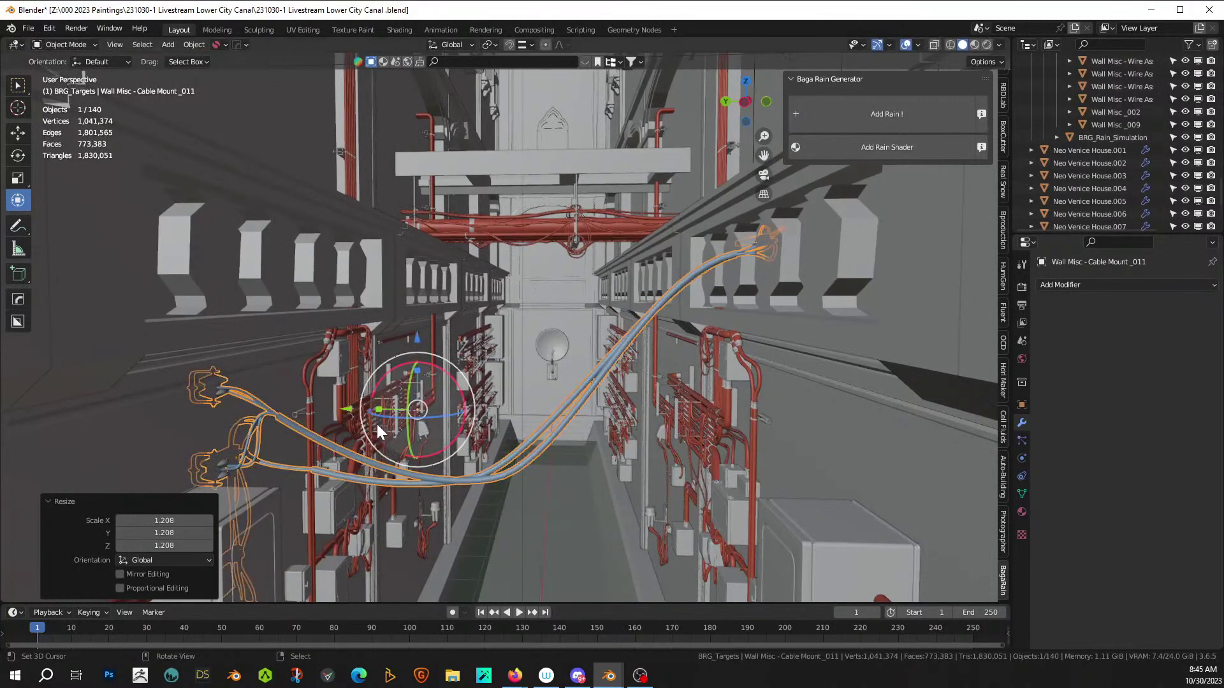
pyautogui.moveTo(348, 411); pyautogui.dragTo(371, 416)
# - Move the cable mount about -0.05 m along Y to bring its backing plate out of the wall, and return to camera view
pyautogui.moveTo(371, 415); pyautogui.dragTo(602, 432, button='middle')
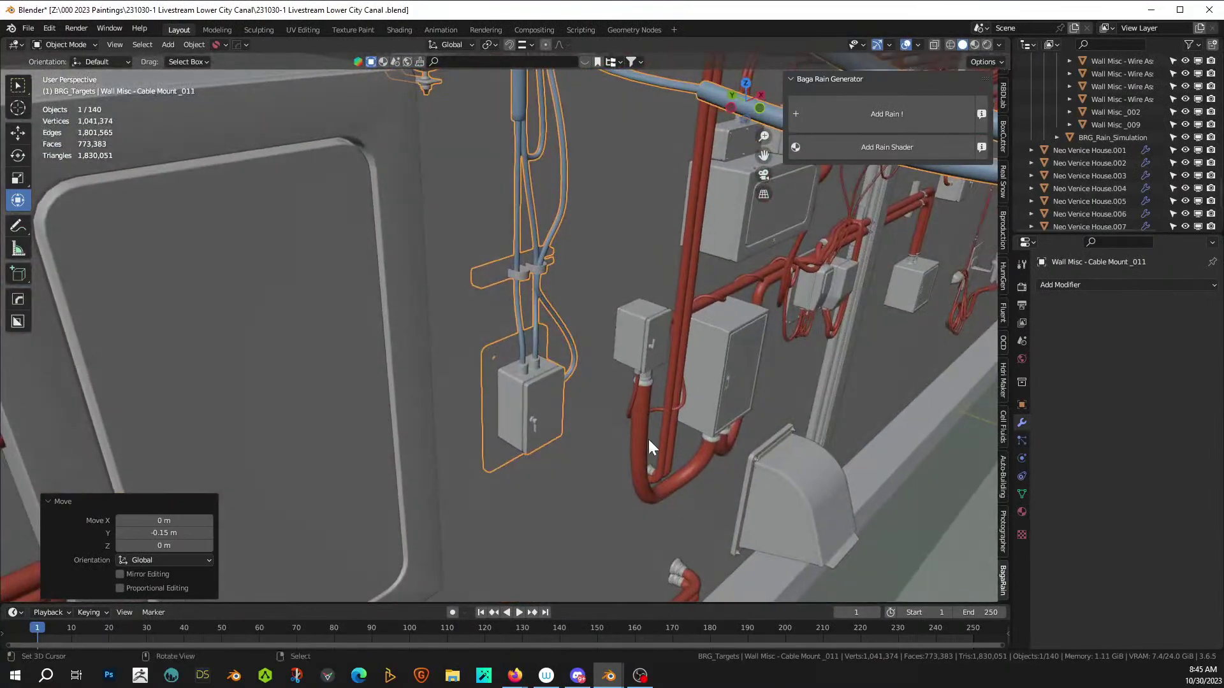
pyautogui.press('g')
pyautogui.press('y')
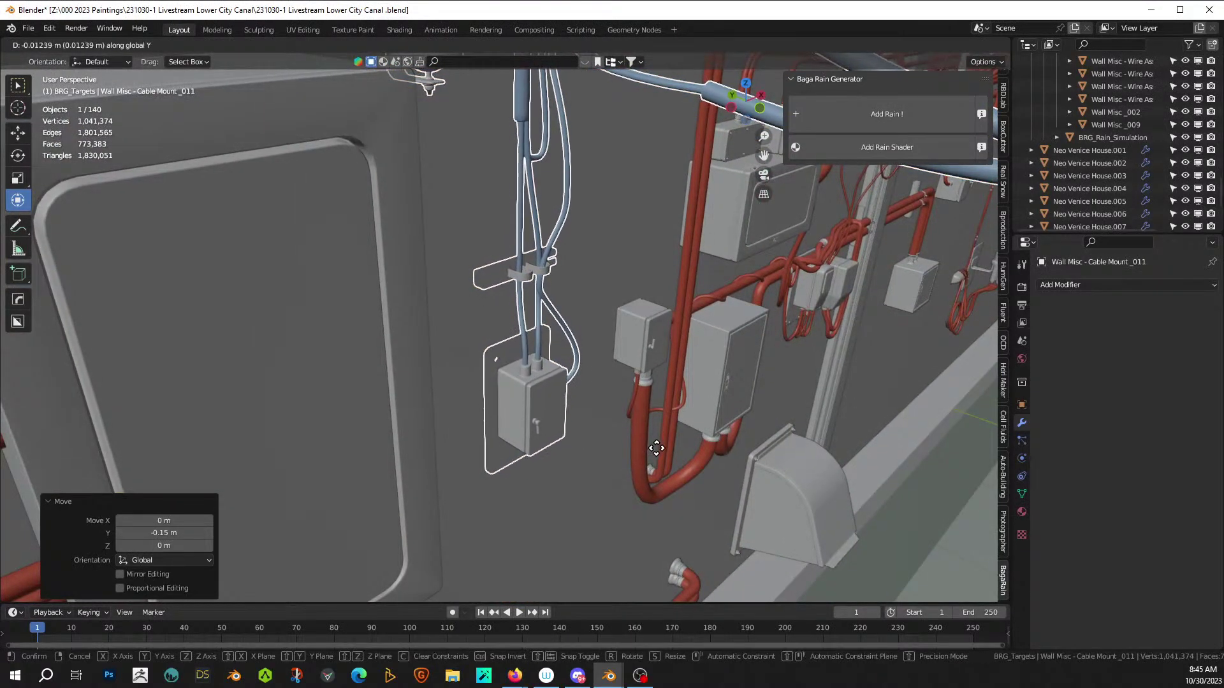
pyautogui.click(677, 477)
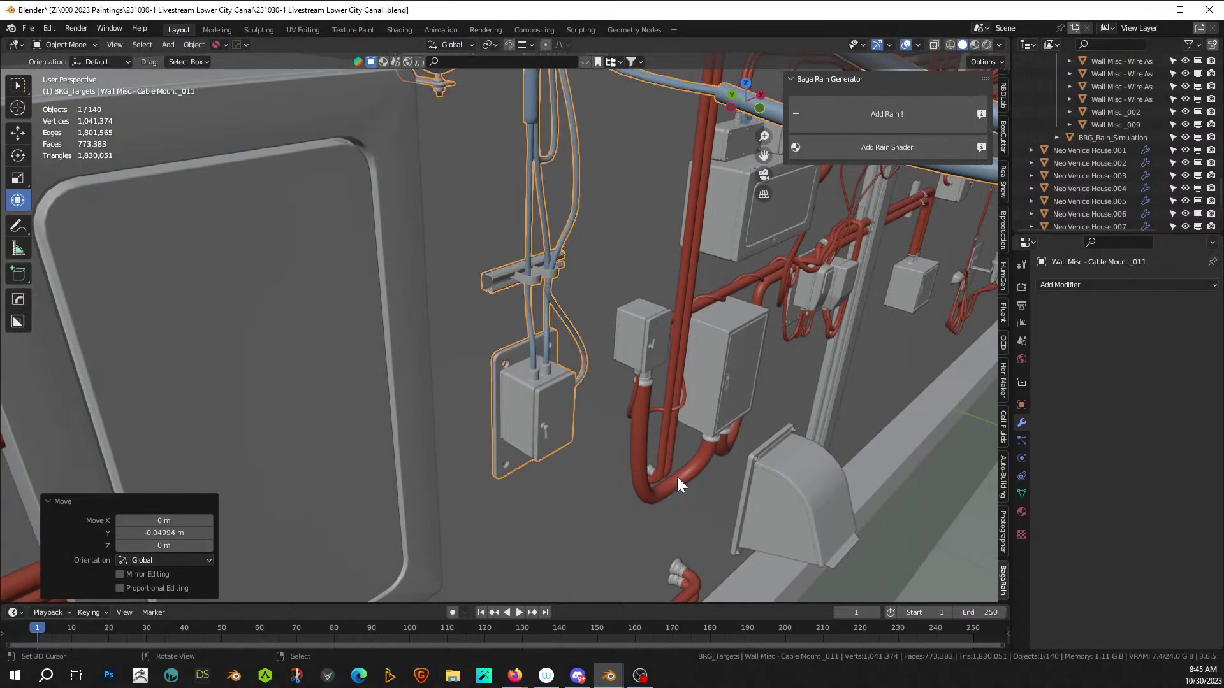
pyautogui.moveTo(677, 477); pyautogui.dragTo(750, 430, button='middle')
pyautogui.press('KP_0')
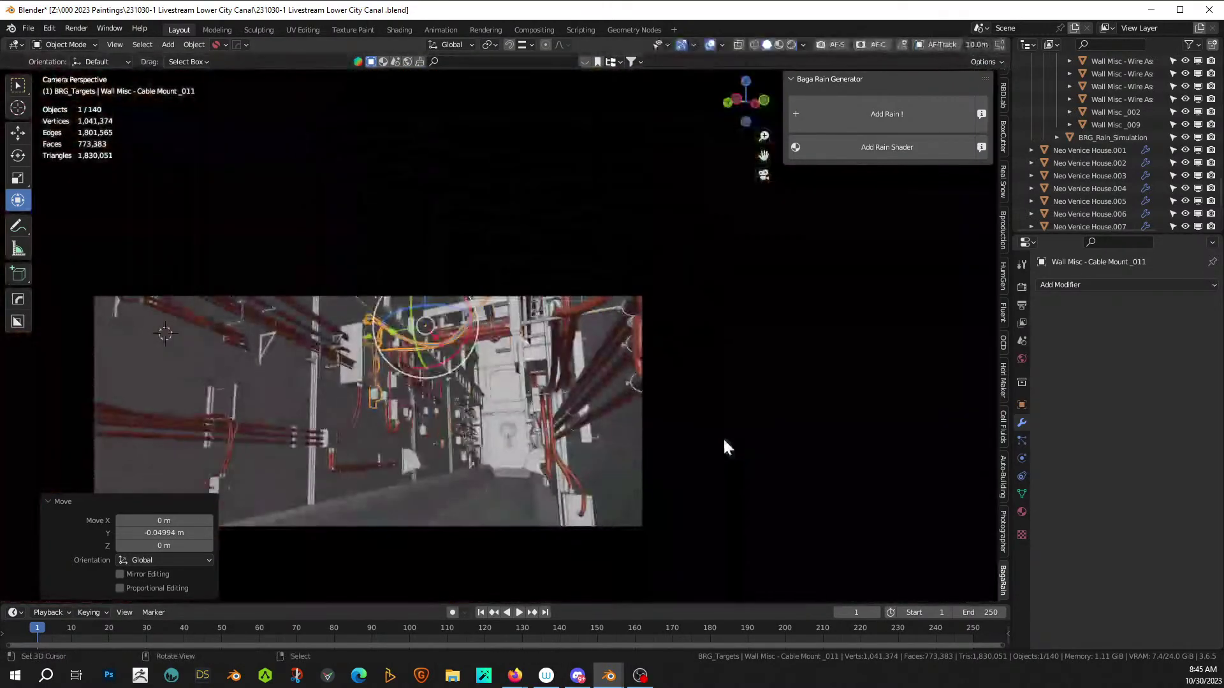
# - Select the house block beside the canal and place the 3D cursor on the rooftop across from it
pyautogui.click(616, 258)
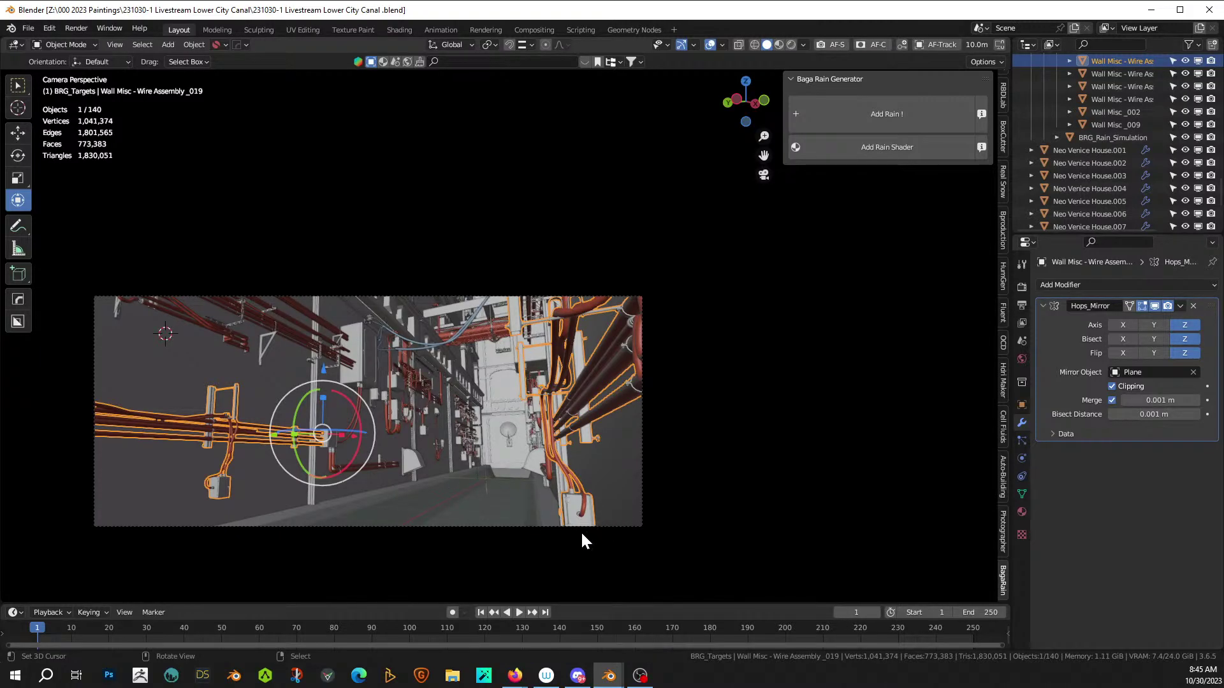
pyautogui.moveTo(573, 533); pyautogui.dragTo(588, 70, button='middle')
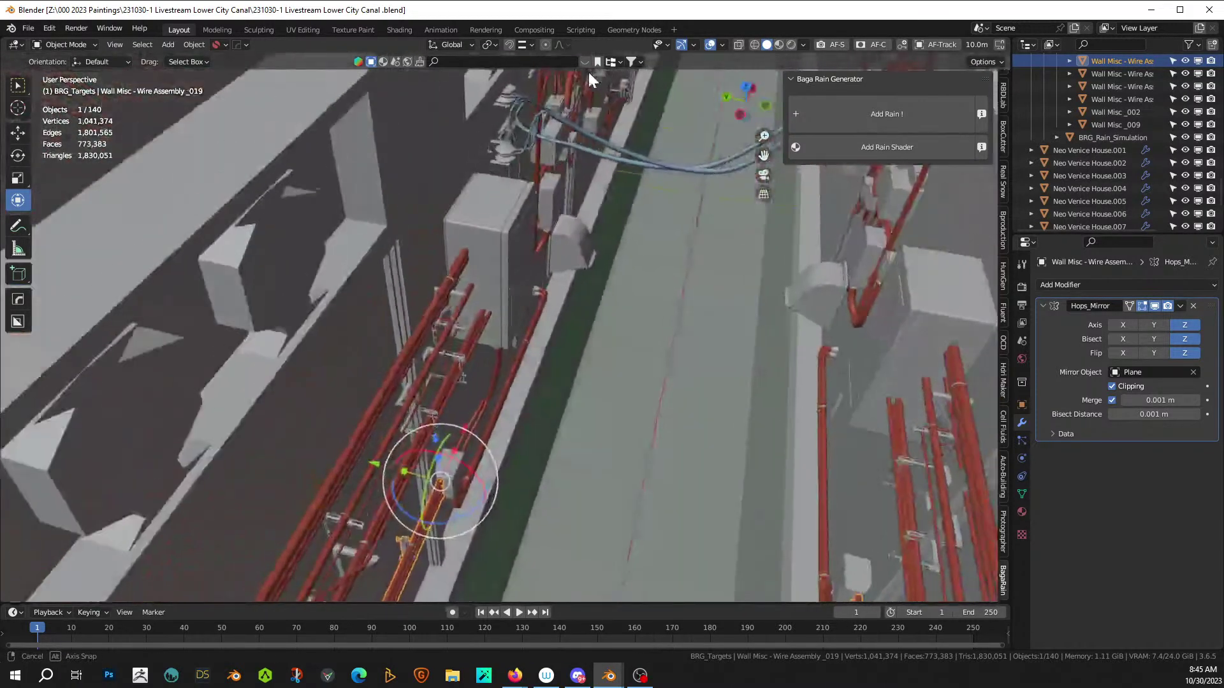
pyautogui.moveTo(812, 398); pyautogui.dragTo(497, 450, button='middle')
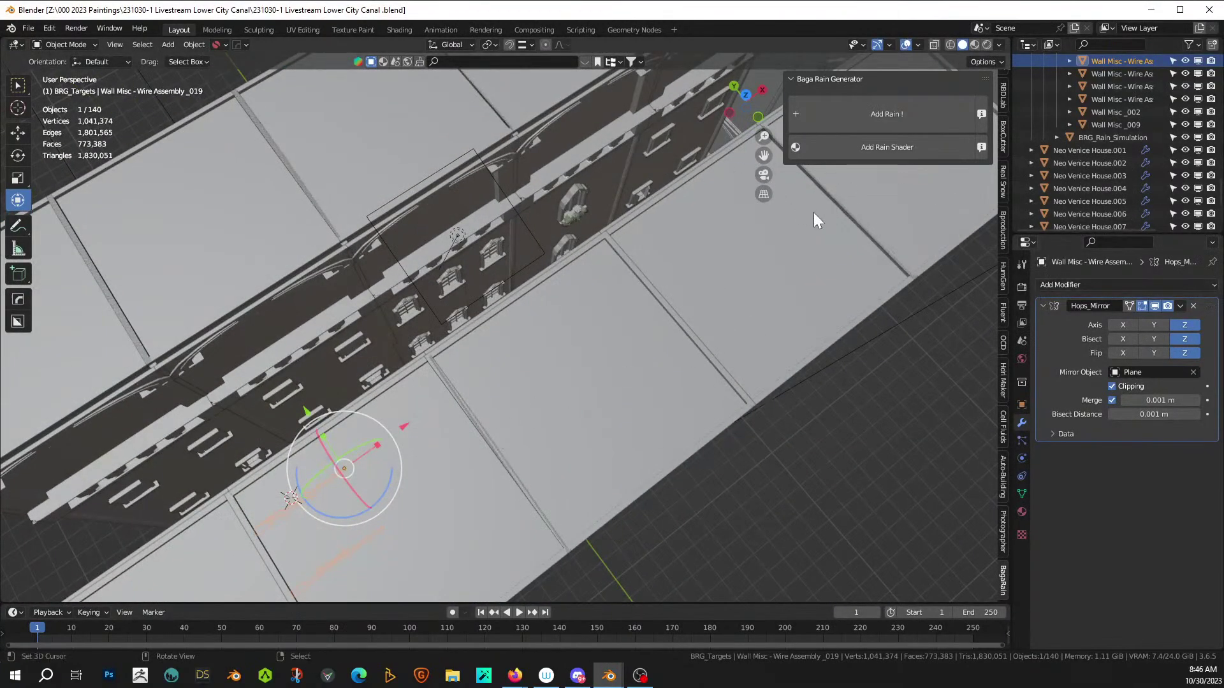
pyautogui.moveTo(446, 287); pyautogui.dragTo(546, 317, button='middle')
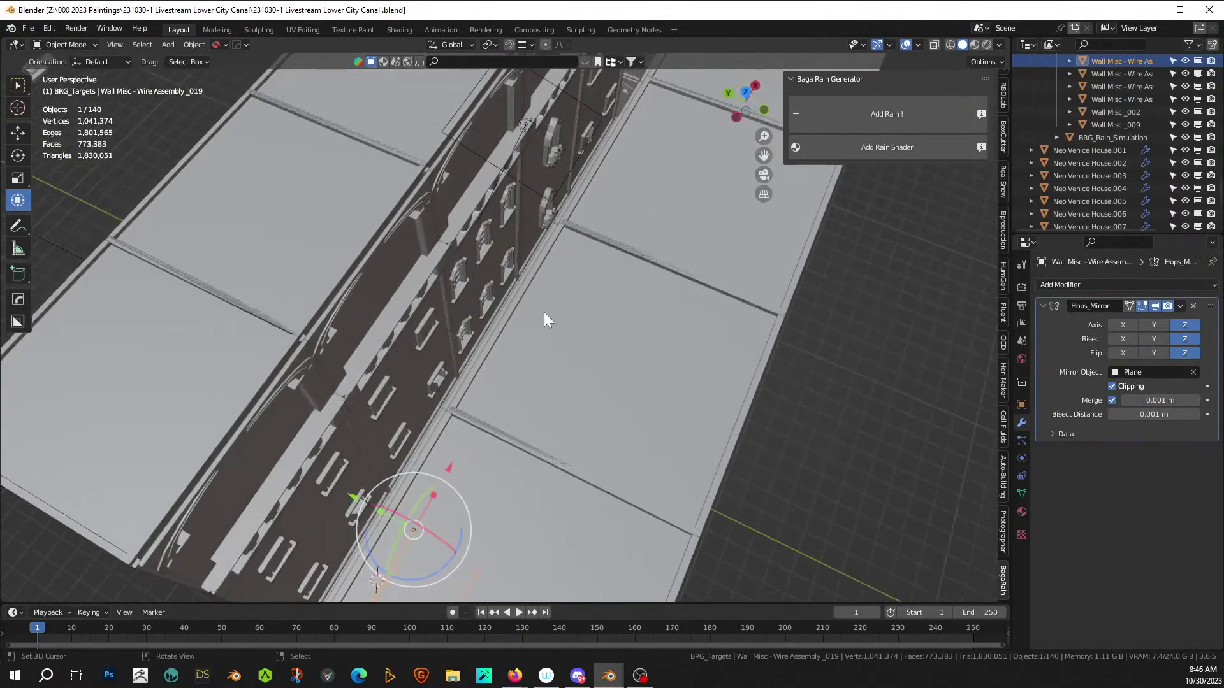
pyautogui.click(556, 317)
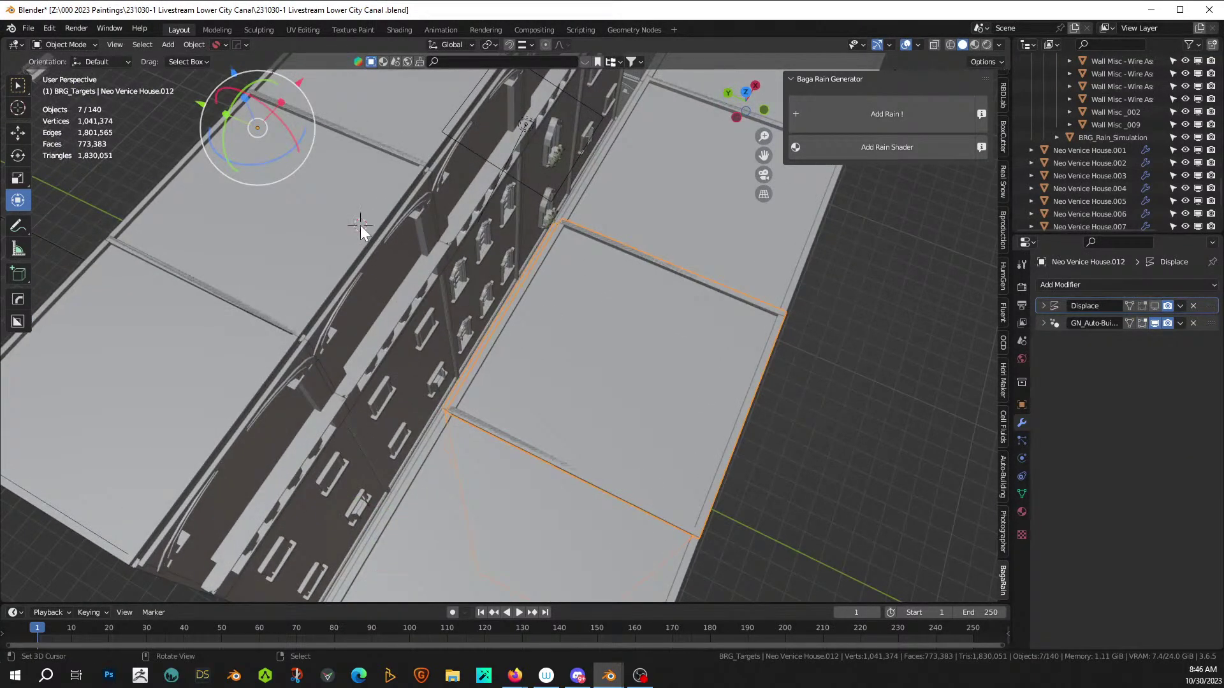
# - Add an I-profile beam with Beam Builder at the 3D cursor, 1.75 high, 0.31 wide and 9.12 deep
pyautogui.hotkey('shift', 'a')
pyautogui.moveTo(338, 68)
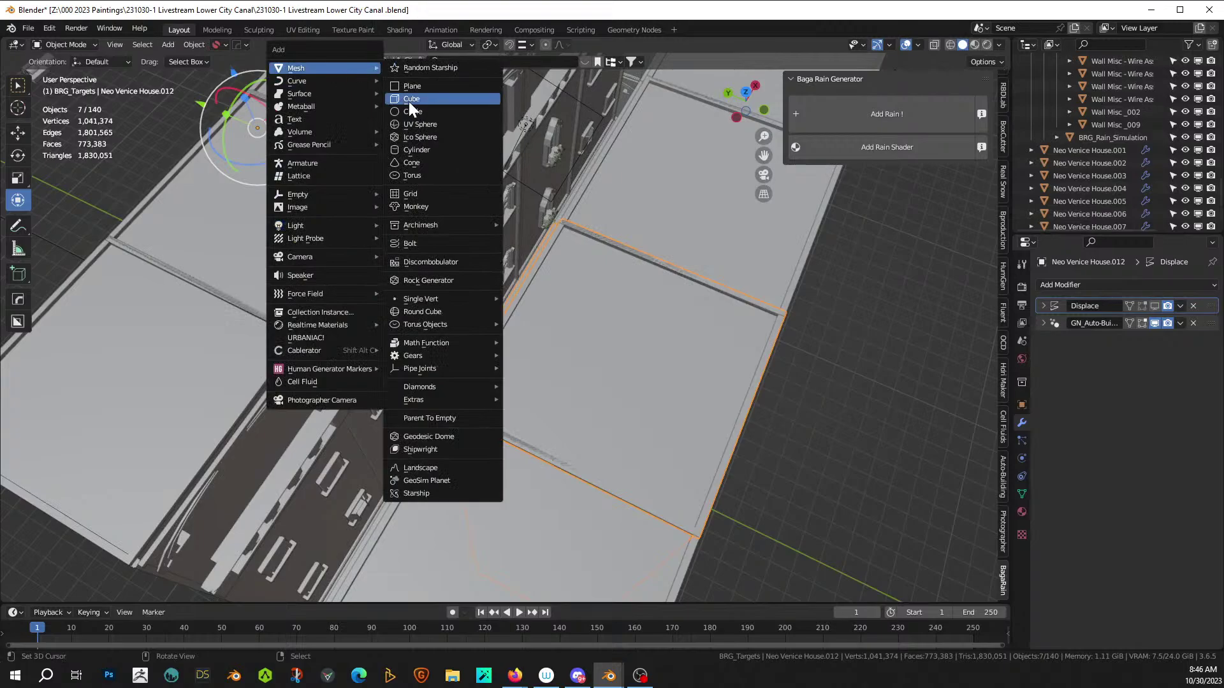
pyautogui.moveTo(422, 105); pyautogui.dragTo(561, 403, button='middle')
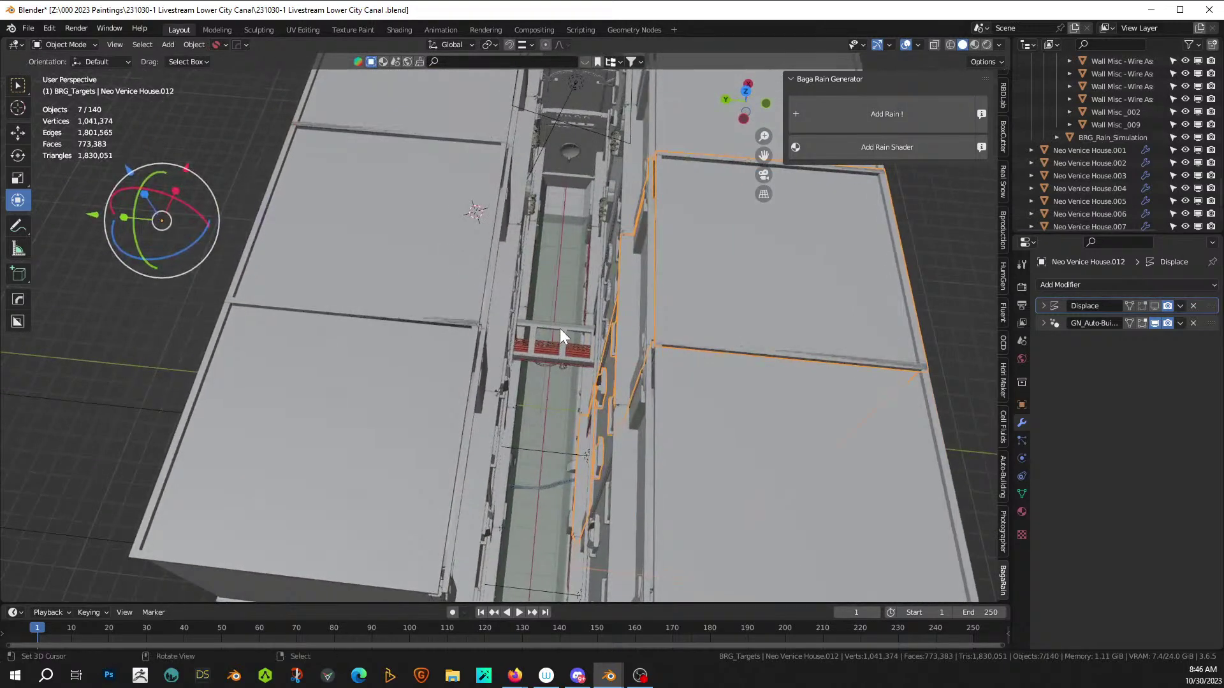
pyautogui.hotkey('shift', 'a')
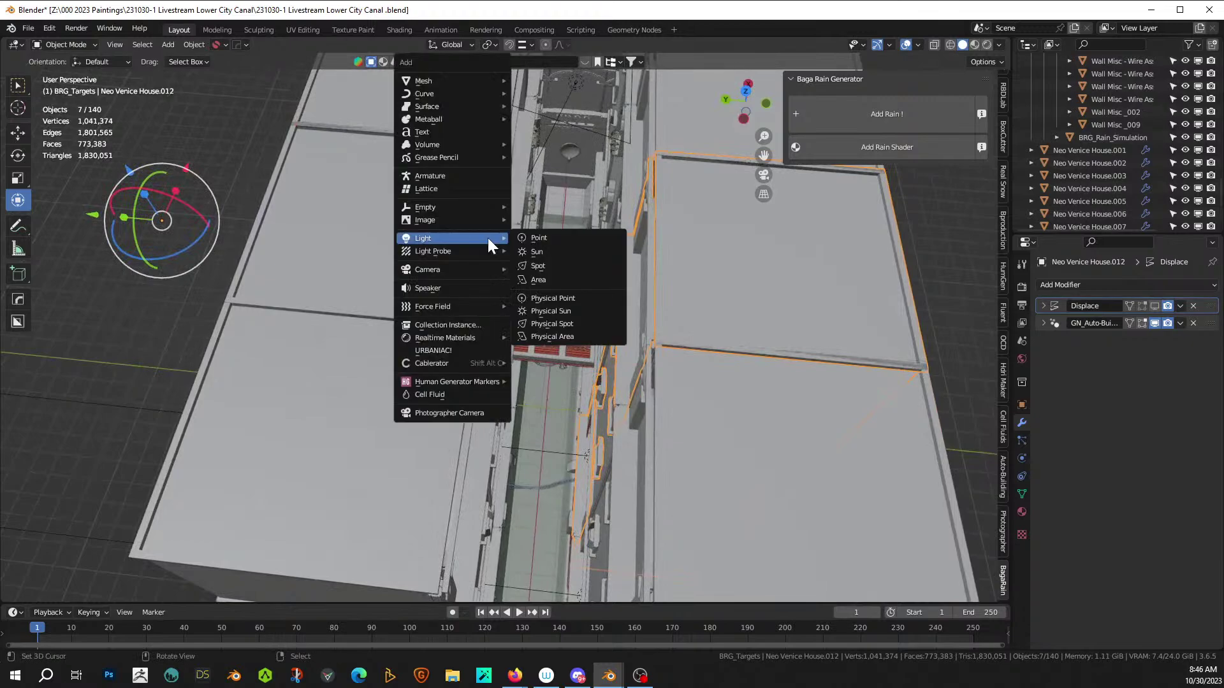
pyautogui.moveTo(463, 76)
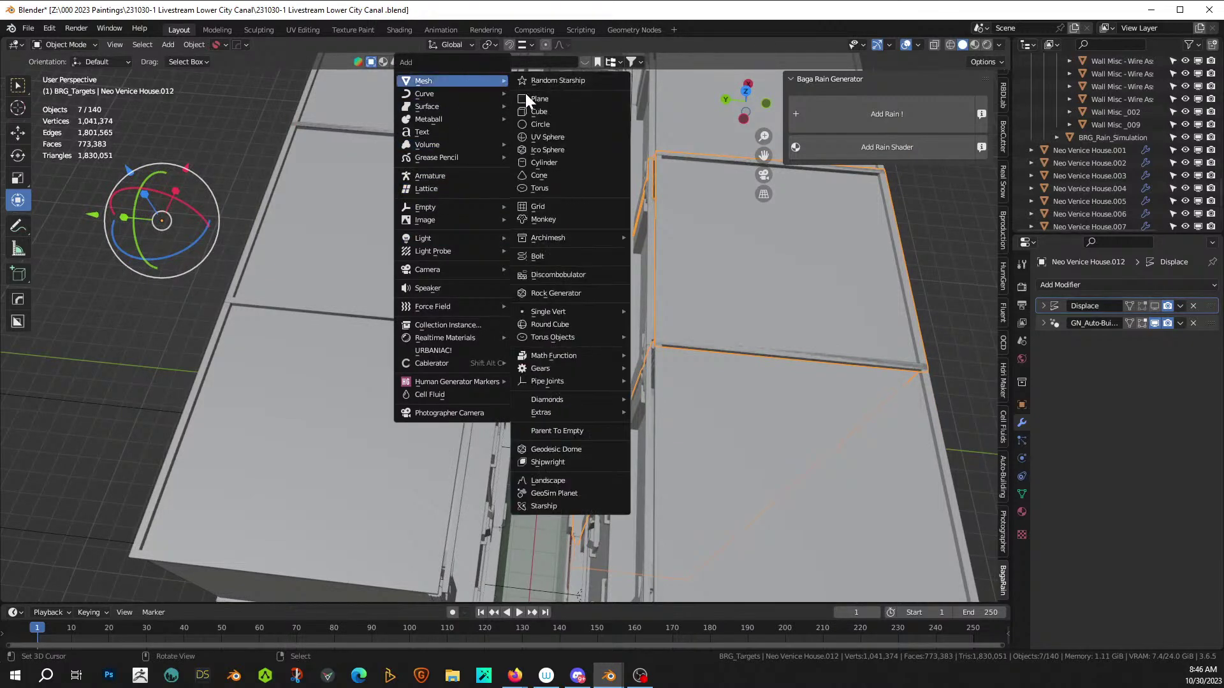
pyautogui.moveTo(579, 411)
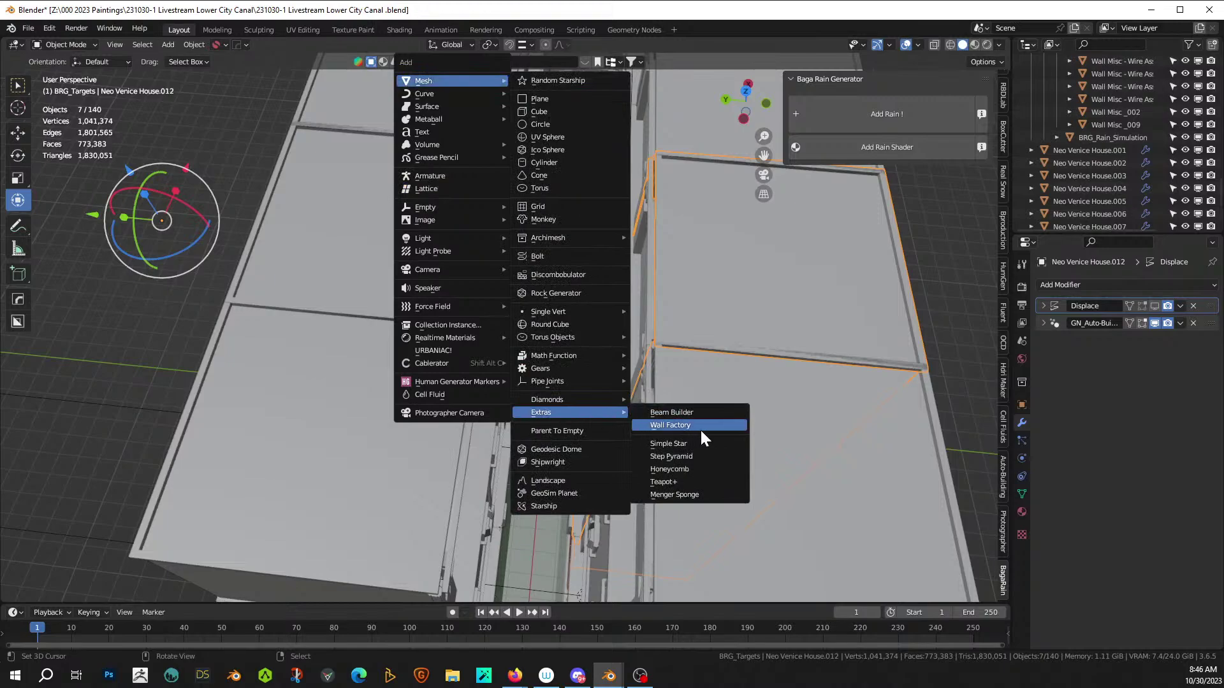
pyautogui.click(698, 411)
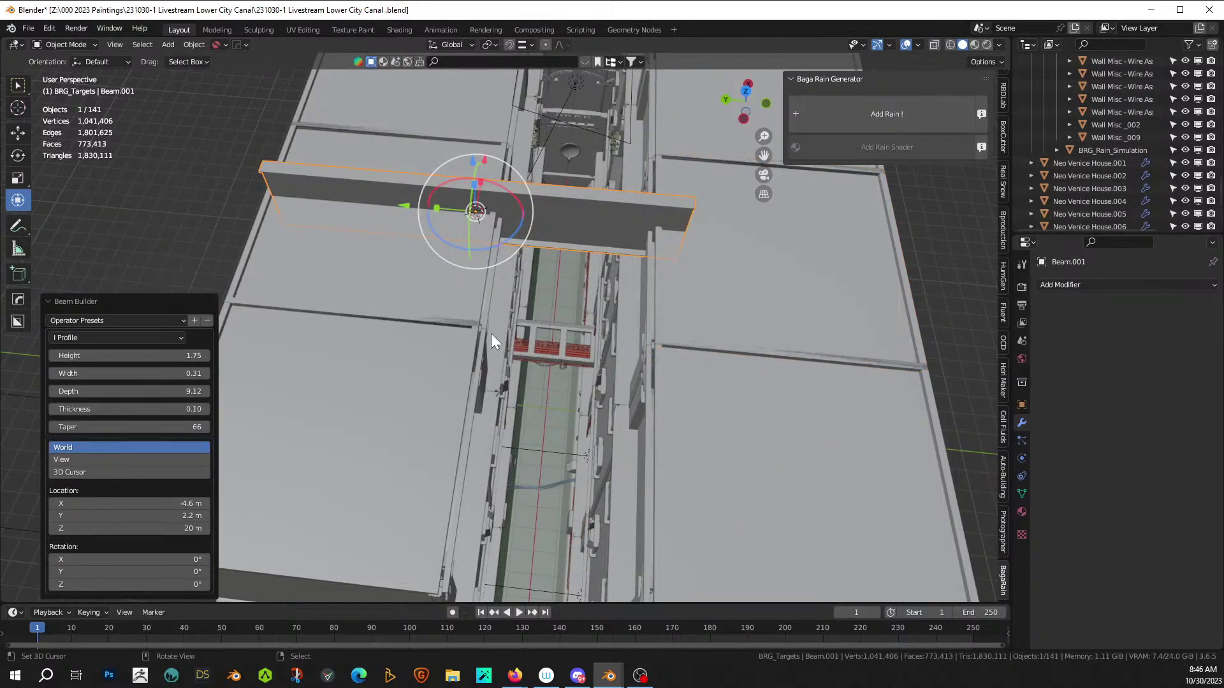
pyautogui.click(557, 207)
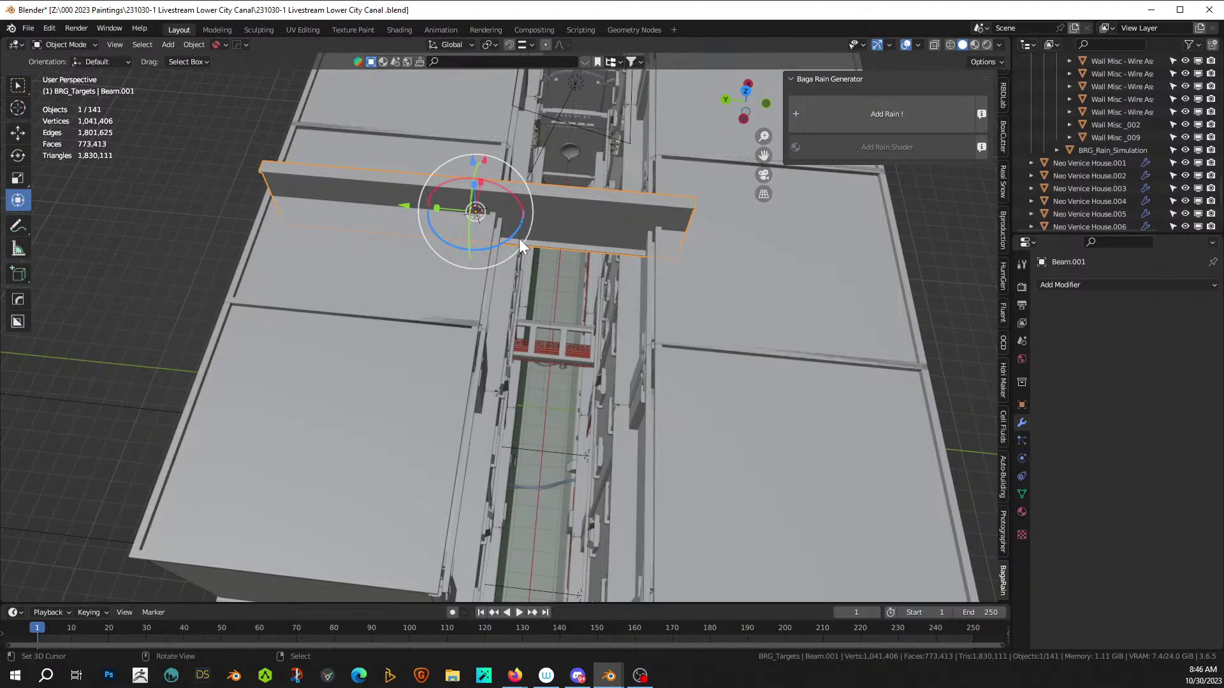
# - Rotate the new beam 90° about the global Y axis so it lies flat over the canal opening
pyautogui.moveTo(531, 238); pyautogui.dragTo(504, 325, button='middle')
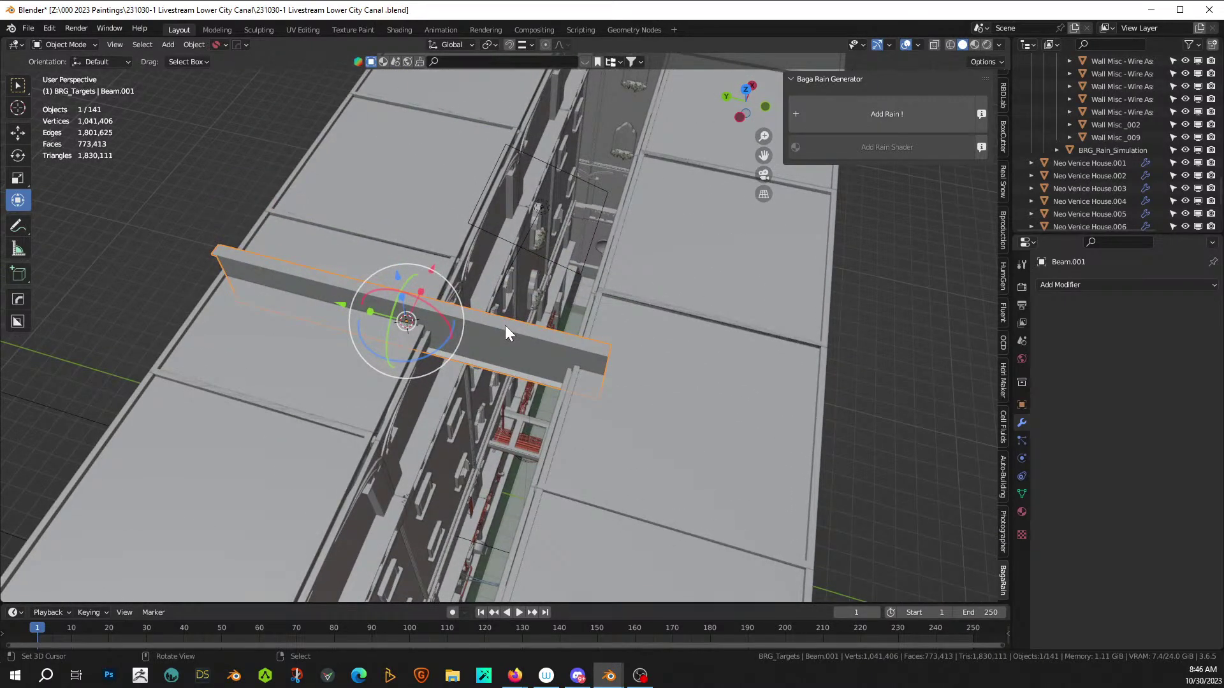
pyautogui.scroll(4, 506, 327)
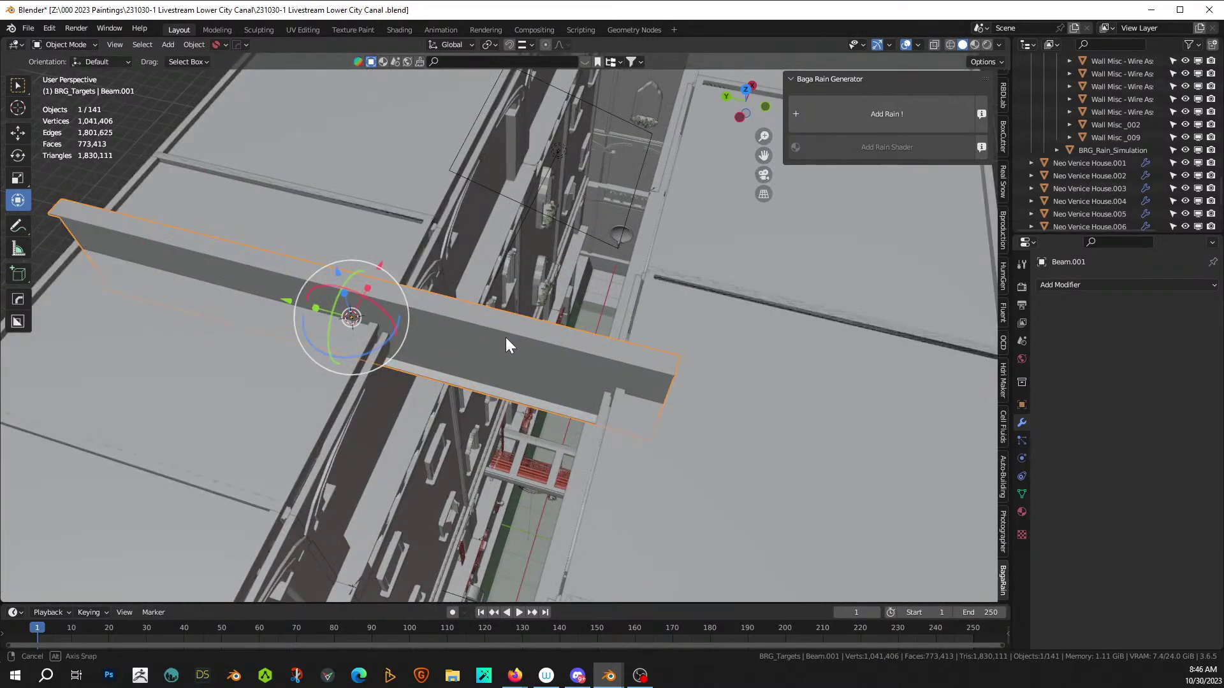
pyautogui.moveTo(497, 341); pyautogui.dragTo(551, 357, button='middle')
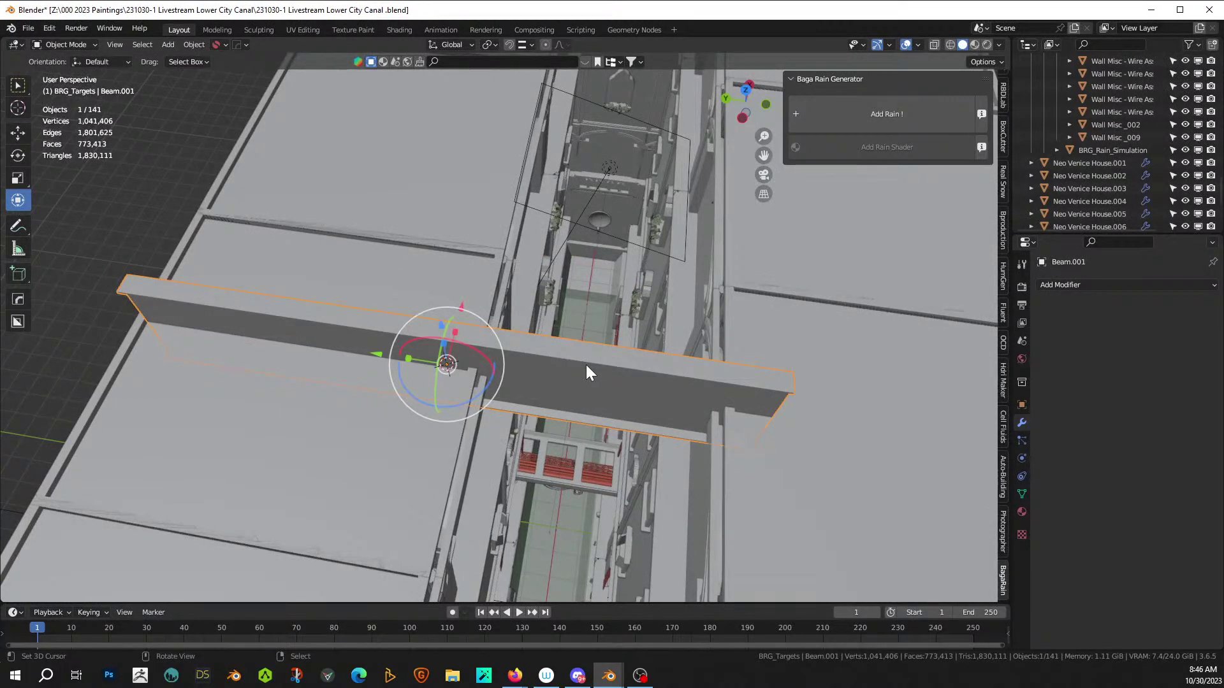
pyautogui.write('r90y')
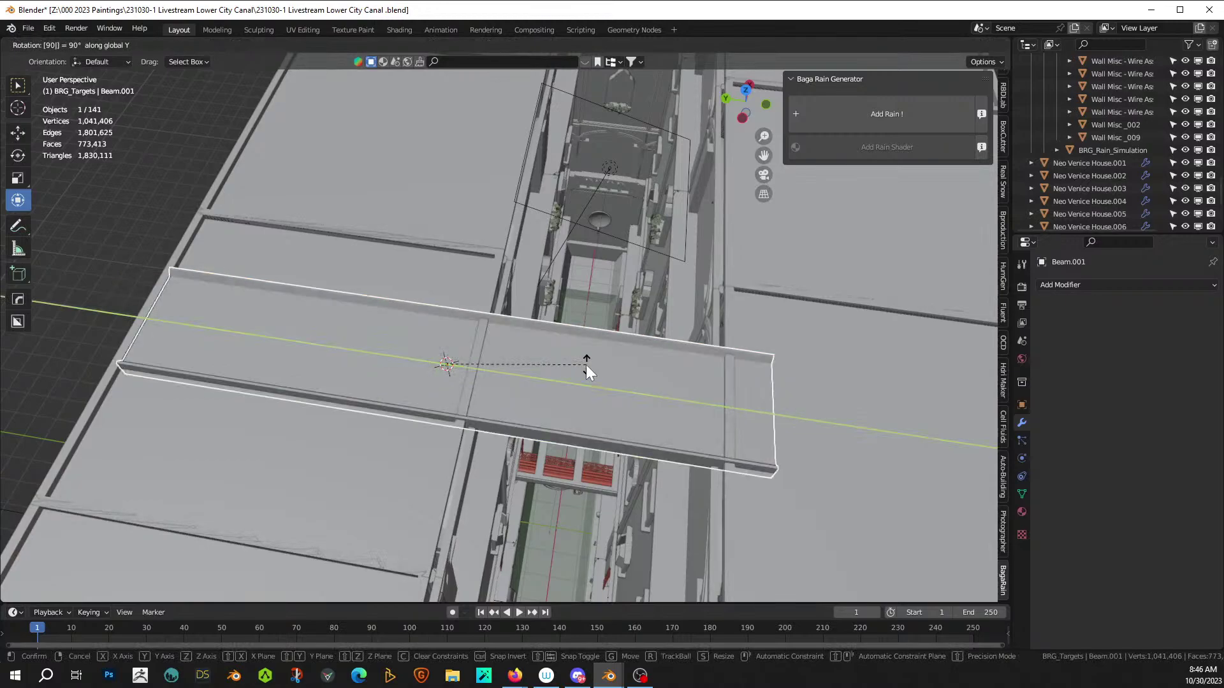
pyautogui.press('Return')
# - Center the beam over the canal by moving it about -2.25 m along Y, and raise it about 0.22 m along Z
pyautogui.press('g')
pyautogui.press('y')
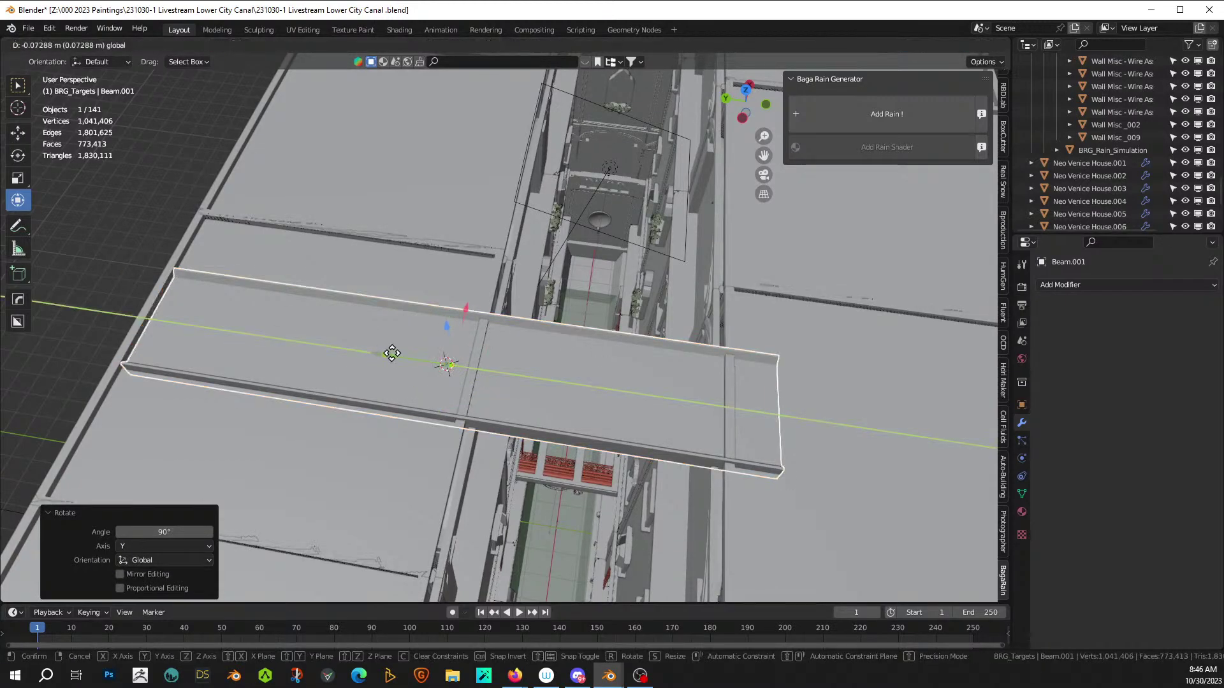
pyautogui.click(533, 373)
pyautogui.moveTo(580, 365); pyautogui.dragTo(621, 291, button='middle')
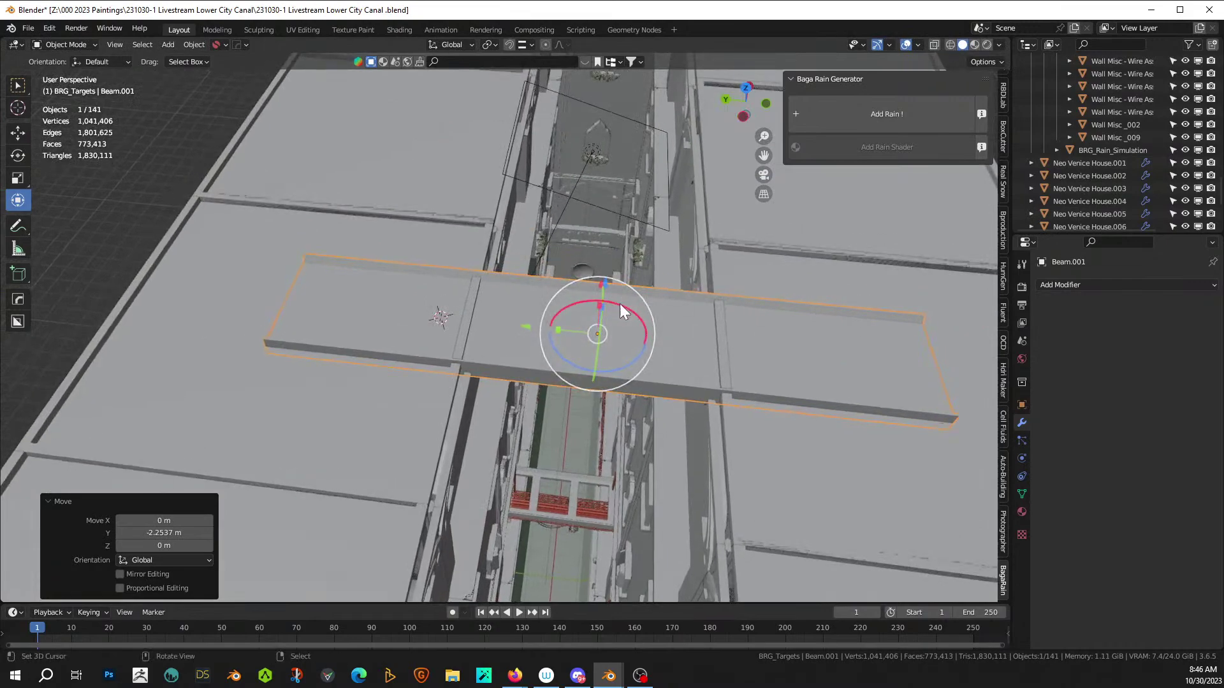
pyautogui.press('g')
pyautogui.press('z')
pyautogui.click(621, 293)
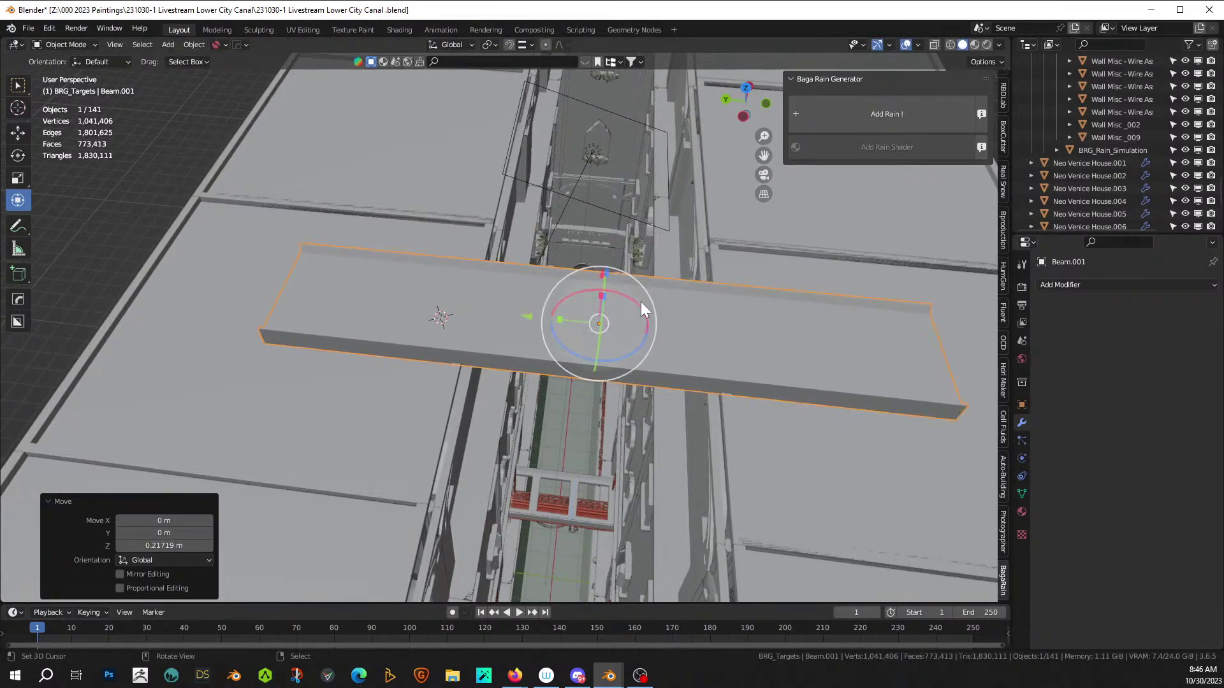
# - Assign the existing Distressed Hull Texture material to the beam
pyautogui.click(1021, 512)
pyautogui.click(1045, 339)
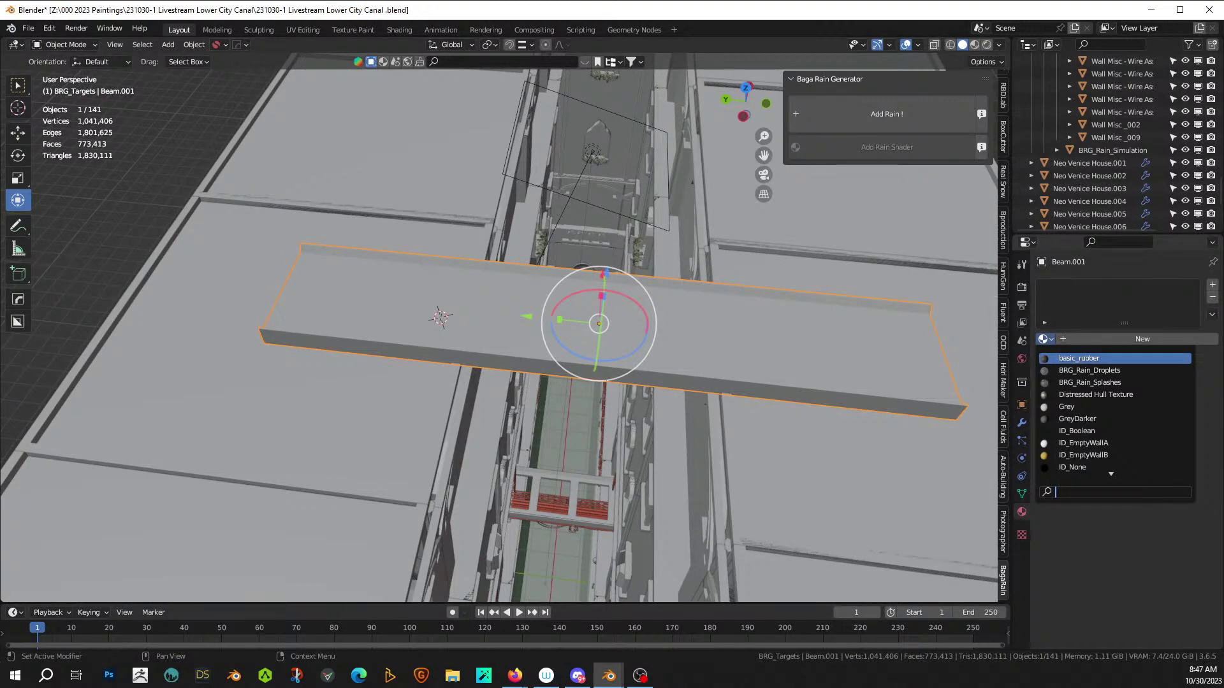
pyautogui.click(1079, 395)
# - Make a linked duplicate of the beam and move it about 9.42 m along the X axis
pyautogui.scroll(-6, 450, 334)
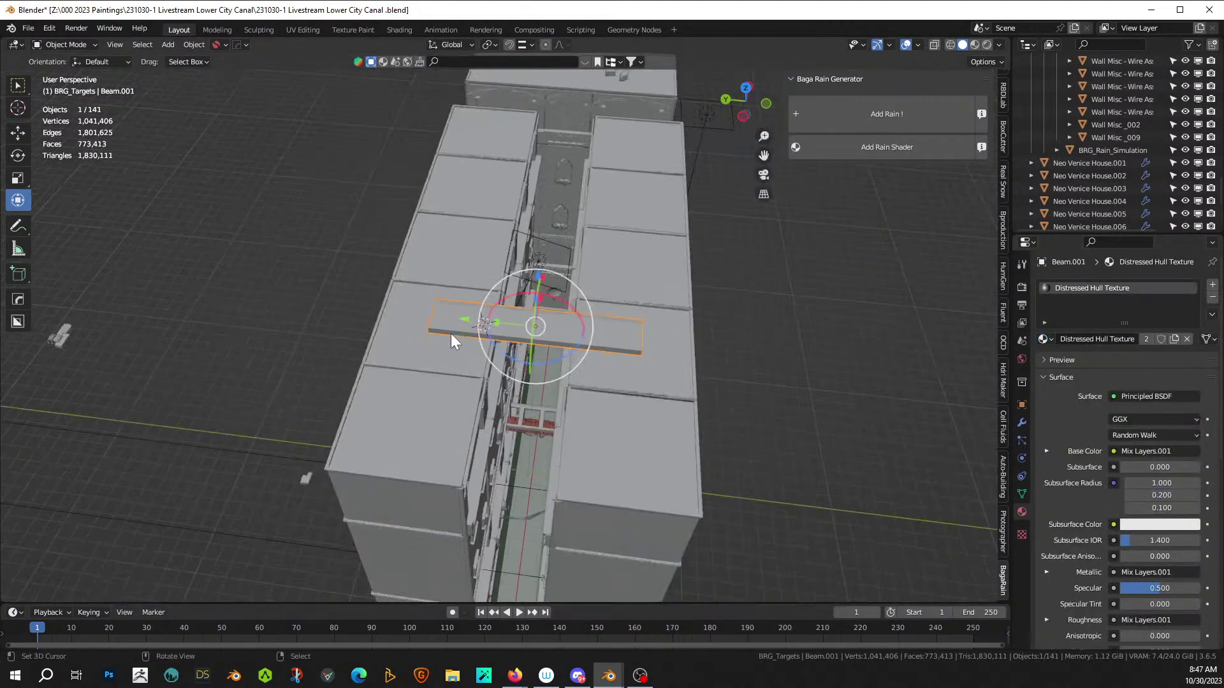
pyautogui.press('KP_7')
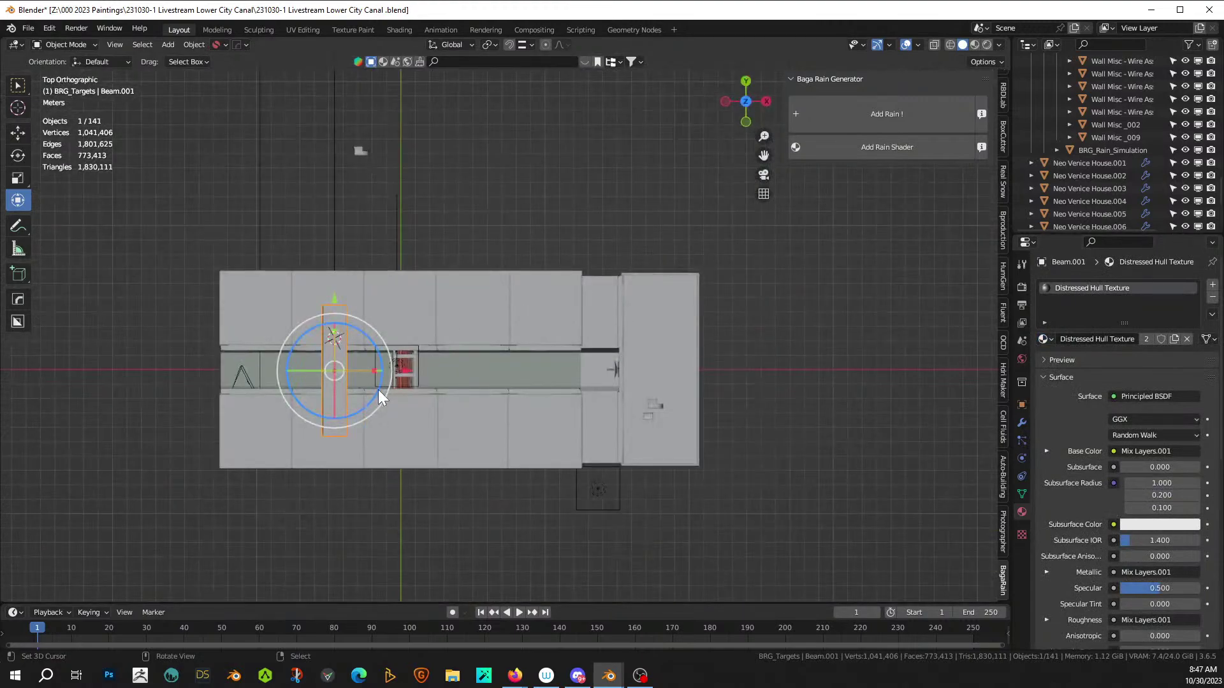
pyautogui.hotkey('alt', 'd')
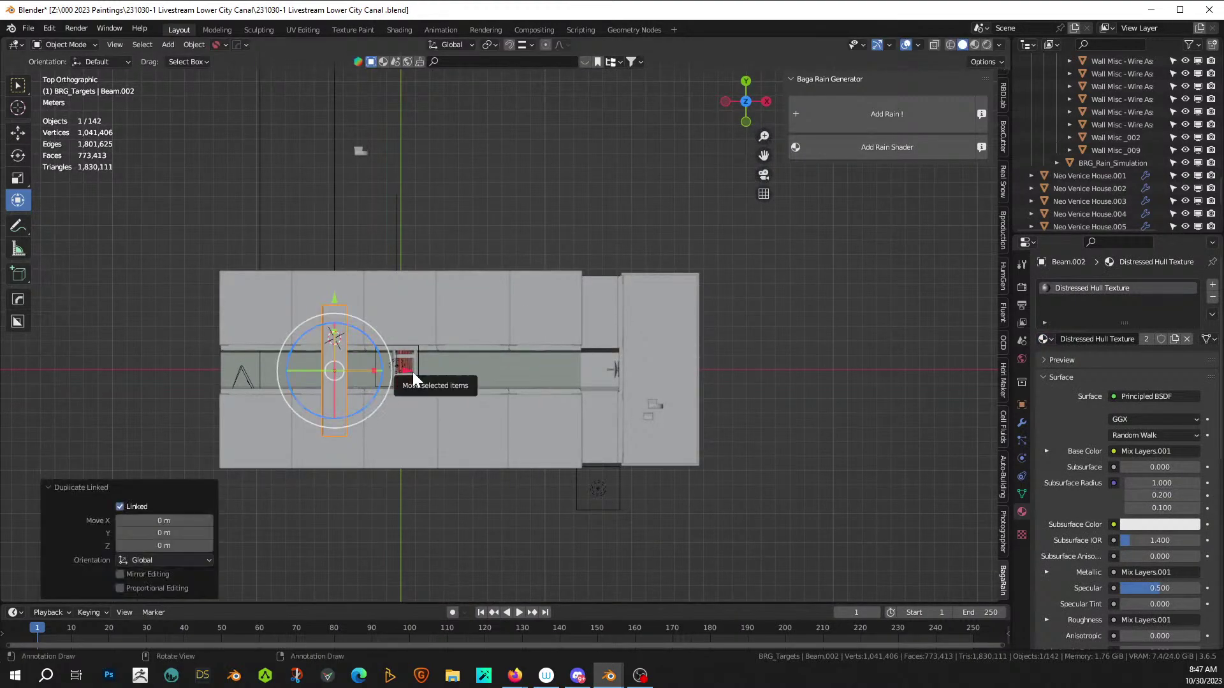
pyautogui.press('g')
pyautogui.press('x')
pyautogui.click(545, 386)
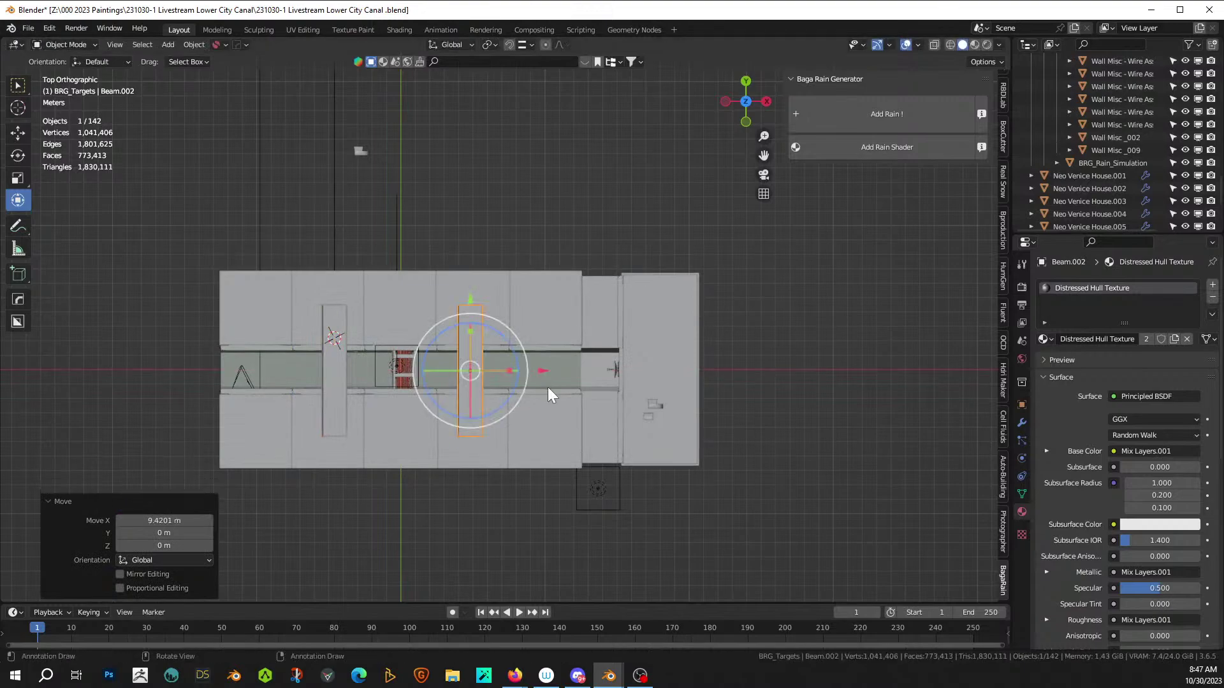
# - Make a linked duplicate of the second beam, move it about 6.72 m along X to the canal's far end, and save the file
pyautogui.hotkey('alt', 'd')
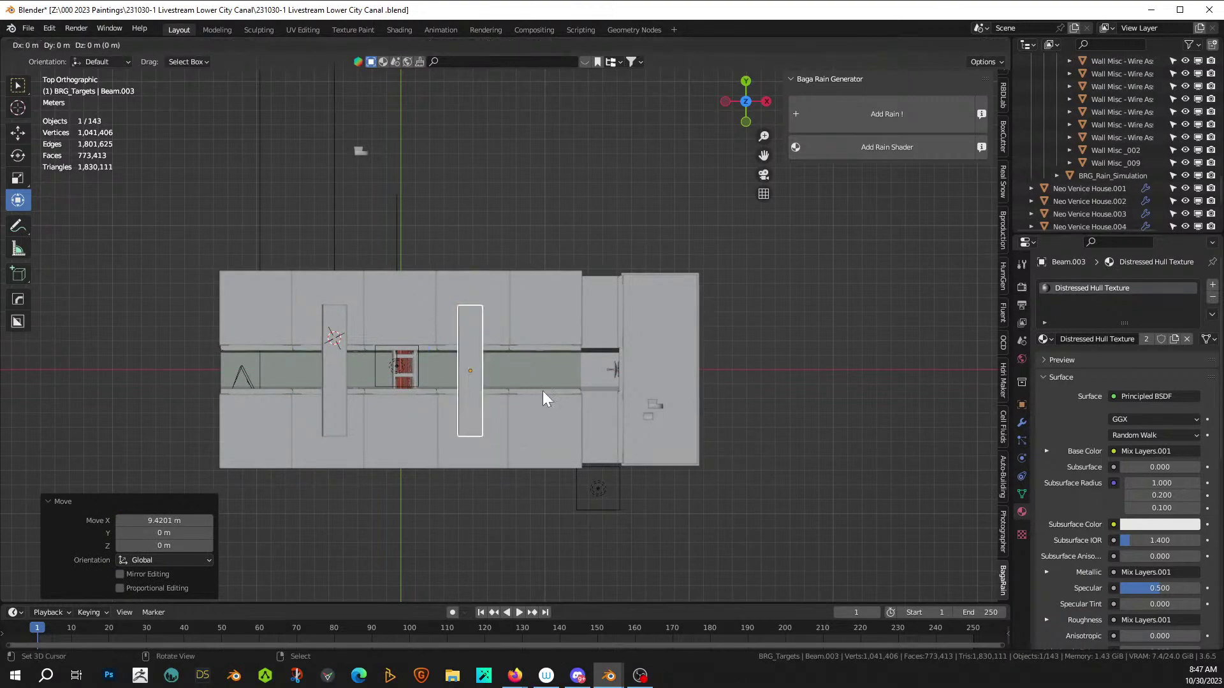
pyautogui.rightClick(542, 392)
pyautogui.press('g')
pyautogui.press('x')
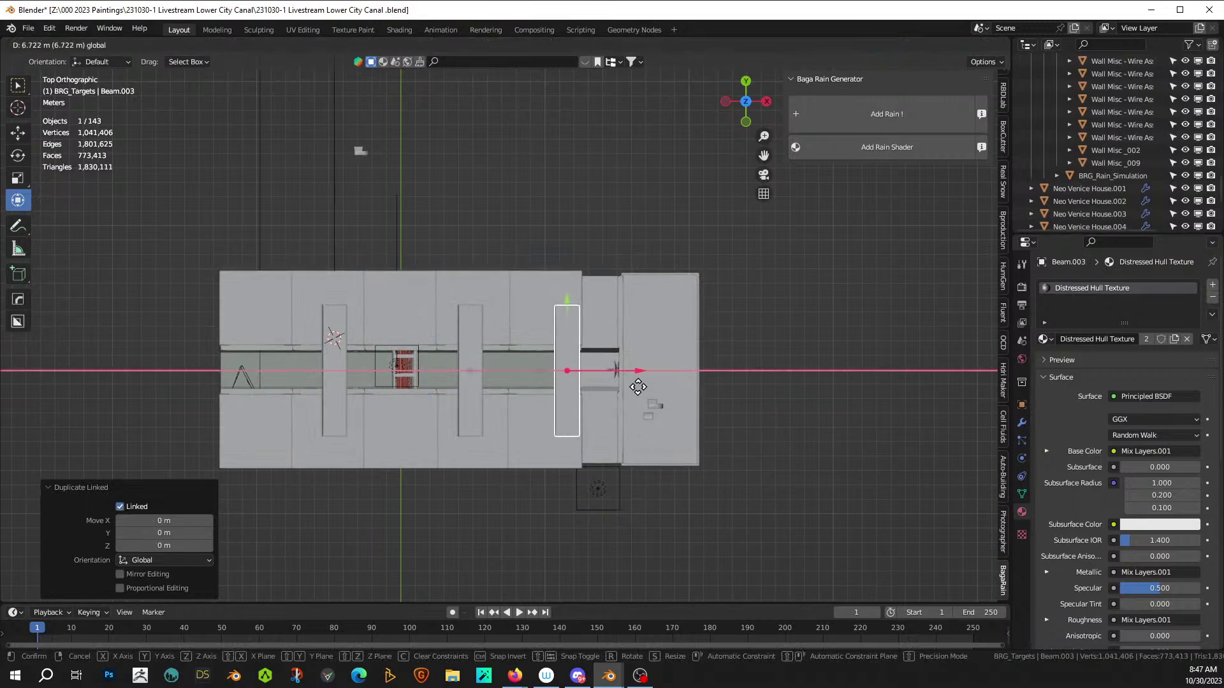
pyautogui.click(638, 387)
pyautogui.press('KP_0')
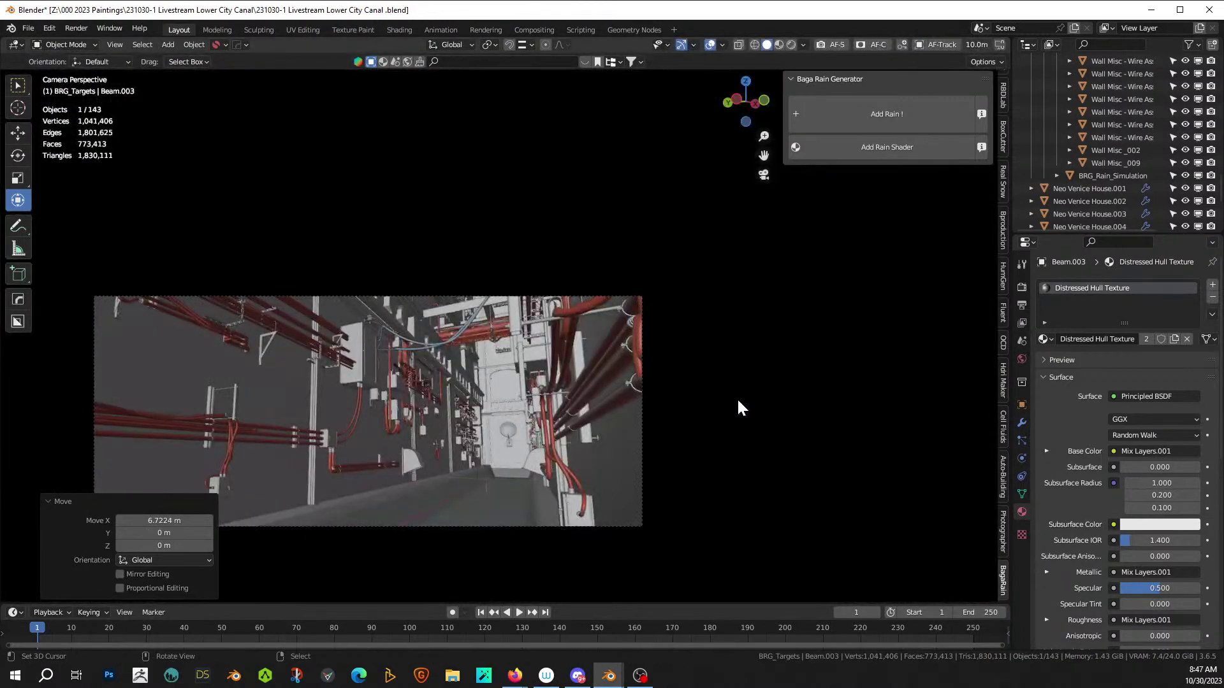
pyautogui.moveTo(738, 401); pyautogui.dragTo(732, 464, button='middle')
pyautogui.hotkey('ctrl', 's')
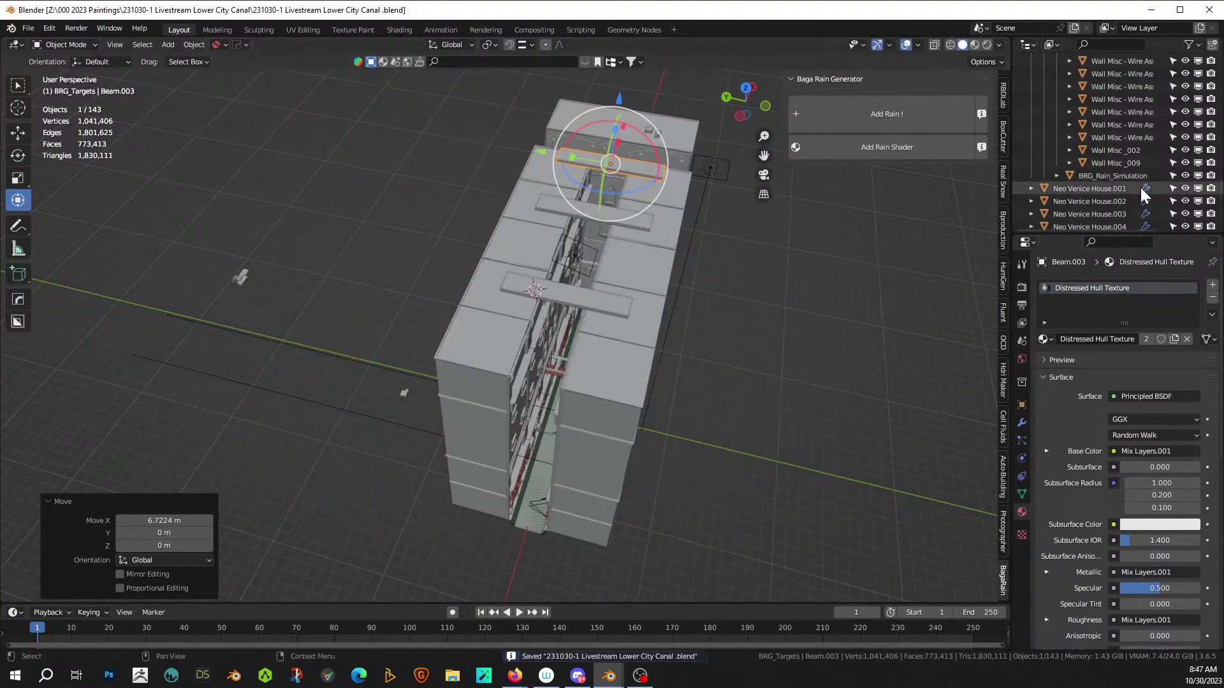
# - Enable viewport display of the Baga Rain Generator modifier on BRG_Rain_Simulation, save the file, and check the rain through the camera
pyautogui.click(1107, 177)
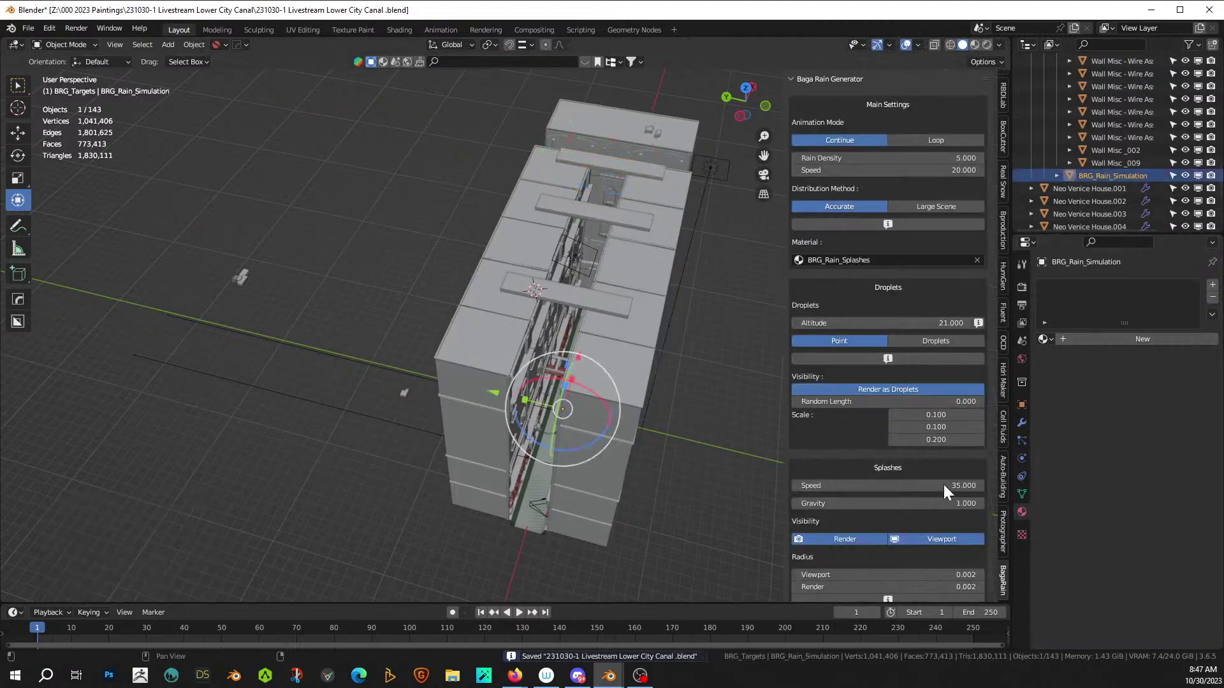
pyautogui.click(1023, 421)
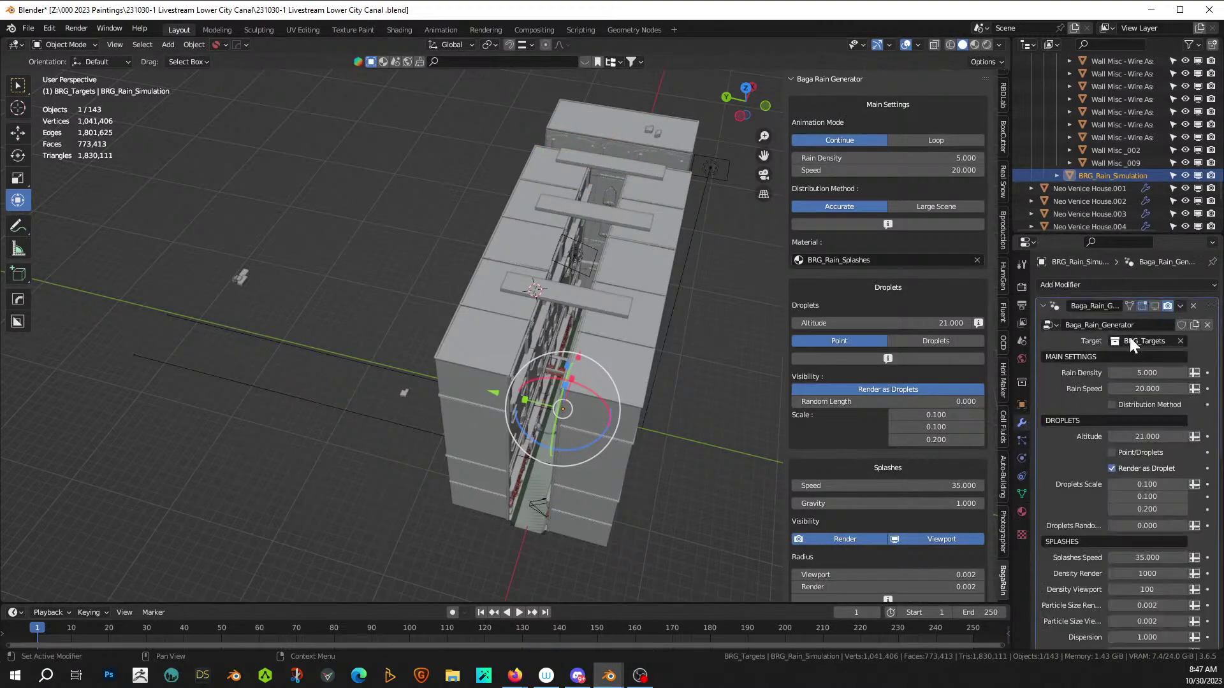
pyautogui.click(1155, 306)
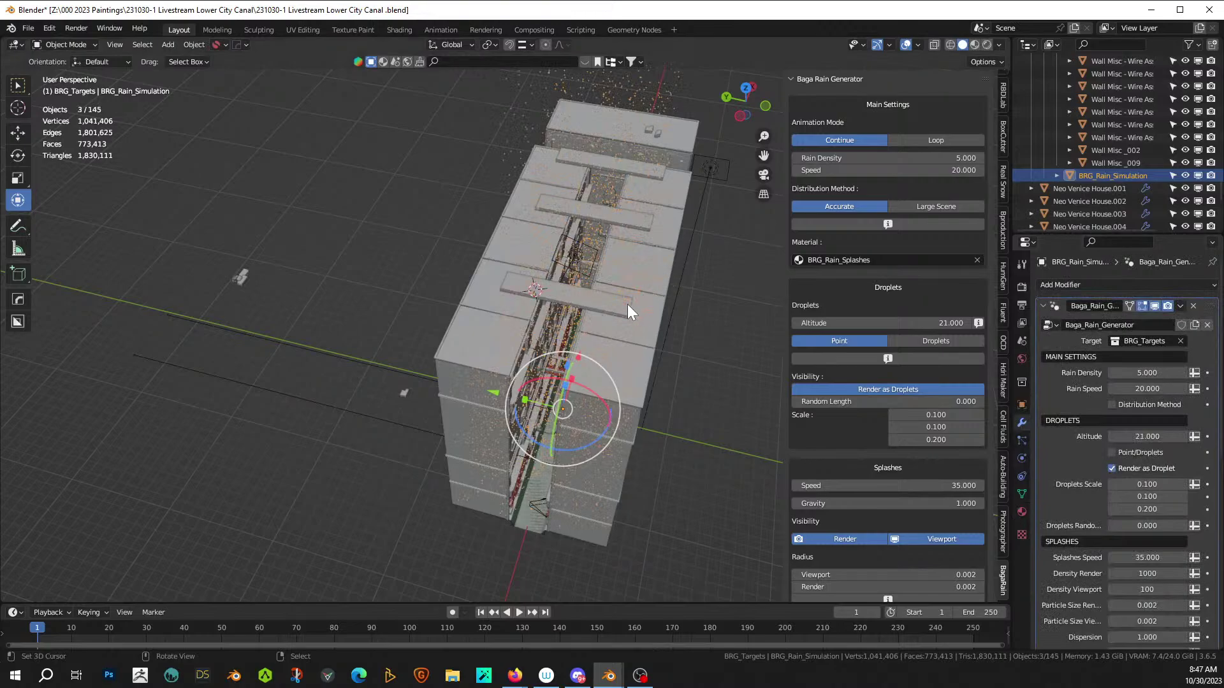
pyautogui.moveTo(627, 304); pyautogui.dragTo(635, 264, button='middle')
pyautogui.scroll(5, 635, 264)
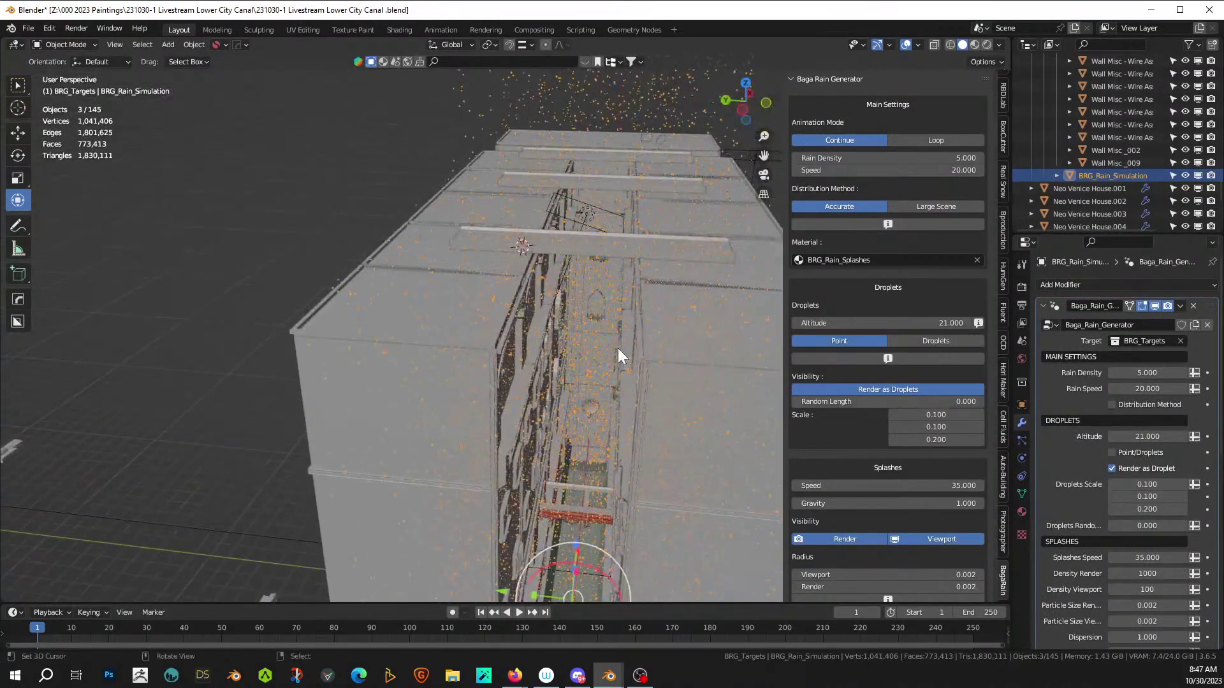
pyautogui.moveTo(618, 348); pyautogui.dragTo(528, 349, button='middle')
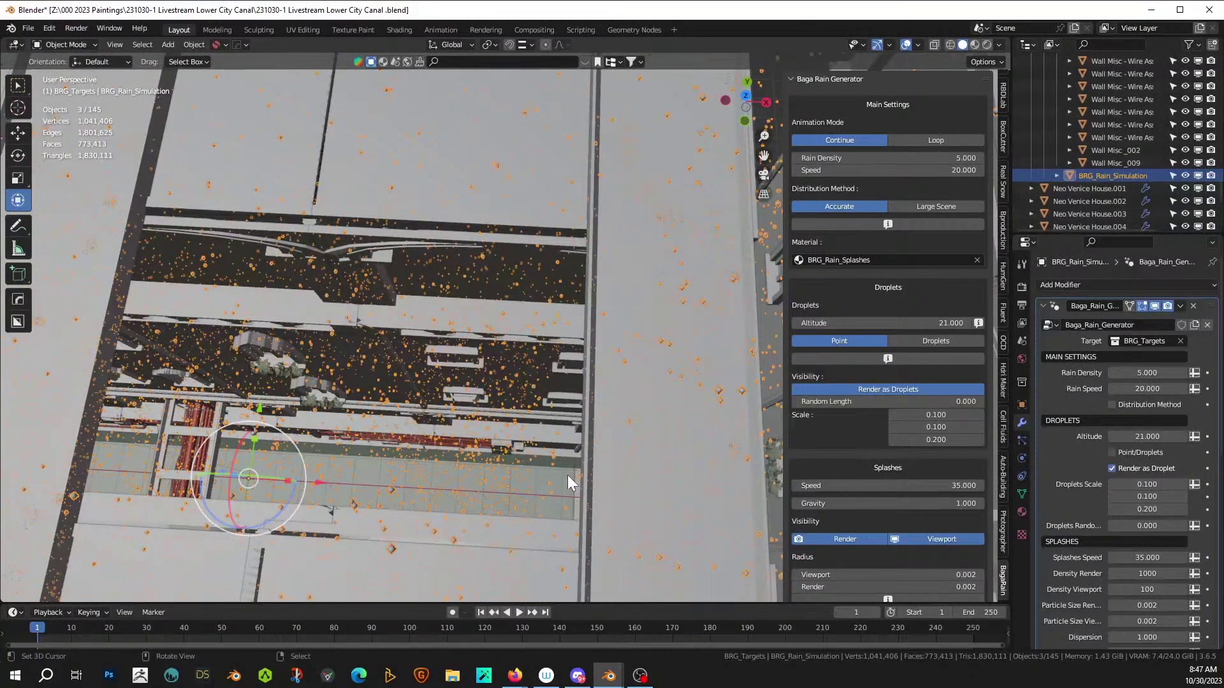
pyautogui.moveTo(567, 476); pyautogui.dragTo(616, 390, button='middle')
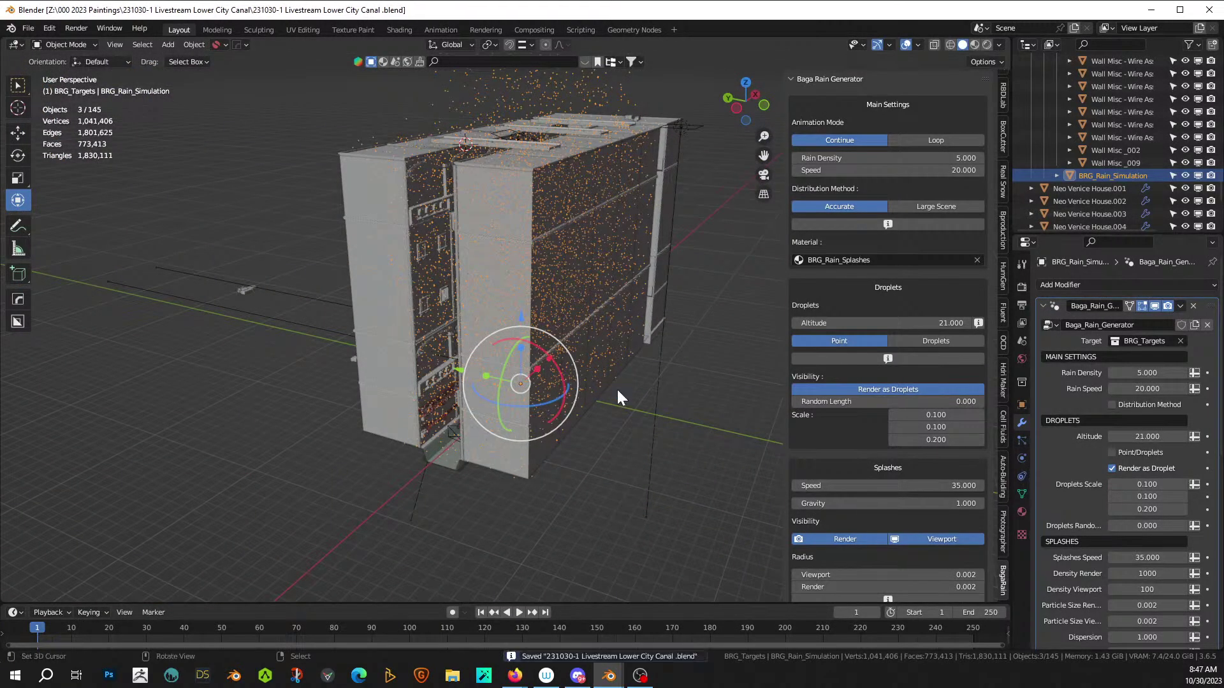
pyautogui.press('KP_0')
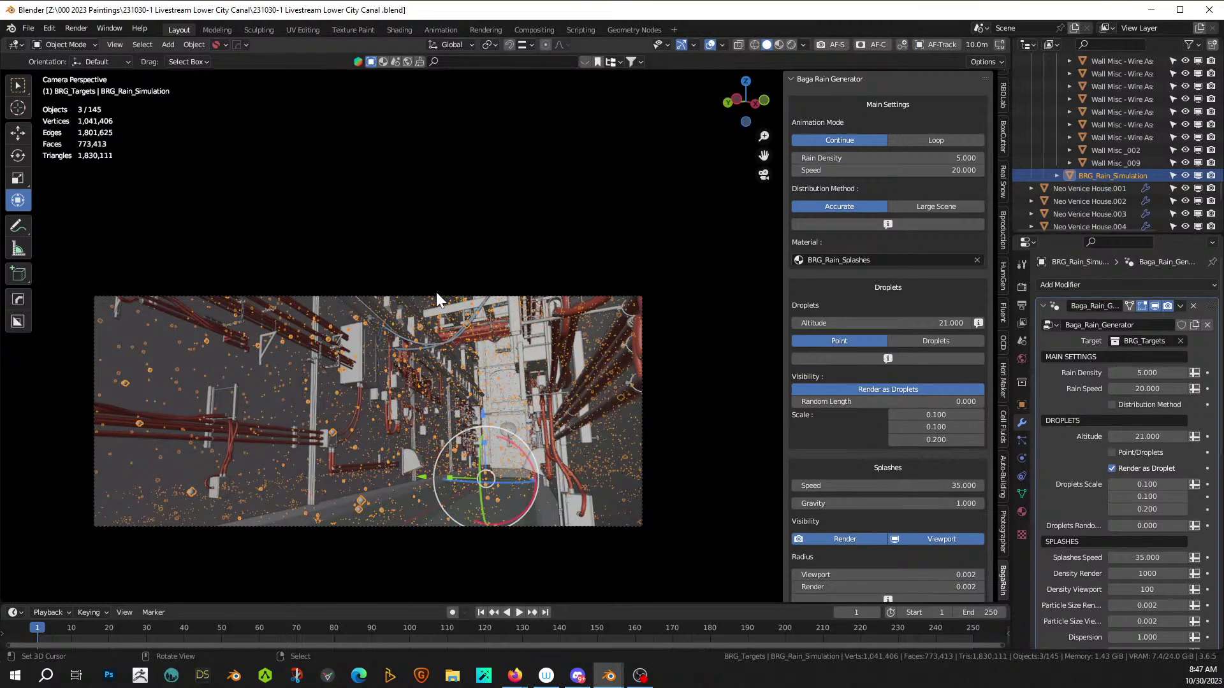
# - Set the Rain Density of the Baga Rain Generator to 50 and save the file
pyautogui.keyDown('shift'); pyautogui.moveTo(436, 292); pyautogui.dragTo(491, 243, button='middle'); pyautogui.keyUp('shift')
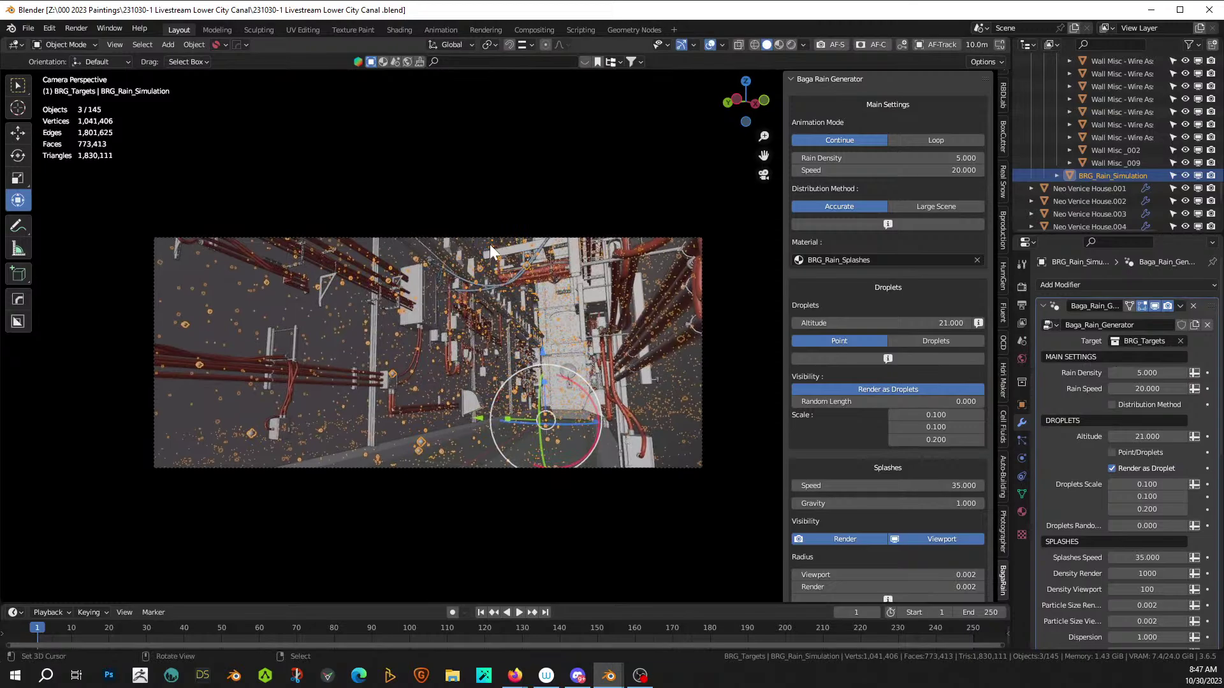
pyautogui.hotkey('ctrl', 's')
pyautogui.click(921, 162)
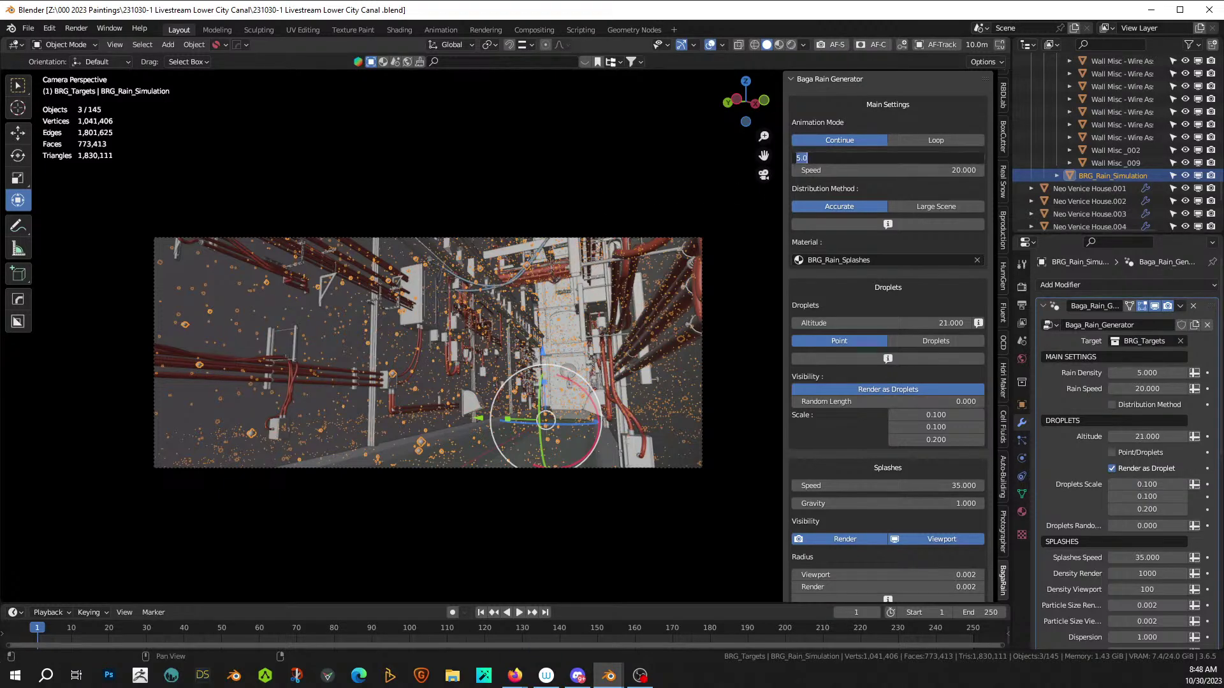
pyautogui.write('50')
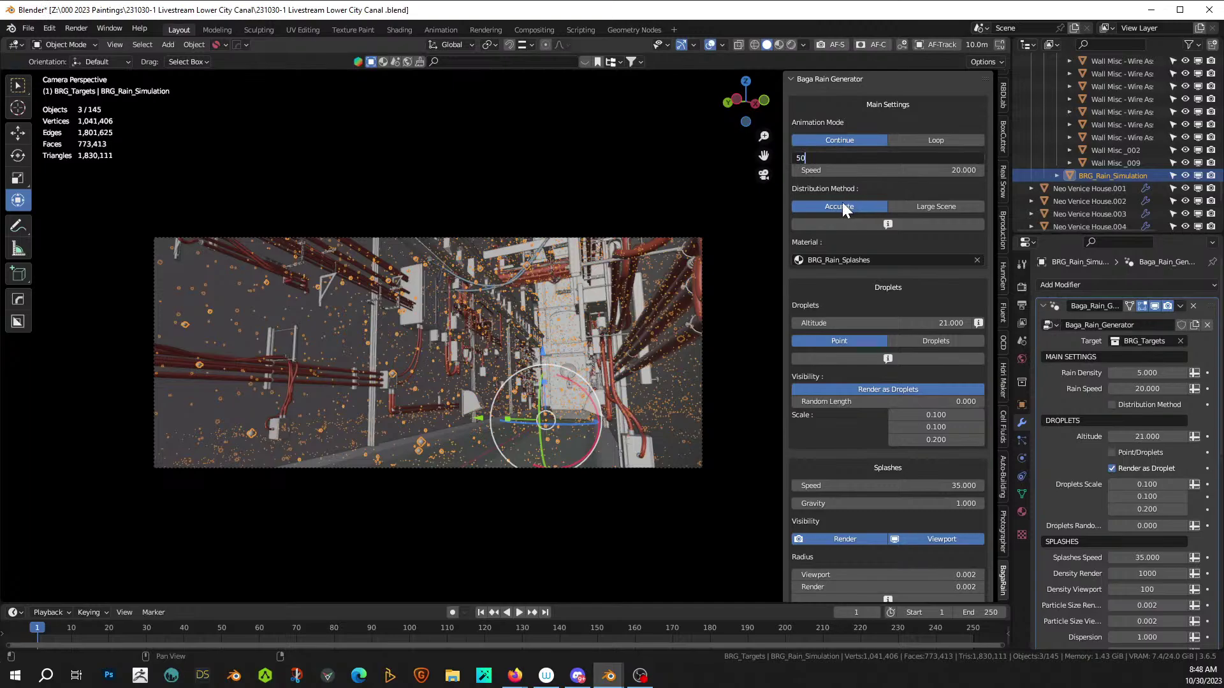
pyautogui.press('Return')
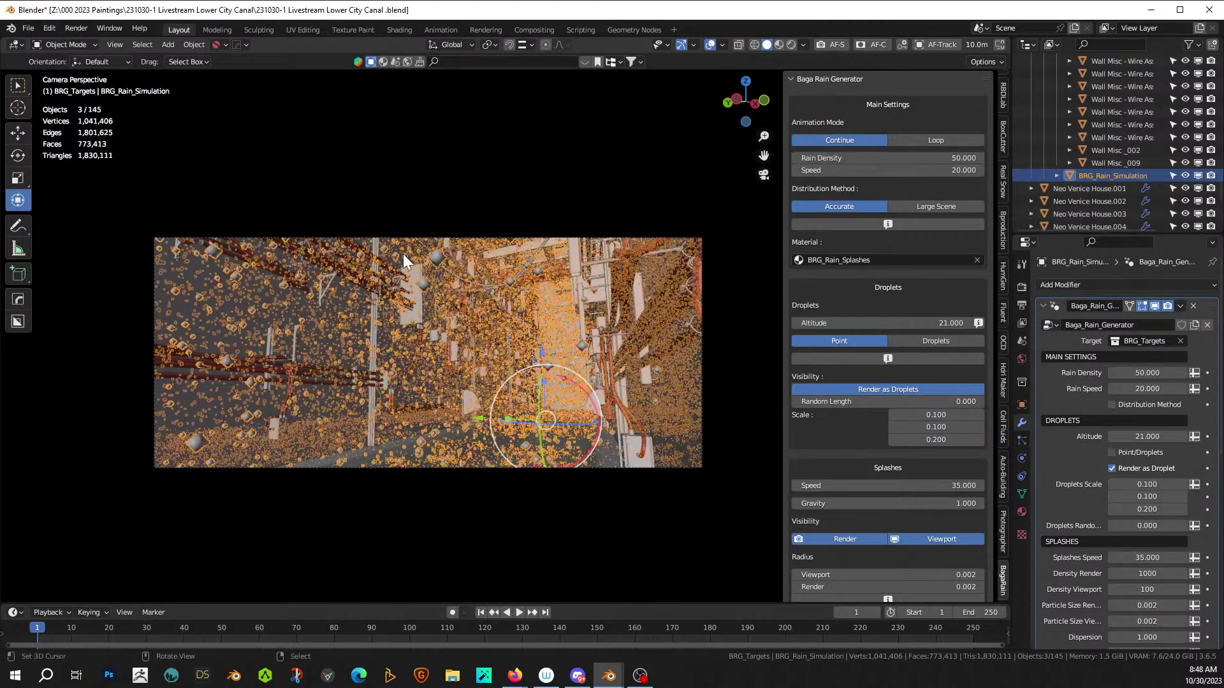
pyautogui.hotkey('ctrl', 's')
# - Render the camera view to check how the denser rain looks, and close the render
pyautogui.press('F12')
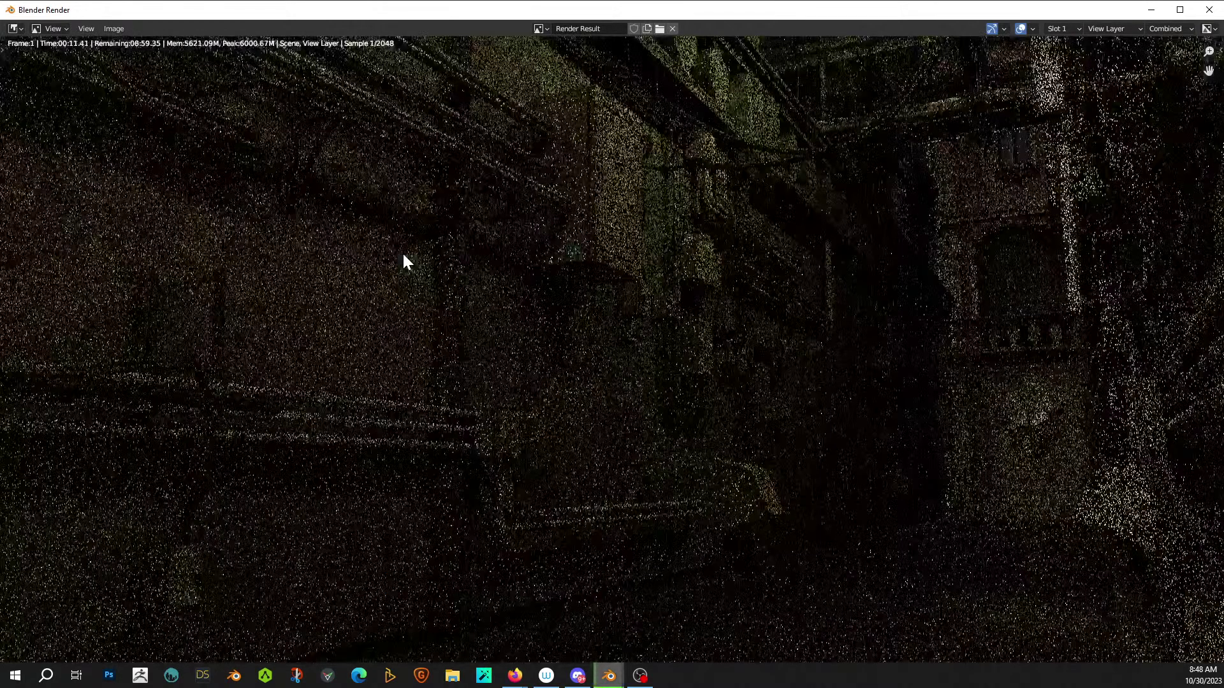
pyautogui.scroll(-2, 569, 409)
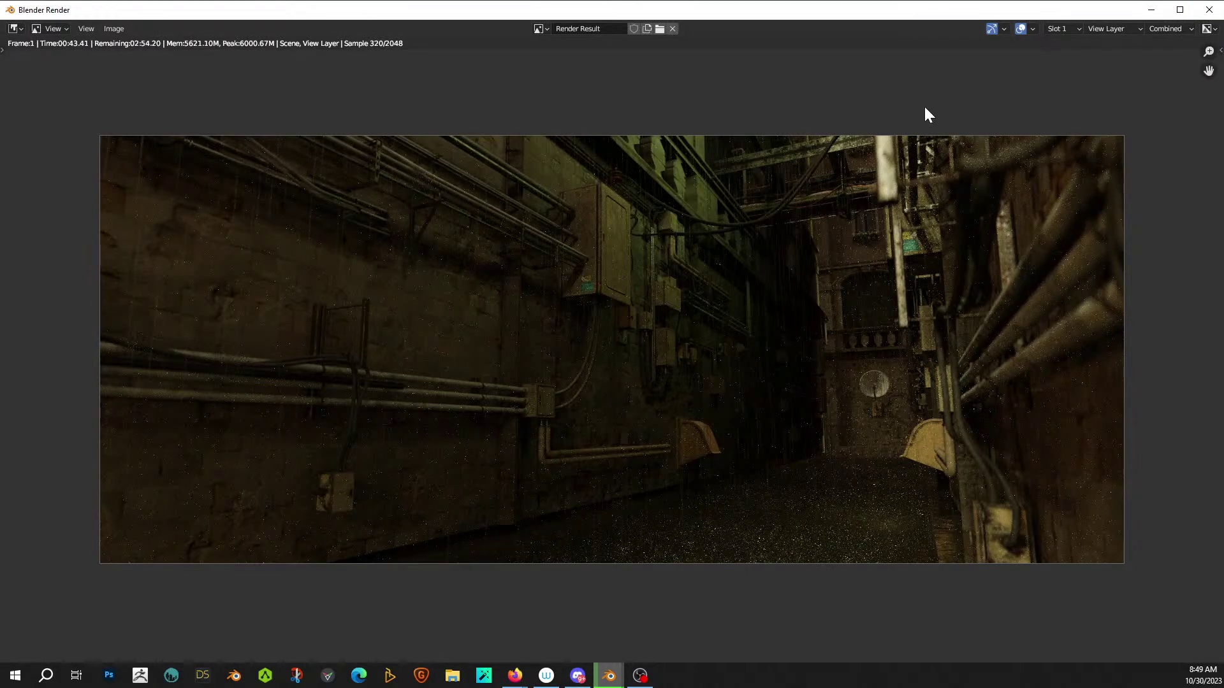
pyautogui.press('Escape')
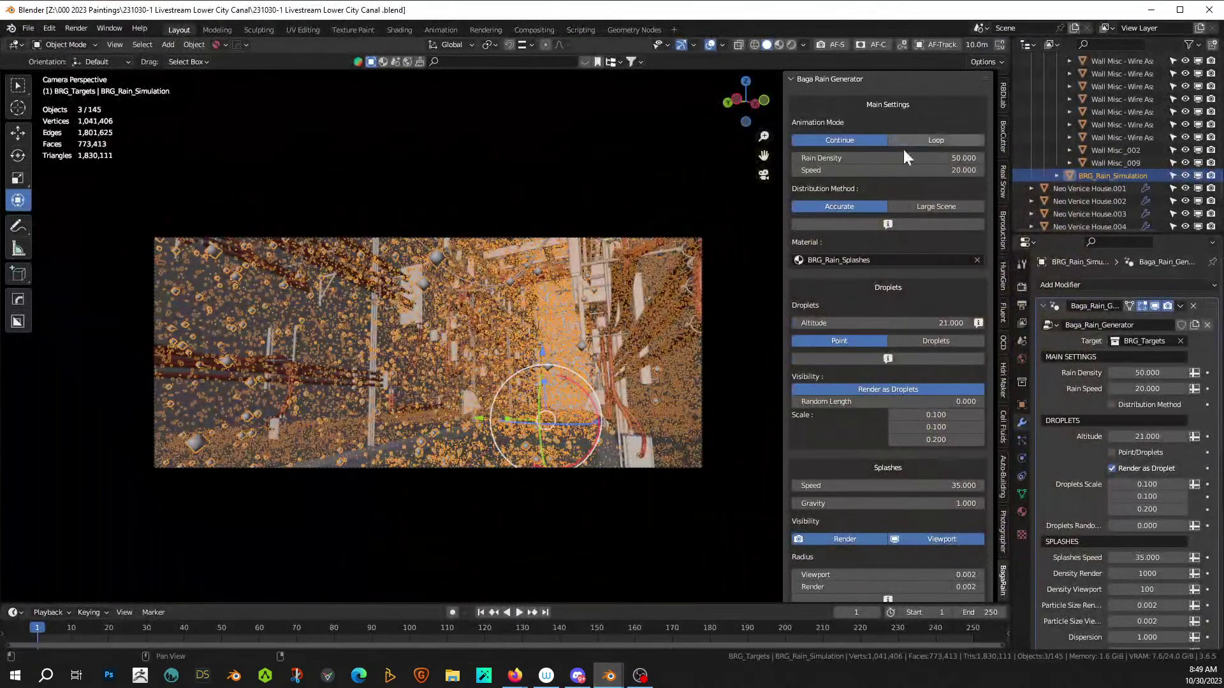
# - Set the Rain Density of the Baga Rain Generator back to 5
pyautogui.doubleClick(919, 157)
pyautogui.write('5')
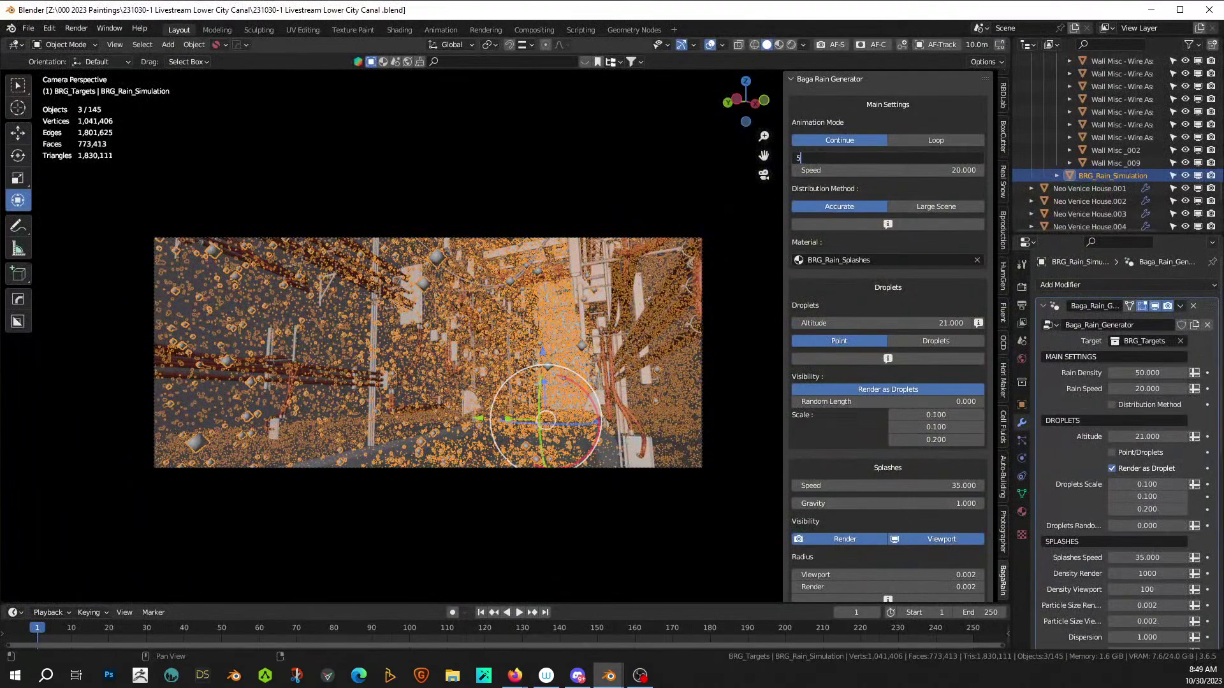
pyautogui.press('Return')
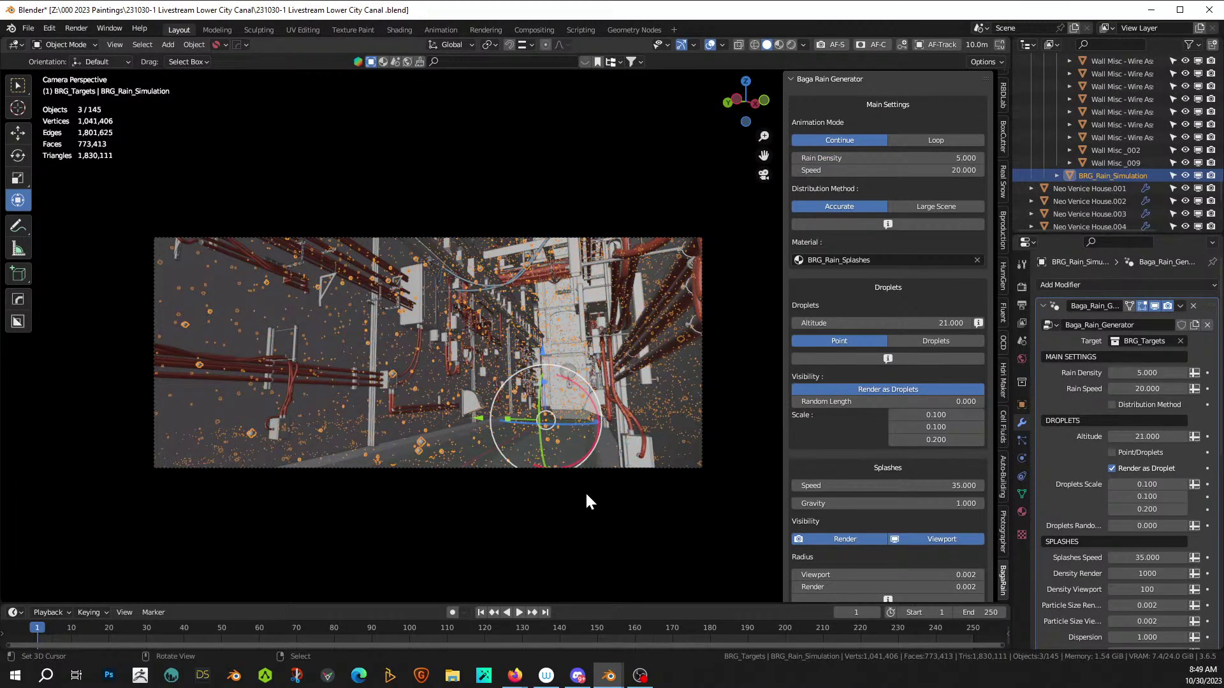
# - Start an Images as Planes import and browse to the bookmarked 00 Textures folder in an enlarged file browser
pyautogui.moveTo(587, 501); pyautogui.dragTo(506, 383, button='middle')
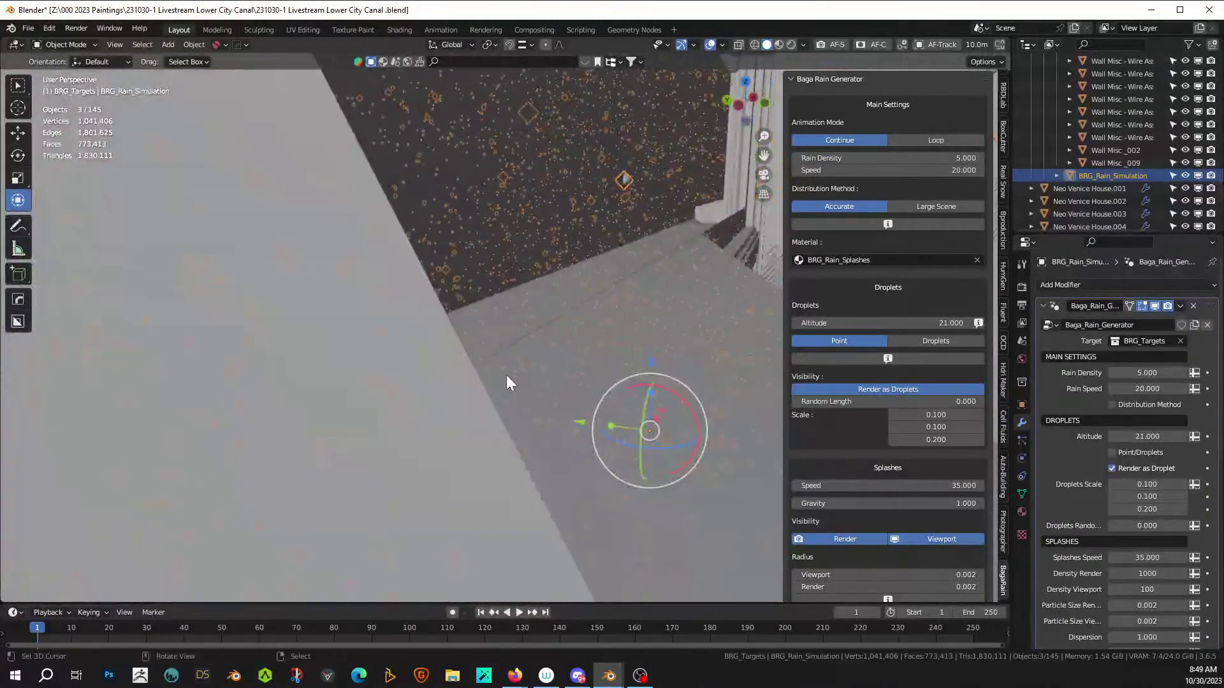
pyautogui.scroll(-6, 506, 383)
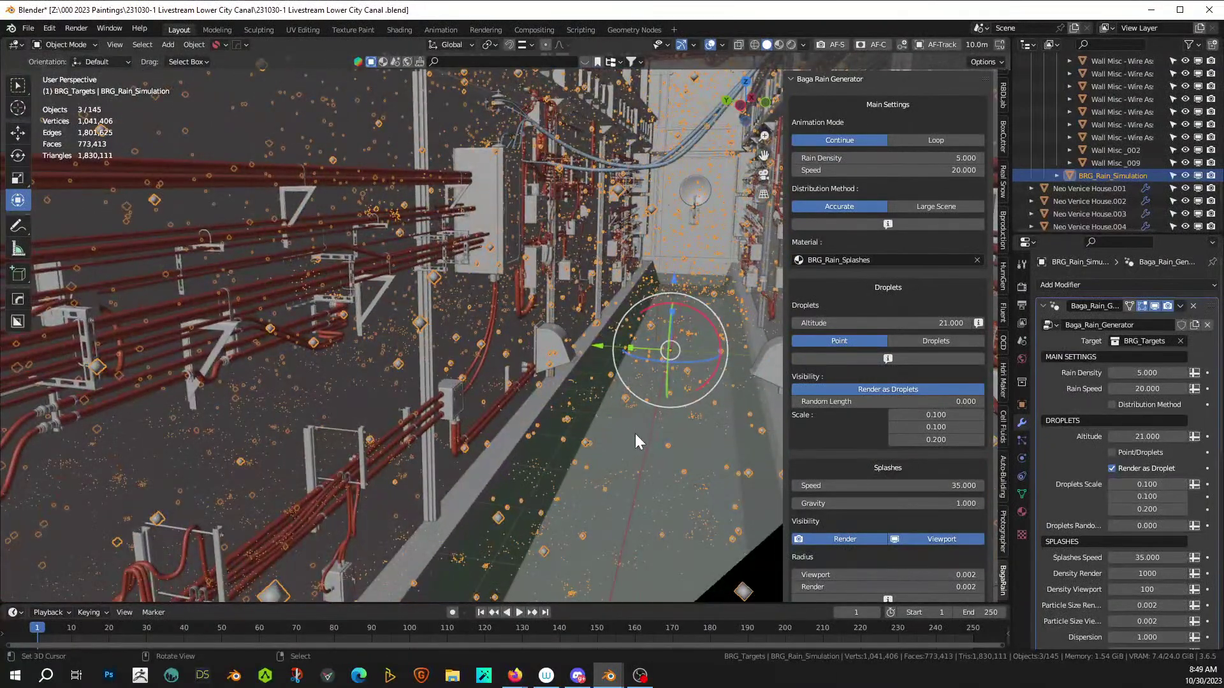
pyautogui.hotkey('shift', 'a')
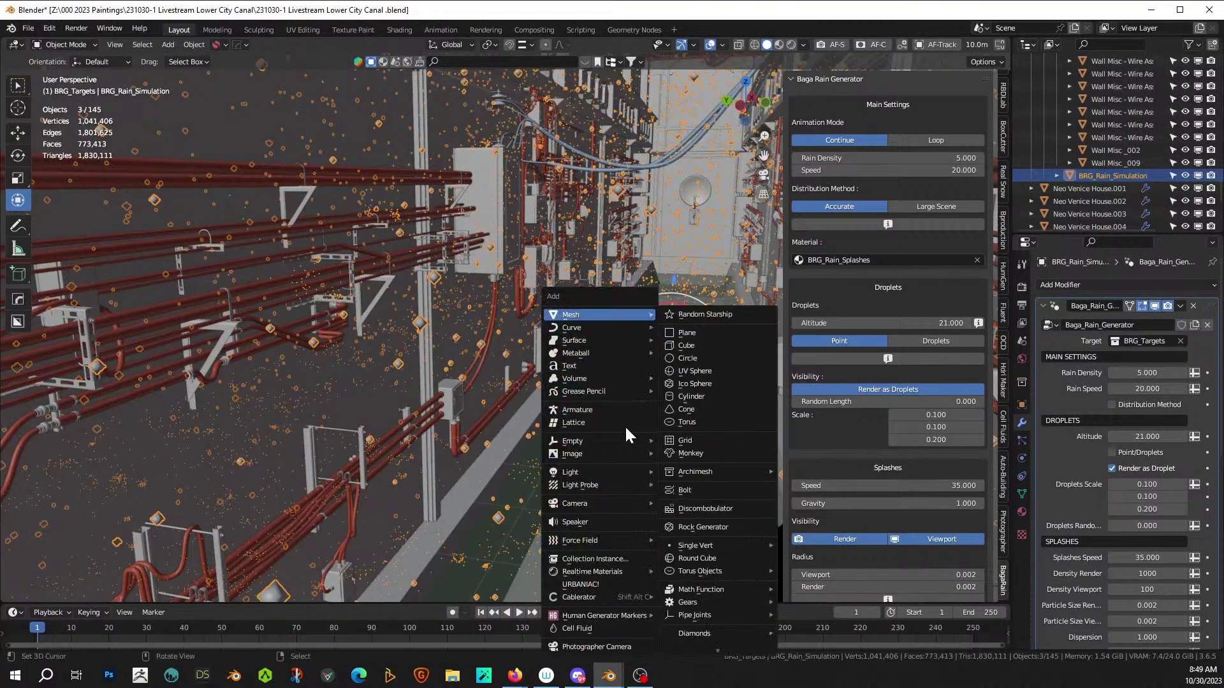
pyautogui.moveTo(610, 314)
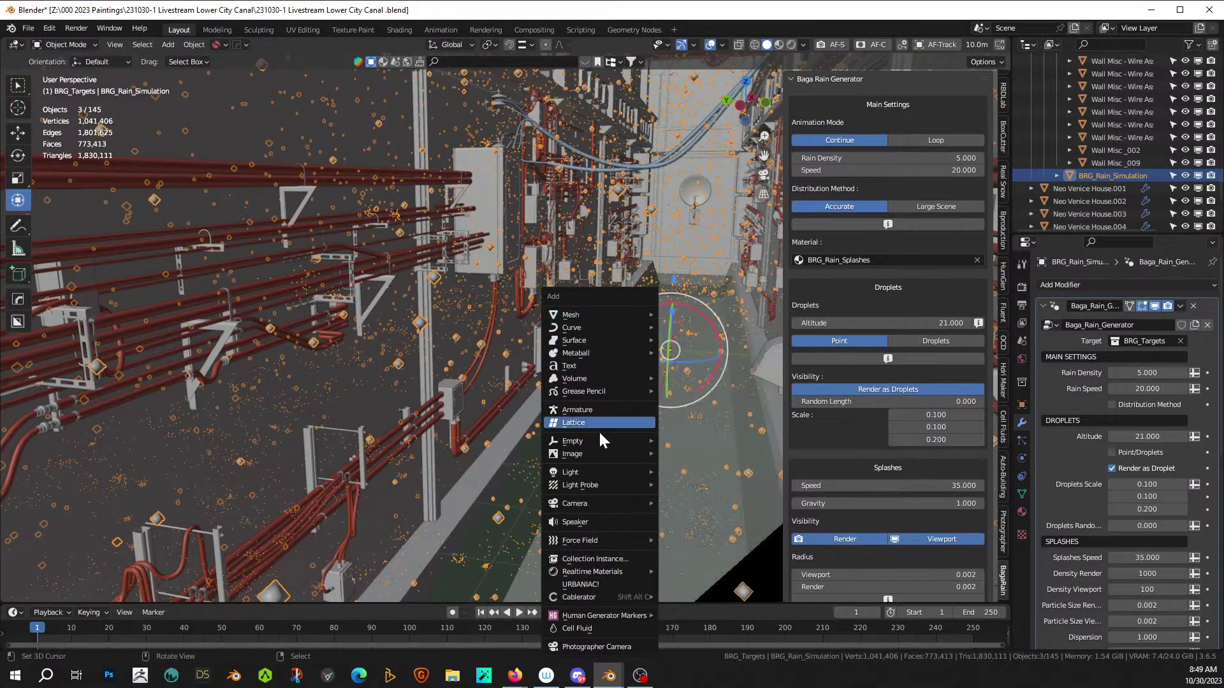
pyautogui.moveTo(594, 454)
pyautogui.click(731, 479)
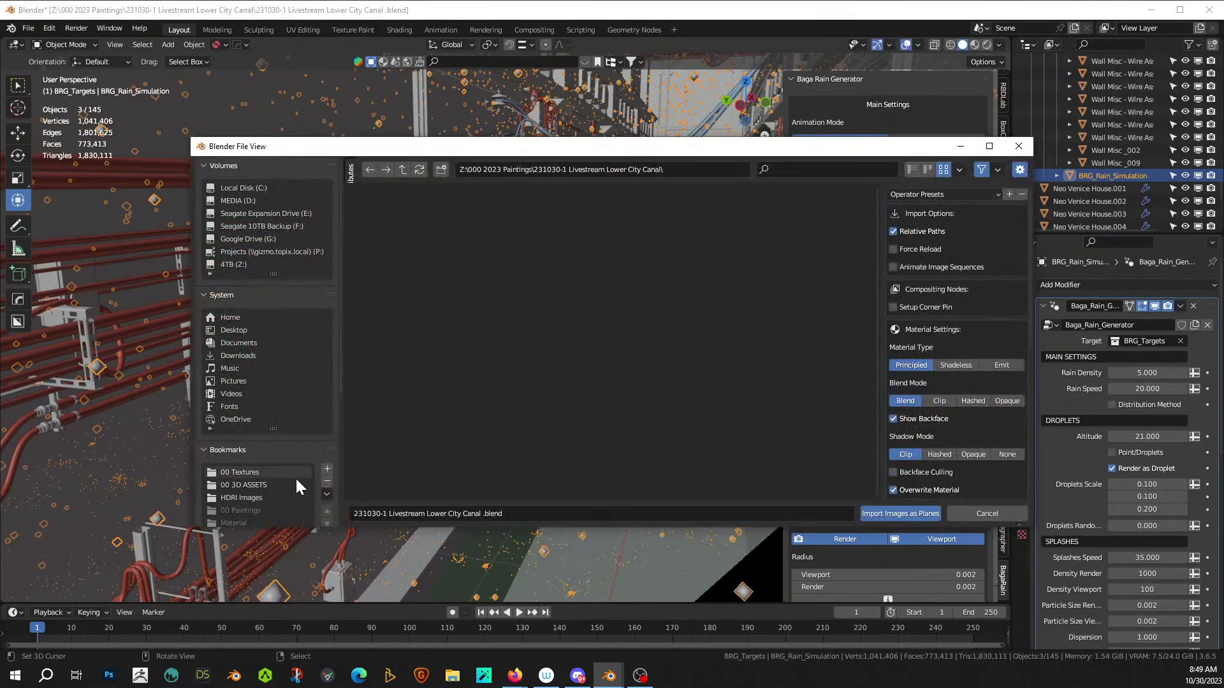
pyautogui.click(252, 472)
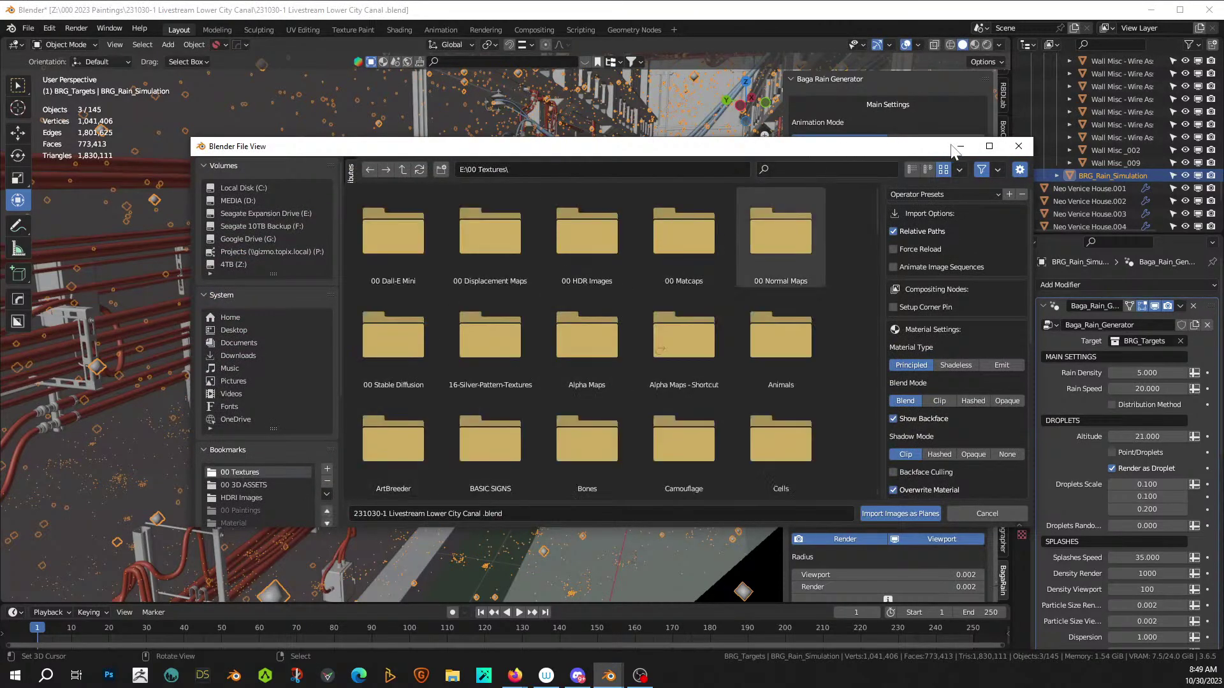
pyautogui.click(989, 146)
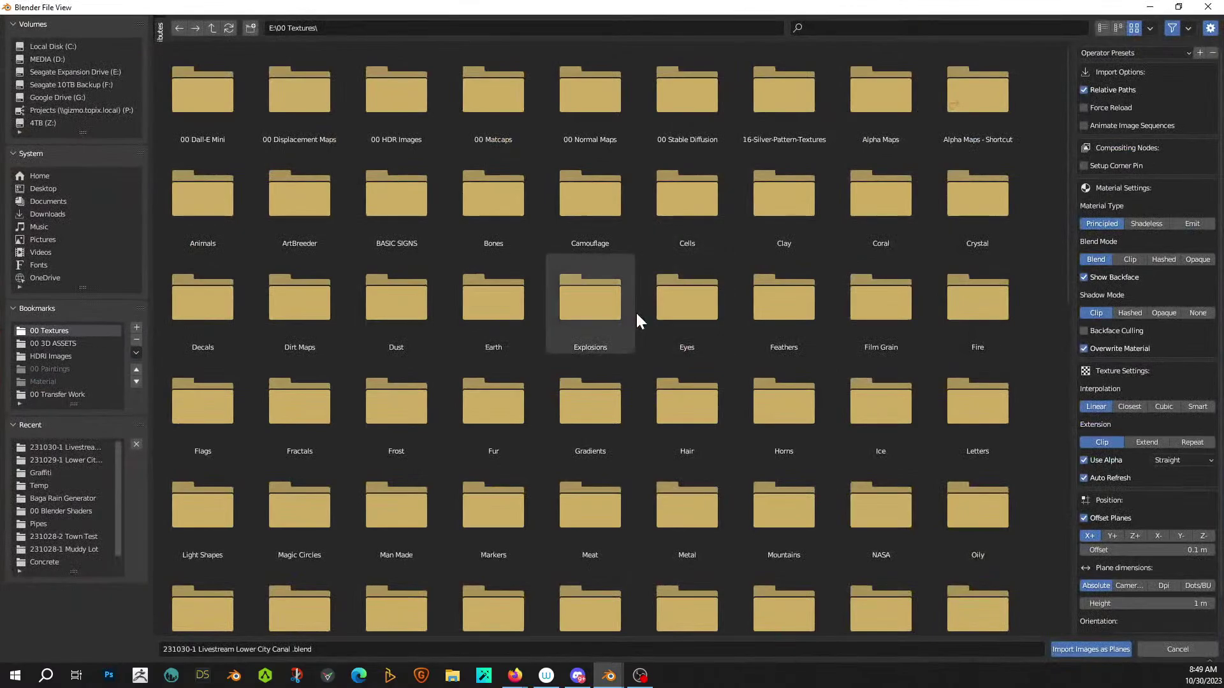
# - Import Rain Particles (39).jpg from the Rain Particles folder inside the Rain textures as an image plane
pyautogui.scroll(-2, 637, 315)
pyautogui.scroll(-3, 642, 332)
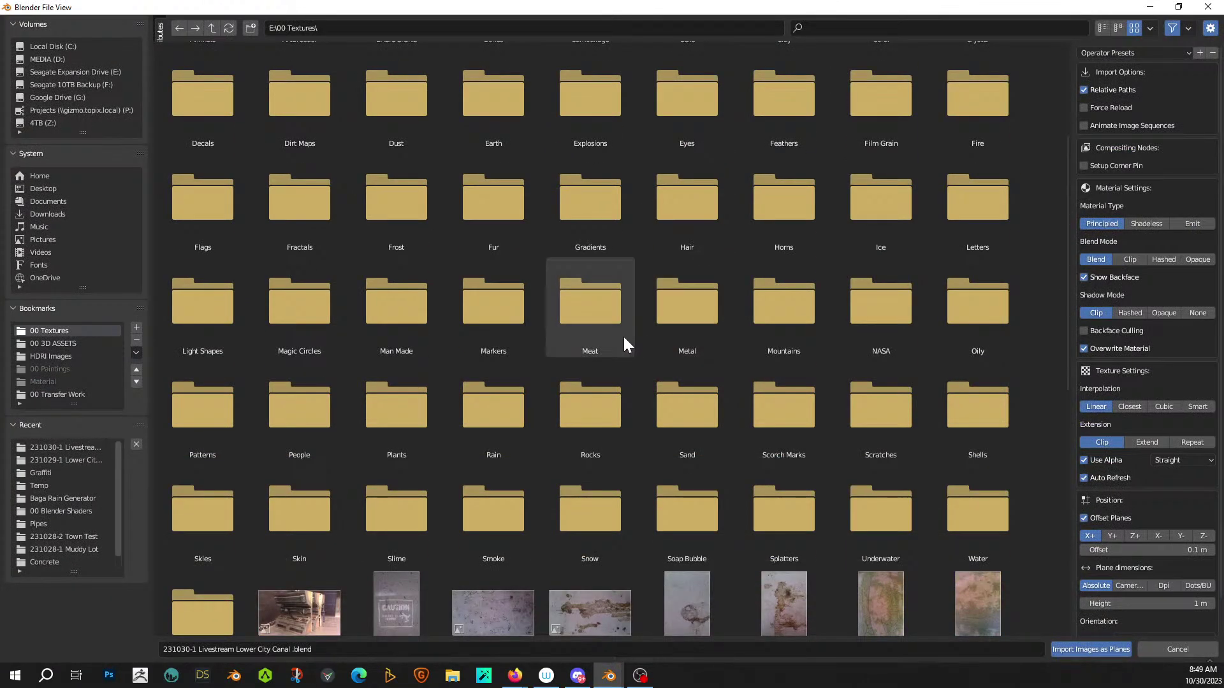
pyautogui.doubleClick(473, 397)
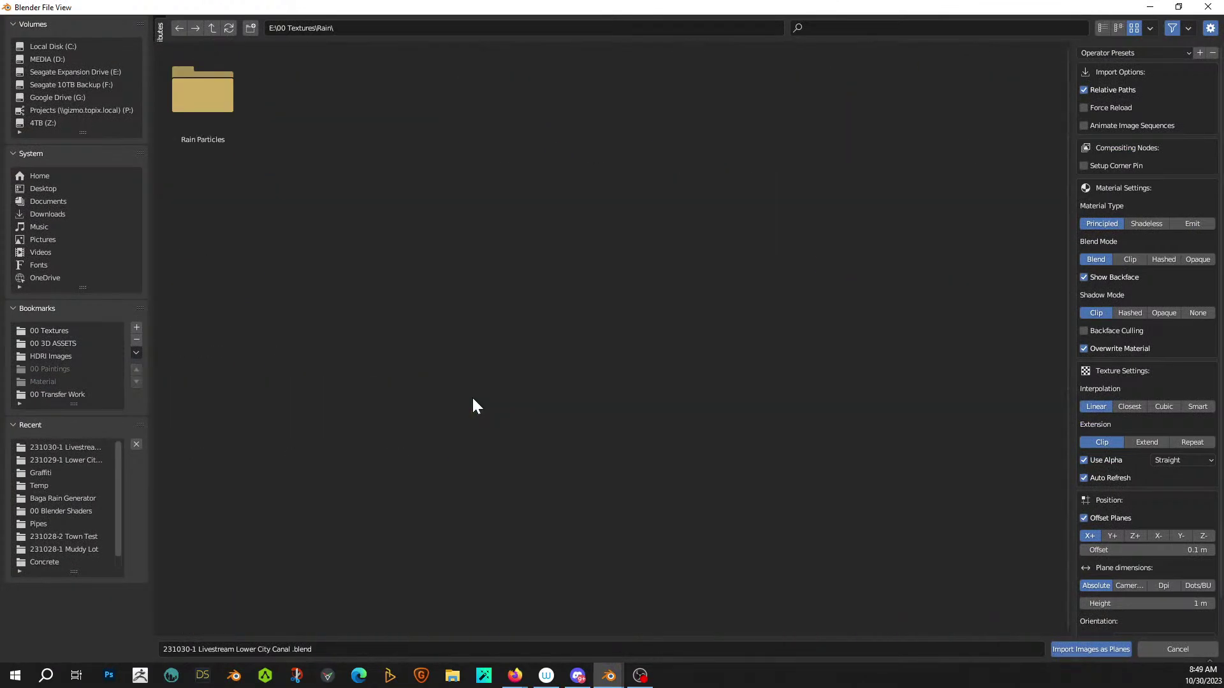
pyautogui.doubleClick(213, 86)
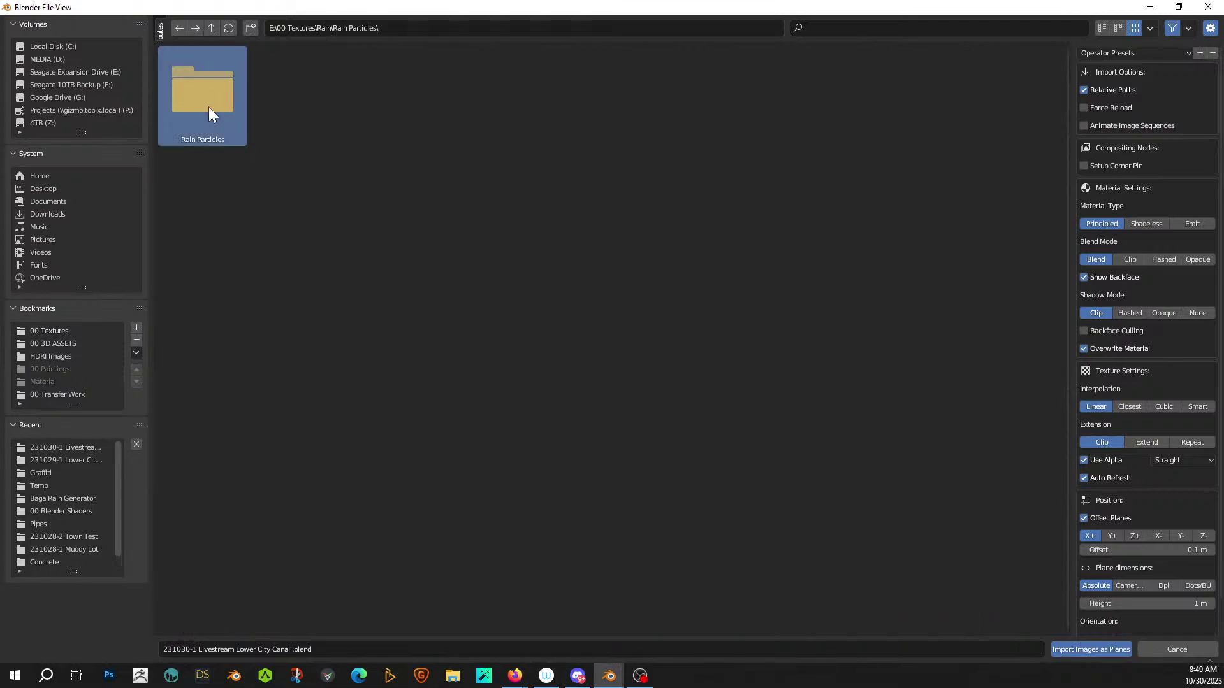
pyautogui.doubleClick(209, 106)
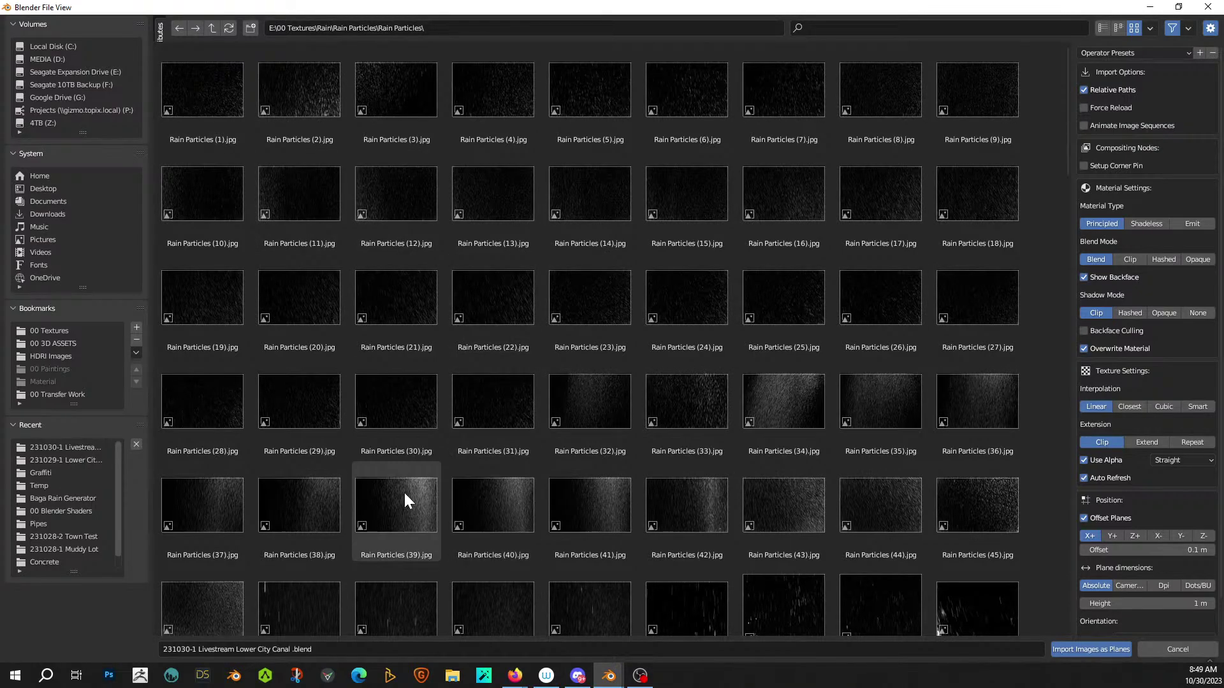
pyautogui.scroll(-3, 404, 491)
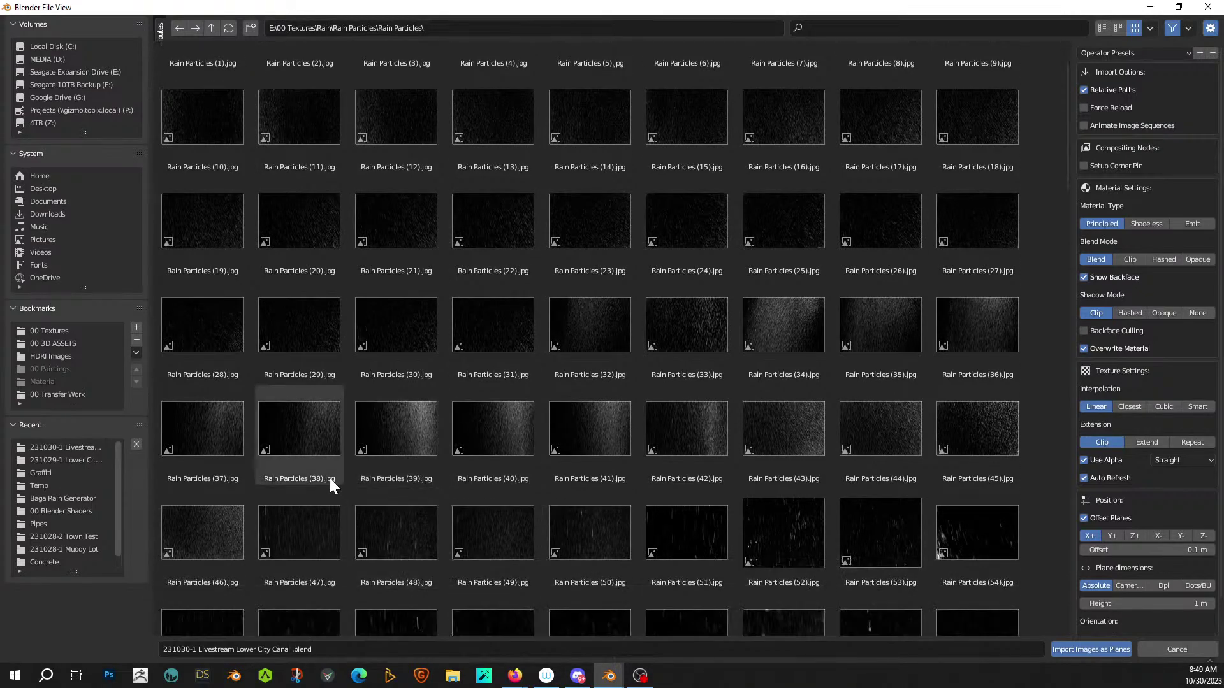
pyautogui.click(406, 423)
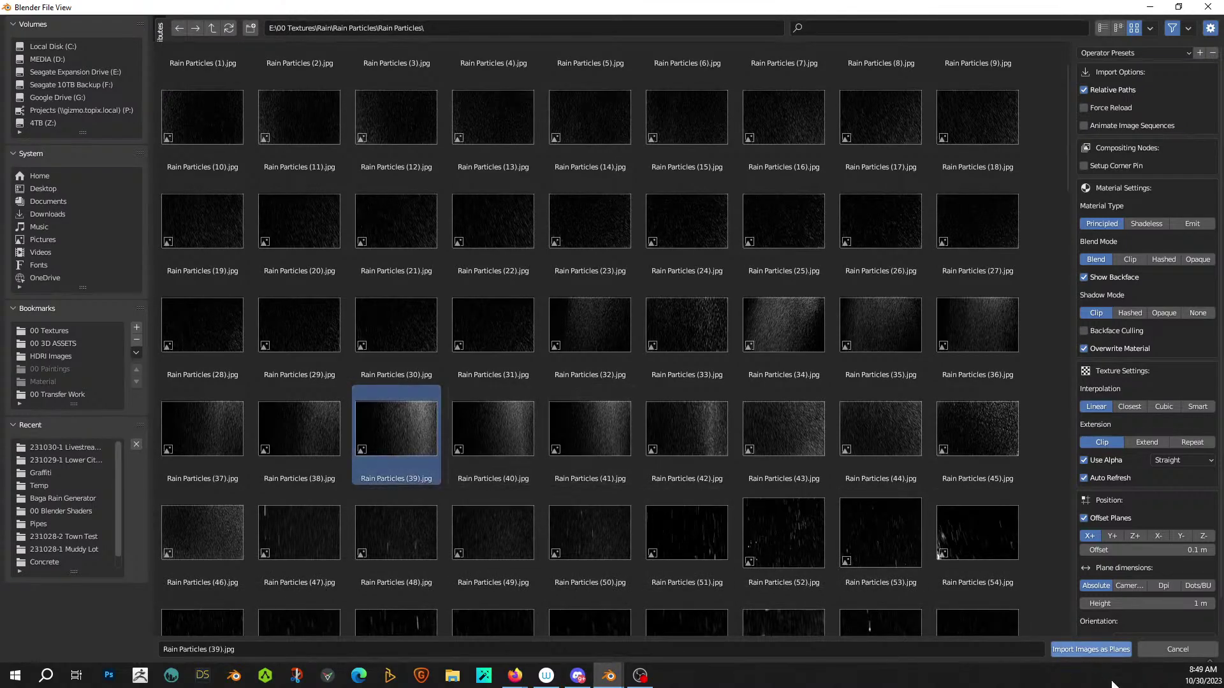
pyautogui.click(1091, 649)
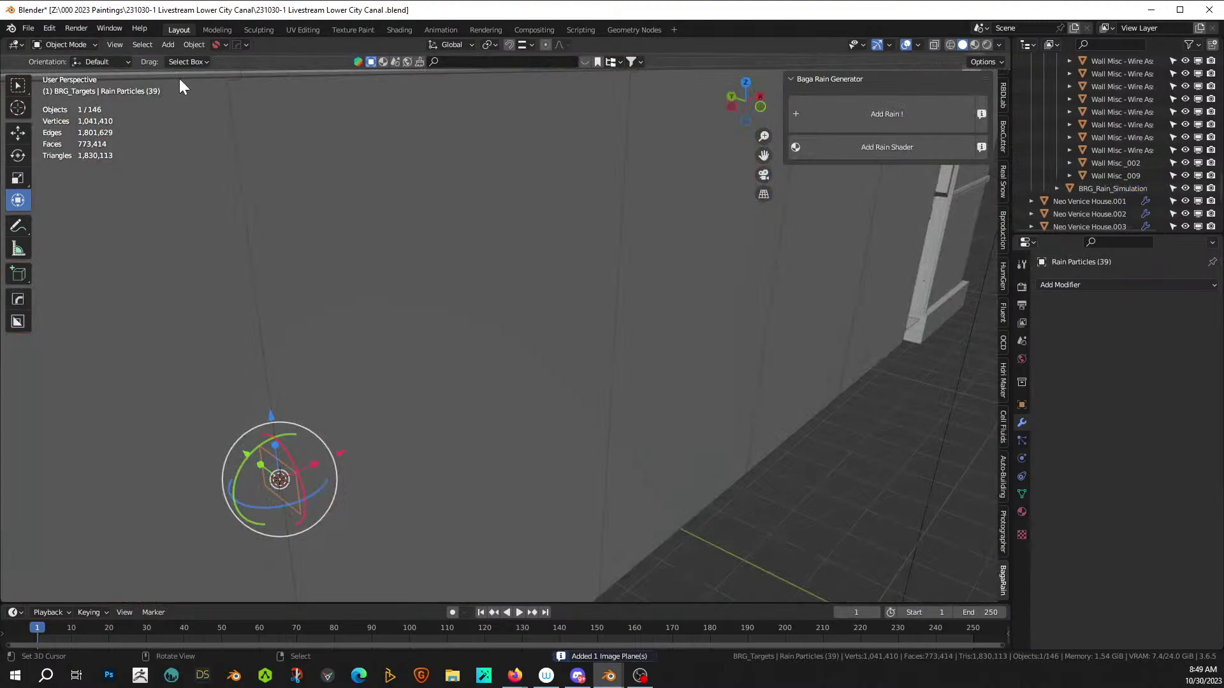
# - Scale the imported Rain Particles (39) plane up by about 3.53 so it spans the canal
pyautogui.moveTo(382, 204); pyautogui.dragTo(481, 240, button='middle')
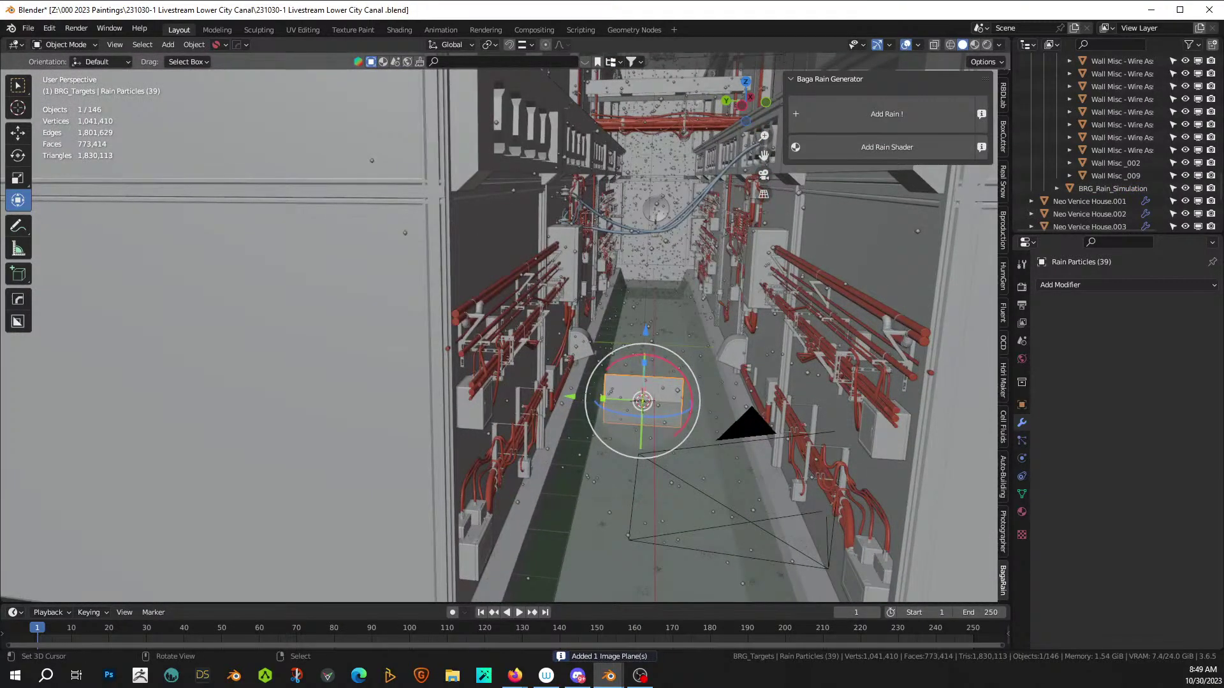
pyautogui.press('s')
pyautogui.click(1176, 194)
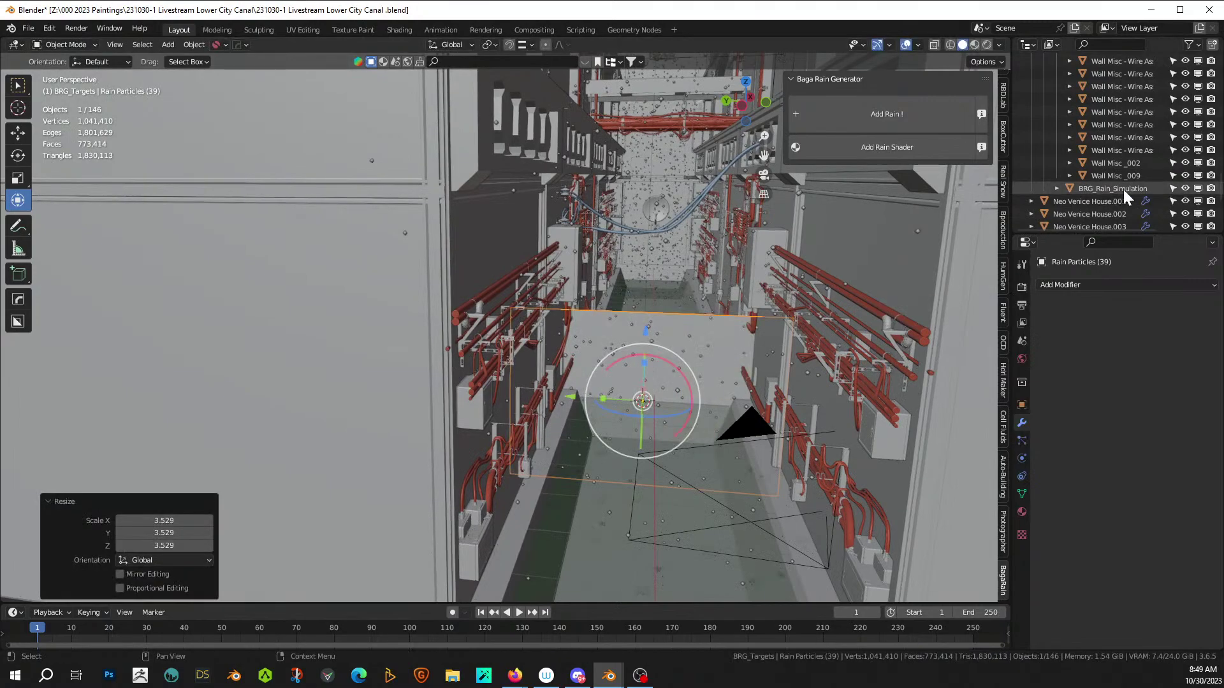
# - Disable viewport display of the Baga Rain Generator modifier on BRG_Rain_Simulation
pyautogui.click(1123, 189)
pyautogui.click(1155, 306)
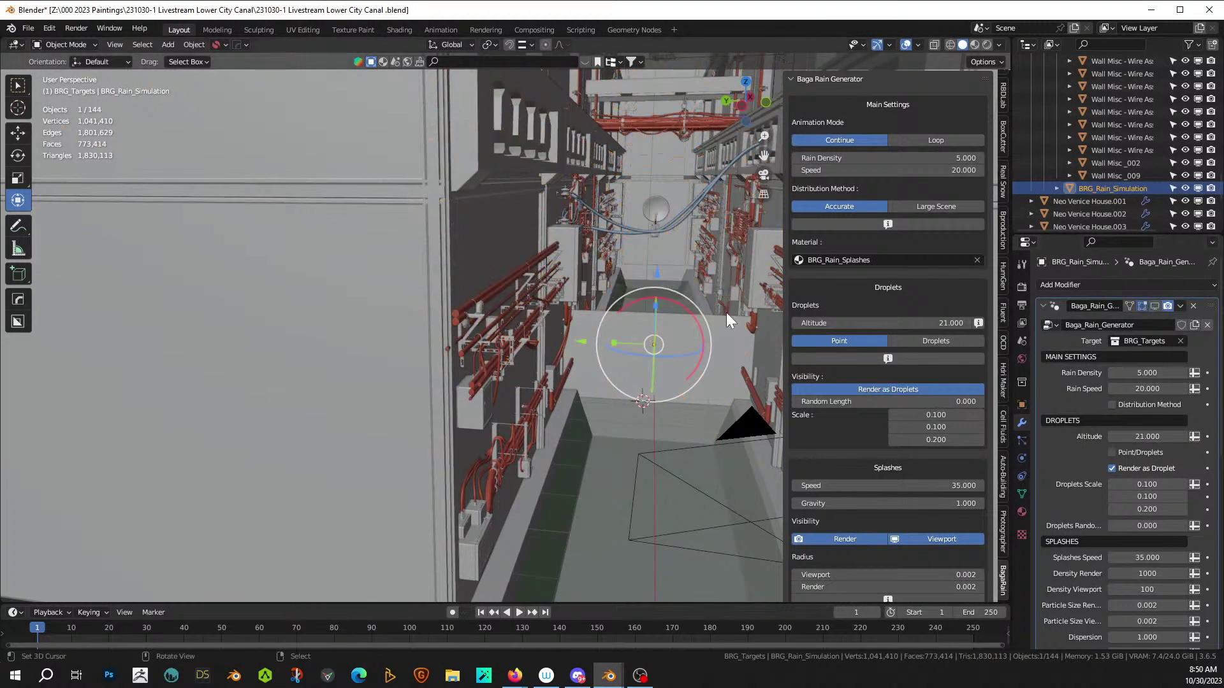
# - Raise the Rain Particles (39) plane about 1.38 m along the Z axis
pyautogui.click(721, 399)
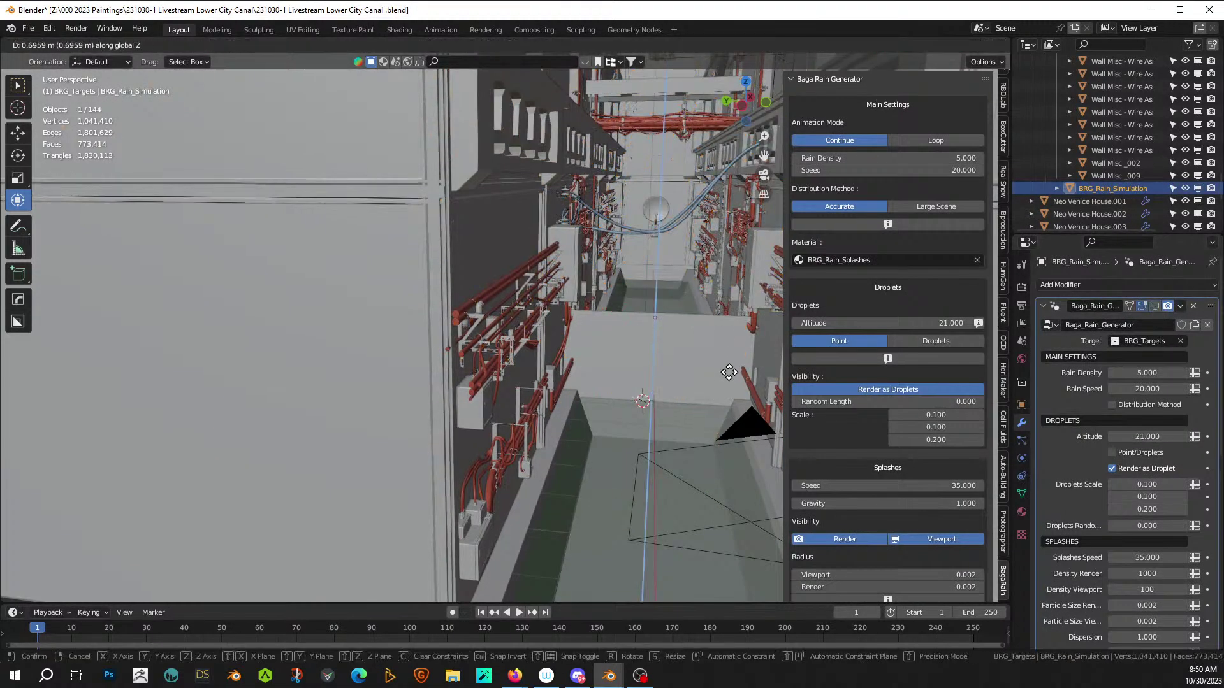
pyautogui.press('g')
pyautogui.press('z')
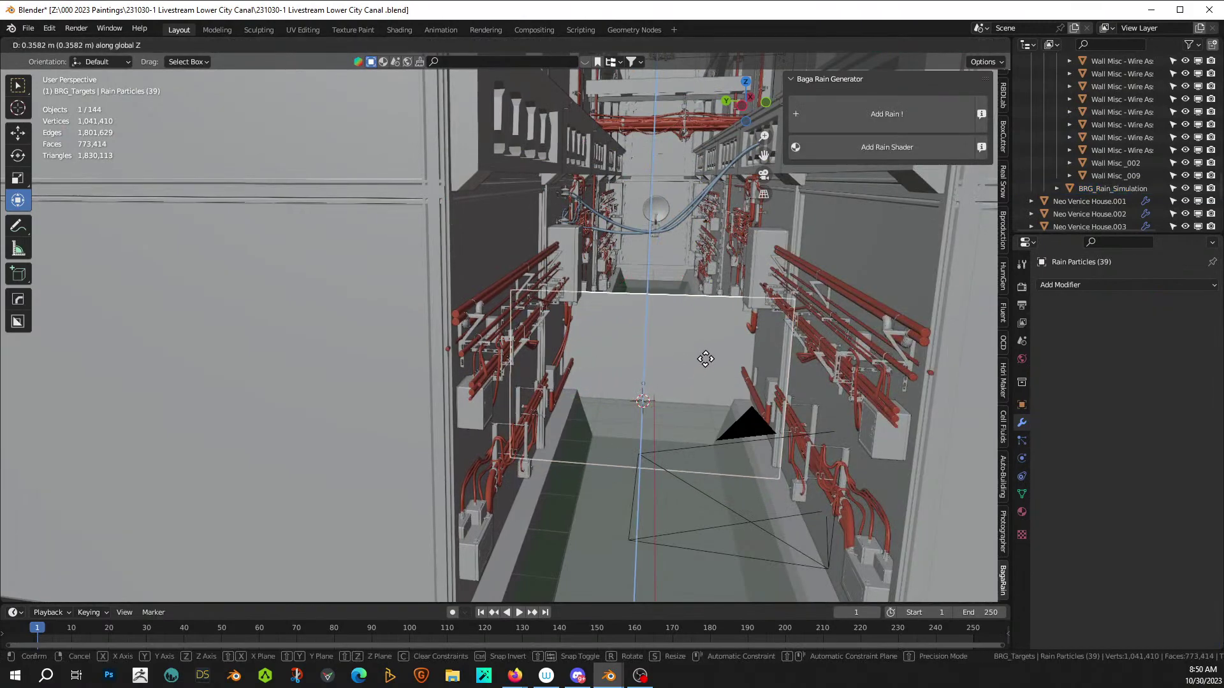
pyautogui.click(713, 311)
# - Through the camera, move the rain plane about -4.9 m along the X axis, closer to the camera
pyautogui.press('KP_0')
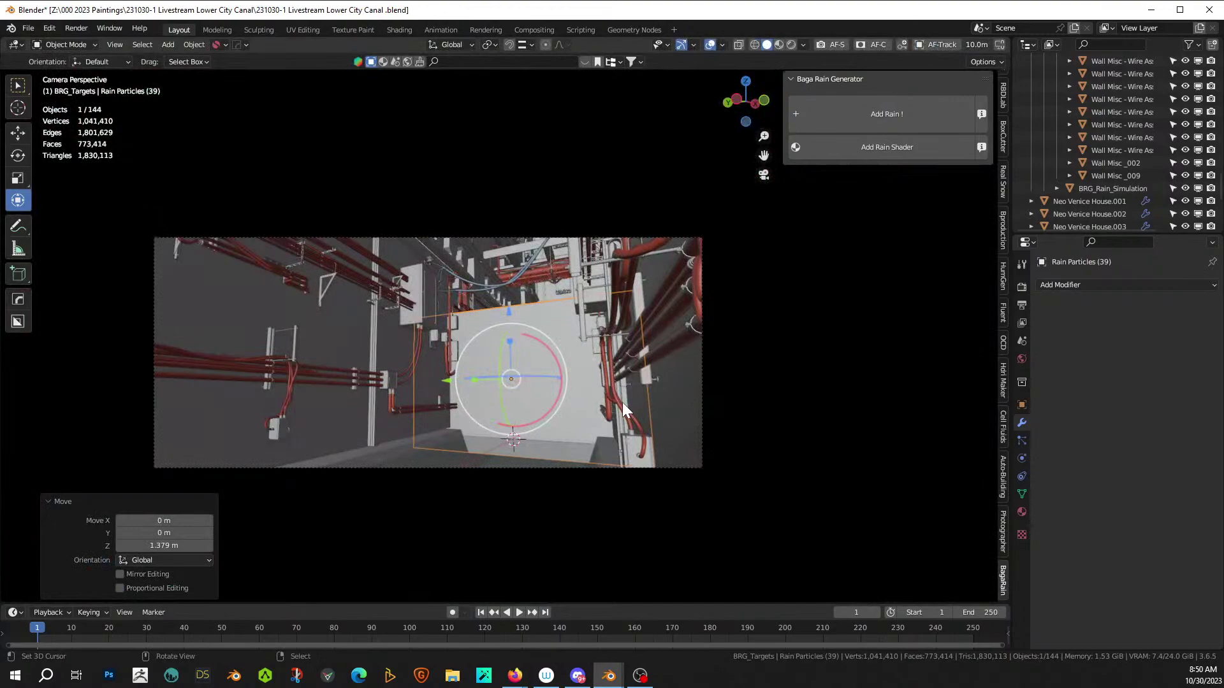
pyautogui.press('g')
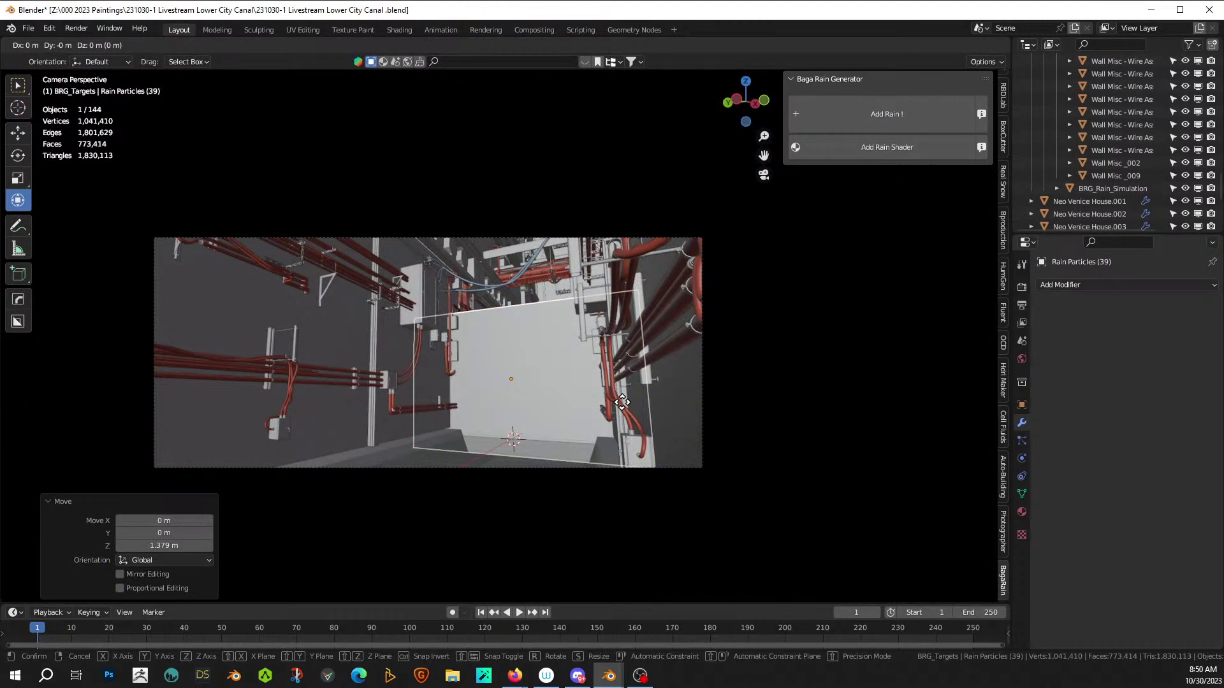
pyautogui.press('x')
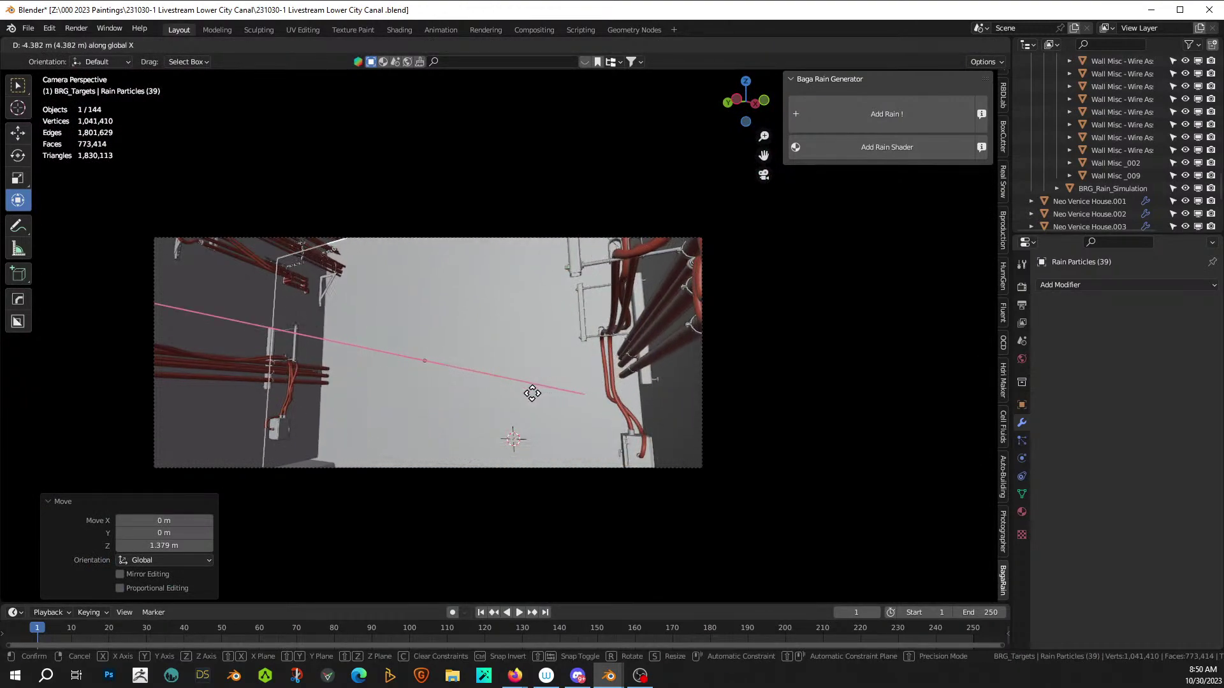
pyautogui.click(510, 396)
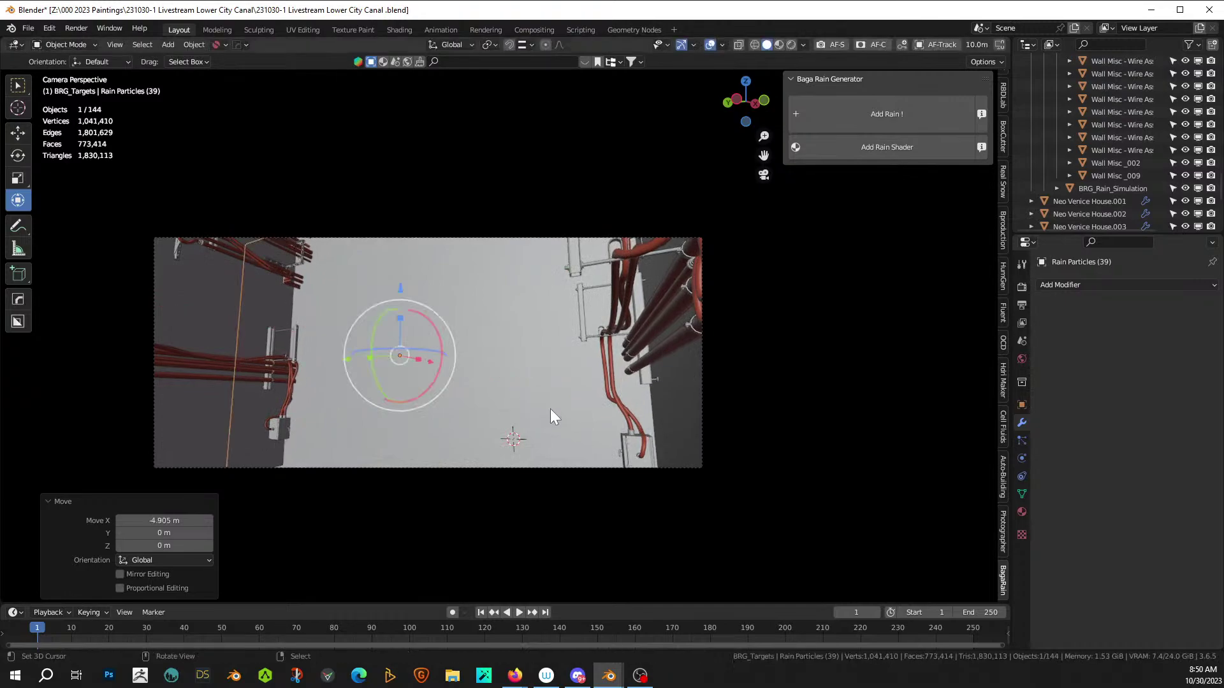
# - Scale the rain plane down to about 0.87 and raise it about 0.13 m along the Z axis
pyautogui.press('s')
pyautogui.click(547, 421)
pyautogui.press('g')
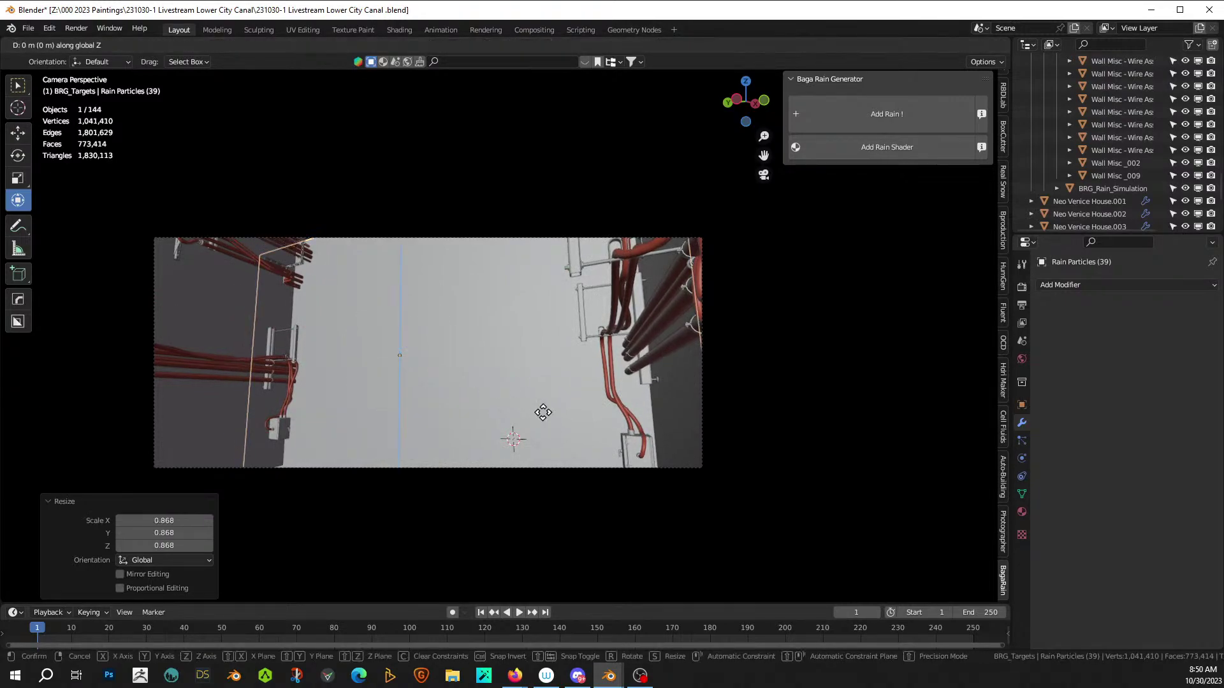
pyautogui.press('z')
pyautogui.click(608, 361)
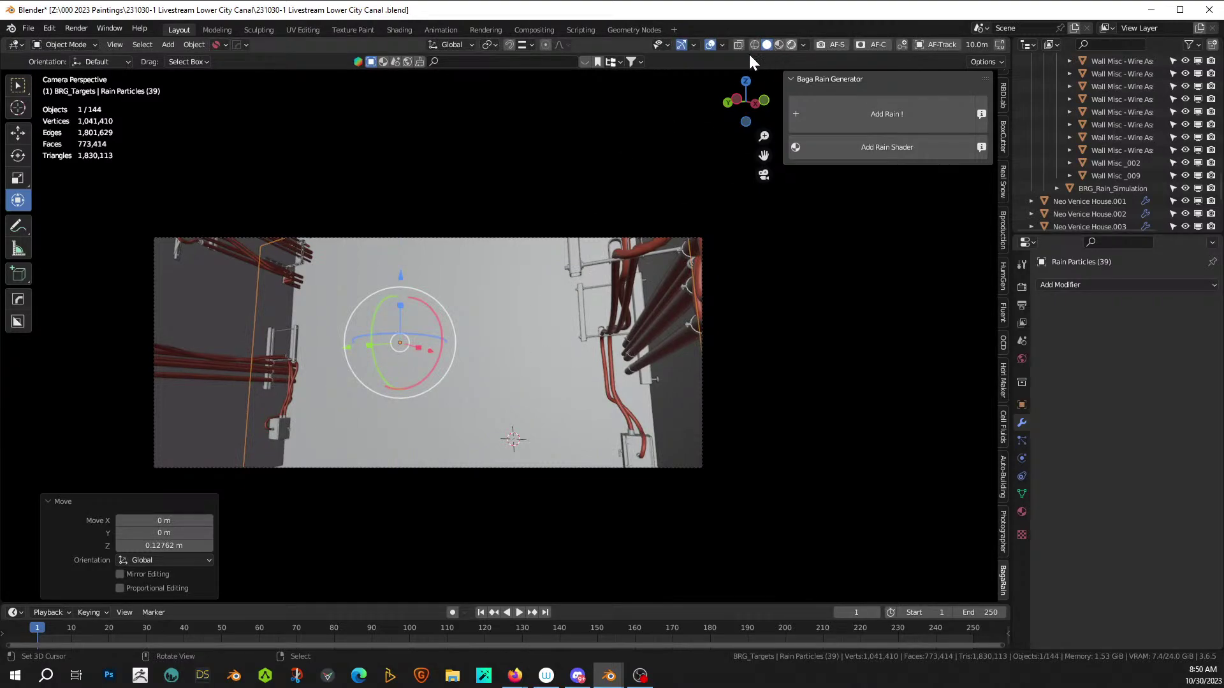
# - In the Rain Particles (39) material, move the image texture node away and delete the Principled BSDF node
pyautogui.hotkey('shift', 'z')
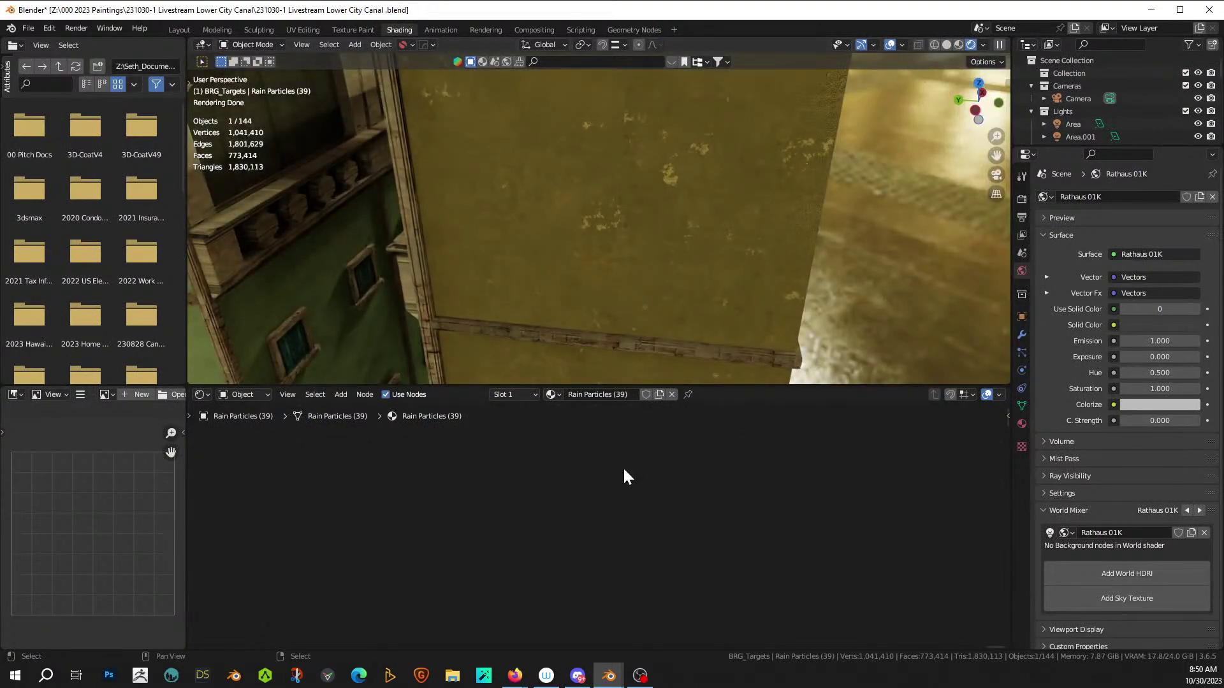
pyautogui.press('Home')
pyautogui.scroll(3, 571, 464)
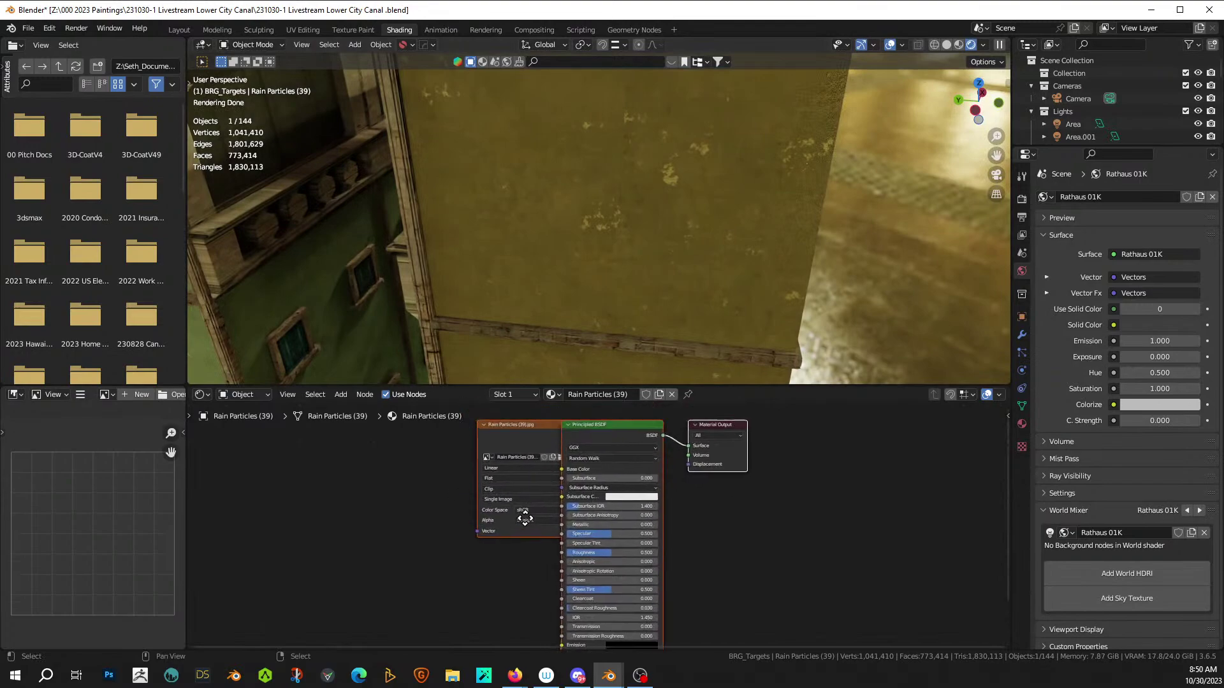
pyautogui.click(546, 450)
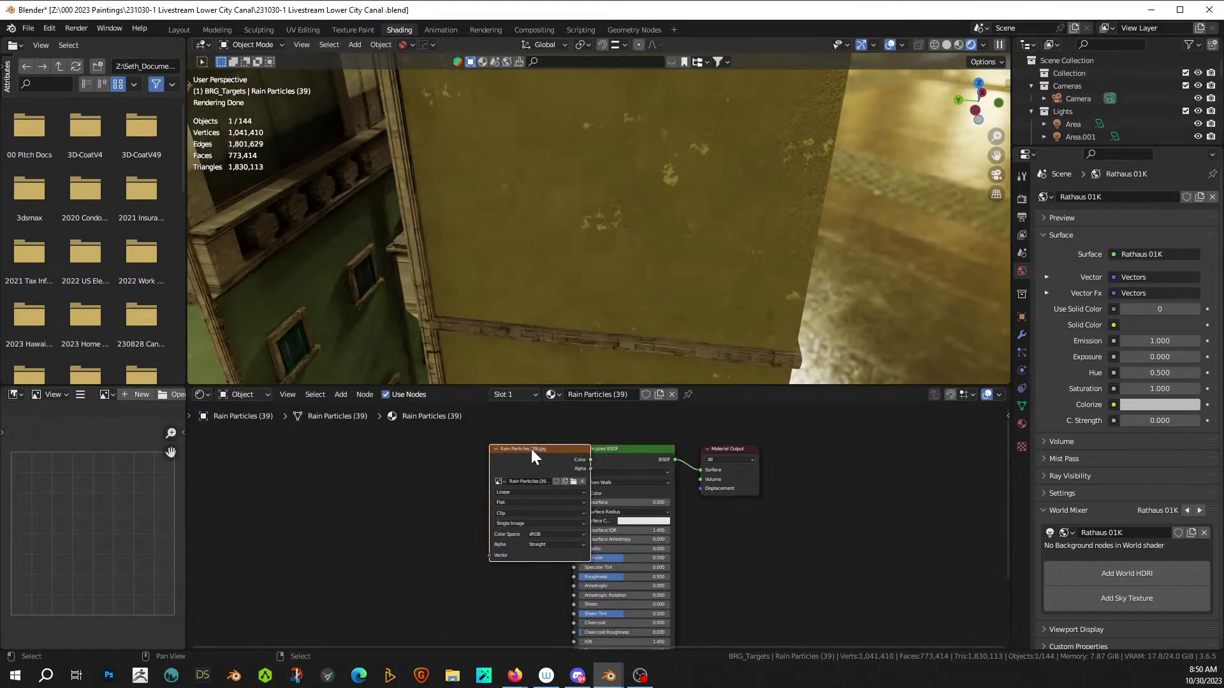
pyautogui.moveTo(532, 450); pyautogui.dragTo(369, 450)
pyautogui.click(640, 448)
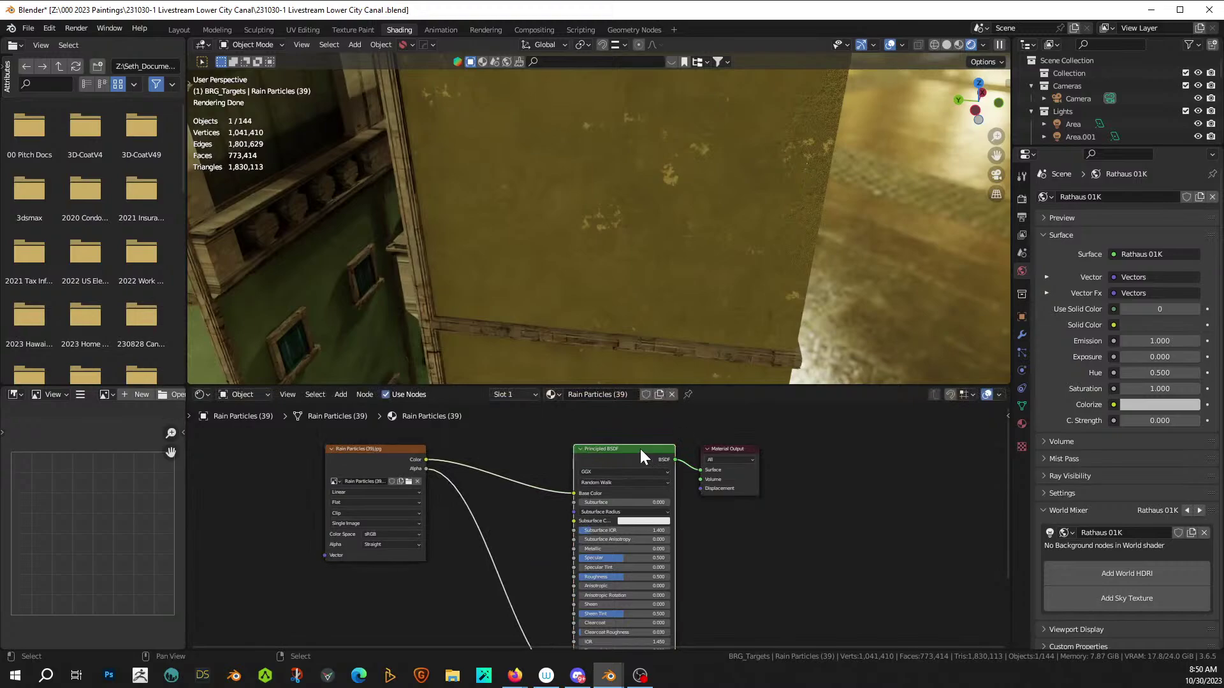
pyautogui.press('x')
pyautogui.scroll(1, 582, 506)
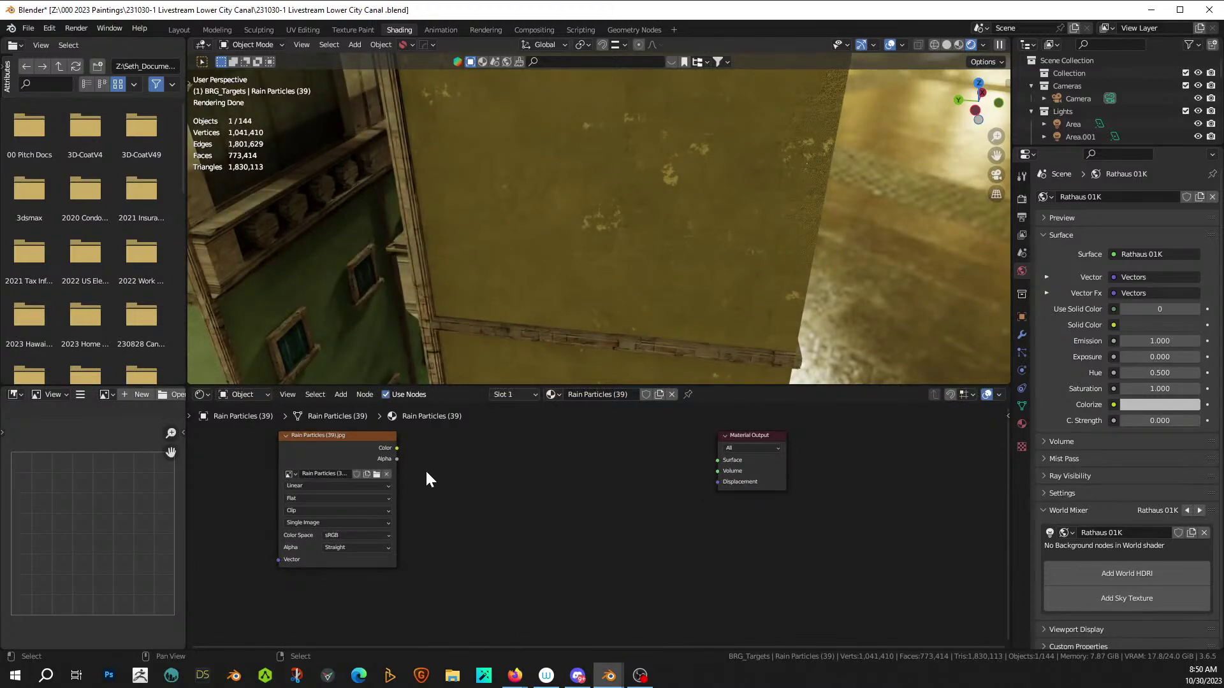
# - Add a Transparent BSDF node, feeding the rain image's Color into it and its output into the Material Output surface
pyautogui.hotkey('shift', 'a')
pyautogui.click(456, 476)
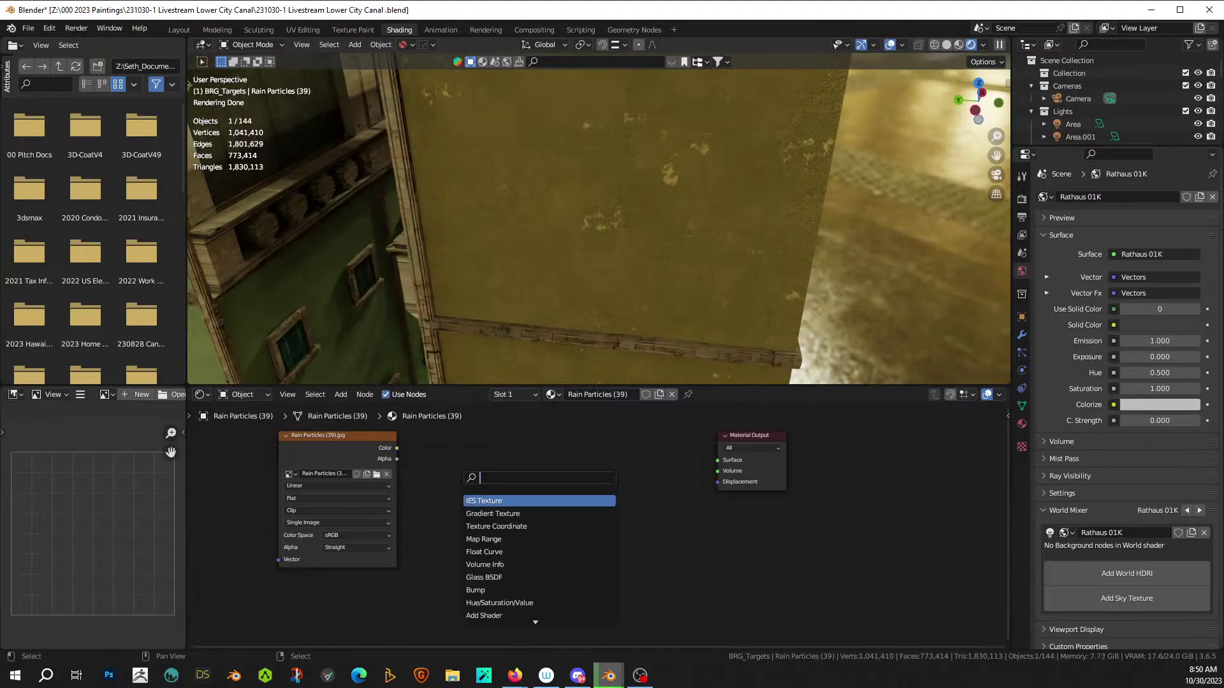
pyautogui.write('tran')
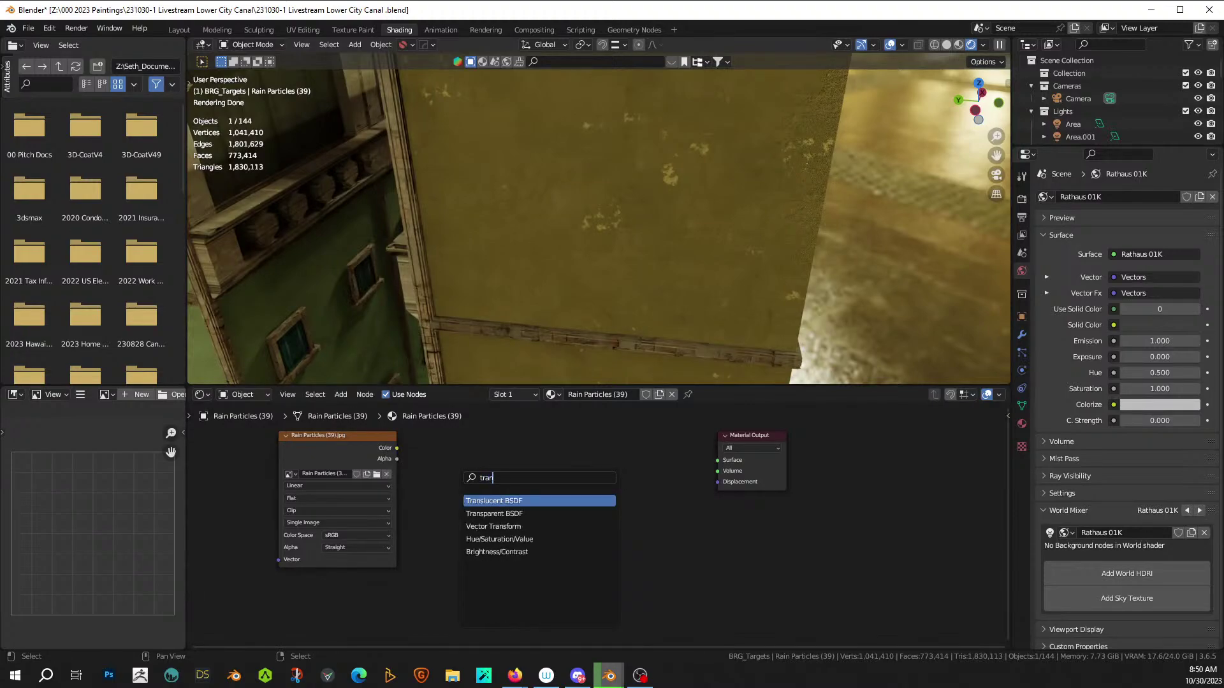
pyautogui.write('p')
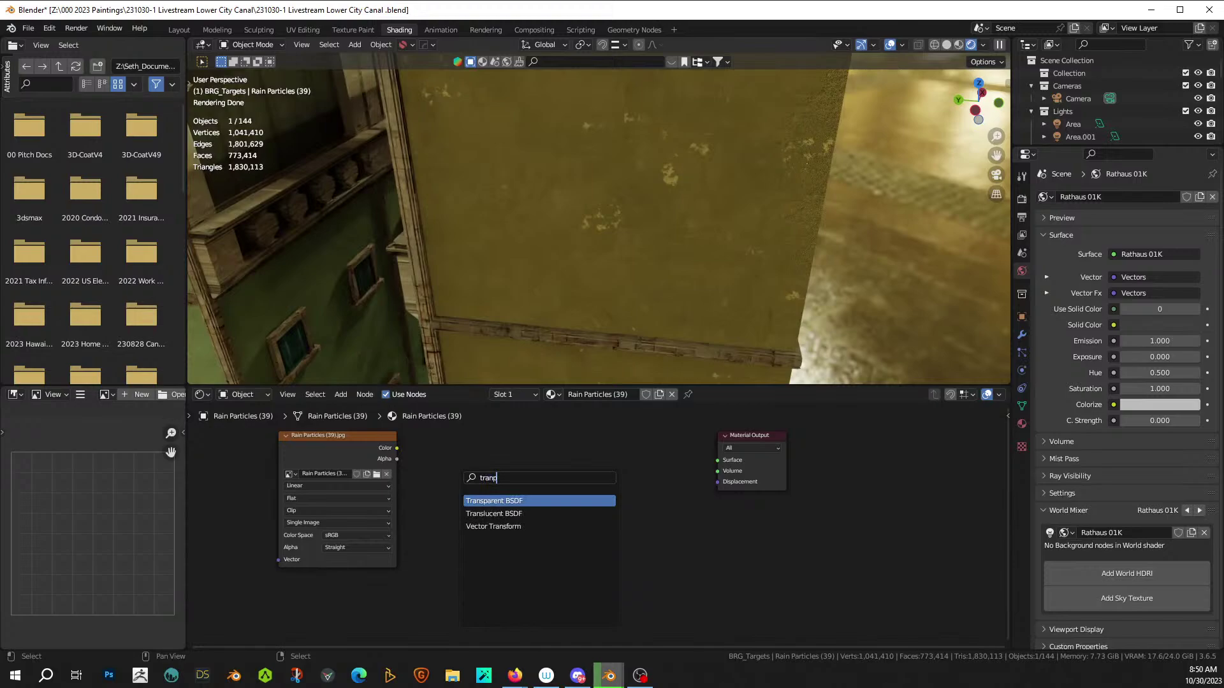
pyautogui.press('Return')
pyautogui.click(494, 472)
pyautogui.moveTo(397, 448); pyautogui.dragTo(719, 460)
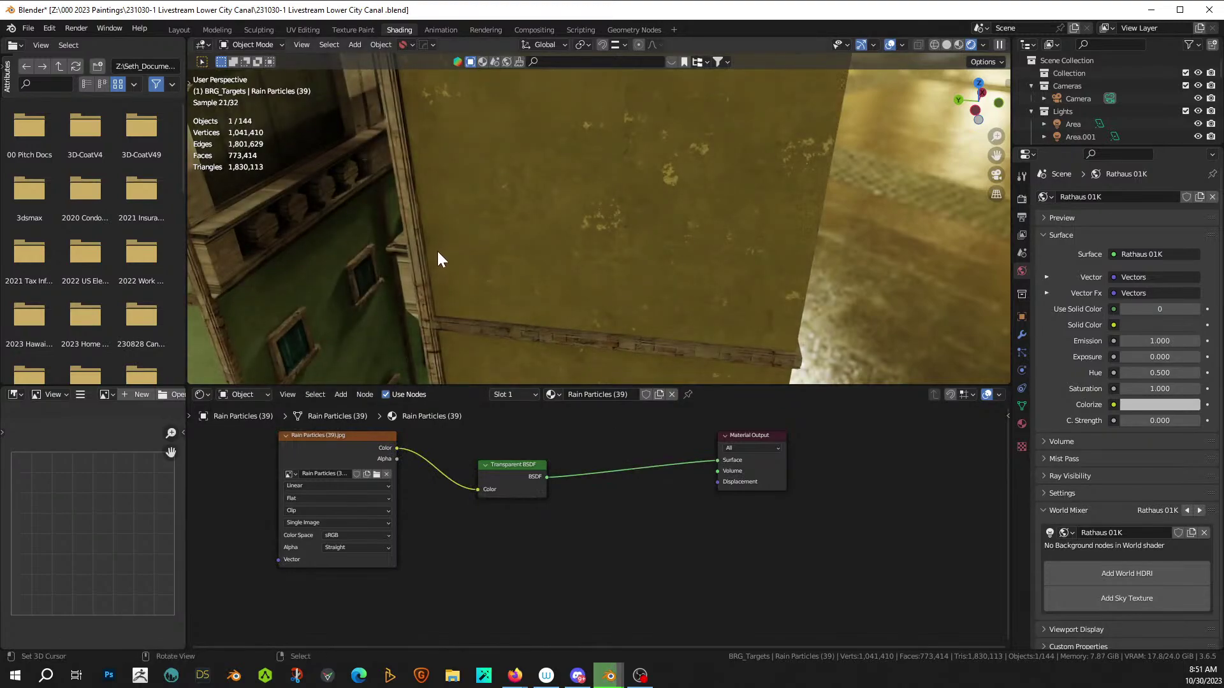
pyautogui.press('KP_0')
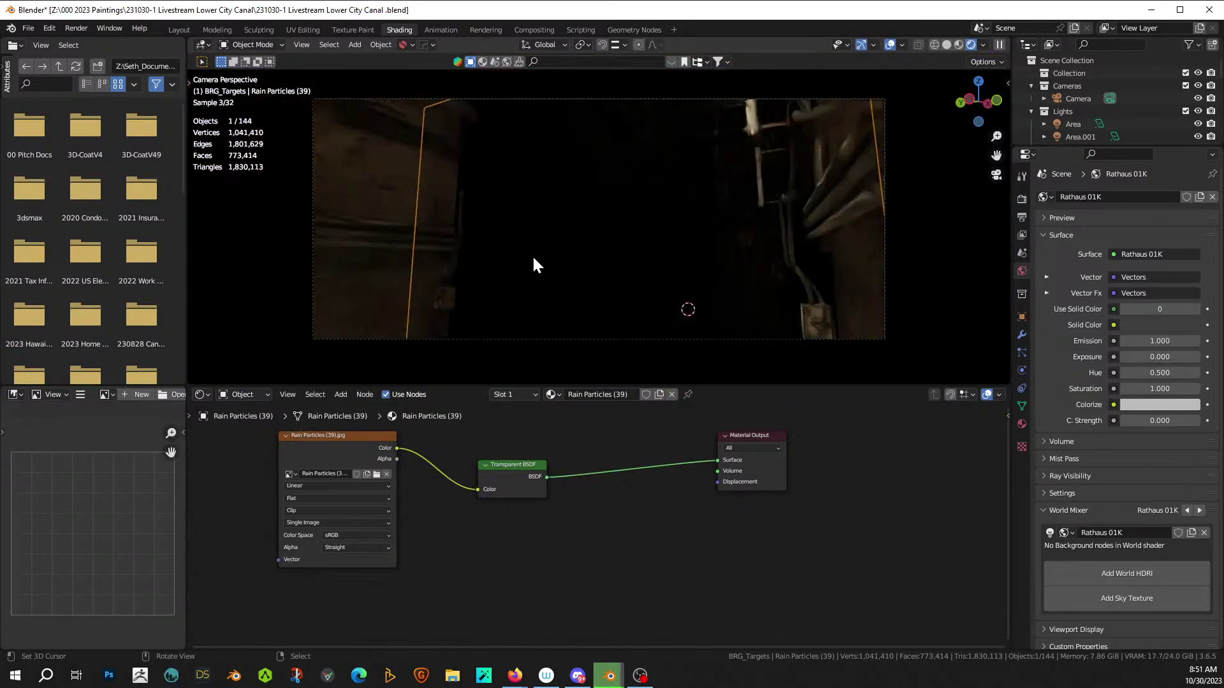
# - Duplicate the Transparent BSDF and combine both copies through an Add Shader node connected to the Material Output
pyautogui.click(527, 464)
pyautogui.hotkey('shift', 'd')
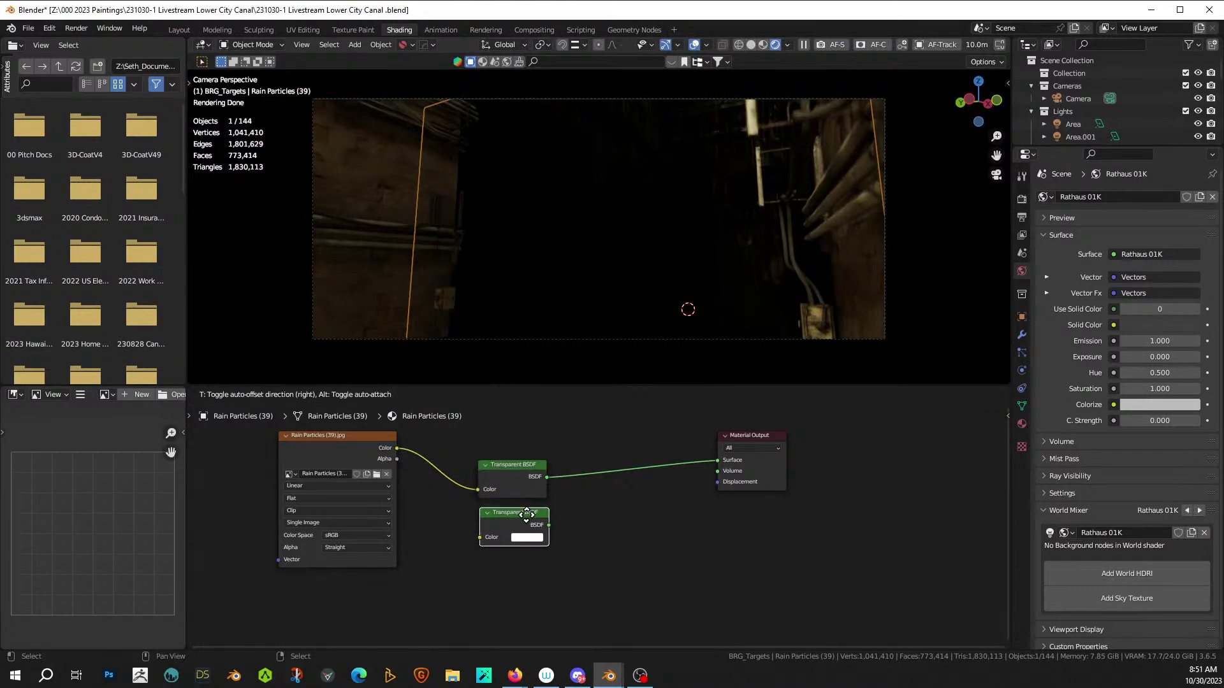
pyautogui.click(524, 526)
pyautogui.hotkey('shift', 'a')
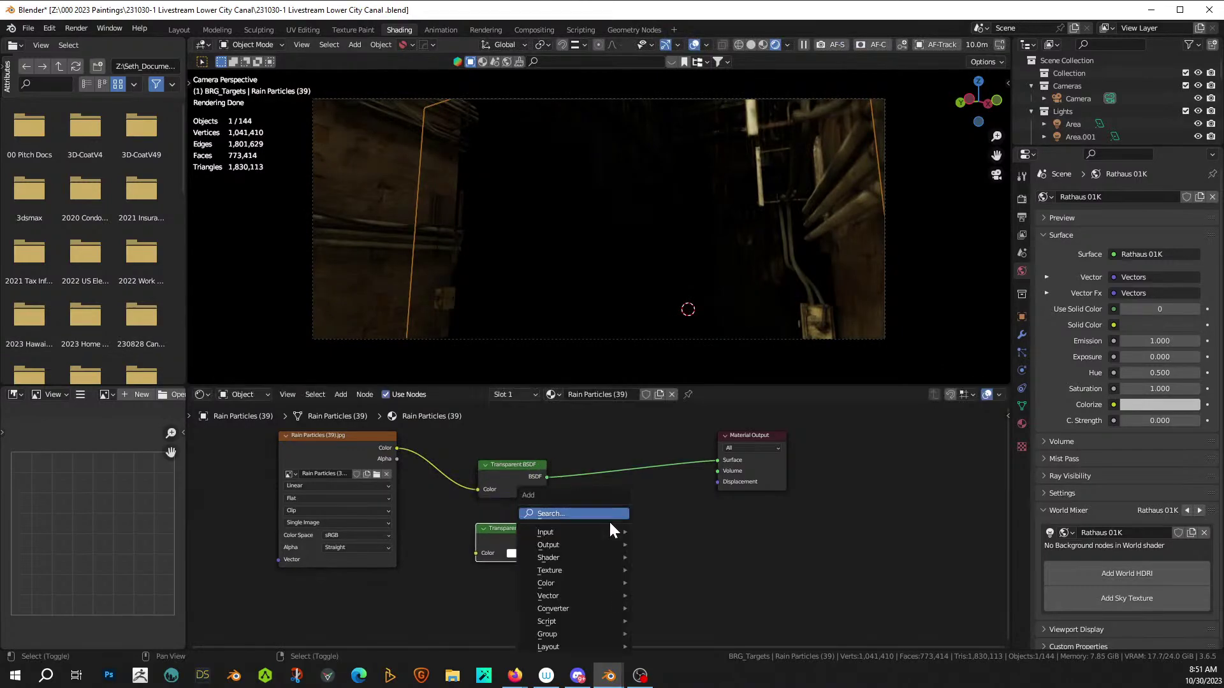
pyautogui.write('add')
pyautogui.press('Return')
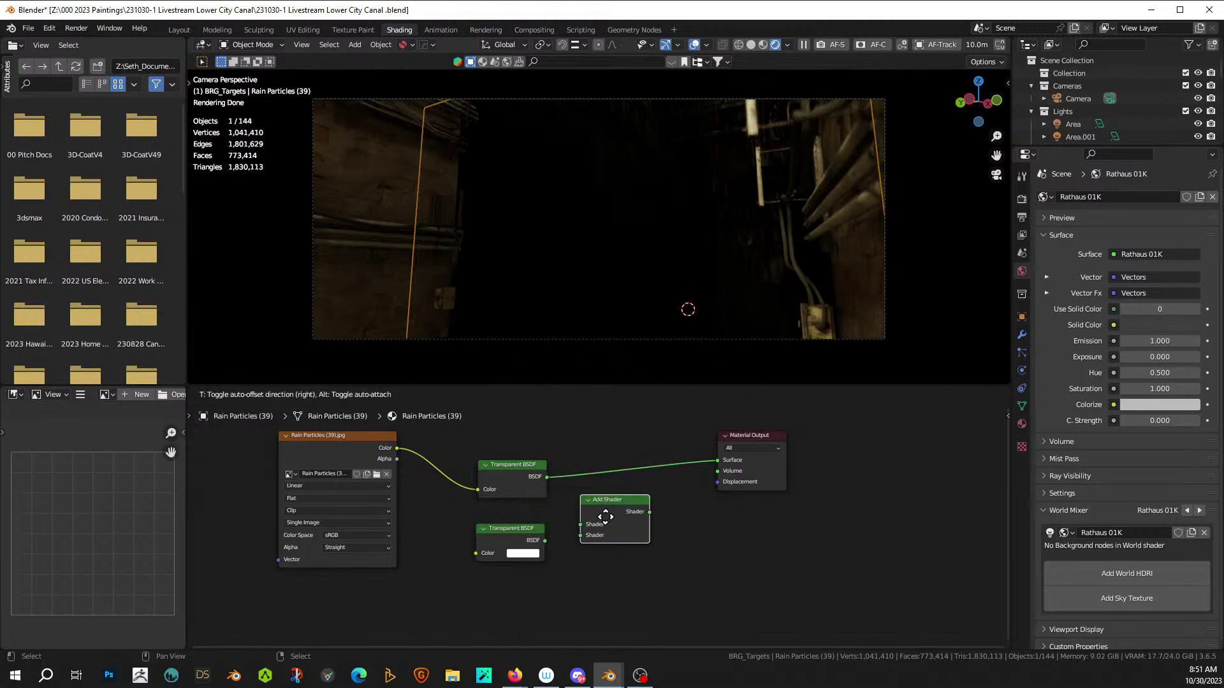
pyautogui.click(593, 482)
pyautogui.moveTo(545, 540); pyautogui.dragTo(584, 510)
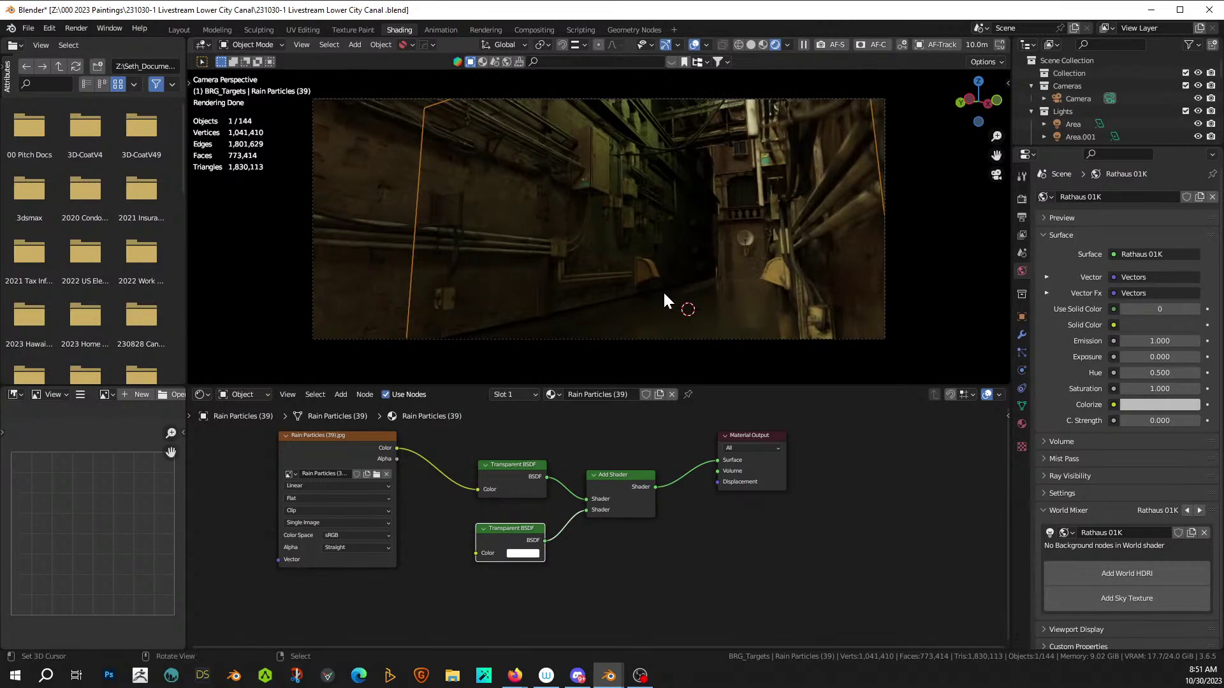
# - Insert a Math node between the rain image's Color output and the first Transparent BSDF
pyautogui.press('KP_Divide')
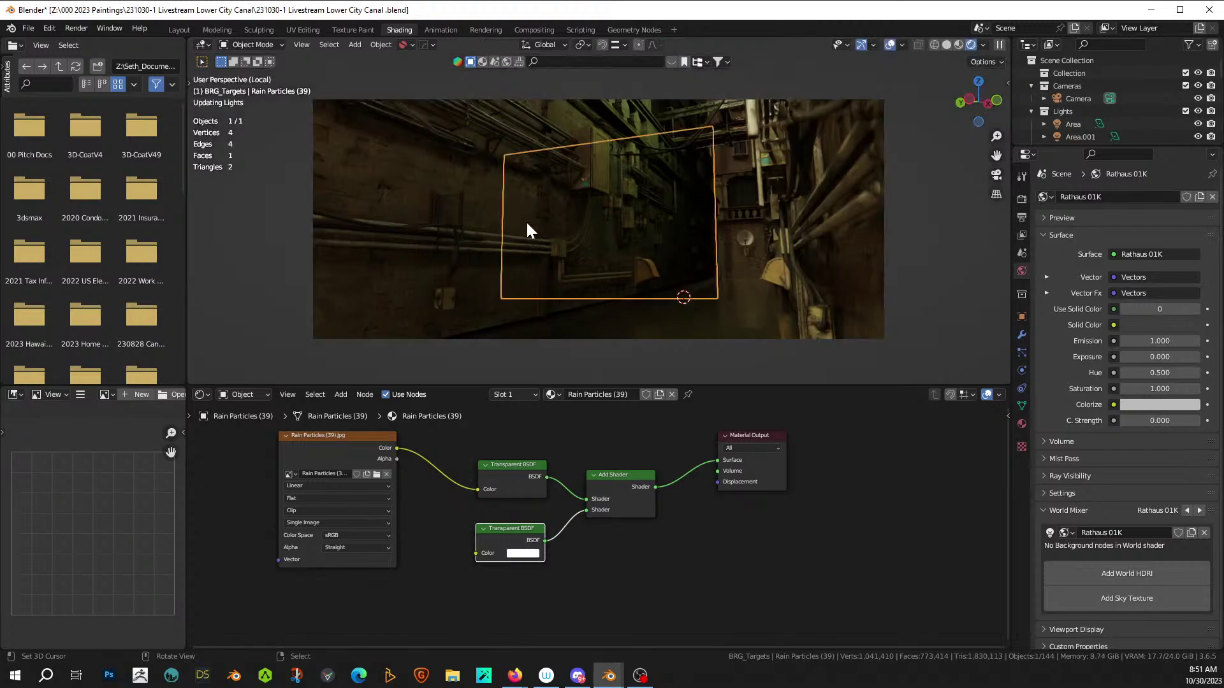
pyautogui.moveTo(535, 224); pyautogui.dragTo(599, 188, button='middle')
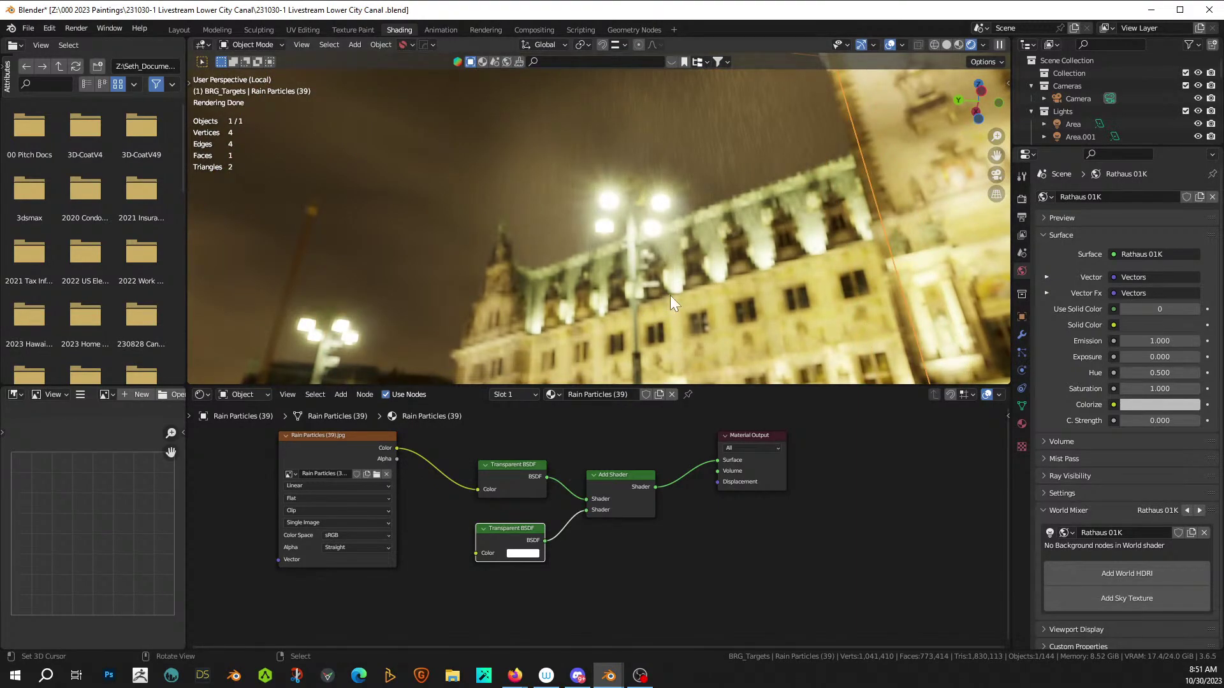
pyautogui.moveTo(767, 178); pyautogui.dragTo(721, 230, button='middle')
pyautogui.moveTo(505, 475); pyautogui.dragTo(453, 471)
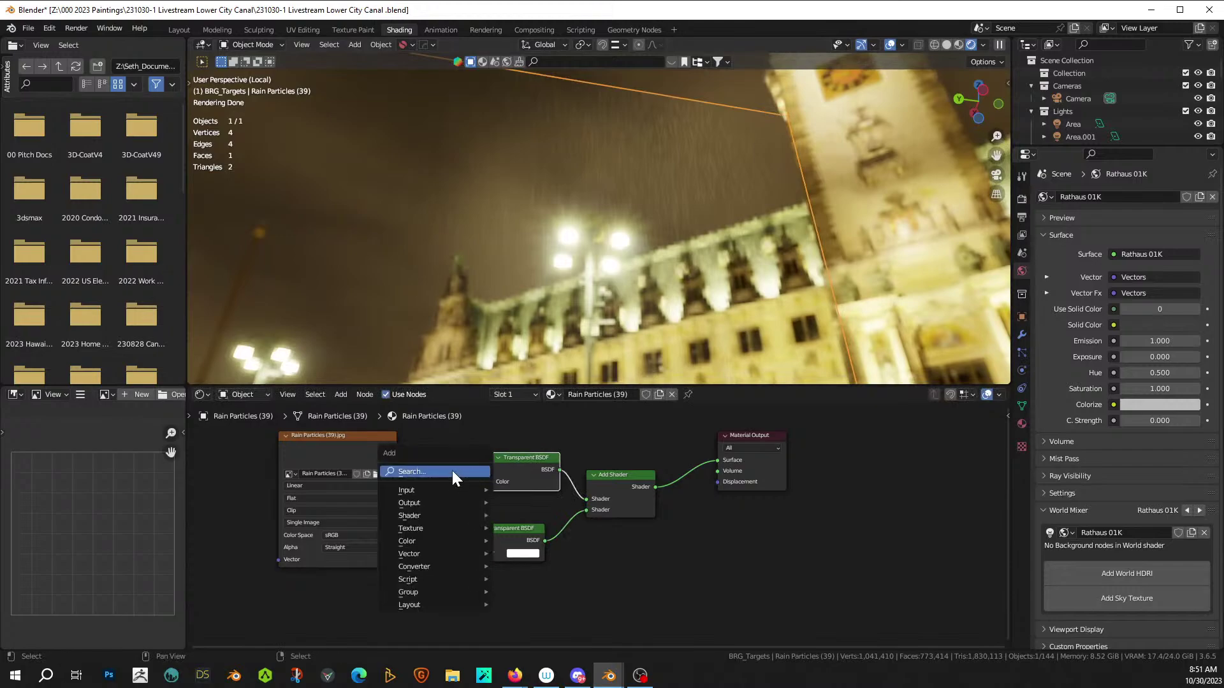
pyautogui.write('math')
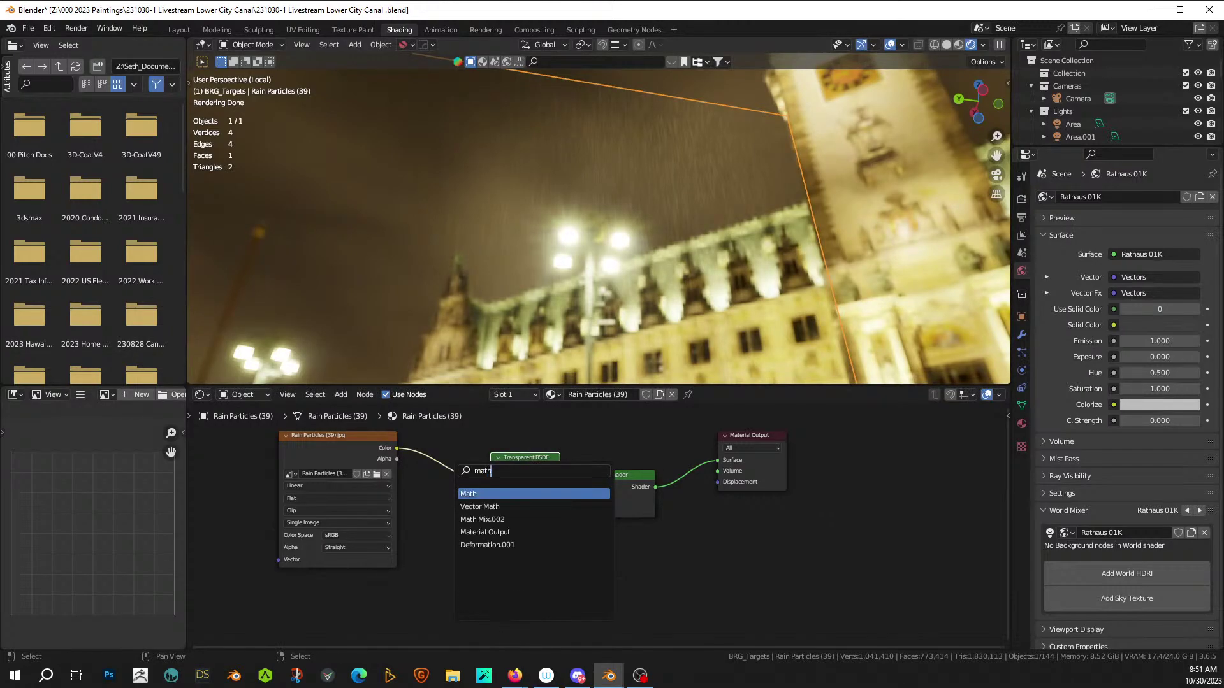
pyautogui.press('Return')
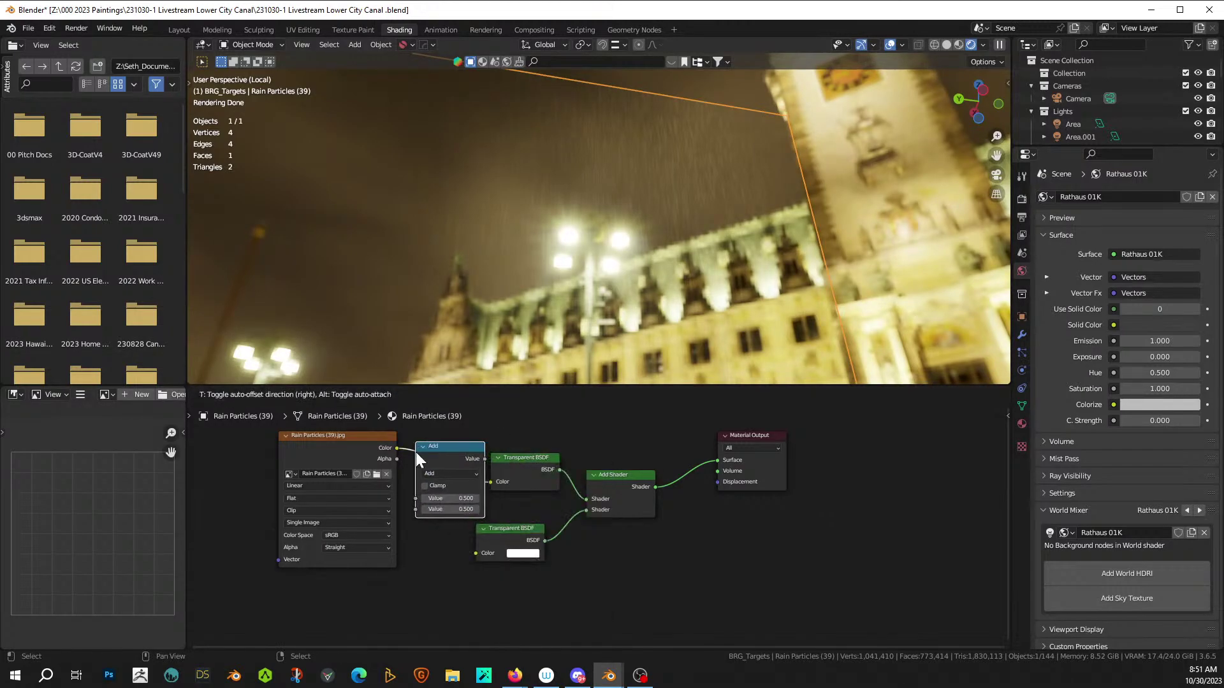
pyautogui.click(415, 450)
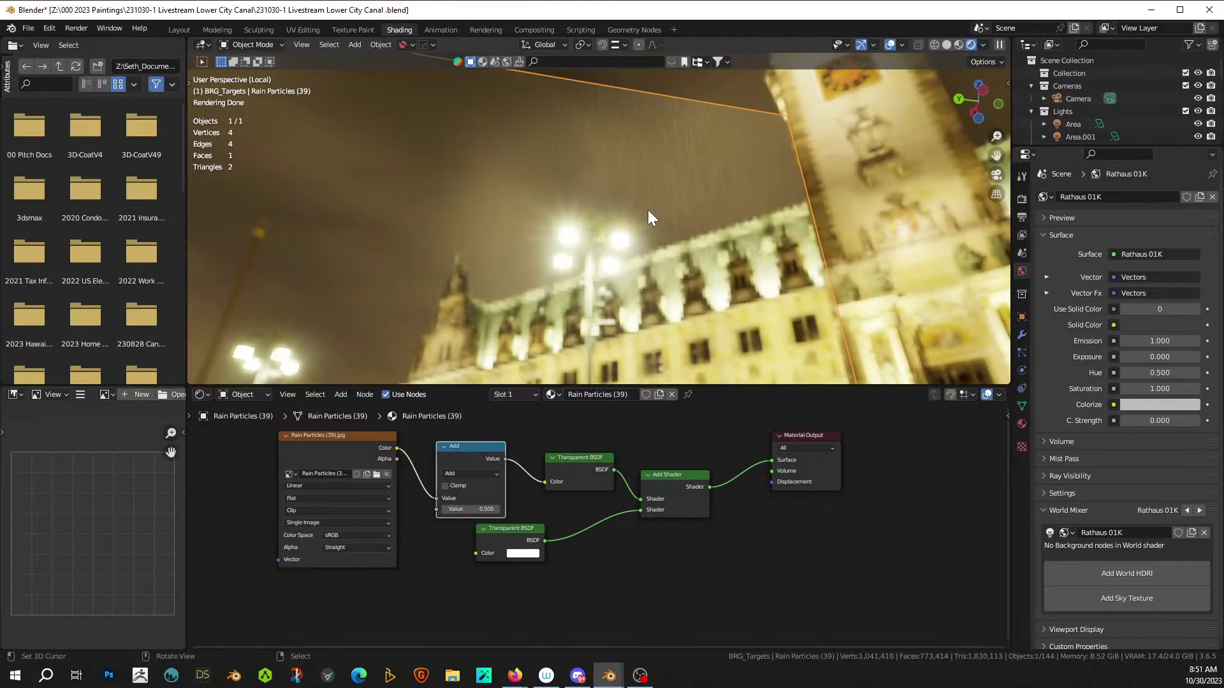
# - Set the Add math node's value to 5 and judge the result through the camera
pyautogui.press('KP_0')
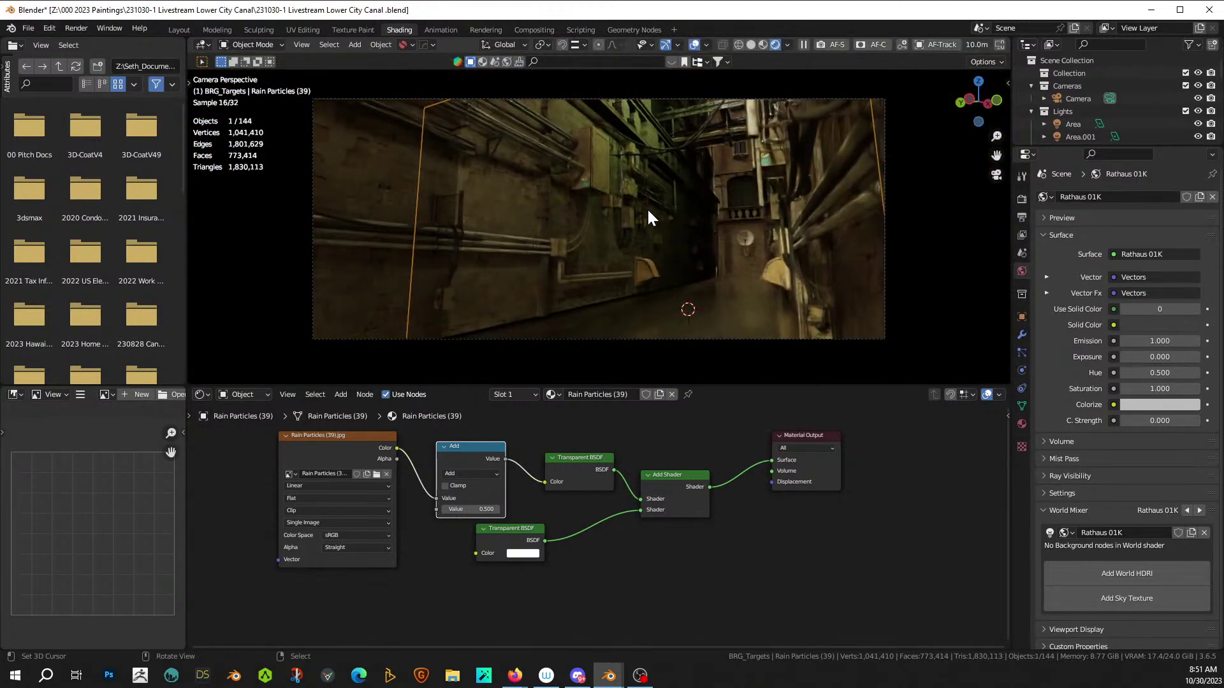
pyautogui.click(497, 509)
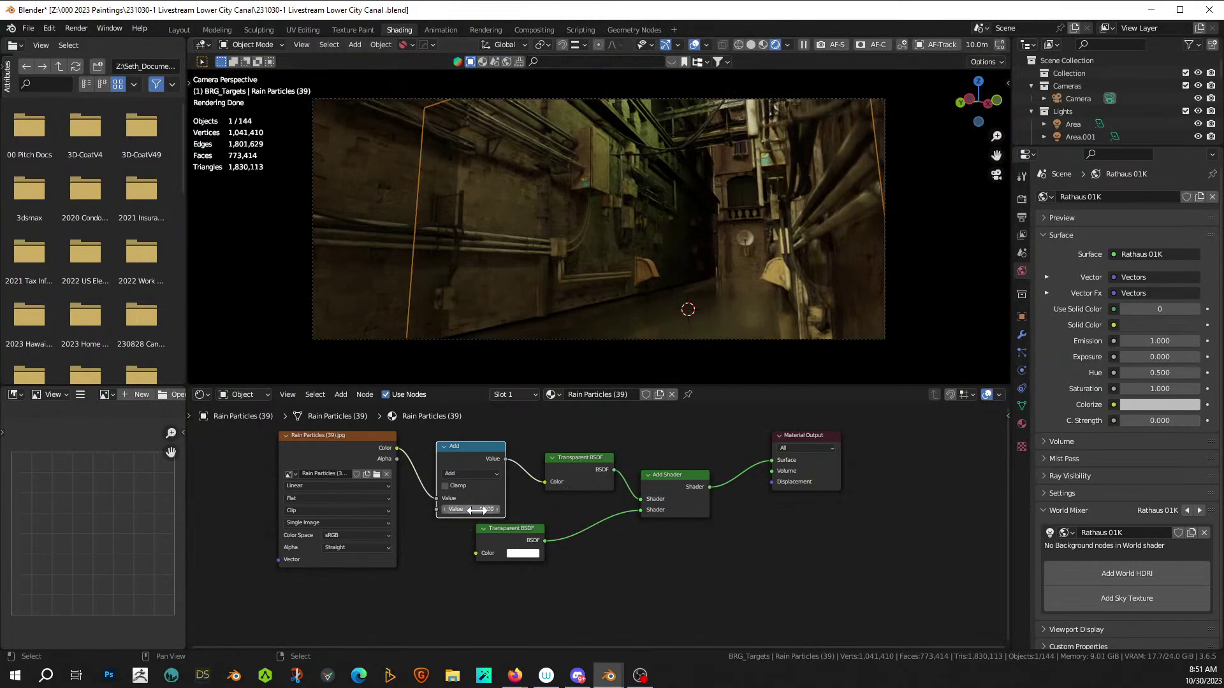
pyautogui.write('5')
pyautogui.press('Return')
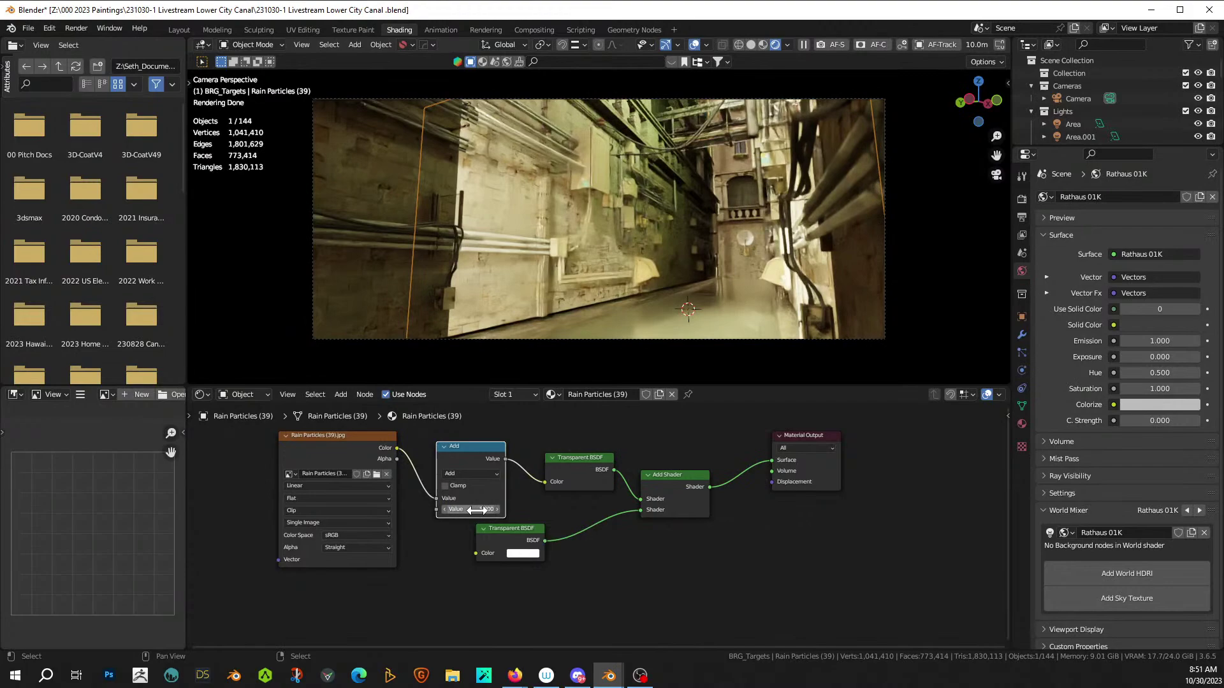
# - Switch the math node's operation to Multiply Add and set its multiplier to 25
pyautogui.scroll(2, 479, 484)
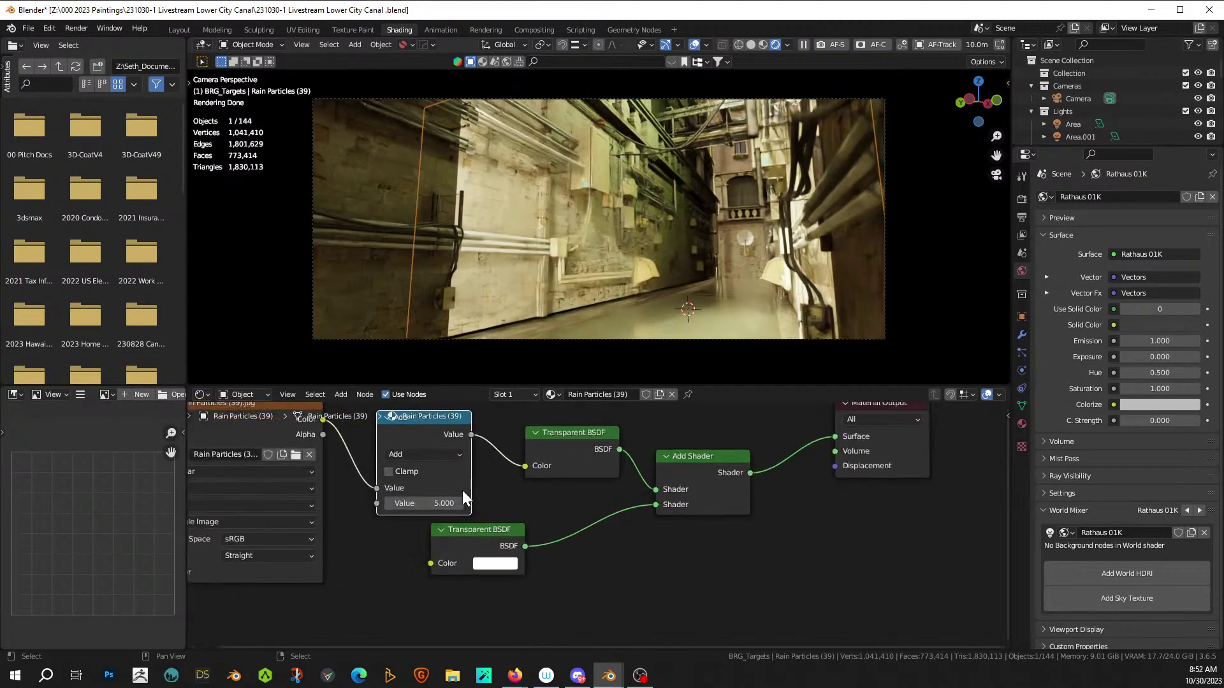
pyautogui.click(438, 456)
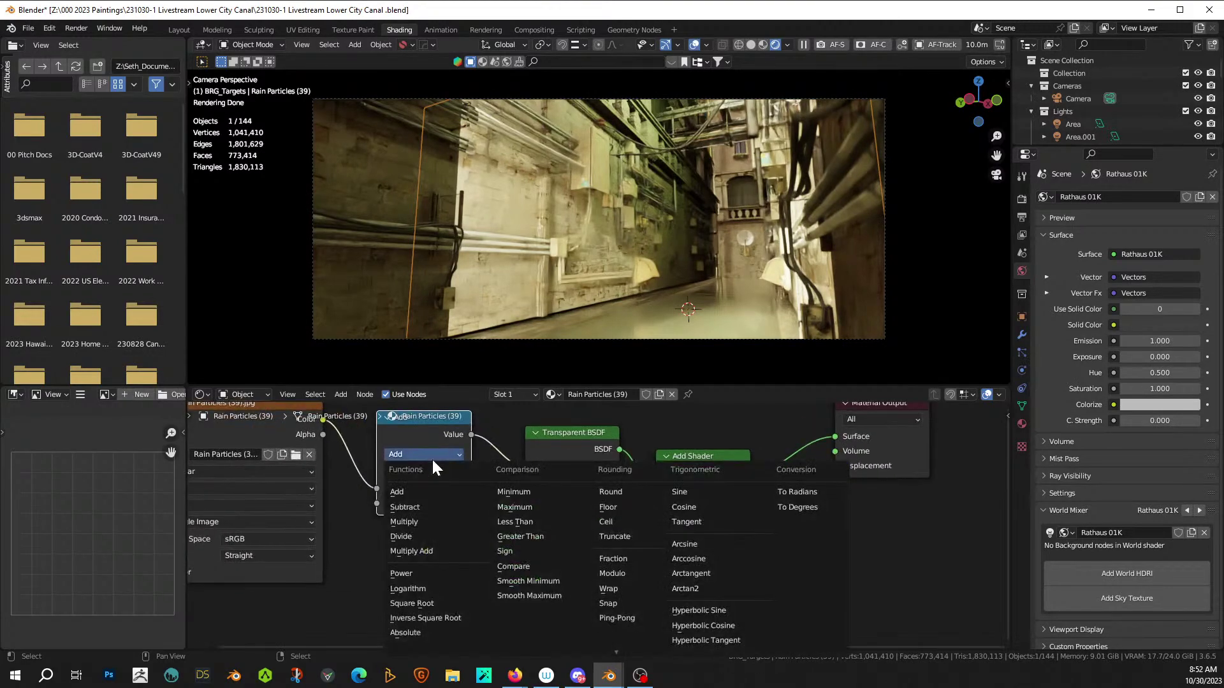
pyautogui.click(420, 547)
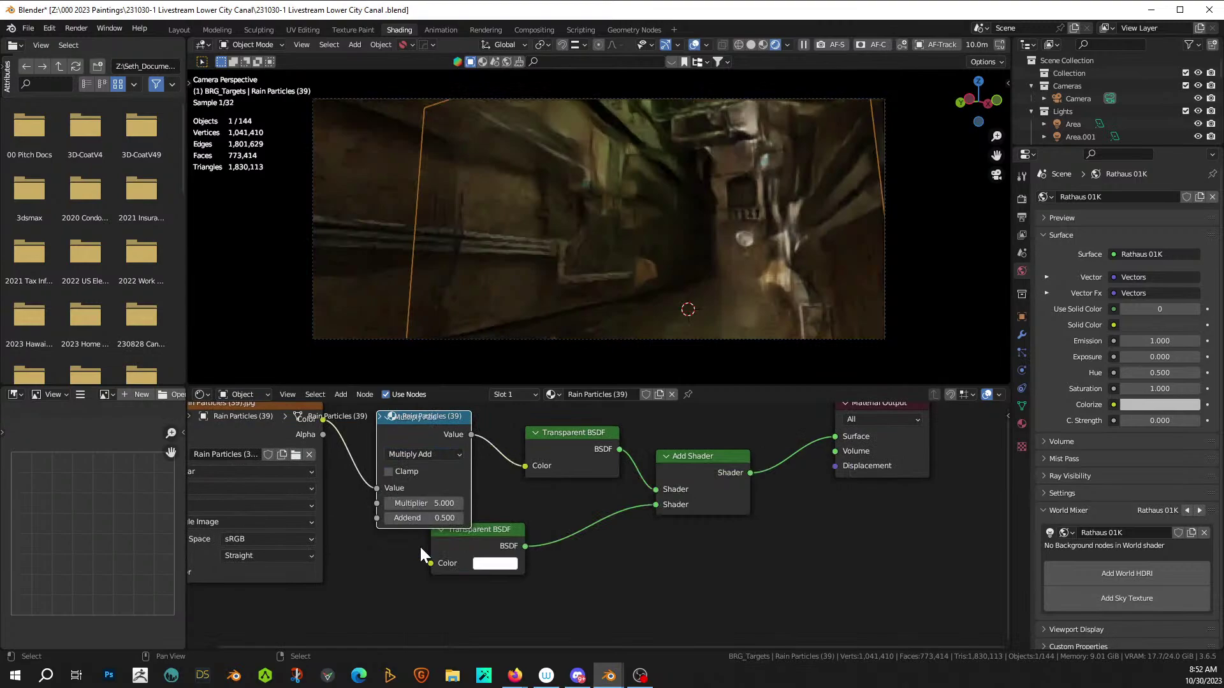
pyautogui.click(435, 503)
pyautogui.write('25')
pyautogui.press('Return')
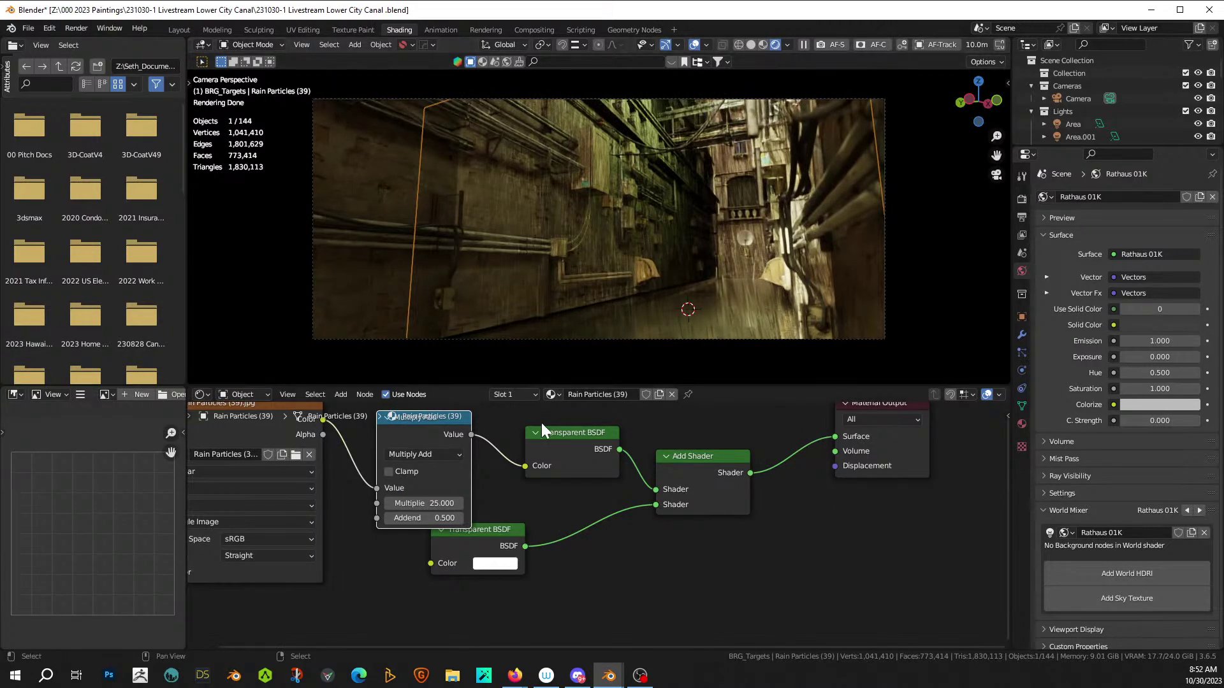
# - Reduce the Multiply Add node's multiplier, trying 5 and settling on 10
pyautogui.click(428, 503)
pyautogui.write('5')
pyautogui.press('Return')
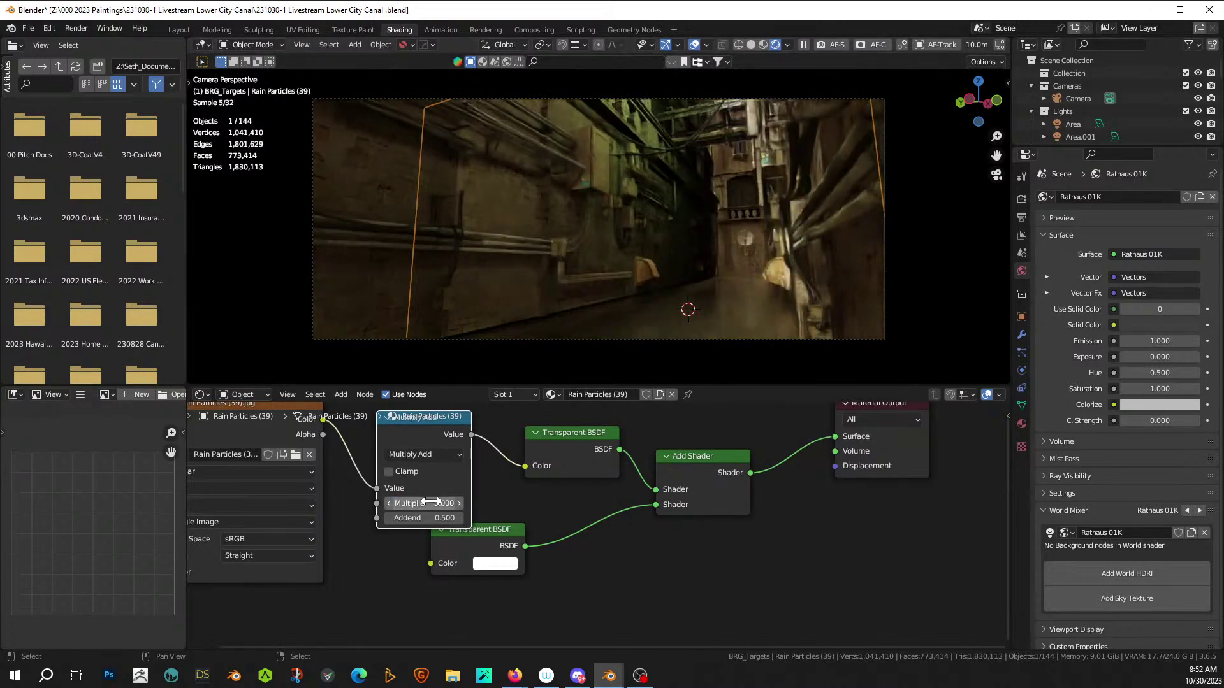
pyautogui.click(428, 503)
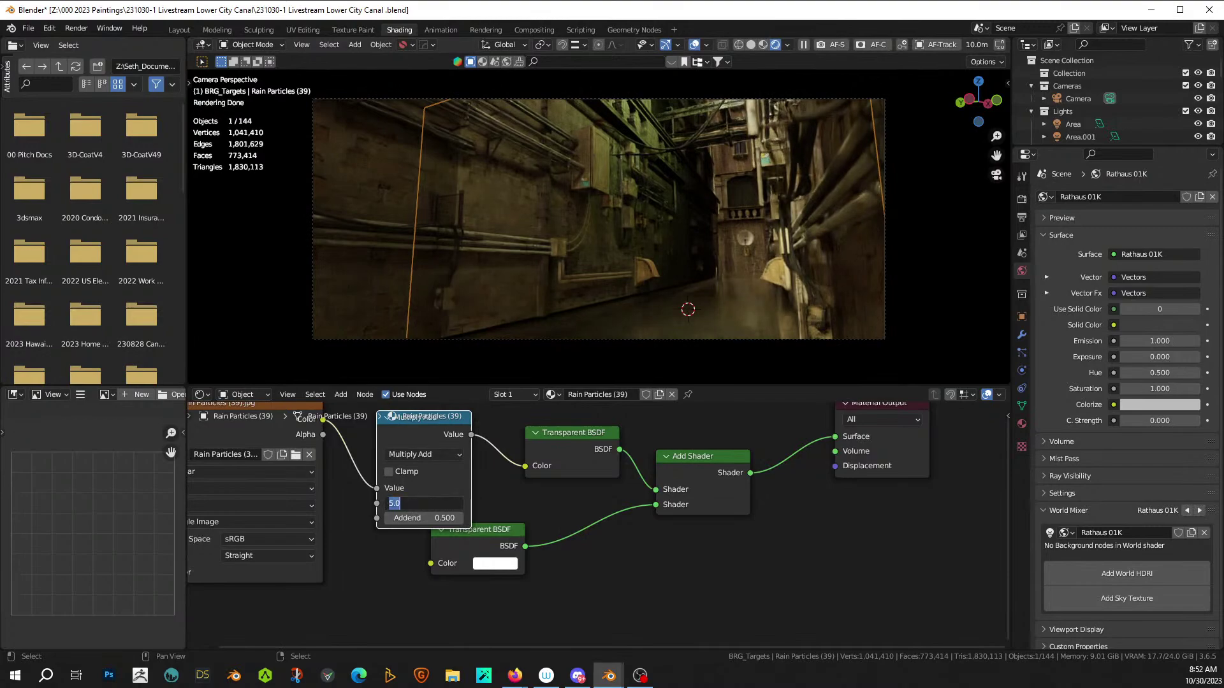
pyautogui.write('15')
pyautogui.press('Return')
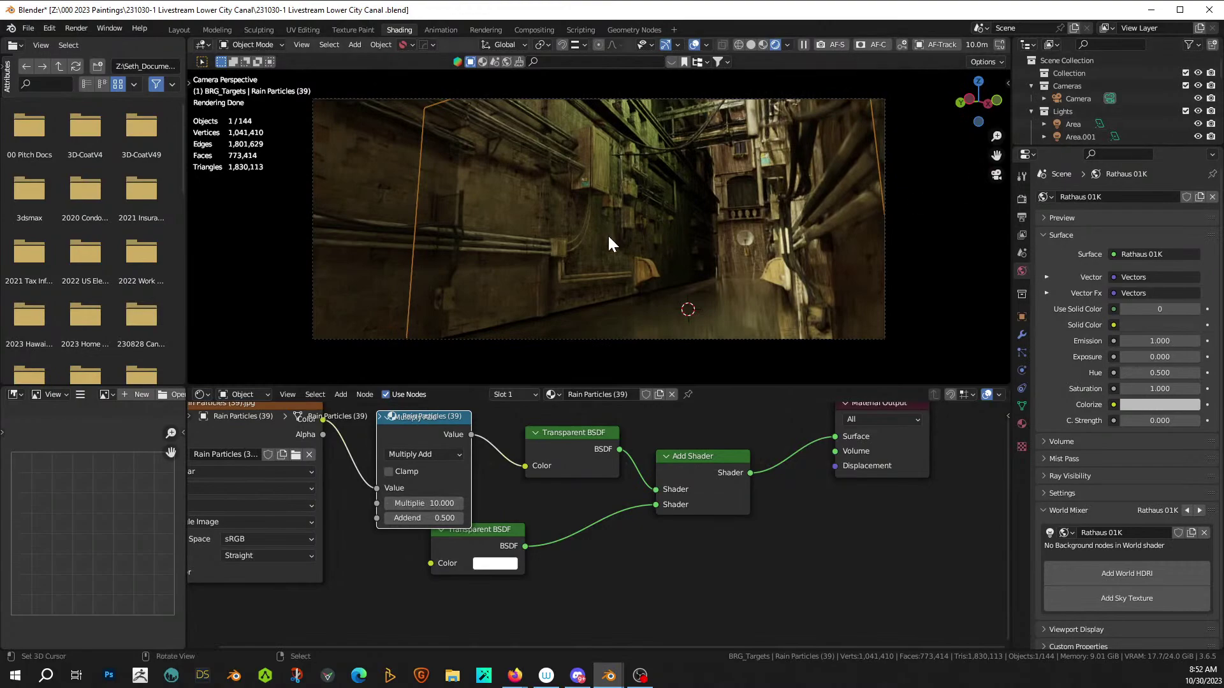
# - Select BRG_Rain_Simulation in the Layout workspace to bring up its Baga Rain Generator modifier settings
pyautogui.scroll(-10, 1185, 127)
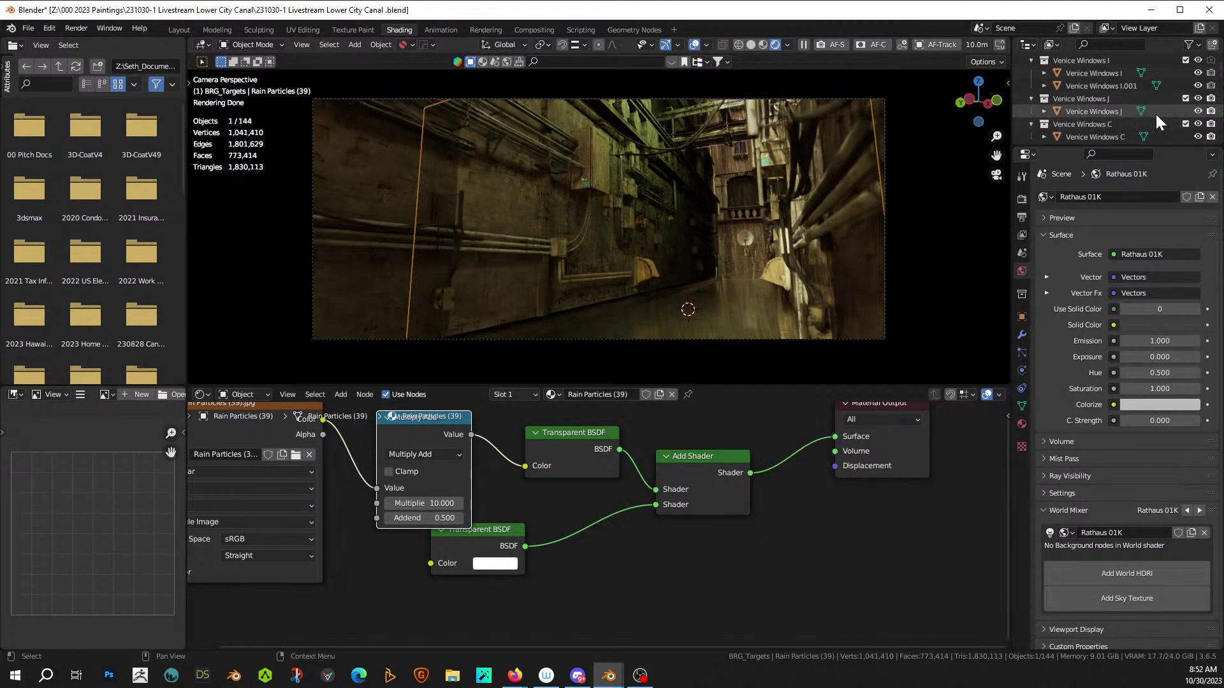
pyautogui.click(1022, 335)
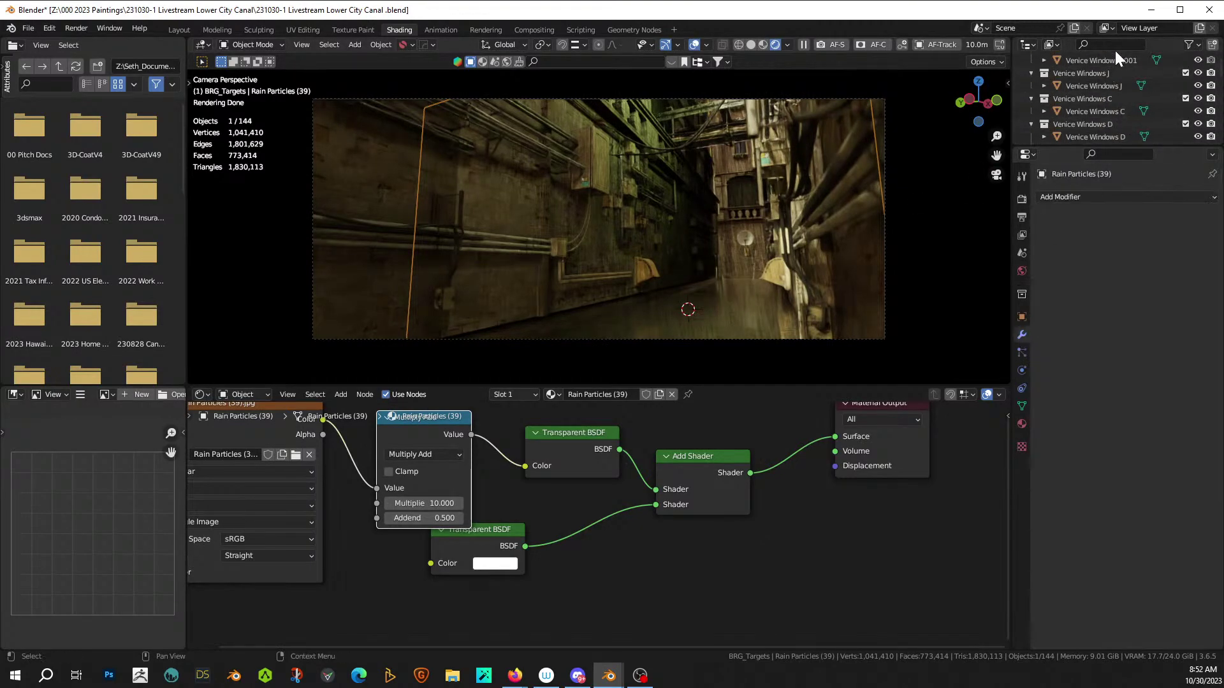
pyautogui.scroll(-3, 1125, 109)
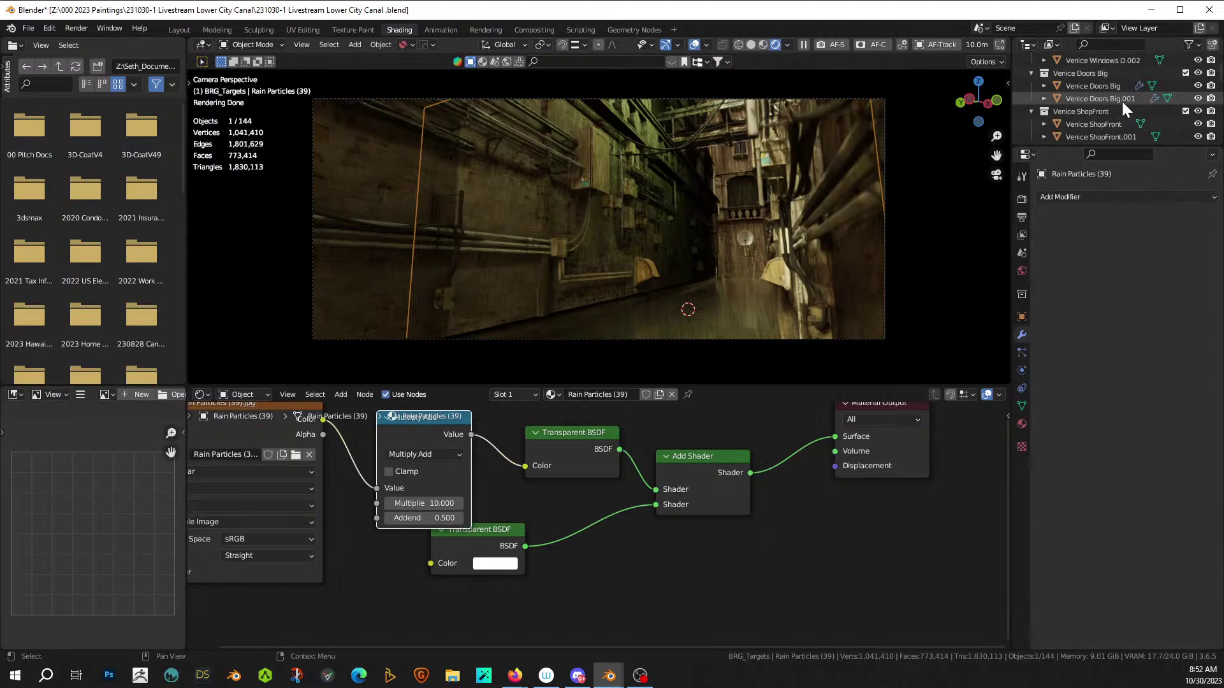
pyautogui.click(179, 30)
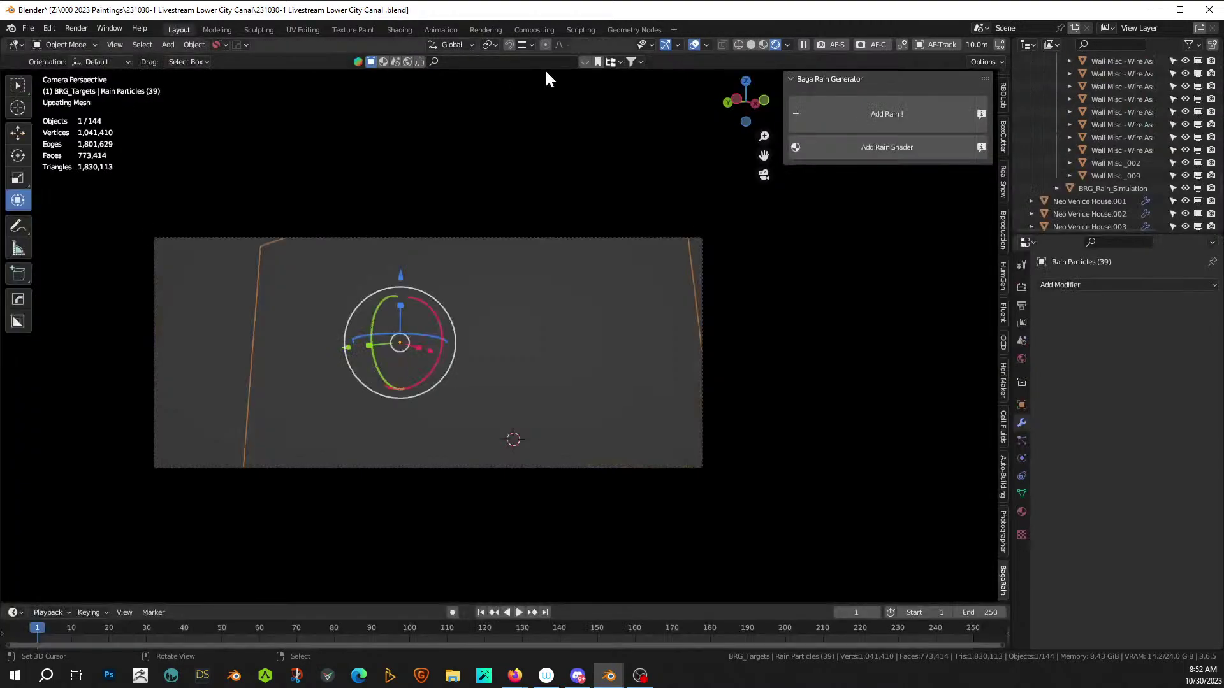
pyautogui.click(1116, 190)
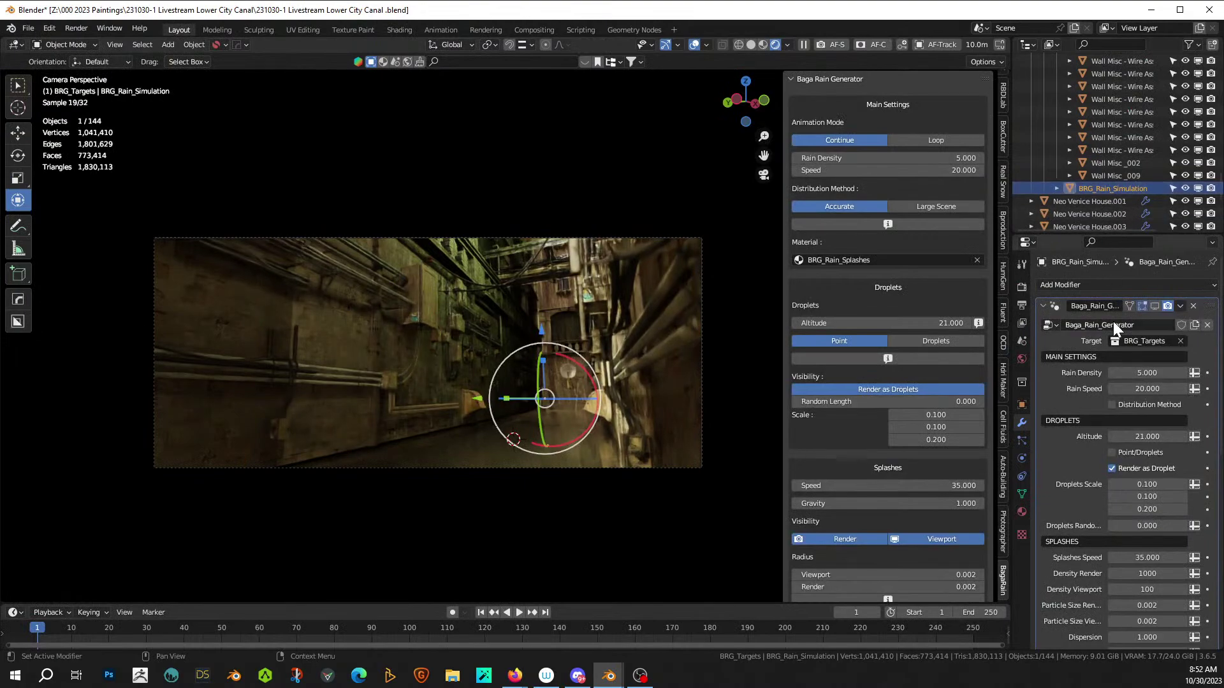
# - Select the Rain Particles (39) image plane, switch the viewport to solid shading and duplicate the plane in place
pyautogui.click(645, 241)
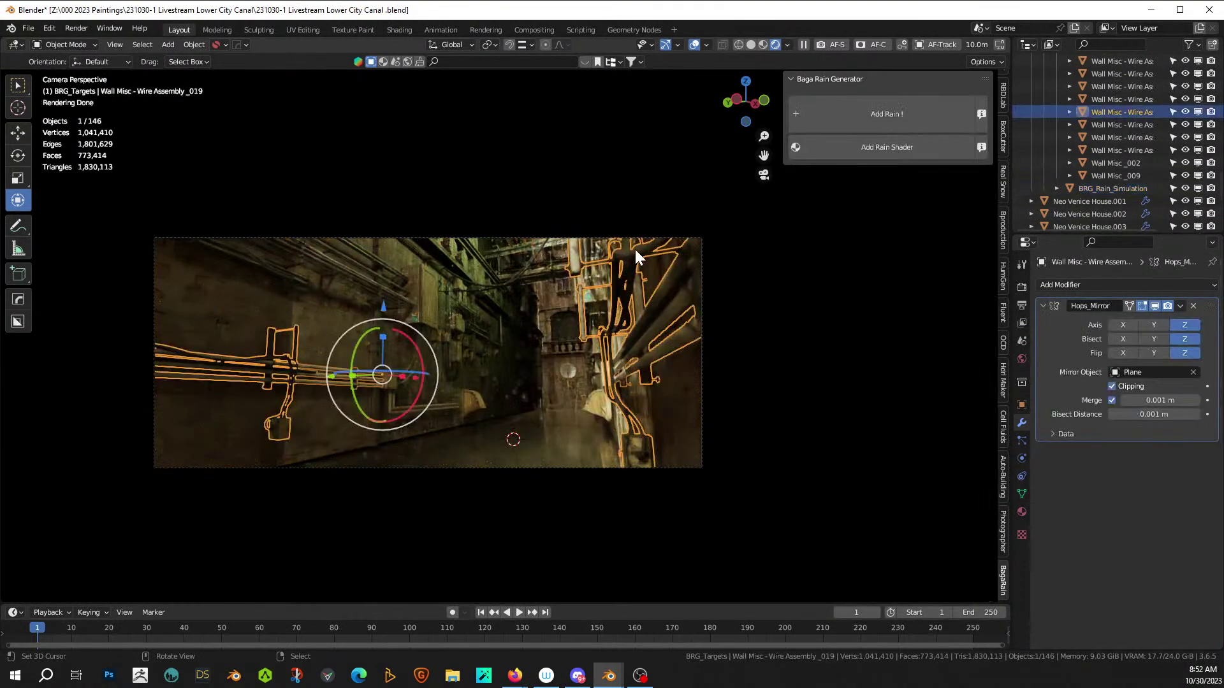
pyautogui.scroll(1, 776, 402)
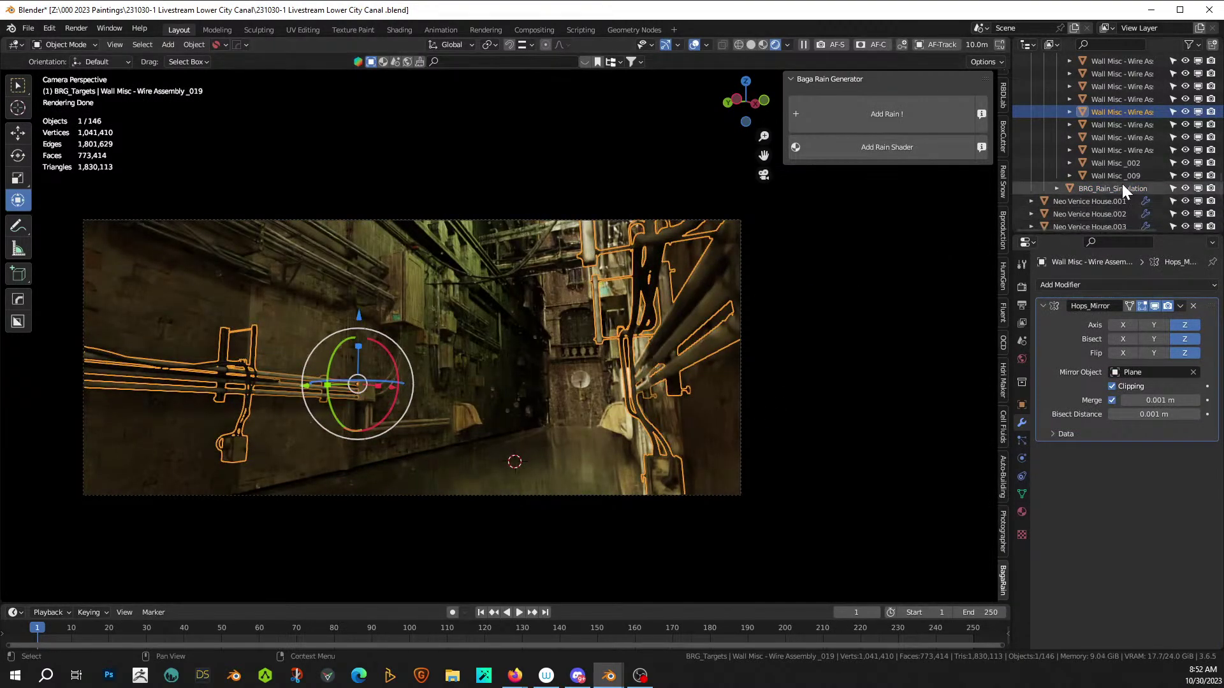
pyautogui.click(546, 307)
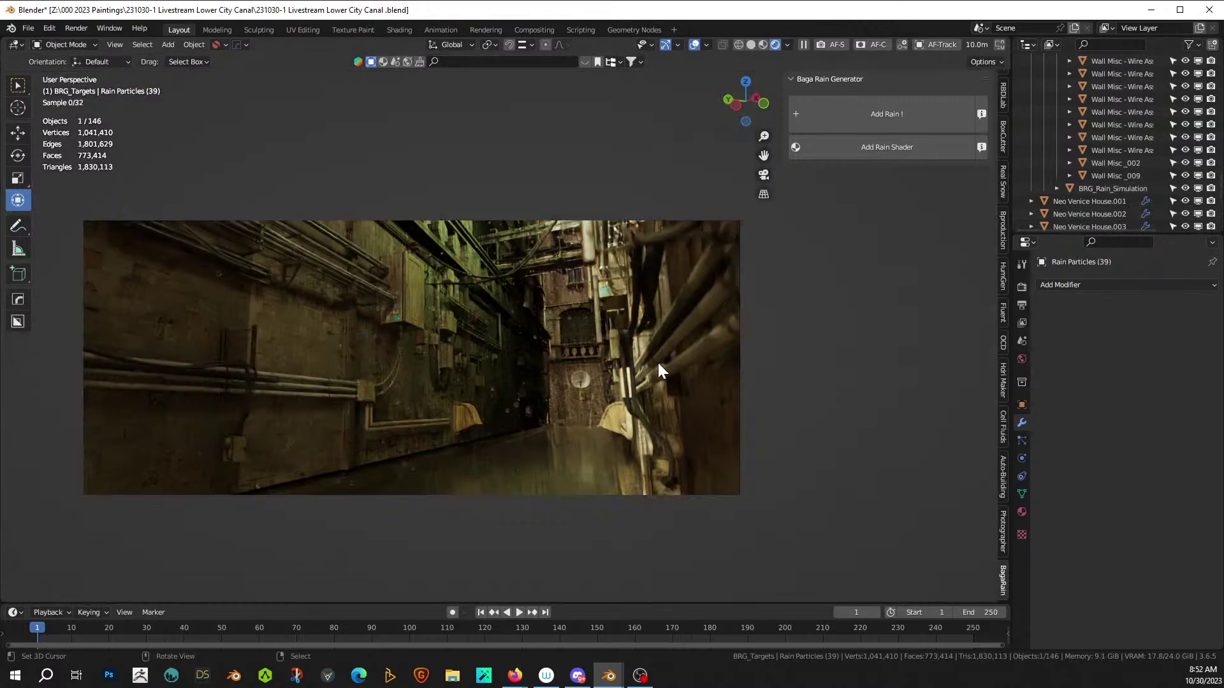
pyautogui.moveTo(658, 362); pyautogui.dragTo(698, 366, button='middle')
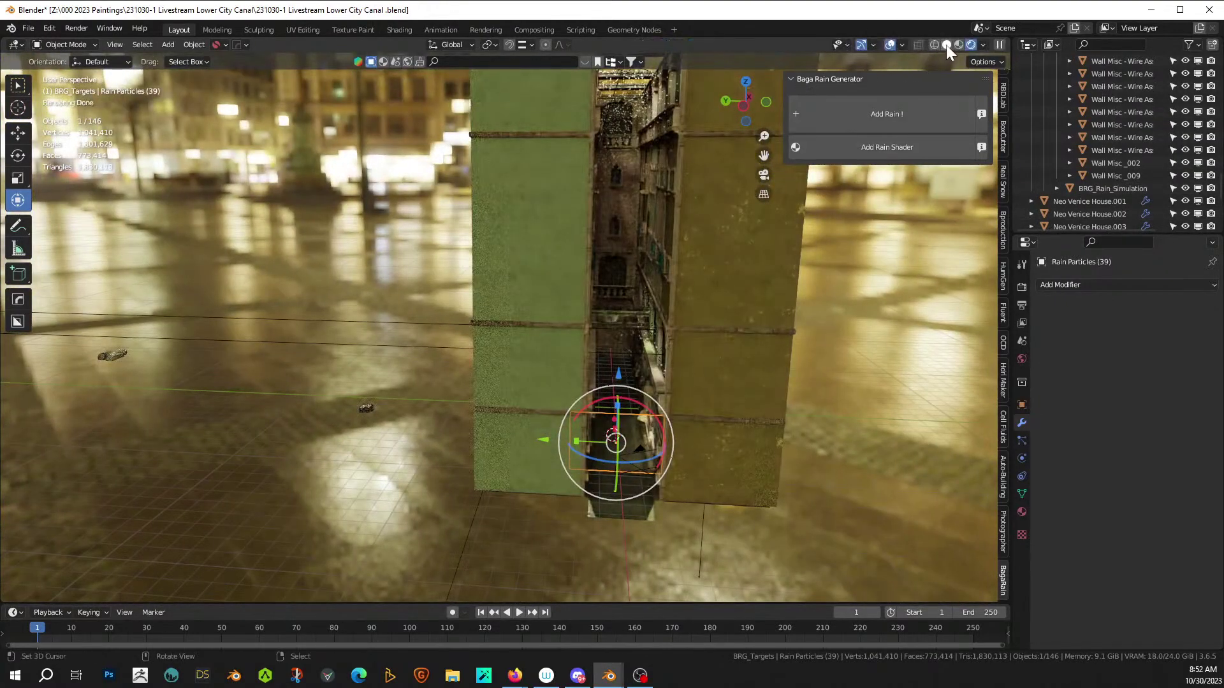
pyautogui.click(946, 45)
pyautogui.moveTo(742, 307)
pyautogui.mouseDown(button='middle')
pyautogui.moveTo(679, 424)
pyautogui.moveTo(587, 316)
pyautogui.moveTo(594, 359)
pyautogui.moveTo(574, 399)
pyautogui.moveTo(597, 336)
pyautogui.mouseUp(button='middle')
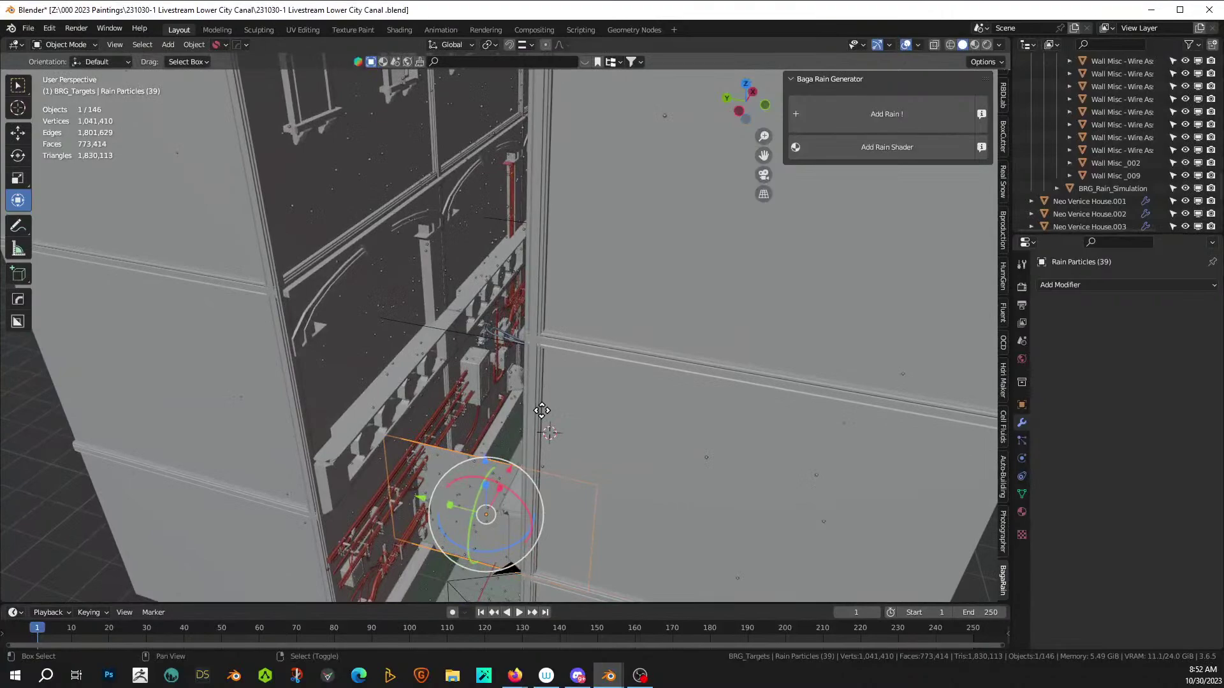
pyautogui.hotkey('shift', 'd')
pyautogui.rightClick(533, 468)
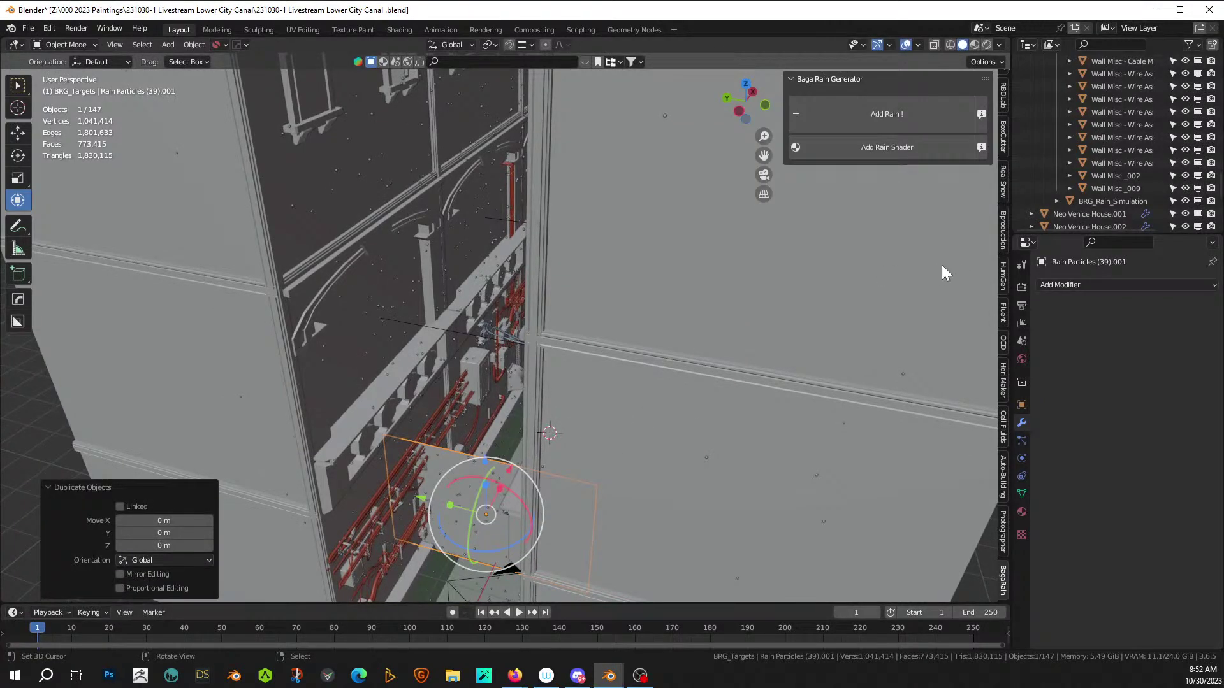
# - Move the duplicated rain-particle plane about 0.72 m along the global X axis, deeper into the canal
pyautogui.moveTo(943, 265); pyautogui.dragTo(568, 425, button='middle')
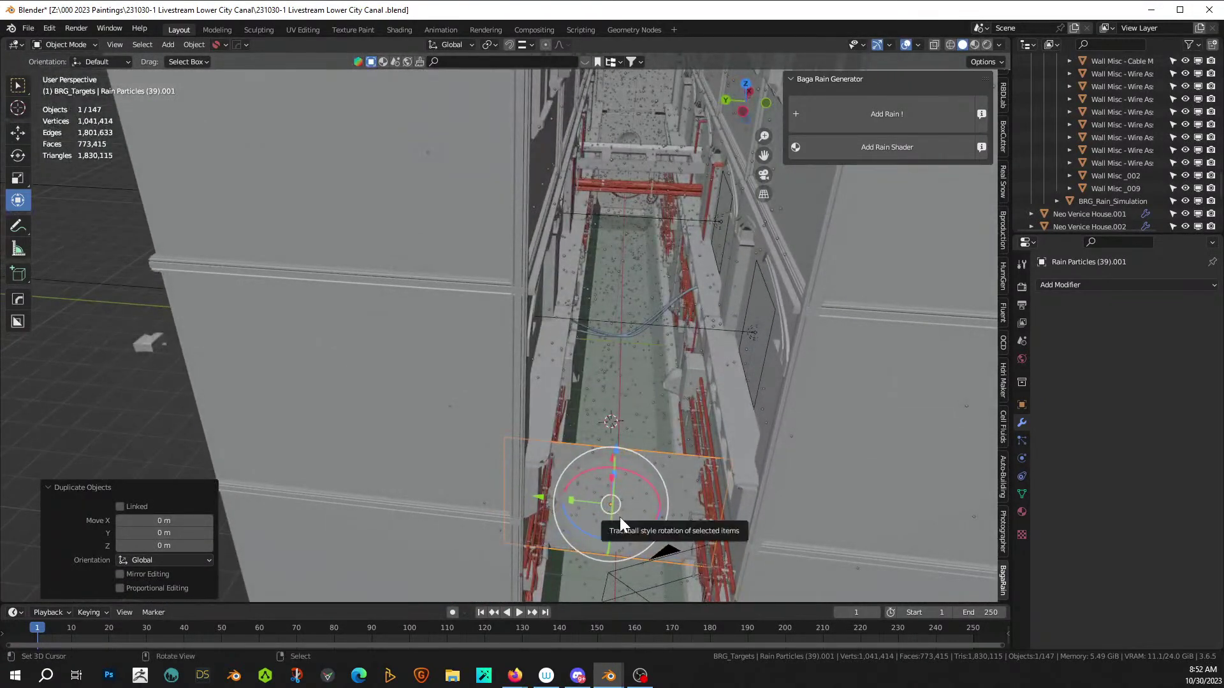
pyautogui.press('g')
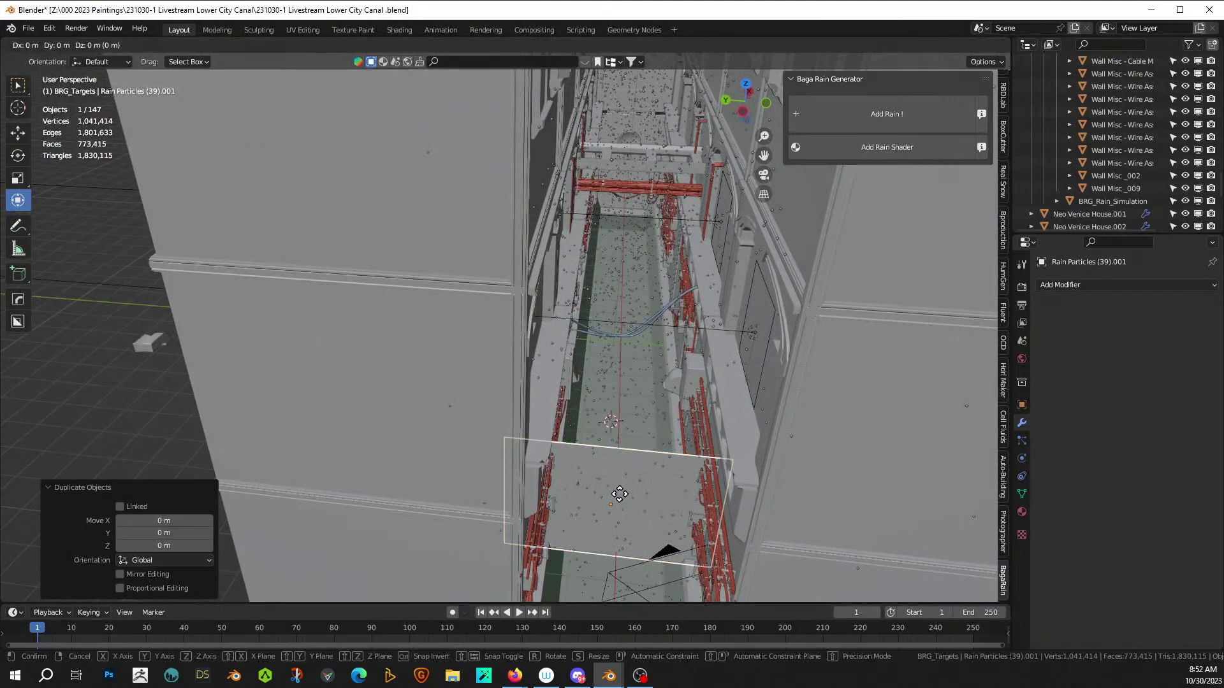
pyautogui.press('x')
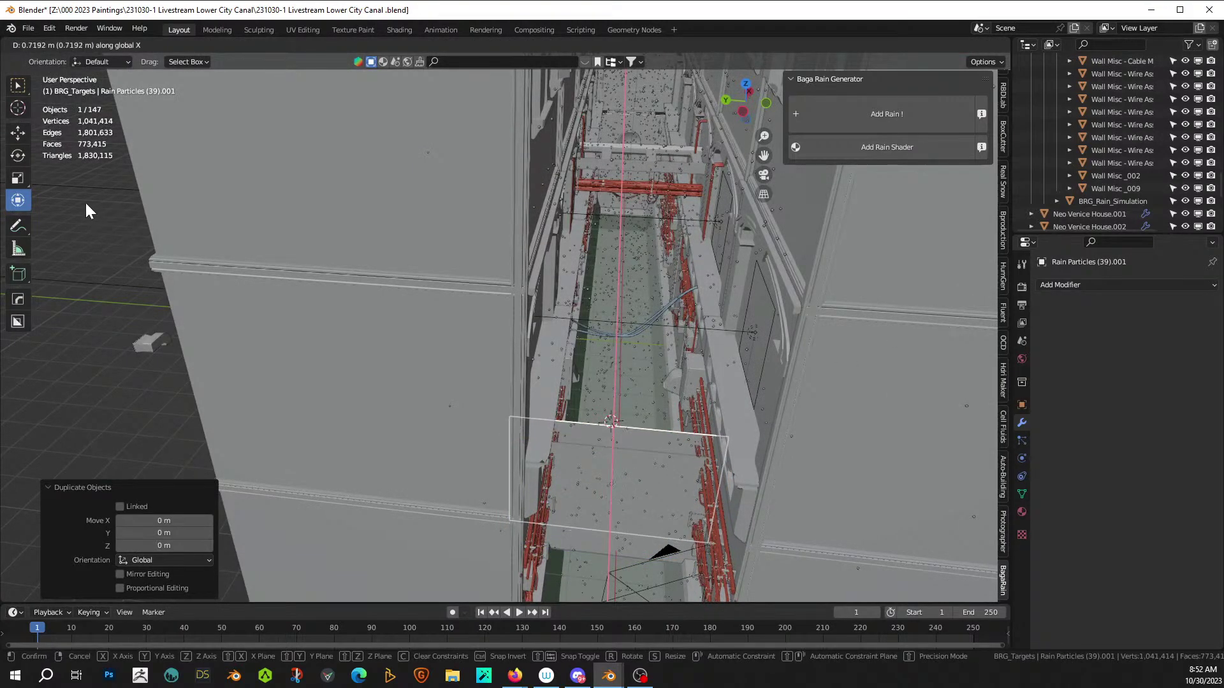
pyautogui.click(139, 210)
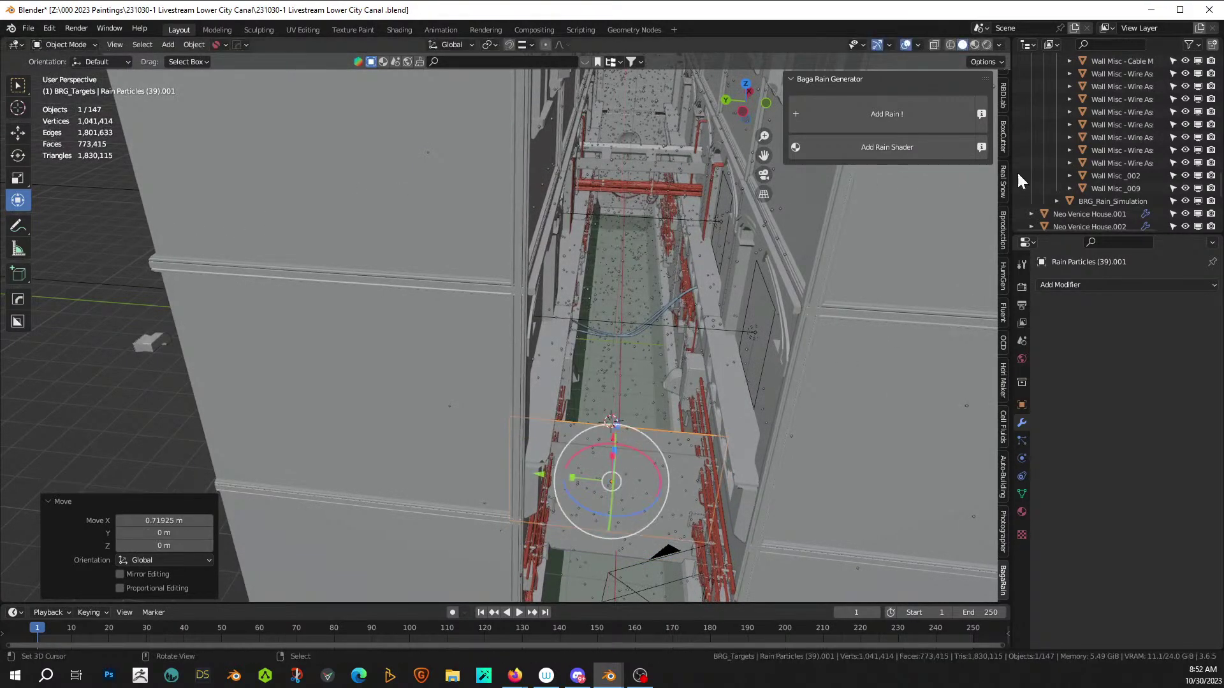
# - Turn off the viewport display of the Baga_Rain_Generator modifier on BRG_Rain_Simulation
pyautogui.click(1115, 199)
pyautogui.click(1155, 306)
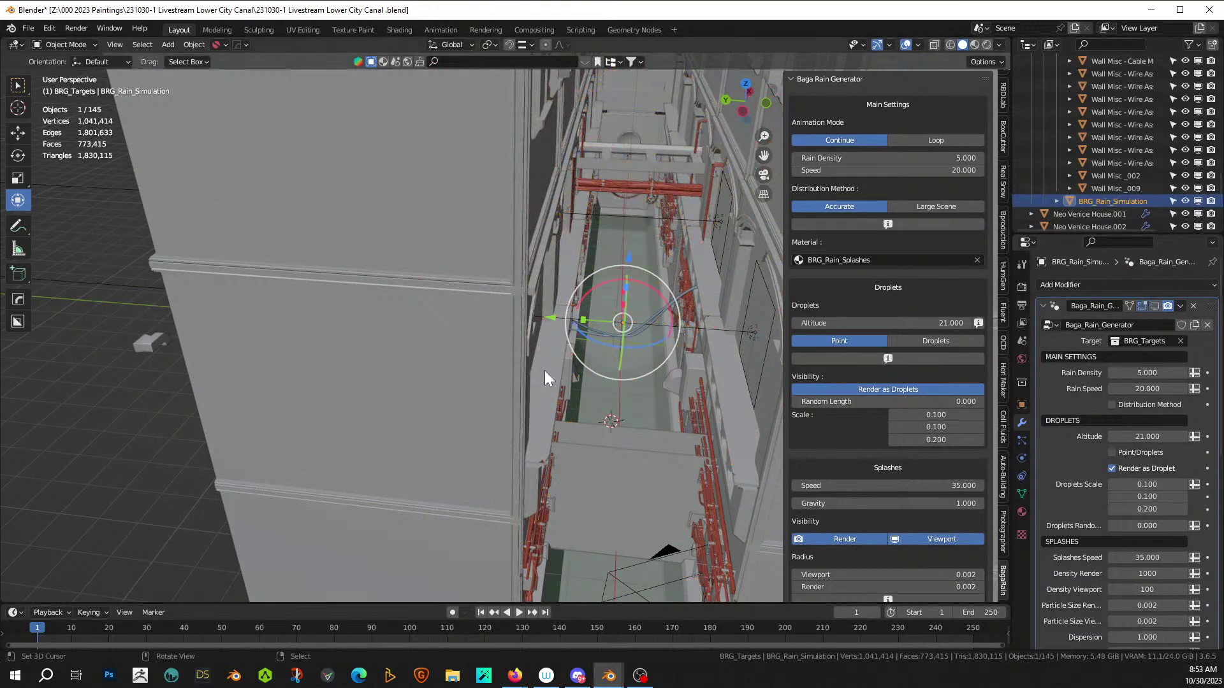
pyautogui.scroll(-3, 521, 380)
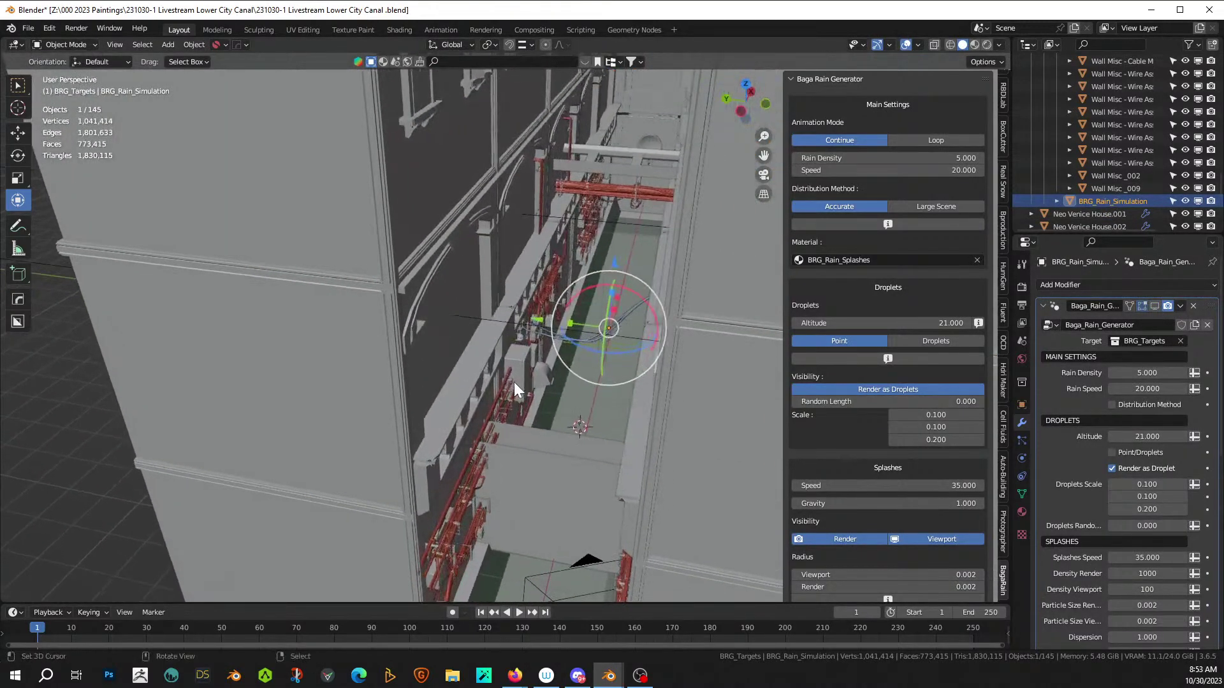
# - Scale the duplicated rain-particle plane up by about 1.175 and inspect the rain in the rendered camera view
pyautogui.click(543, 435)
pyautogui.press('s')
pyautogui.click(642, 469)
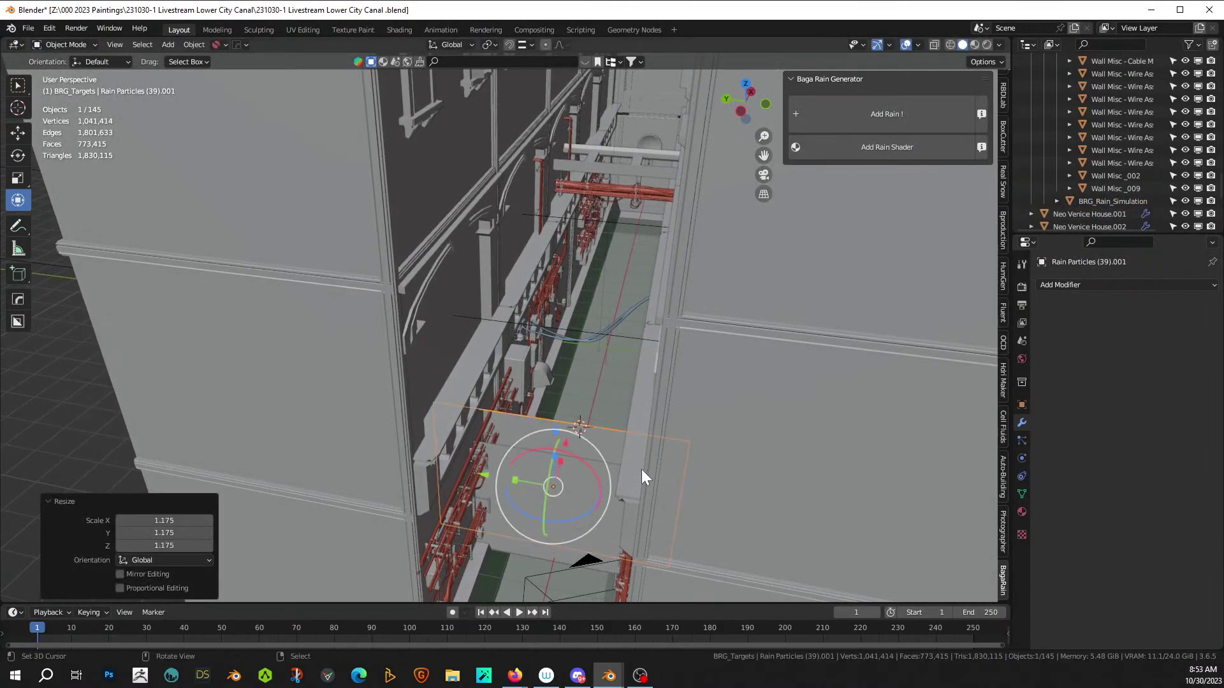
pyautogui.press('KP_0')
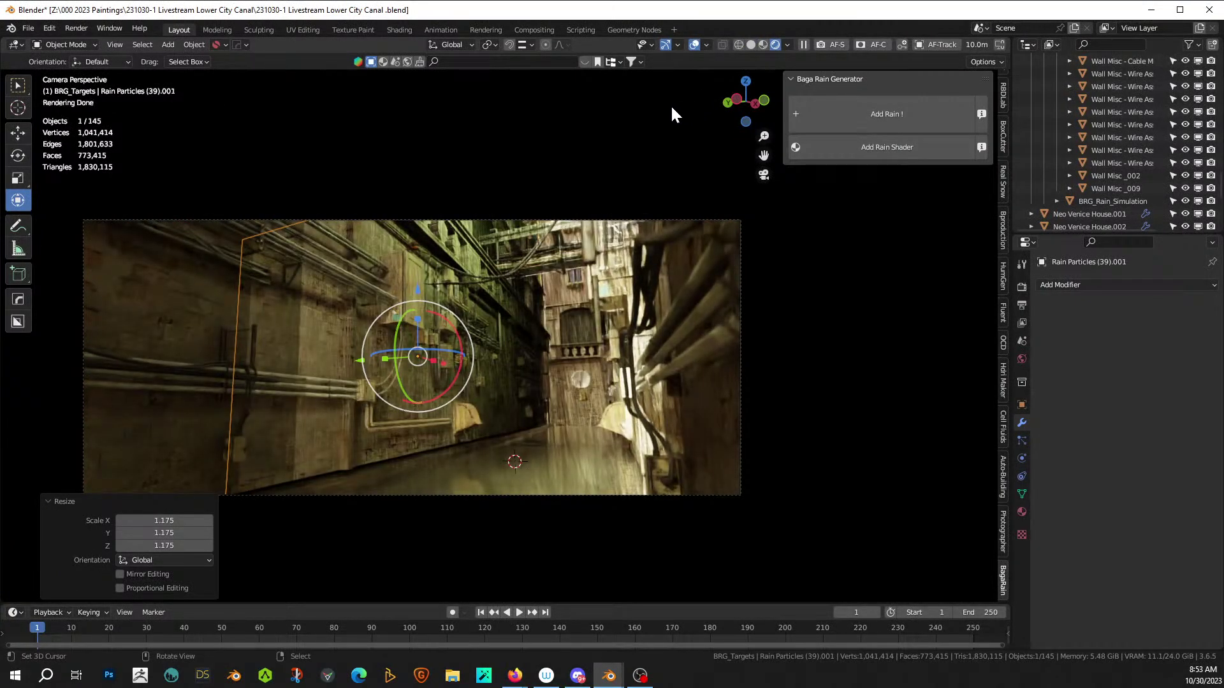
pyautogui.scroll(3, 698, 430)
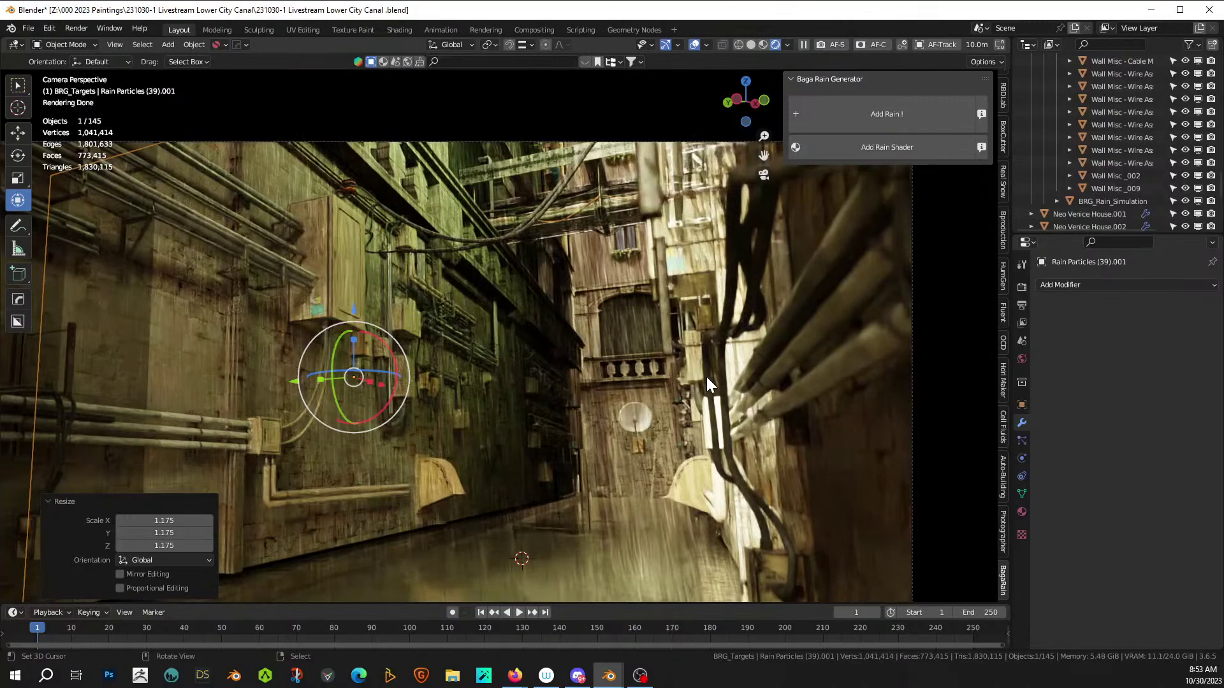
# - Try an Addend of 1 on the Rain Particles (39) material's Multiply Add node, then return it to 0.5
pyautogui.click(1022, 513)
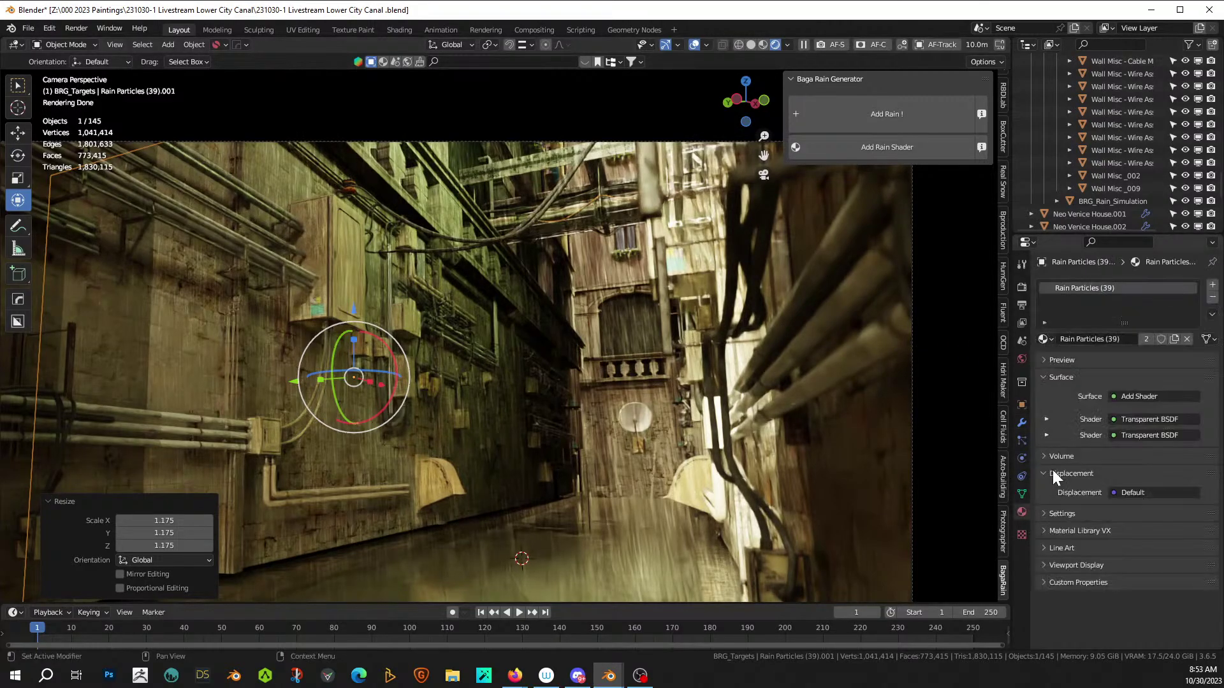
pyautogui.click(1046, 419)
pyautogui.click(1047, 435)
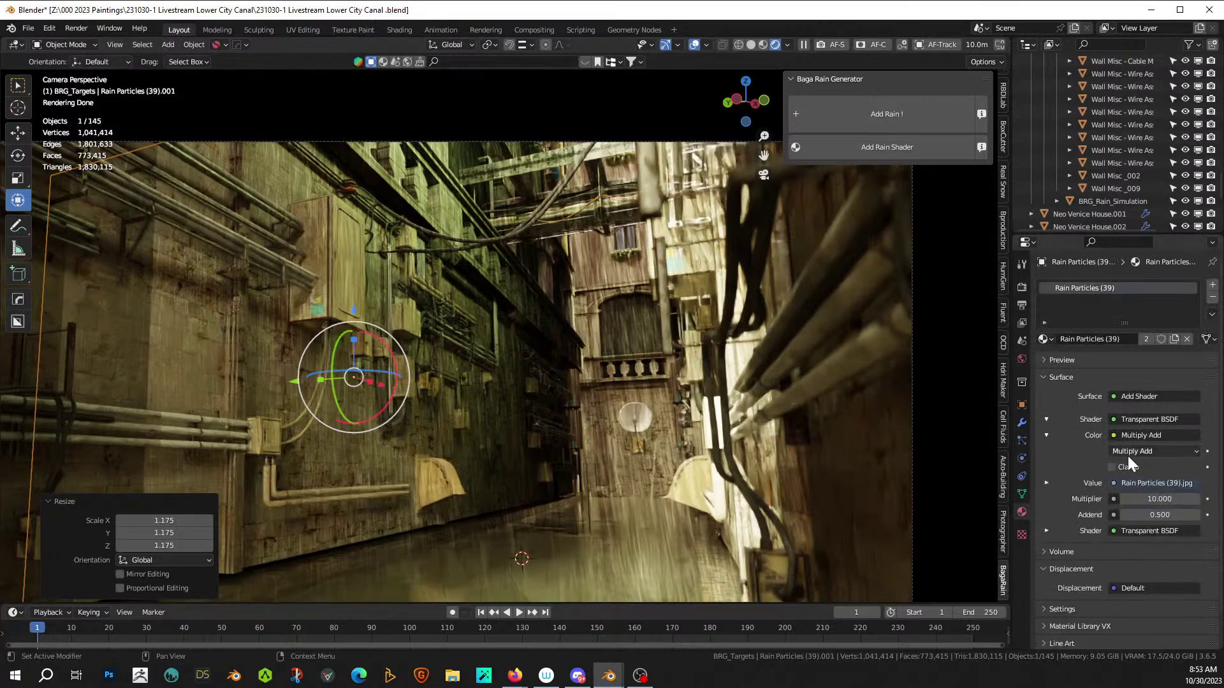
pyautogui.click(1165, 515)
pyautogui.write('1')
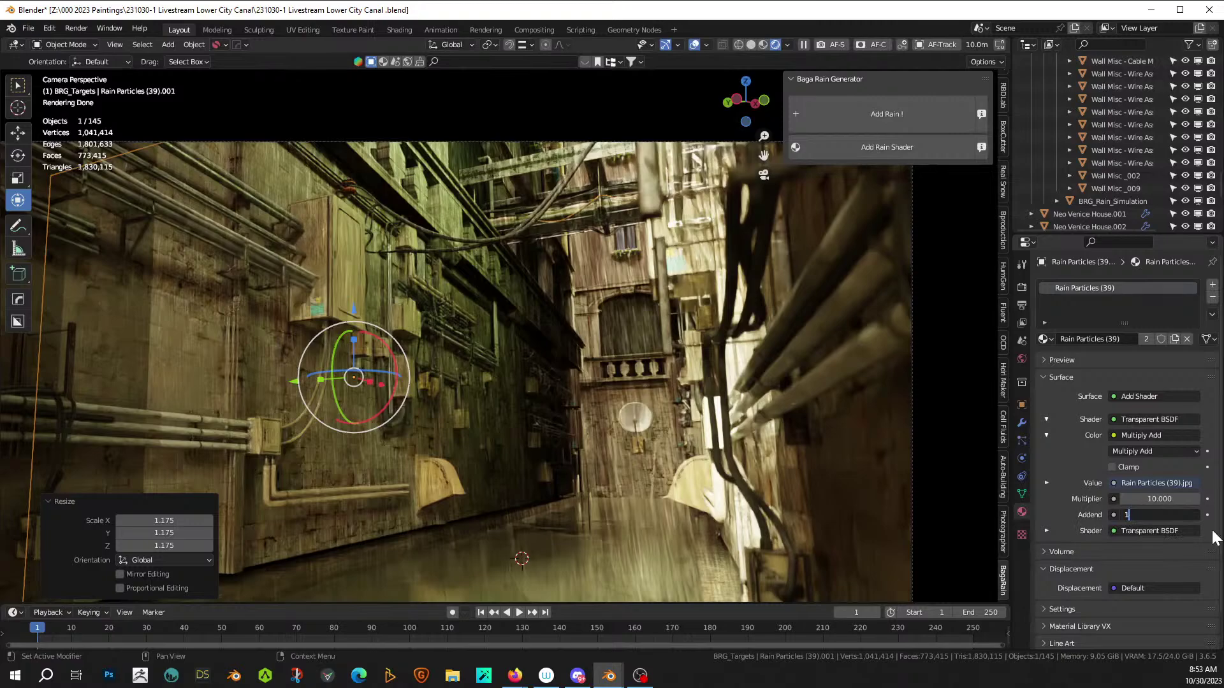
pyautogui.press('Return')
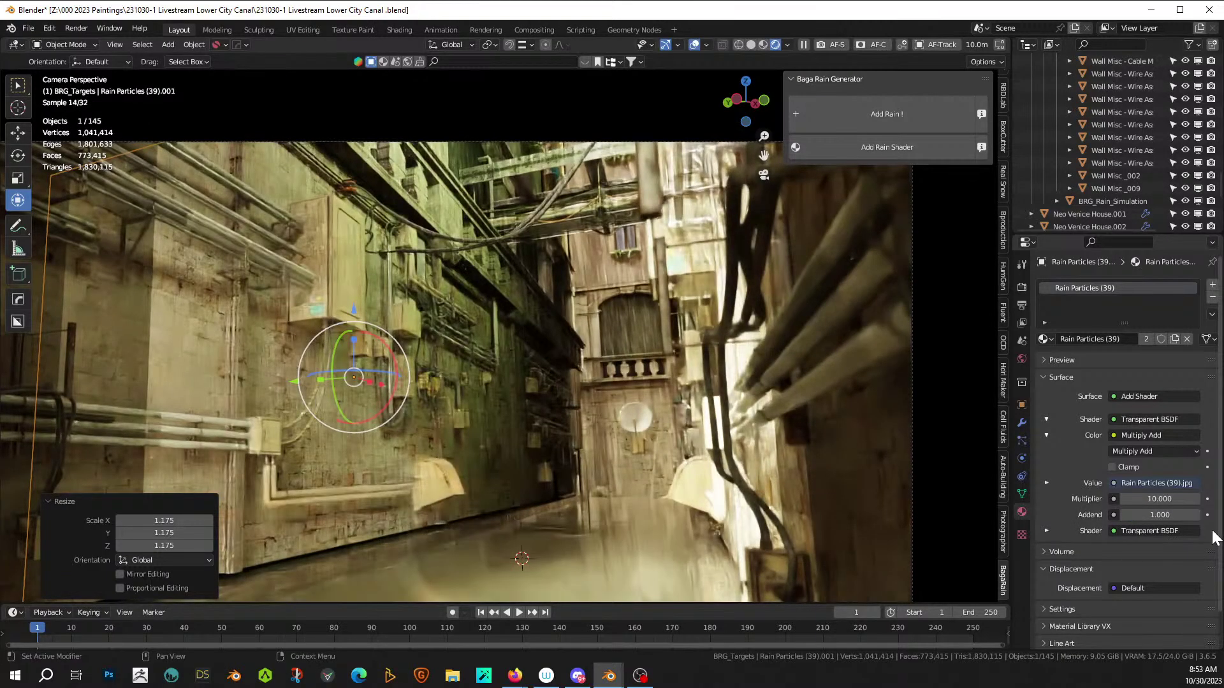
pyautogui.click(1159, 515)
pyautogui.write('.5')
pyautogui.press('Return')
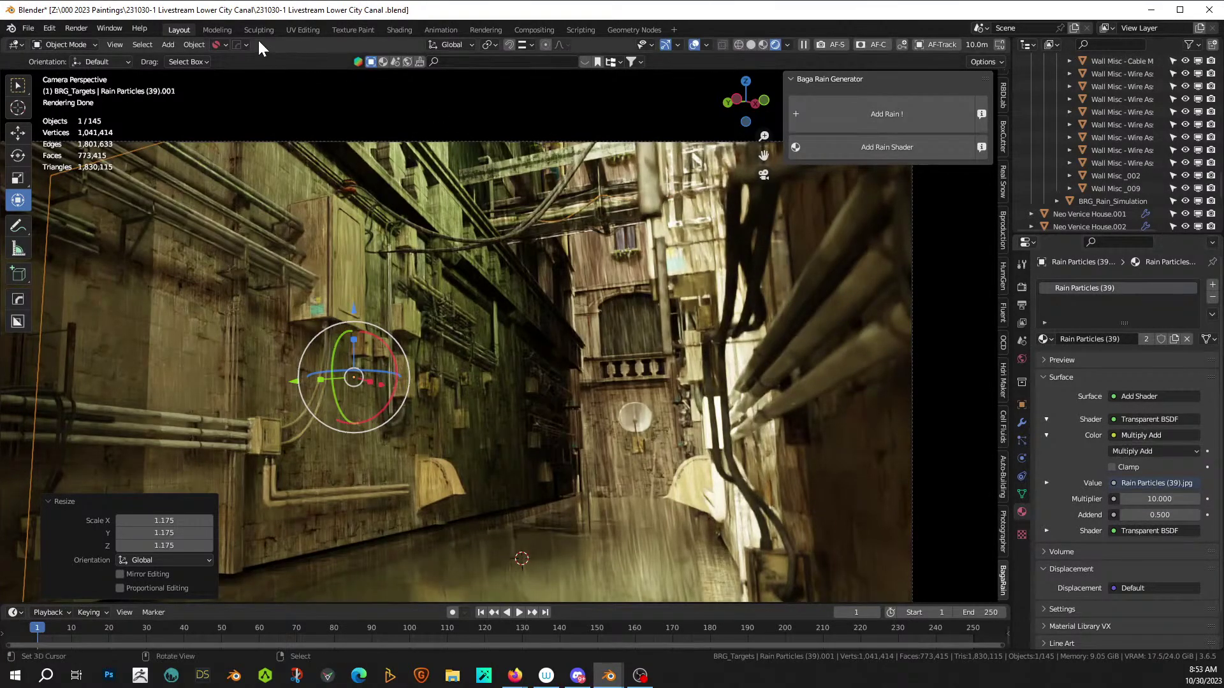
# - Switch the Rain Particles (39) material's math node to Multiply in the Shading workspace
pyautogui.click(399, 29)
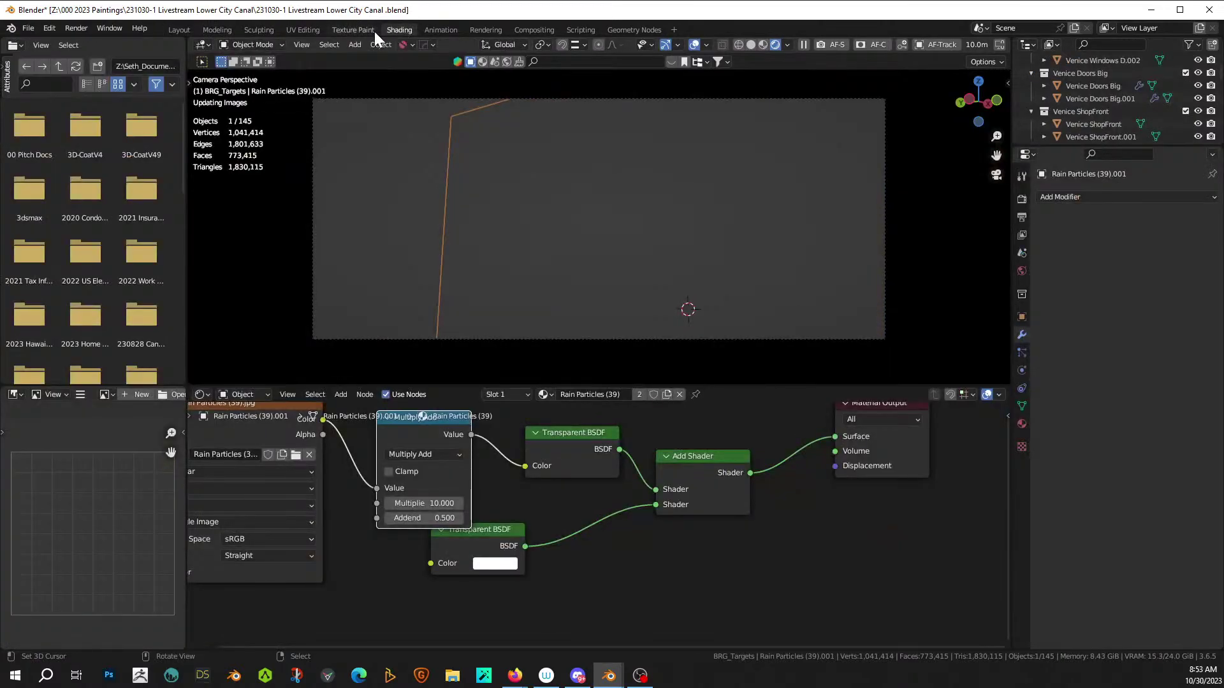
pyautogui.click(452, 454)
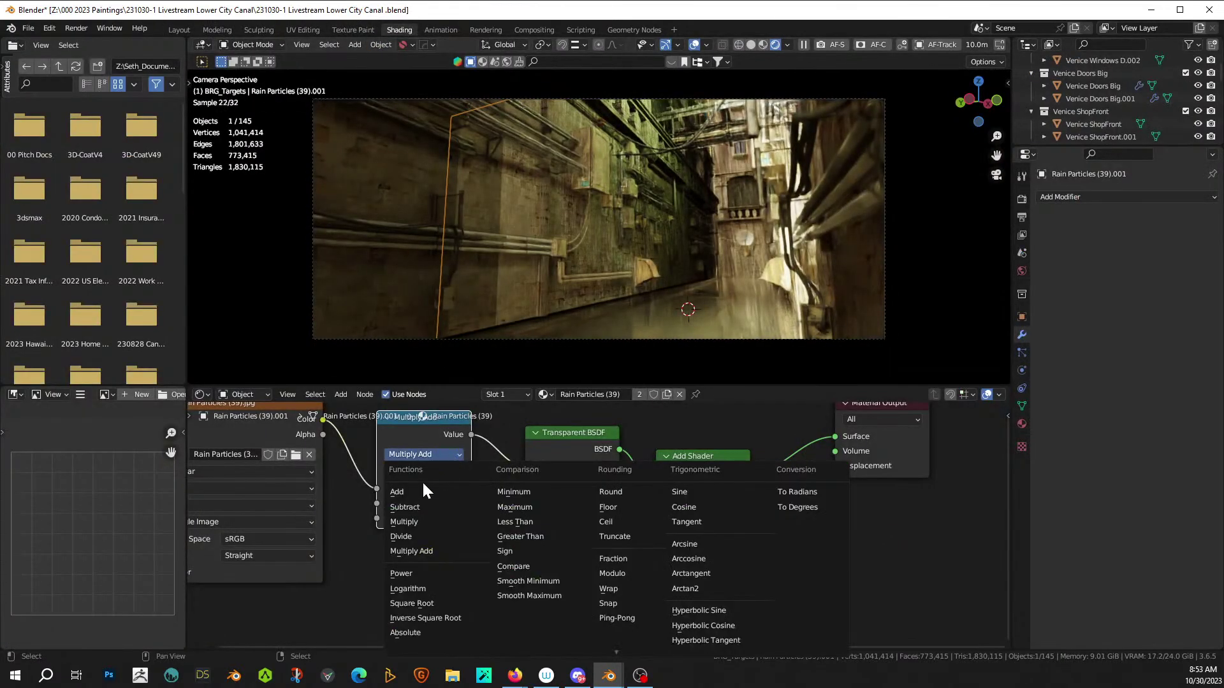
pyautogui.click(423, 523)
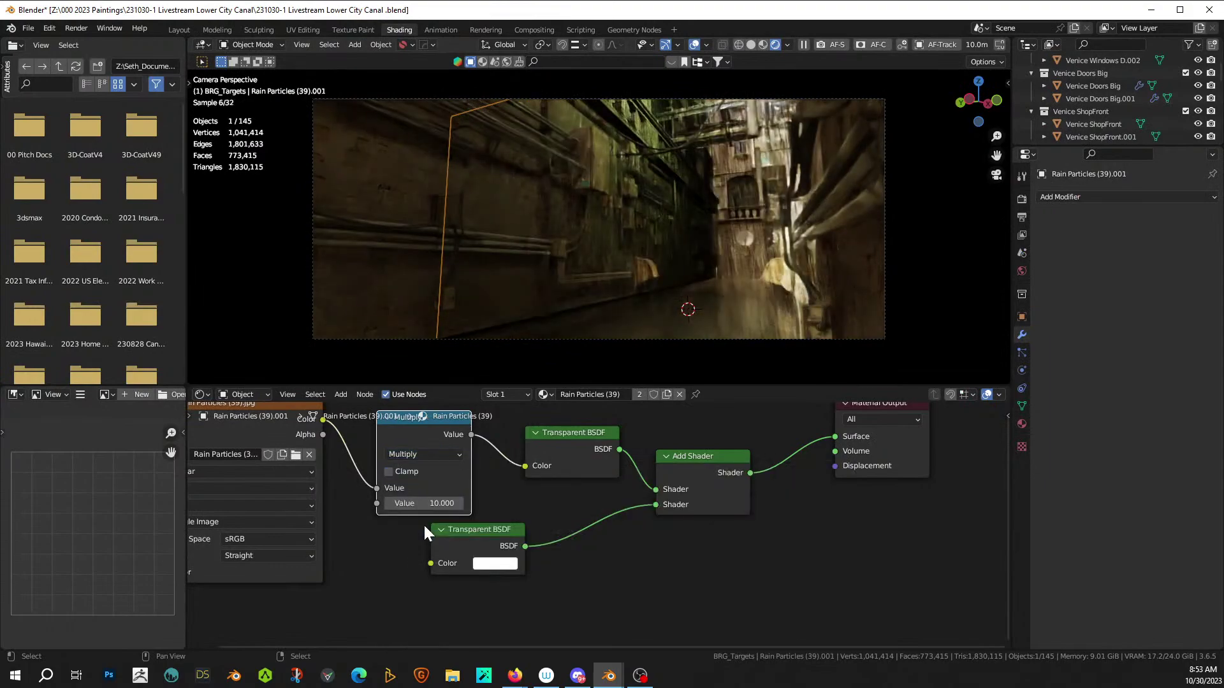
# - Try a Multiply value of 15, reset it to 0 and set it back to 10
pyautogui.click(434, 503)
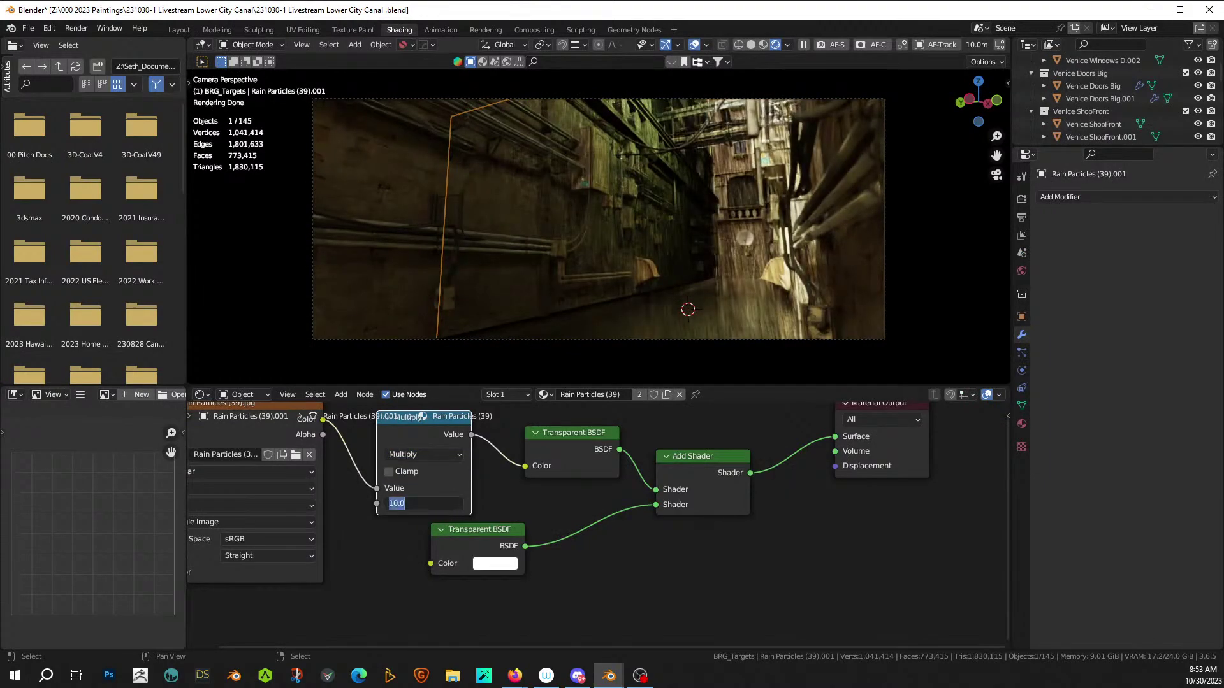
pyautogui.write('15')
pyautogui.press('Return')
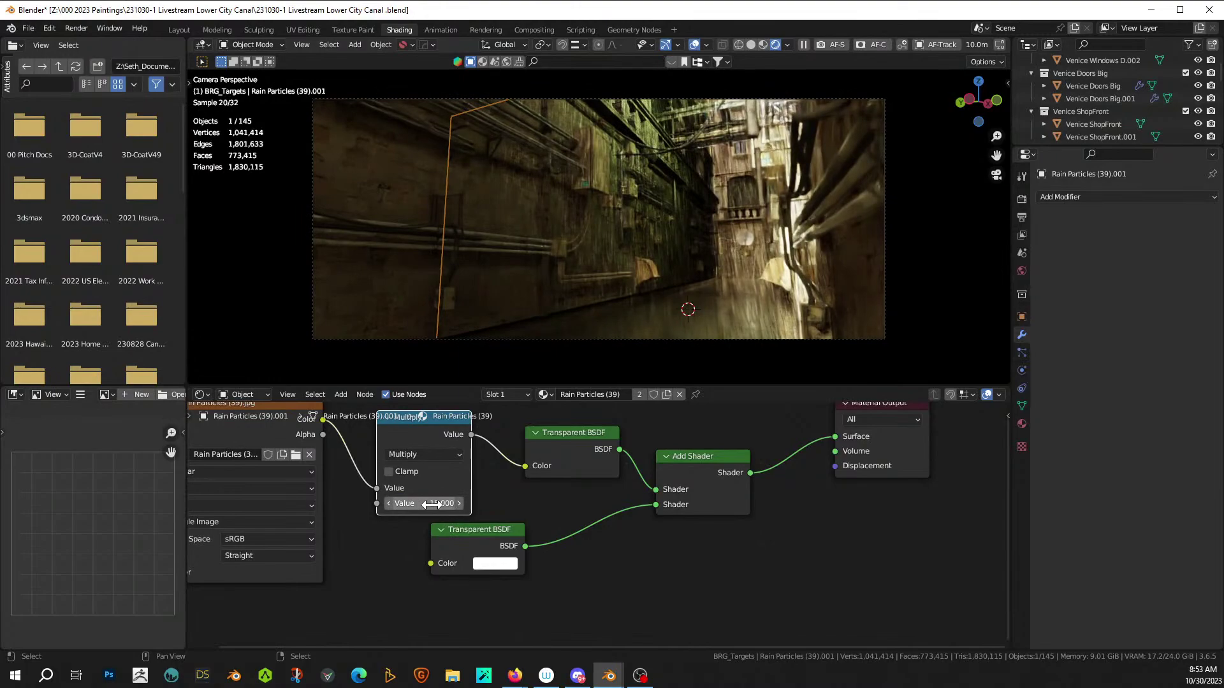
pyautogui.press('BackSpace')
pyautogui.click(434, 504)
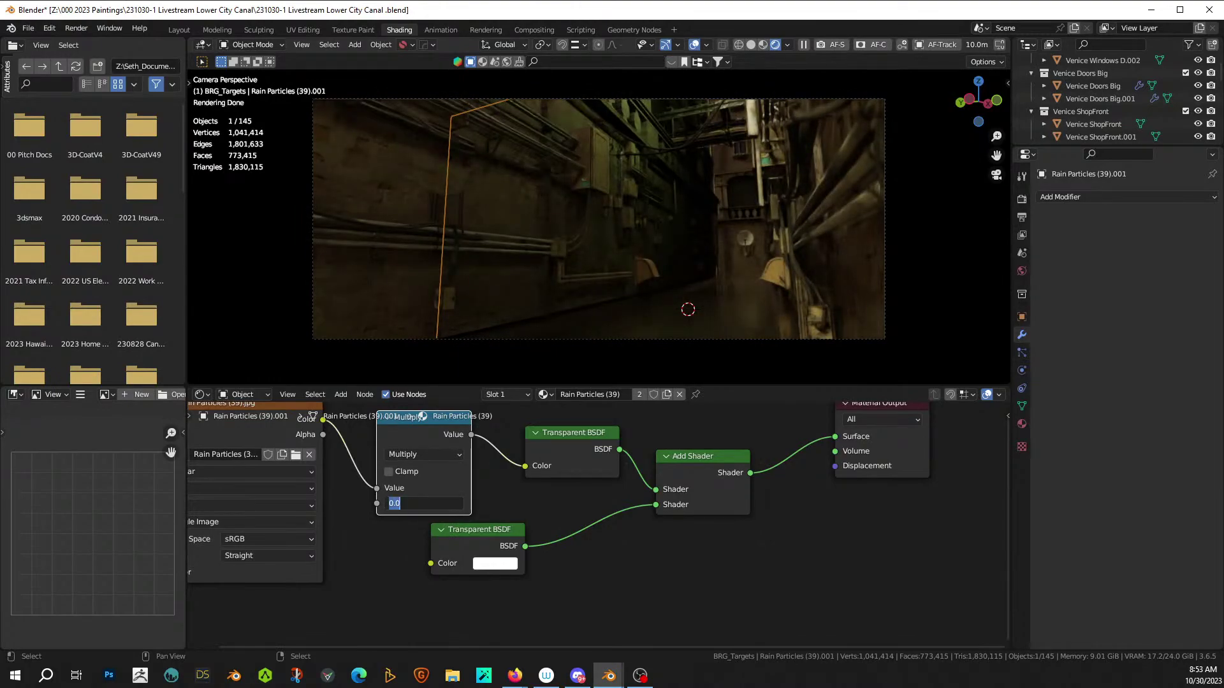
pyautogui.write('10')
pyautogui.press('Return')
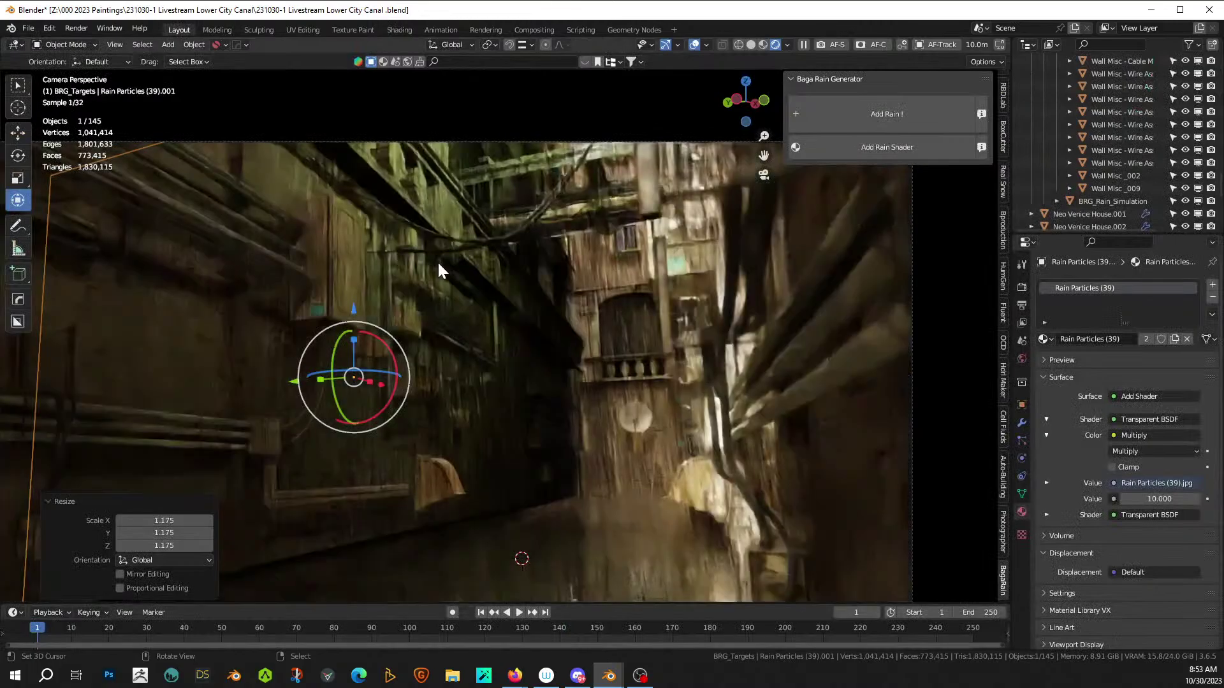
# - Move the duplicated rain-particle plane about 0.54 m along Y in the Layout workspace and check it through the camera
pyautogui.moveTo(534, 262); pyautogui.dragTo(561, 296, button='middle')
pyautogui.scroll(-4, 561, 296)
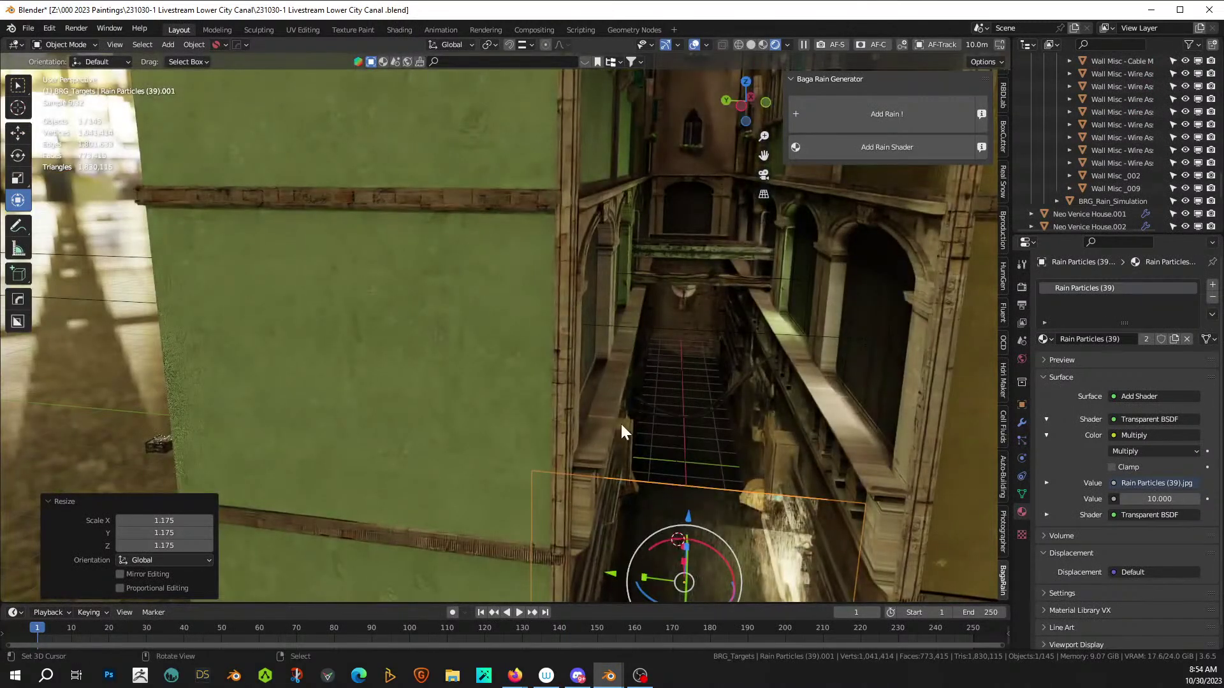
pyautogui.click(714, 483)
pyautogui.scroll(2, 732, 500)
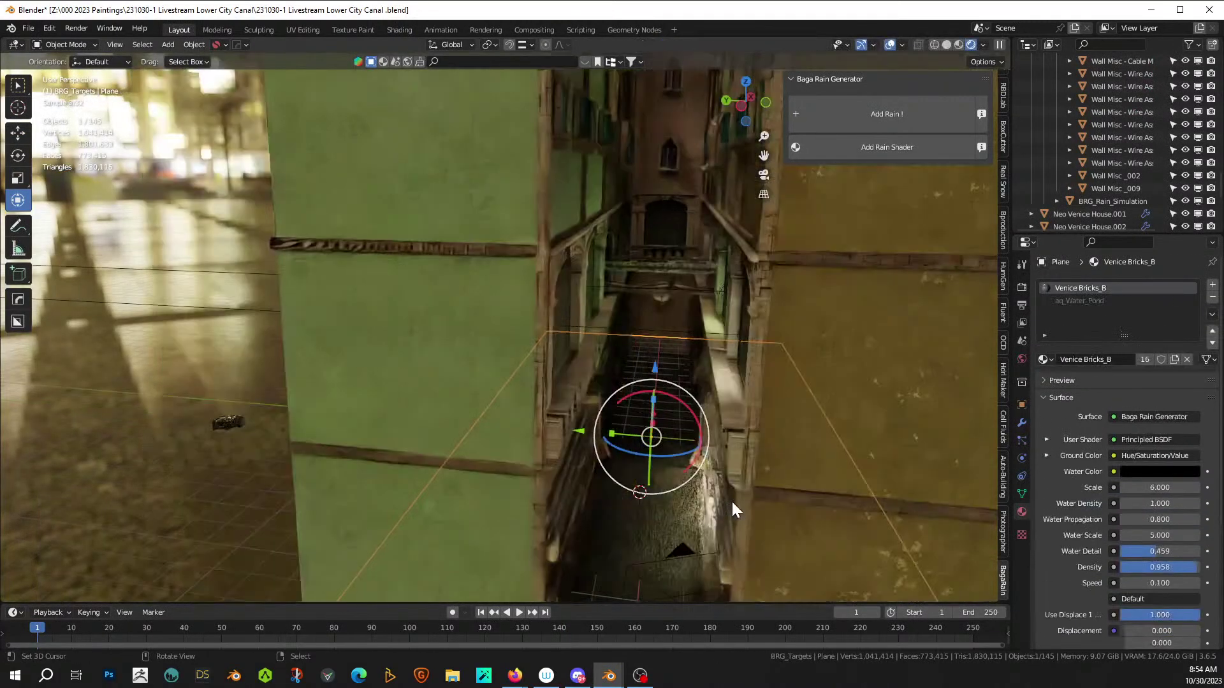
pyautogui.moveTo(732, 500)
pyautogui.mouseDown(button='middle')
pyautogui.moveTo(741, 506)
pyautogui.moveTo(732, 496)
pyautogui.mouseUp(button='middle')
pyautogui.click(751, 467)
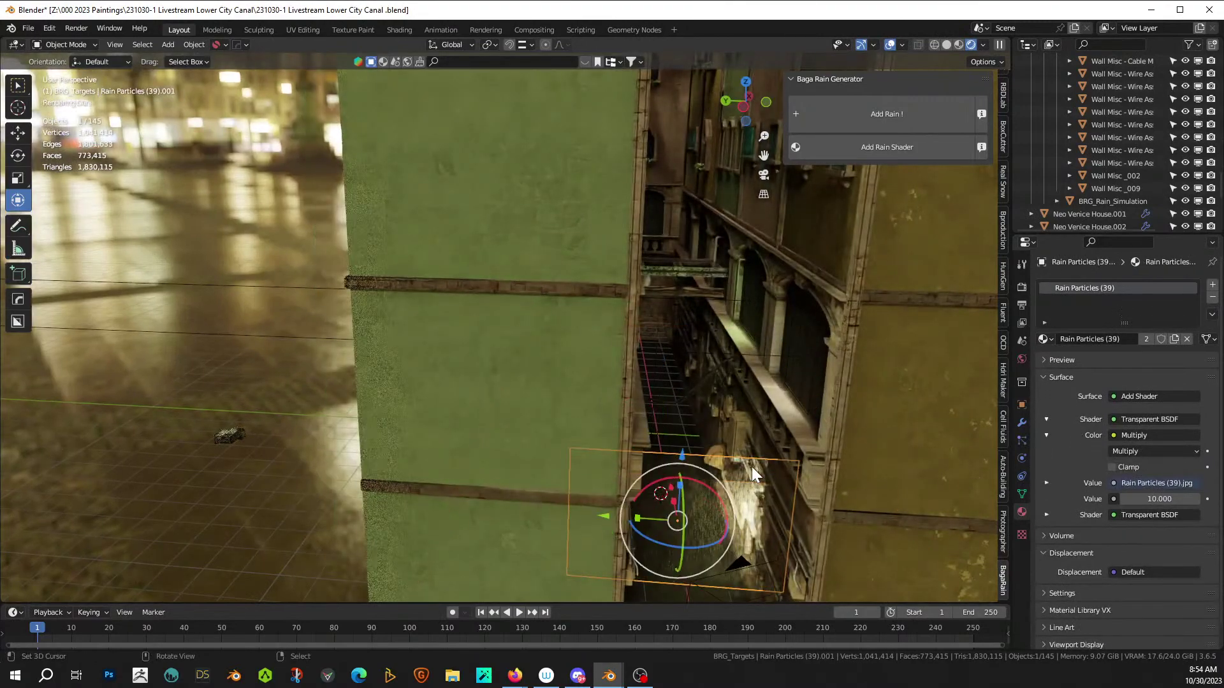
pyautogui.moveTo(604, 515); pyautogui.dragTo(590, 518)
pyautogui.press('KP_0')
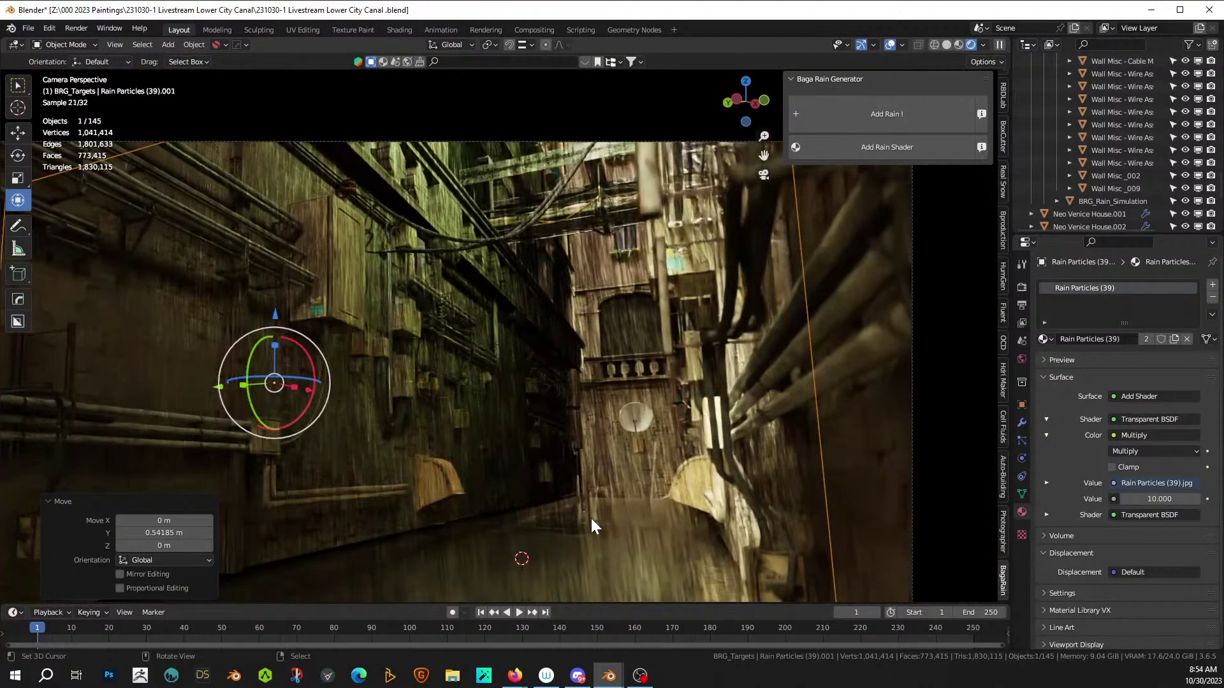
pyautogui.scroll(-1, 839, 327)
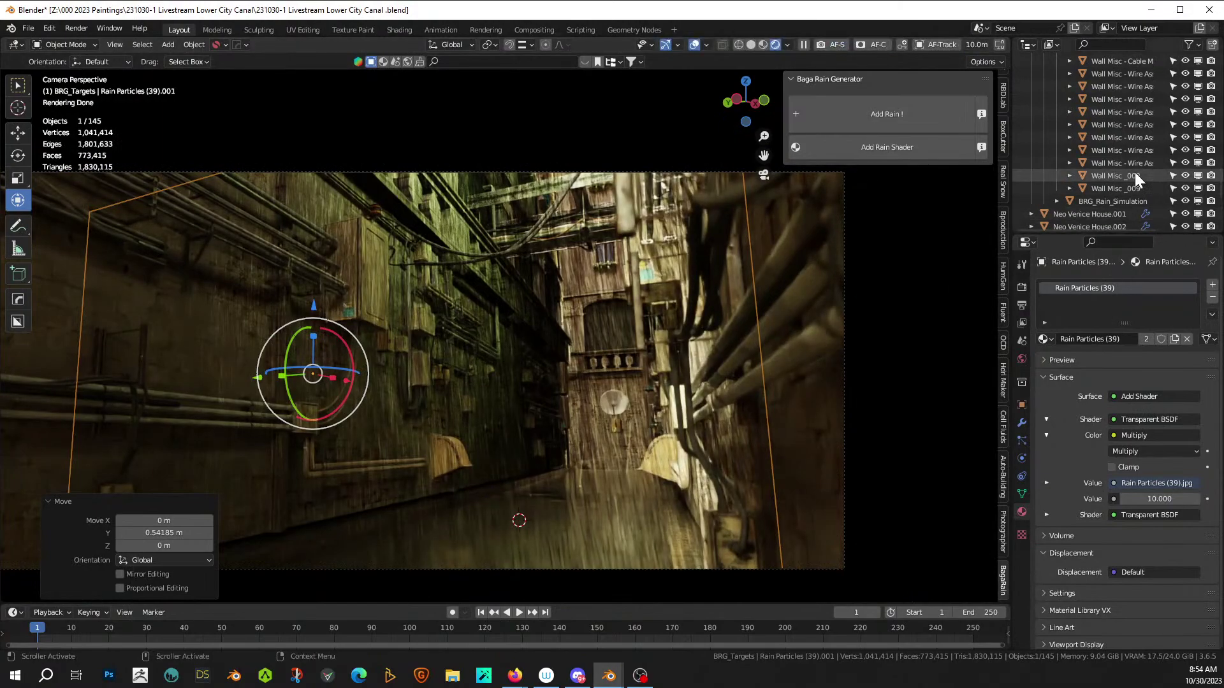
# - Toggle the duplicated rain-particle plane's viewport visibility off and on to compare its effect, then save the scene file
pyautogui.scroll(5, 1135, 172)
pyautogui.click(1185, 136)
pyautogui.click(1185, 136)
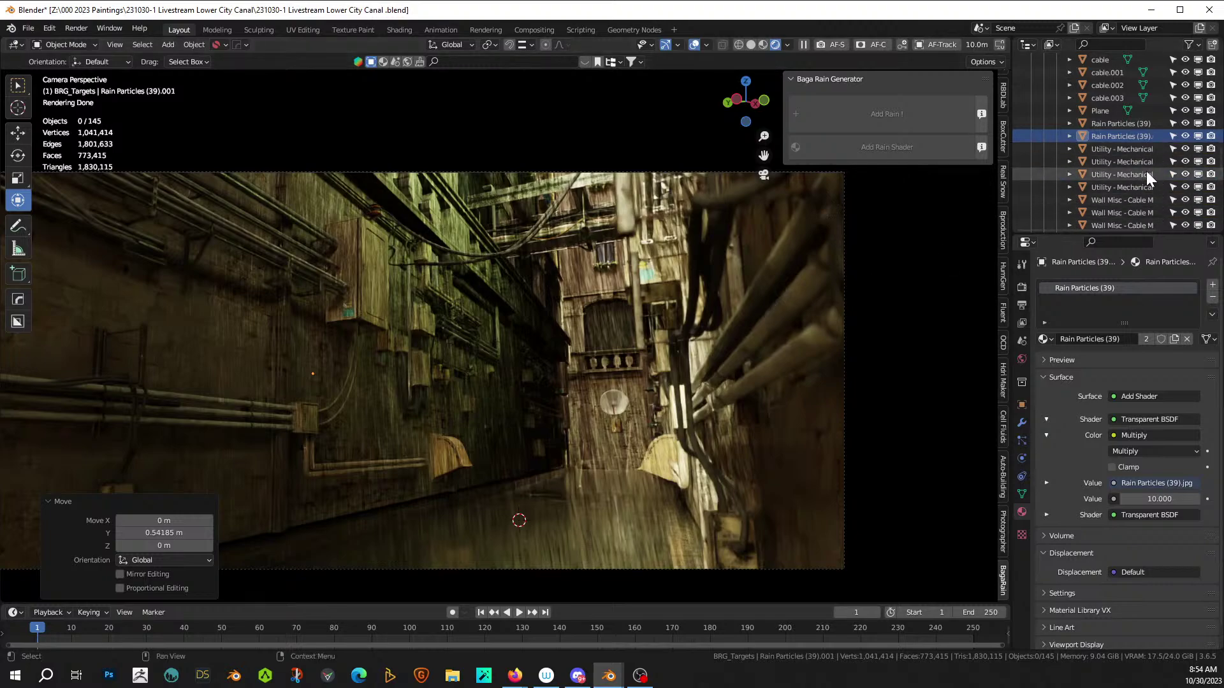
pyautogui.scroll(-2, 1146, 172)
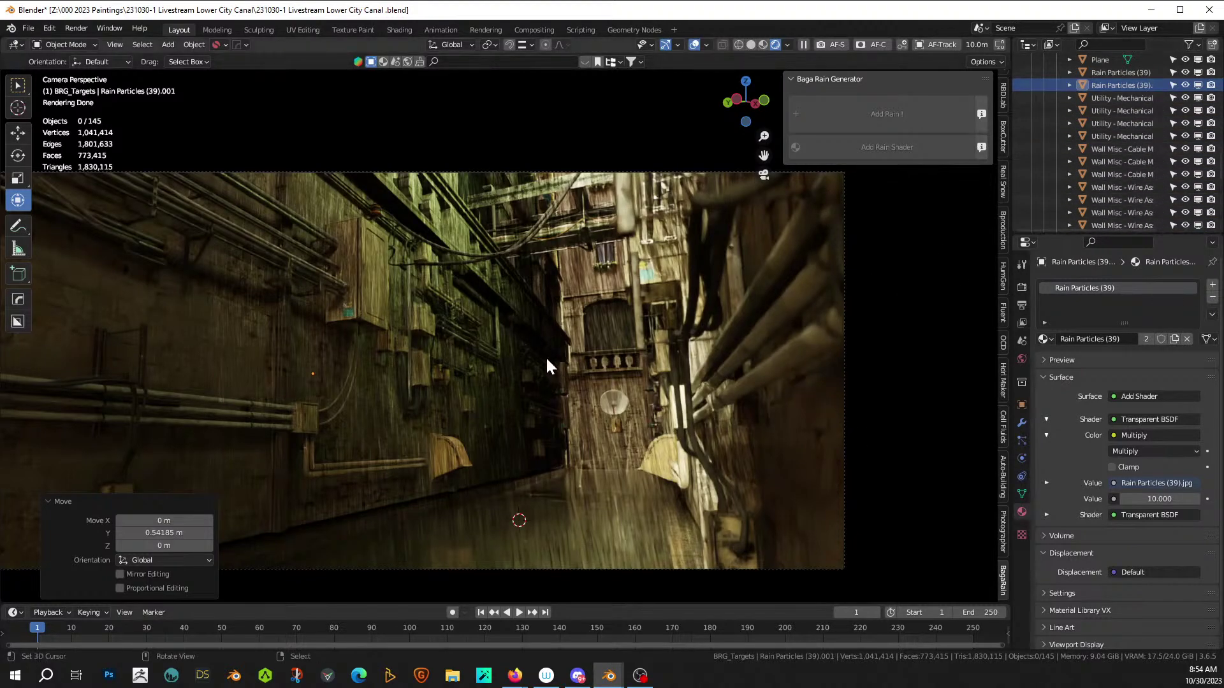
pyautogui.hotkey('ctrl', 's')
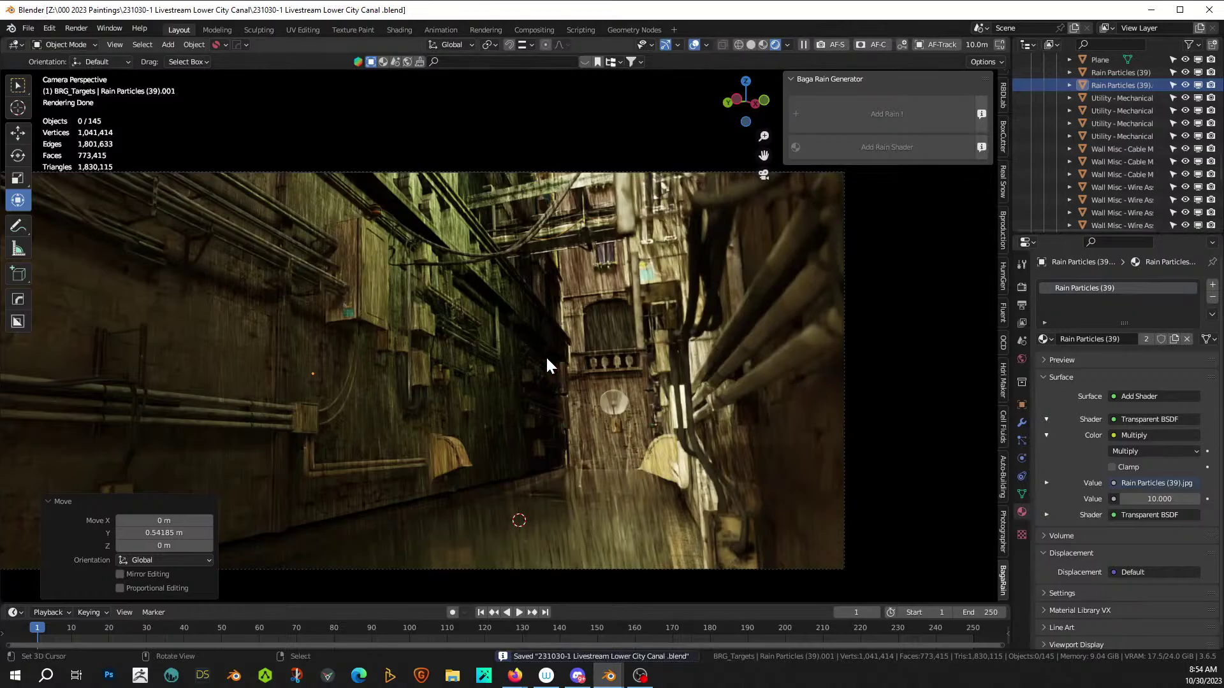
# - Render the camera view, fit the whole image in the render window to inspect the rain, and close the render
pyautogui.press('F12')
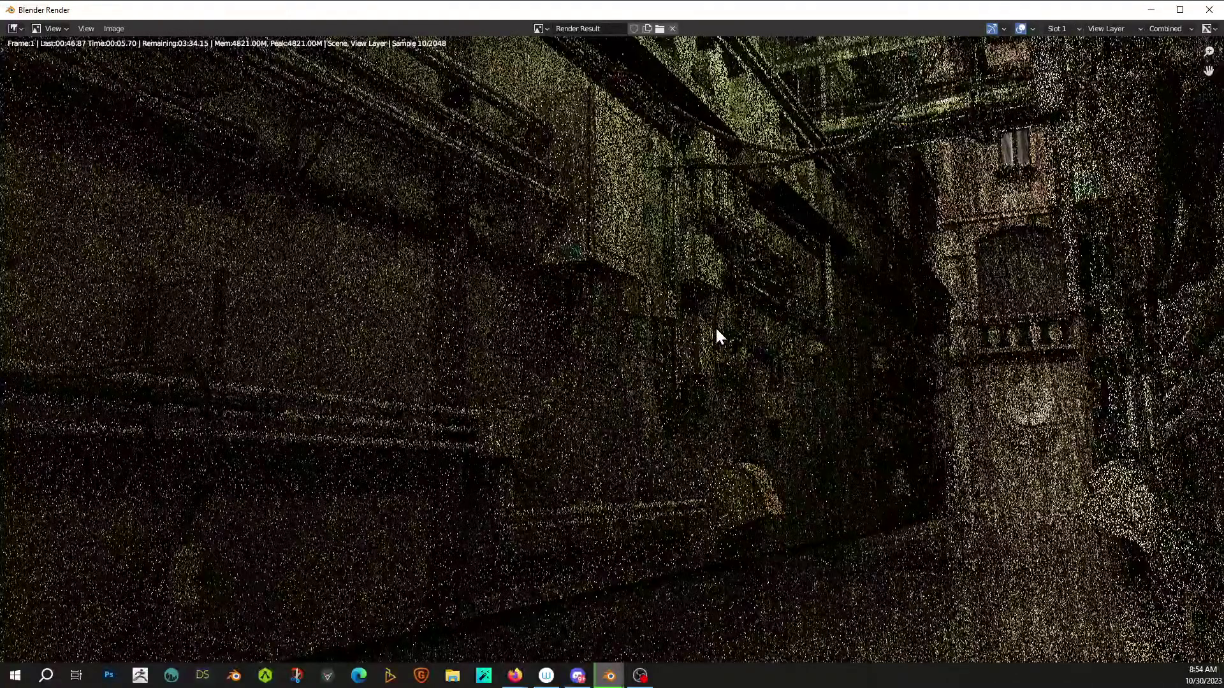
pyautogui.press('Home')
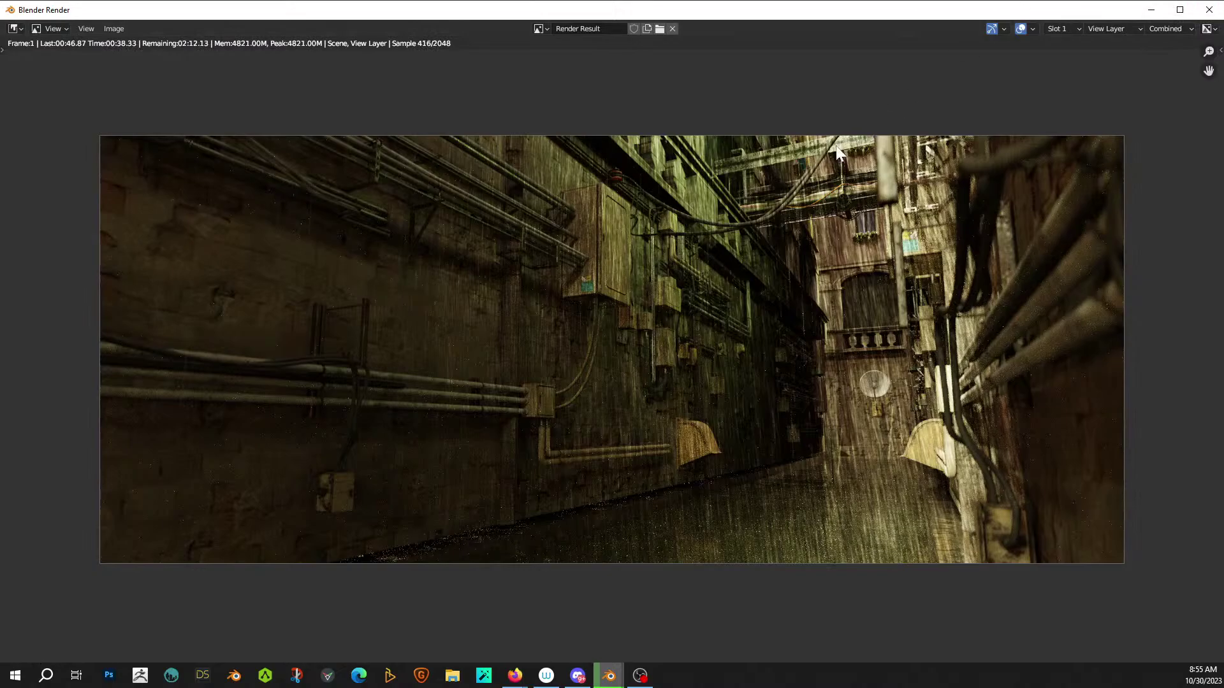
pyautogui.click(1208, 13)
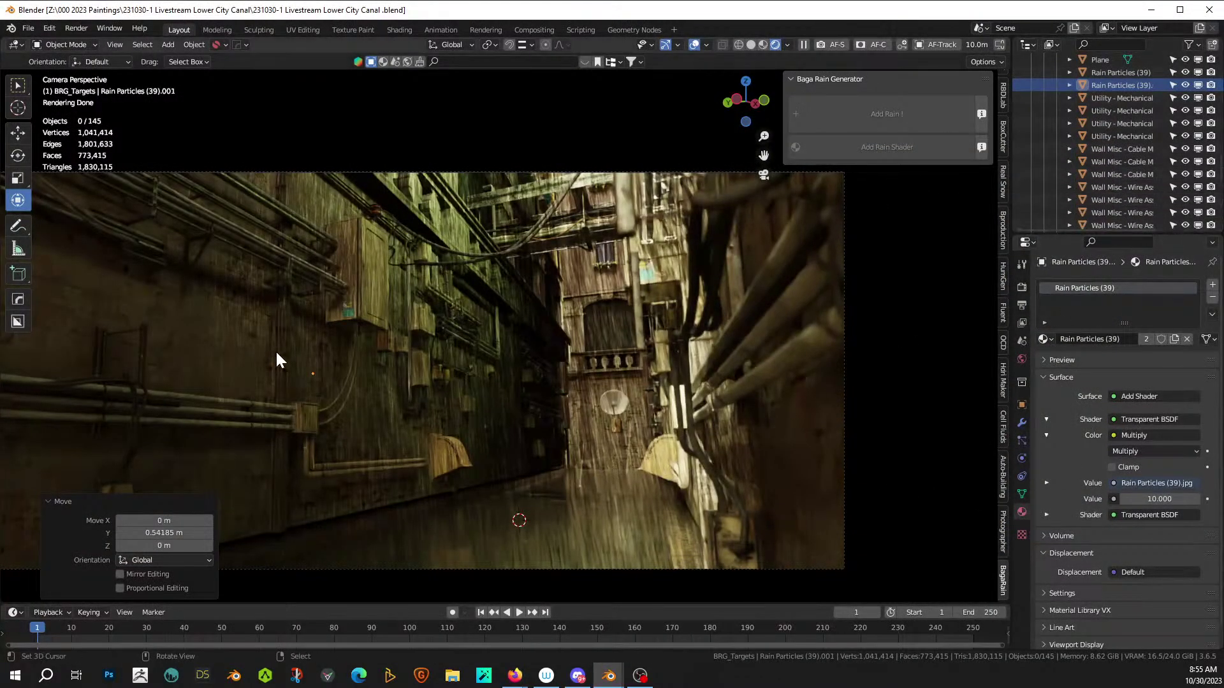
# - Lower the Multiply value of the Rain Particles (39) material to 3 and save the scene file
pyautogui.click(472, 375)
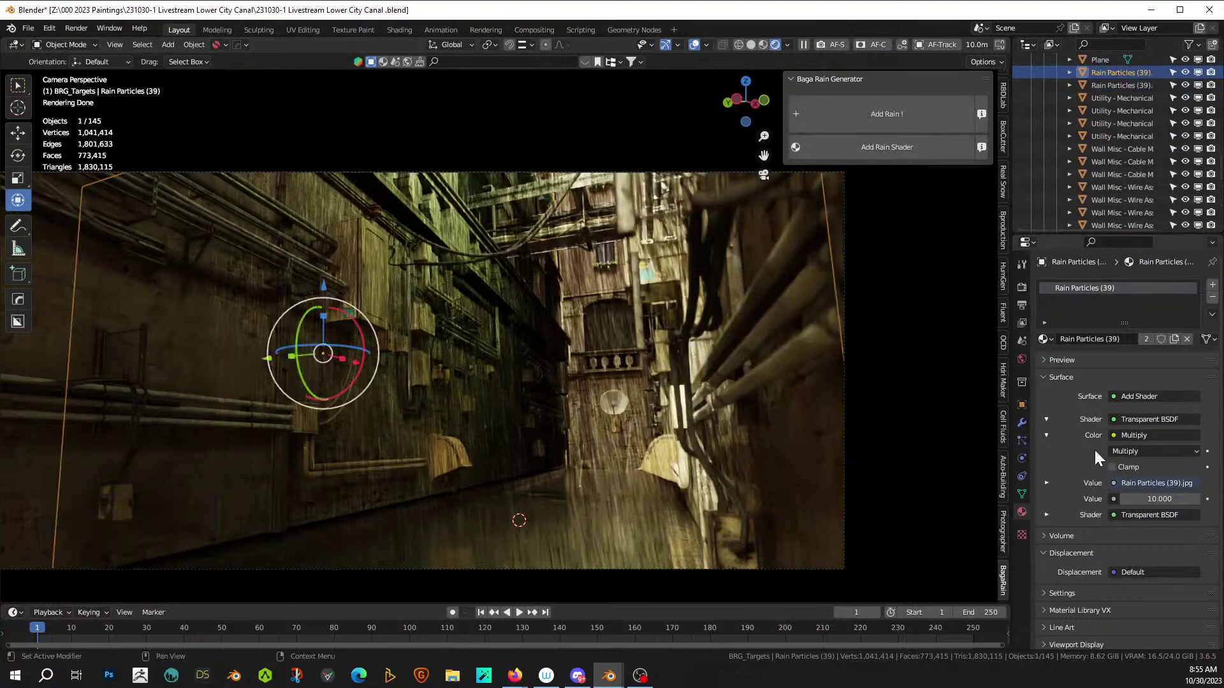
pyautogui.click(1160, 499)
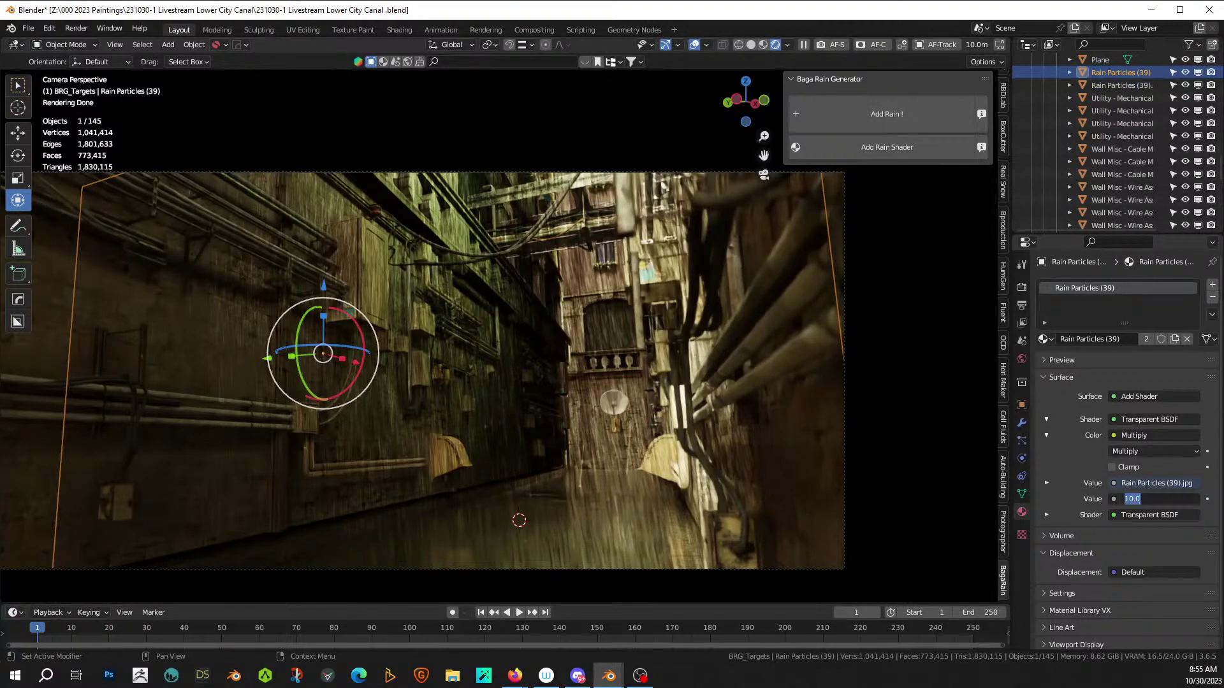
pyautogui.write('1')
pyautogui.press('Return')
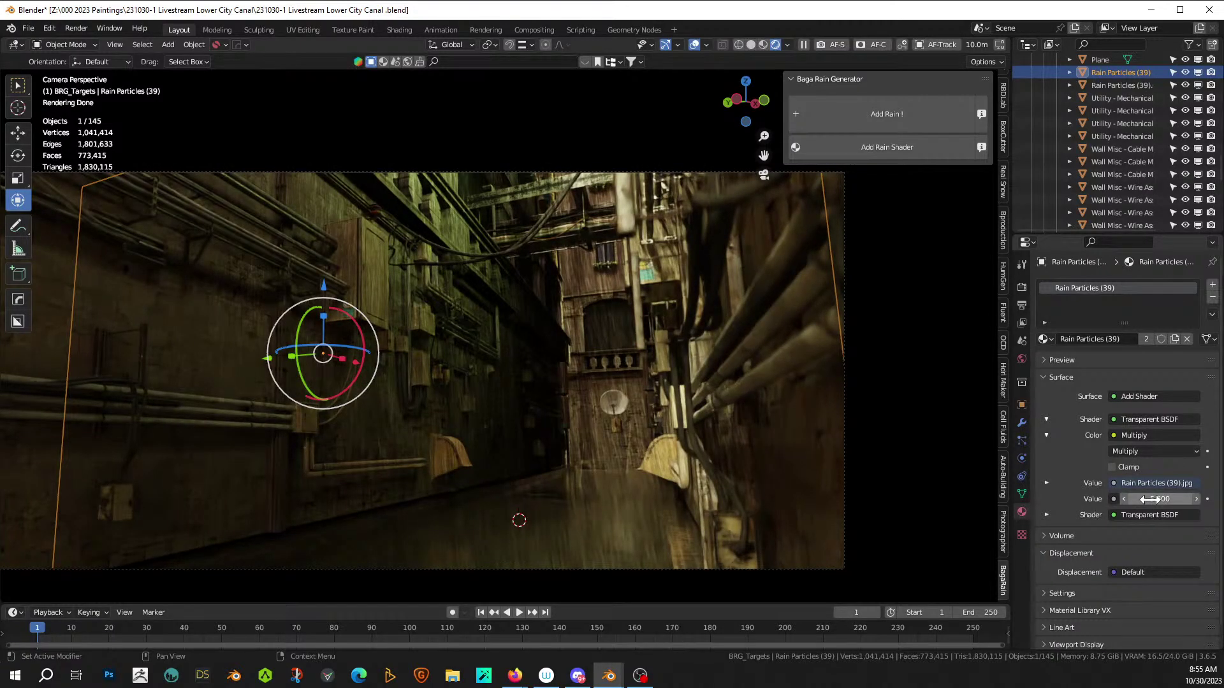
pyautogui.moveTo(1151, 499); pyautogui.dragTo(1158, 499)
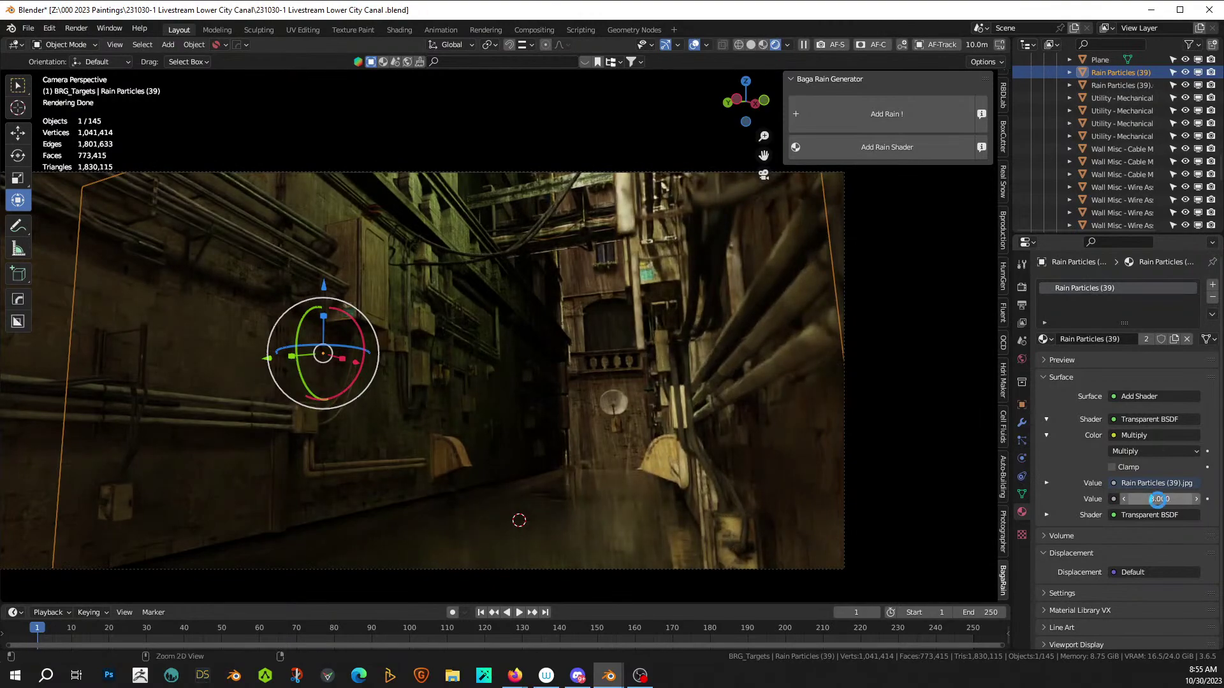
pyautogui.hotkey('ctrl', 's')
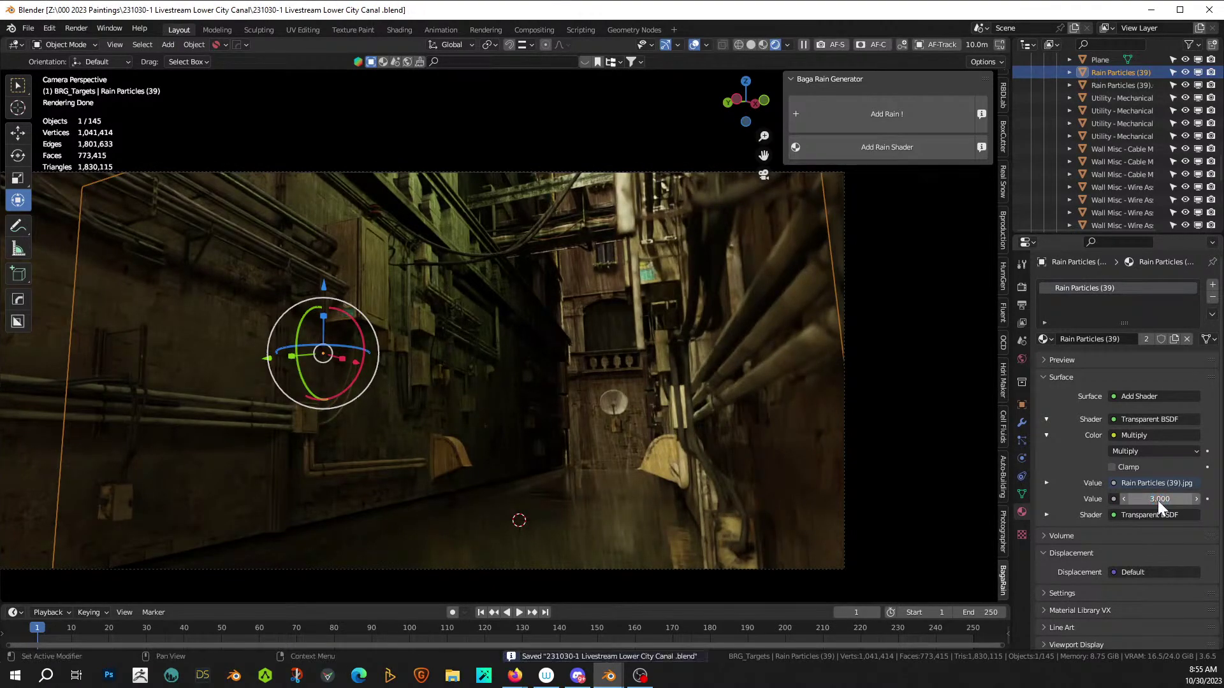
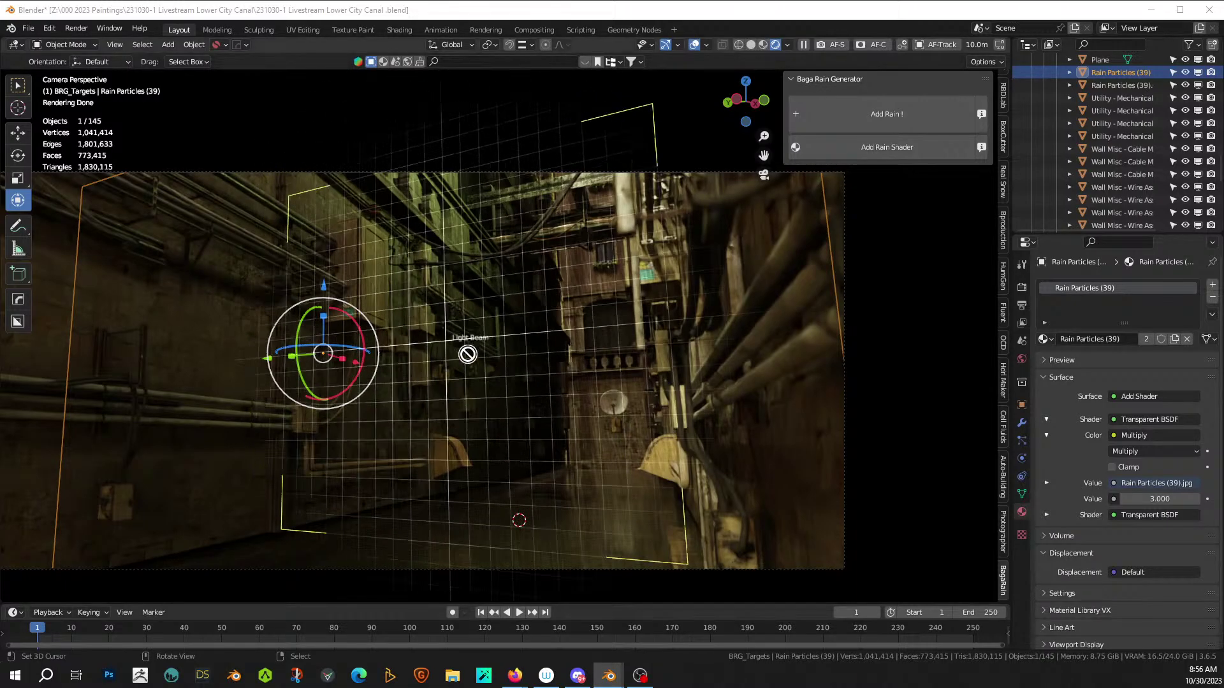
# - Place the Light Beam asset in the middle of the alley and isolate its plane to inspect it from several angles
pyautogui.click(510, 395)
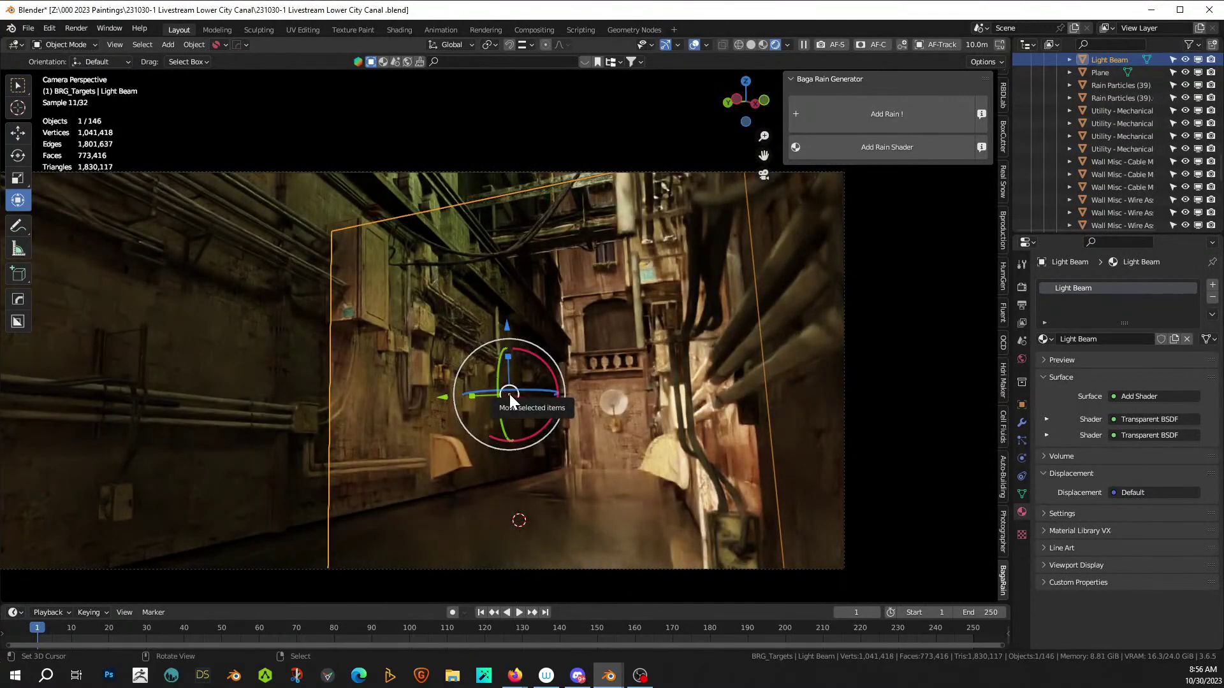
pyautogui.press('KP_Divide')
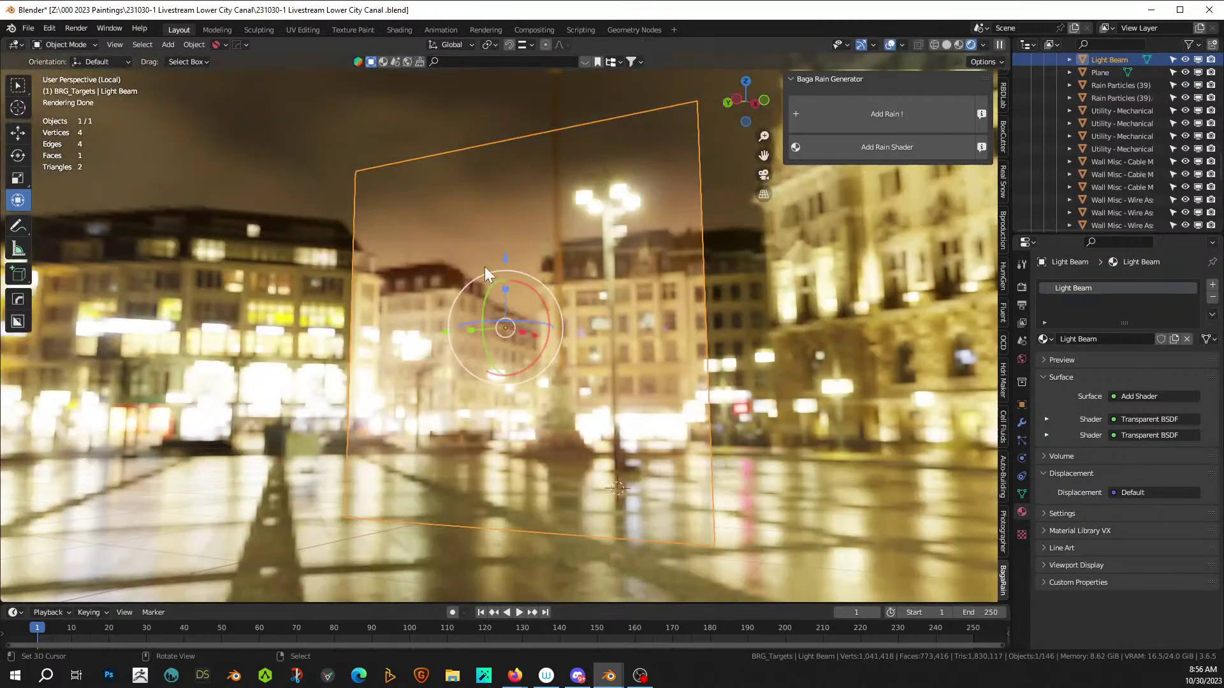
pyautogui.moveTo(484, 267); pyautogui.dragTo(501, 211, button='middle')
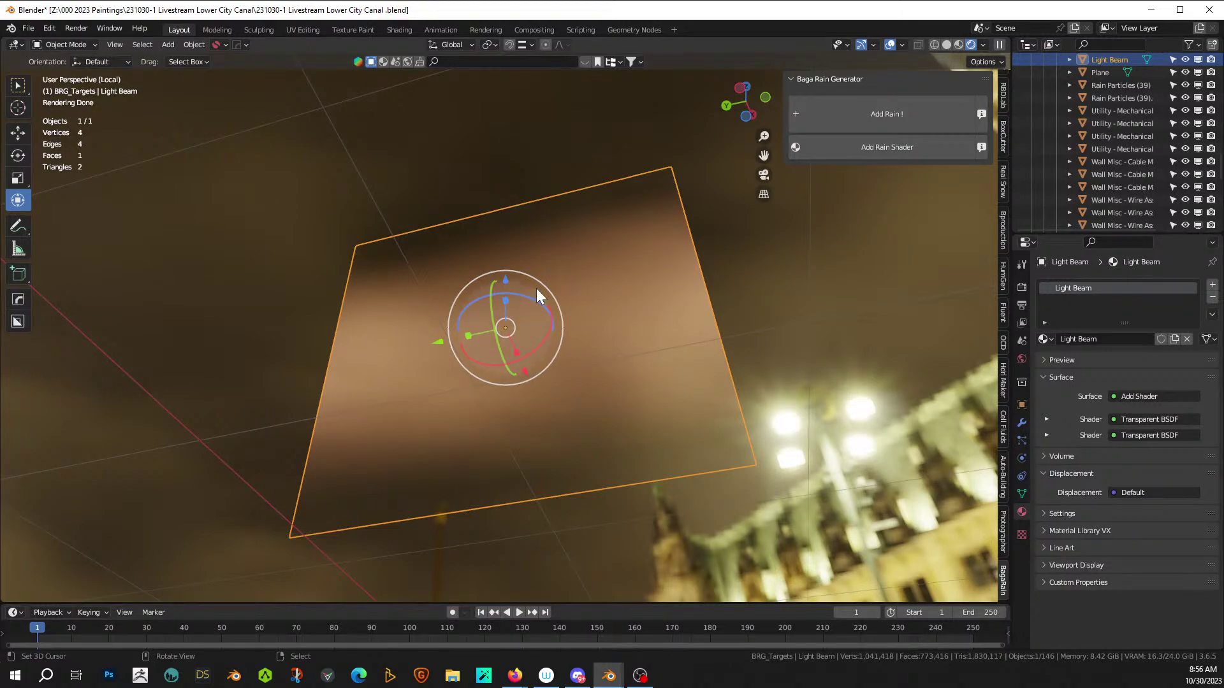
pyautogui.moveTo(536, 289); pyautogui.dragTo(560, 334, button='middle')
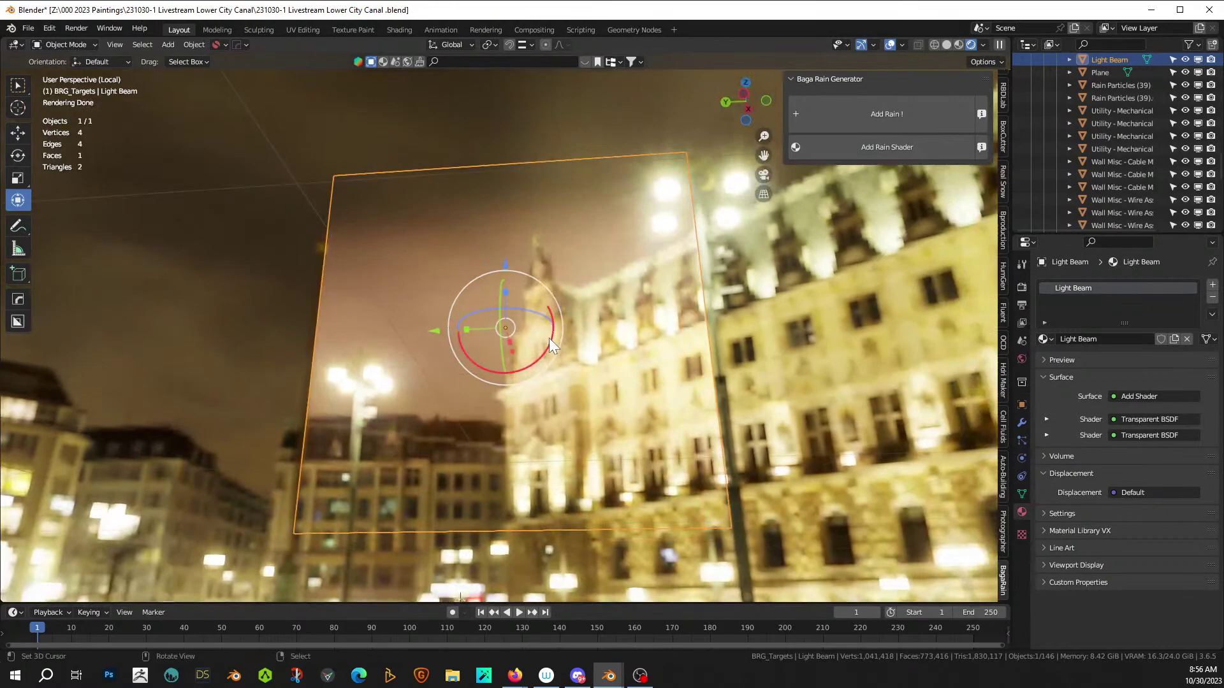
# - Rotate the Light Beam plane about 51.1° around the global X axis and return to the full scene through the camera
pyautogui.moveTo(549, 337); pyautogui.dragTo(527, 370)
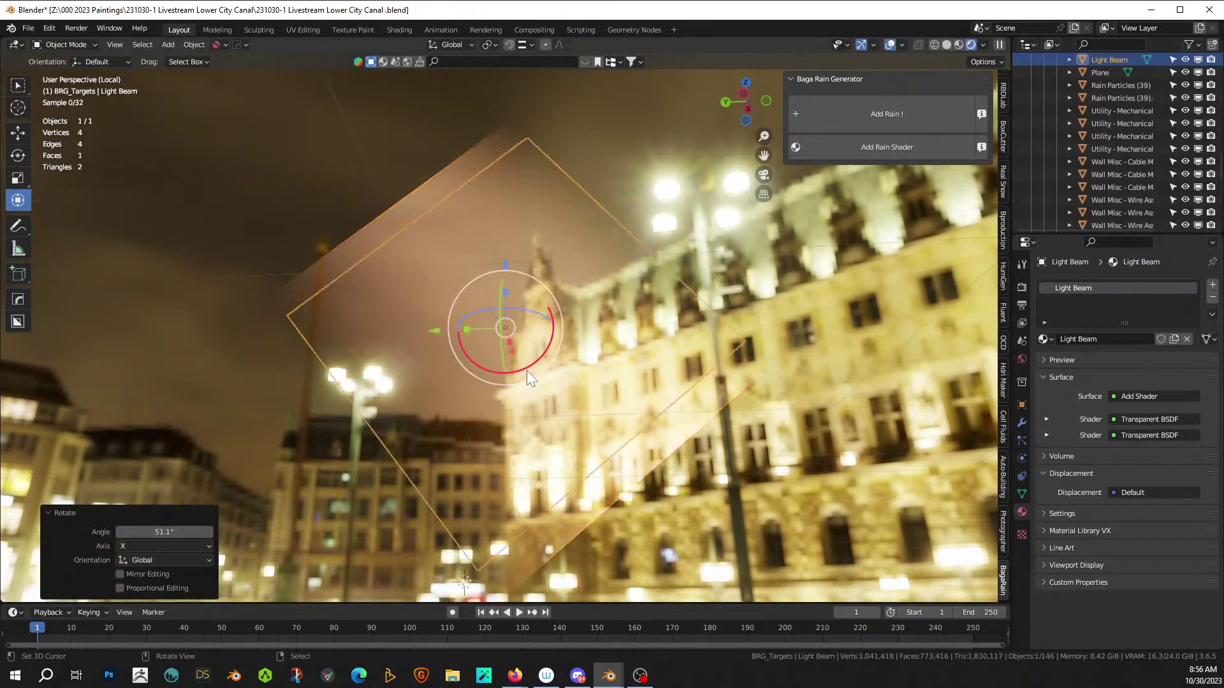
pyautogui.moveTo(526, 371)
pyautogui.mouseDown(button='middle')
pyautogui.moveTo(554, 385)
pyautogui.moveTo(543, 385)
pyautogui.mouseUp(button='middle')
pyautogui.press('KP_0')
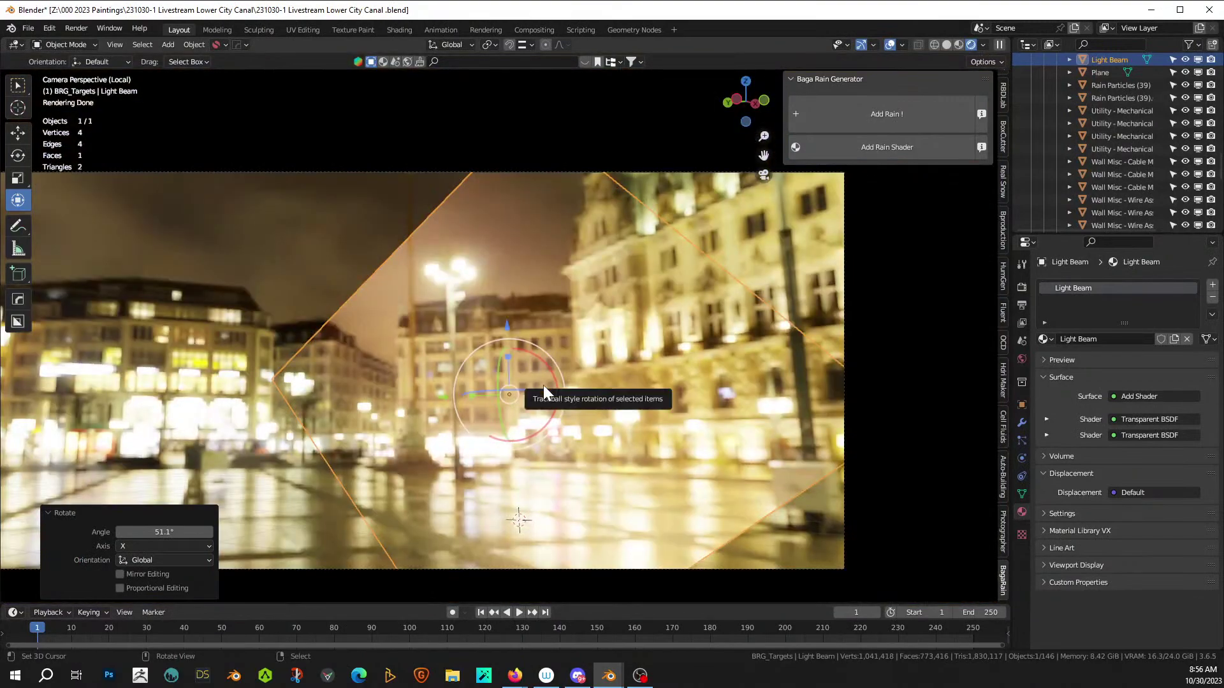
pyautogui.press('KP_Divide')
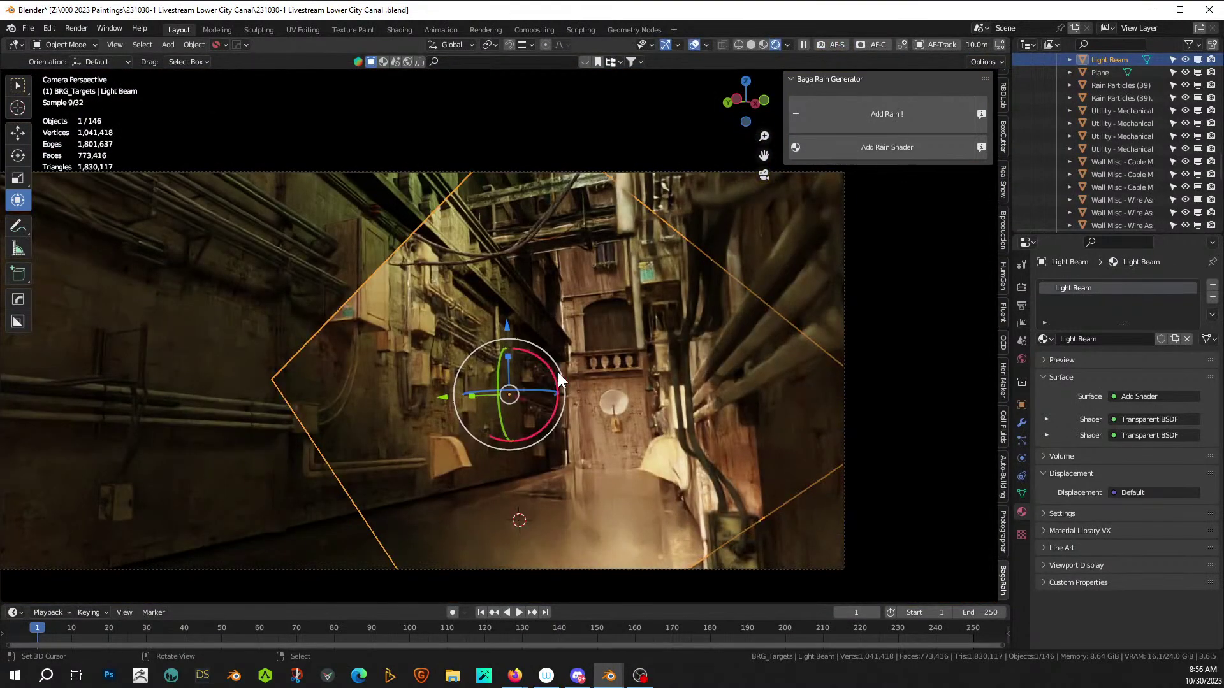
# - Set the transform orientation to Local and stretch the Light Beam plane along its X axis by a factor of about 3.08
pyautogui.click(469, 41)
pyautogui.click(417, 97)
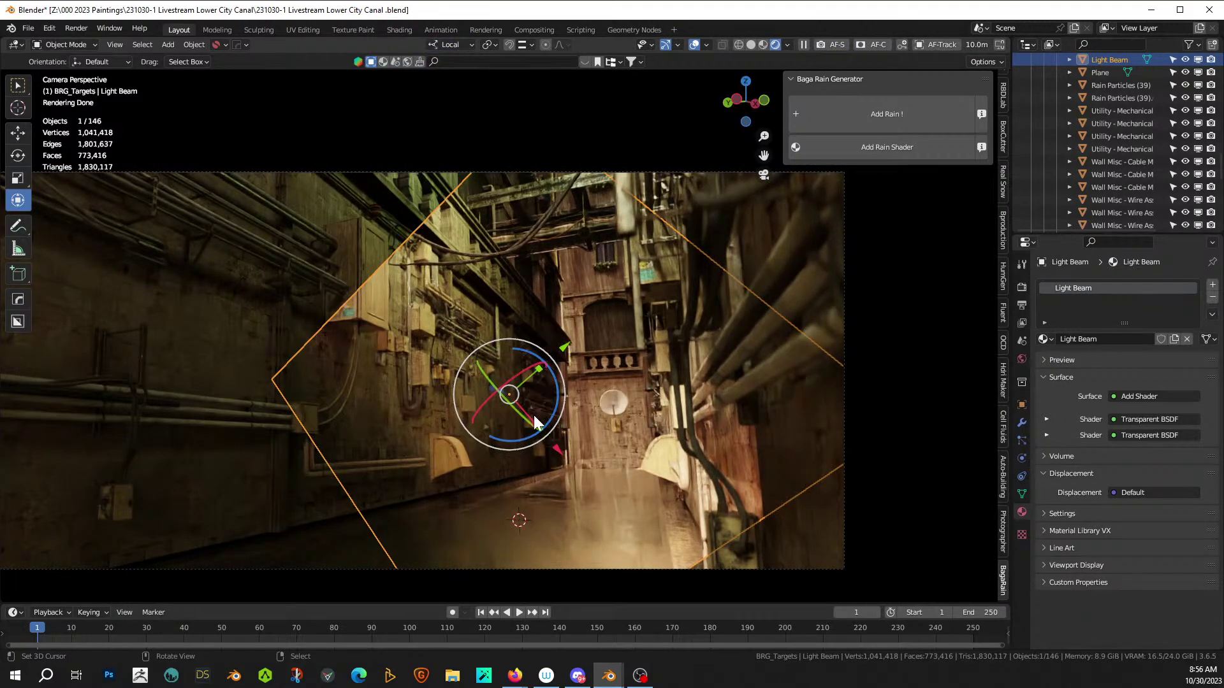
pyautogui.moveTo(534, 423); pyautogui.dragTo(584, 488)
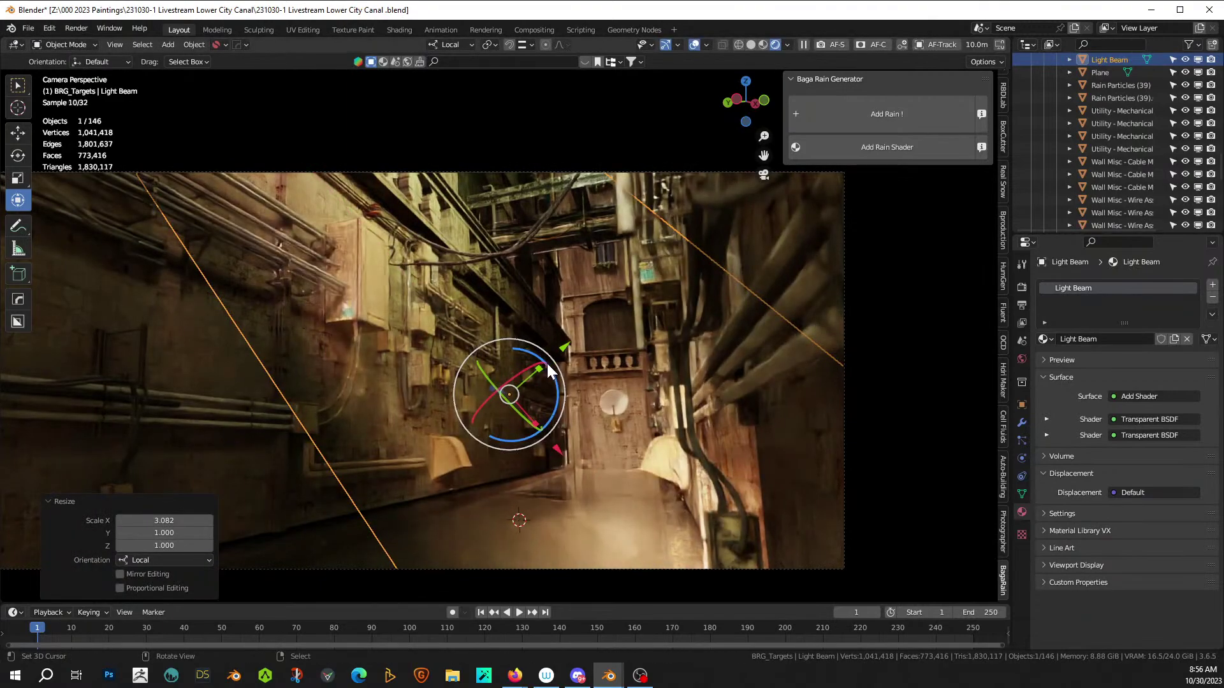
# - Rotate the Light Beam plane about -71.9° around its local Z axis and move it about -0.53 m along local Y
pyautogui.moveTo(548, 370); pyautogui.dragTo(566, 432)
pyautogui.press('g')
pyautogui.press('y')
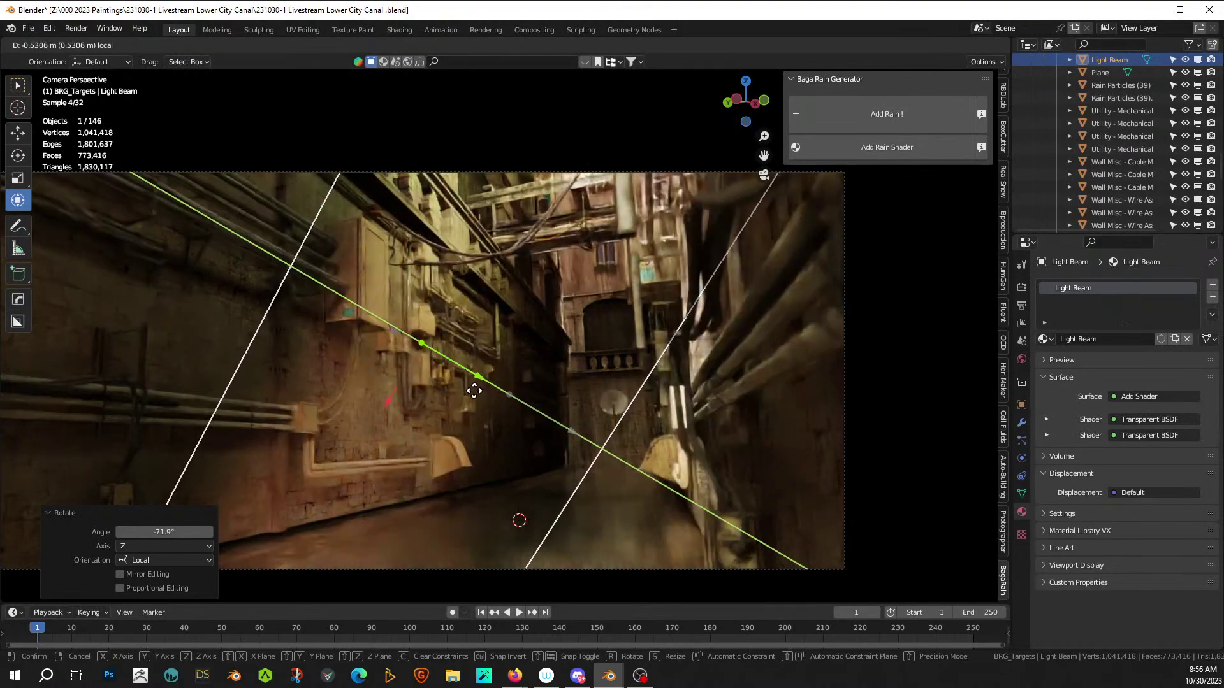
pyautogui.click(474, 390)
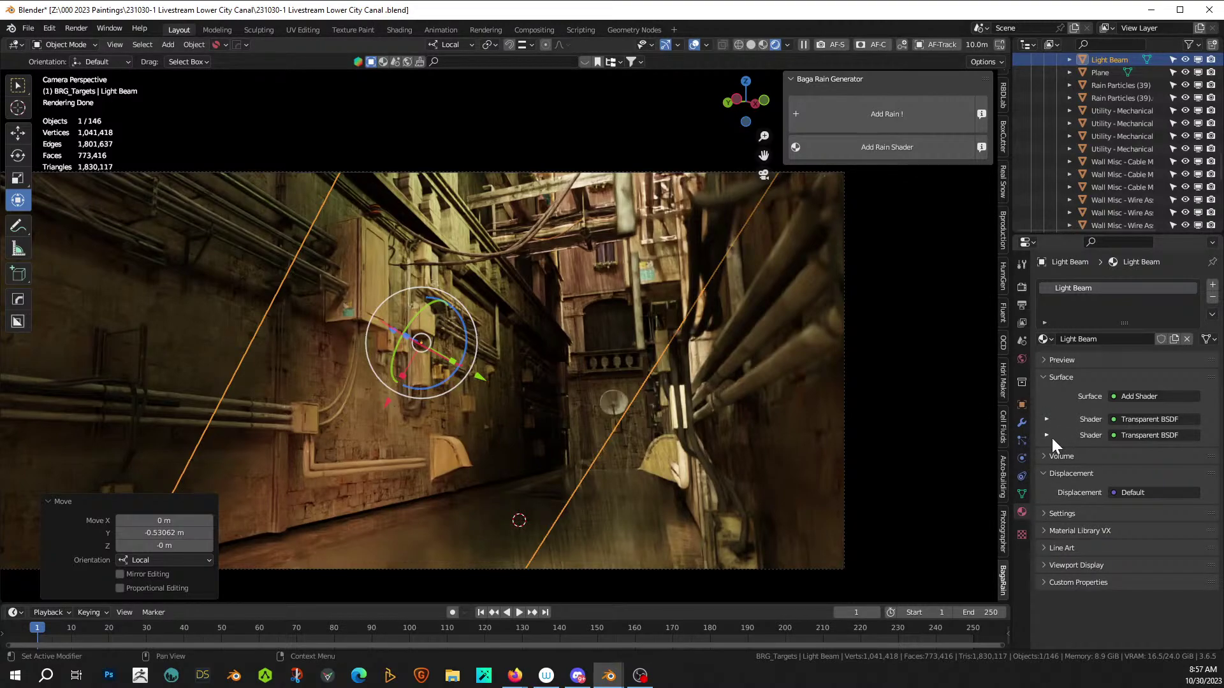
# - Set the Hue/Saturation/Value node's Value to 2 in the Light Beam material and save the scene file
pyautogui.click(1044, 419)
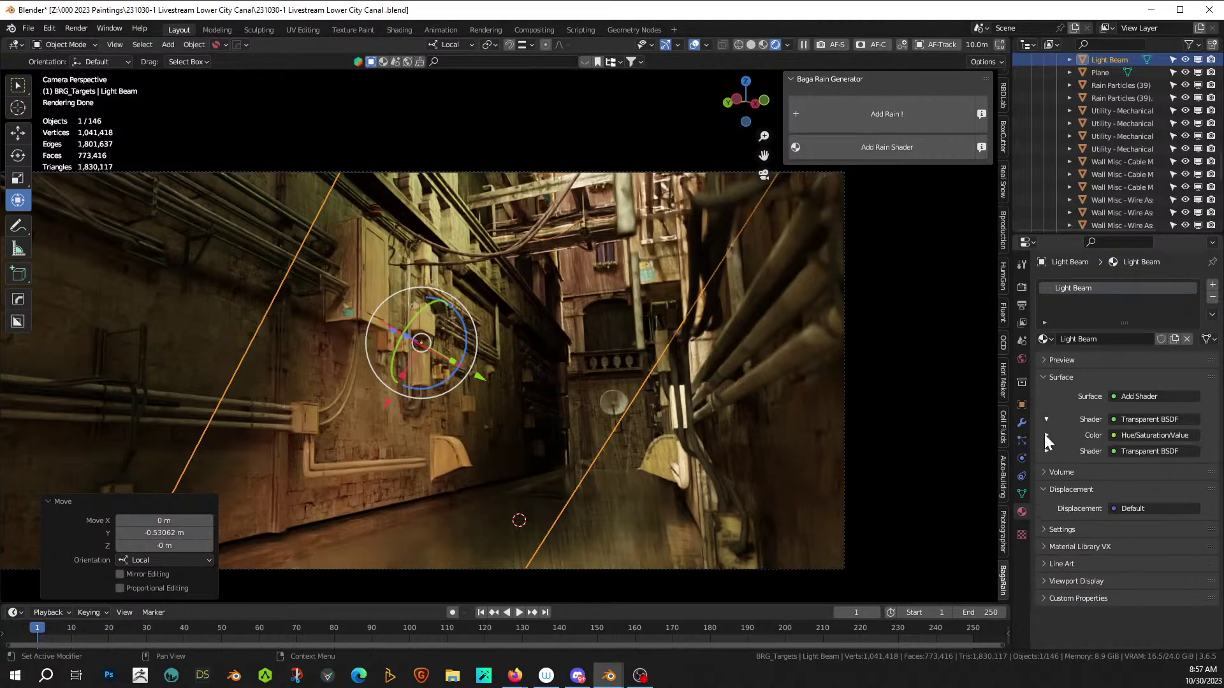
pyautogui.click(1045, 436)
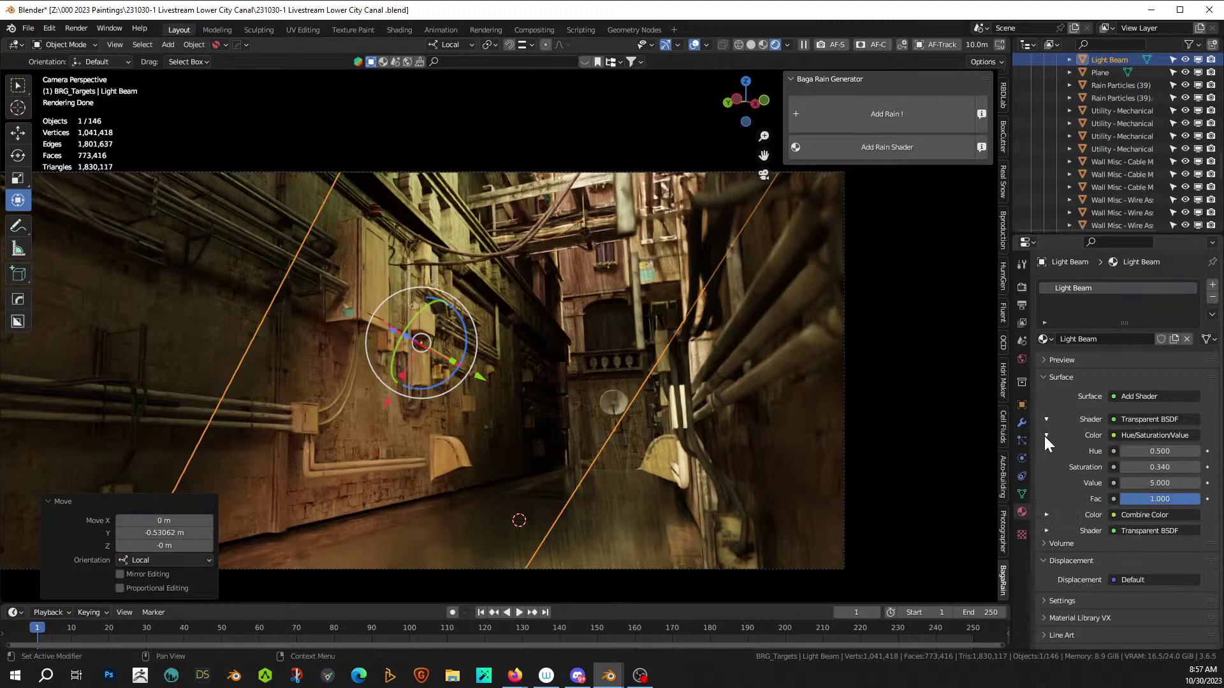
pyautogui.click(1153, 482)
pyautogui.write('2')
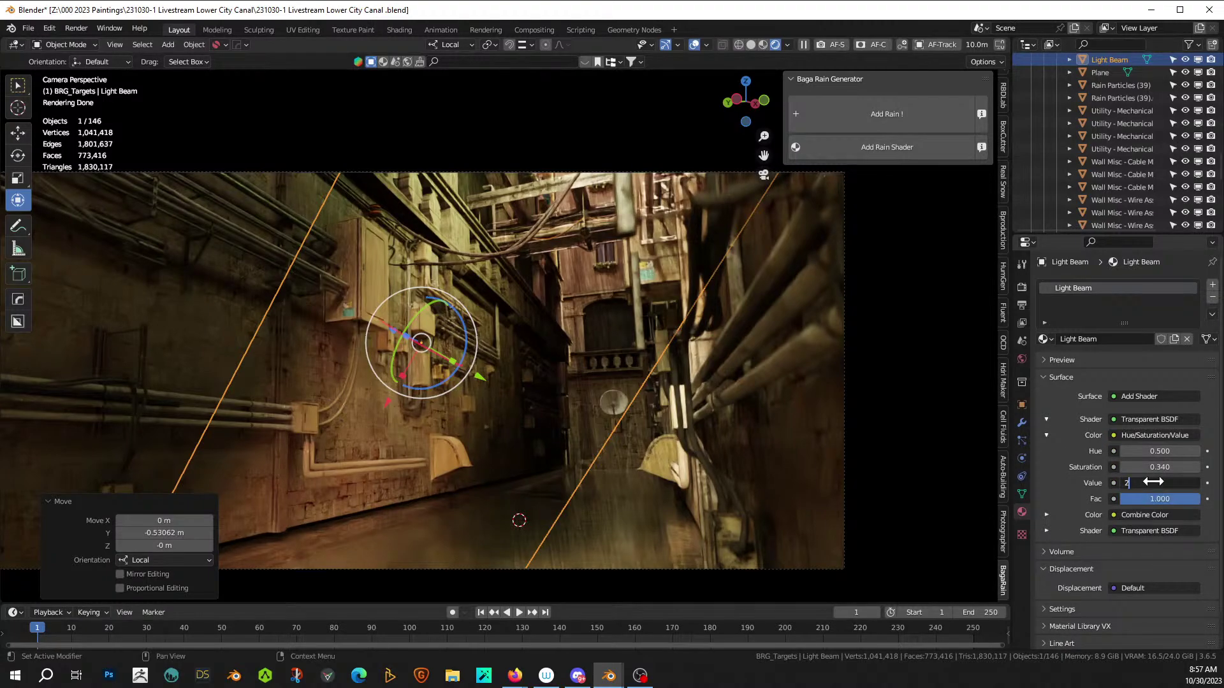
pyautogui.press('Return')
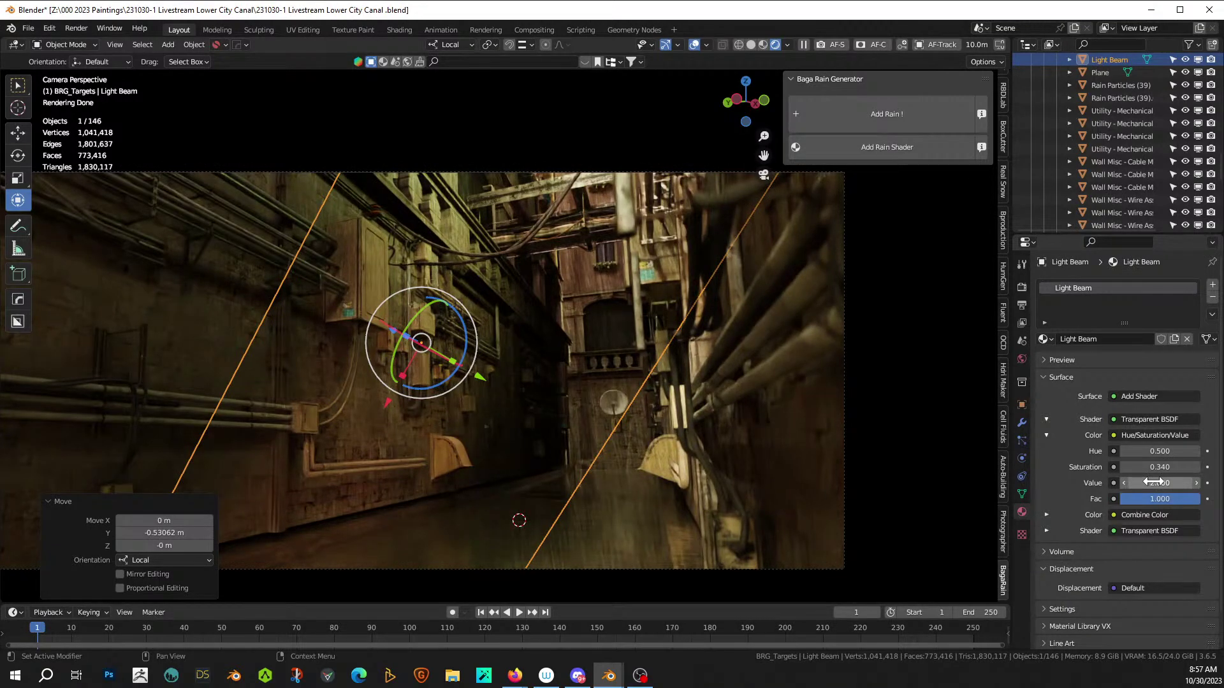
pyautogui.hotkey('ctrl', 's')
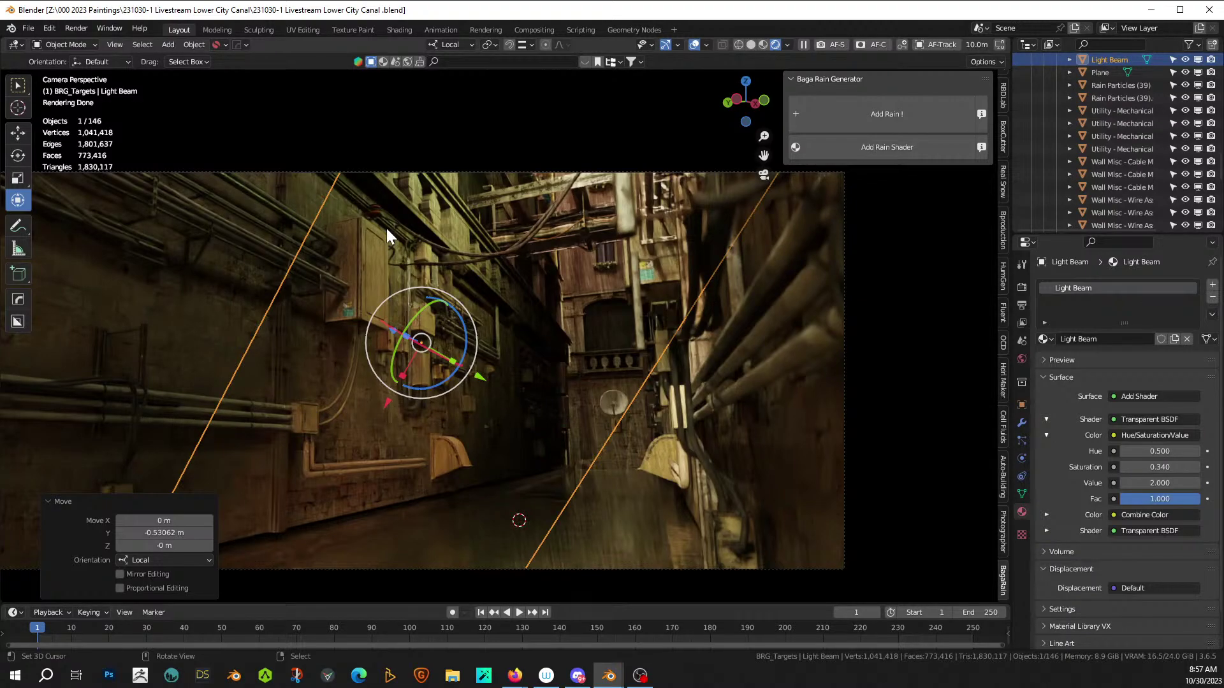
pyautogui.hotkey('ctrl', 's')
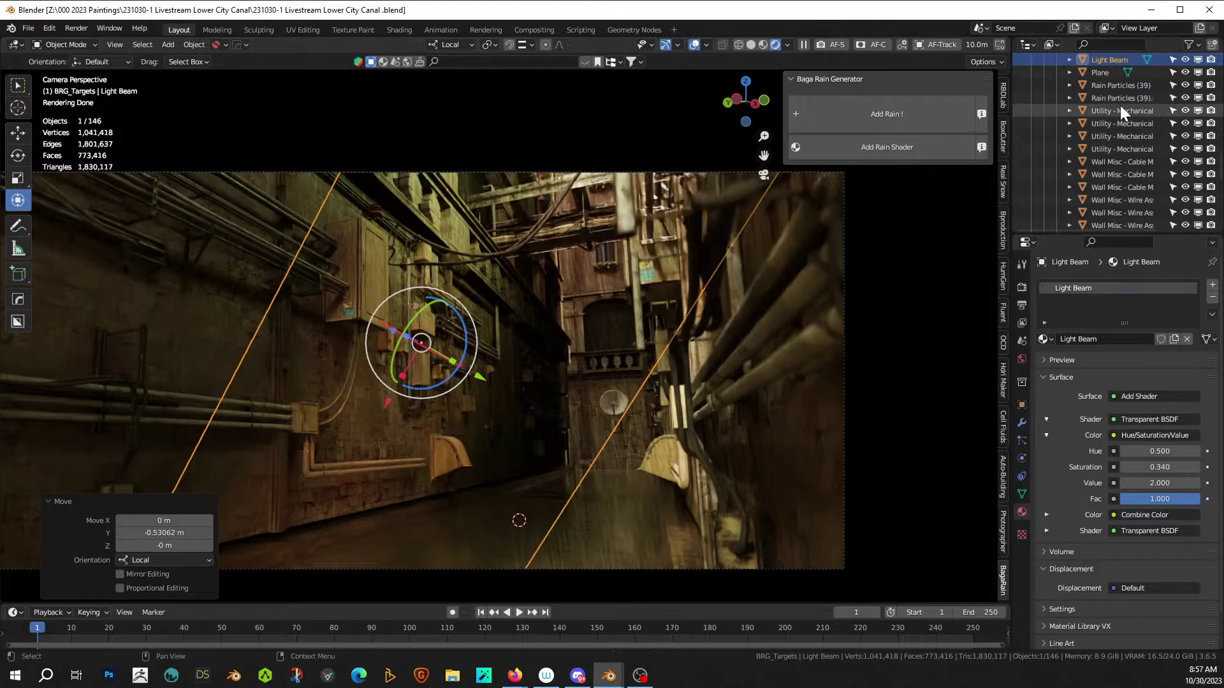
# - Move the Light Beam object to the Lights collection and collapse the BRG_Rain collection in the outliner
pyautogui.scroll(2, 1119, 84)
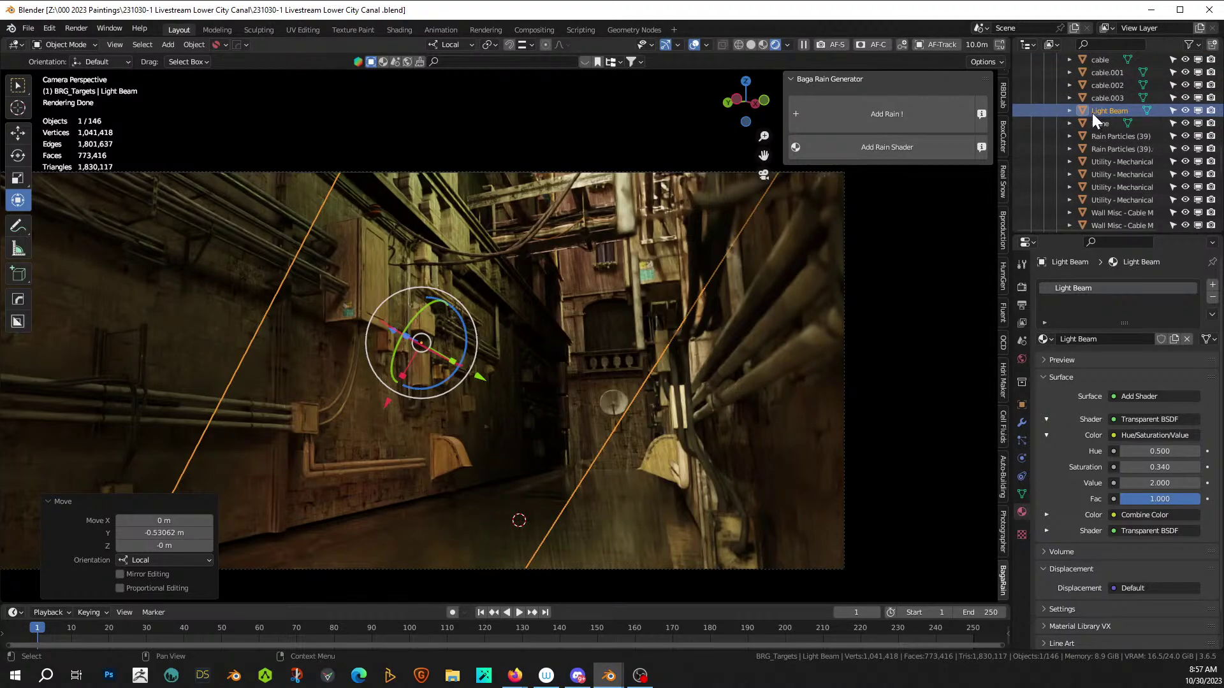
pyautogui.press('m')
pyautogui.moveTo(529, 325)
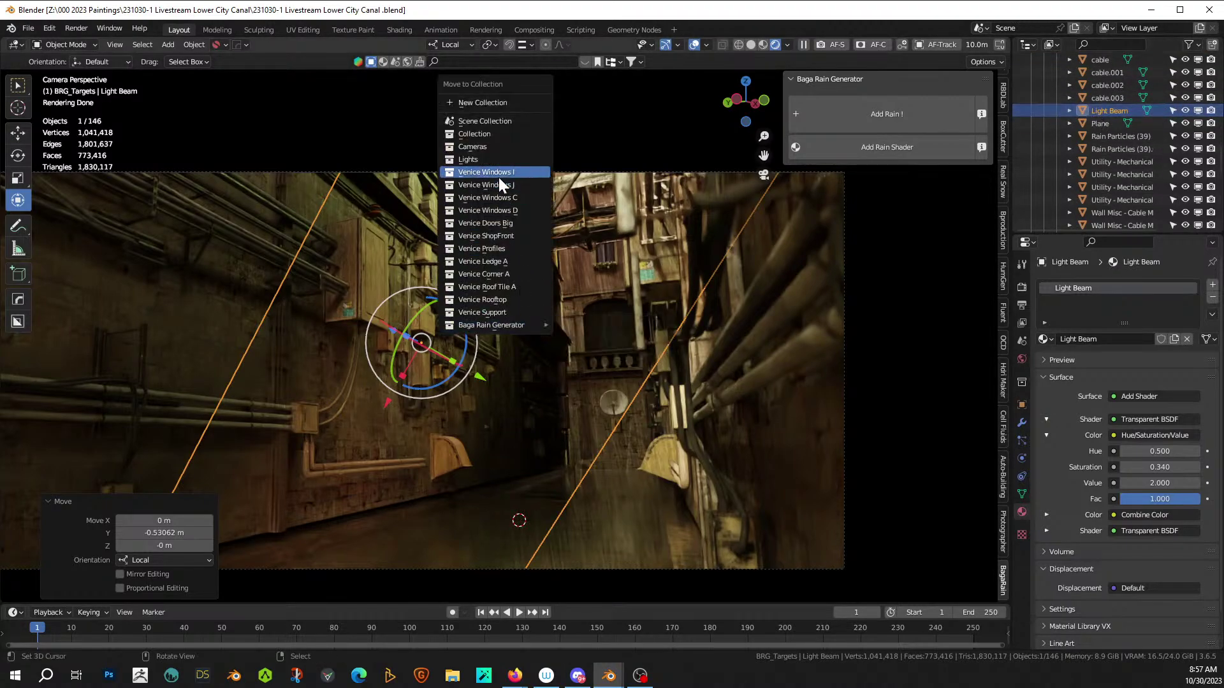
pyautogui.click(487, 158)
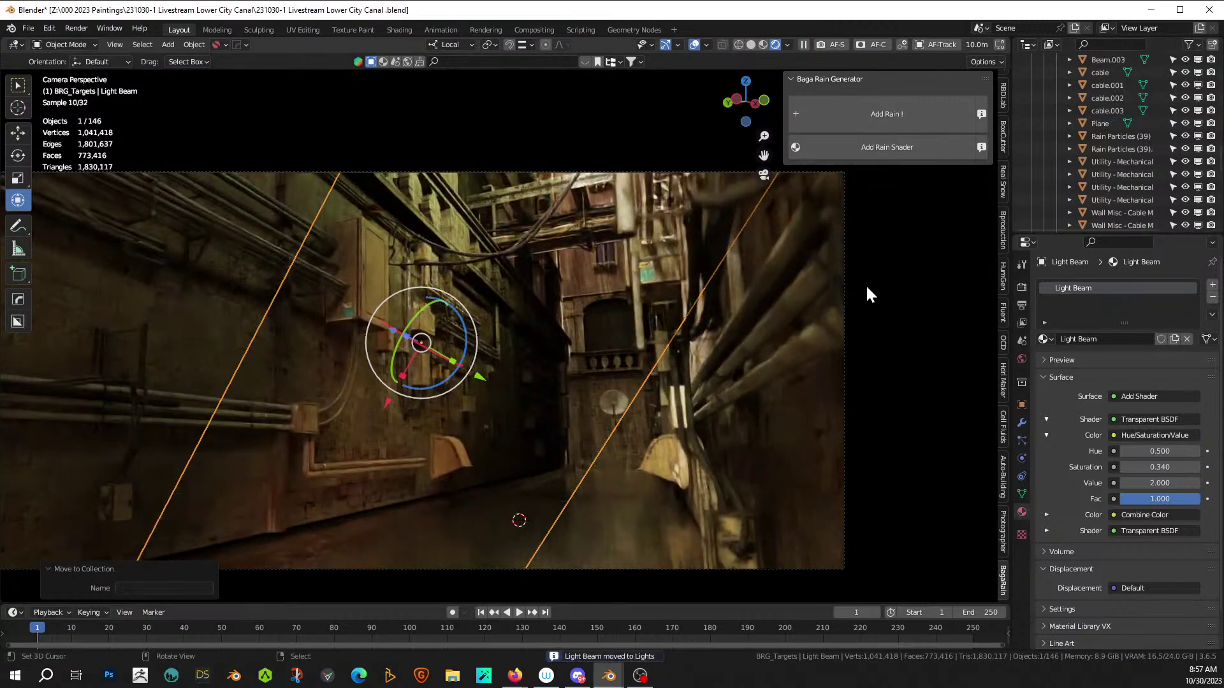
pyautogui.scroll(6, 1119, 125)
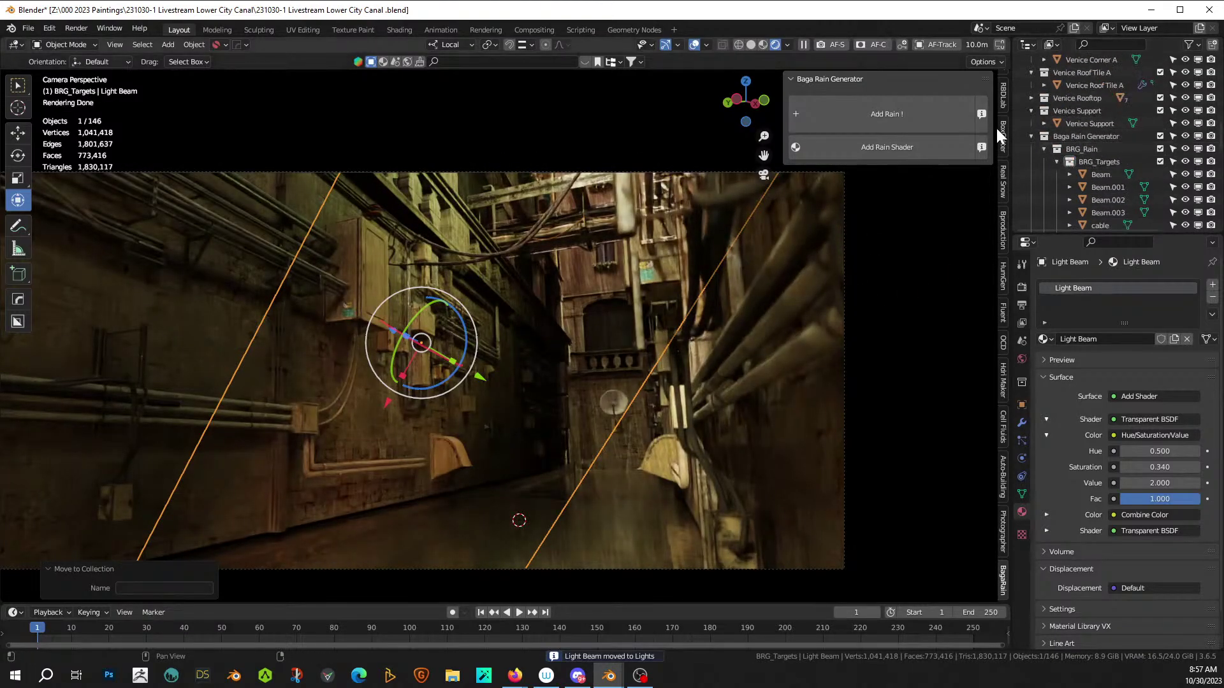
pyautogui.click(1044, 148)
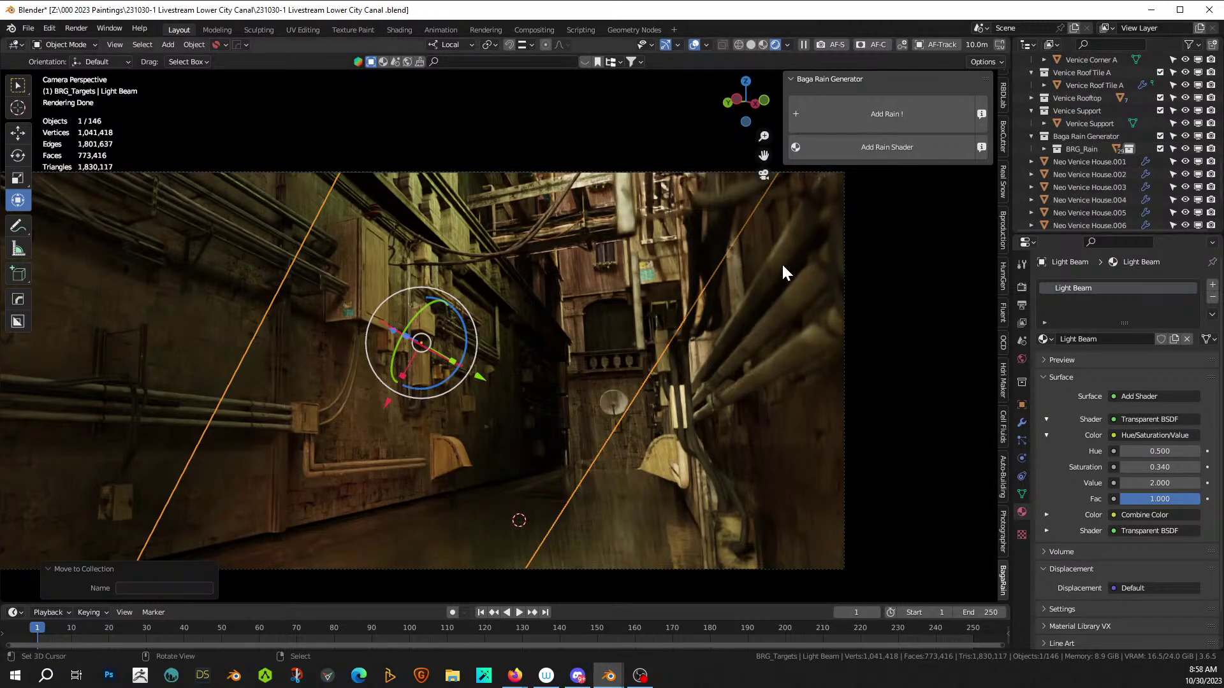
# - Move both Rain Particles (39) planes from the BRG_Targets collection to the Lights collection
pyautogui.scroll(-3, 637, 369)
pyautogui.click(613, 413)
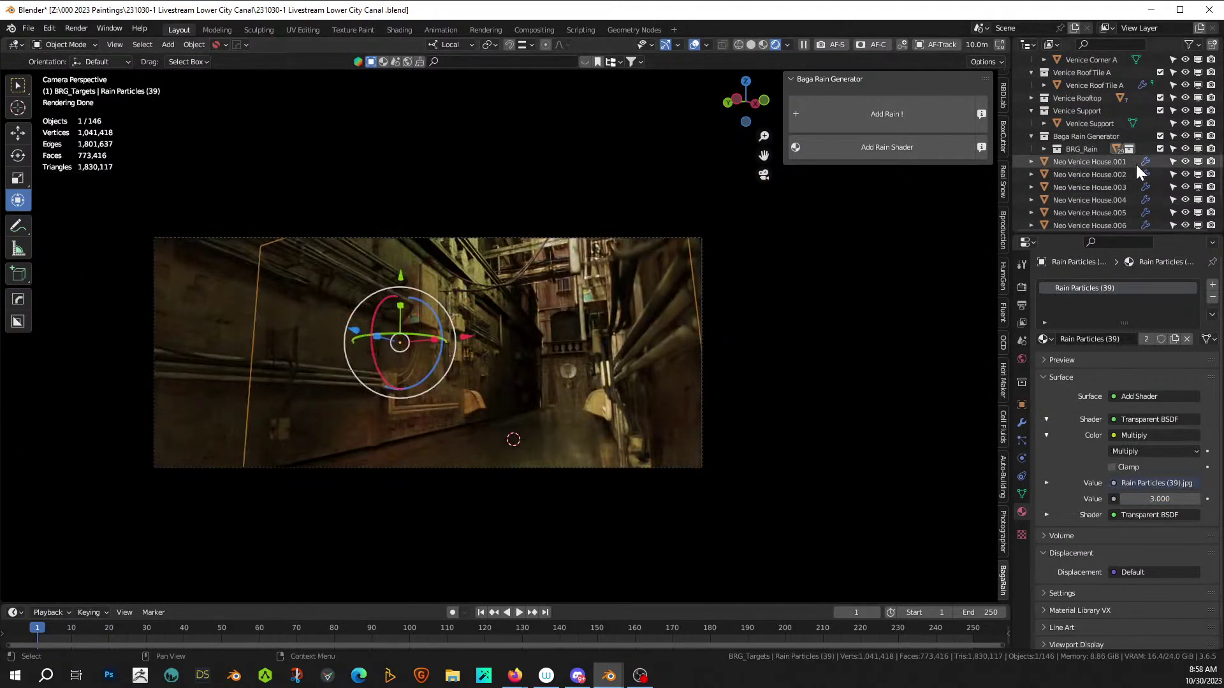
pyautogui.press('KP_Decimal')
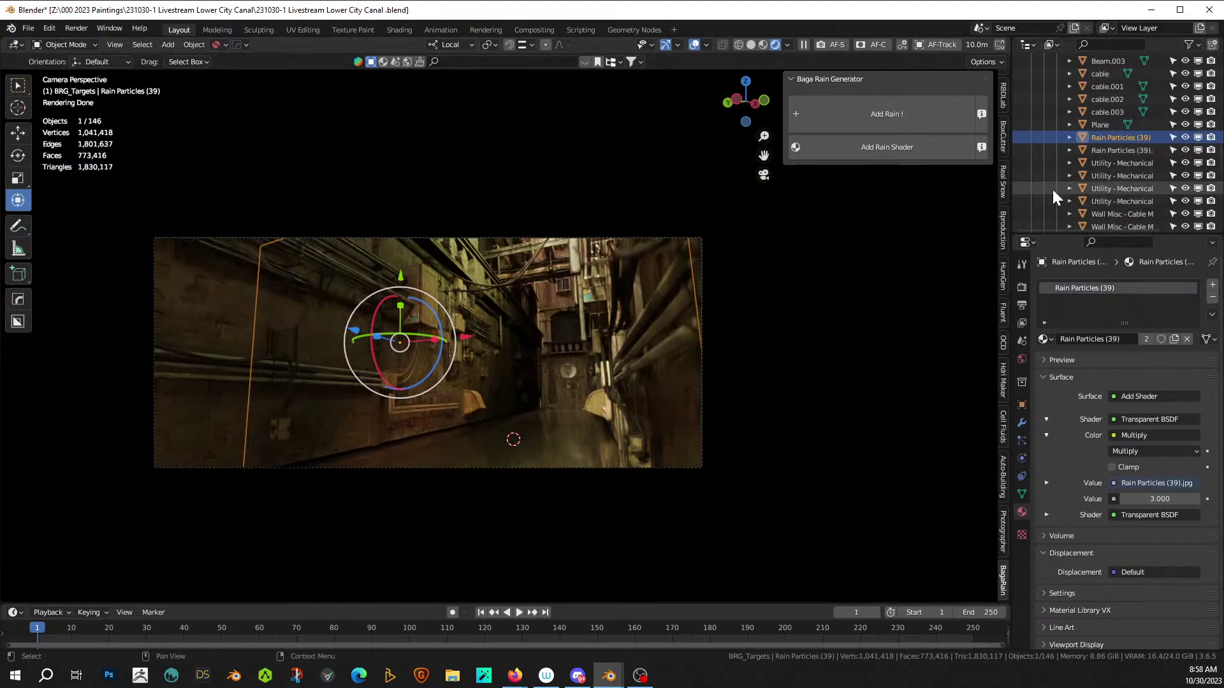
pyautogui.keyDown('shift'); pyautogui.click(1102, 149); pyautogui.keyUp('shift')
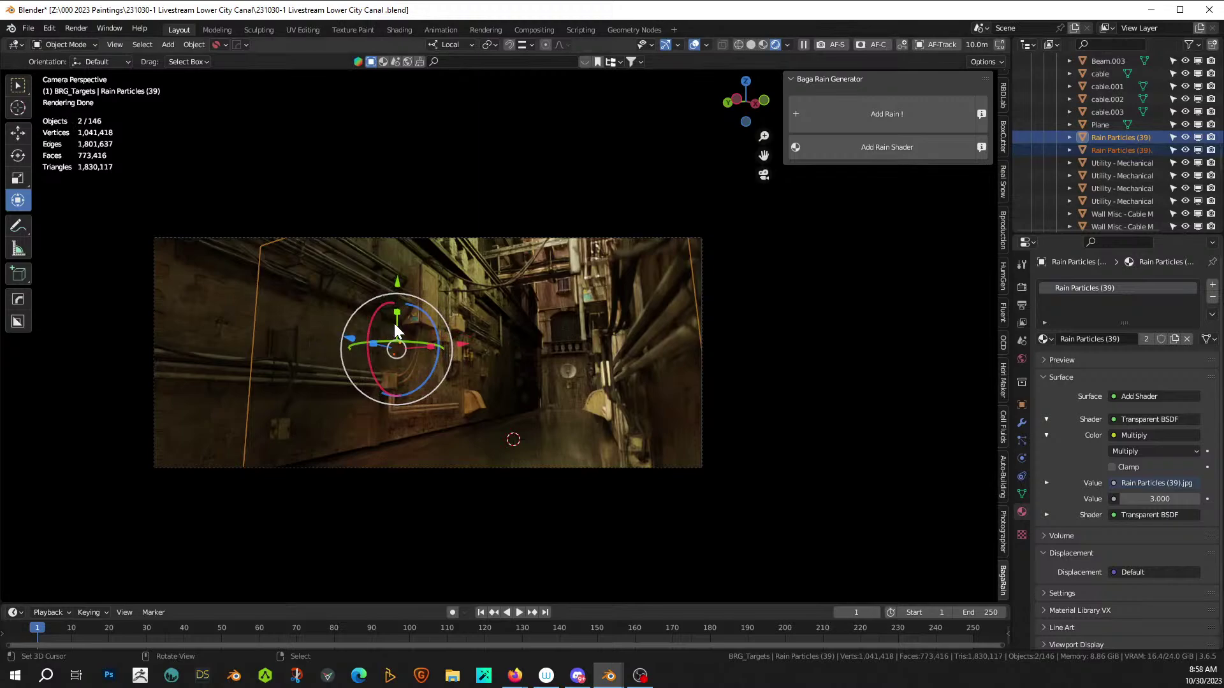
pyautogui.press('m')
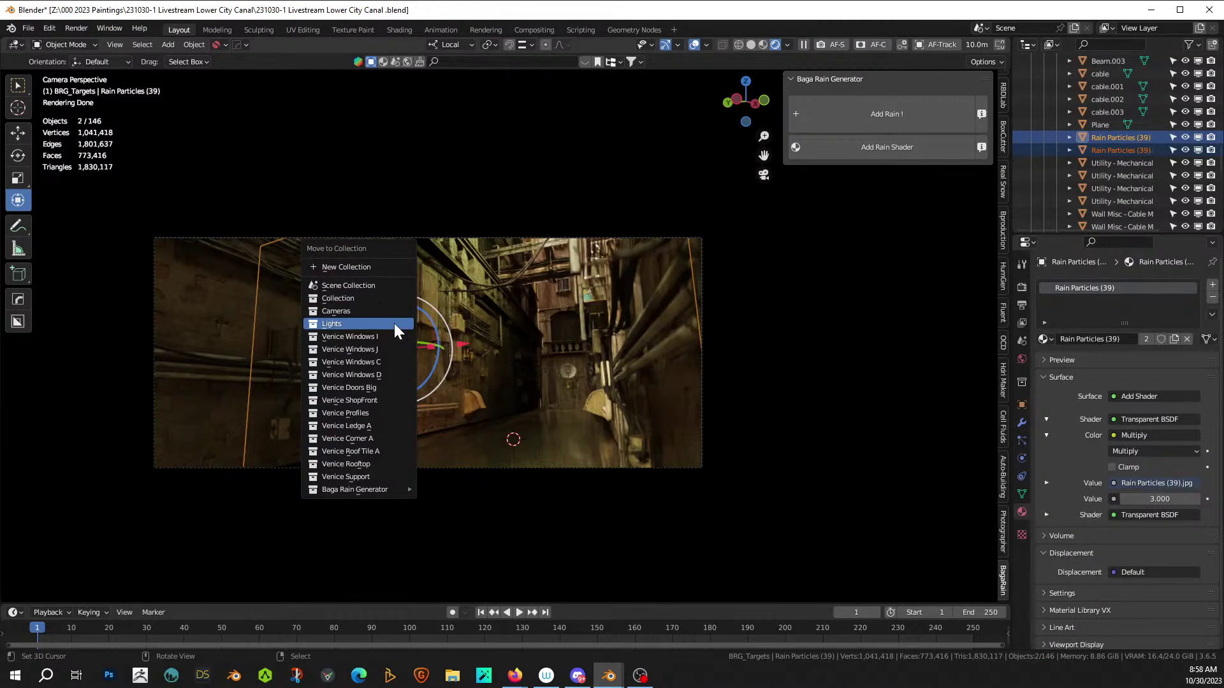
pyautogui.click(394, 323)
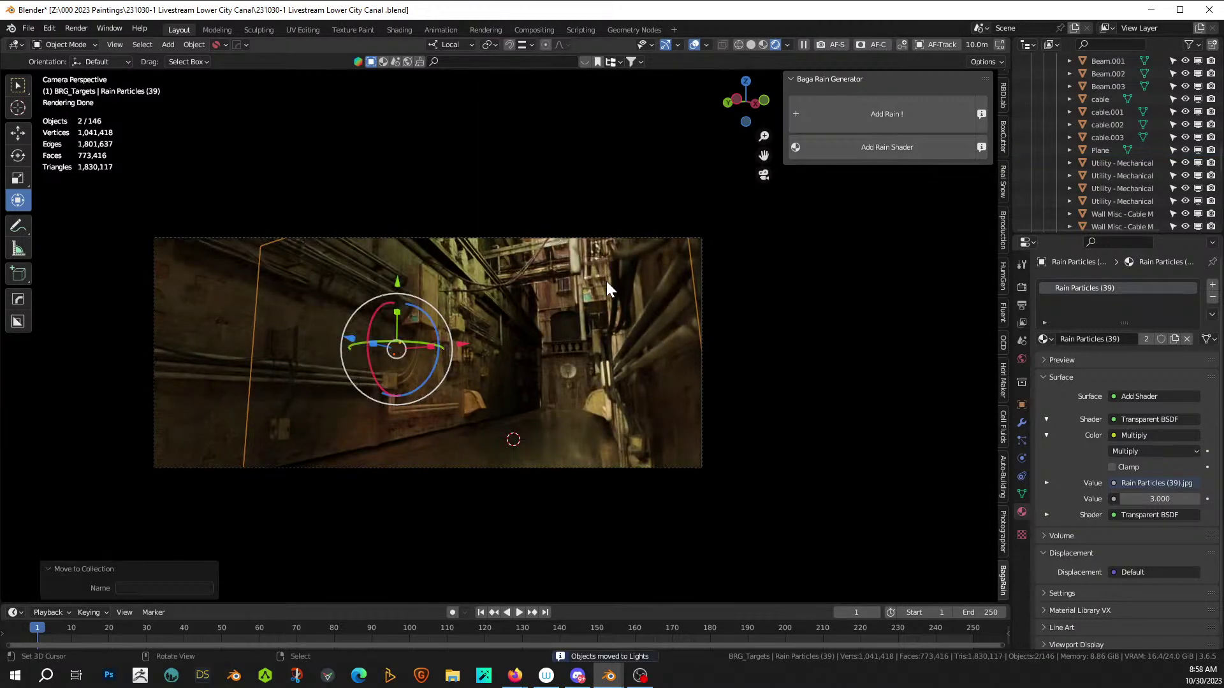
pyautogui.scroll(1, 631, 328)
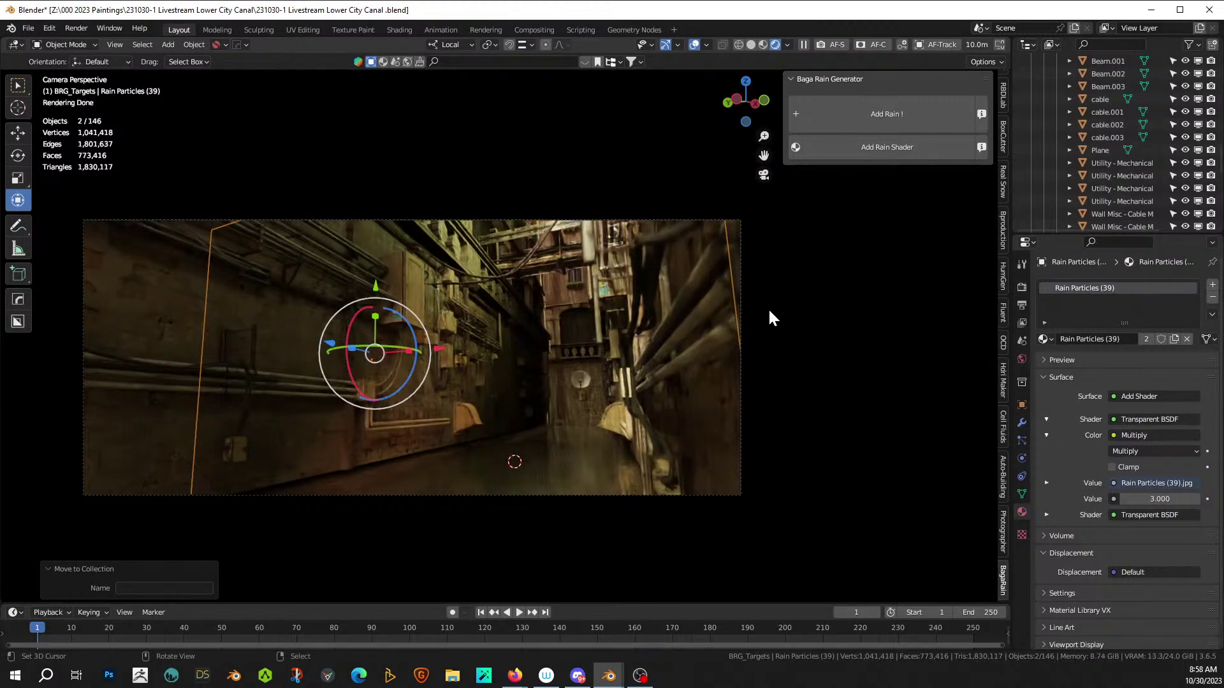
# - Select the Light Beam and compare the rendered scene with the Lights collection excluded from and included in the view layer
pyautogui.scroll(4, 1105, 175)
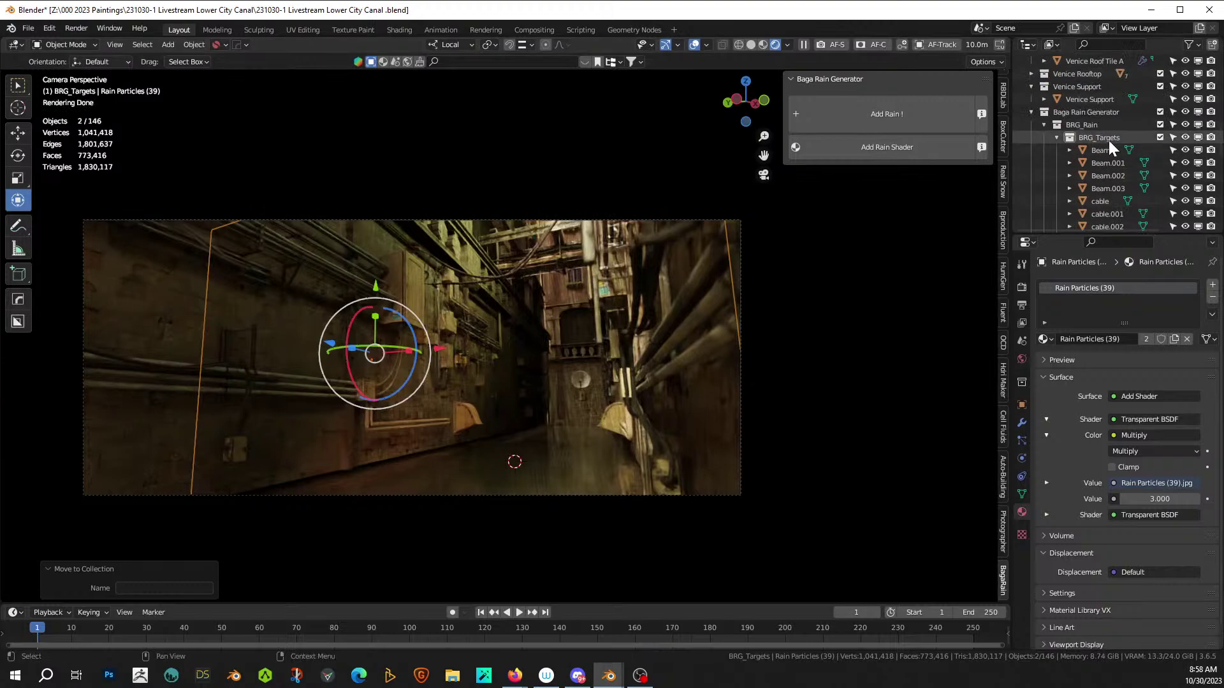
pyautogui.scroll(6, 1102, 112)
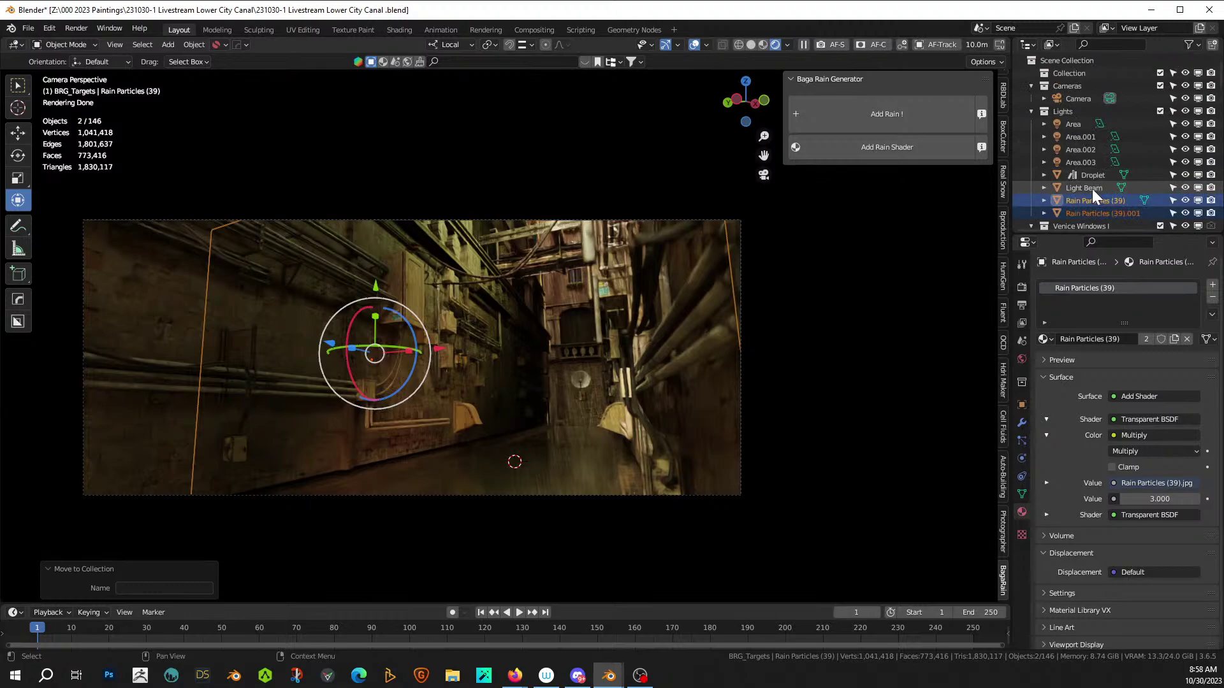
pyautogui.click(1092, 188)
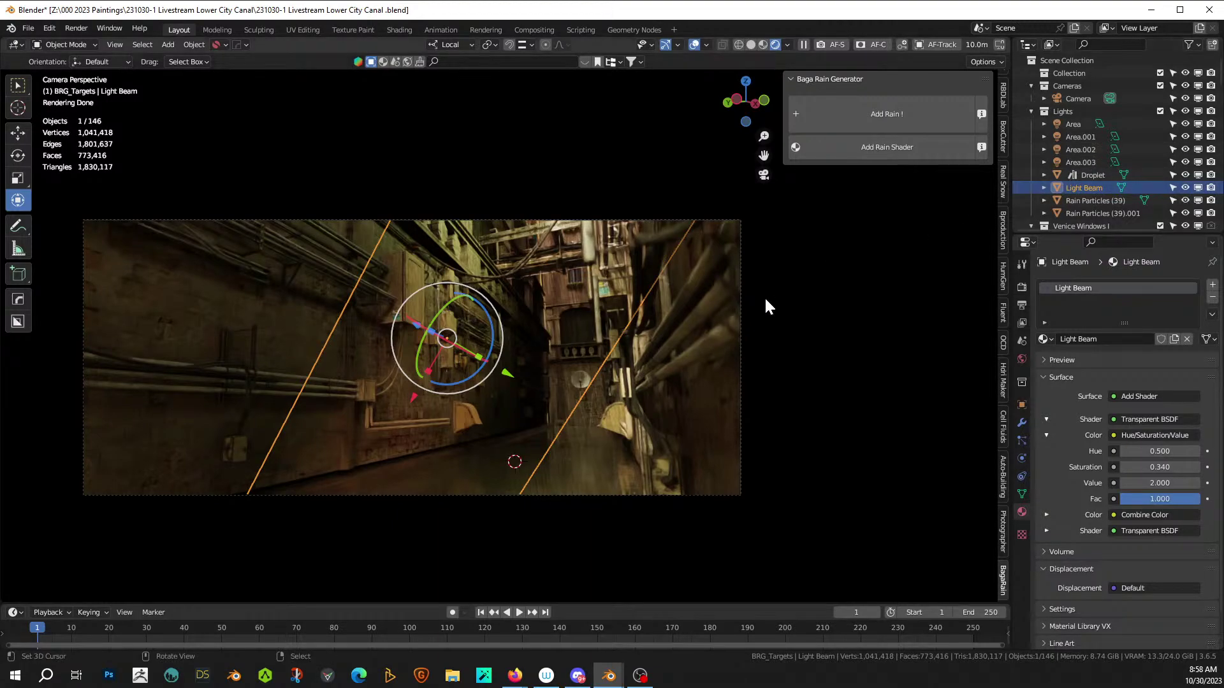
pyautogui.click(1160, 111)
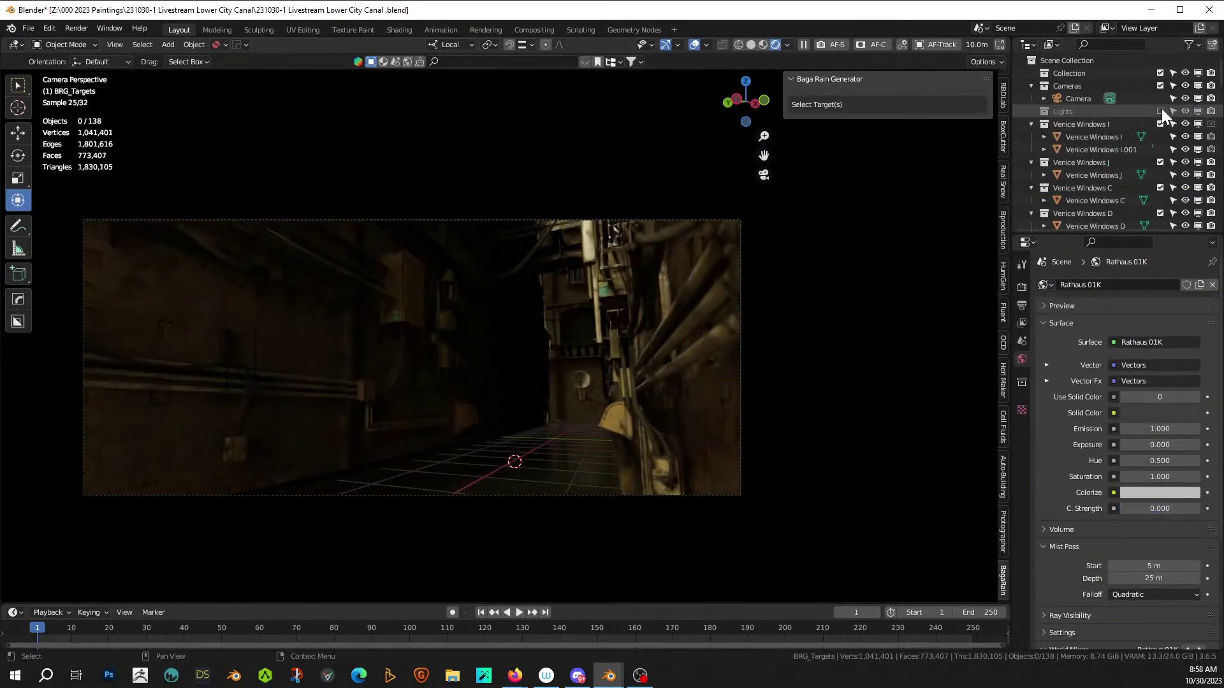
pyautogui.click(1160, 111)
pyautogui.click(1160, 111)
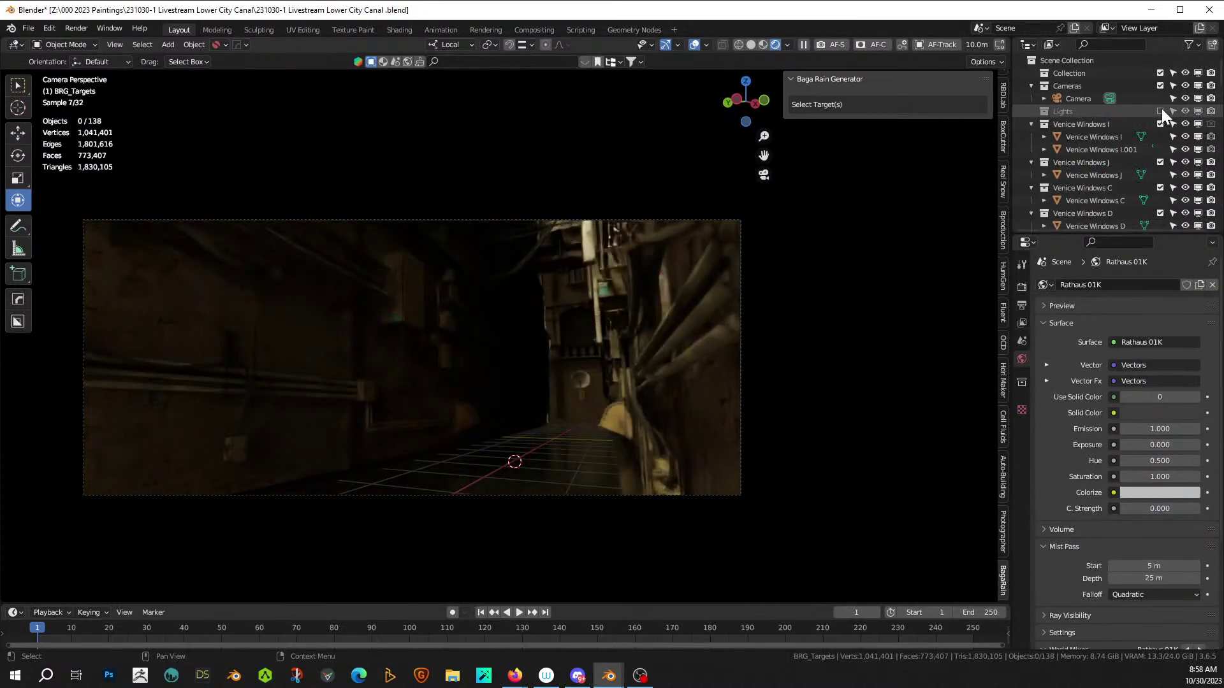
pyautogui.click(1160, 111)
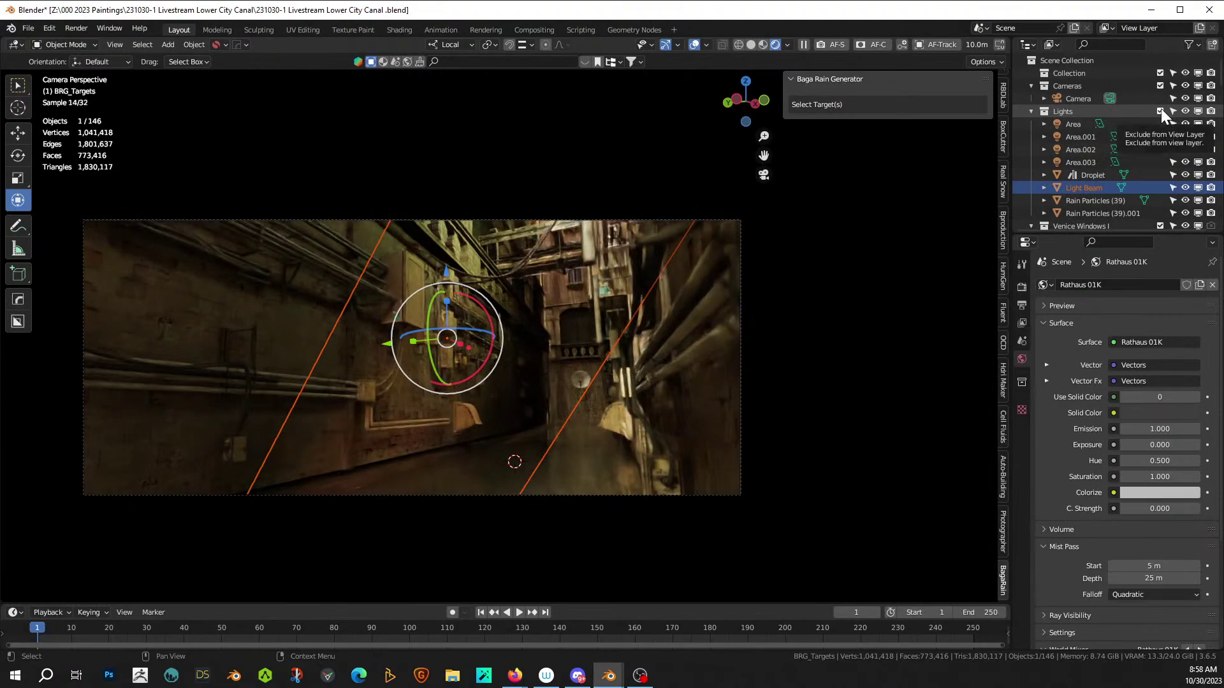
# - Exclude the Lights collection, switch to solid shading and sample the camera focus about 8.8 m away, near the curved hood on the alley wall
pyautogui.click(1160, 111)
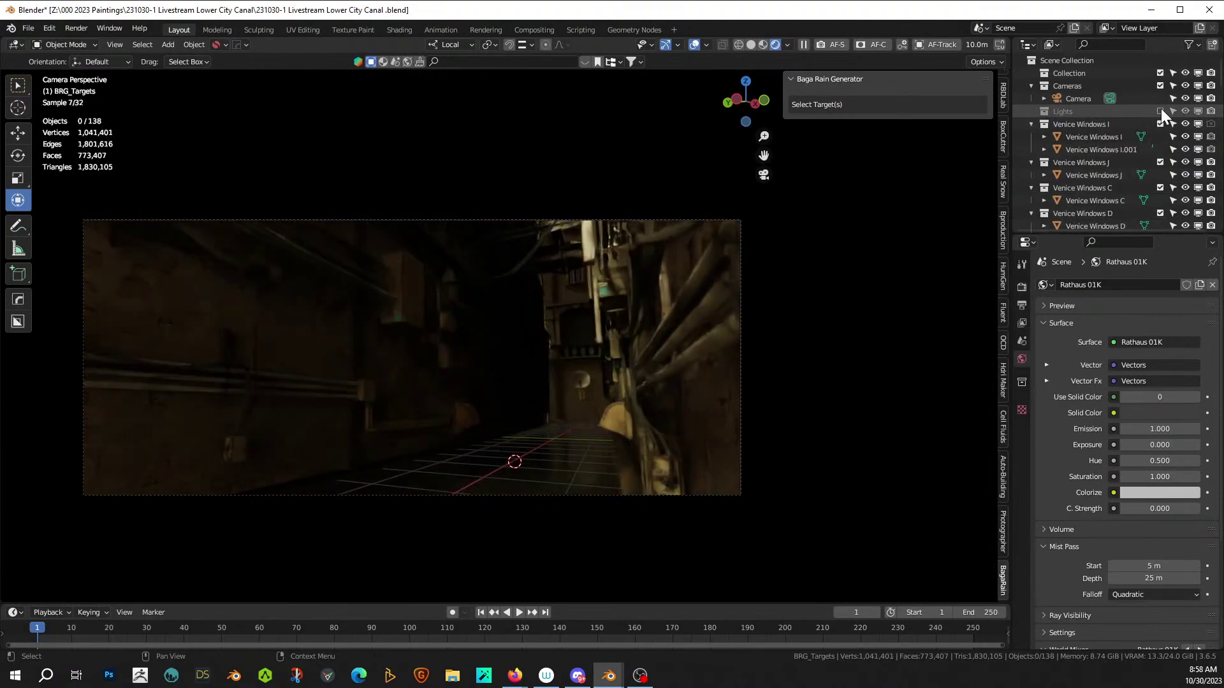
pyautogui.click(752, 45)
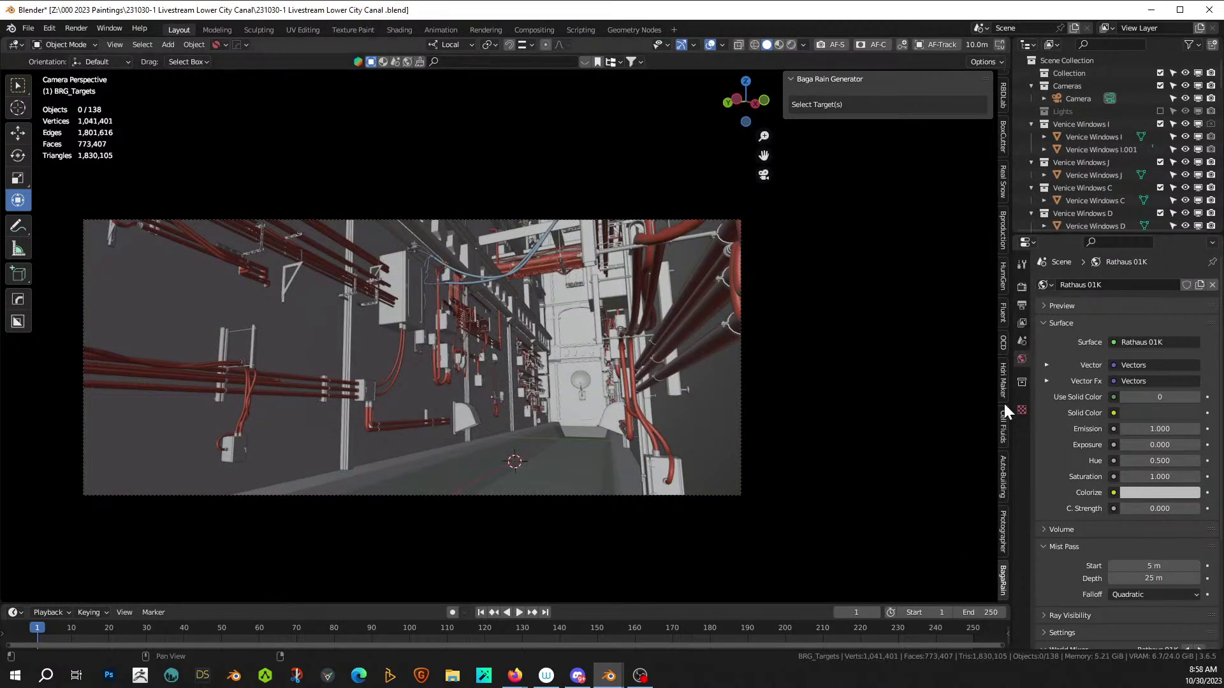
pyautogui.click(1003, 529)
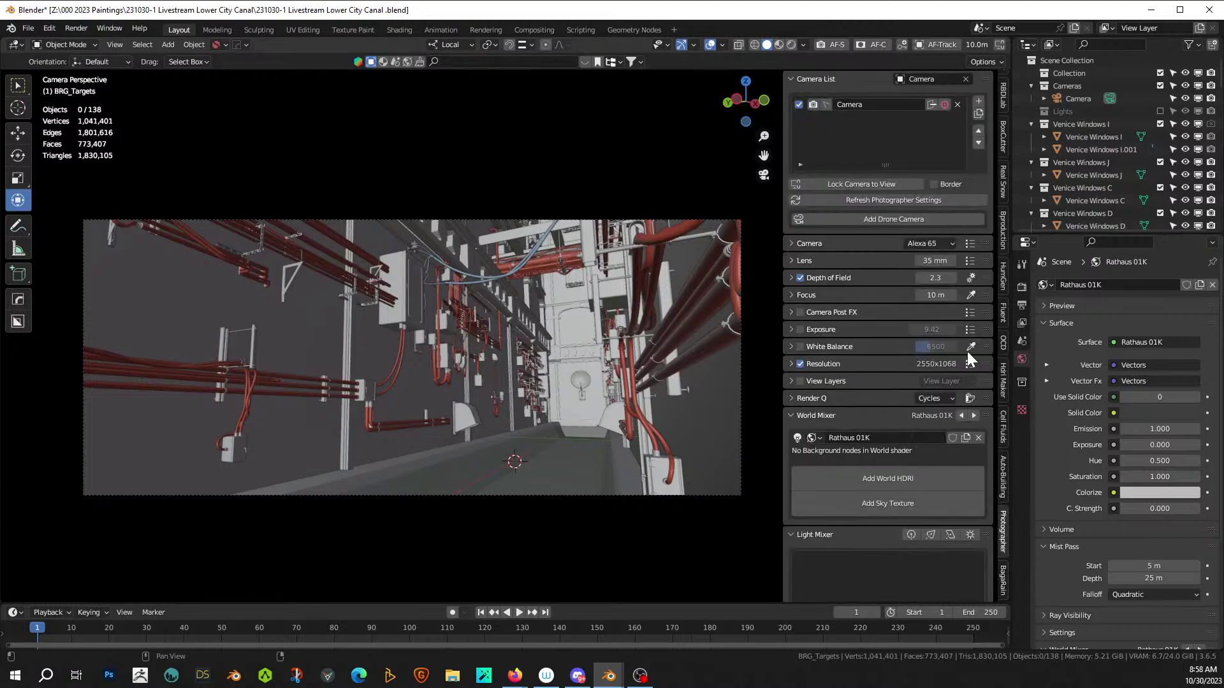
pyautogui.click(971, 294)
pyautogui.click(461, 408)
# - Include the Lights collection in the view layer again, return to rendered shading and save the scene file
pyautogui.click(1160, 111)
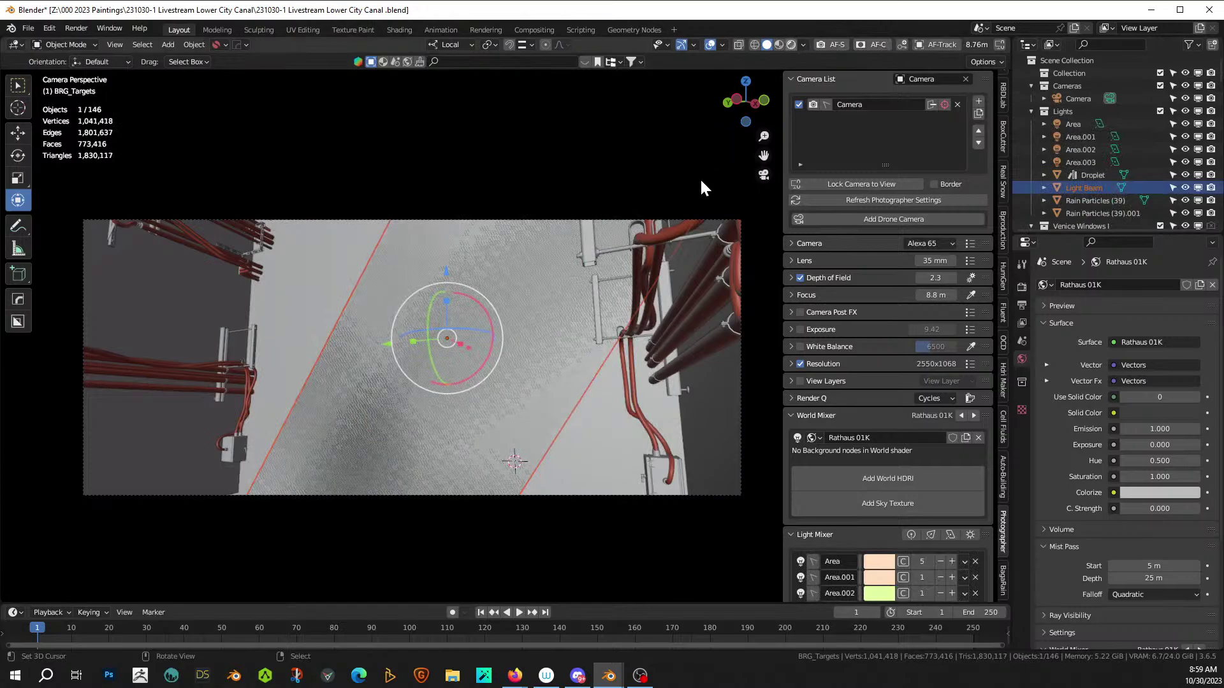
pyautogui.press('z')
pyautogui.press('8')
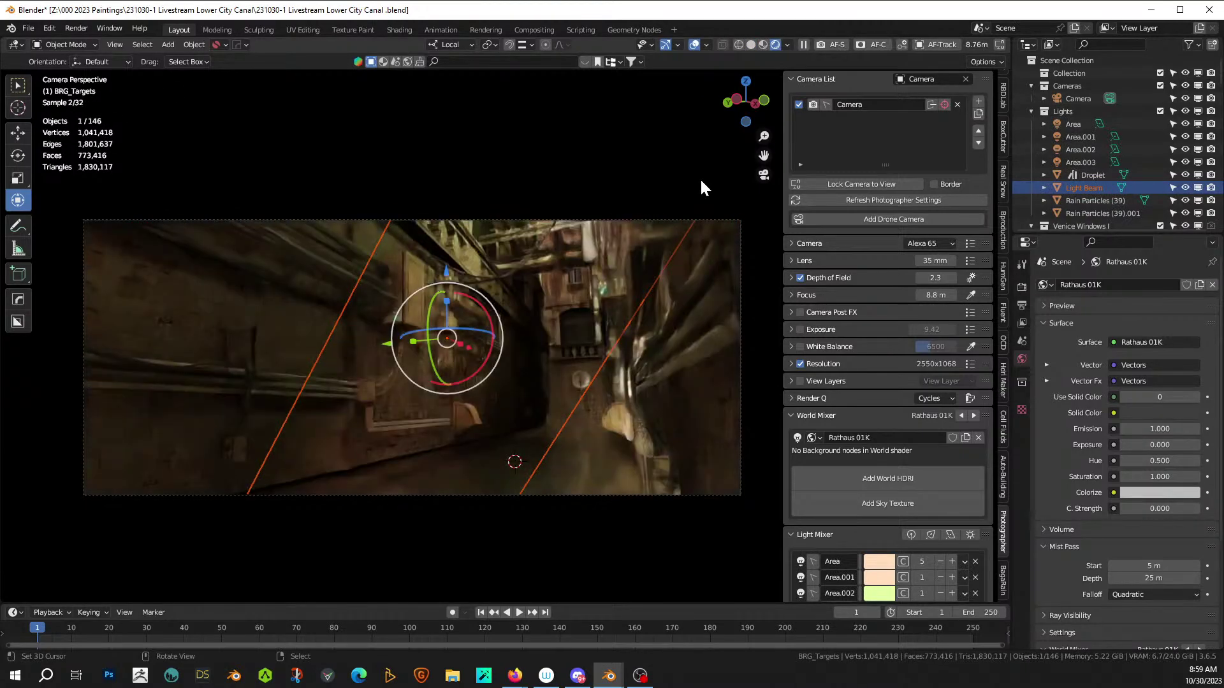
pyautogui.scroll(2, 596, 328)
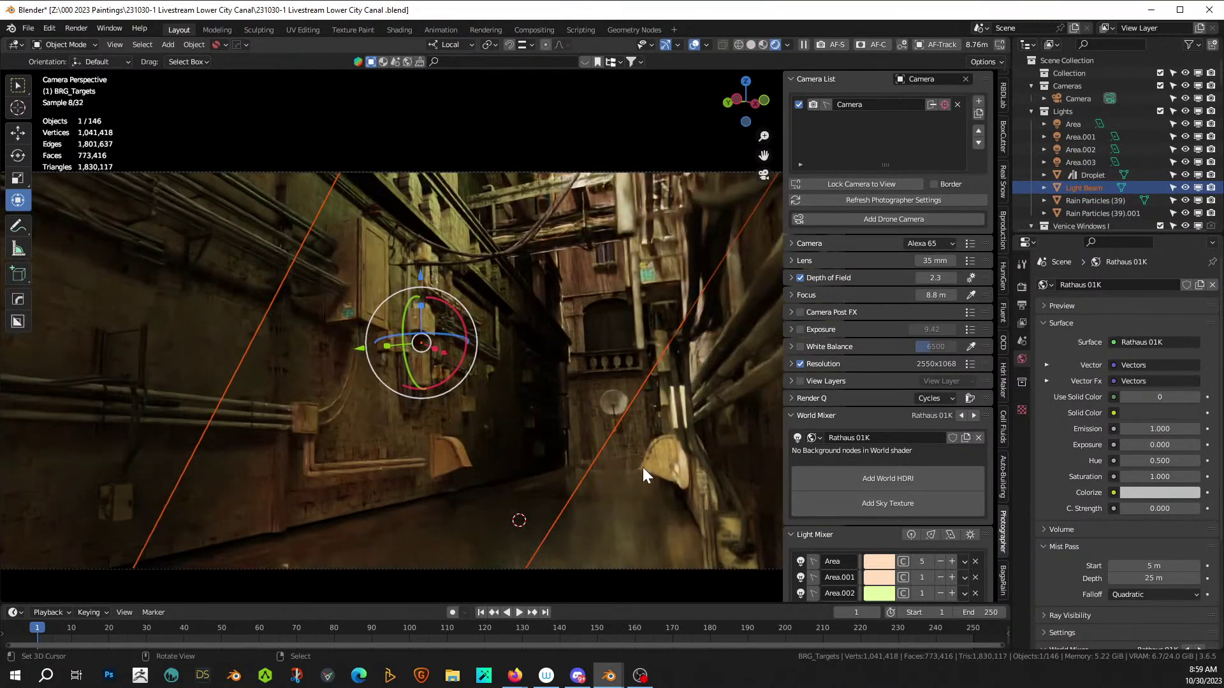
pyautogui.click(515, 153)
pyautogui.scroll(-2, 532, 173)
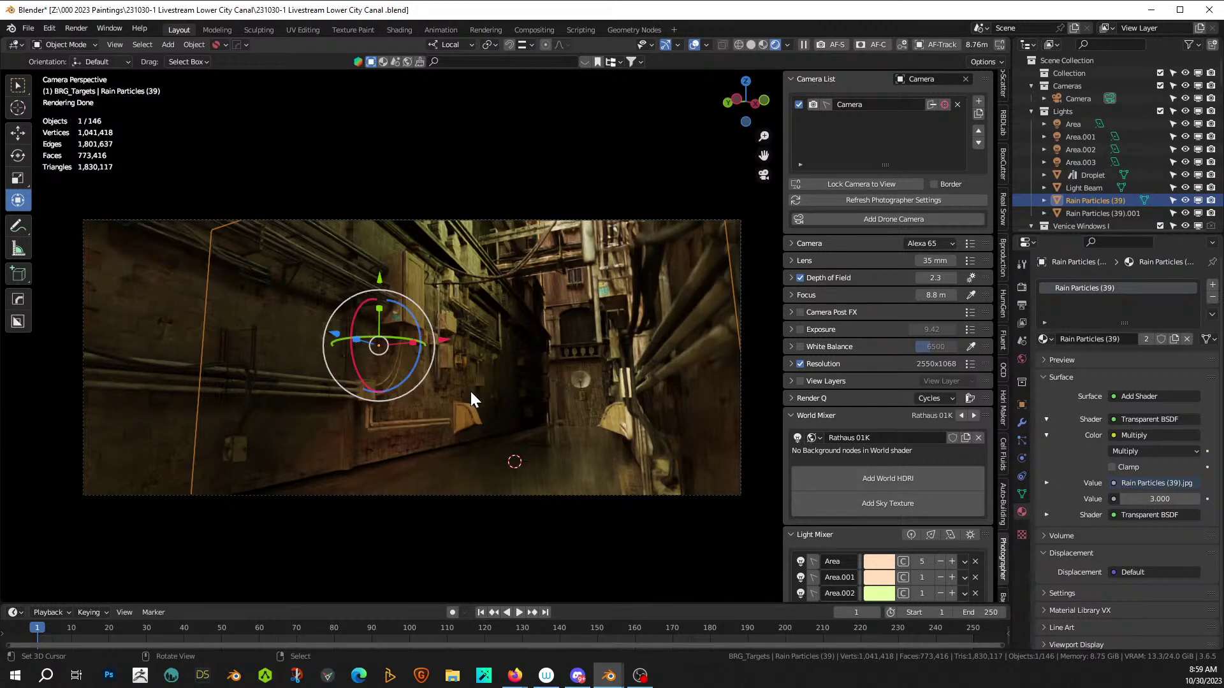
pyautogui.hotkey('ctrl', 's')
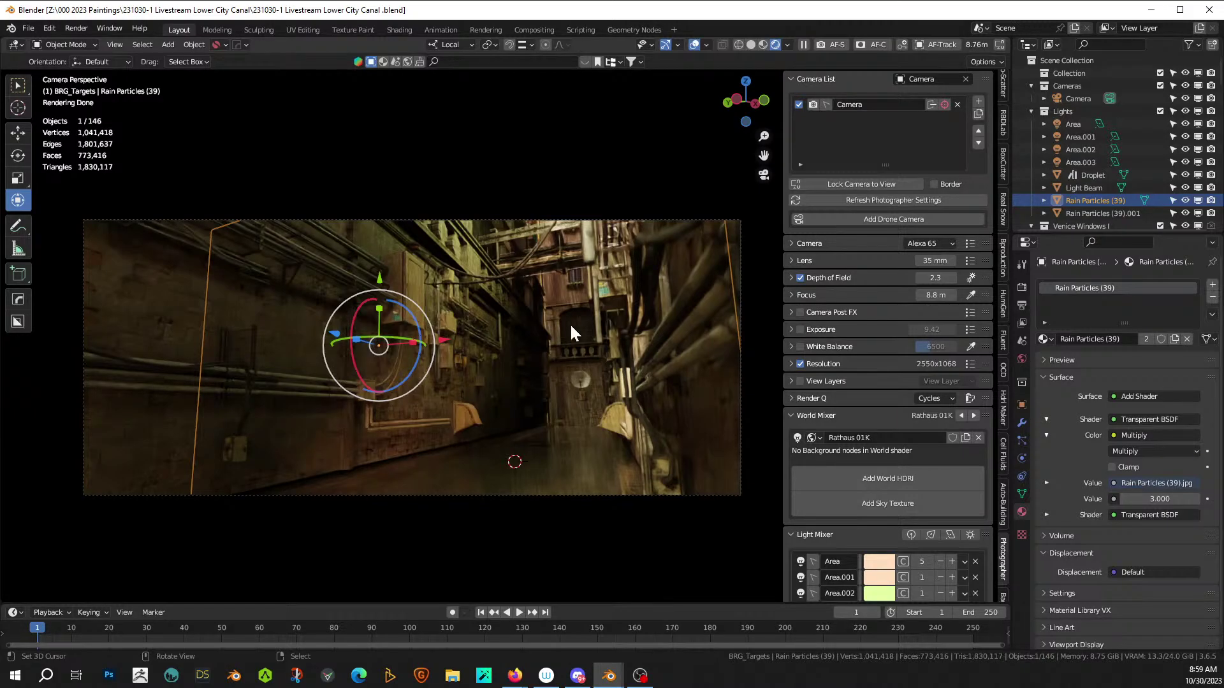
# - Place the 3D cursor on the ground at the far end of the canal and add a point light there in the Lights collection
pyautogui.moveTo(391, 416); pyautogui.dragTo(234, 446, button='middle')
pyautogui.click(255, 453)
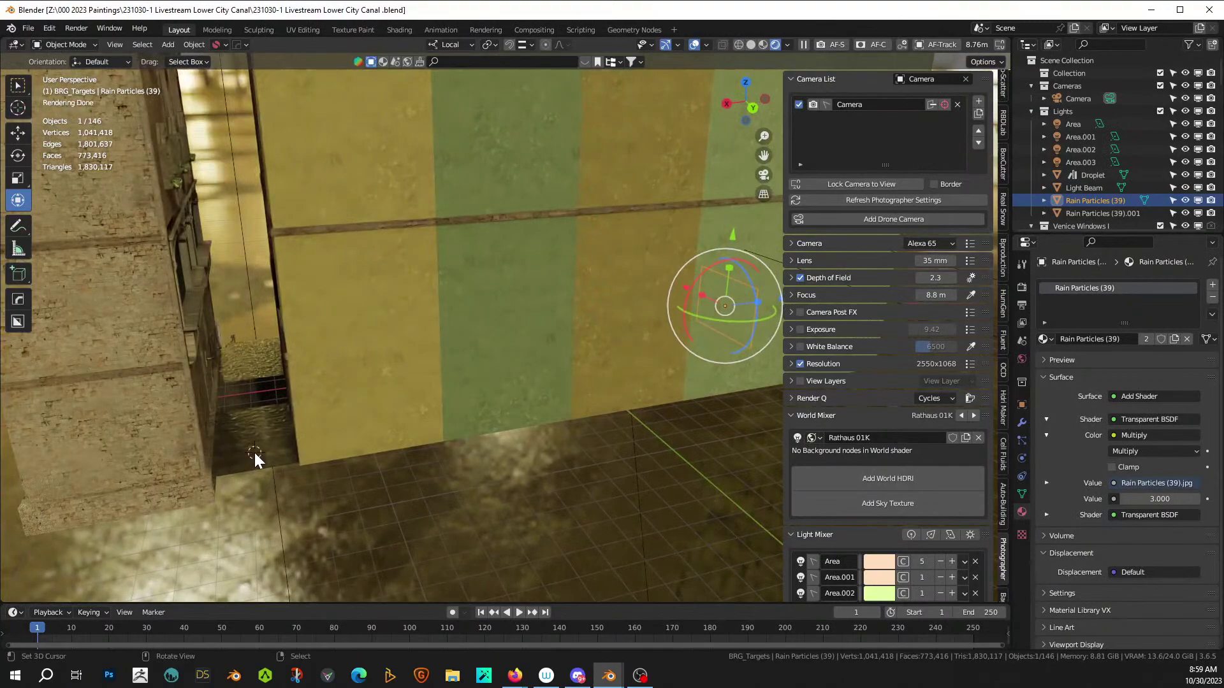
pyautogui.click(1062, 109)
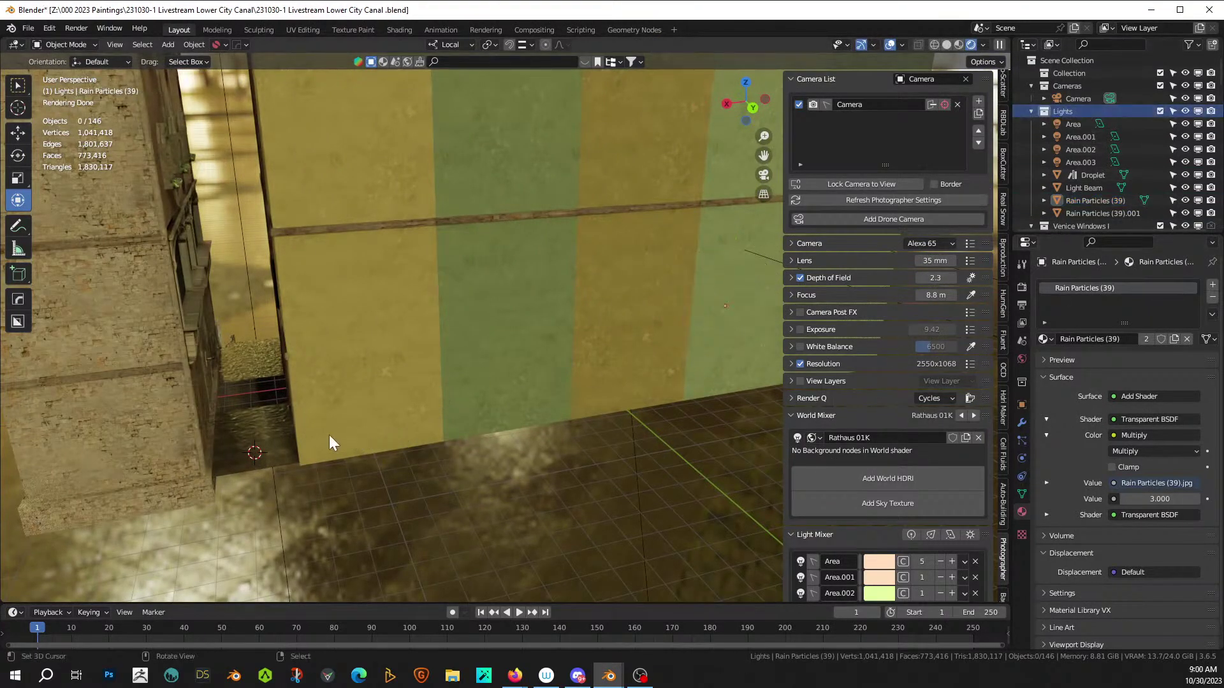
pyautogui.hotkey('shift', 'a')
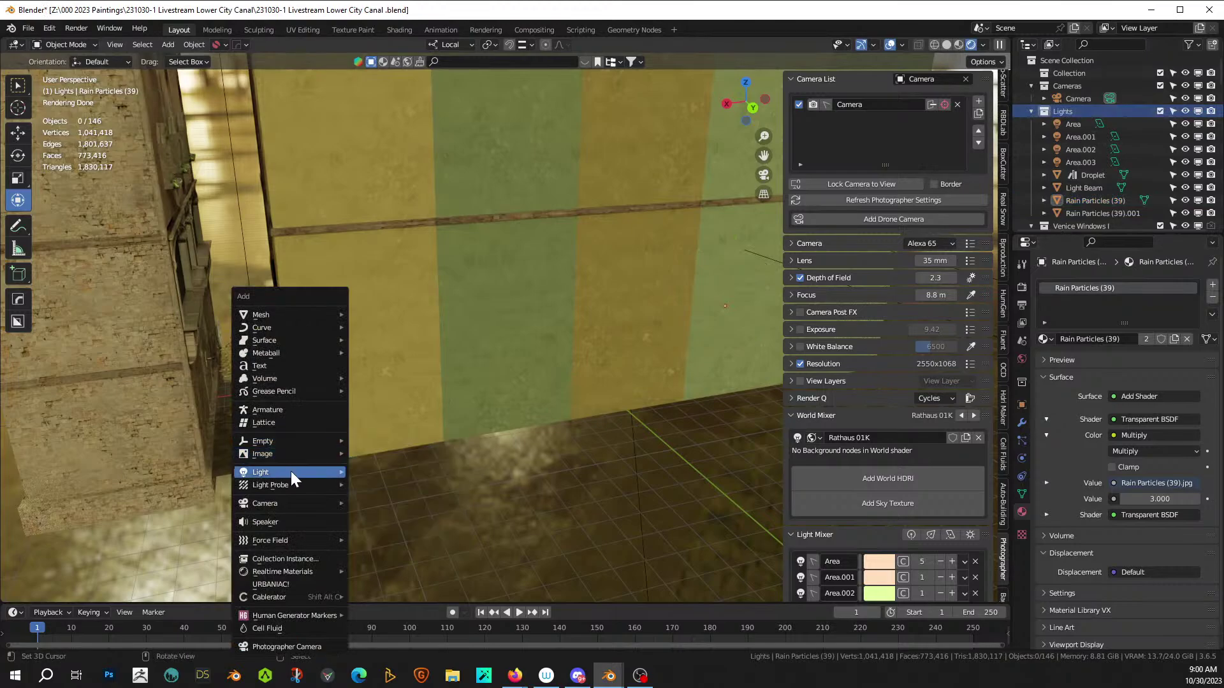
pyautogui.moveTo(288, 474)
pyautogui.click(393, 472)
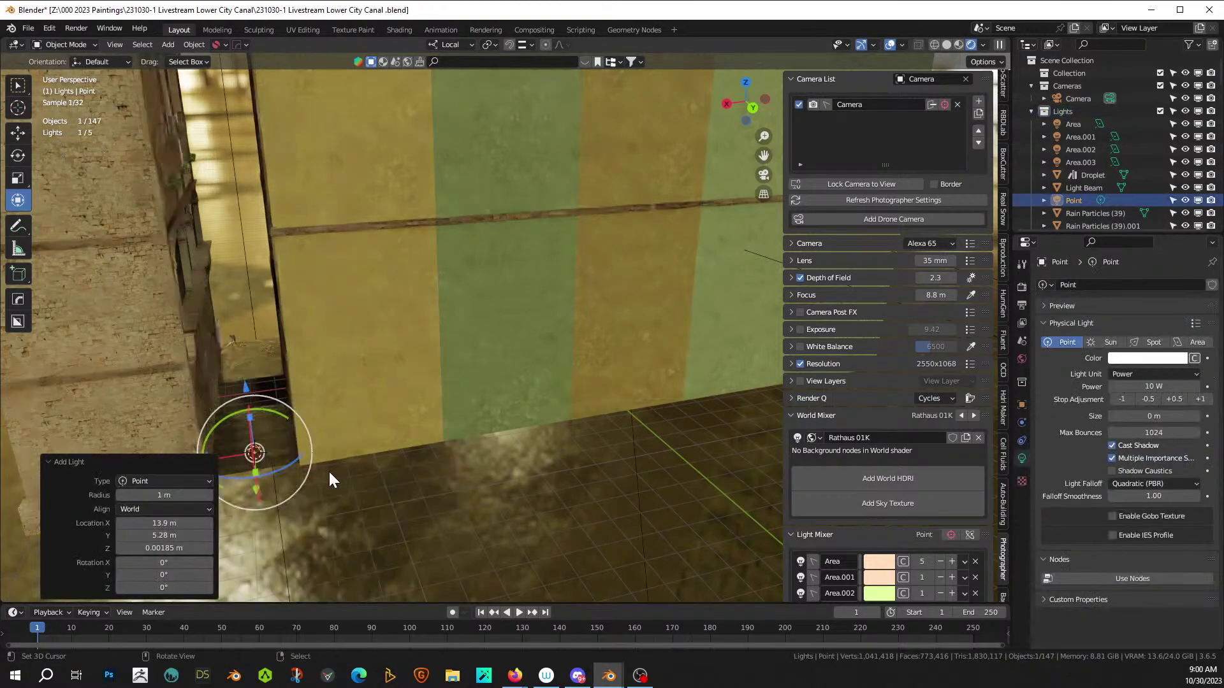
# - Raise the point light about 2.4 m along its local Z axis
pyautogui.press('g')
pyautogui.press('z')
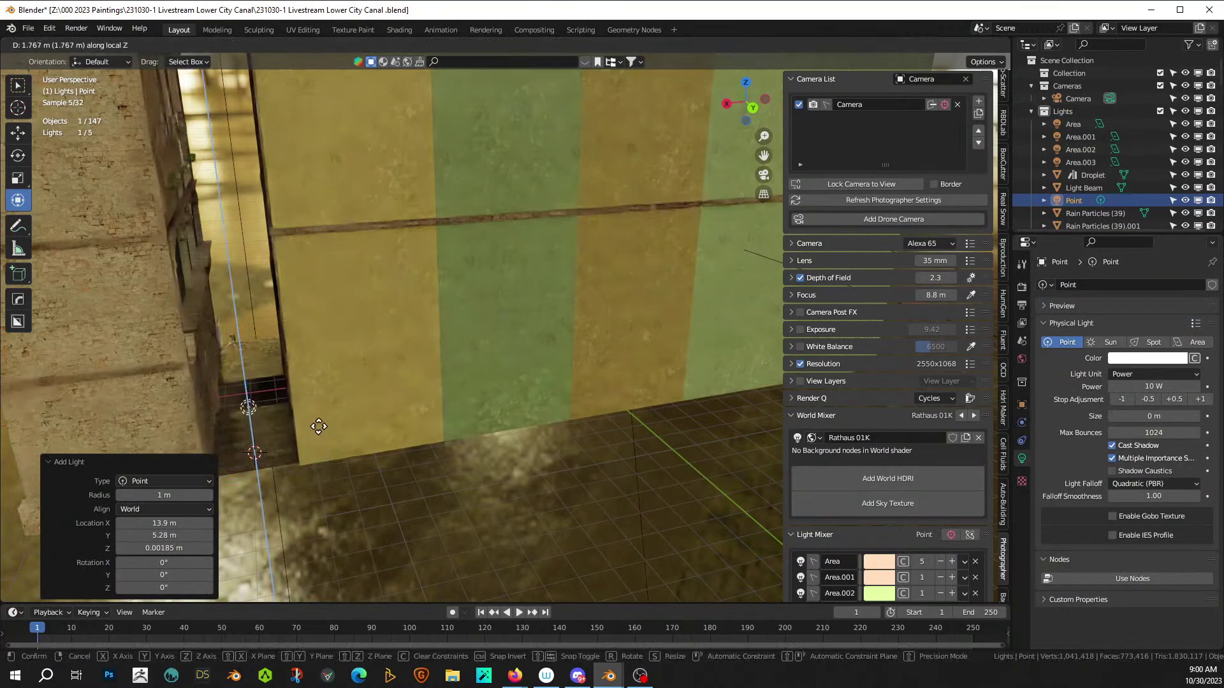
pyautogui.click(321, 418)
# - Give the point light a cyan color with hue 0.485 and saturation 0.967, set its power to 500 W and return to the camera view
pyautogui.click(1144, 358)
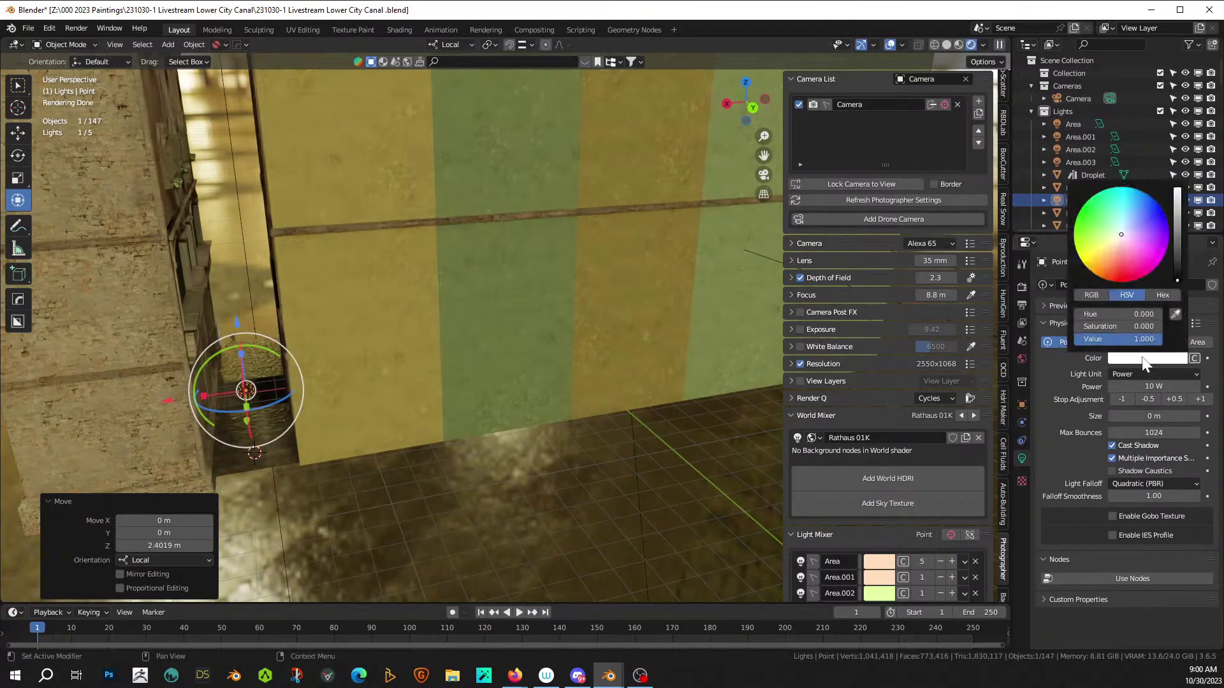
pyautogui.click(1122, 194)
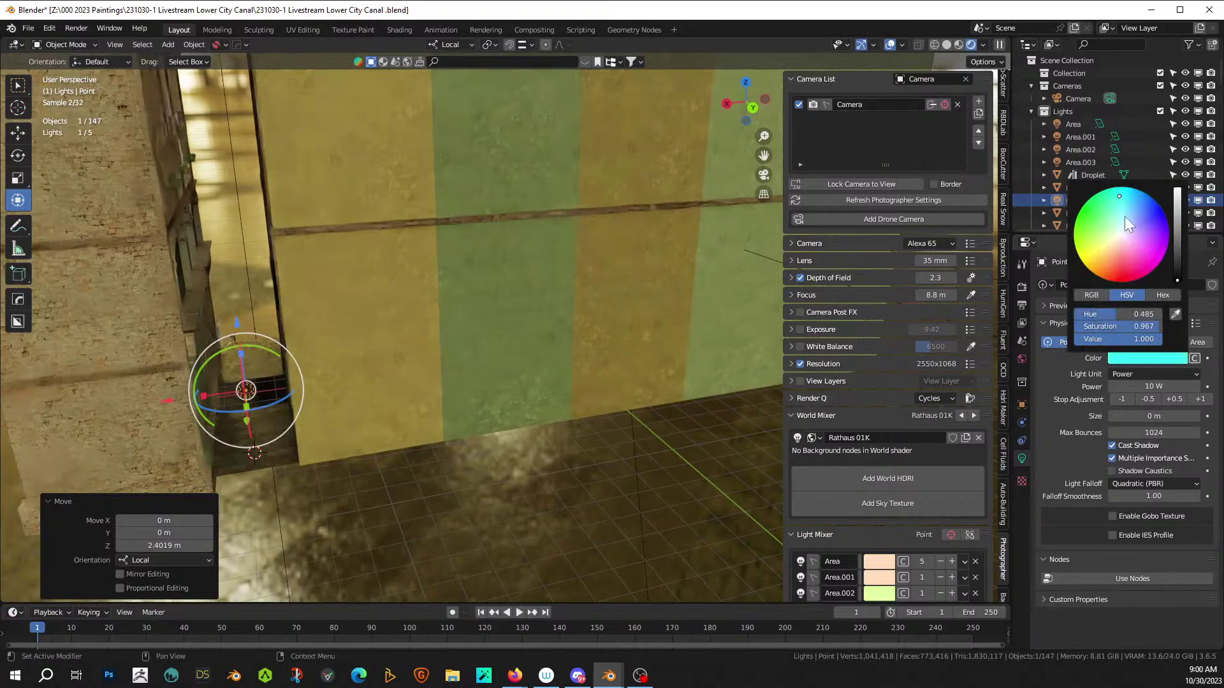
pyautogui.doubleClick(1151, 387)
pyautogui.write('500')
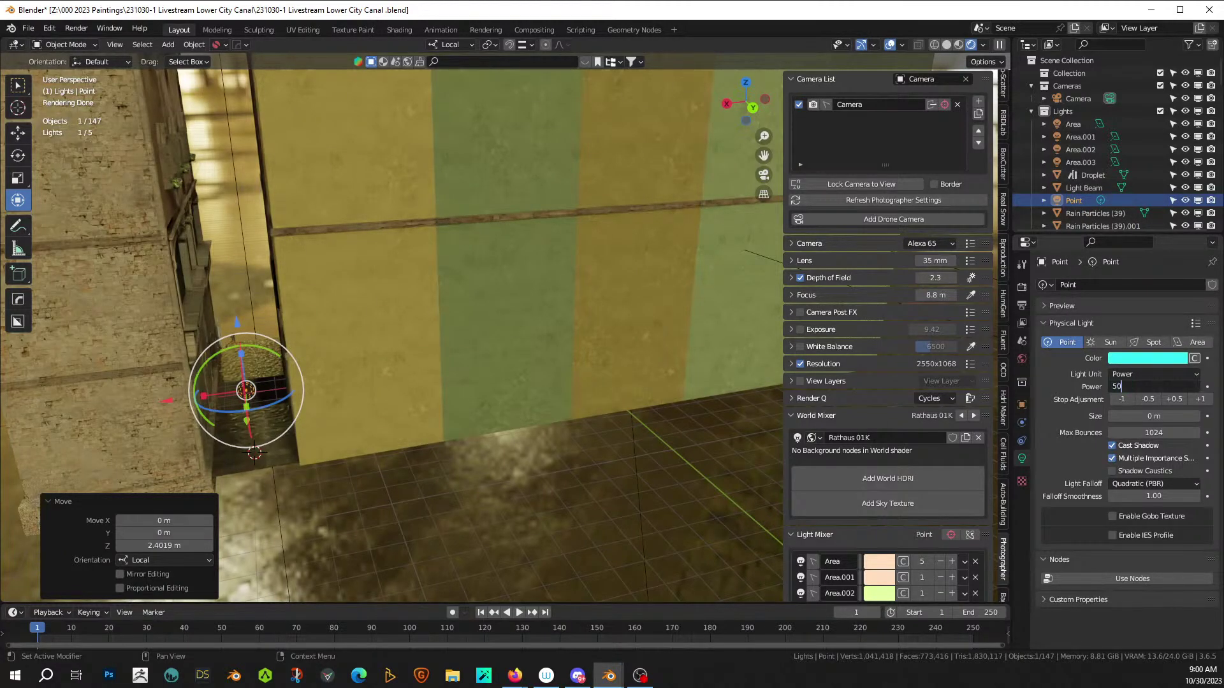
pyautogui.press('Return')
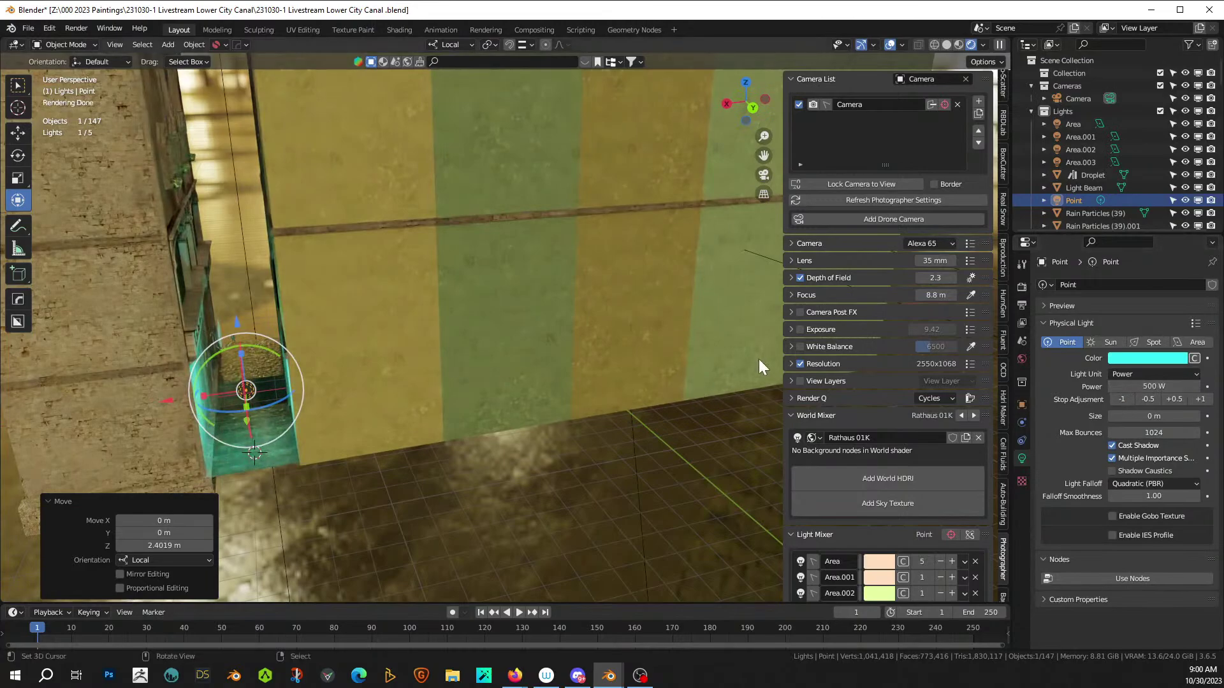
pyautogui.press('KP_0')
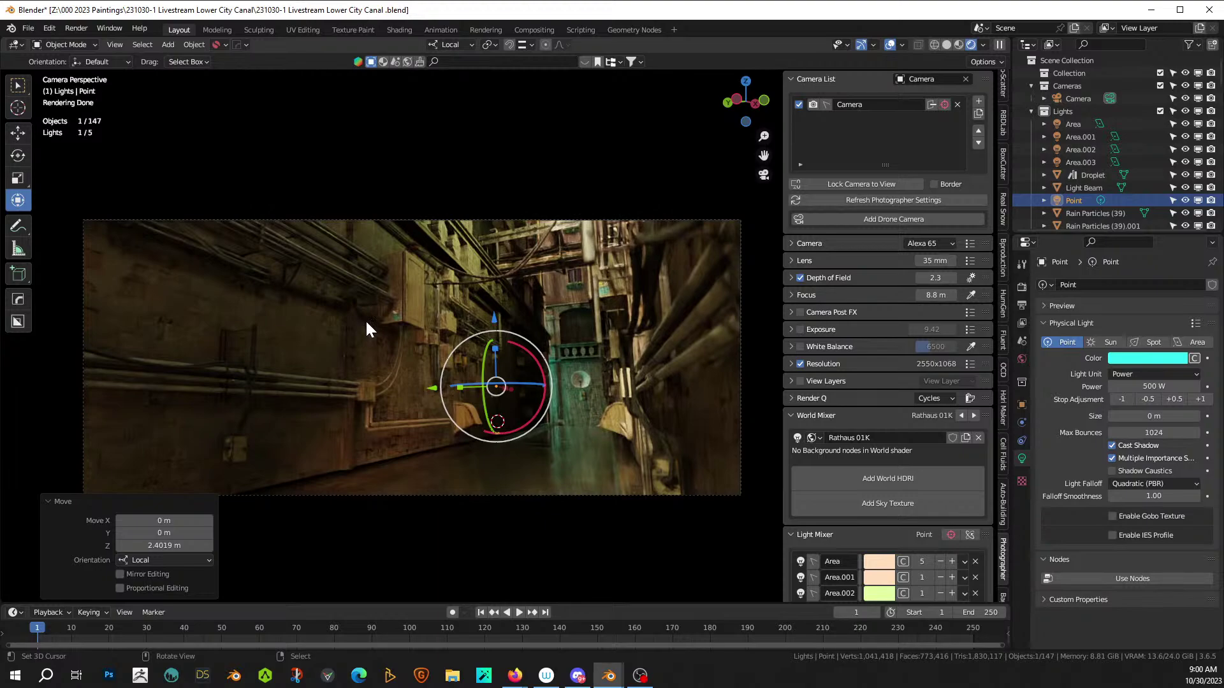
# - Examine the beams and walls above the canal from outside the camera view, then return to it and select the Wire Assembly_019 pipes
pyautogui.click(258, 421)
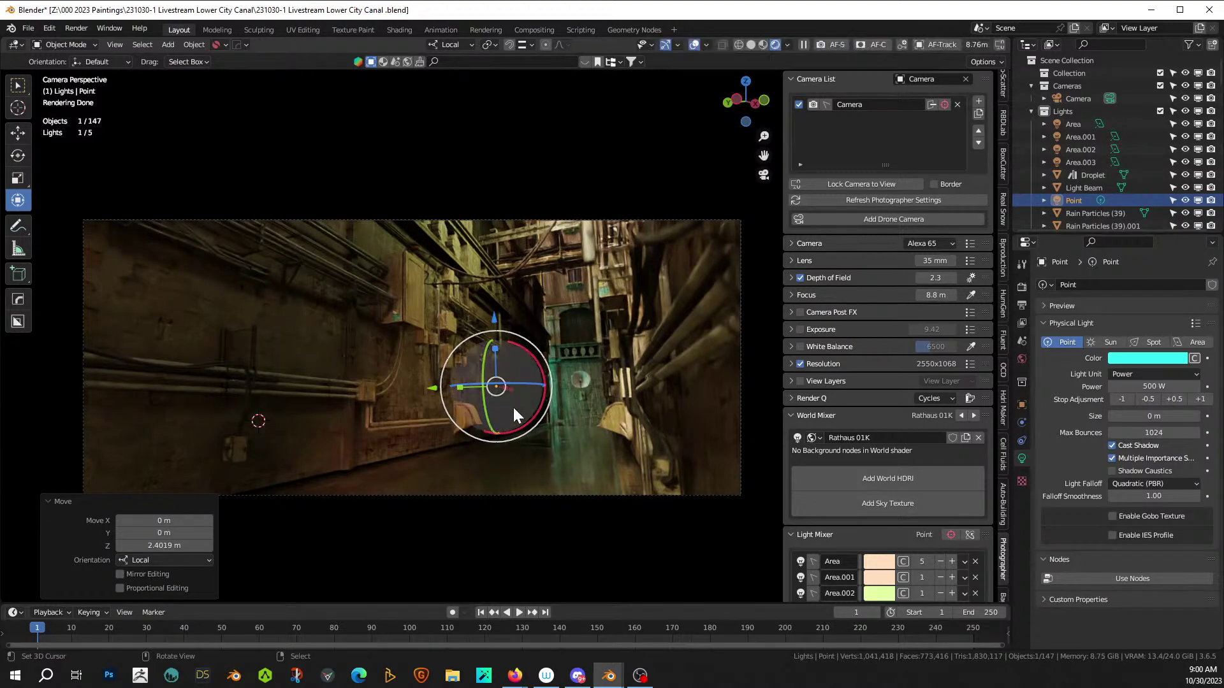
pyautogui.click(386, 312)
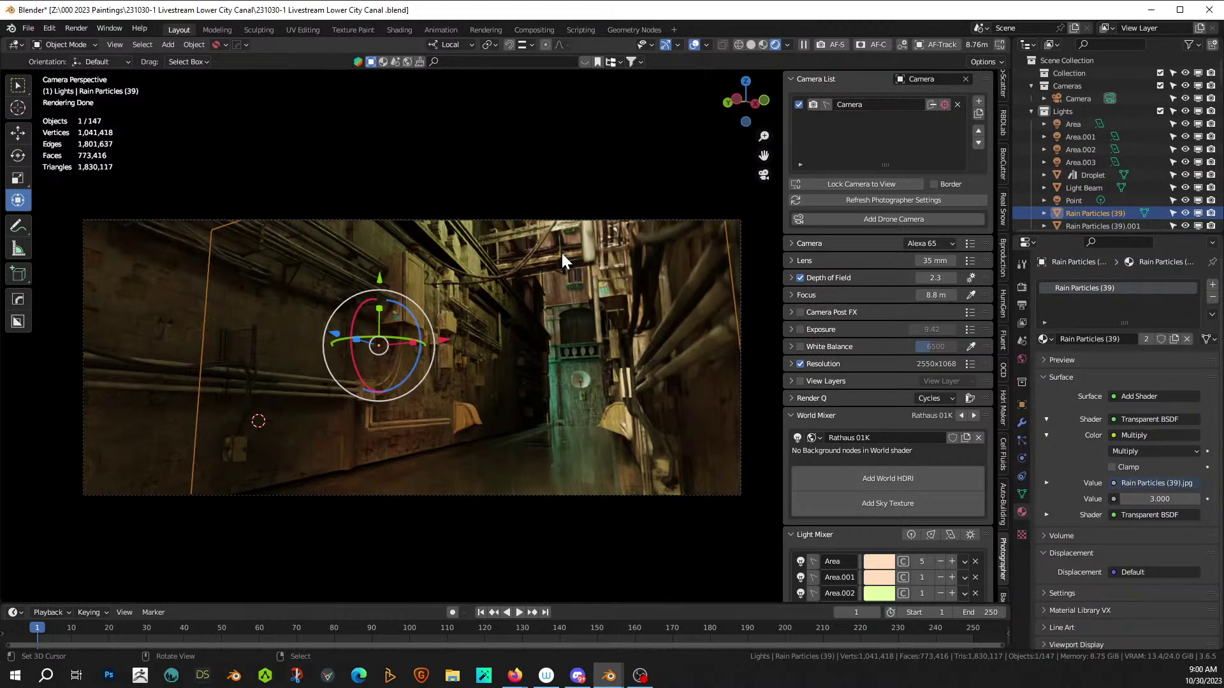
pyautogui.moveTo(557, 254); pyautogui.dragTo(467, 402, button='middle')
pyautogui.scroll(-5, 556, 280)
pyautogui.scroll(-3, 474, 402)
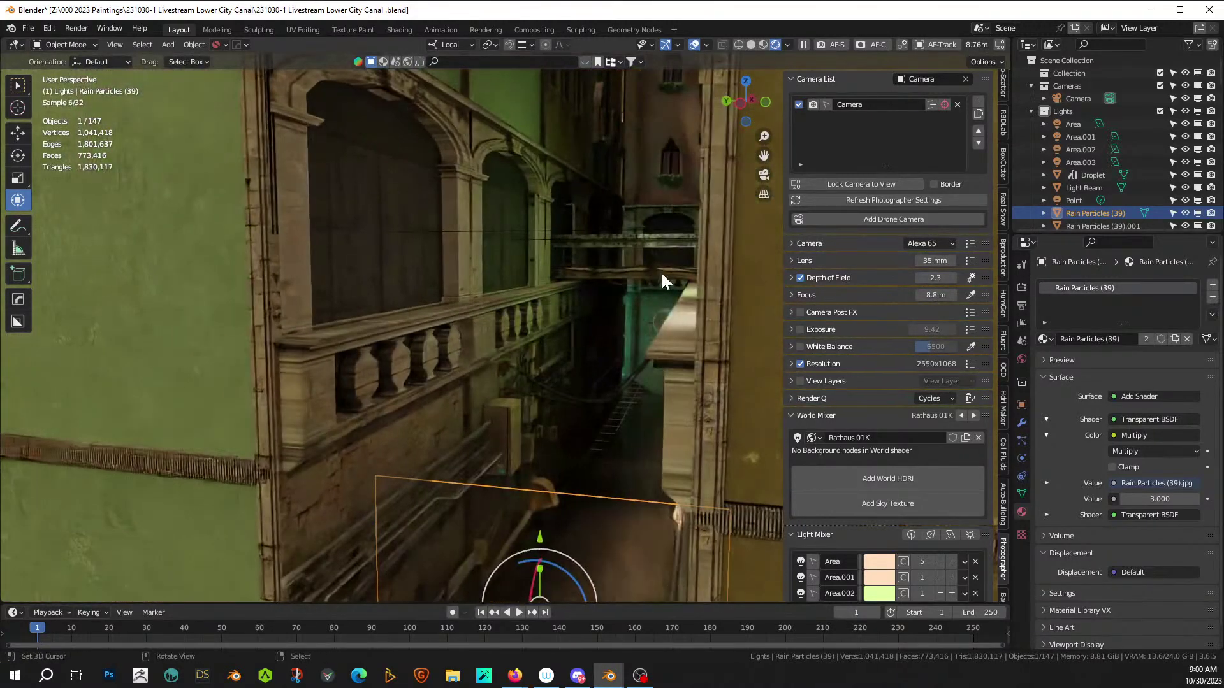
pyautogui.click(657, 253)
pyautogui.click(657, 249)
pyautogui.click(620, 242)
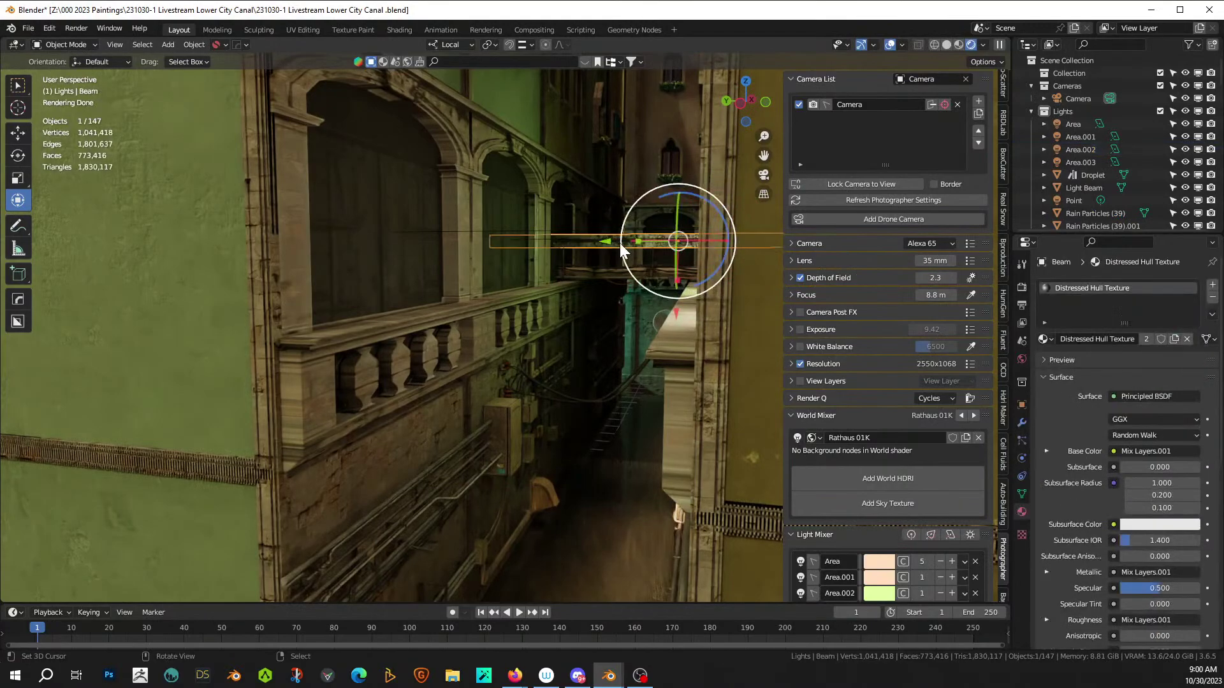
pyautogui.press('KP_0')
pyautogui.click(638, 383)
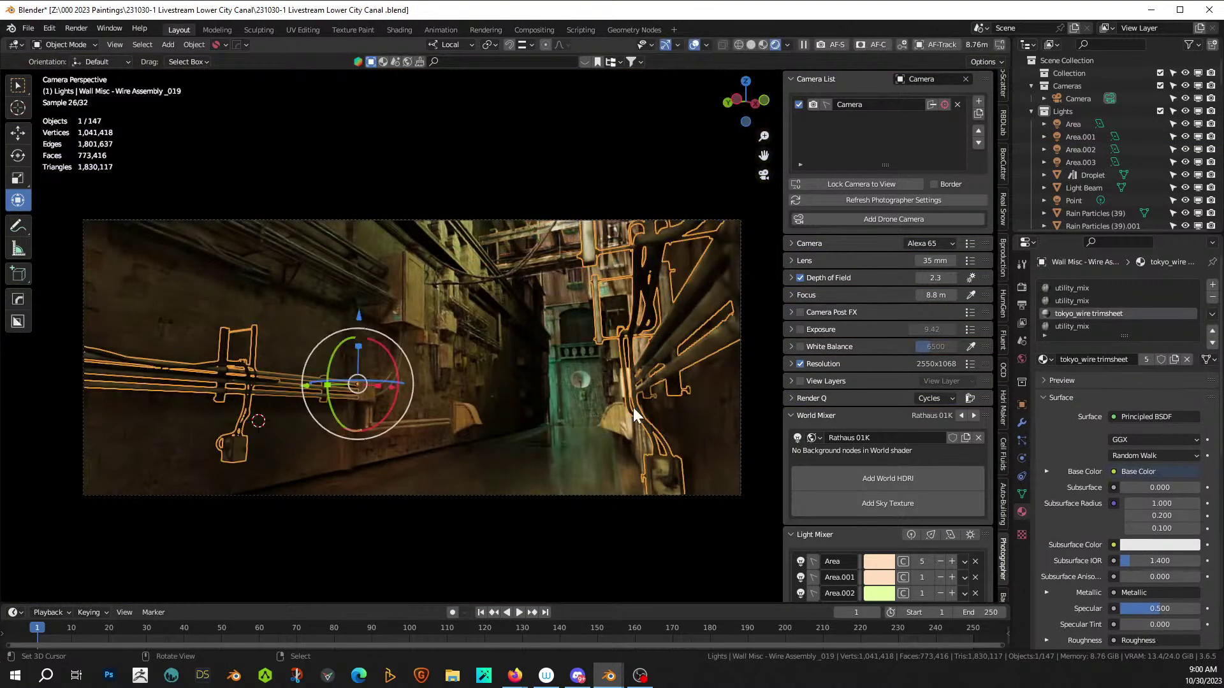
# - Select the camera in place of the pipes and save the file
pyautogui.click(540, 463)
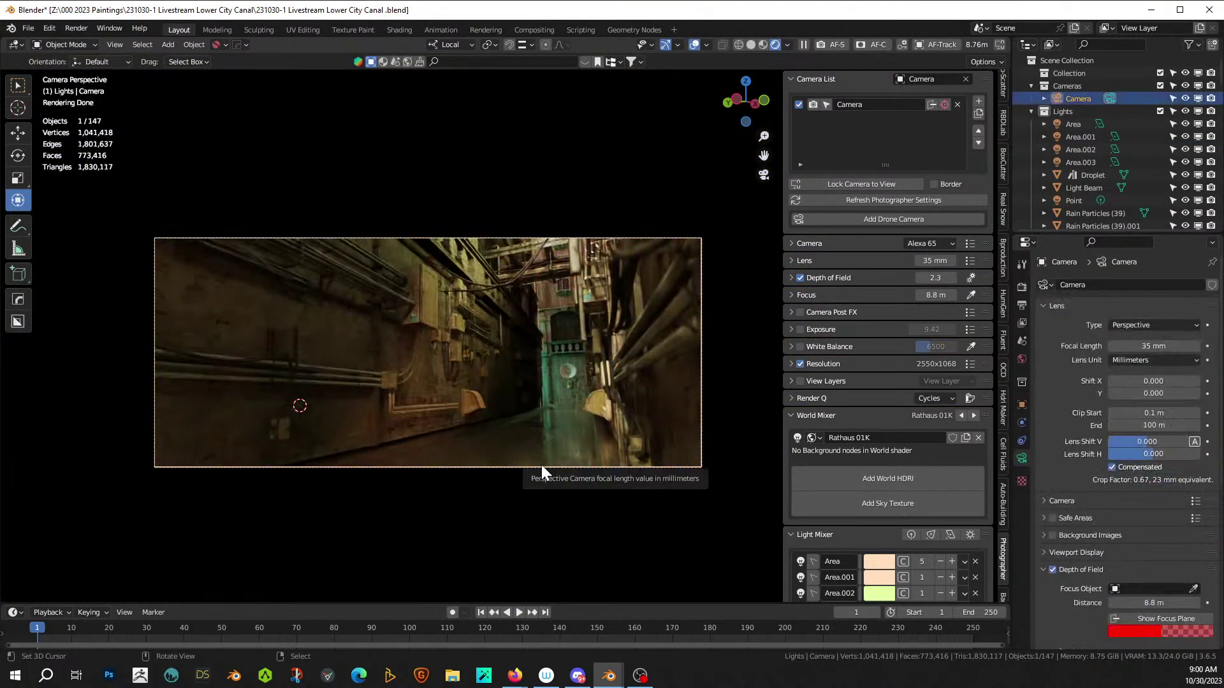
pyautogui.hotkey('ctrl', 's')
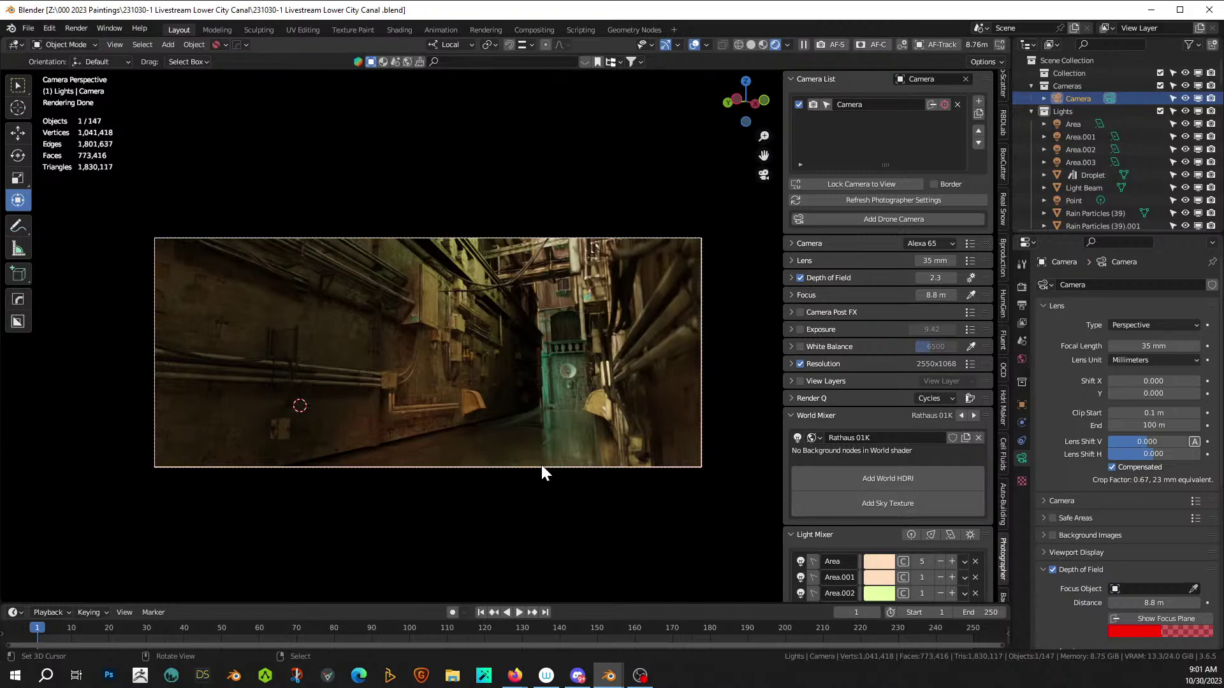
# - Examine the building blocks and facades along the canal from outside the camera view
pyautogui.scroll(1, 536, 341)
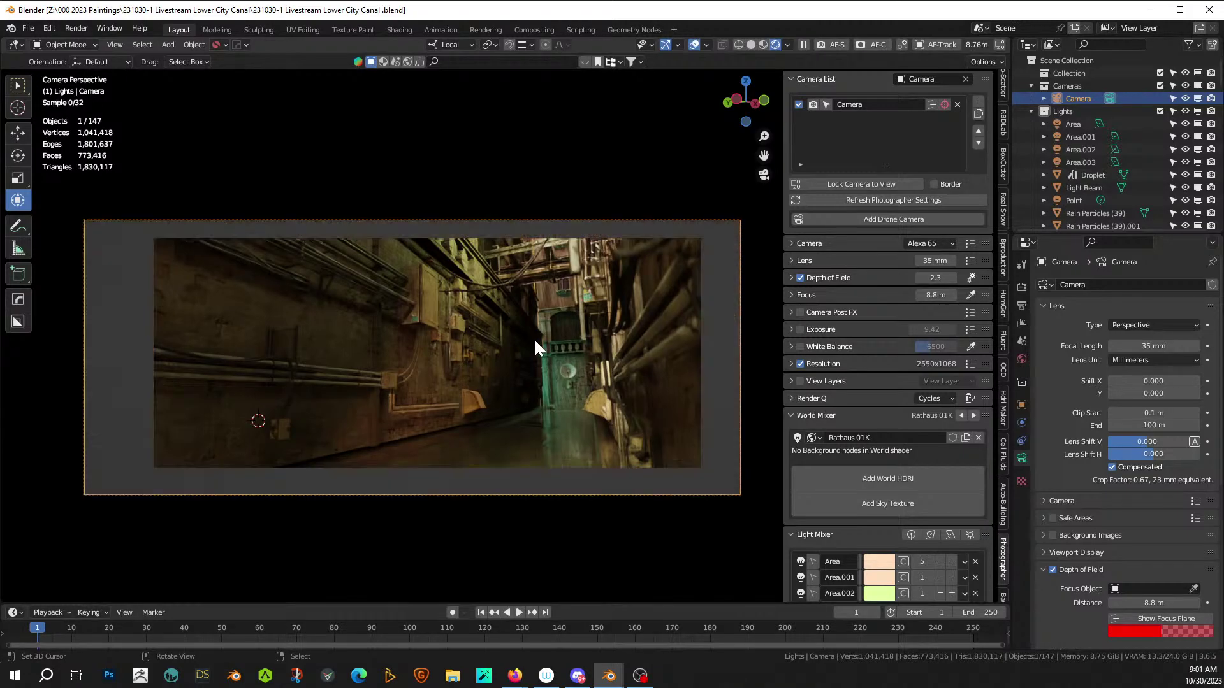
pyautogui.moveTo(536, 340); pyautogui.dragTo(301, 293, button='middle')
pyautogui.scroll(-7, 541, 367)
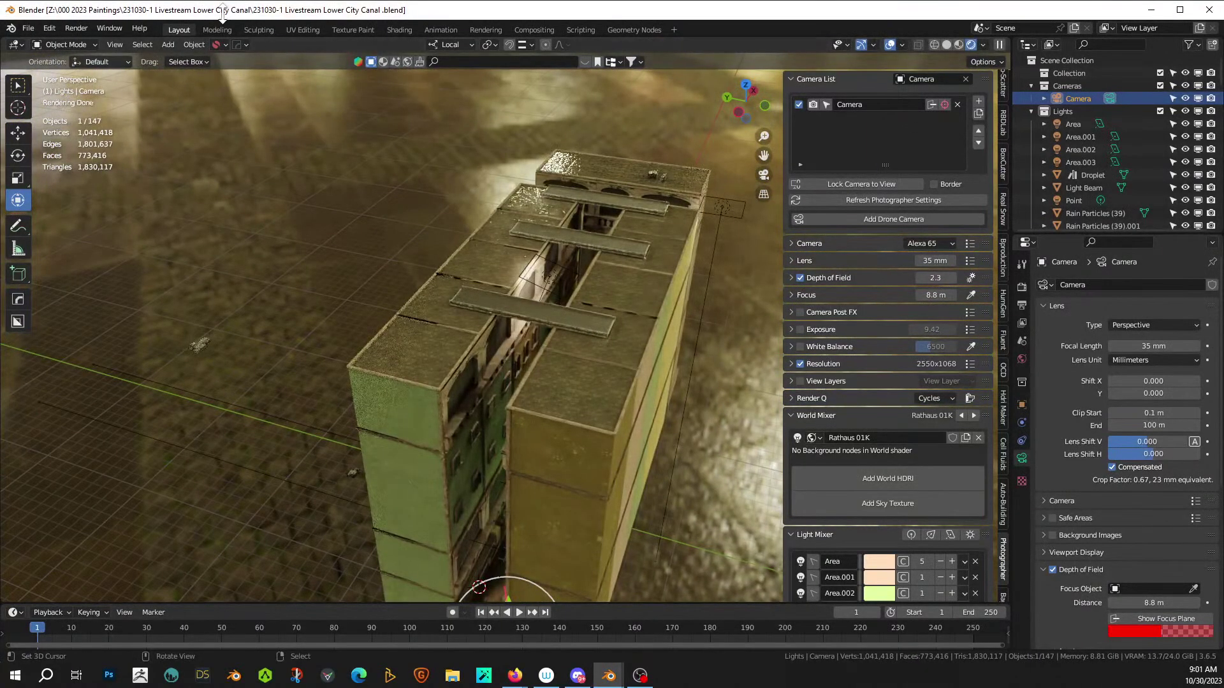
pyautogui.moveTo(548, 335); pyautogui.dragTo(357, 242, button='middle')
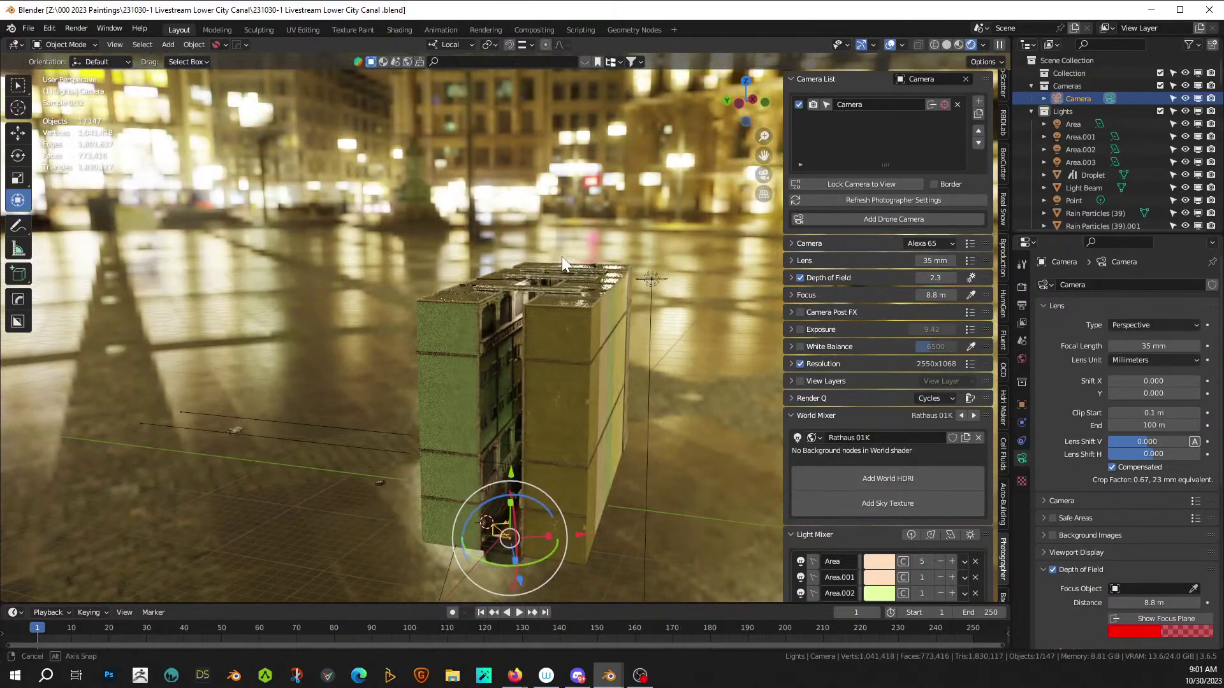
pyautogui.scroll(6, 561, 256)
pyautogui.moveTo(561, 266)
pyautogui.mouseDown(button='middle')
pyautogui.moveTo(564, 253)
pyautogui.moveTo(557, 265)
pyautogui.mouseUp(button='middle')
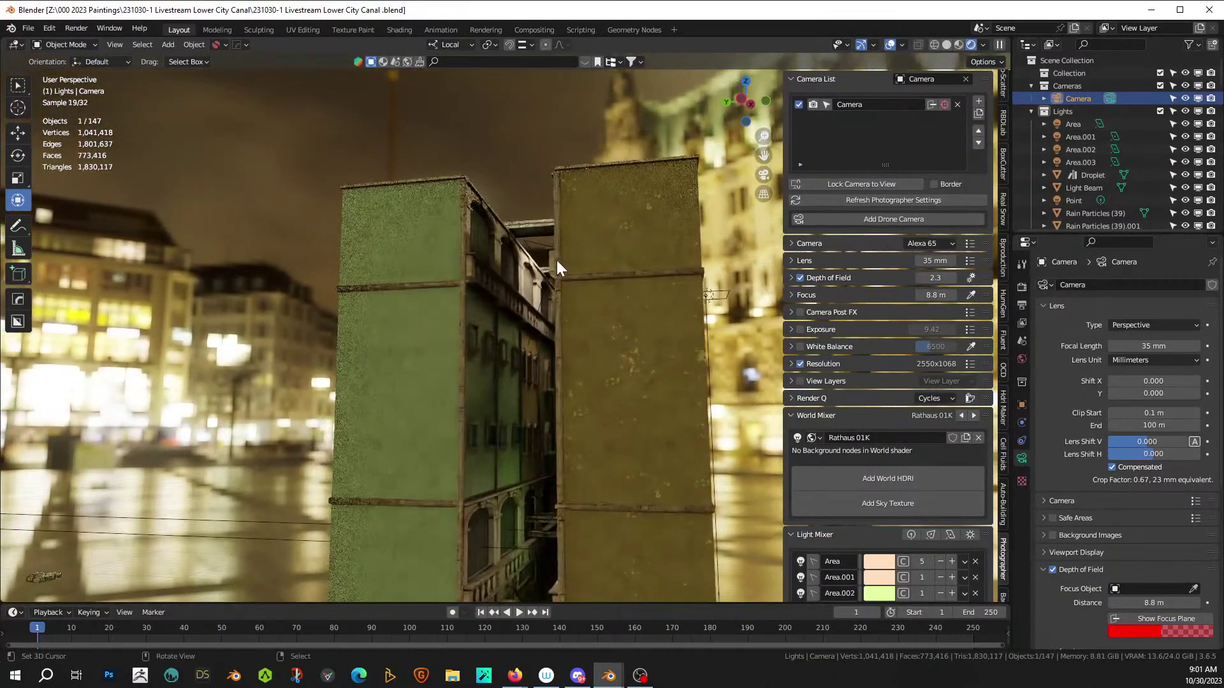
pyautogui.scroll(4, 510, 191)
pyautogui.moveTo(505, 226)
pyautogui.mouseDown(button='middle')
pyautogui.moveTo(561, 246)
pyautogui.moveTo(501, 250)
pyautogui.mouseUp(button='middle')
pyautogui.scroll(3, 501, 249)
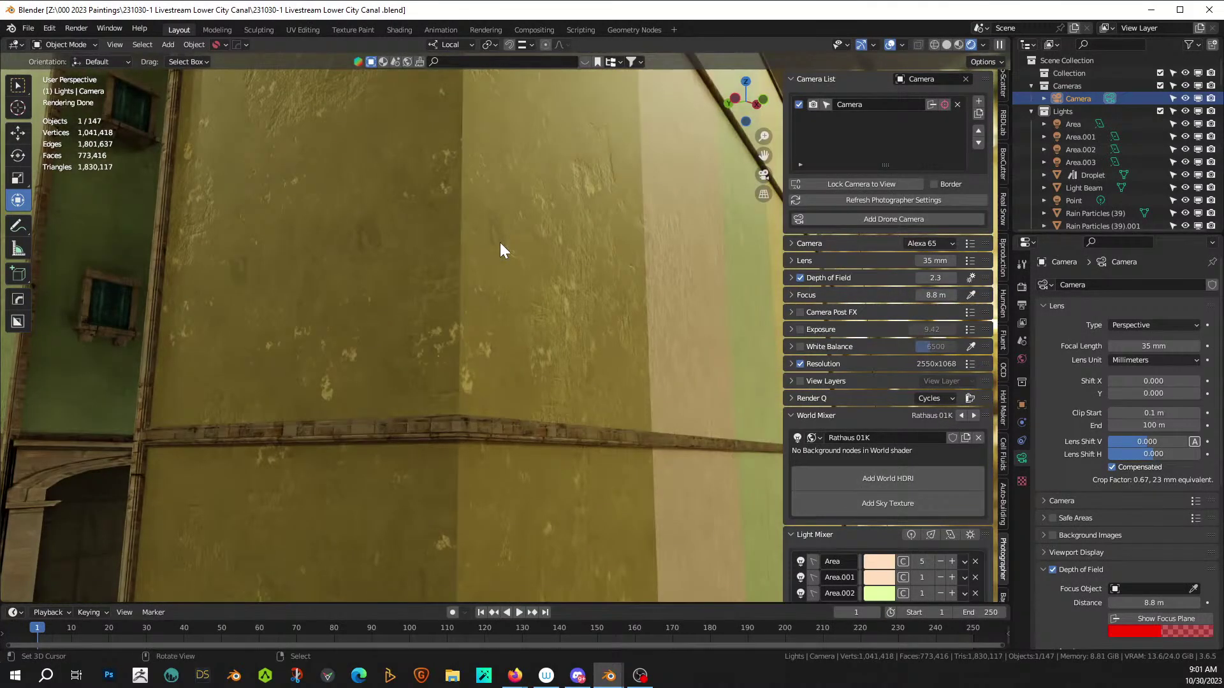
pyautogui.scroll(-3, 540, 214)
pyautogui.moveTo(541, 205); pyautogui.dragTo(472, 53, button='middle')
pyautogui.moveTo(482, 208); pyautogui.dragTo(478, 386, button='middle')
pyautogui.scroll(-5, 490, 194)
pyautogui.scroll(-4, 497, 226)
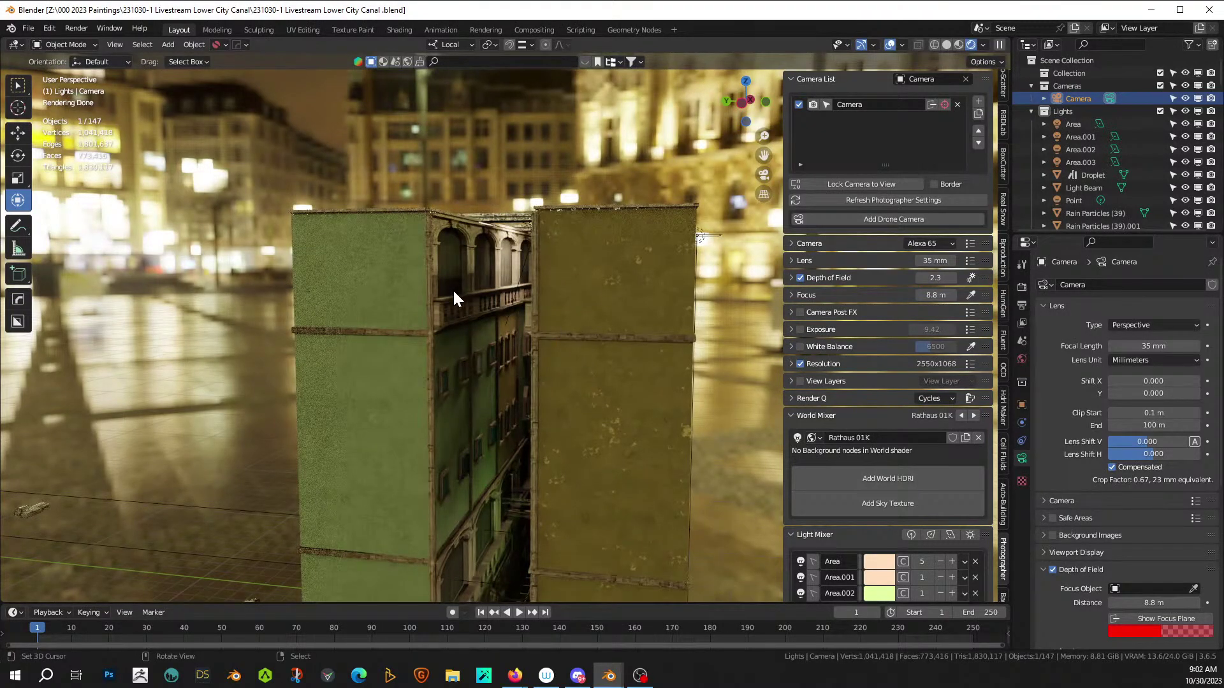
pyautogui.moveTo(454, 293); pyautogui.dragTo(461, 315, button='middle')
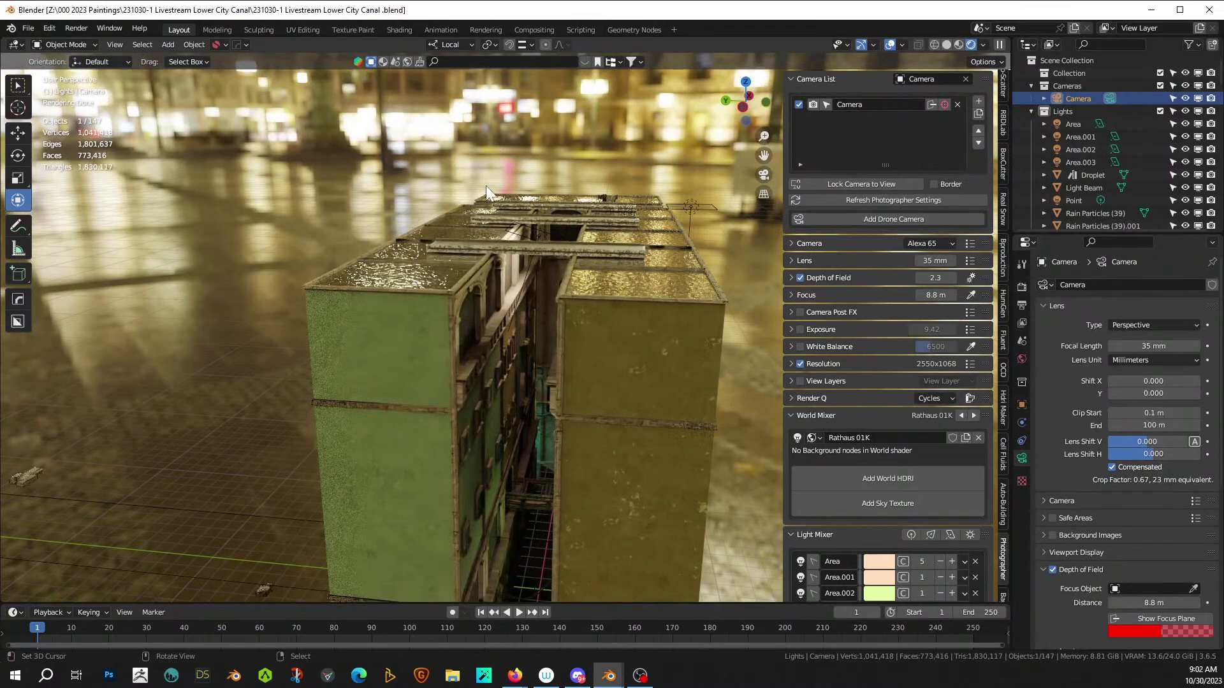
# - Examine the wet rooftops and the beams spanning the canal up close, and return to the camera view
pyautogui.scroll(4, 511, 271)
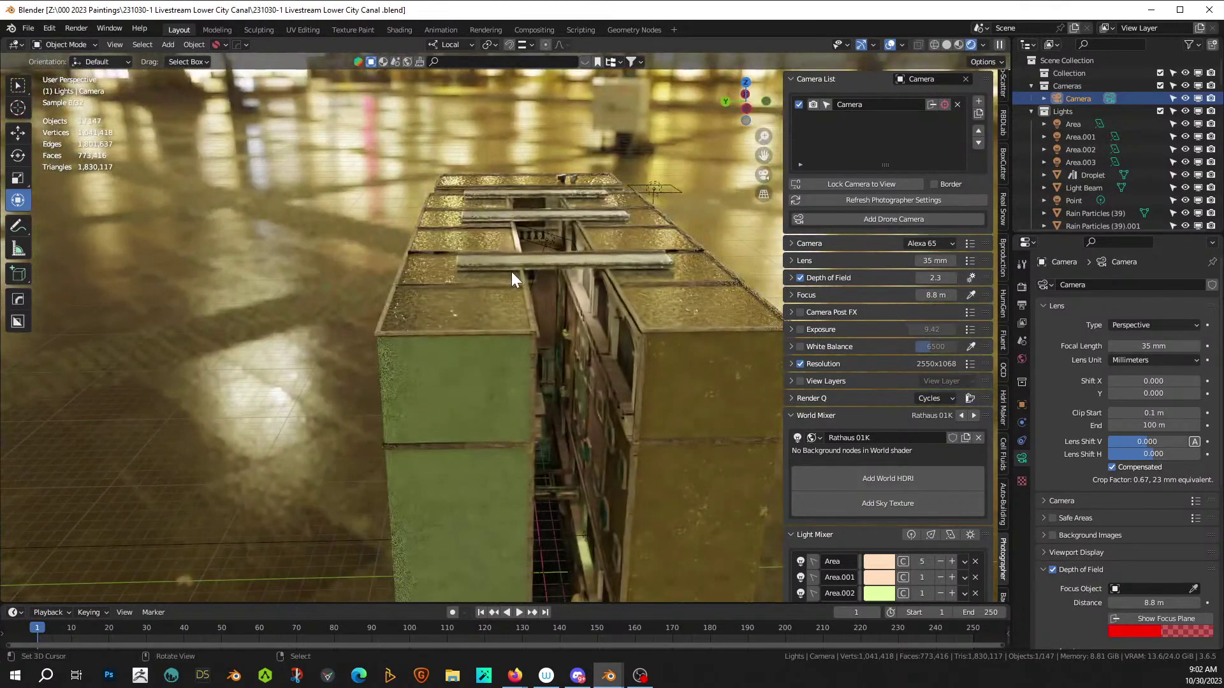
pyautogui.scroll(2, 511, 272)
pyautogui.moveTo(511, 273); pyautogui.dragTo(613, 485, button='middle')
pyautogui.scroll(-3, 515, 288)
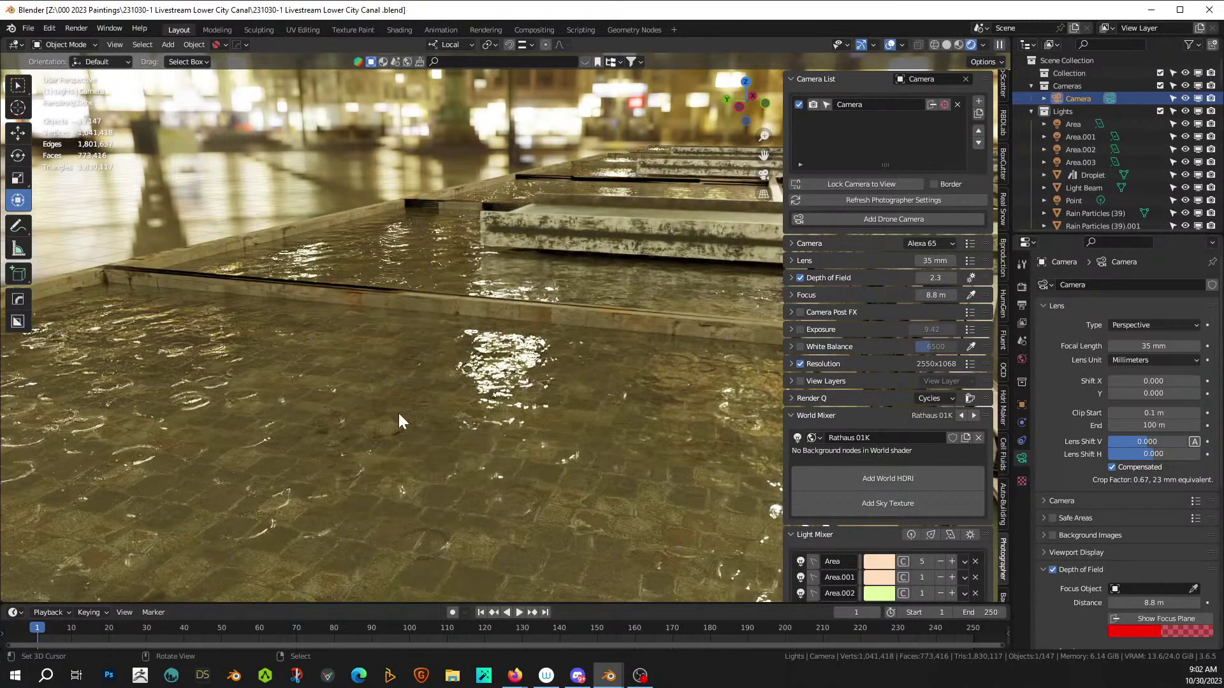
pyautogui.keyDown('shift'); pyautogui.moveTo(270, 404); pyautogui.dragTo(281, 421, button='middle'); pyautogui.keyUp('shift')
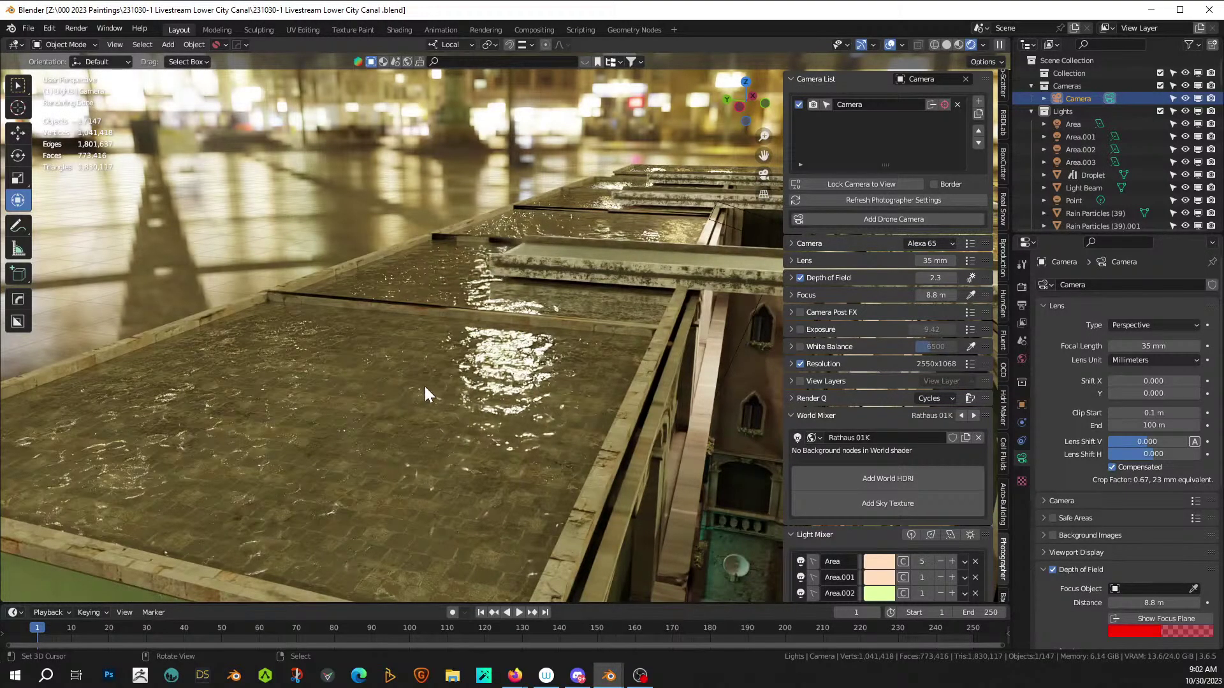
pyautogui.keyDown('shift'); pyautogui.moveTo(424, 386); pyautogui.dragTo(385, 404, button='middle'); pyautogui.keyUp('shift')
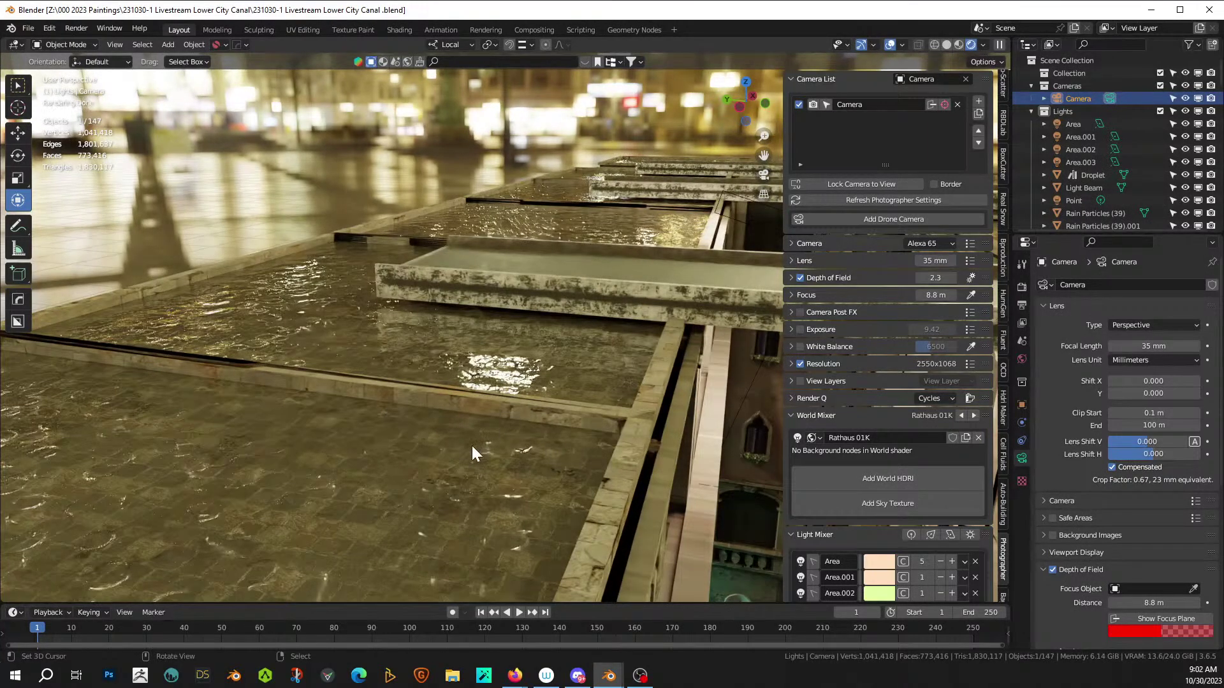
pyautogui.keyDown('shift'); pyautogui.moveTo(595, 423); pyautogui.dragTo(463, 331, button='middle'); pyautogui.keyUp('shift')
pyautogui.scroll(-5, 459, 320)
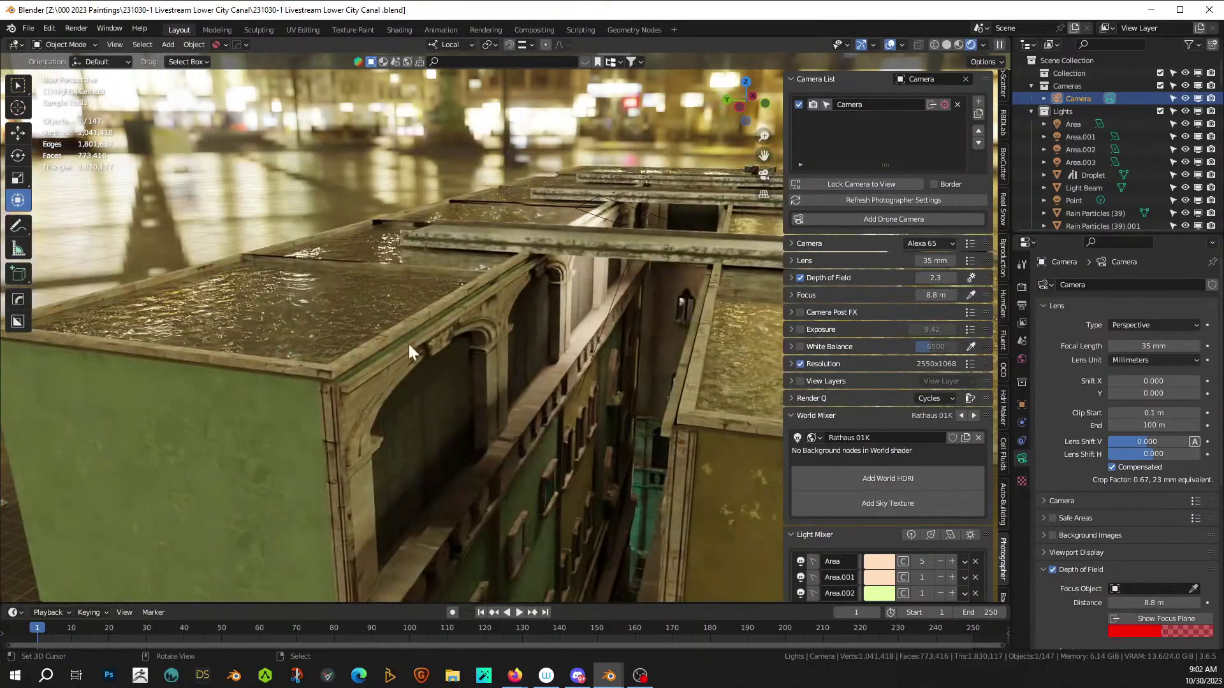
pyautogui.press('KP_0')
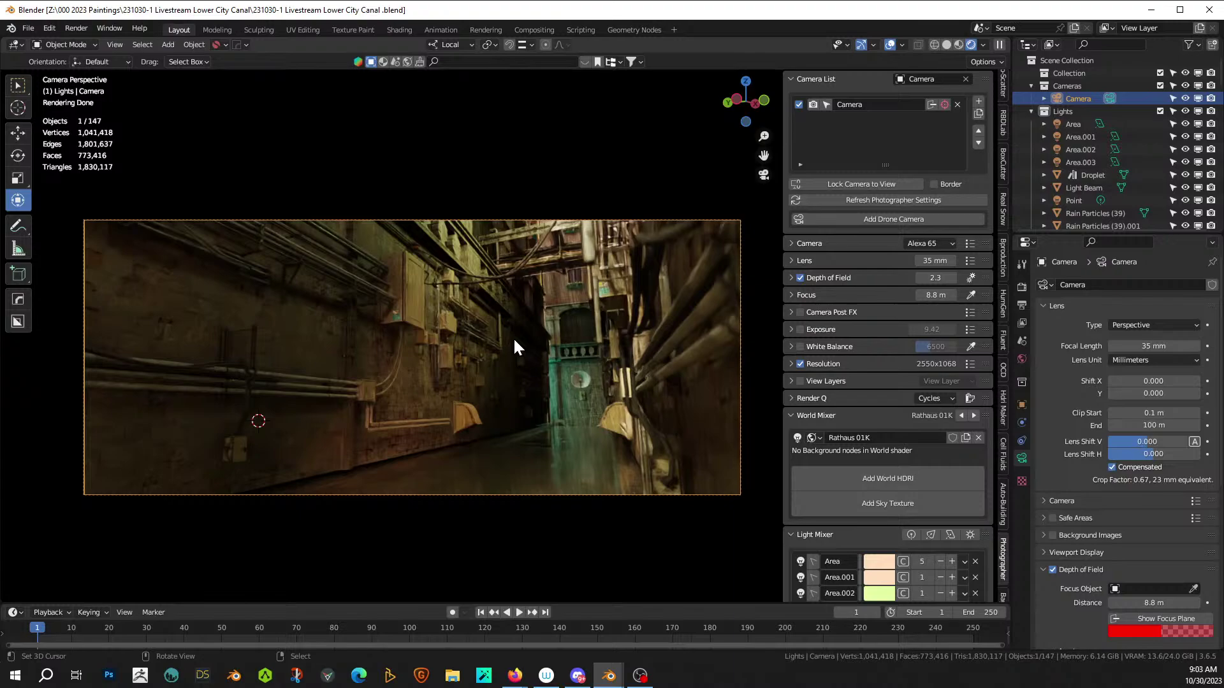
pyautogui.click(945, 104)
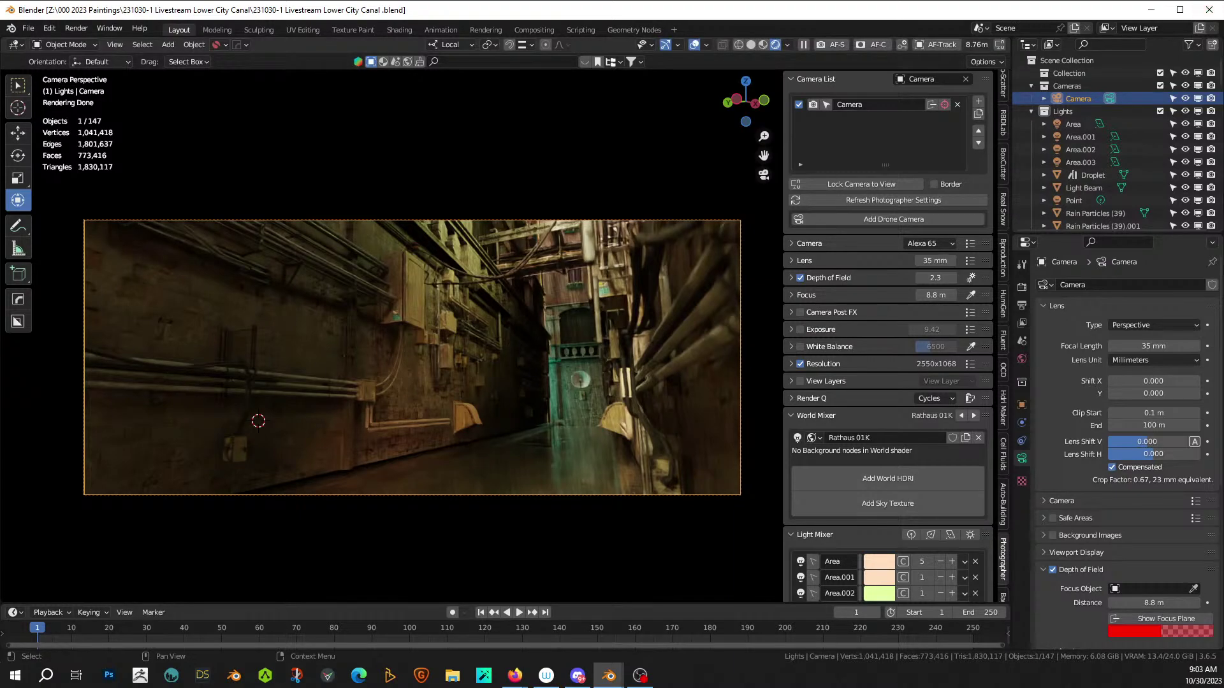